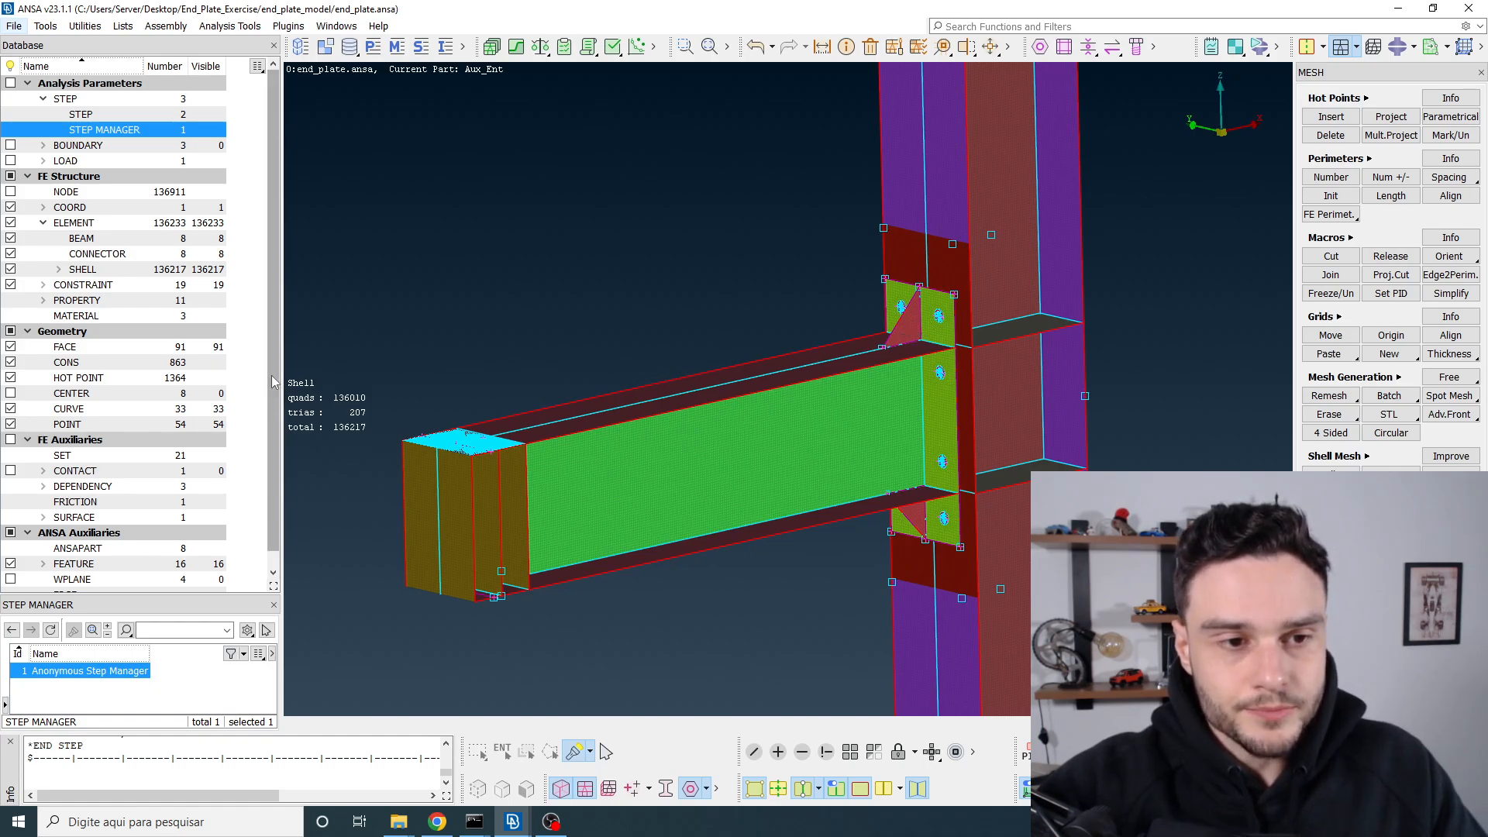
mouse_move(282, 372)
mouse_down()
mouse_move(344, 383)
mouse_move(293, 389)
mouse_up()
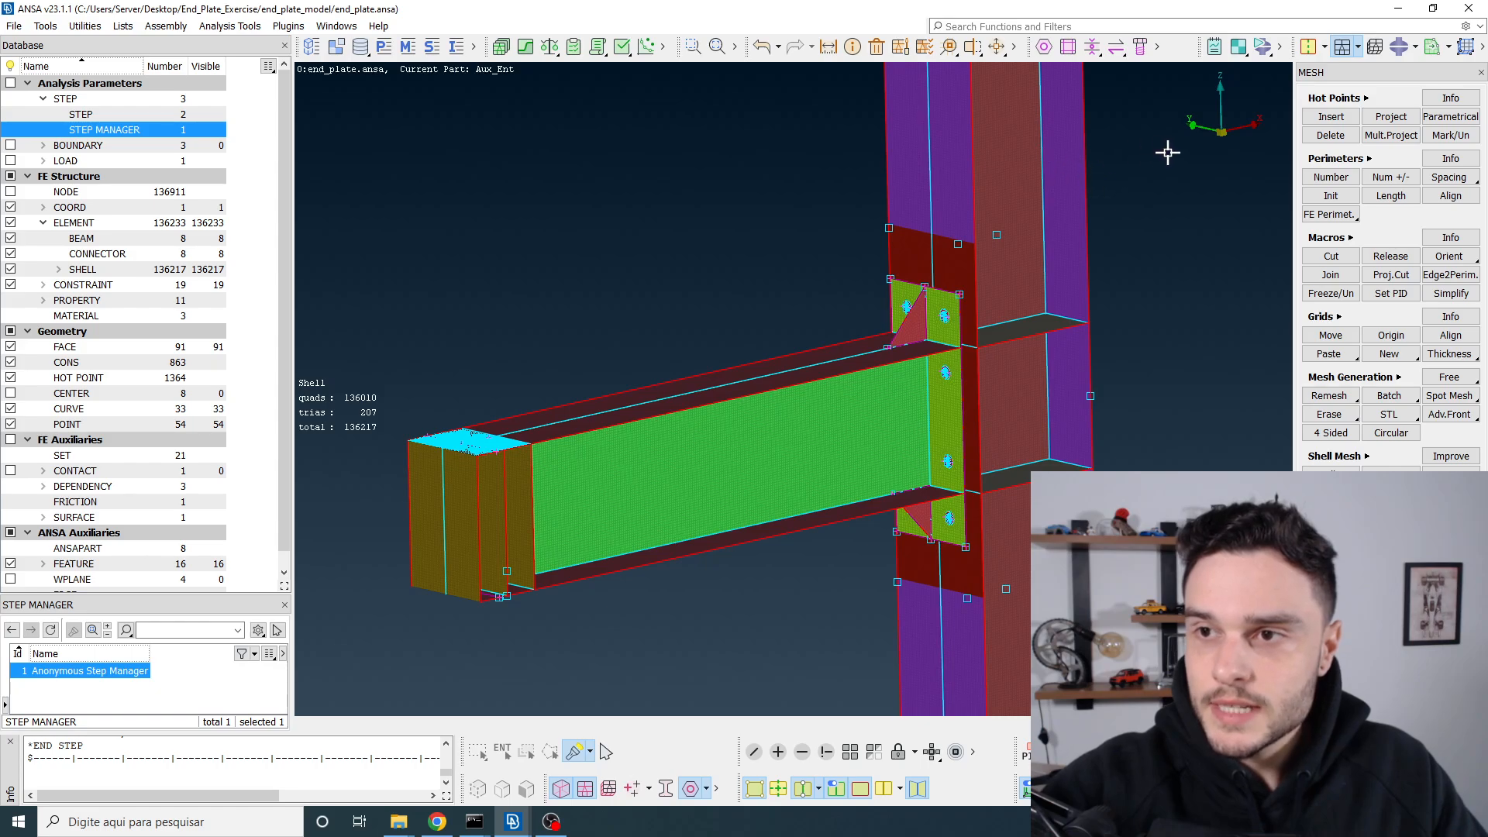
click(1450, 98)
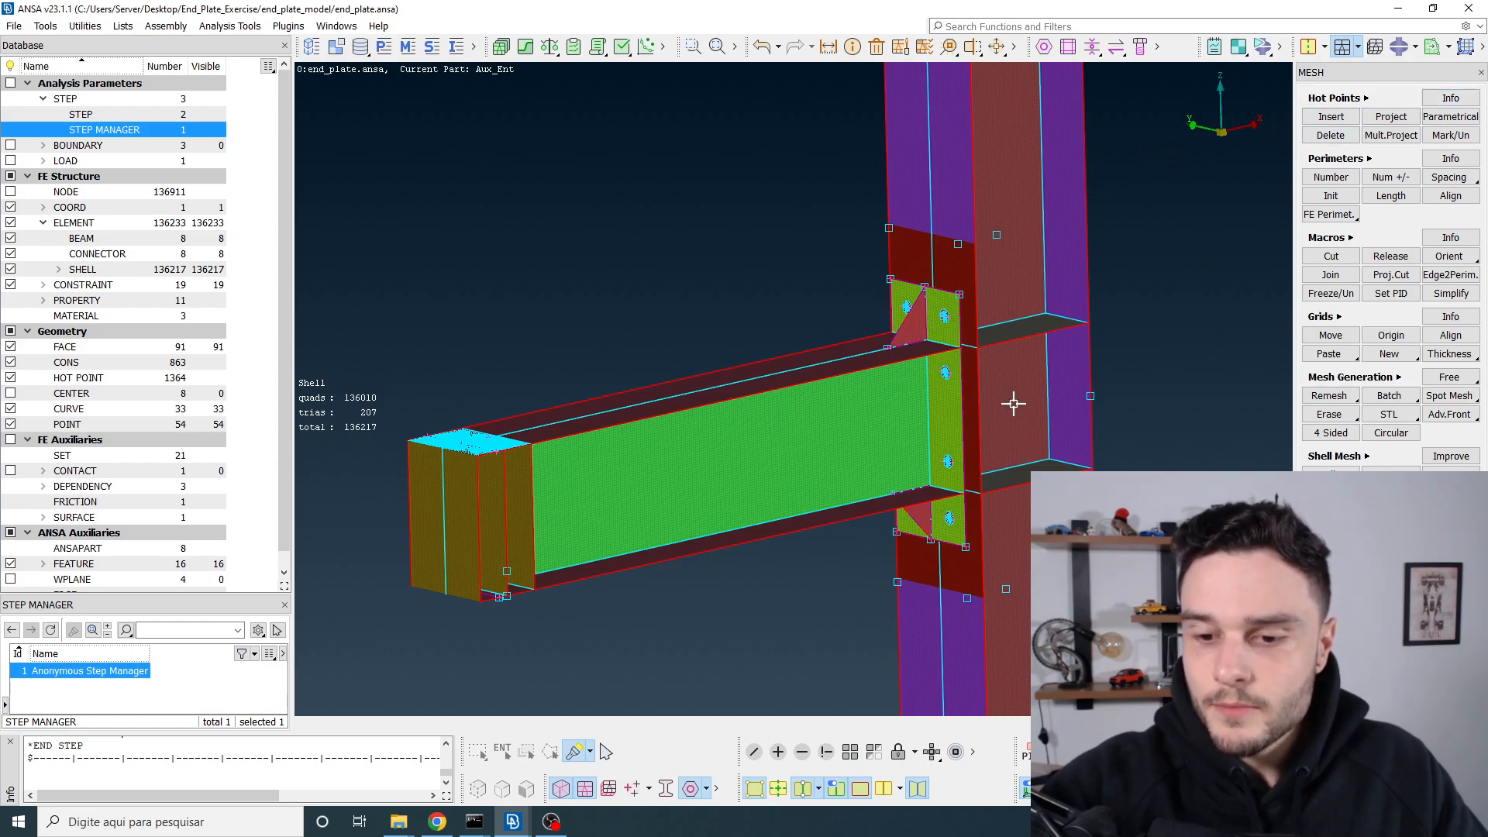
text(4)
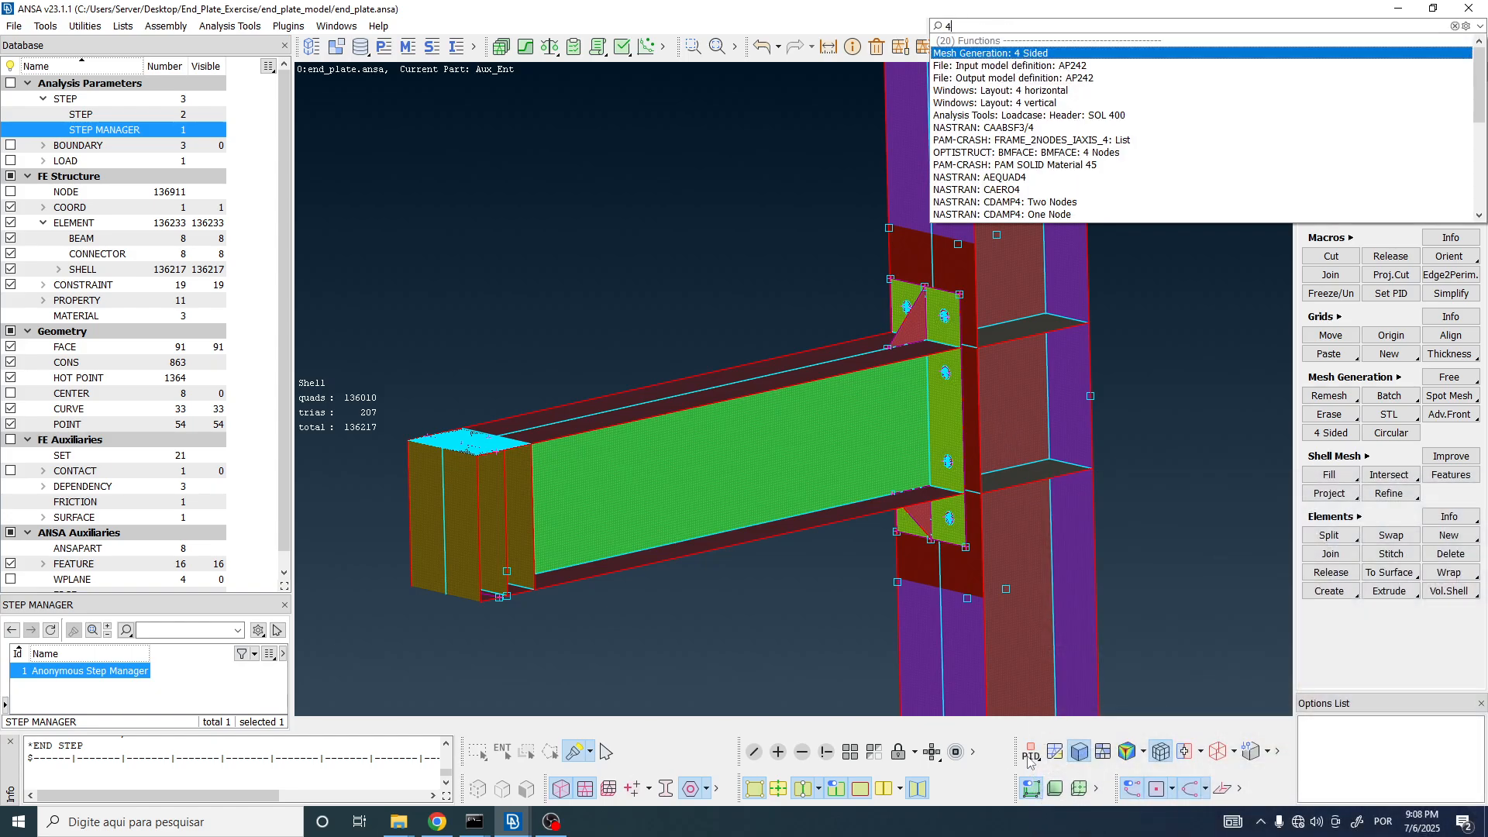
Step: Colour the model by PID and switch the working deck to ABAQUS
click(1031, 748)
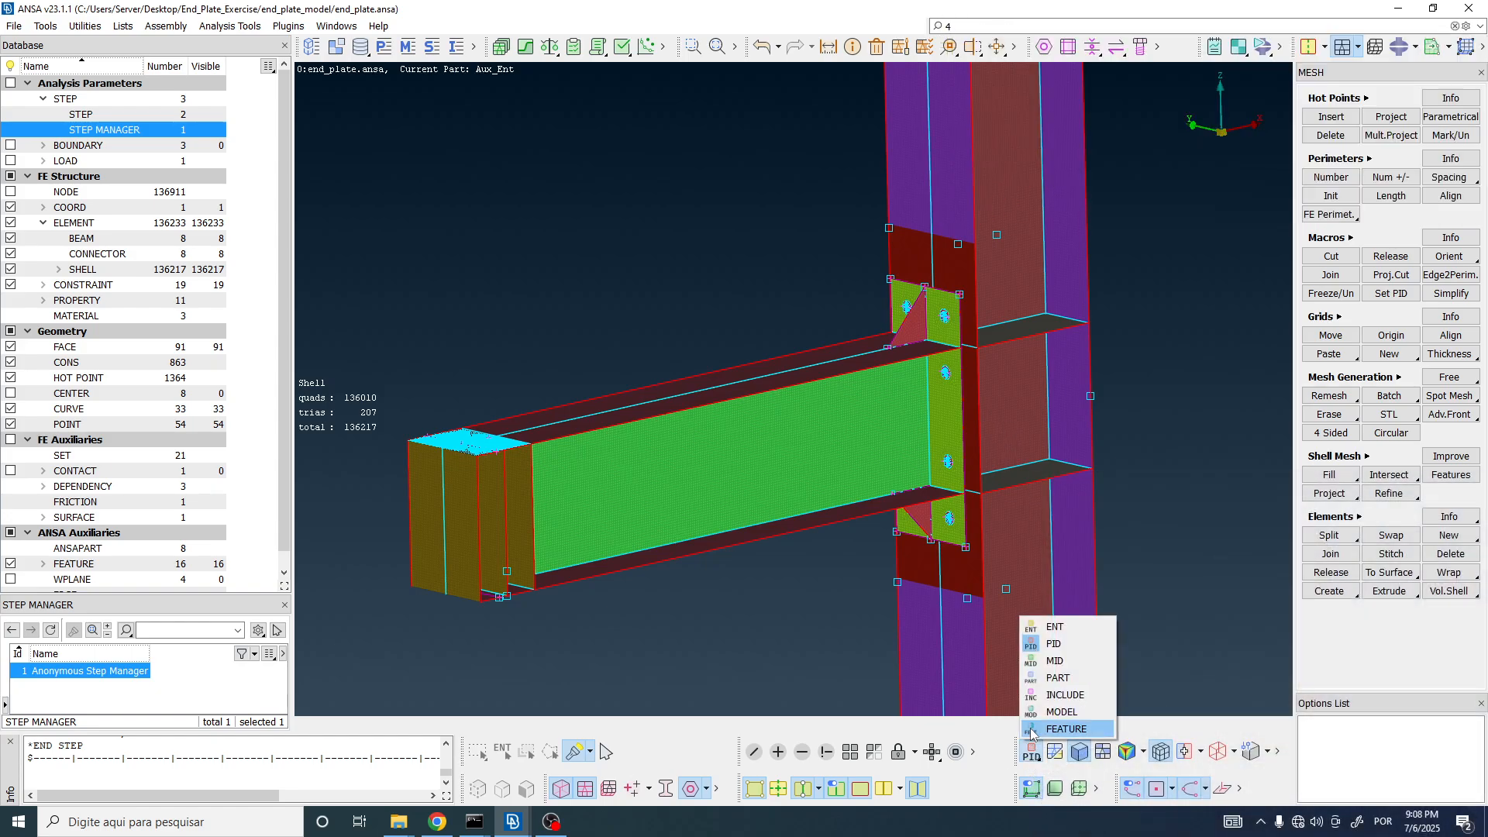
click(1065, 642)
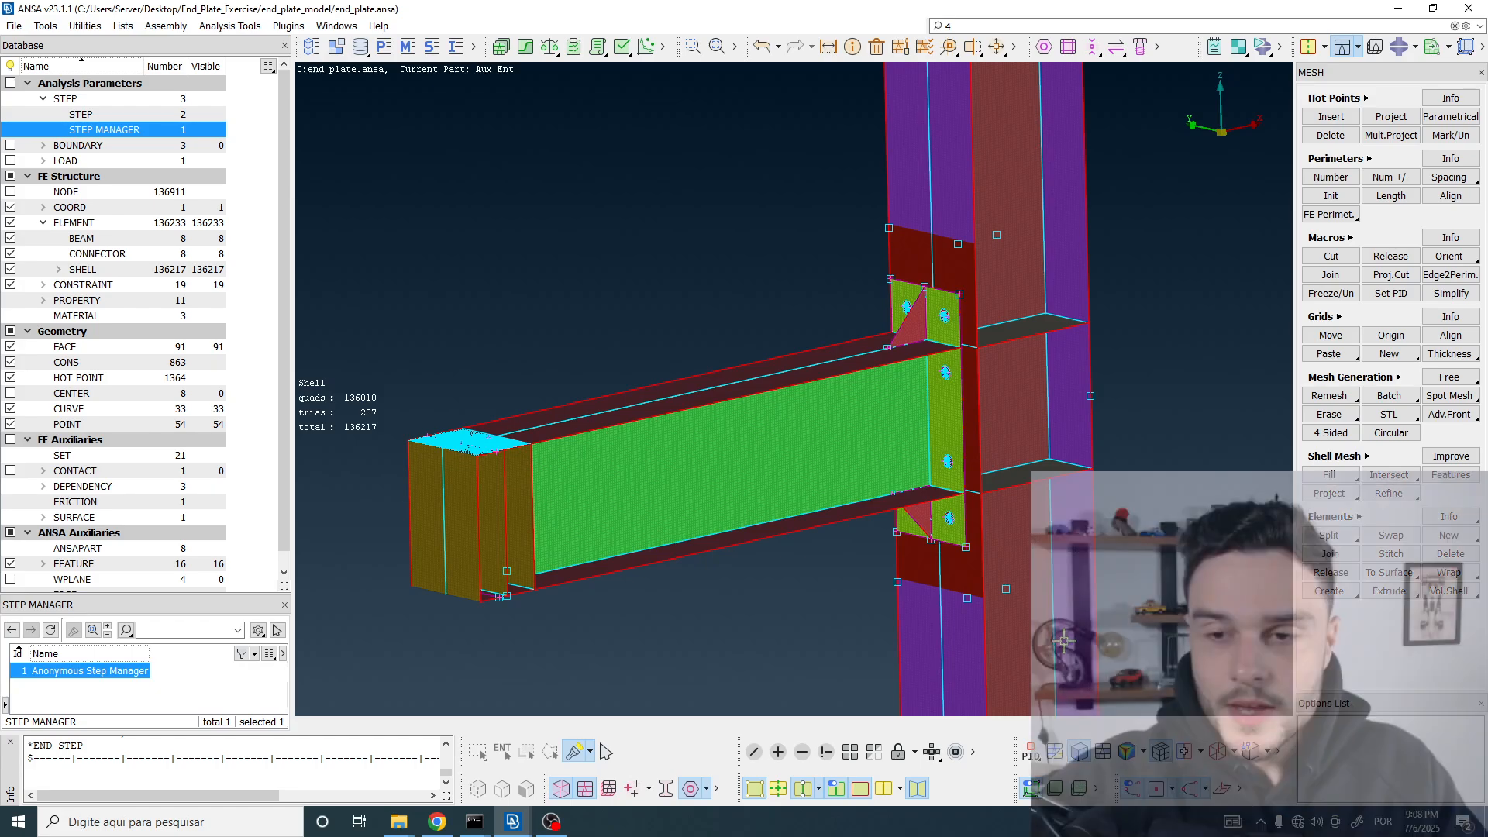
click(1415, 48)
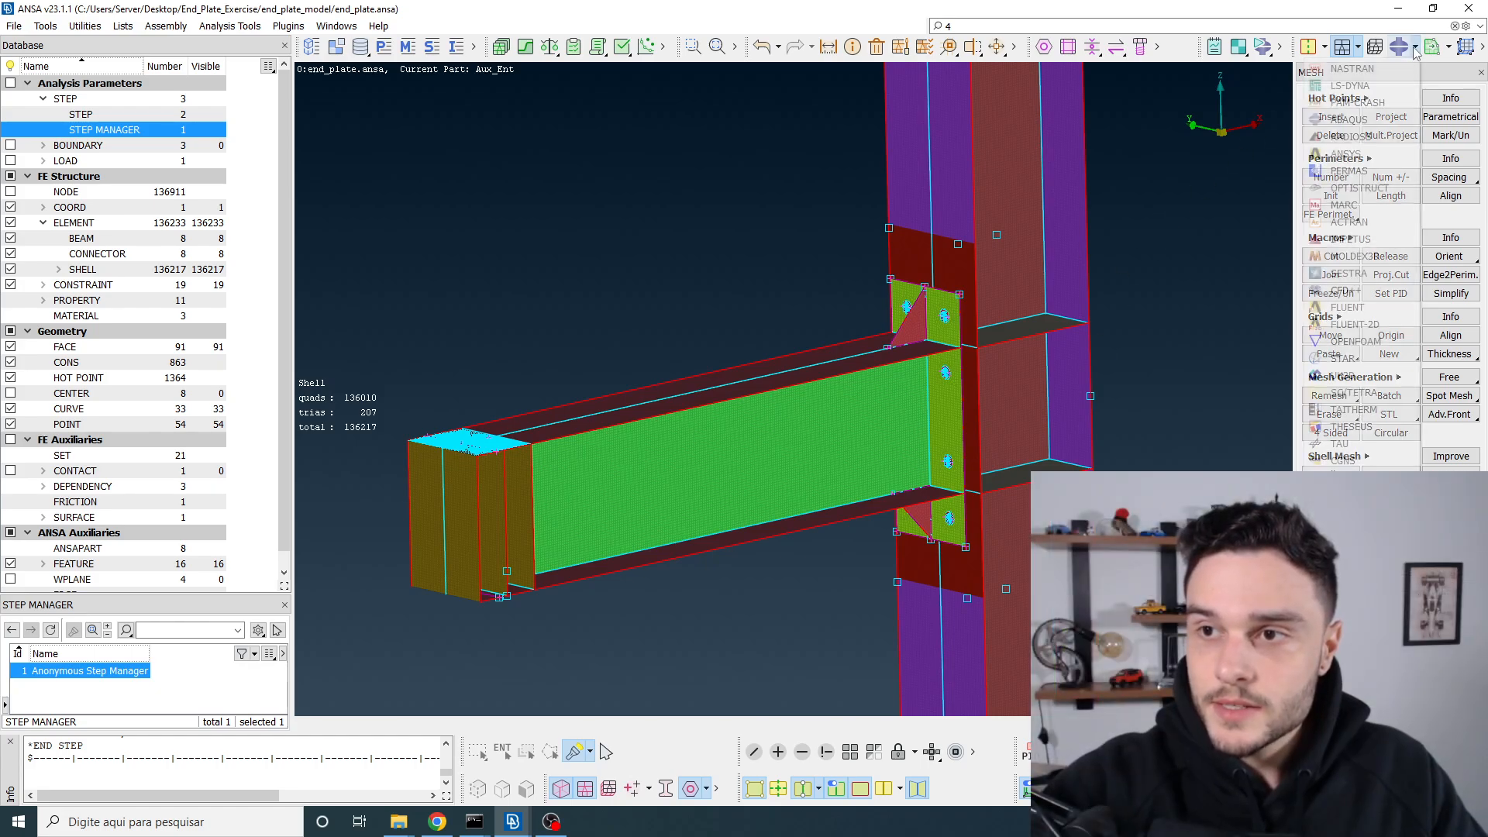
click(1353, 120)
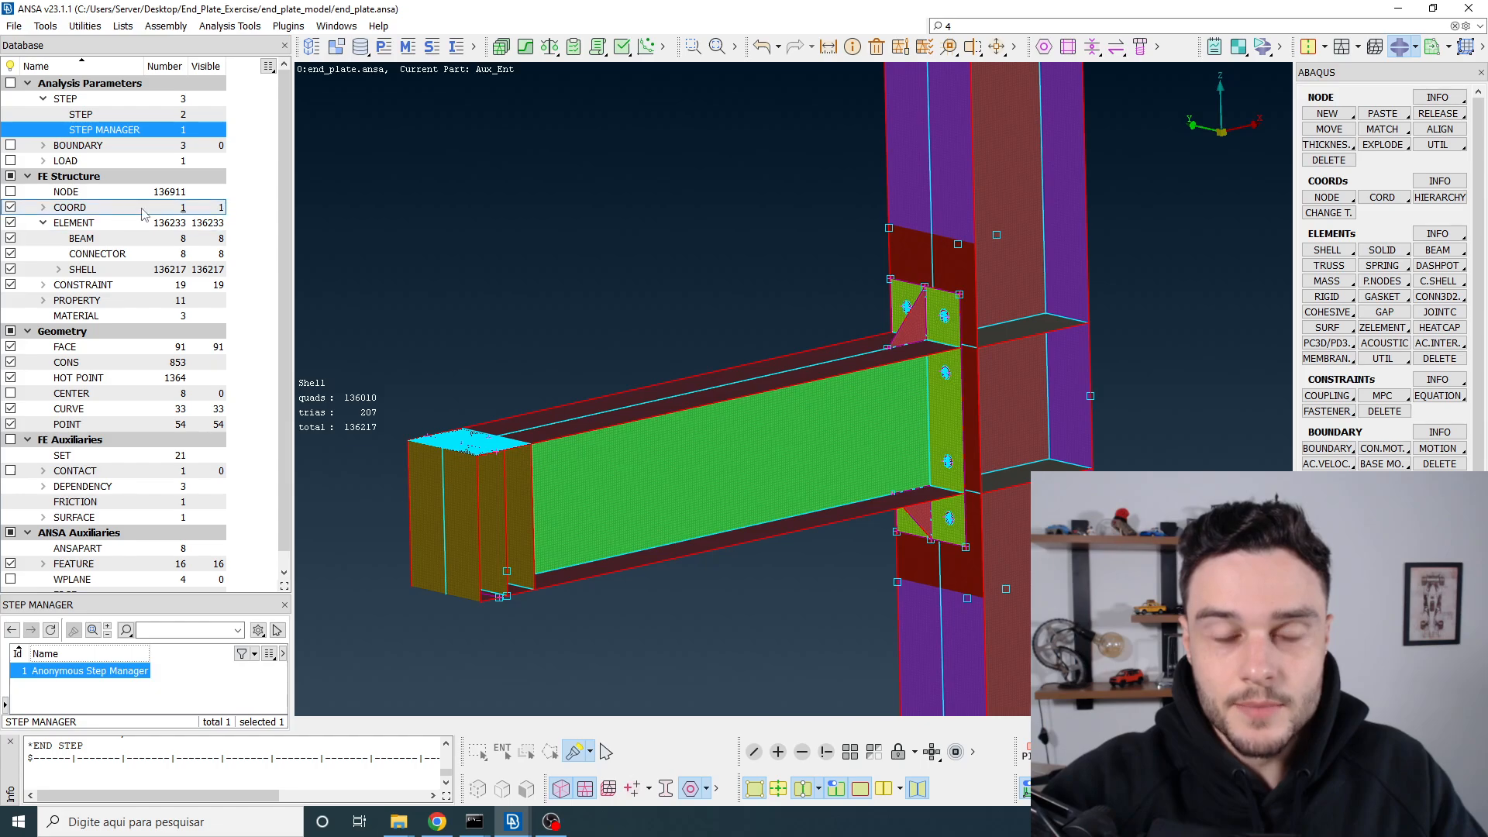
Step: Hide the curves and points of the geometry in the model view
scroll(77, 446, down, 1)
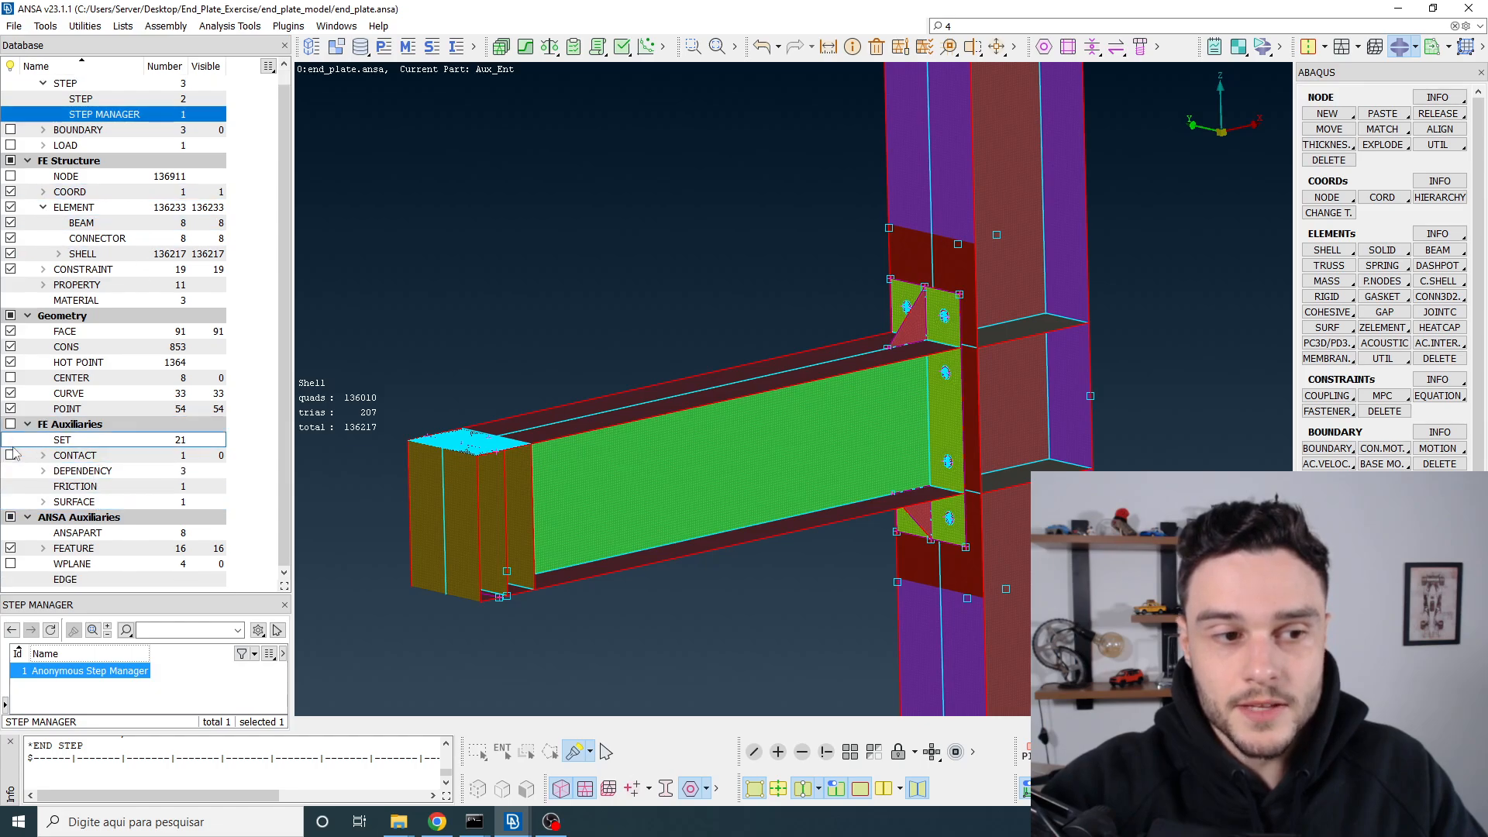
click(10, 392)
click(11, 409)
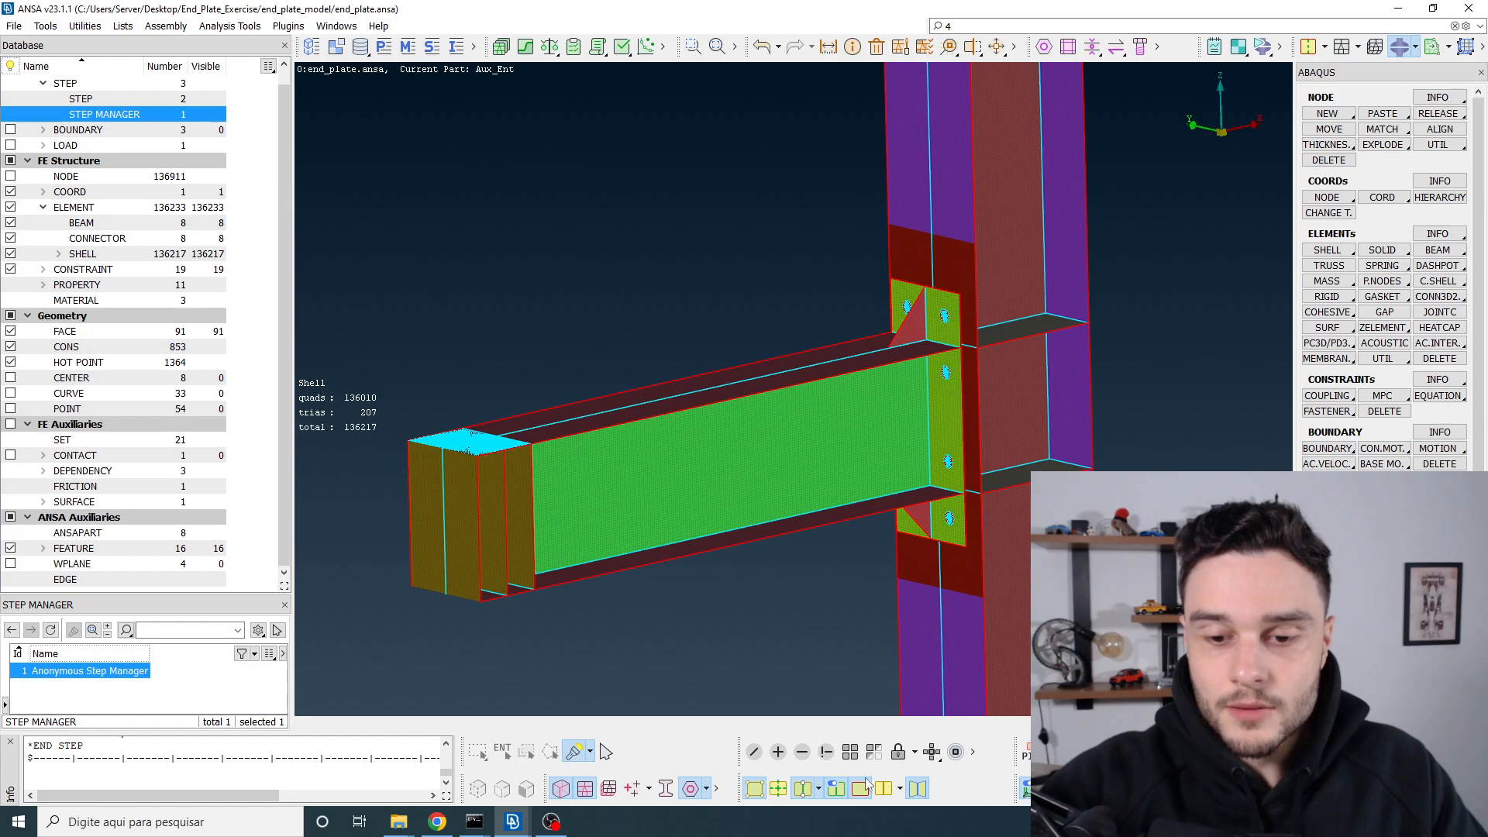
Step: Turn on the display of double CONS and turn off the display of spots
click(884, 788)
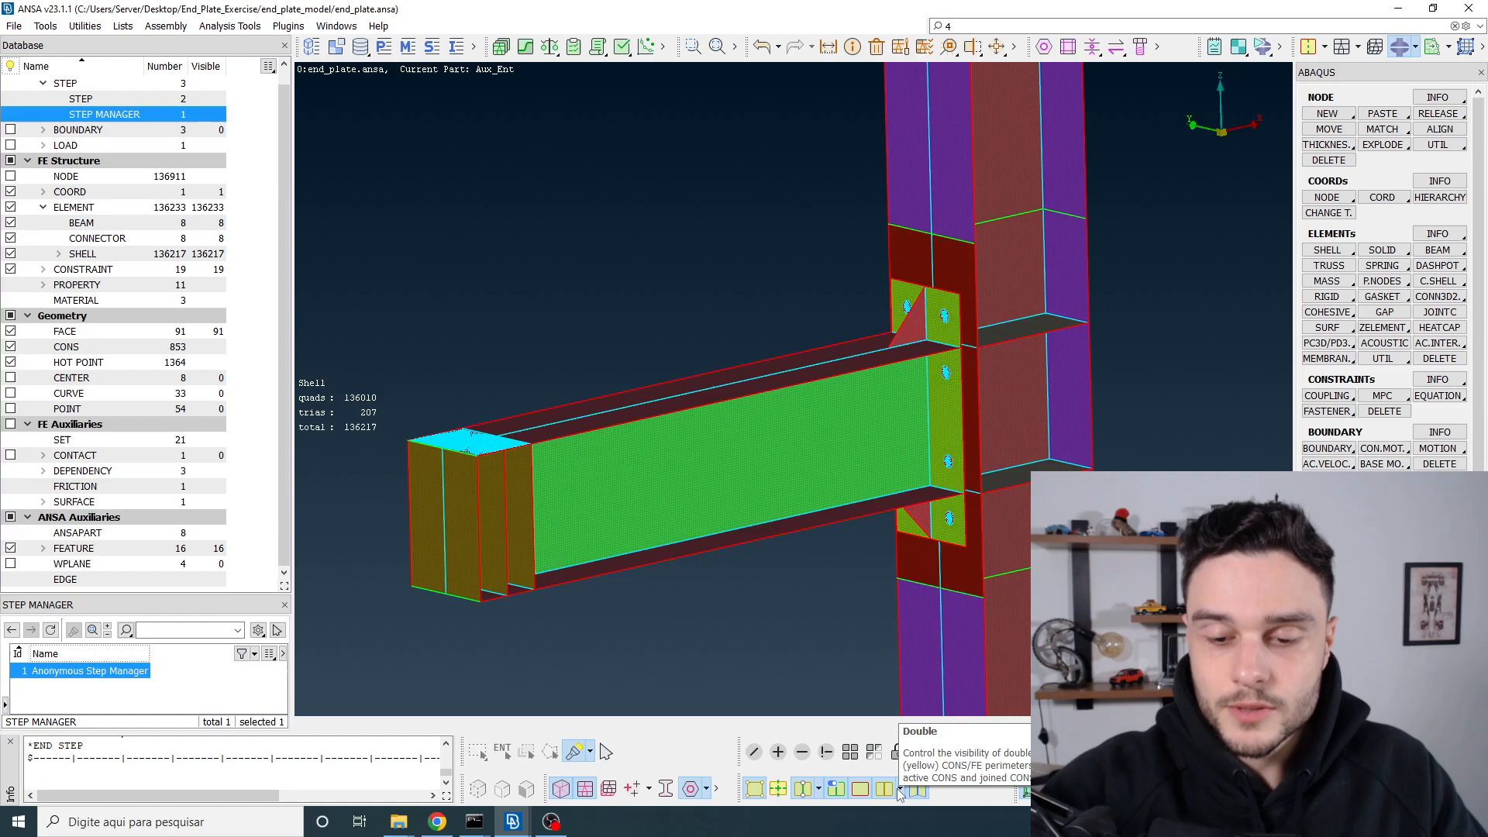
click(820, 788)
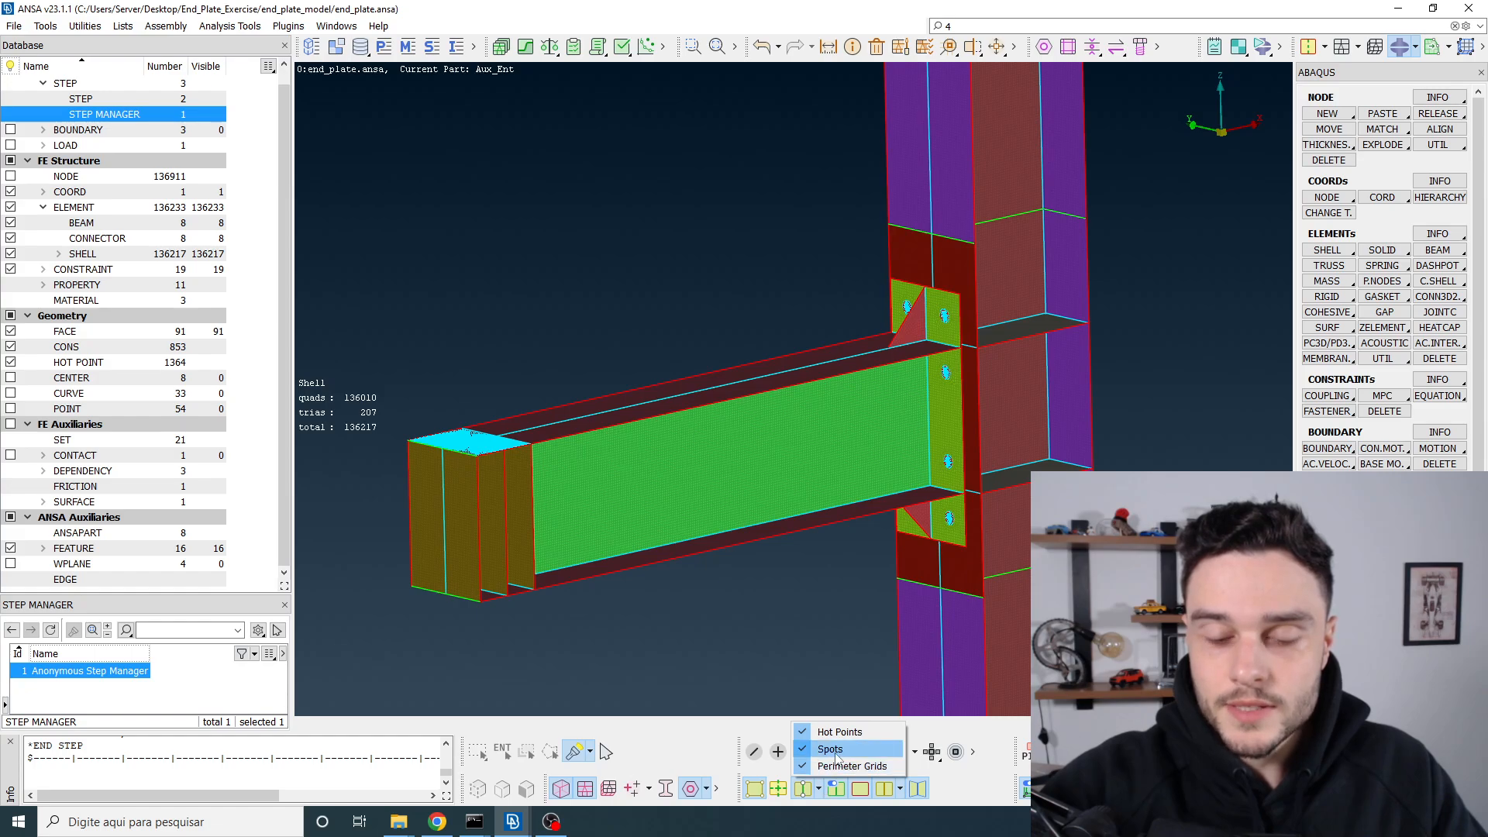
click(837, 756)
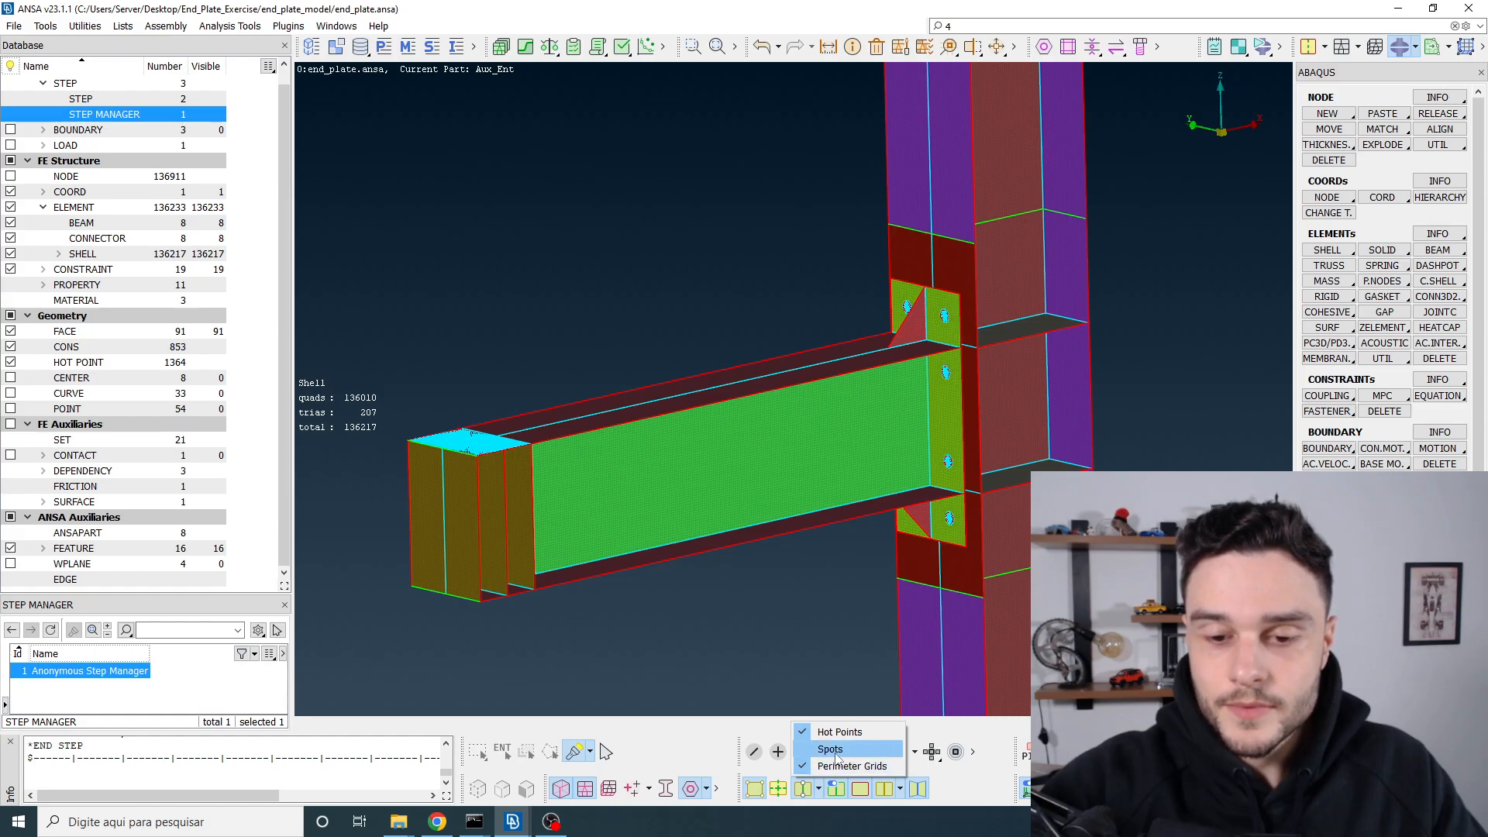
click(807, 603)
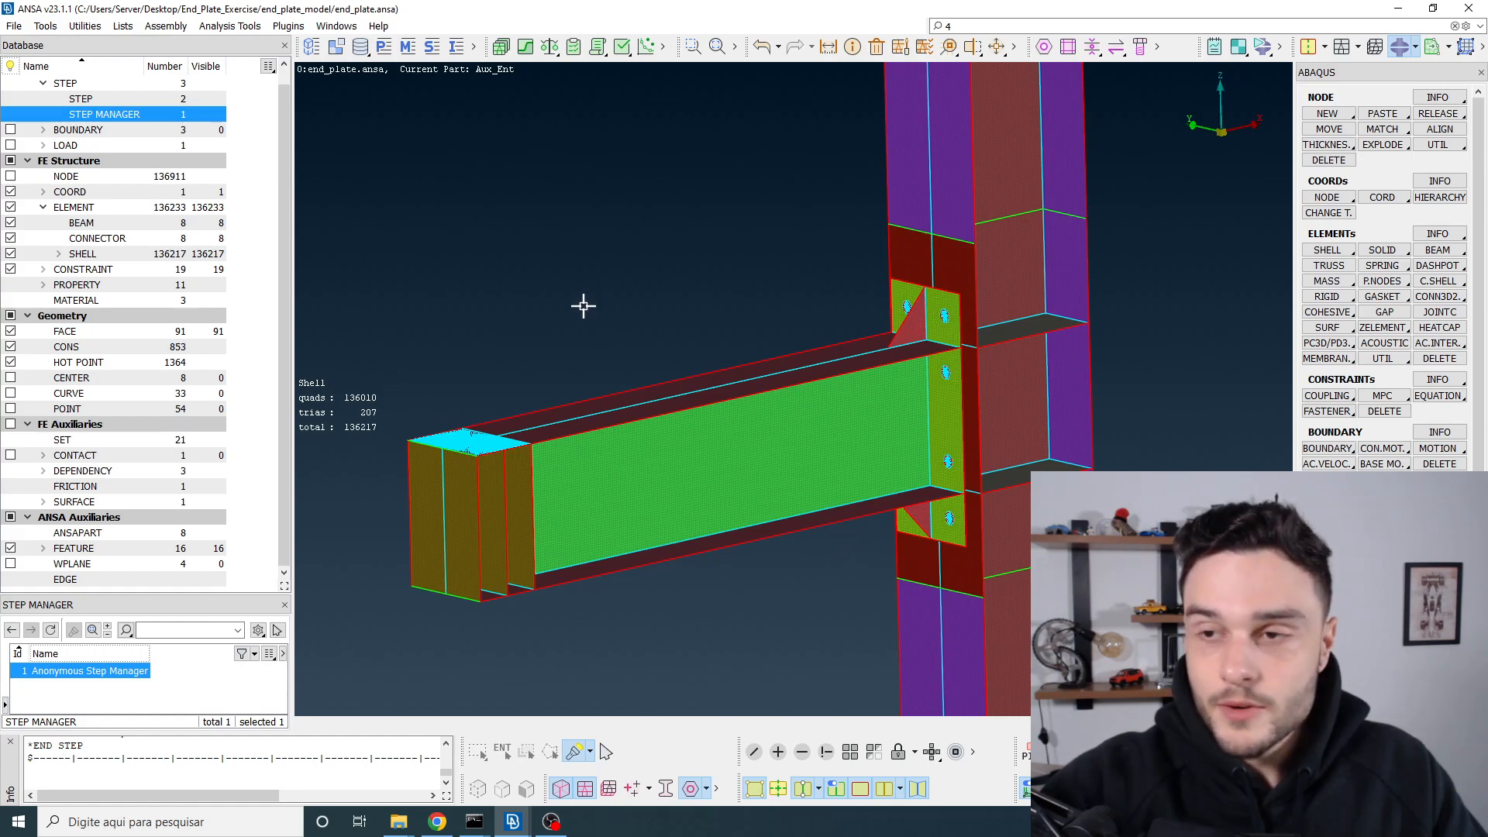
Step: Open the Anonymous Step Manager for editing, then reposition its window and enlarge the step list
click(249, 358)
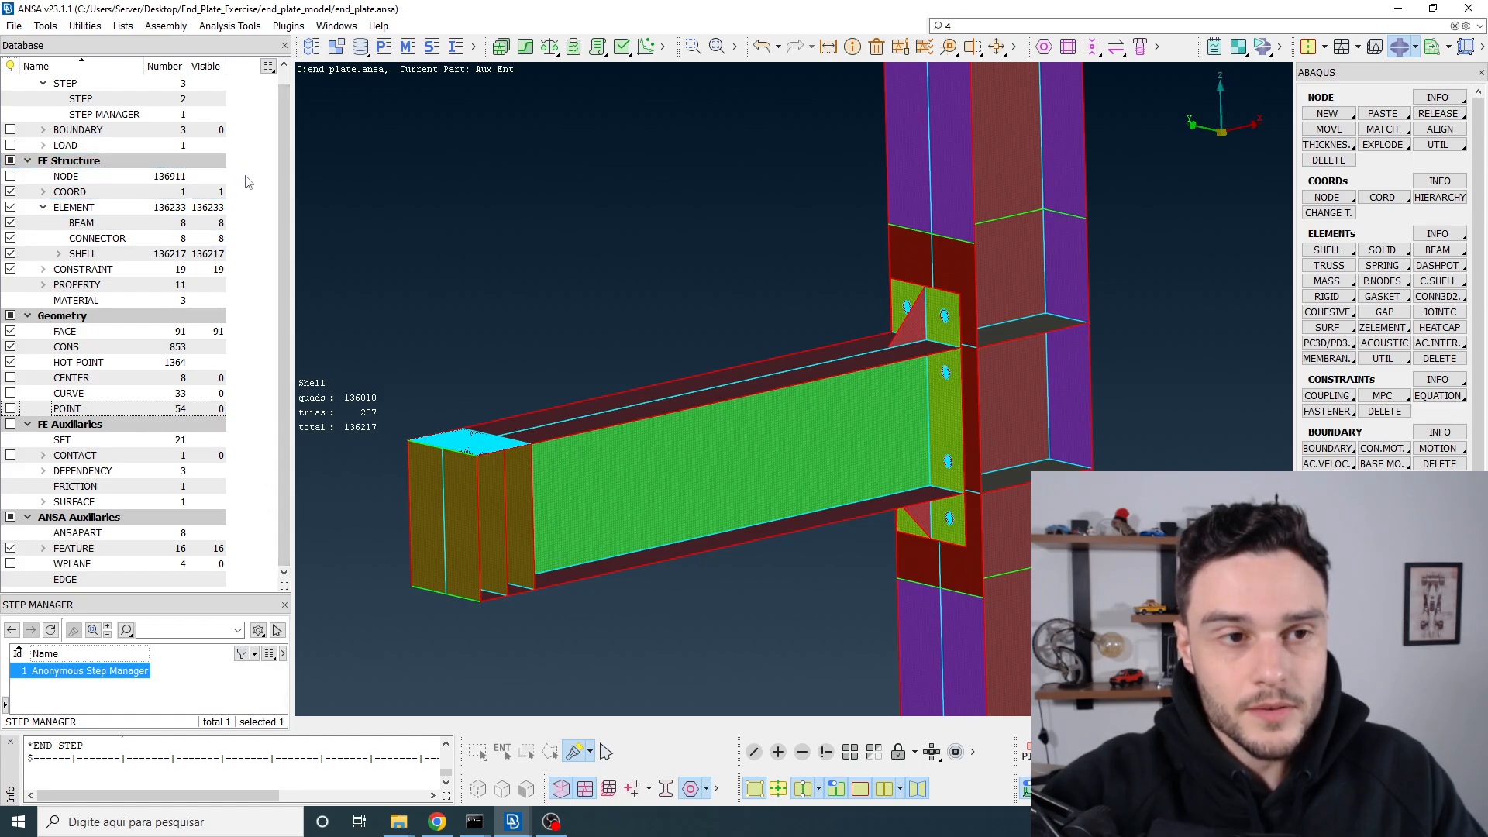
scroll(248, 183, up, 1)
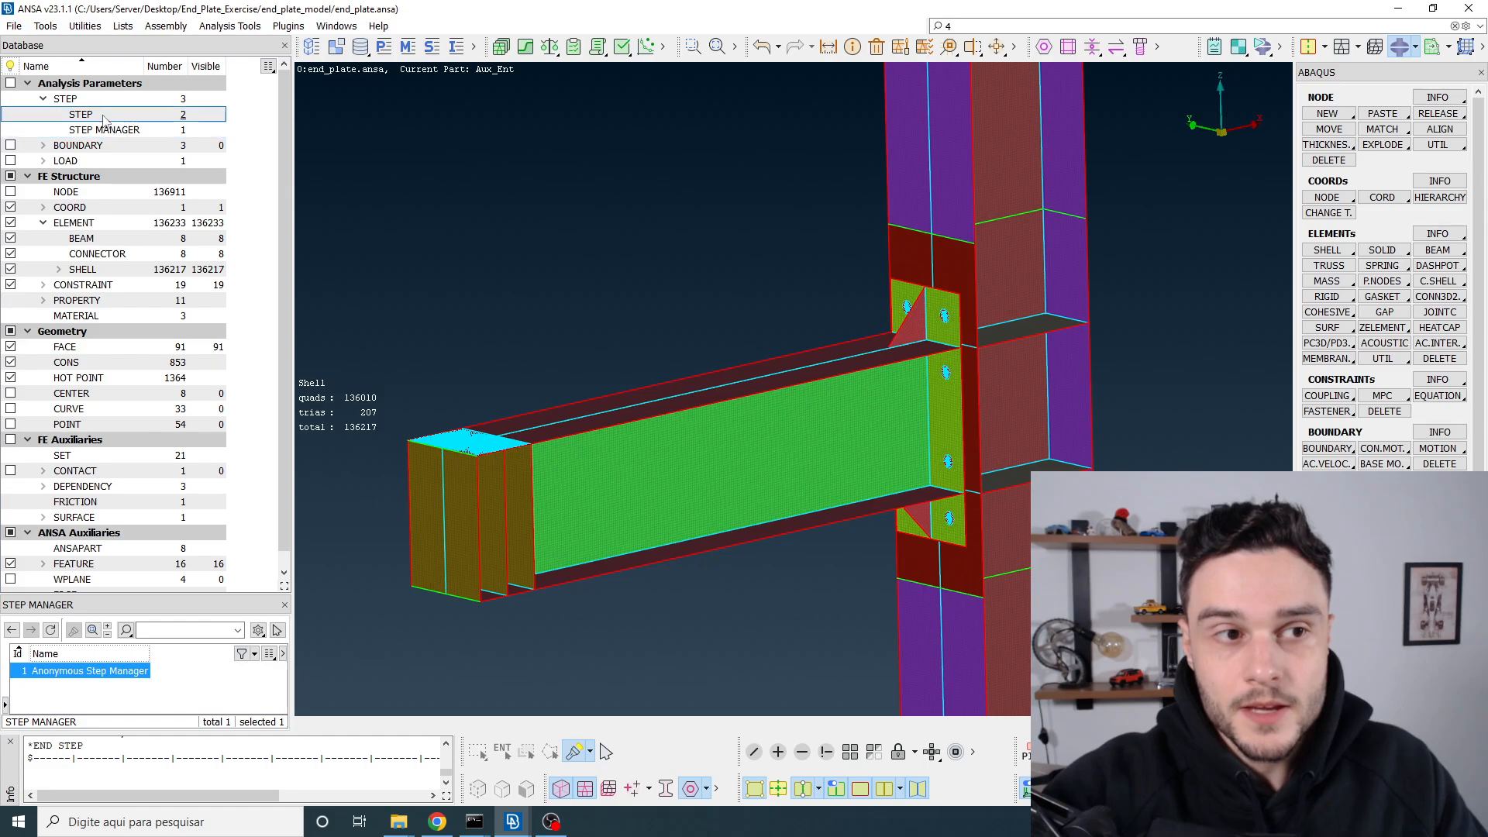
click(83, 100)
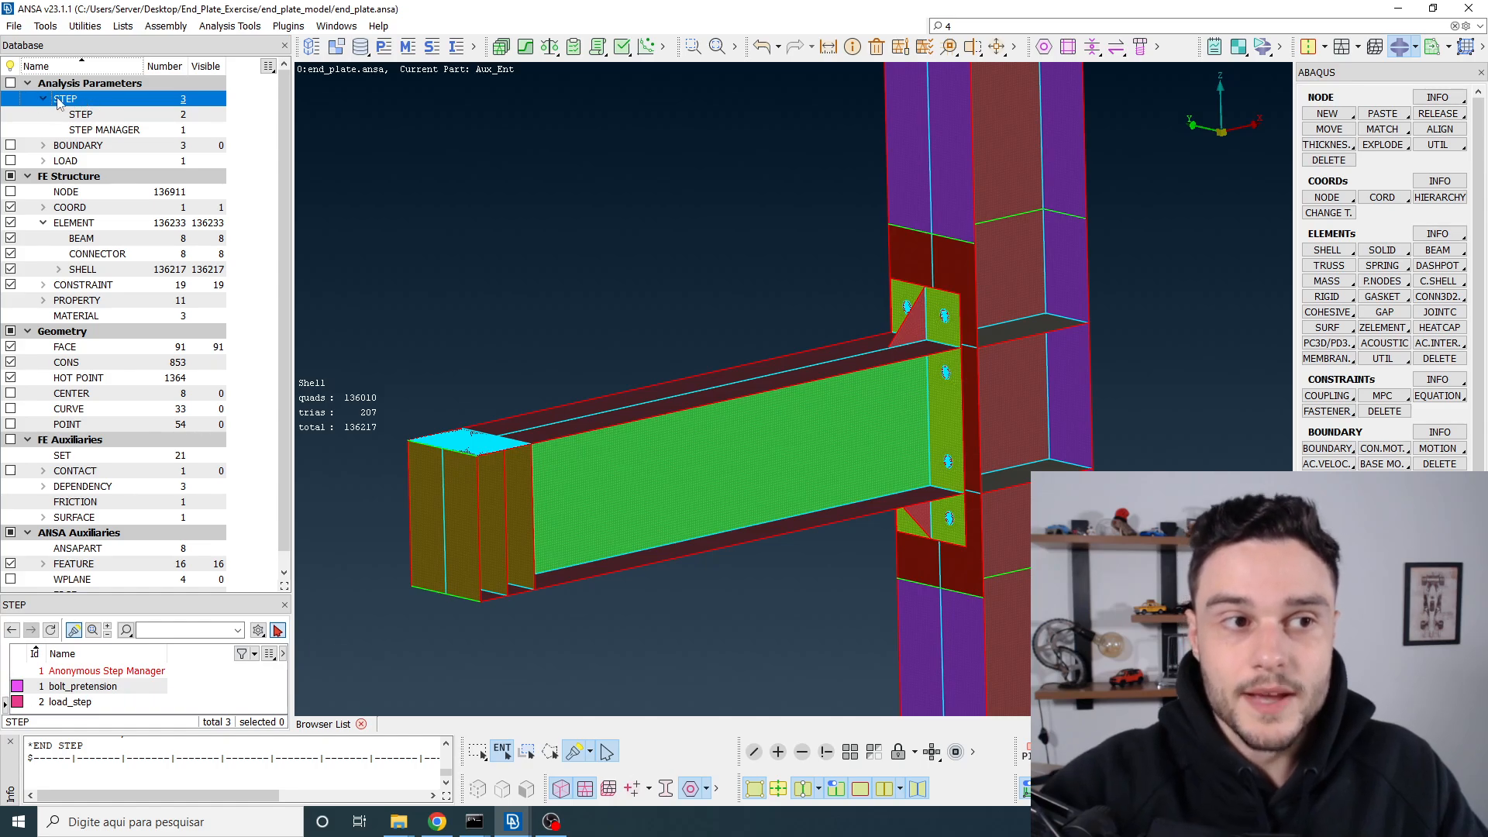
click(104, 130)
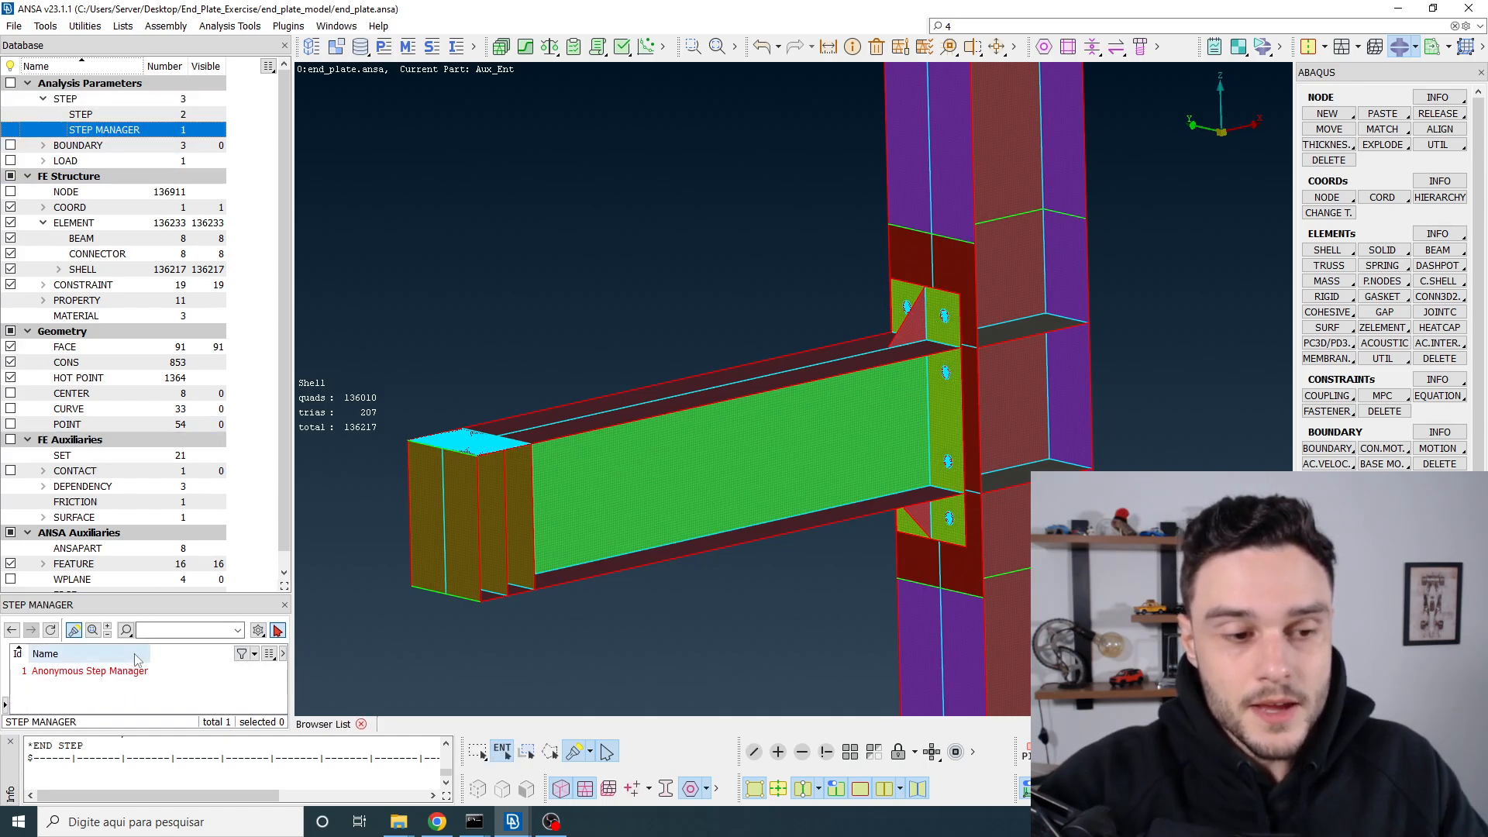
click(118, 671)
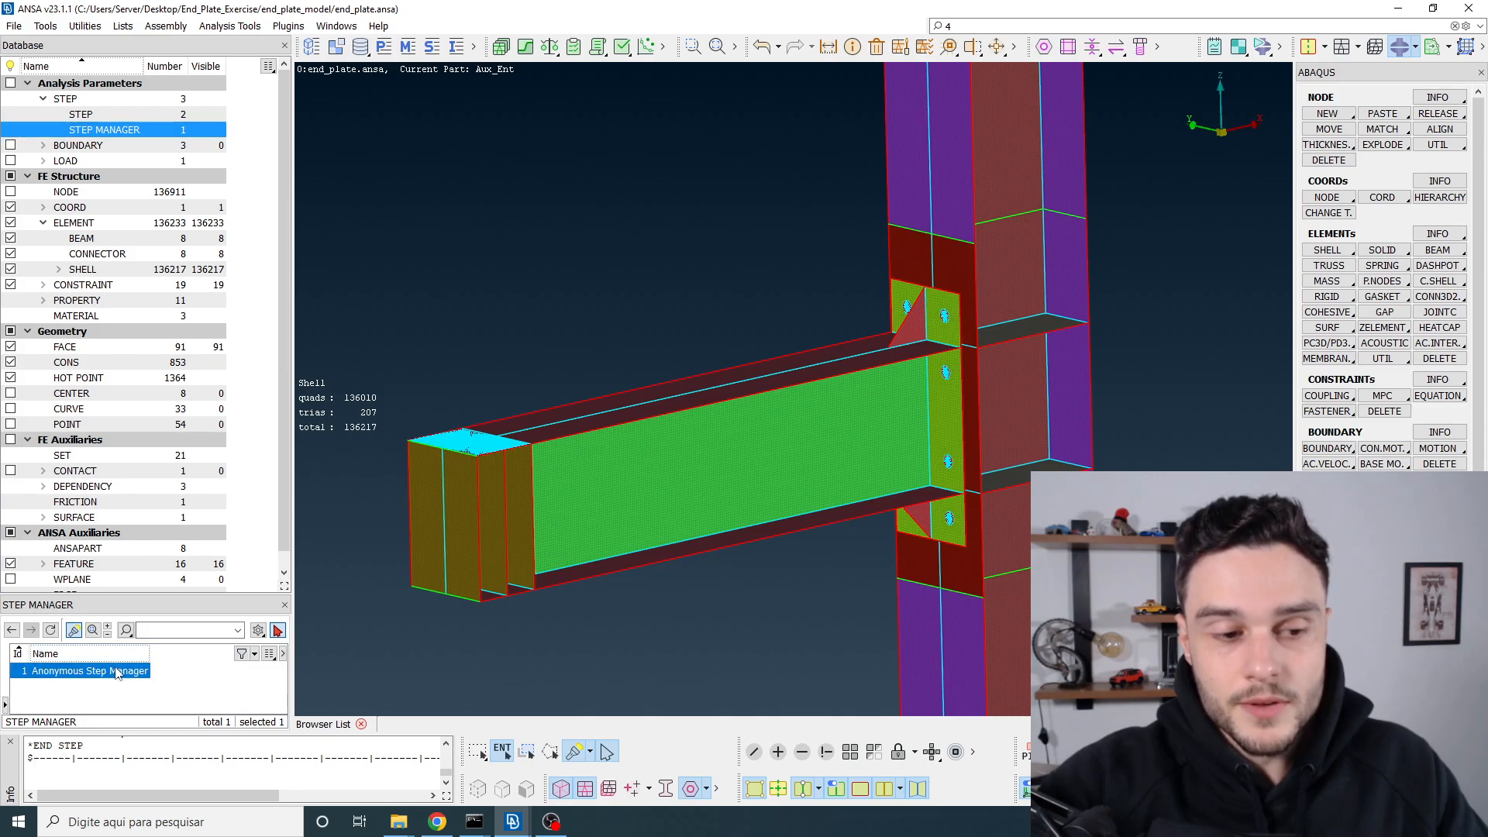
double_click(118, 672)
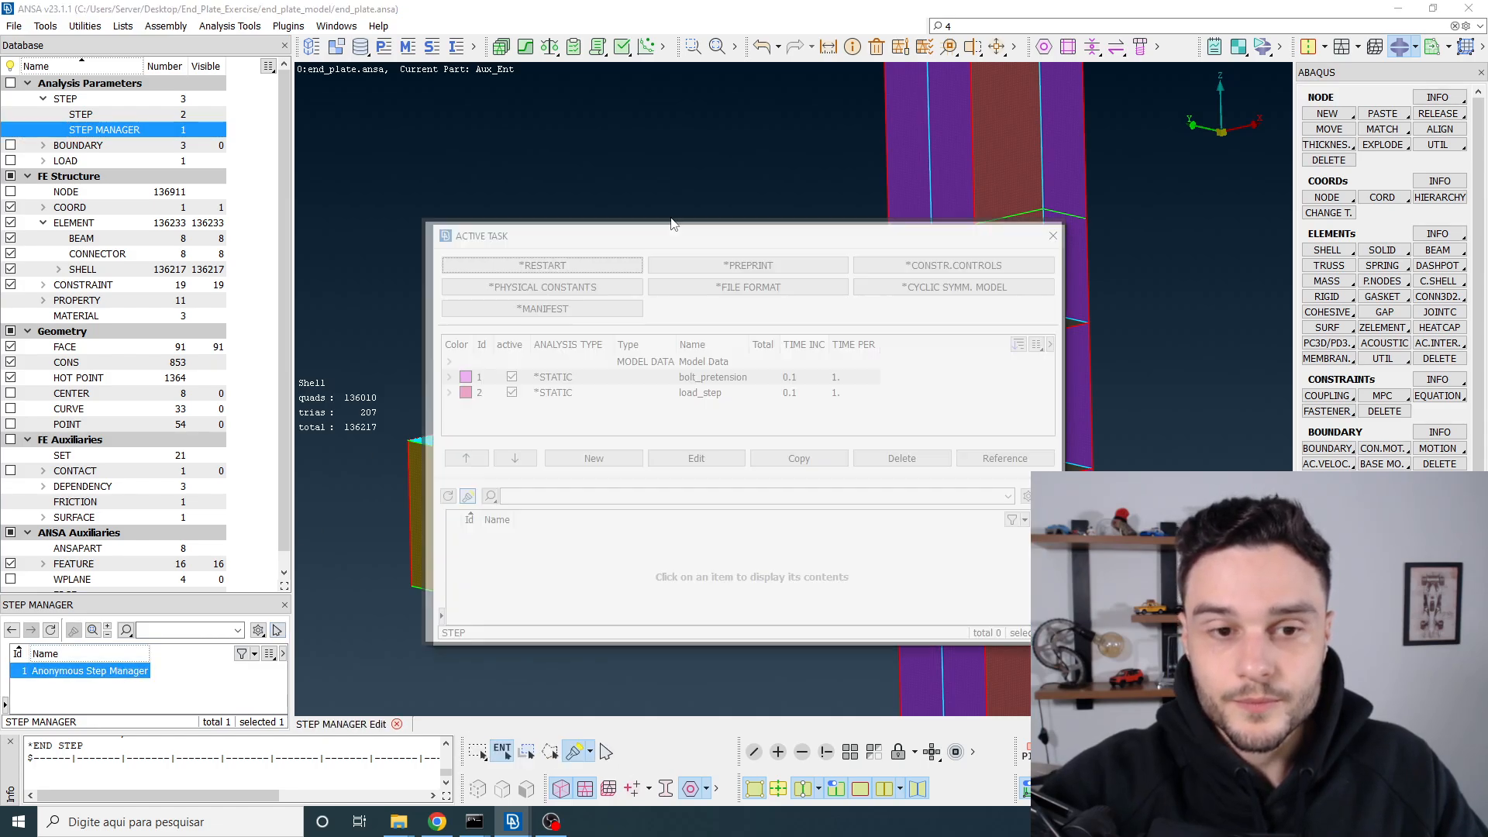
drag(533, 51, 533, 52)
drag(808, 462, 805, 584)
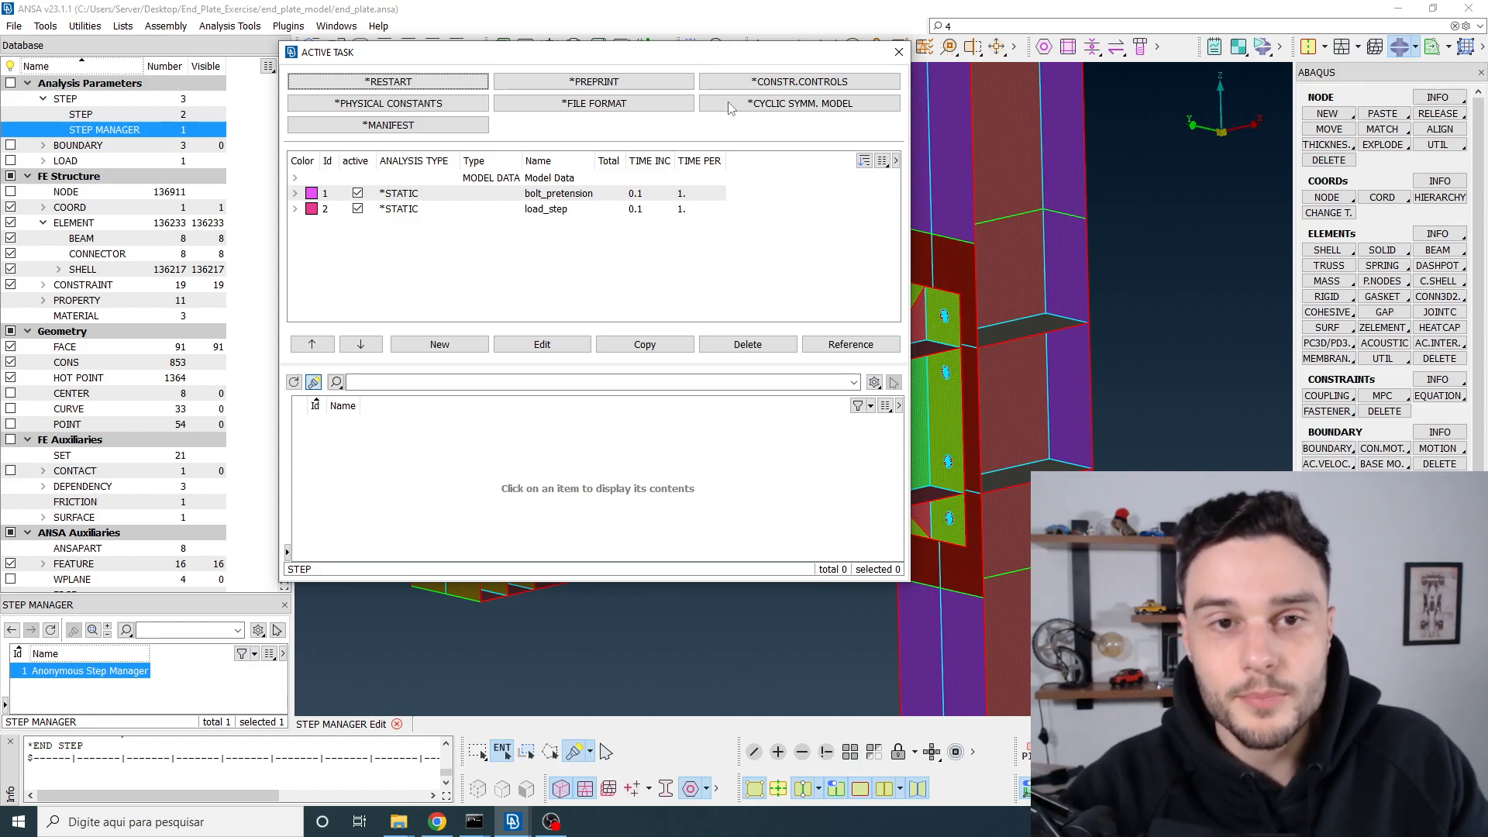
Step: Expand the bolt_pretension, load_step and Model Data entries and widen the Type column to read their contents
click(444, 196)
click(357, 194)
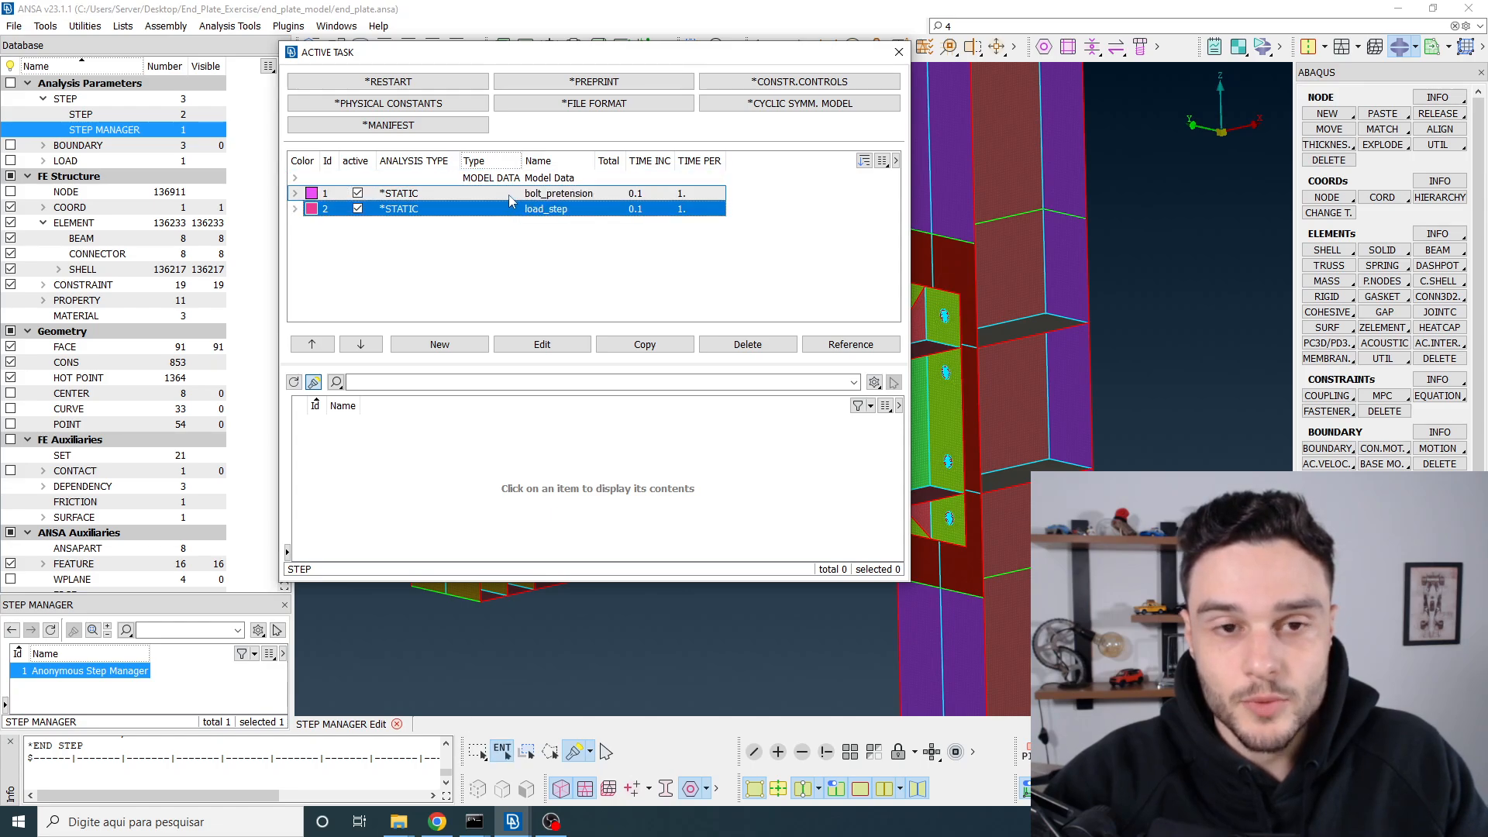
click(295, 194)
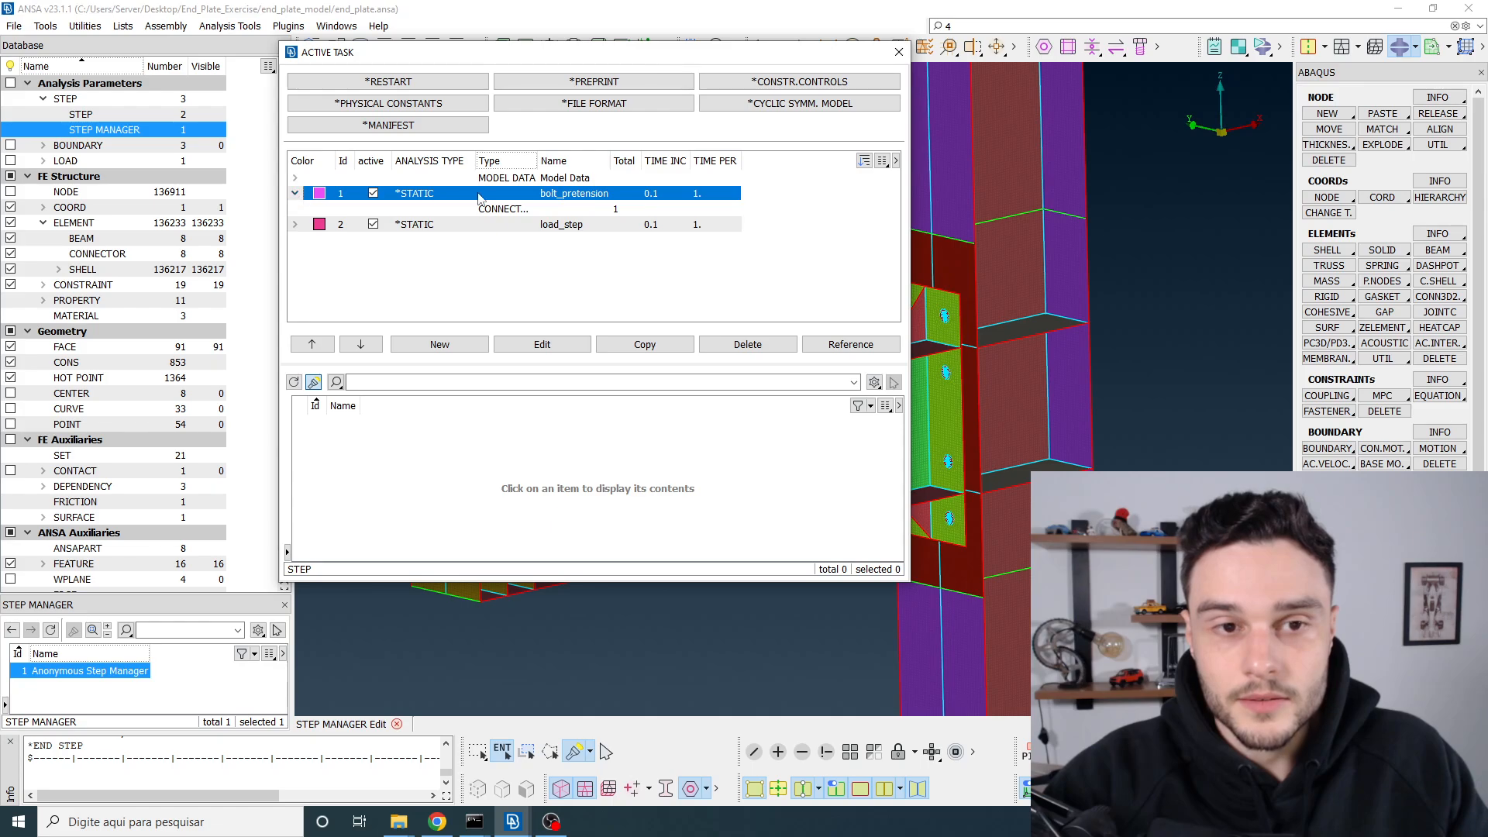
drag(535, 160, 561, 161)
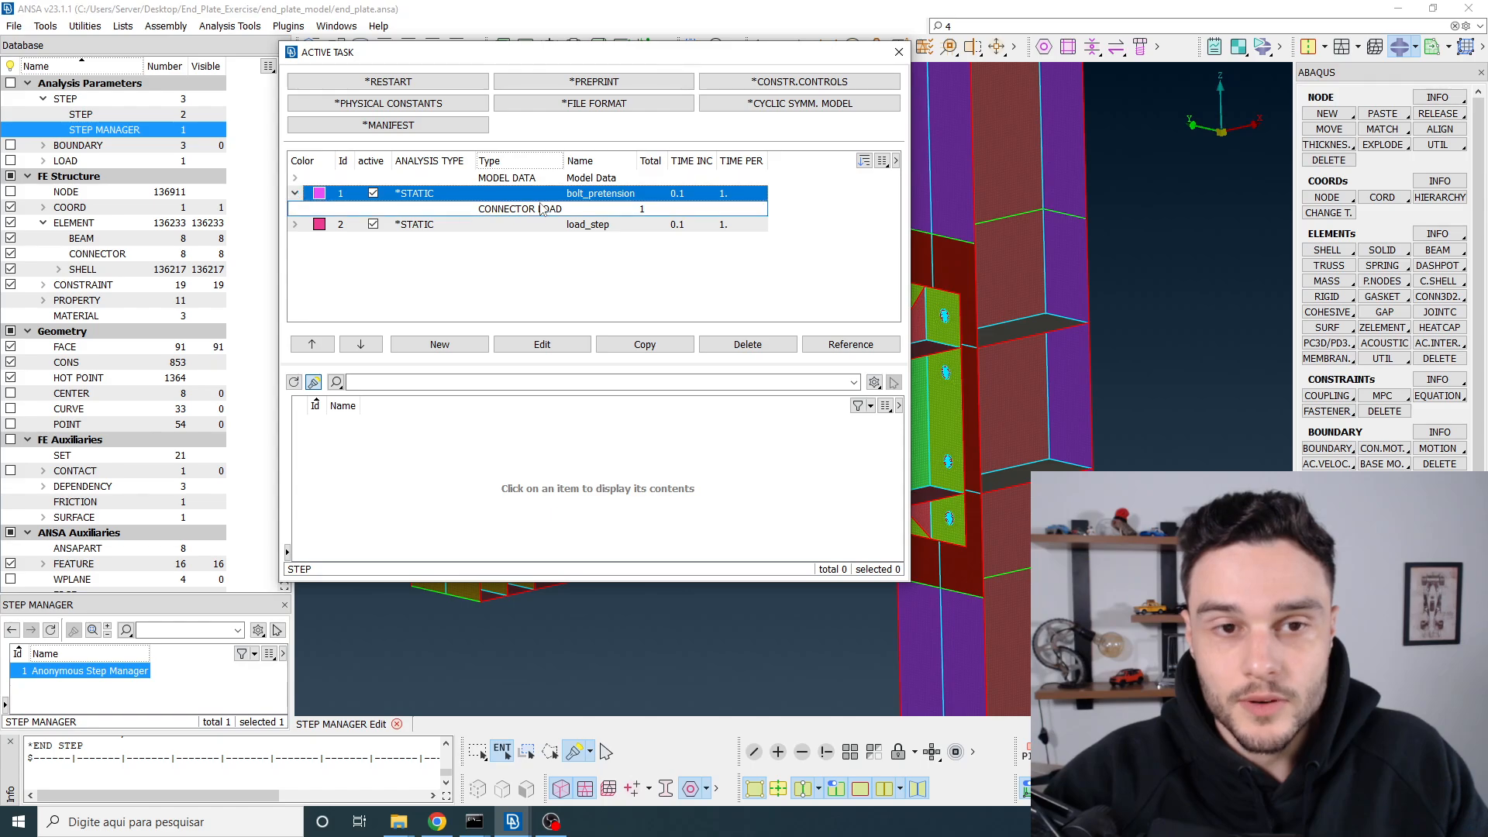
click(347, 226)
click(295, 224)
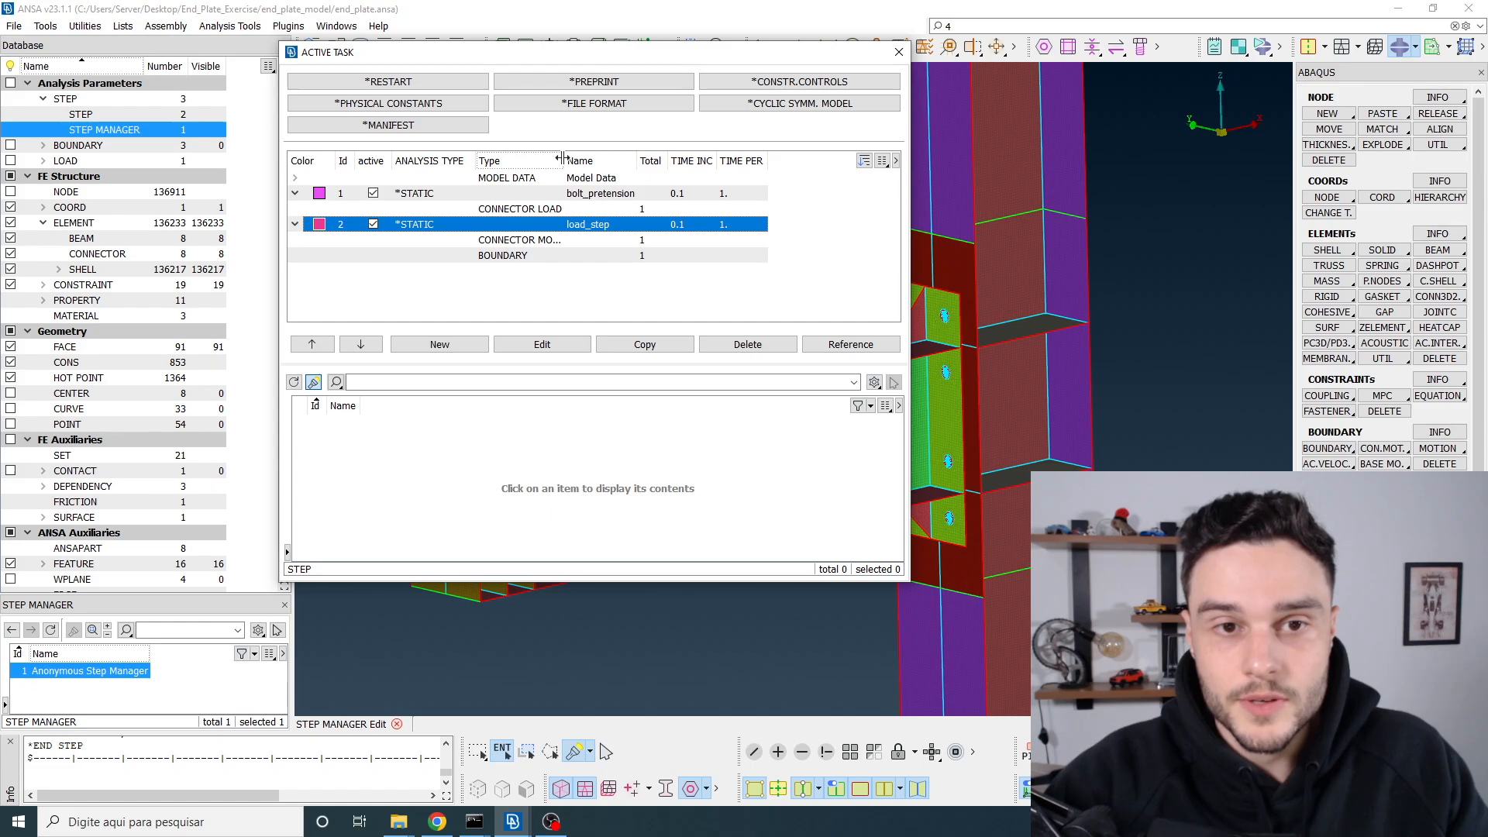
drag(564, 161, 596, 160)
click(496, 197)
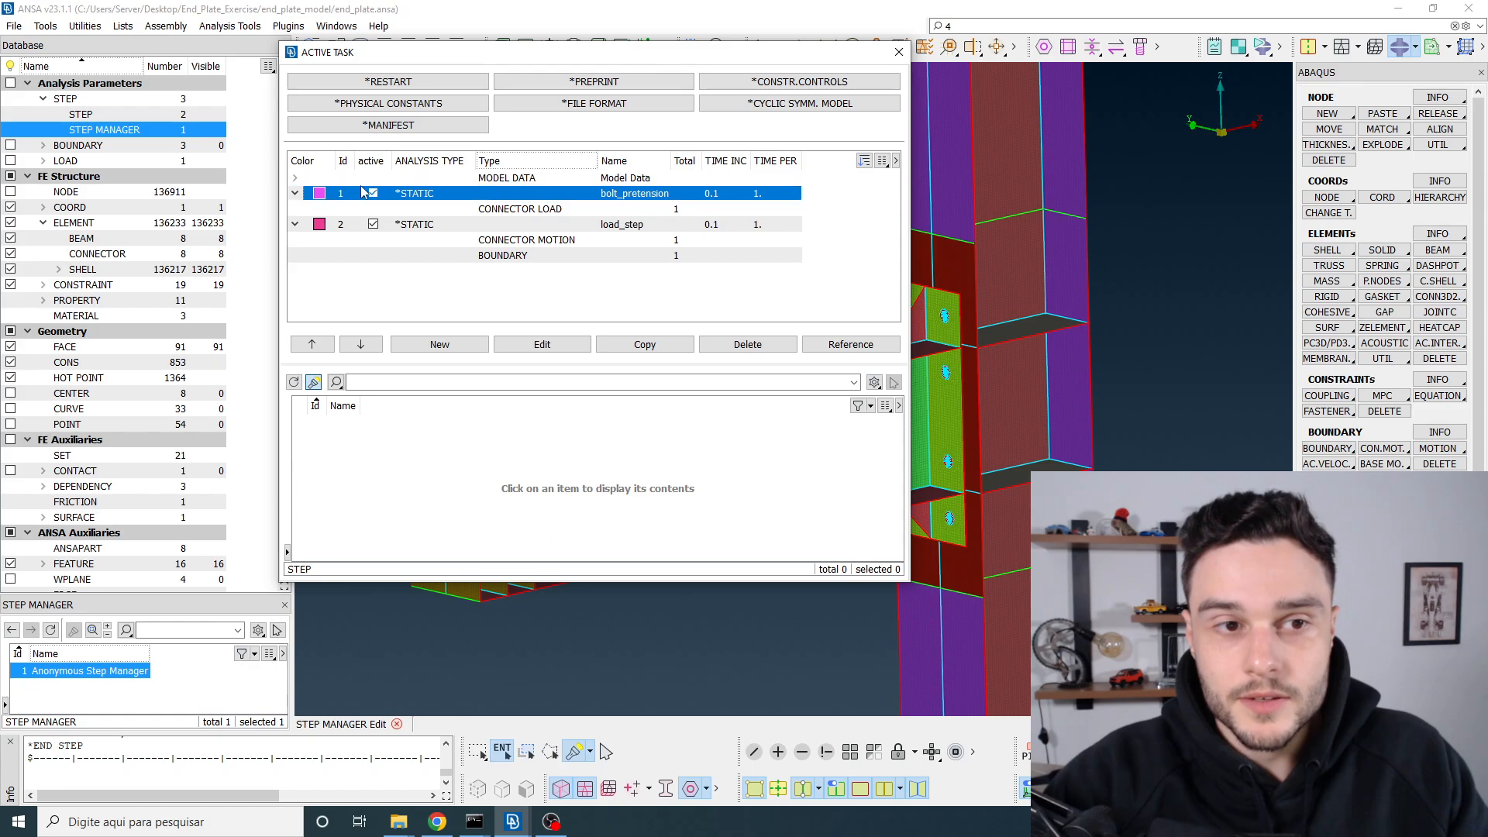
click(293, 179)
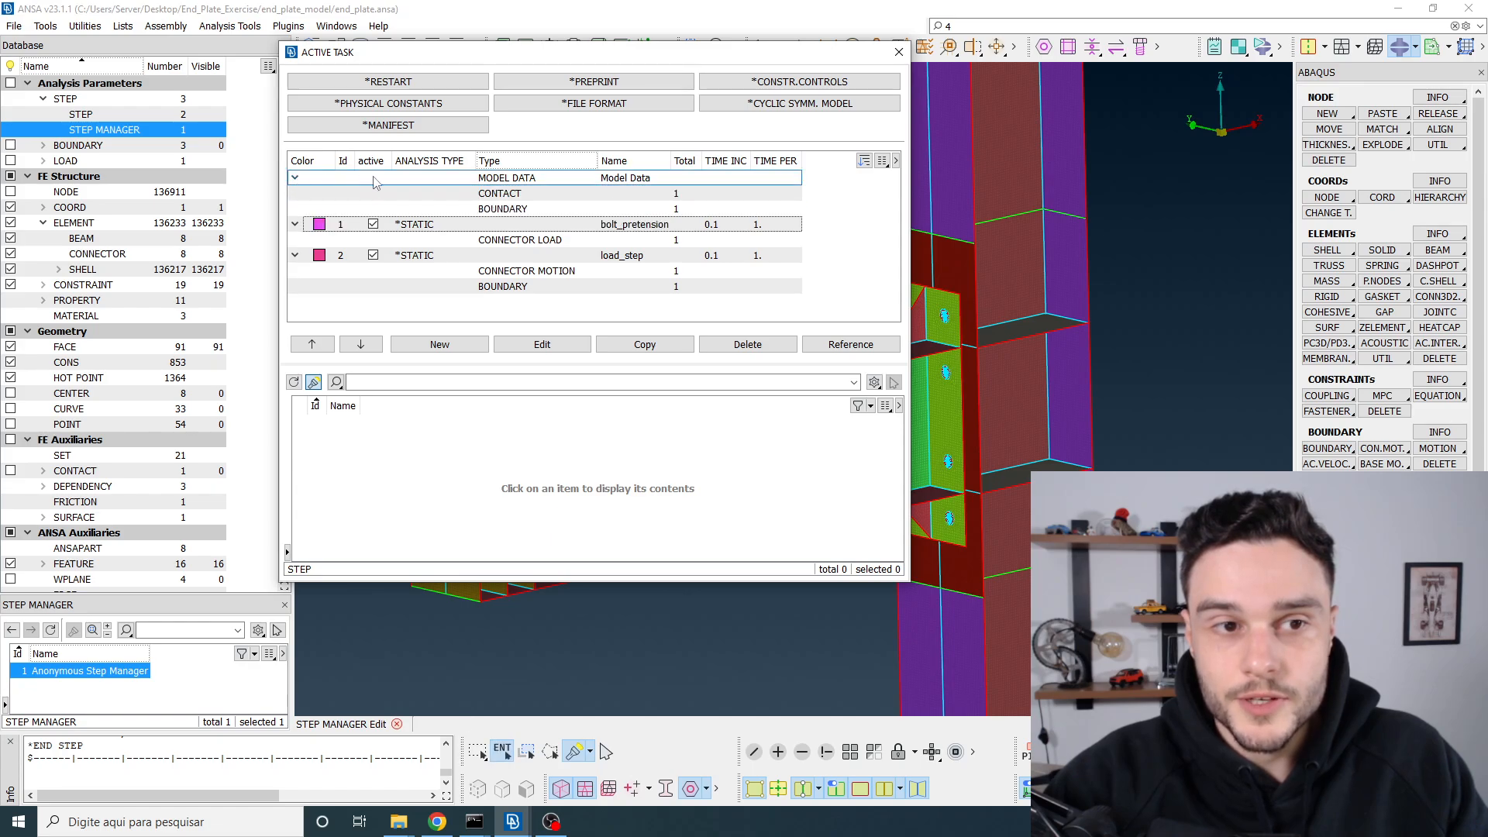
Step: Inspect the end_plate_to_column_flange contact pair under Model Data and highlight its surfaces in the model
click(515, 194)
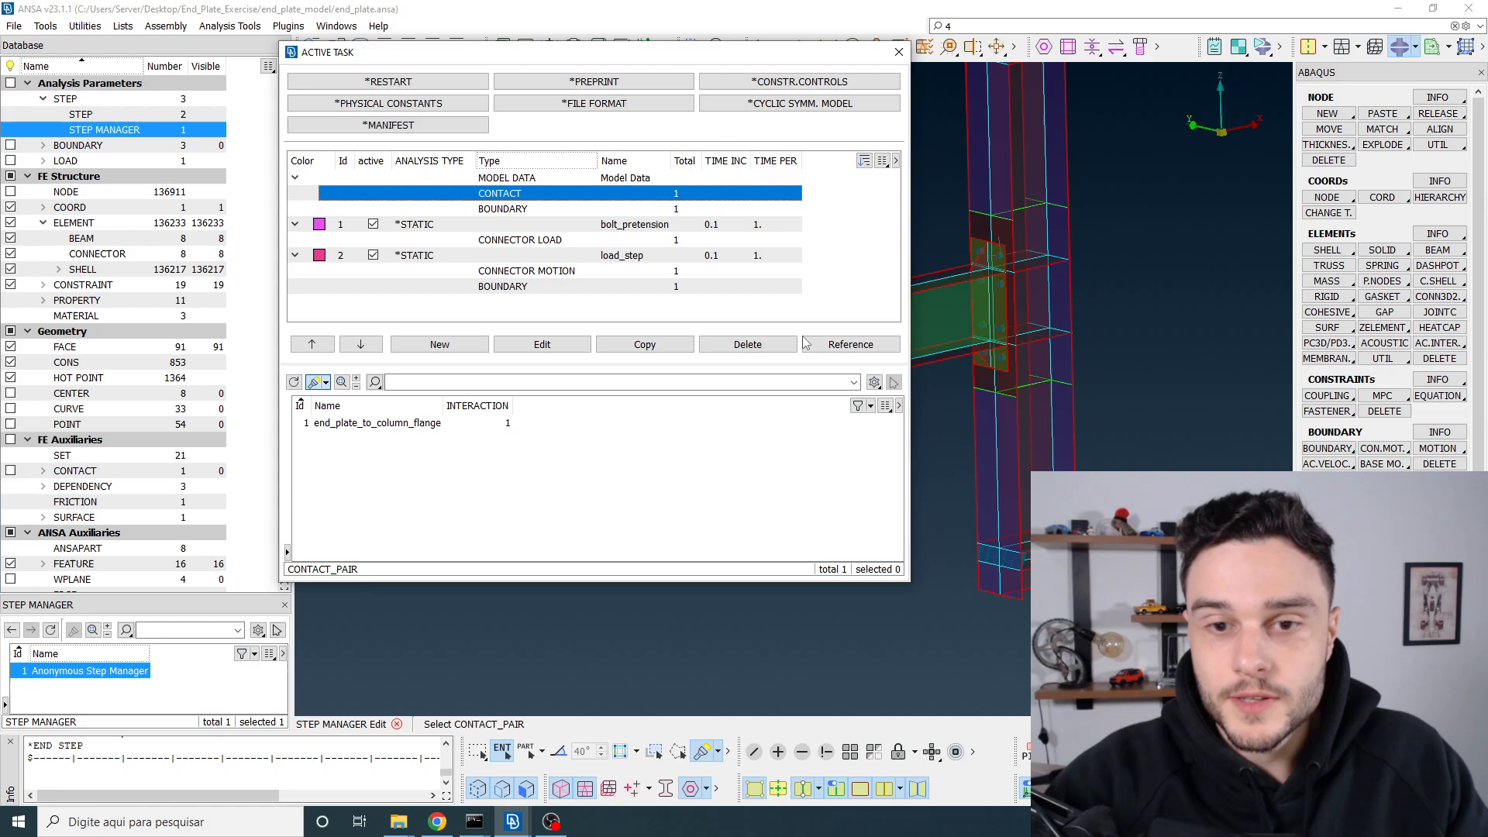
click(377, 423)
scroll(961, 256, up, 3)
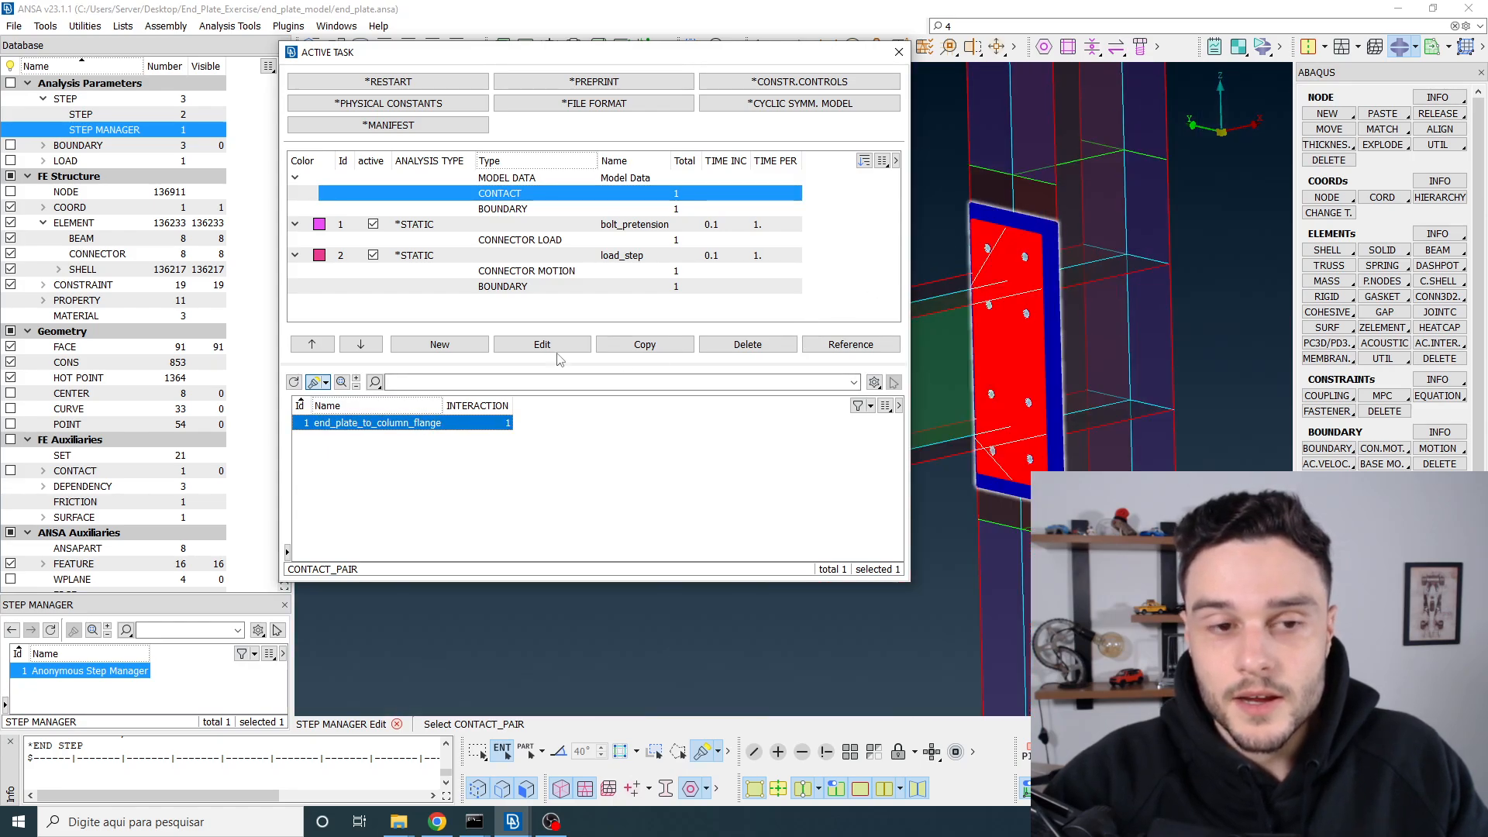
Step: Examine the Model Data boundary condition by highlighting it on the whole column
click(489, 209)
click(378, 422)
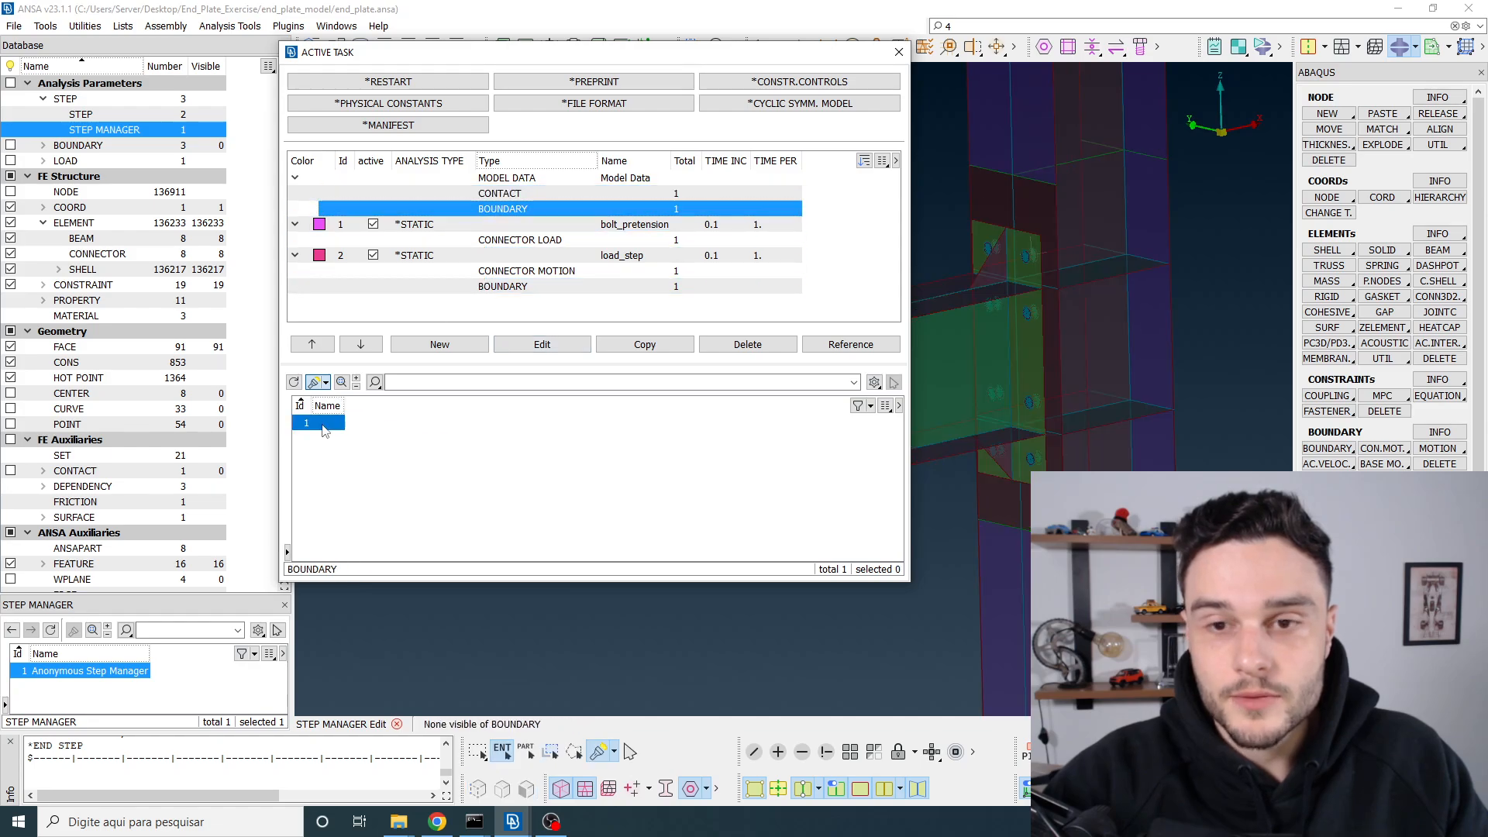
scroll(997, 276, down, 4)
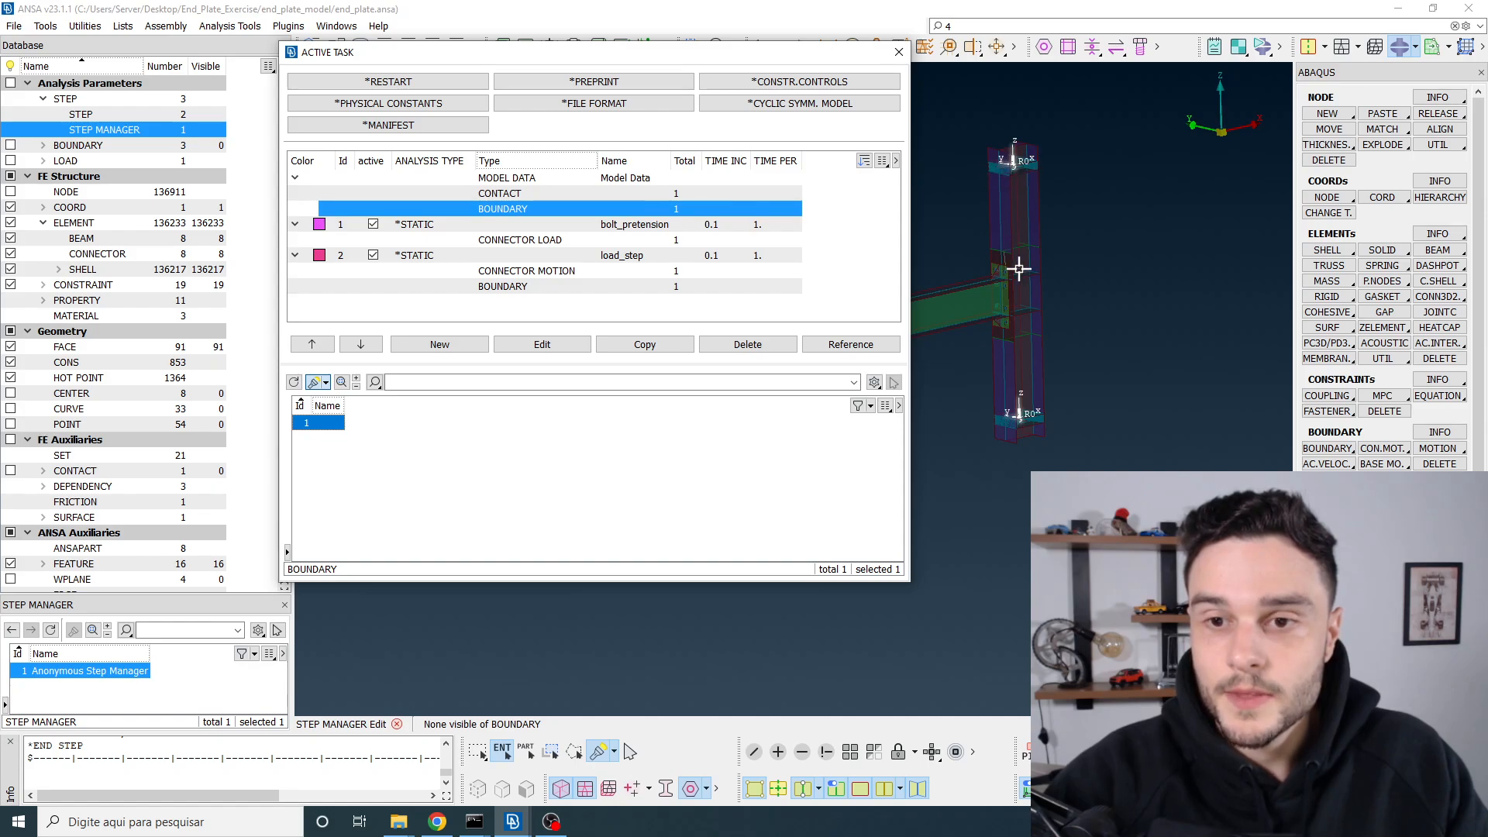
scroll(1081, 341, down, 3)
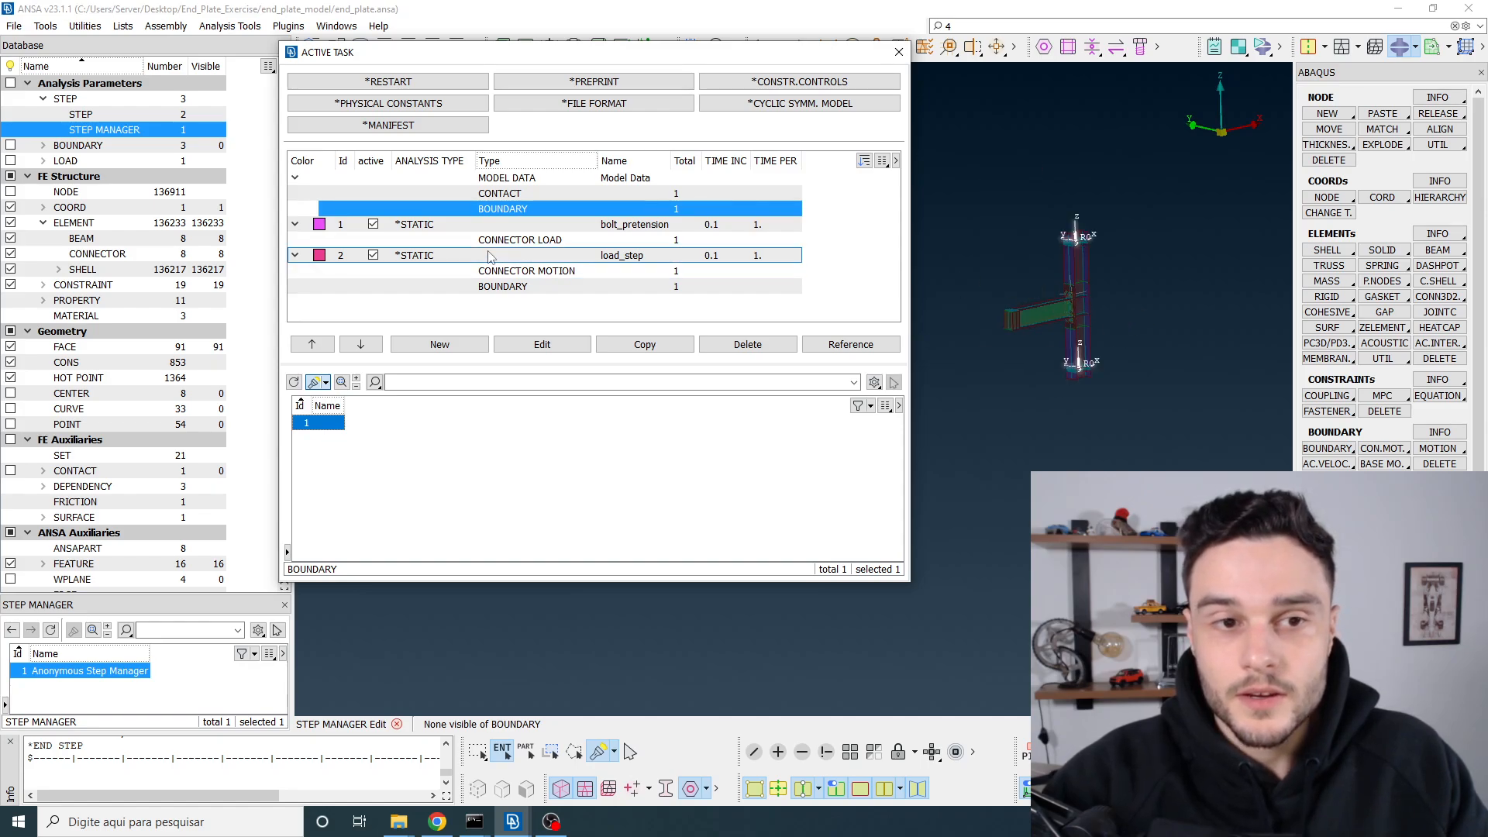
Step: Examine the connector load of the bolt_pretension step at the bolts, then return to the Model Data boundary
click(419, 224)
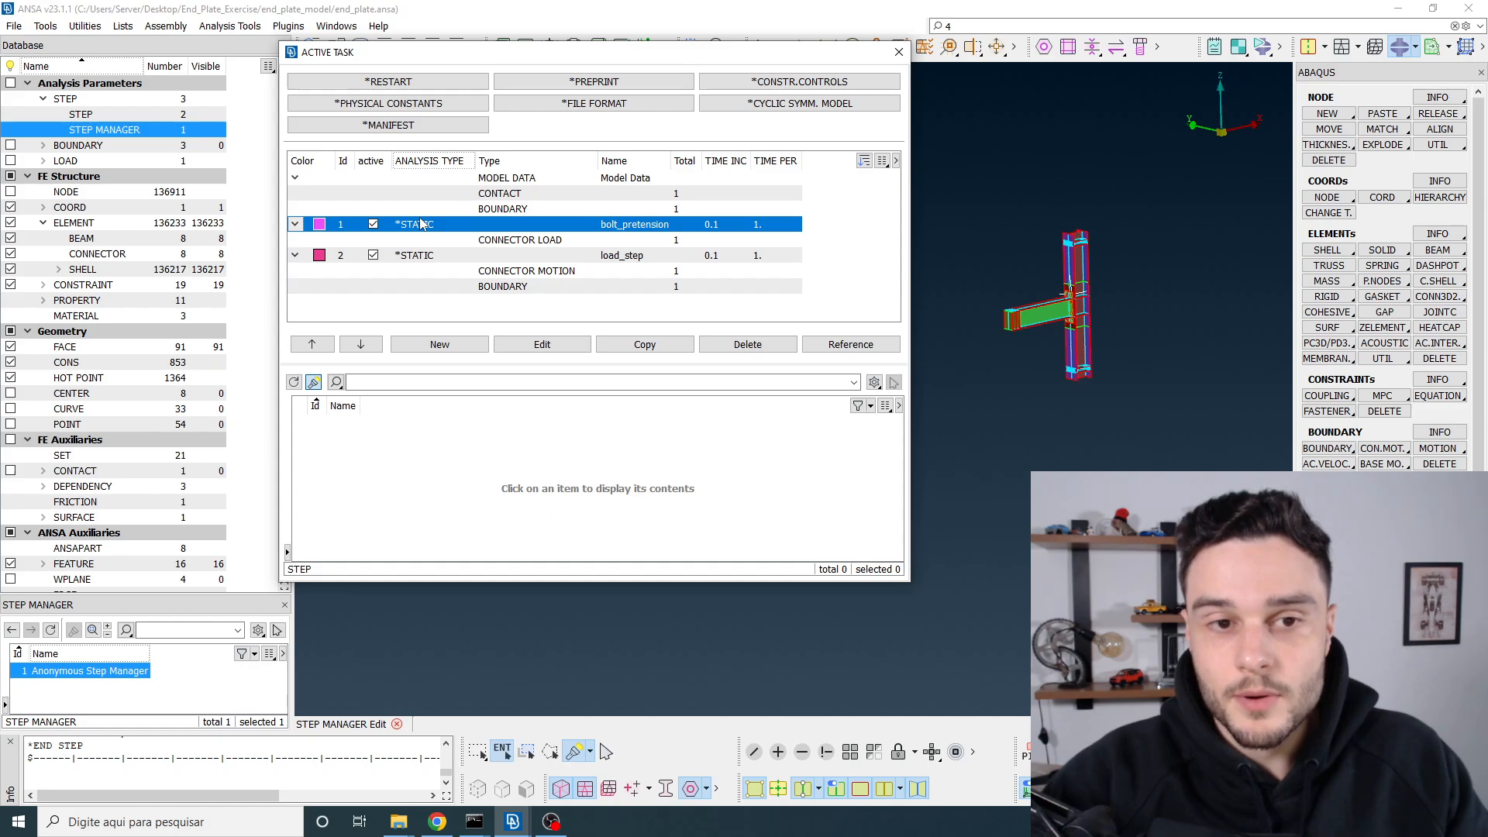
click(486, 239)
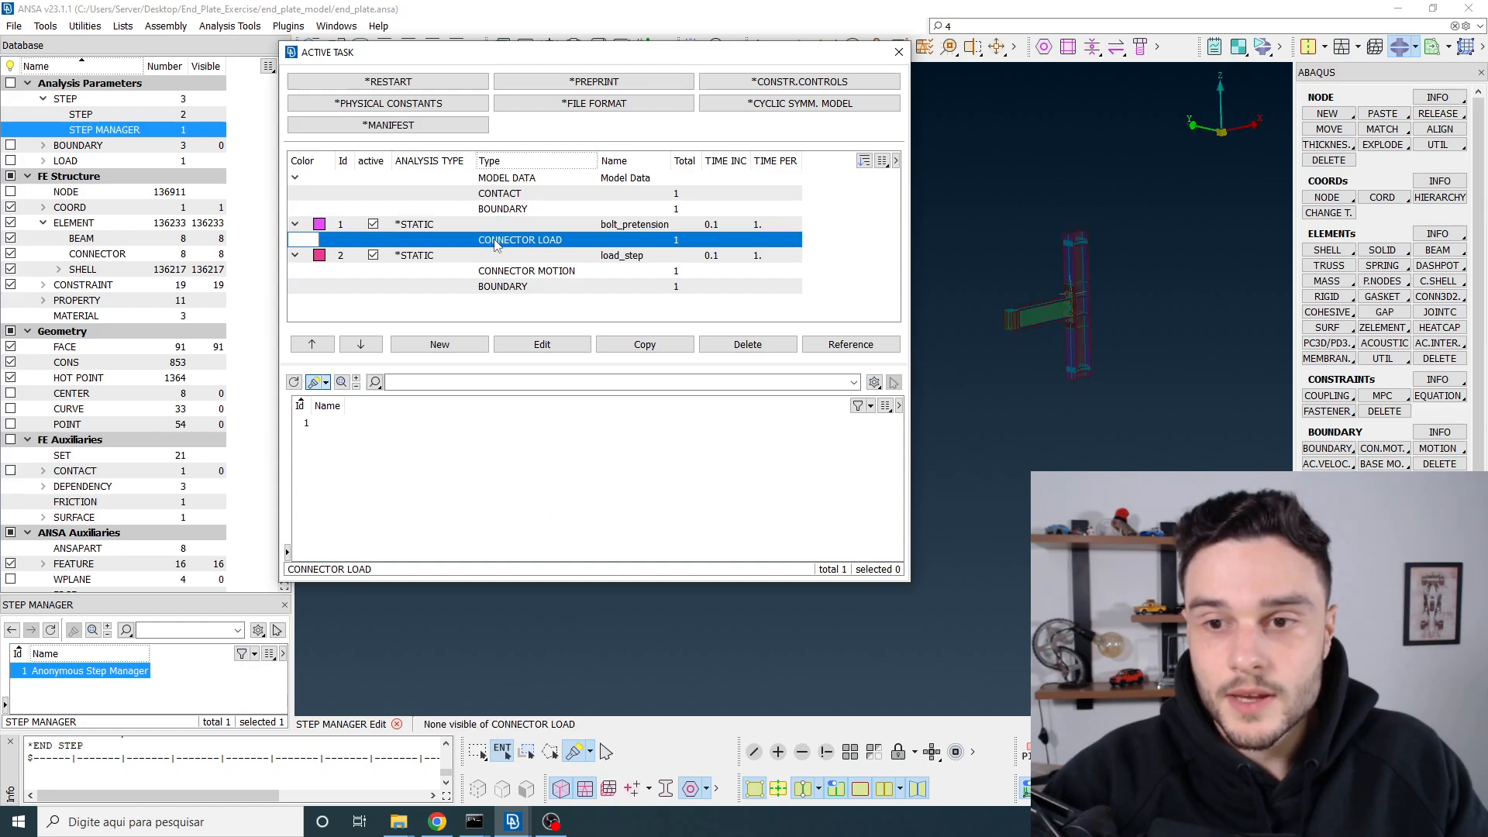
click(317, 427)
scroll(1054, 314, up, 5)
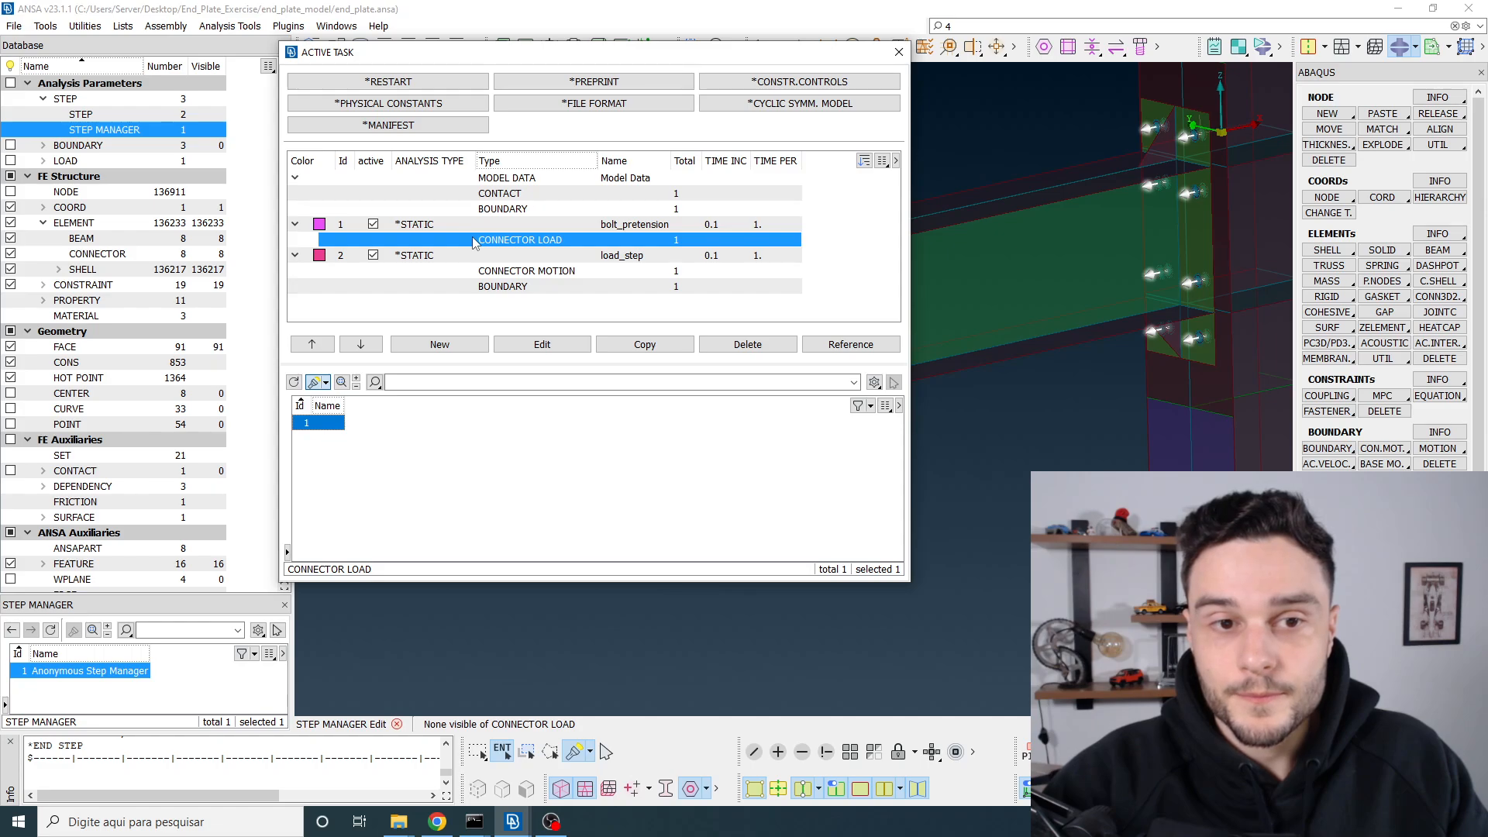
click(506, 210)
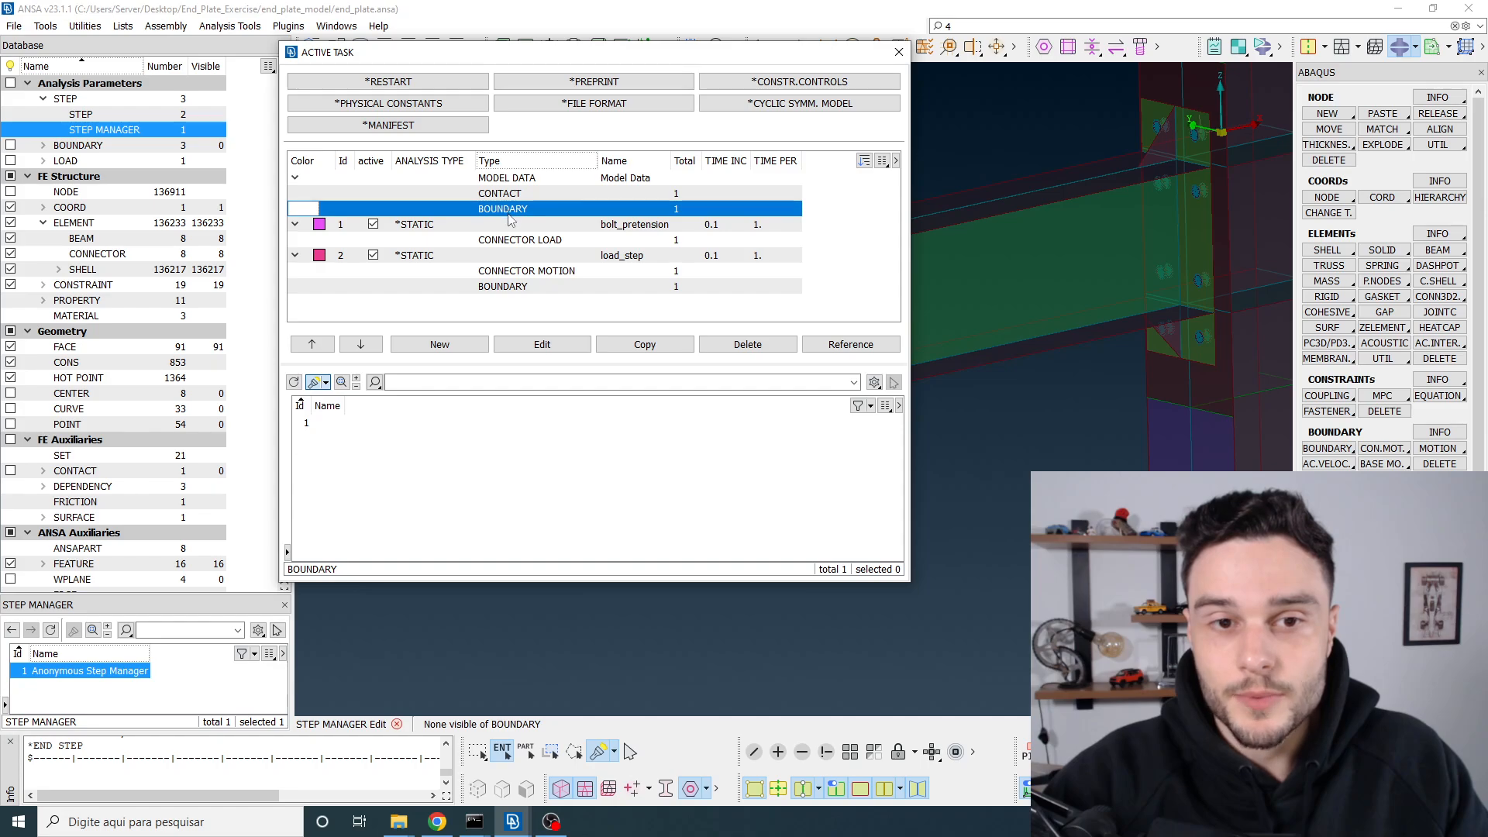
Step: Recheck the bolt_pretension step and its connector load, and read the load_step definition without changing it
click(510, 225)
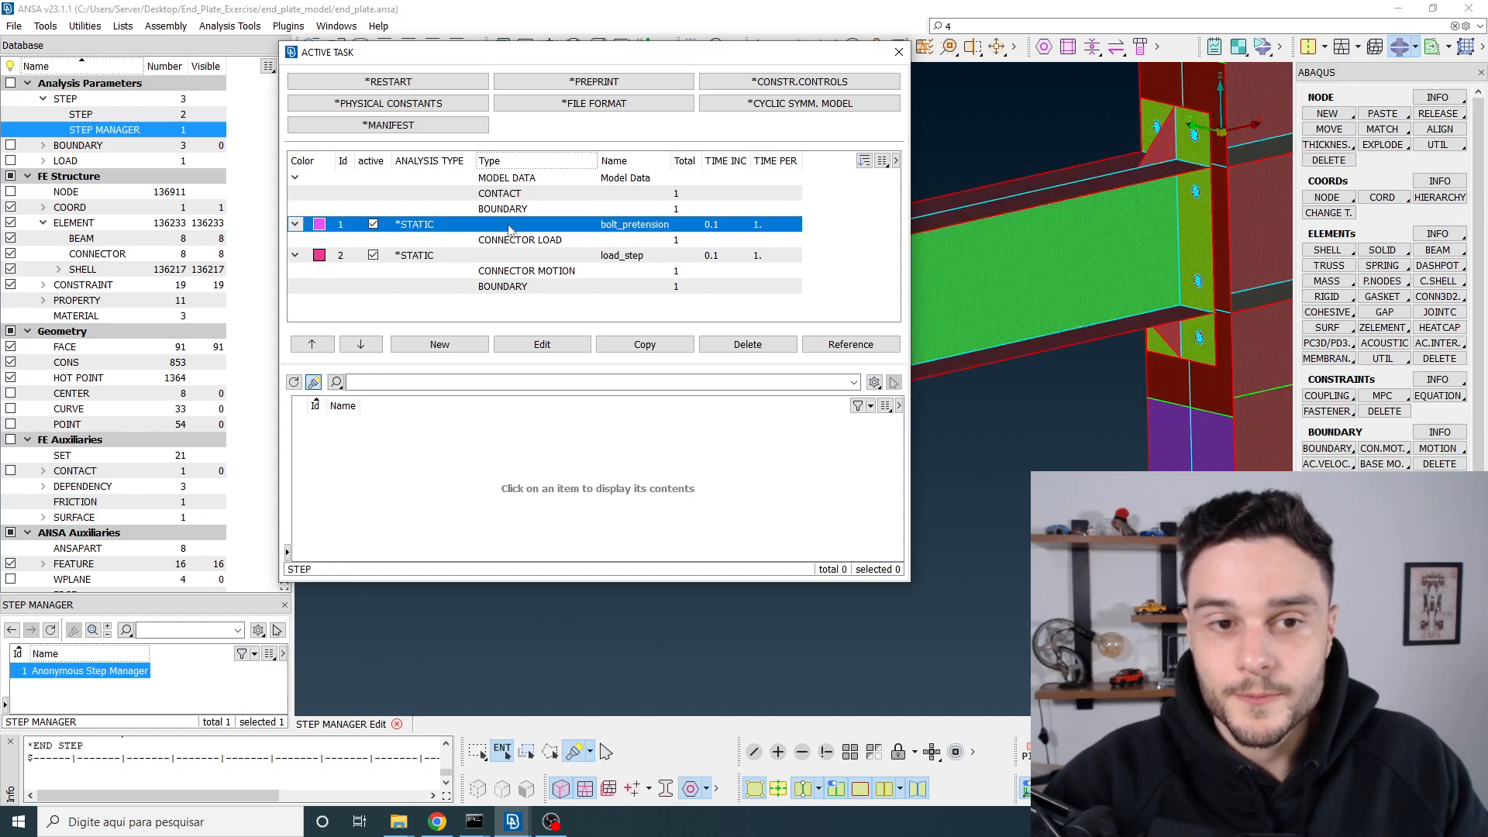
click(493, 242)
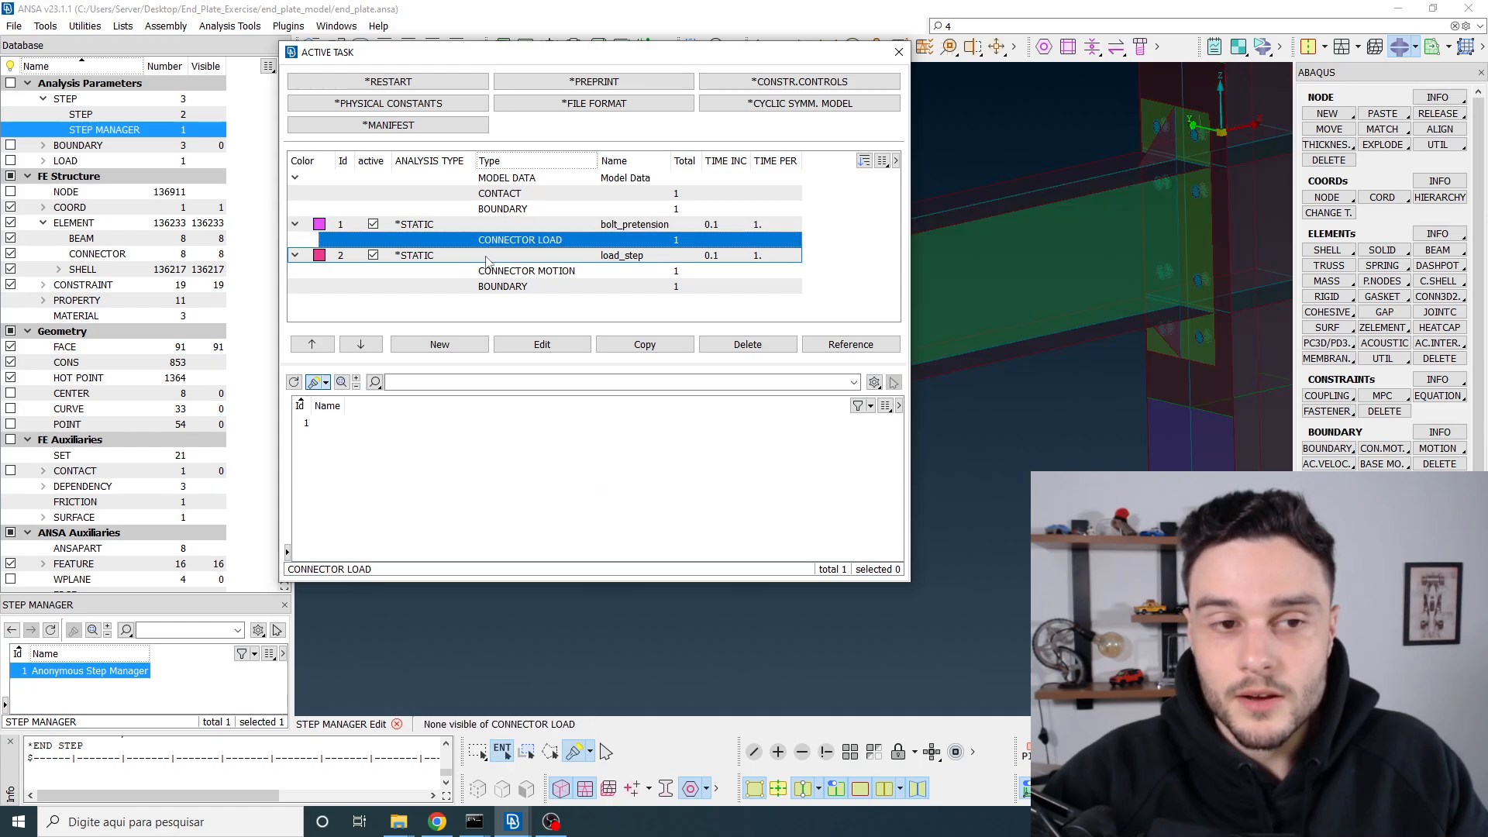
click(487, 257)
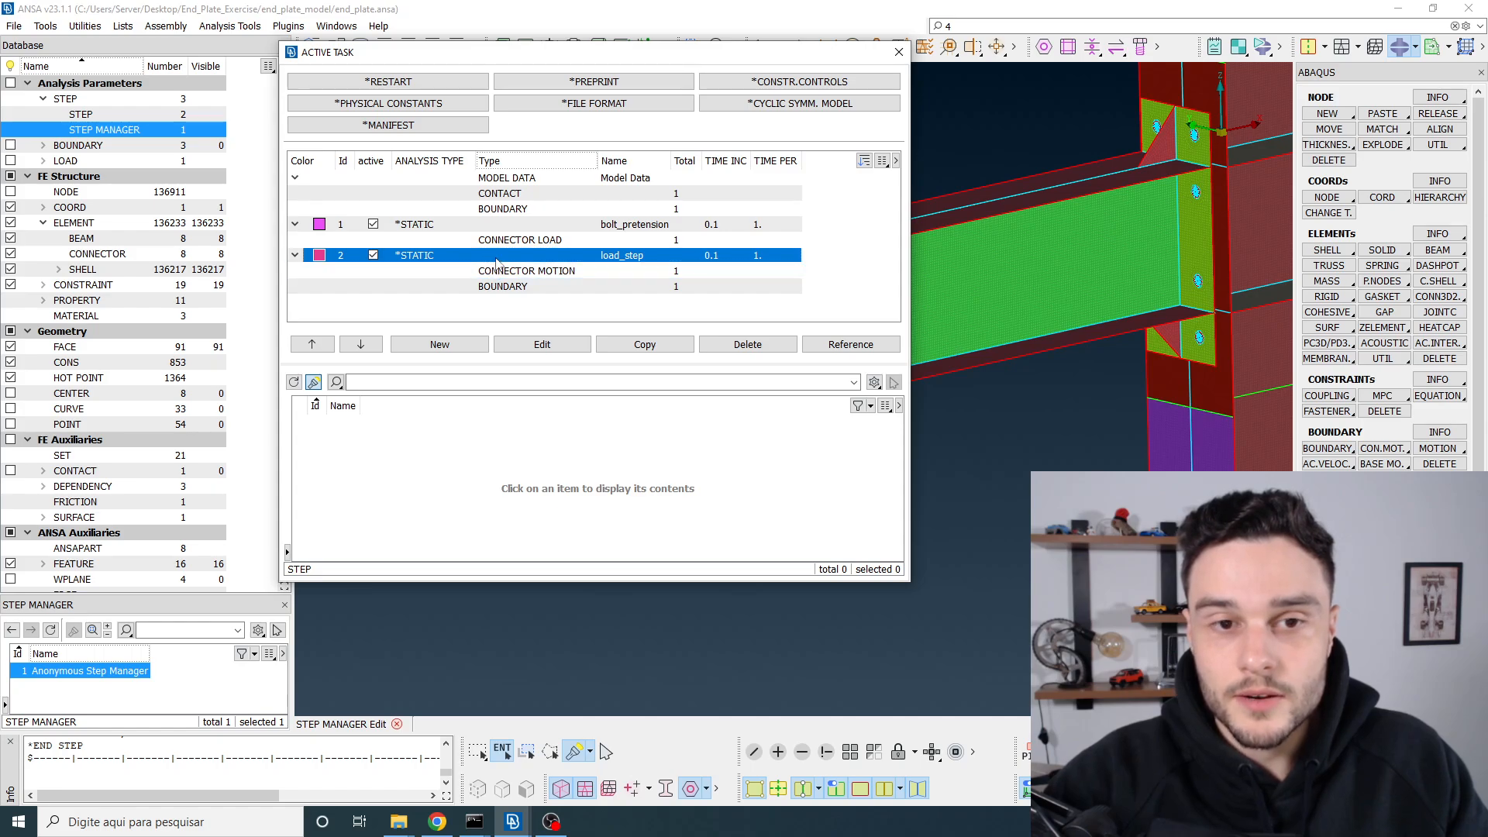
double_click(497, 262)
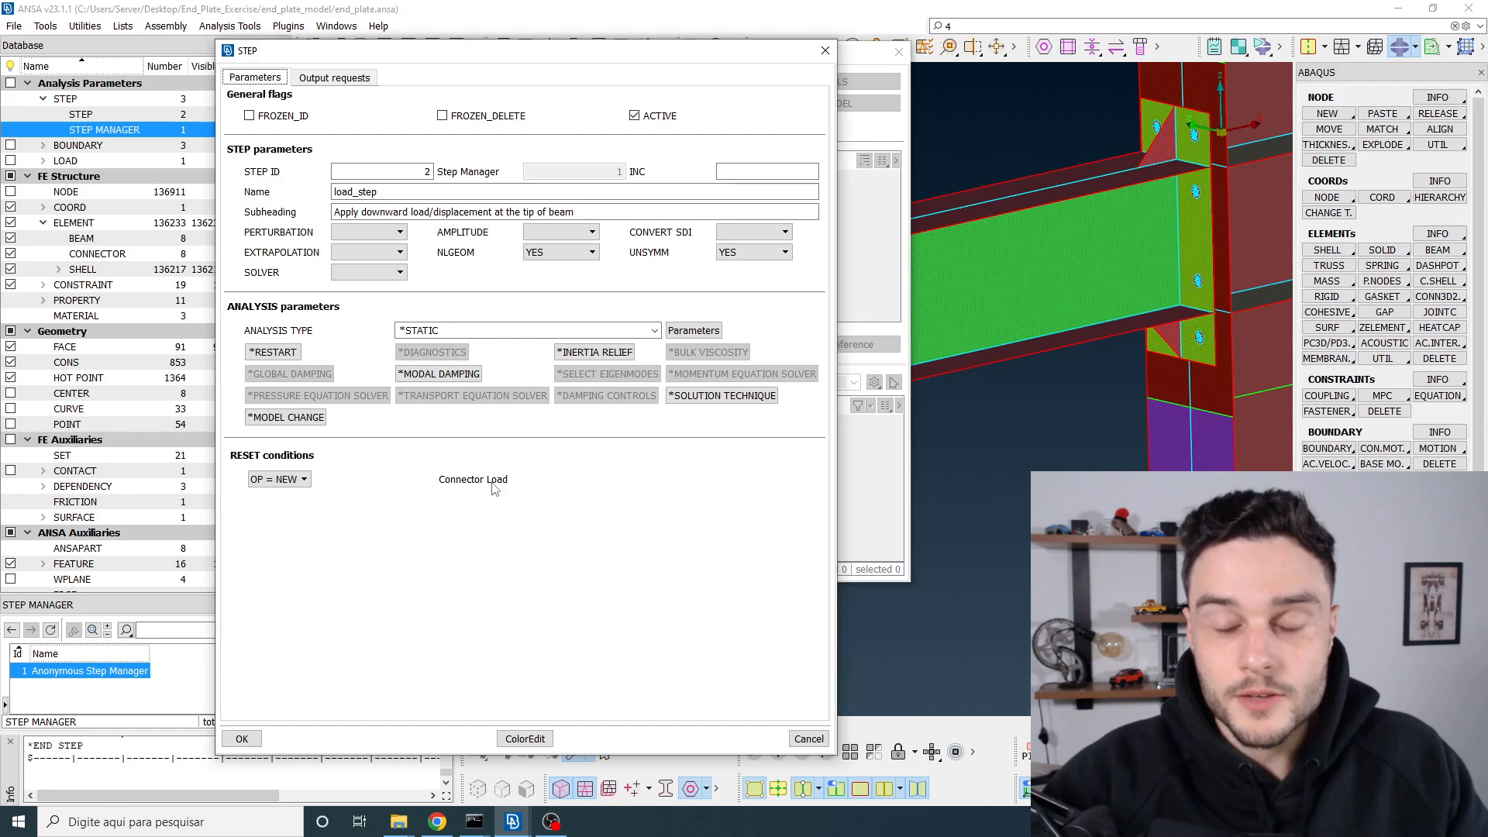
click(826, 50)
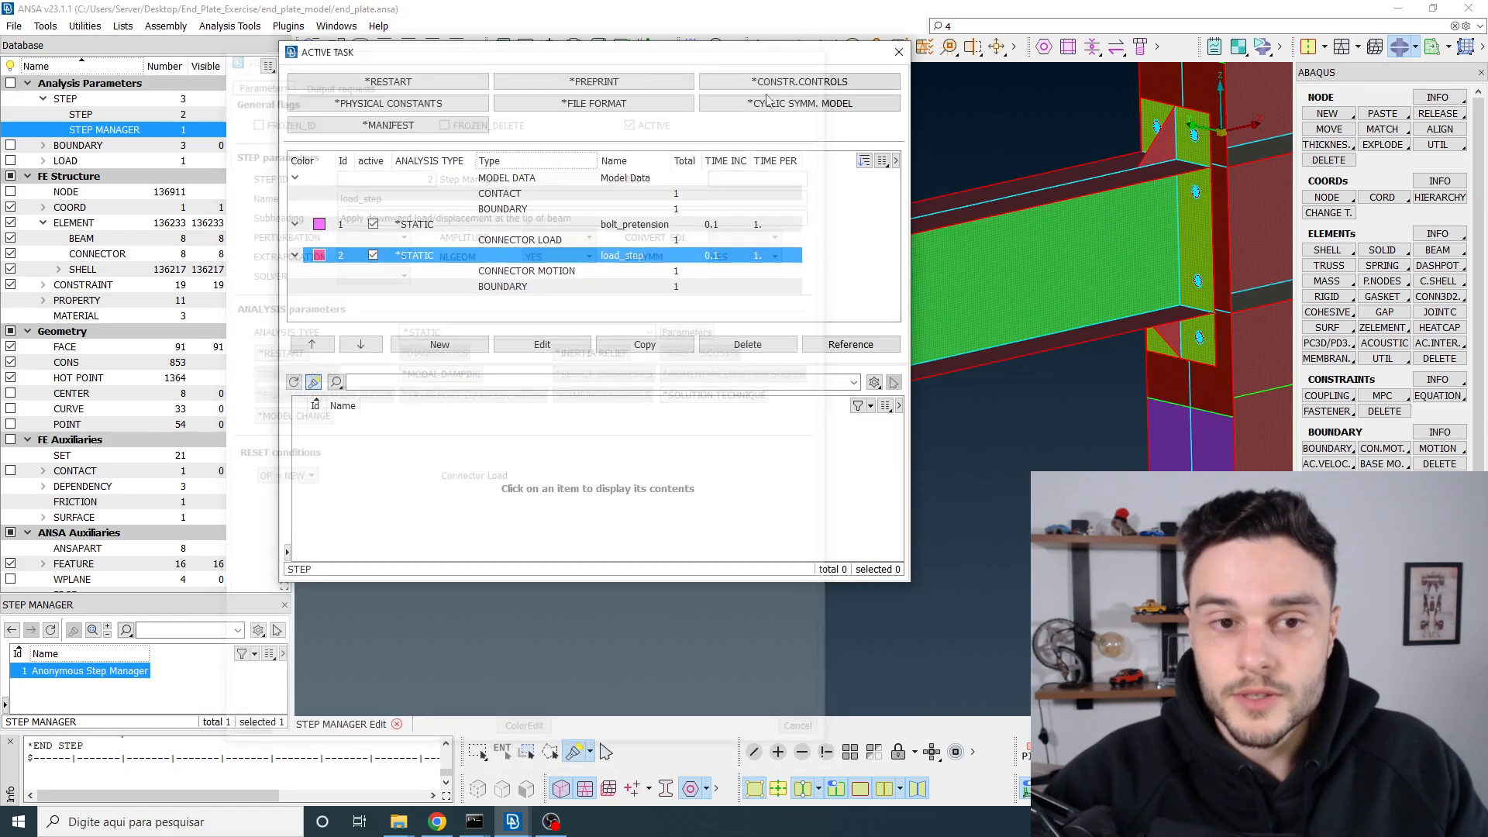
Step: Examine the connector motion of load_step at the bolts, including its type and degree of freedom, and close it unchanged
click(542, 270)
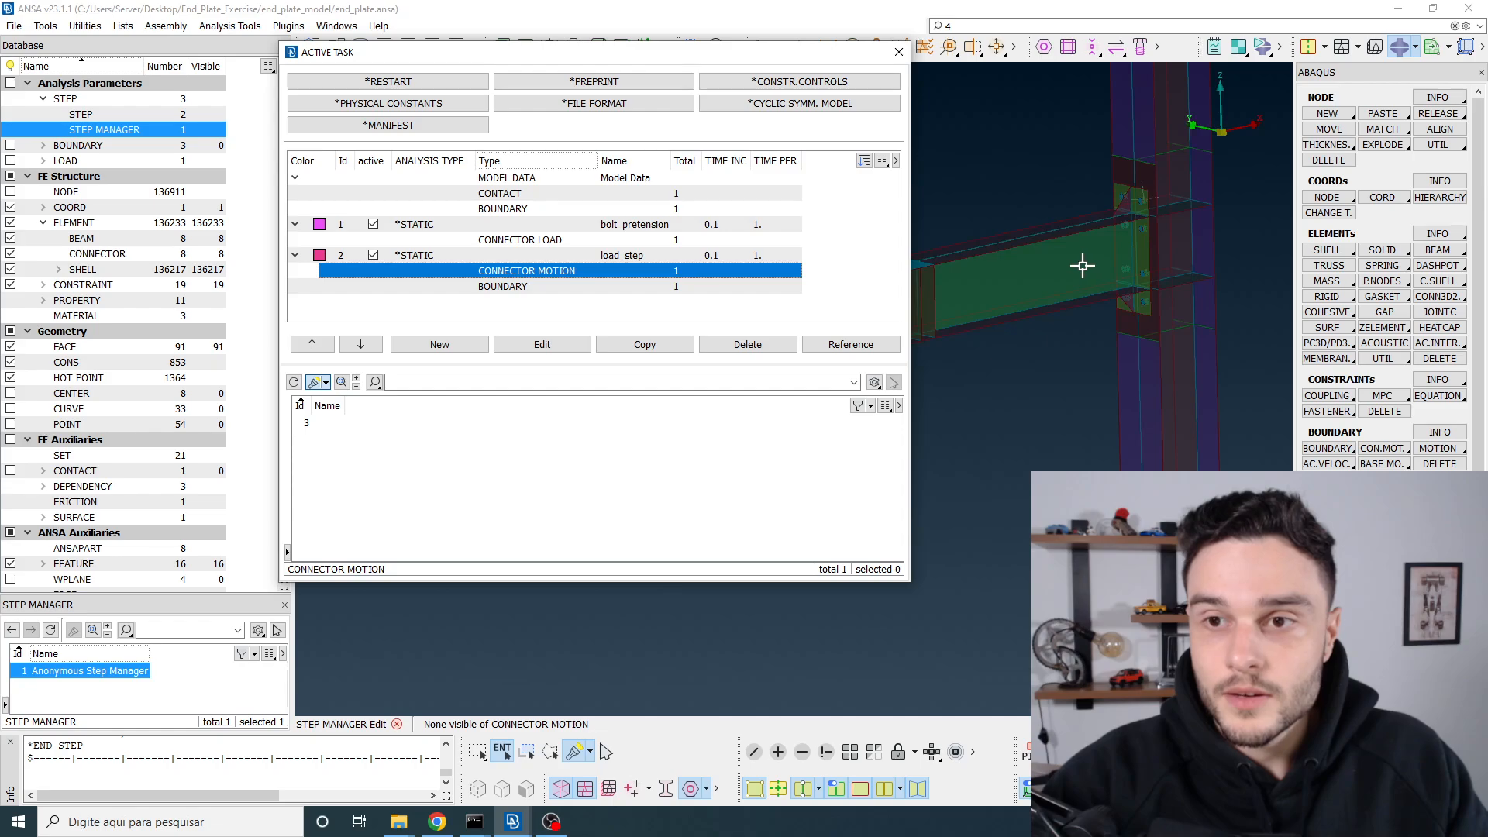
click(319, 424)
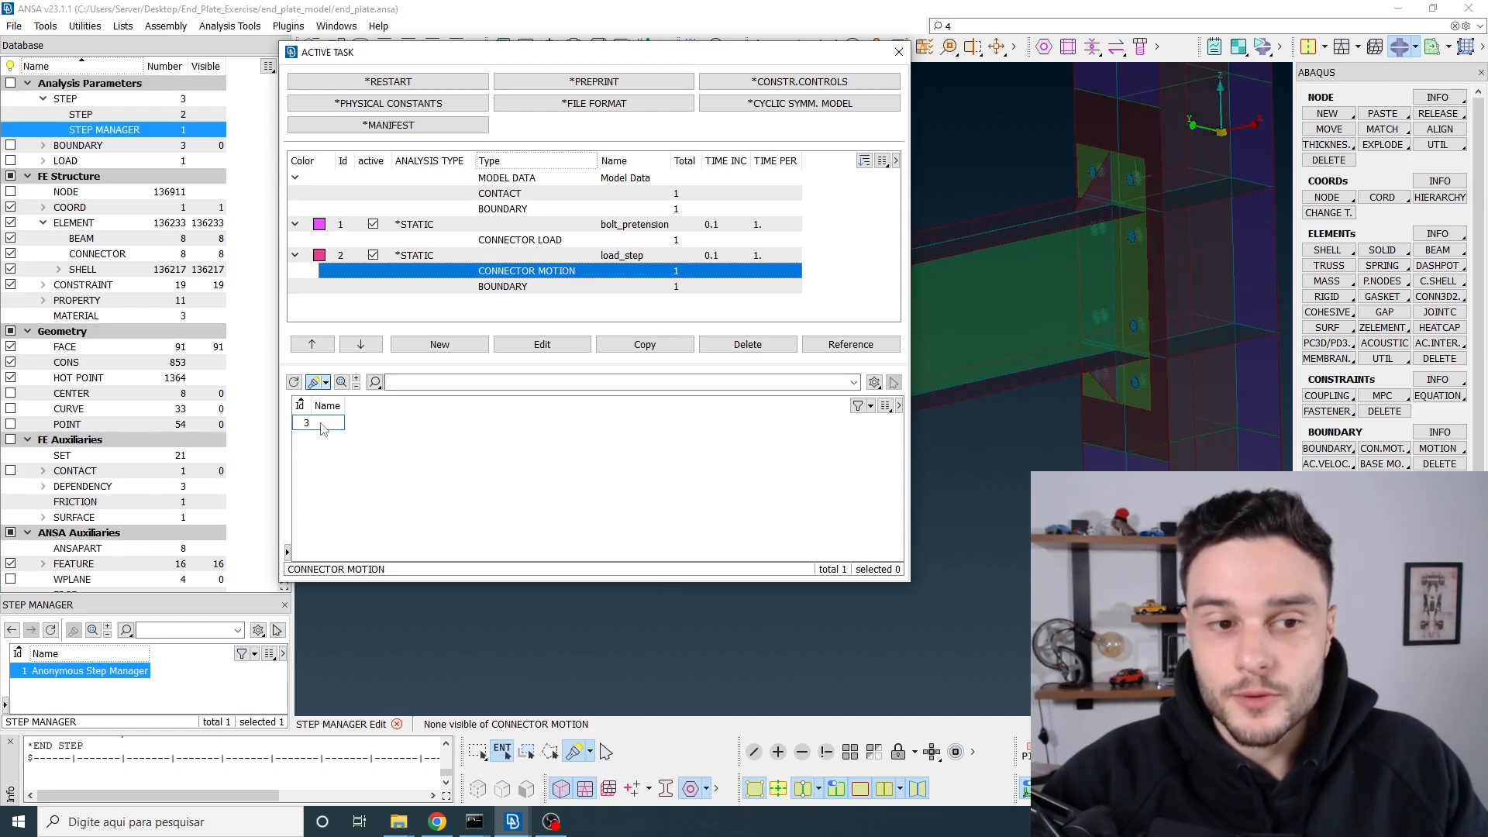
double_click(323, 423)
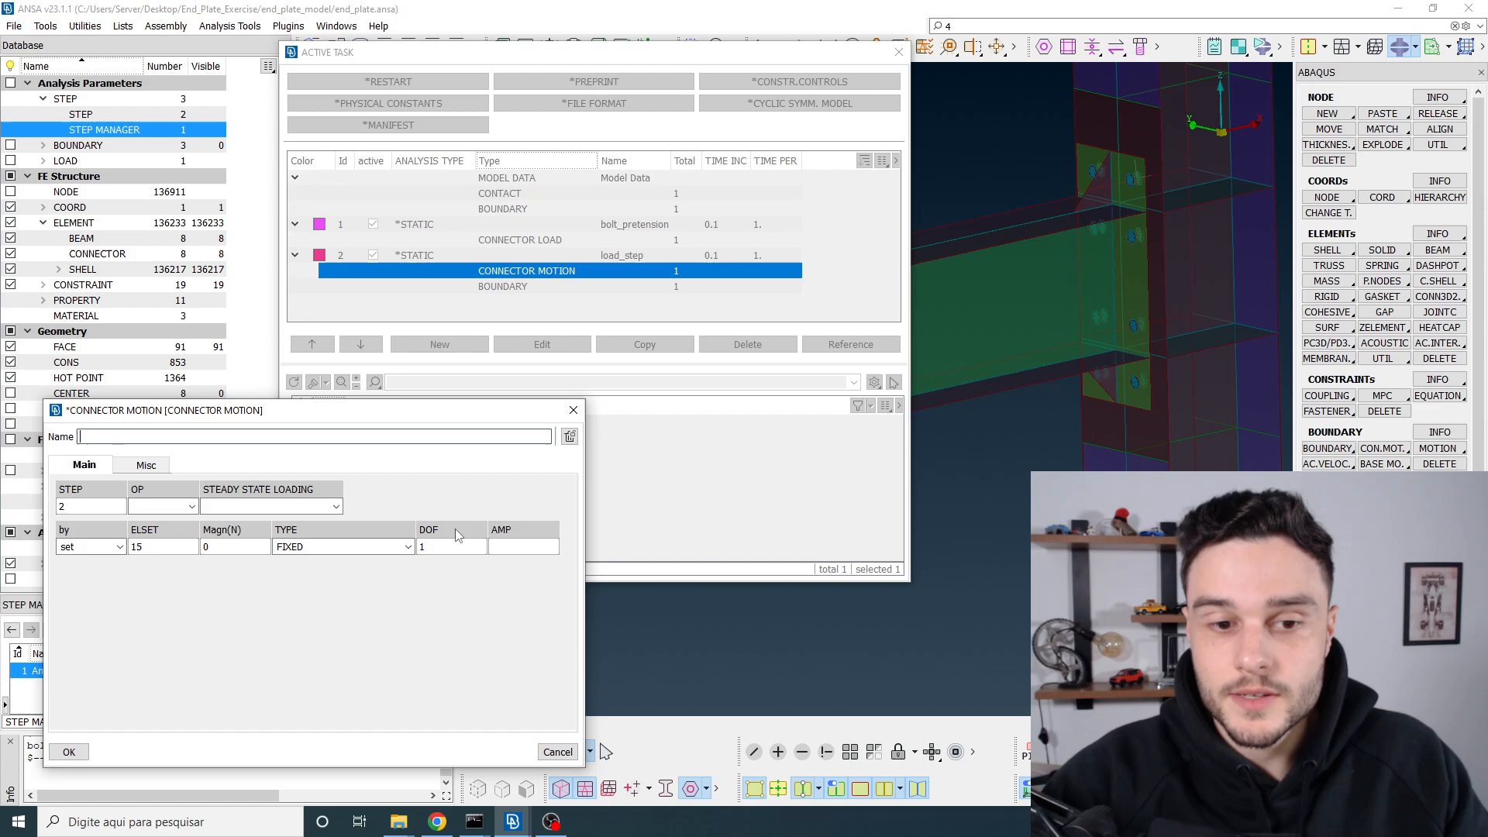
click(431, 547)
double_click(431, 548)
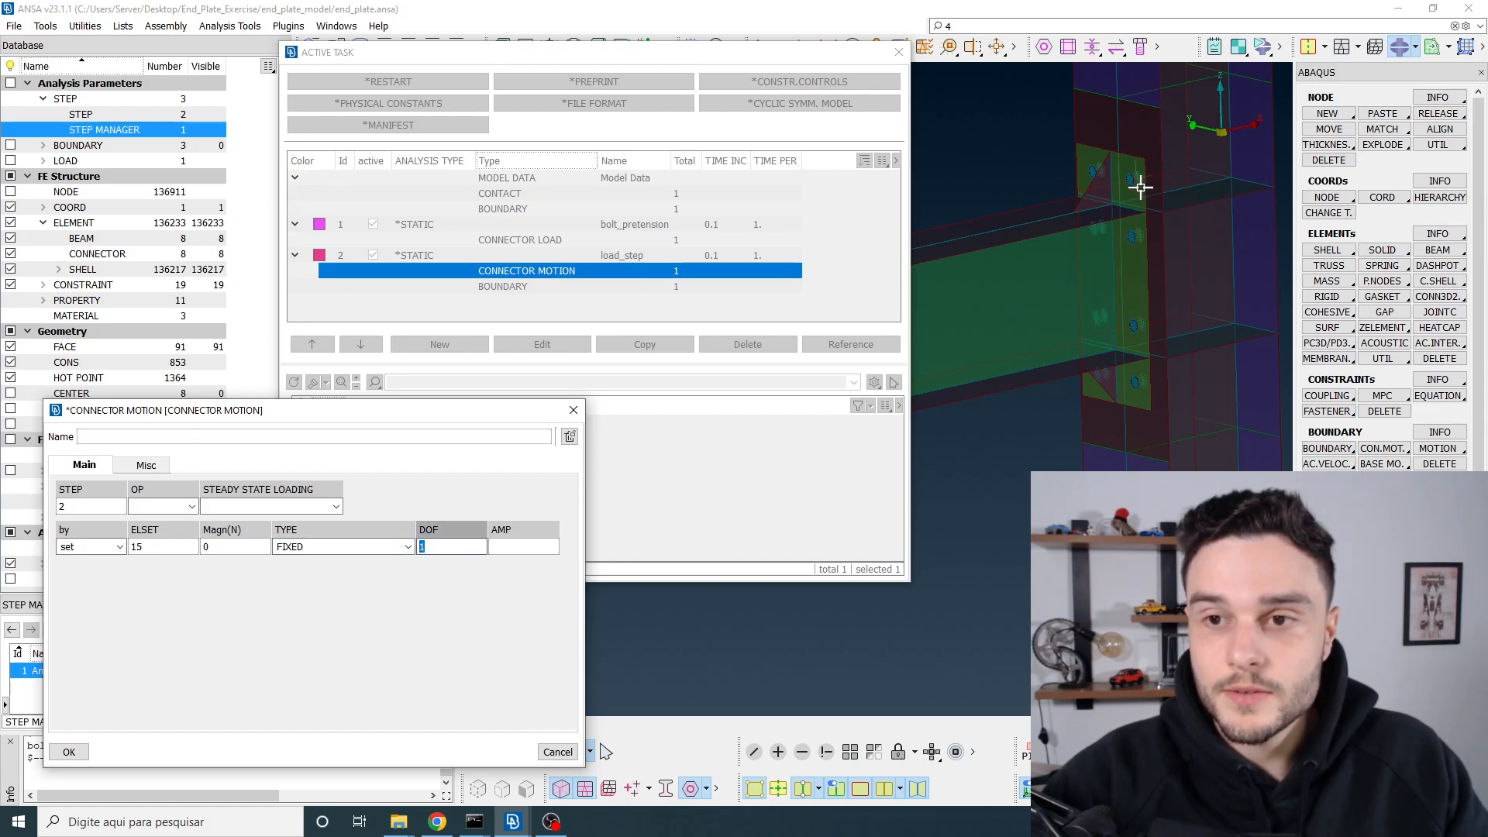
click(574, 411)
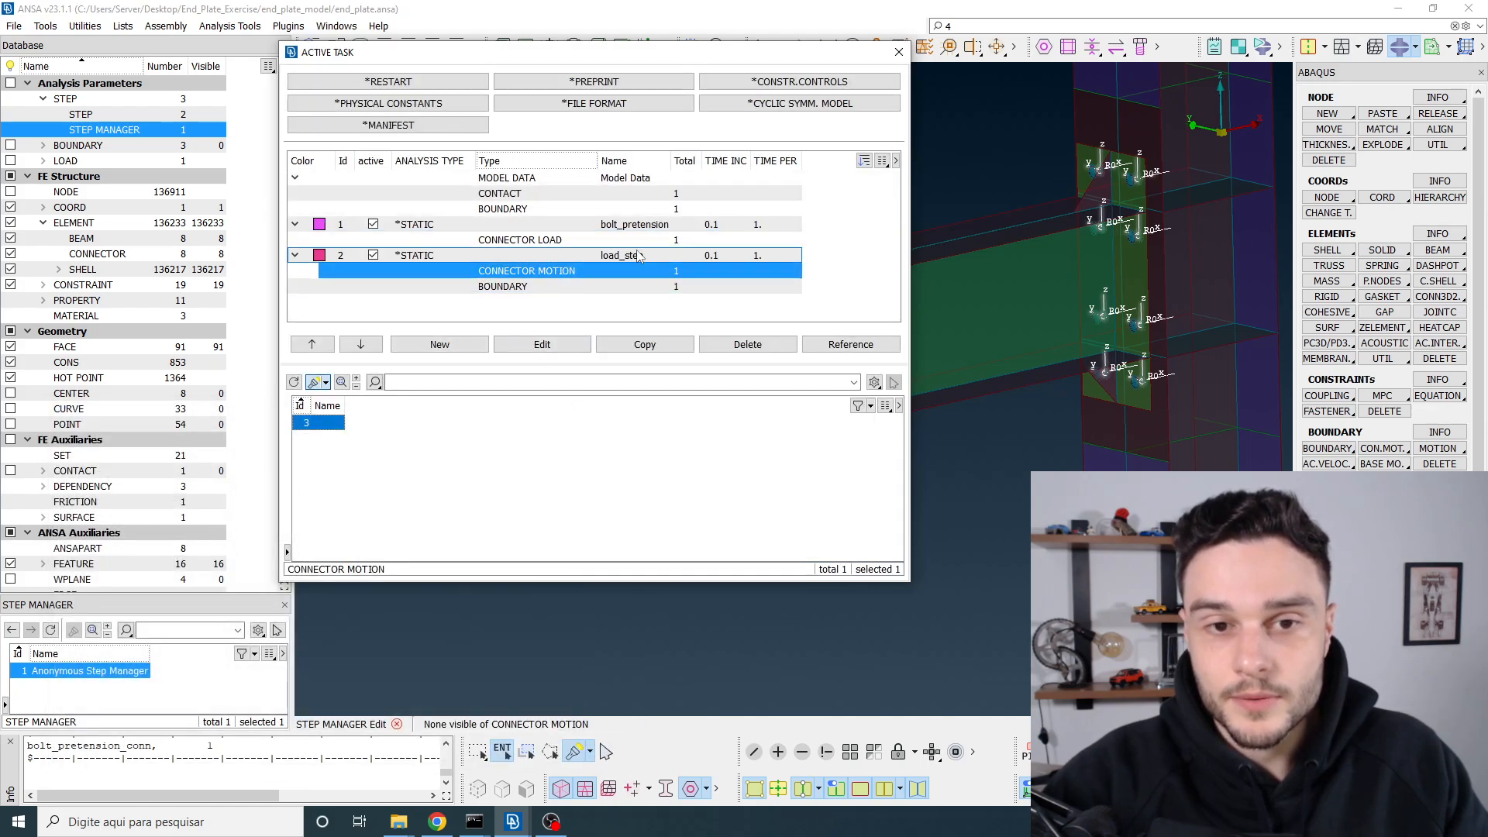
Step: Examine the load_step boundary at the beam tip, including its degree of freedom and displacement magnitude, and close it unchanged
click(530, 289)
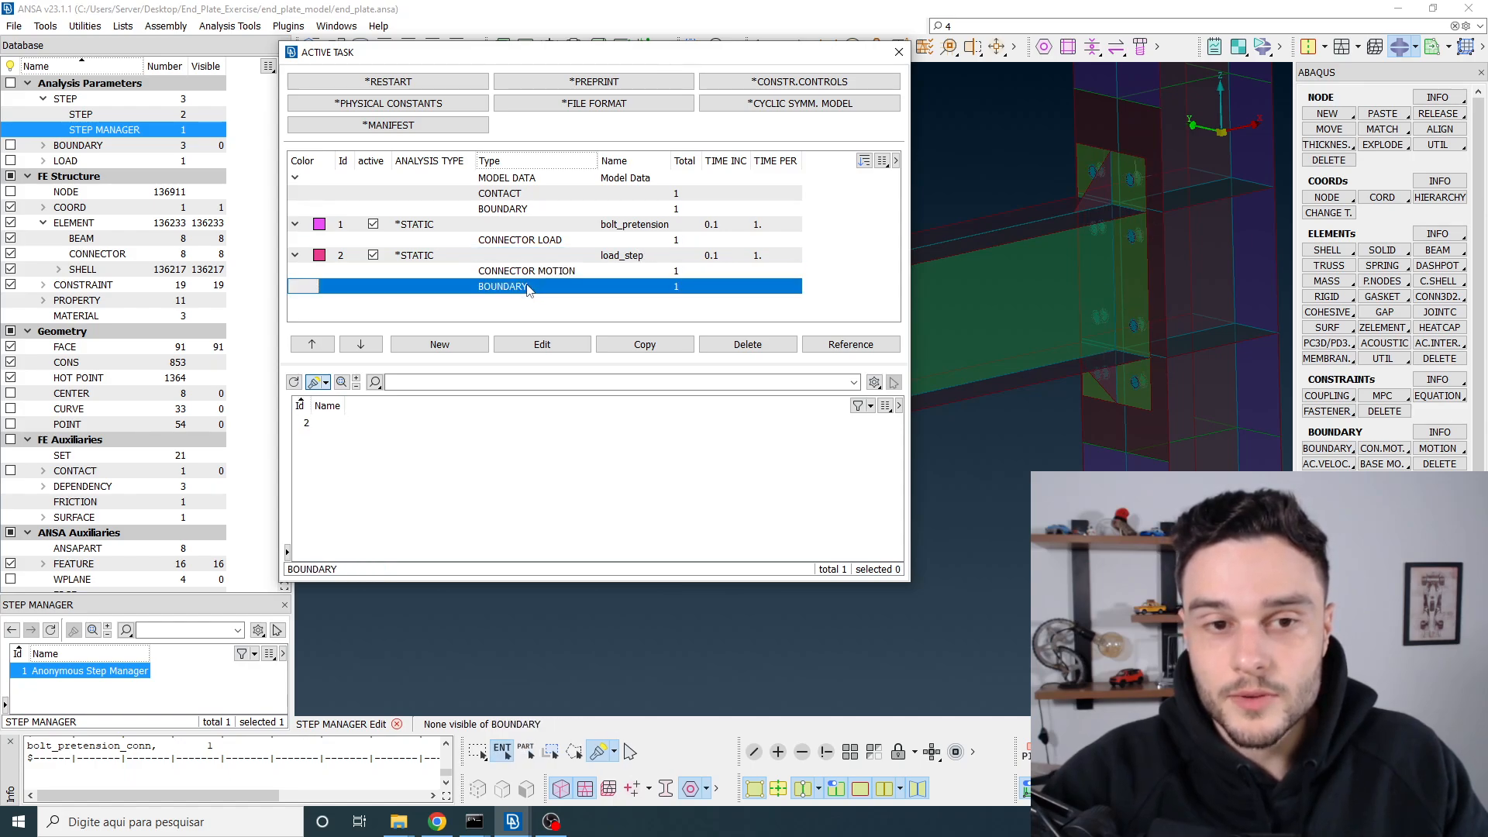
scroll(1075, 262, down, 2)
click(308, 423)
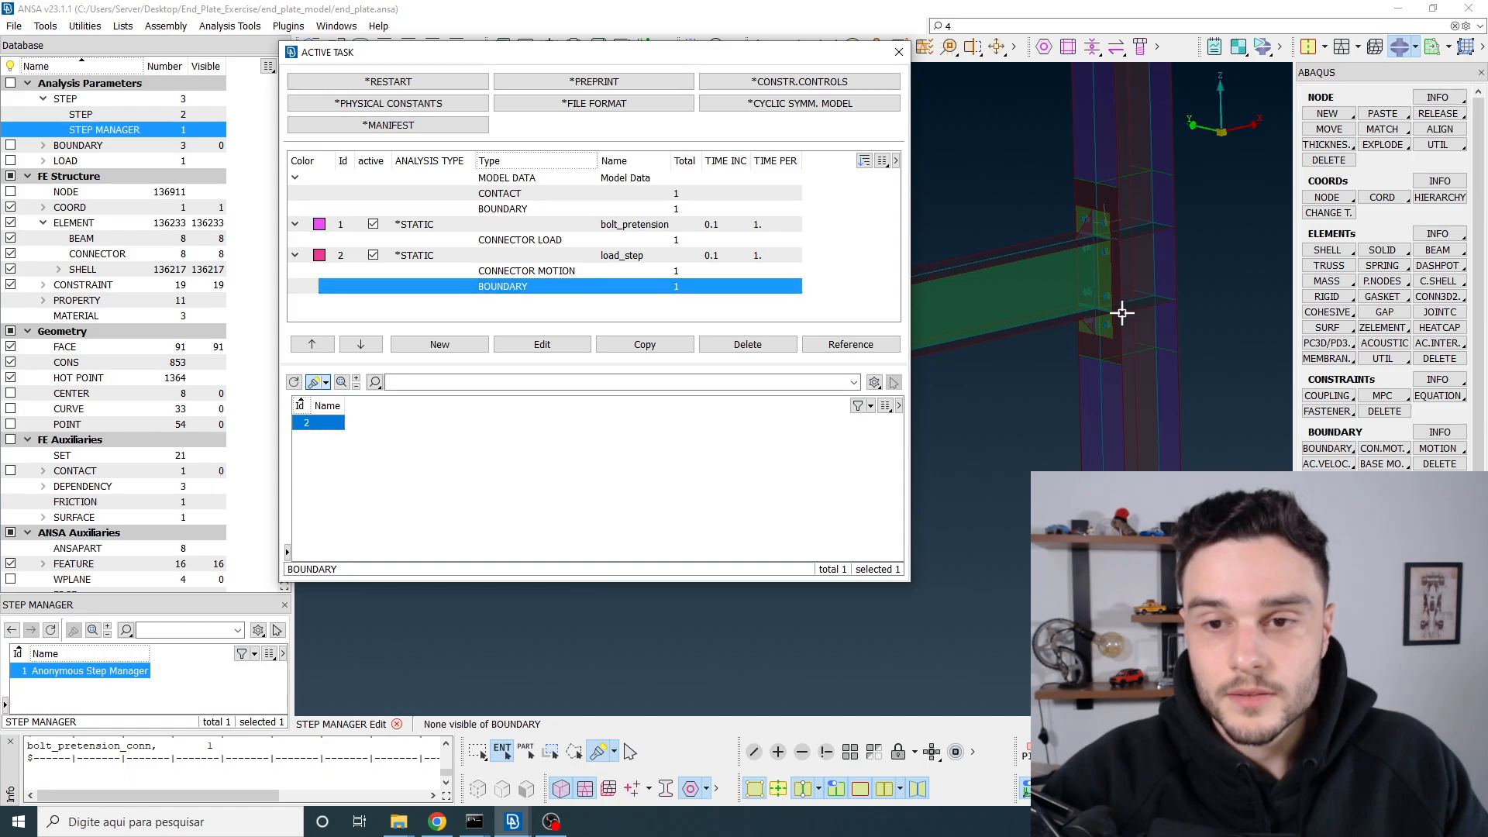
scroll(1122, 313, down, 3)
scroll(1003, 304, up, 5)
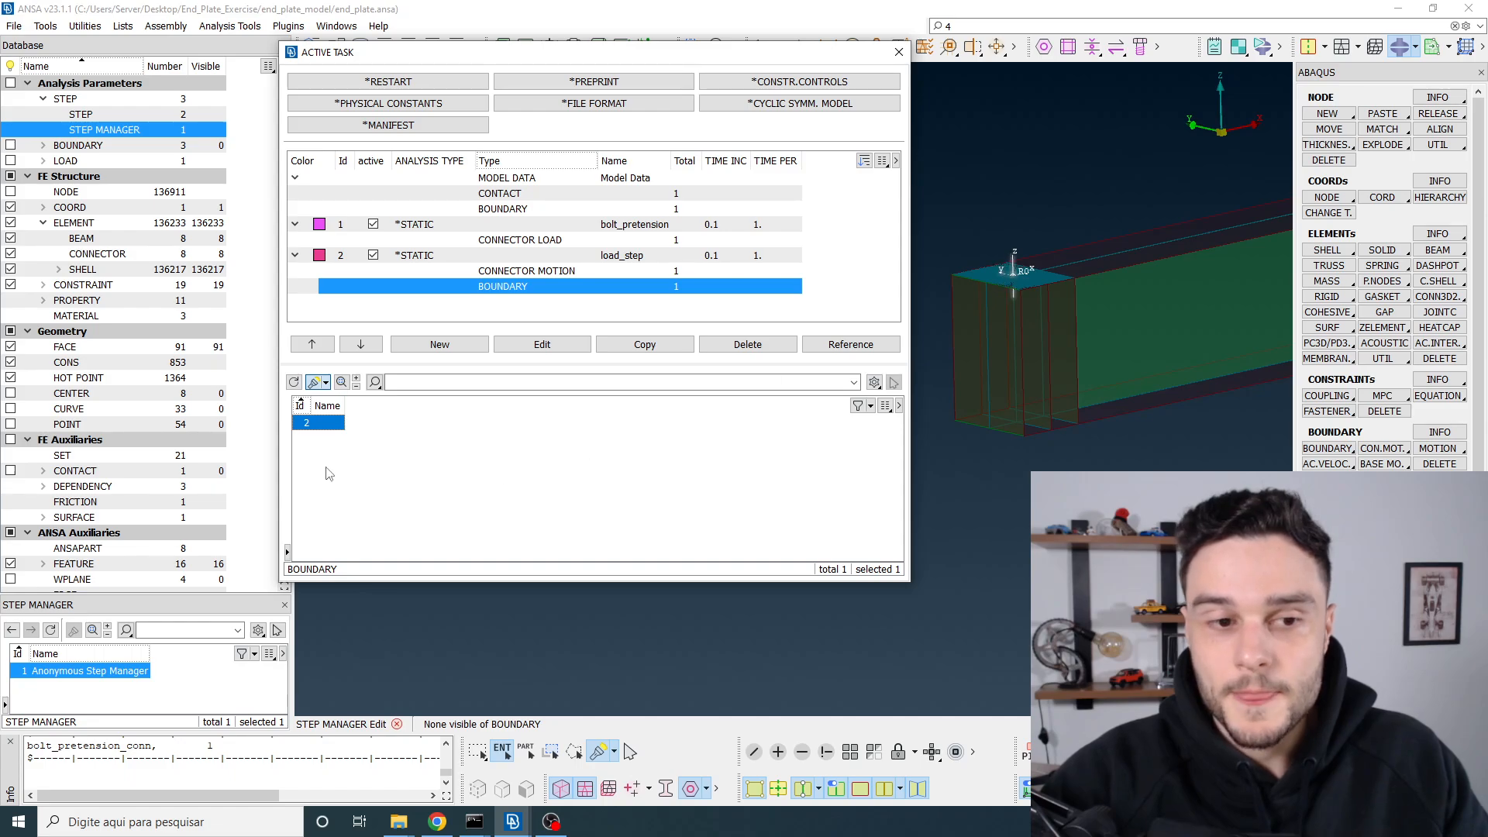
double_click(318, 424)
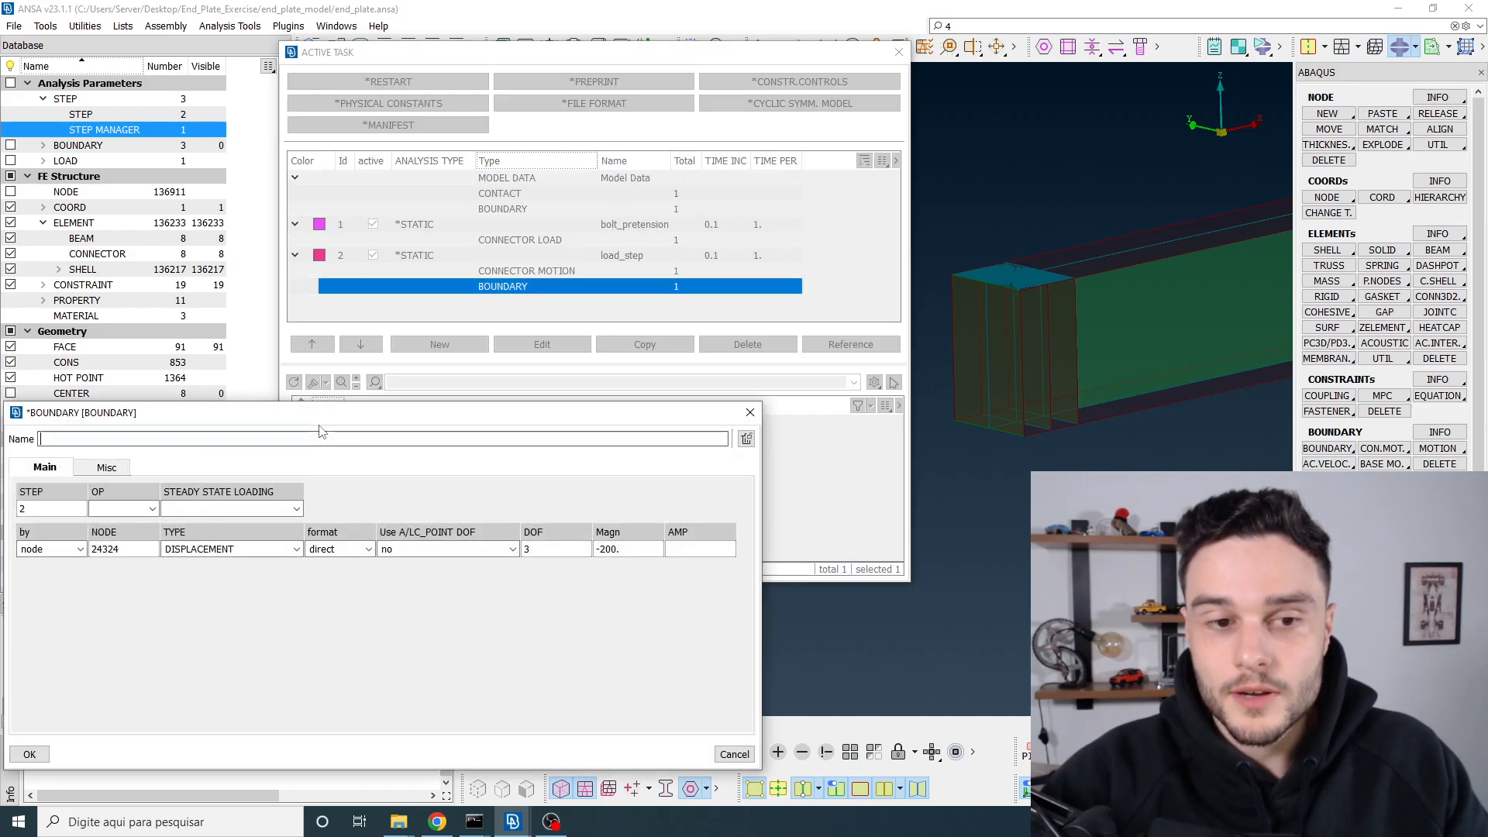
click(627, 550)
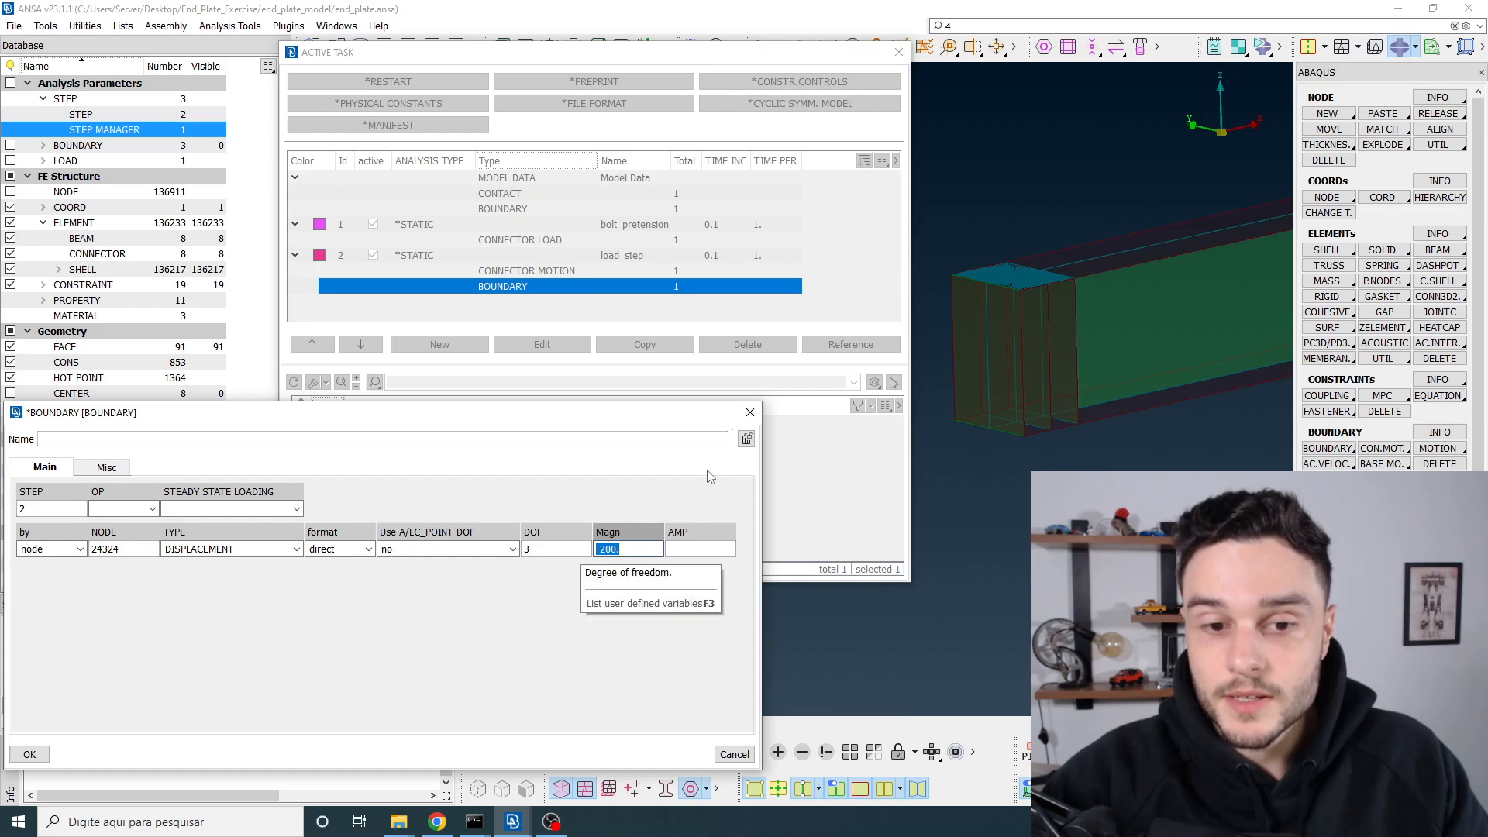
click(749, 413)
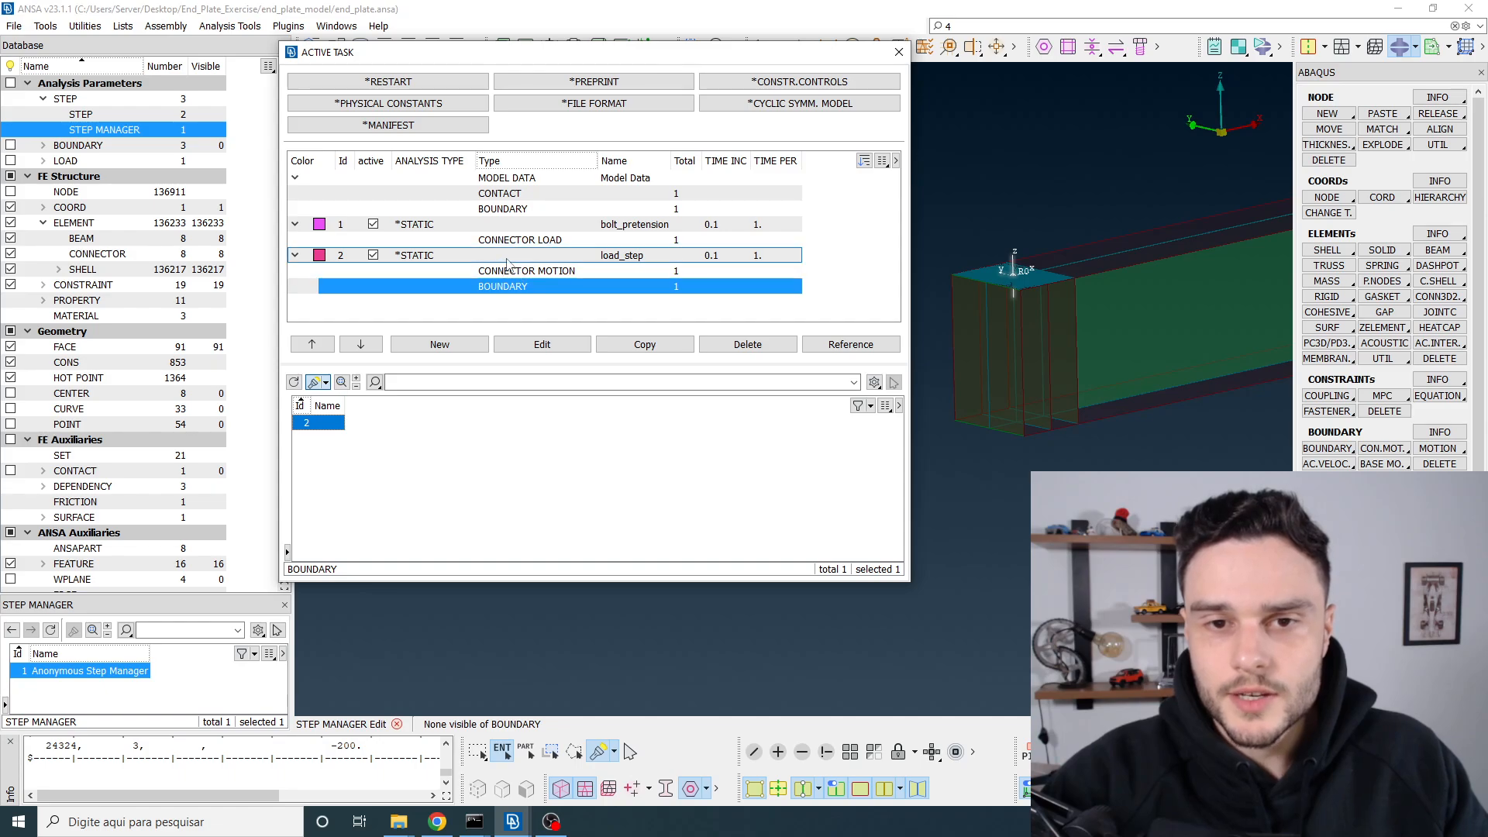
Step: Open the *STATIC analysis parameters of load_step and select the initial time increment for editing
click(473, 258)
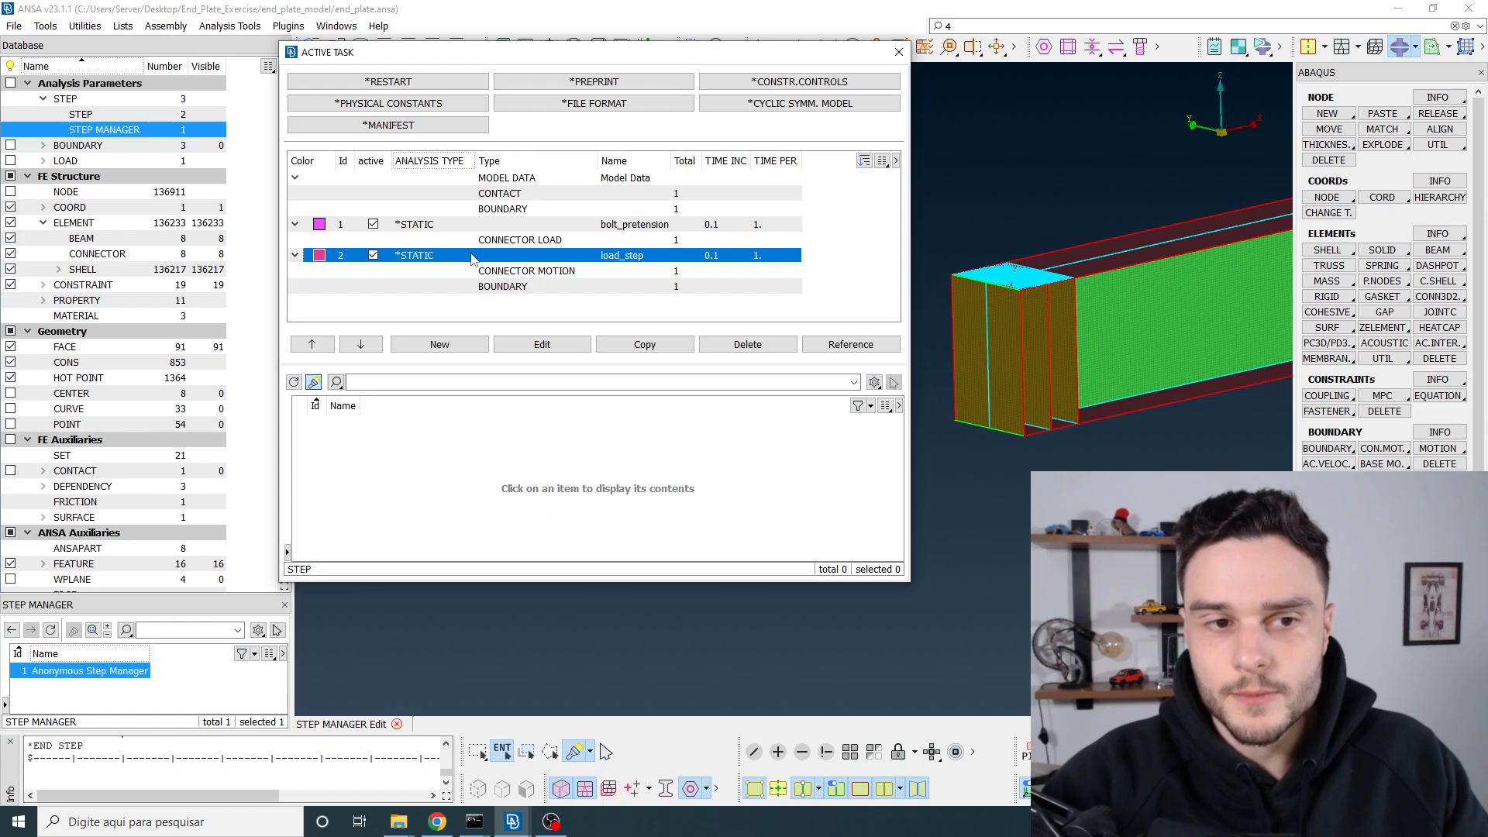
double_click(473, 258)
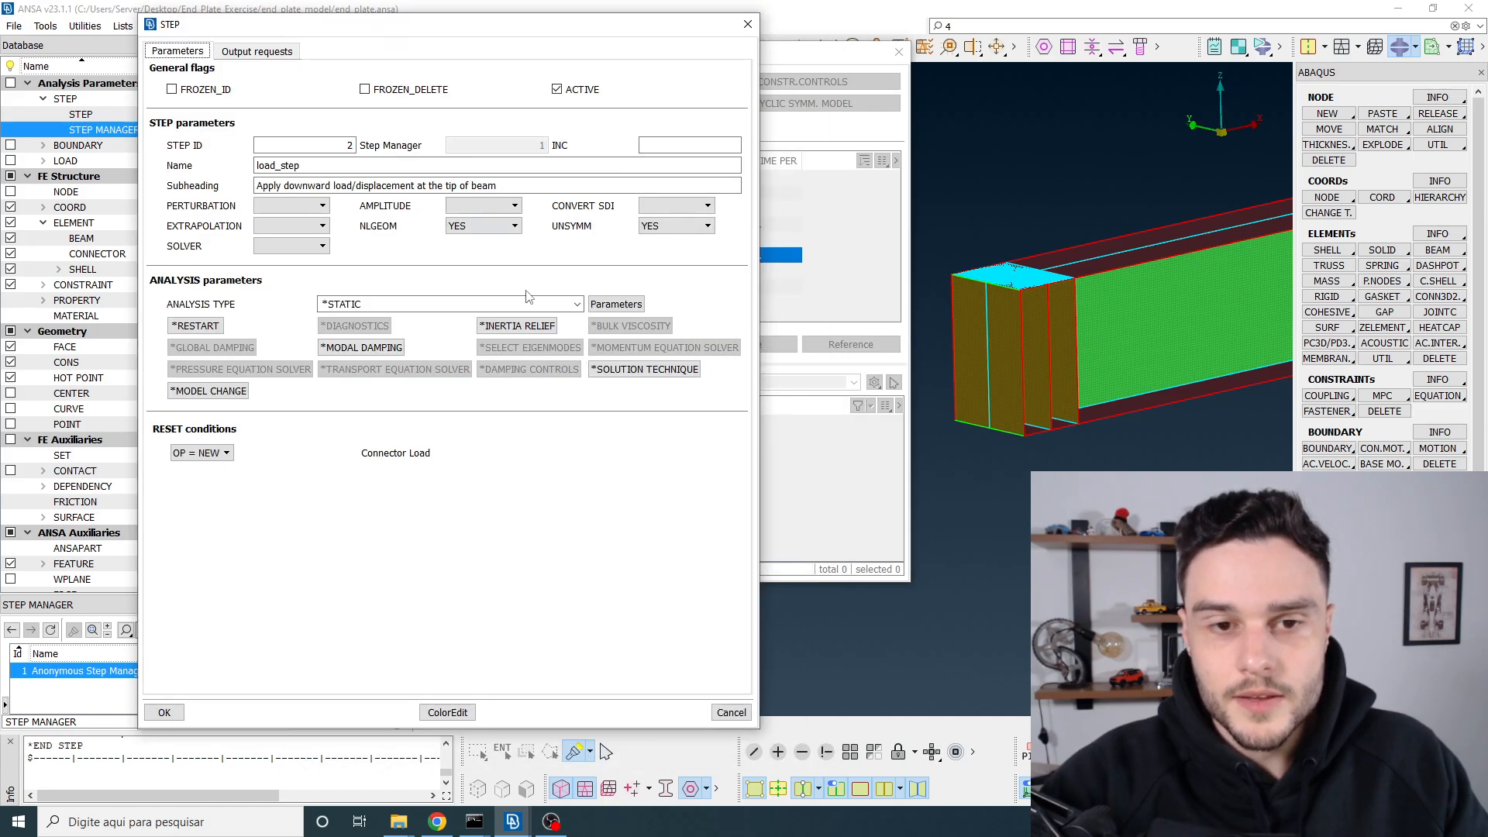
click(619, 307)
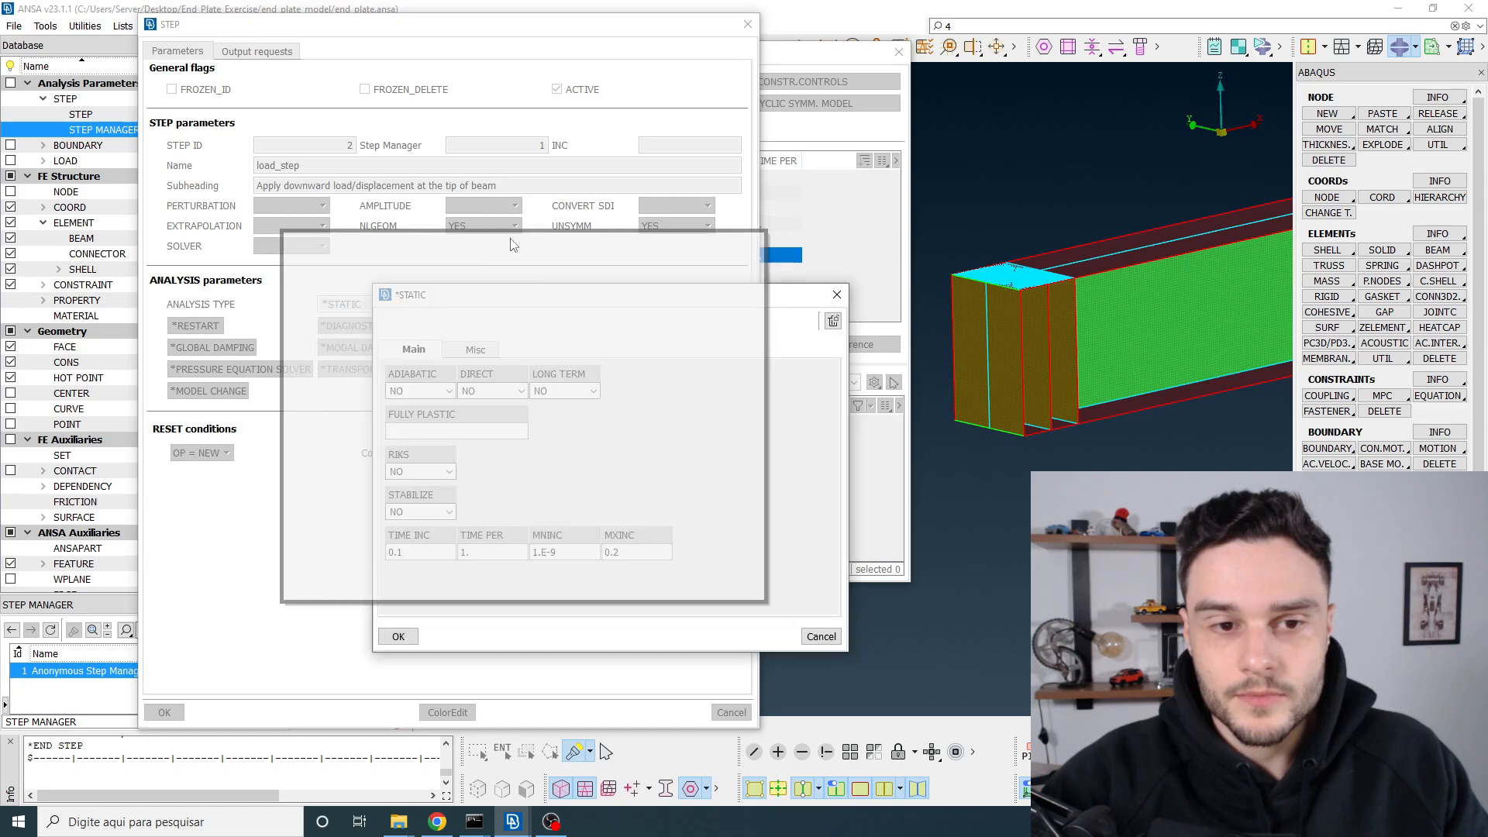
double_click(229, 382)
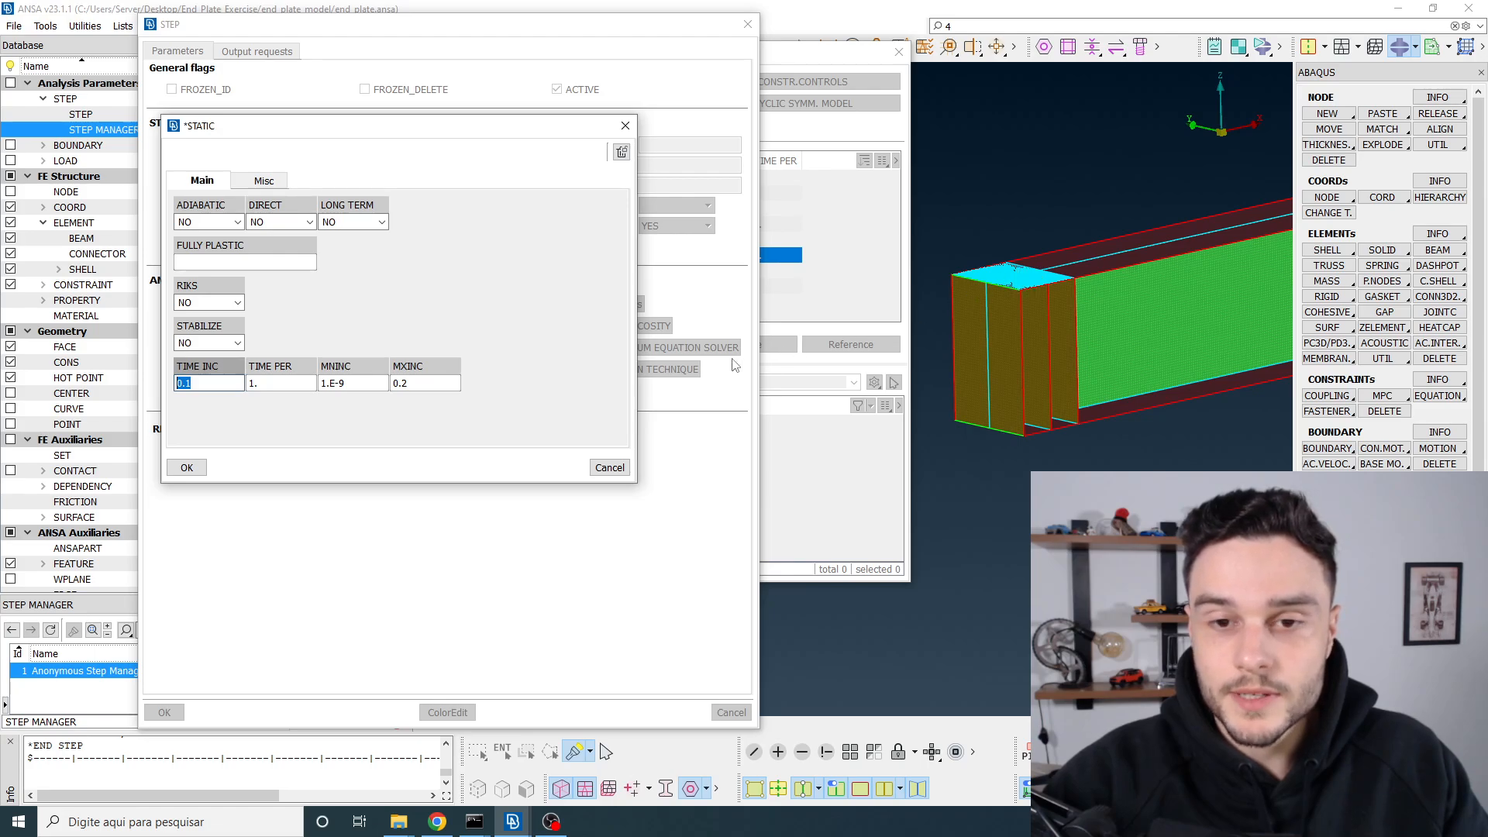
scroll(978, 299, up, 4)
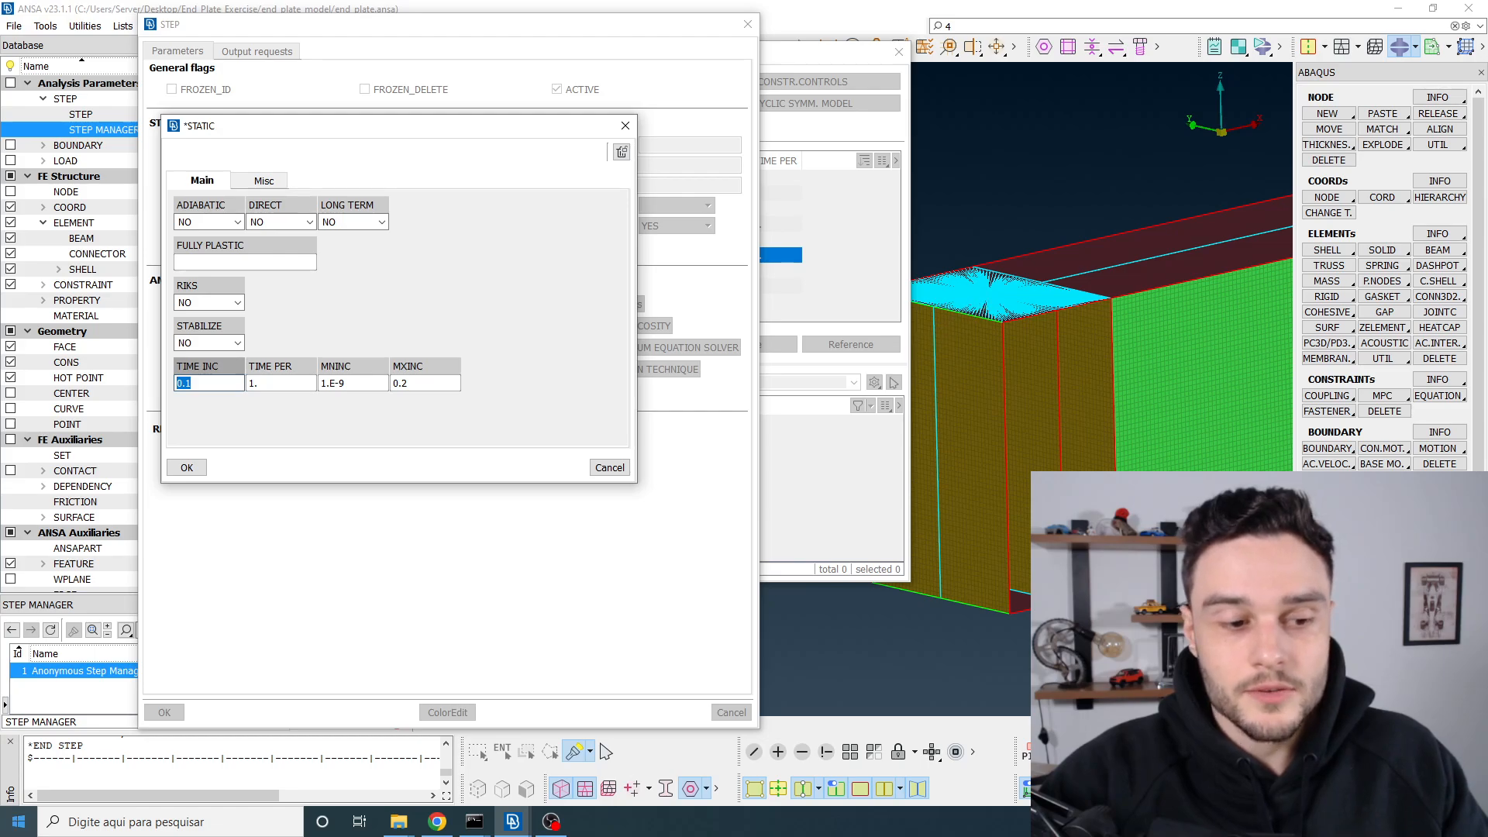
Step: Launch Excel, dismiss the license notice, maximize the window and create a blank workbook
click(9, 826)
text(ex)
key(Return)
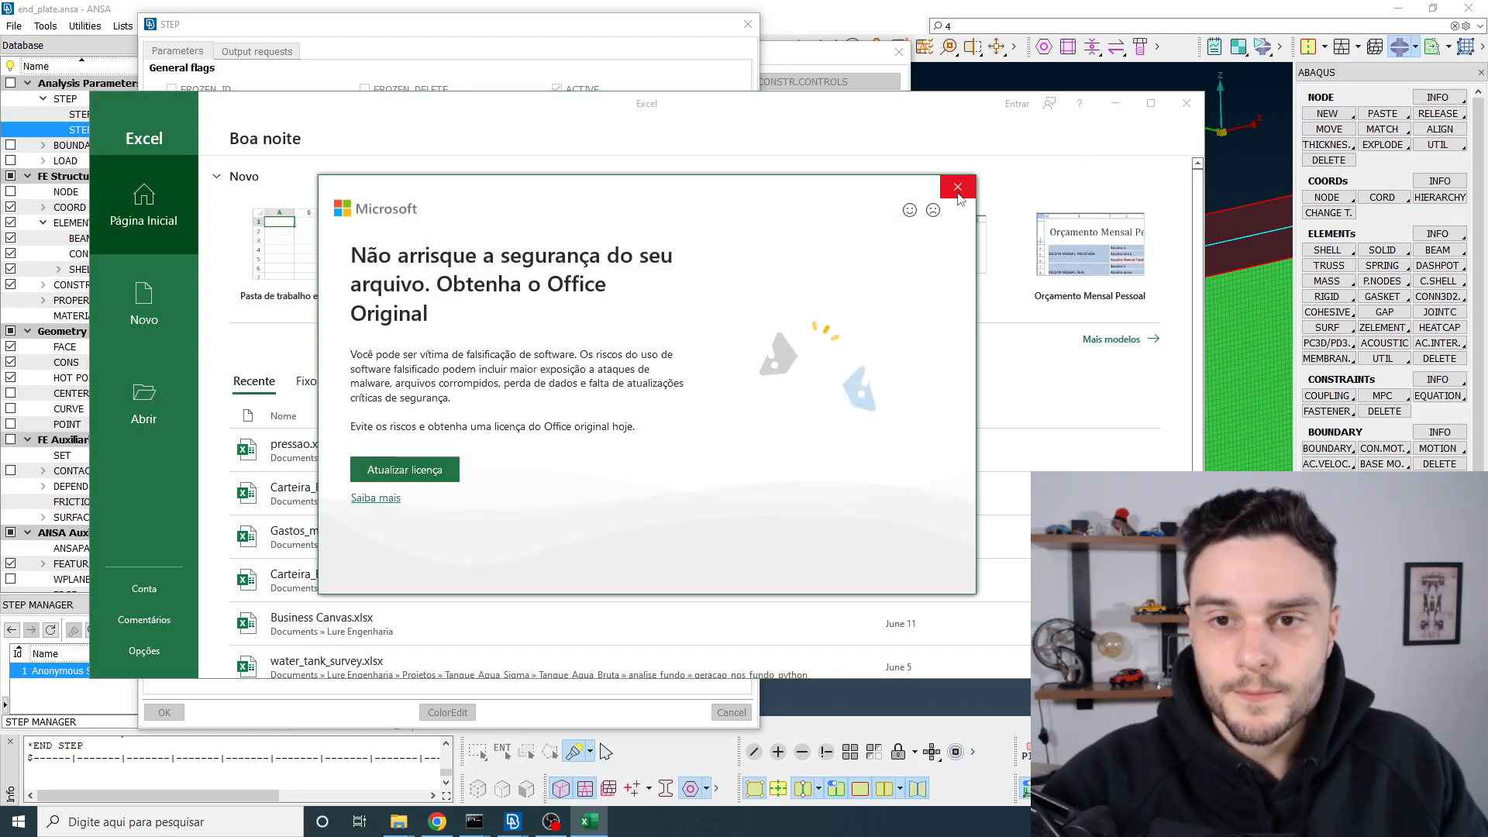
click(958, 188)
click(1151, 103)
click(208, 175)
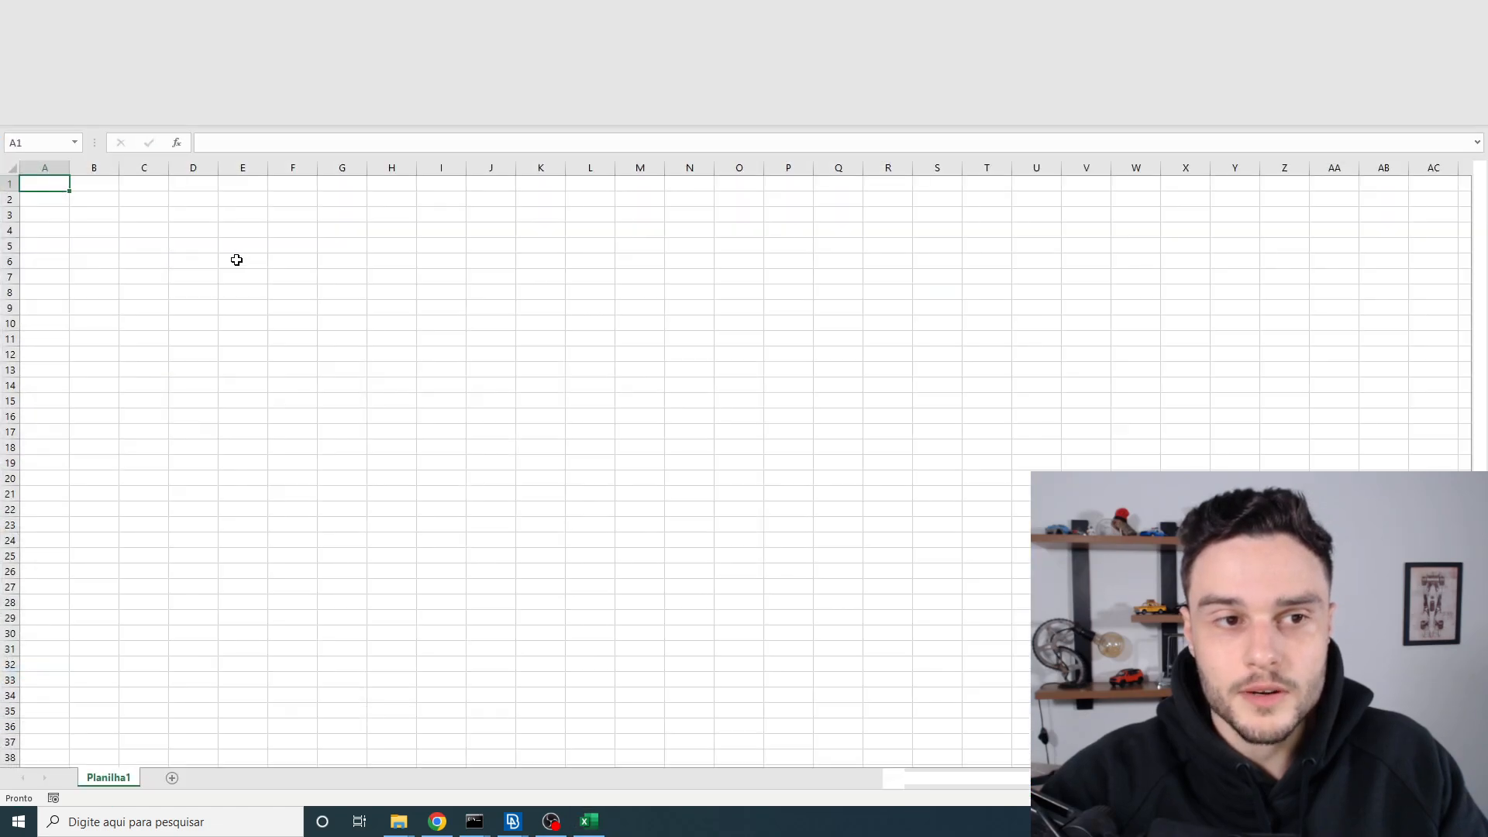
Step: Calculate =1/200 in cell D4 of the blank Excel sheet and return to ANSA
click(207, 235)
text(=1/200)
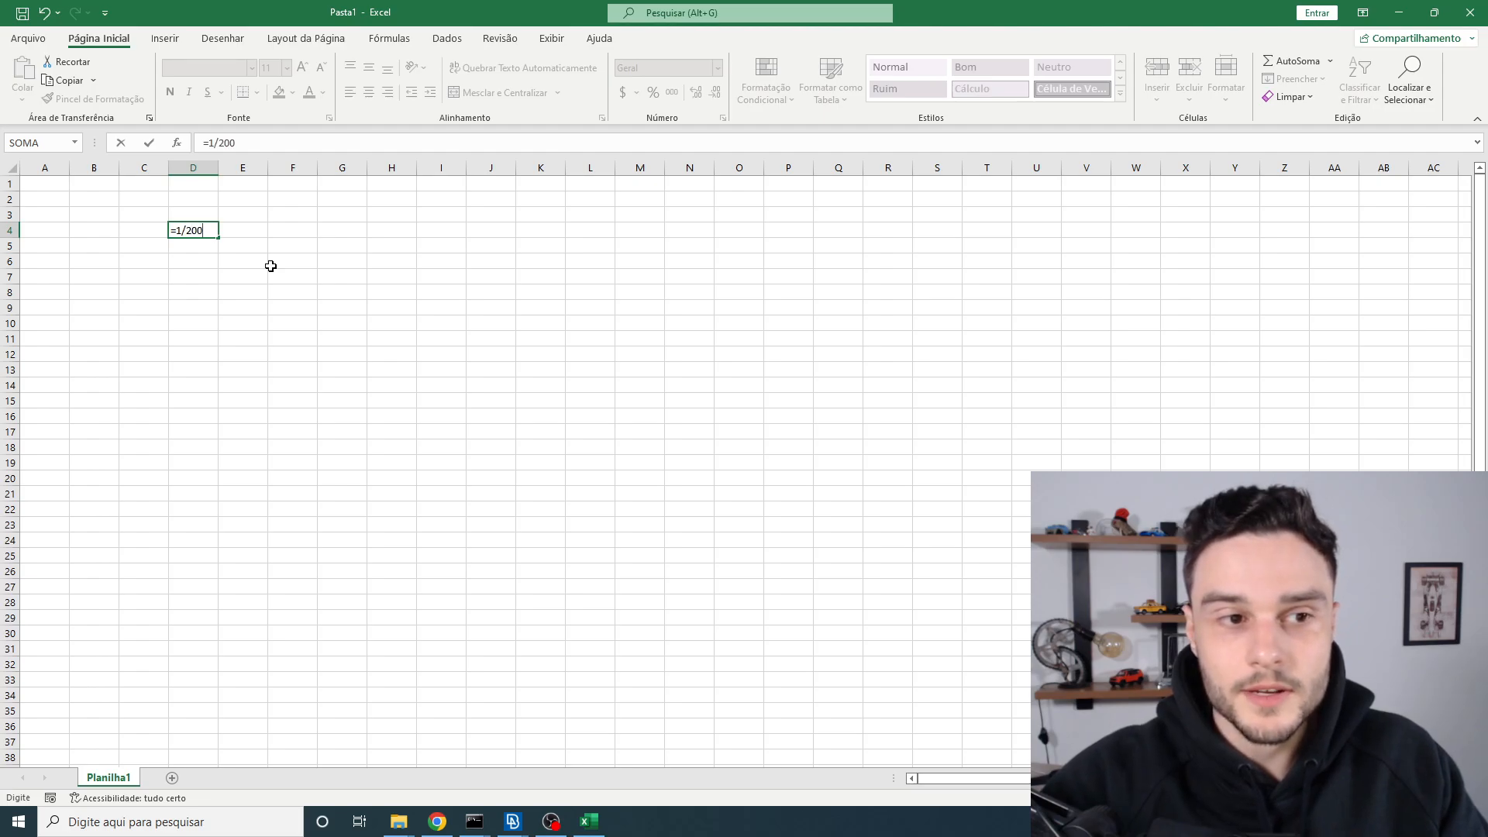
key(Return)
click(222, 246)
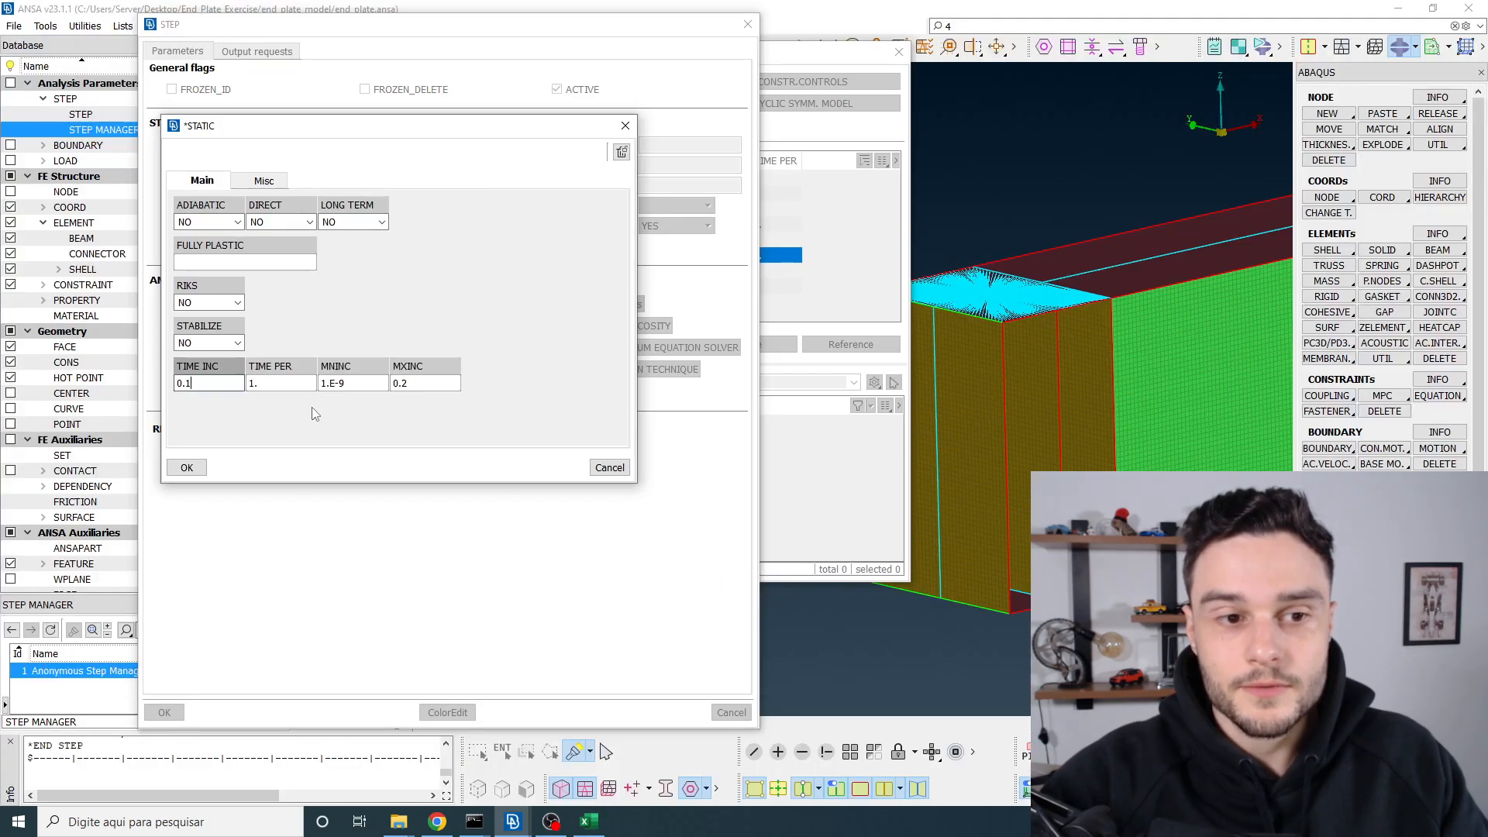
Step: Set the initial time increment of load_step to 0.005 and move on to the maximum increment
text(0.005)
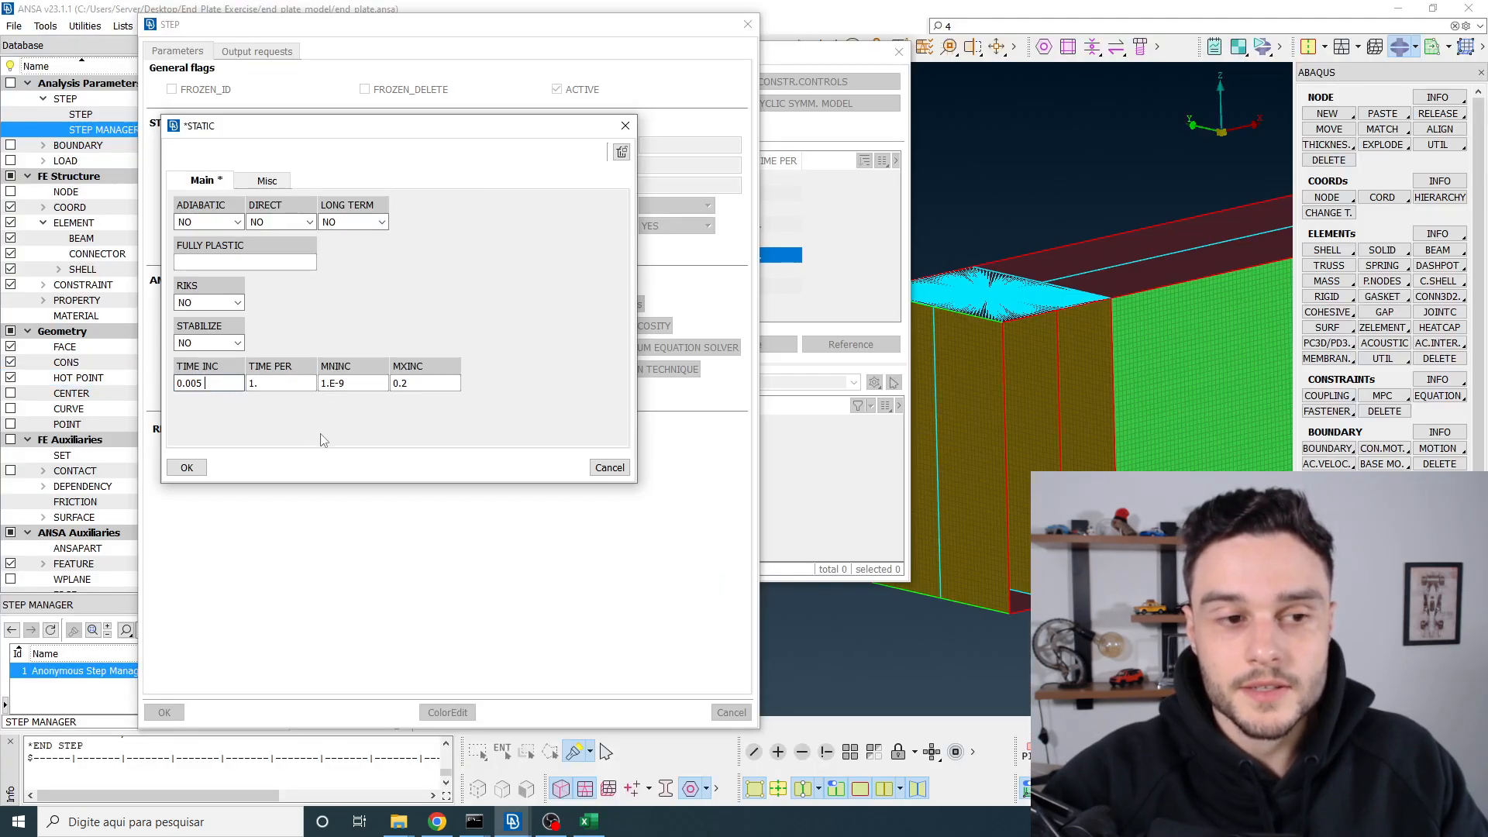
double_click(200, 383)
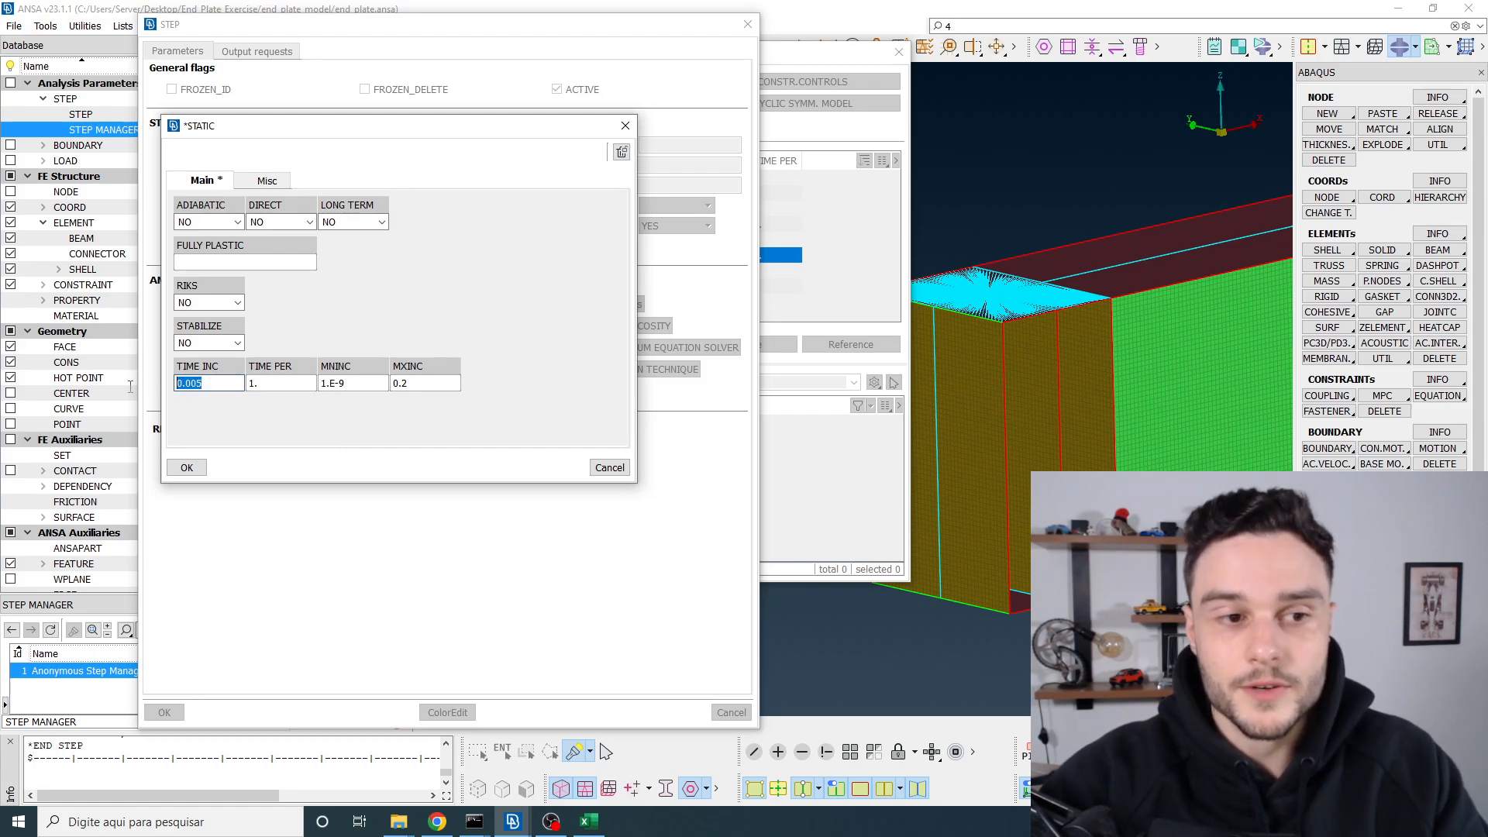
click(221, 384)
drag(223, 384, 170, 390)
click(209, 388)
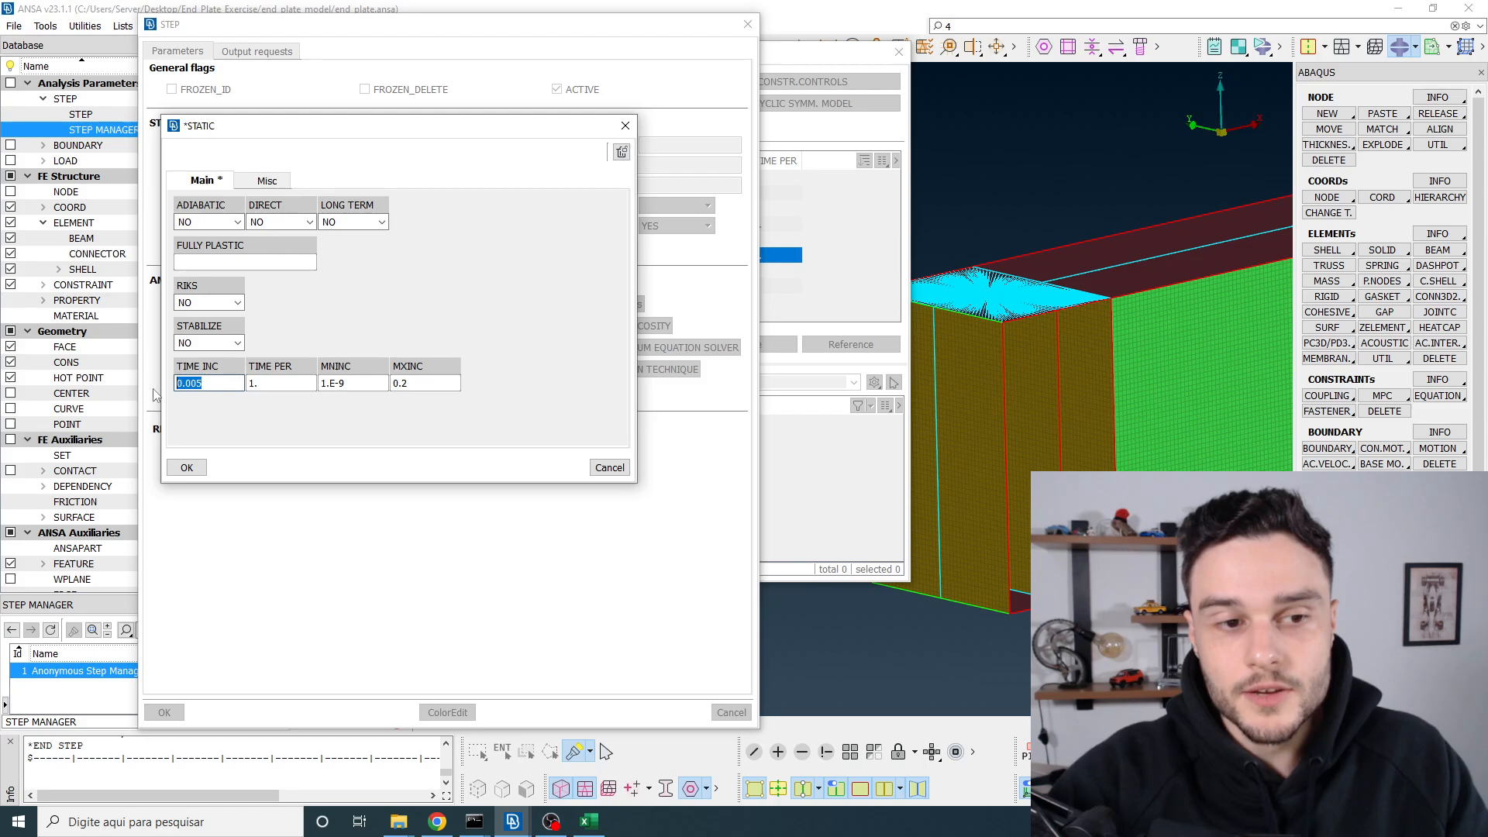
mouse_move(210, 388)
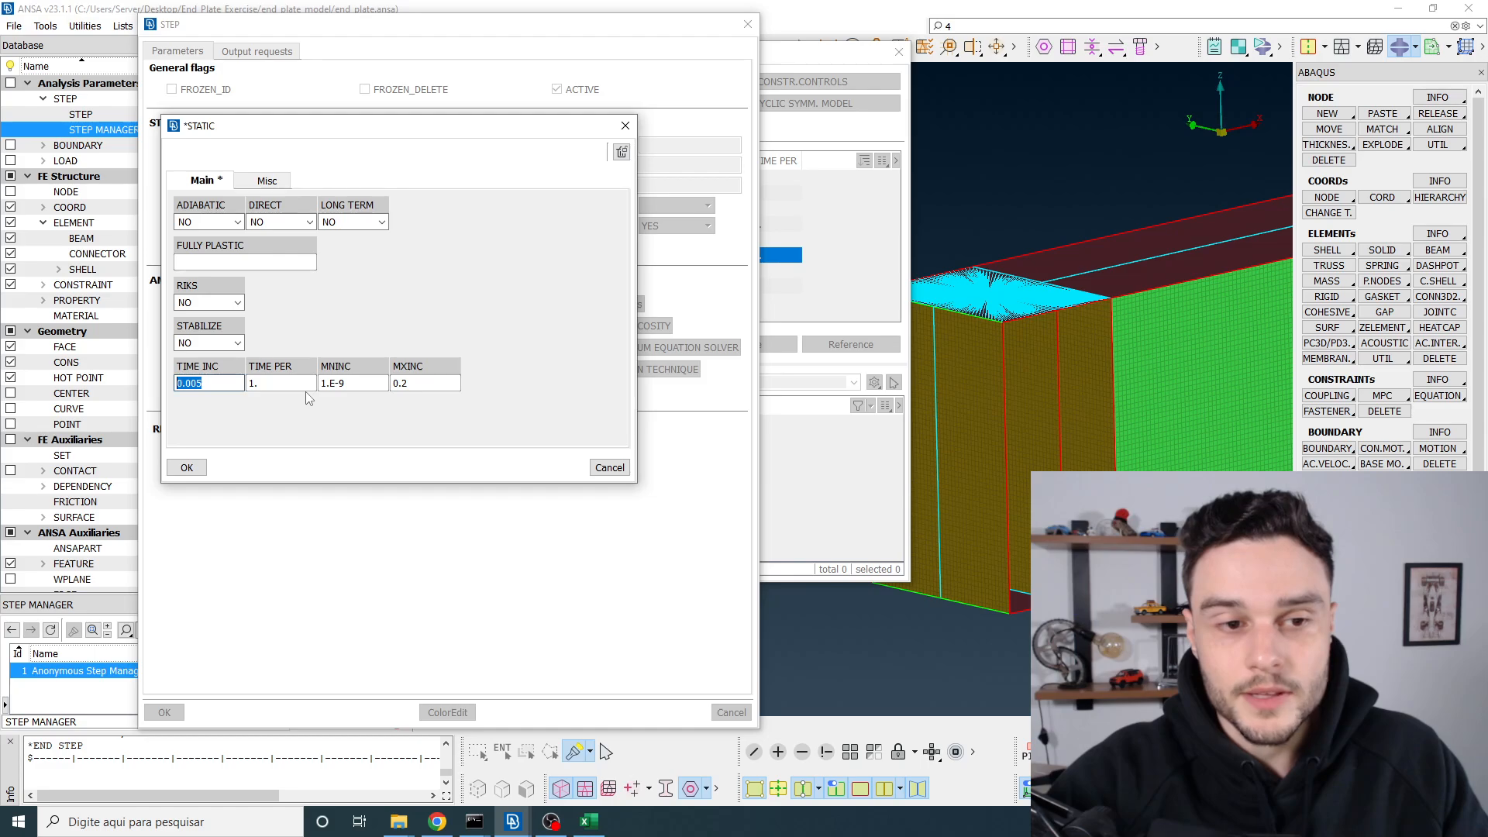
key(Tab)
key(Tab)
key(Tab)
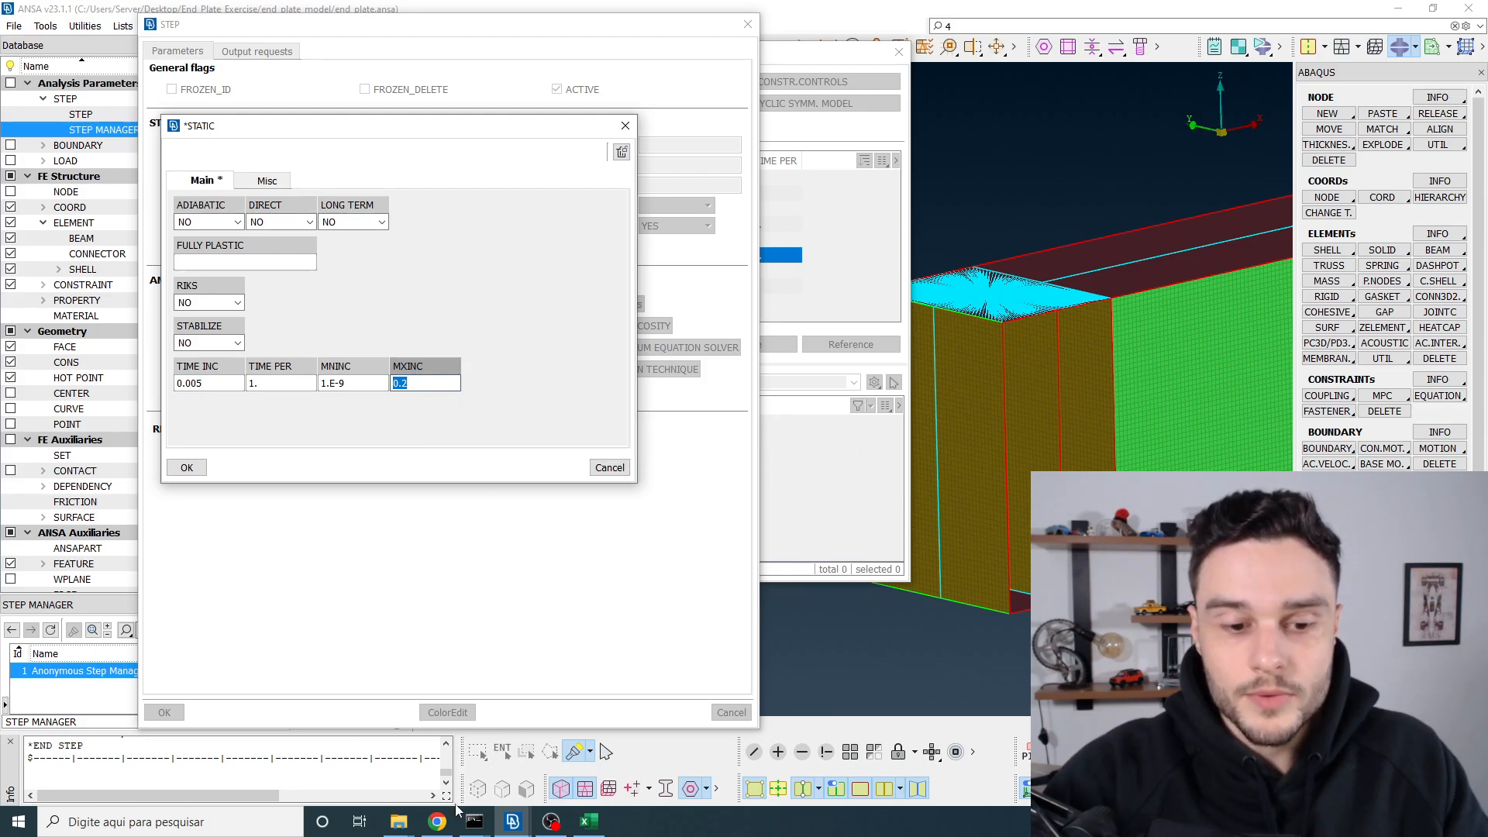
Step: Switch to Chrome and examine the SC1 and SC3 moment-rotation curves on page 5 of shi2008.pdf
click(437, 821)
scroll(689, 340, down, 15)
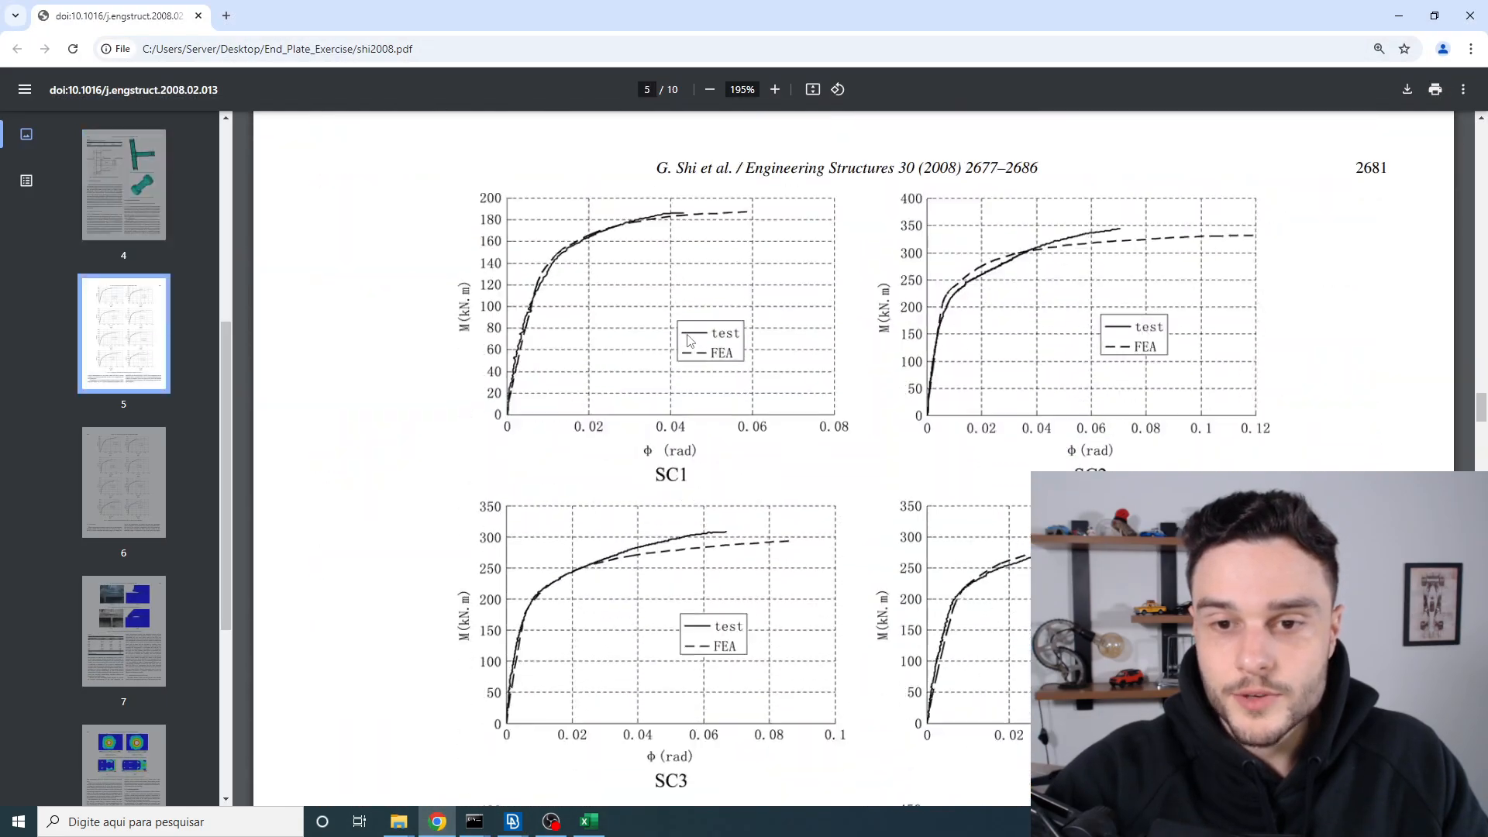
scroll(689, 339, down, 2)
scroll(629, 457, up, 2)
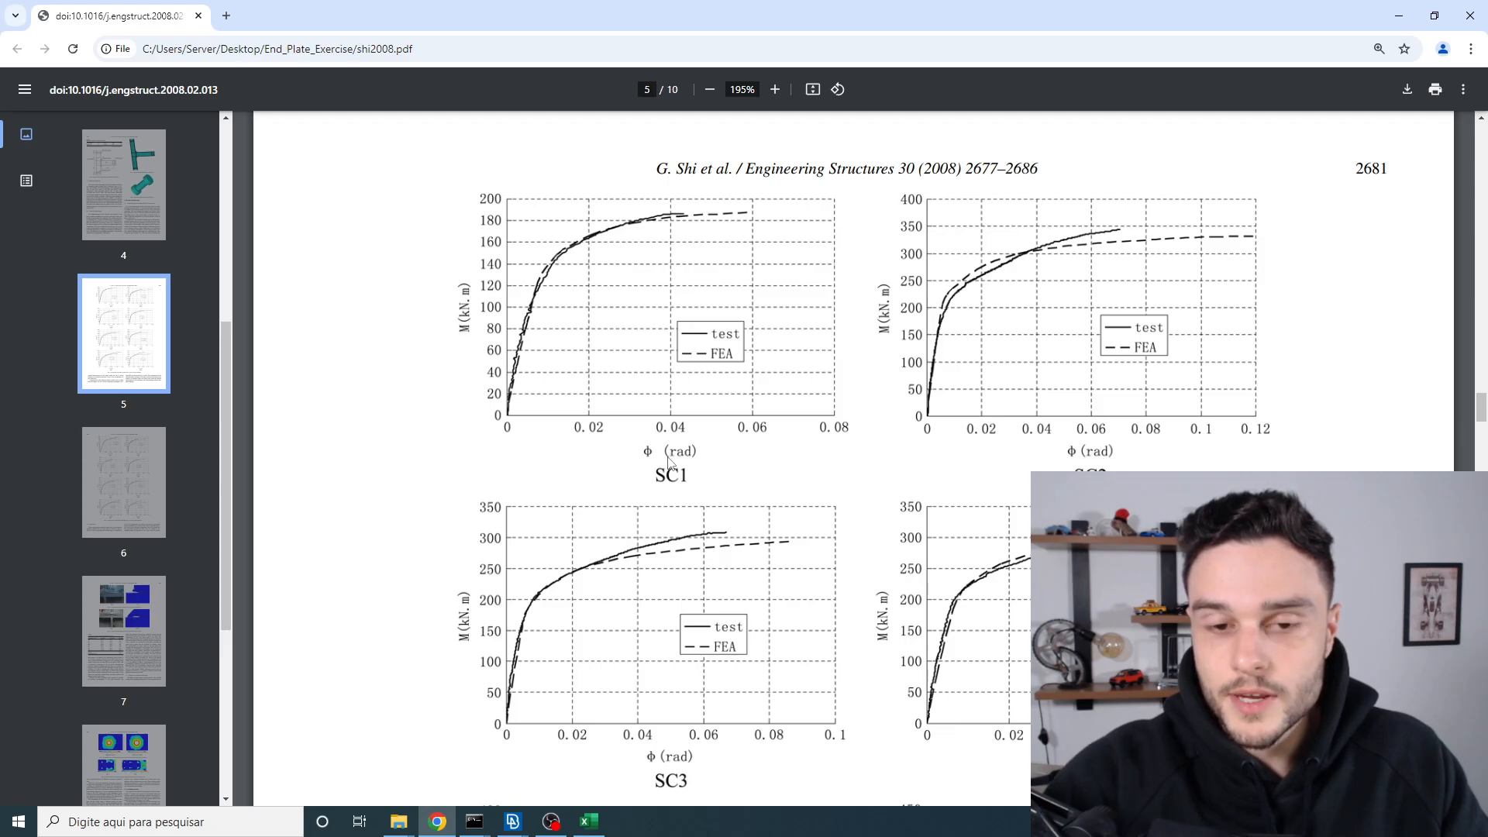
Step: Return to ANSA, check the maximum increment of load_step, and accept its static parameters and step settings
key(alt+Tab)
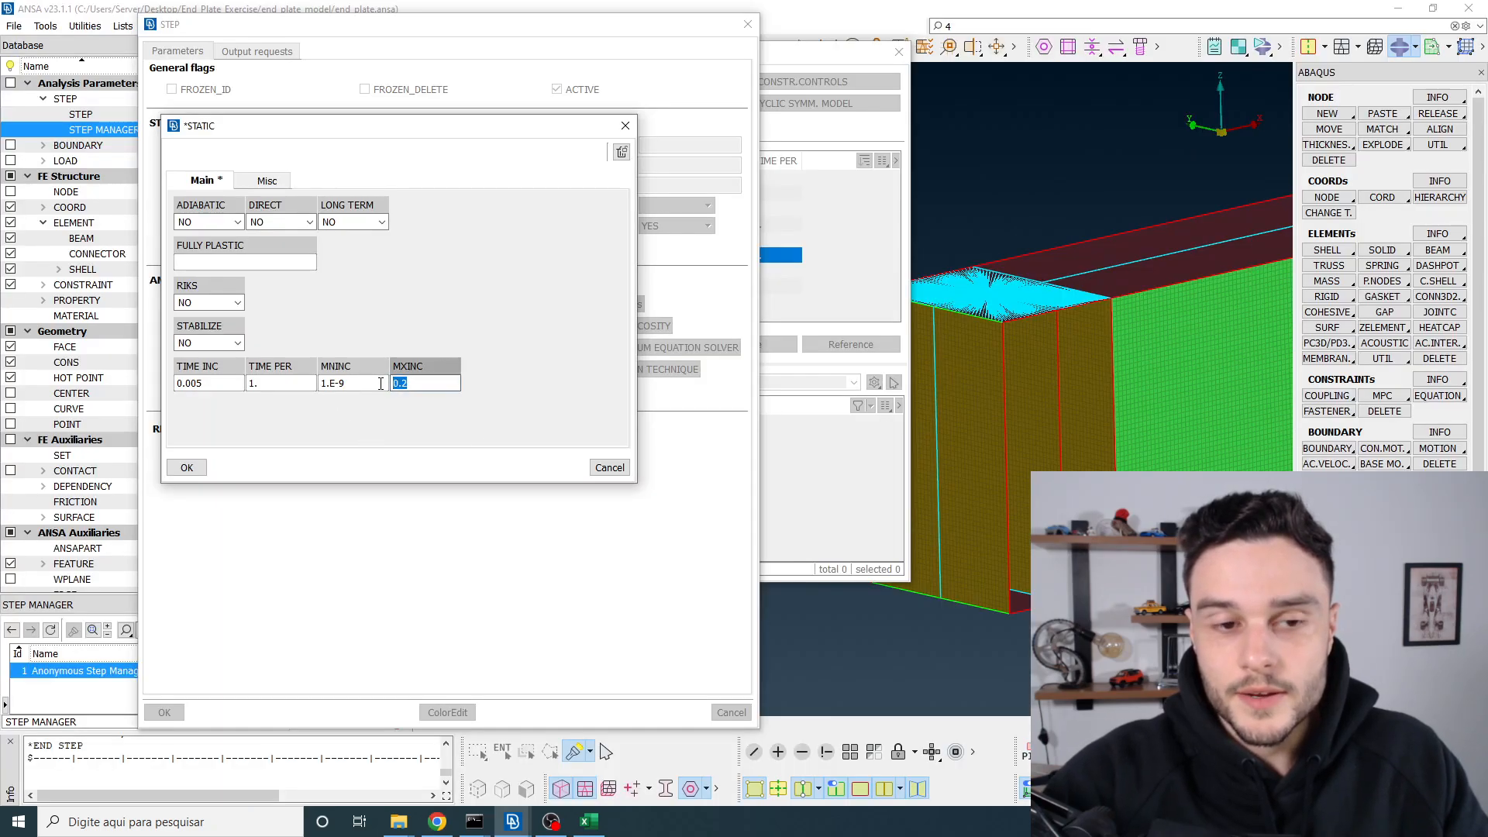
key(alt+Tab)
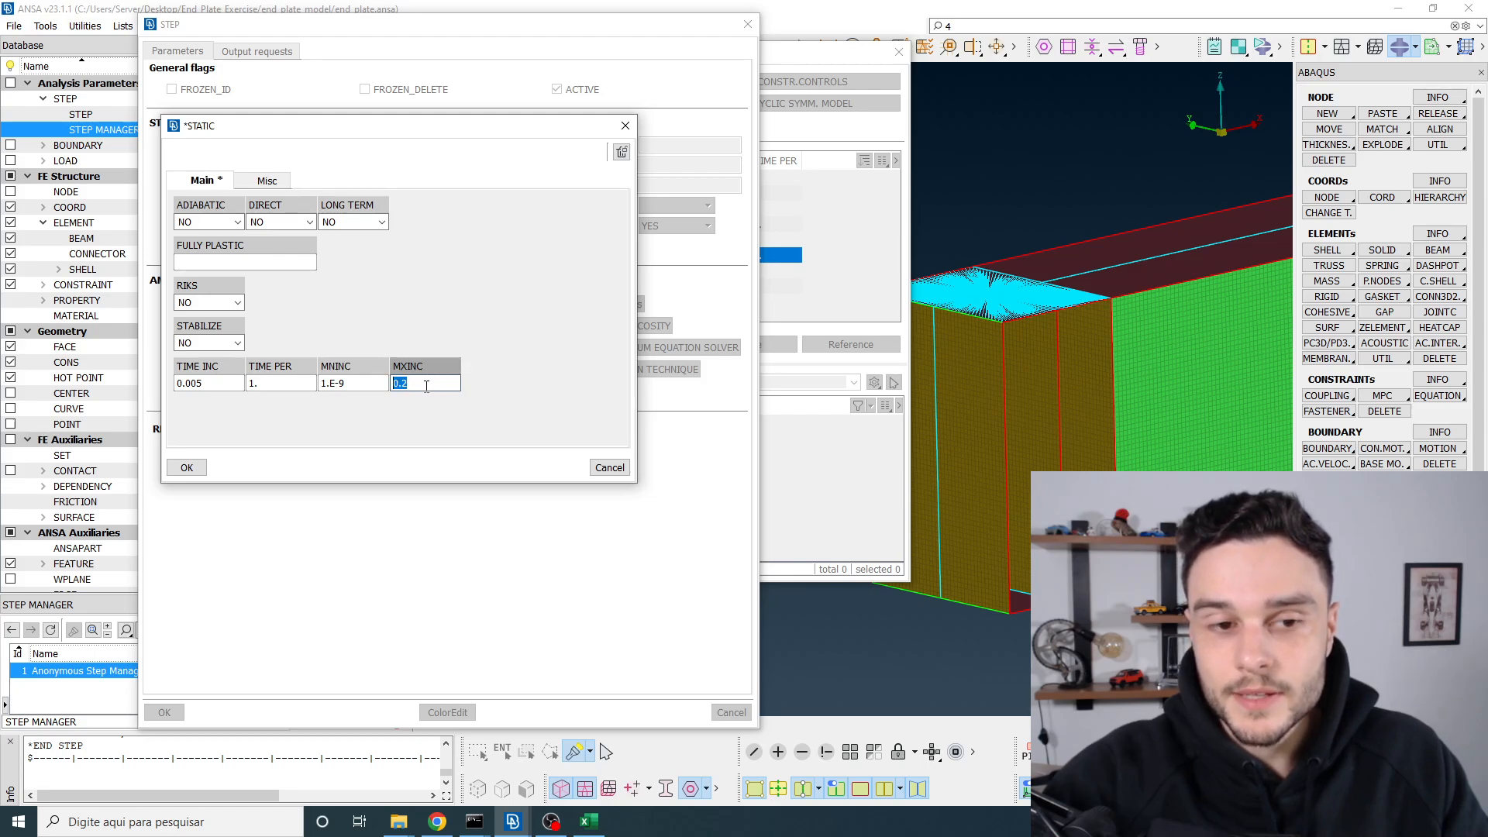
click(426, 386)
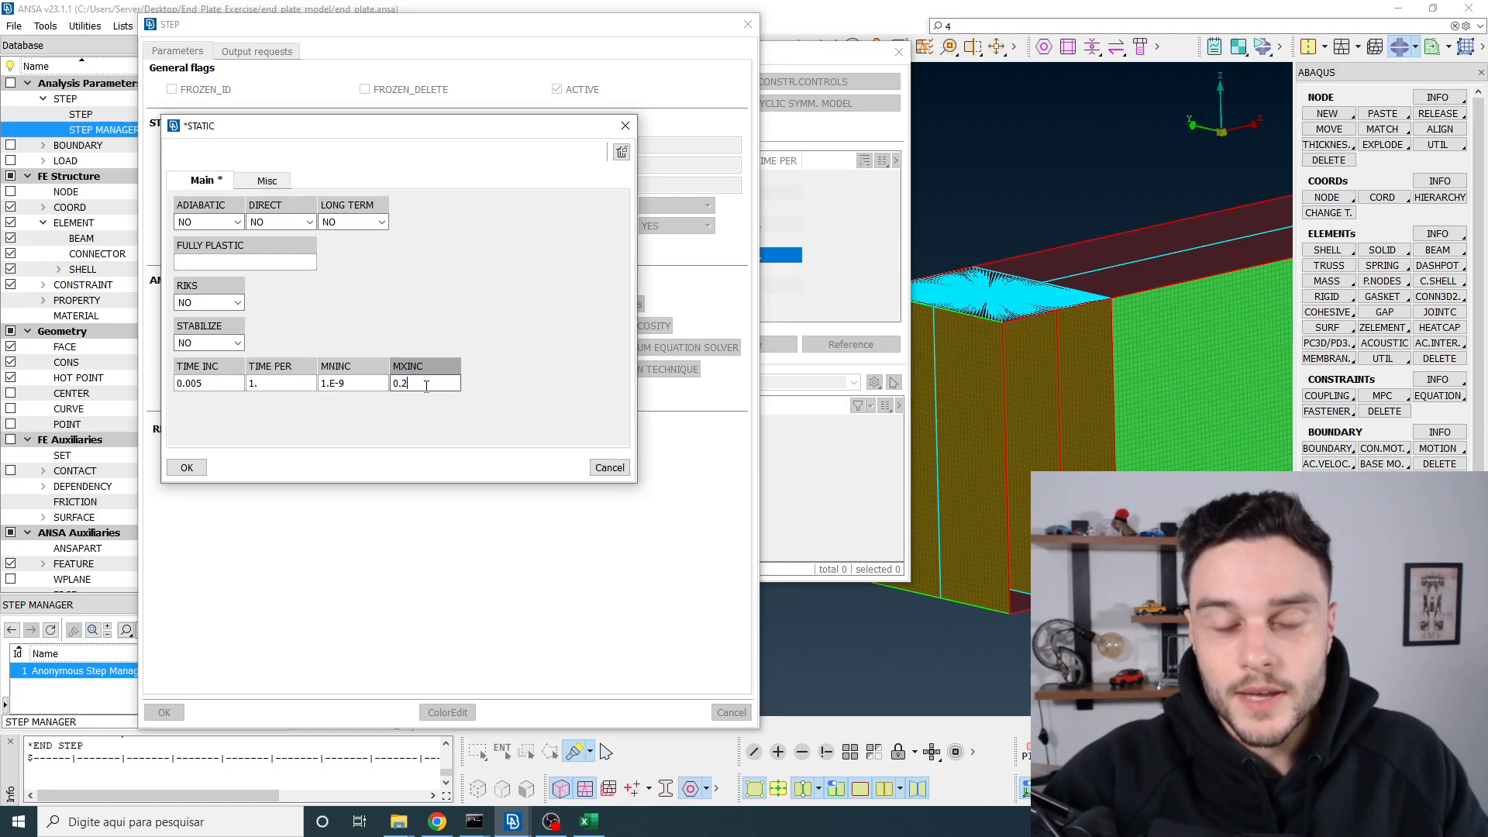
drag(428, 381, 358, 381)
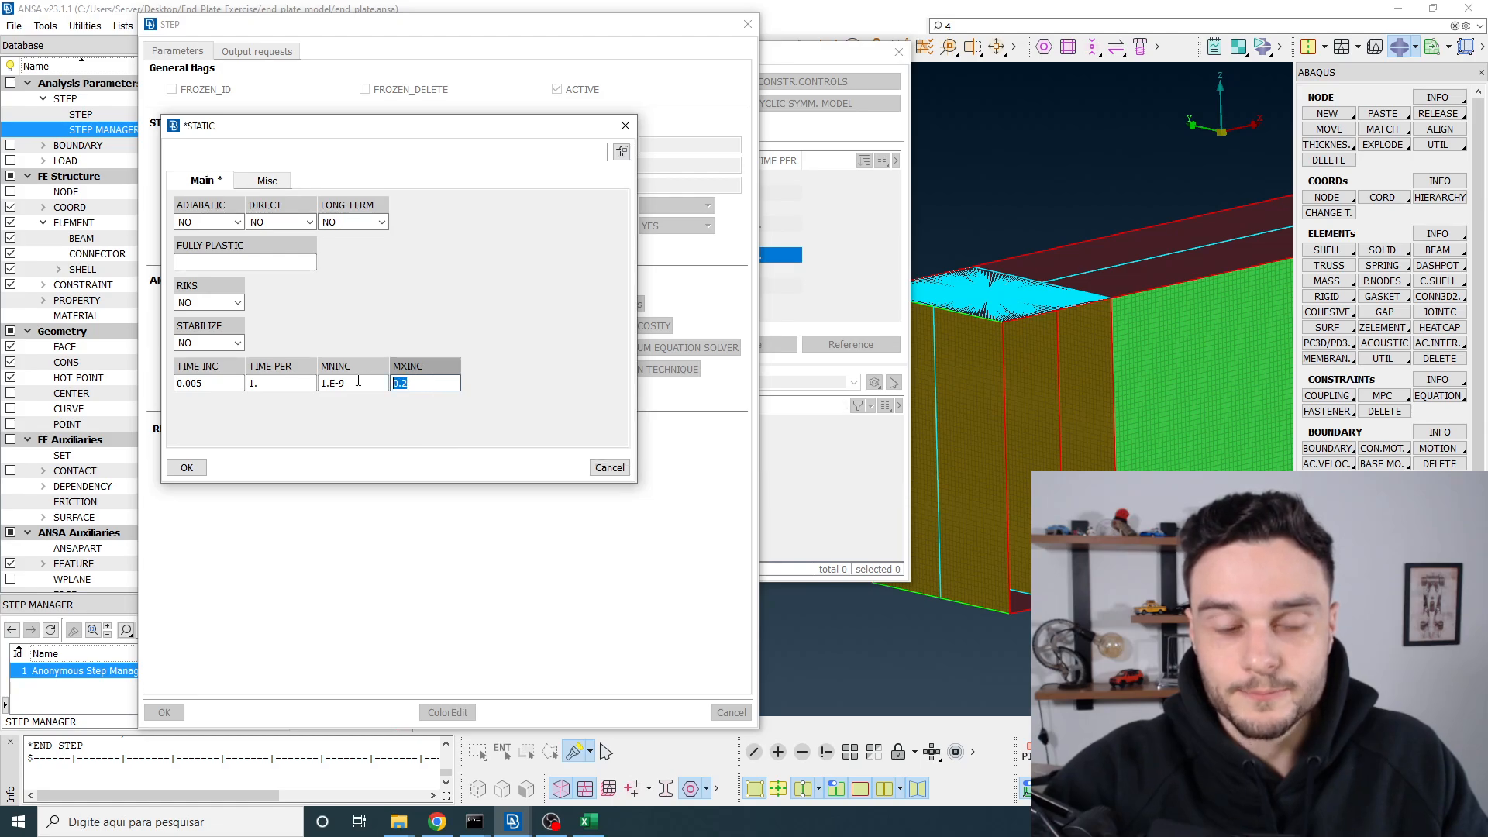
click(186, 468)
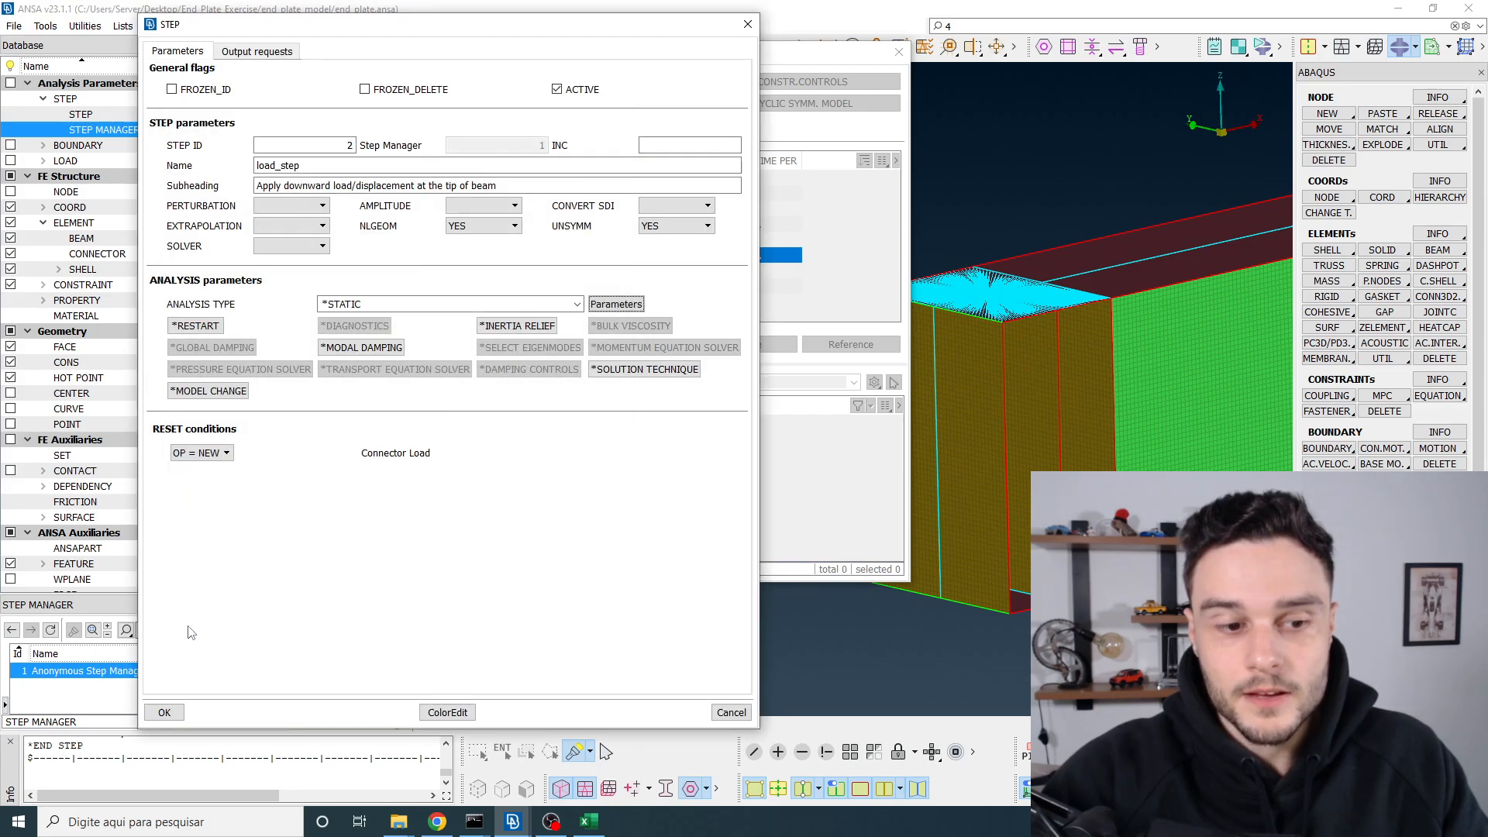
click(164, 718)
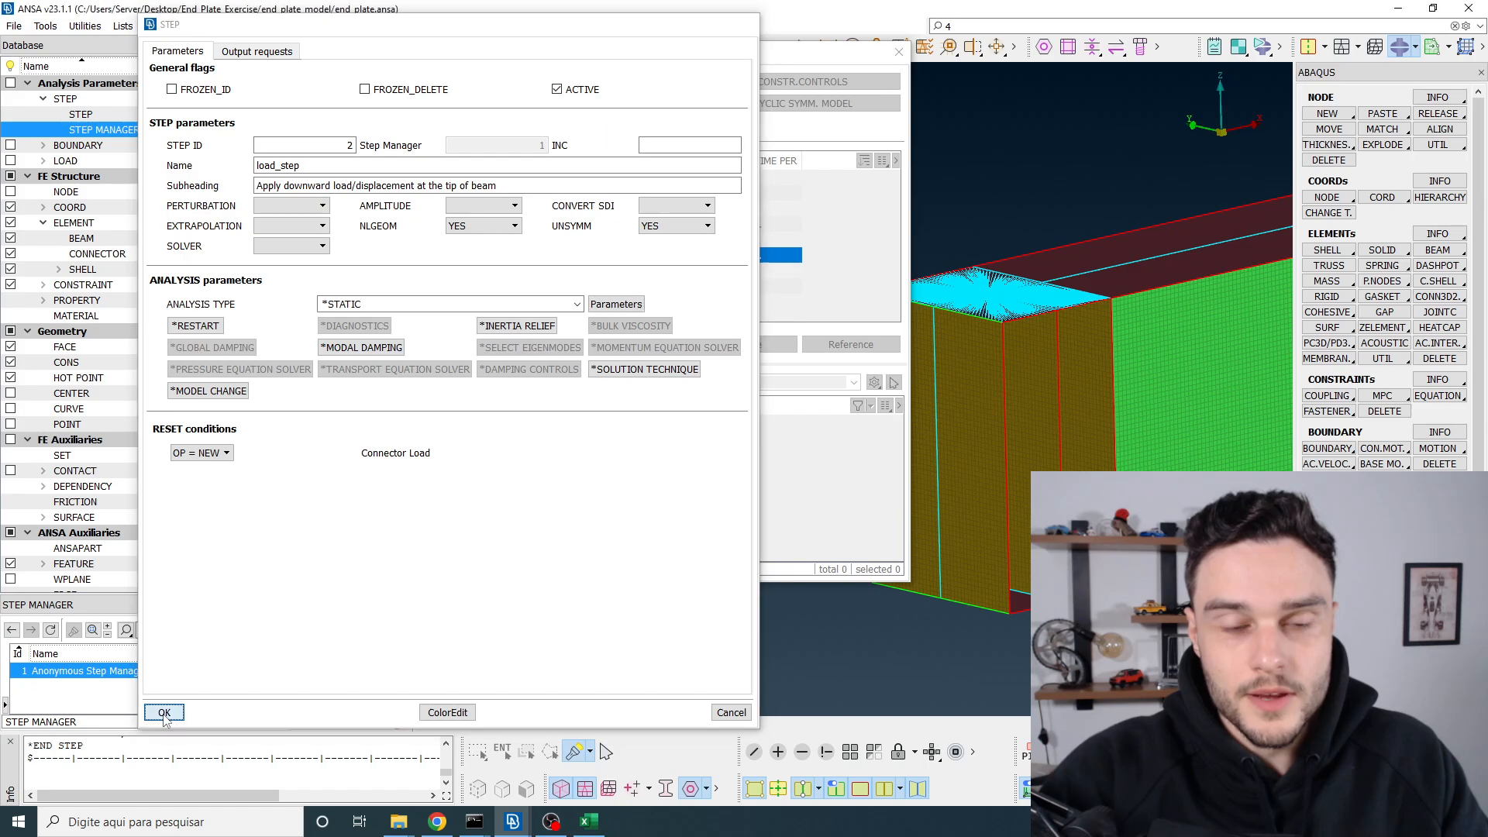
Step: Open the output requests of the bolt_pretension step, select the *CONTACT OUTPUT entry and widen the columns to read the full entries
click(449, 228)
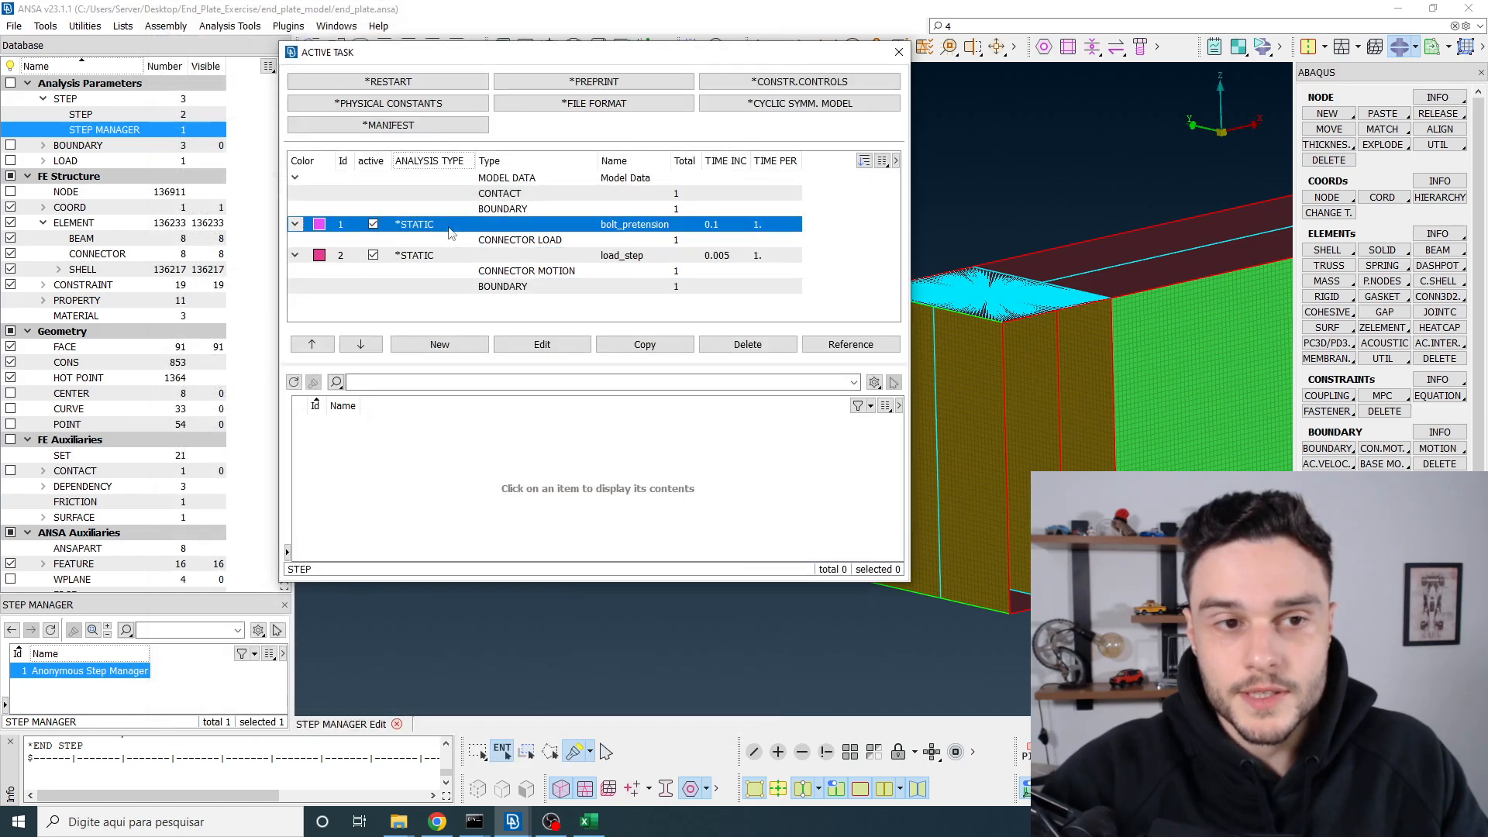
double_click(449, 227)
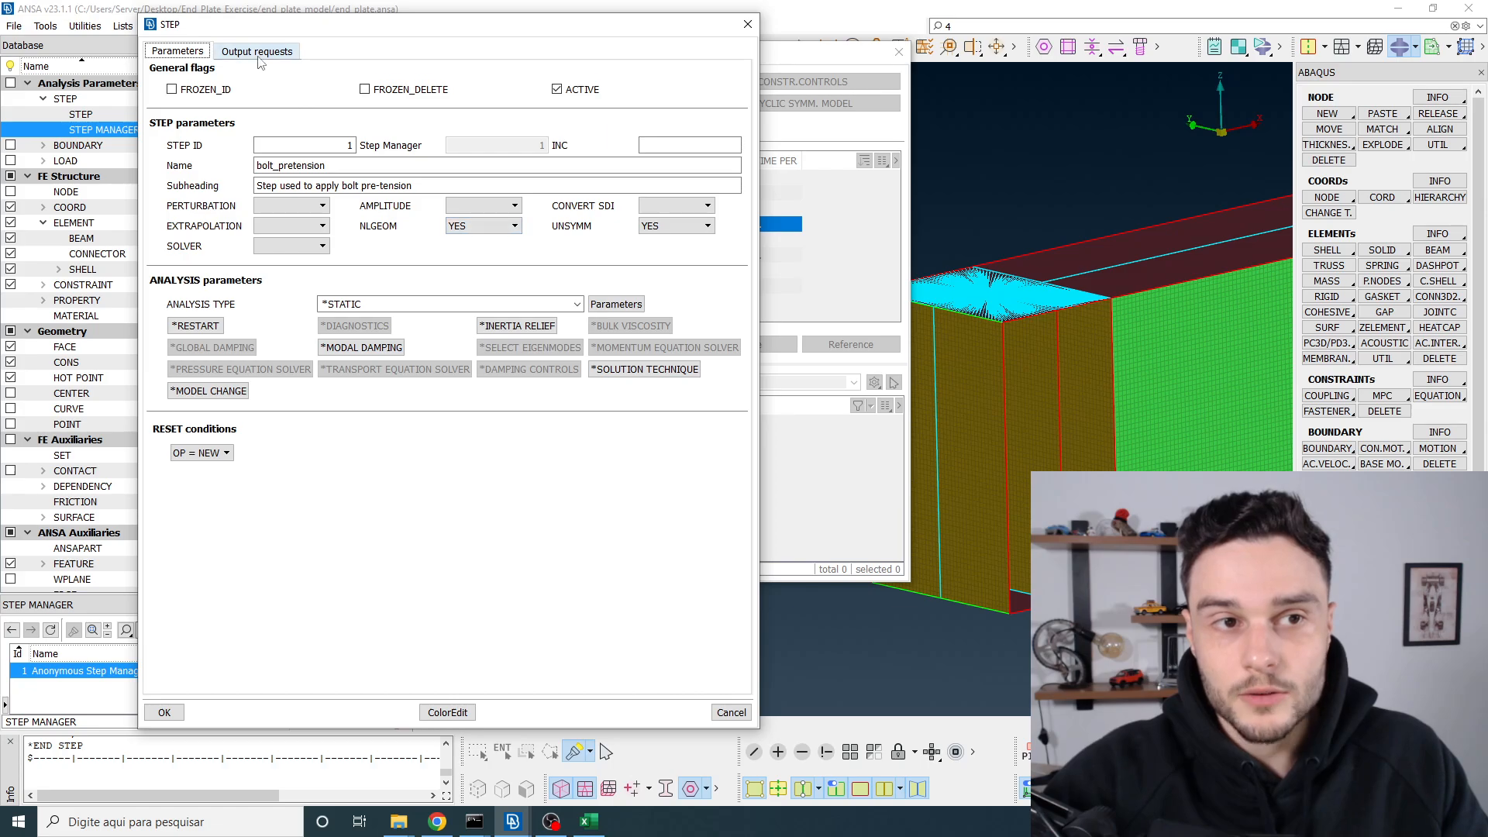
click(258, 52)
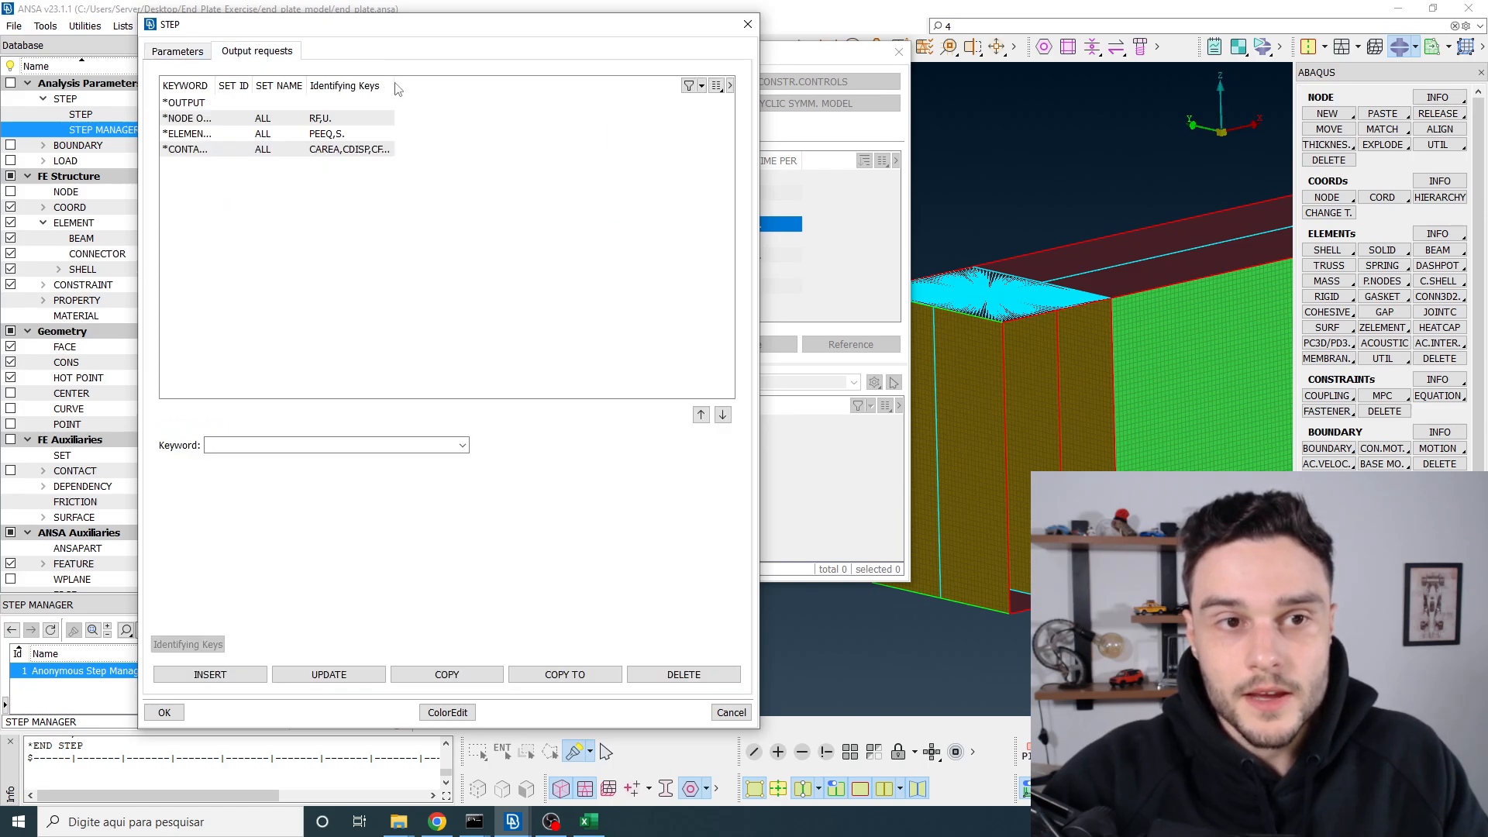
drag(395, 90, 508, 87)
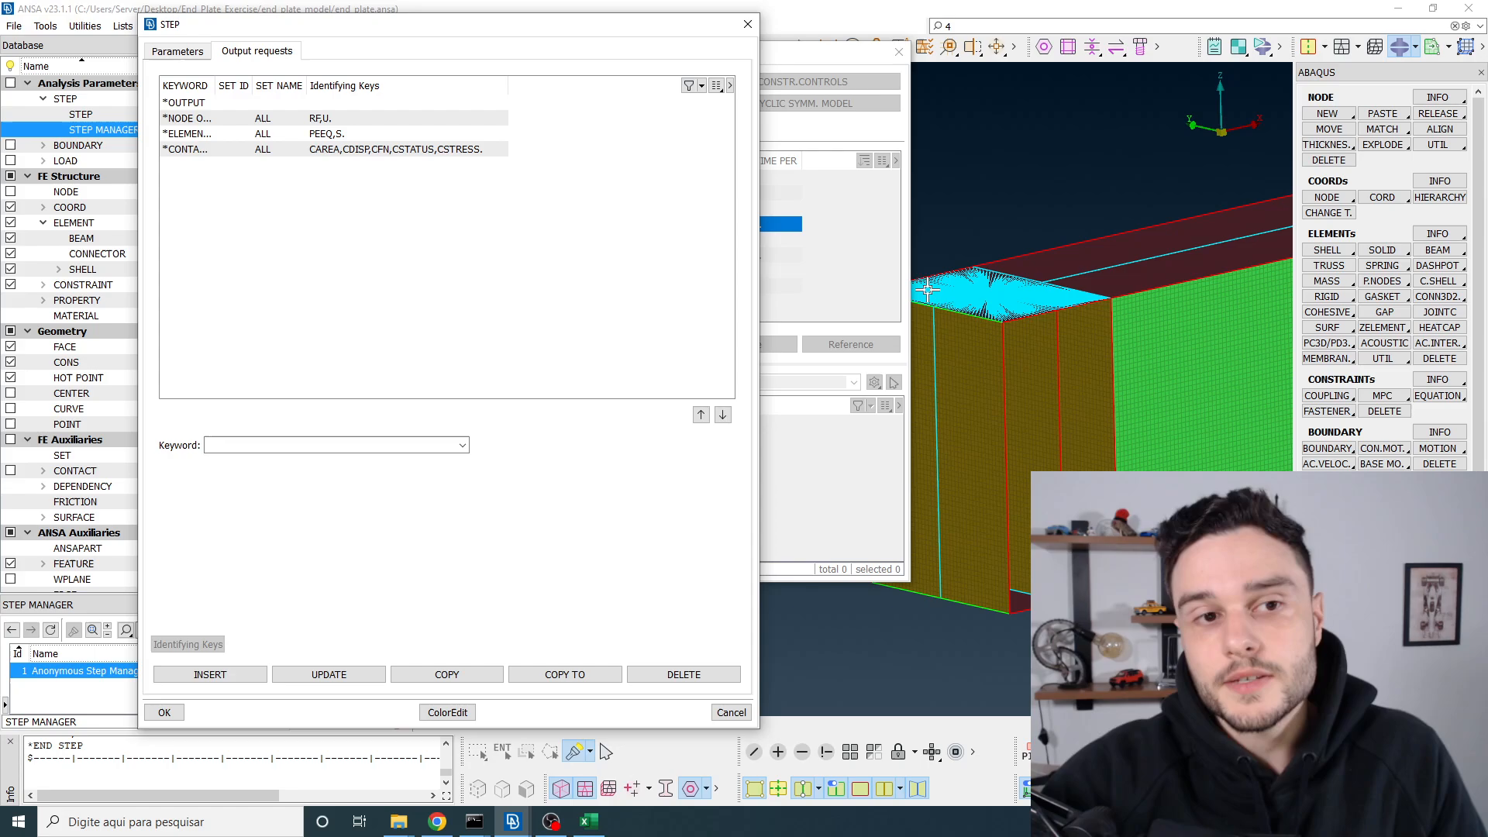
click(325, 149)
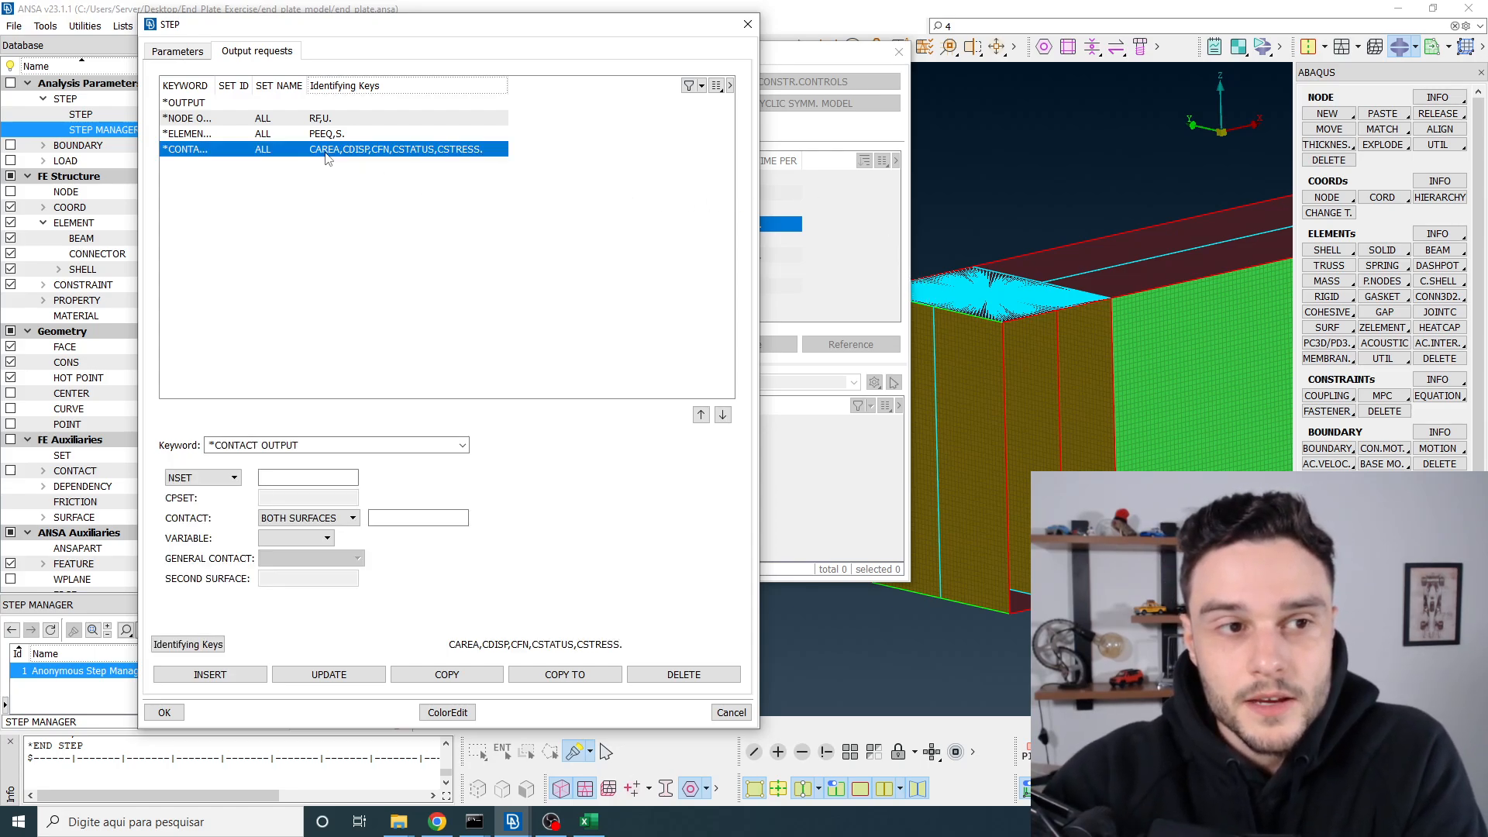
double_click(214, 85)
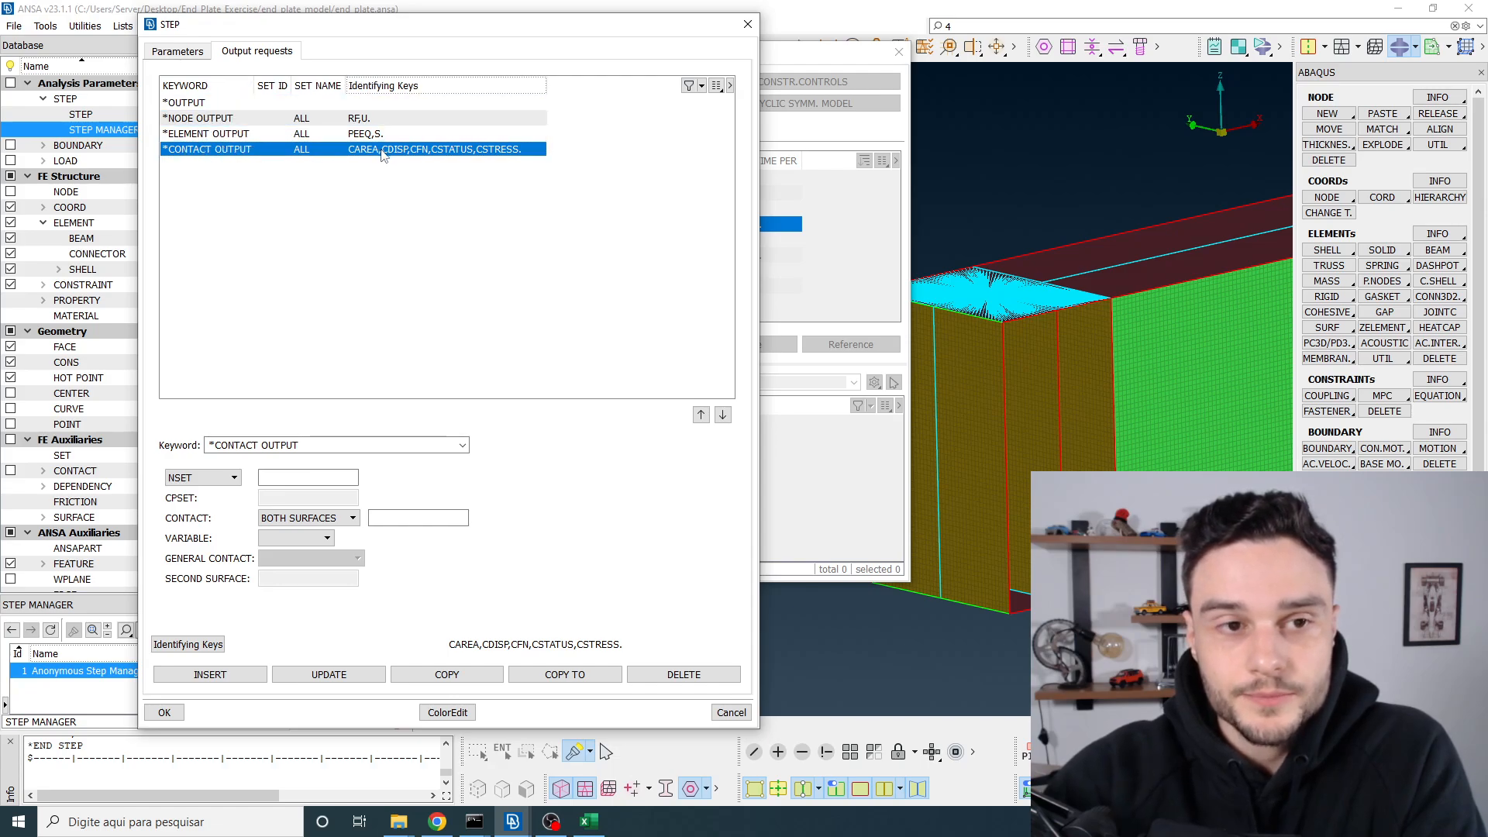
Step: Remove CAREA and CFN from the contact output variables, keeping CDISP, CSTATUS and CSTRESS, and update the *CONTACT OUTPUT request
click(194, 646)
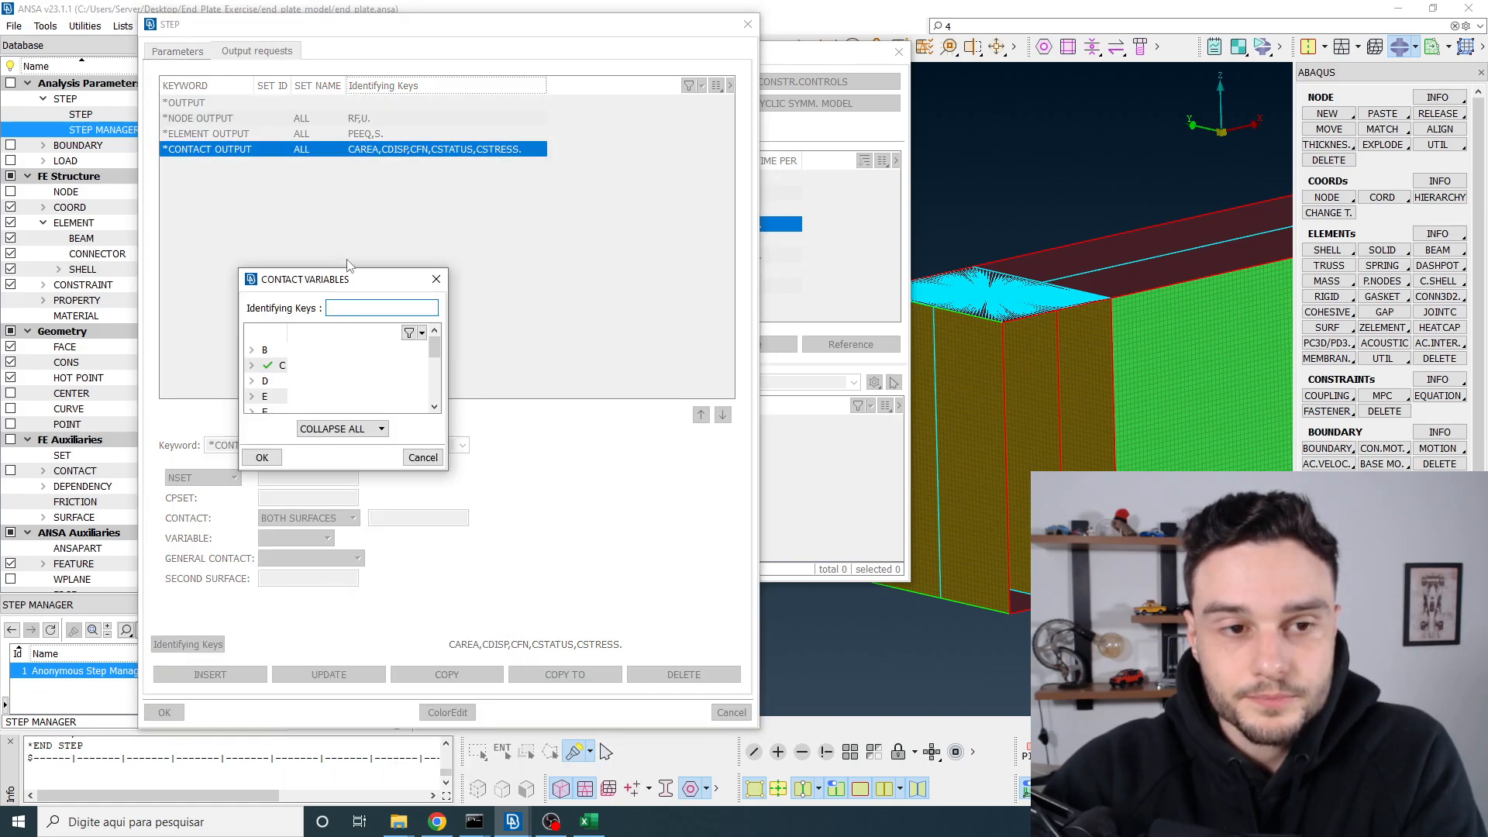
drag(351, 268, 351, 91)
click(251, 187)
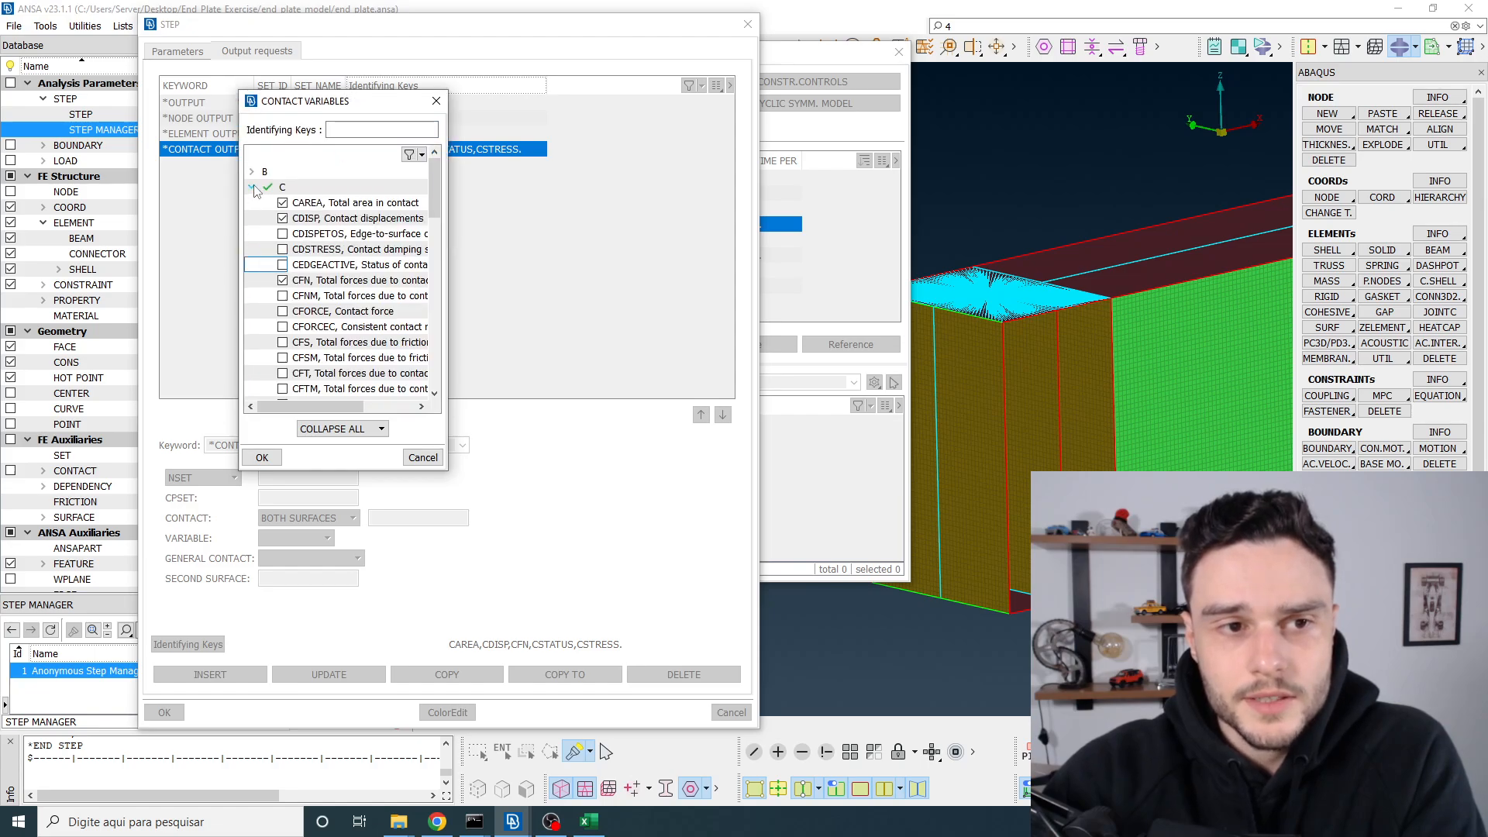
drag(448, 209, 685, 210)
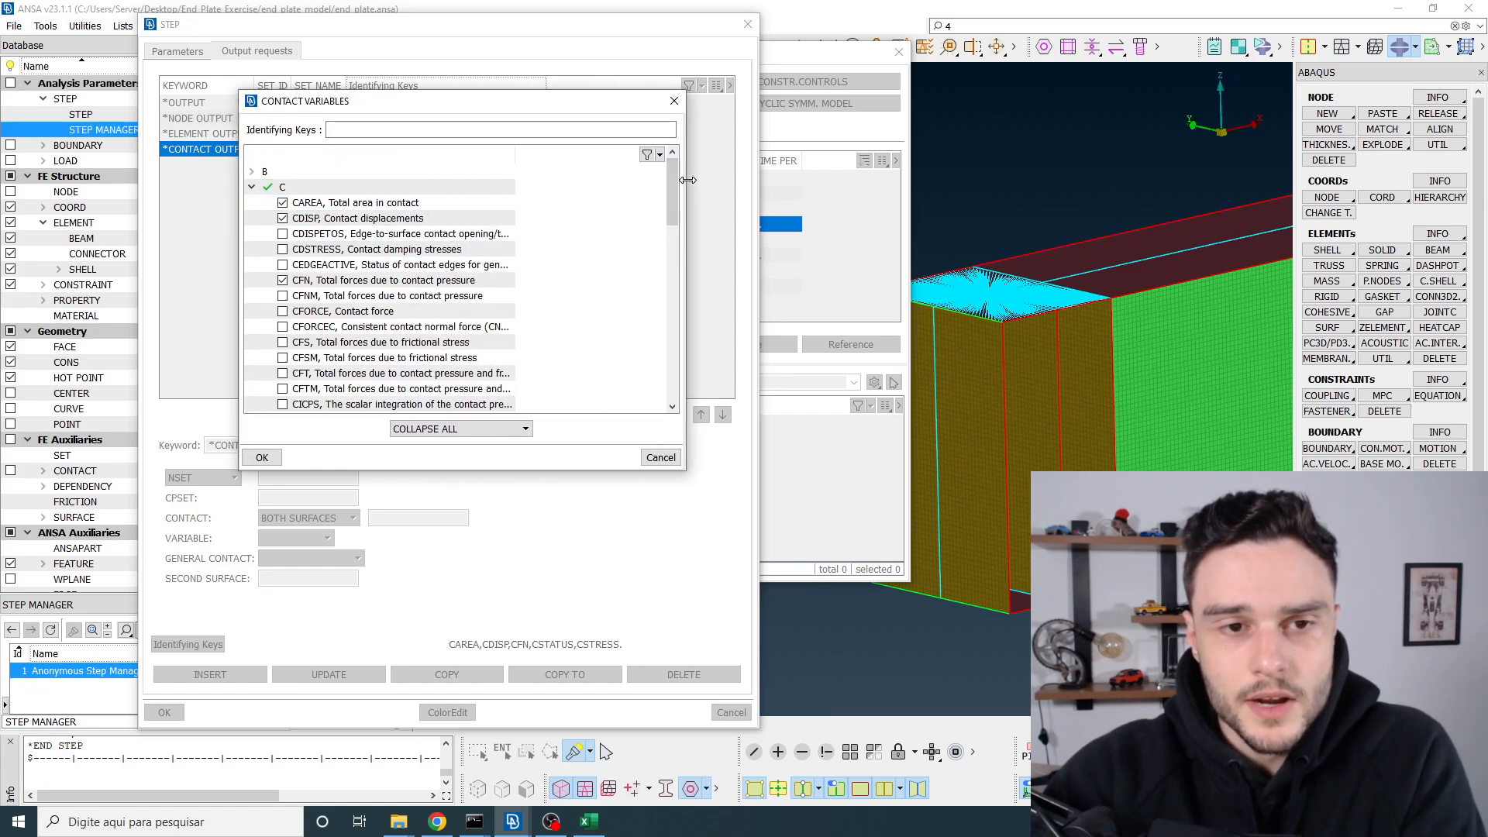
double_click(514, 152)
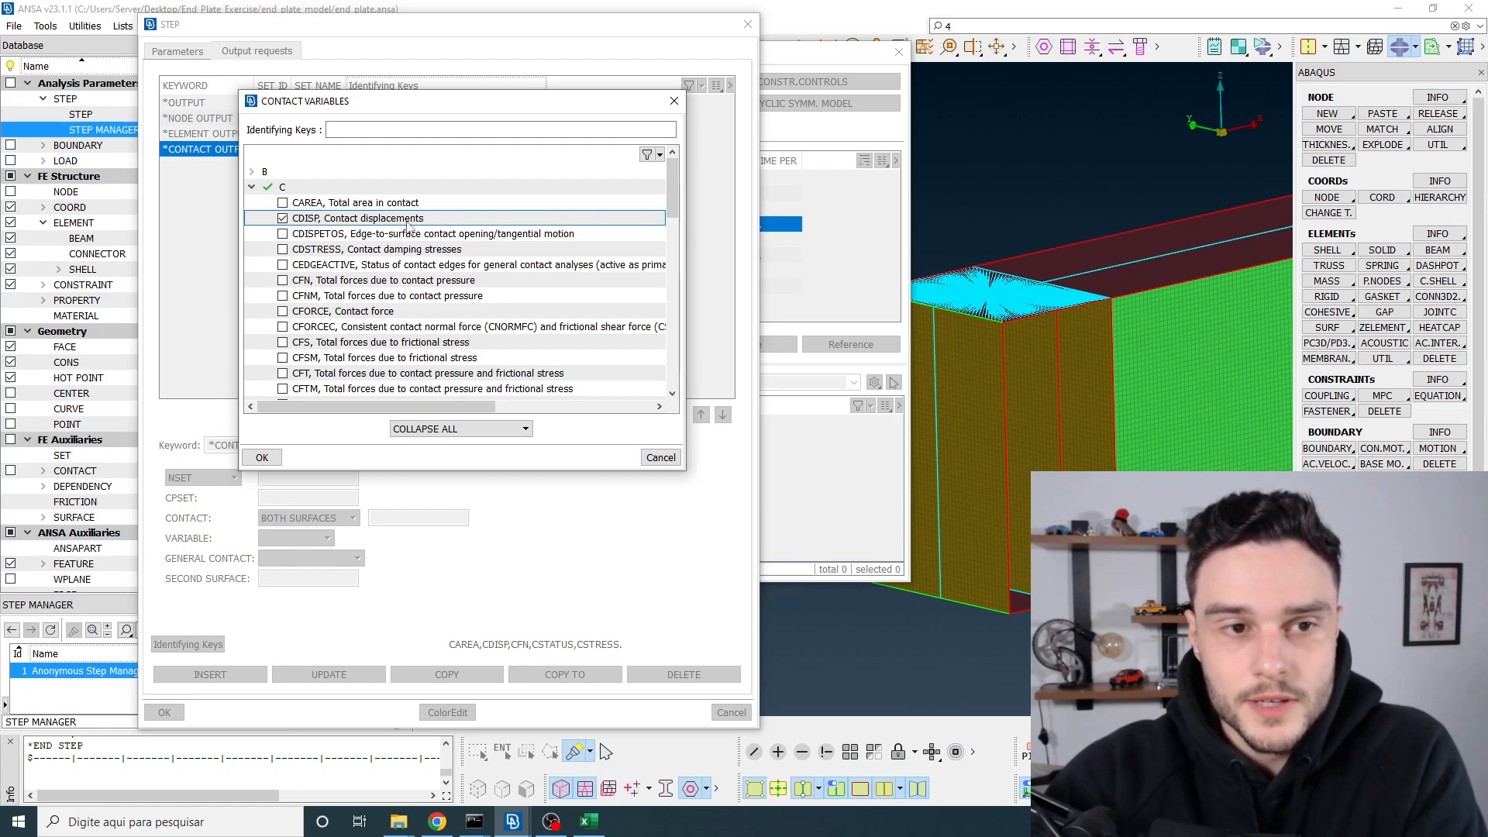
scroll(408, 225, down, 10)
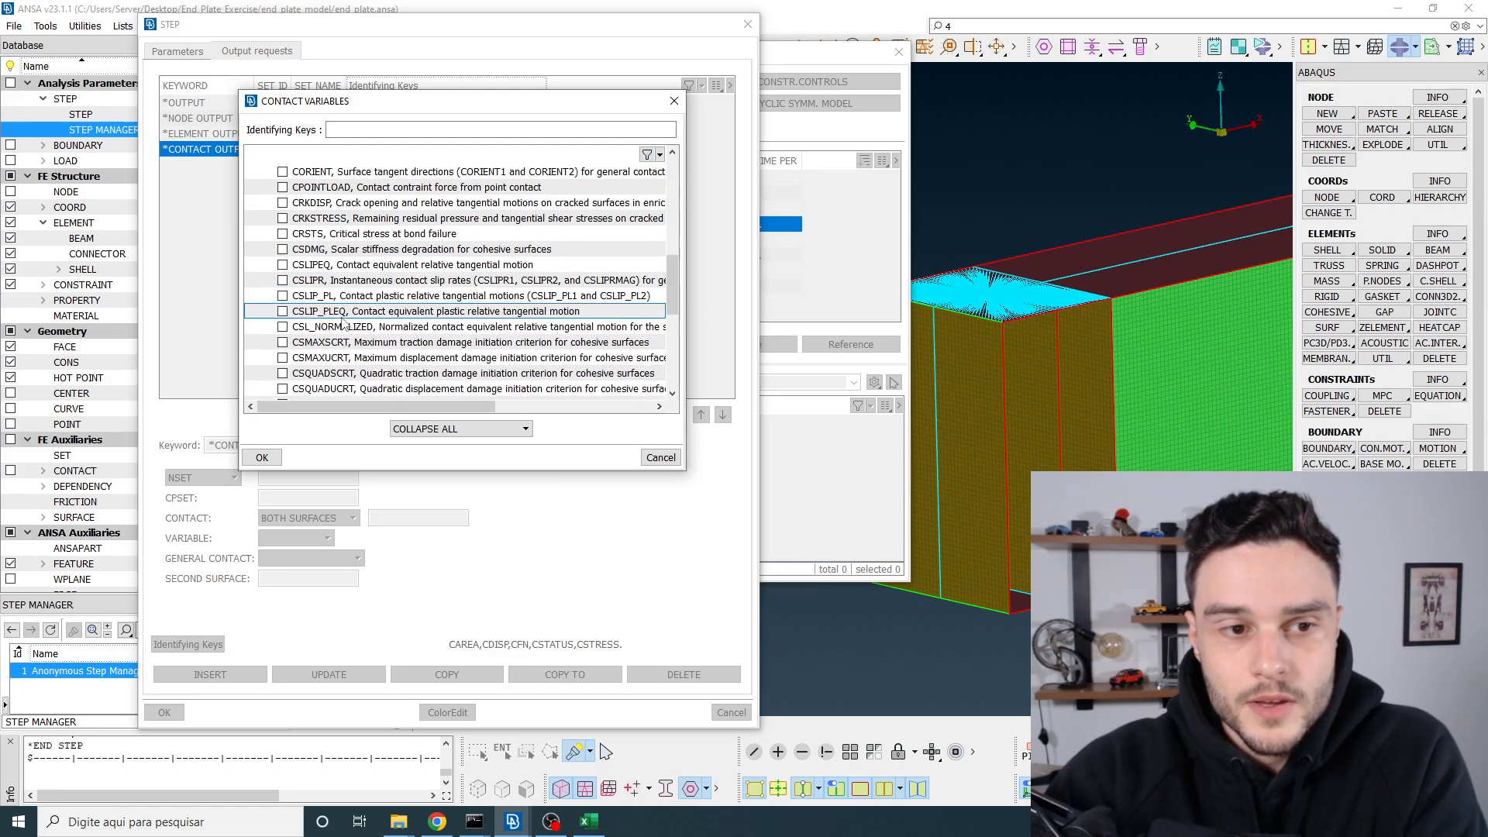
scroll(344, 324, down, 2)
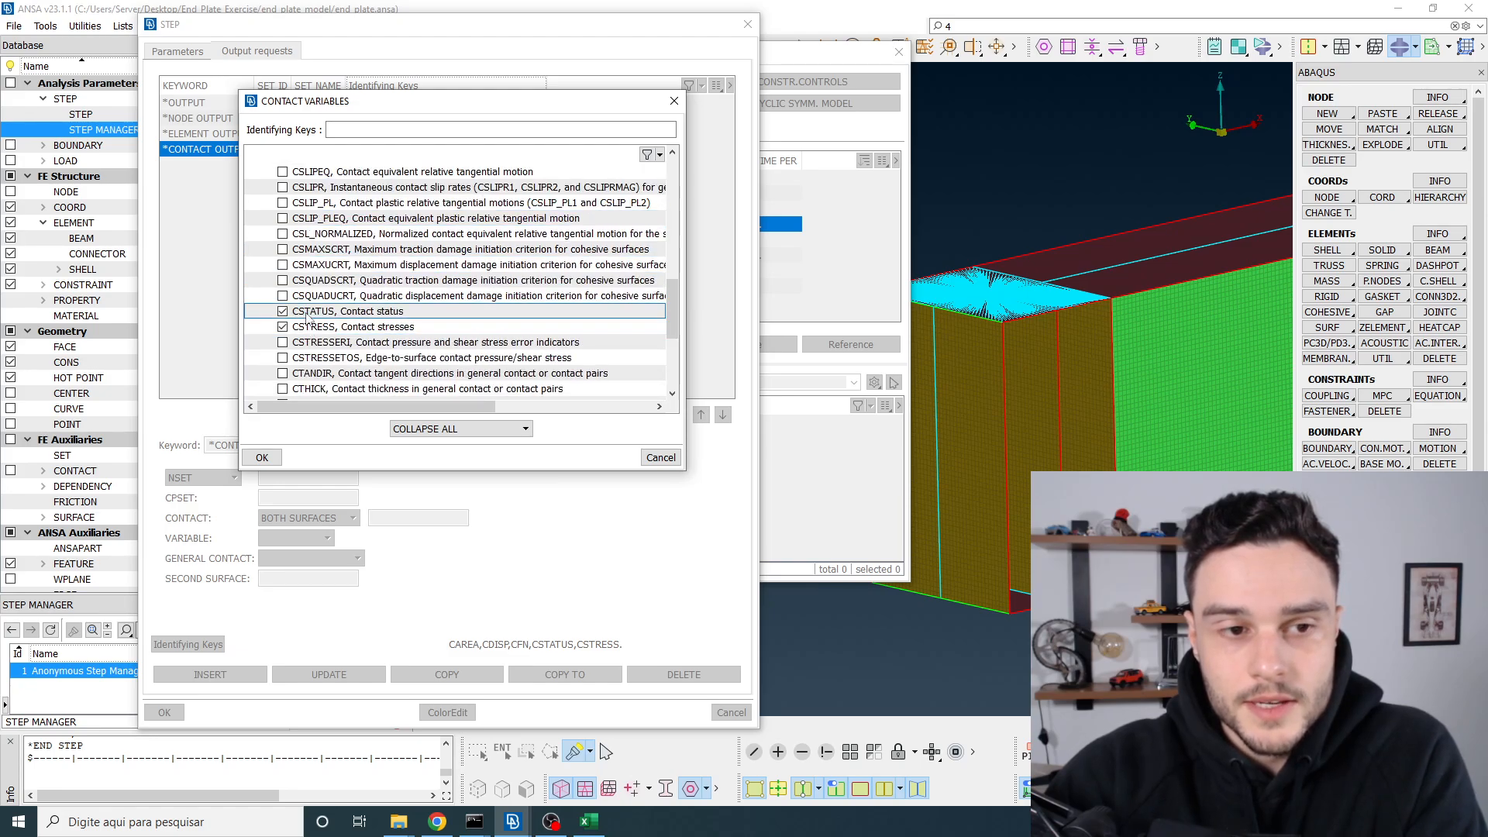
click(395, 324)
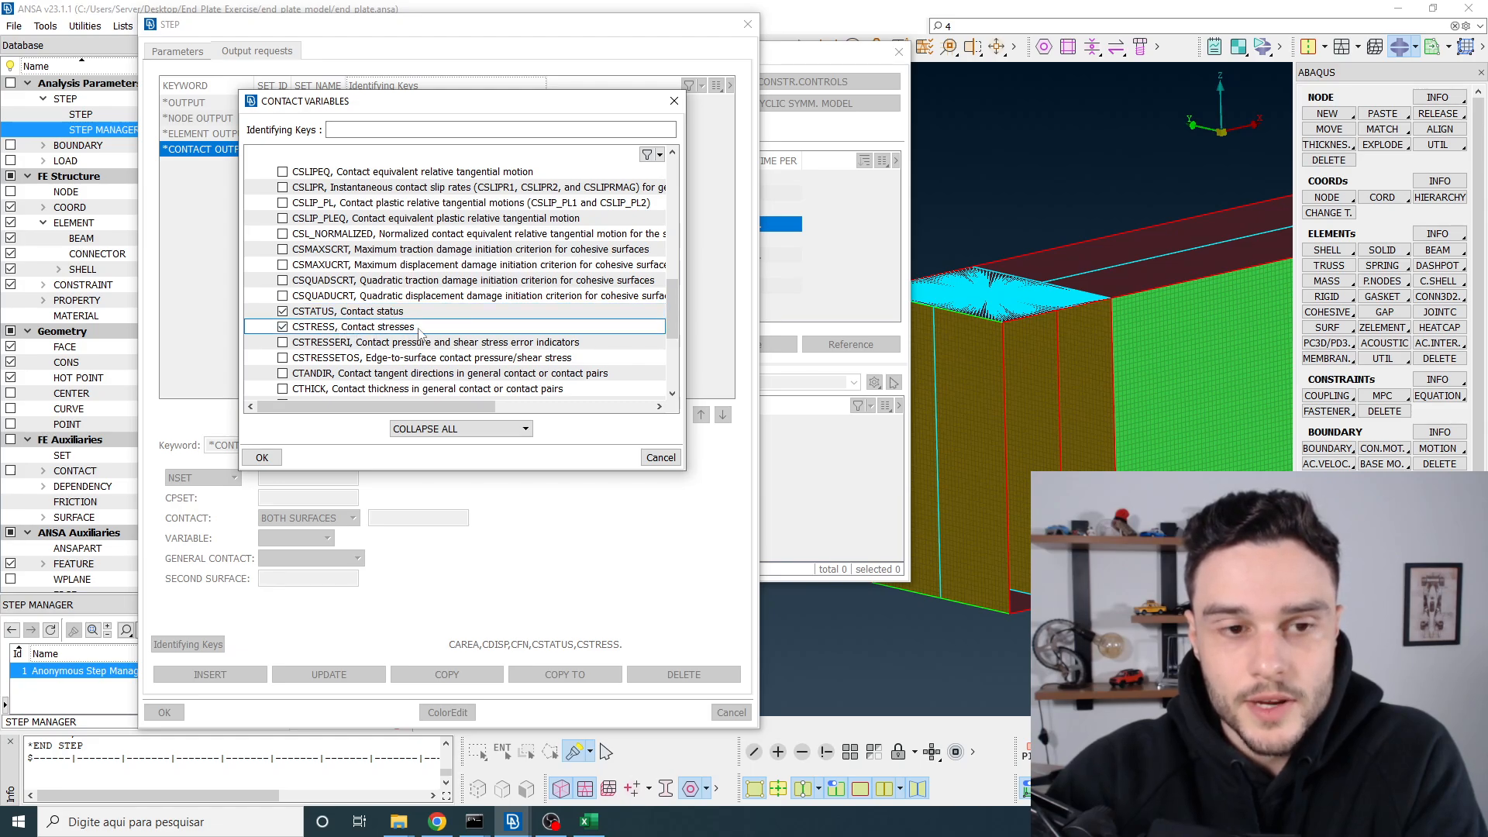
click(314, 329)
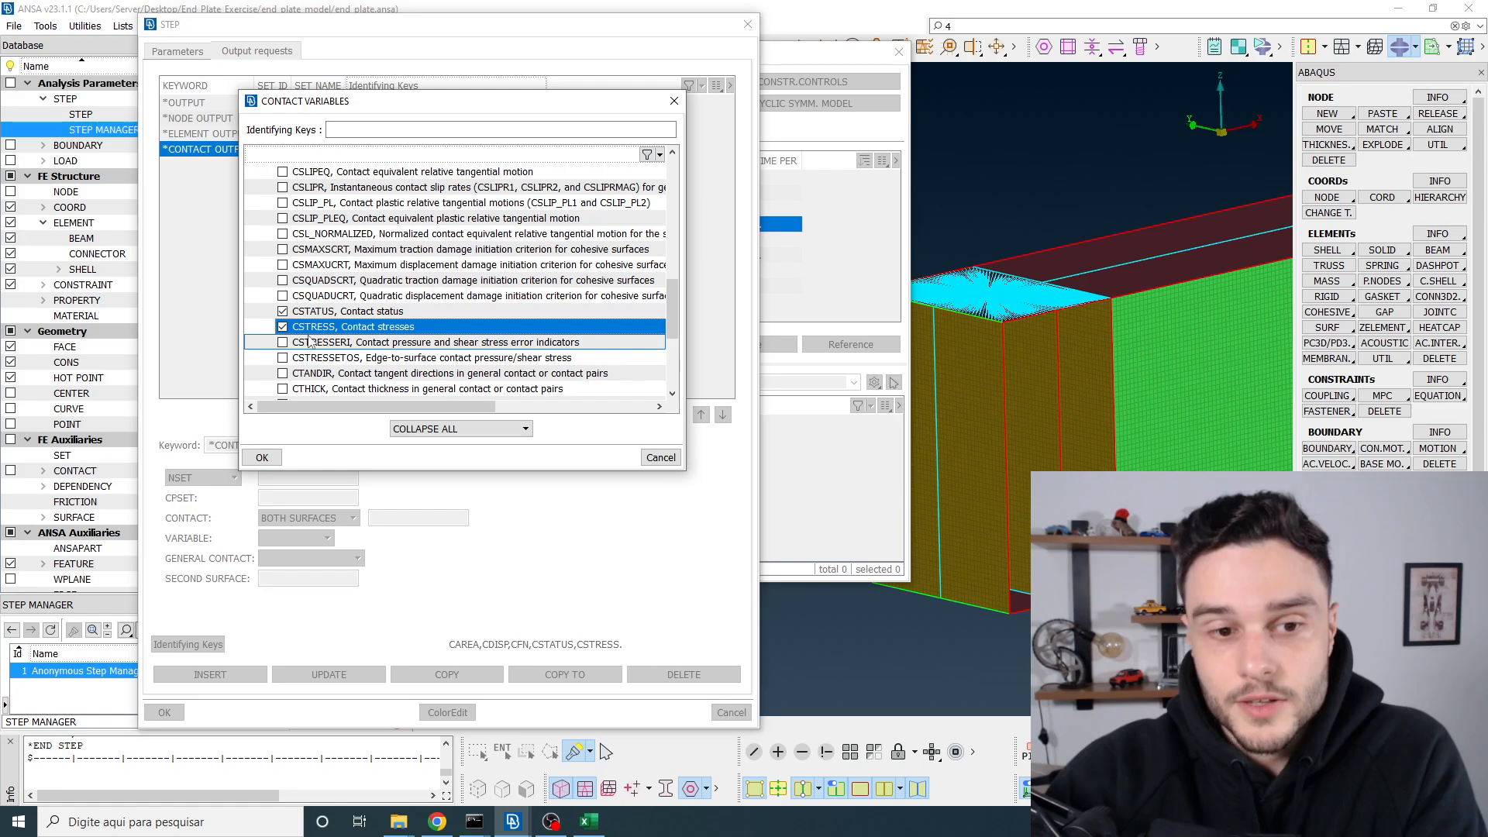
click(262, 458)
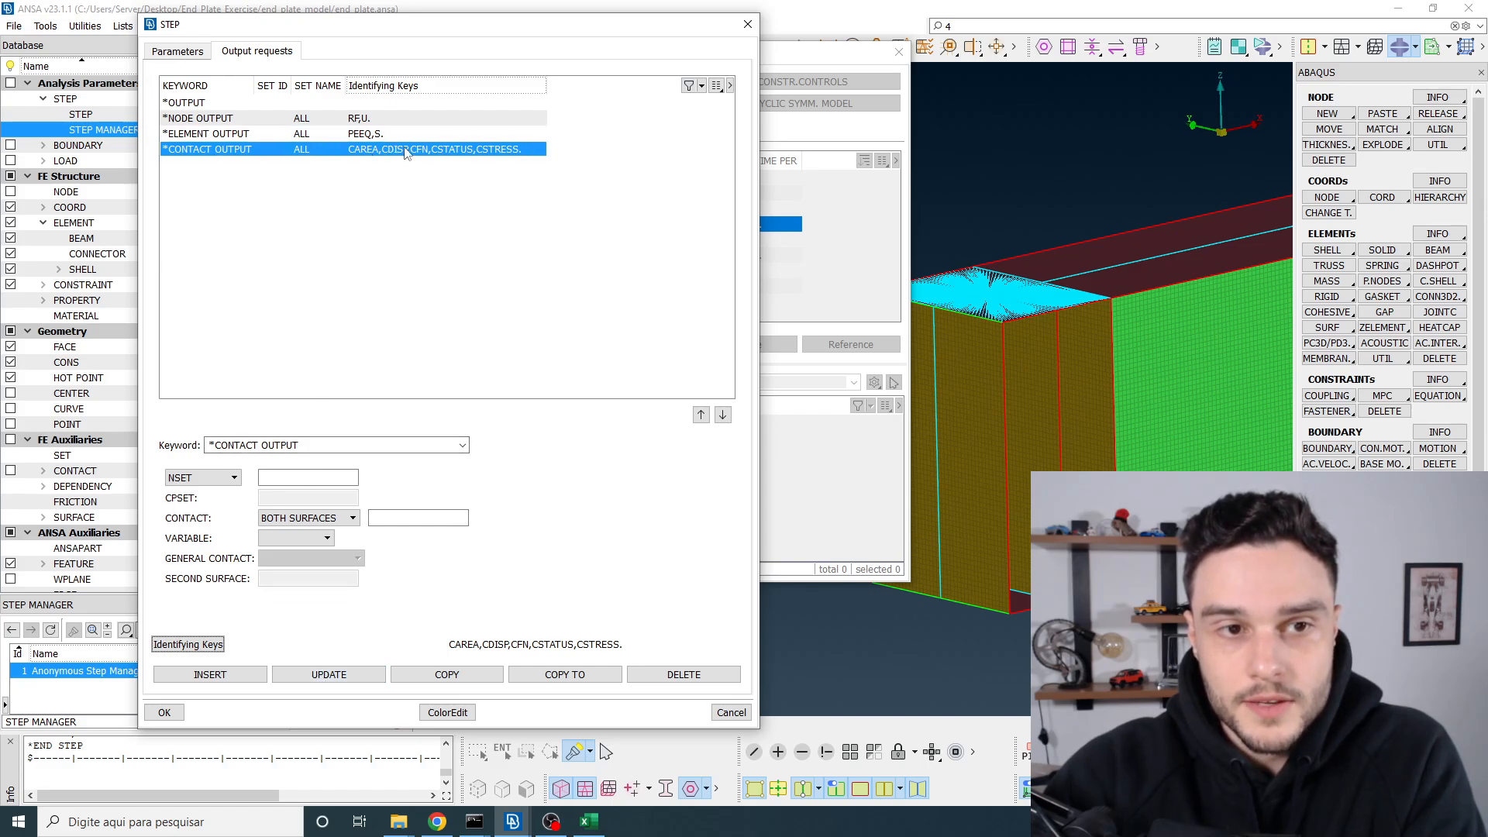
click(328, 674)
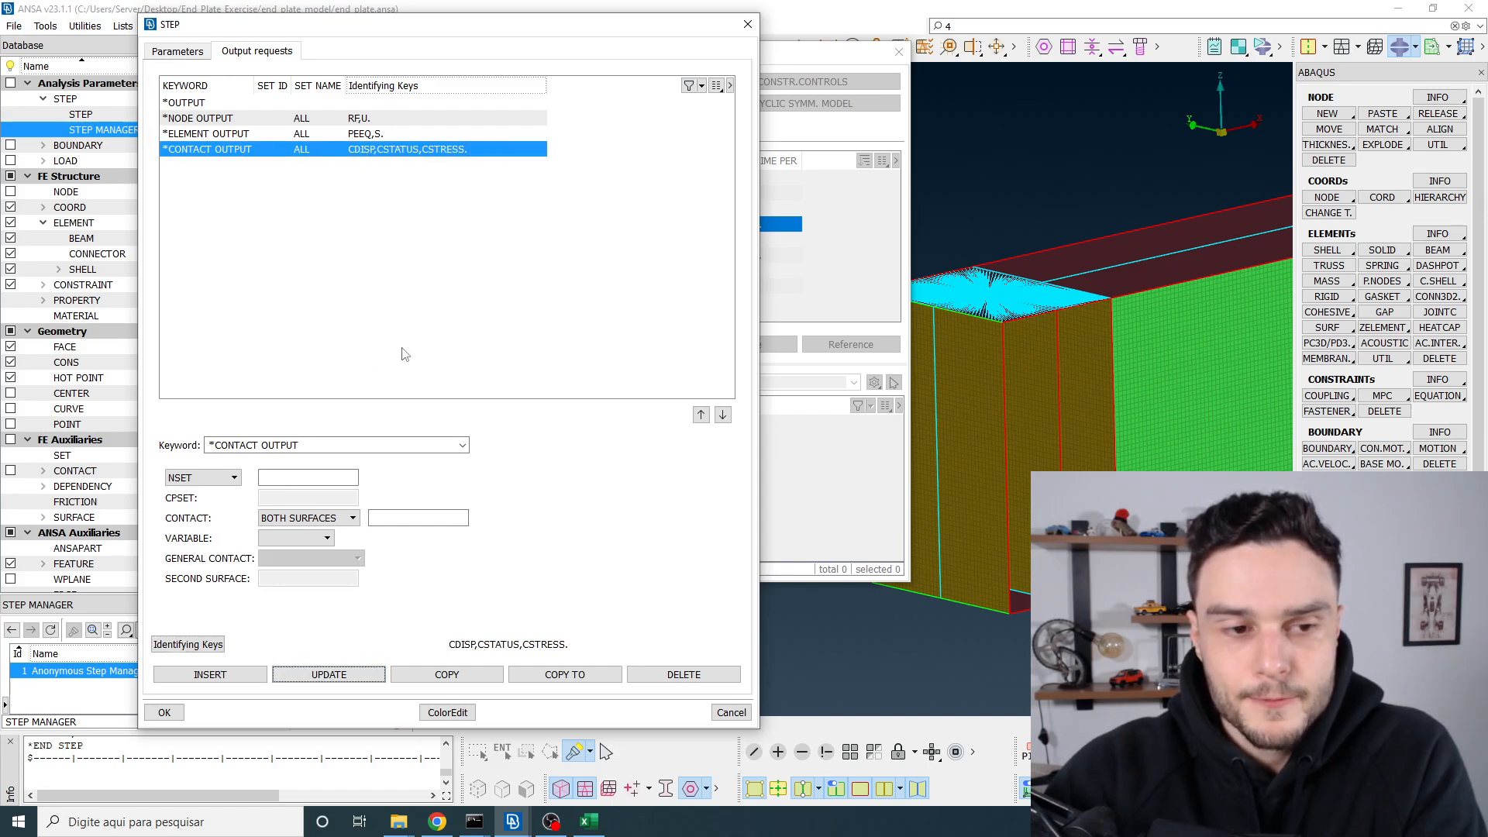
Step: Accept the edited bolt_pretension step and close the step manager's active task window
click(377, 252)
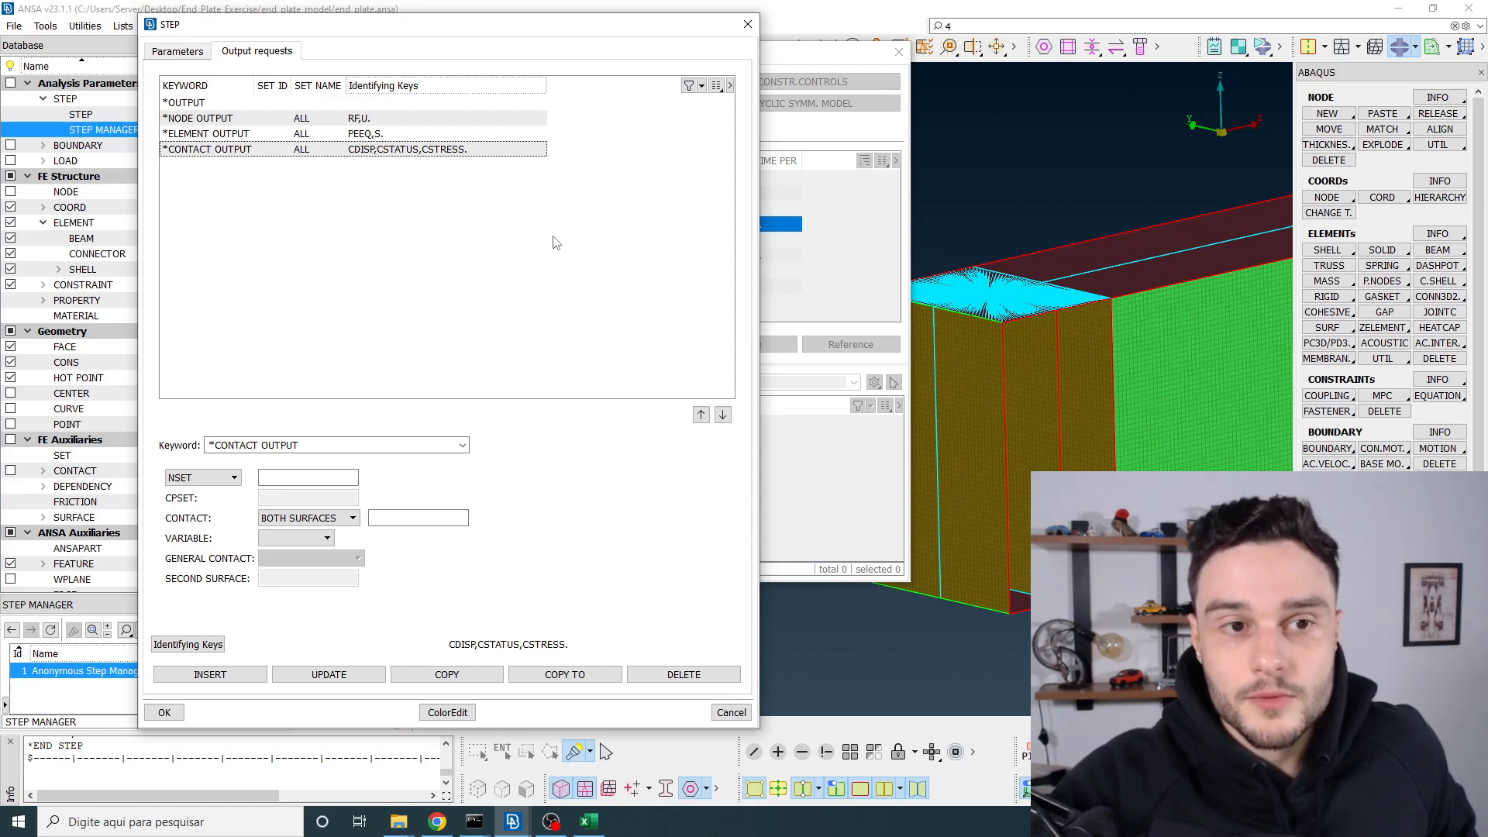
drag(464, 28, 401, 76)
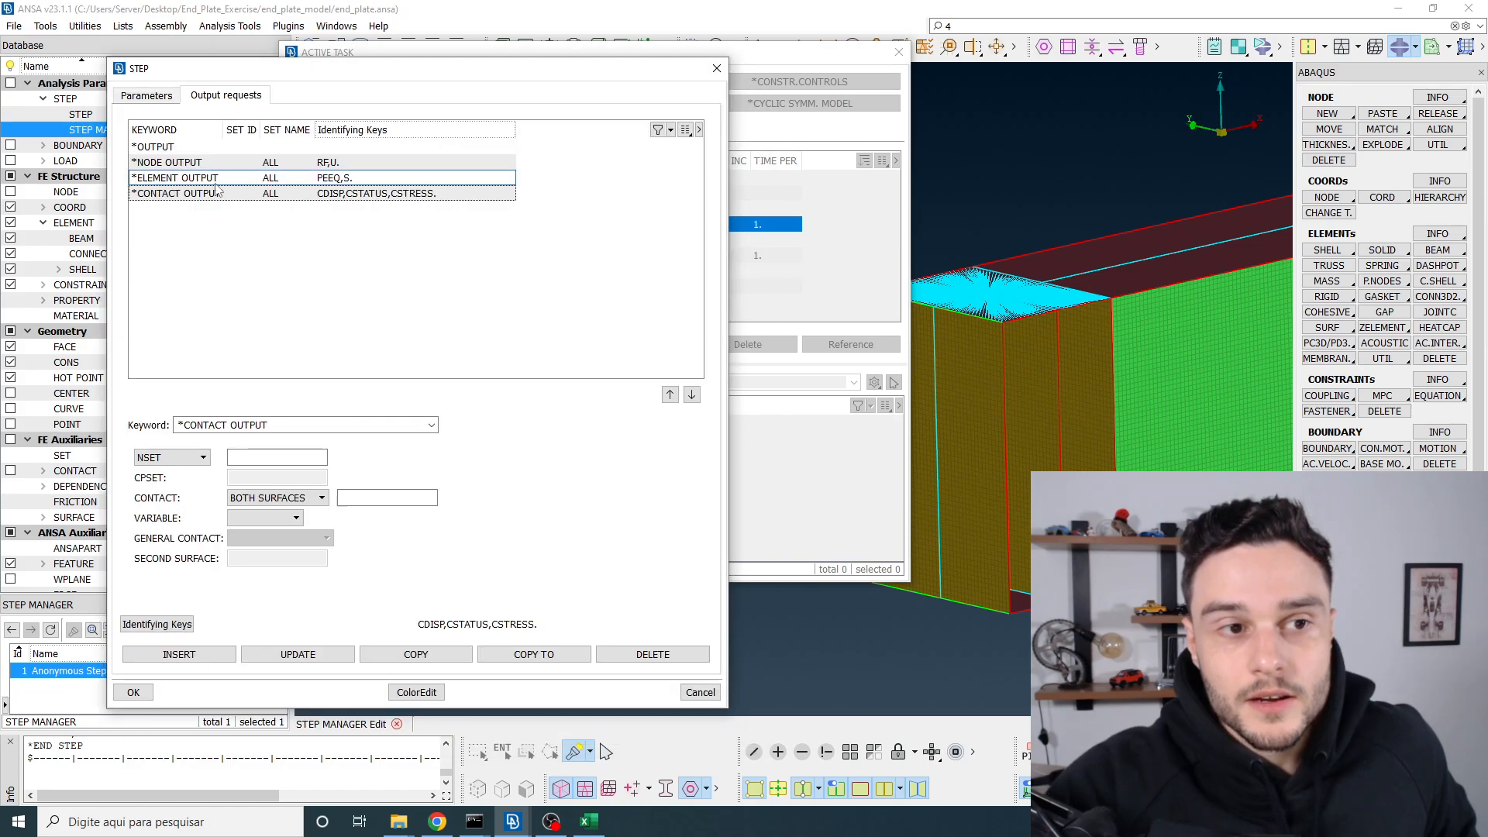
click(203, 194)
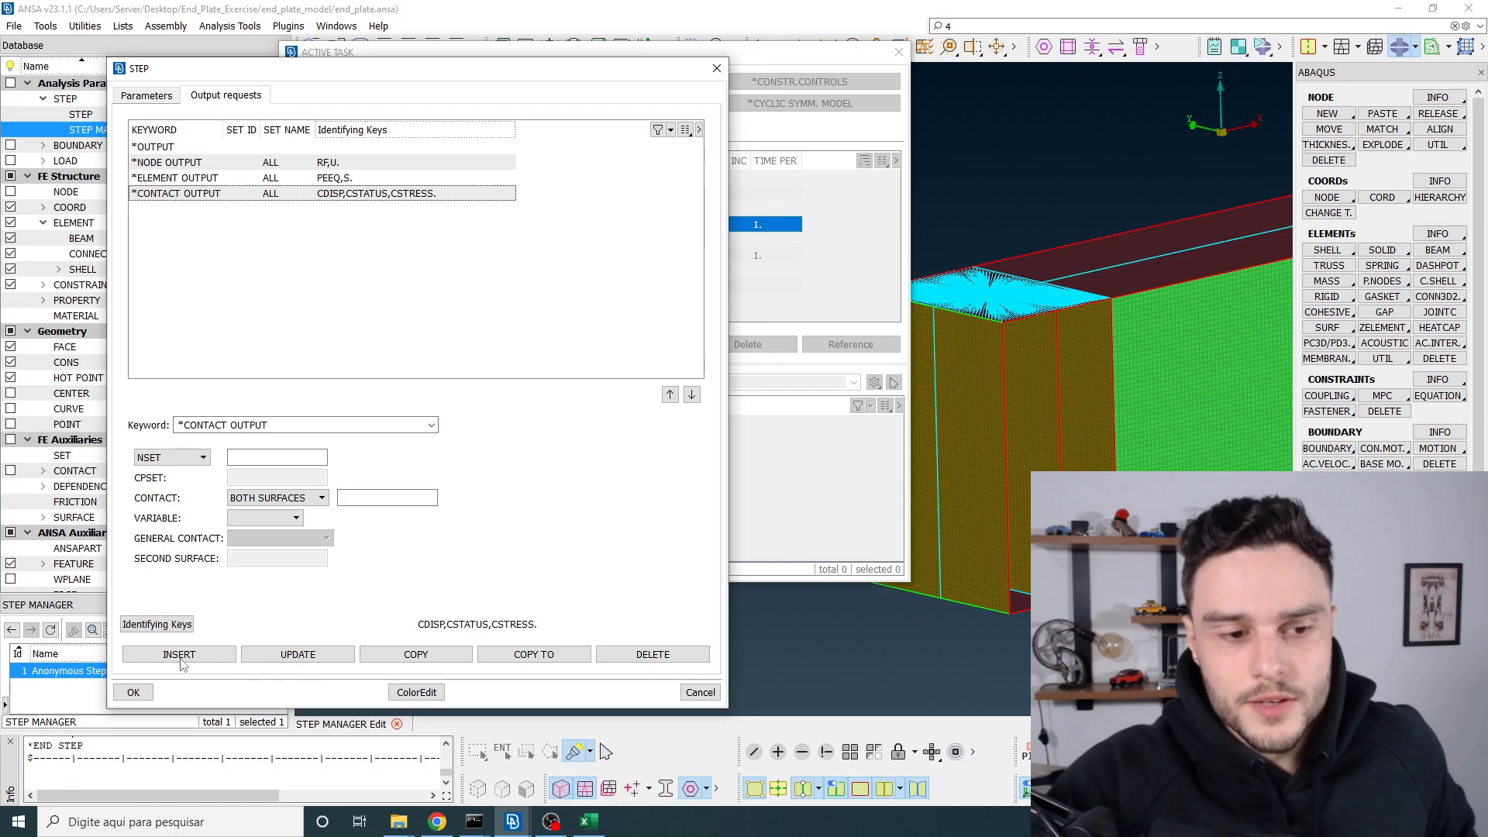
click(135, 694)
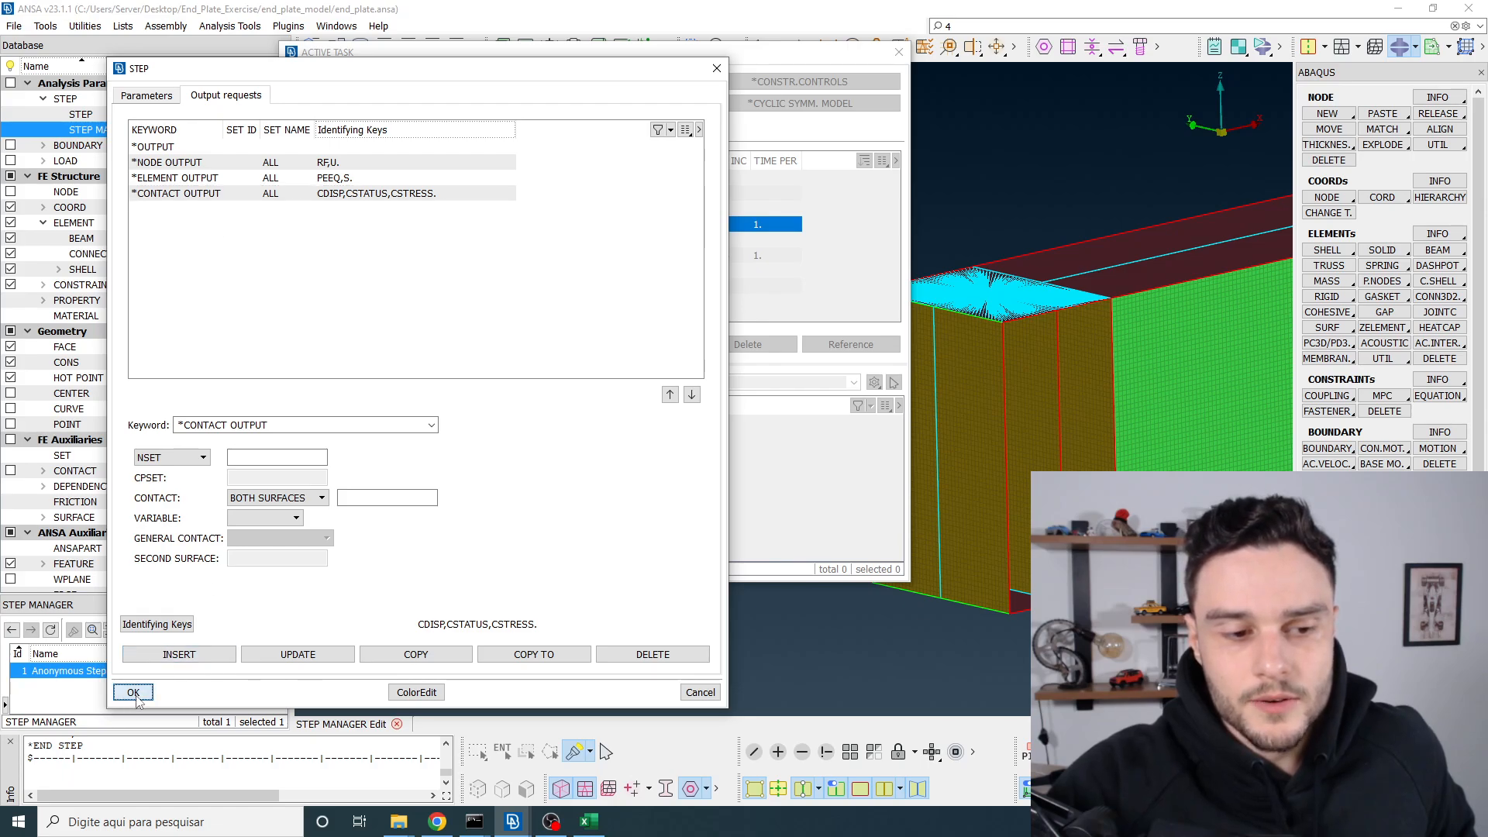
click(893, 53)
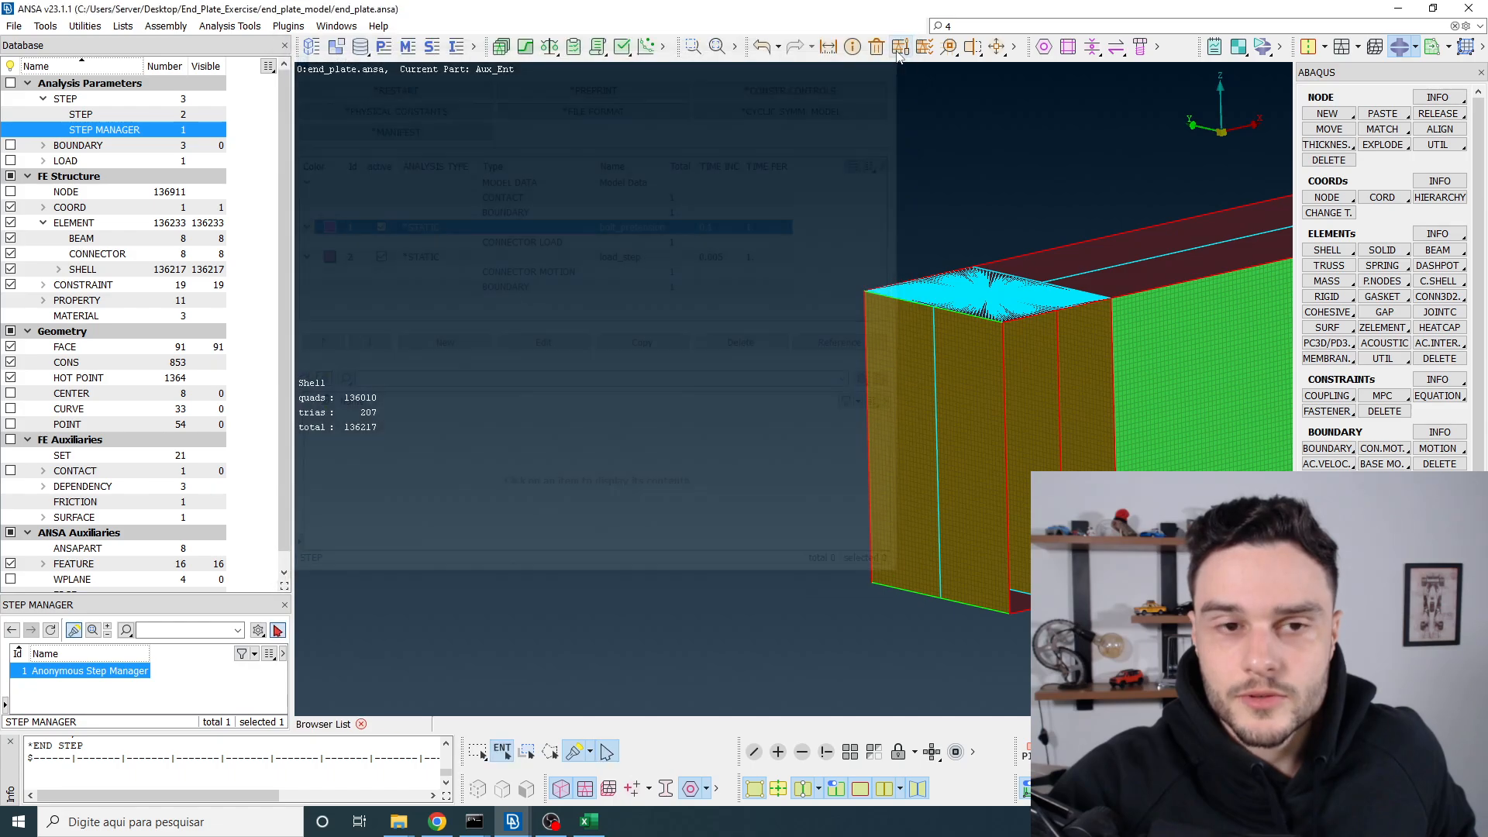
Step: Look over the beam-column connection, review the moment-rotation curves of shi2008.pdf in Chrome, and return to end_plate.ansa
key(f)
scroll(898, 298, up, 5)
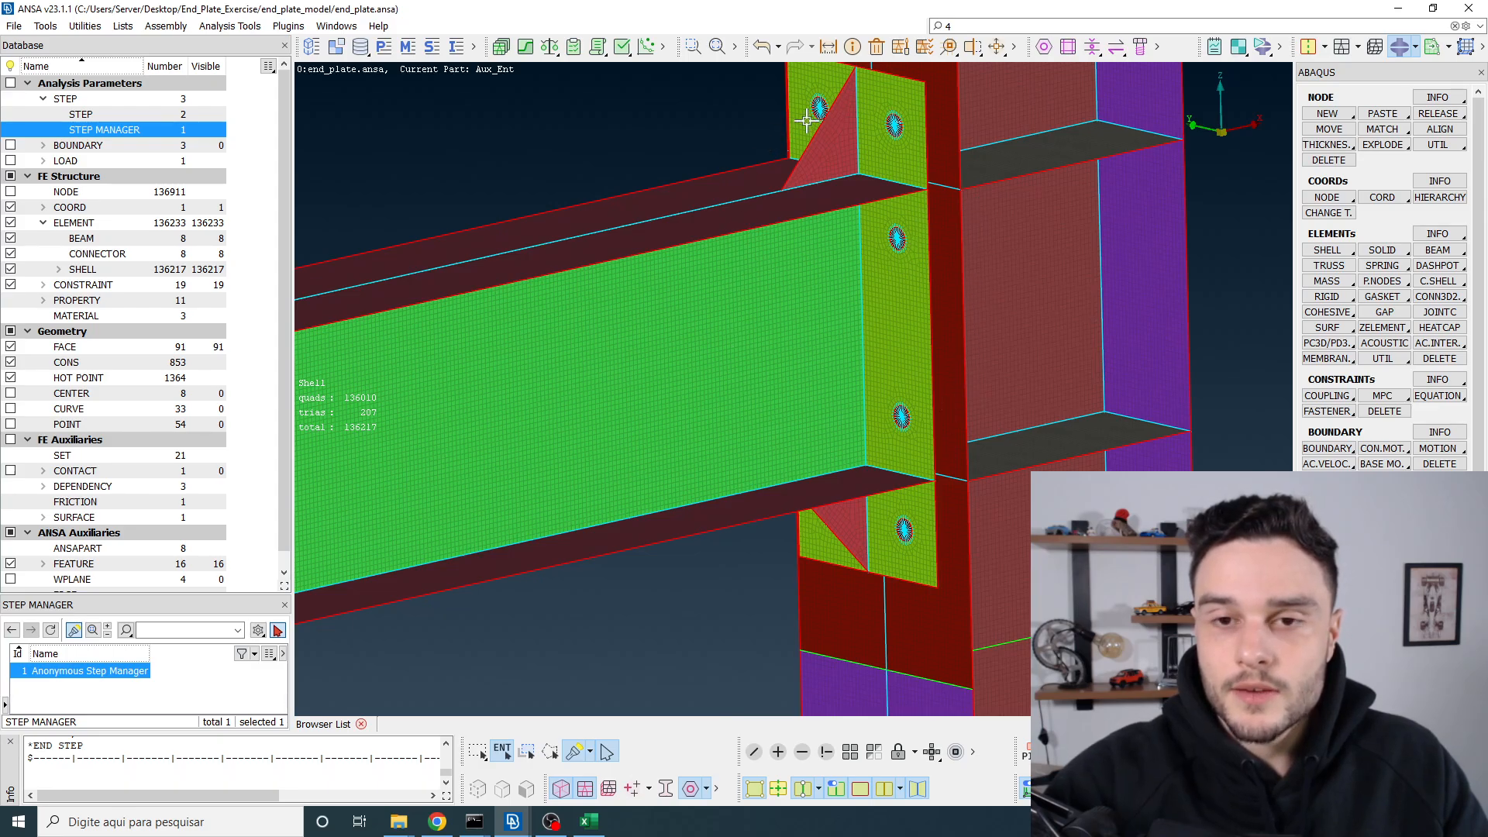
scroll(647, 264, down, 3)
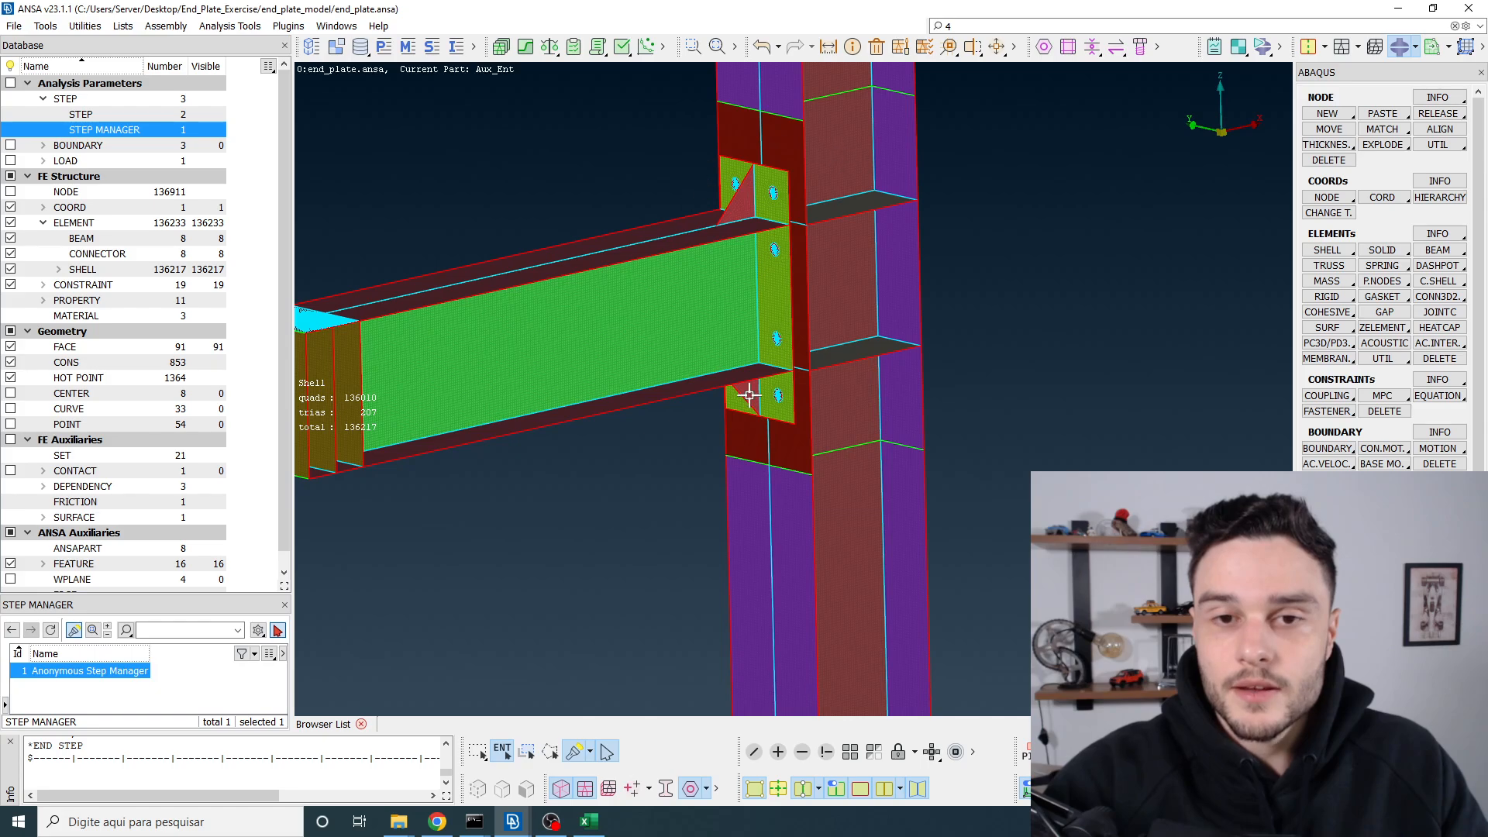
click(438, 822)
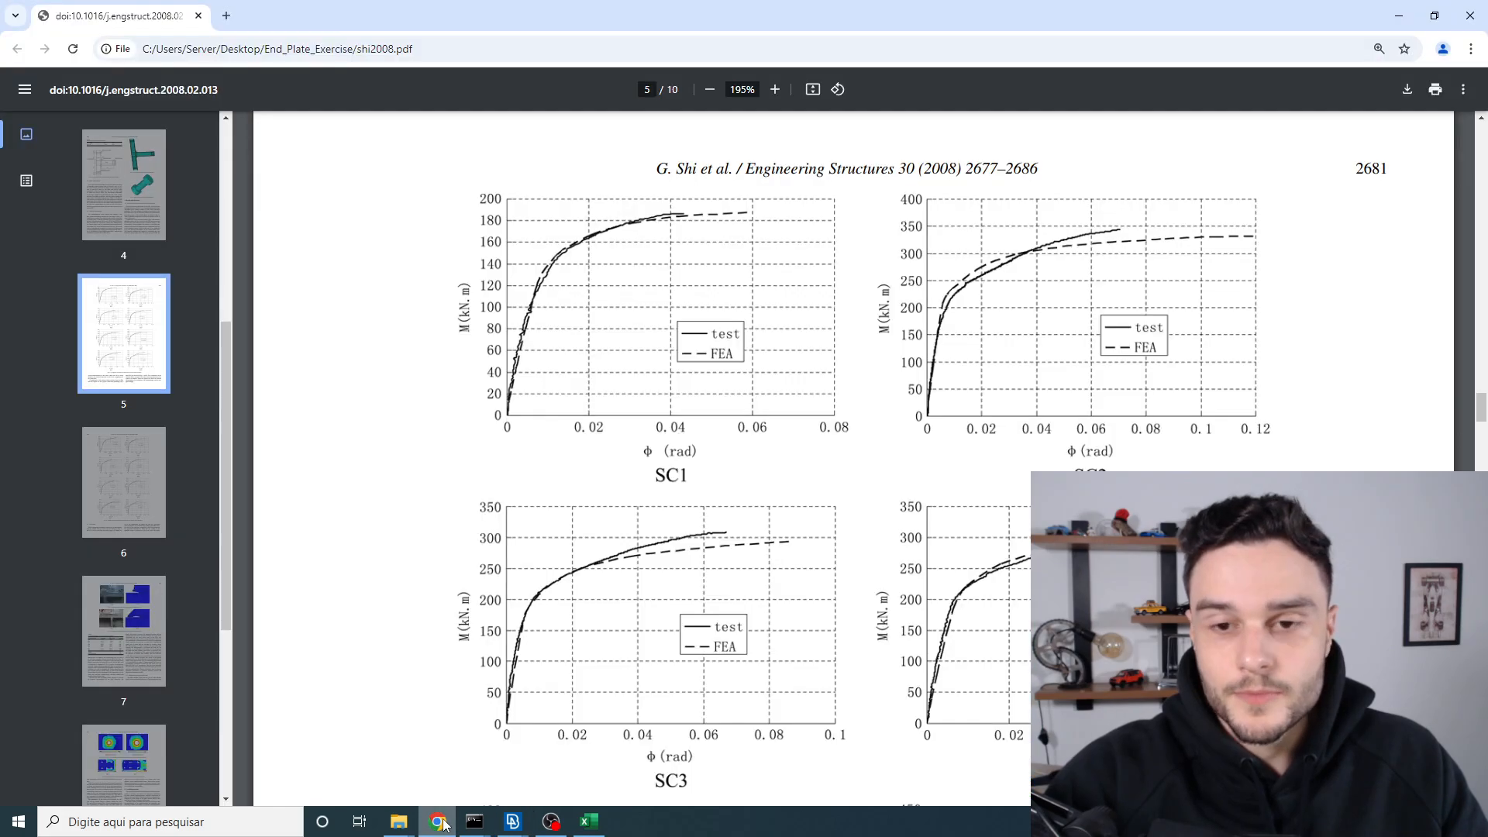
scroll(1058, 209, down, 1)
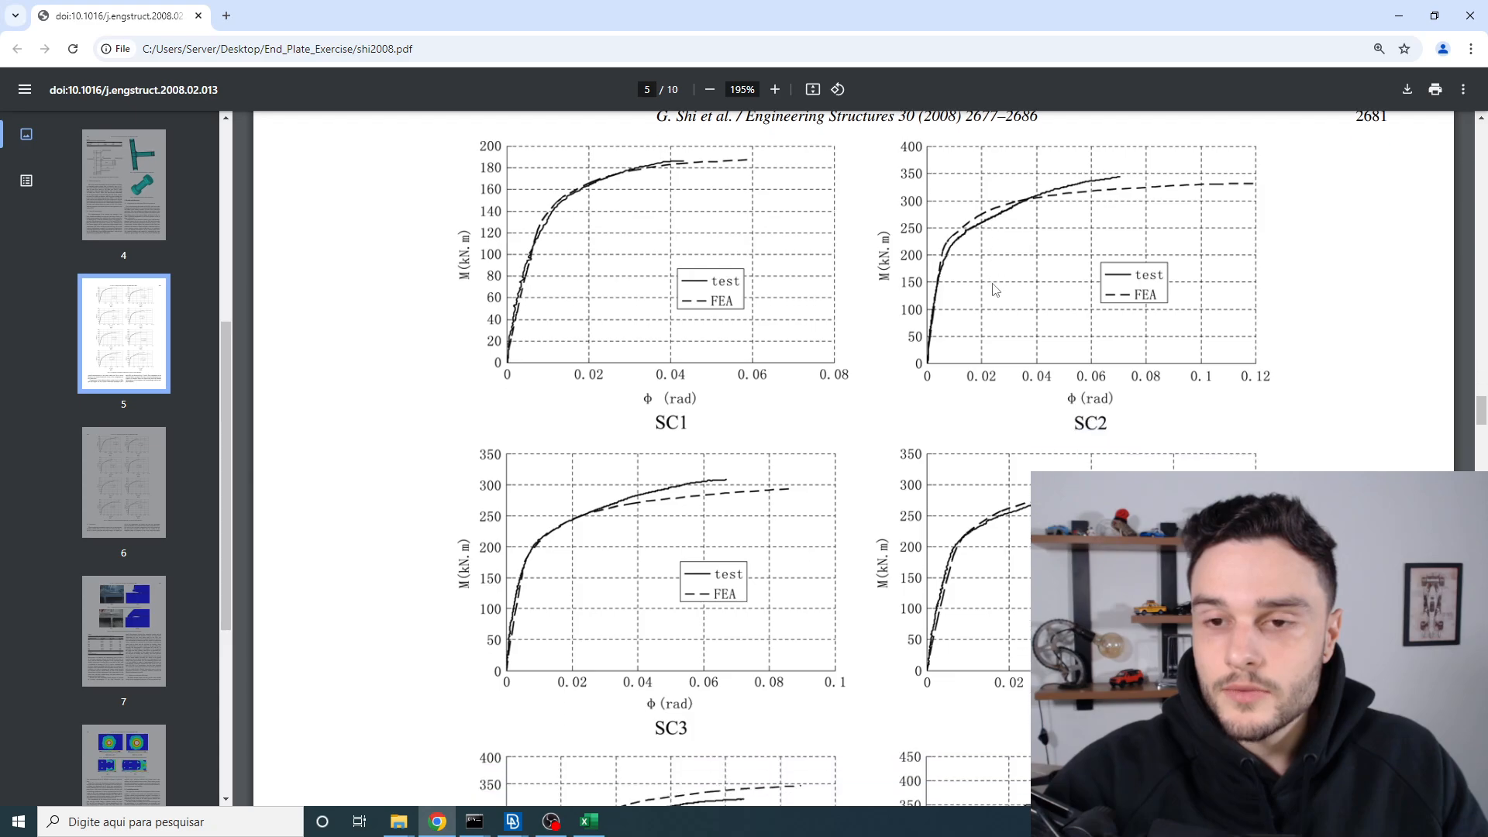
scroll(1125, 353, up, 1)
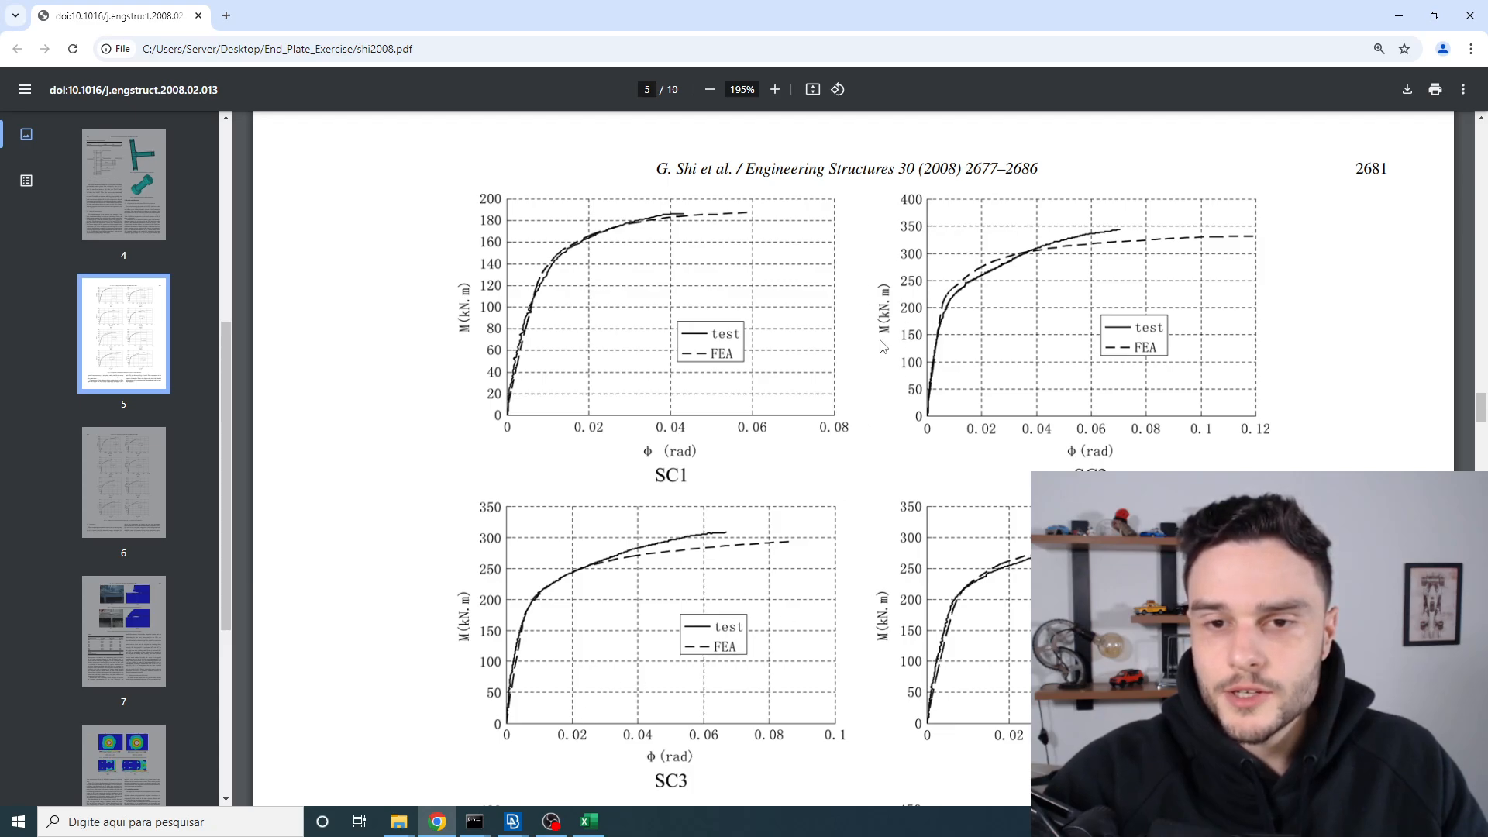
mouse_move(512, 822)
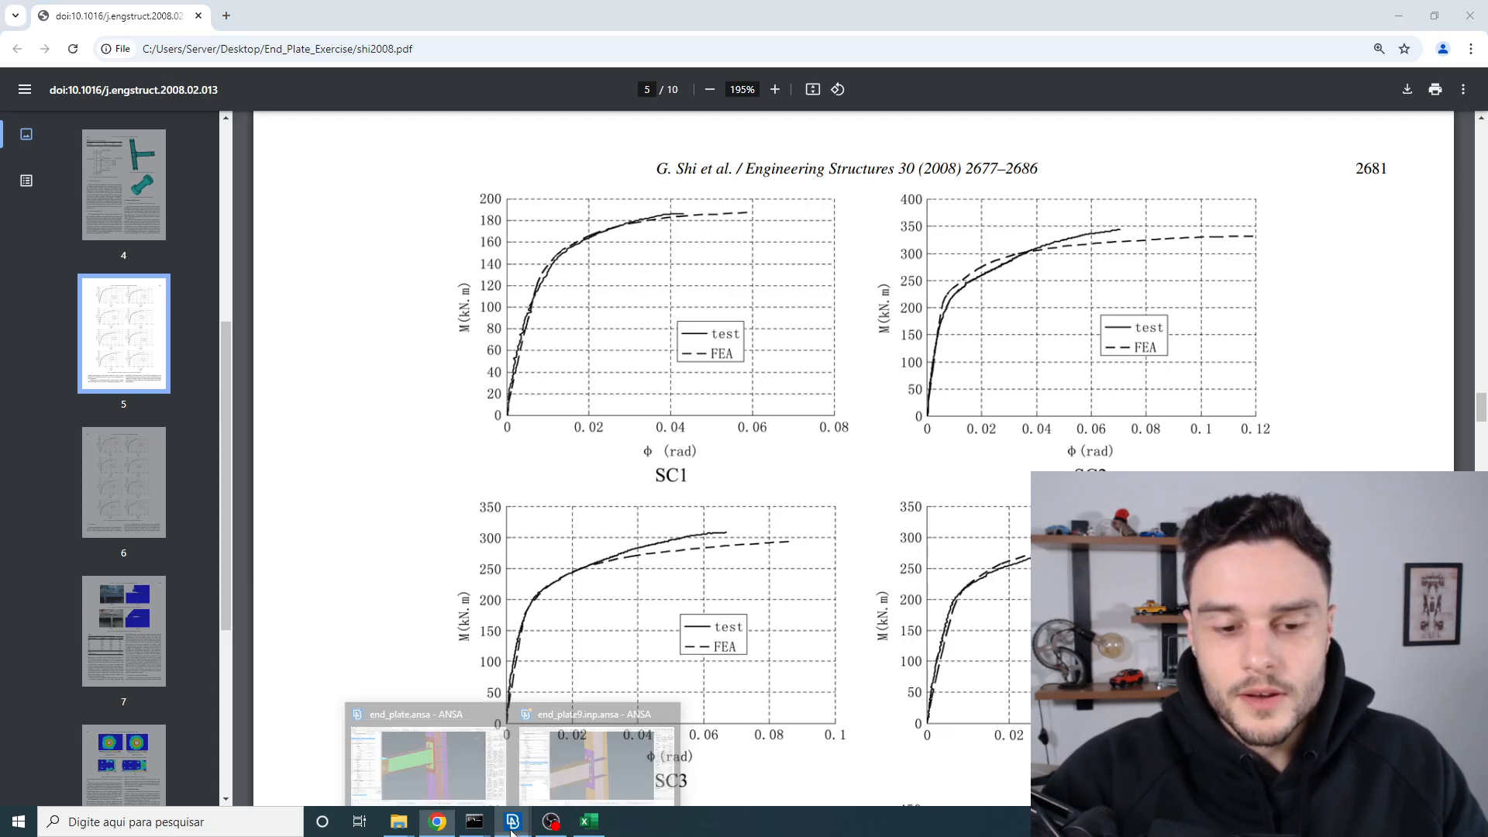
click(442, 763)
Step: Examine the coupling on top of the beam's free end and its location relative to the column connection
scroll(892, 239, down, 2)
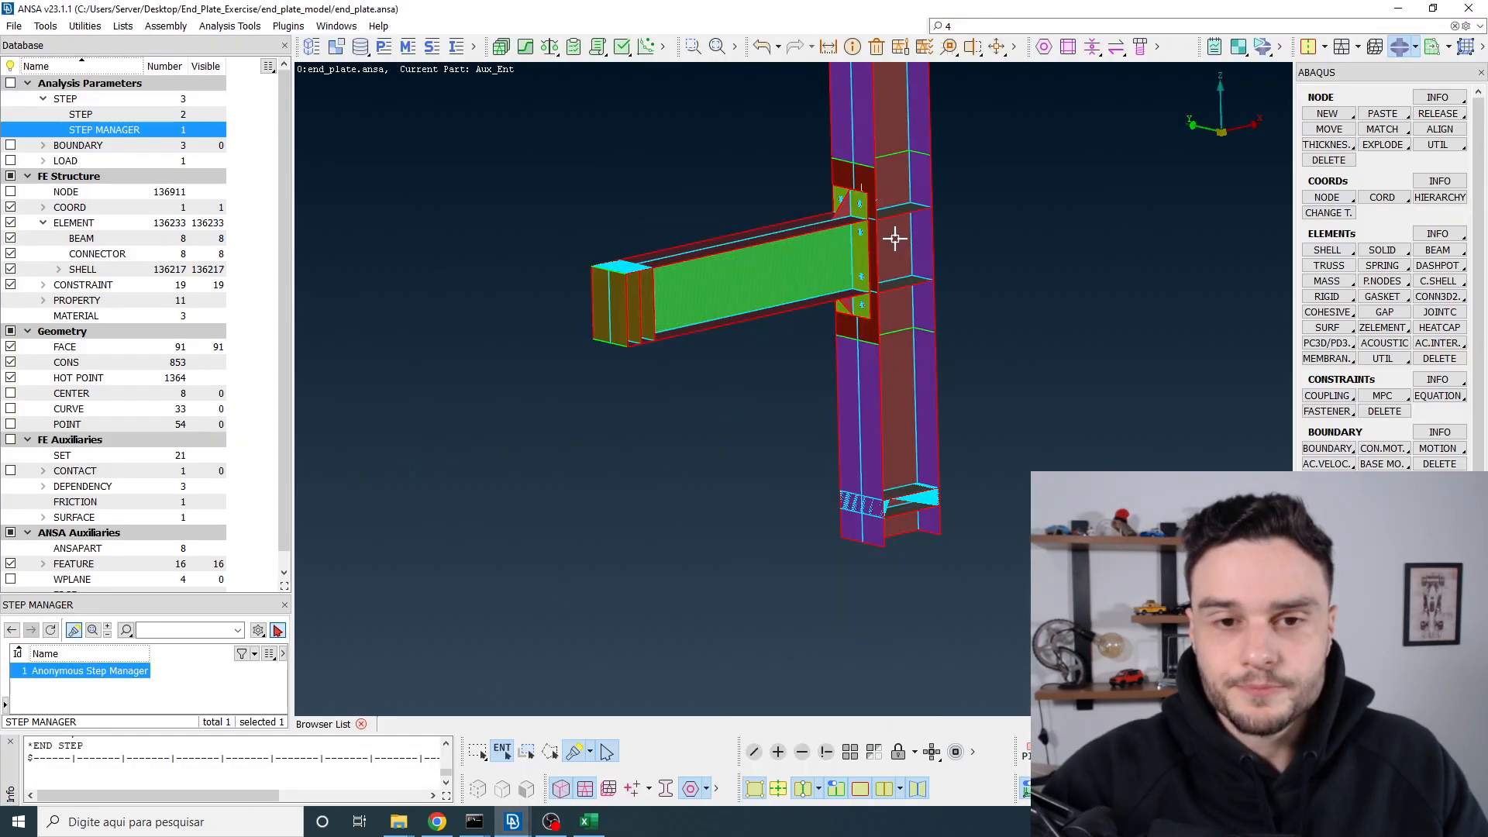
scroll(612, 267, up, 4)
scroll(612, 267, up, 3)
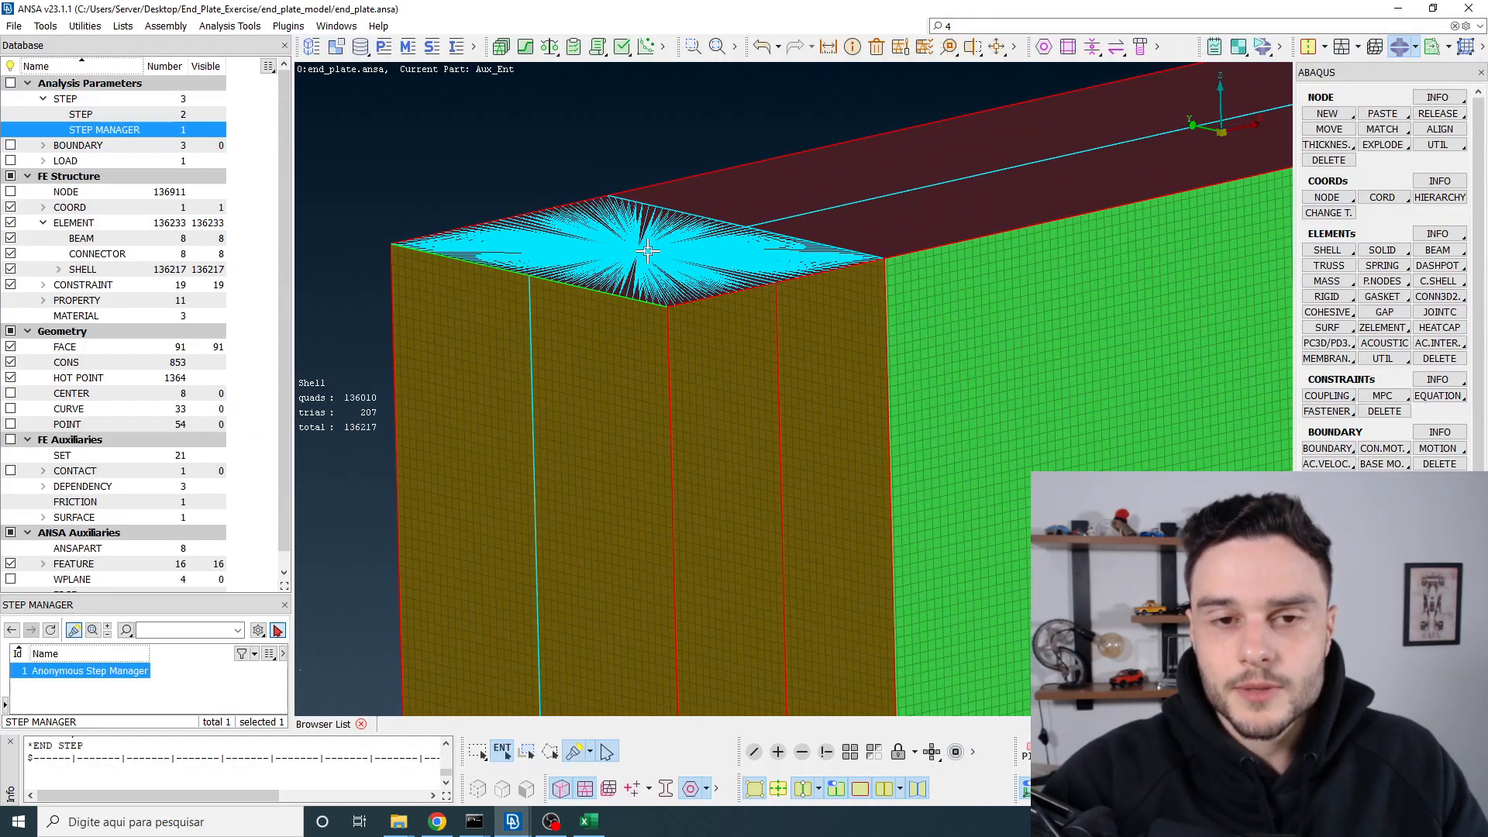
scroll(631, 245, down, 4)
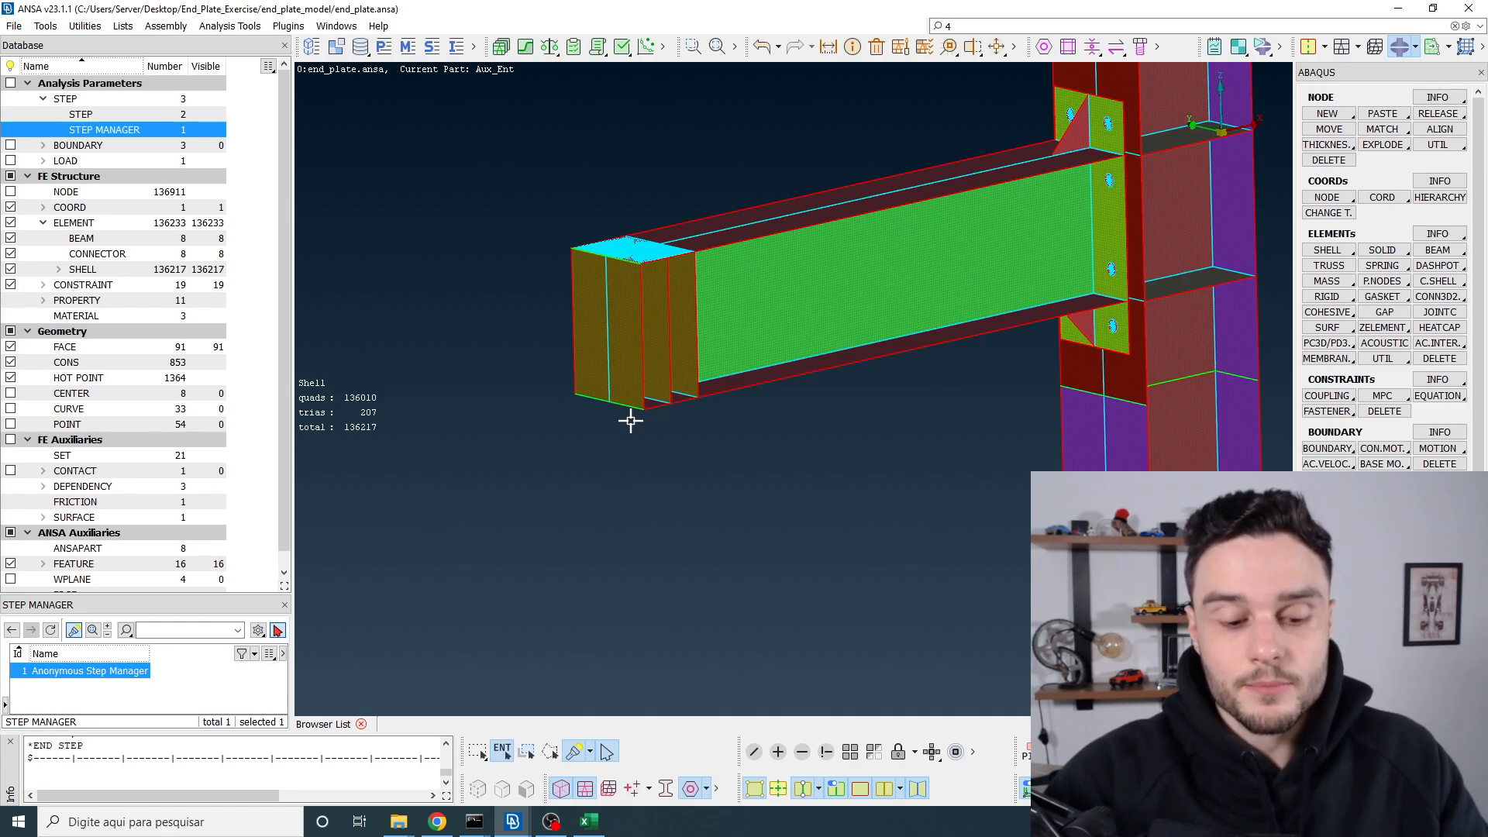
click(711, 468)
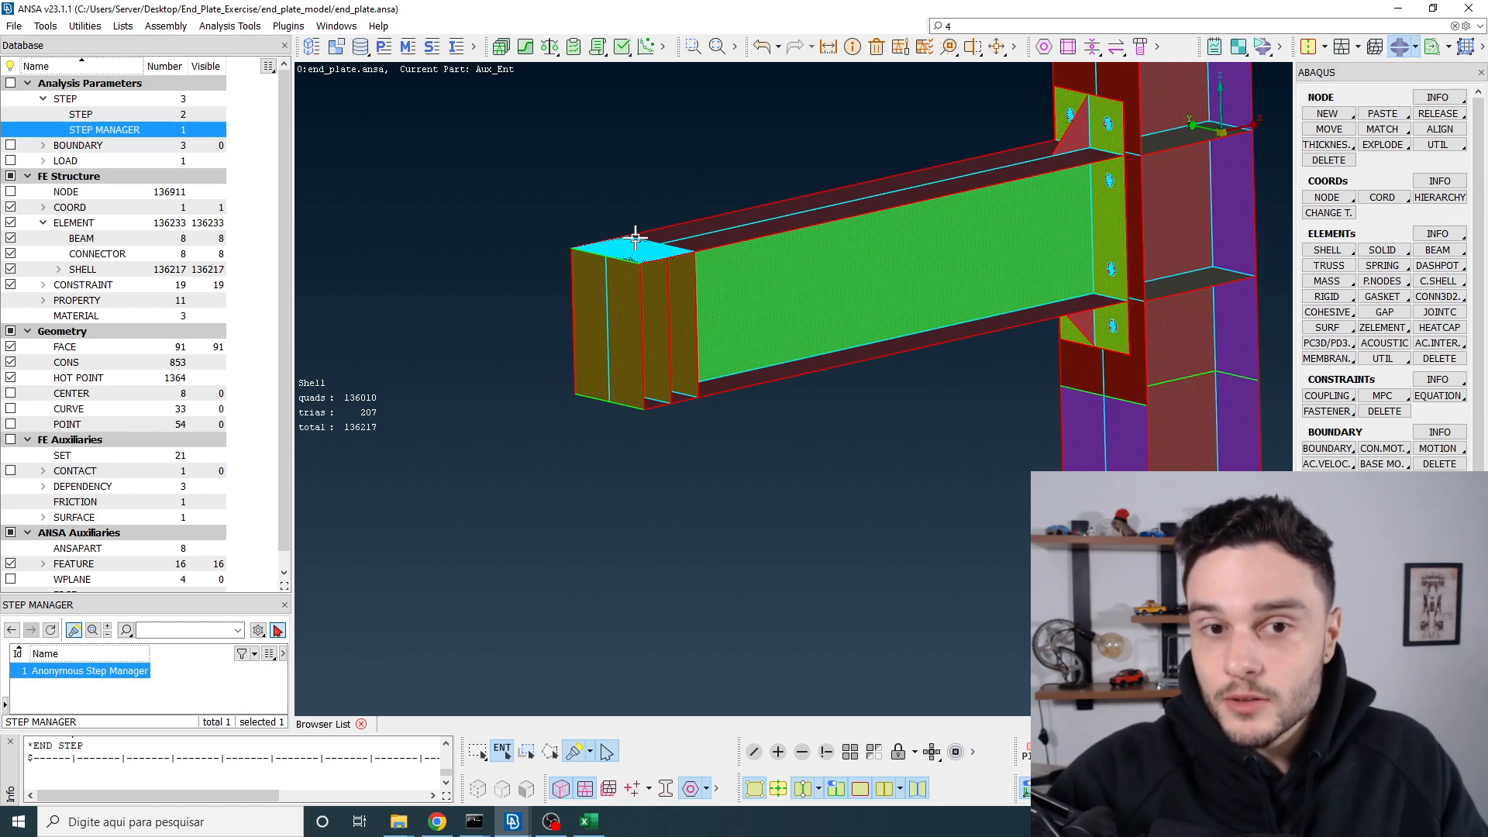
scroll(636, 238, up, 5)
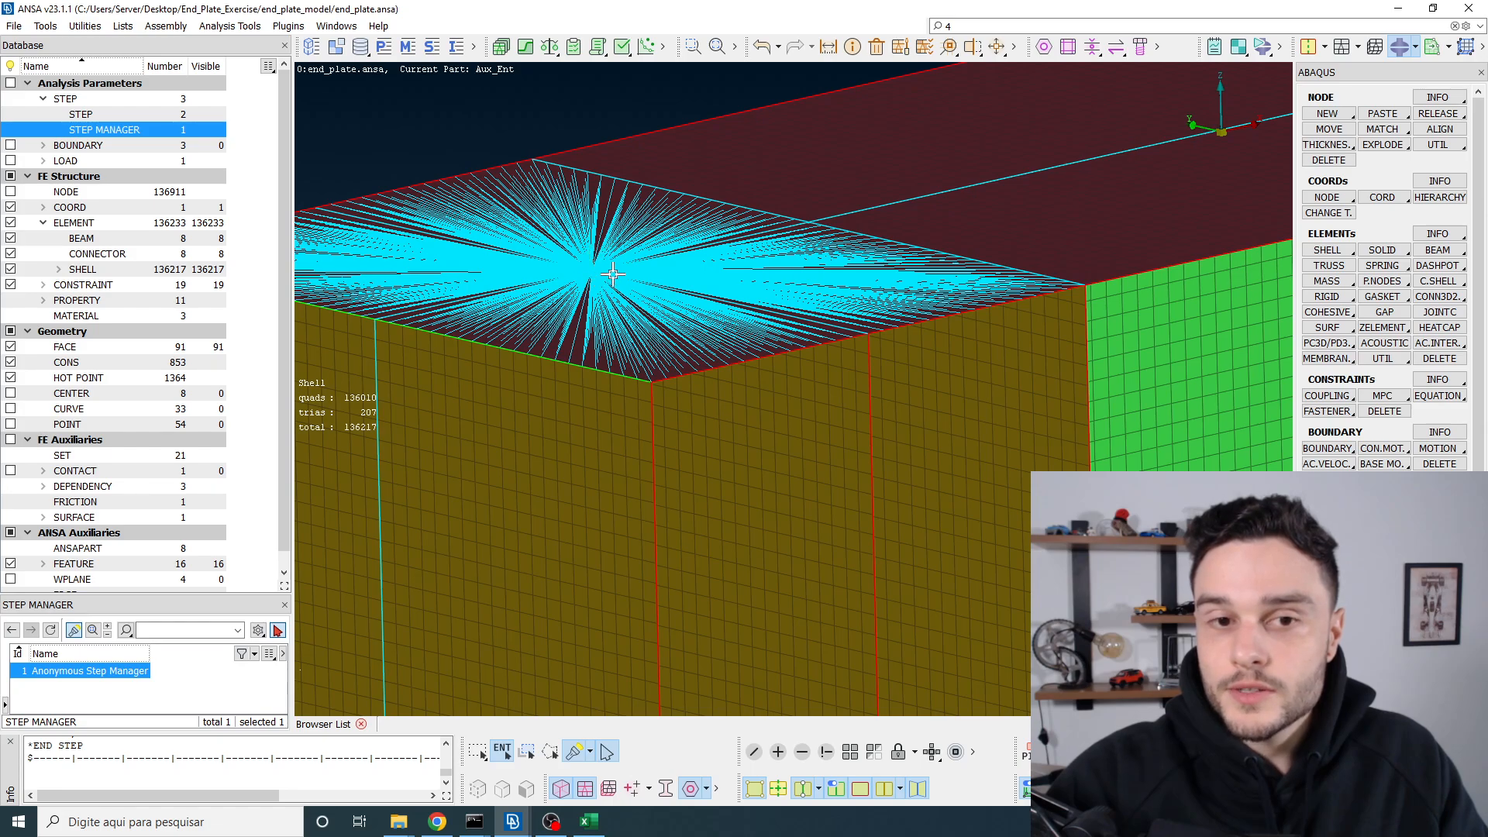
scroll(593, 267, down, 5)
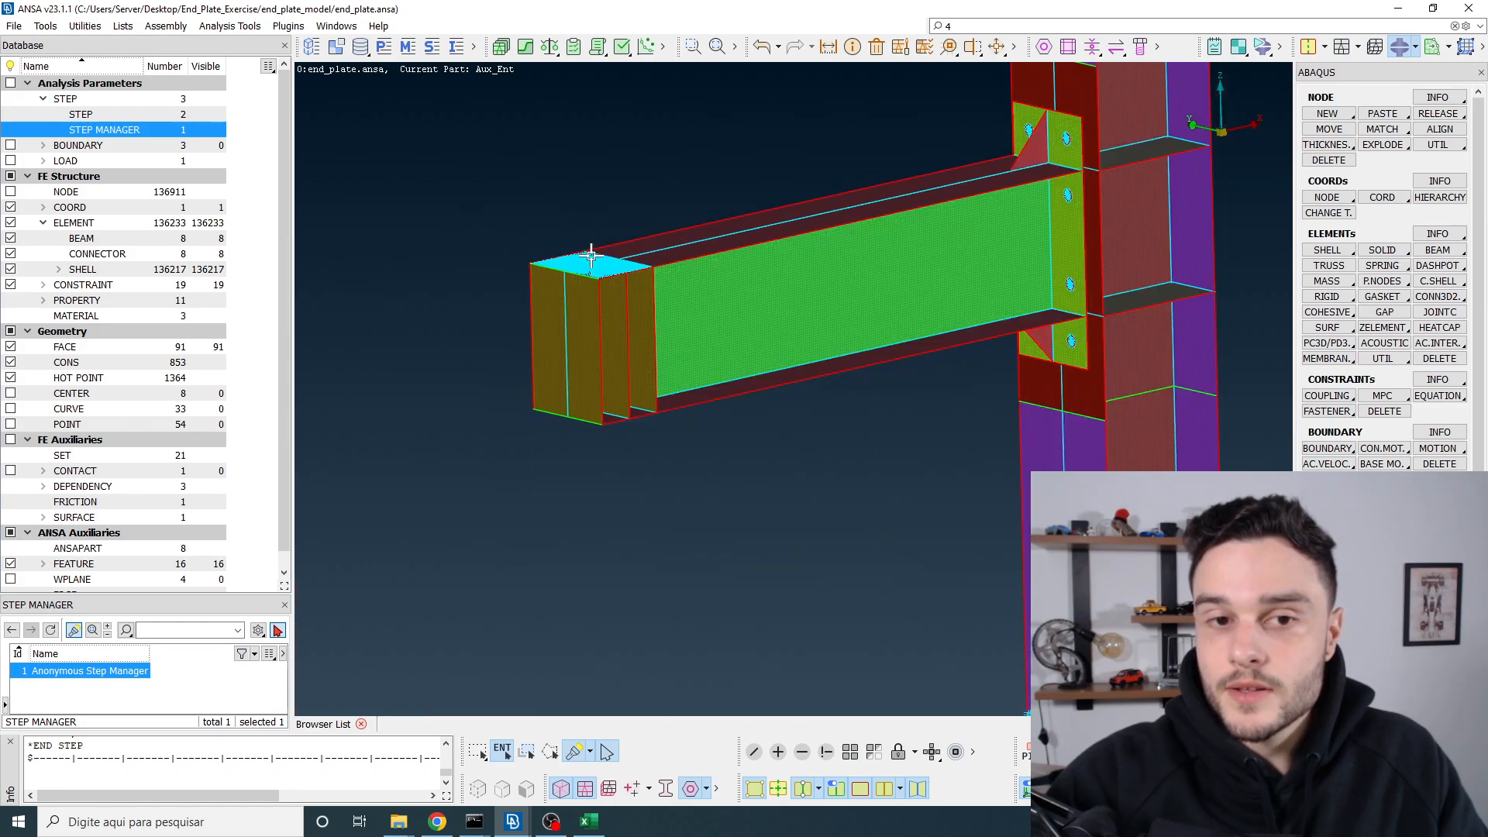
scroll(603, 227, up, 5)
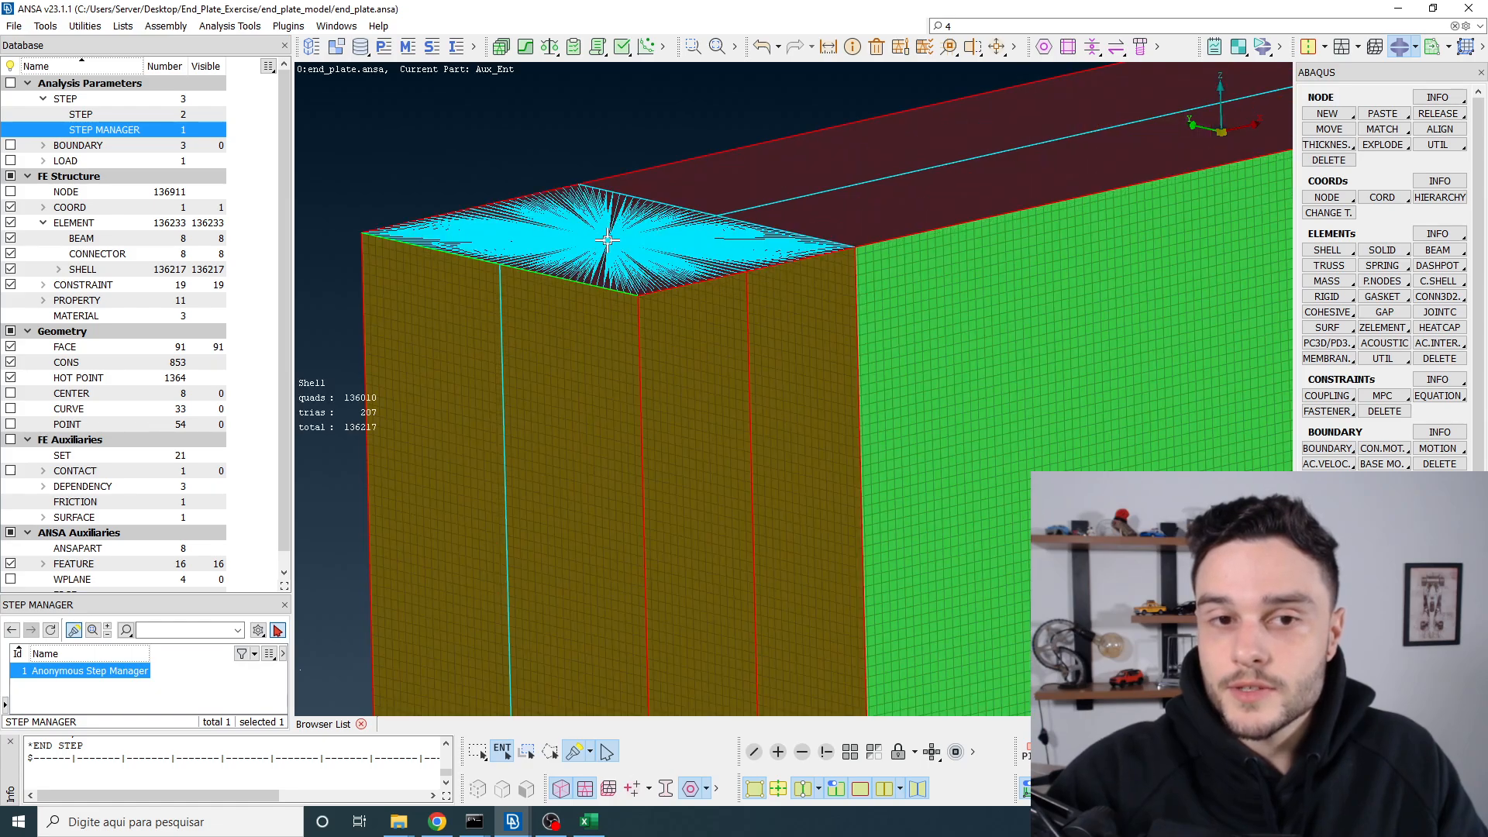
scroll(465, 300, down, 6)
scroll(465, 298, up, 3)
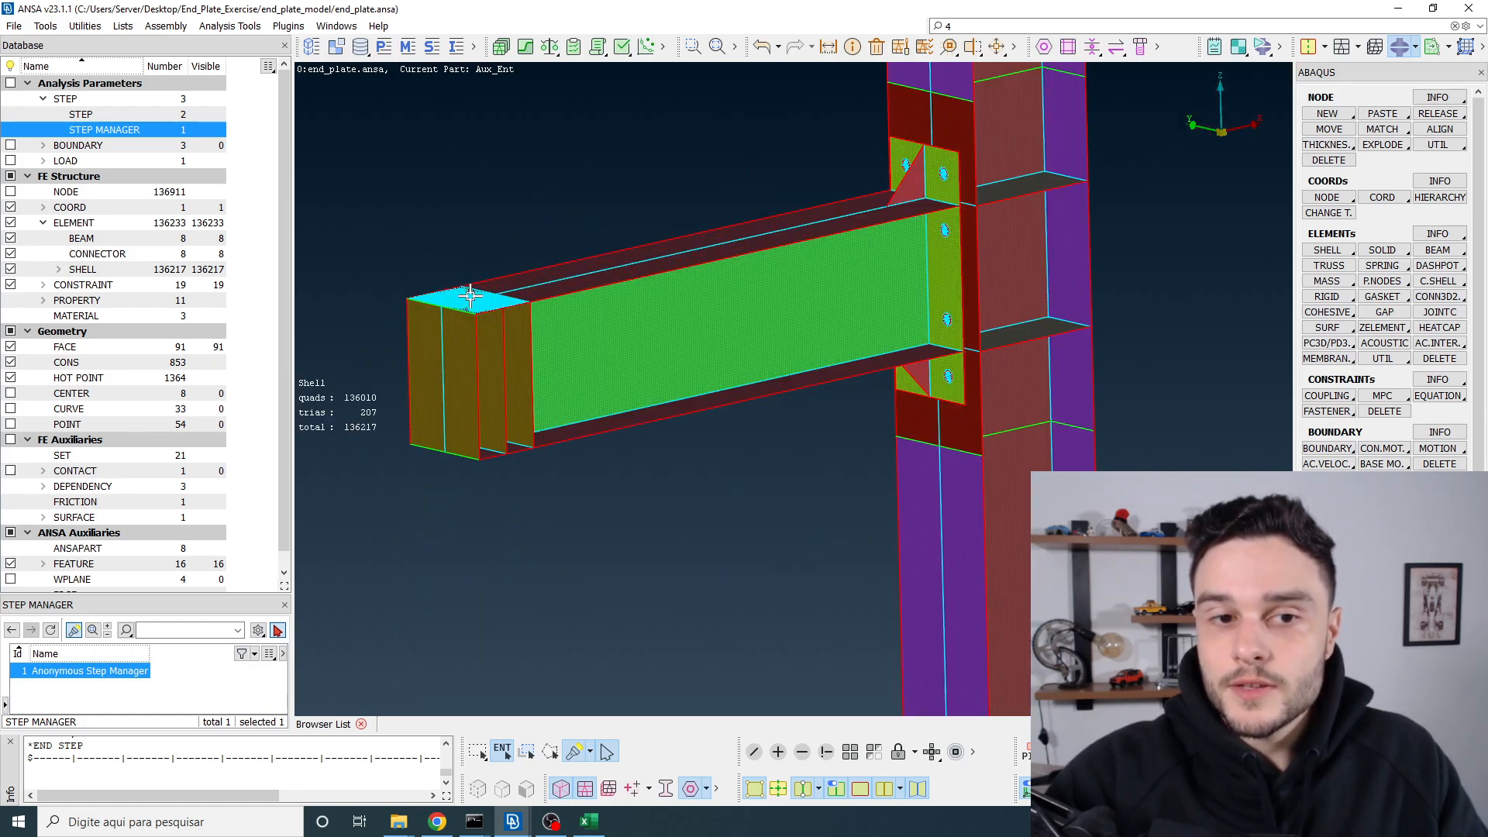
mouse_move(470, 294)
ctrl+mouse_down()
mouse_move(433, 291)
mouse_move(447, 296)
ctrl+mouse_up()
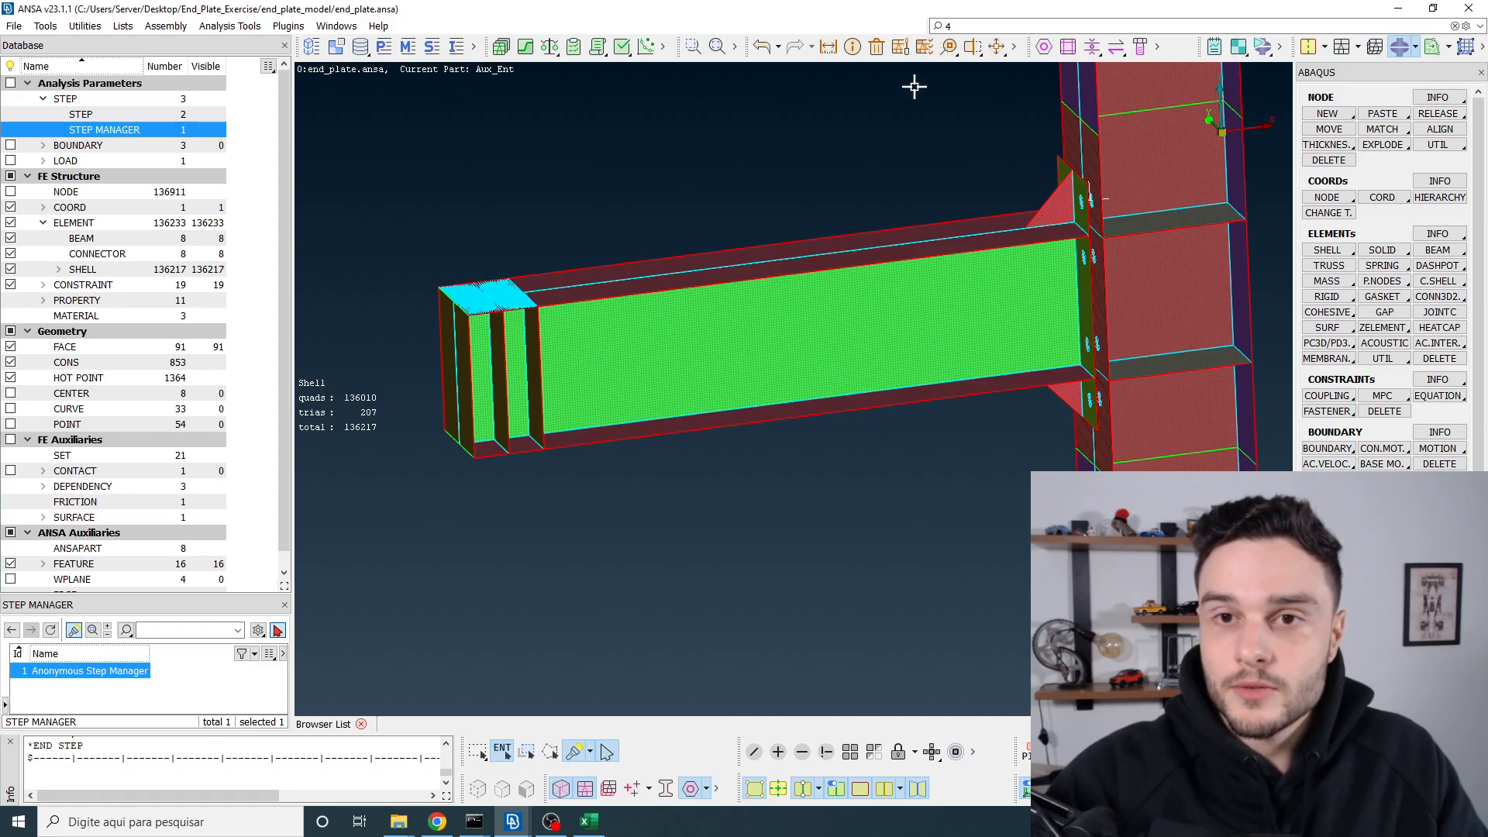
Step: Measure the distance from the coupling's centre node to a node on the column flange near the end plate, and store the measurement
click(829, 49)
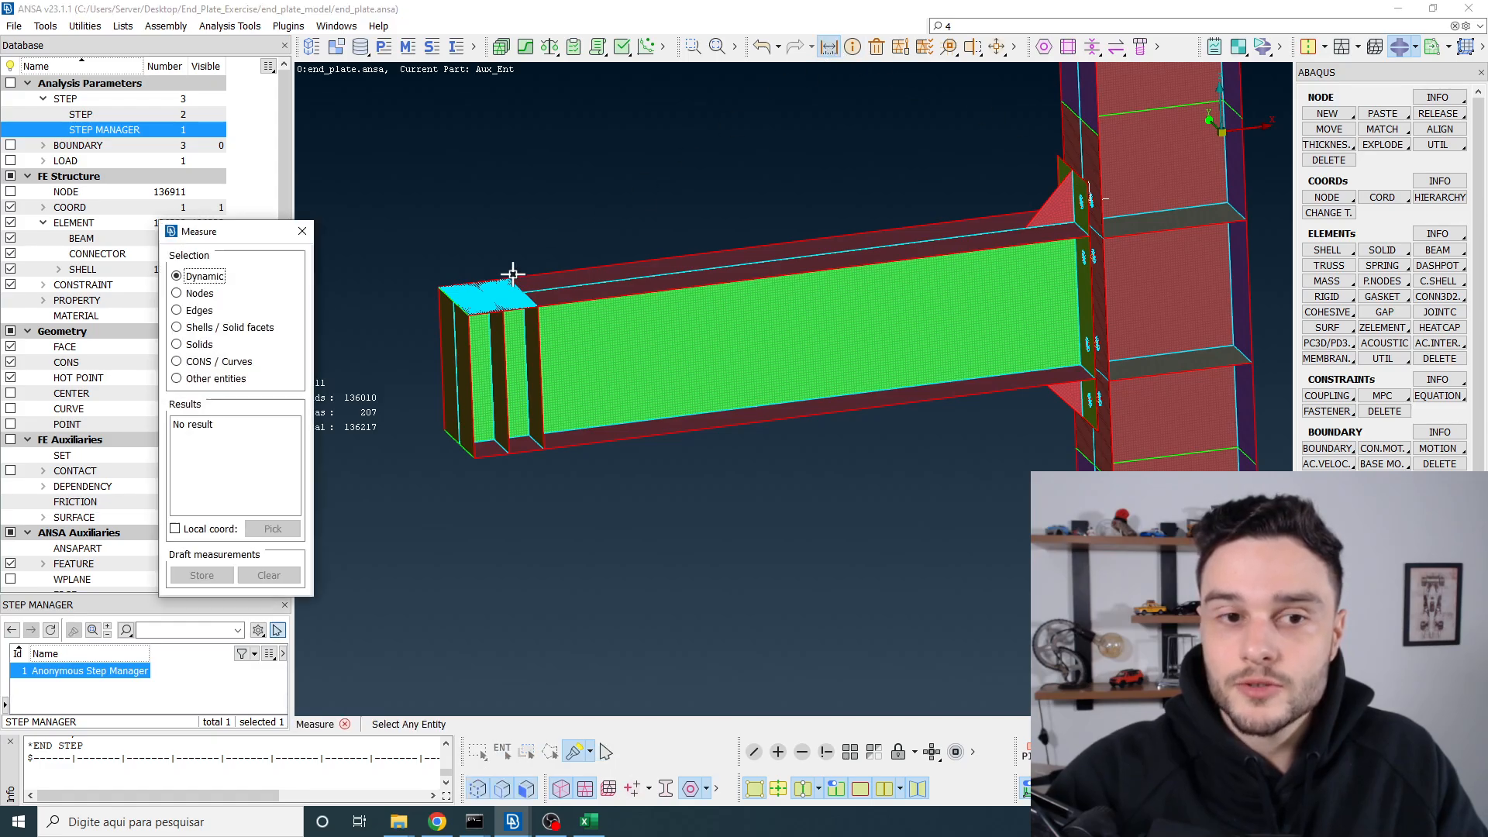
scroll(509, 295, up, 10)
click(729, 281)
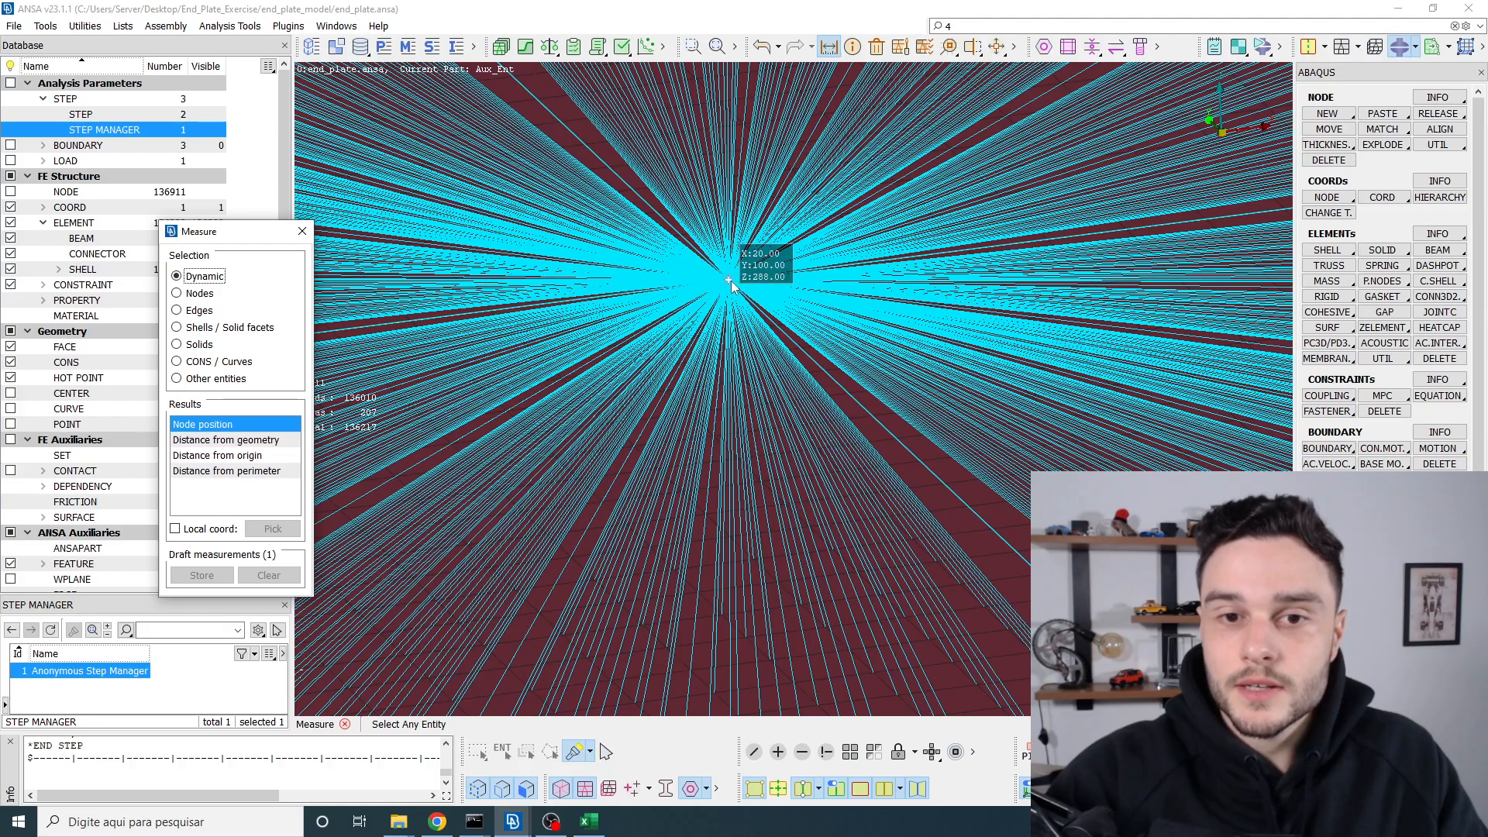
scroll(543, 333, down, 10)
click(821, 313)
scroll(852, 302, up, 8)
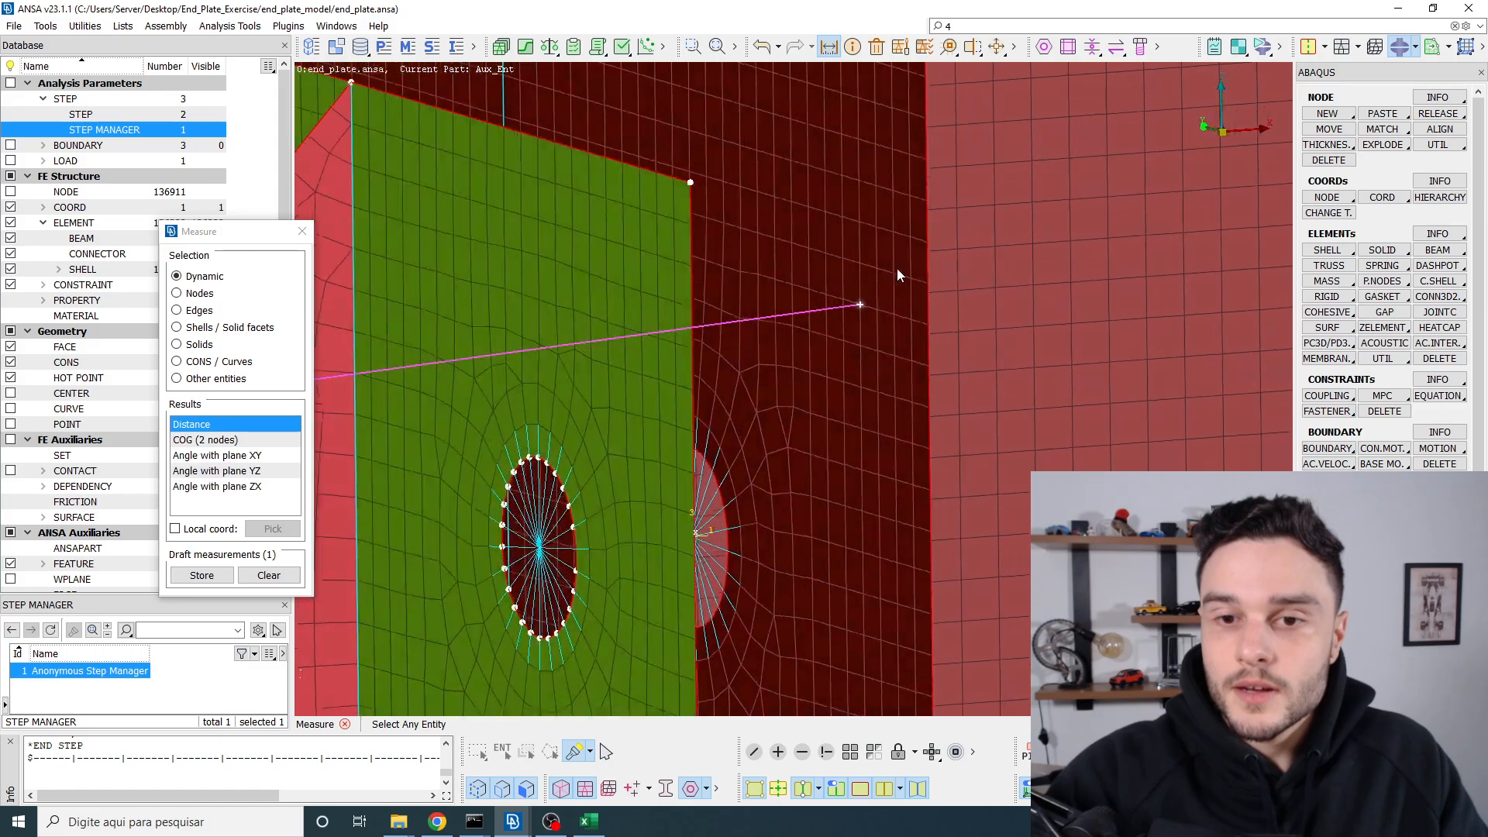
mouse_move(897, 270)
ctrl+mouse_down()
mouse_move(916, 289)
mouse_move(881, 265)
mouse_move(890, 274)
ctrl+mouse_up()
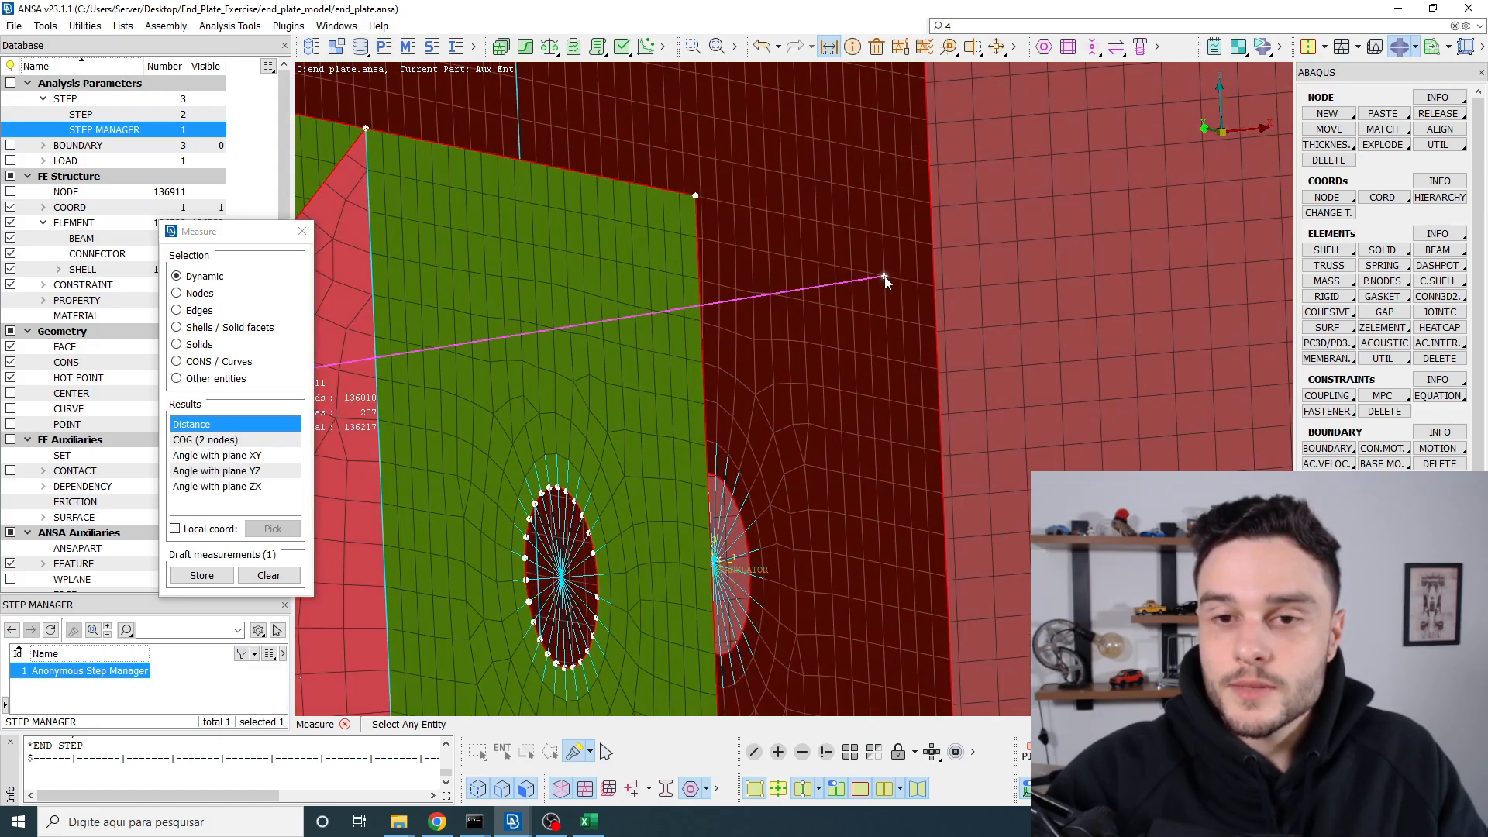
scroll(840, 203, down, 8)
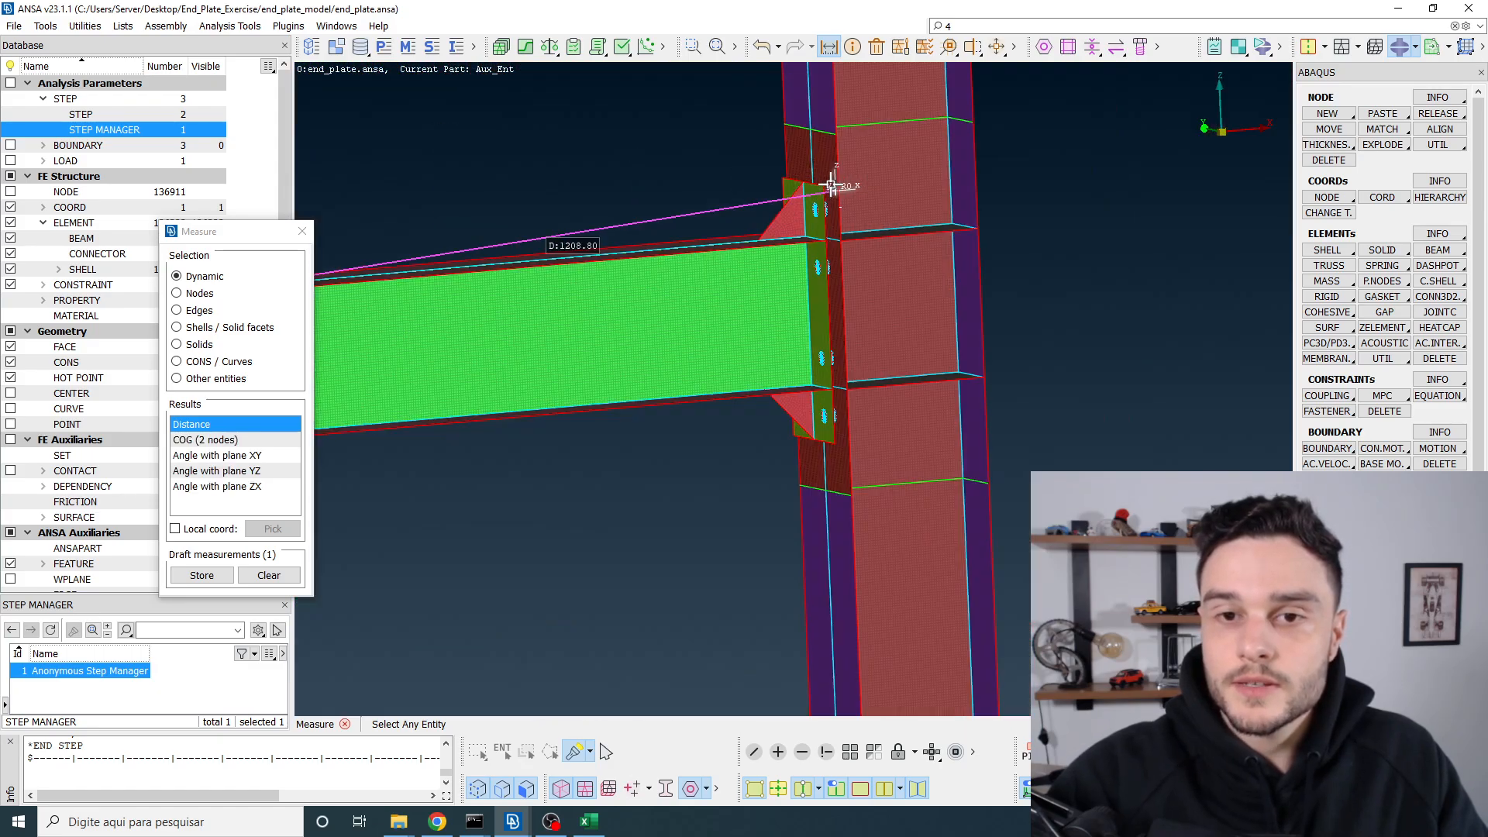
click(214, 576)
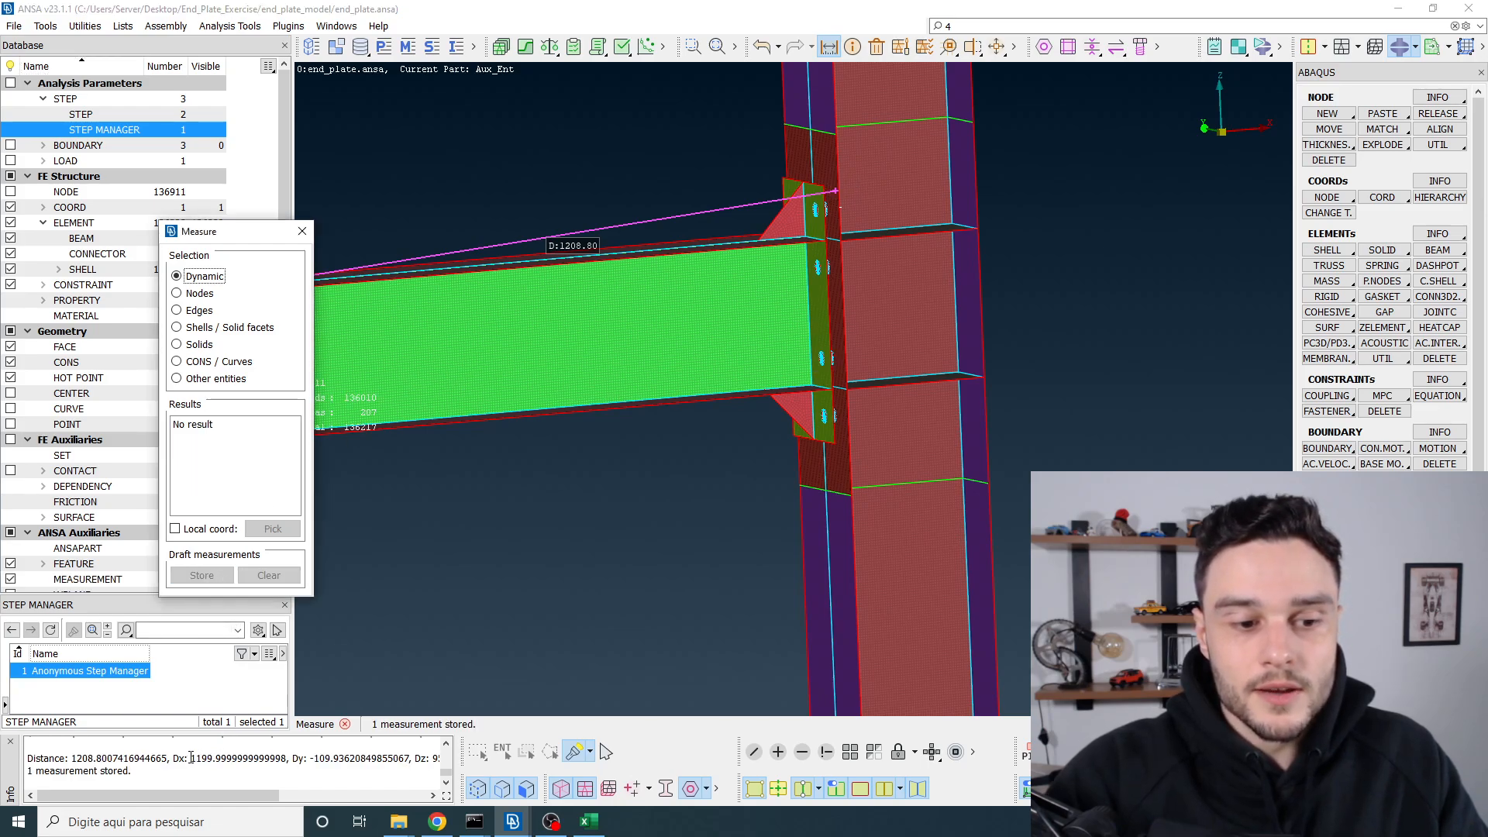
Step: Highlight the Dx component of the stored distance in the message log, close the Measure tool and look over the beam and column
drag(191, 758, 288, 747)
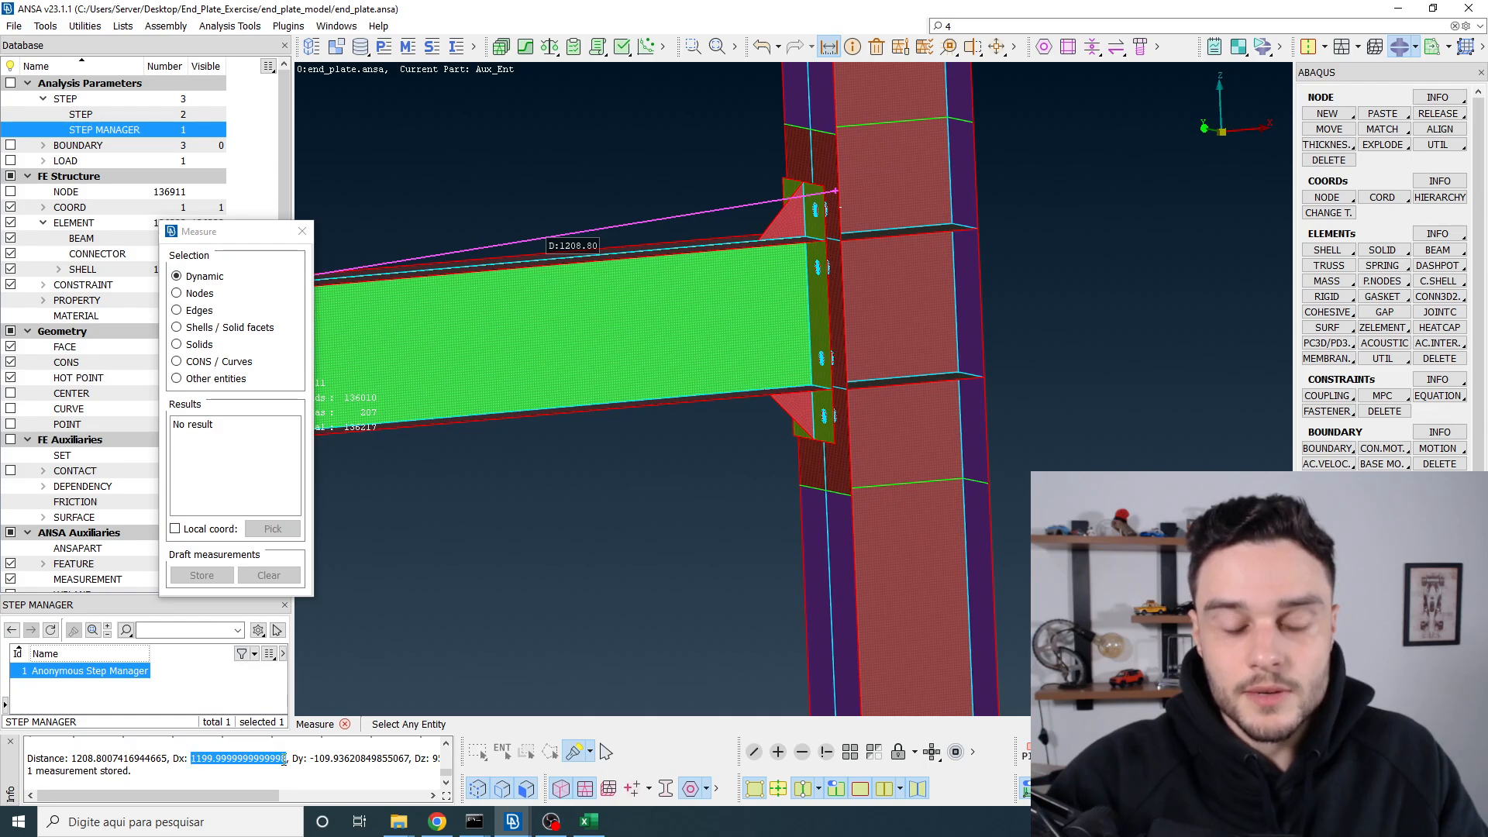
click(303, 231)
scroll(892, 339, down, 4)
scroll(666, 329, up, 4)
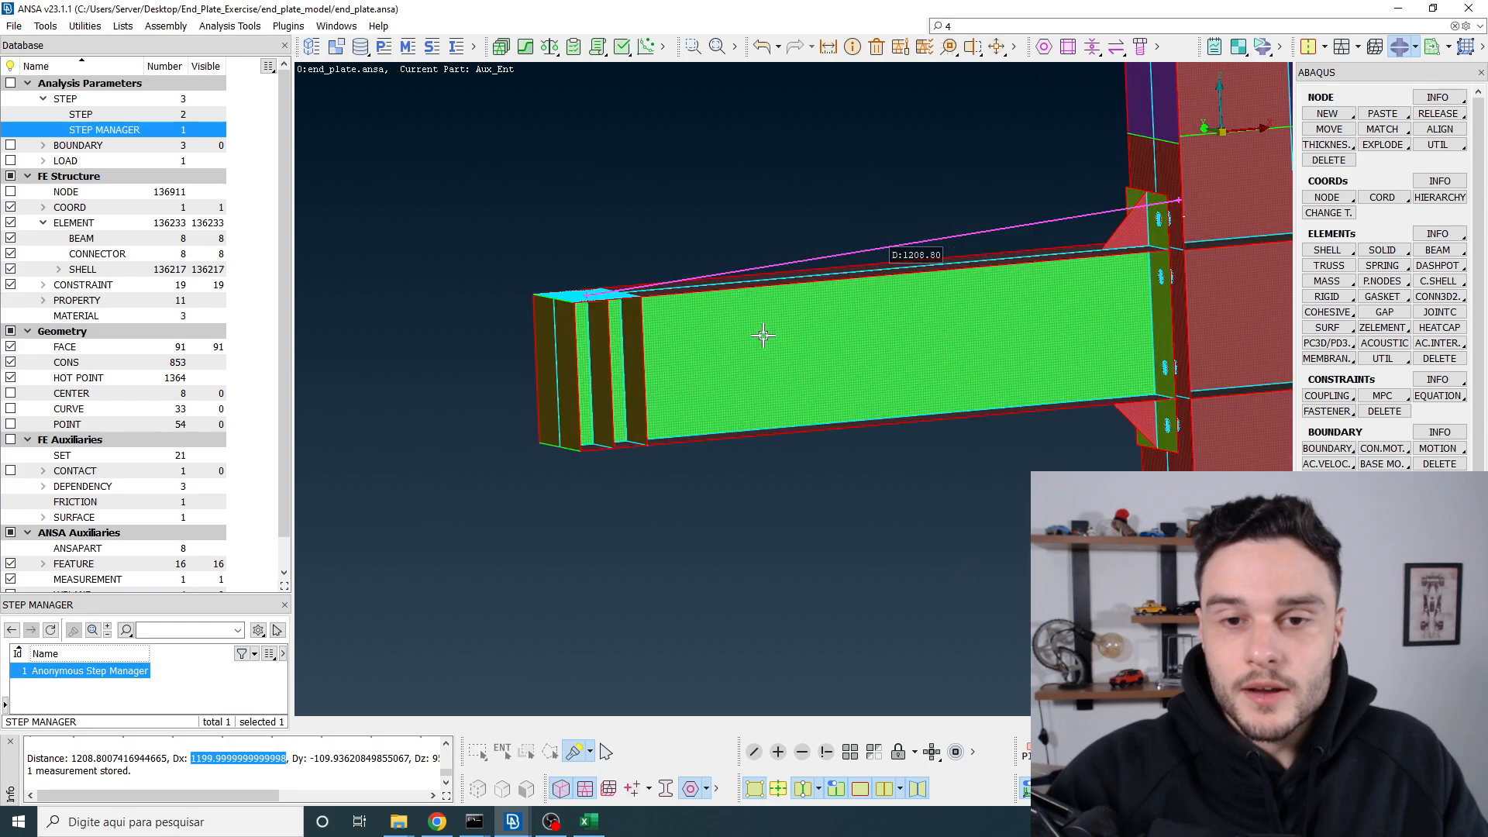
scroll(760, 334, up, 4)
ctrl+drag(760, 334, 690, 343)
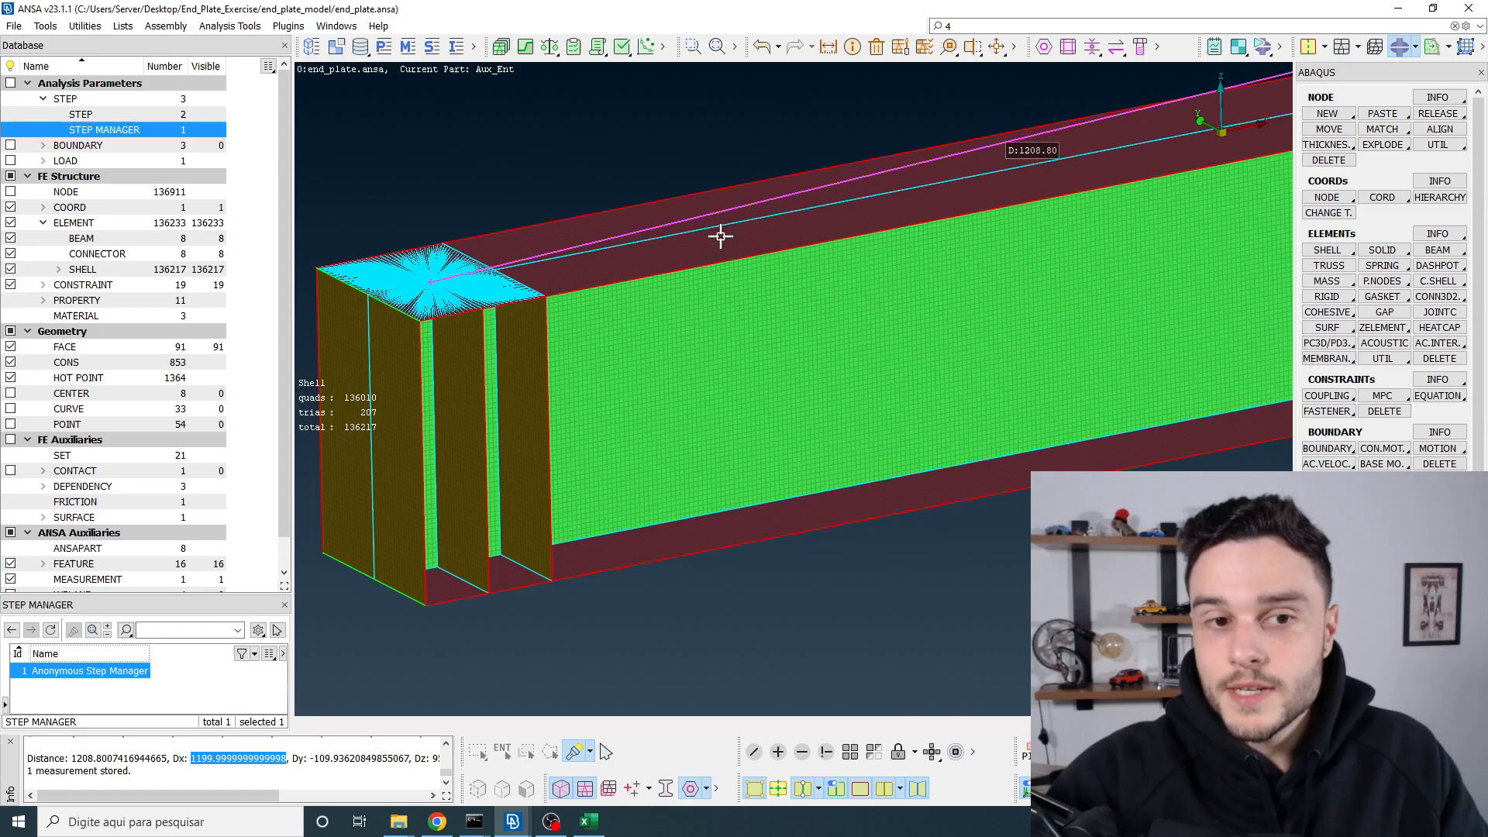
scroll(814, 224, down, 5)
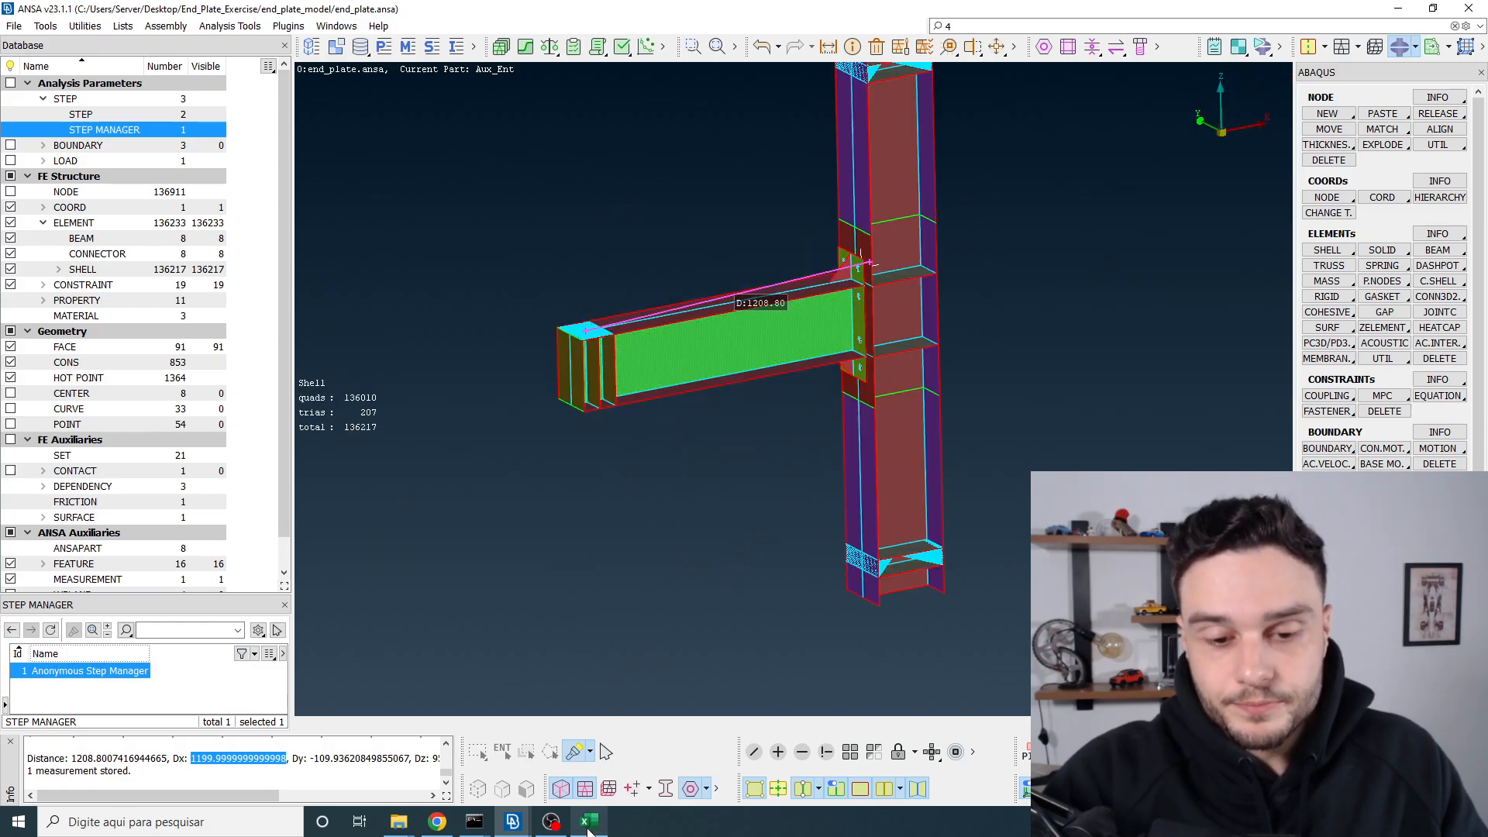
Step: Switch to shi2008.pdf in Chrome and compare the rotation axes of the M–φ curves on page 5 and the M–φs curves on page 6
click(438, 823)
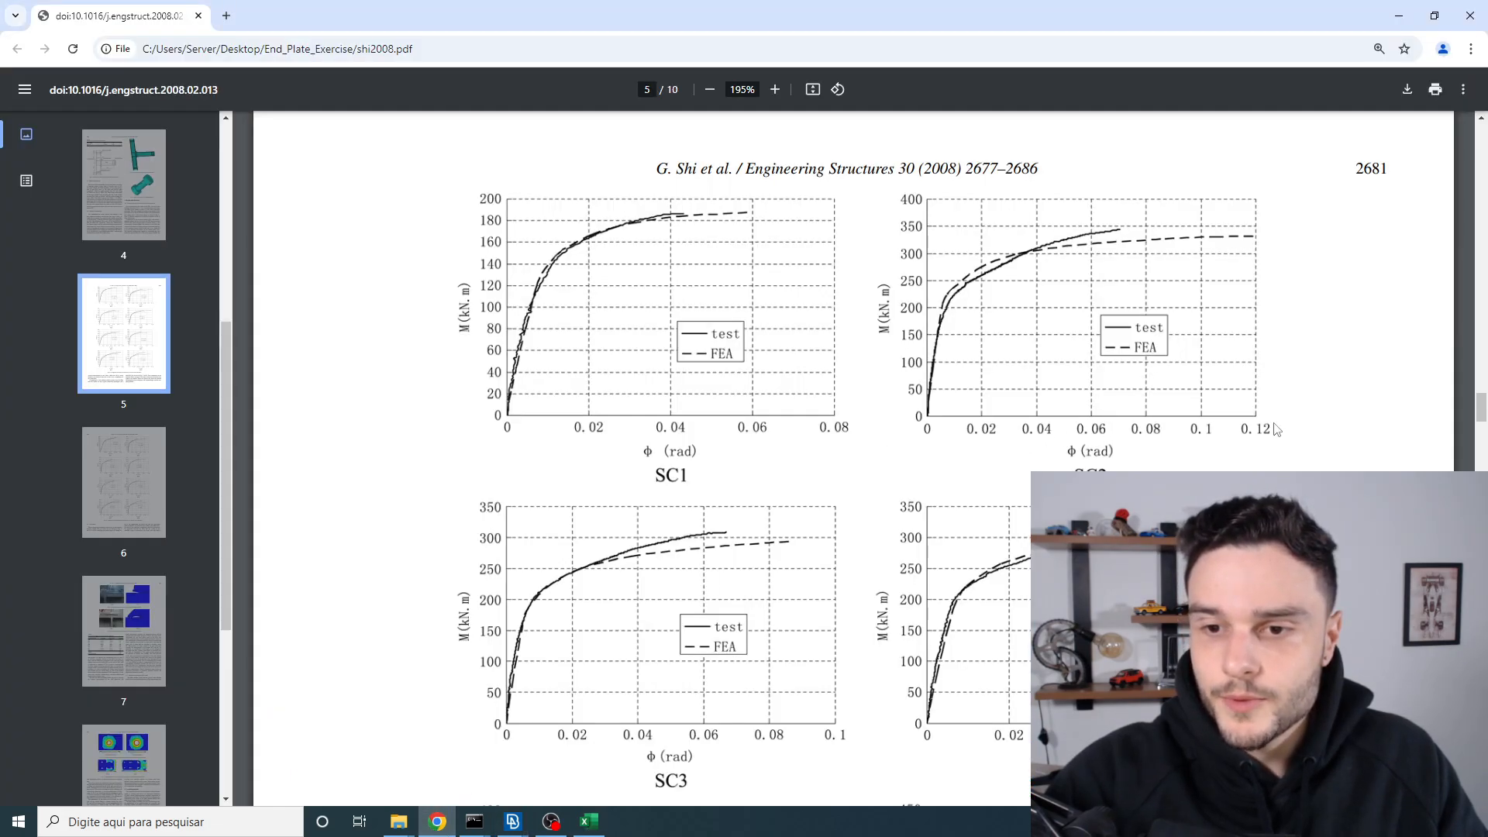
ctrl+scroll(890, 353, down, 3)
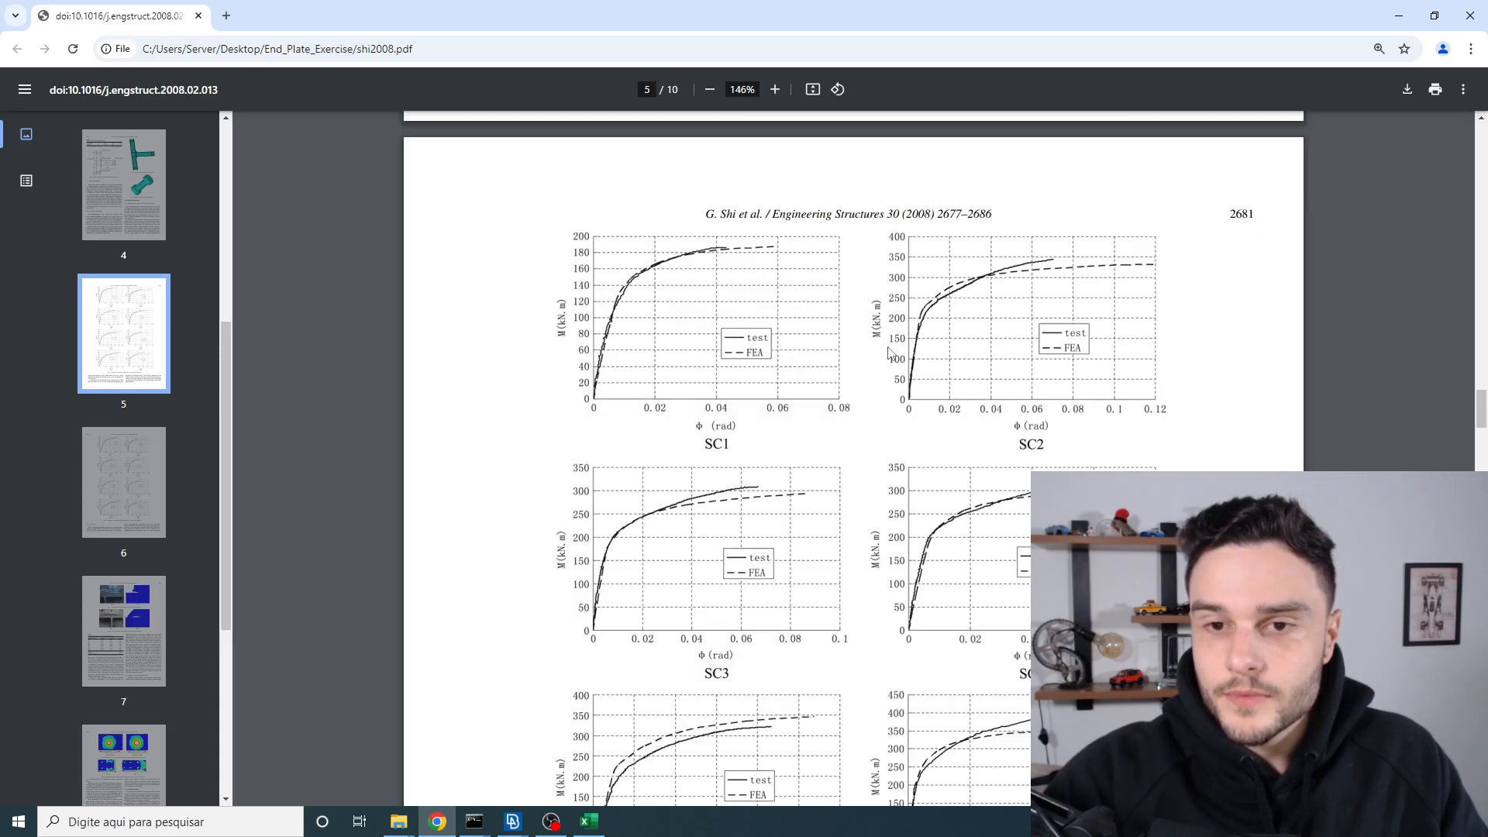
scroll(874, 296, down, 1)
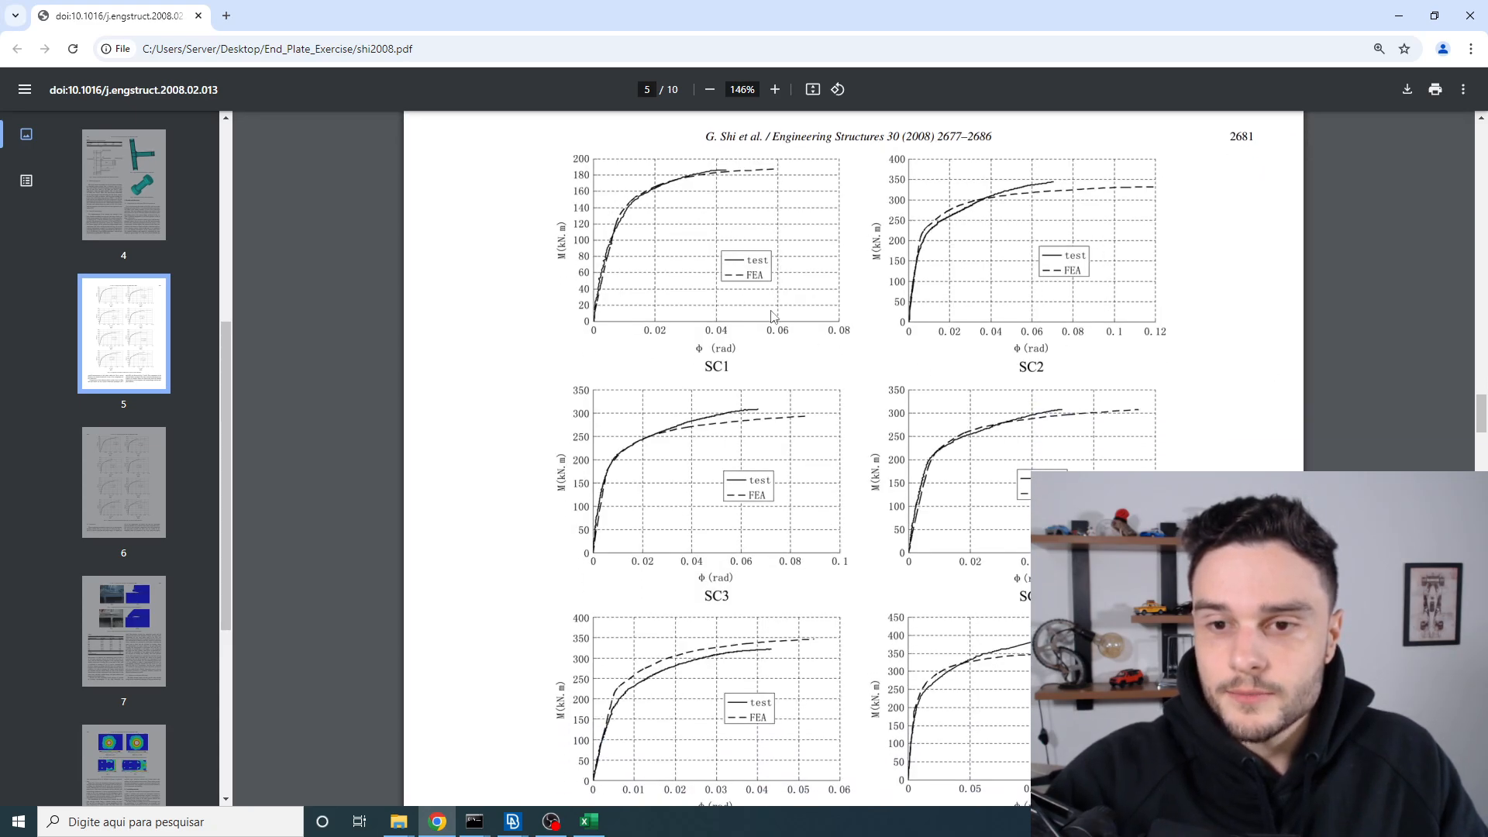
ctrl+scroll(665, 359, up, 4)
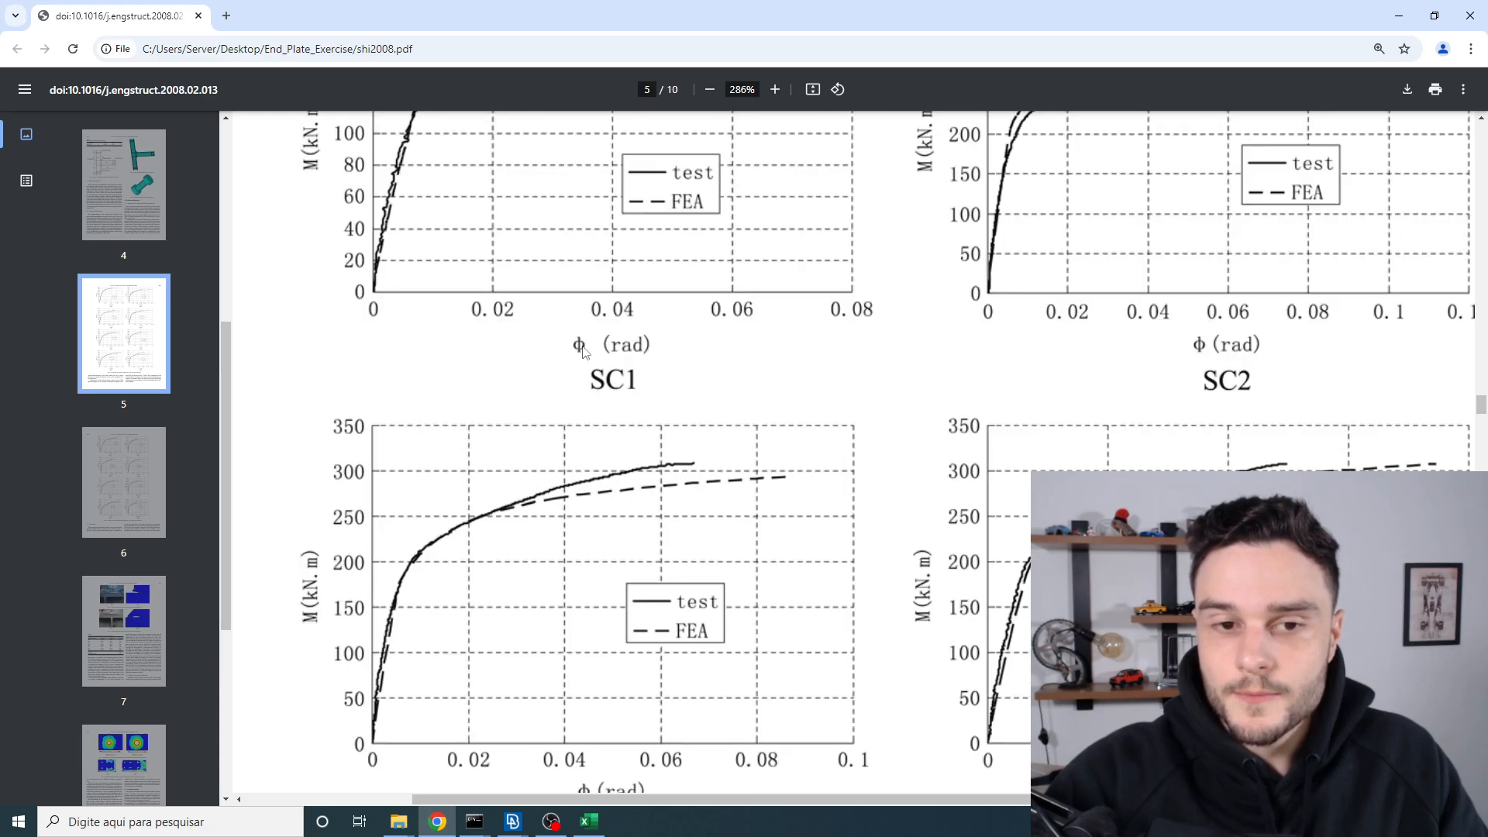
ctrl+scroll(574, 350, down, 3)
scroll(824, 370, down, 10)
scroll(824, 370, down, 4)
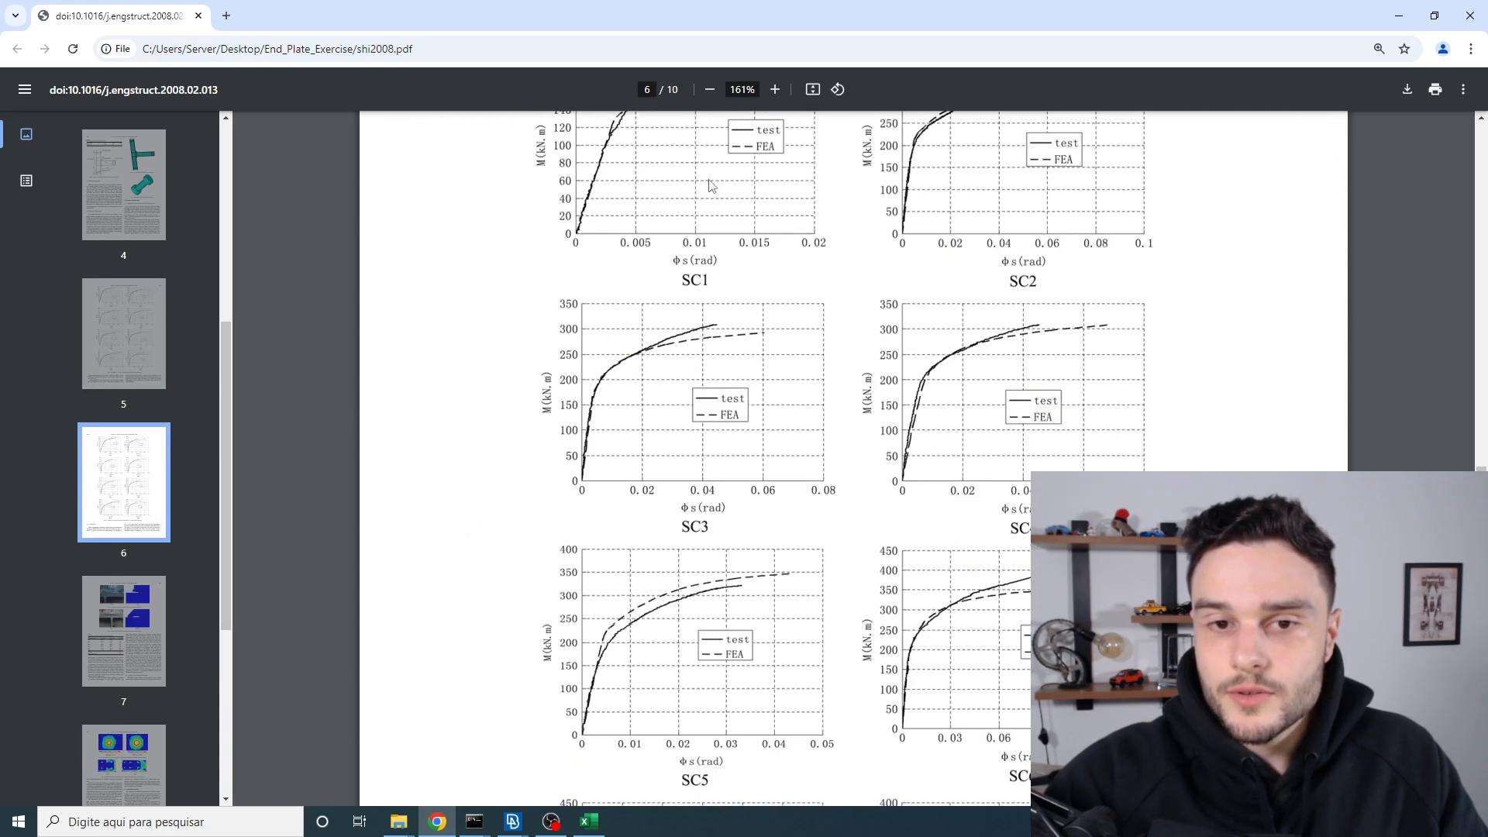
ctrl+scroll(655, 267, up, 4)
scroll(665, 325, up, 2)
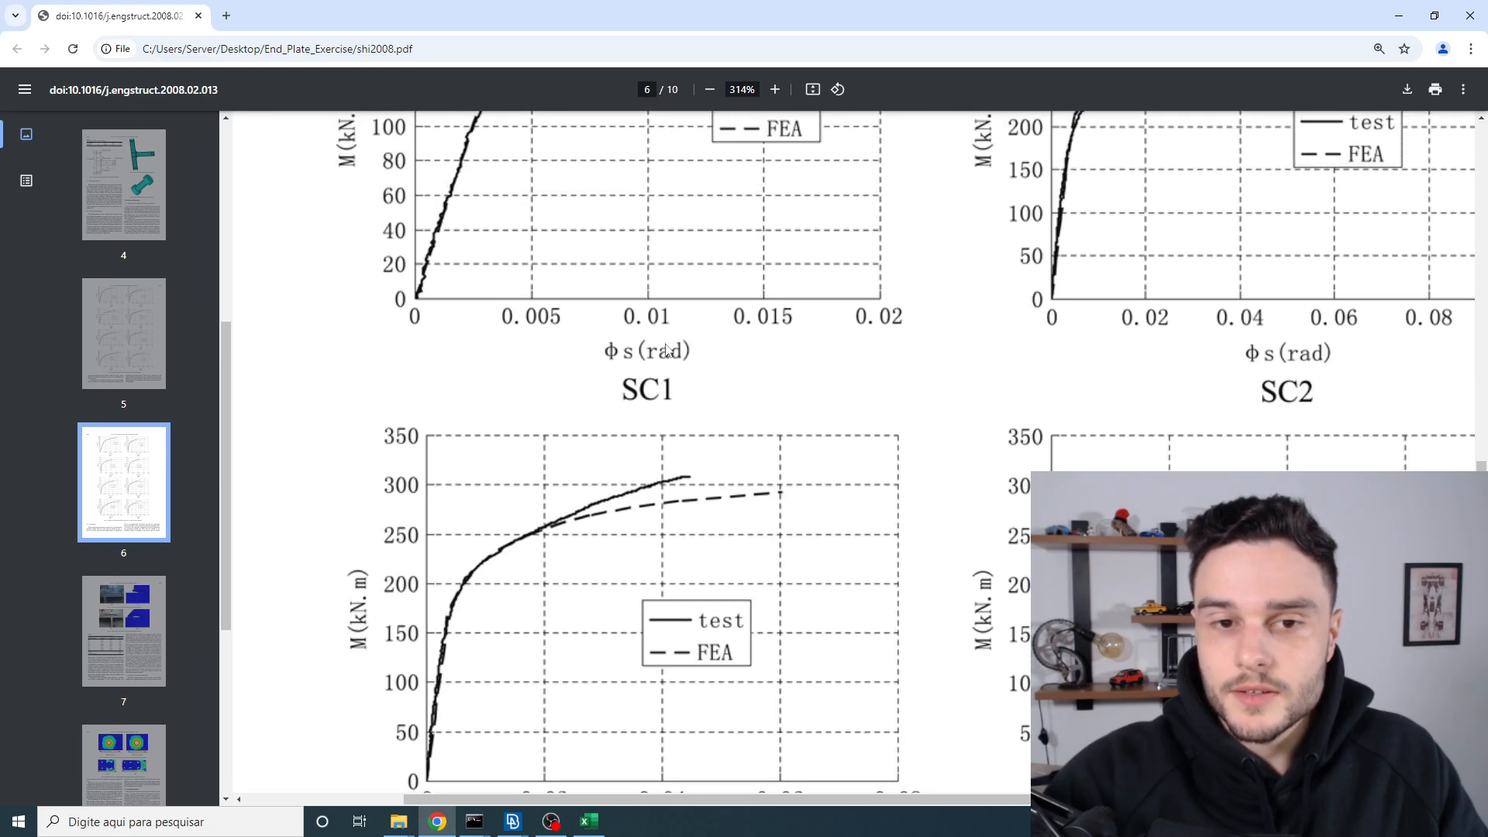
ctrl+scroll(629, 364, down, 4)
scroll(619, 485, up, 6)
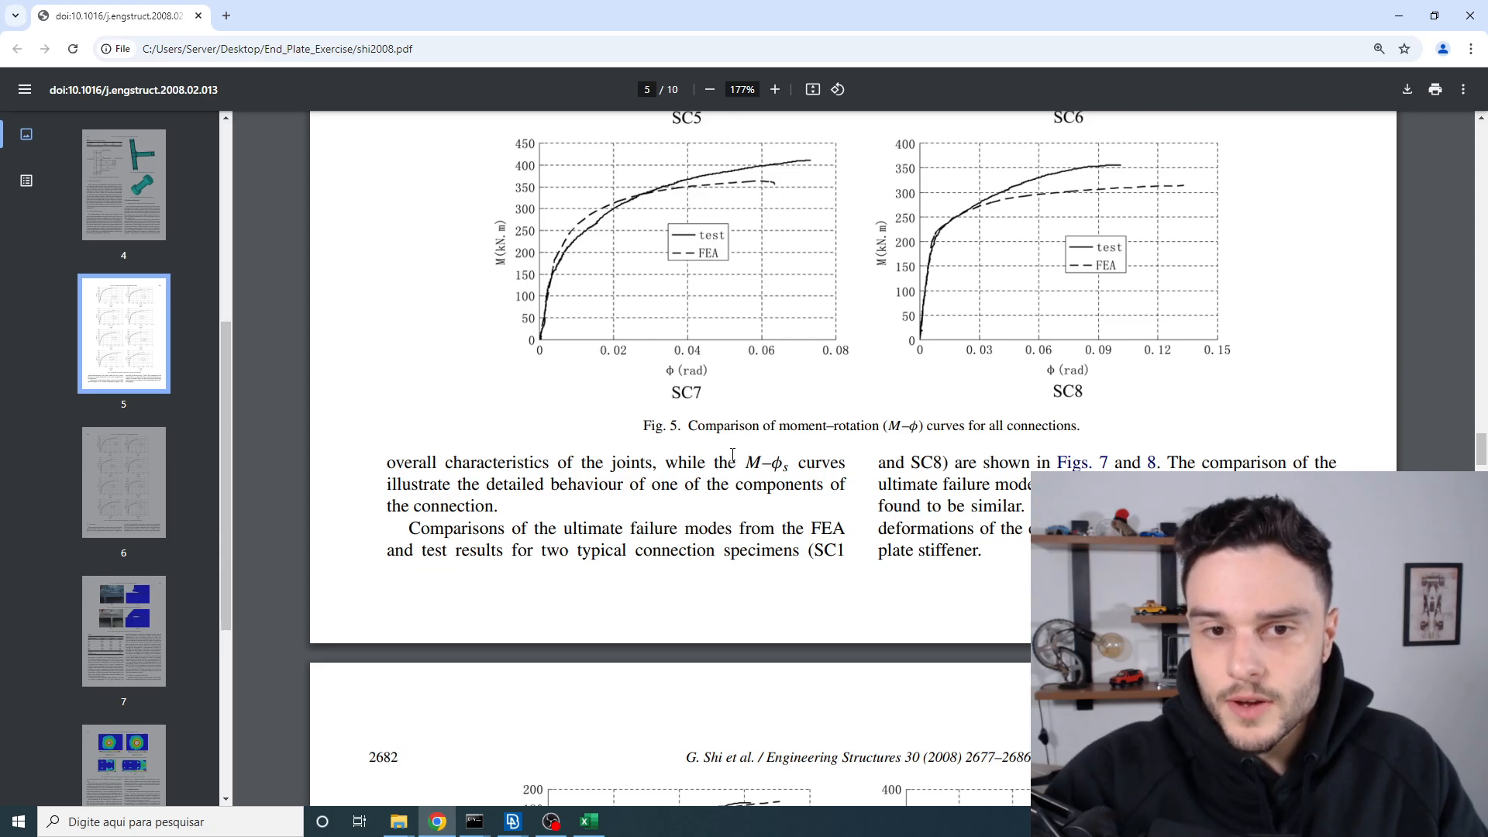
scroll(733, 455, down, 6)
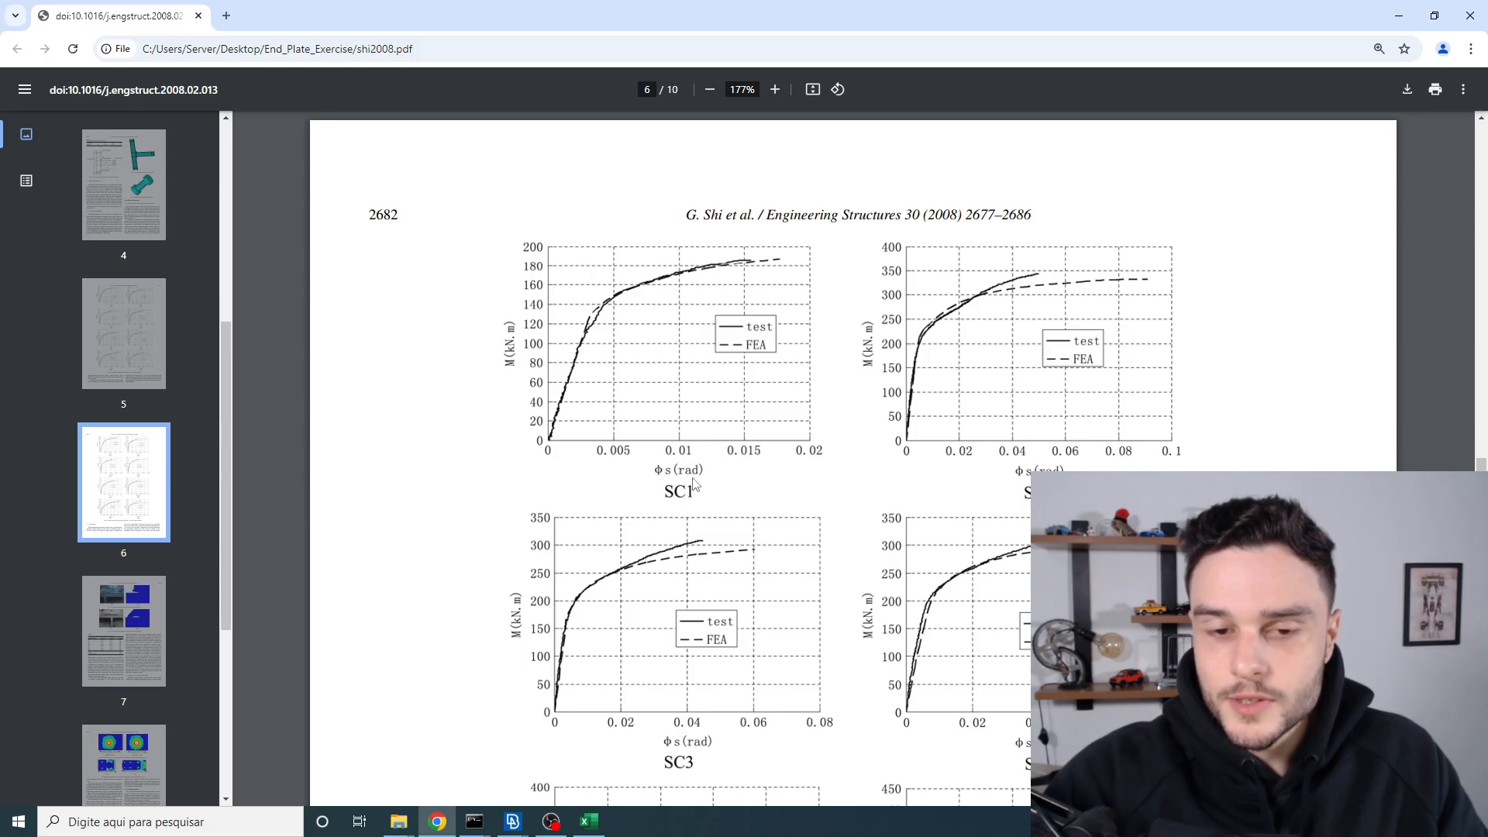
Step: Return to page 5 and examine the test and FEA moment-rotation curves of Fig. 5, starting with specimen SC1
scroll(694, 484, up, 18)
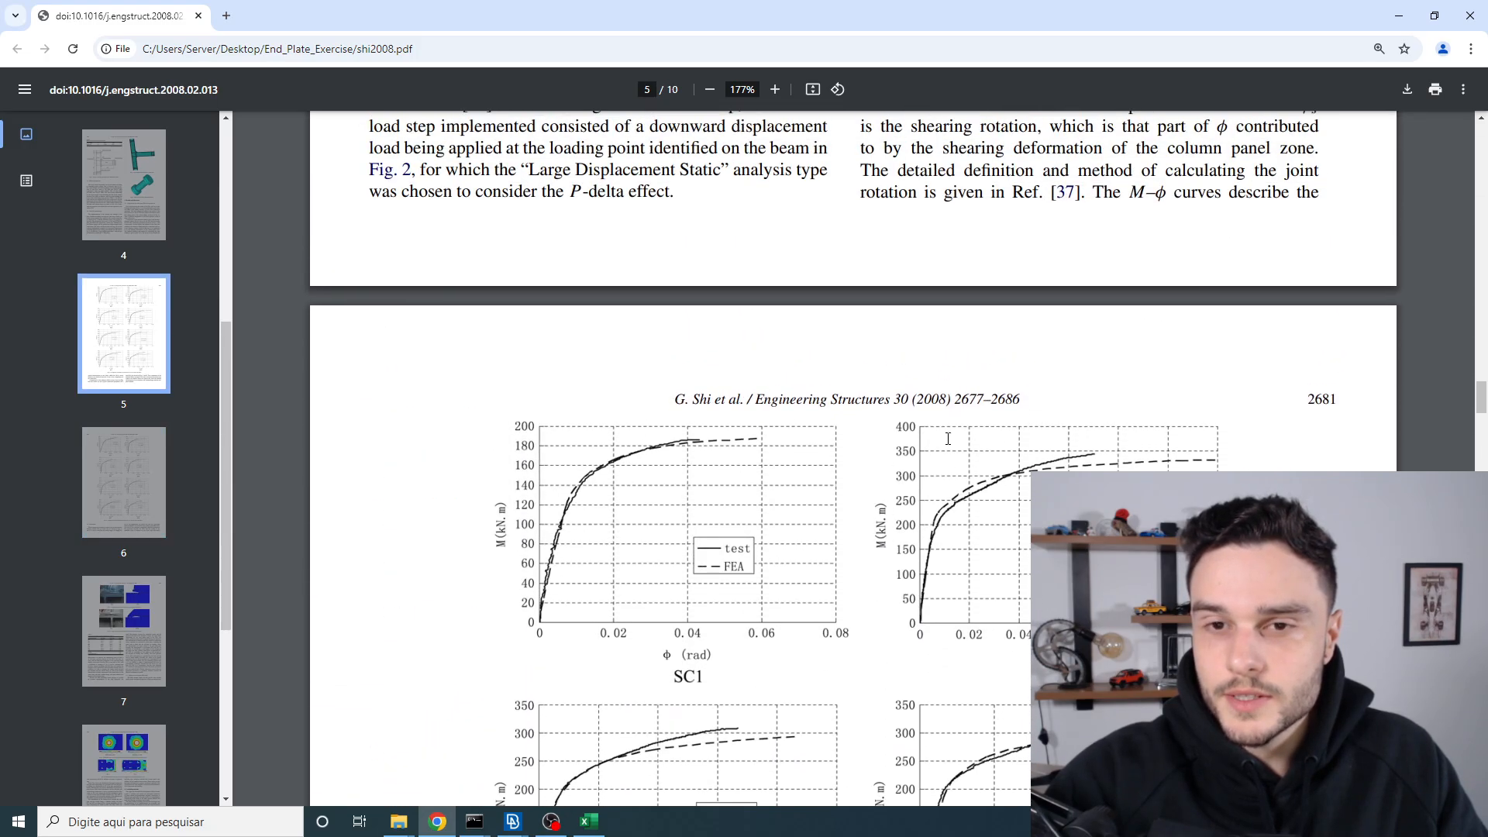
scroll(947, 438, up, 10)
scroll(1105, 444, down, 12)
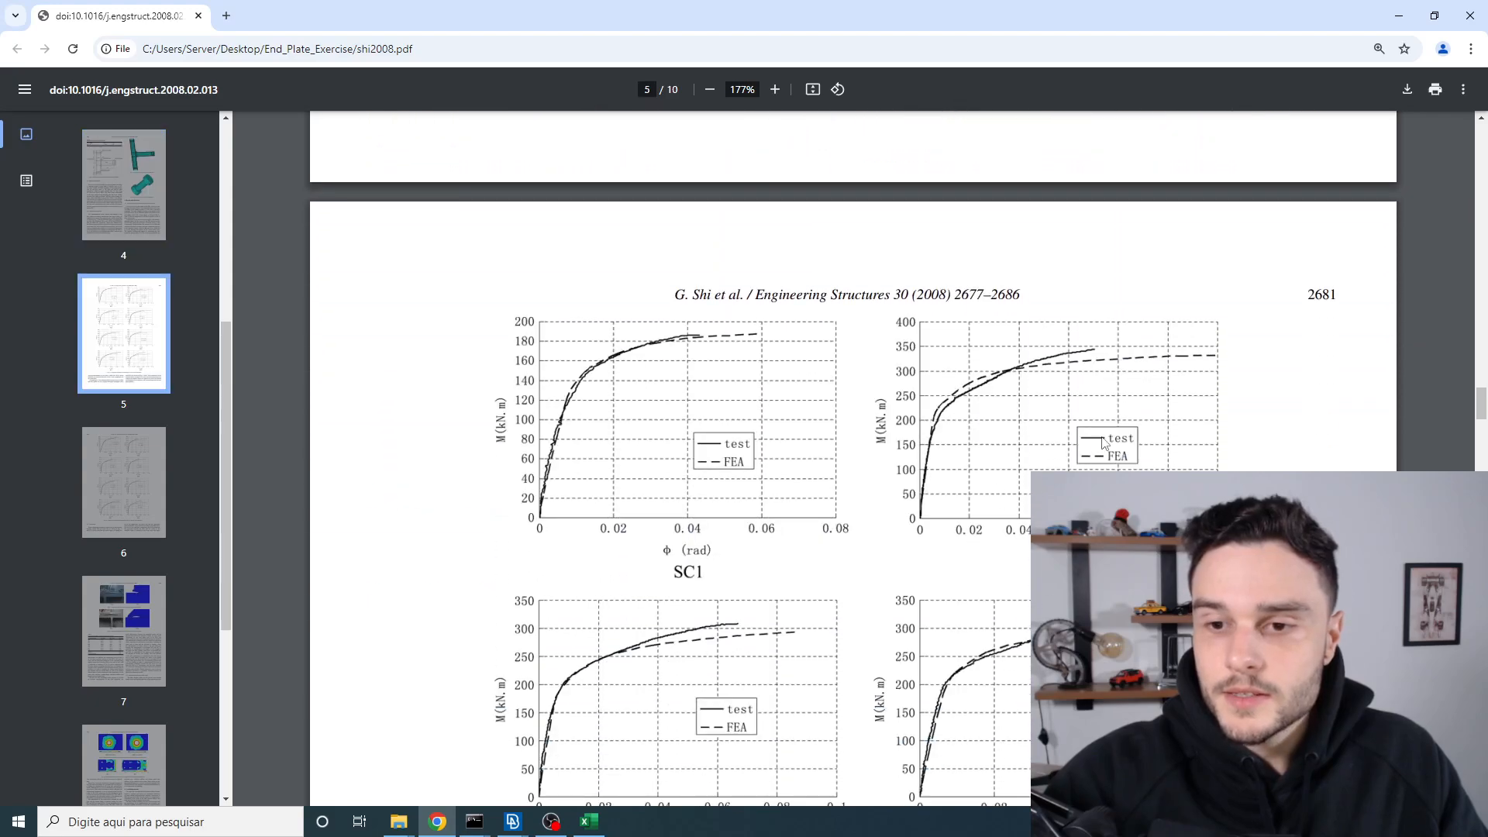
scroll(852, 484, down, 1)
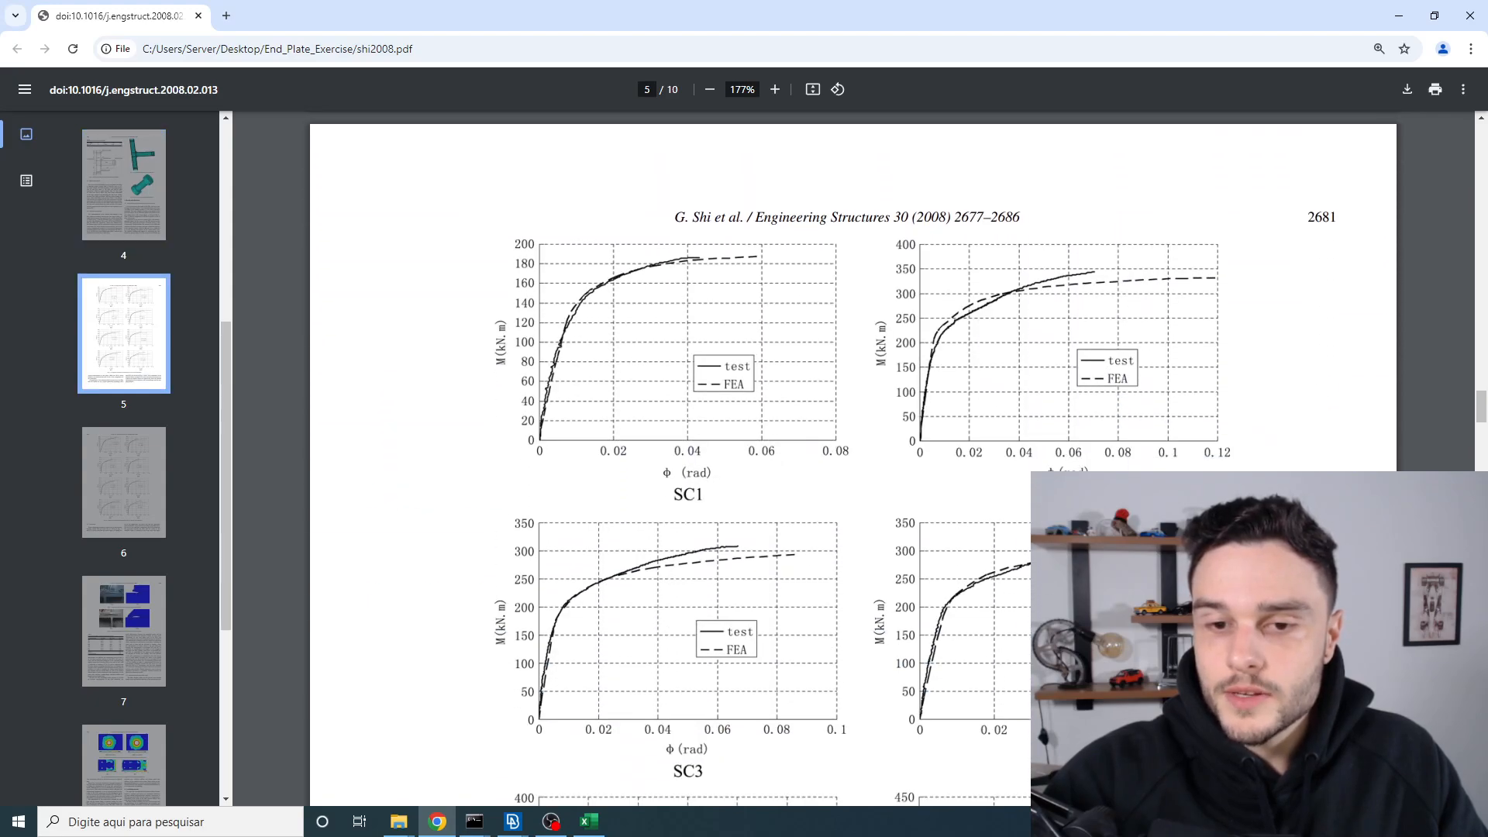
ctrl+scroll(670, 504, up, 1)
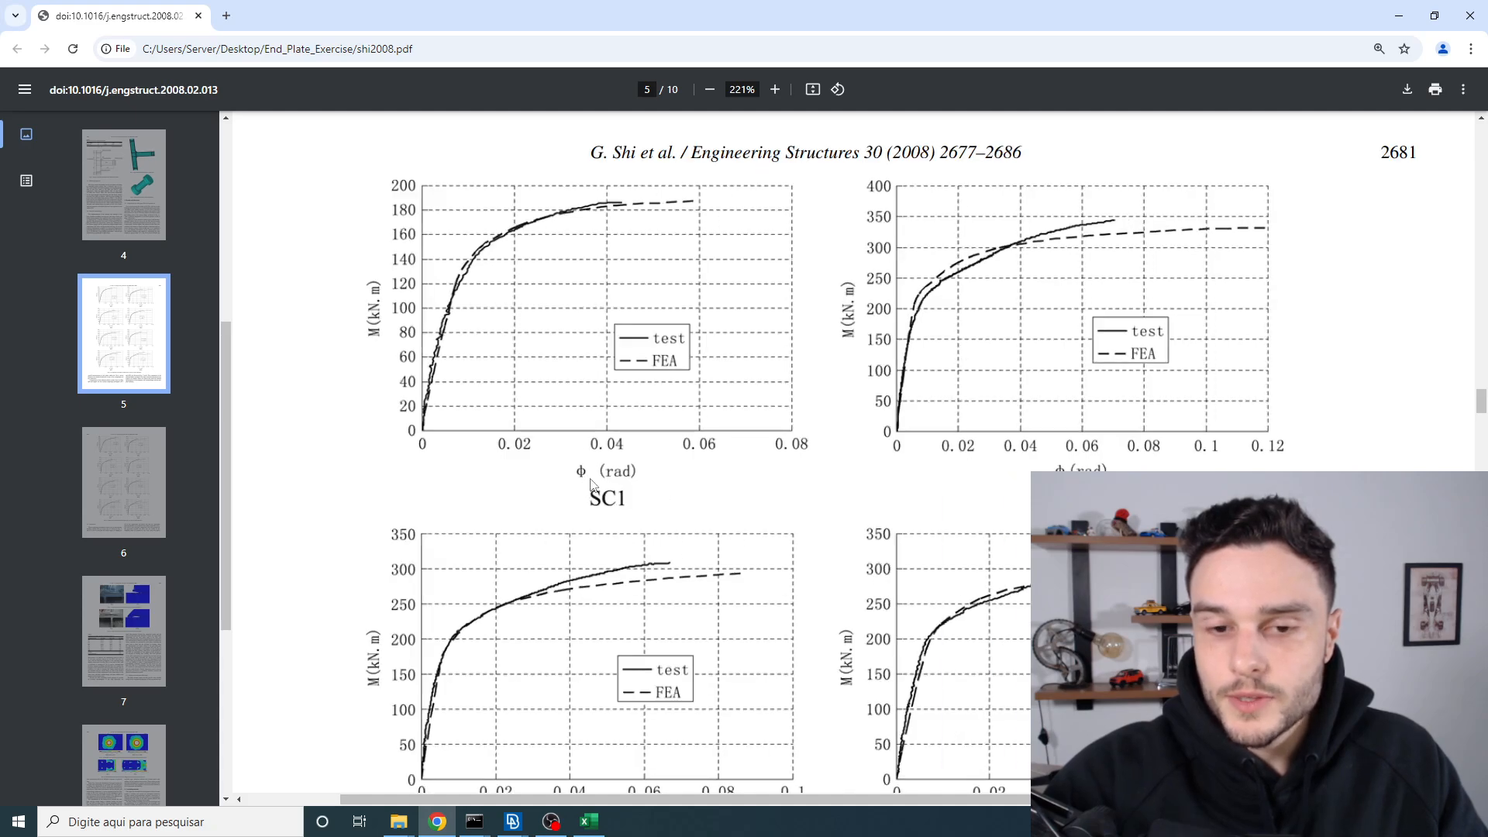
ctrl+scroll(597, 490, down, 2)
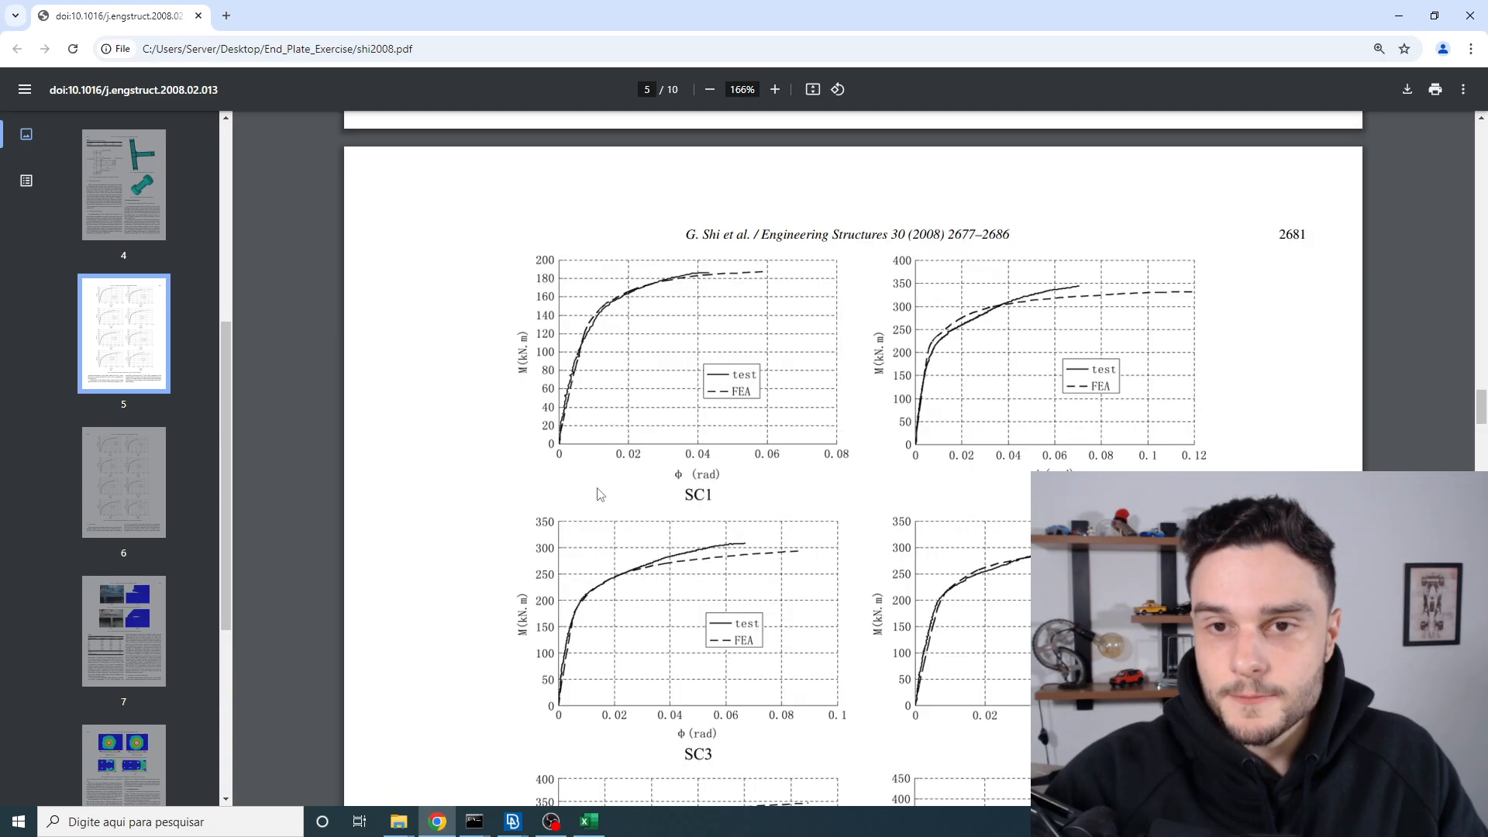
scroll(641, 493, down, 1)
ctrl+scroll(643, 496, down, 2)
scroll(644, 496, down, 9)
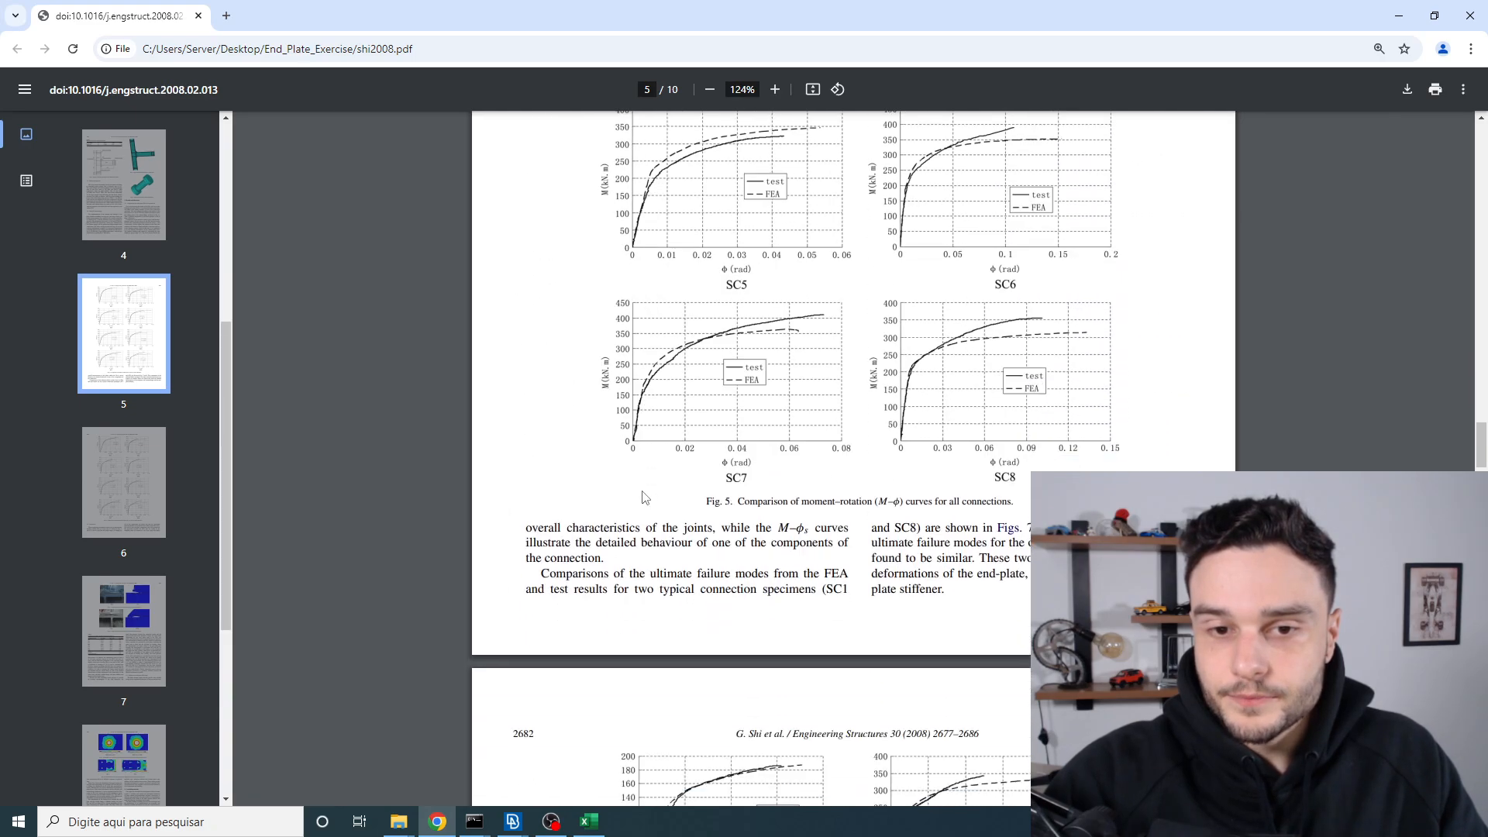
Step: Go back to page 4 to review the Fig. 2 connection dimensions and read section 3.1 on comparing FEA and experimental results
scroll(671, 504, up, 9)
scroll(775, 434, up, 14)
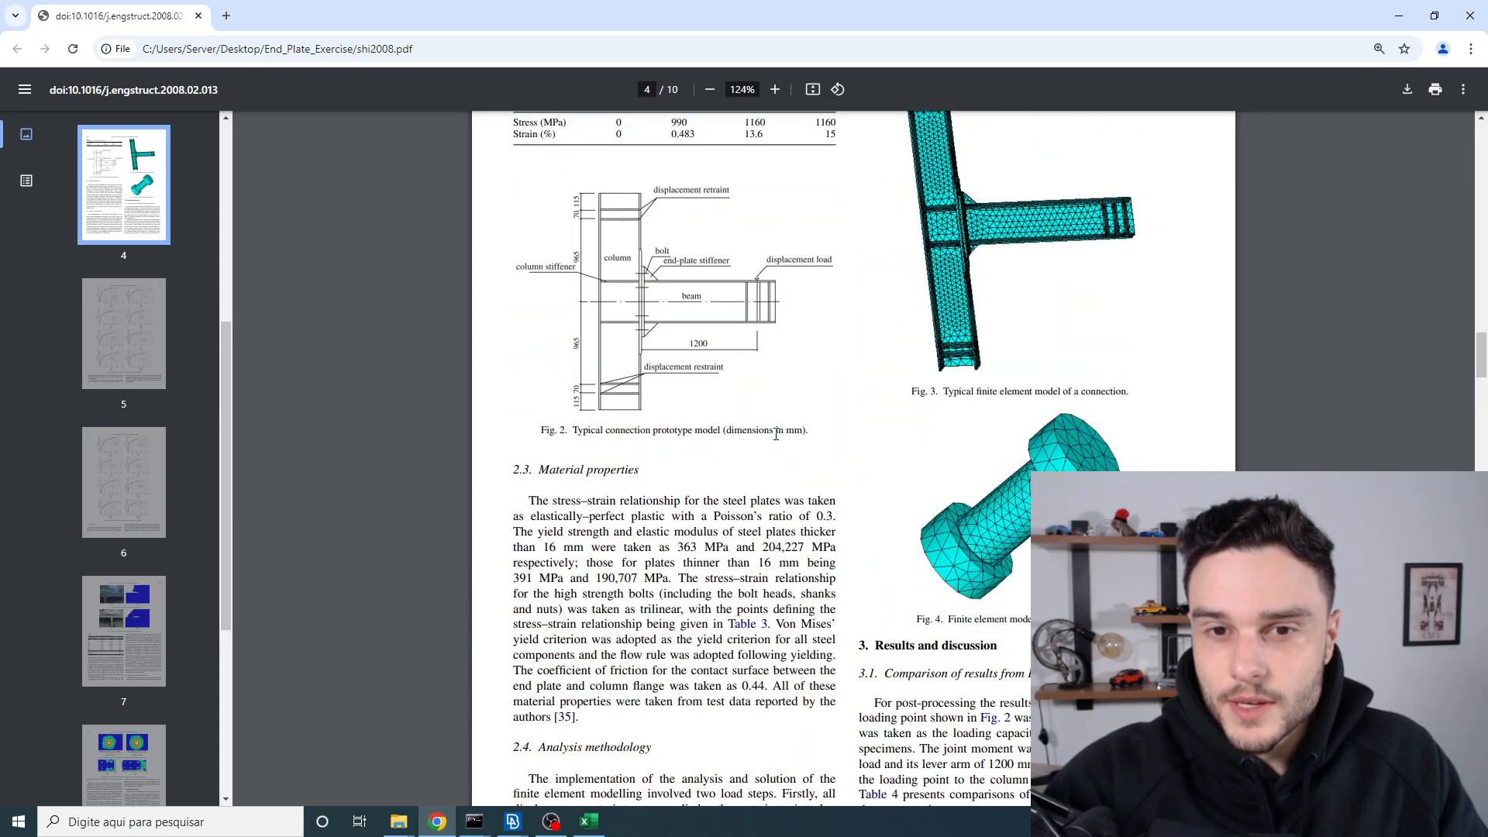
scroll(776, 434, down, 6)
ctrl+scroll(887, 352, up, 2)
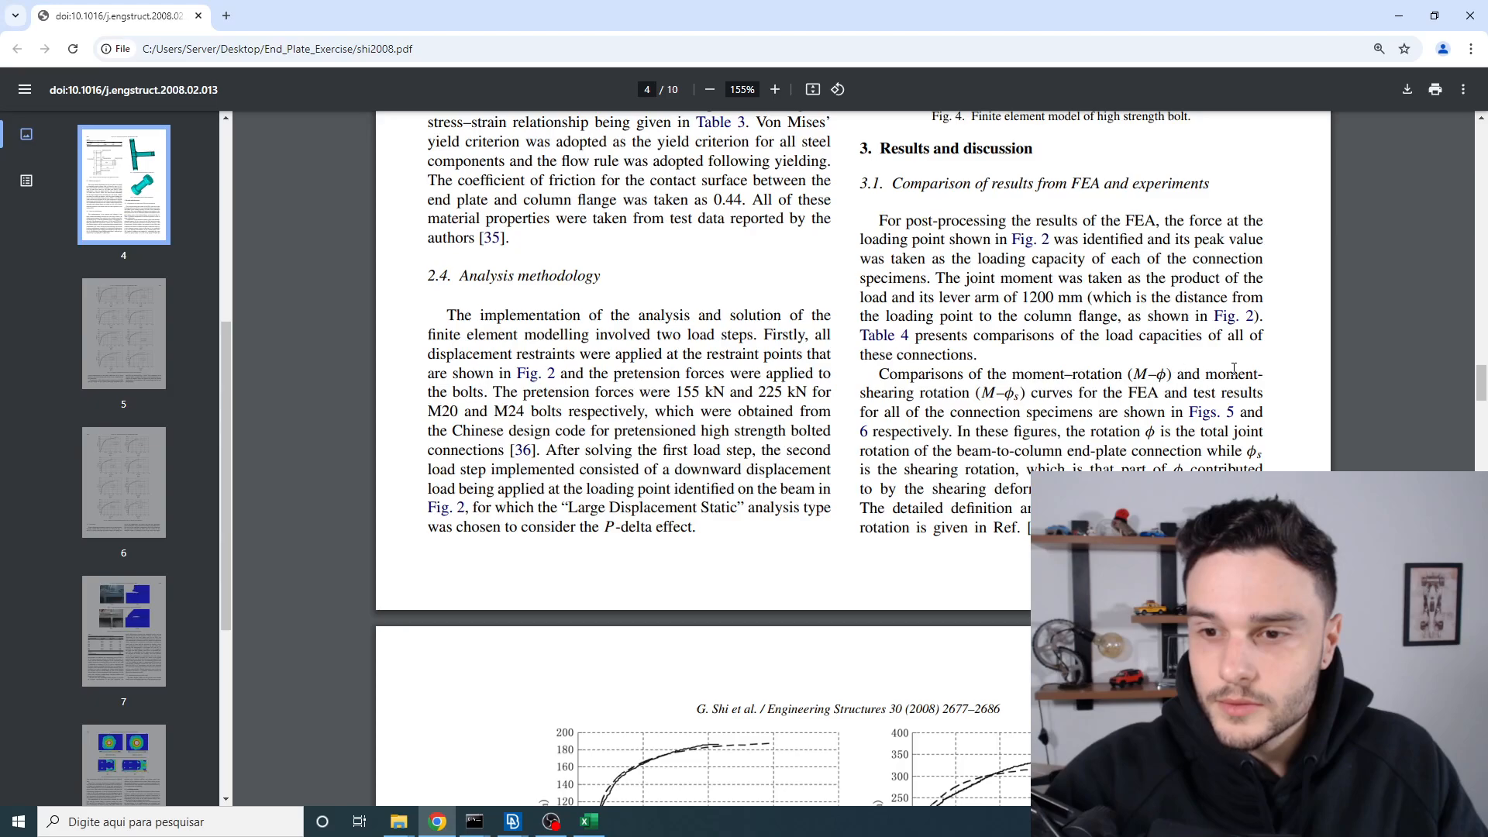
Step: Read the section 3.1 definitions of total joint rotation φ and shearing rotation φs on page 4, highlighting the relevant phrases
scroll(1234, 370, down, 1)
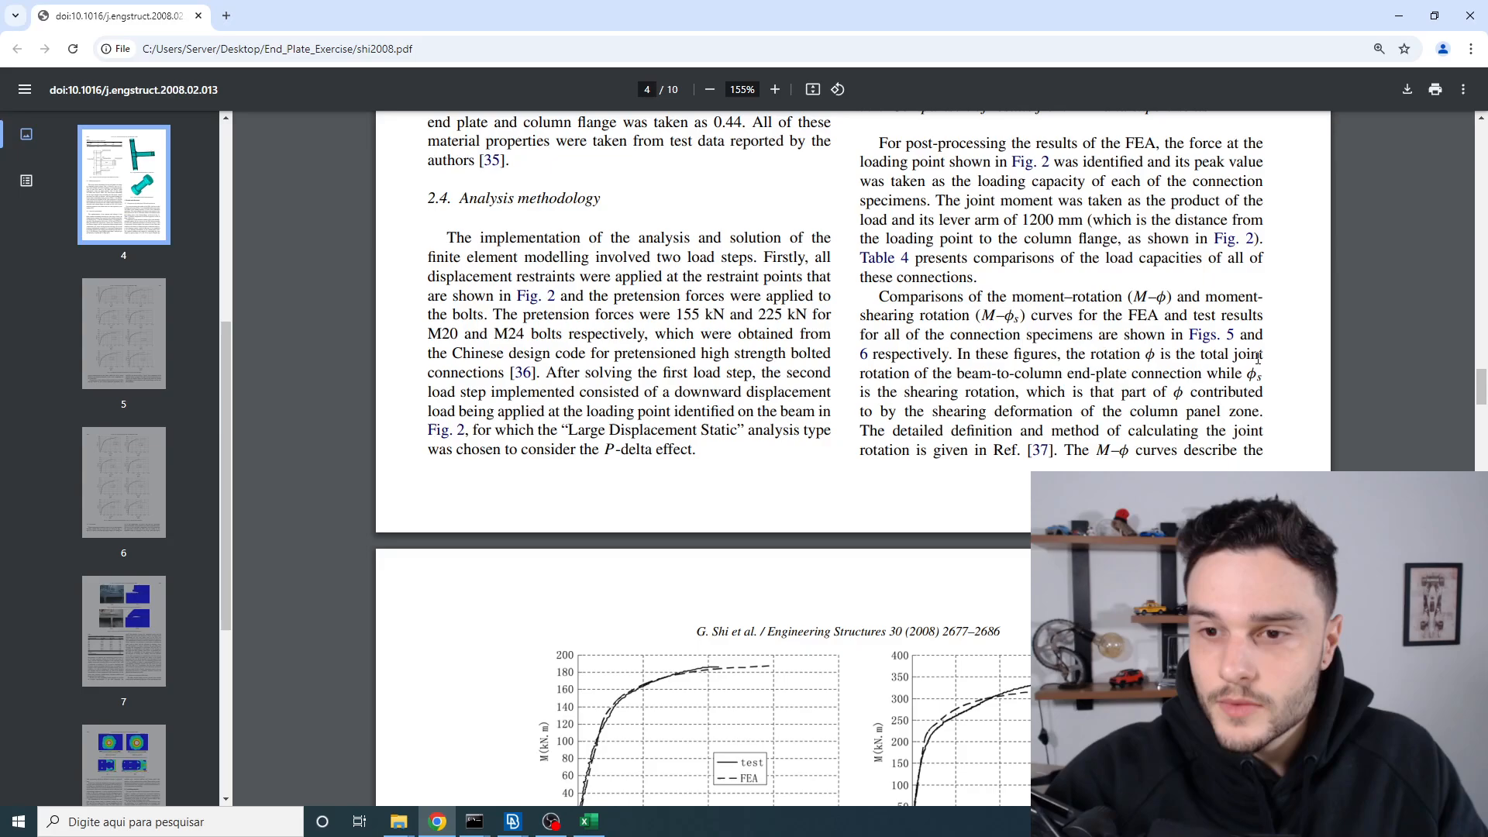
drag(1100, 355, 1246, 355)
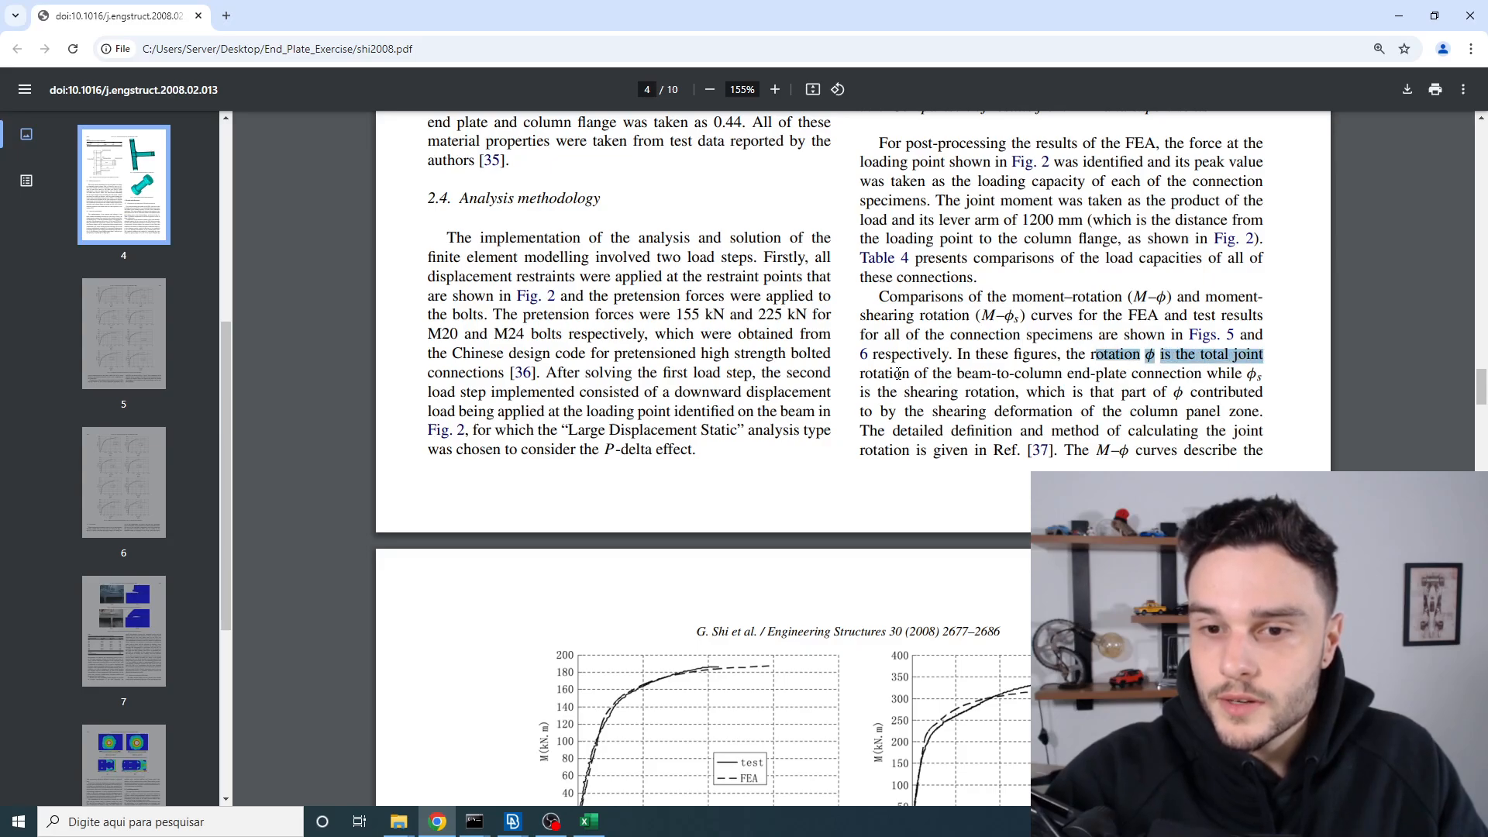
drag(885, 374, 1097, 374)
scroll(1101, 309, down, 1)
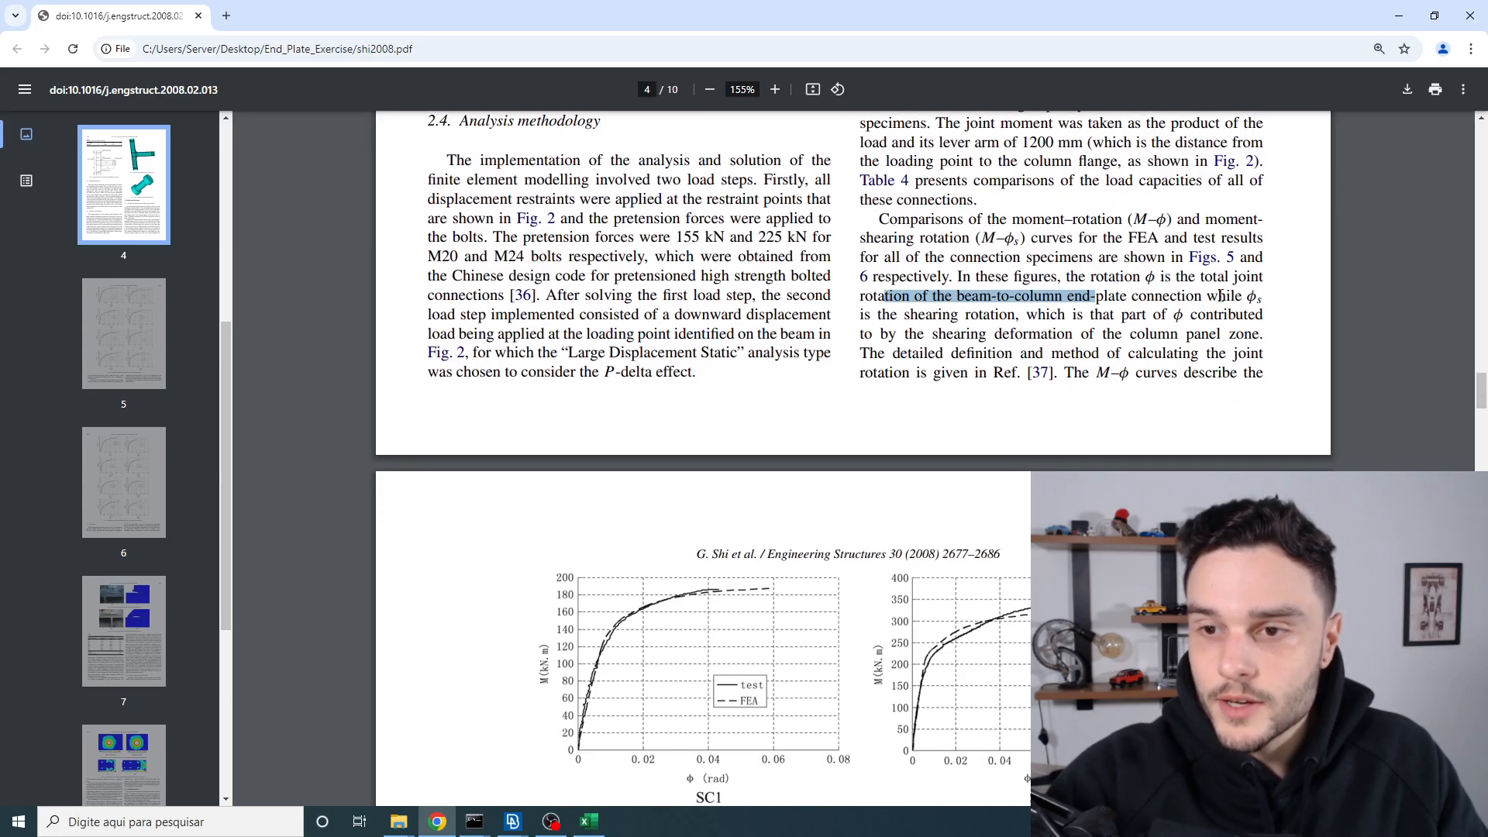
drag(1207, 296, 1256, 298)
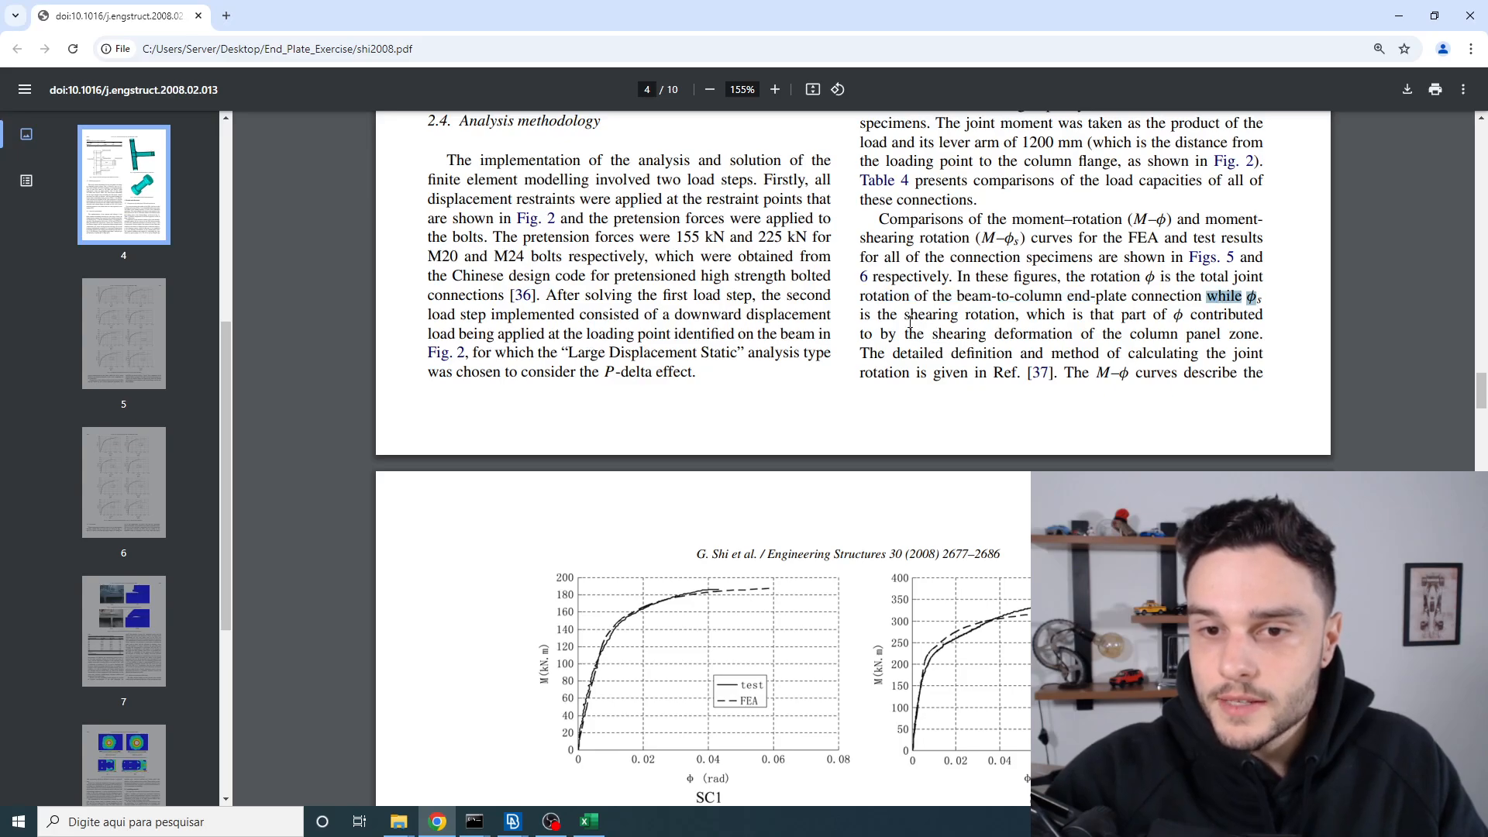
drag(856, 314, 1255, 315)
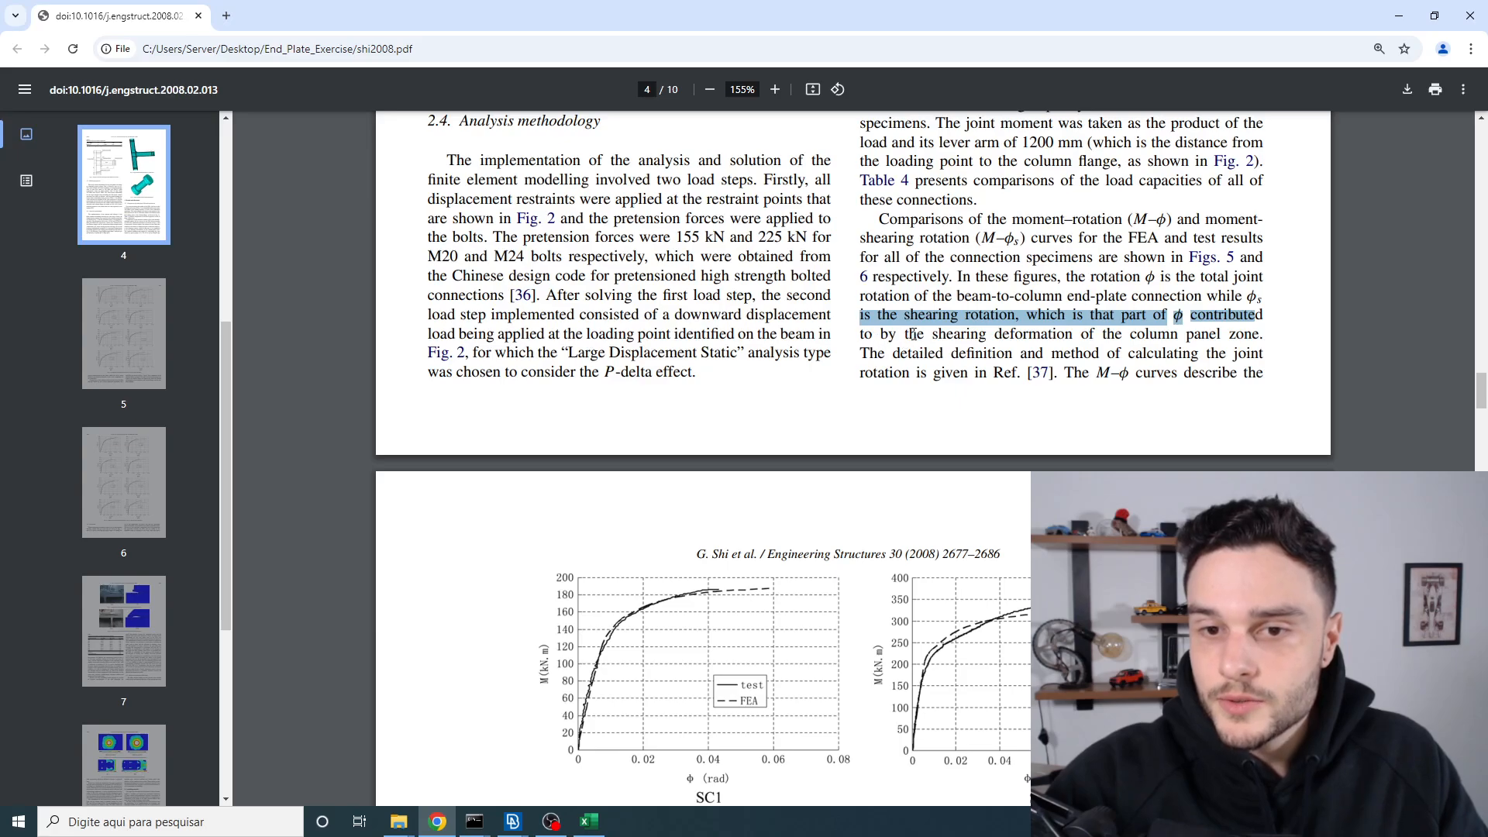
drag(996, 334, 1232, 333)
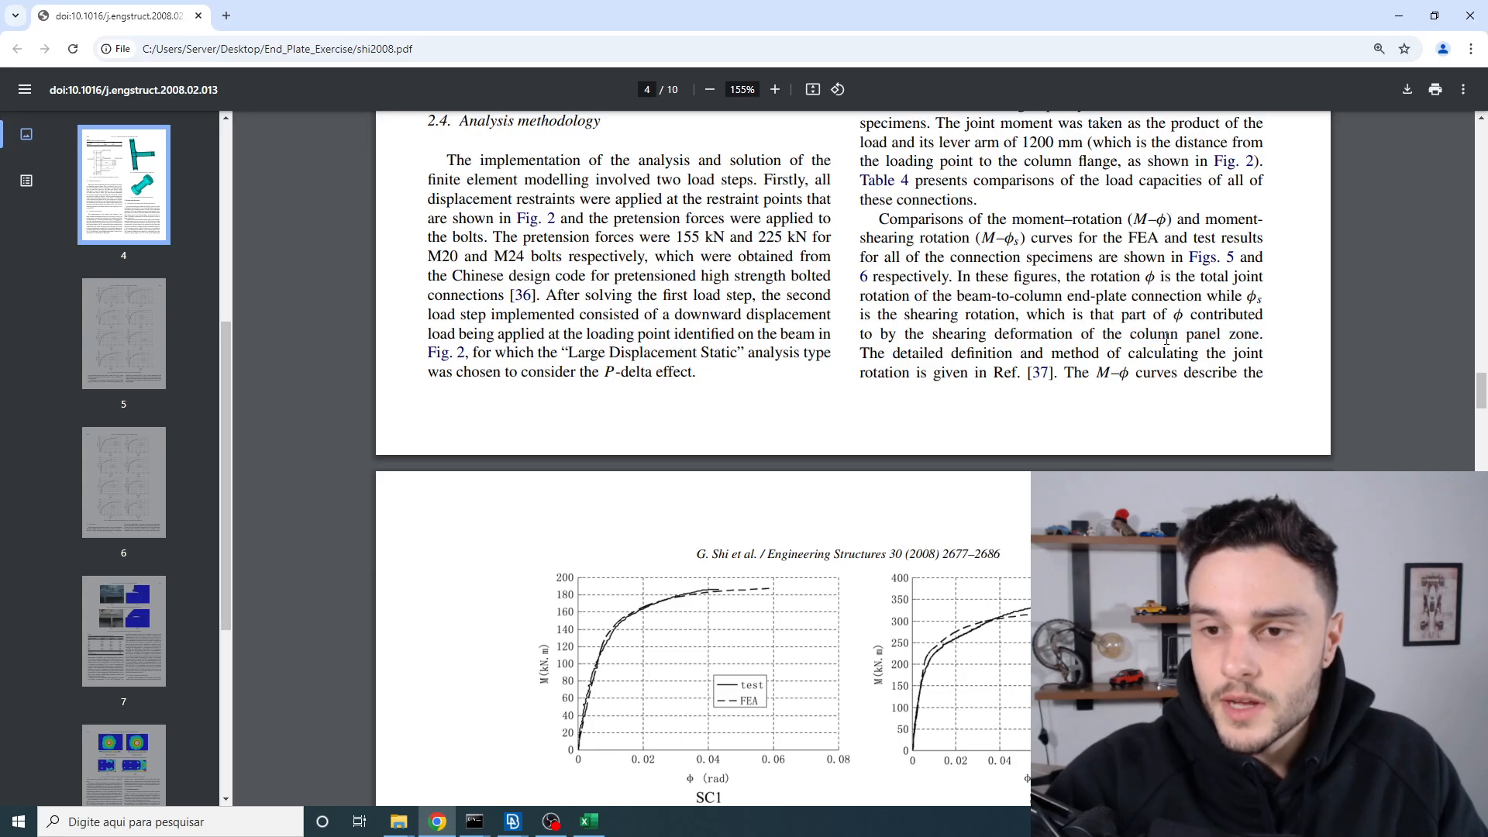
drag(1142, 314, 1271, 297)
click(1232, 340)
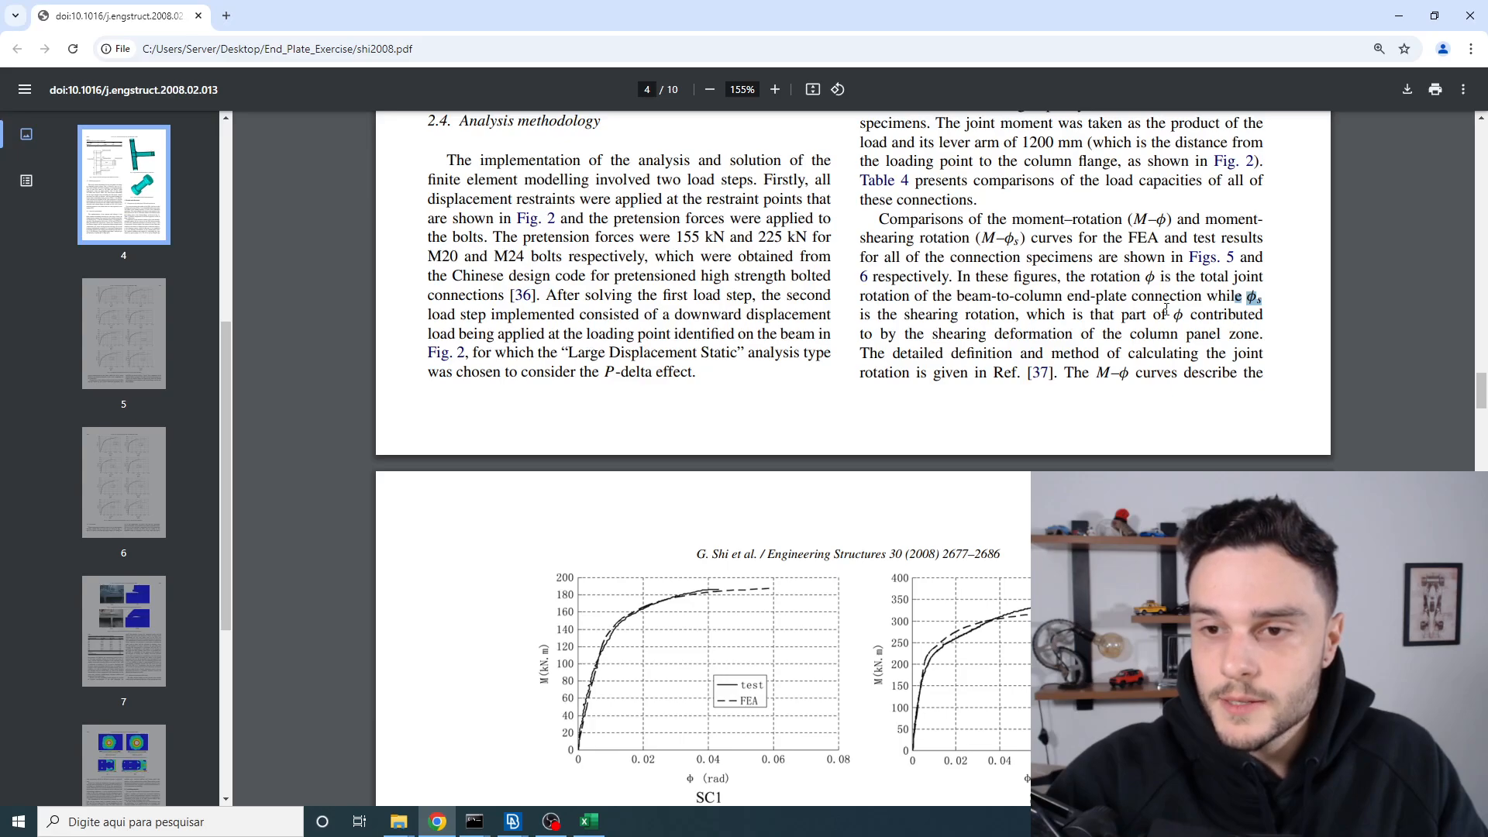
click(1120, 282)
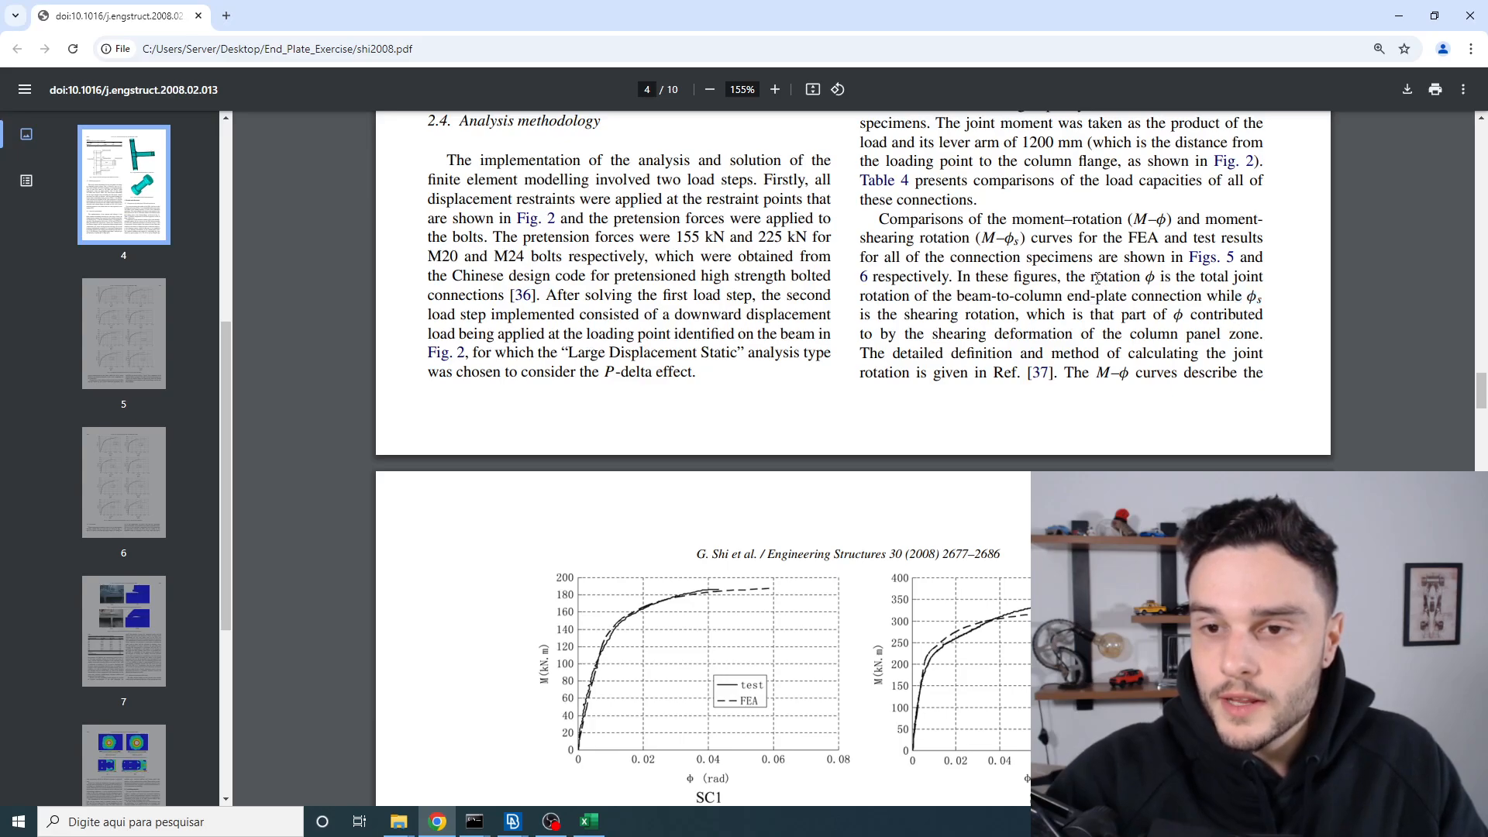
drag(1077, 277, 1195, 278)
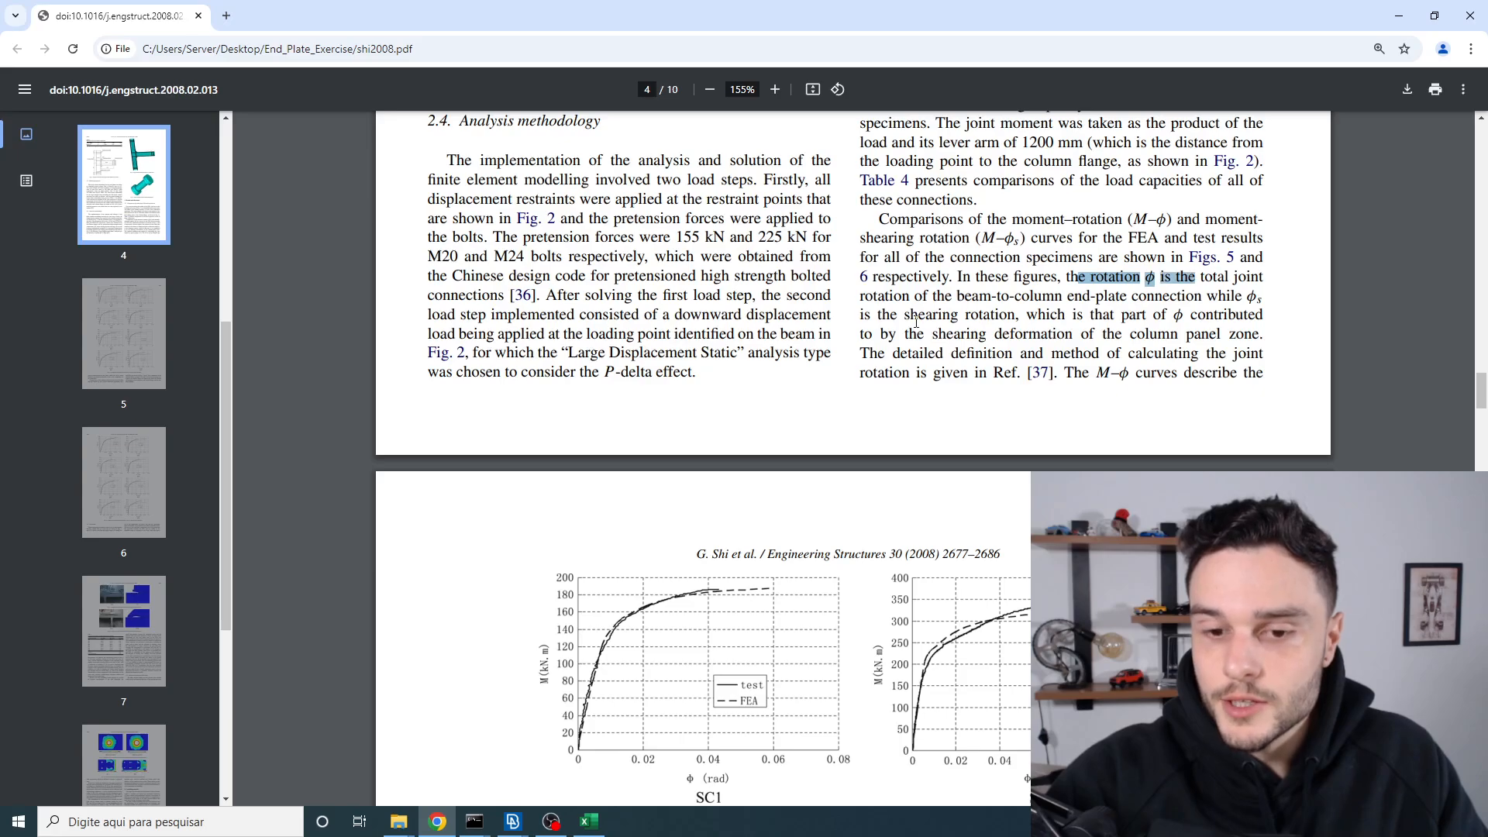
Step: Skim the result figures and tables of shi2008.pdf from page 5 through the references on page 9
scroll(794, 465, down, 10)
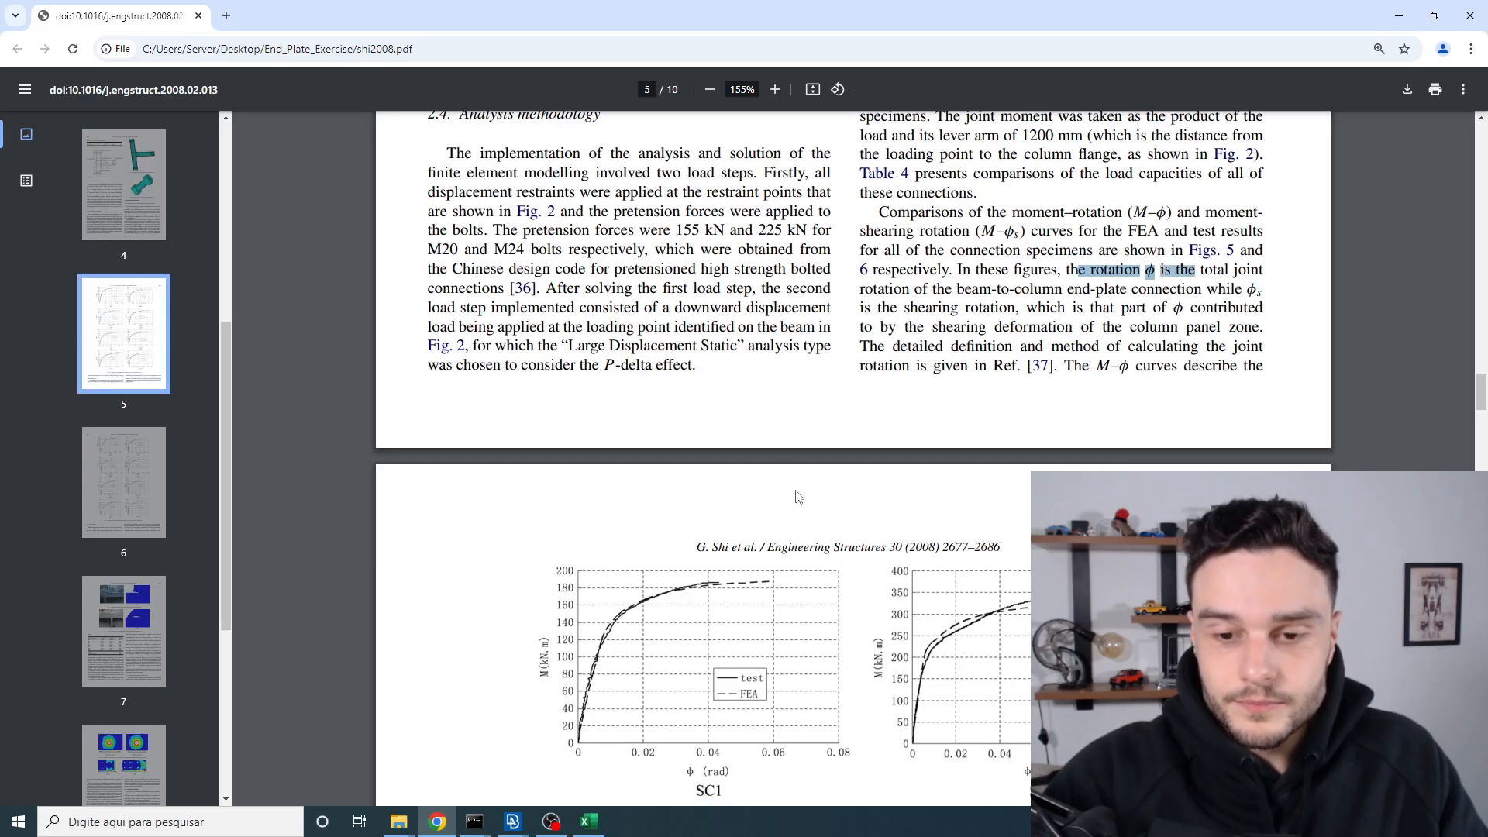
scroll(794, 465, down, 8)
scroll(798, 418, up, 10)
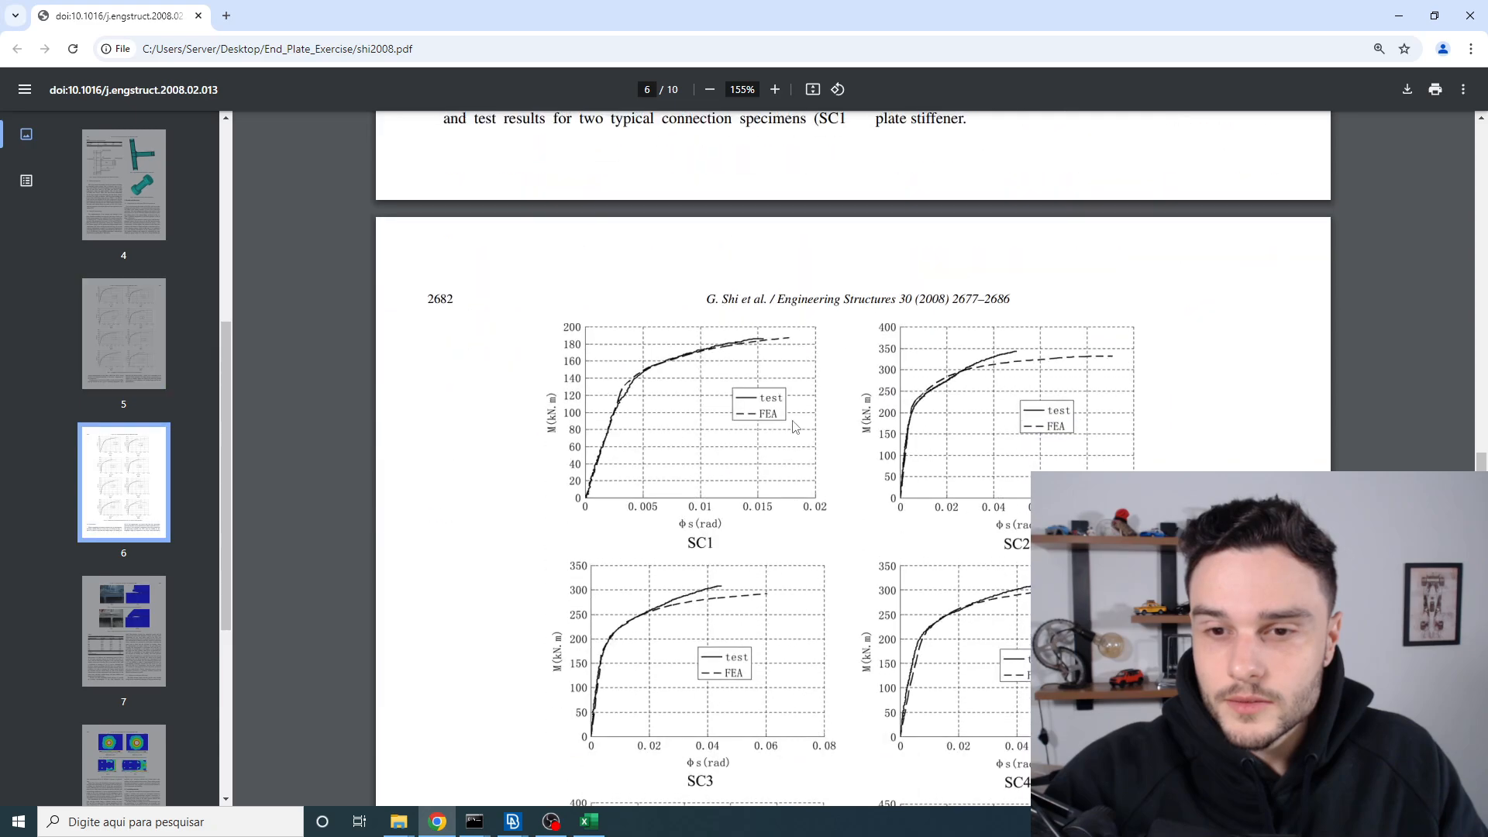
scroll(799, 419, up, 3)
scroll(799, 434, down, 15)
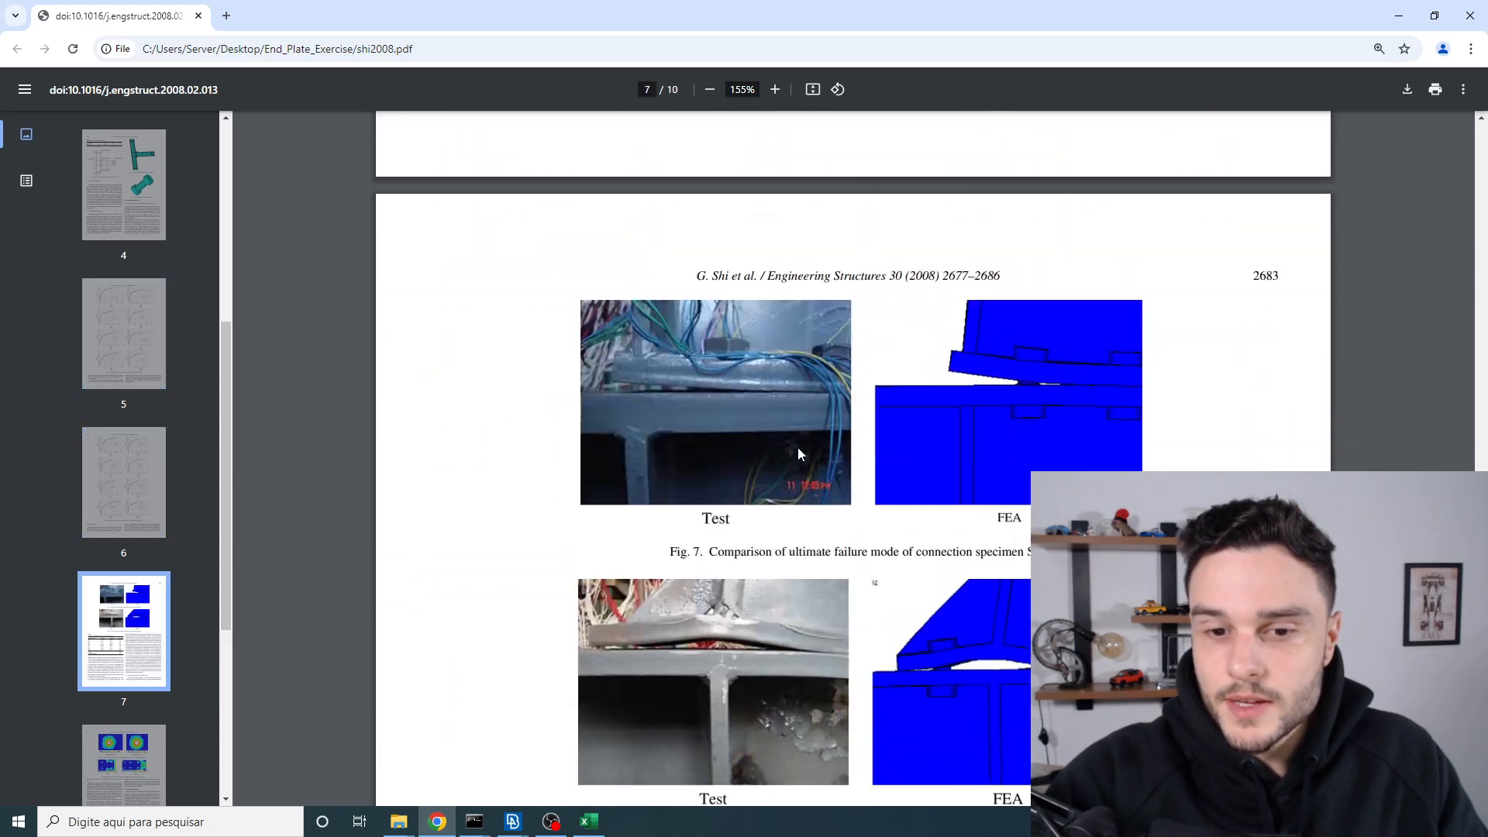
scroll(798, 448, down, 7)
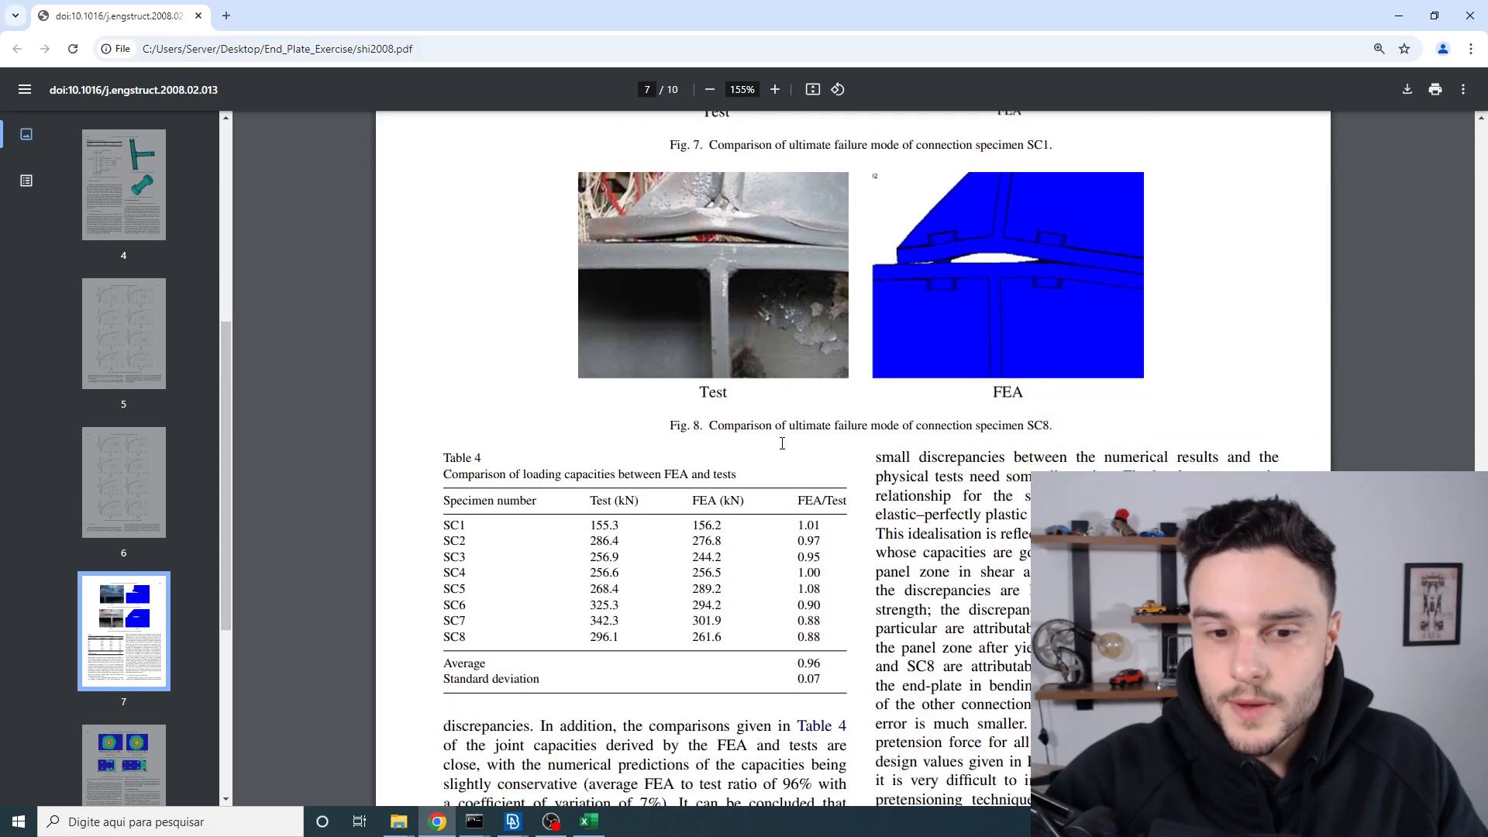
scroll(783, 444, down, 20)
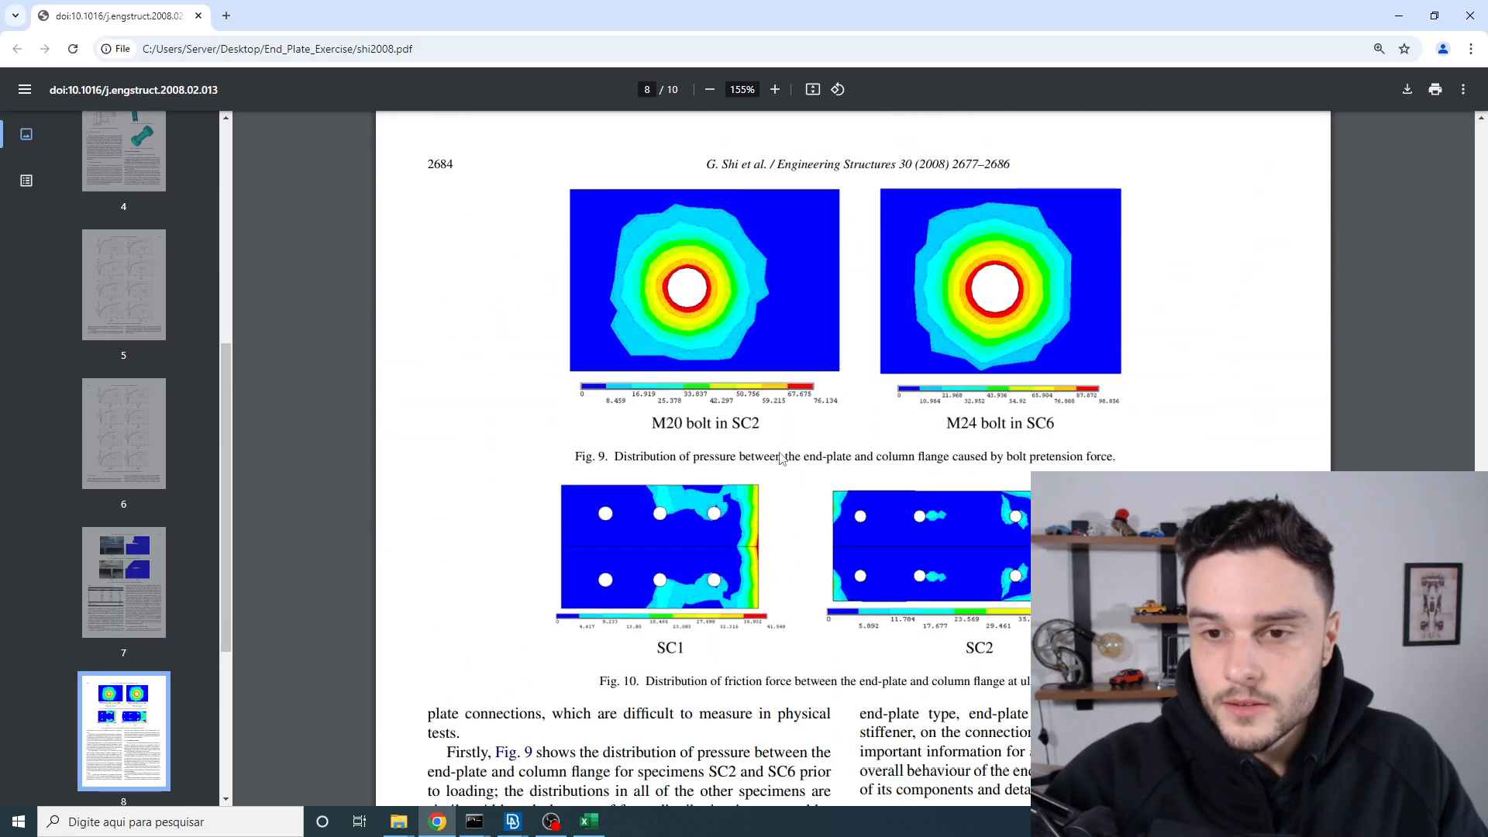
scroll(780, 458, down, 7)
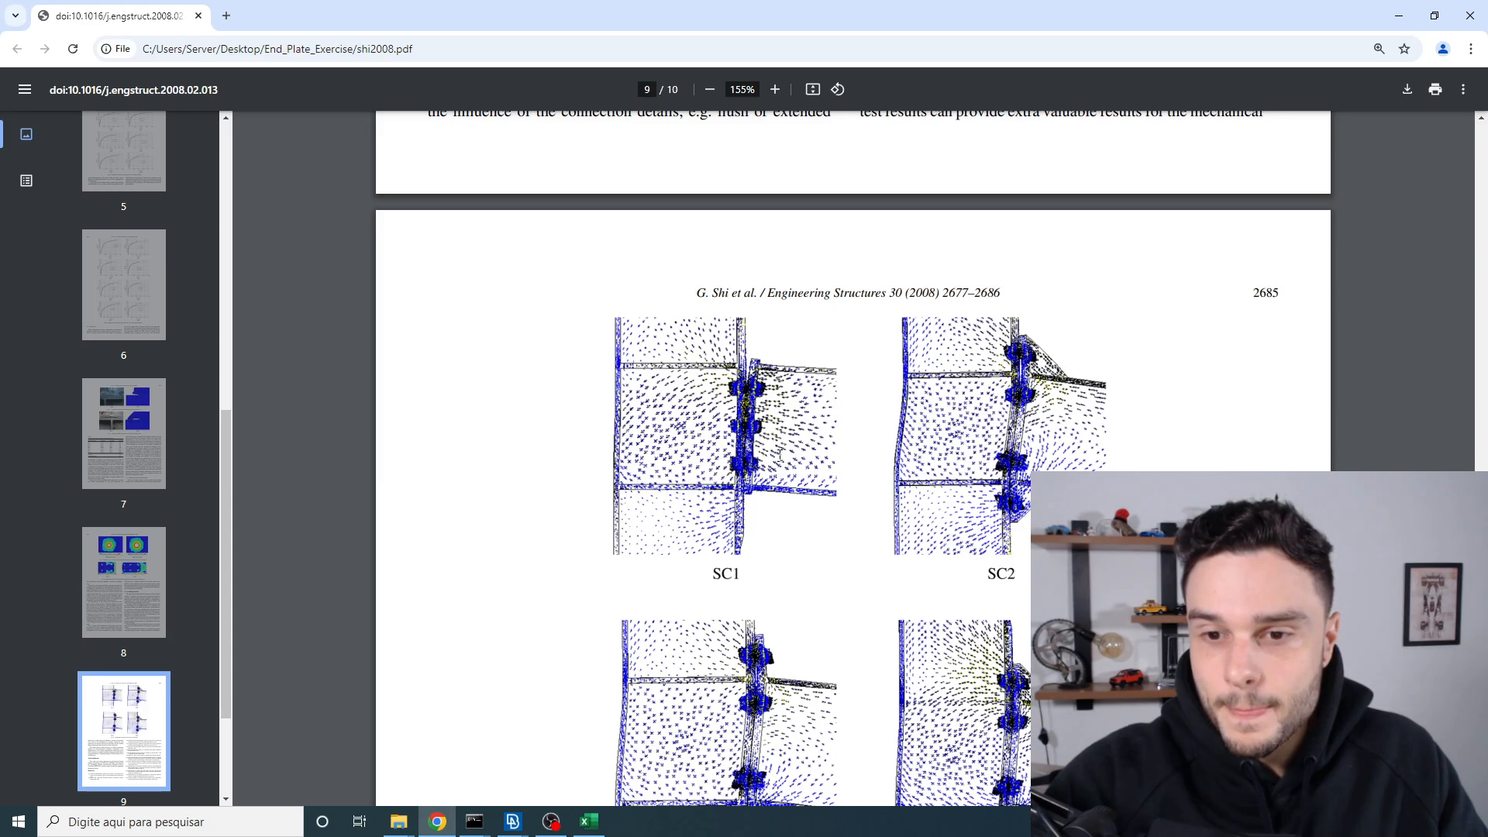
scroll(778, 458, down, 5)
scroll(798, 310, down, 5)
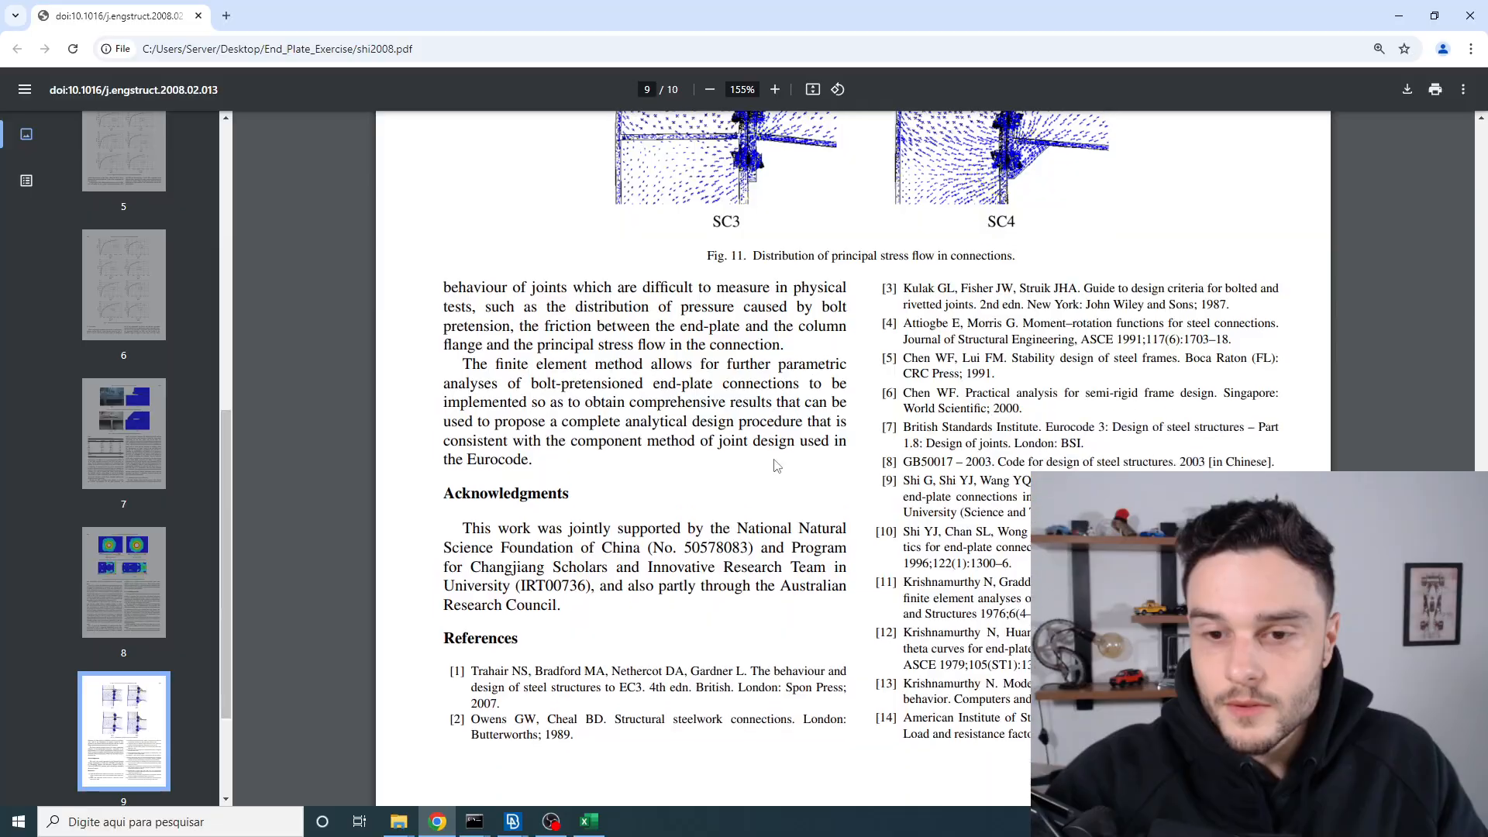
Step: Look back through the results and methodology pages of shi2008.pdf up to the title page
scroll(812, 192, up, 5)
scroll(812, 193, up, 20)
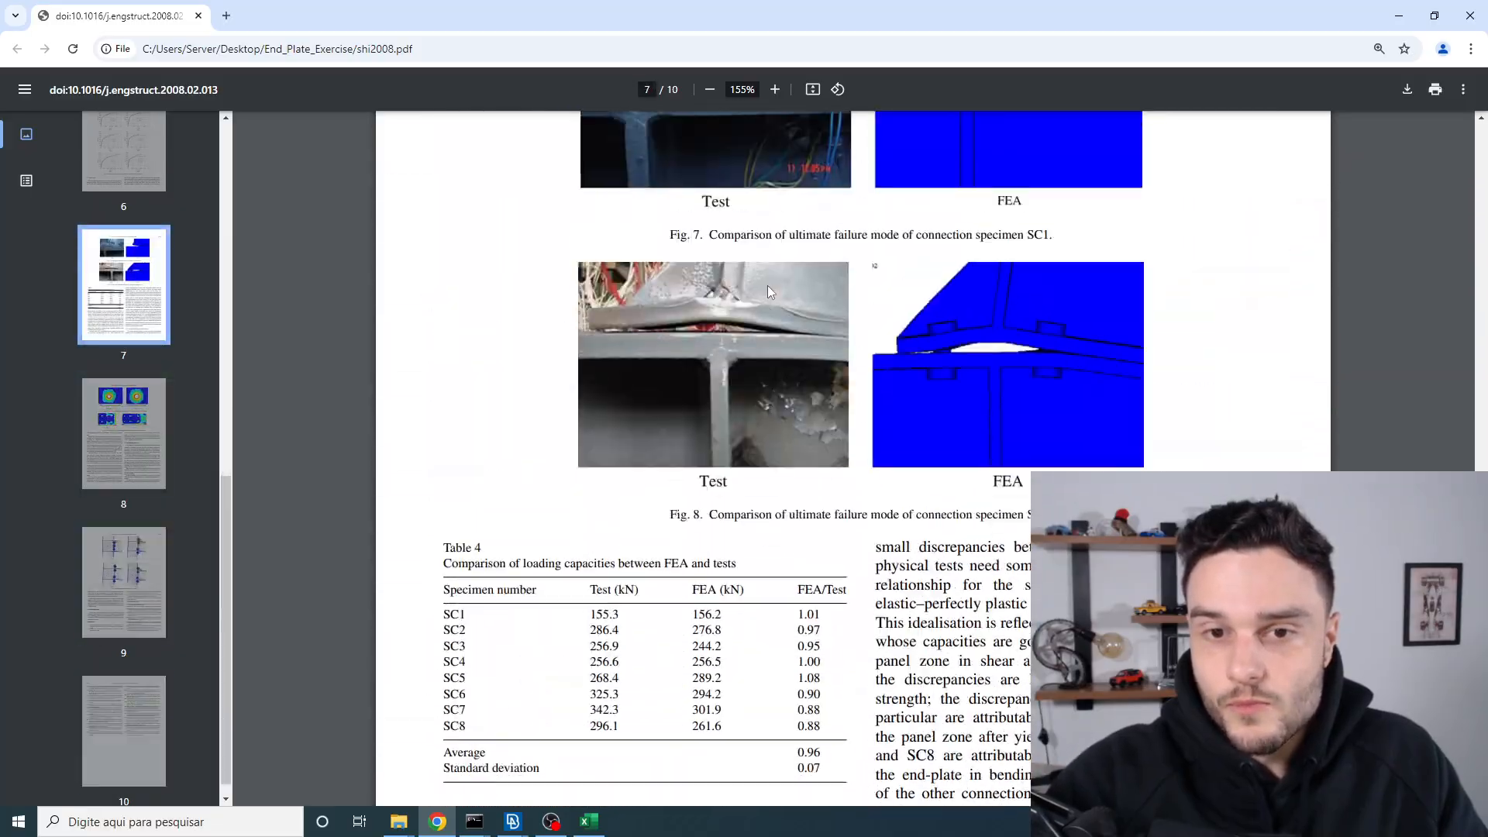
scroll(768, 299, down, 13)
scroll(765, 310, up, 20)
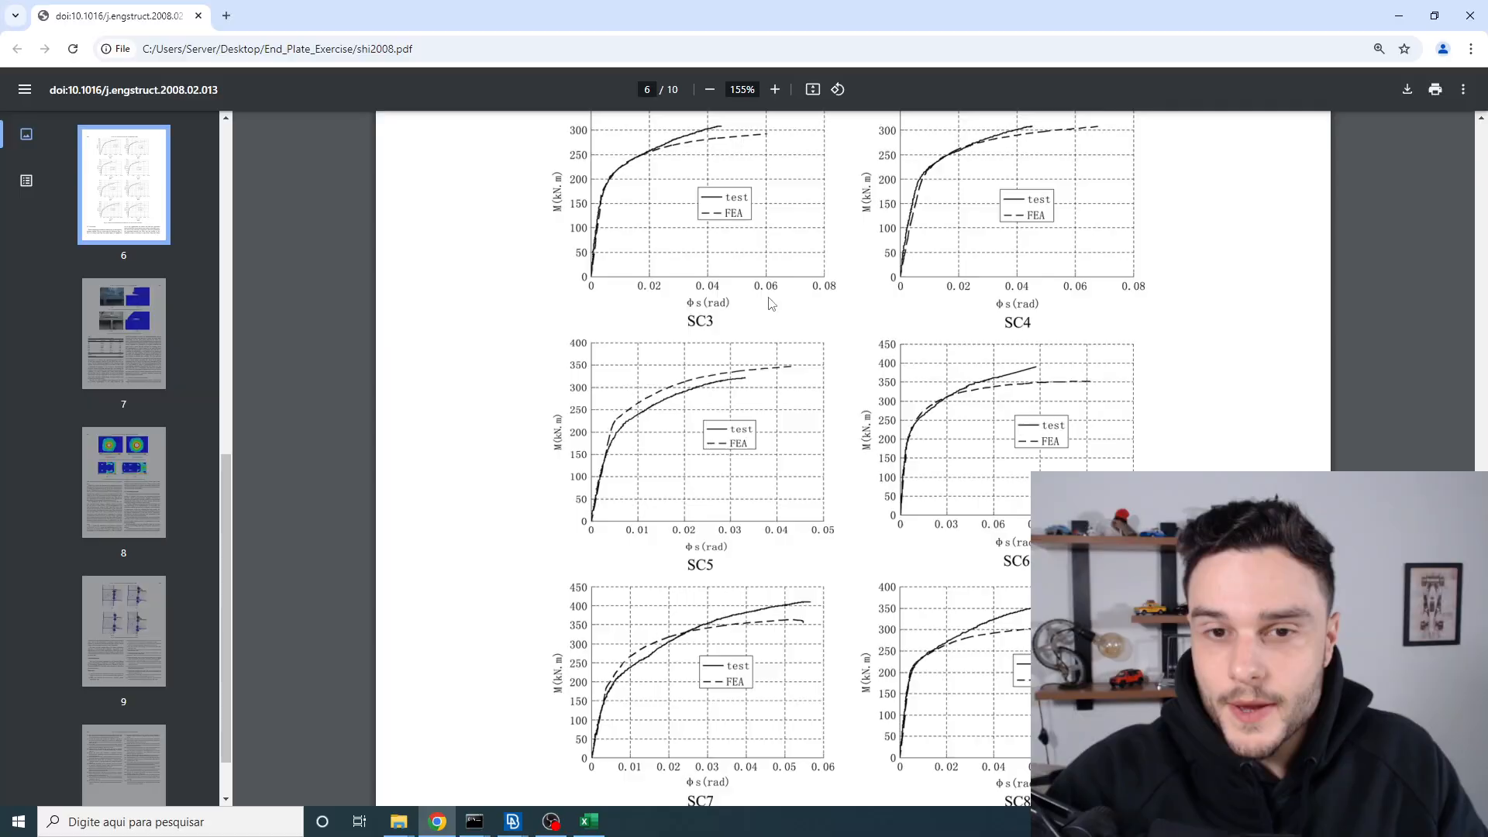
scroll(765, 308, up, 20)
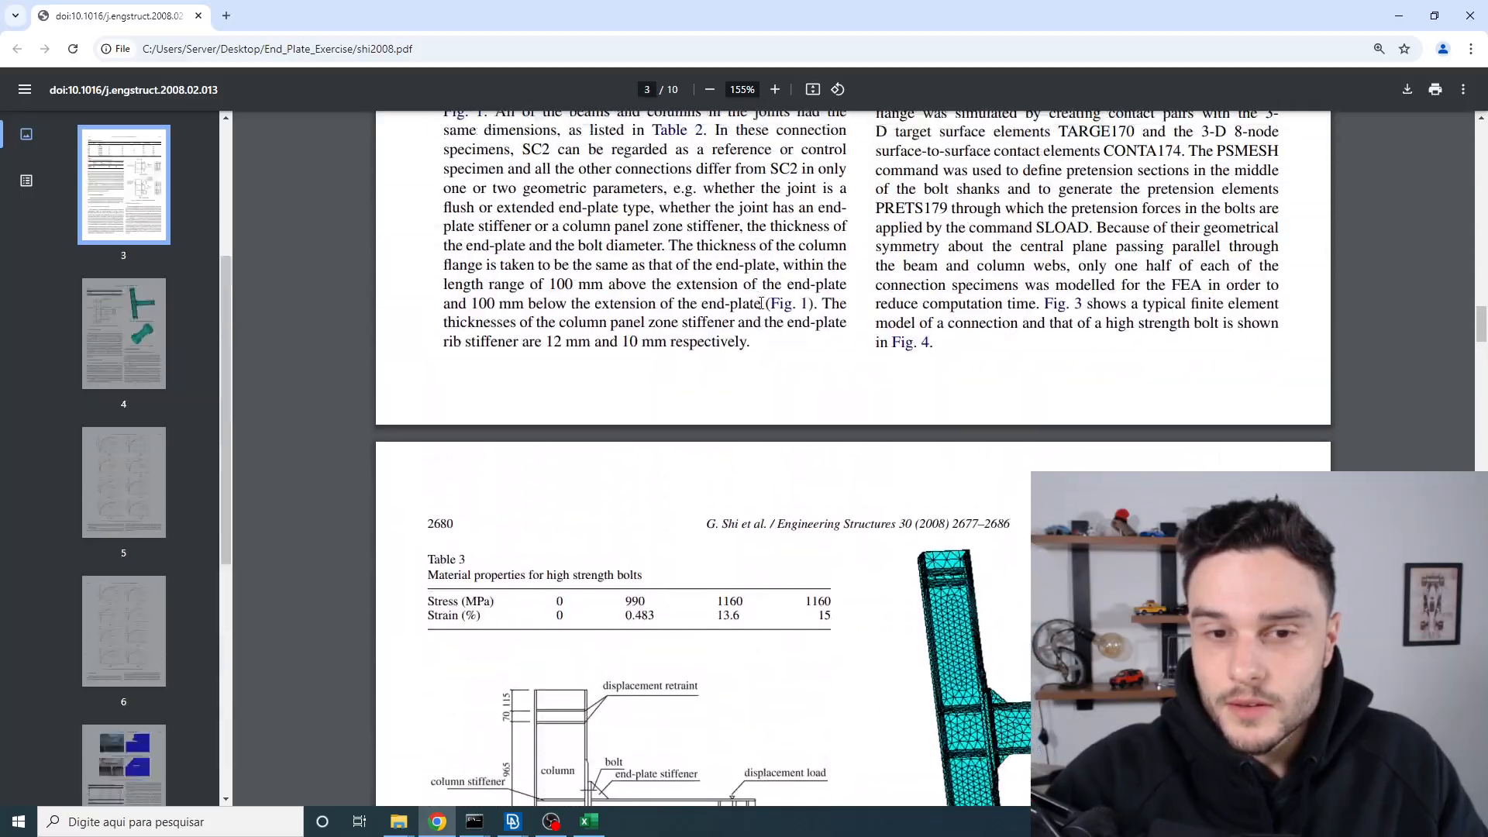
scroll(761, 304, up, 20)
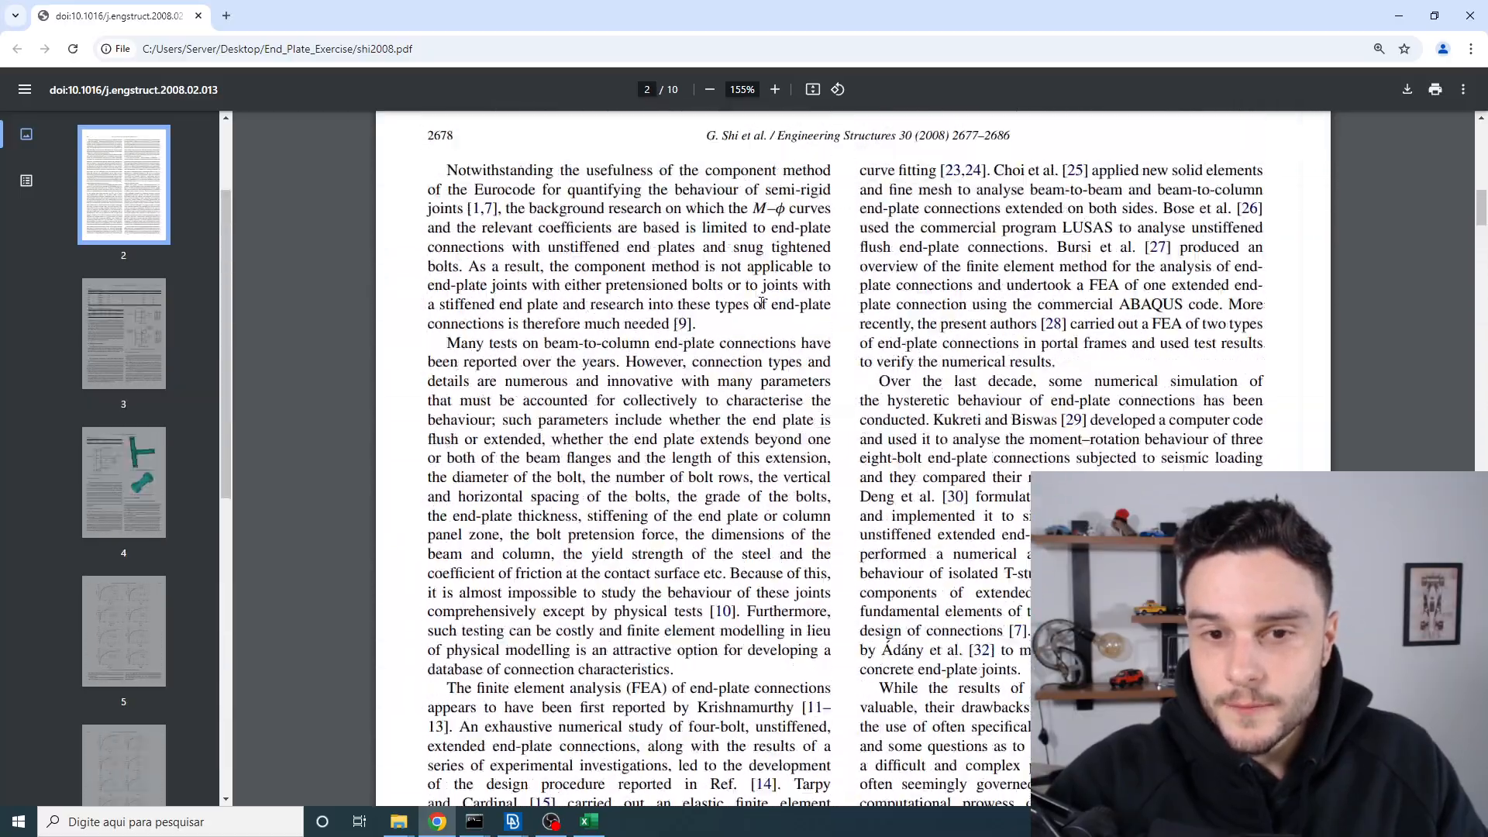
scroll(759, 304, up, 8)
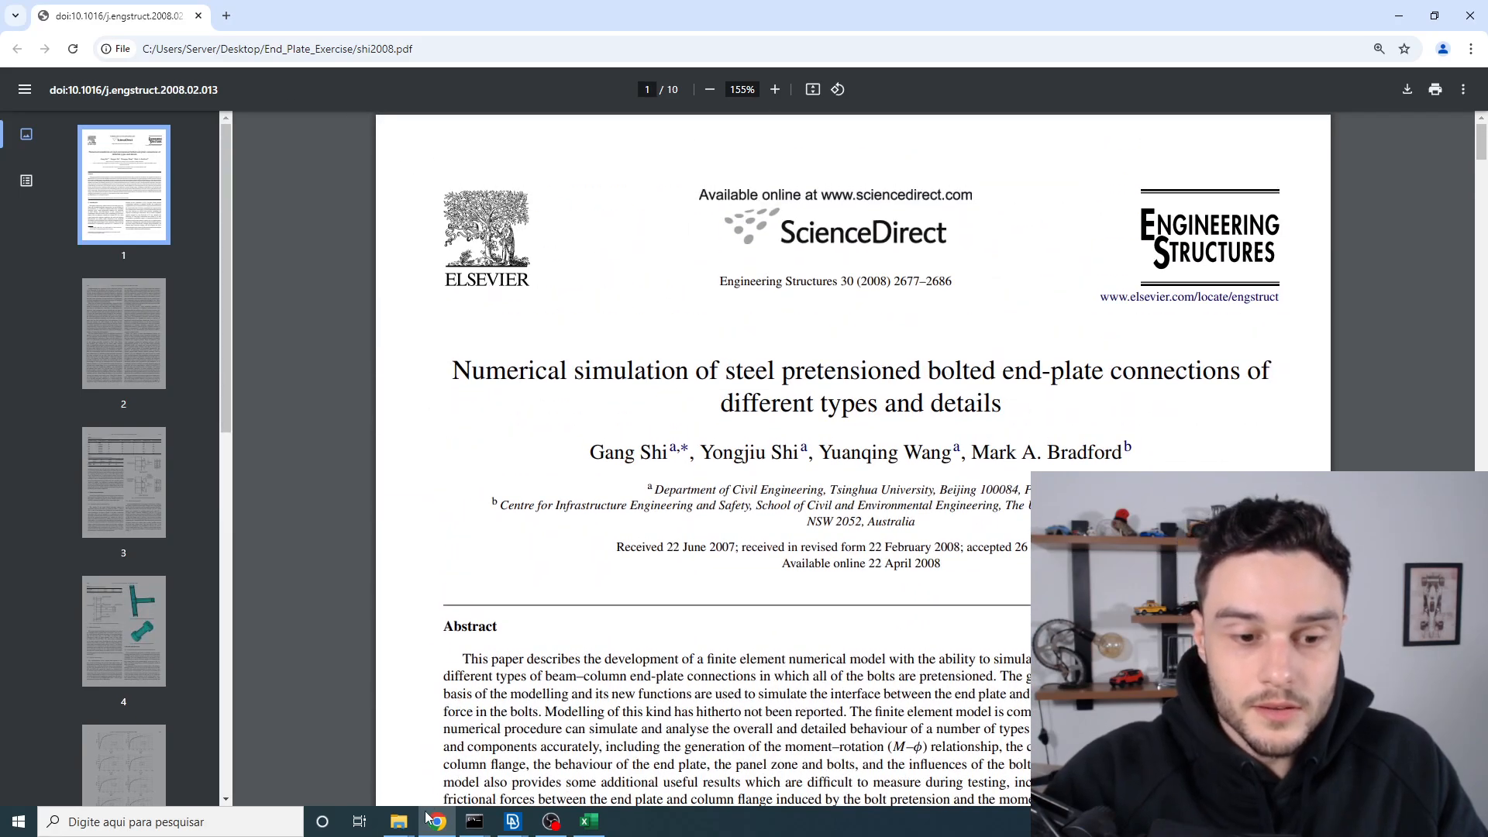
Step: Open shi2007.pdf from the End_Plate_Exercise folder
mouse_move(399, 820)
click(325, 775)
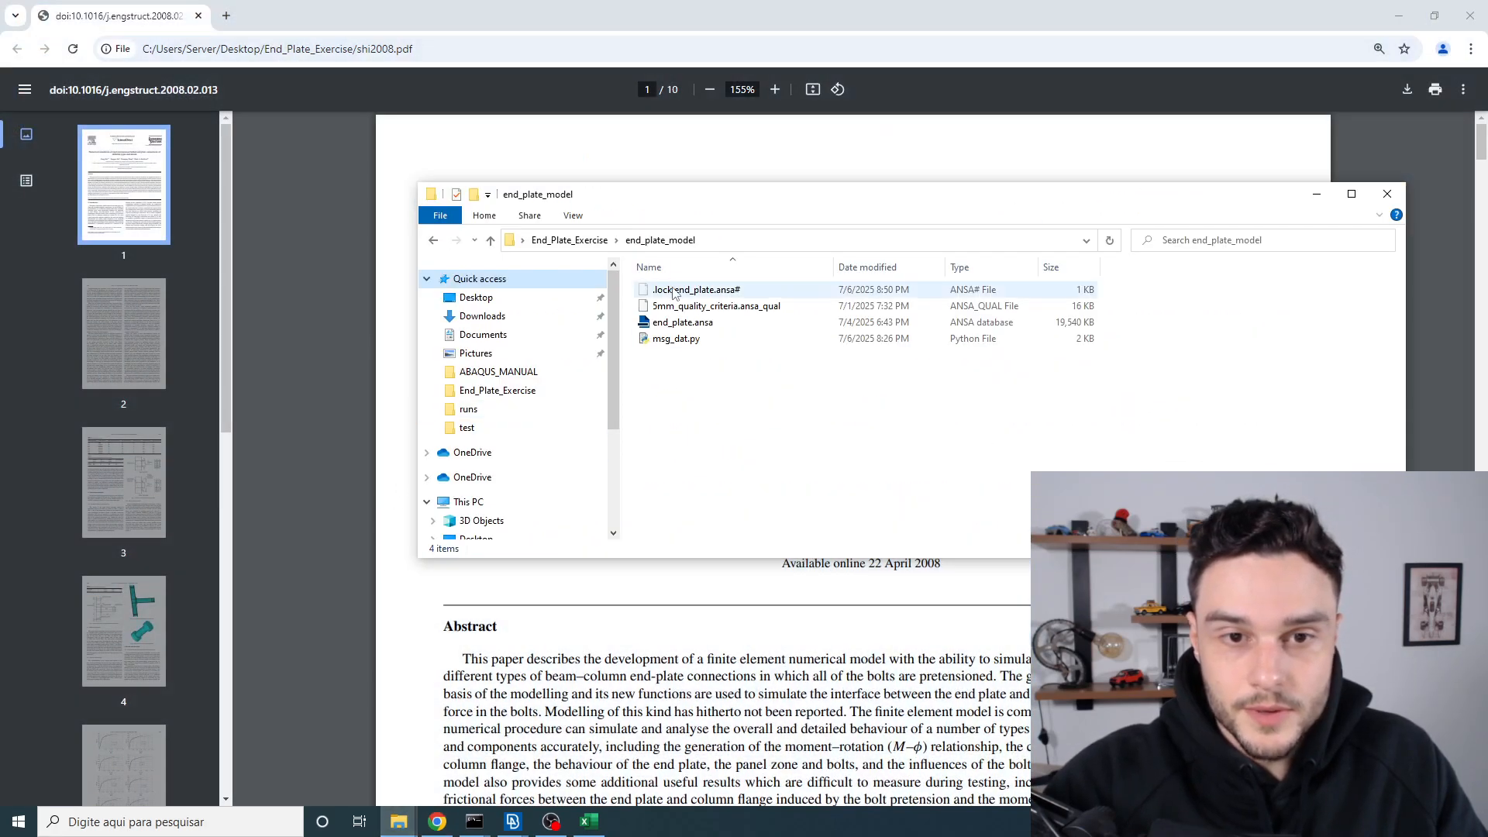
click(569, 240)
double_click(675, 355)
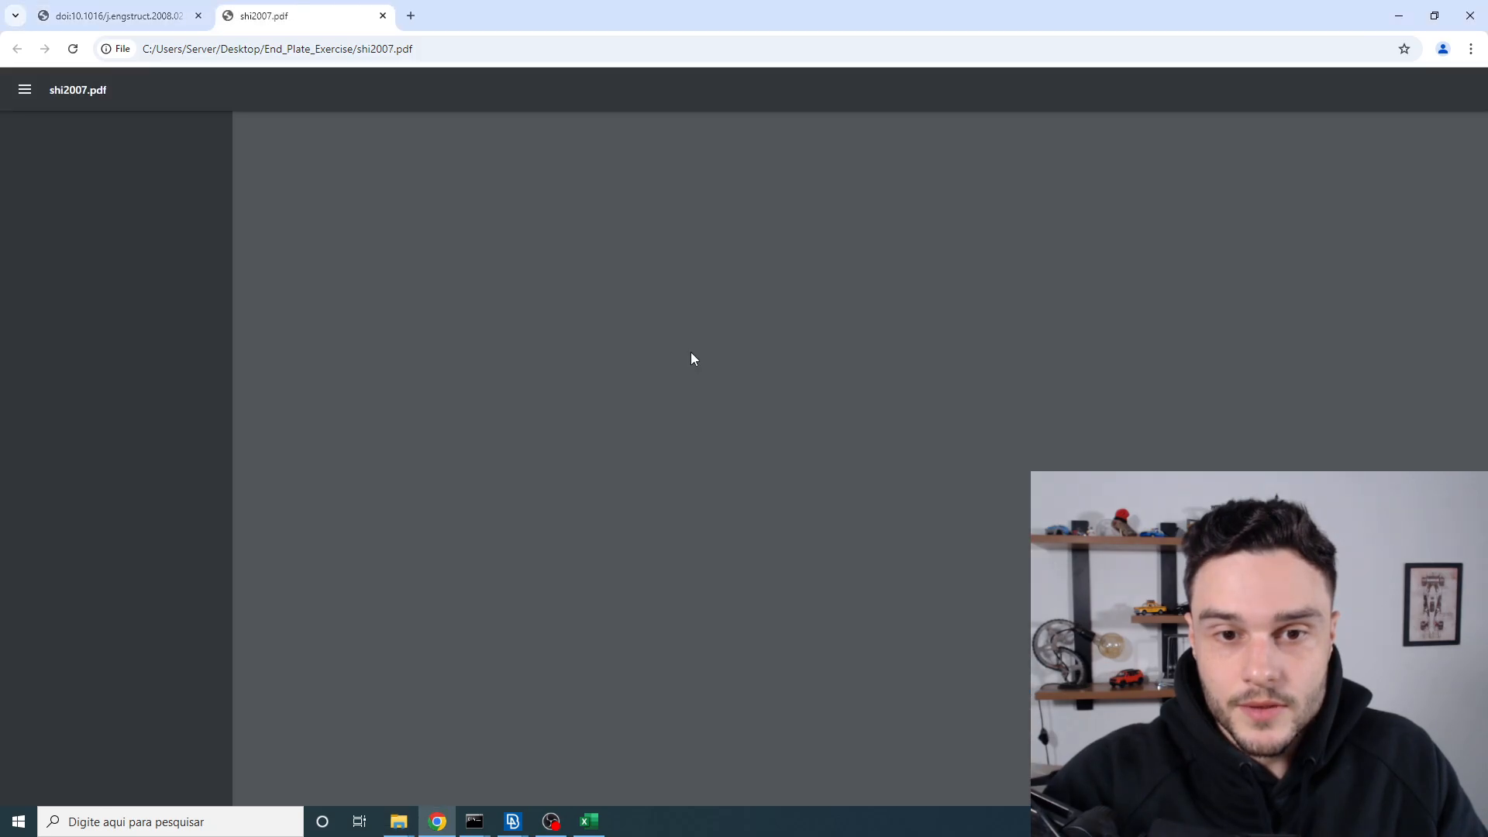
Step: Find the joint rotation definition in Fig. 6 on page 5 of shi2007.pdf and examine φ, φs and φep up close
scroll(865, 339, down, 15)
scroll(865, 339, down, 14)
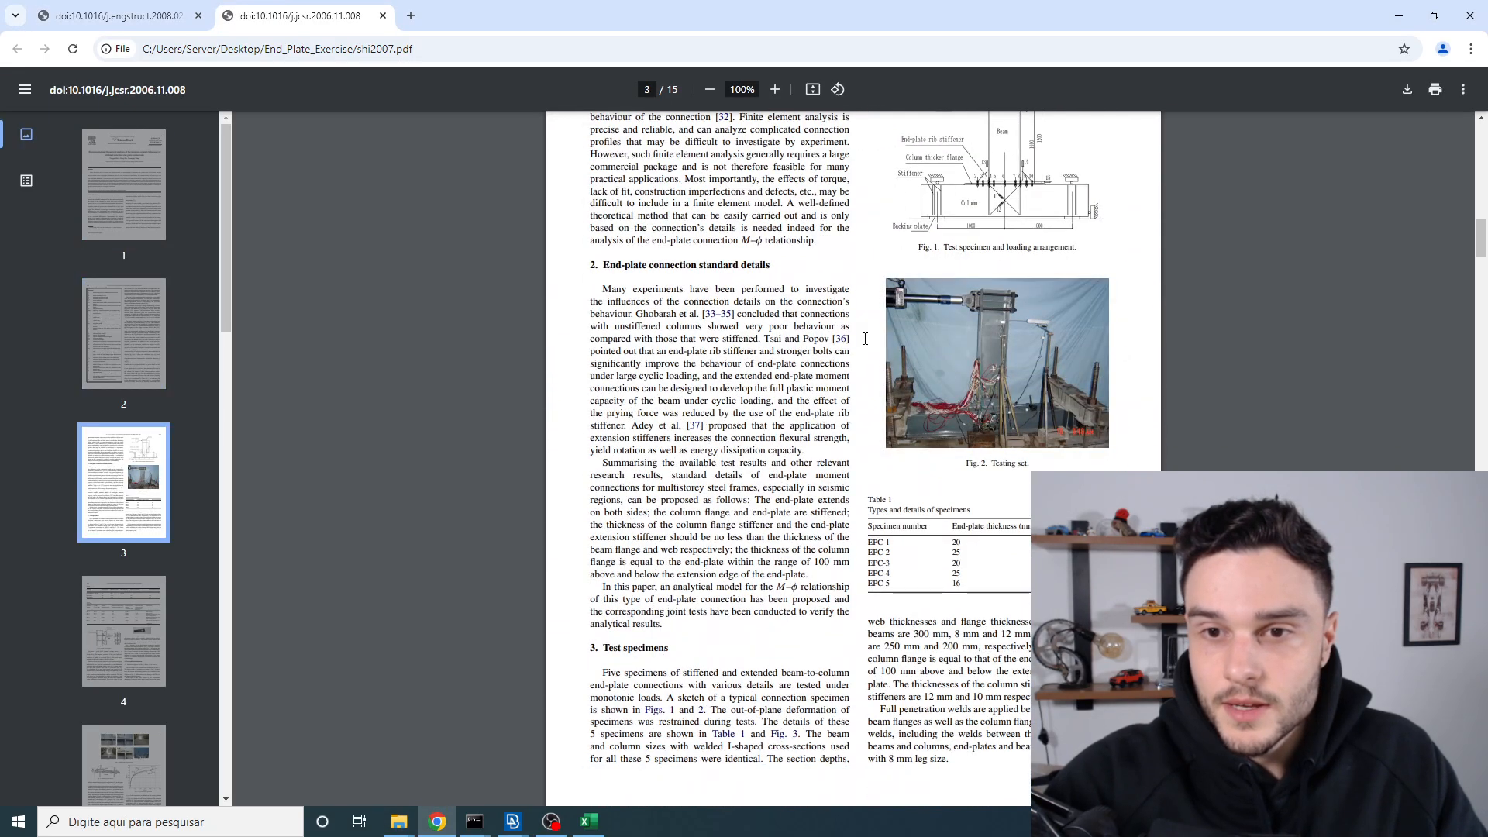
scroll(790, 419, down, 13)
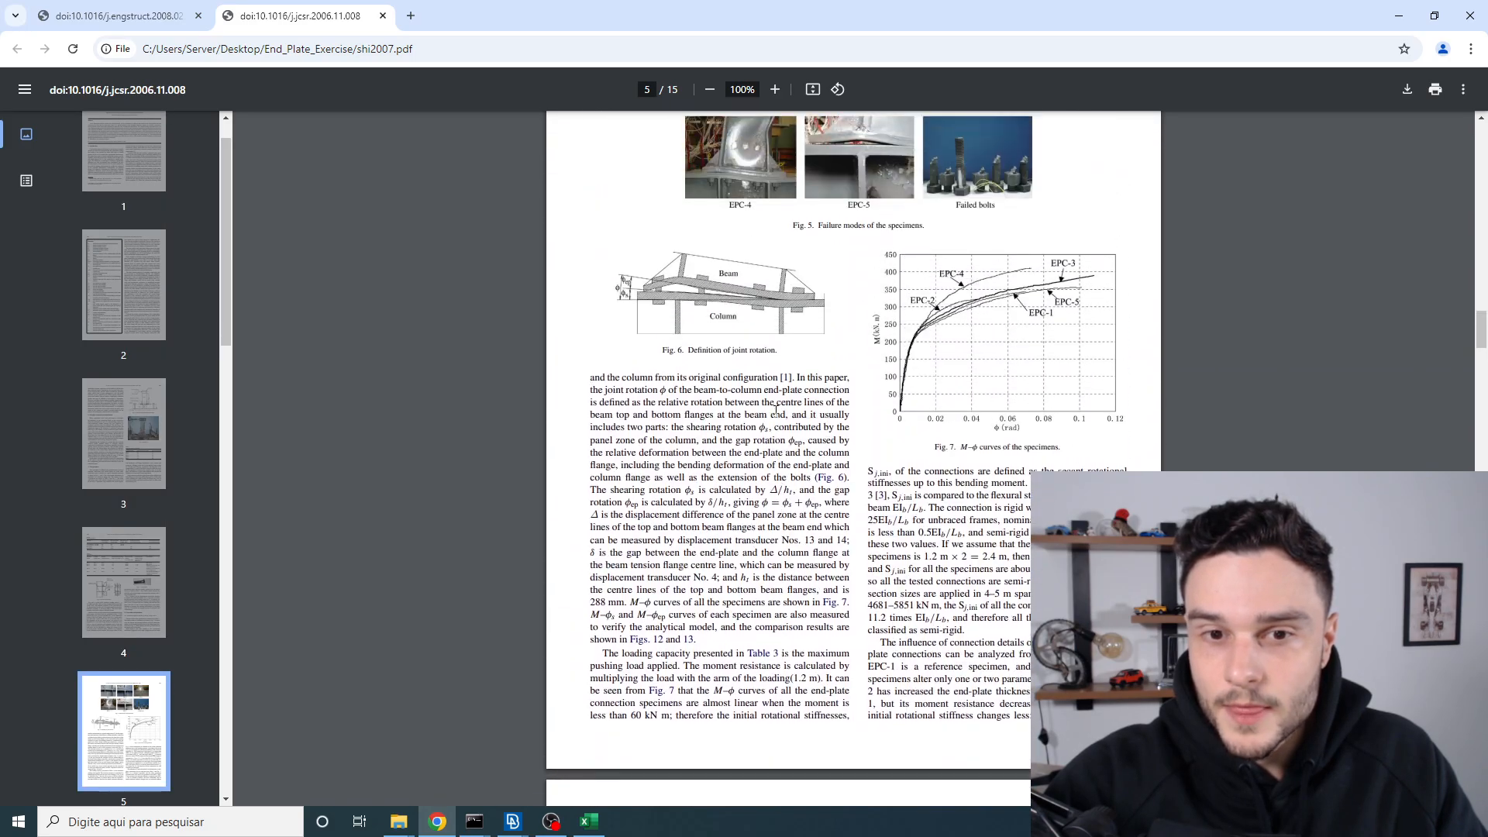
ctrl+scroll(776, 409, up, 5)
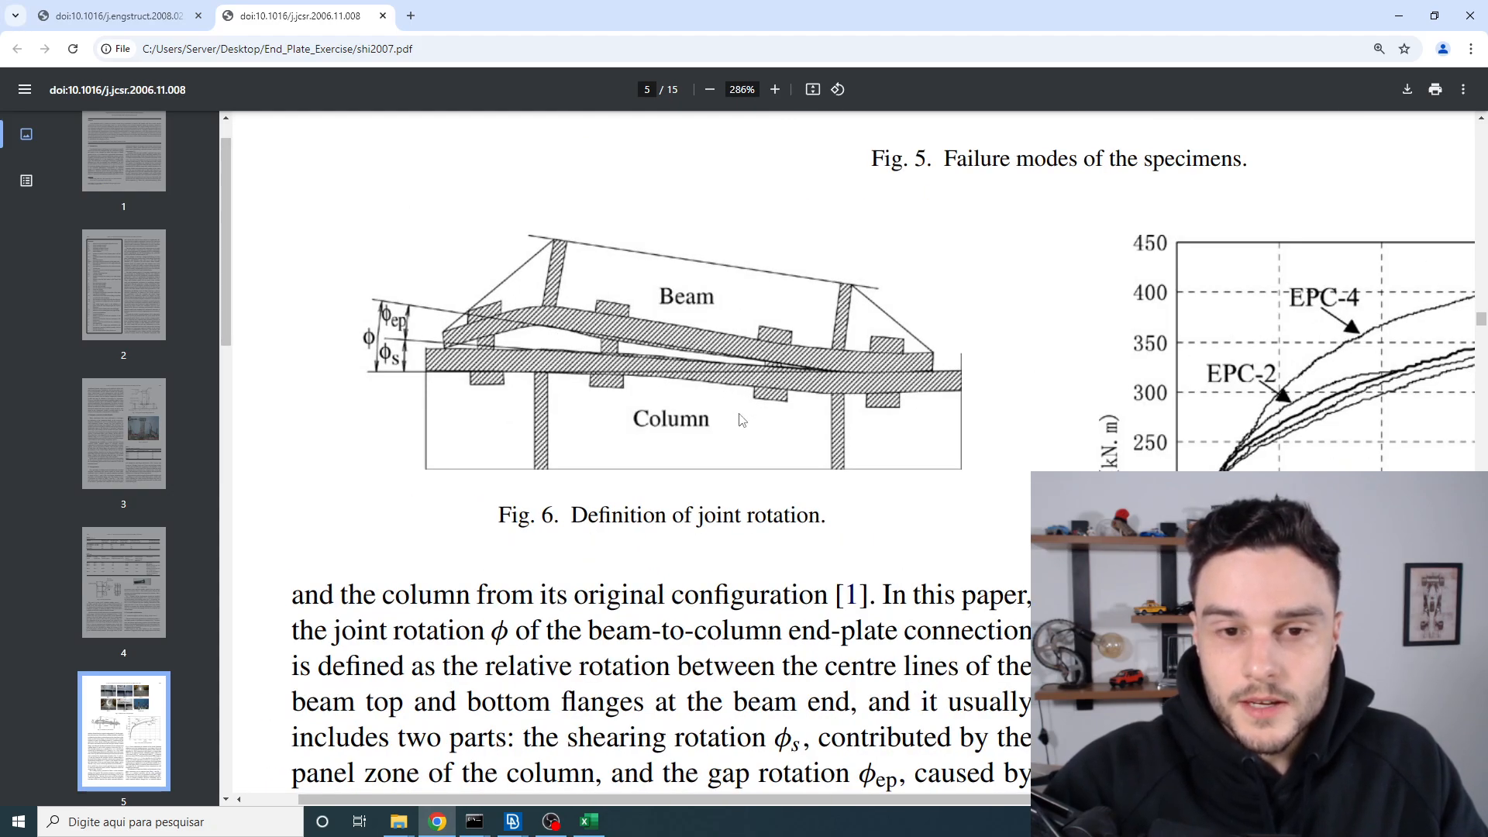
scroll(664, 443, up, 1)
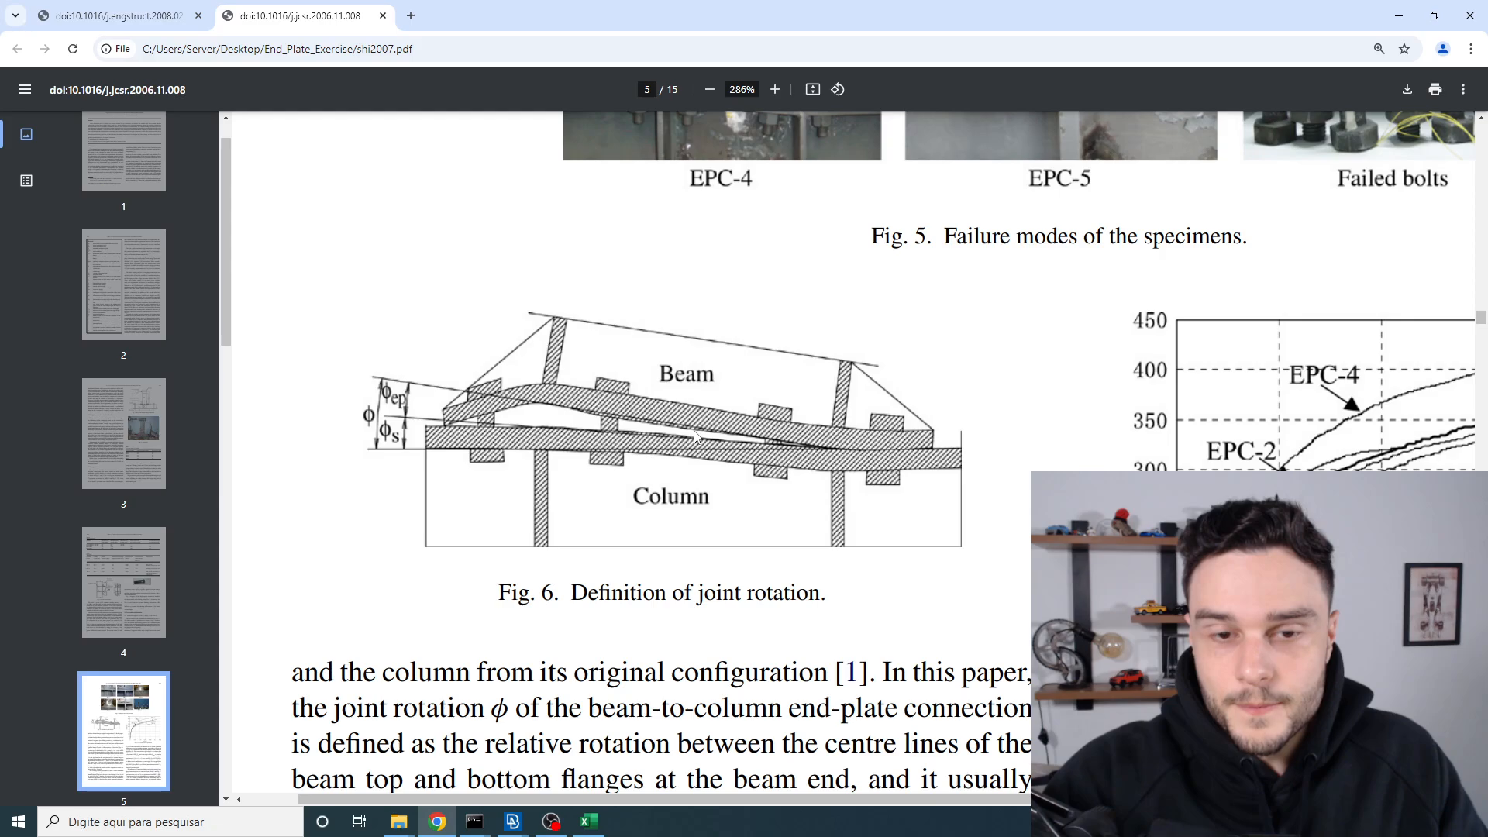
Step: Switch back to the end_plate model in ANSA and inspect the bolted end plate where the beam meets the column
click(1399, 21)
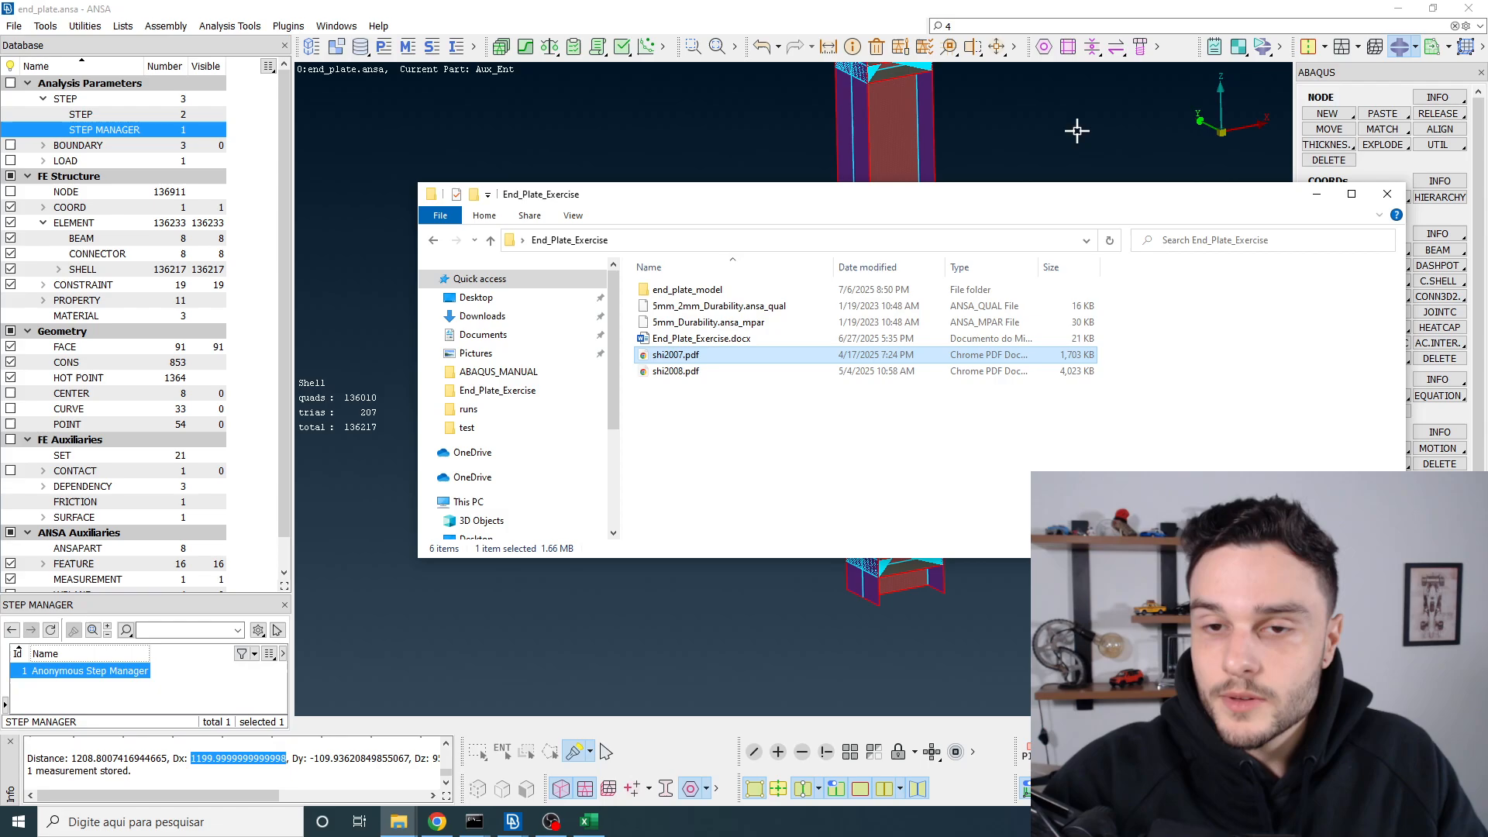
click(1077, 131)
scroll(847, 323, up, 5)
scroll(845, 322, down, 5)
mouse_move(853, 320)
ctrl+middle_down()
mouse_move(874, 299)
mouse_move(866, 342)
ctrl+middle_up()
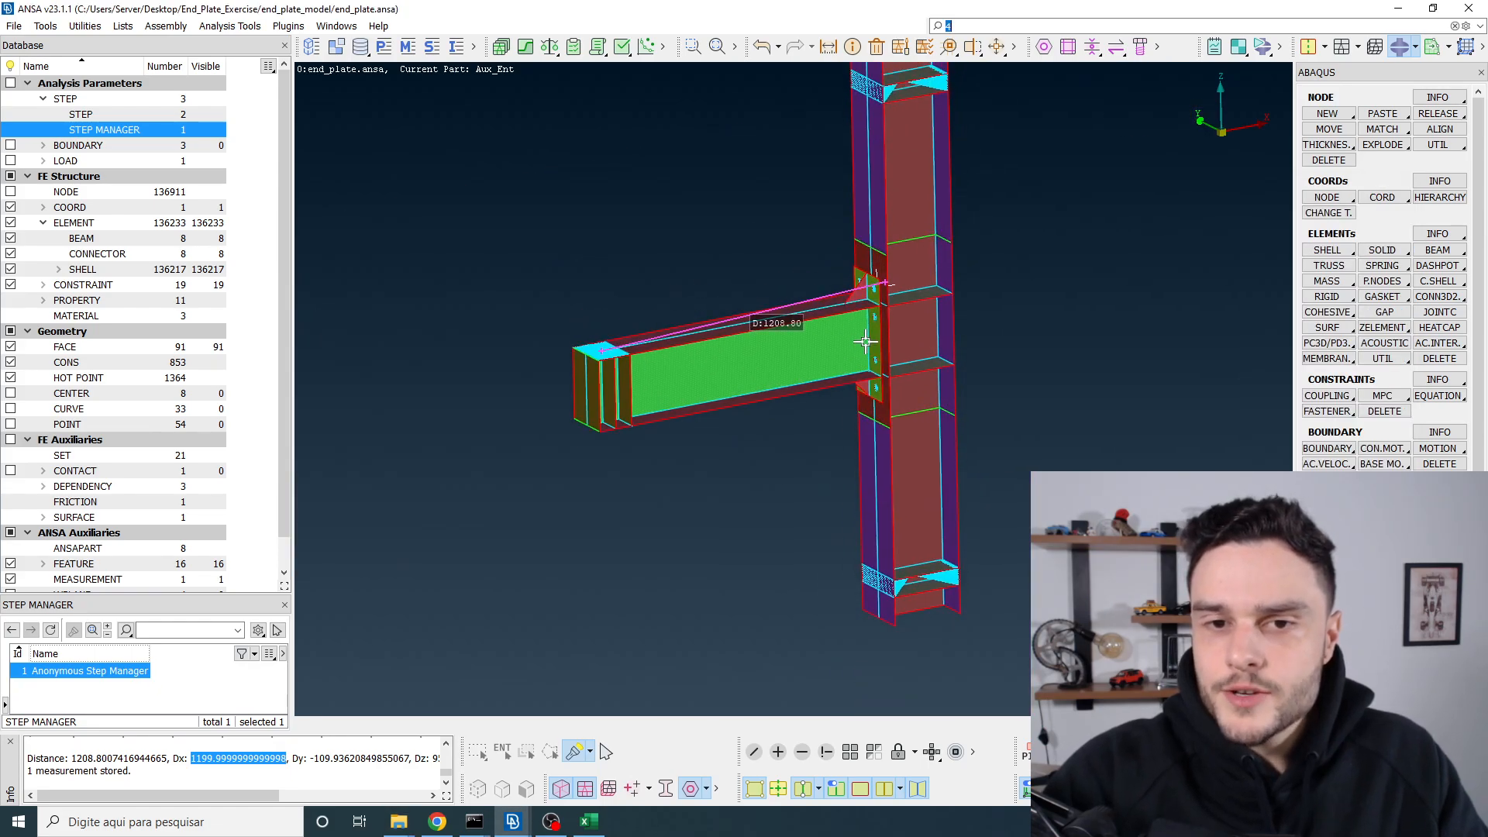
scroll(866, 342, up, 5)
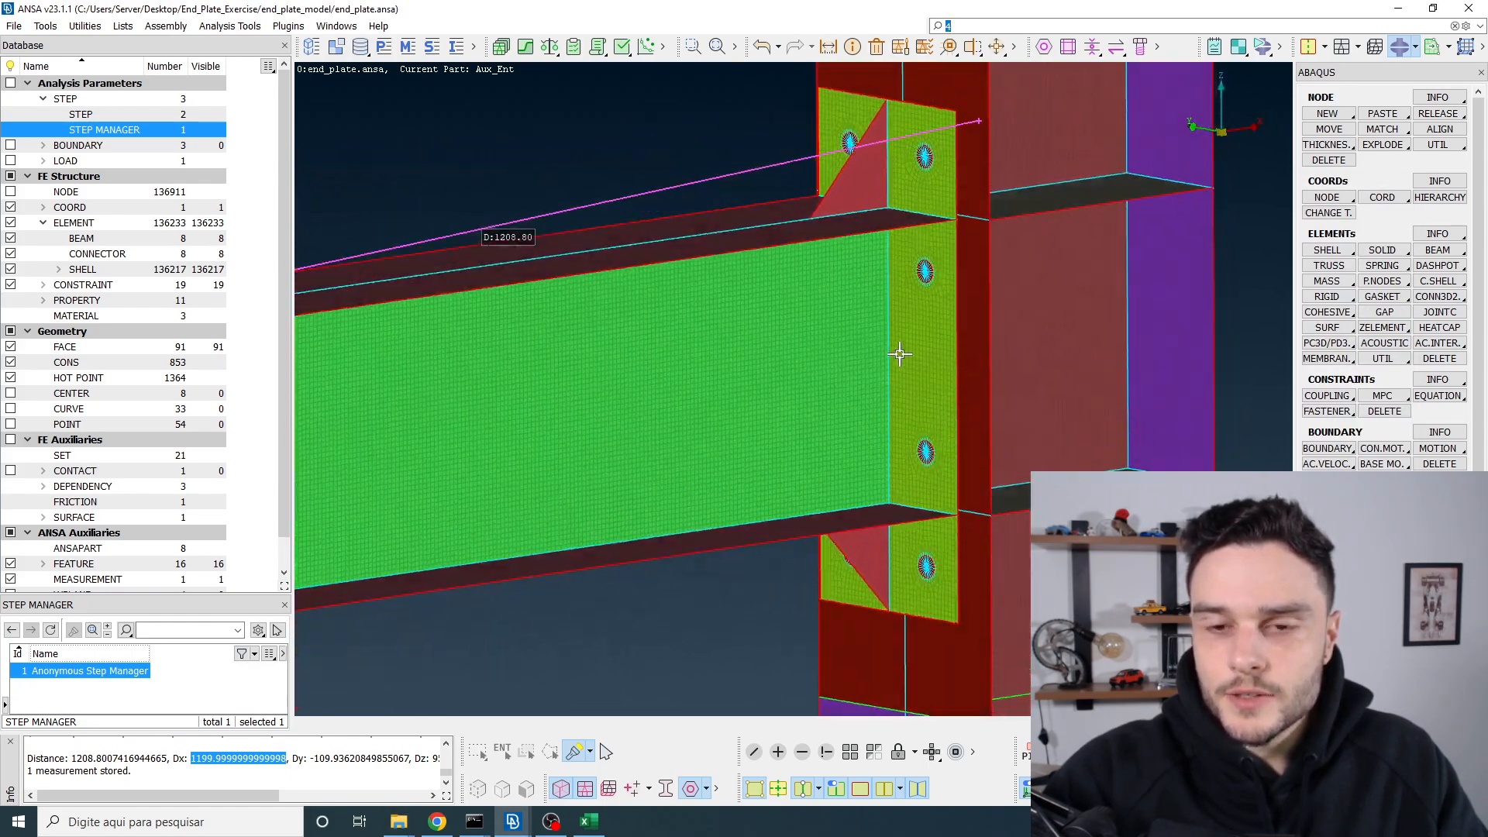
ctrl+drag(900, 354, 883, 357)
Step: Examine the whole beam-column assembly in the YZ end view and XZ side view, and look over the ANSA Auxiliaries entries
scroll(883, 358, down, 4)
key(F1)
key(F5)
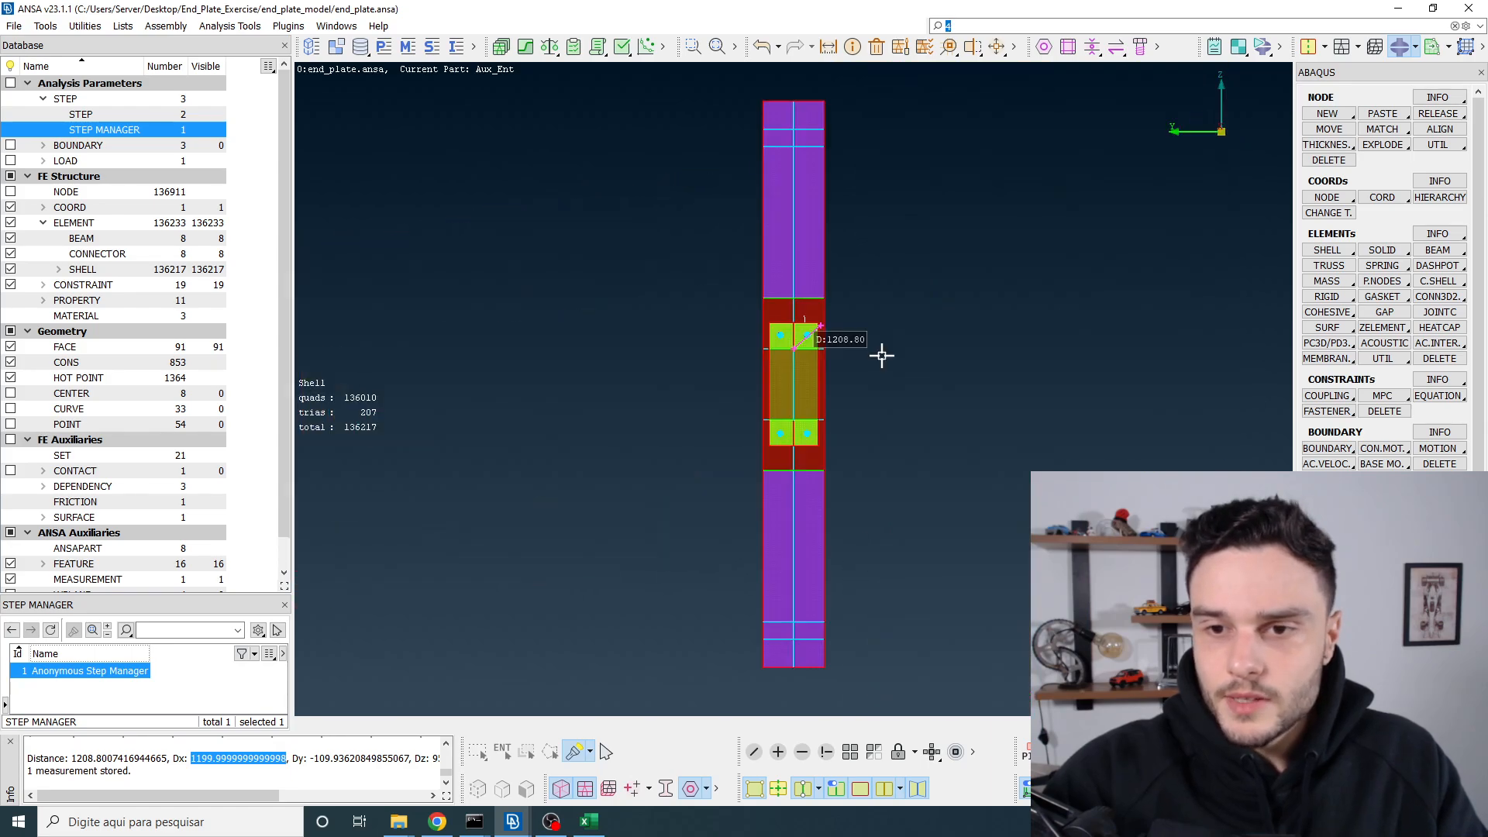
key(F3)
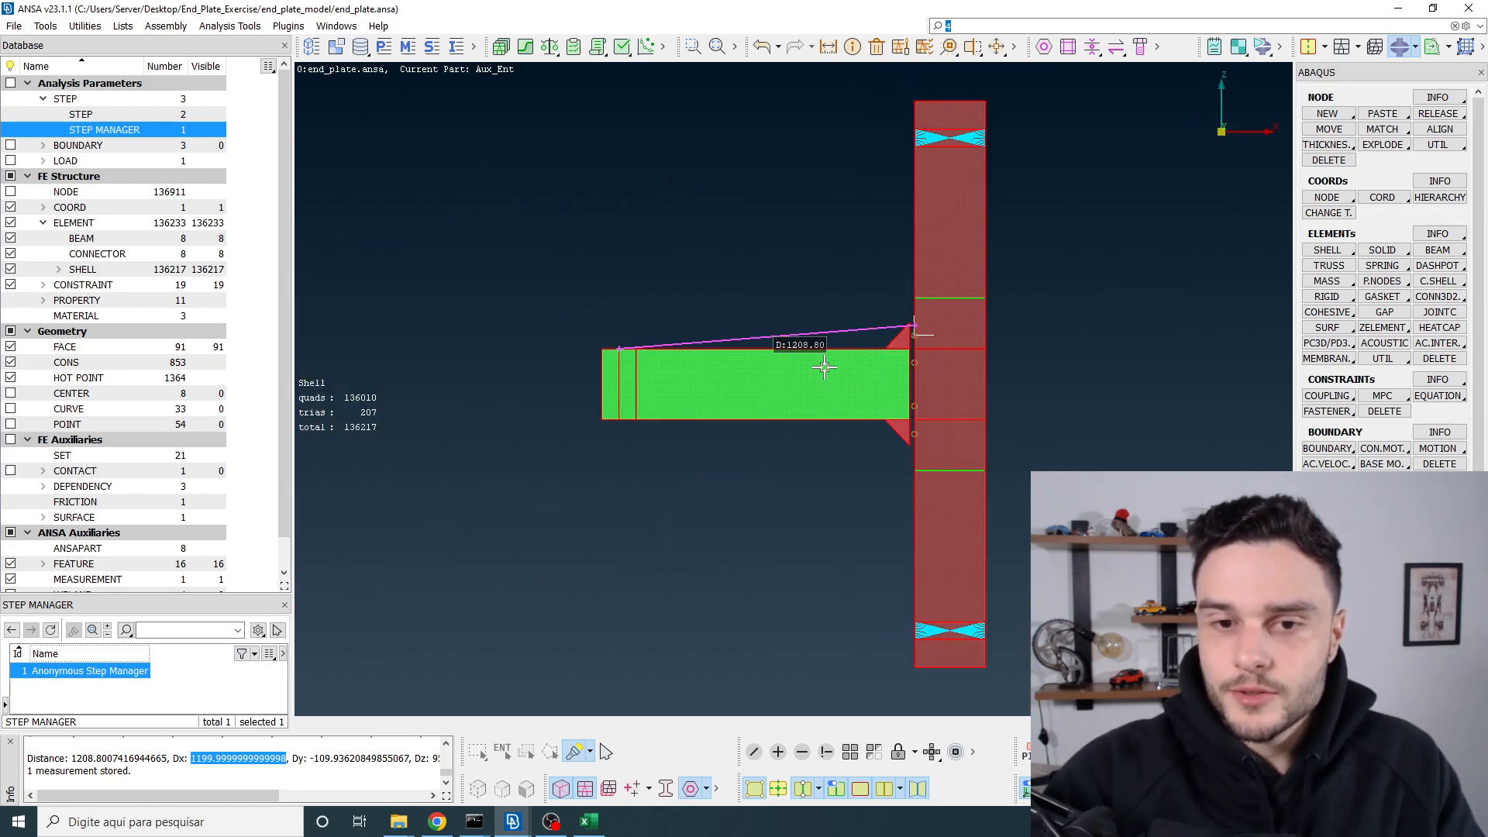
scroll(93, 461, down, 1)
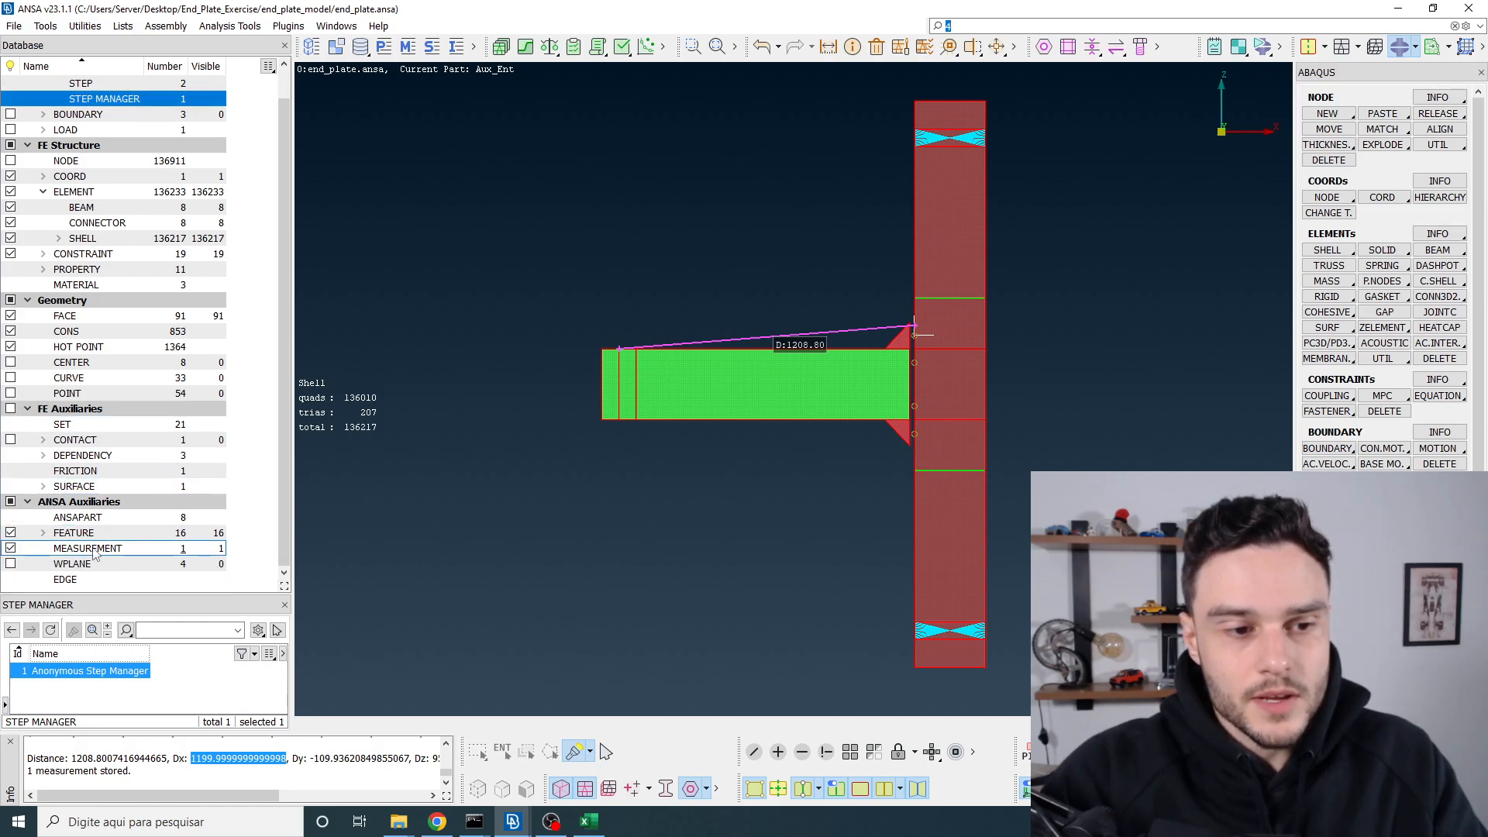
key(F1)
key(F2)
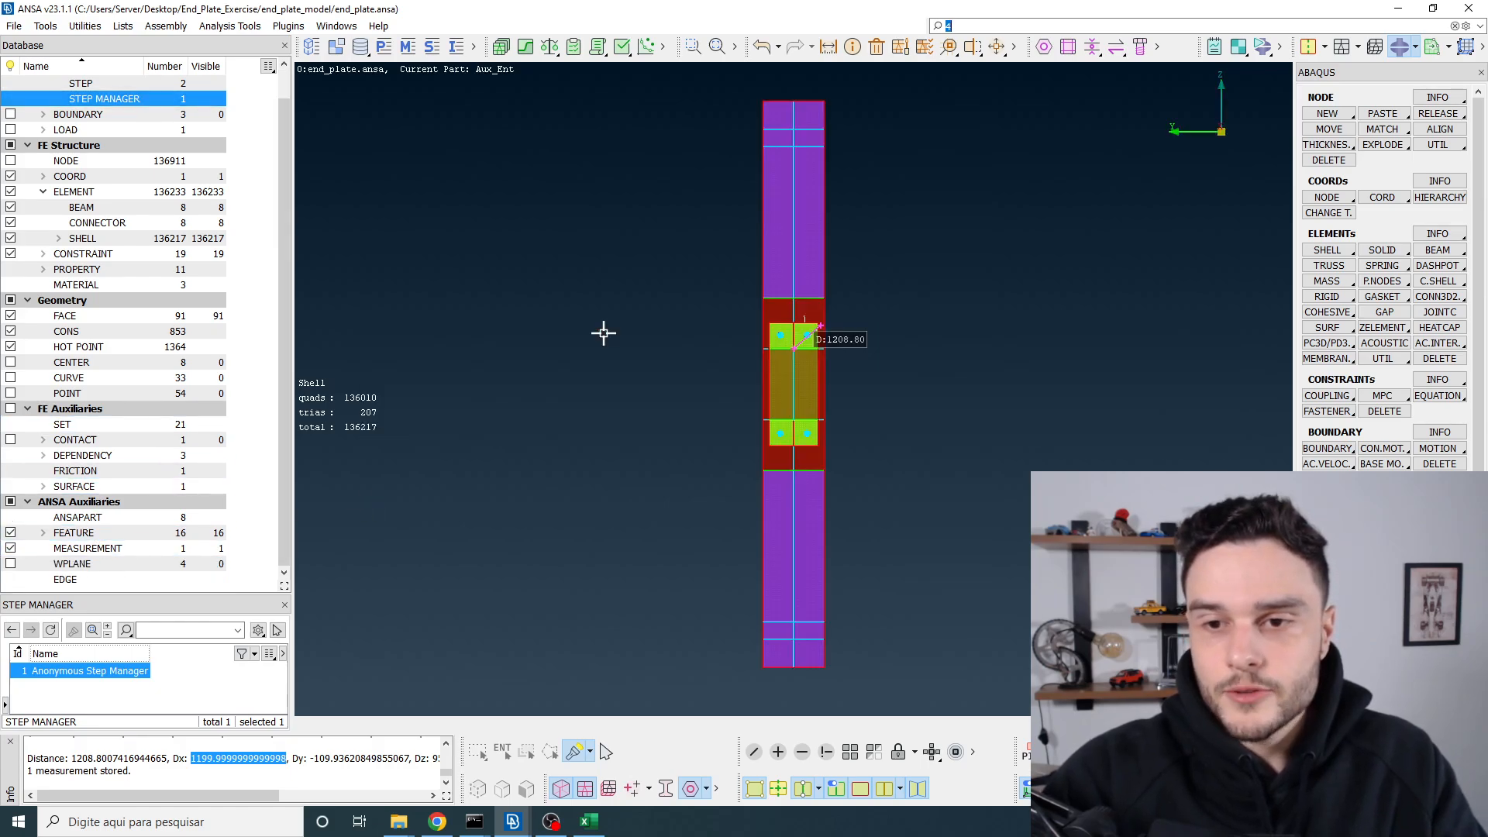
key(F3)
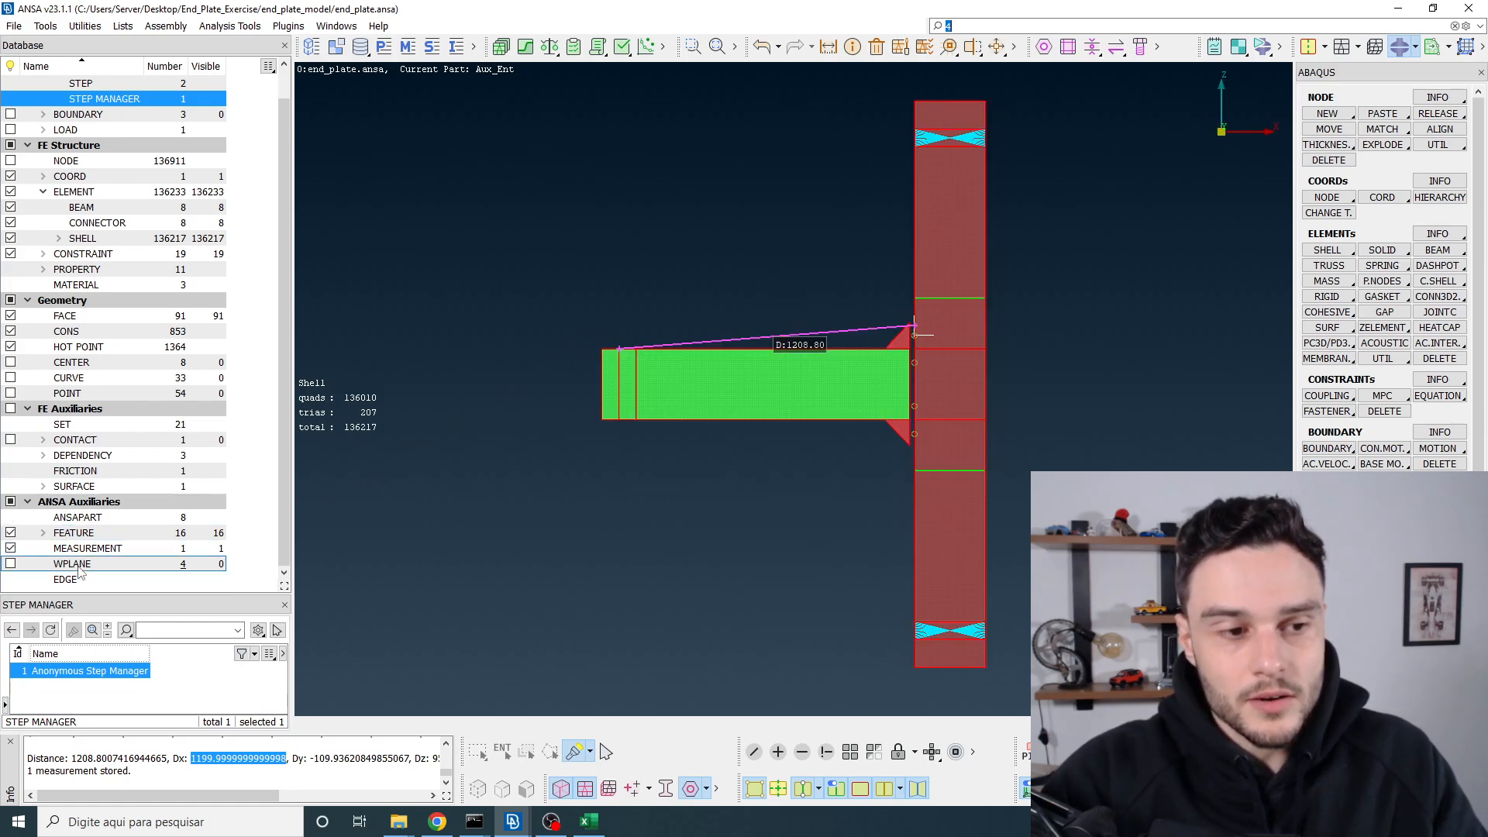
Step: Hide the stored distance measurement between the beam's loading end and the column face
scroll(867, 369, up, 3)
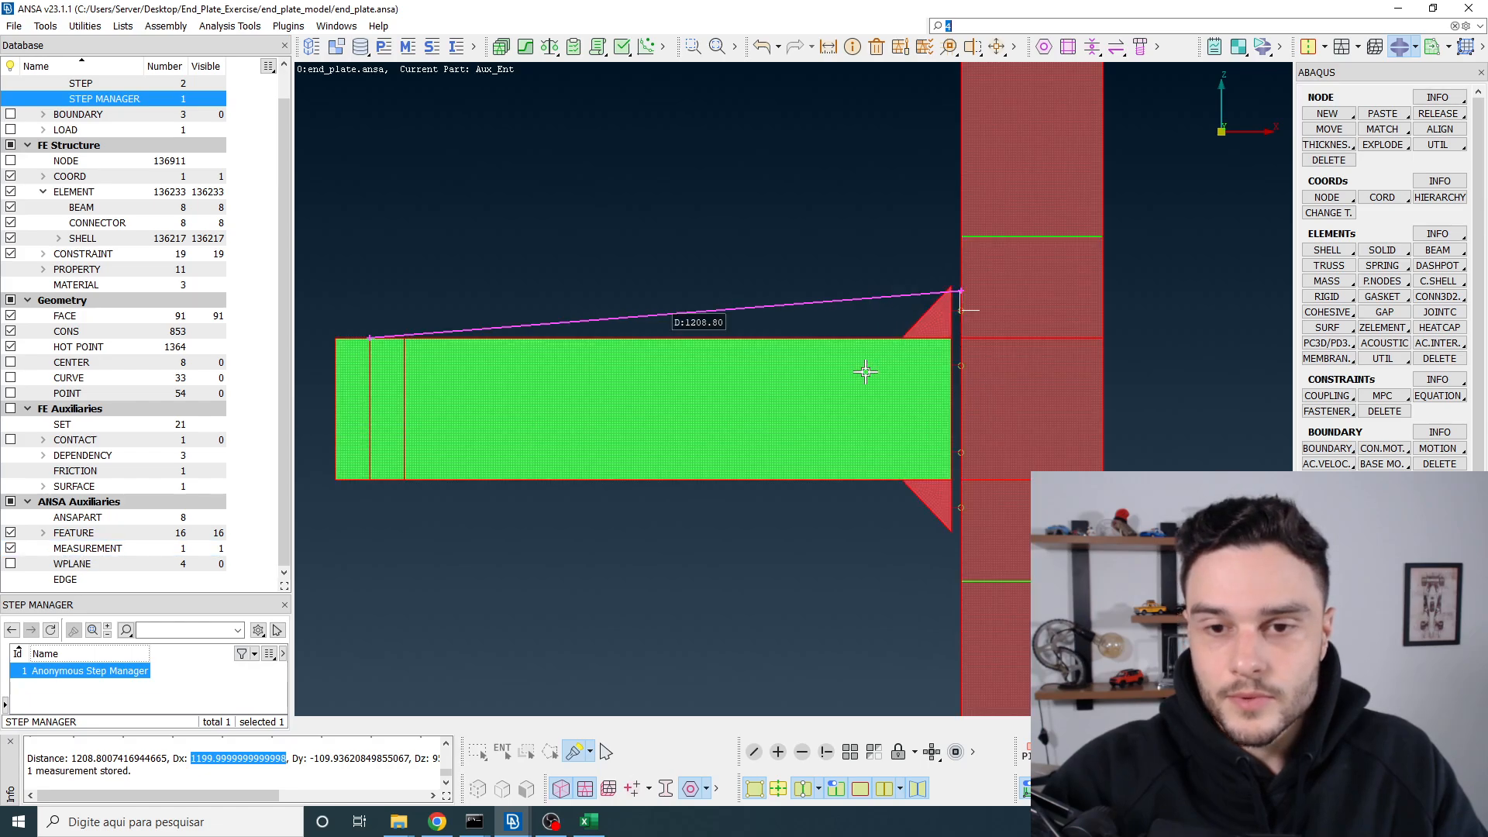
ctrl+drag(884, 365, 922, 394)
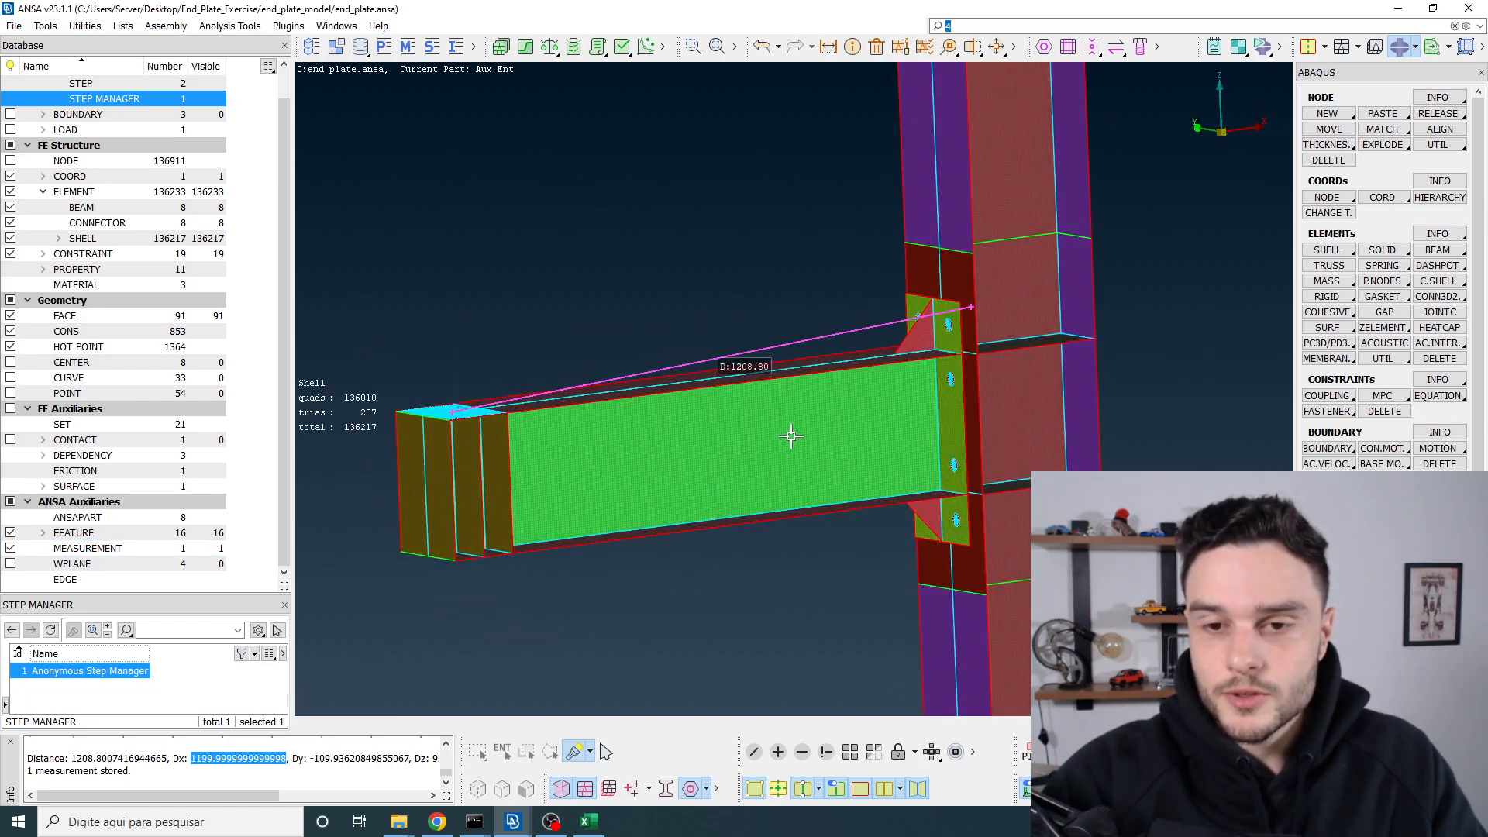
click(11, 549)
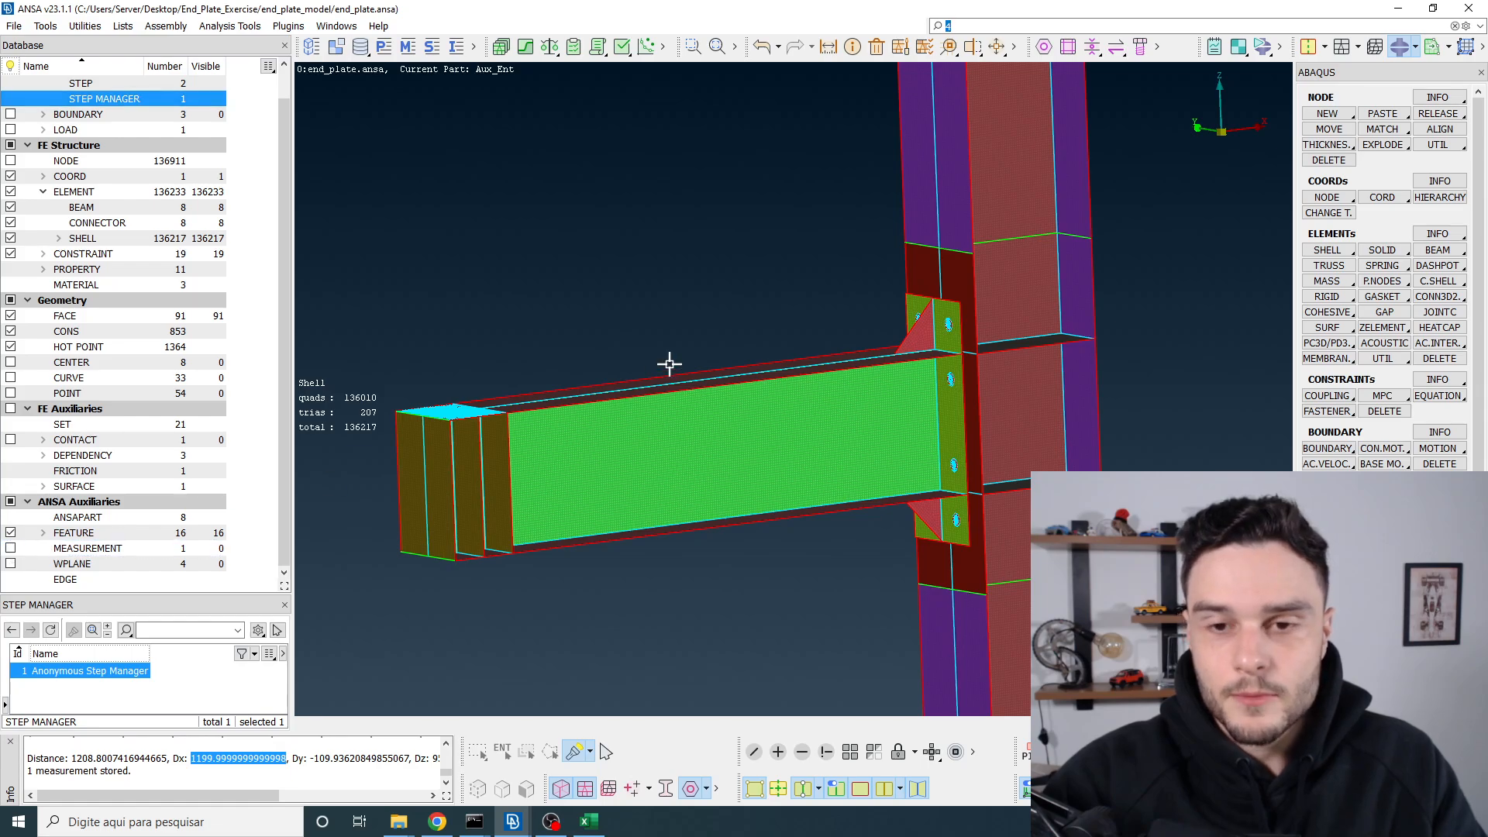
Step: Compare the side view of the end-plate joint in ANSA with the joint rotation definition in Fig. 6 of shi2007.pdf
key(F2)
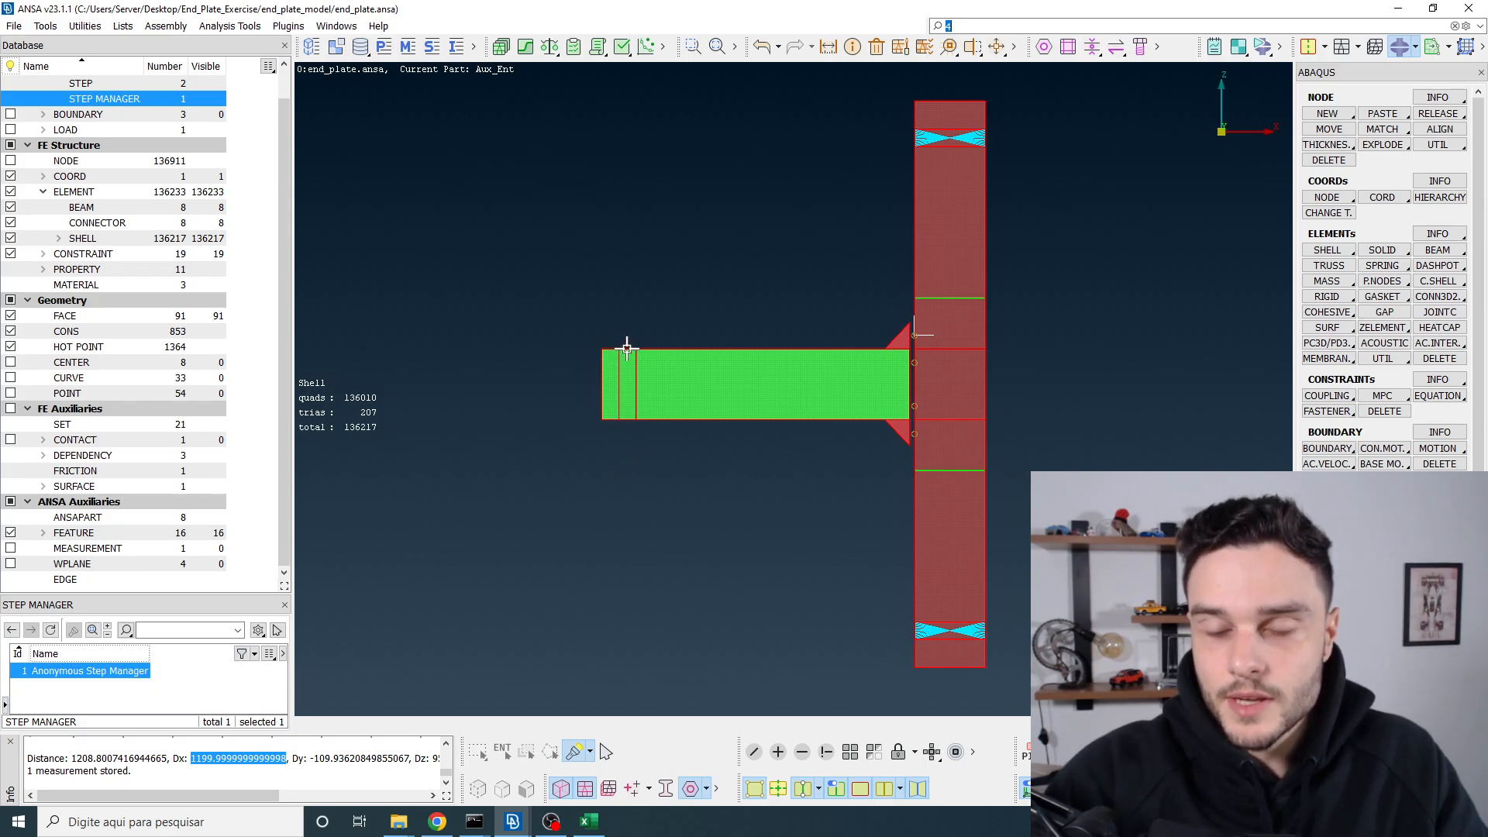
scroll(922, 376, up, 3)
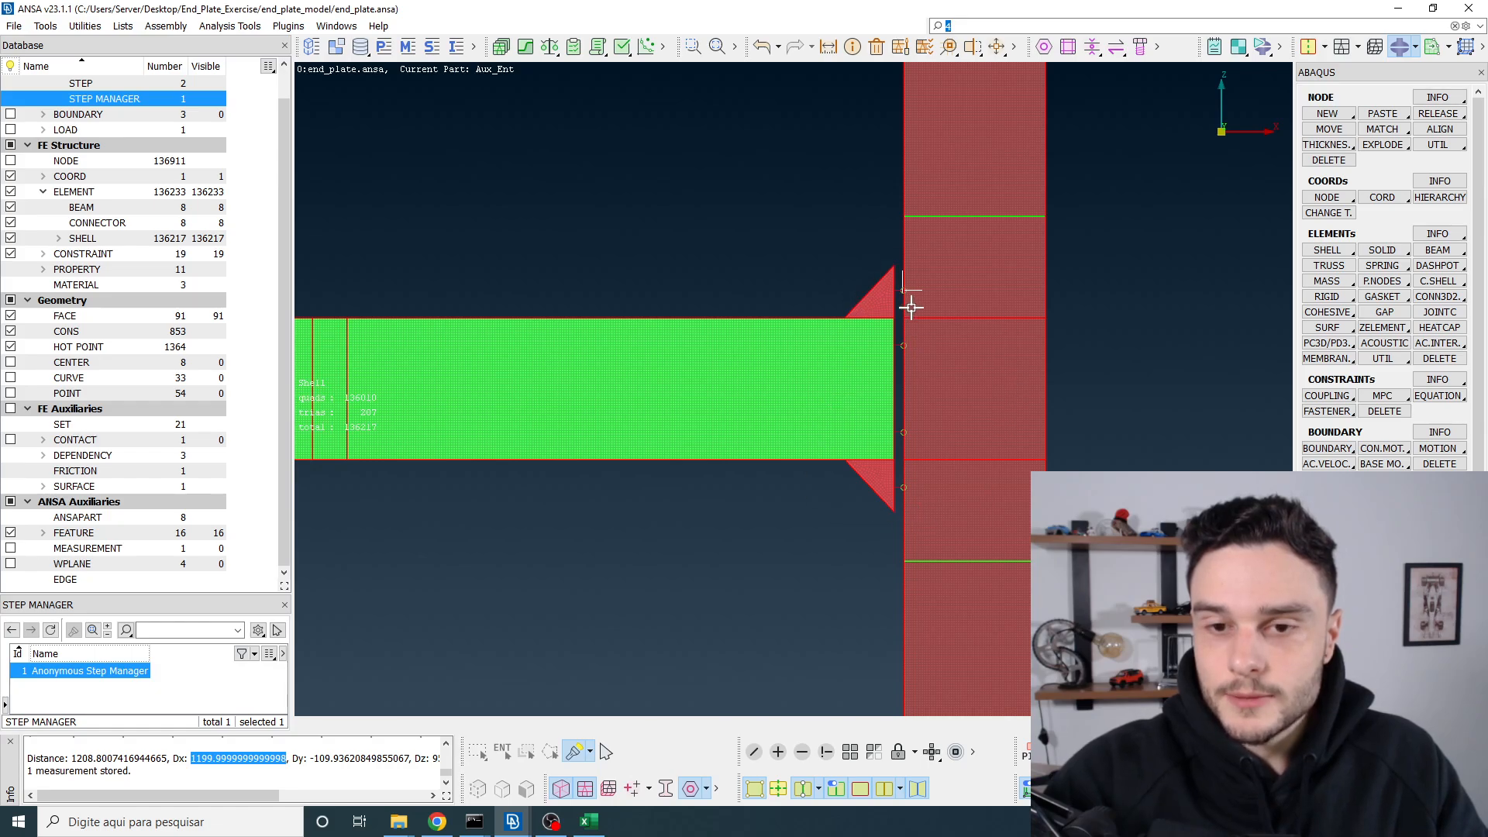
scroll(884, 384, up, 5)
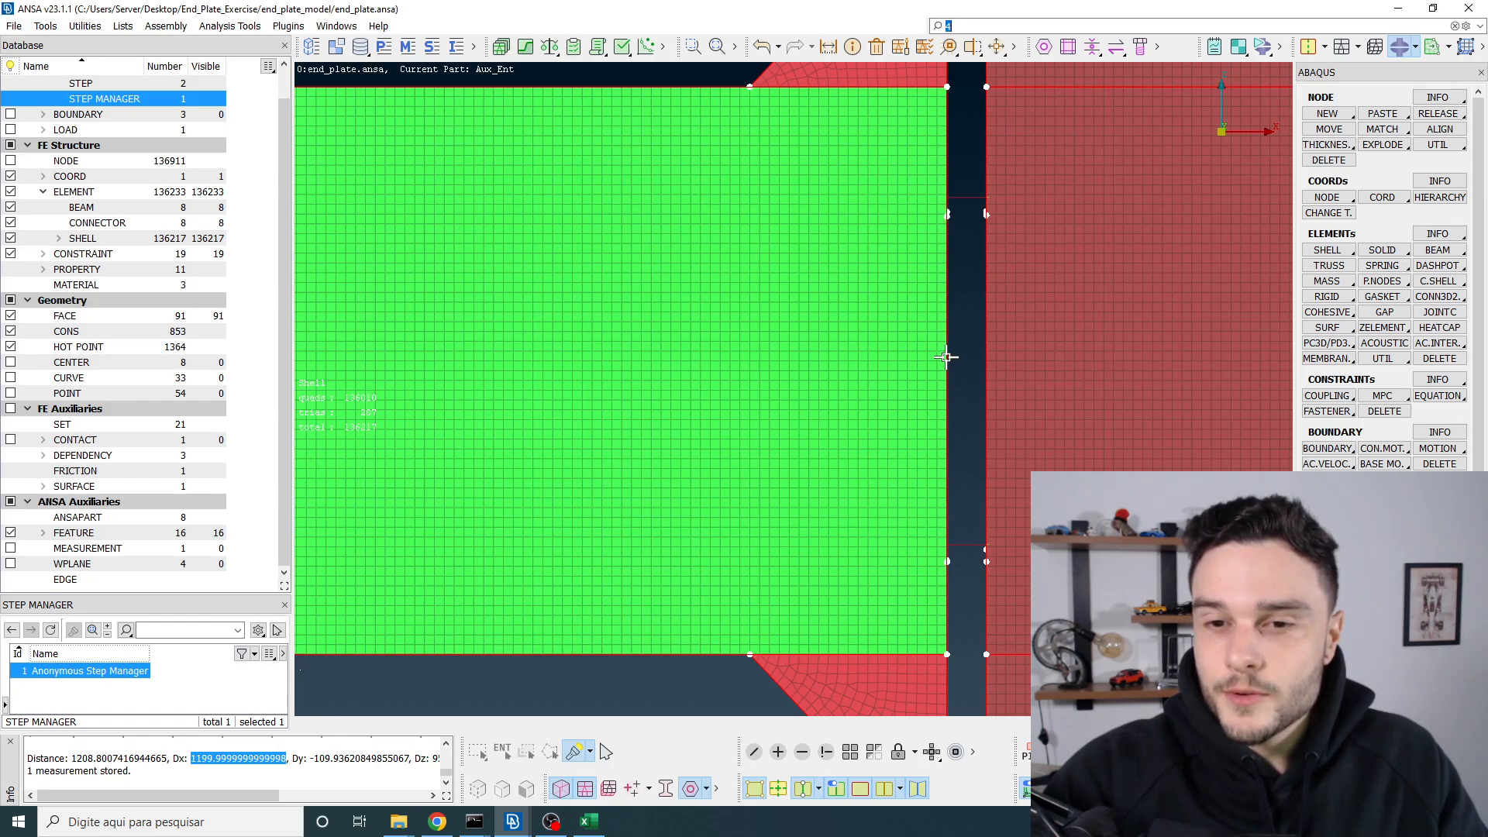
scroll(923, 349, down, 5)
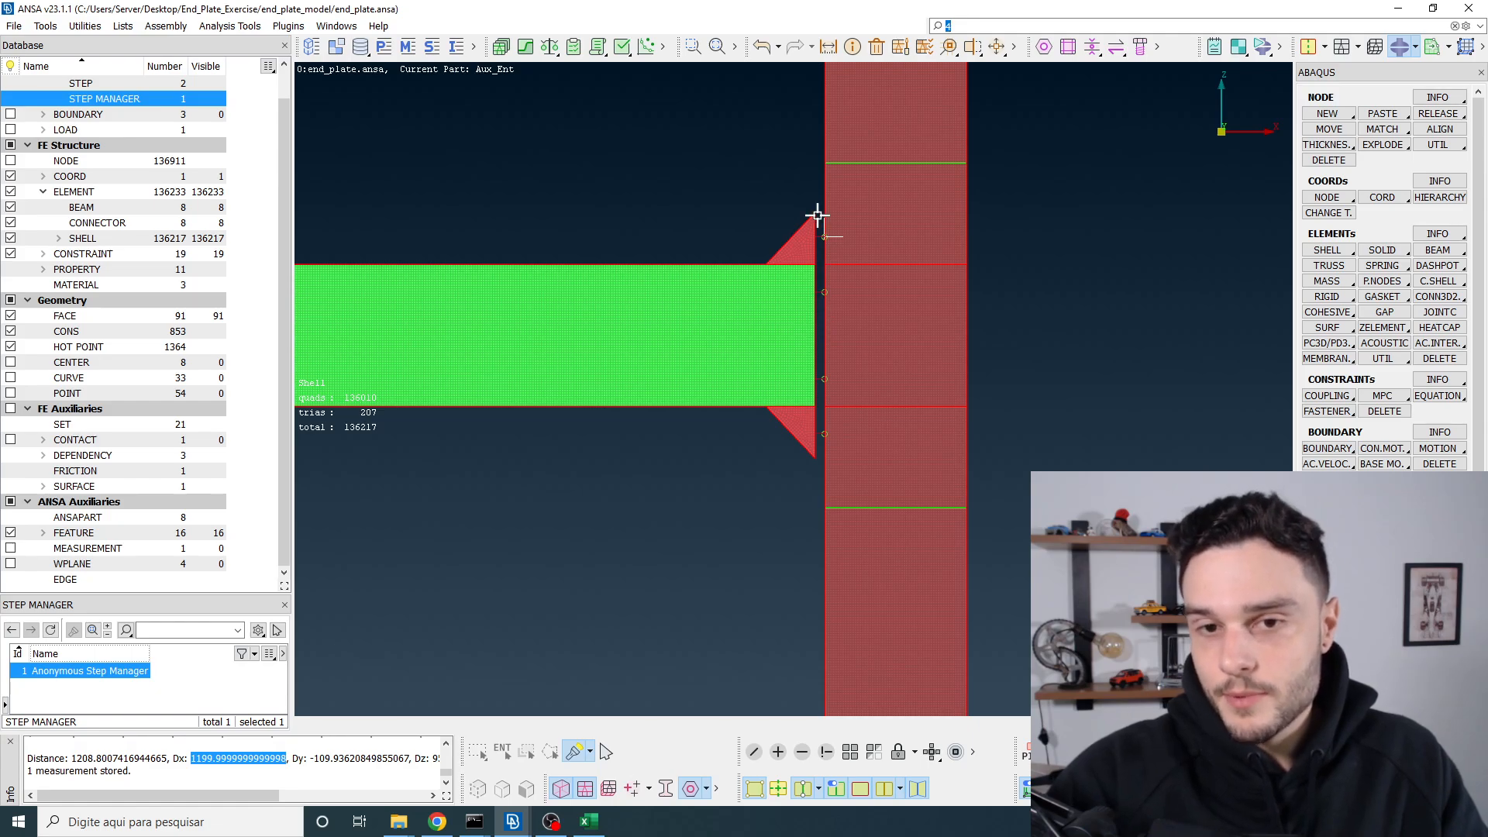
key(alt+Tab)
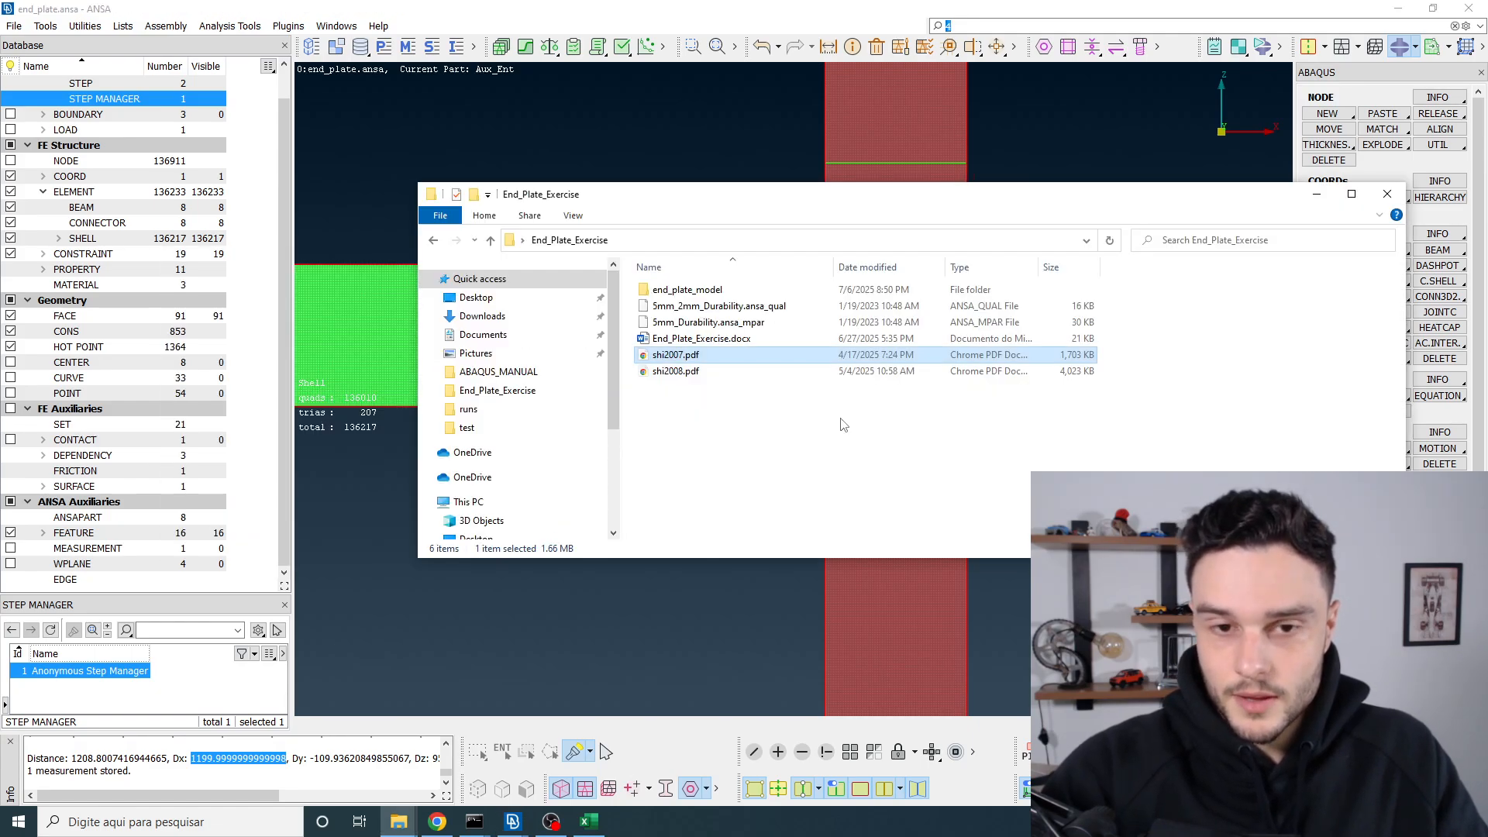
key(alt+Tab)
key(alt+Tab)
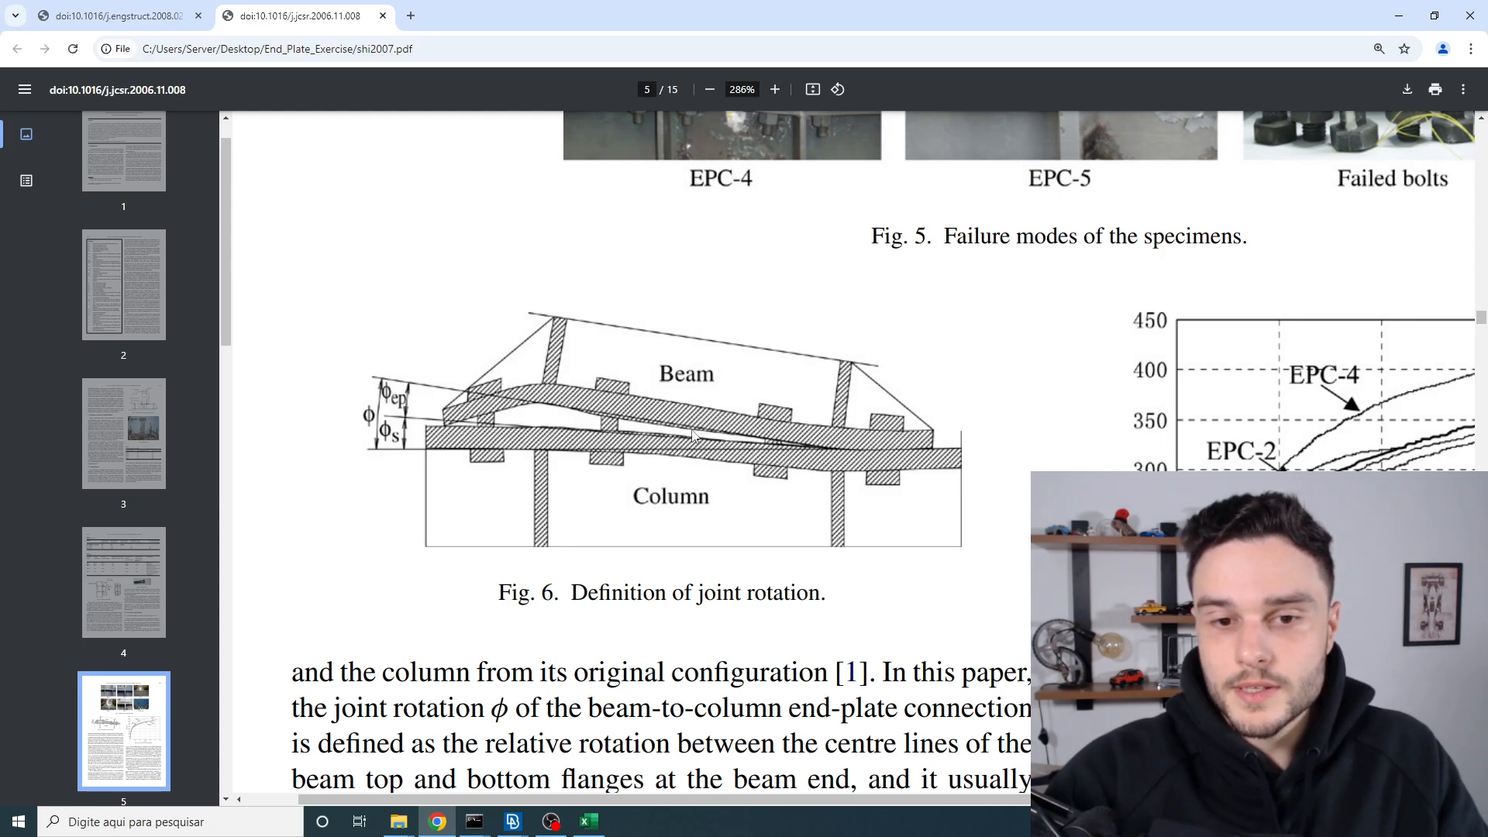
key(alt+Tab)
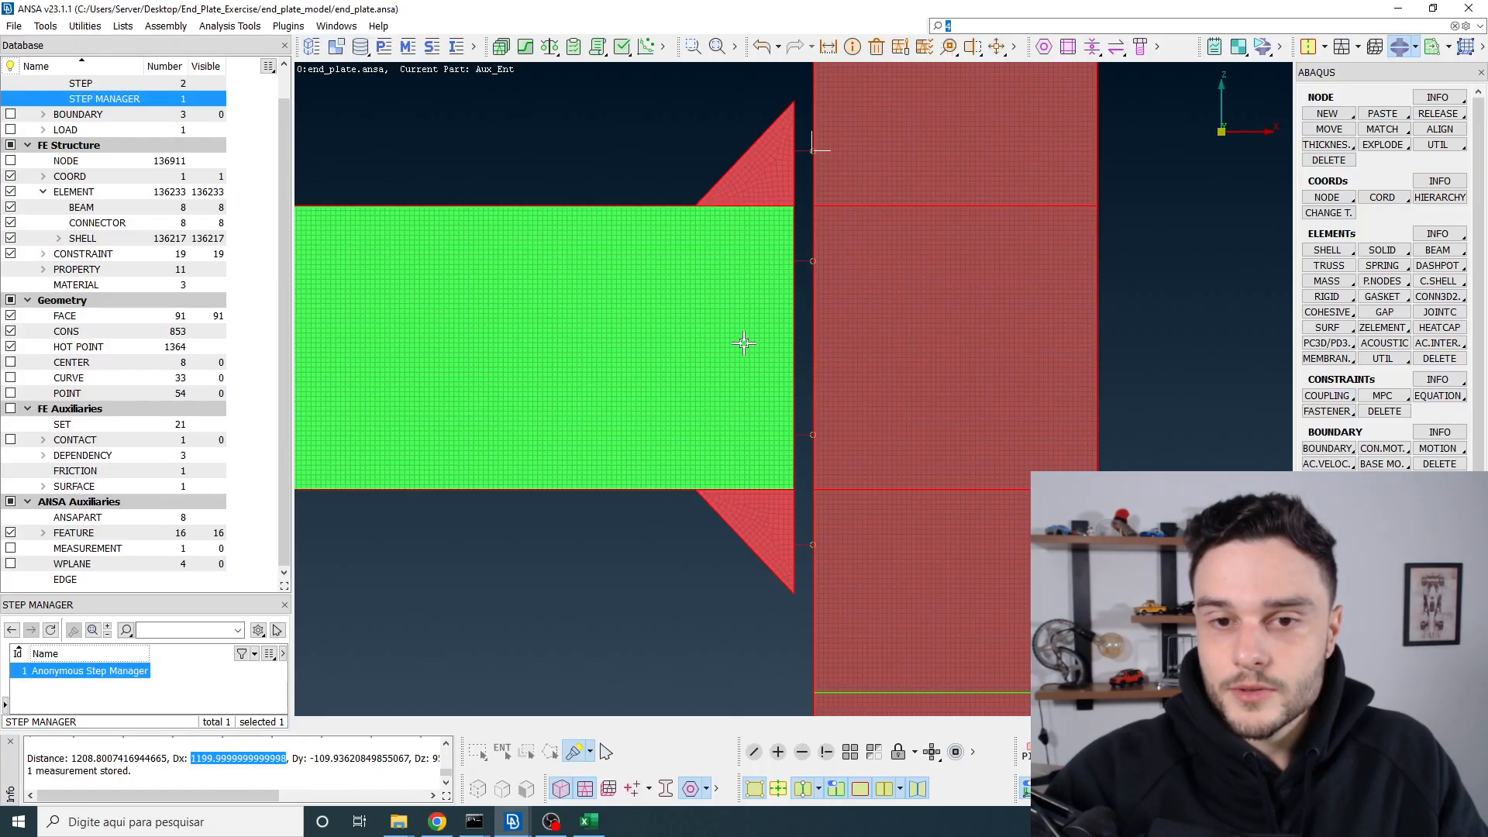
Step: Recheck Fig. 6 in shi2007.pdf and examine in ANSA the edge where the beam web meets the end plate
ctrl+drag(744, 344, 767, 365)
key(alt+Tab)
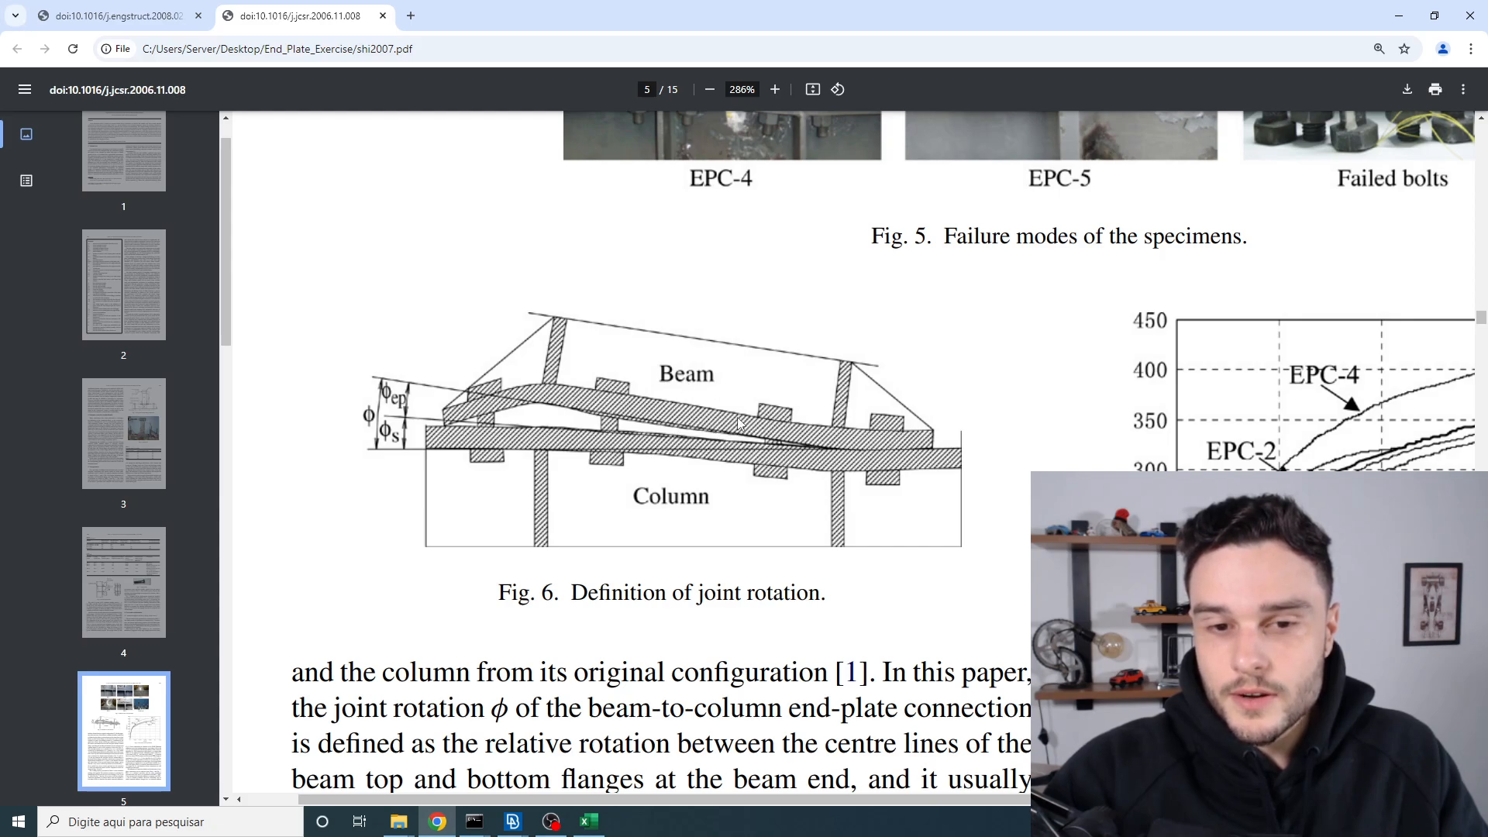
key(alt+Tab)
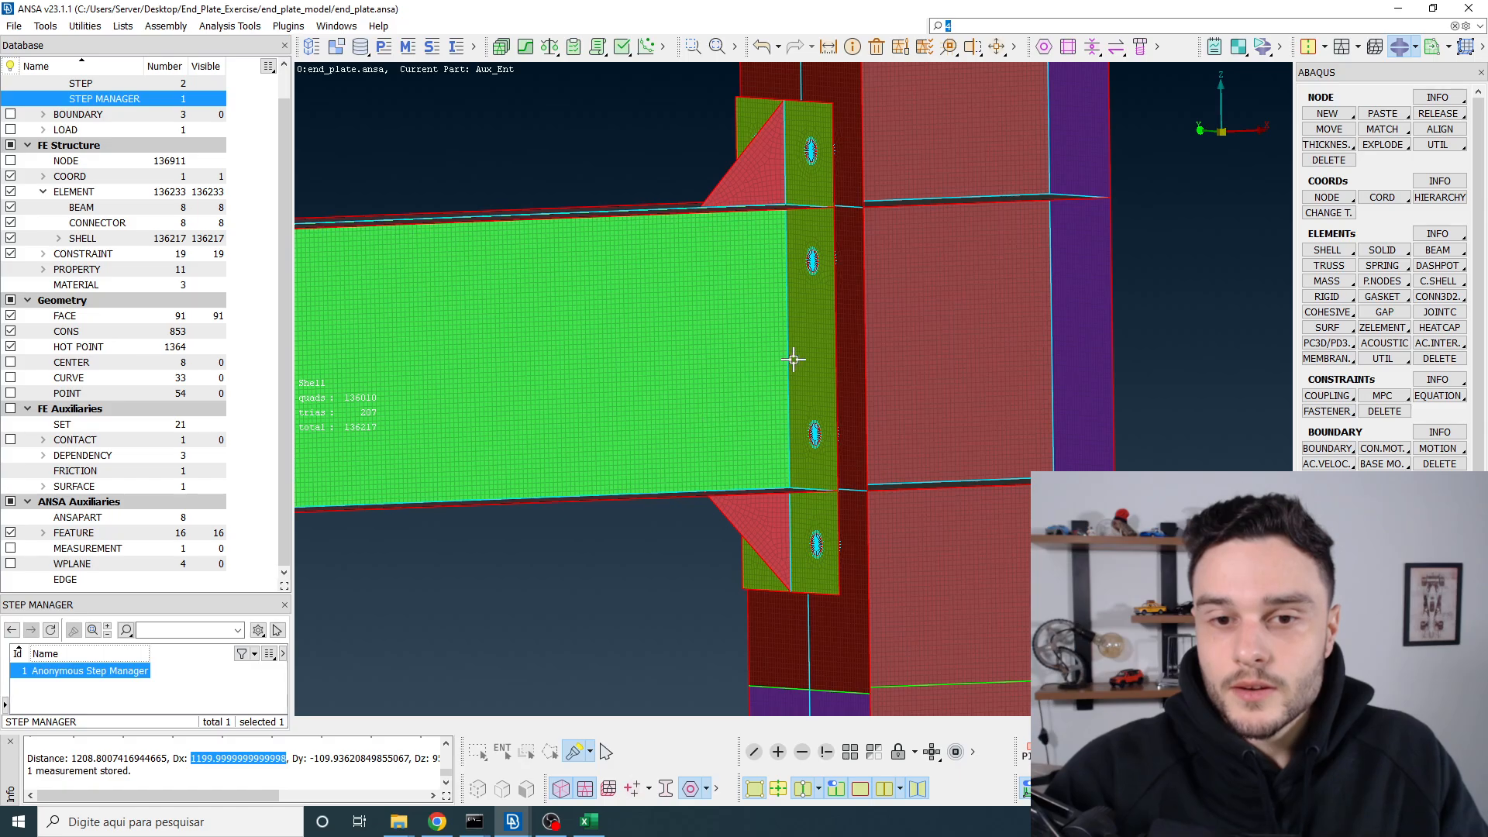
scroll(790, 355, up, 3)
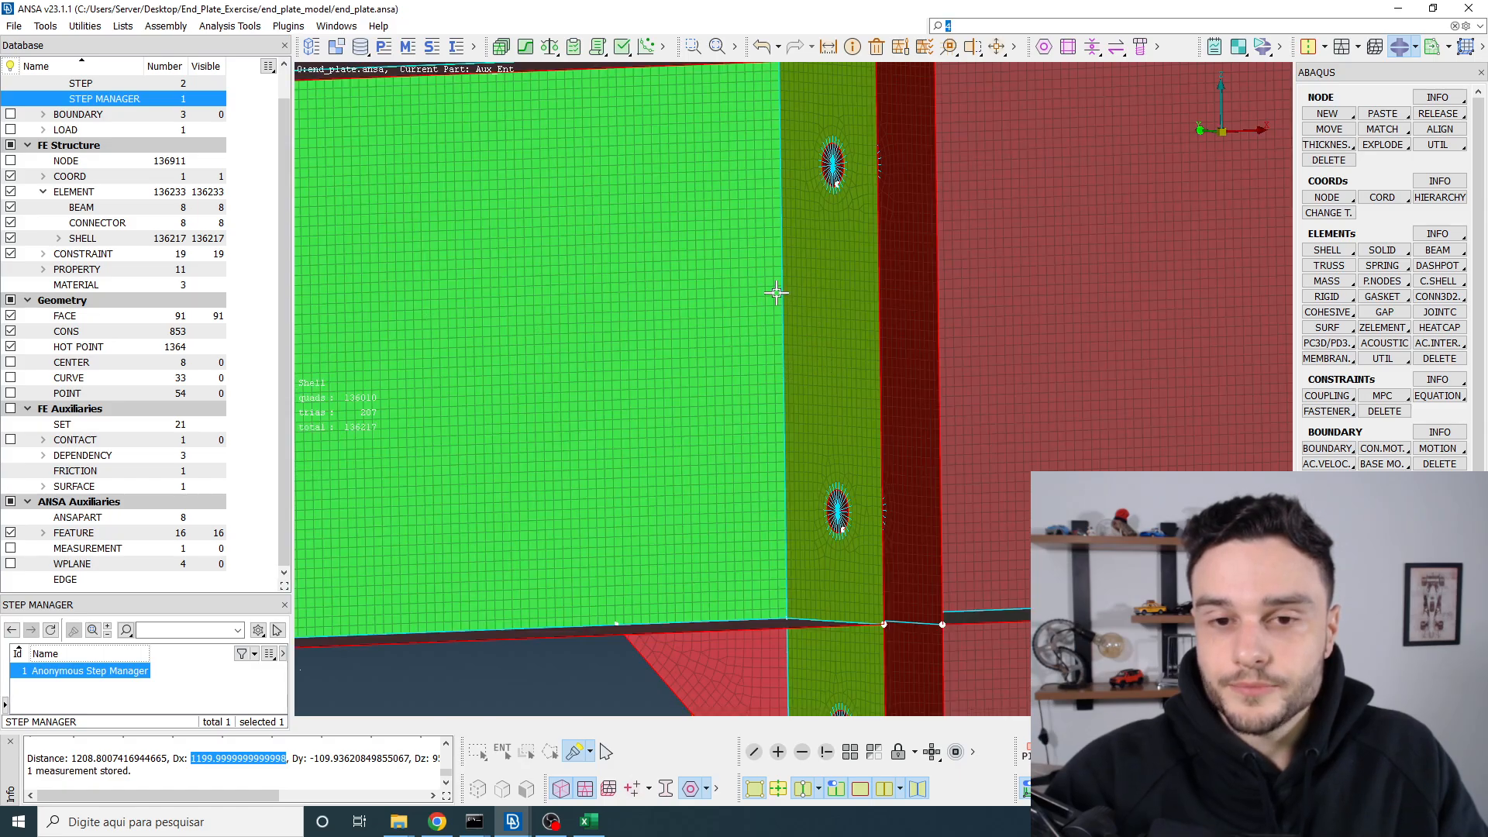
scroll(775, 299, down, 5)
scroll(769, 314, down, 5)
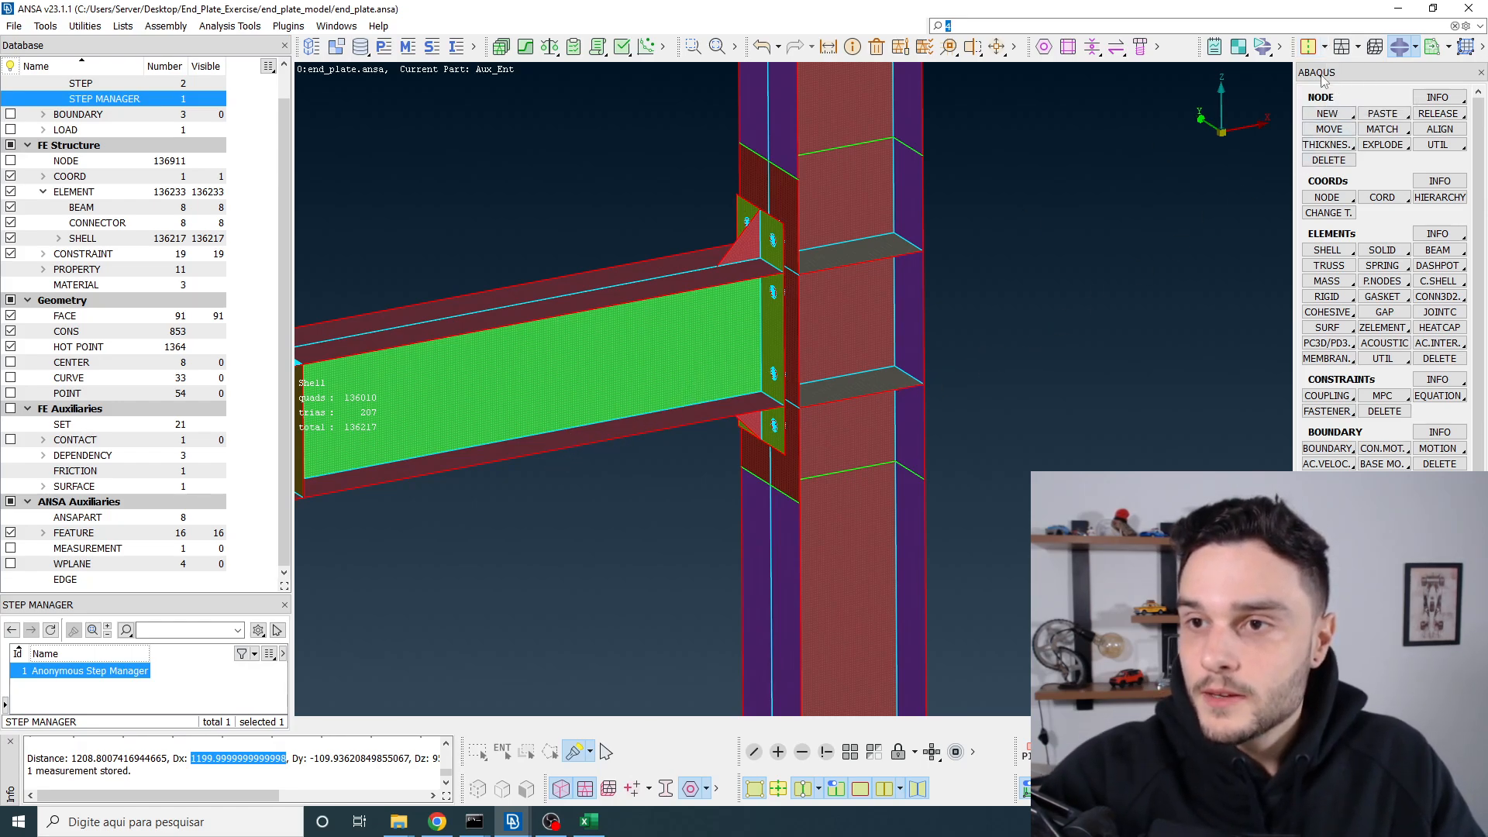
Step: In the Classic Topo module, create a COG point midway between the upper and lower corners of the web edge at the end plate
click(1325, 48)
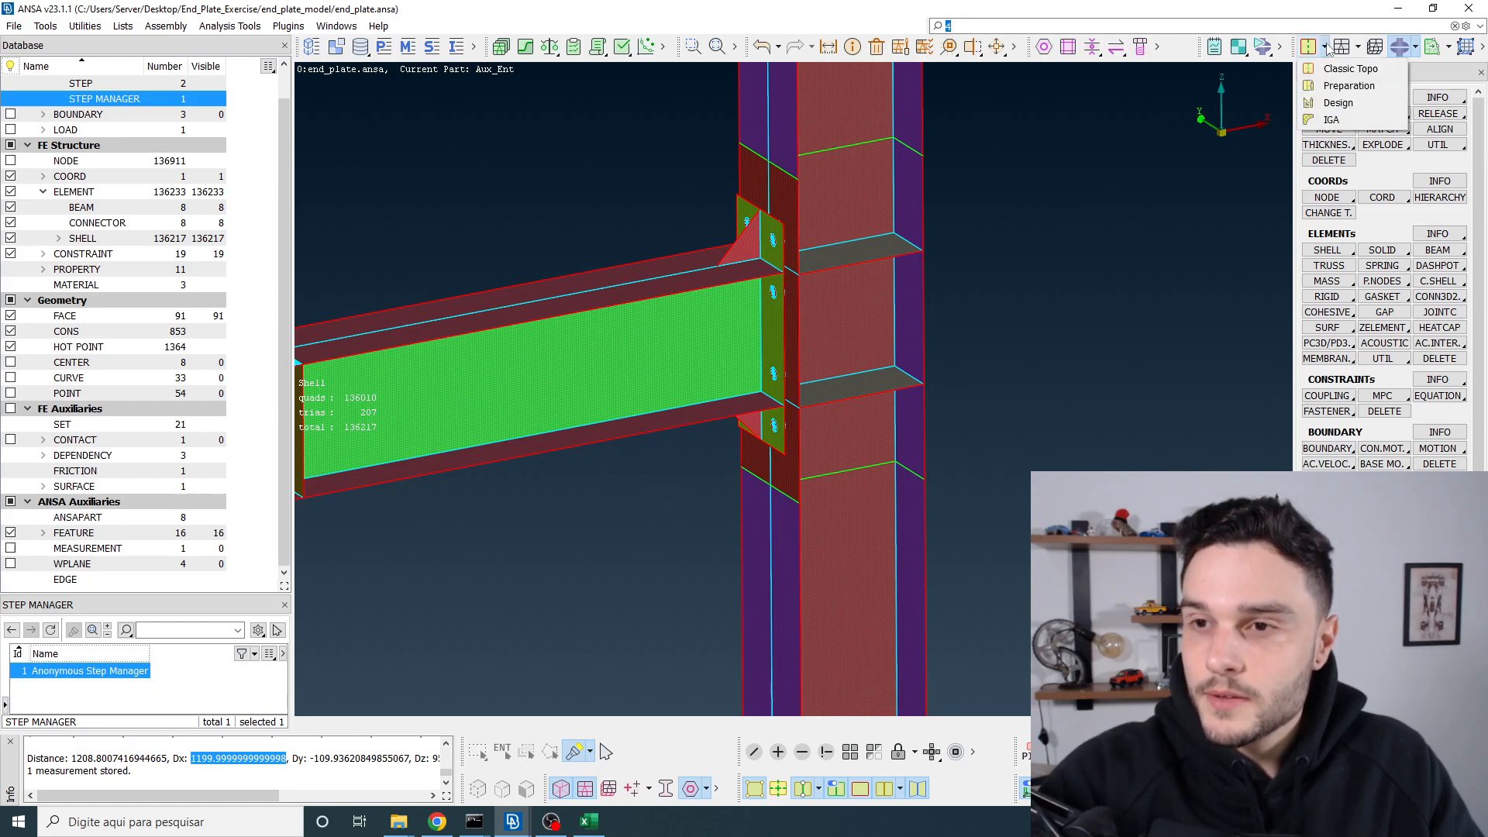
click(1345, 68)
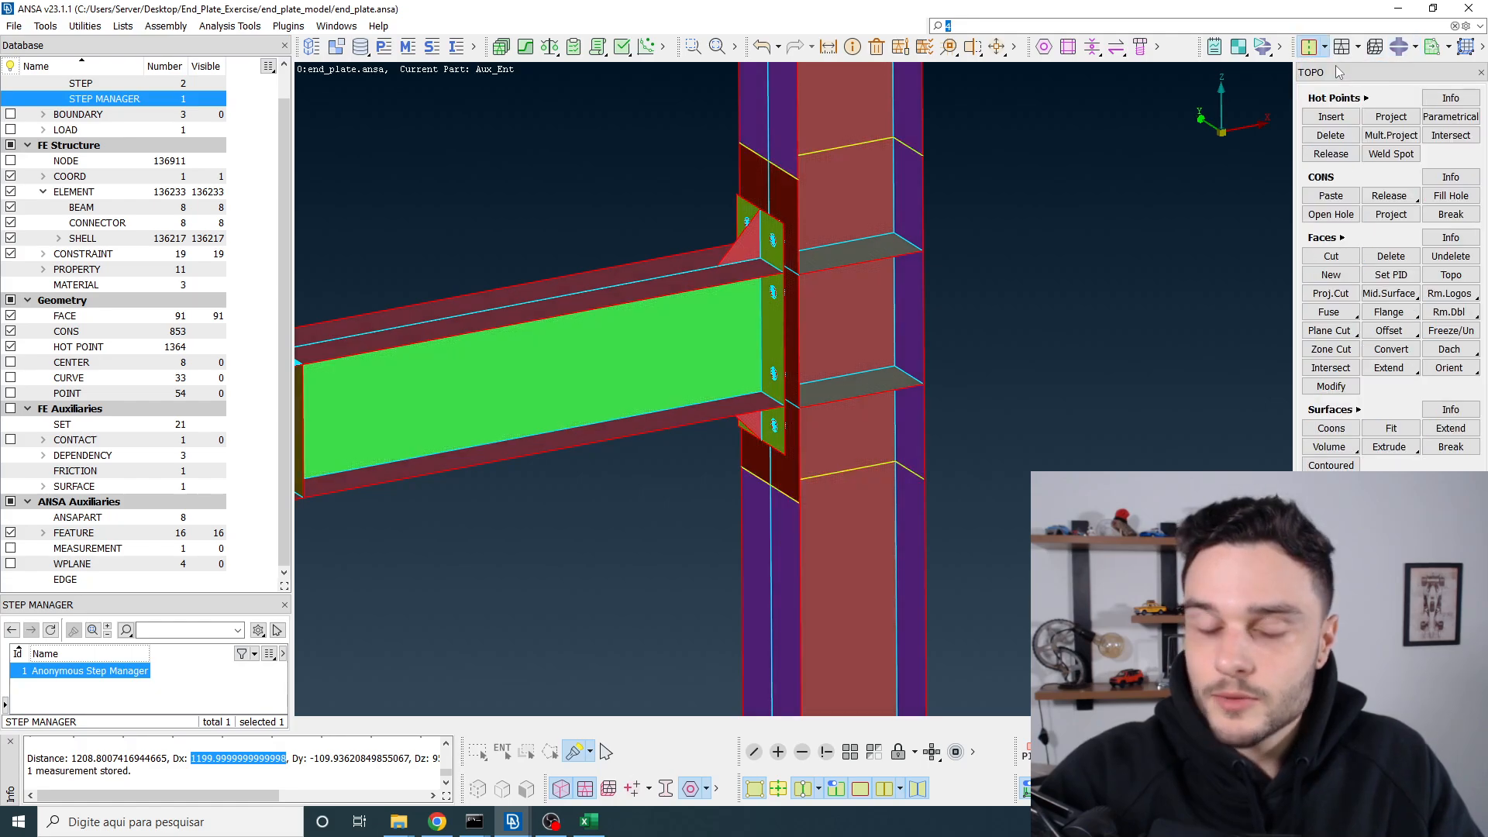
text(4)
click(1263, 540)
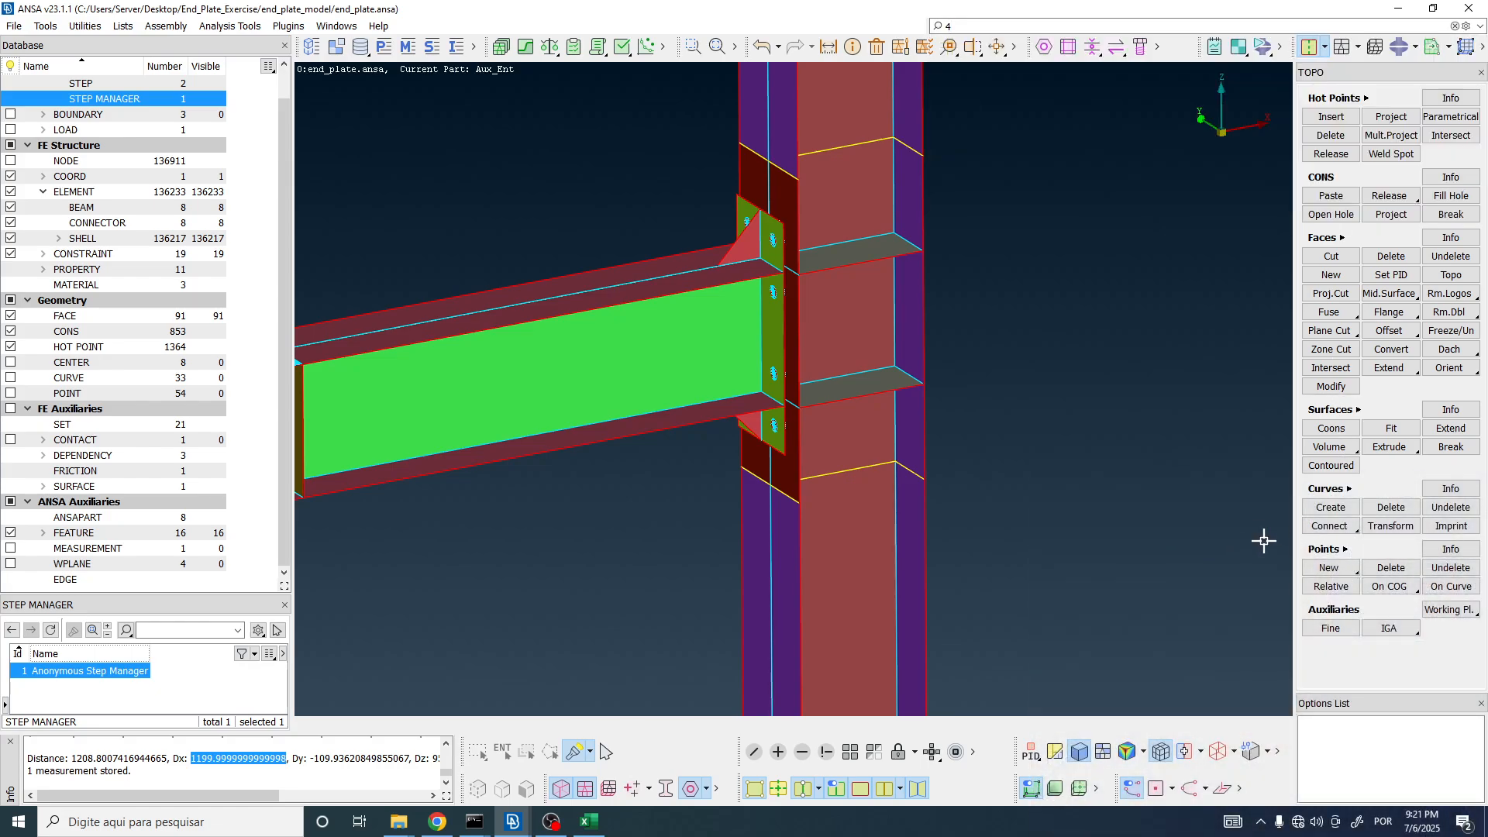
right_click(1395, 591)
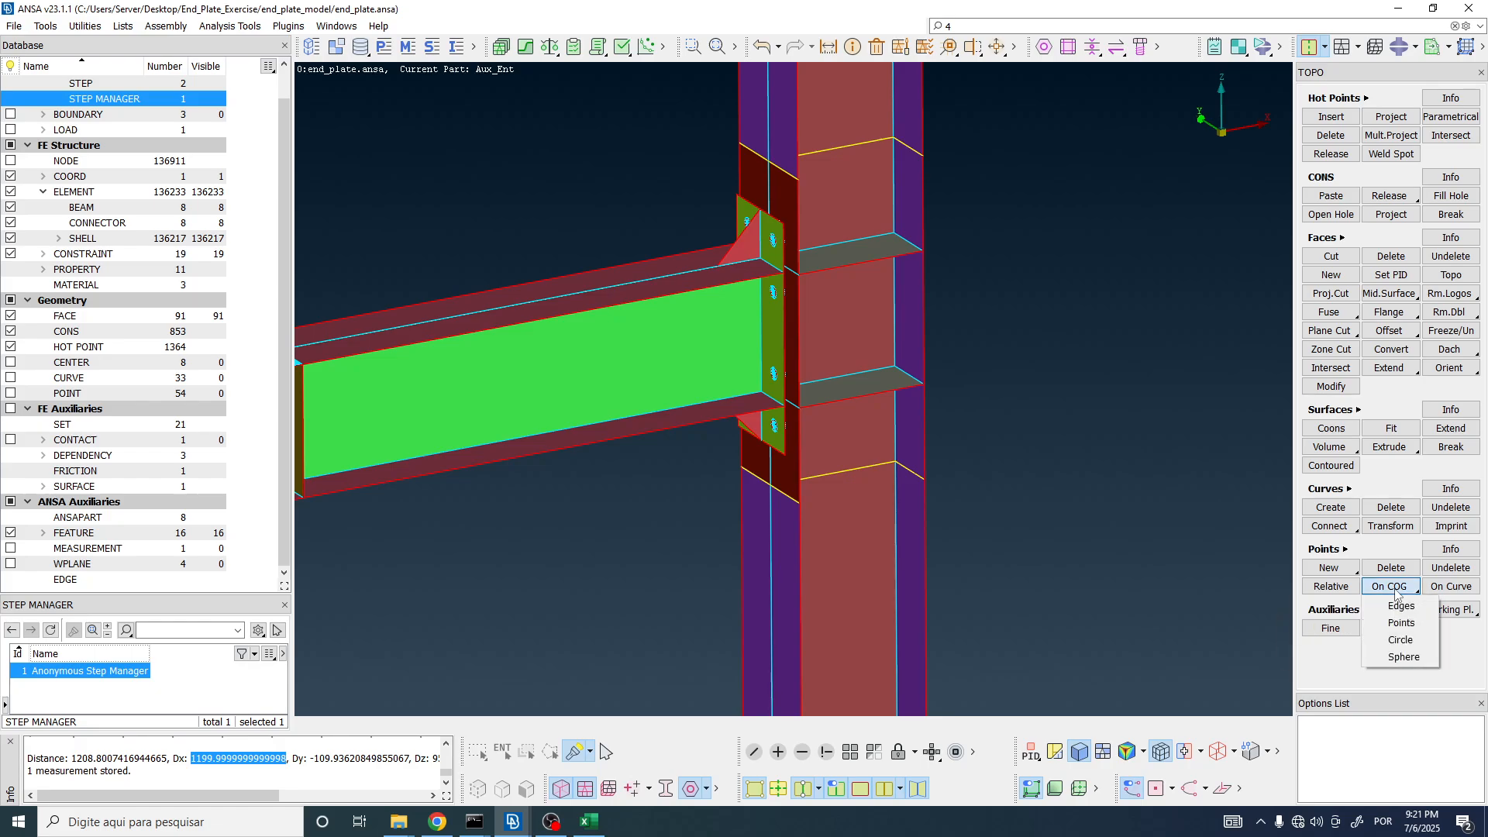
click(1409, 627)
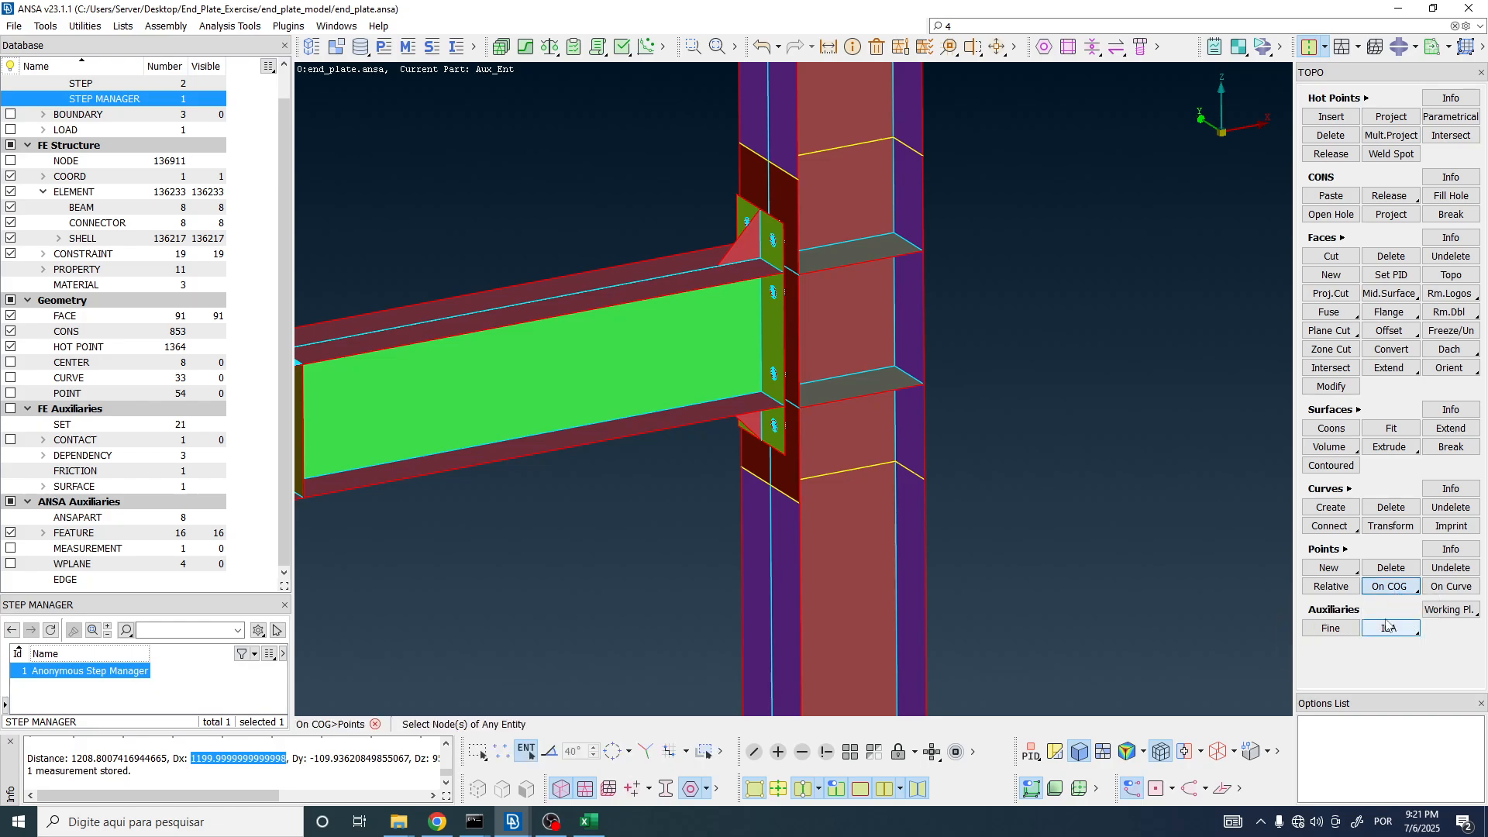
scroll(781, 397, up, 8)
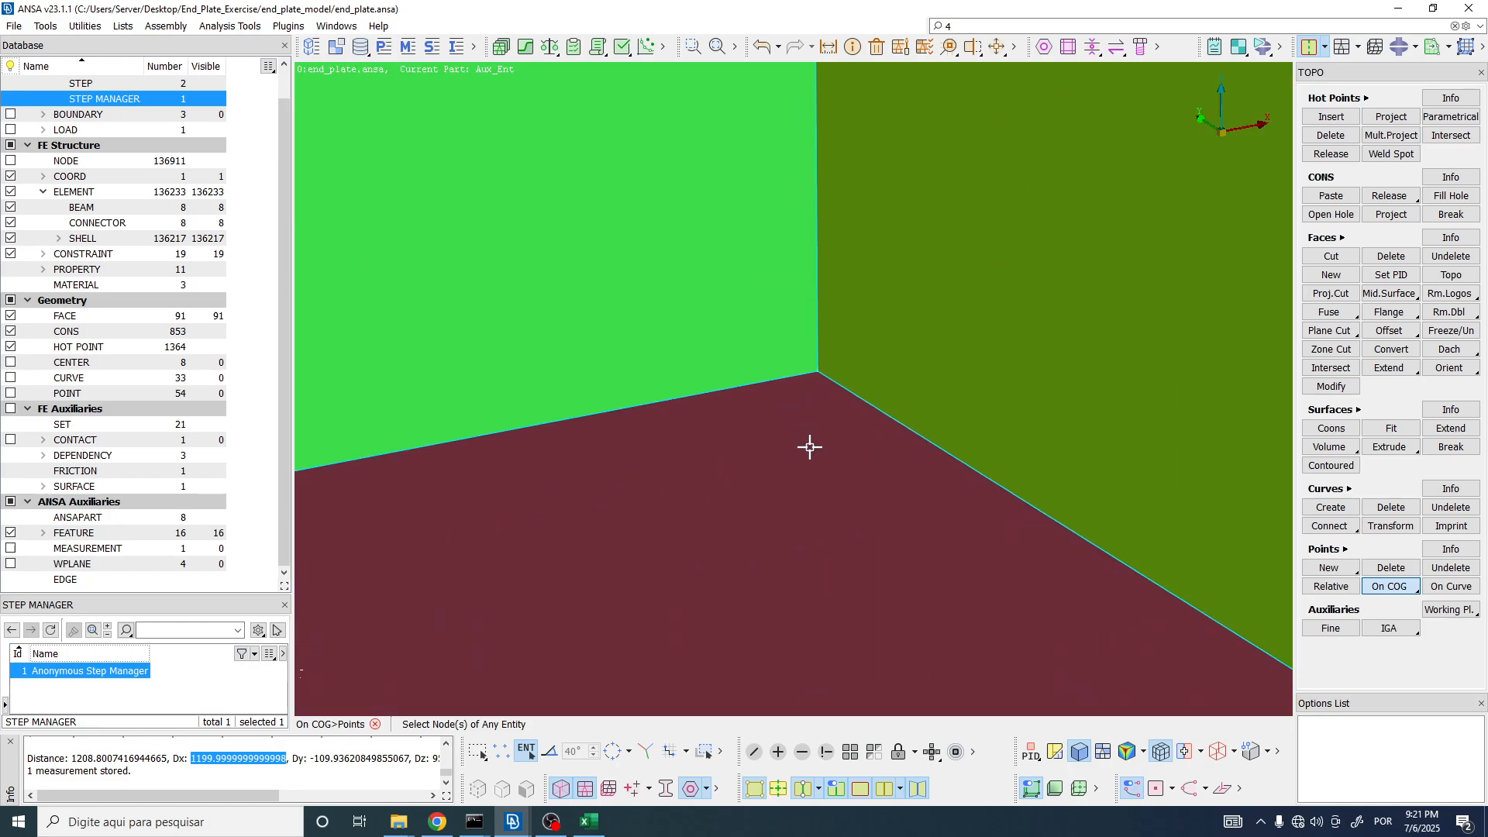
scroll(809, 465, down, 6)
scroll(802, 310, down, 5)
scroll(798, 266, up, 5)
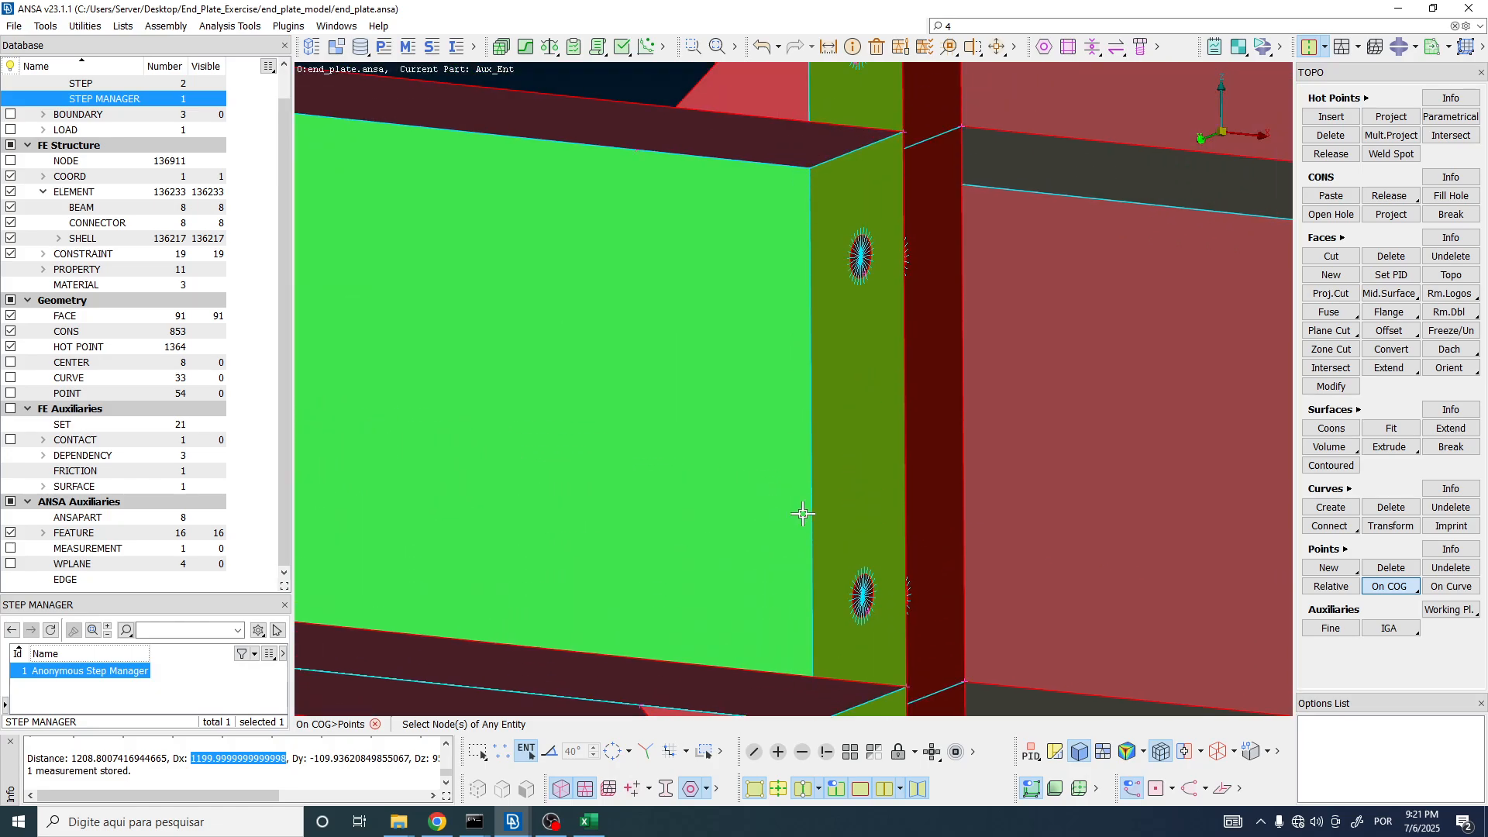
click(804, 254)
middle_click(807, 220)
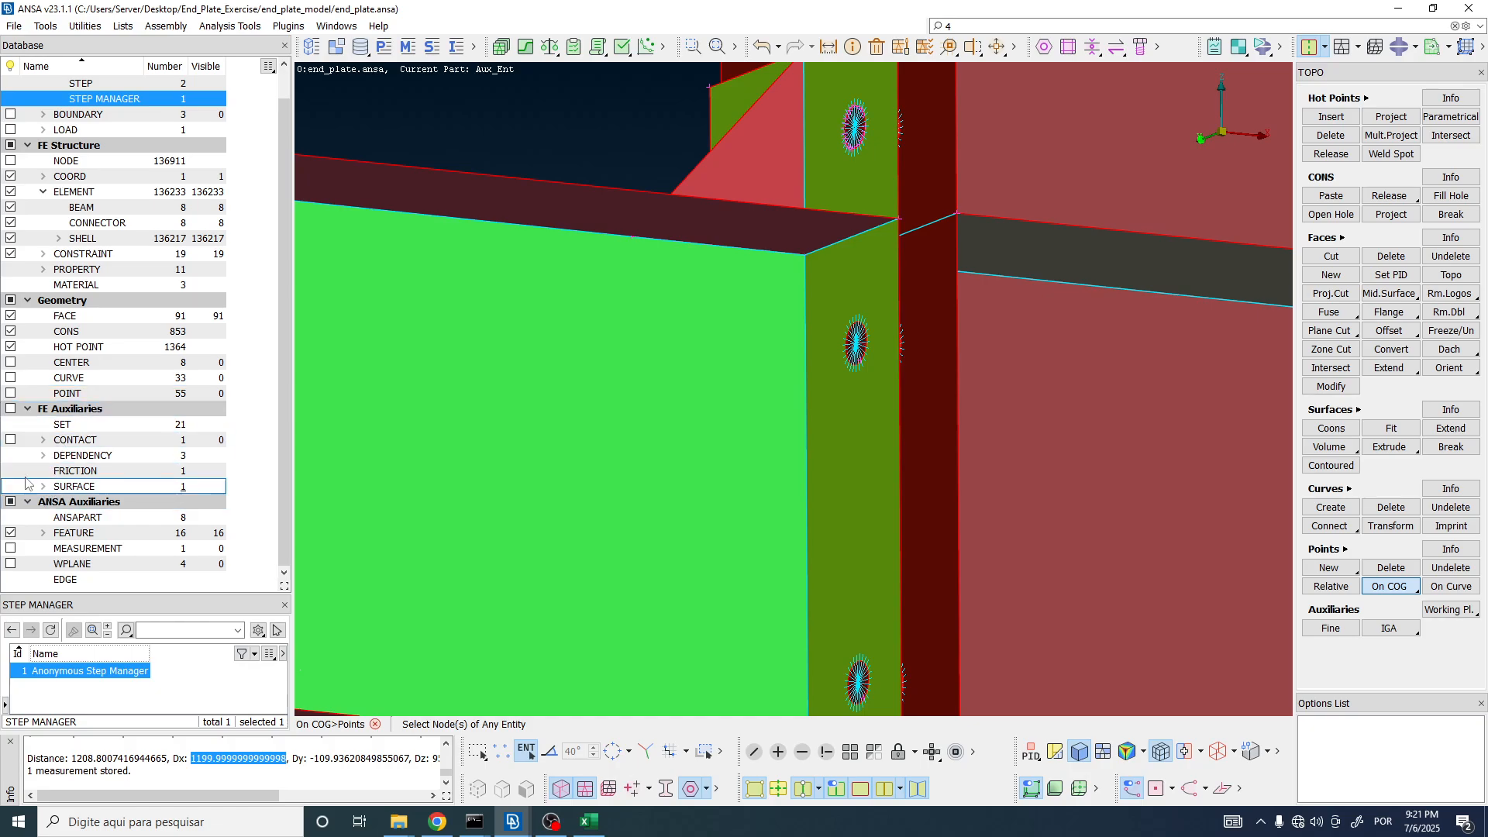
Step: Display the geometry points and locate the new midpoint on the web edge at the end plate
click(11, 394)
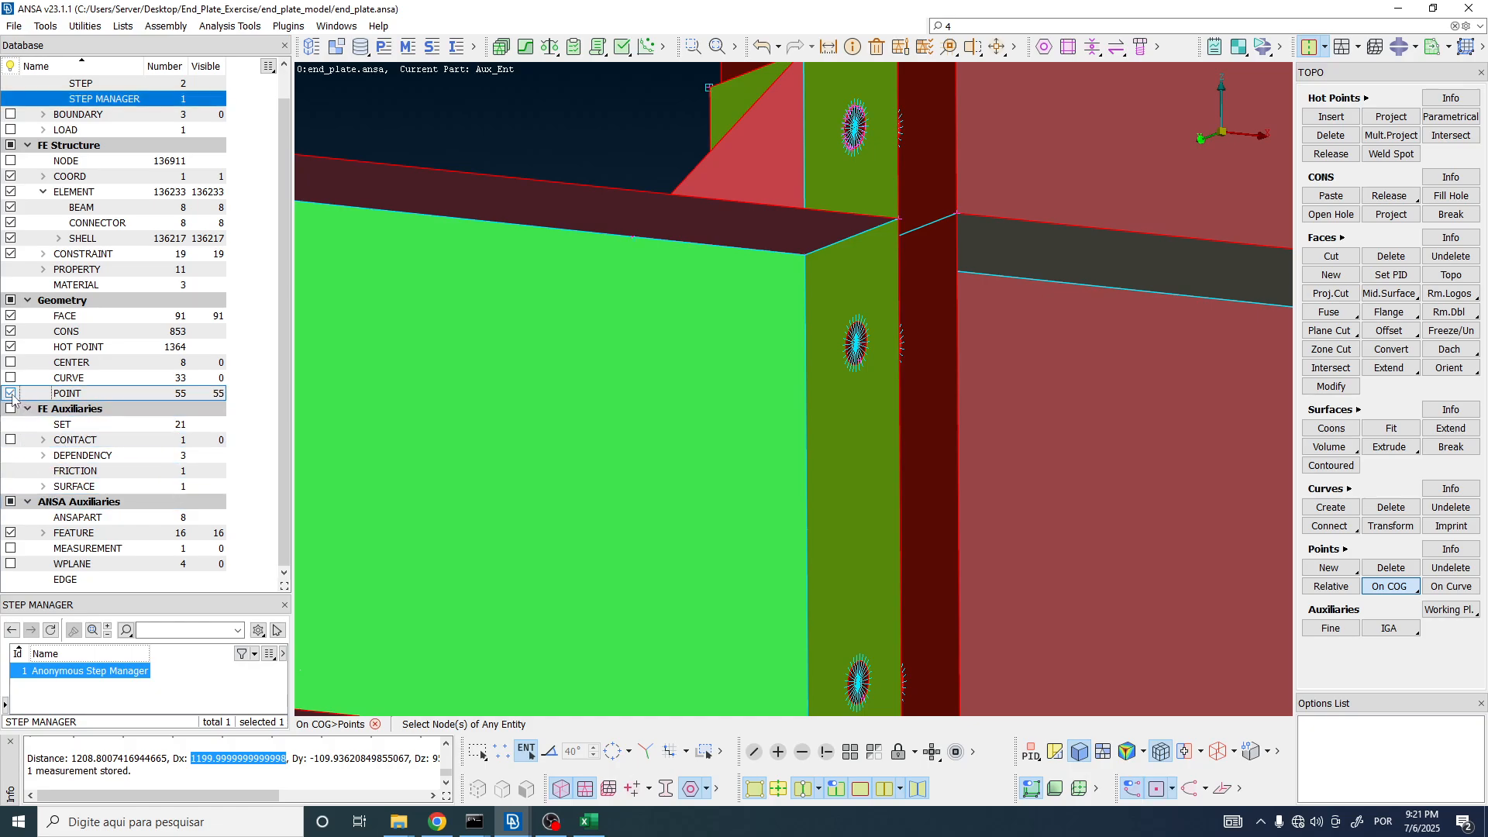
scroll(775, 573, up, 3)
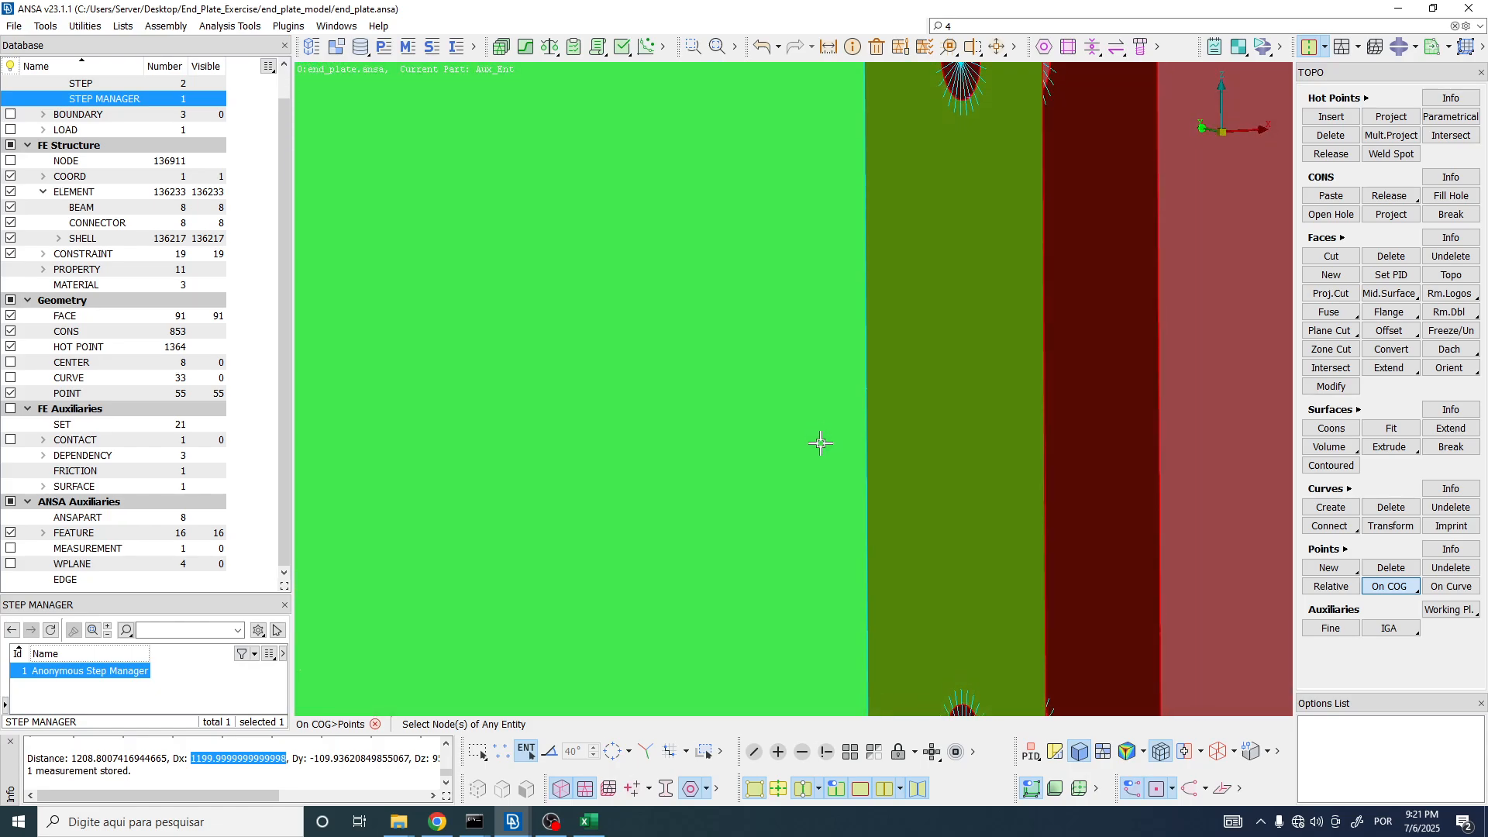
ctrl+drag(821, 443, 821, 479)
scroll(867, 381, up, 4)
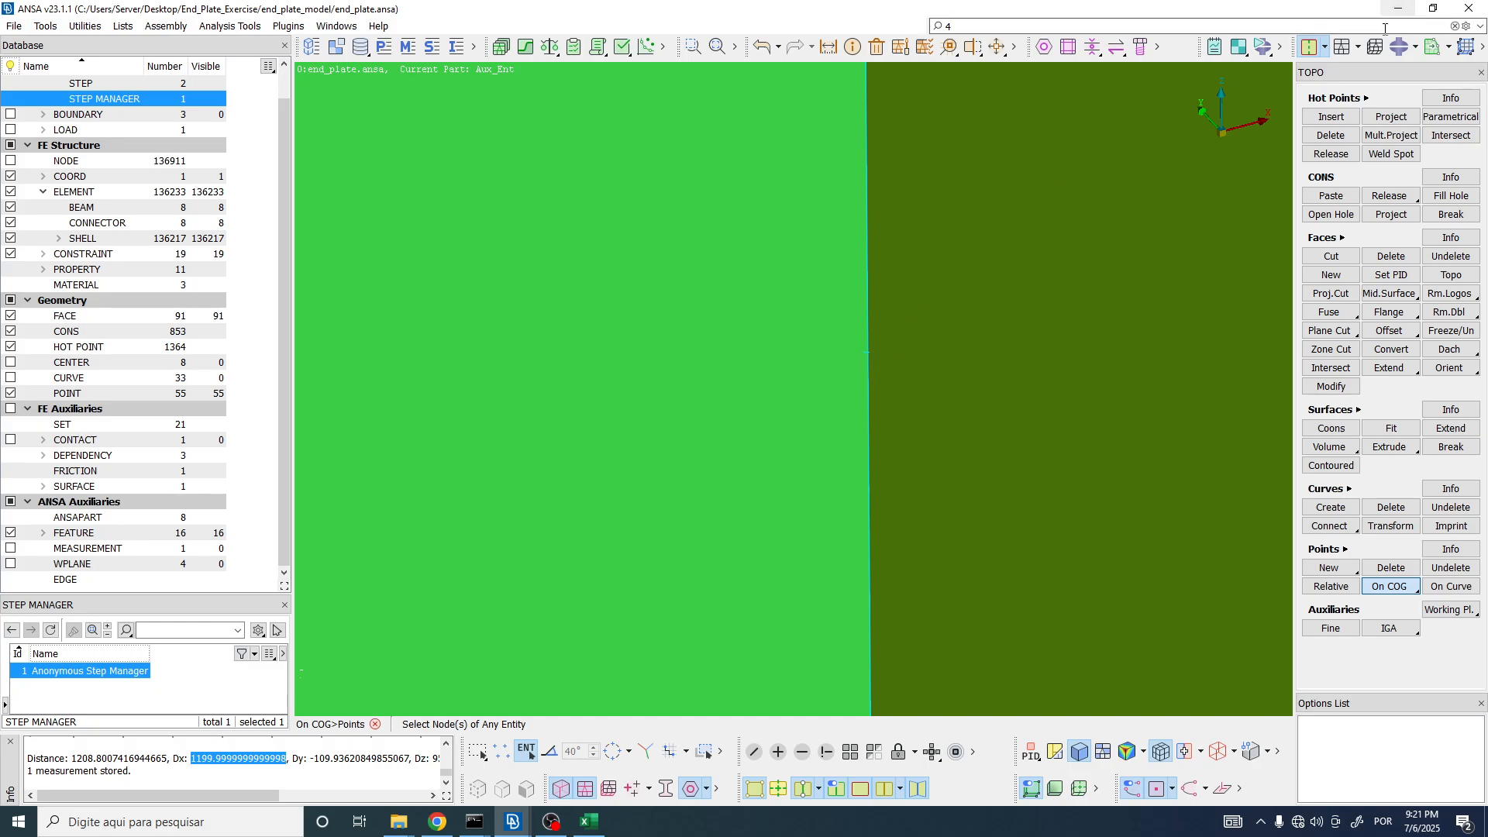
Step: Switch to the Classic Mesh module and examine the mesh nodes around the midpoint of the web edge at the end plate
click(1359, 46)
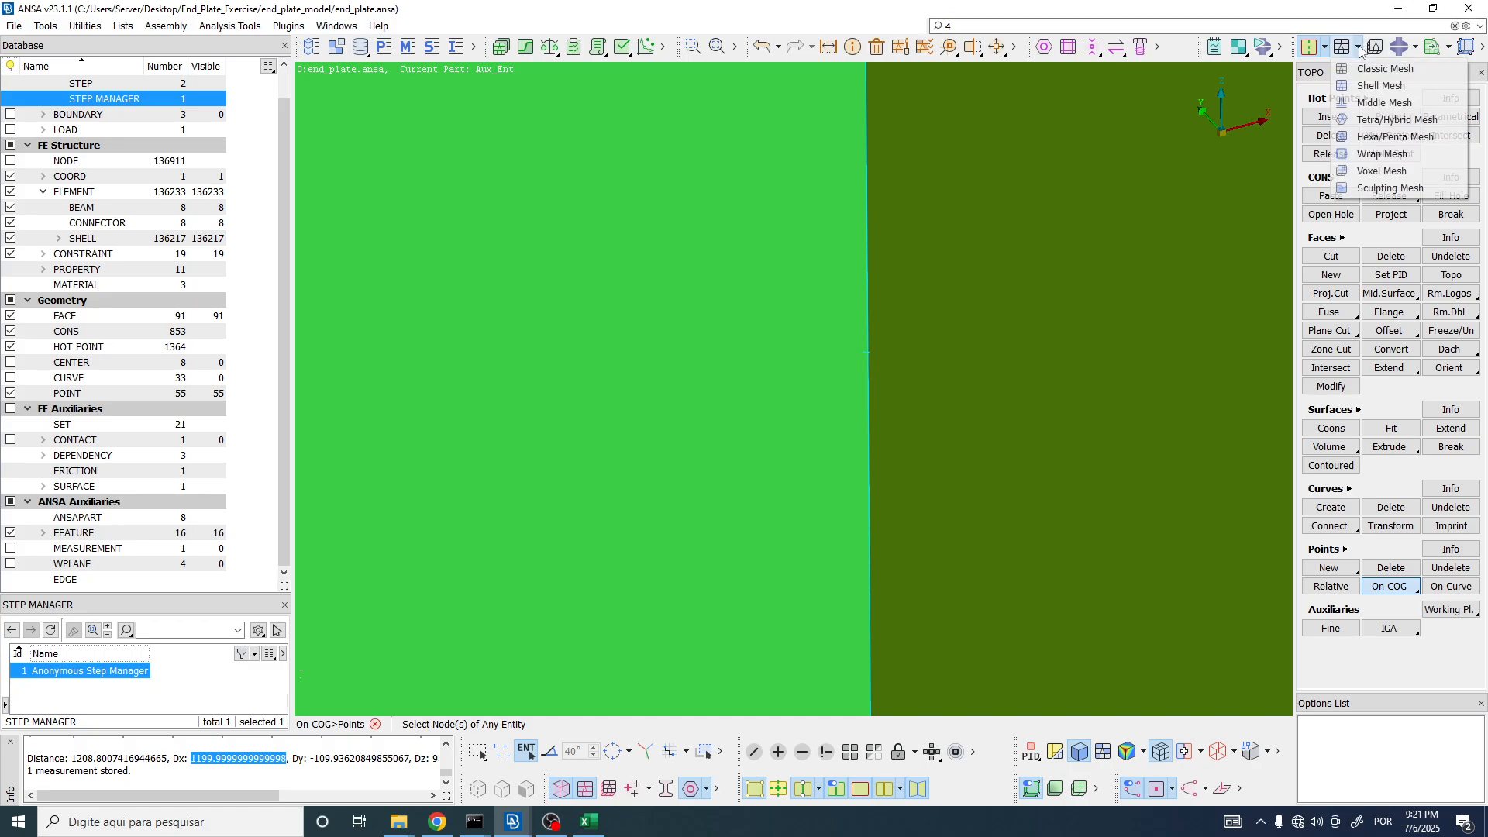
click(1366, 68)
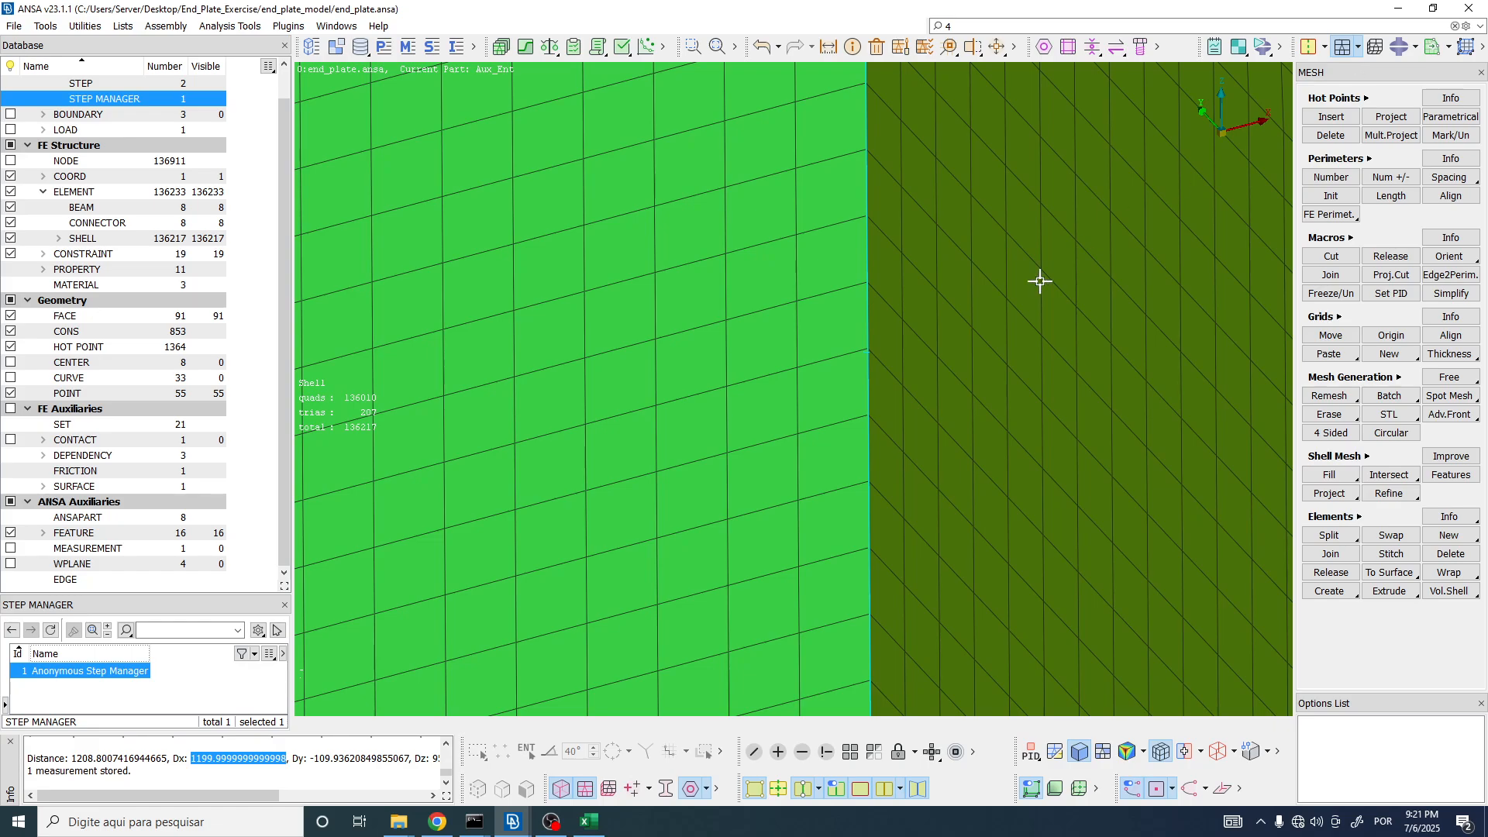
scroll(867, 352, up, 2)
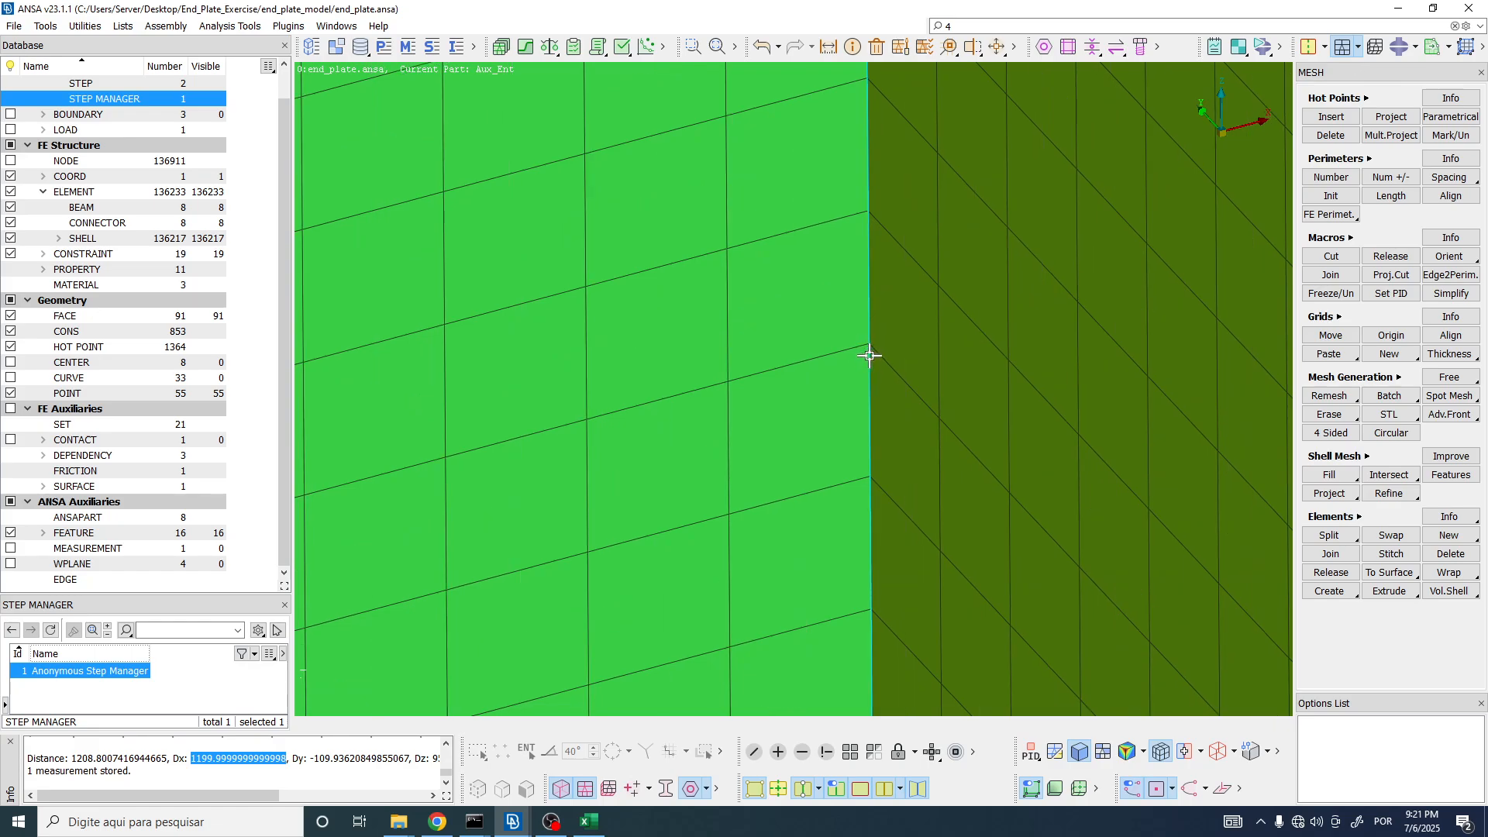
scroll(868, 341, up, 3)
scroll(869, 341, down, 5)
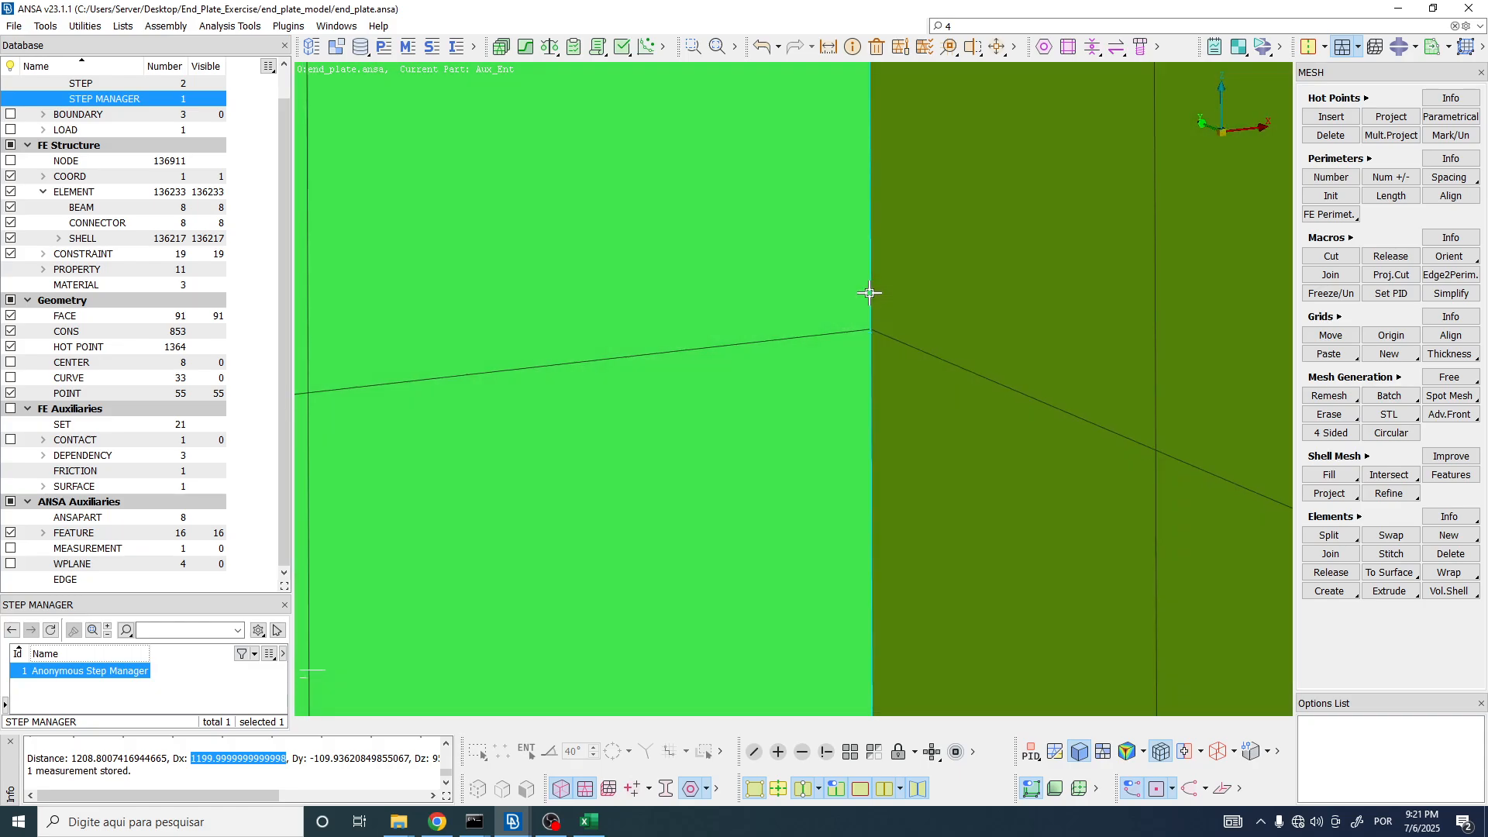
scroll(867, 328, up, 4)
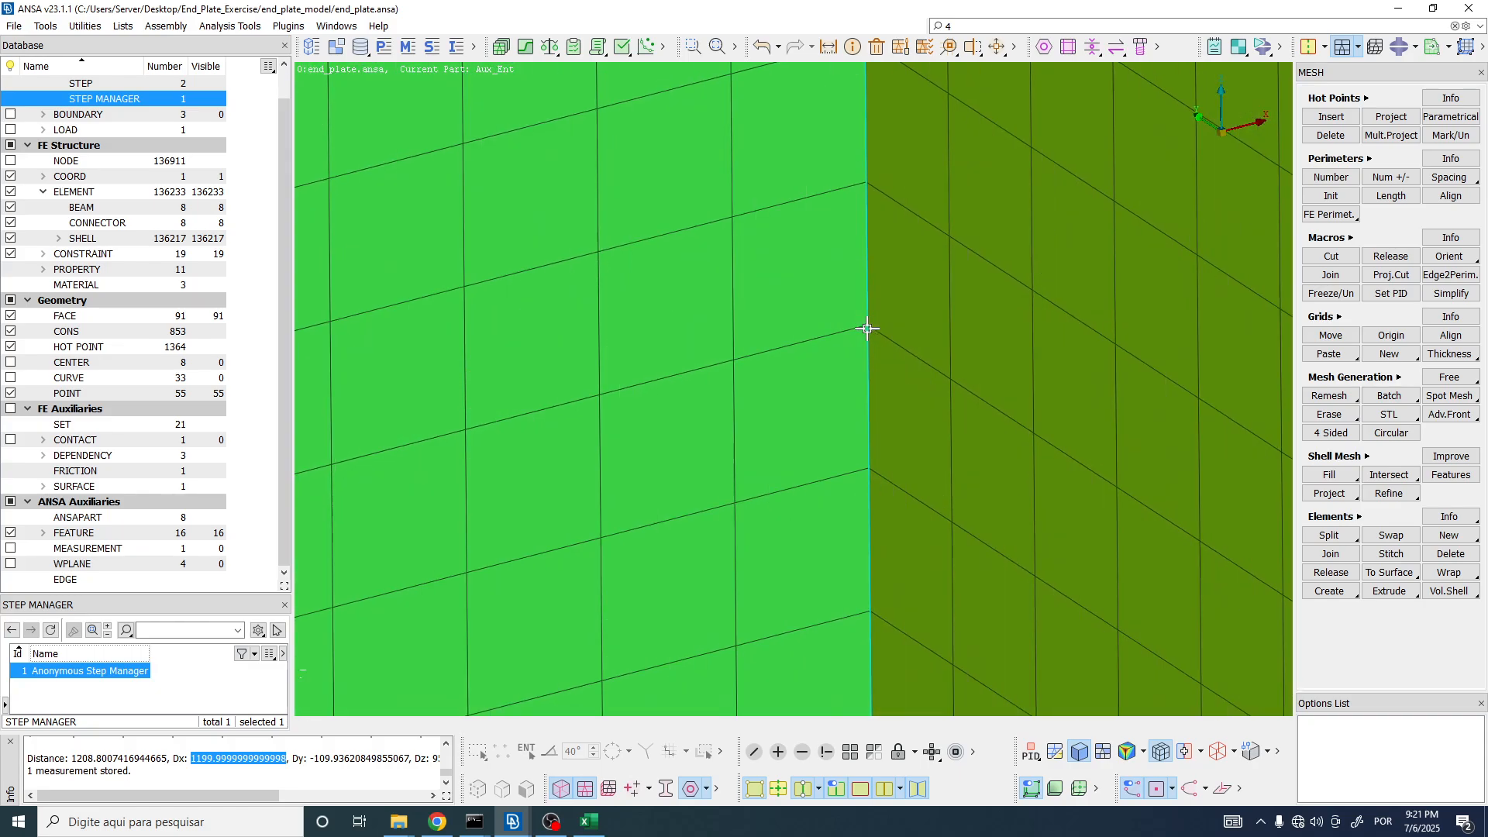
scroll(866, 314, down, 1)
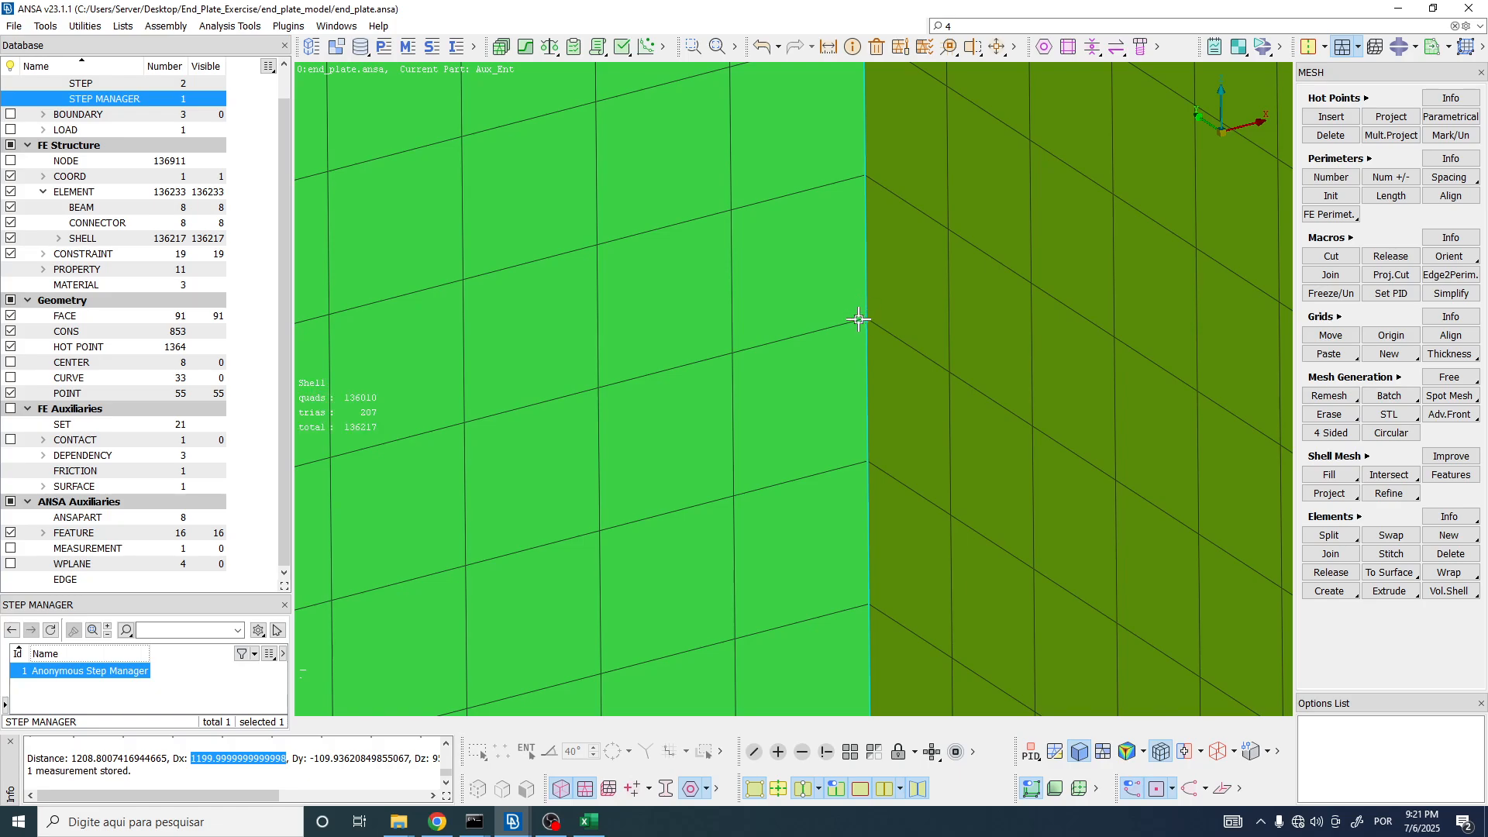
scroll(870, 324, down, 4)
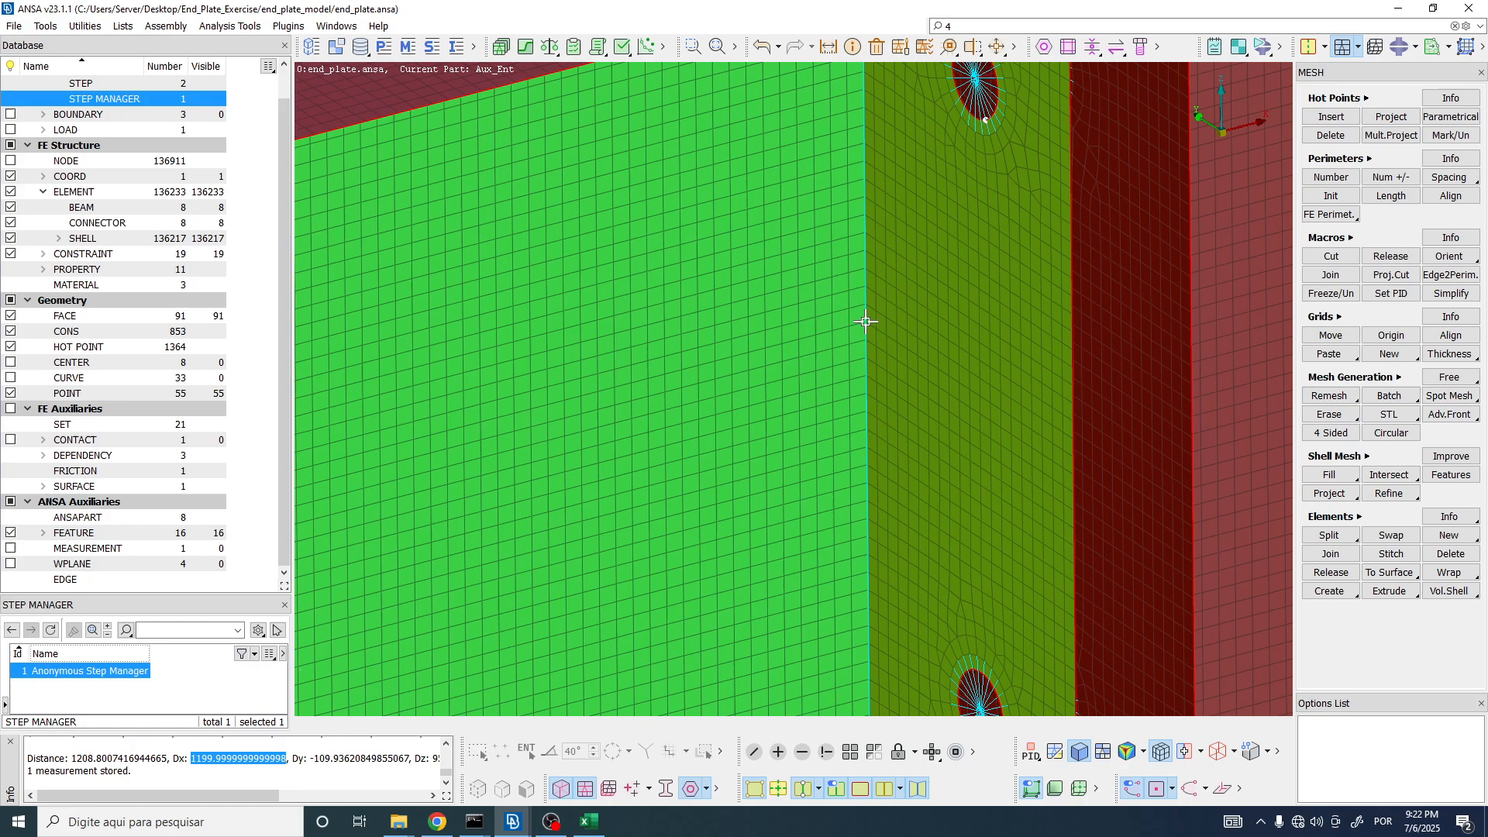
scroll(866, 322, up, 3)
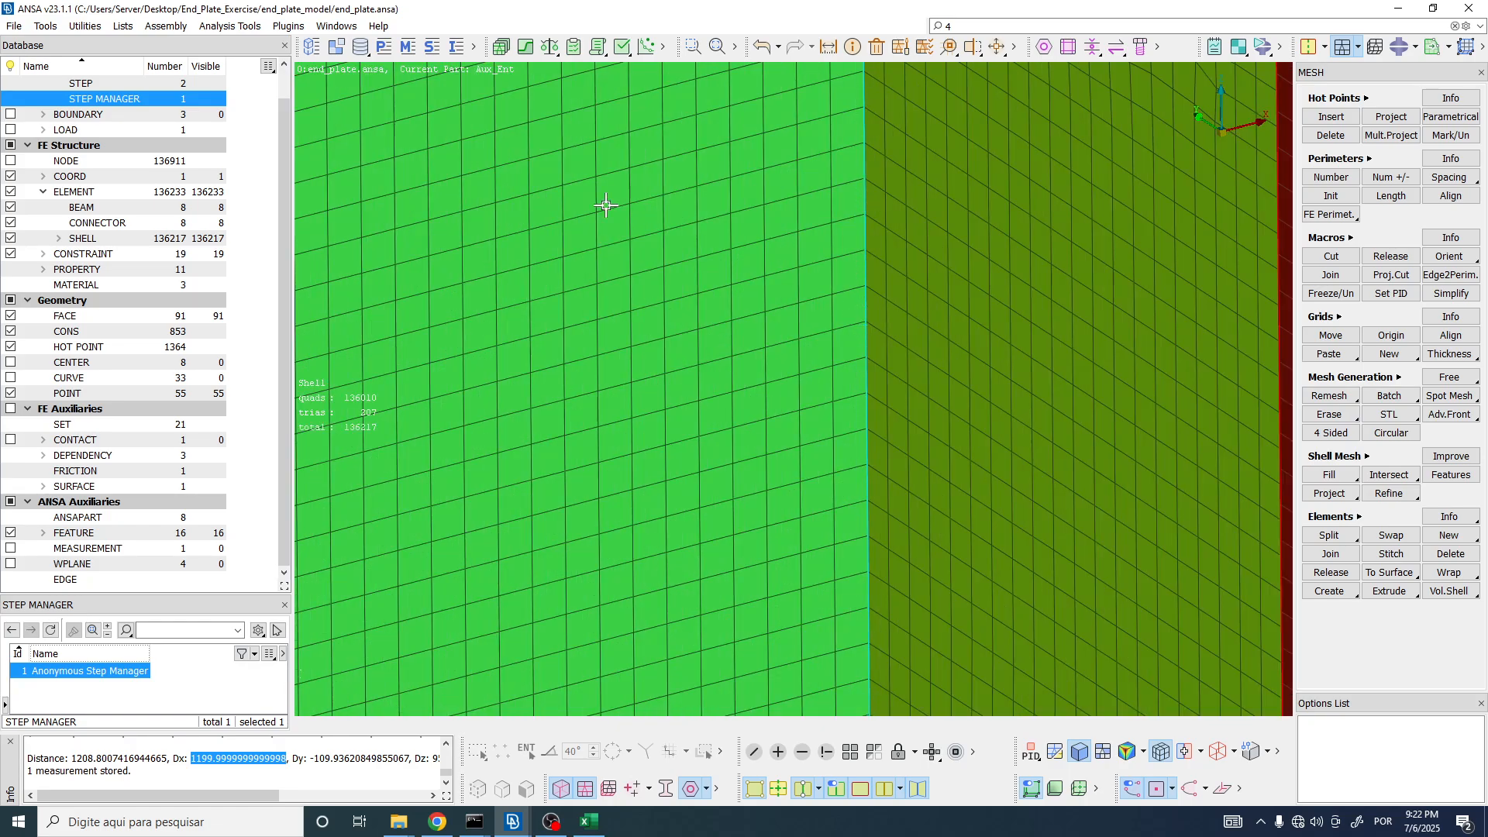
Step: Create a new set containing the mesh node at the midpoint of the beam web edge at the end plate
click(433, 49)
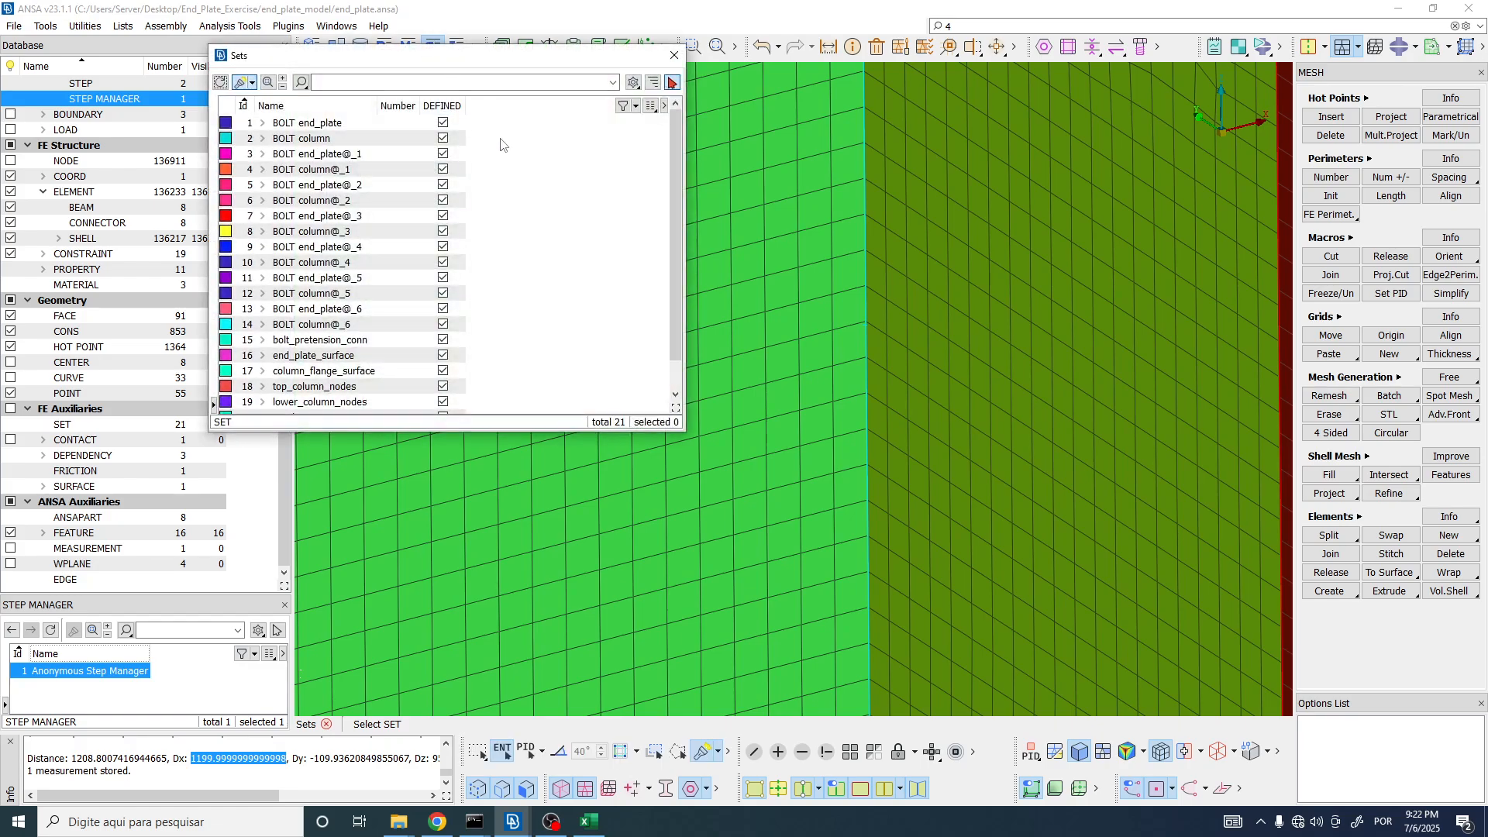
right_click(512, 204)
mouse_move(554, 293)
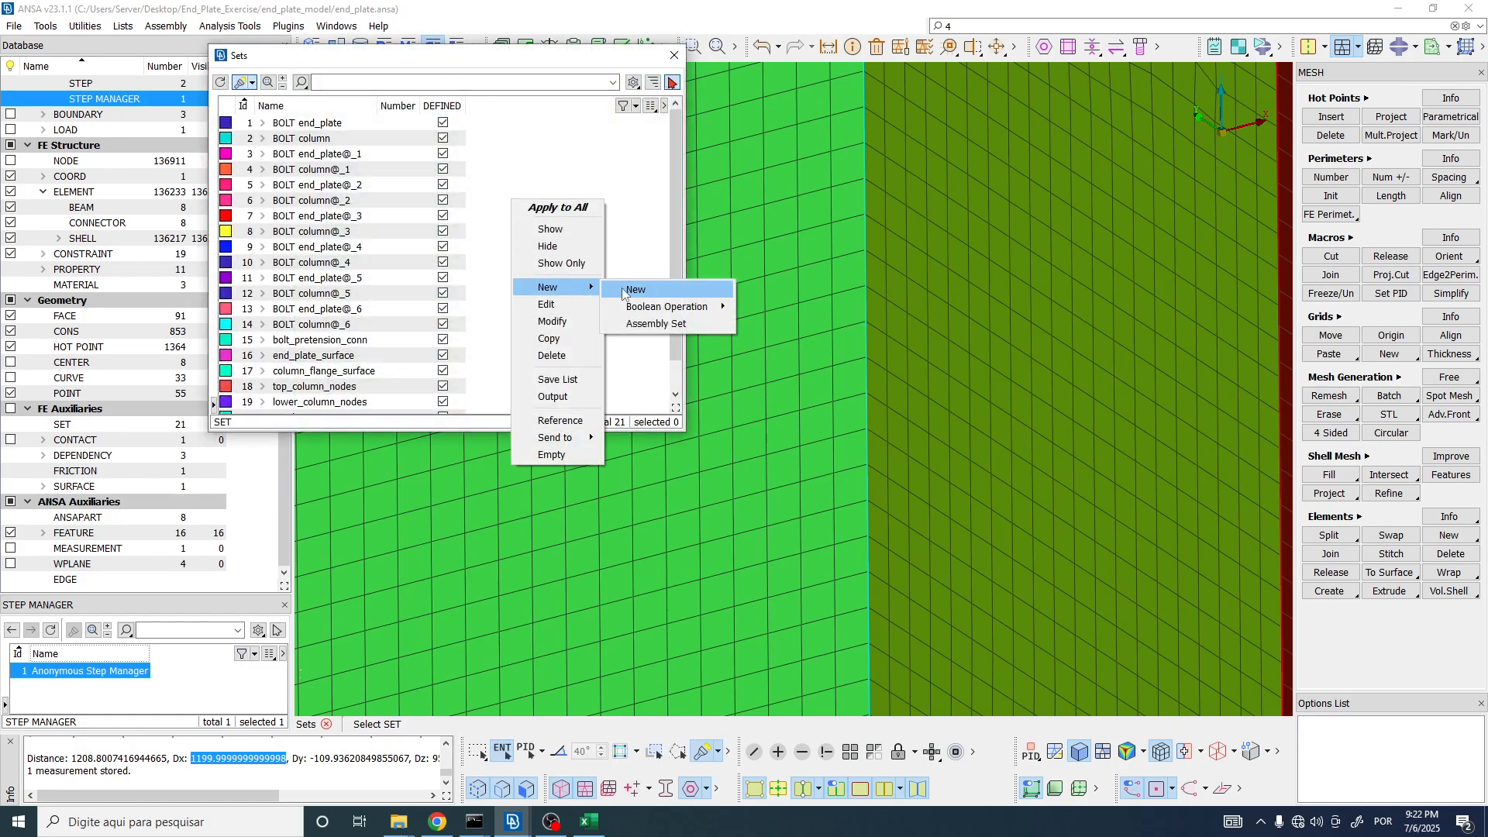
click(633, 295)
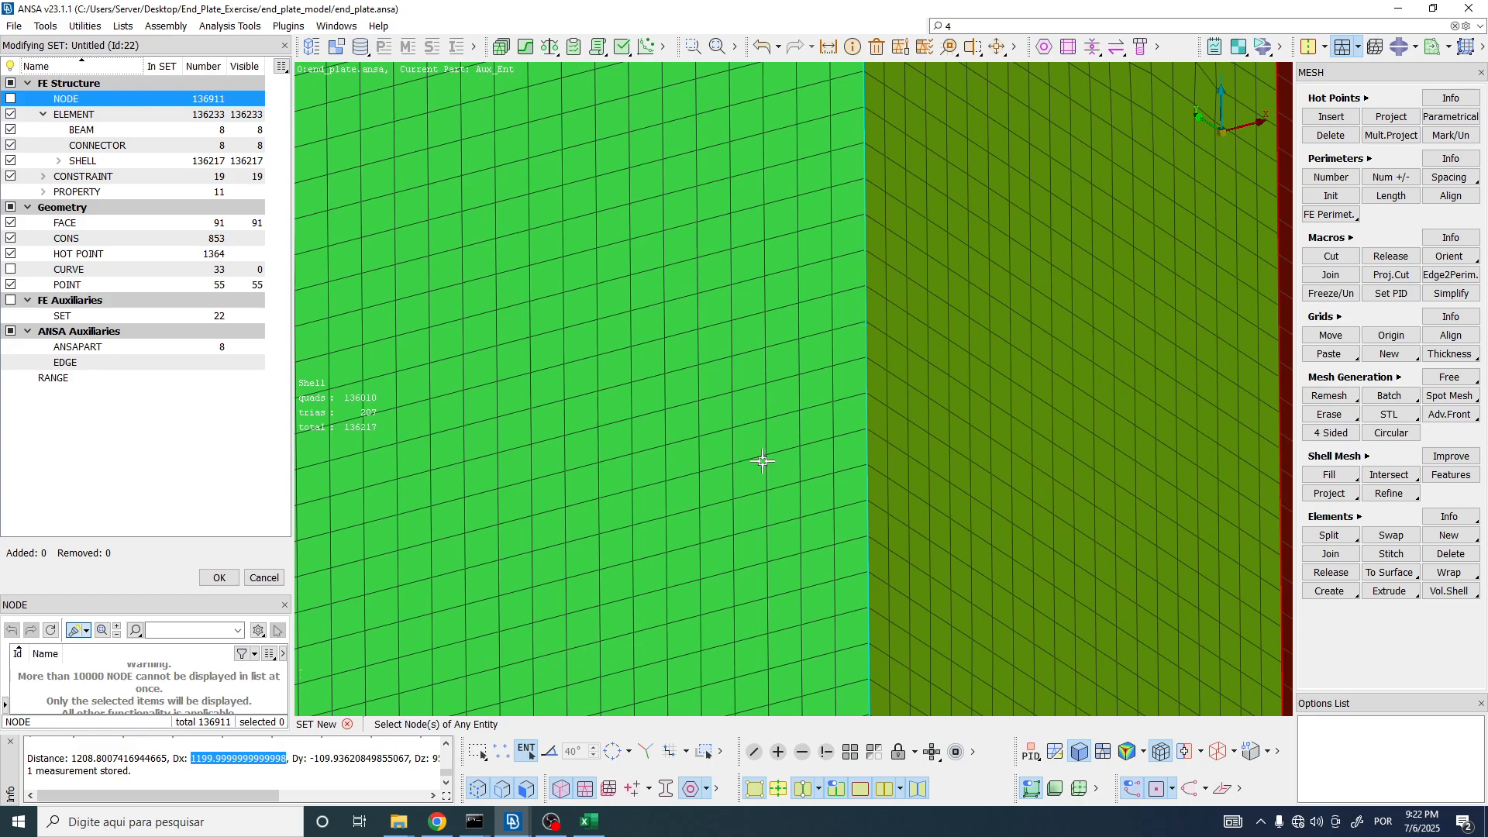
scroll(764, 455, down, 4)
scroll(835, 350, up, 3)
scroll(837, 345, up, 6)
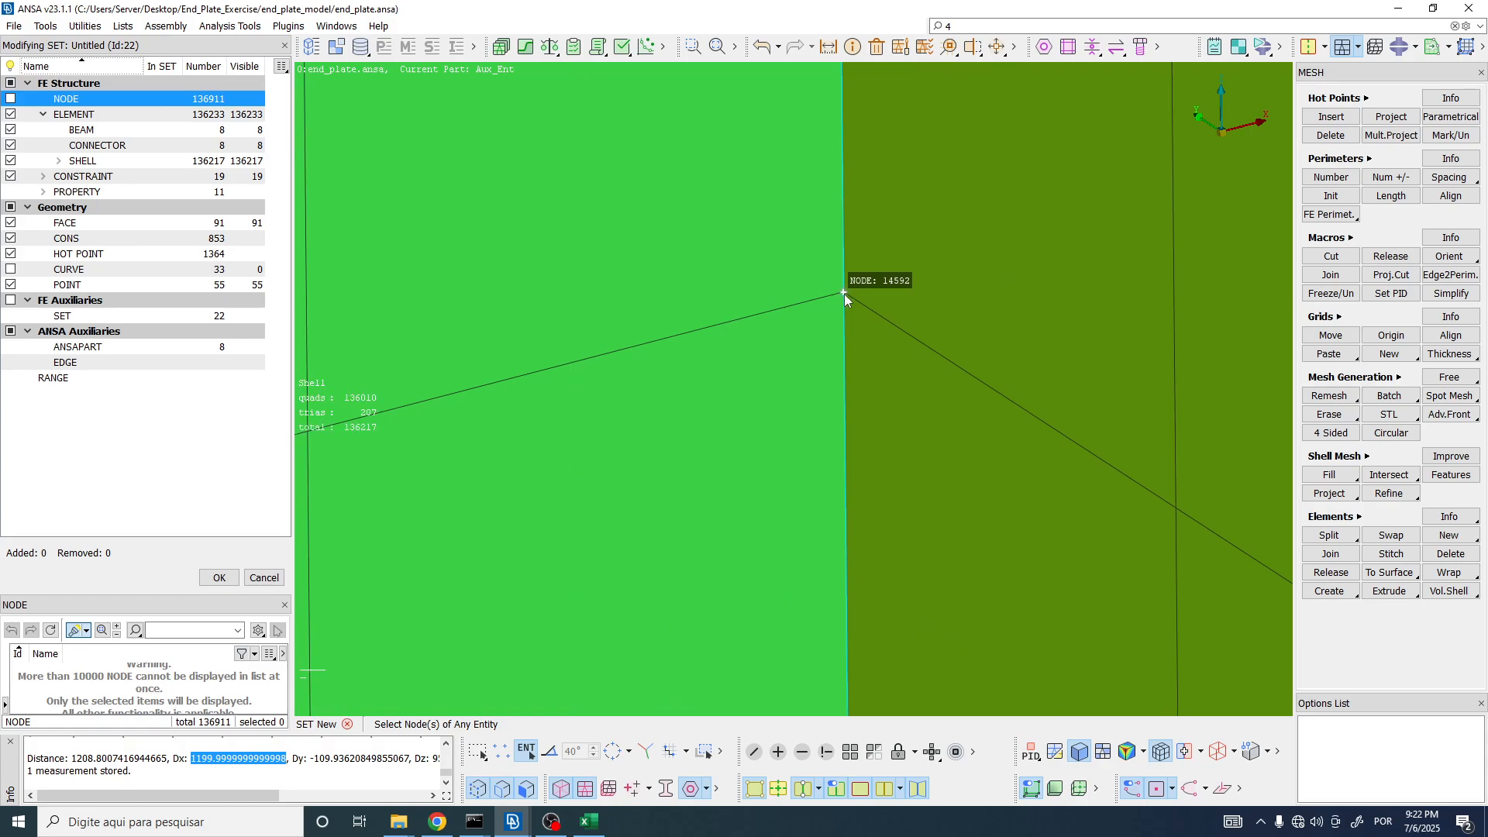
click(844, 294)
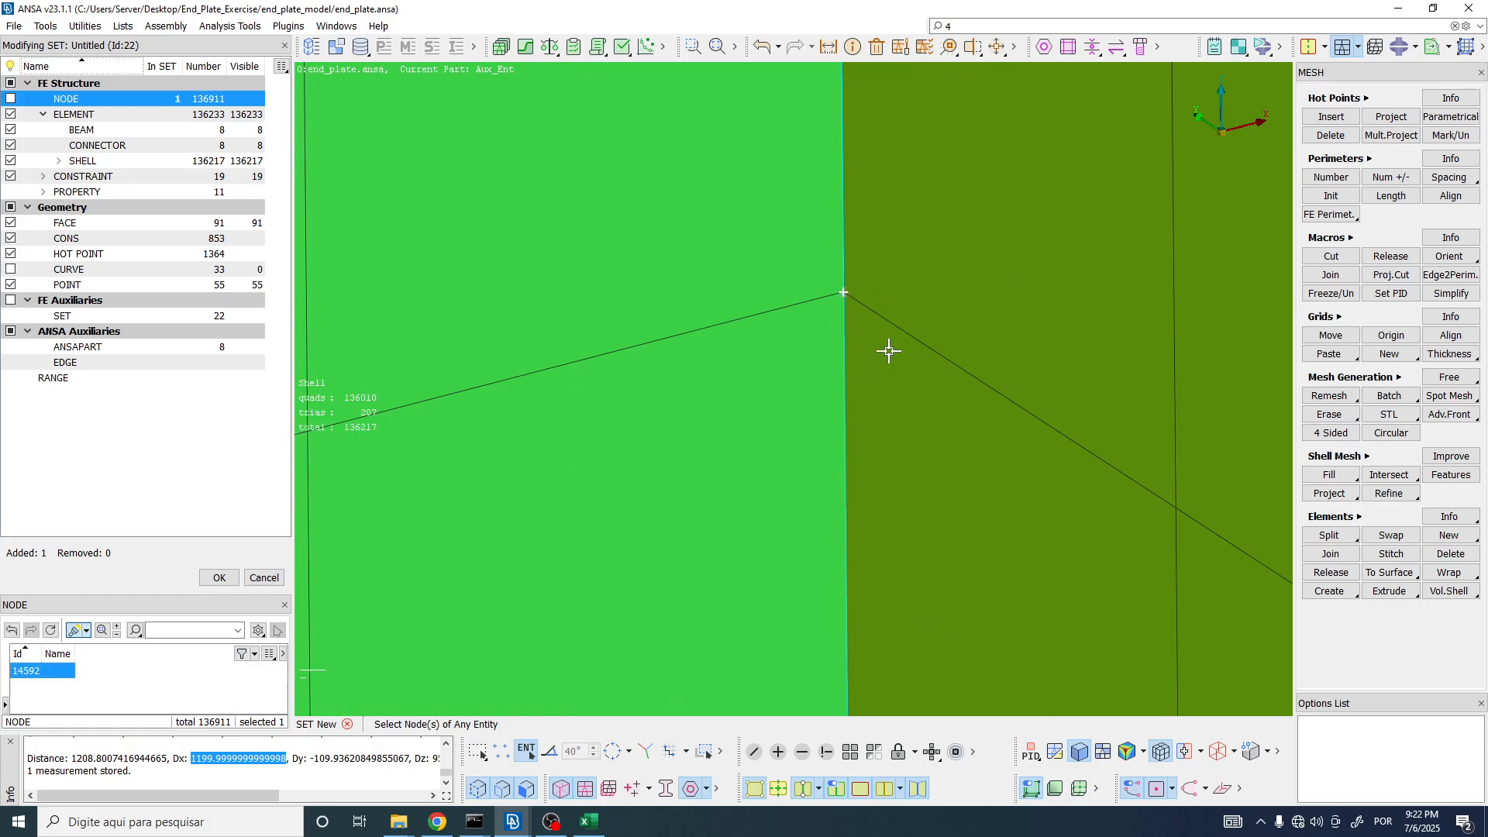
scroll(837, 306, down, 3)
scroll(837, 307, down, 2)
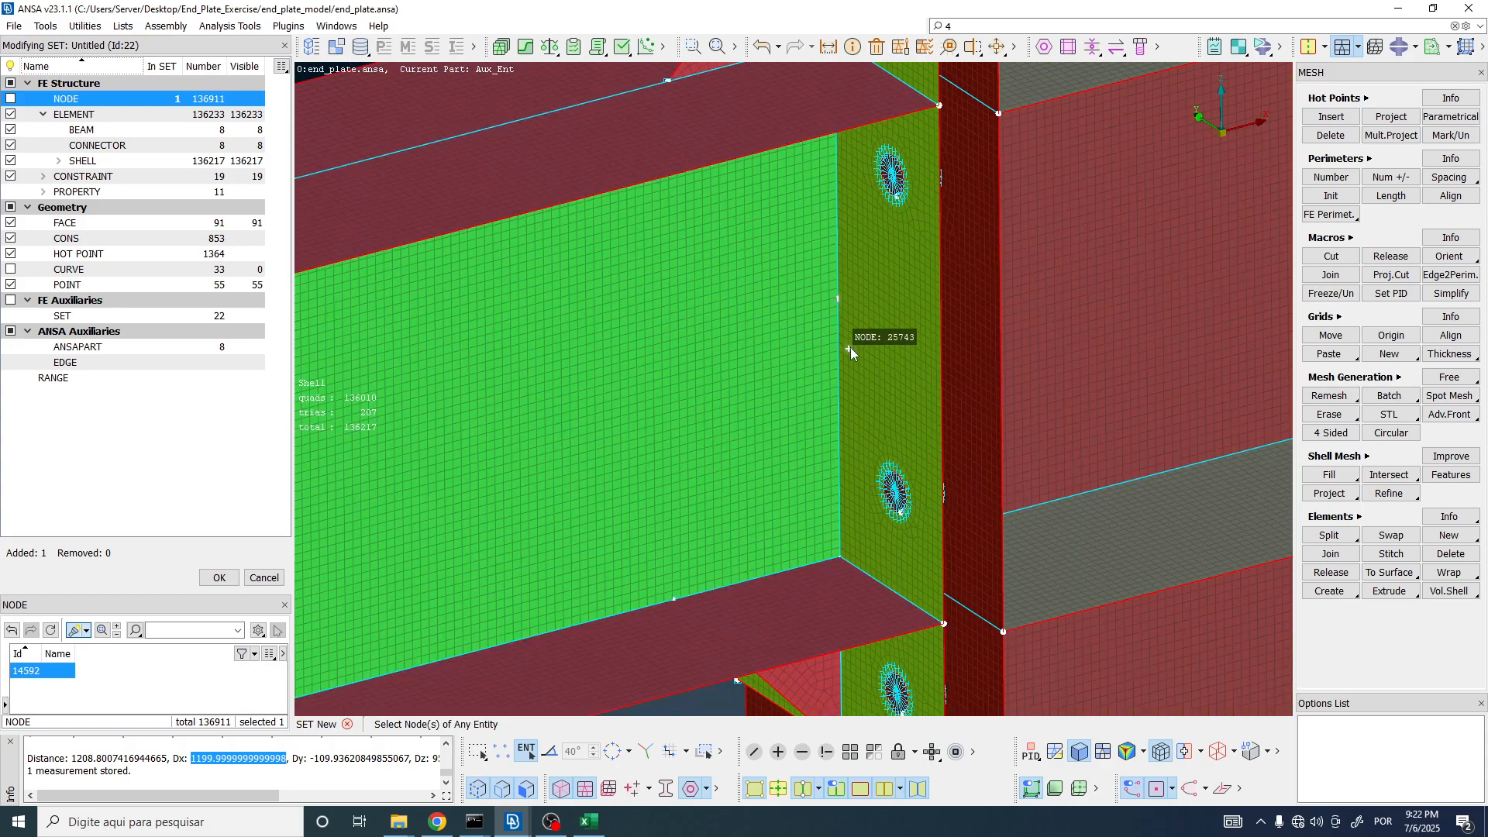
middle_click(841, 326)
Step: Set the new node set's output type to NSET, name it measure_rotation and save it
click(649, 415)
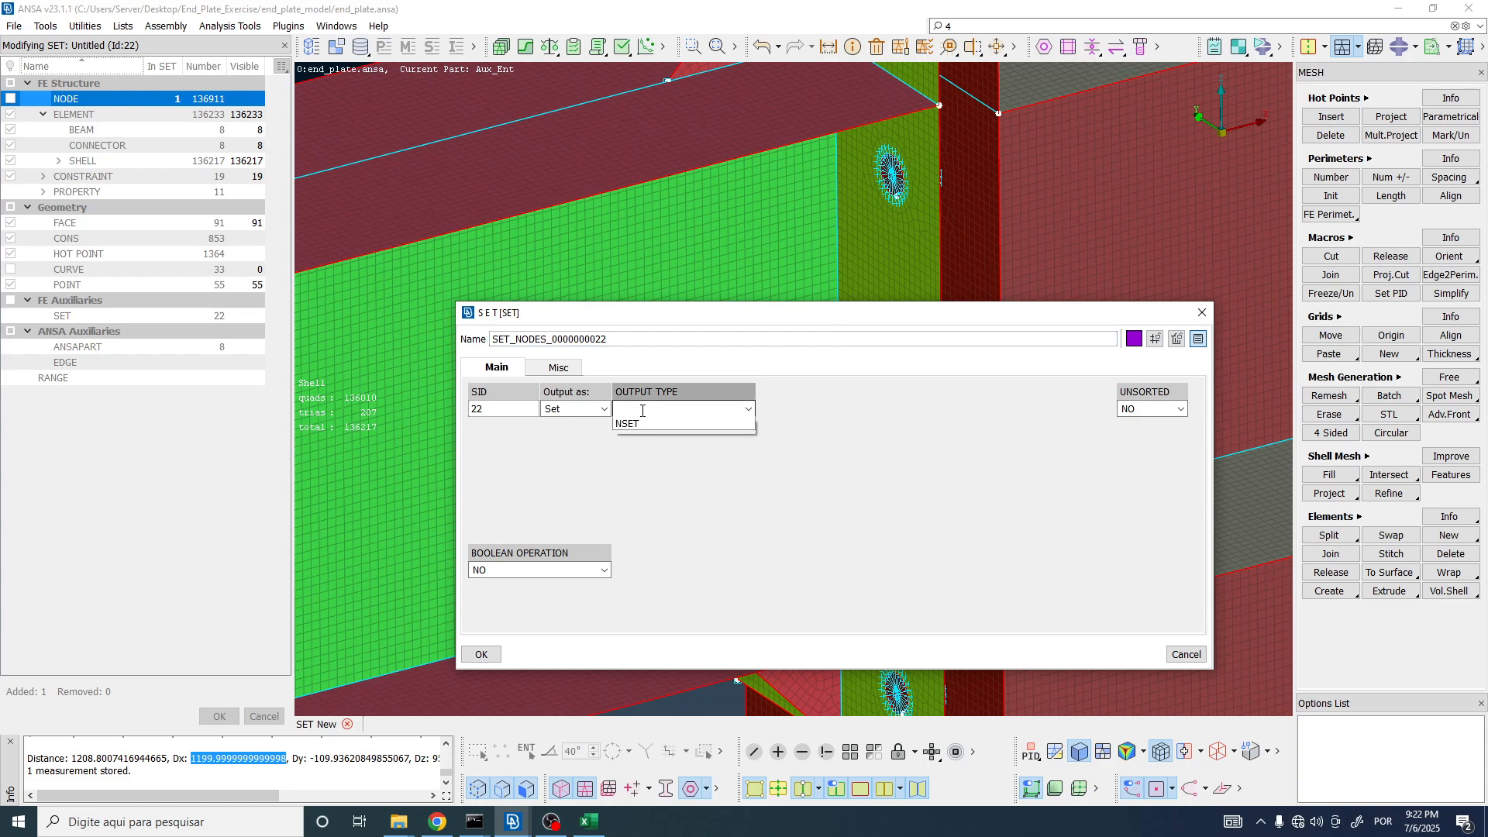
click(637, 425)
drag(631, 339, 270, 331)
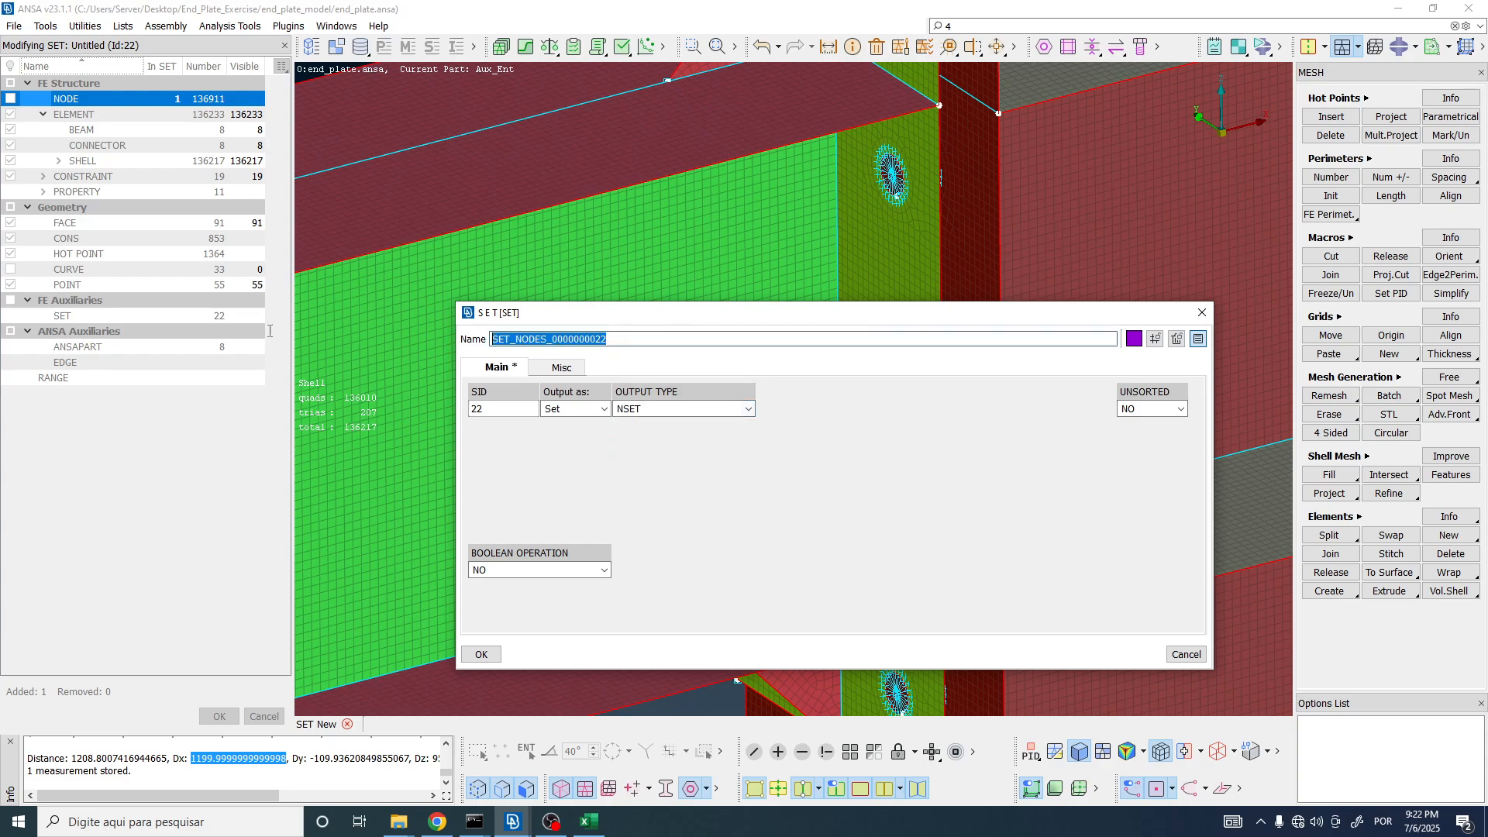
text(measure_rotation)
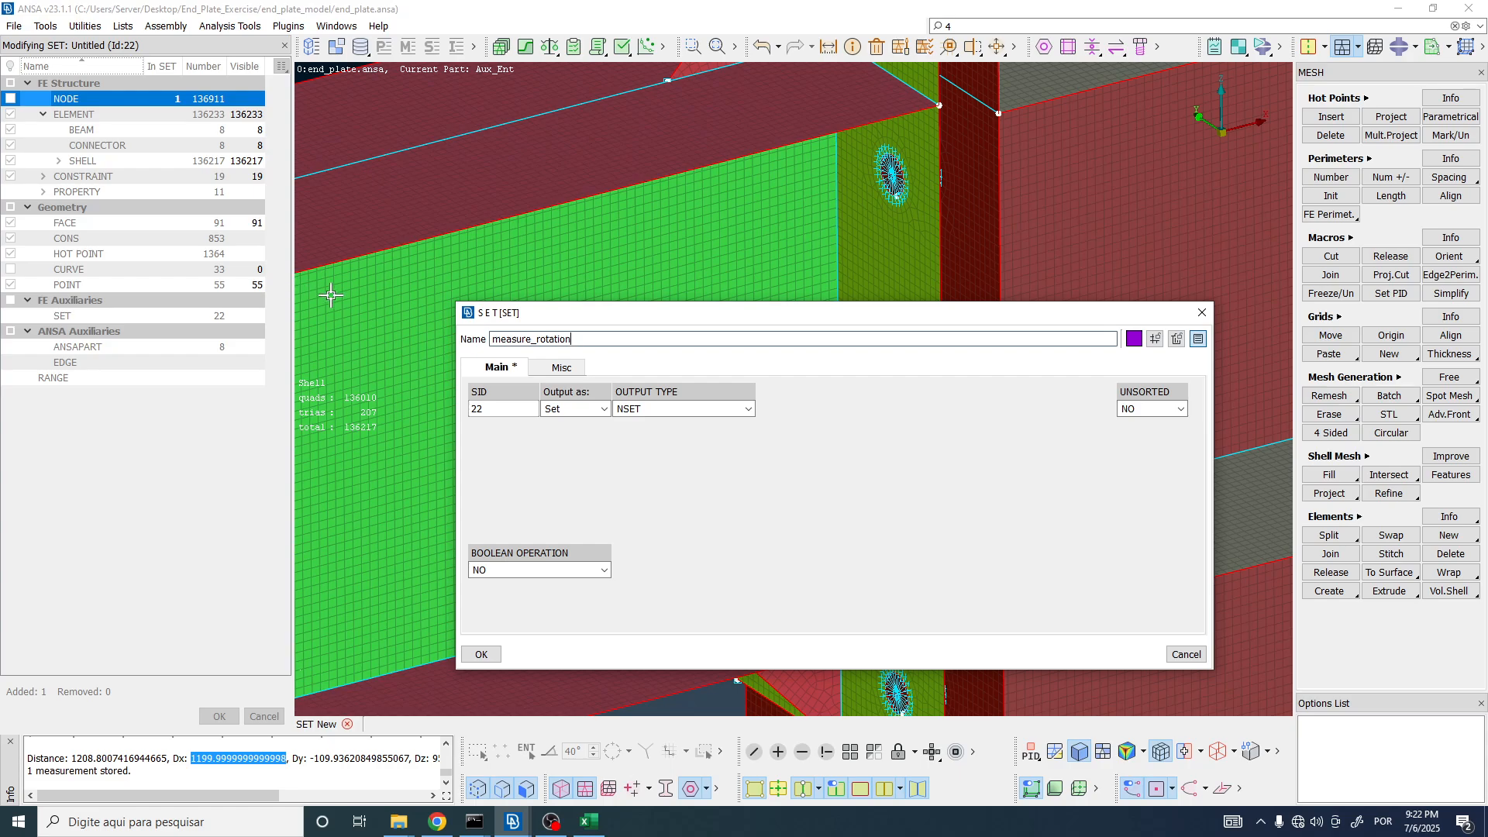
click(503, 409)
click(482, 655)
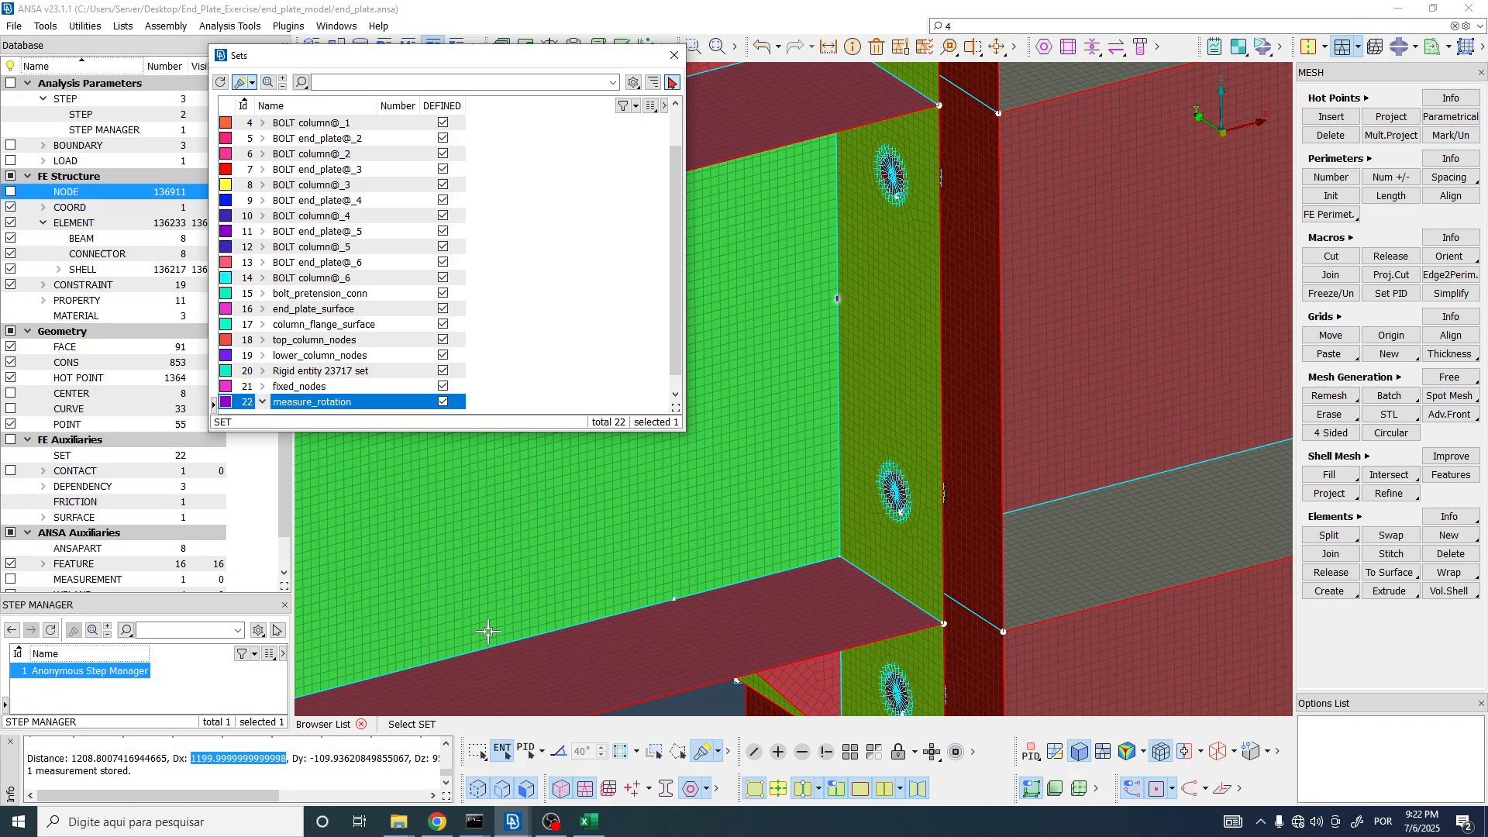
click(672, 58)
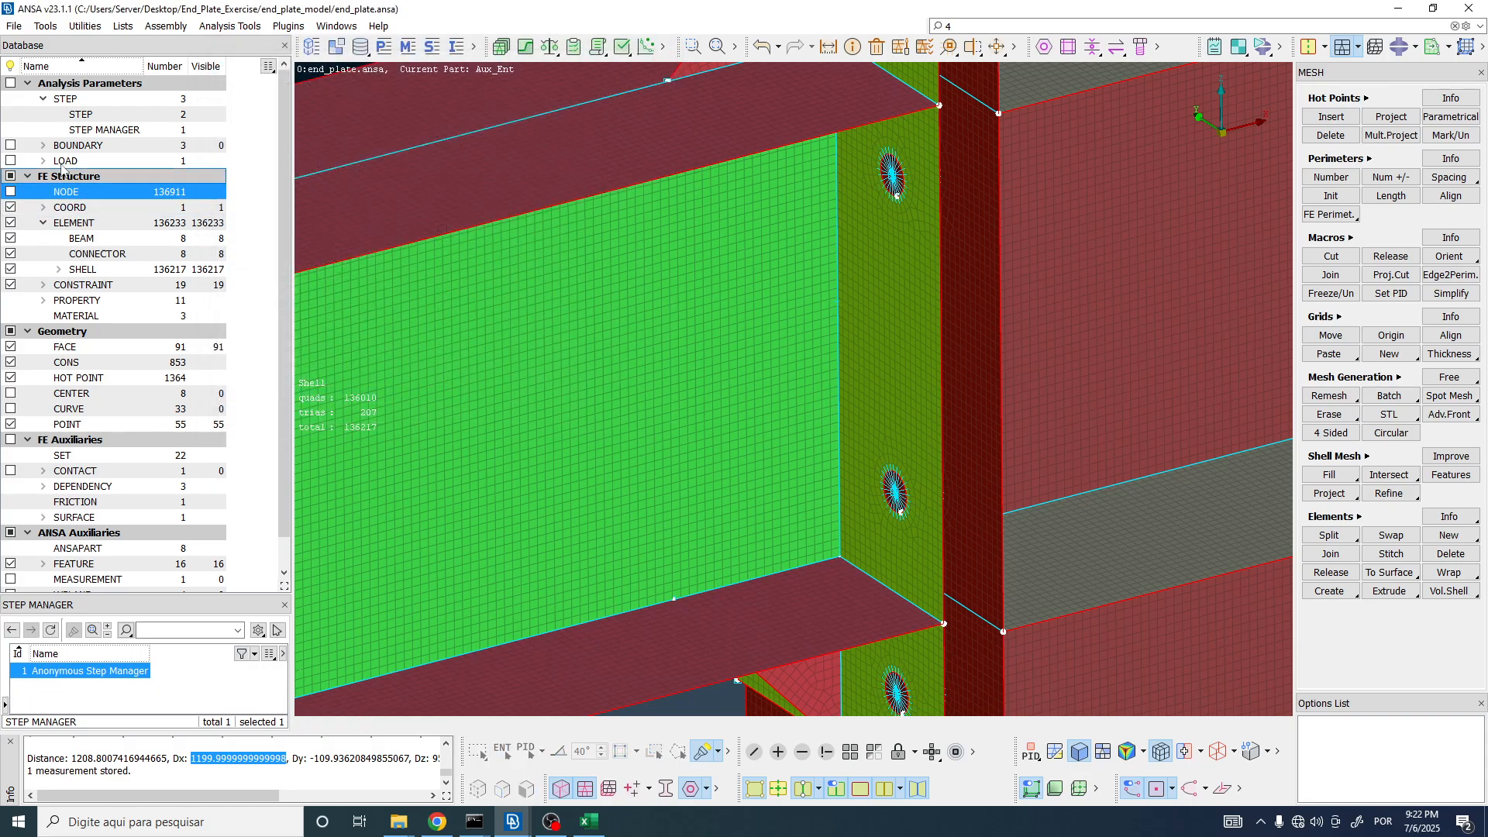
Step: Open the output requests of the bolt_pretension step in the step manager and review the existing entries
click(90, 134)
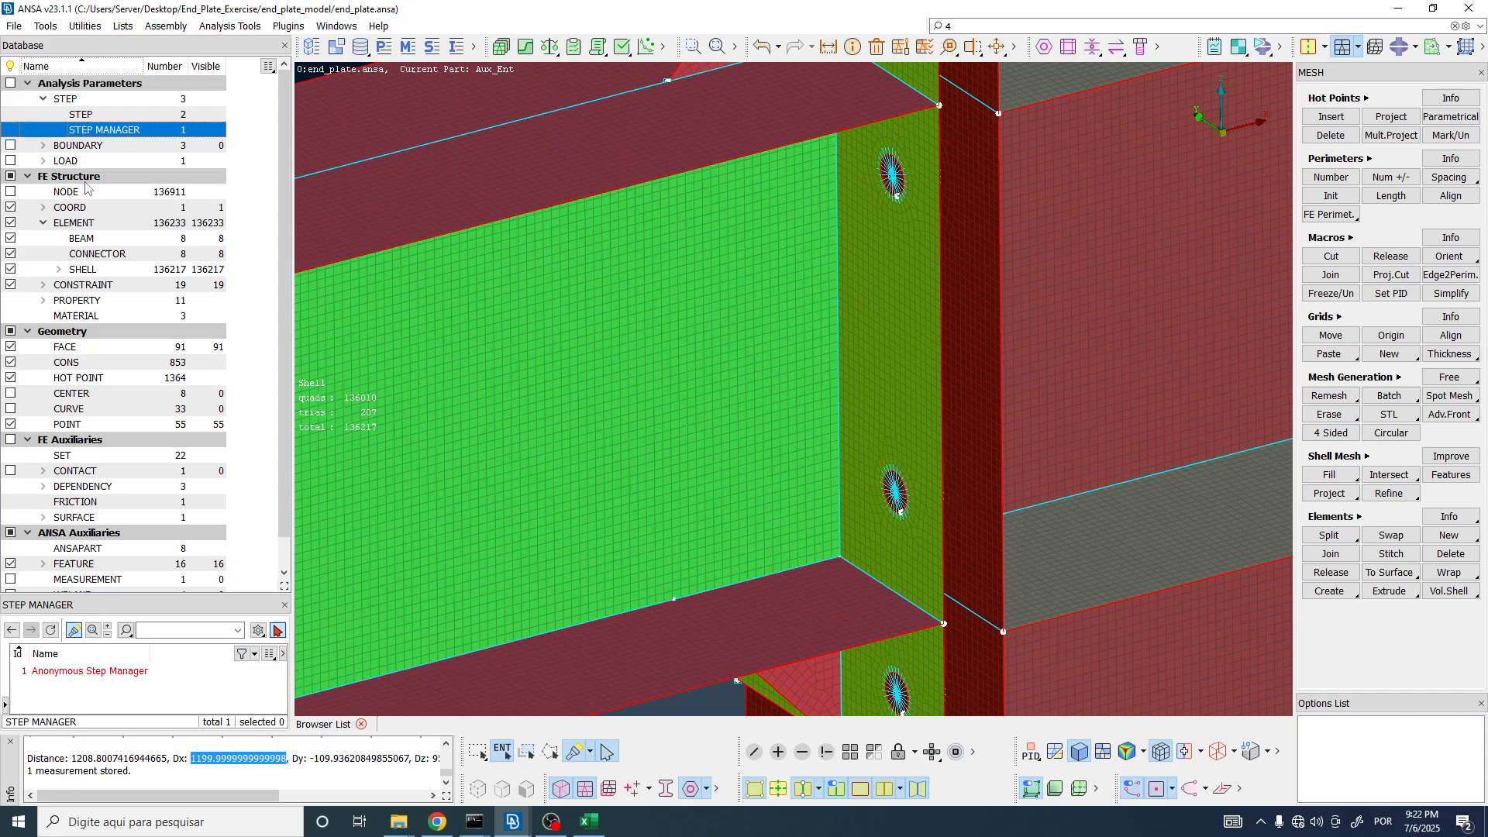
double_click(92, 671)
click(429, 194)
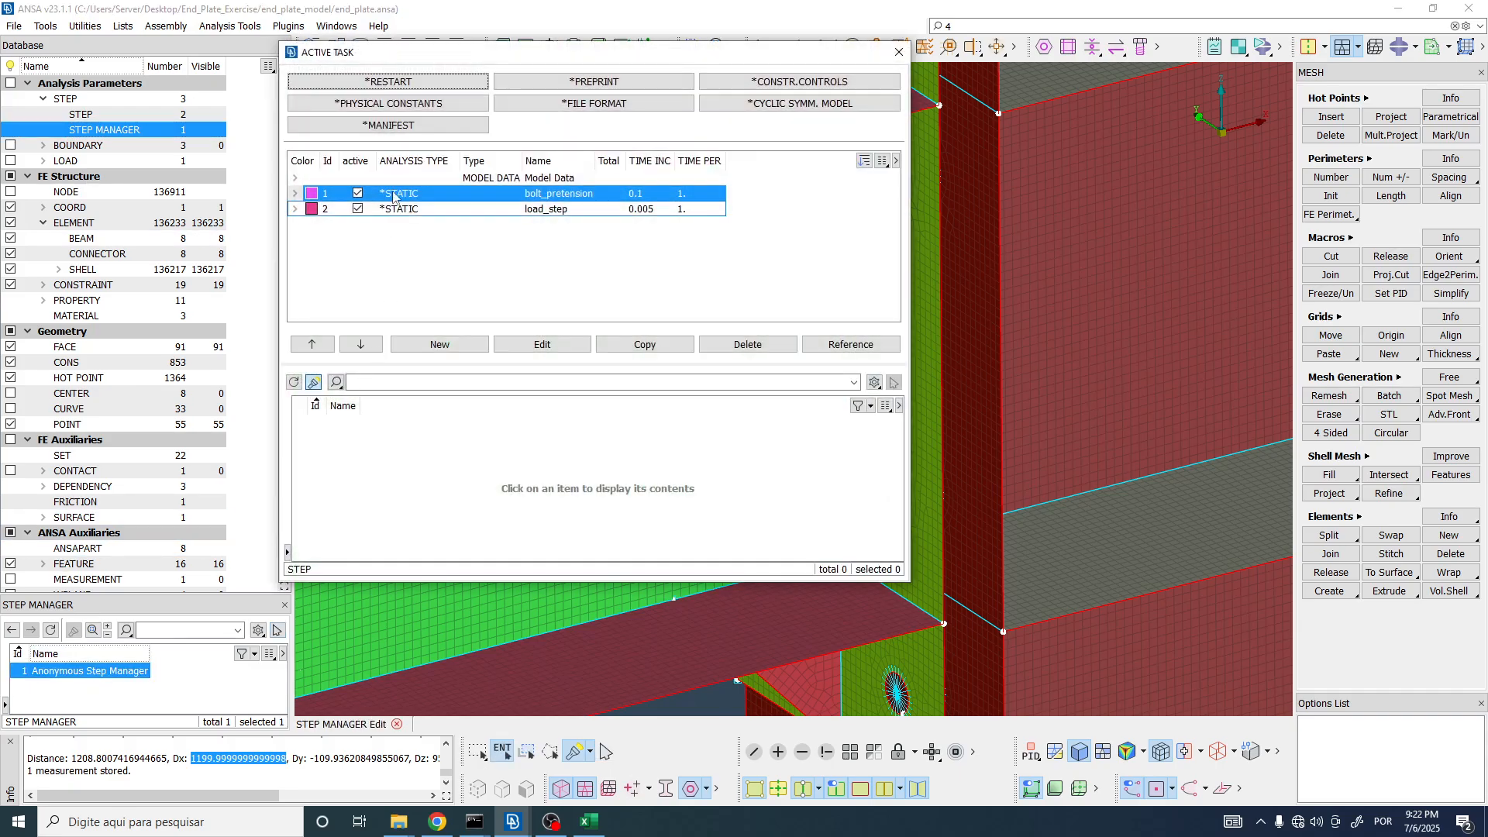
double_click(433, 196)
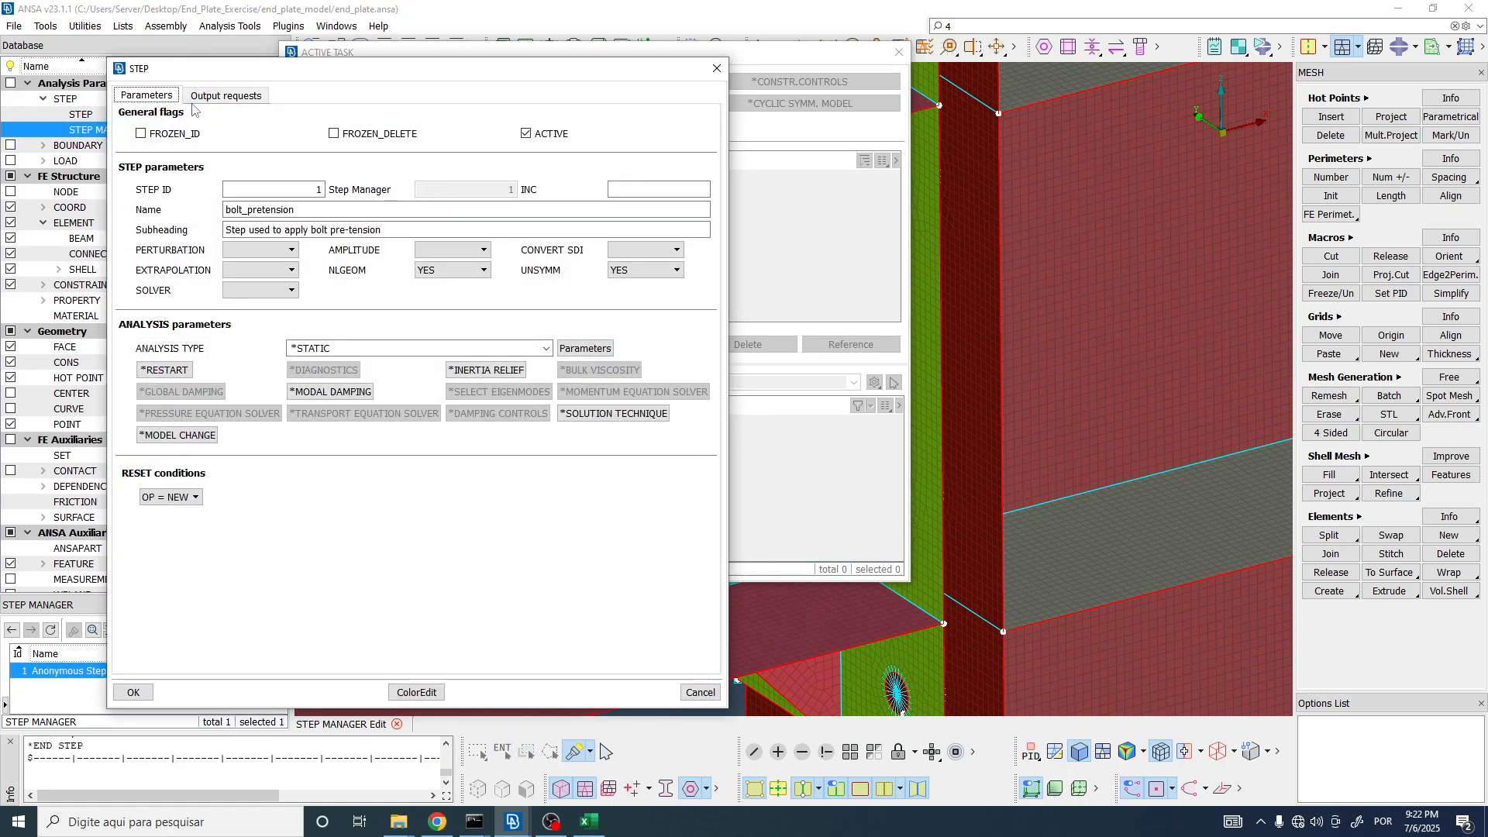
click(218, 99)
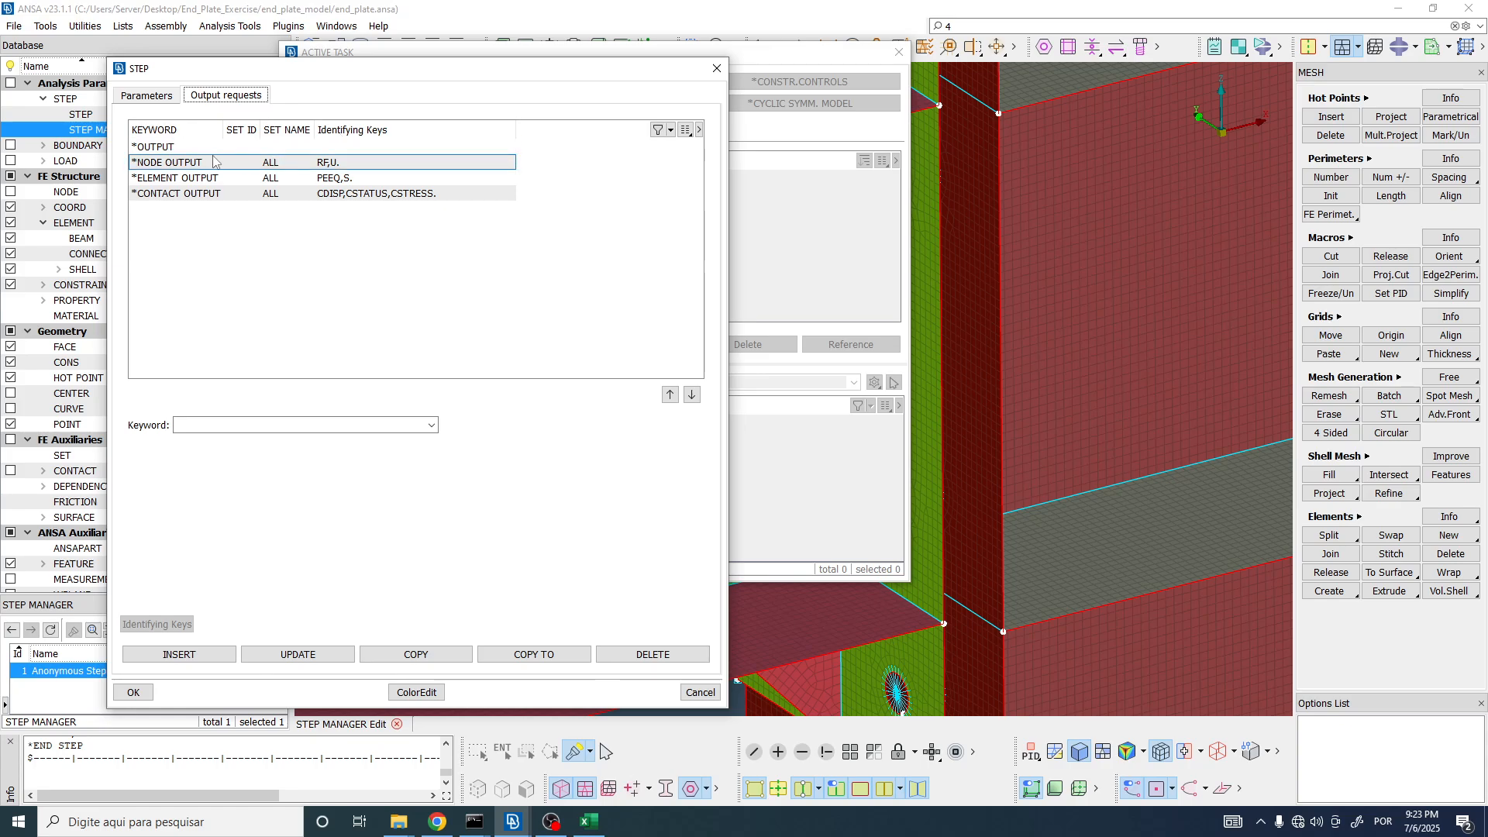
click(179, 147)
shift+click(195, 193)
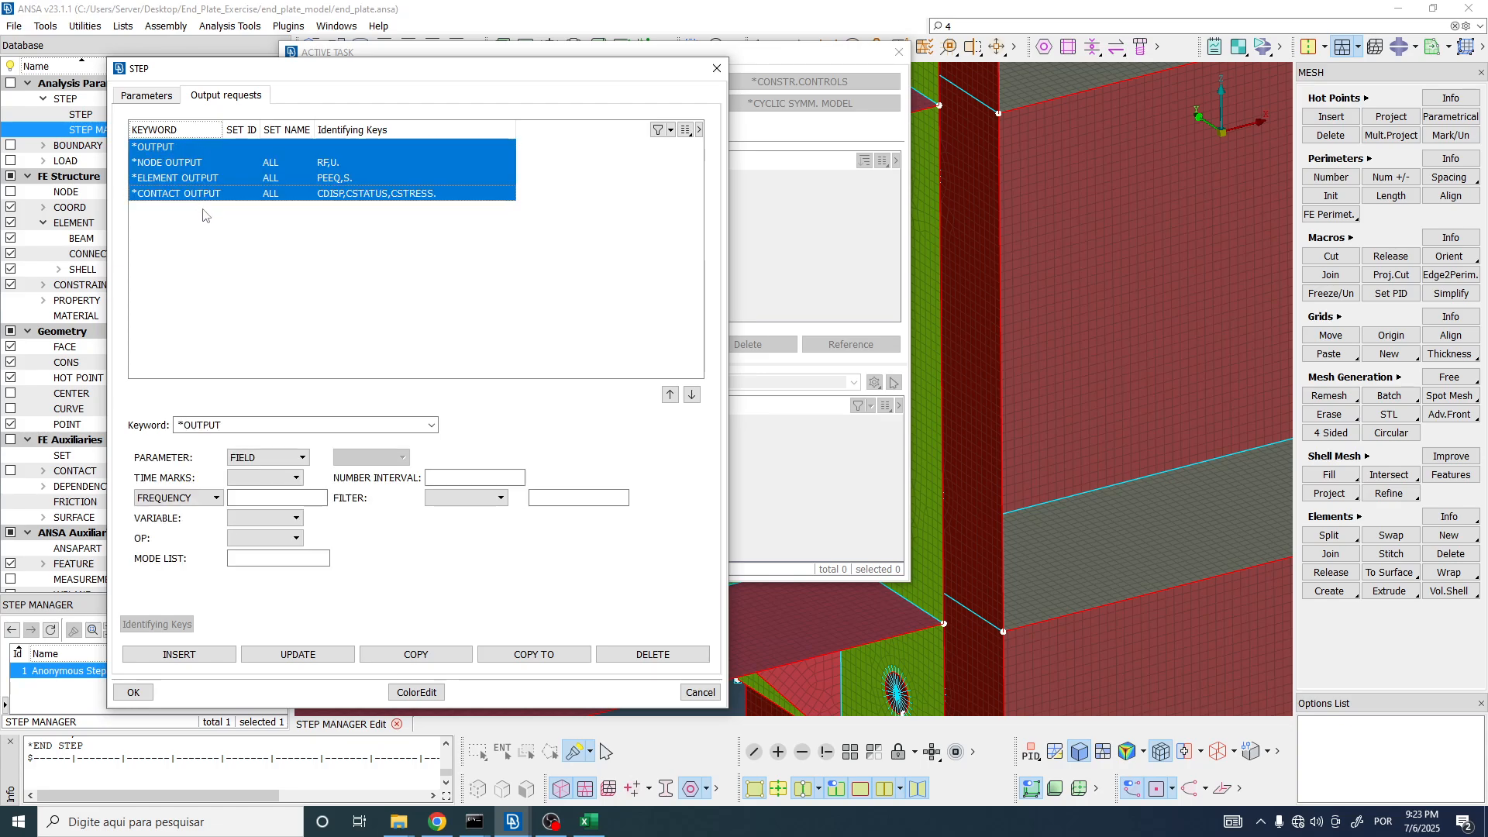
click(209, 223)
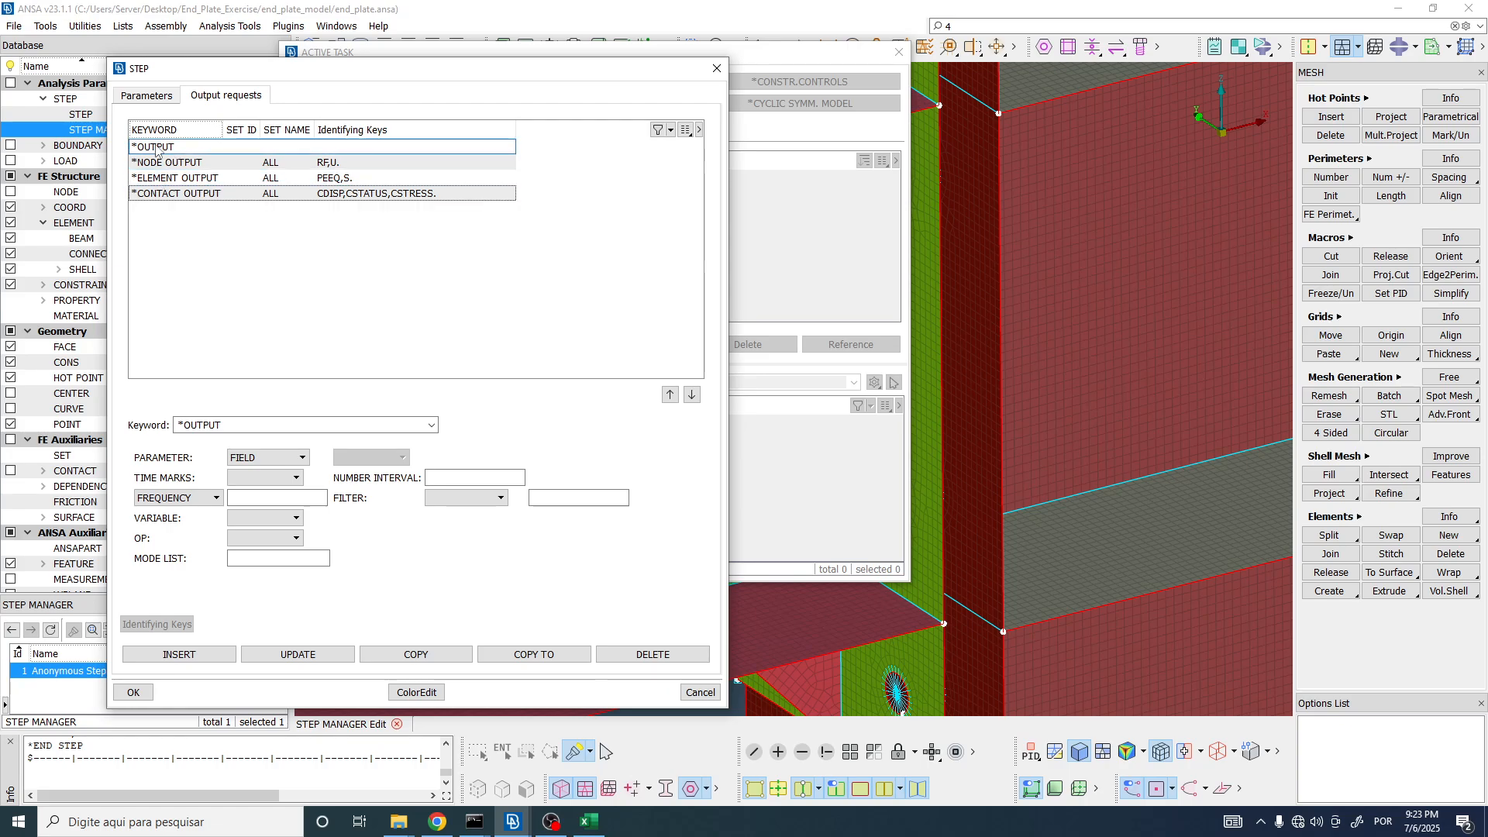
Step: Insert an *OUTPUT request with parameter HISTORY and a frequency of 1 in the bolt_pretension step
click(431, 425)
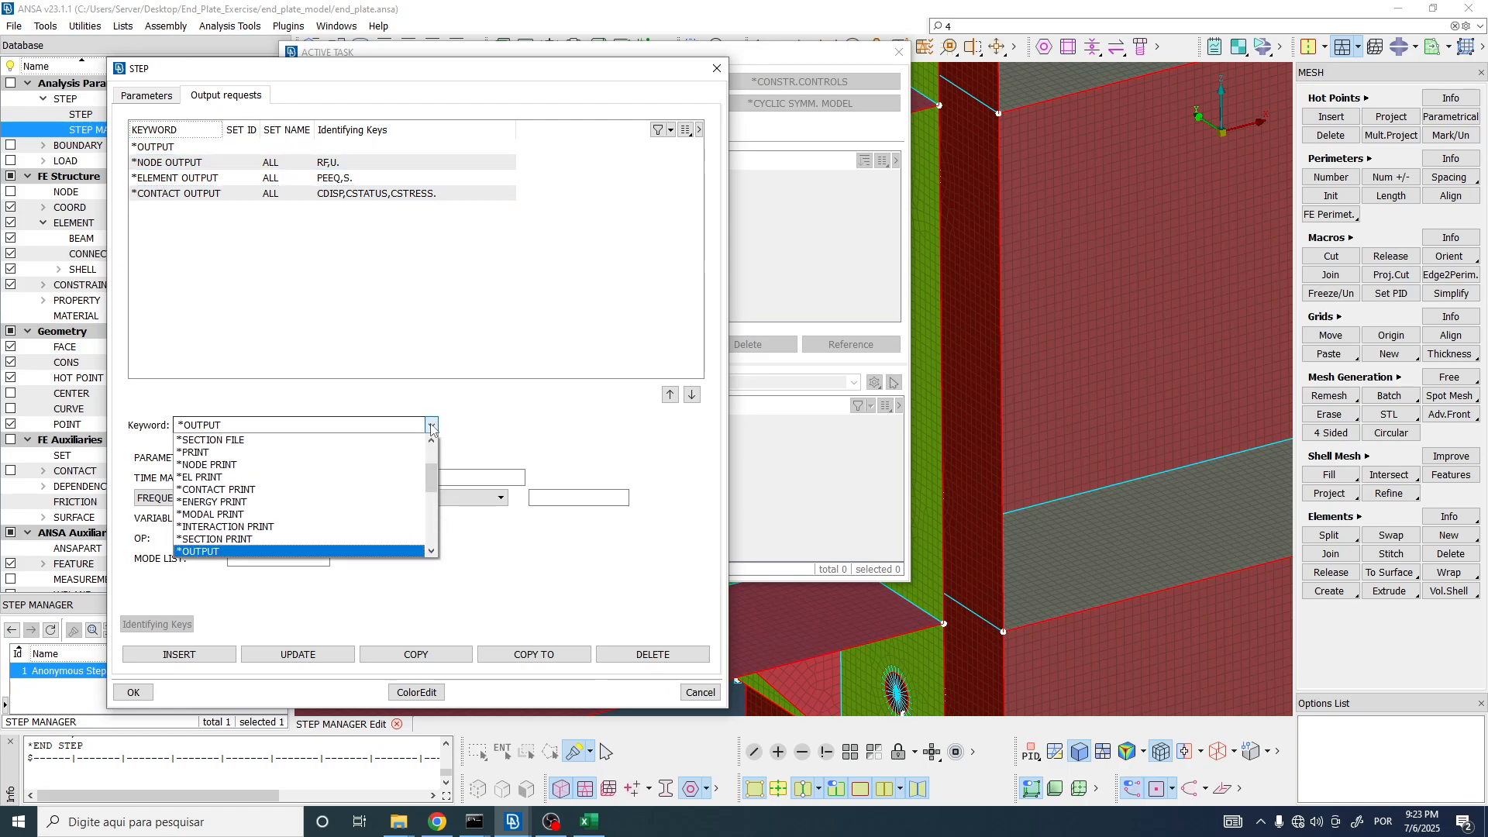
click(203, 551)
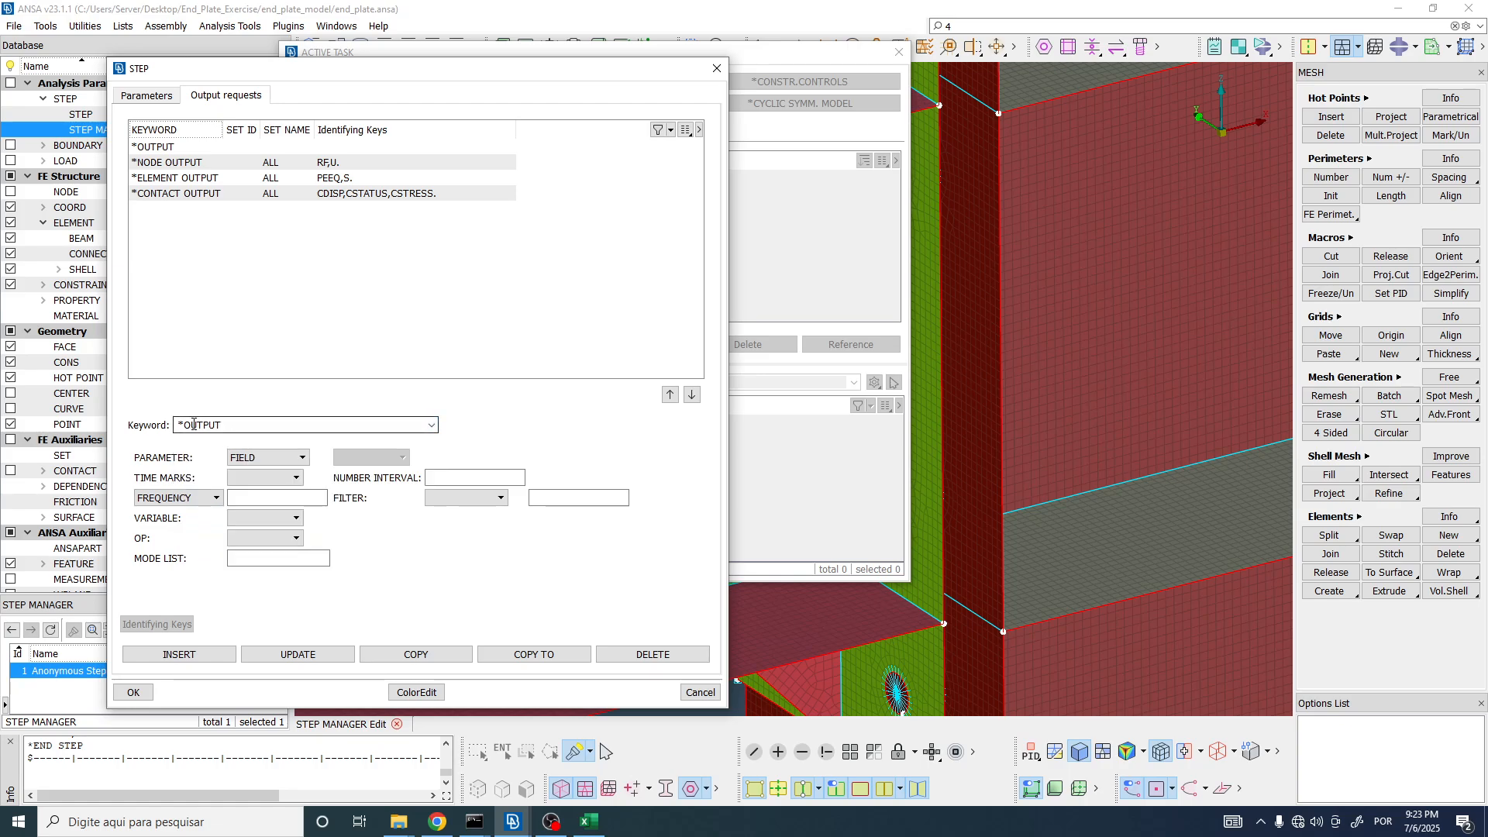
click(242, 458)
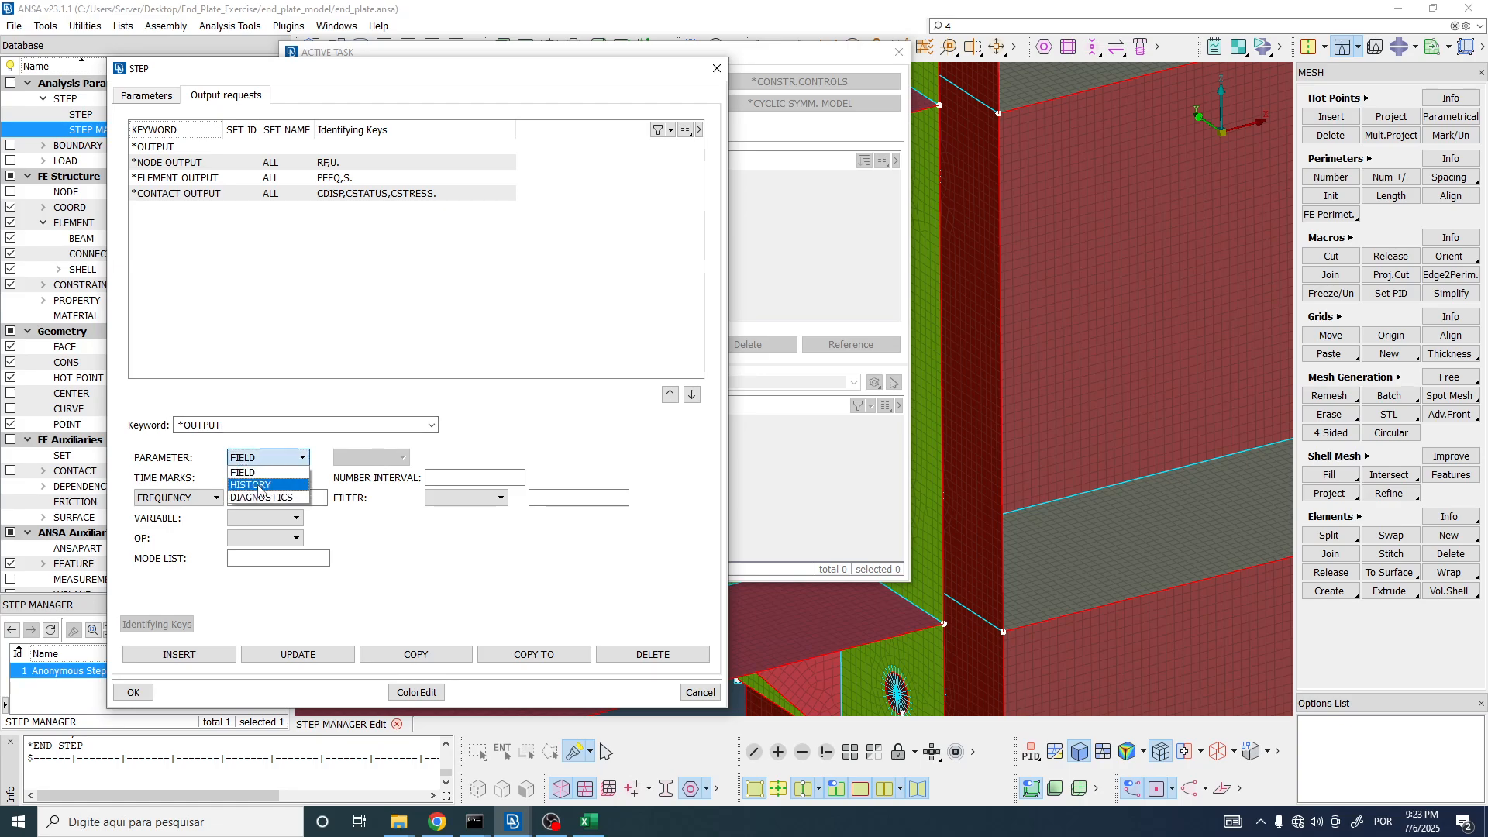
click(259, 487)
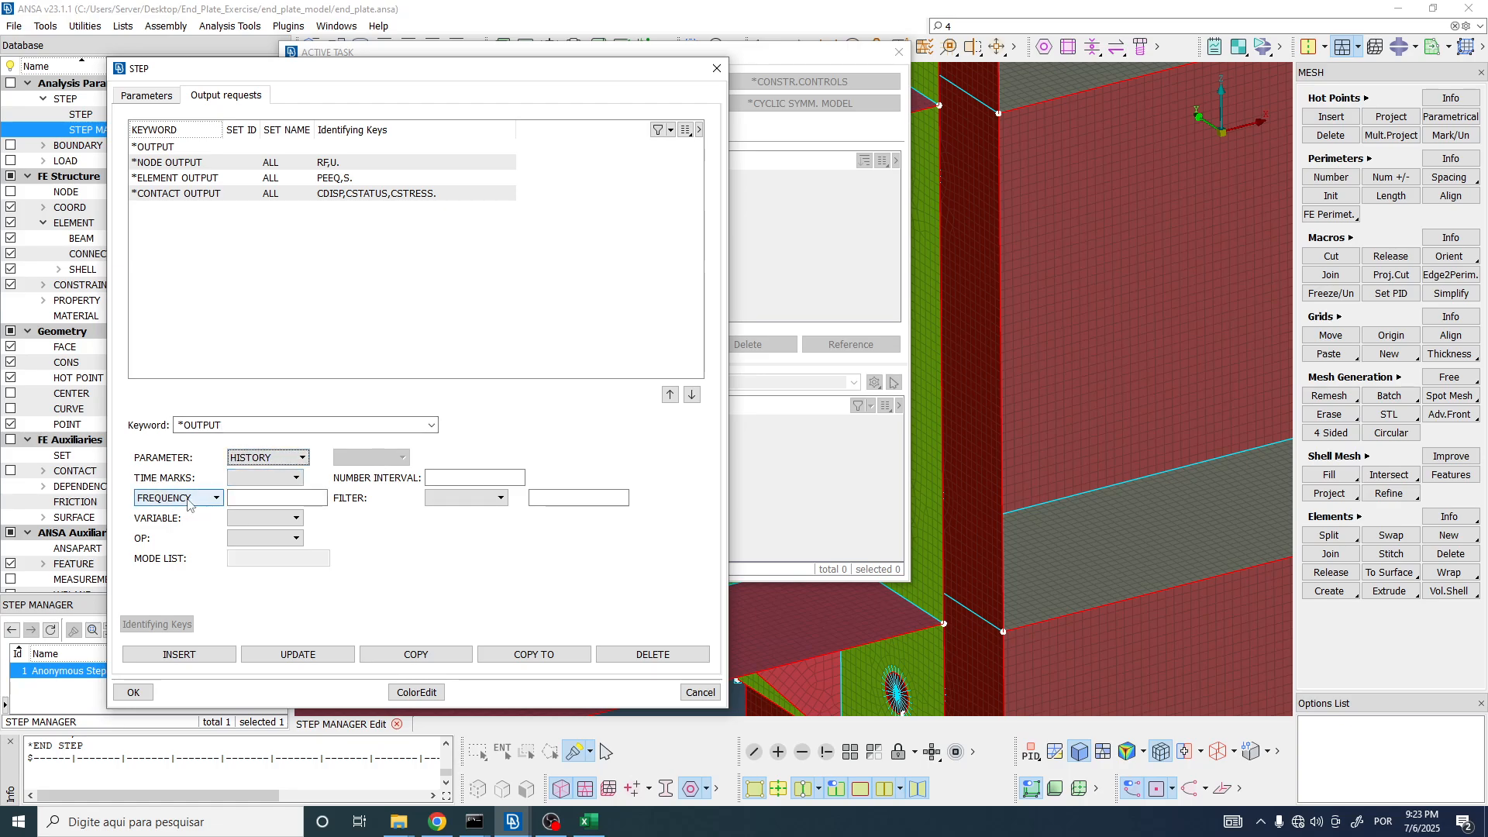
click(274, 502)
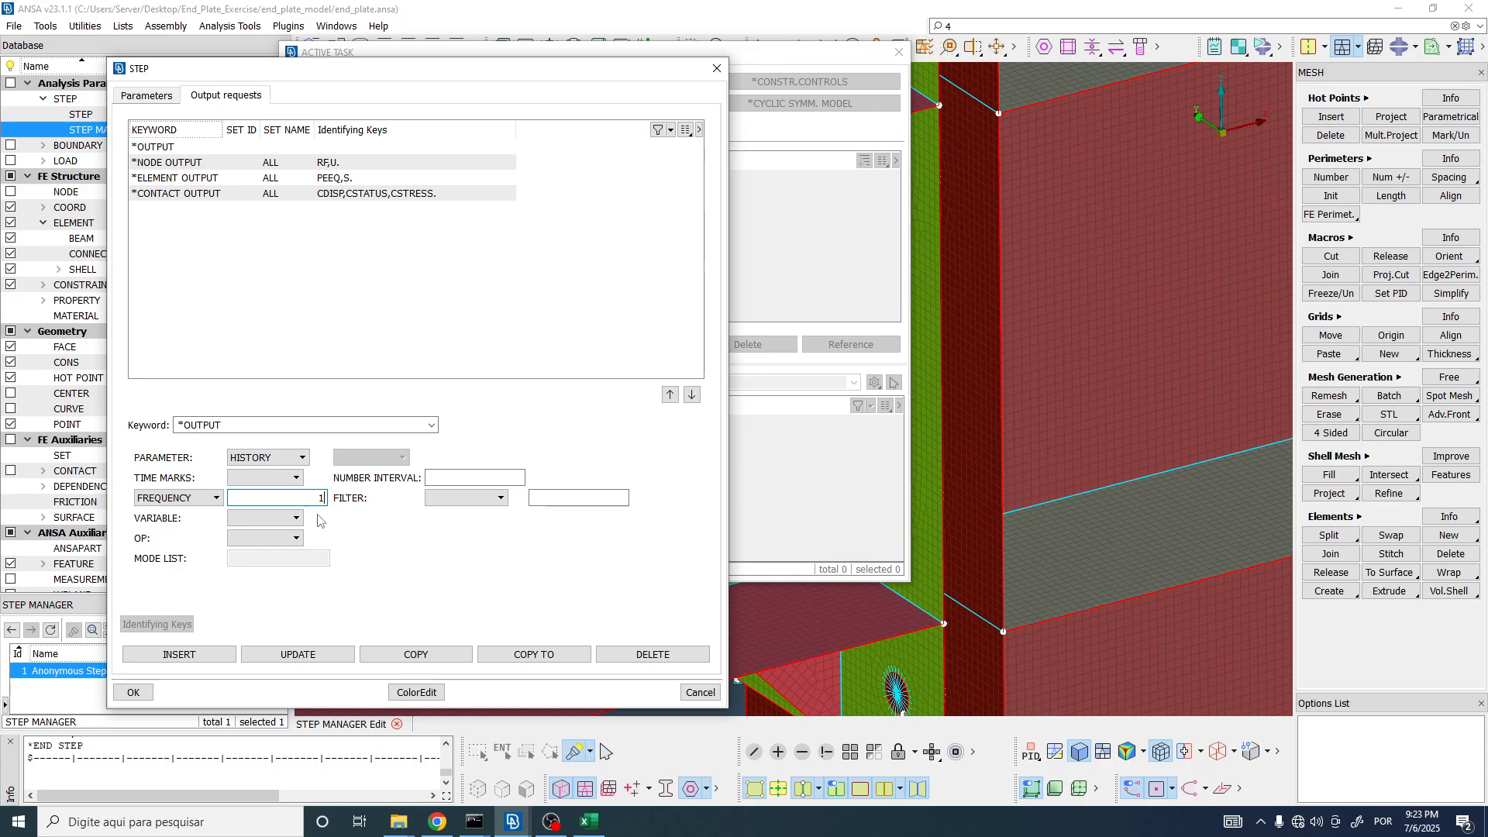
drag(317, 501, 340, 503)
click(165, 656)
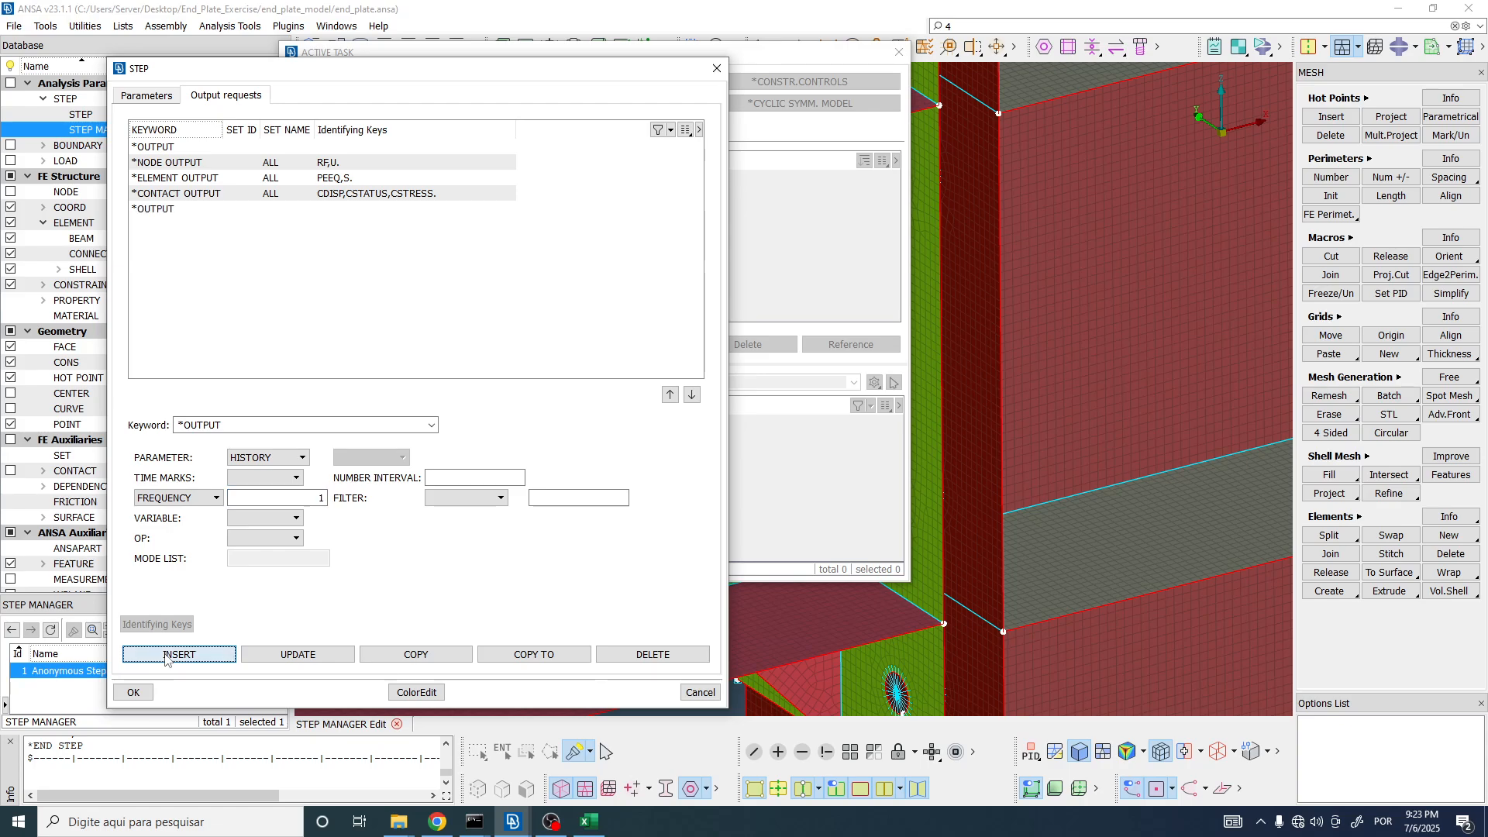
Step: Compare the settings of the history and field *OUTPUT entries and review the node, element and contact outputs under the field request
click(175, 210)
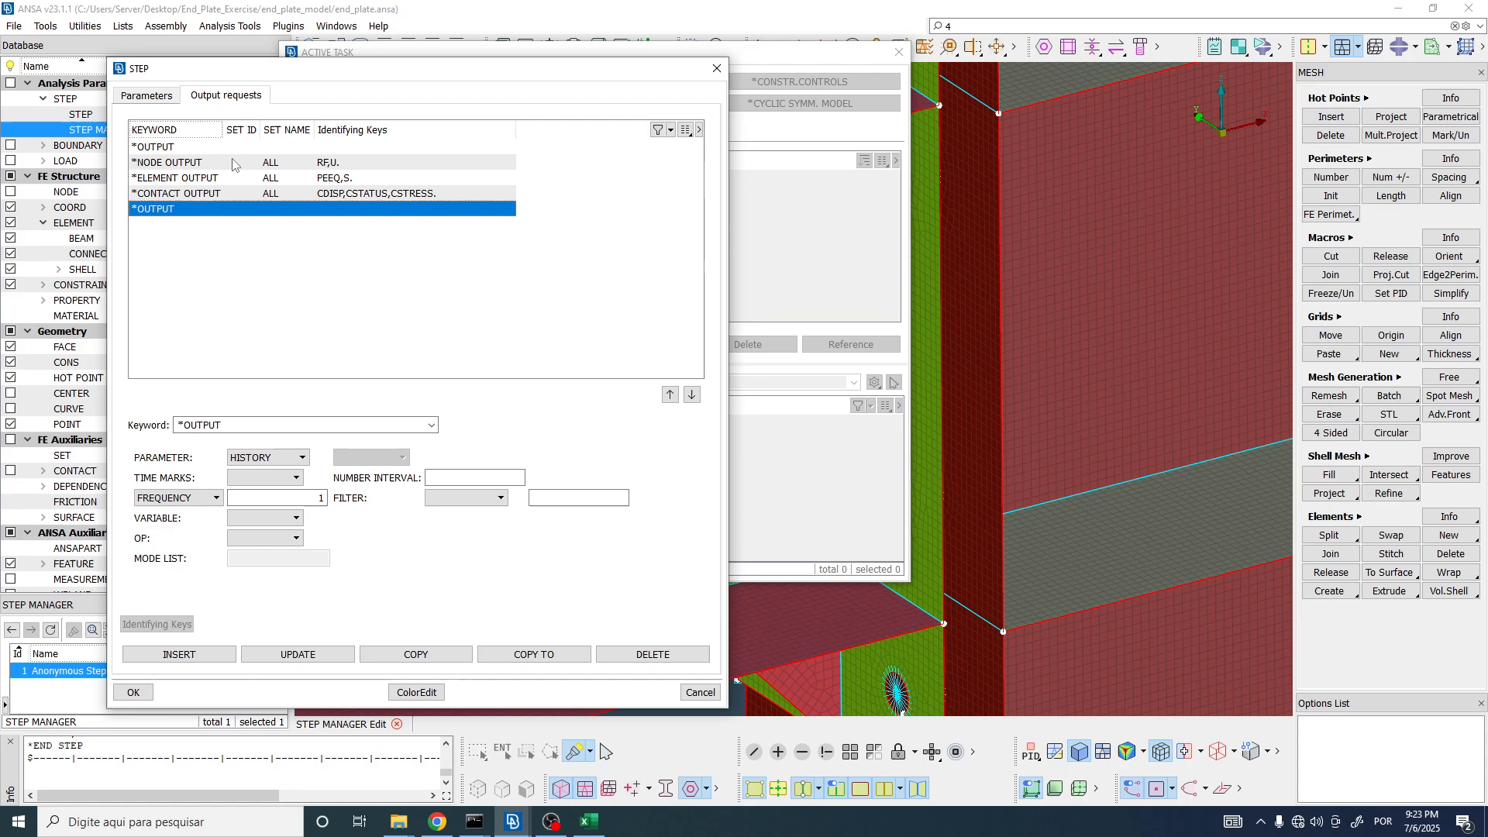
click(165, 148)
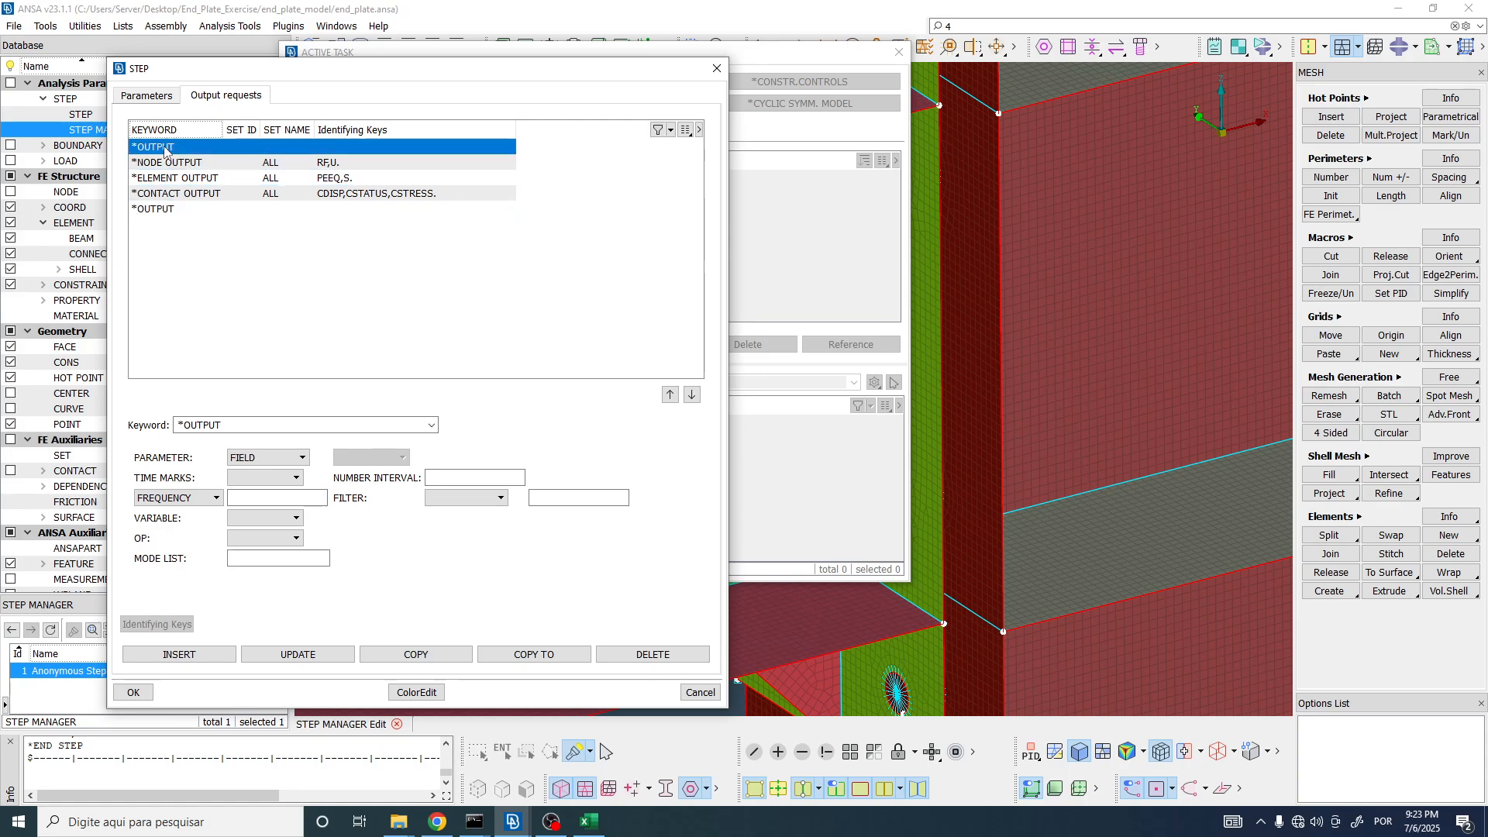
click(168, 162)
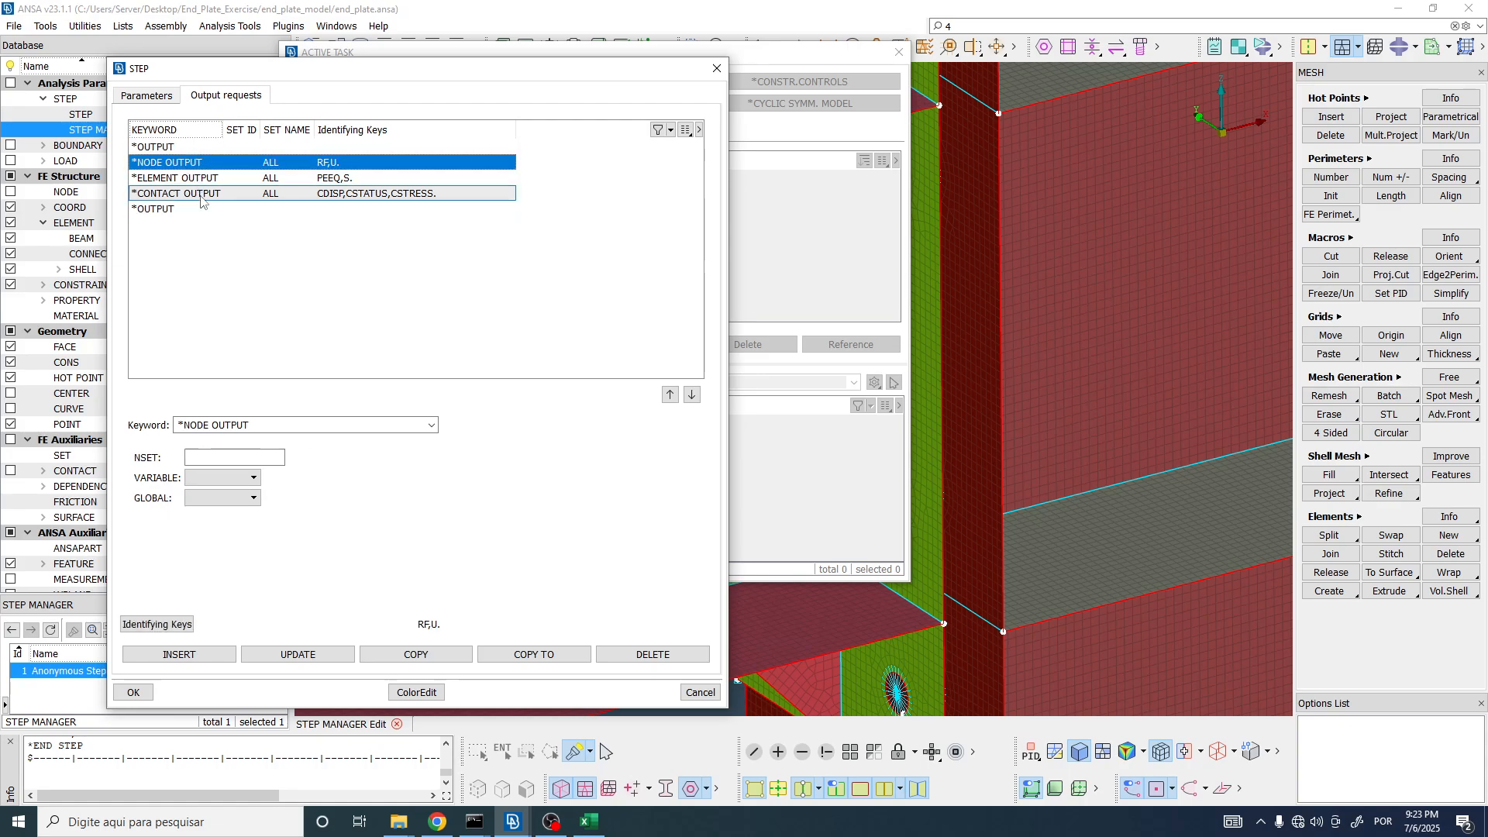
shift+click(200, 194)
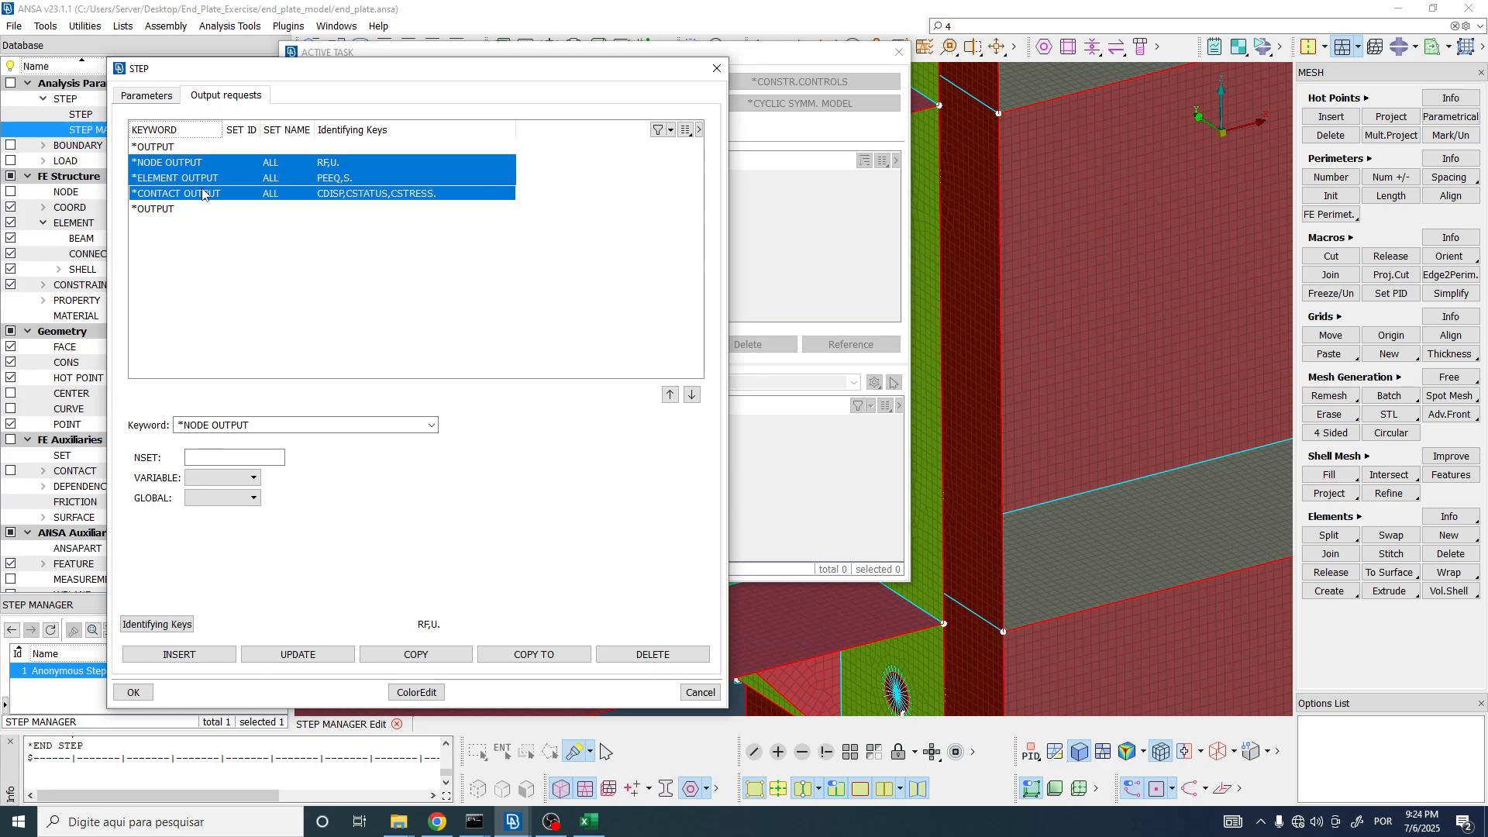
click(174, 209)
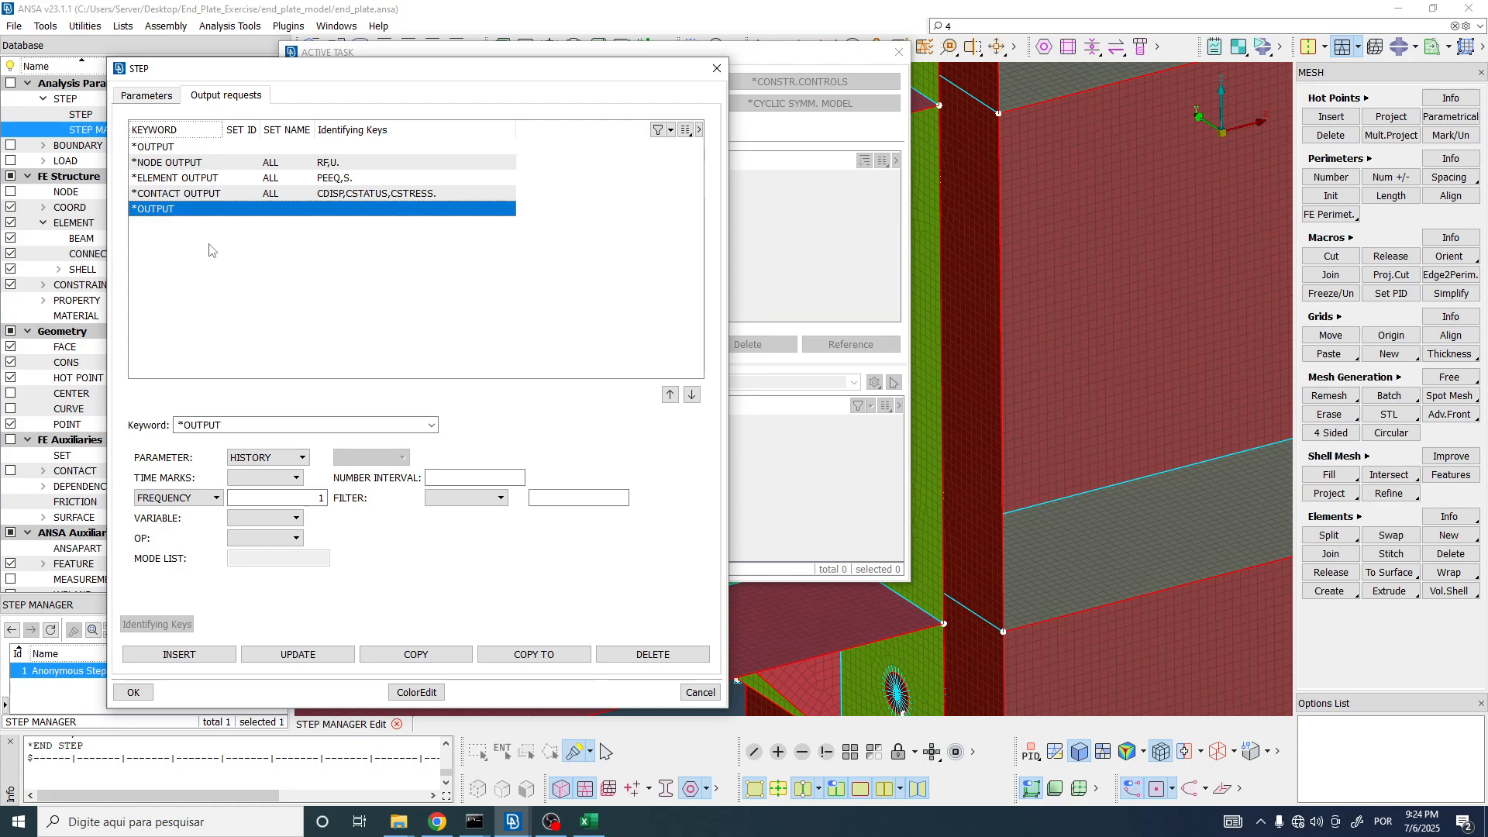
scroll(1101, 248, down, 3)
scroll(1037, 306, up, 4)
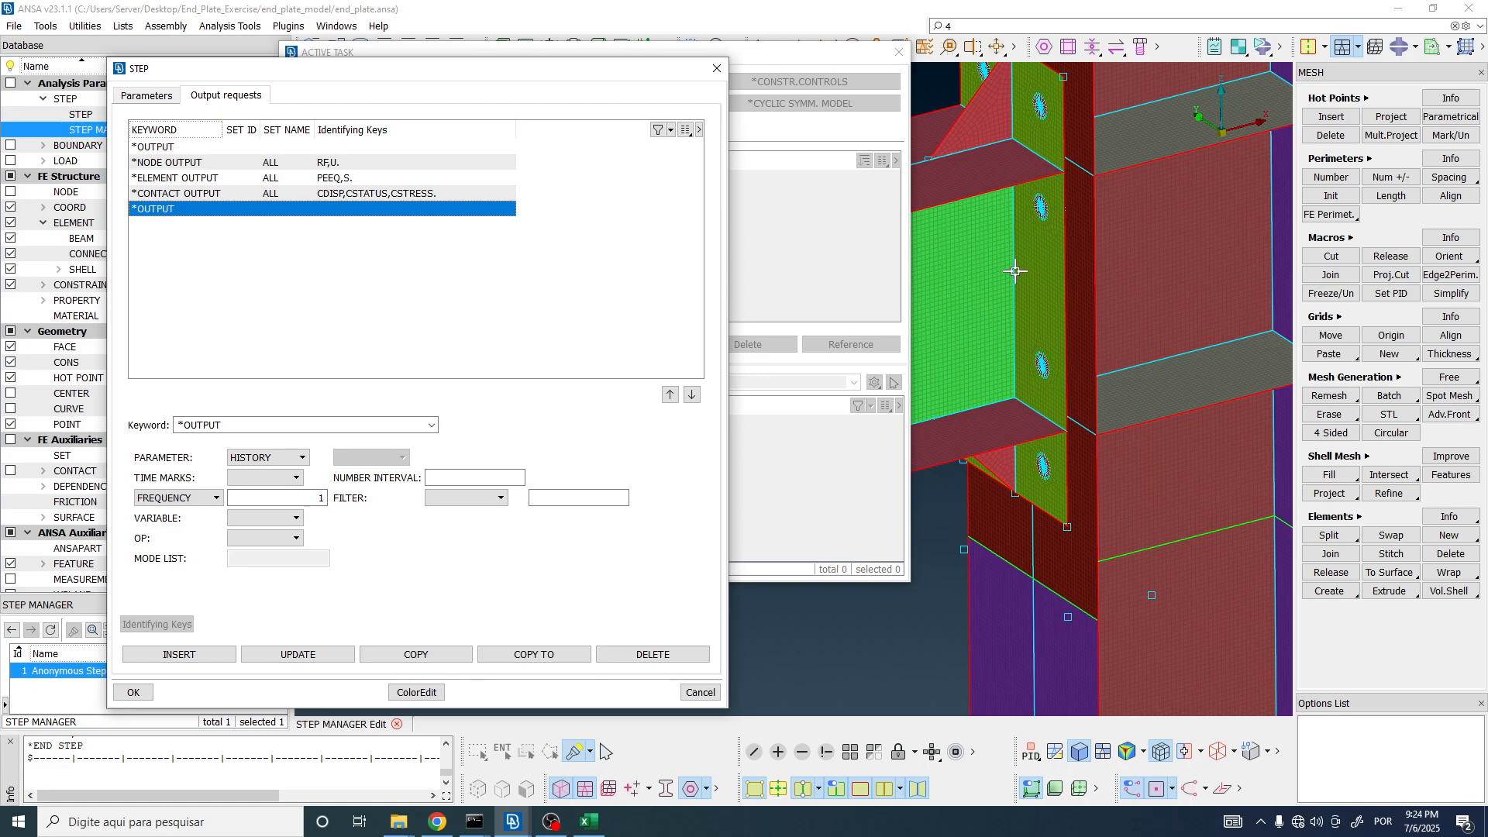
click(316, 283)
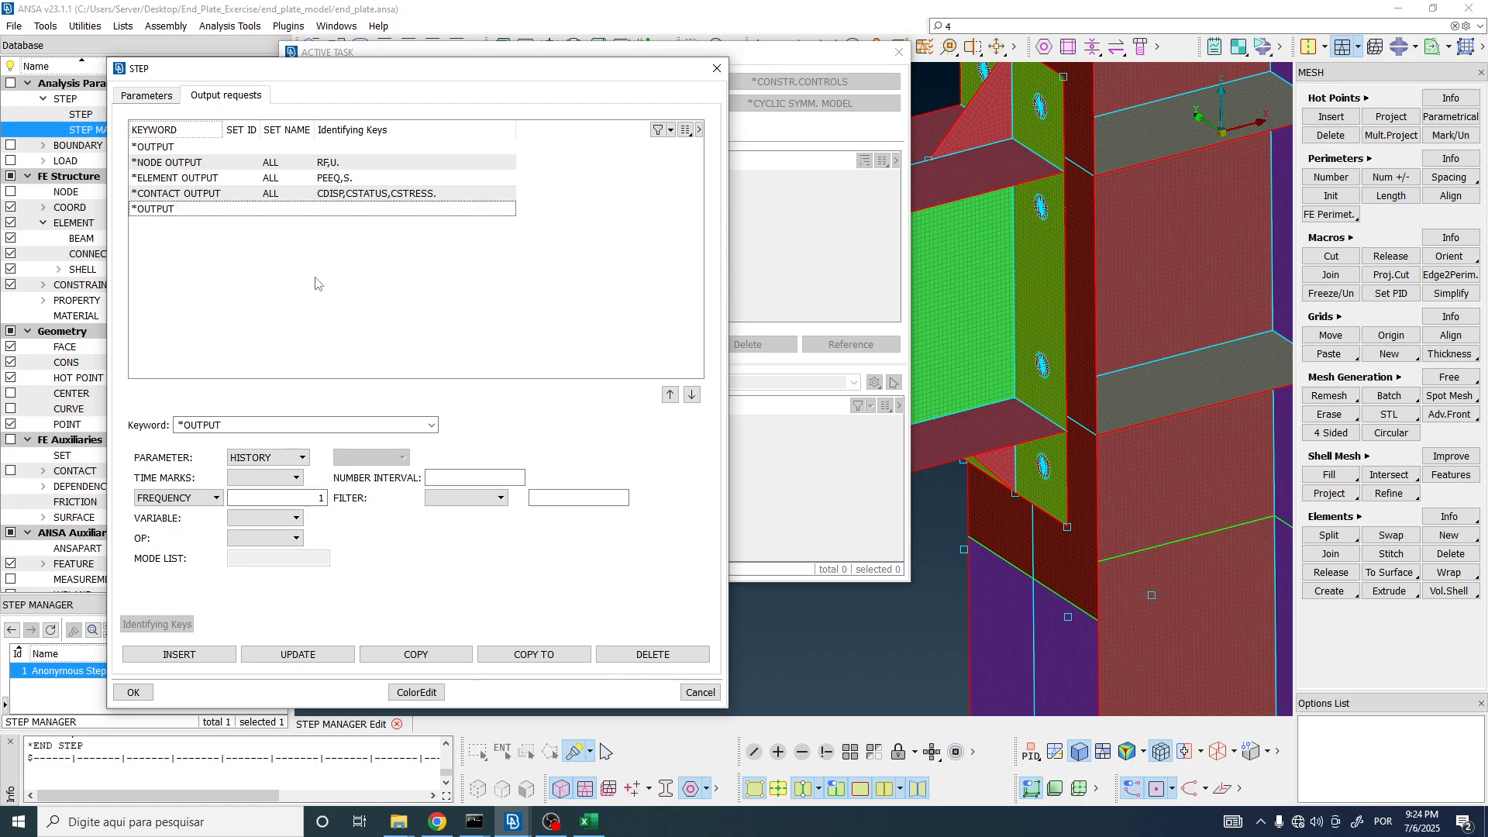
Step: Set up a *NODE OUTPUT request for the measure_rotation node set in the bolt_pretension step
click(432, 425)
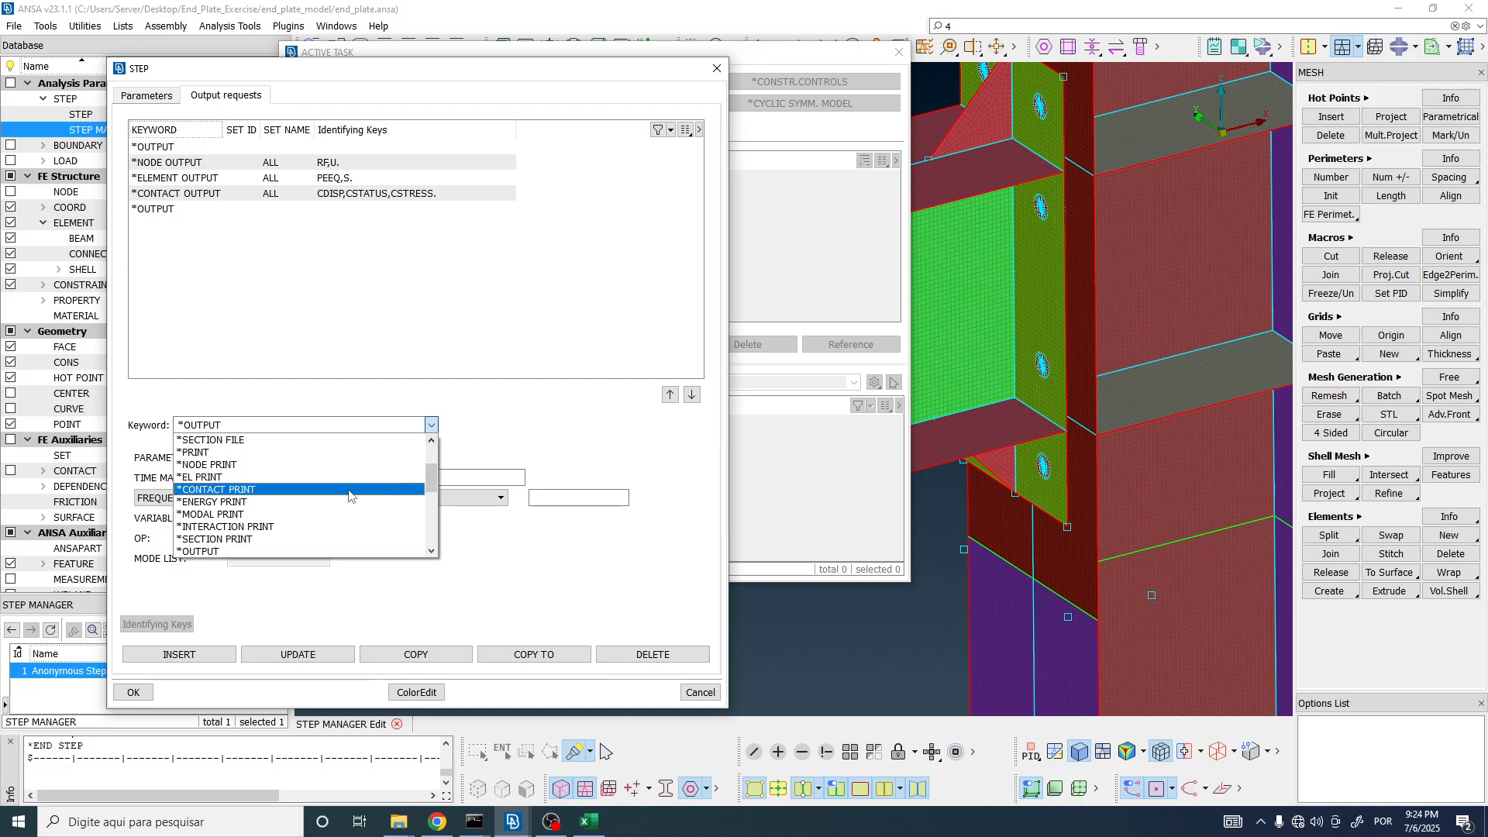
scroll(347, 496, down, 2)
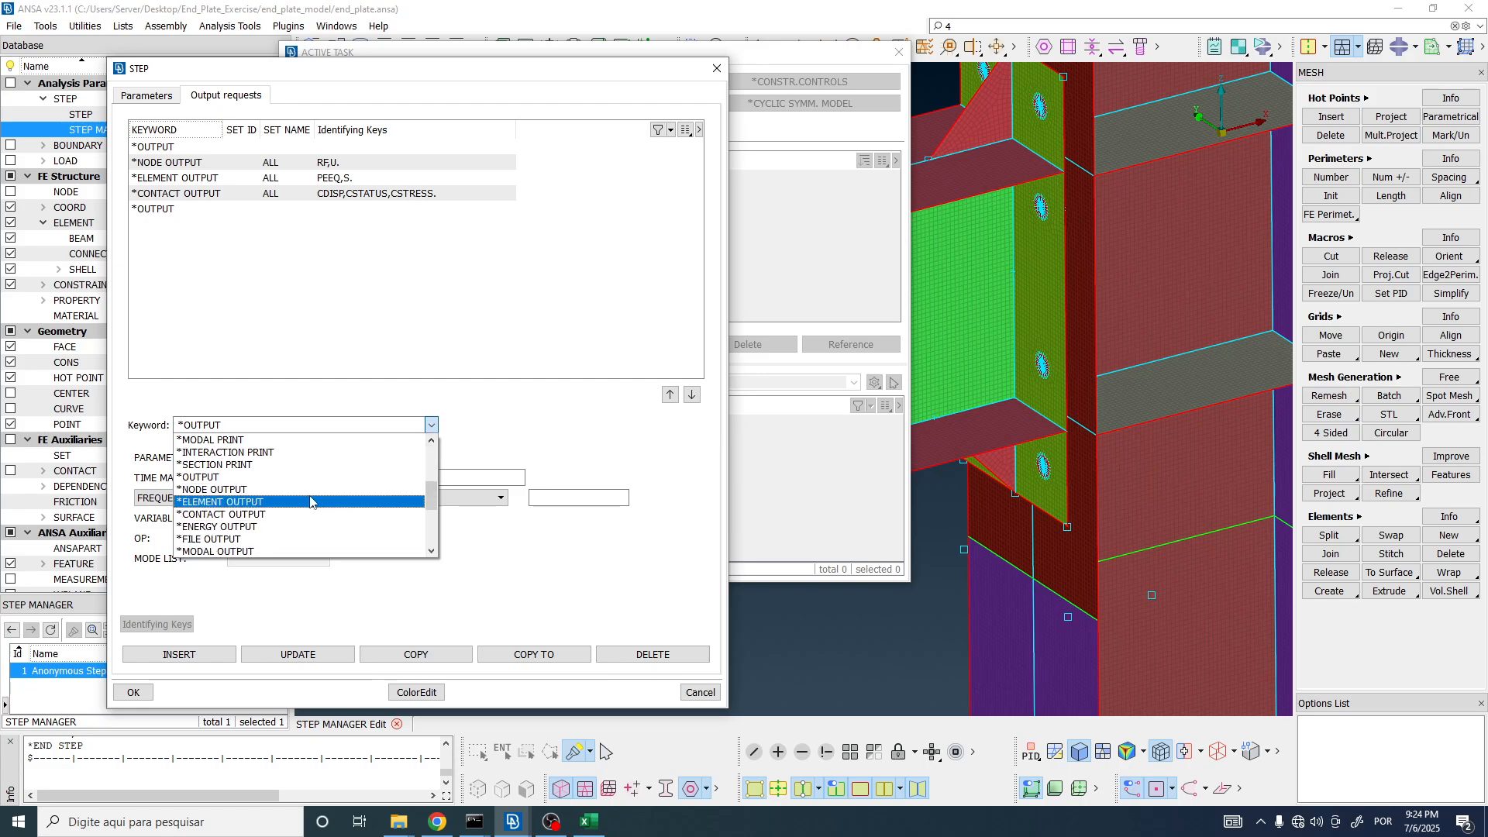
click(255, 489)
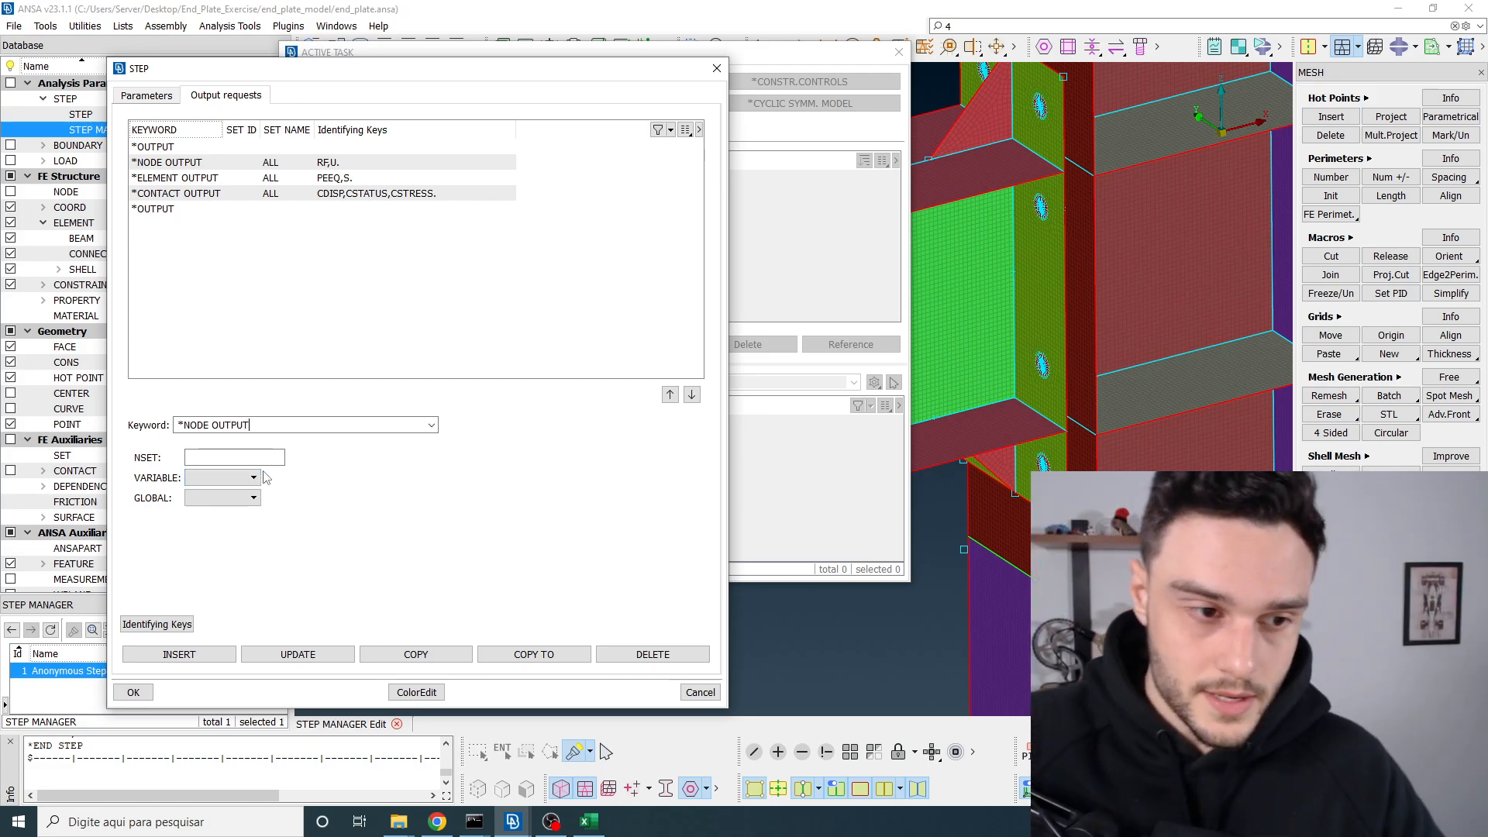
click(261, 463)
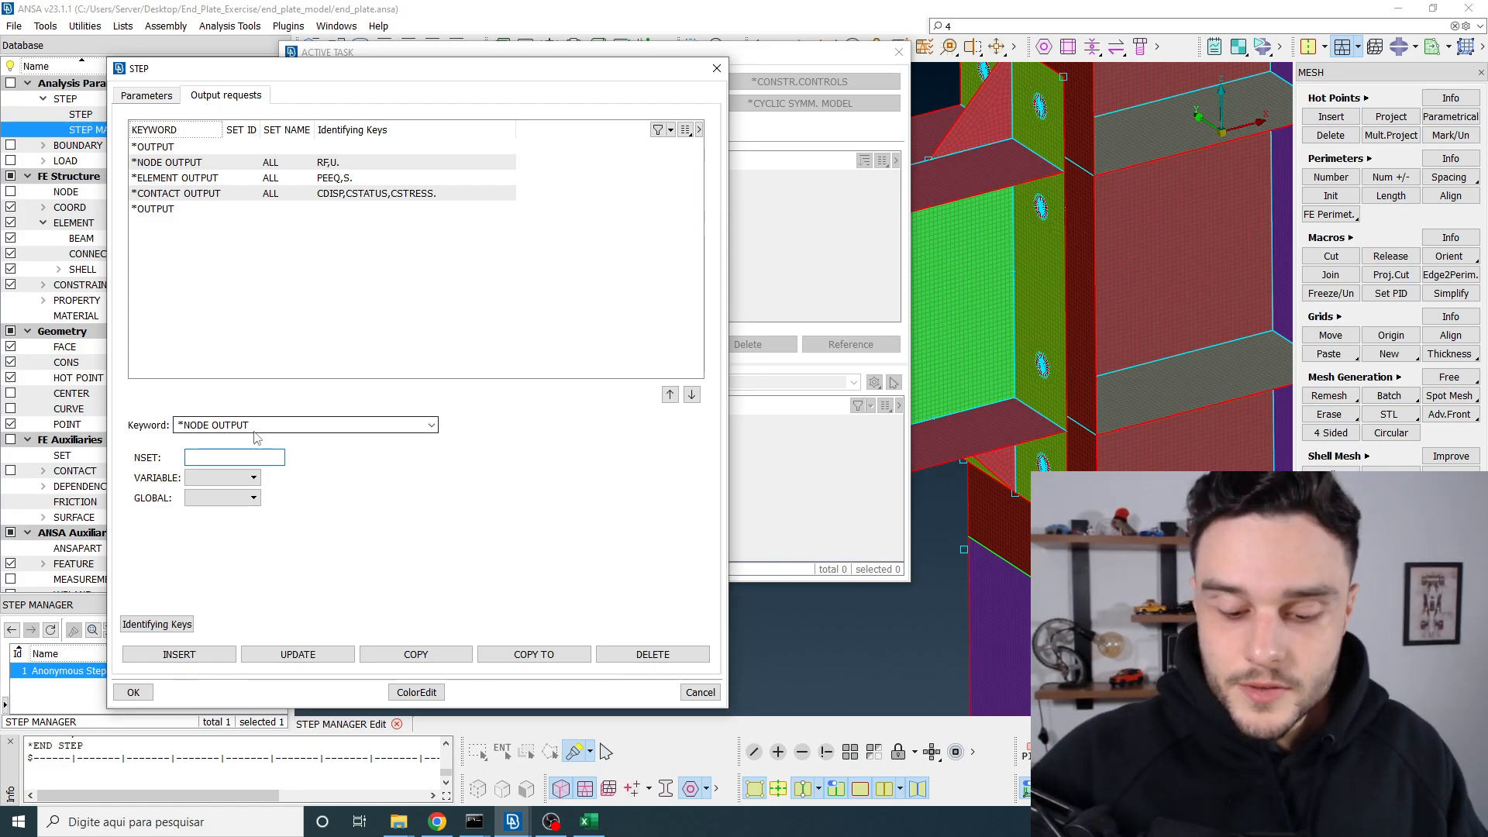
double_click(256, 457)
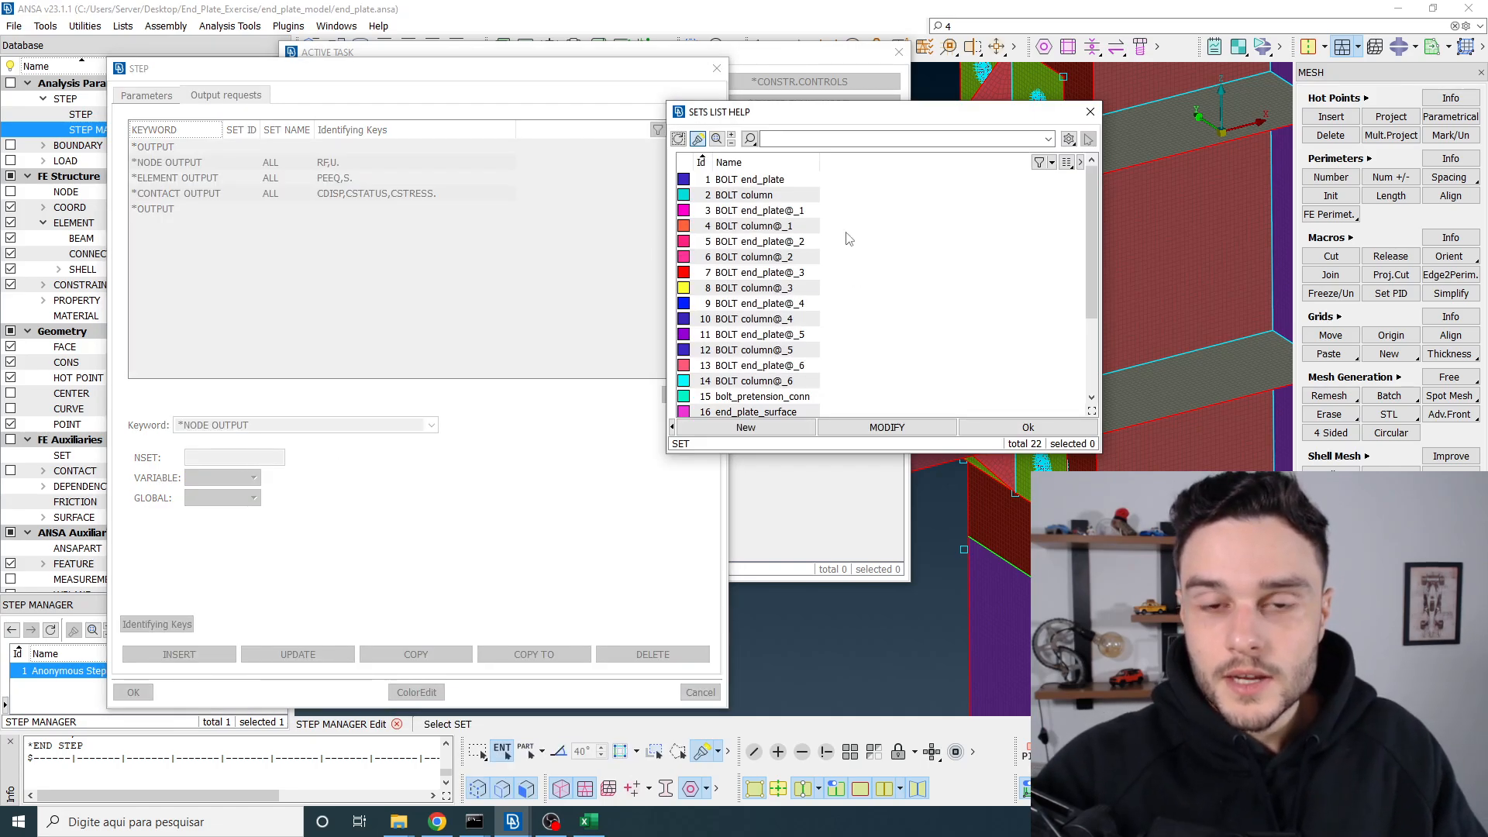
scroll(802, 256, down, 3)
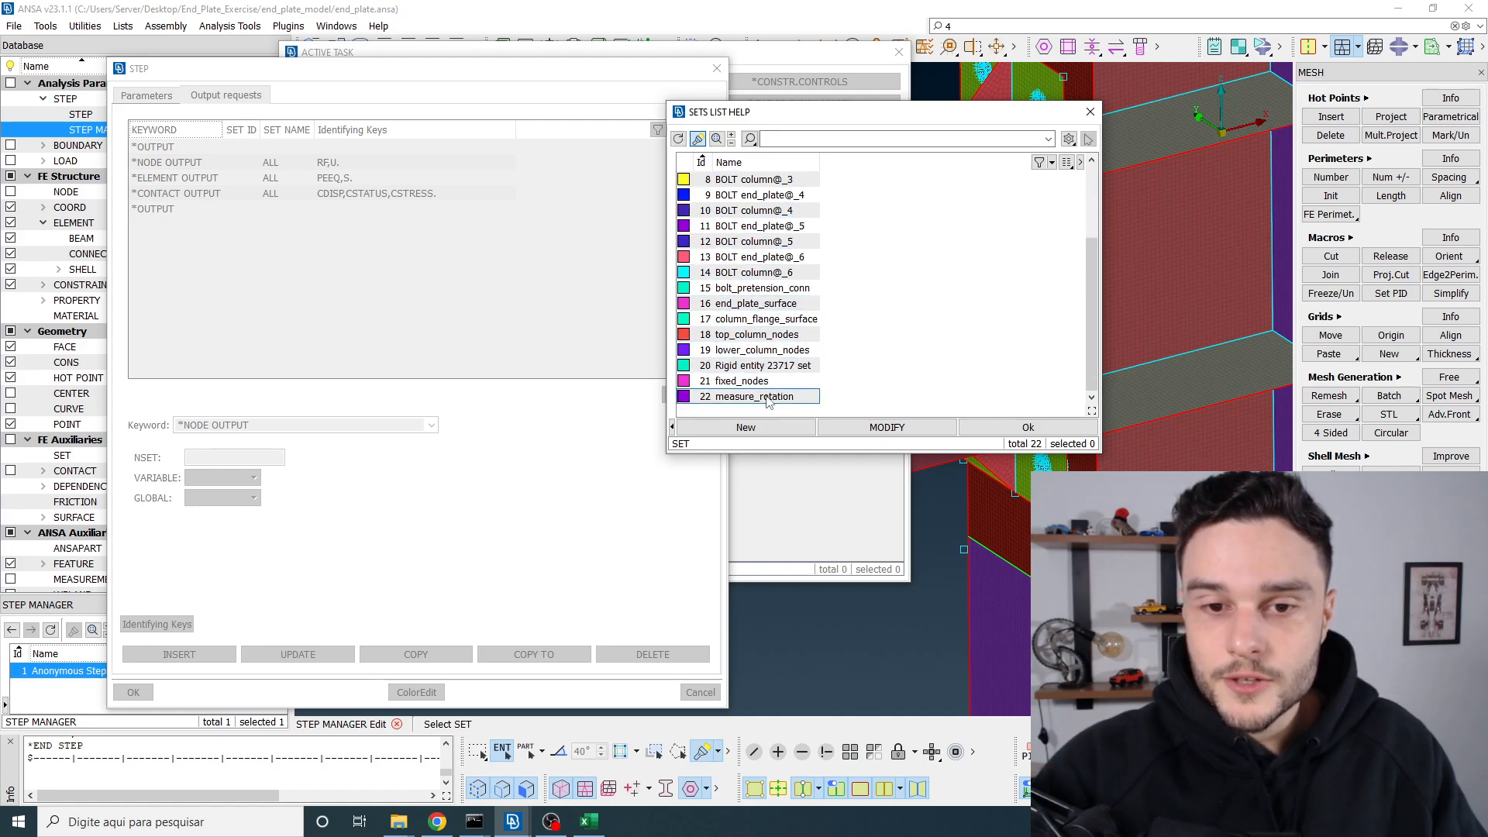
double_click(767, 397)
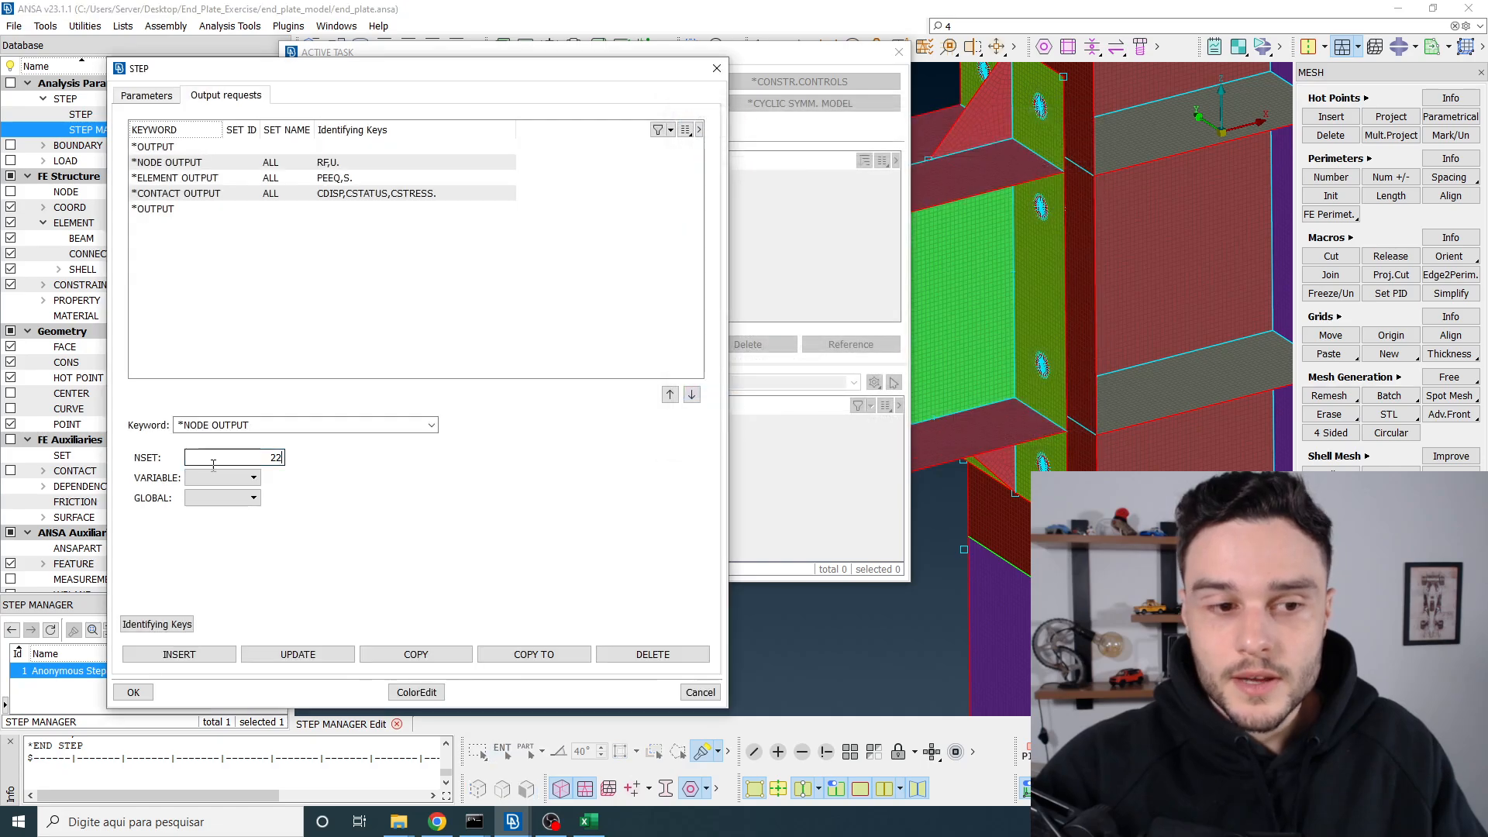
double_click(225, 458)
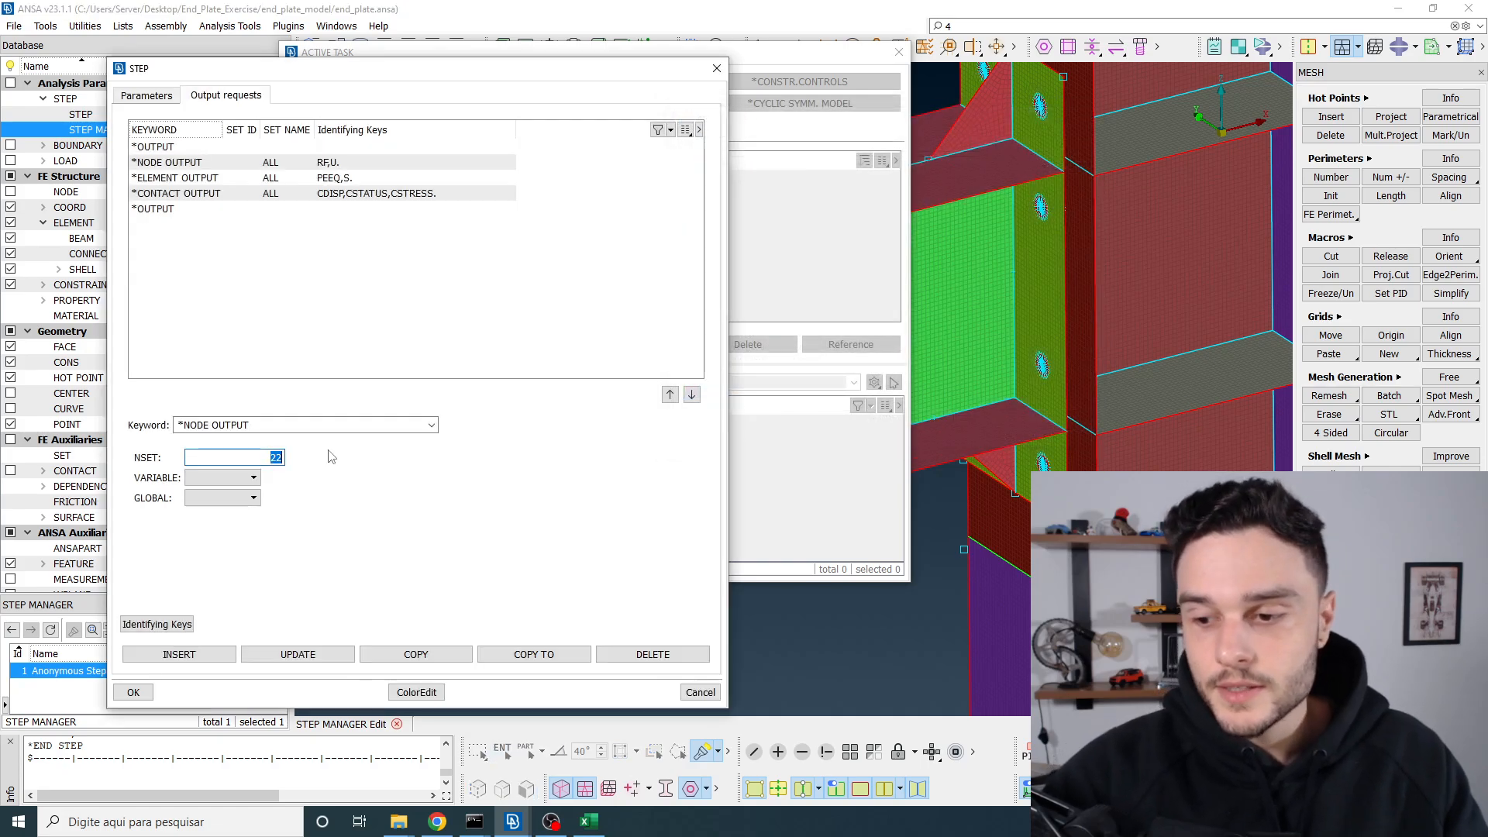
click(216, 478)
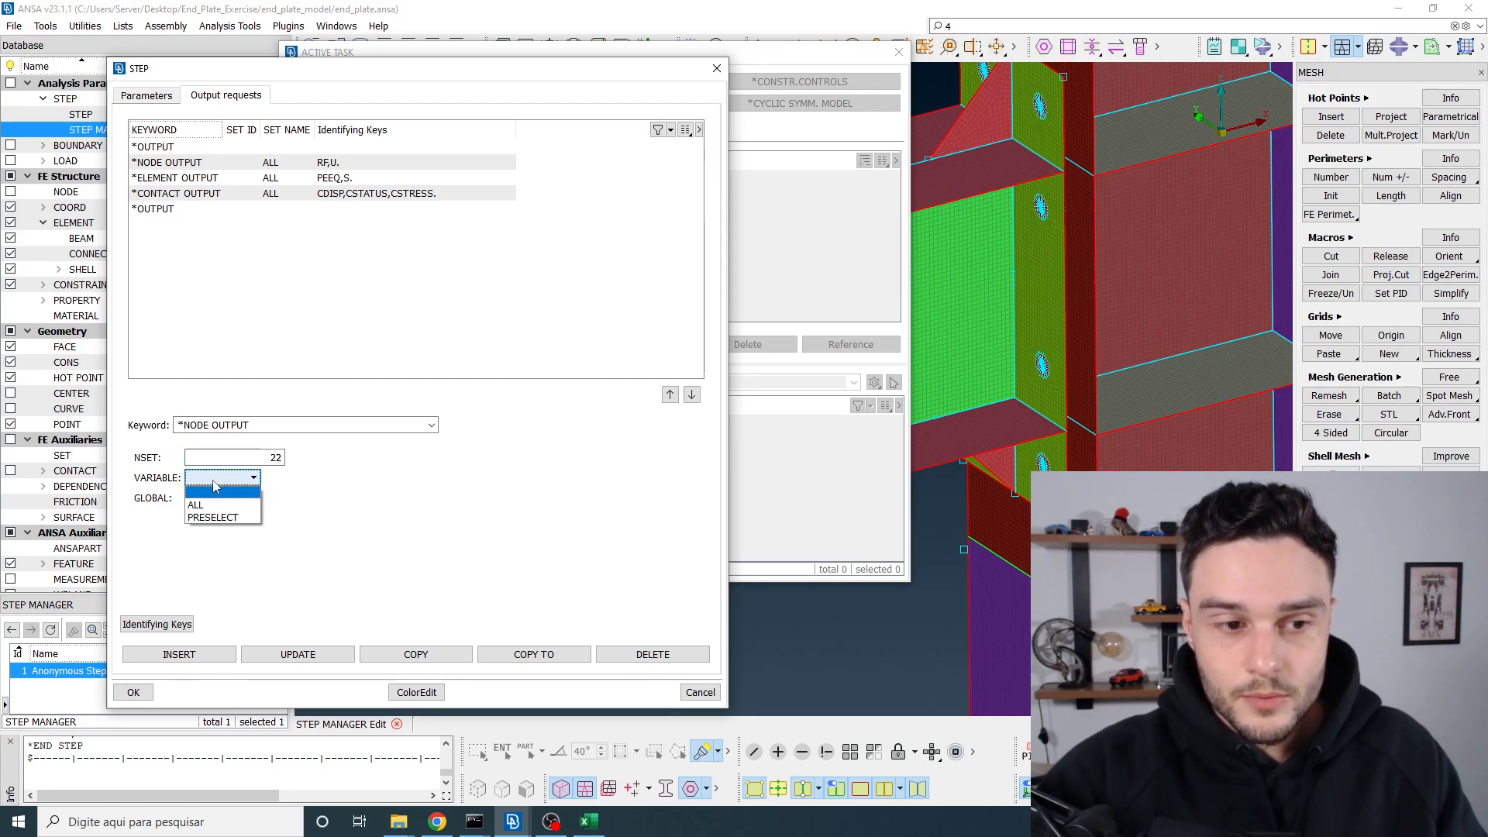
click(217, 488)
click(222, 498)
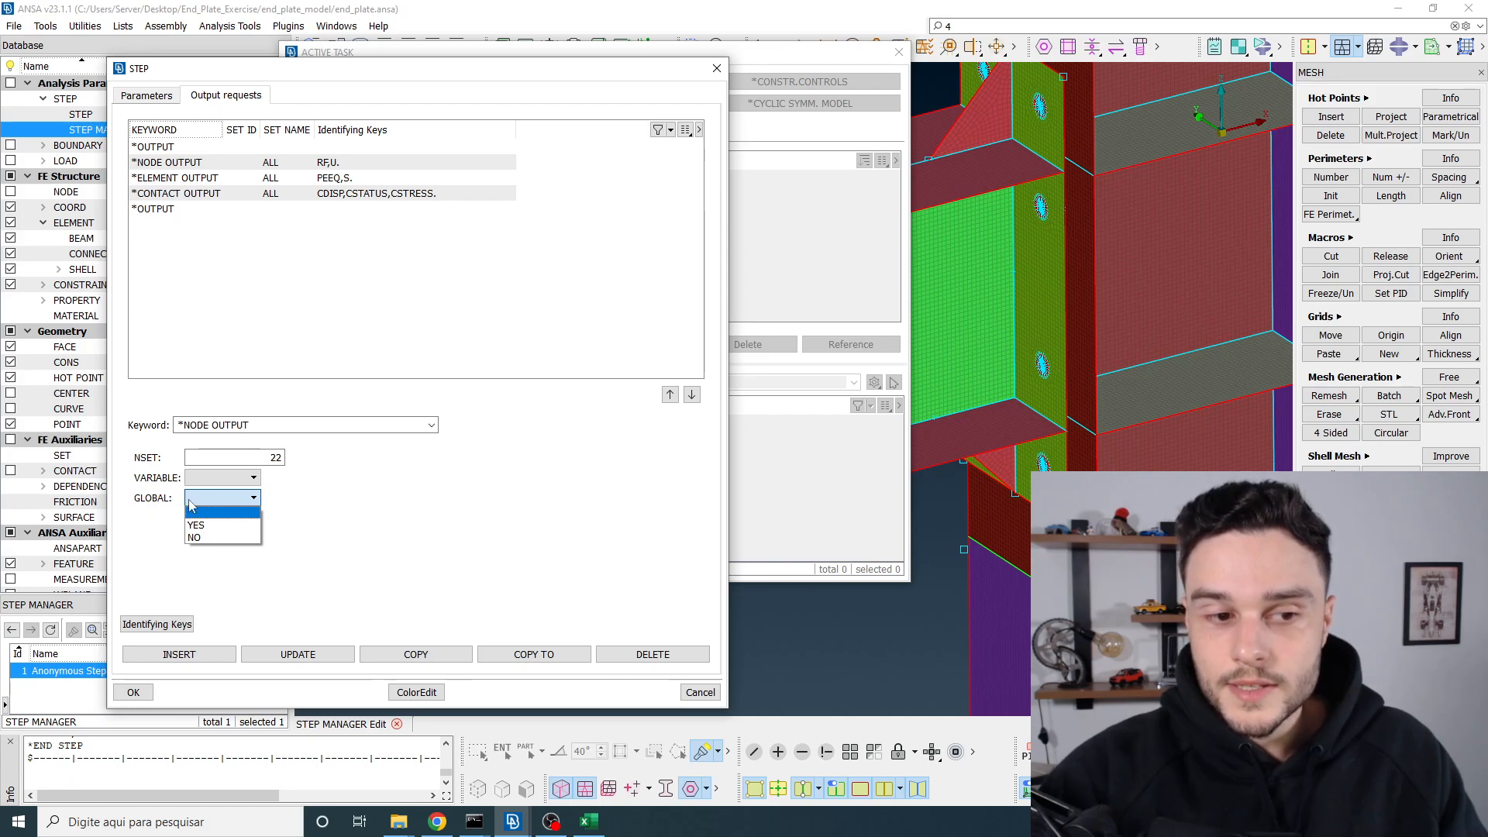
click(326, 512)
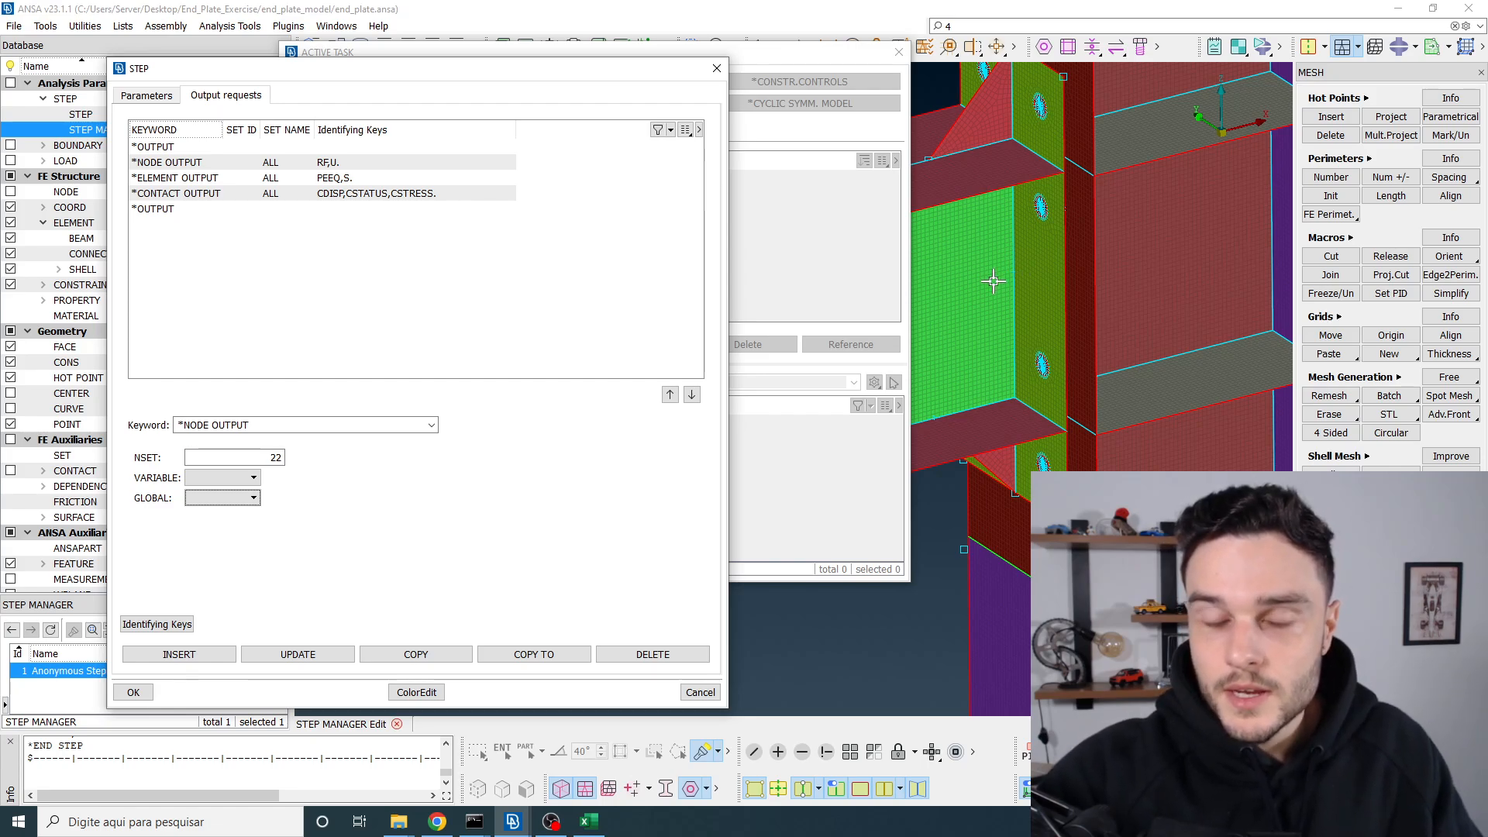
click(225, 498)
click(167, 511)
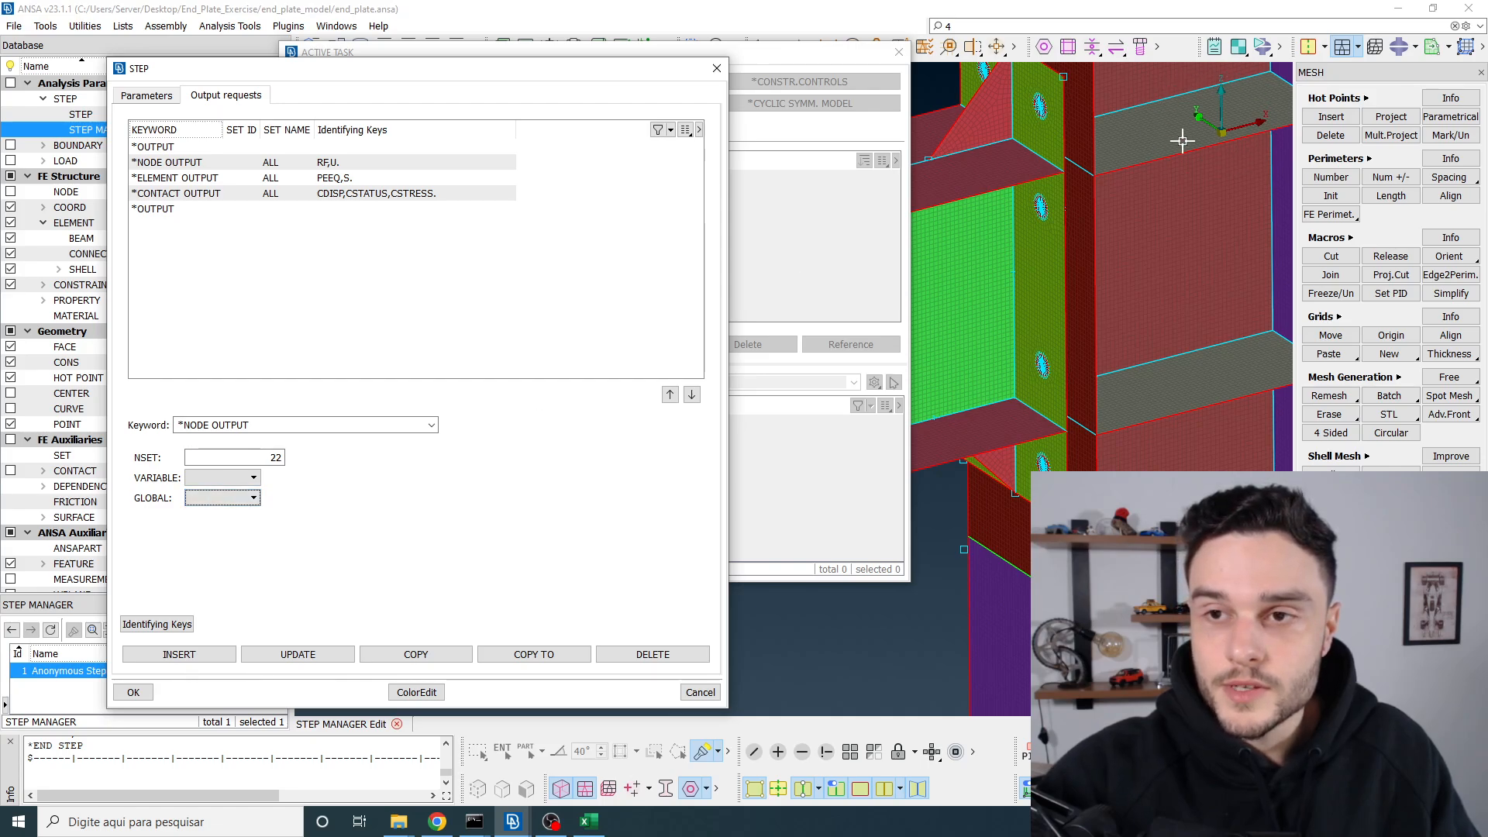
Step: Choose UR, Rotations as the nodal variable and insert the *NODE OUTPUT request under the history output
click(157, 624)
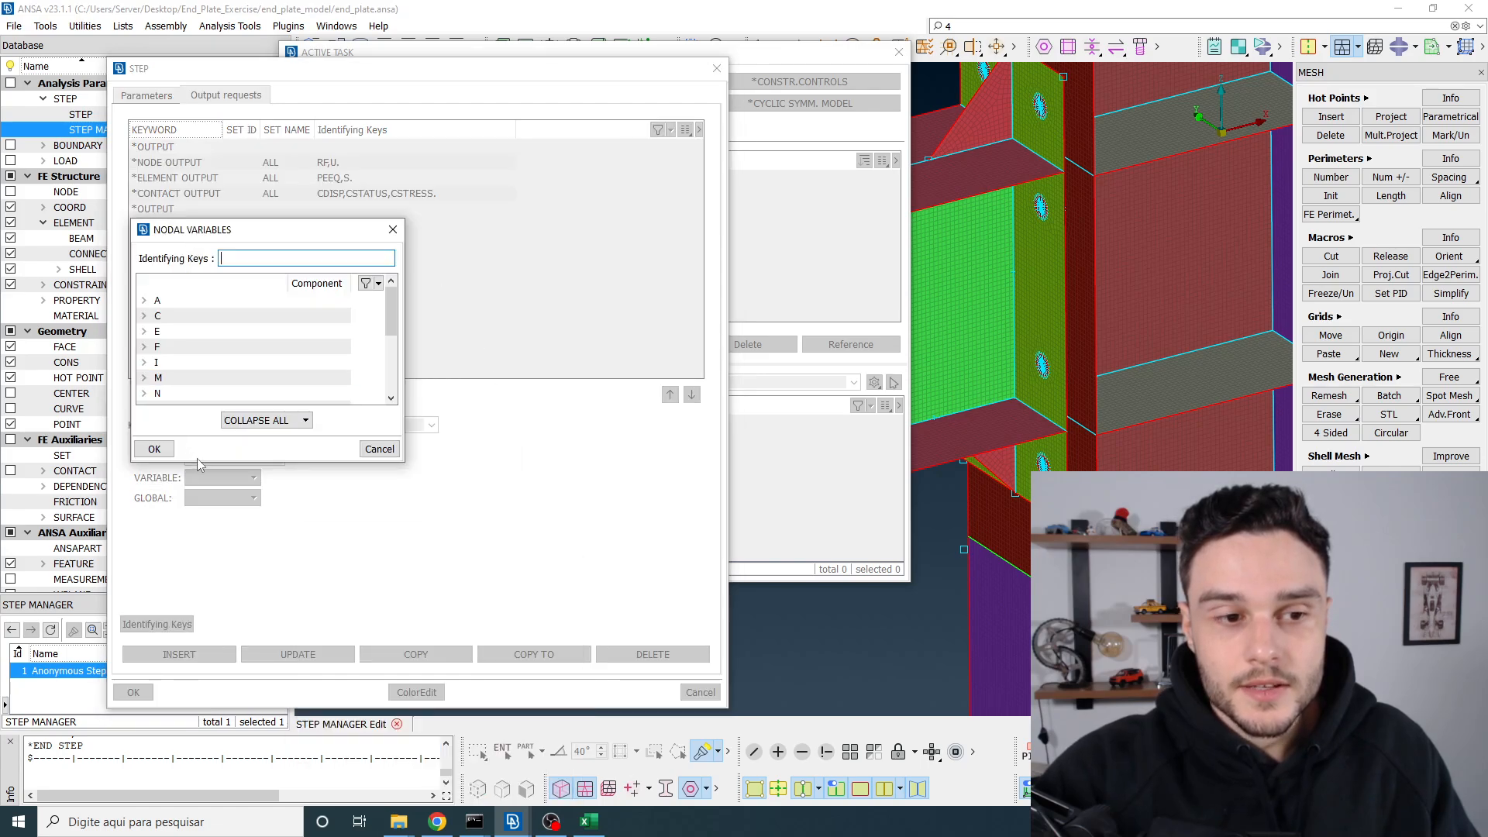
drag(210, 465, 210, 574)
scroll(154, 486, down, 1)
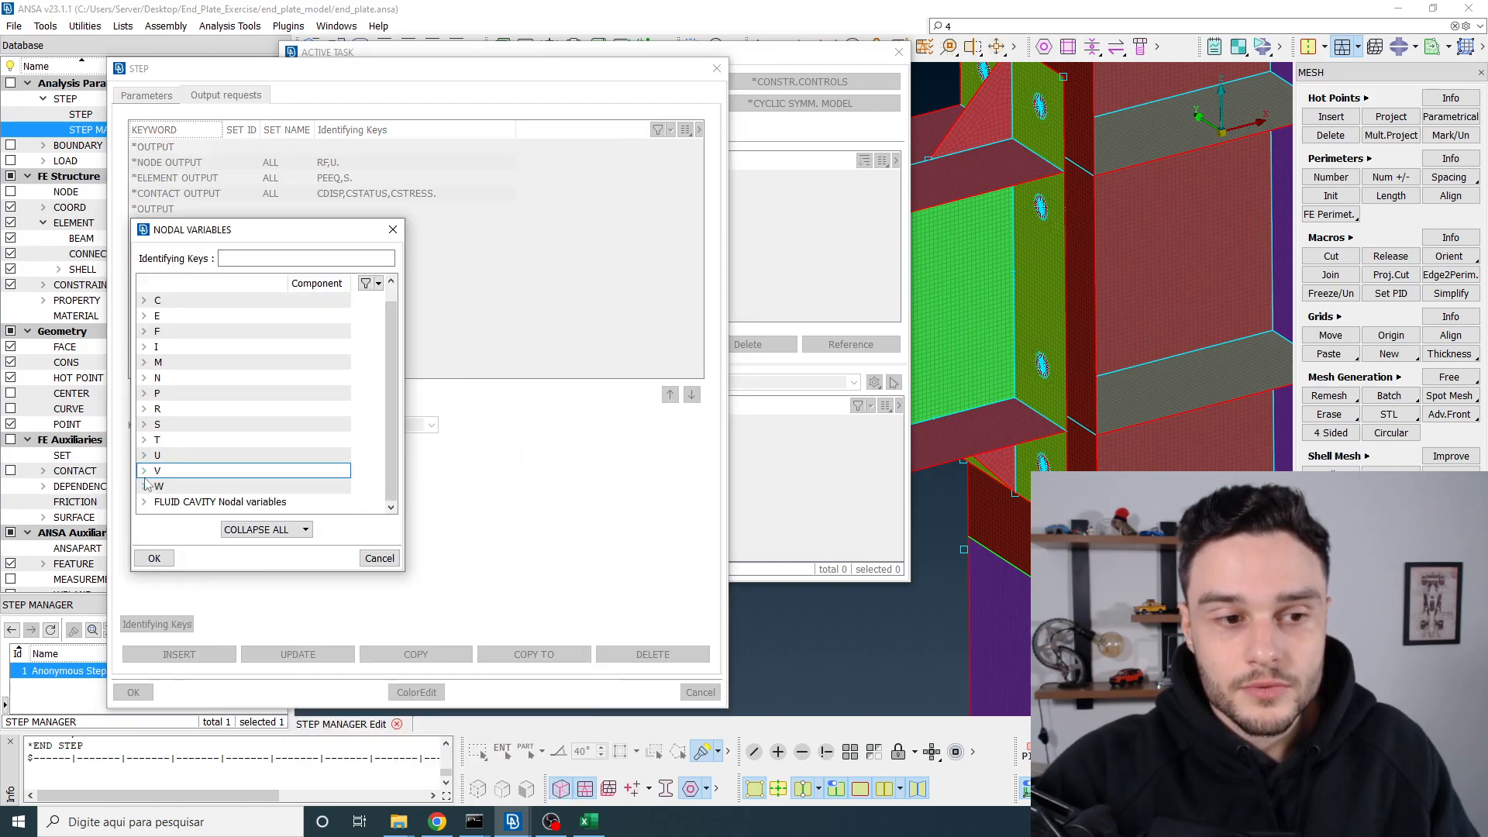
click(144, 455)
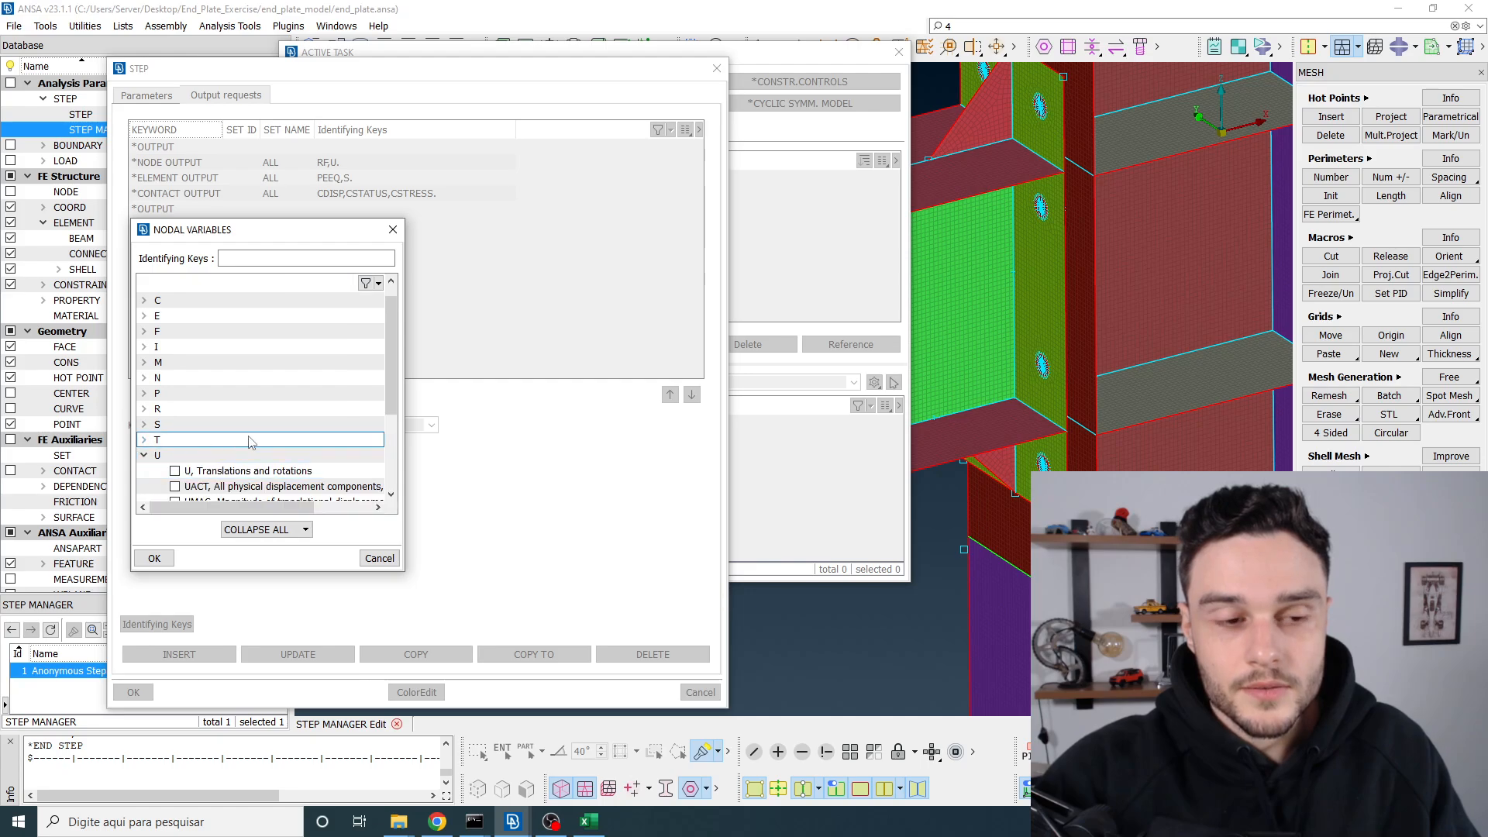
scroll(202, 434, down, 2)
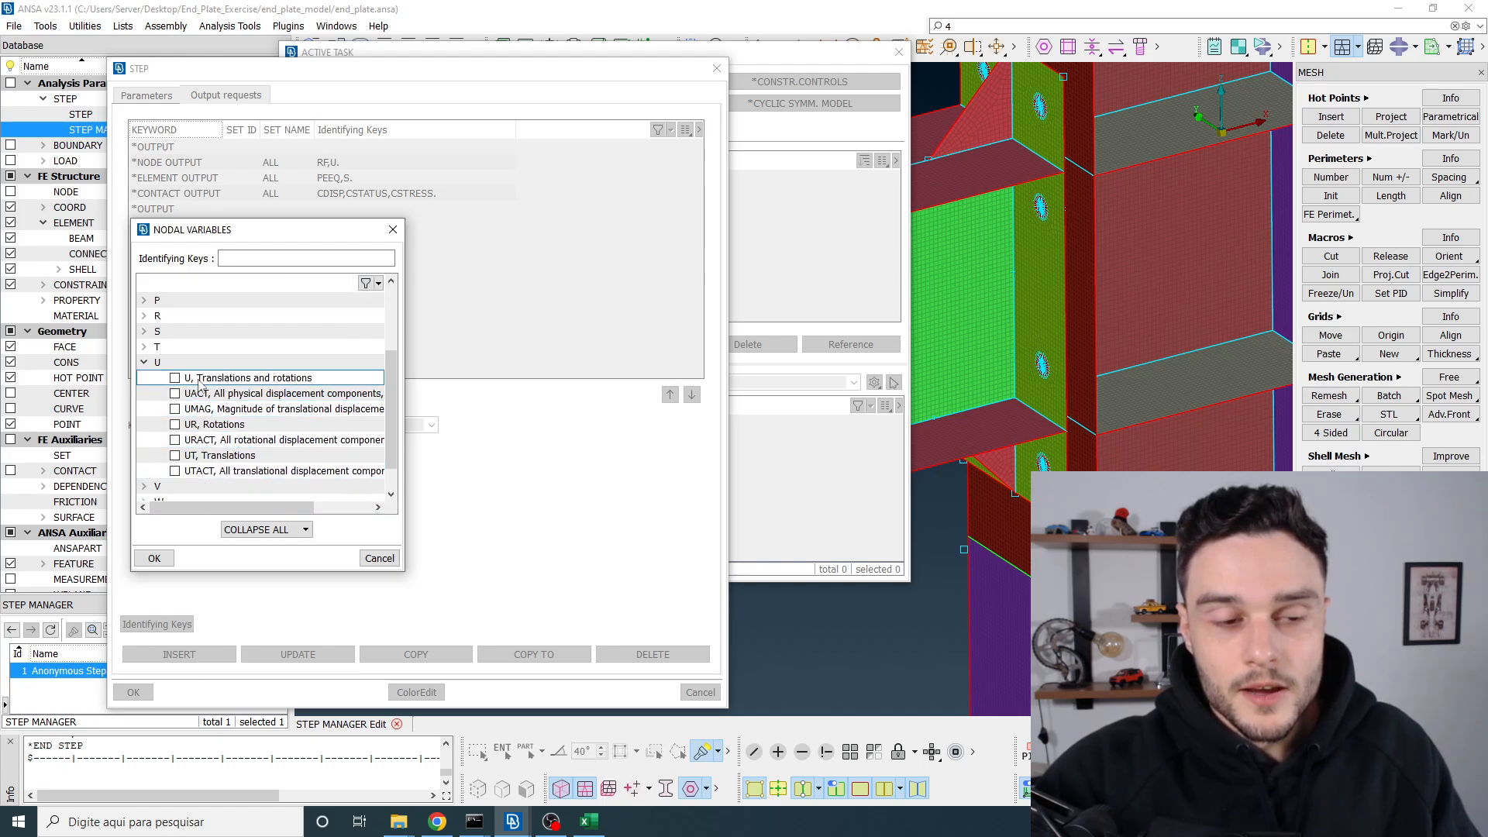
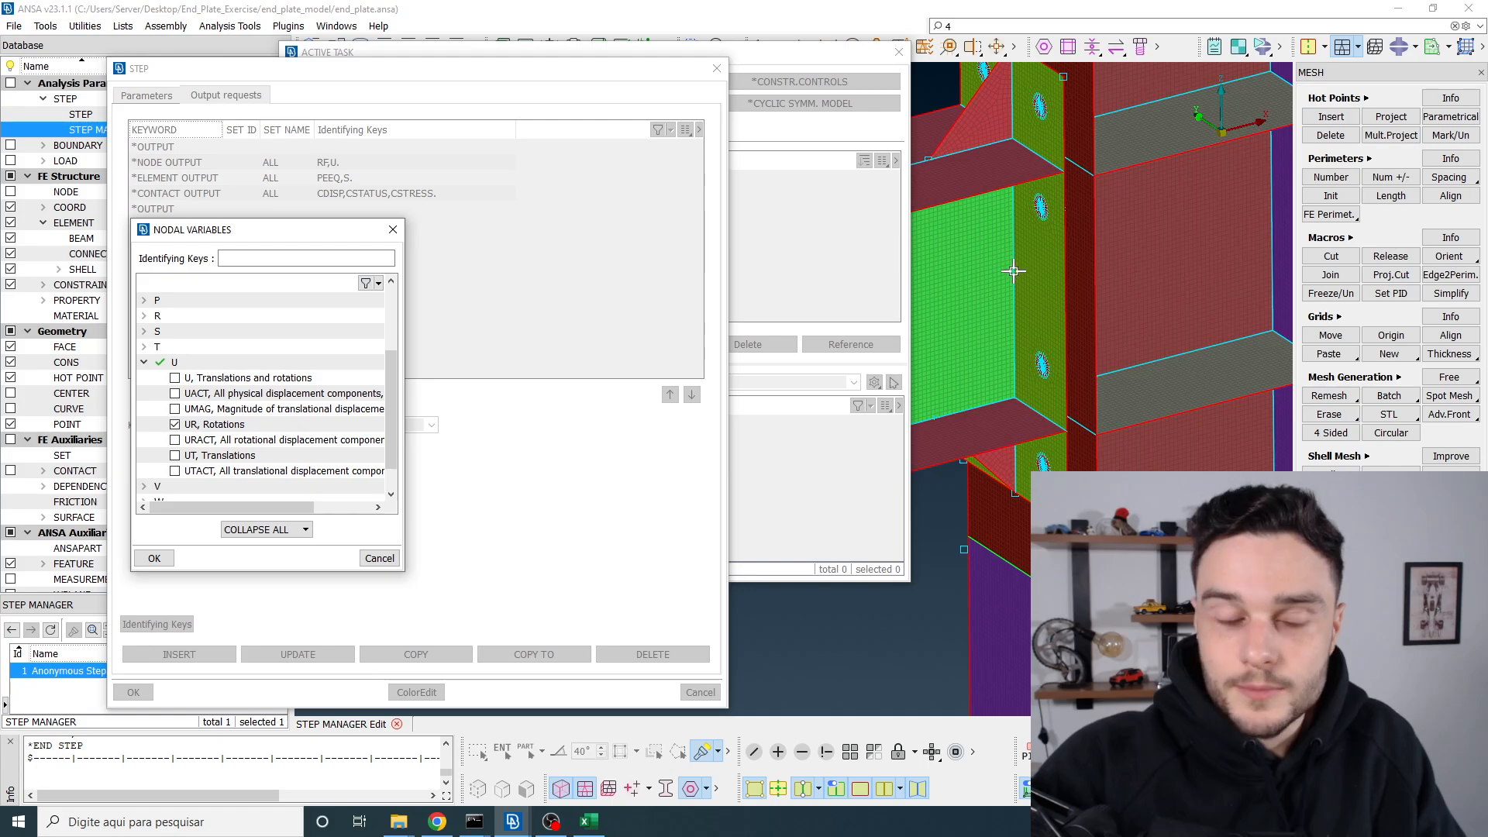
click(155, 558)
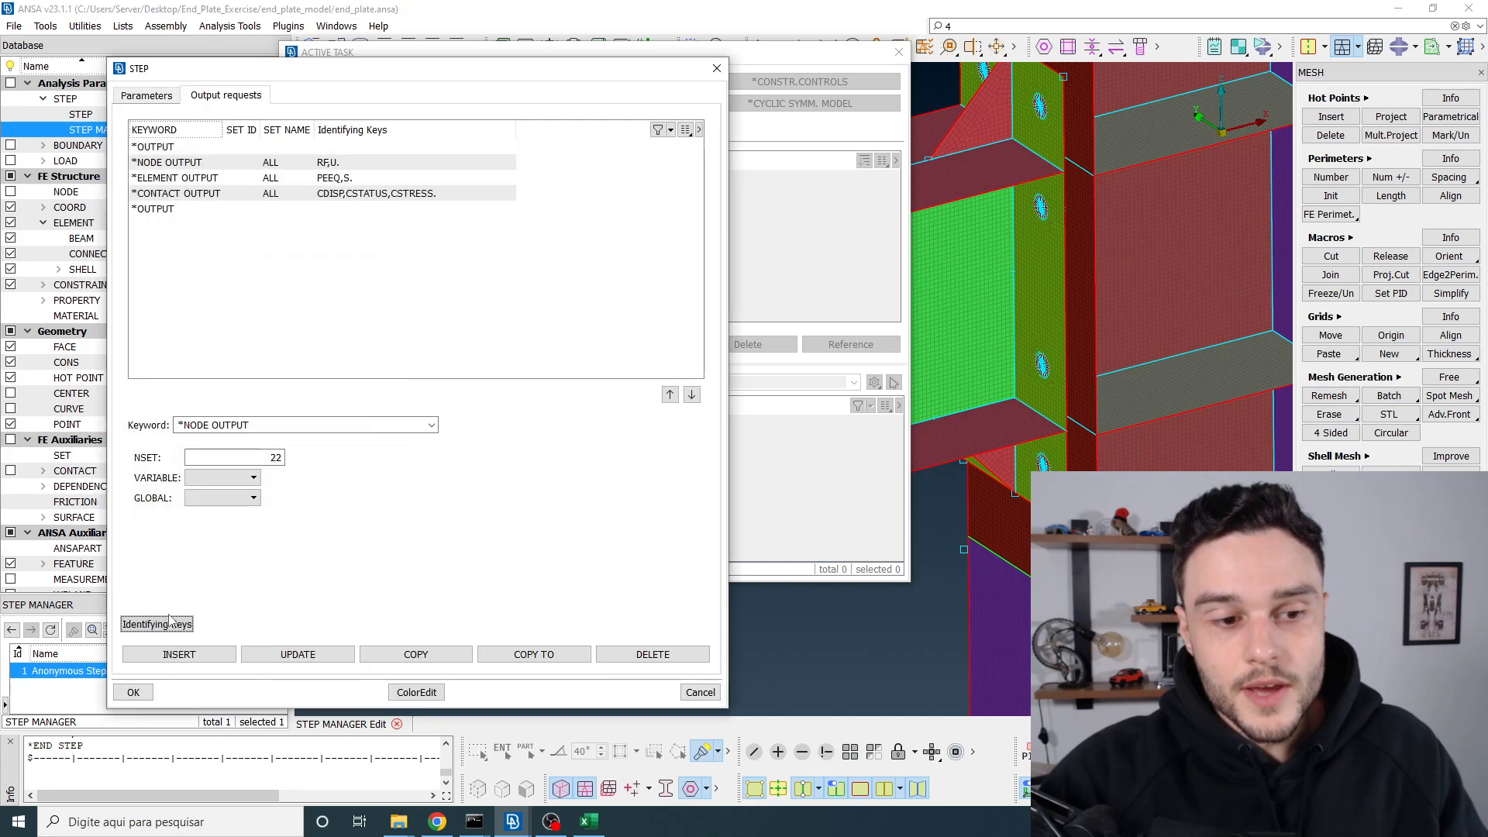
click(175, 658)
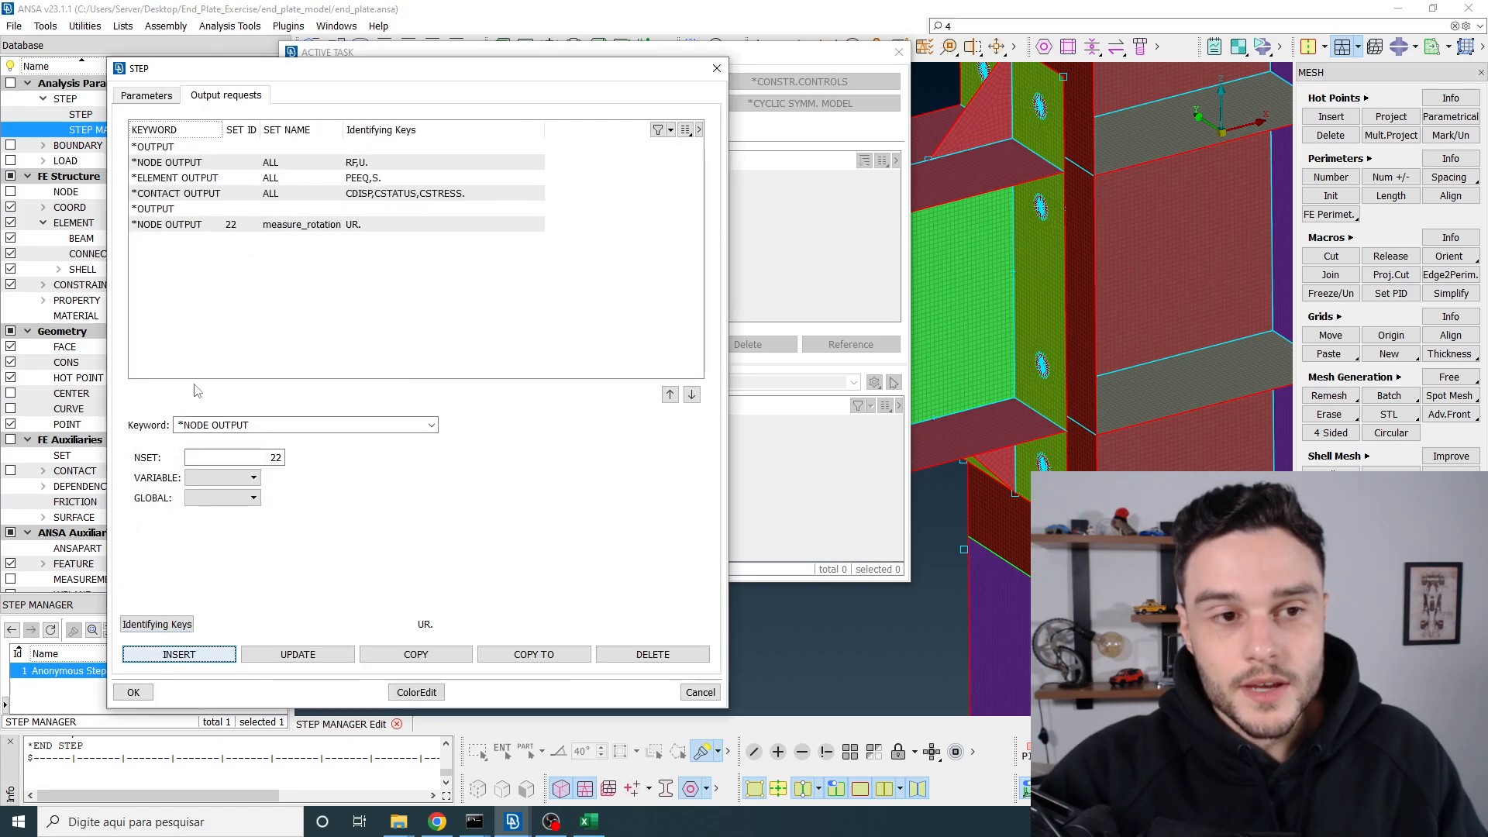
Step: Review the history output entries and the step parameters, and save the bolt_pretension step
click(258, 228)
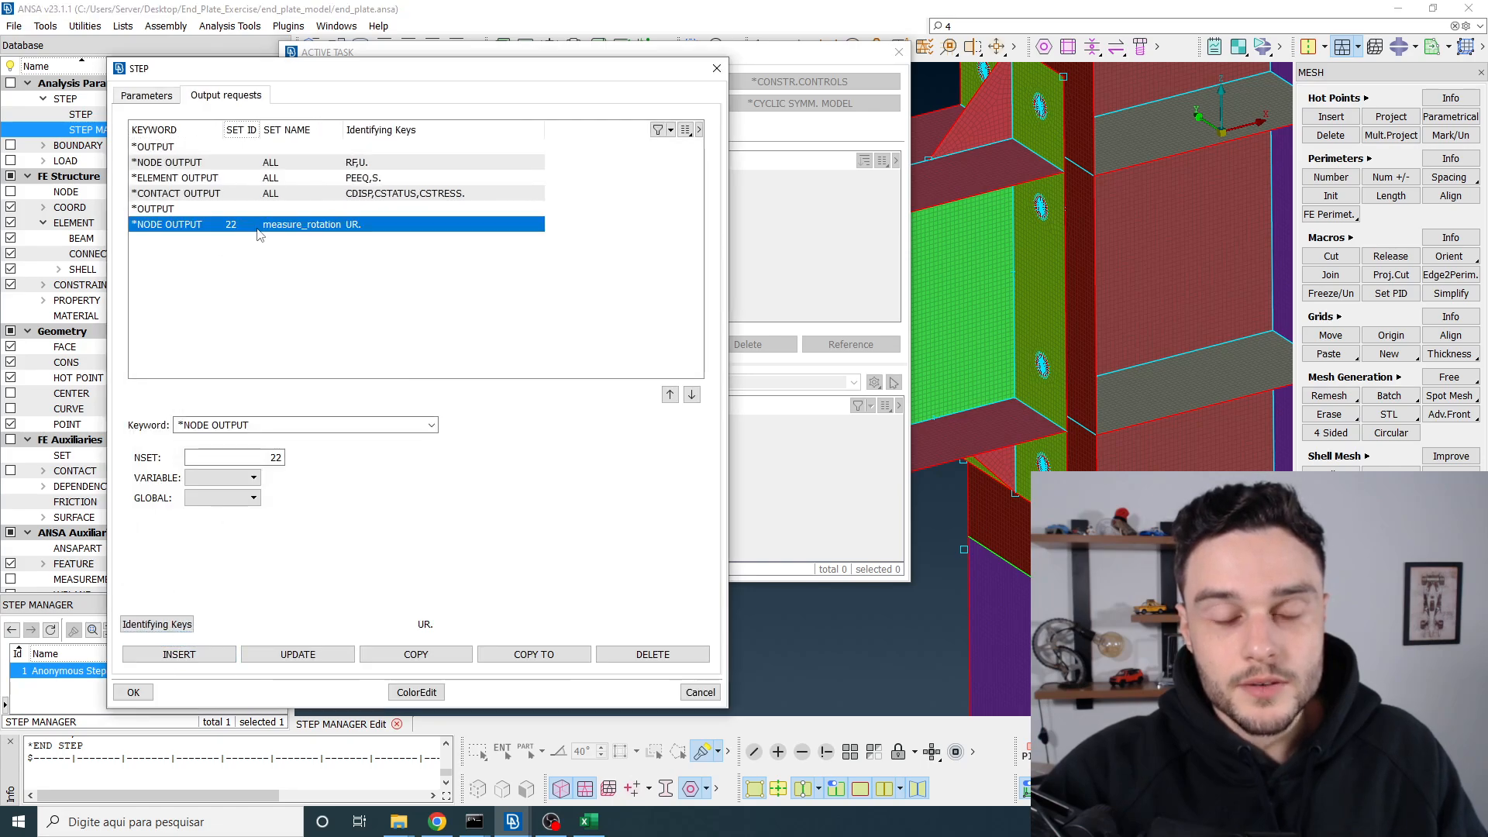
click(163, 210)
click(155, 225)
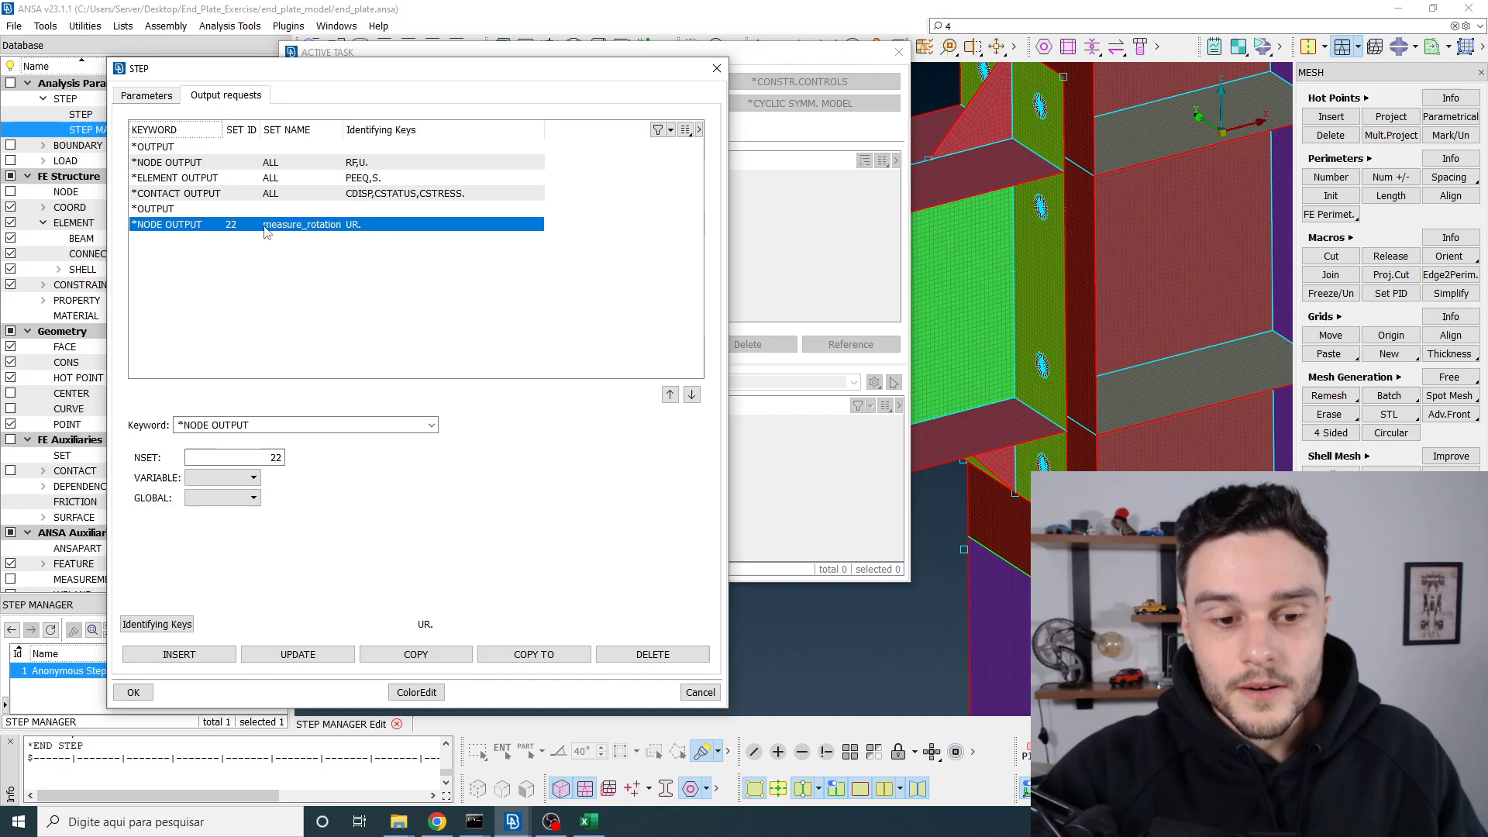
click(155, 96)
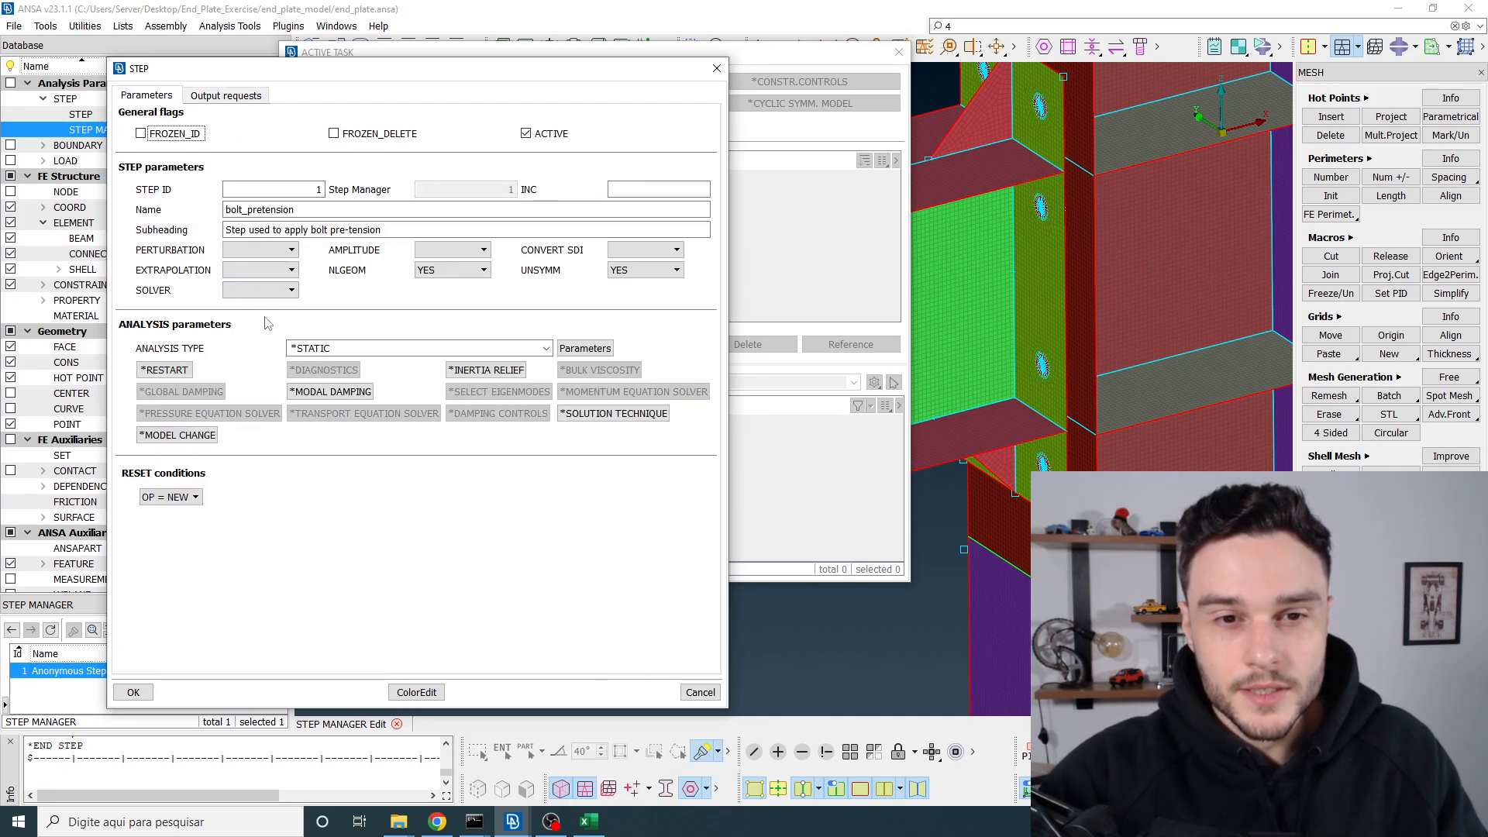
click(133, 692)
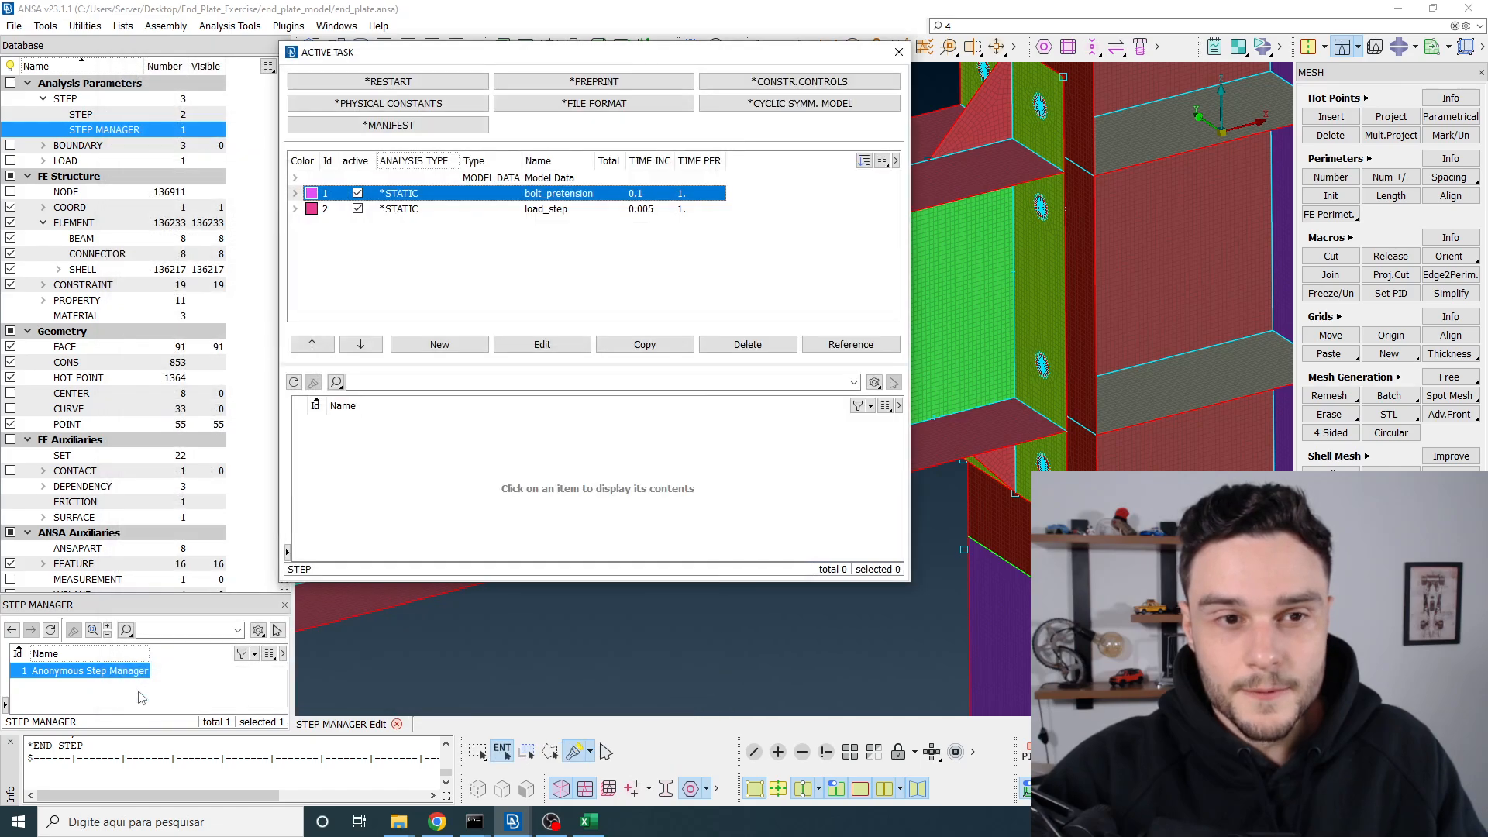
Step: Examine the items contained in load_step and close the step manager task window
click(406, 270)
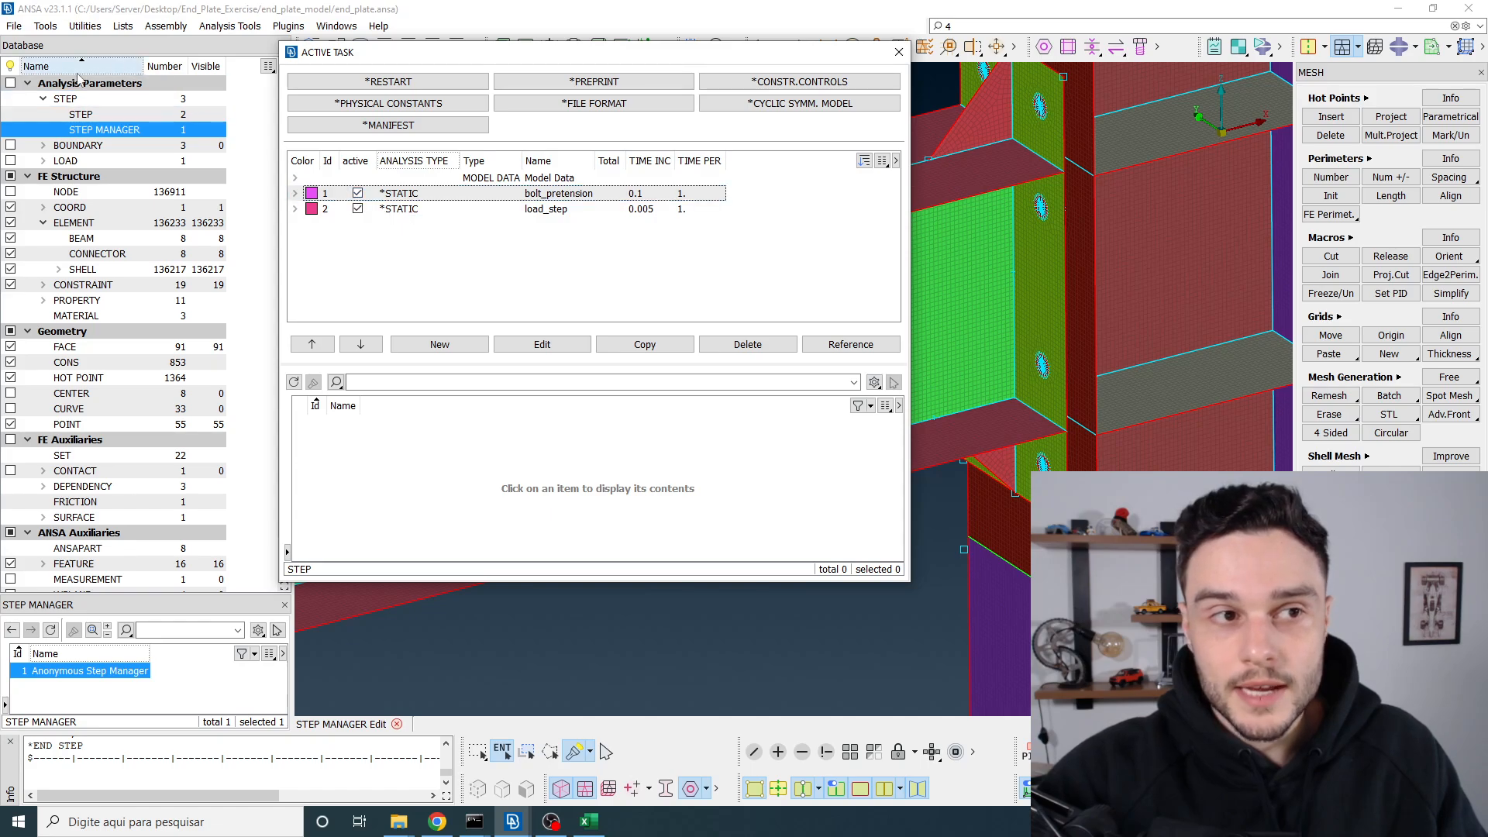
click(456, 211)
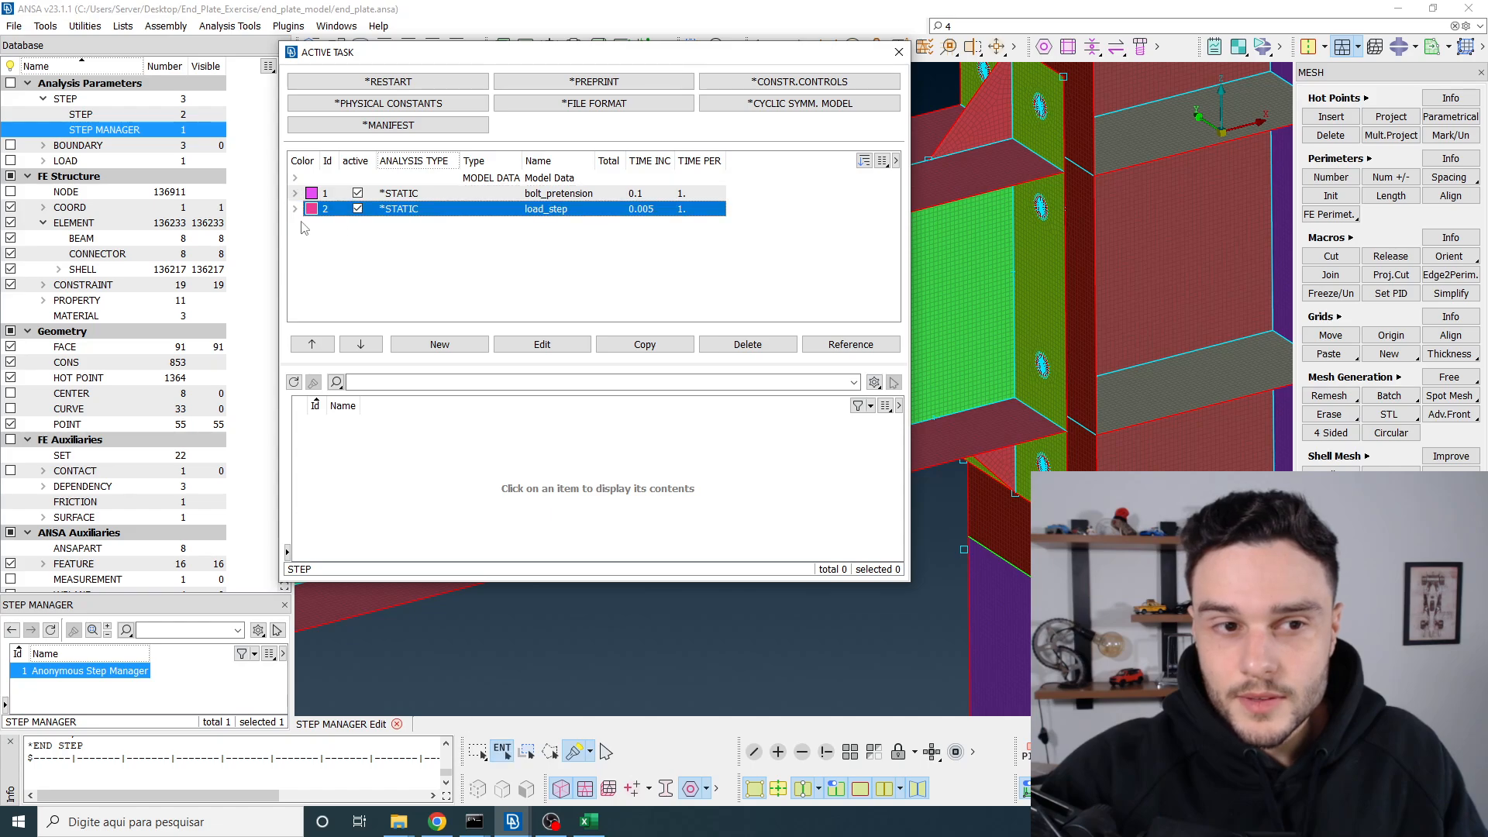
click(296, 209)
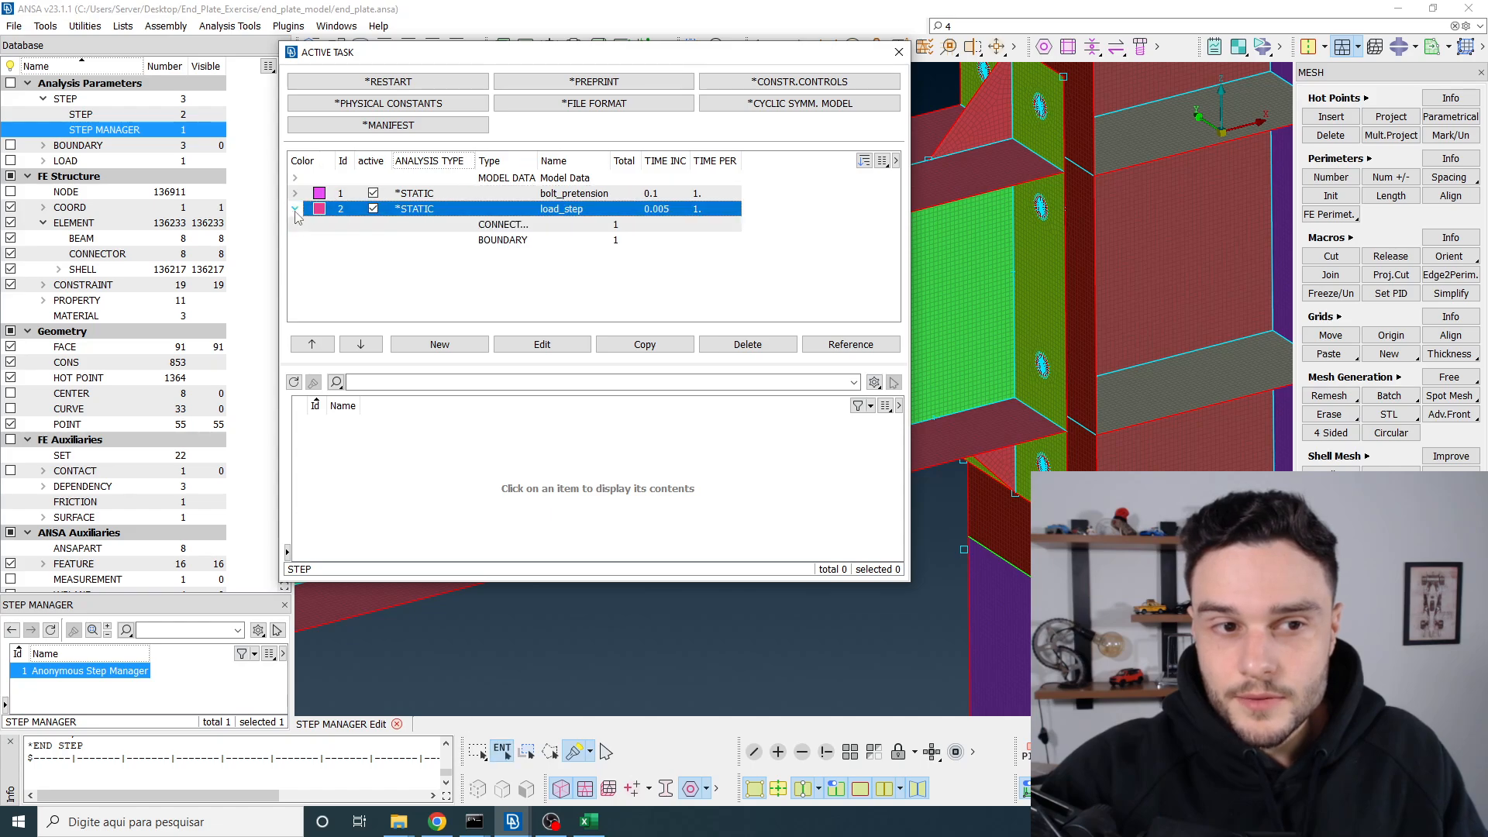
double_click(538, 160)
click(825, 259)
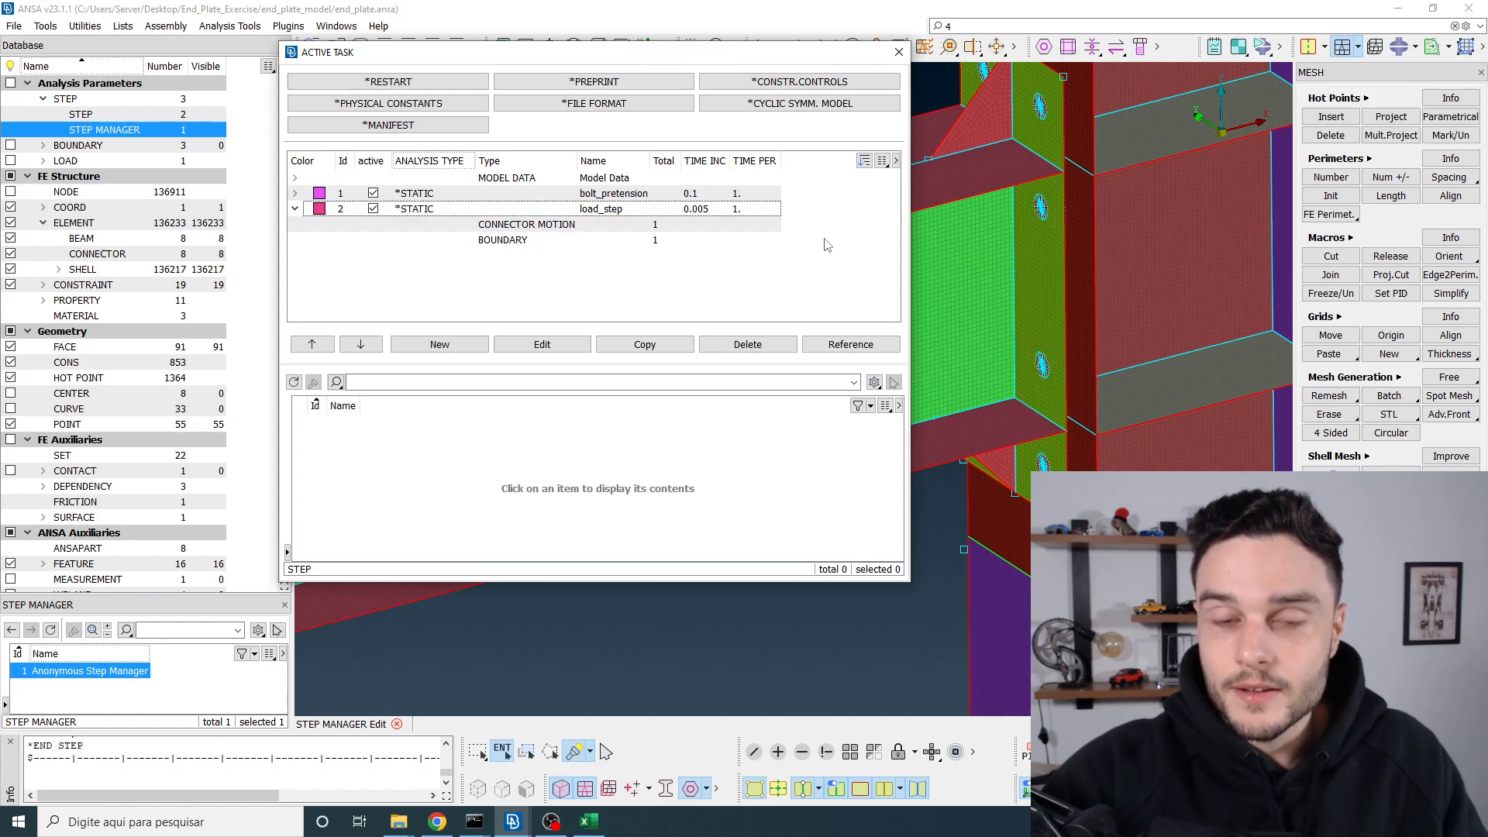
click(897, 60)
scroll(934, 283, down, 4)
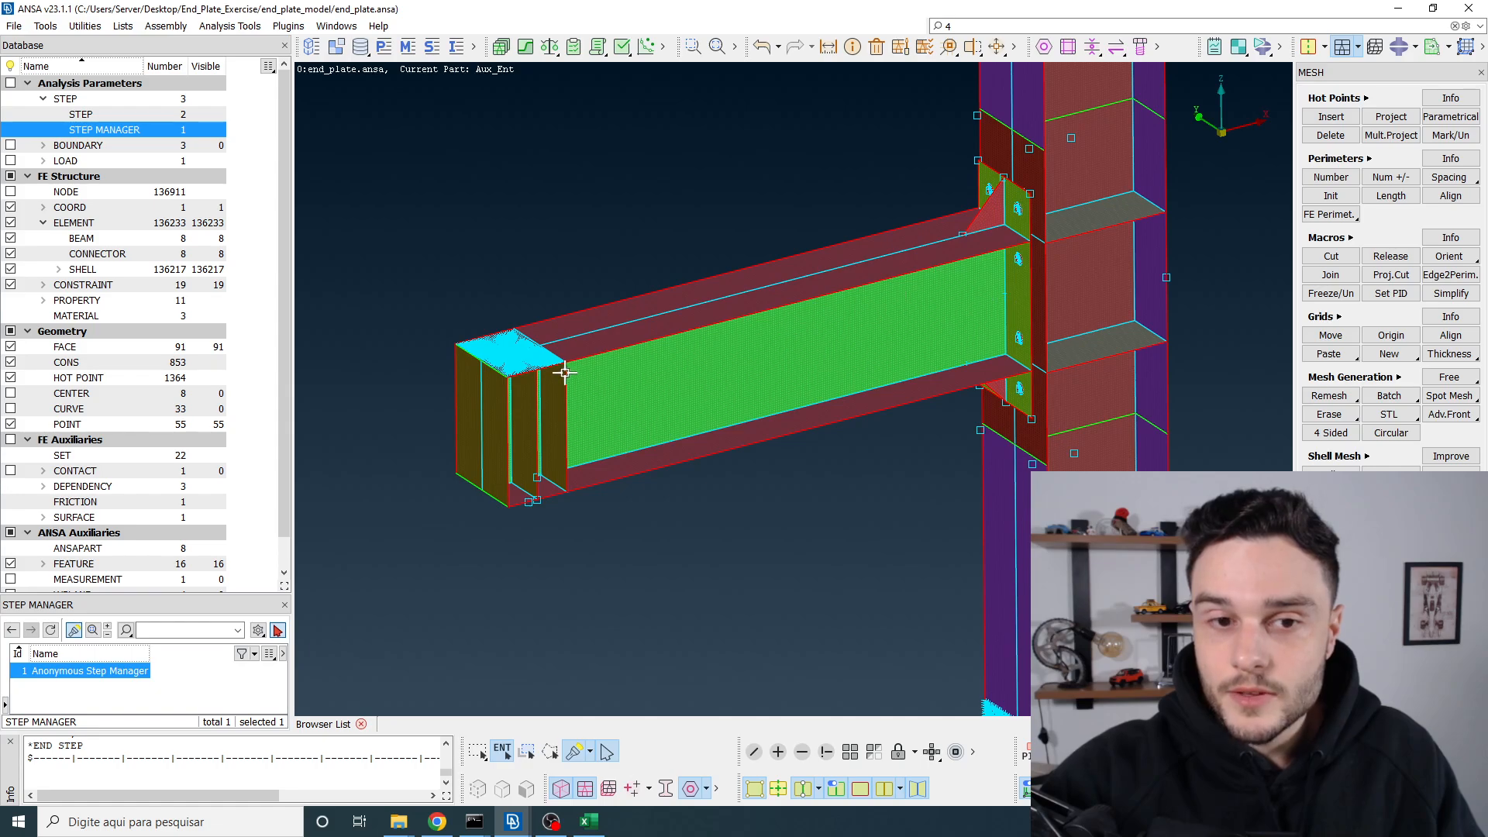
scroll(522, 384, up, 4)
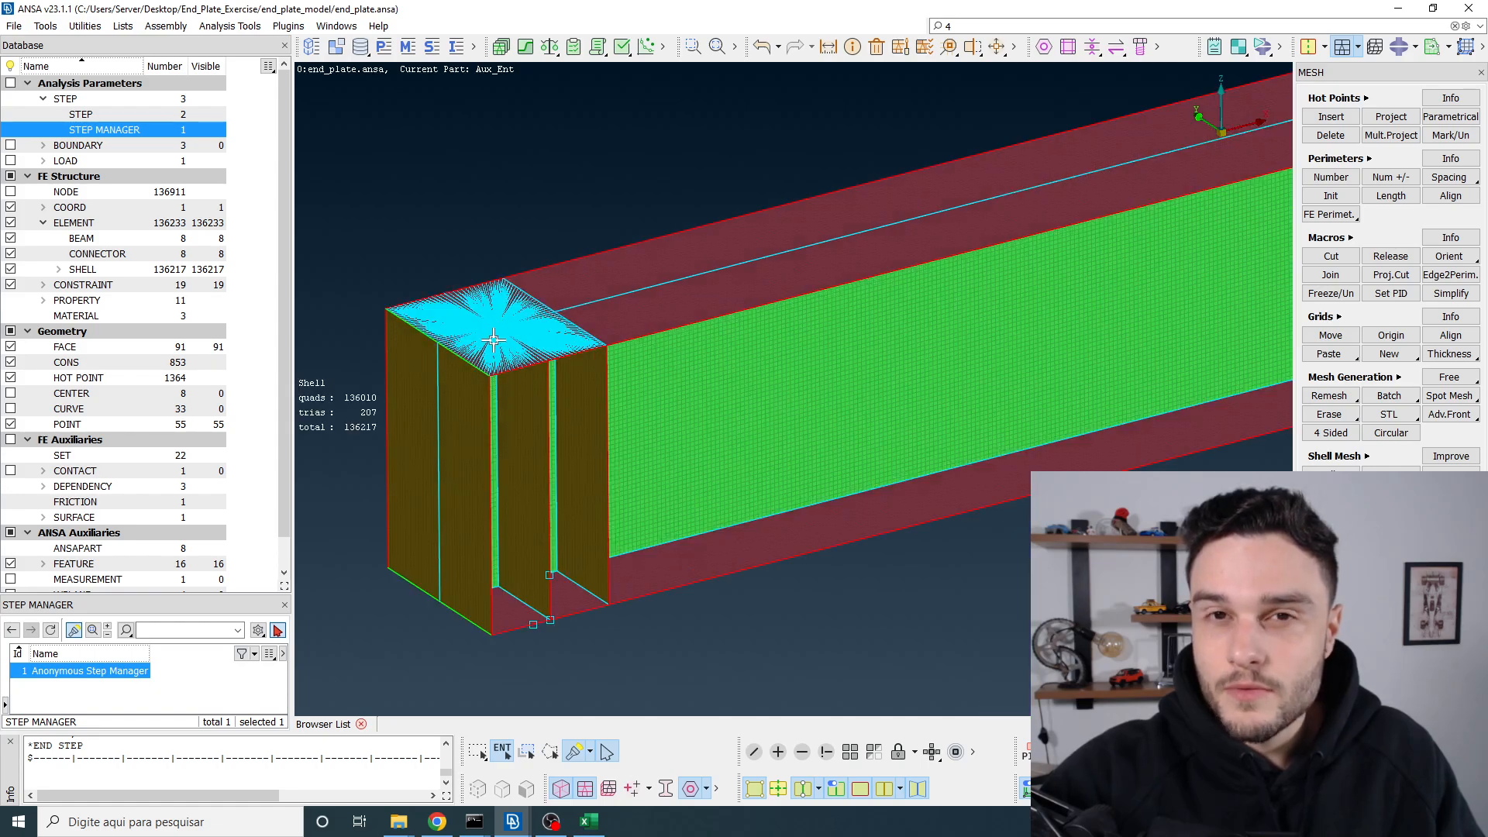
scroll(494, 340, down, 3)
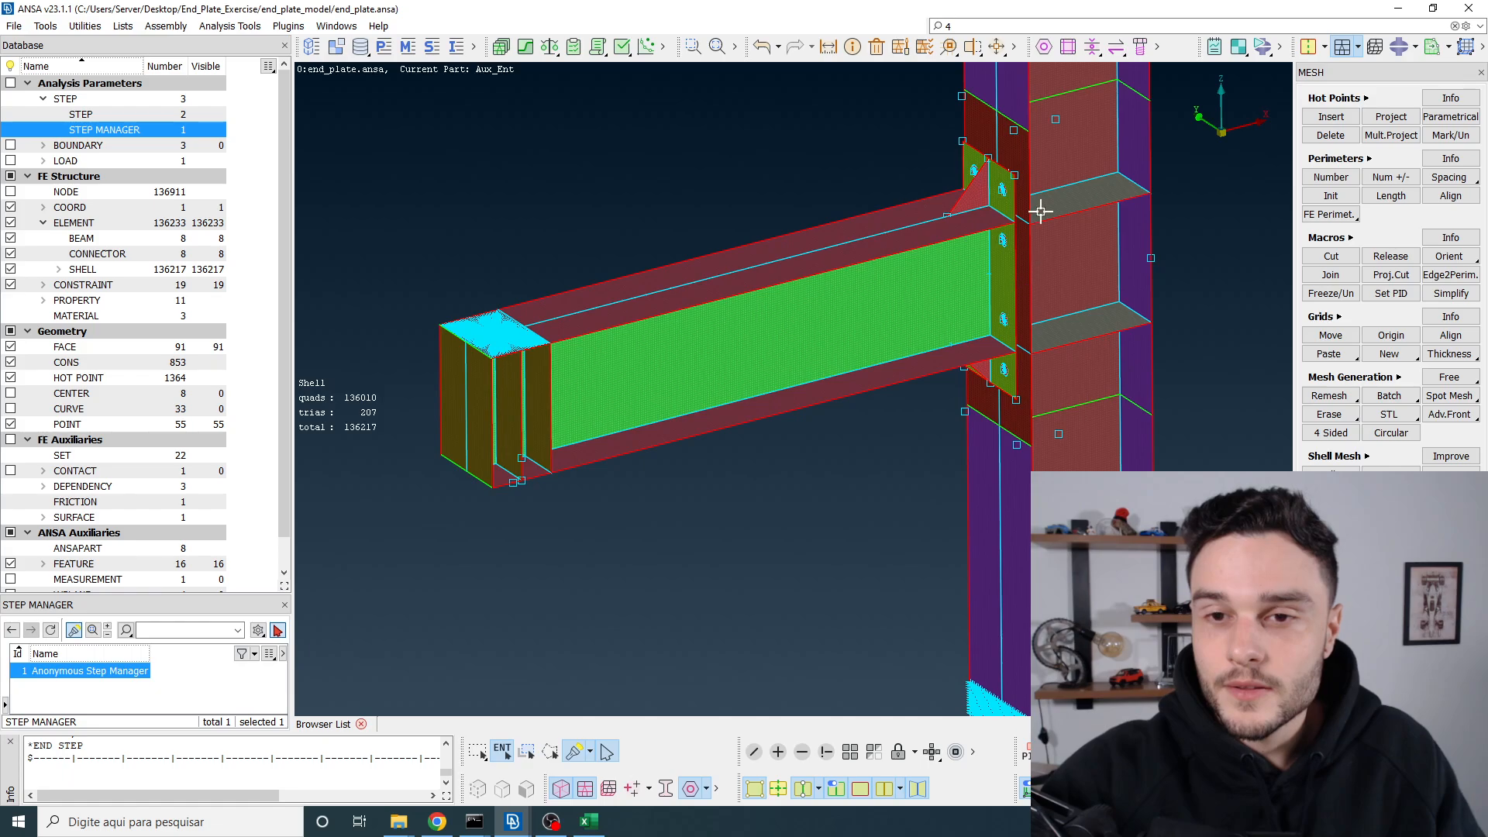
scroll(653, 327, down, 3)
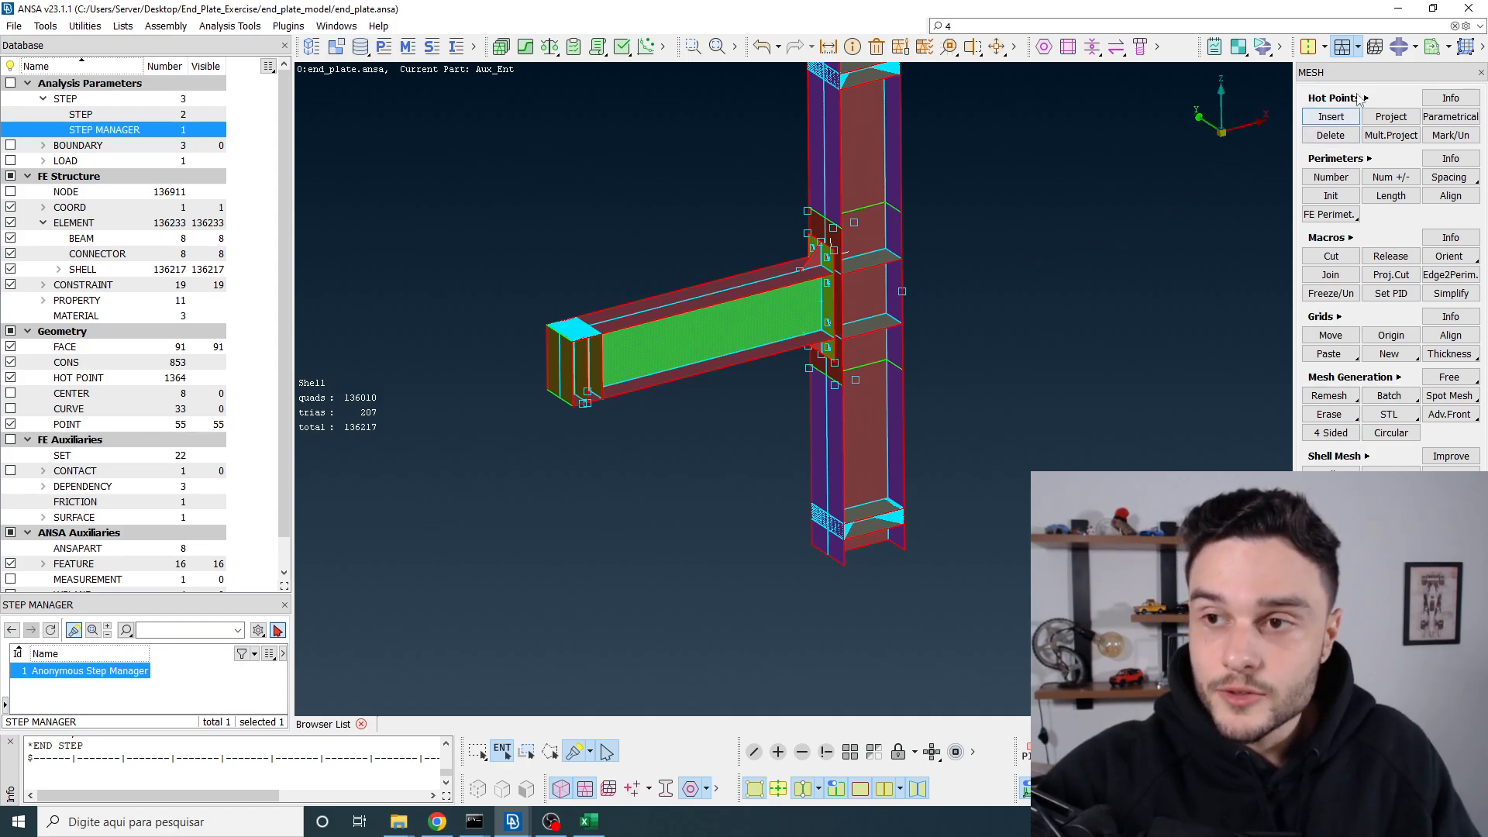
Step: Create a new gravity-type distributed load (DLOAD GRAV) in the Abaqus deck, assigned to step 1
click(1407, 51)
click(1364, 96)
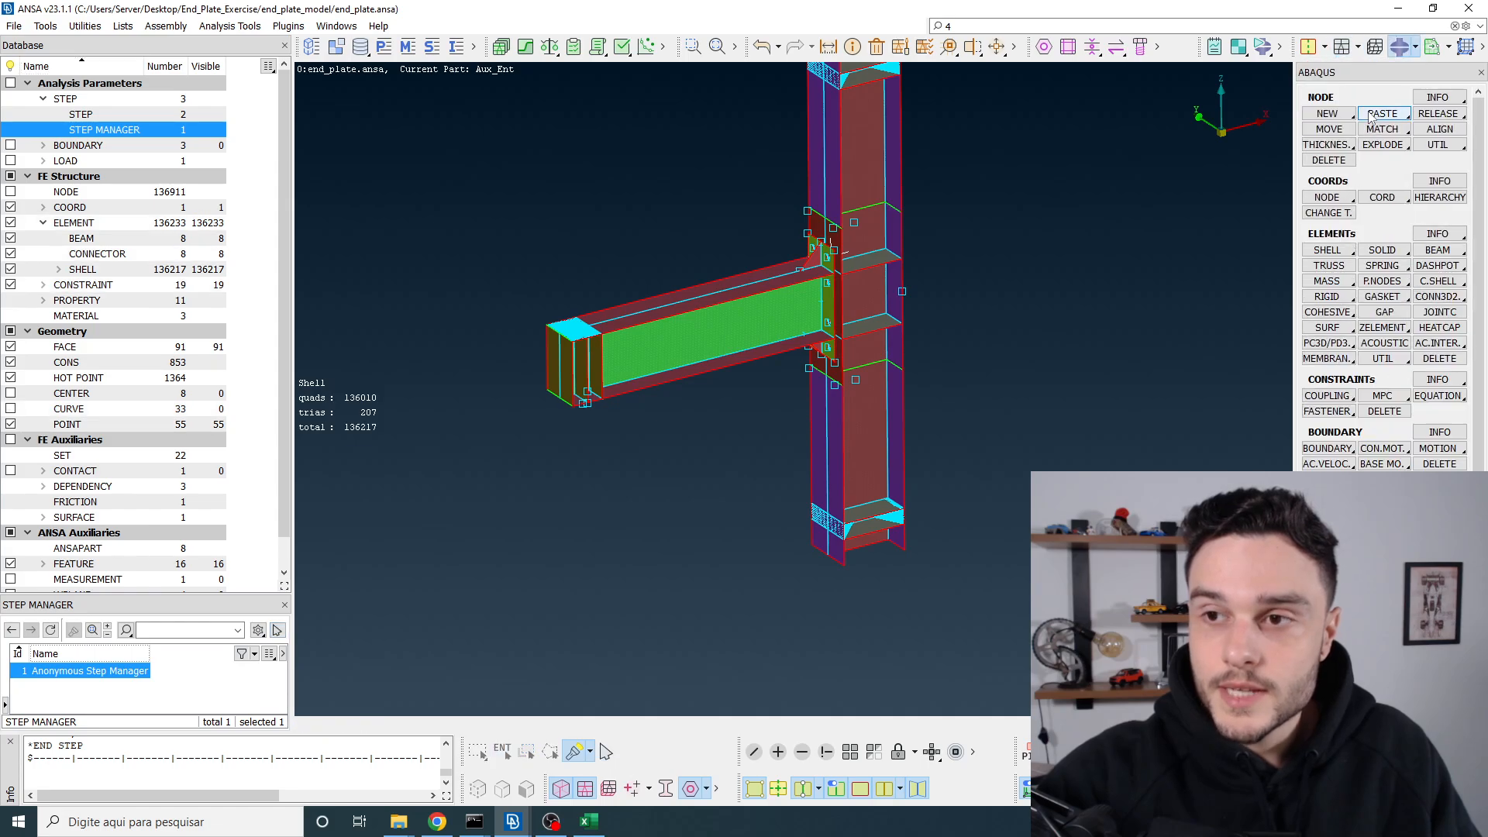
scroll(1440, 324, down, 5)
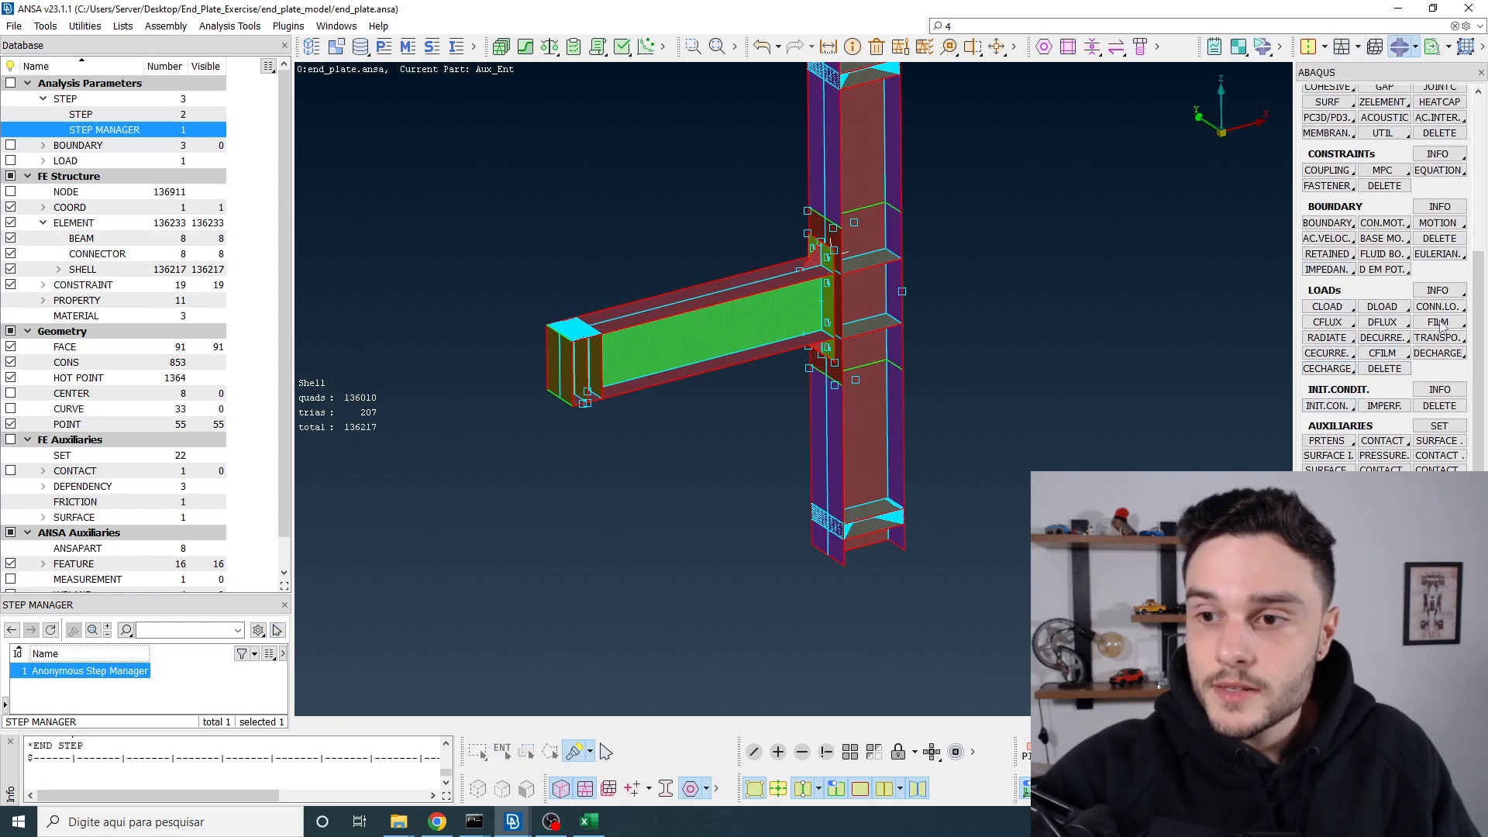
click(1380, 309)
mouse_move(1378, 345)
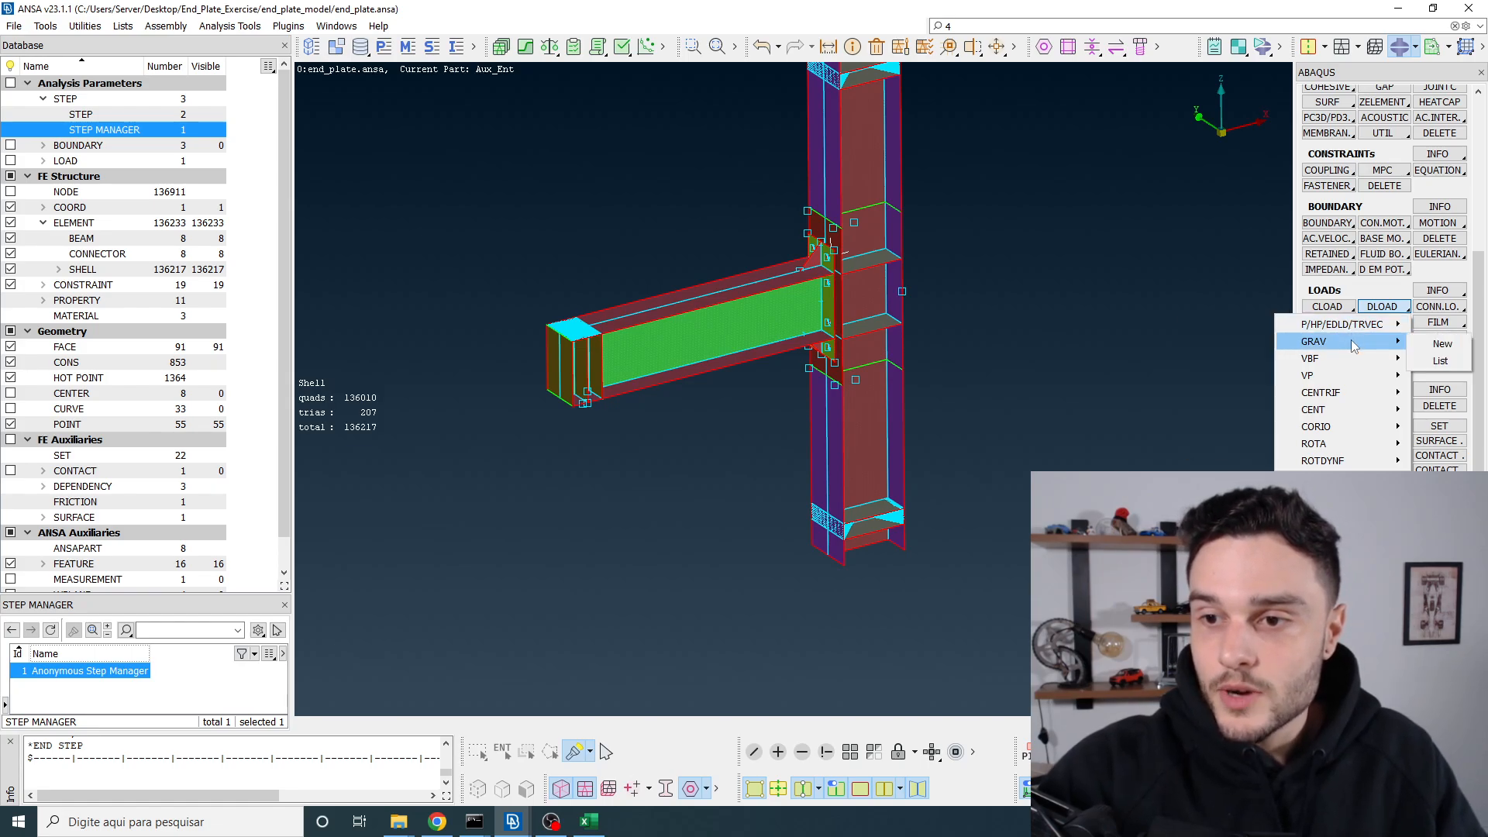
click(1444, 349)
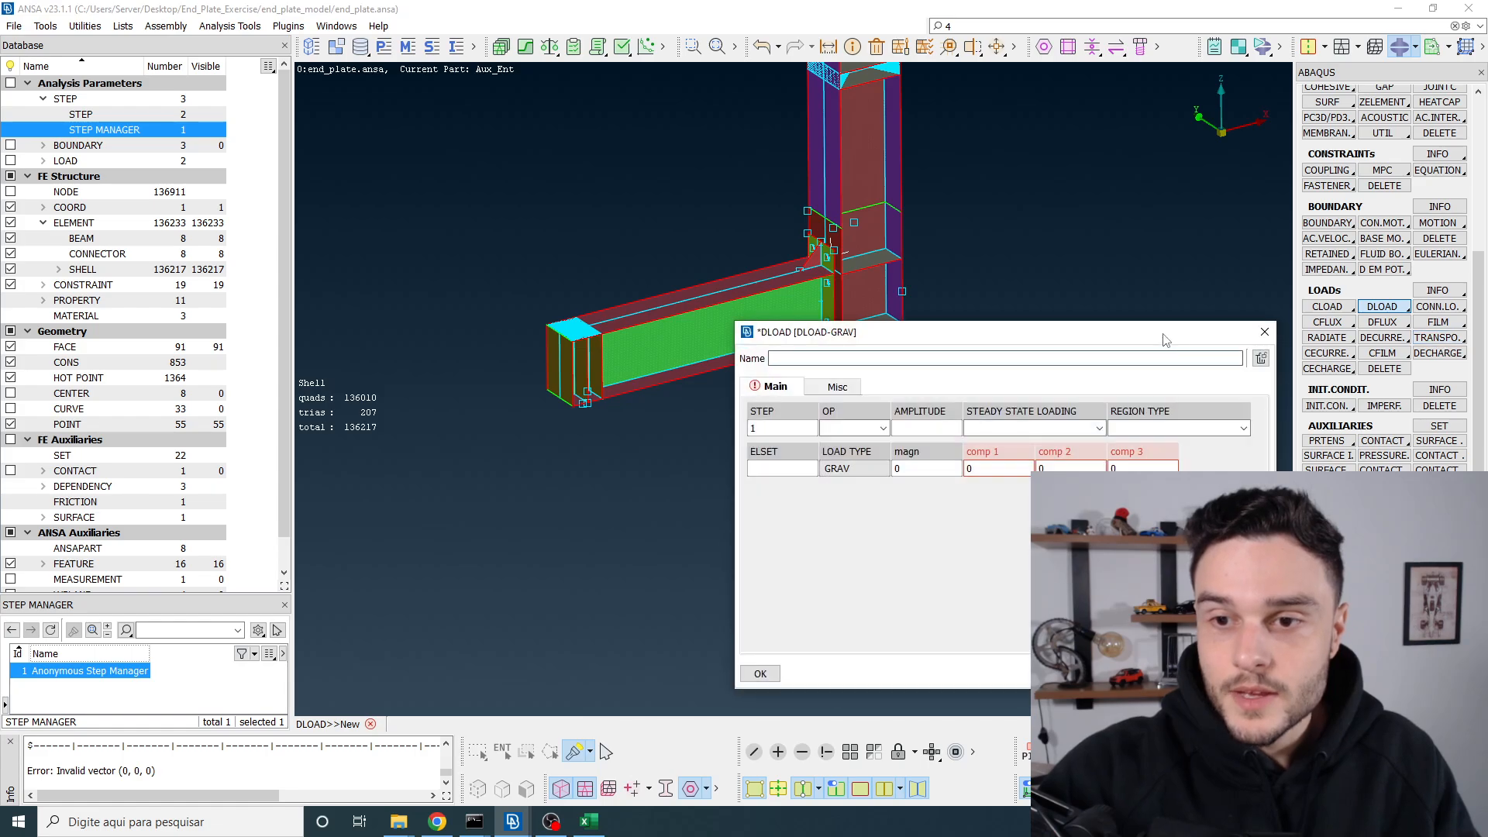
drag(1168, 342, 659, 186)
click(277, 282)
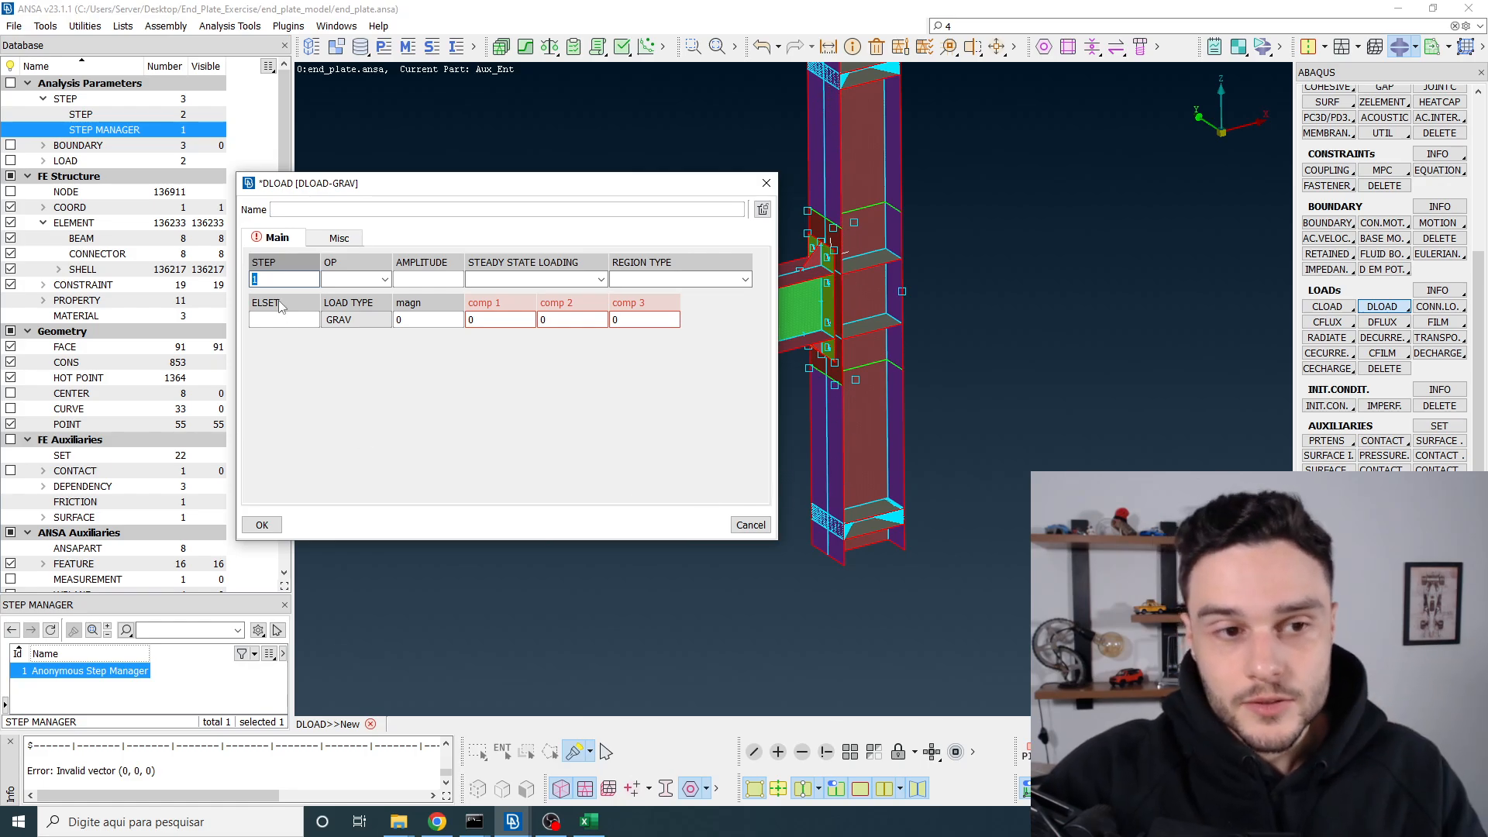
Step: Define the gravity direction as negative Z by setting comp 3 to -1, with comp 1 and comp 2 at 0
click(644, 320)
text(-)
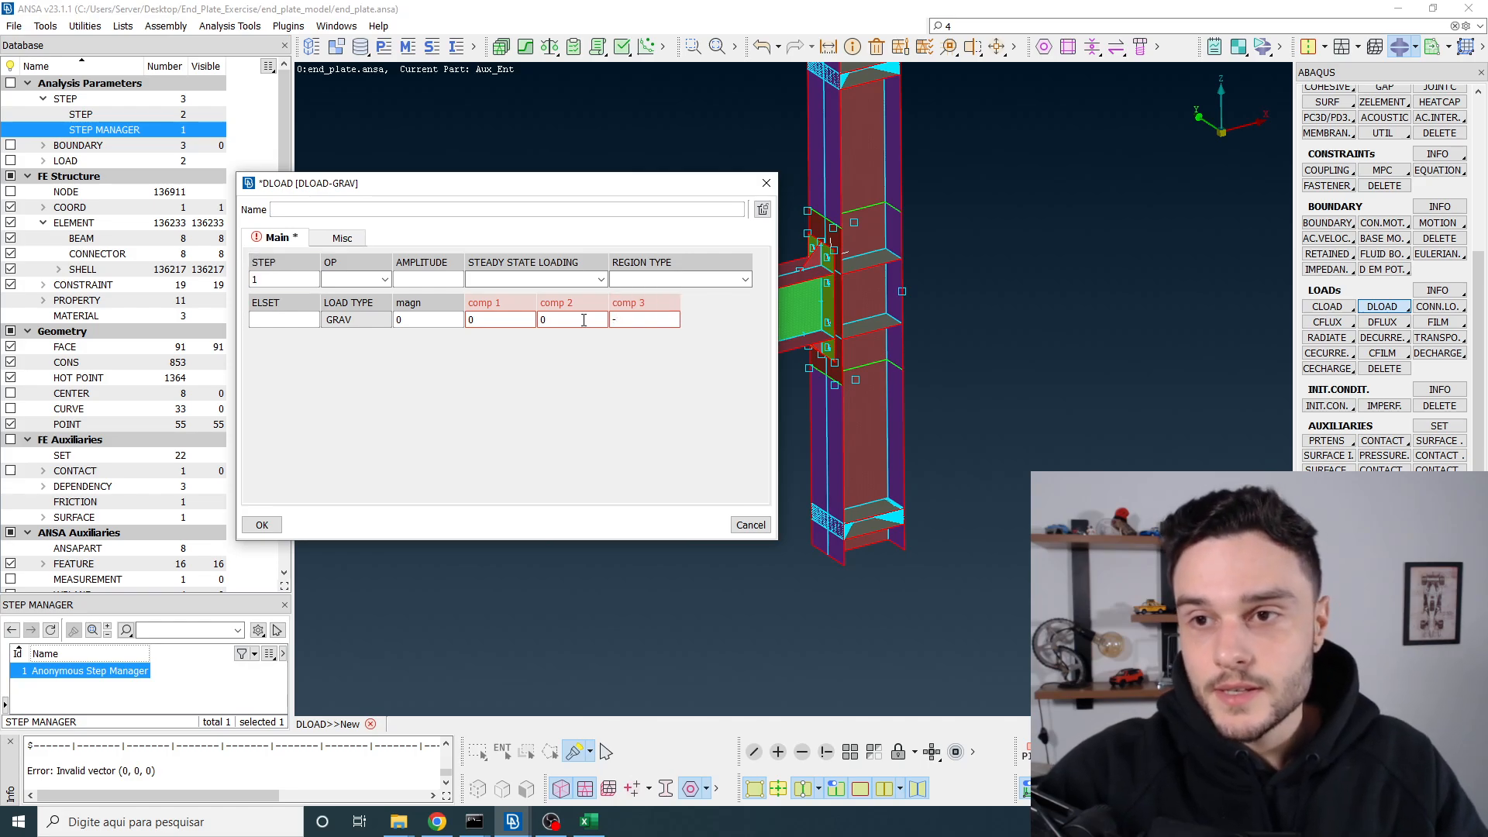
text(1)
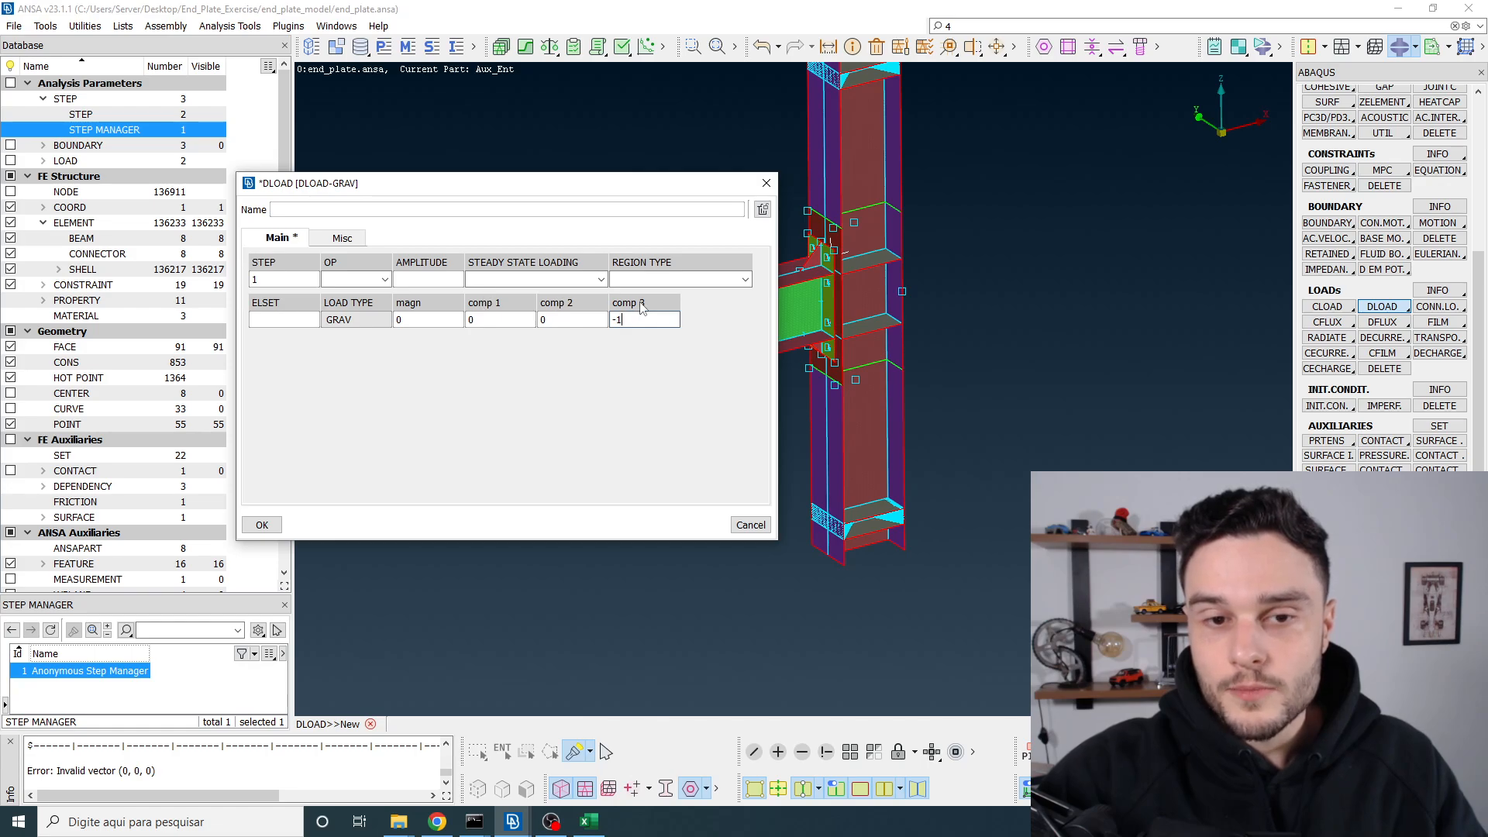
click(486, 320)
click(576, 319)
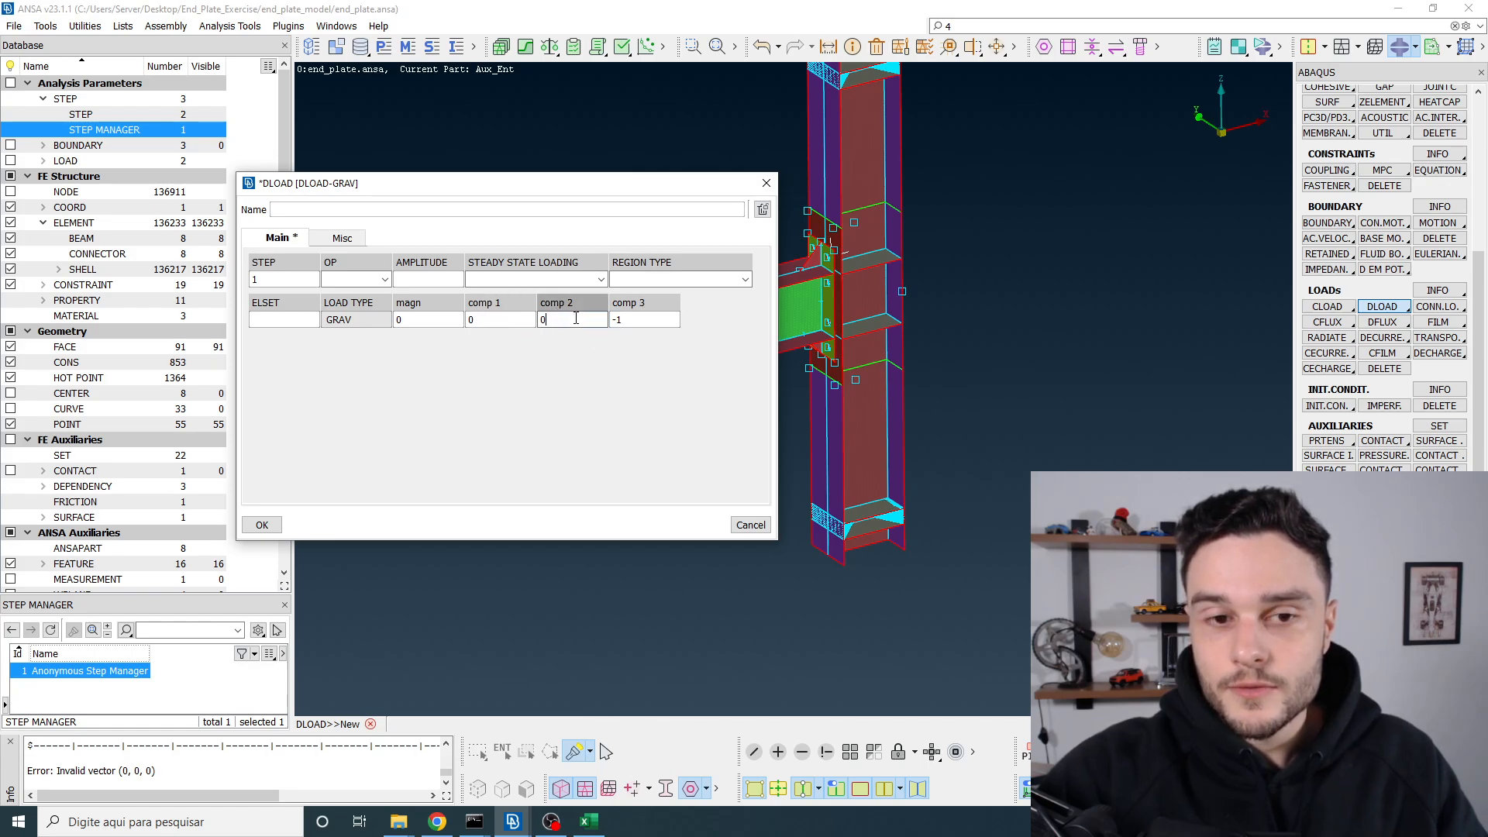
click(636, 322)
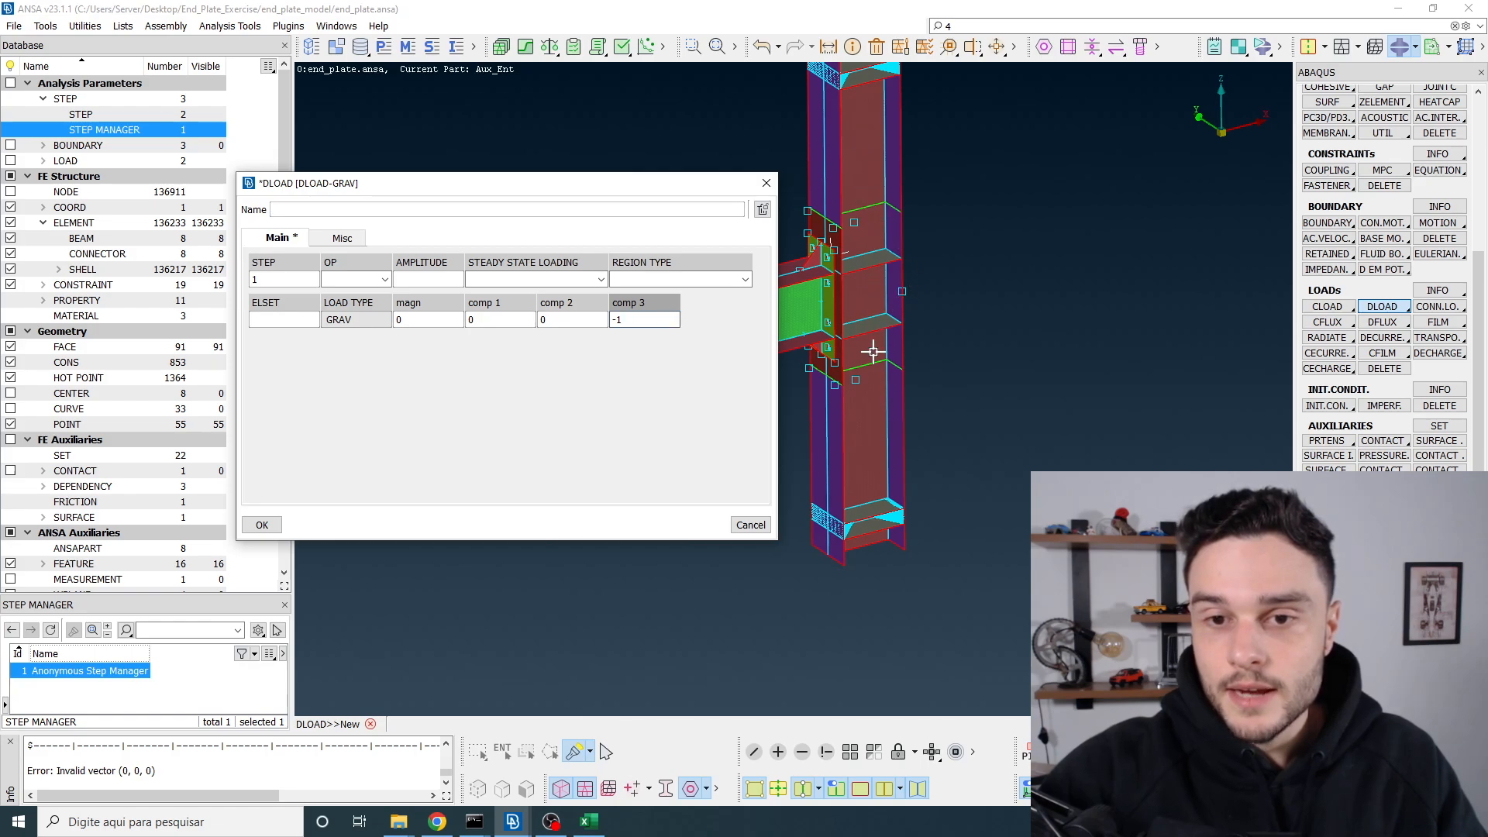
click(476, 318)
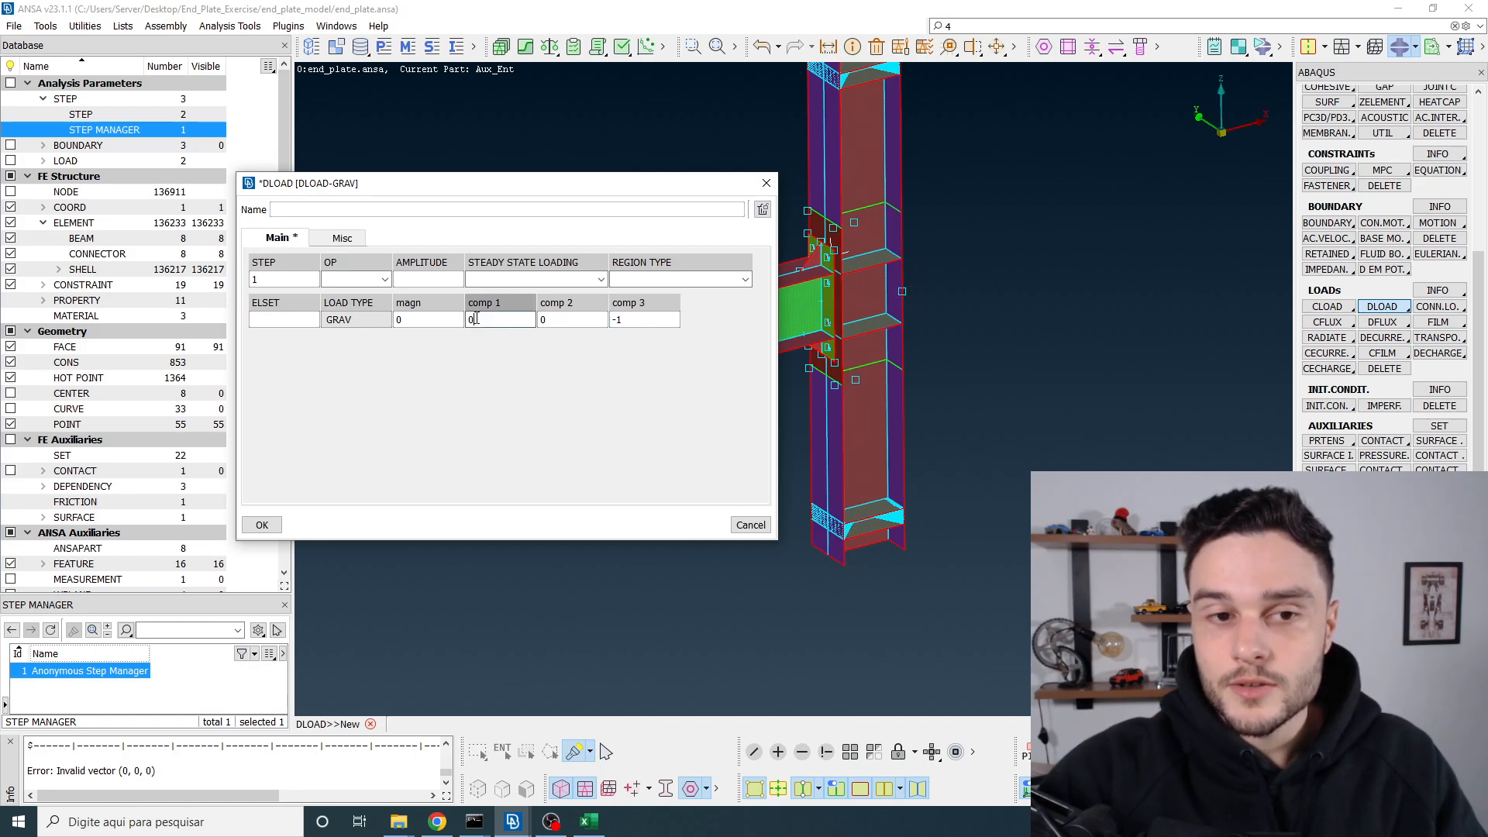
click(568, 323)
key(Tab)
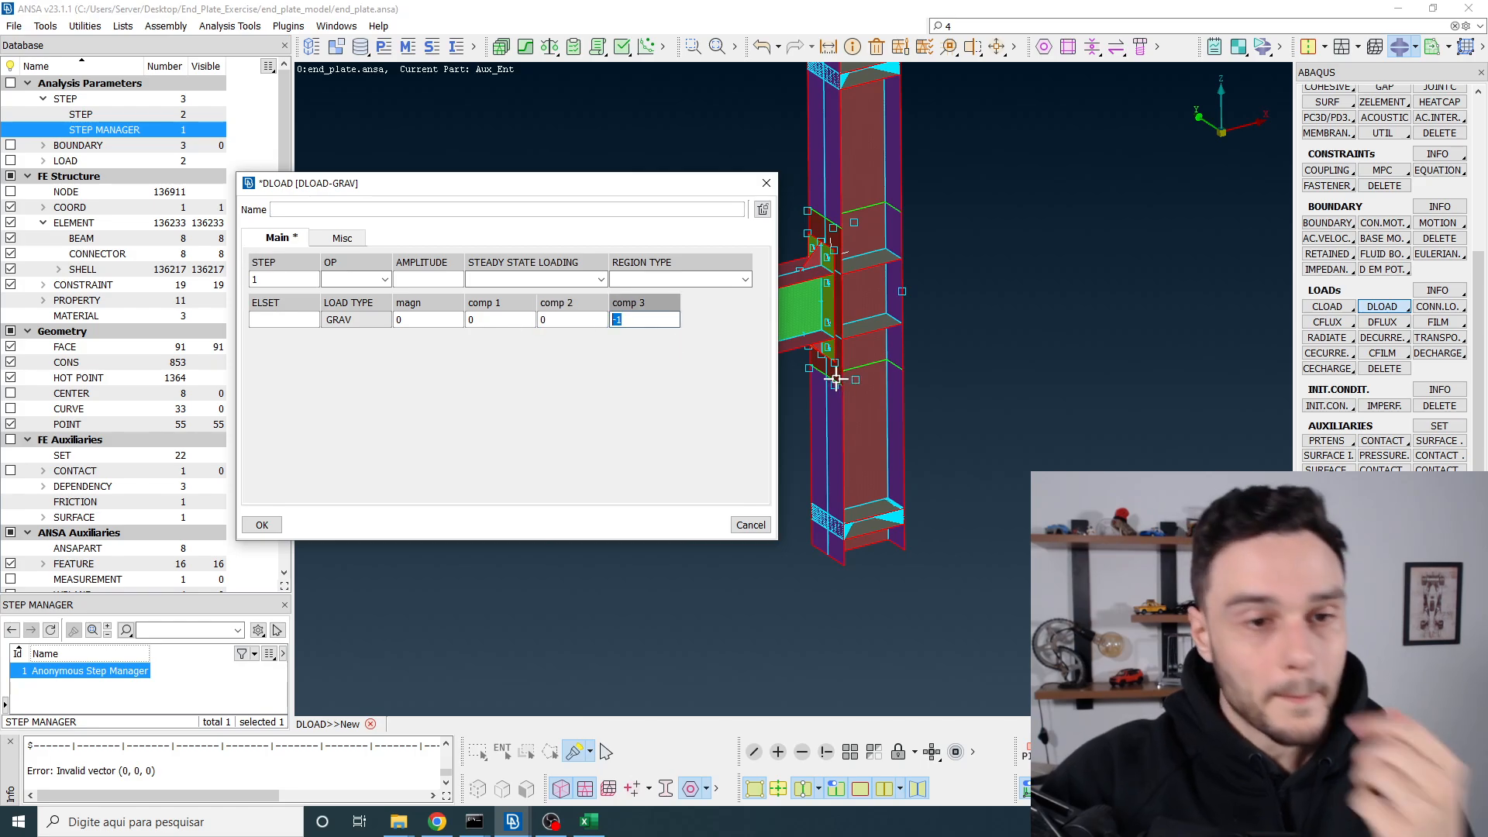
Step: Set the gravity load's magnitude to 9810 and confirm the load definition
click(444, 315)
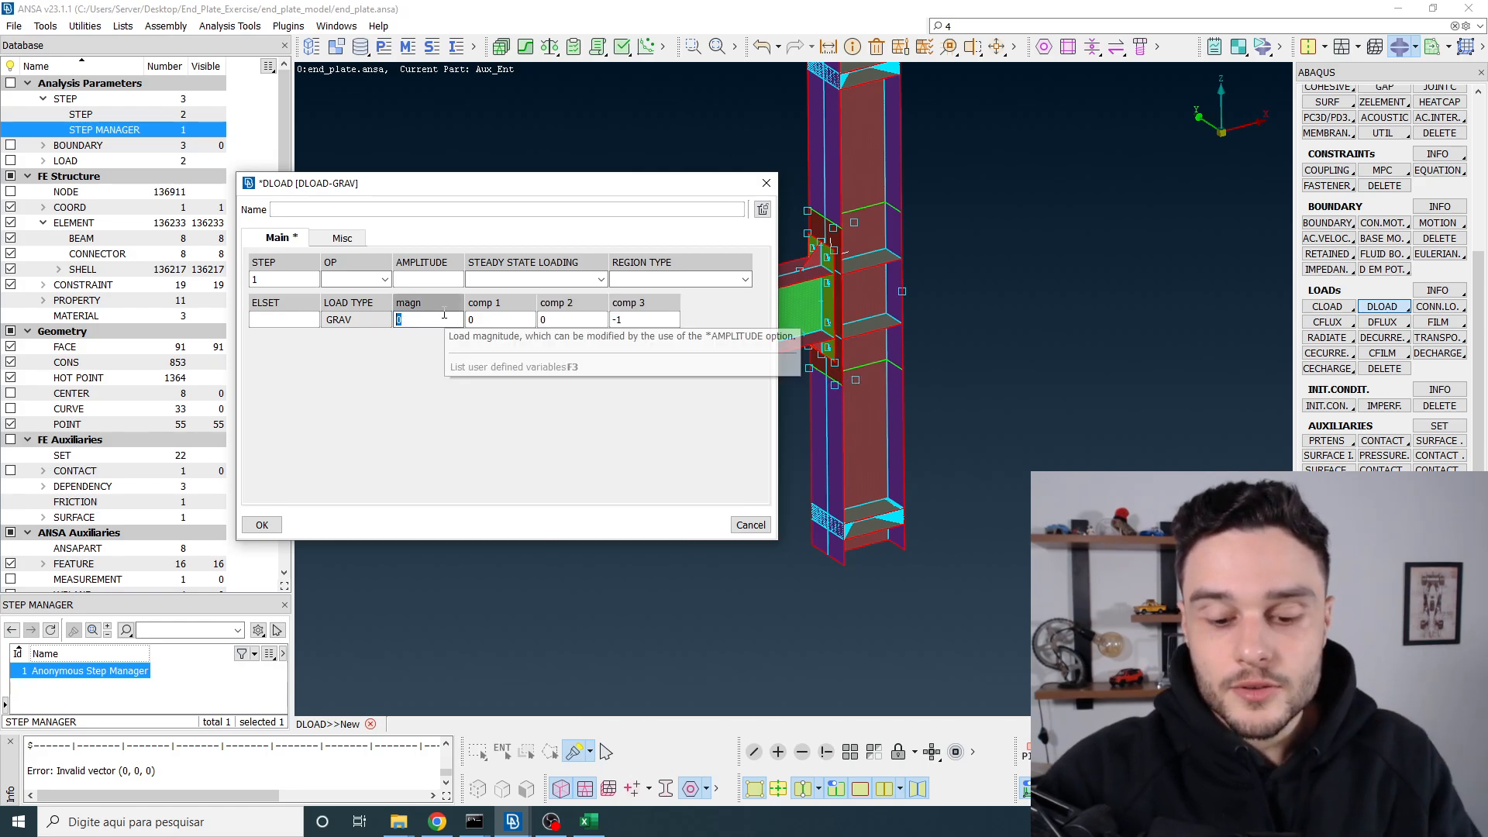
text(981)
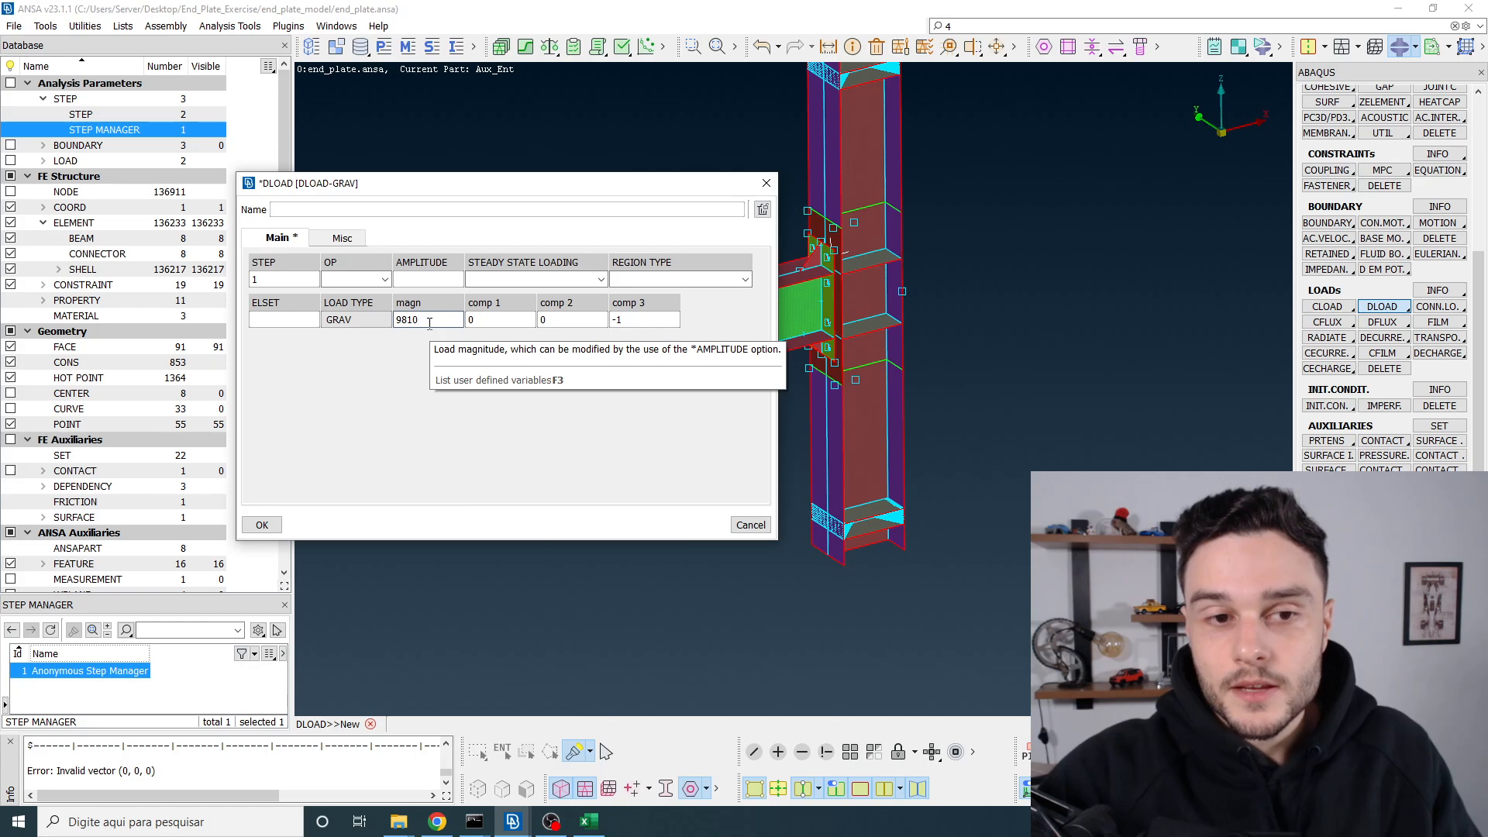
drag(429, 324, 404, 318)
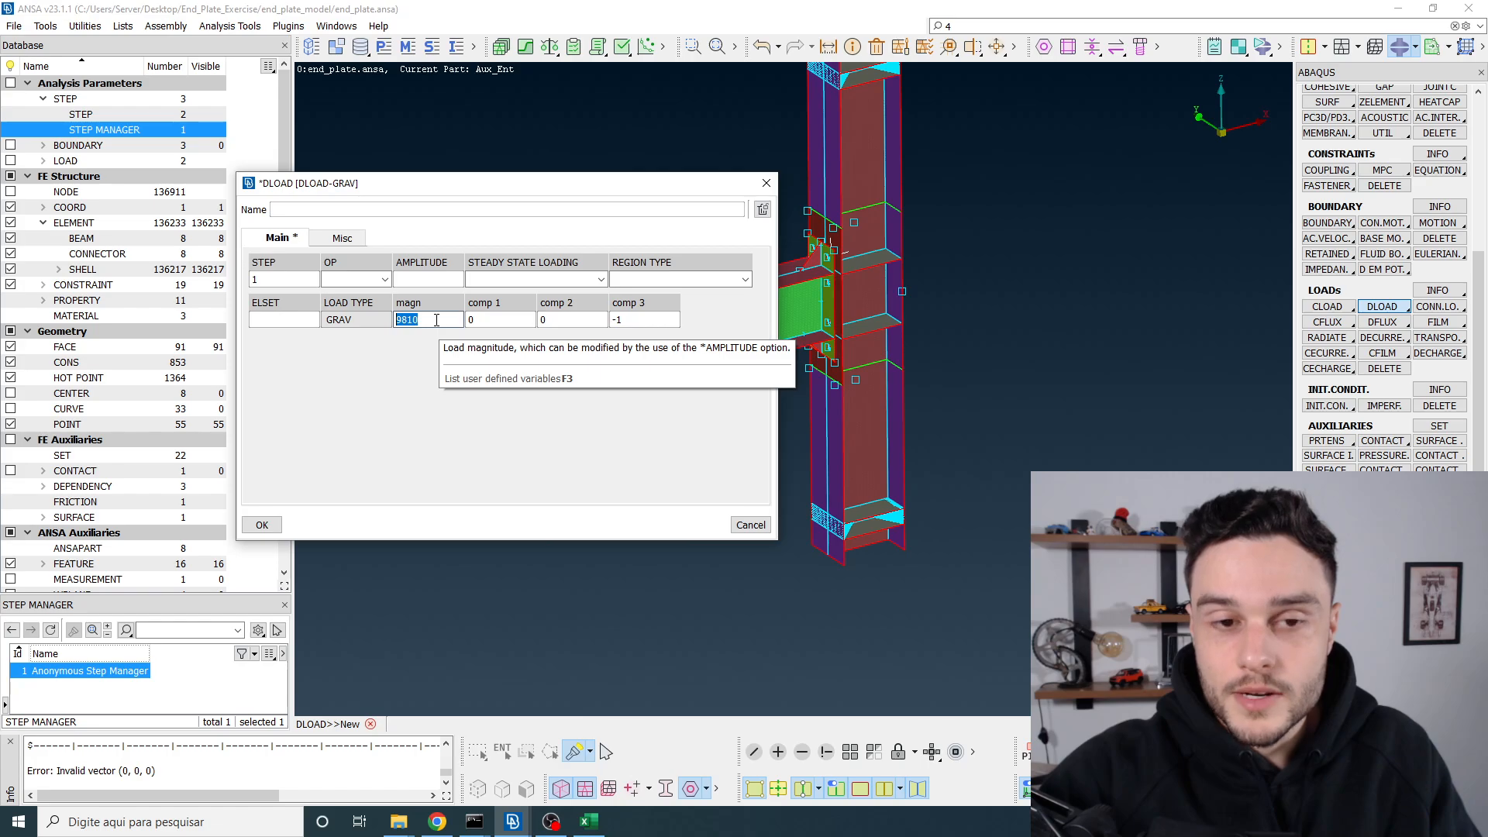
click(436, 320)
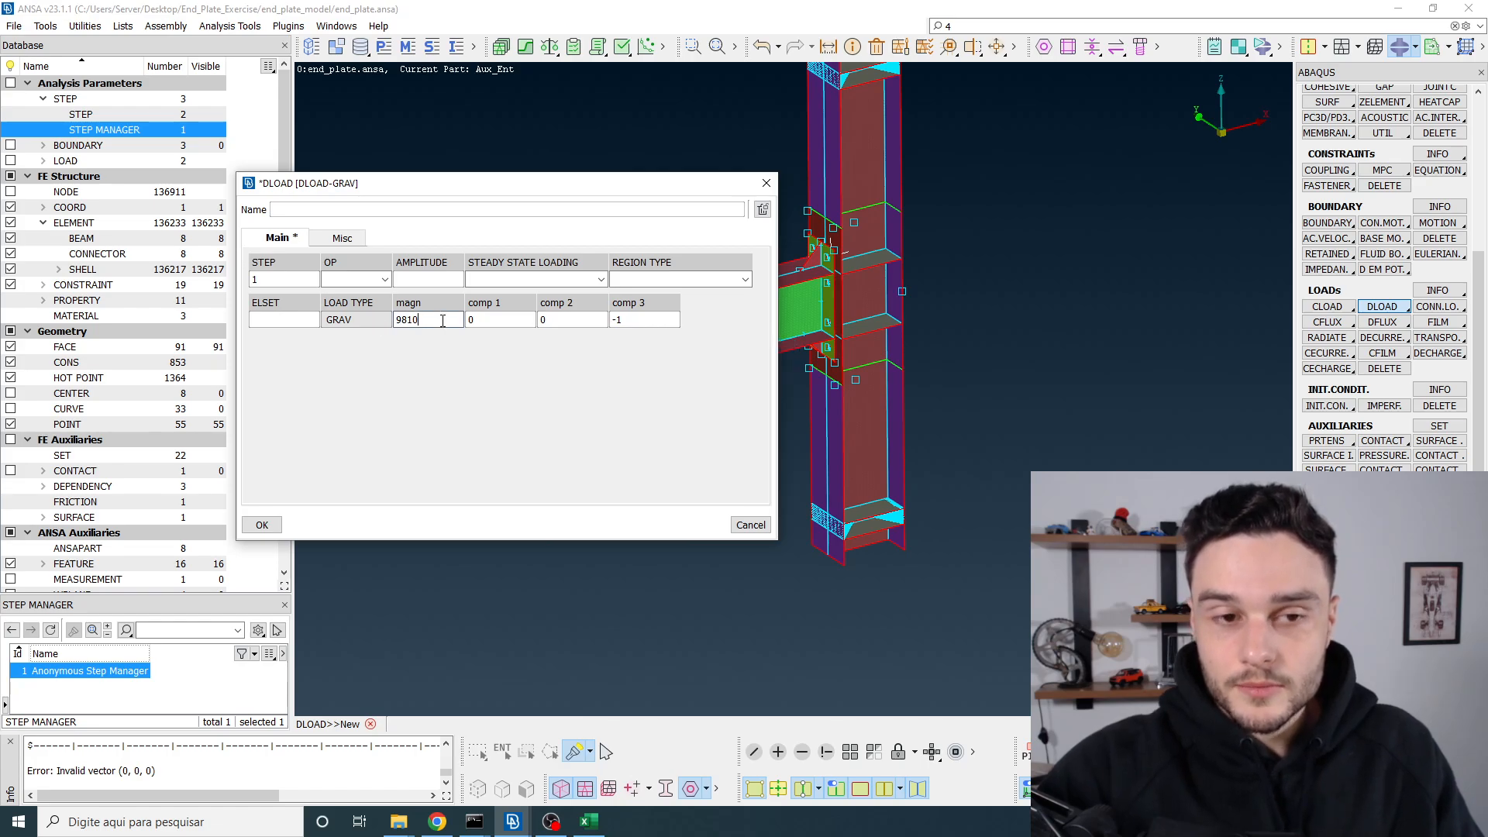
double_click(425, 321)
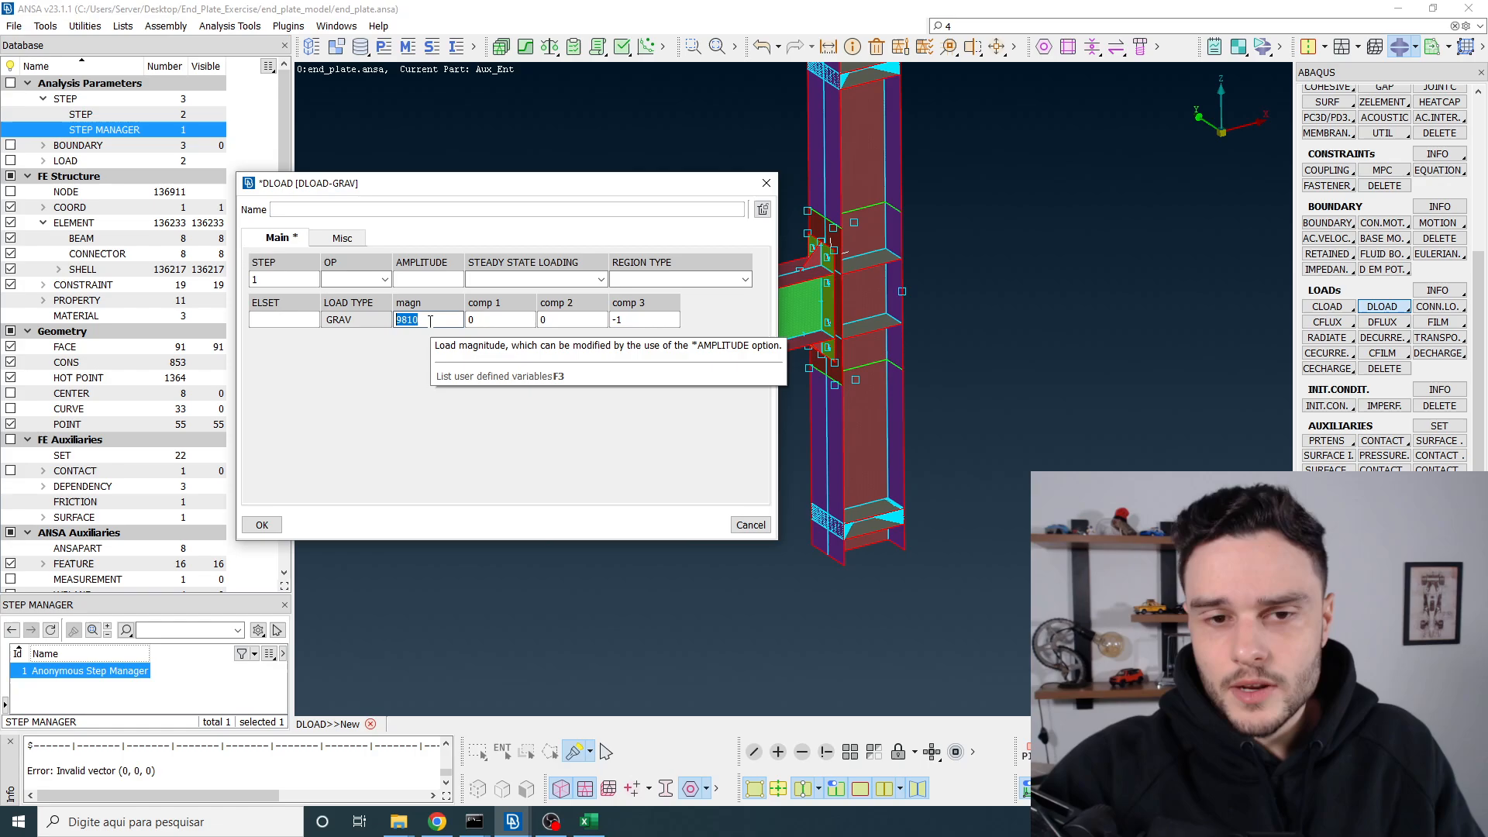
click(430, 321)
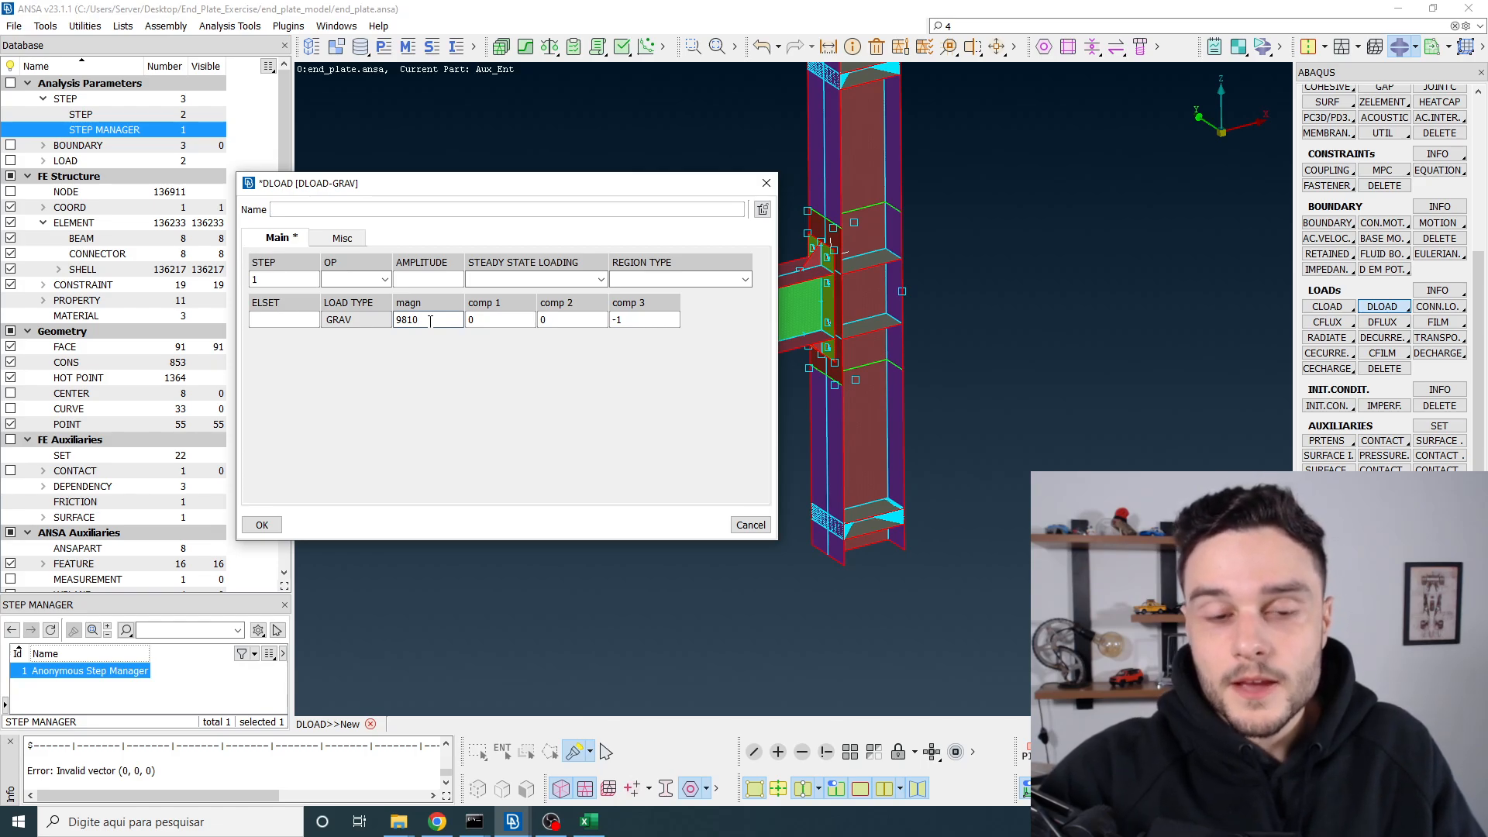
drag(430, 319, 402, 315)
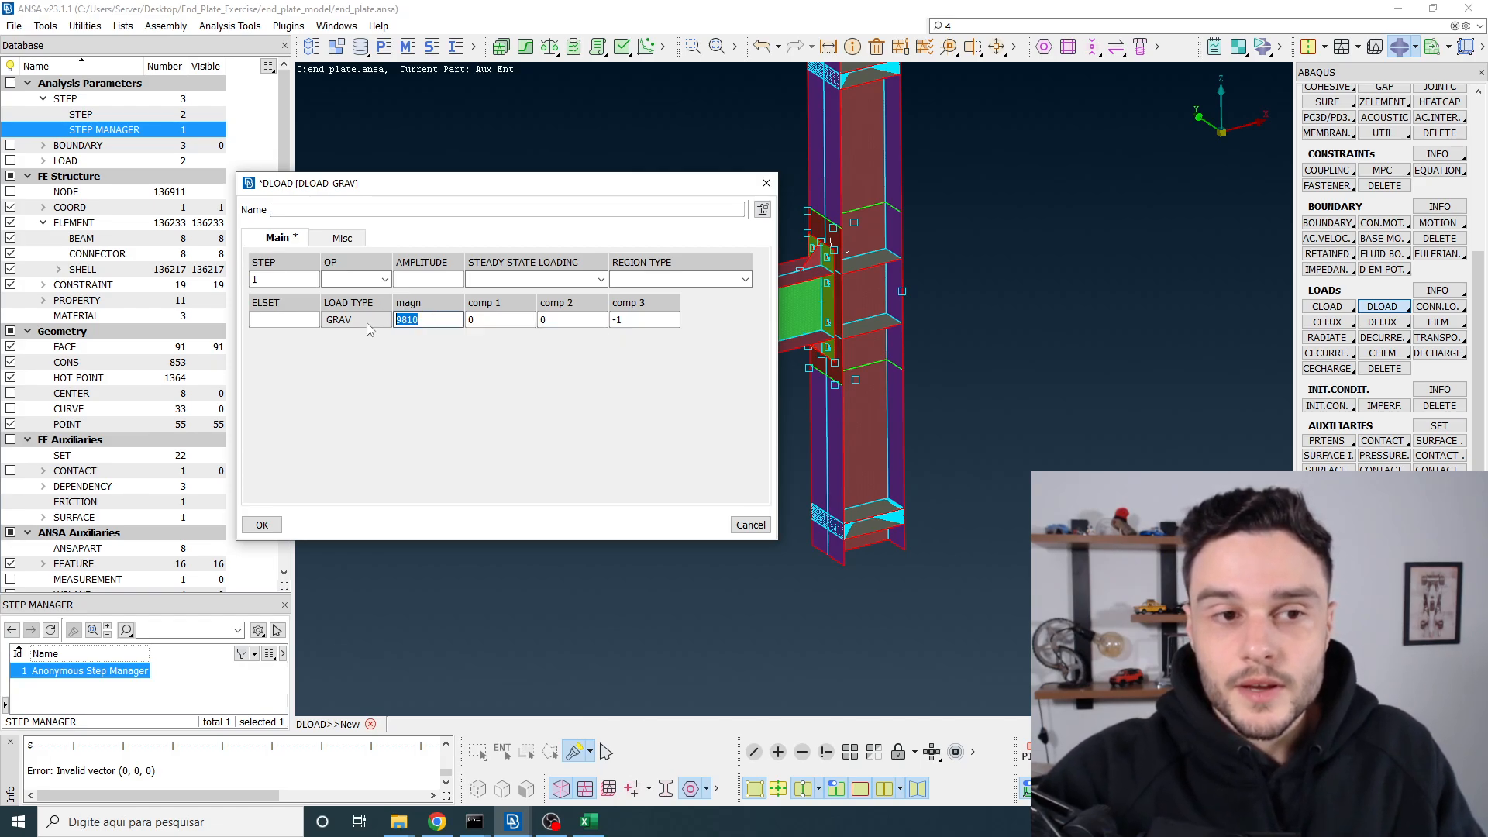
click(262, 525)
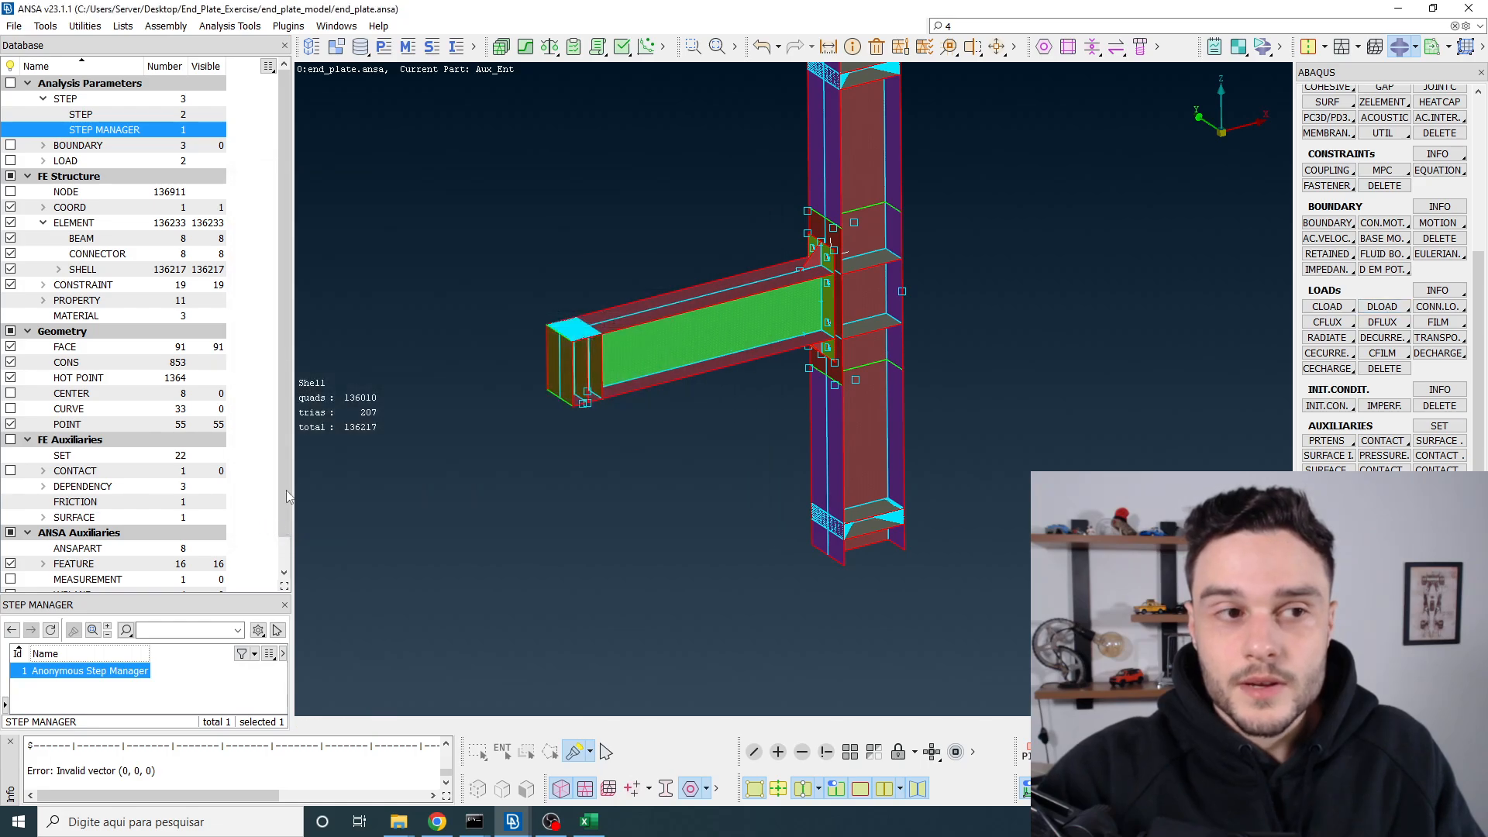
Step: Select the new DLOAD-GRAV entry in the database's loads and examine its direction vectors on the beam and column mesh
click(43, 161)
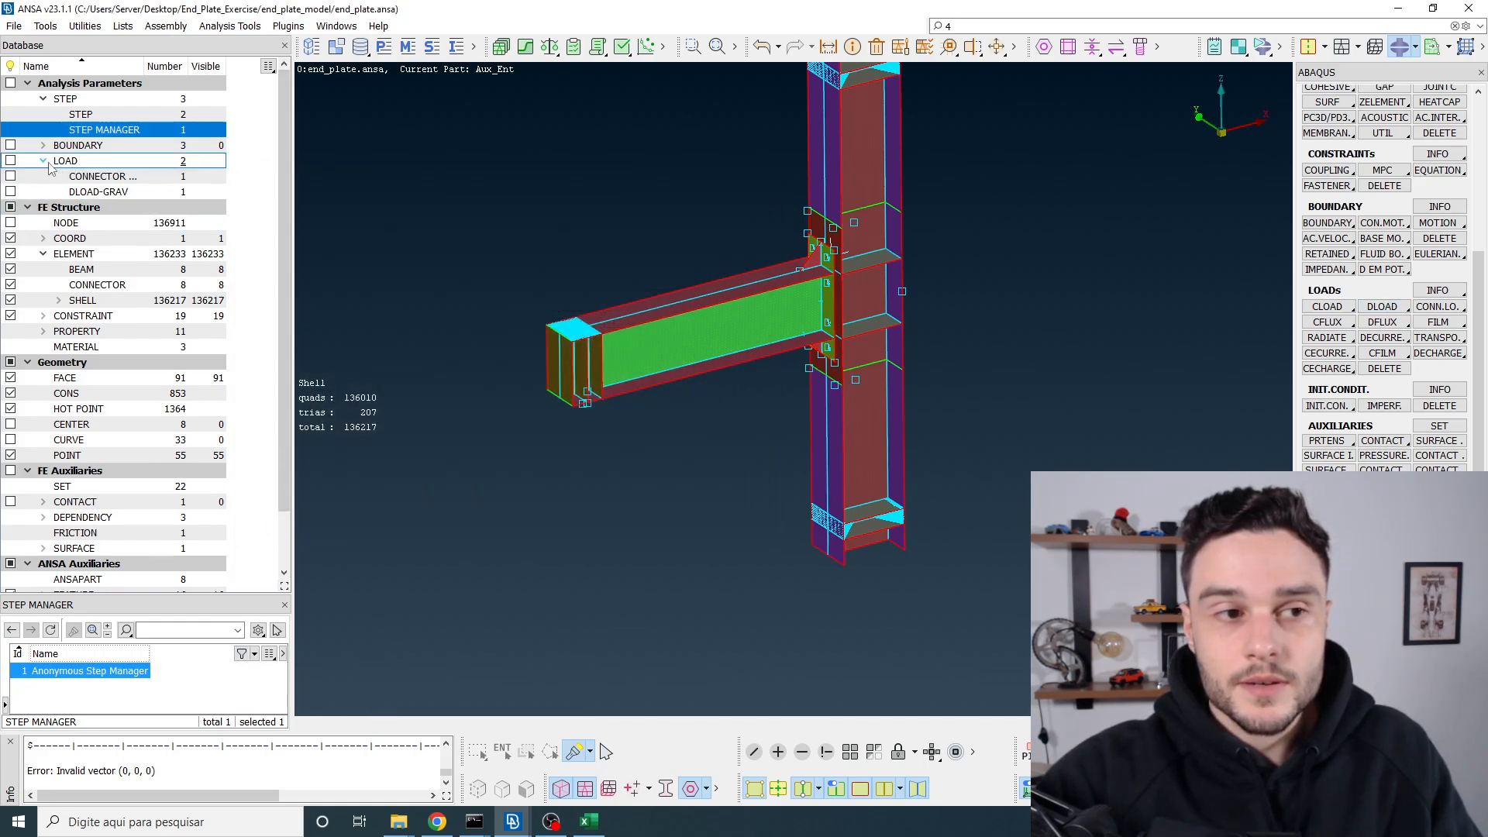
click(60, 161)
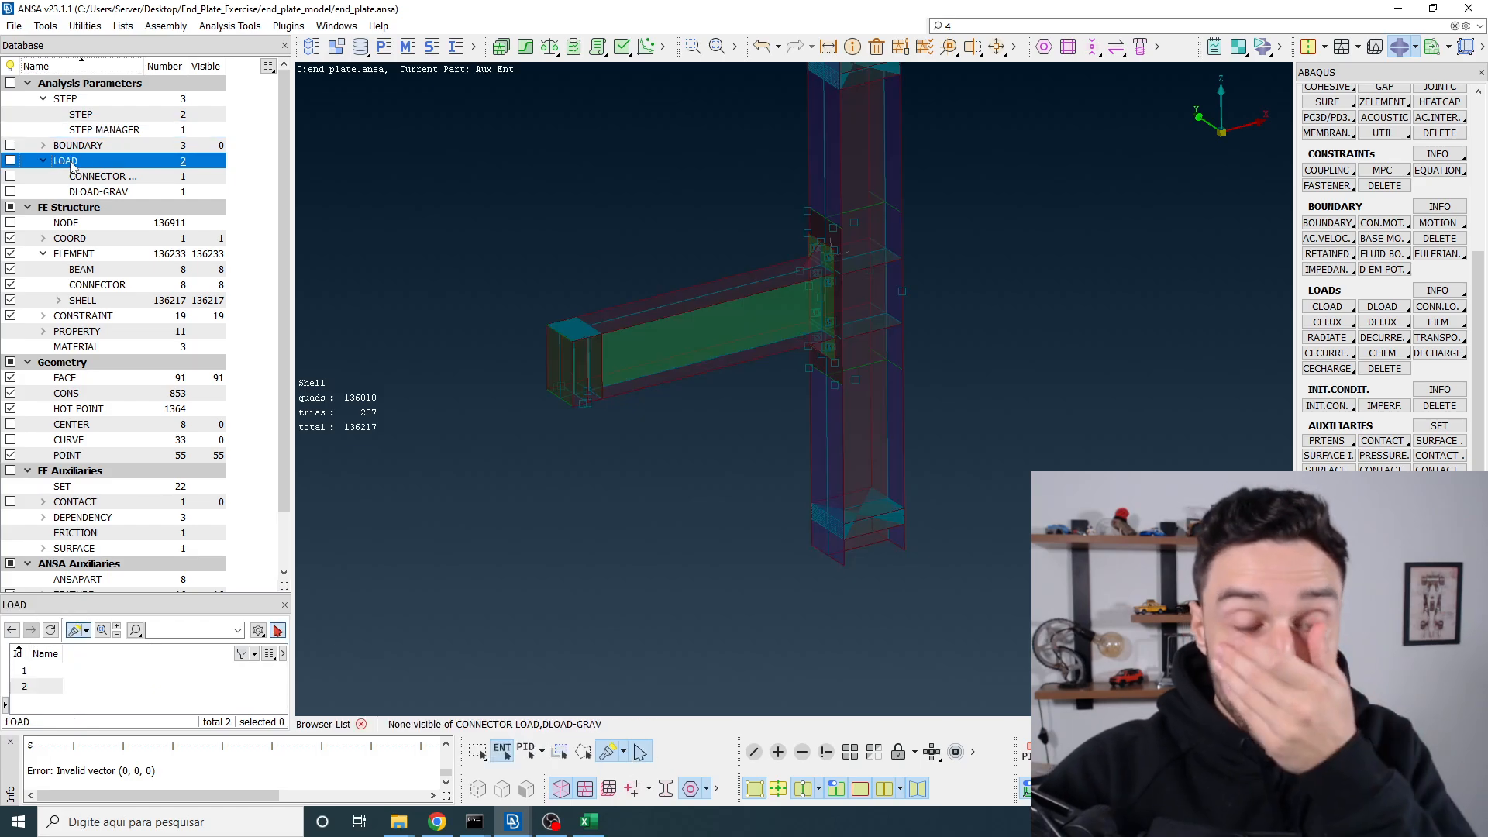
click(98, 193)
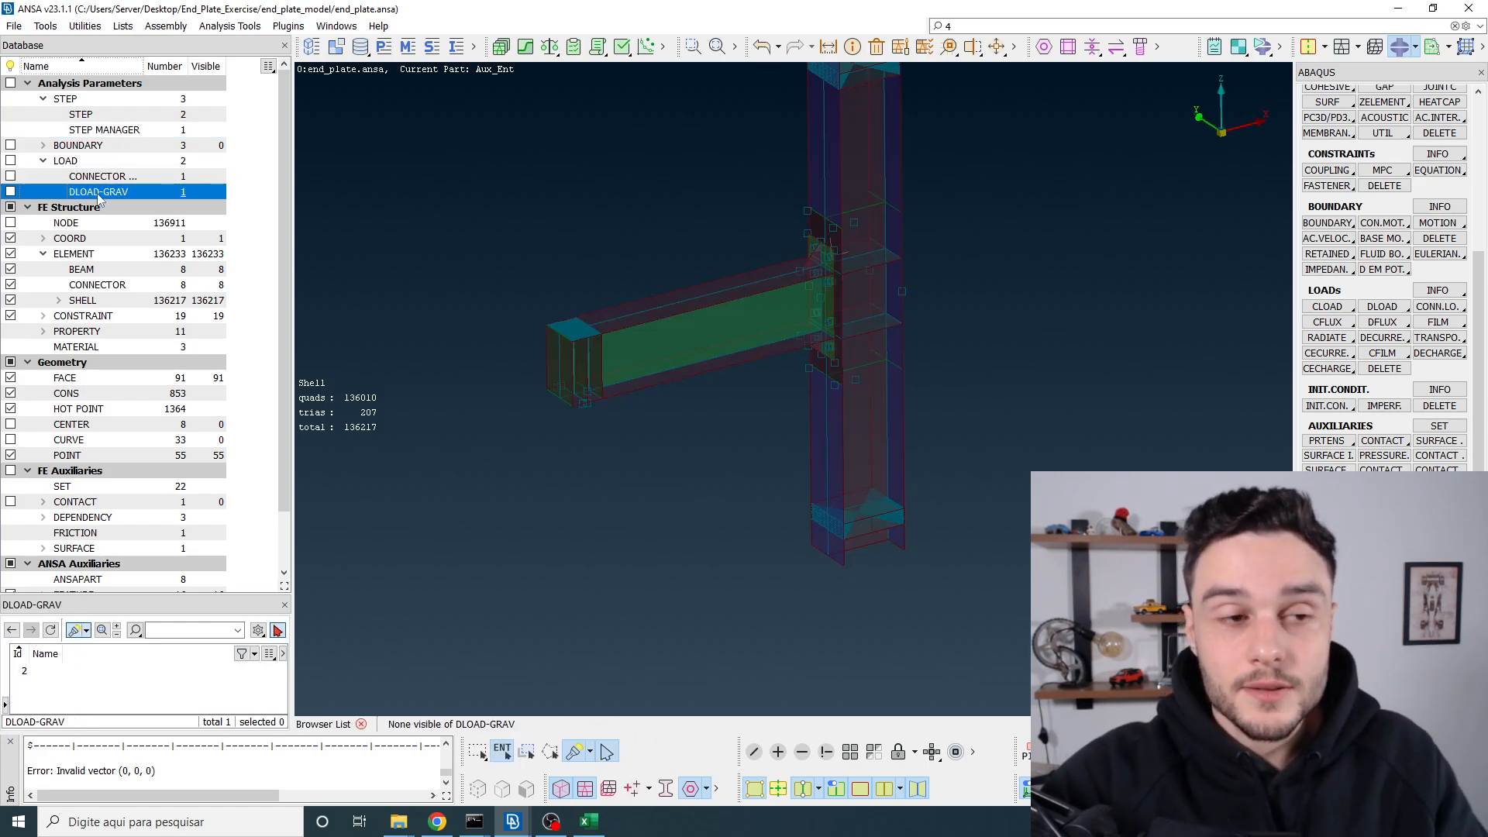
click(32, 678)
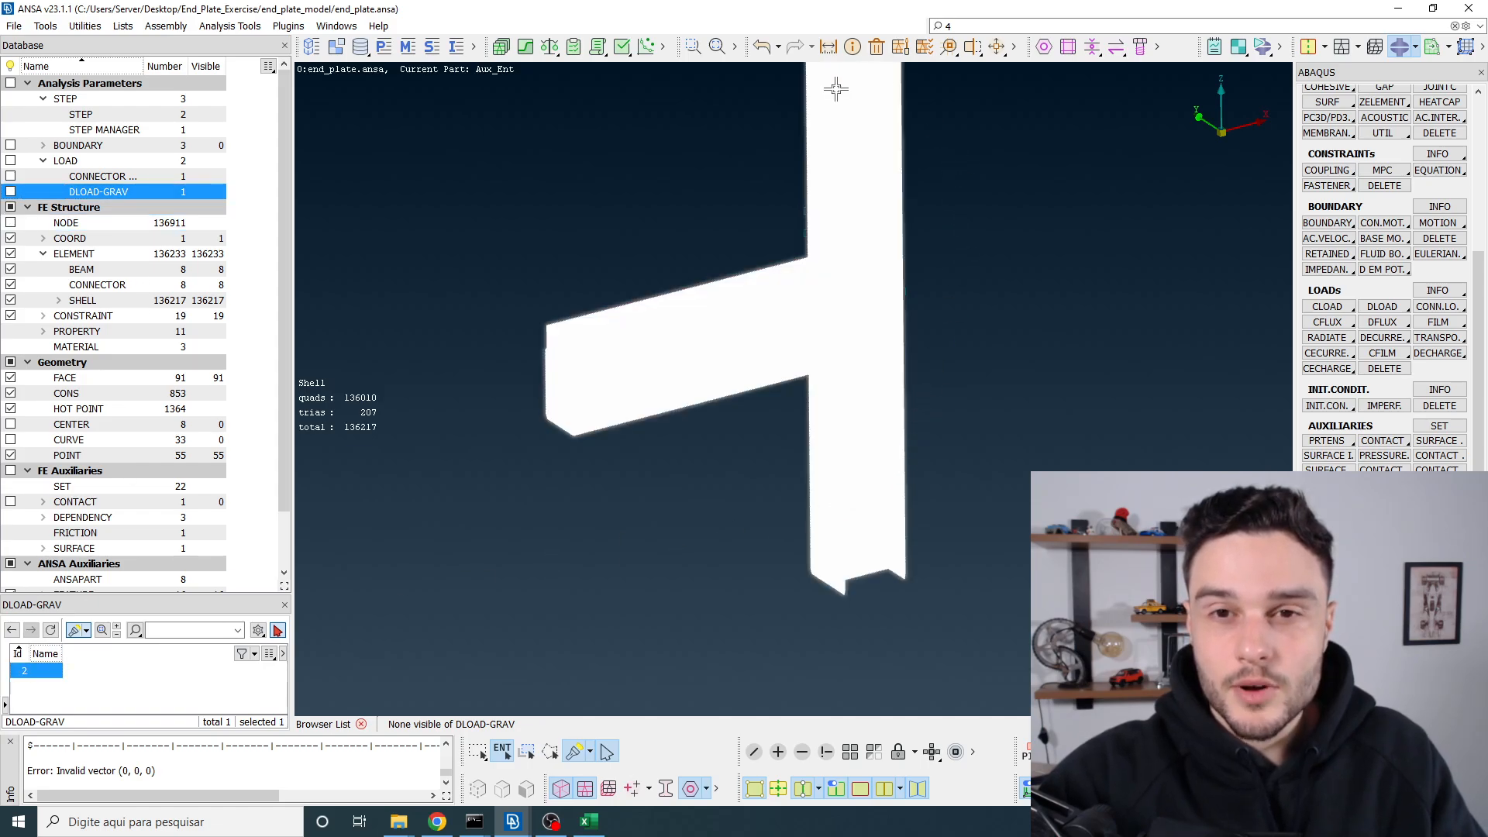
scroll(692, 285, up, 5)
scroll(691, 393, down, 4)
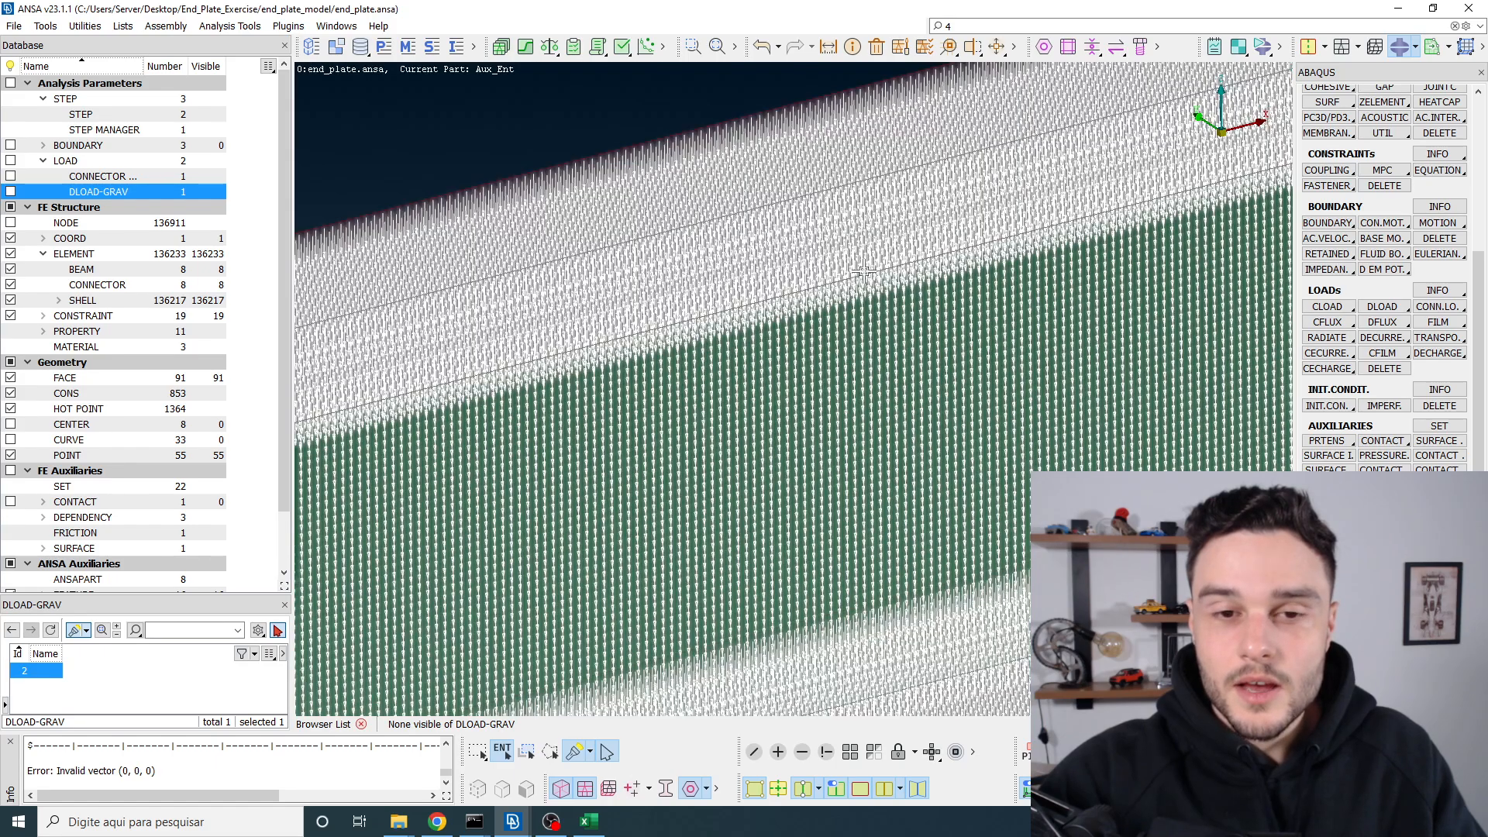
scroll(610, 351, up, 5)
scroll(473, 306, down, 5)
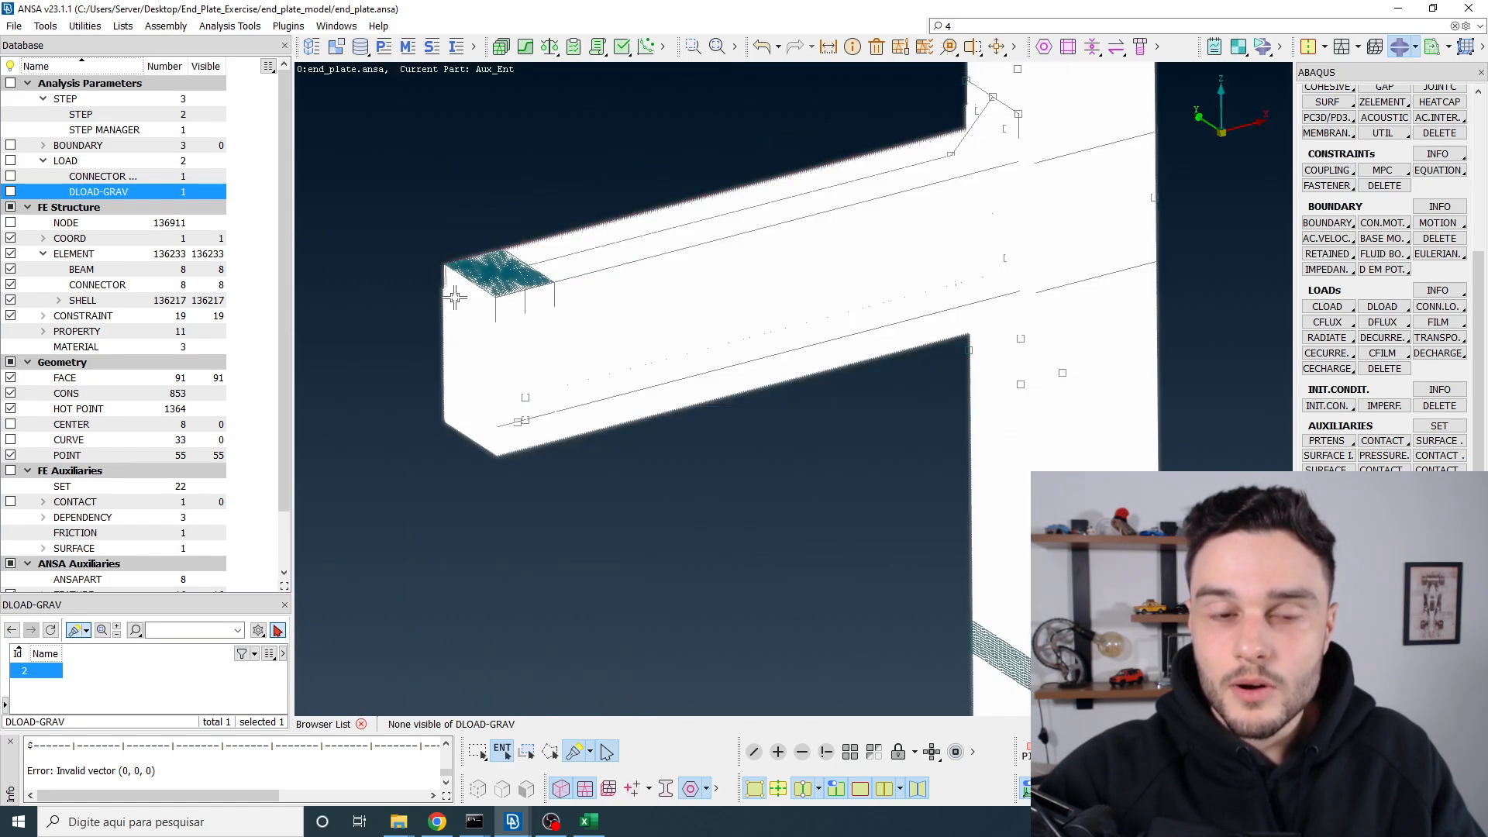
scroll(1011, 172, up, 5)
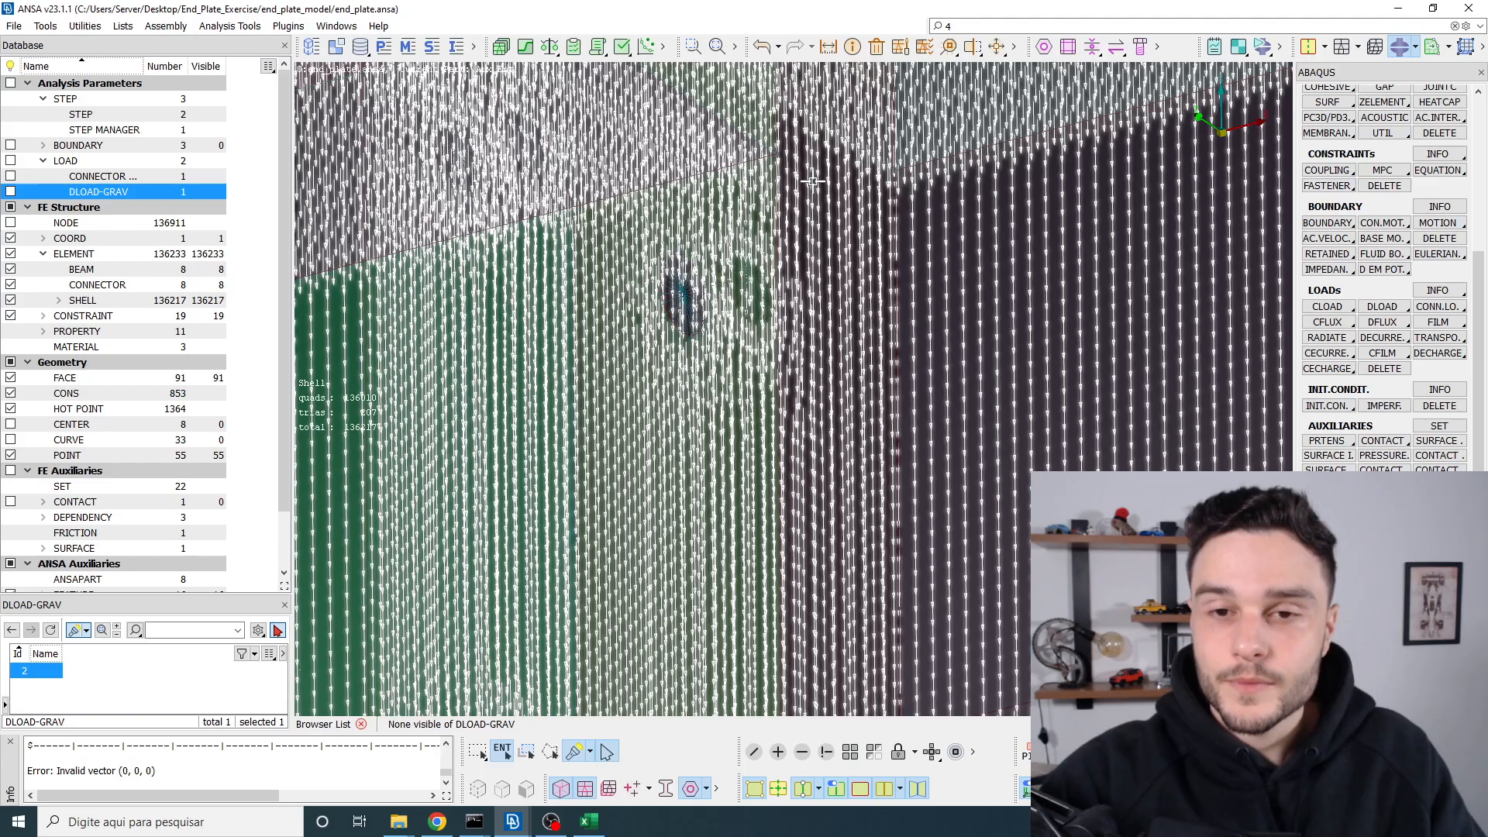
scroll(809, 183, down, 4)
scroll(808, 182, down, 5)
scroll(811, 330, up, 1)
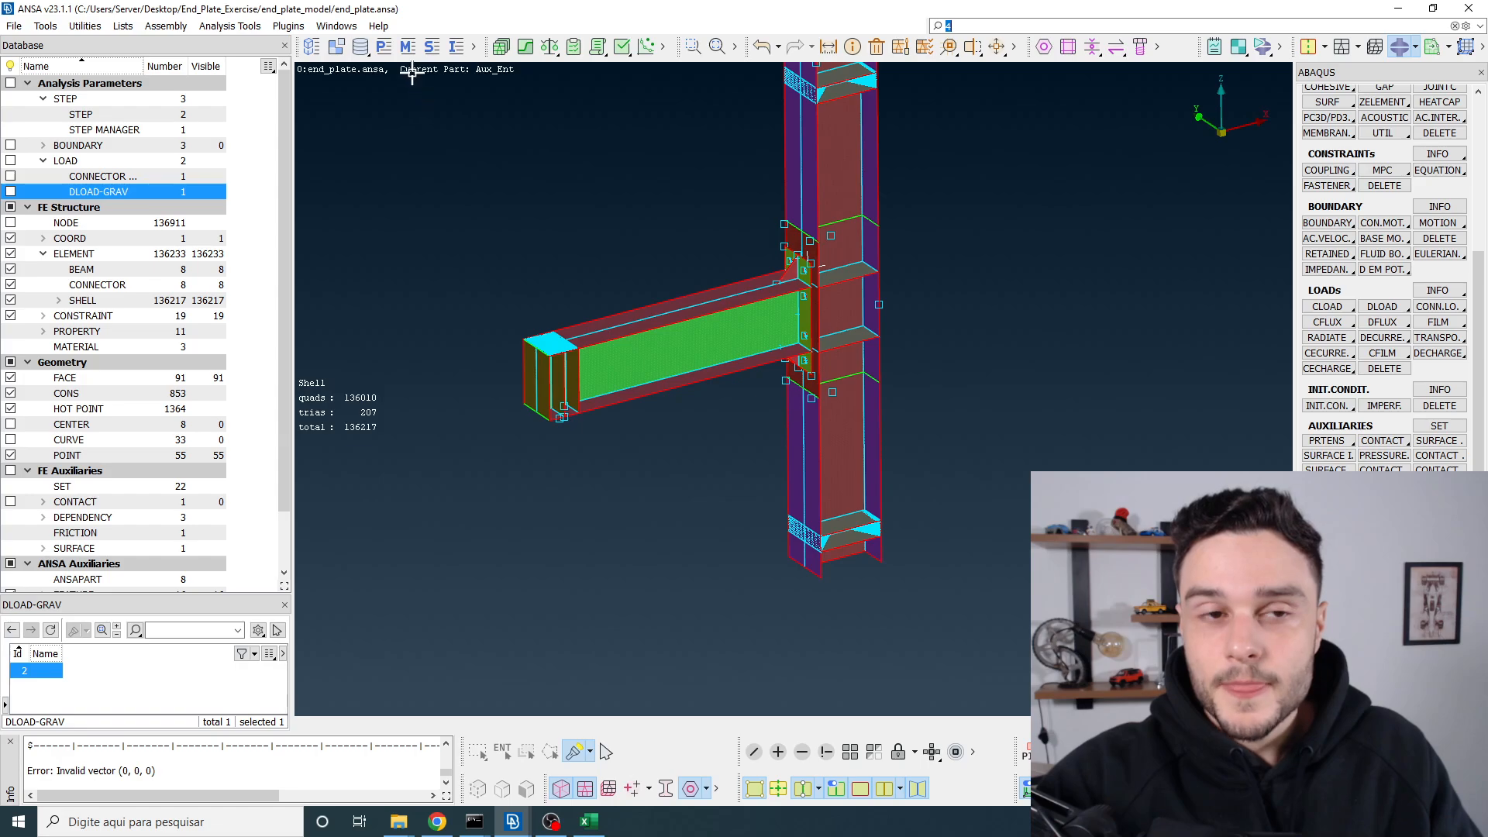
Step: Open the materials list and mark both steel materials and bolt_material as DEFINED
click(408, 46)
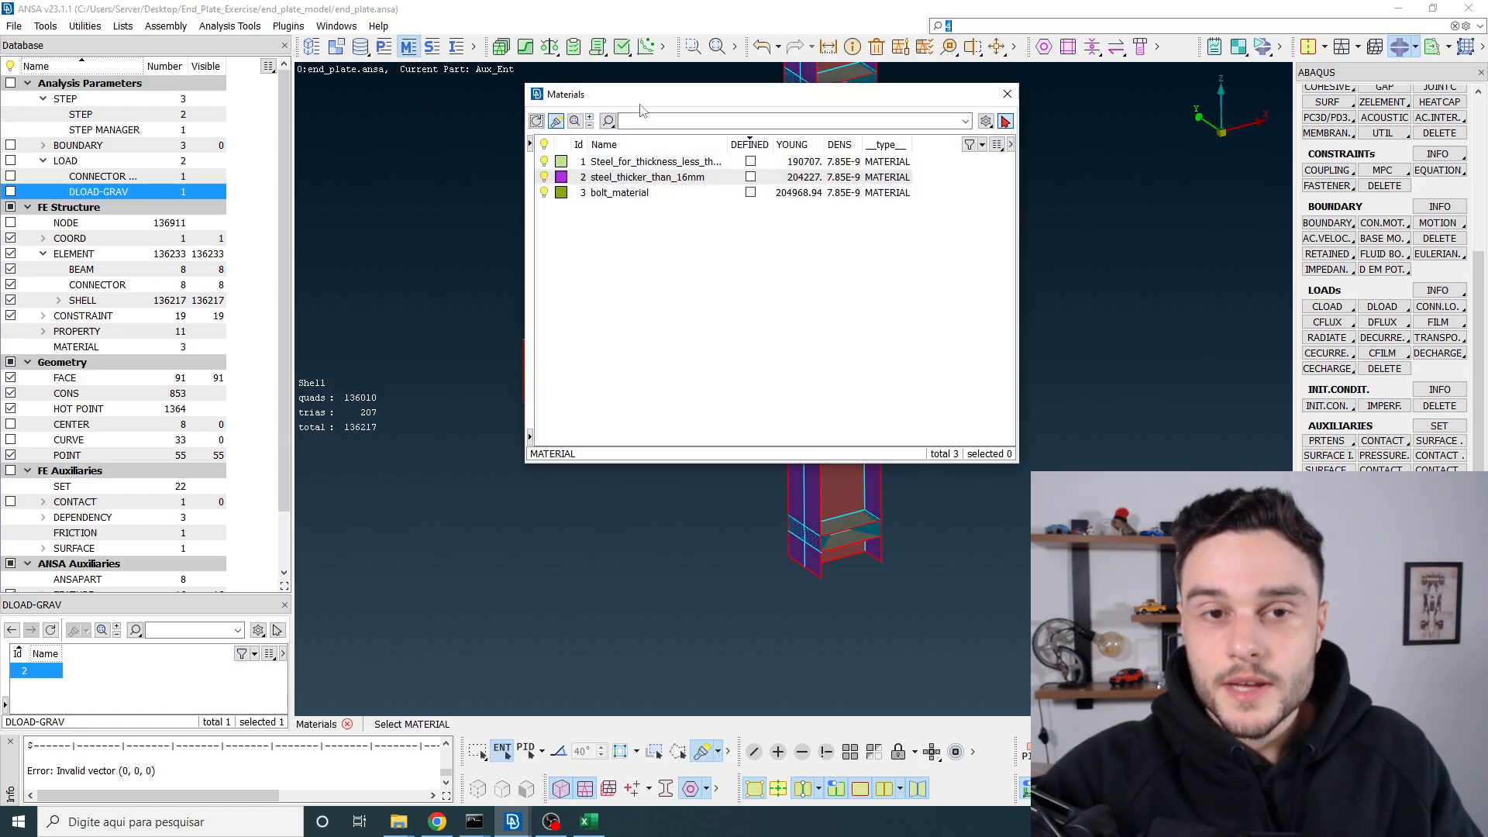
drag(640, 110, 301, 108)
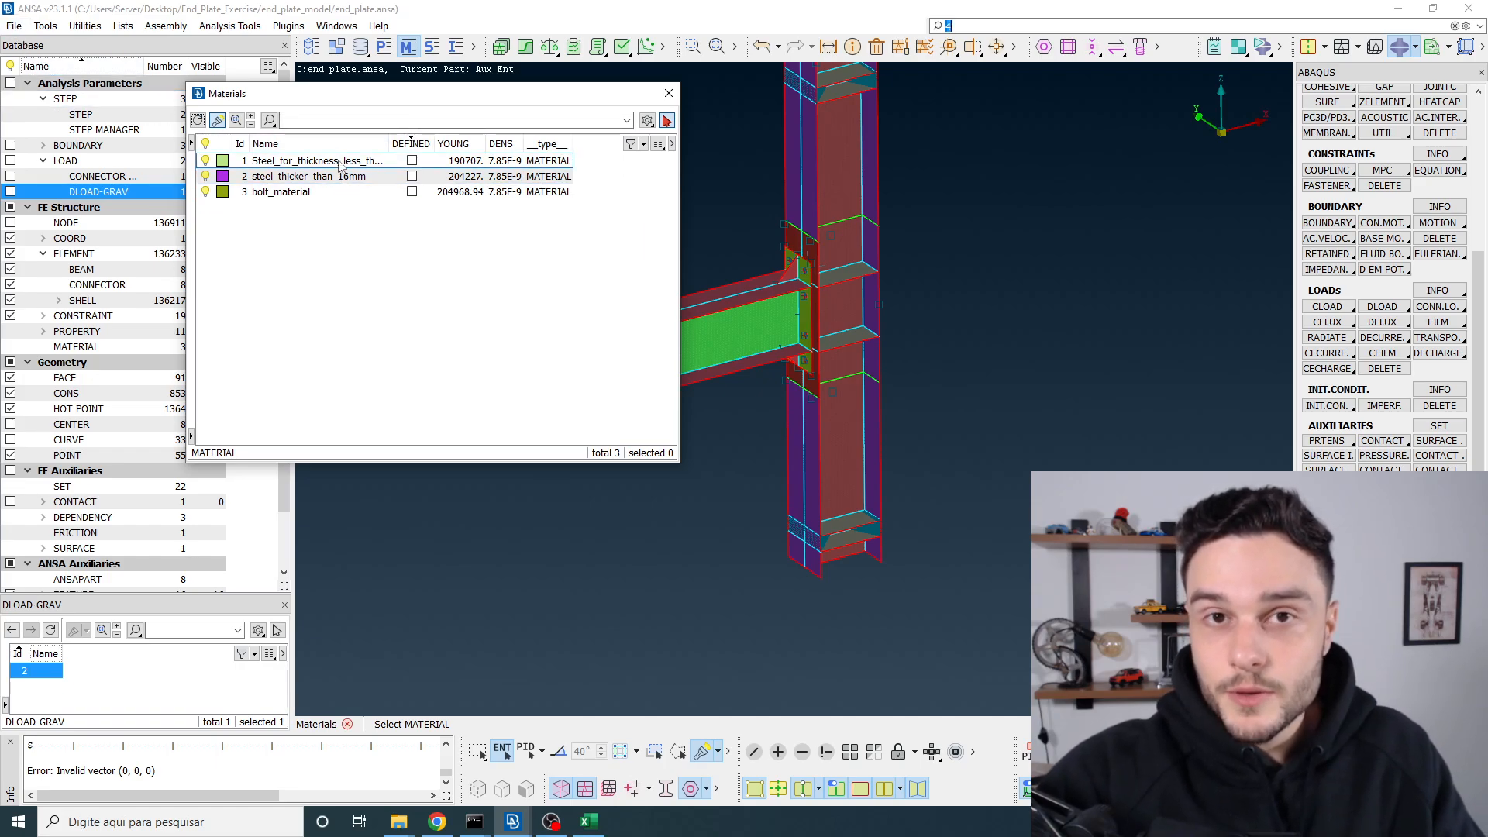
click(412, 160)
click(412, 176)
click(411, 191)
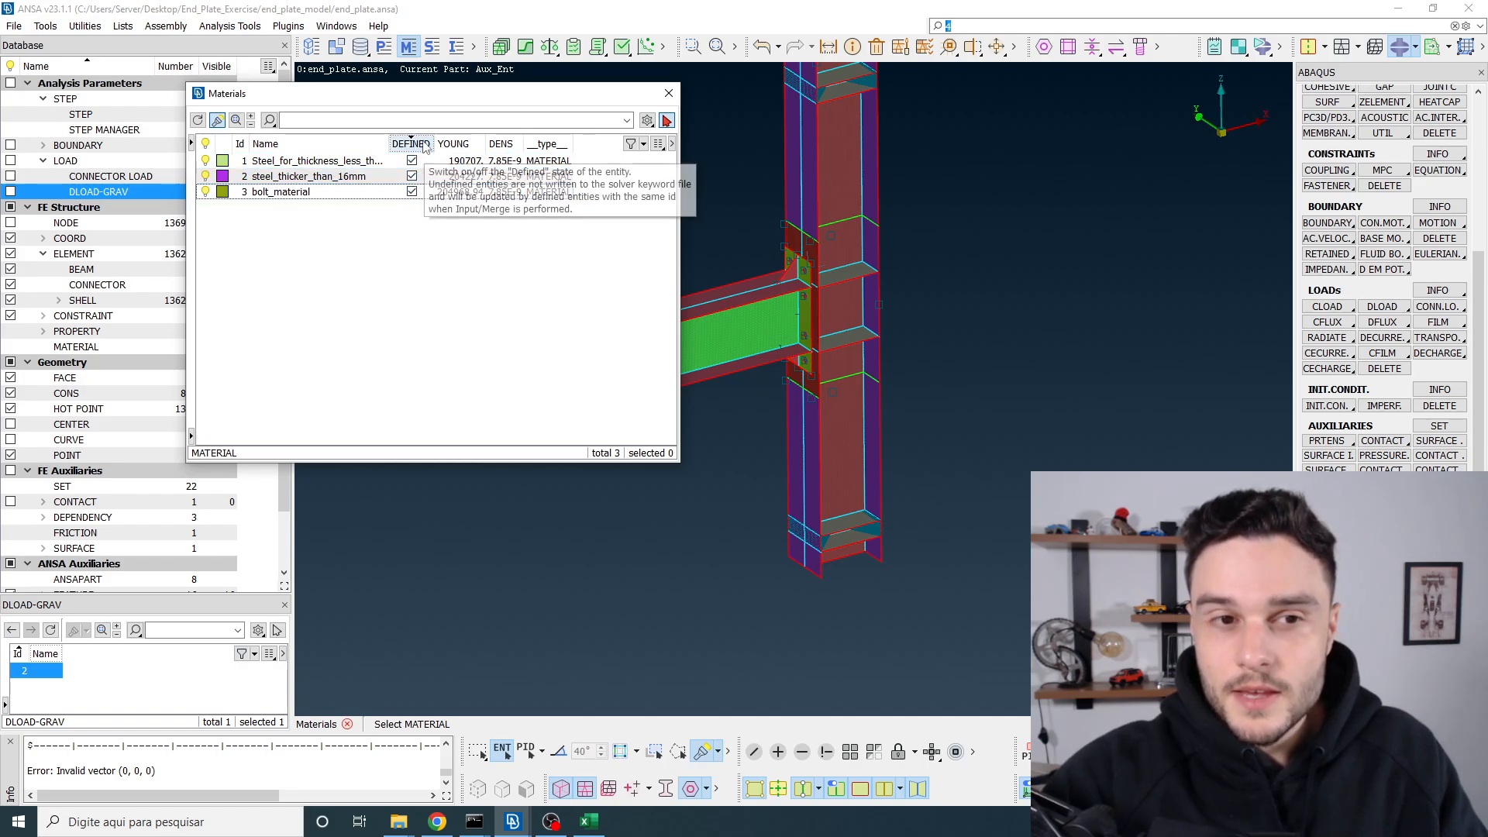
Step: Look up the DEFINED field among the material list's available columns by searching "define", and close the materials list
click(658, 145)
click(674, 162)
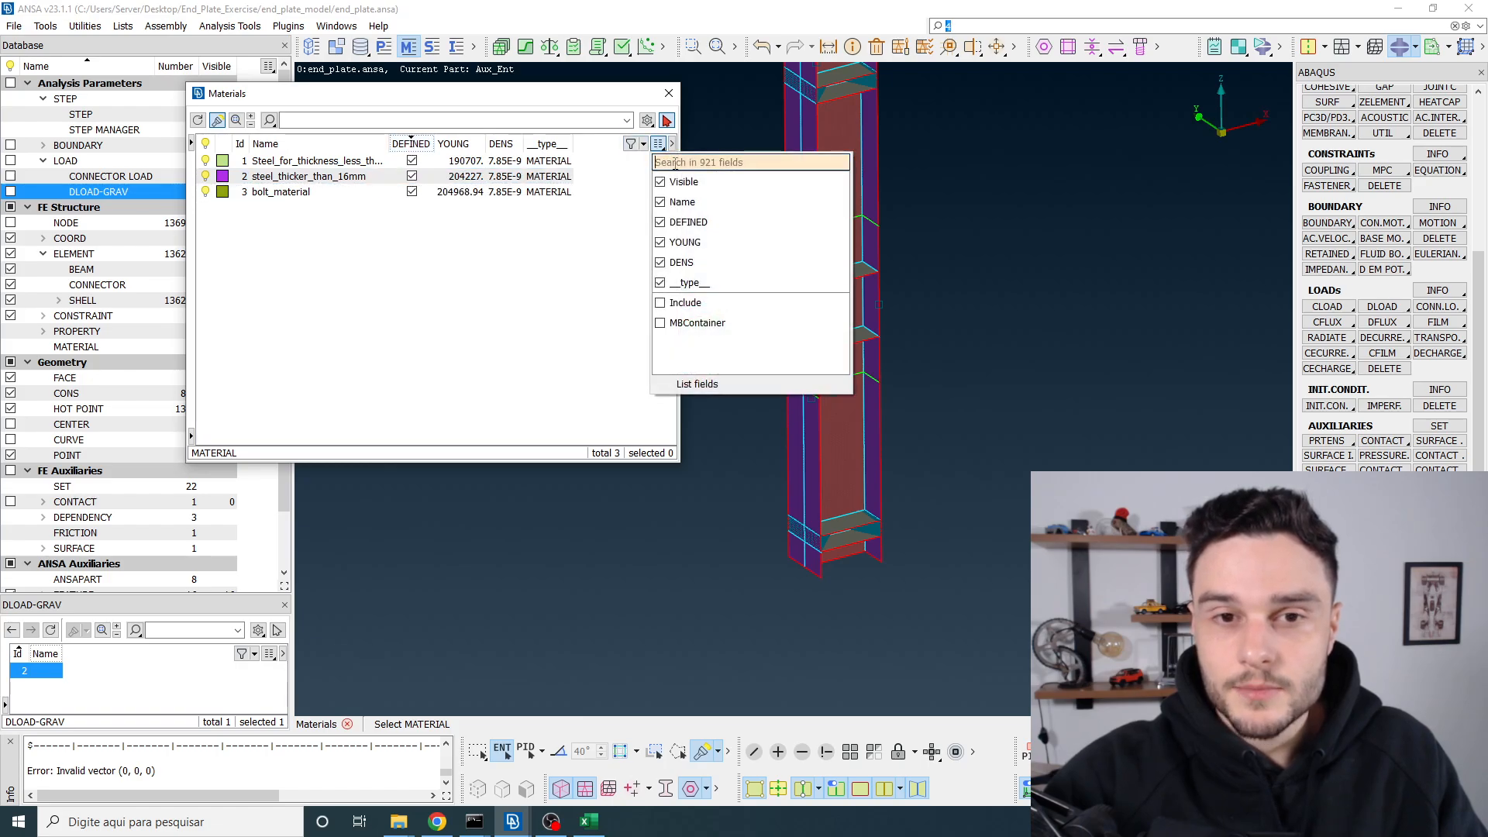
text(define)
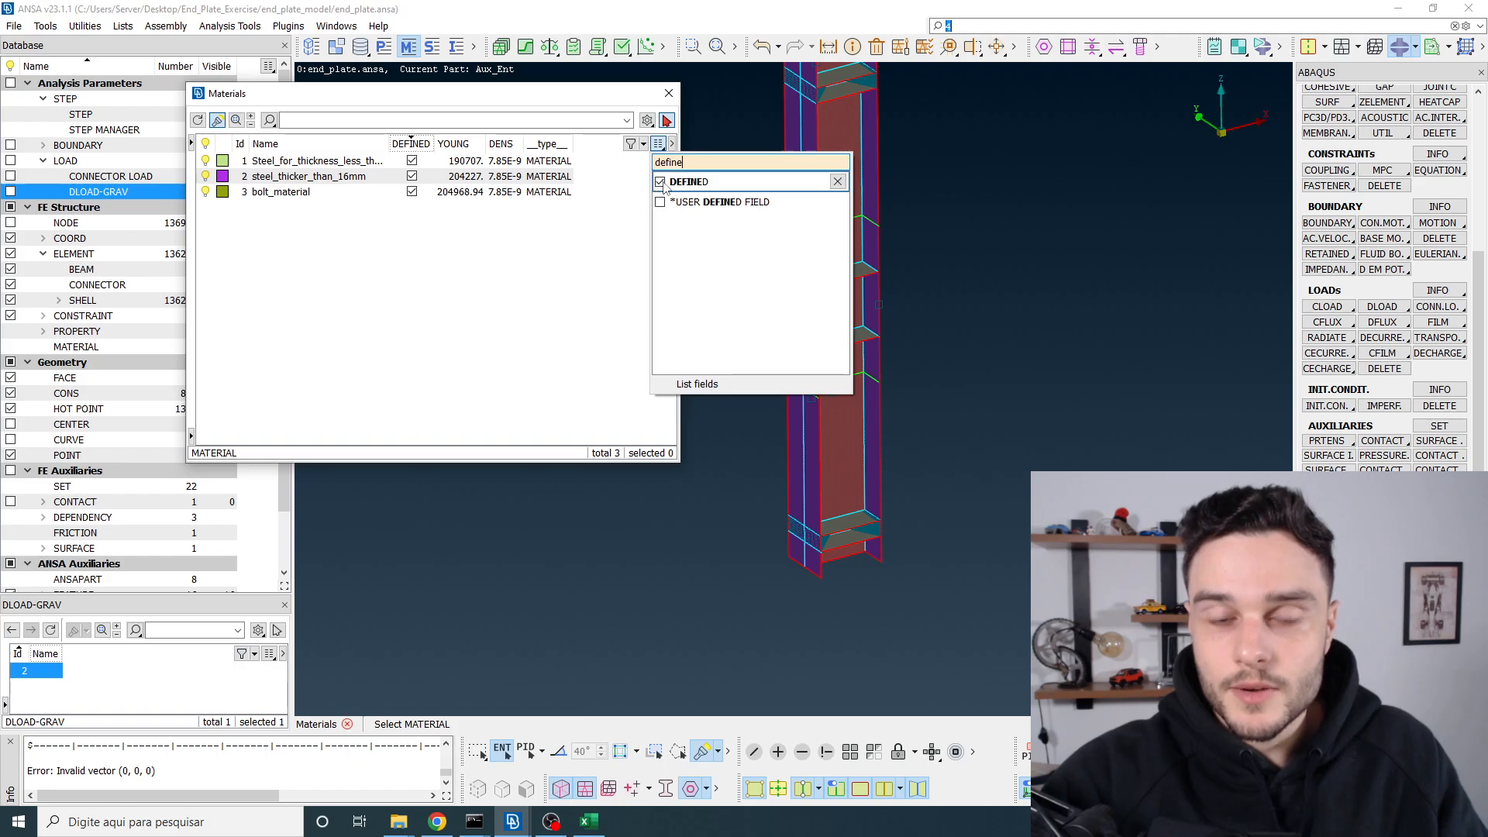
click(417, 198)
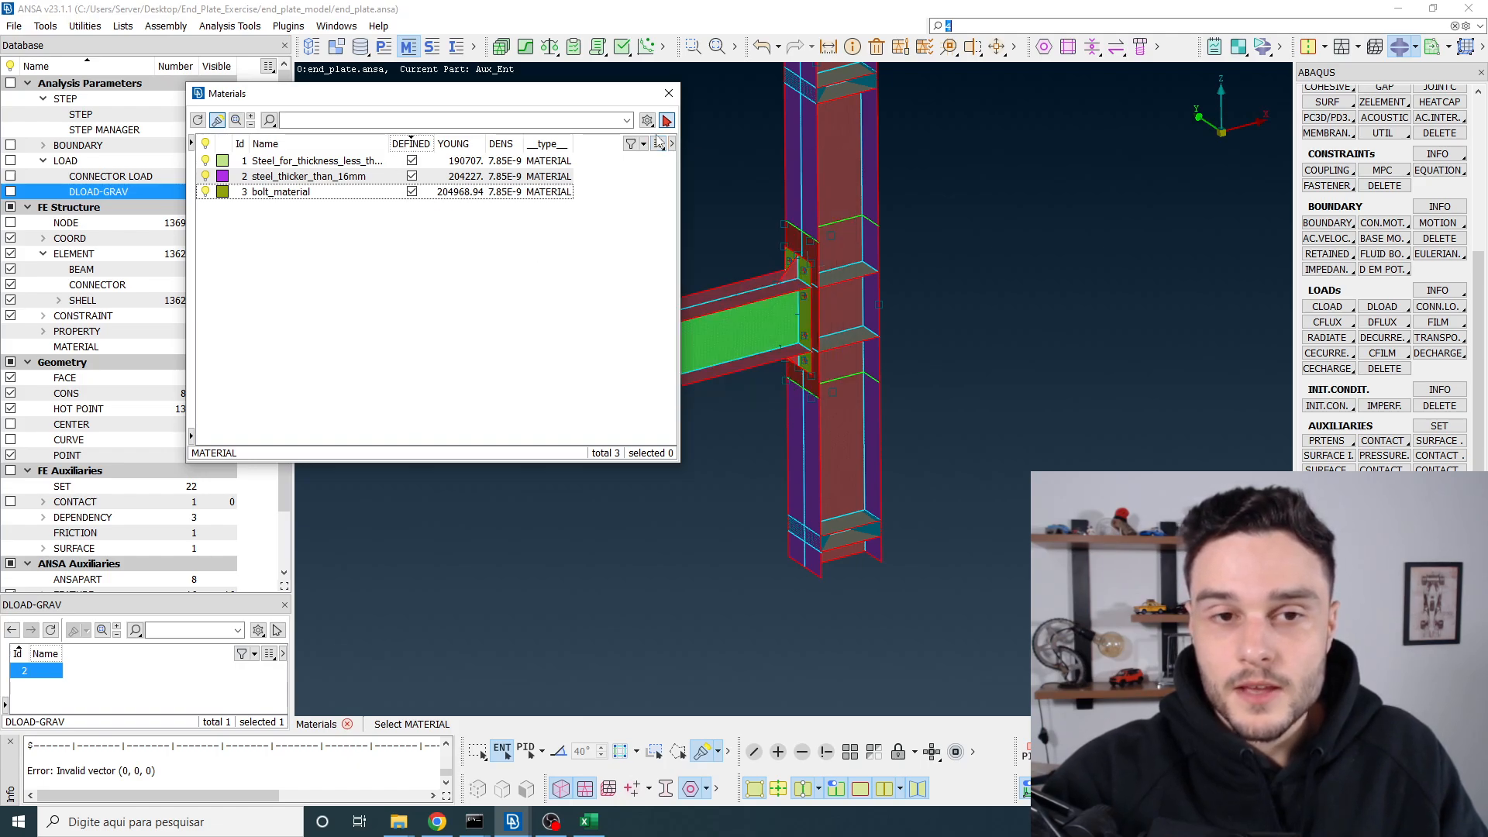
click(668, 94)
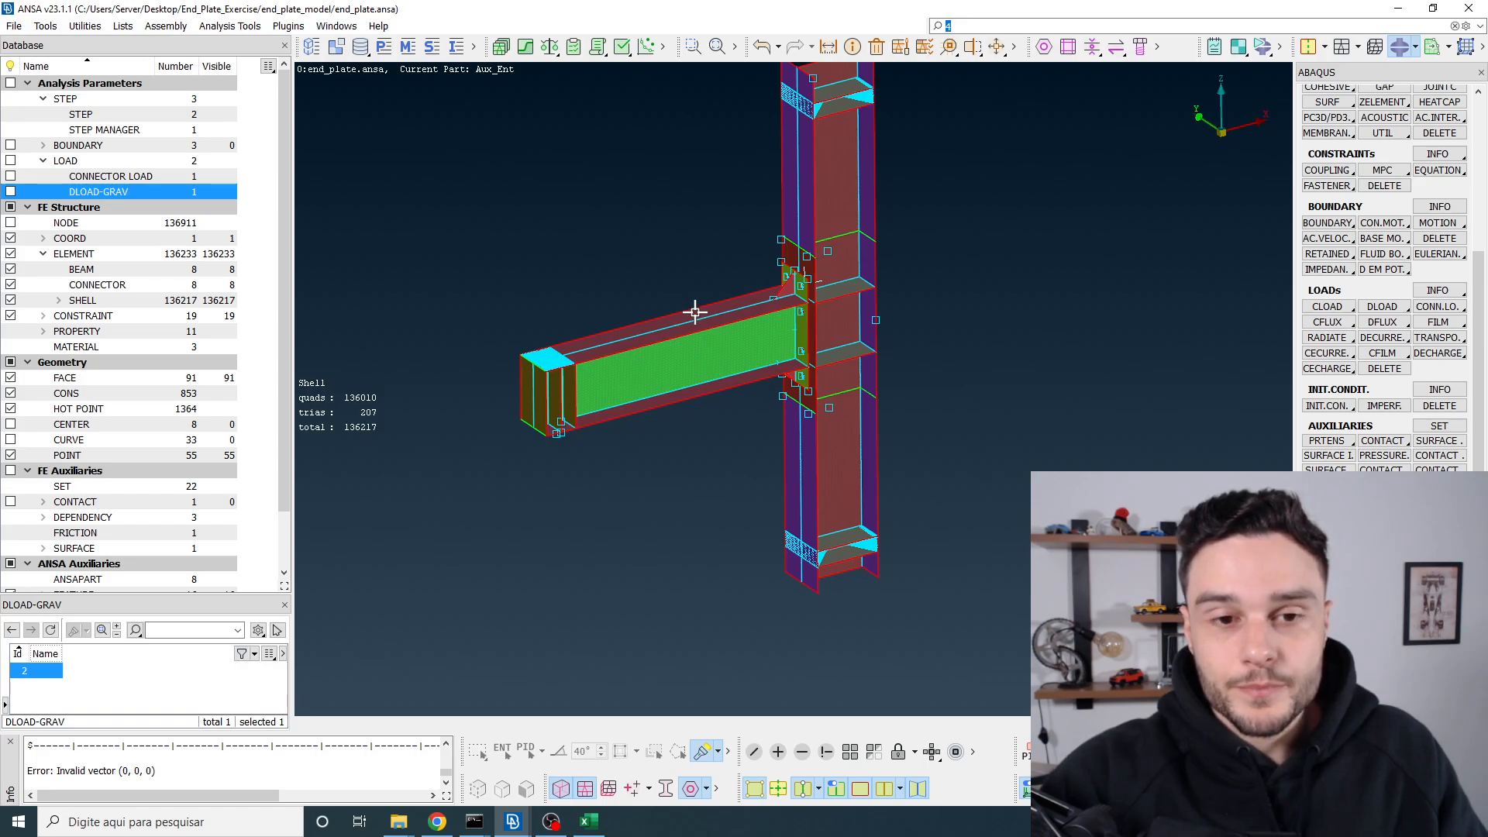
Step: Examine the bolt holes and end plate at the beam-column joint, along with the overall connection mesh
ctrl+middle_drag(829, 239, 731, 338)
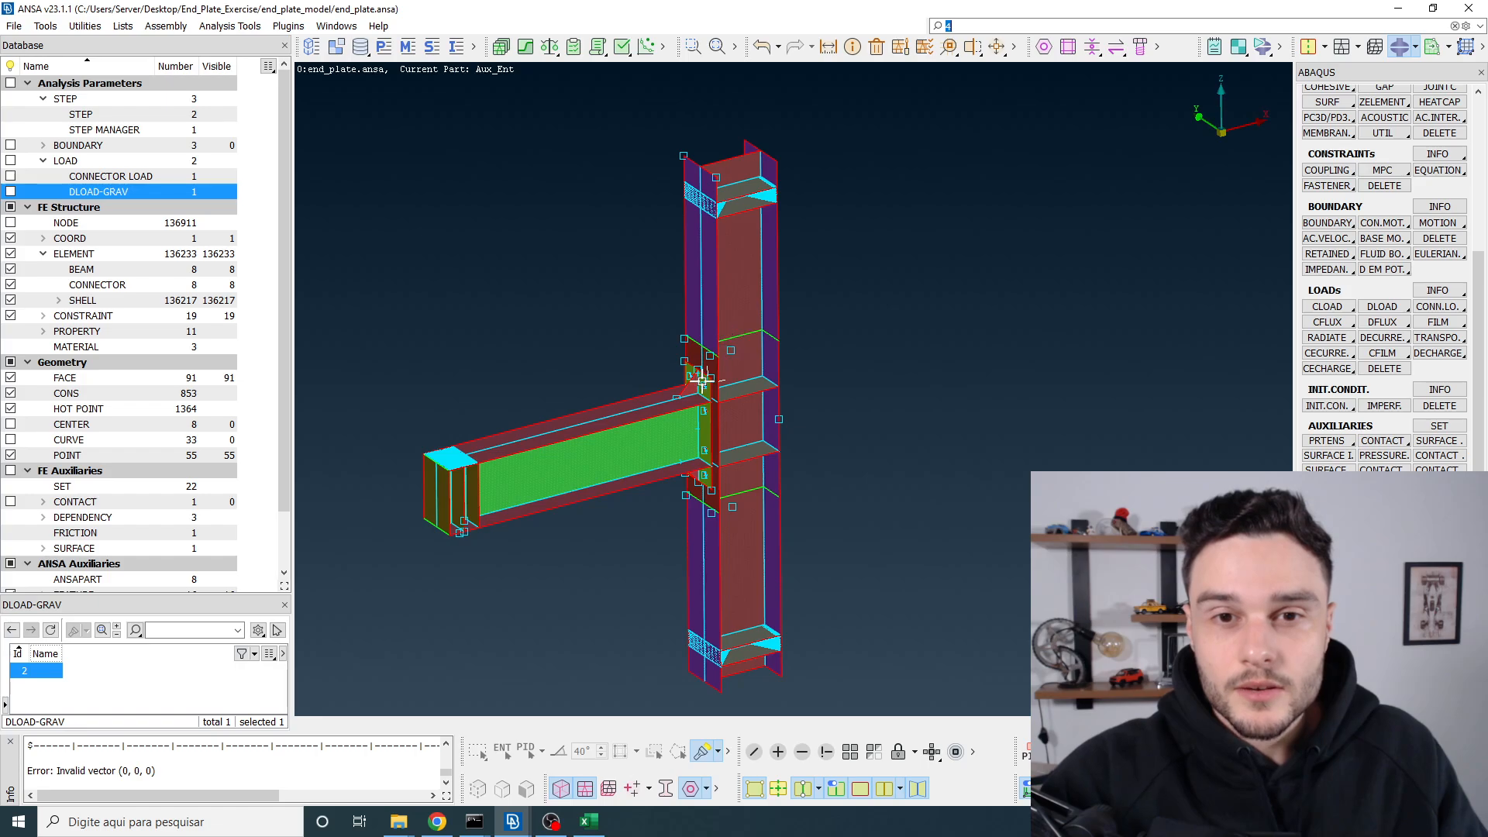
scroll(704, 391, up, 10)
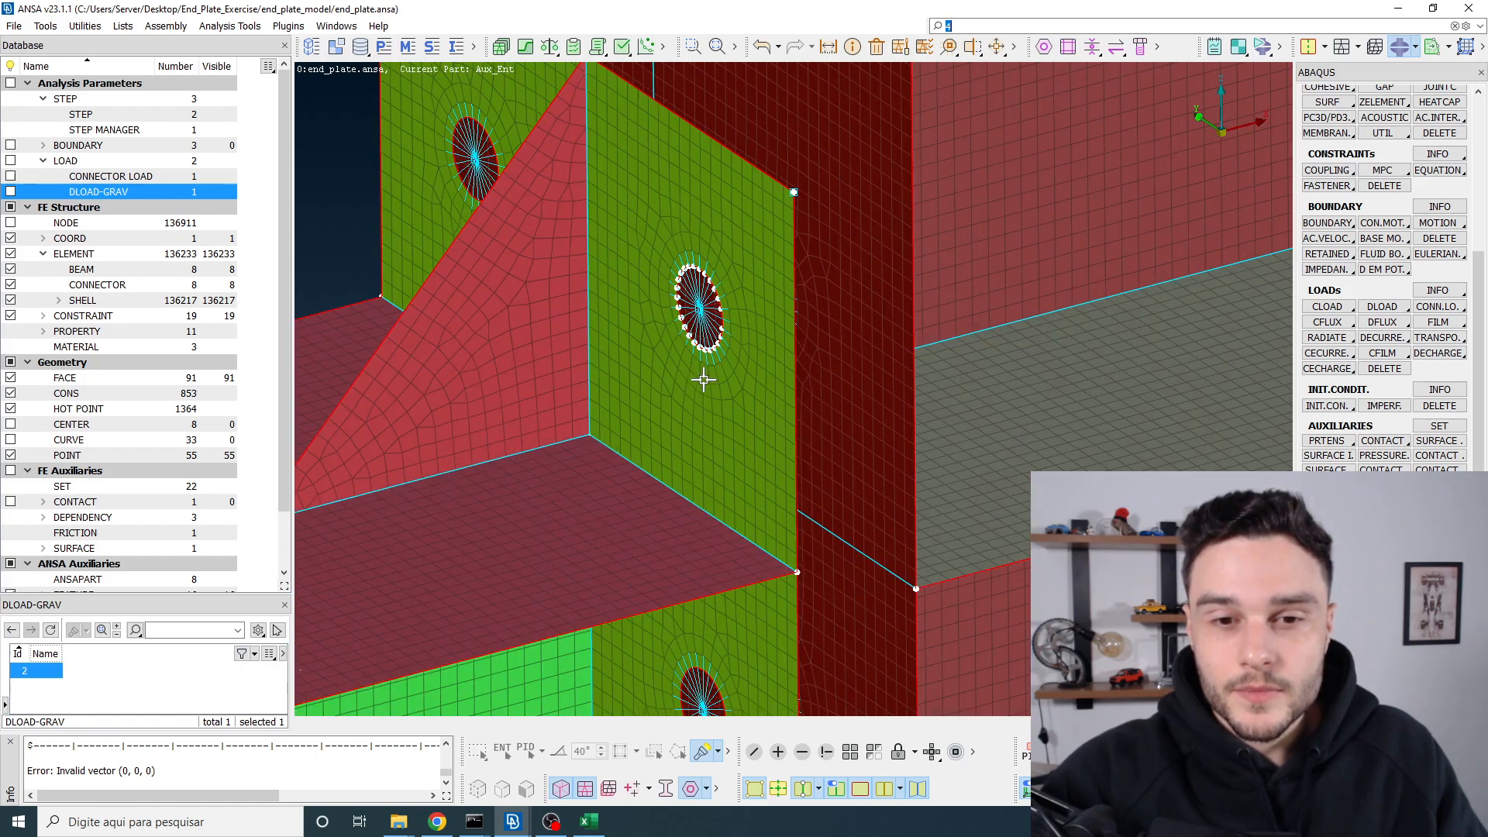
ctrl+drag(696, 333, 677, 327)
scroll(677, 327, down, 10)
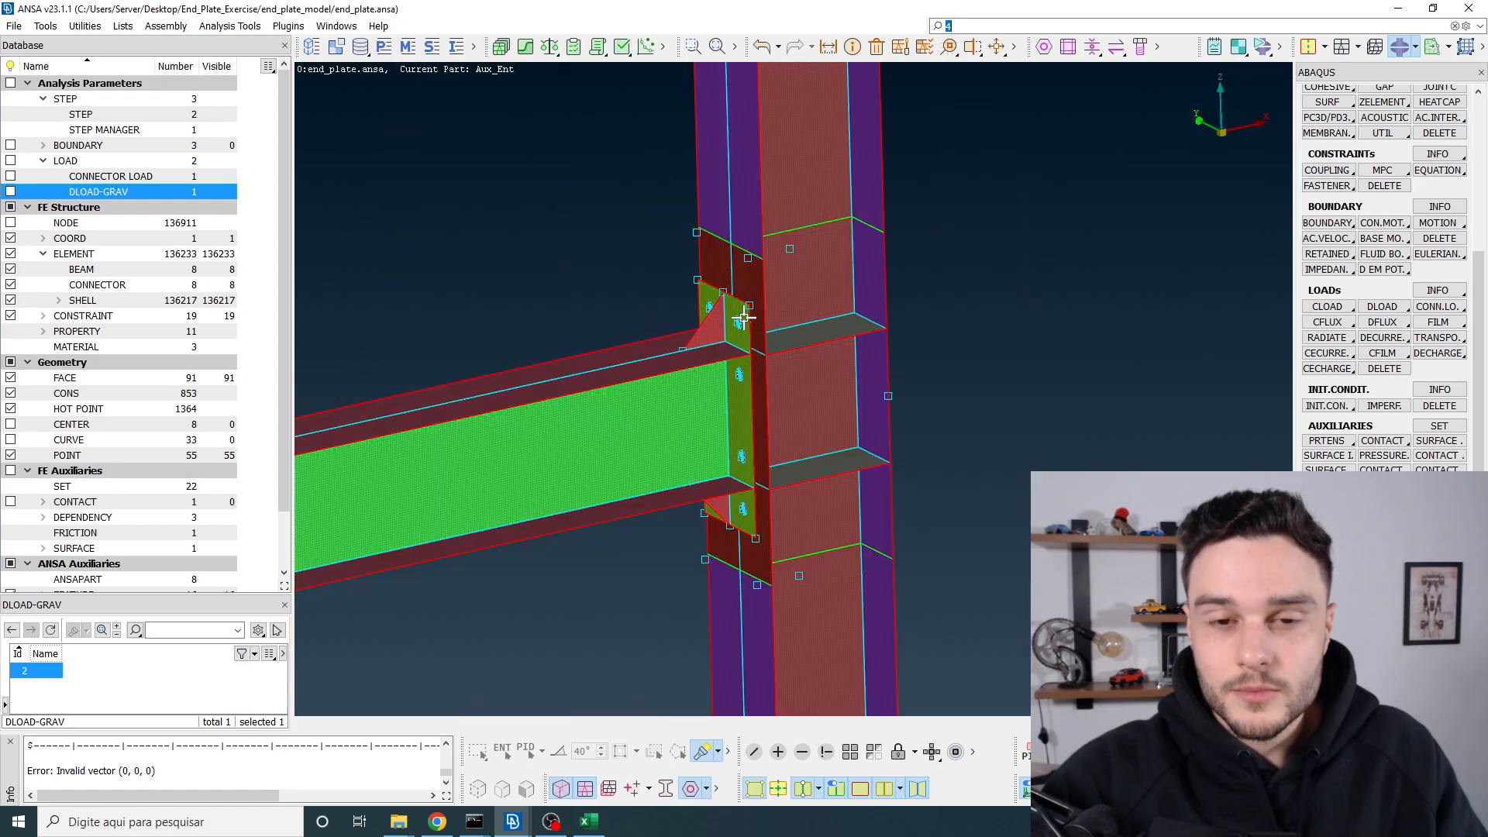
scroll(737, 318, up, 10)
ctrl+drag(737, 322, 719, 346)
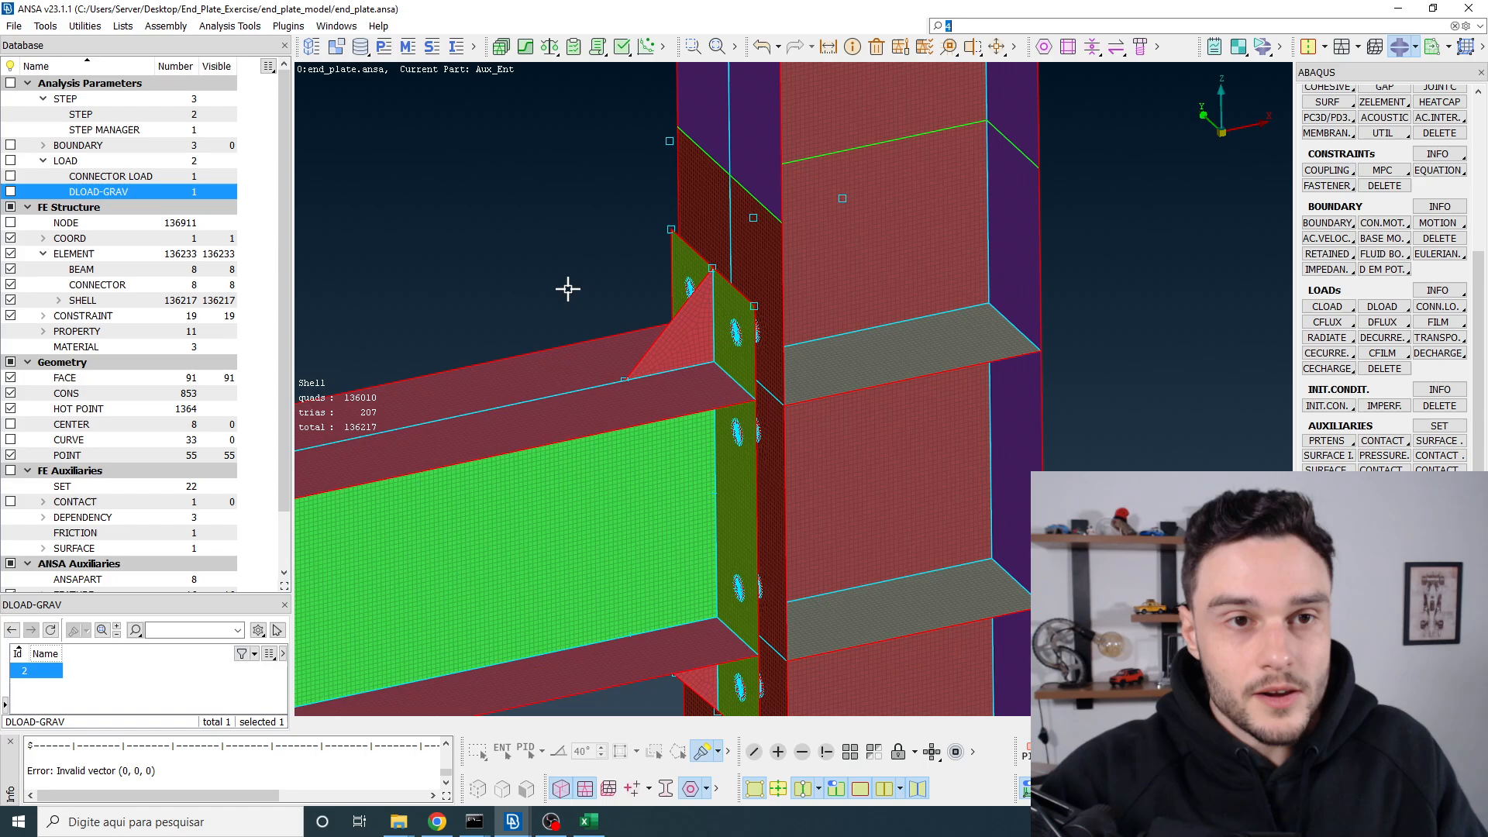
scroll(671, 259, down, 8)
ctrl+middle_drag(671, 259, 760, 312)
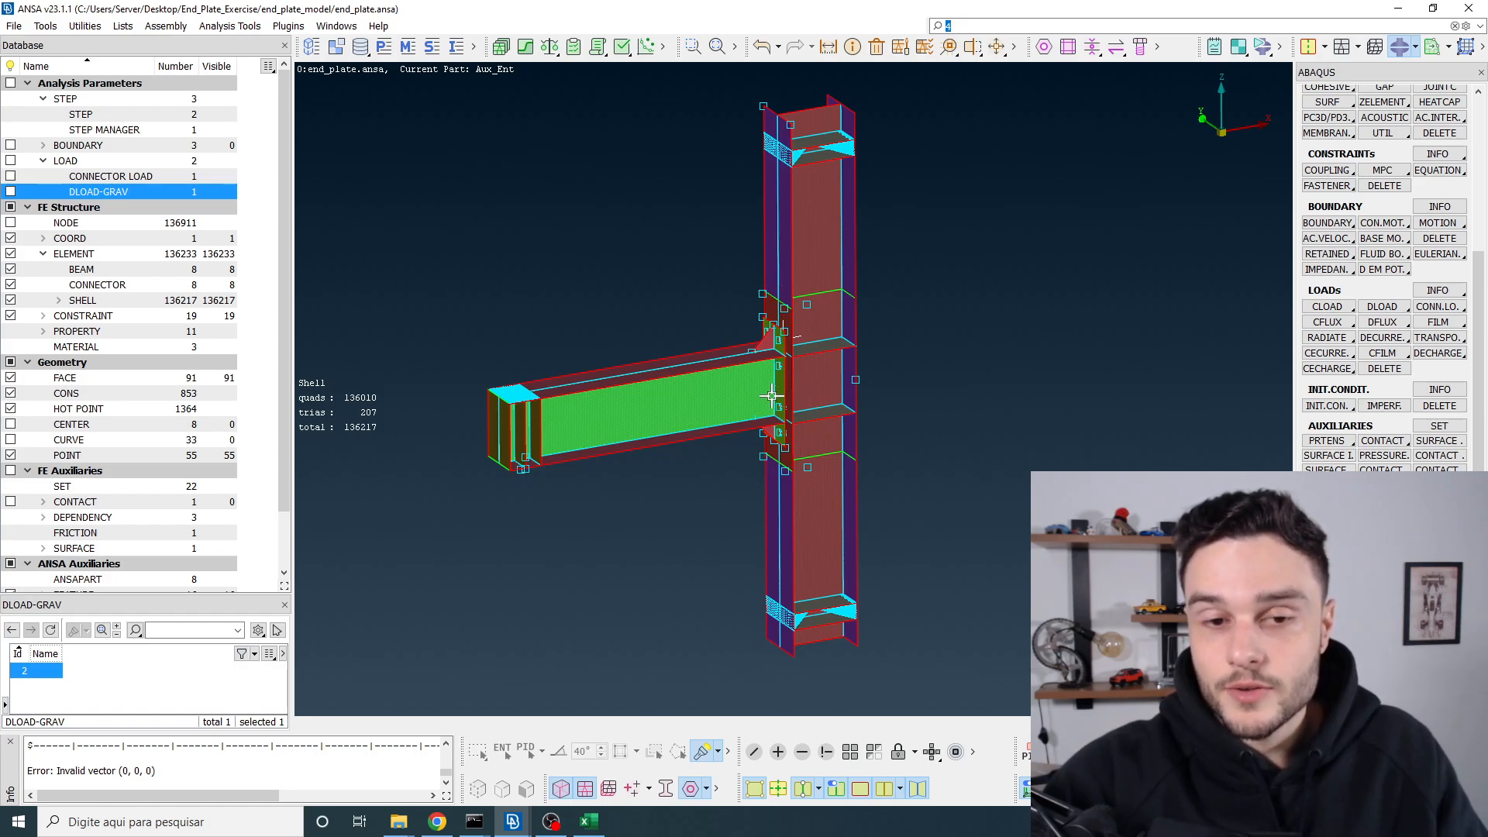
scroll(785, 350, up, 3)
scroll(785, 349, up, 3)
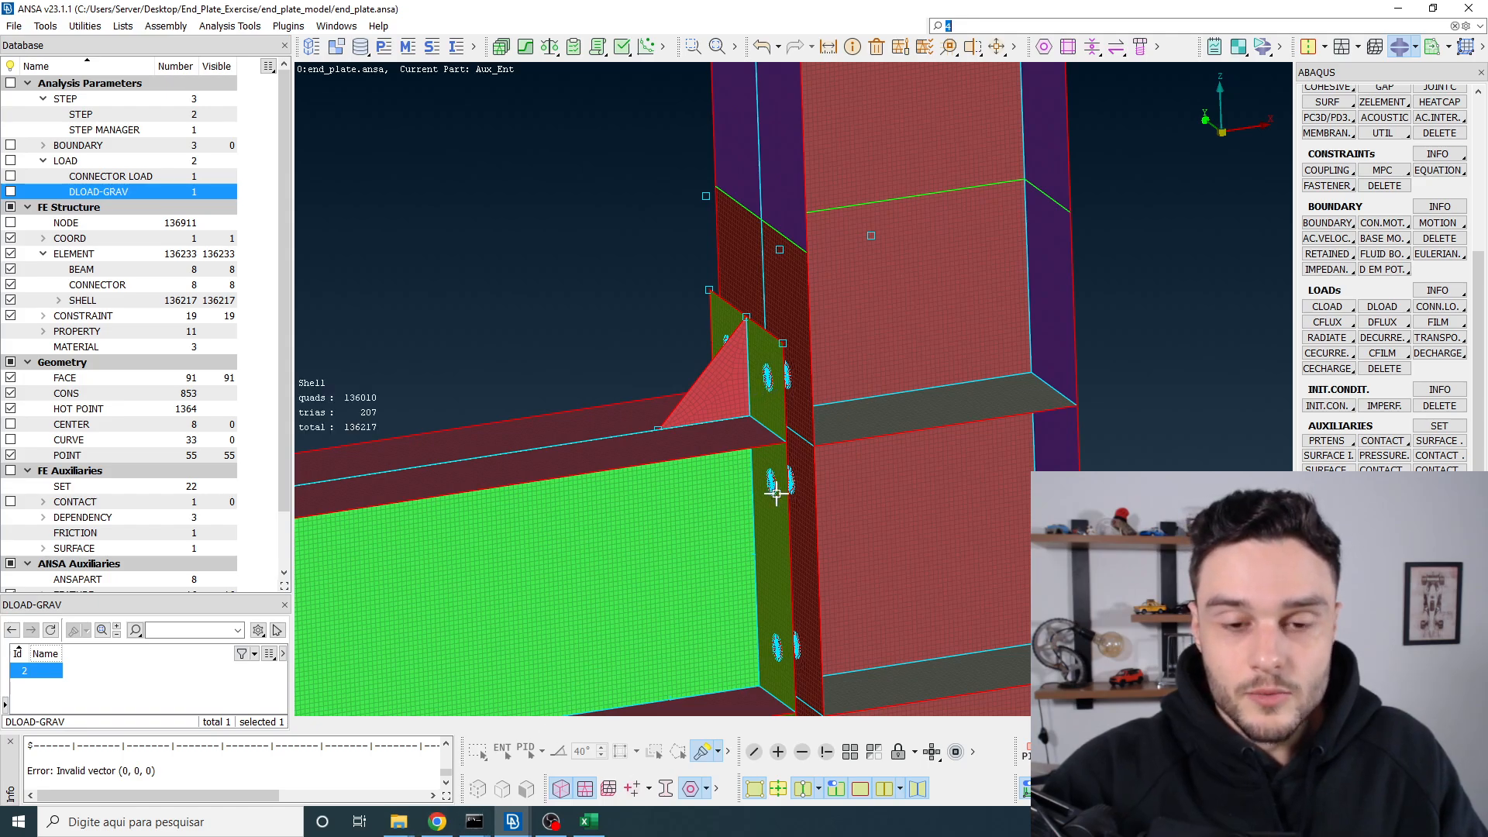
middle_drag(757, 431, 778, 357)
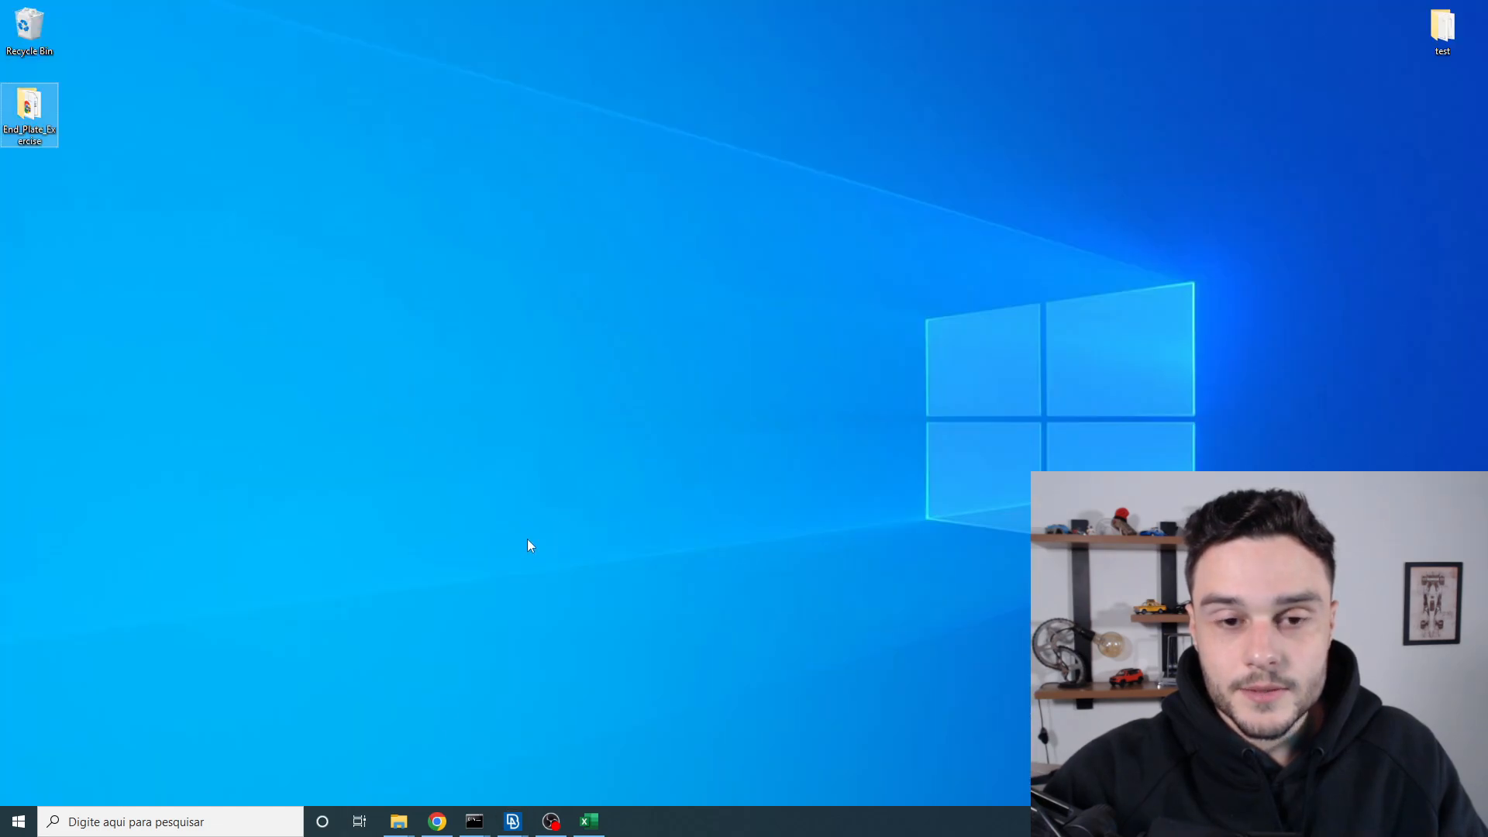
Step: Switch to File Explorer and open the end_plate_model folder inside End_Plate_Exercise
click(528, 539)
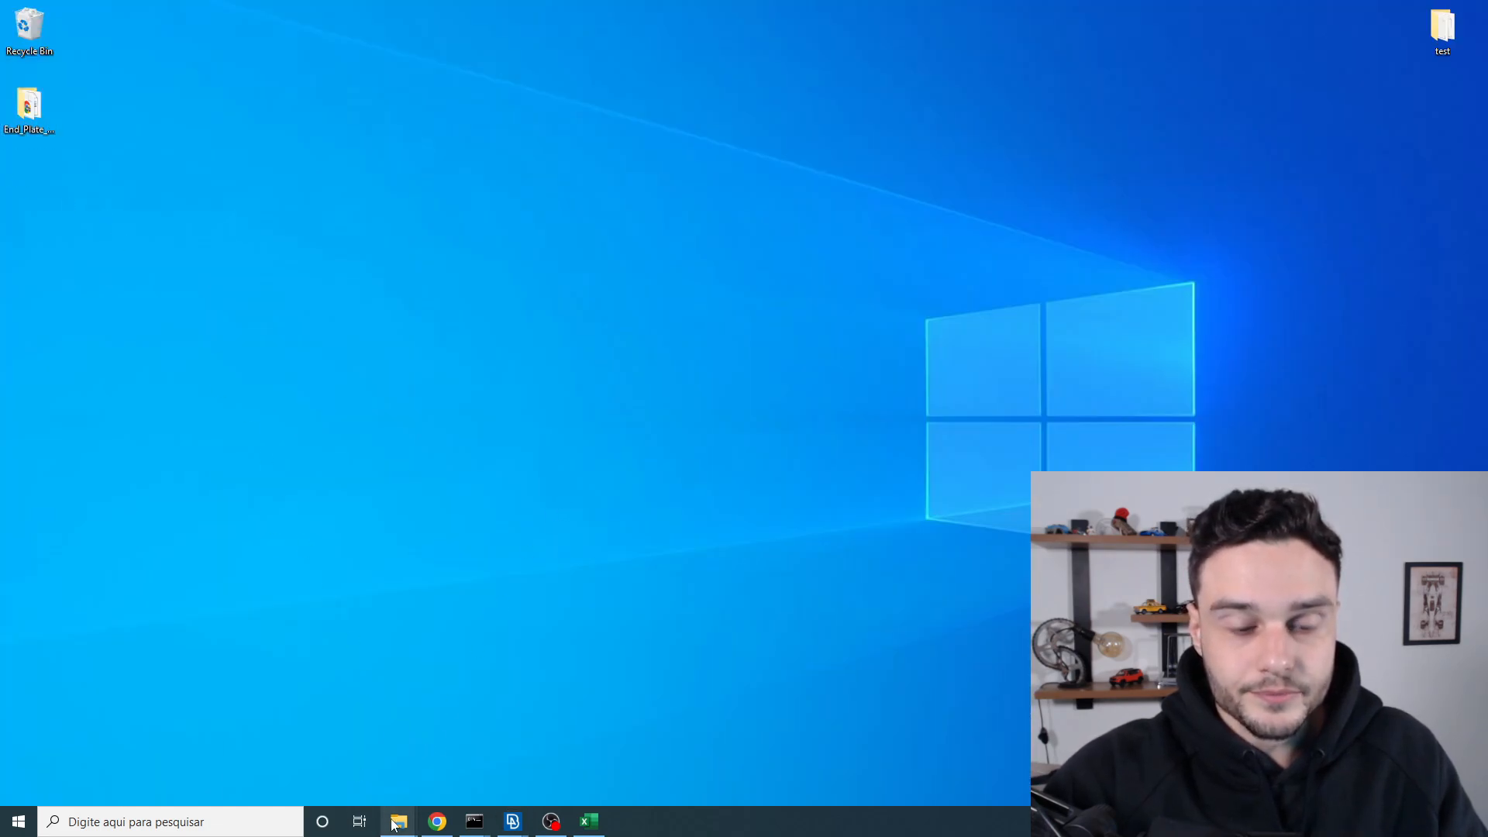
mouse_move(399, 820)
click(351, 775)
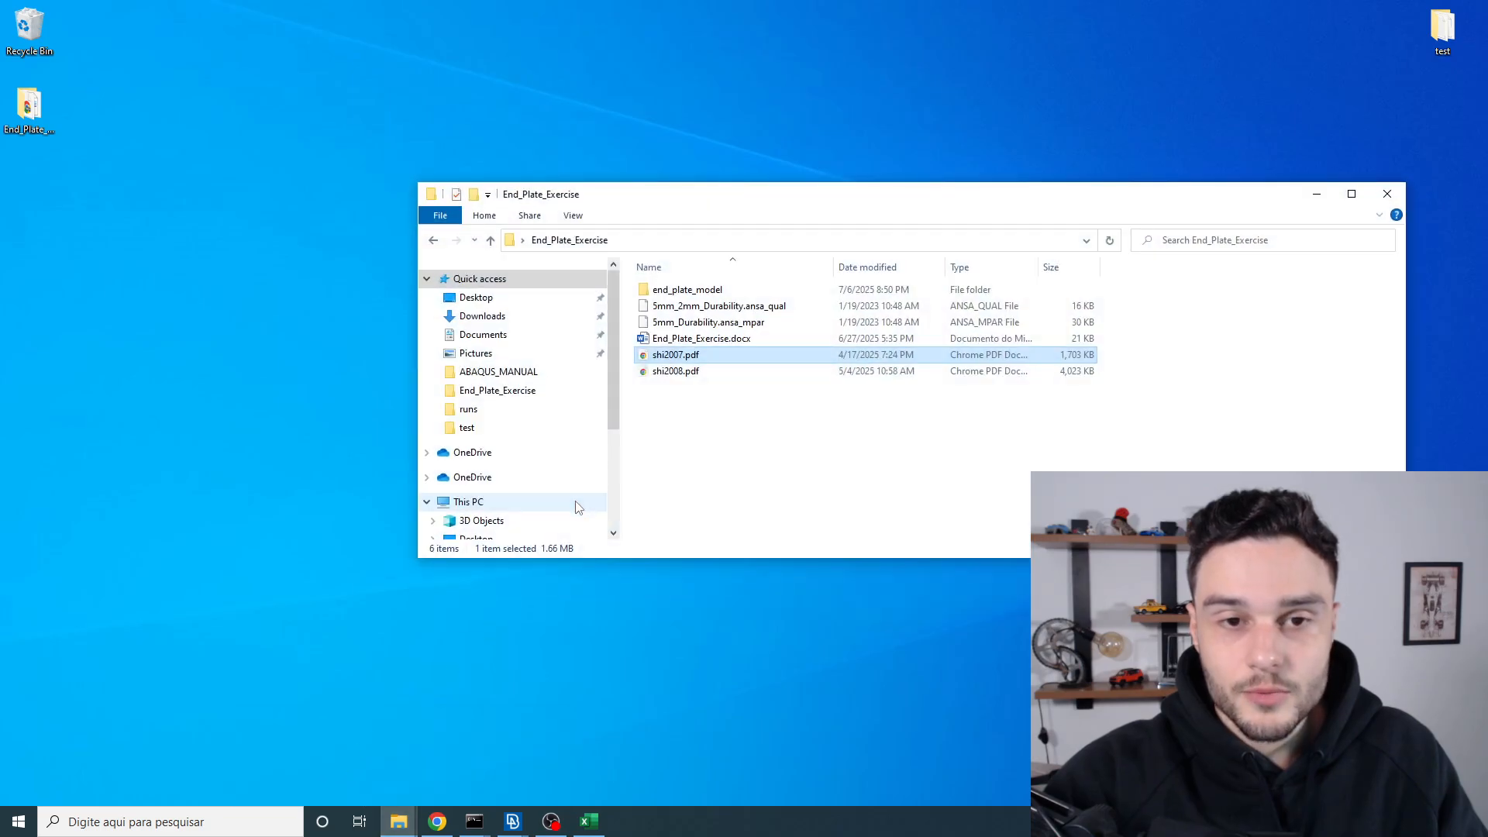
click(779, 463)
drag(901, 206, 556, 203)
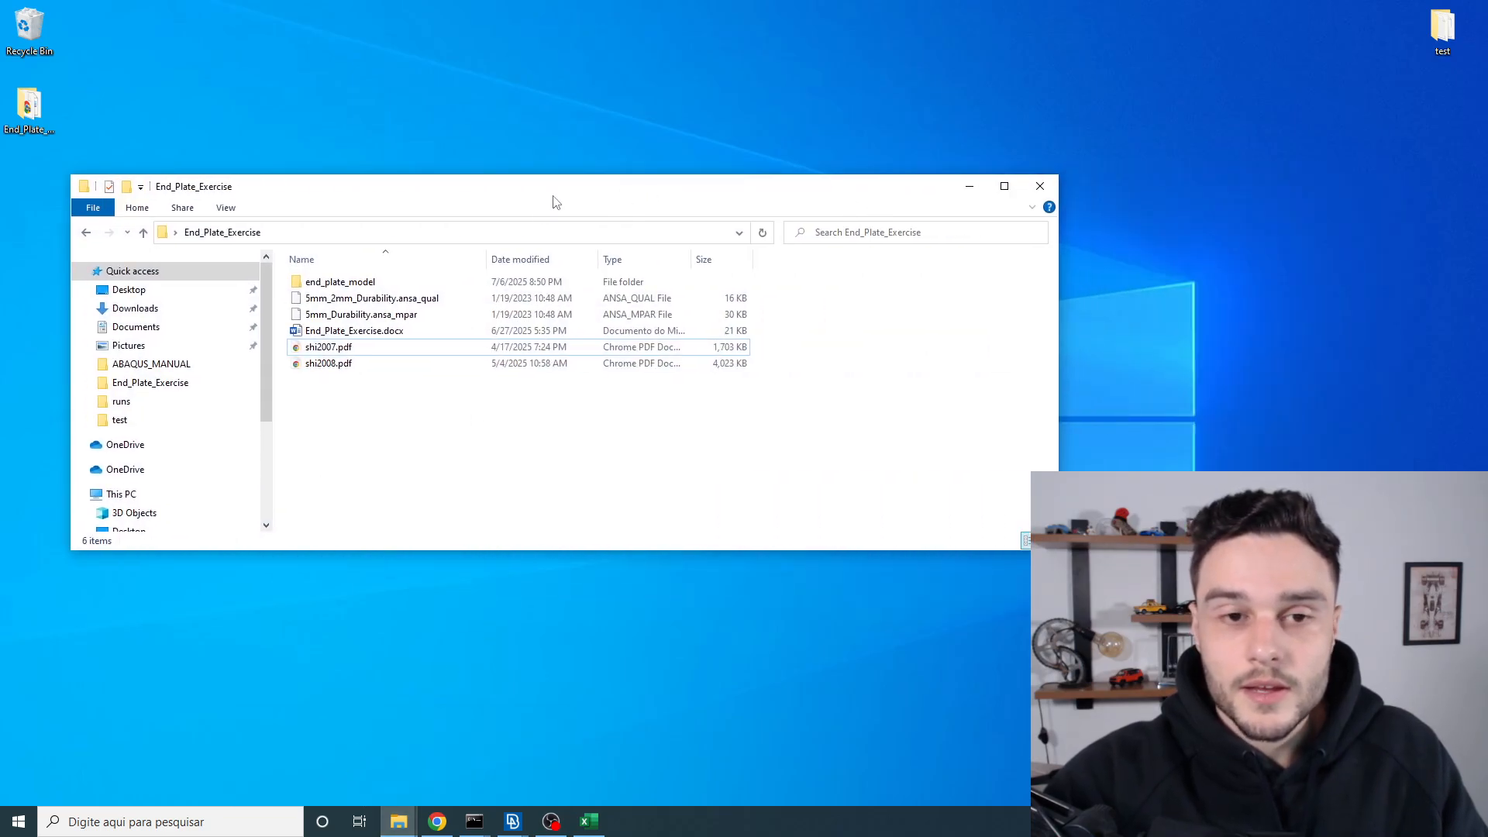
double_click(409, 291)
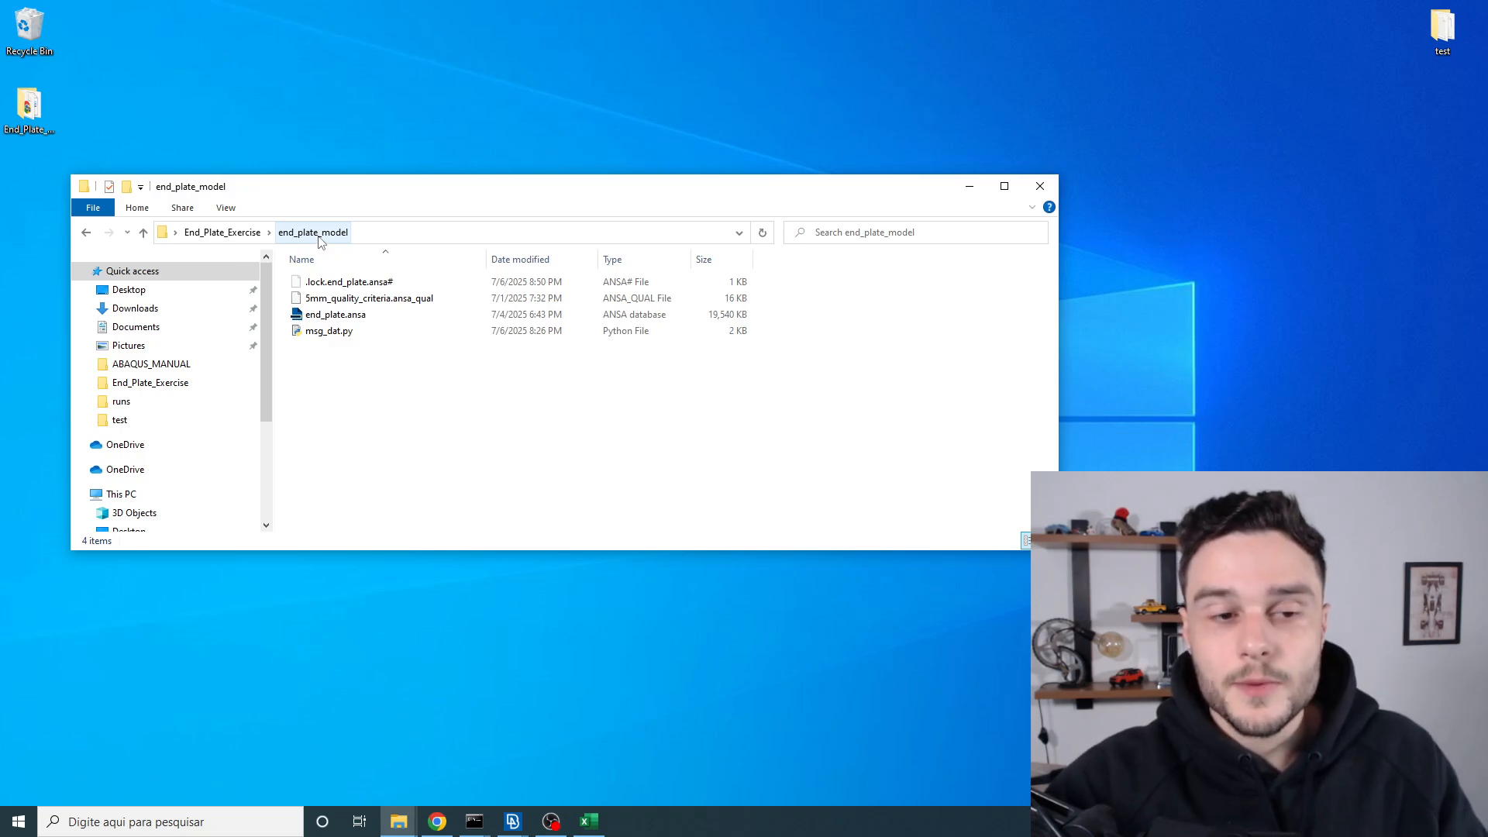
Step: Check the end_plate.ansa database file and the full path of the end_plate_model folder
click(344, 315)
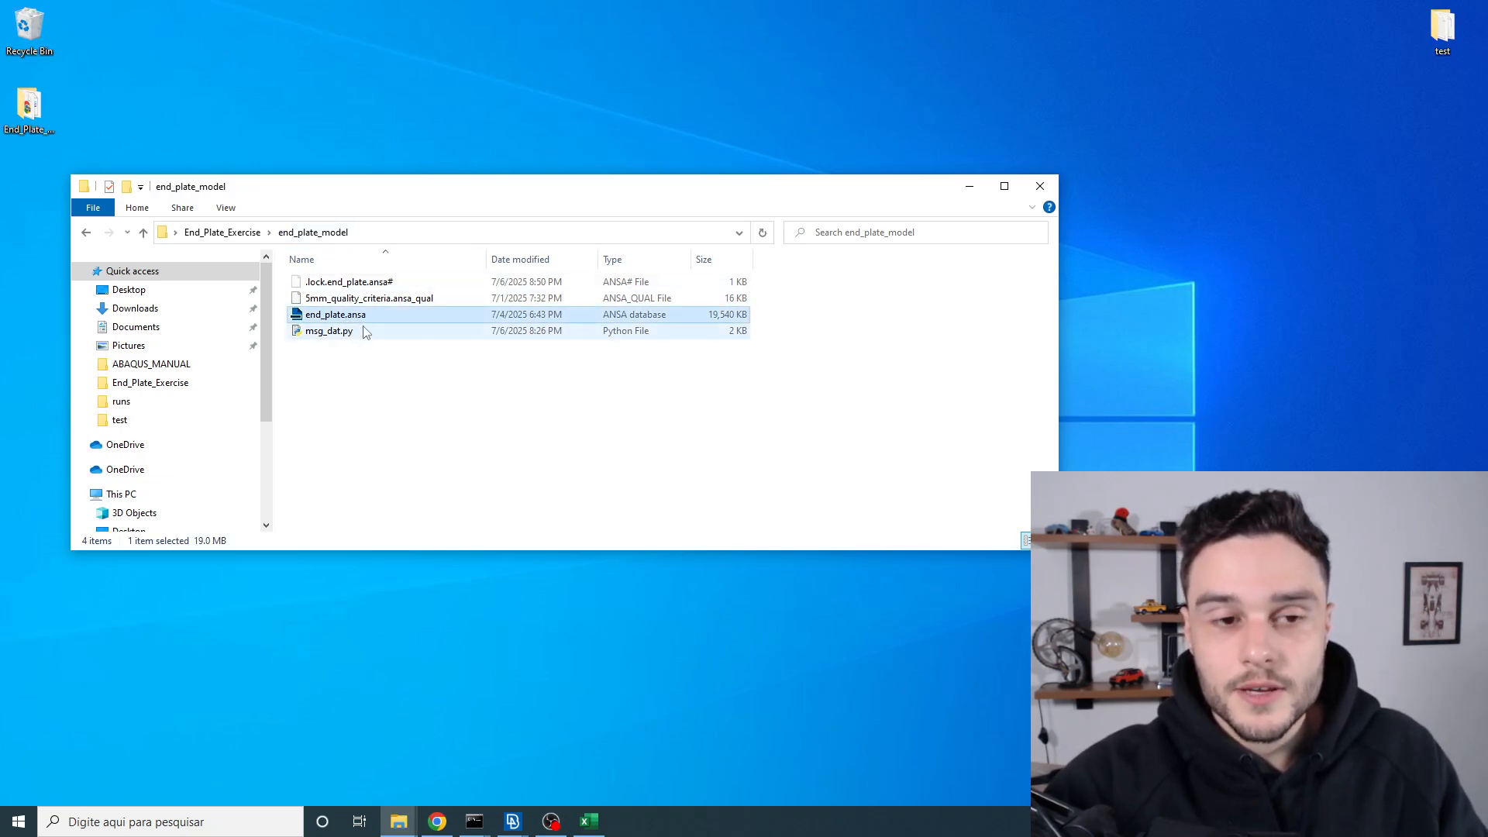
click(333, 395)
drag(210, 186, 249, 128)
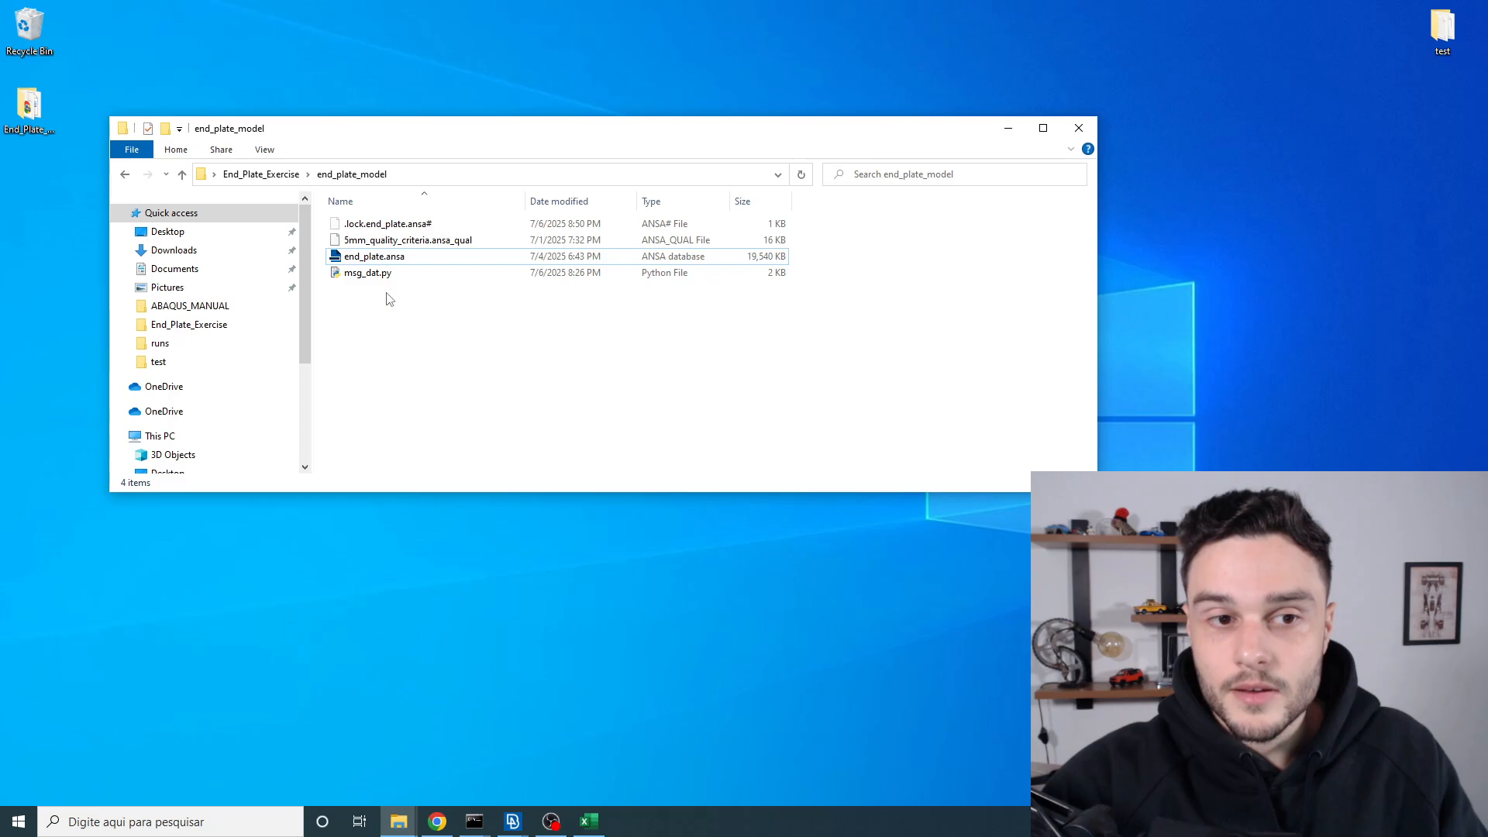
click(449, 174)
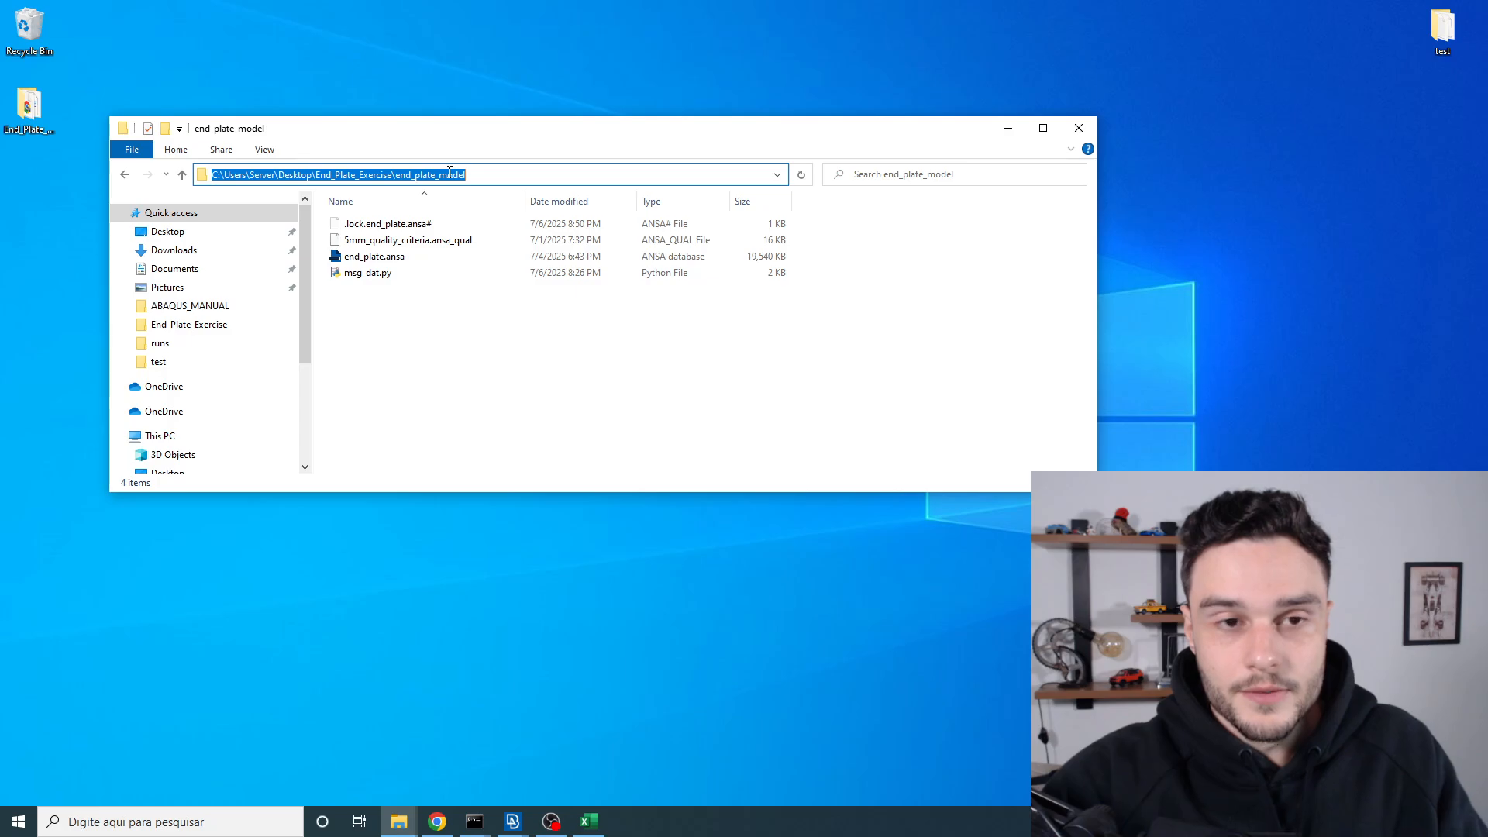
click(476, 341)
Step: Switch back to the end_plate.ansa model in ANSA and view the beam-to-column connection
mouse_move(515, 823)
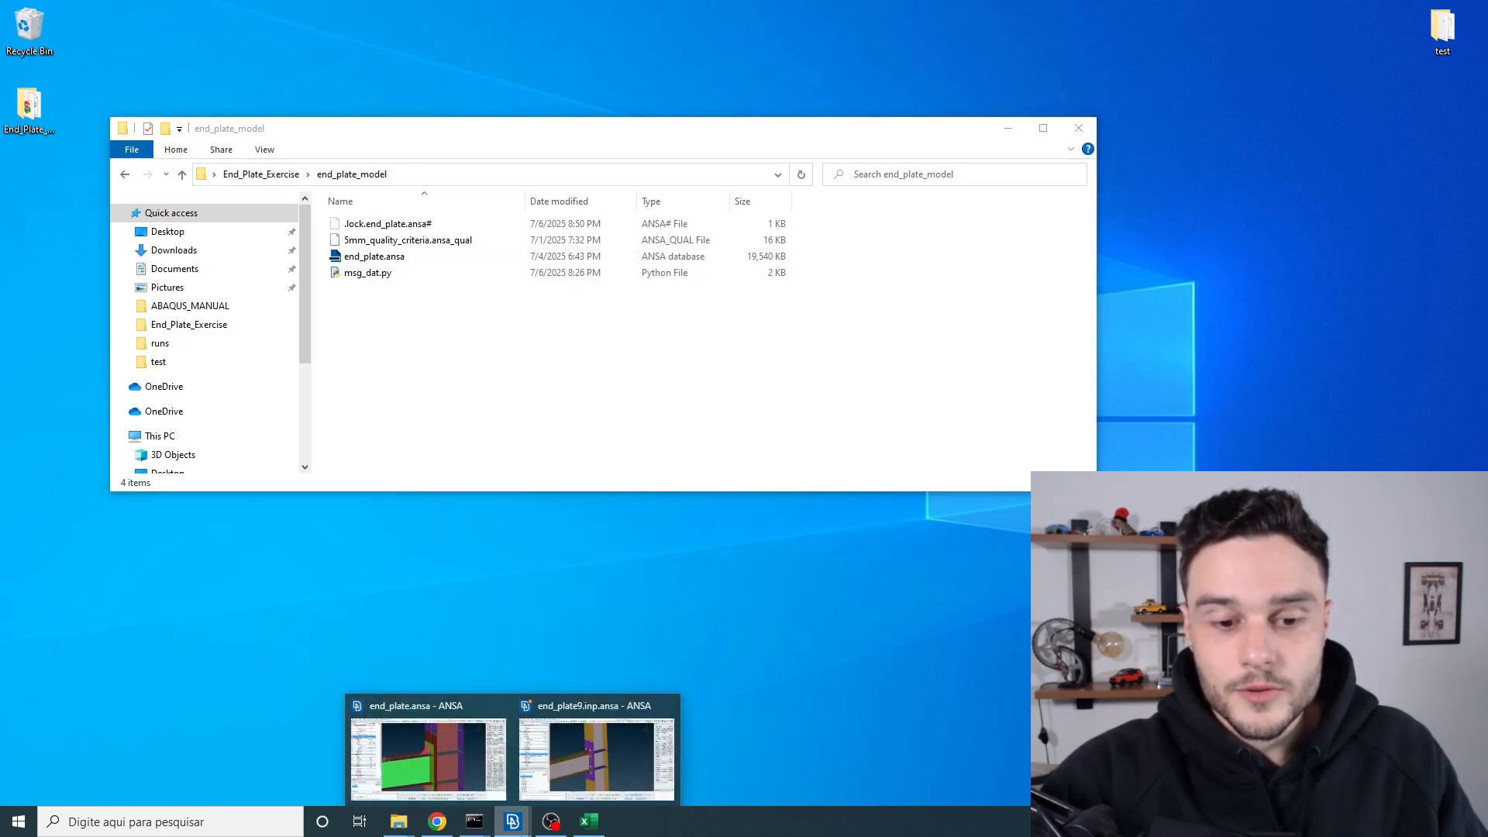
click(464, 767)
scroll(960, 199, down, 5)
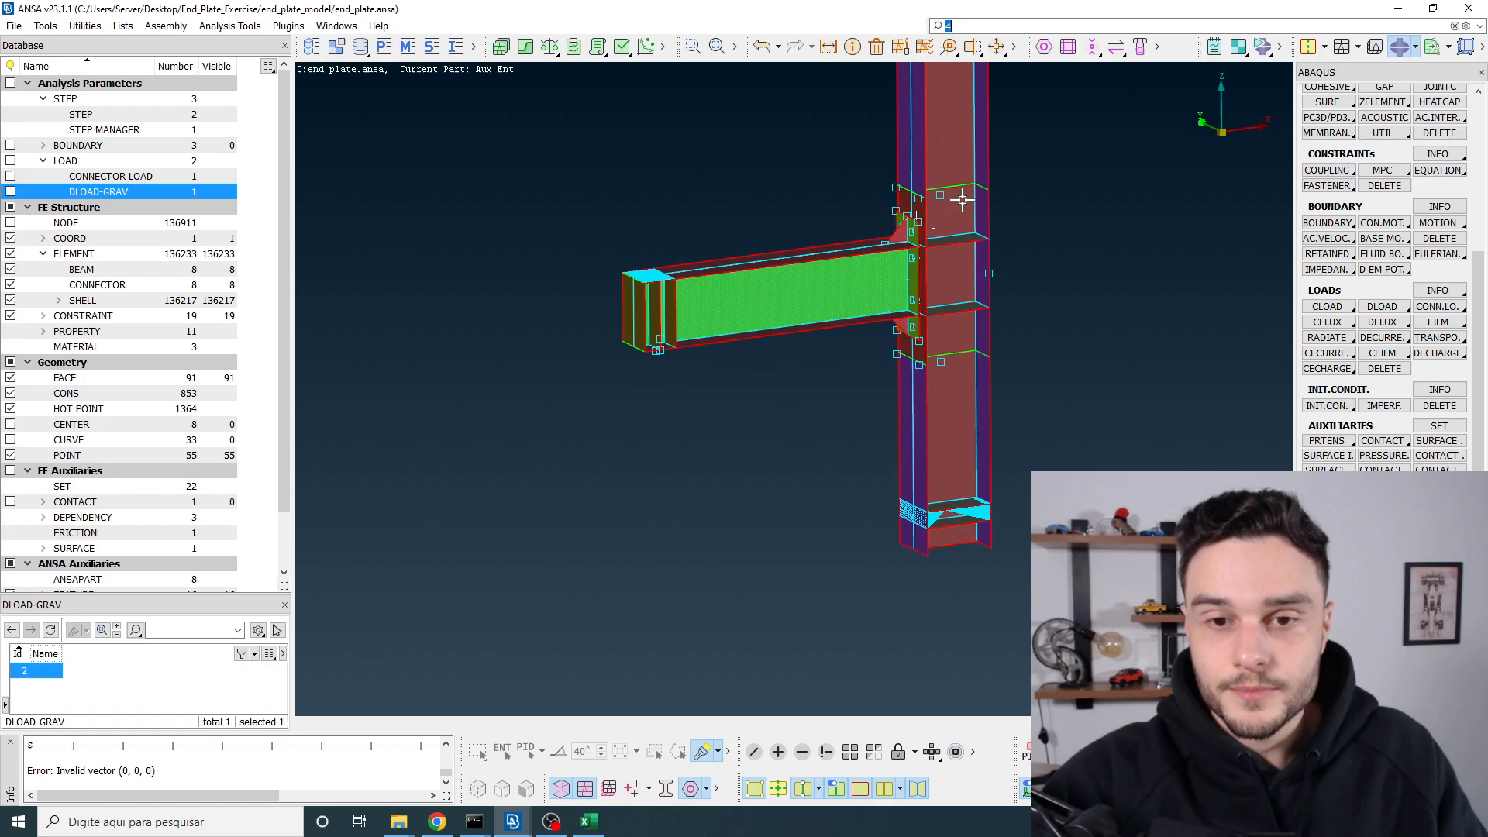
scroll(894, 265, up, 3)
mouse_move(893, 267)
ctrl+mouse_down()
mouse_move(802, 234)
mouse_move(887, 272)
mouse_move(875, 272)
ctrl+mouse_up()
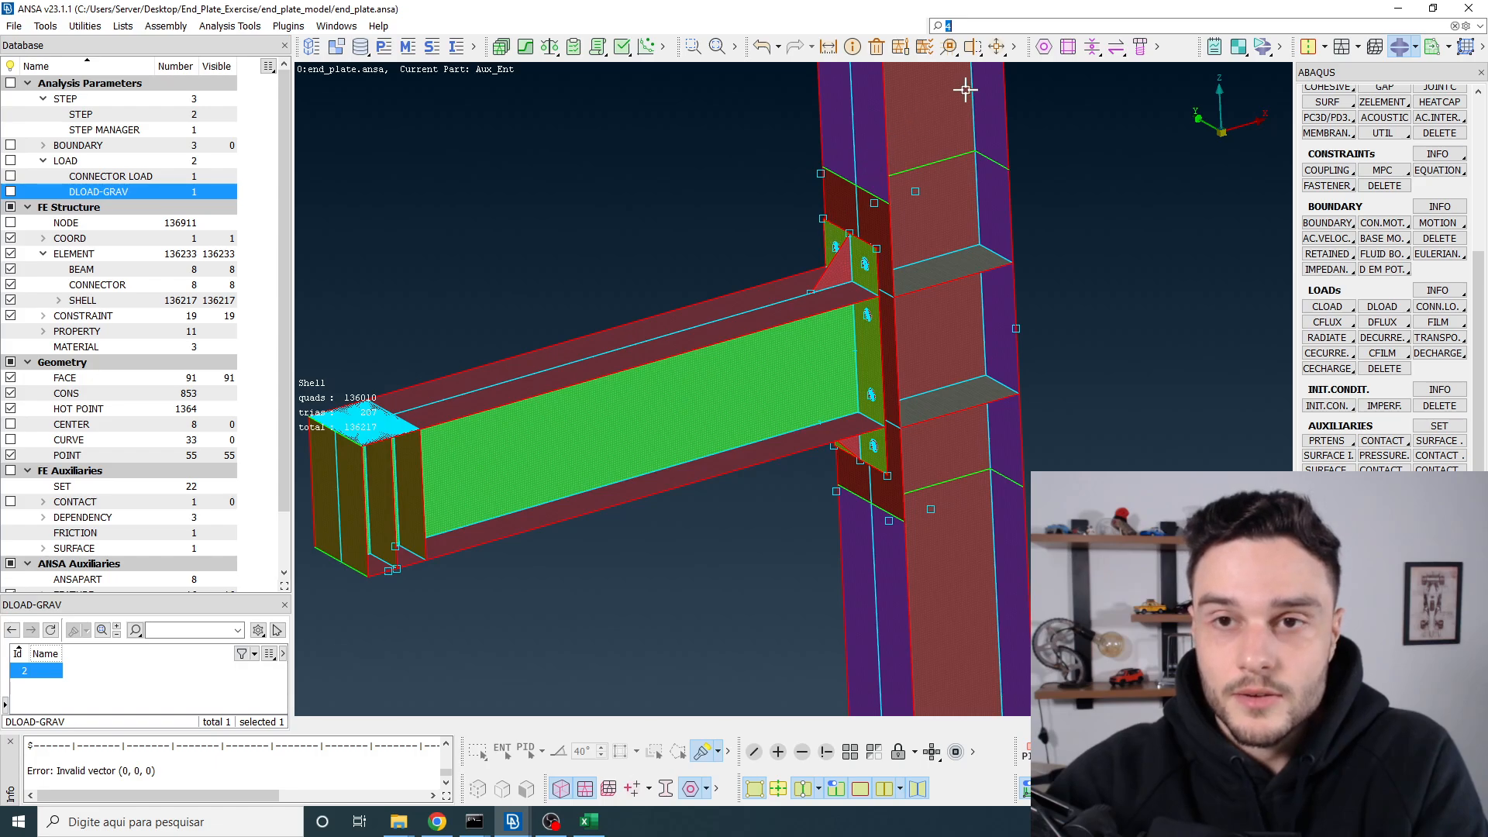
Step: Start the Compress tool to clean unused entities from the model database
click(1015, 48)
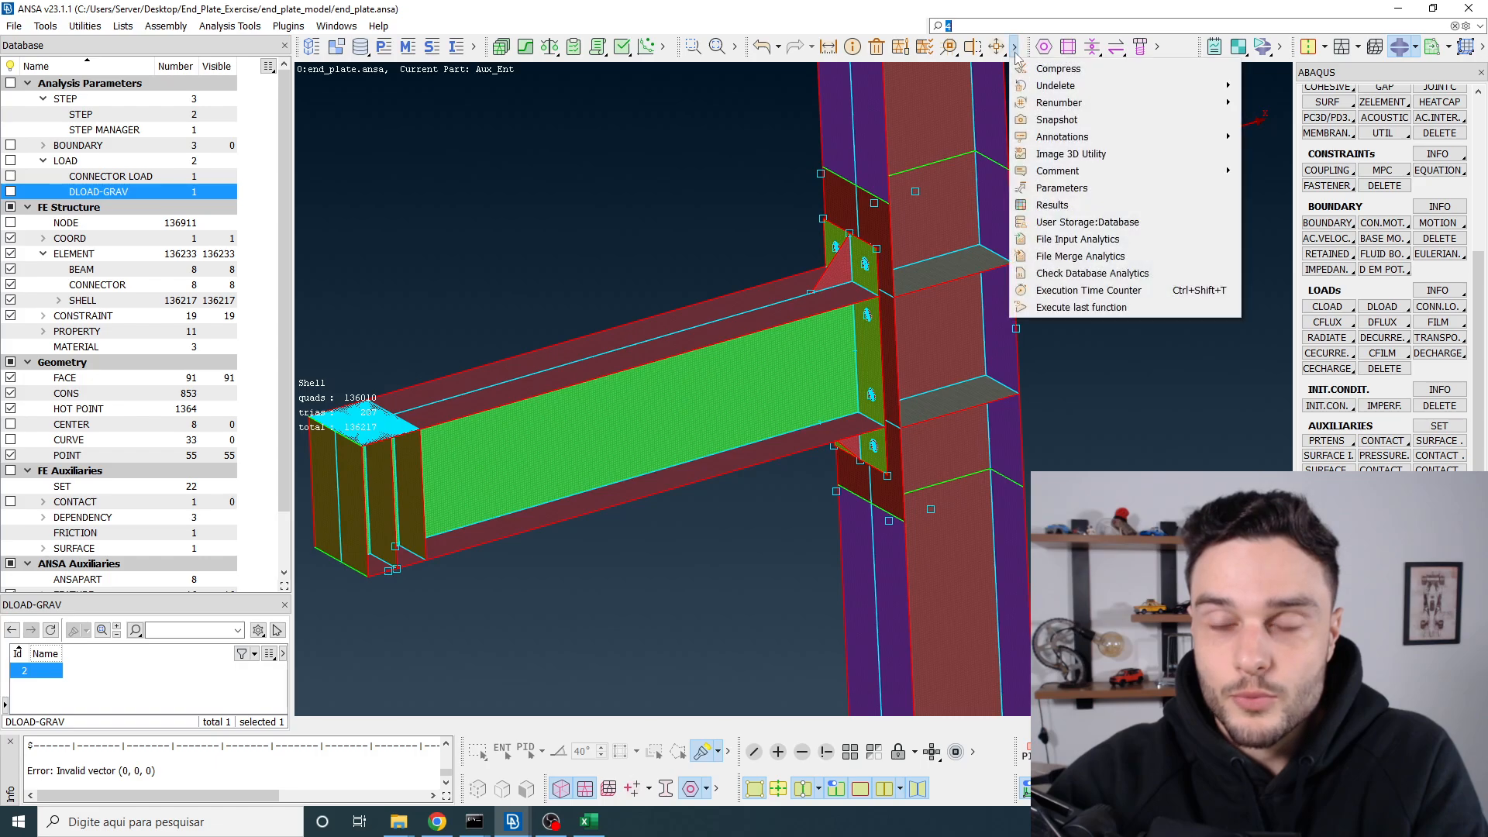
click(1014, 52)
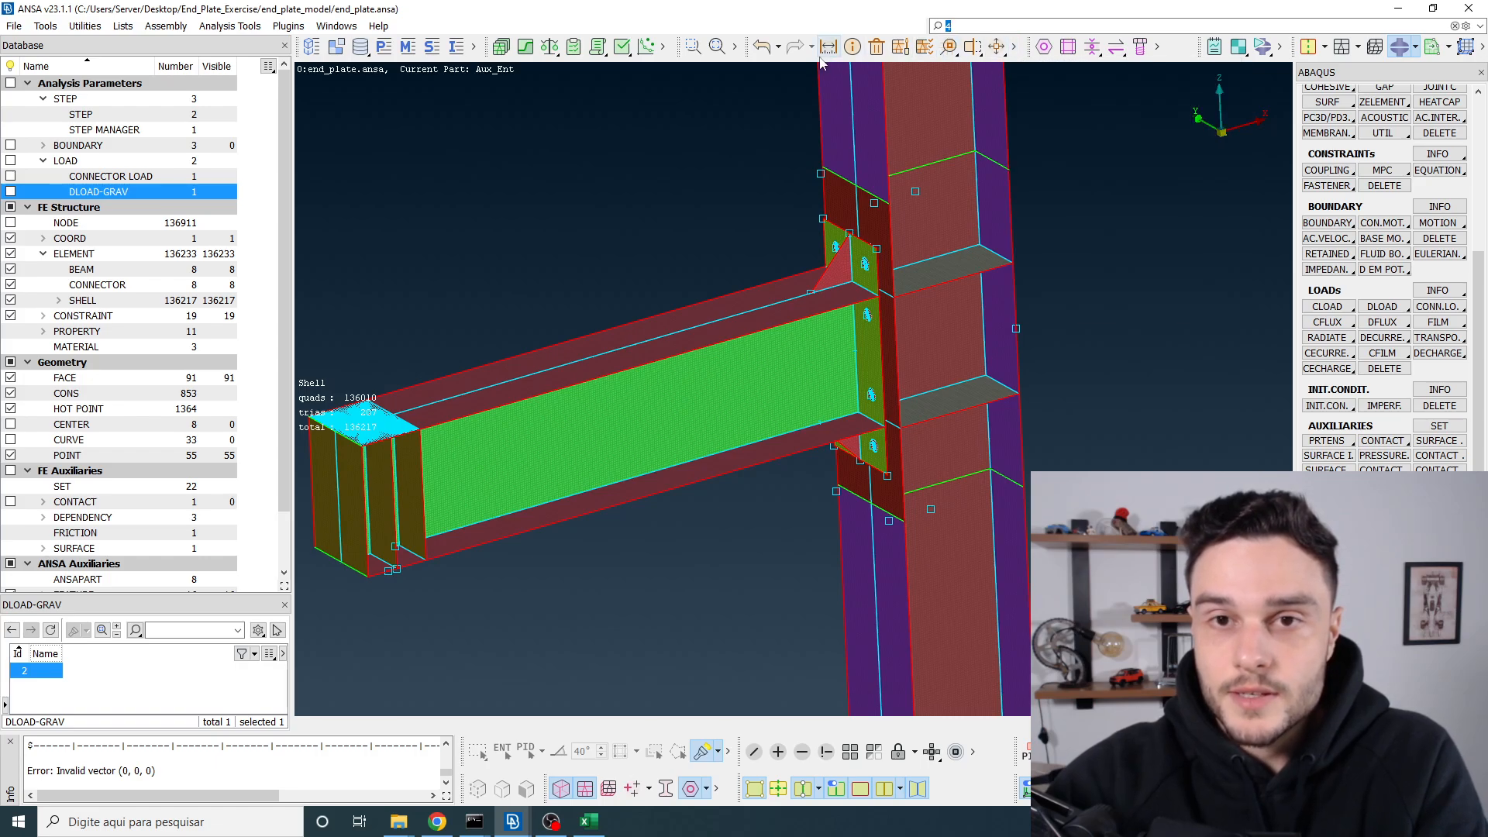
click(1014, 51)
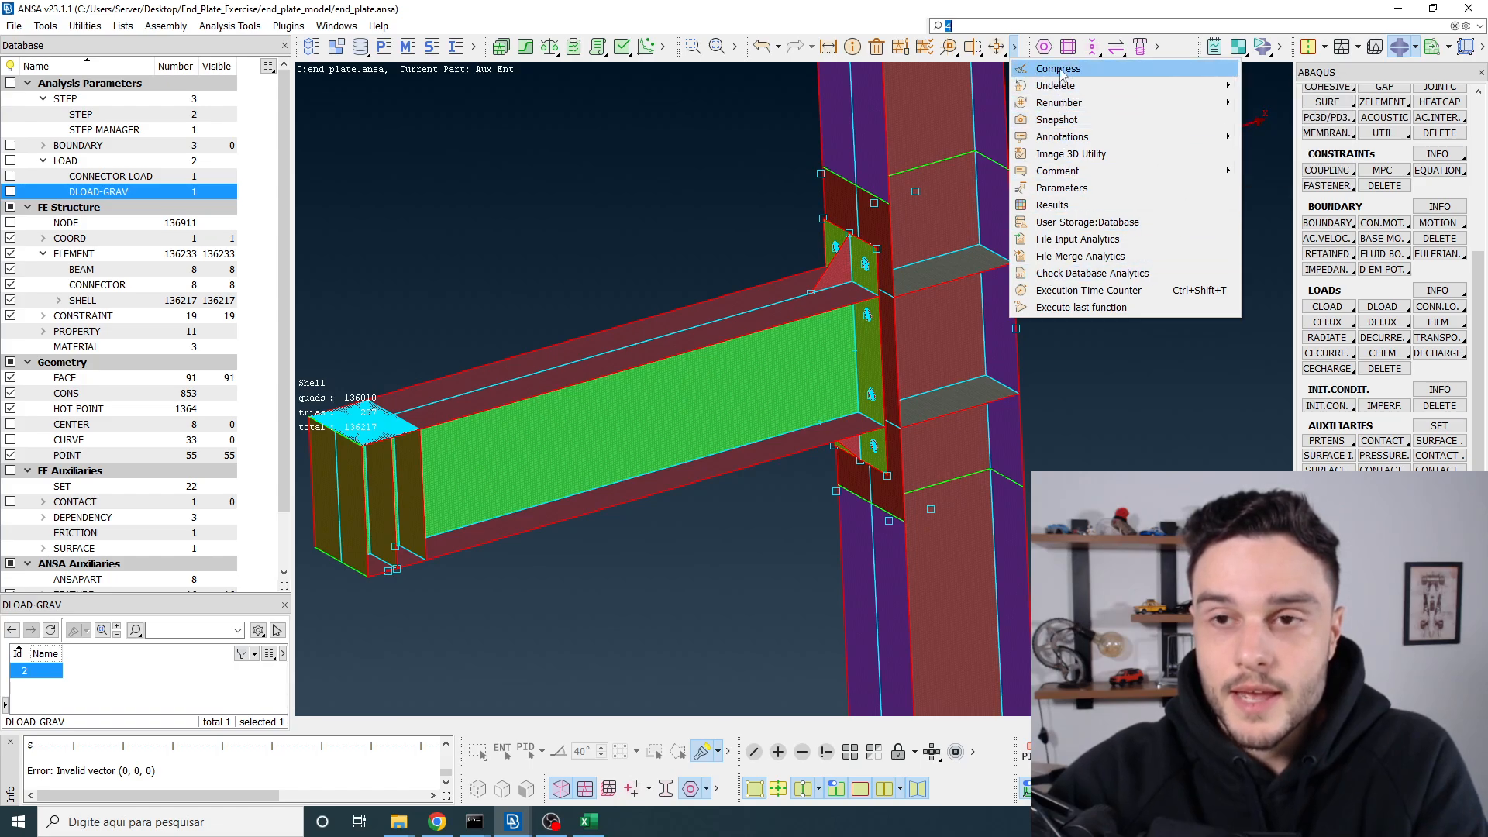
click(969, 26)
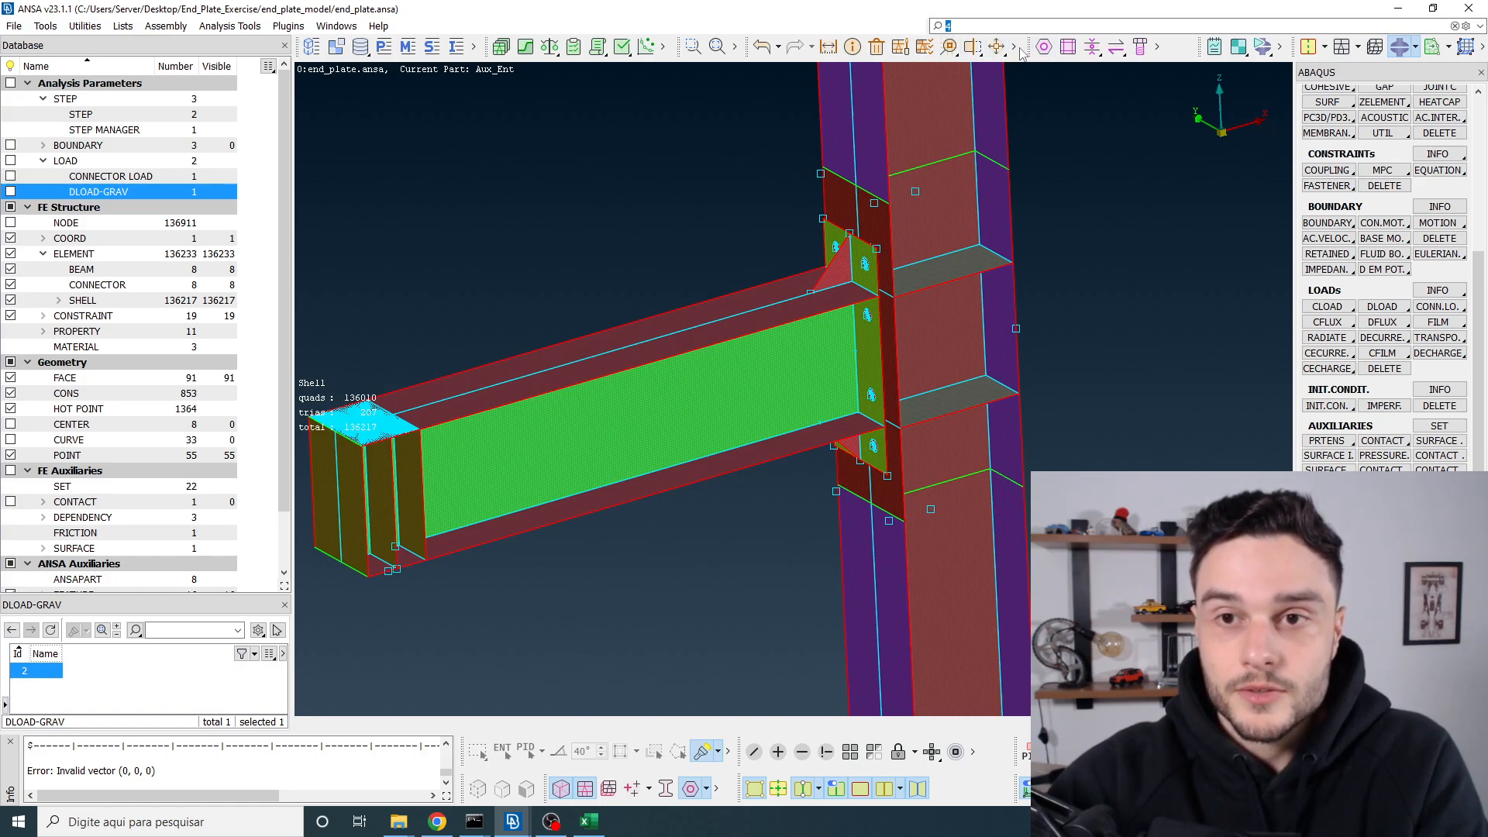
click(1043, 48)
click(1043, 72)
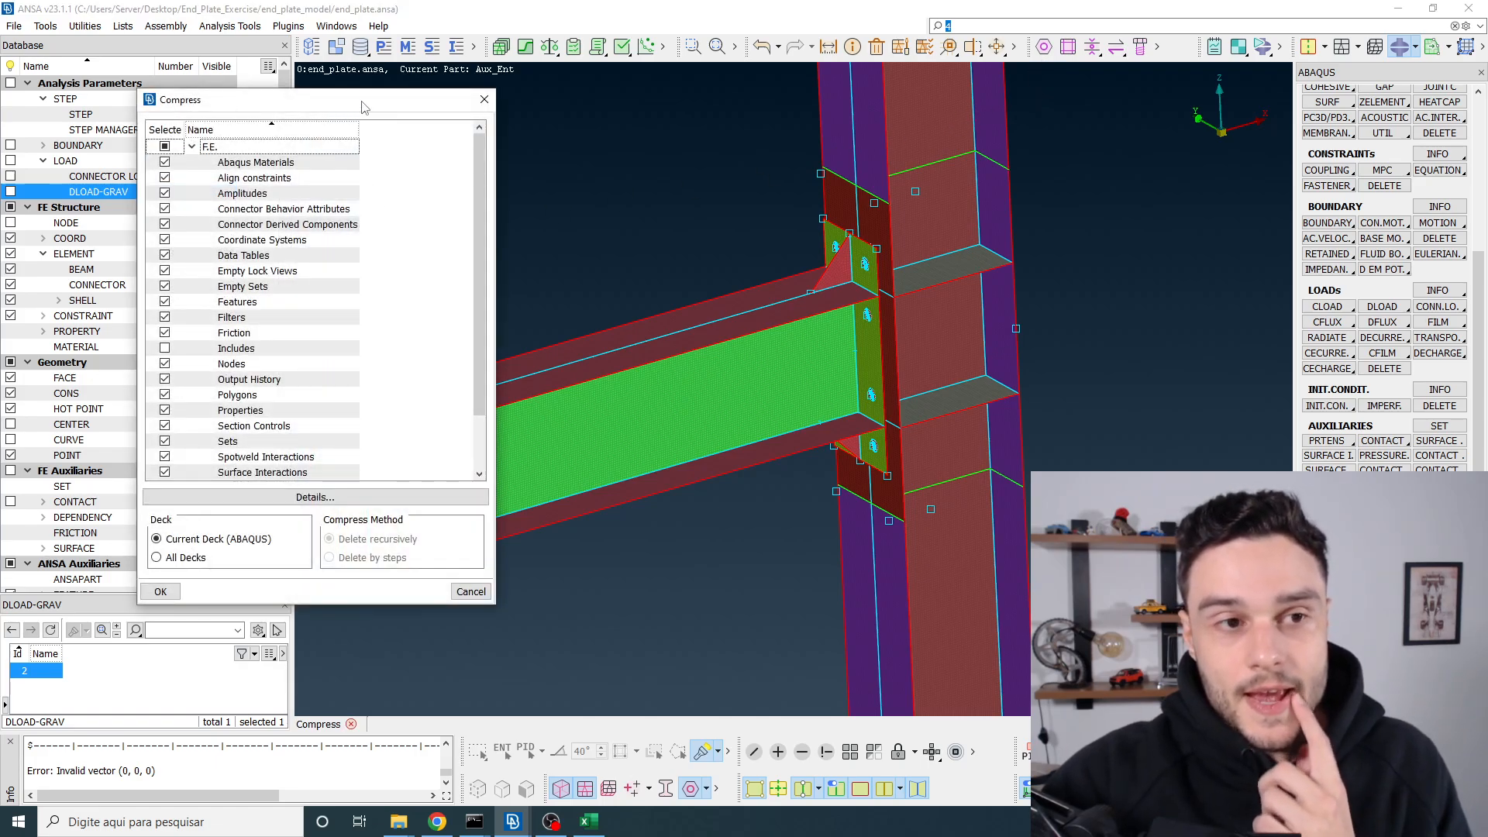
Step: Enlarge the Compress dialog to fit all entity categories and display the details of what can be compressed
drag(345, 108, 447, 83)
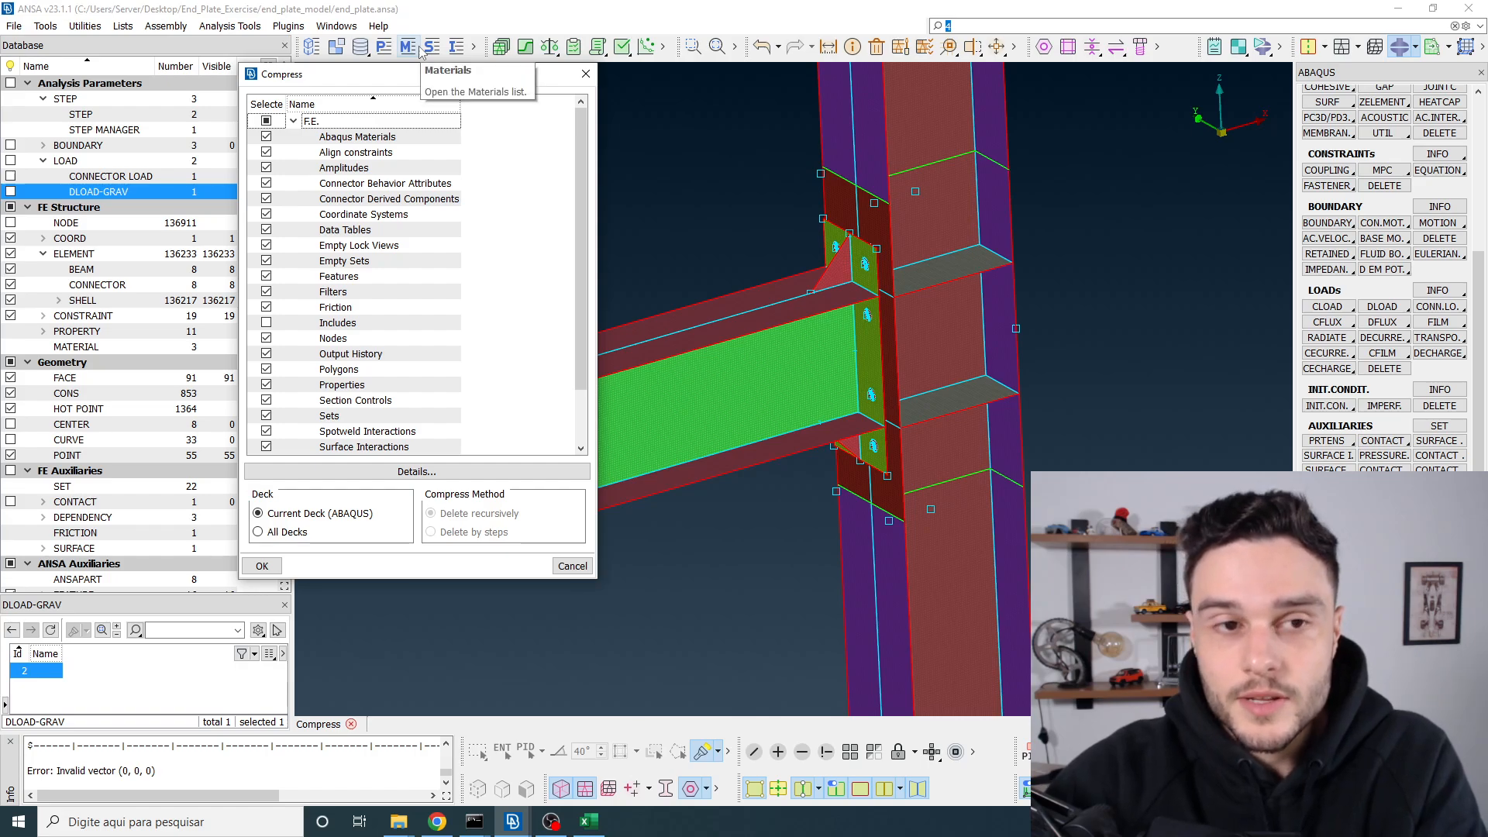
drag(387, 80, 370, 108)
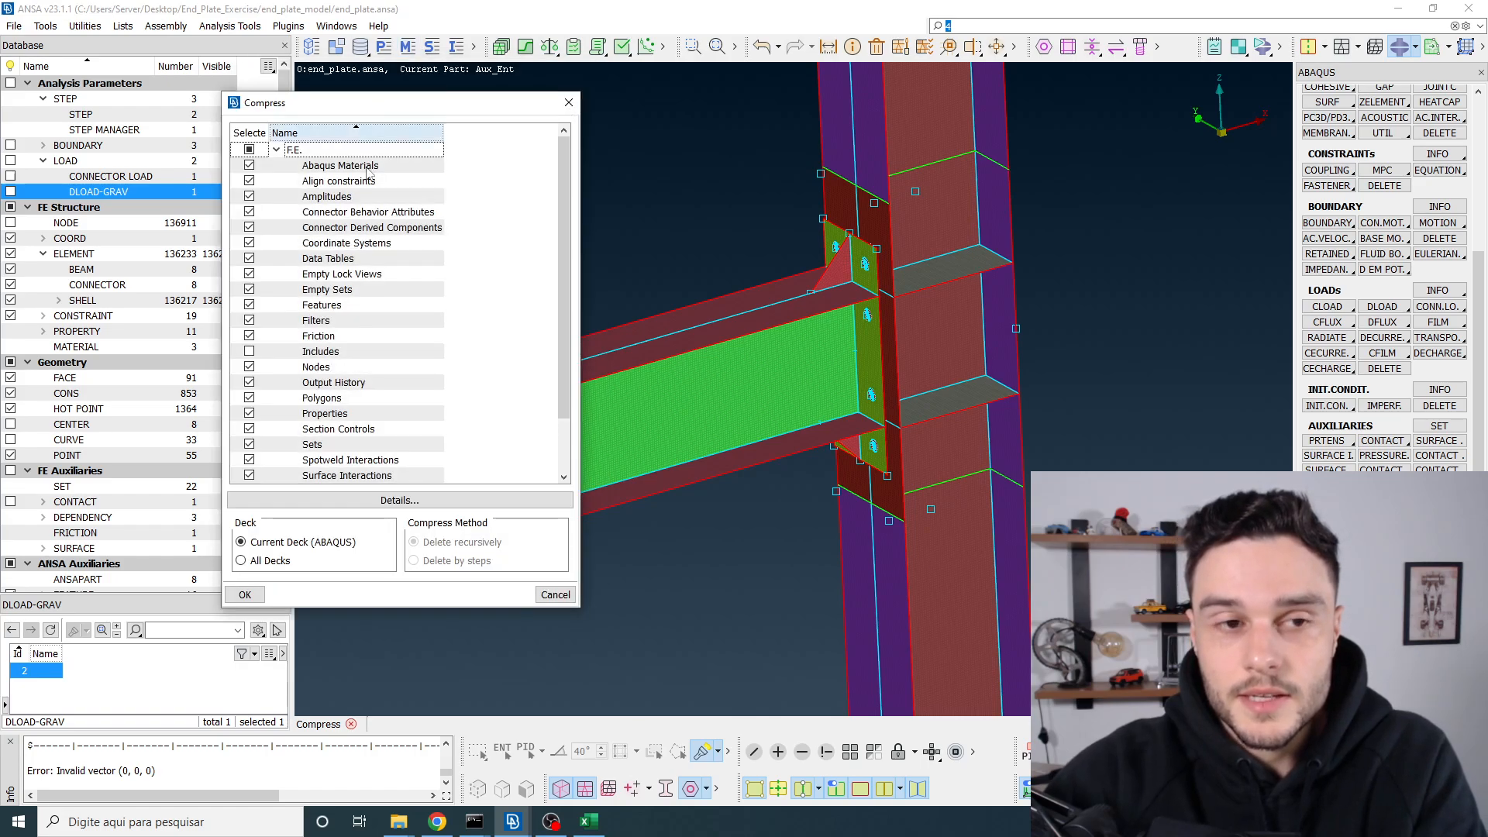
drag(579, 240, 637, 242)
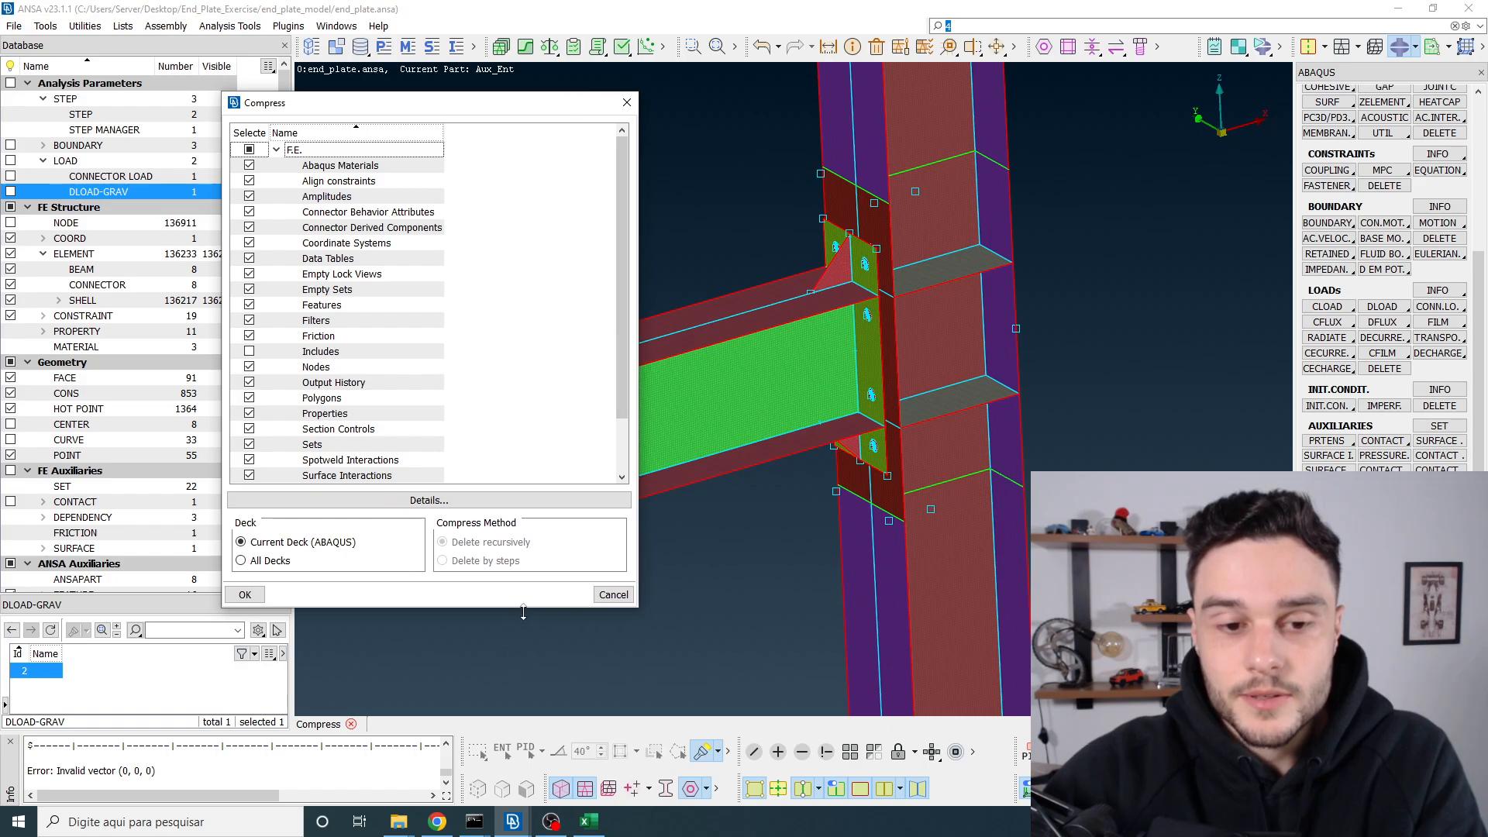
drag(523, 609, 523, 712)
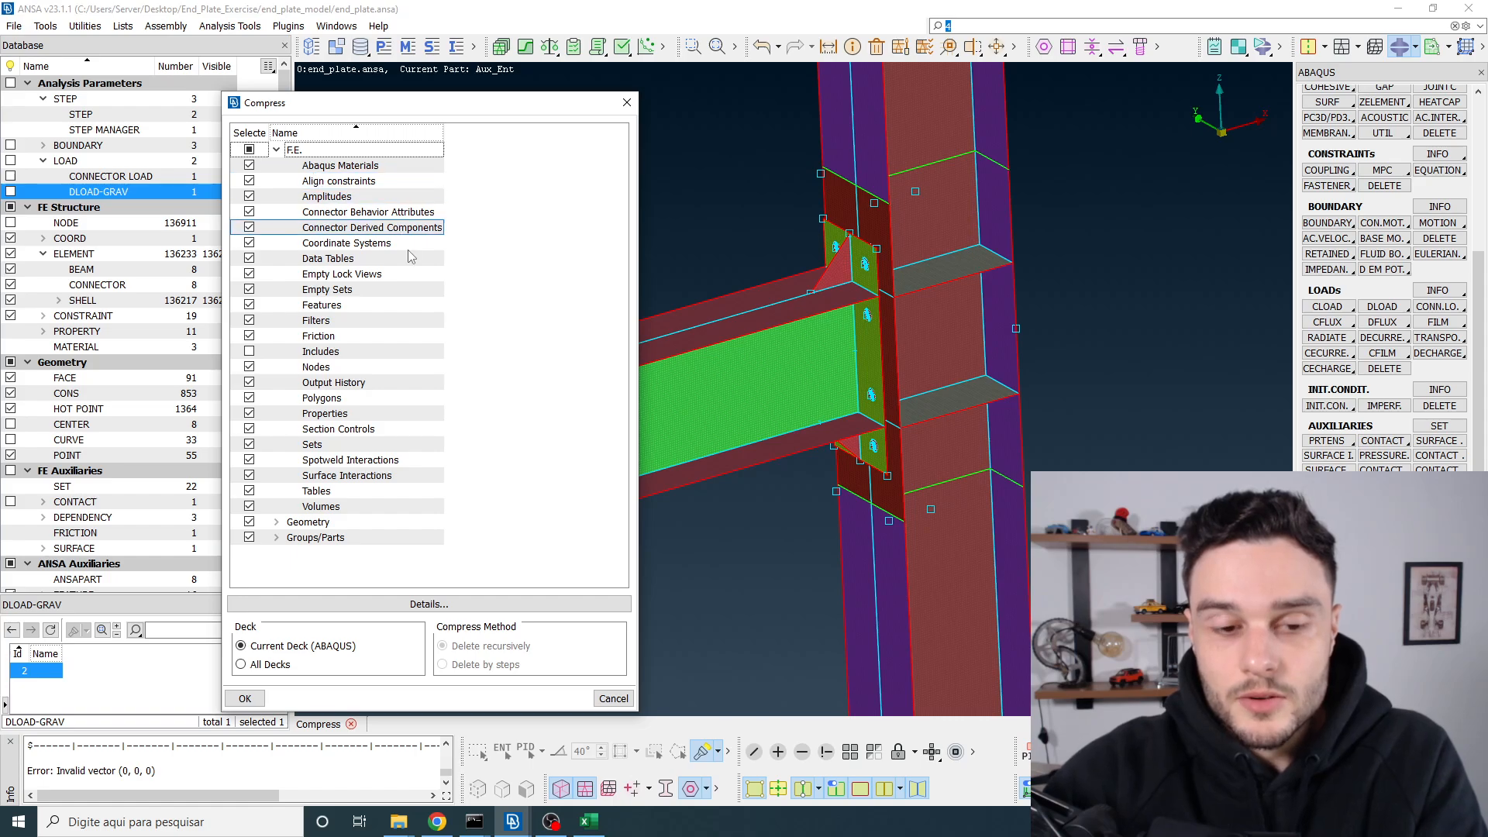
click(435, 605)
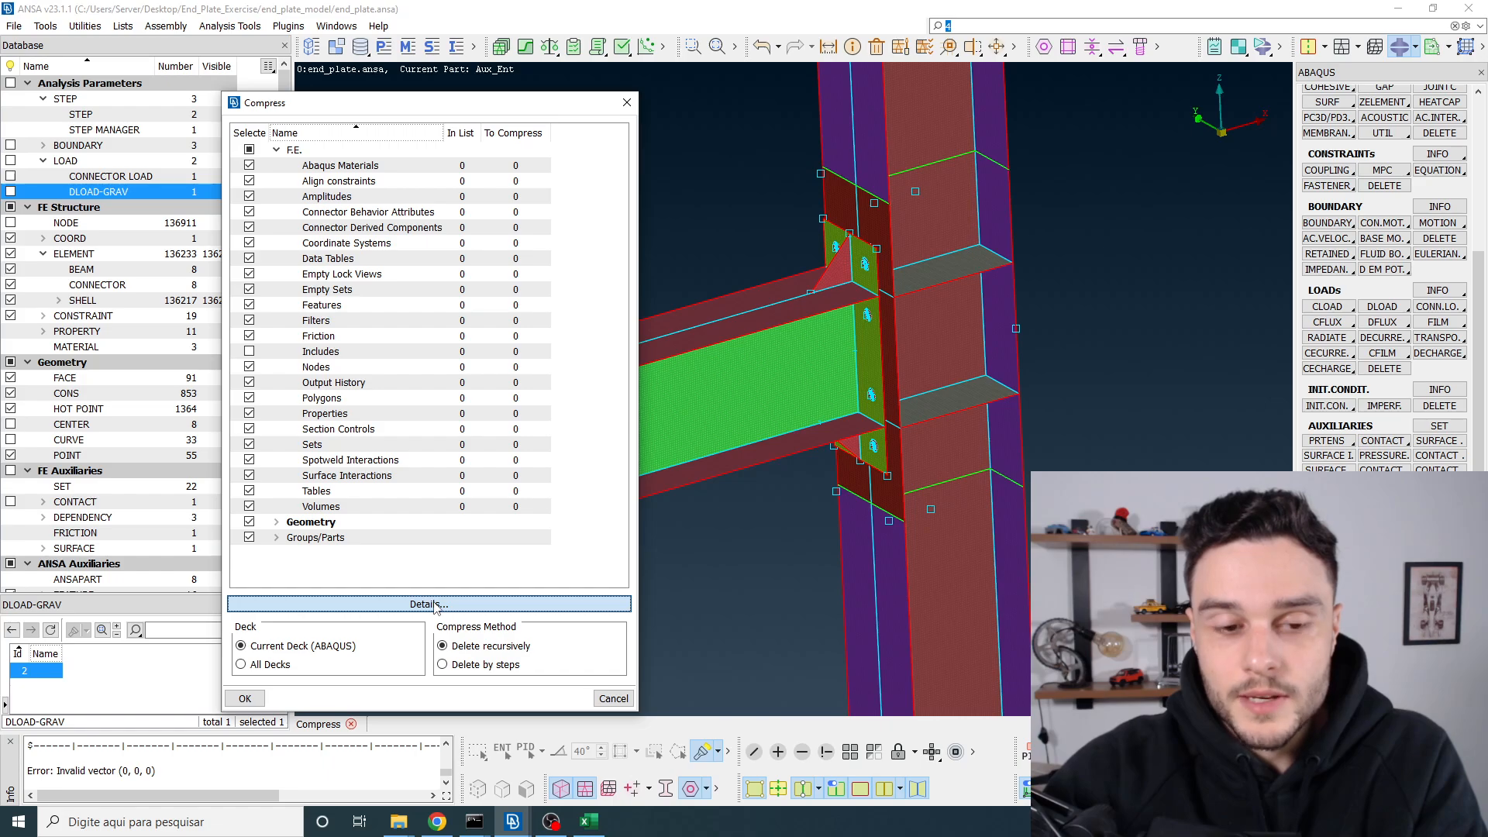
Step: Set Compress to cover all decks and select every F.E. category, including Includes
click(241, 664)
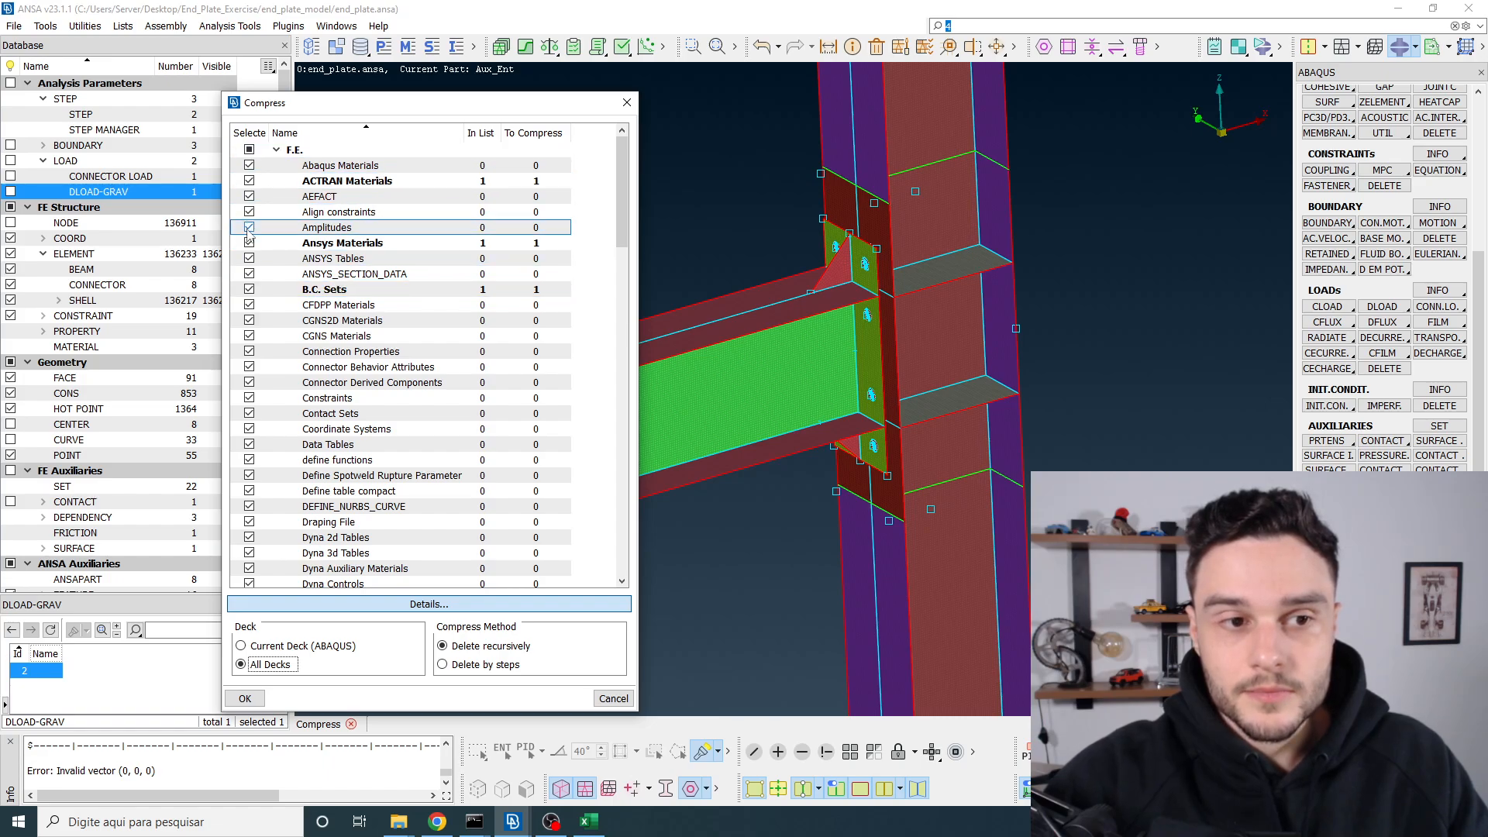
scroll(253, 430, down, 10)
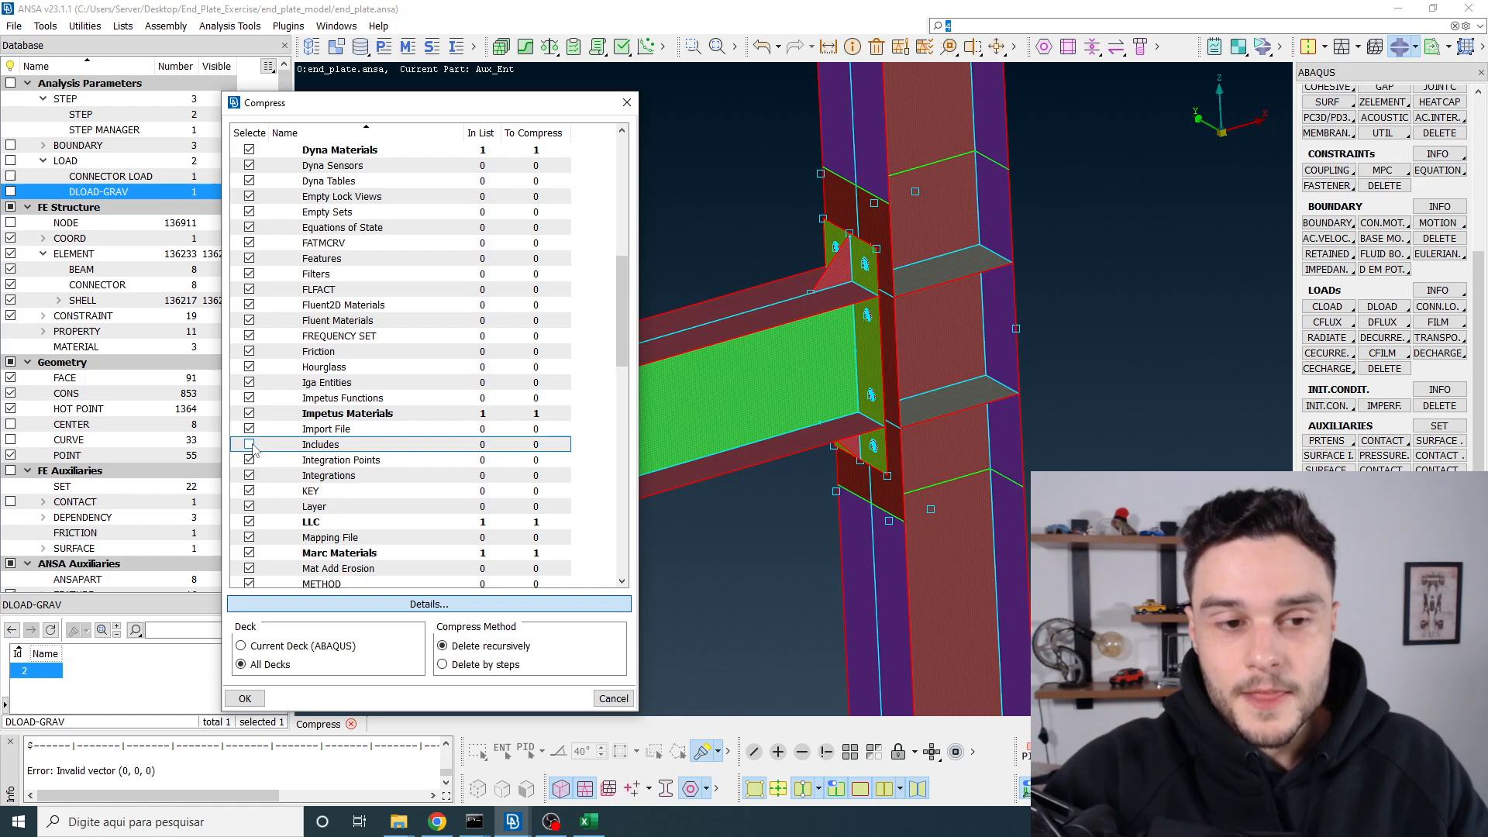
scroll(253, 387, up, 10)
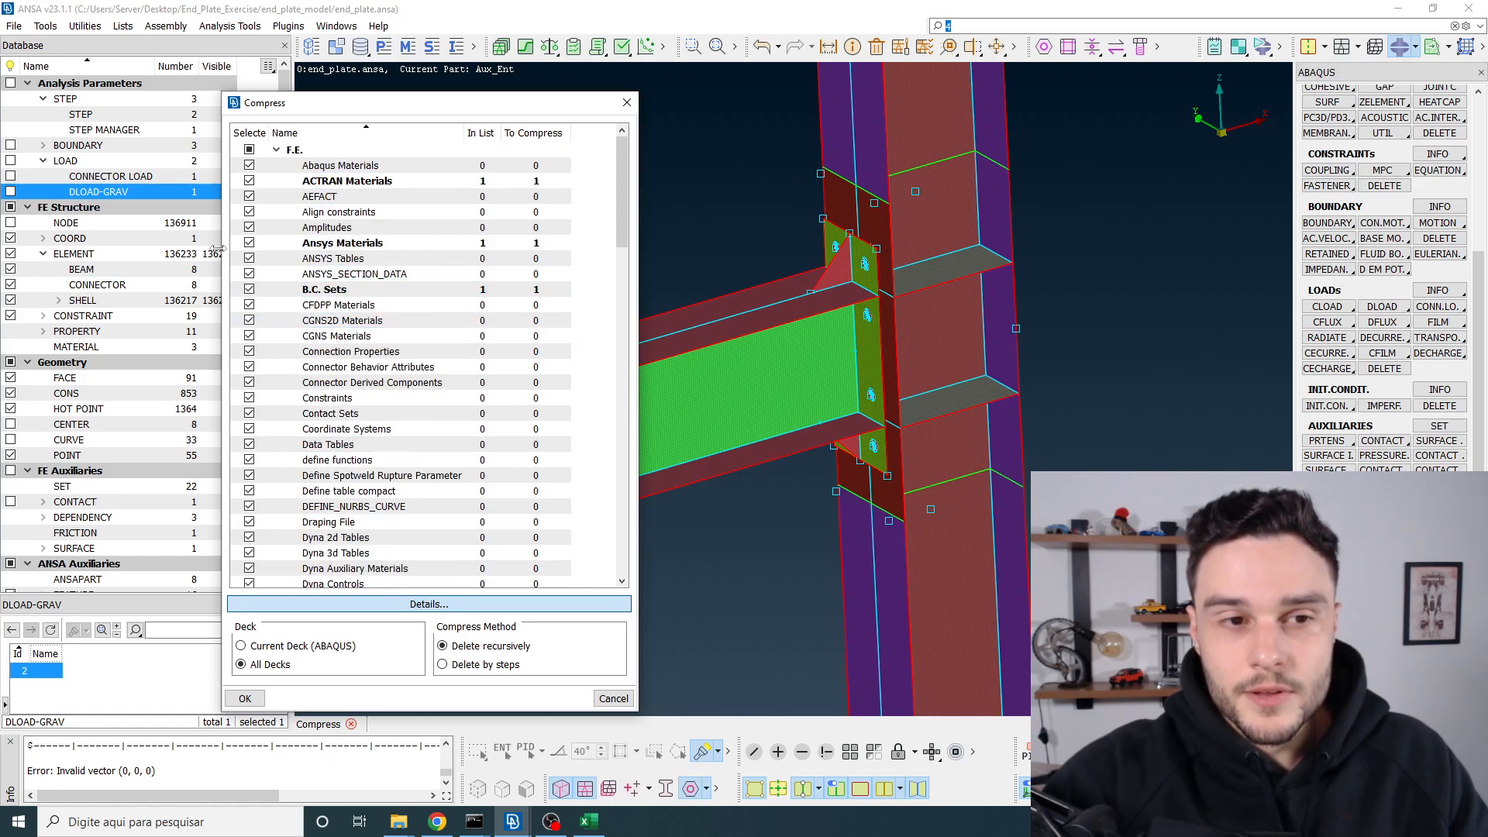
click(248, 149)
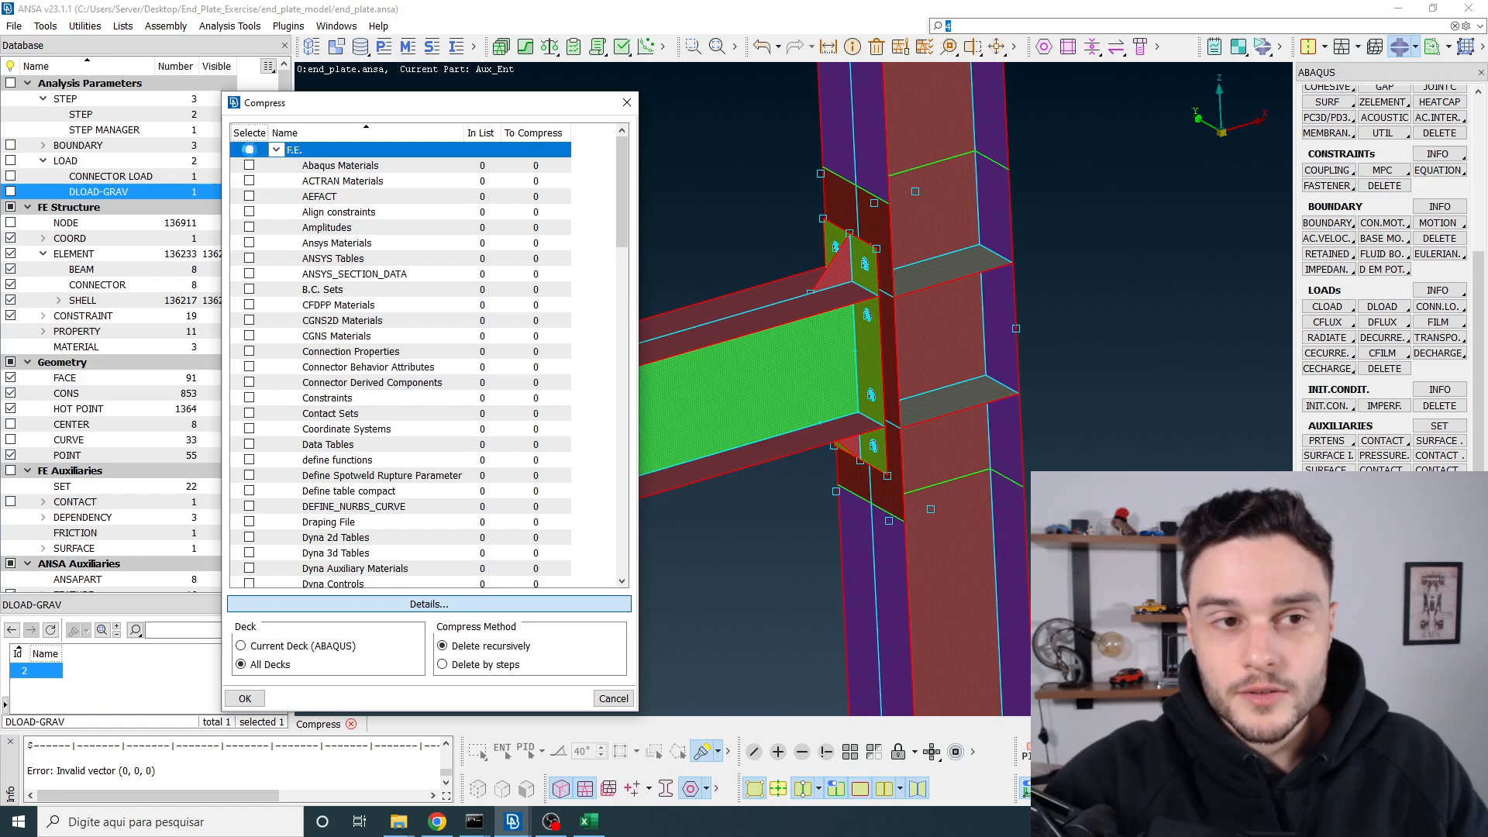
click(249, 149)
Step: Review the F.E. categories and expand the Geometry group to examine its entries marked for compression
scroll(258, 392, down, 3)
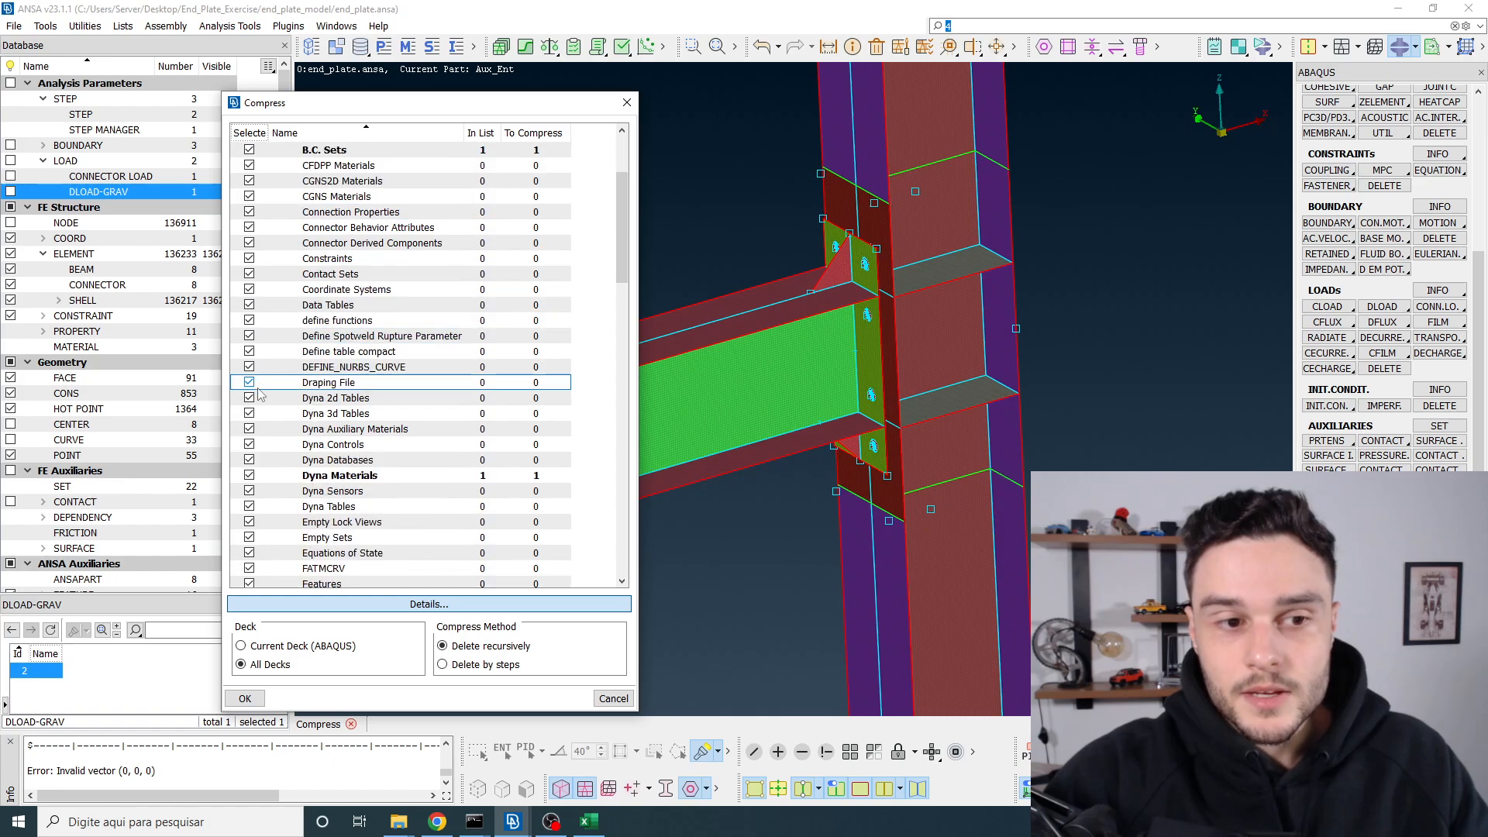
scroll(258, 393, down, 20)
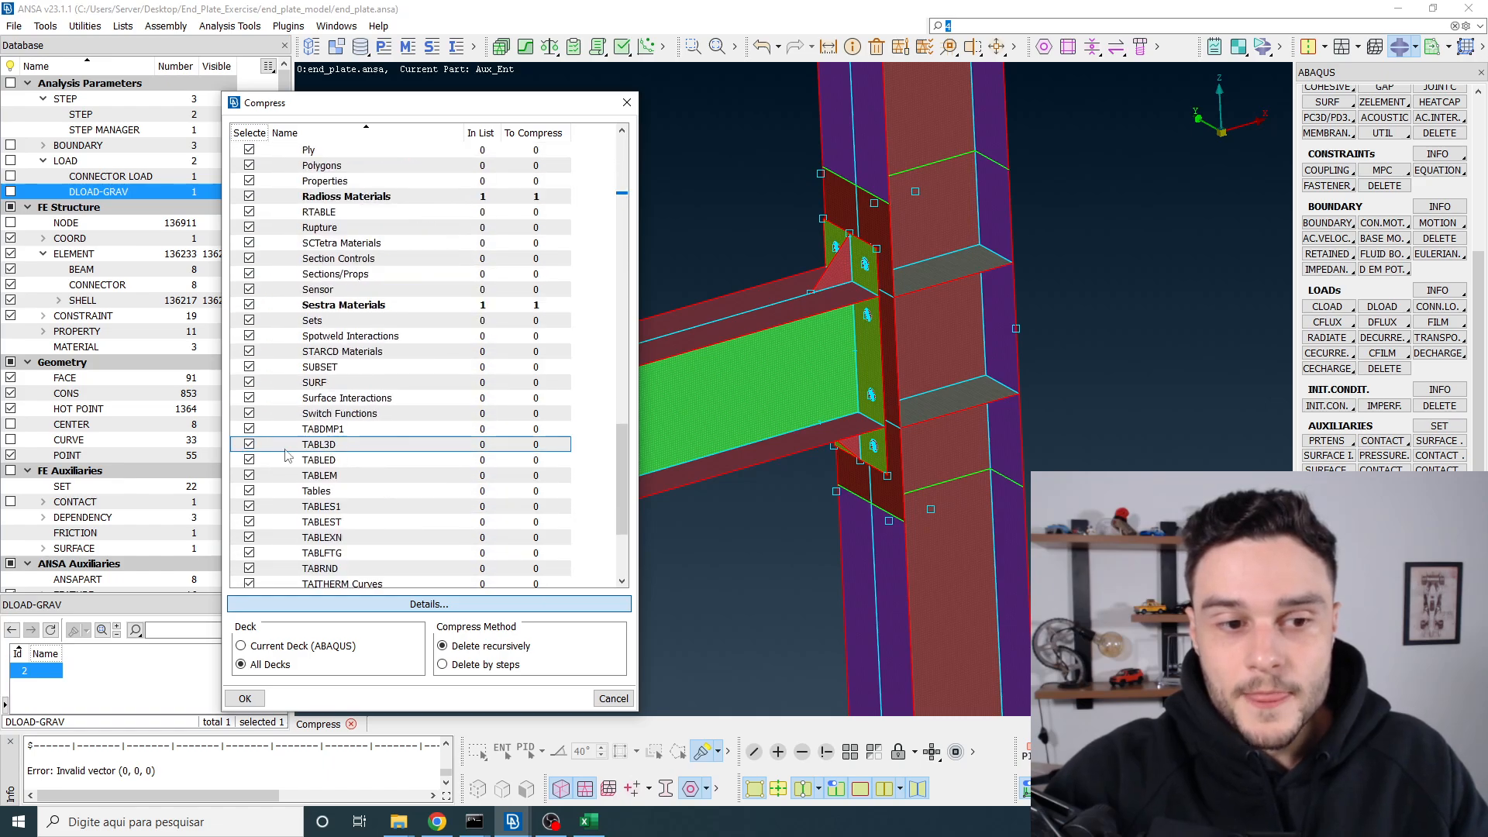
scroll(287, 455, down, 3)
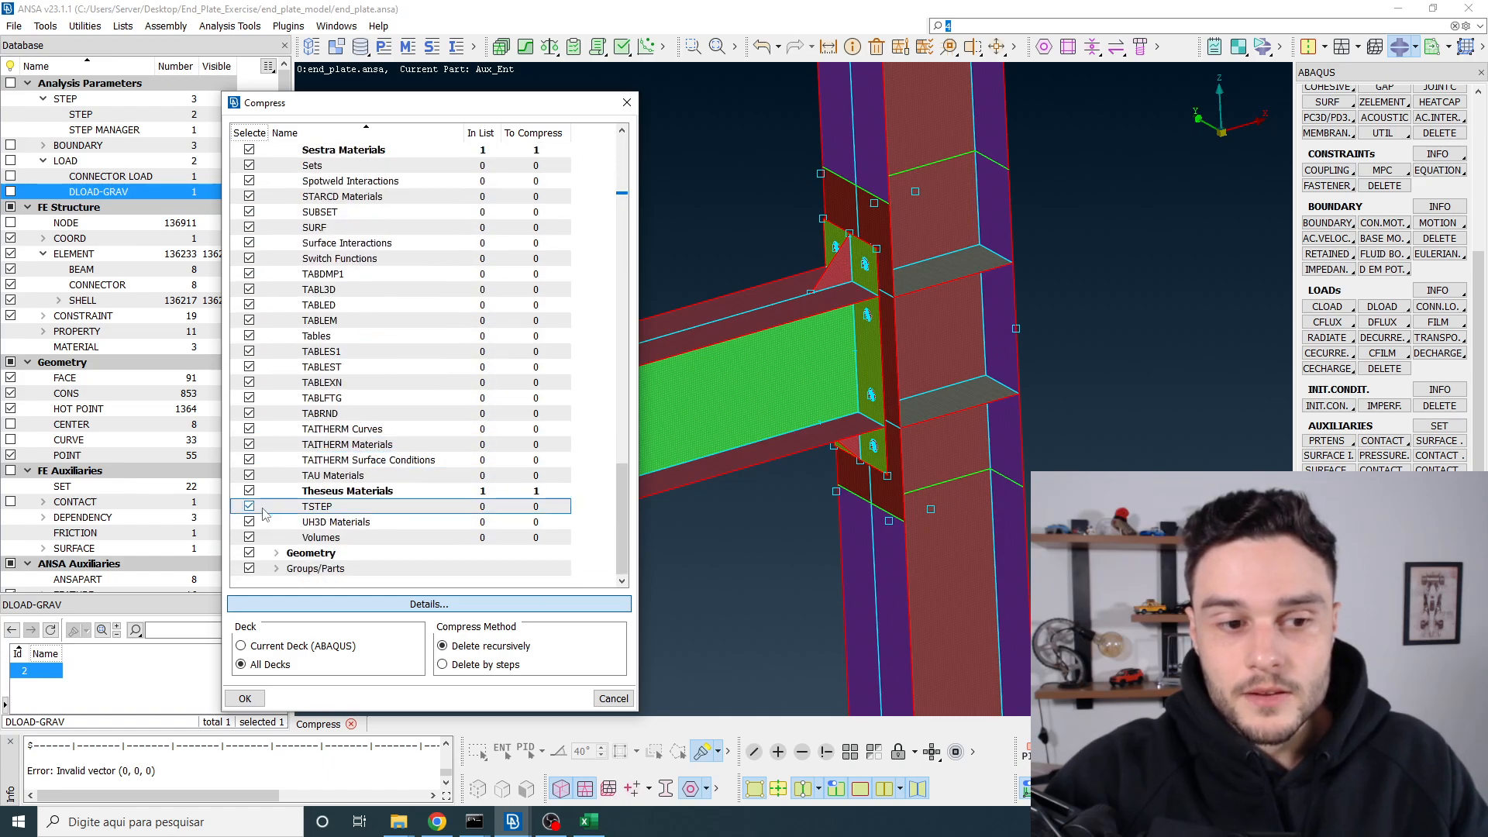
click(276, 553)
scroll(295, 480, down, 3)
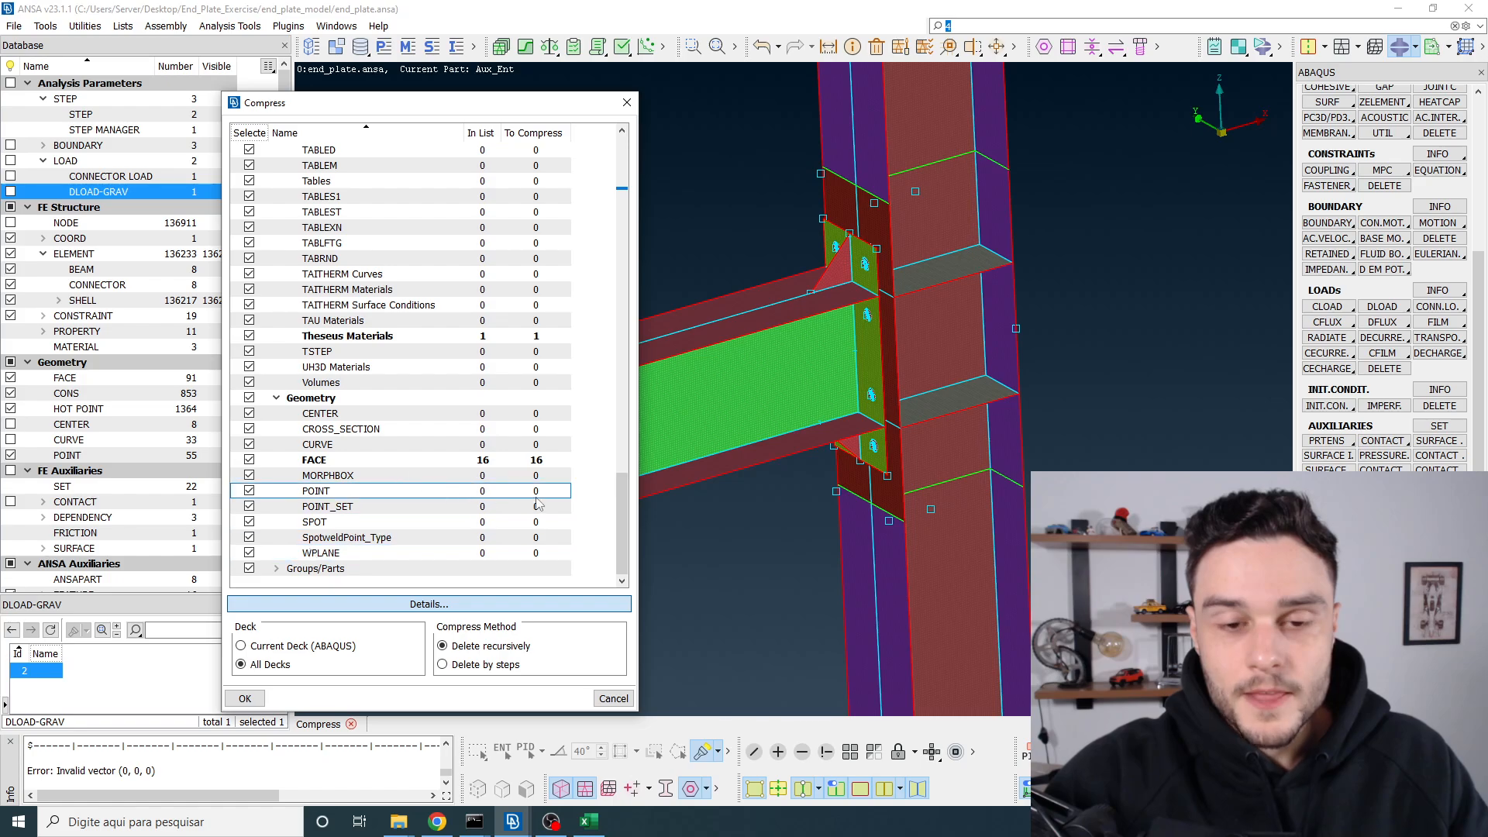
drag(621, 535, 625, 161)
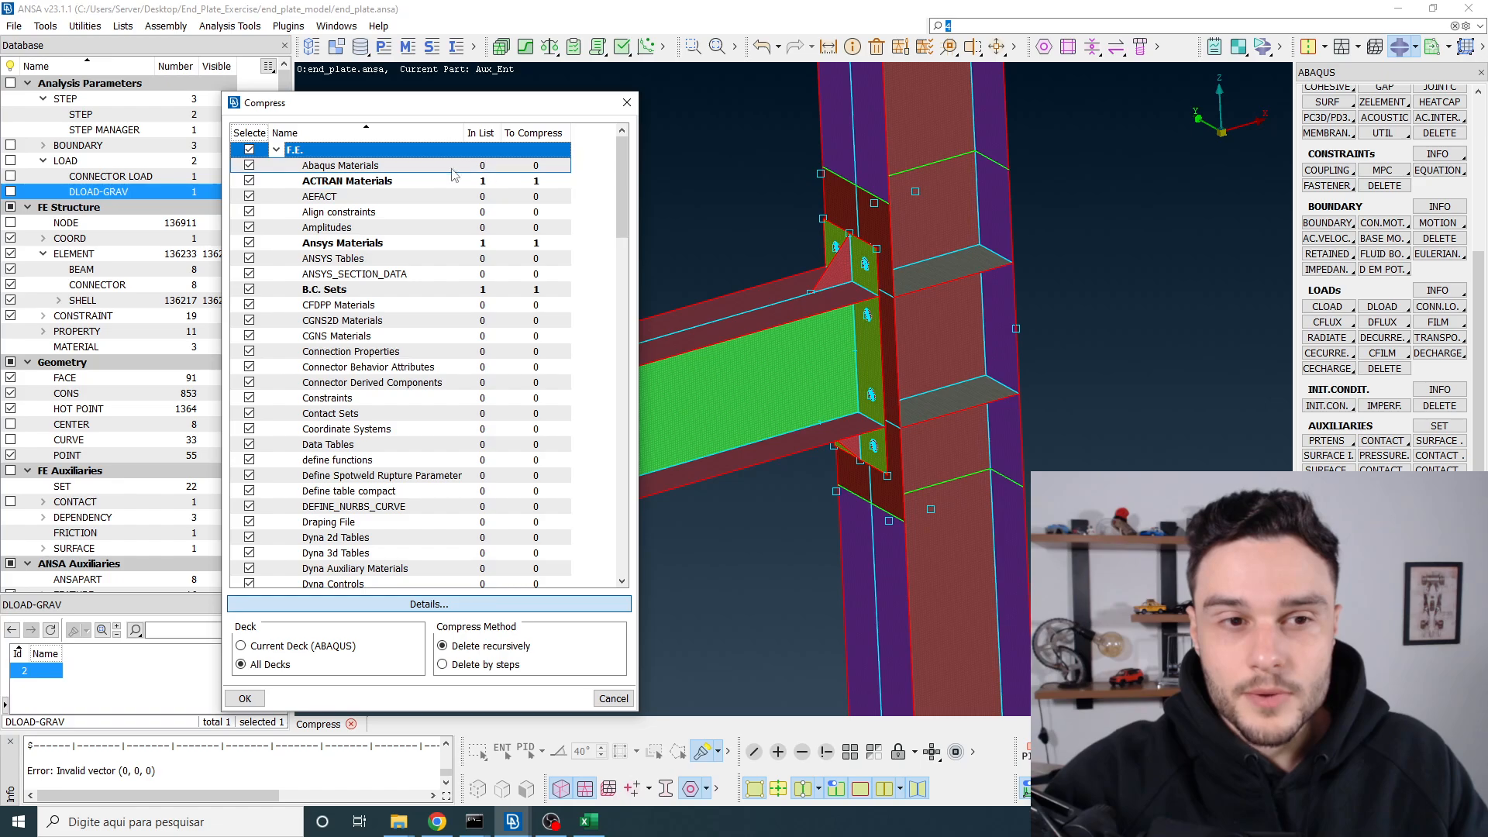
Step: Examine the ACTRAN Materials, B.C. Sets and Ansys Materials entries in the compress list
click(401, 181)
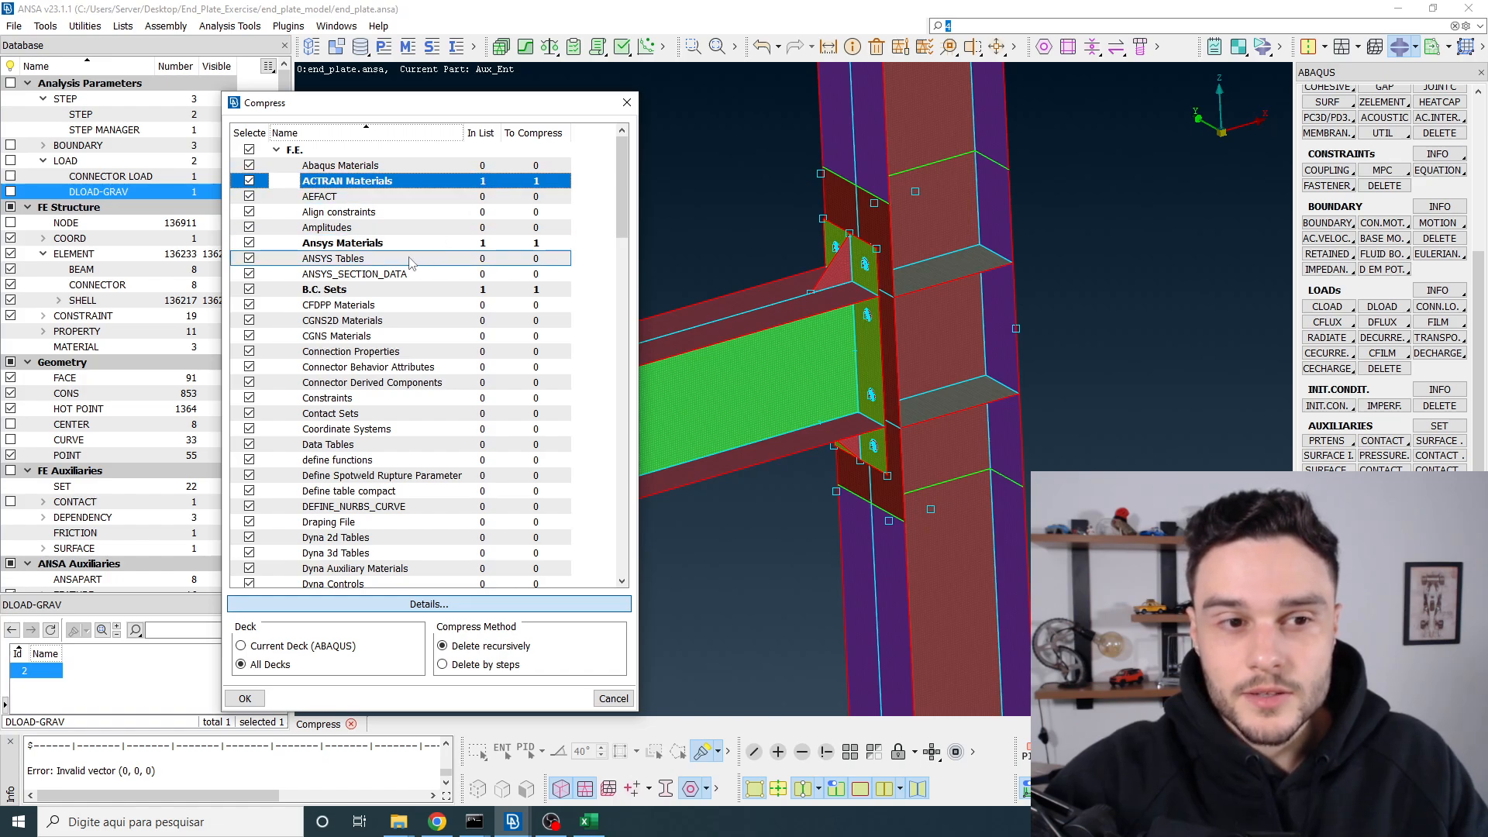
click(337, 292)
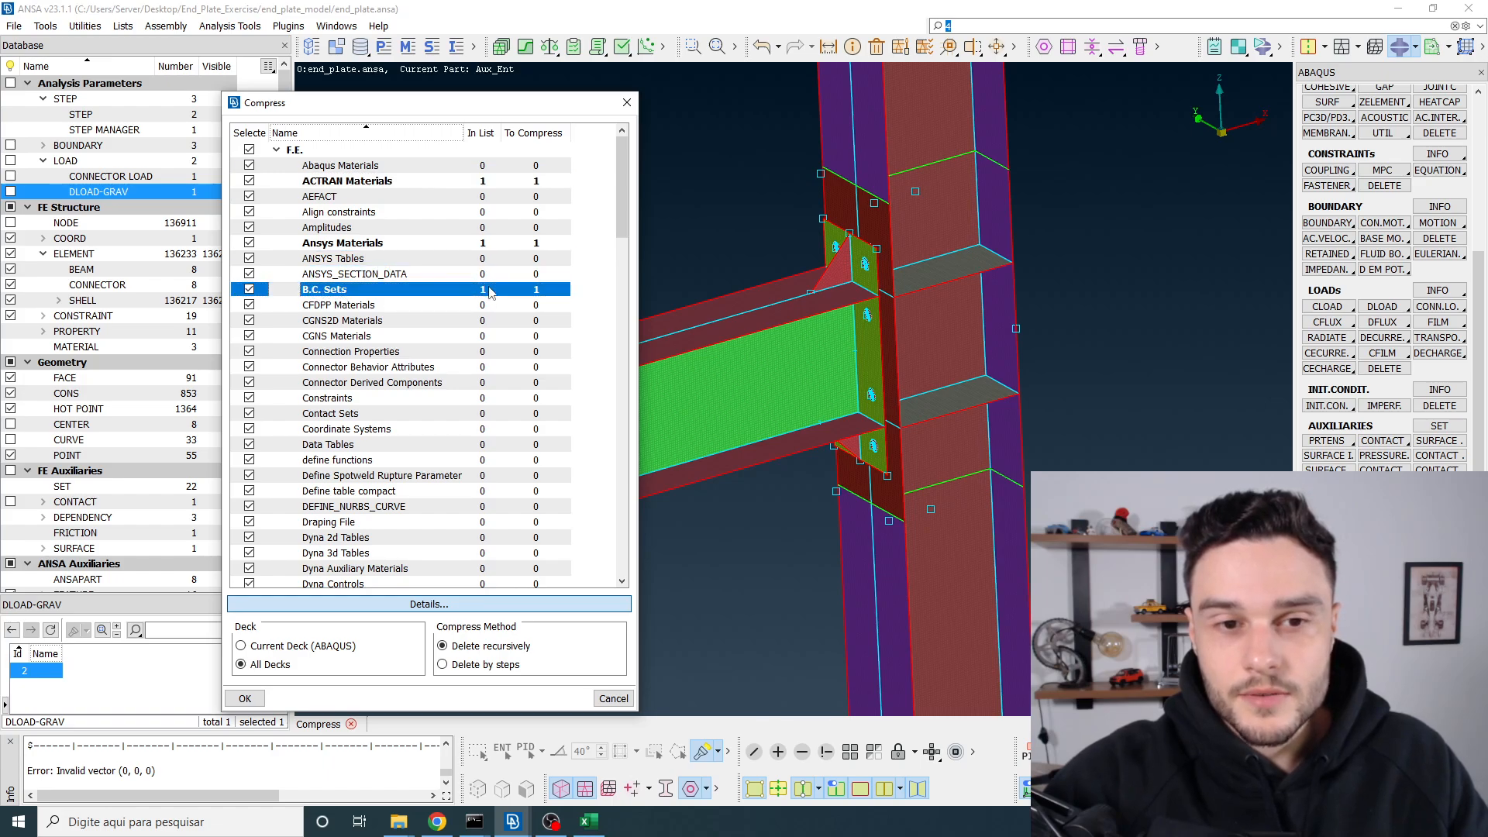
click(387, 243)
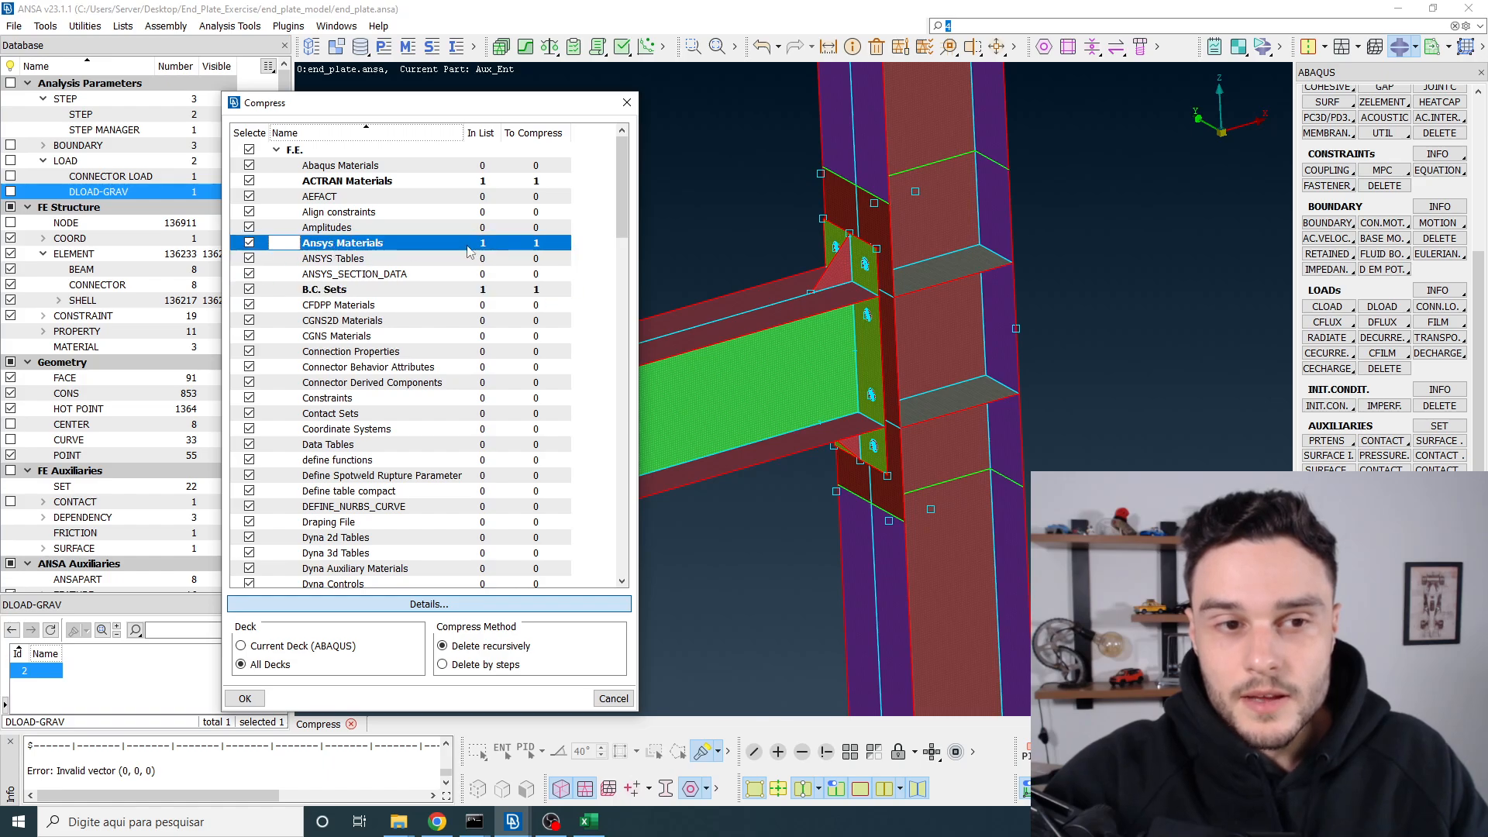
scroll(397, 273, down, 1)
scroll(397, 273, down, 2)
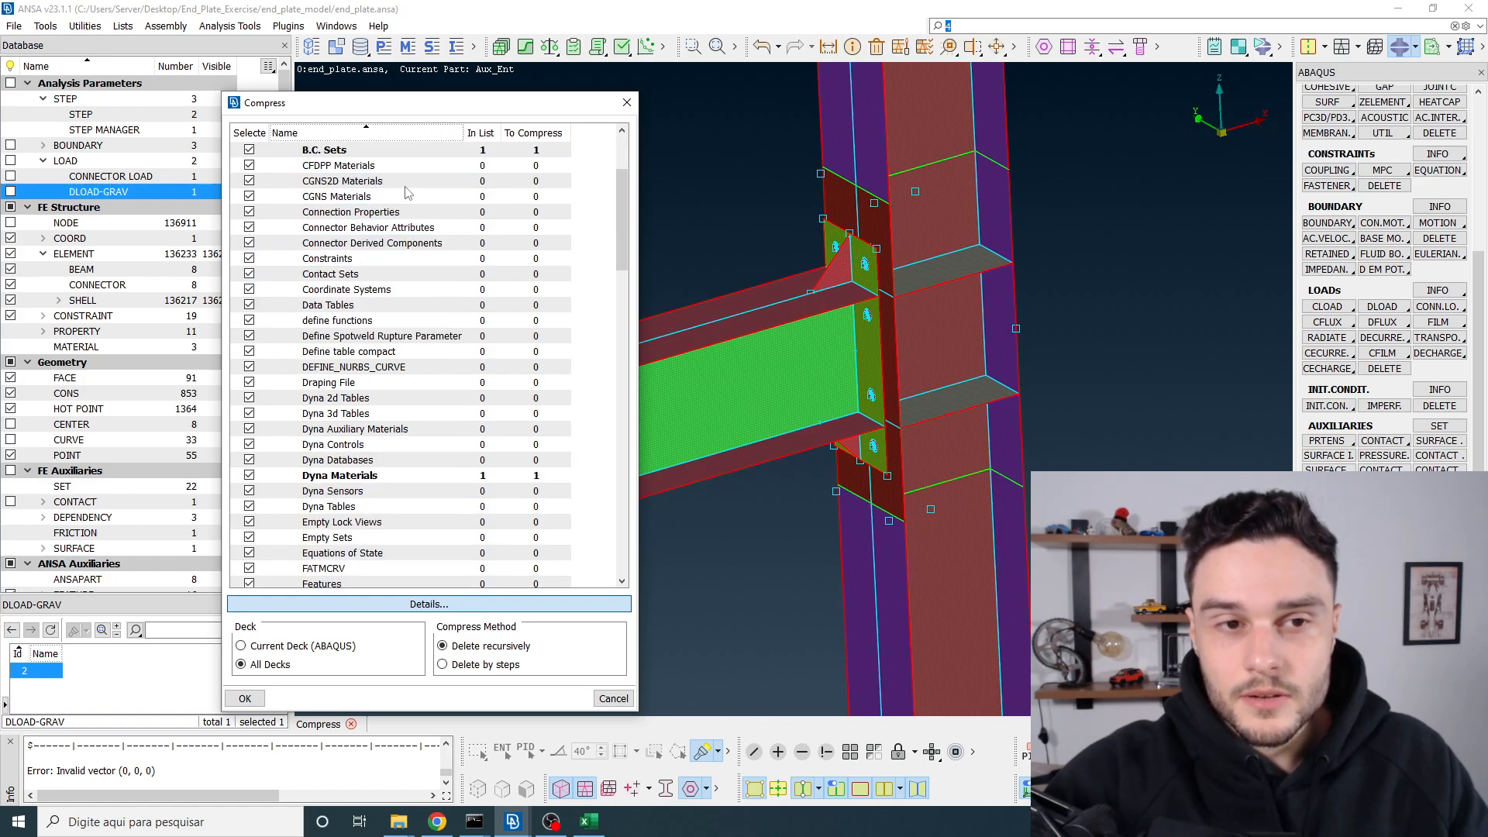
Step: Compare the model's defined materials list with the Ansys Materials entry marked for compression
click(407, 48)
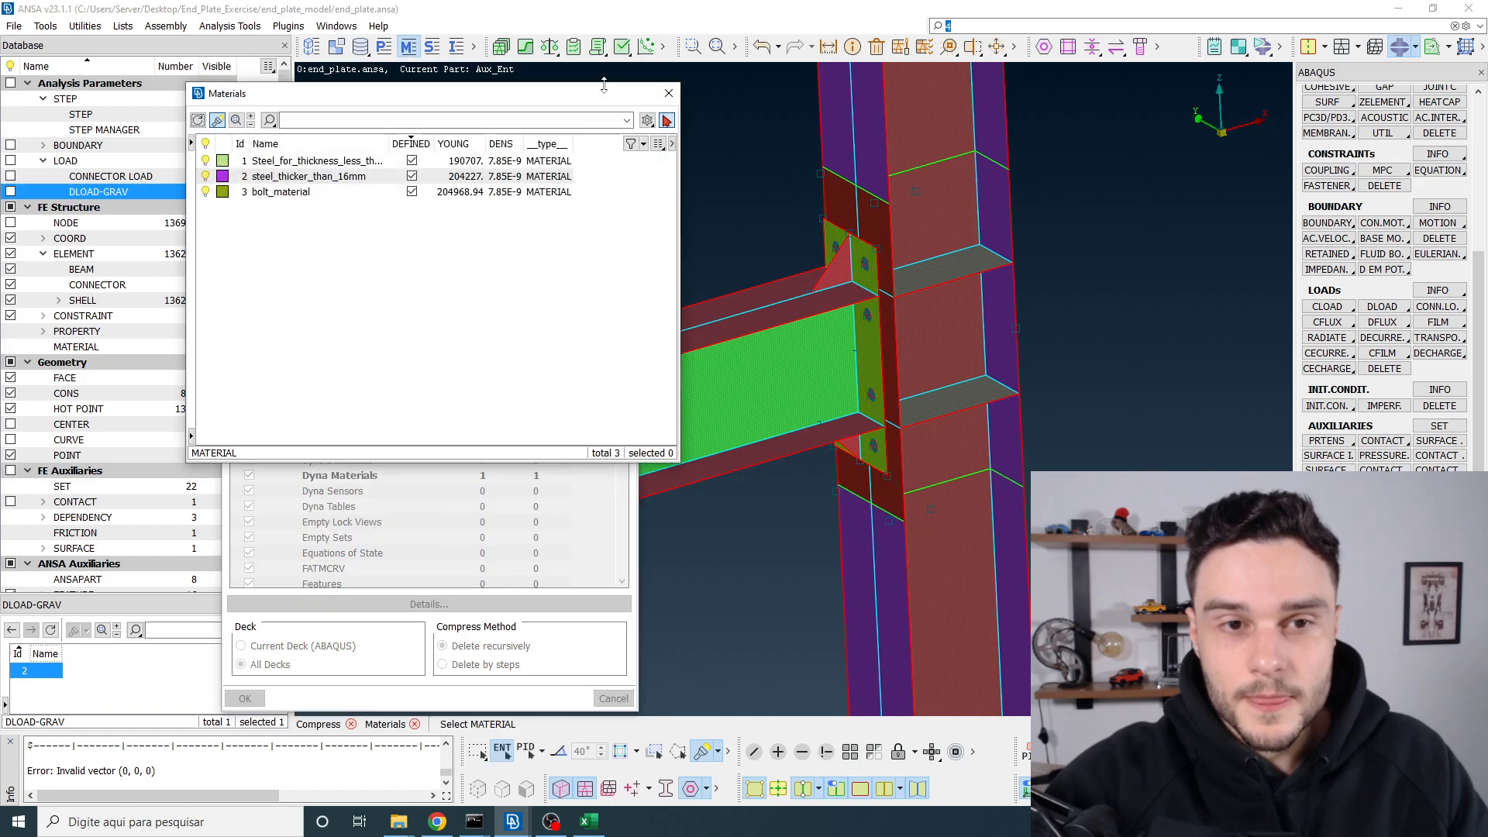
click(668, 94)
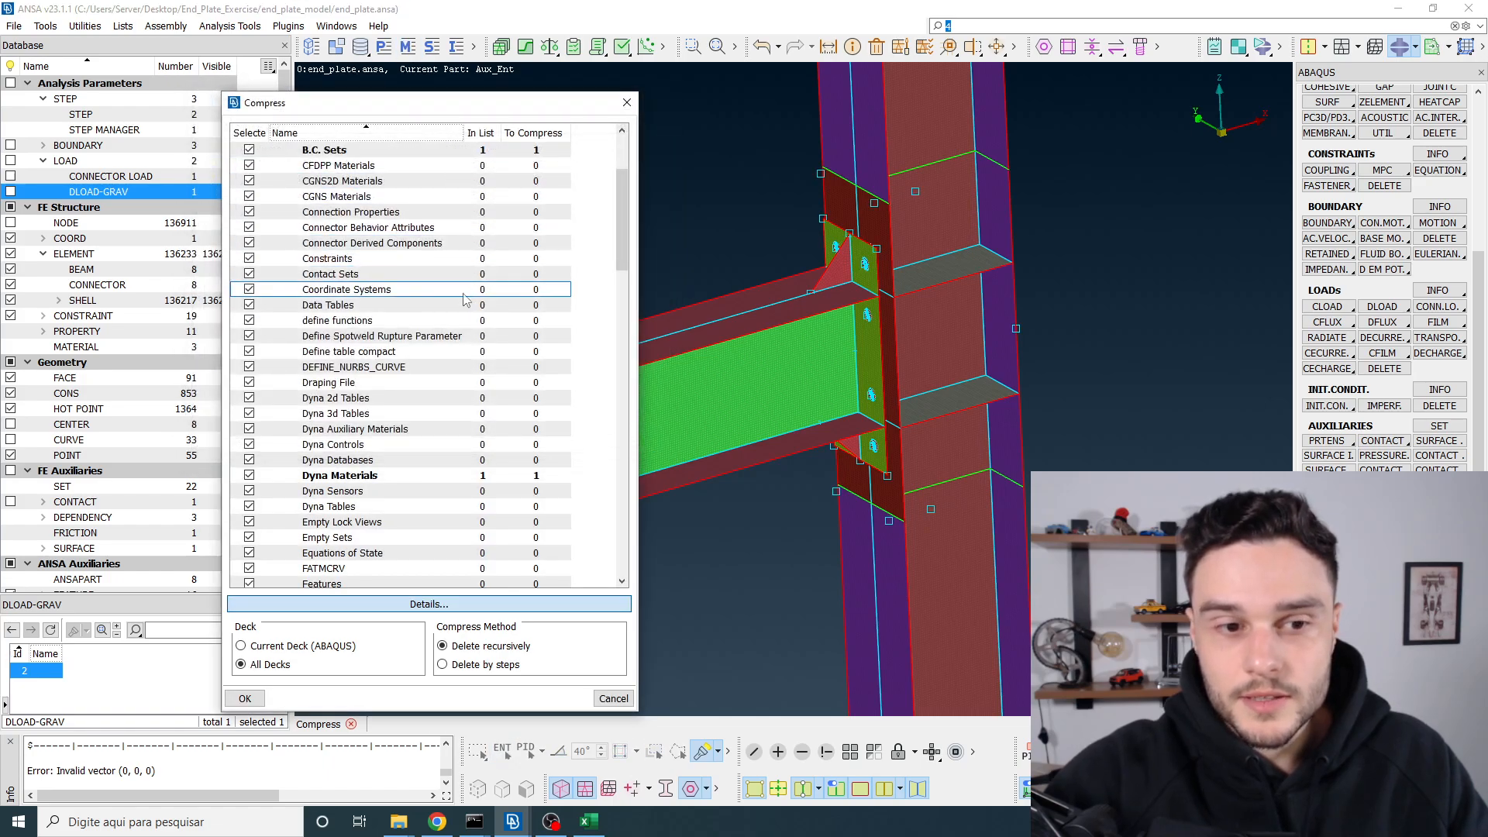
scroll(425, 375, down, 2)
scroll(425, 375, up, 5)
click(382, 243)
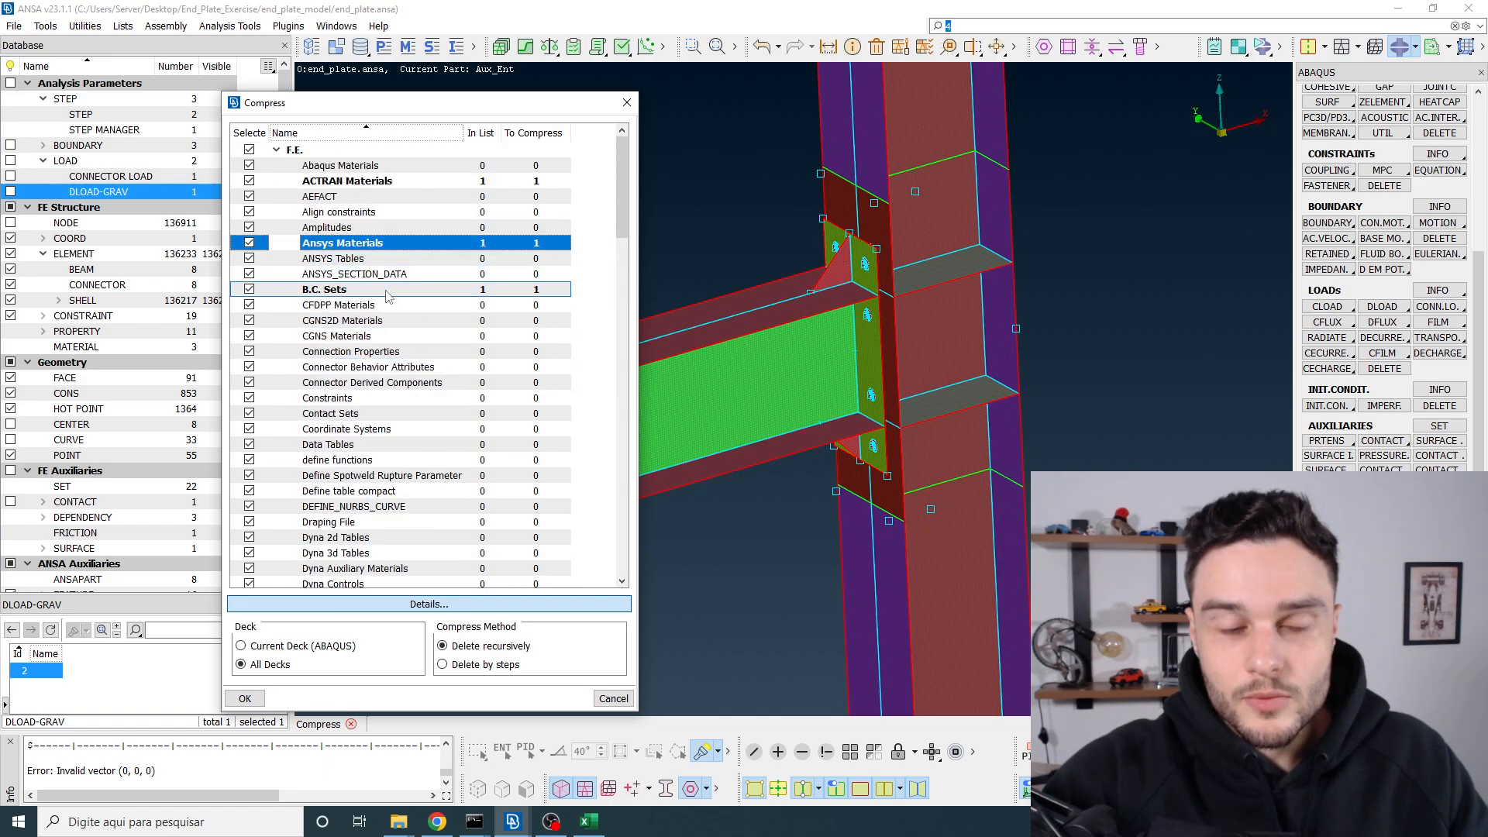
click(408, 48)
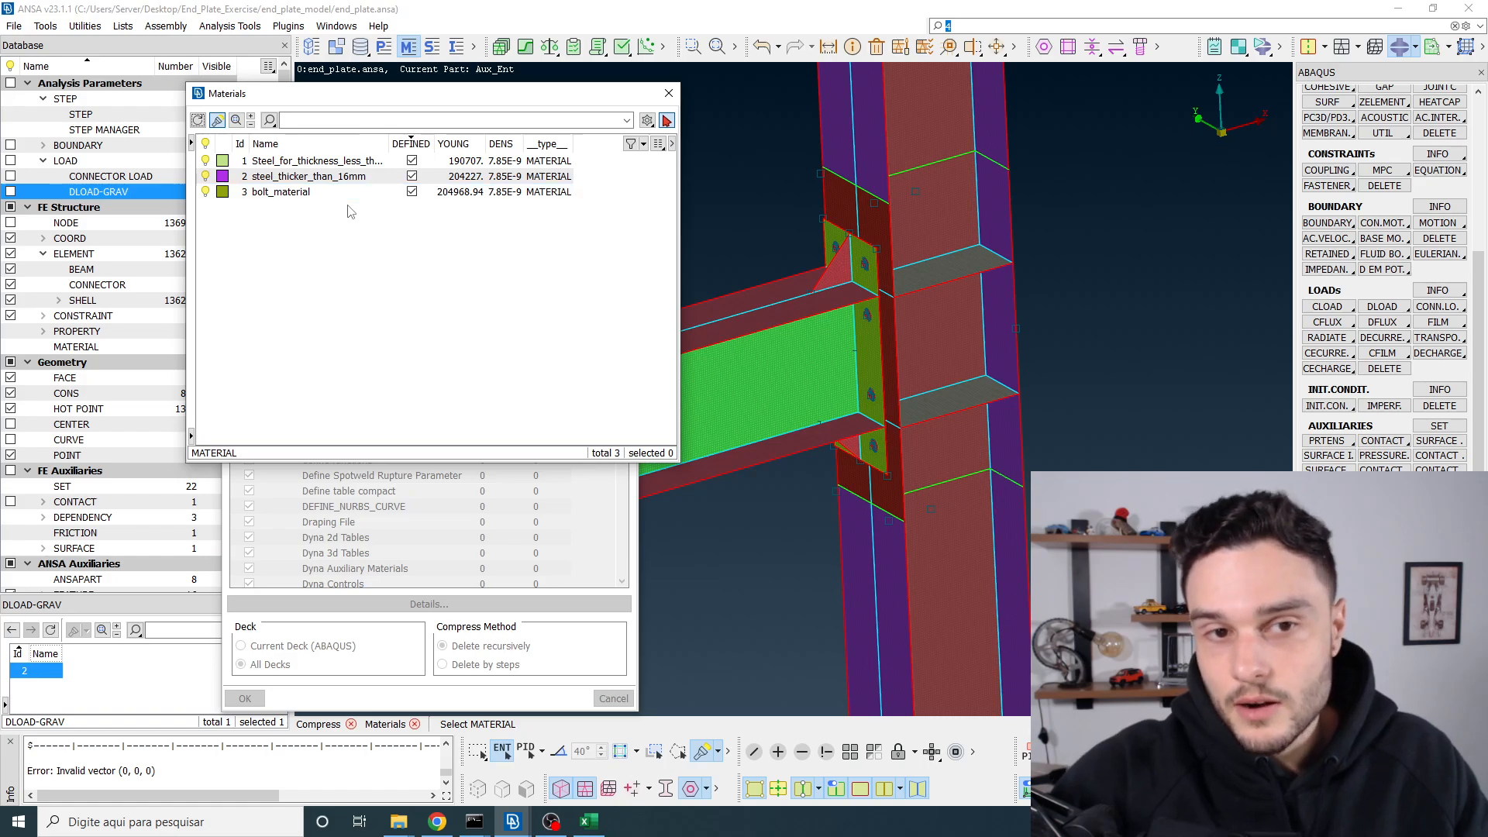
click(668, 93)
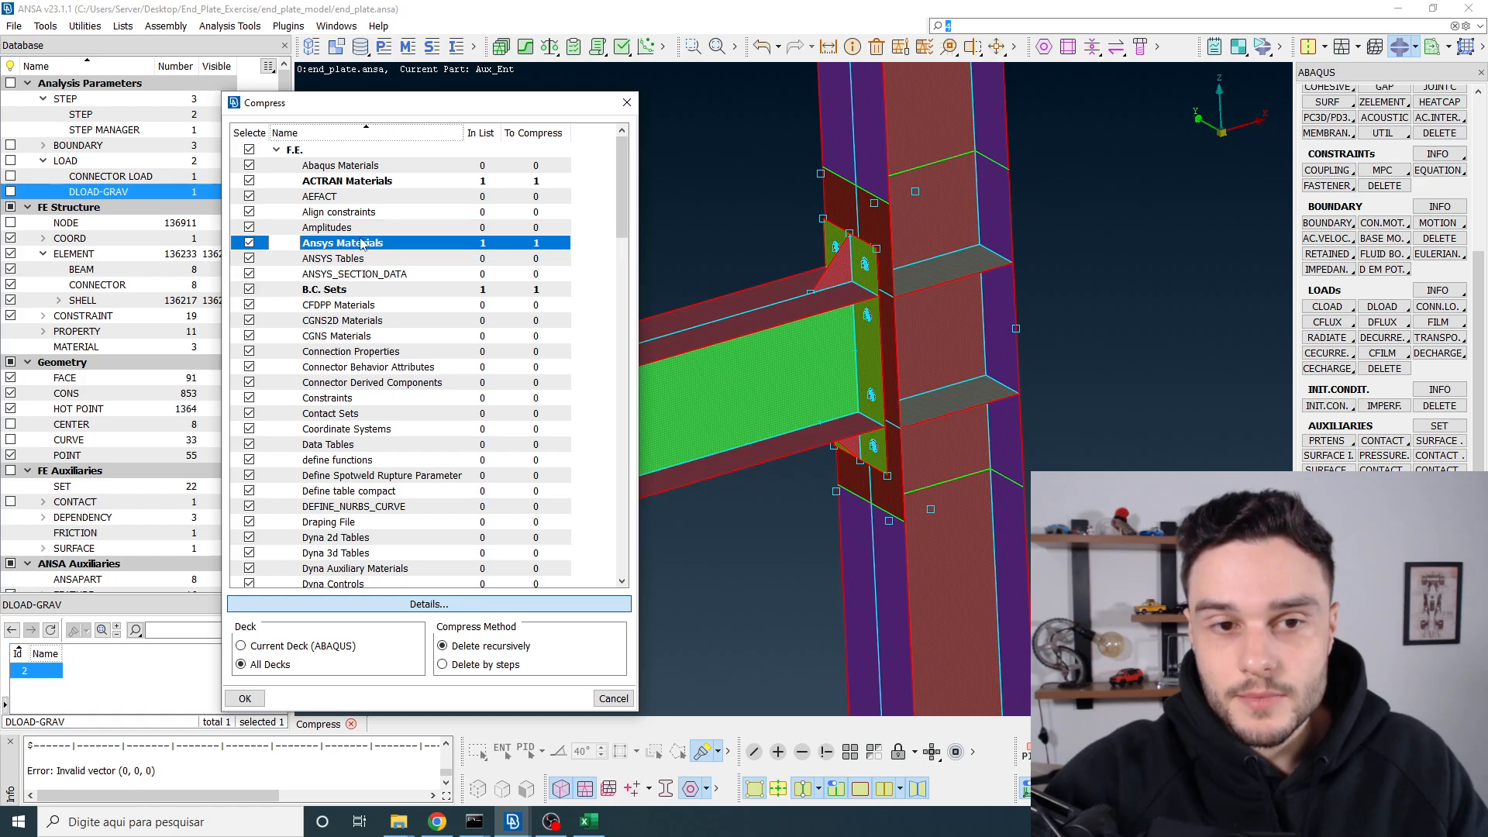
Step: Examine the remaining F.E. categories, from Dyna Materials to Theseus Materials, and the Geometry group for entries to compress
scroll(396, 325, down, 4)
scroll(401, 339, down, 3)
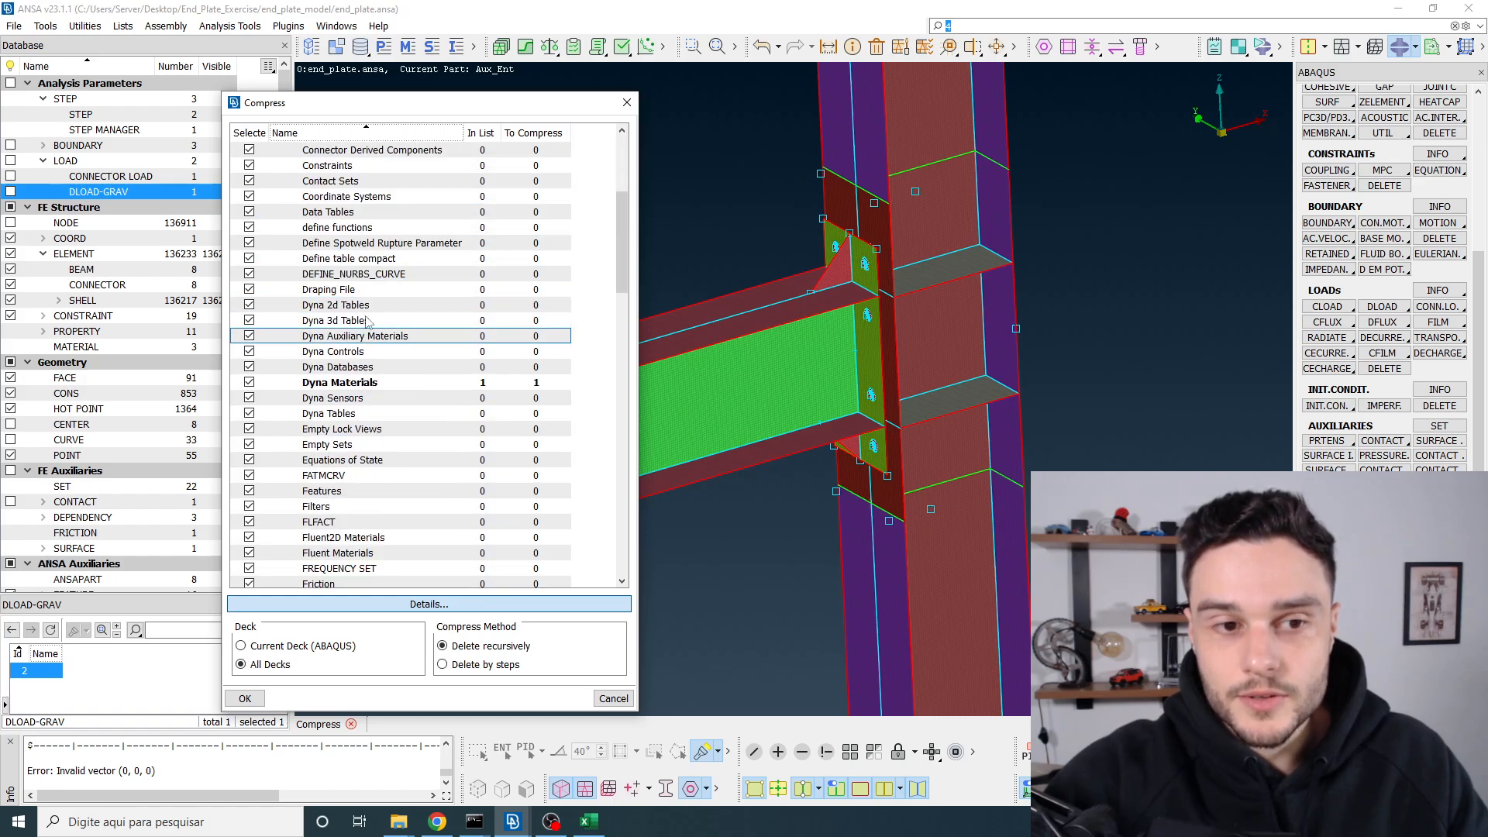
scroll(512, 289, down, 2)
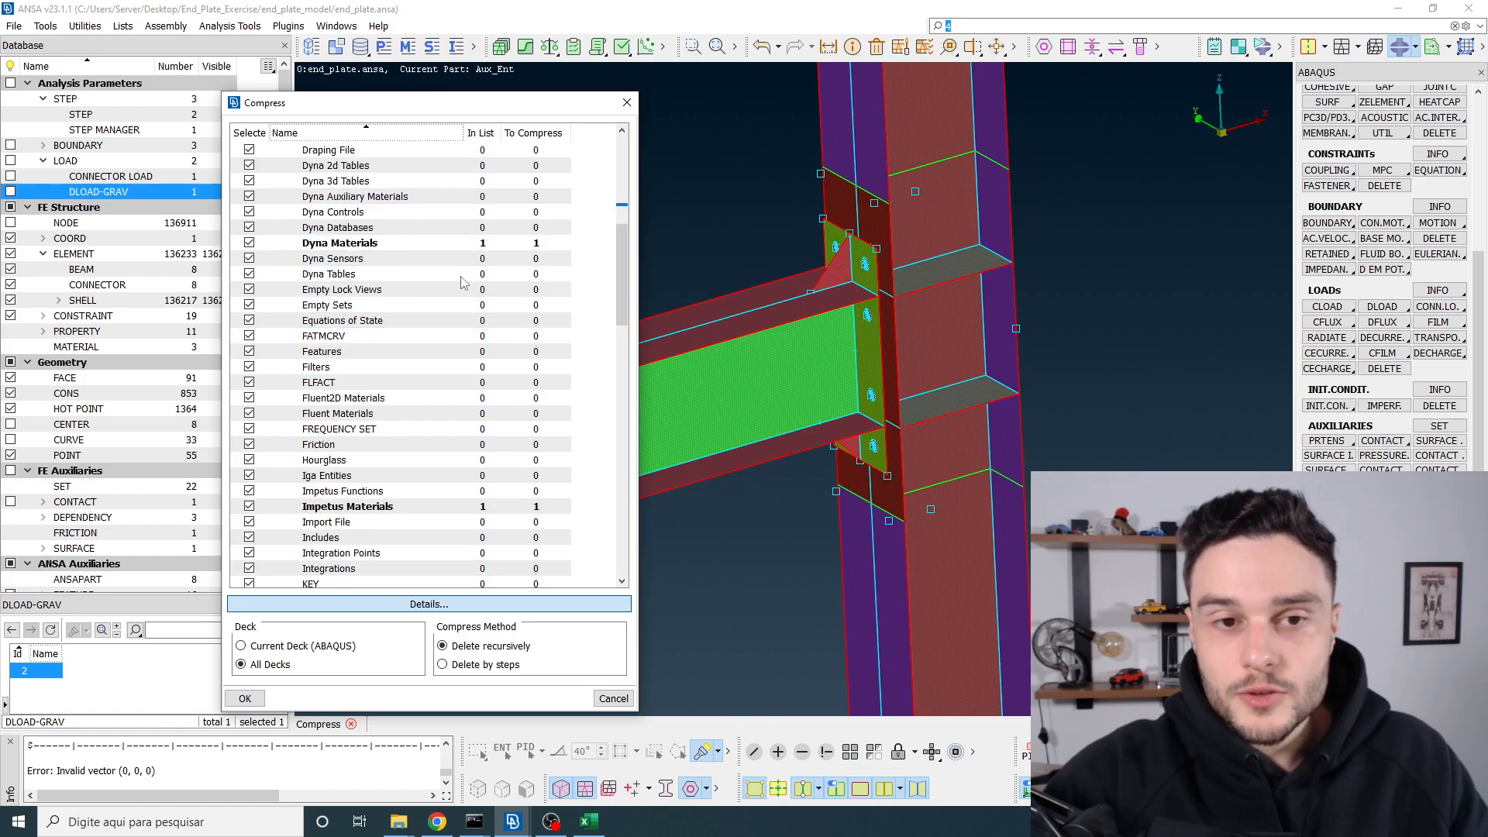
scroll(481, 393, down, 3)
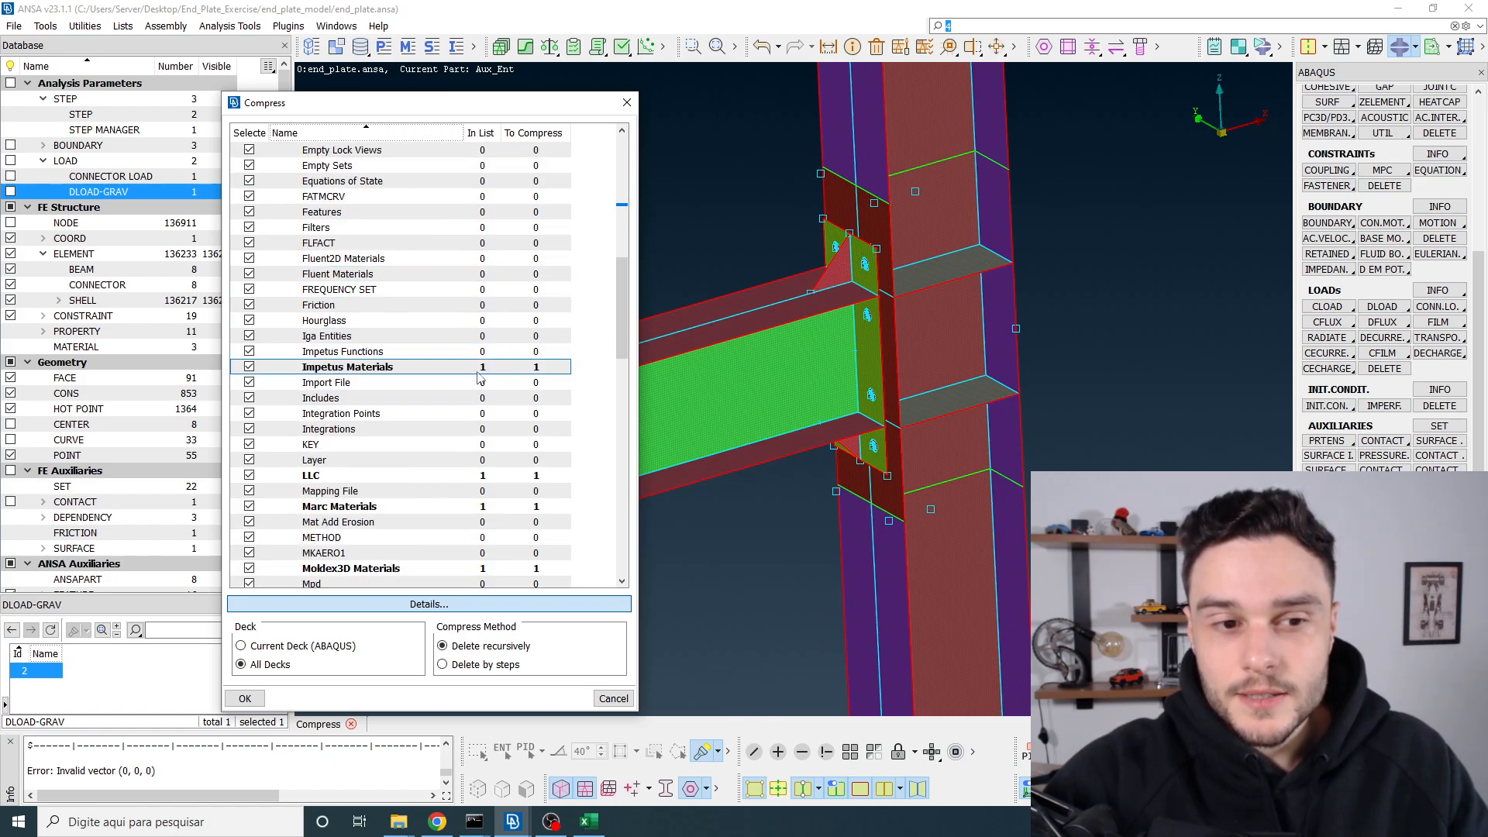
scroll(484, 391, down, 1)
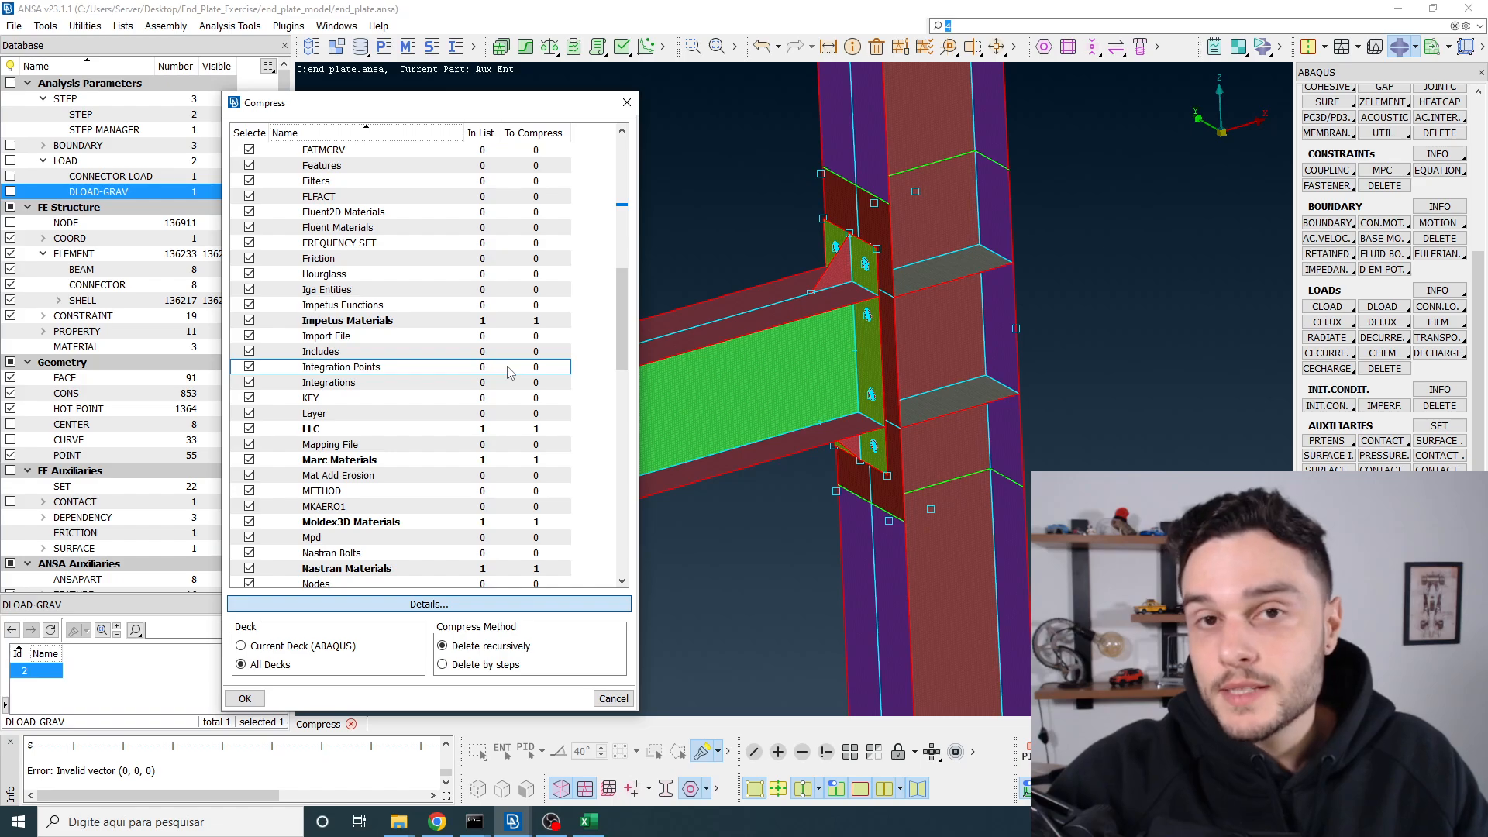
scroll(465, 384, down, 1)
scroll(414, 398, down, 1)
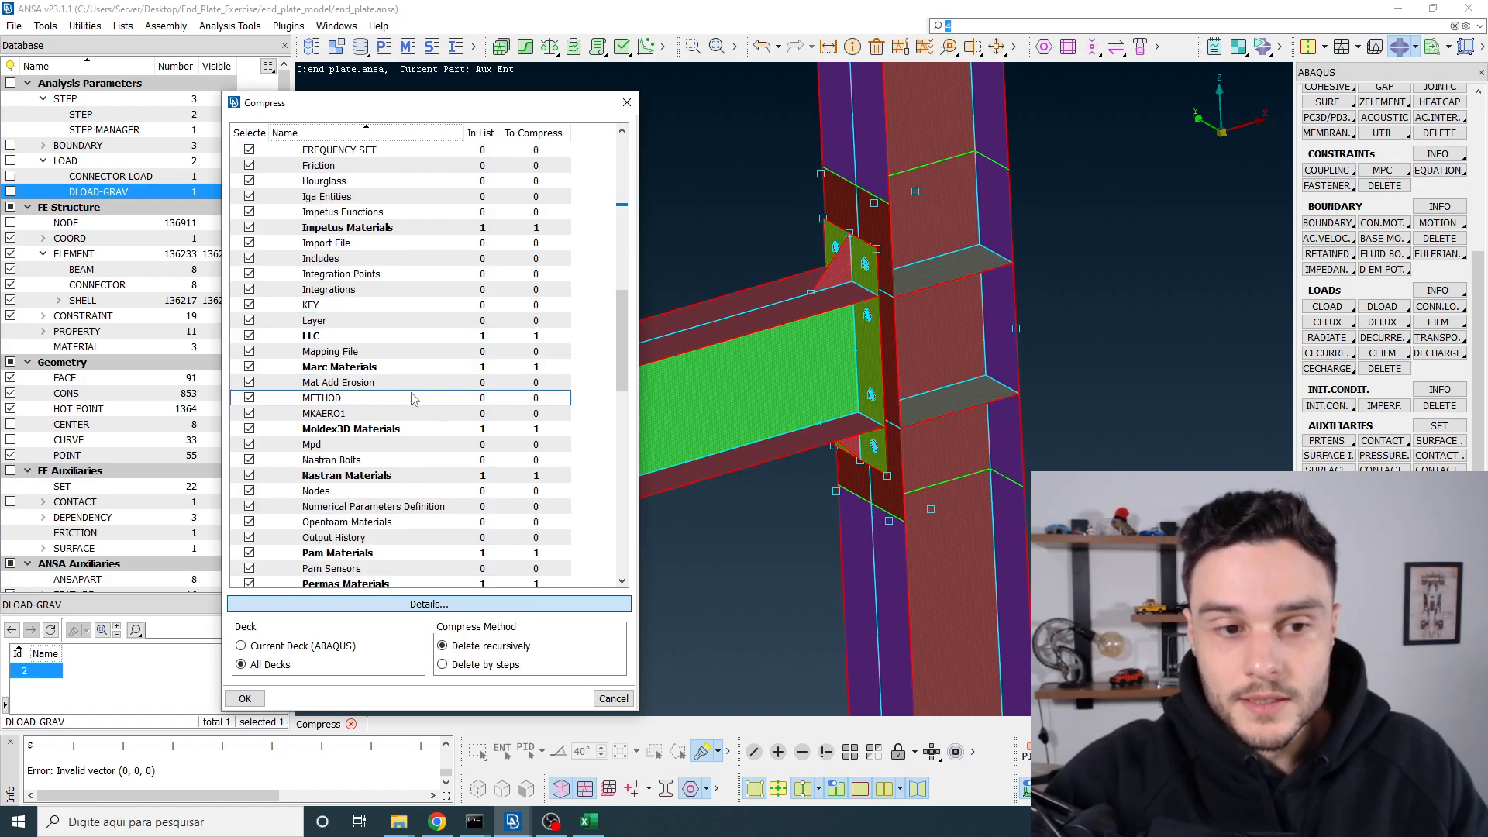
scroll(376, 366, down, 2)
scroll(389, 353, down, 2)
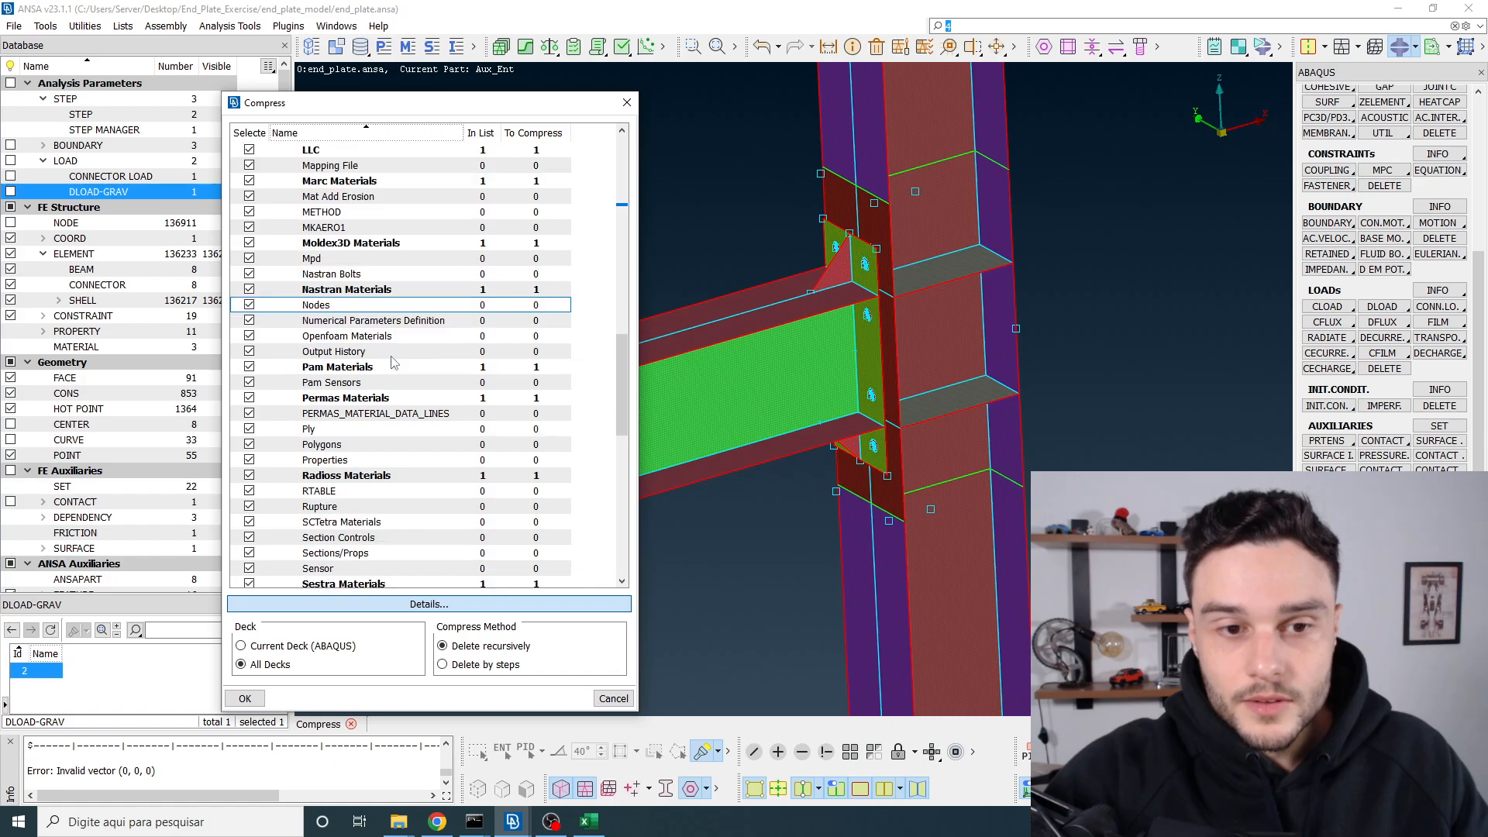
scroll(386, 377, down, 2)
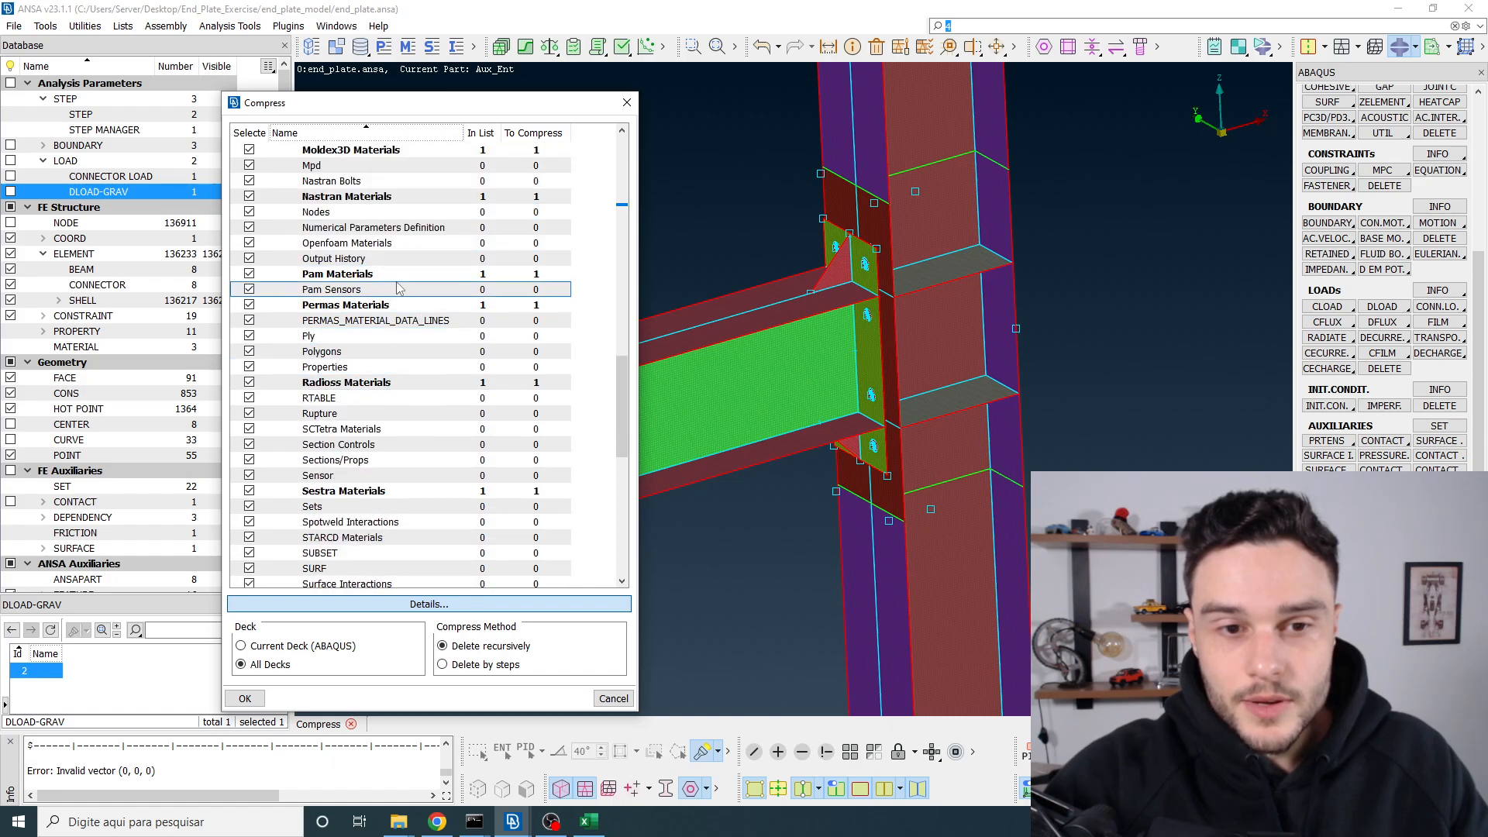
scroll(397, 403, down, 3)
scroll(396, 395, down, 7)
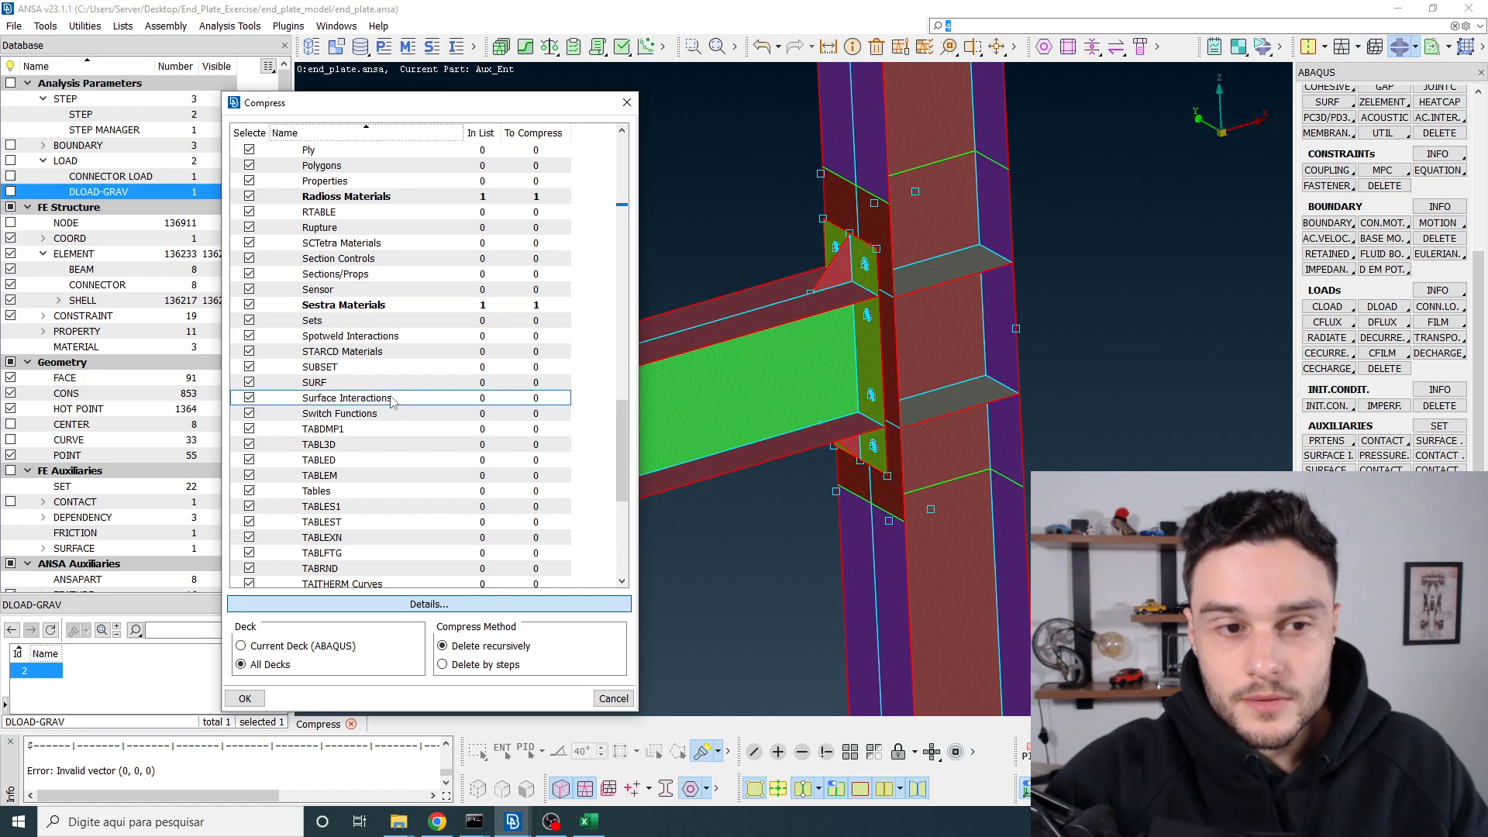
scroll(388, 376, down, 1)
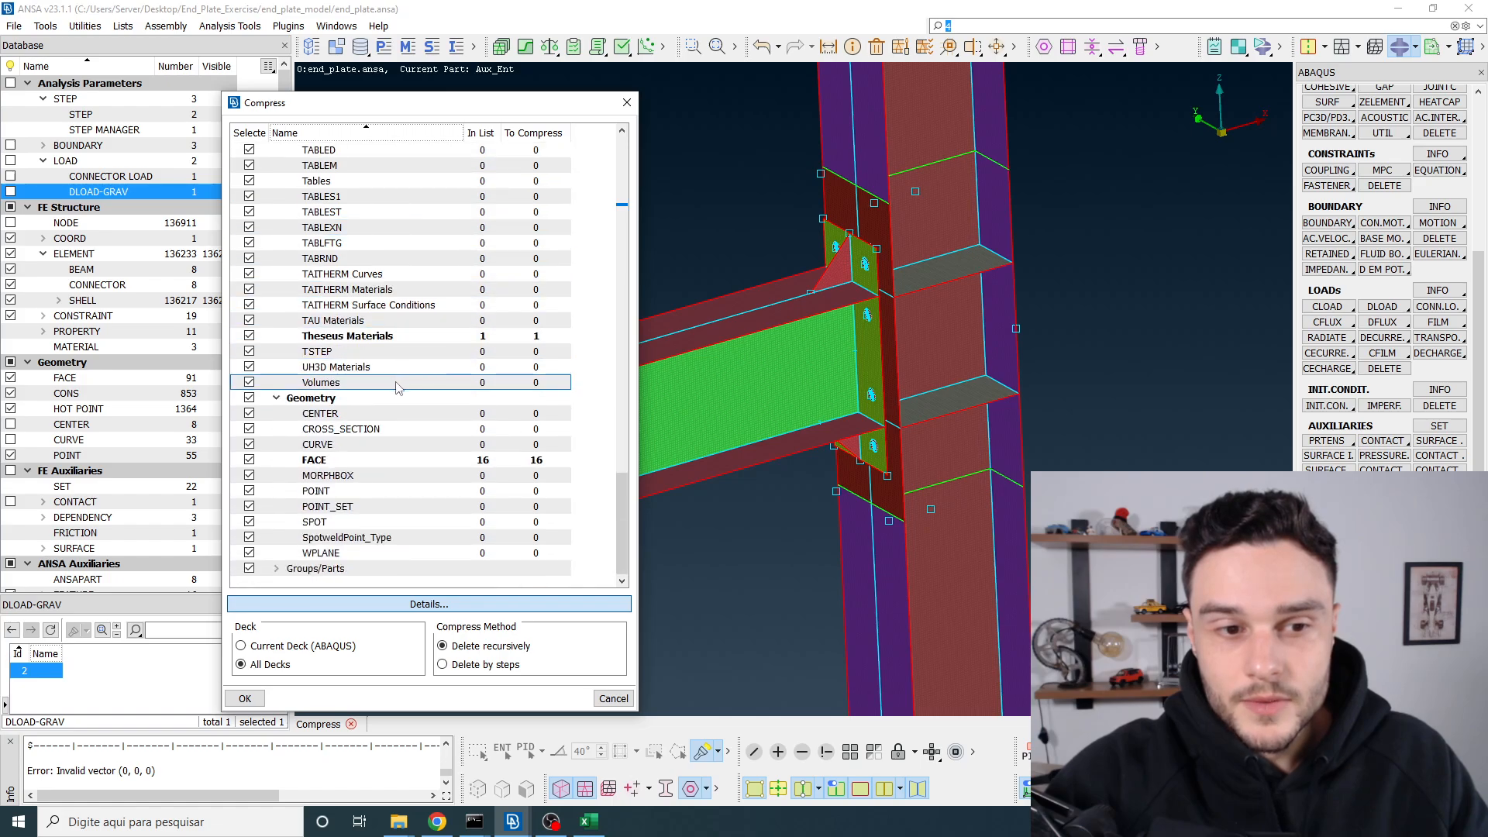
Step: List the FACE entities marked for compression and inspect the beam and column geometry
double_click(468, 461)
drag(775, 115, 265, 153)
scroll(986, 263, down, 5)
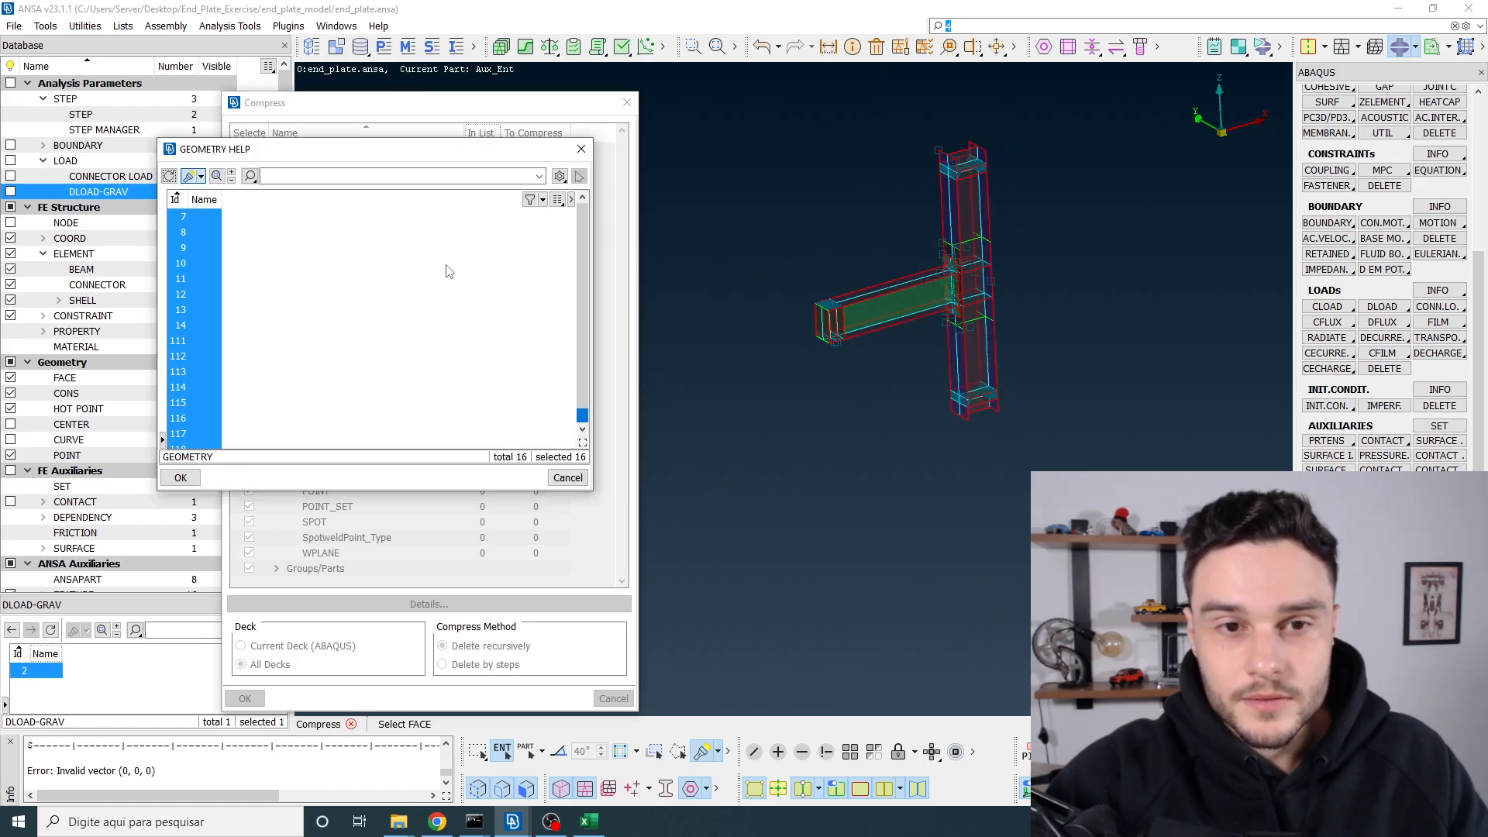
click(590, 152)
scroll(833, 310, up, 10)
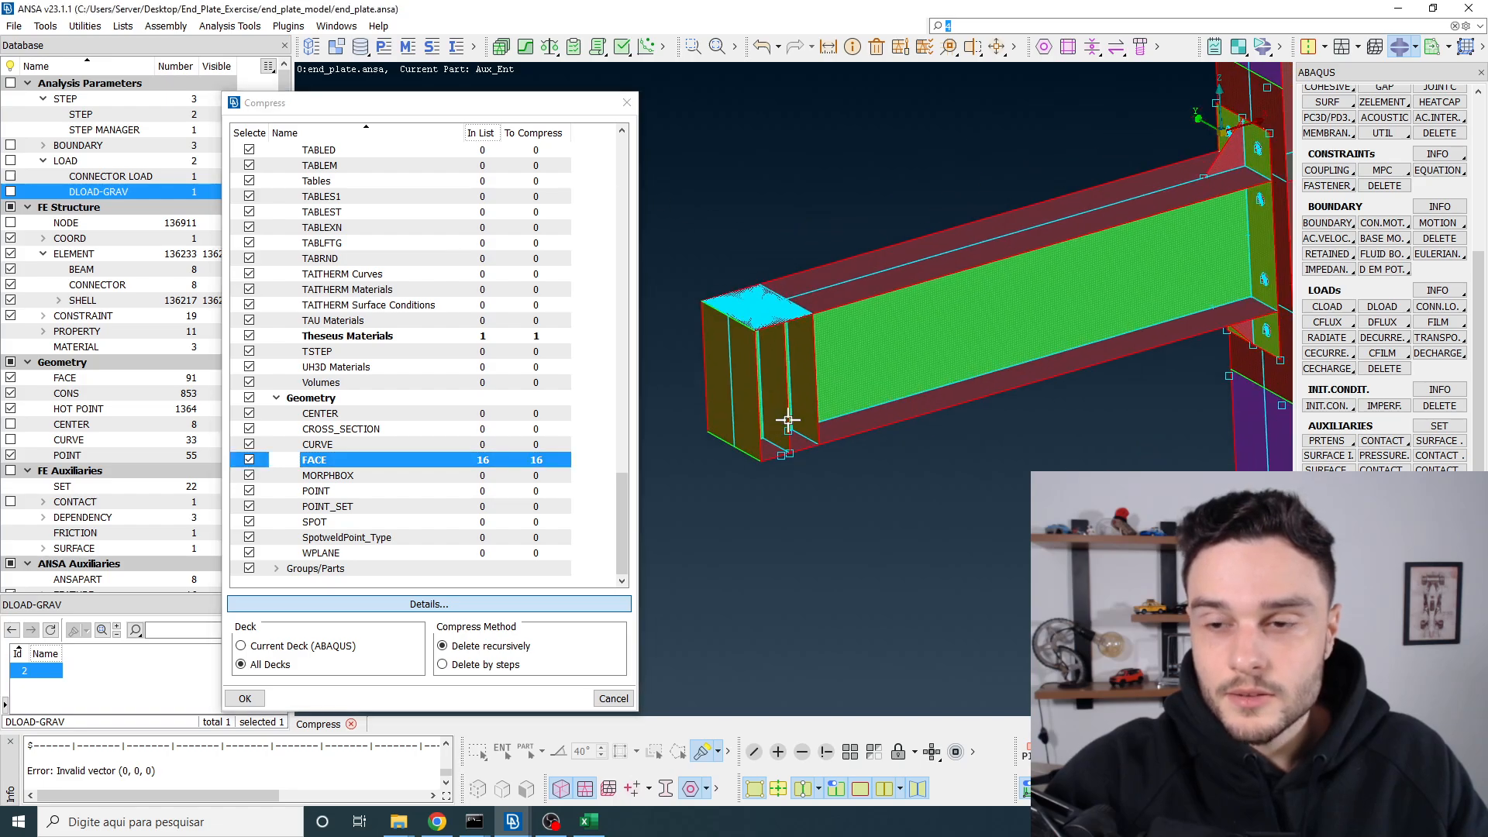
scroll(846, 373, down, 4)
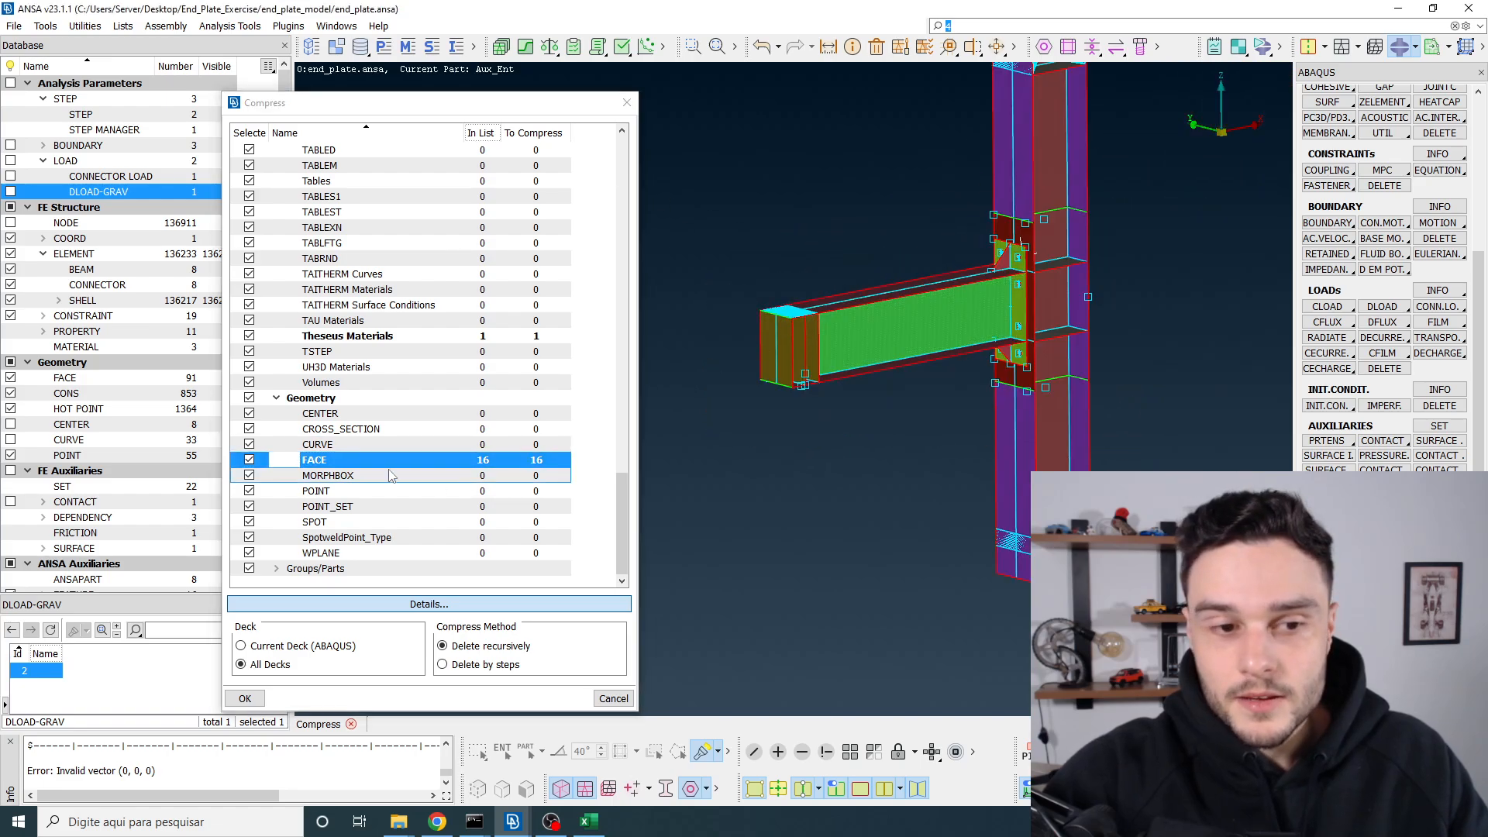
Step: Run Compress with recursive deletion on all decks and review the deleted entities in the message log
click(245, 698)
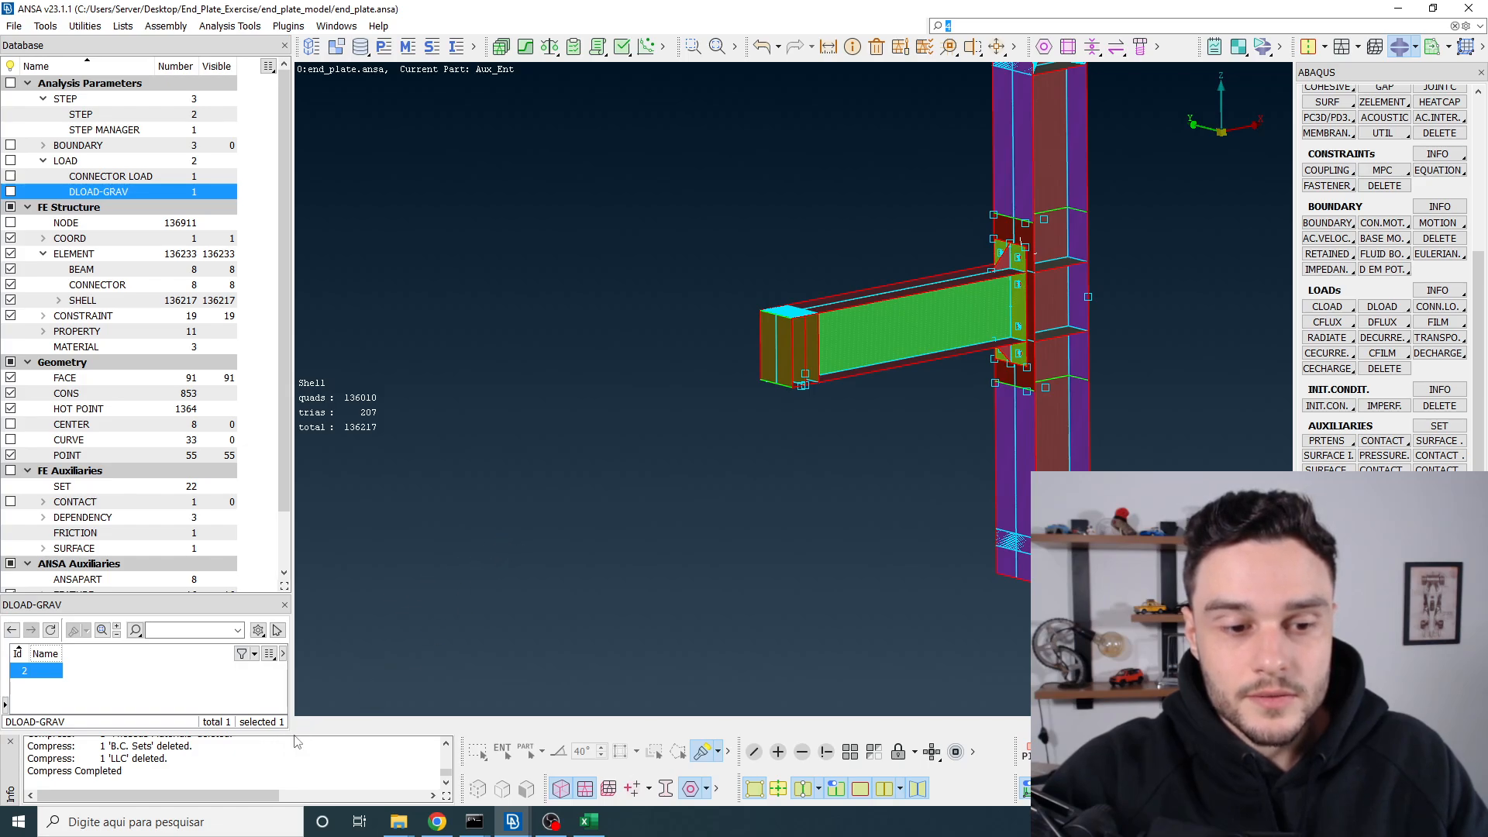
drag(287, 735, 287, 588)
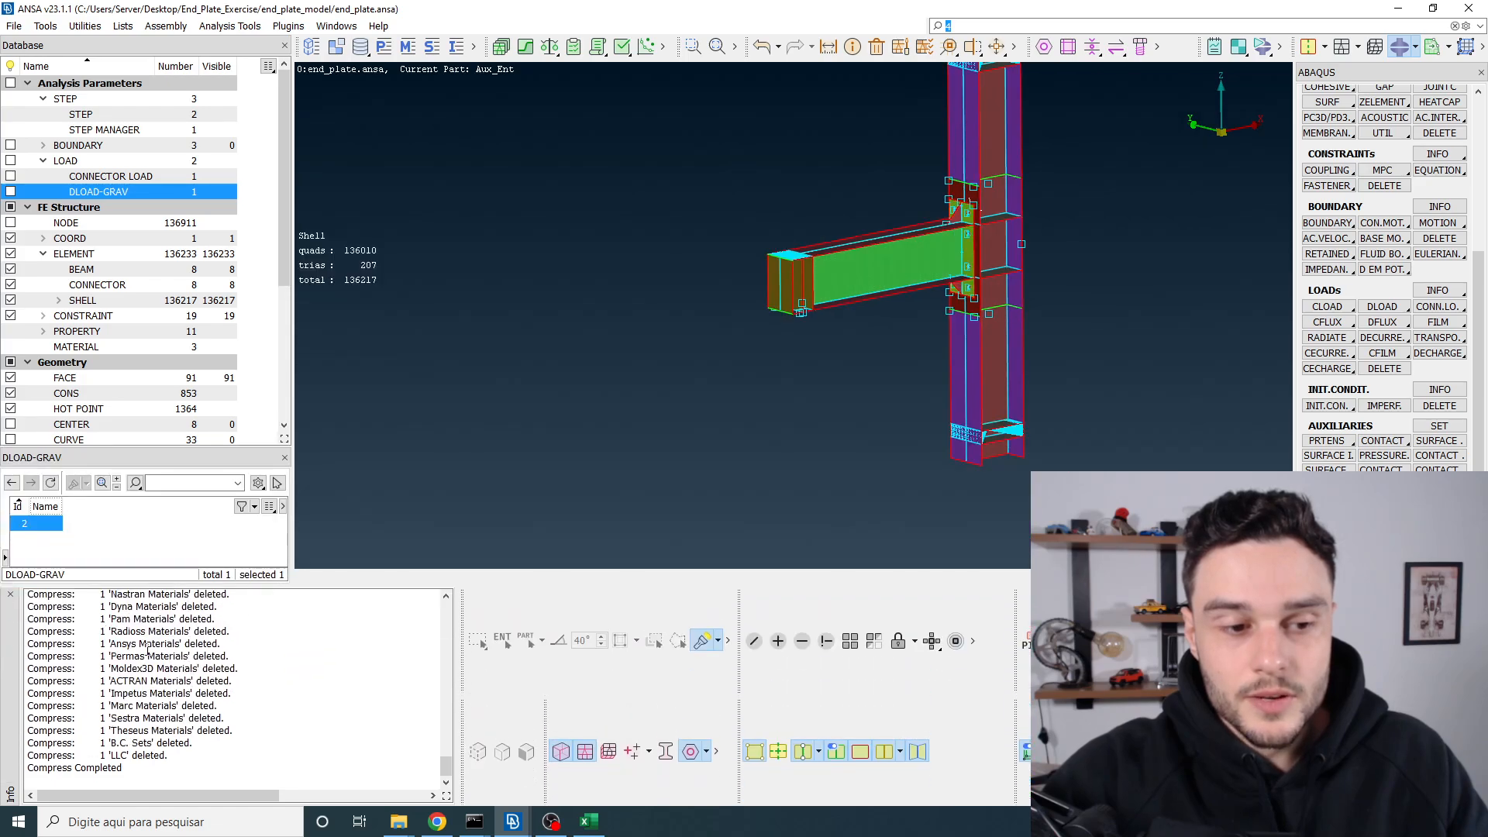
scroll(130, 648, up, 3)
scroll(116, 659, down, 3)
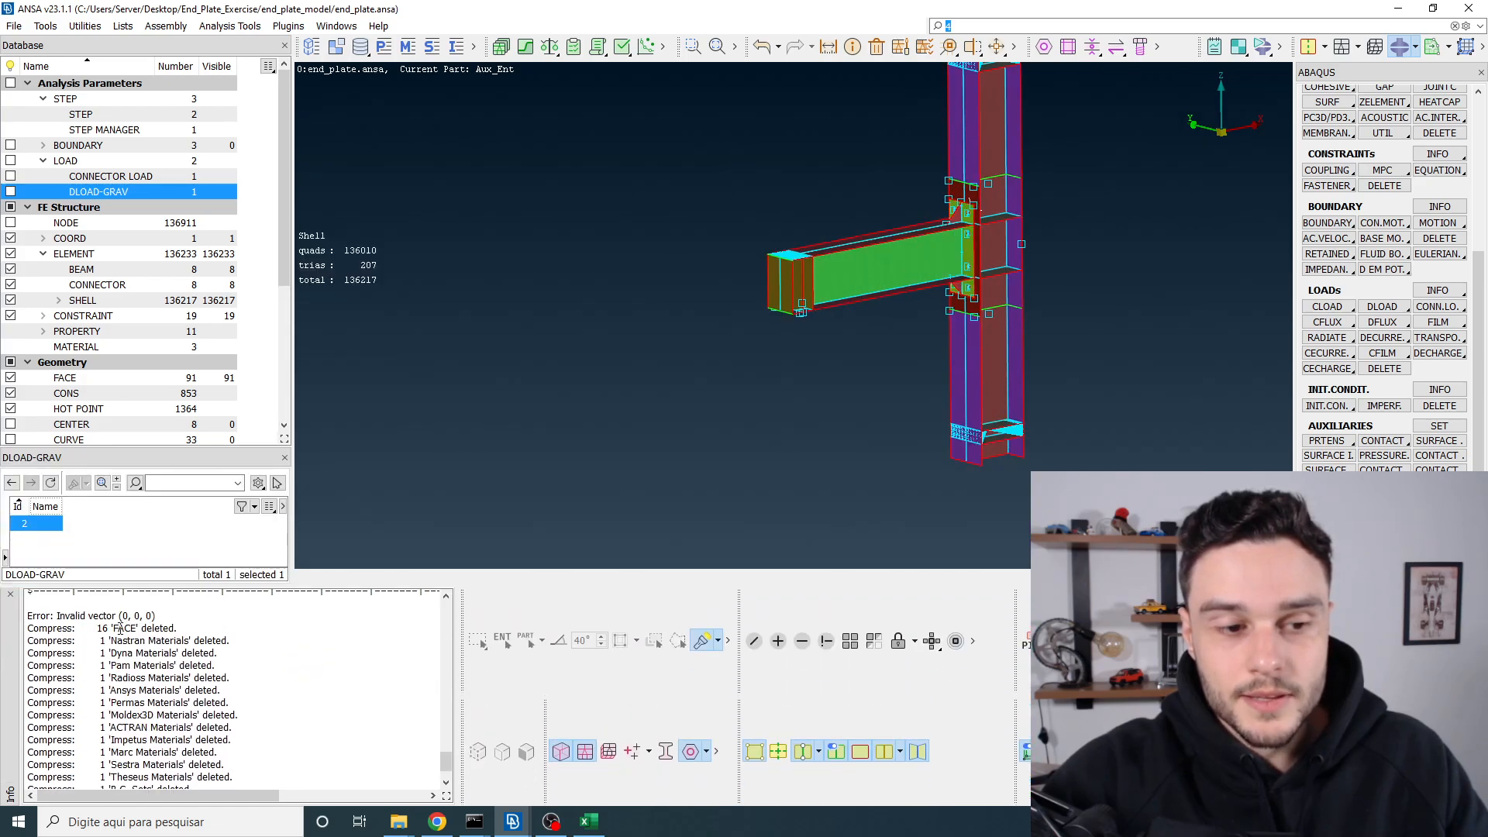
scroll(168, 698, down, 2)
scroll(130, 660, up, 3)
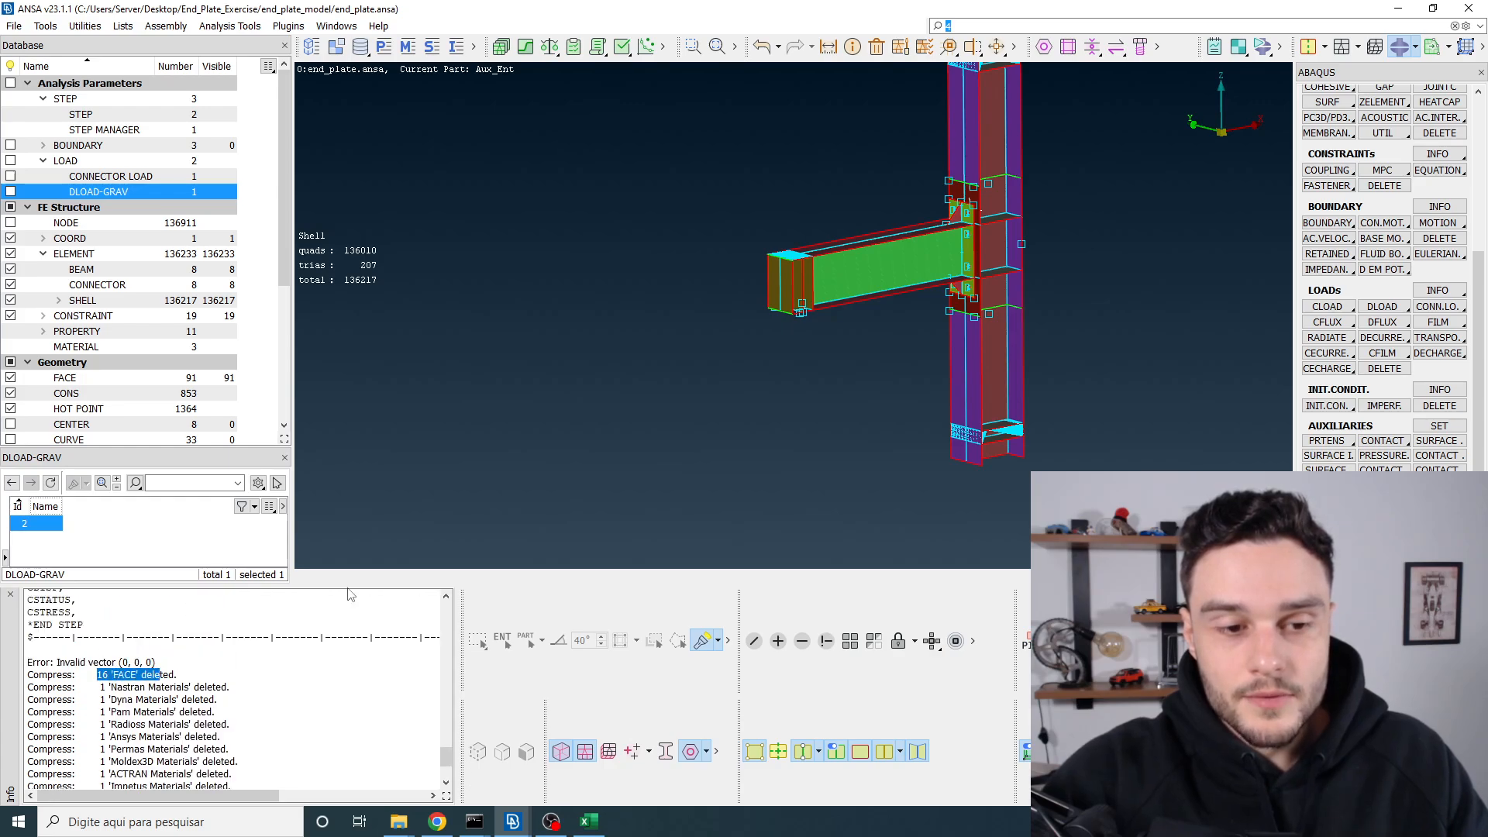
drag(354, 584, 353, 684)
scroll(926, 256, up, 3)
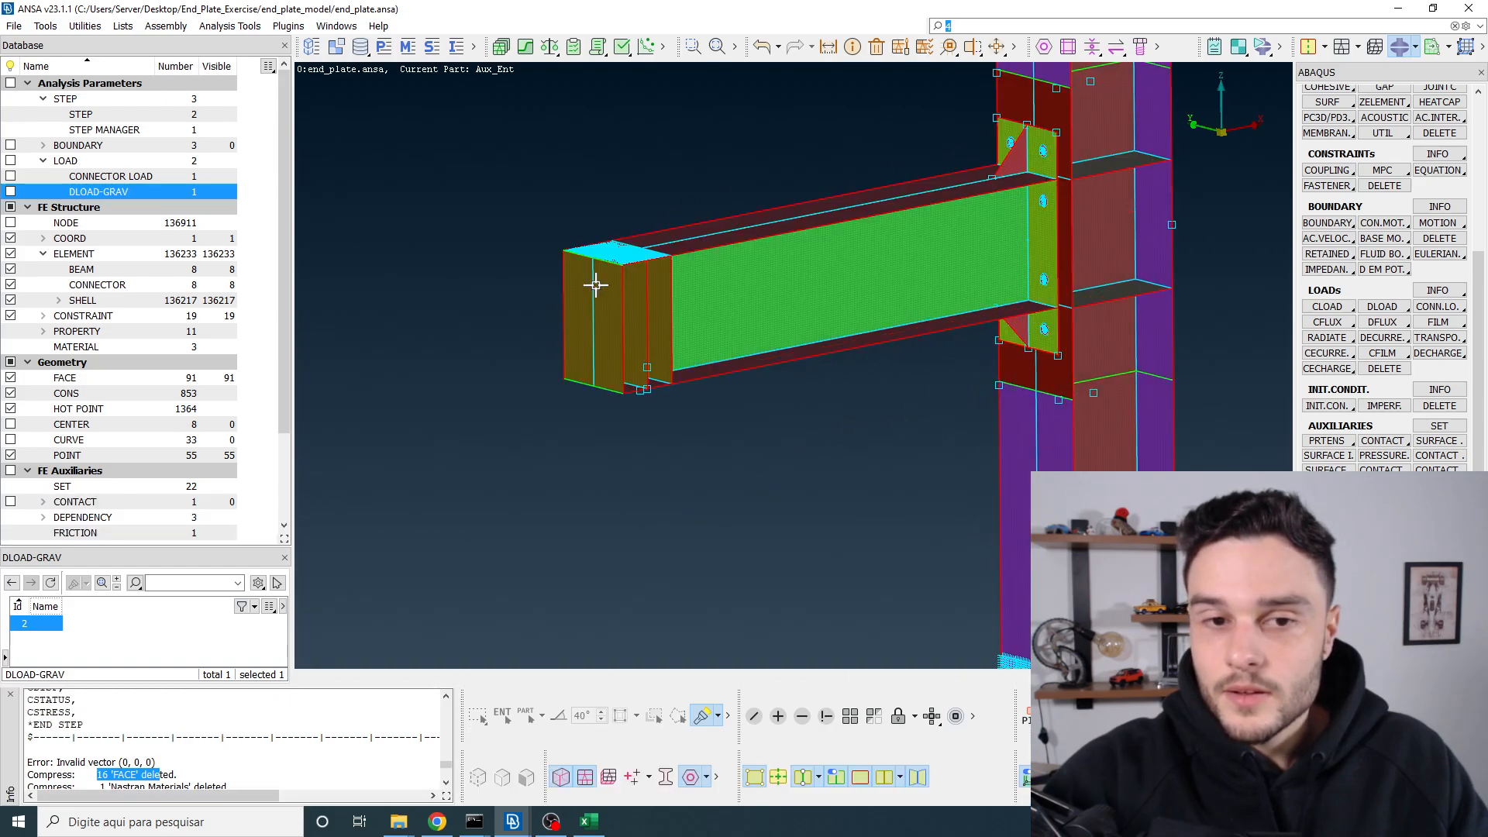
Step: Inspect the compressed model's beam, end plate and column, including the coupling near the column's upper end
ctrl+middle_drag(1081, 190, 764, 455)
scroll(770, 422, up, 4)
mouse_move(770, 396)
ctrl+mouse_down()
mouse_move(687, 366)
mouse_move(757, 398)
ctrl+mouse_up()
scroll(757, 398, down, 5)
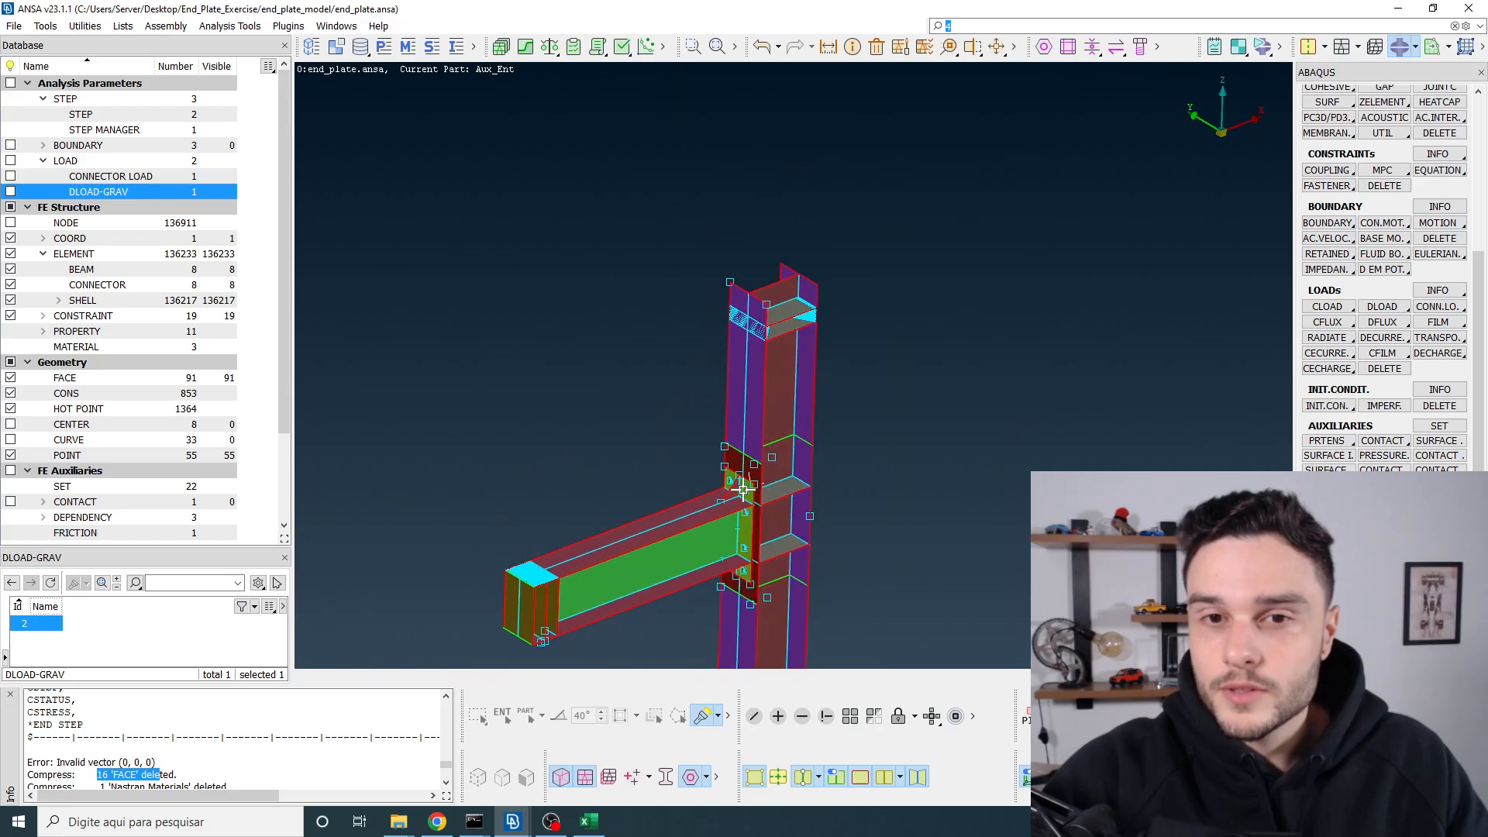
scroll(759, 328, up, 5)
scroll(741, 323, down, 5)
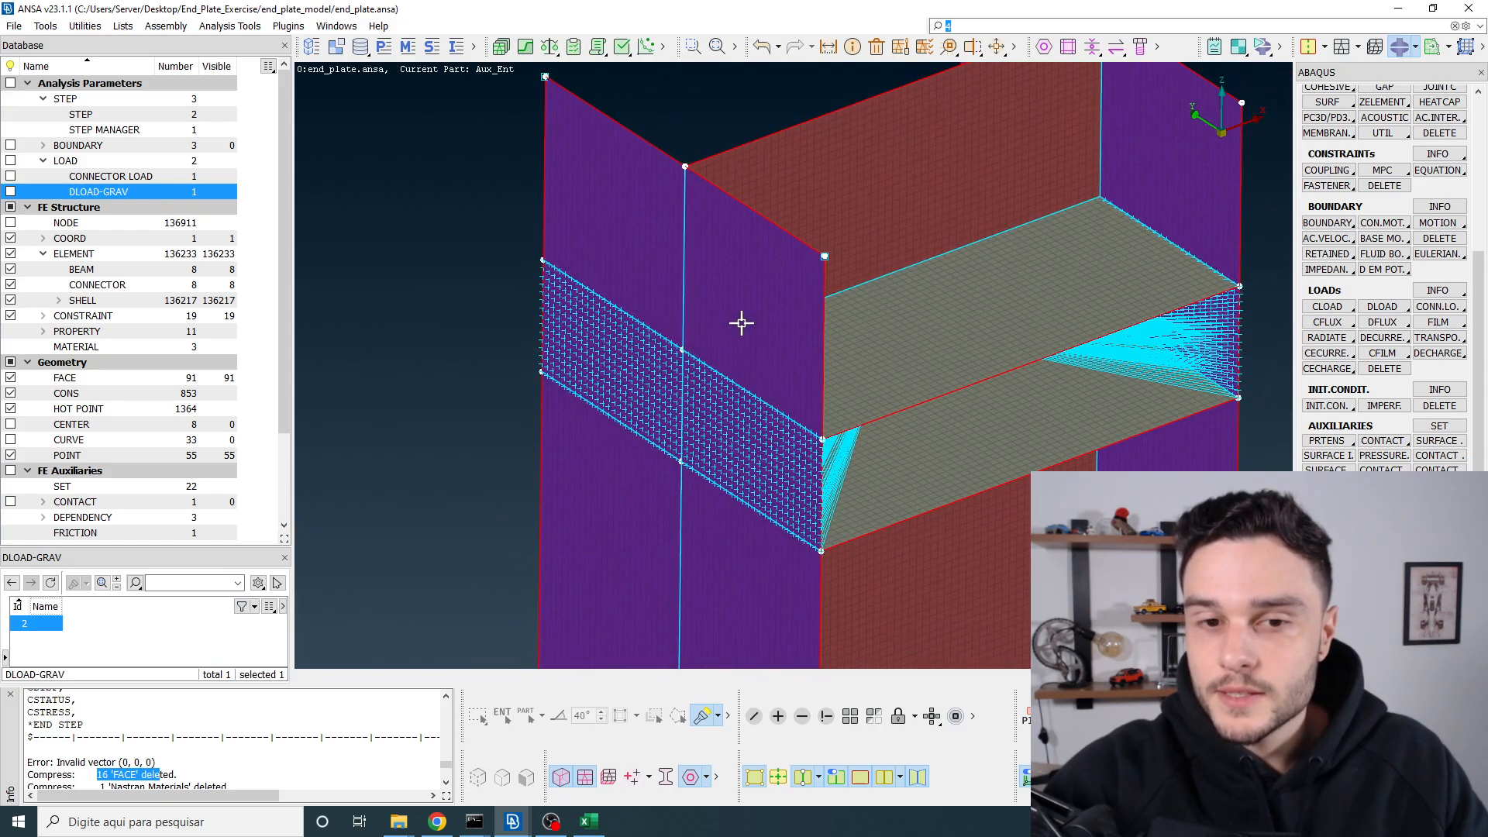
ctrl+middle_drag(777, 272, 798, 173)
scroll(791, 260, up, 4)
ctrl+drag(798, 318, 753, 444)
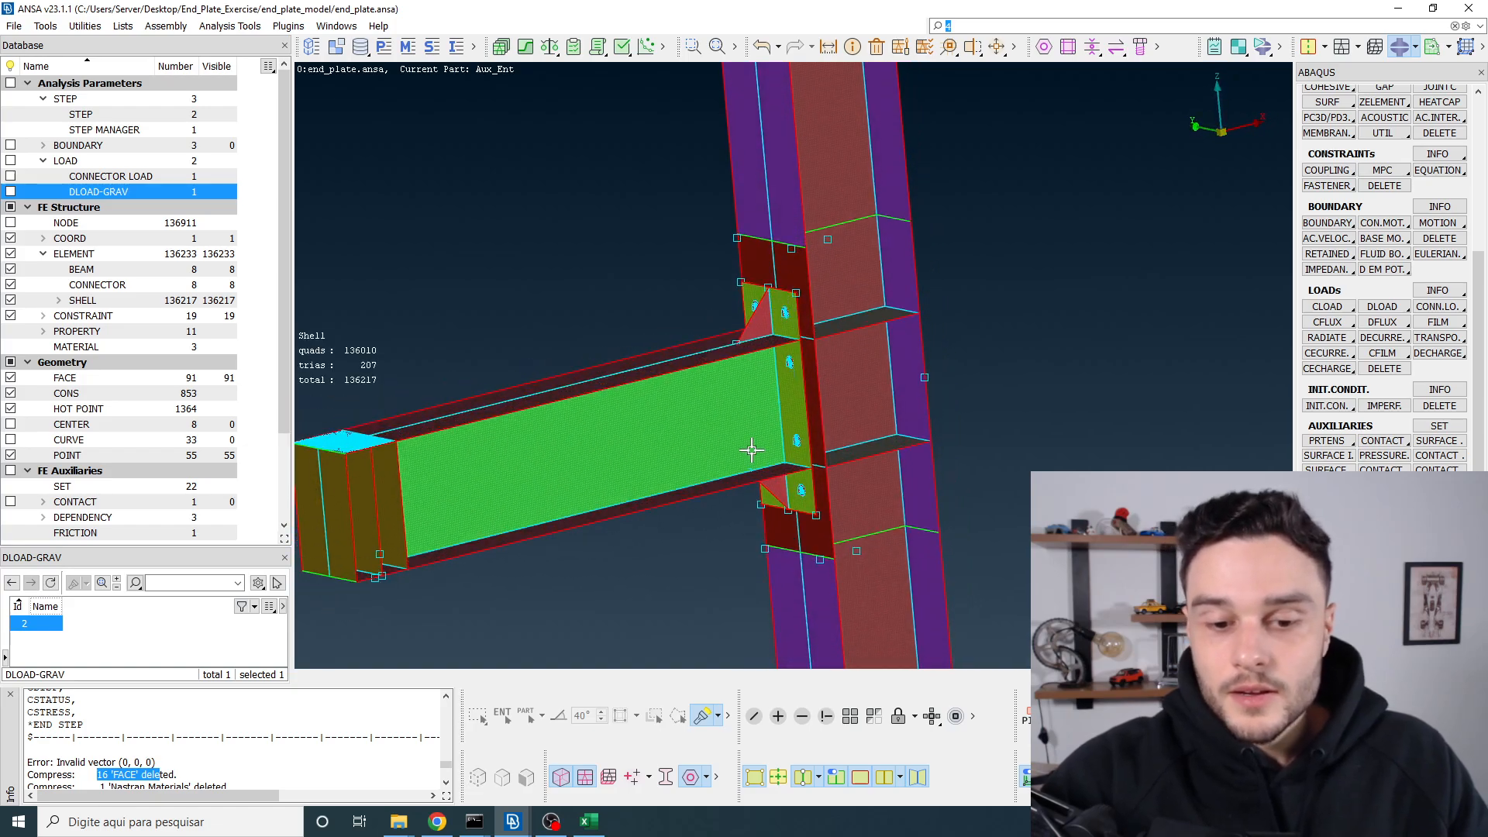
ctrl+drag(798, 388, 781, 246)
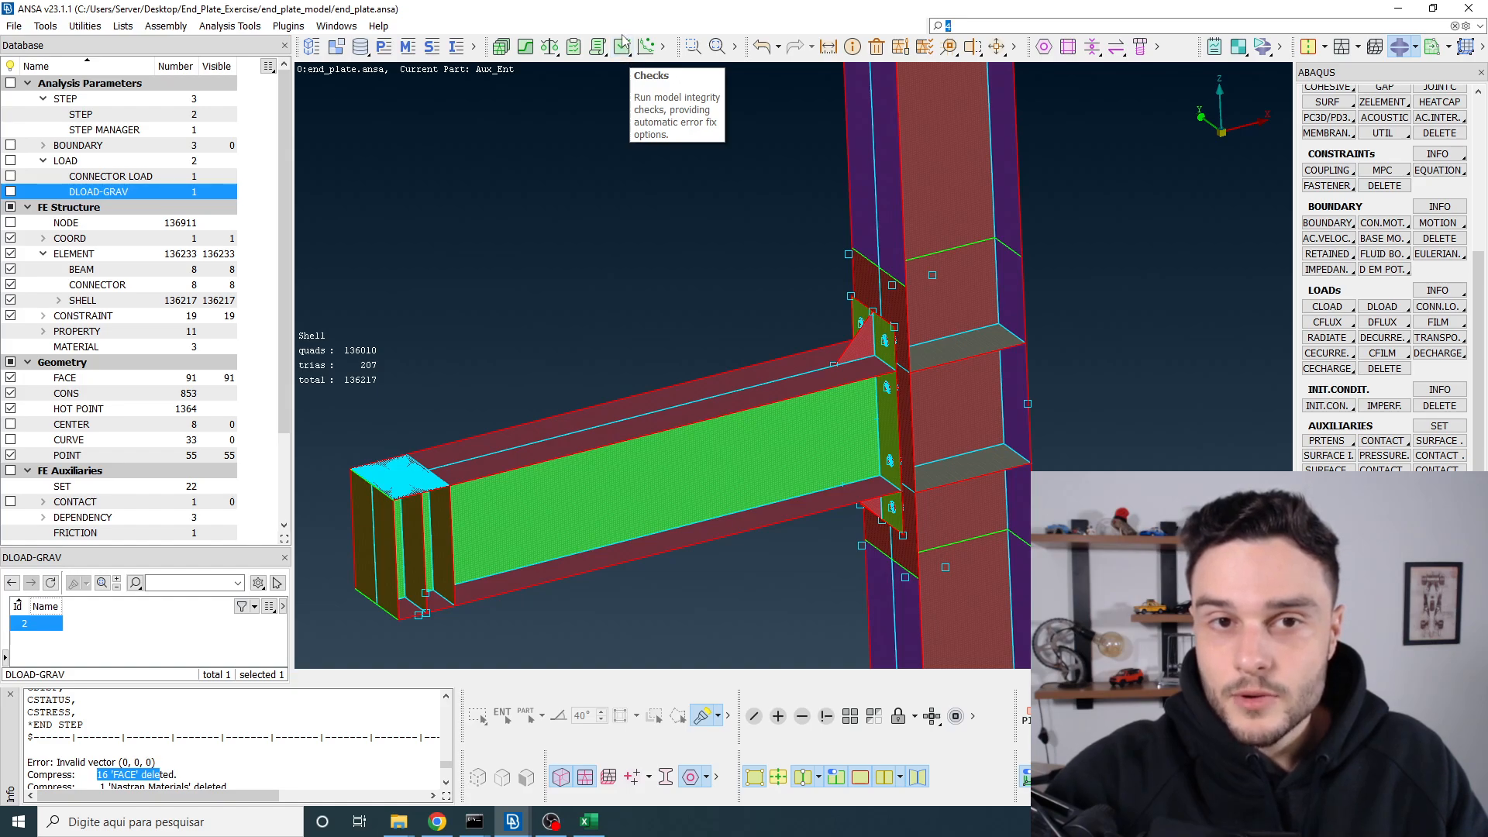
Step: Open the Checks Manager and load the ABAQUS Checks template
click(663, 47)
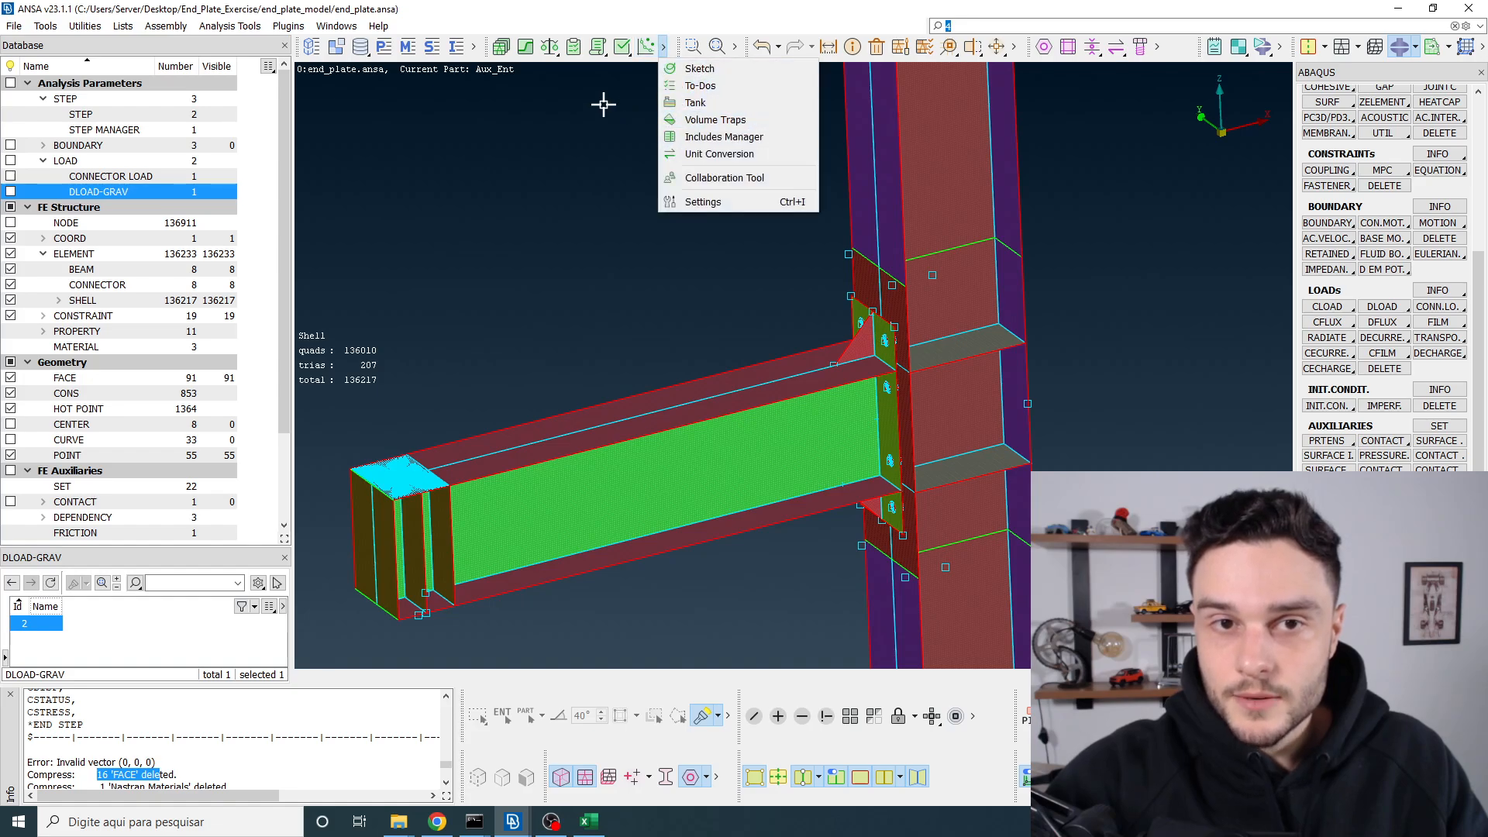
click(623, 48)
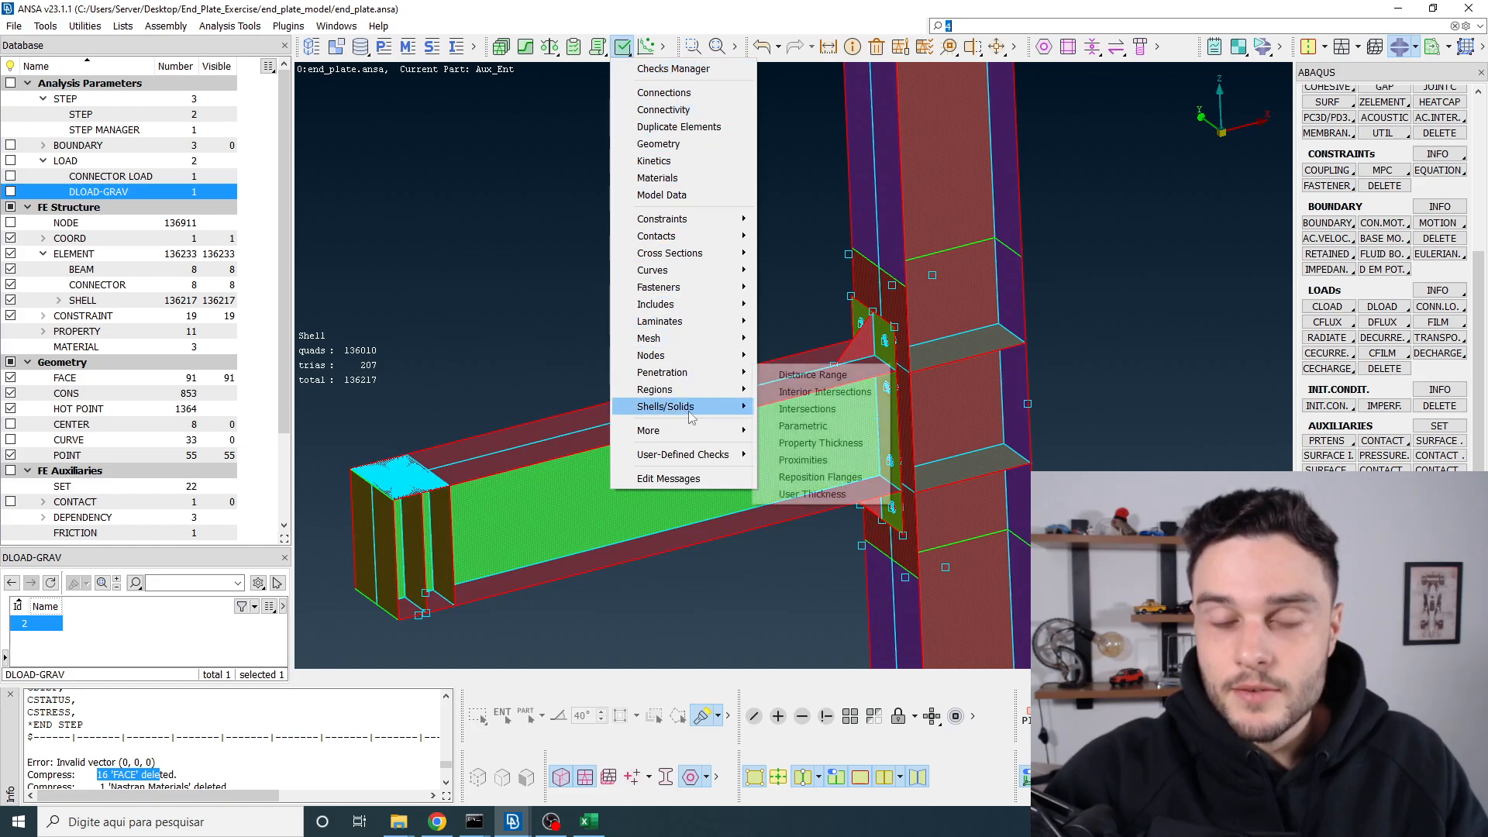
mouse_move(694, 429)
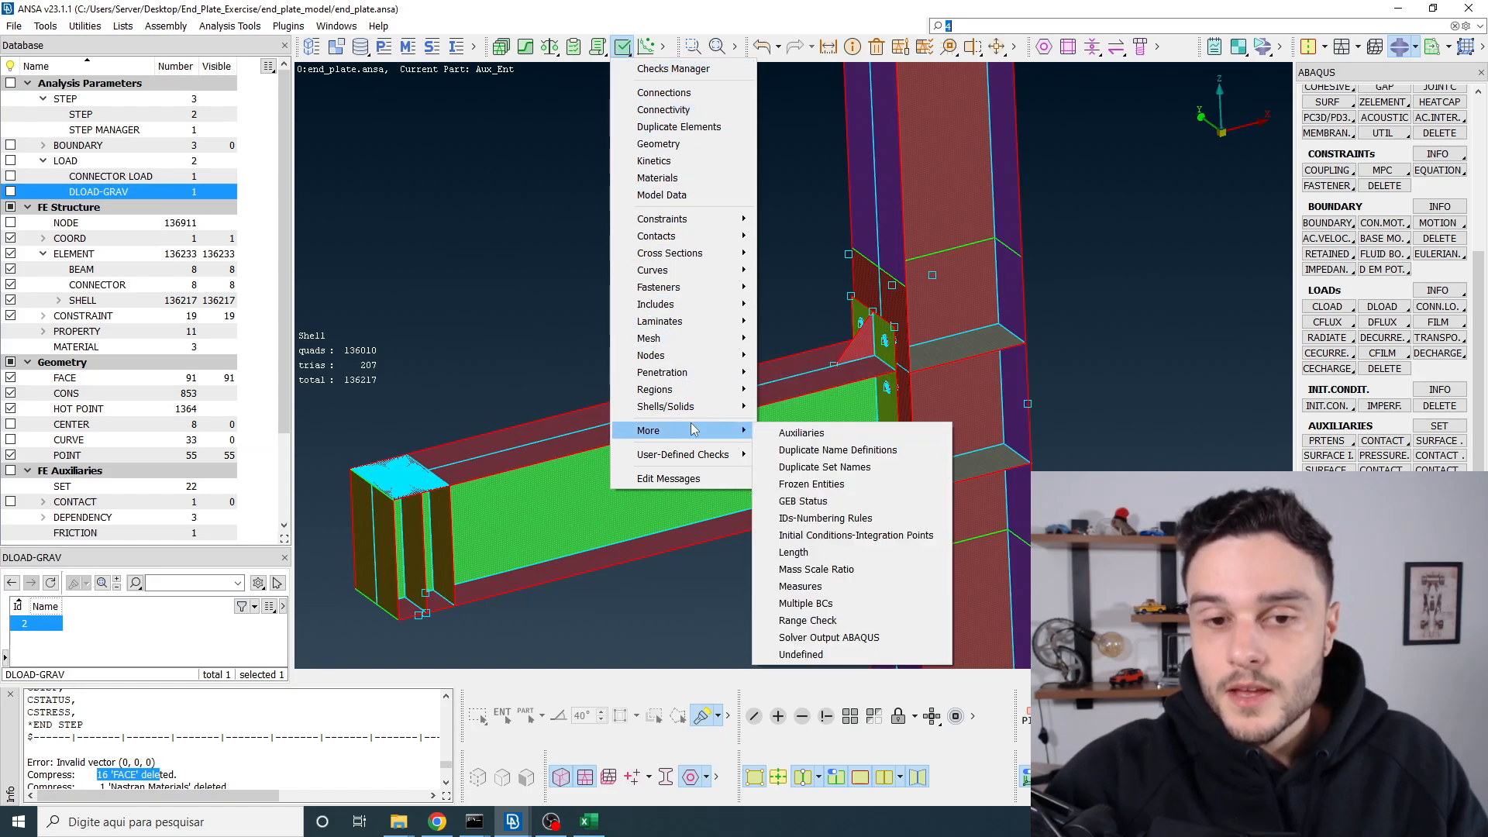
click(677, 69)
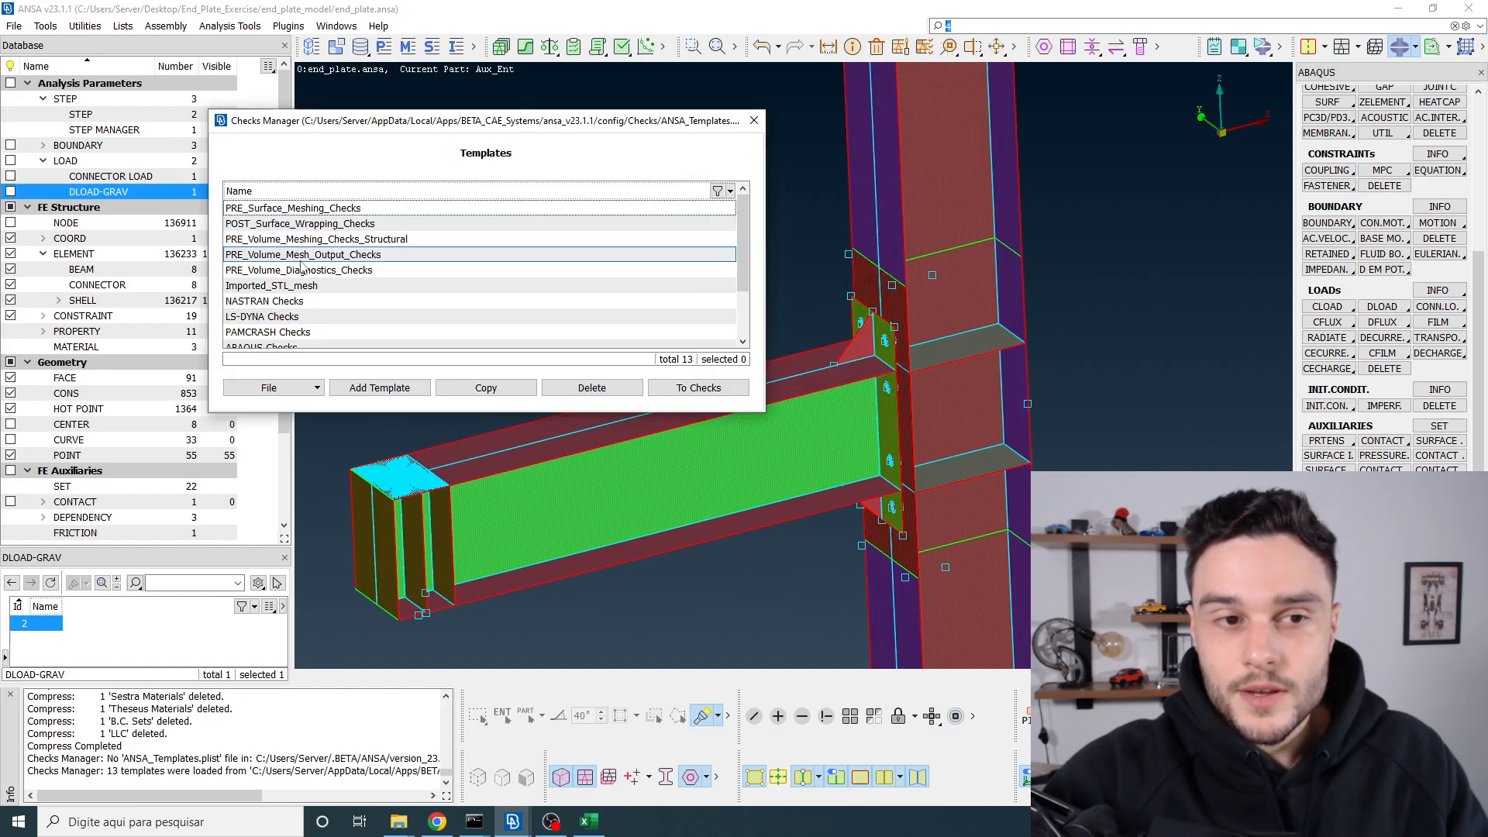
scroll(287, 318, down, 1)
click(269, 302)
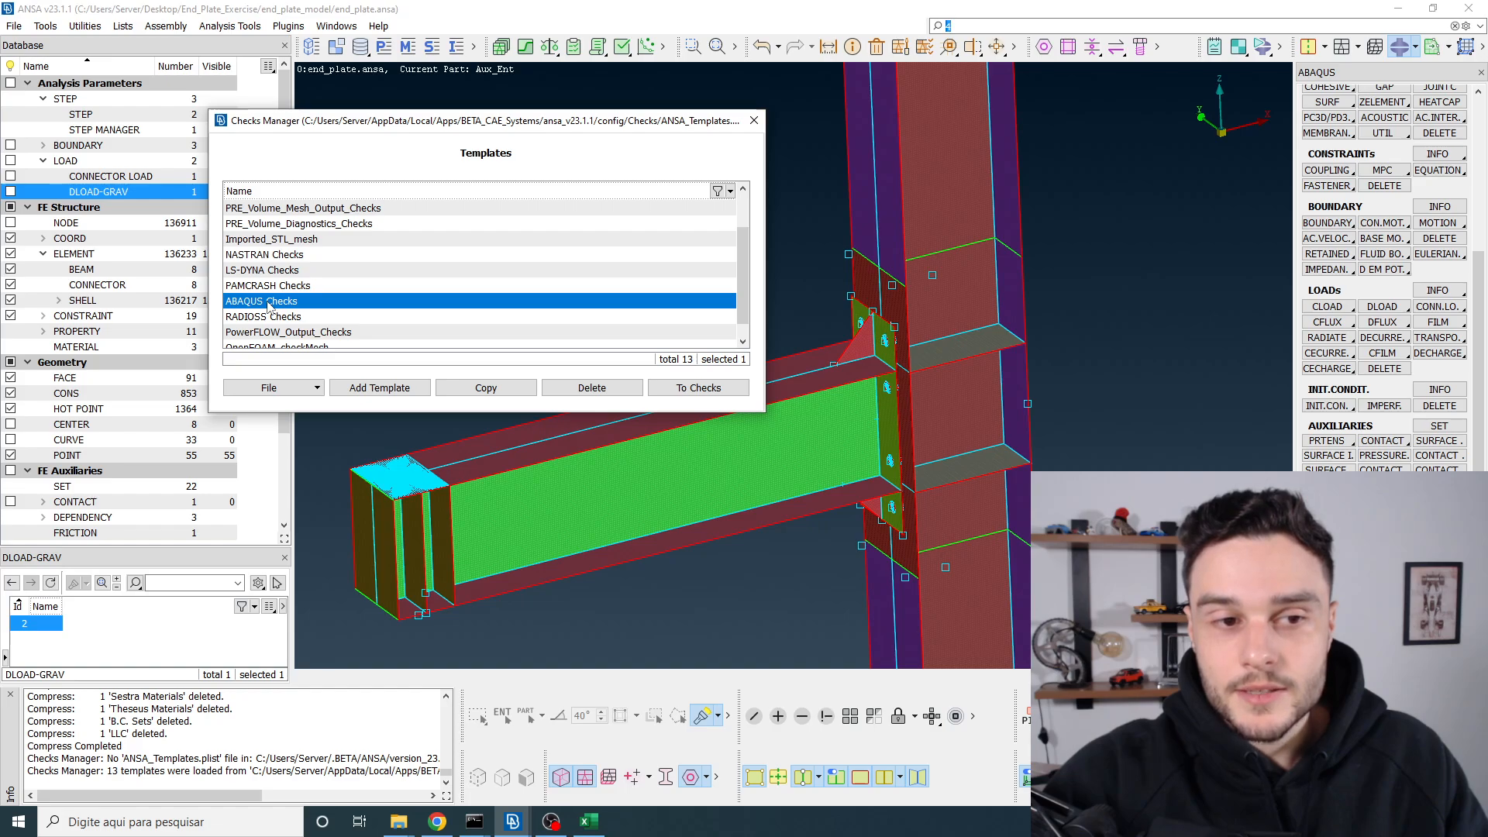
double_click(269, 304)
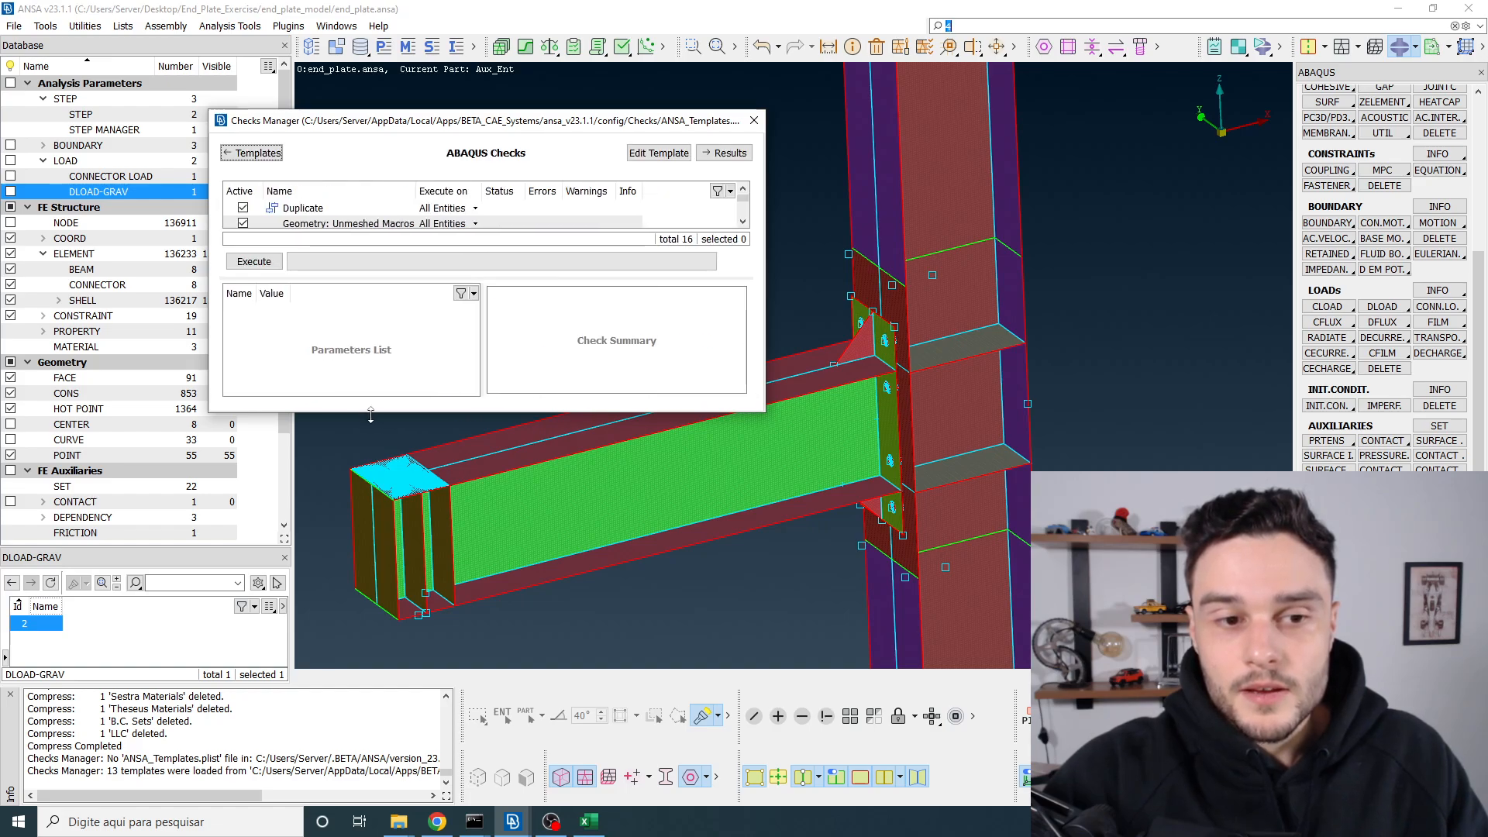
Step: Enlarge the Checks Manager window and review the full list of active ABAQUS checks
drag(370, 411, 376, 803)
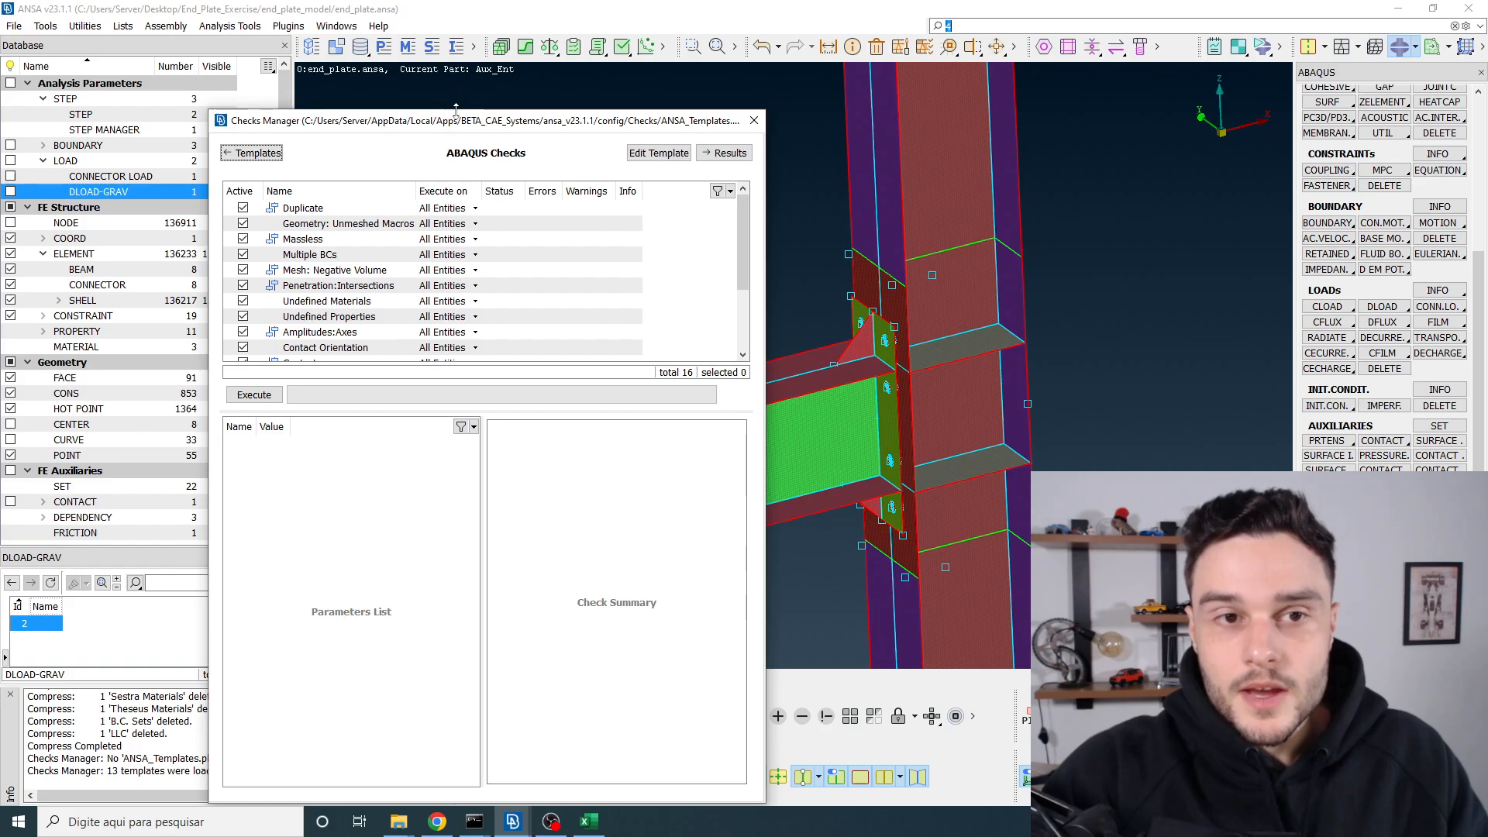
drag(454, 110, 438, 34)
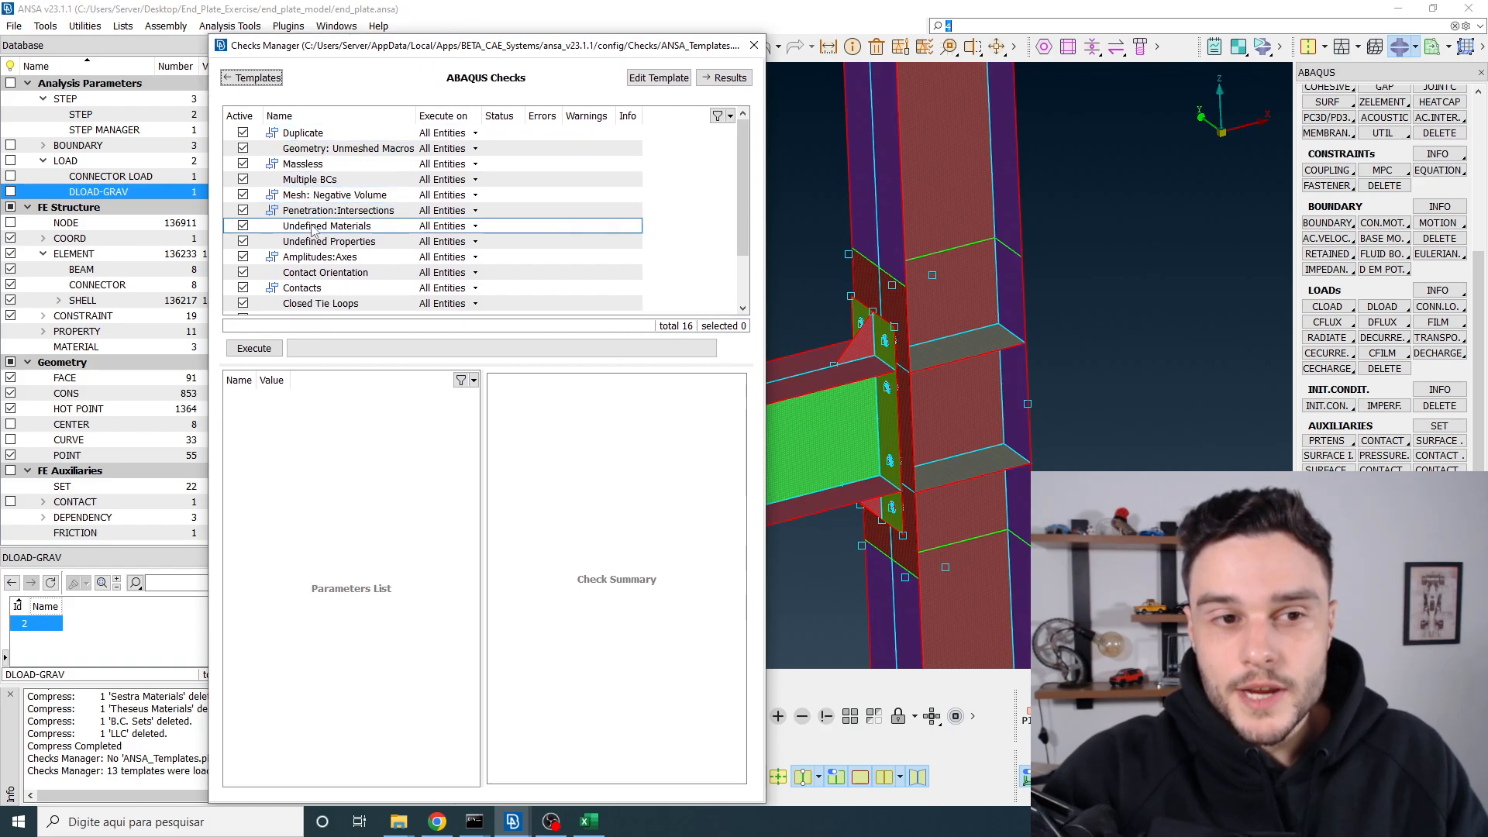
scroll(324, 307, down, 2)
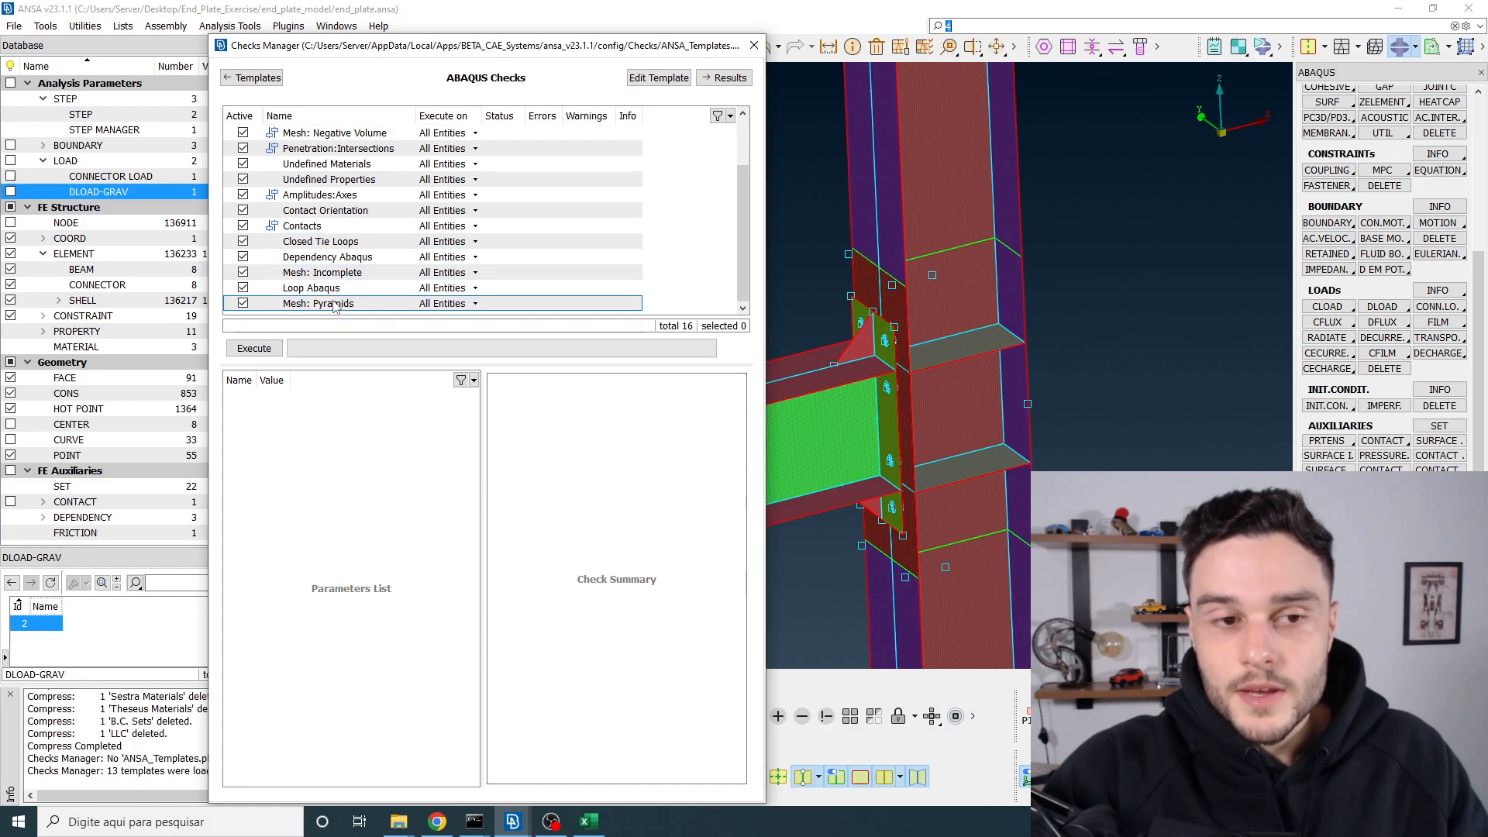
scroll(335, 307, up, 2)
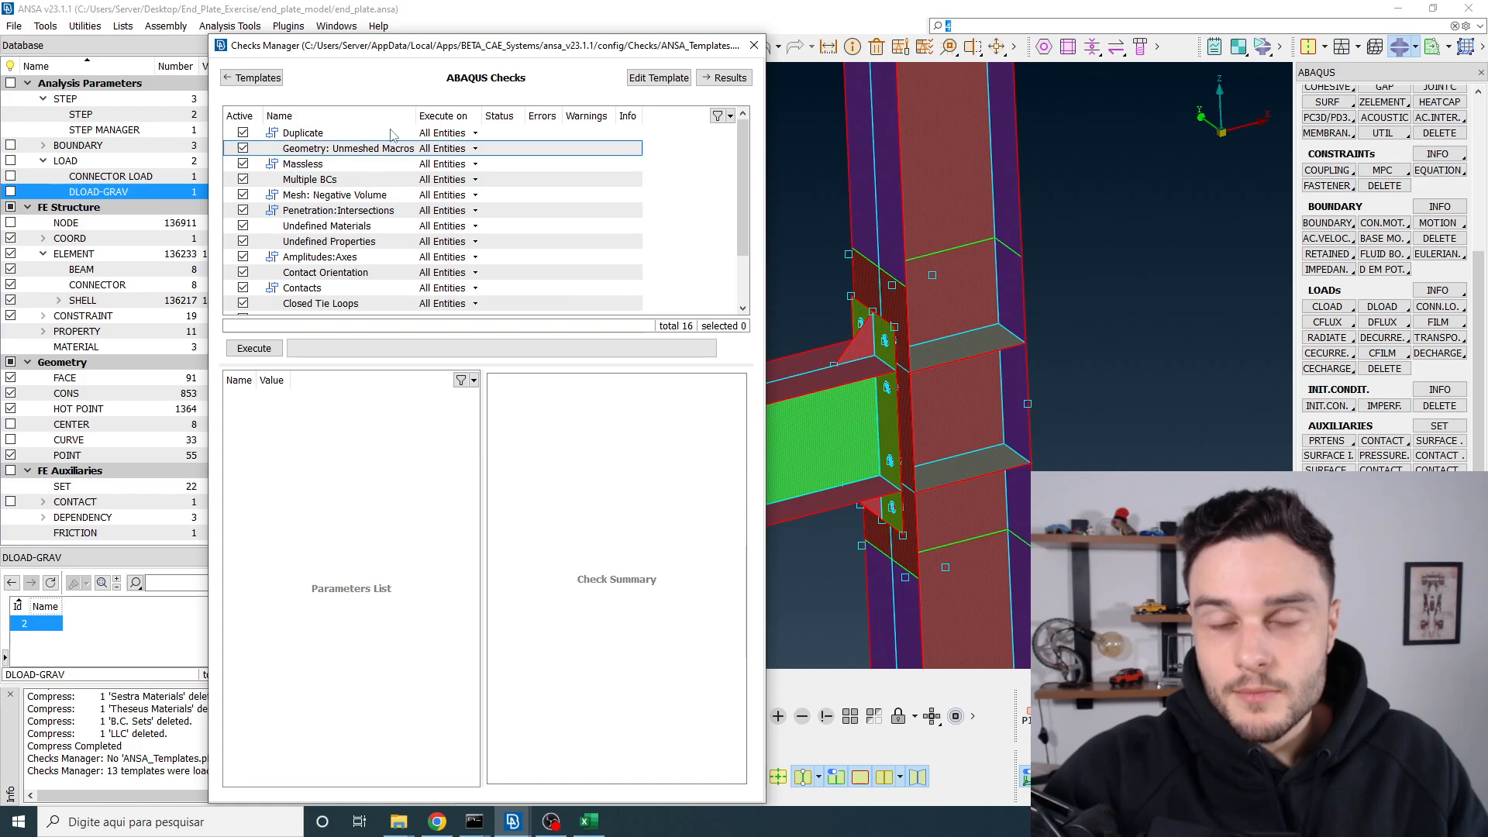
drag(535, 47, 469, 122)
click(622, 46)
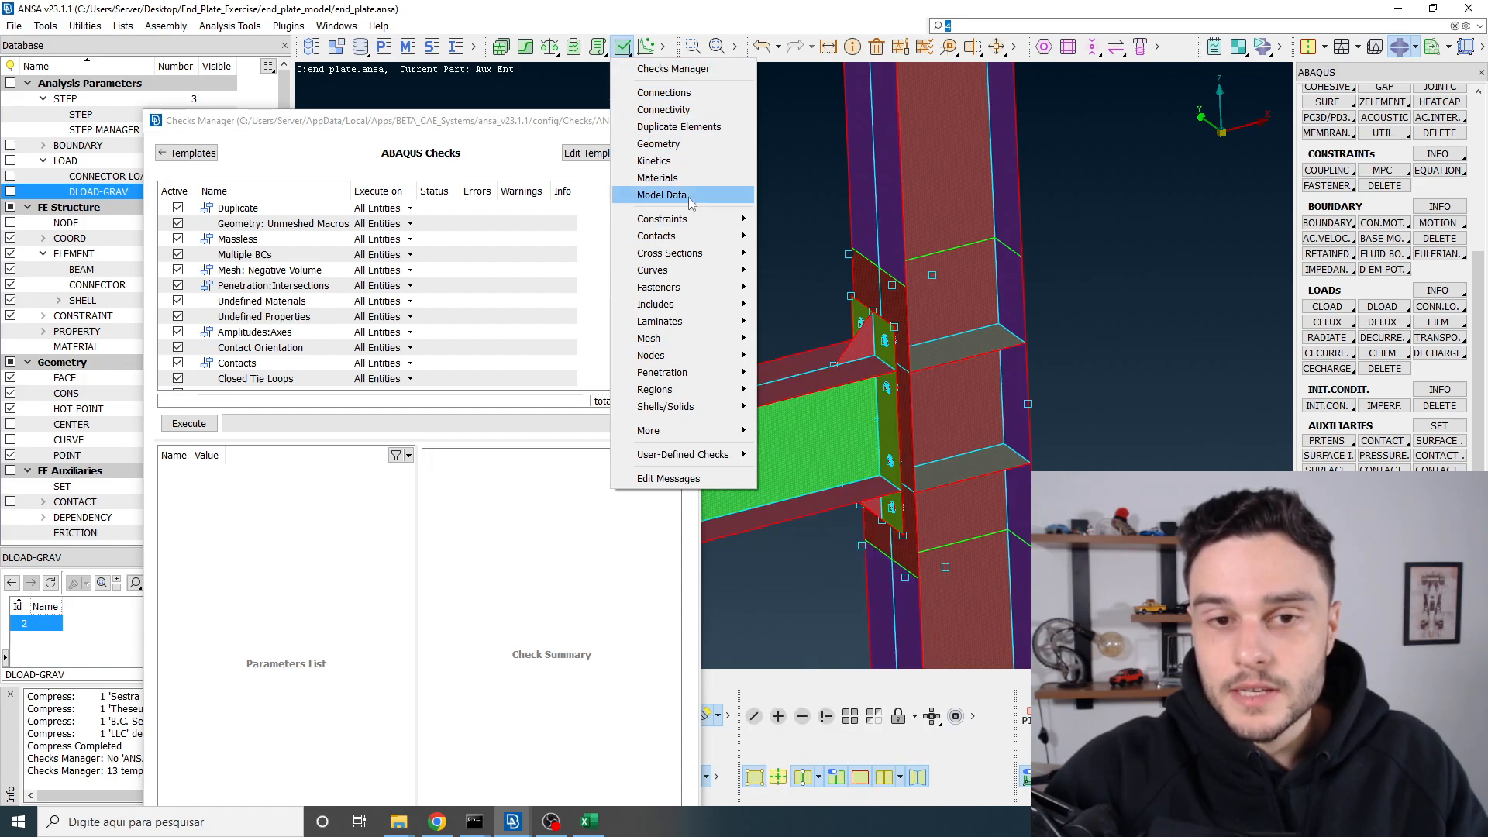
click(486, 128)
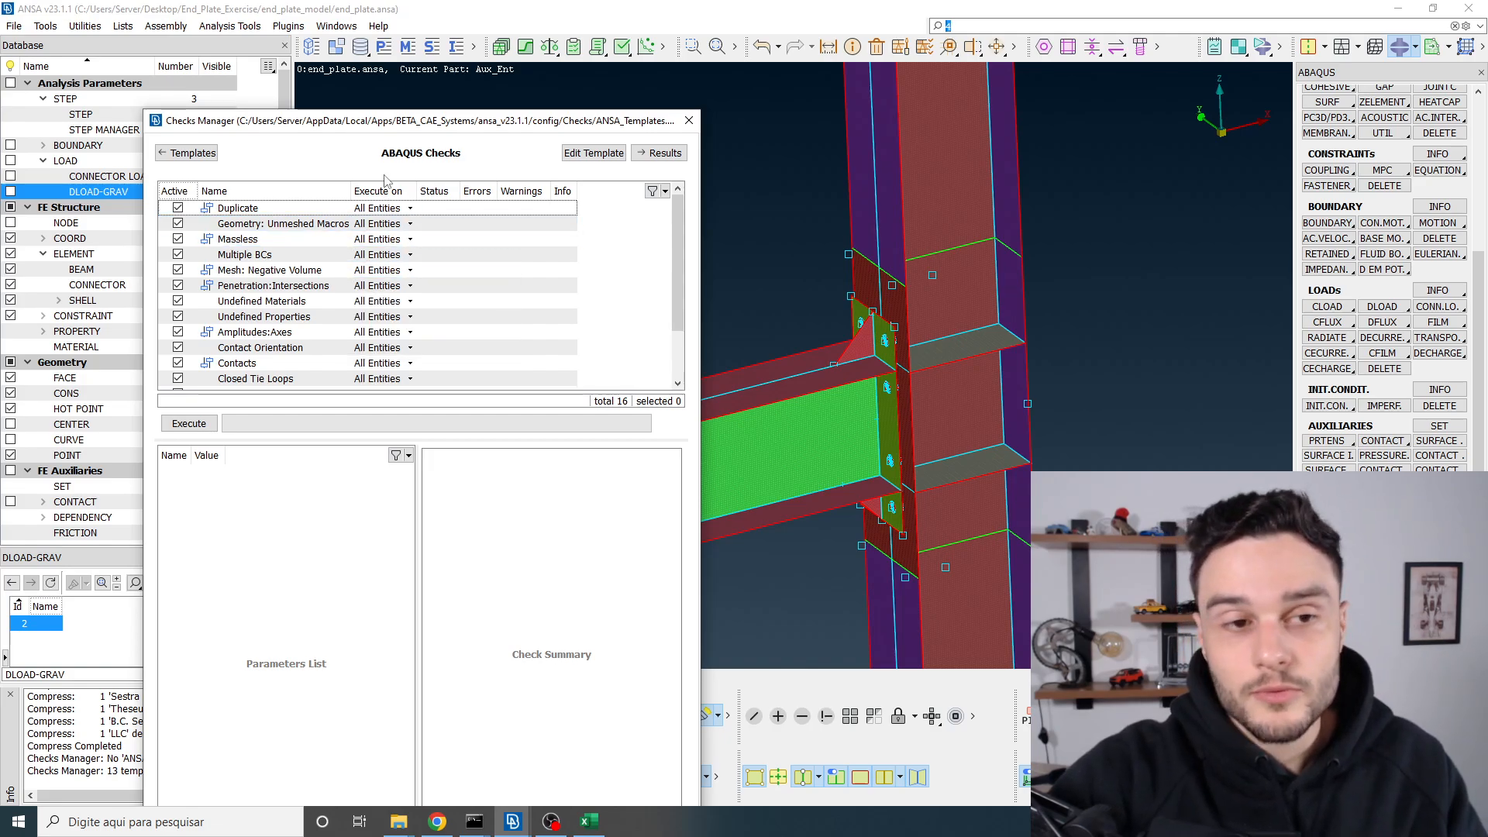
drag(425, 121, 383, 54)
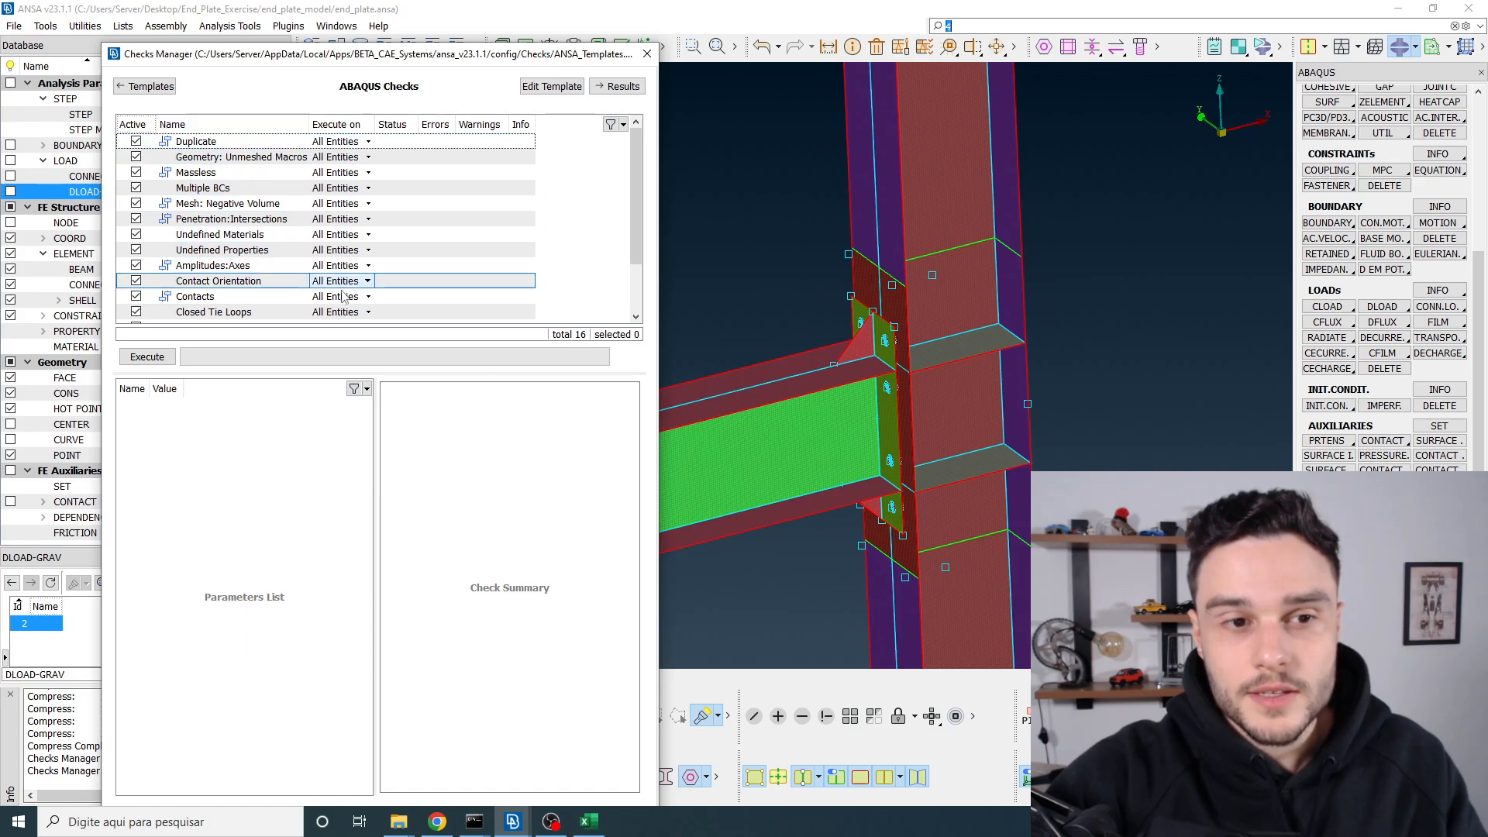
scroll(348, 310, down, 2)
scroll(348, 310, up, 2)
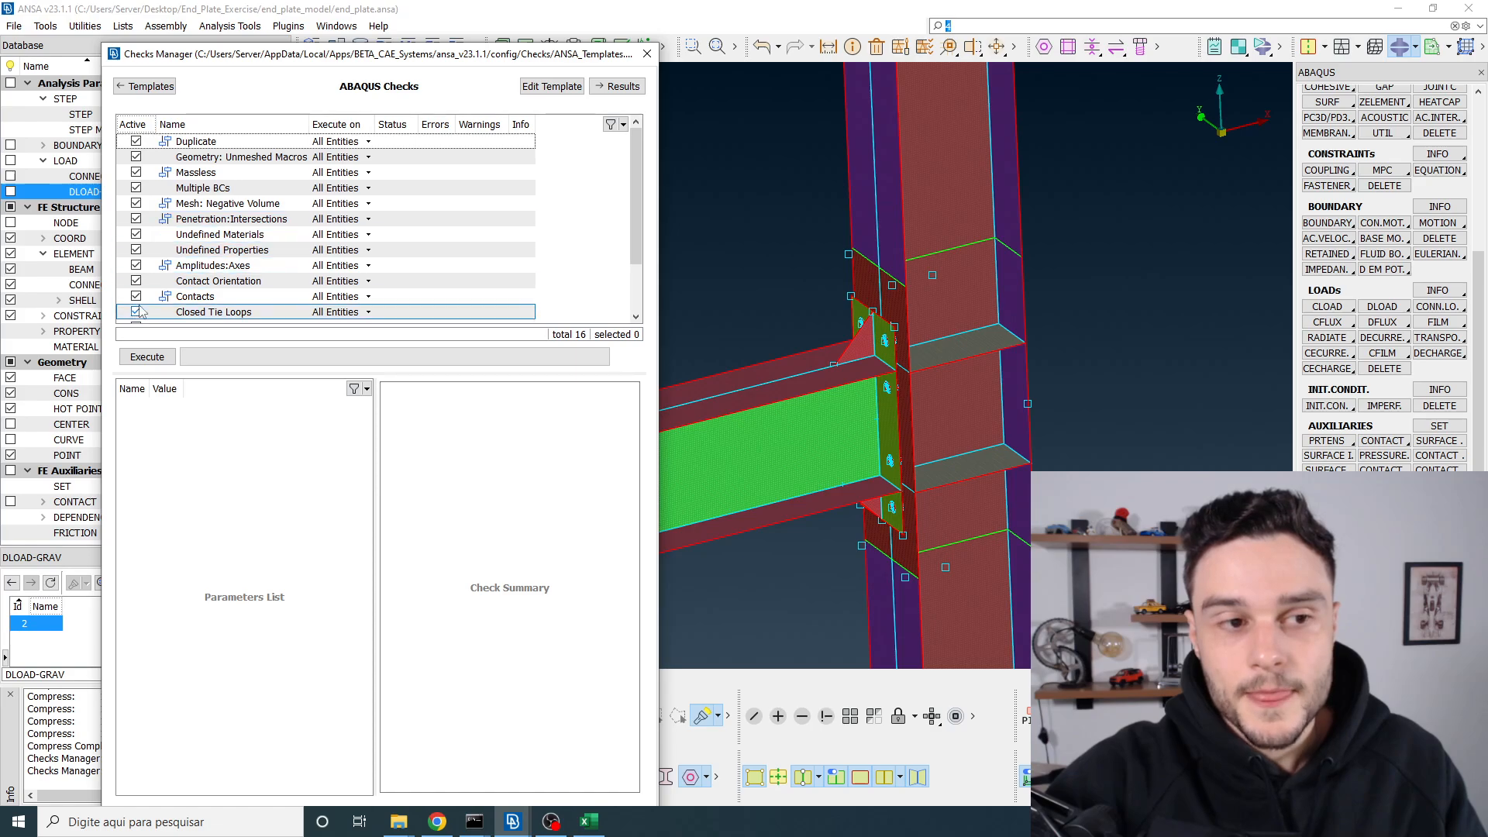
Step: Execute every ABAQUS check on all entities and review each check's status, errors and warnings
scroll(140, 310, down, 2)
click(140, 357)
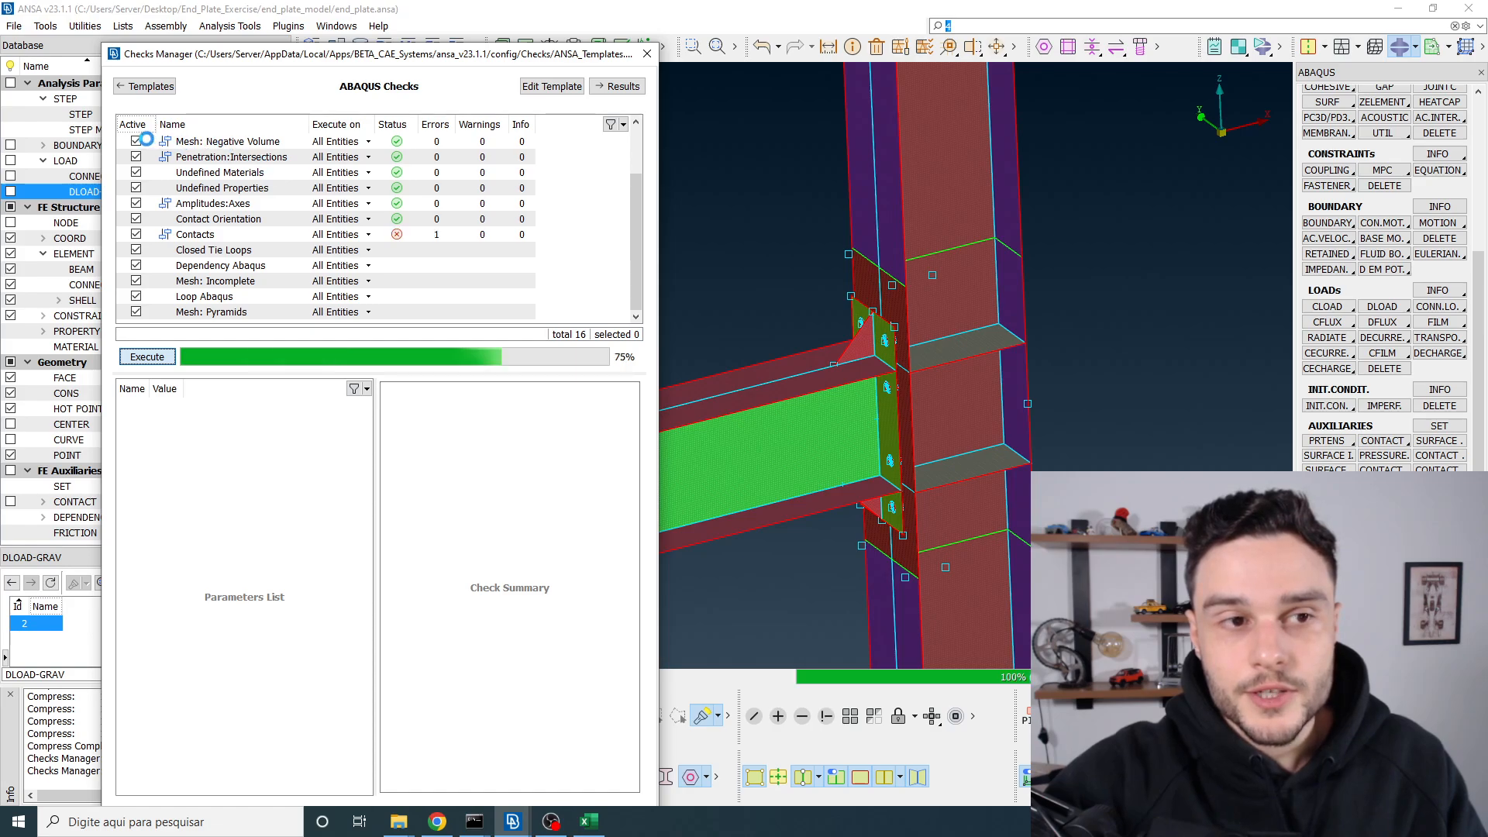
scroll(240, 300, up, 2)
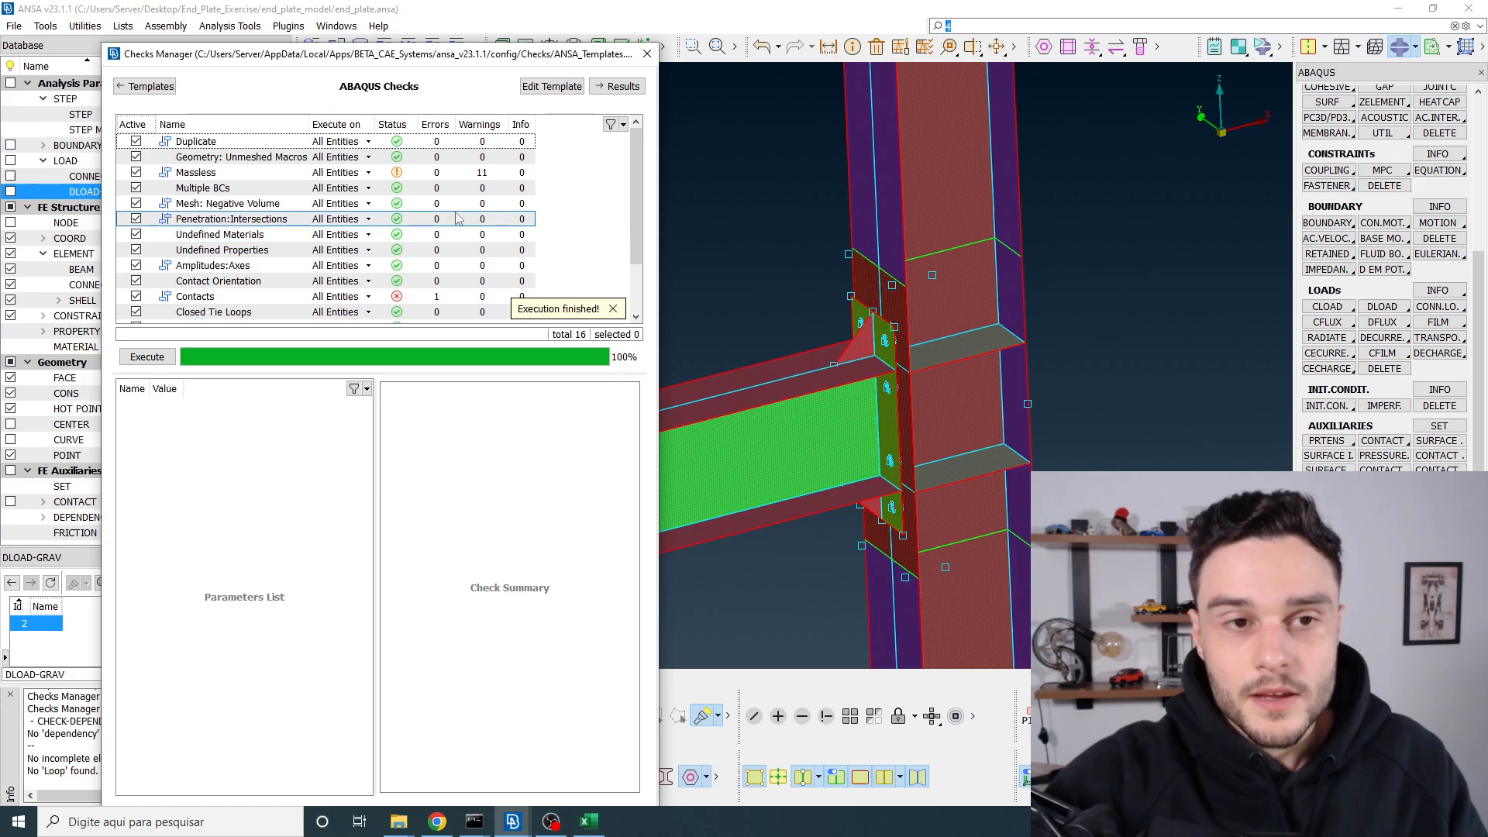
scroll(458, 219, down, 2)
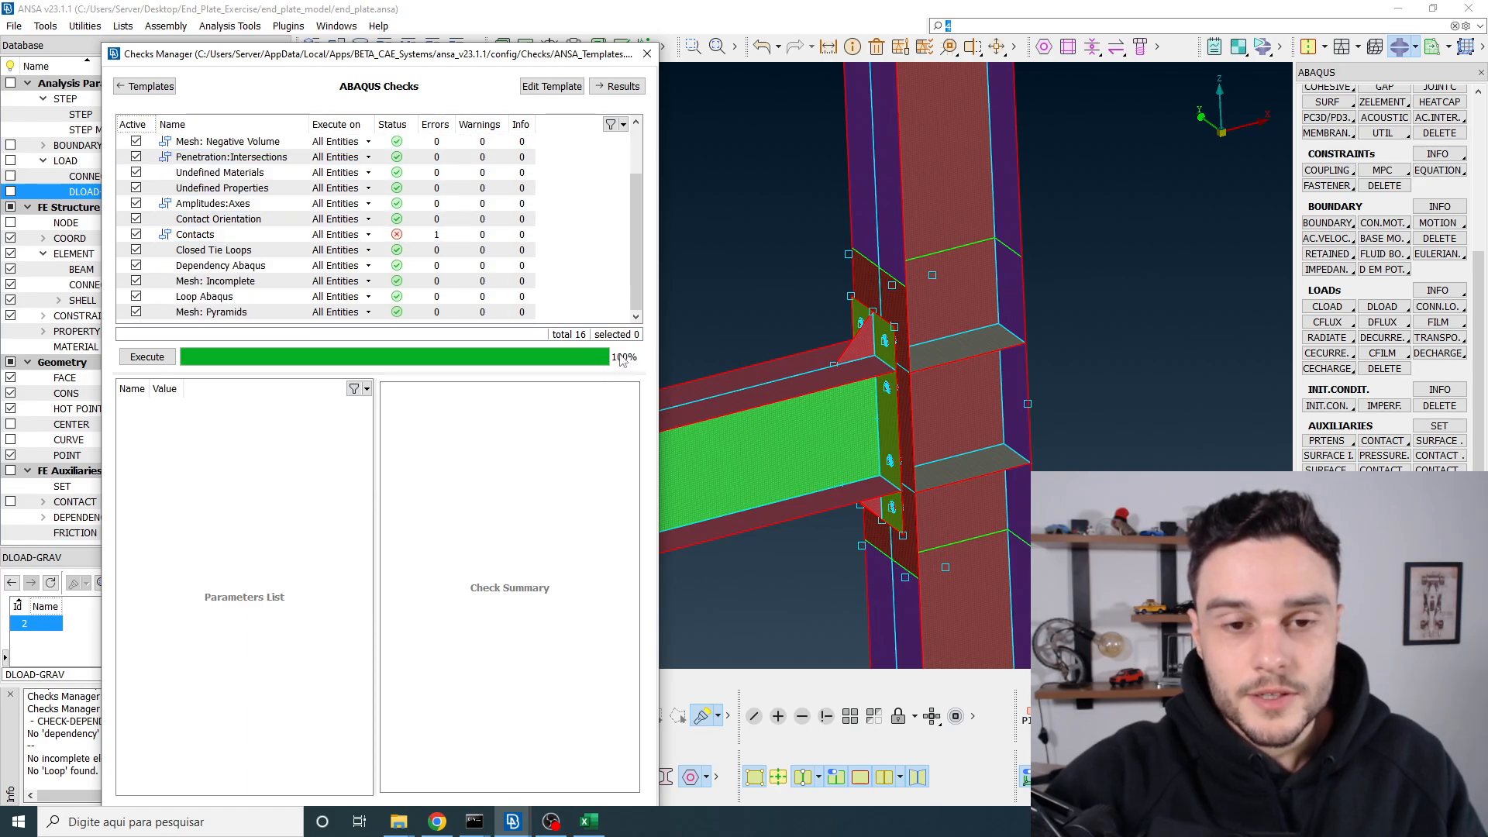
scroll(402, 147, up, 2)
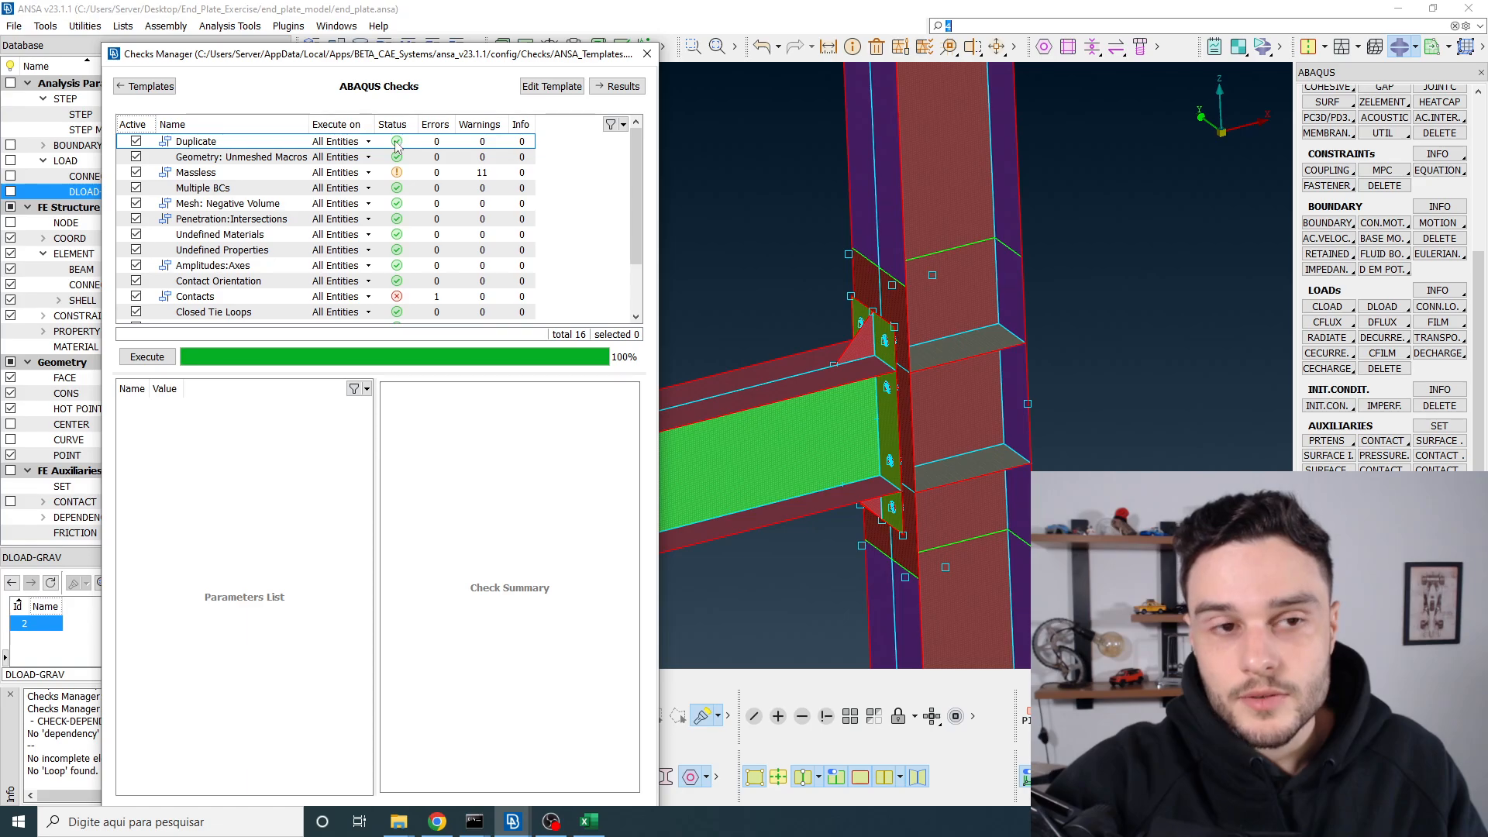
Step: Read the descriptions of the Duplicate and Geometry: Unmeshed Macros checks
click(225, 147)
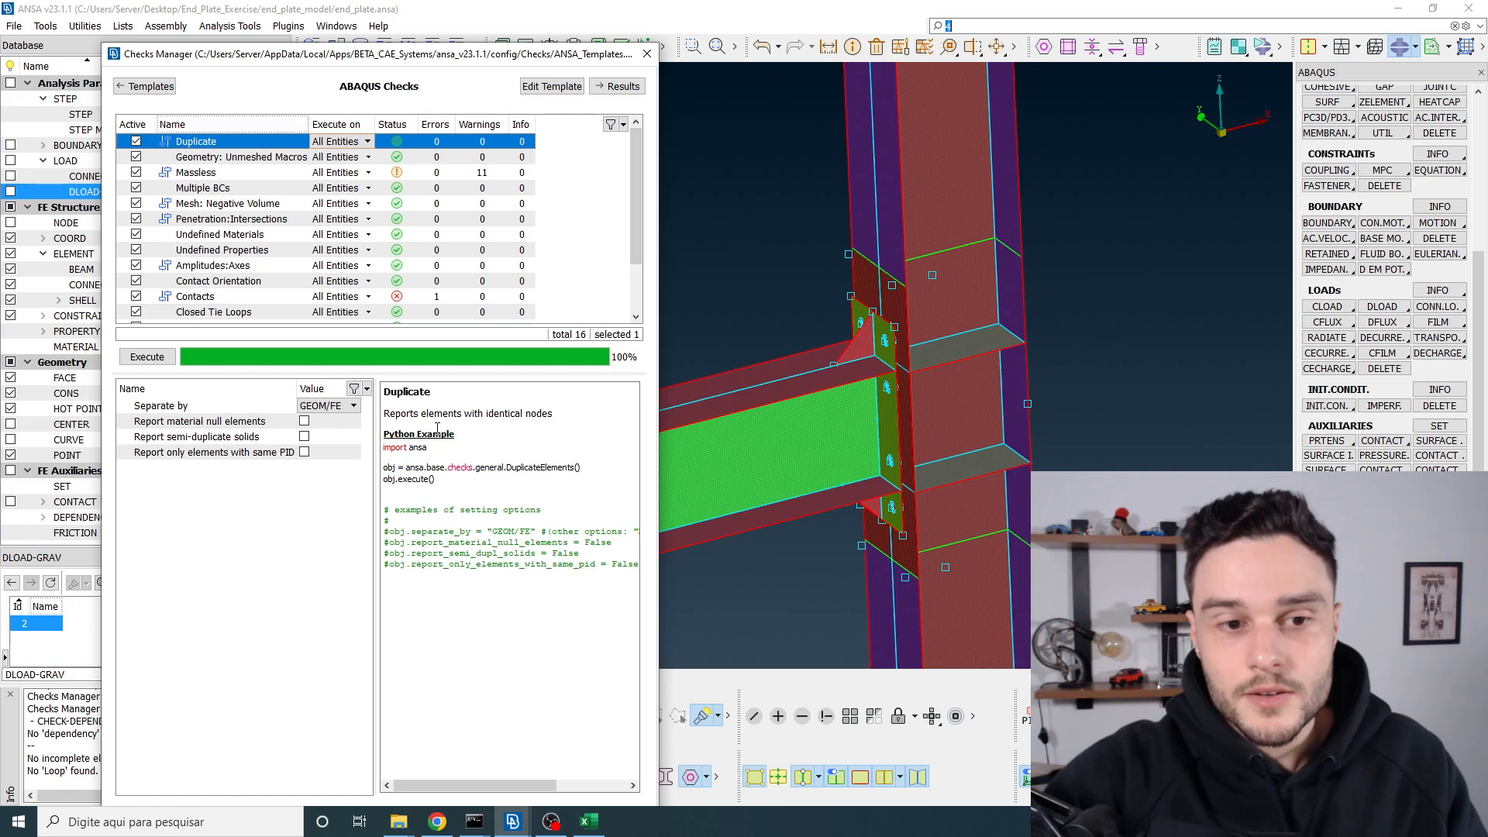
drag(553, 413, 375, 412)
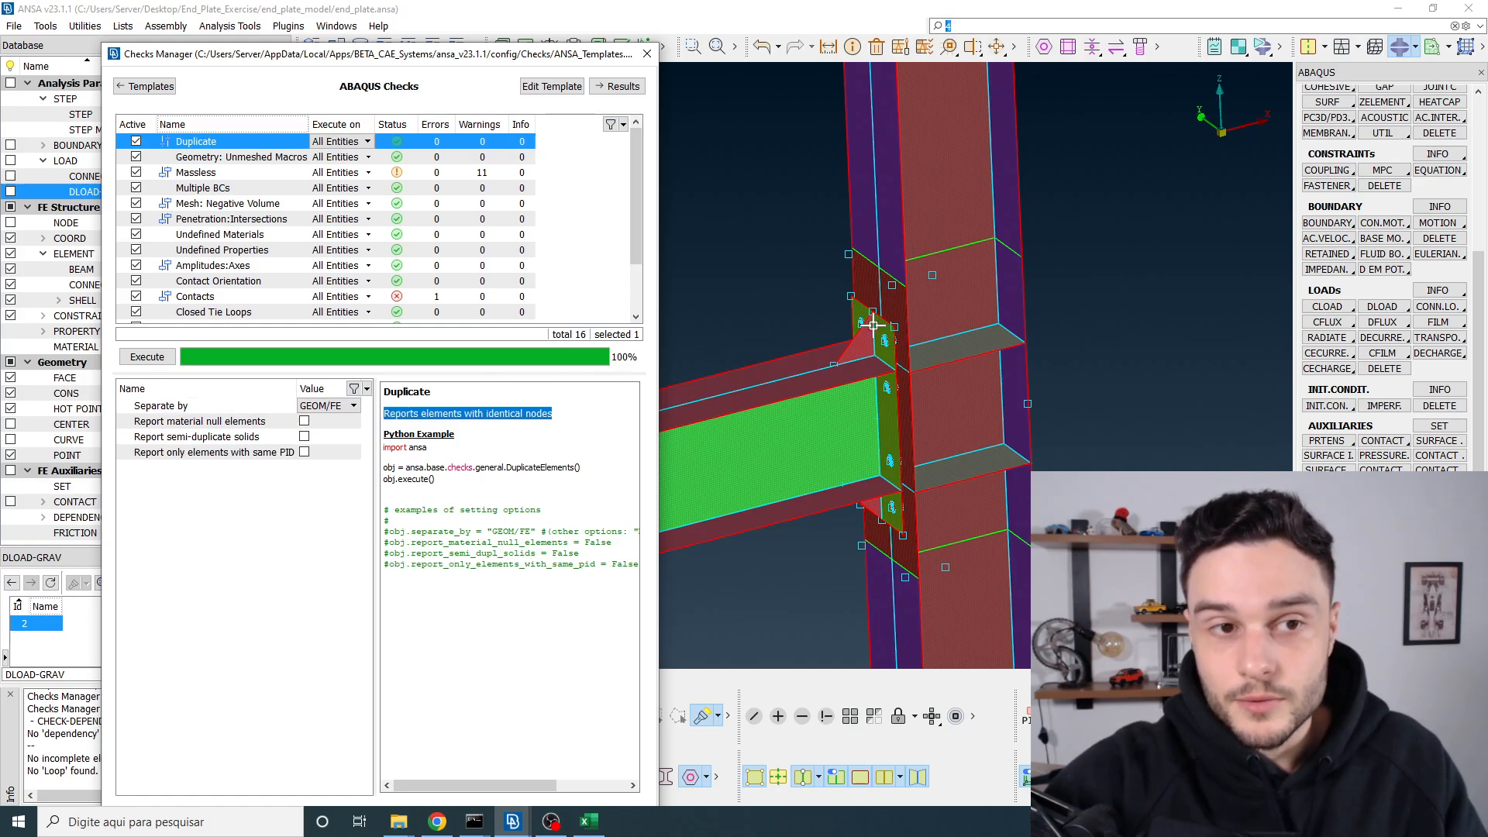
click(441, 158)
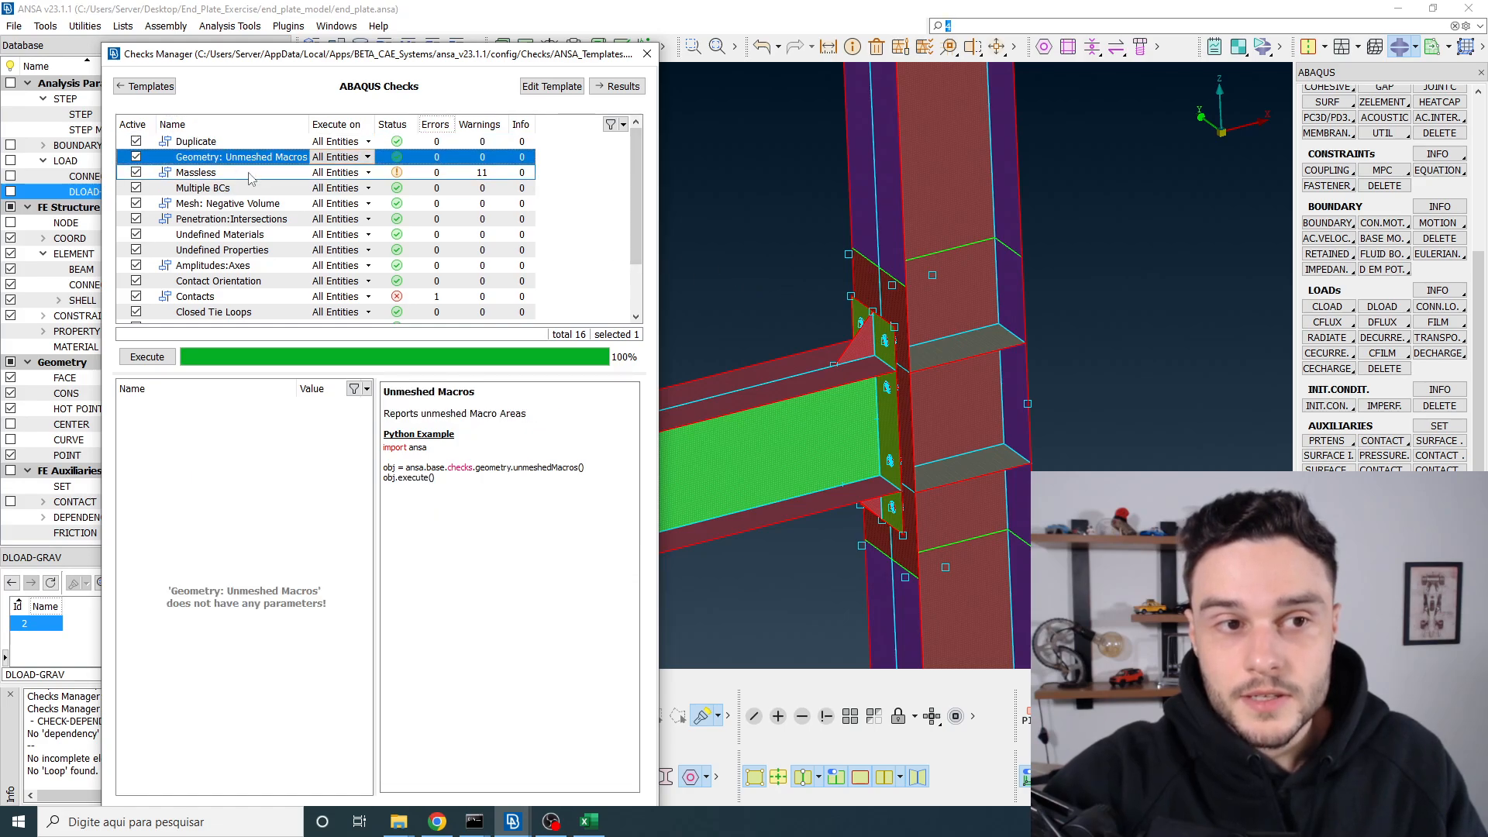
Step: List the Massless check's warnings, highlight all reported nodes in the model and inspect them around the bolt holes
click(223, 176)
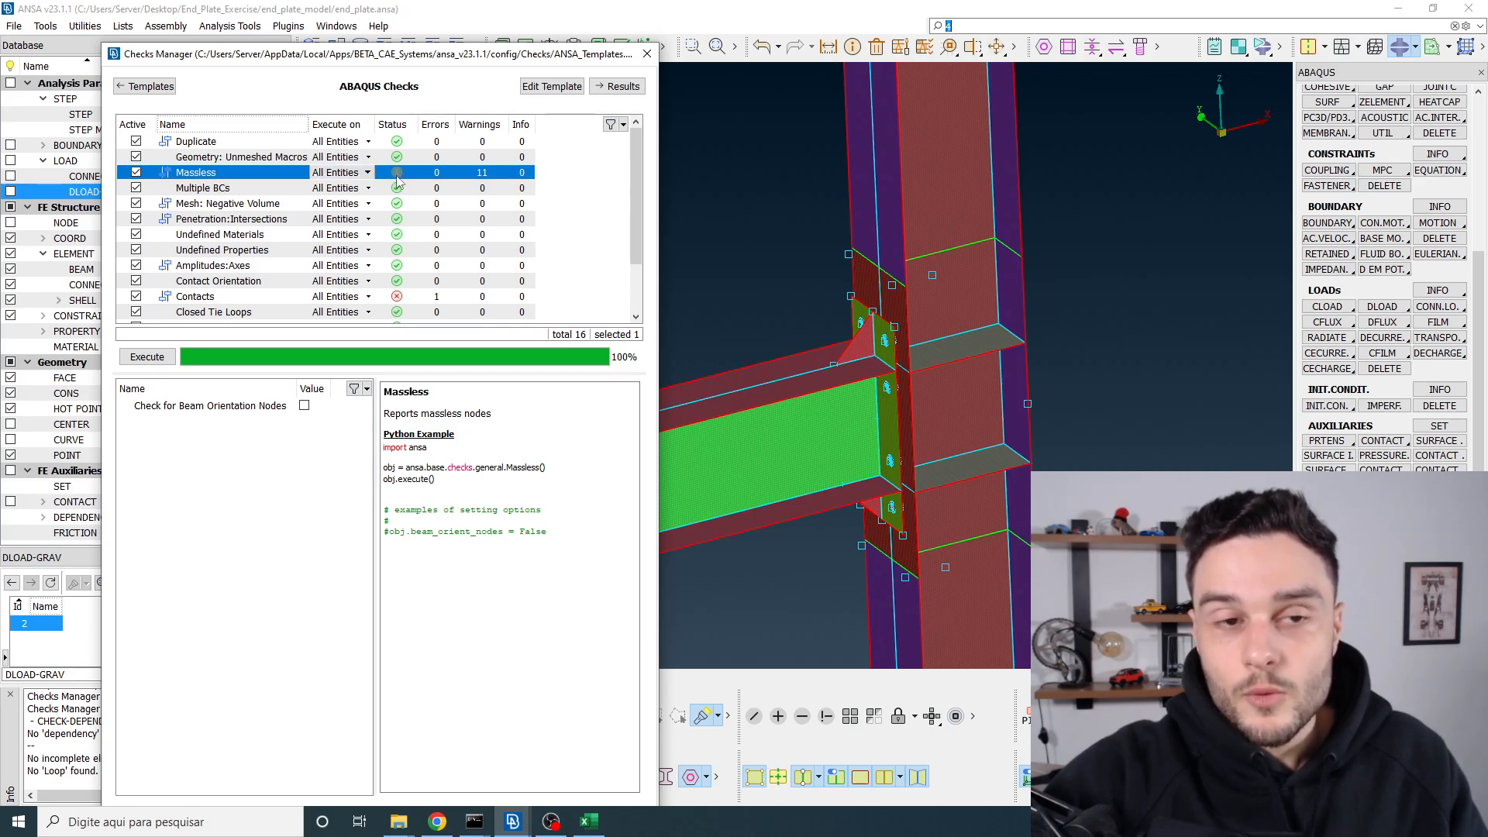
double_click(486, 178)
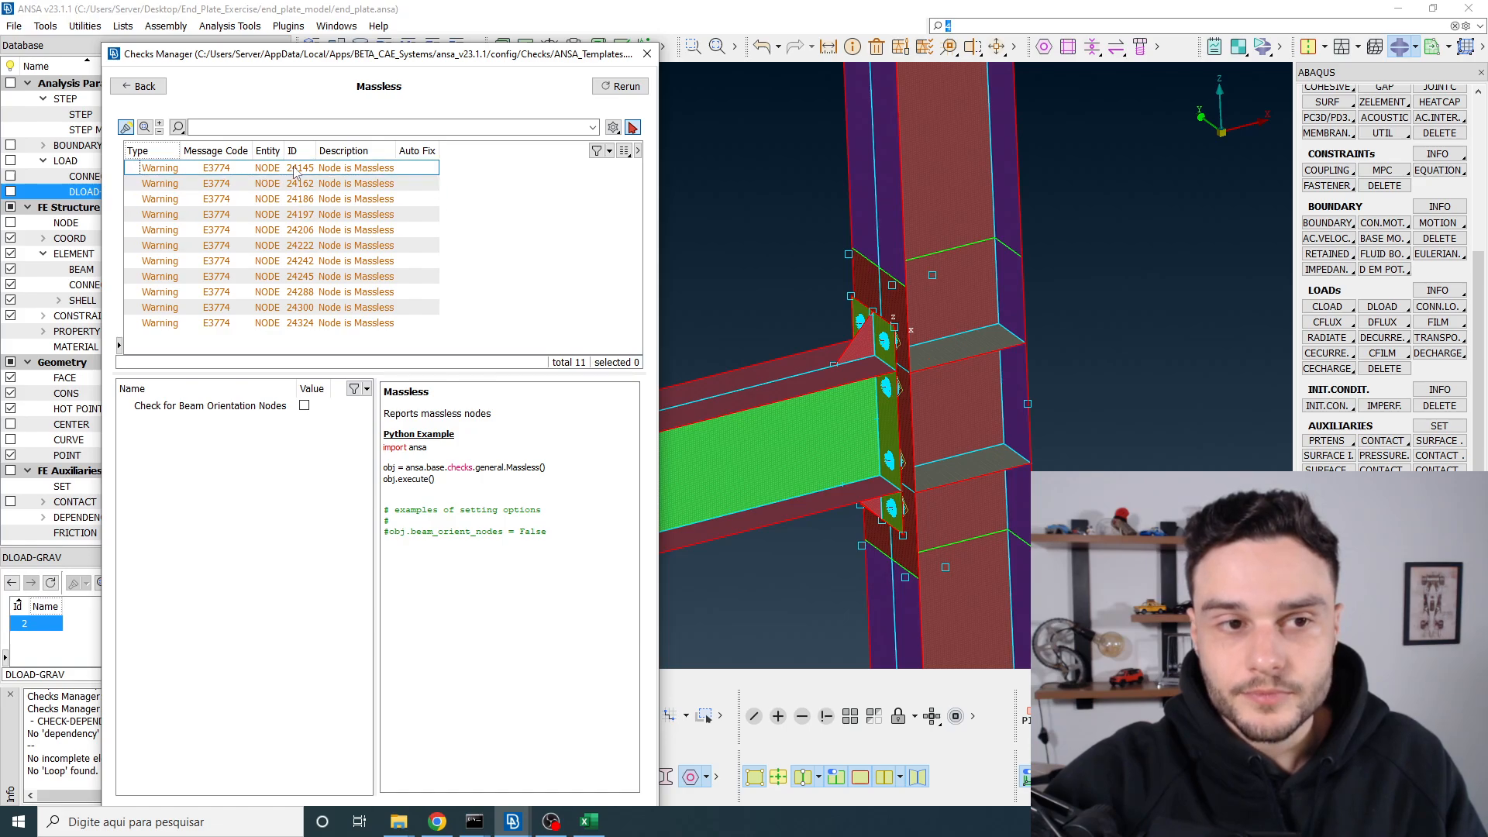
key(ctrl+a)
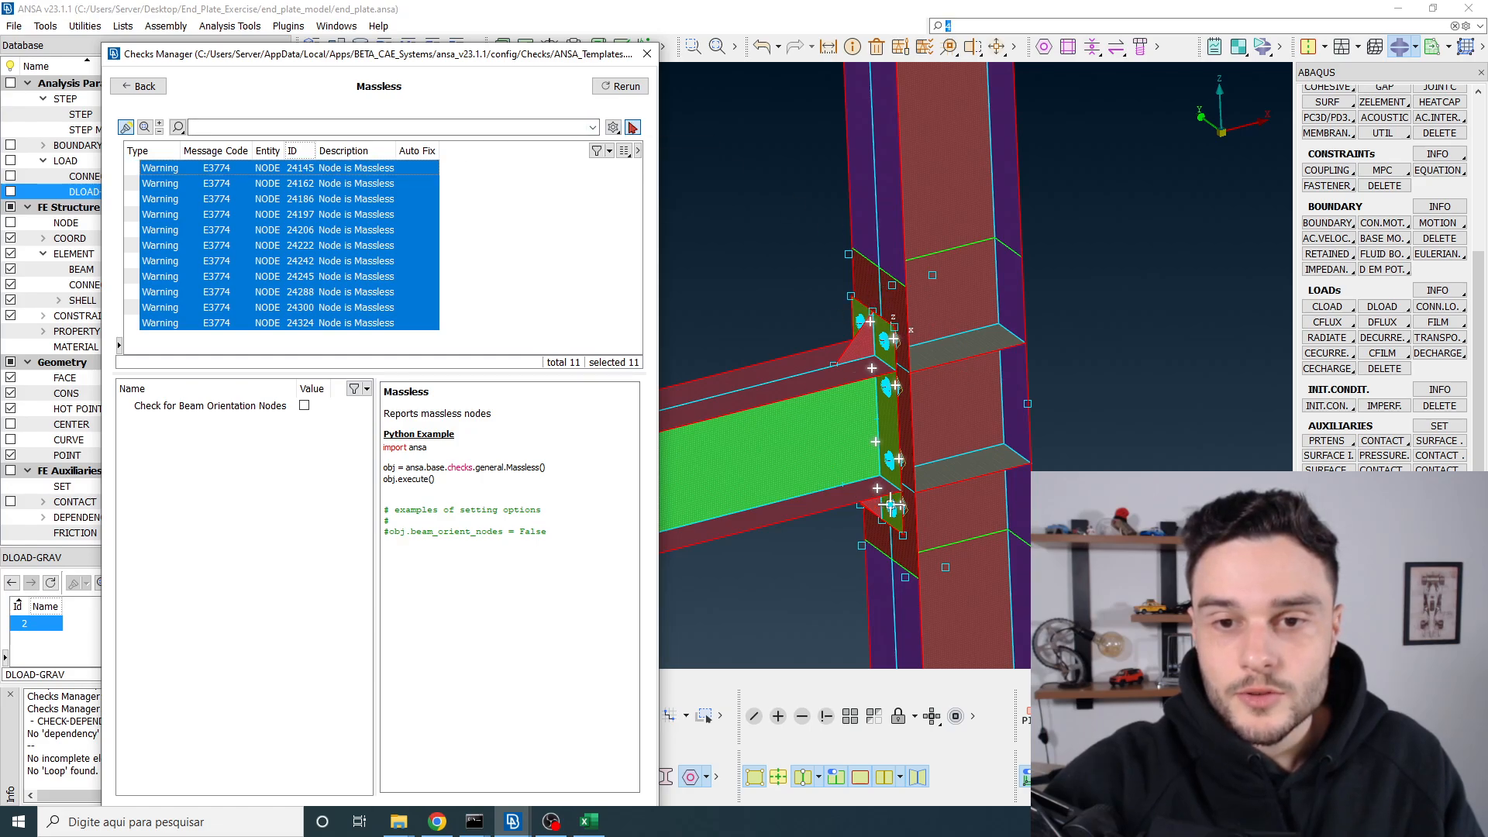
scroll(903, 334, up, 5)
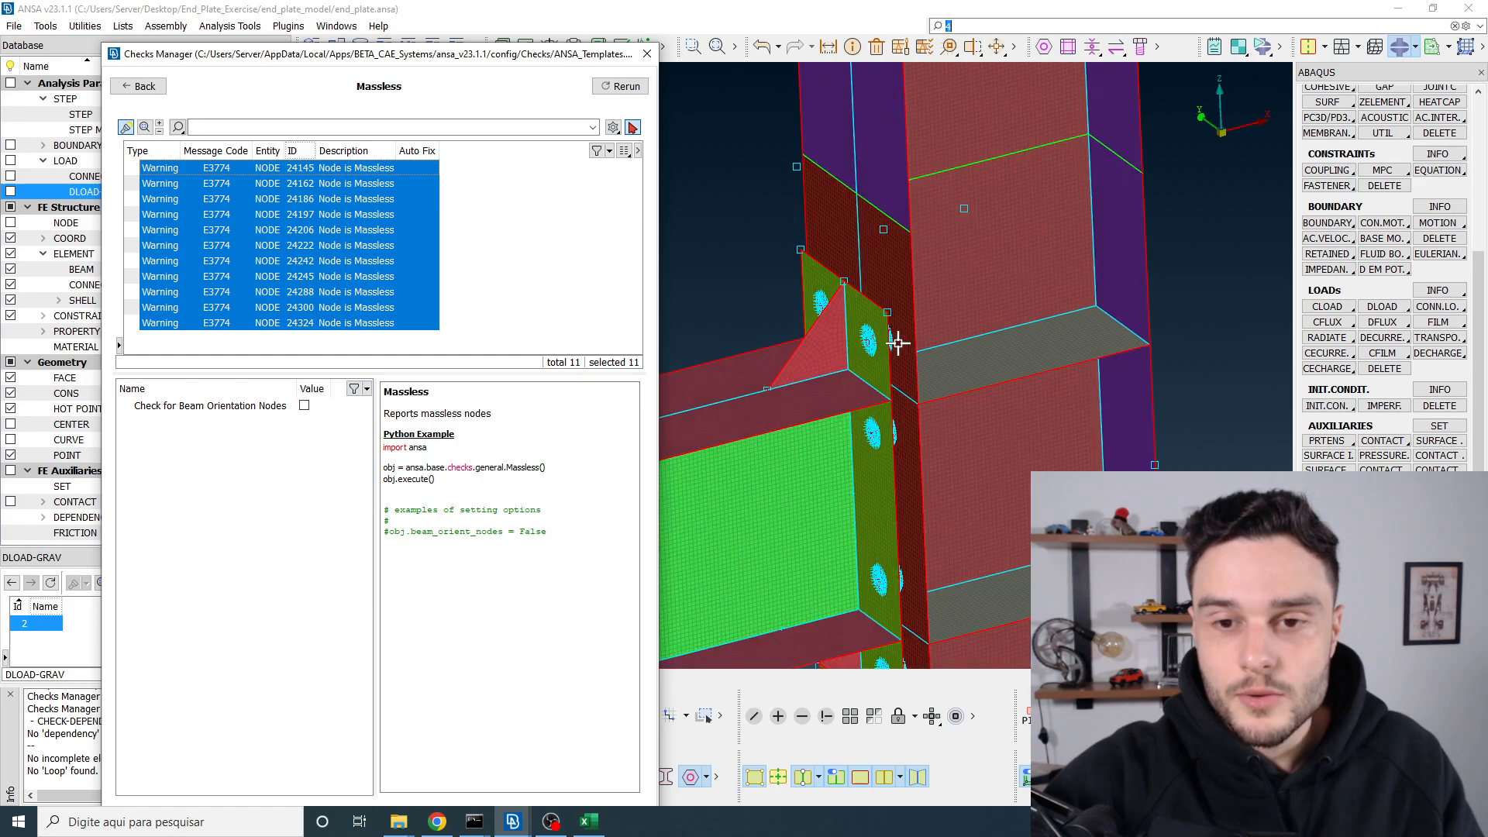
ctrl+drag(886, 313, 790, 311)
scroll(964, 329, up, 6)
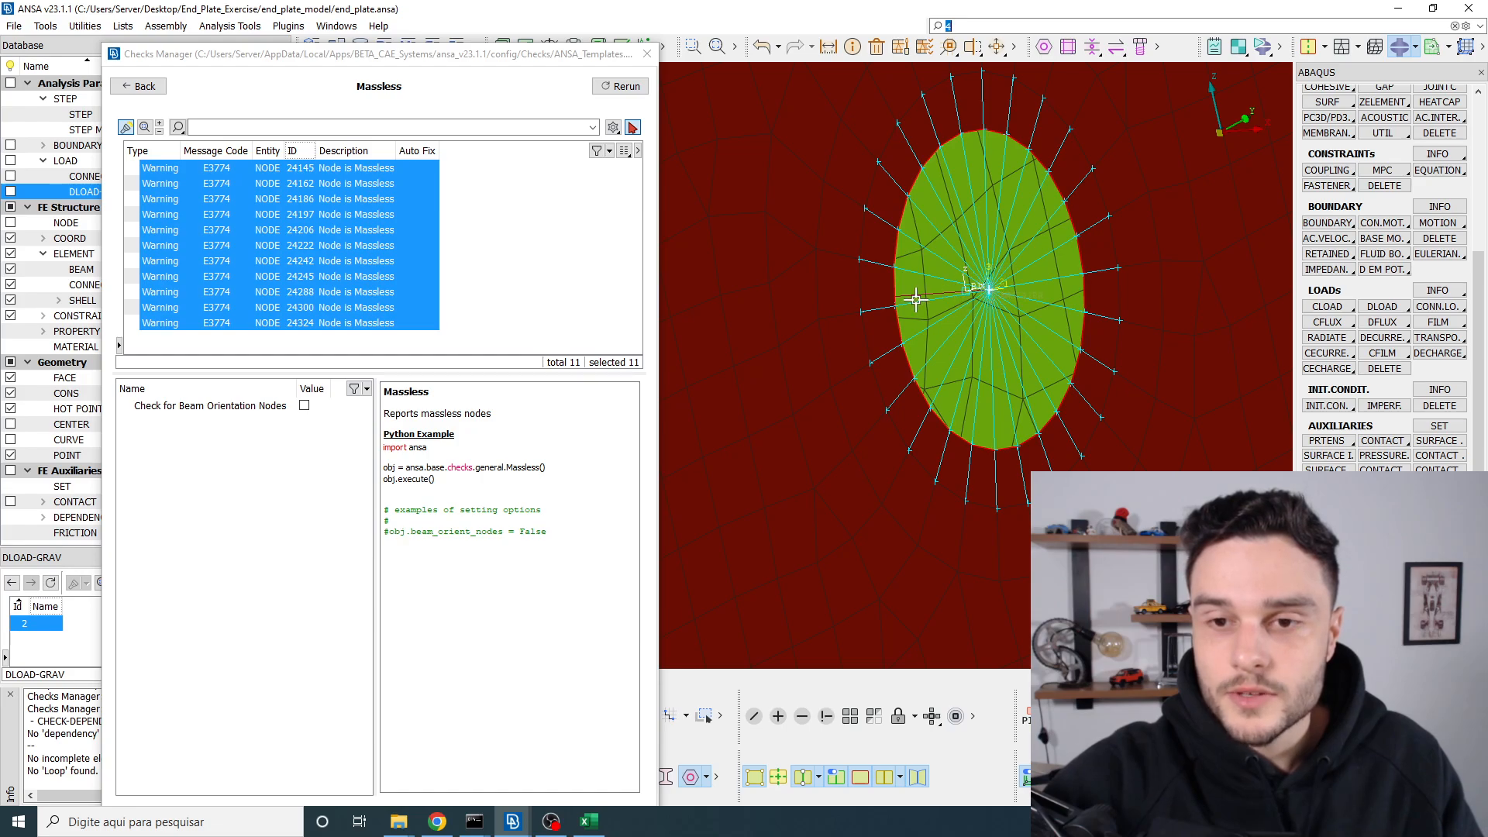
scroll(1001, 288, down, 6)
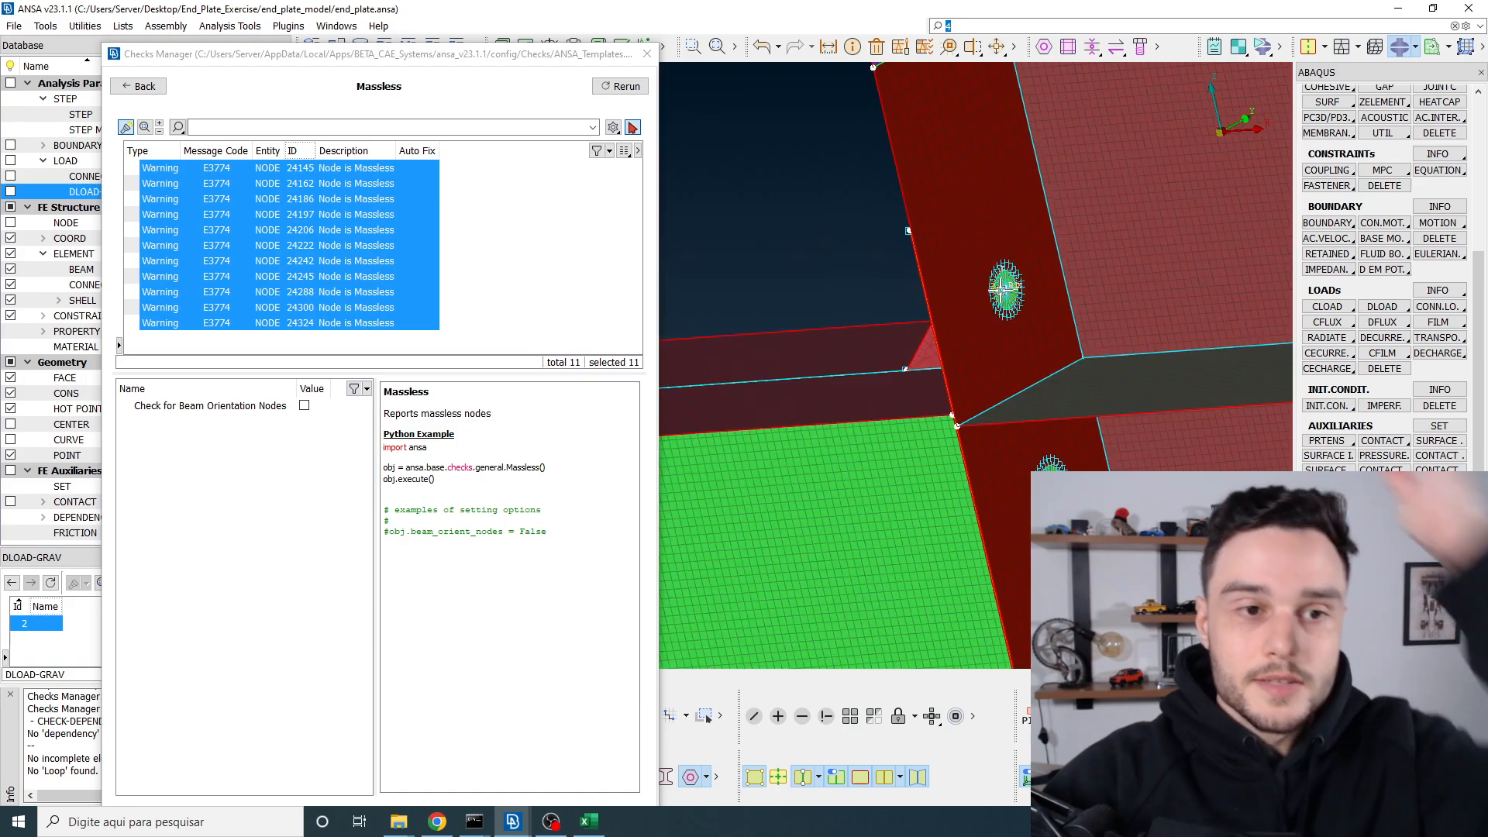
scroll(1001, 288, down, 3)
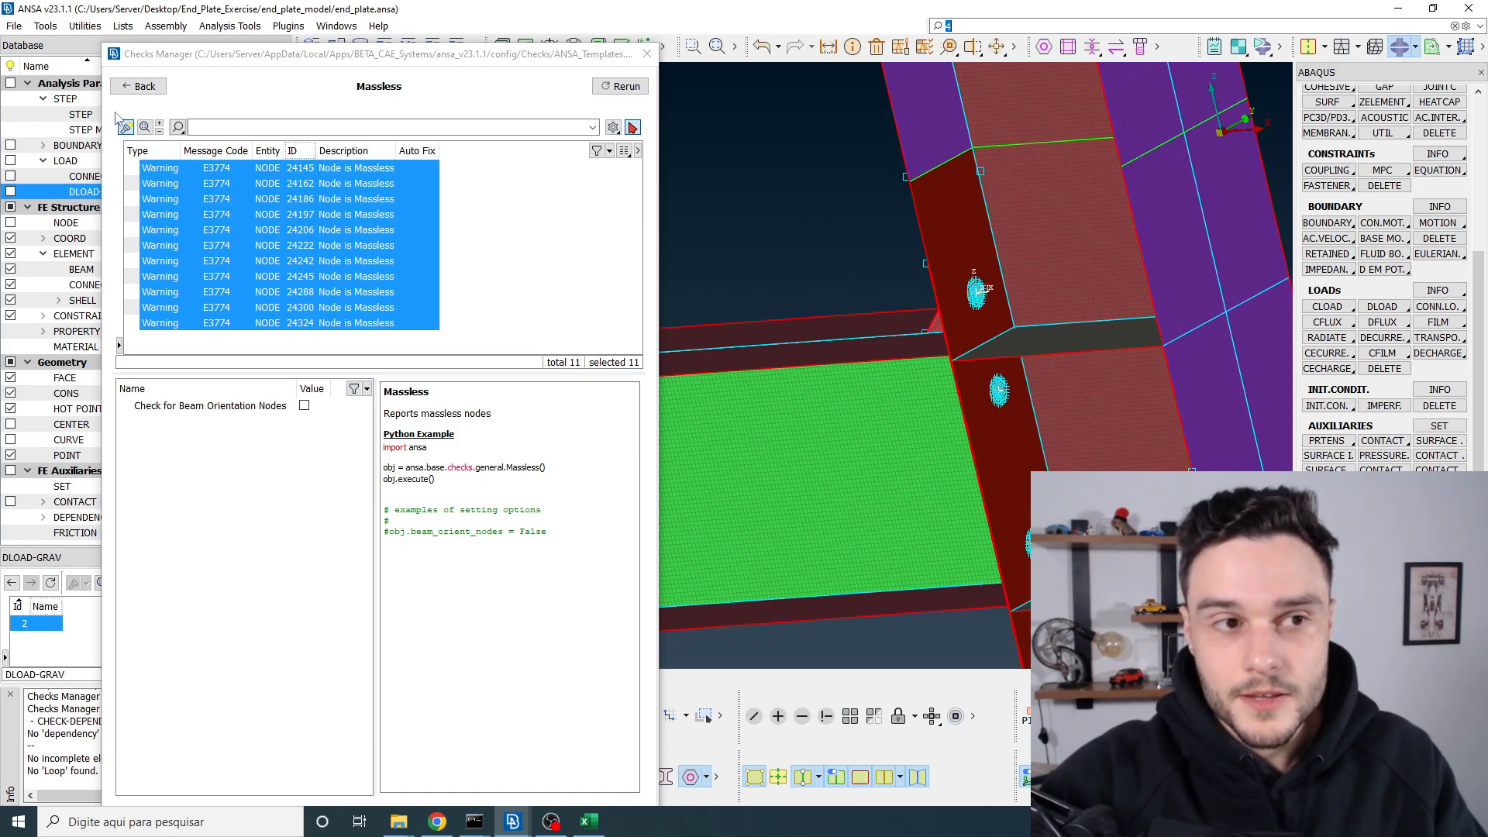
Step: Return to the ABAQUS check list, review the statuses and read the description of the Contacts check
click(140, 86)
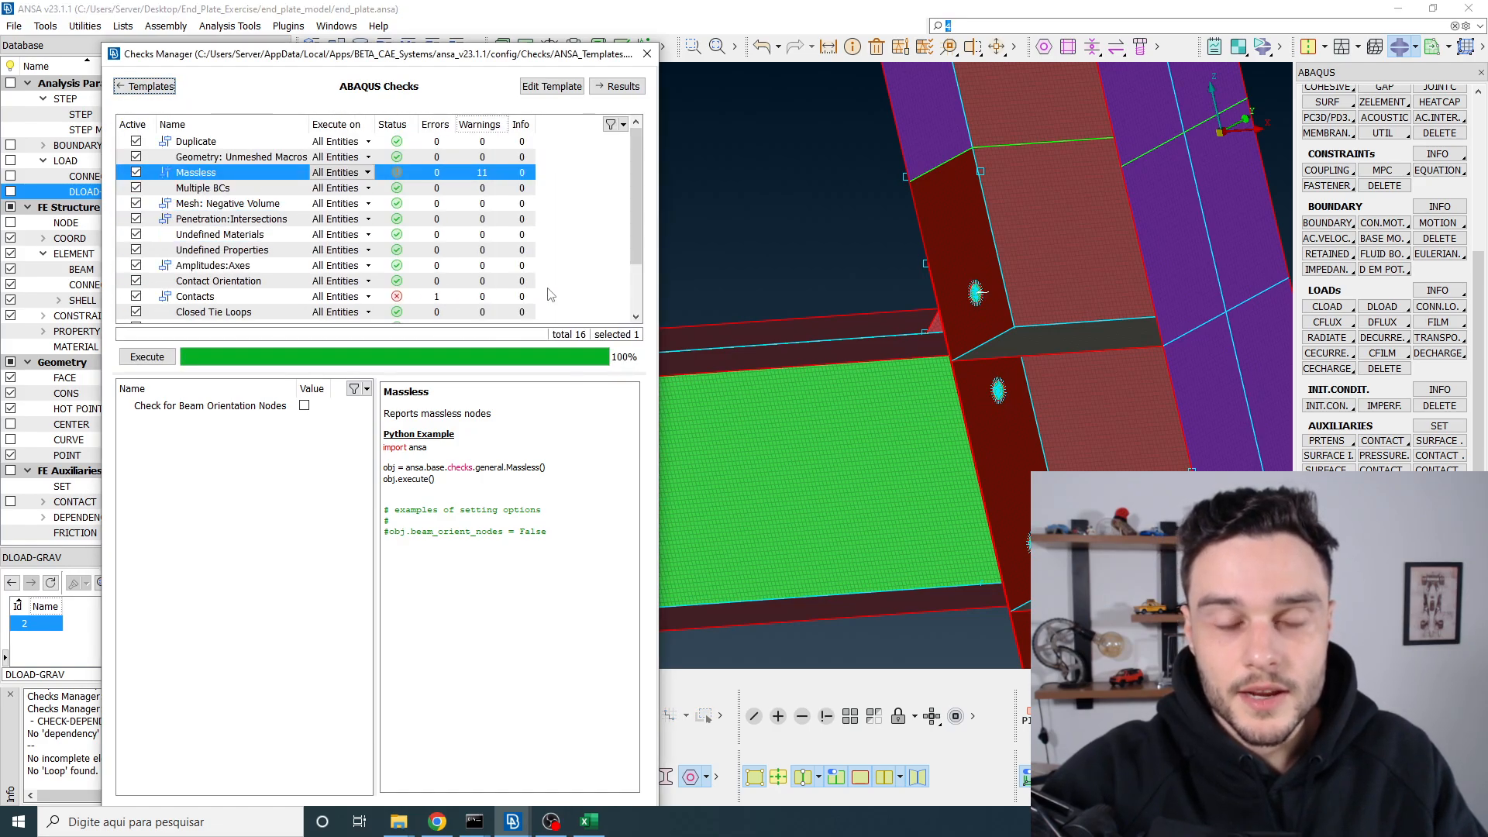
click(588, 233)
scroll(586, 254, down, 1)
scroll(565, 245, up, 1)
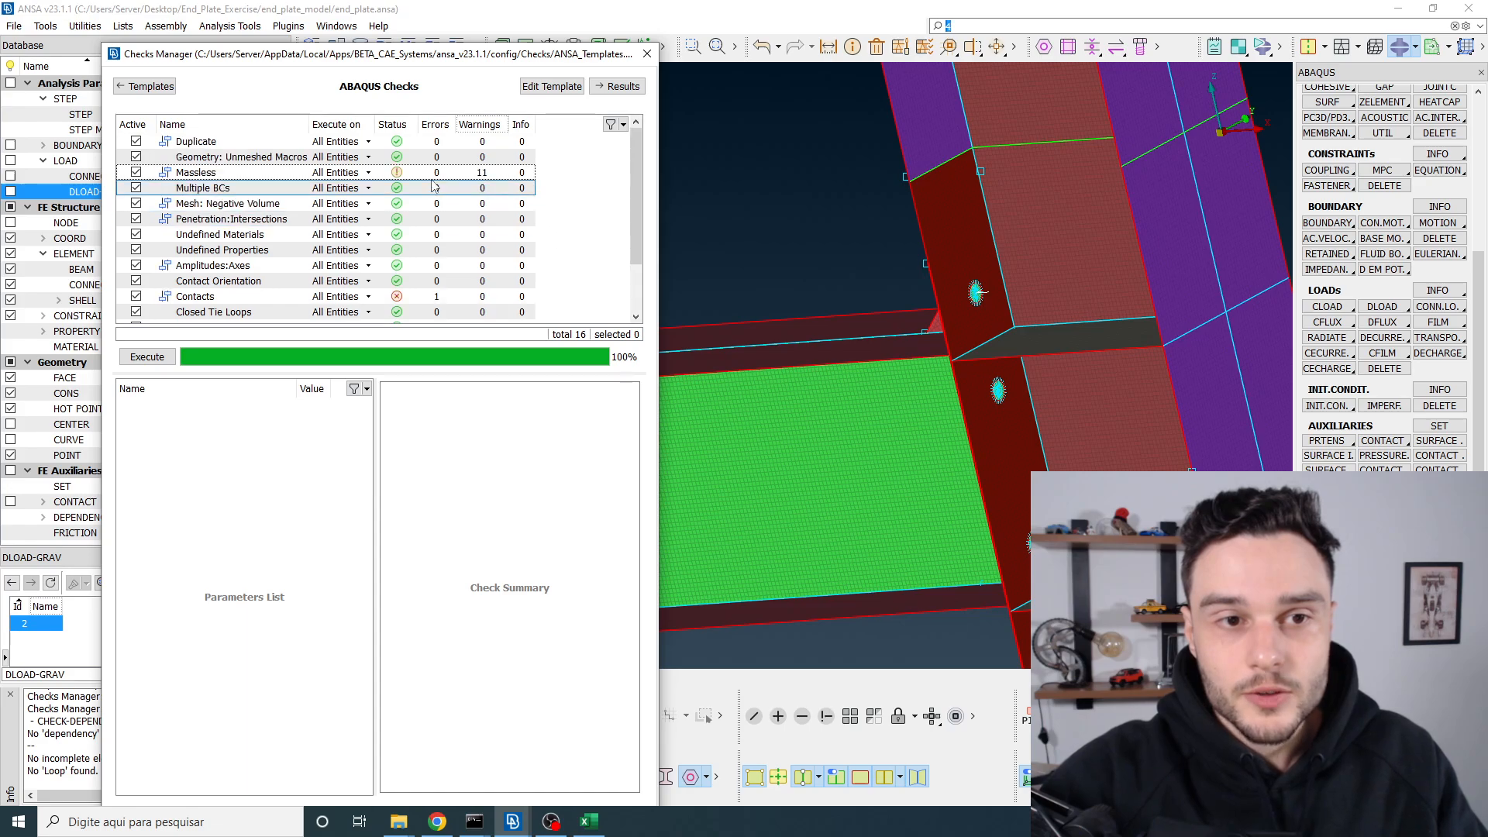
click(433, 172)
scroll(431, 248, down, 1)
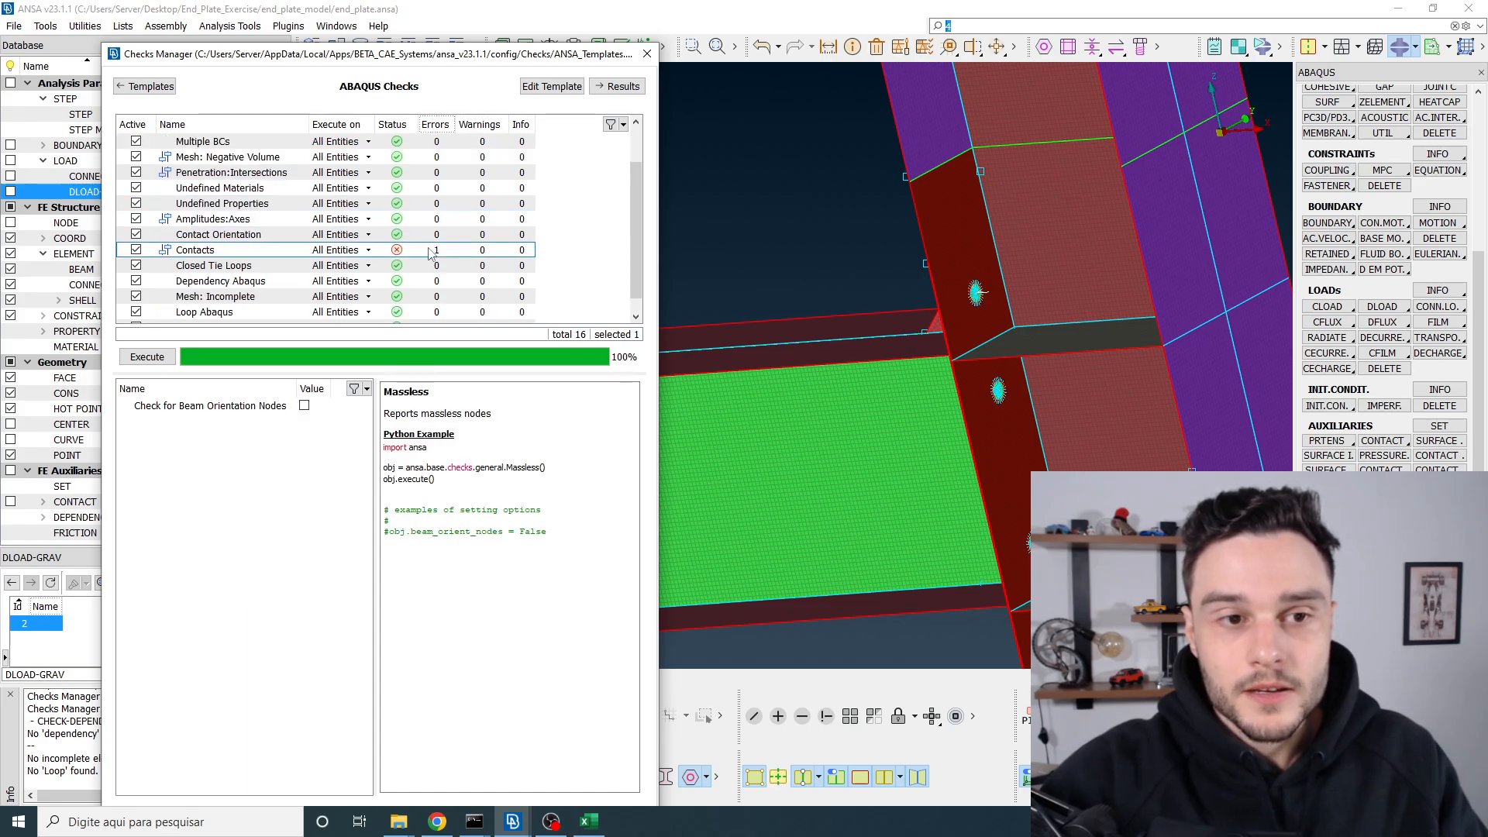
click(431, 249)
scroll(426, 263, up, 1)
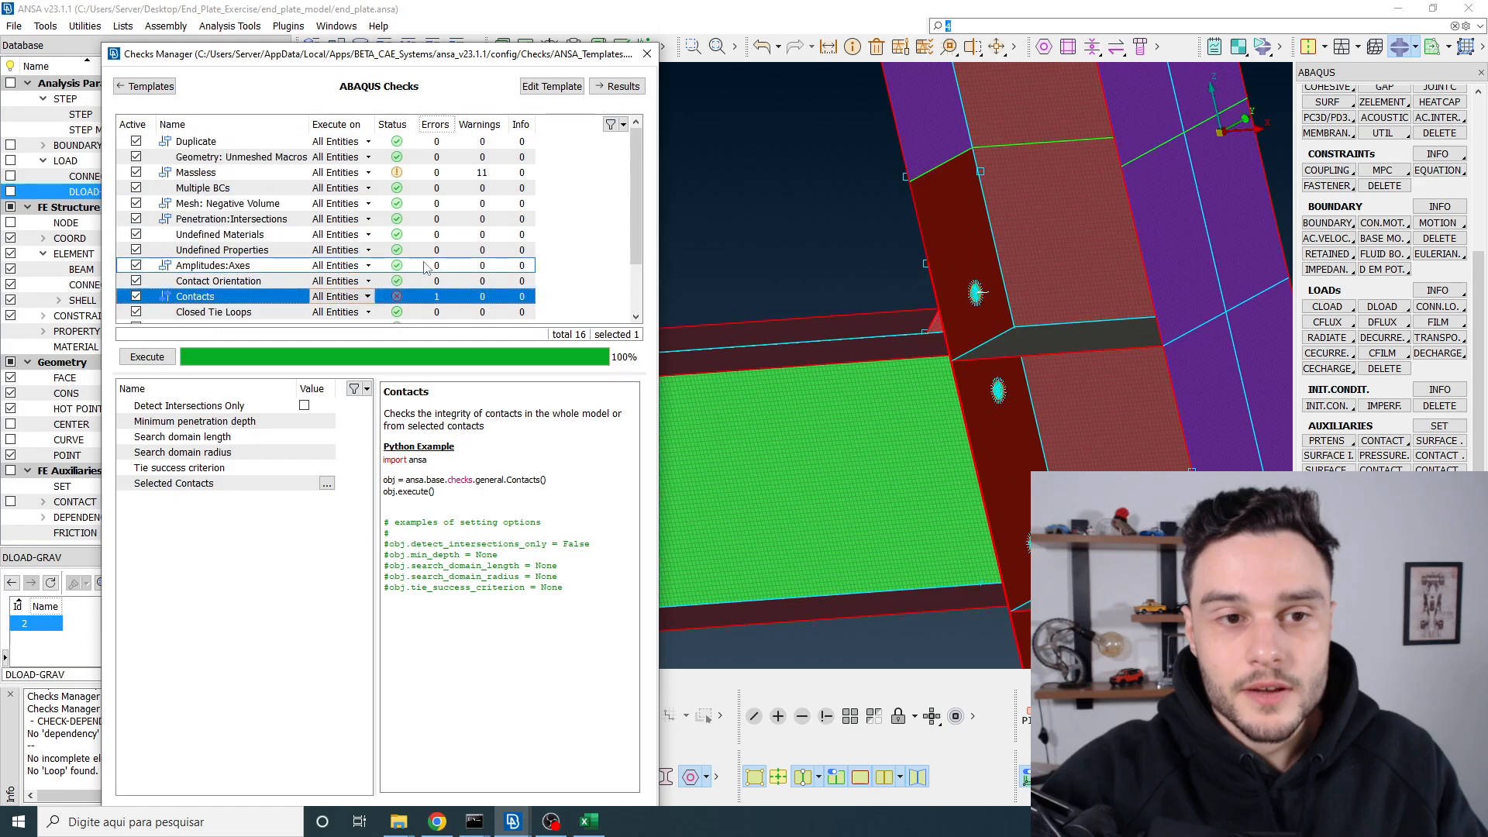
Step: Open the Contacts check's results, expand the end_plate_to_column_flange contact and highlight its error in the model
click(397, 297)
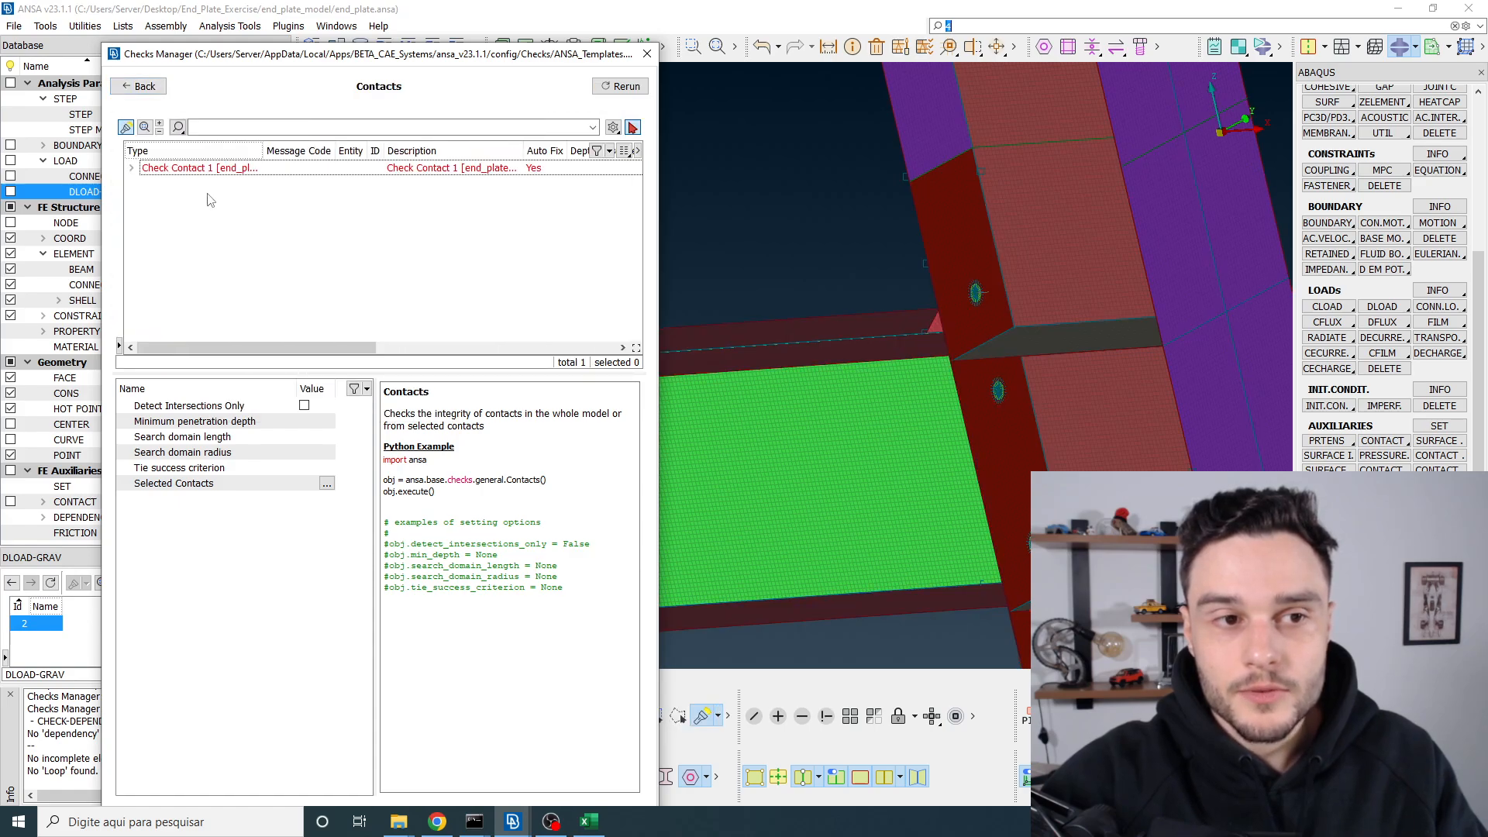
click(211, 169)
drag(263, 151, 377, 151)
click(132, 168)
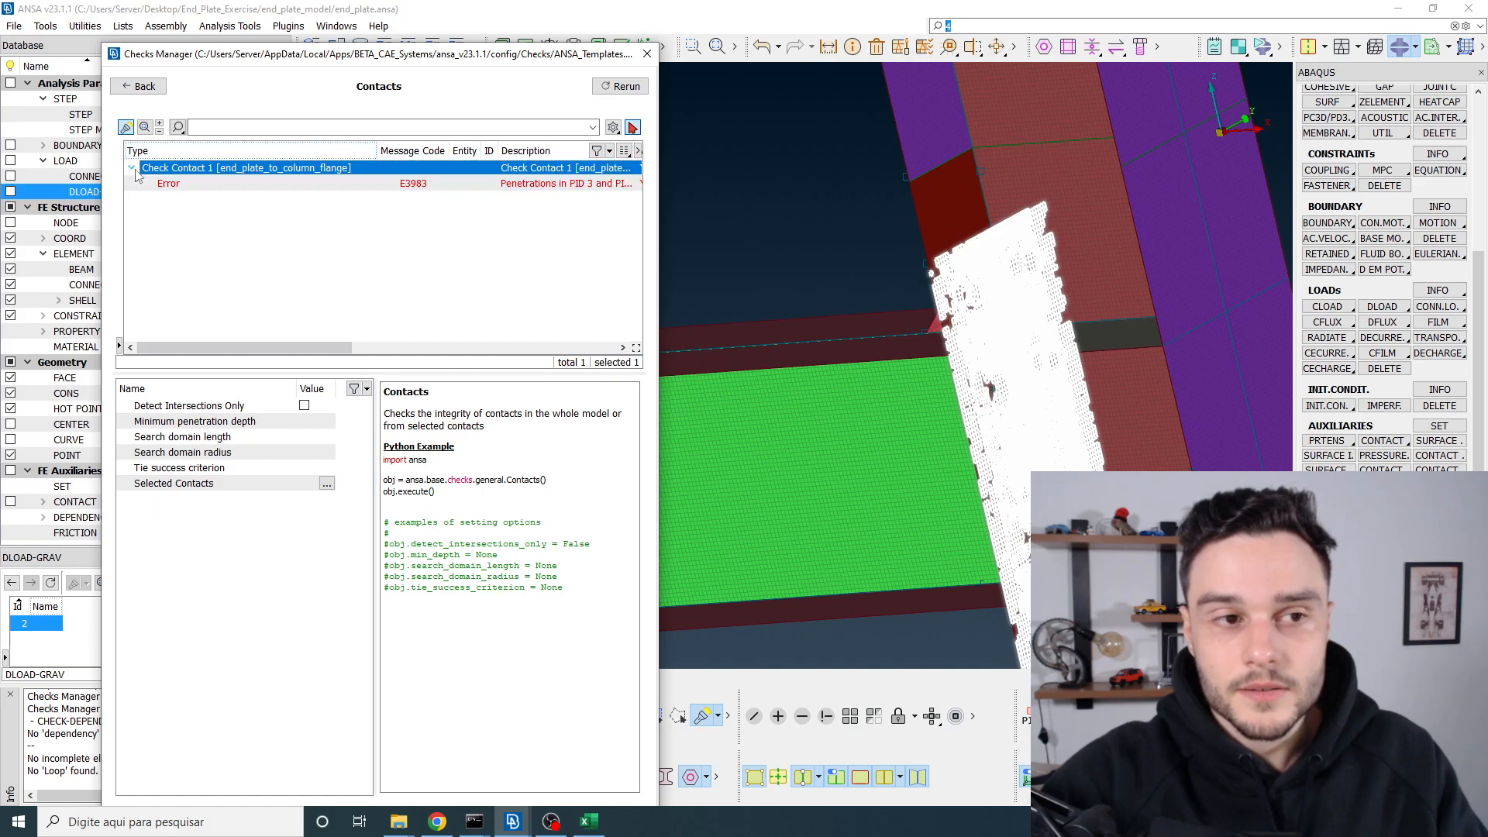
click(310, 184)
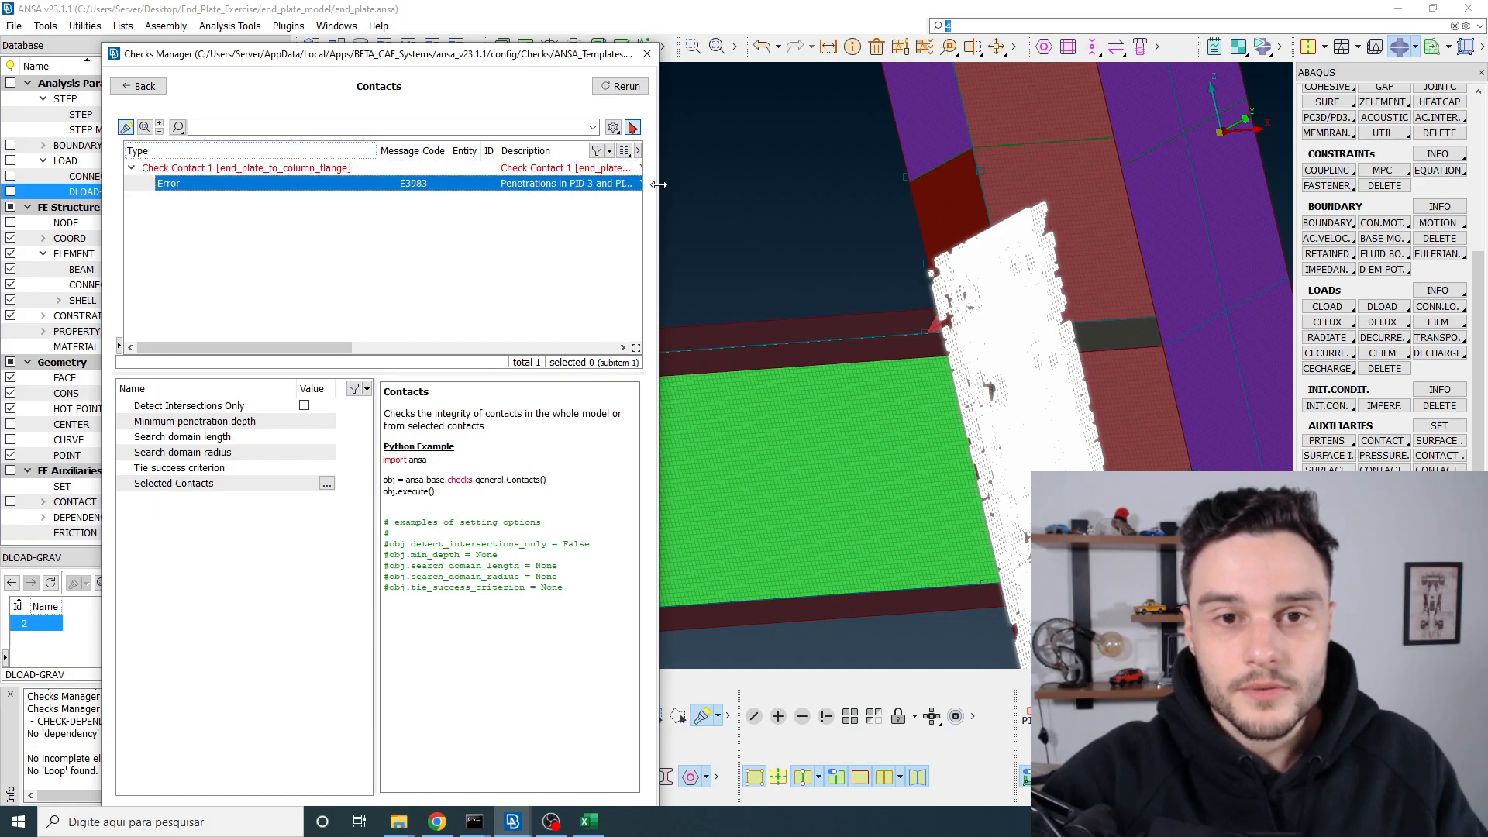
Step: Widen the Checks Manager window and the Description column to read the full contact error text
drag(658, 184, 927, 184)
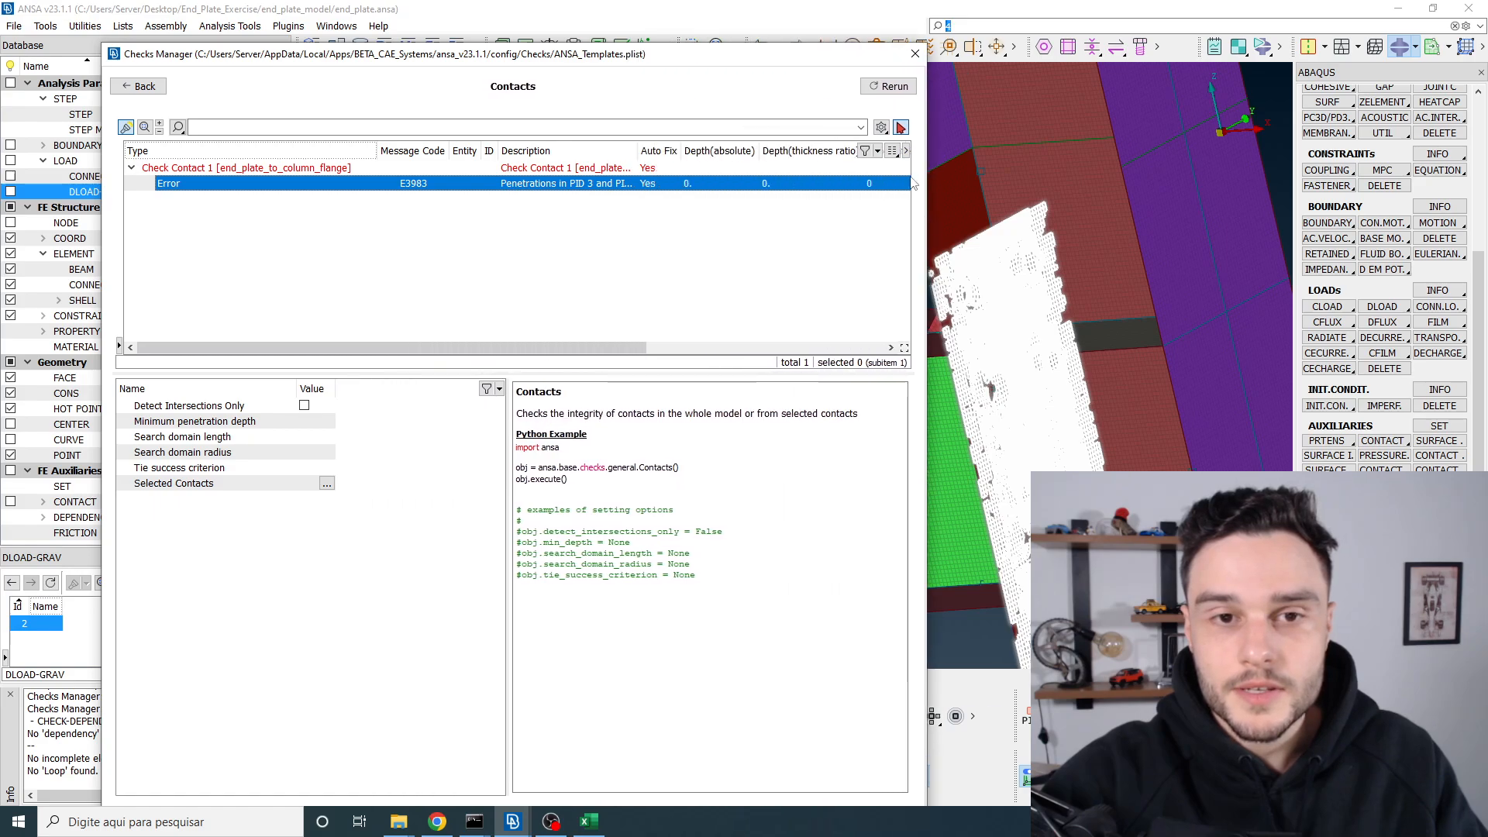
double_click(636, 152)
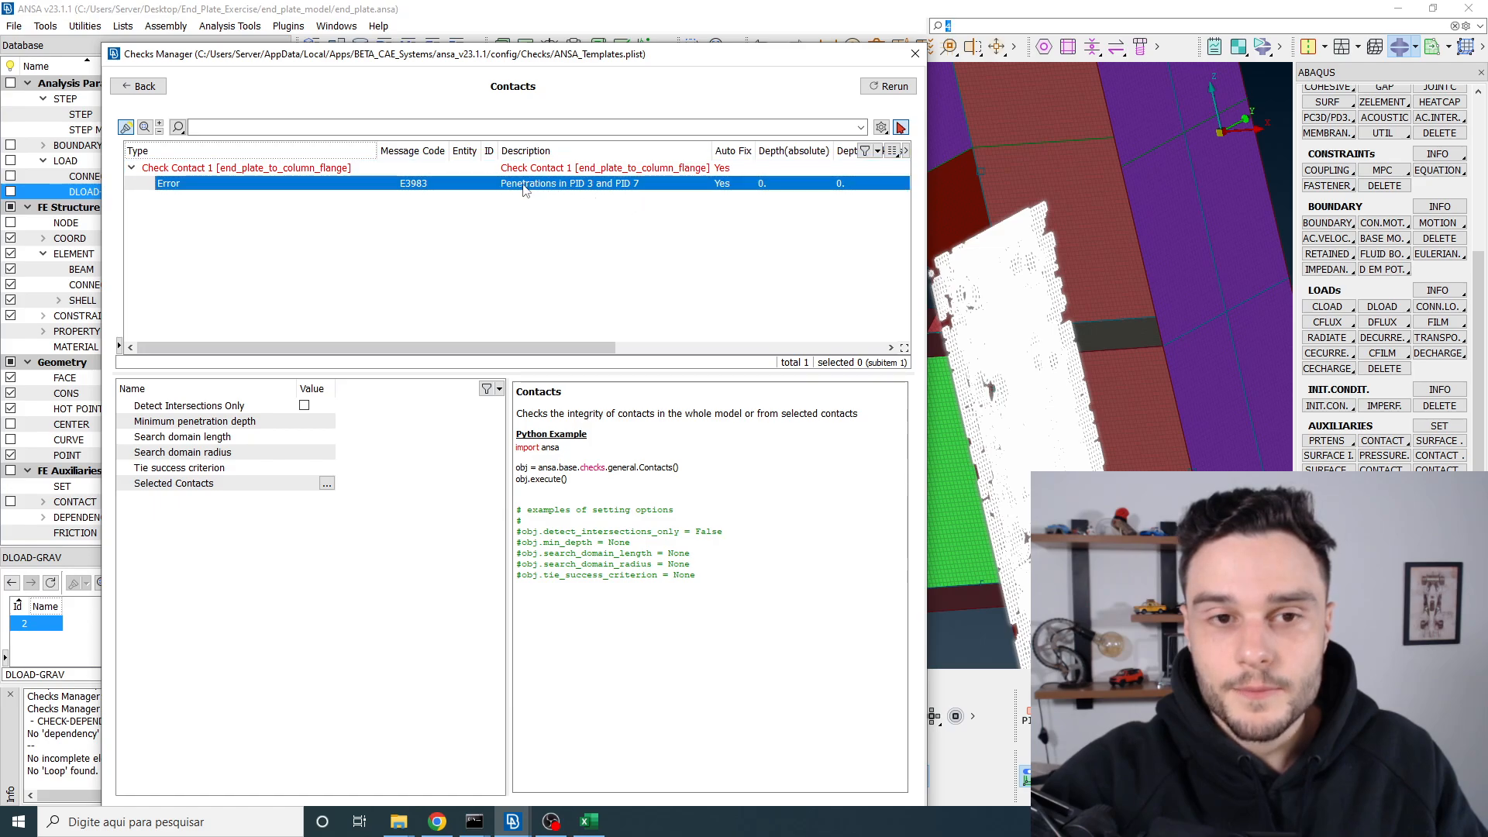
double_click(620, 184)
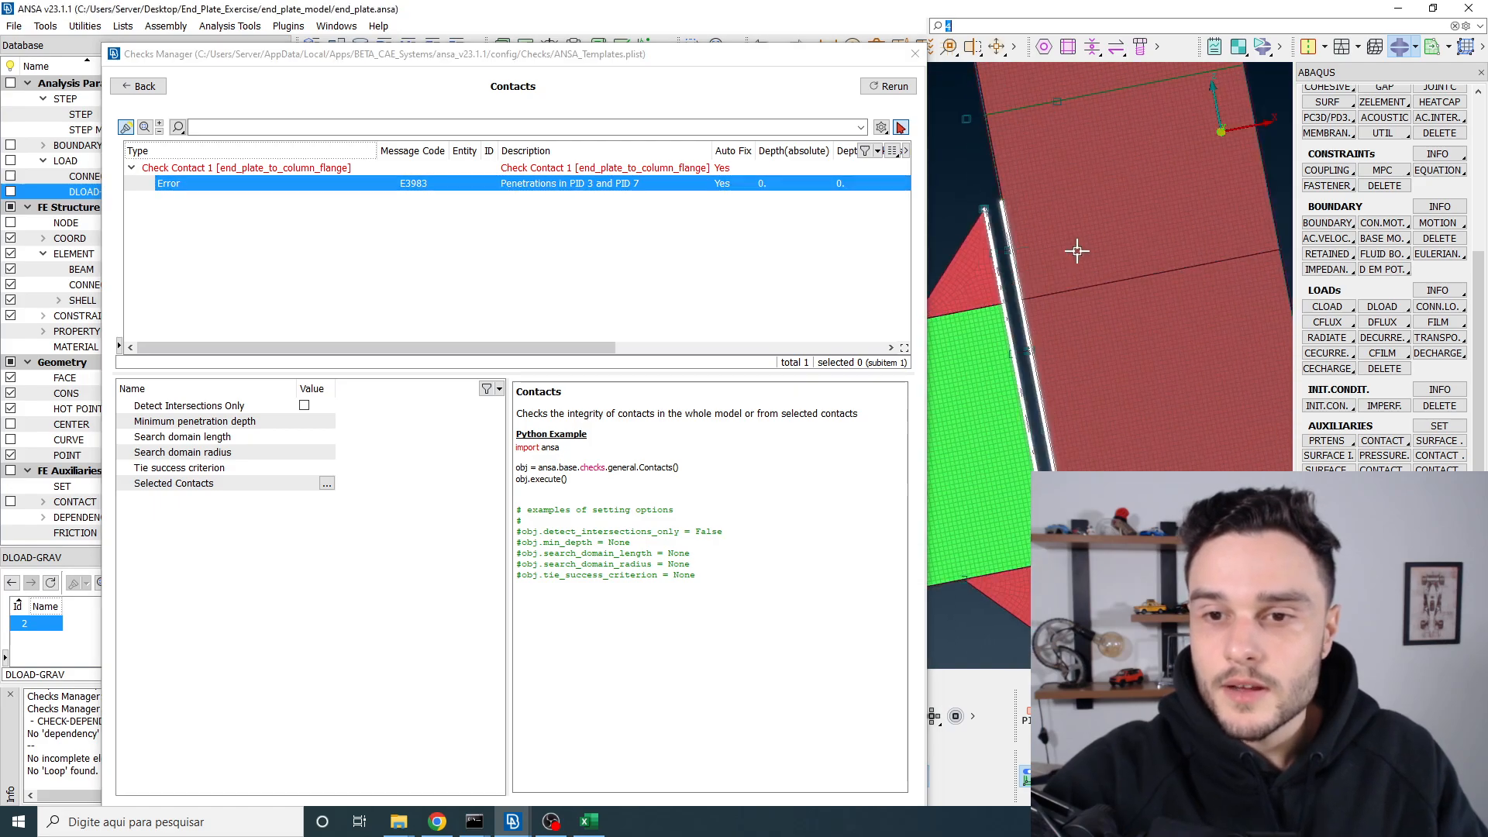
Step: Inspect the highlighted penetrating elements between the end plate and the column flange from the front and side
ctrl+drag(1077, 251, 1129, 266)
scroll(978, 232, up, 3)
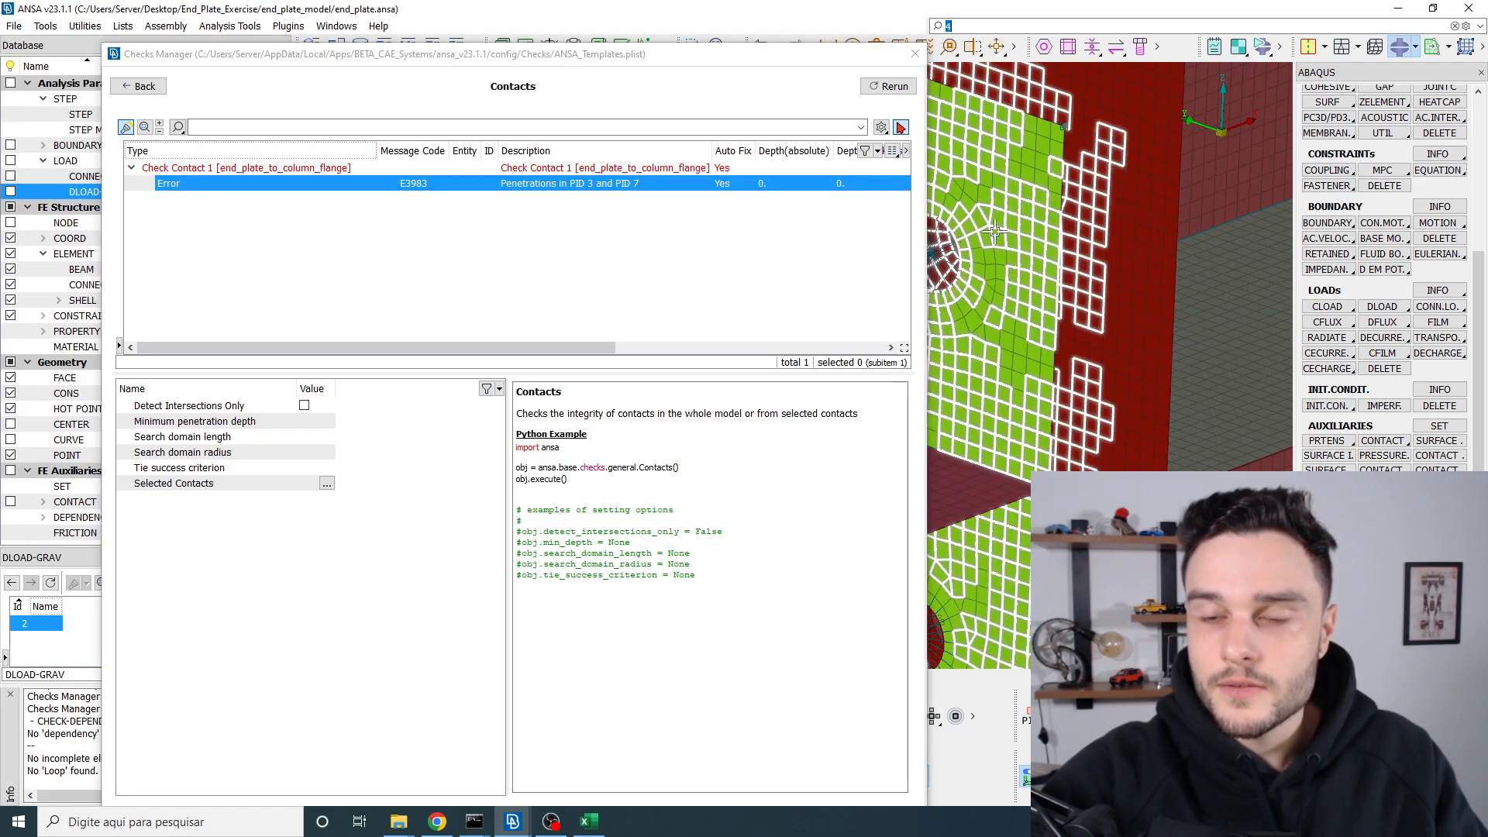
scroll(1069, 199, down, 3)
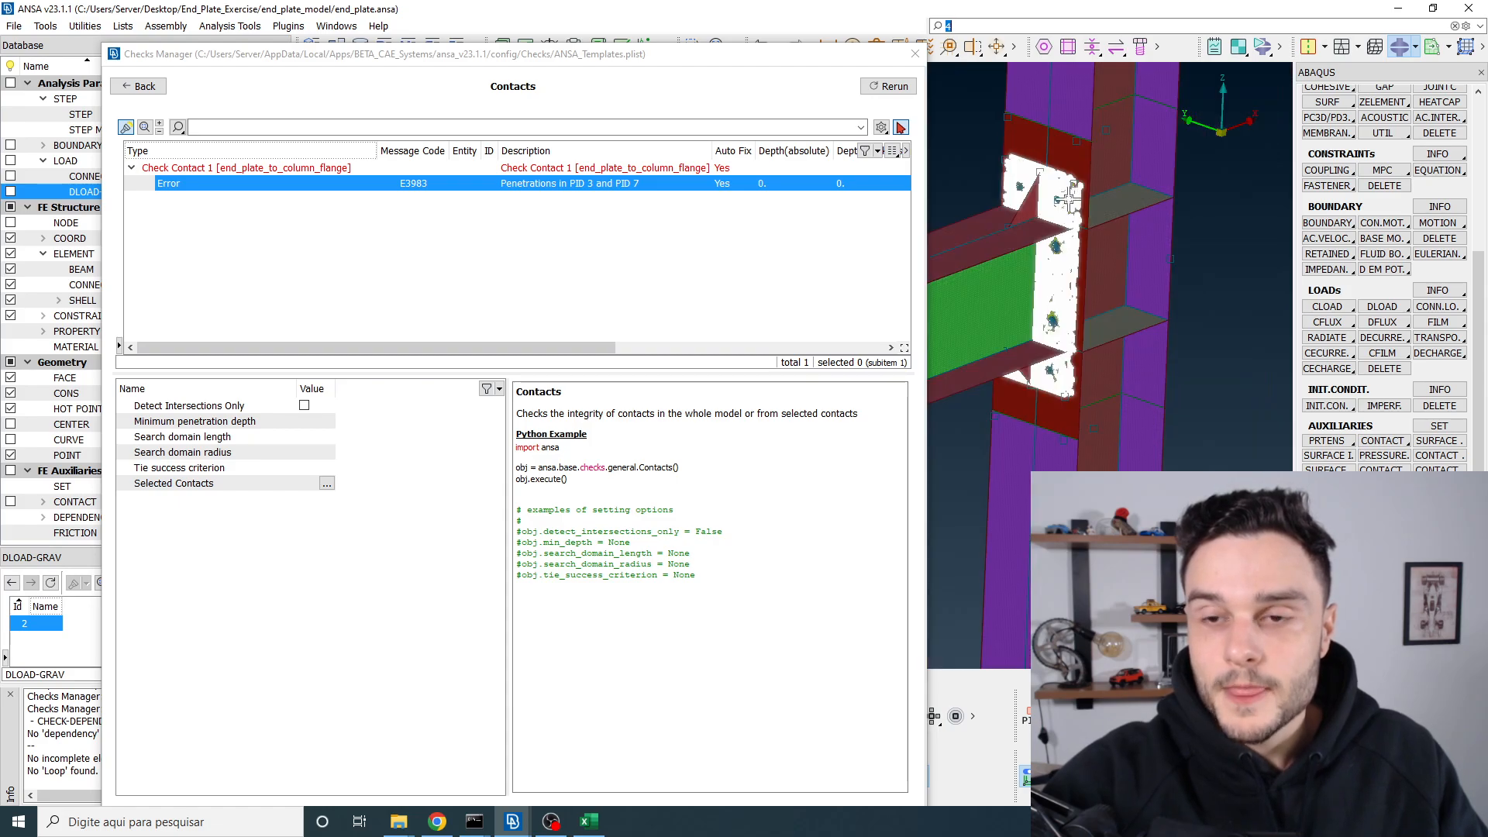
scroll(1069, 200, up, 5)
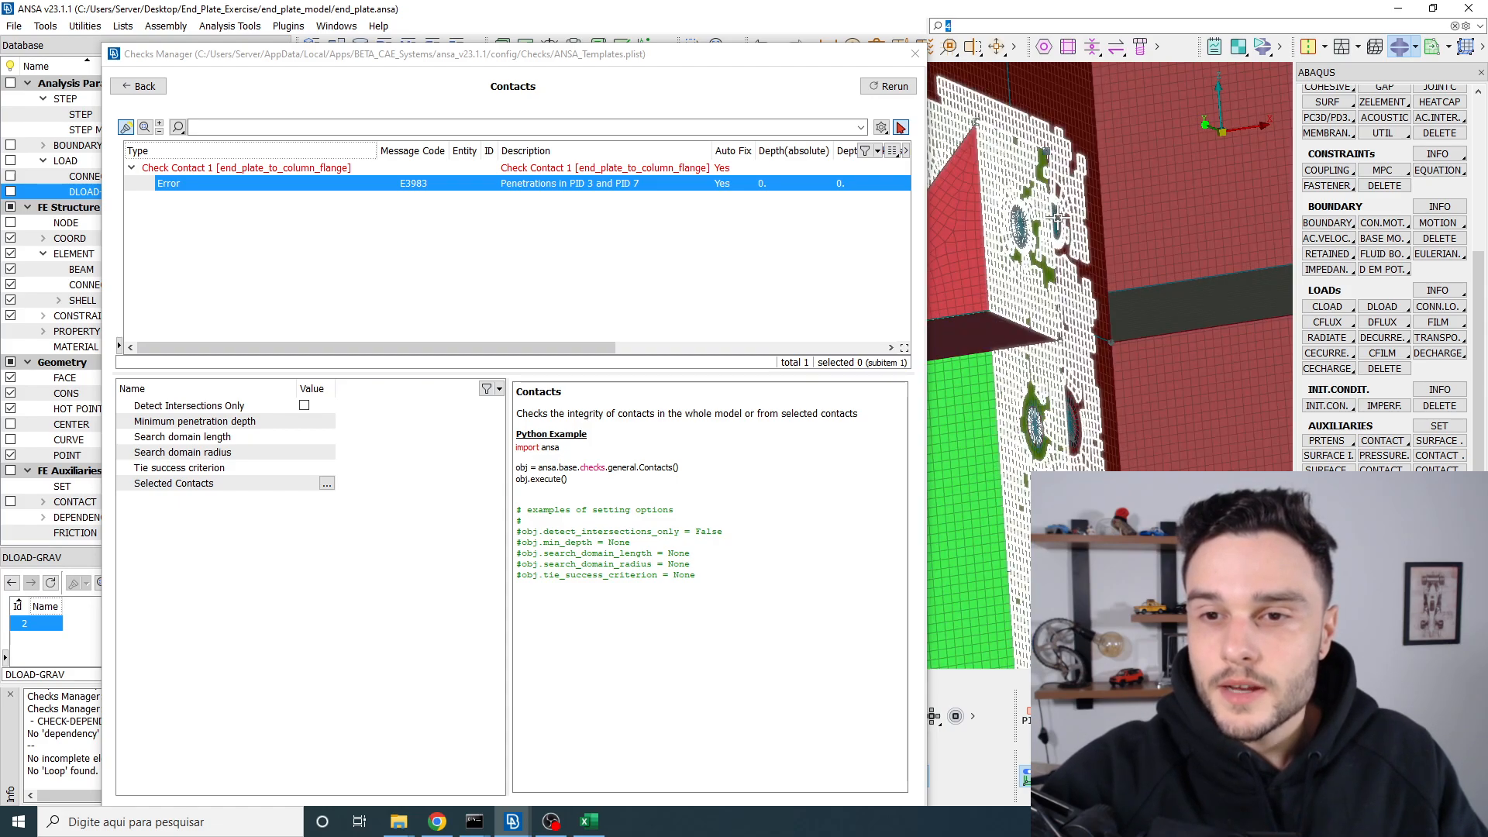
ctrl+drag(1057, 222, 1044, 232)
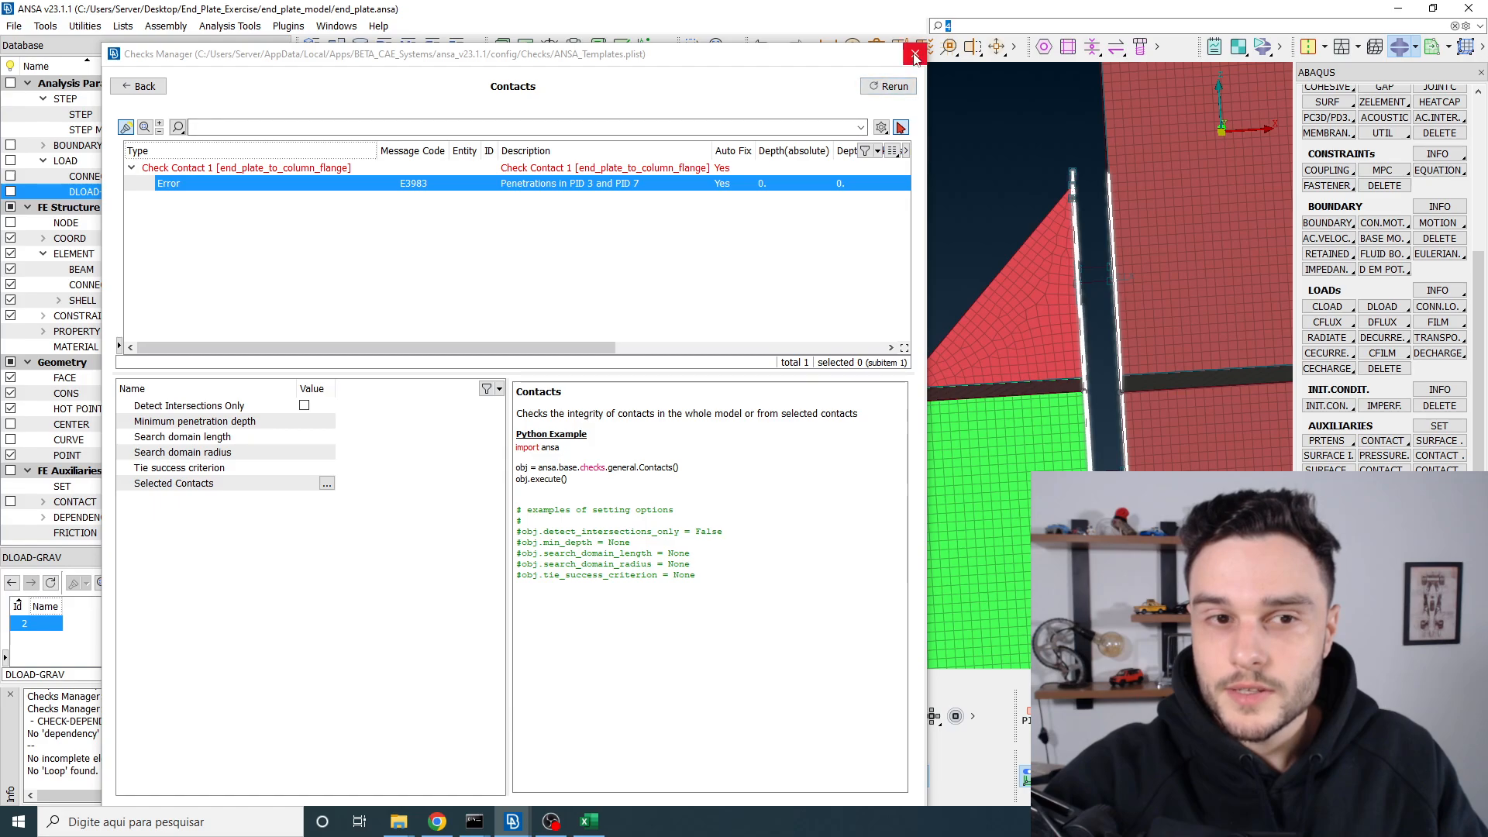
Step: Review the actions available for the Contacts error and dismiss them without applying any
click(596, 227)
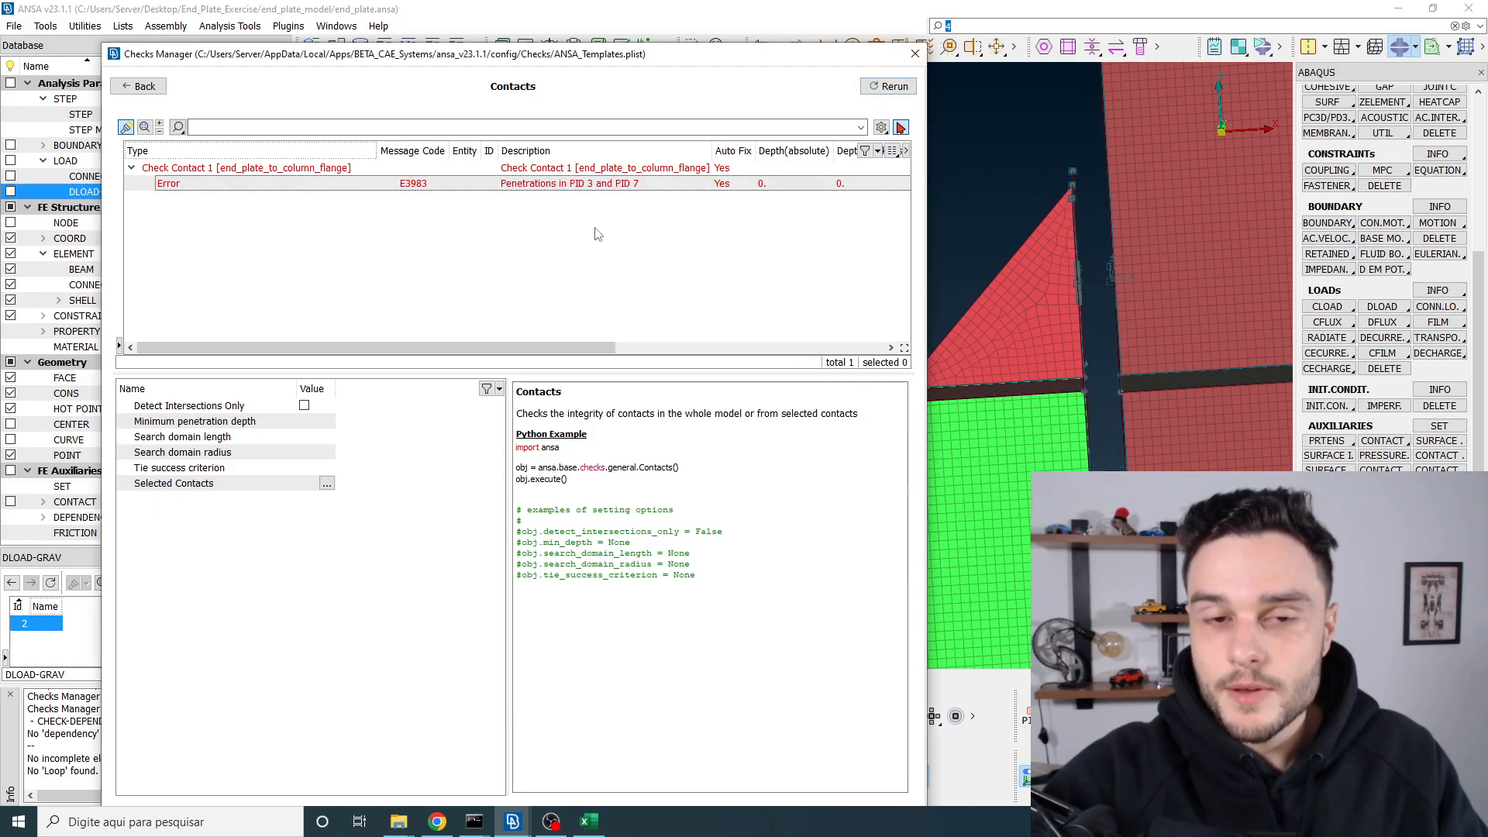
click(564, 187)
right_click(535, 194)
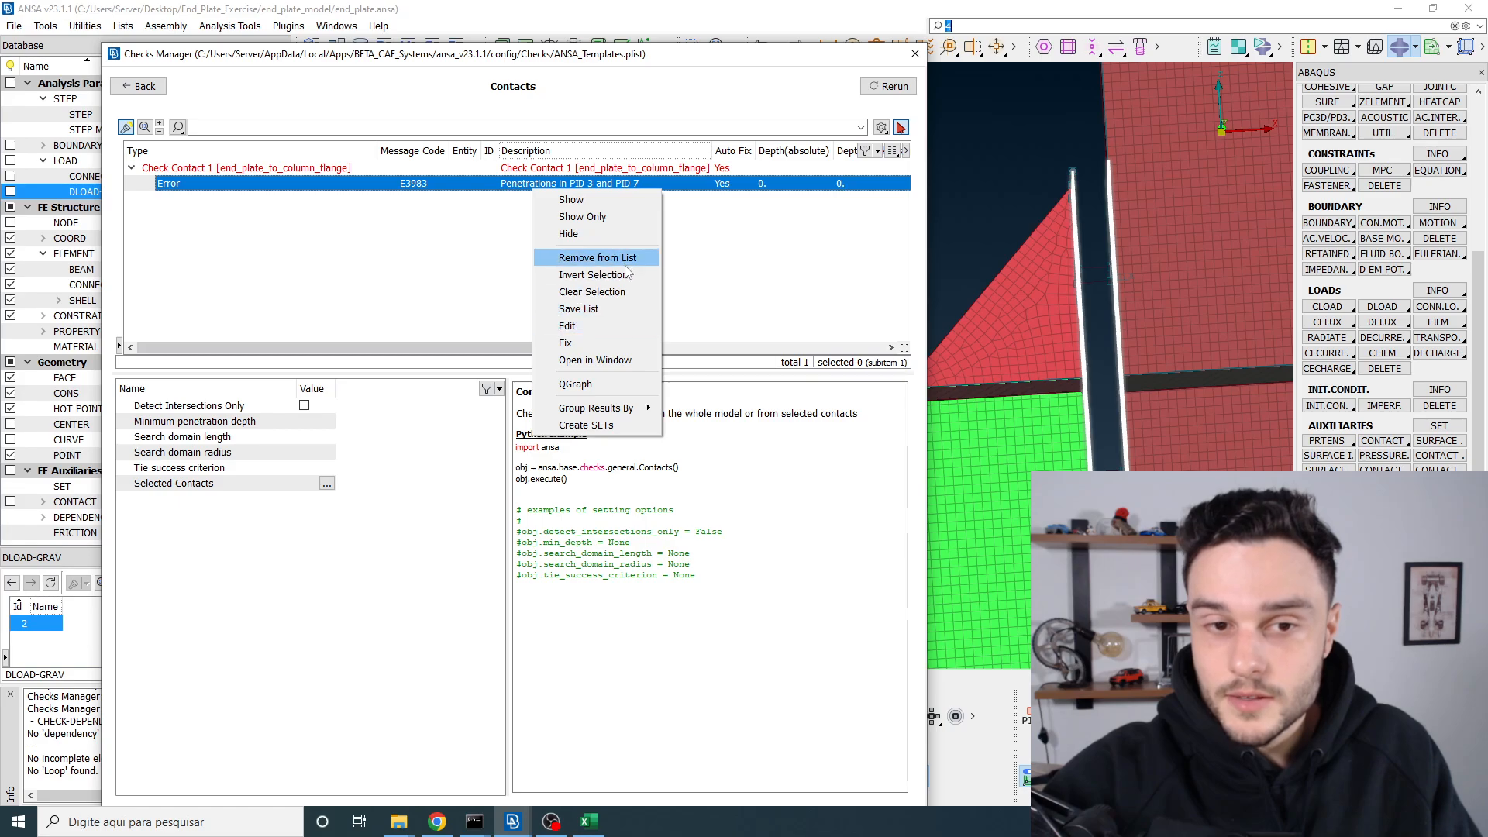
click(798, 275)
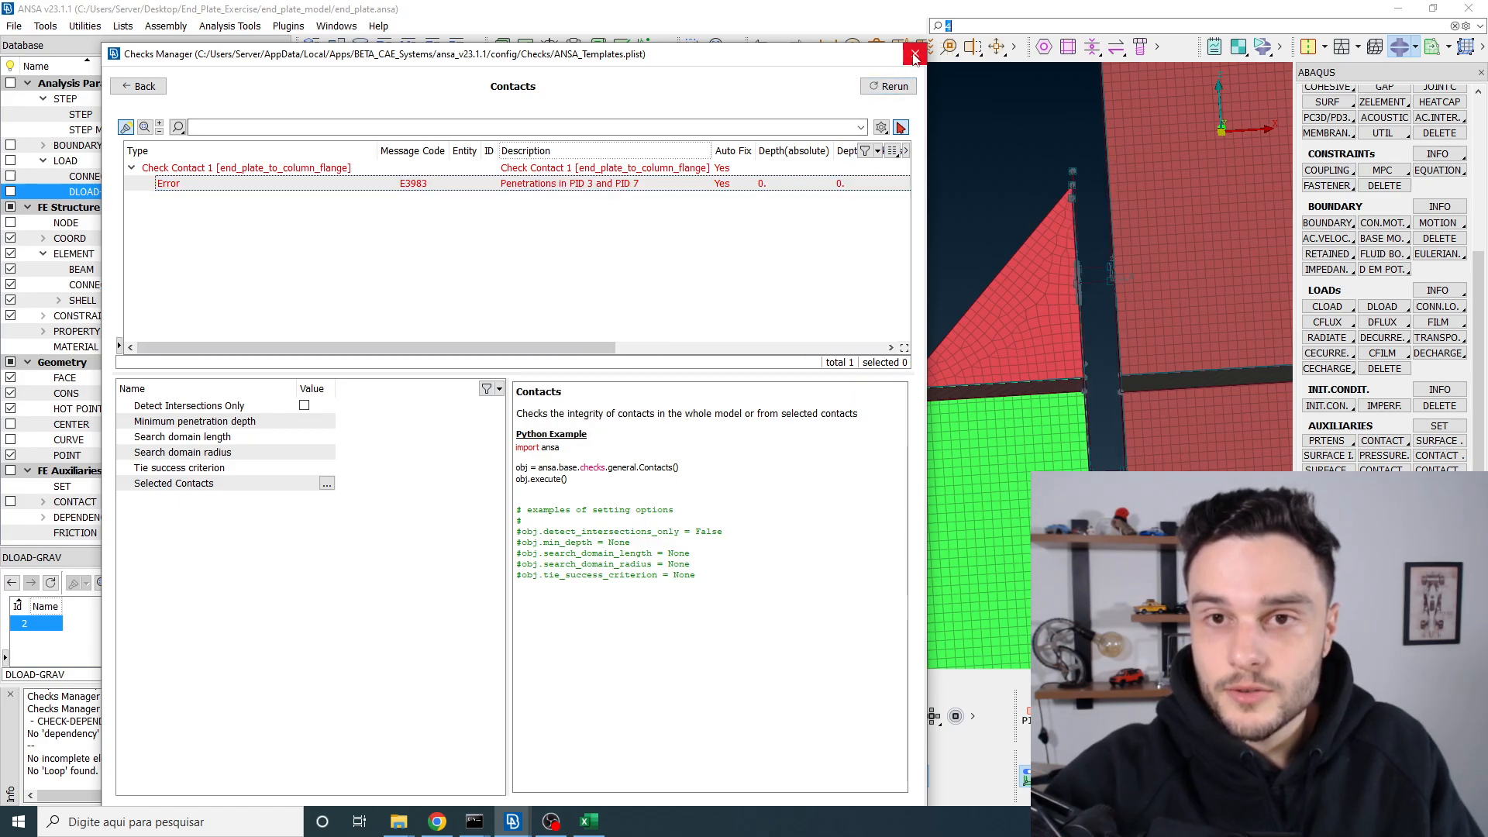
Step: Go back to the ABAQUS check list, review the remaining check statuses and close the Checks Manager
click(140, 86)
scroll(432, 310, down, 2)
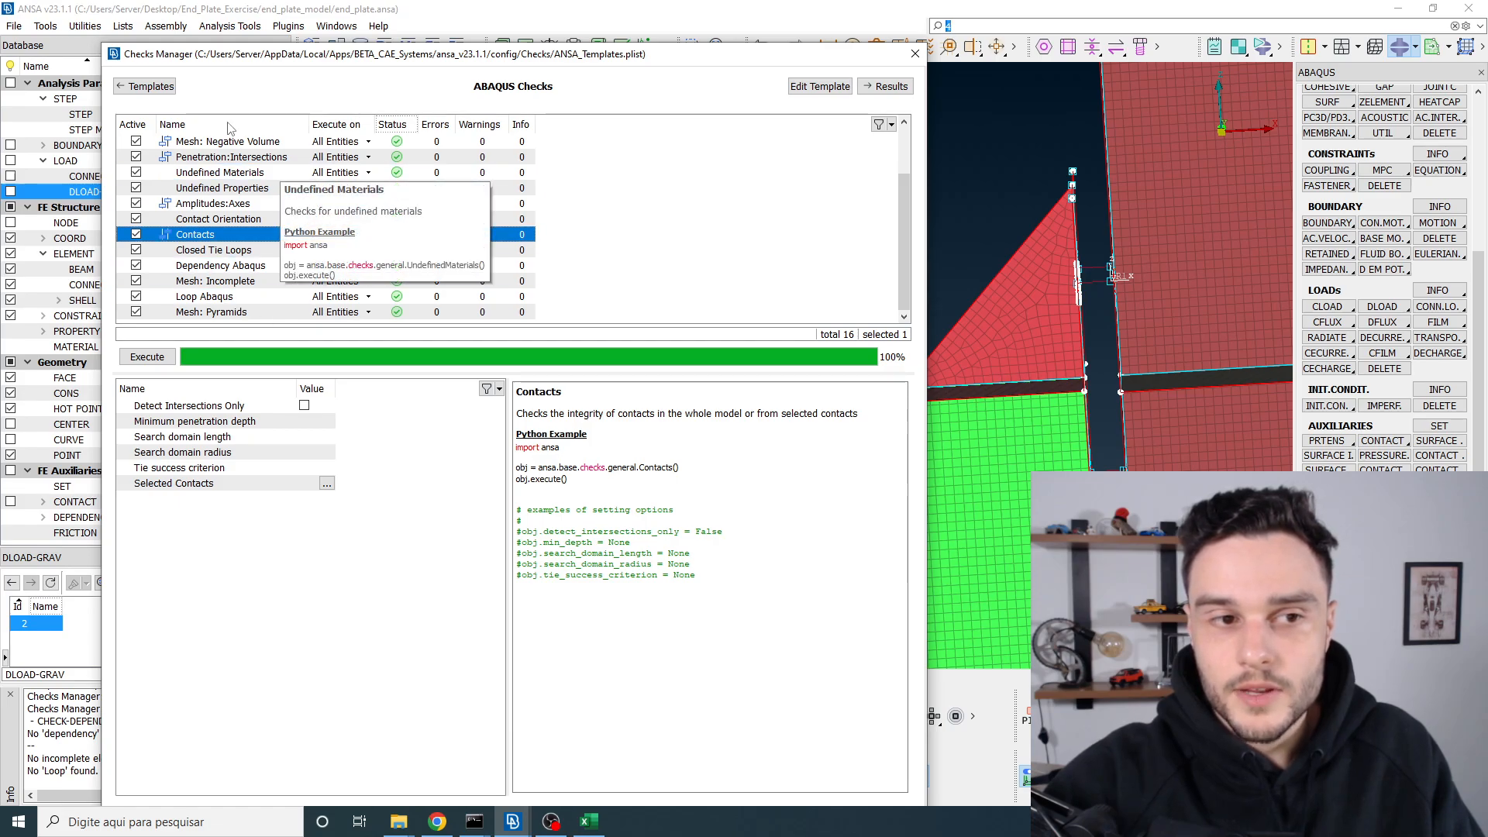
scroll(238, 192, up, 2)
scroll(239, 194, down, 2)
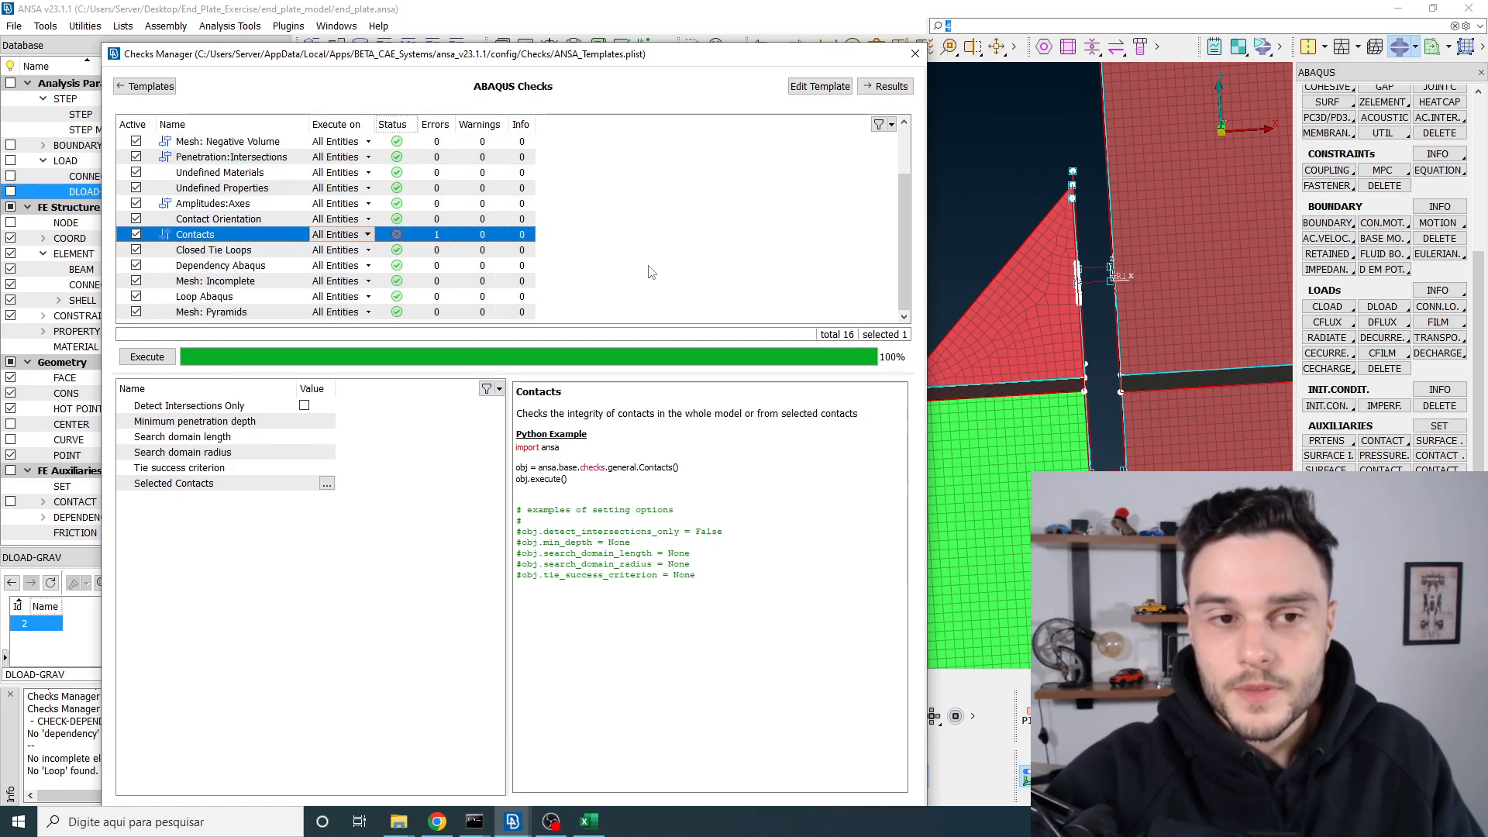
click(915, 54)
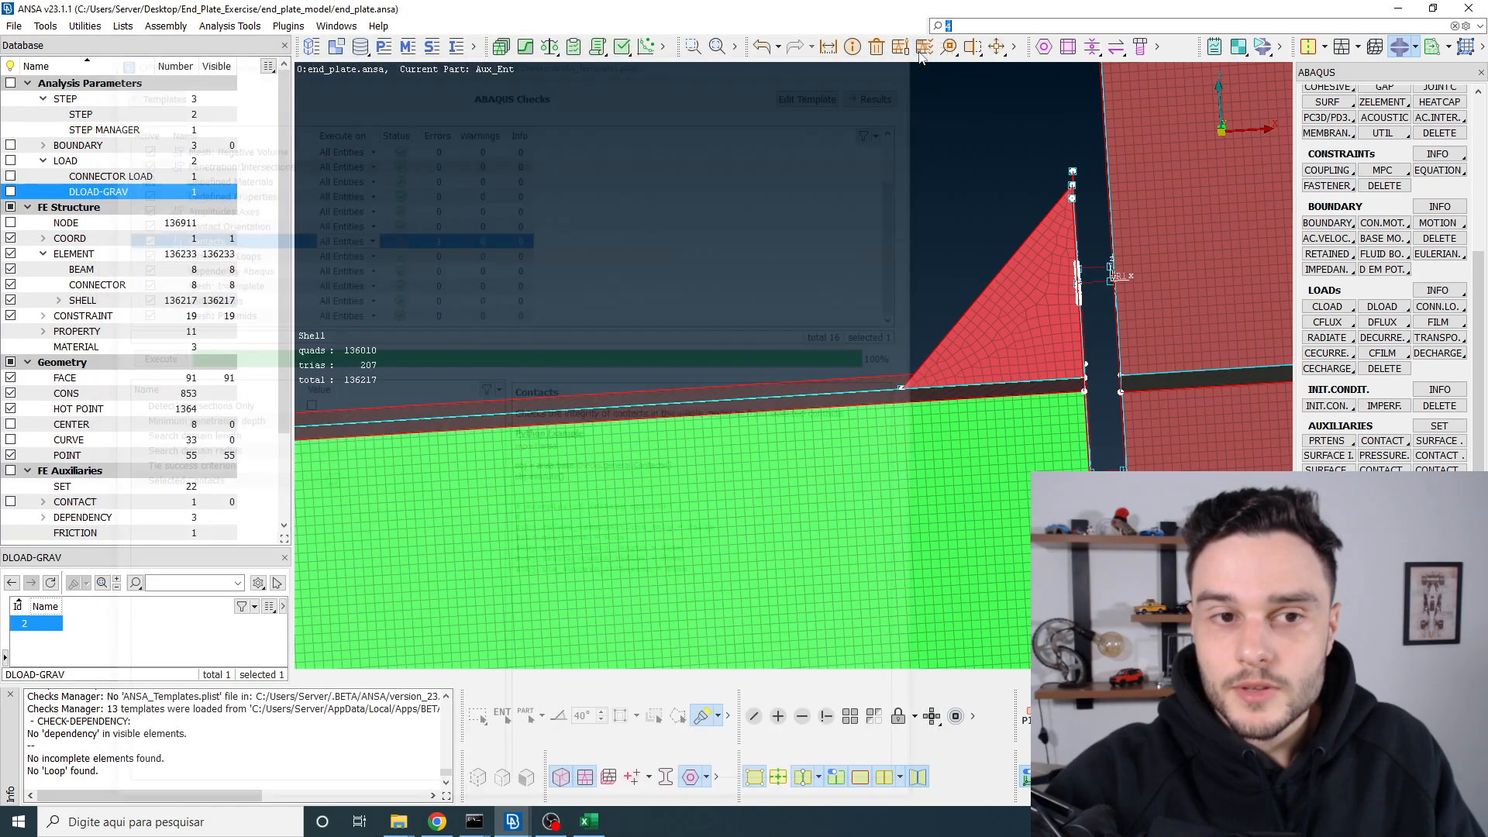
Step: Enable Draw shell as solid in the presentation parameters and apply it to the end-plate connection model
scroll(786, 206, down, 5)
ctrl+drag(938, 231, 907, 249)
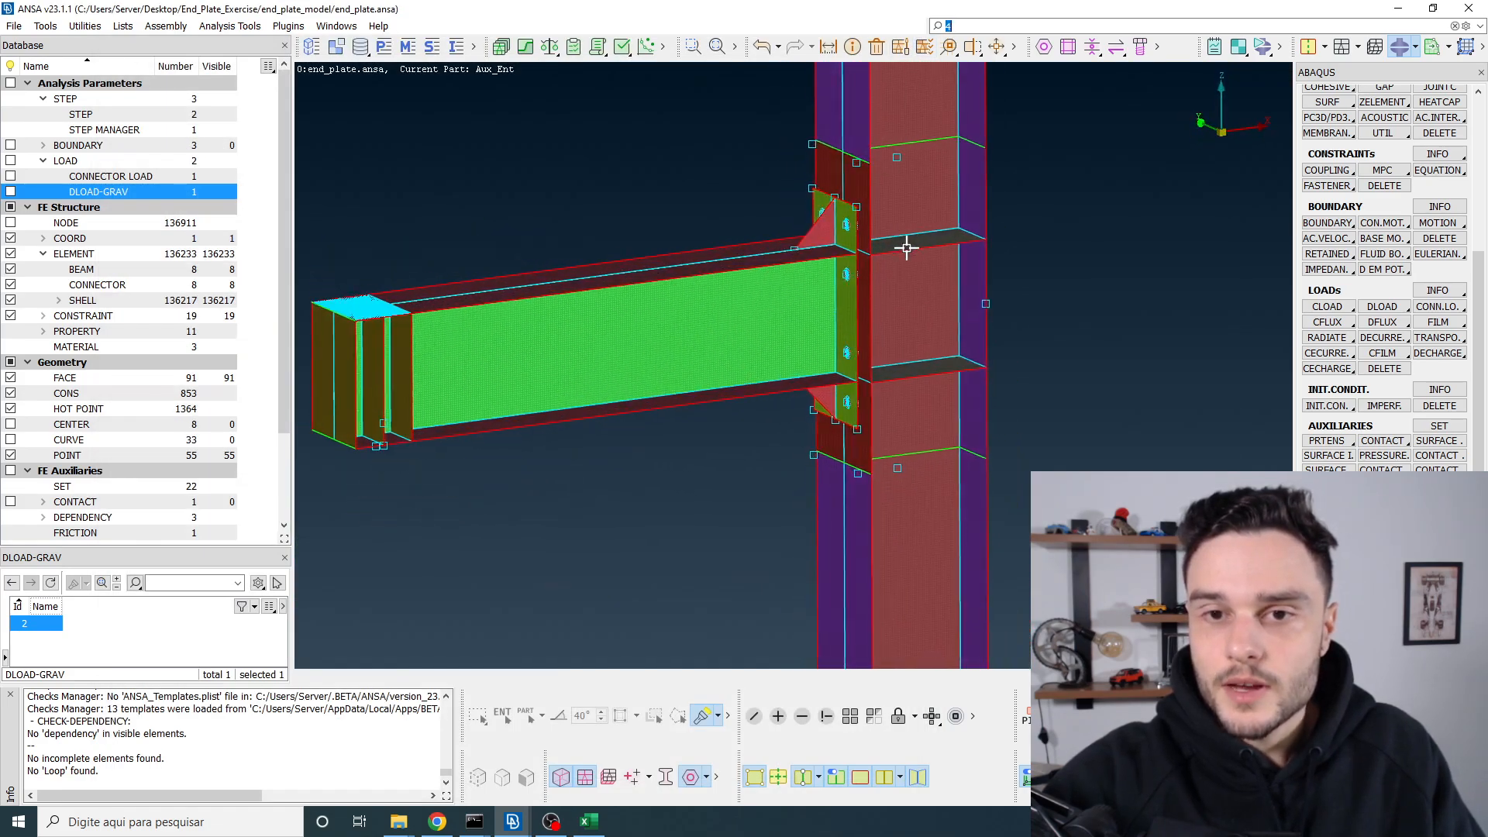
scroll(860, 213, up, 6)
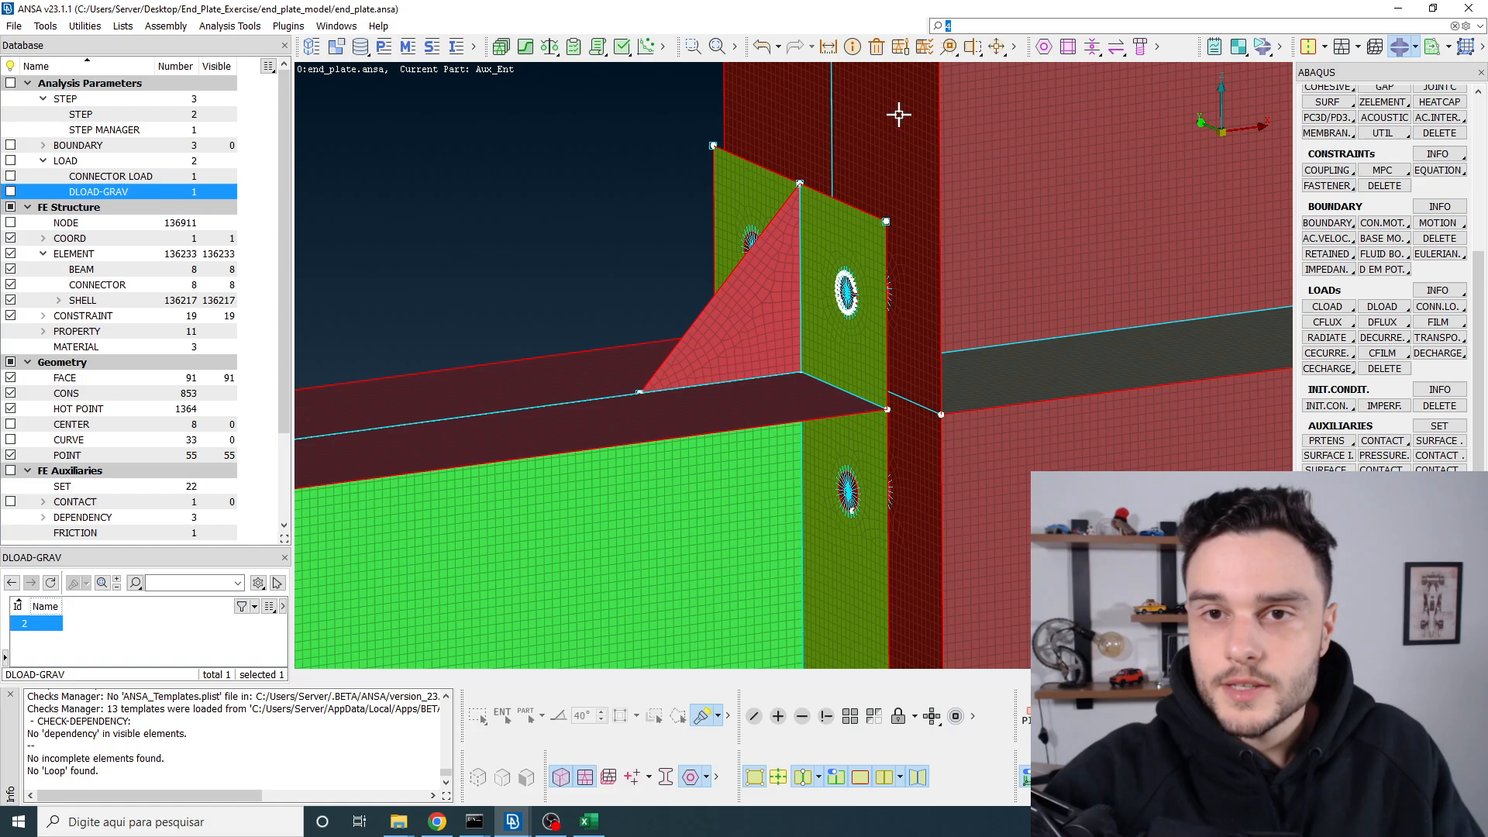
click(925, 51)
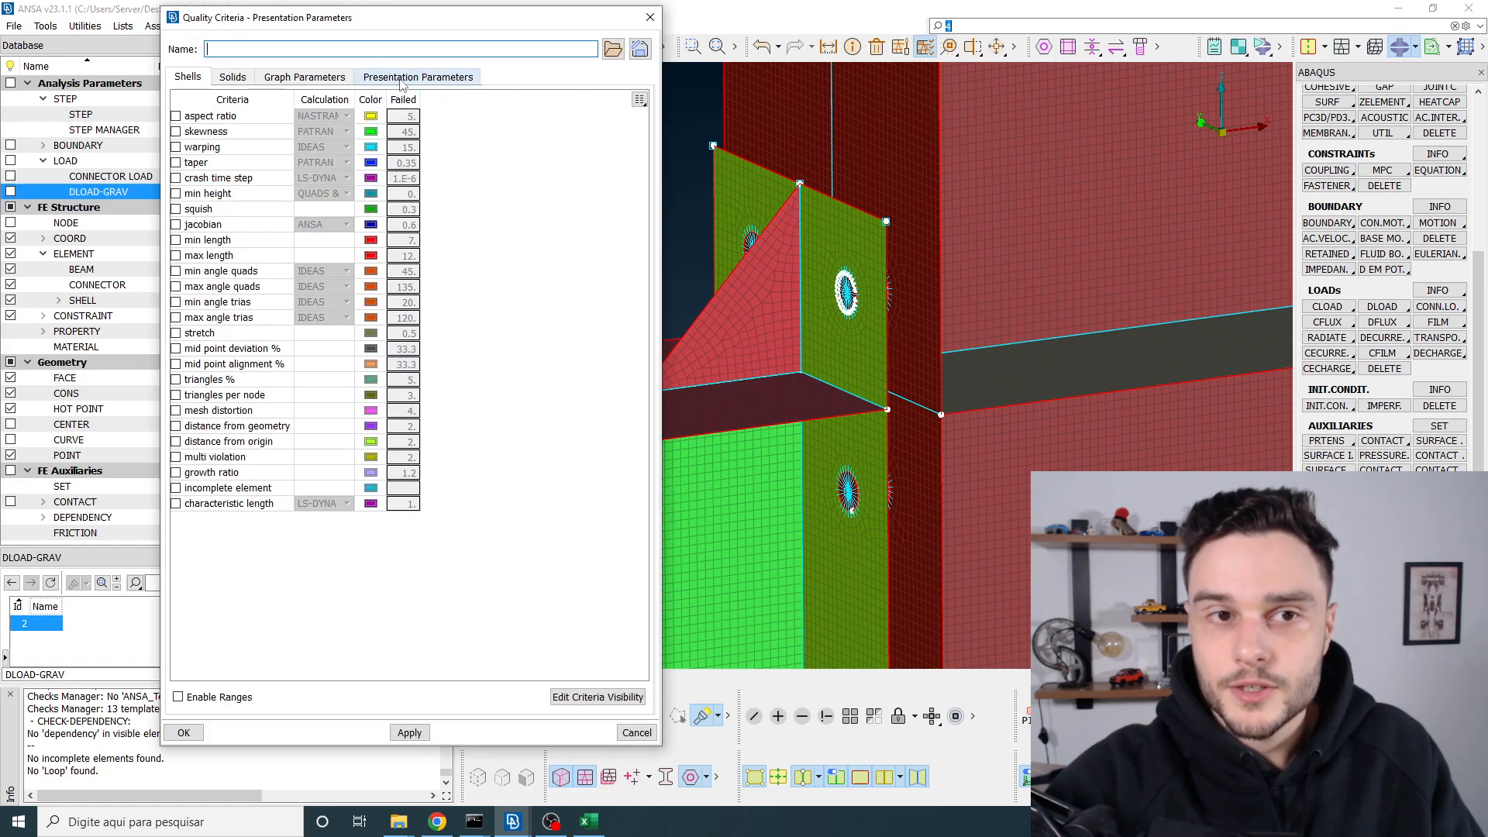
click(402, 78)
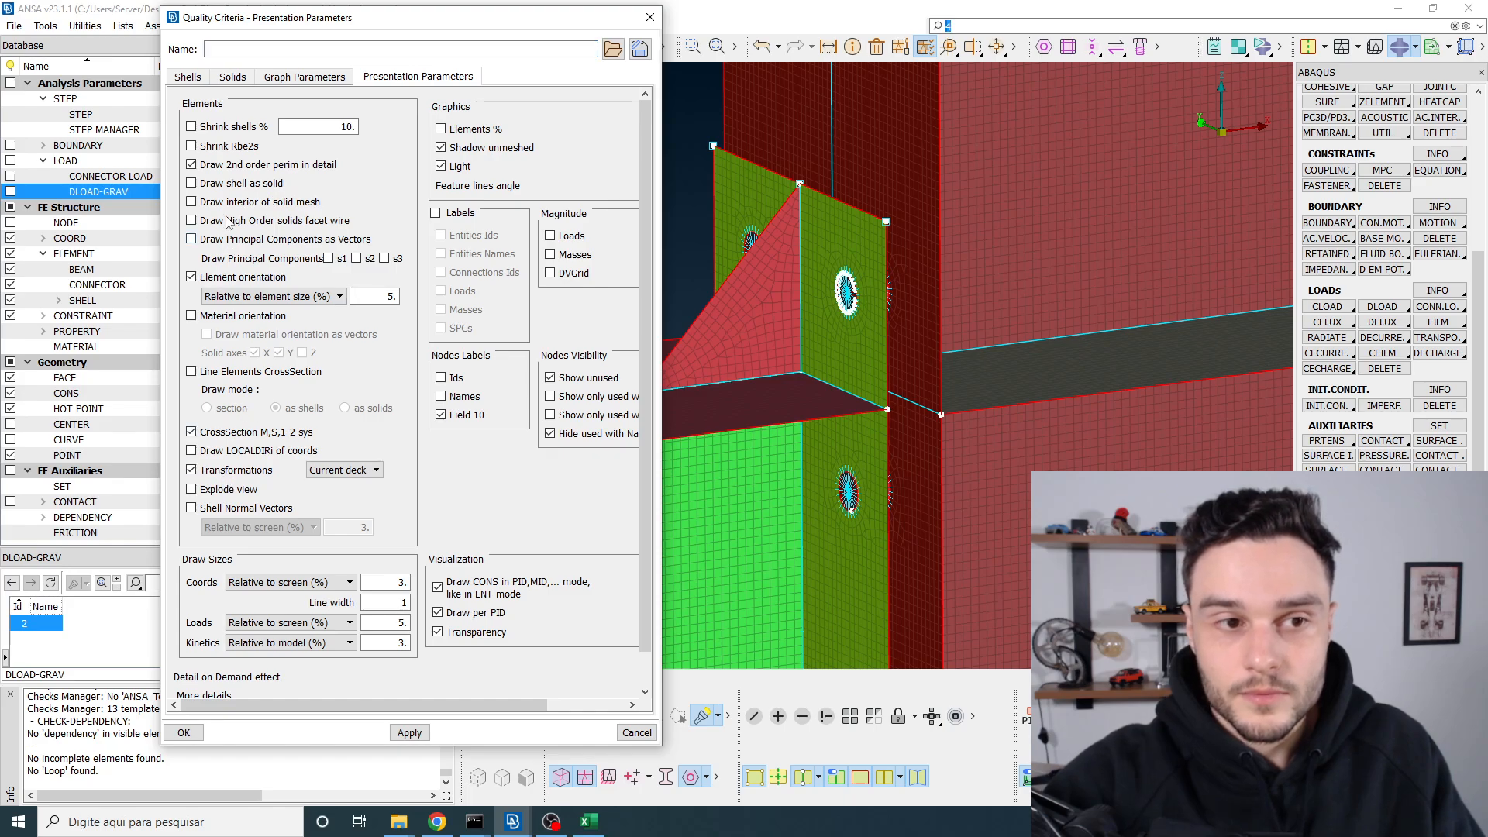
click(230, 186)
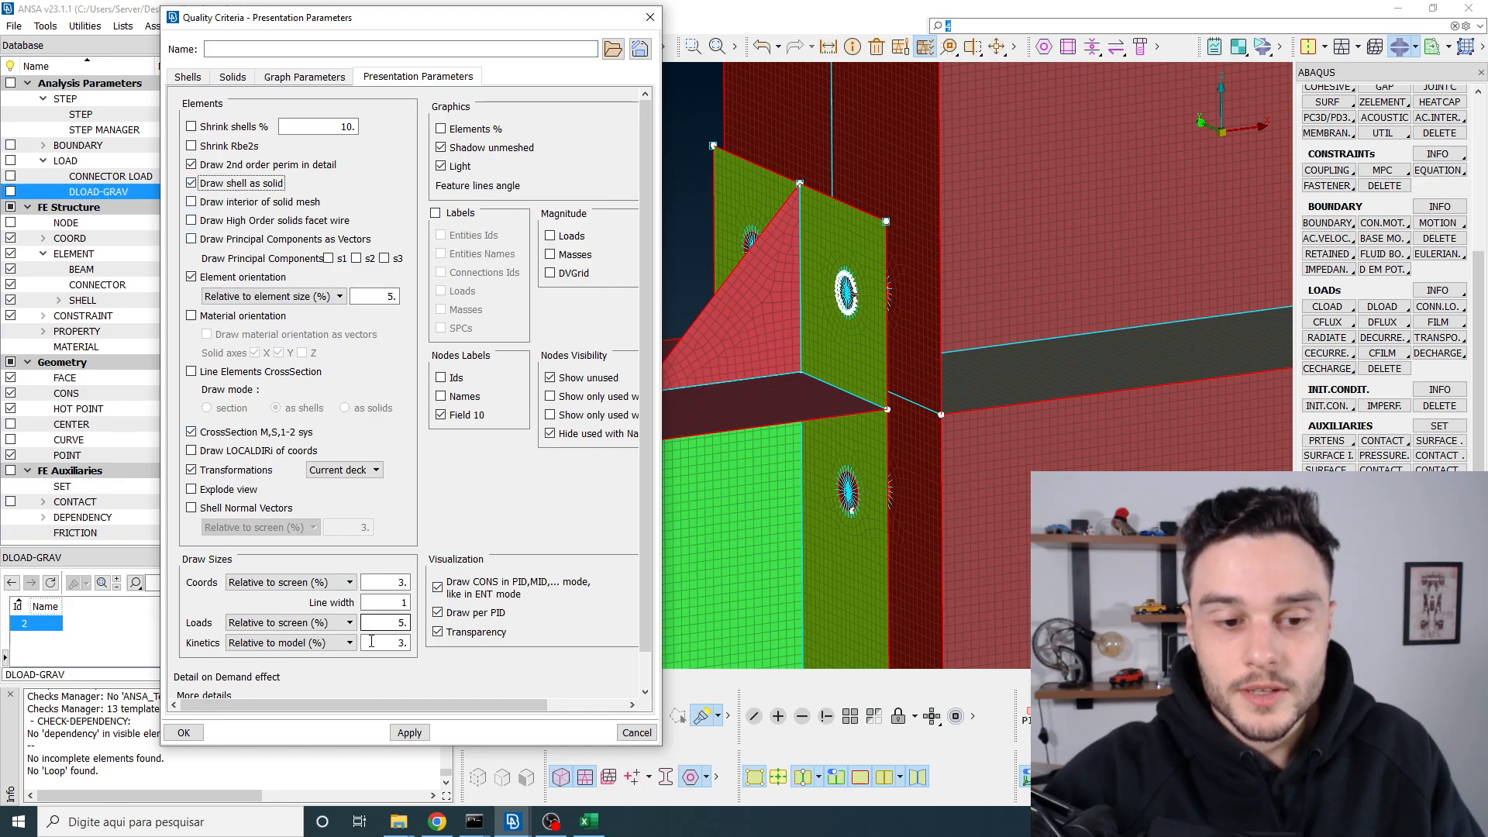
click(405, 733)
Step: Examine the shell thicknesses at the upper end of the end plate and where it meets the column flange
scroll(858, 218, up, 5)
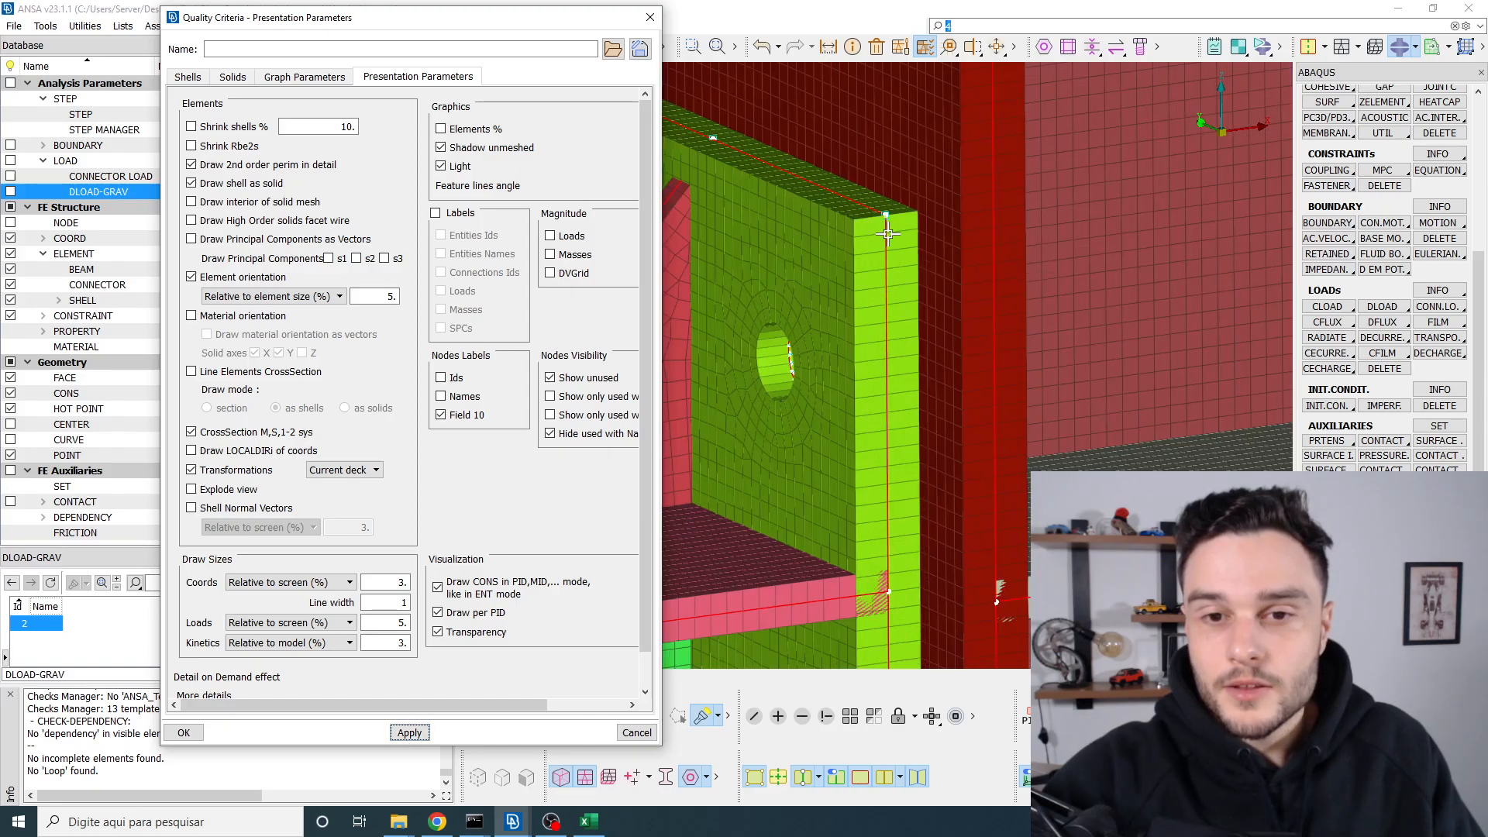
ctrl+drag(858, 218, 847, 217)
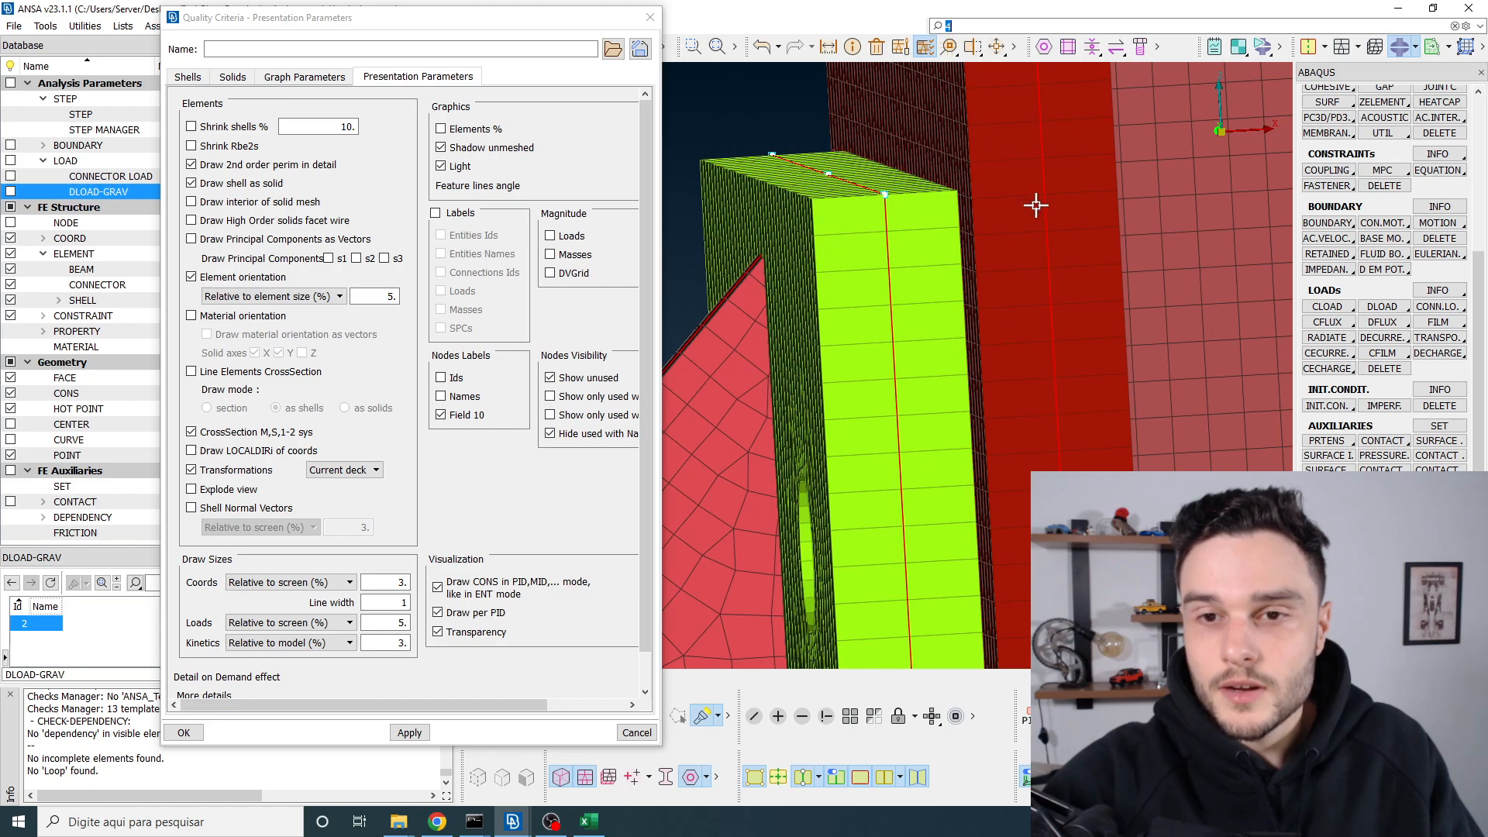
scroll(959, 195, up, 3)
ctrl+drag(959, 195, 953, 191)
scroll(989, 200, down, 5)
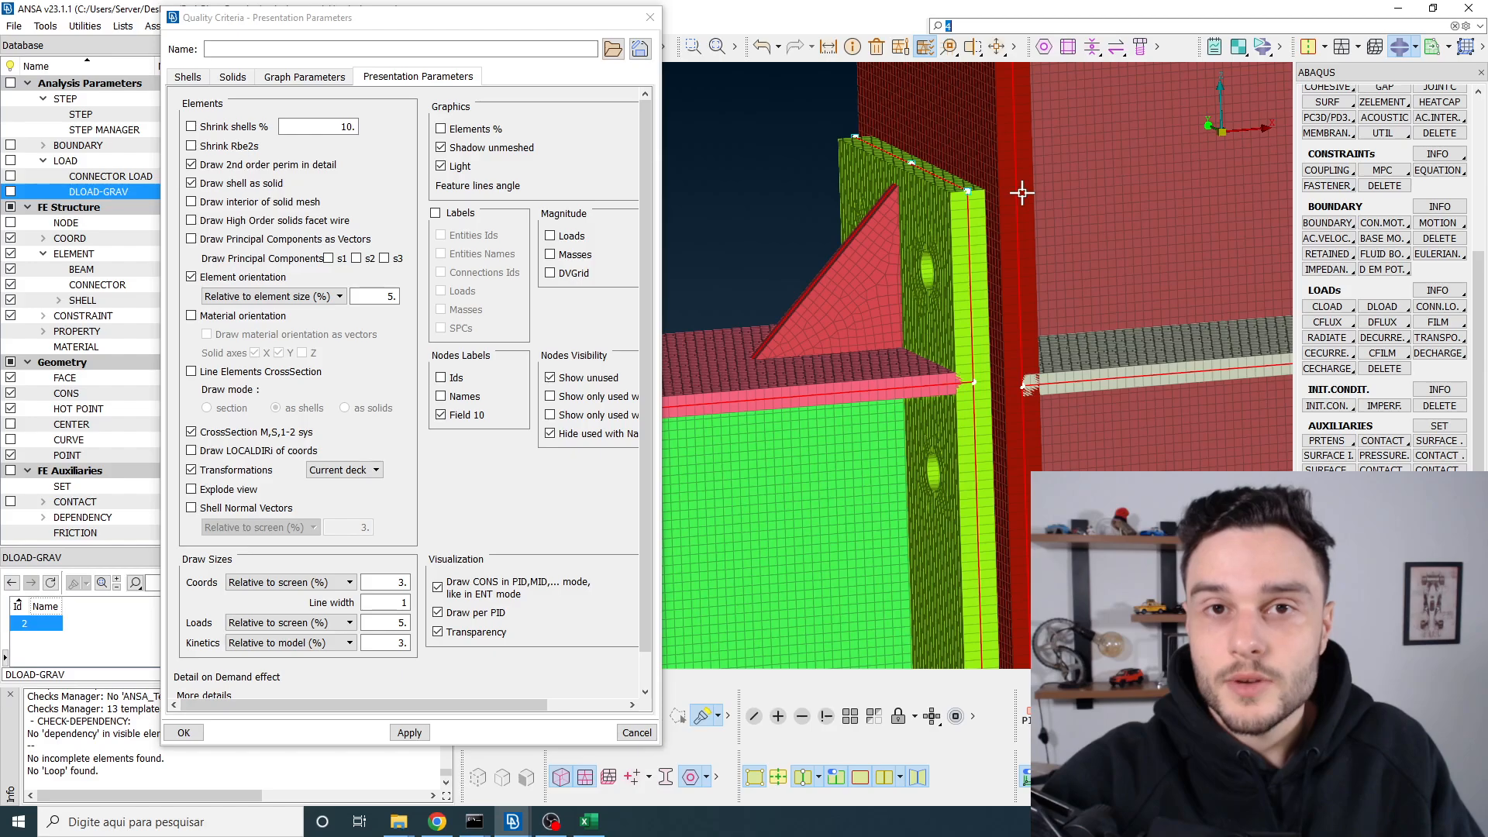
scroll(1022, 194, up, 2)
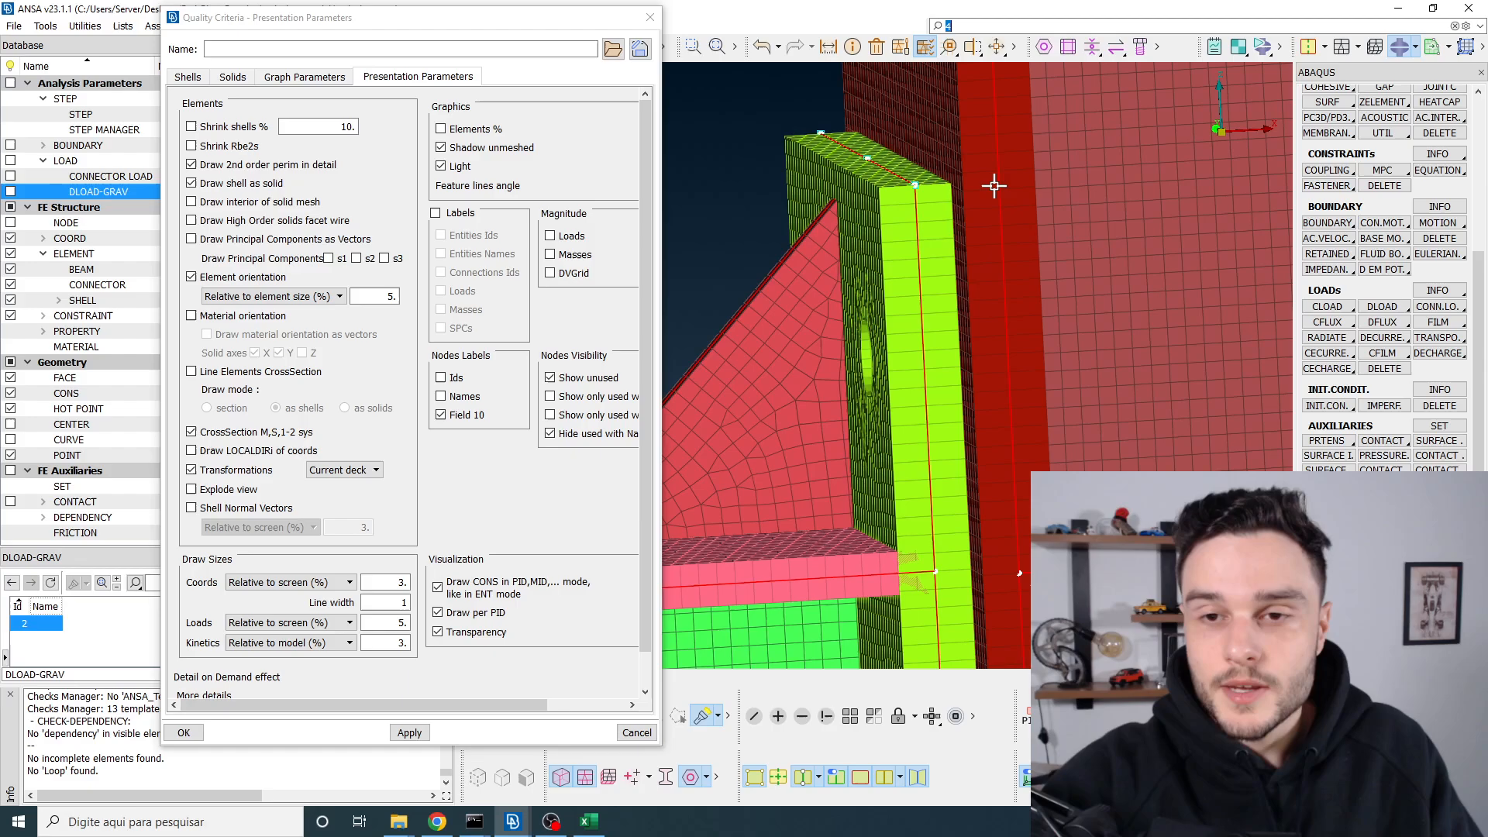
scroll(938, 182, down, 2)
ctrl+drag(939, 183, 930, 181)
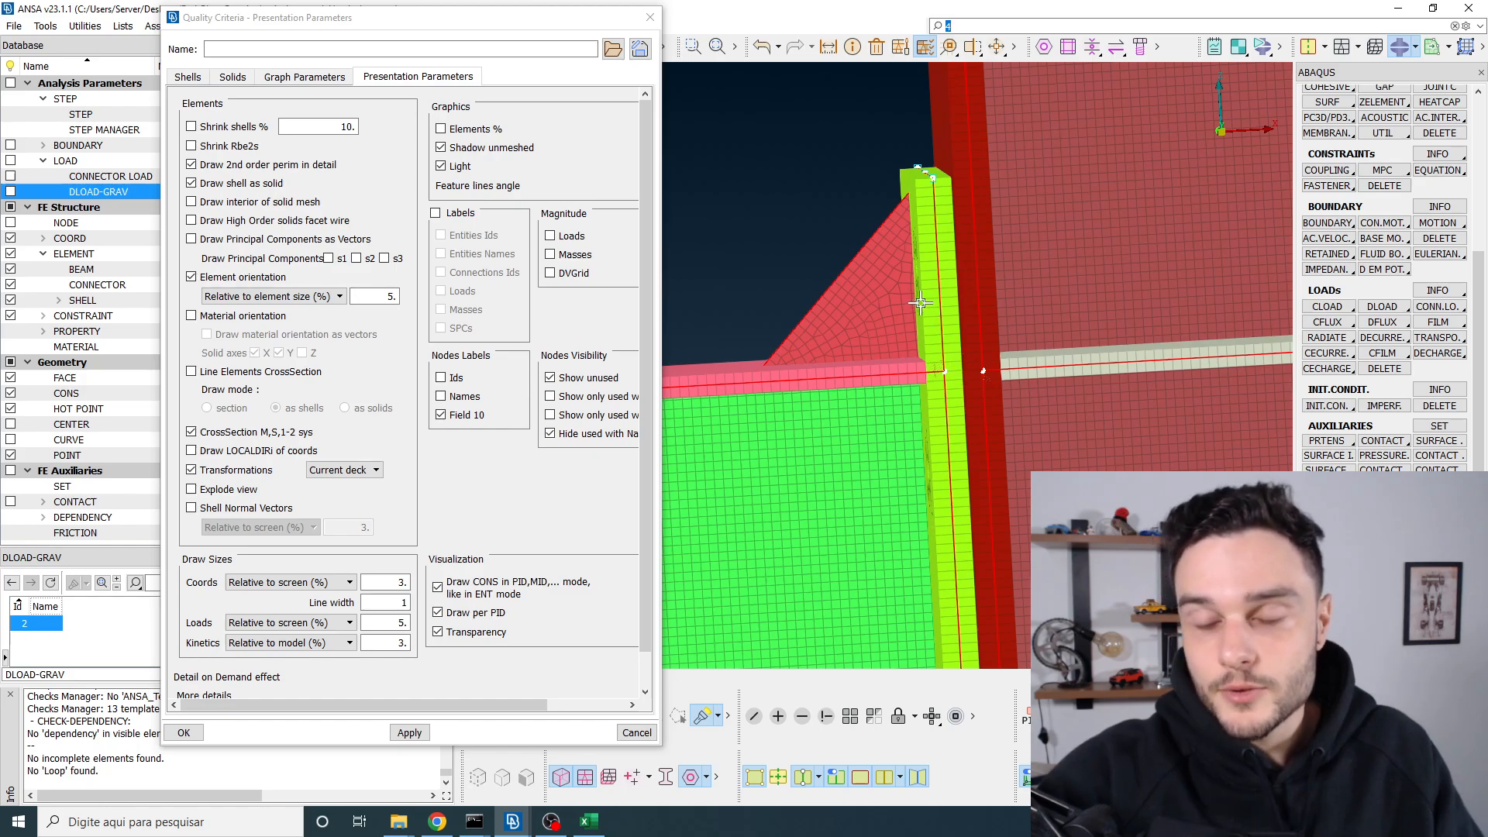
Step: Examine the end plate's lower edge, the whole connection and the upper stiffener area for overlap with the column flange
scroll(921, 183, down, 5)
scroll(960, 423, up, 3)
scroll(959, 422, up, 4)
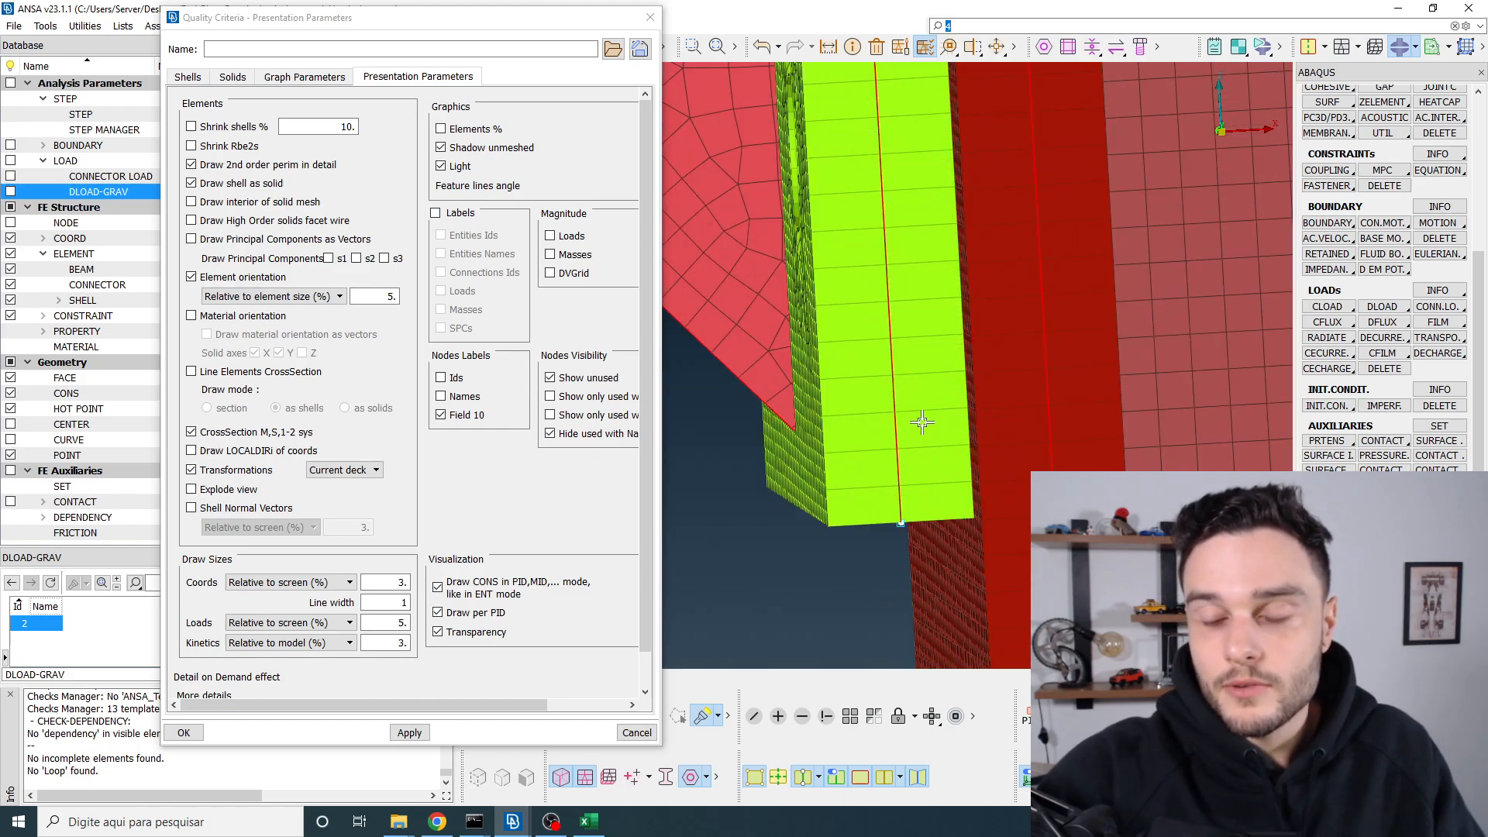
scroll(964, 401, down, 5)
scroll(977, 360, up, 4)
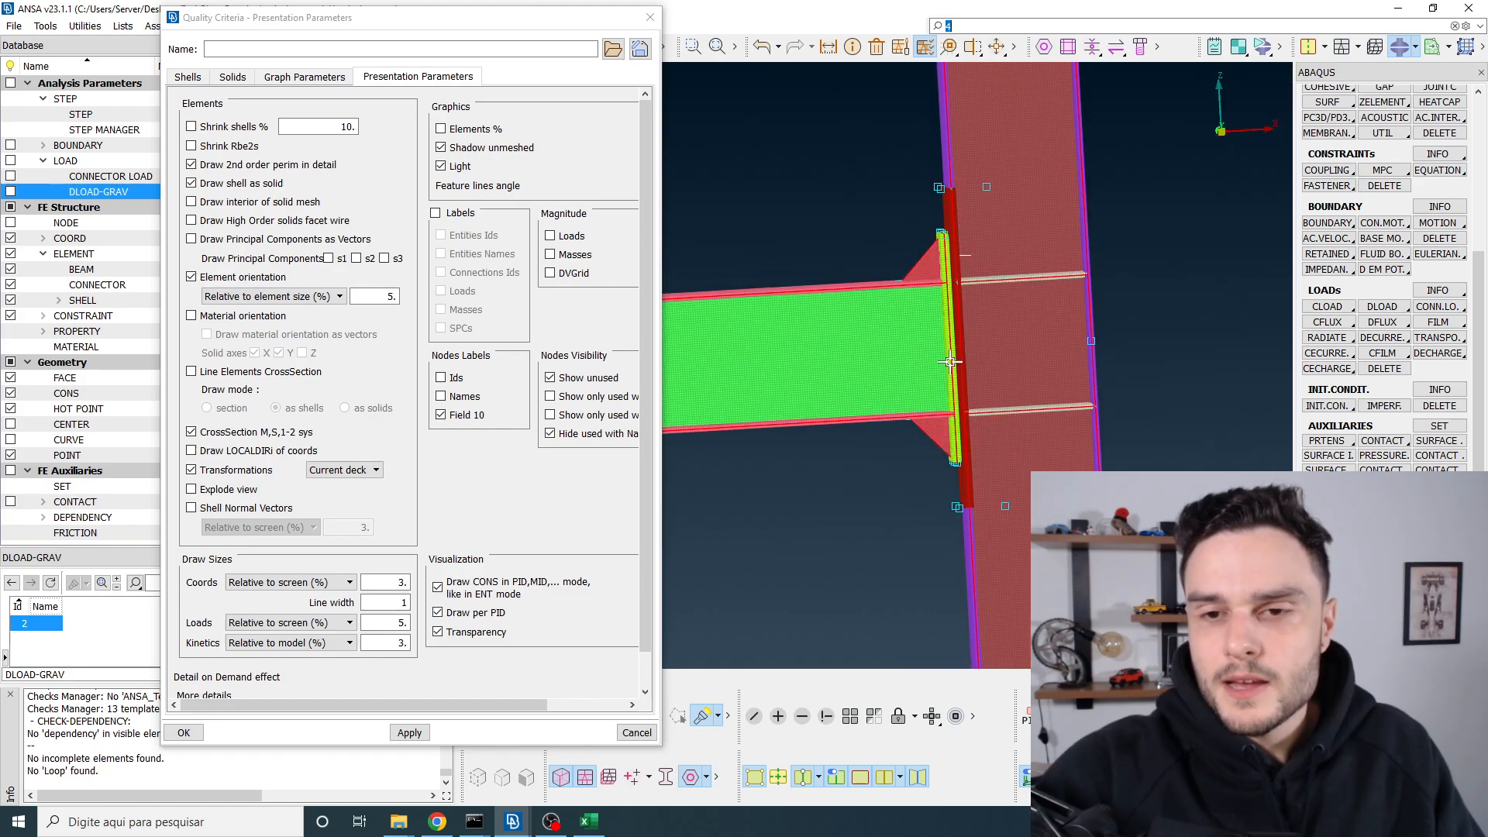
mouse_move(980, 357)
ctrl+mouse_down()
mouse_move(986, 346)
mouse_move(992, 384)
ctrl+mouse_up()
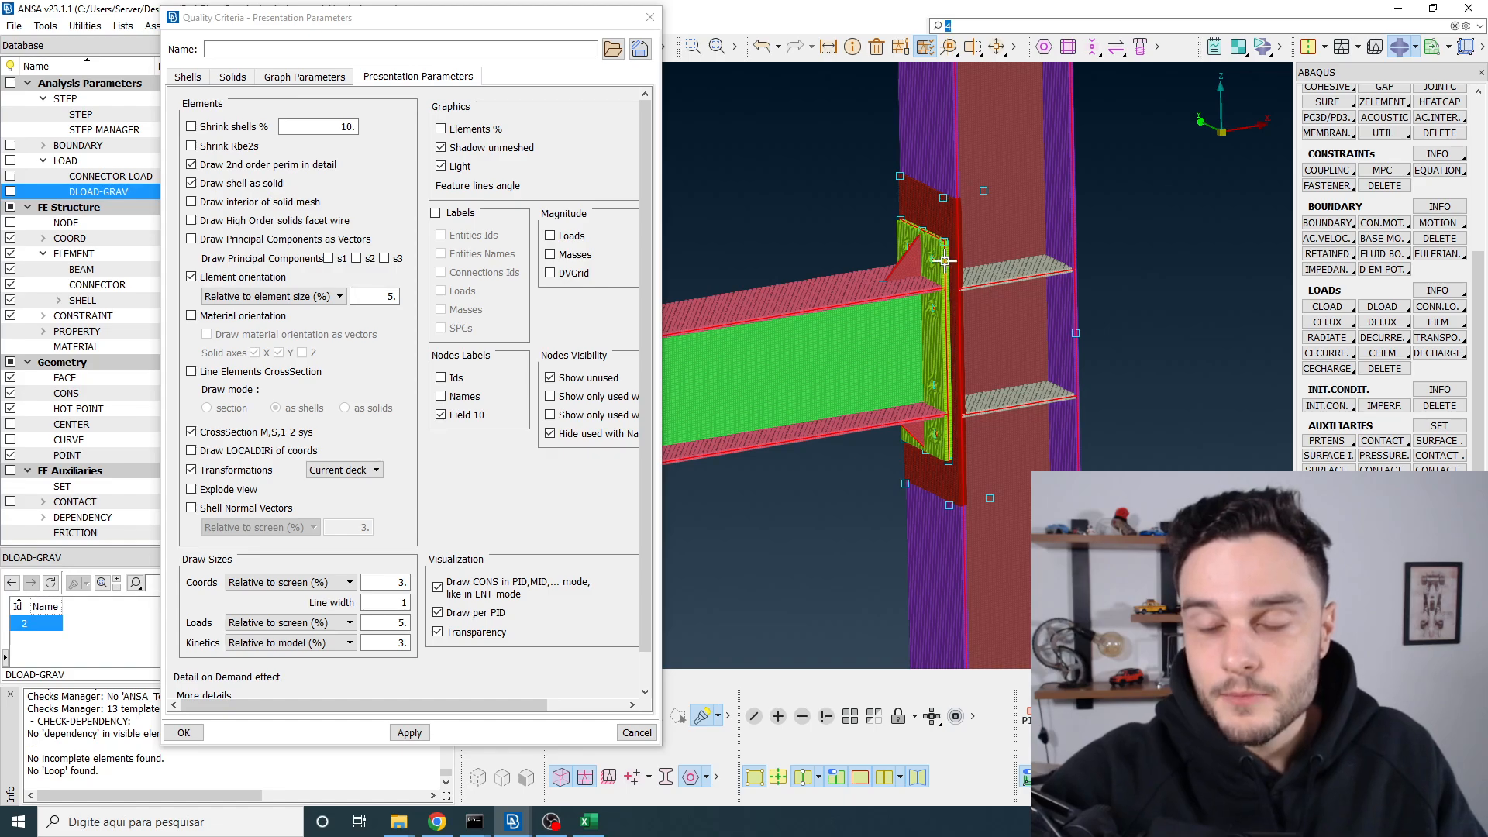
scroll(946, 291, up, 3)
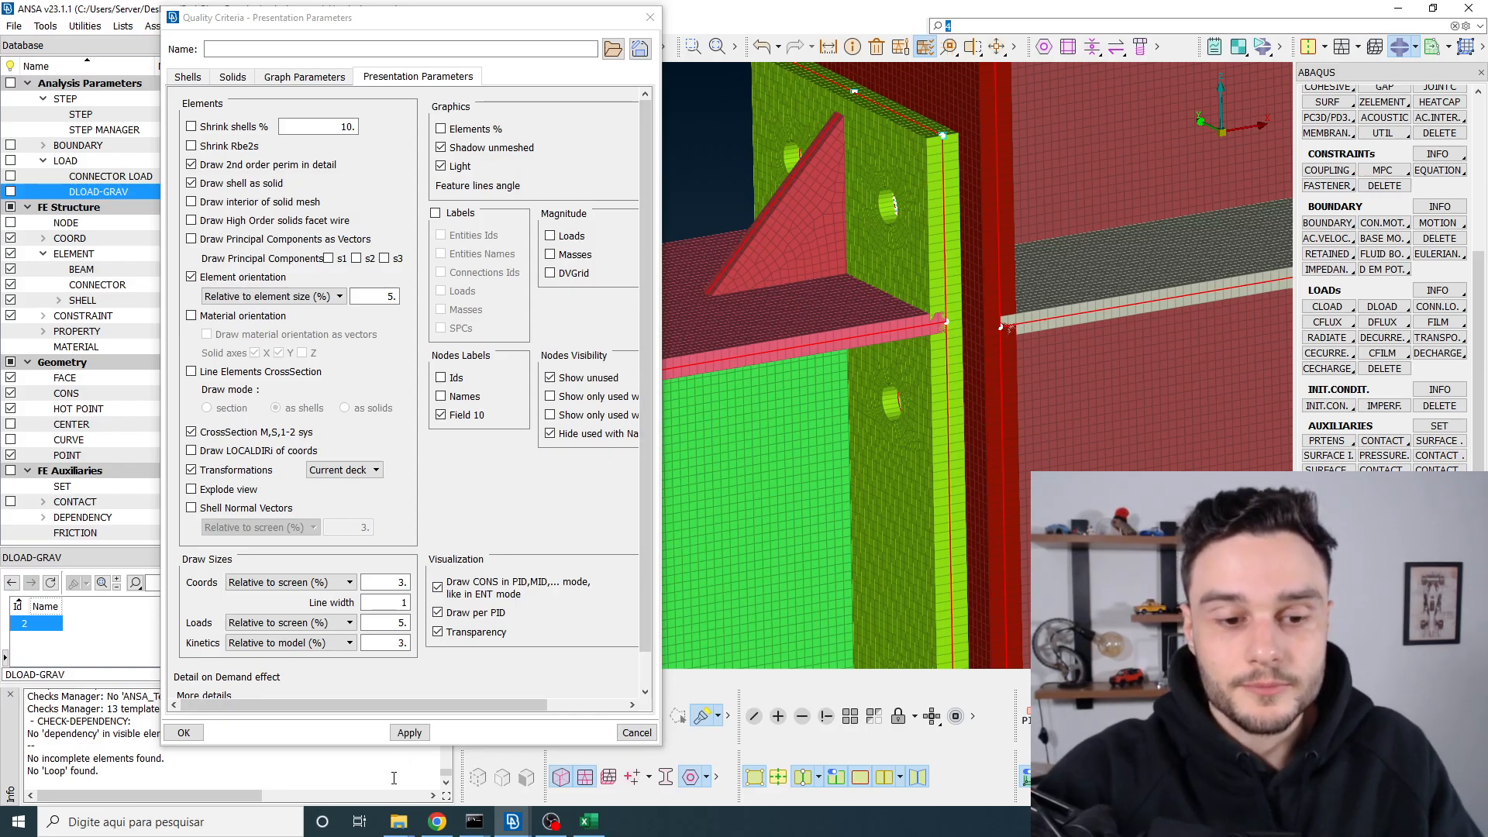
scroll(941, 233, up, 3)
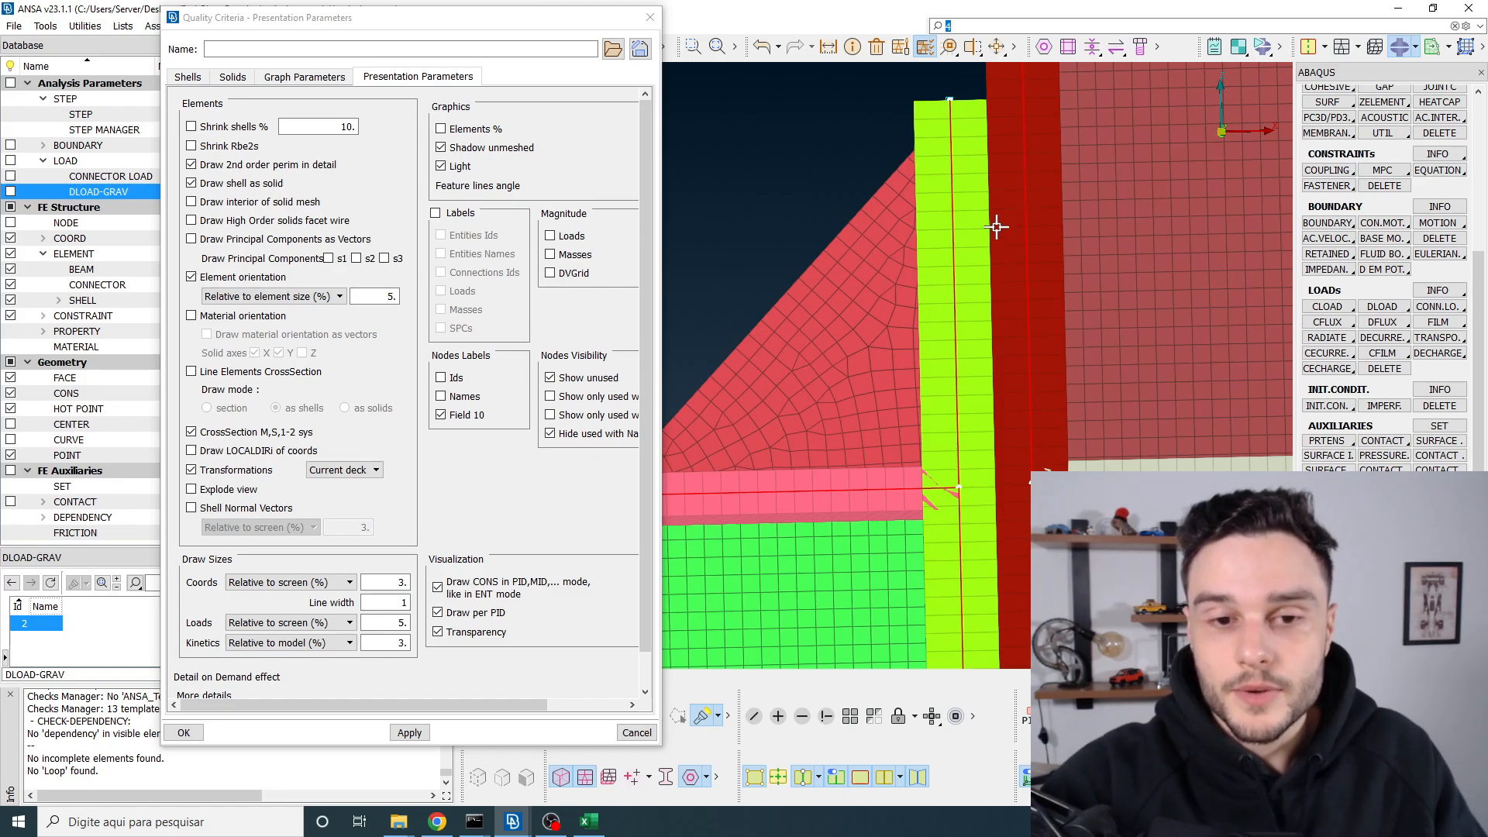
Step: Turn off Draw shell as solid in the presentation parameters, apply it to the connection model and close the parameters
scroll(997, 225, down, 3)
ctrl+drag(682, 384, 701, 444)
click(411, 733)
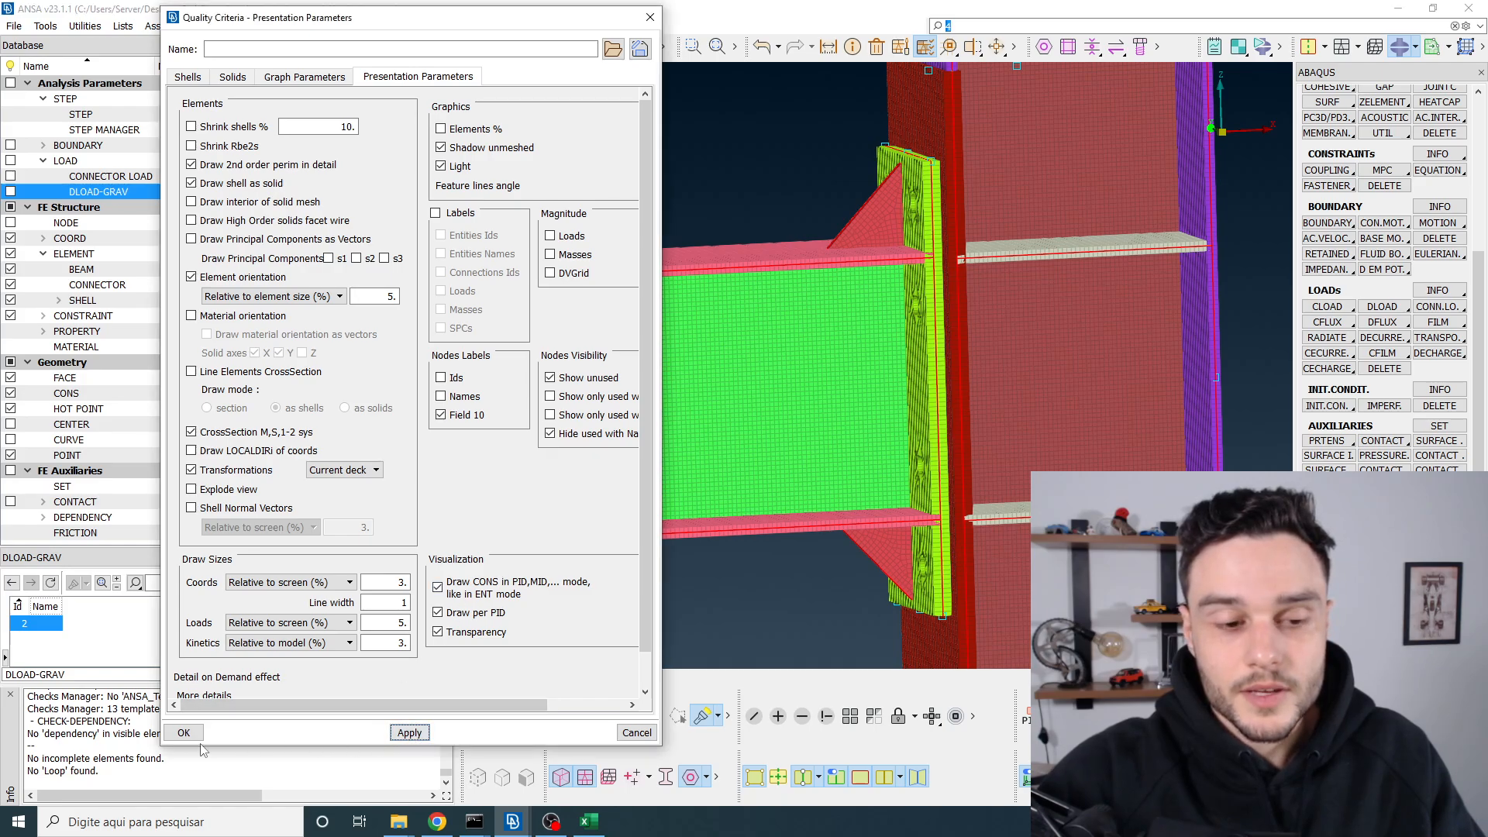
click(229, 184)
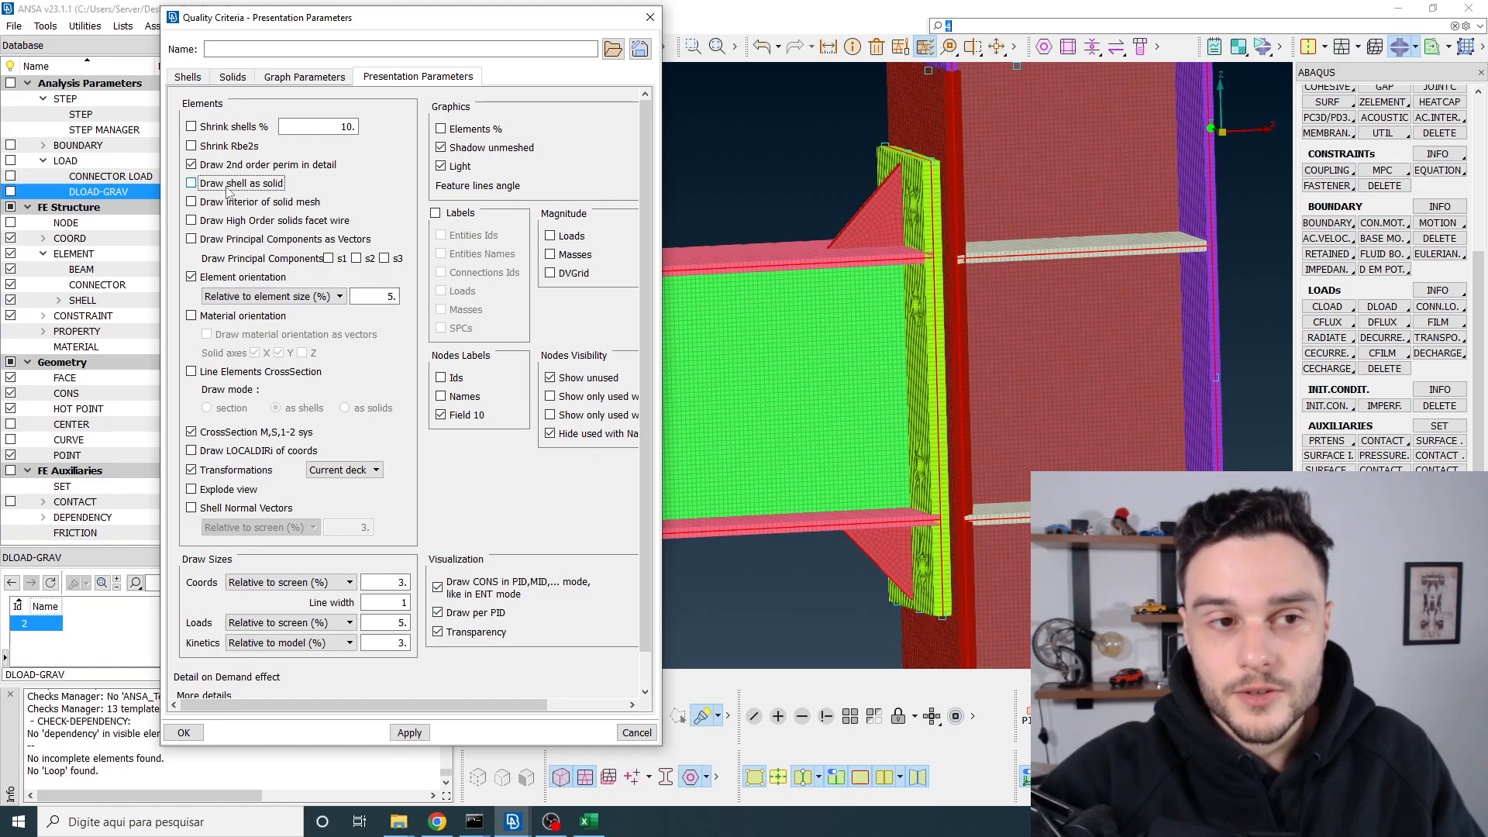
click(395, 732)
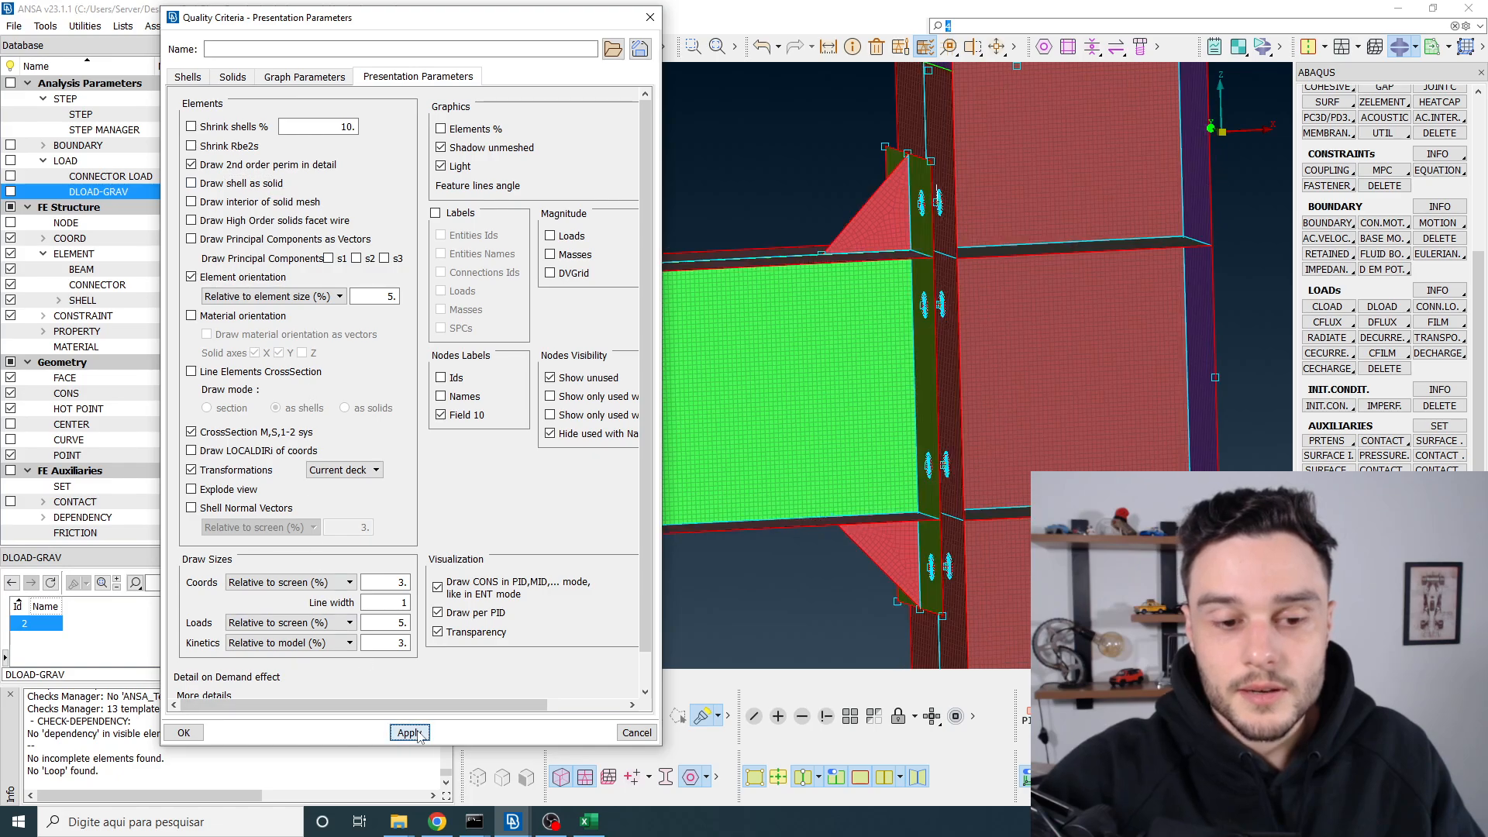
click(183, 733)
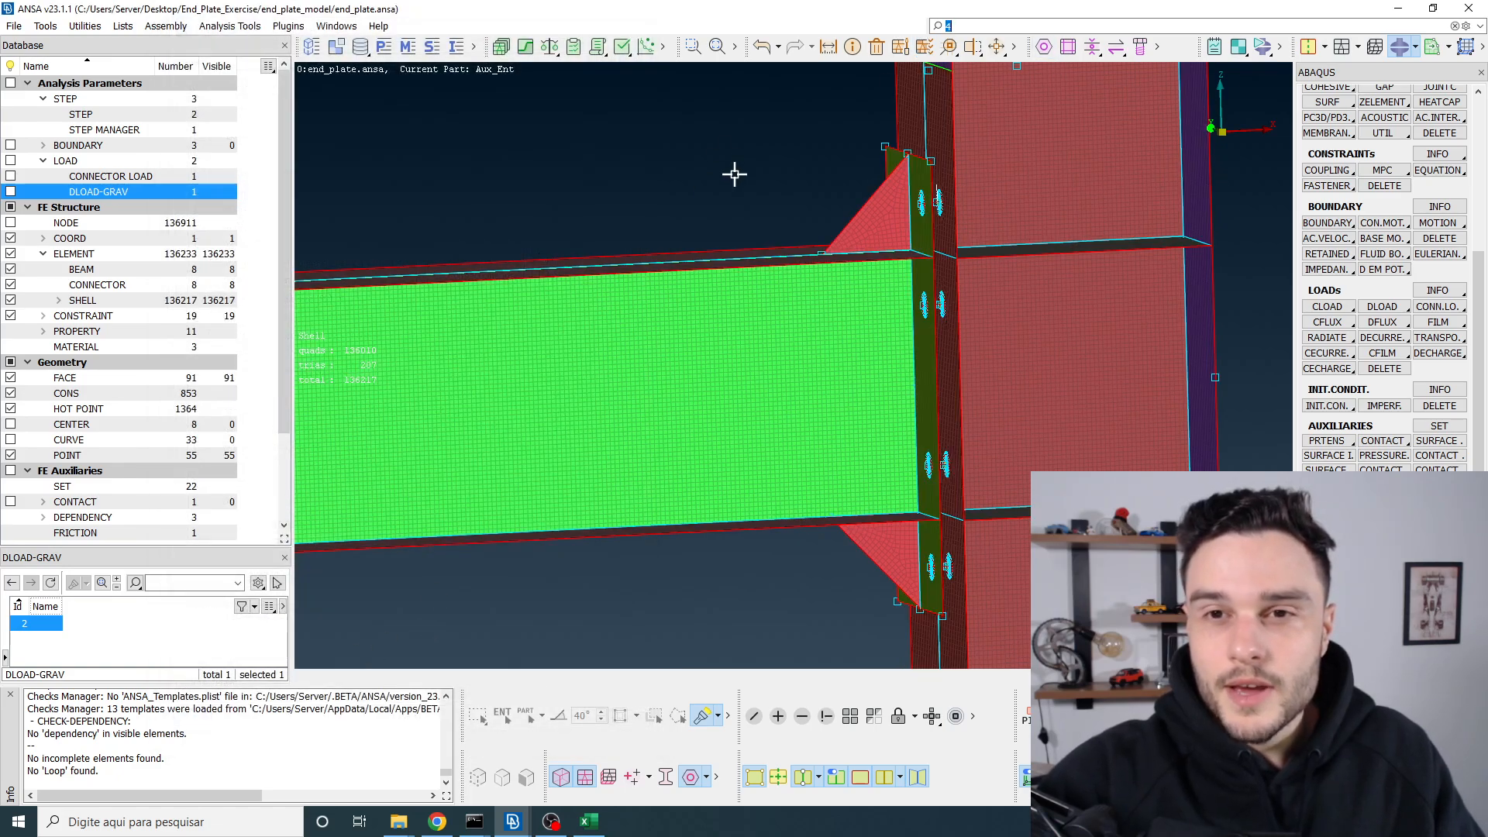
Step: Revisit the presentation parameters, close them without changes and examine the end plate, upper stiffener and whole beam-to-column connection
click(925, 46)
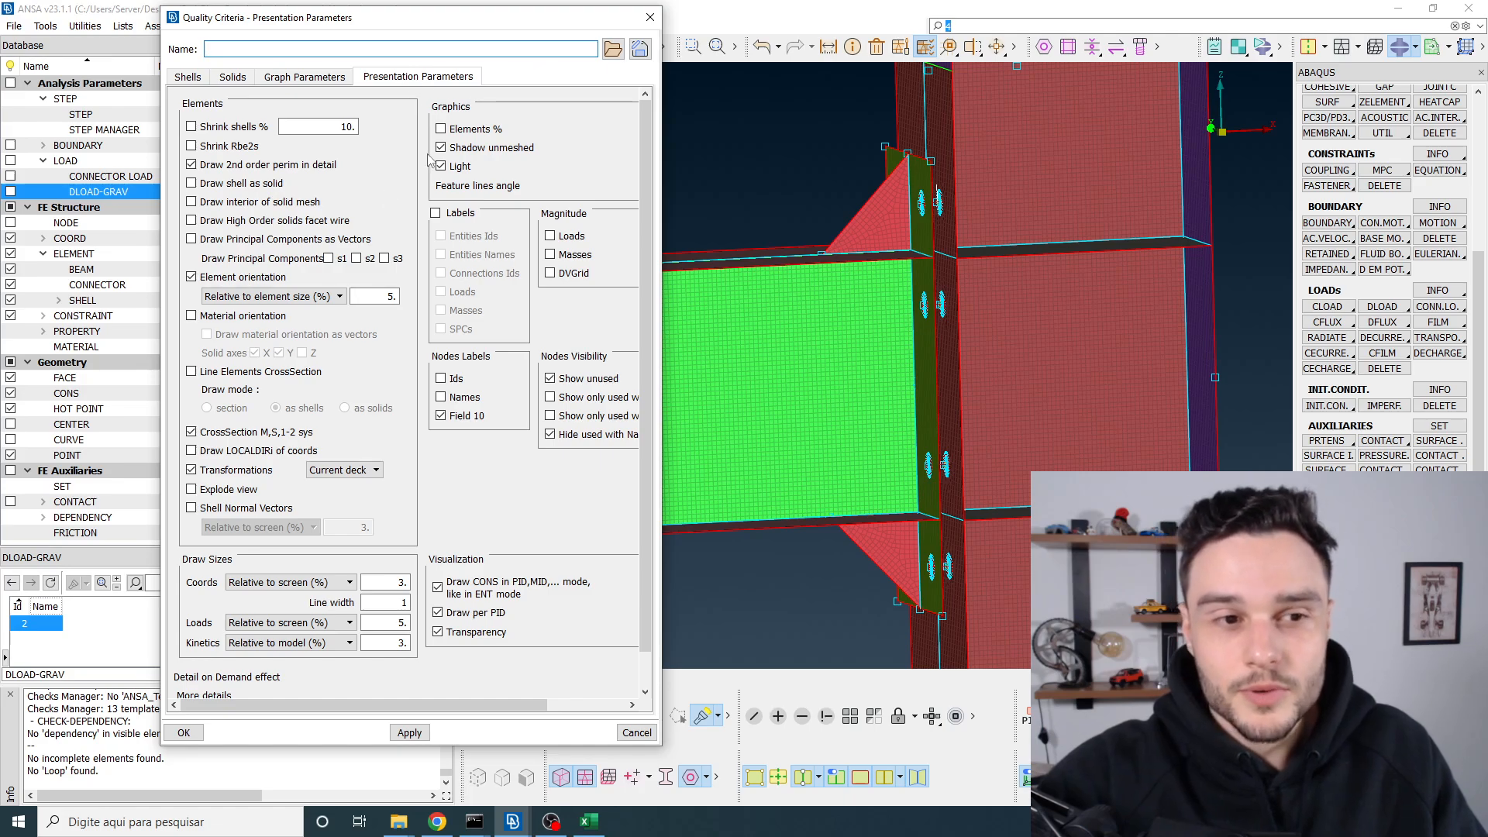
click(650, 17)
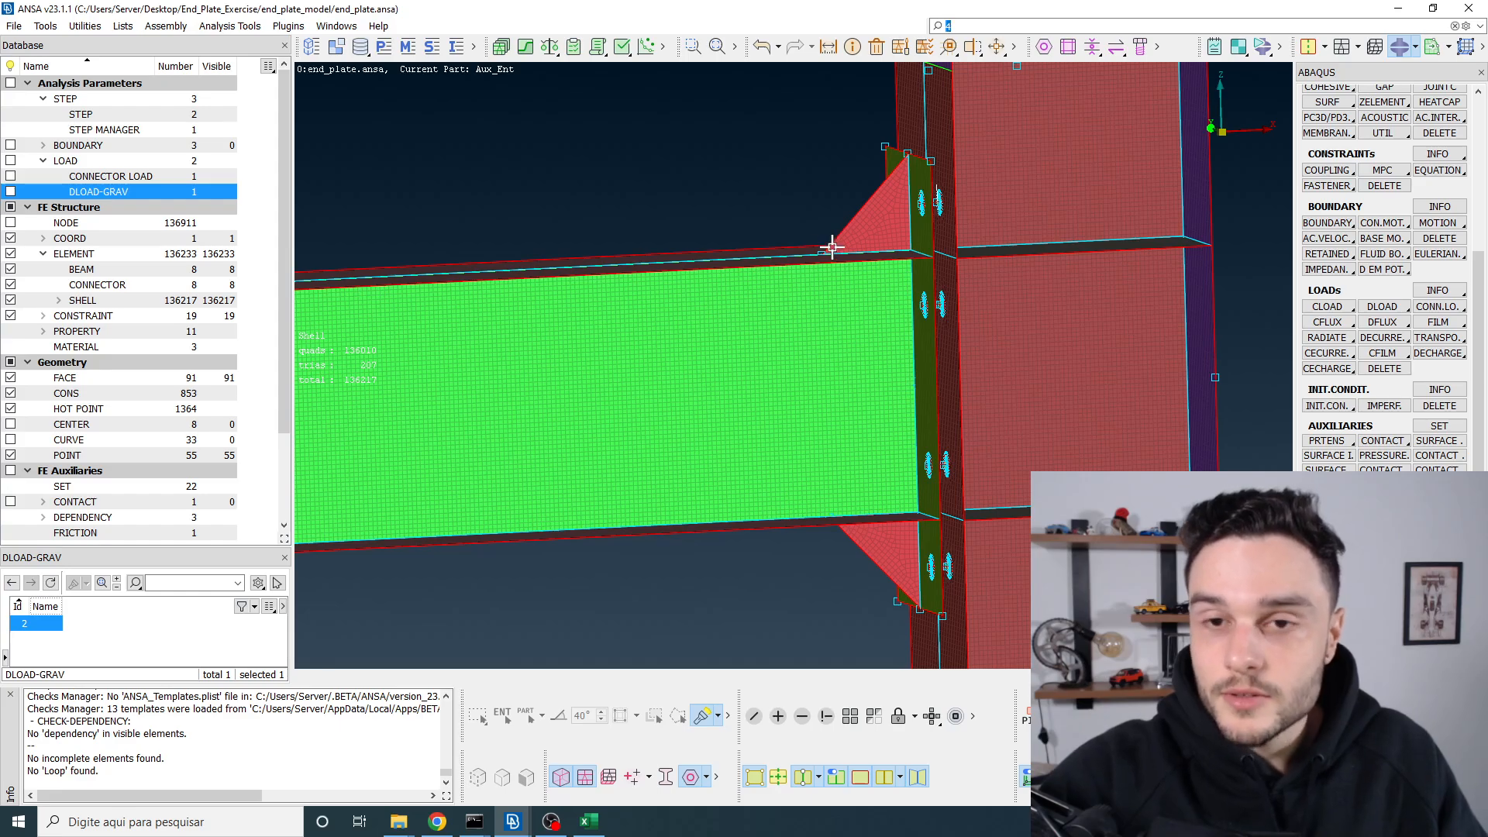
scroll(849, 200, down, 3)
ctrl+drag(838, 239, 843, 244)
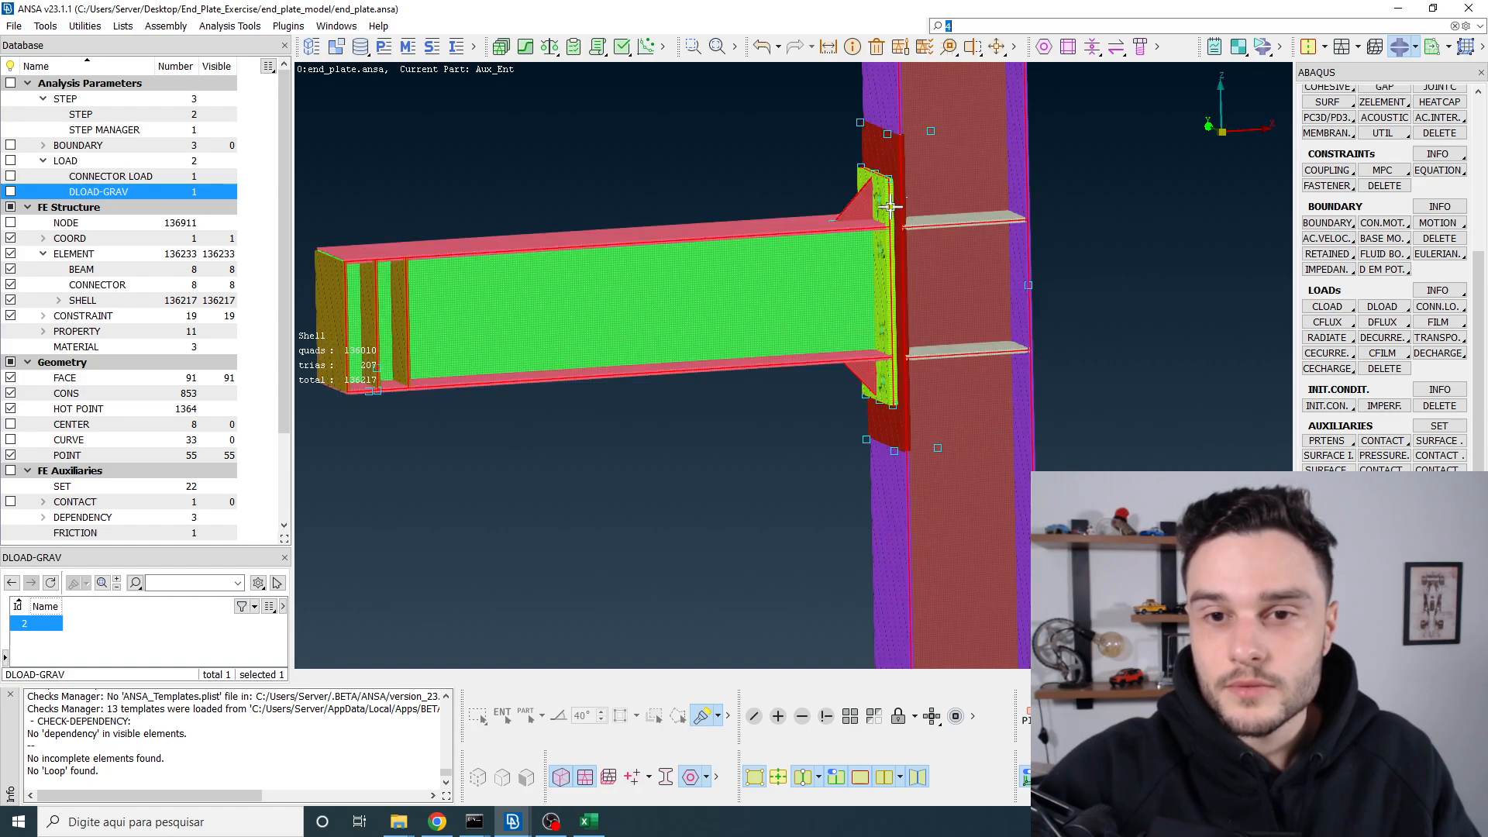
scroll(893, 188, up, 5)
ctrl+drag(862, 179, 816, 160)
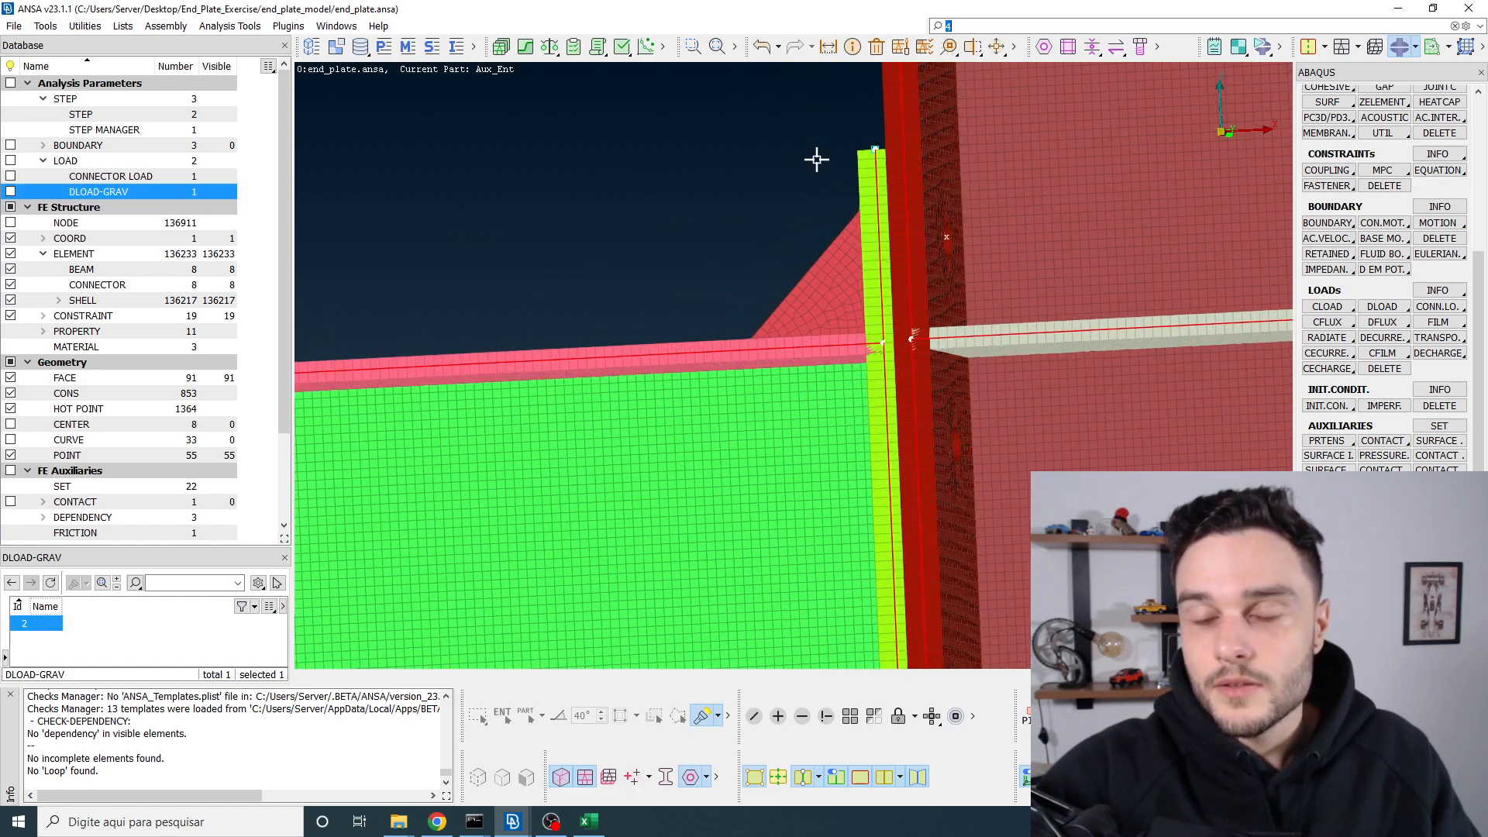
scroll(871, 183, down, 5)
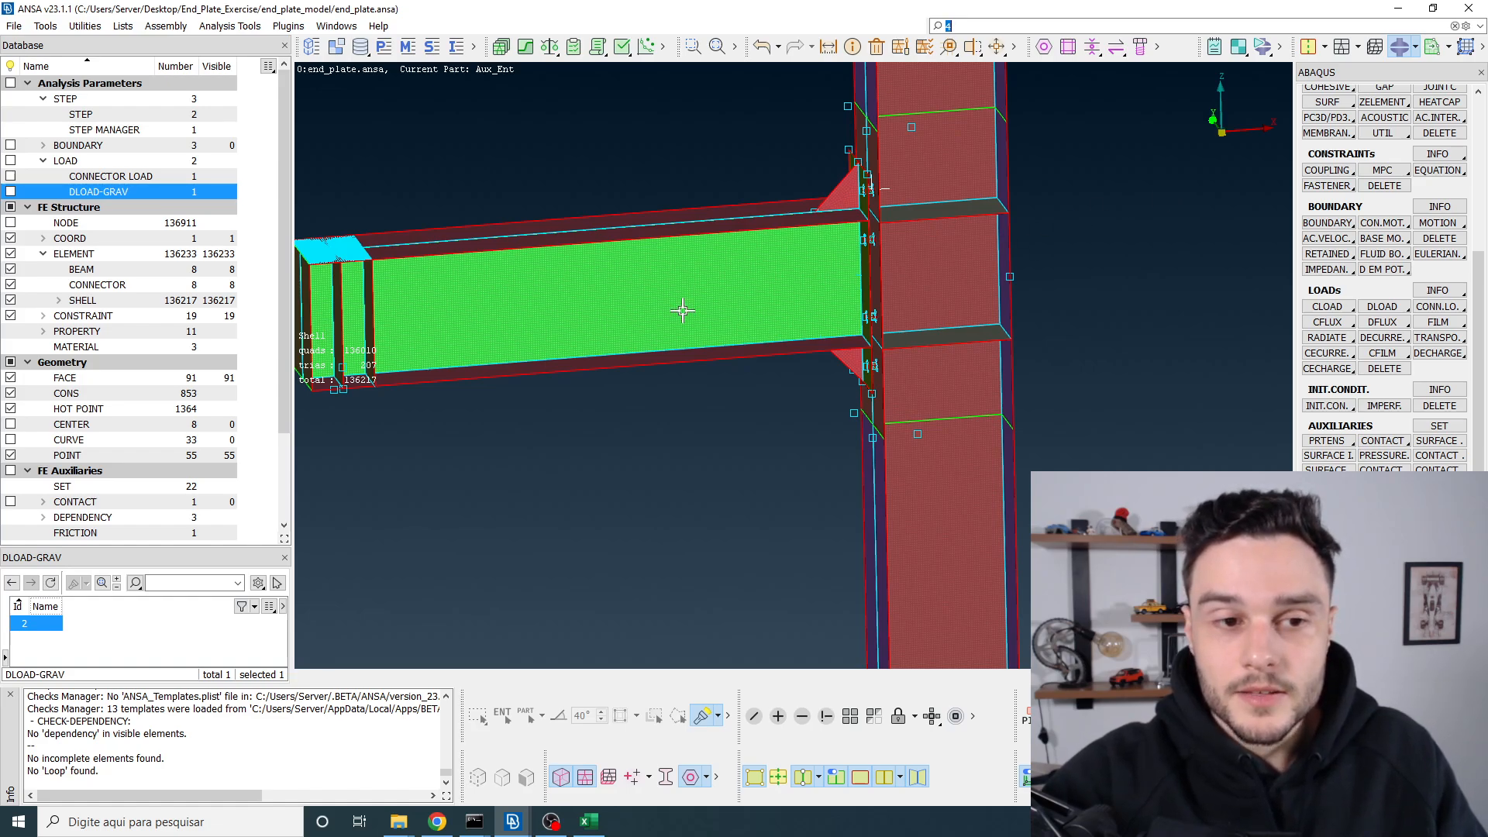
ctrl+middle_drag(696, 276, 754, 333)
mouse_move(754, 332)
ctrl+mouse_down()
mouse_move(755, 289)
mouse_move(761, 355)
ctrl+mouse_up()
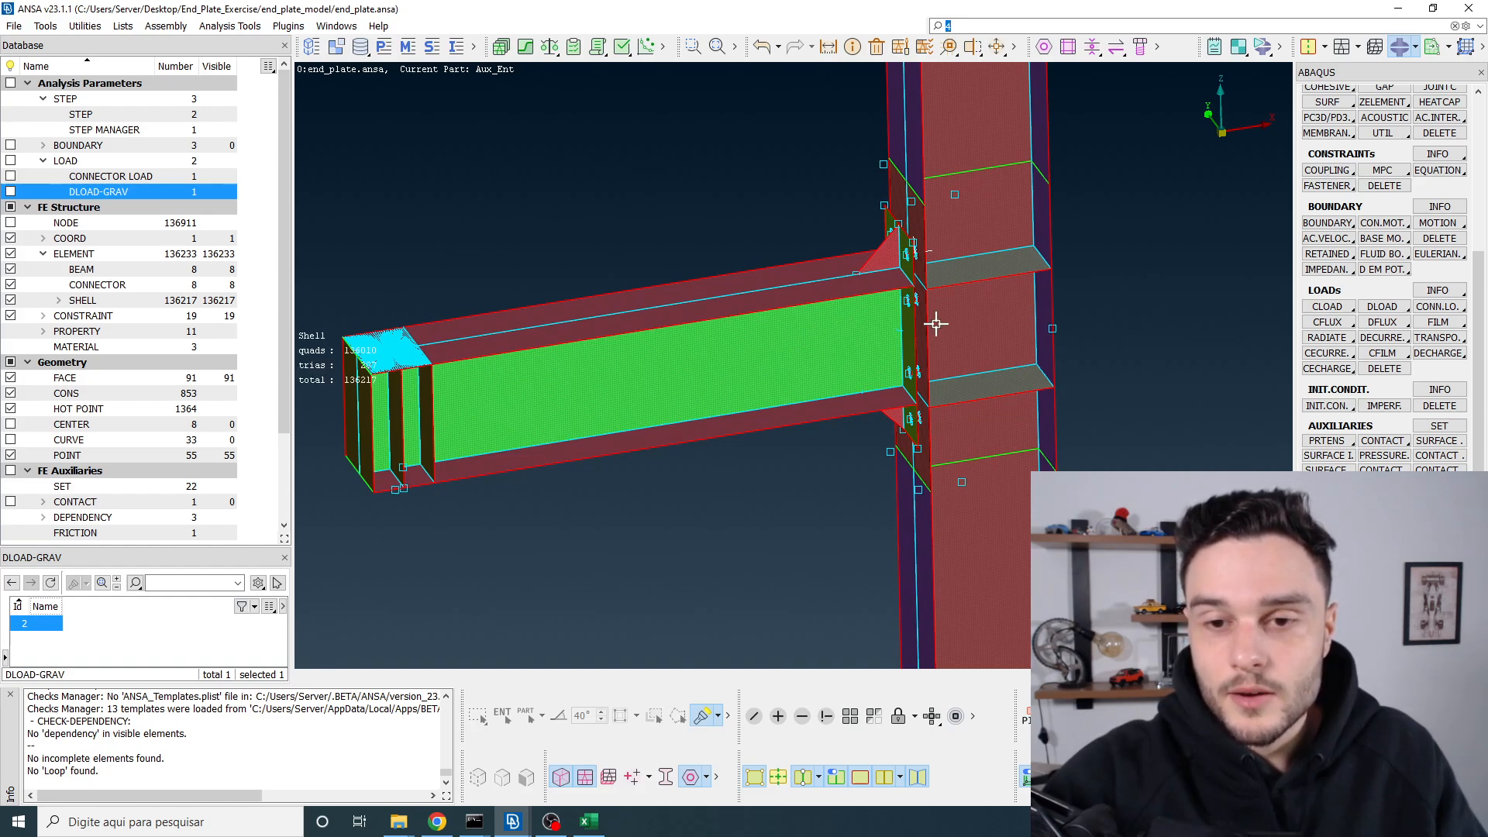
ctrl+drag(870, 309, 668, 332)
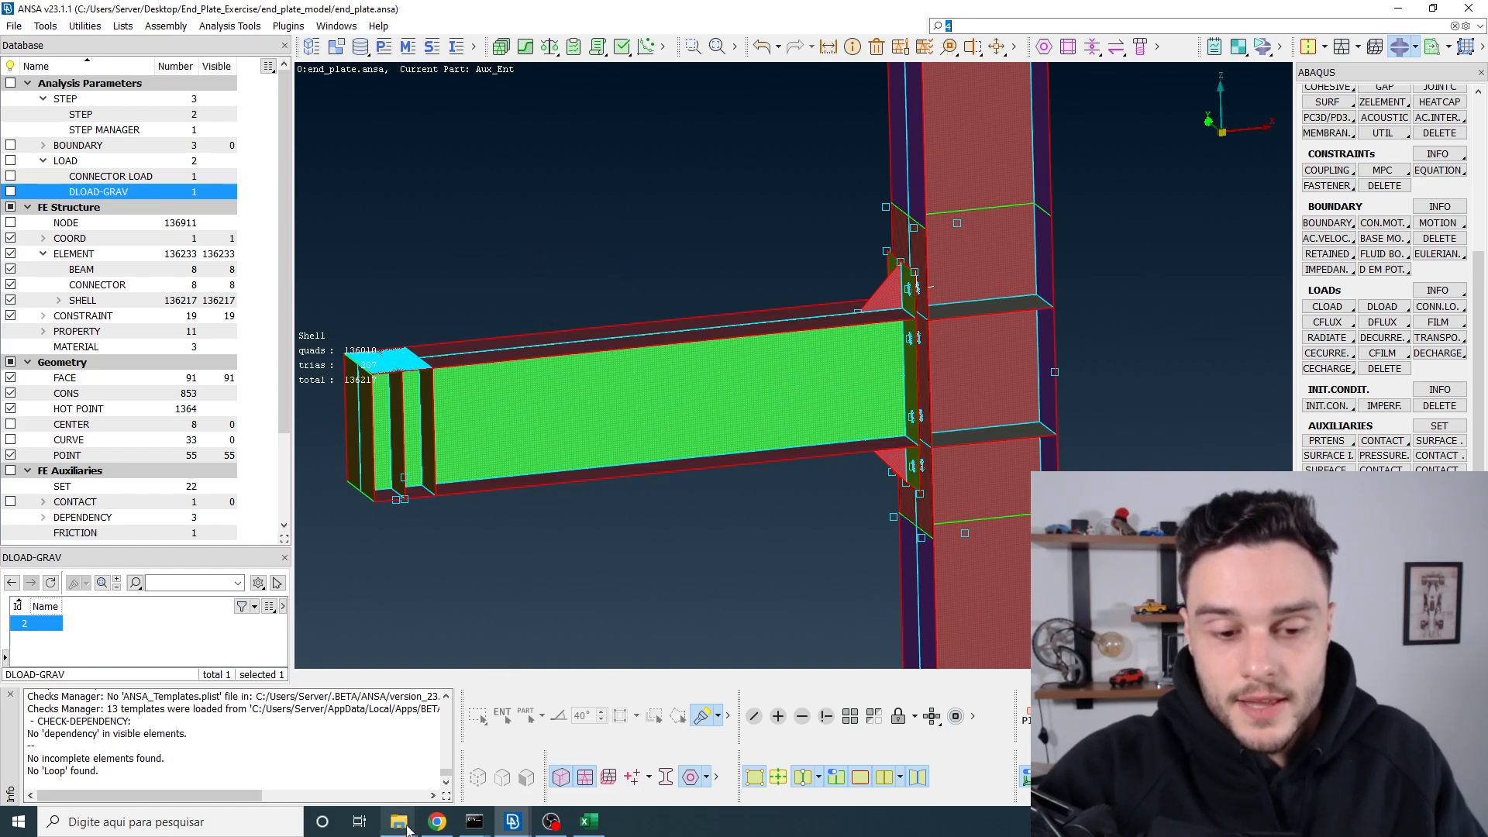
Step: Switch to the end_plate_model folder in File Explorer and copy its full path
mouse_move(404, 832)
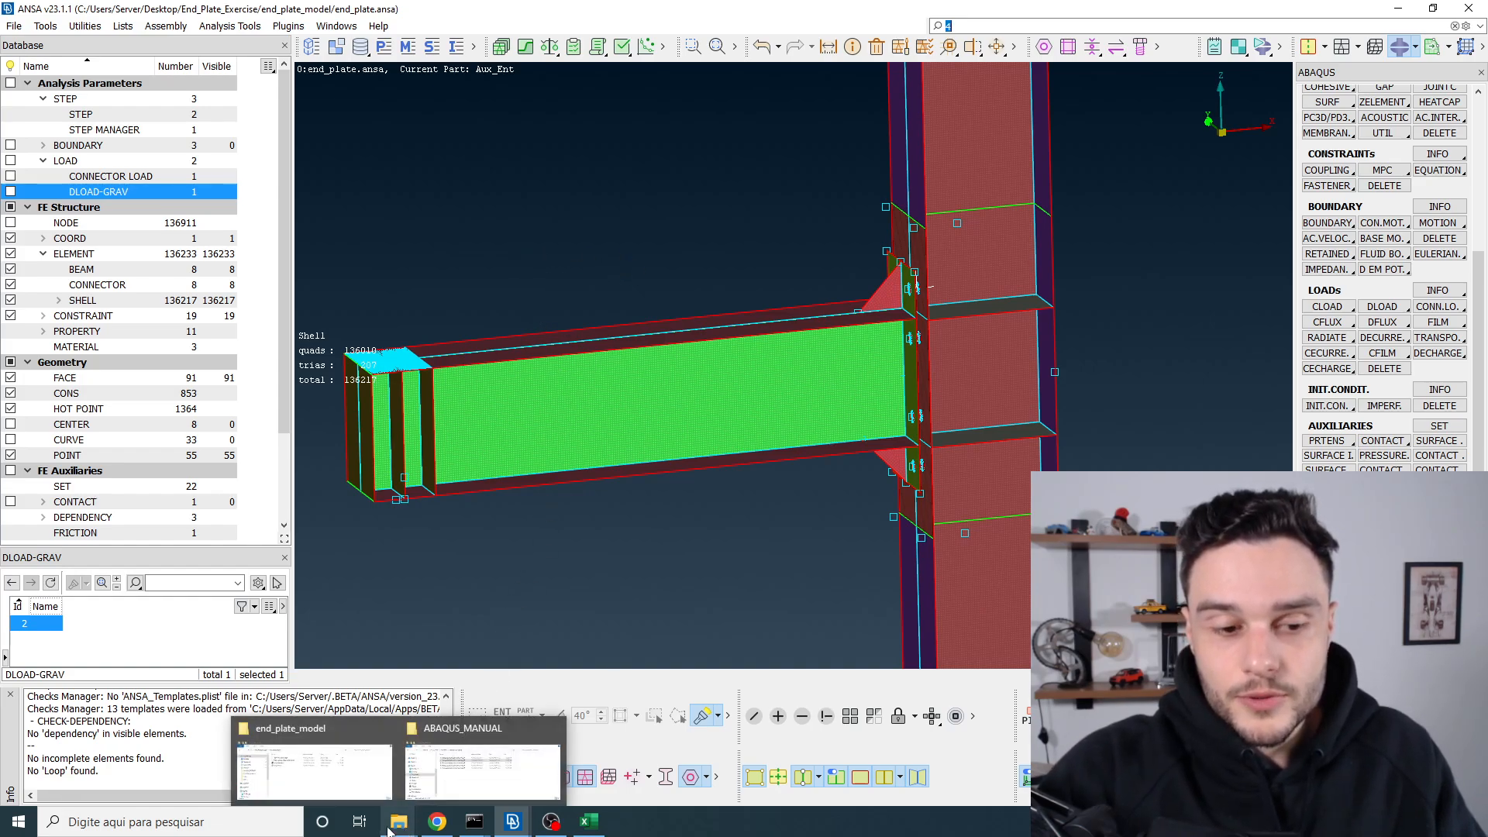
click(314, 763)
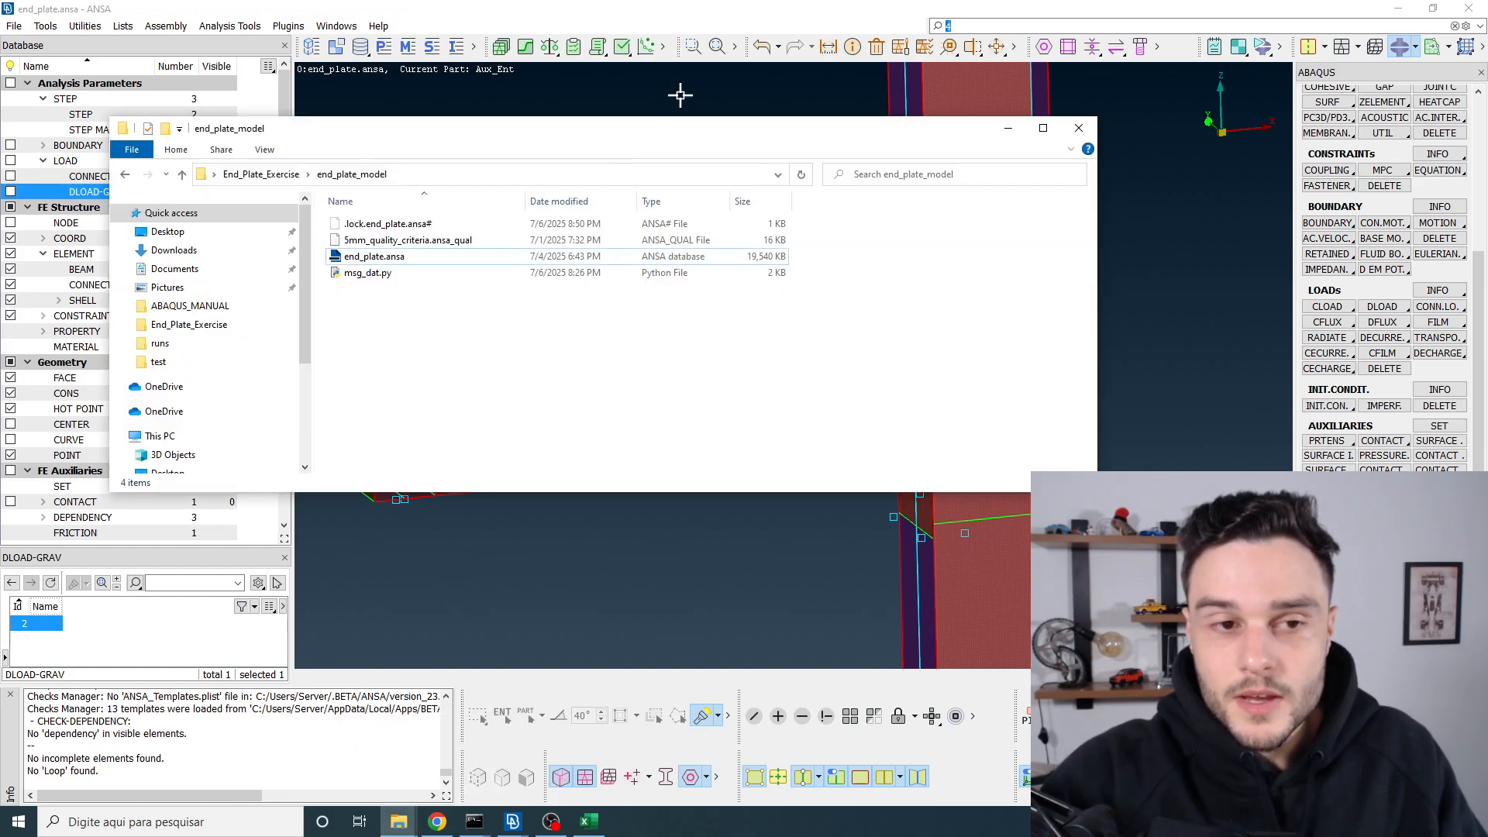
click(520, 175)
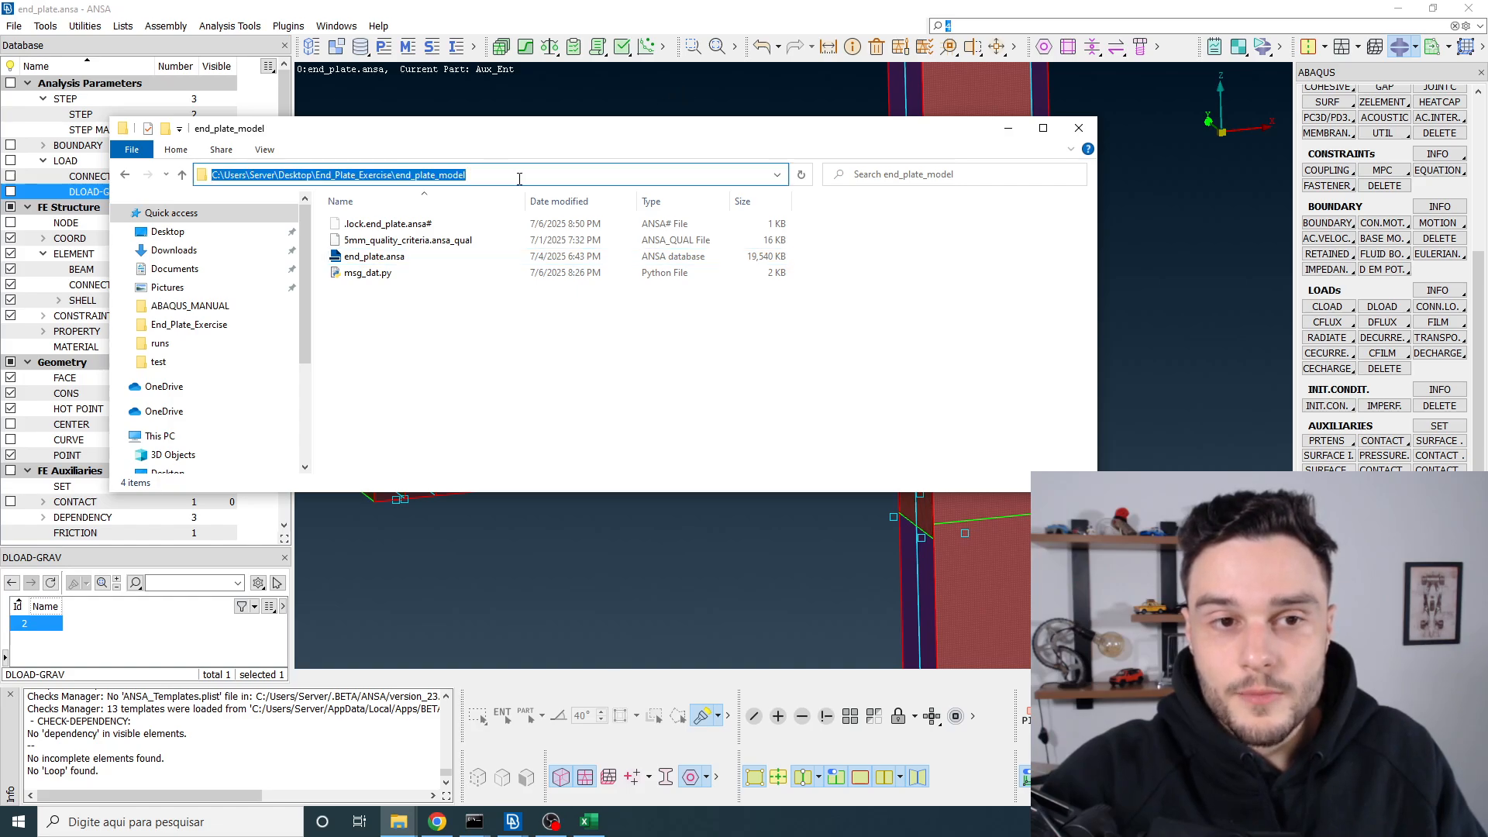
Step: Switch back to ANSA and save the end_plate.ansa database
click(468, 105)
click(14, 25)
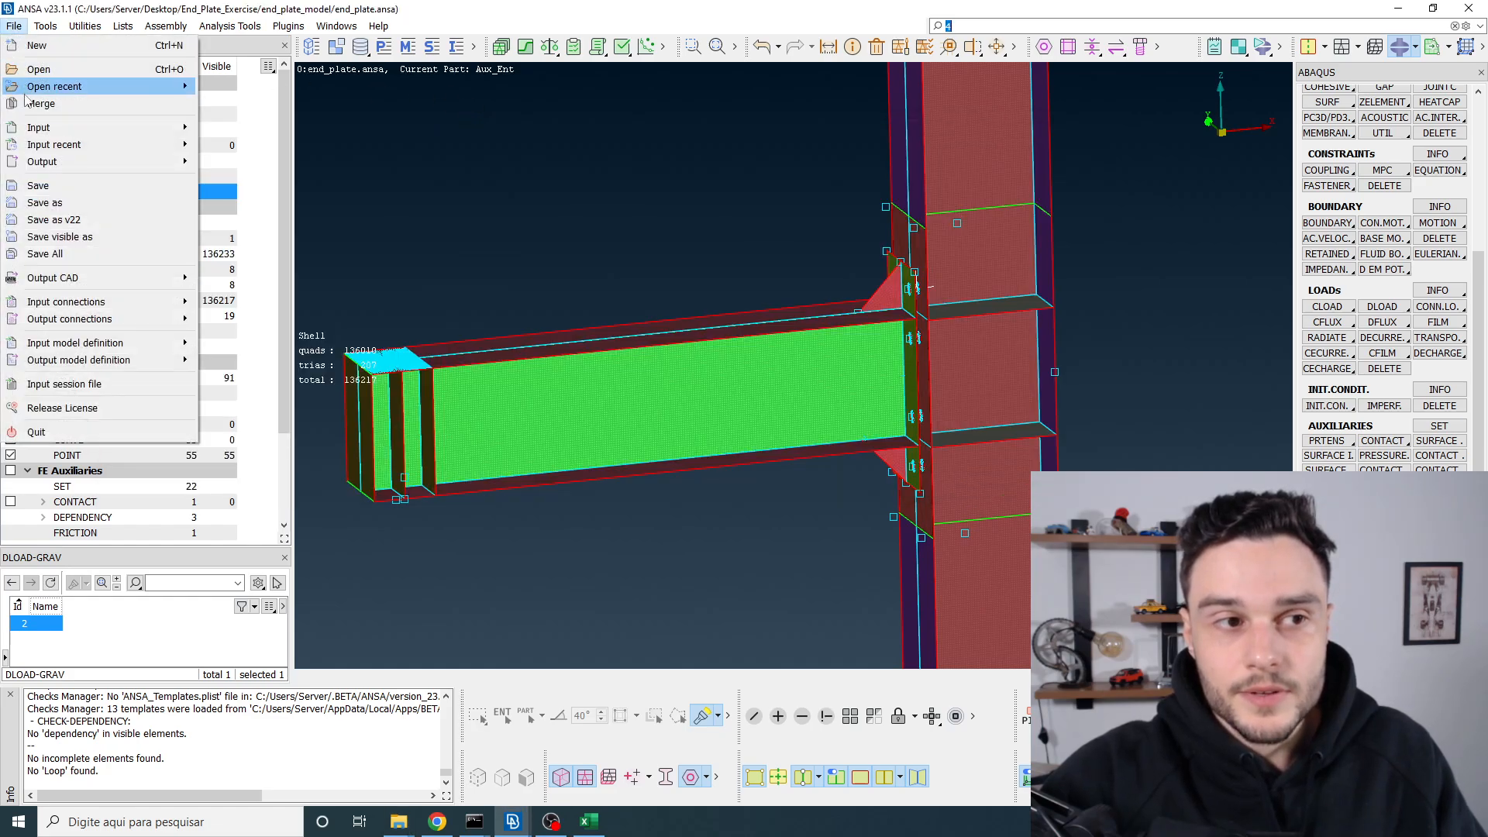
click(37, 184)
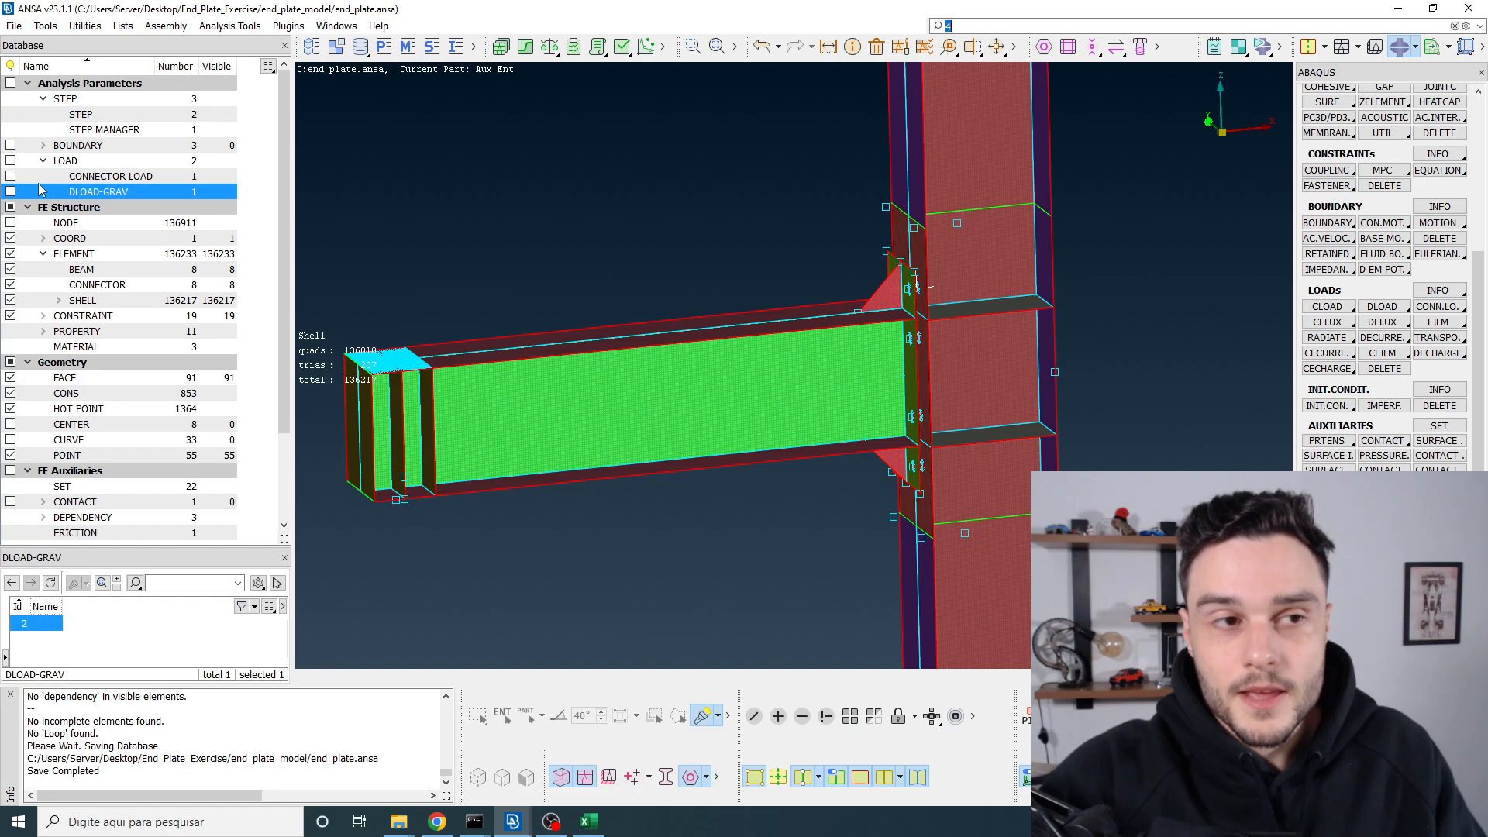
Step: Start an ABAQUS output of the model and set the copied end_plate_model folder path as its destination
click(14, 26)
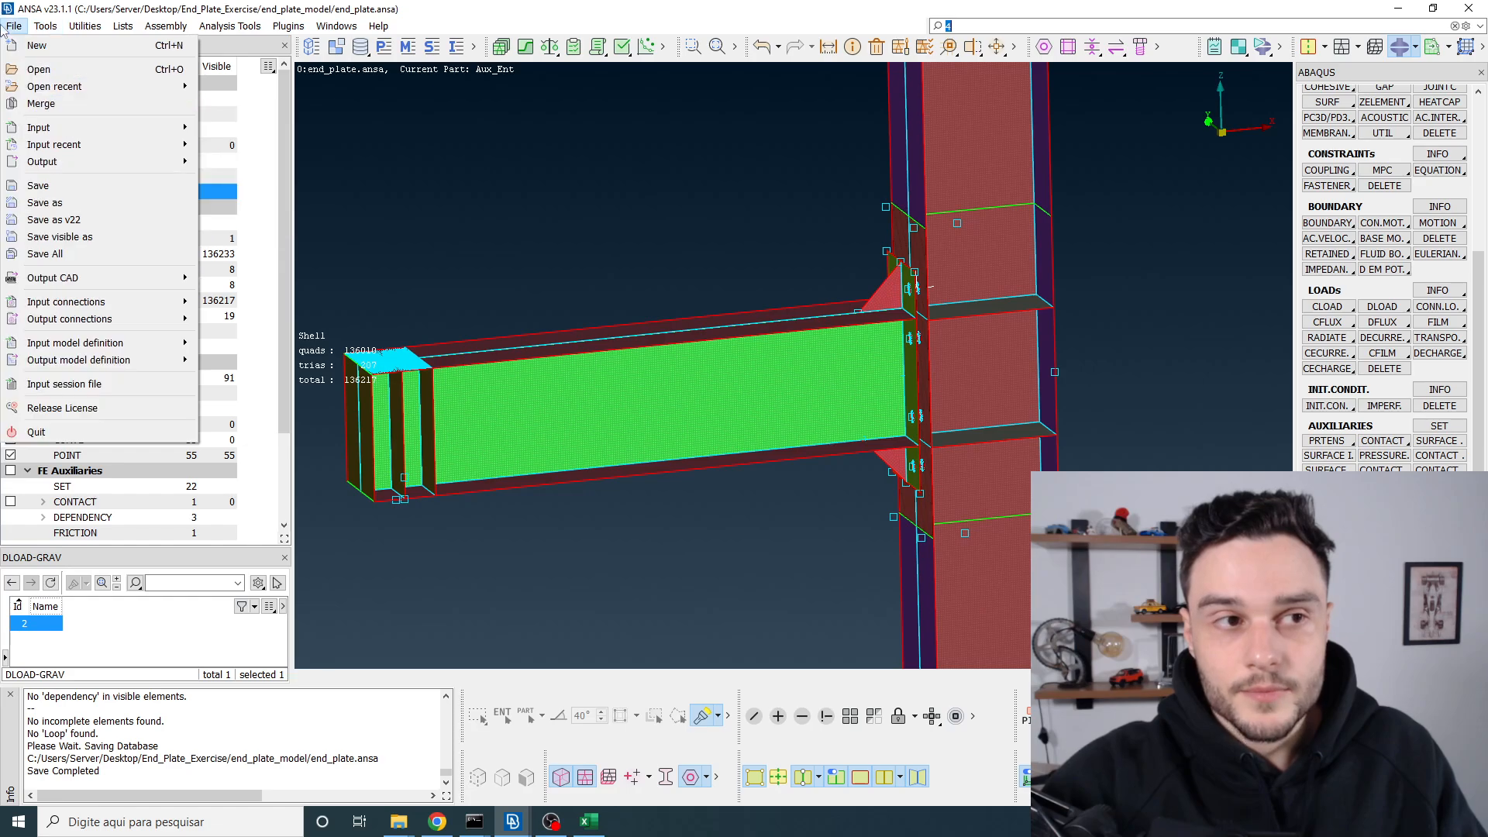
mouse_move(41, 164)
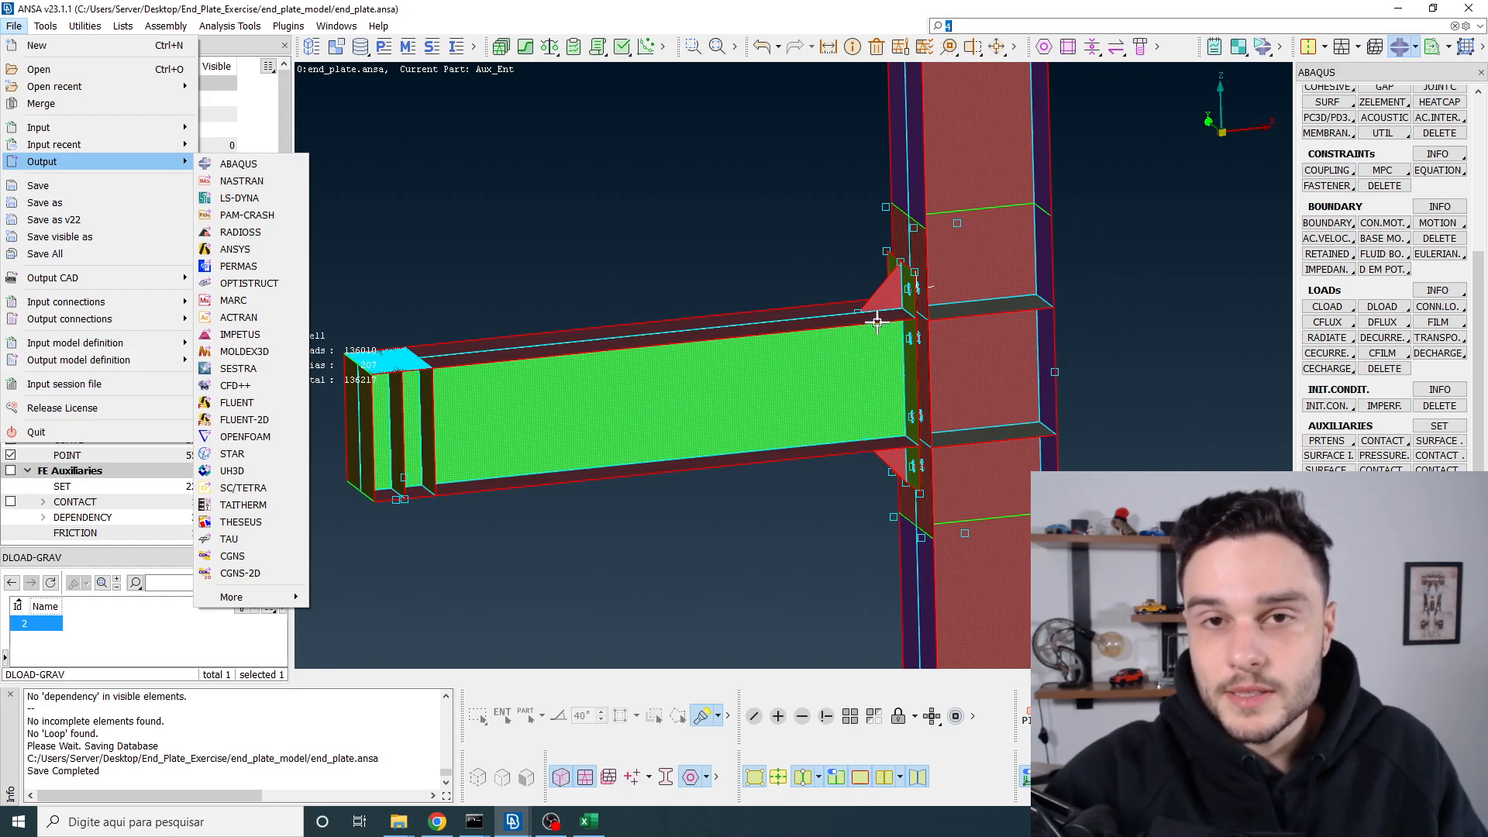
click(236, 164)
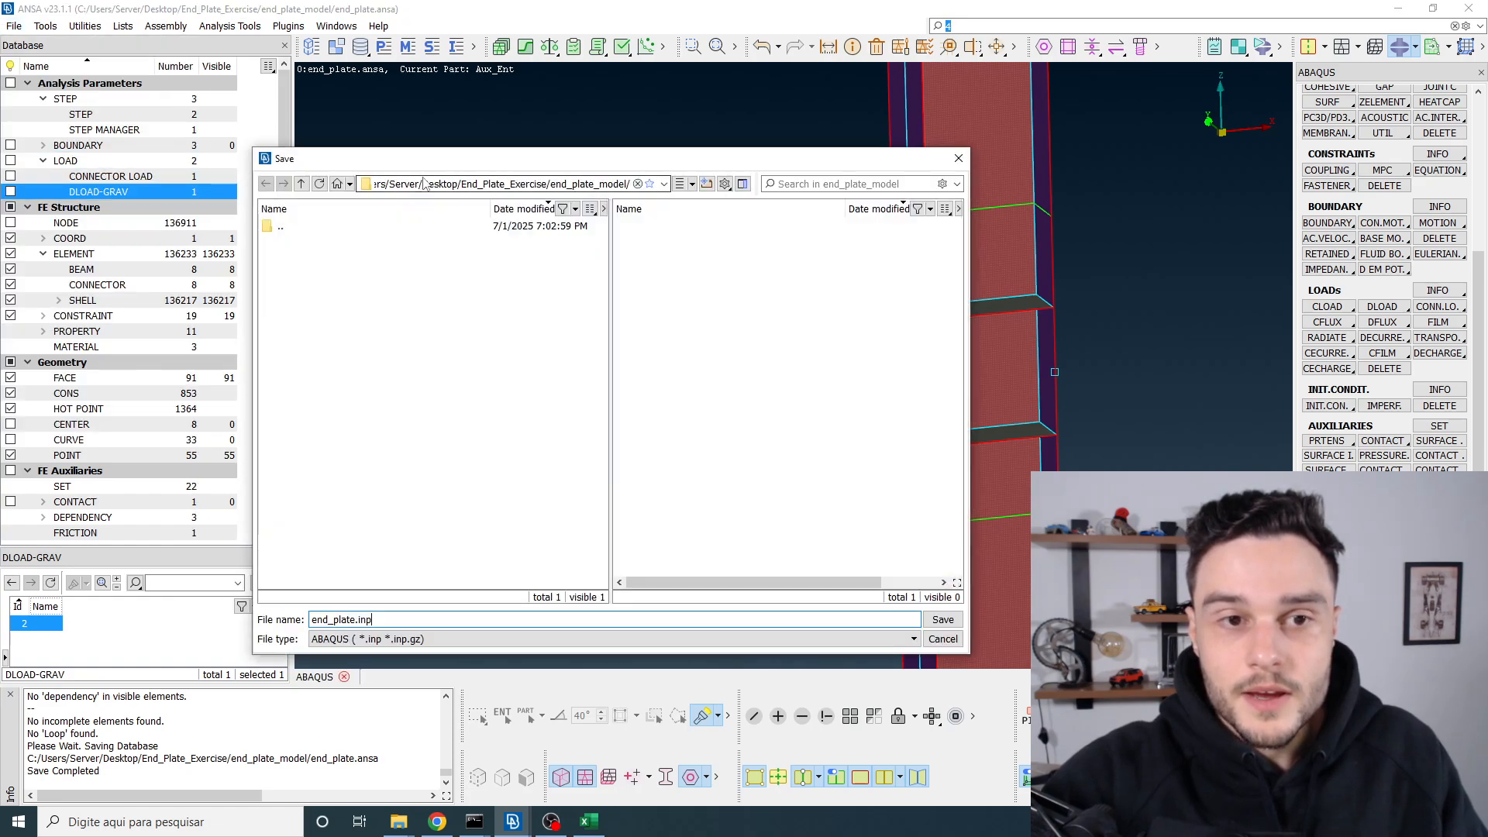
click(442, 180)
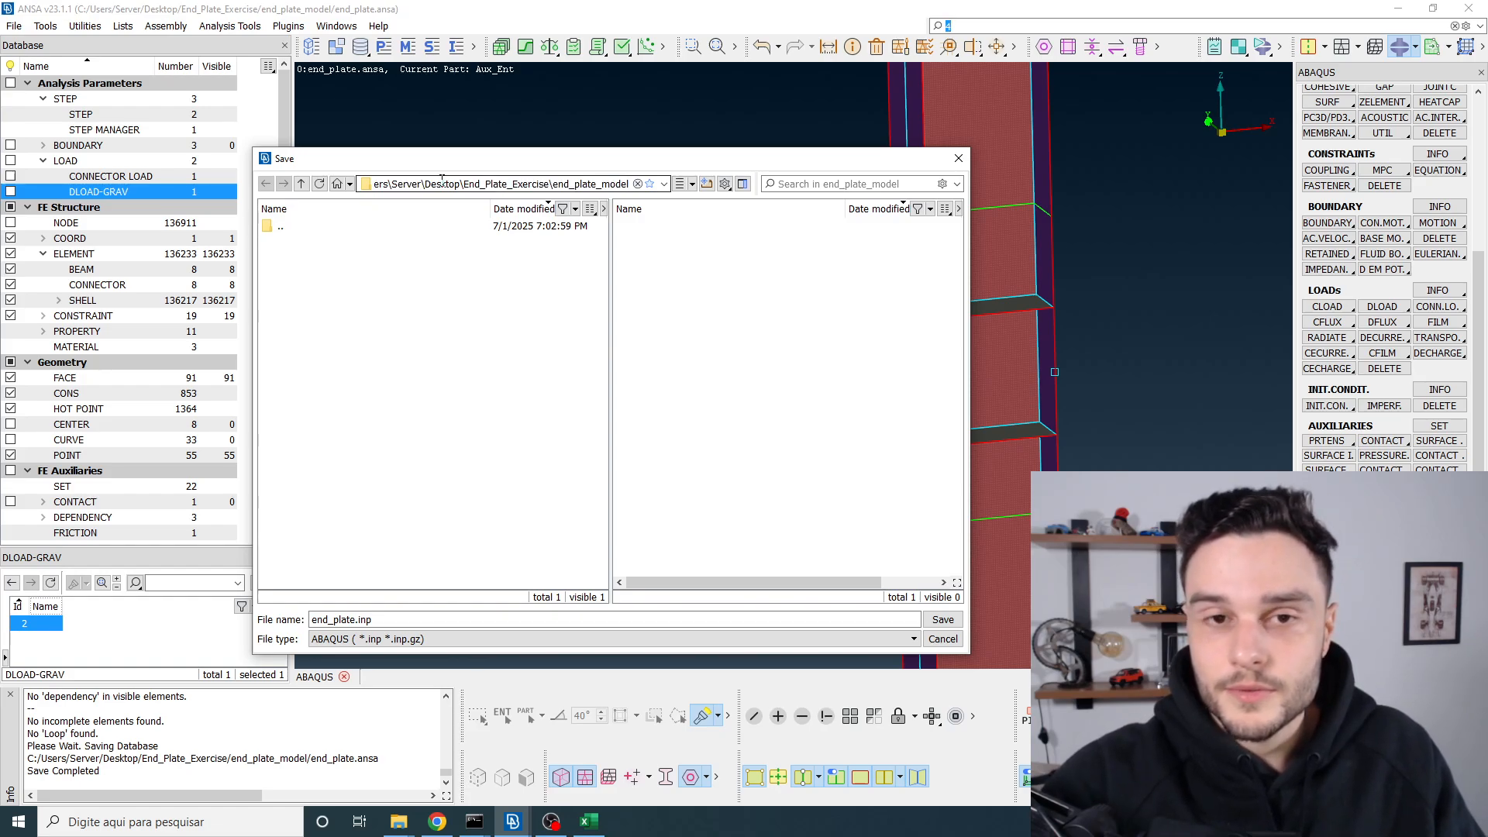
key(Return)
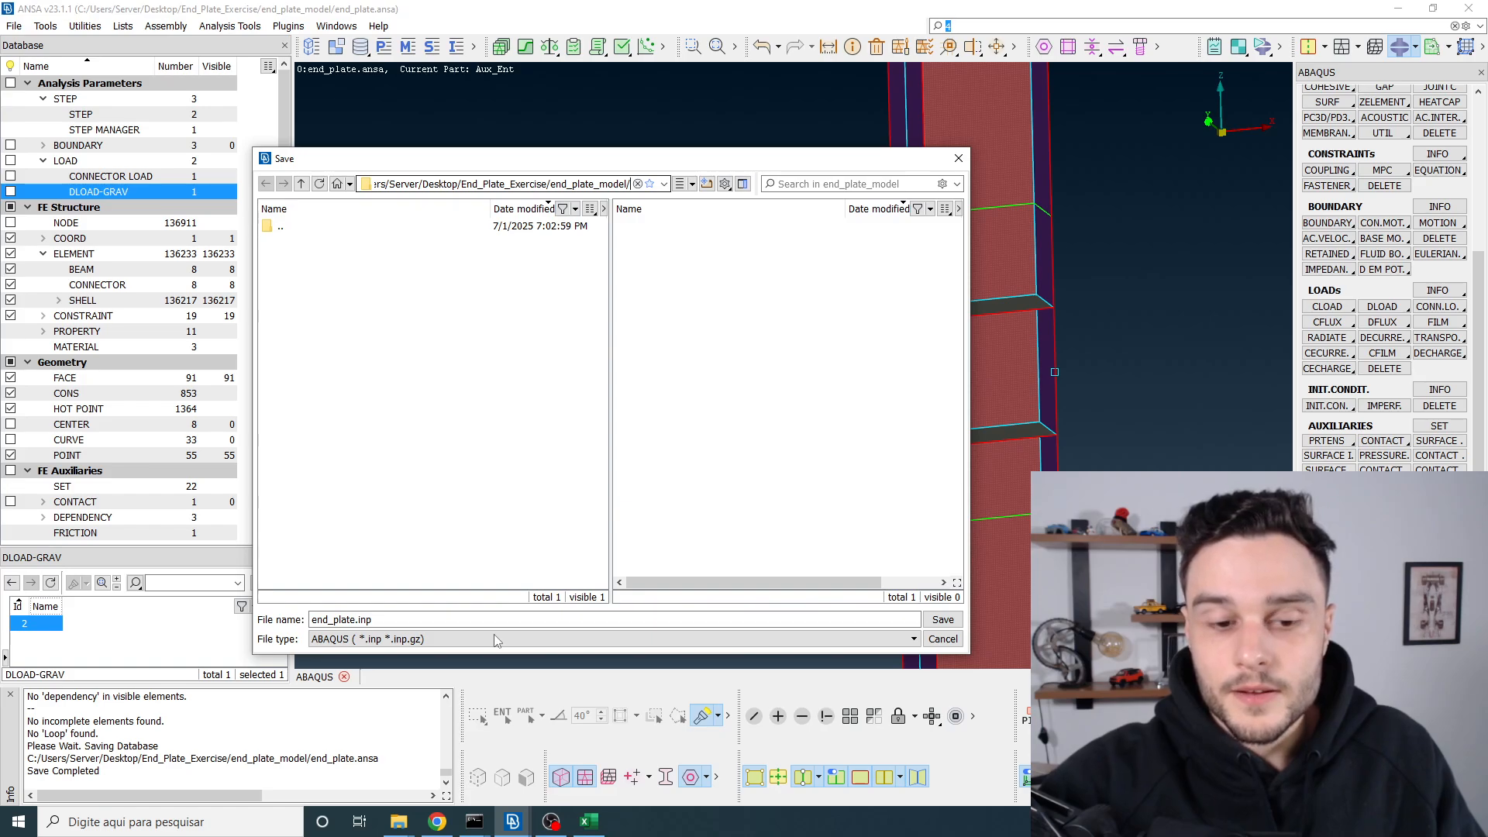
Step: Check the contents of the end_plate_model folder in File Explorer and return to the ANSA save dialog
mouse_move(398, 821)
click(357, 789)
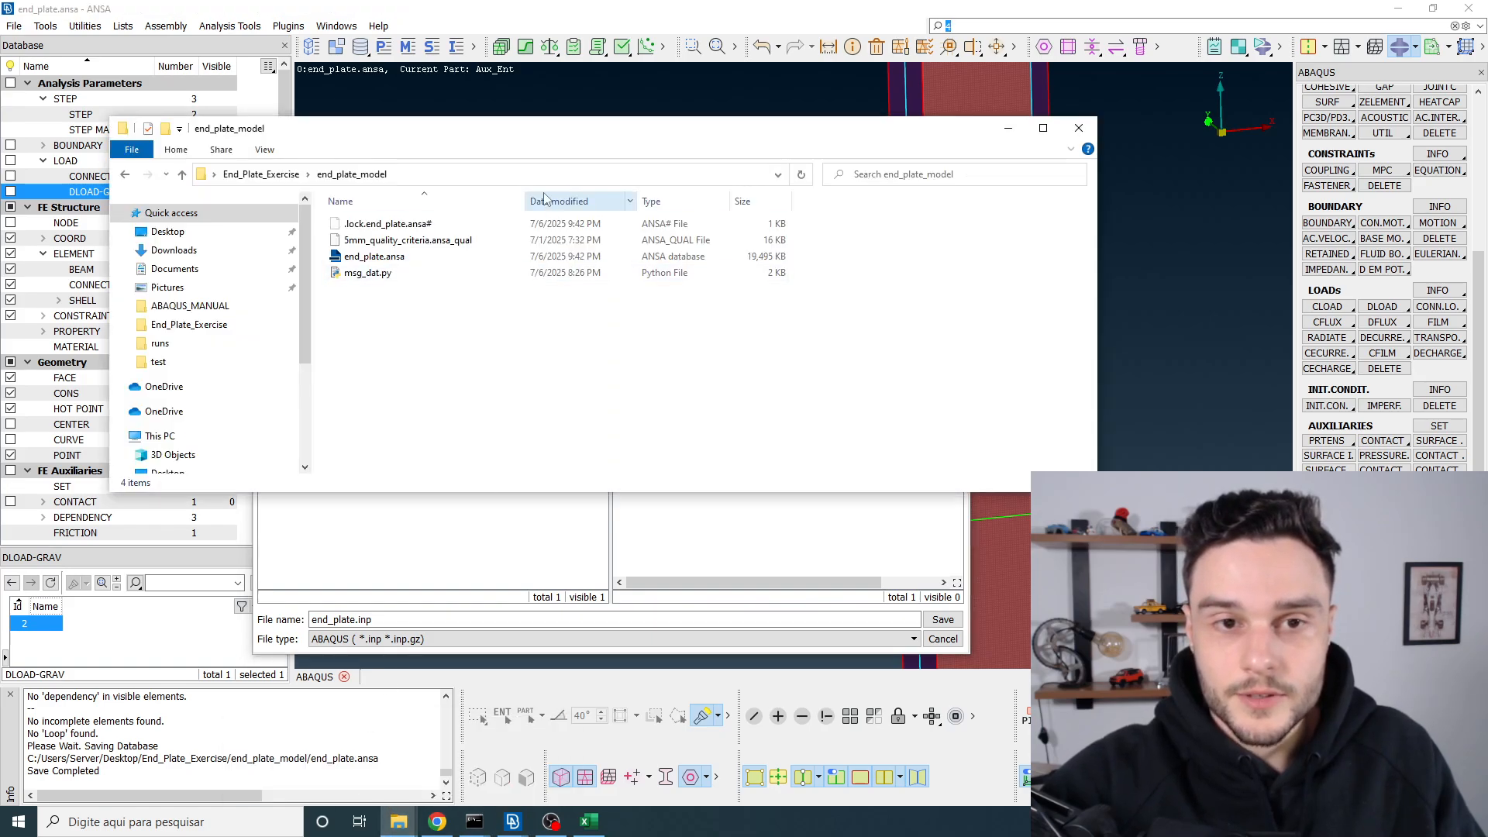
click(1008, 128)
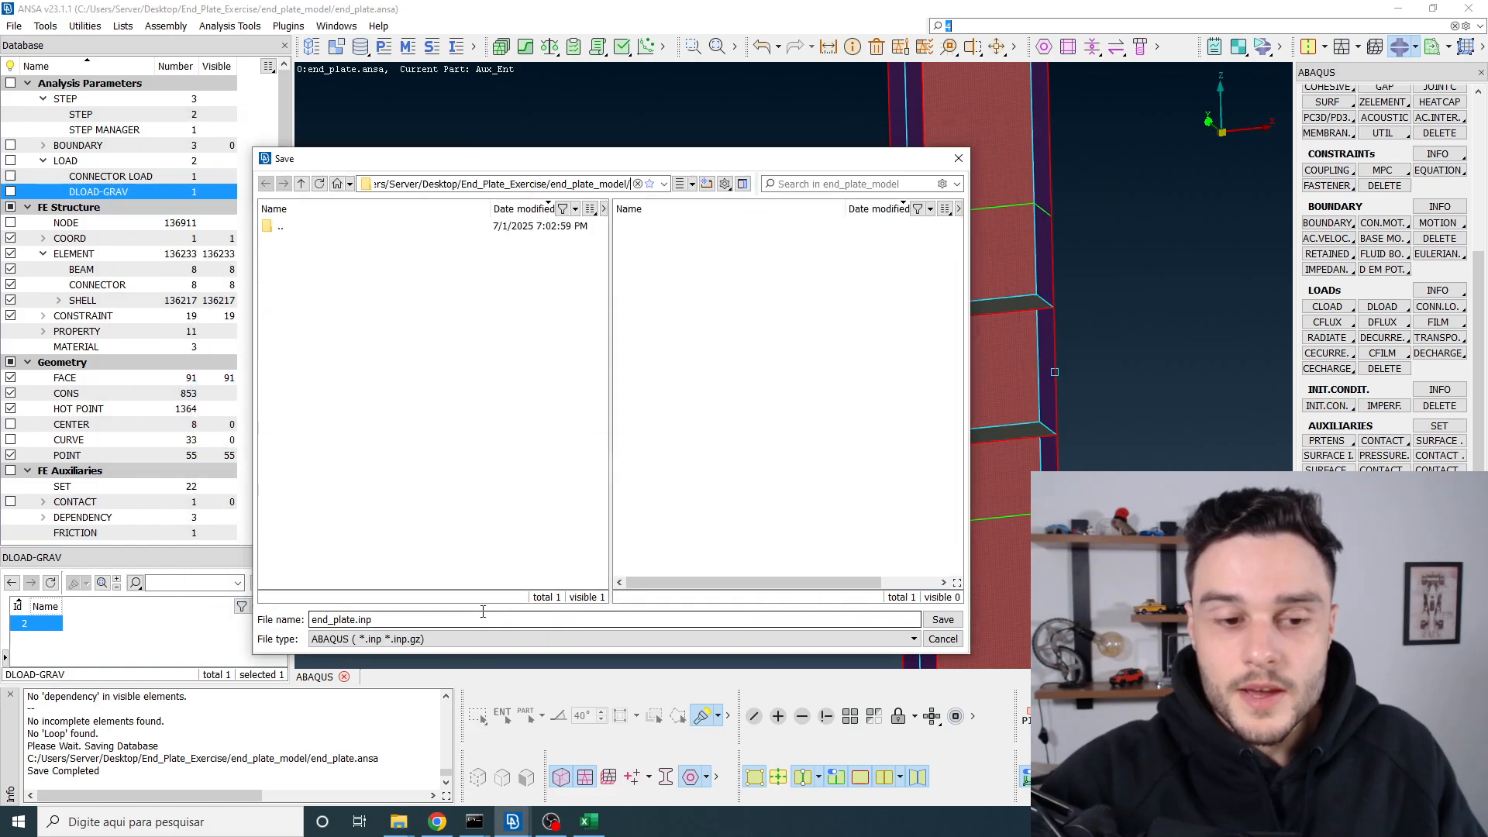
Step: Keep end_plate.inp as the ABAQUS output file name and confirm the save
double_click(357, 619)
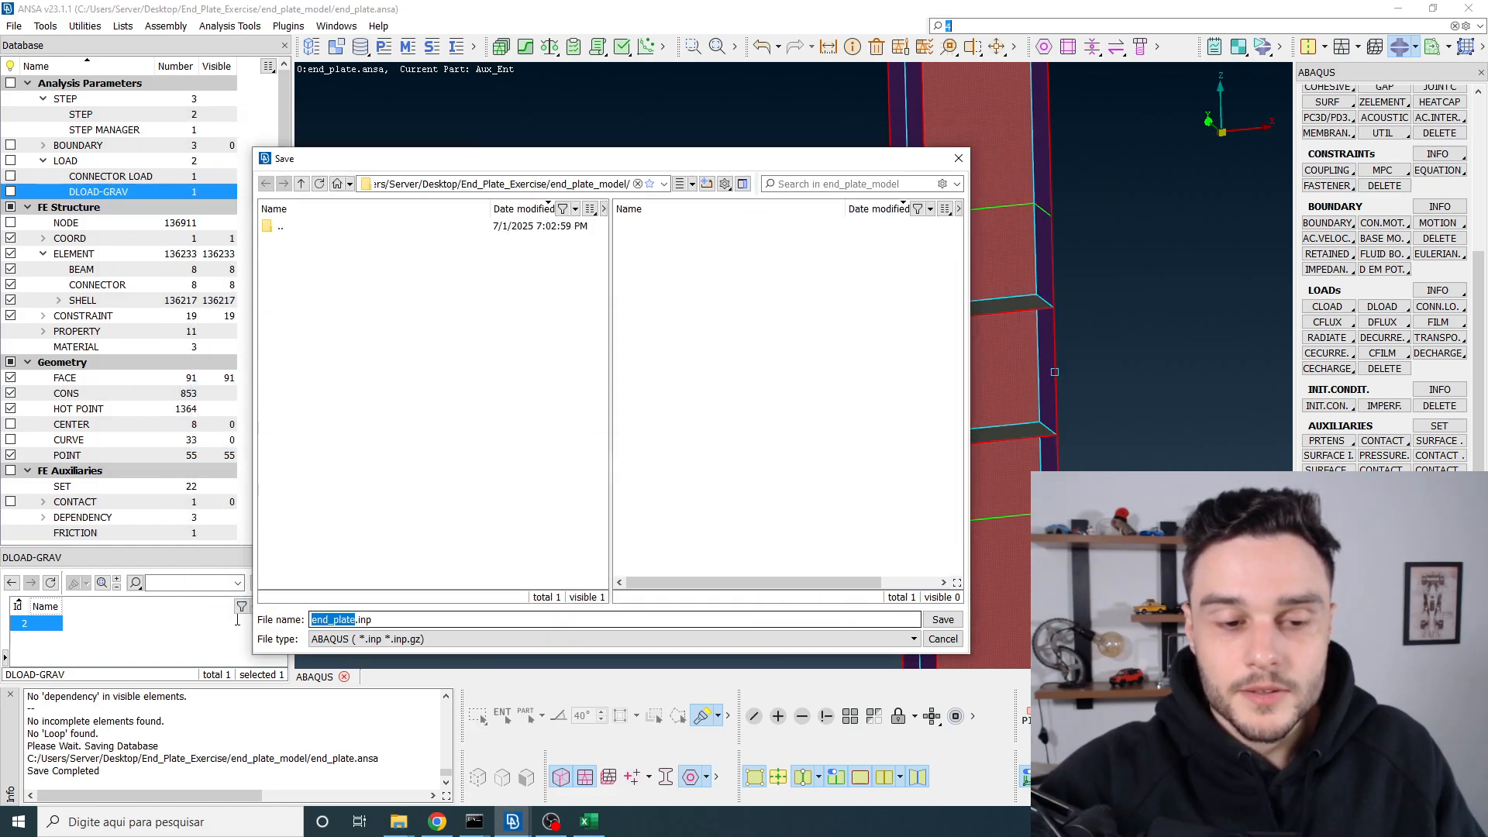
click(327, 620)
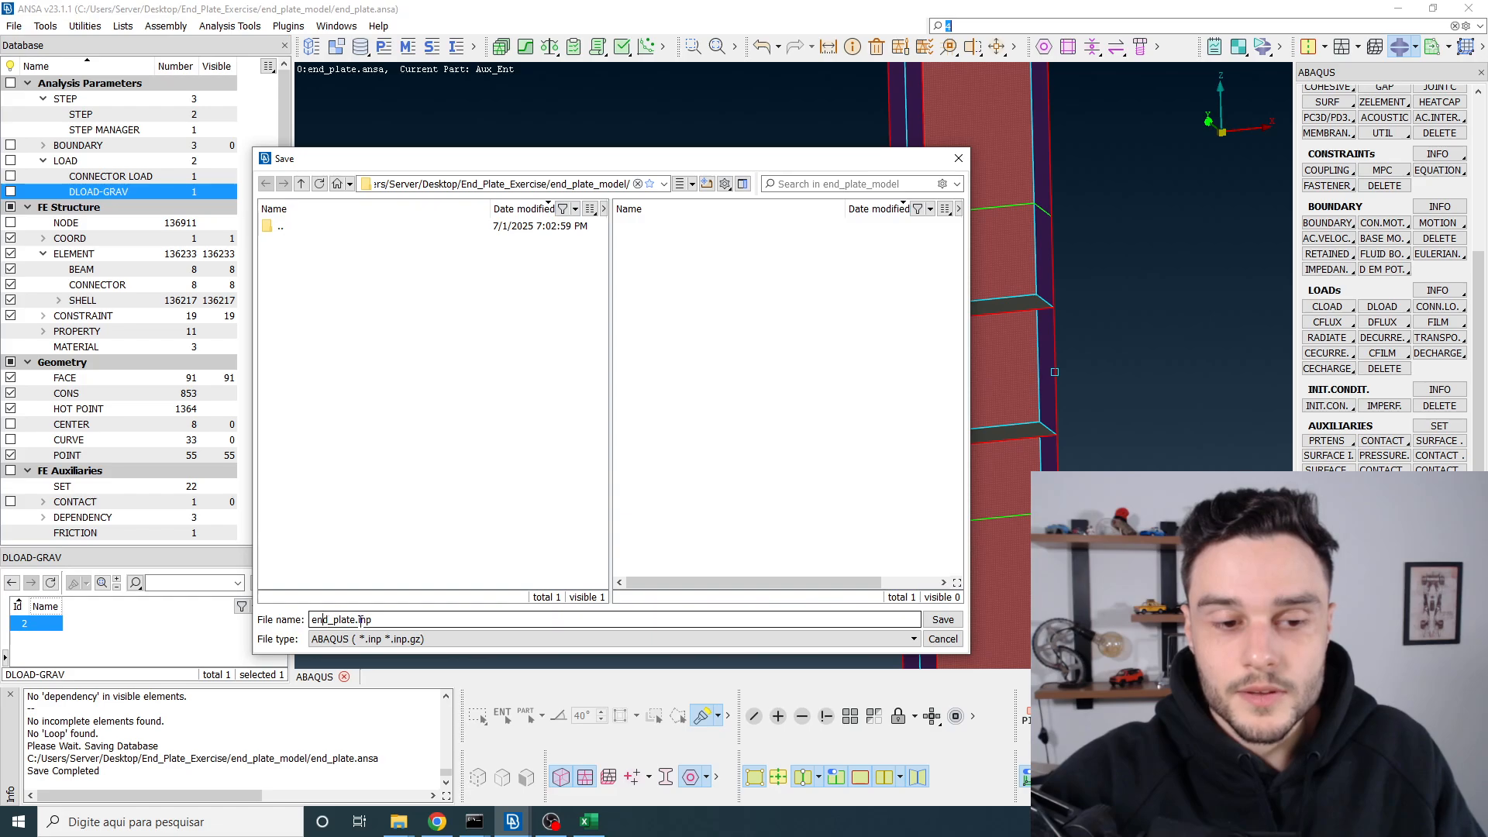
double_click(354, 620)
click(326, 620)
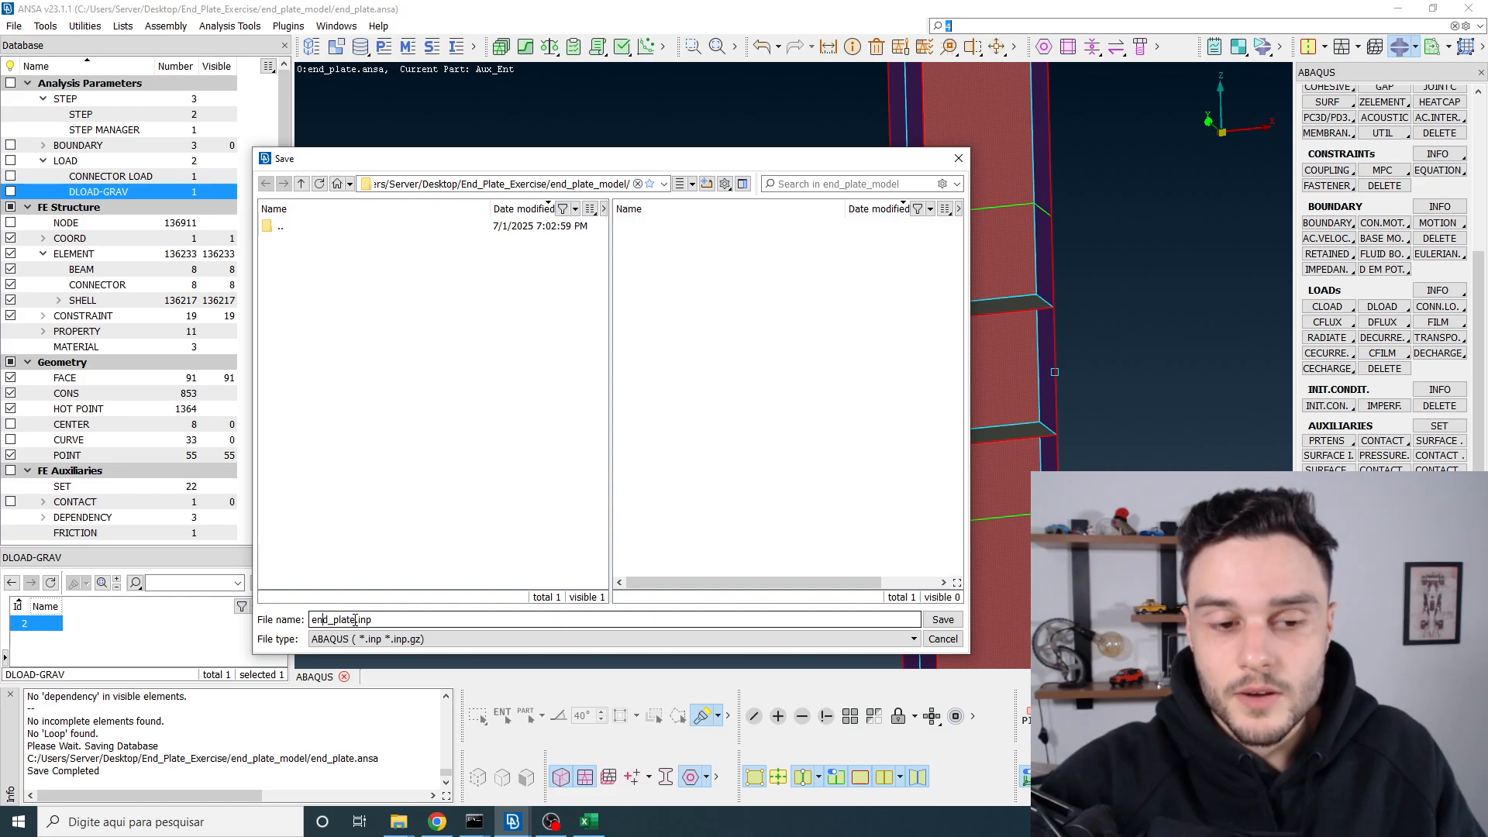
double_click(355, 620)
double_click(362, 620)
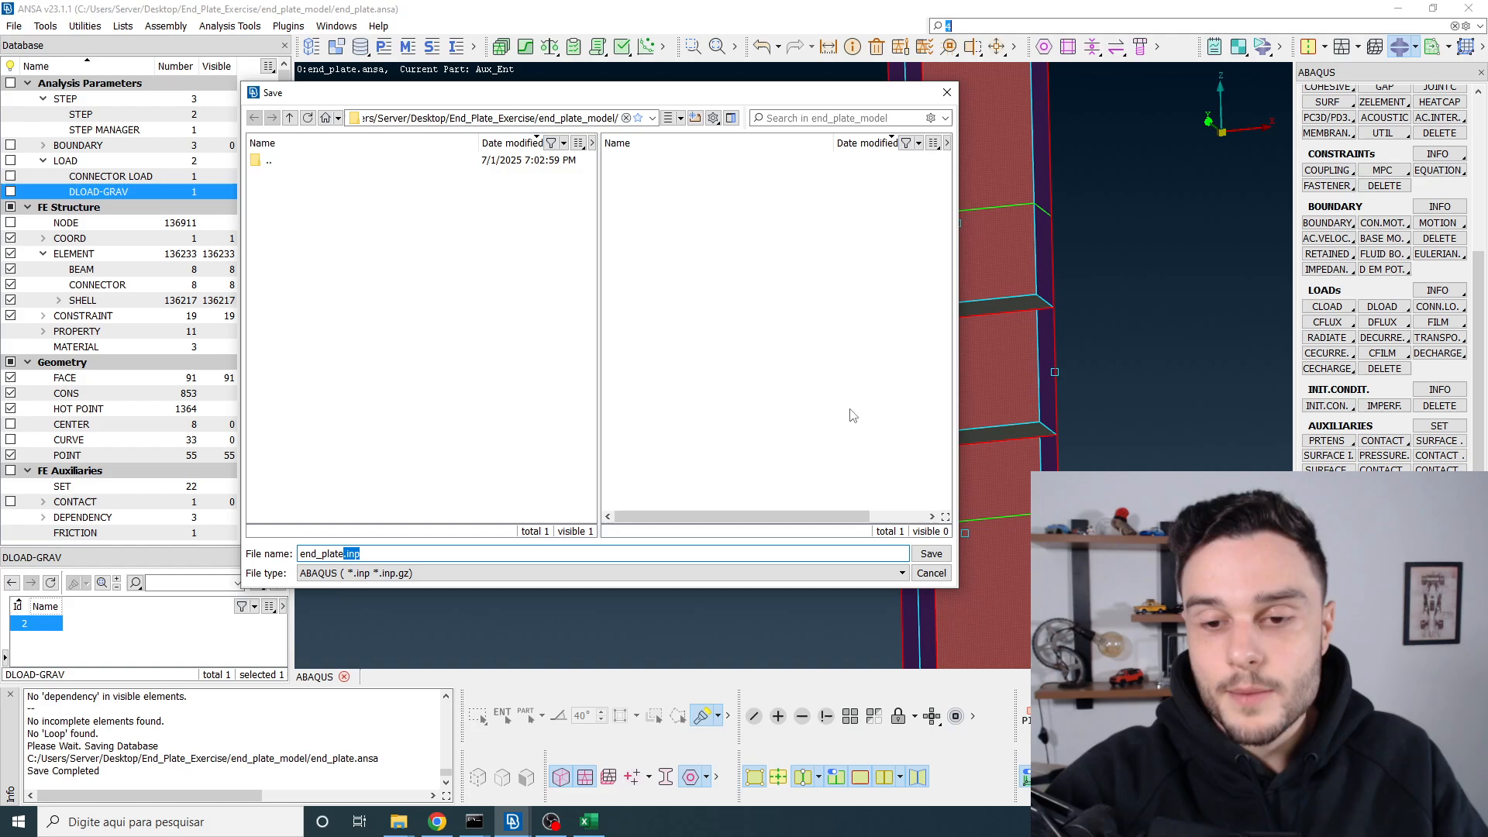
click(930, 553)
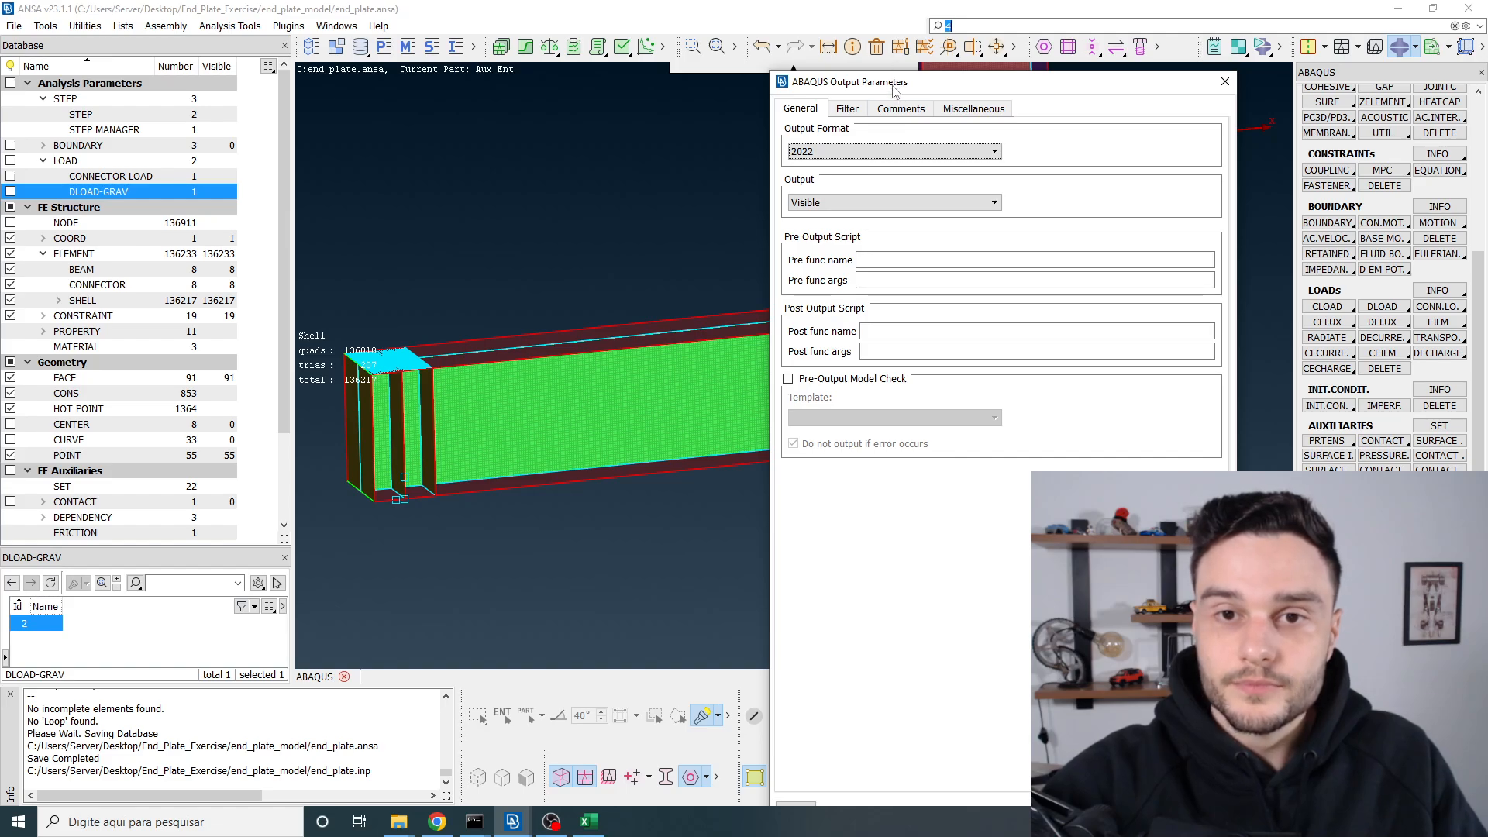
Step: Set the ABAQUS output format to 2022 and the output scope to All
drag(893, 91, 452, 59)
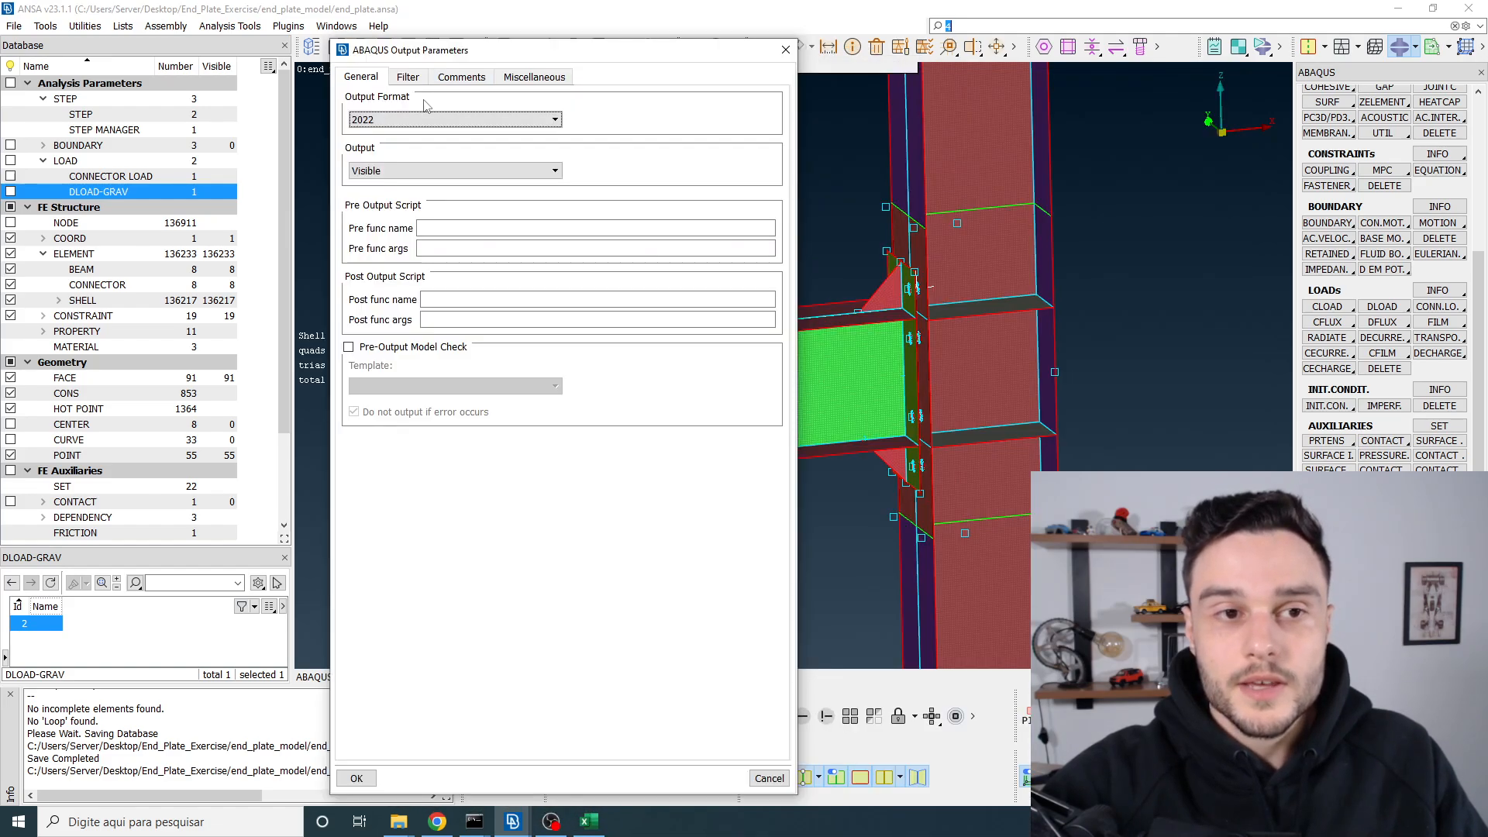
click(379, 120)
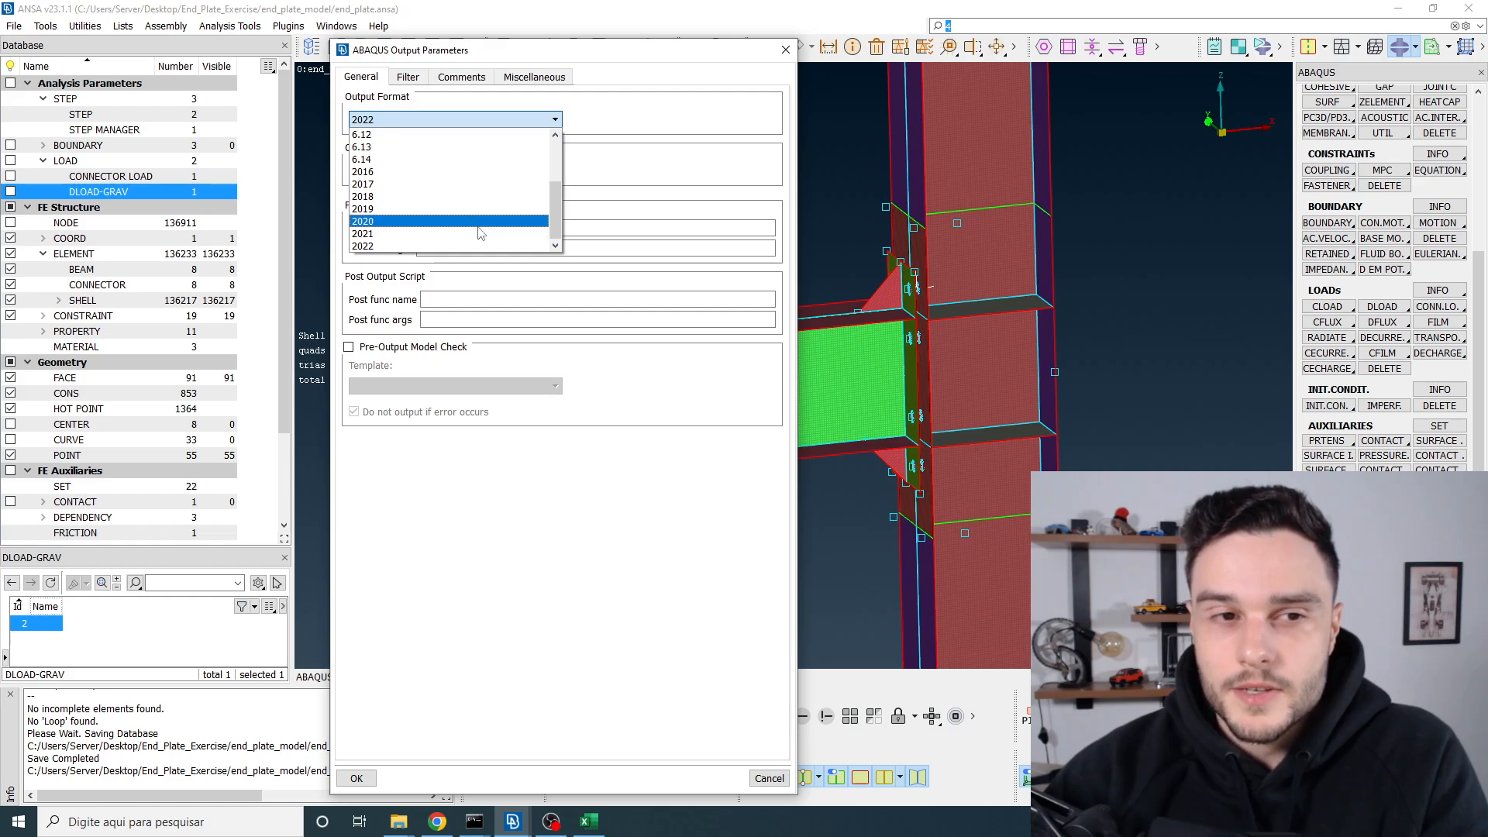
scroll(480, 232, up, 1)
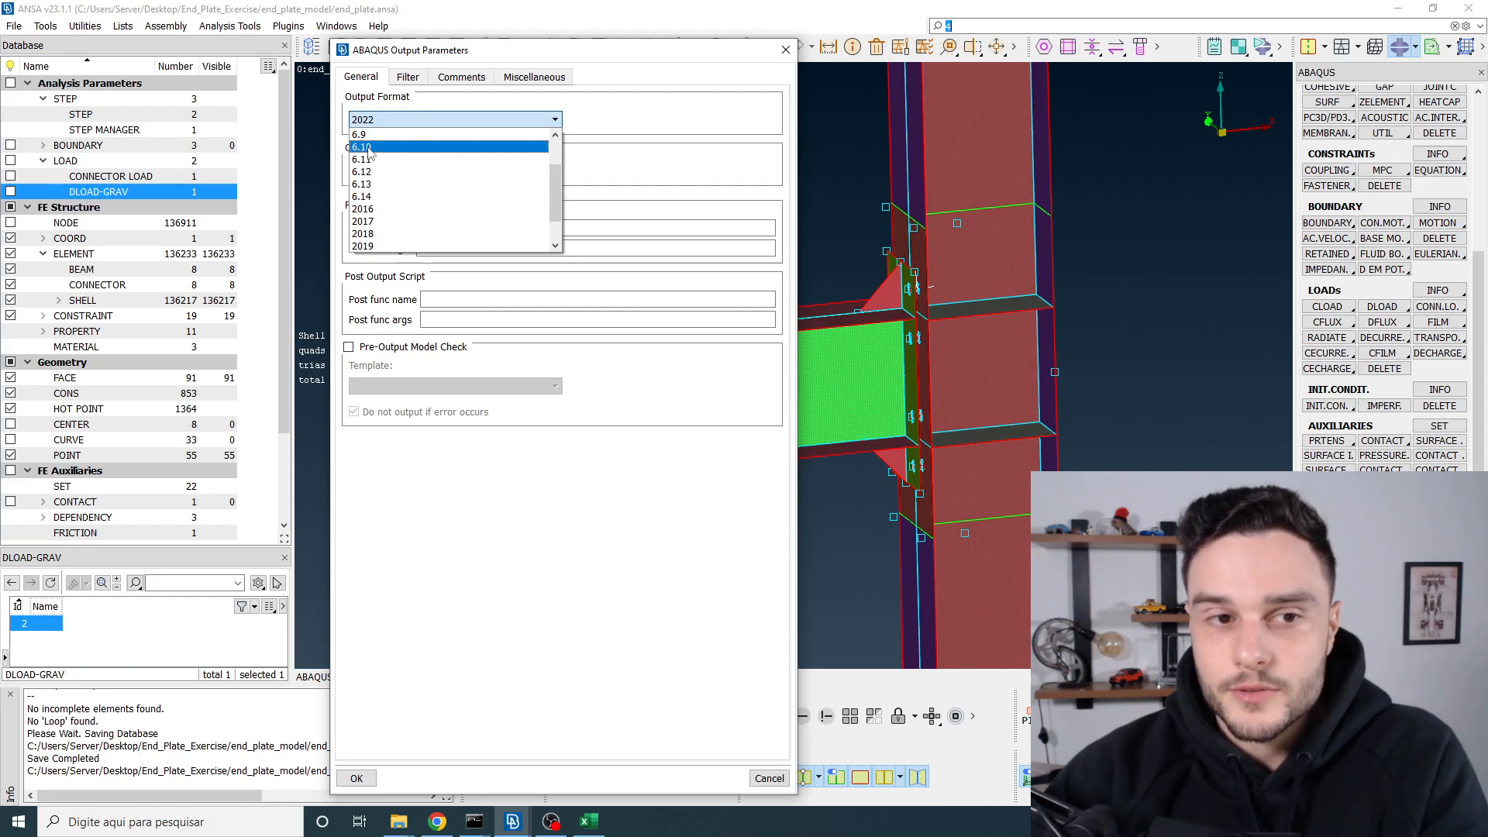
scroll(379, 225, down, 1)
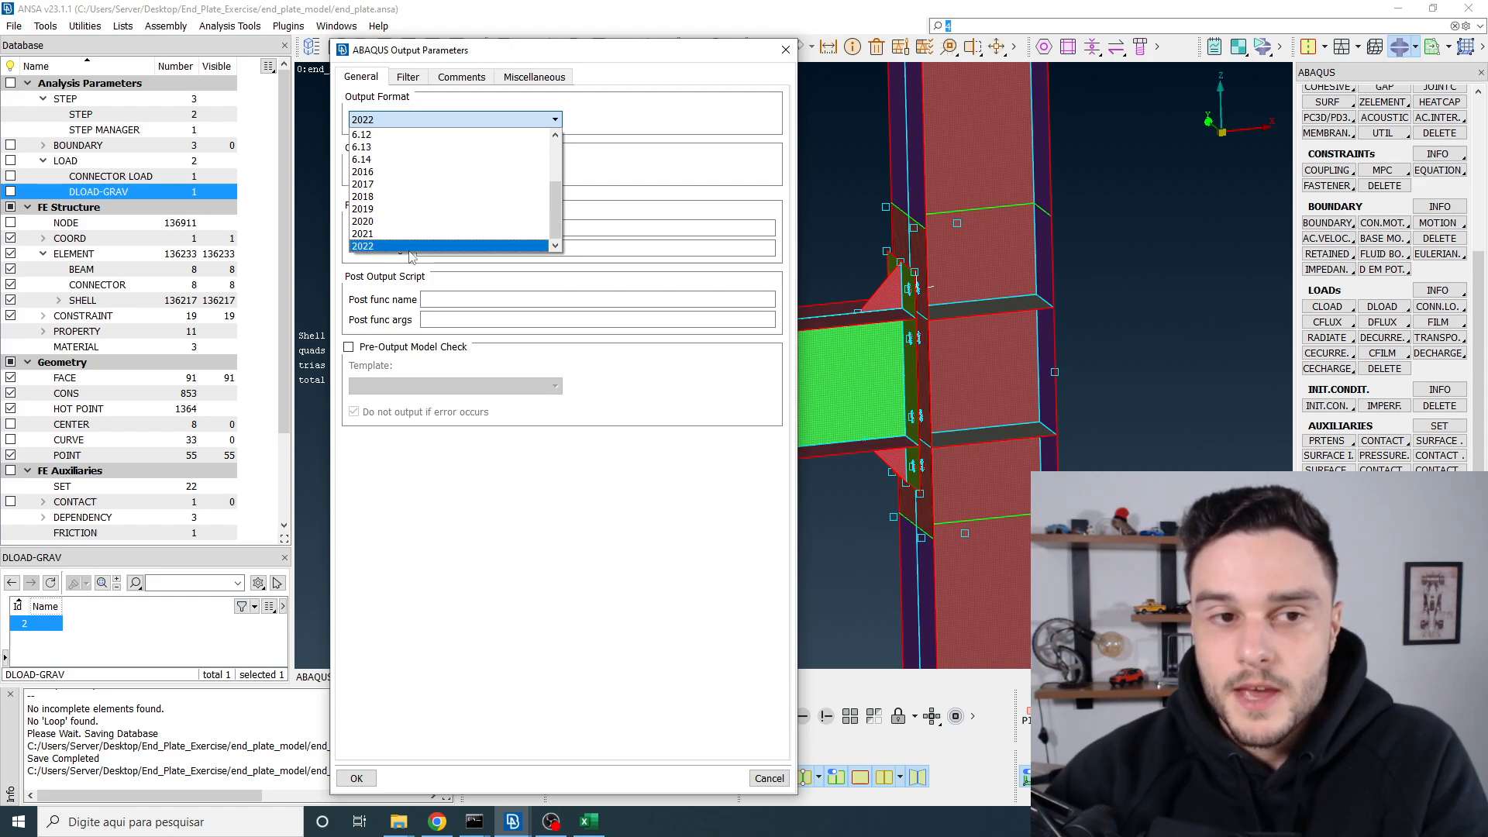
click(376, 246)
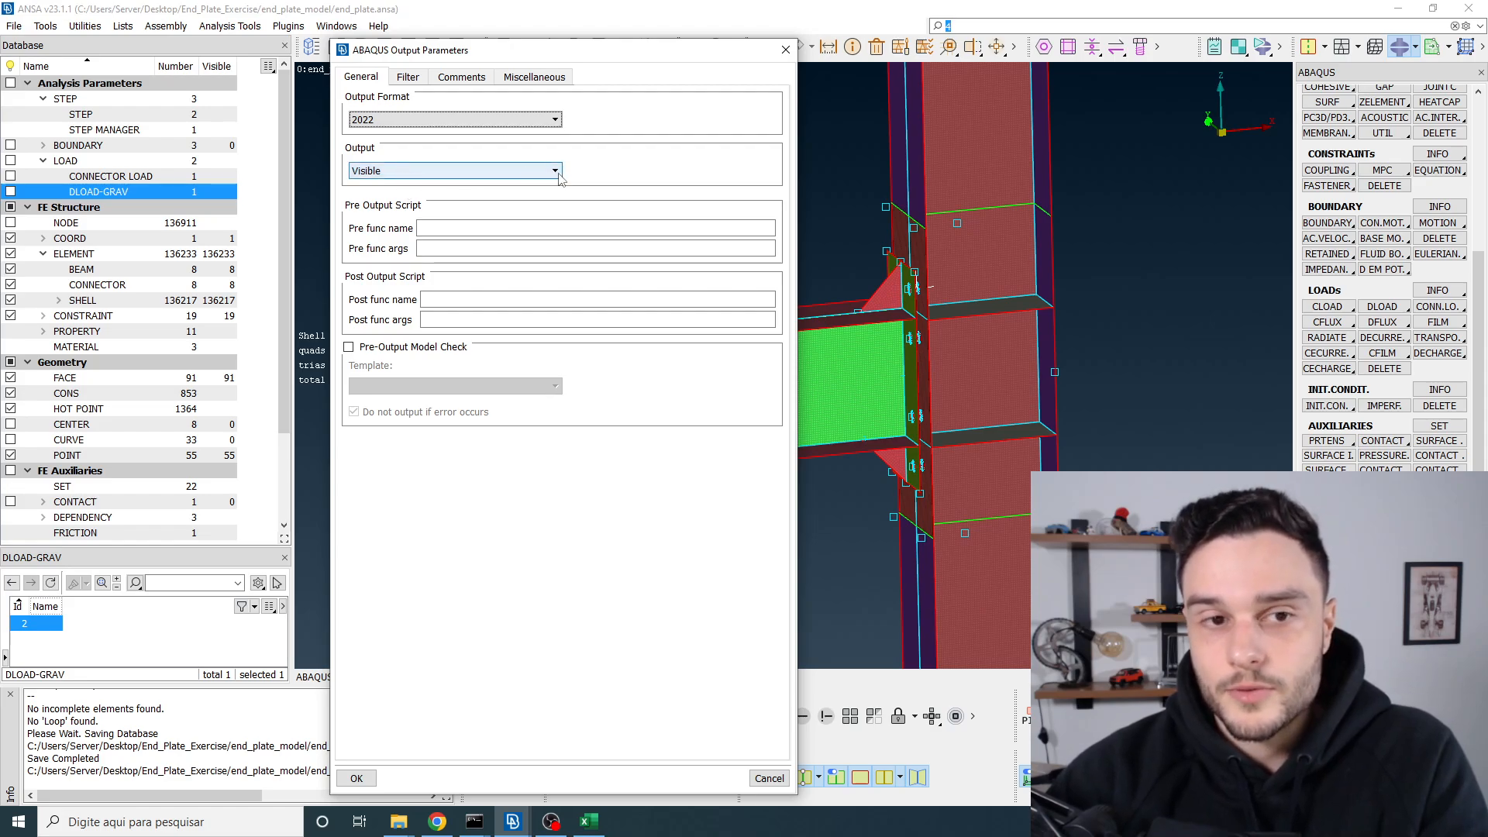
click(389, 121)
click(384, 245)
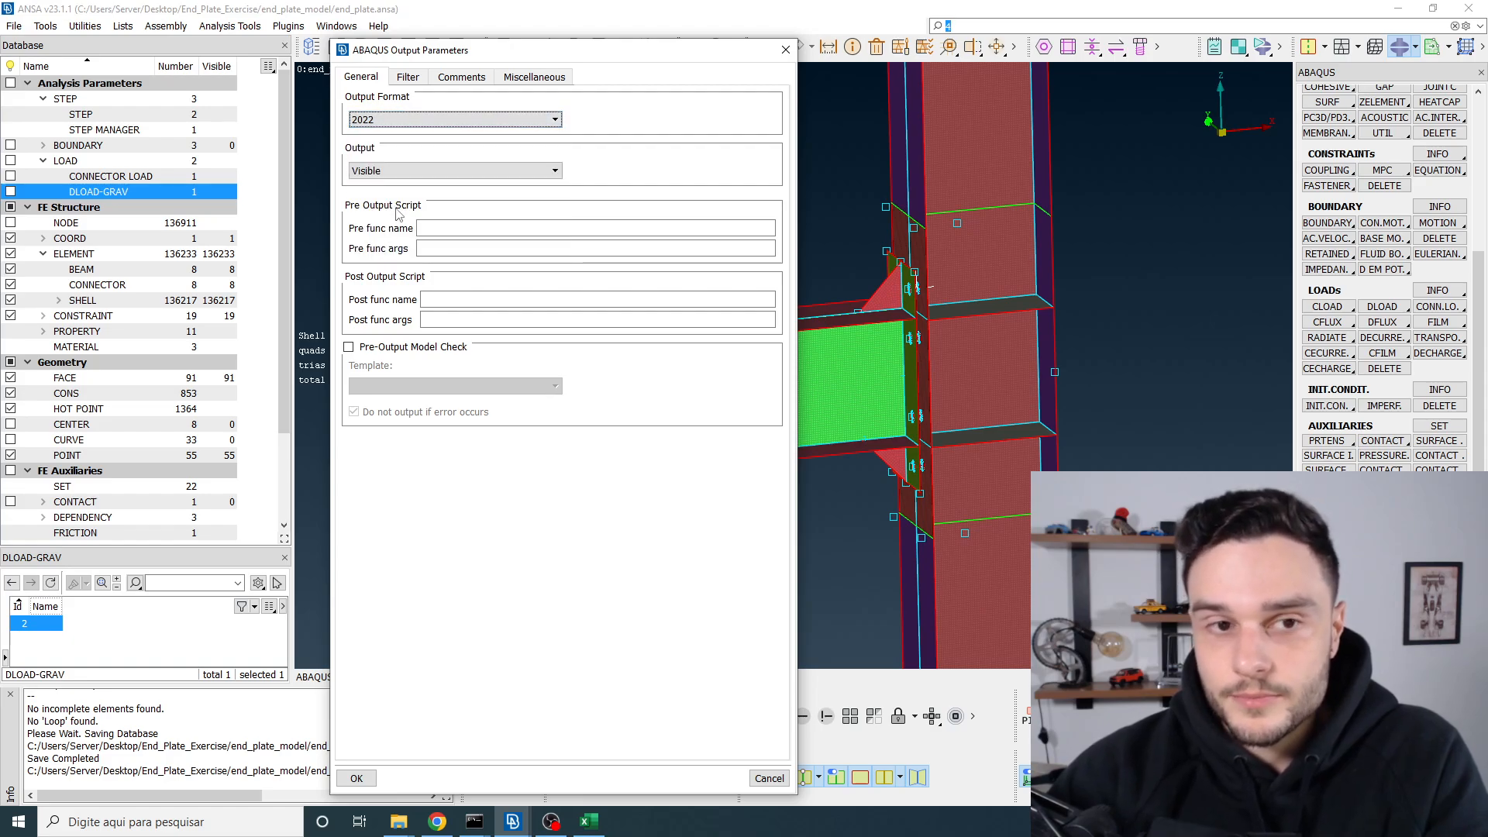
click(375, 172)
click(375, 186)
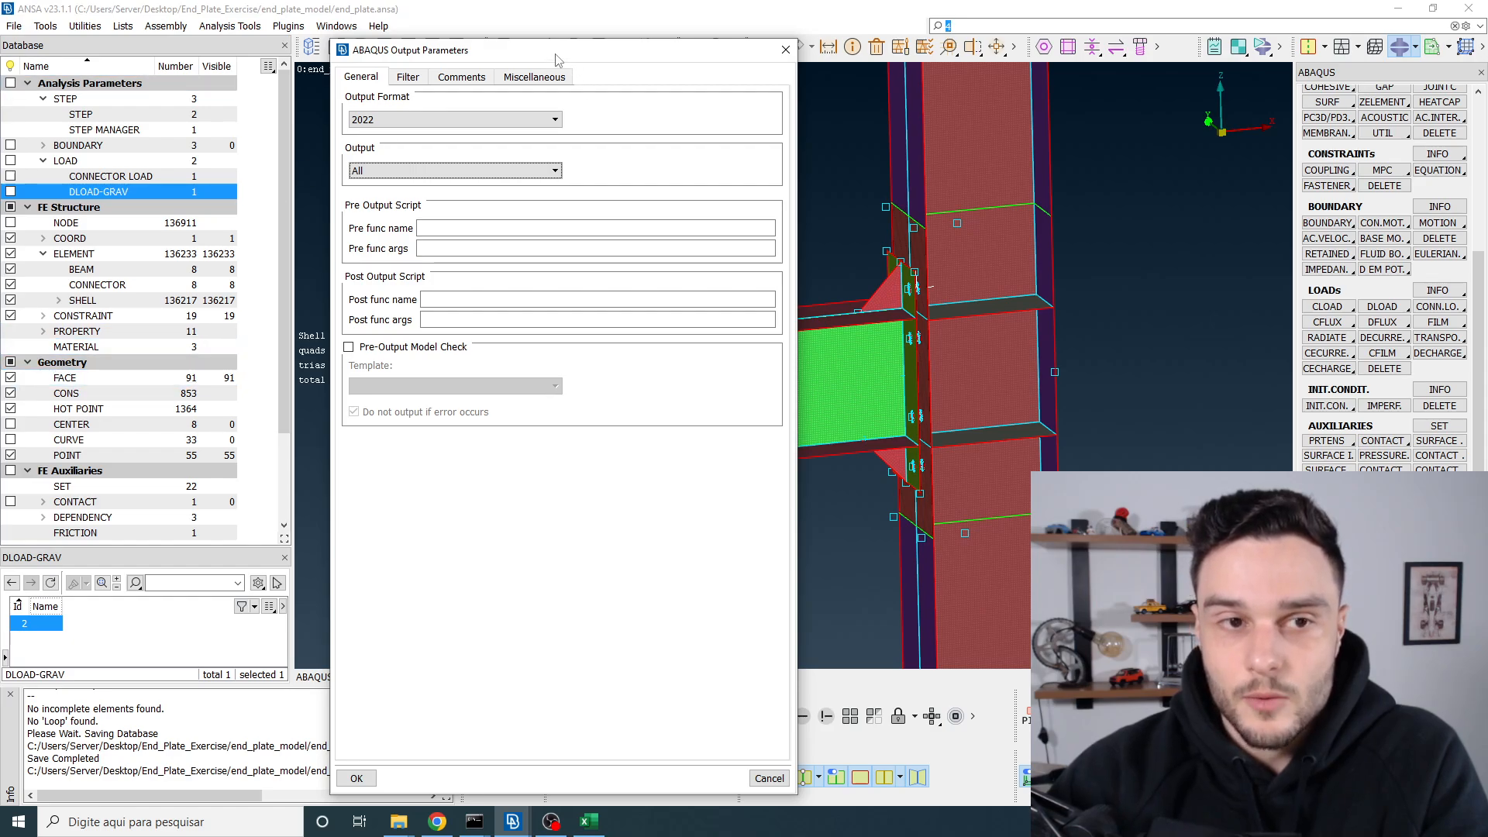
Step: Review the filter and comment settings of the ABAQUS output parameters, including the placement choices for ANSA comments
drag(555, 55, 480, 43)
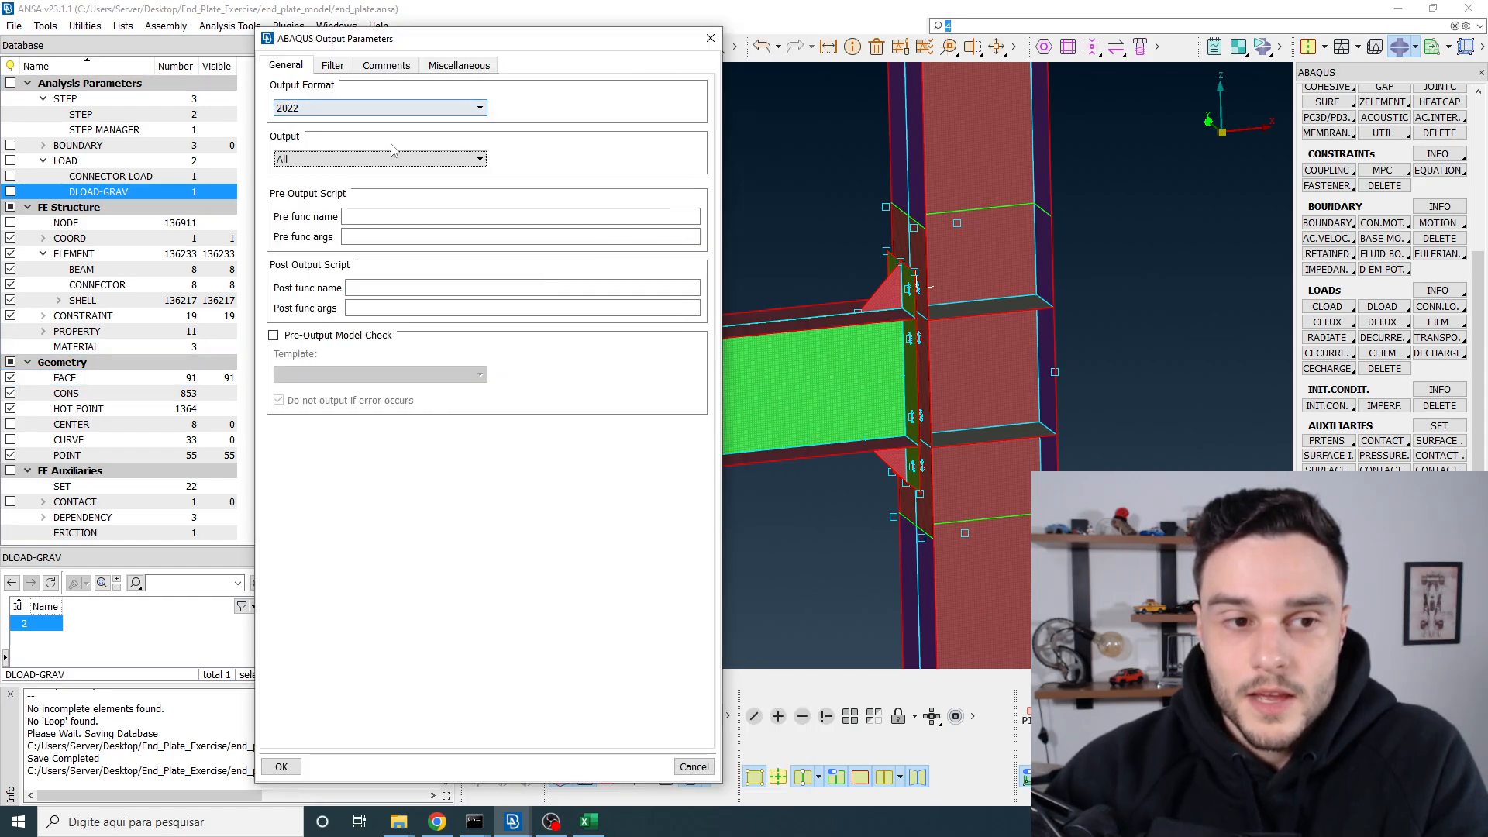
click(334, 68)
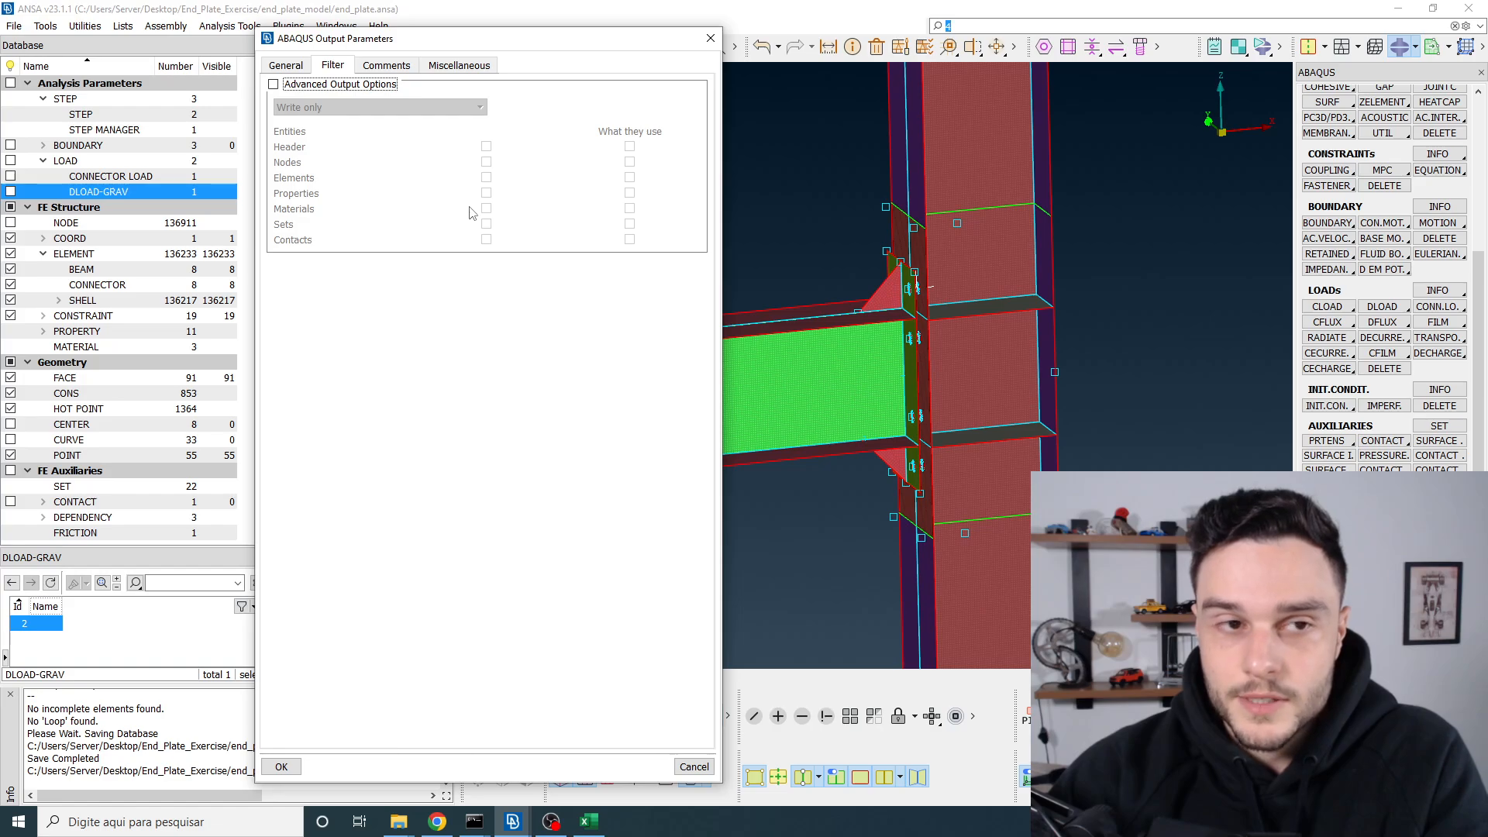
click(379, 68)
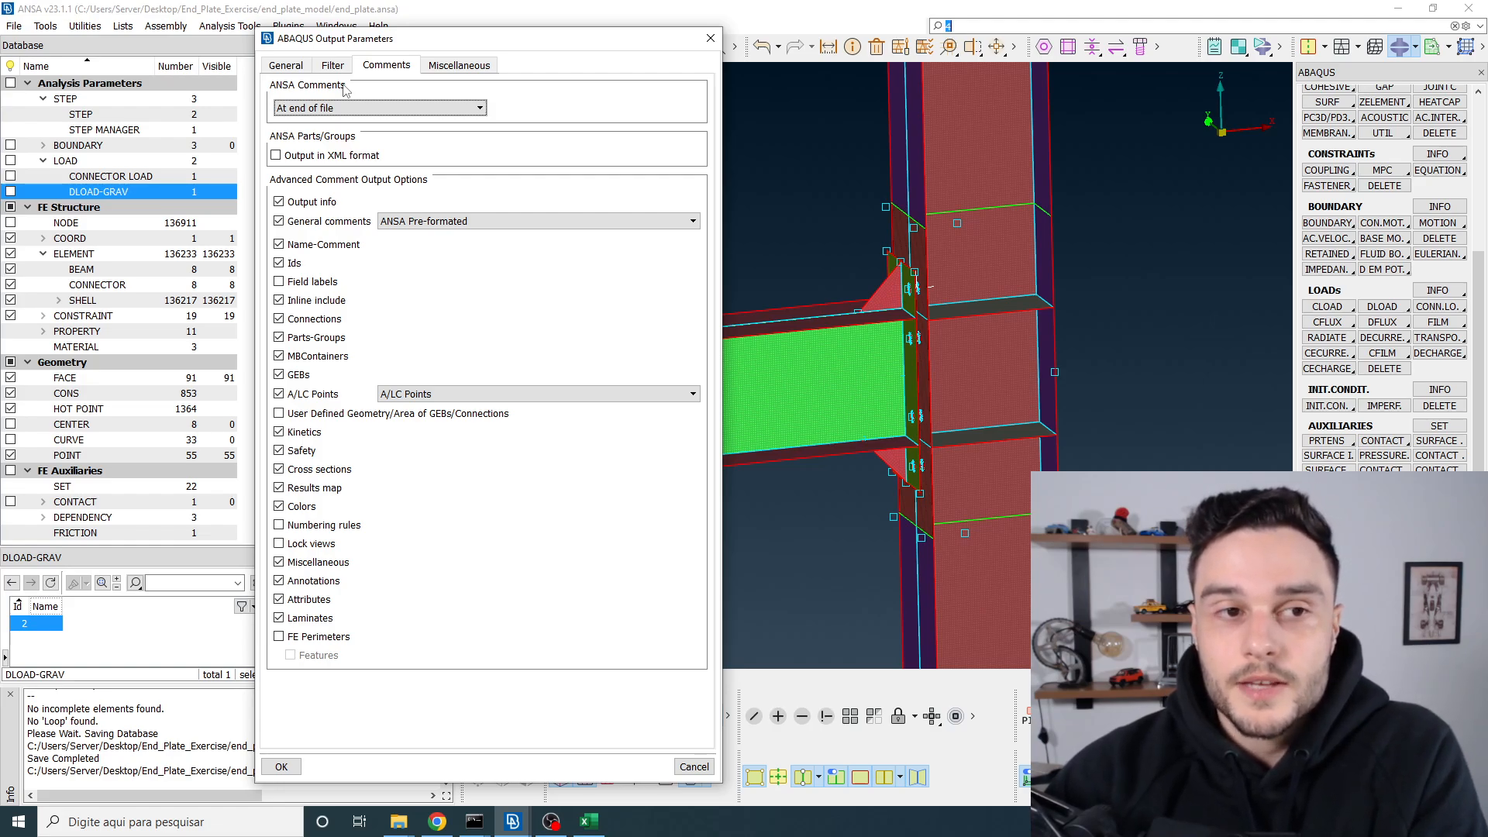
click(340, 107)
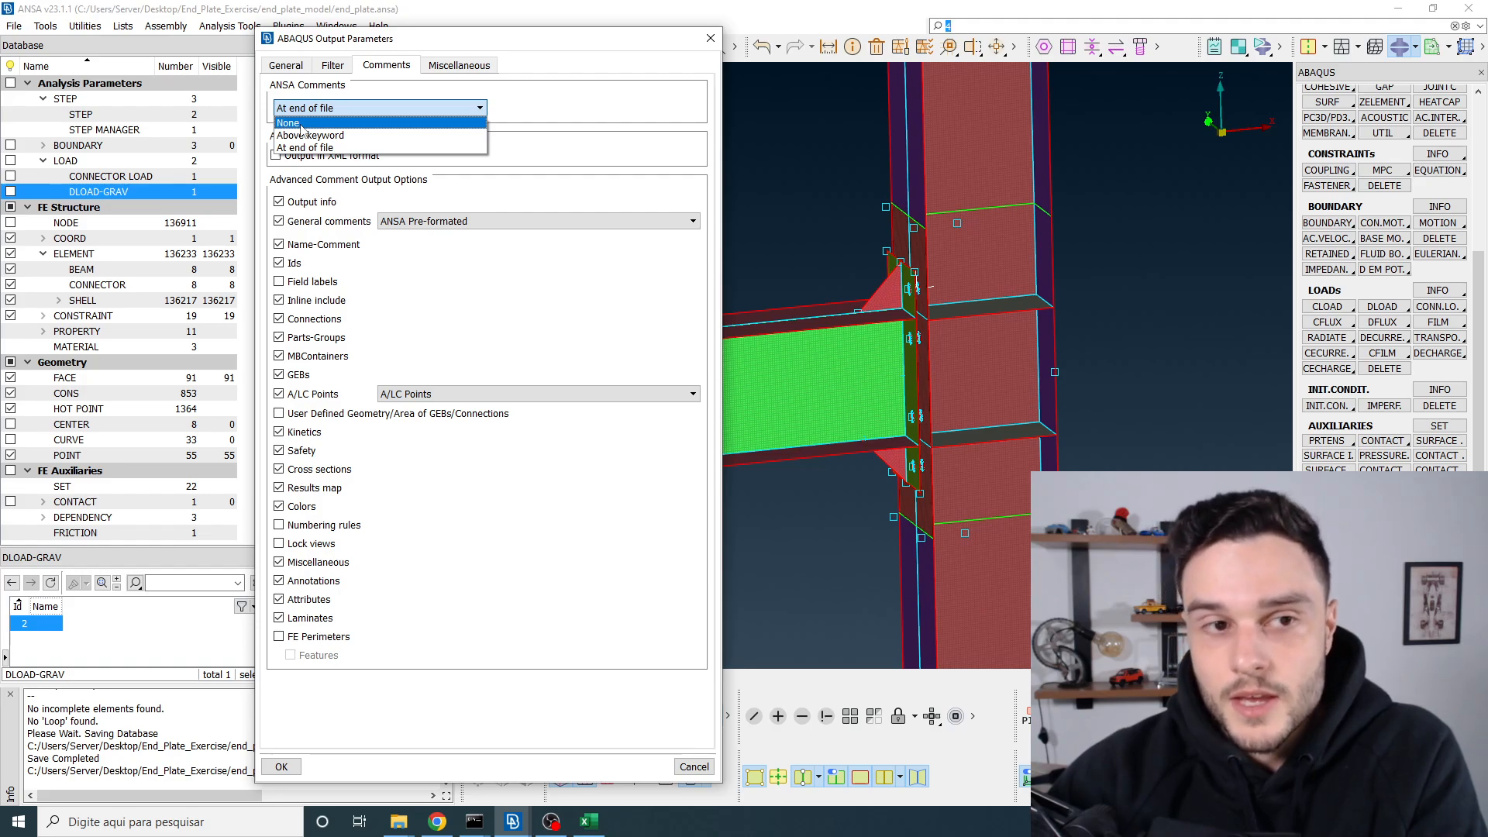
click(332, 93)
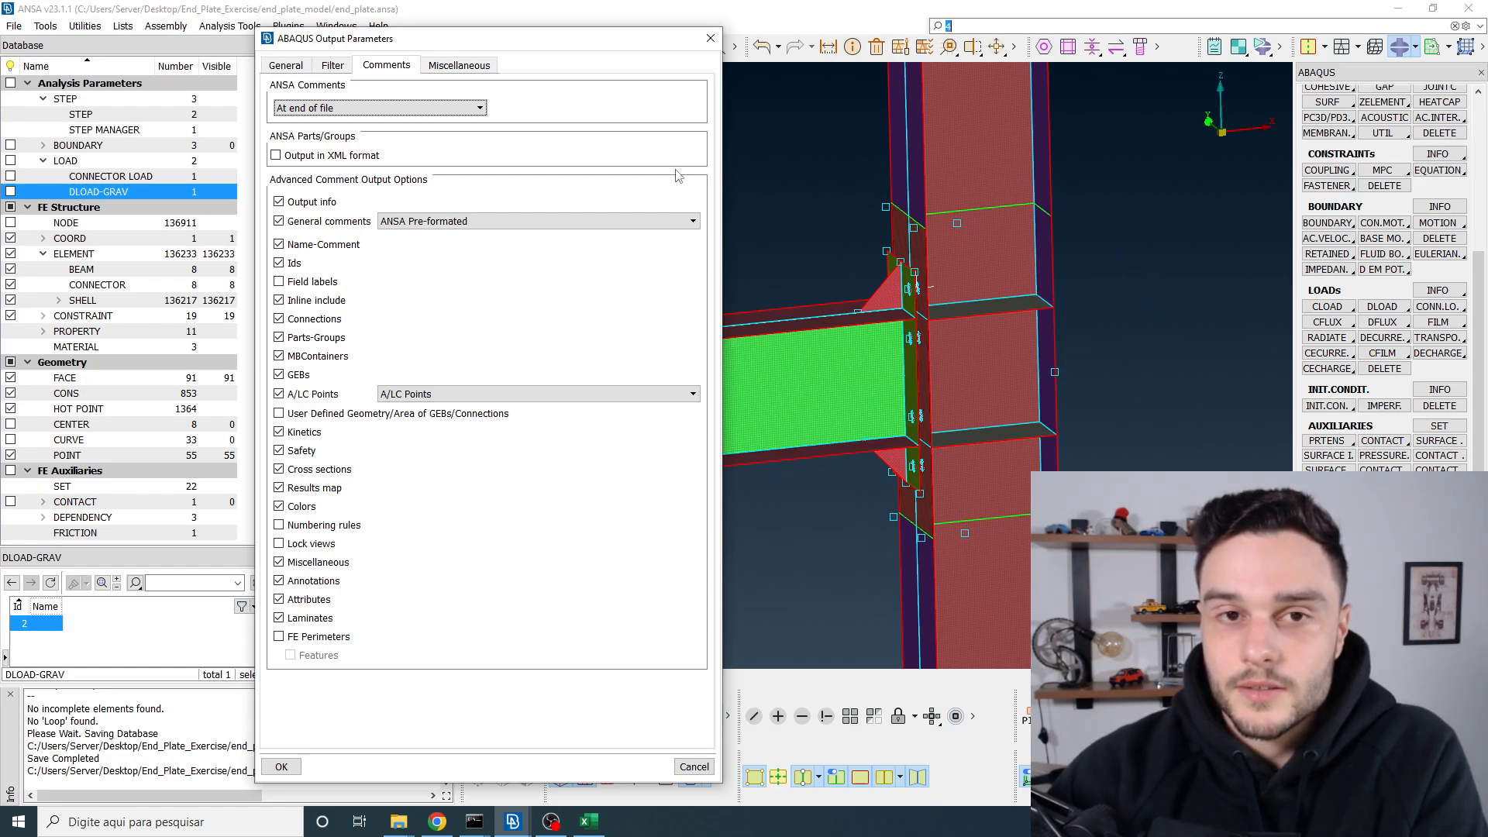
drag(607, 31, 627, 77)
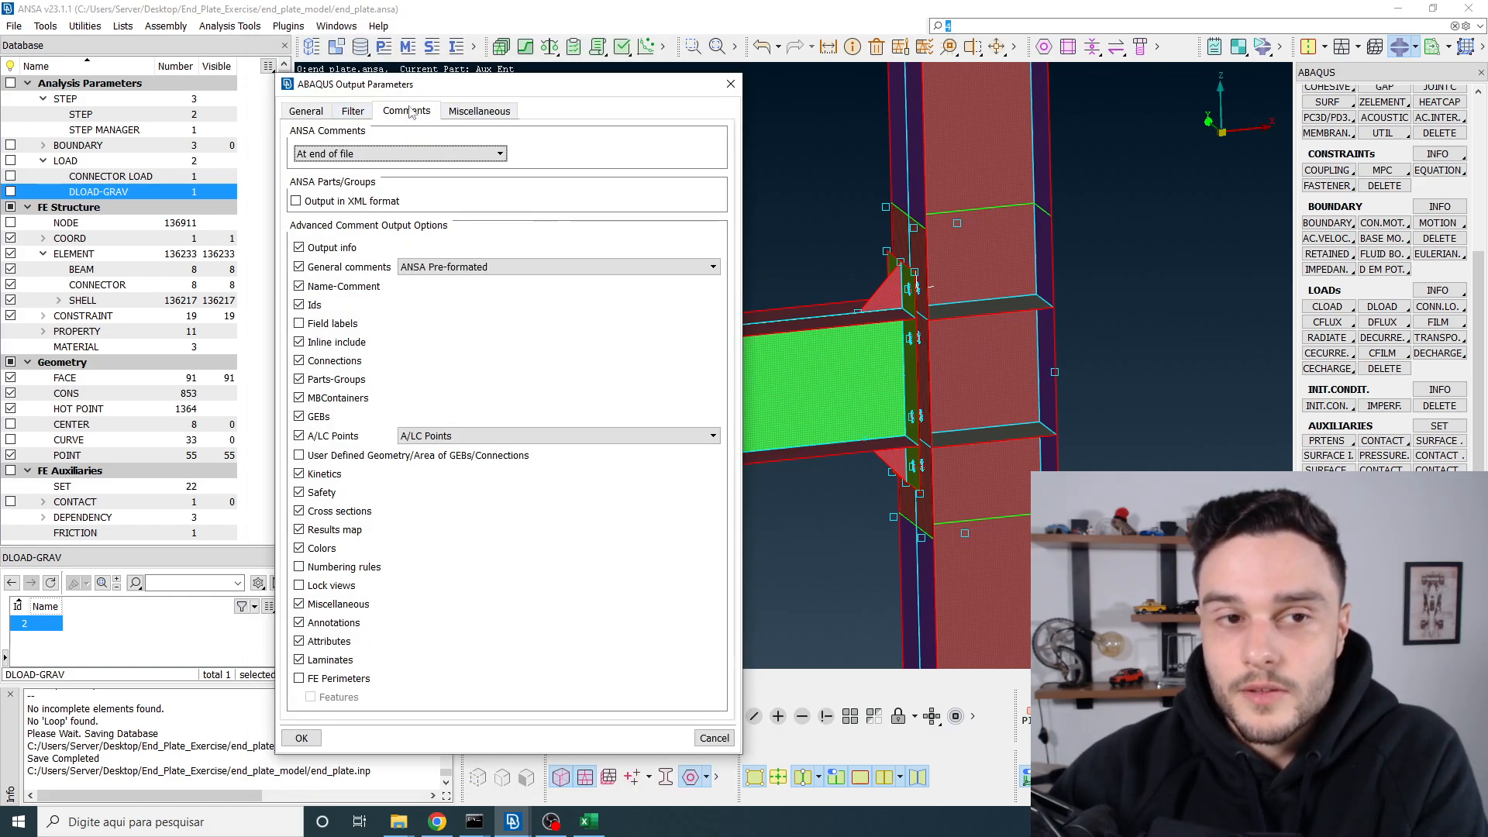
drag(436, 88, 546, 77)
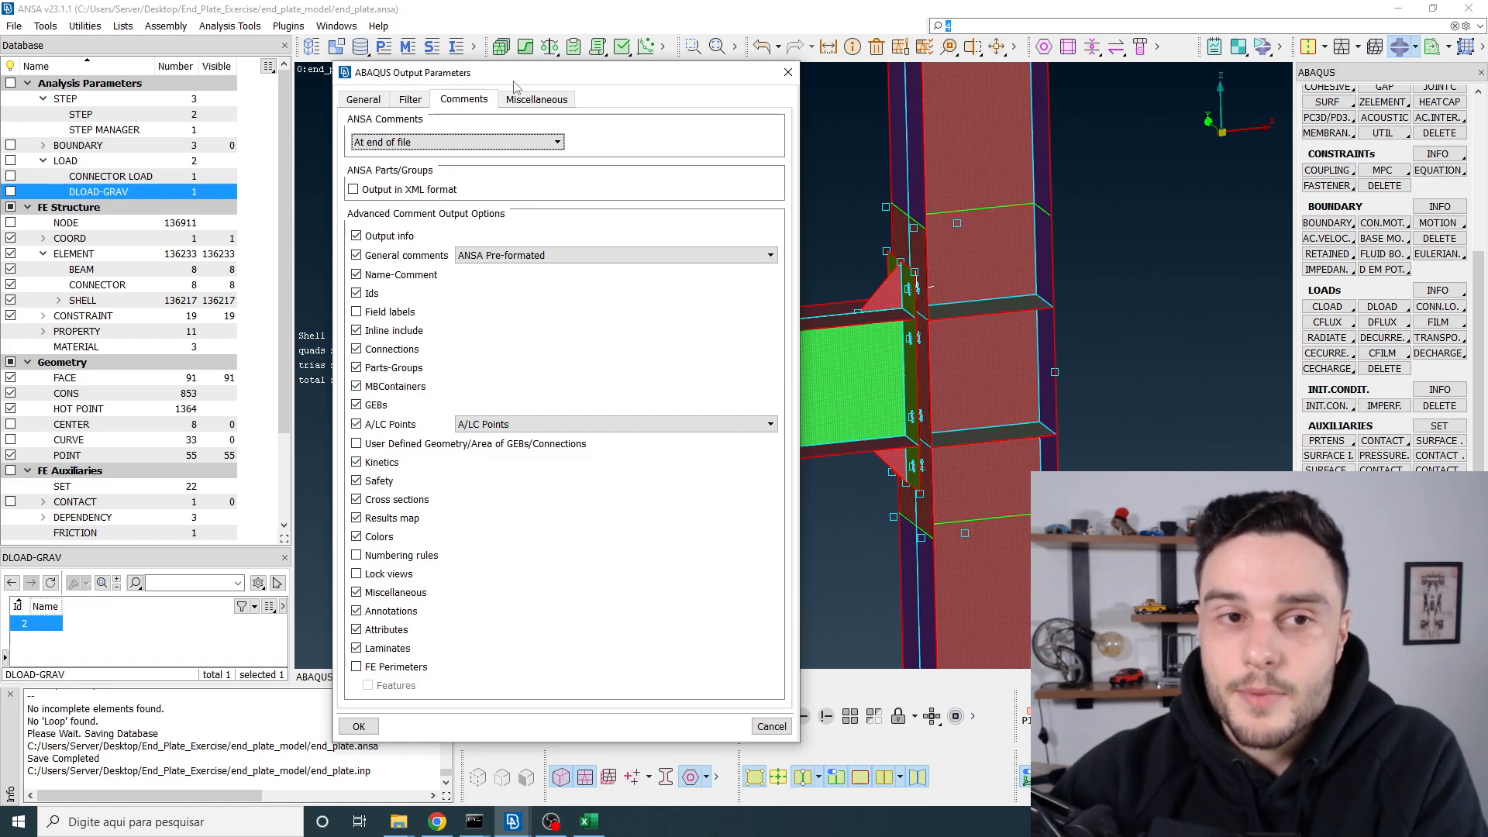
drag(511, 87, 532, 84)
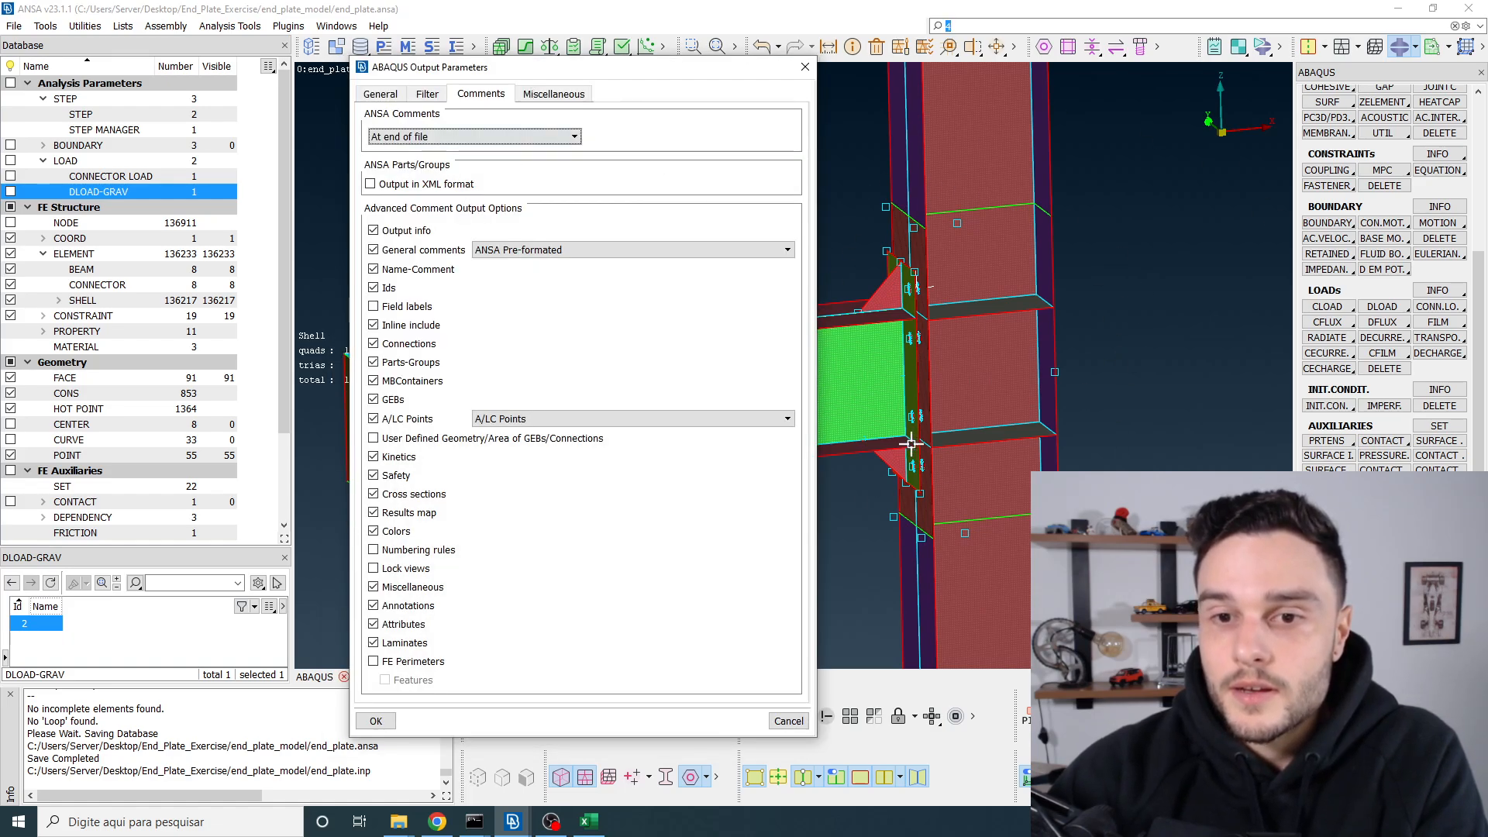
drag(731, 68, 627, 65)
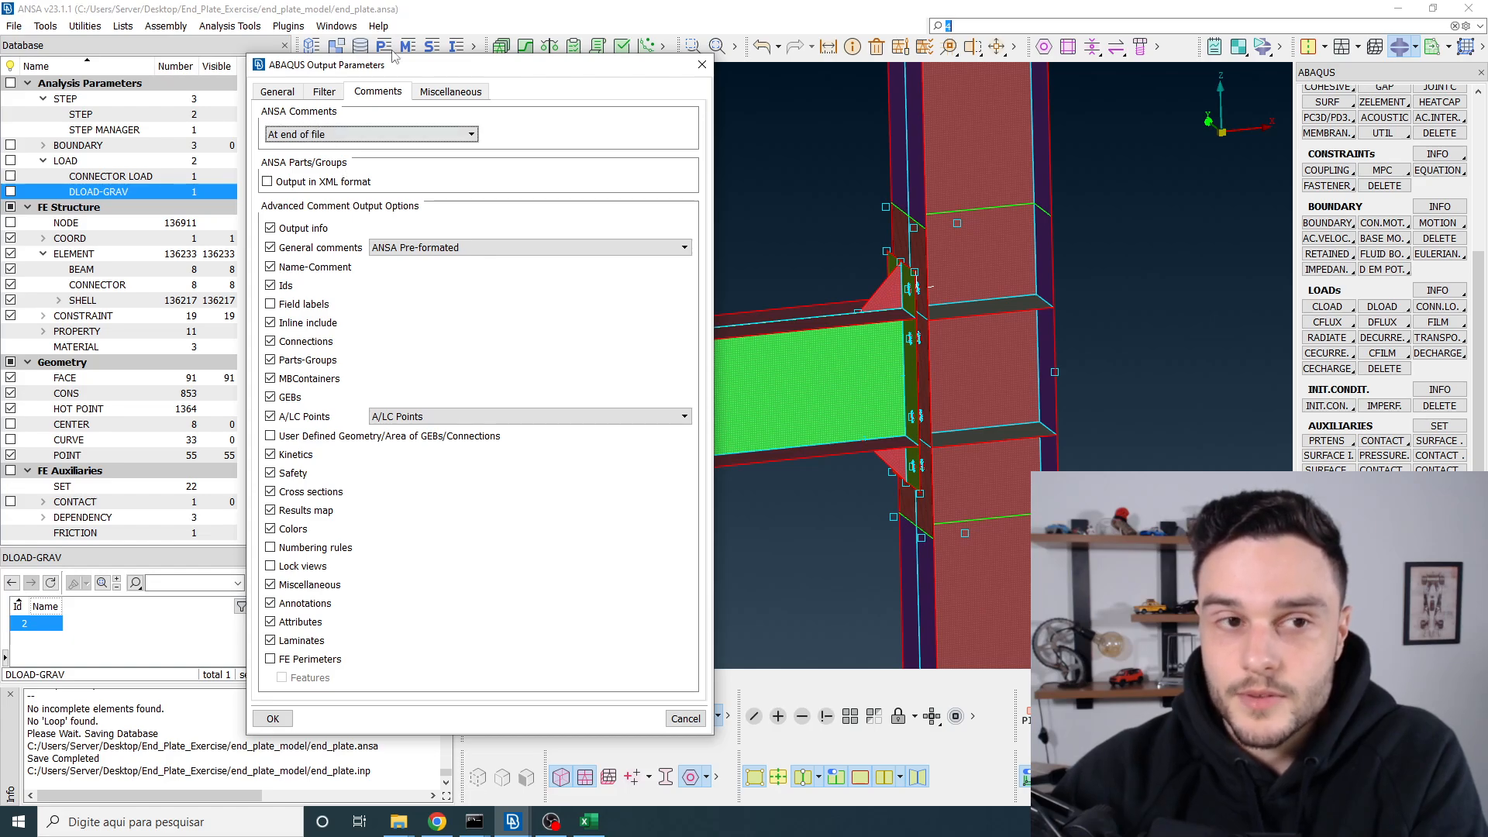
drag(357, 67, 380, 82)
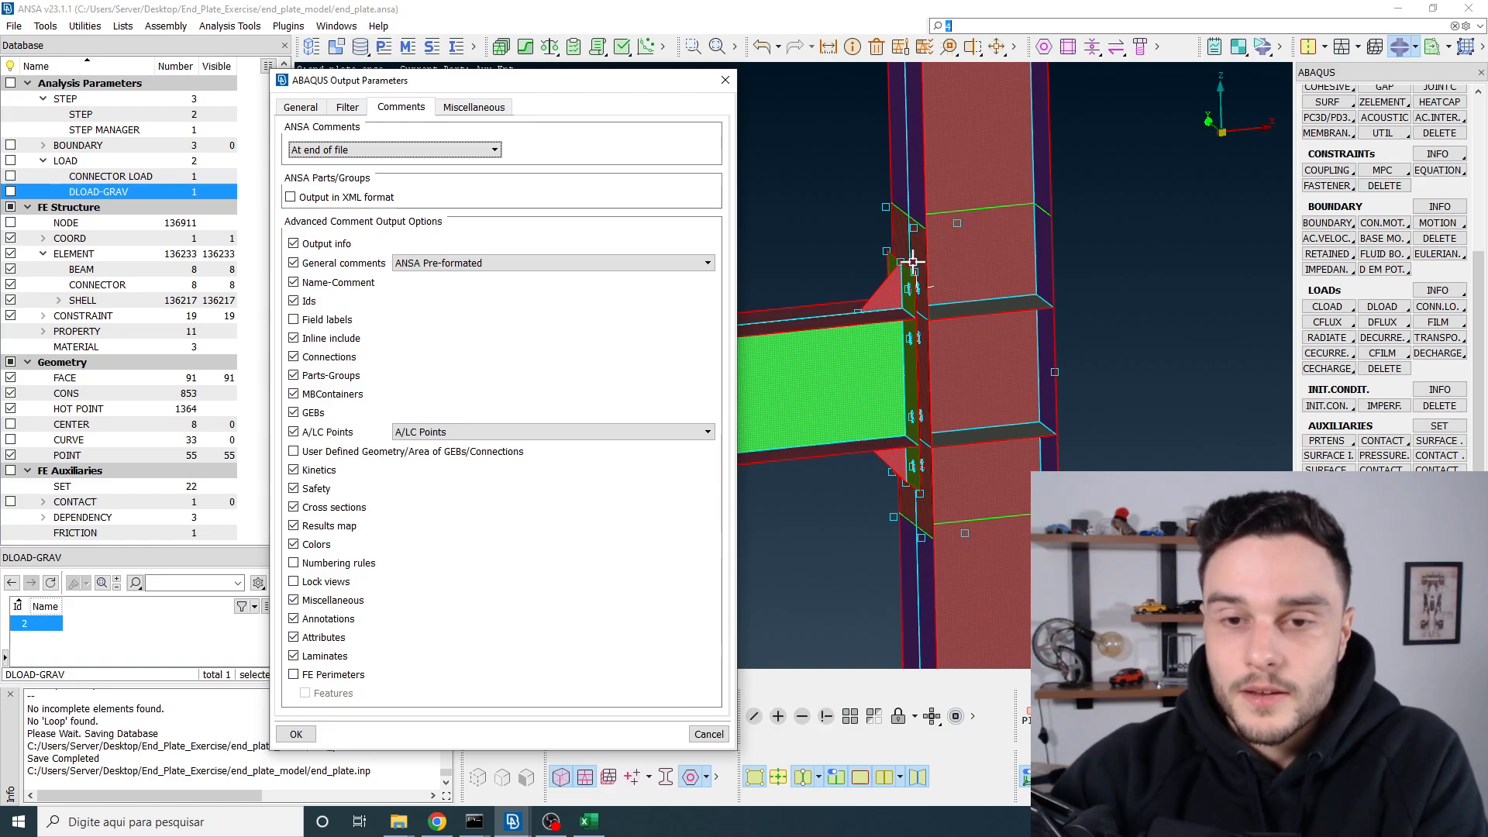
Step: Keep the ANSA comments at end of file and the output scope at All, and run the ABAQUS output
click(316, 151)
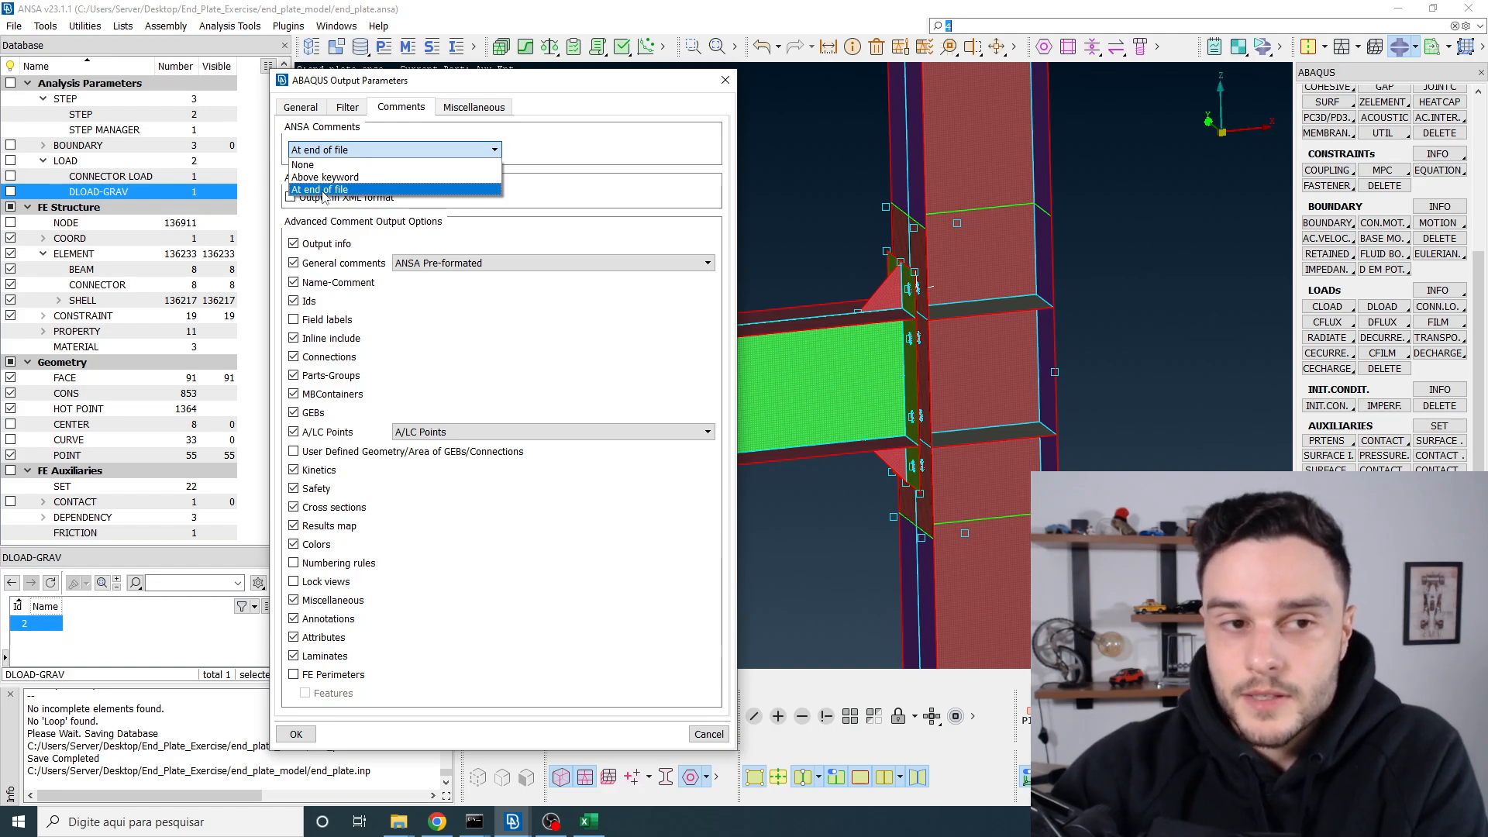
click(324, 191)
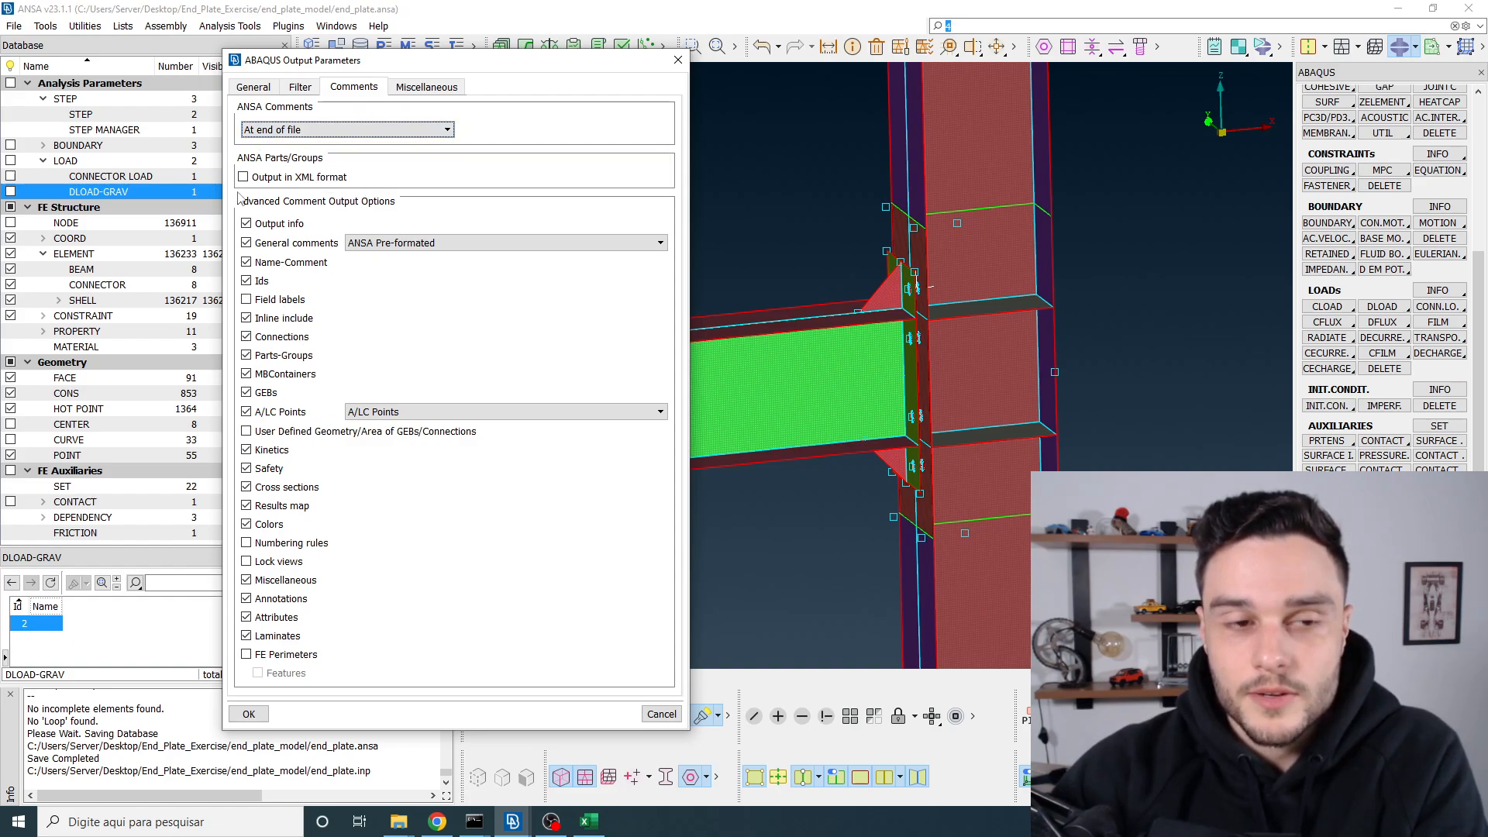
click(409, 87)
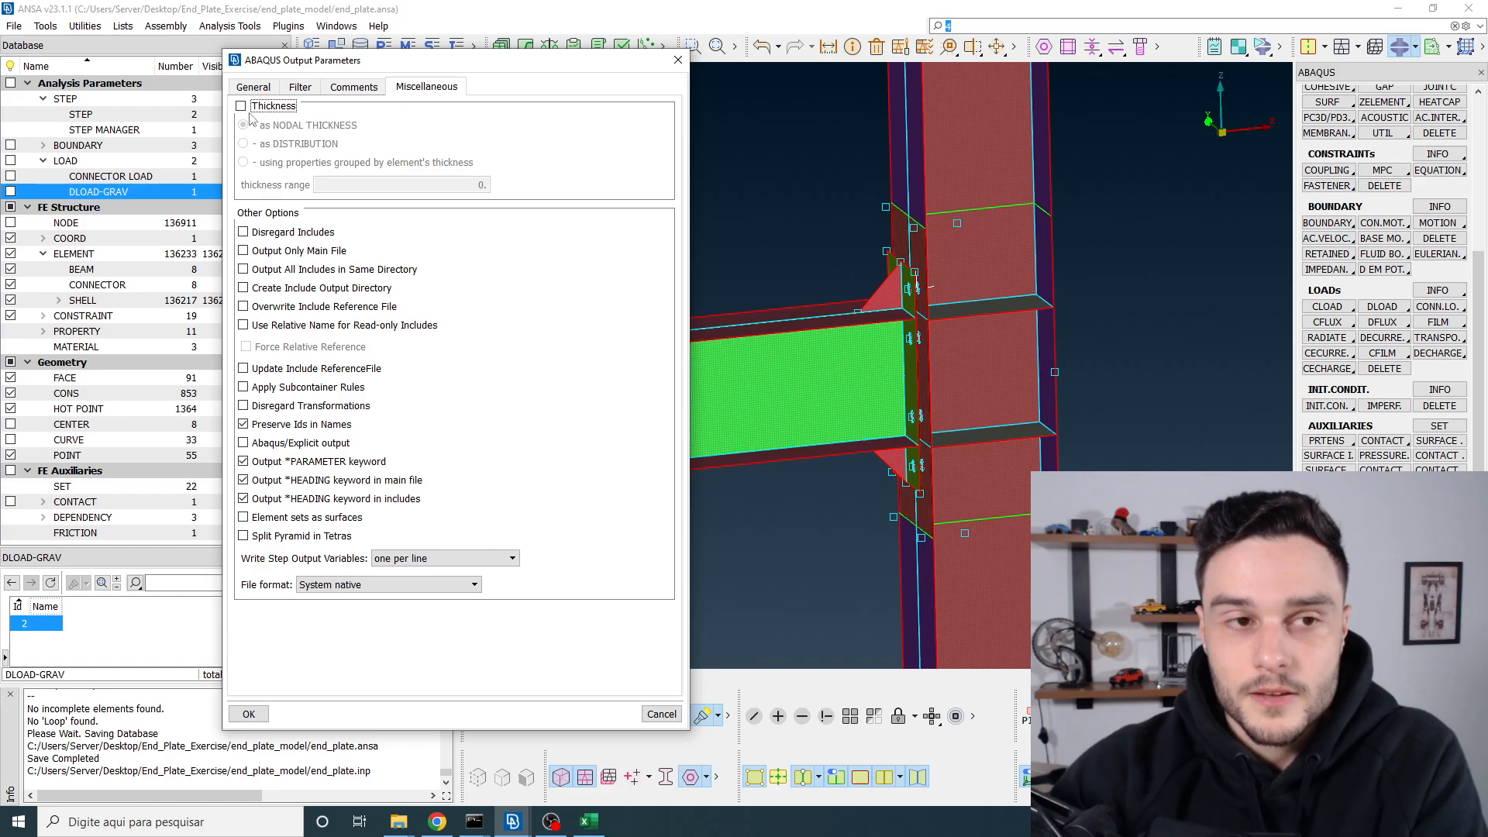
click(262, 87)
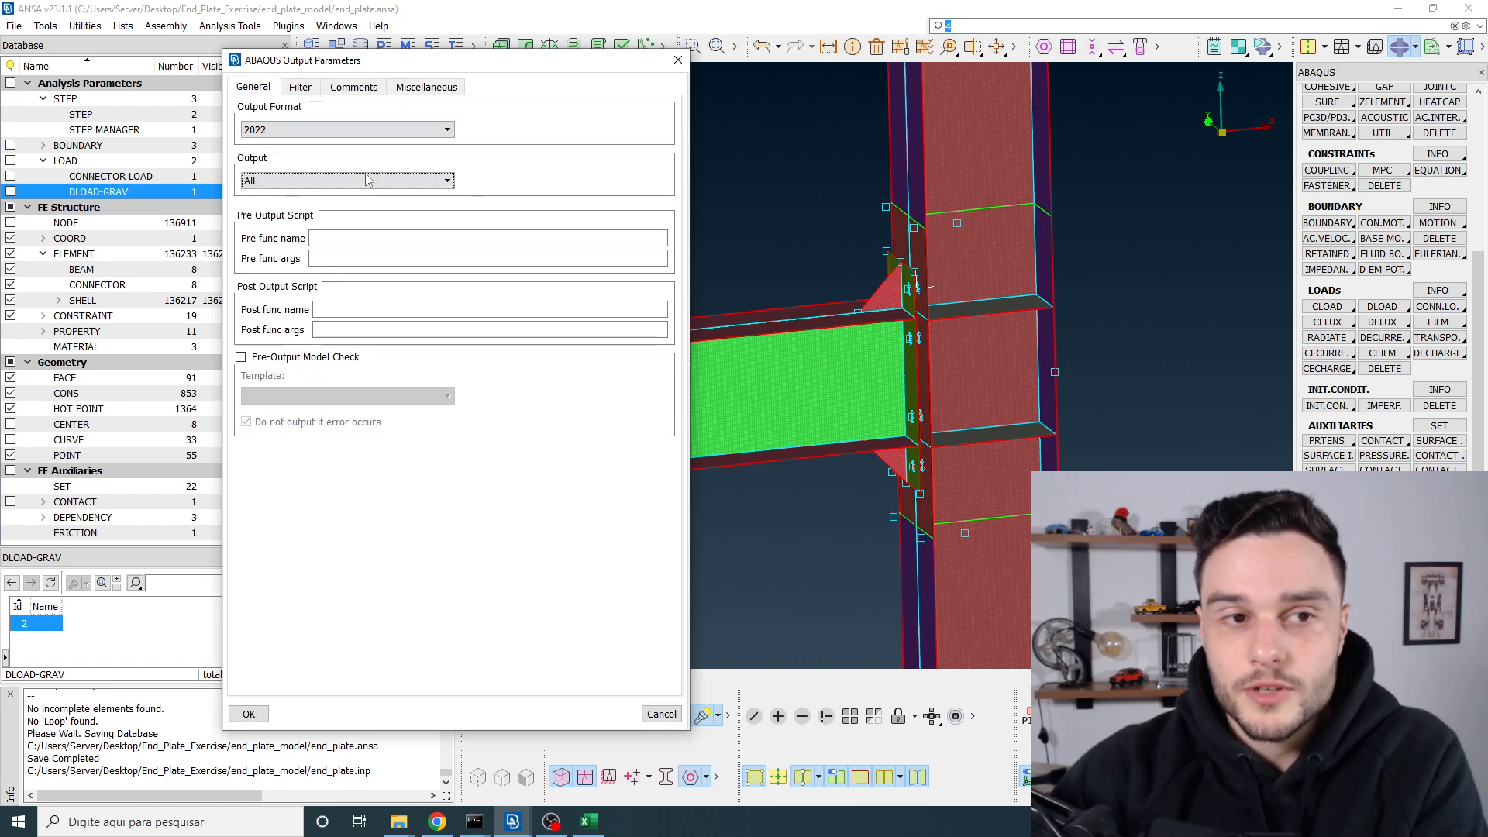
click(267, 180)
click(269, 193)
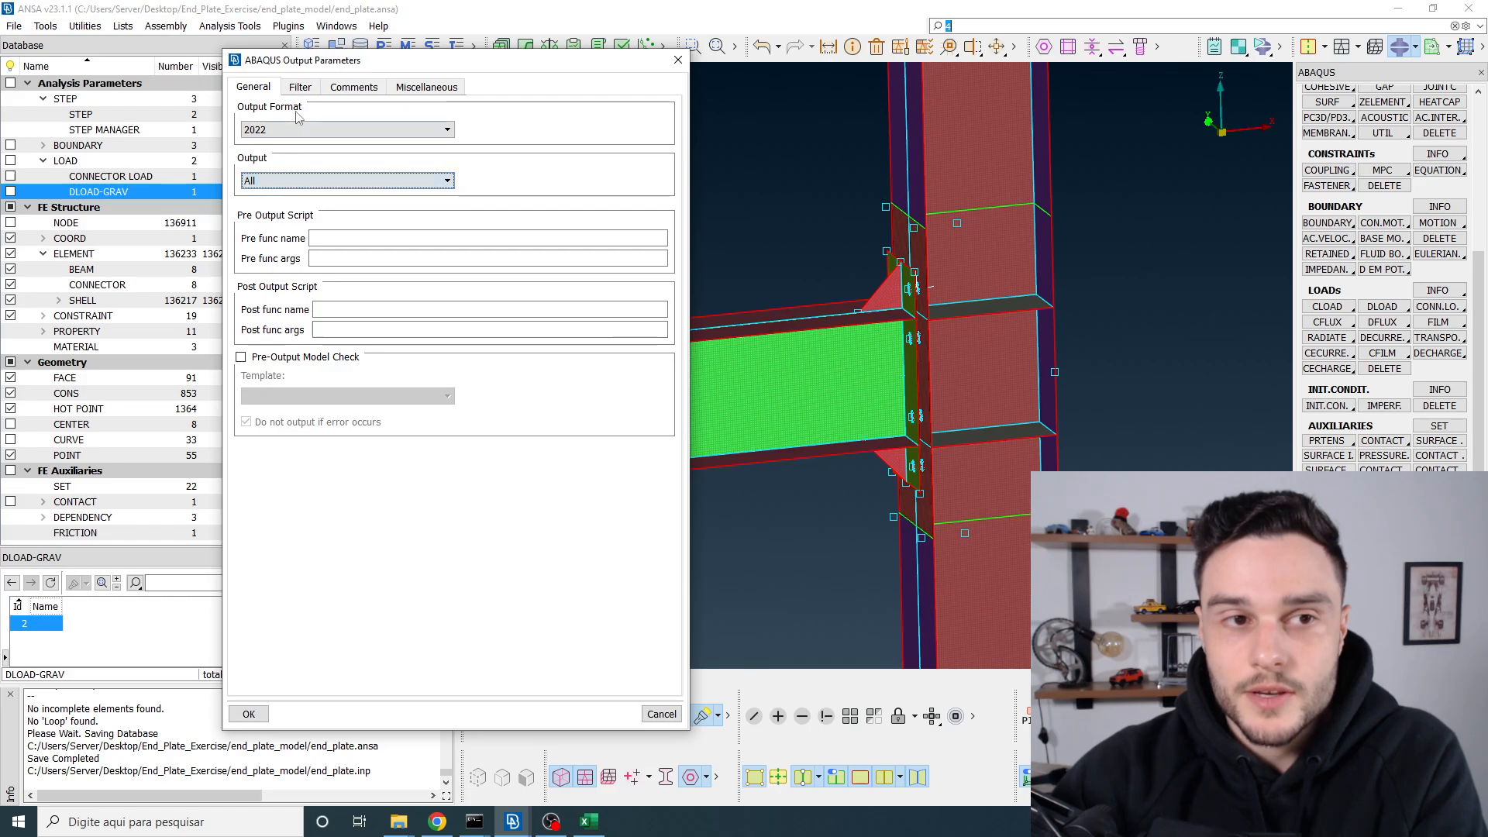
click(249, 714)
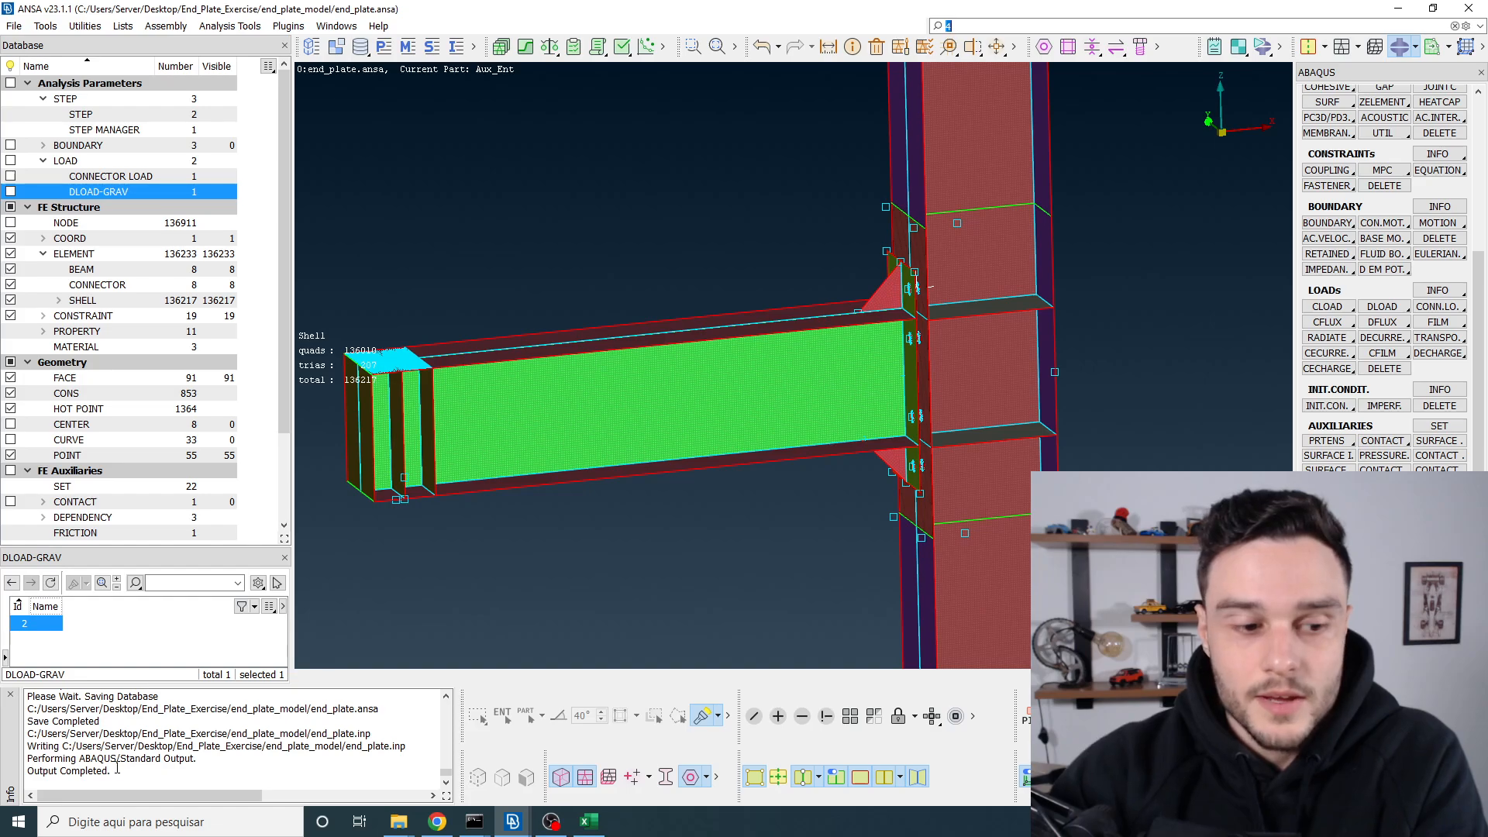
Step: Check the output log and the exported end_plate.inp file in the end_plate_model folder in File Explorer
drag(111, 772, 44, 771)
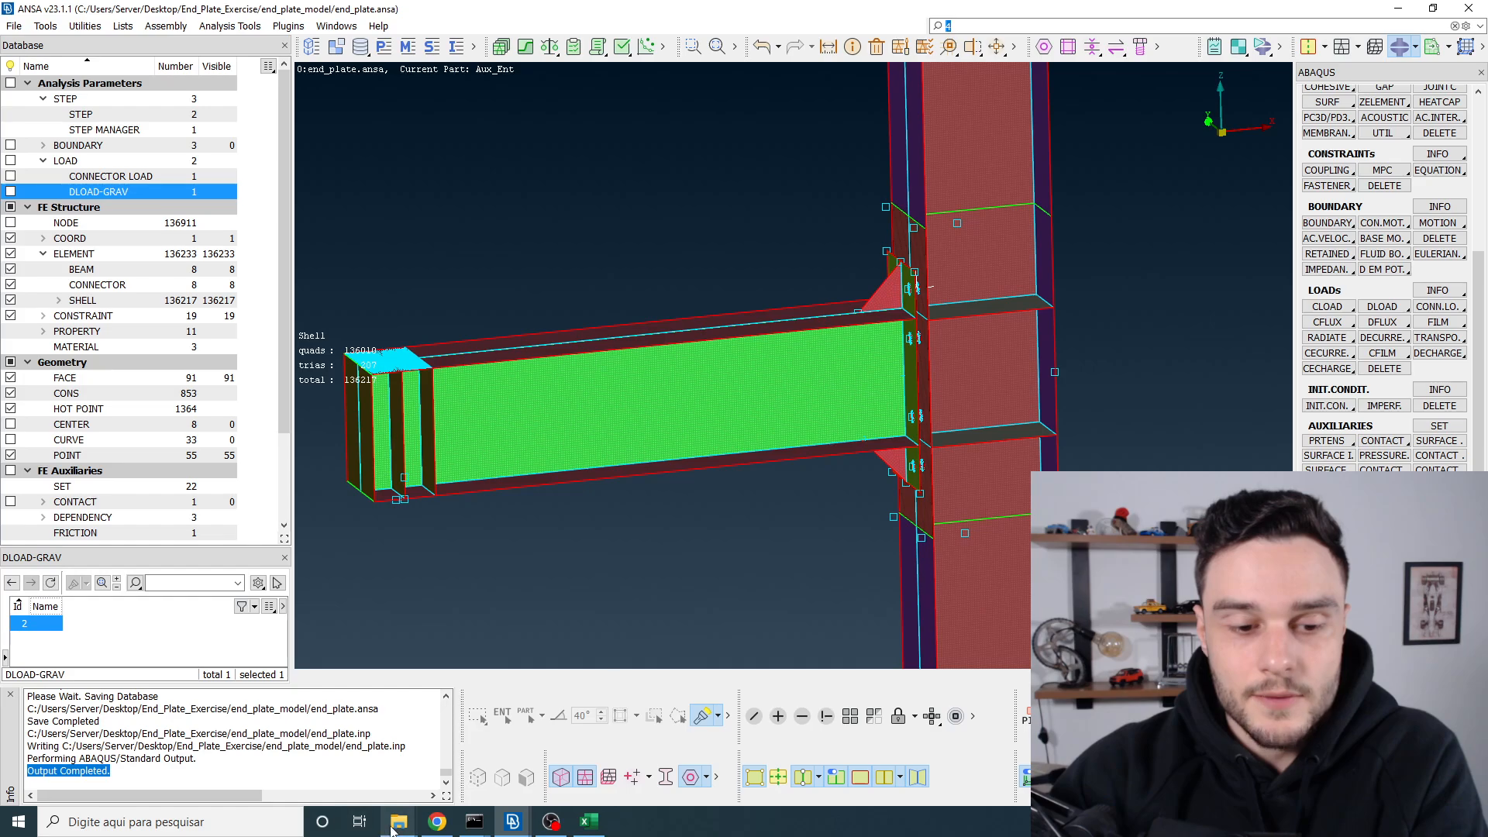
mouse_move(399, 820)
click(333, 775)
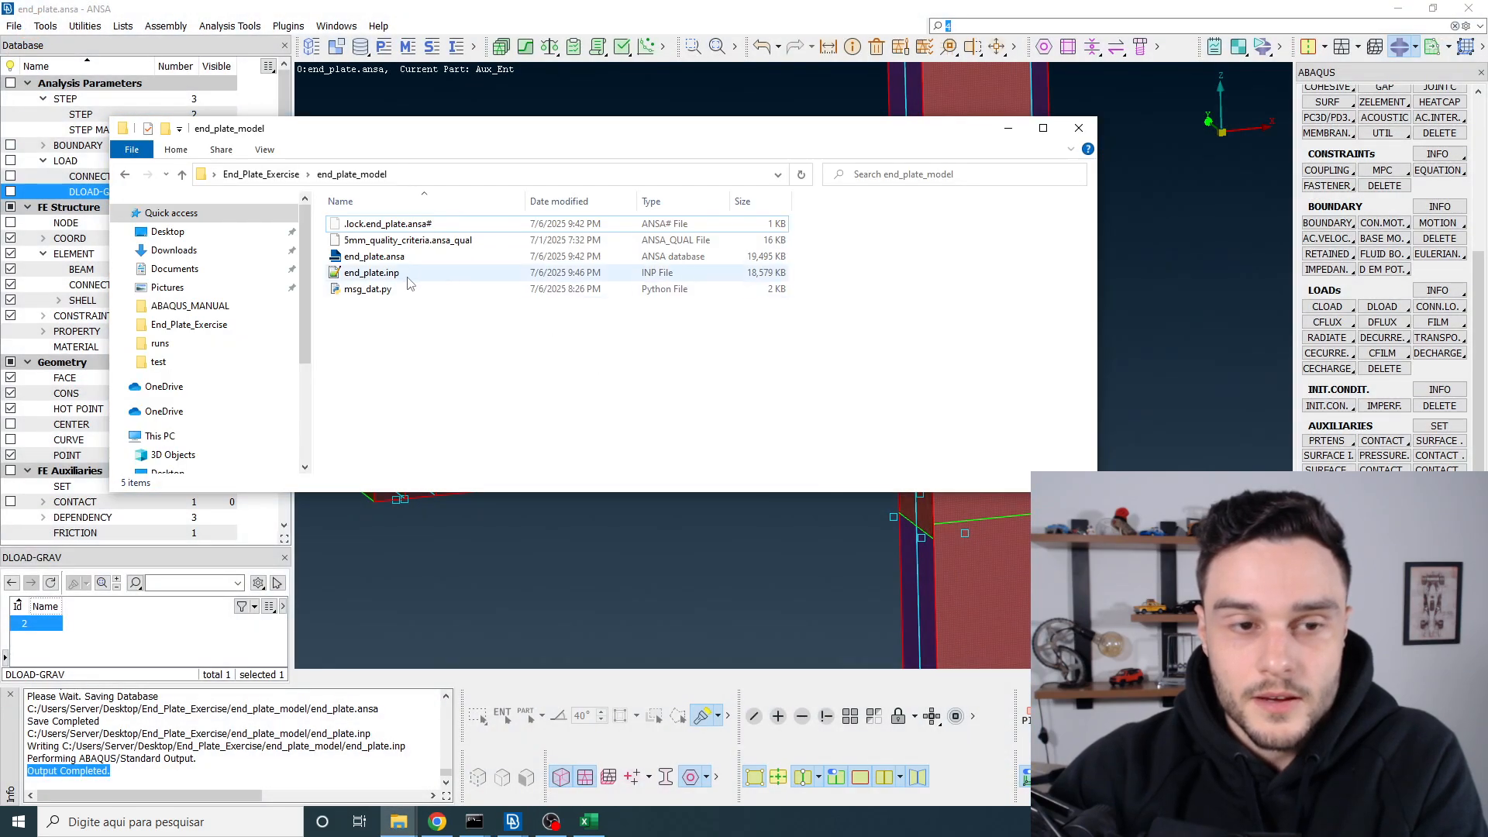
click(369, 278)
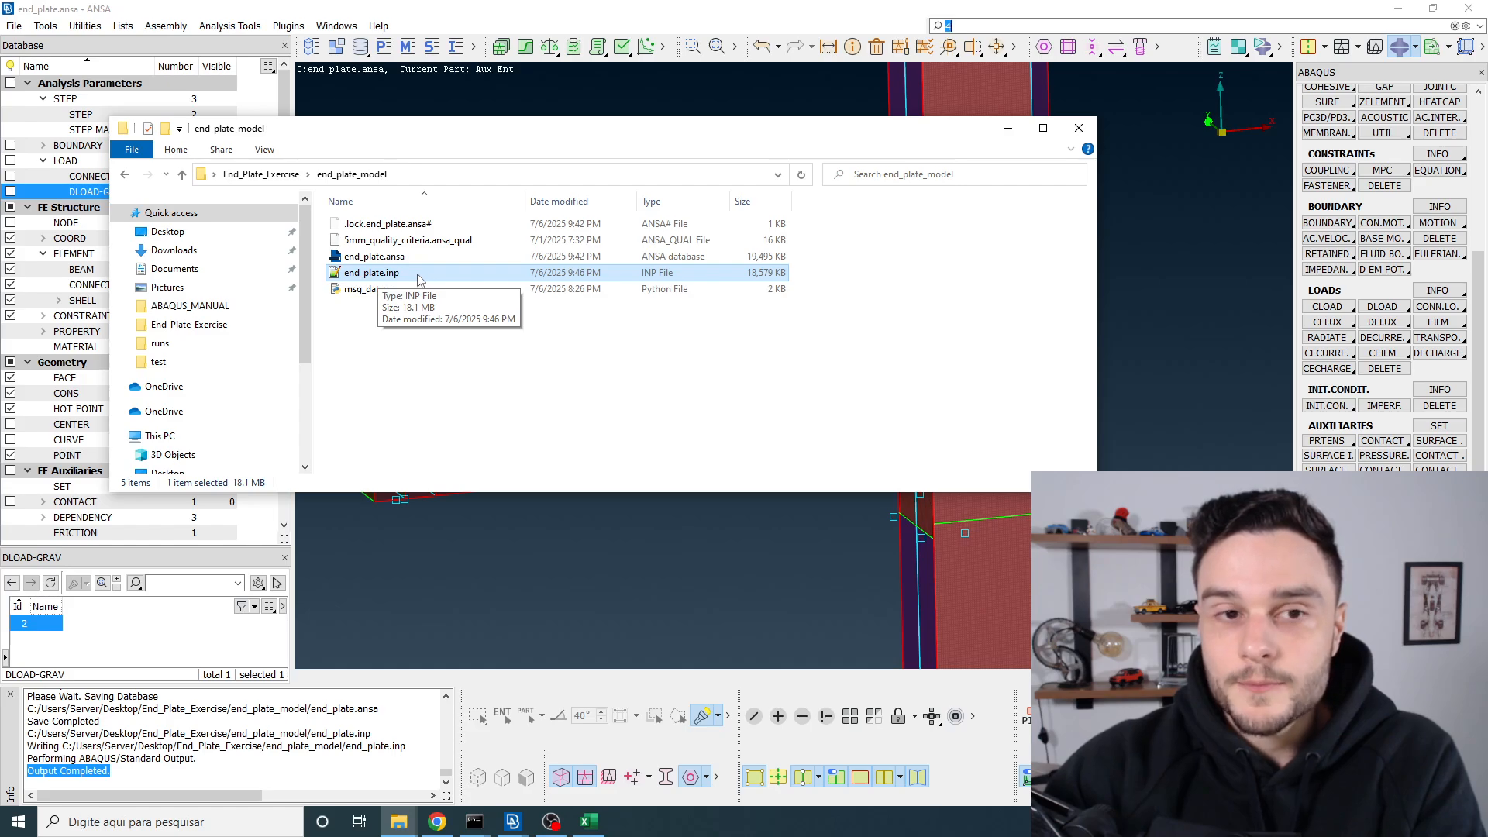
click(386, 332)
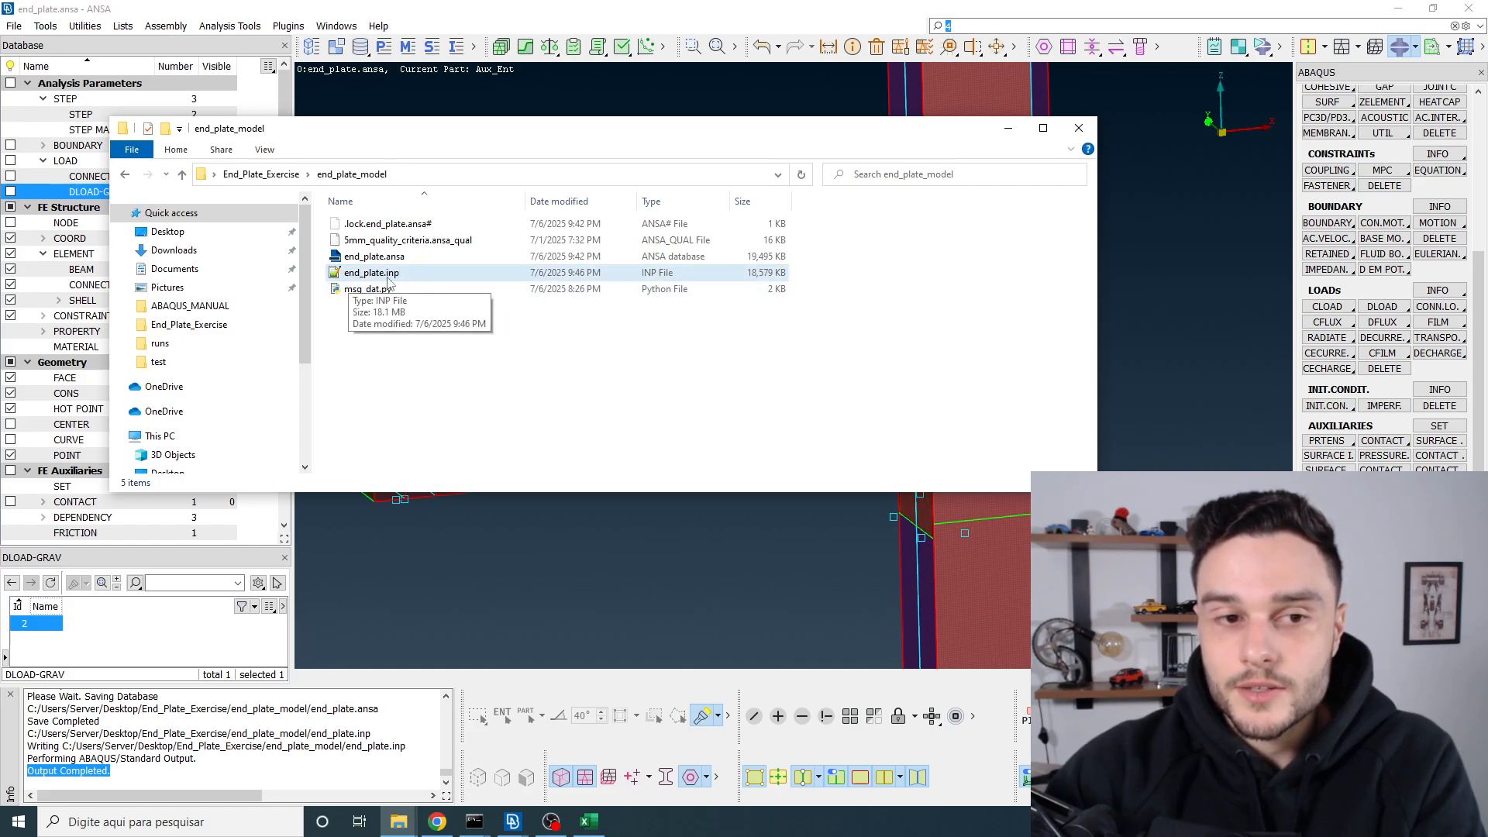
click(391, 276)
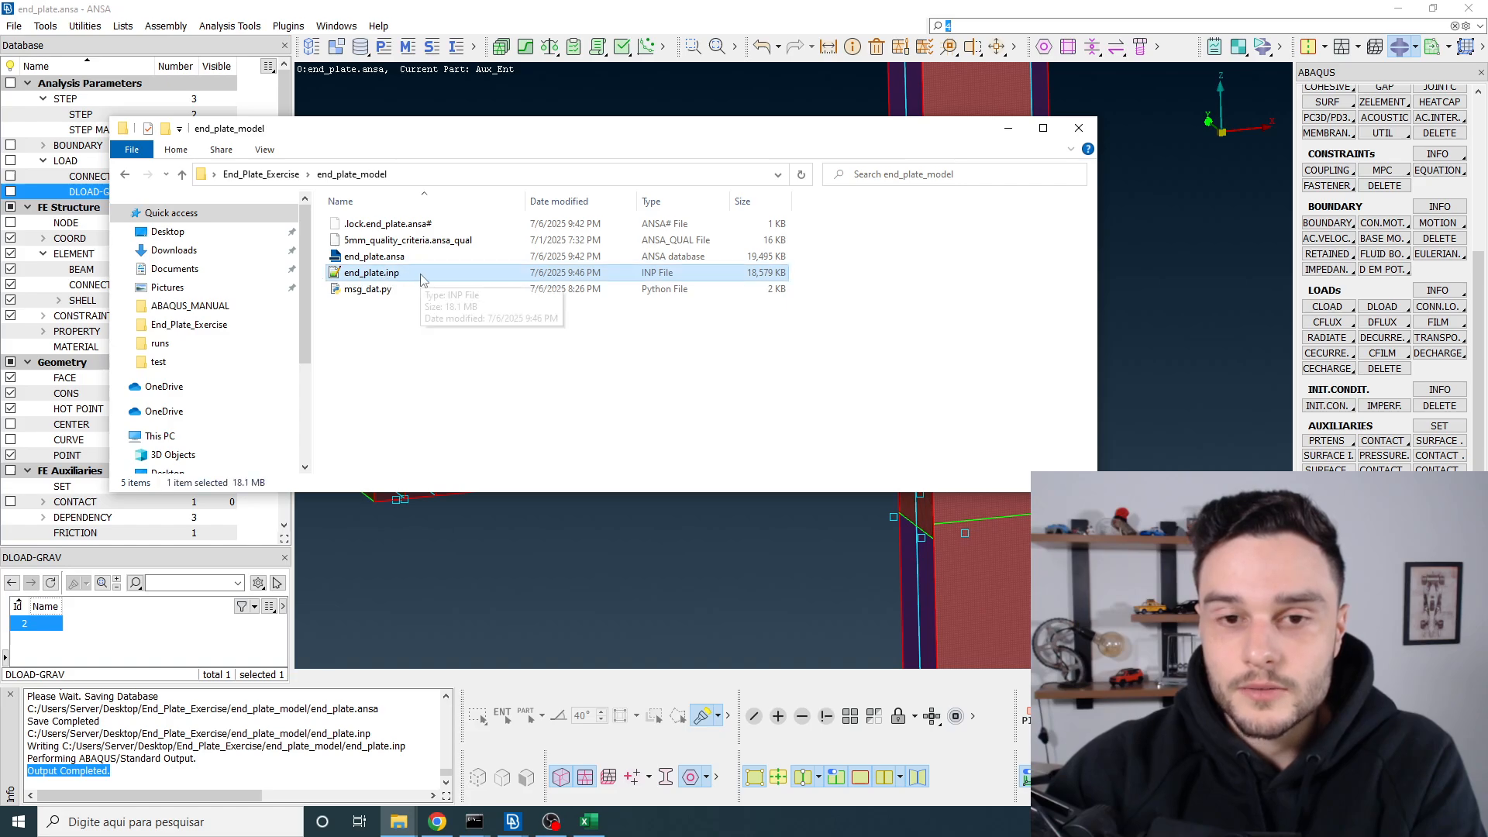
click(374, 331)
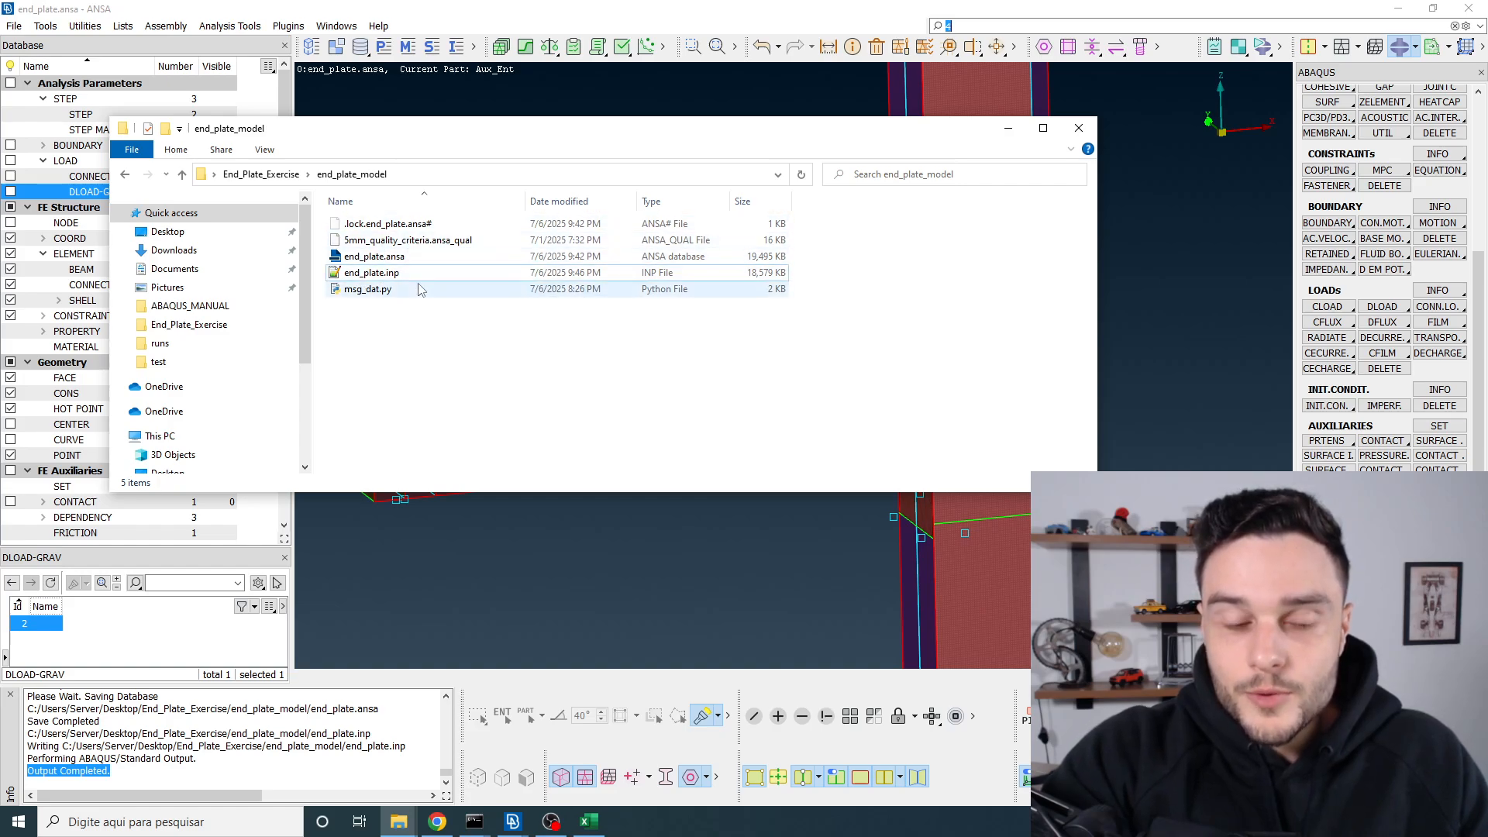
click(18, 821)
text(a)
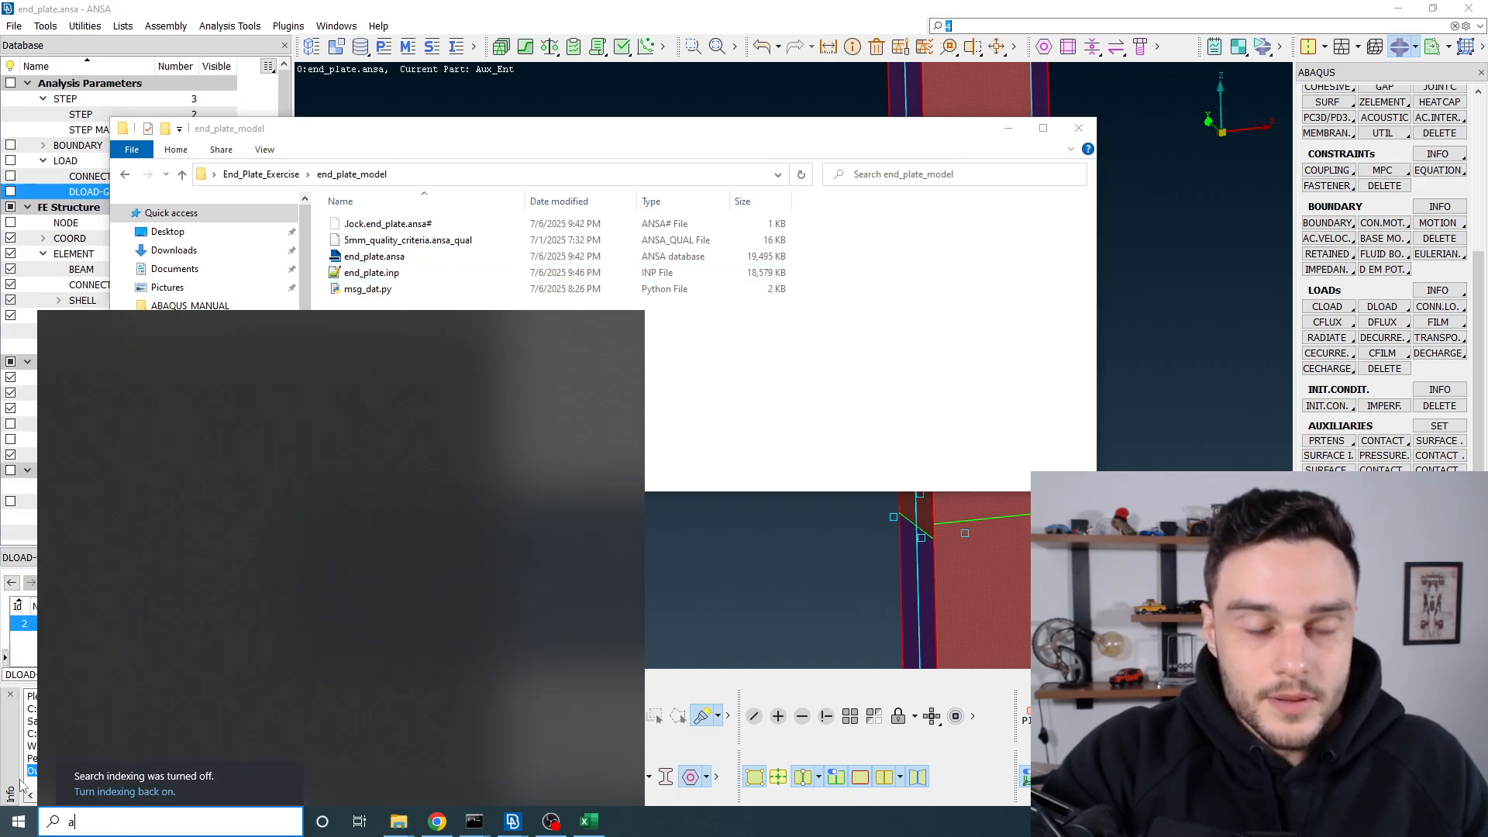
text(ba)
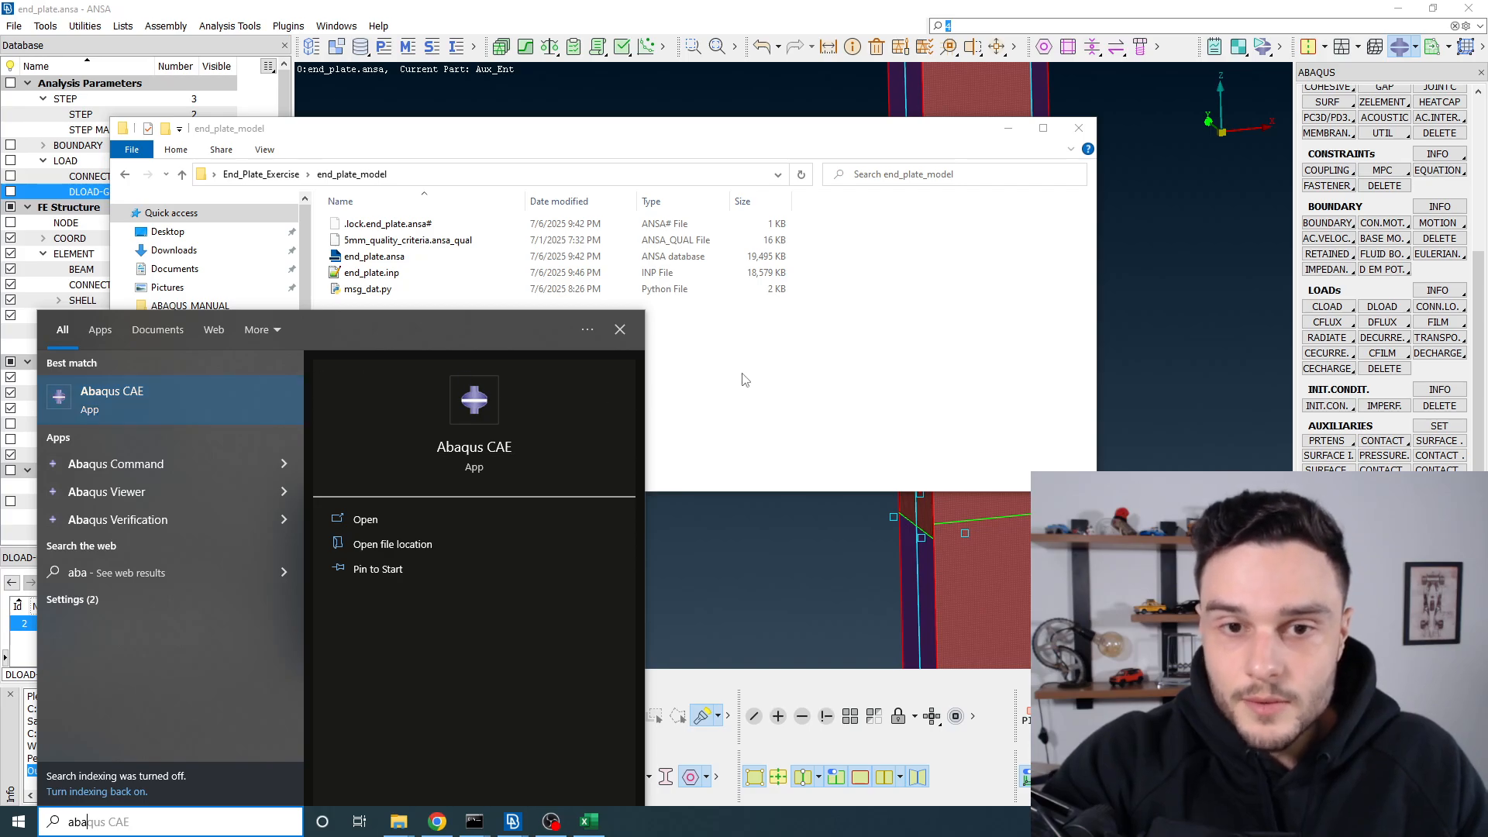
click(277, 419)
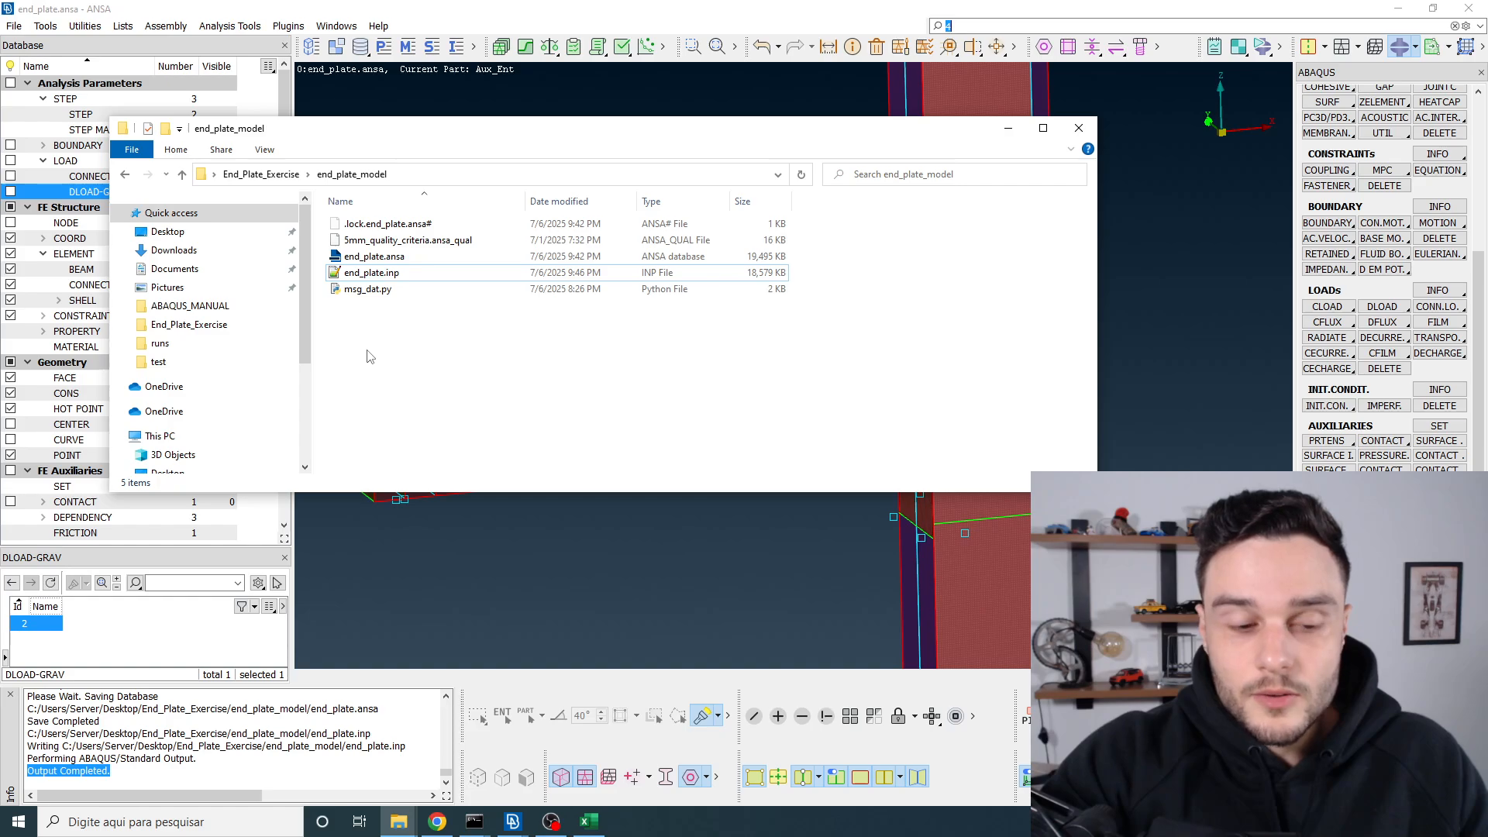
Step: Open the Windows Command Prompt and clear its screen with cls
click(19, 822)
text(cmd)
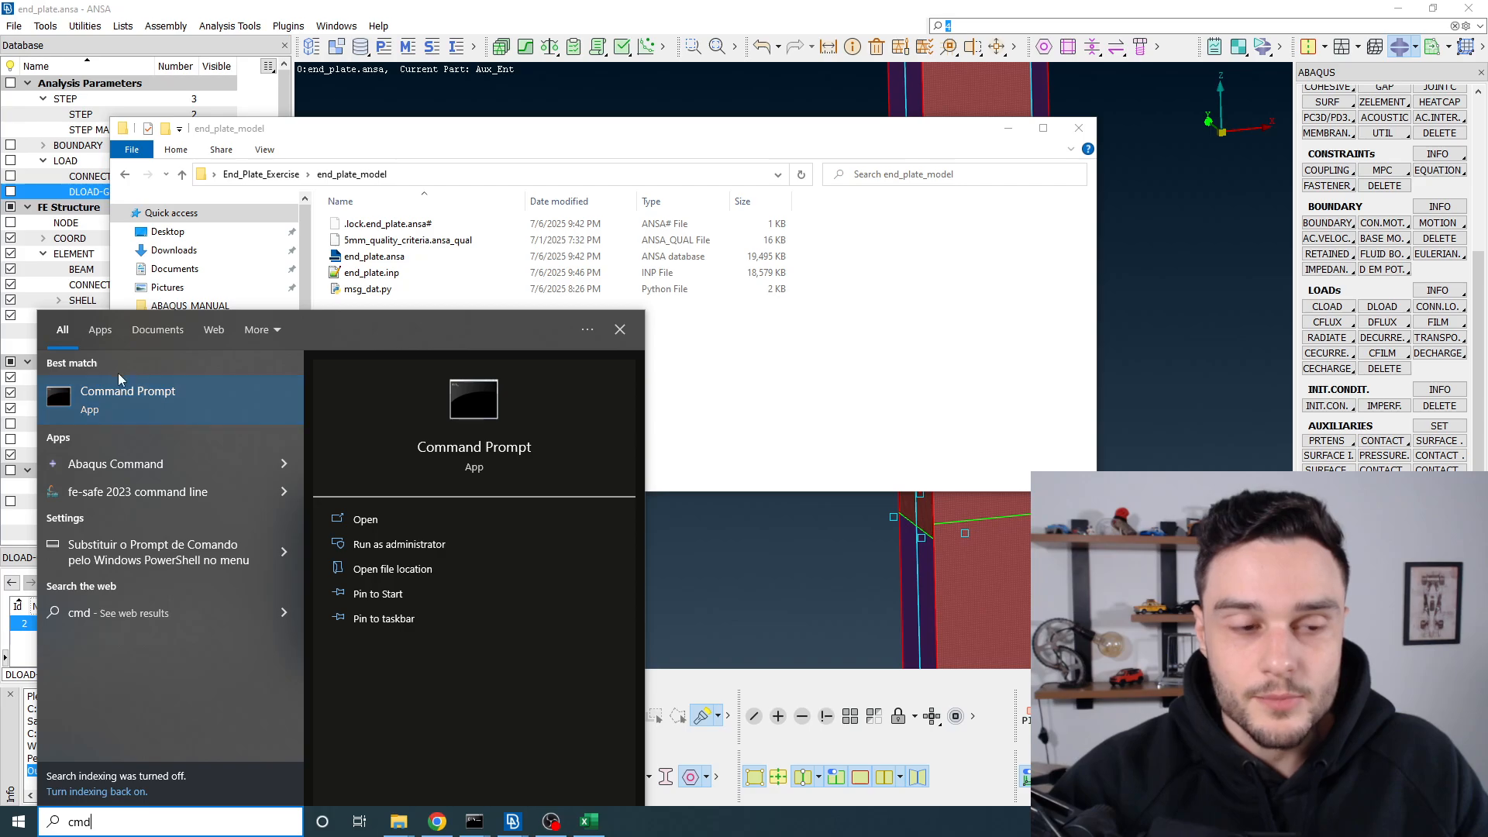
click(155, 403)
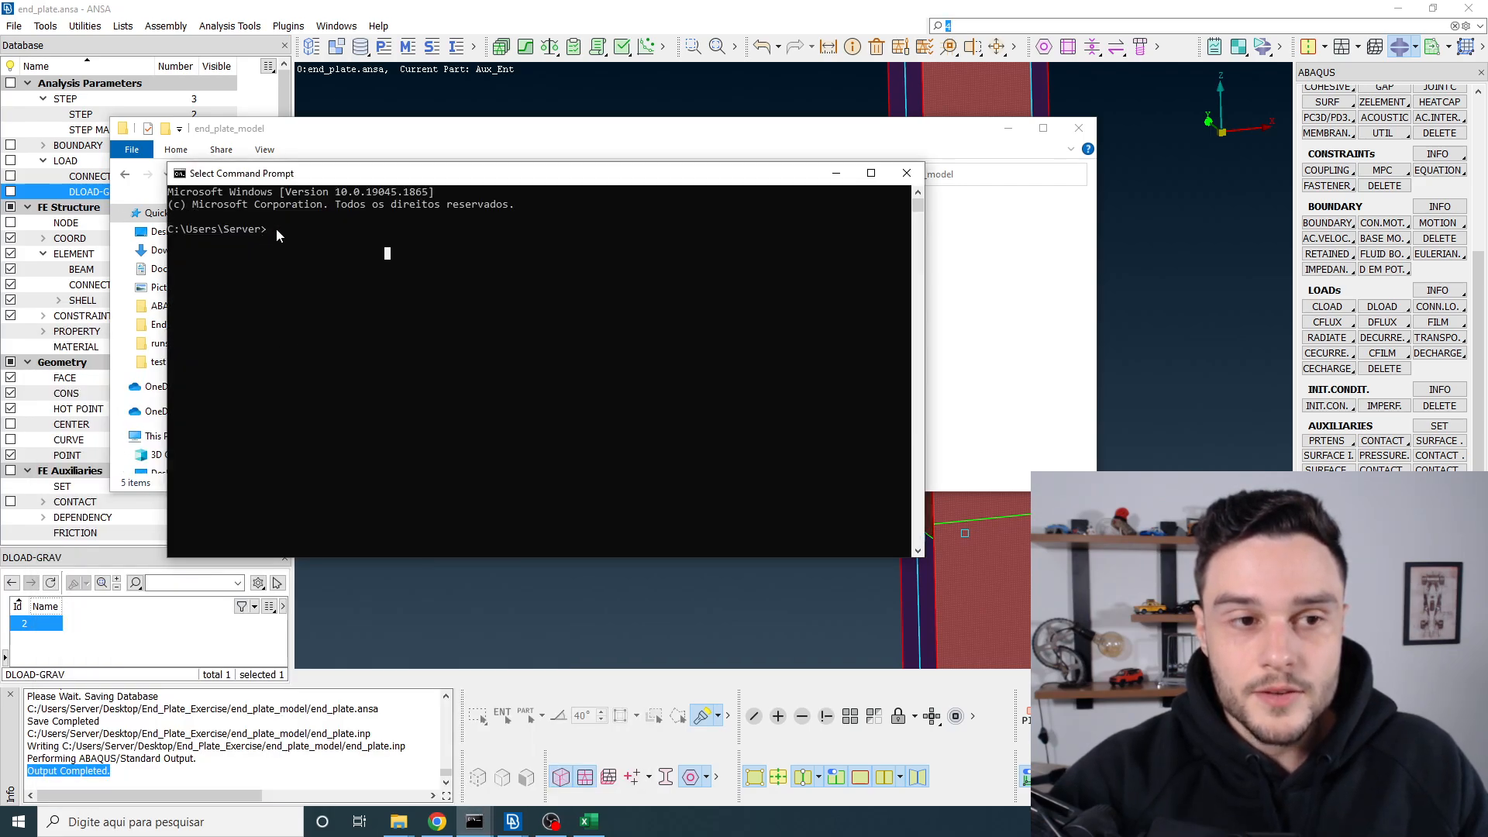
text(cls)
key(Return)
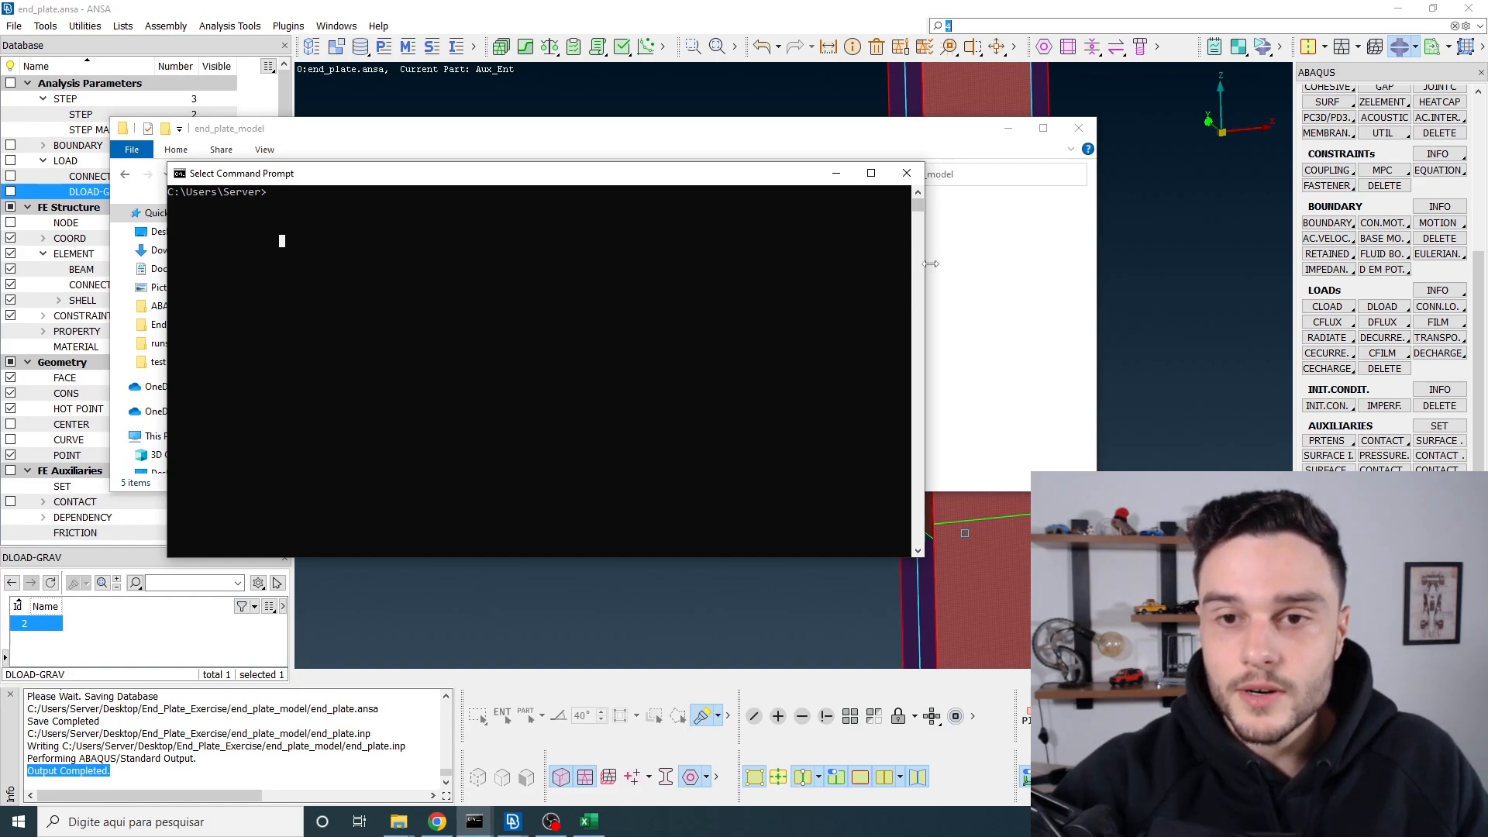
Step: Copy the end_plate_model folder path from File Explorer and change the Command Prompt's working directory to it with cd
click(950, 304)
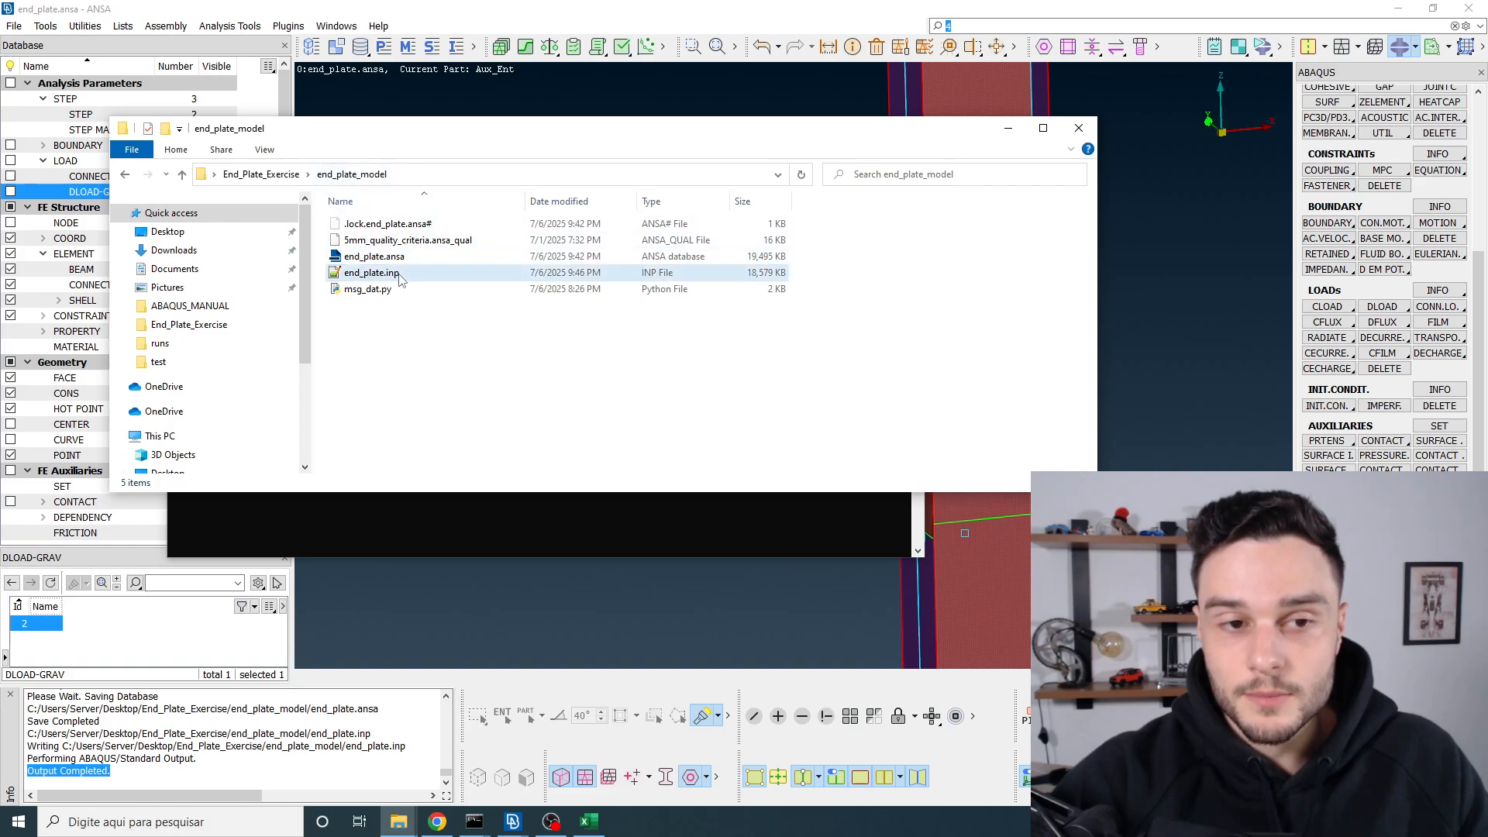
click(441, 175)
key(ctrl+c)
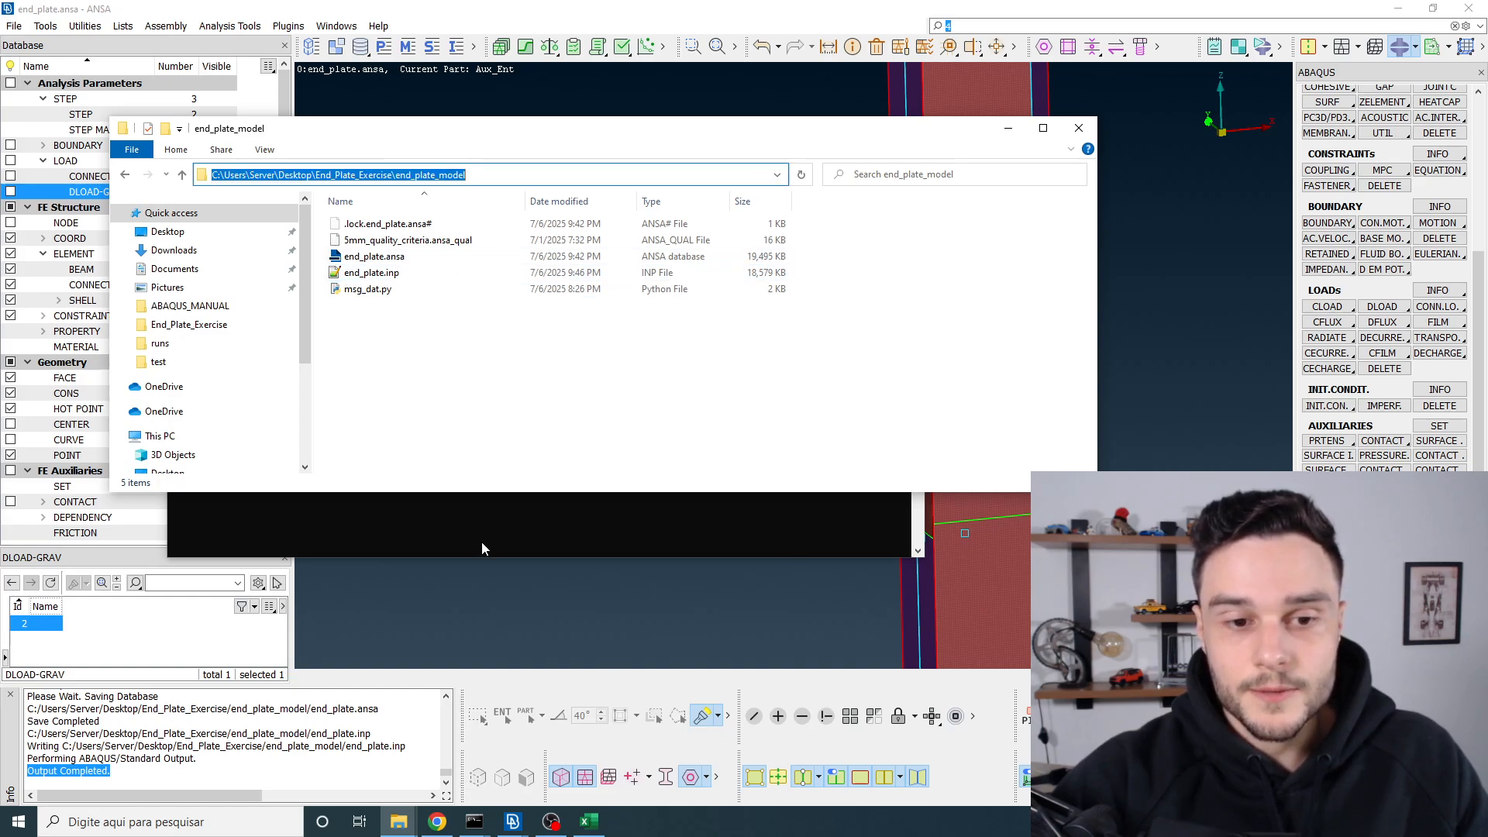
click(344, 230)
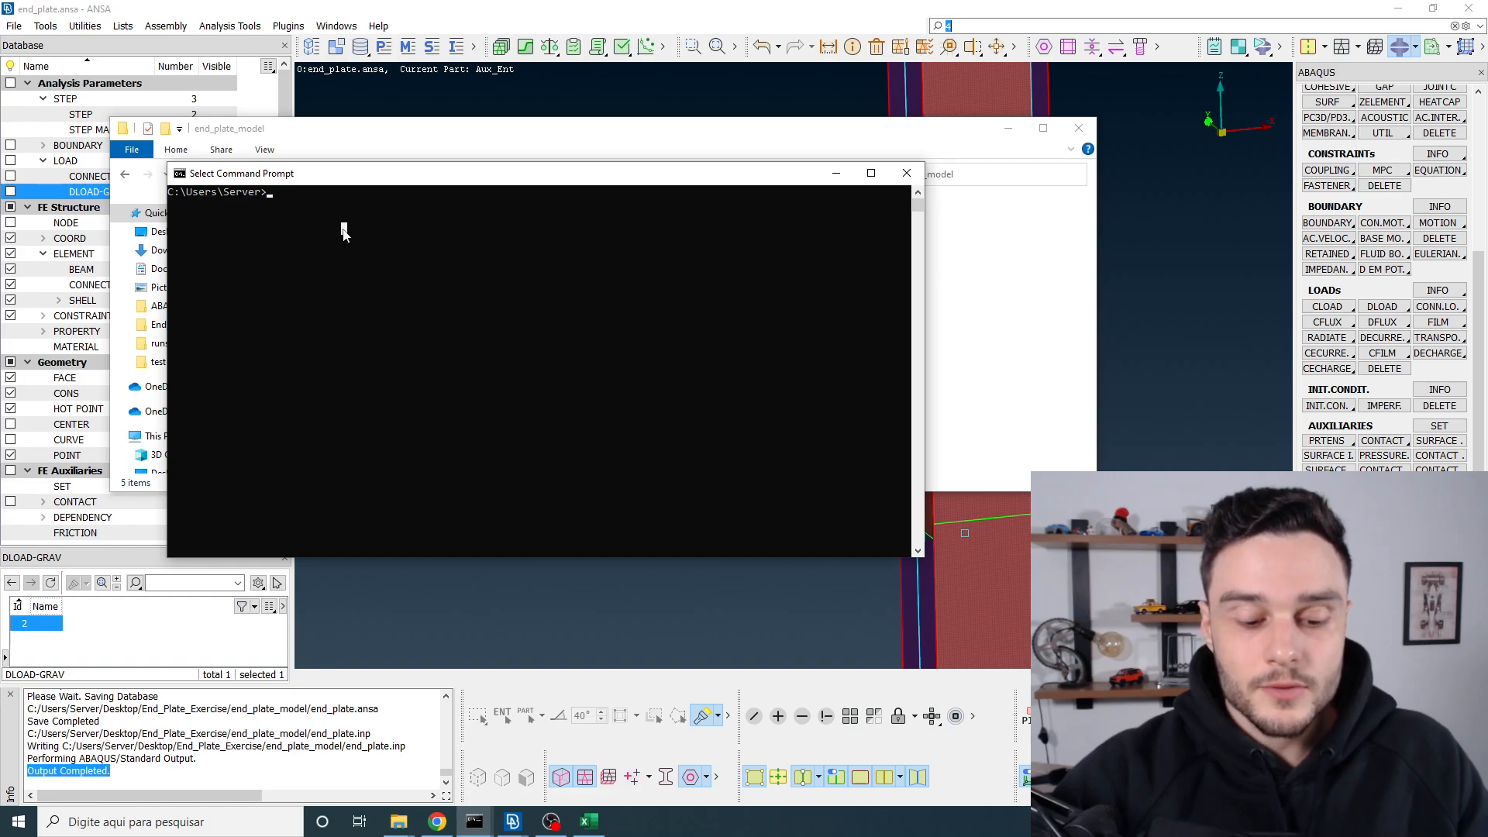
key(Escape)
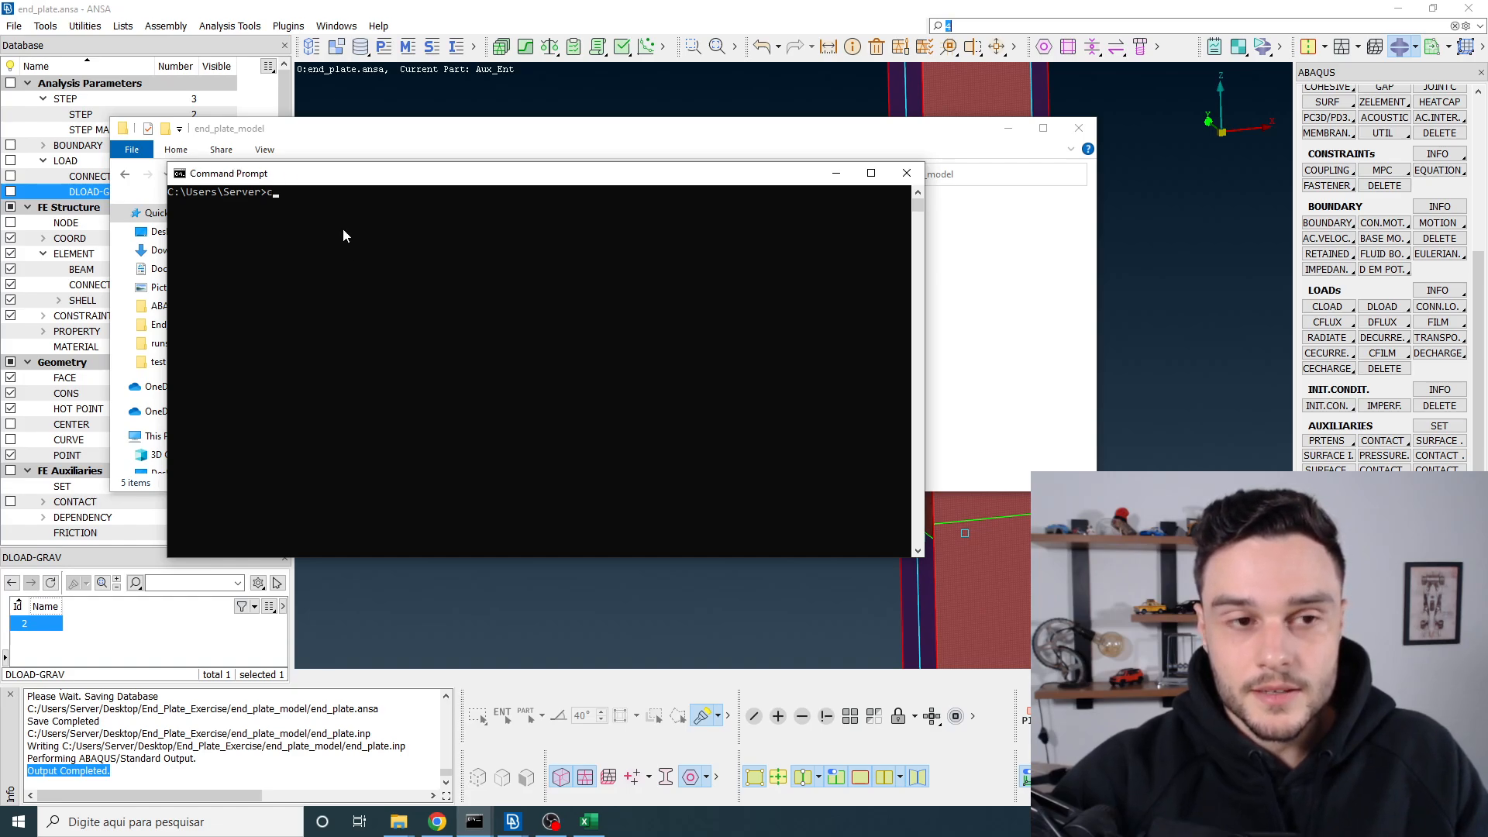
text(cd)
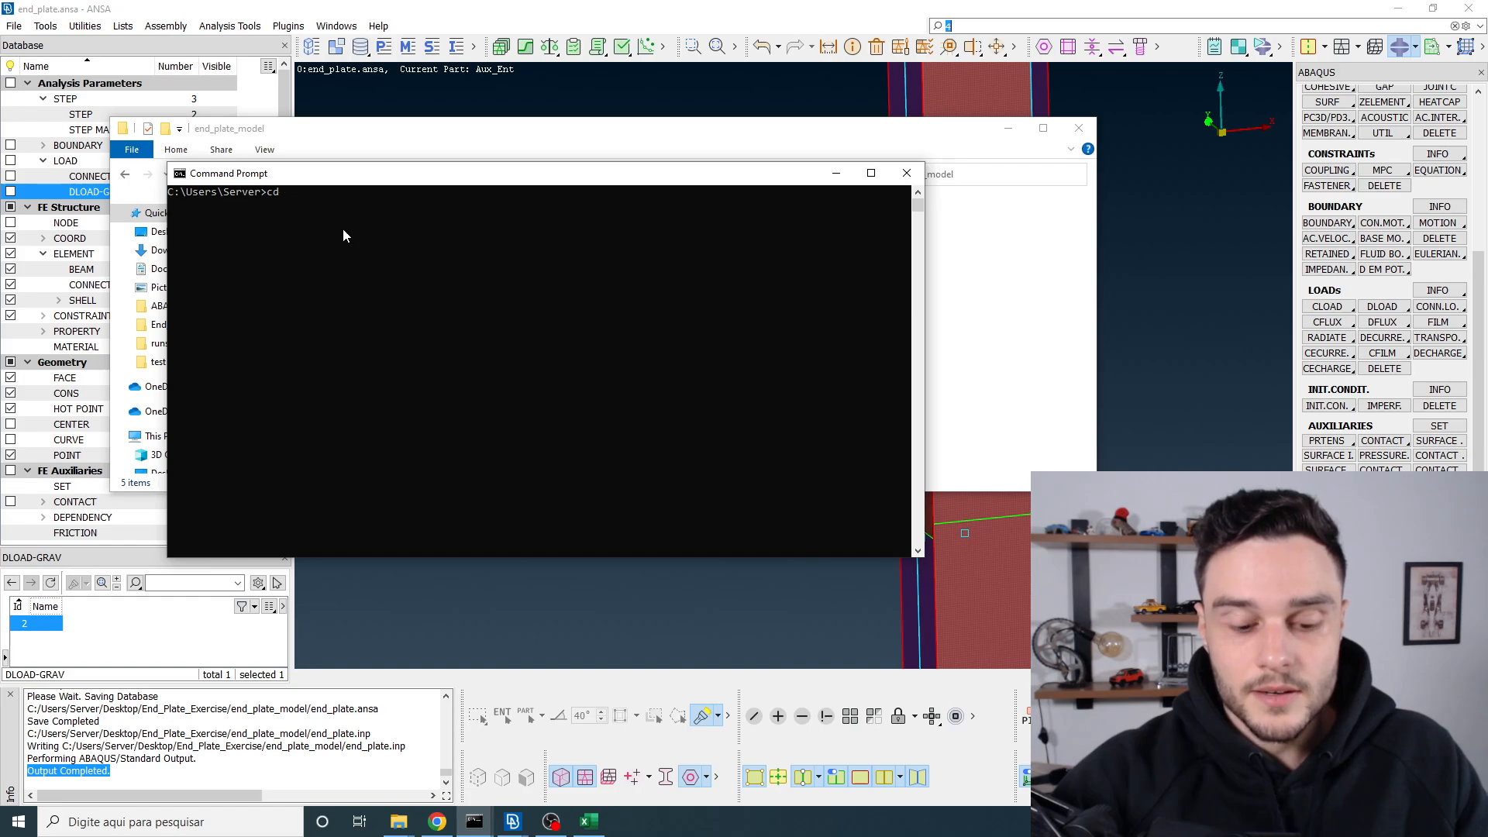
key(ctrl+v)
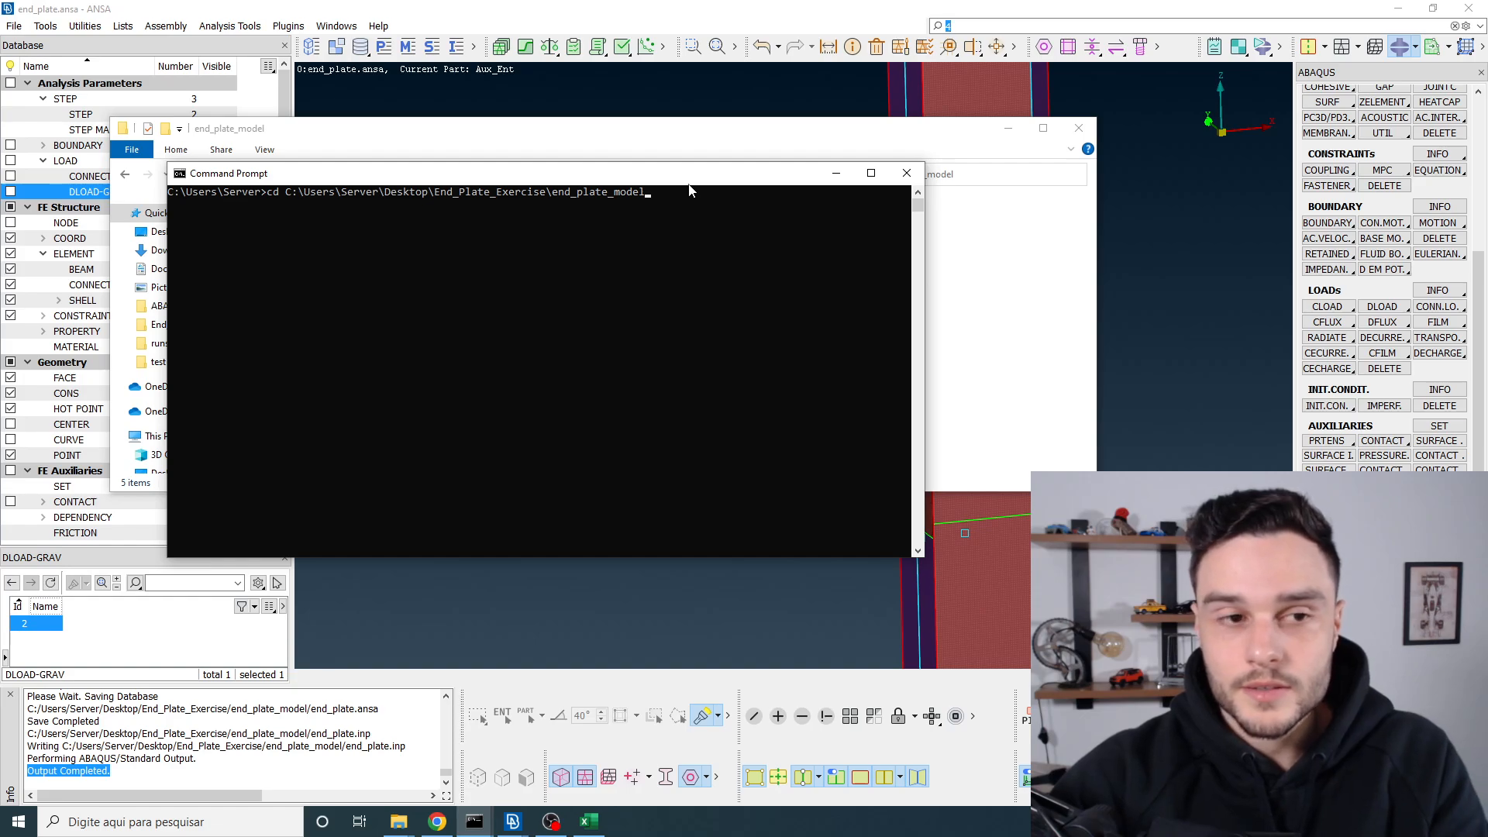
key(Return)
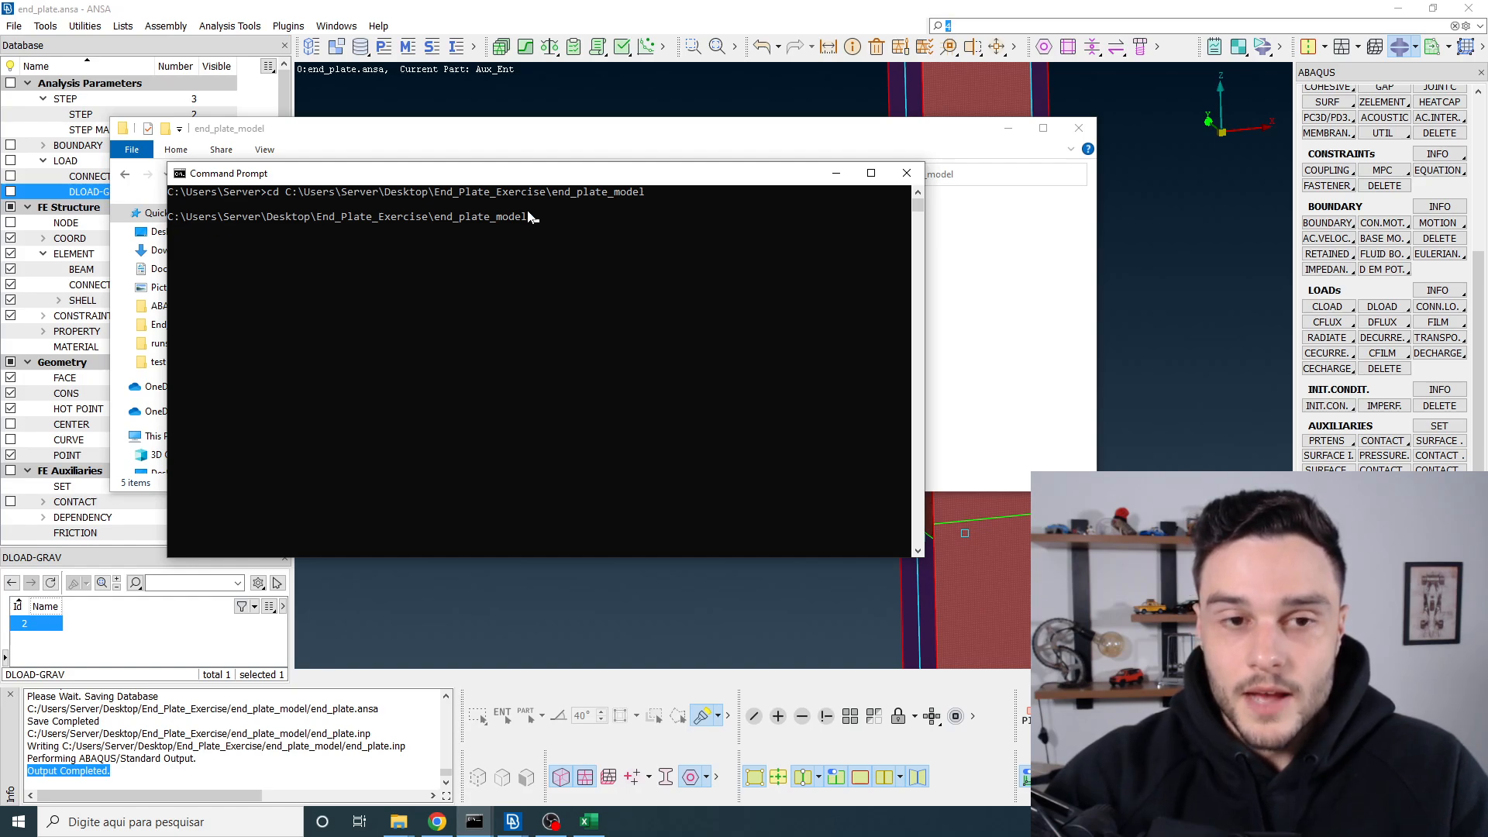
Step: Close the Command Prompt and bring up the option for opening a command window directly in the end_plate_model folder
click(904, 174)
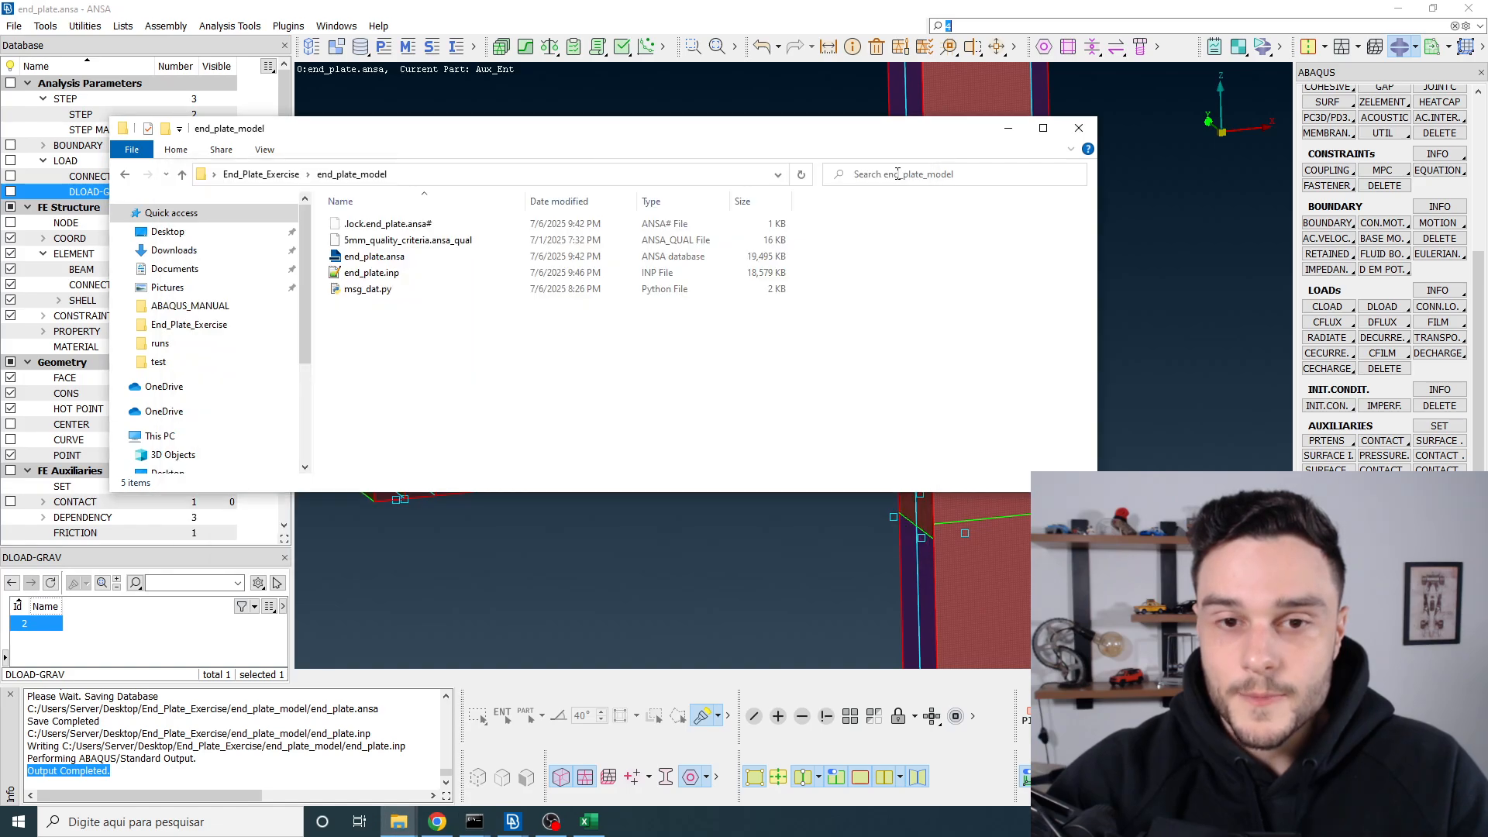
right_click(404, 354)
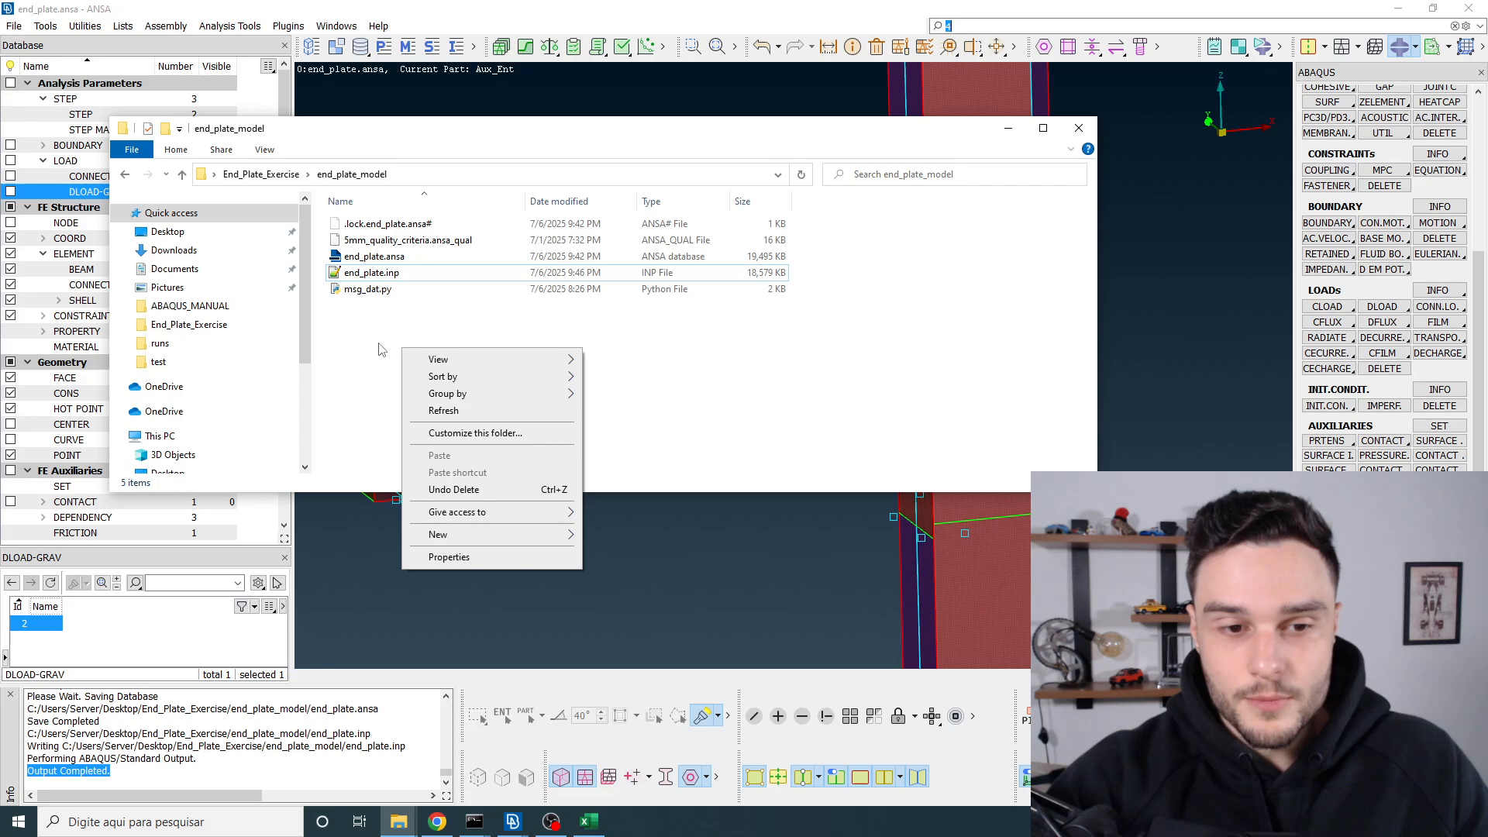
click(385, 347)
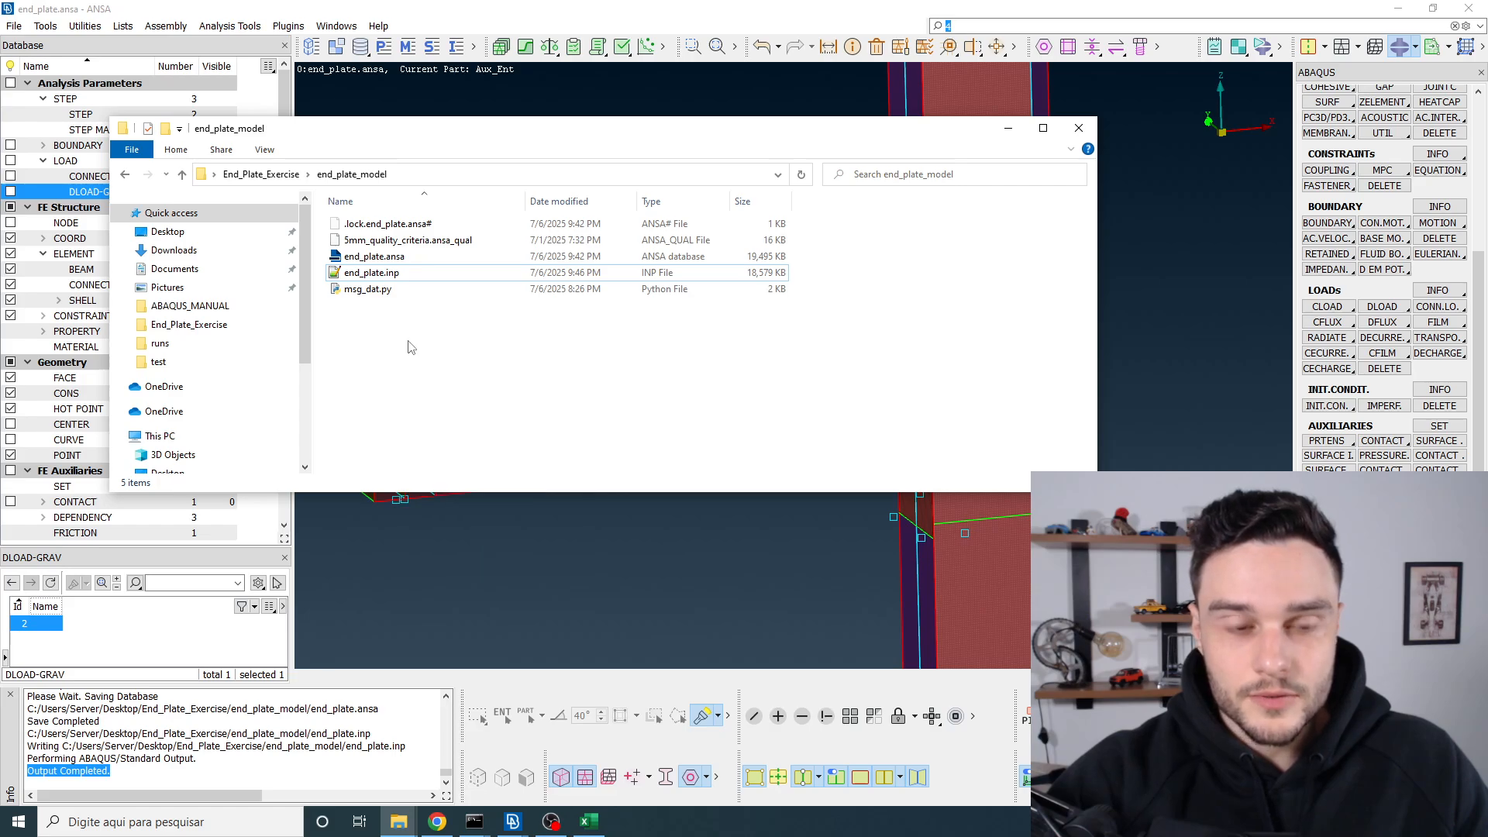
right_click(504, 344)
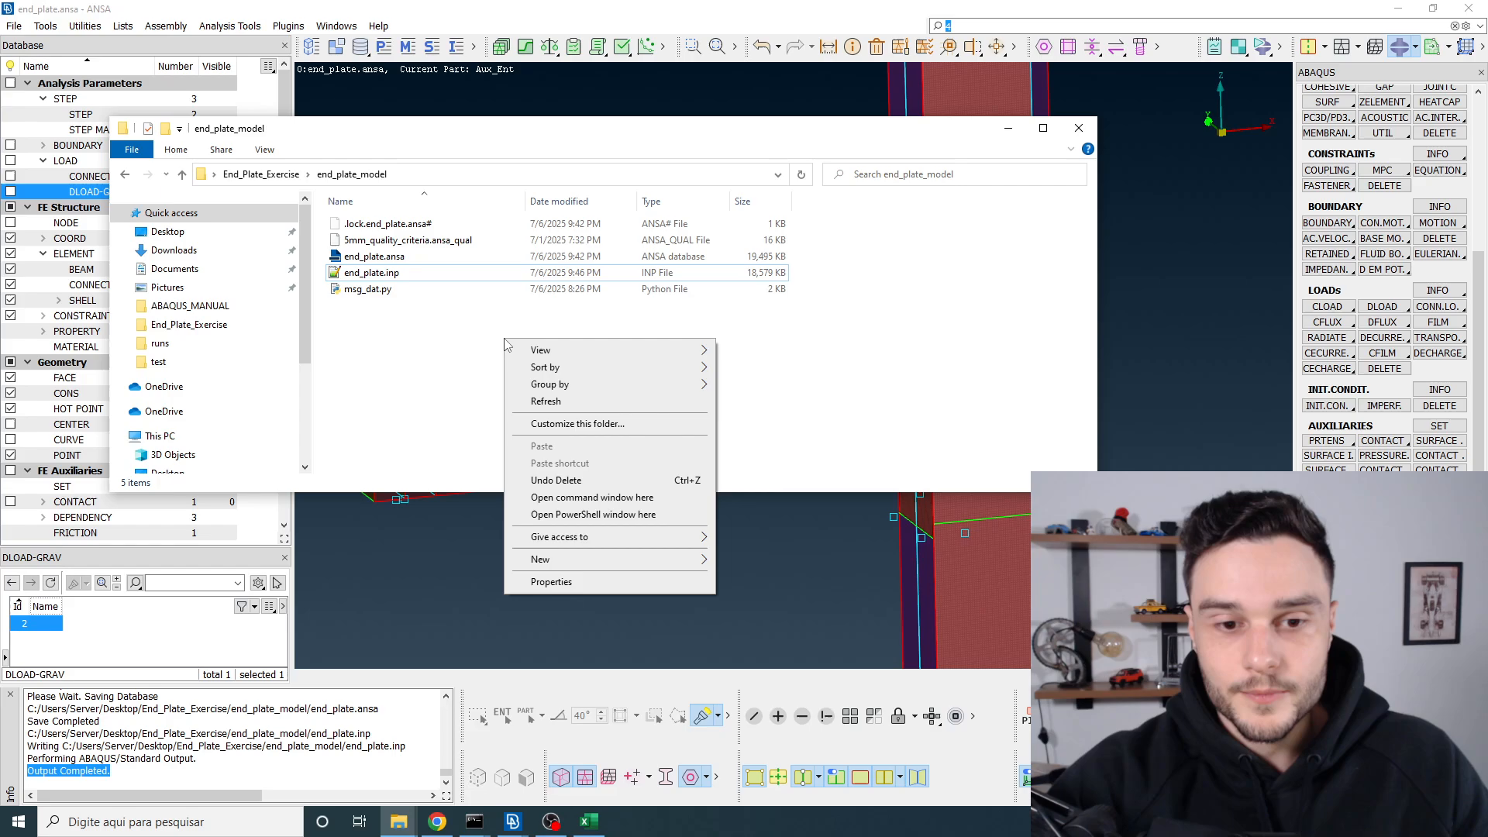
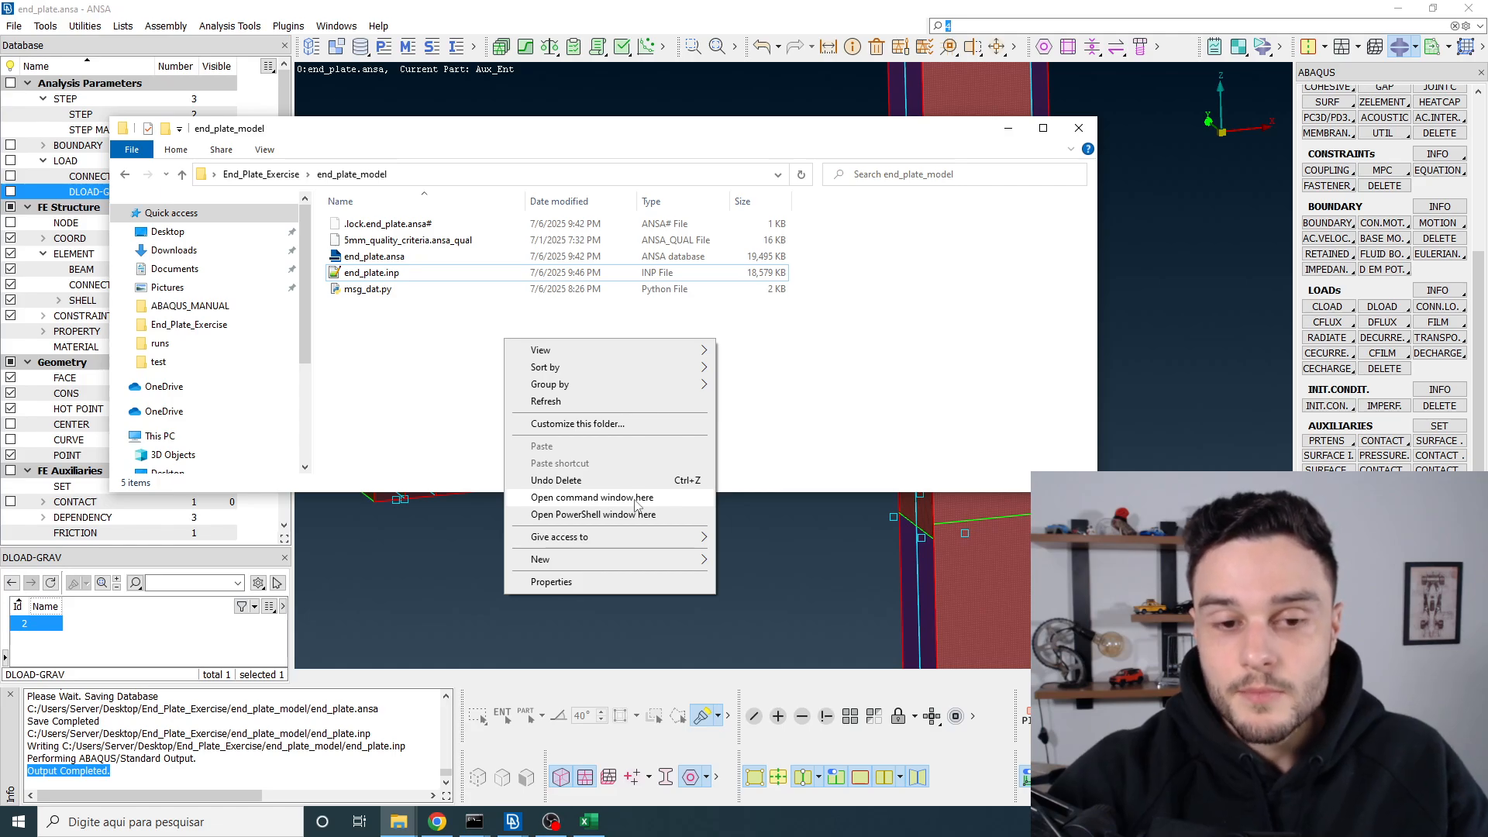
Step: Open a new Command Prompt and change its working directory to C:\Users\Server\Desktop\End_Plate_Exercise\end_plate_model
key(super)
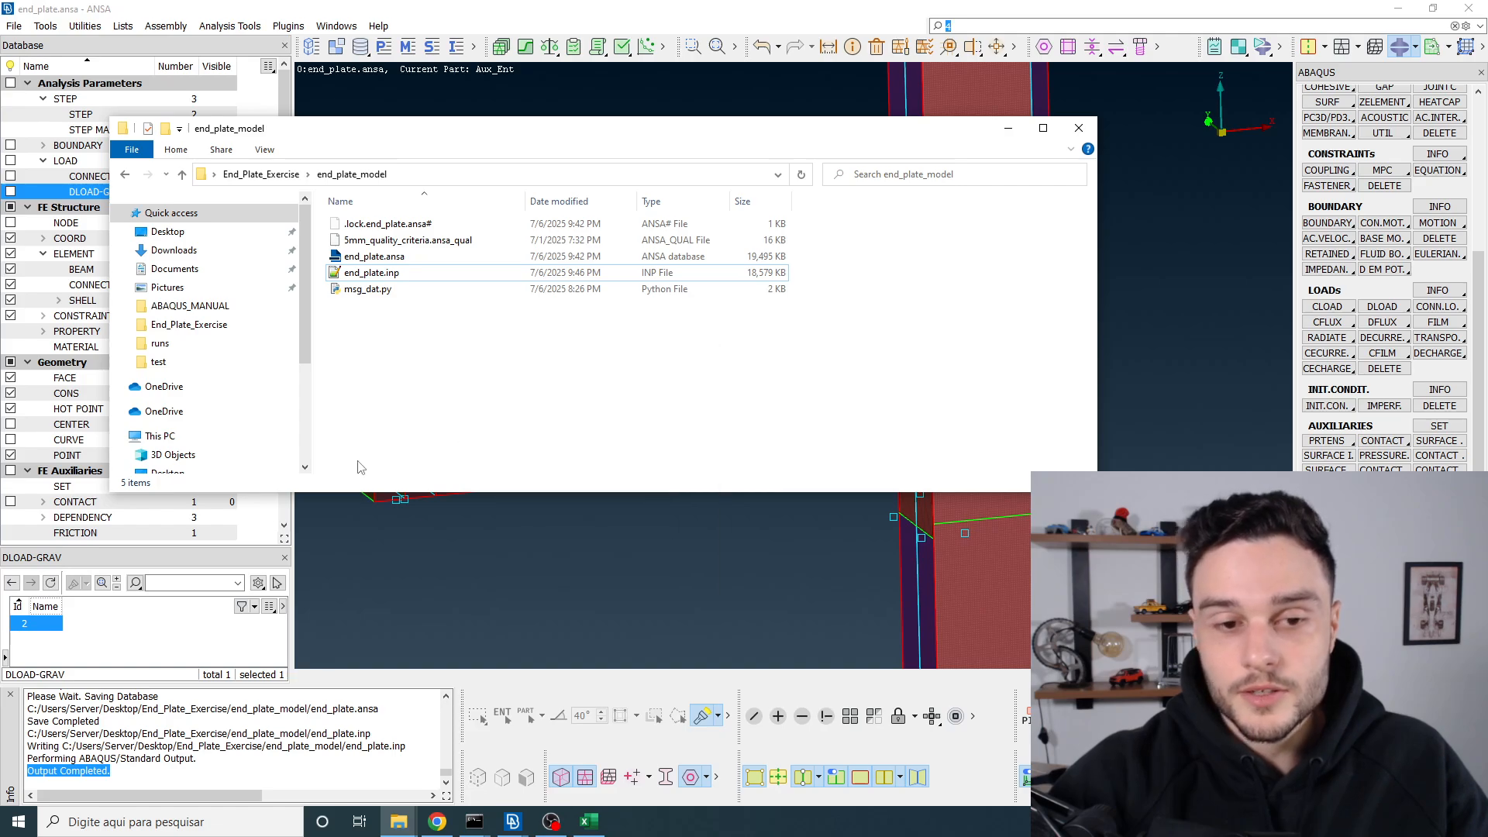
text(cmd)
key(Return)
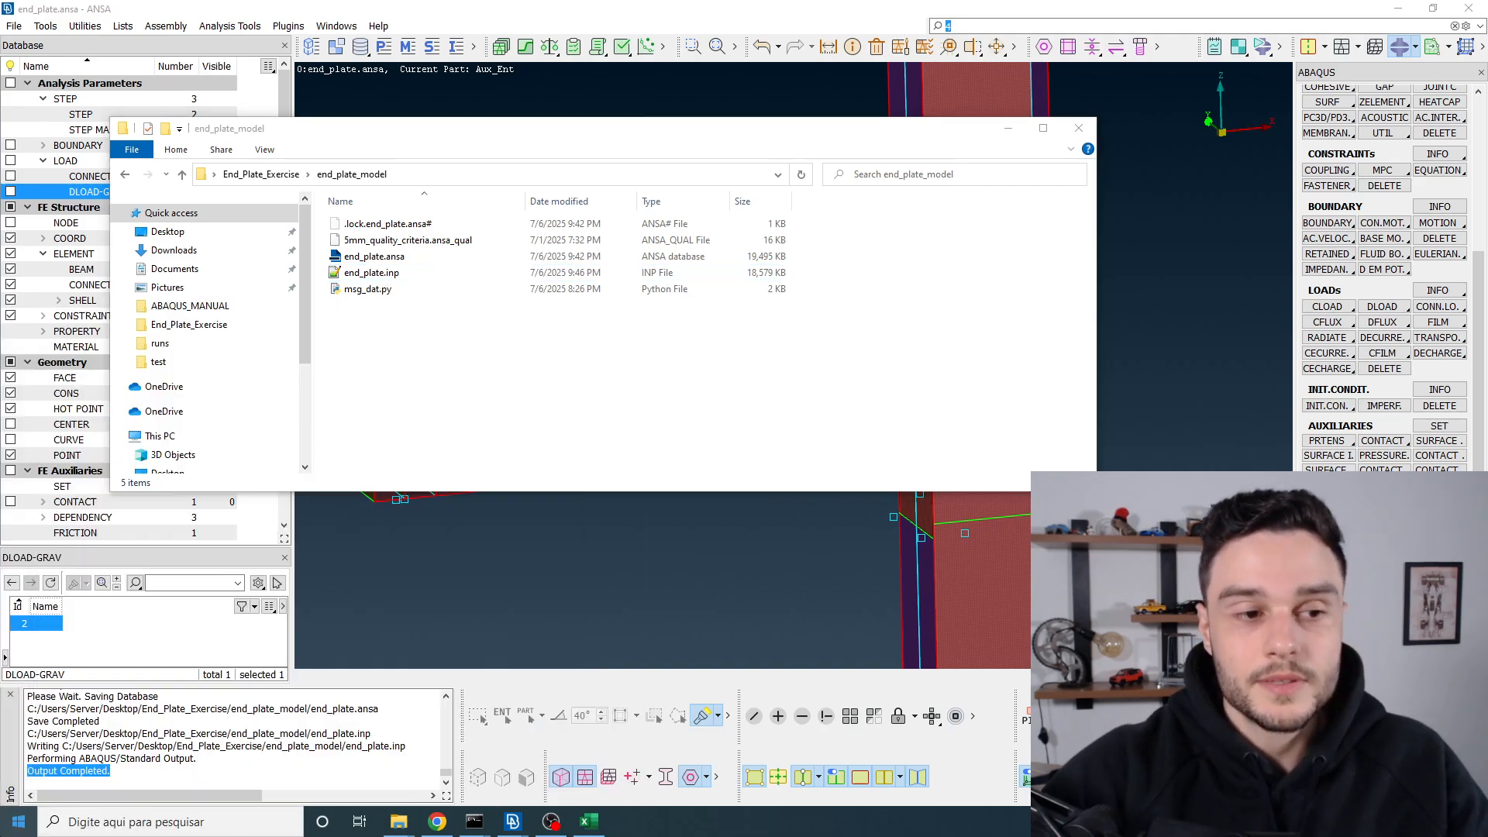
text(cd)
text(C:\Users\Server\Desktop\End_Plate_Exercise\end_plate_model)
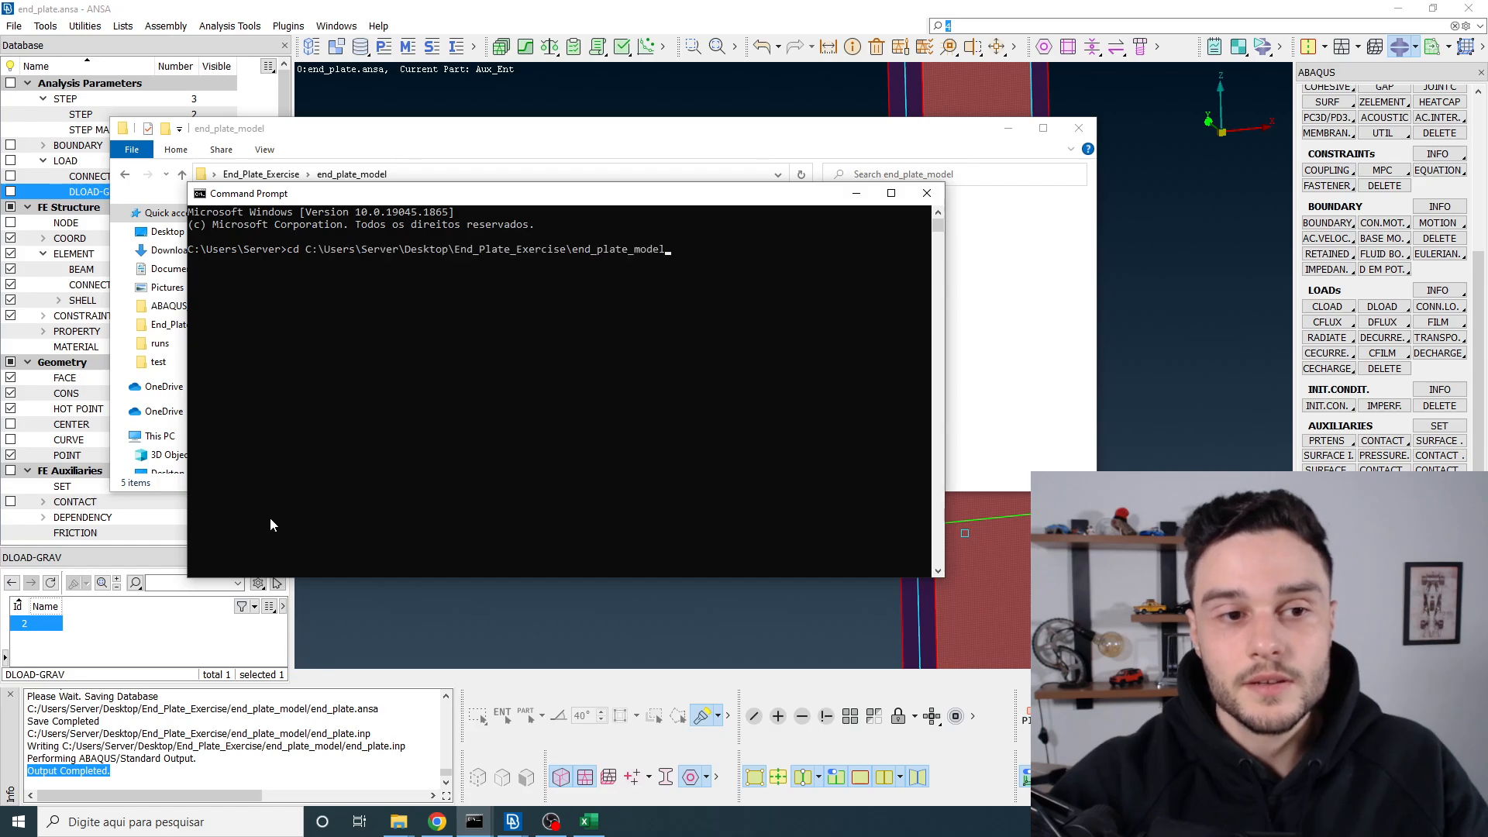
key(Return)
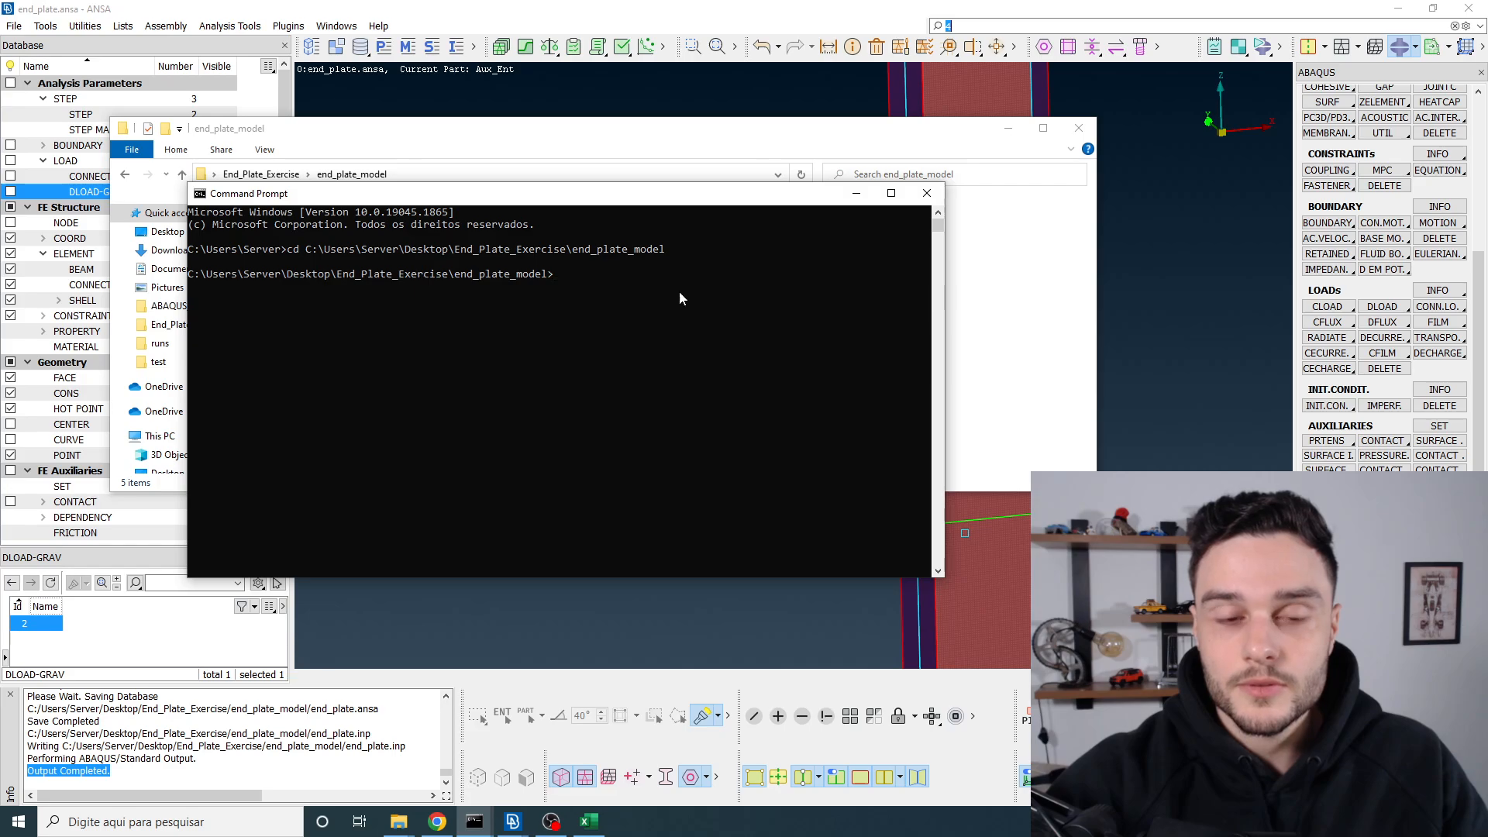
Step: Check the name of the exported end_plate.inp file in File Explorer
click(992, 303)
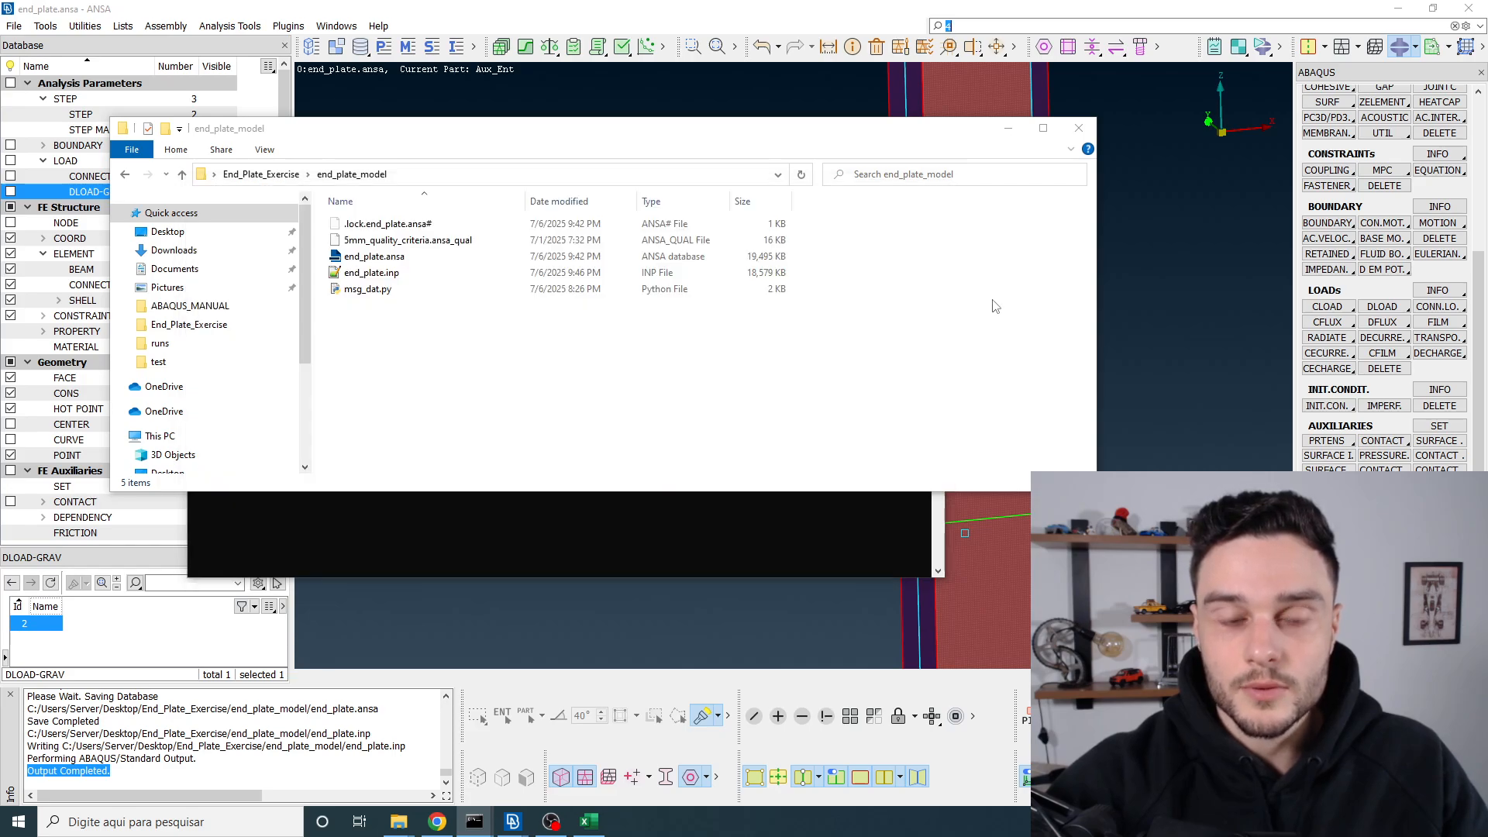
click(377, 279)
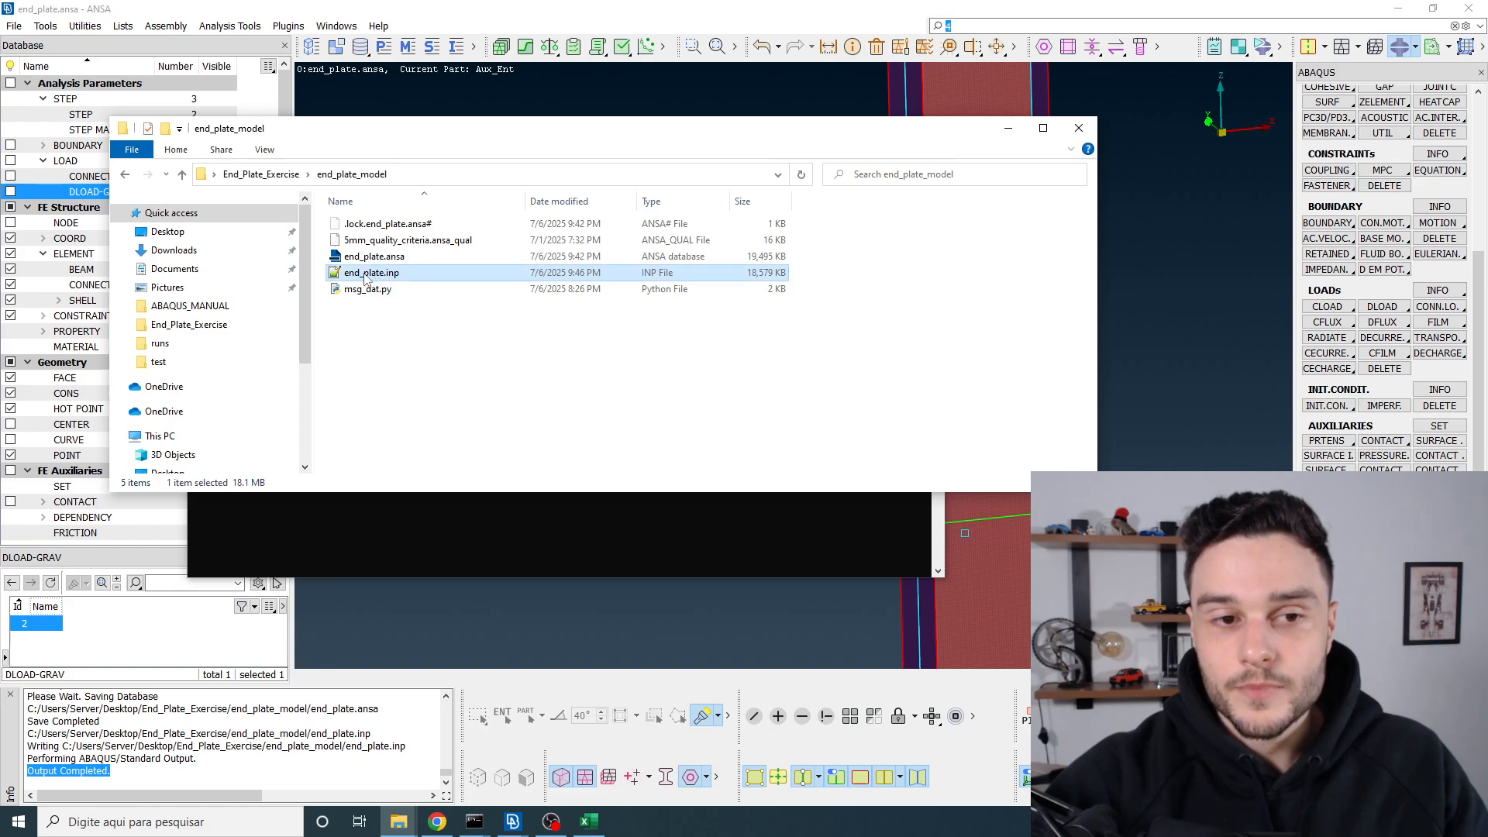
click(365, 273)
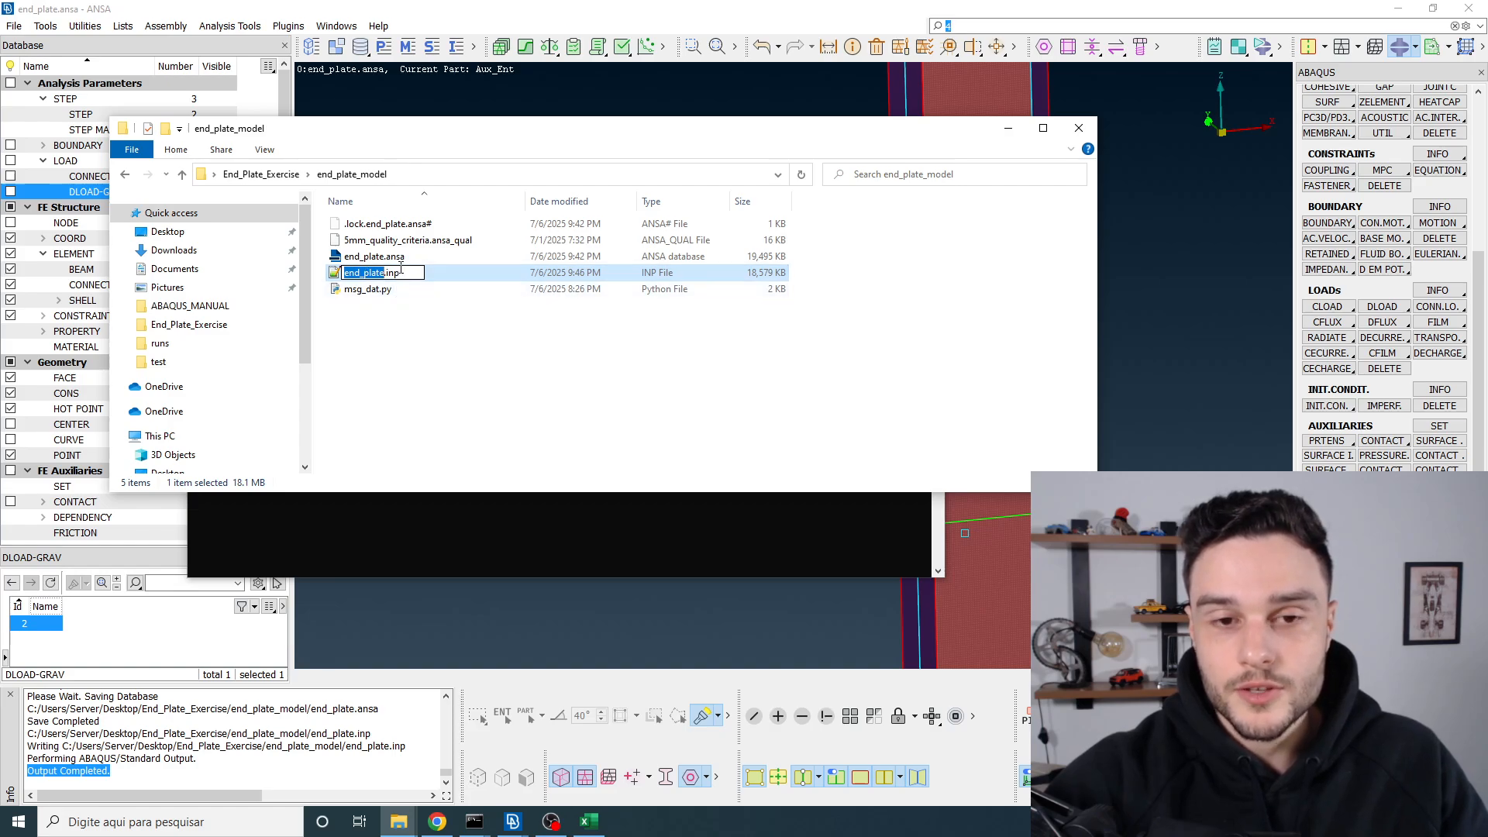
click(452, 383)
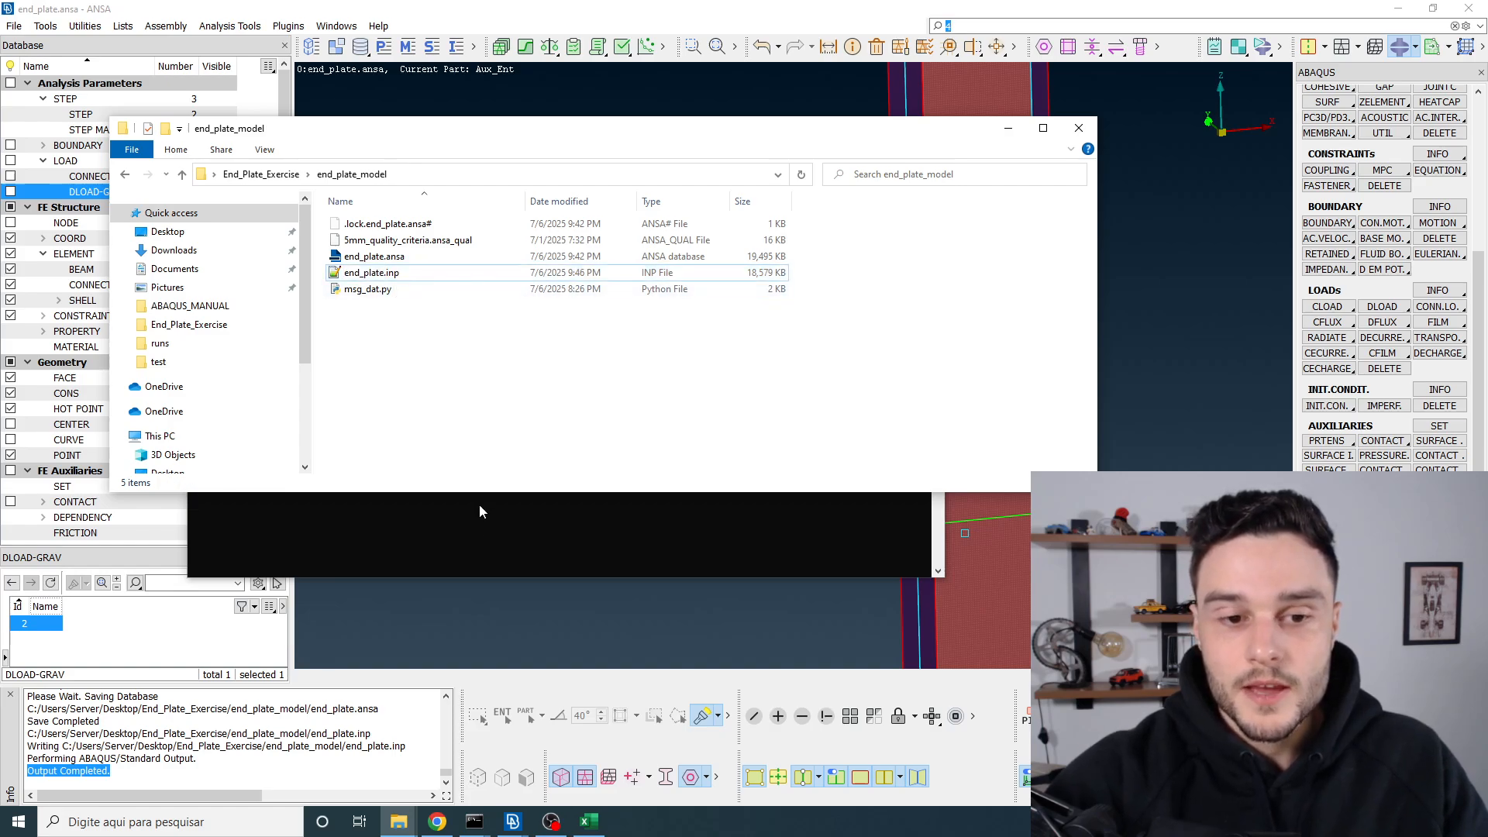
Step: Enter the command abaqus j=end_plate cpus=18 in the Command Prompt without running it
click(492, 537)
click(568, 308)
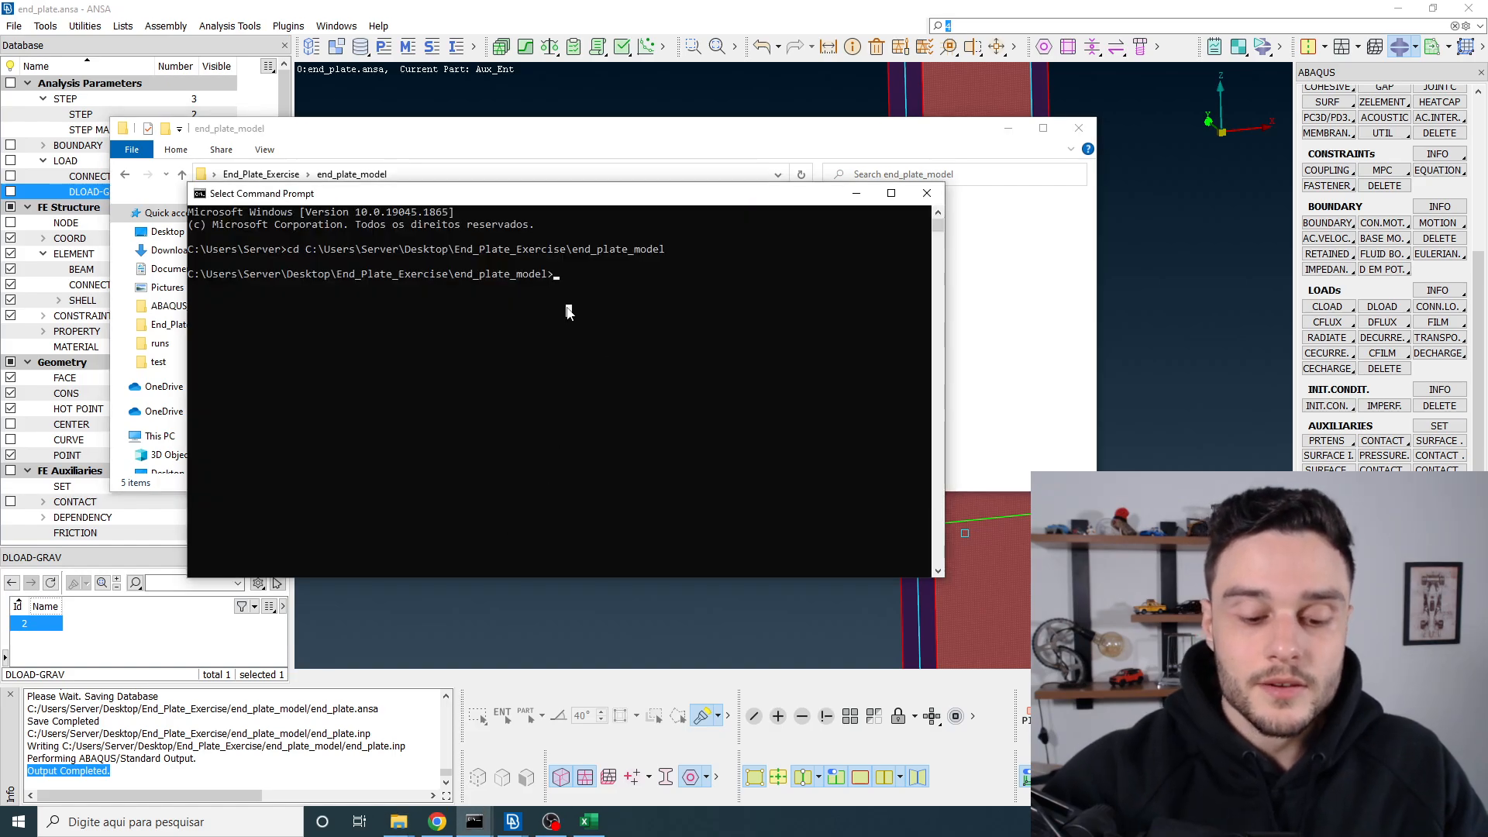
text(abaqus )
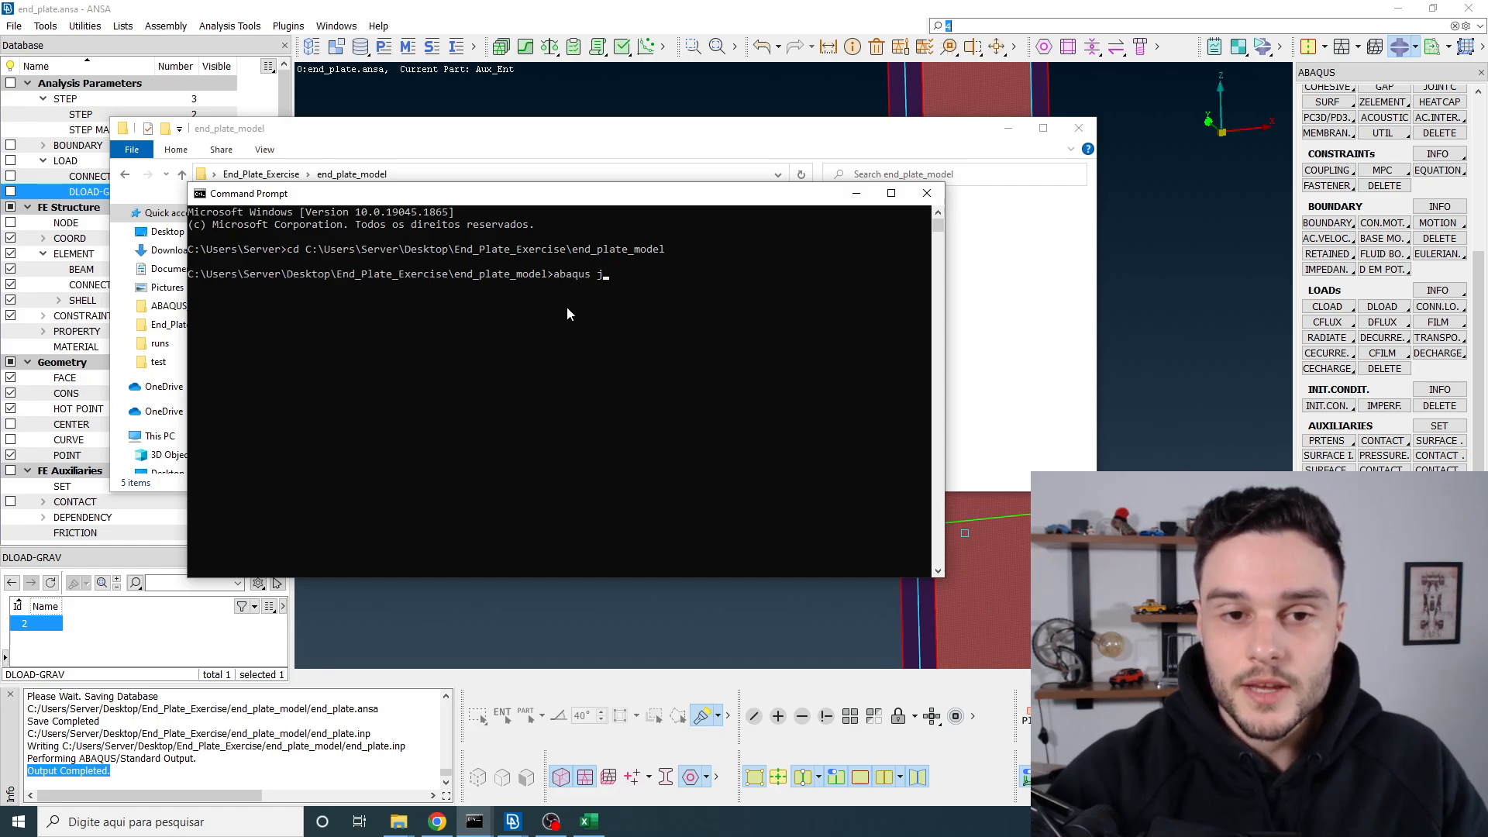
text(j)
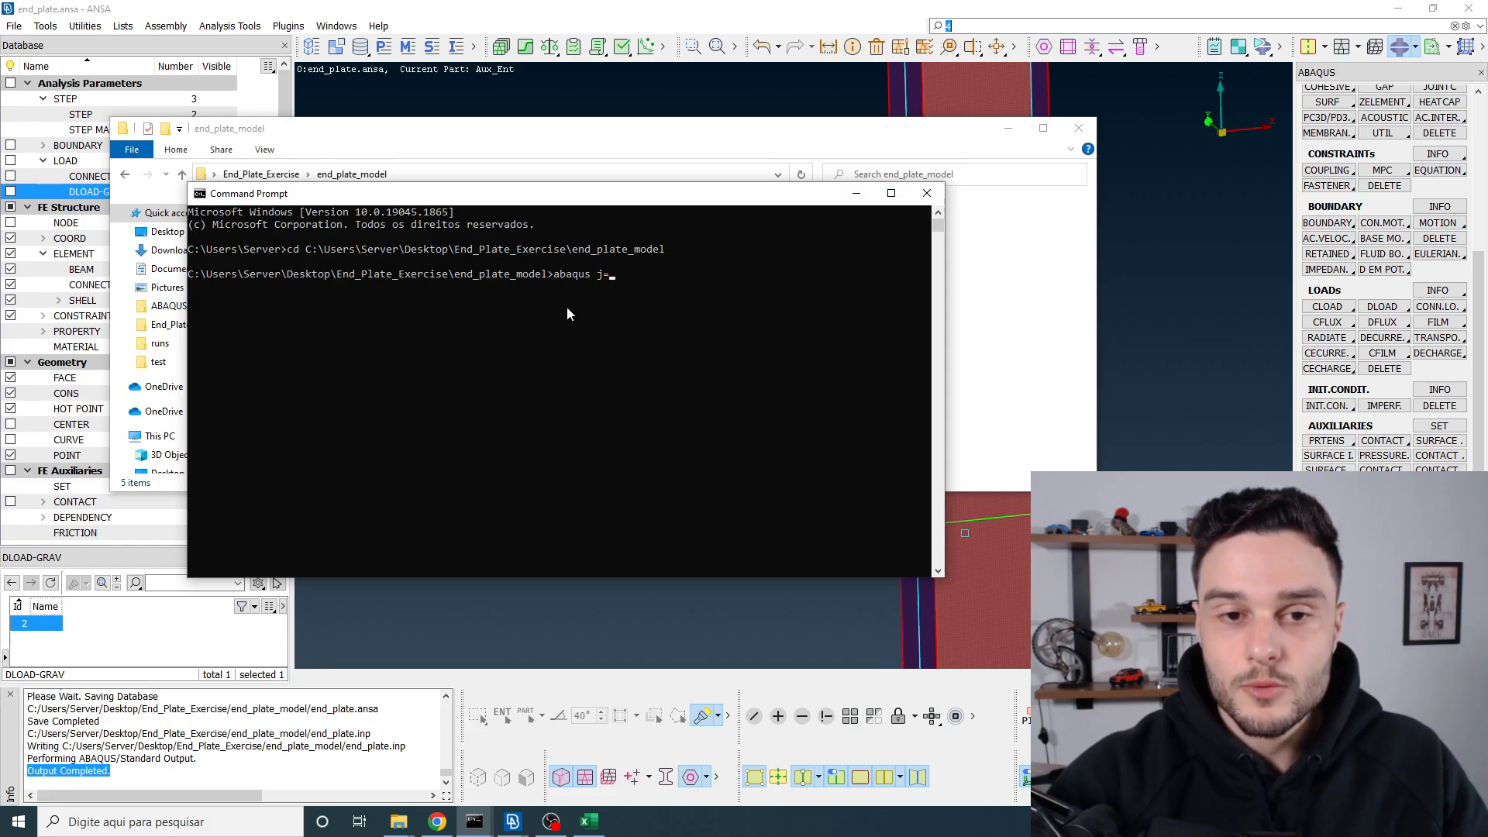
text(=end_plate)
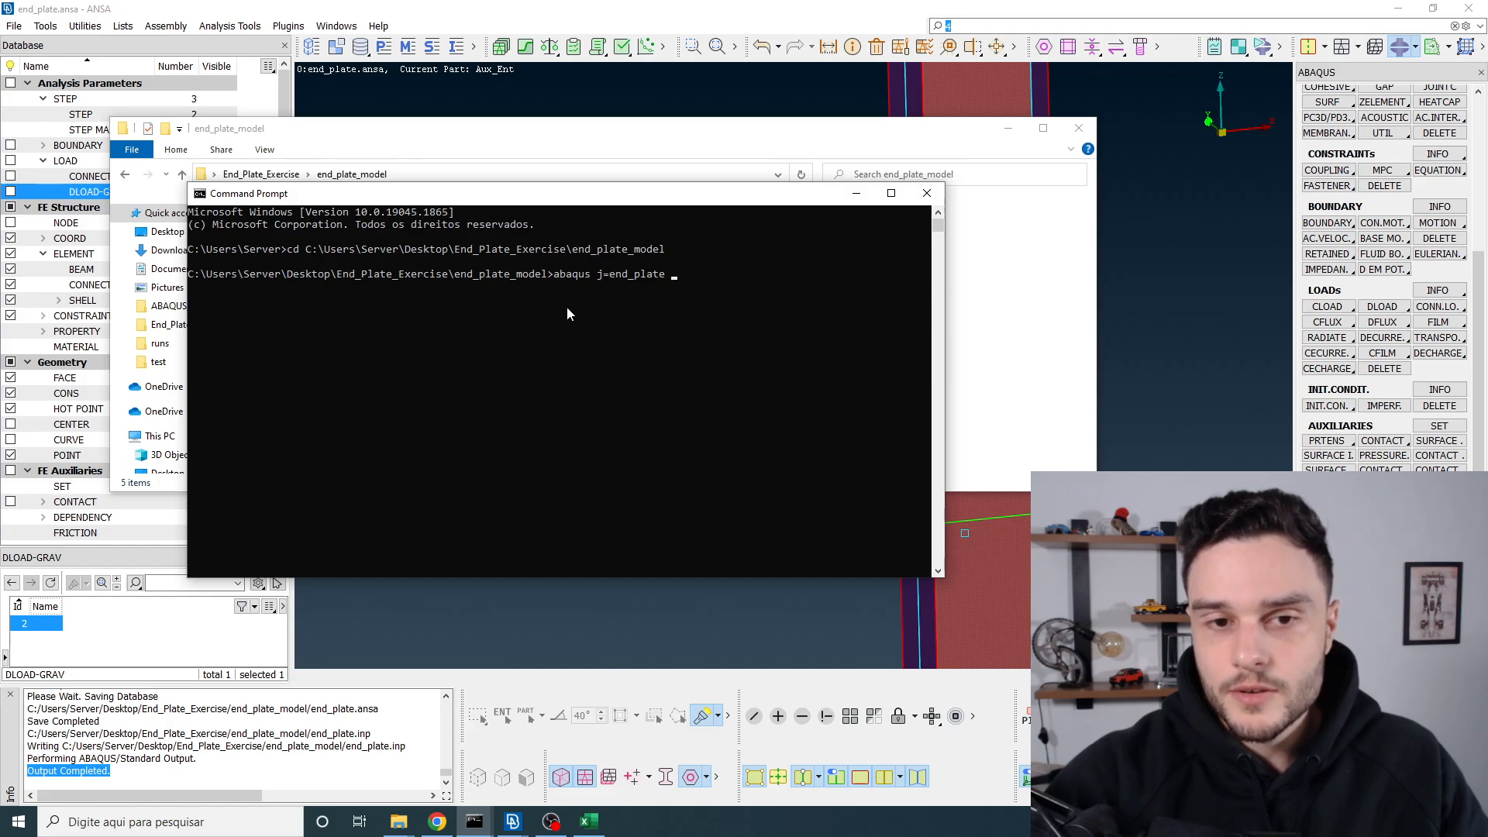
text( cpus)
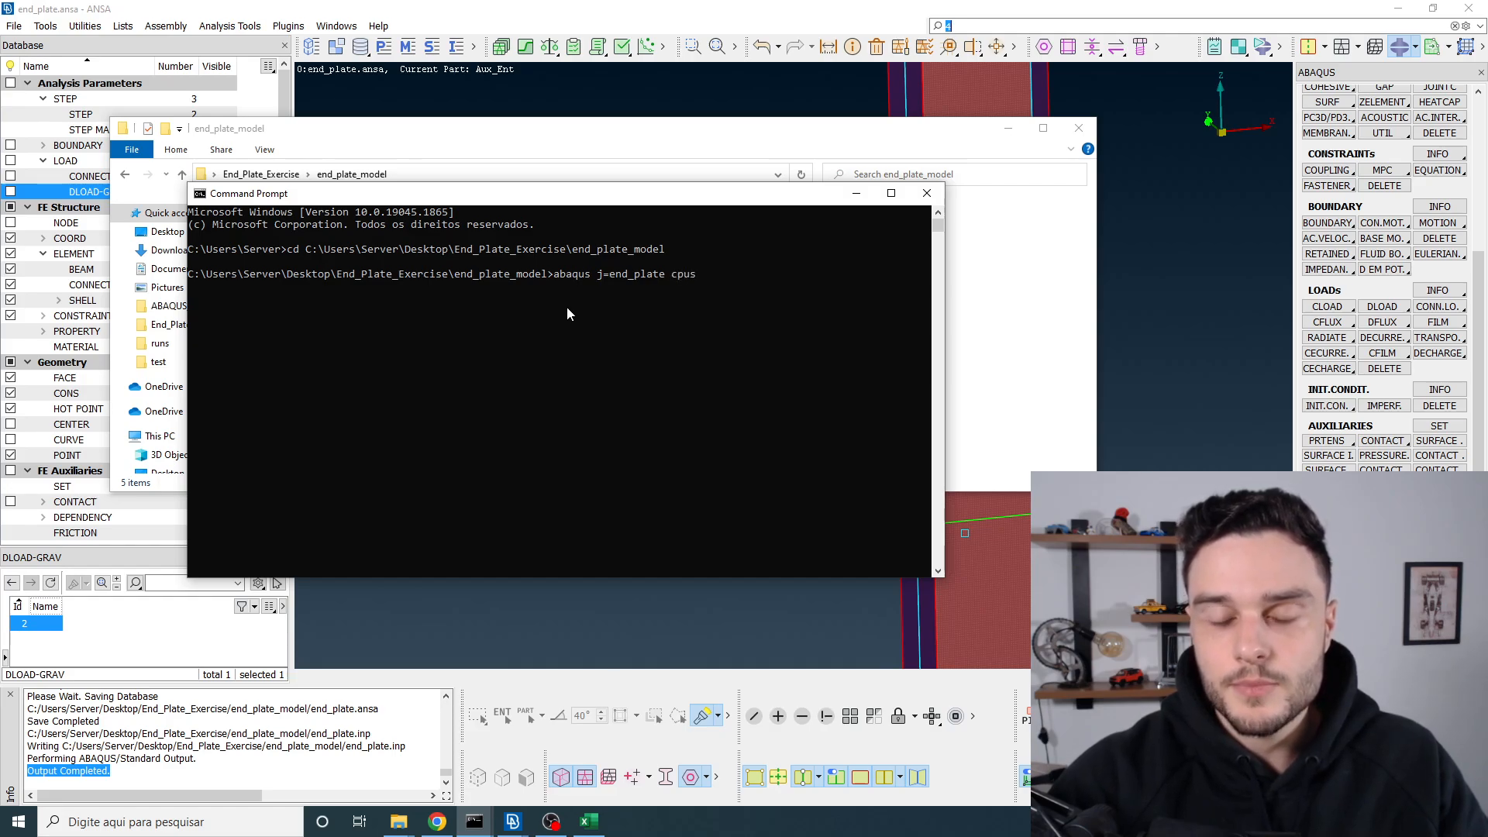
text(=)
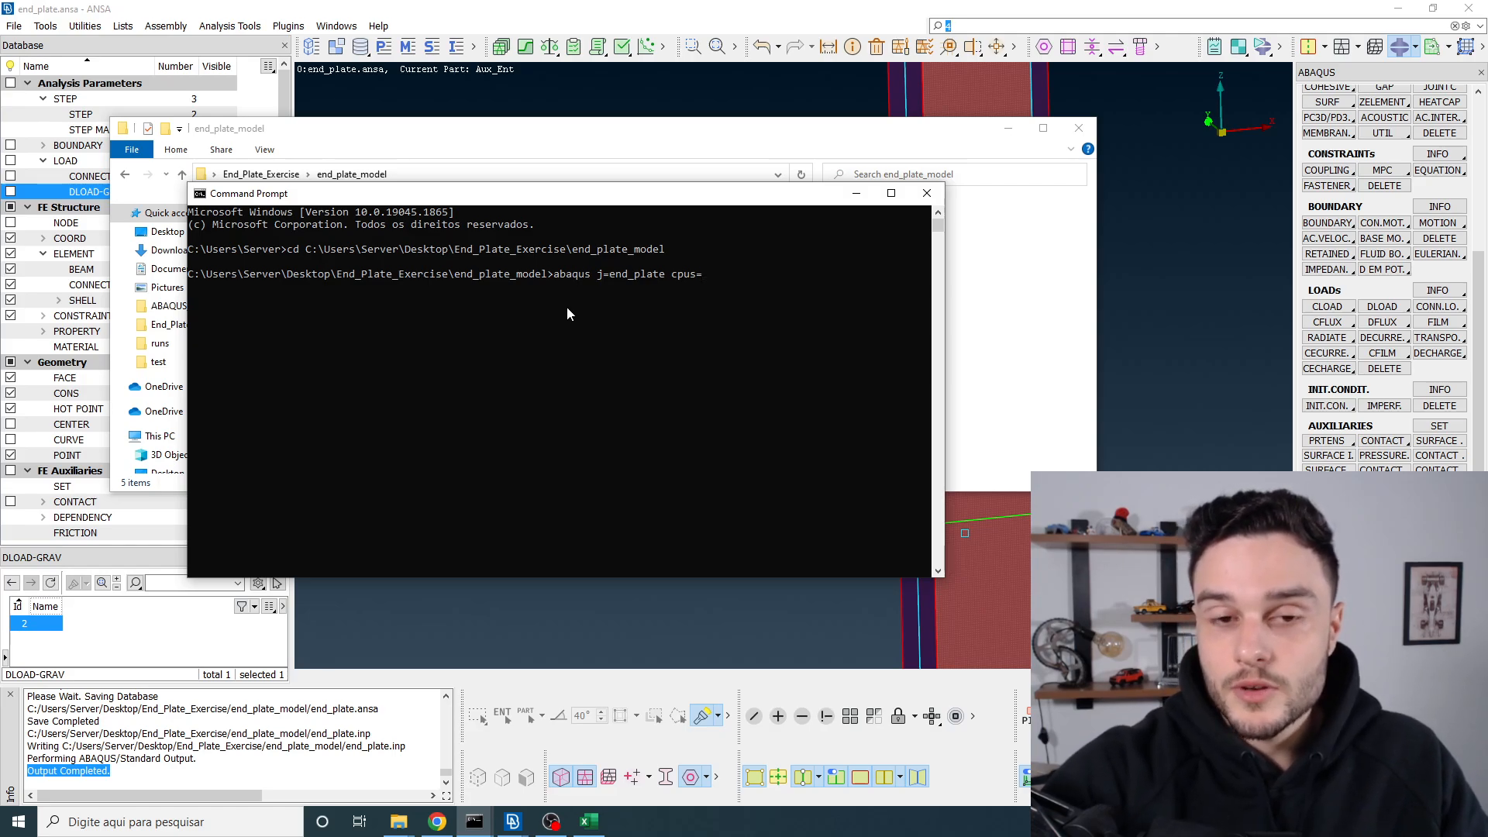
click(725, 277)
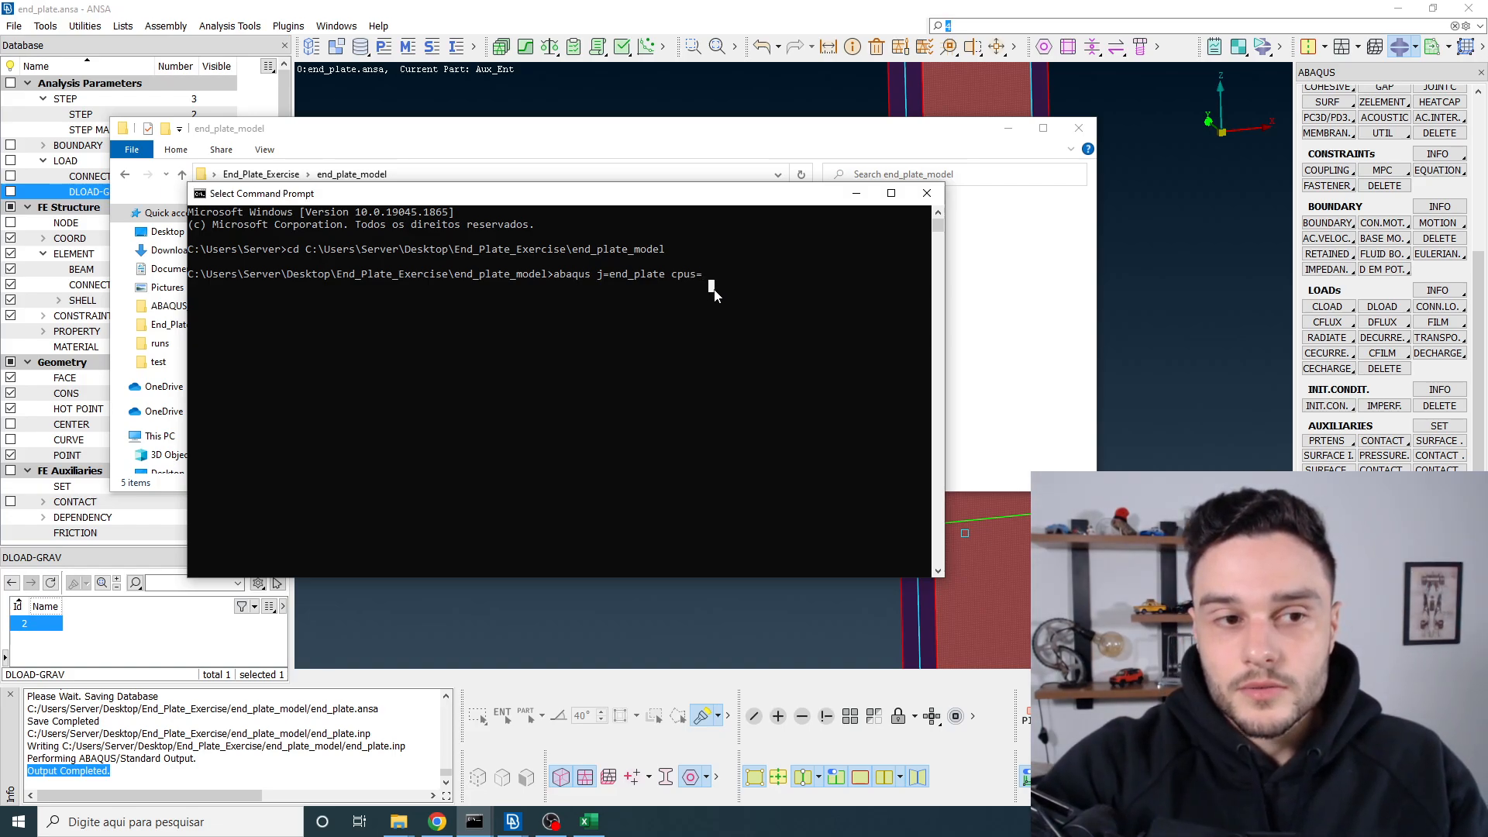
text(18)
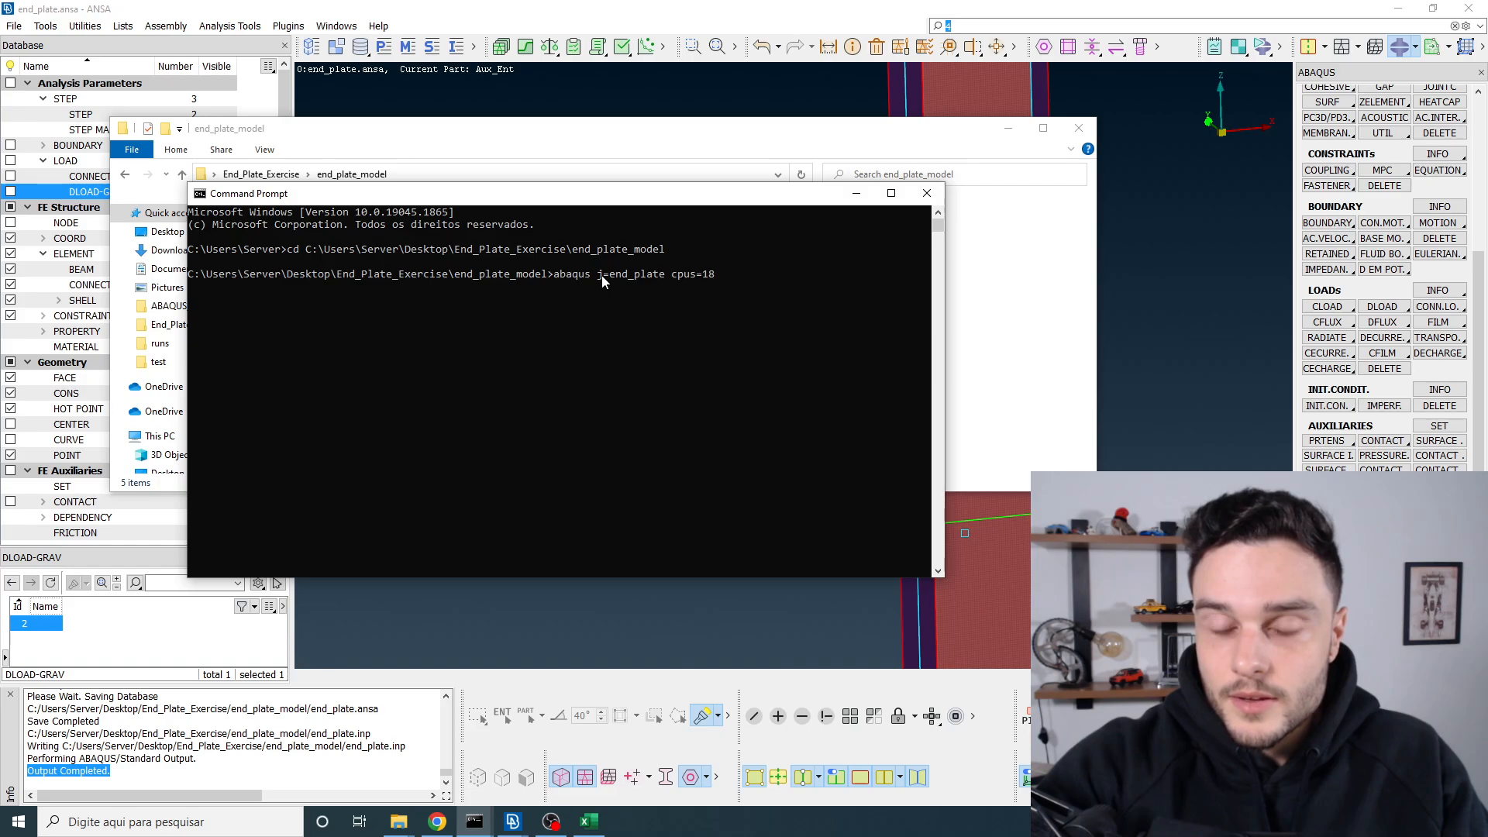
click(602, 276)
click(720, 276)
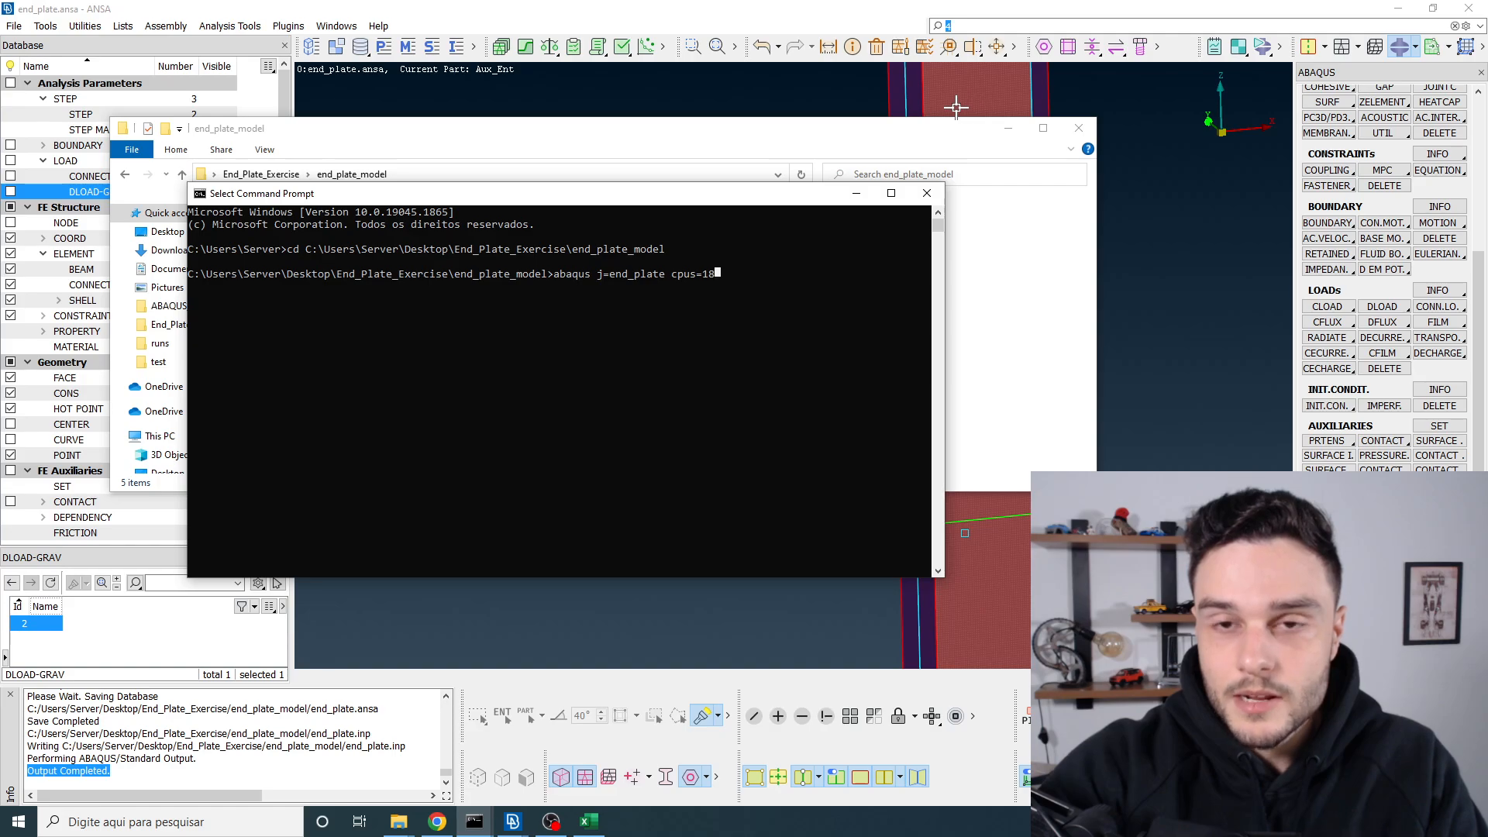
Step: Switch to ANSA to examine the free end of the beam, and return to the Command Prompt
click(776, 96)
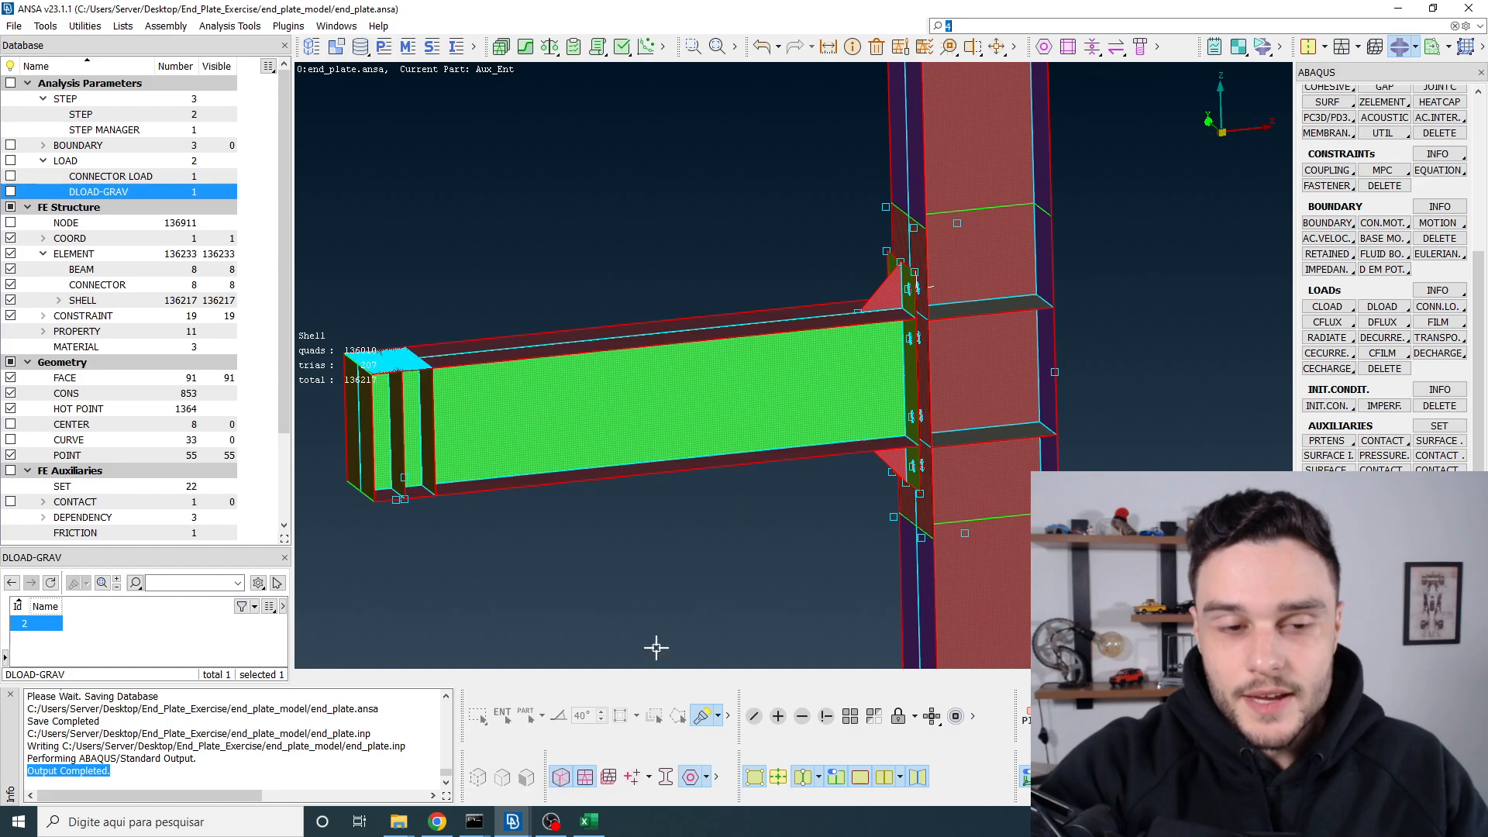
scroll(897, 356, down, 3)
scroll(618, 356, up, 3)
scroll(682, 357, up, 3)
scroll(682, 357, up, 3)
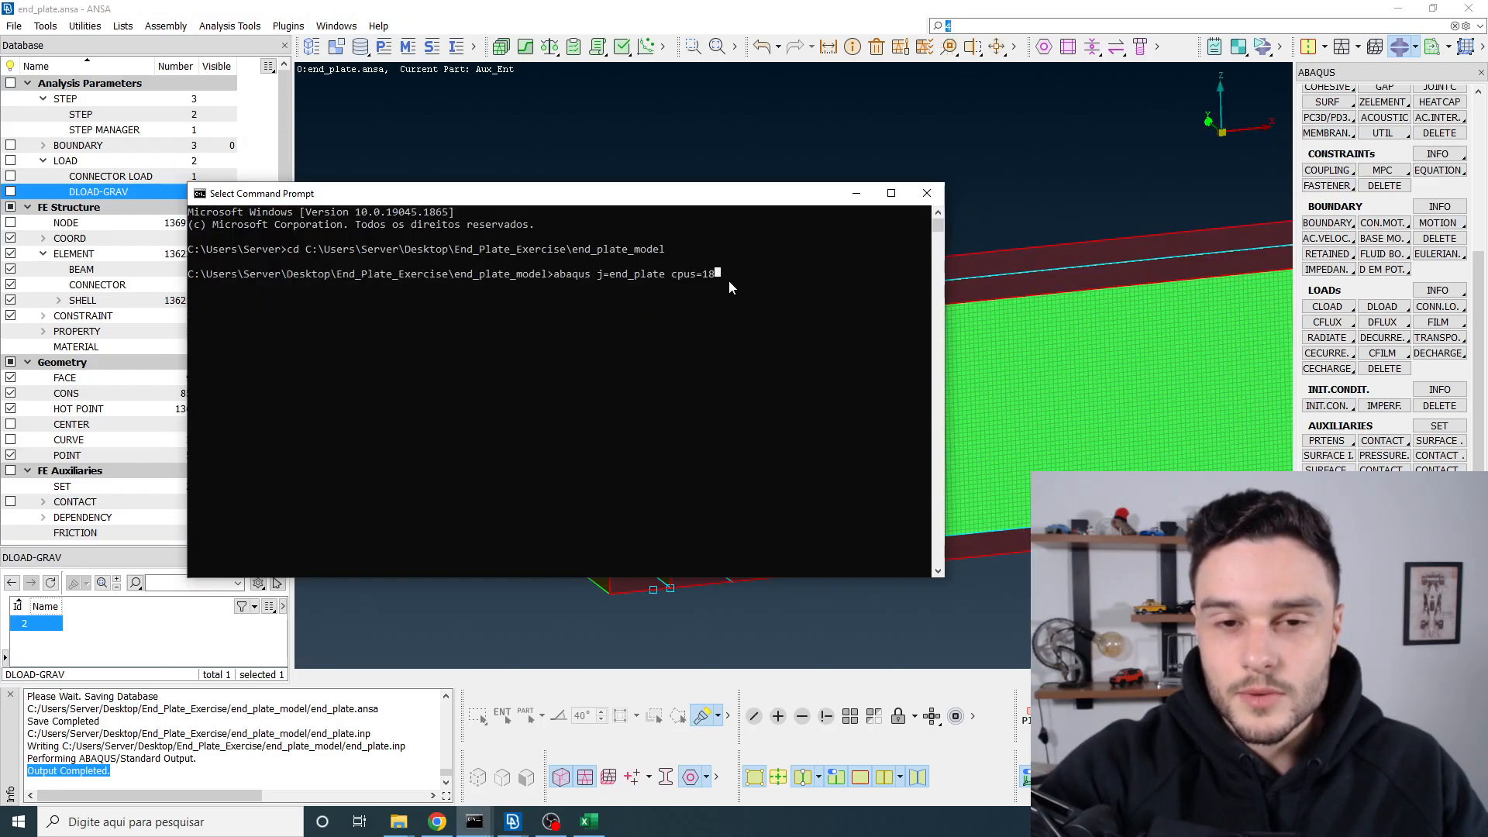
mouse_move(732, 276)
mouse_down()
mouse_move(491, 281)
mouse_move(724, 277)
mouse_up()
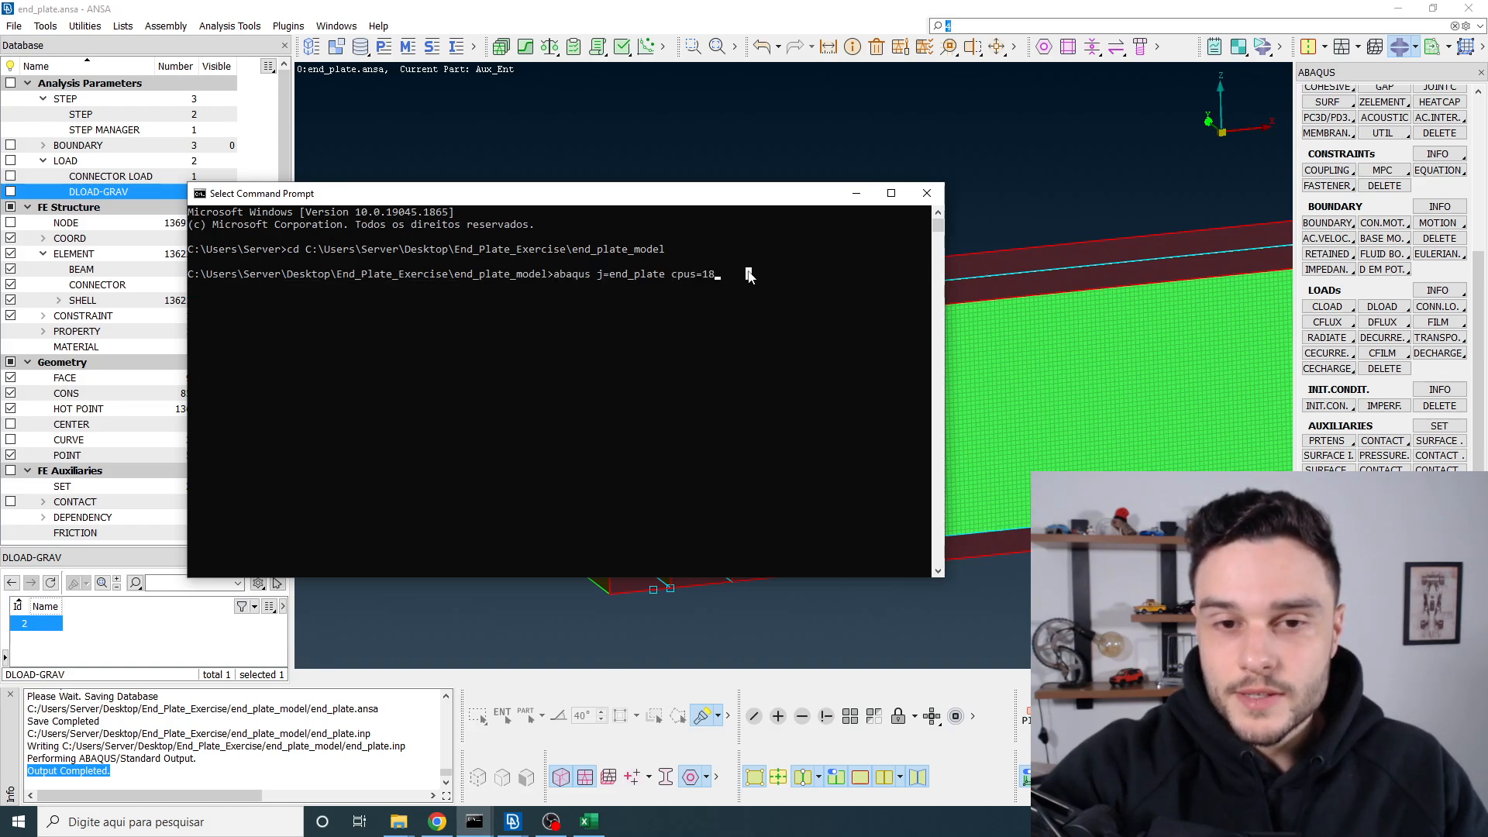
Step: Minimize the Command Prompt and show only the coupling constraint on top of the beam's free end in ANSA
click(856, 195)
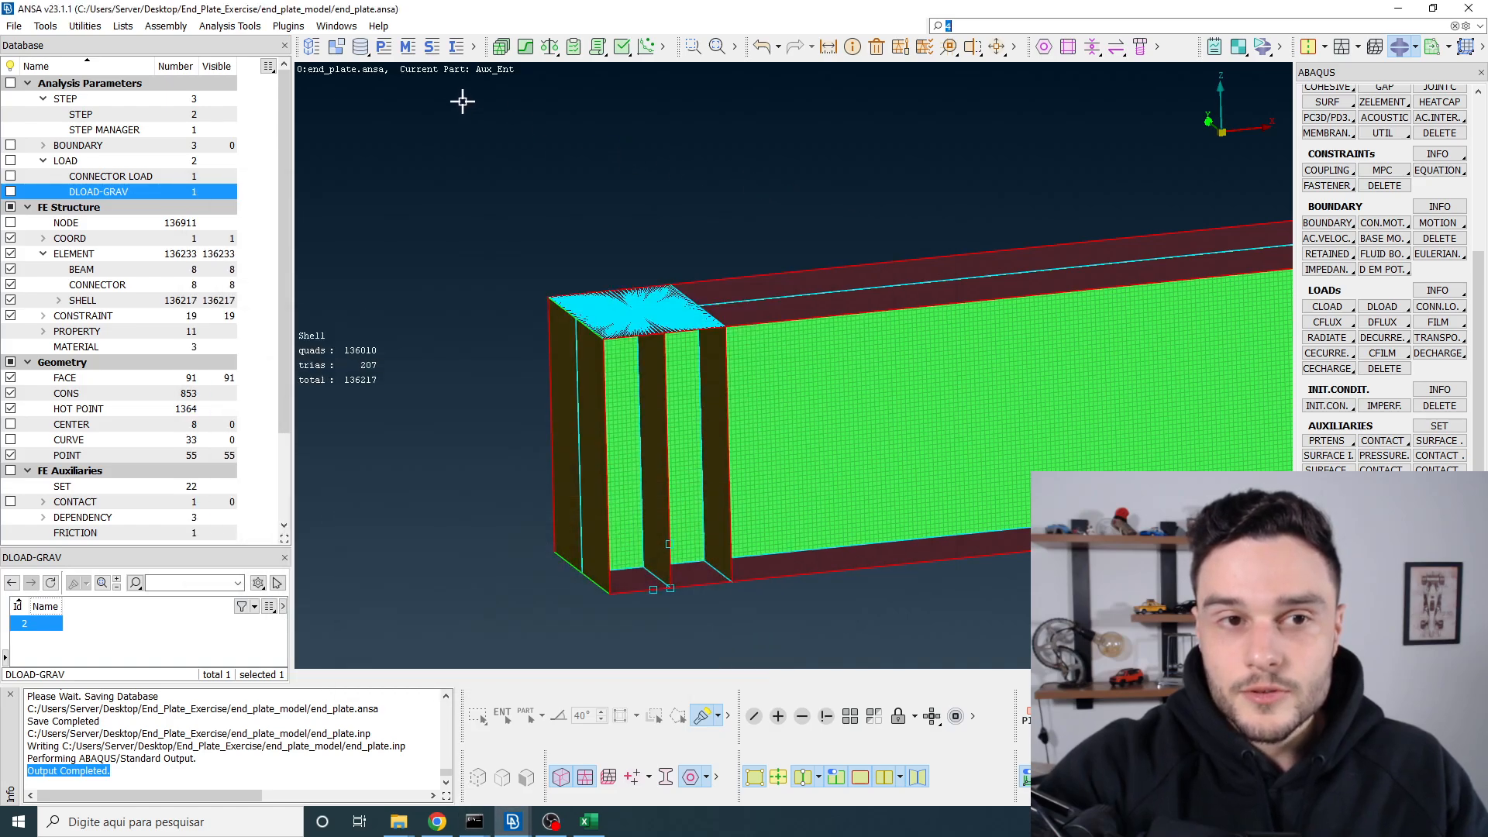
scroll(109, 438, down, 1)
scroll(108, 438, up, 1)
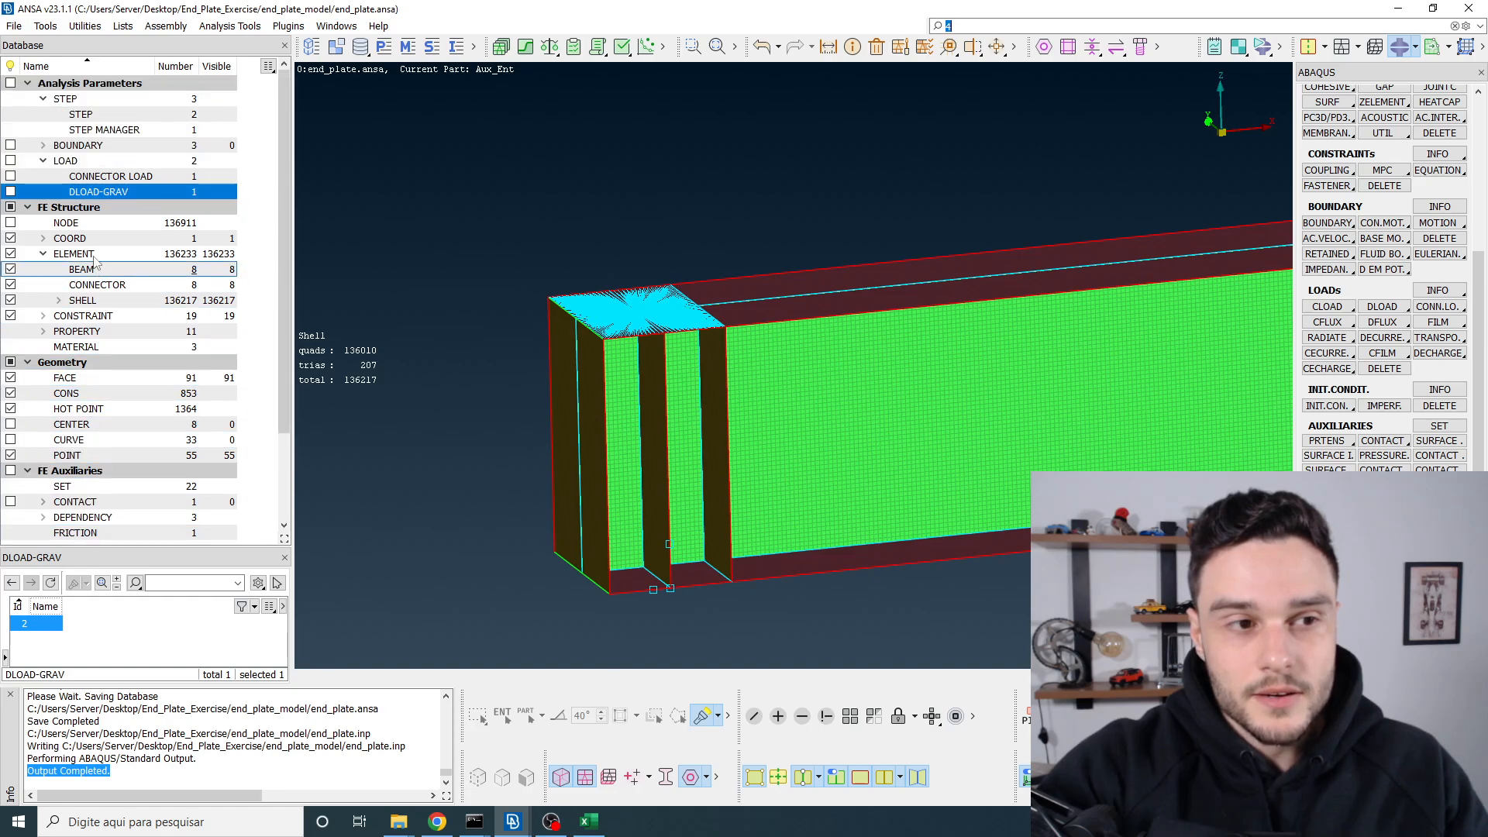
click(84, 318)
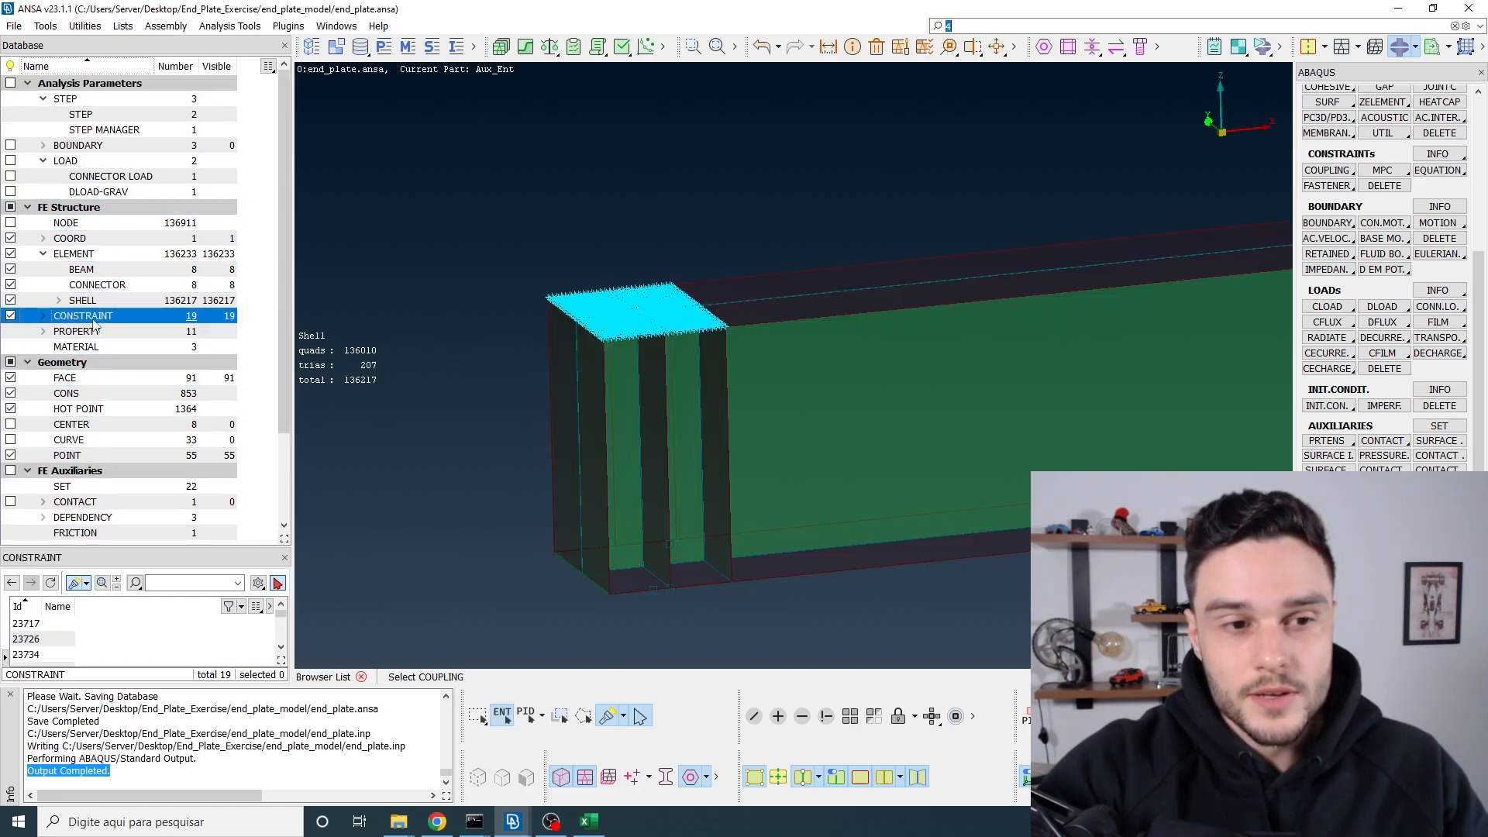
click(623, 310)
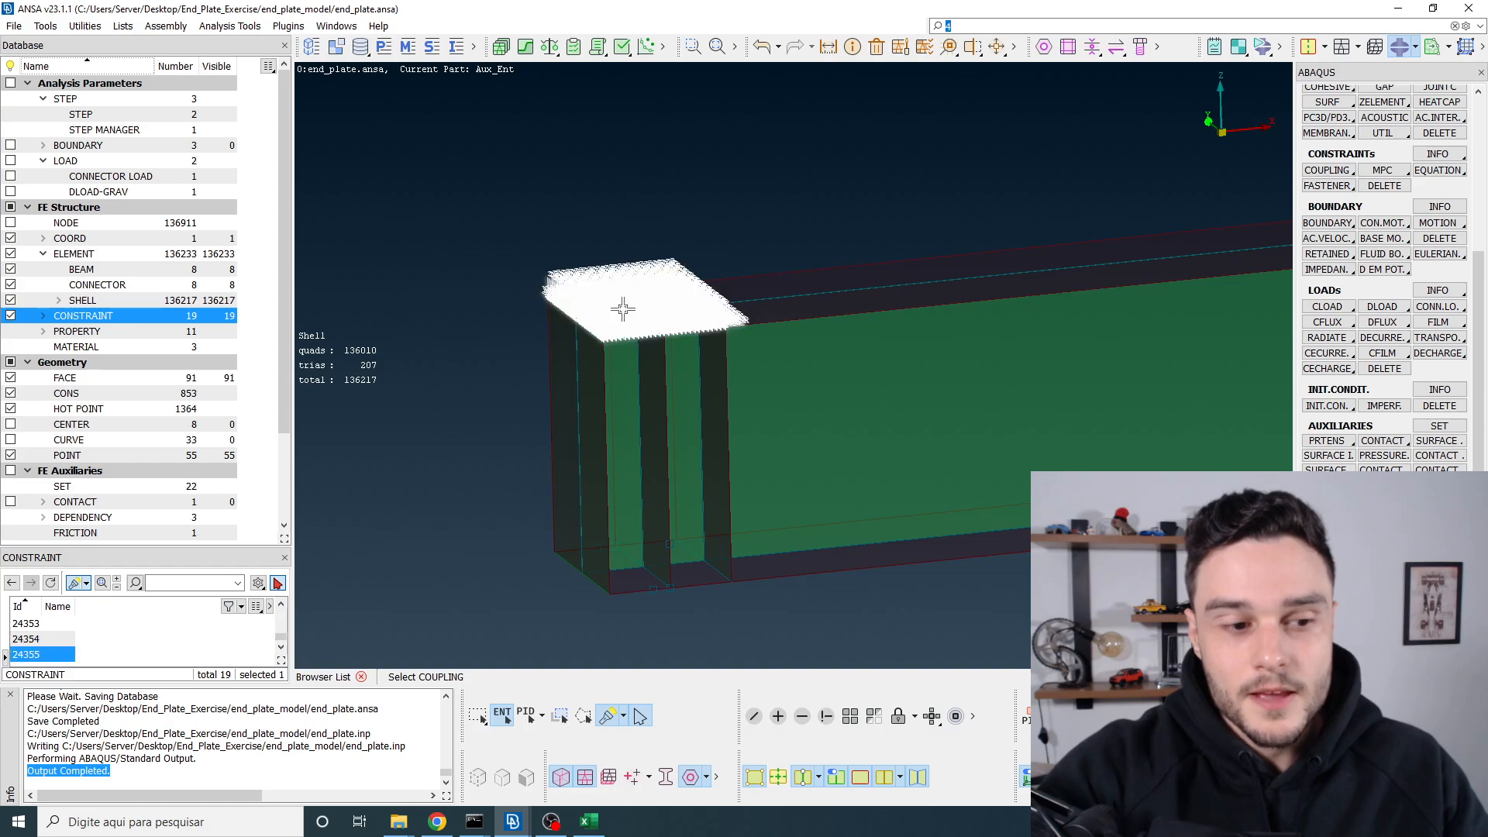
right_click(22, 655)
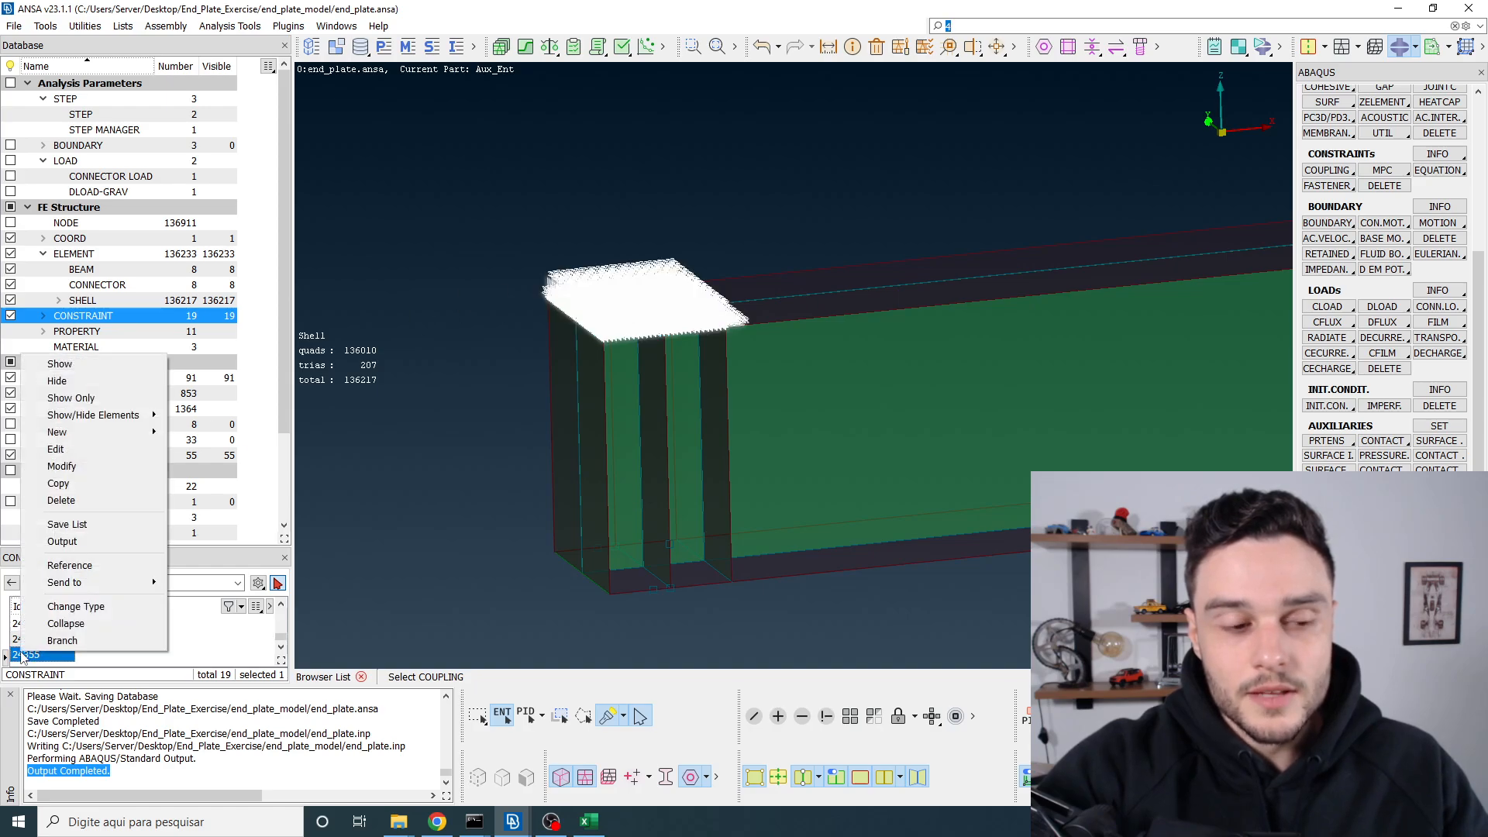
click(70, 398)
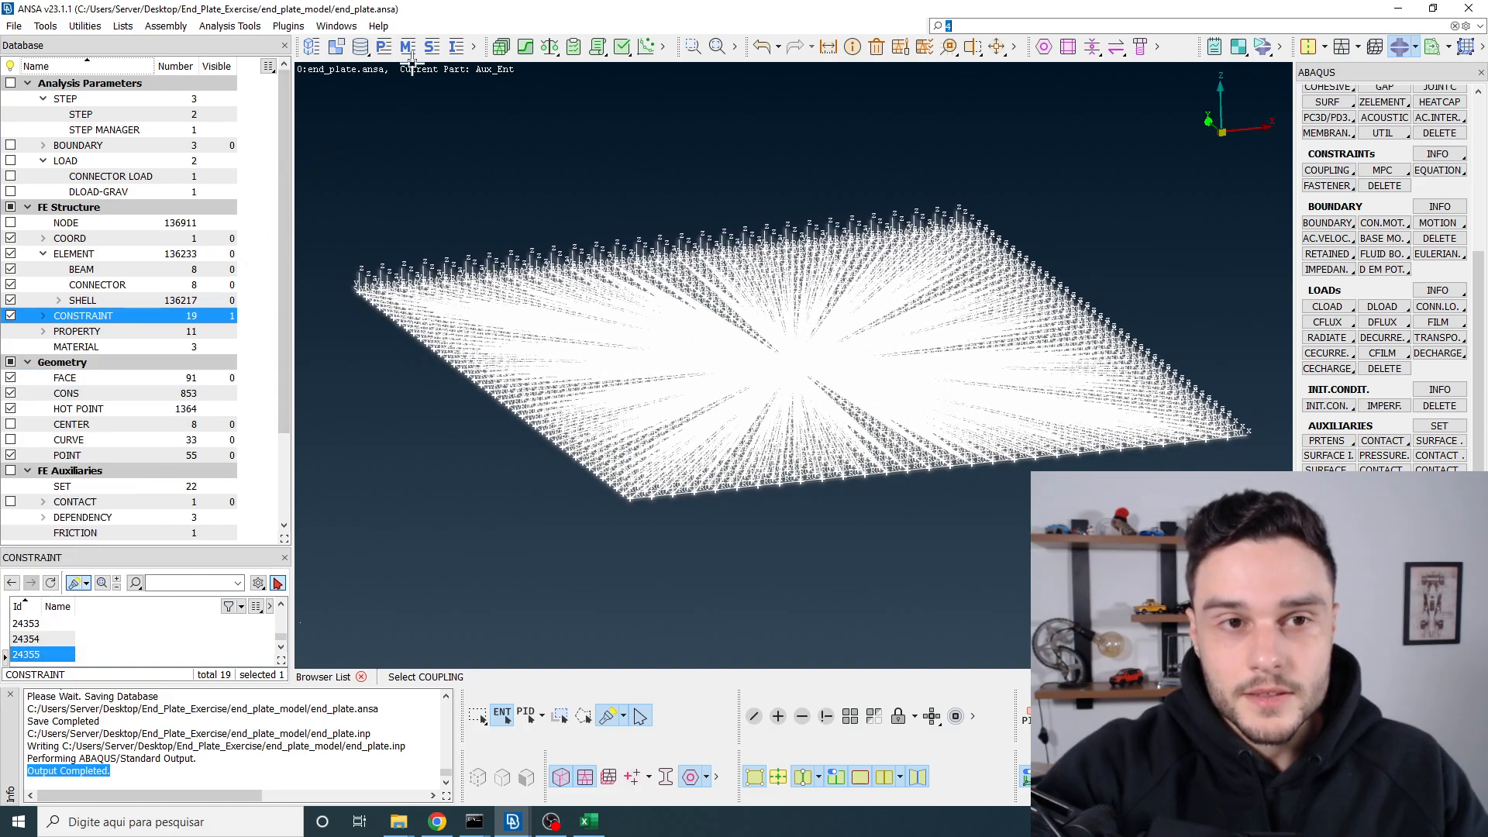
click(431, 47)
right_click(513, 206)
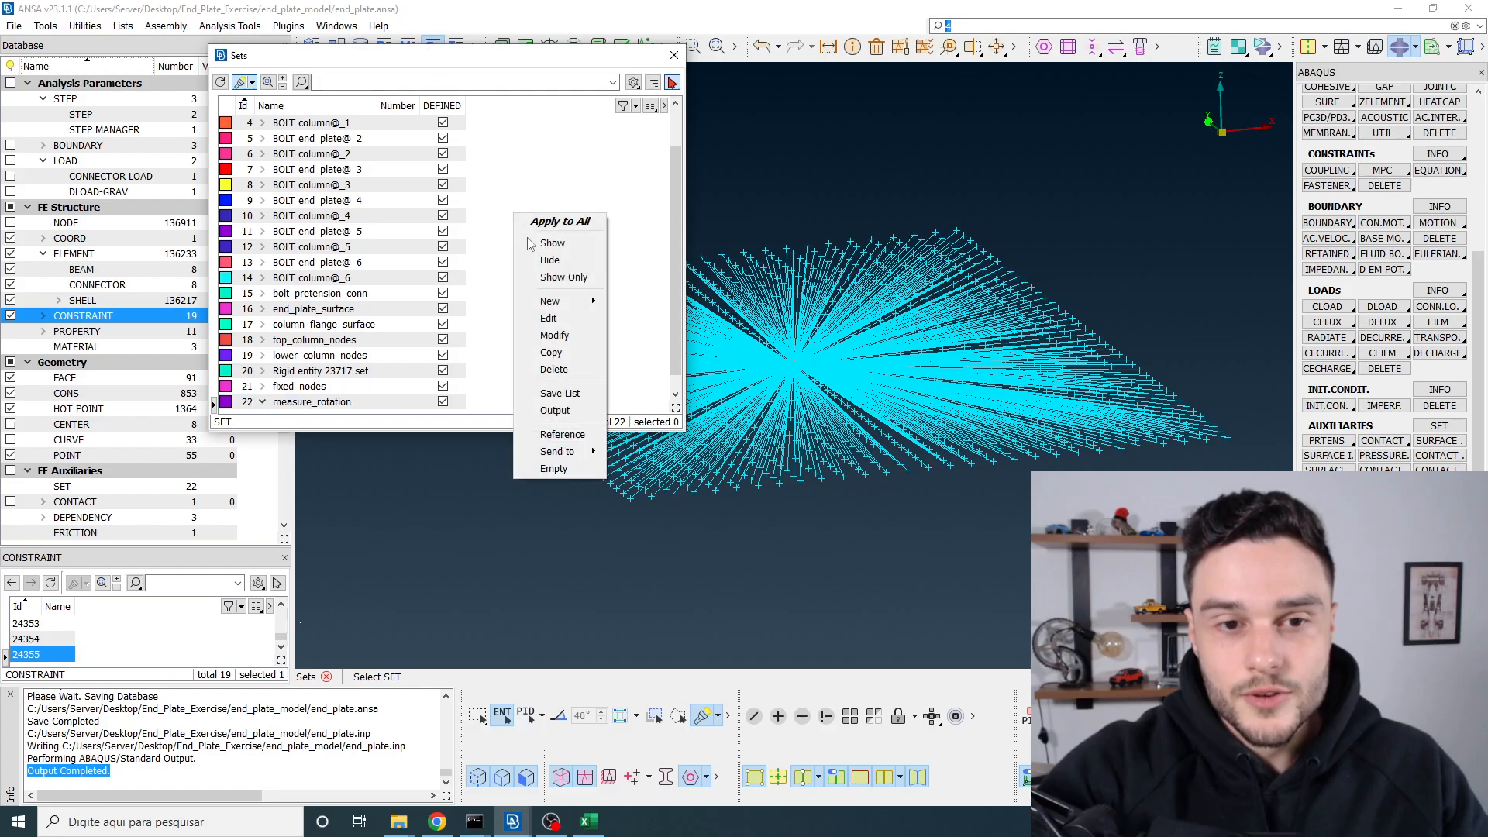
click(624, 299)
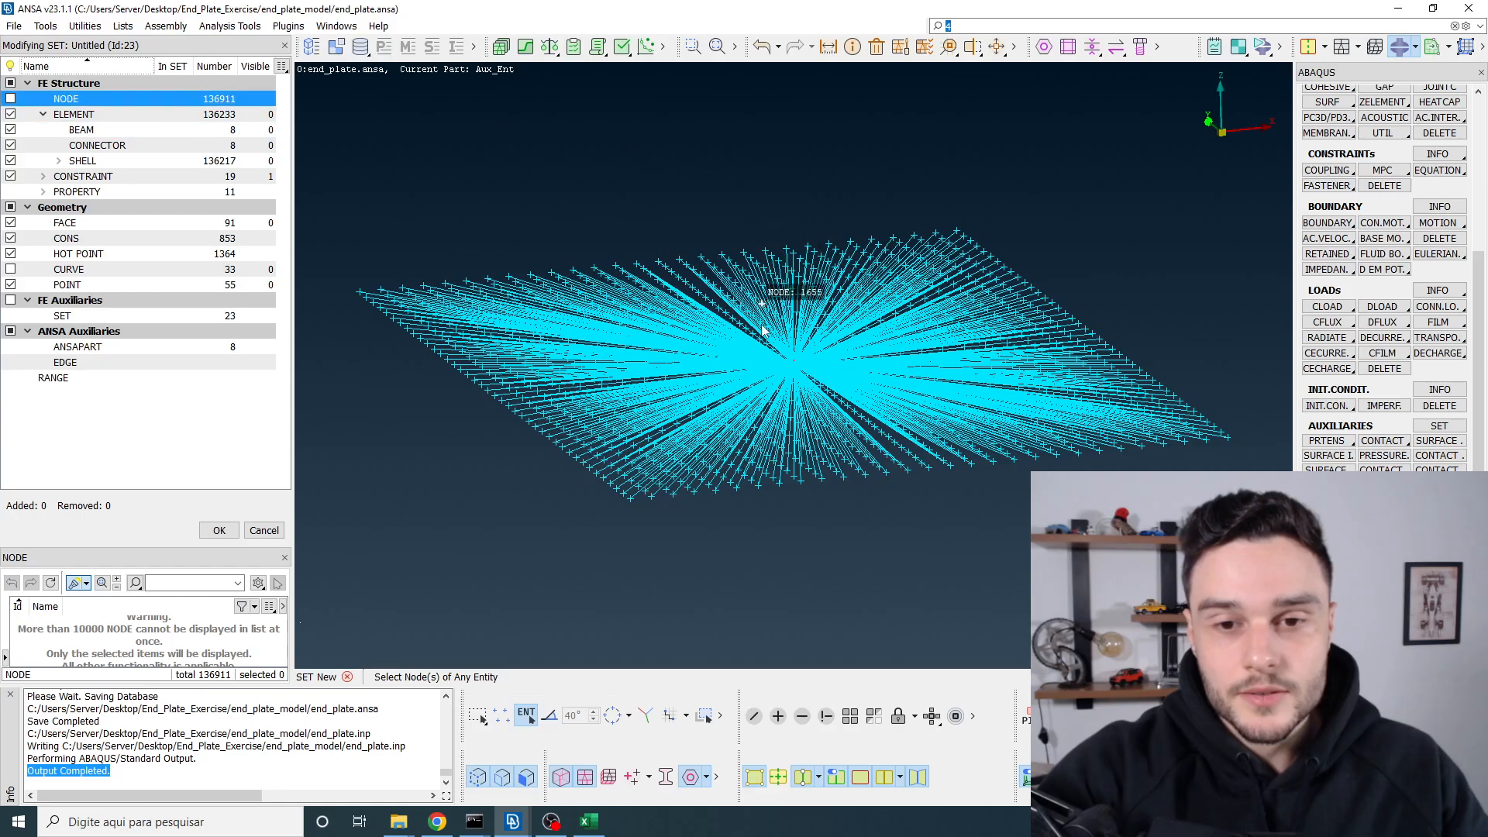
scroll(806, 353, up, 5)
scroll(816, 314, up, 10)
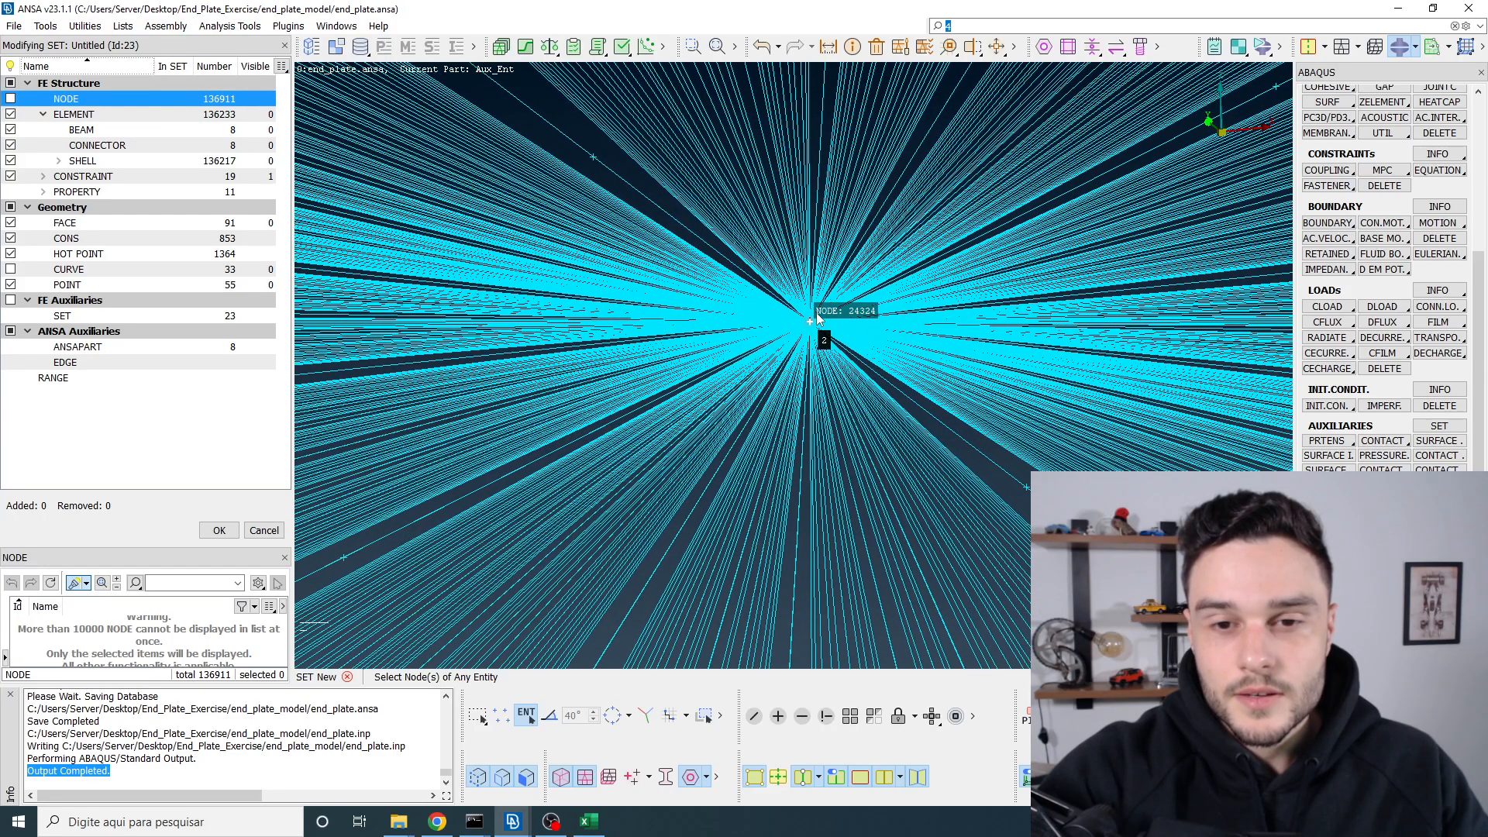
scroll(721, 436, up, 5)
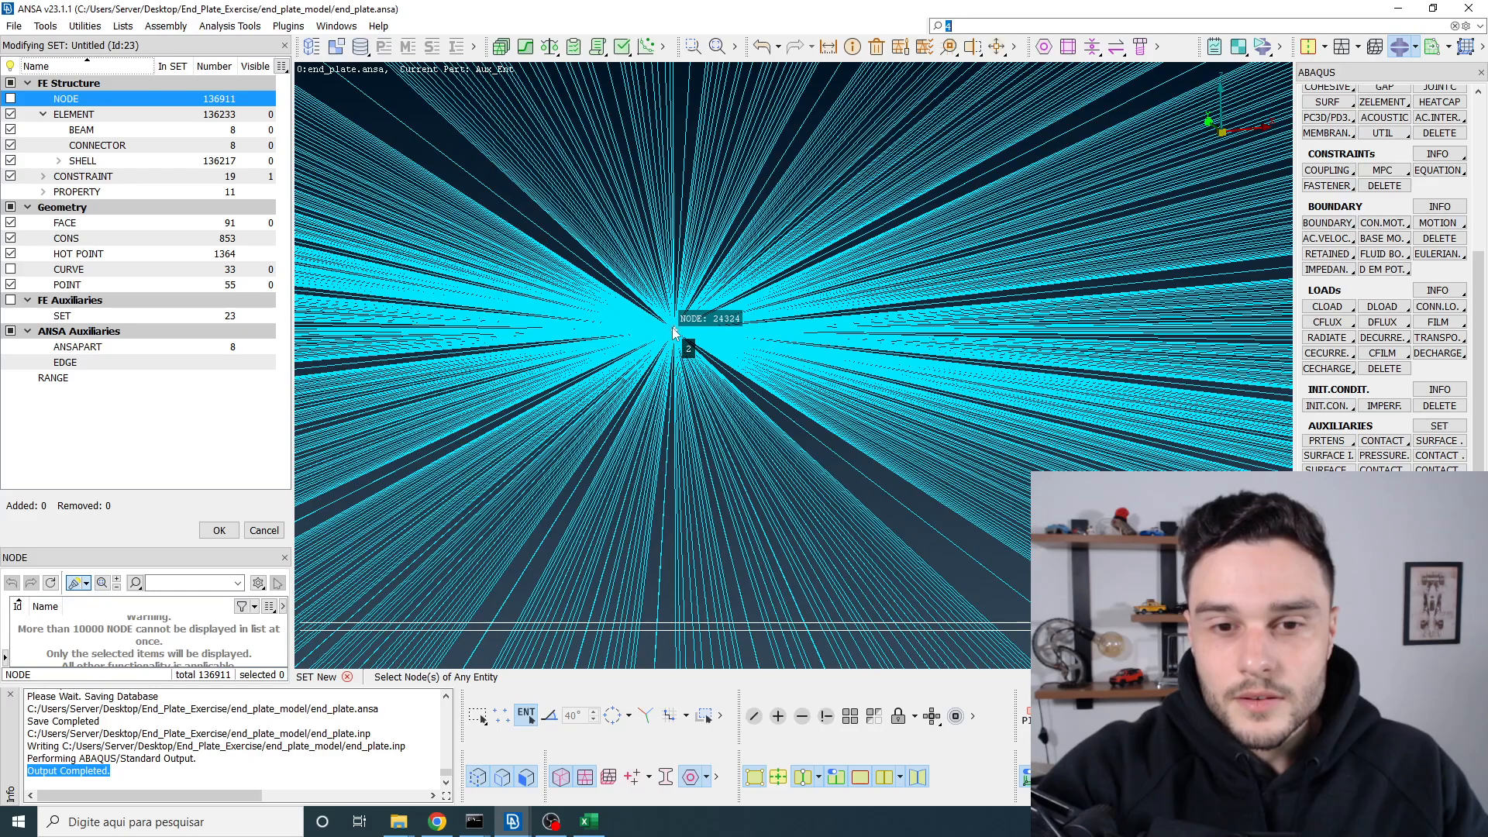
scroll(668, 341, up, 5)
scroll(636, 169, up, 5)
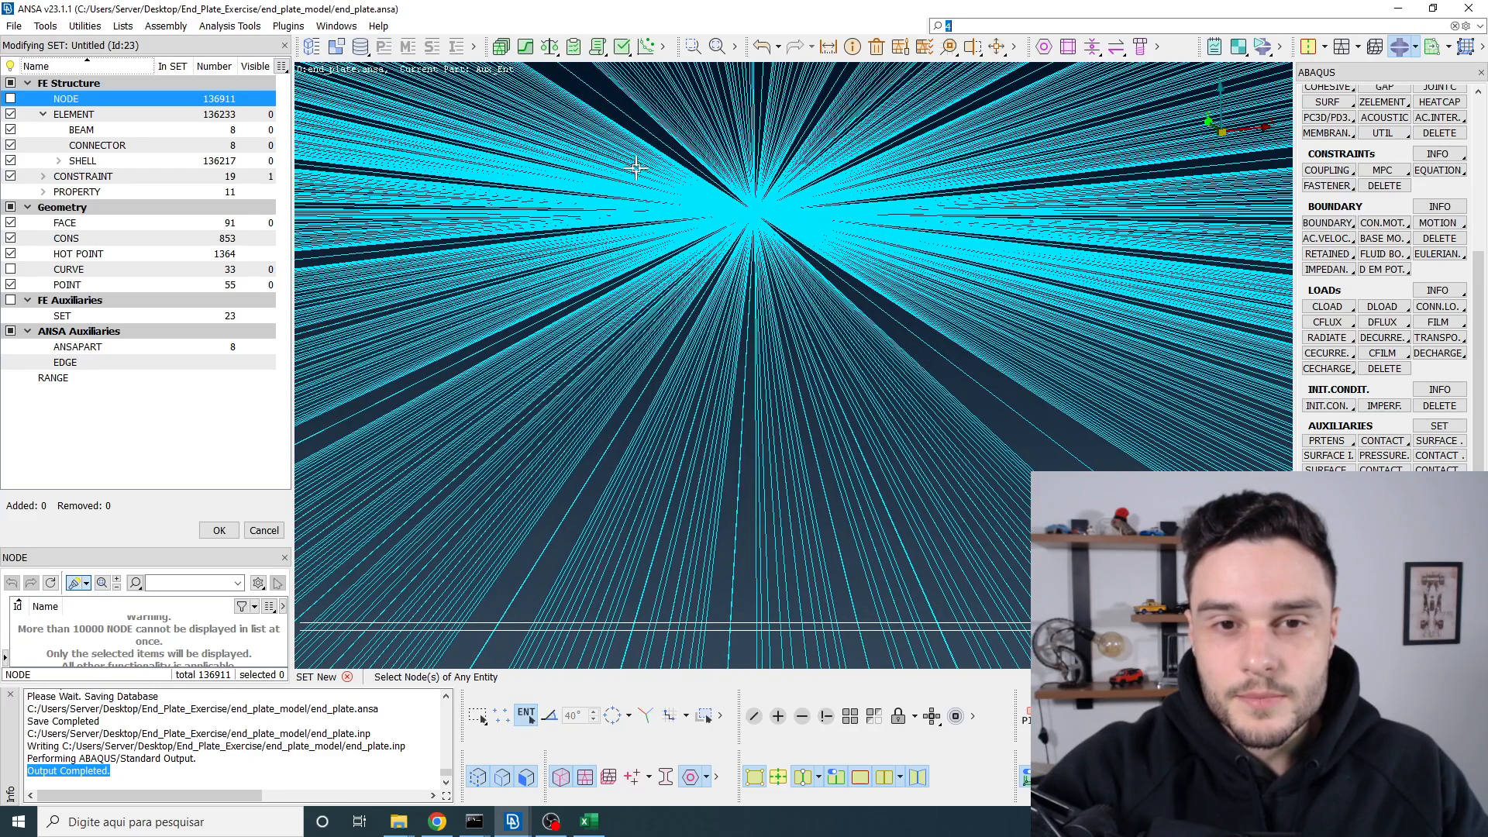
scroll(751, 201, up, 5)
scroll(887, 369, down, 10)
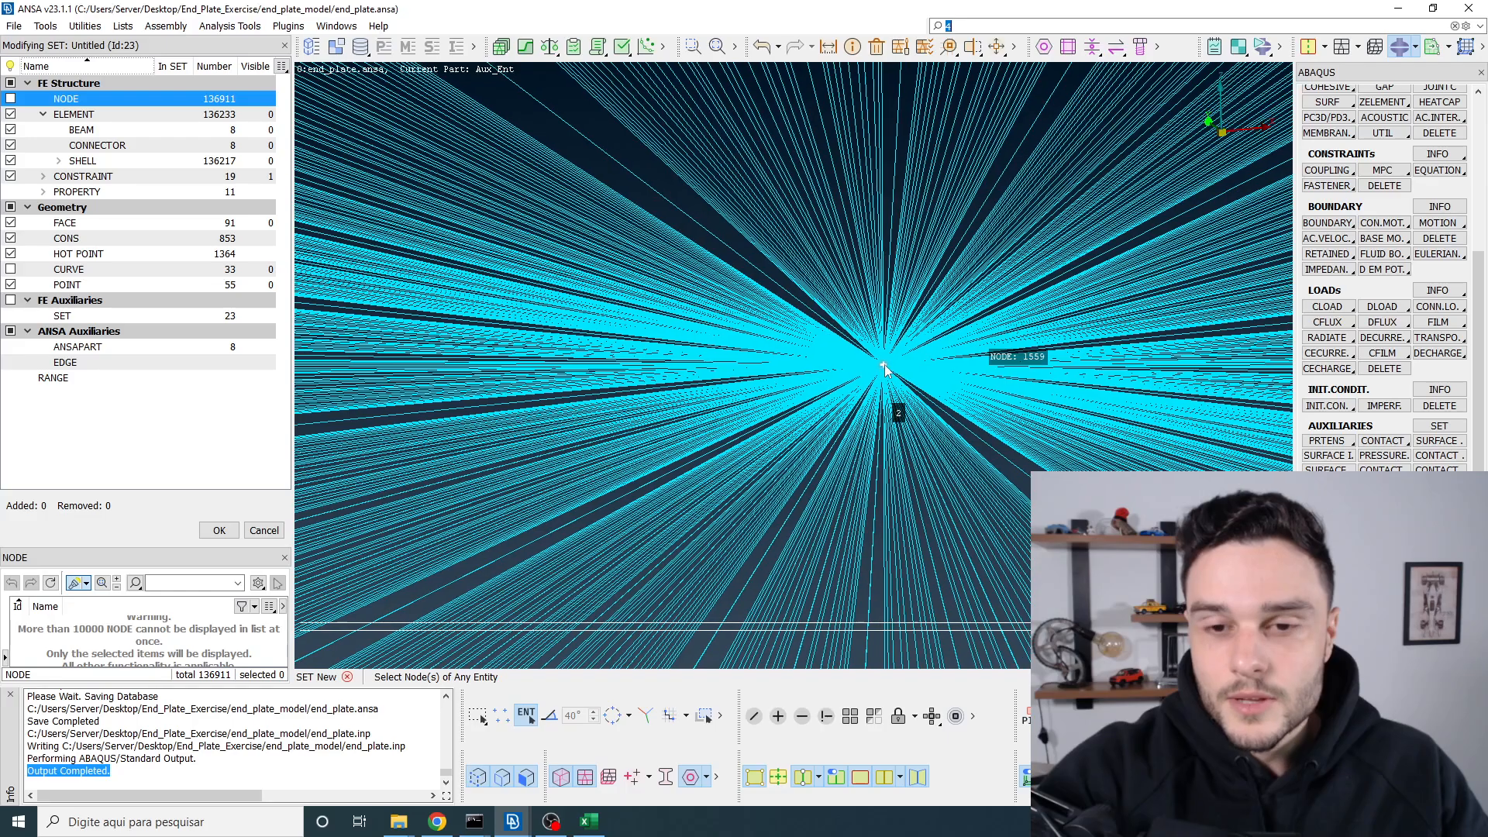
scroll(735, 345, down, 2)
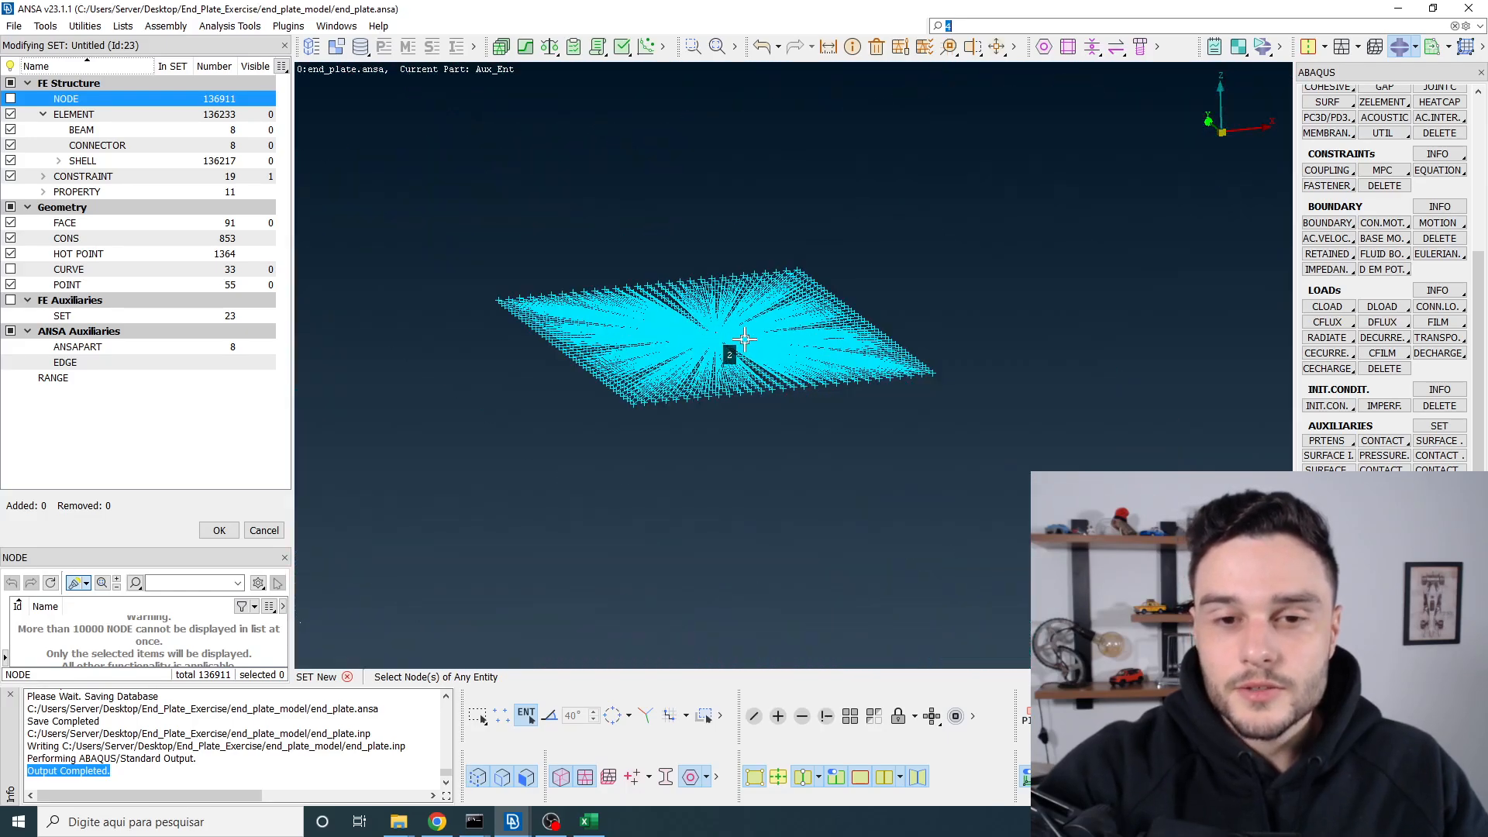
scroll(724, 347, up, 6)
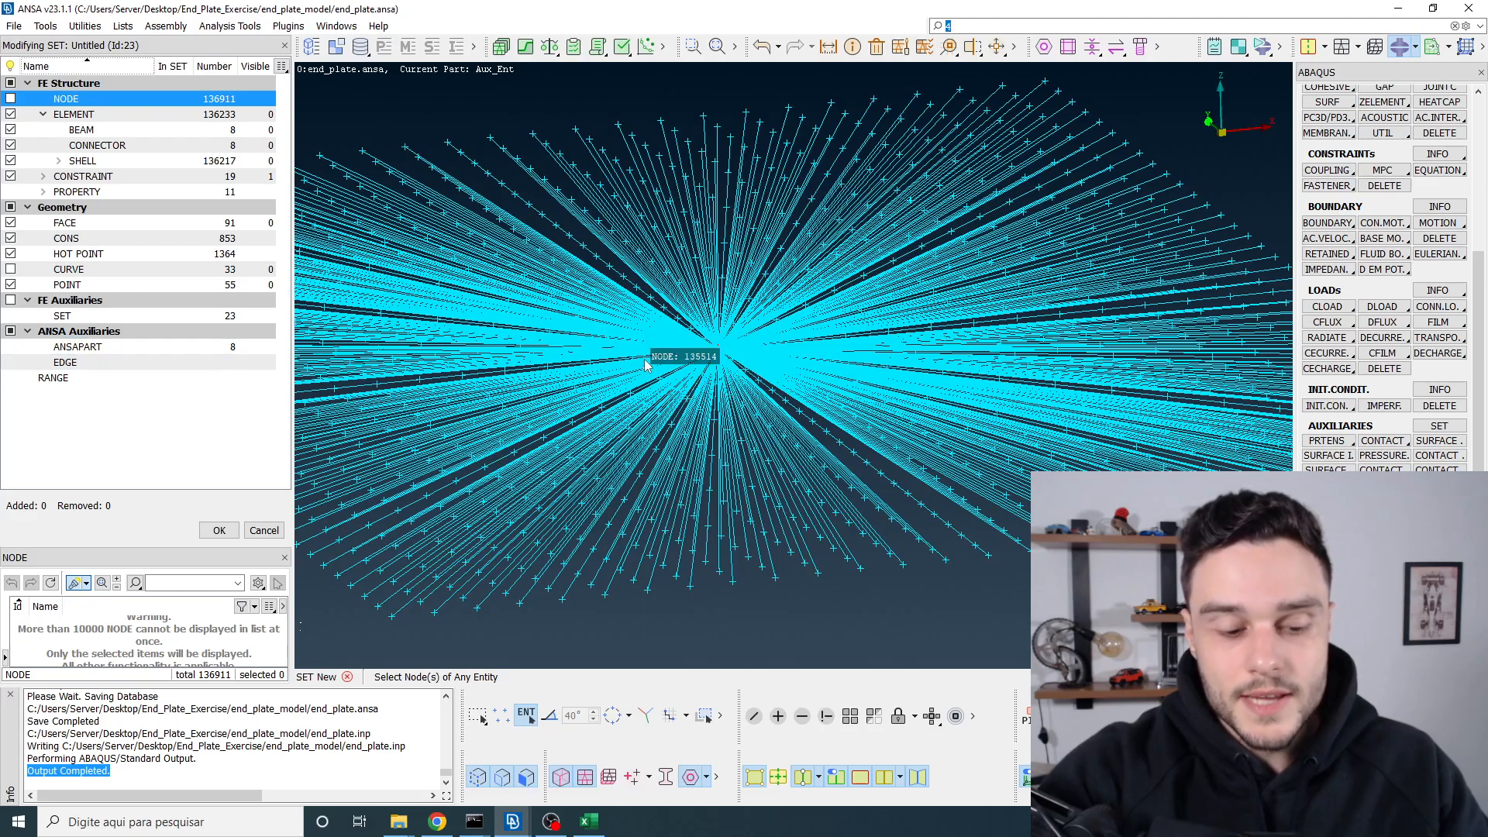
key(Escape)
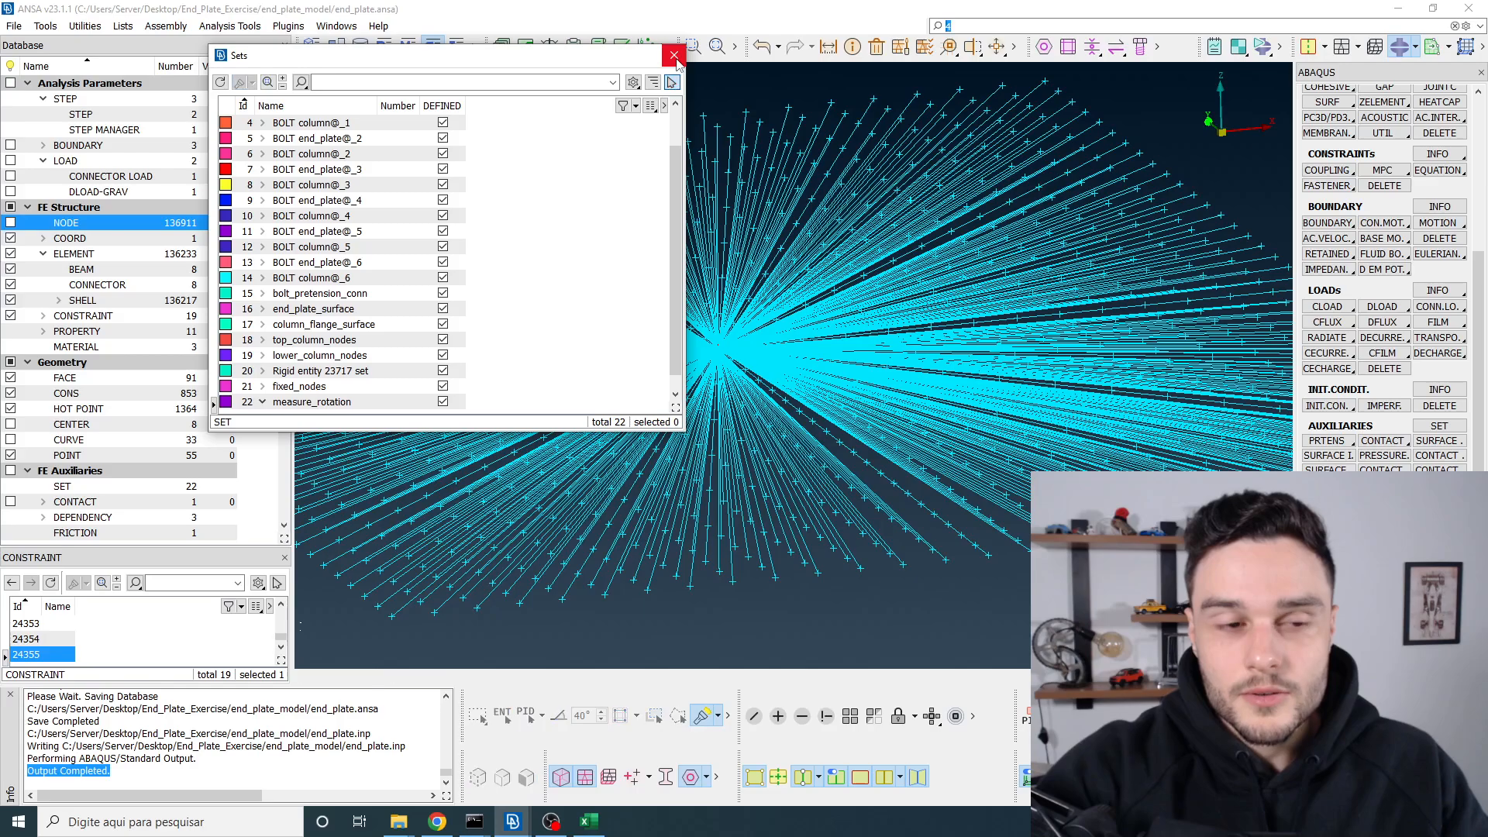
click(674, 55)
Step: Look up the ID of the reference node in the properties of kinematic coupling 24355
scroll(103, 378, down, 3)
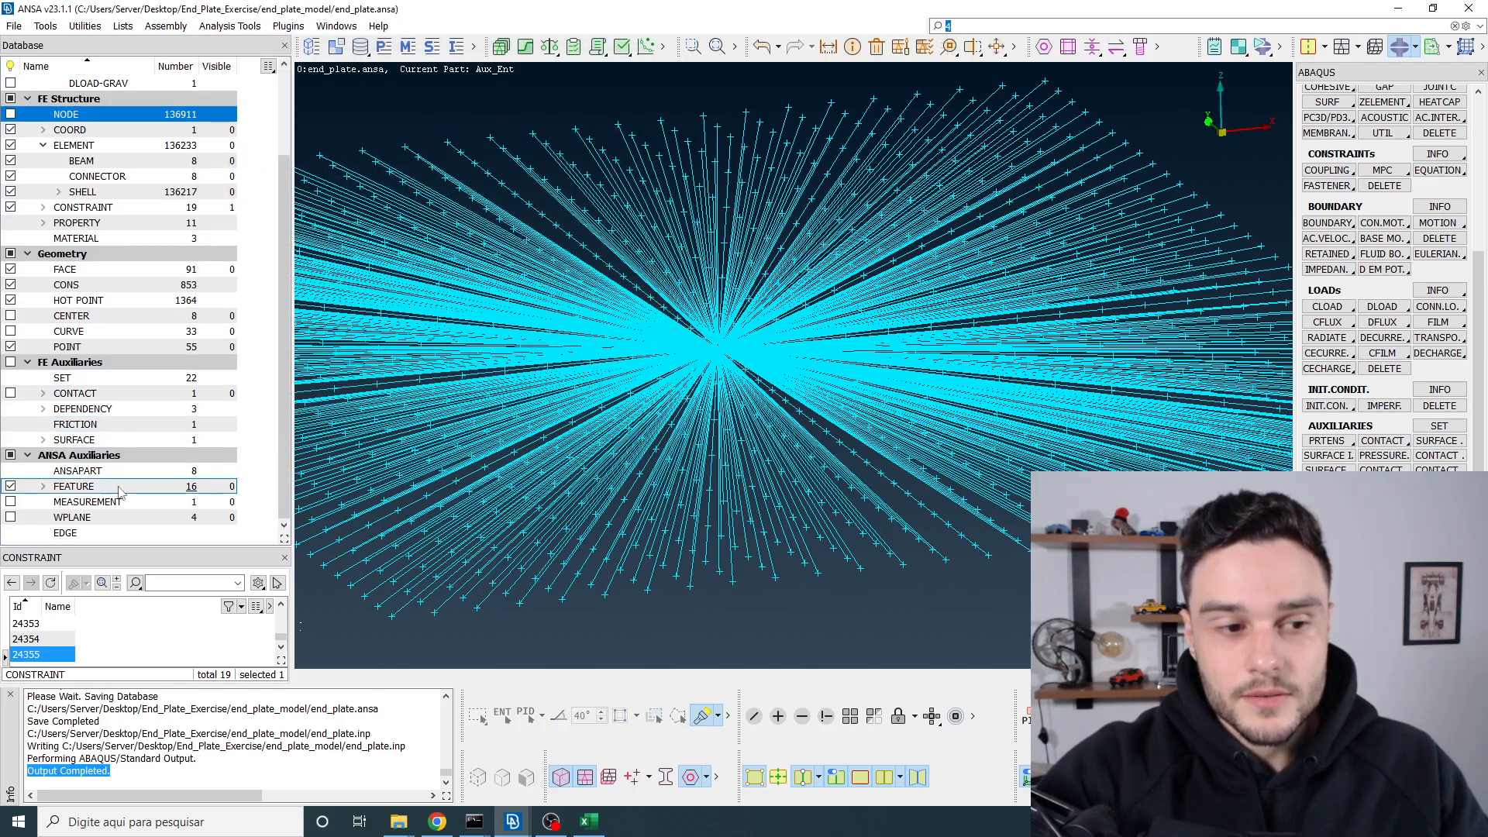
scroll(103, 377, up, 2)
click(99, 302)
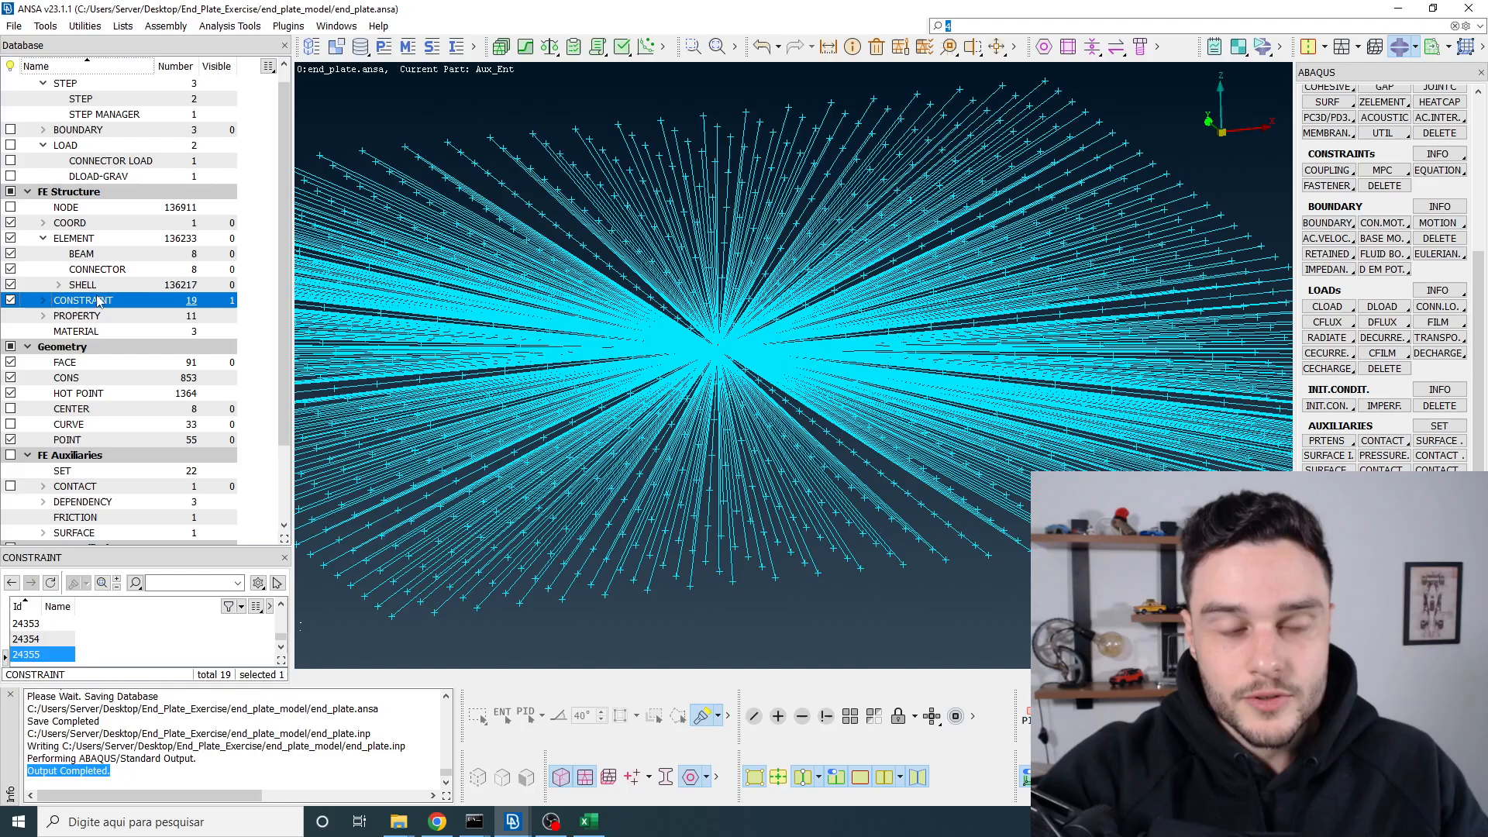
click(738, 303)
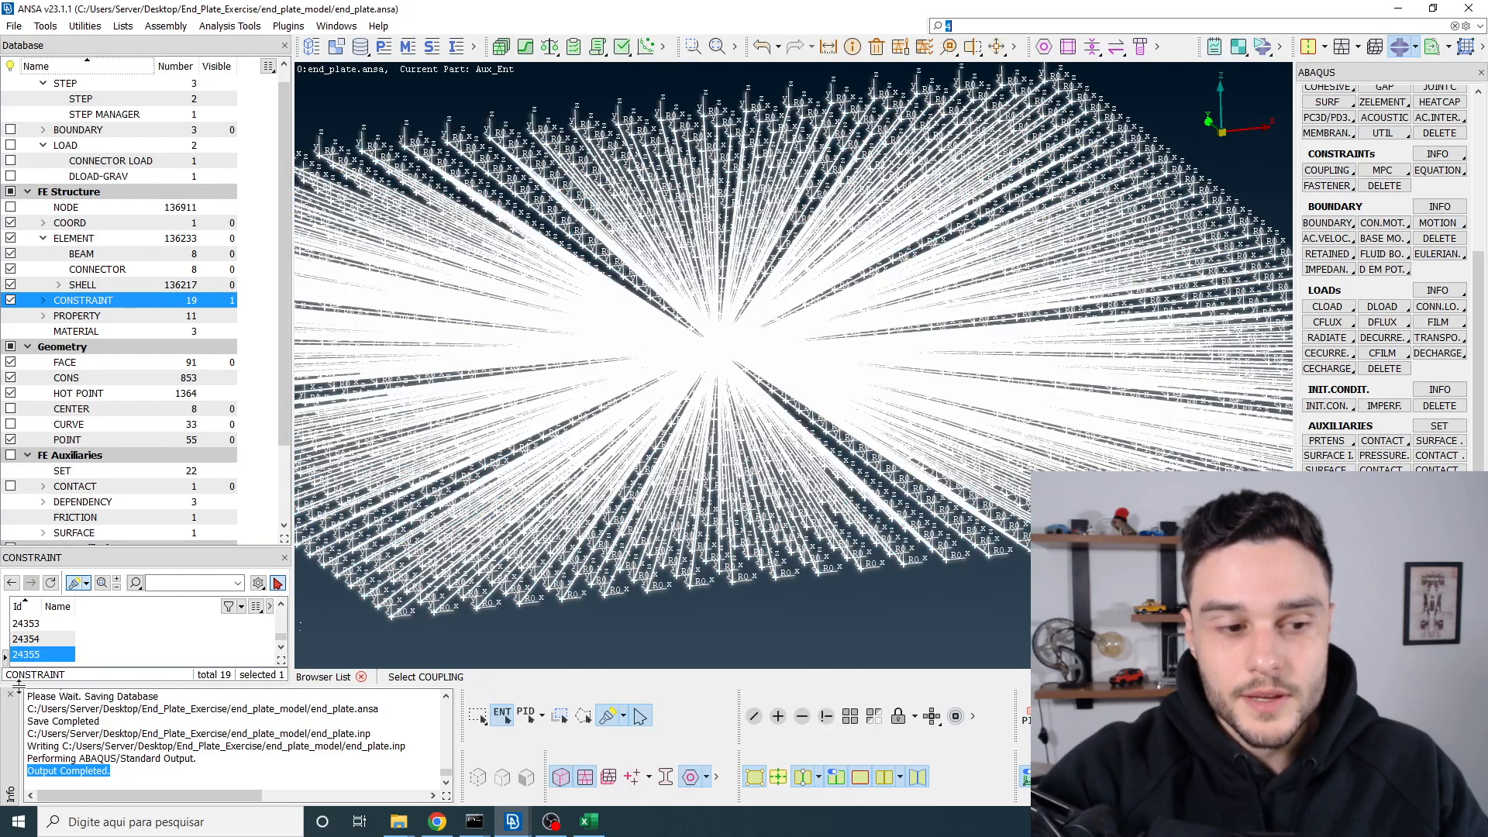
double_click(25, 655)
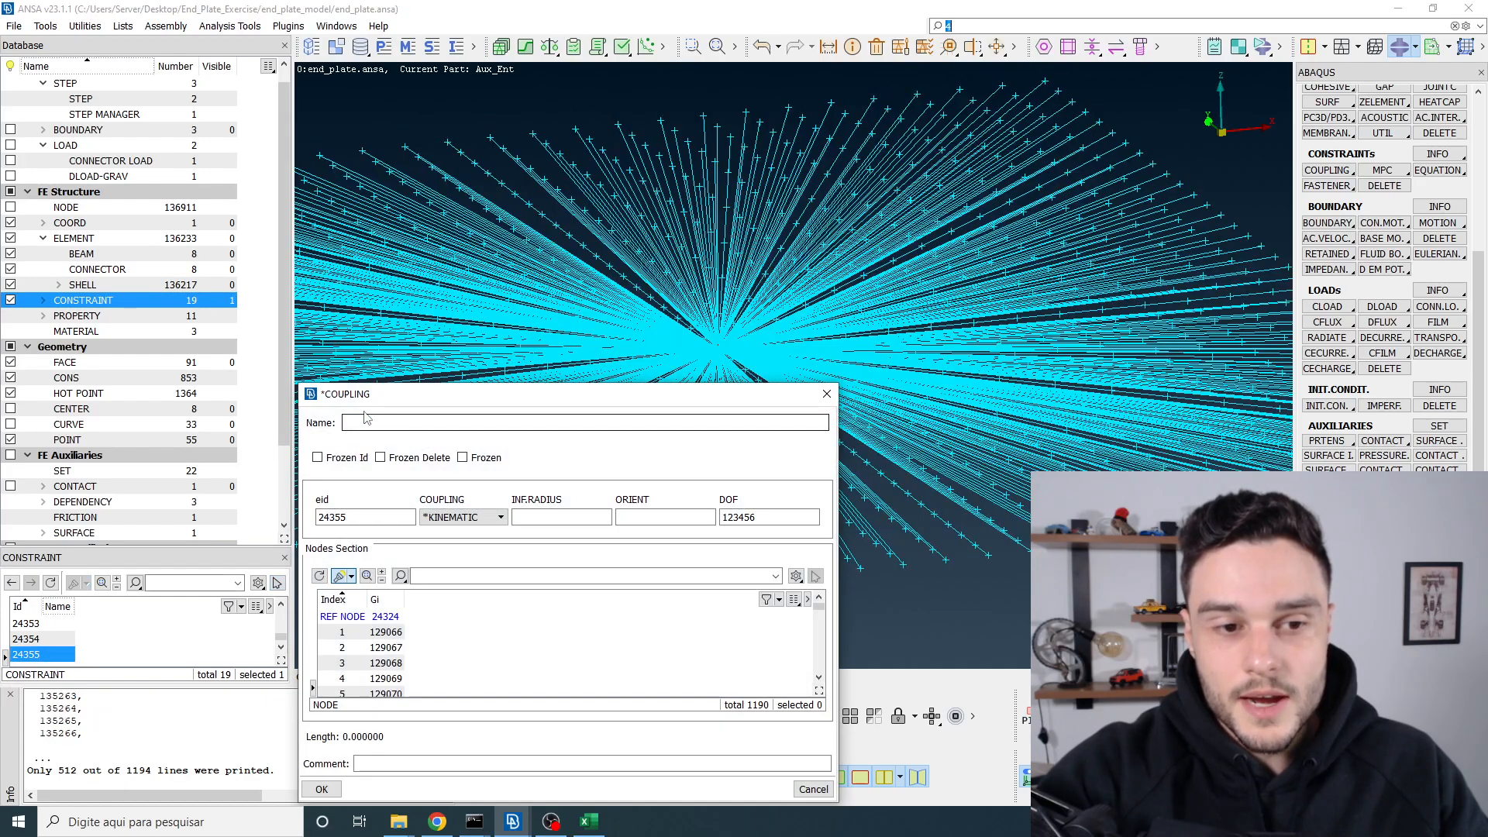
drag(366, 394, 301, 145)
click(293, 370)
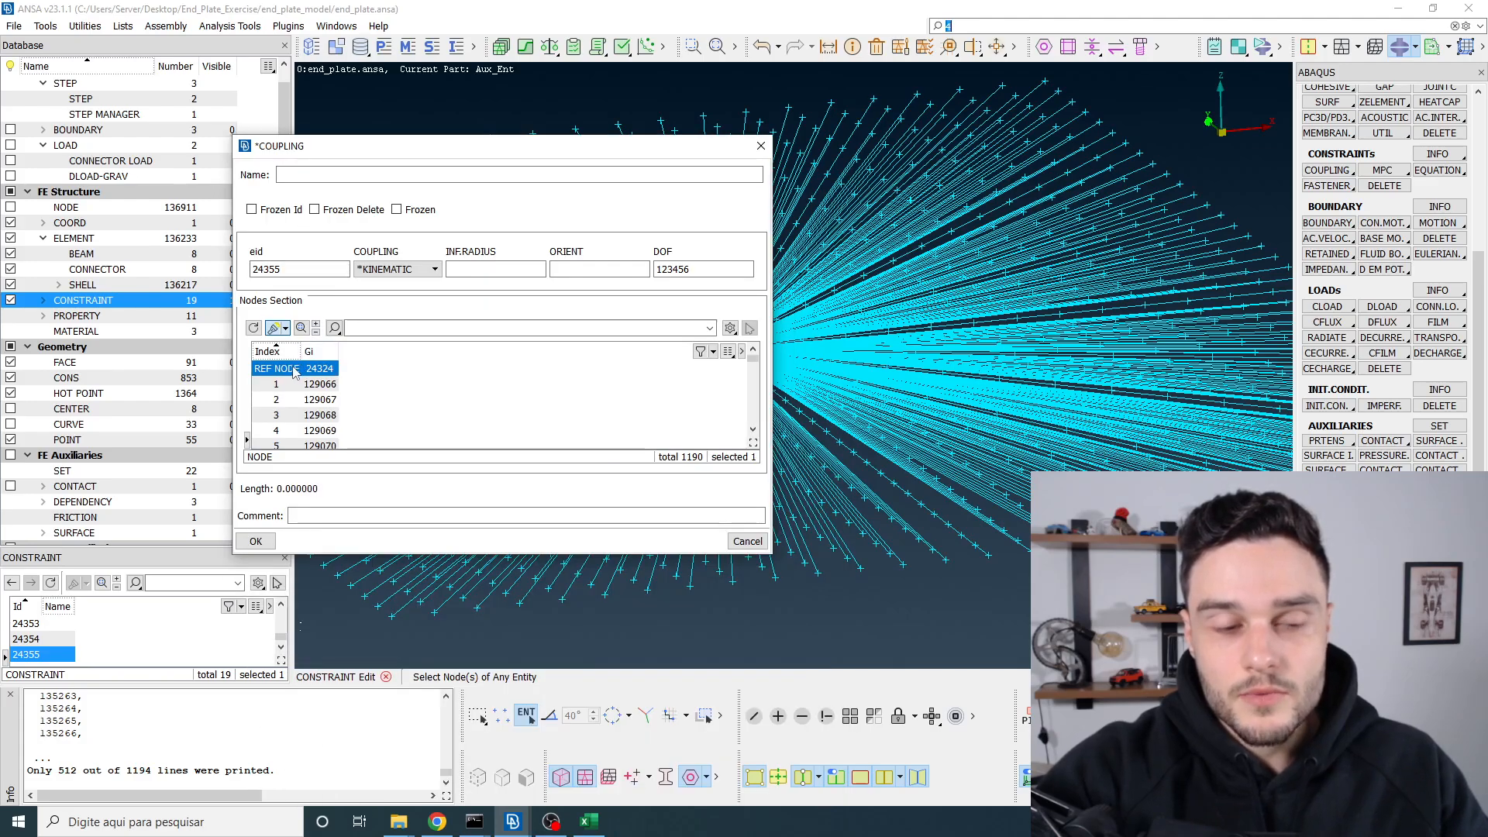
double_click(323, 370)
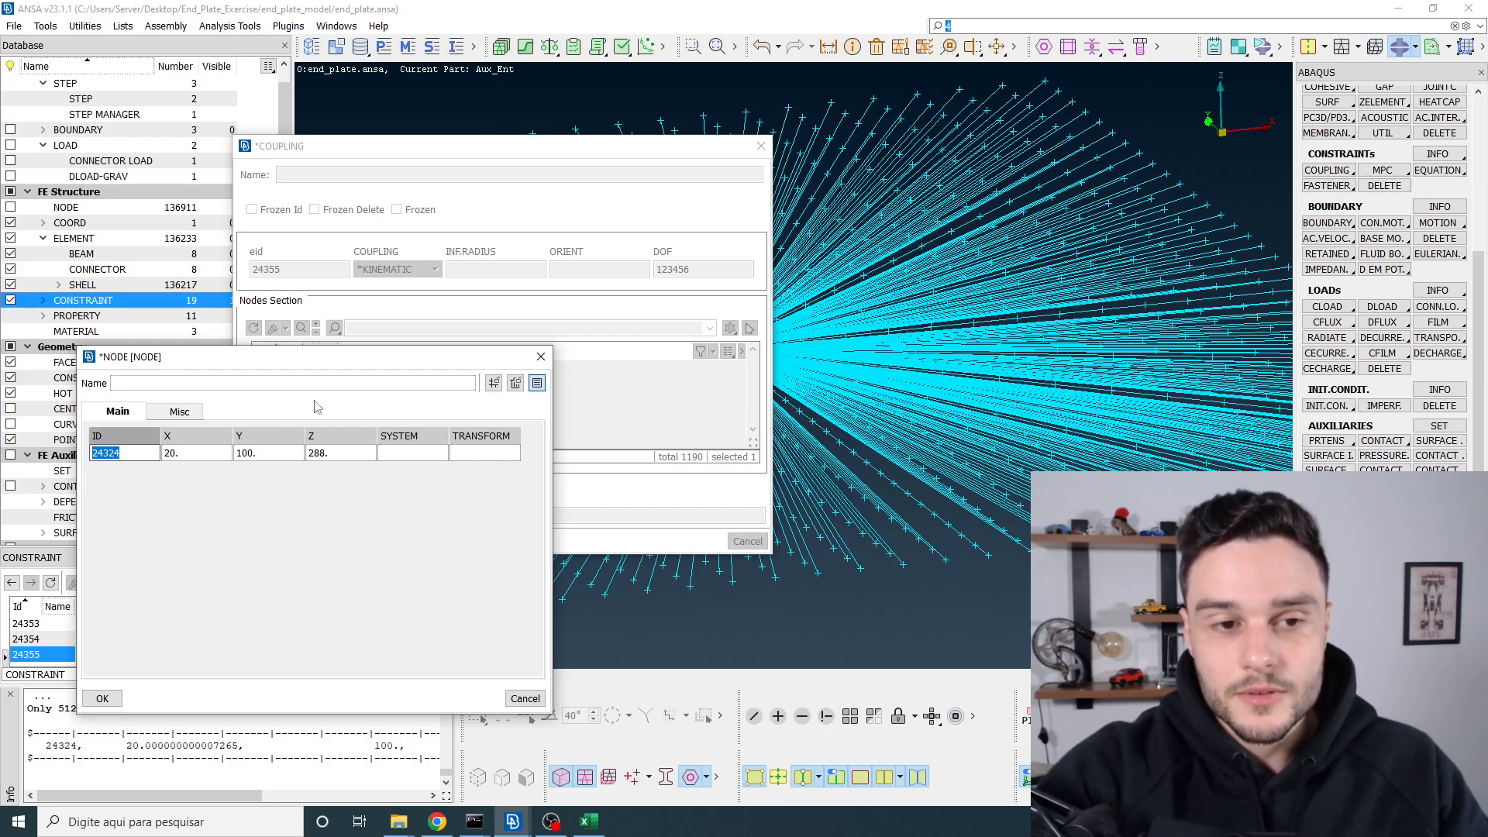
click(541, 356)
click(761, 145)
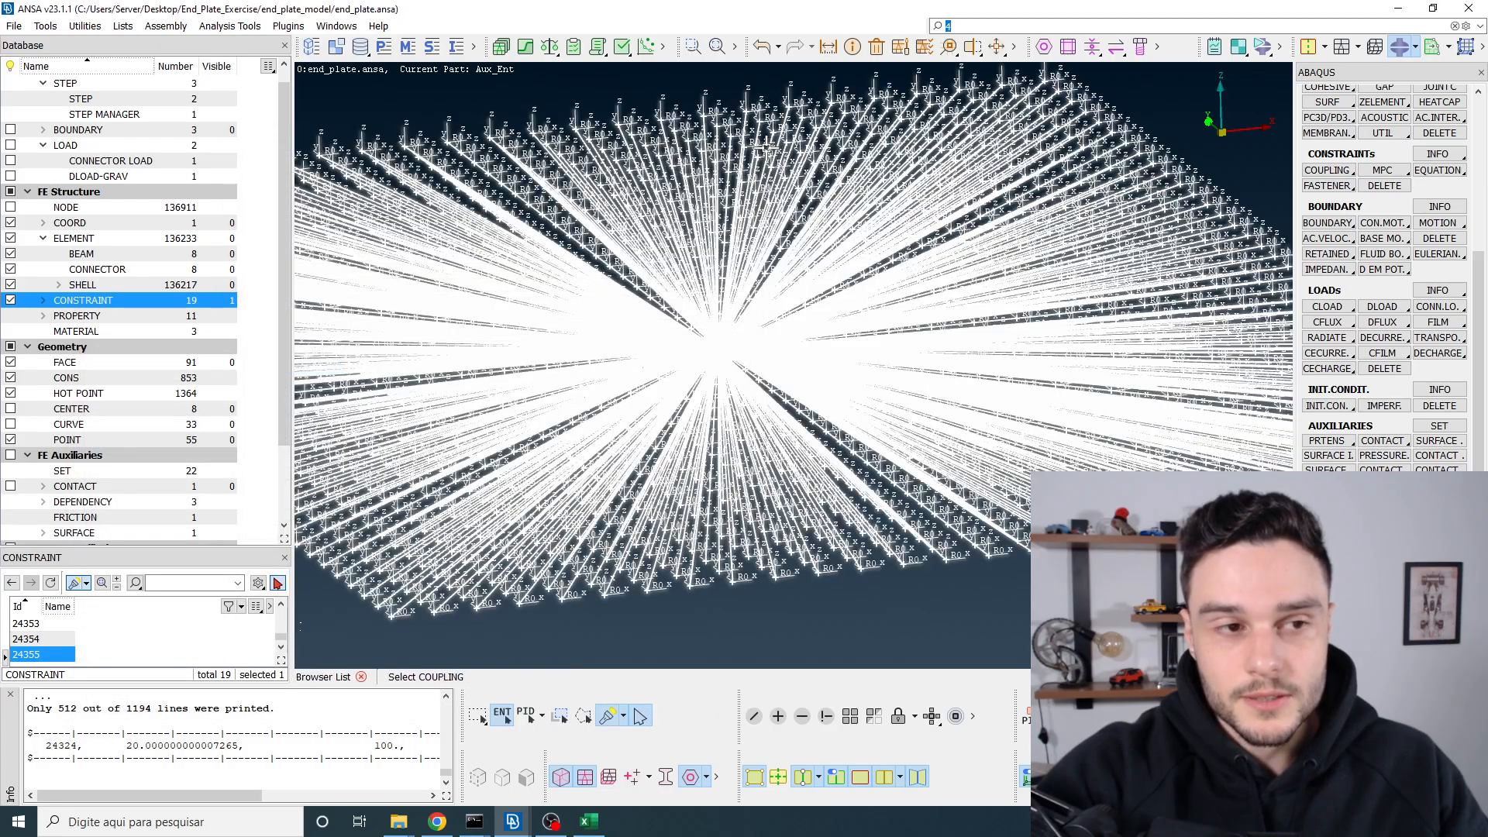
Step: Create a new set containing only node 24324, finding the node by its ID
click(431, 47)
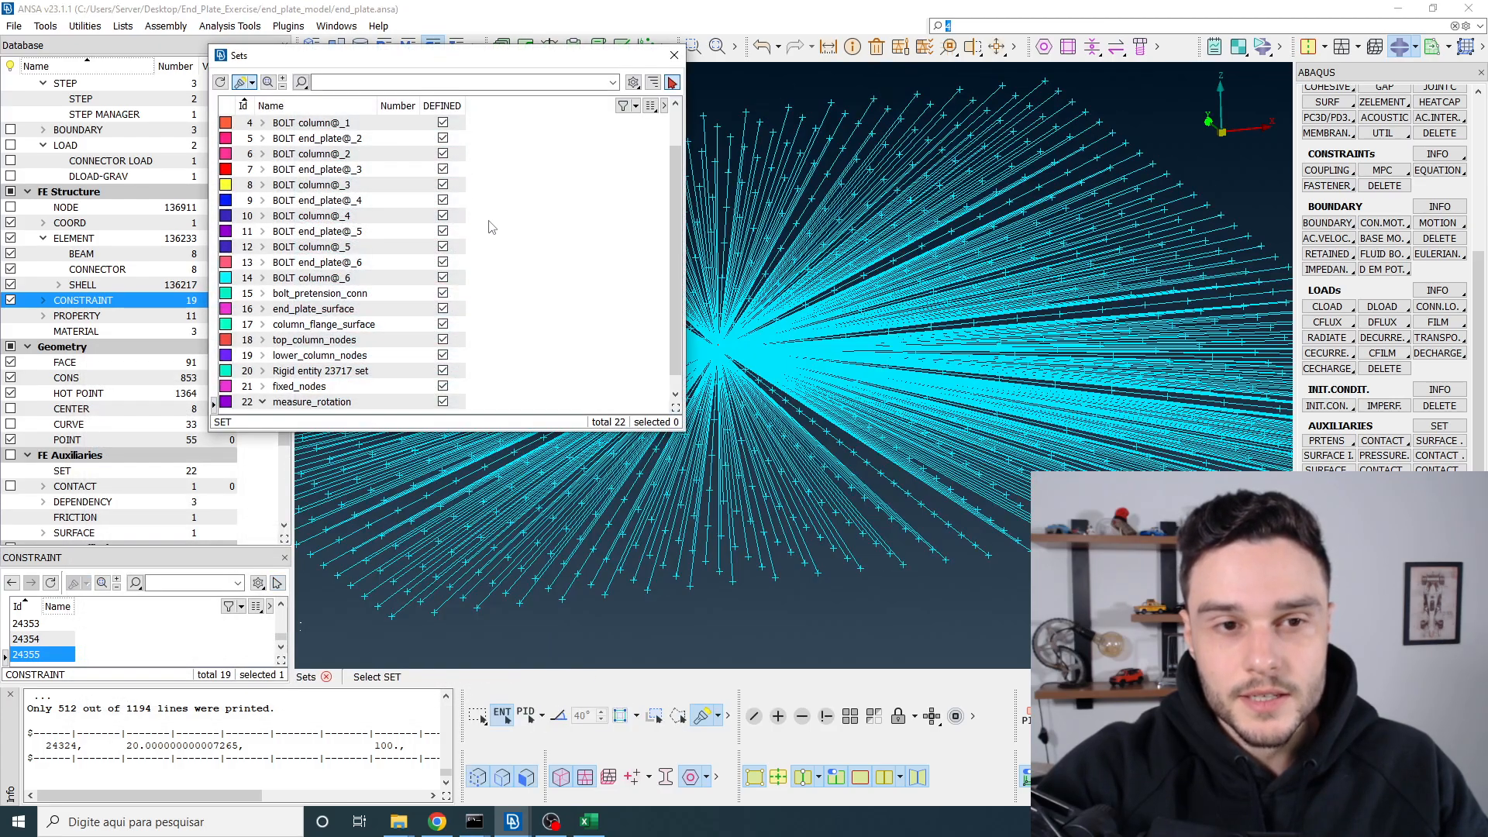
right_click(511, 243)
mouse_move(550, 326)
click(624, 330)
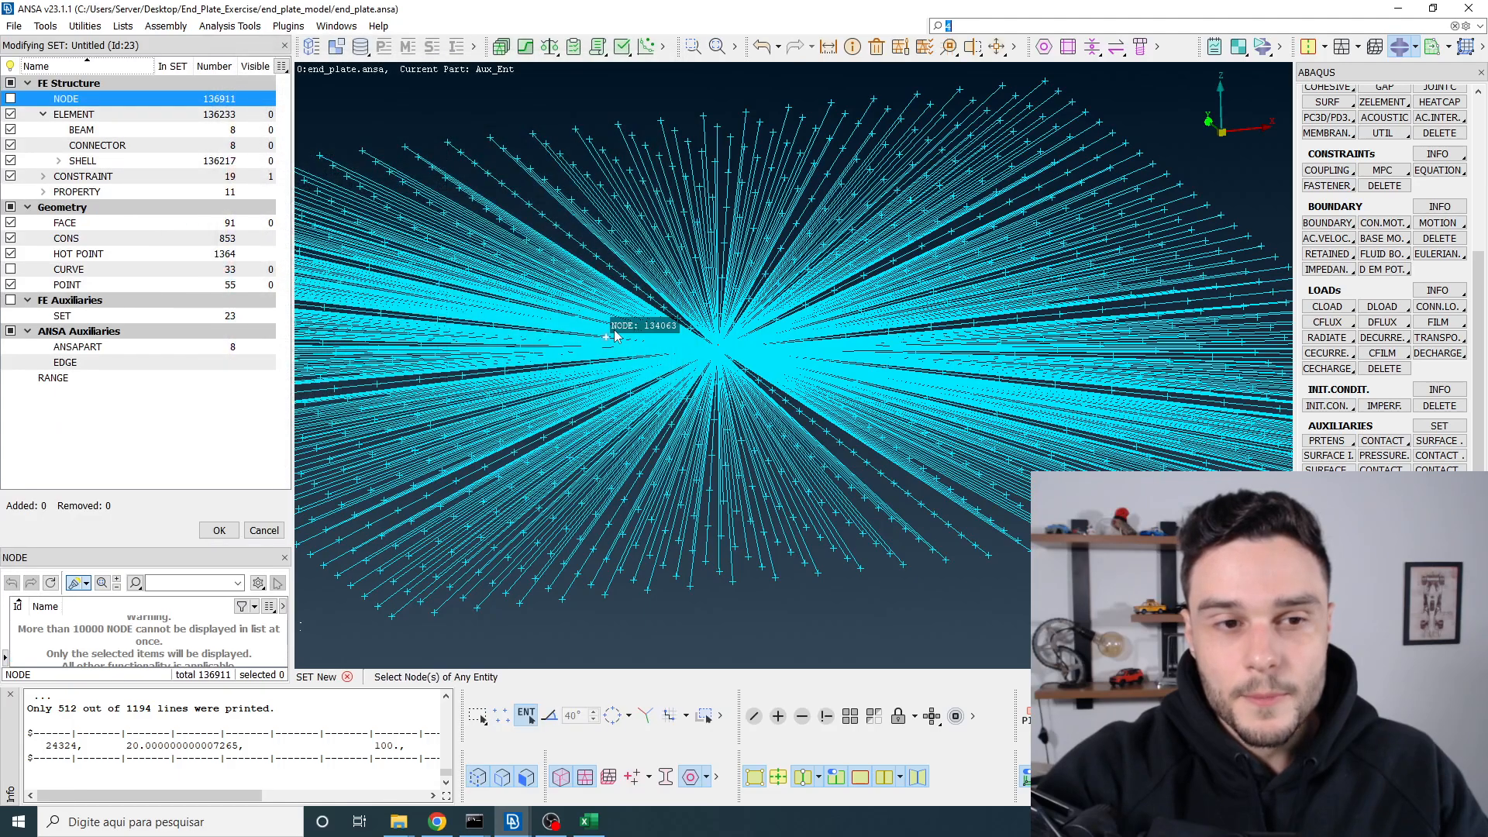
click(164, 583)
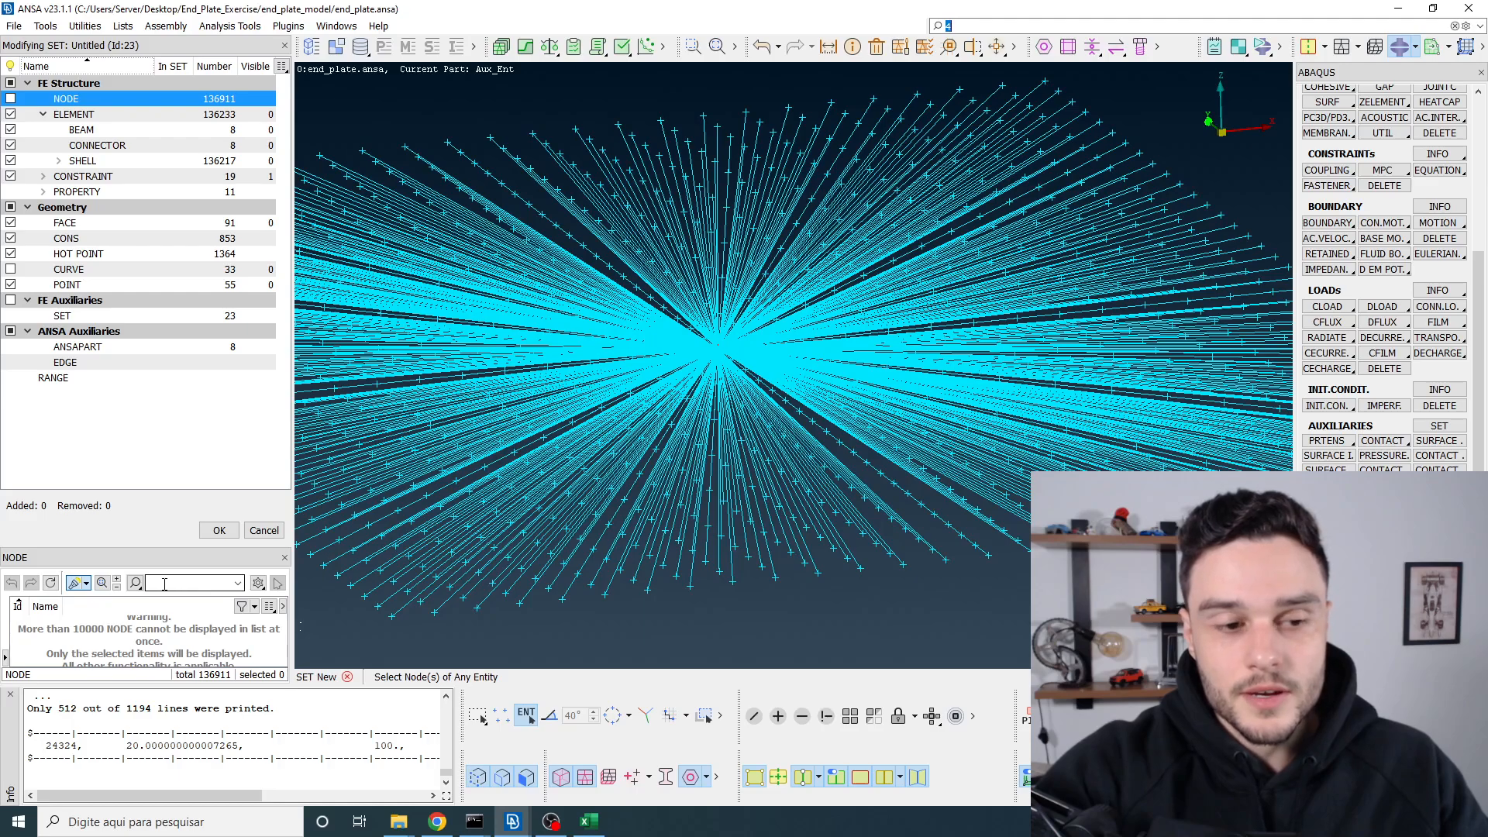
key(Return)
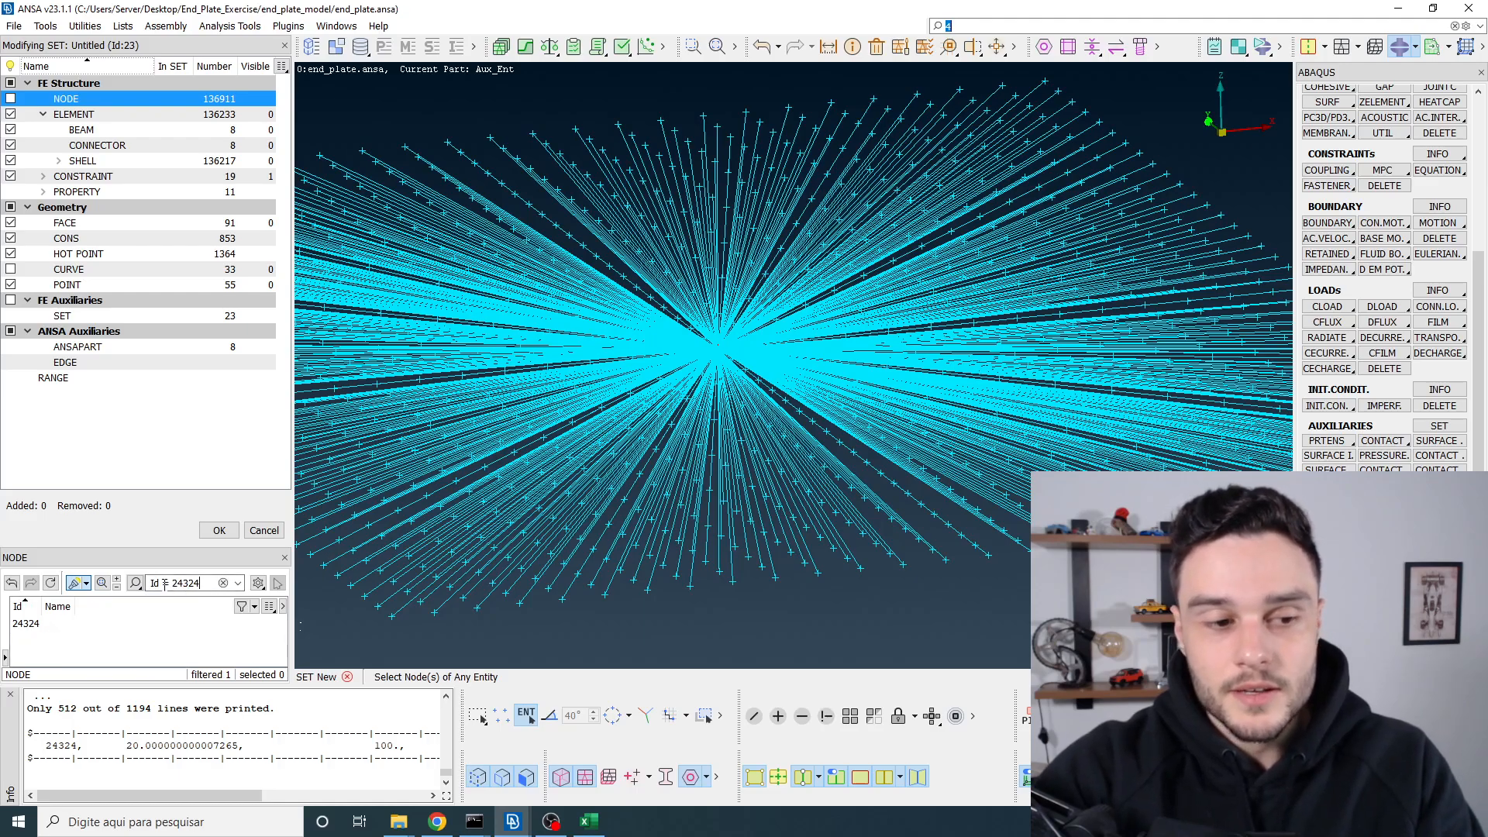
click(34, 623)
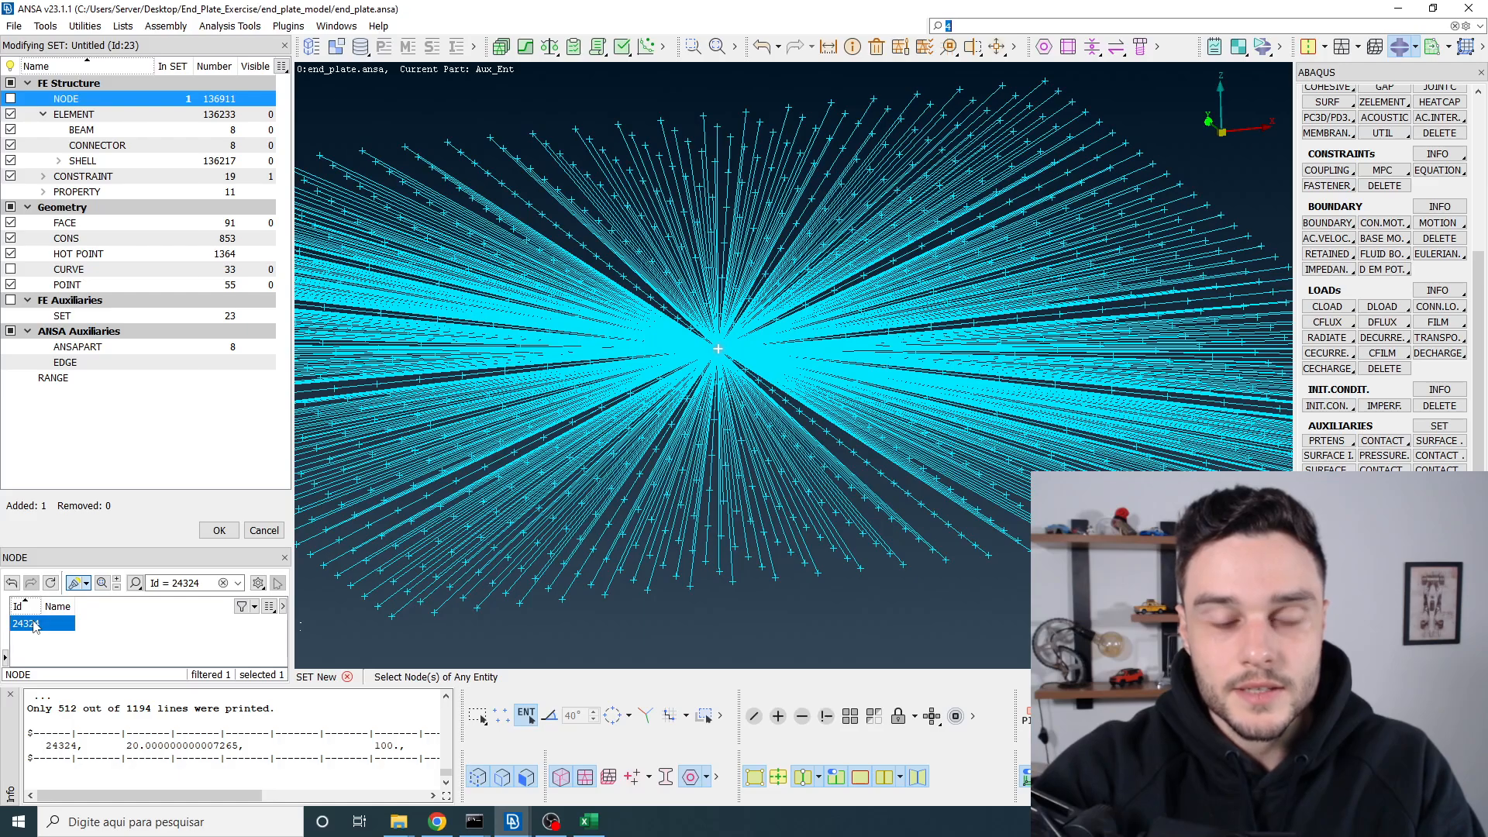
middle_click(613, 314)
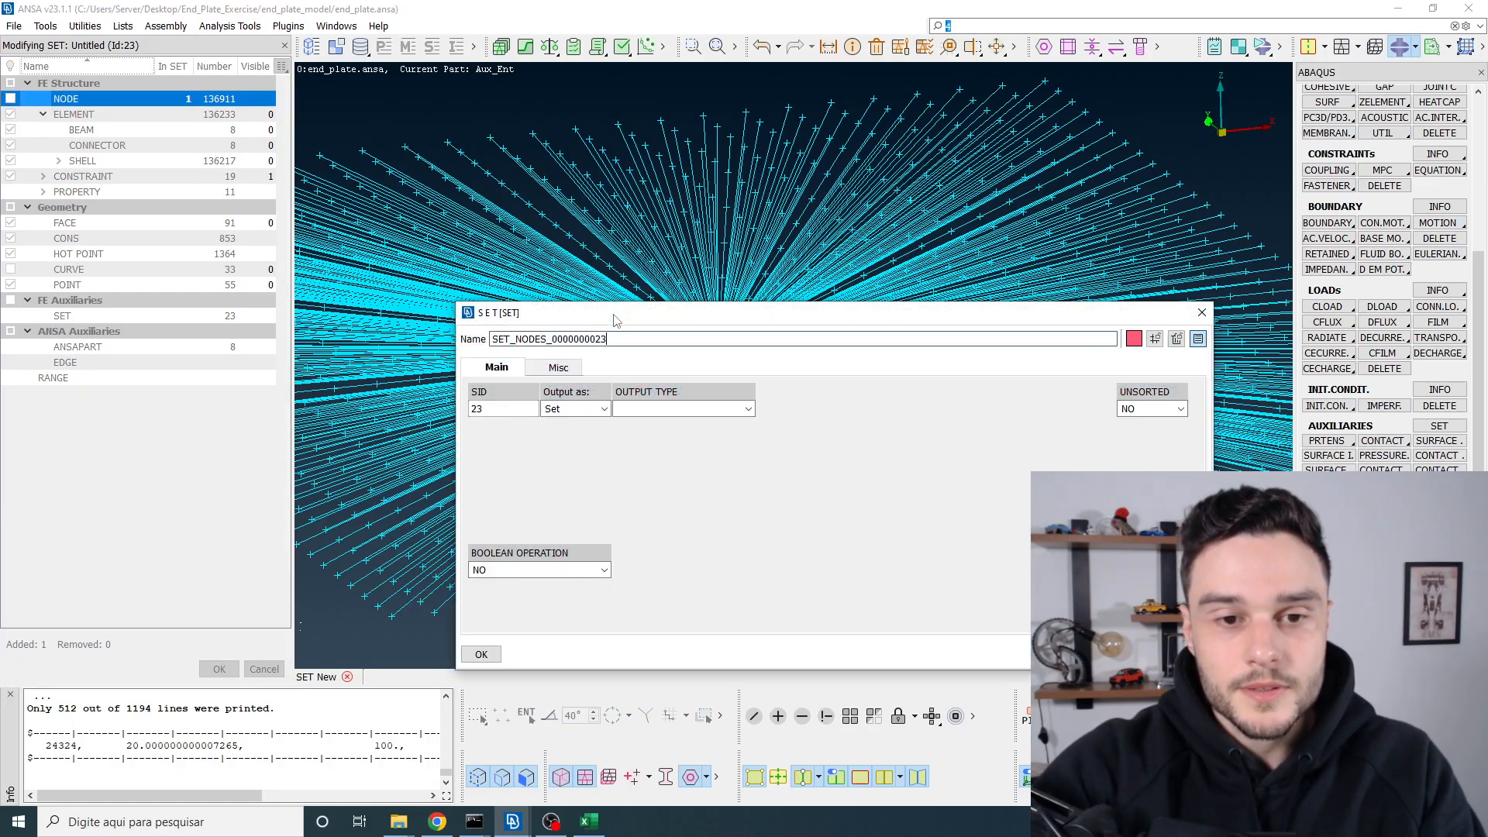
Step: Set the new set's output type to NSET, name it disp_node, and close the list of sets
click(622, 408)
click(635, 448)
drag(631, 340, 306, 359)
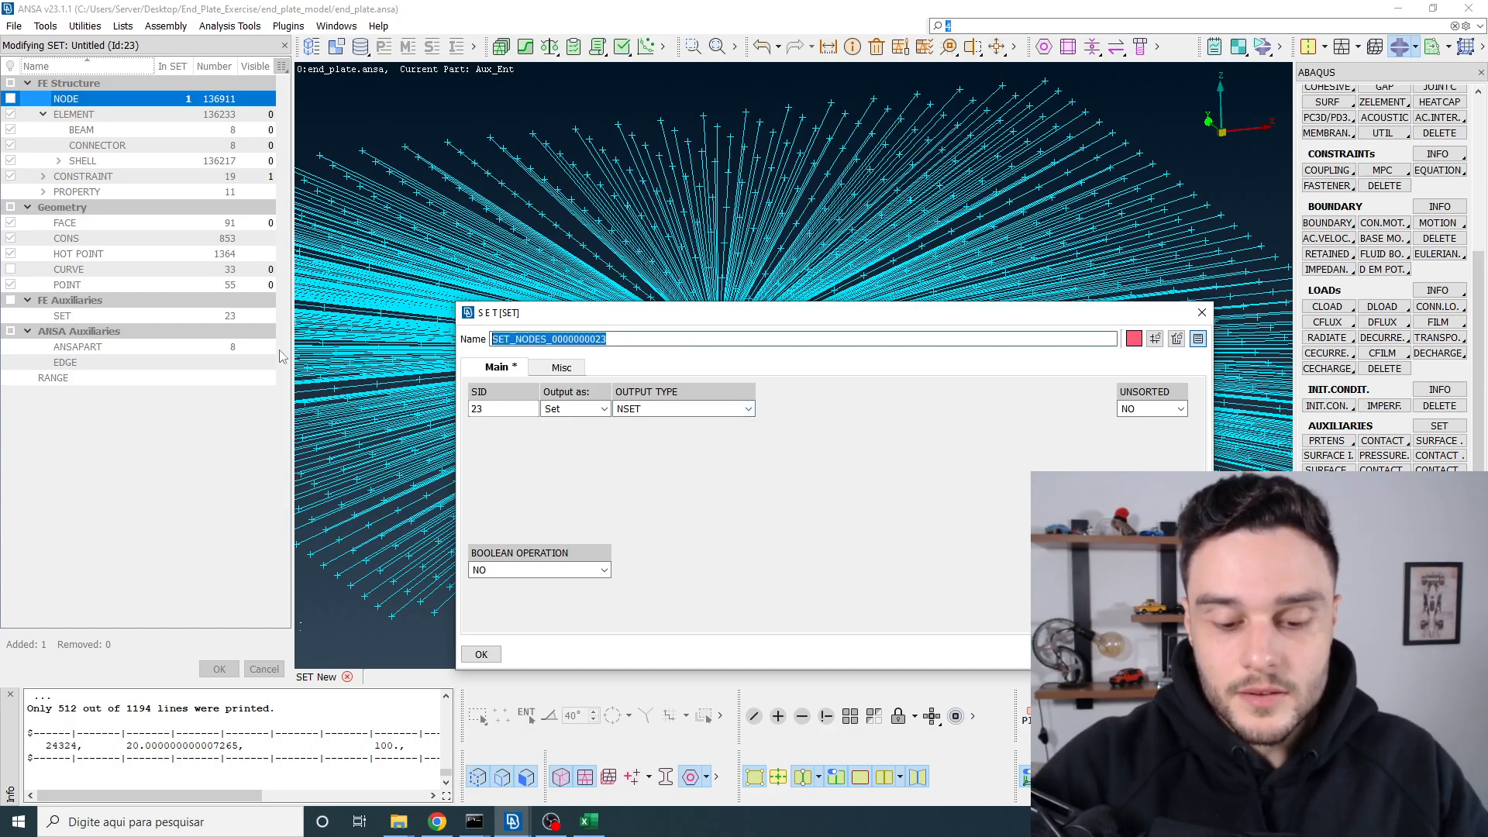
text(disp_)
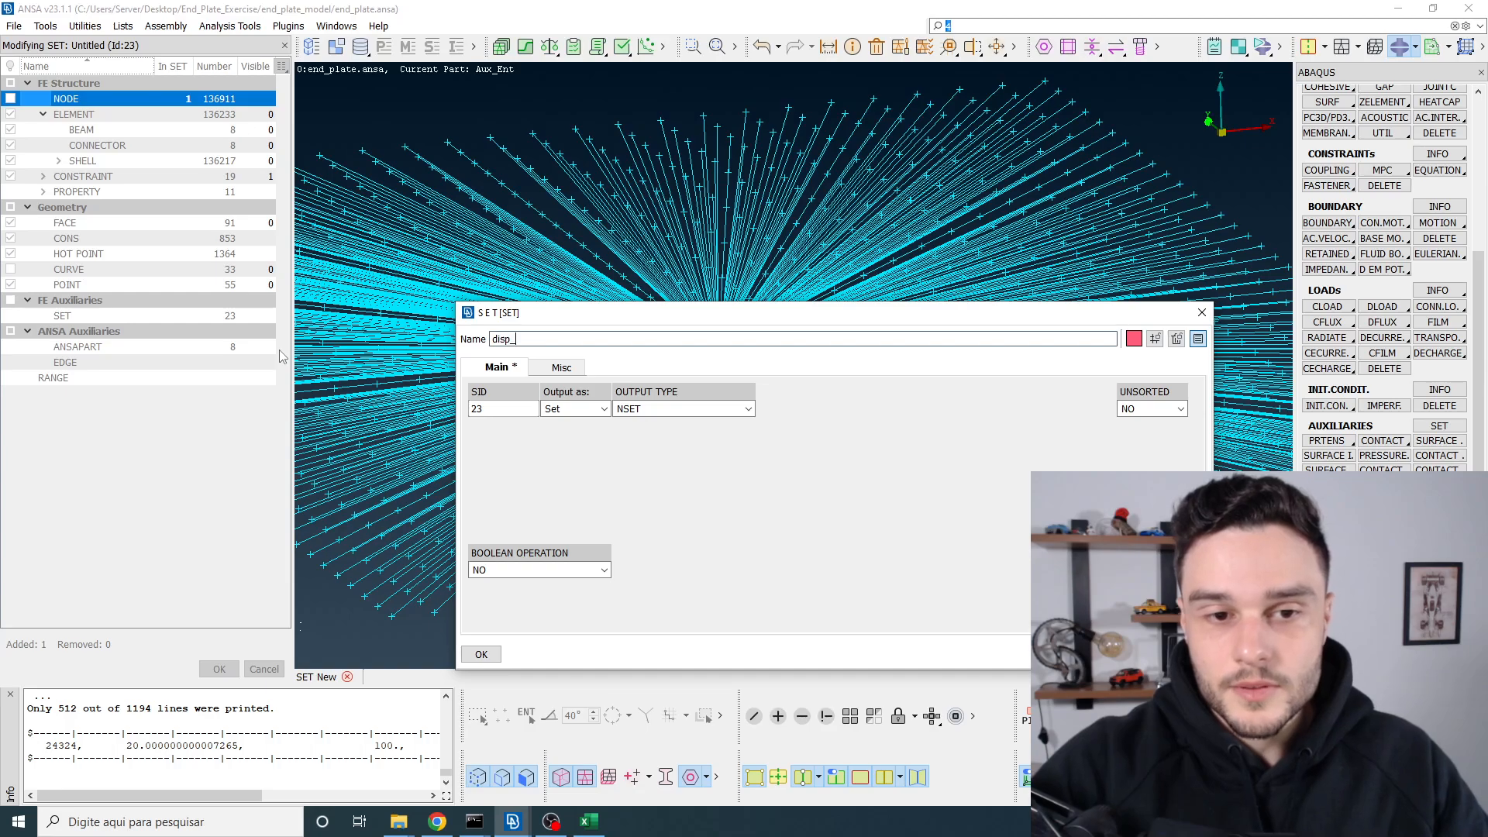
text(node)
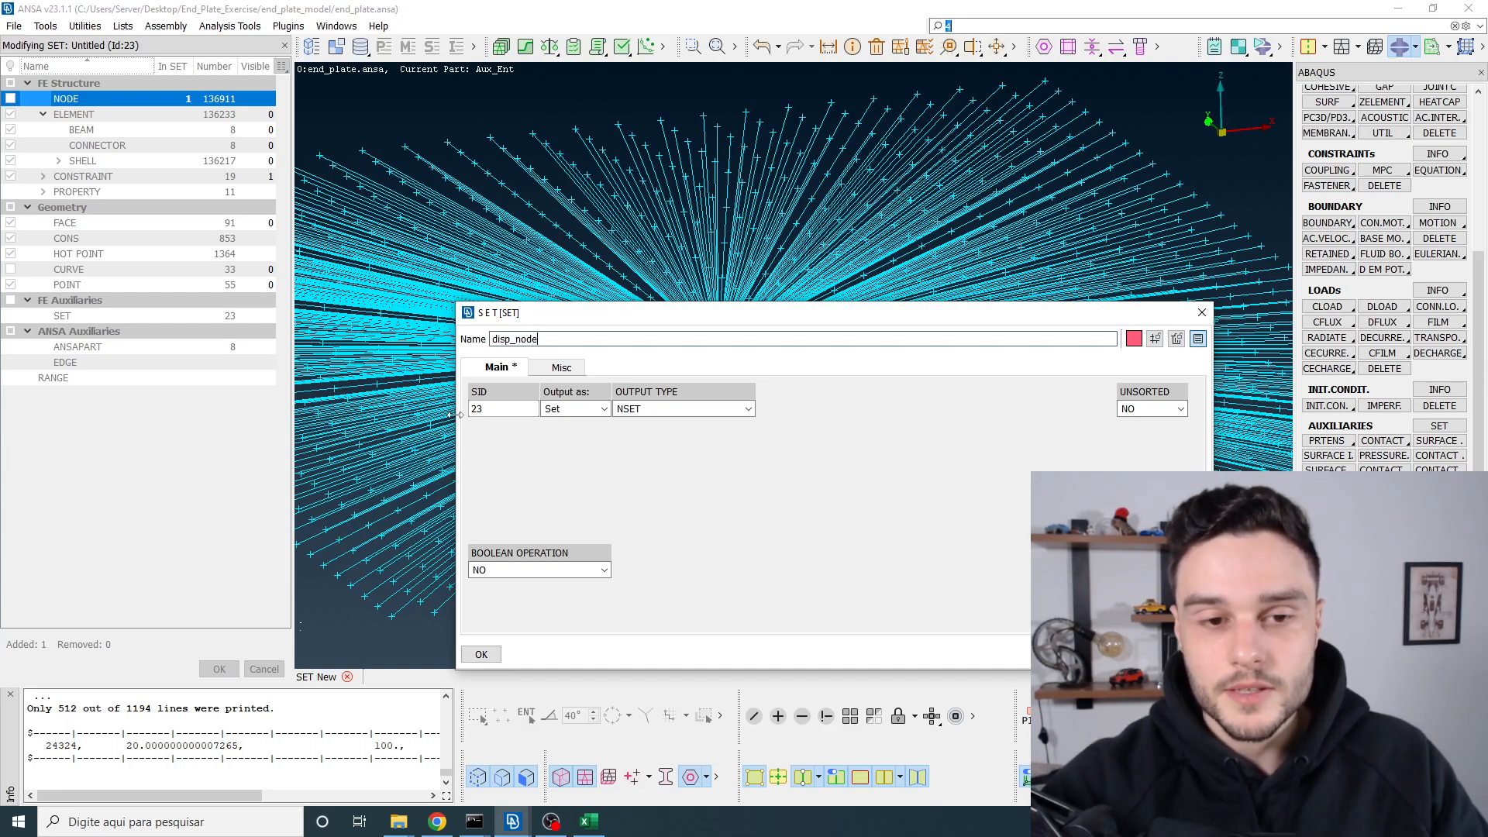
click(481, 654)
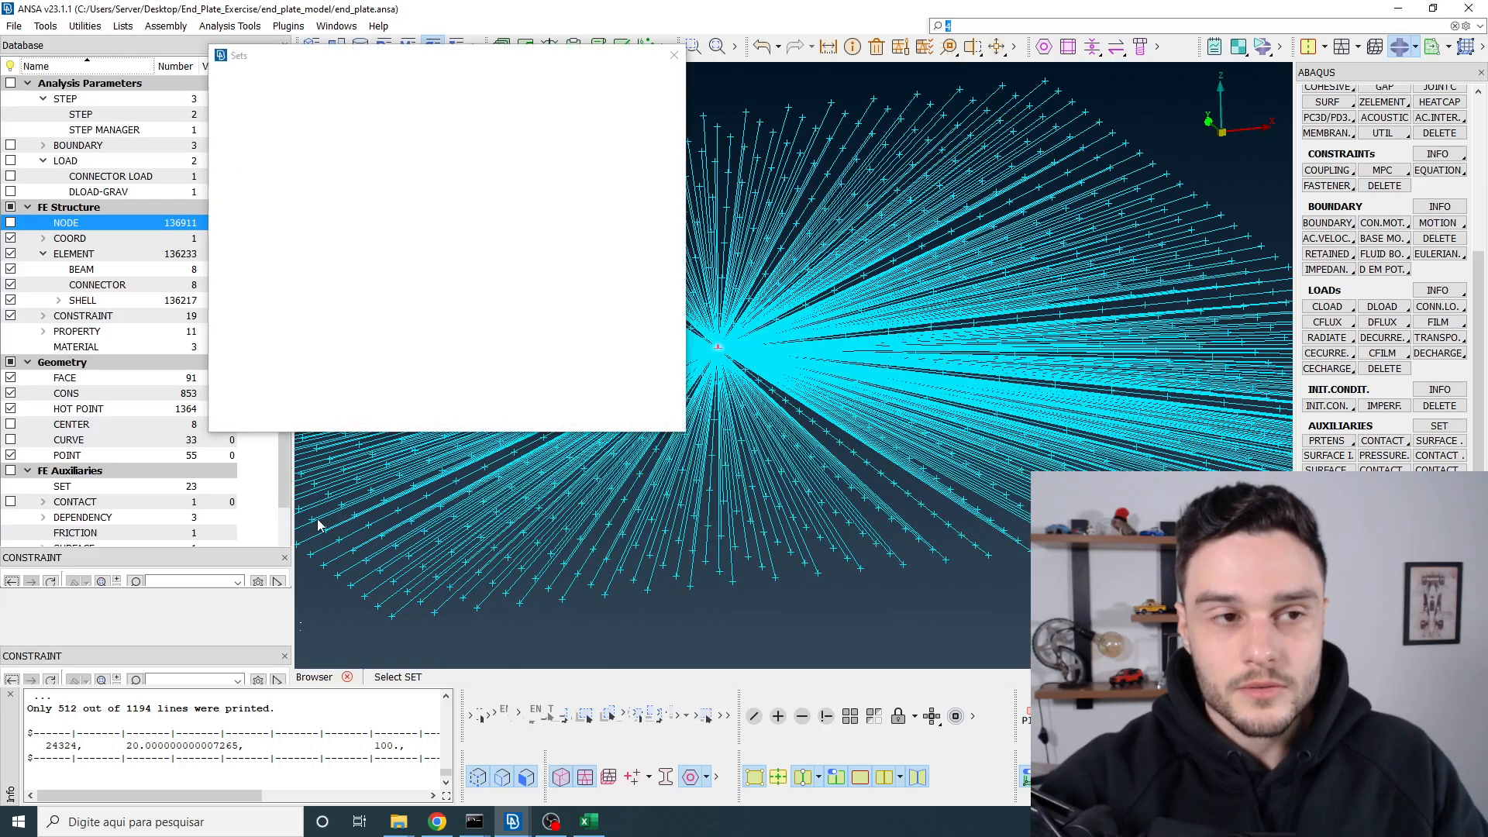
key(Escape)
Step: Open the output requests of the bolt_pretension step and inspect the node output for measure_rotation
click(118, 131)
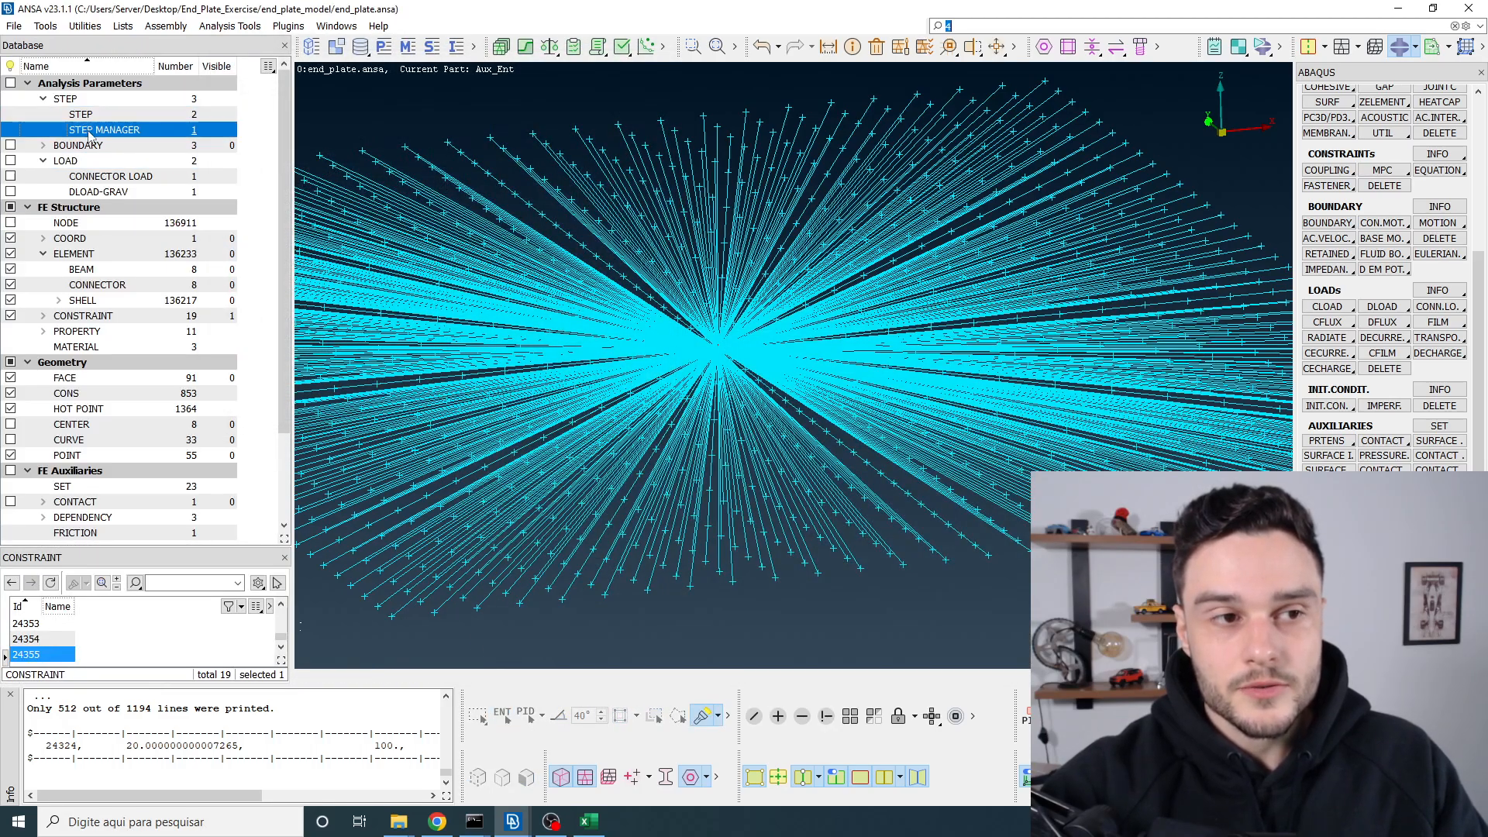
double_click(86, 623)
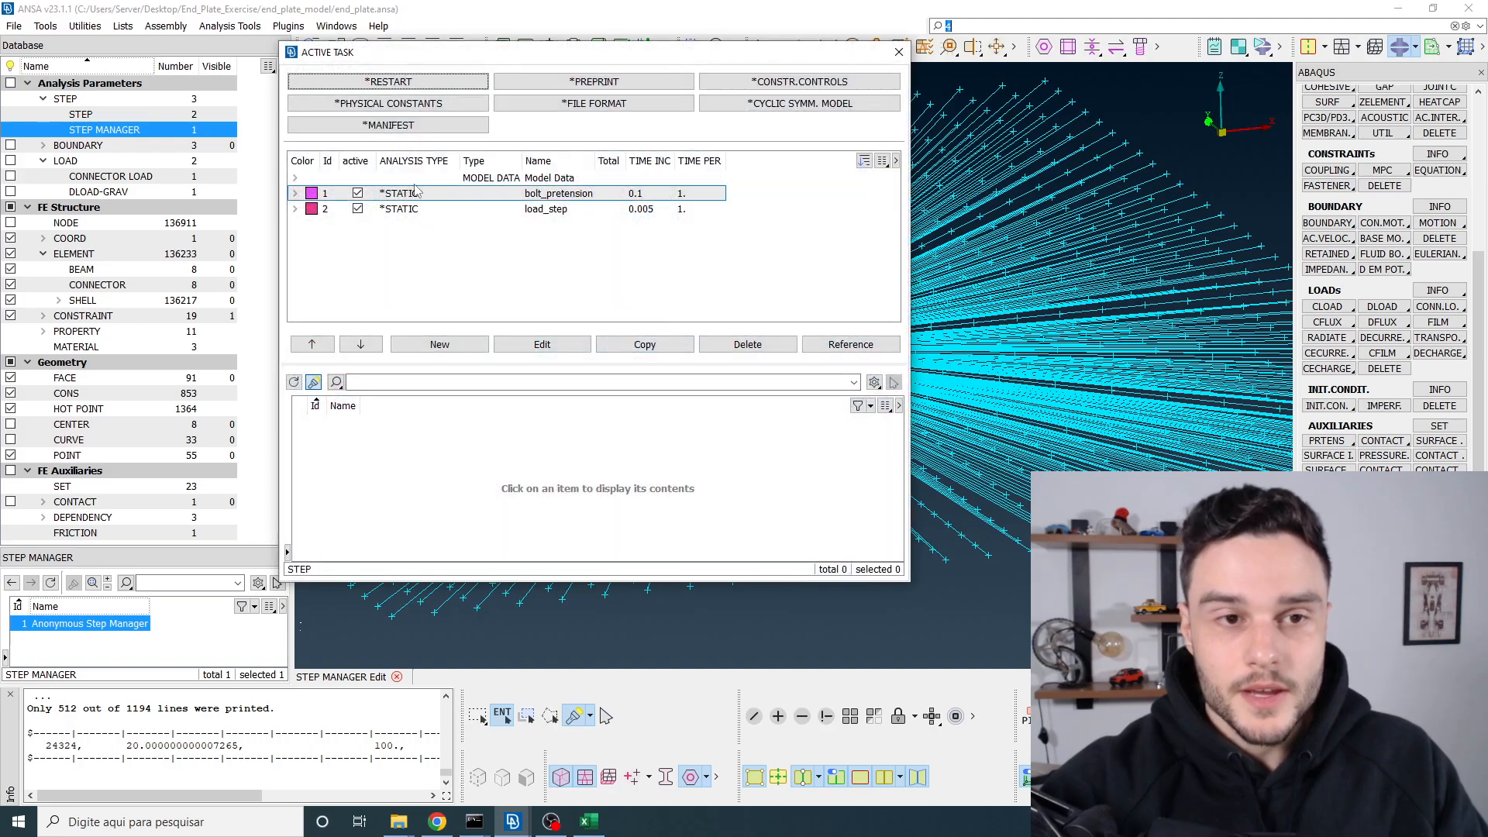
double_click(392, 198)
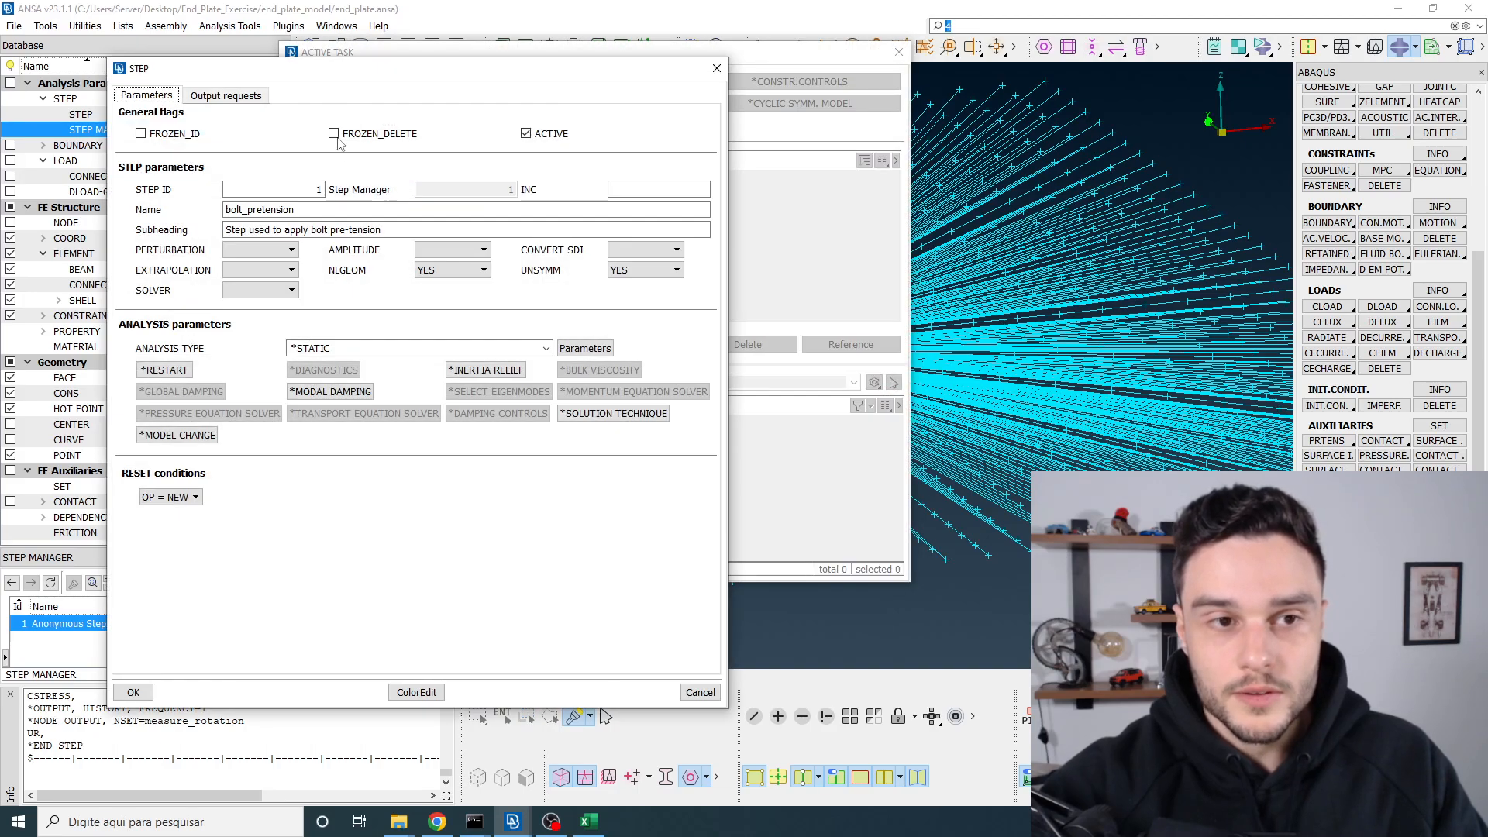
click(225, 95)
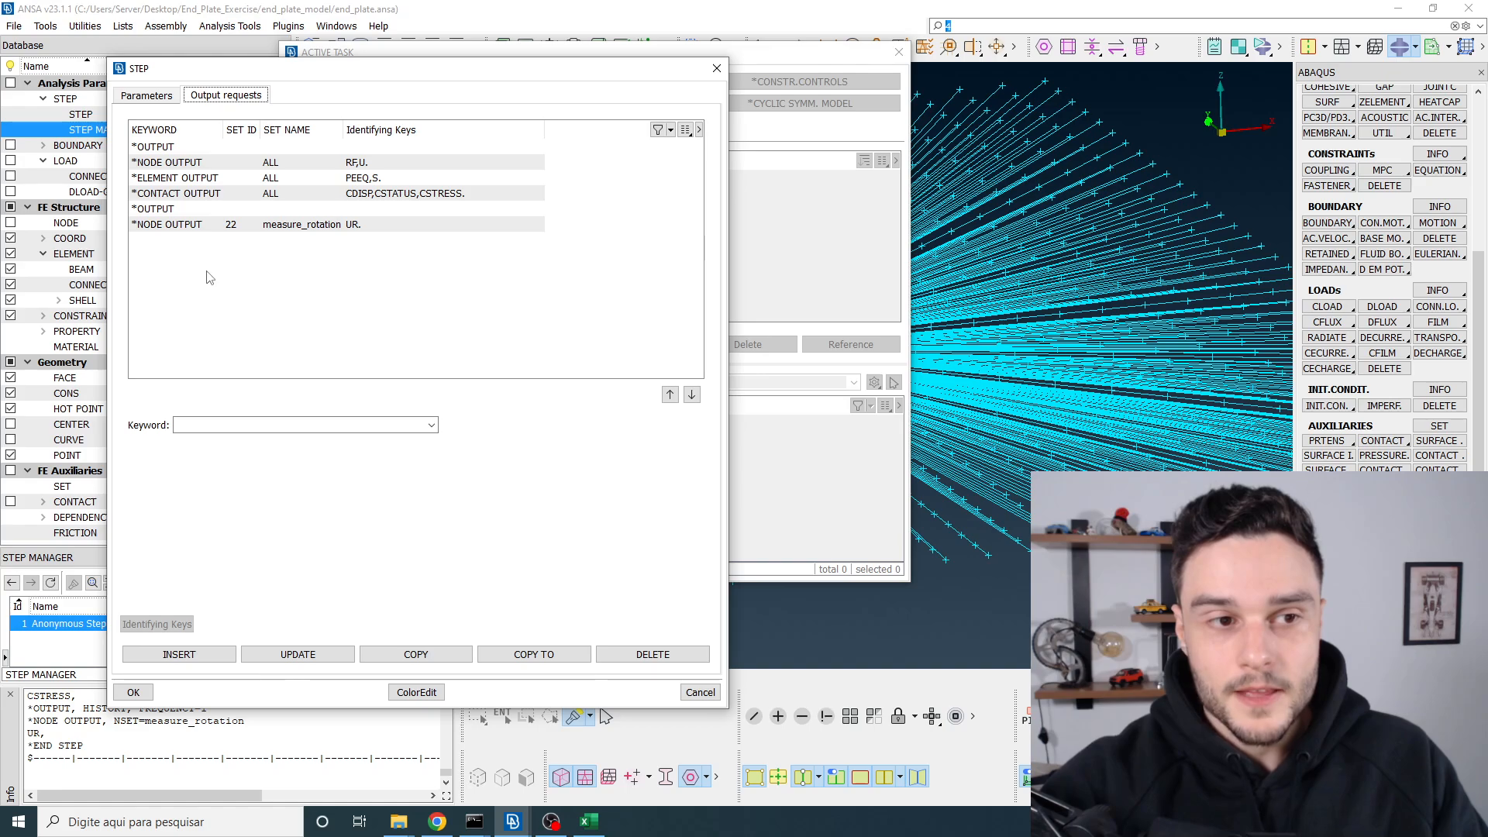
click(220, 226)
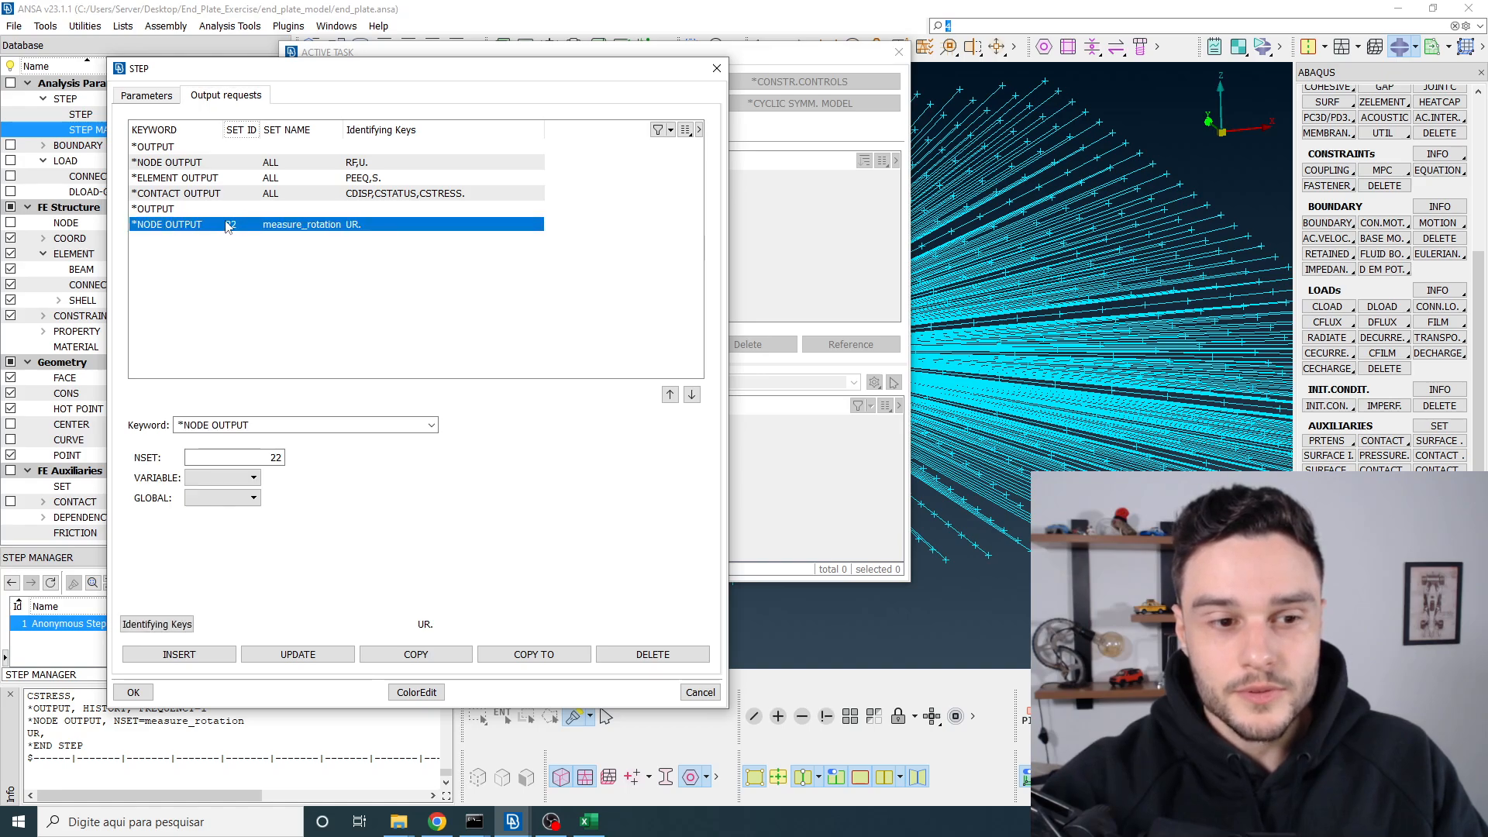
click(197, 271)
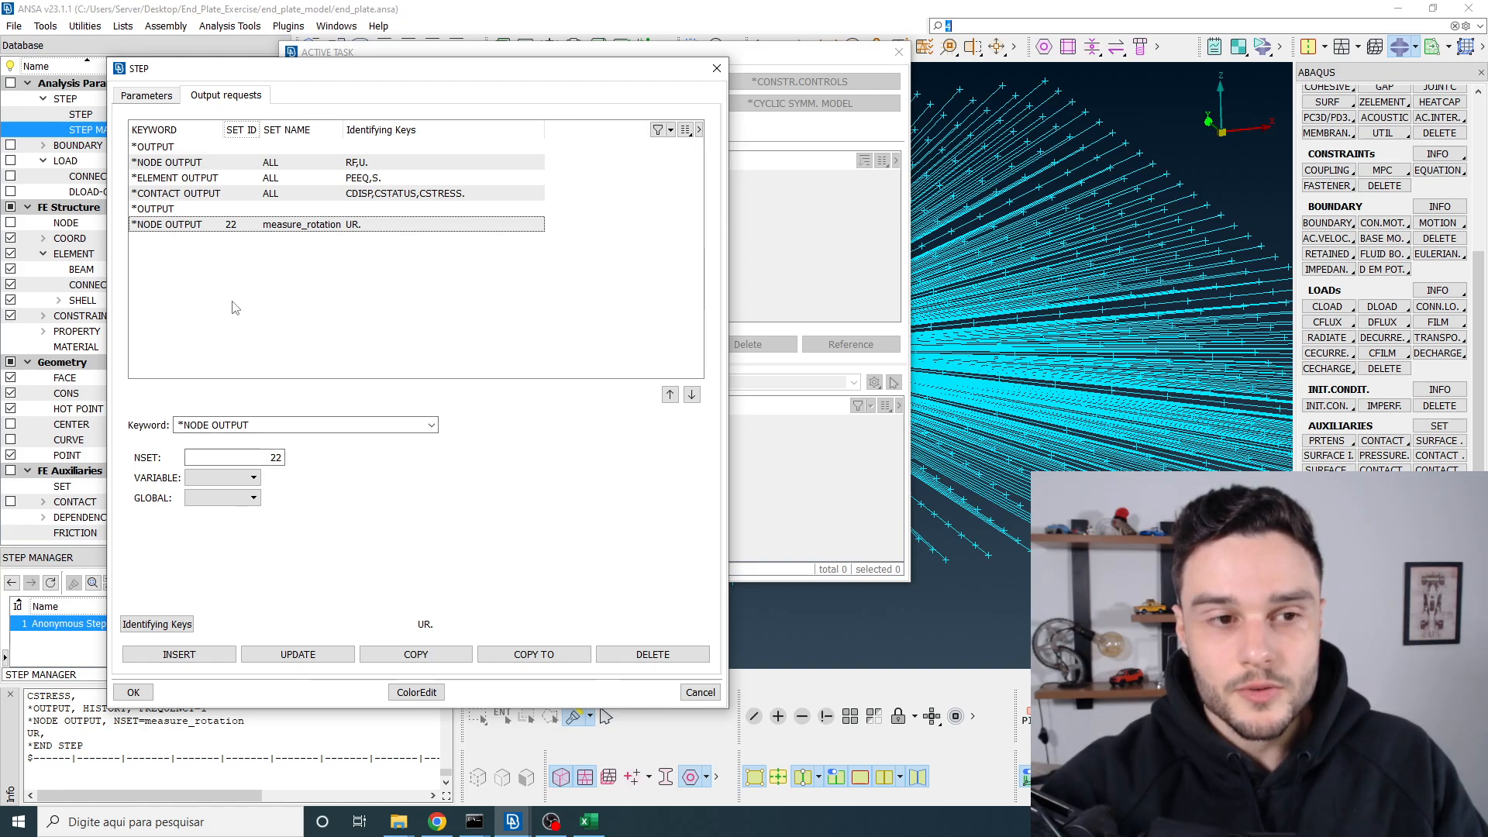
Step: Set up a new *NODE OUTPUT request in the step for node set disp_node (ID 23)
click(434, 424)
click(238, 557)
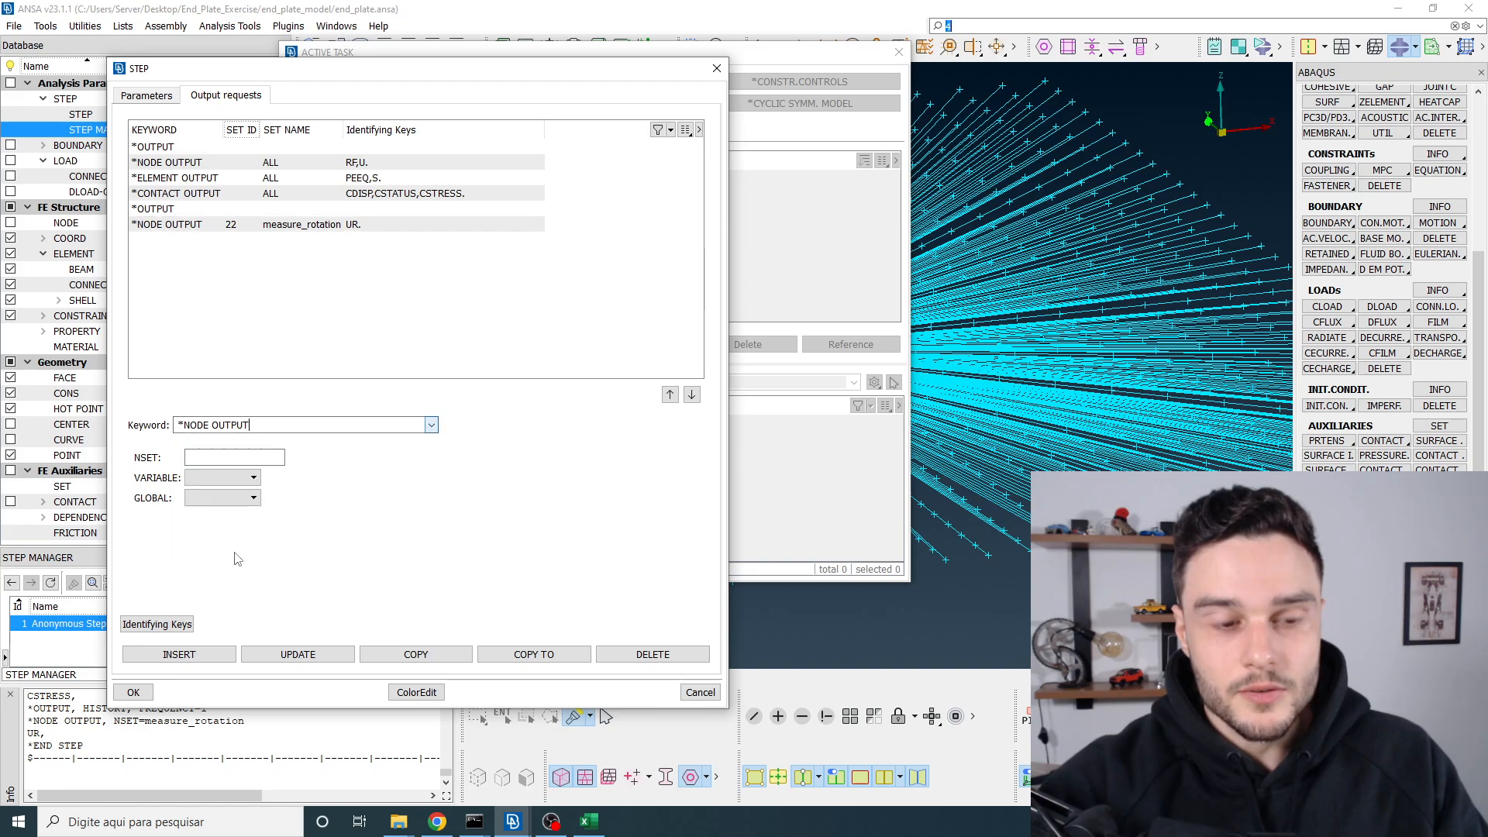
double_click(219, 458)
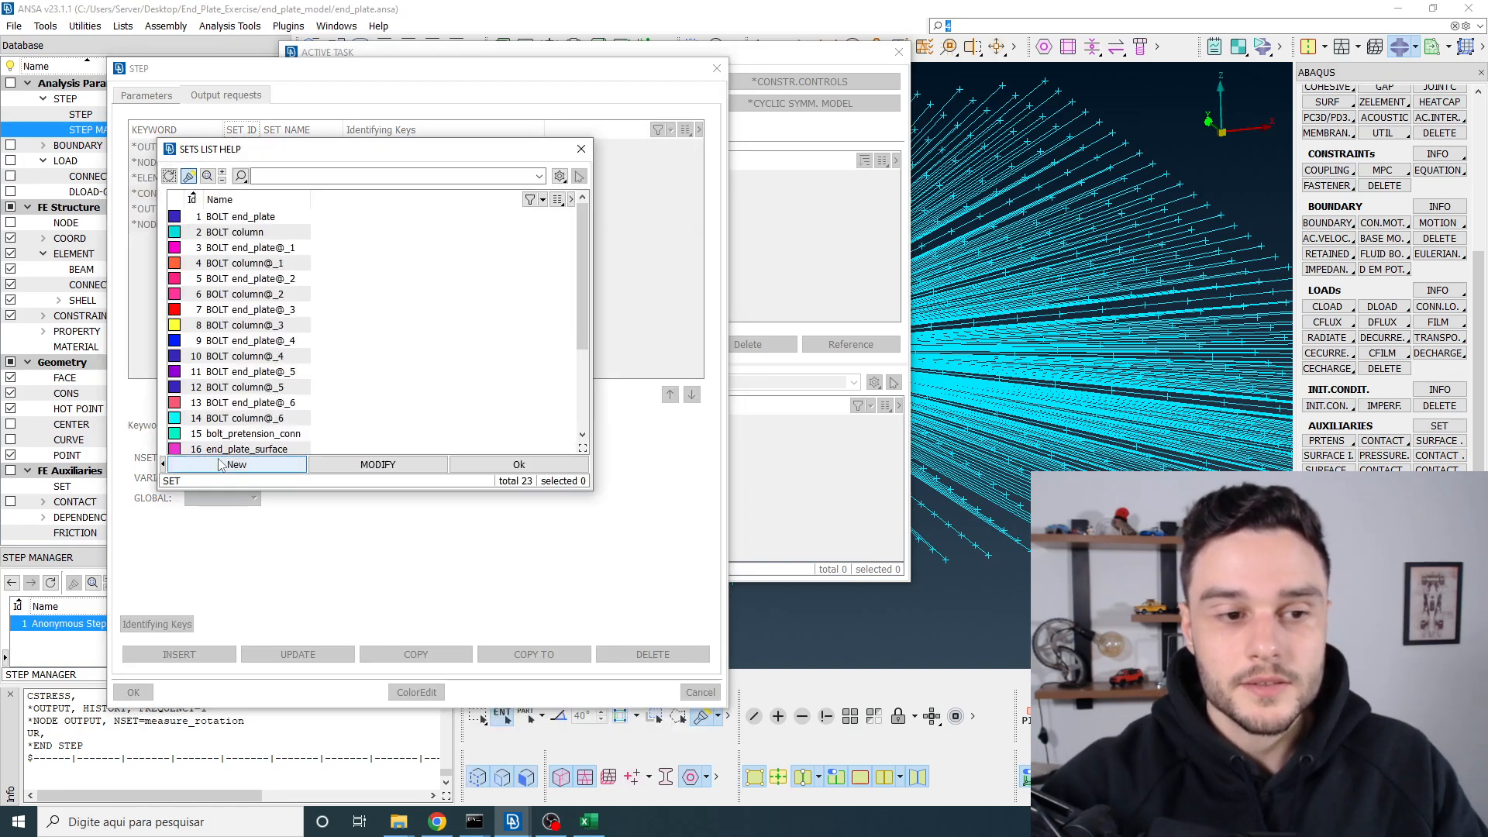
scroll(233, 372, down, 3)
double_click(232, 433)
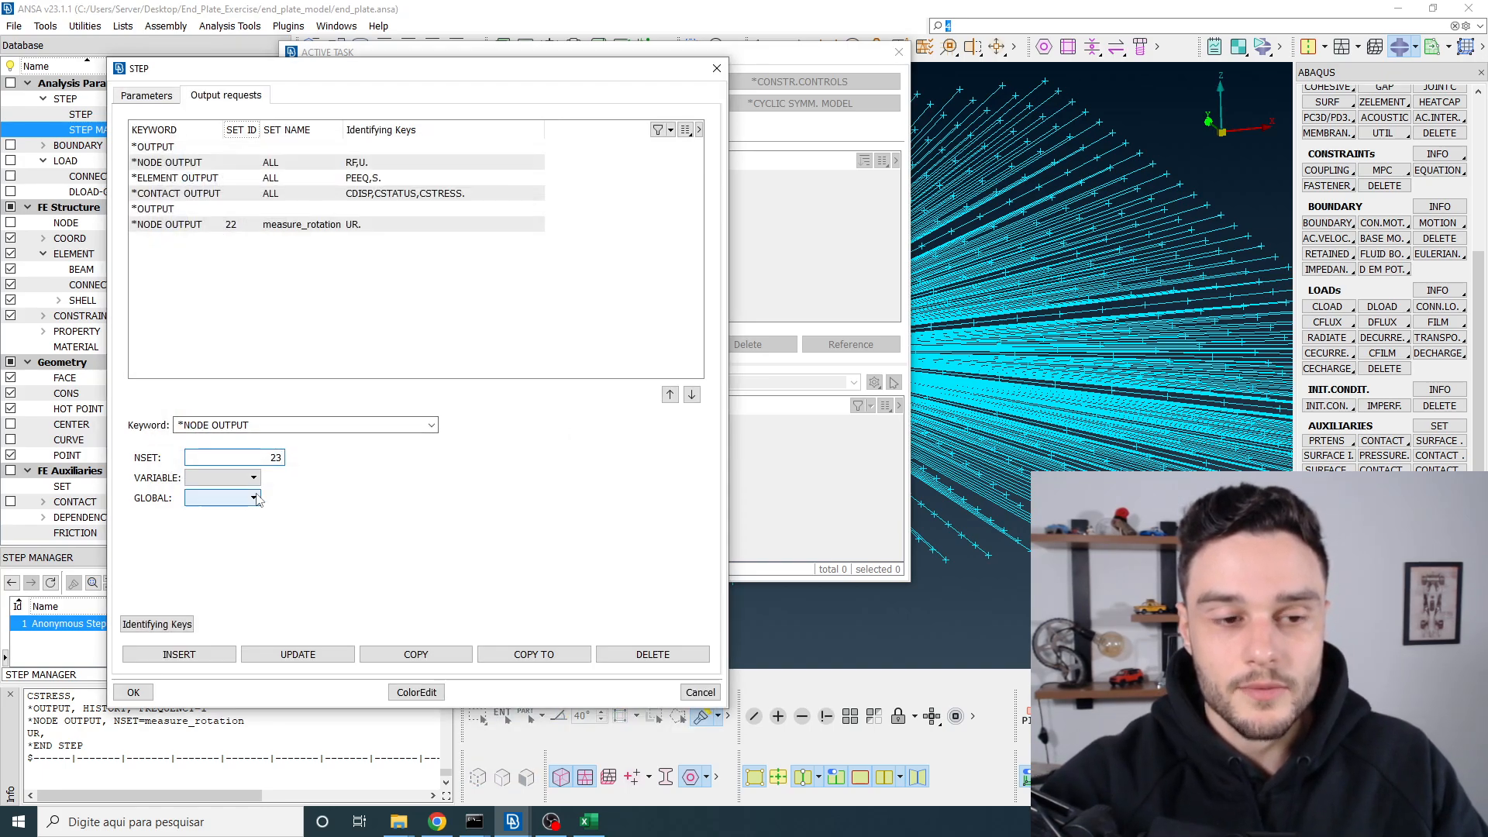
key(Return)
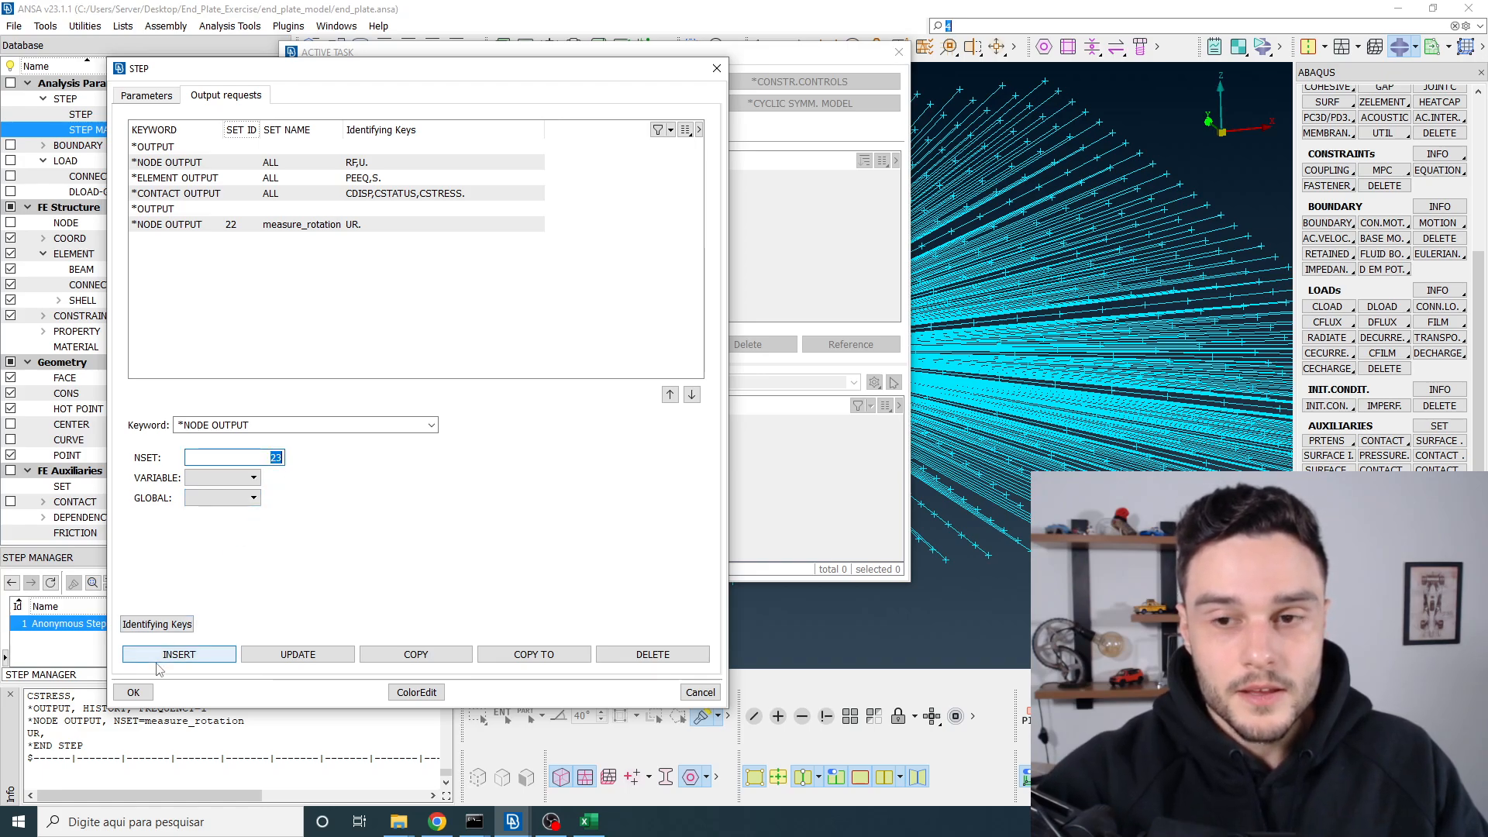
Step: Set the identifying keys of the new node output to U (translations and rotations) and RF (reaction forces and moments)
click(159, 624)
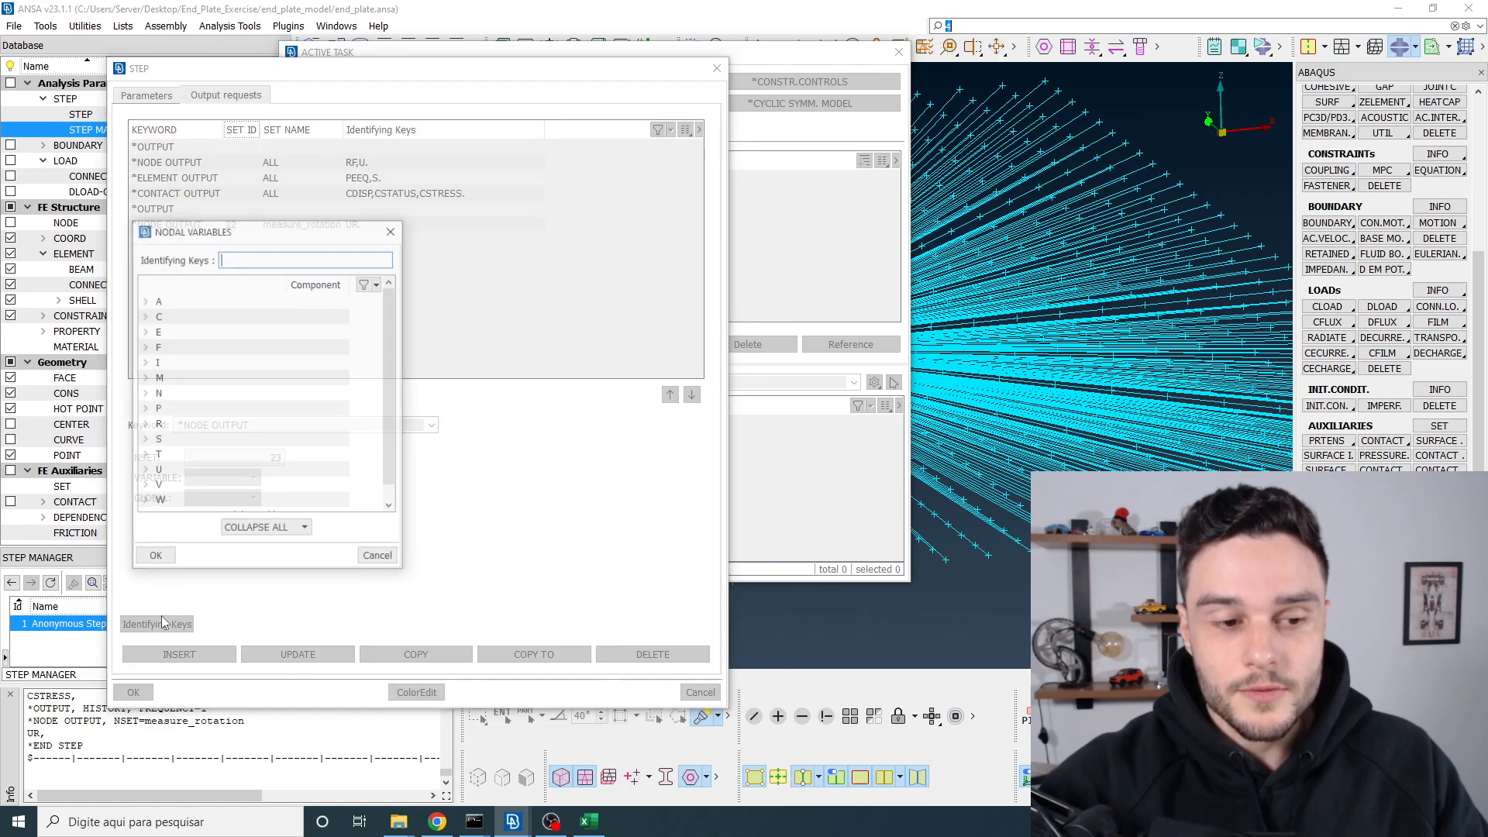
double_click(155, 469)
scroll(171, 457, down, 1)
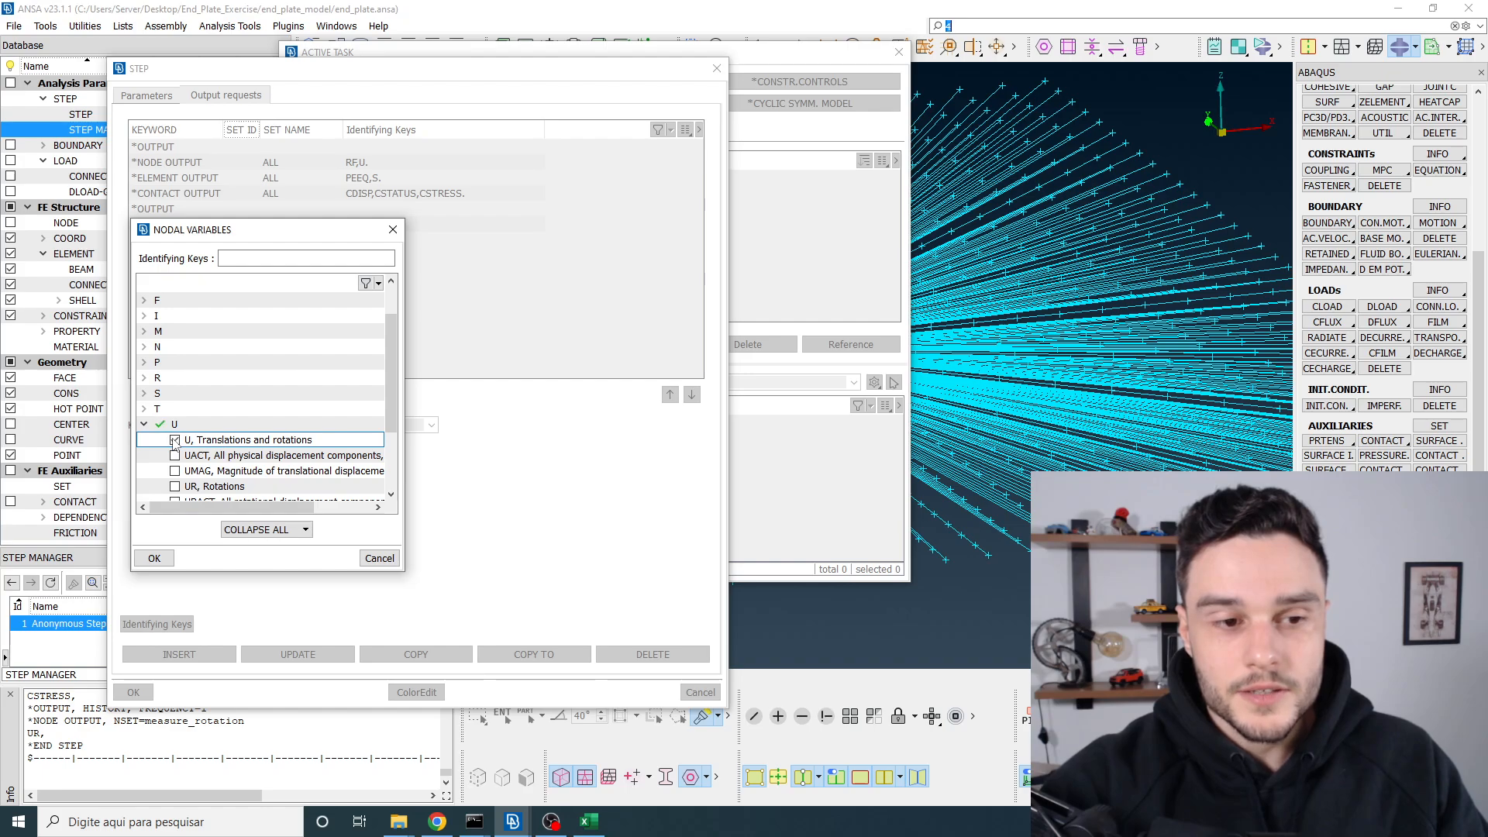
scroll(144, 431, down, 1)
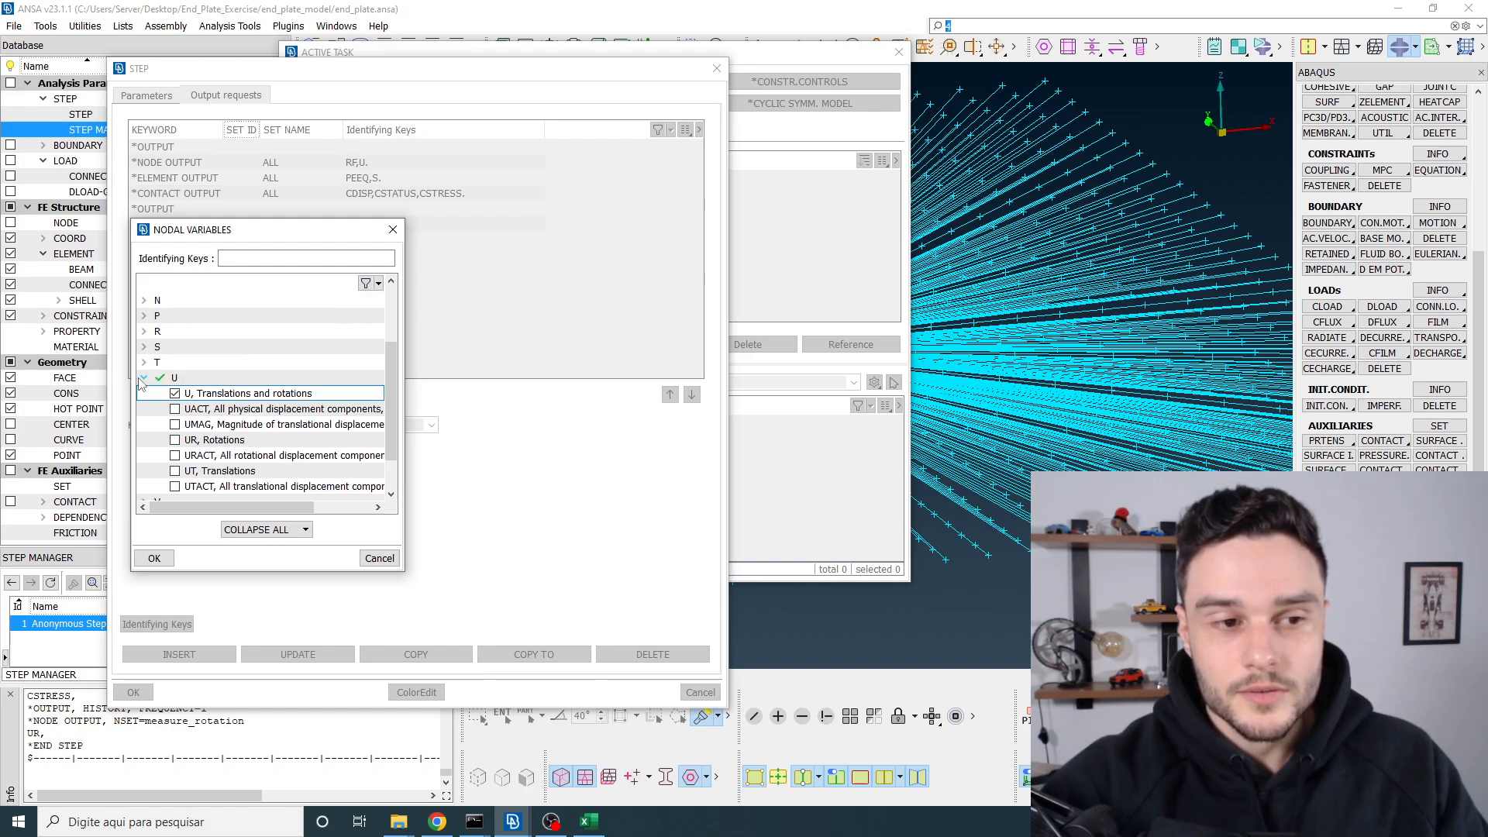
scroll(155, 364, down, 1)
click(173, 335)
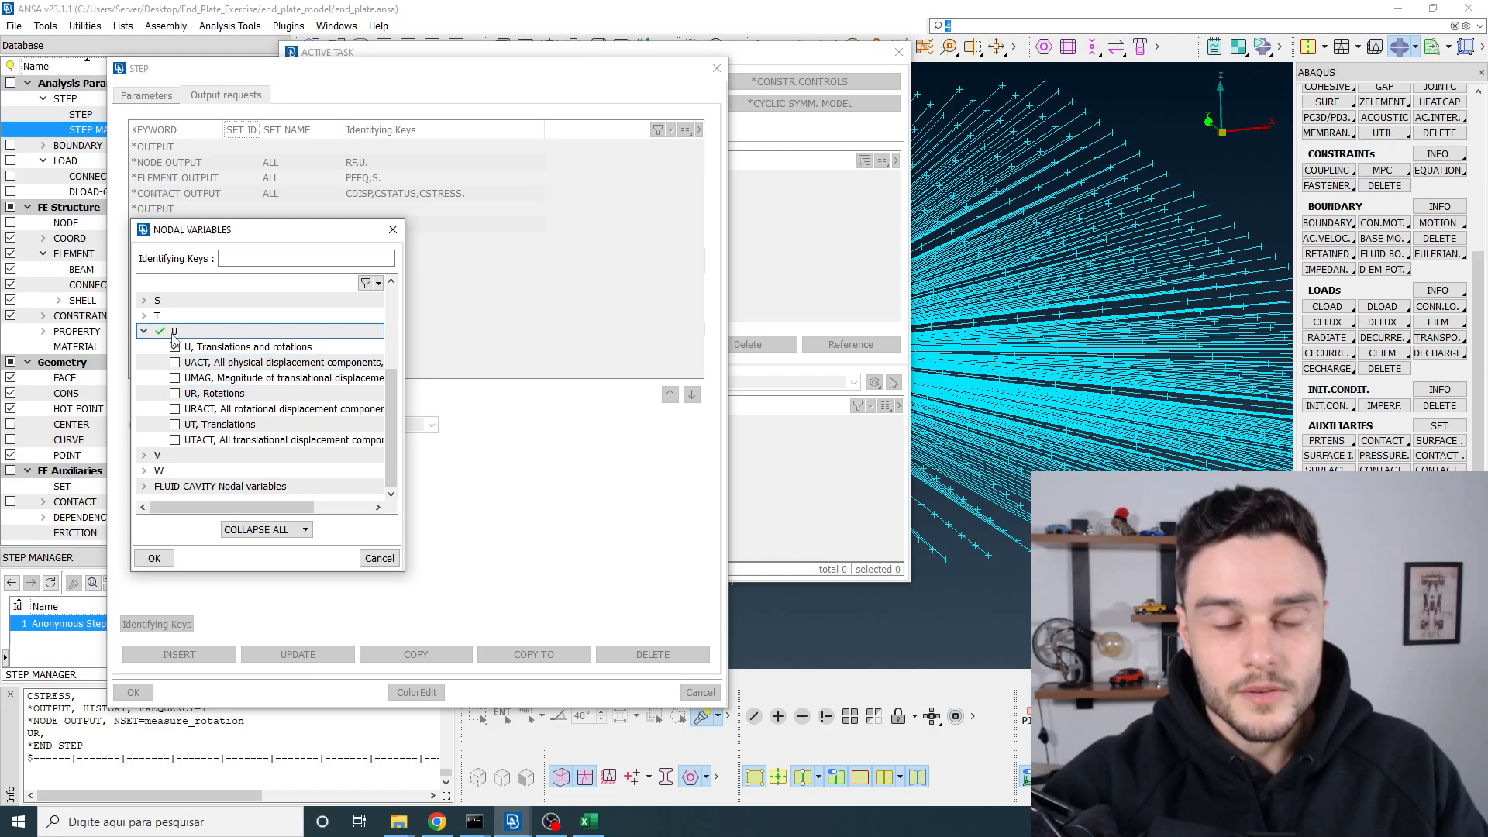
scroll(155, 387, up, 3)
scroll(148, 430, down, 1)
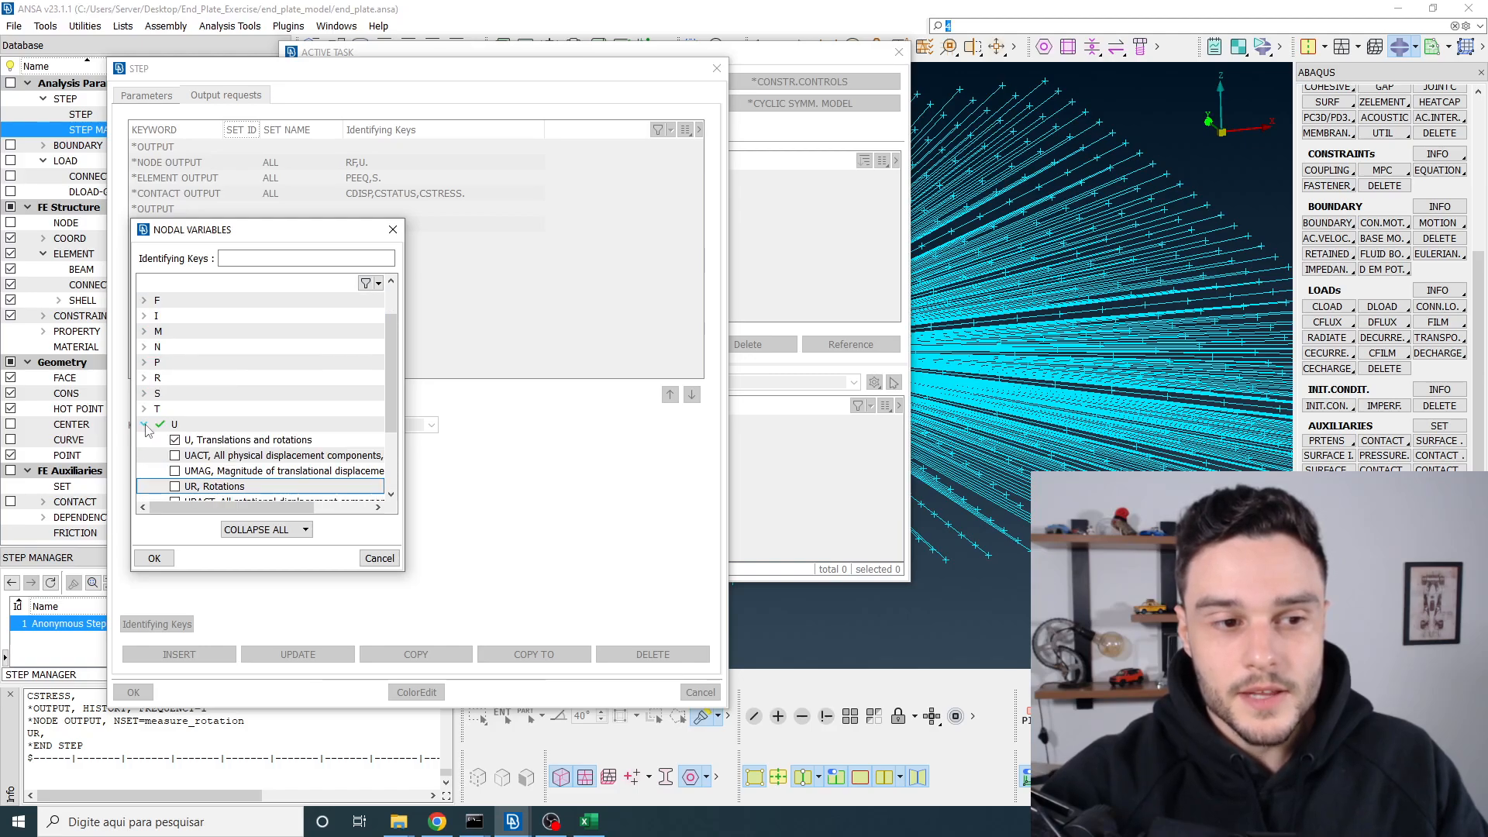
click(145, 379)
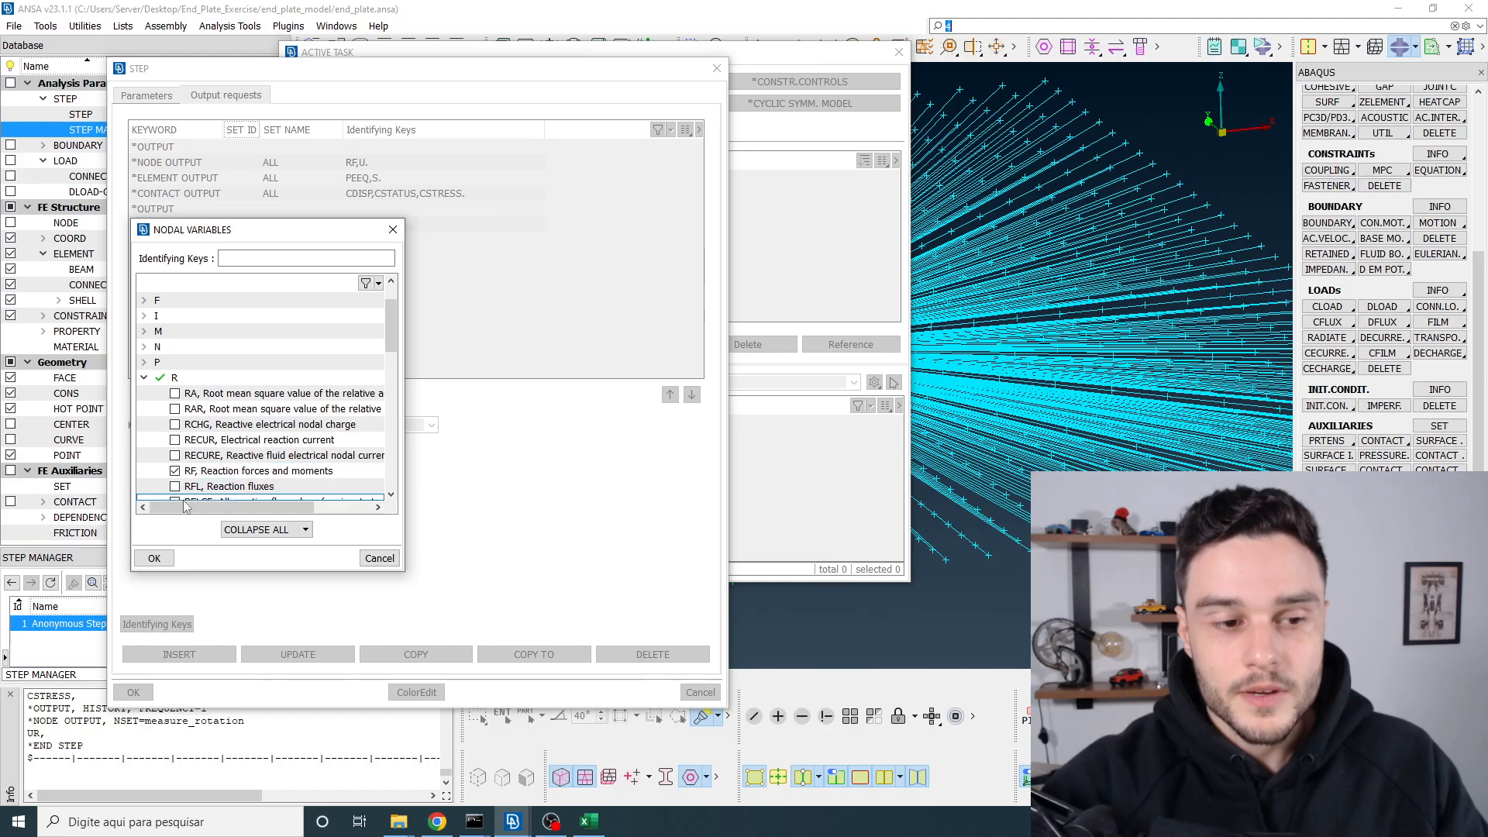
click(155, 558)
Step: Insert the disp_node output request into the step, accept the step changes and close the step management windows
click(179, 656)
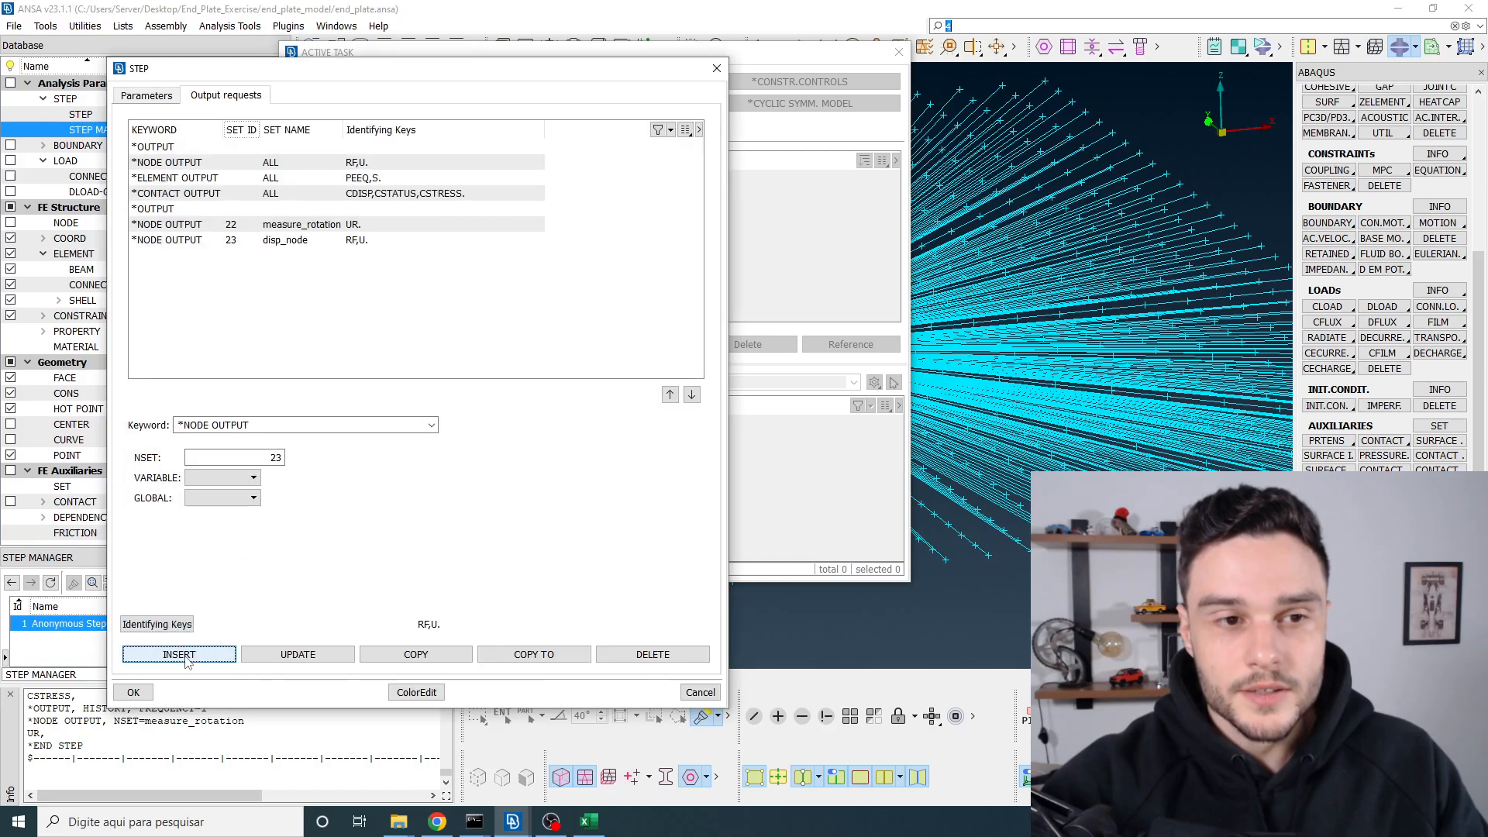
click(134, 693)
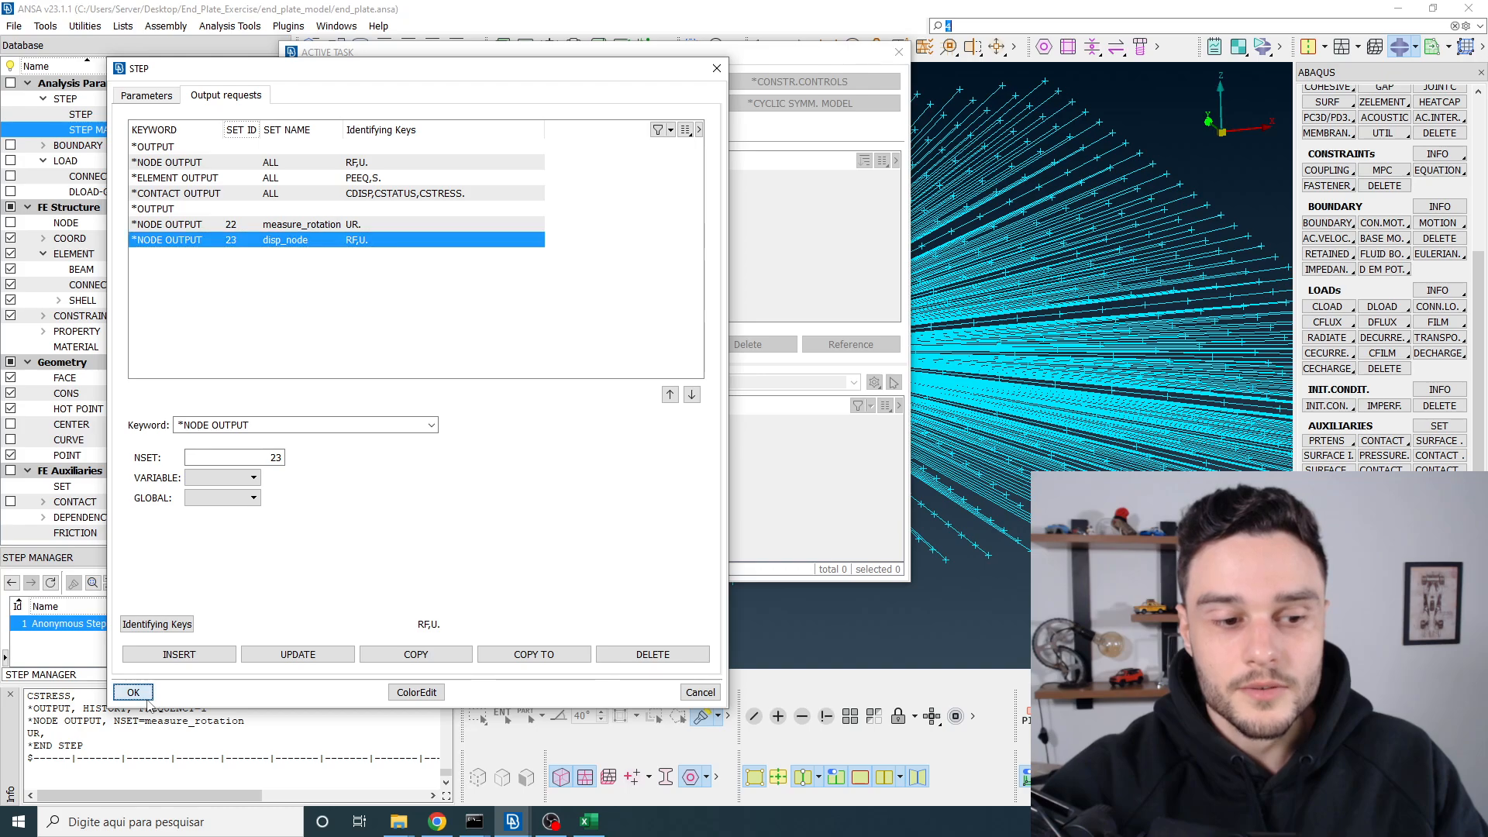
click(899, 51)
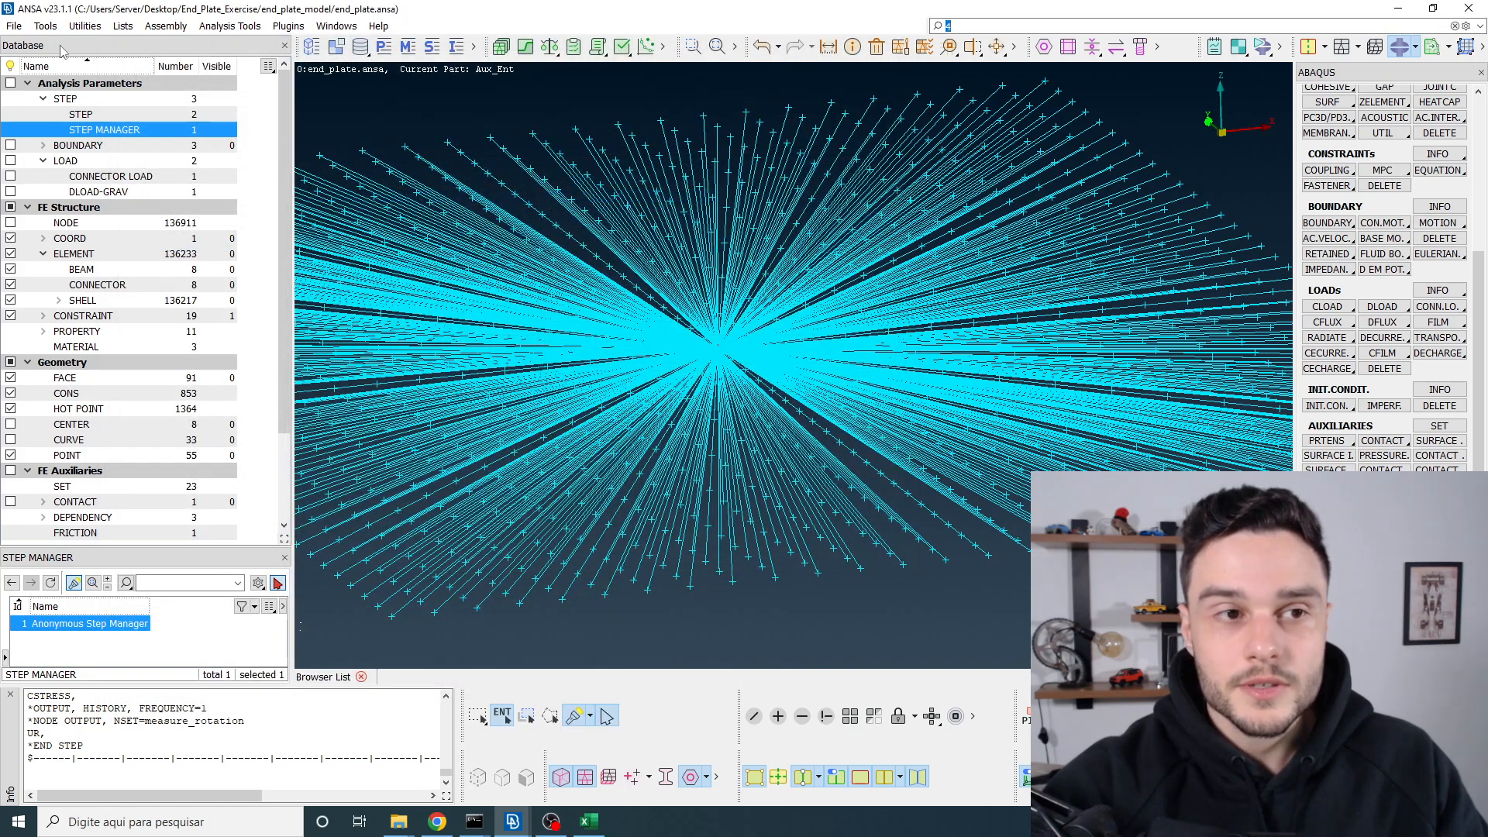
Step: Start an Abaqus output of the model to the existing file end_plate.inp in the end_plate_model folder
click(14, 26)
mouse_move(44, 165)
click(229, 164)
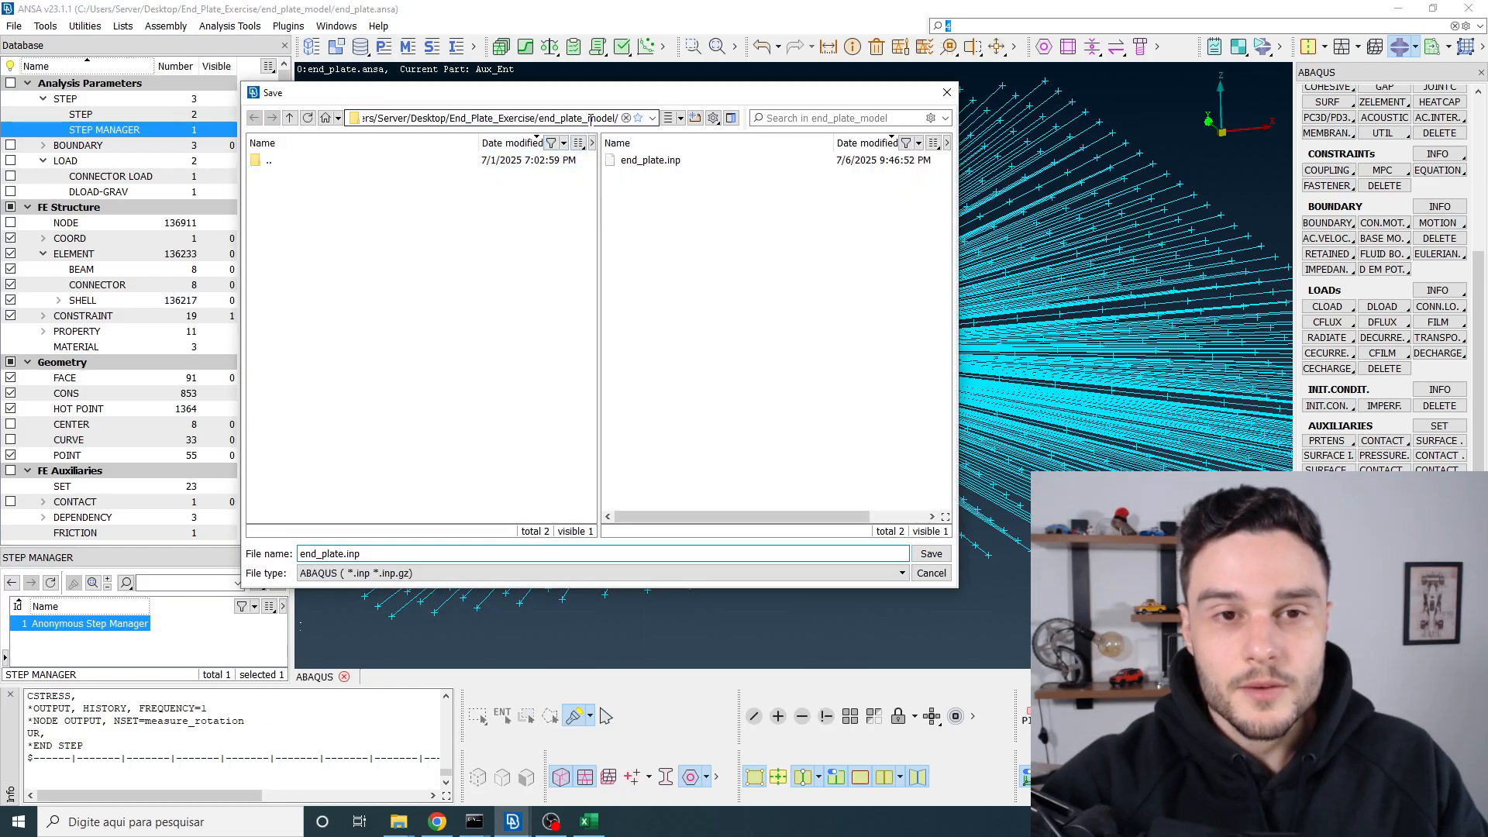
click(644, 161)
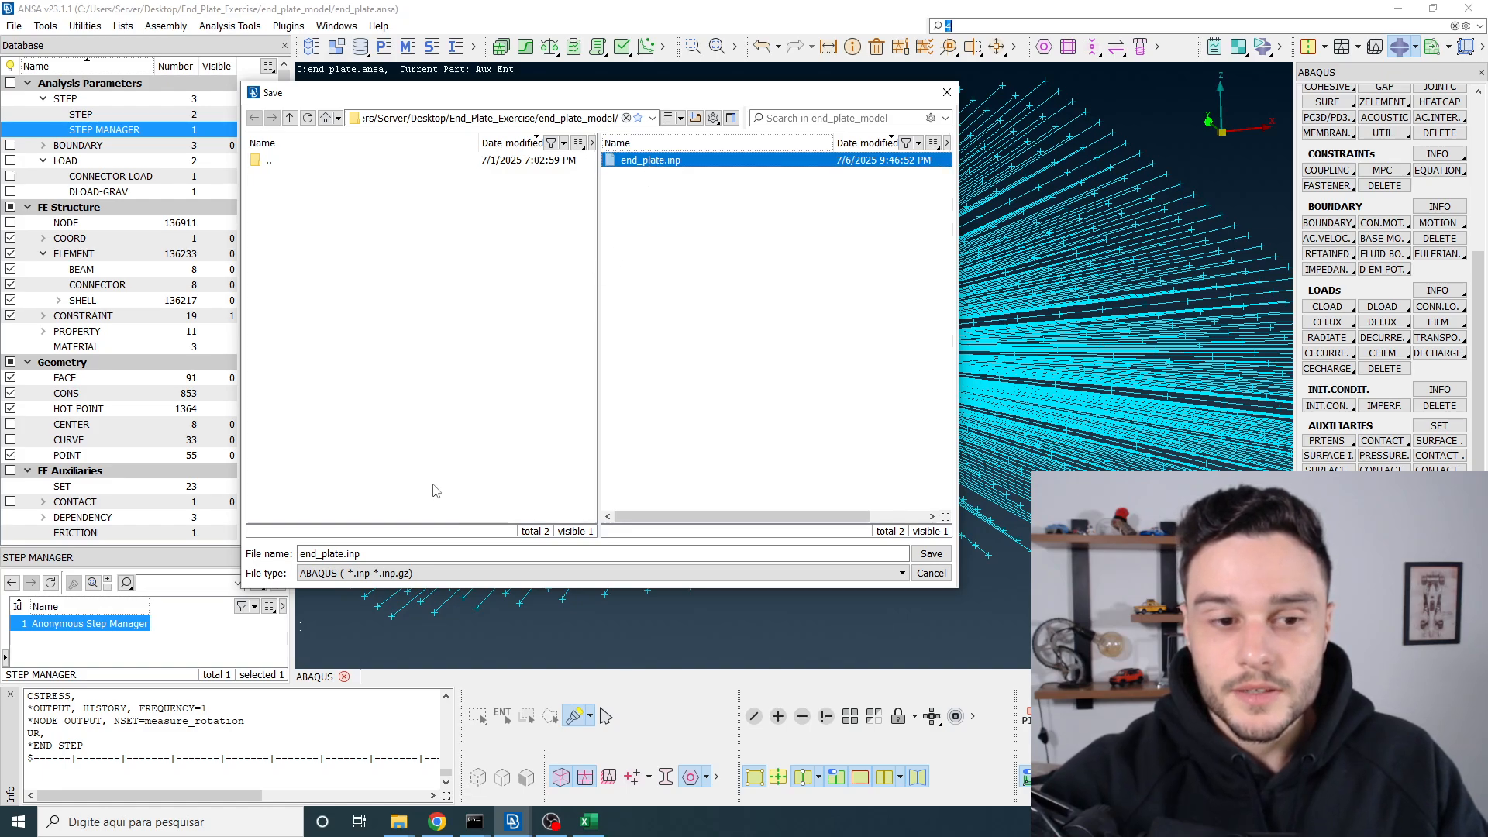
key(Tab)
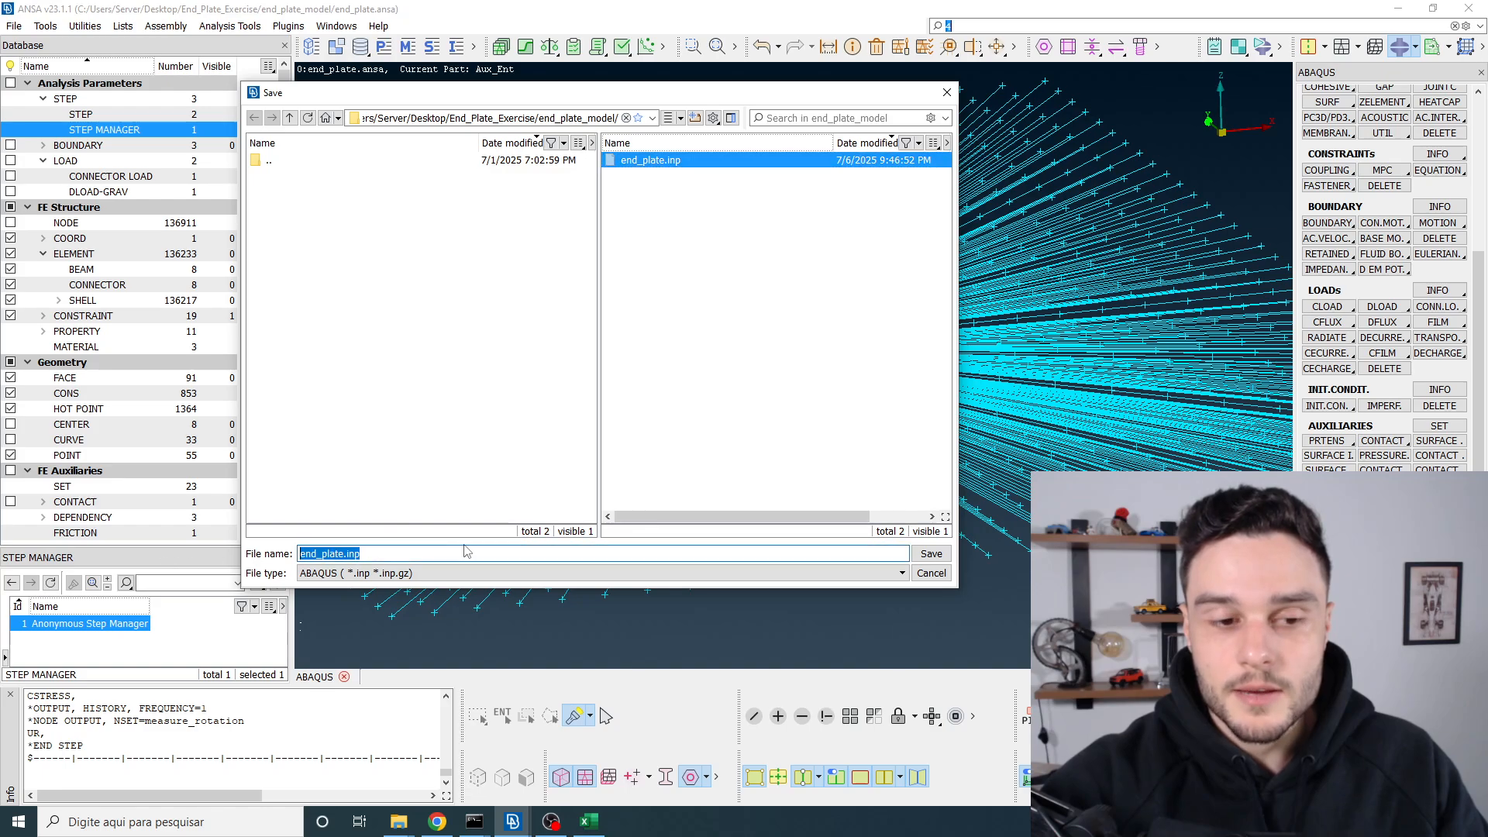
click(932, 554)
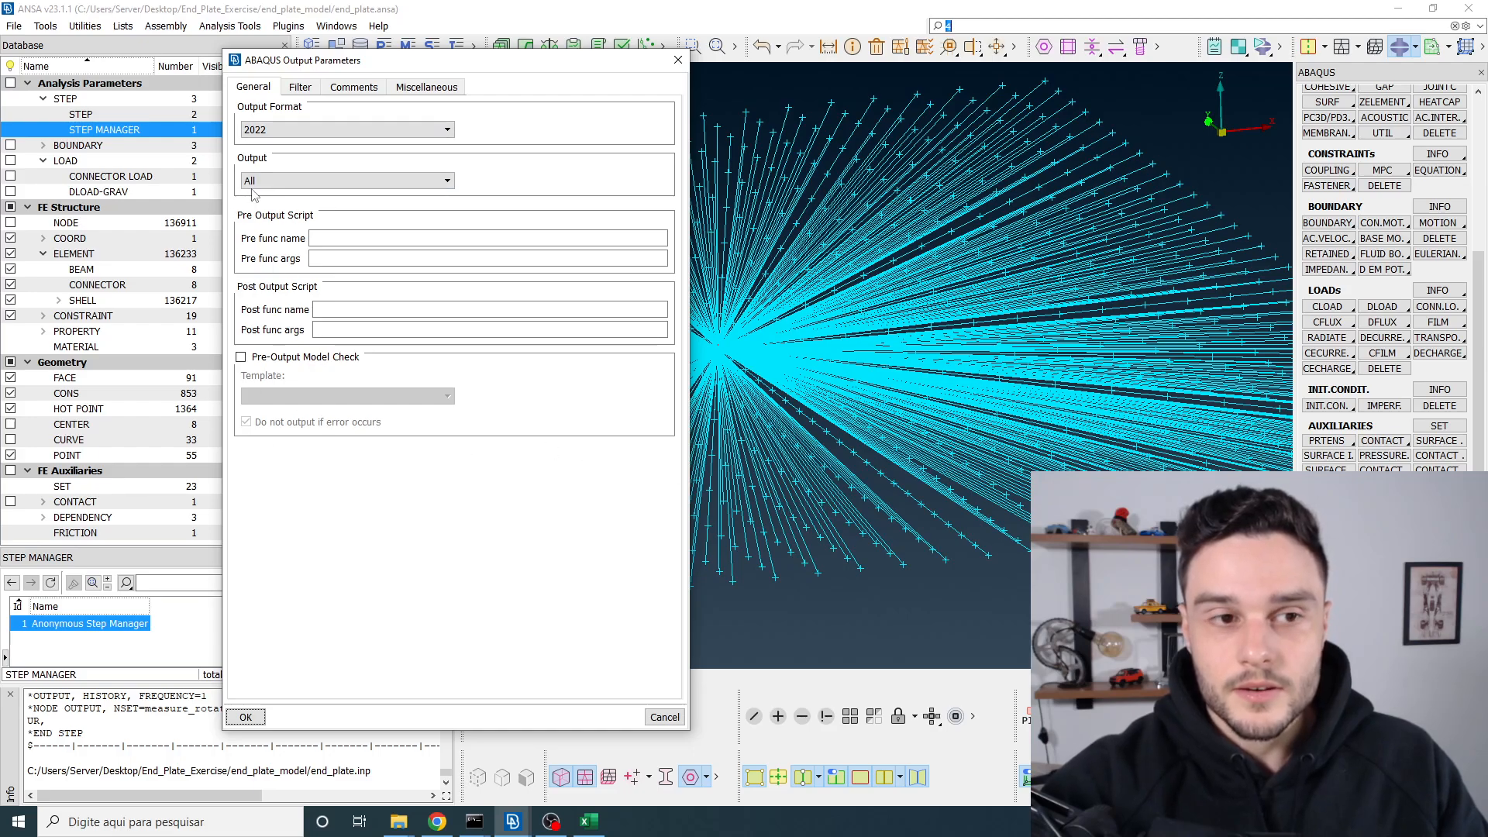
Step: Export with the output scope set to All and overwrite the existing input file
click(349, 180)
click(260, 195)
click(246, 717)
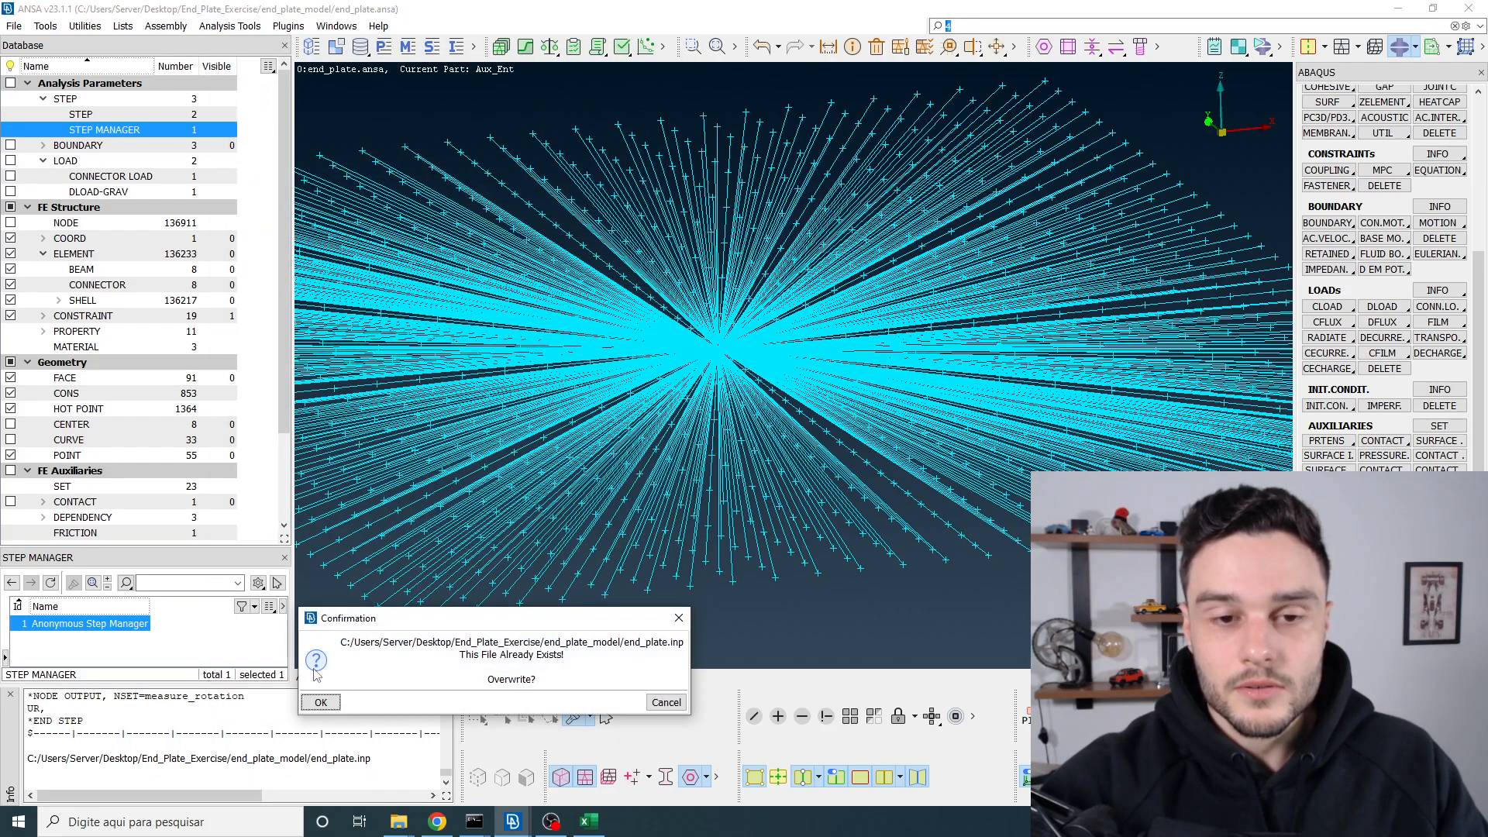
drag(452, 618, 501, 104)
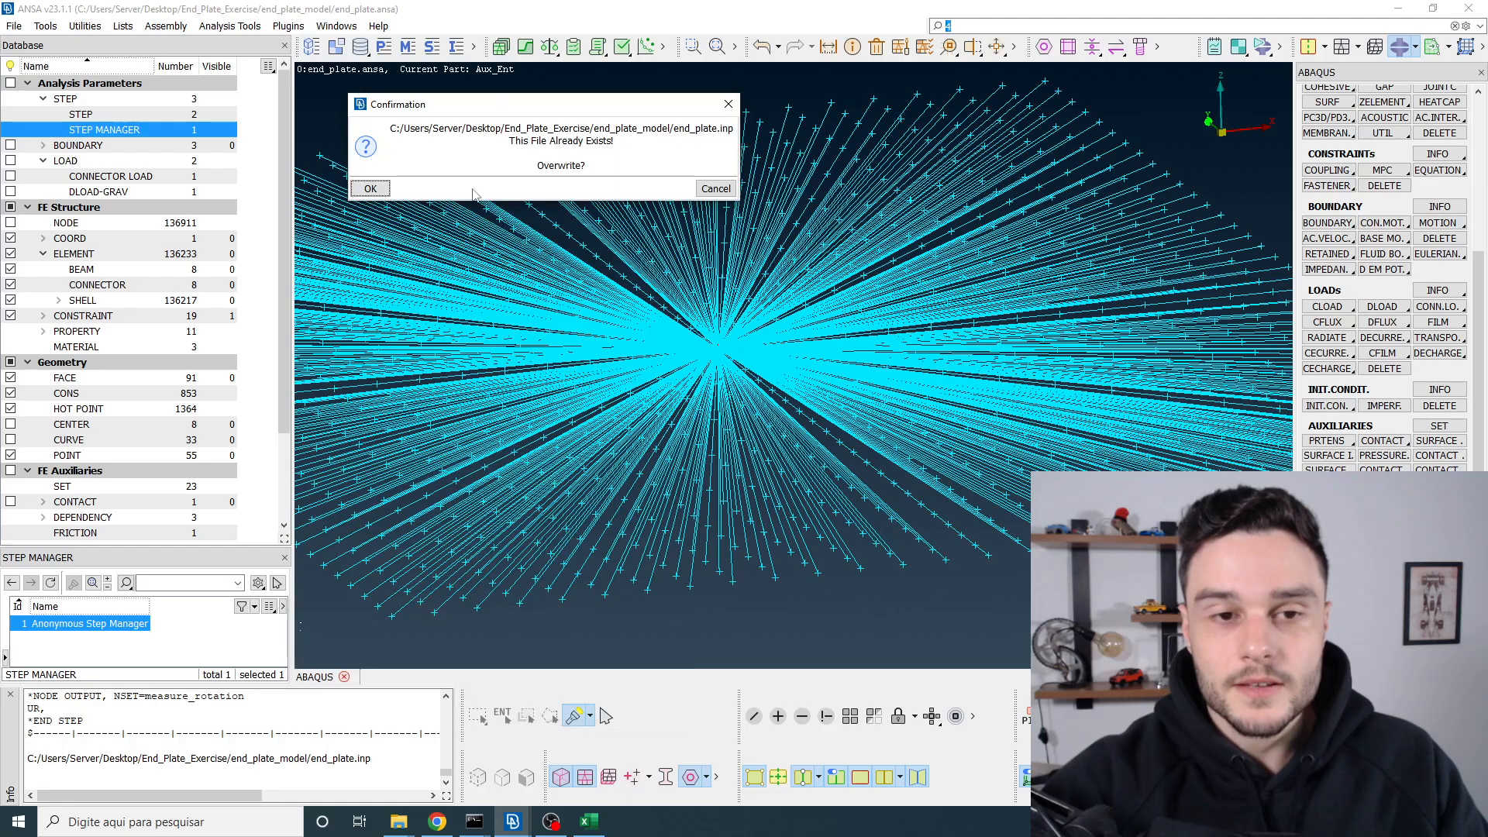
click(370, 190)
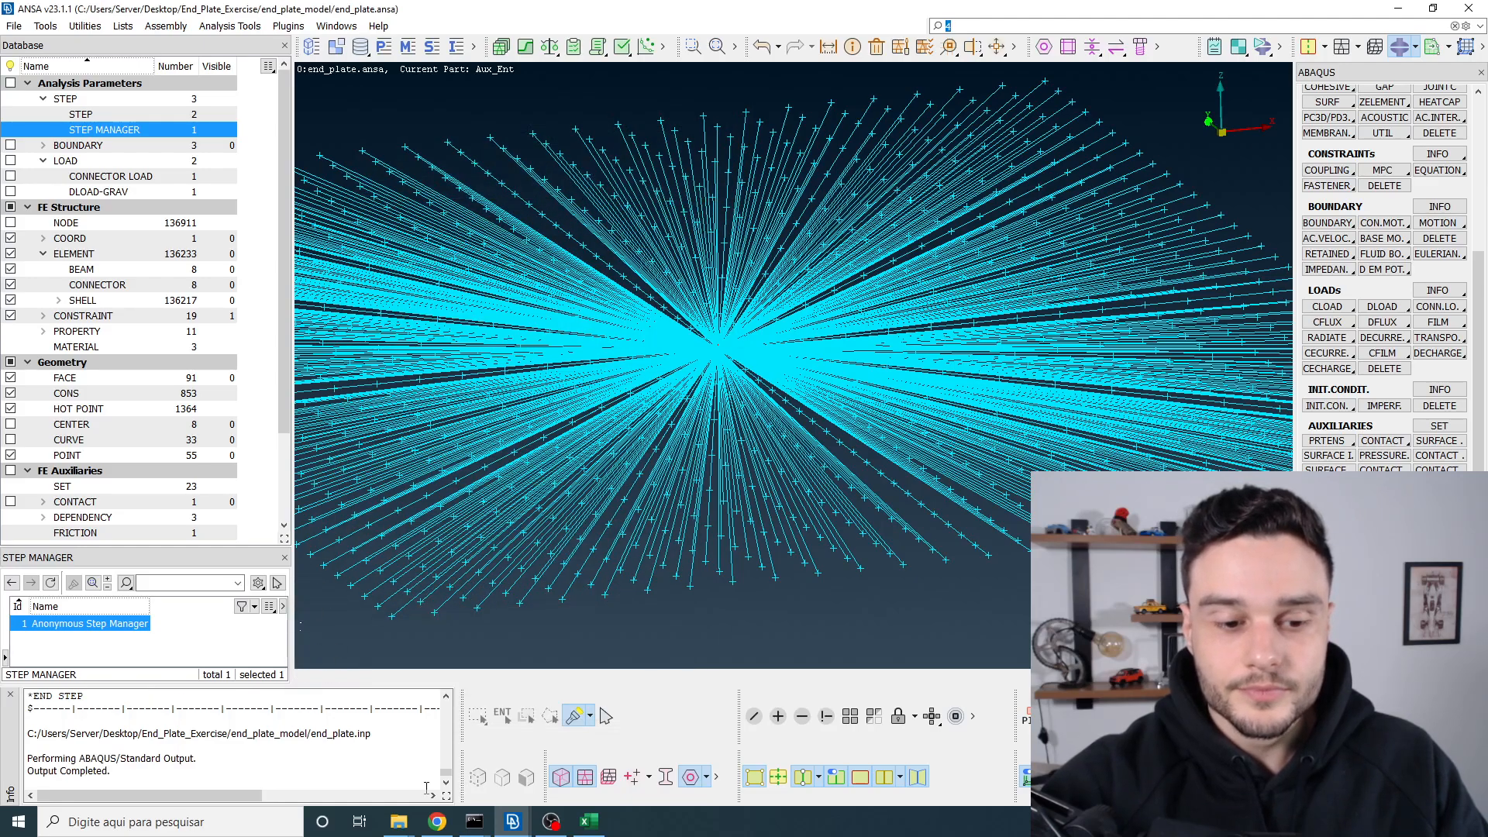
Step: Switch to File Explorer and check the modification time of end_plate.inp in the end_plate_model folder
mouse_move(381, 810)
click(314, 769)
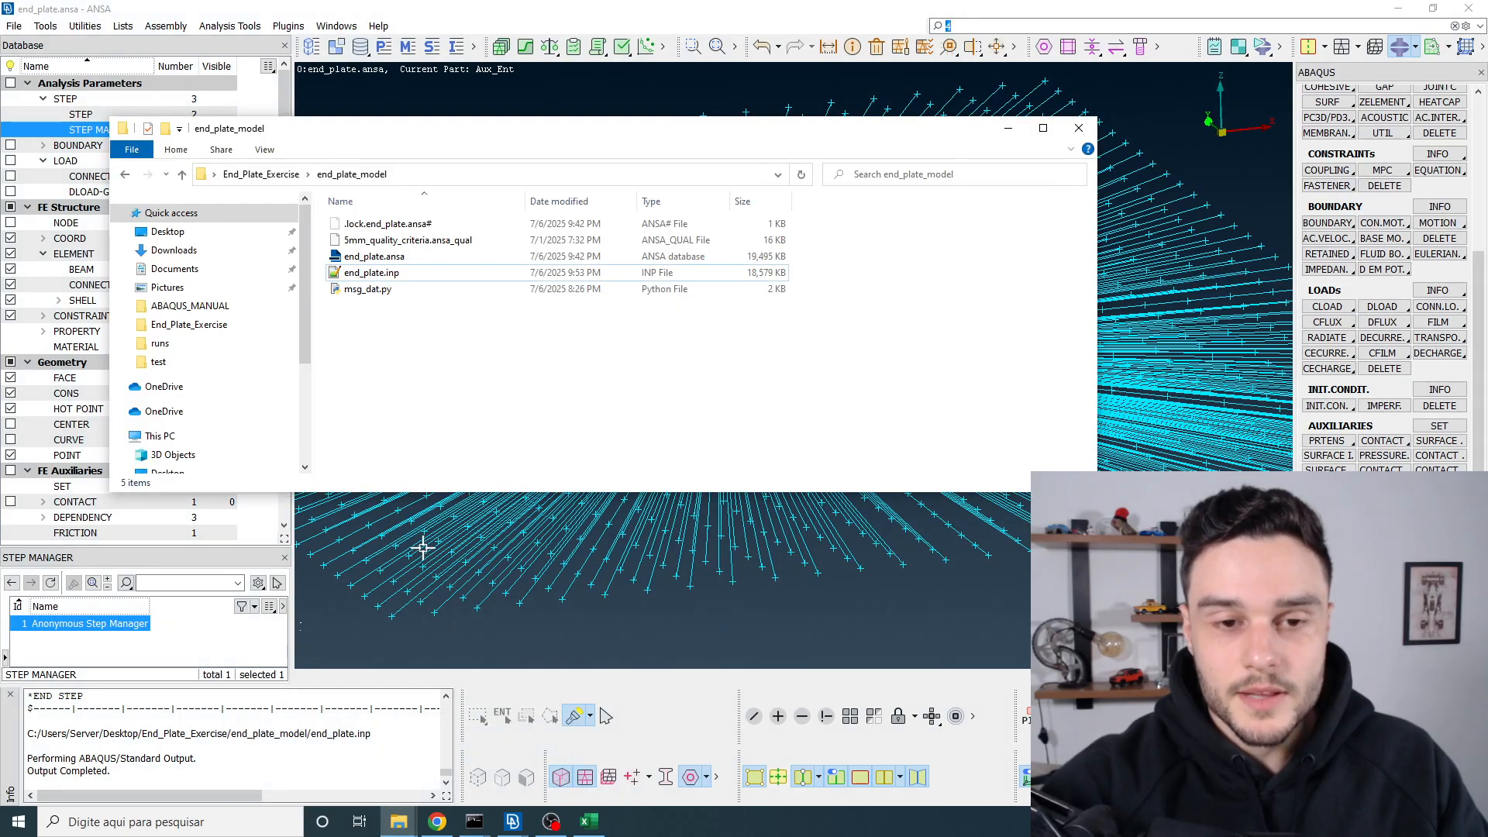
click(372, 273)
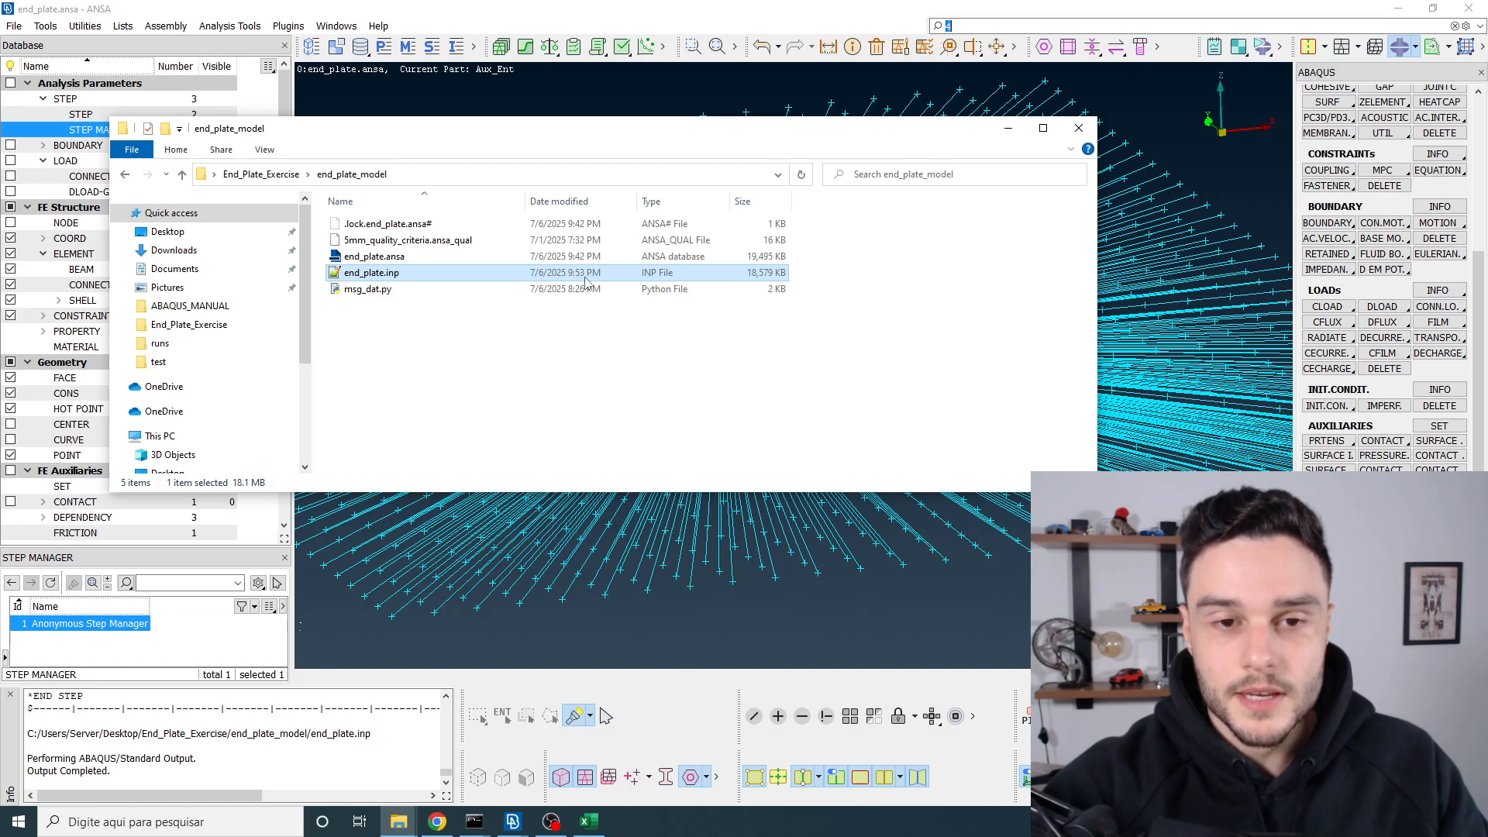
click(593, 333)
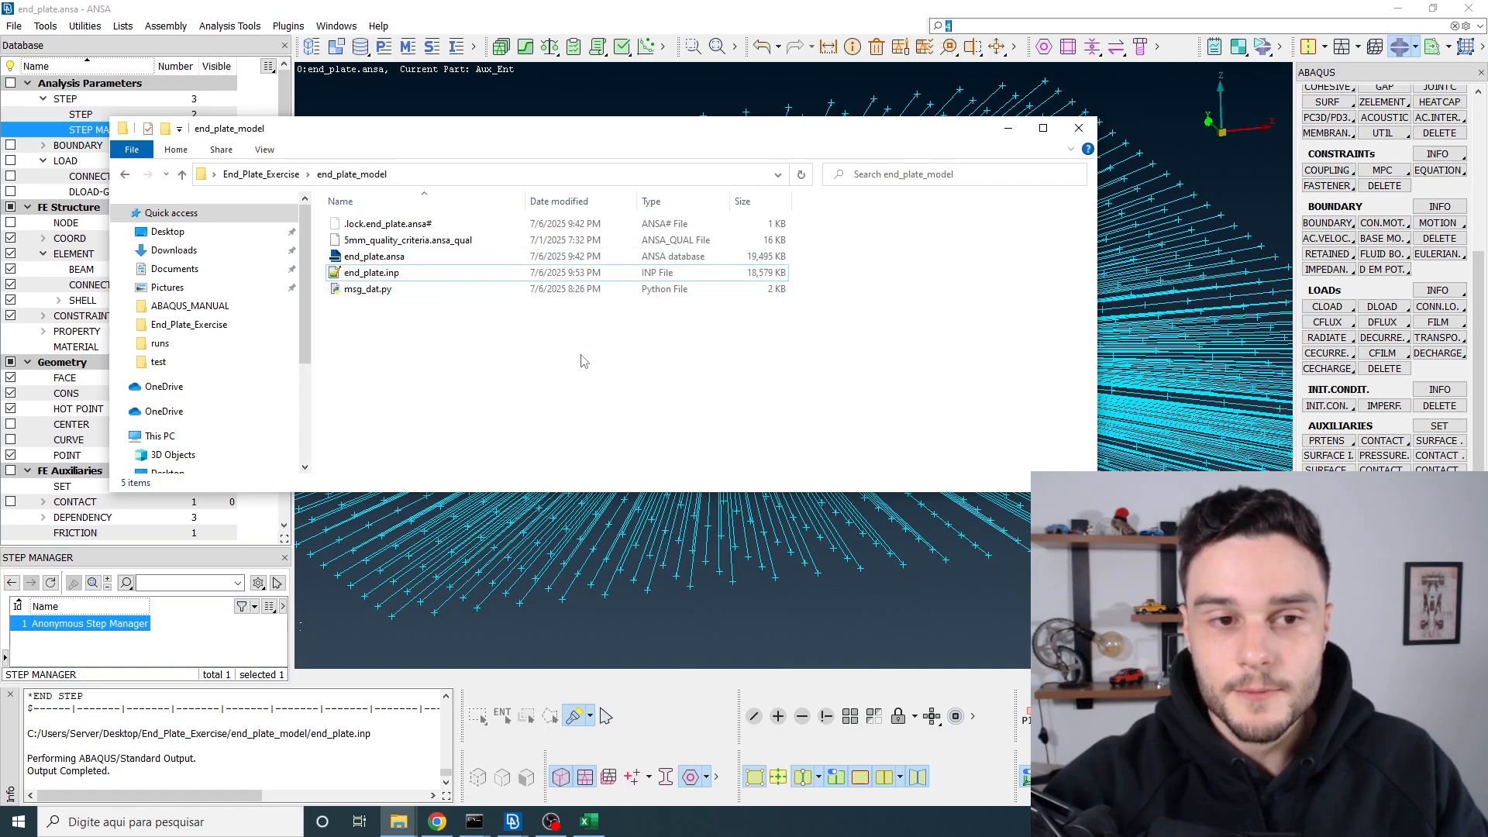
click(550, 824)
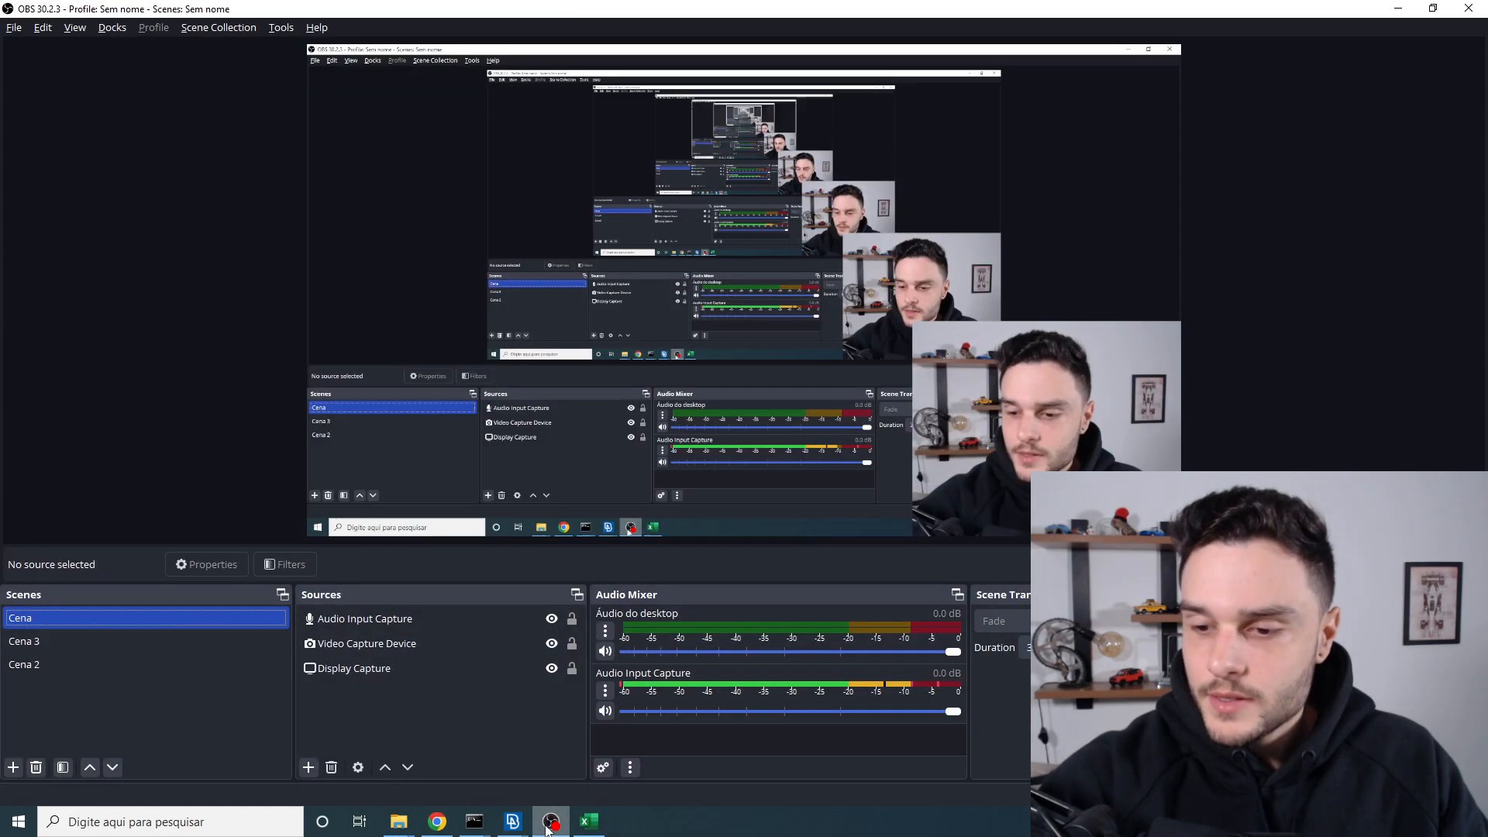
click(550, 823)
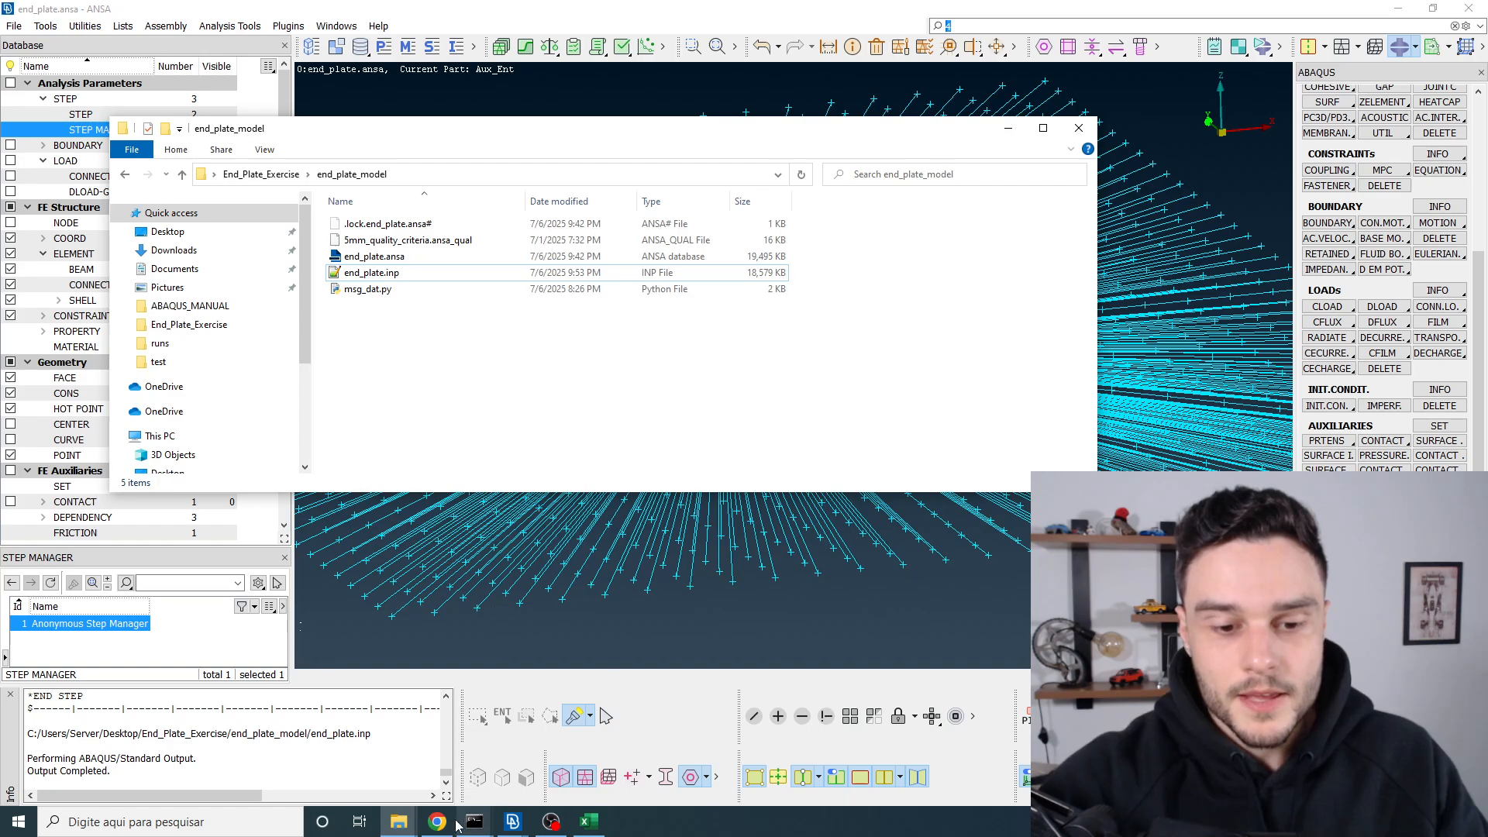
mouse_move(447, 829)
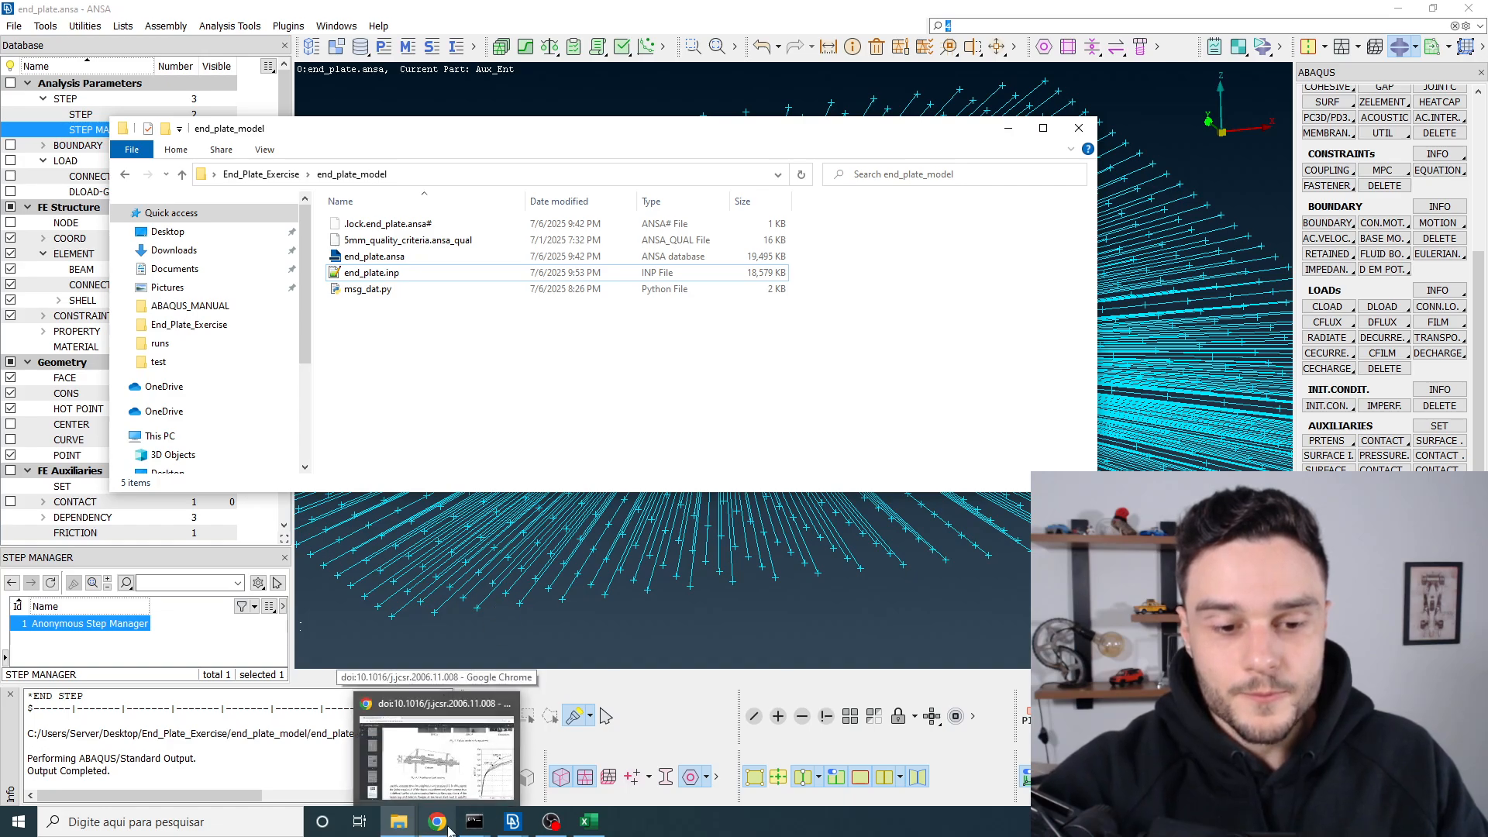
Step: Switch to the Command Prompt and run the prepared command abaqus j=end_plate cpus=18 from the end_plate_model folder
click(476, 825)
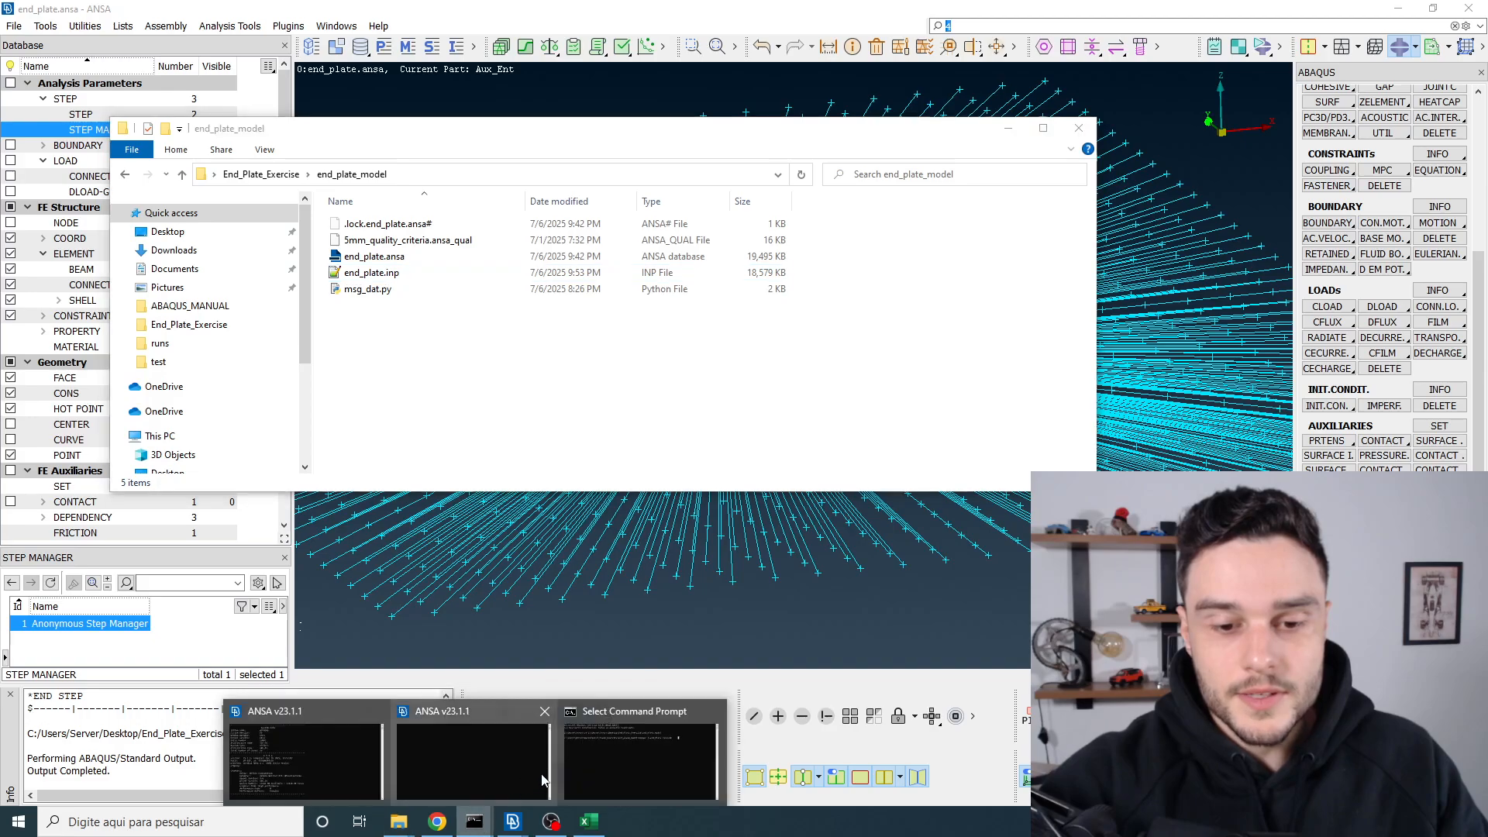
click(593, 763)
drag(733, 275, 525, 282)
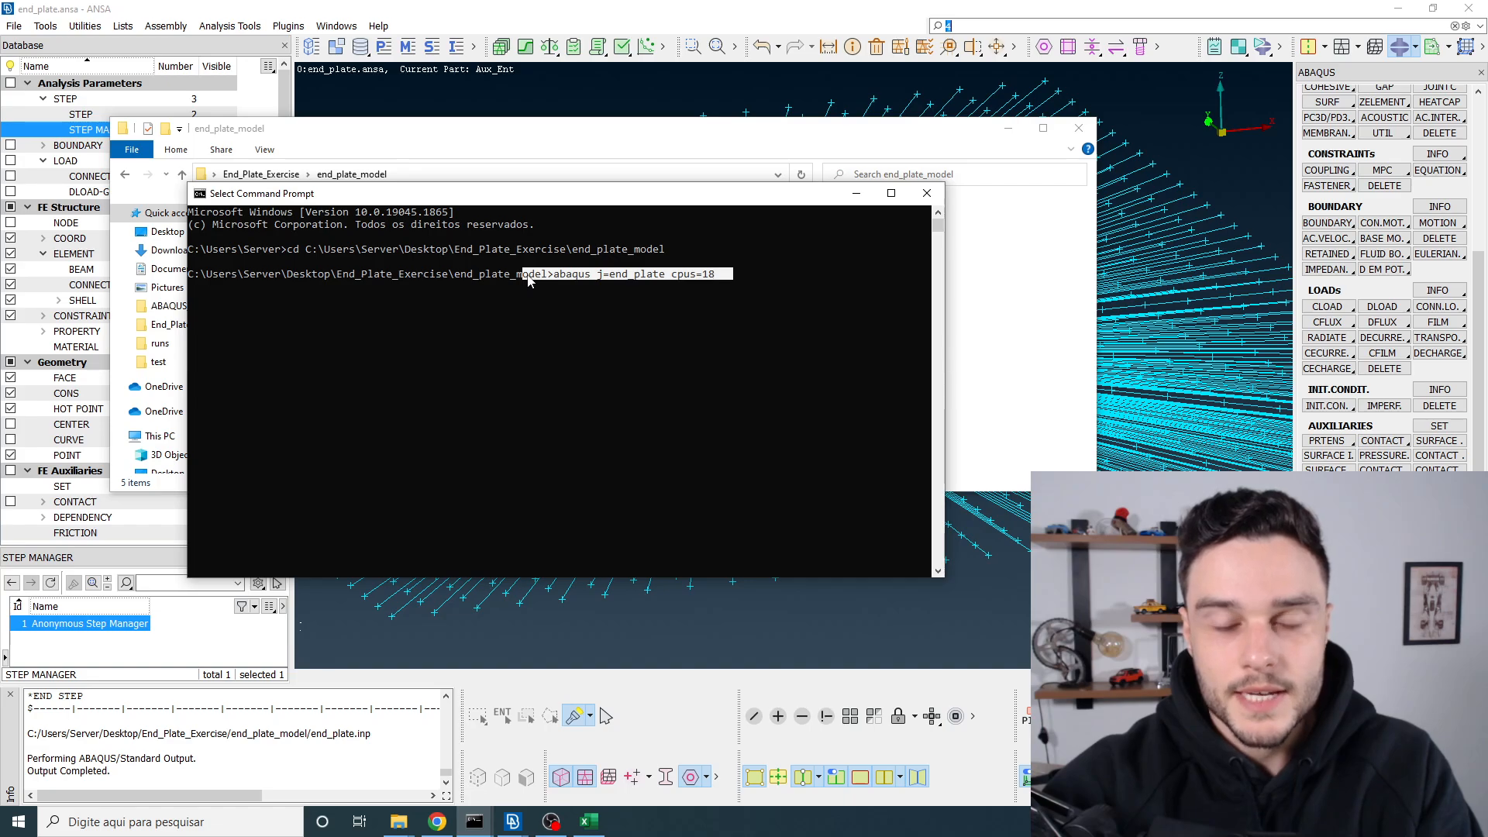
drag(530, 276, 818, 275)
click(753, 282)
key(Escape)
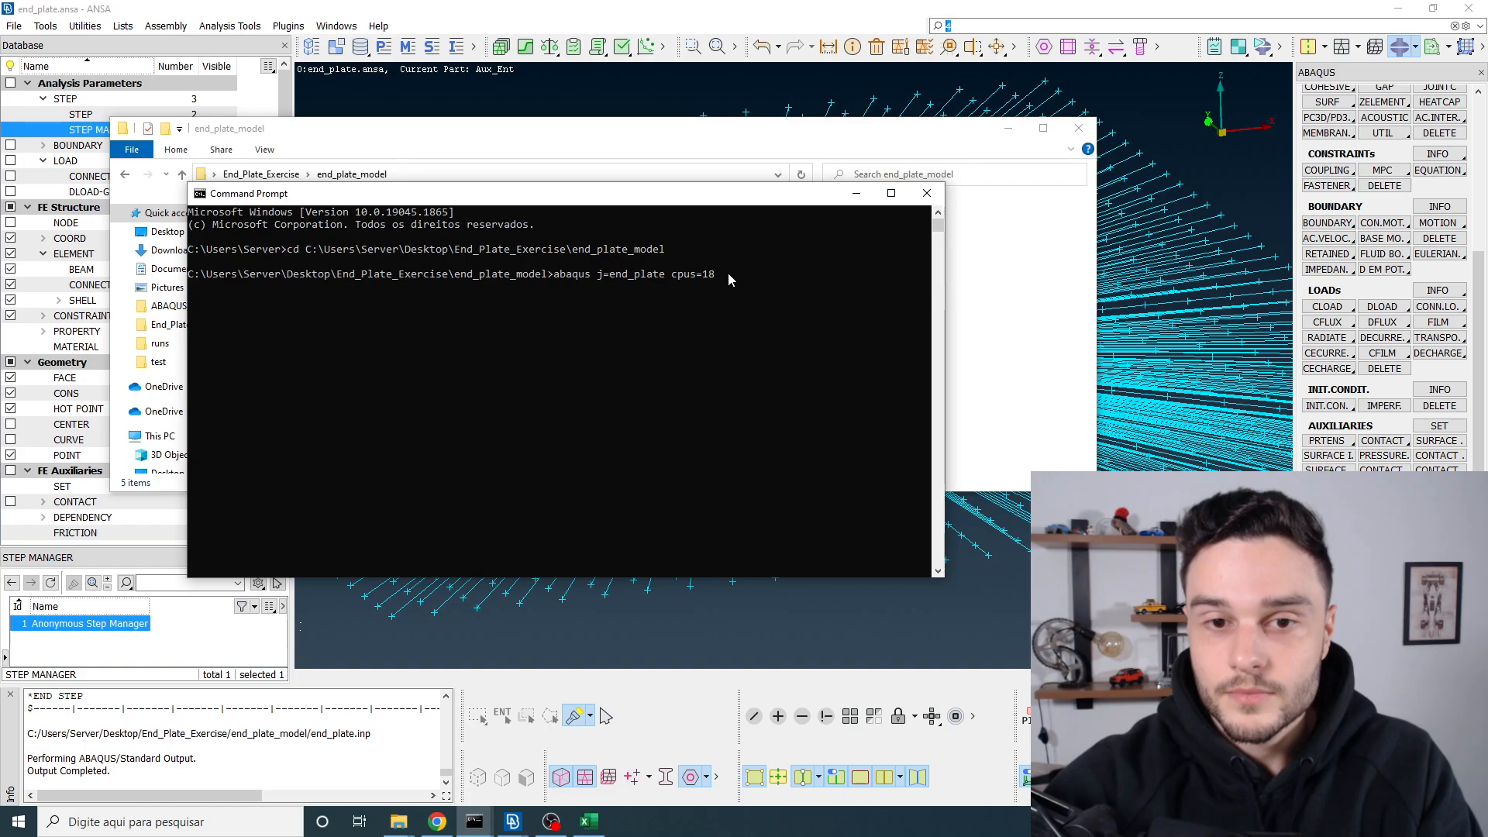
click(729, 272)
key(Escape)
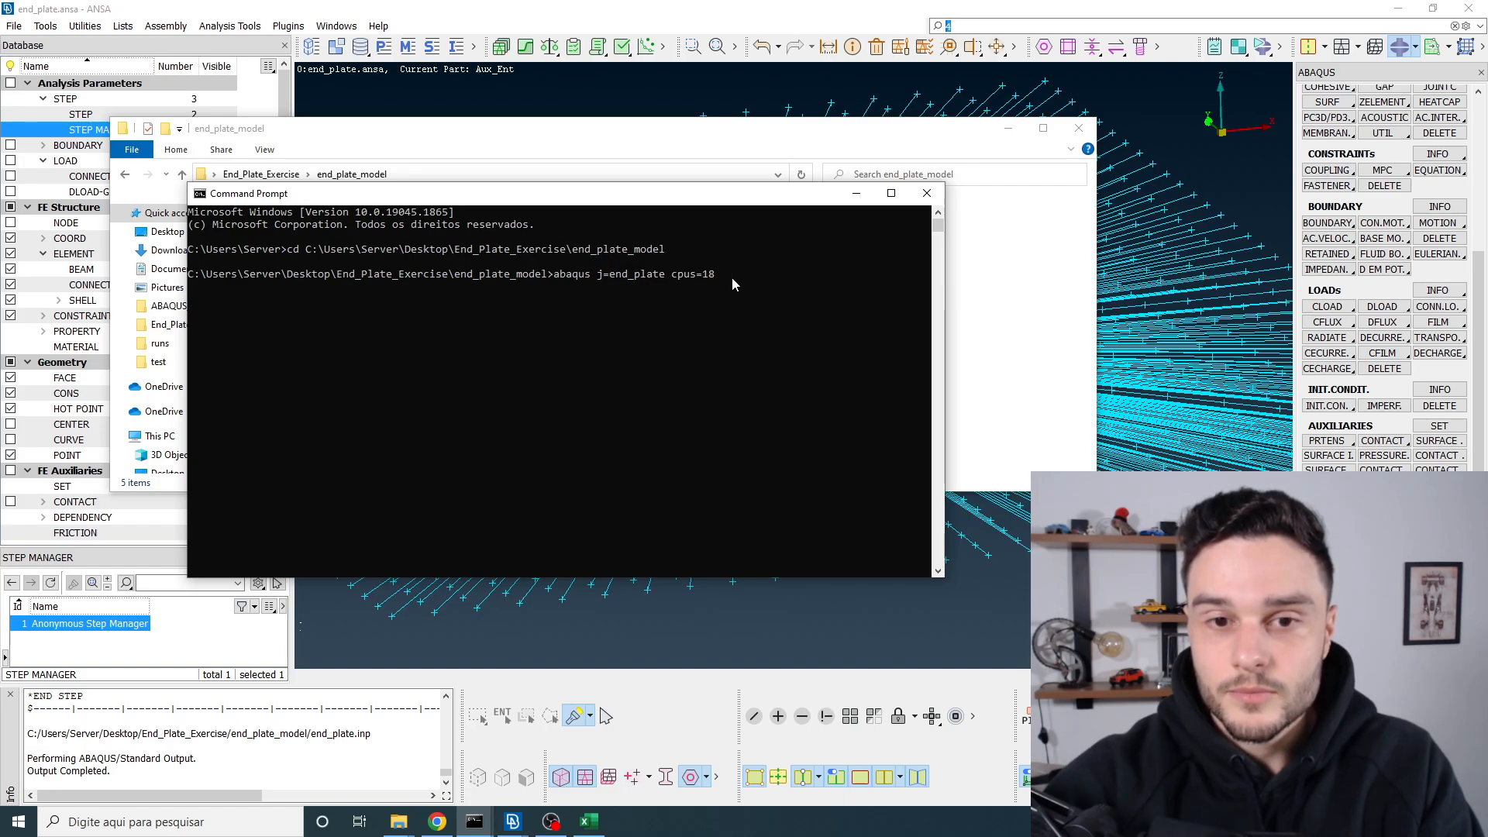
key(Return)
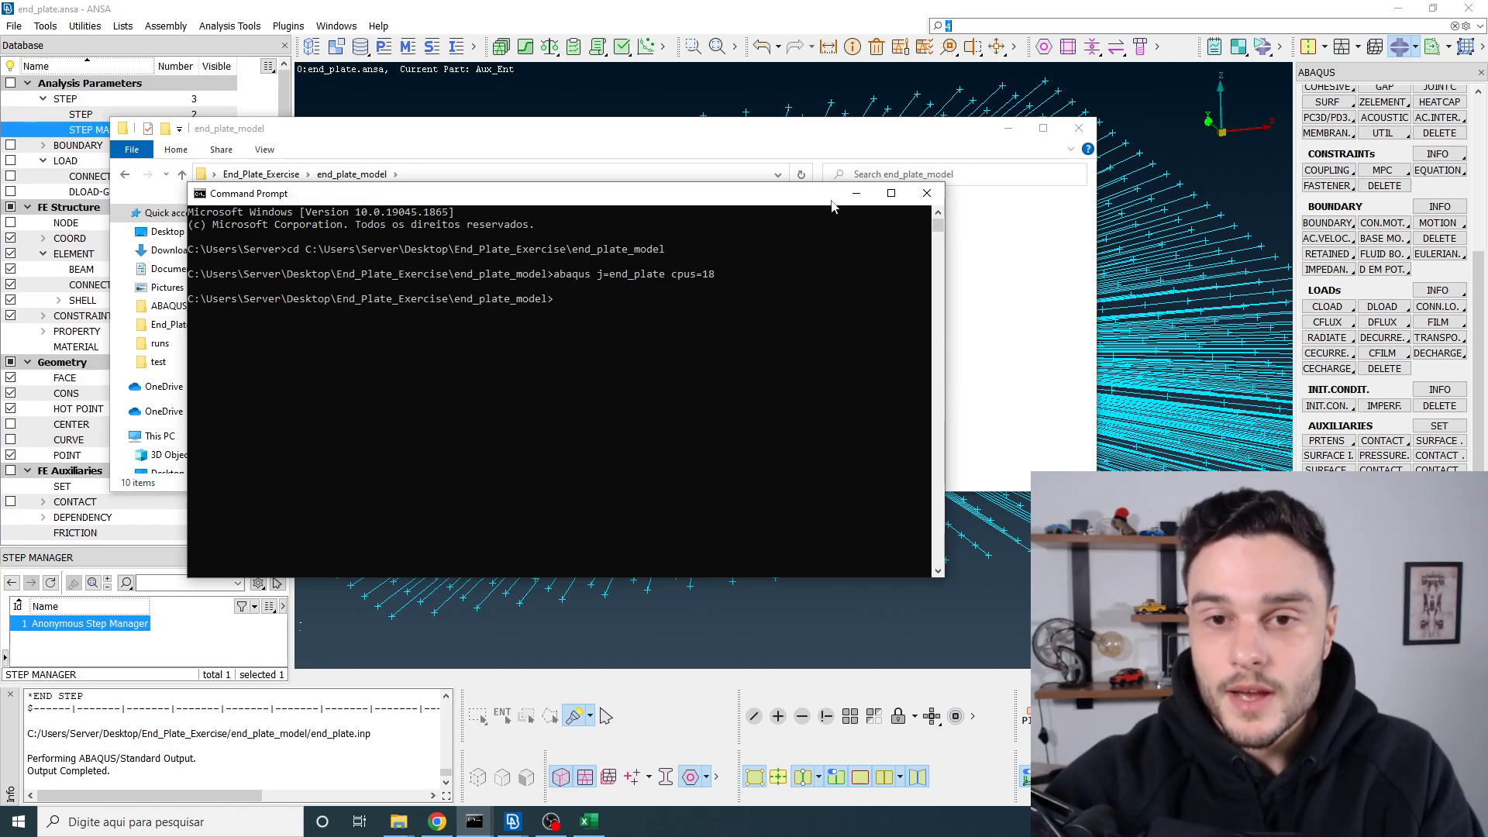
Step: Return to File Explorer and check the files the job writes in end_plate_model, including end_plate.msg
click(859, 194)
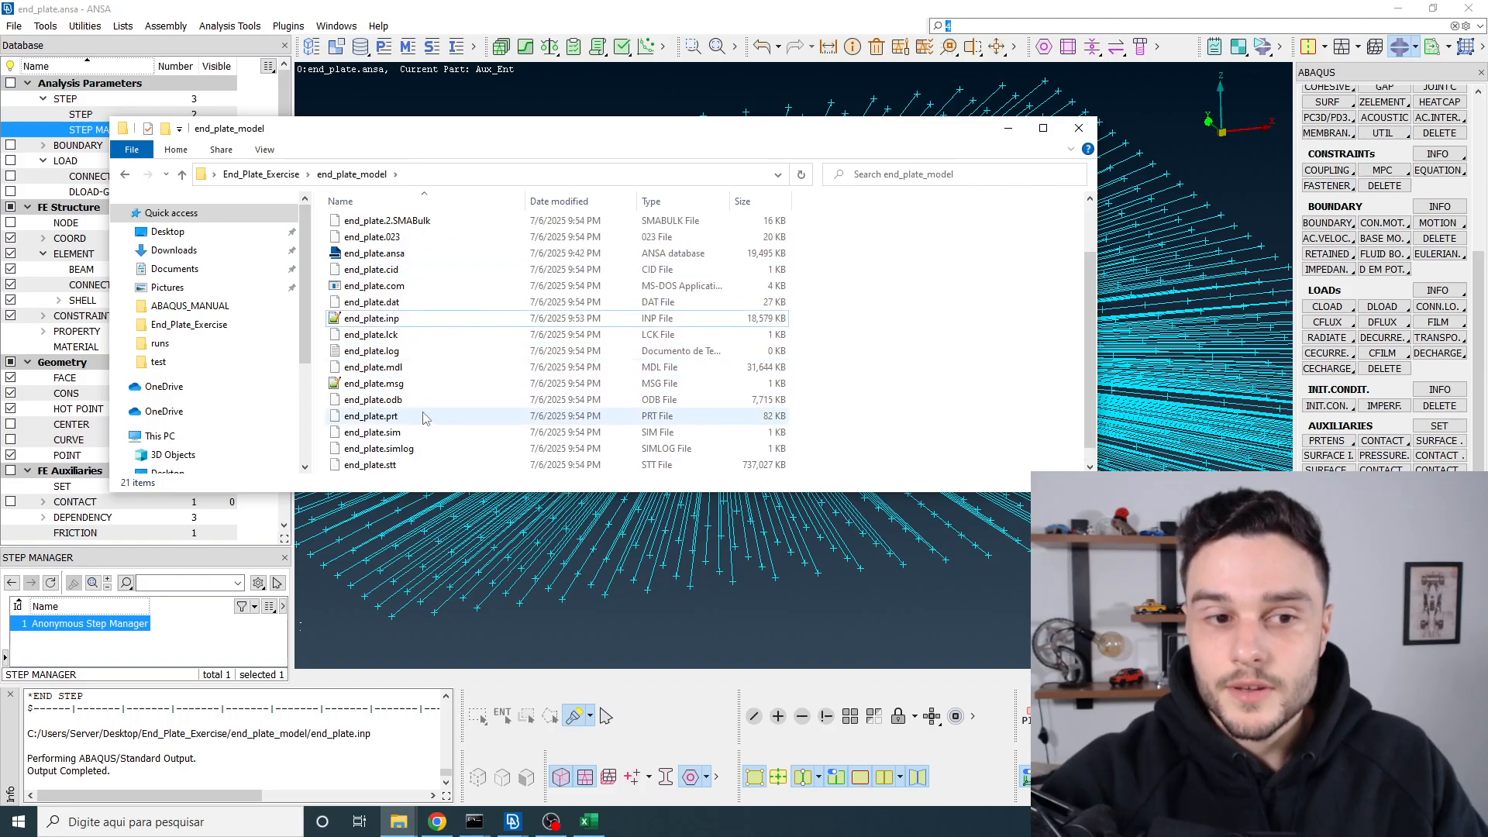
click(387, 388)
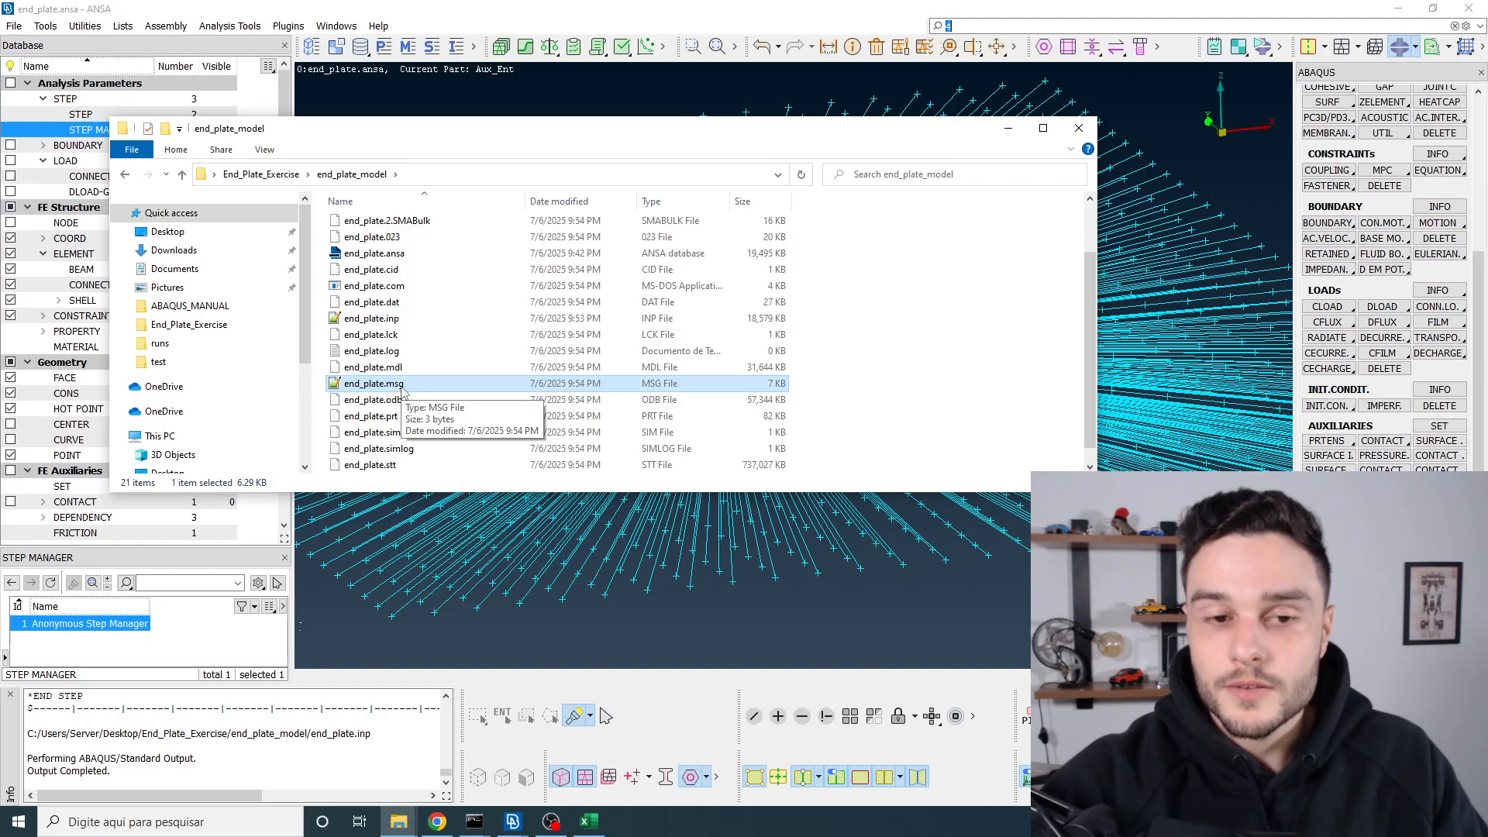
click(996, 341)
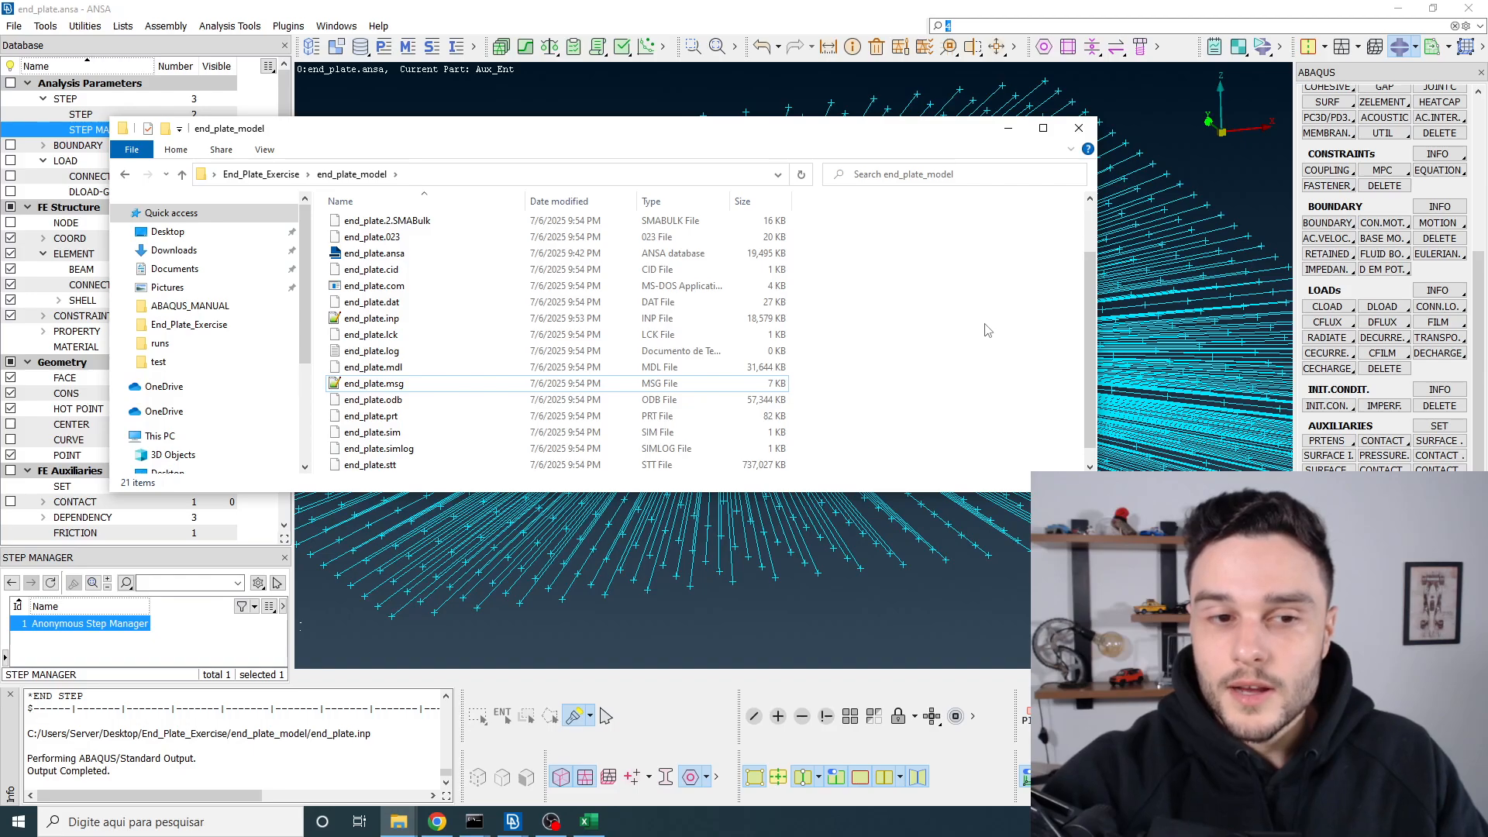
scroll(987, 332, down, 1)
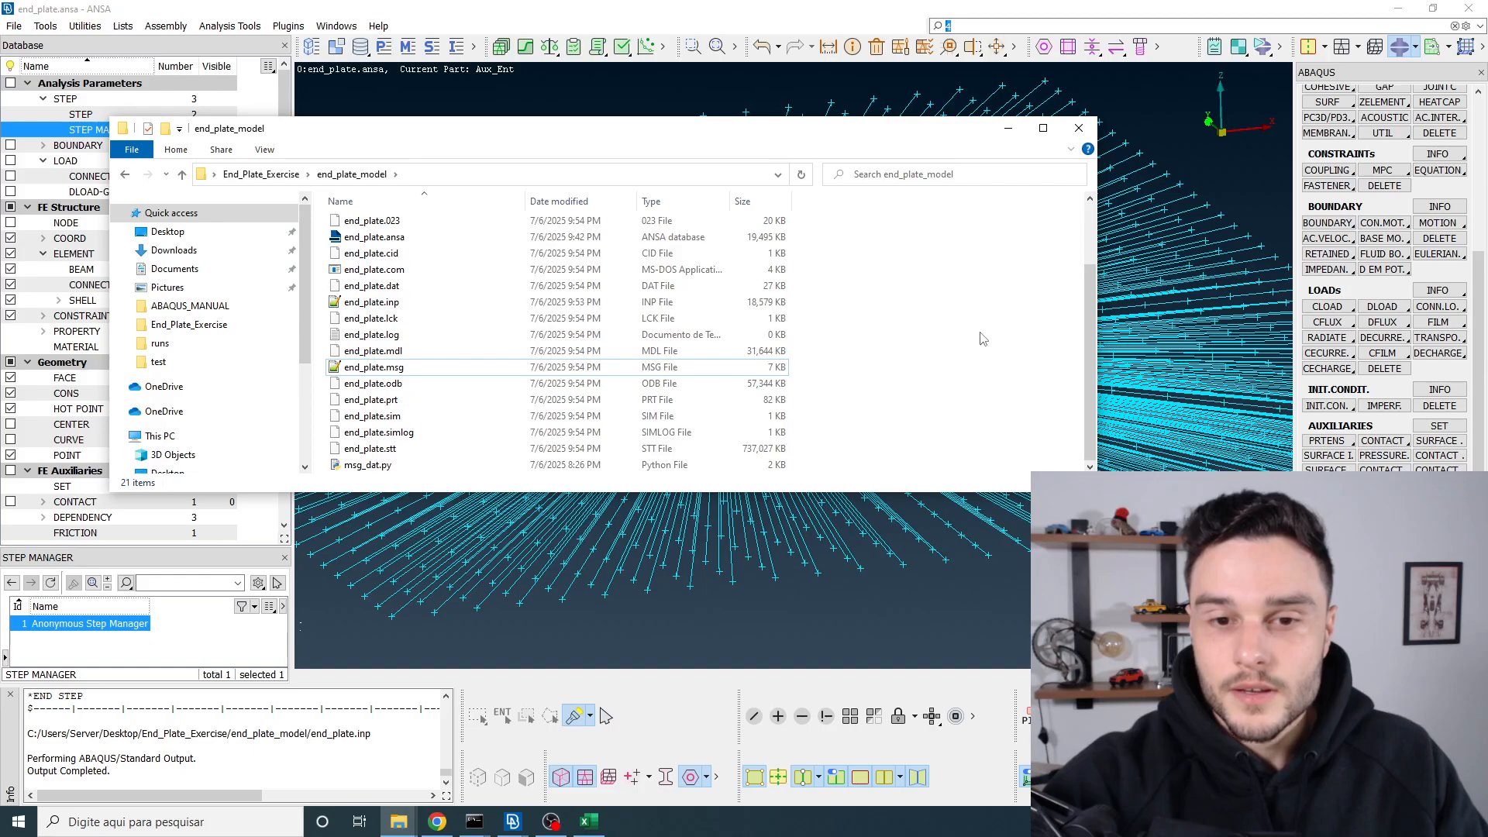
Step: Open end_plate.inp from the end_plate_model folder in Notepad++
click(379, 306)
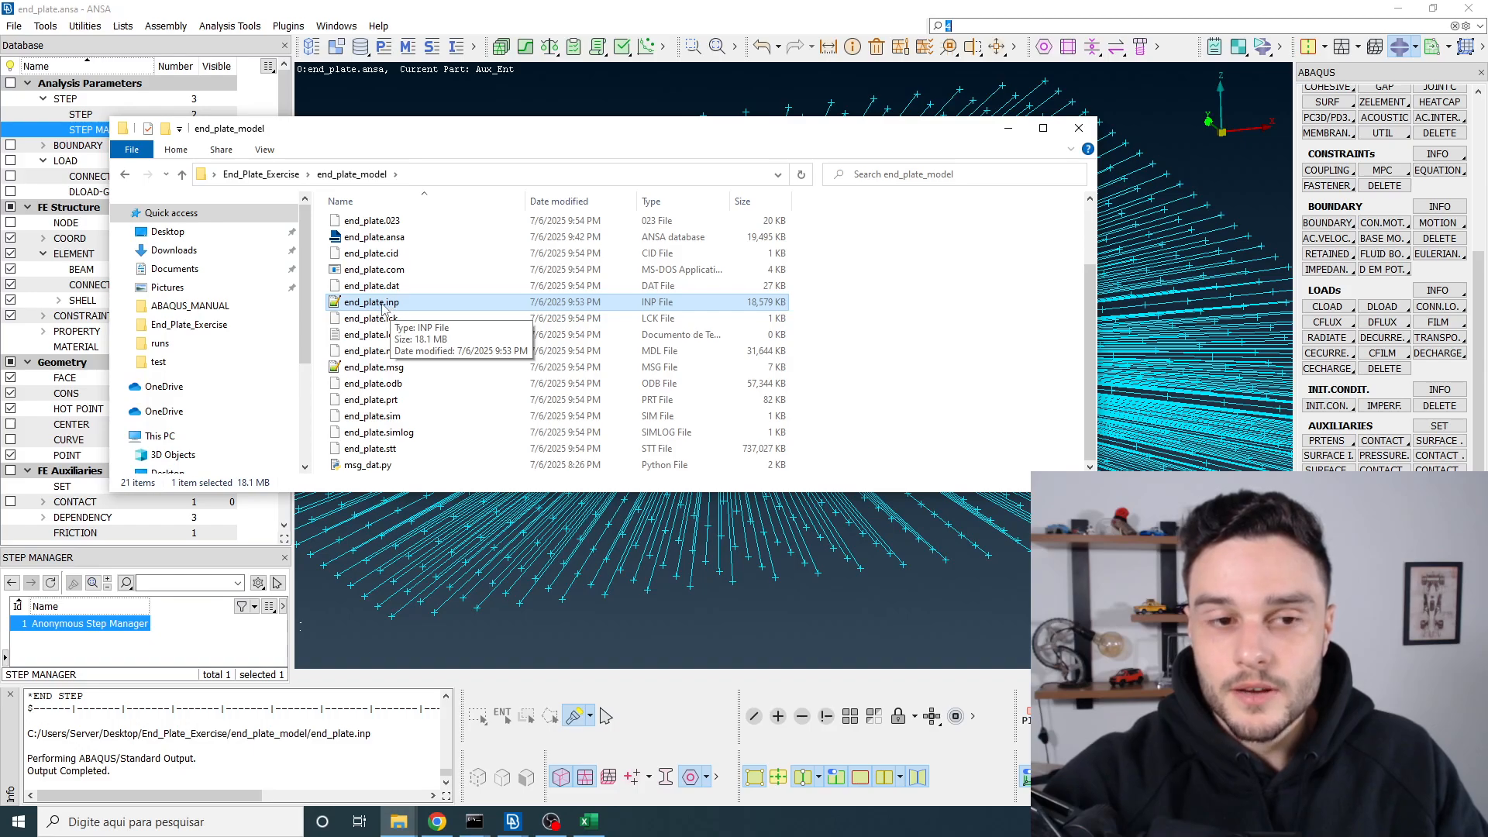
right_click(387, 304)
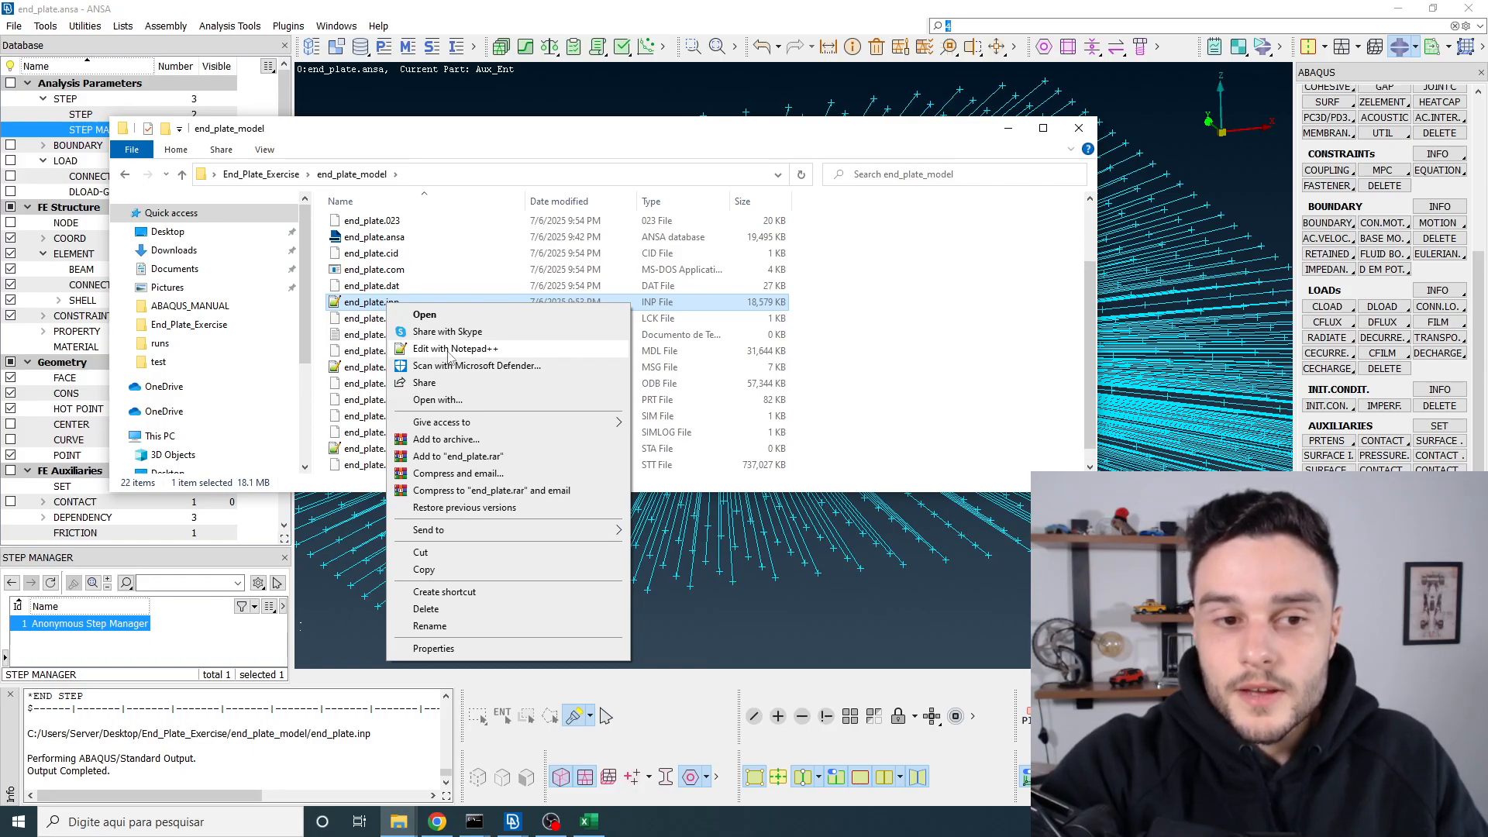
click(450, 350)
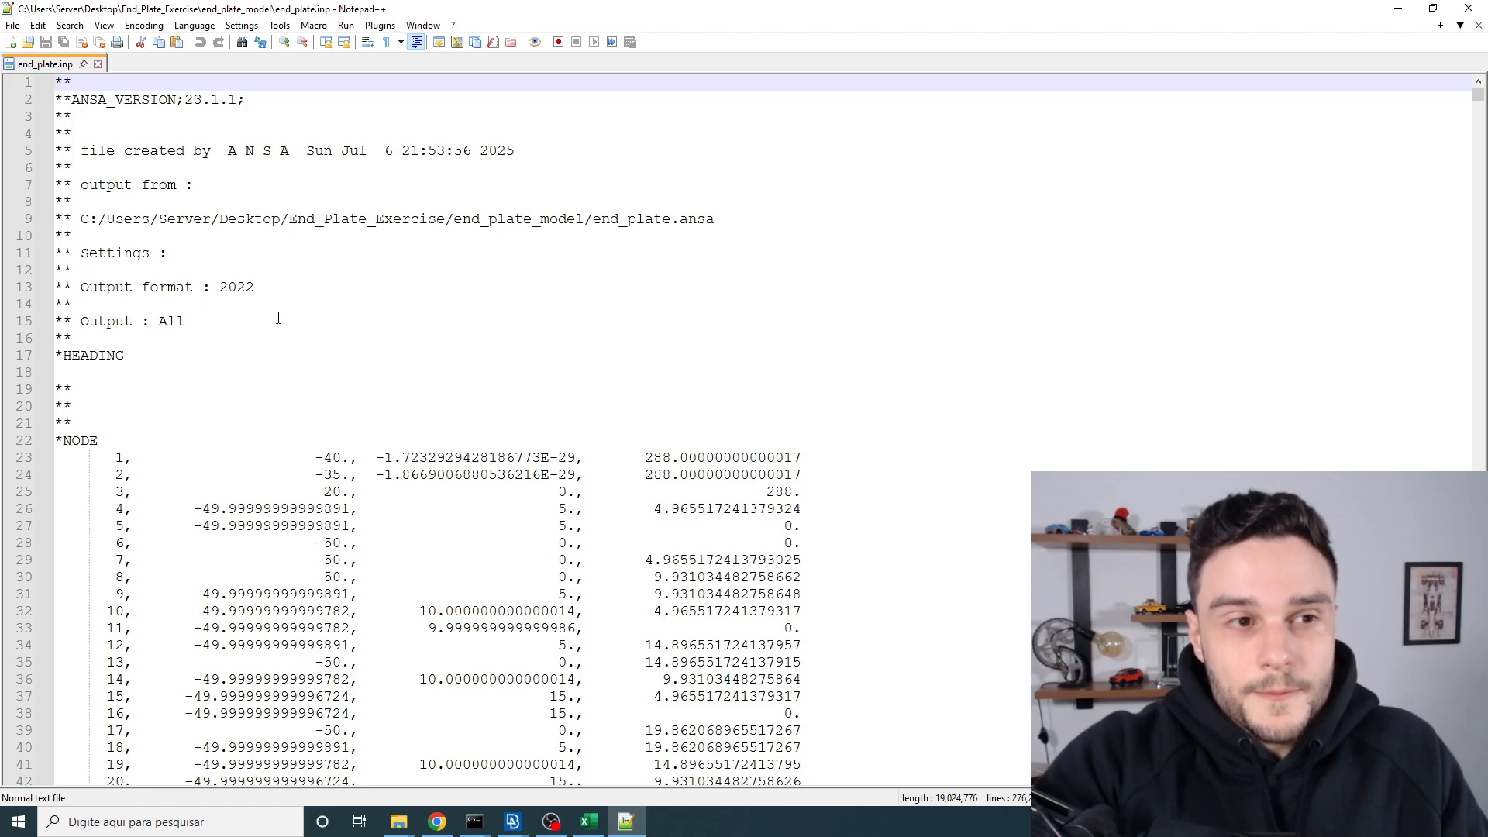
Step: Examine the *NODE block of the input file, including the node number and coordinate columns of its first line
scroll(216, 299, down, 2)
scroll(205, 297, down, 3)
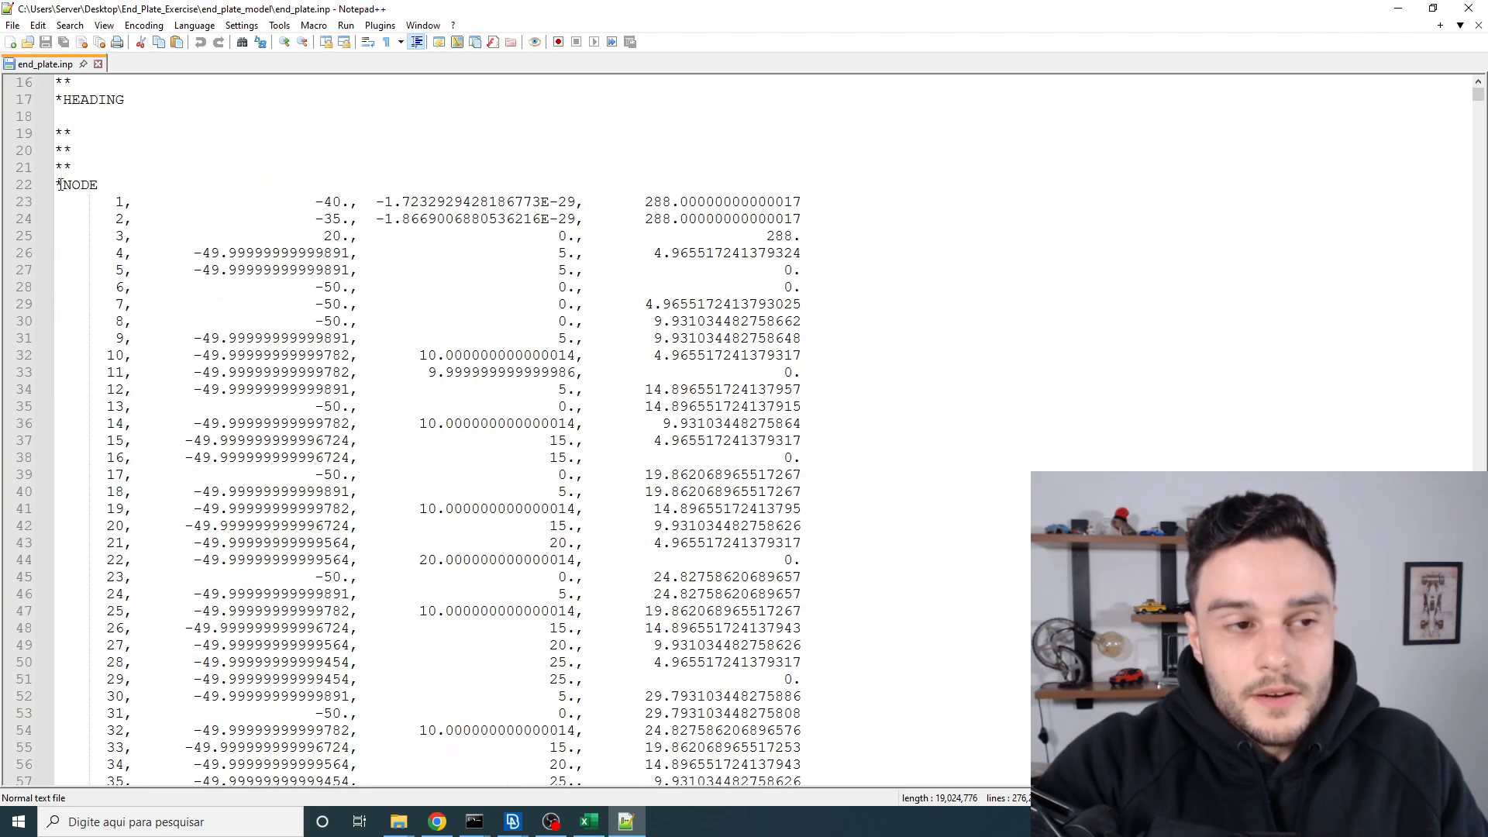
drag(61, 182, 845, 555)
scroll(272, 293, up, 3)
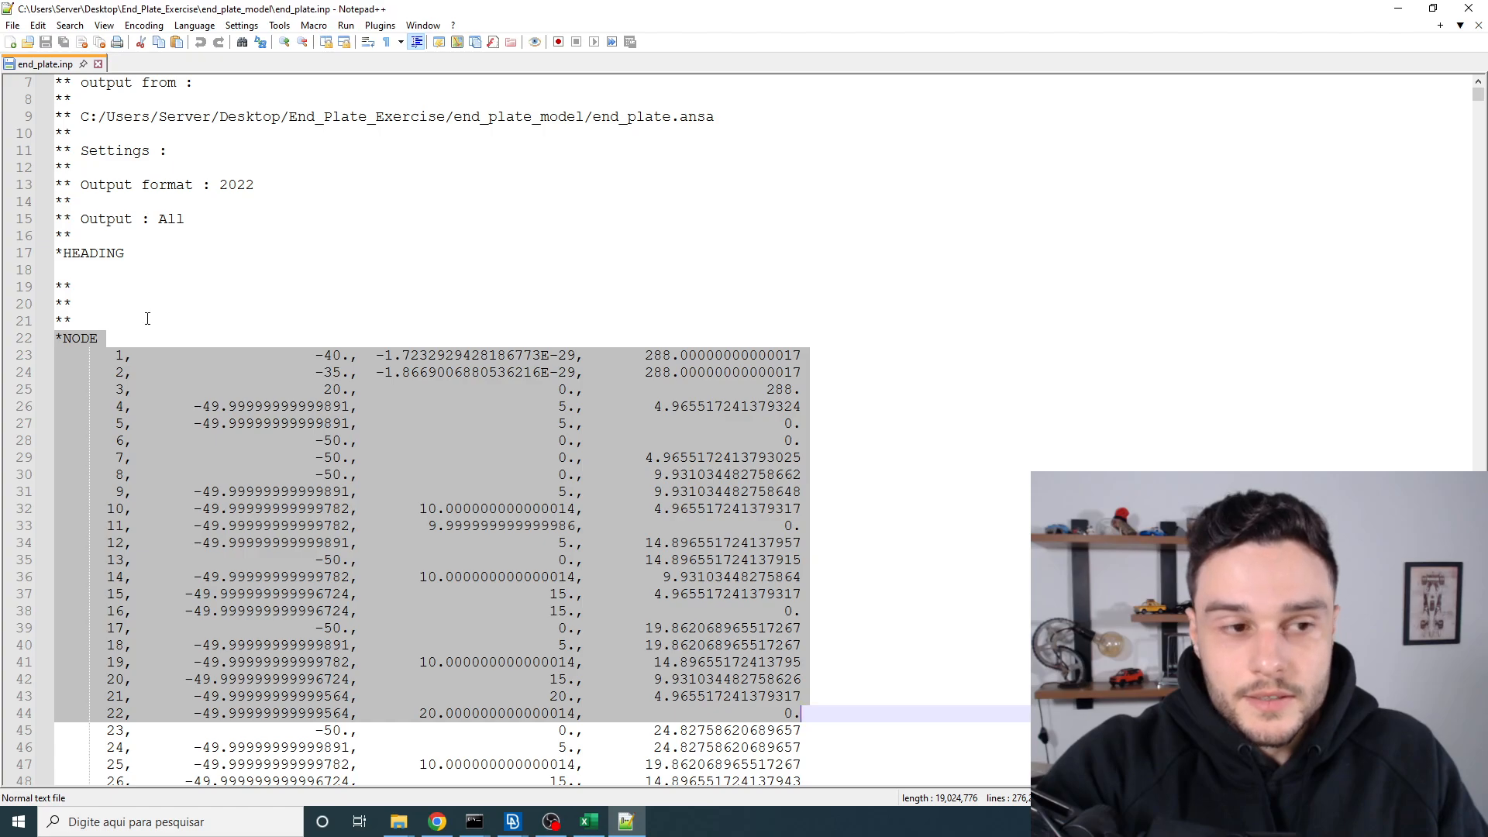
click(153, 344)
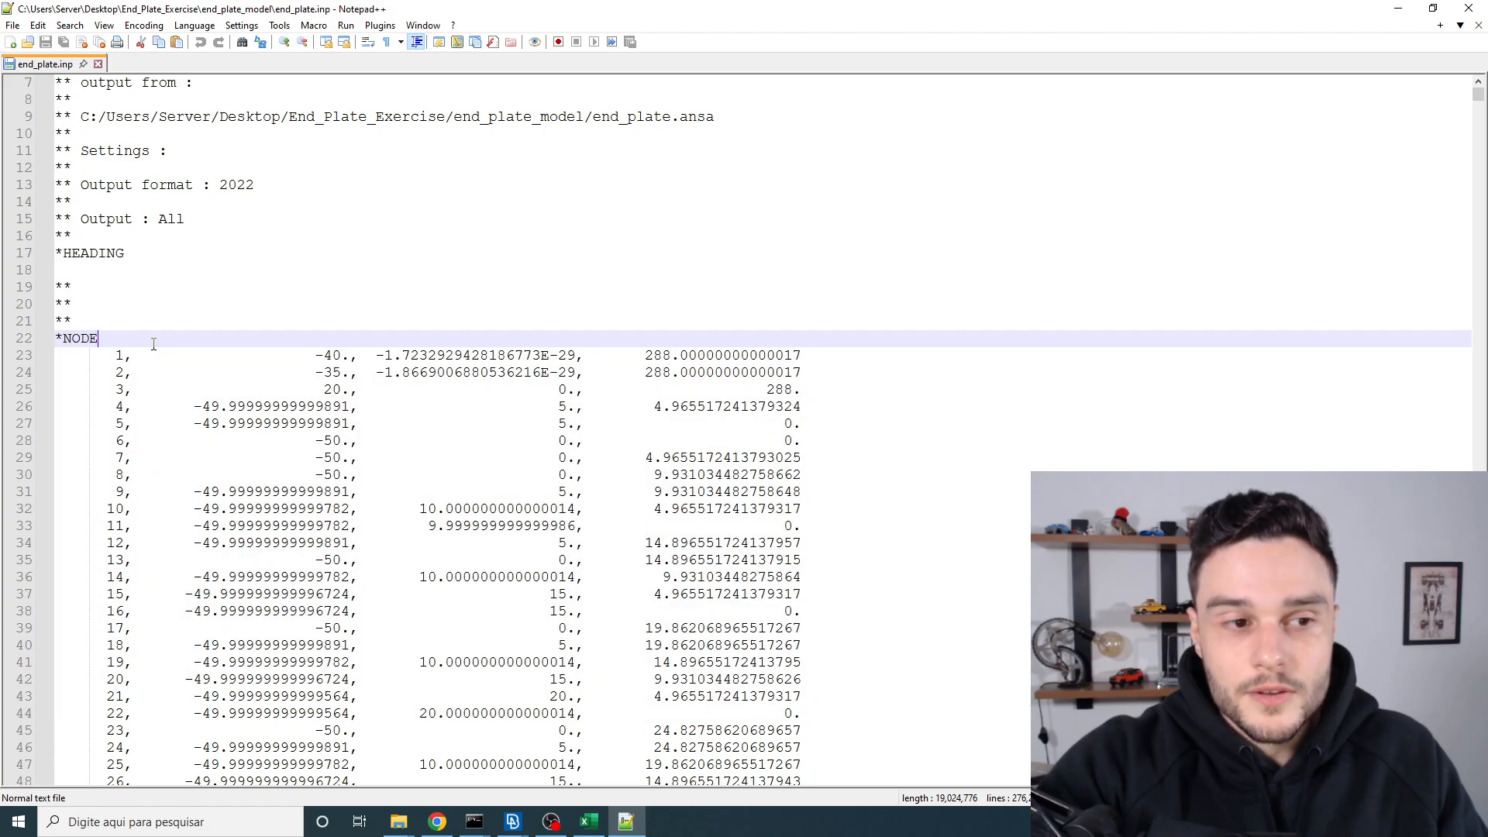
drag(154, 343, 5, 342)
drag(102, 347, 4, 351)
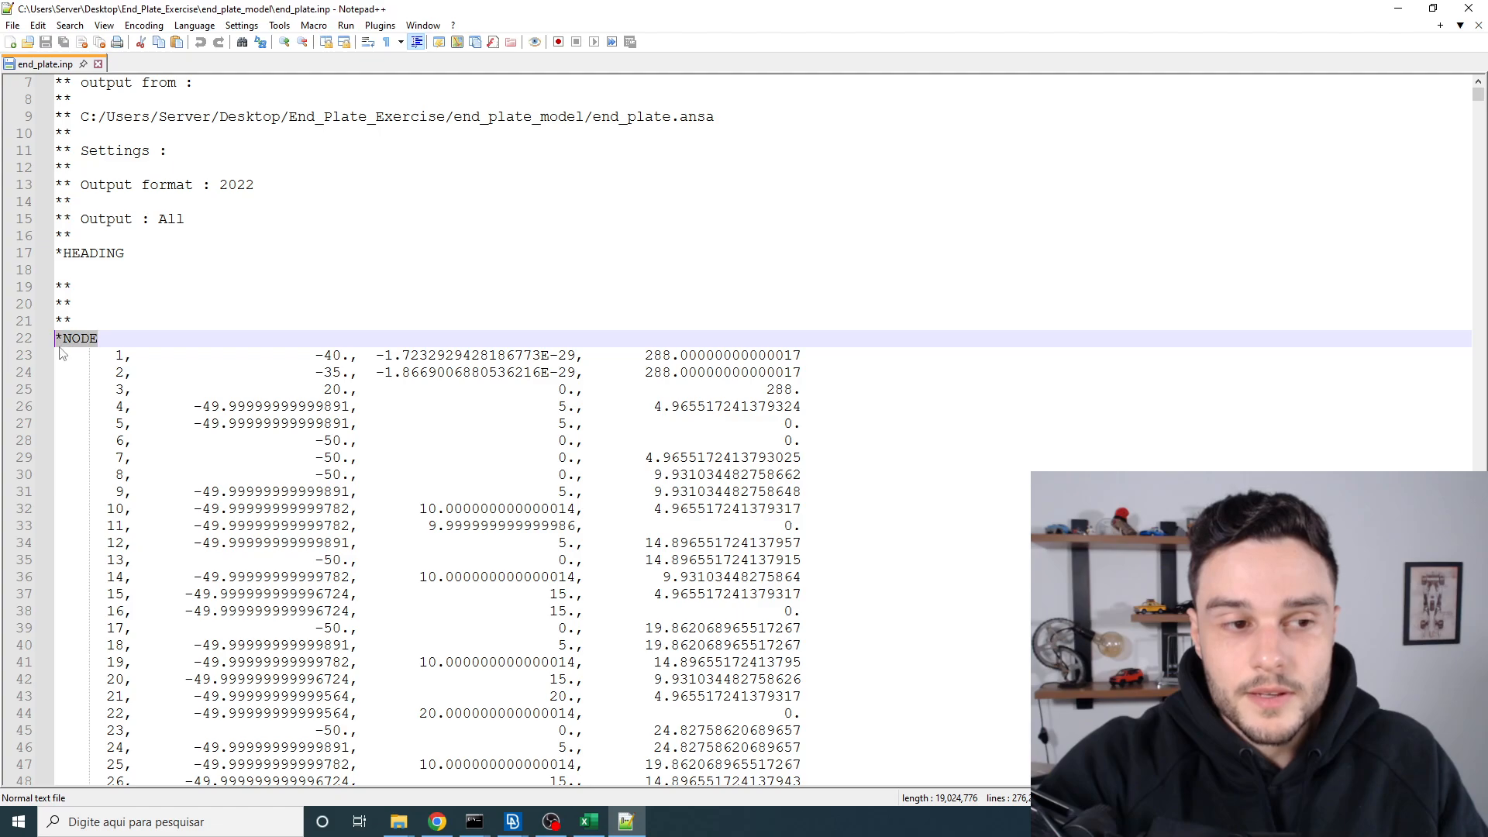
drag(107, 356, 143, 356)
drag(300, 355, 493, 355)
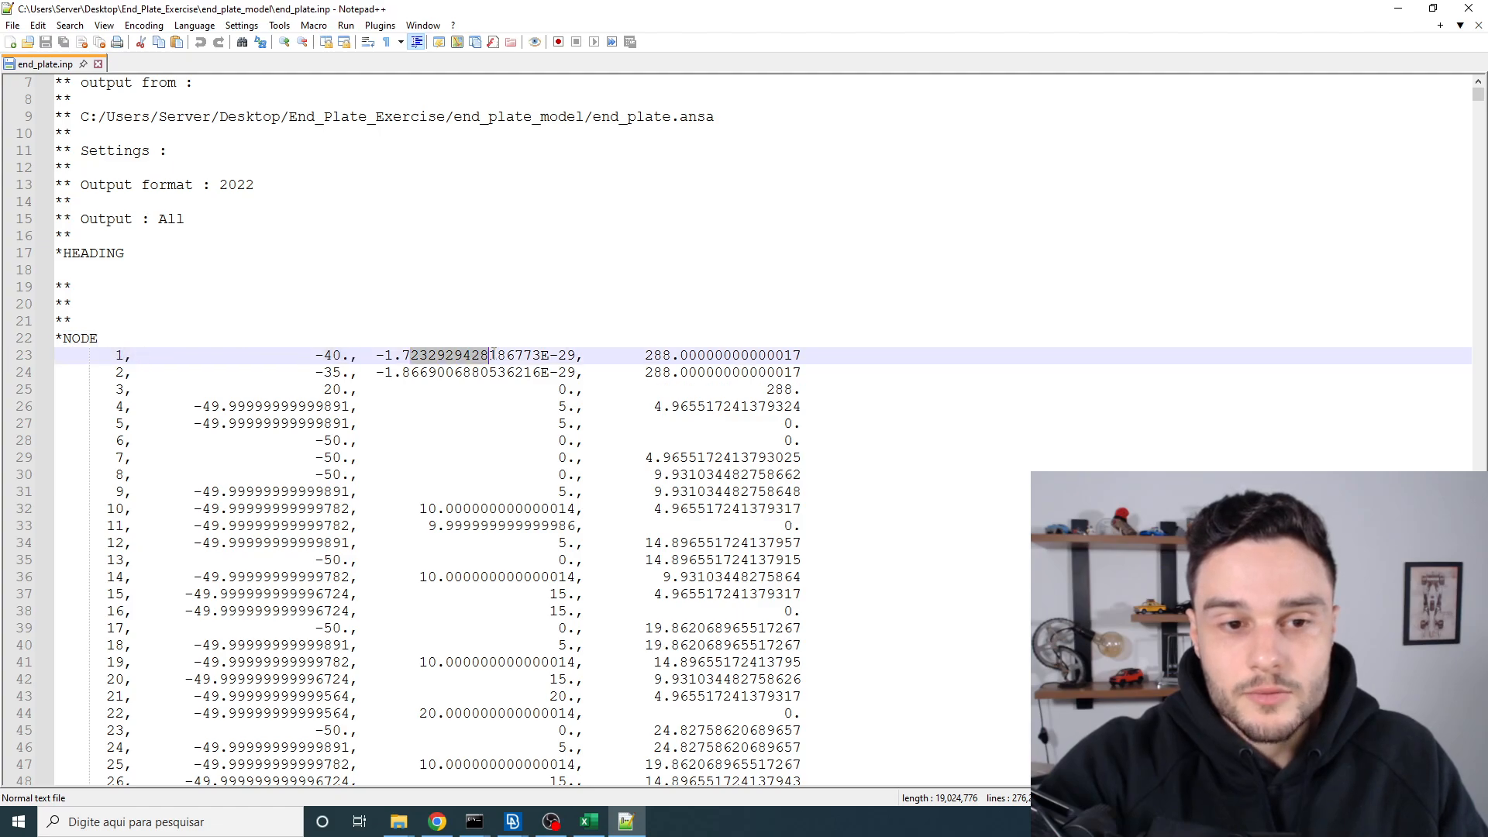
drag(645, 355, 802, 355)
click(163, 337)
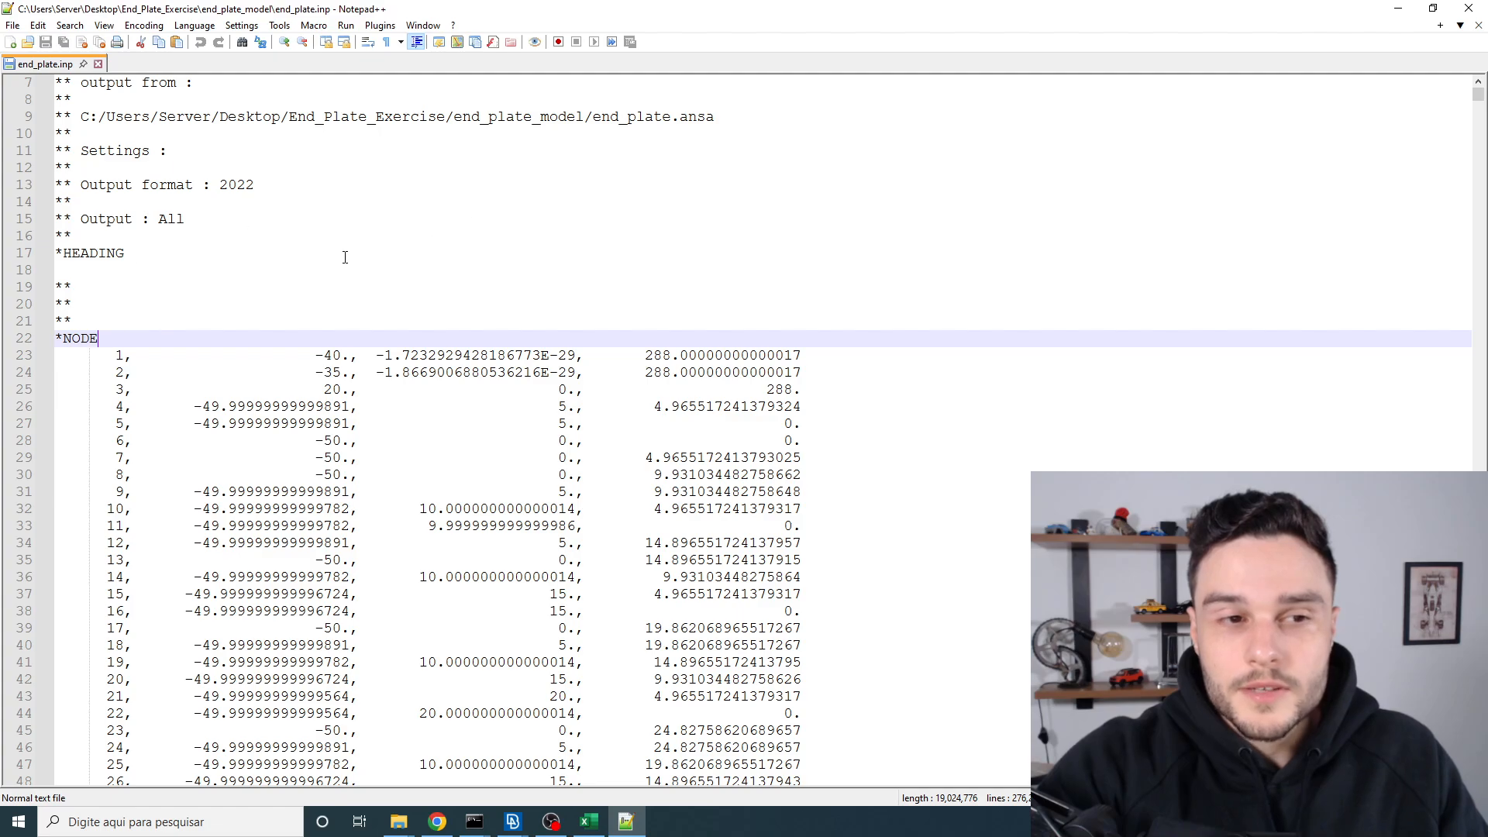
ctrl+scroll(345, 258, down, 1)
ctrl+scroll(373, 253, up, 1)
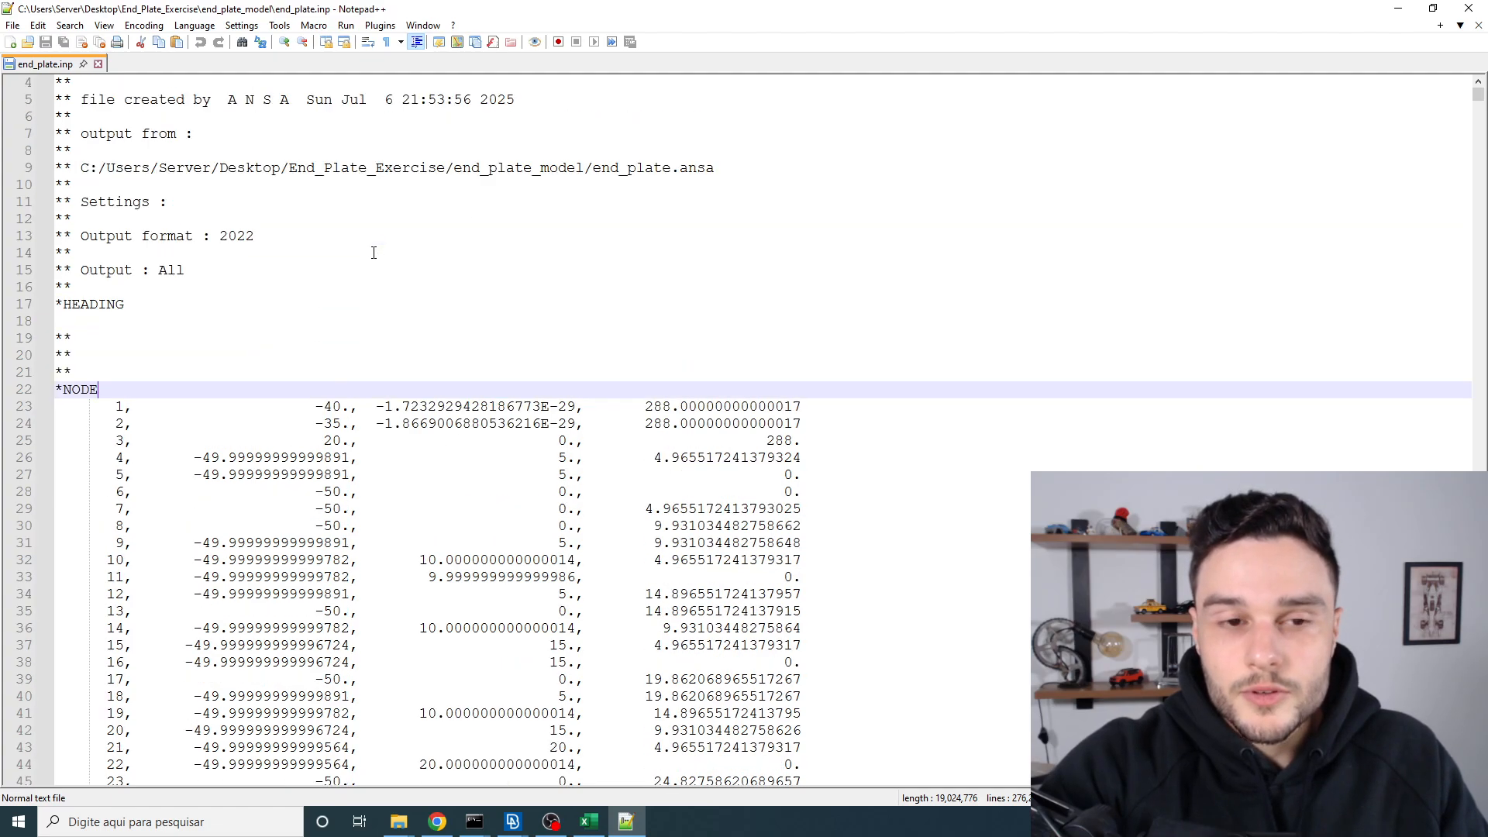
scroll(374, 253, up, 1)
scroll(373, 253, down, 2)
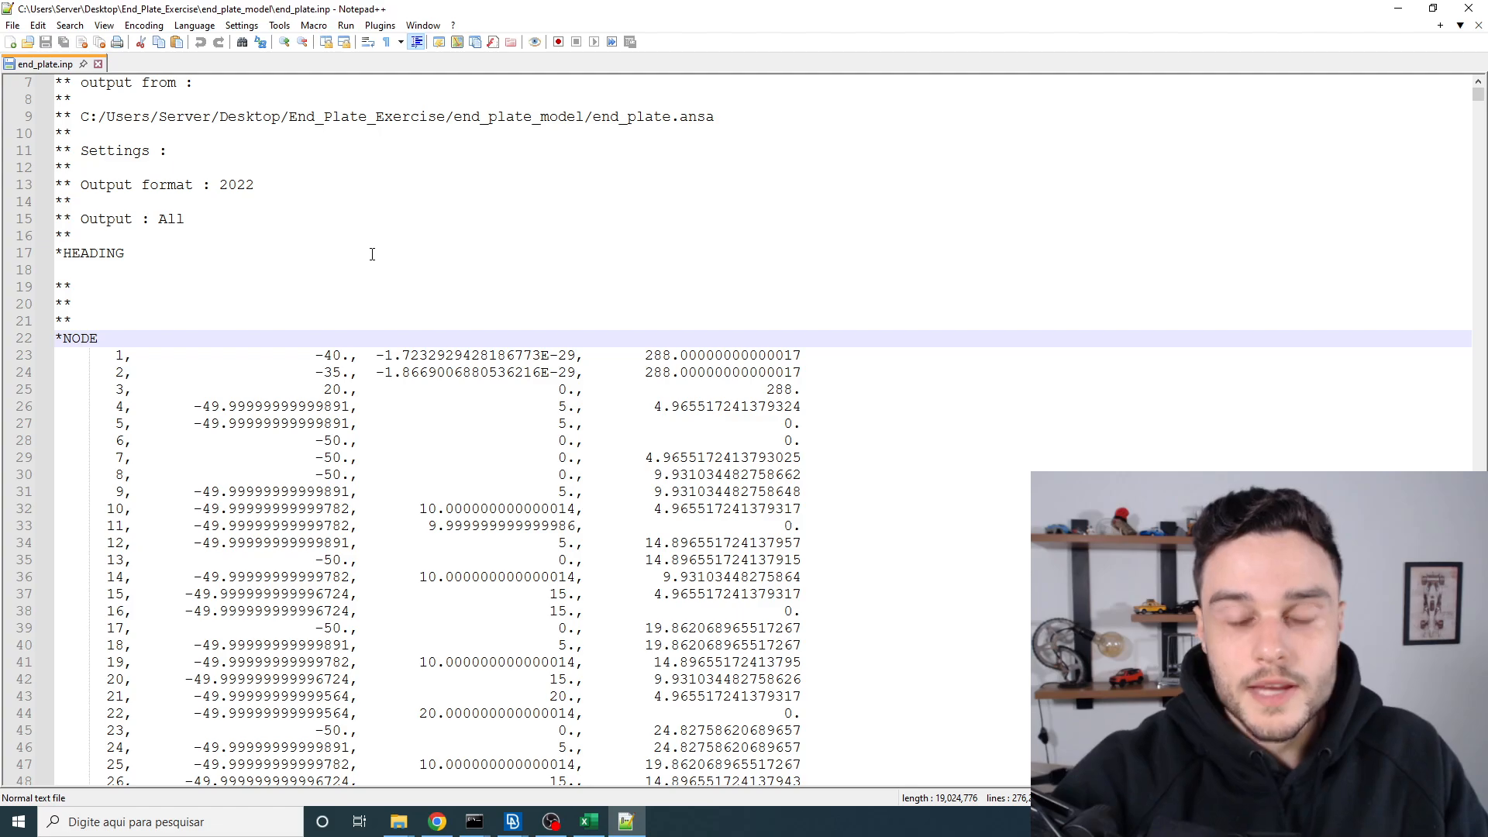
Step: Search the input file for *element and check the element type in the beam_web *ELEMENT line
key(ctrl+f)
text(*)
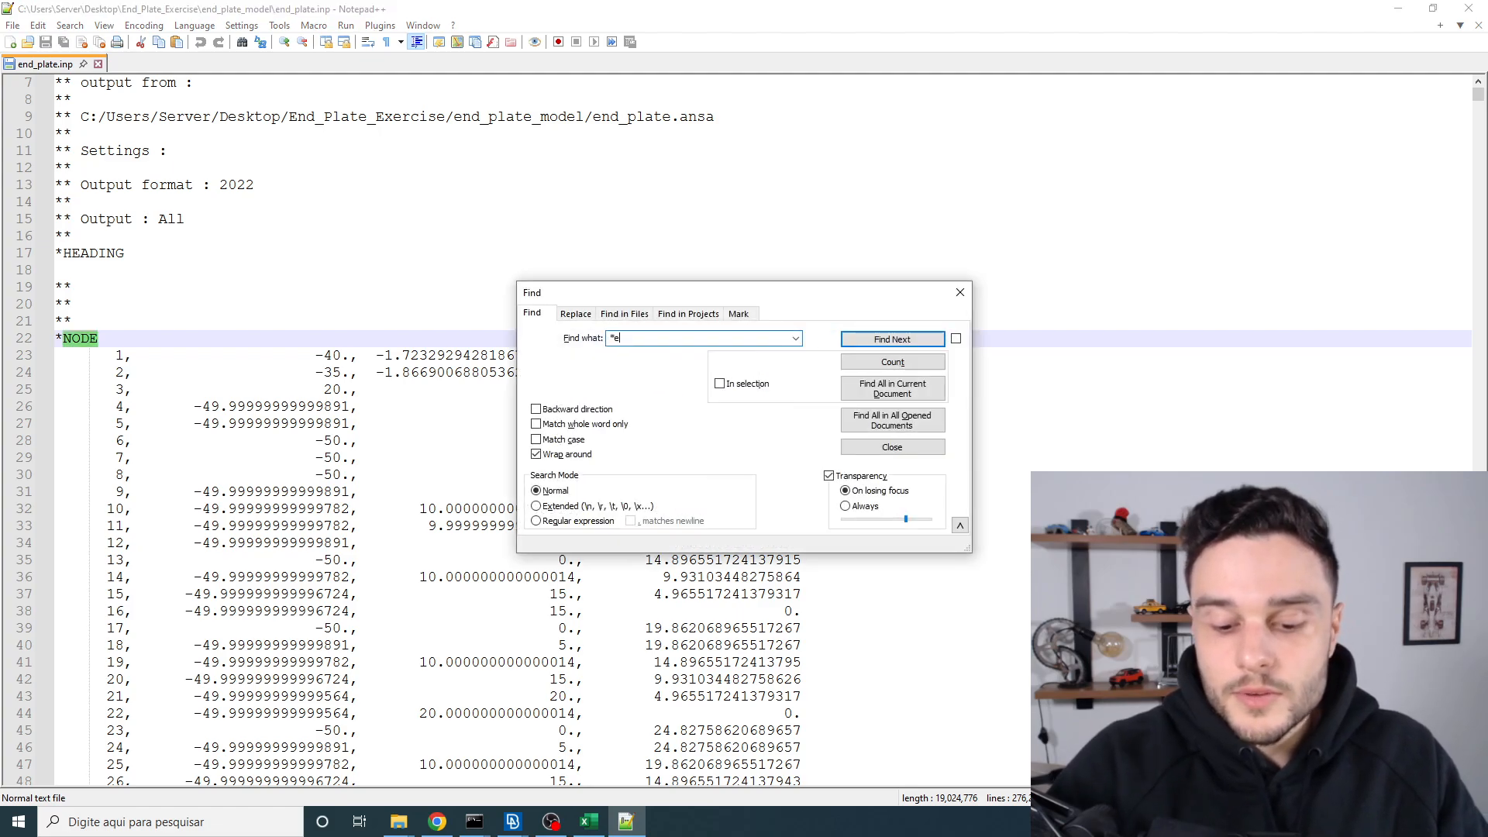
text(element)
key(Return)
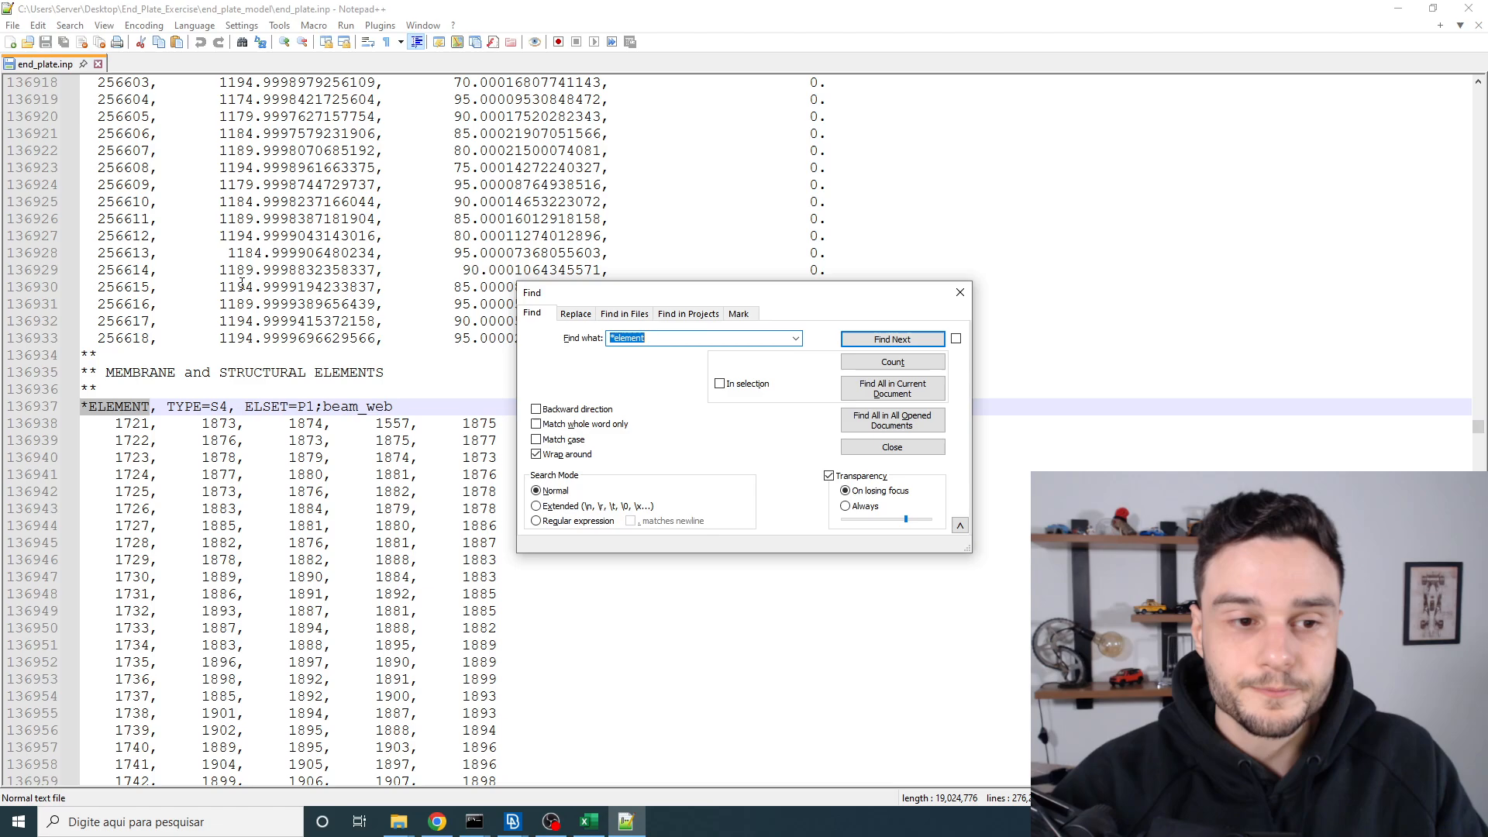
key(Down)
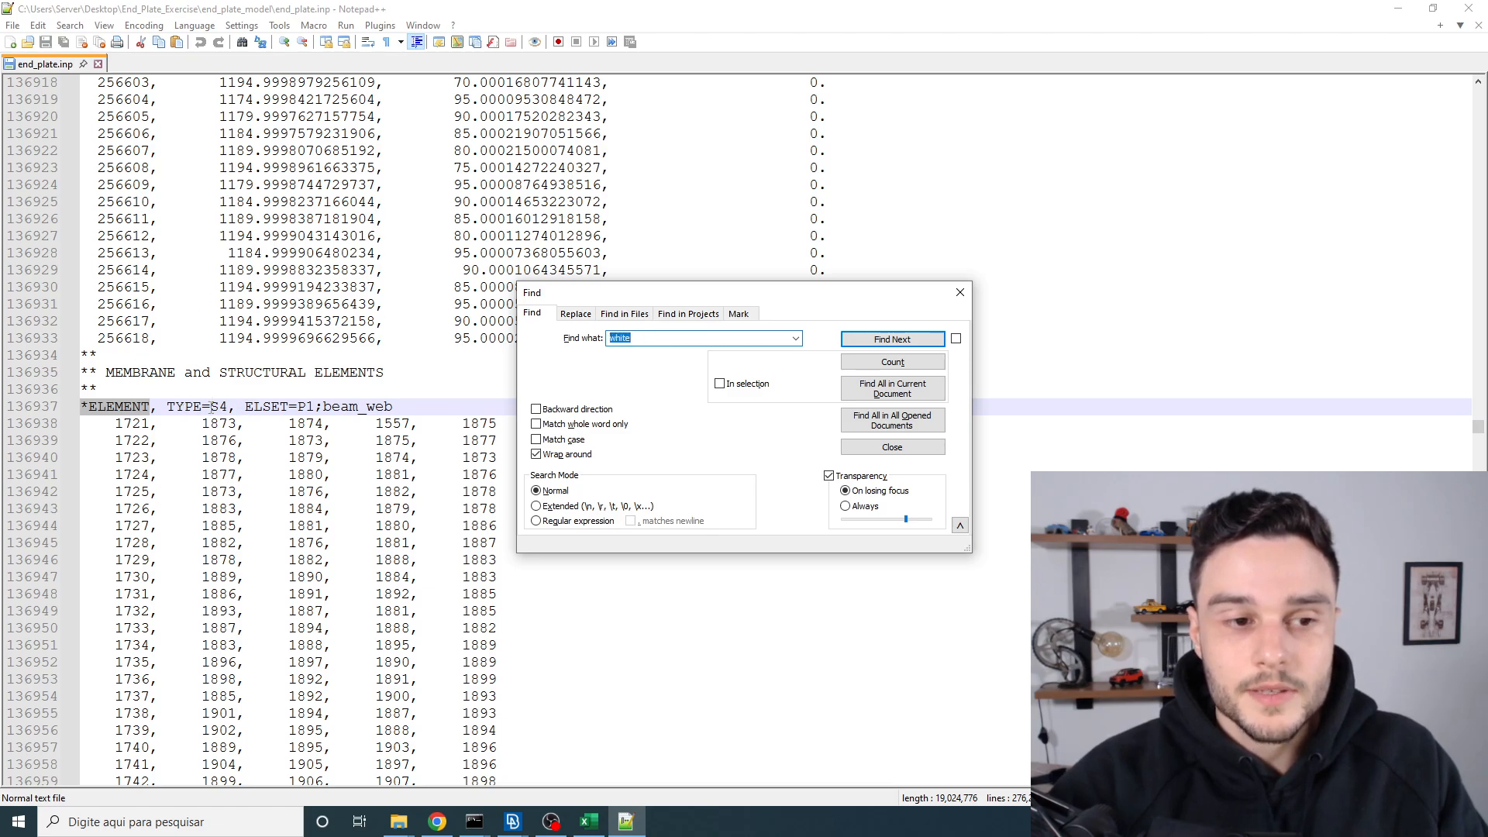
drag(211, 407, 234, 407)
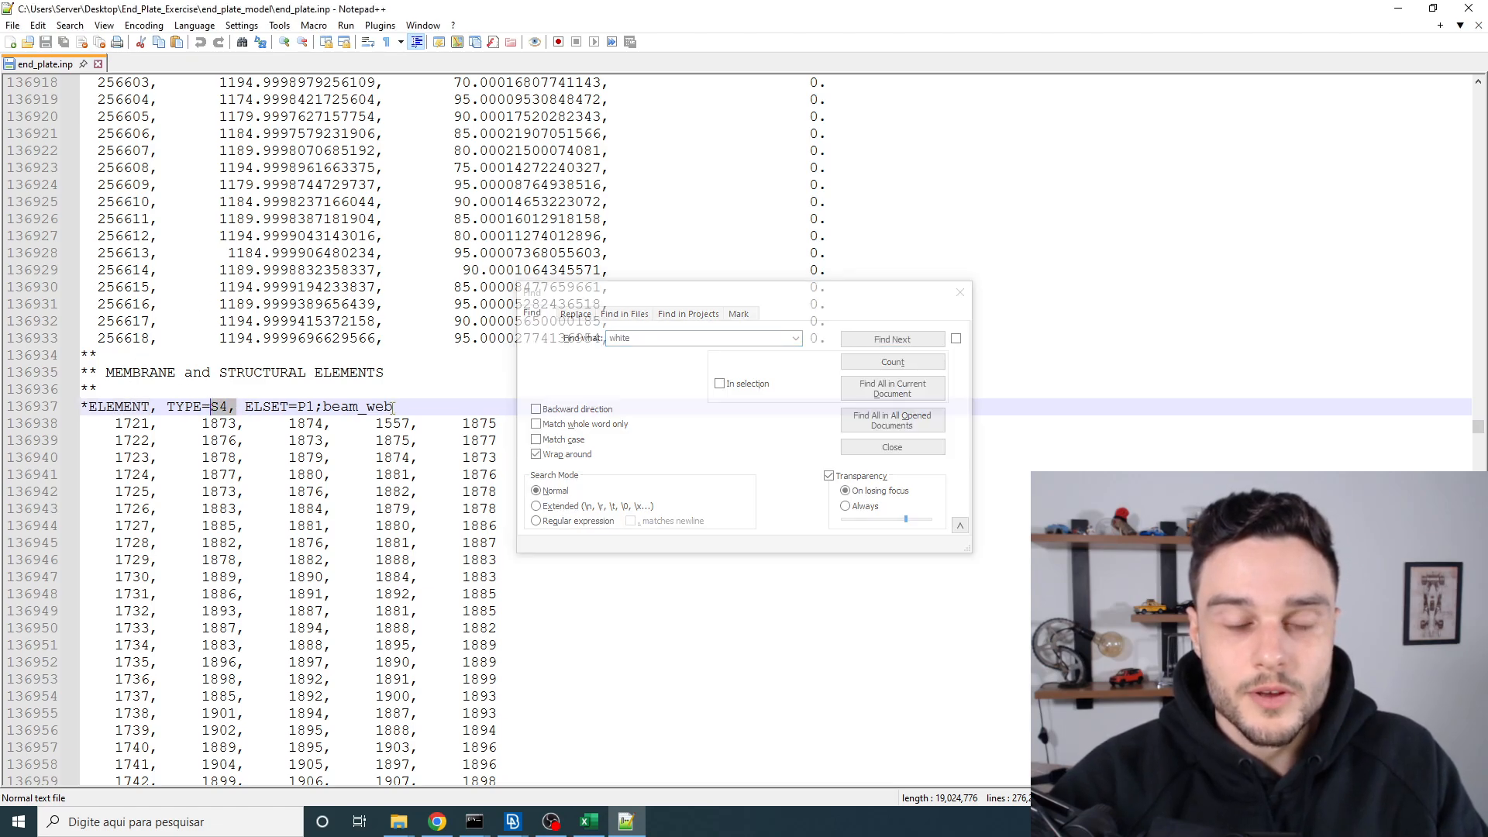
Step: Search the input file for *material, then close the search and bring the whole MATERIALS section into view
click(521, 379)
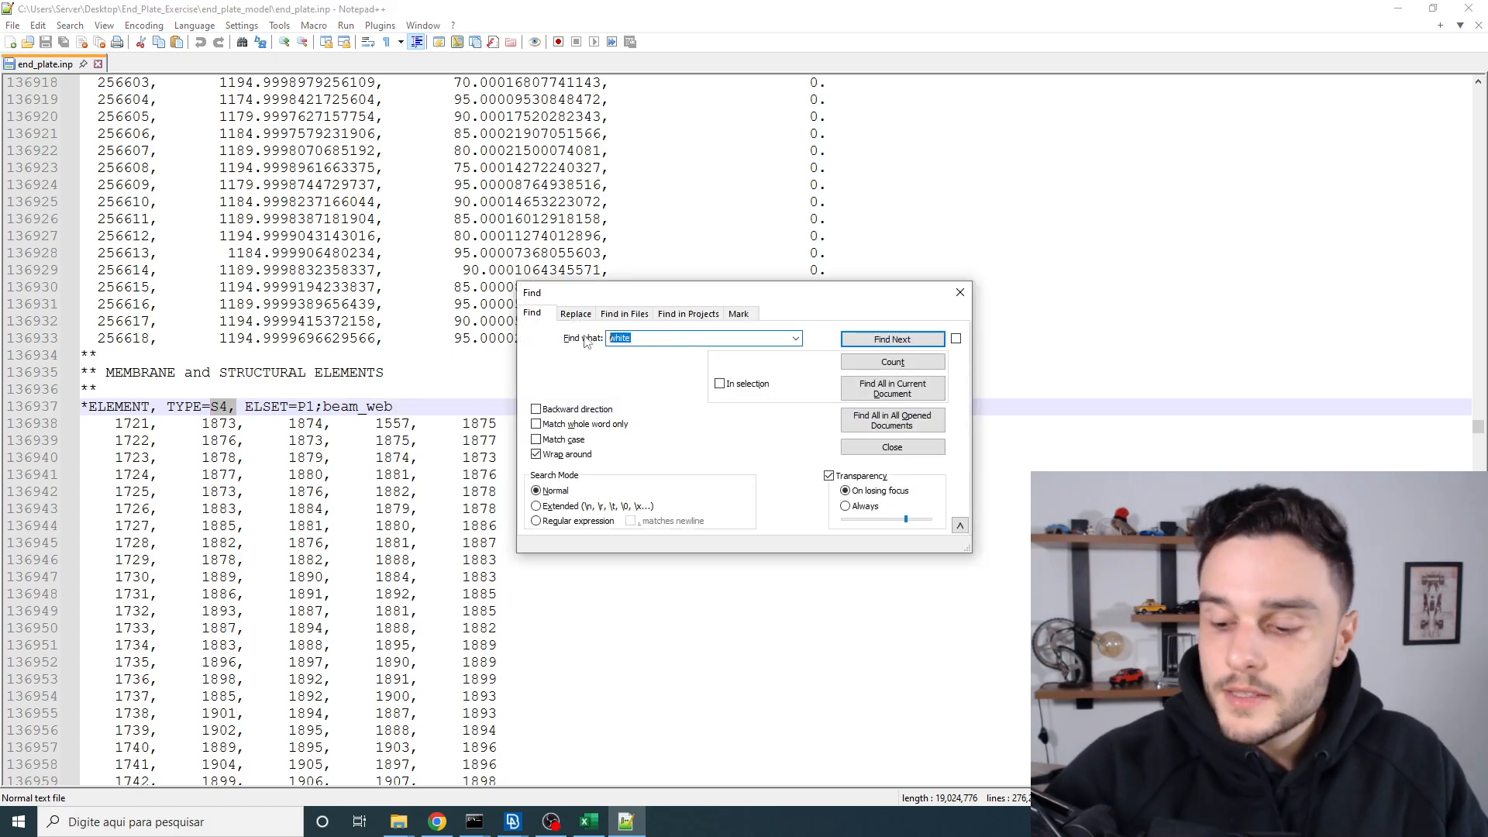
text(*material)
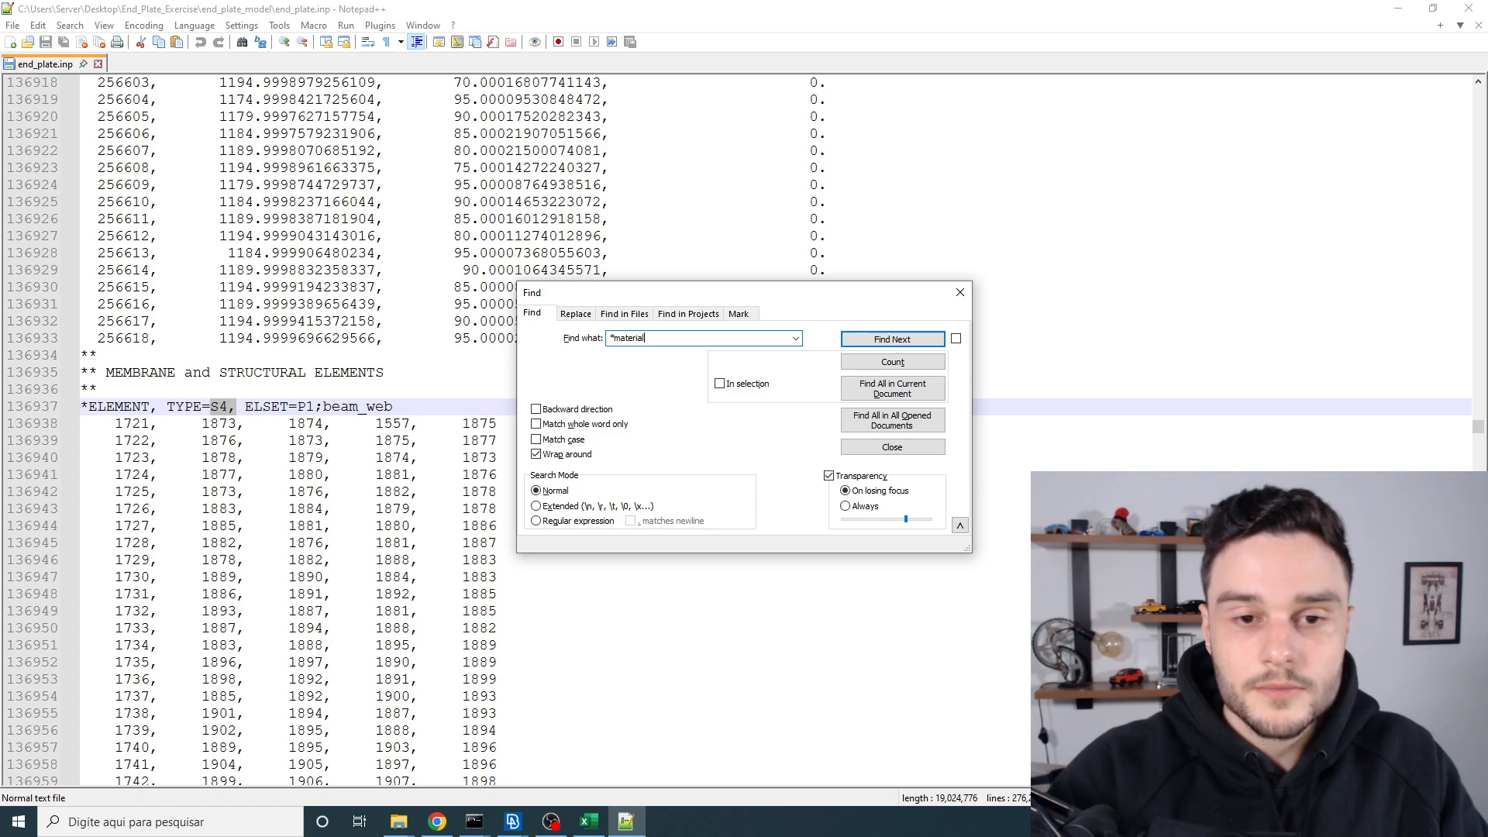
key(Return)
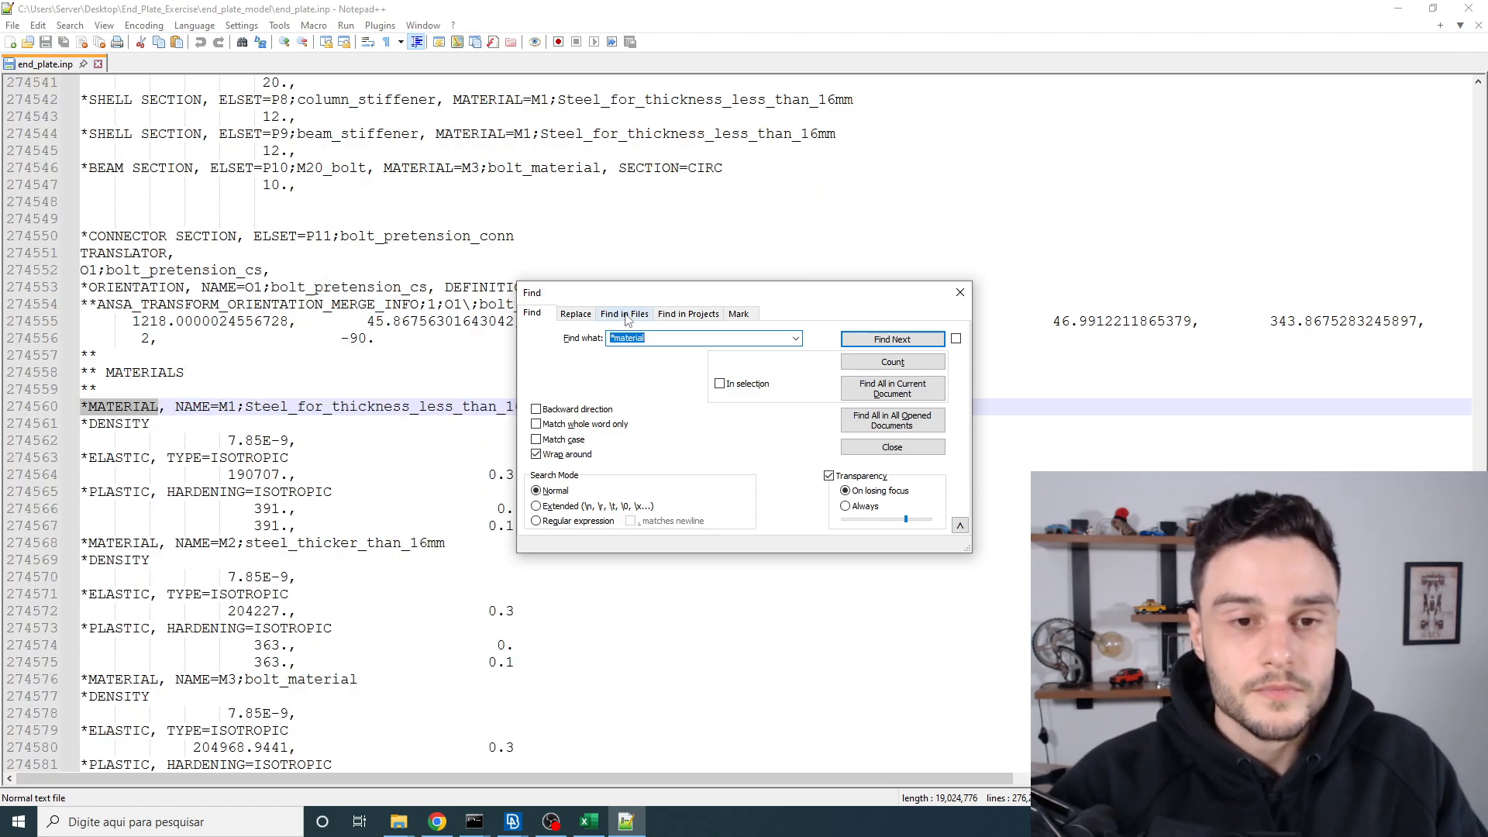
drag(680, 299, 354, 89)
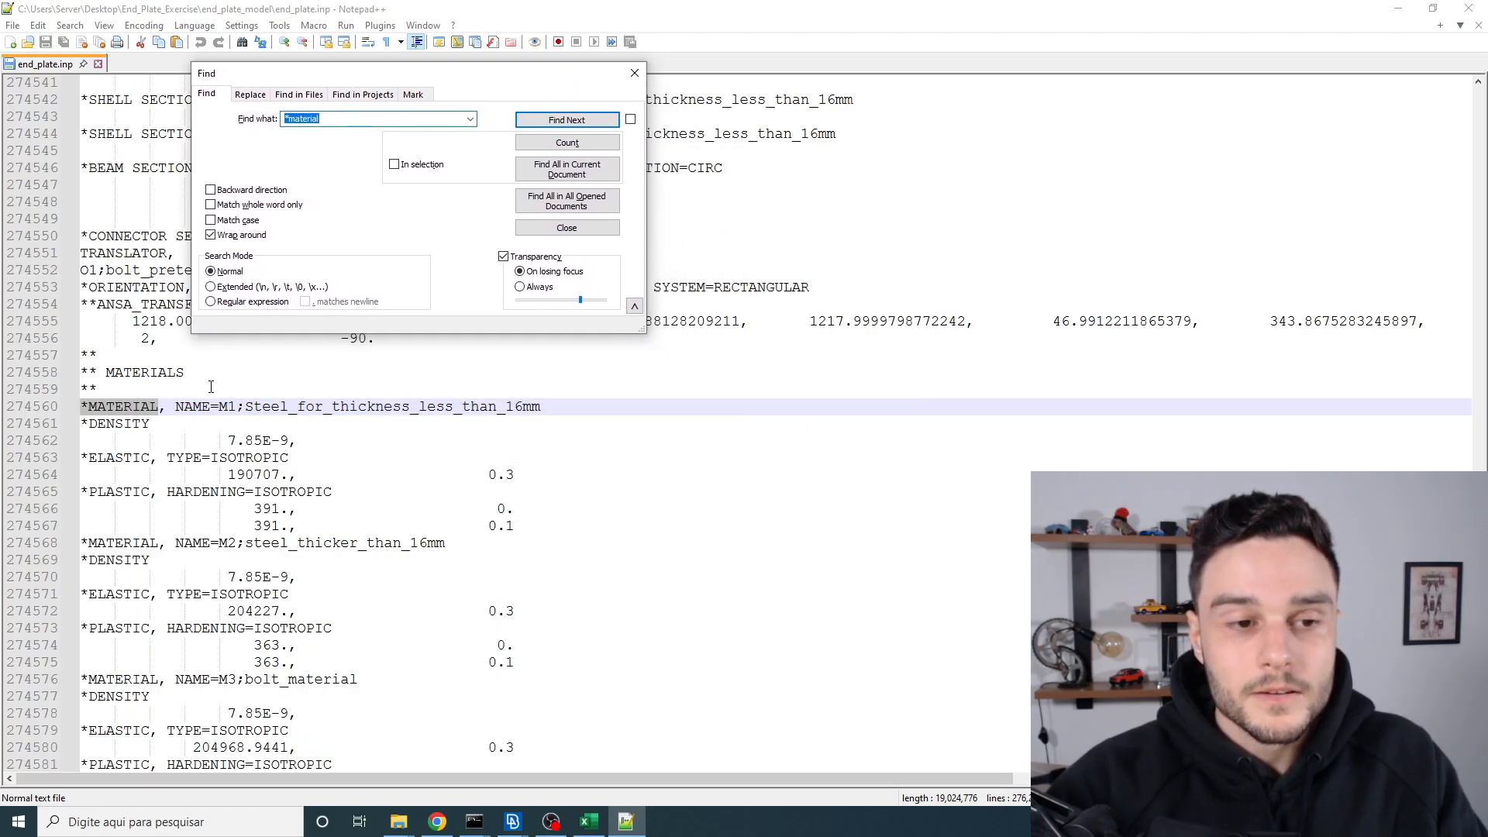
key(Escape)
scroll(127, 364, down, 1)
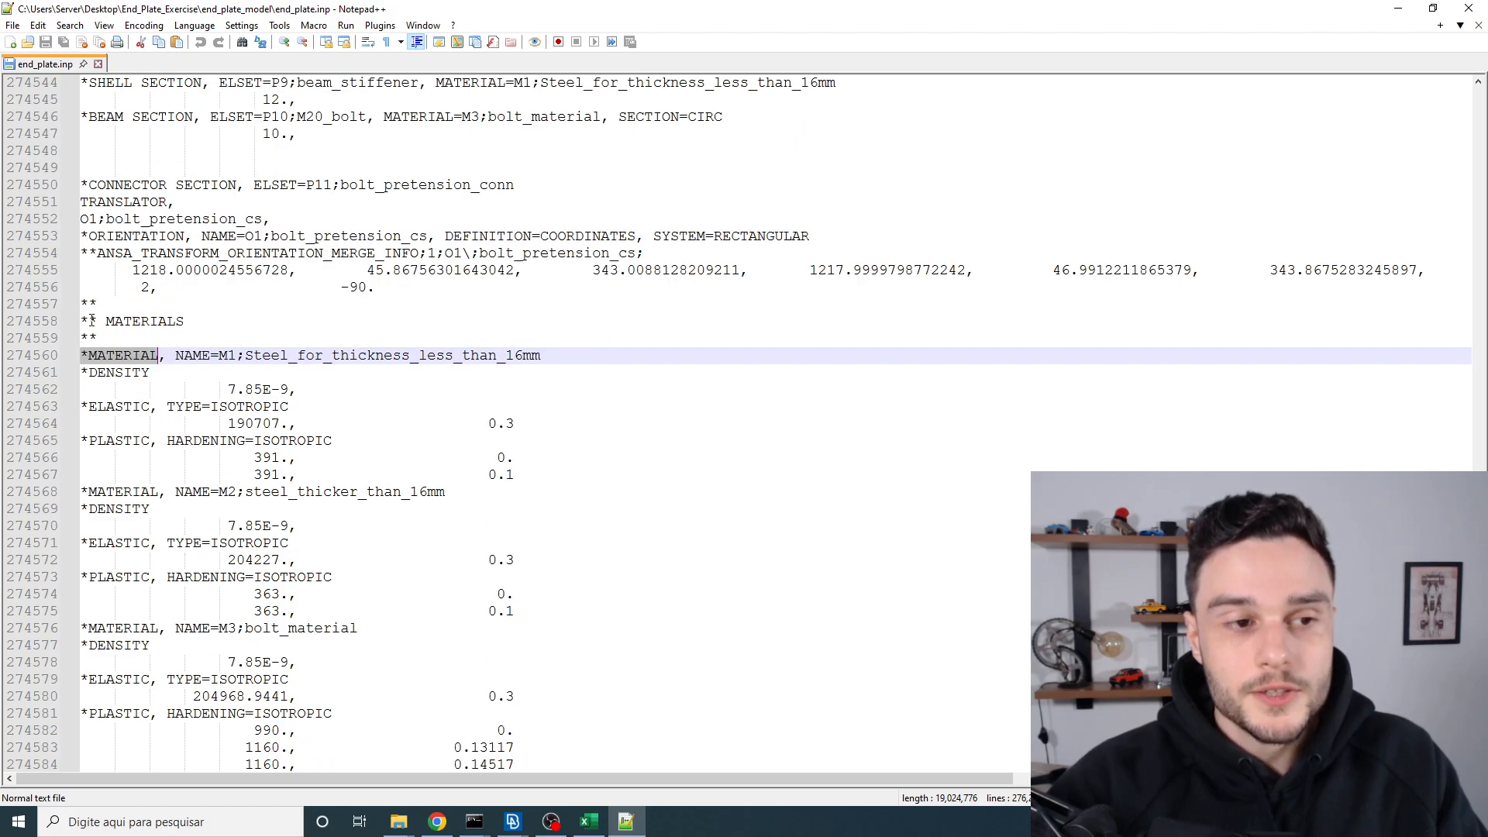
scroll(177, 408, down, 1)
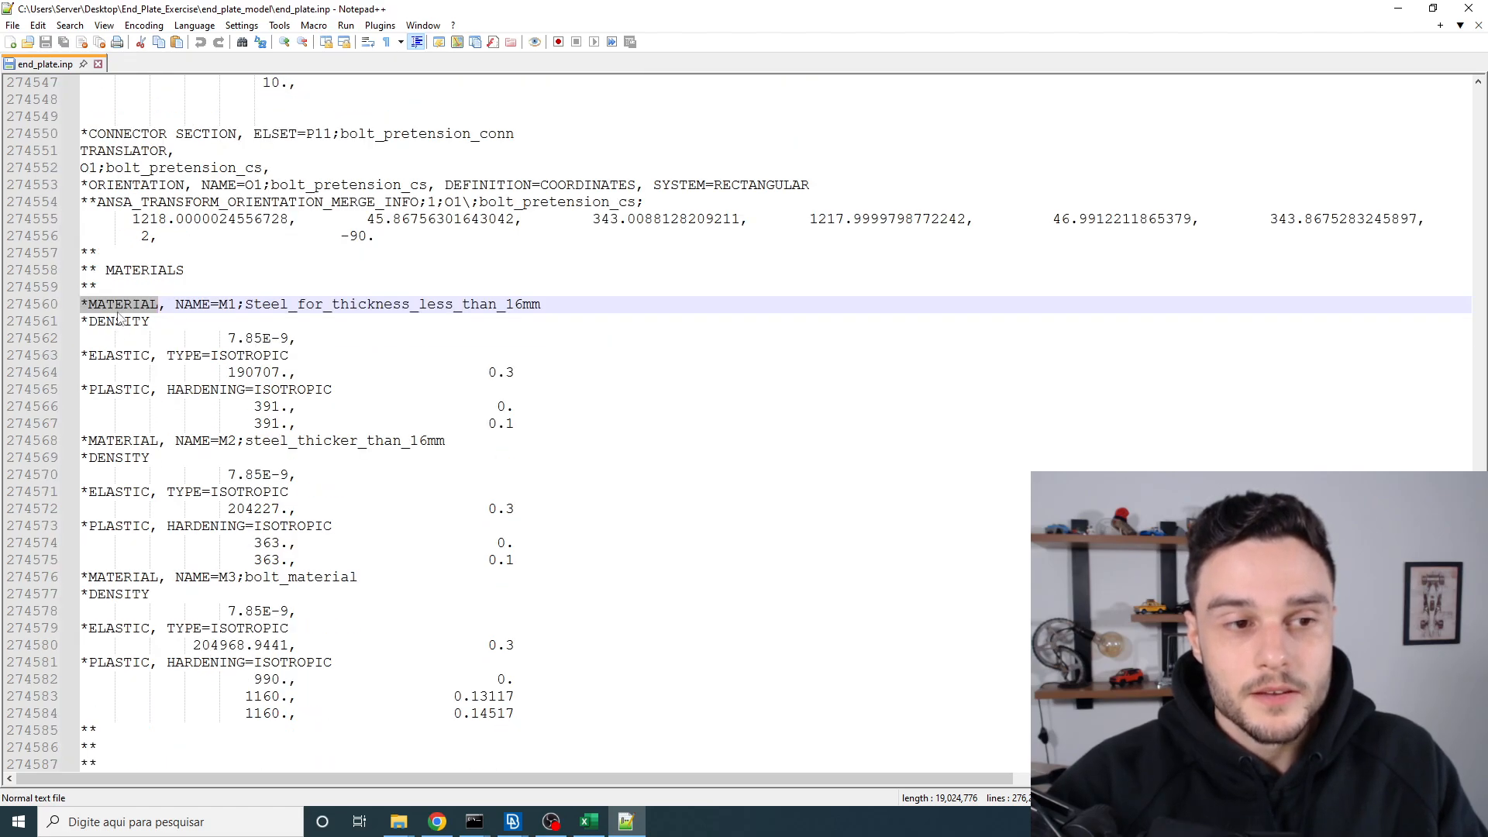
Step: Examine the density and isotropic elastic data of material M1, Steel_for_thickness_less_than_16mm
click(220, 304)
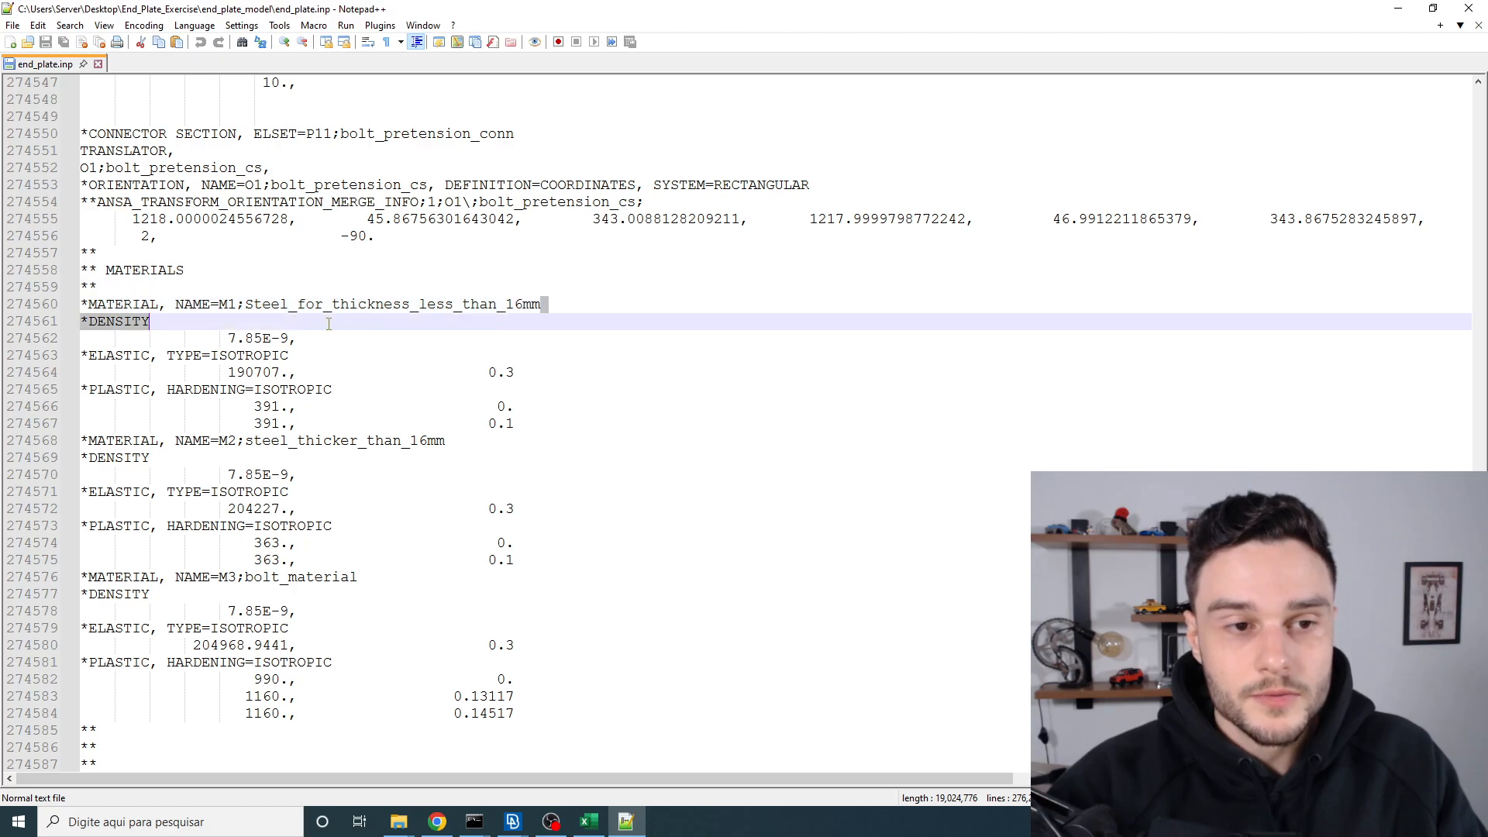
drag(552, 304, 67, 322)
drag(523, 378, 69, 358)
drag(297, 373, 228, 373)
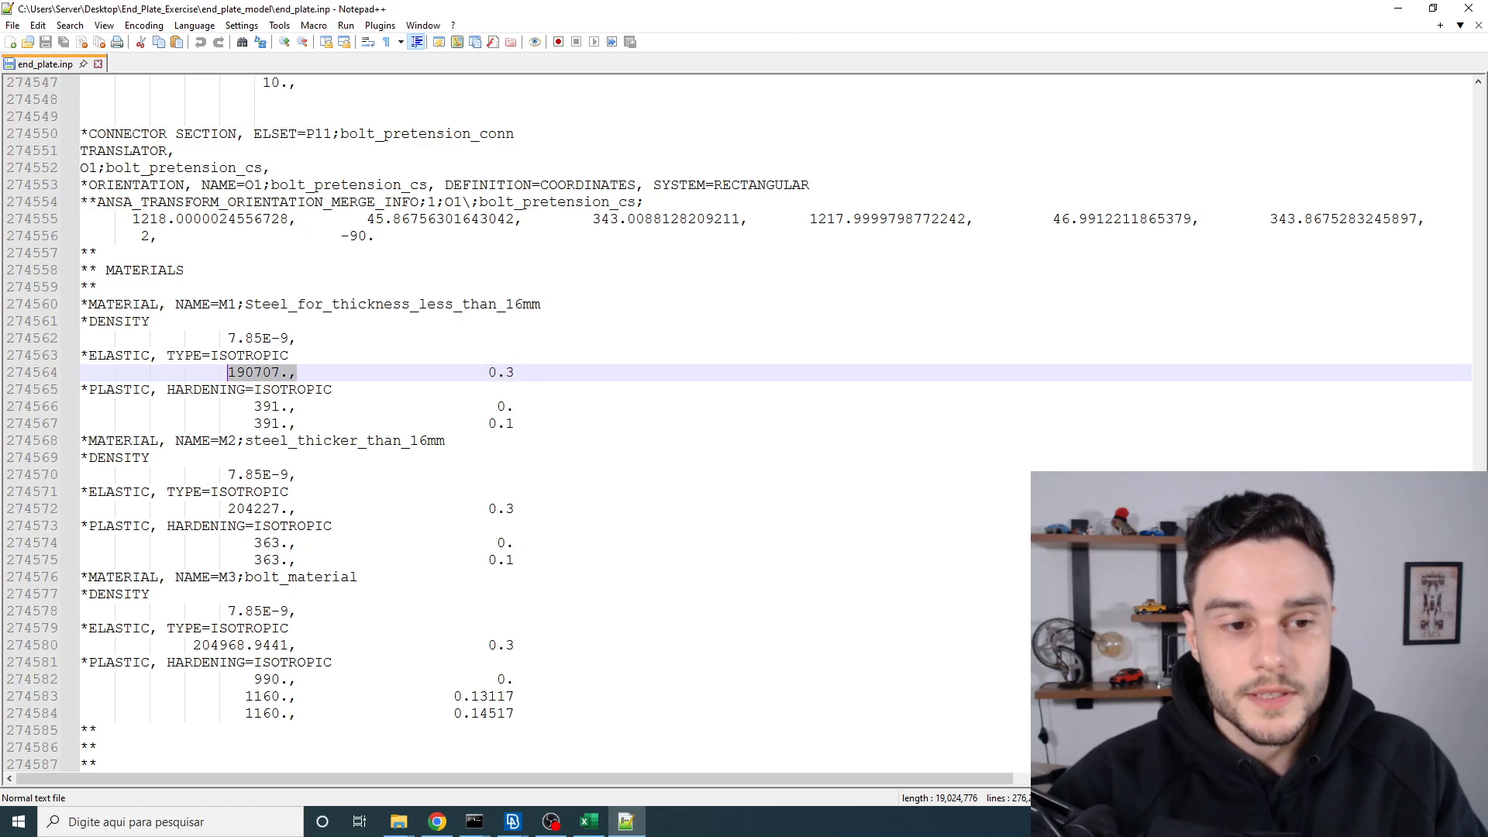
drag(515, 372, 487, 373)
drag(289, 357, 209, 362)
scroll(208, 364, down, 1)
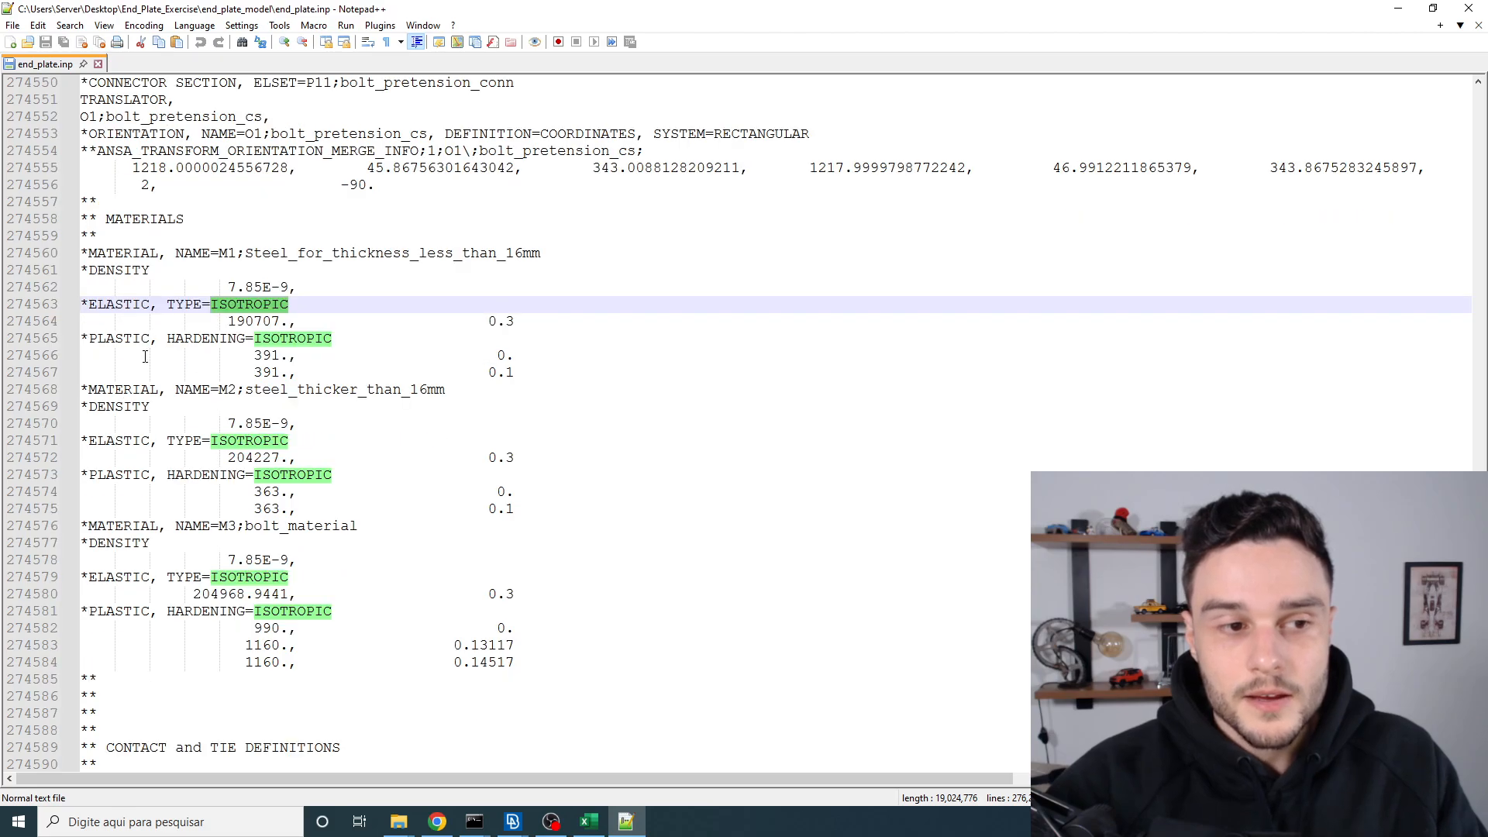
Step: Examine the *PLASTIC isotropic hardening data of material M1, comparing its yield stress and plastic strain pairs
drag(80, 339, 14, 341)
click(514, 372)
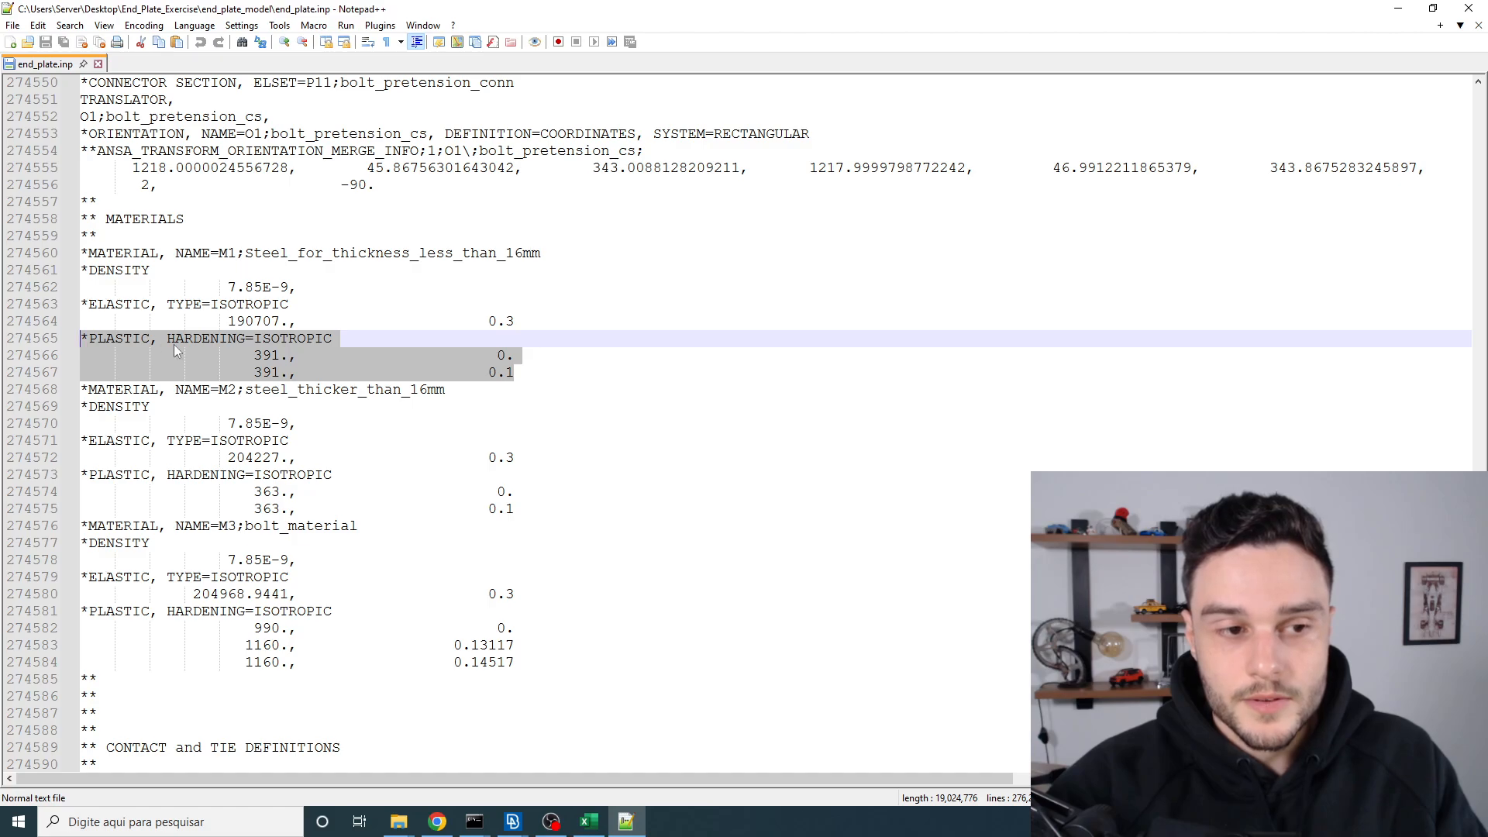
click(191, 325)
drag(366, 339, 174, 346)
double_click(271, 355)
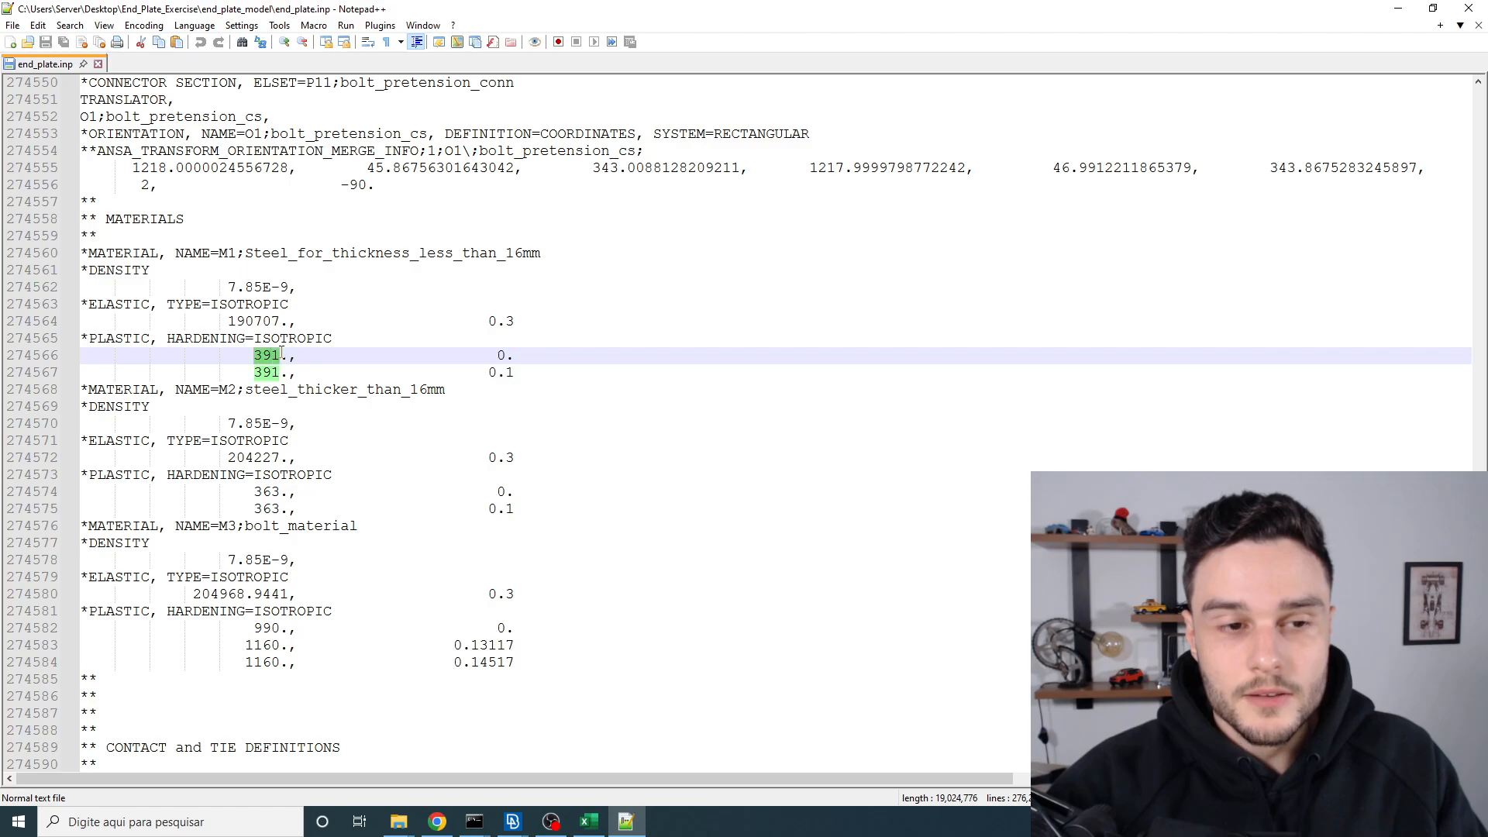
drag(507, 355, 482, 378)
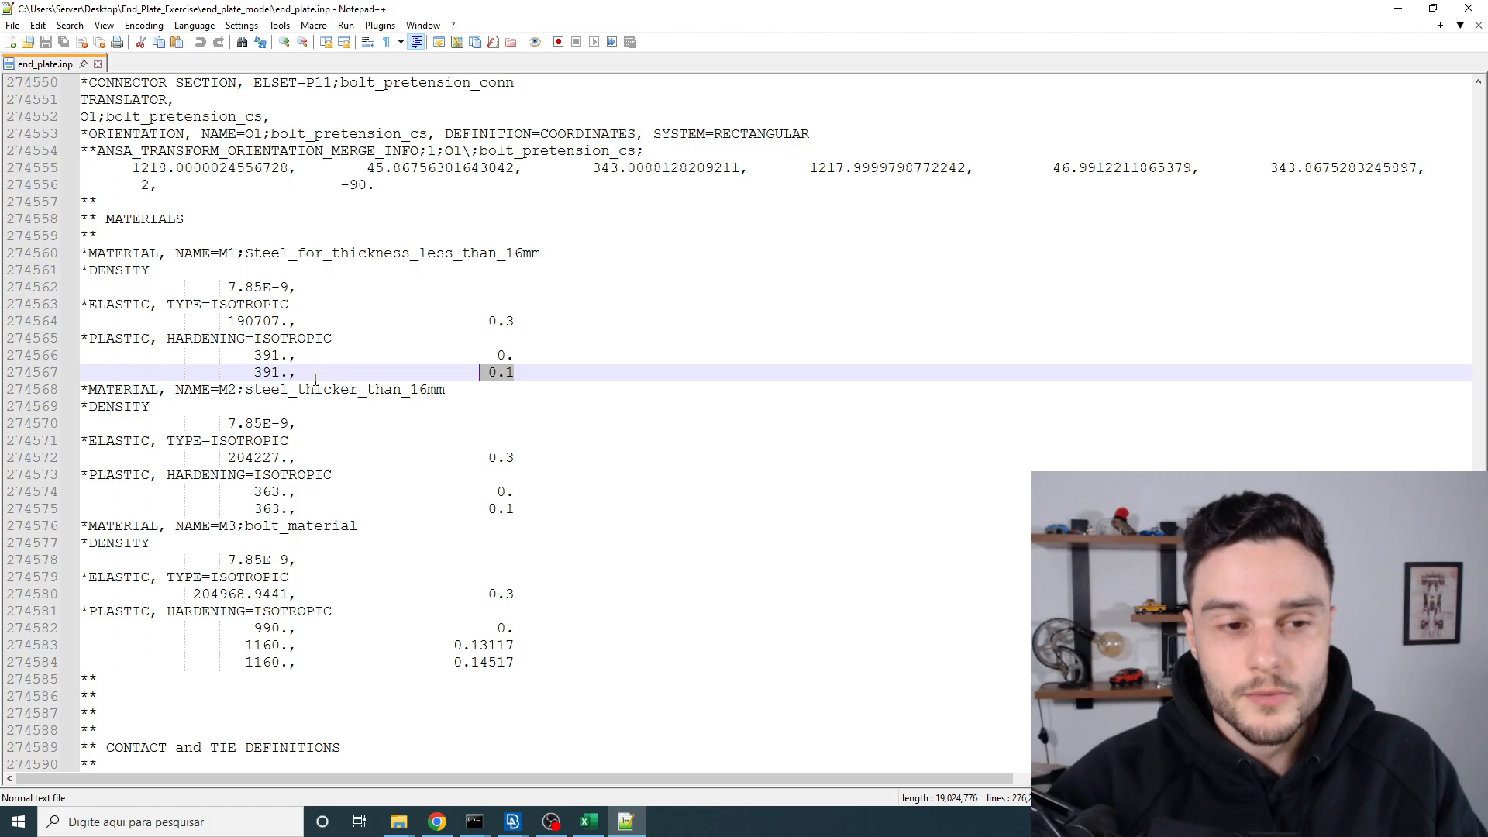
drag(298, 375, 257, 380)
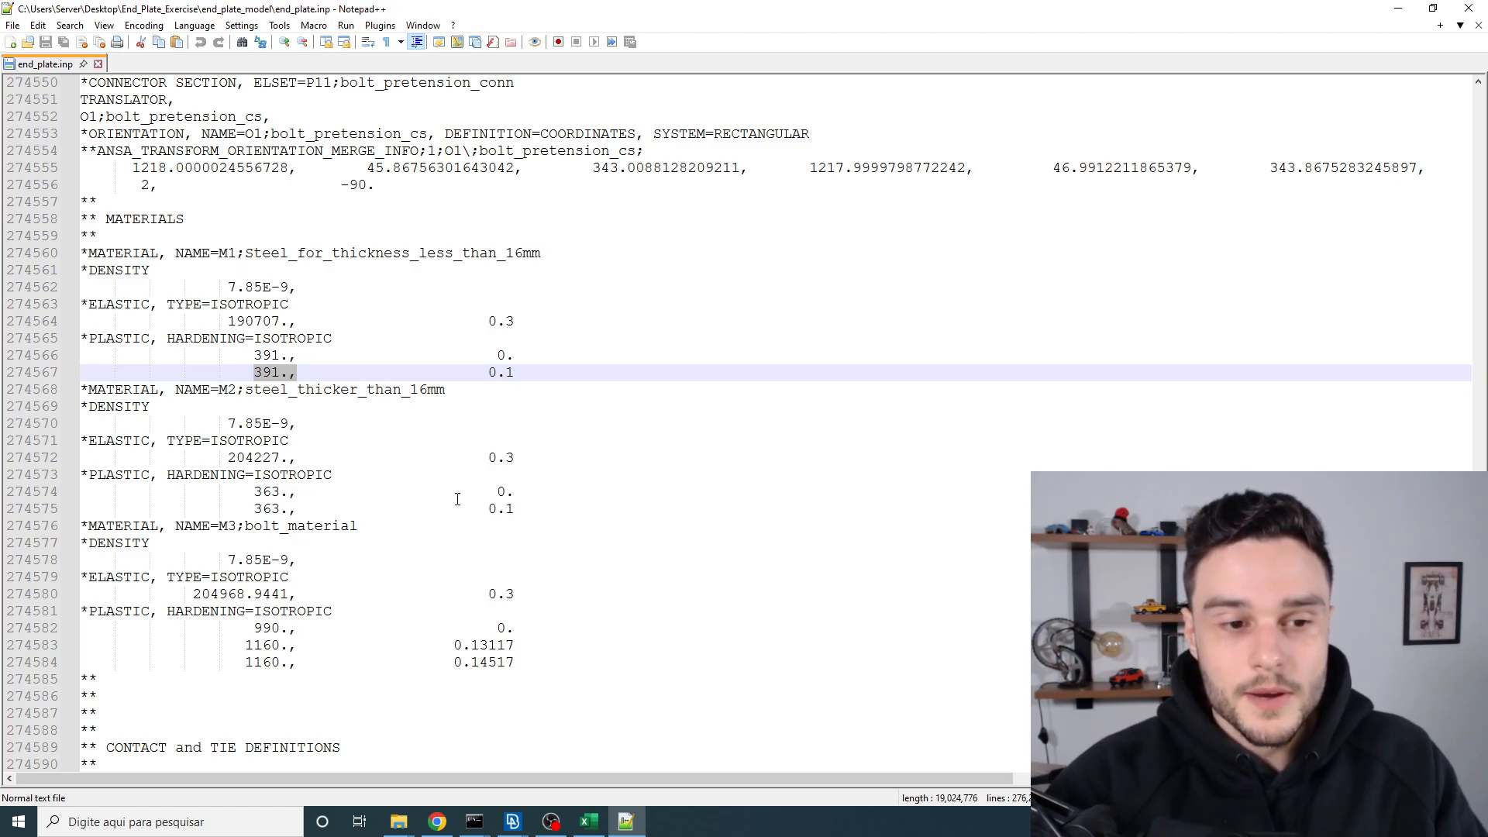
Step: Review the definitions of materials M2 steel_thicker_than_16mm and M3 bolt_material, including the bolt's plastic data
drag(515, 510, 19, 397)
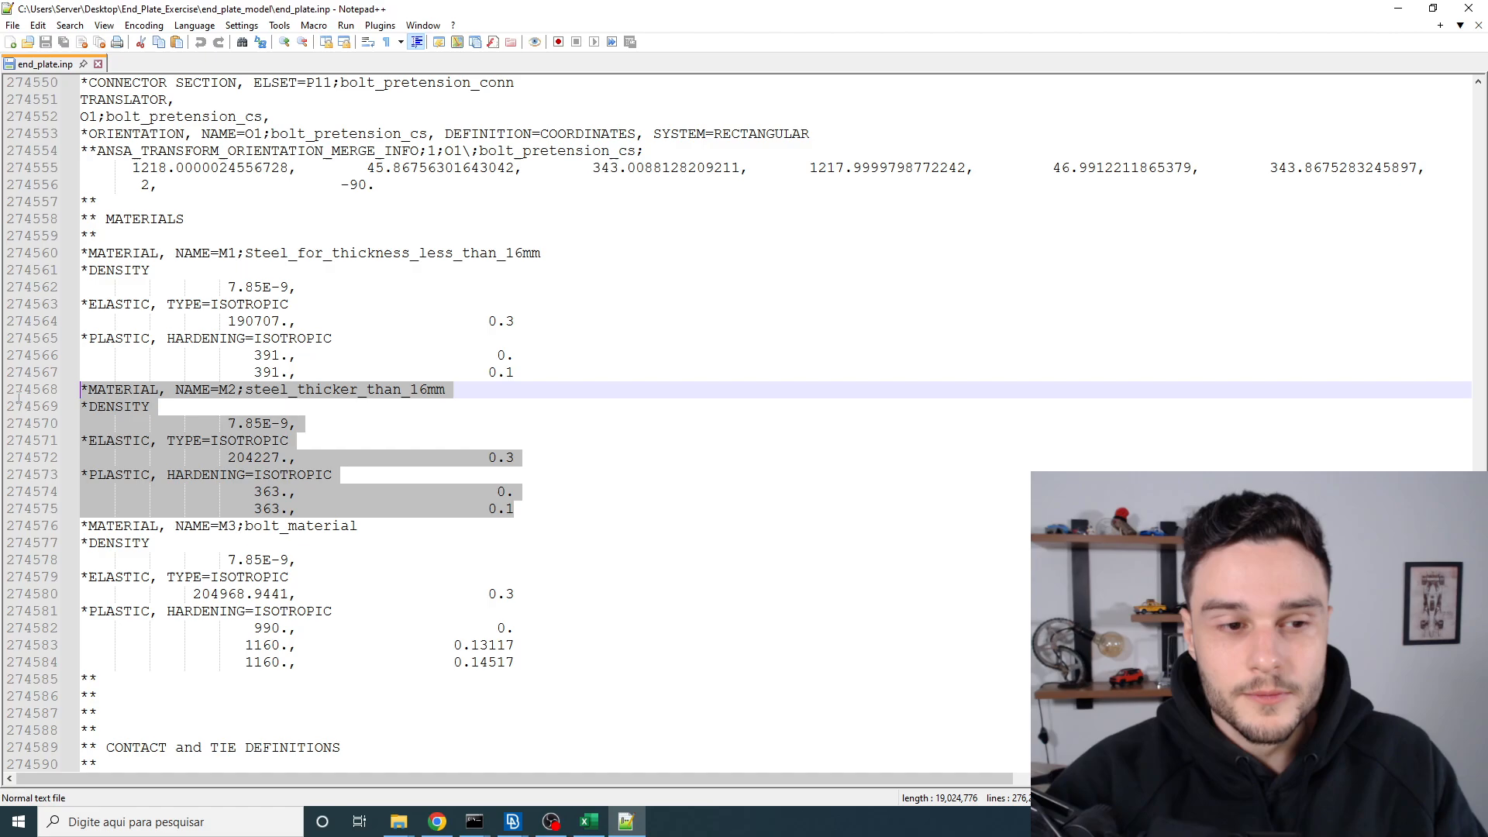
scroll(277, 484, down, 2)
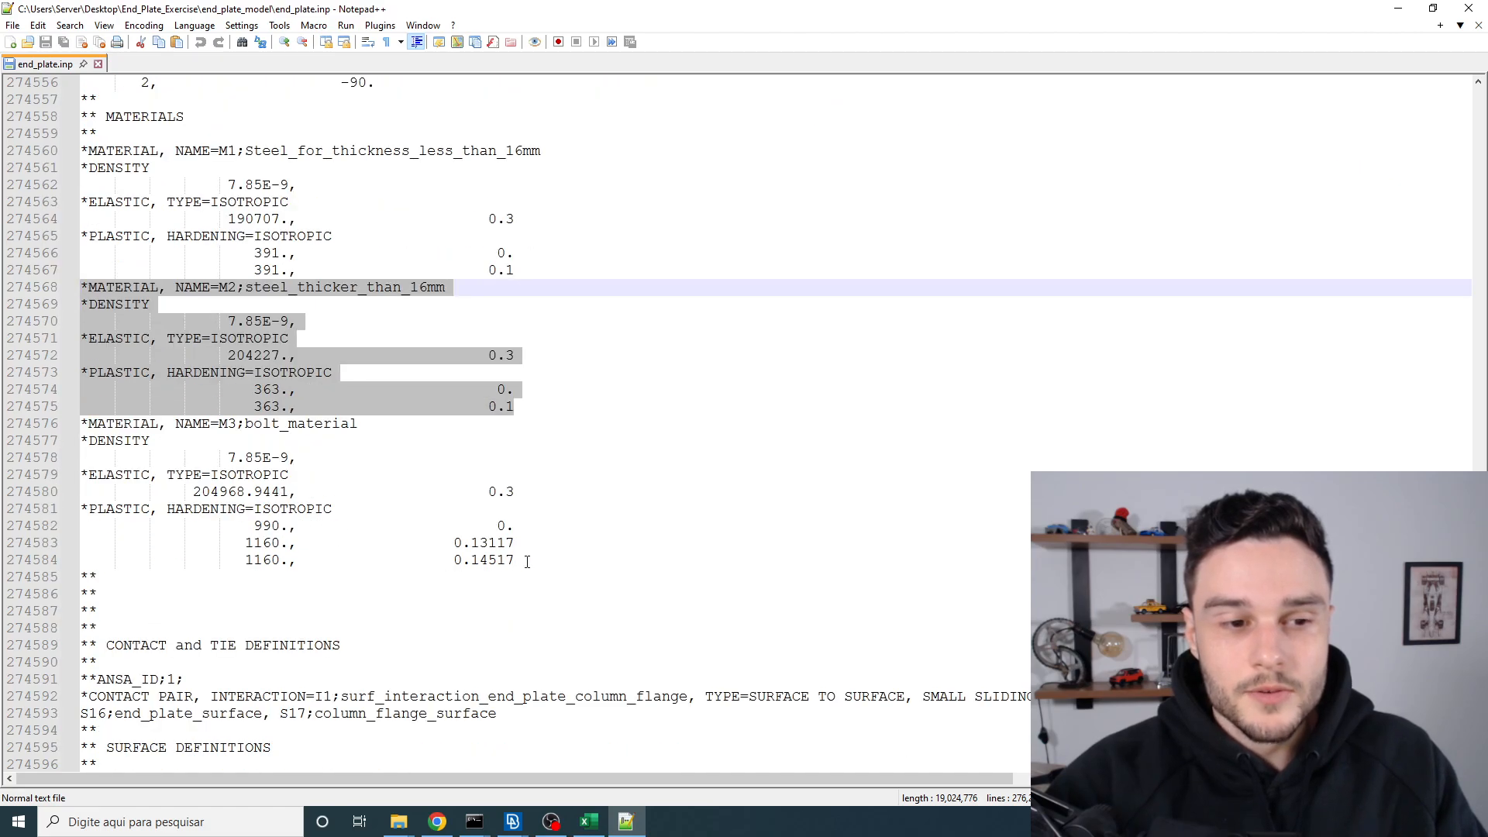
drag(527, 562, 41, 430)
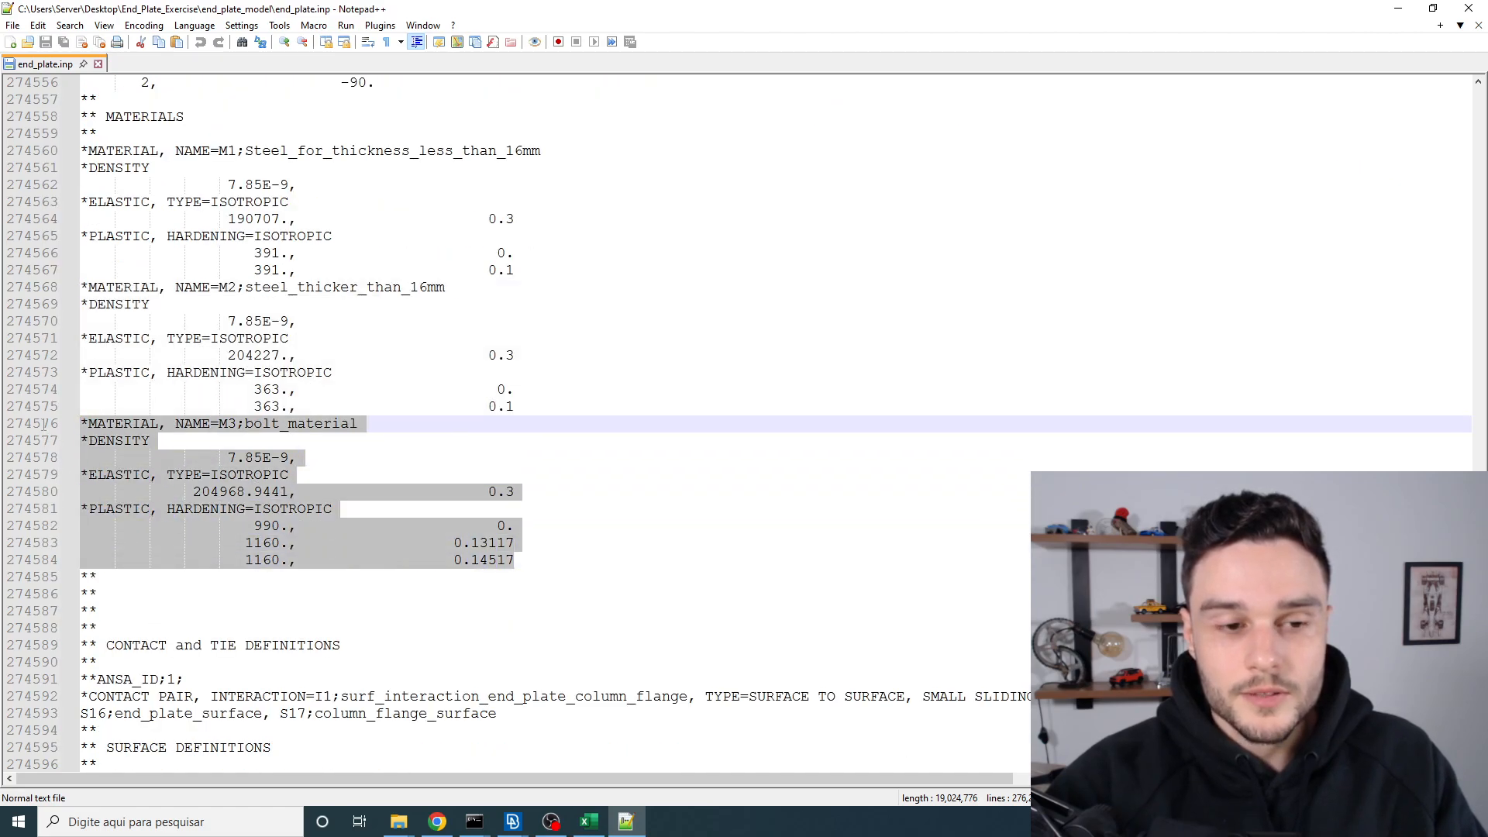
click(176, 514)
drag(542, 561, 77, 509)
Step: Examine the *CONTACT PAIR between end_plate_surface and column_flange_surface under CONTACT and TIE DEFINITIONS
scroll(177, 530, down, 3)
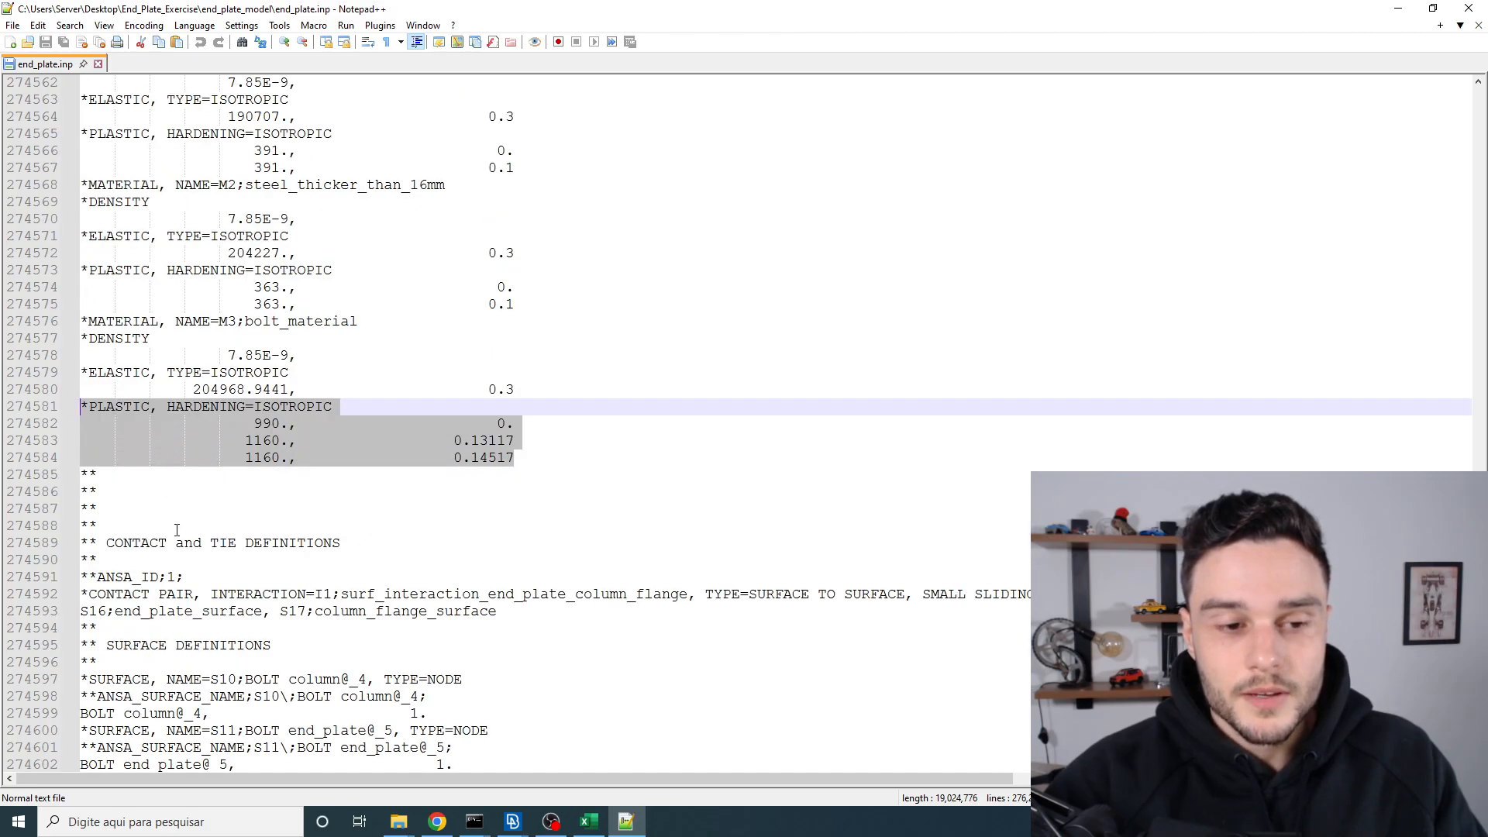
scroll(177, 530, down, 2)
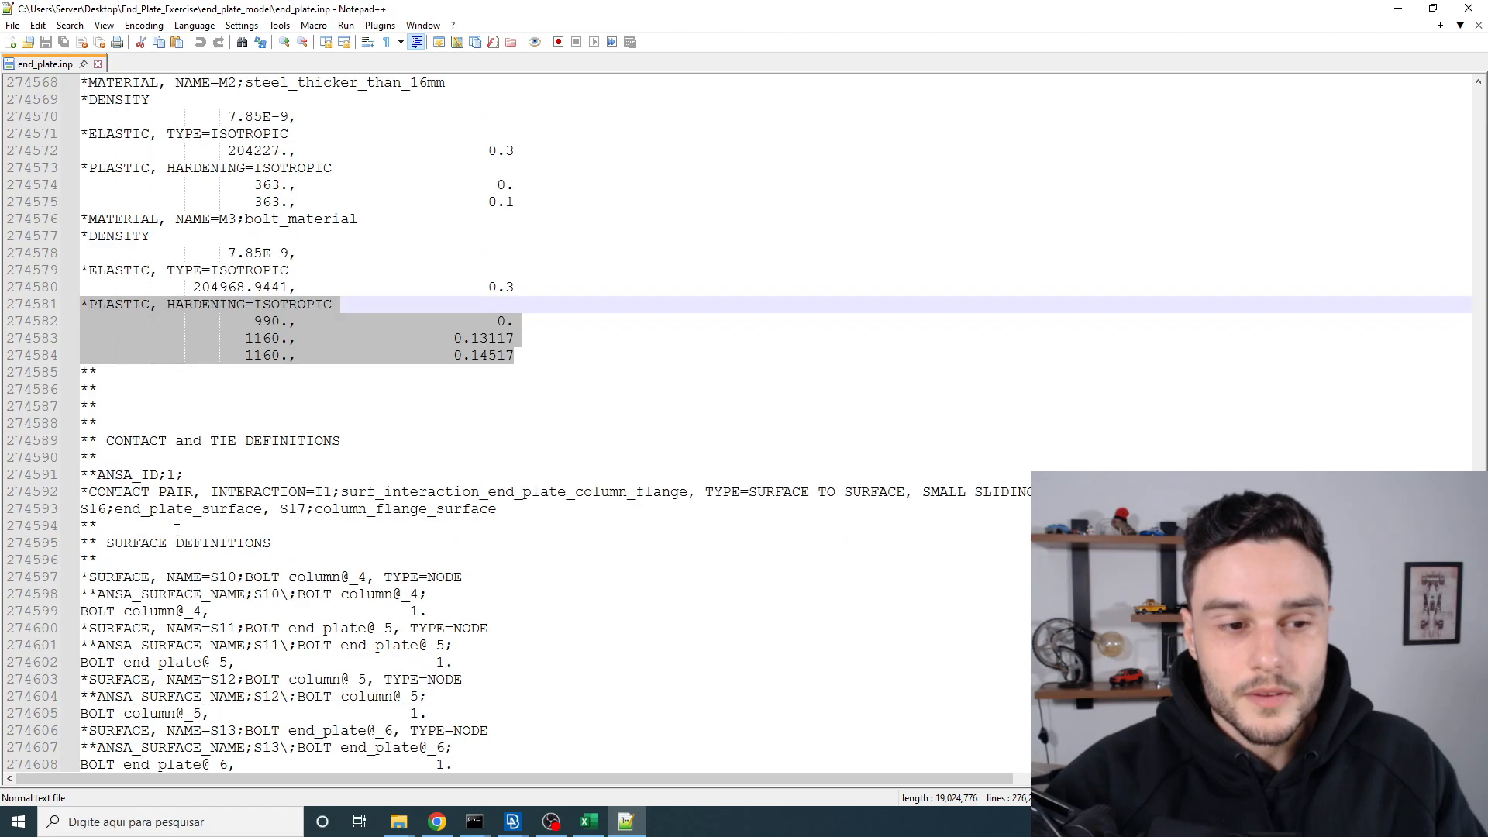
drag(106, 389, 364, 386)
scroll(159, 396, down, 2)
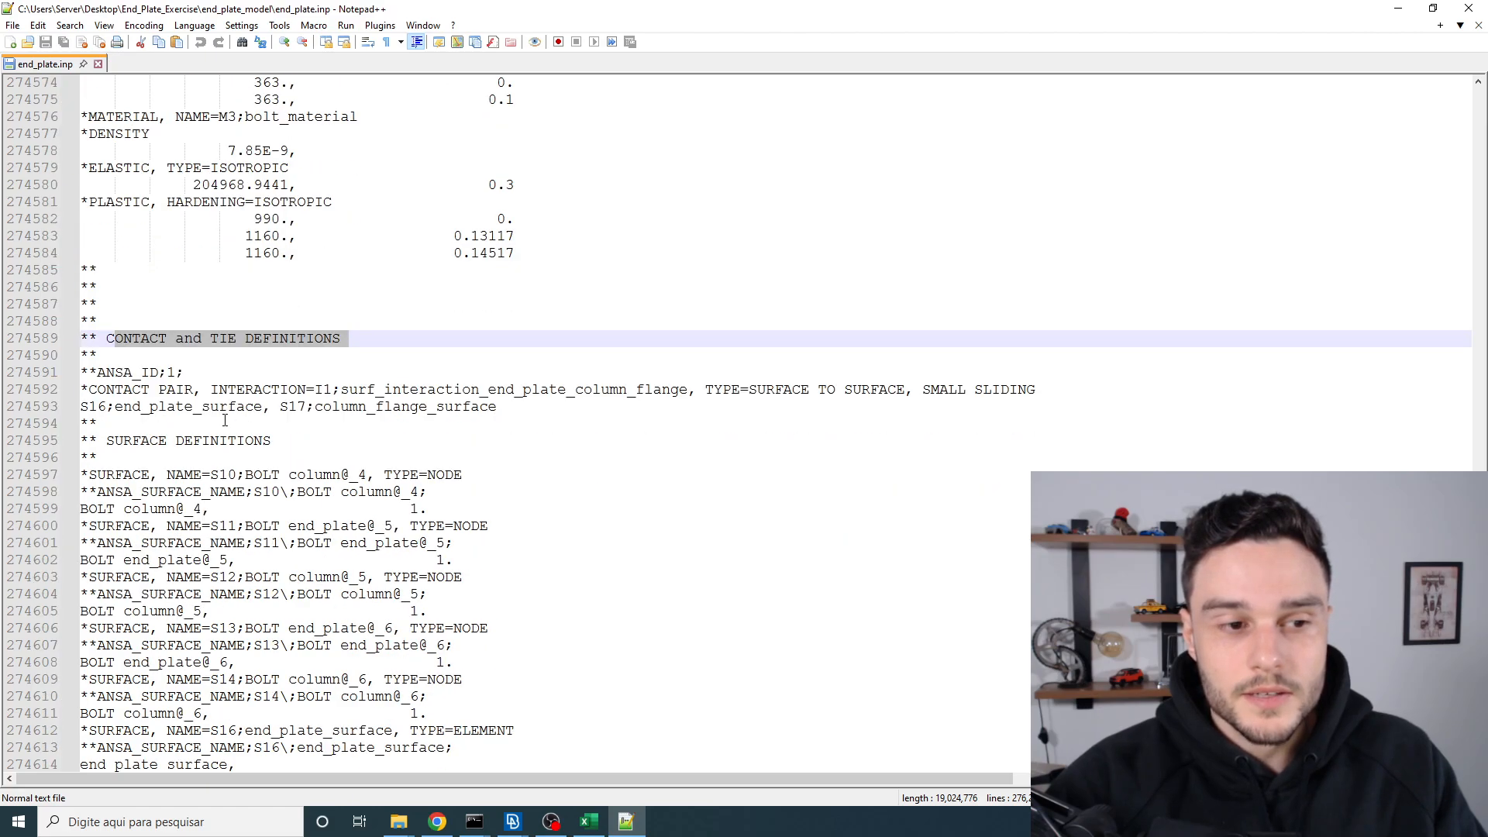
drag(497, 356, 31, 338)
click(145, 340)
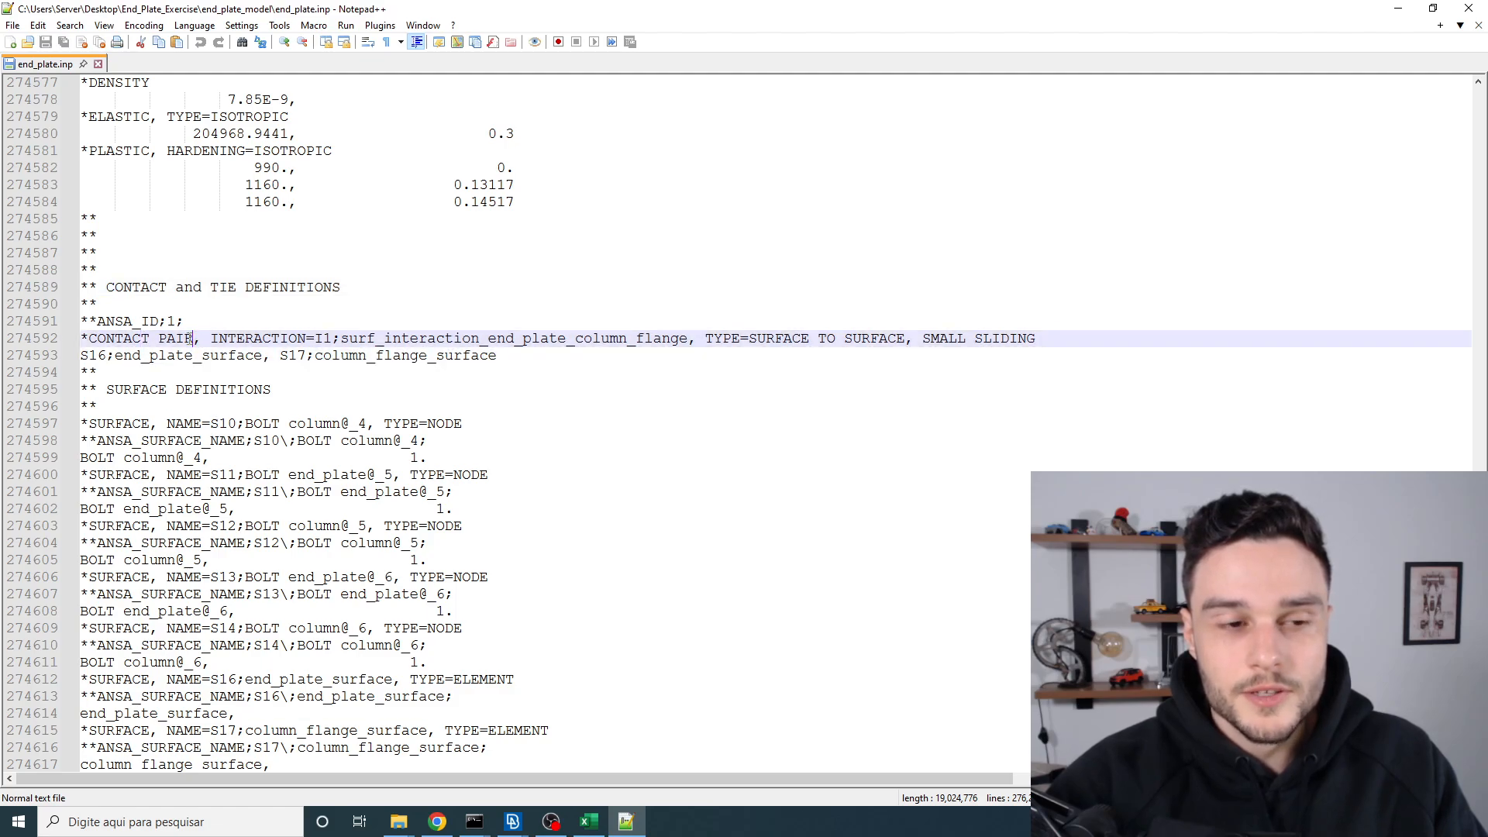
Step: Examine the contact pair's interaction name, surface-to-surface and small sliding options, and its S16 and S17 surface references
drag(194, 339, 80, 339)
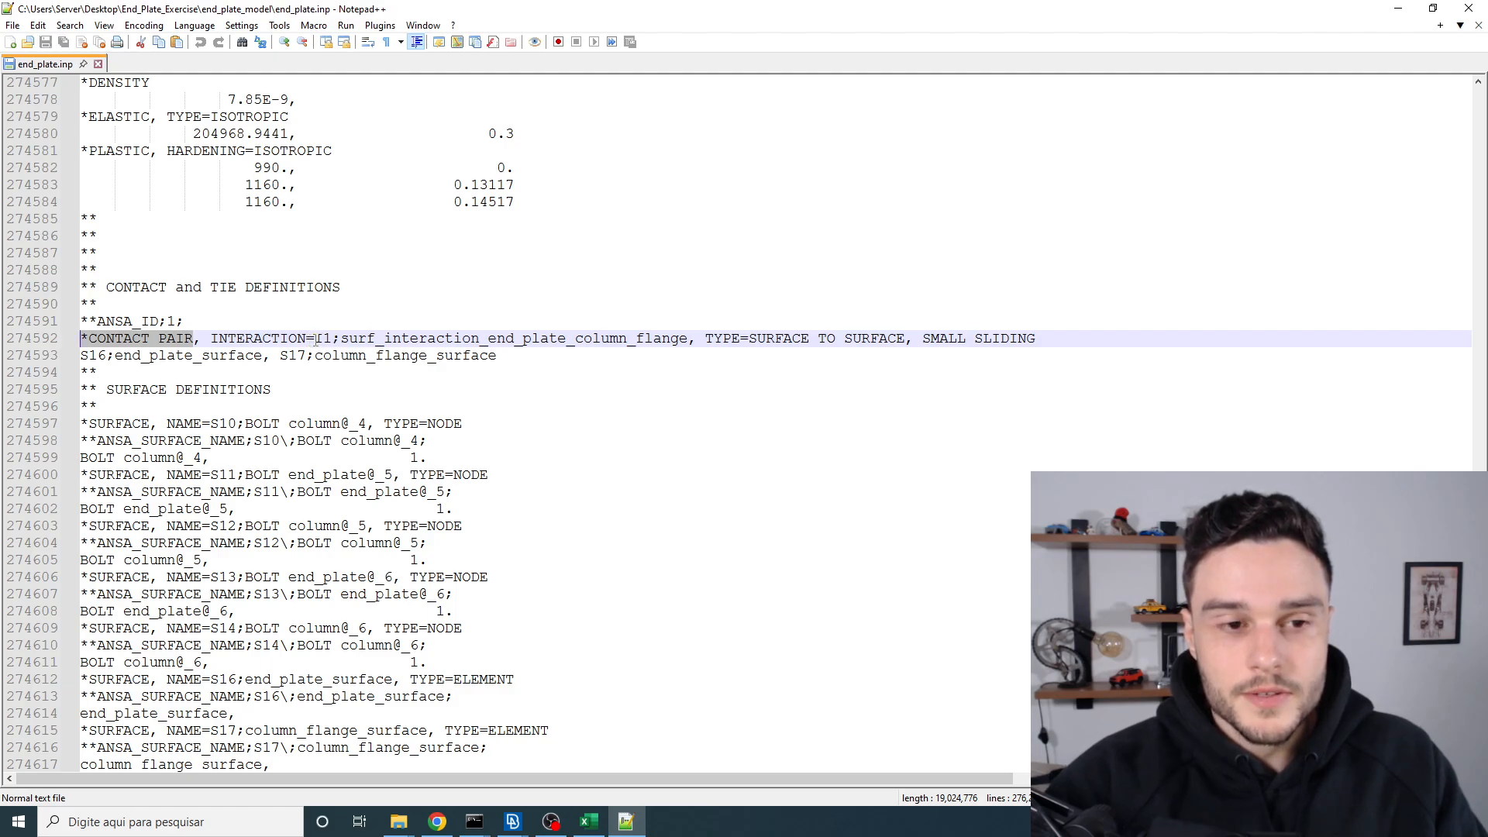
drag(316, 339, 1039, 337)
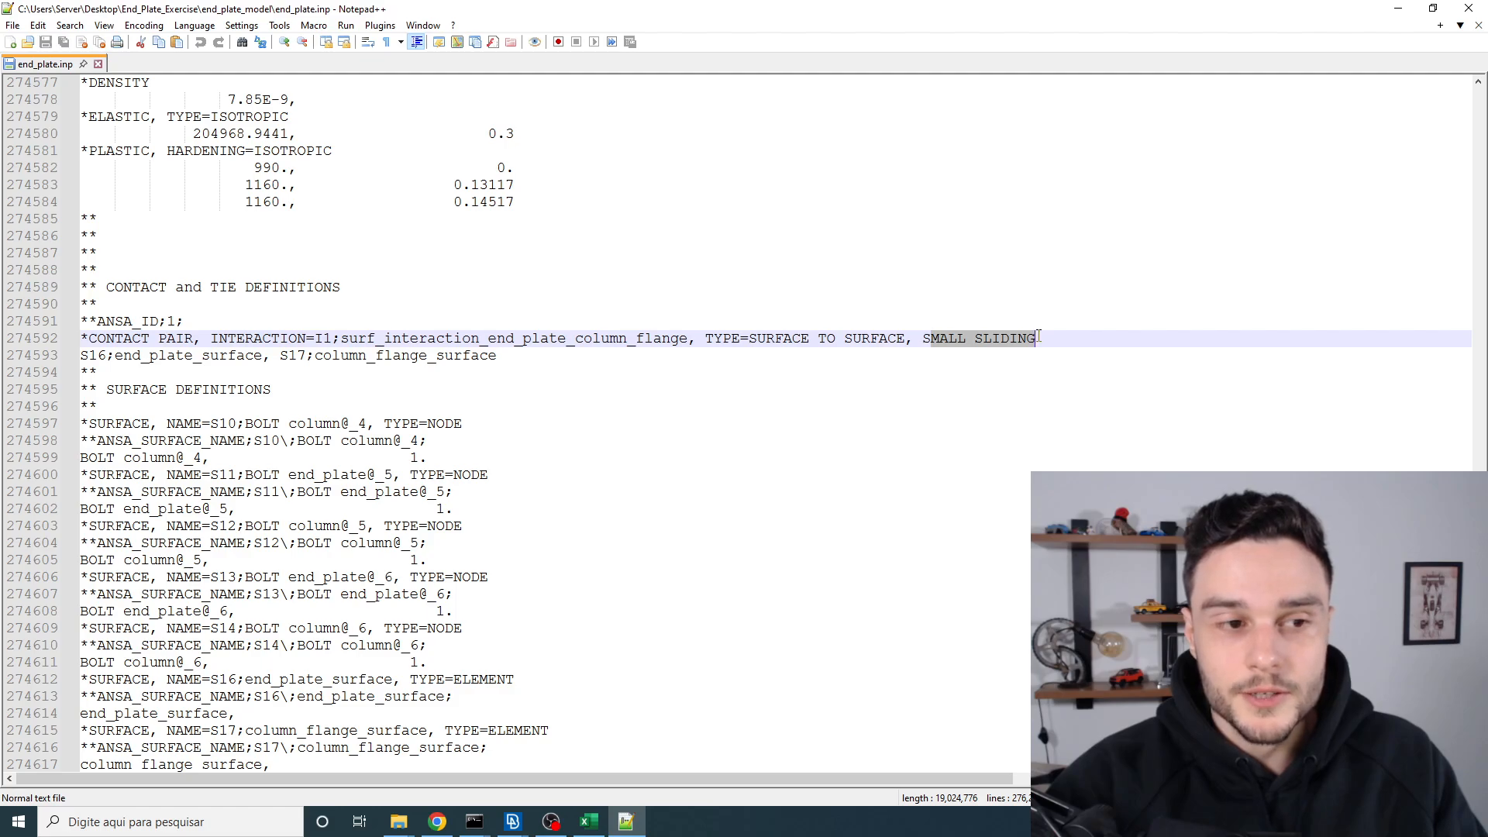
drag(262, 357, 70, 357)
drag(501, 361, 58, 361)
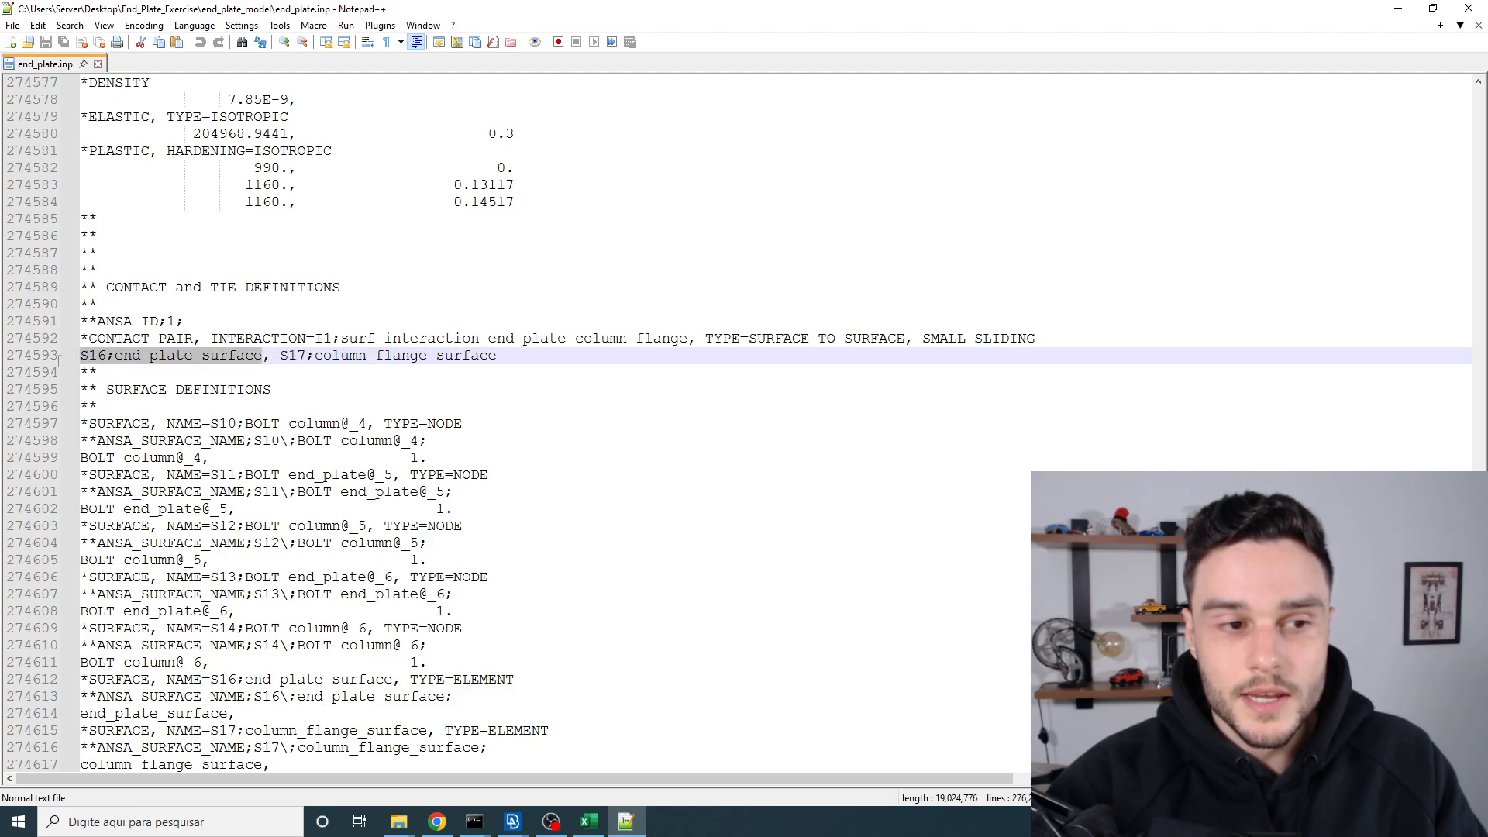
drag(537, 361, 281, 361)
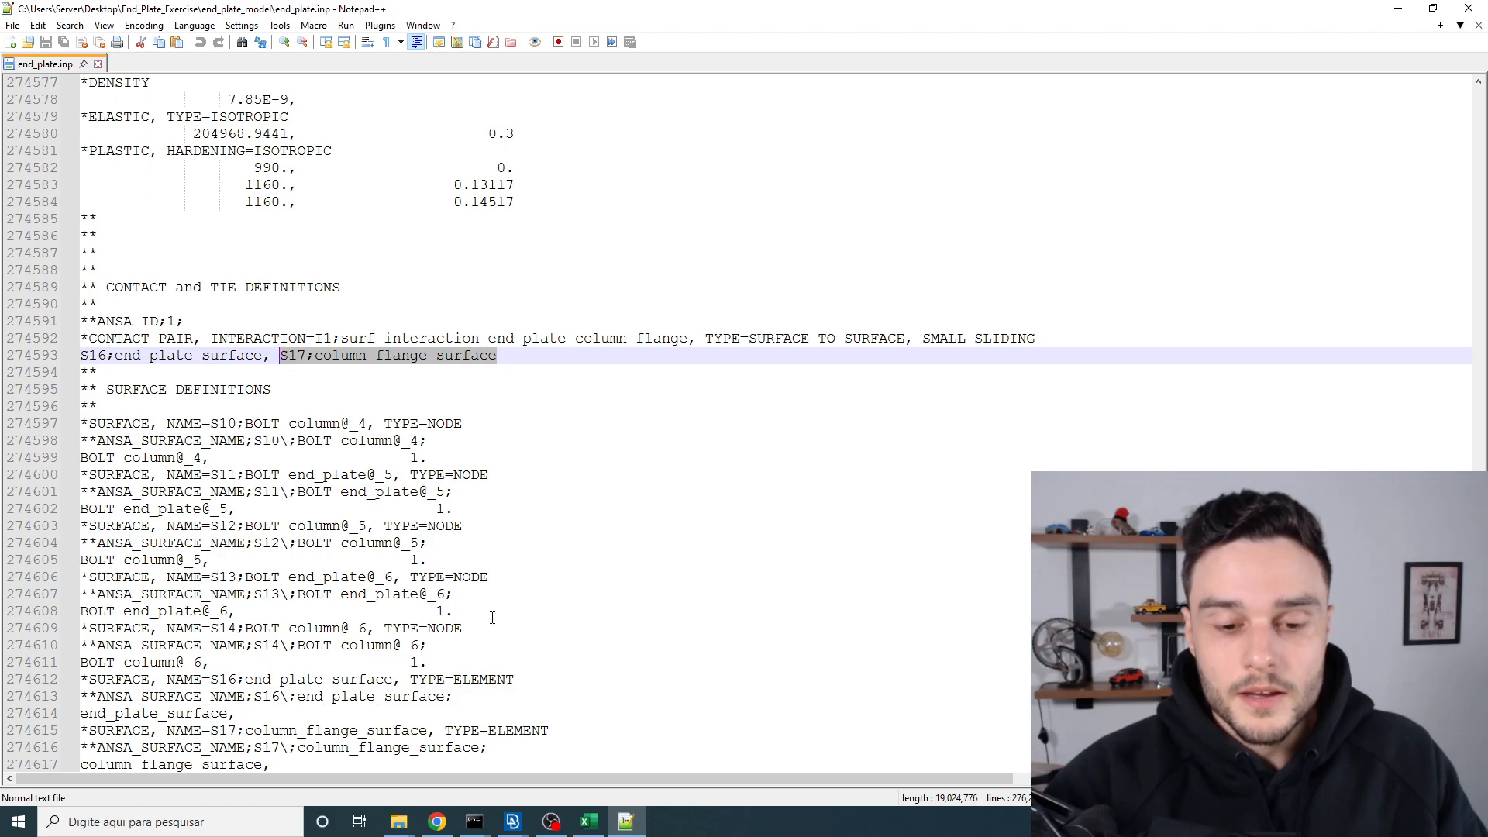
Step: Open the job status file end_plate.sta from the end_plate_model folder in Notepad++
mouse_move(399, 828)
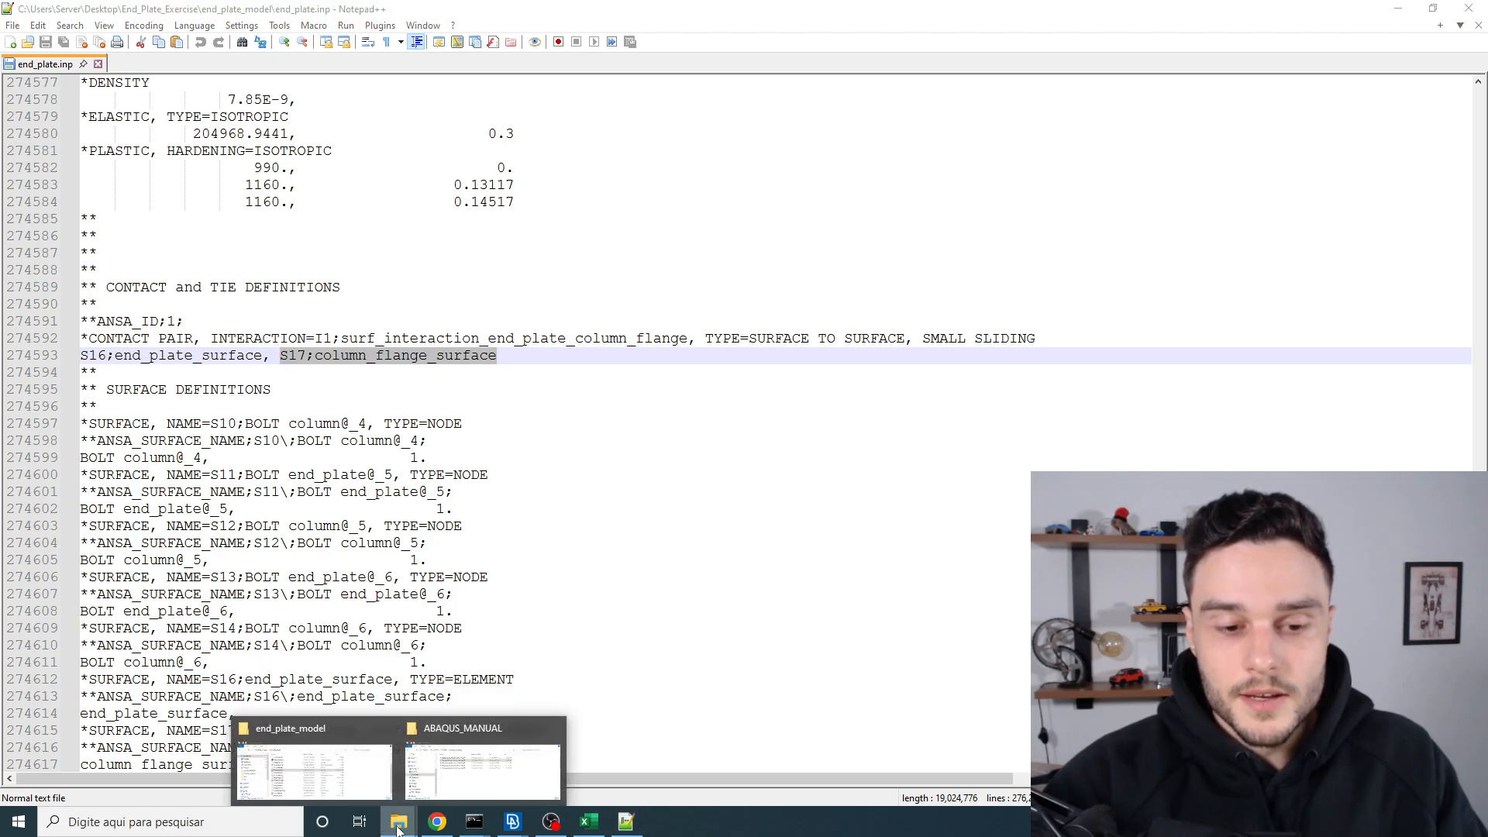
click(359, 777)
click(812, 402)
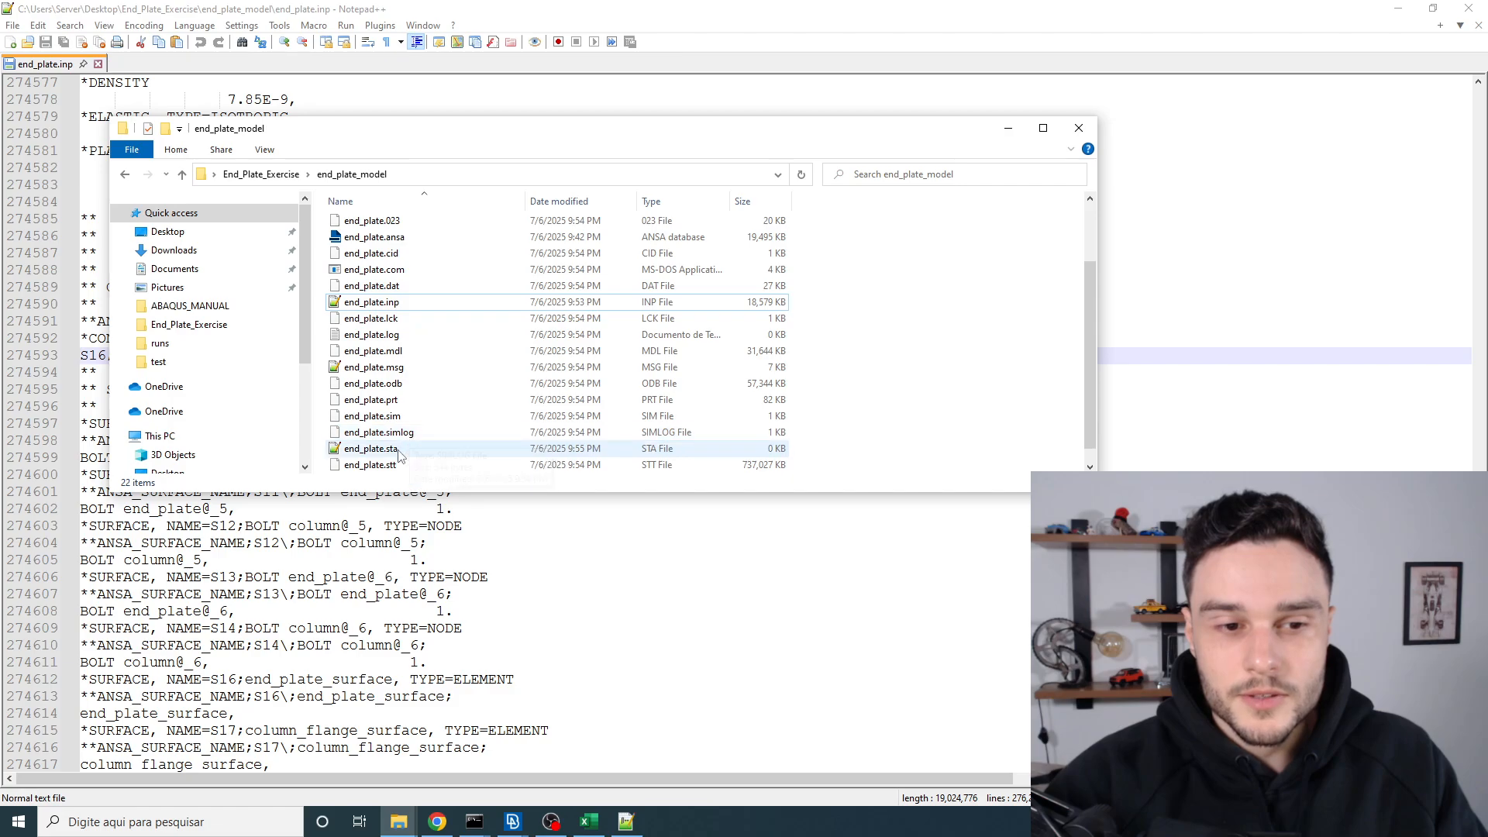
scroll(399, 455, down, 1)
click(368, 435)
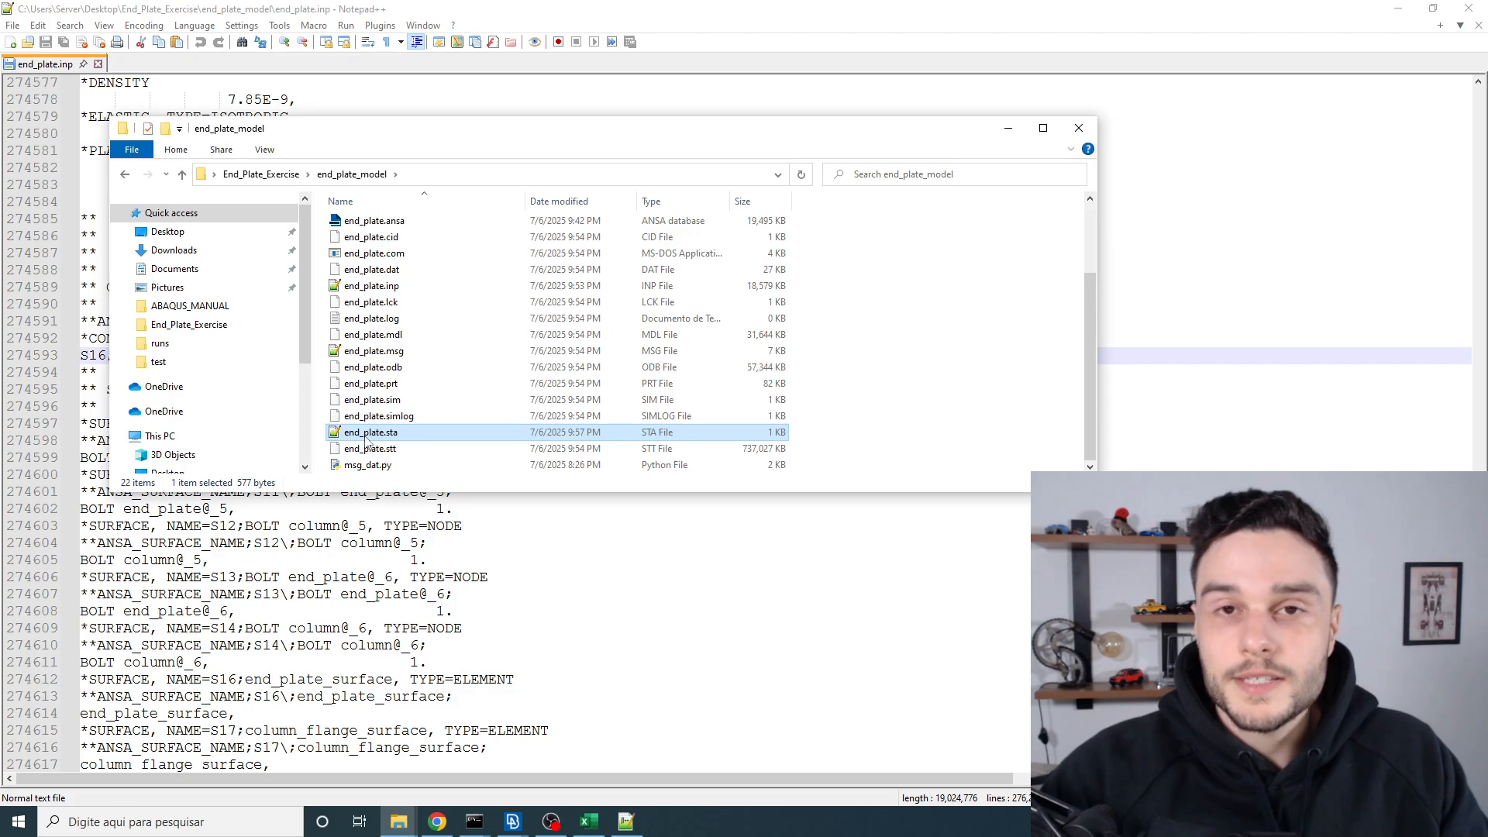
right_click(368, 440)
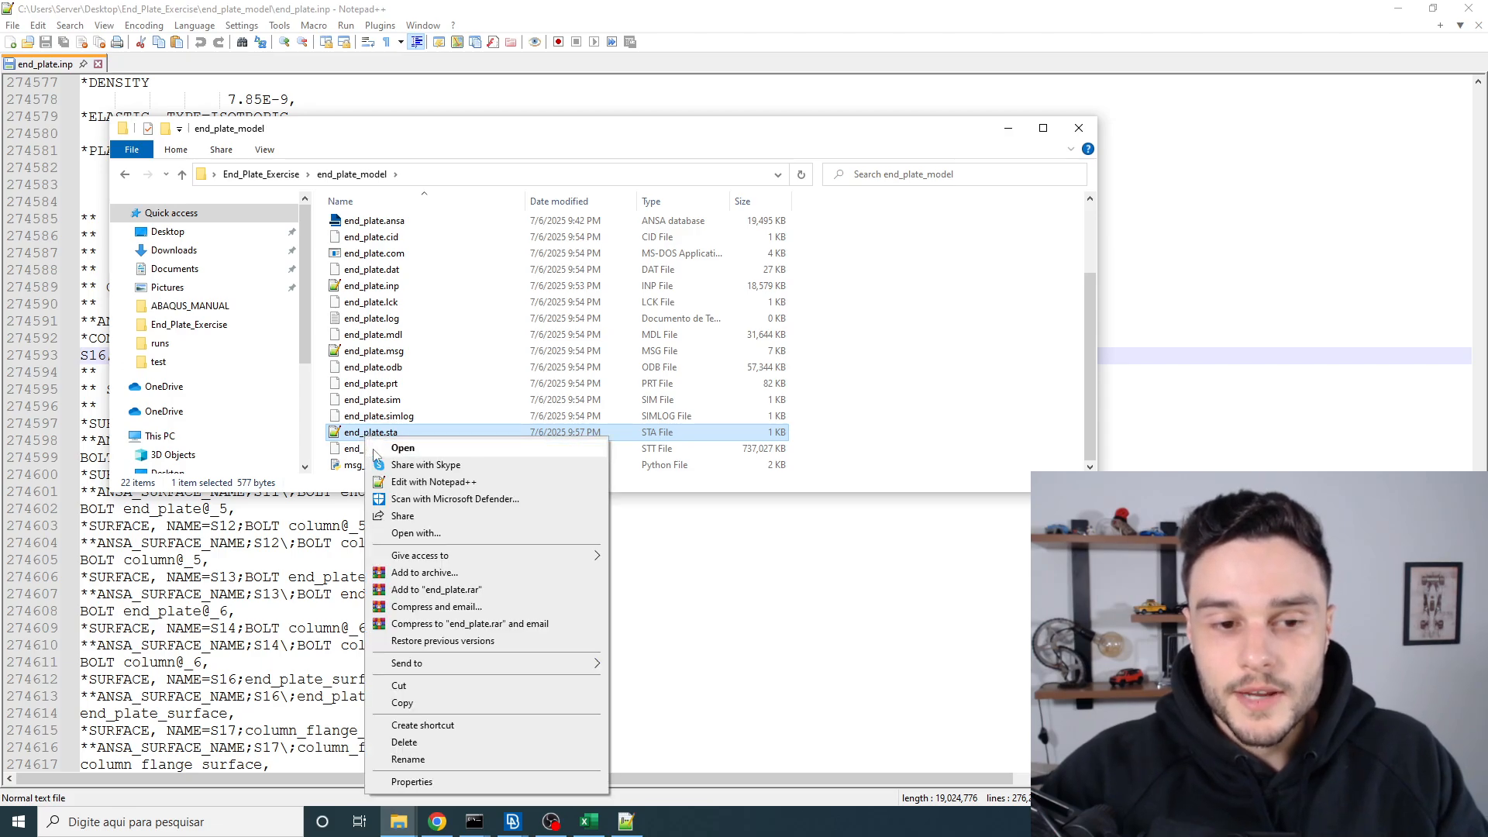
click(436, 487)
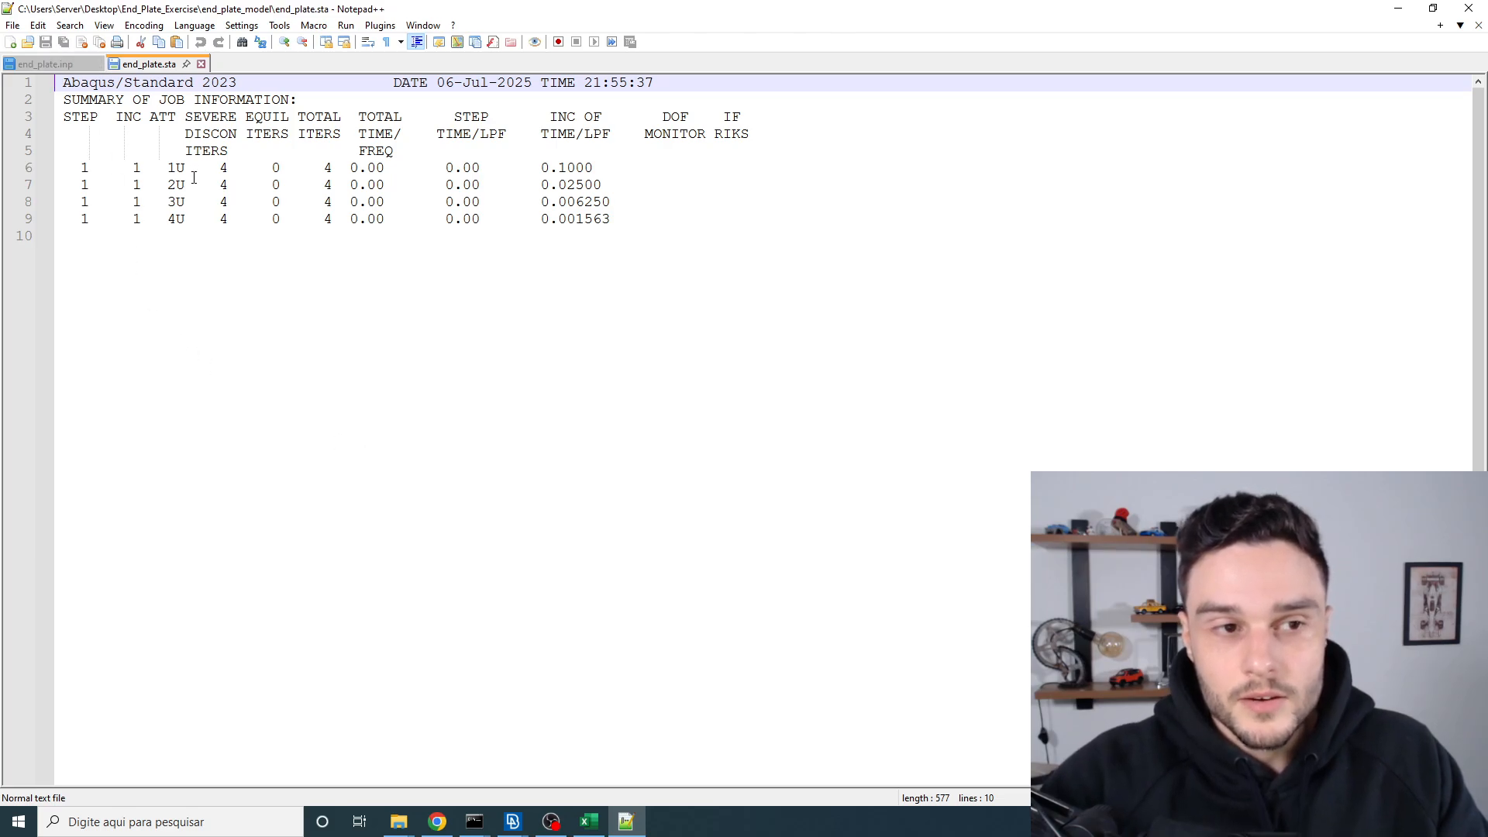
Step: Examine the ATT column of the job summary, checking the attempts made for increment 1 and their U flags
drag(169, 167, 206, 219)
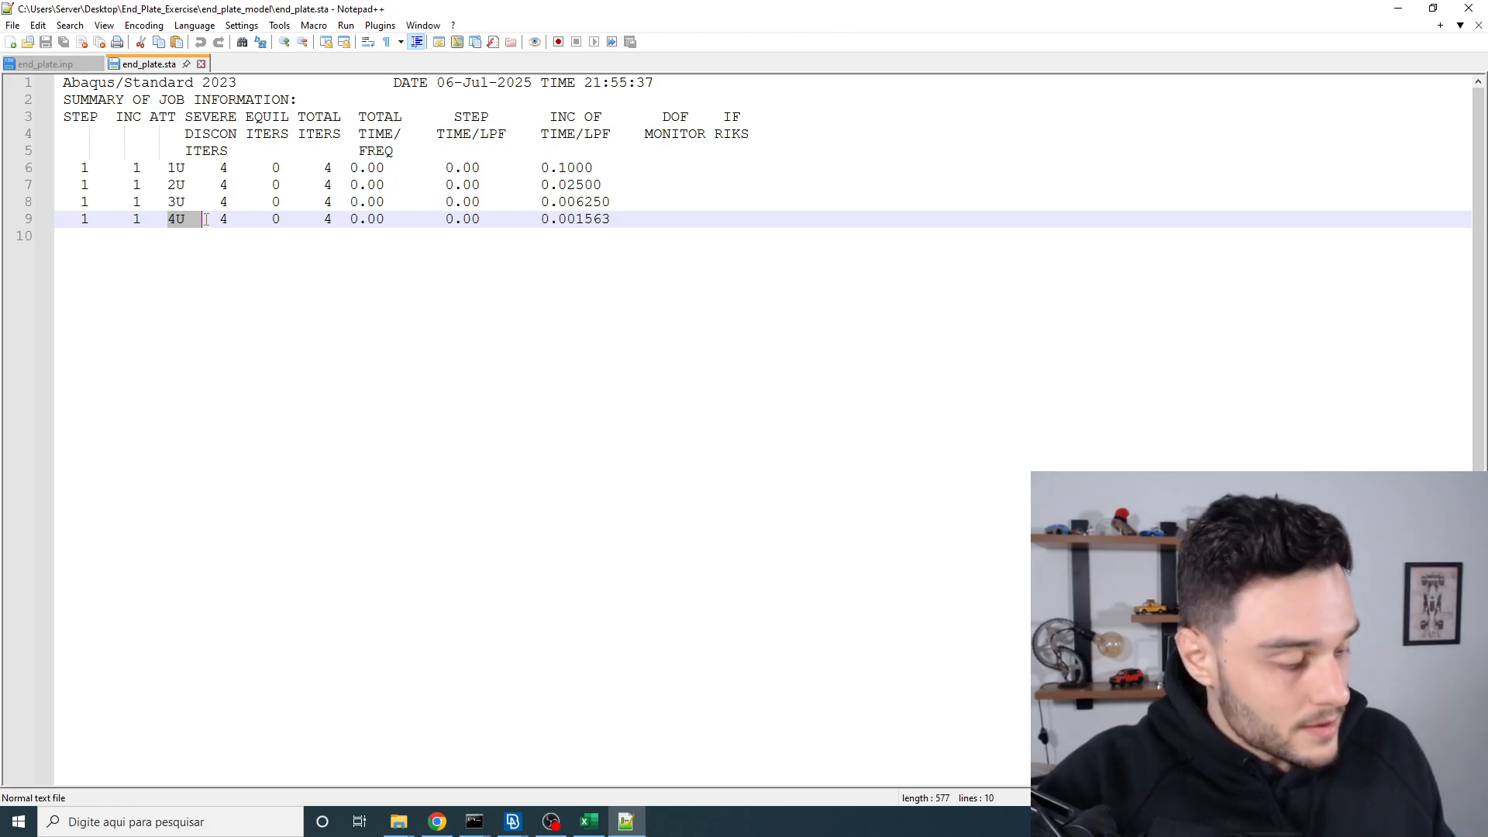
drag(186, 169, 168, 168)
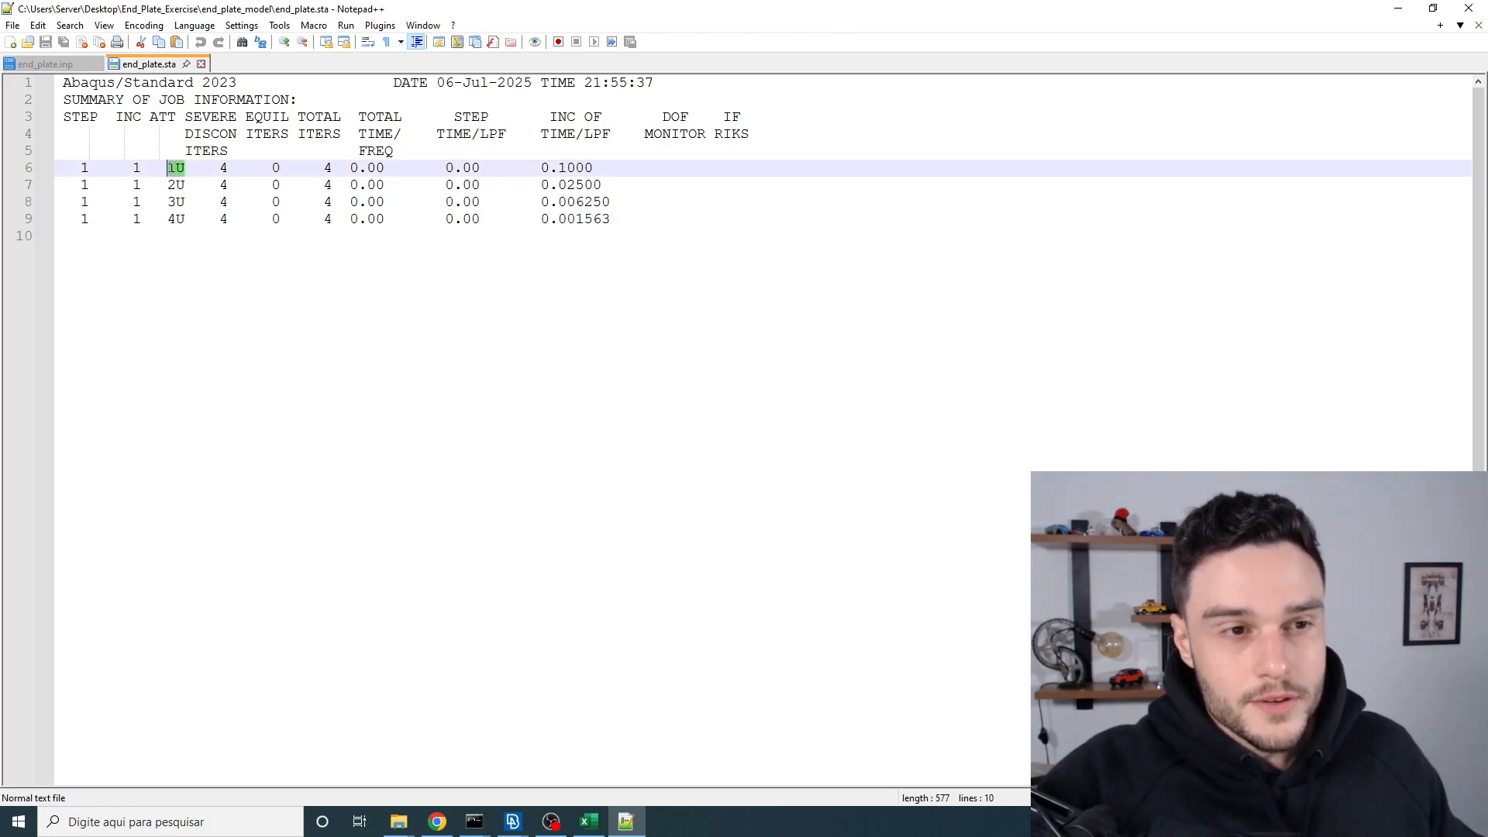
click(167, 169)
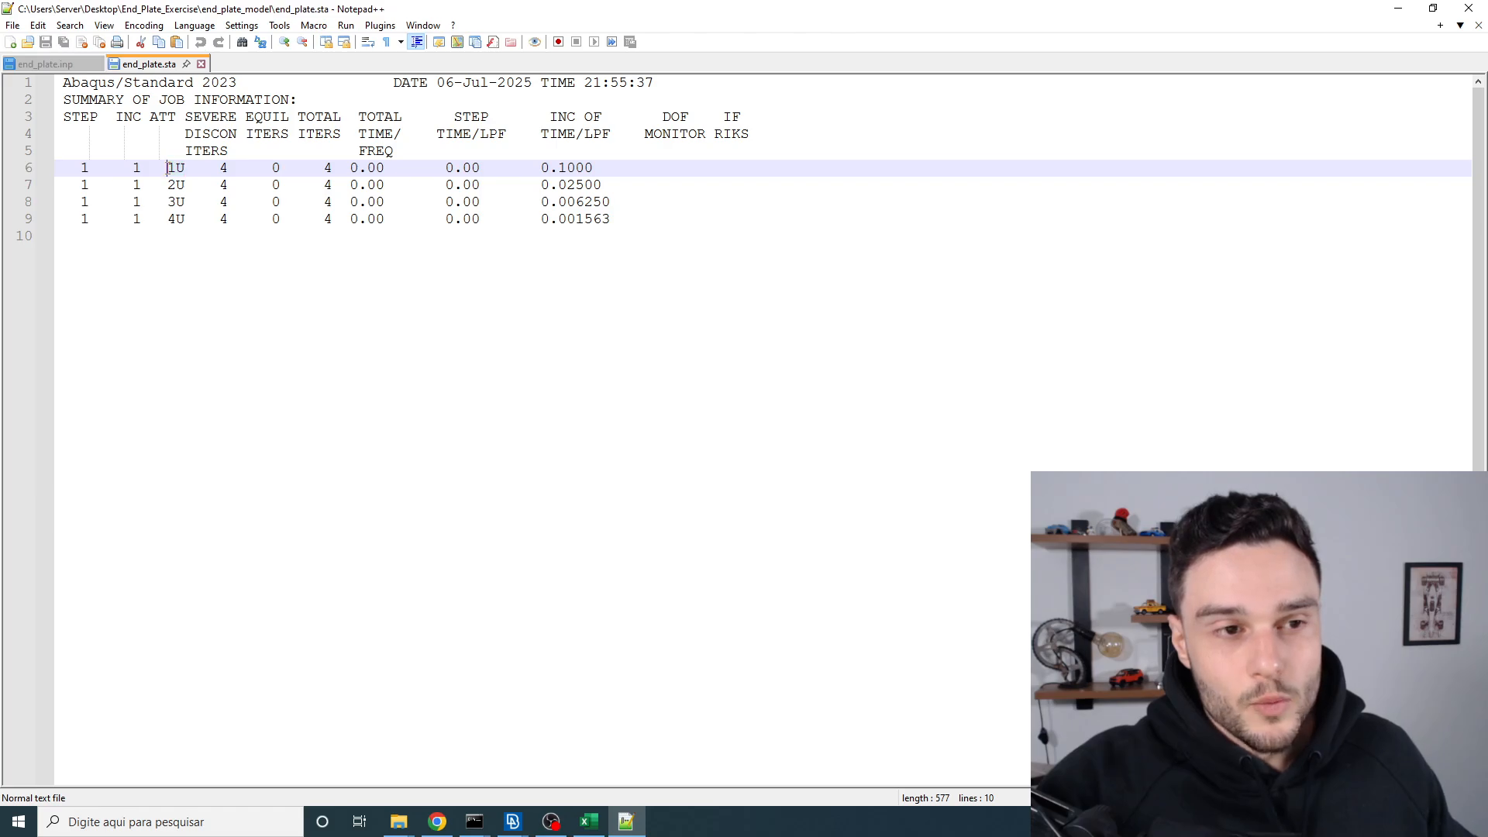
click(180, 168)
click(180, 183)
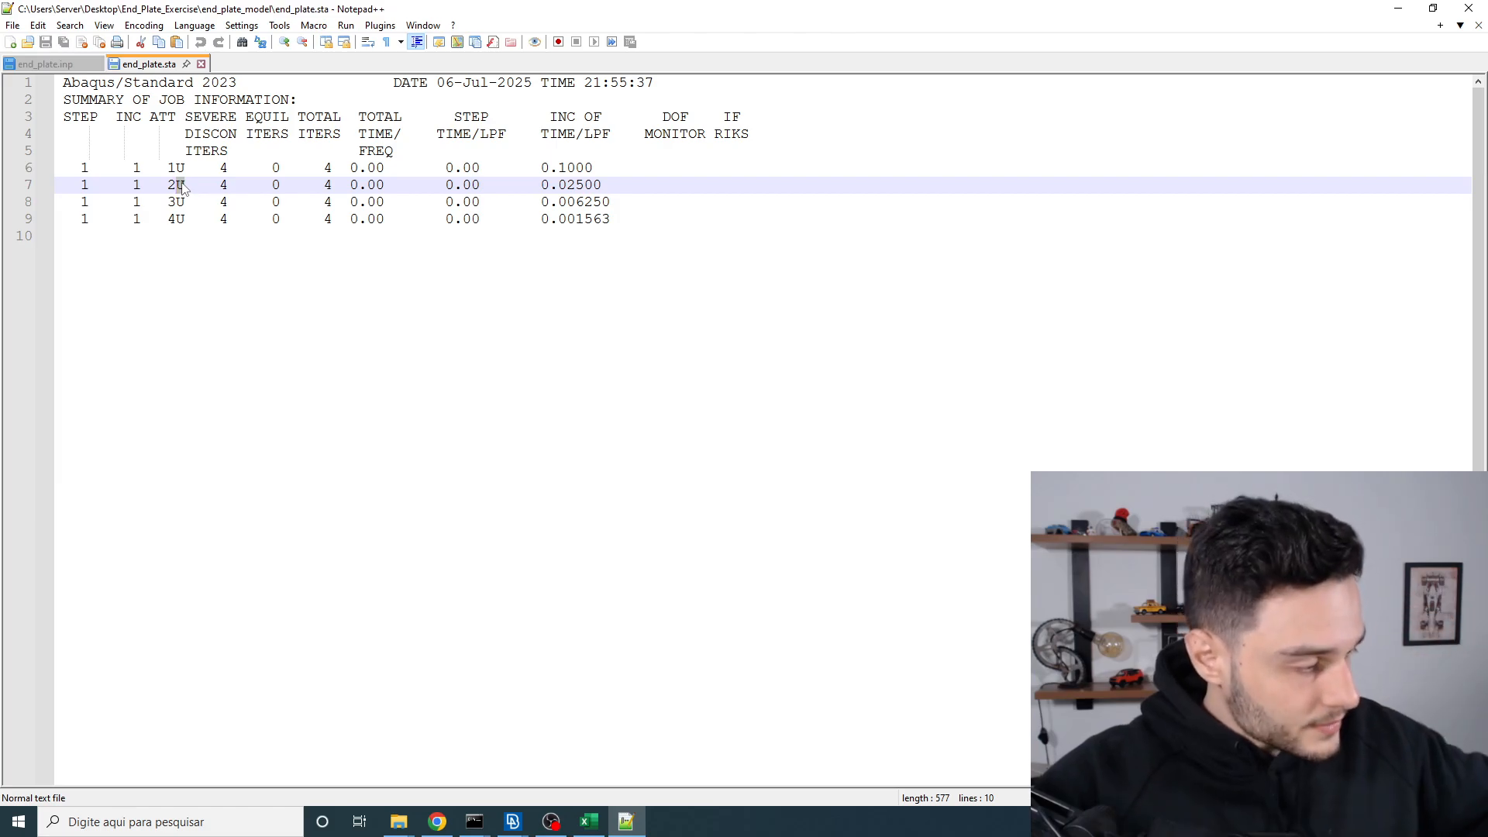
click(189, 169)
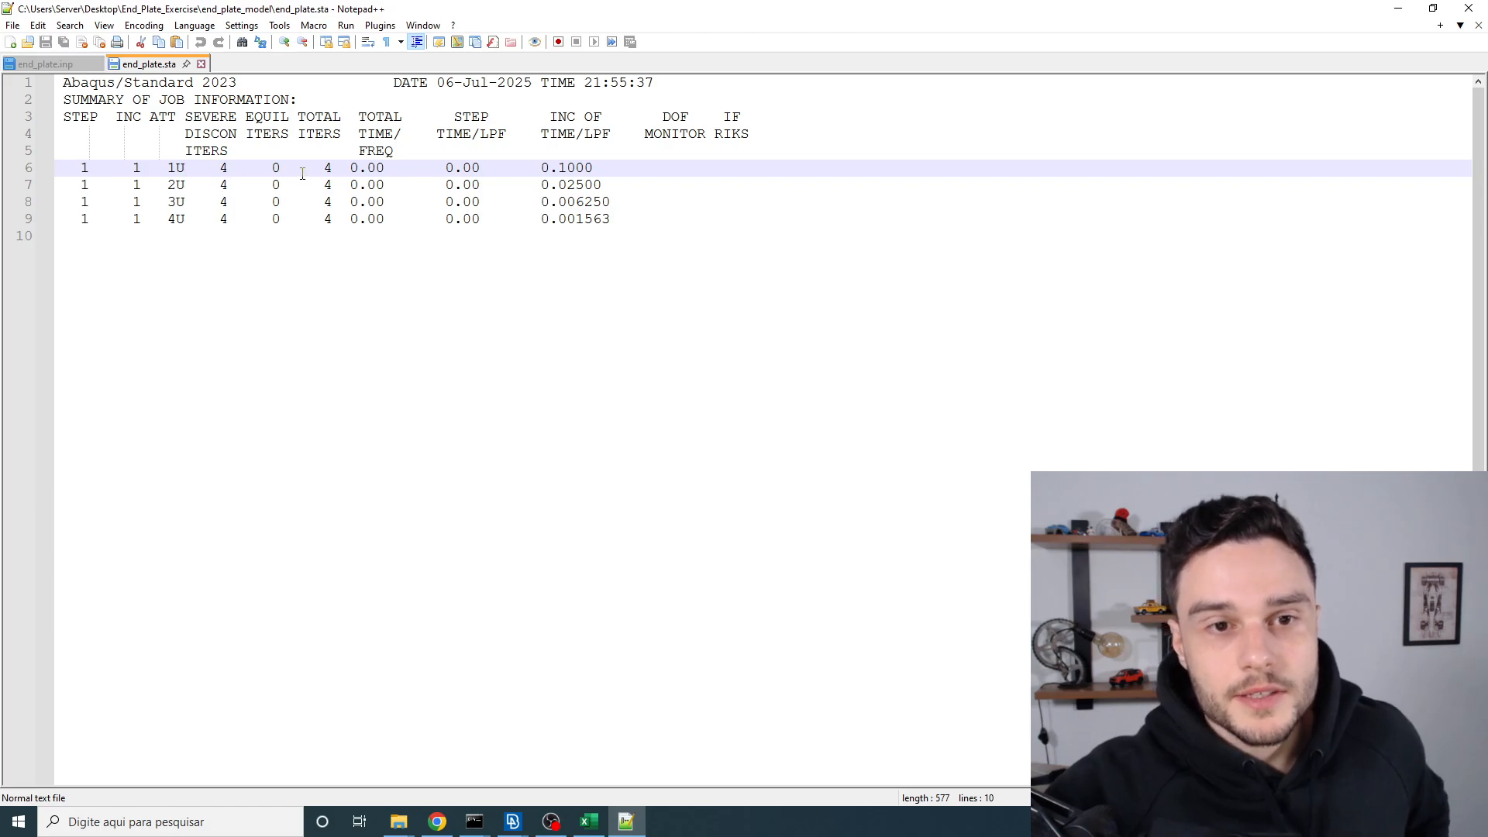
Step: Examine the INC OF TIME/LPF value of the first attempt in the job summary
drag(600, 167, 541, 168)
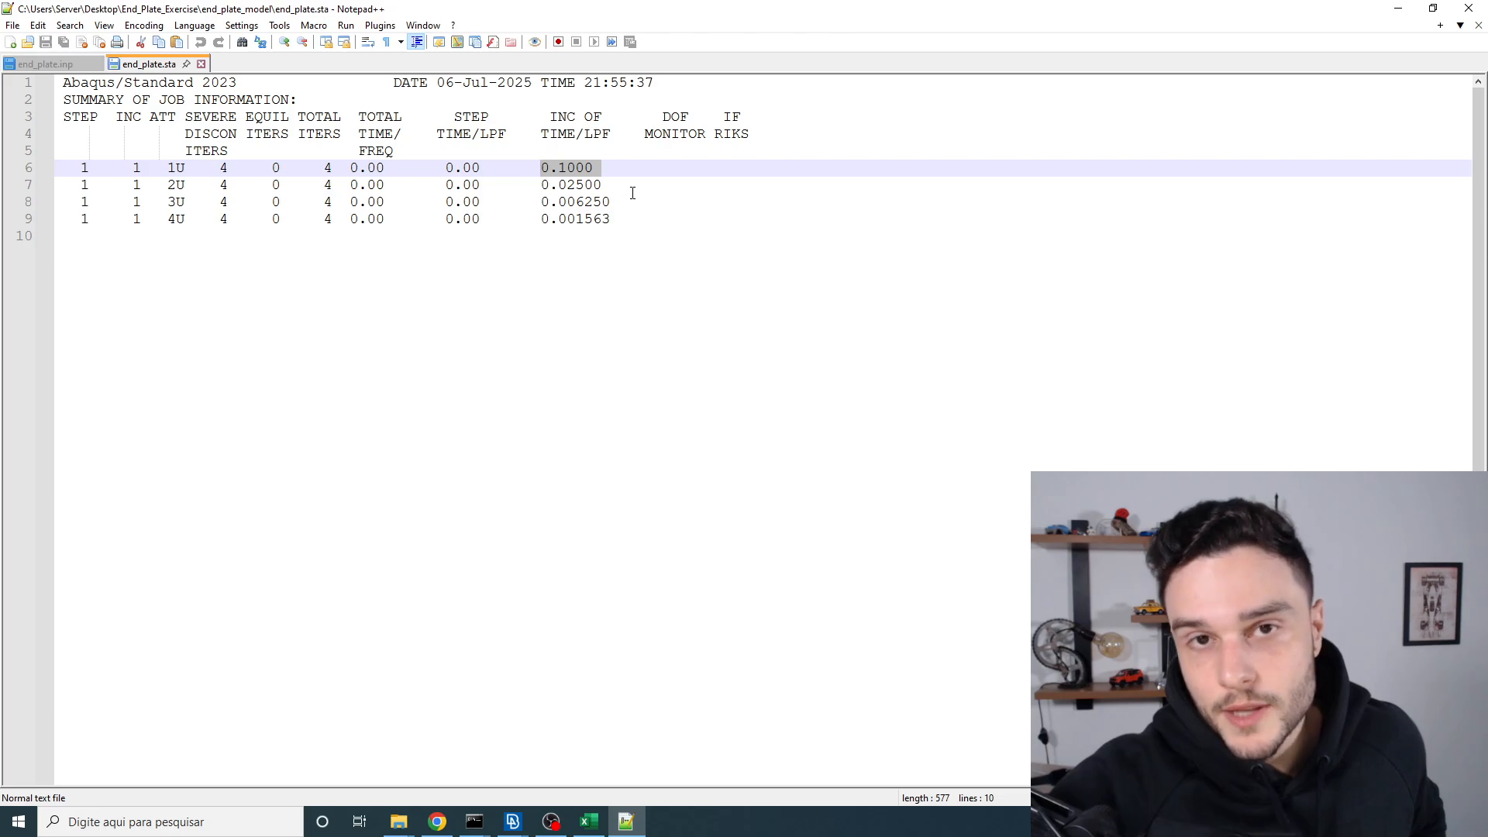
click(602, 168)
drag(597, 168, 542, 169)
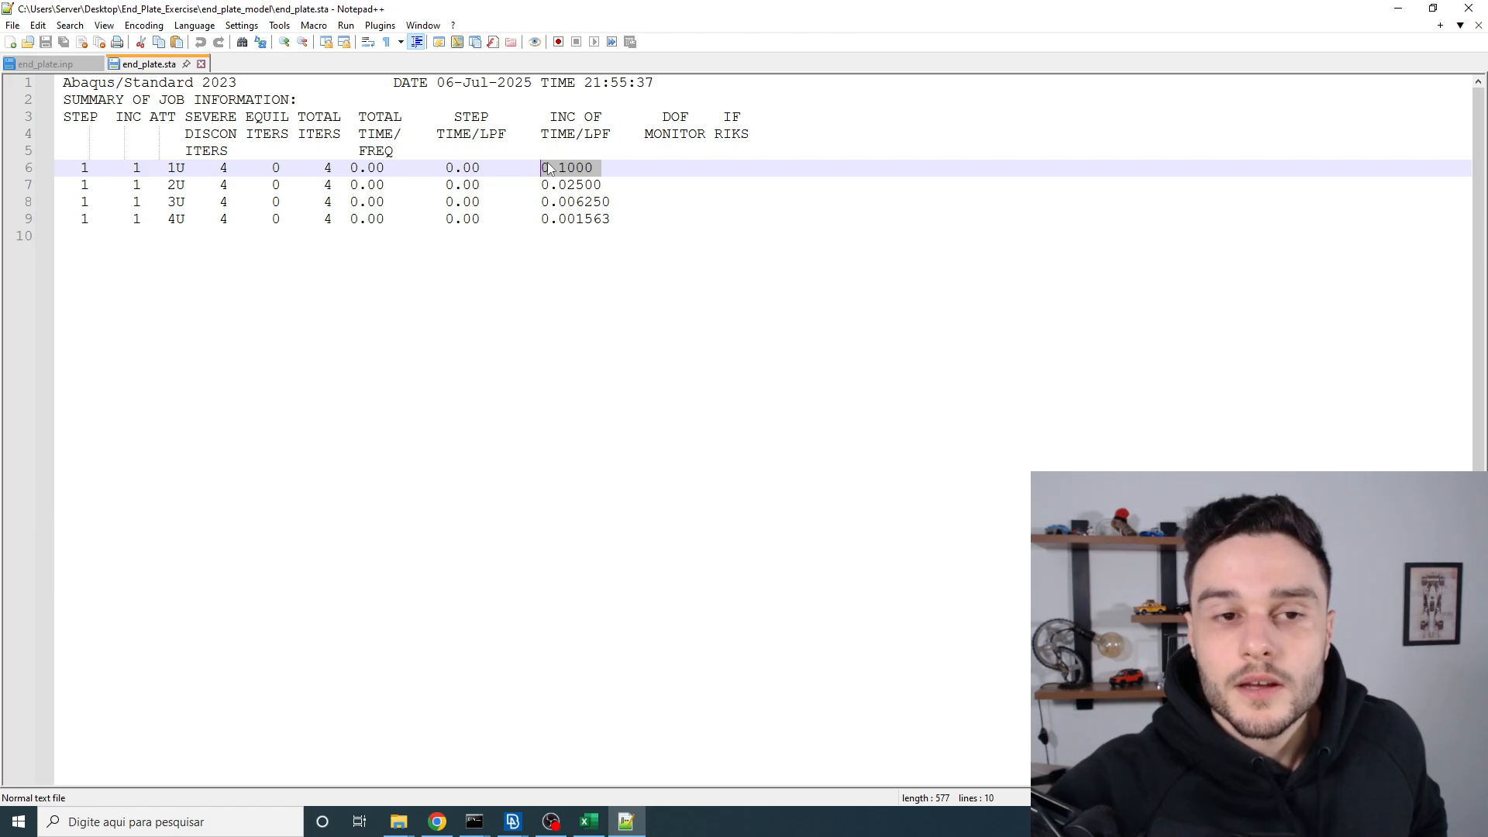
click(549, 165)
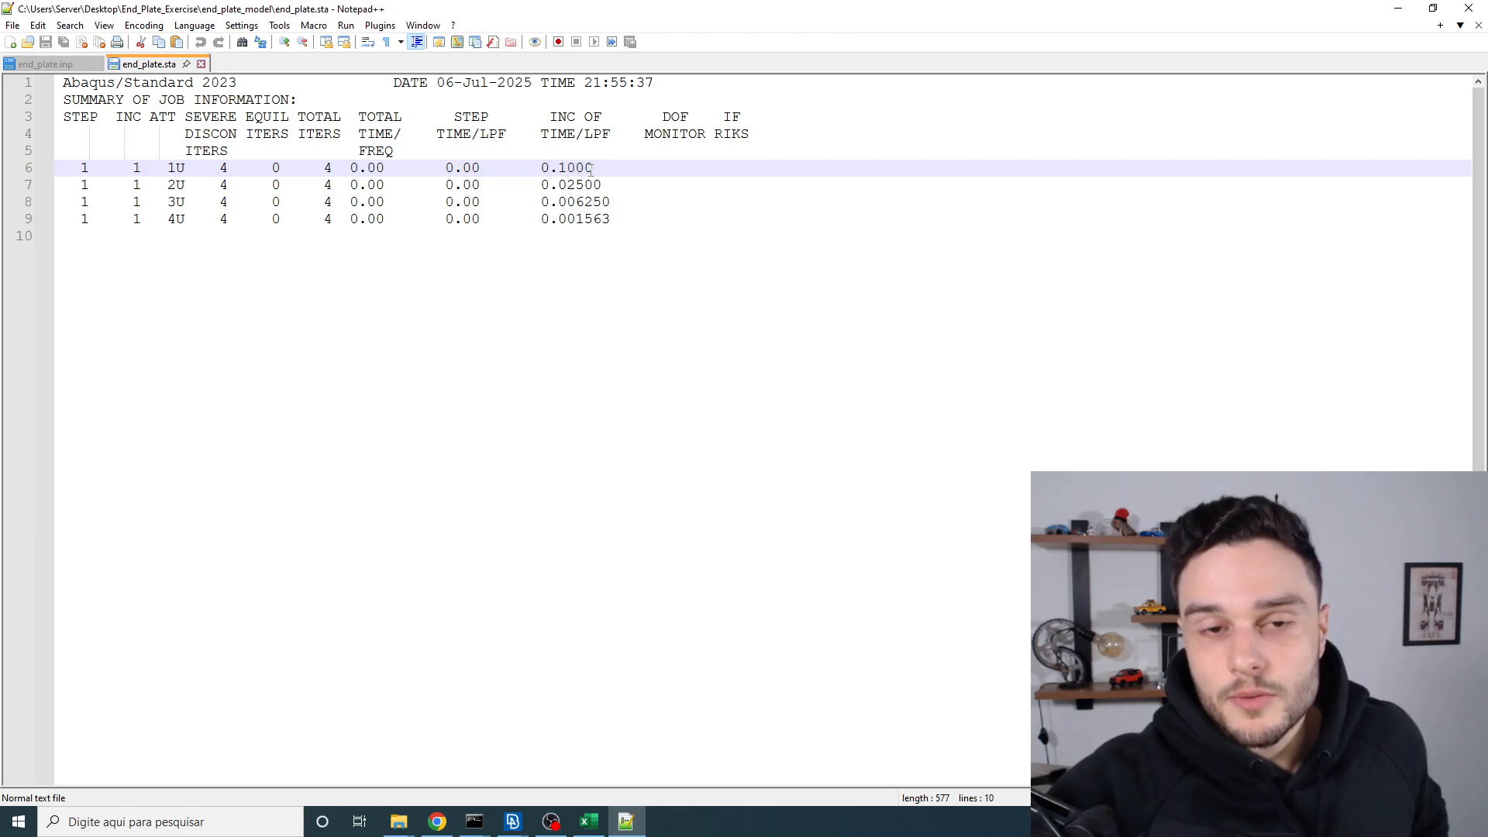
drag(597, 169, 532, 169)
click(558, 170)
click(631, 170)
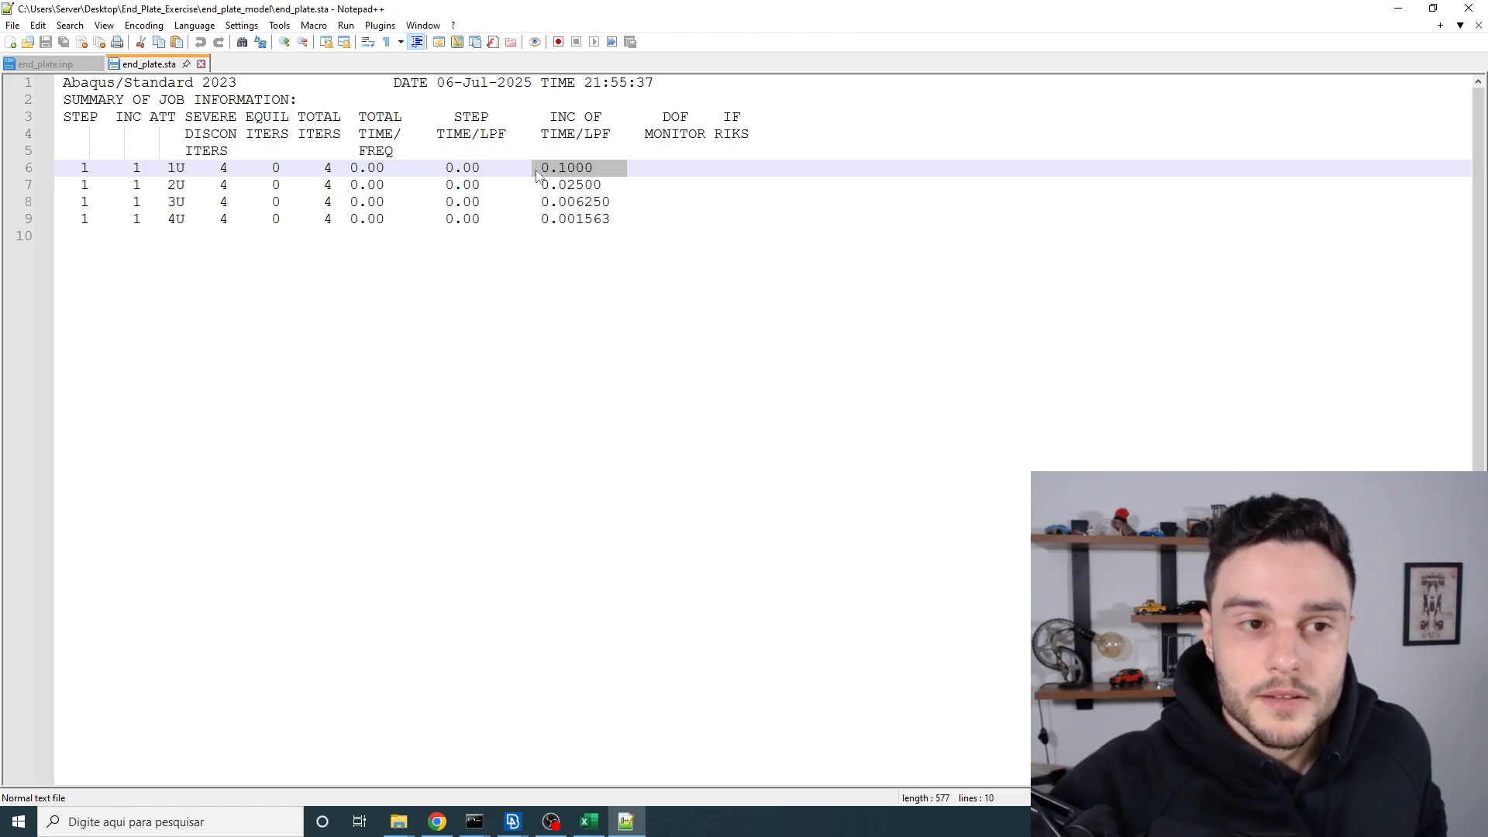
Step: Examine the SEVERE DISCON ITERS column and its entry for the first attempt in the job summary
click(232, 167)
drag(232, 165, 220, 163)
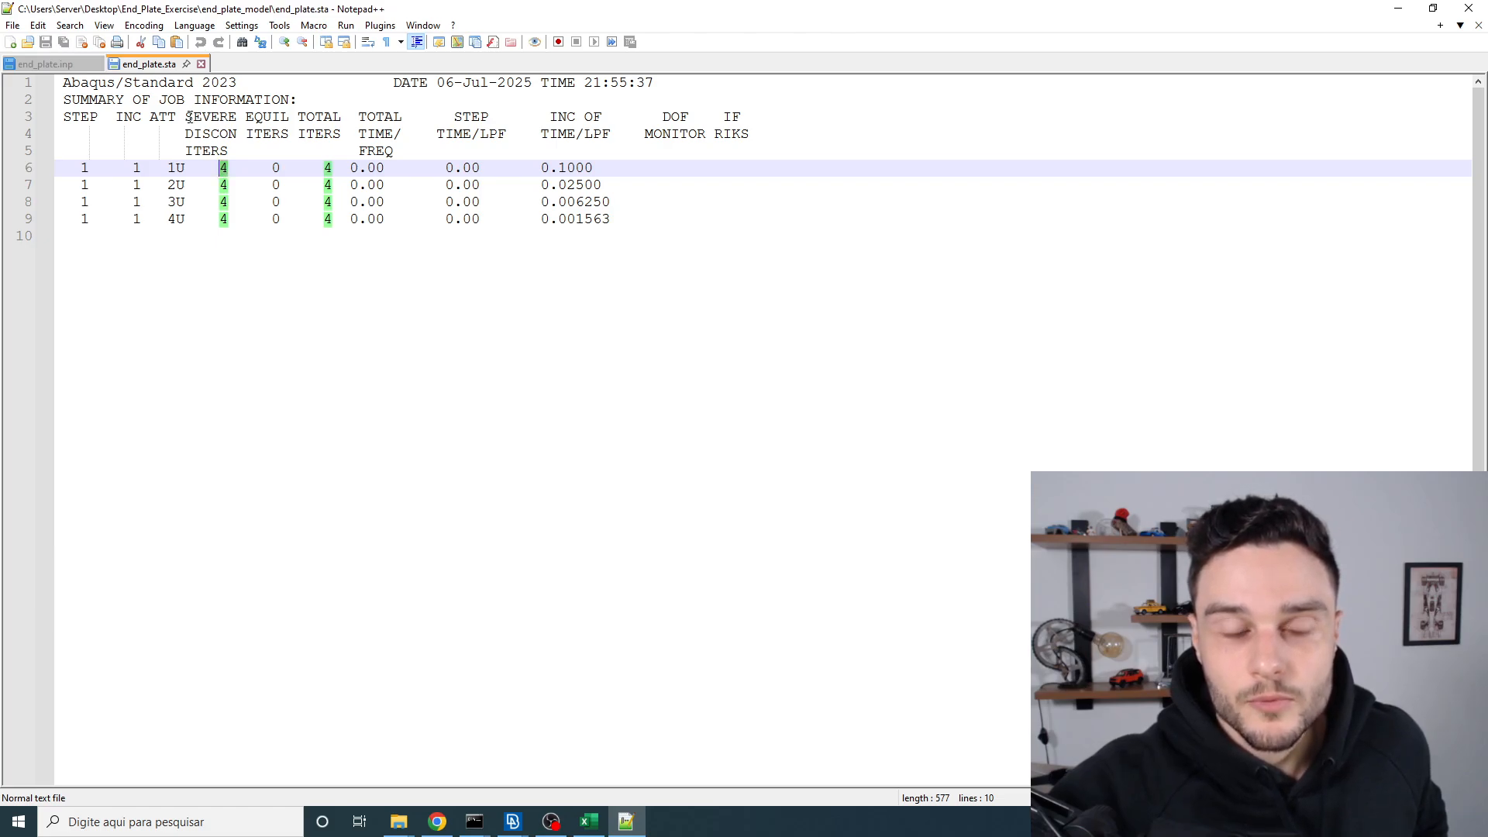
drag(183, 117, 232, 151)
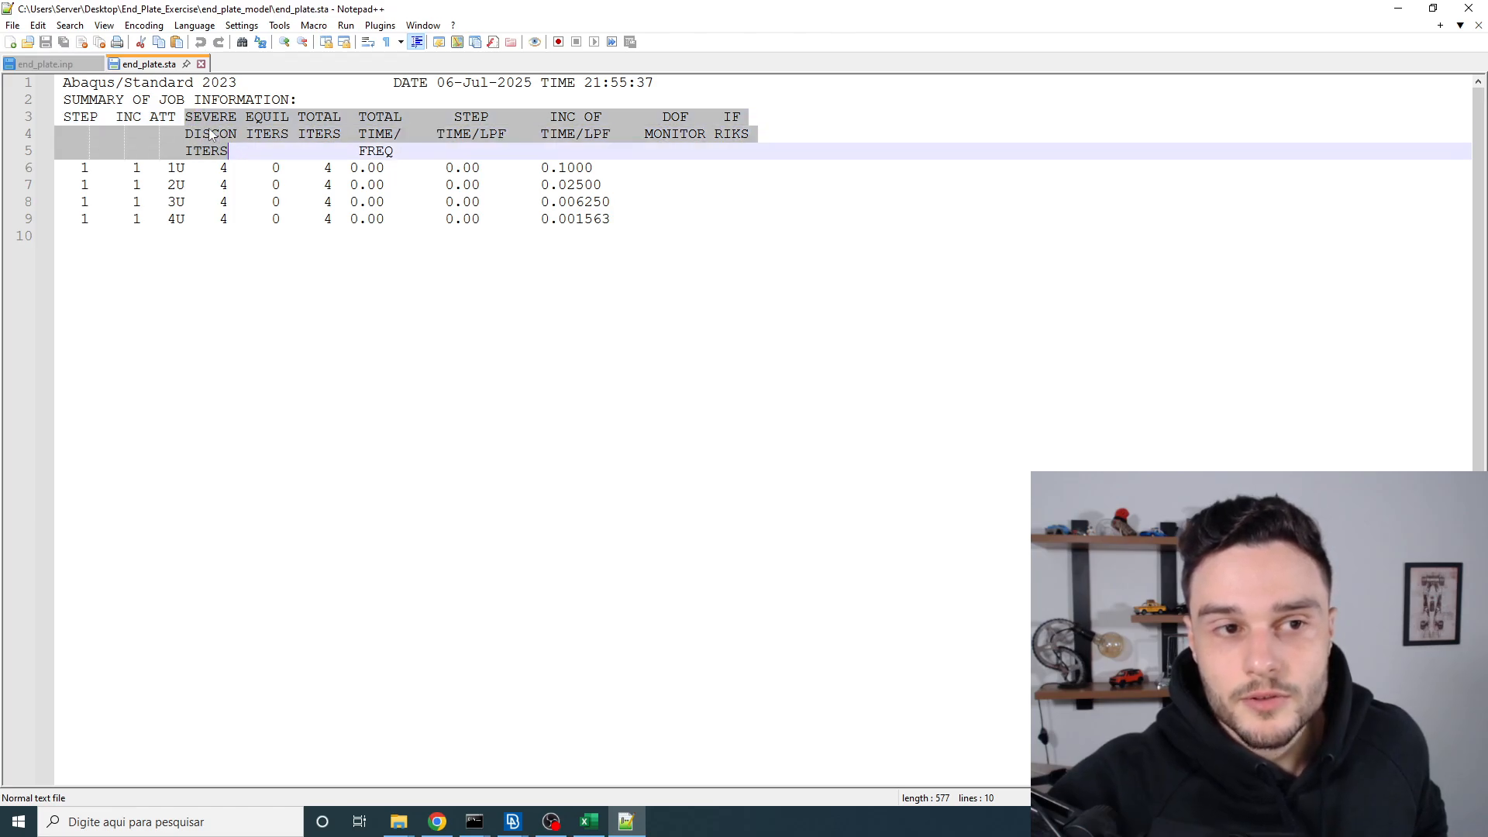
click(213, 136)
drag(184, 118, 230, 166)
click(233, 165)
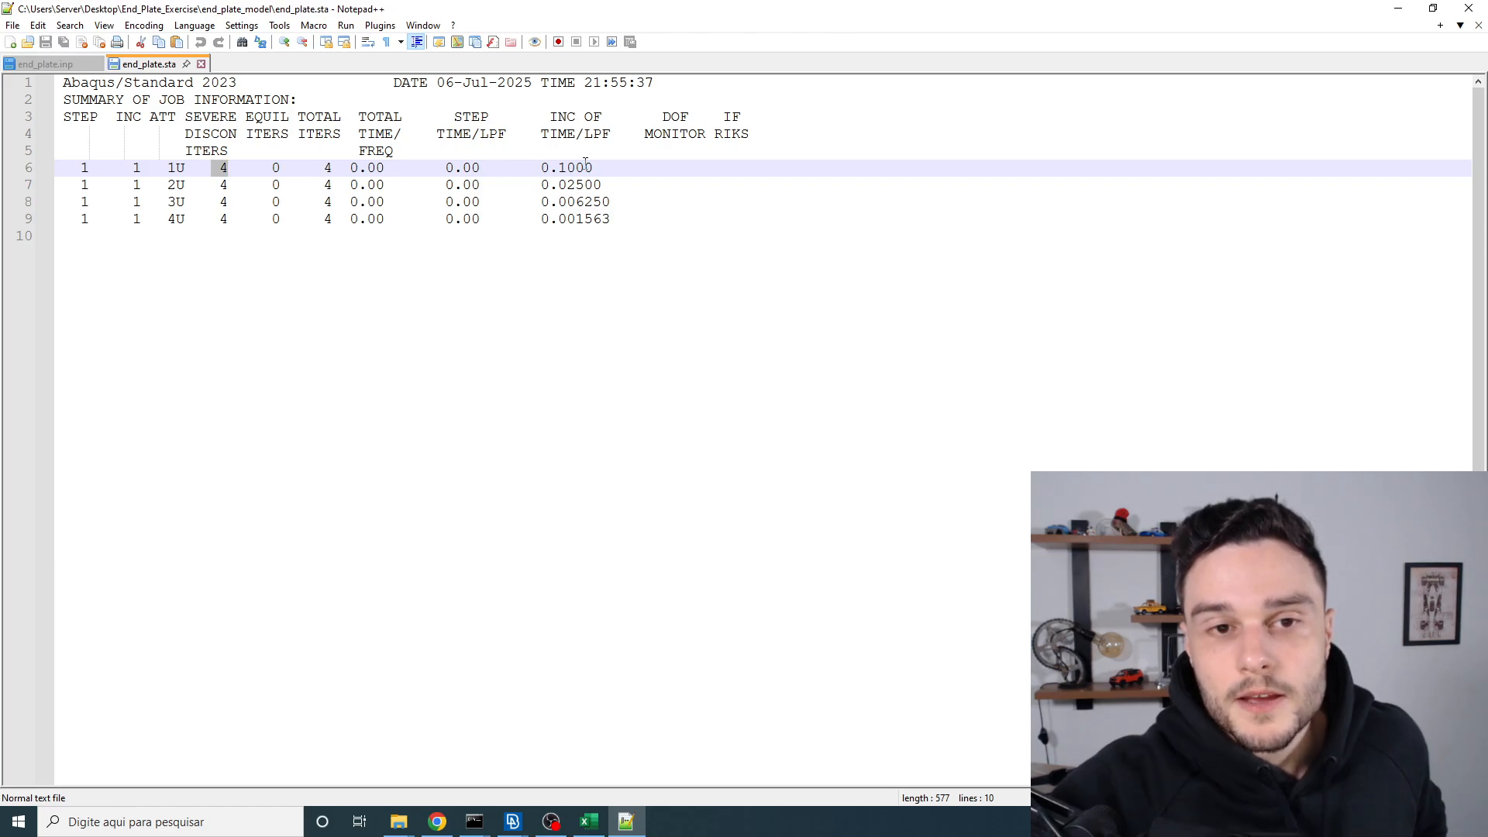
Step: Examine the time increment and severe discontinuity iterations of attempts 1U and 2U in the end_plate.sta summary
drag(601, 169, 63, 170)
click(226, 168)
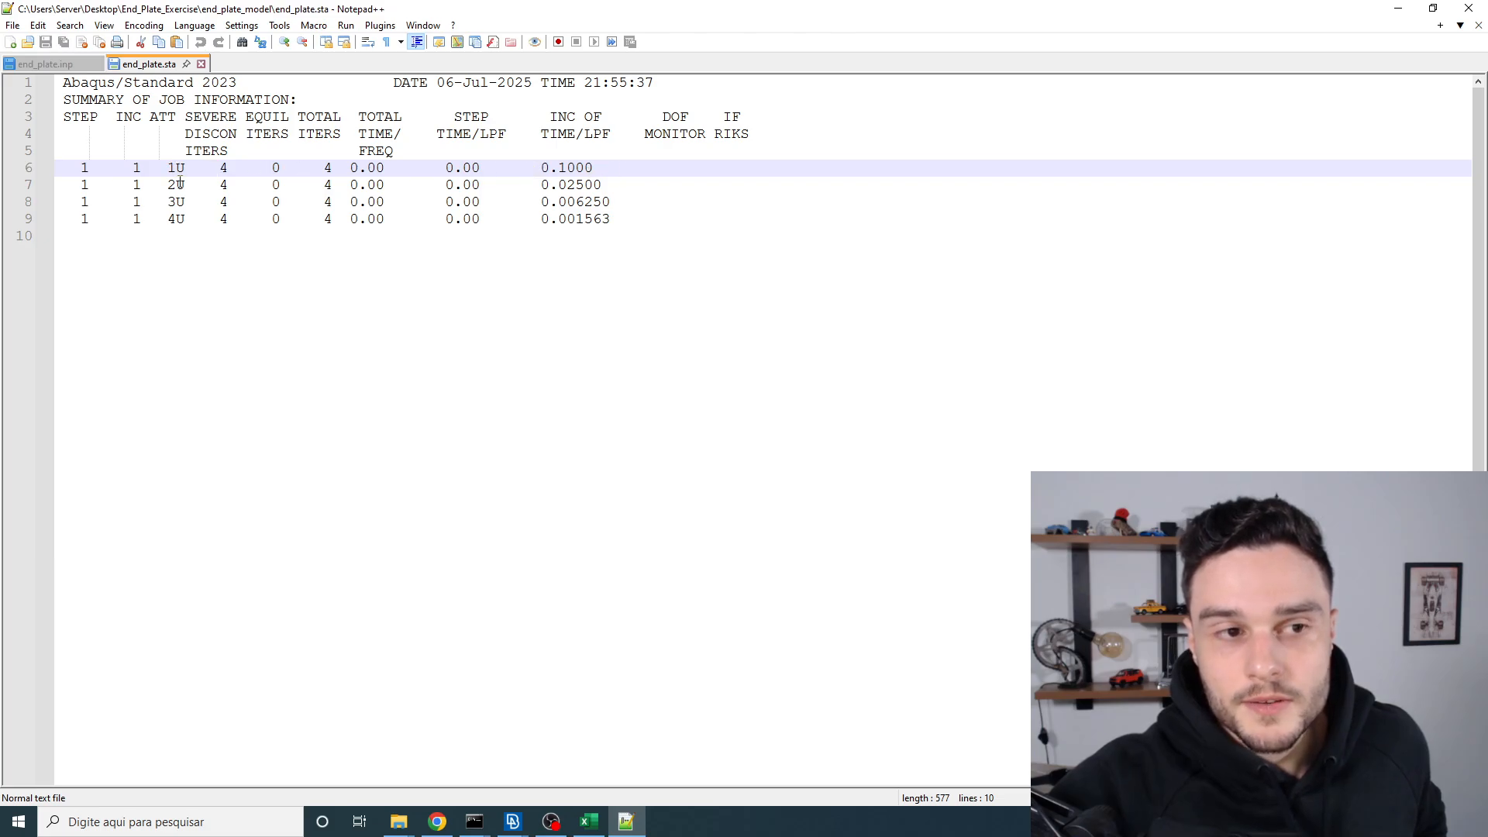
drag(601, 185, 399, 194)
click(554, 188)
click(575, 184)
drag(237, 185, 211, 186)
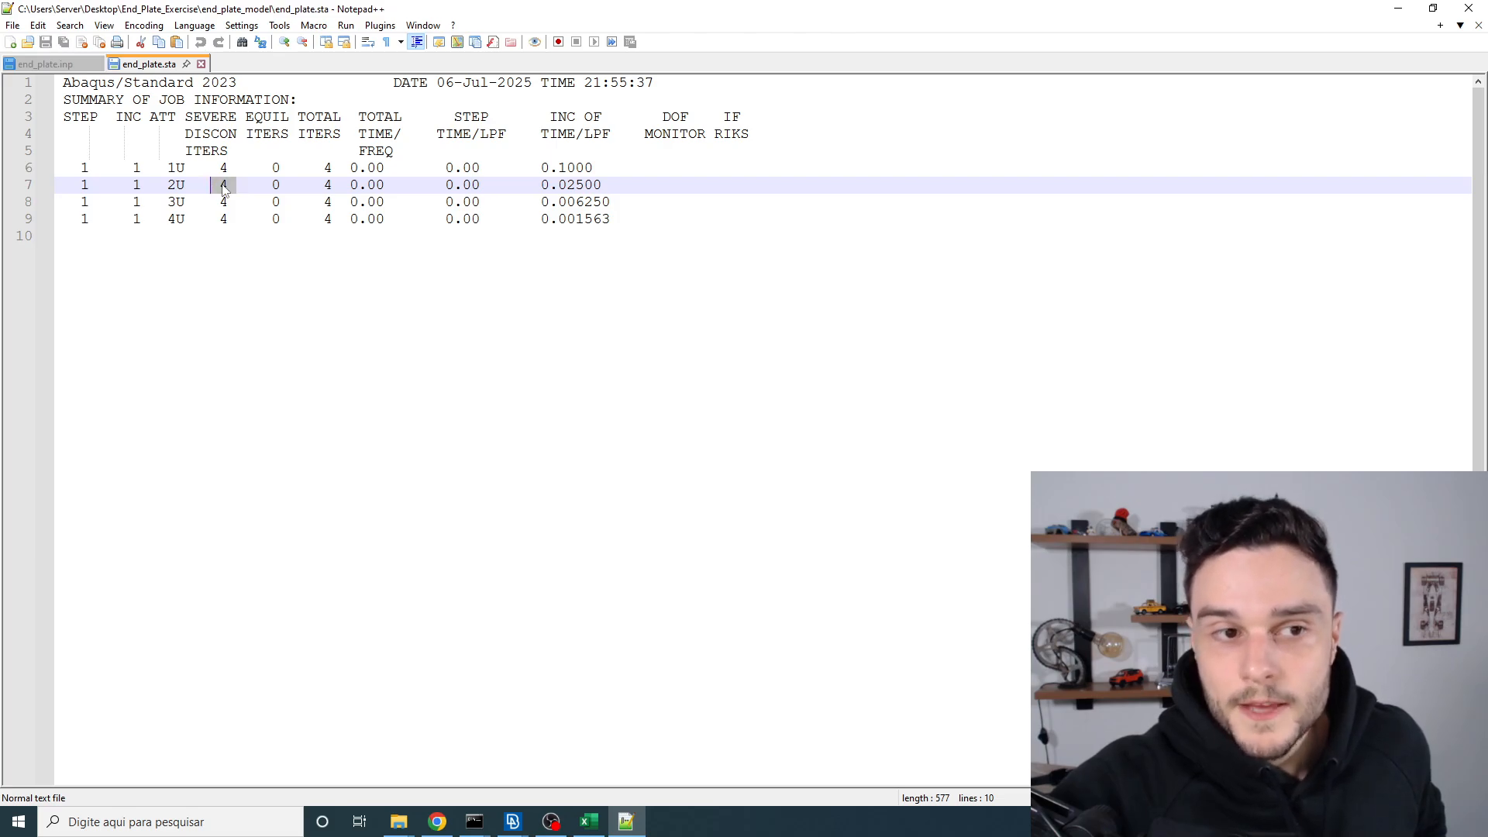
drag(193, 186, 158, 186)
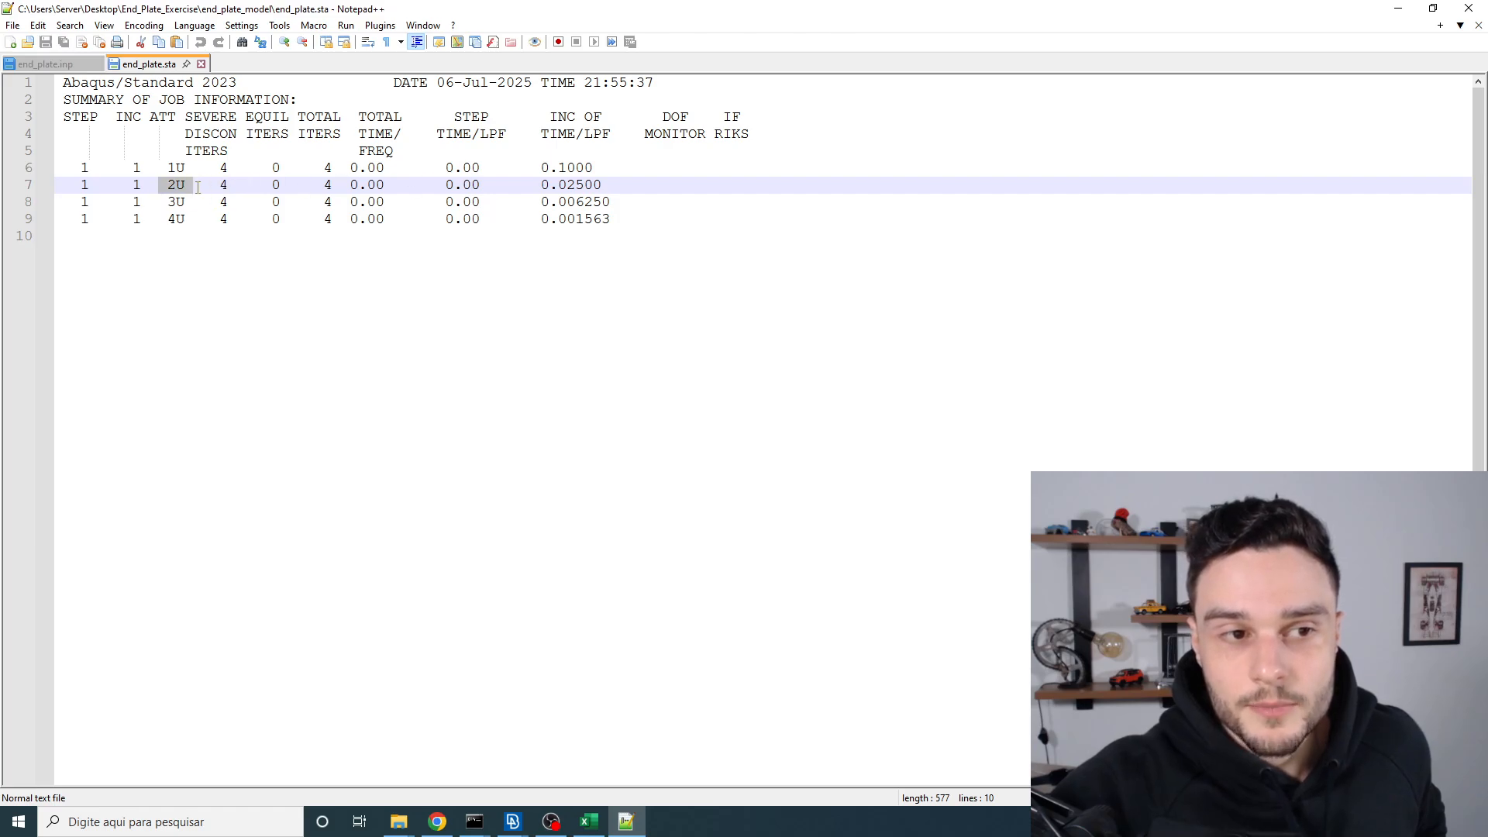
Step: Examine the time increment and iteration columns of attempts 3U and 4U, then review the whole job summary
drag(630, 202, 541, 202)
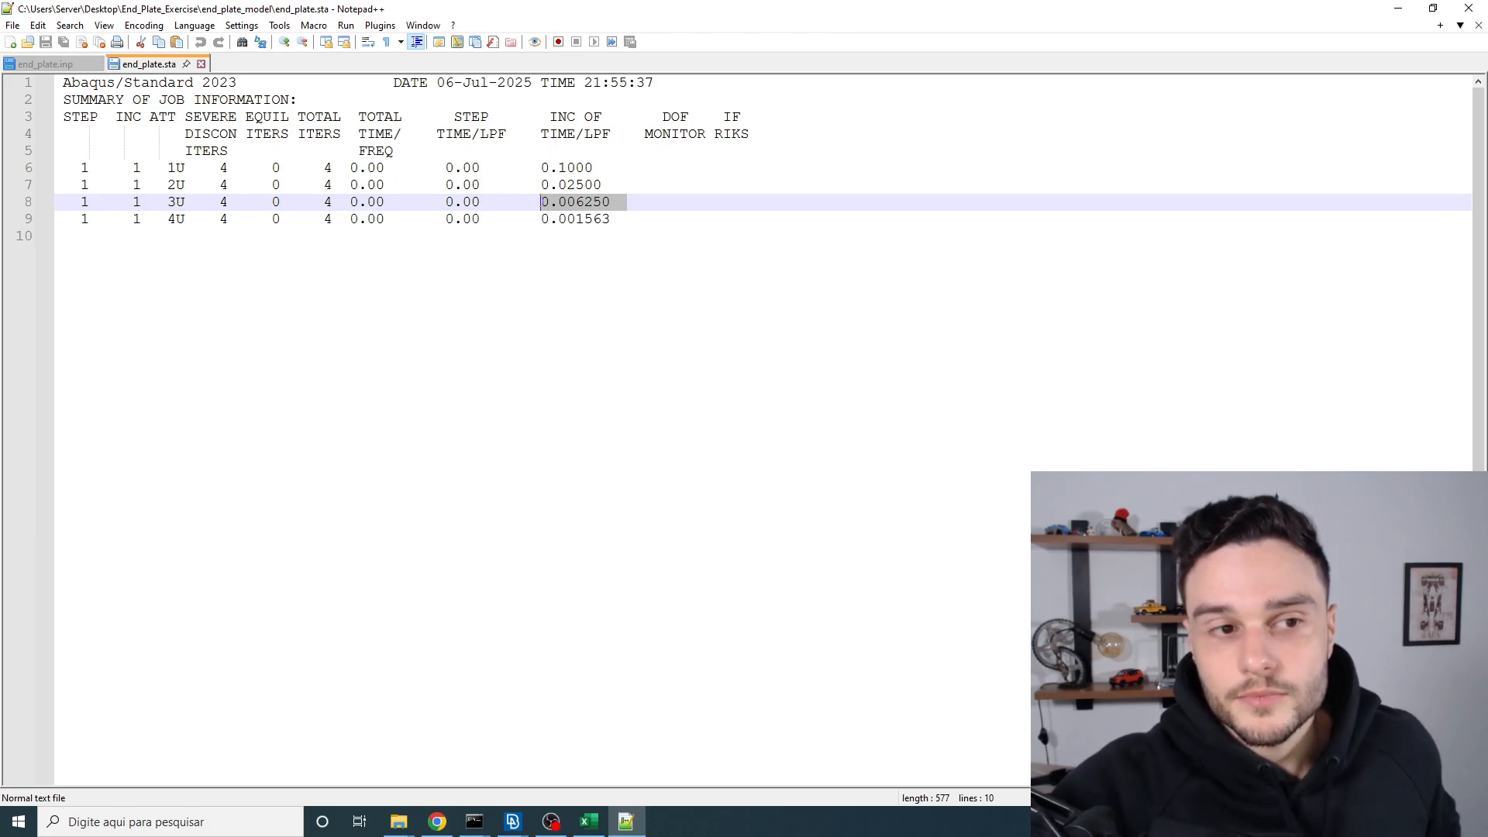
drag(338, 203, 323, 204)
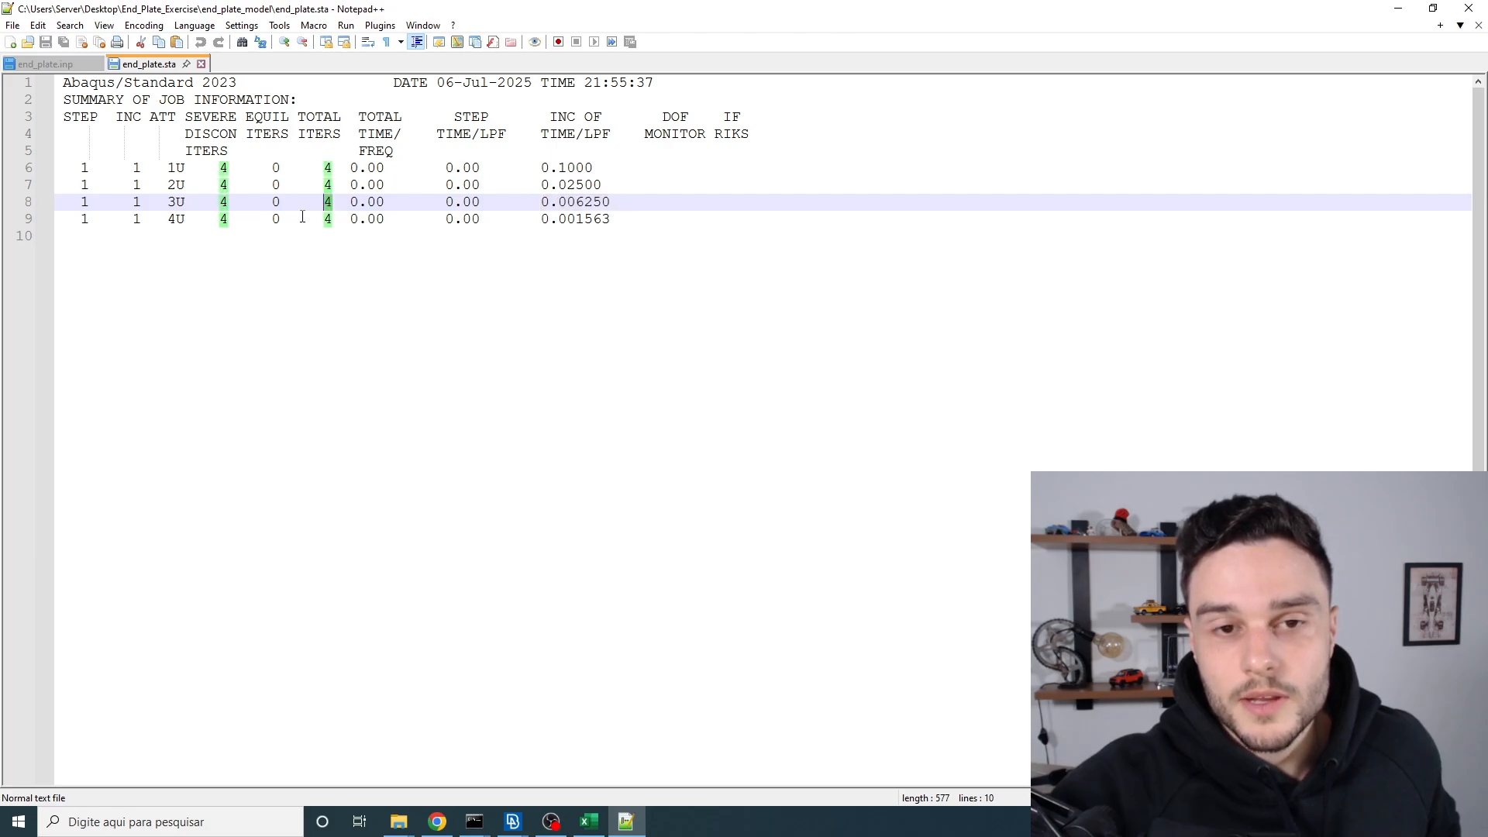
drag(191, 203, 133, 203)
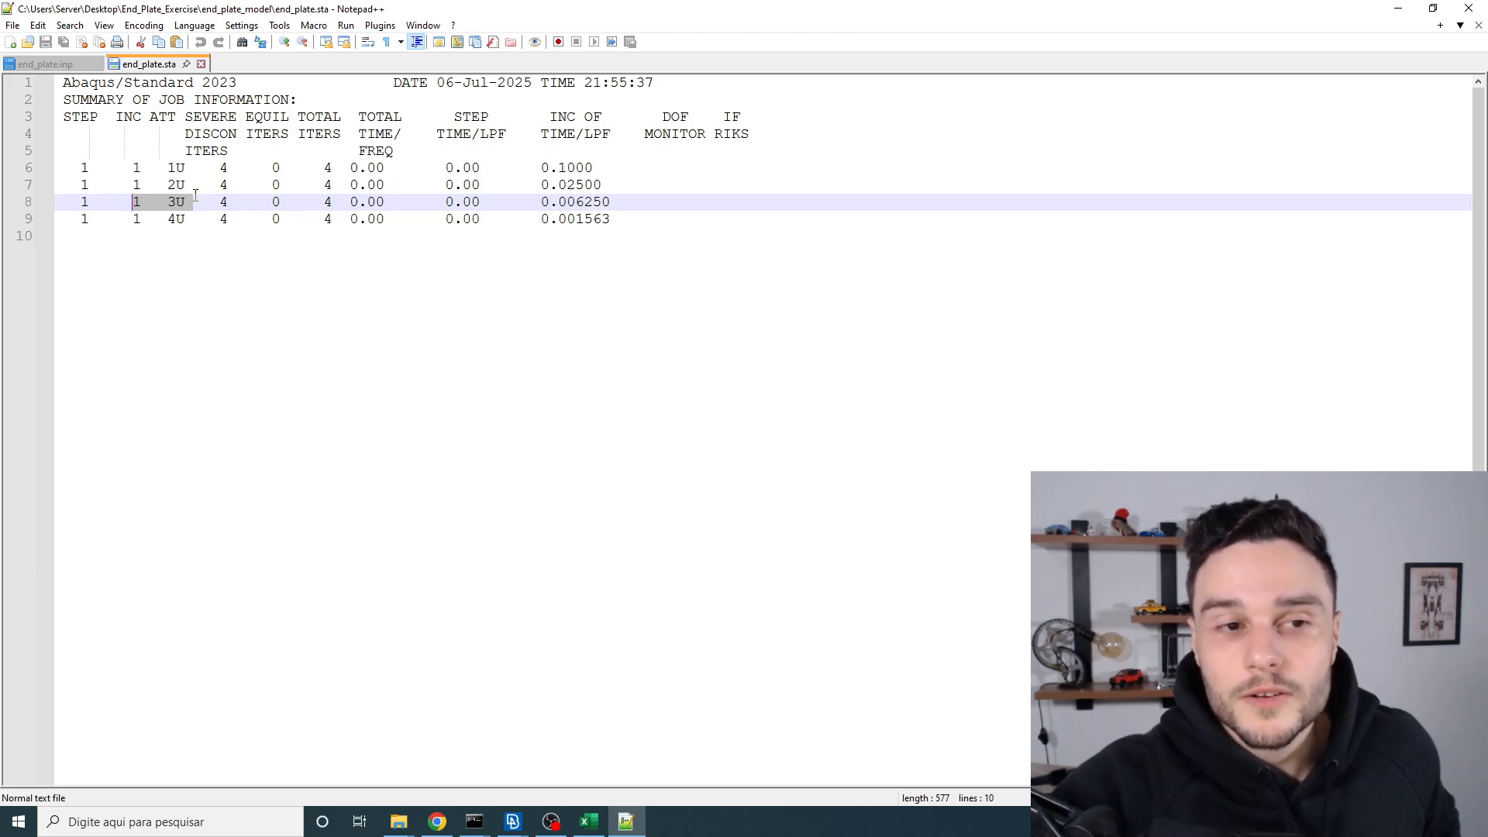
click(257, 221)
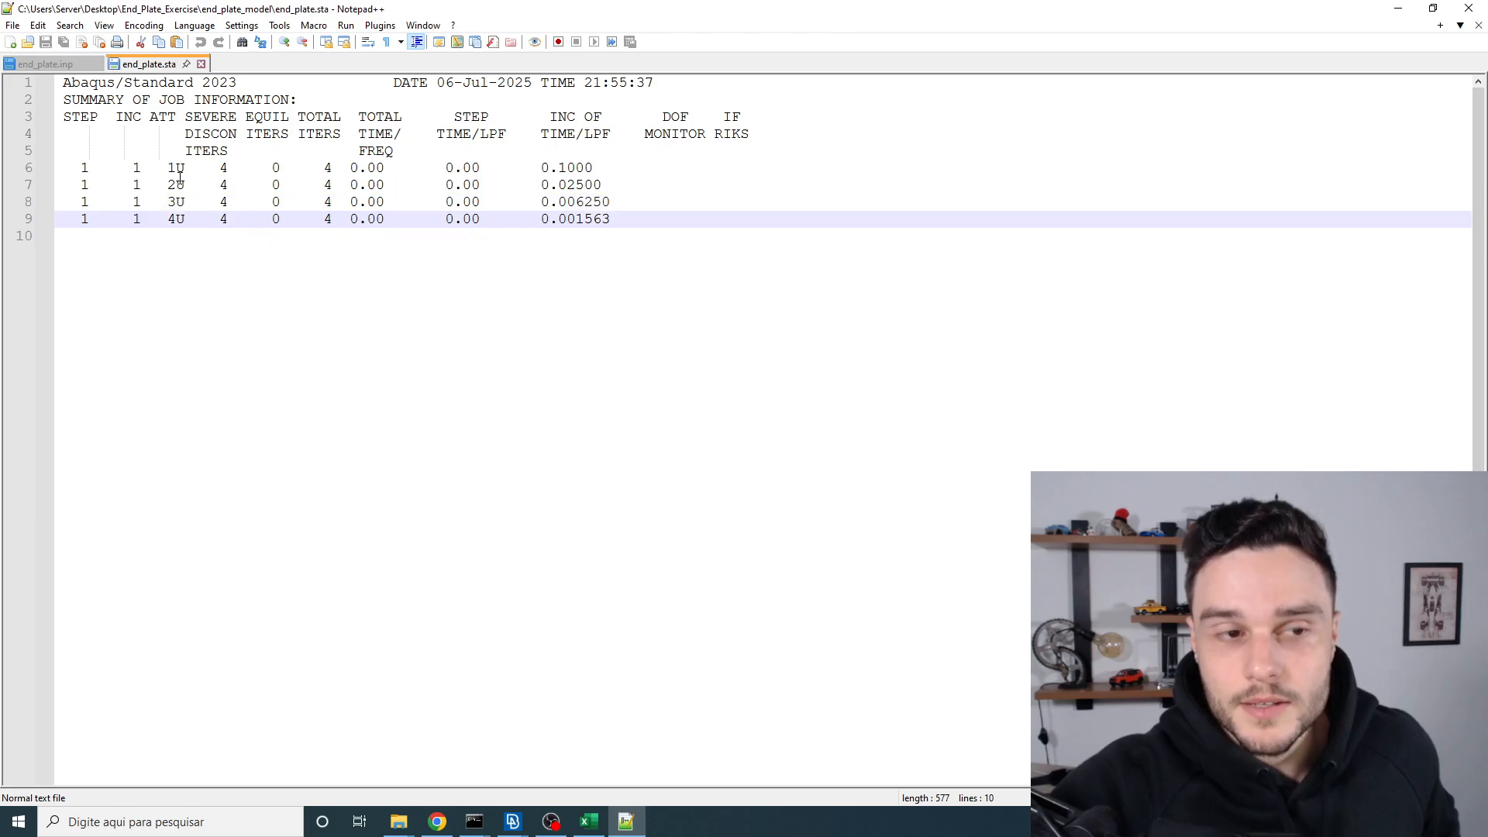
click(625, 187)
click(625, 223)
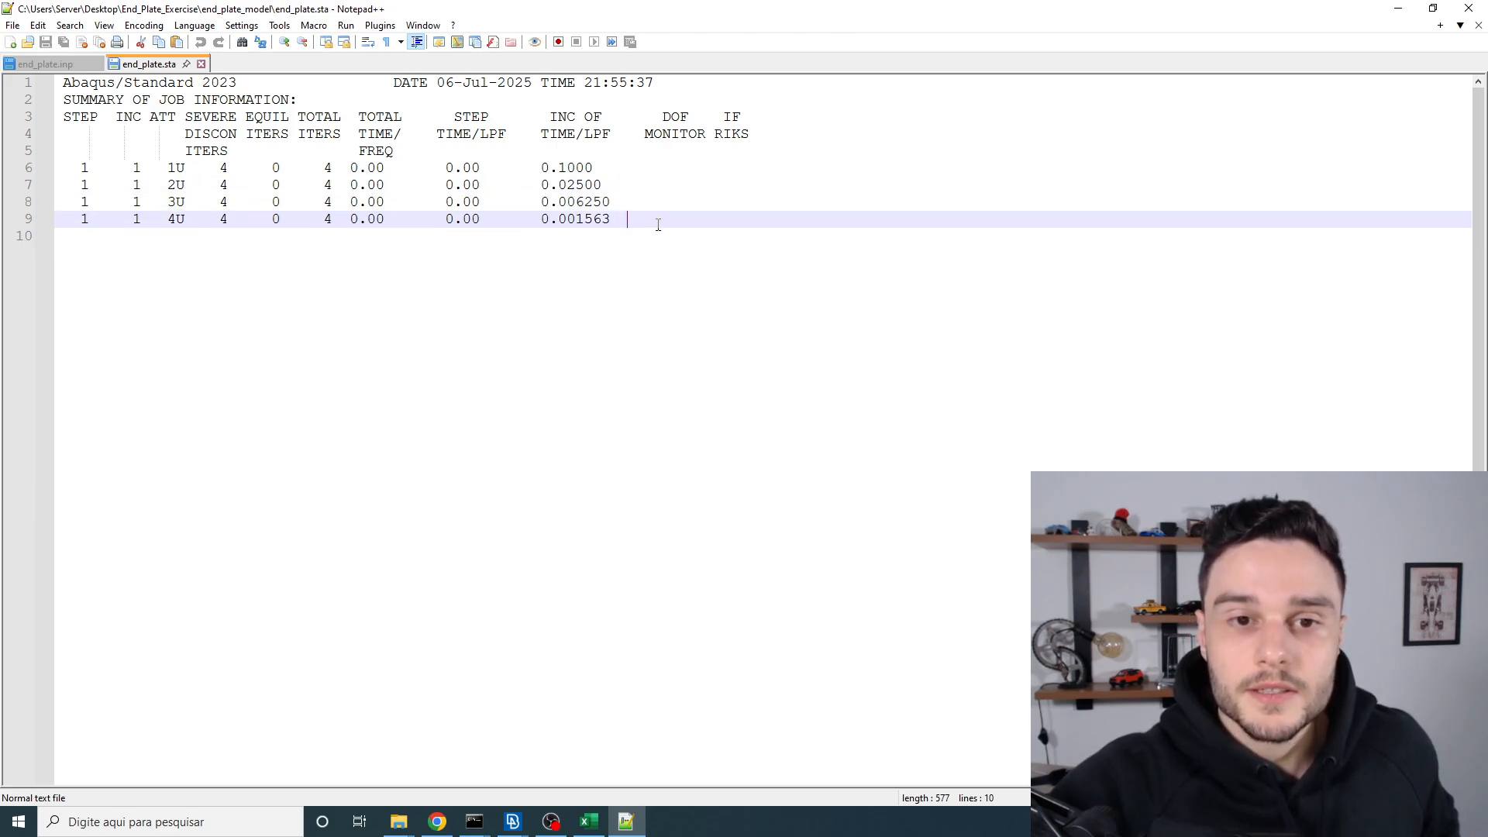
drag(660, 225, 56, 78)
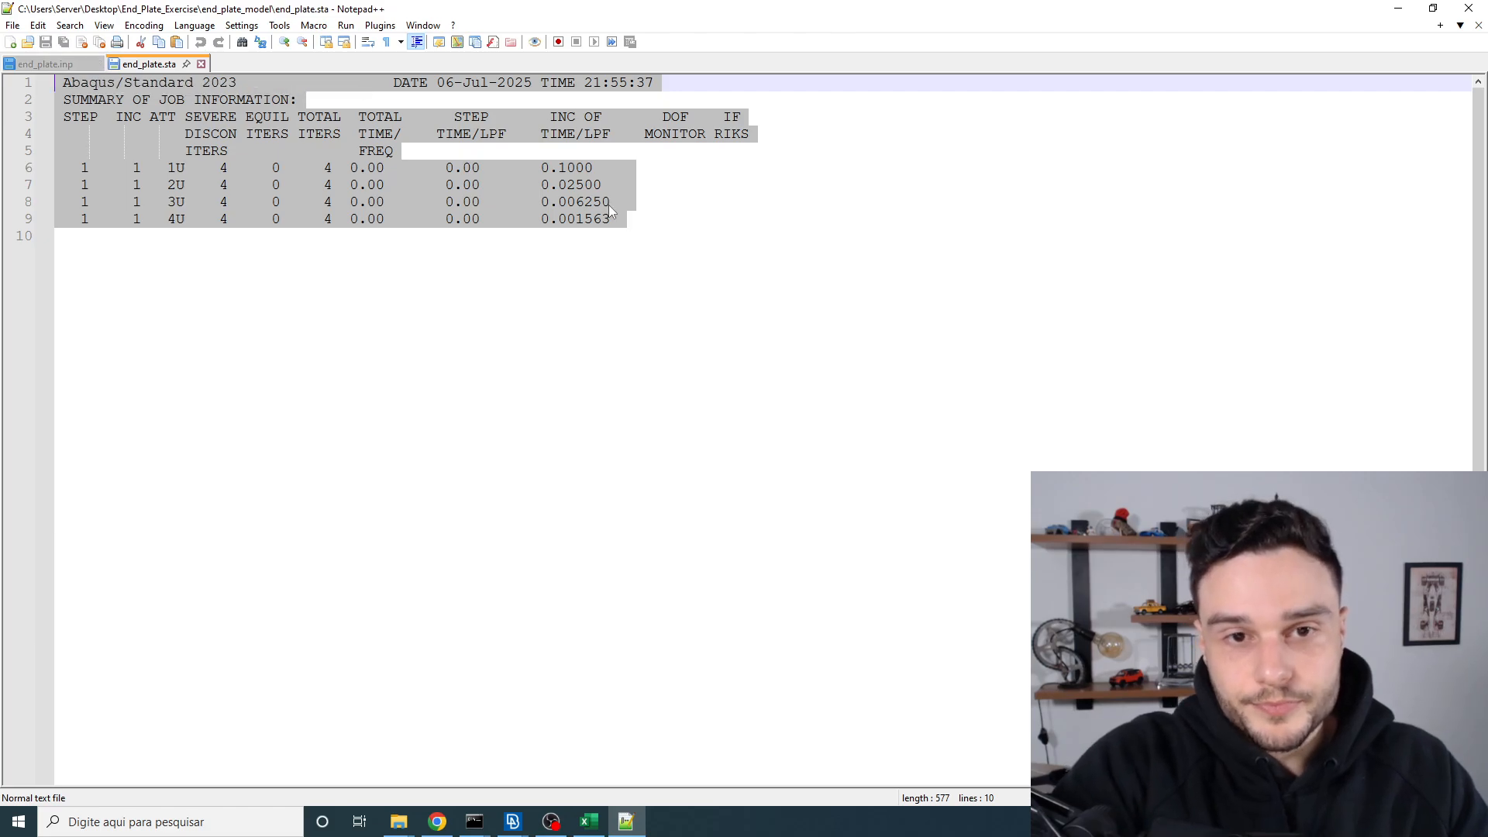
click(643, 220)
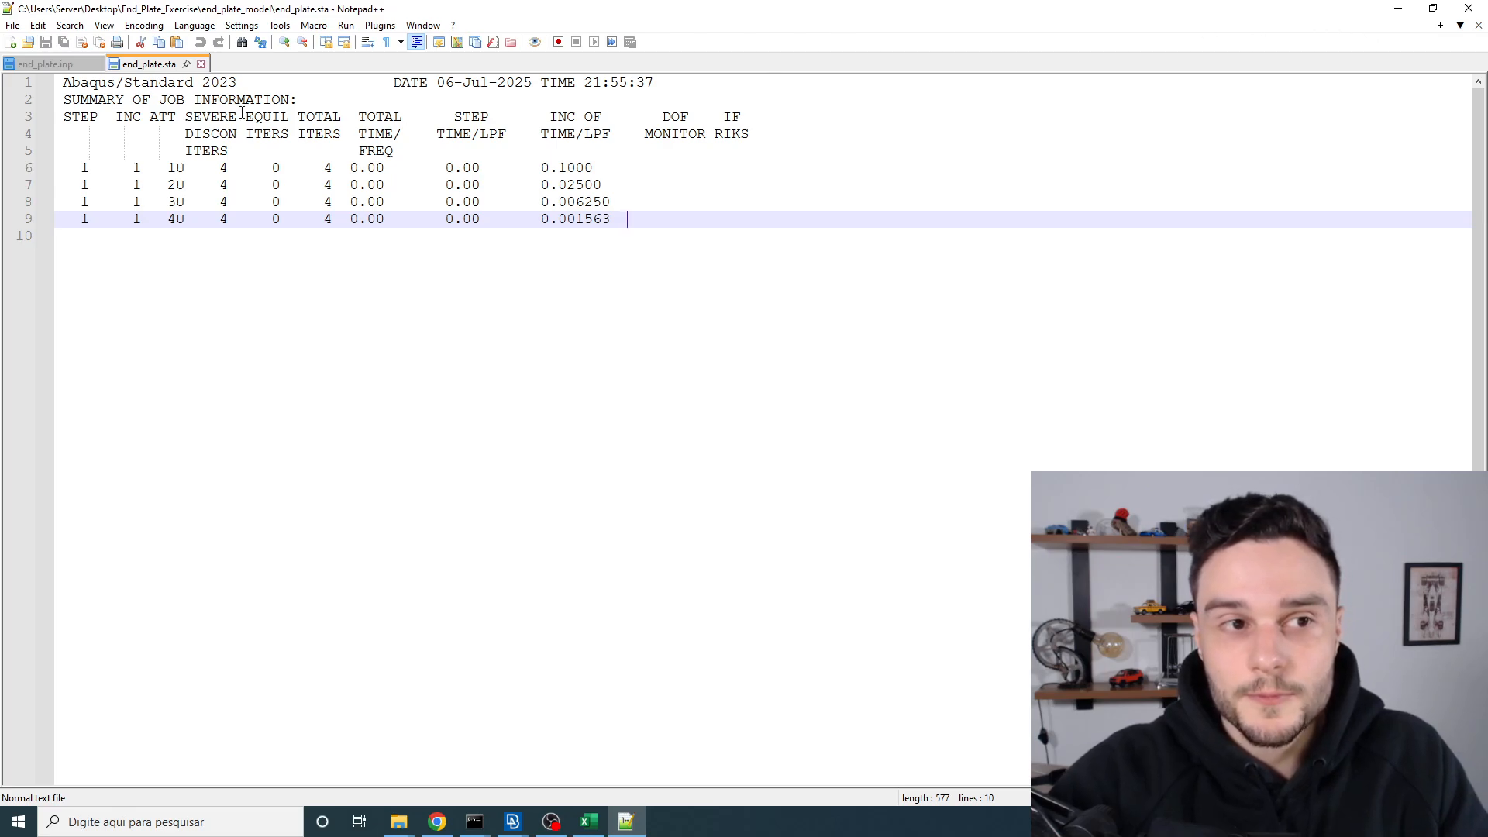
Step: Switch to ANSA and show all entities of the end plate model
click(1397, 14)
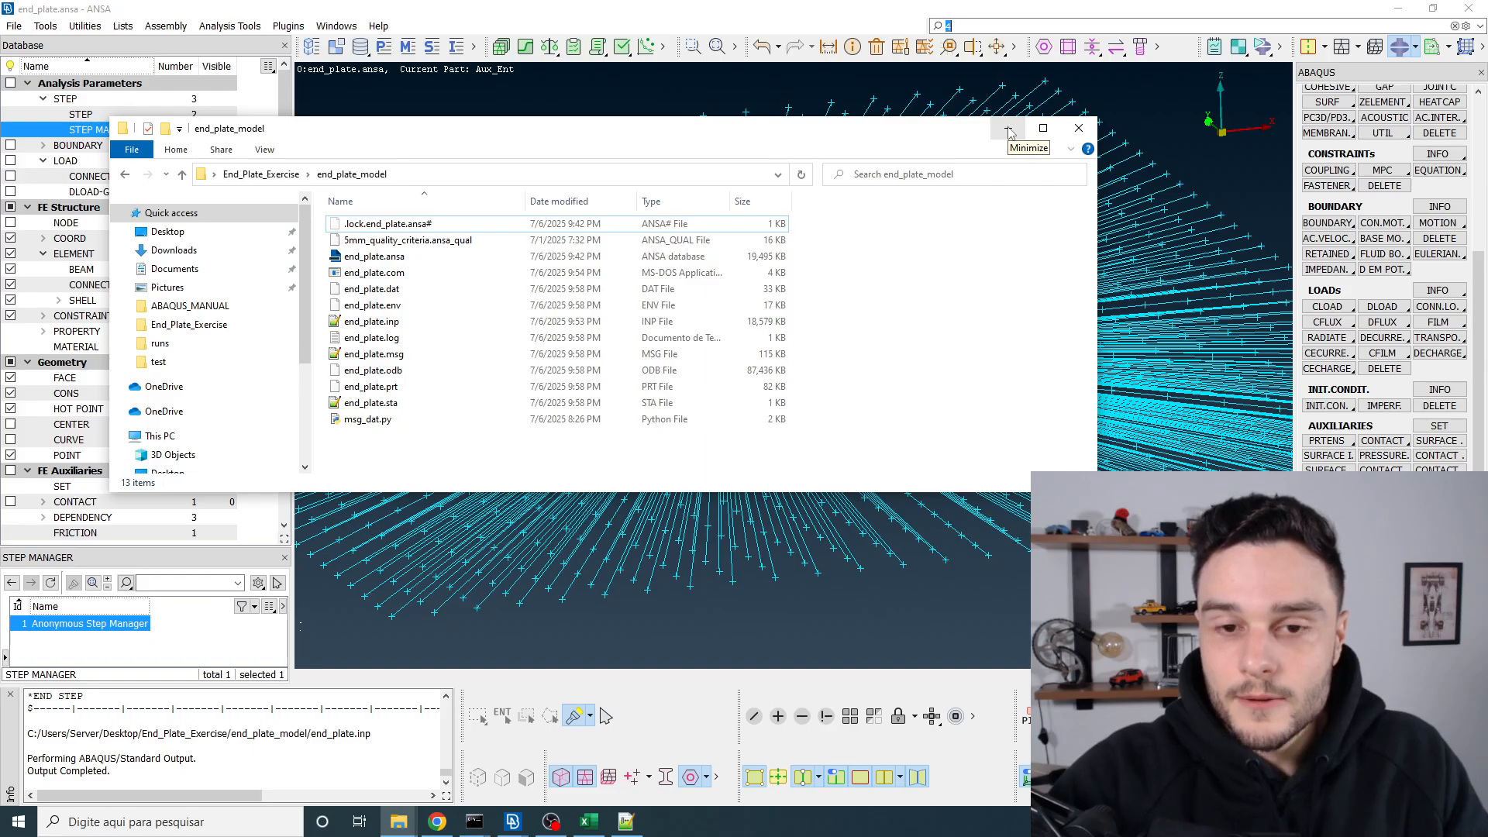
click(1009, 130)
scroll(775, 387, down, 3)
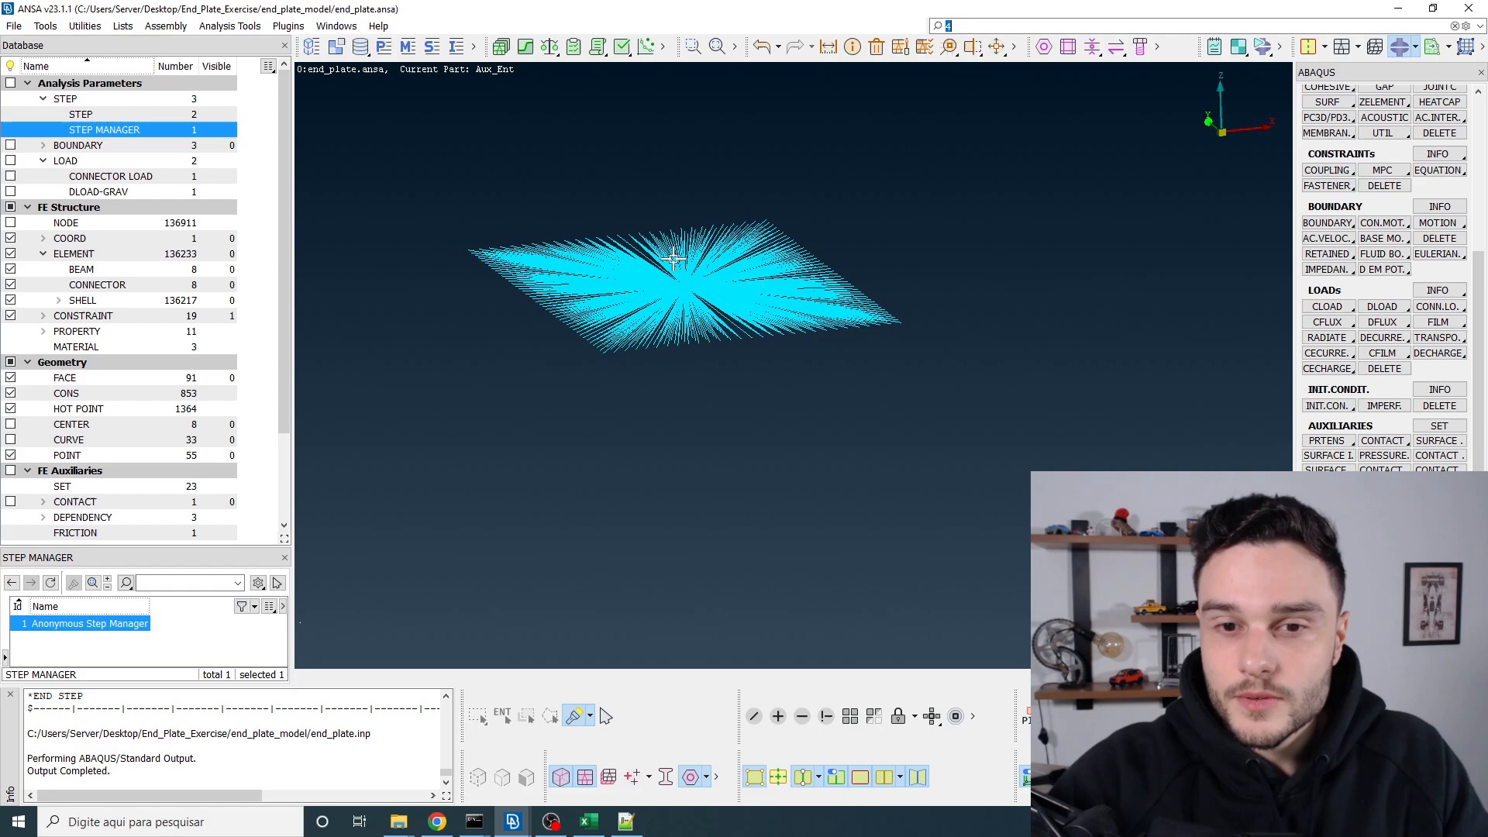
click(851, 717)
Step: Return to the end_plate_model folder, open end_plate.msg in Notepad++ and reload the modified end_plate.sta
key(alt+Tab)
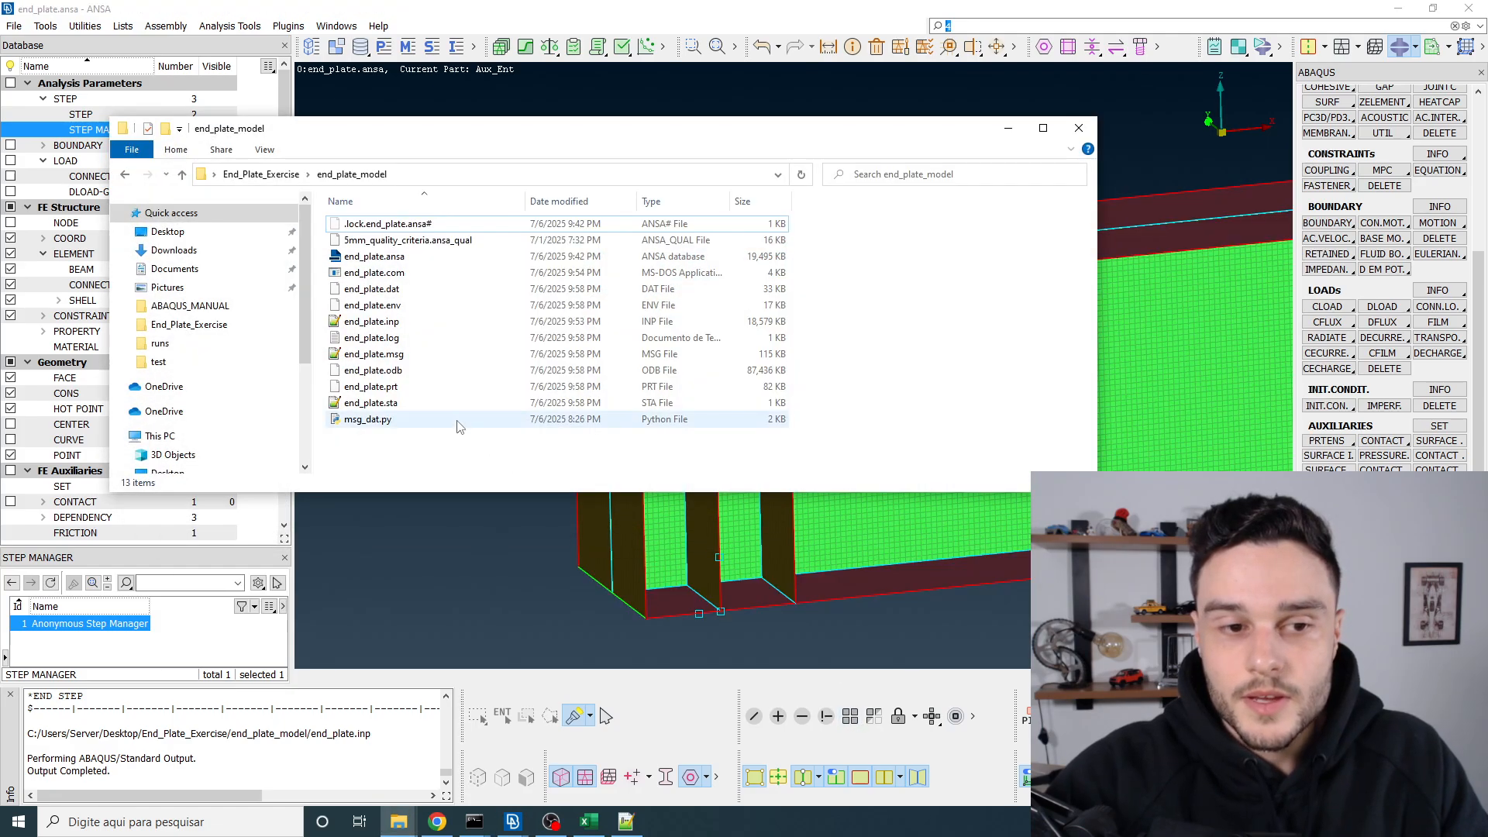
click(397, 425)
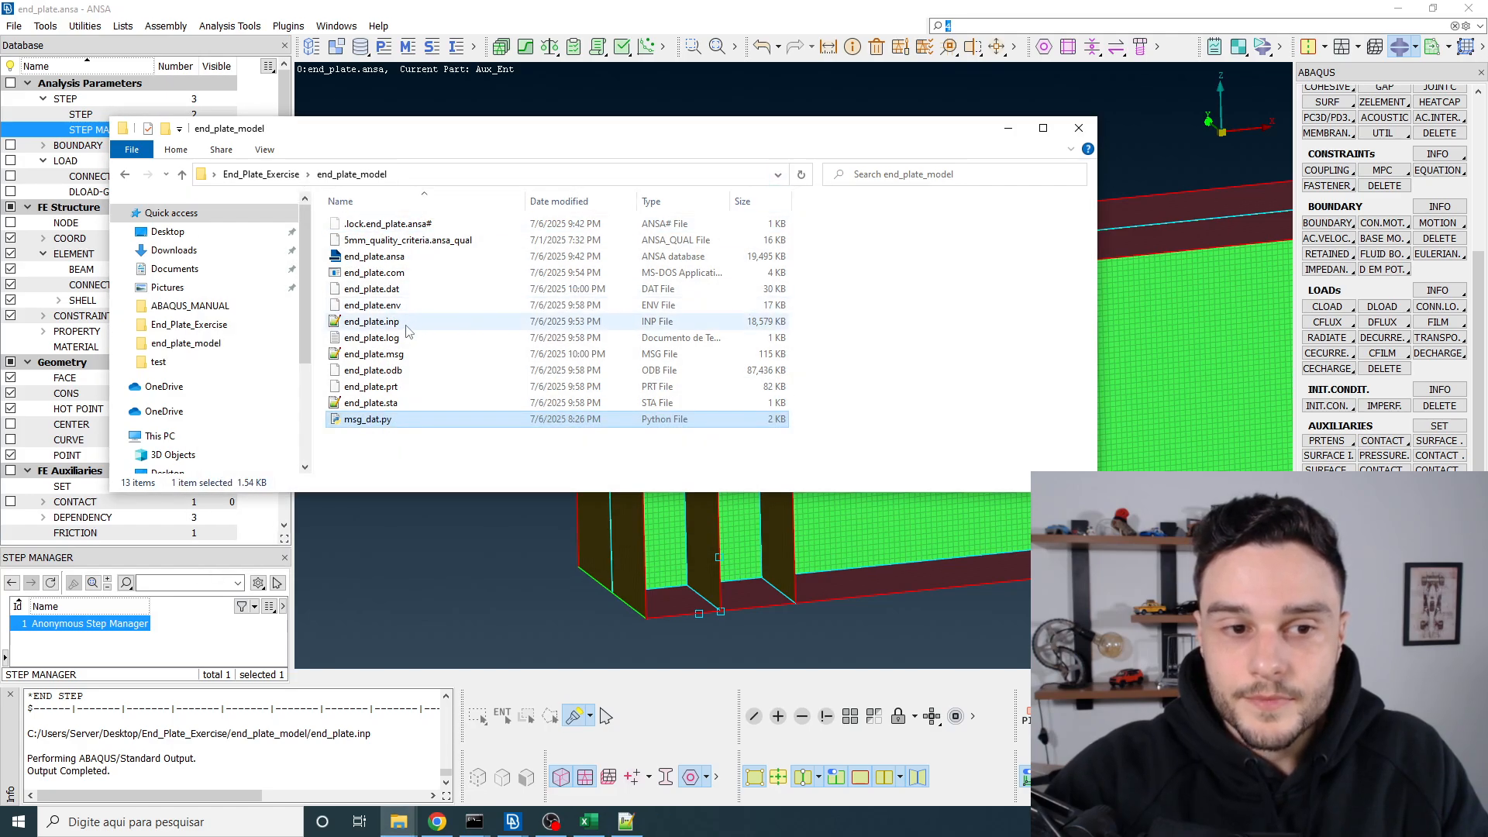
click(397, 355)
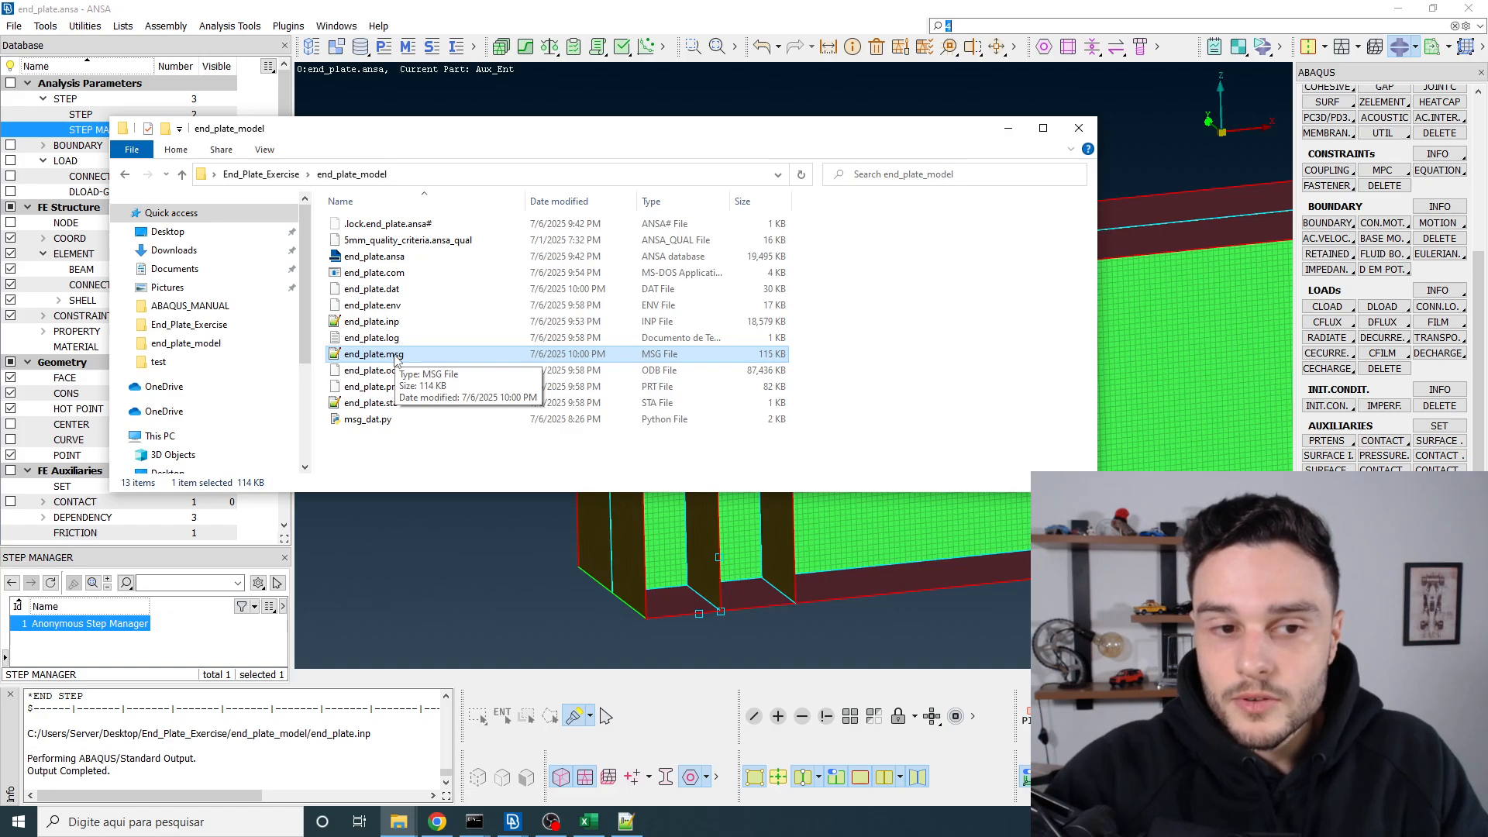
right_click(397, 358)
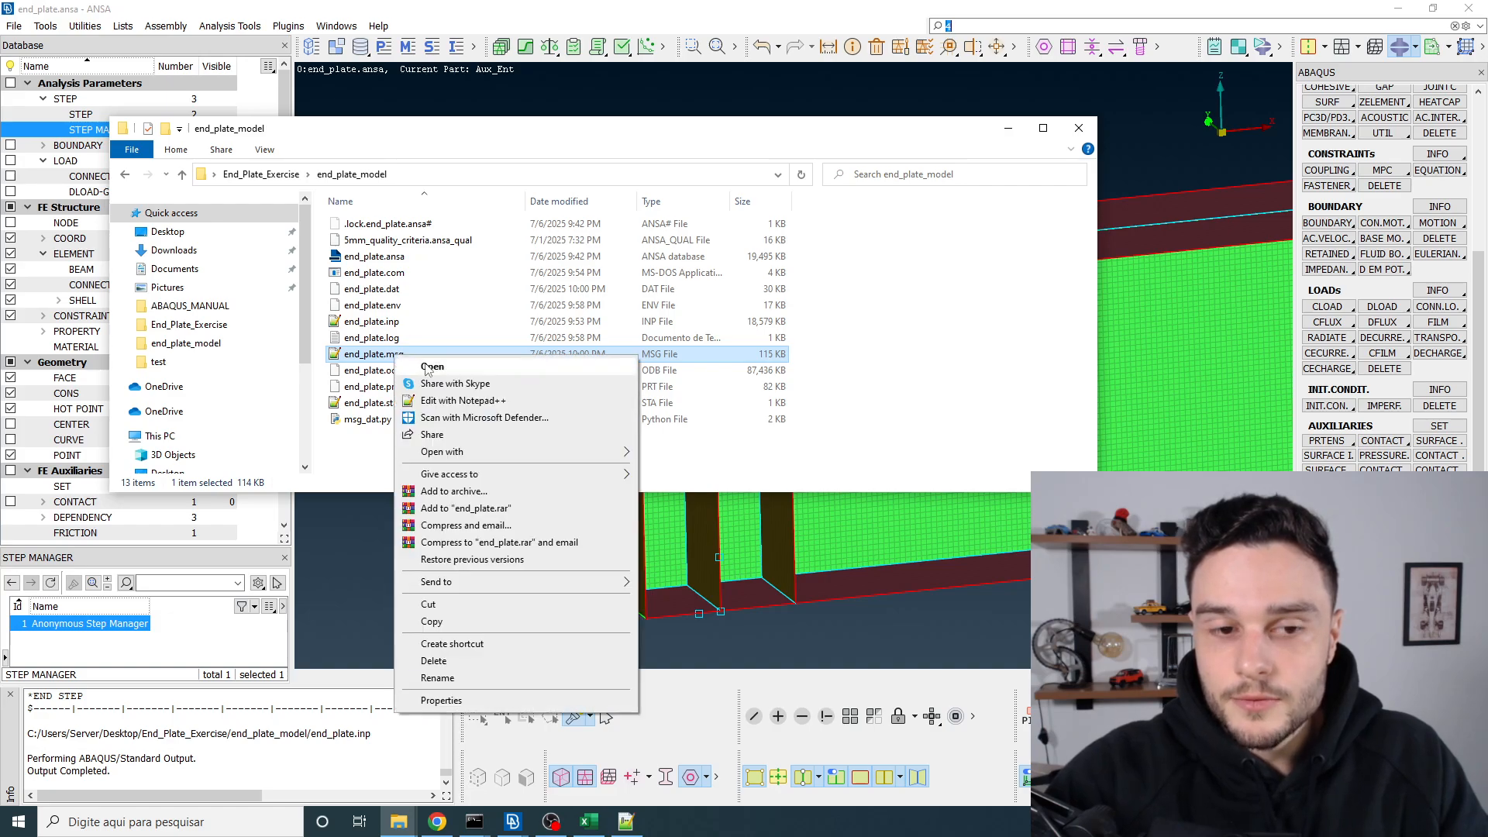
click(456, 402)
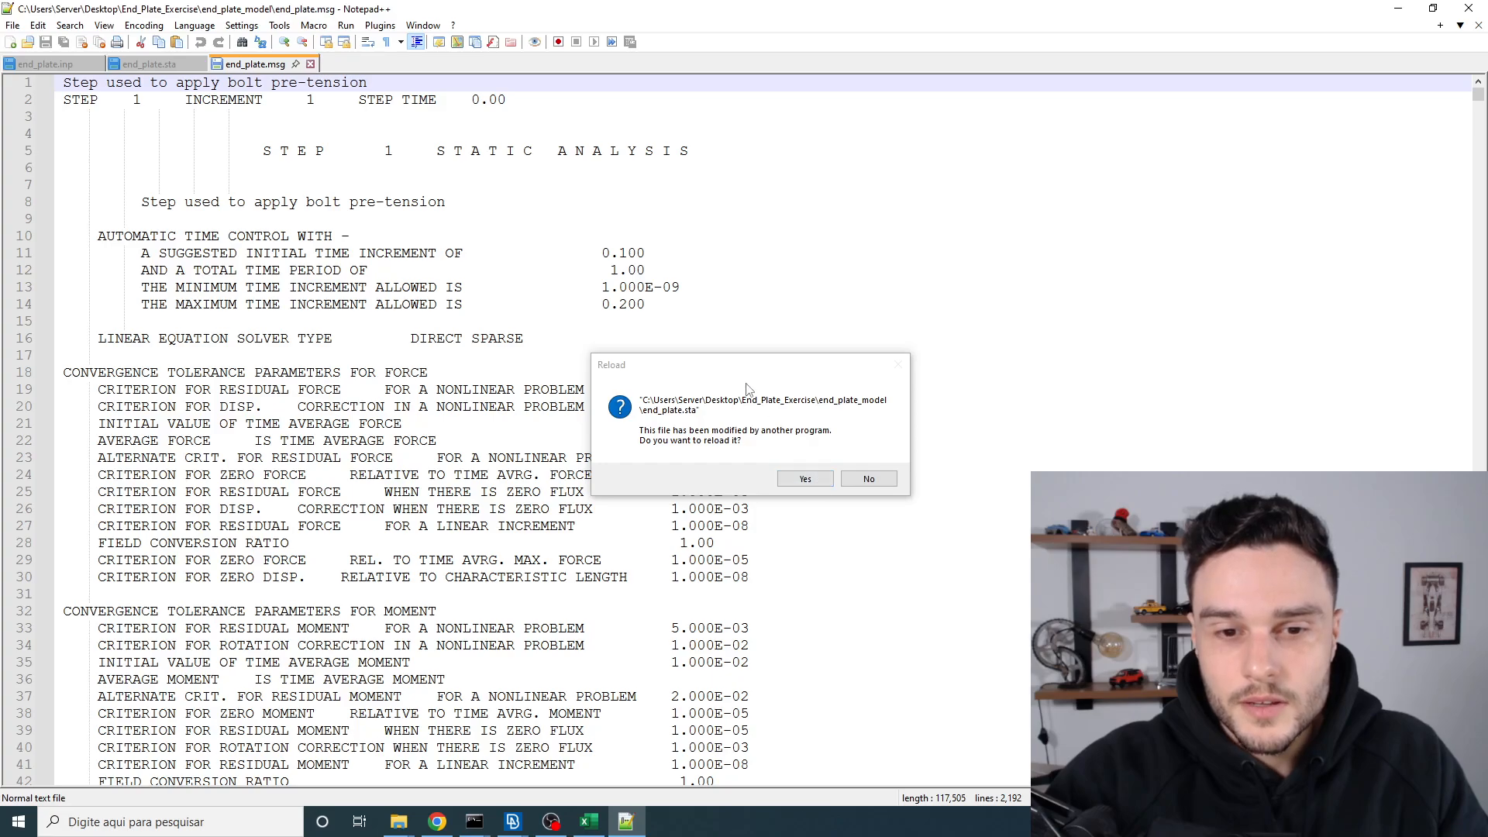
drag(740, 373, 639, 283)
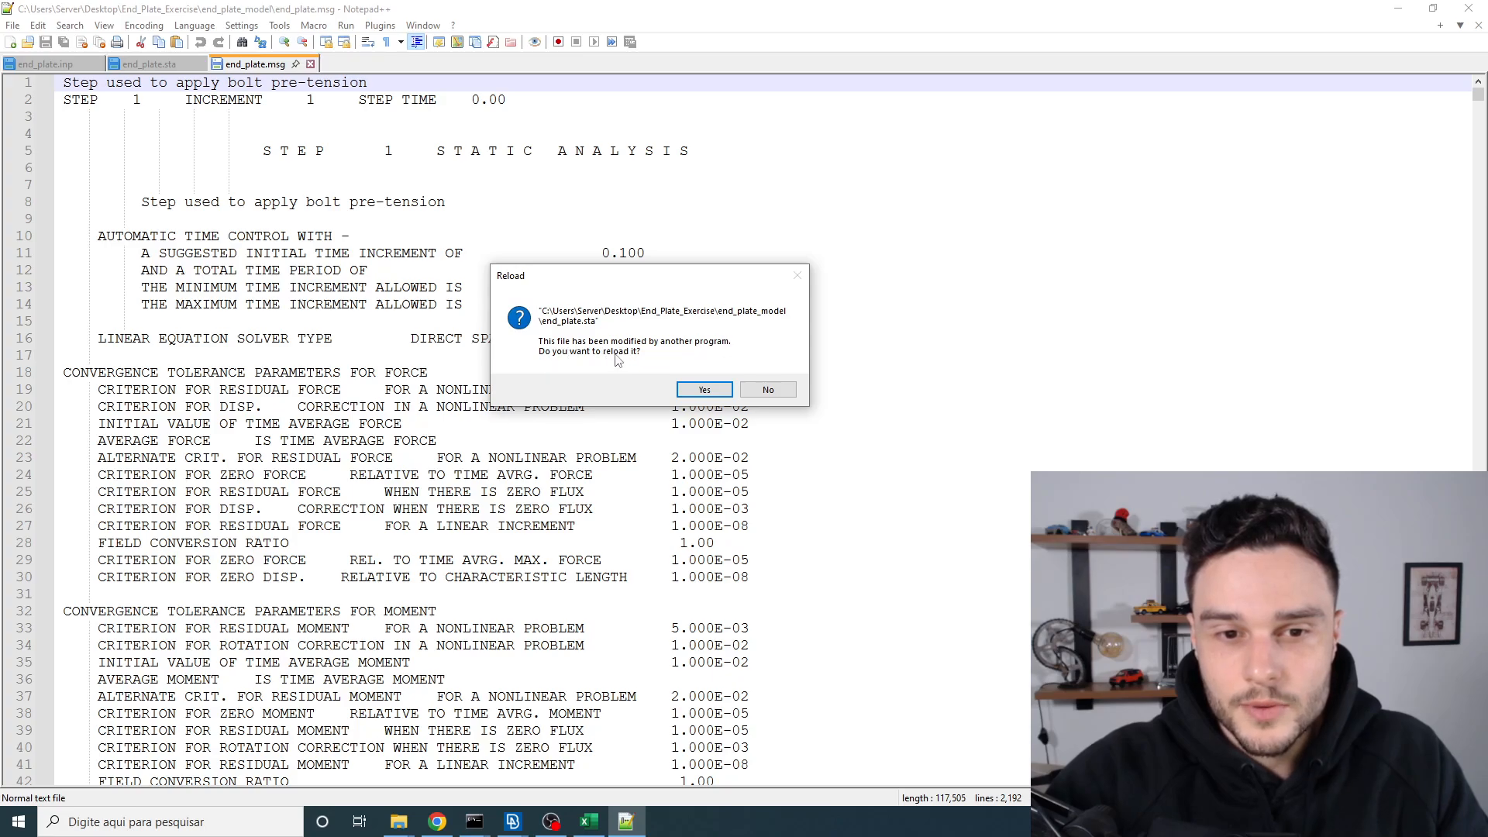
click(702, 389)
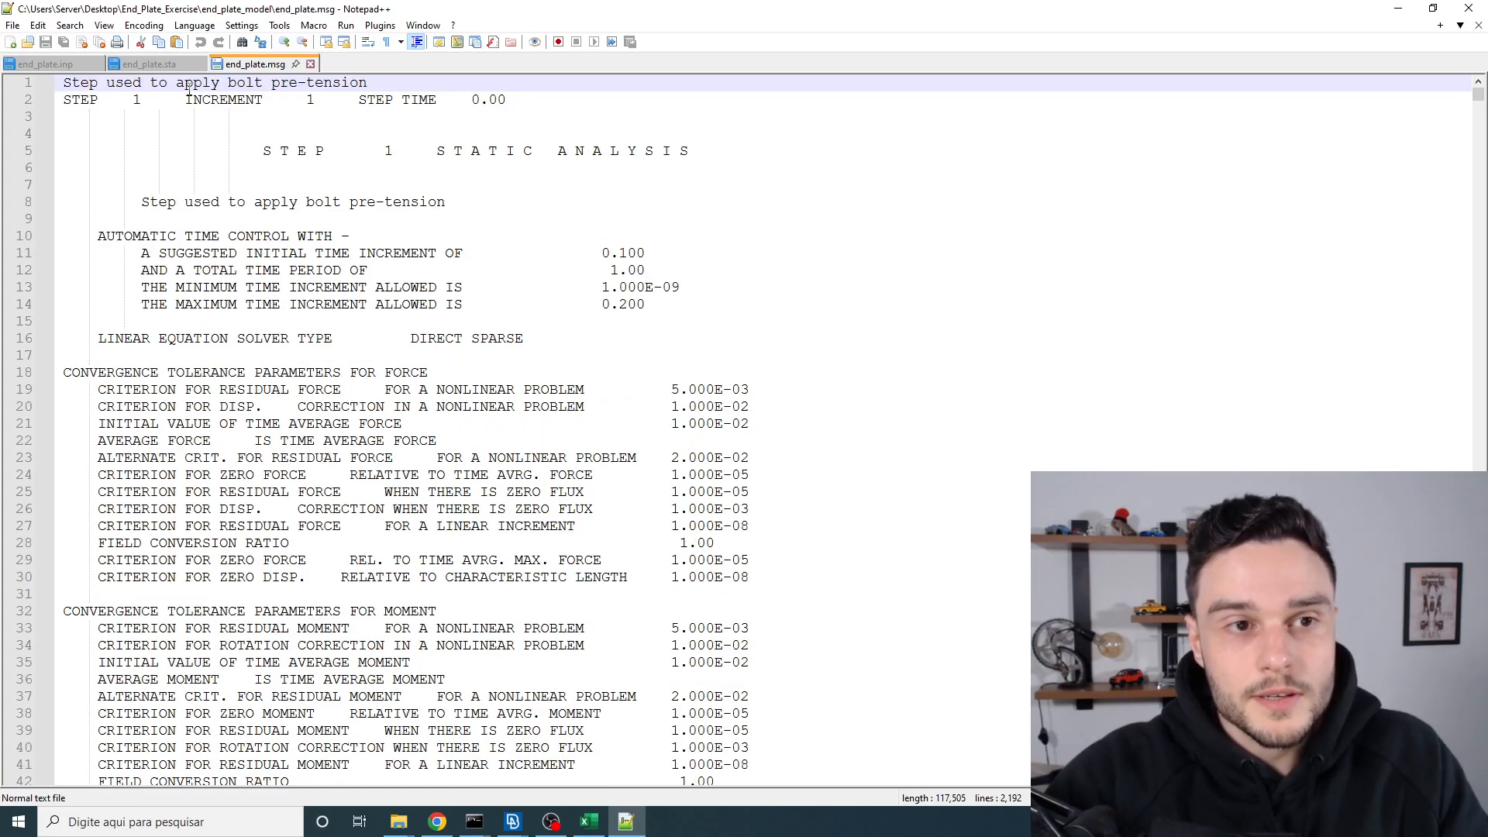
Step: Examine the automatic time control settings and the force and moment convergence tolerances at the start of end_plate.msg
scroll(451, 324, down, 1)
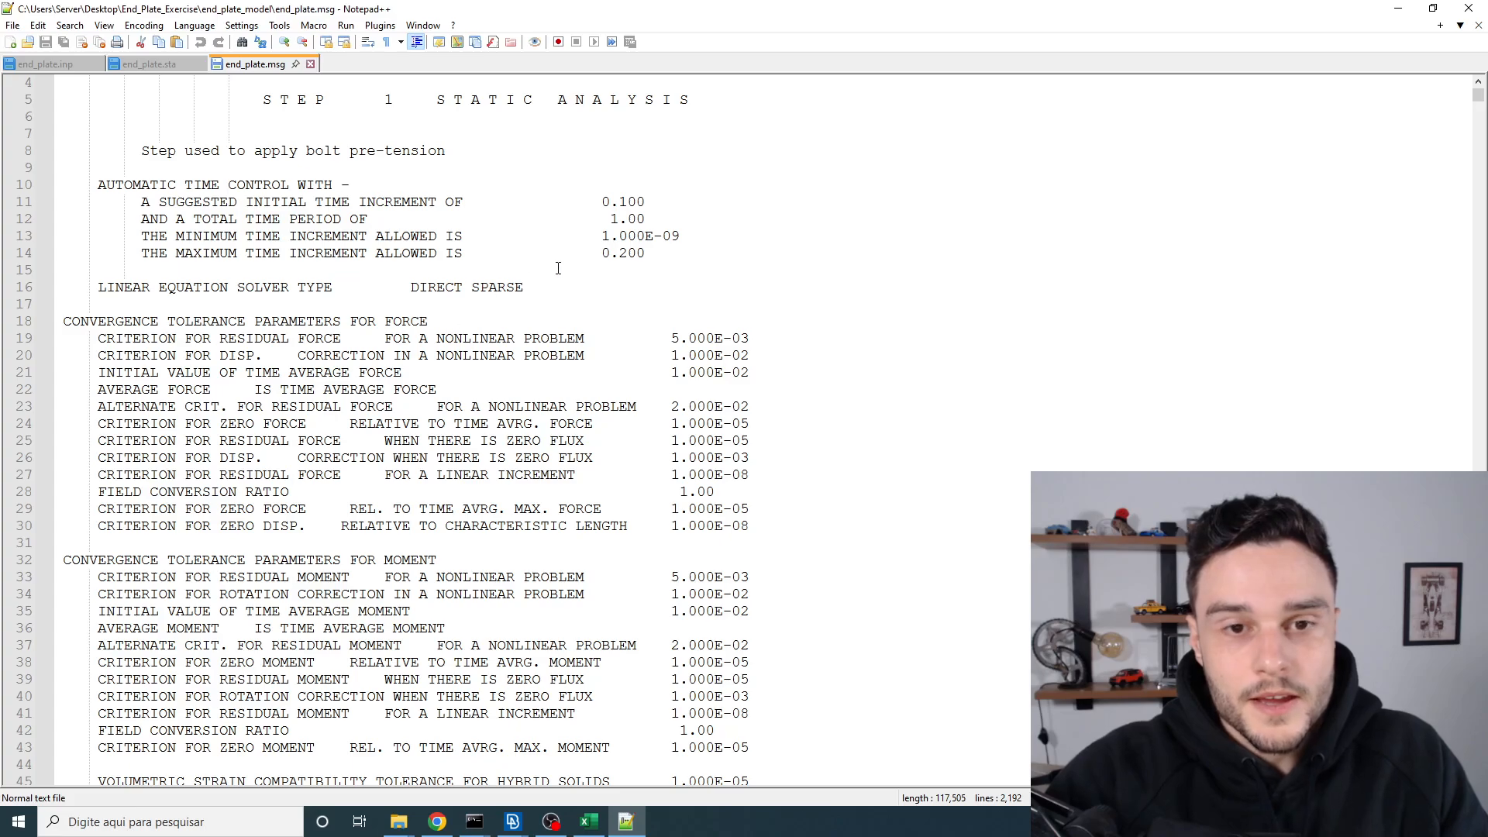
scroll(612, 256, up, 1)
ctrl+scroll(588, 245, up, 1)
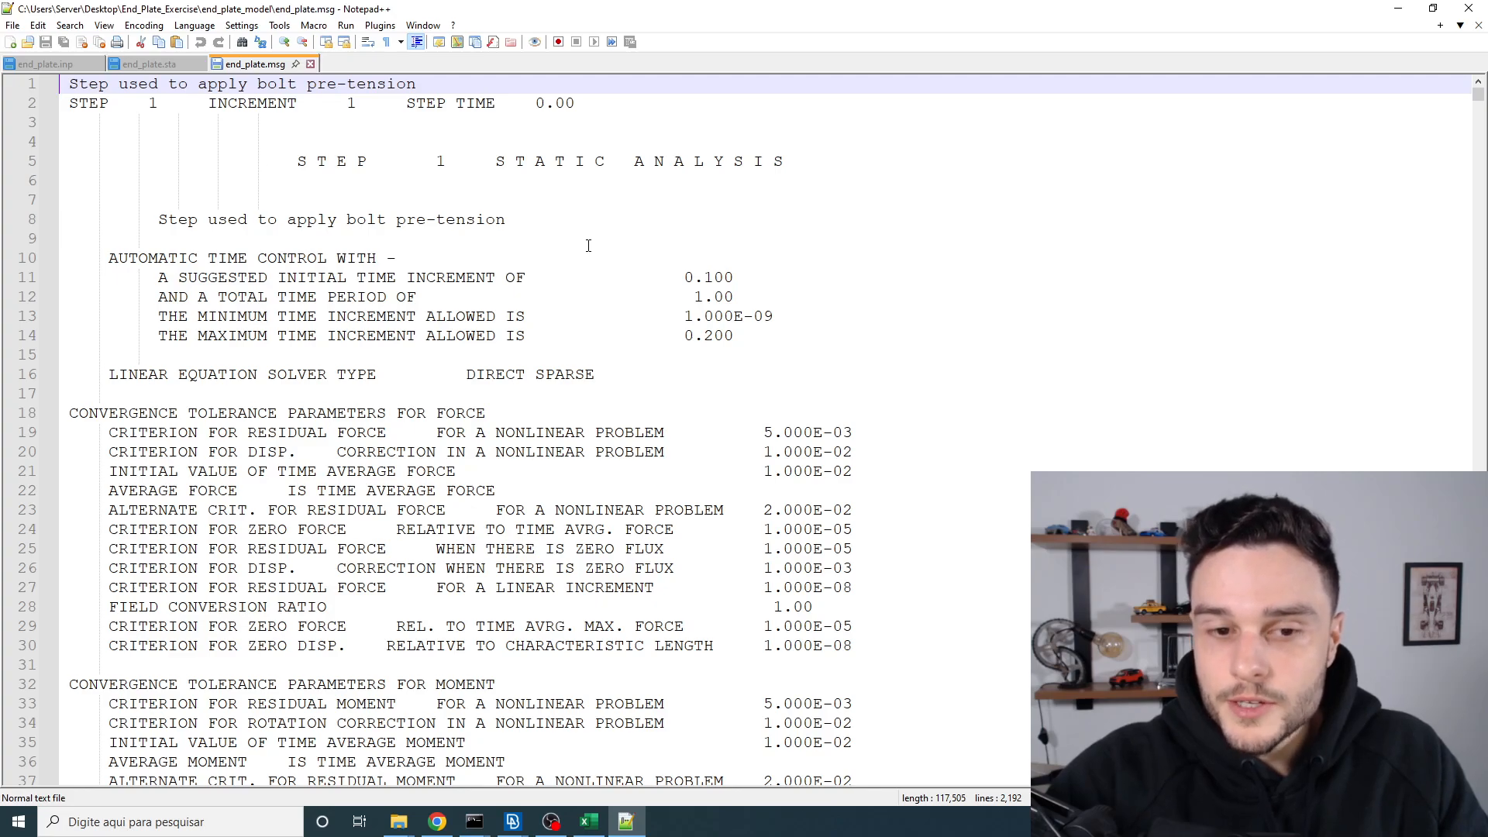
scroll(588, 246, down, 1)
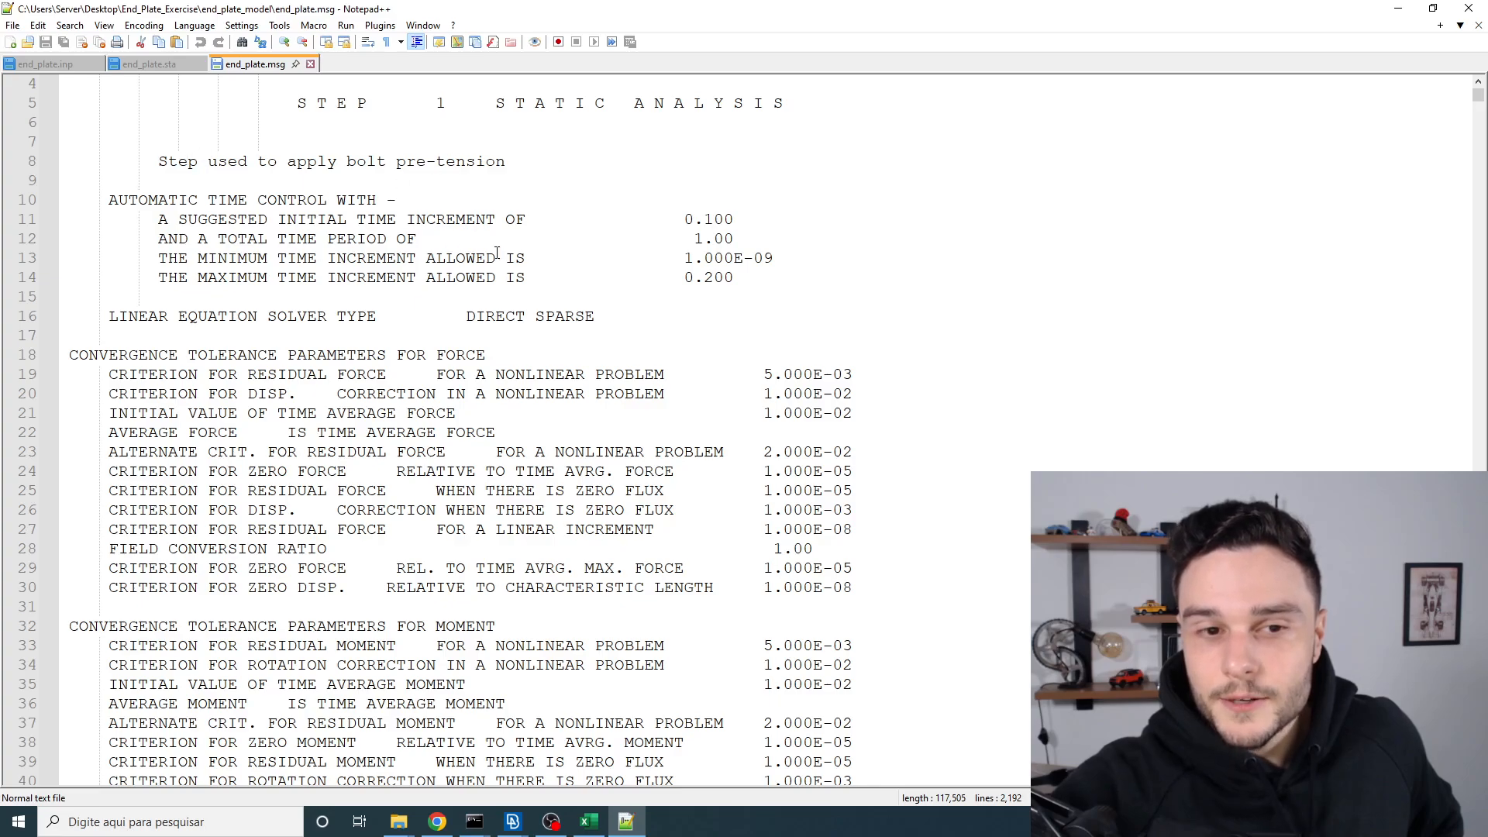
scroll(497, 253, down, 2)
scroll(411, 372, down, 2)
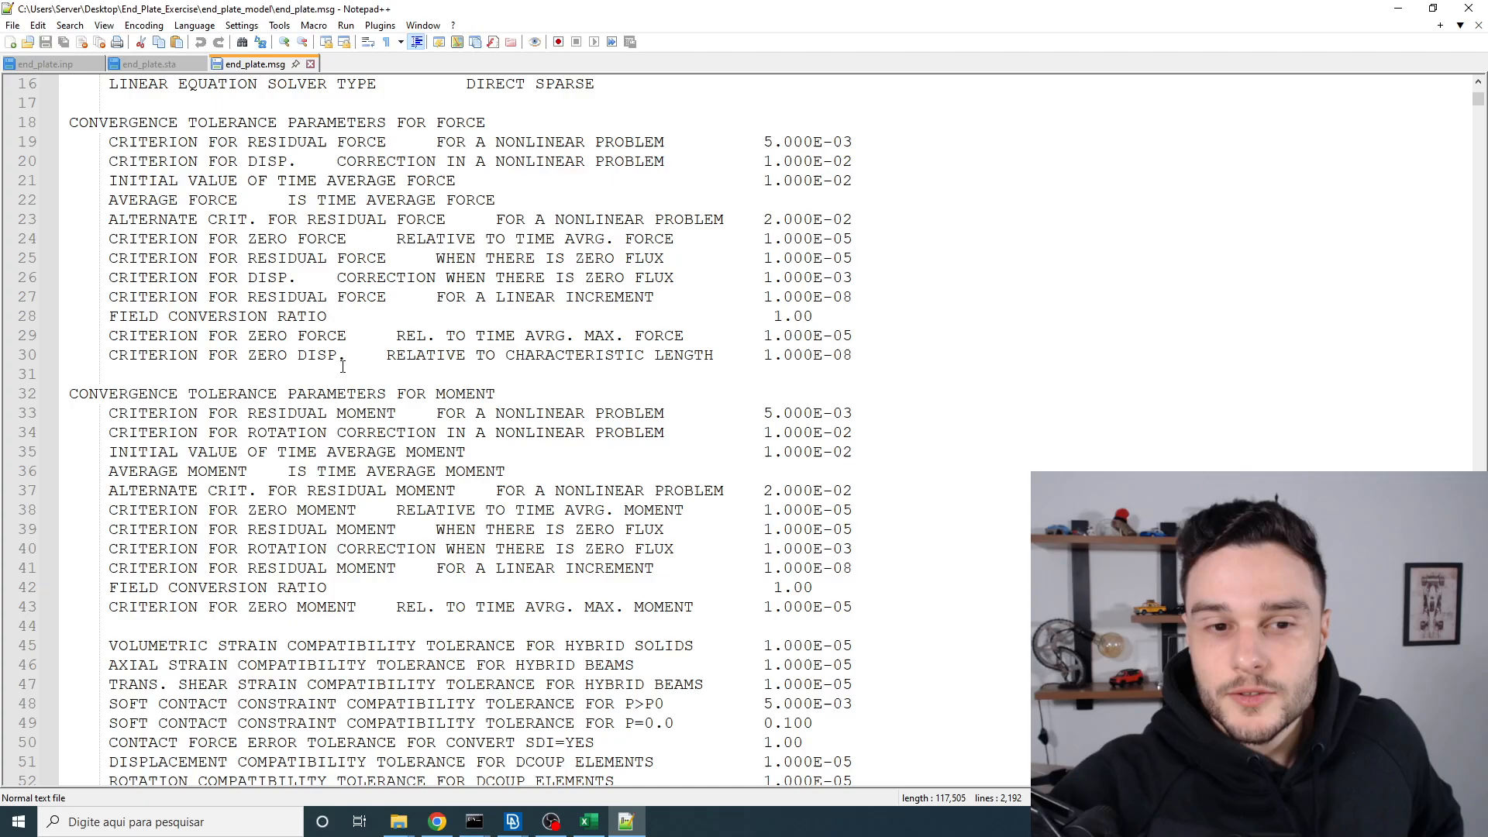
scroll(345, 327, up, 3)
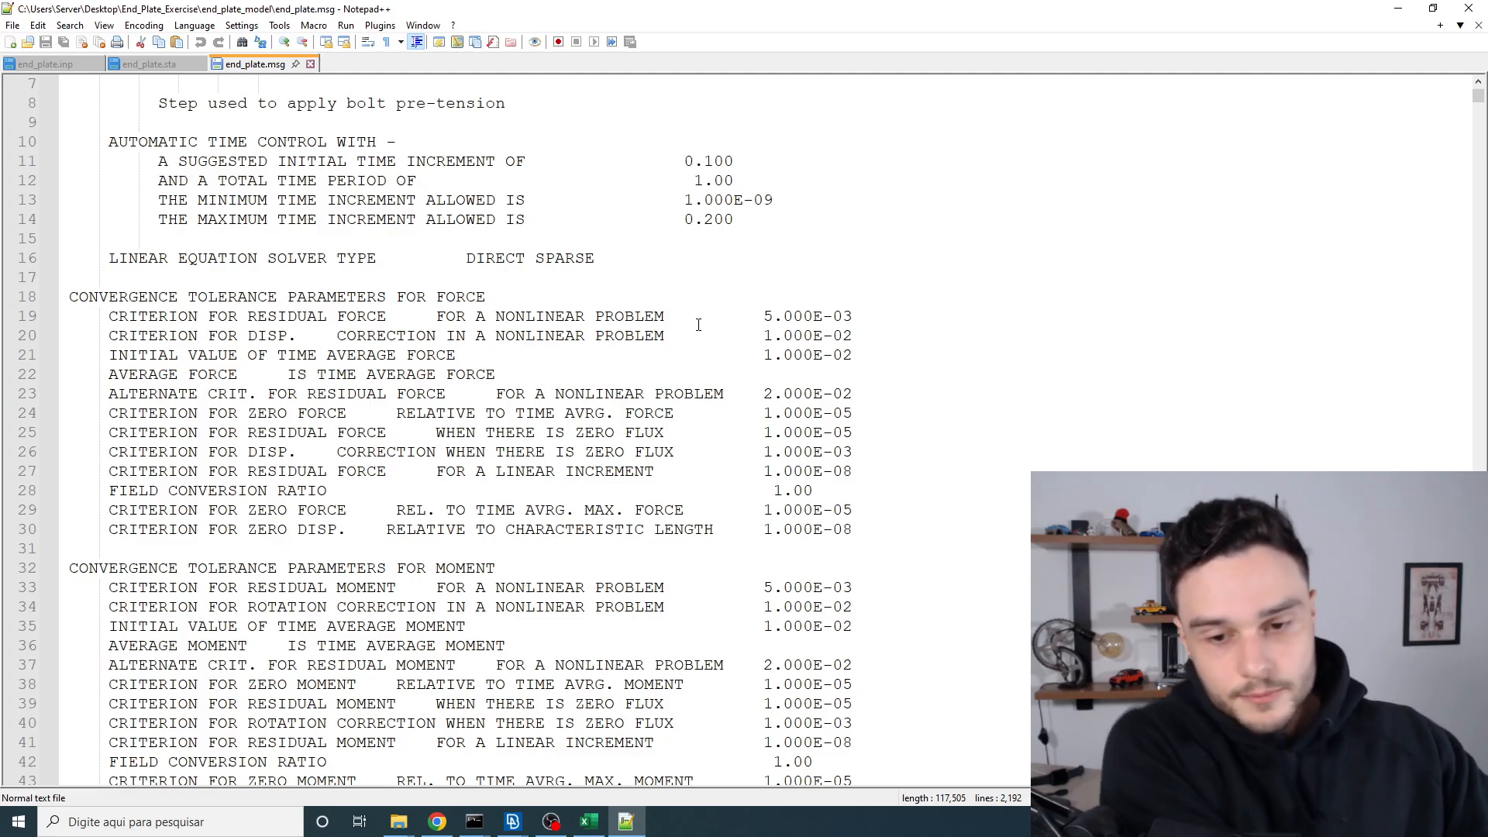
Step: Insert three blank lines above the bolt pre-tension step description and write the note msgfile.info there
click(68, 82)
key(Return)
key(Return)
key(Return)
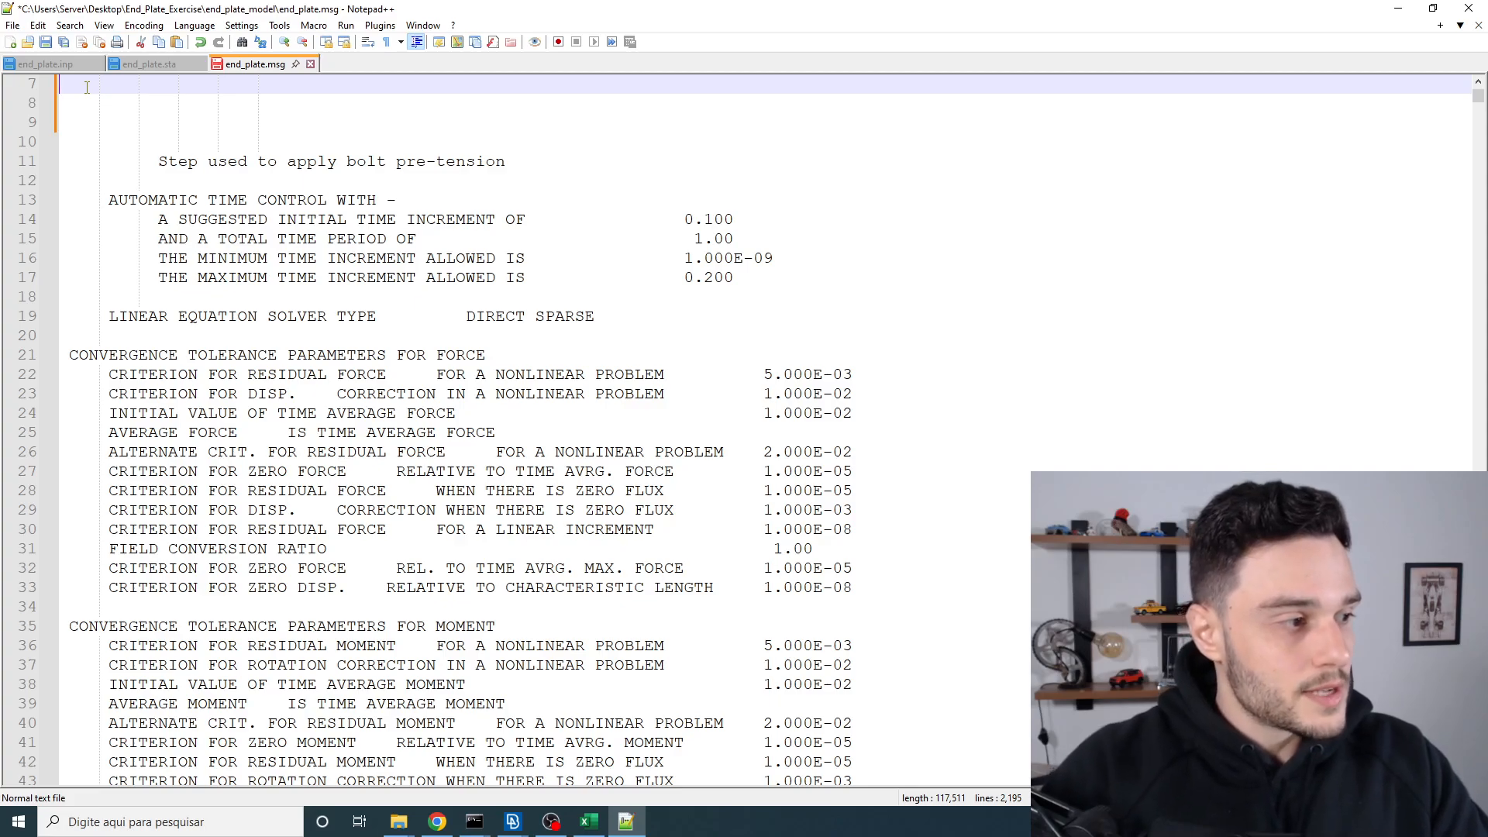
text(messa)
key(BackSpace)
key(BackSpace)
key(BackSpace)
key(BackSpace)
key(BackSpace)
text(ms)
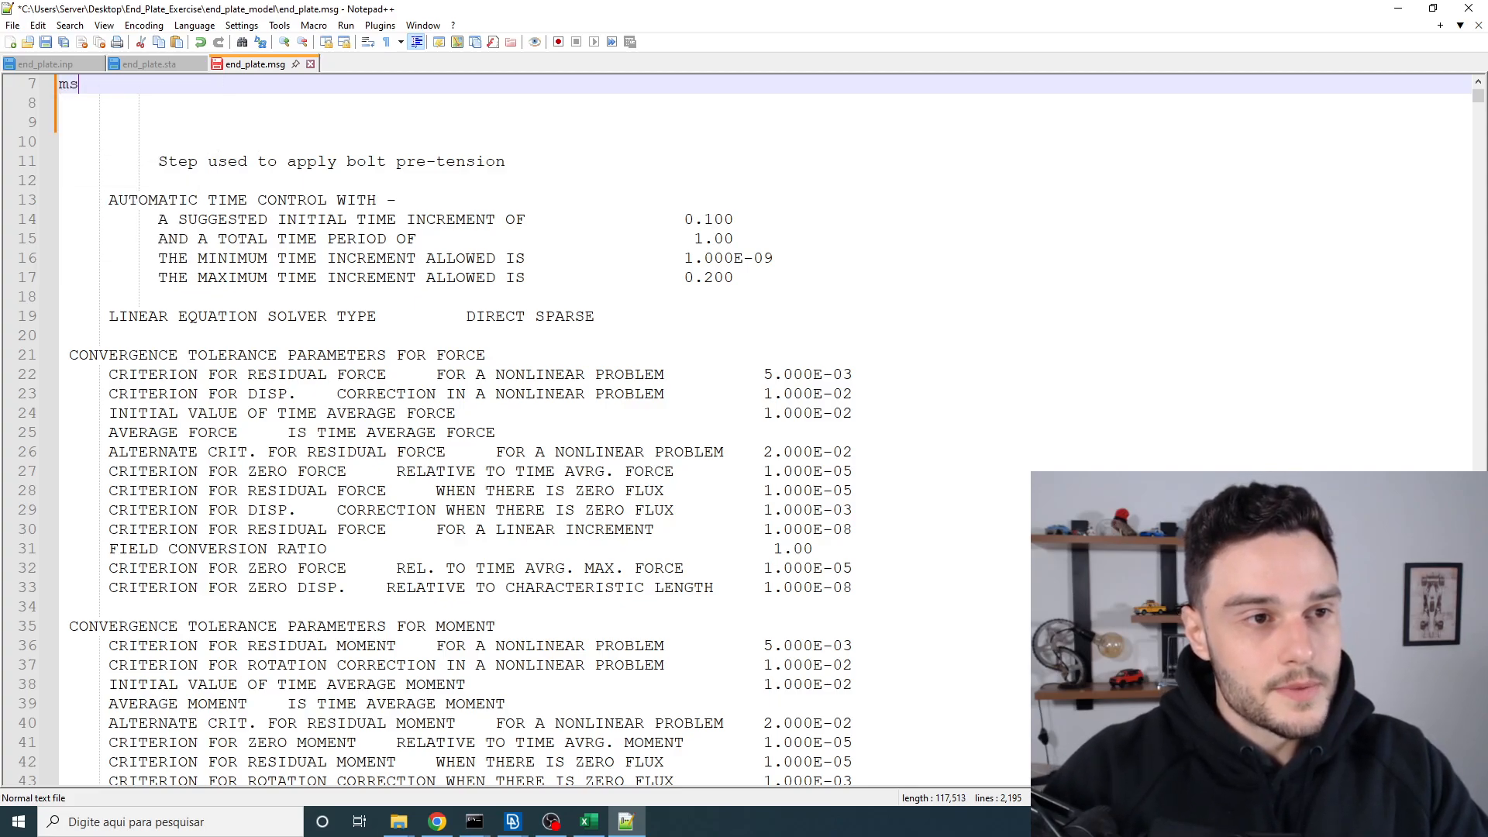
text(gfile)
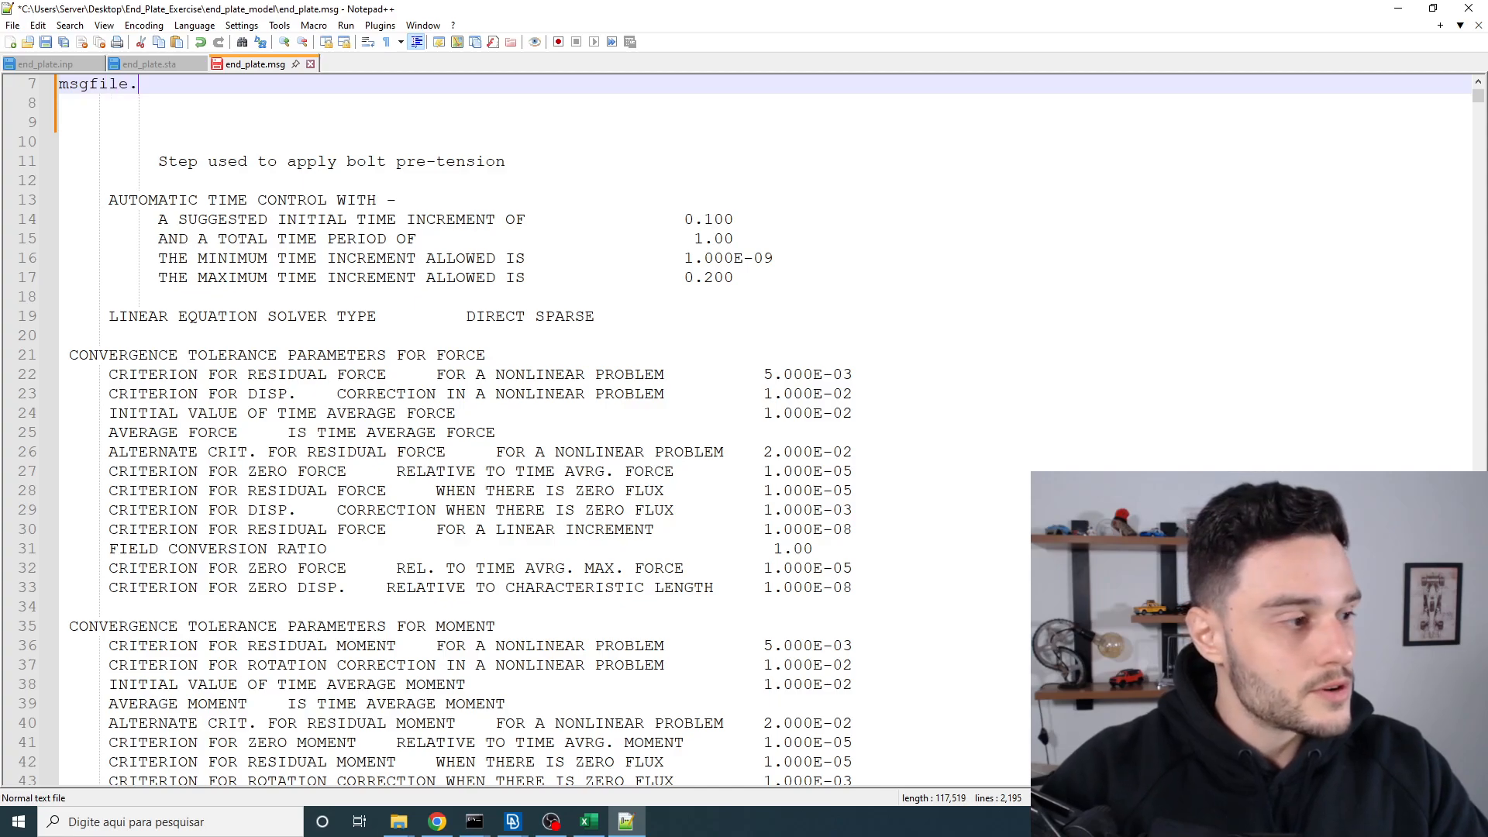
text(.info)
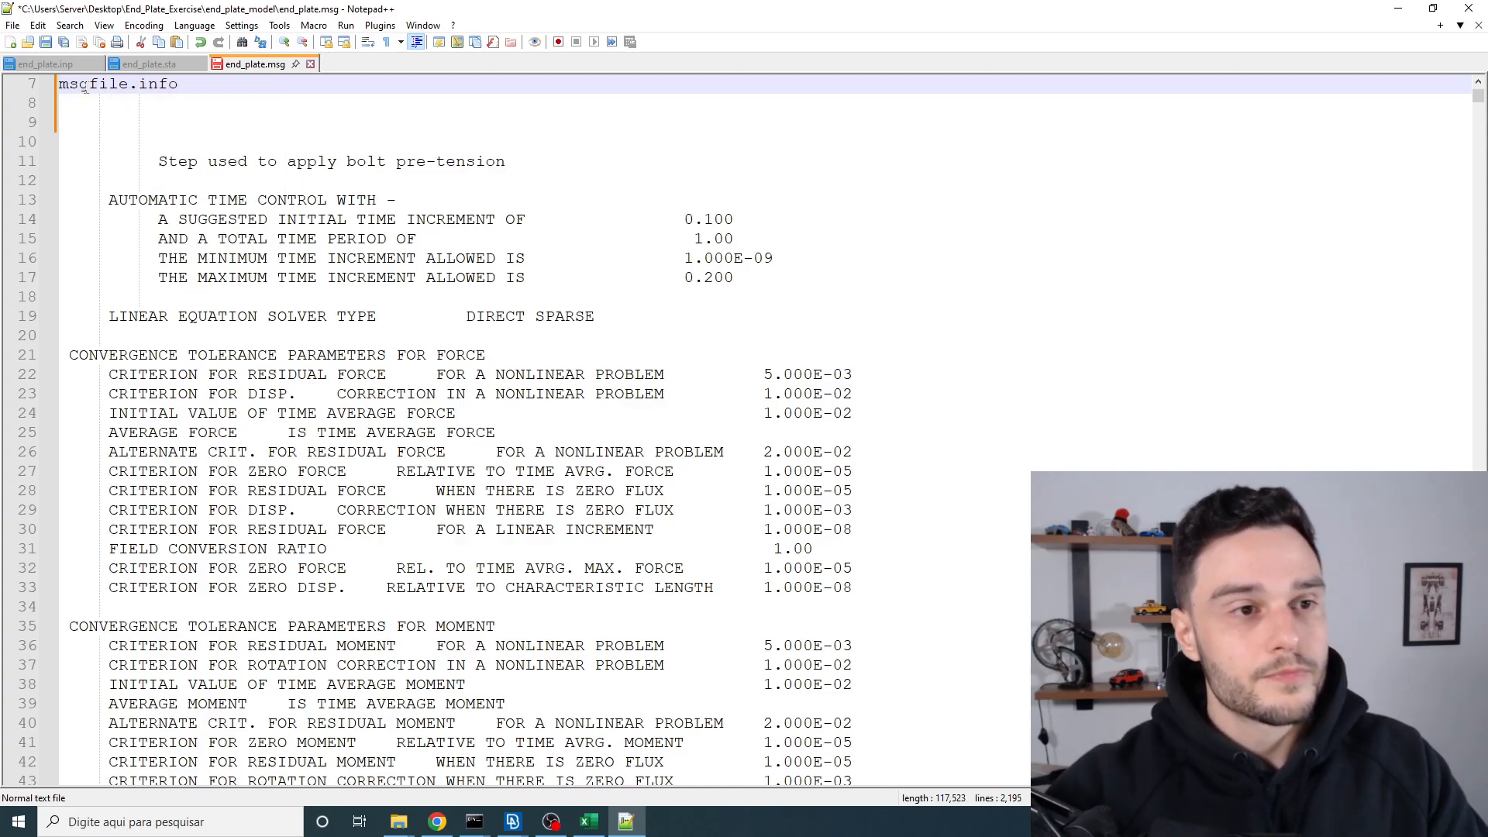
Step: Delete the msgfile.info note and the blank lines above the bolt pre-tension step description
drag(196, 87, 20, 77)
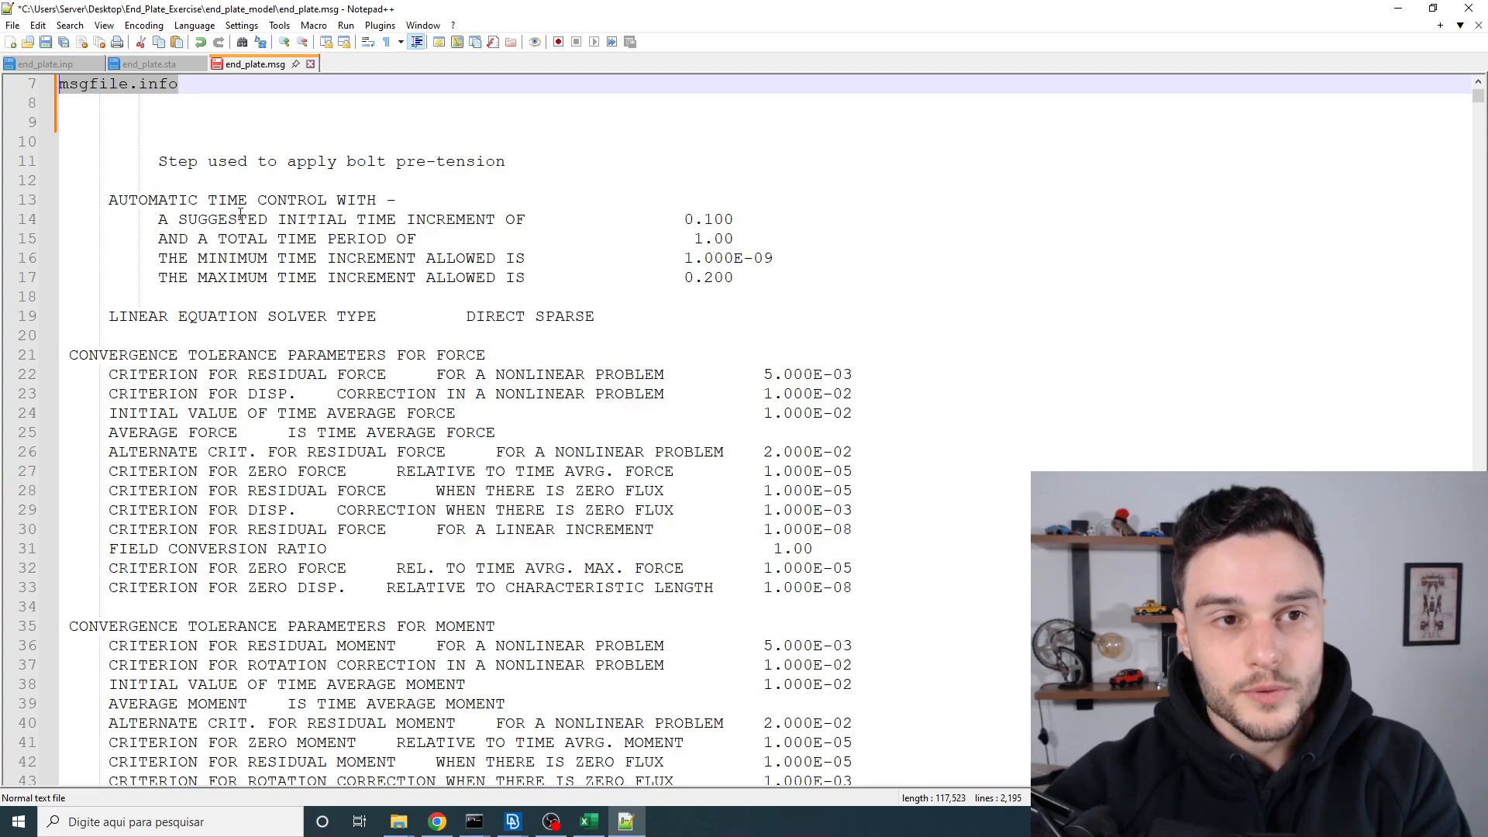
key(Delete)
key(Delete)
key(Delete)
key(Delete)
key(Delete)
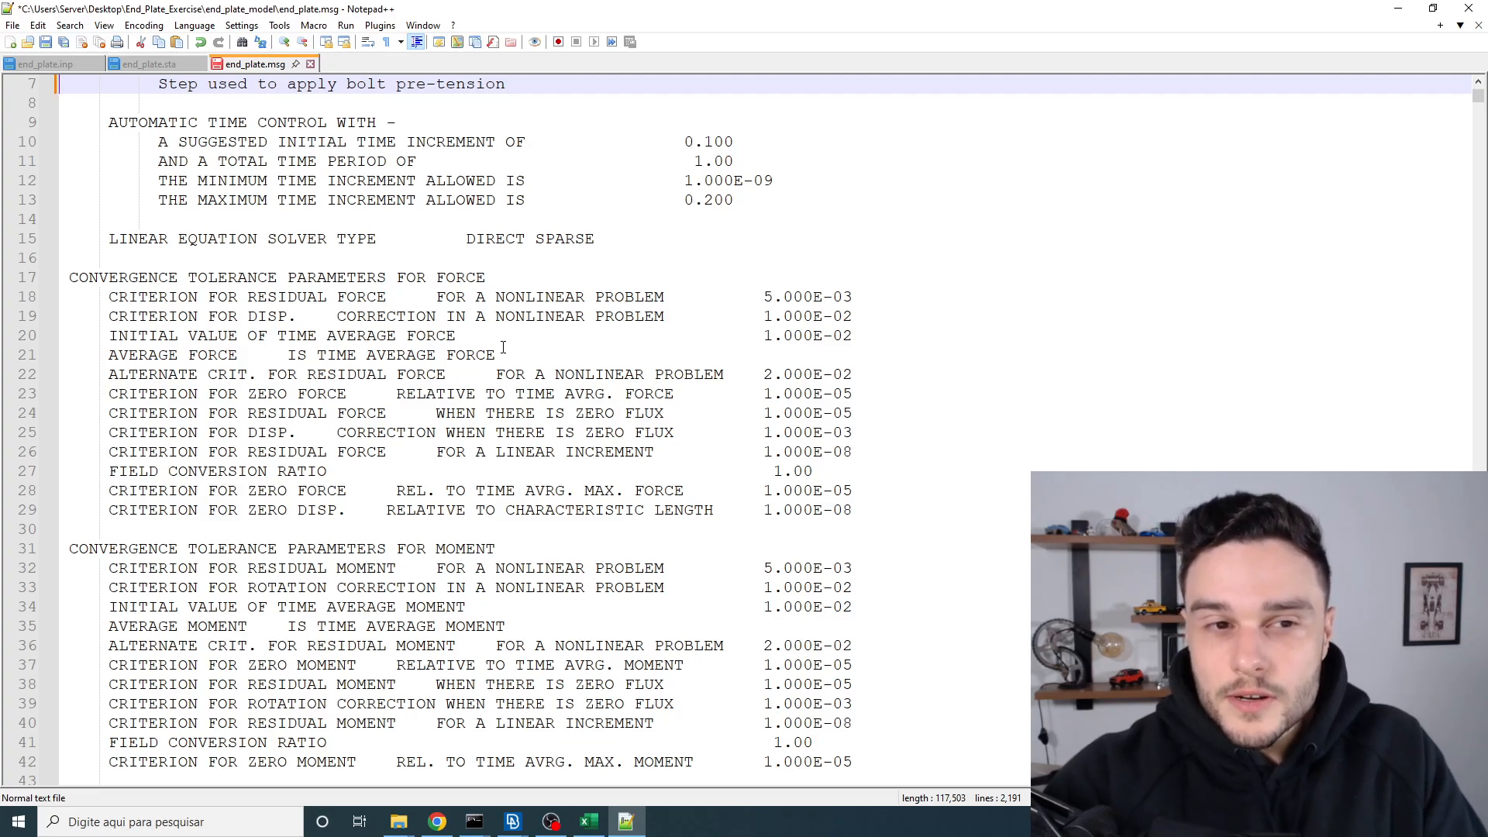
Step: Examine the convergence tolerances, compatibility tolerances and time incrementation control parameters for step 1 in the message file
scroll(503, 347, down, 8)
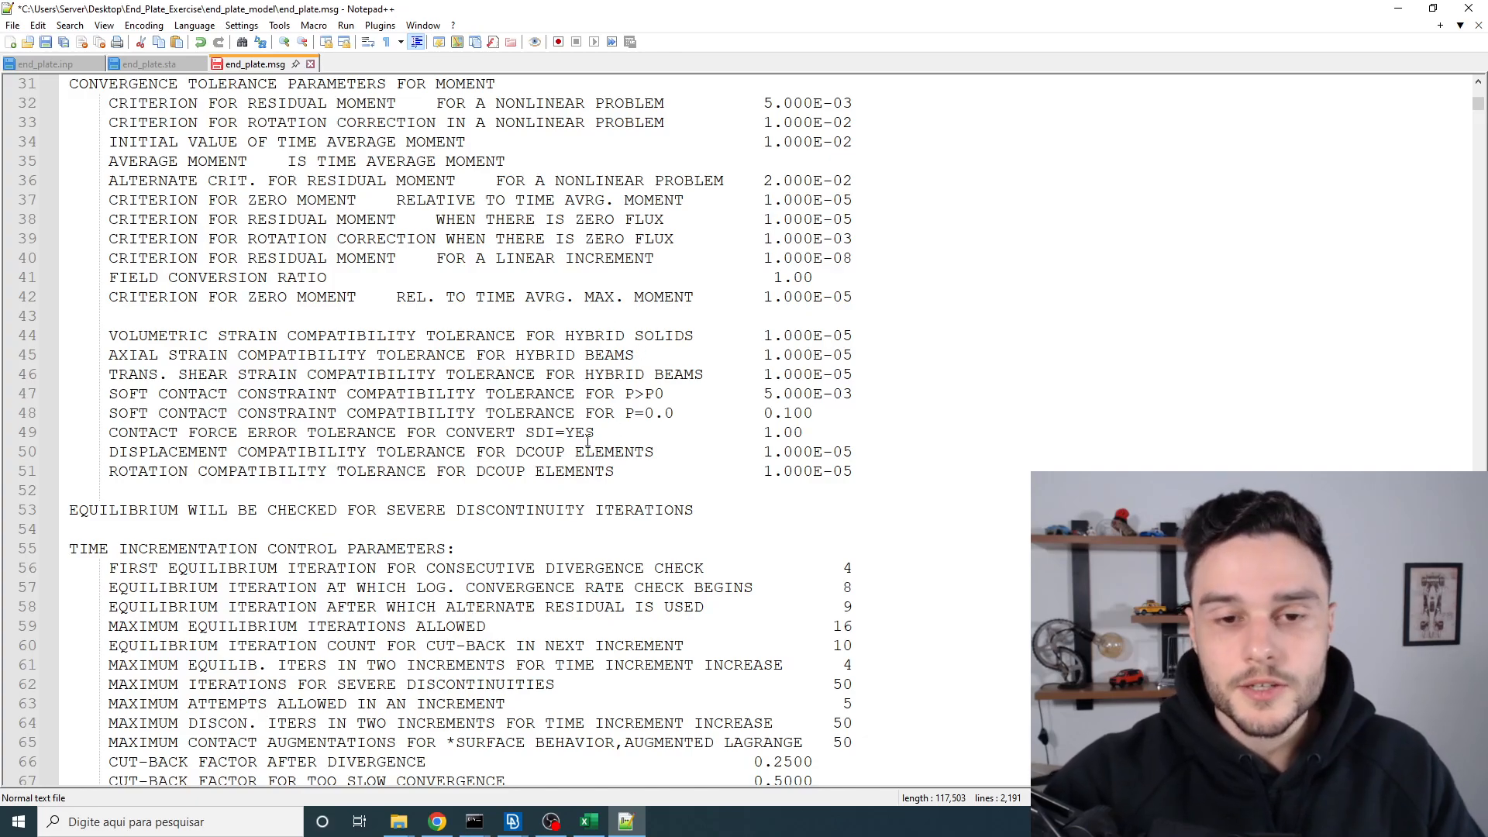
scroll(591, 455, up, 10)
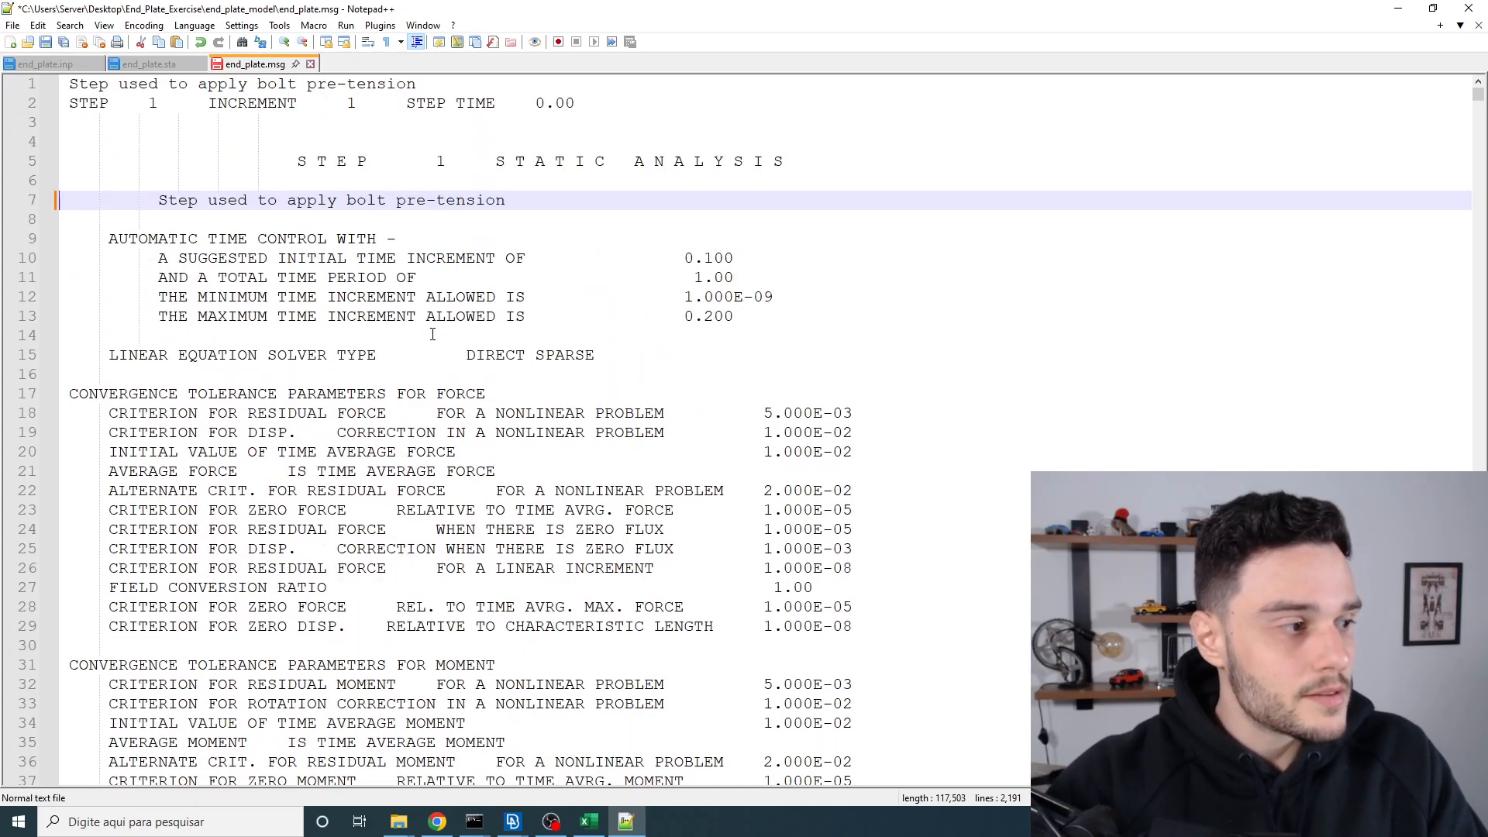
scroll(509, 296, down, 6)
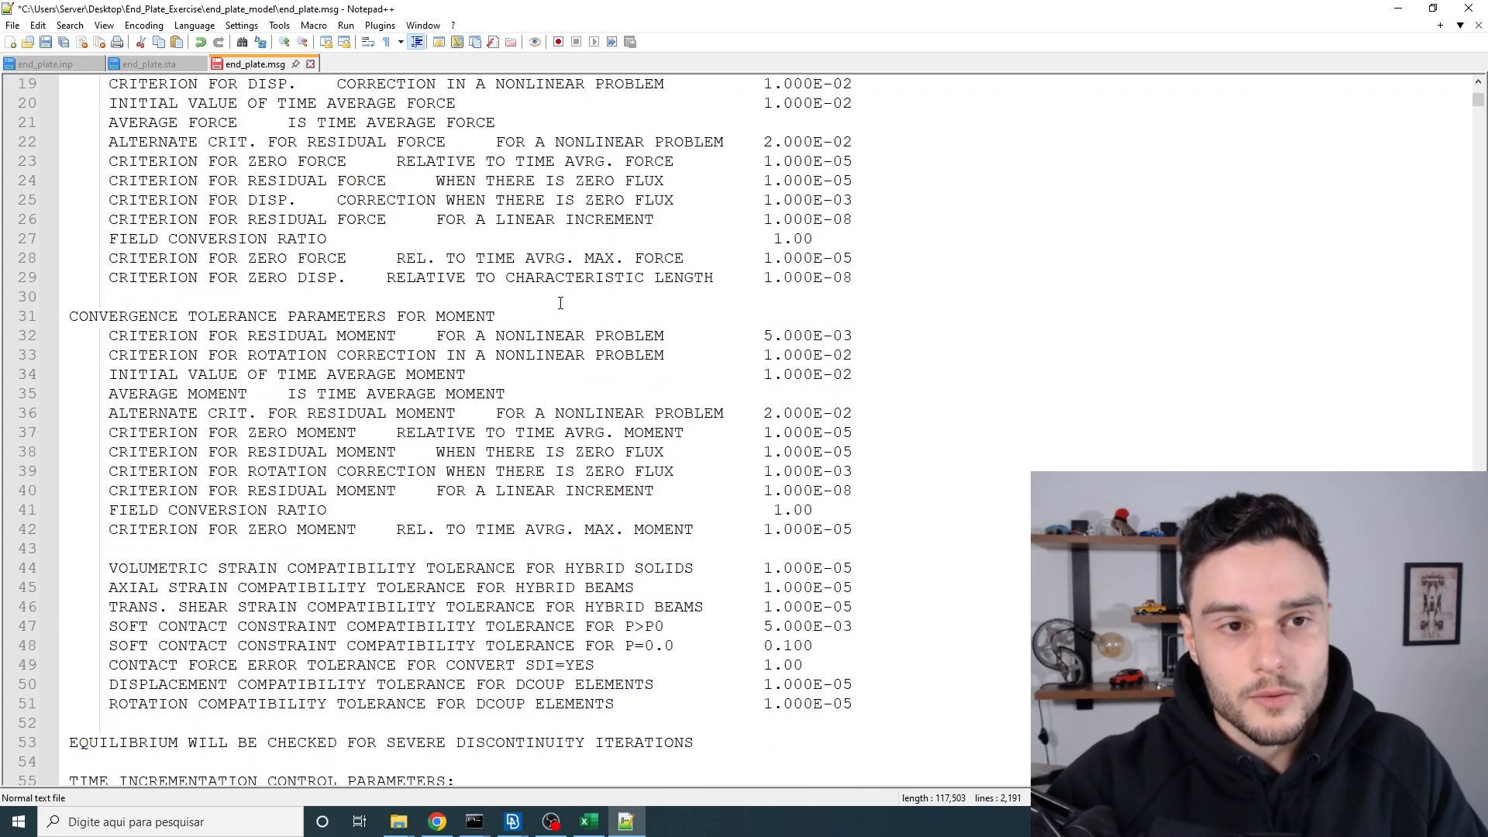
scroll(555, 306, down, 6)
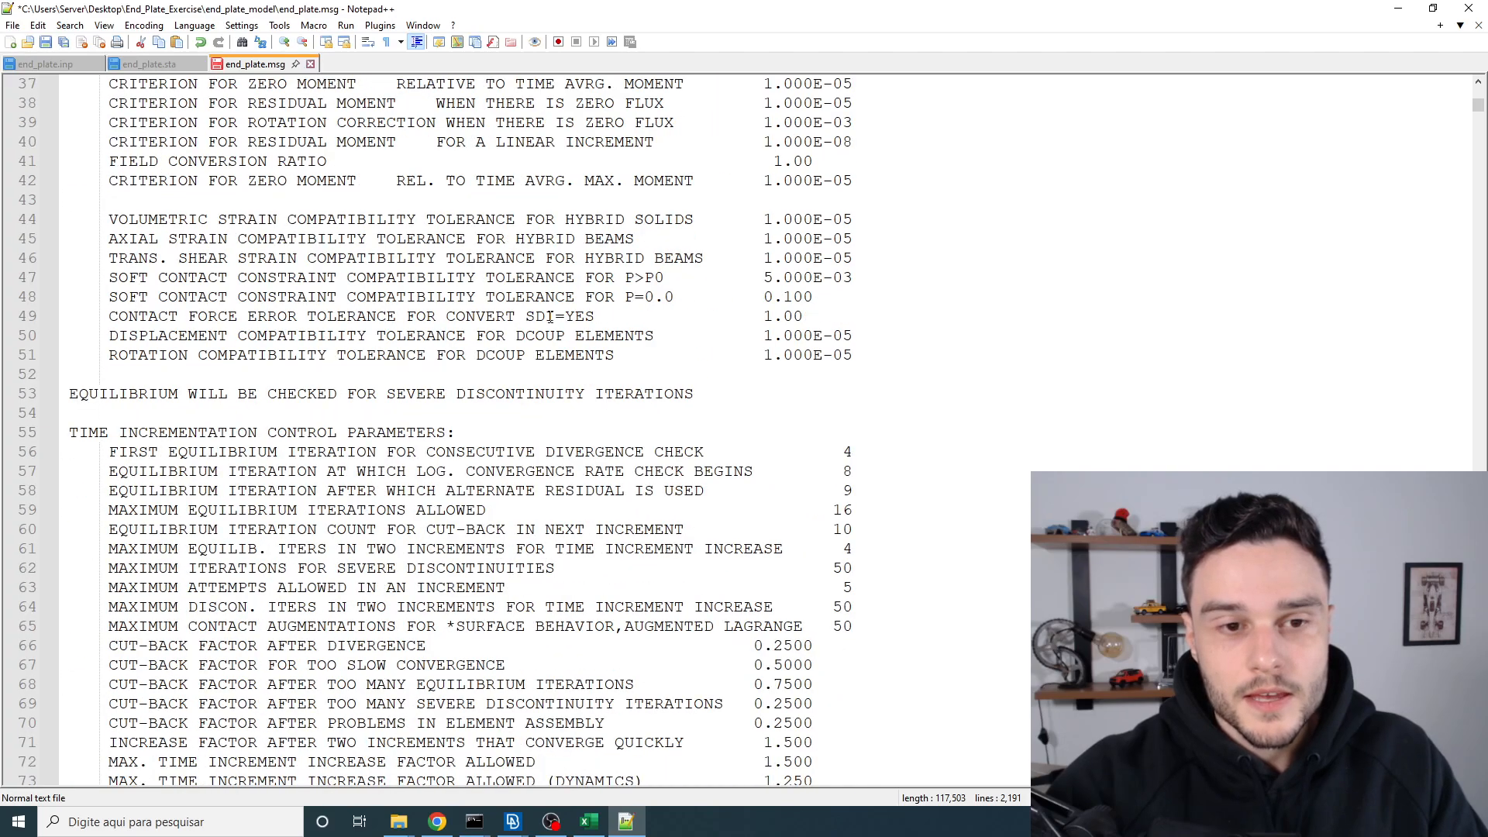
scroll(501, 331, down, 2)
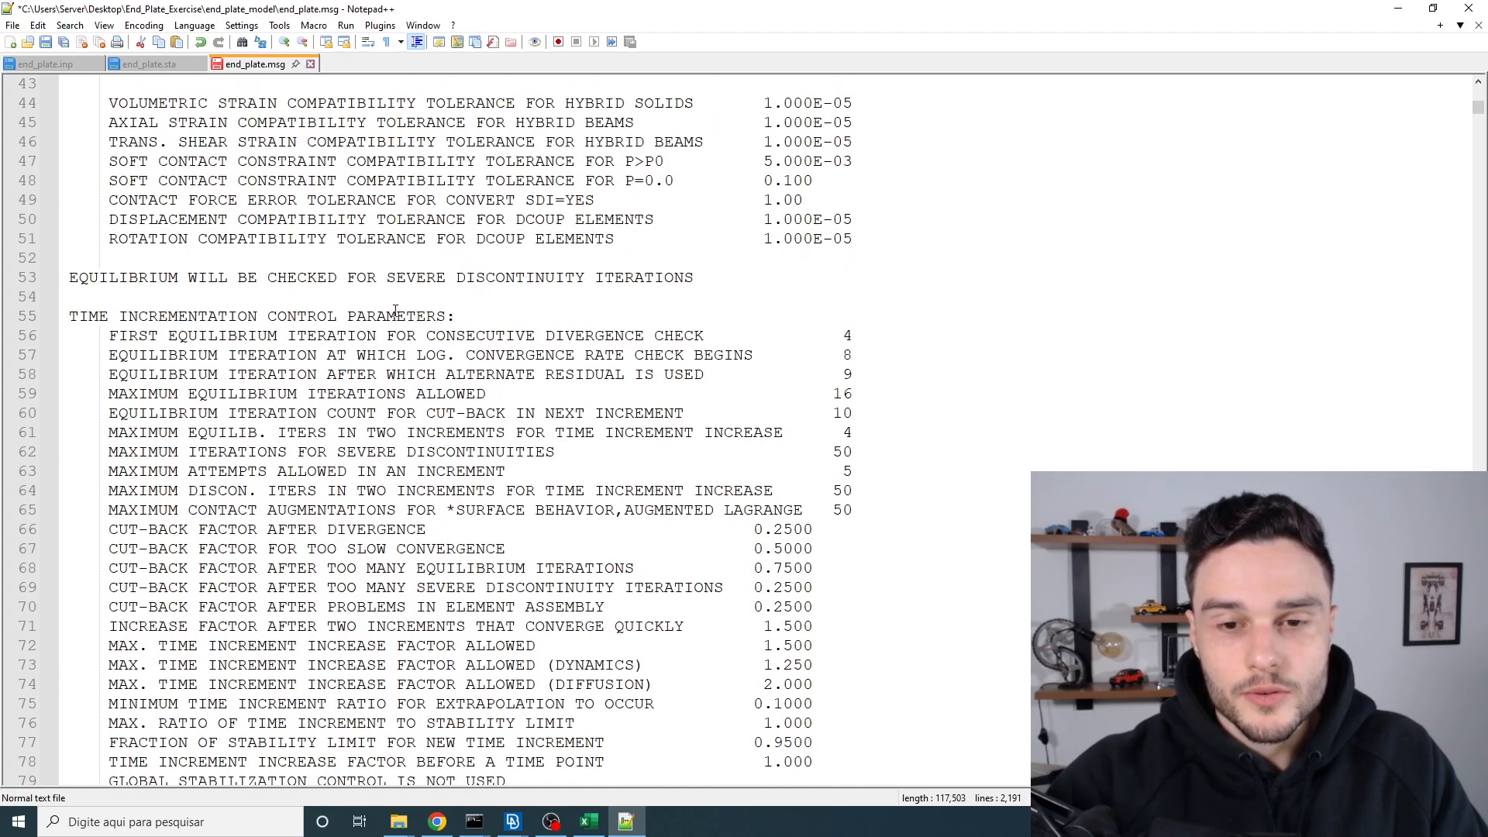
Step: Review the step 1 settings in the message file, from the automatic time control and tolerances down to the start of increment 1
scroll(347, 304, up, 14)
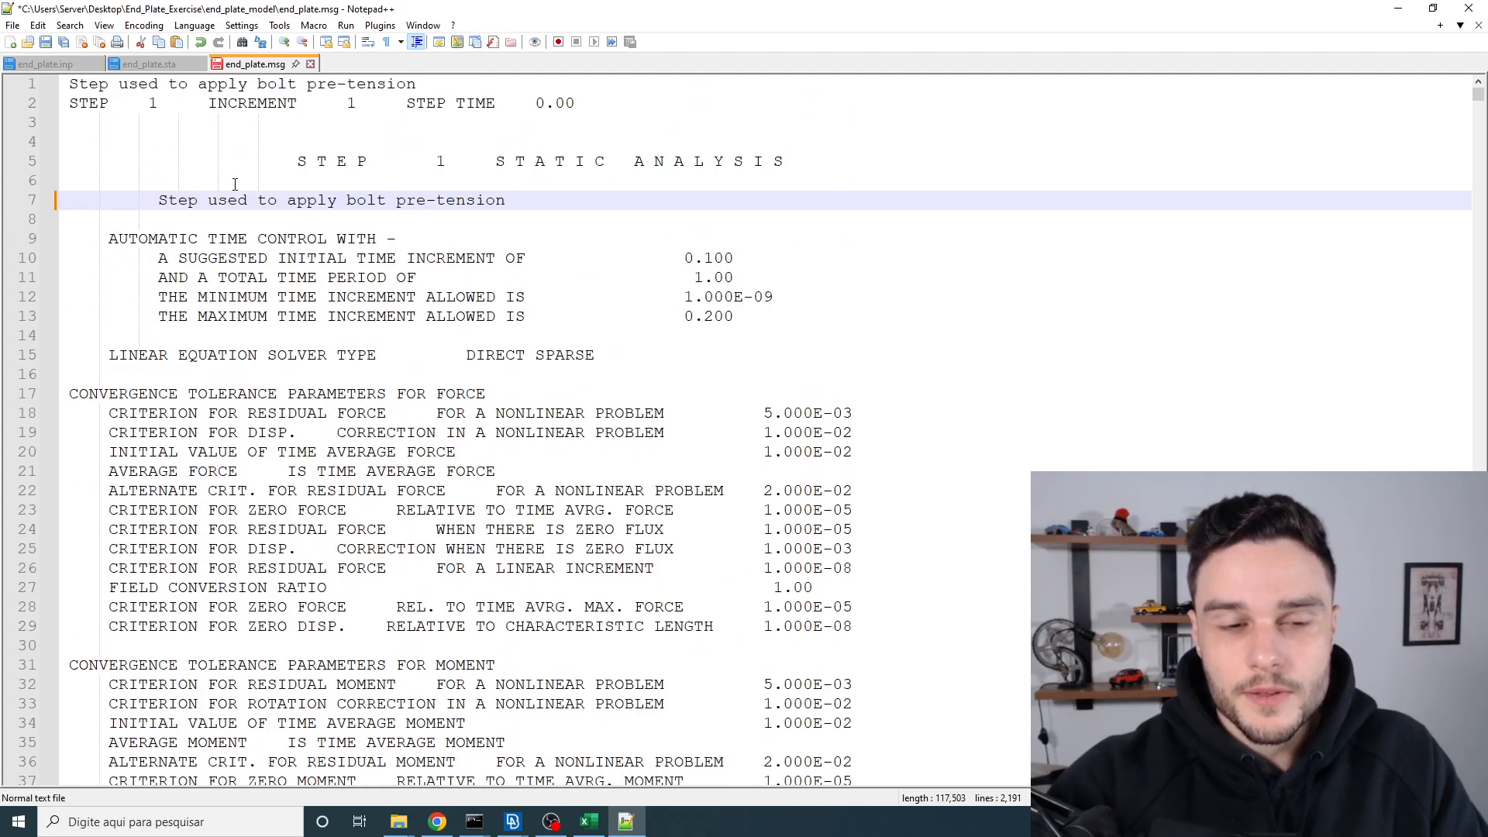
scroll(524, 504, down, 5)
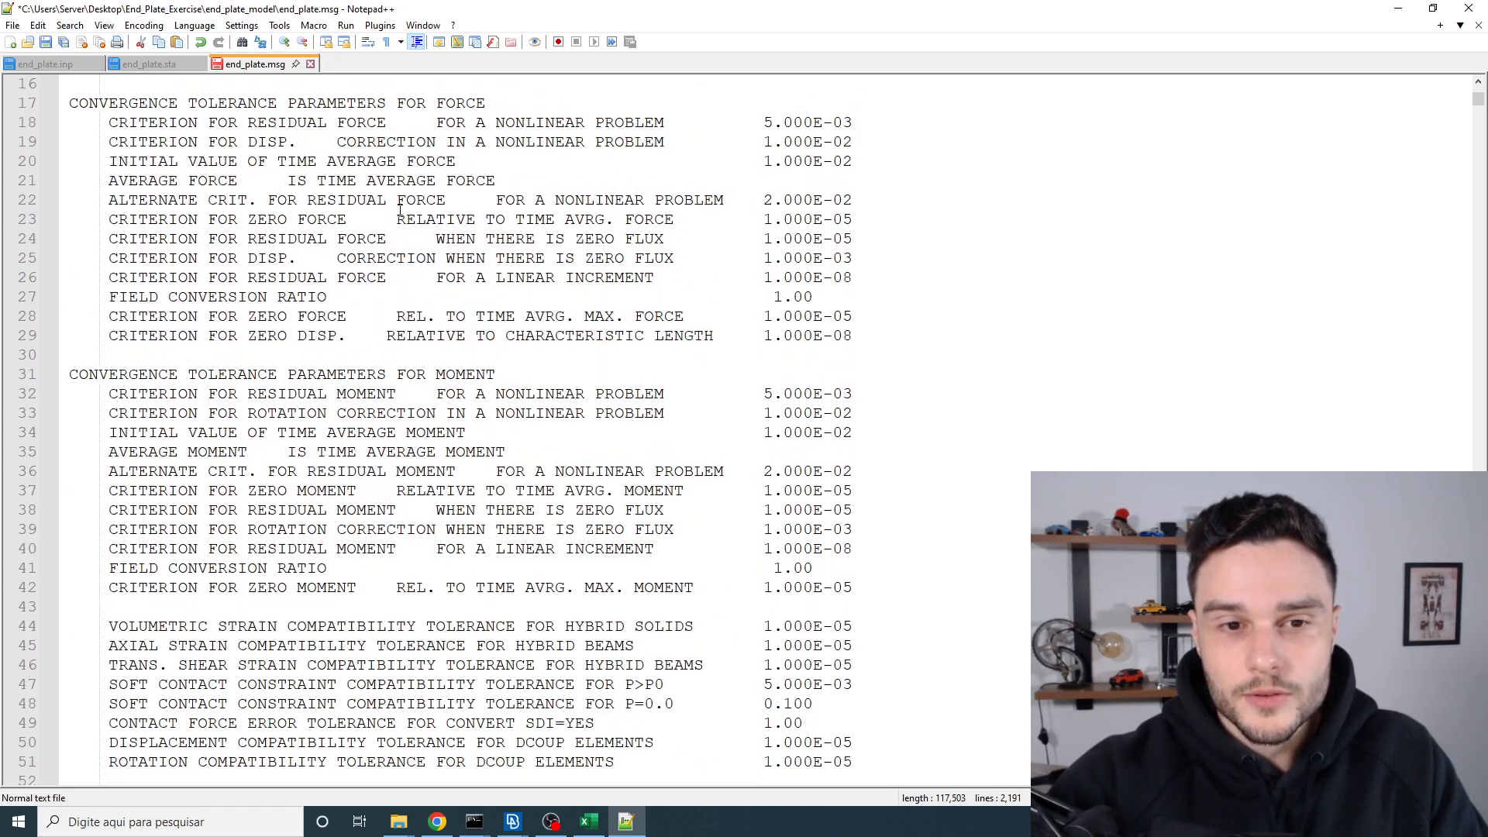
scroll(401, 209, down, 10)
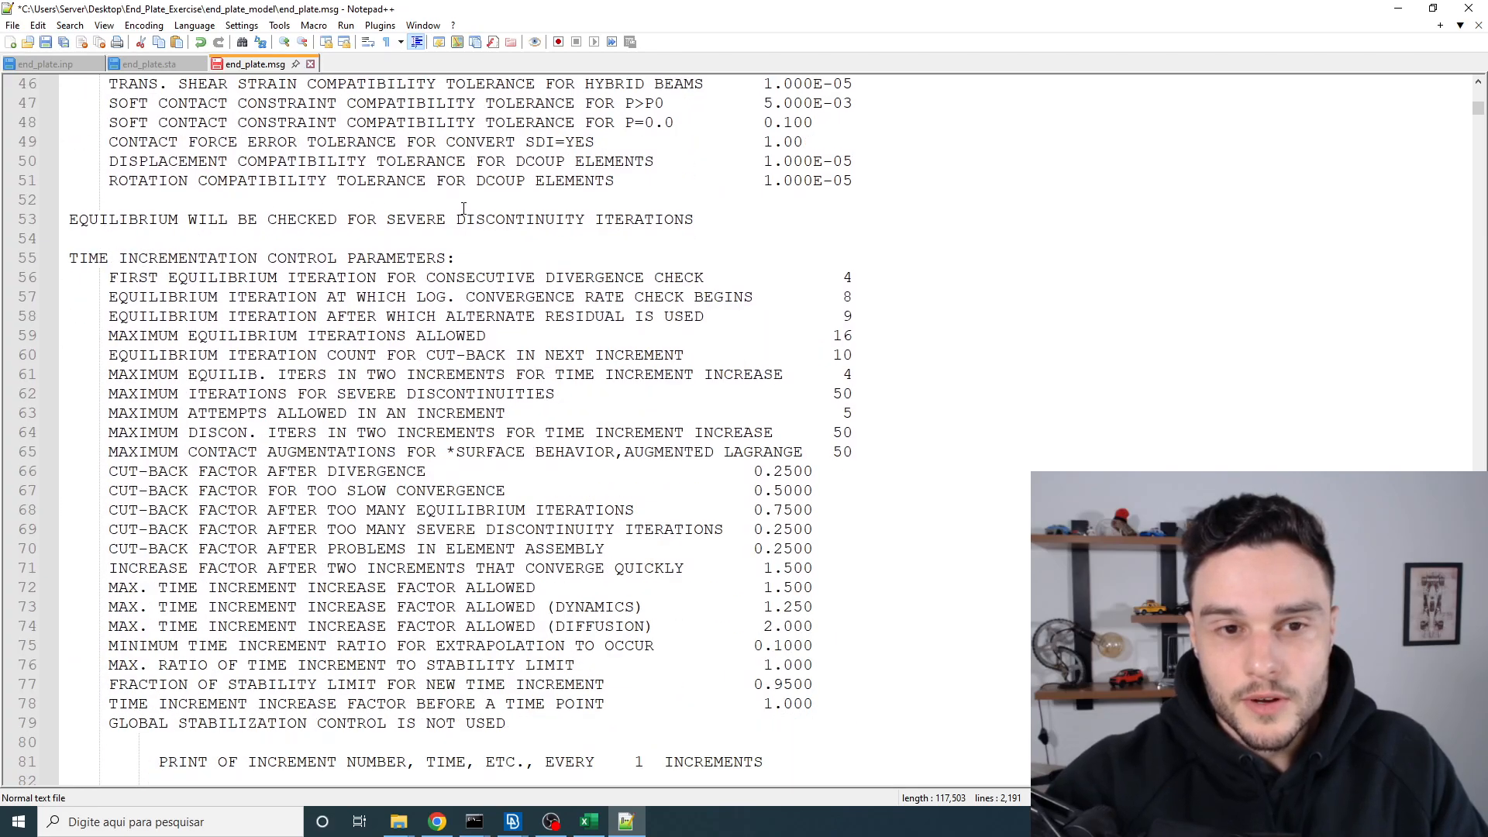
scroll(355, 211, down, 5)
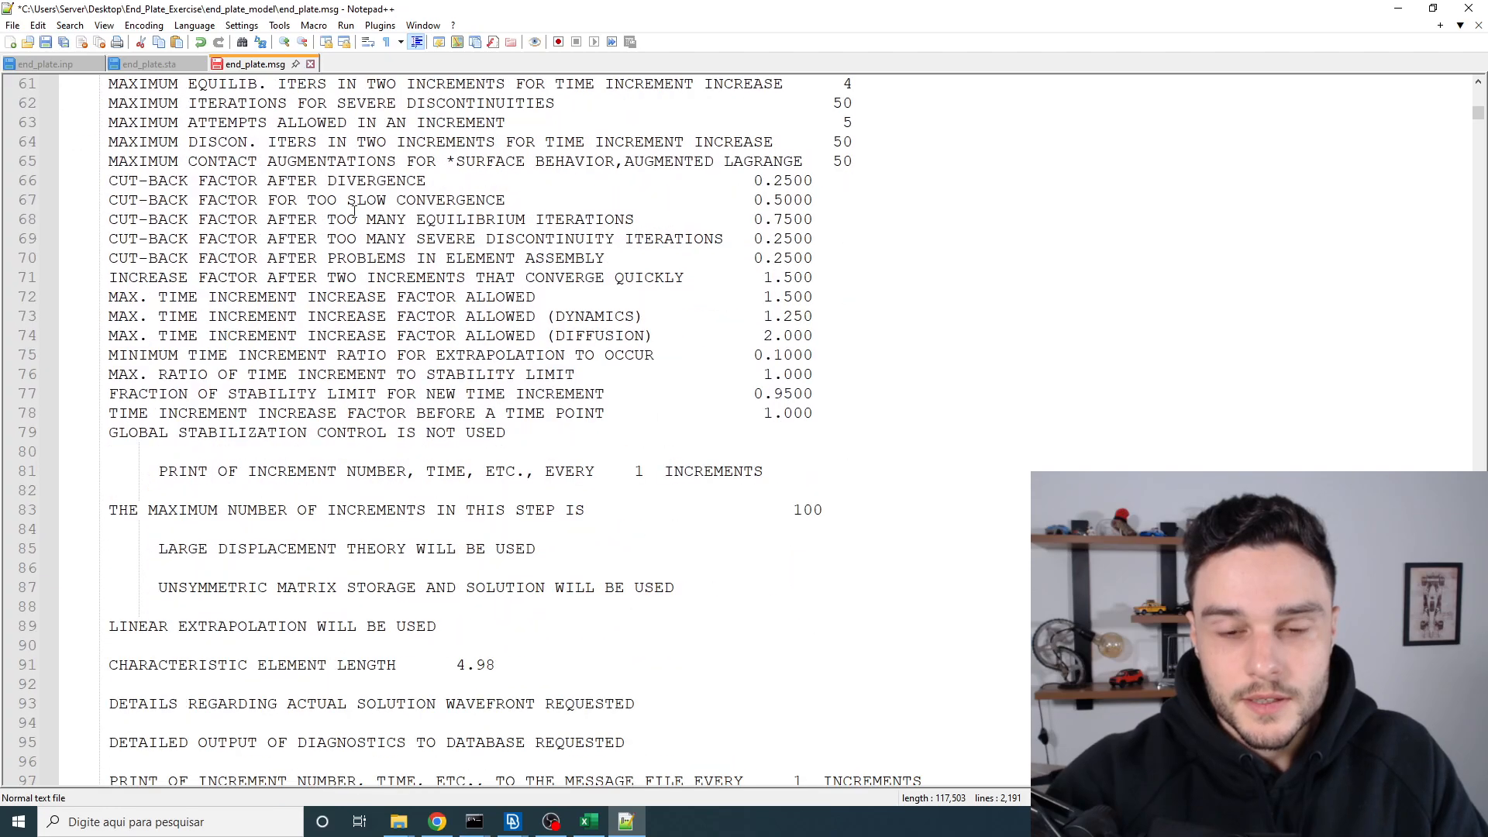
scroll(354, 211, down, 4)
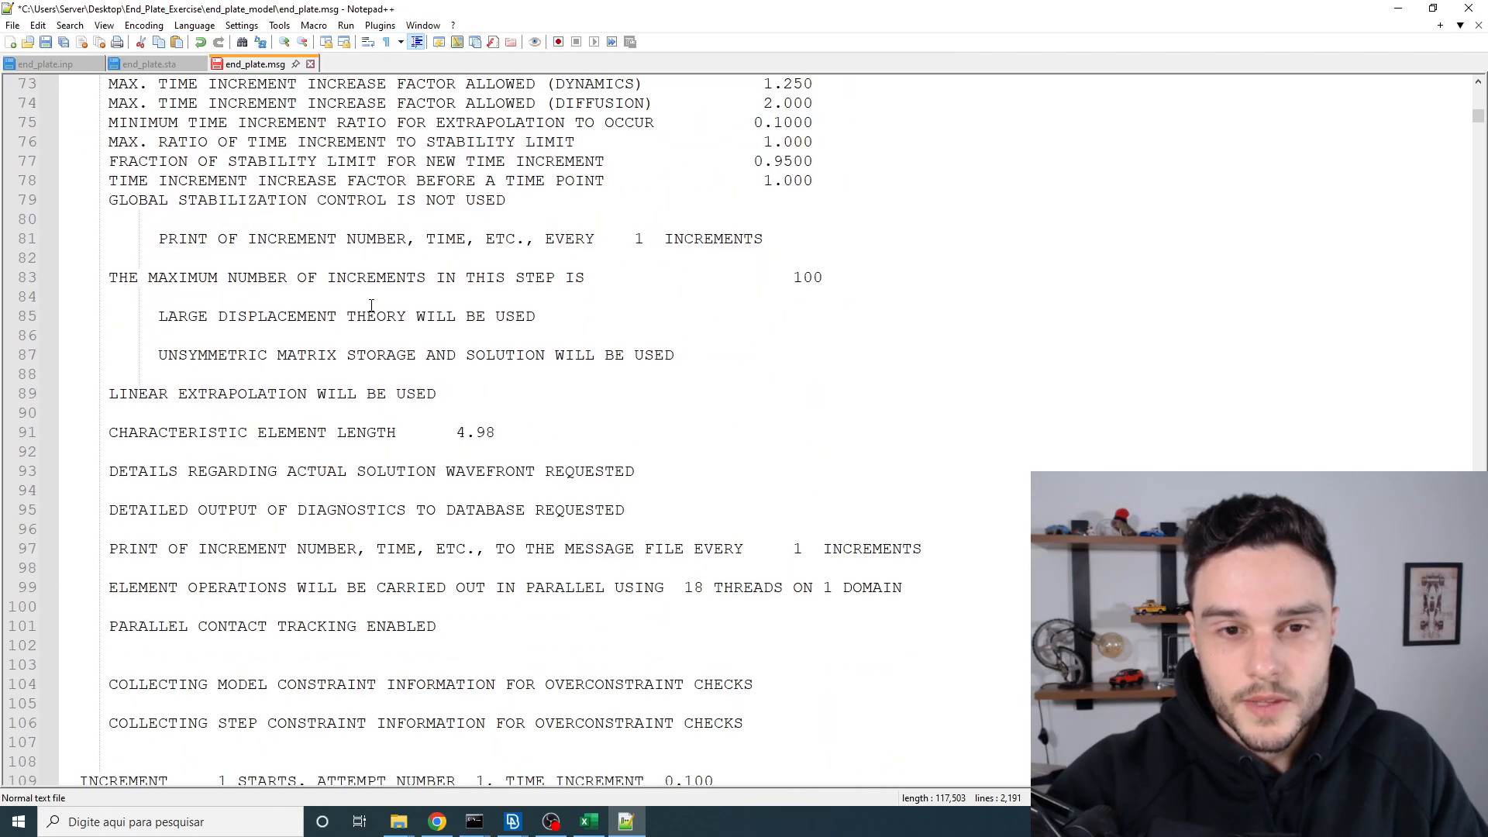
scroll(372, 306, down, 4)
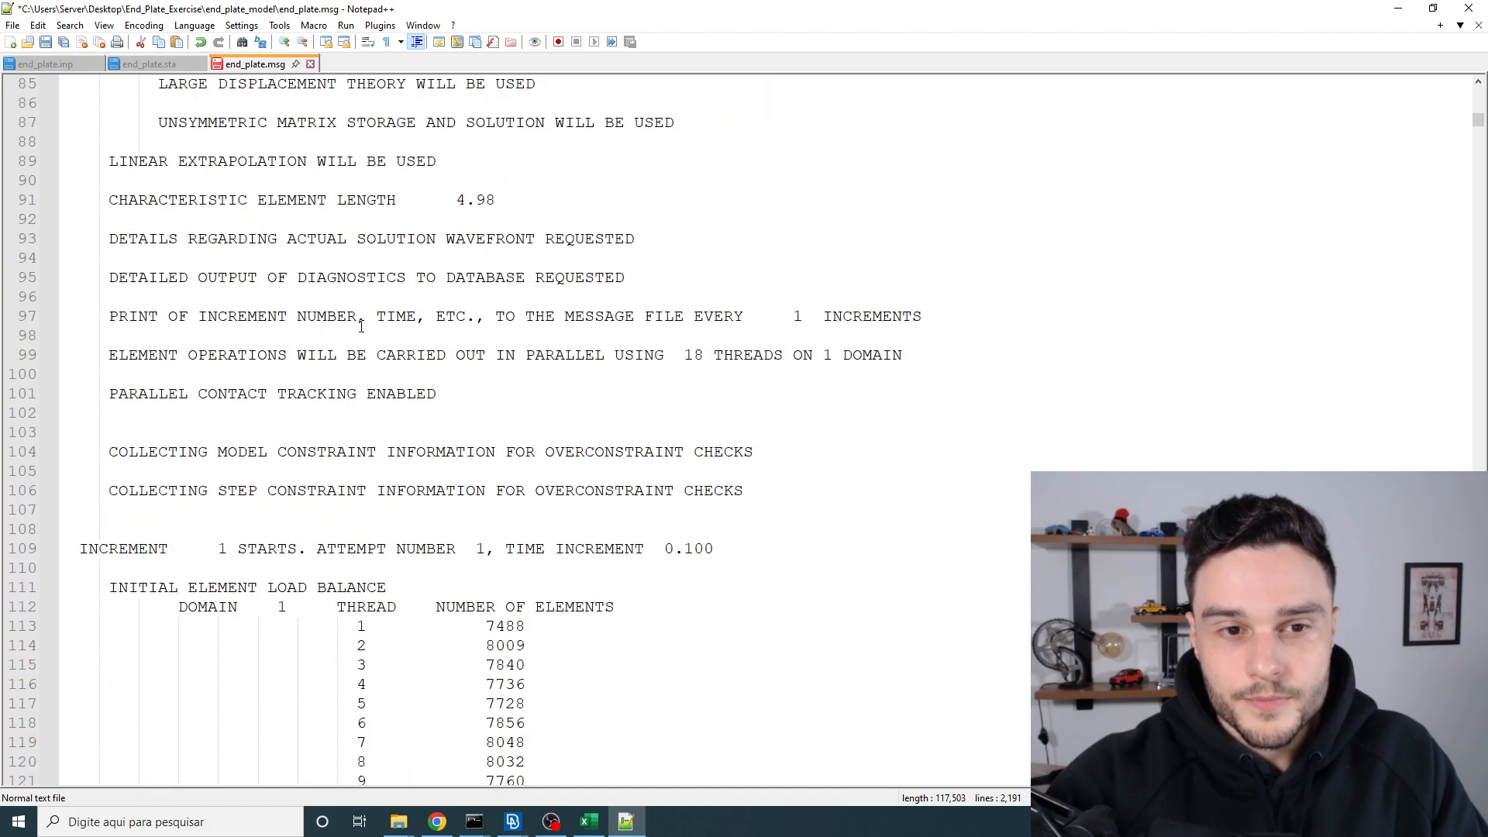
scroll(361, 326, down, 4)
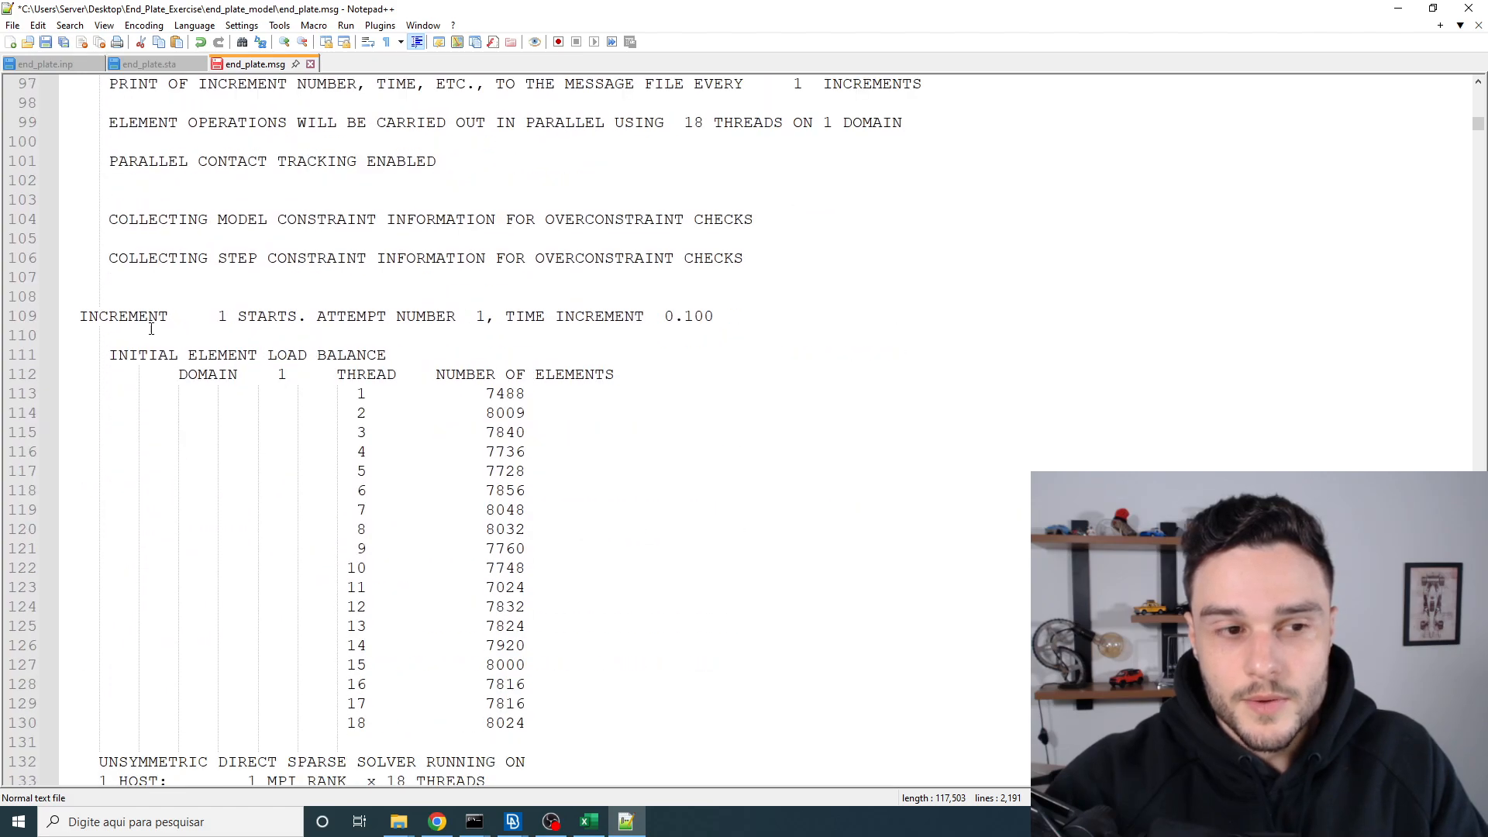
Step: Examine the increment 1 header and the table of initial element load balance per thread
drag(81, 318, 587, 314)
scroll(587, 315, down, 3)
drag(68, 581, 47, 198)
click(452, 222)
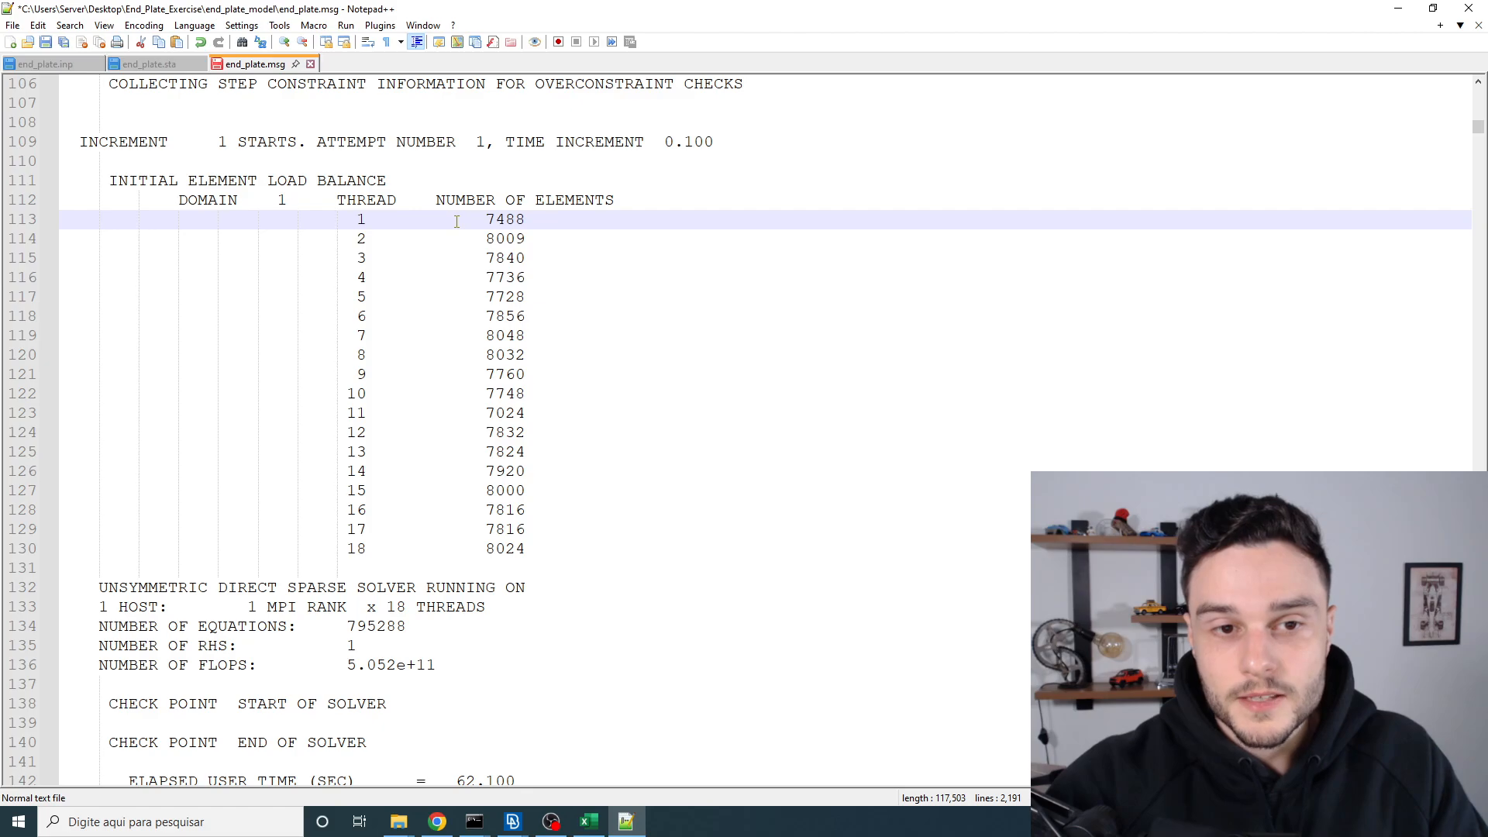
double_click(507, 548)
drag(426, 558, 62, 205)
scroll(412, 452, down, 3)
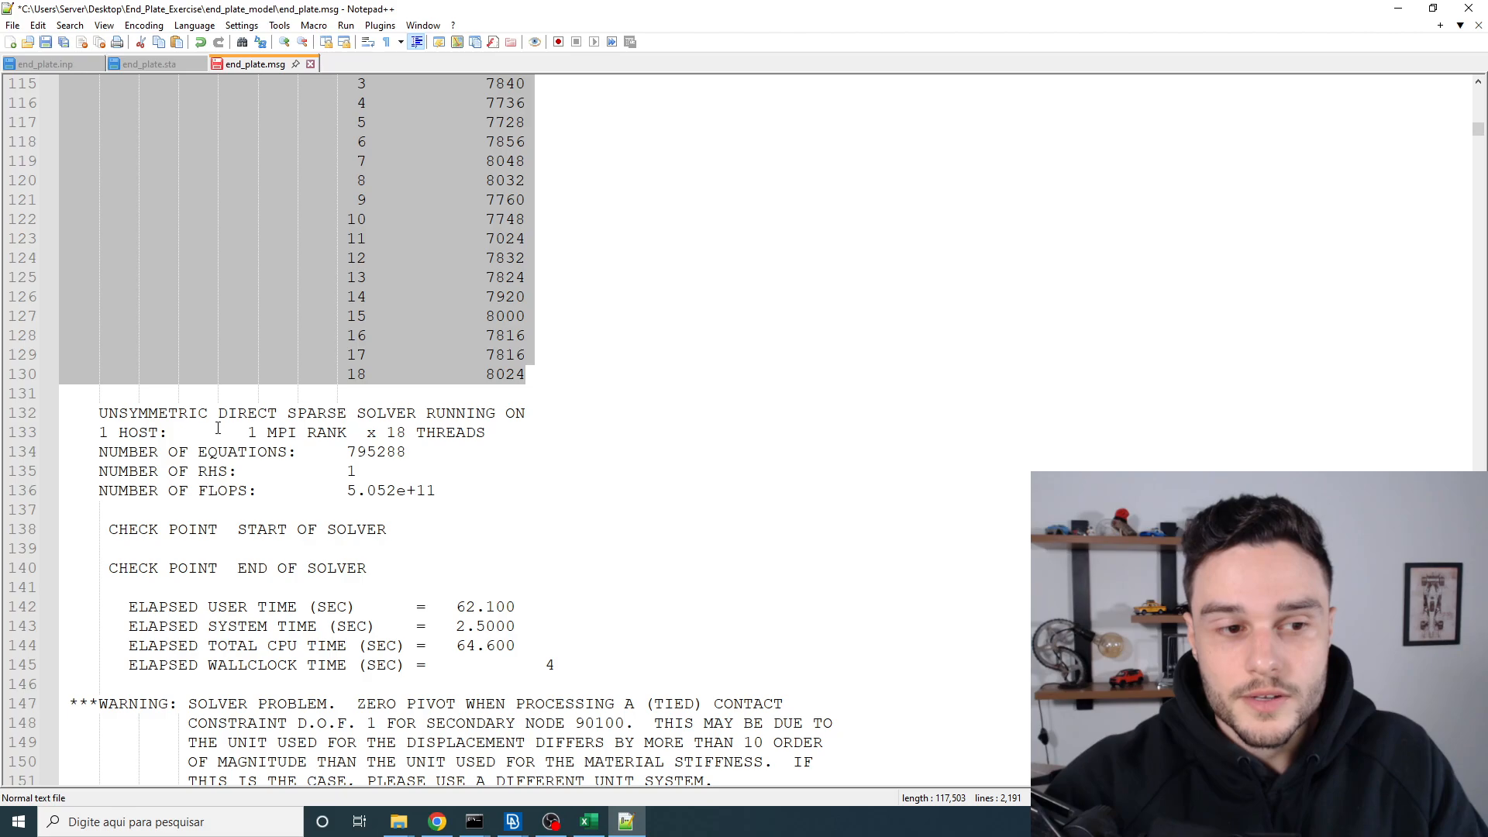
Step: Examine the solver size and elapsed time figures and the first solver problem warnings below them
scroll(218, 428, down, 3)
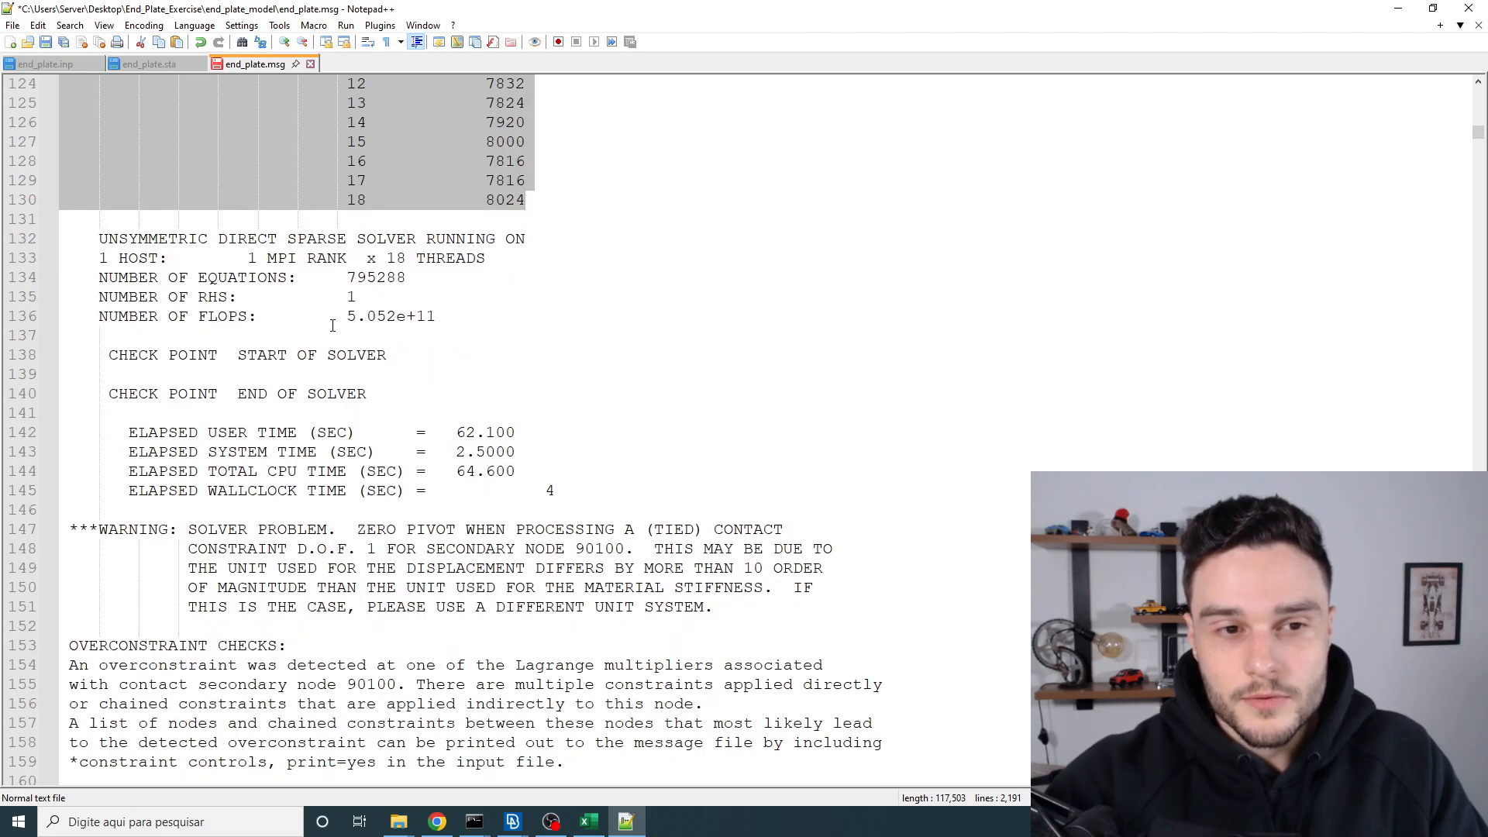
scroll(333, 325, down, 3)
scroll(387, 290, down, 1)
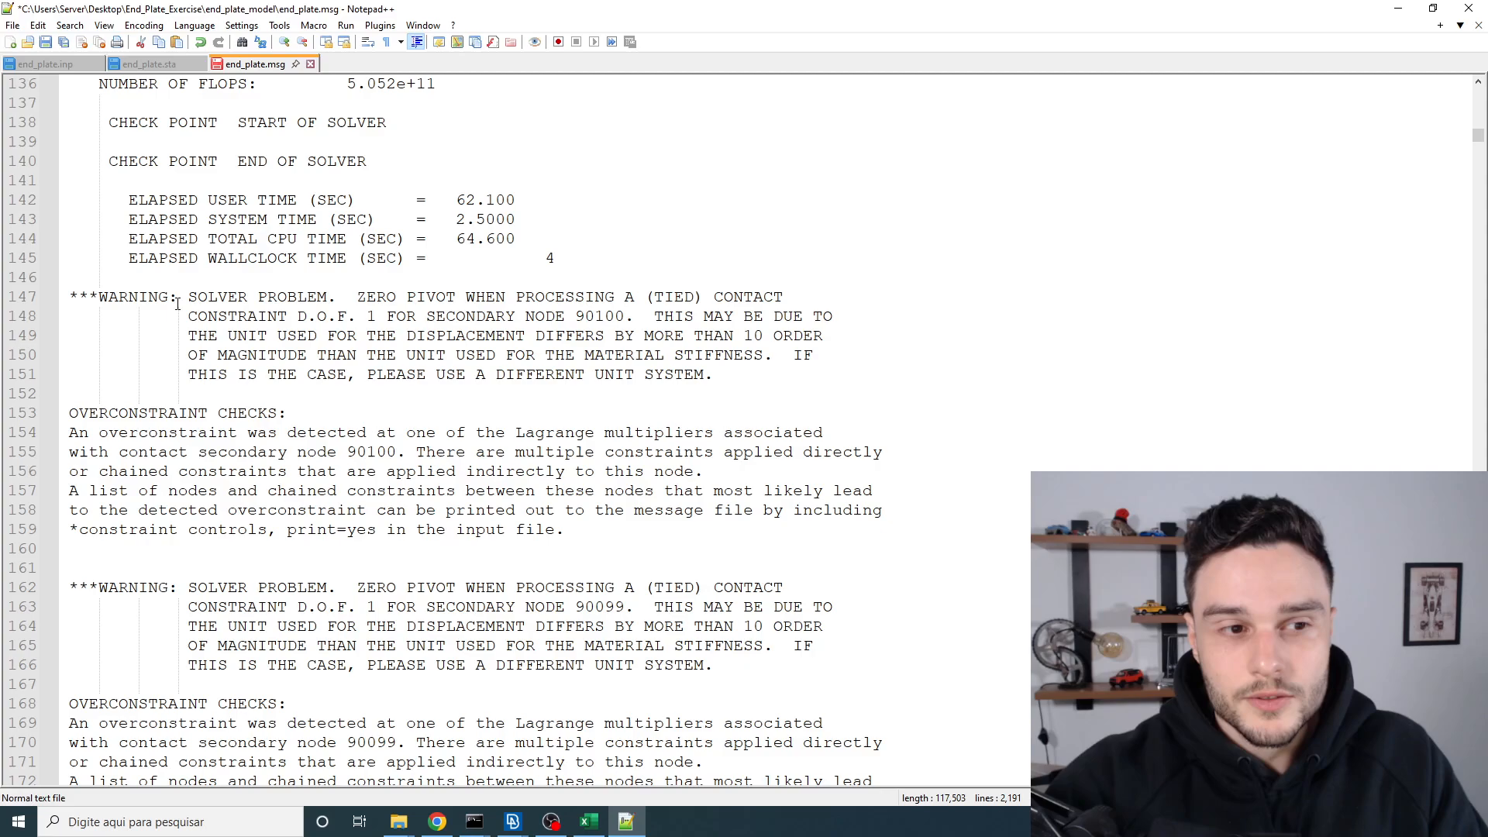
scroll(70, 297, down, 2)
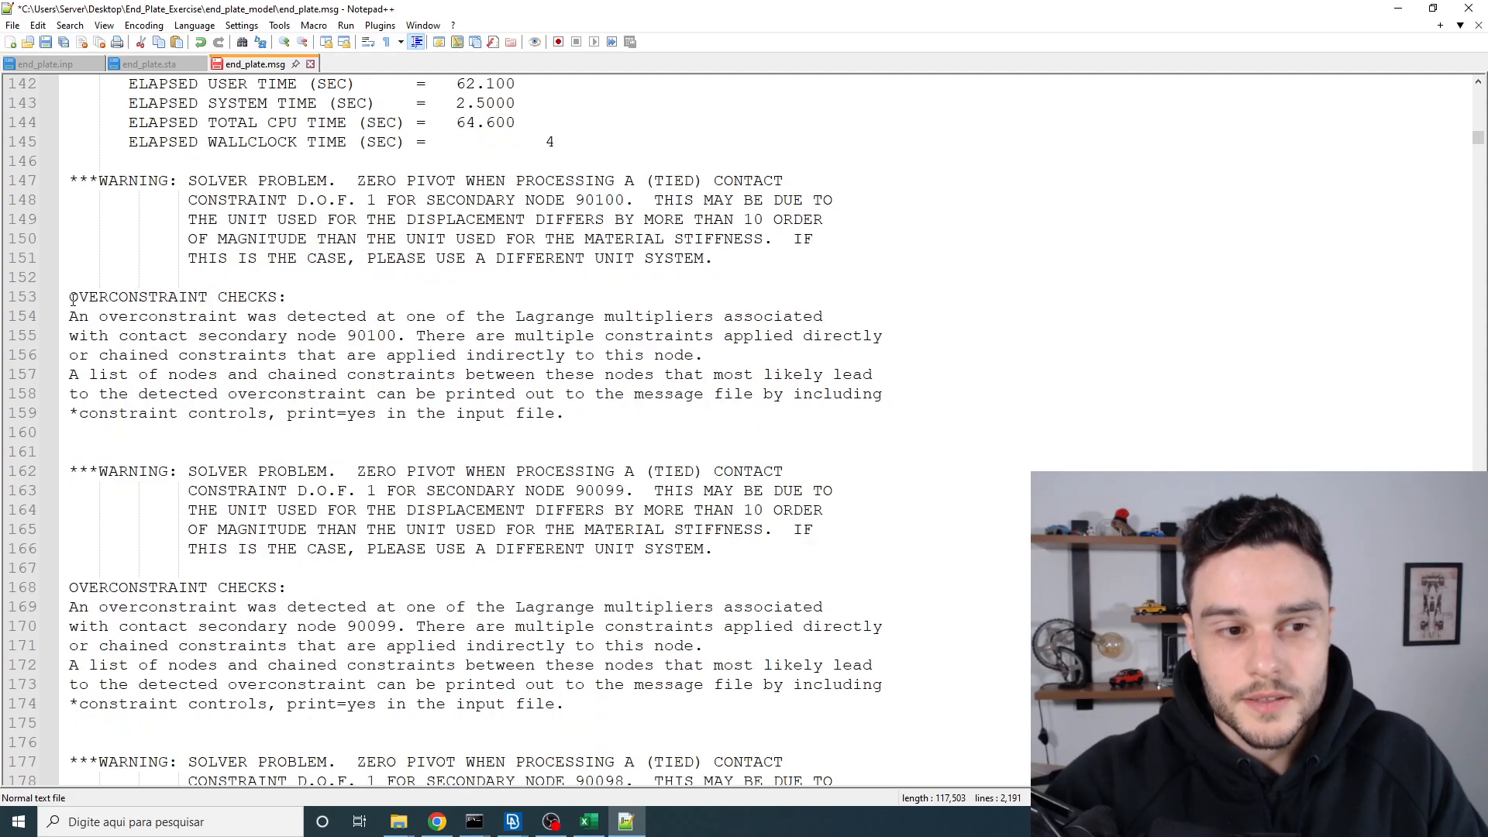
Step: Examine the first overconstraint check and match its contact secondary node number with the zero pivot warning above it
drag(70, 297, 299, 297)
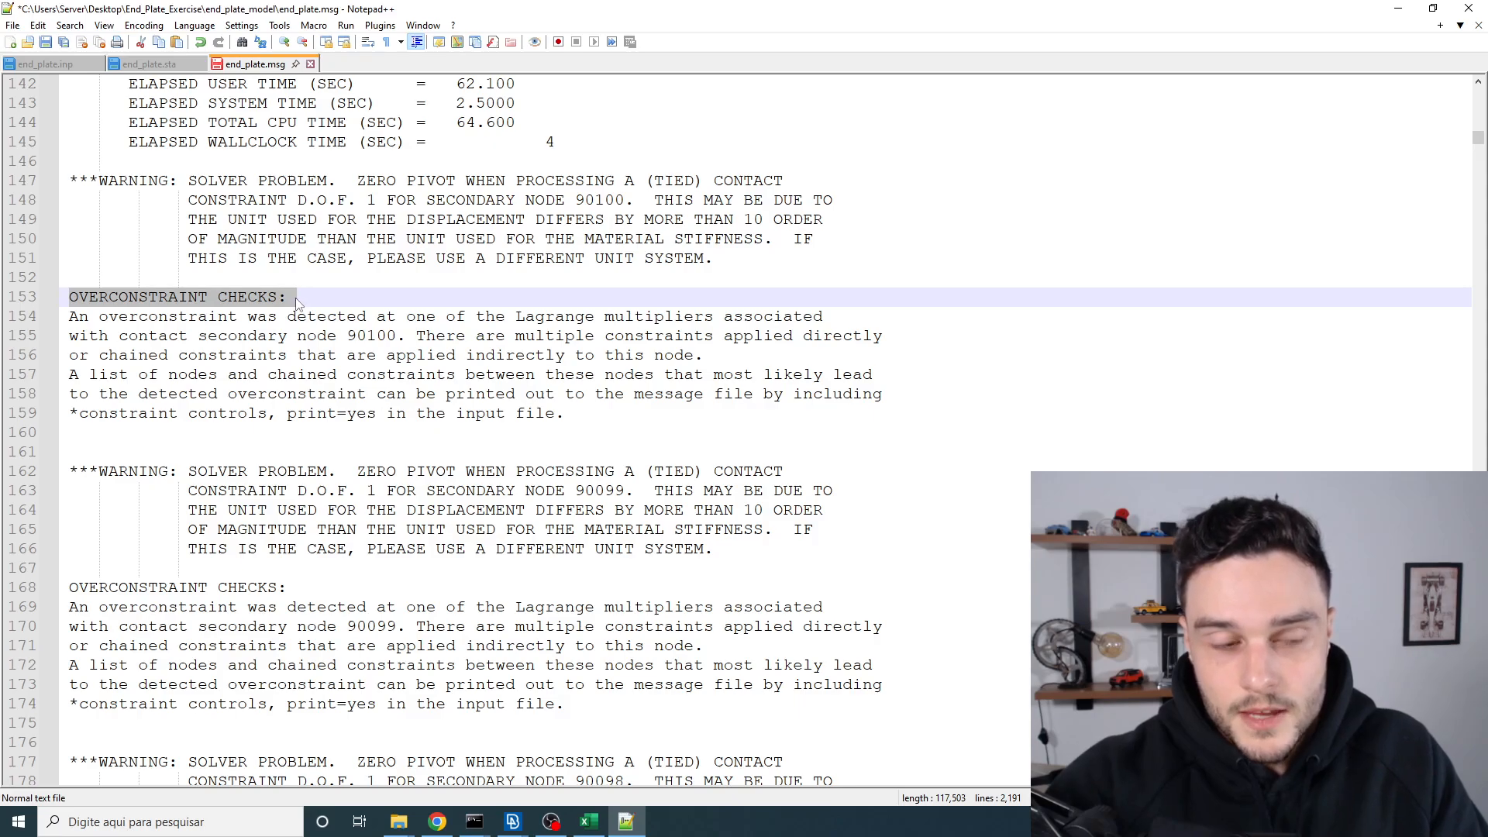
scroll(163, 317, down, 1)
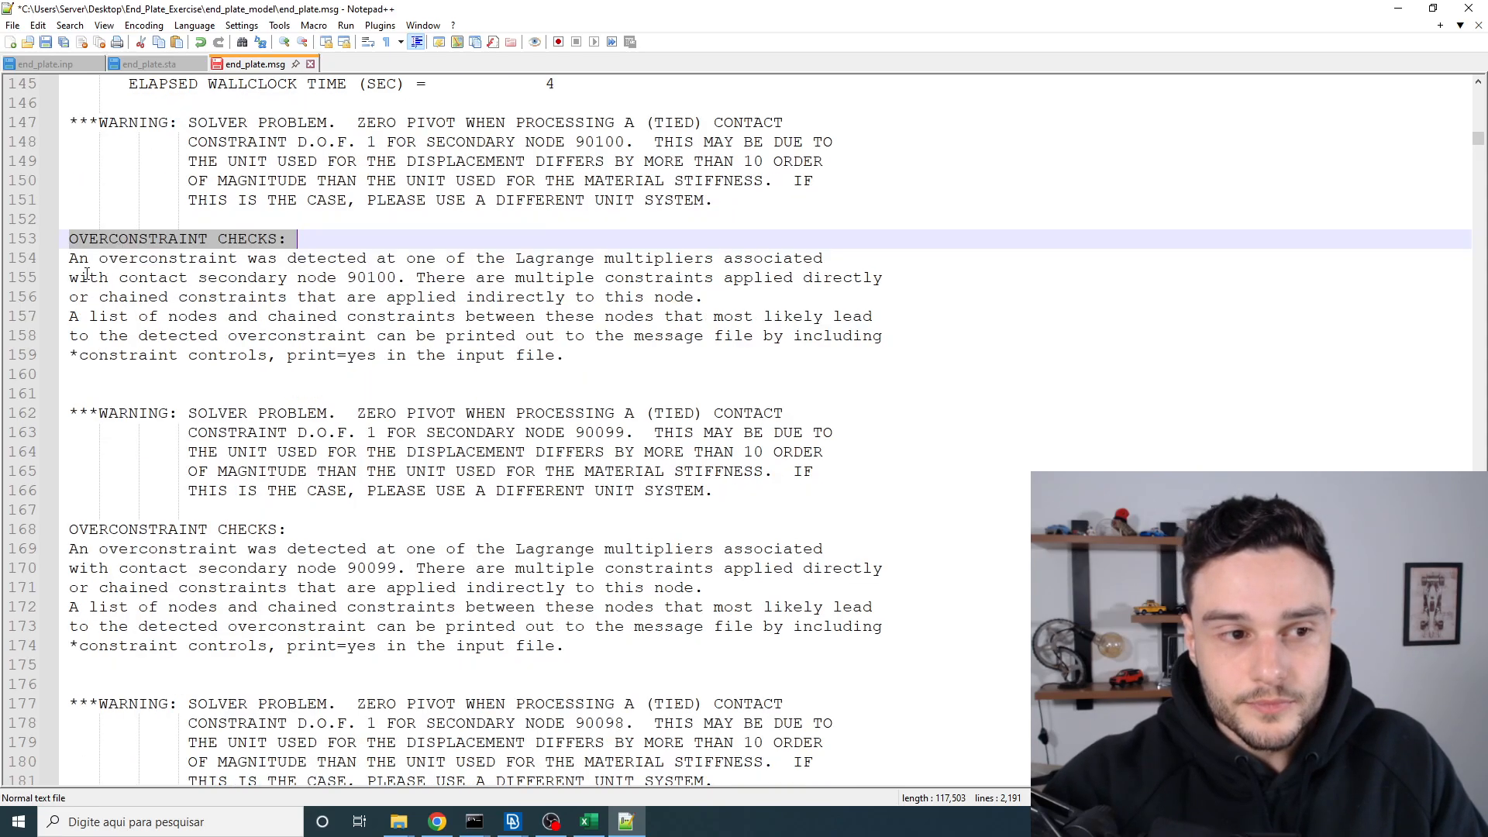
drag(70, 259, 347, 277)
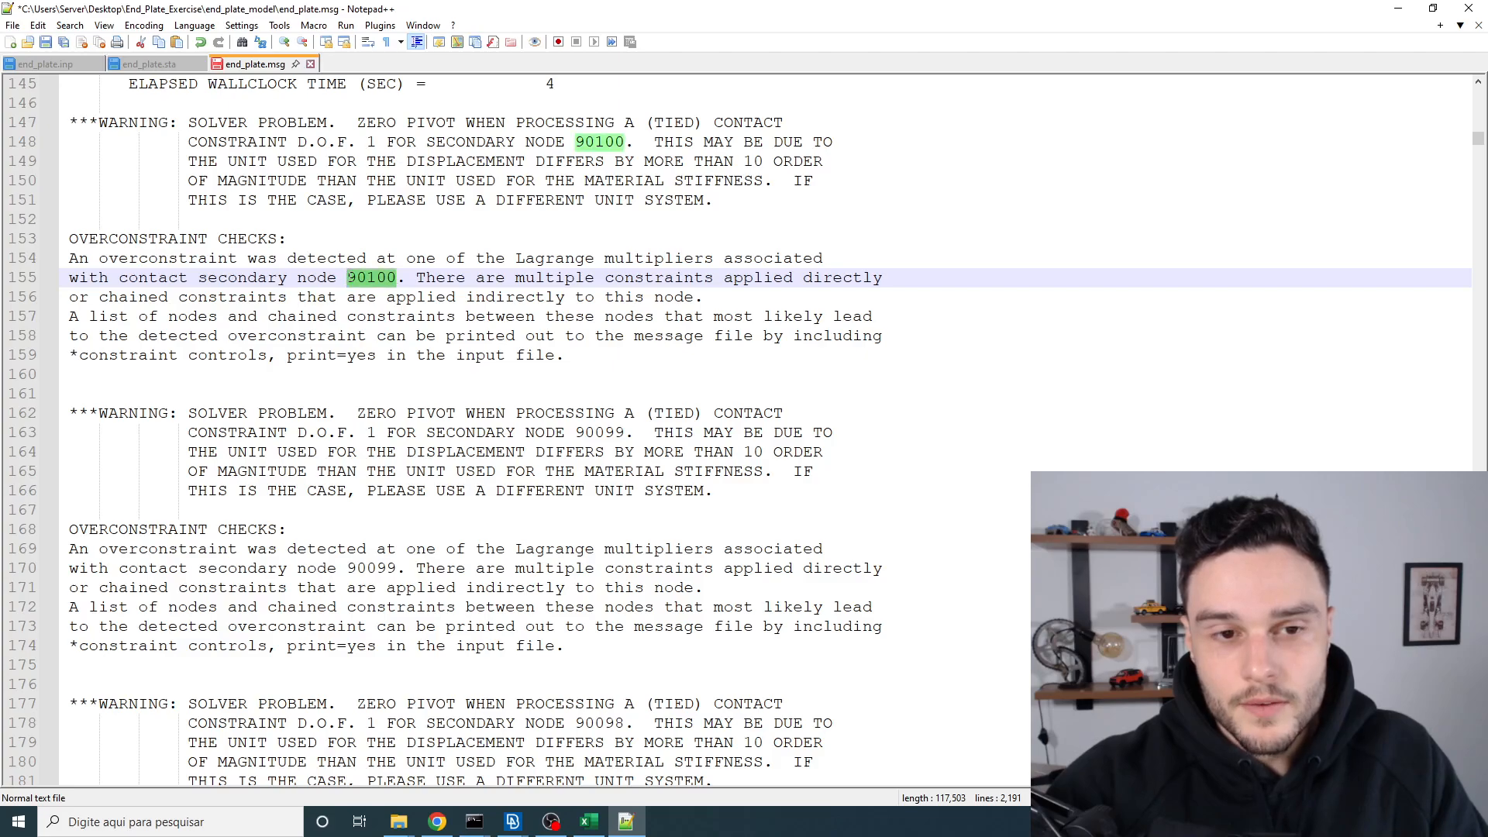
scroll(744, 431, up, 1)
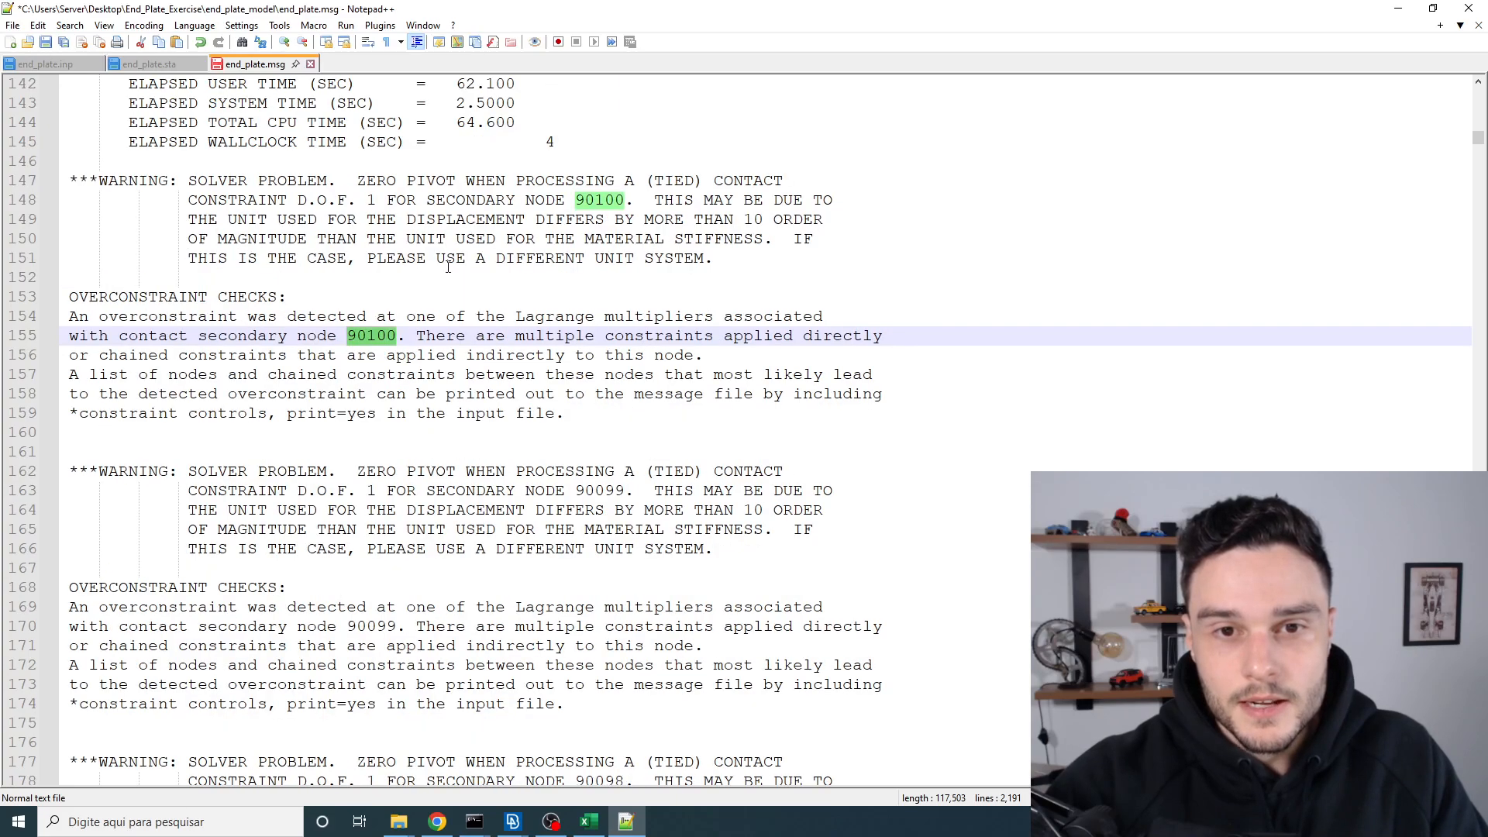
drag(576, 200, 625, 200)
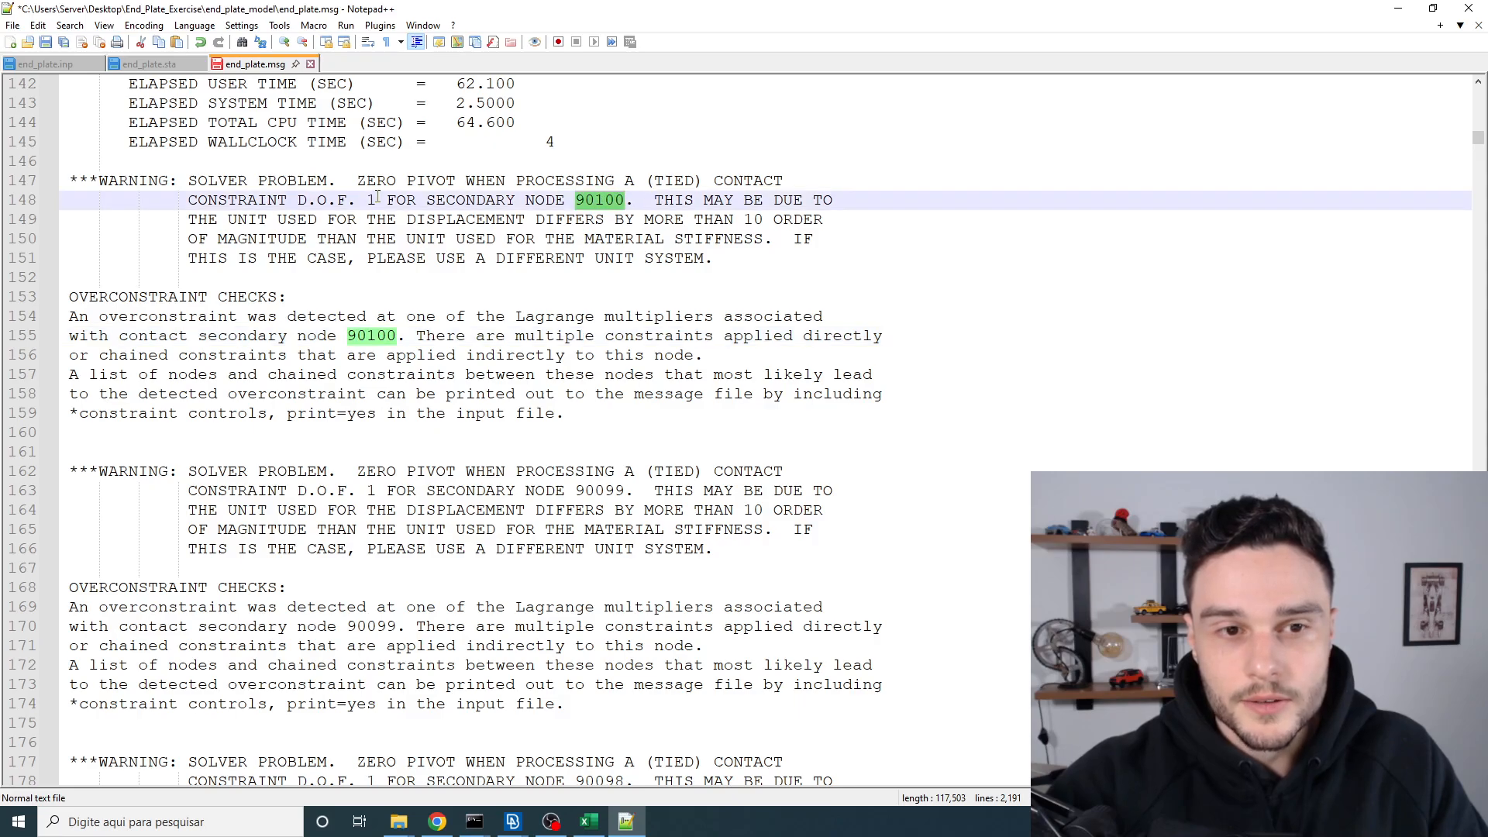
Step: Read the rest of the first overconstraint explanation, covering direct and chained constraints and the constraint controls print option
scroll(478, 298, down, 1)
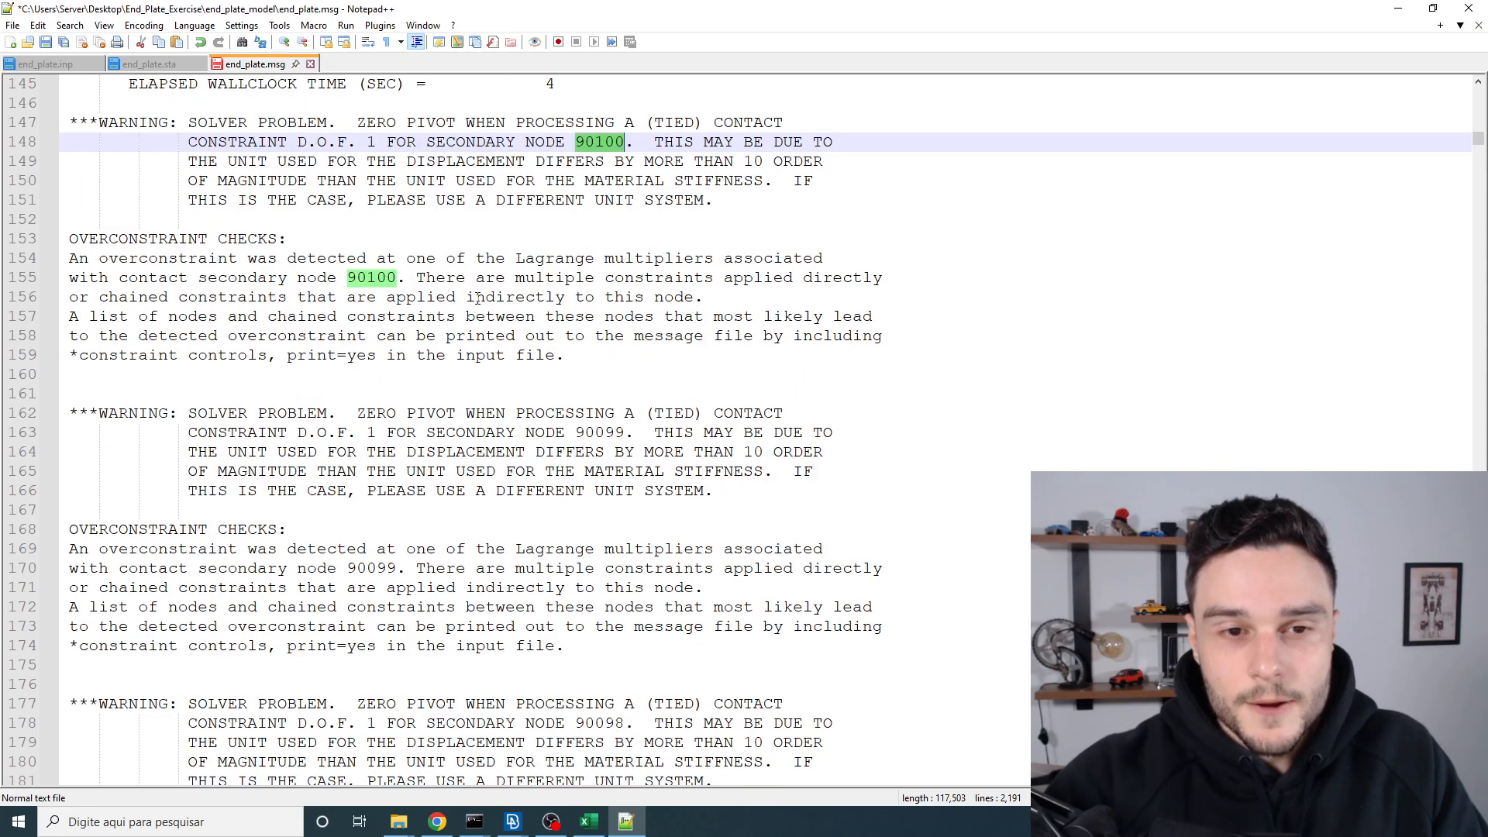
click(450, 278)
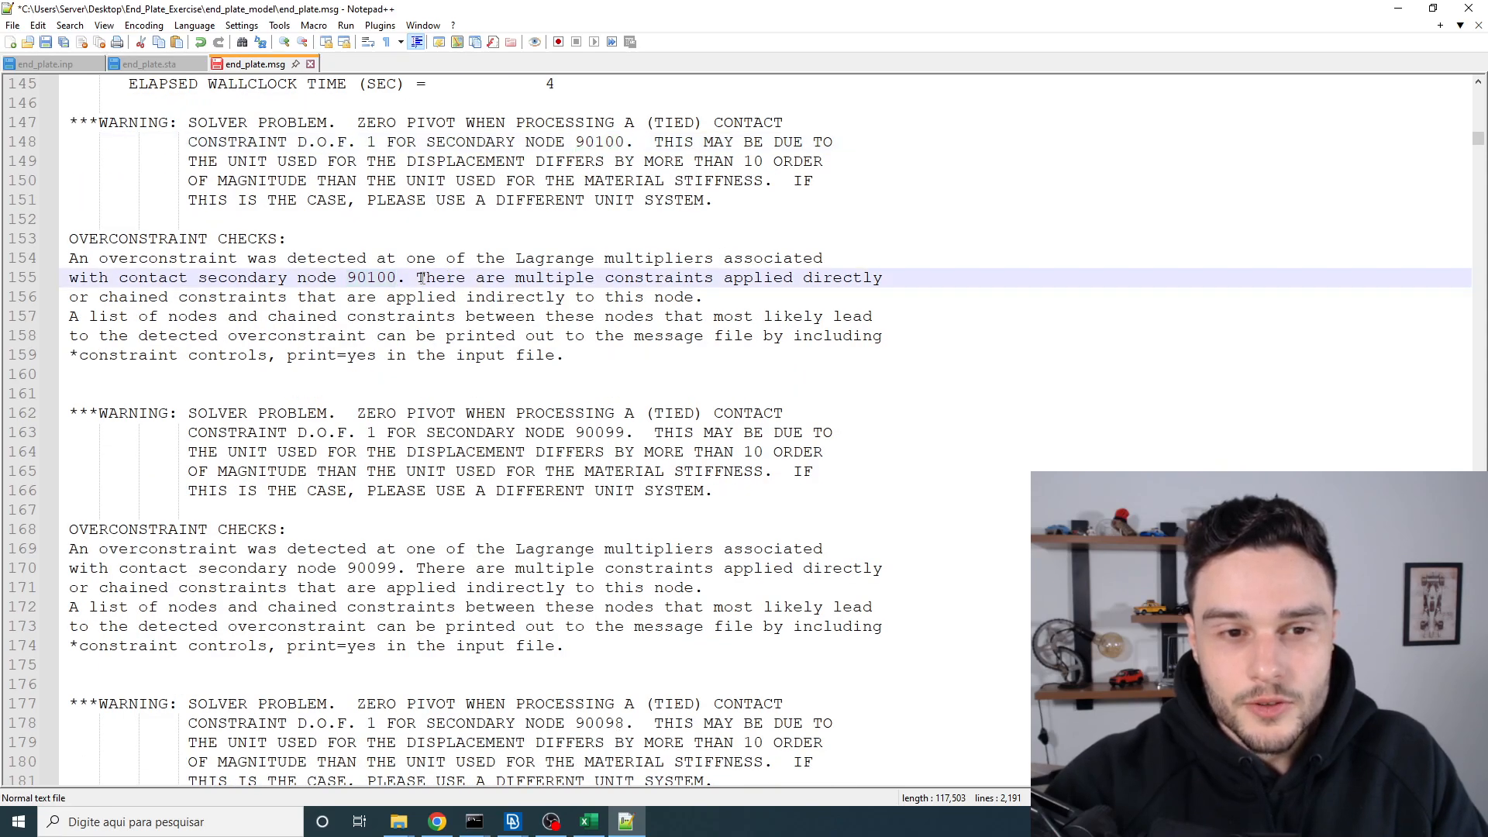
drag(419, 277, 883, 277)
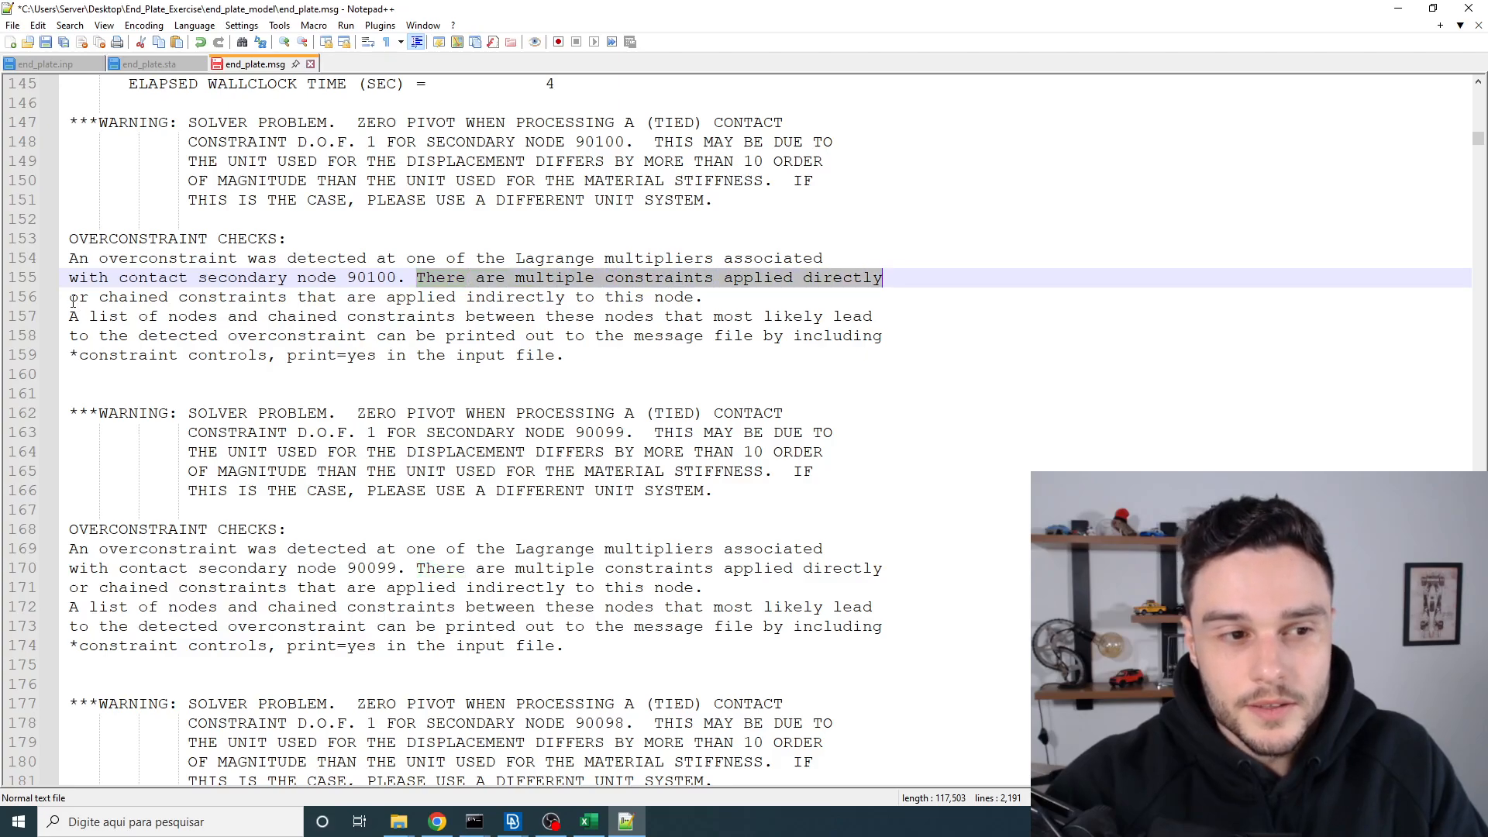
drag(72, 302, 698, 297)
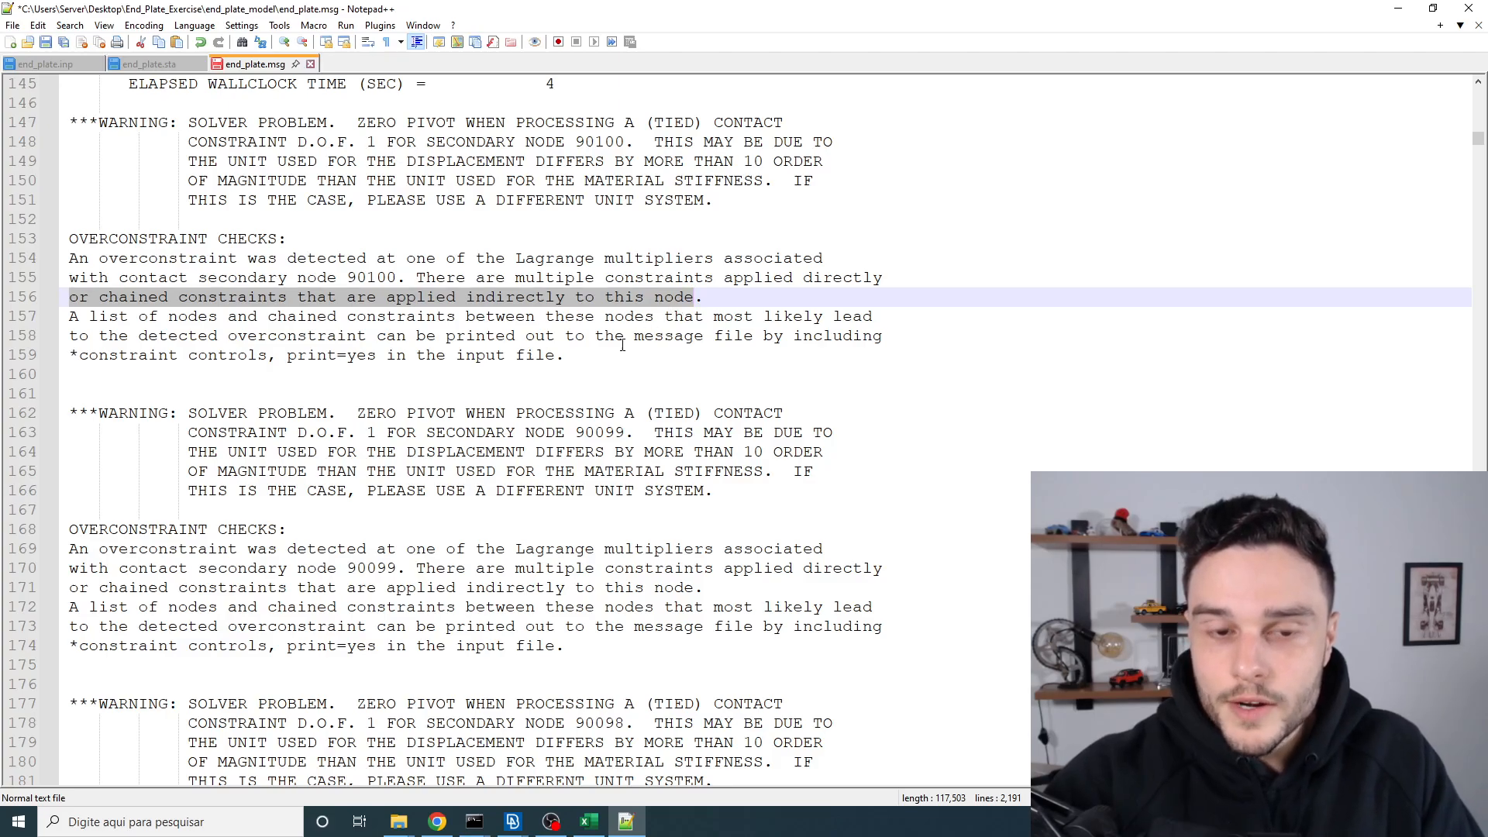
click(578, 374)
click(575, 358)
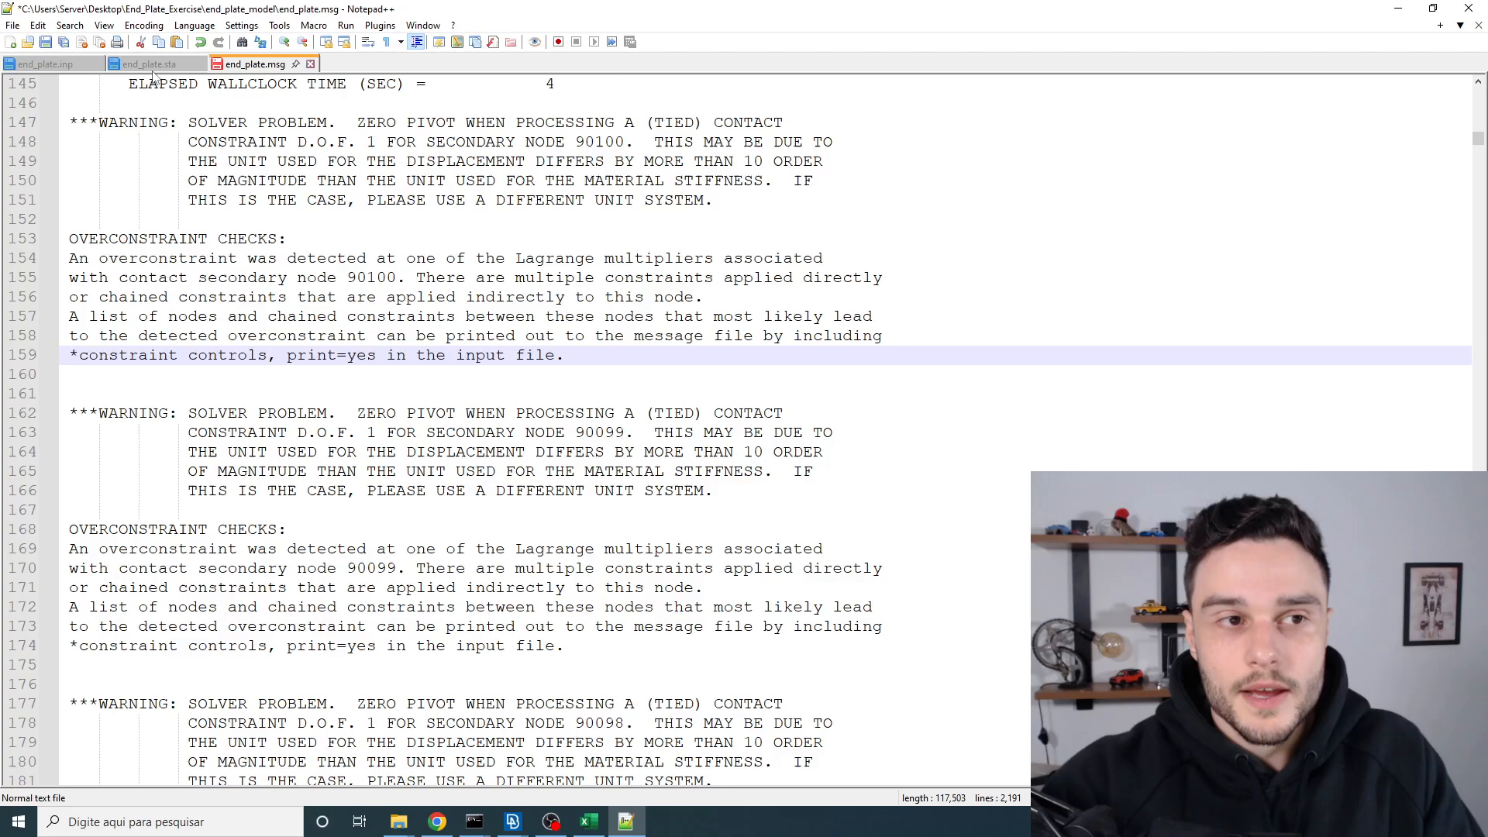
Step: Check the attempts and time increments listed in end_plate.sta, and return to end_plate.msg
click(149, 63)
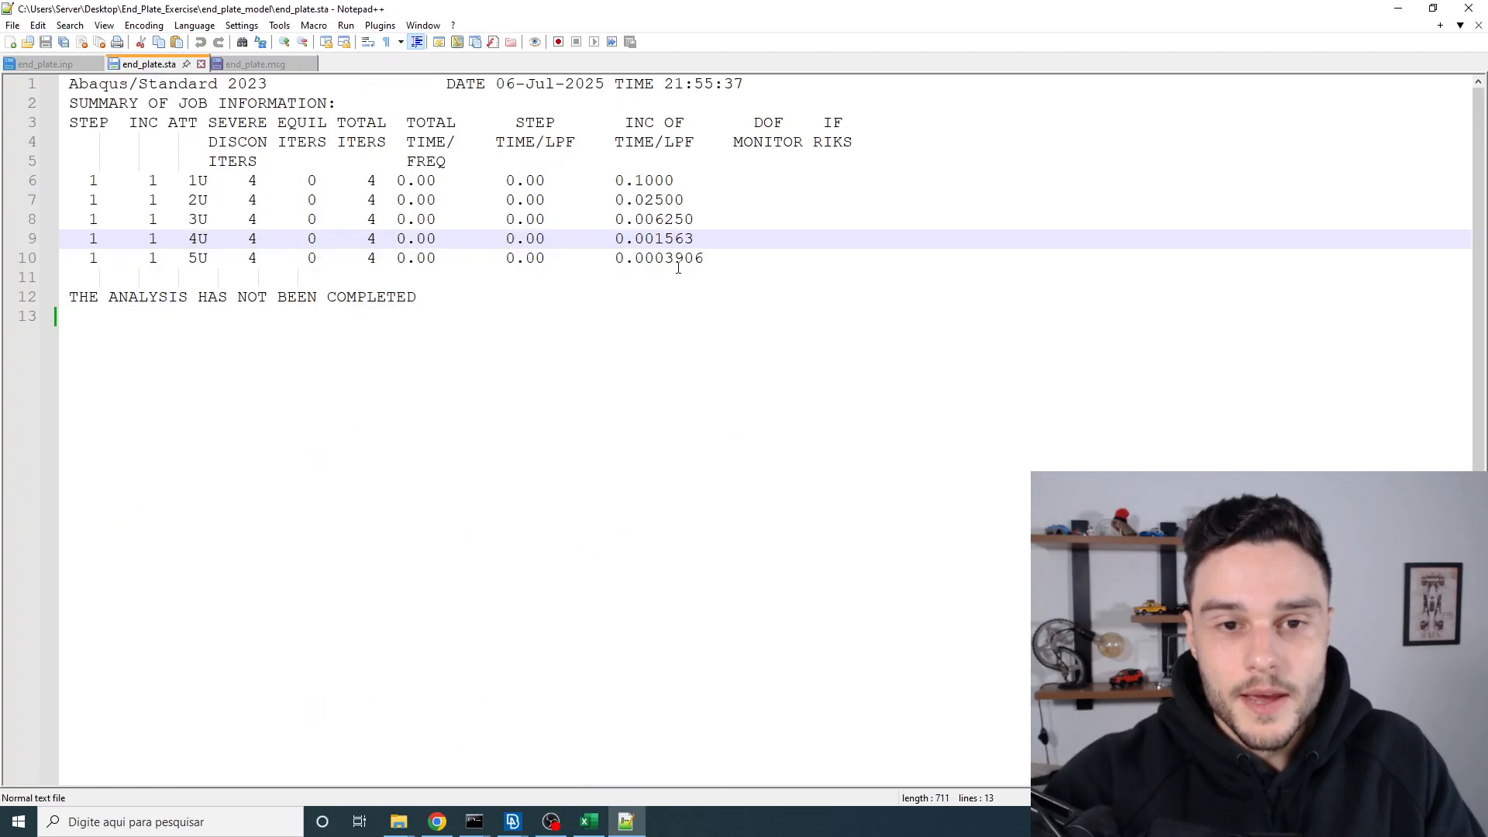
drag(707, 260, 2, 122)
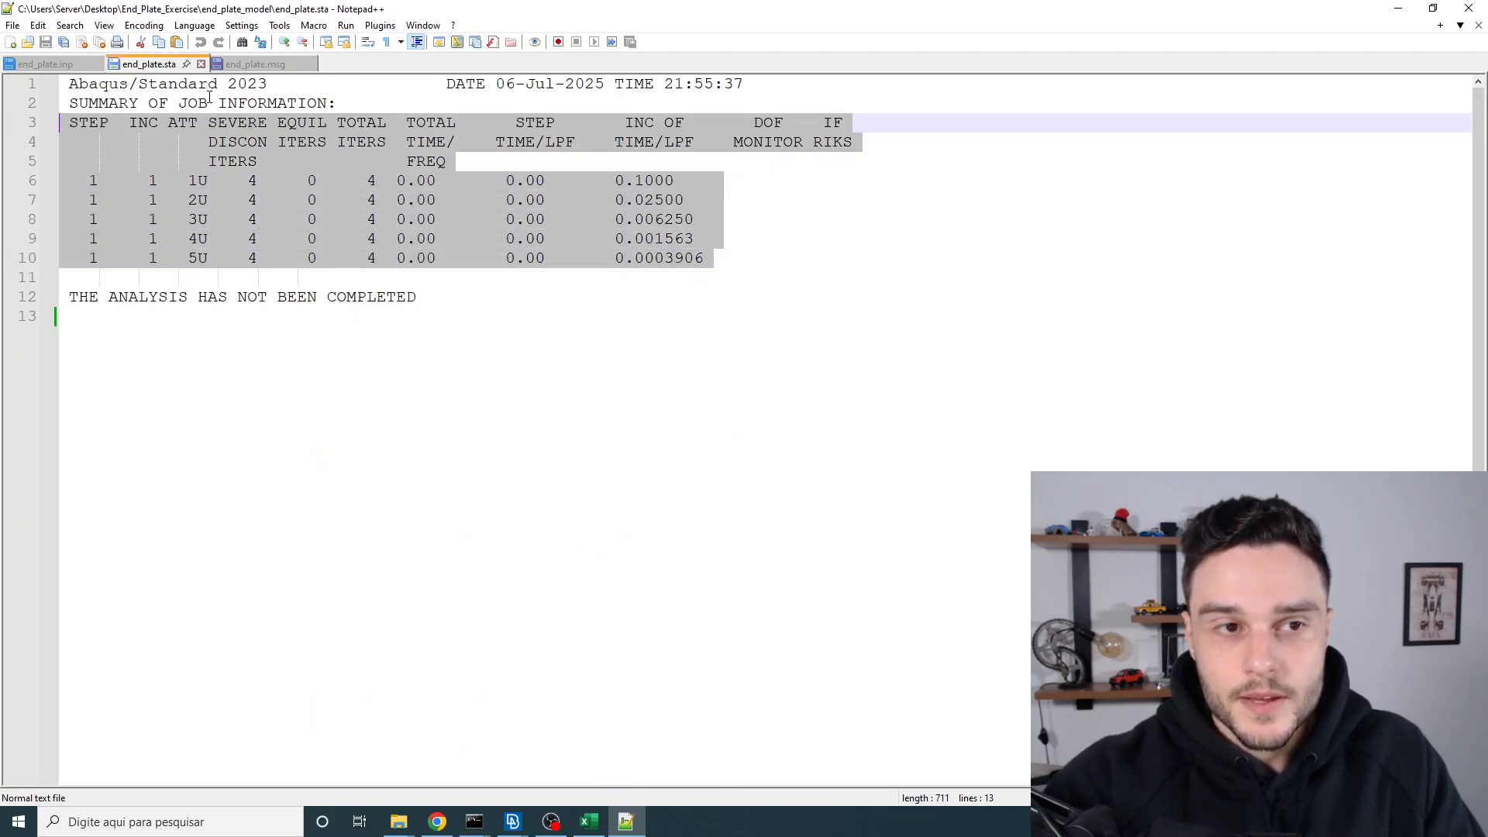
click(259, 65)
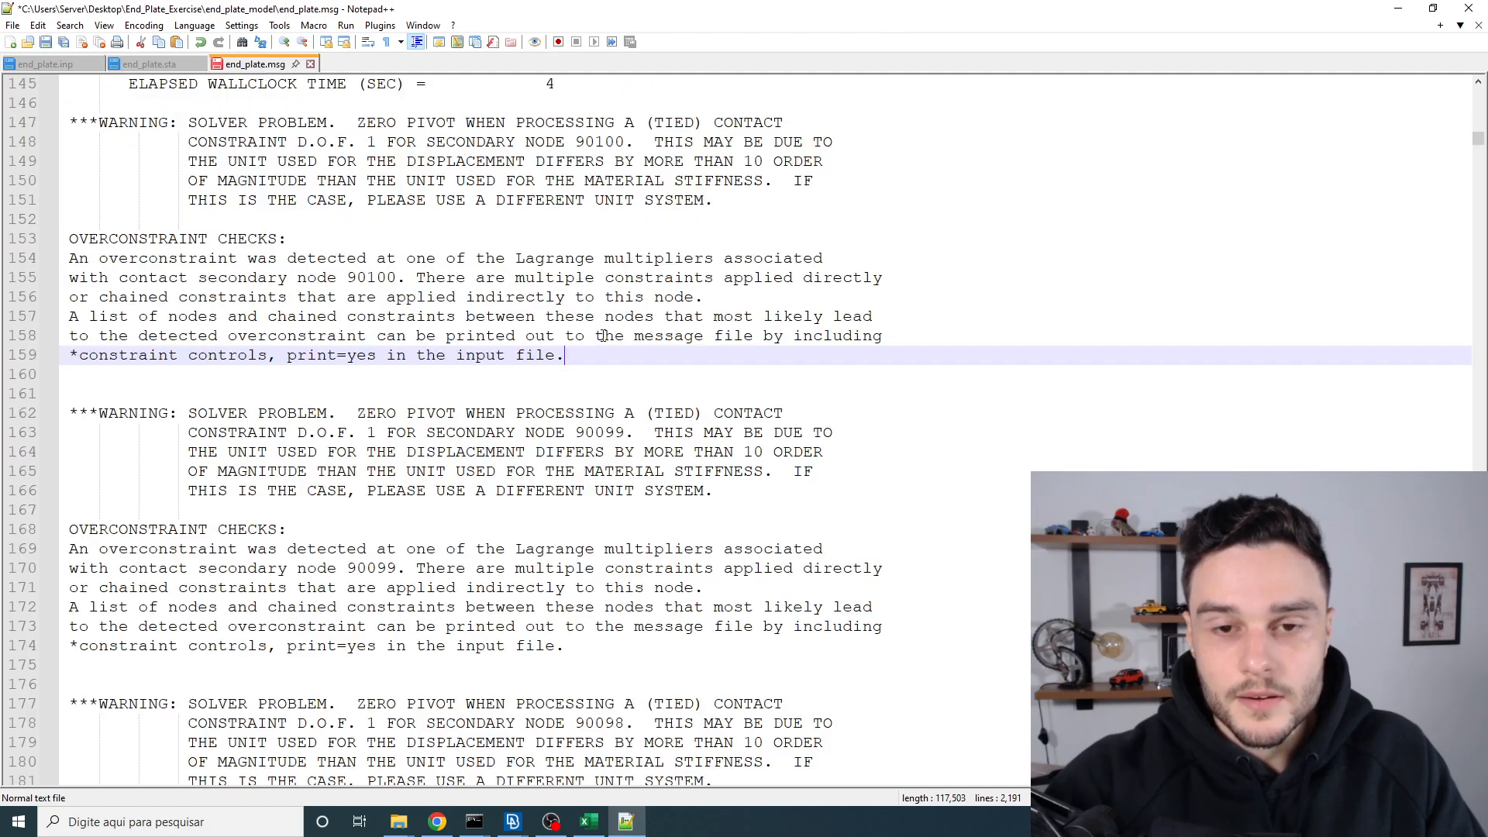
Step: Reread the first overconstraint paragraph and highlight the contact secondary node number 90100
drag(573, 358, 42, 267)
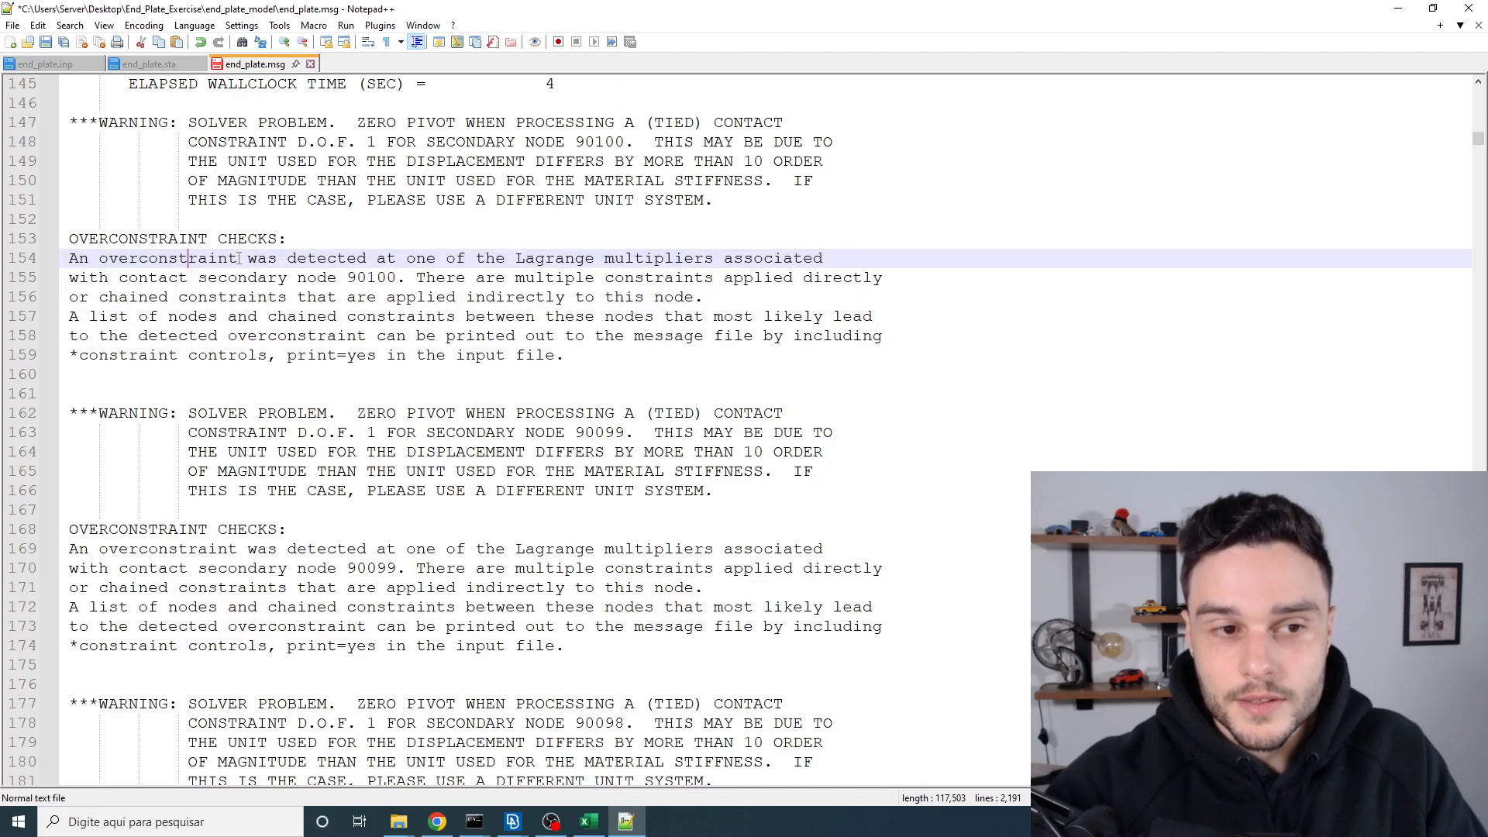
double_click(100, 258)
click(360, 315)
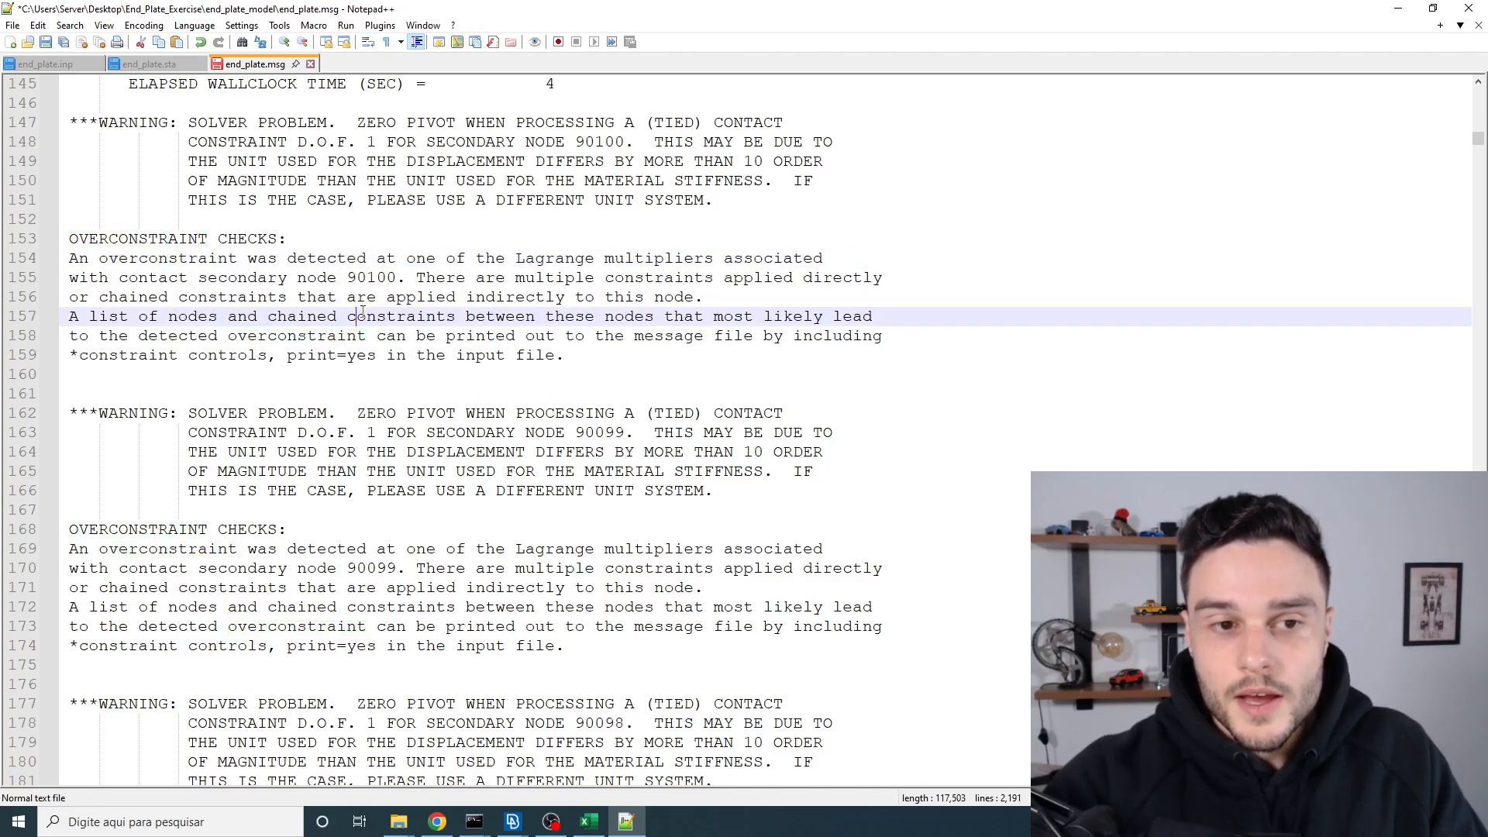
double_click(382, 277)
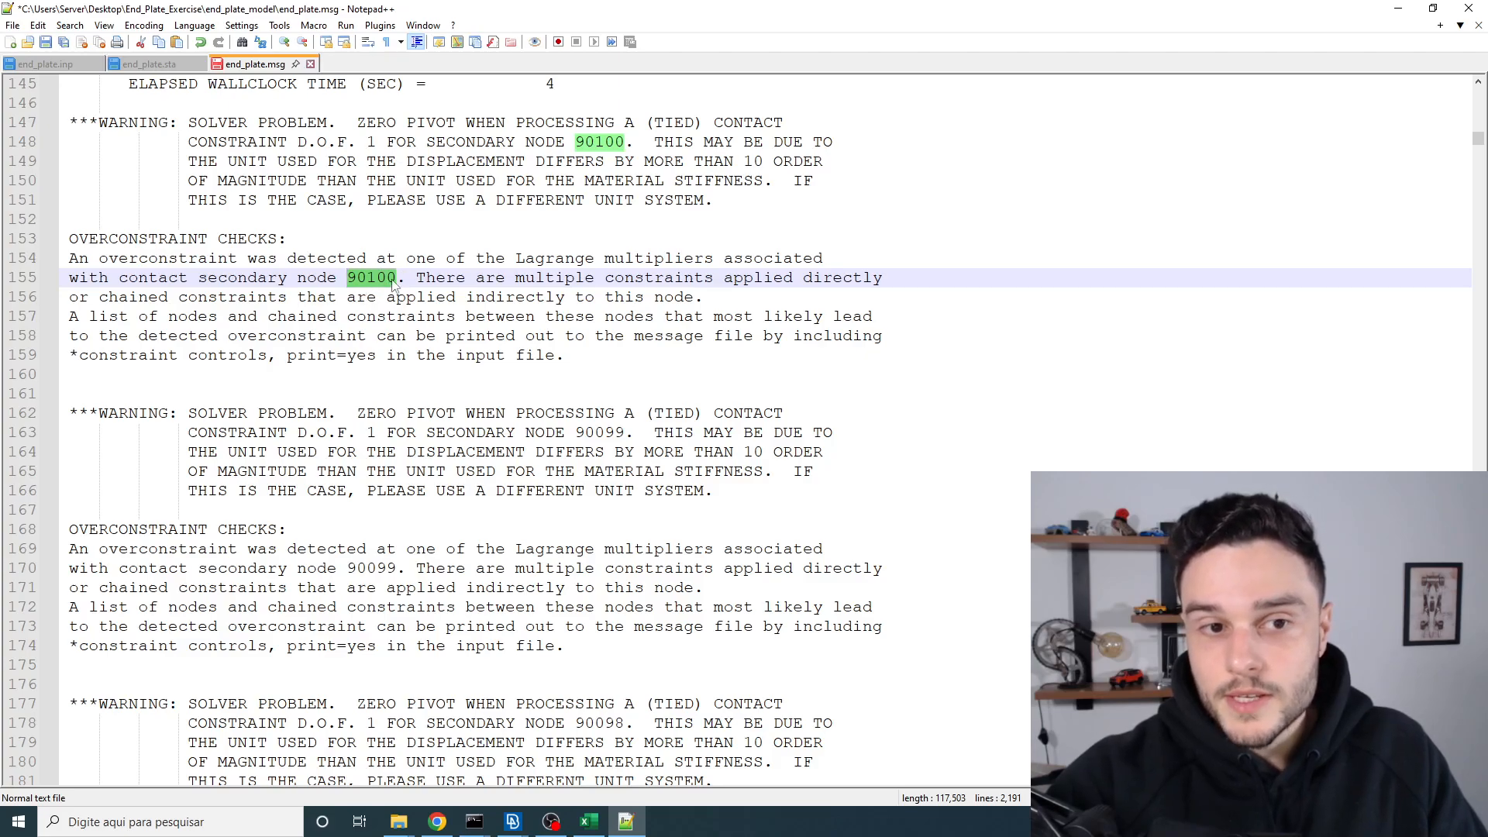
Step: Switch to the end plate model in ANSA and filter its node list to Id = 90100
click(512, 822)
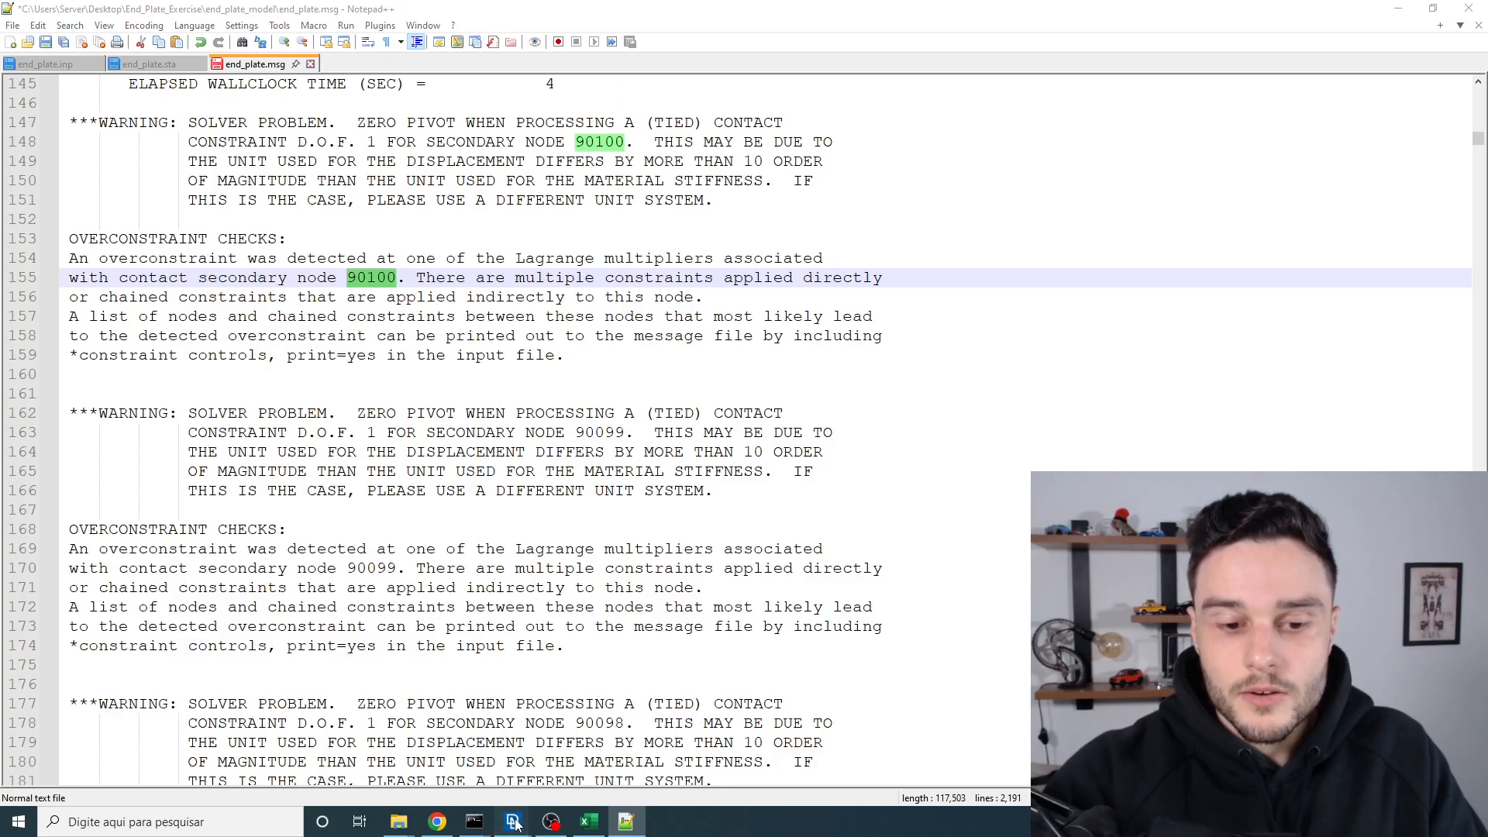
click(439, 769)
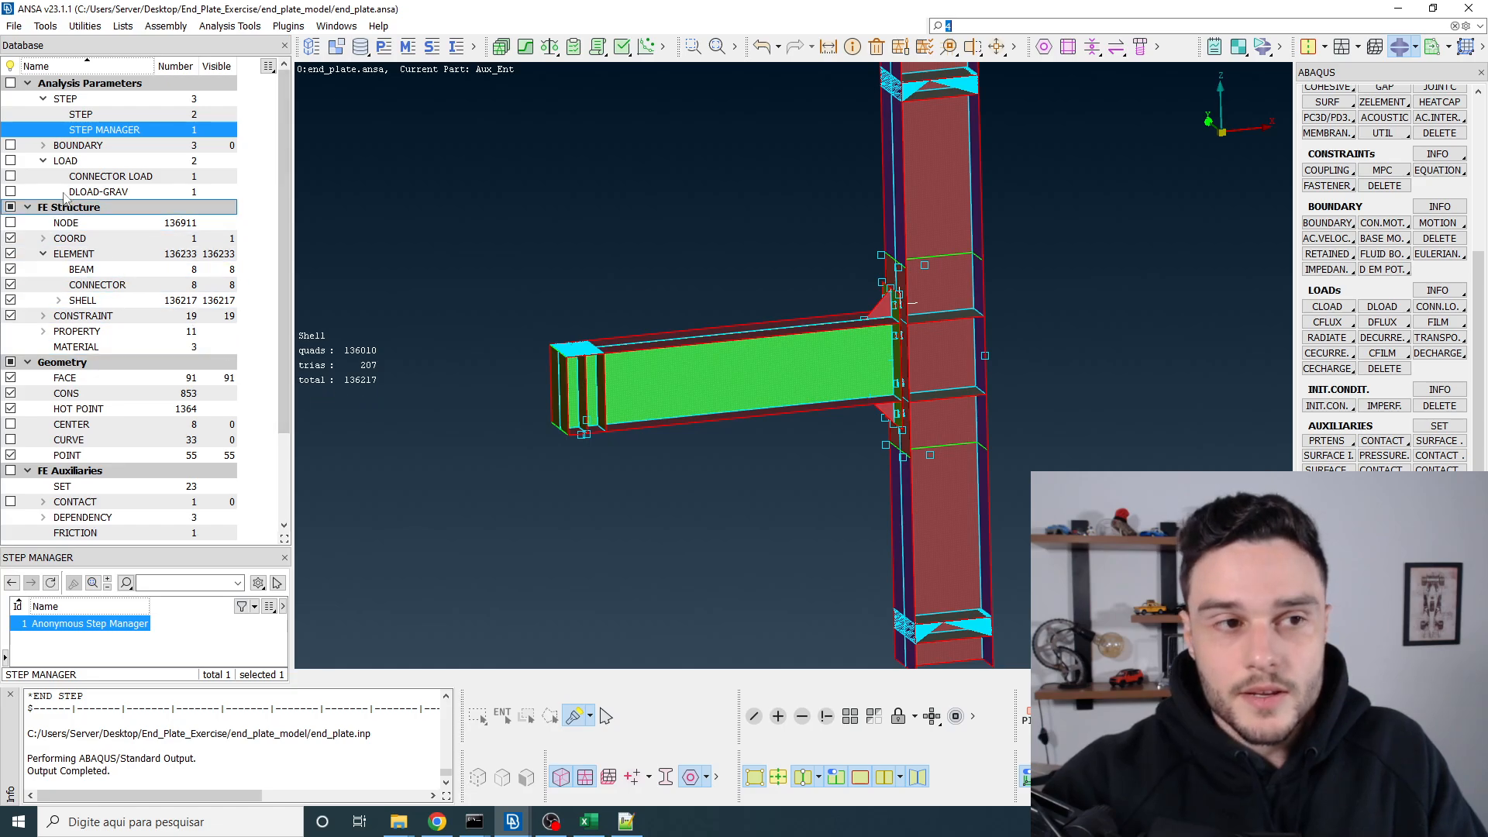
click(82, 223)
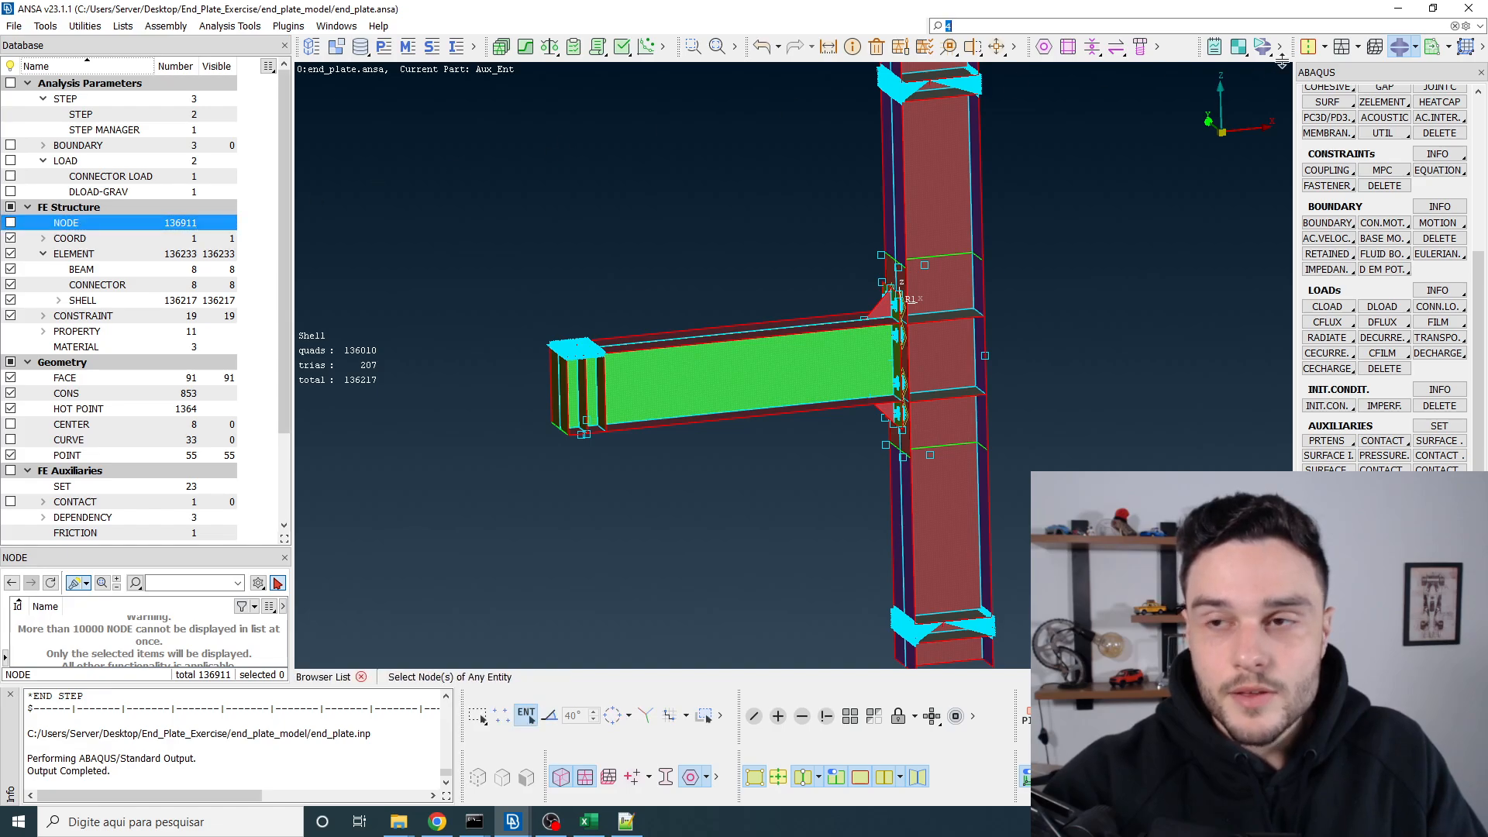
click(1414, 46)
click(1349, 121)
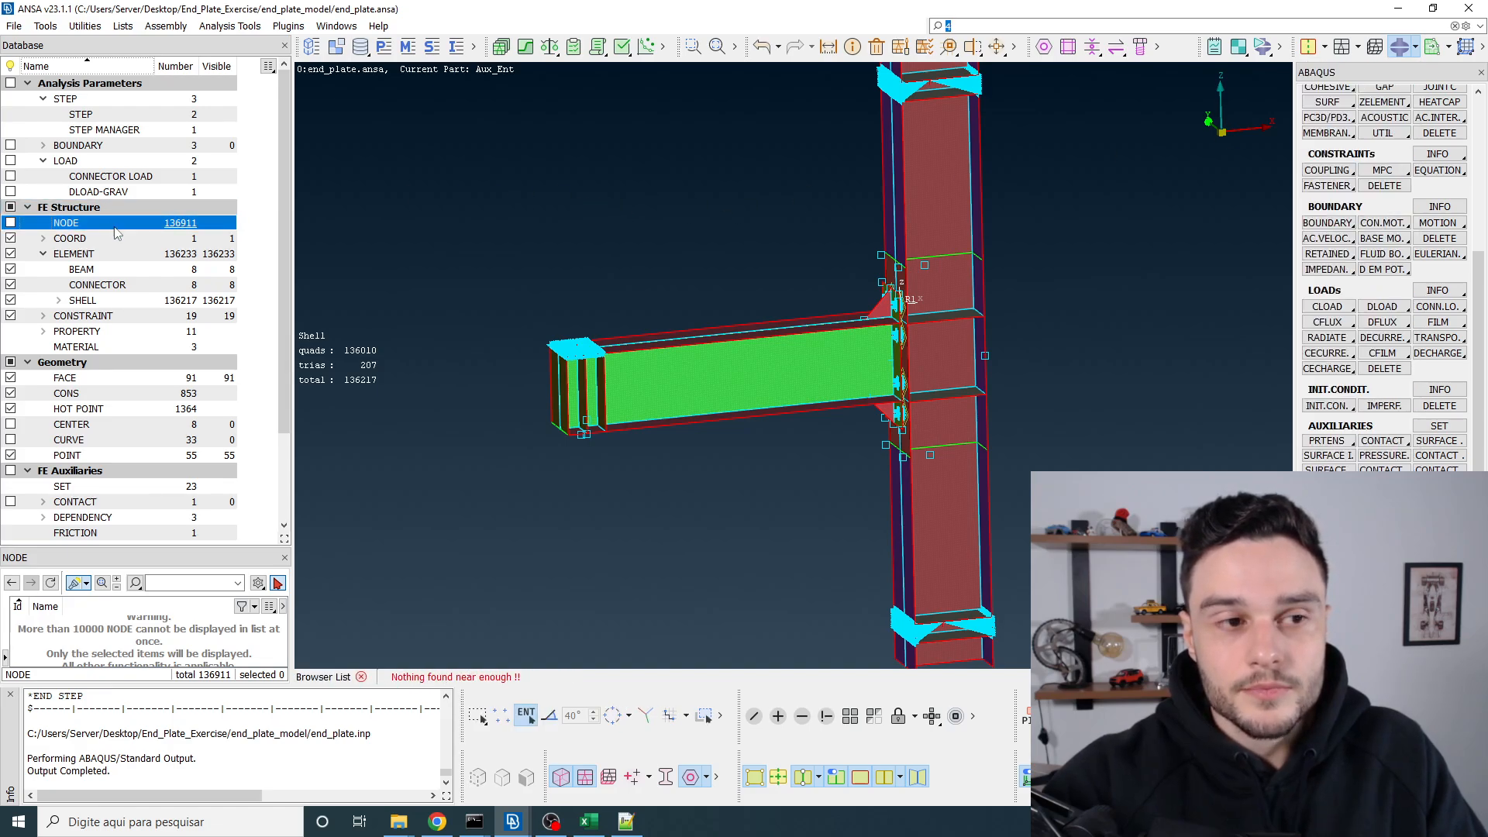
click(176, 586)
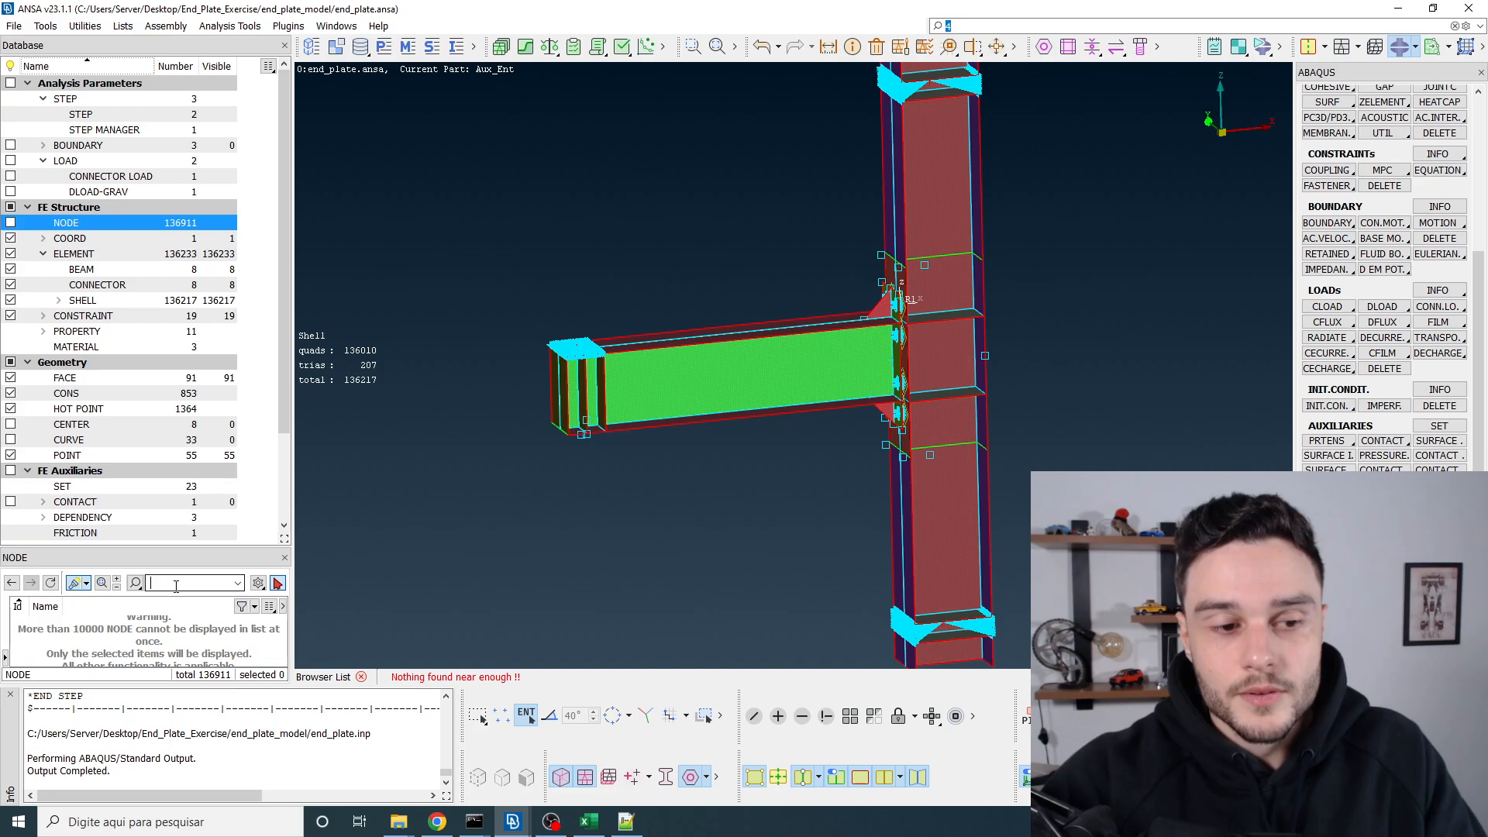
text(90100)
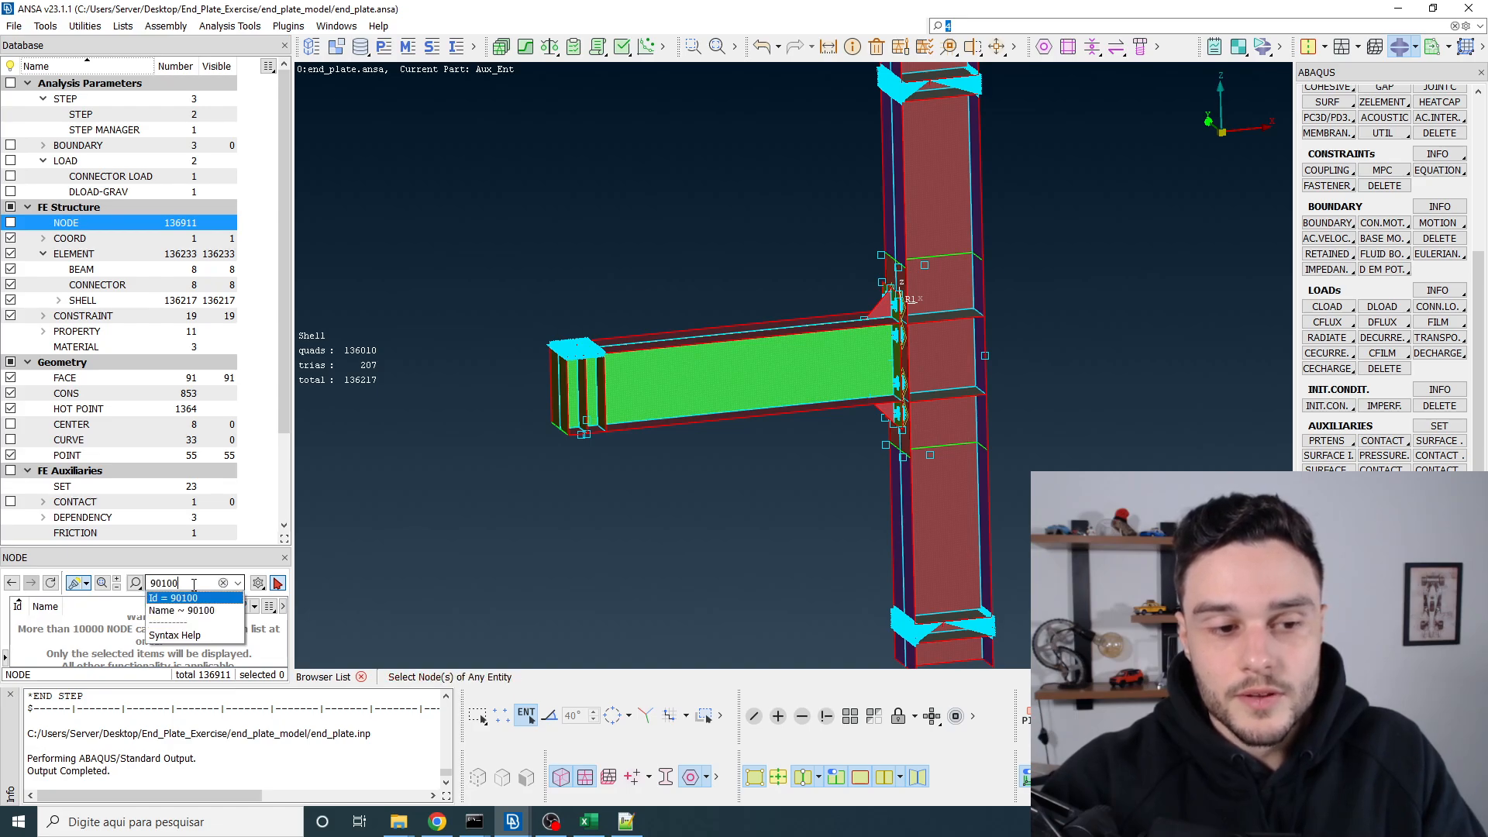
key(Return)
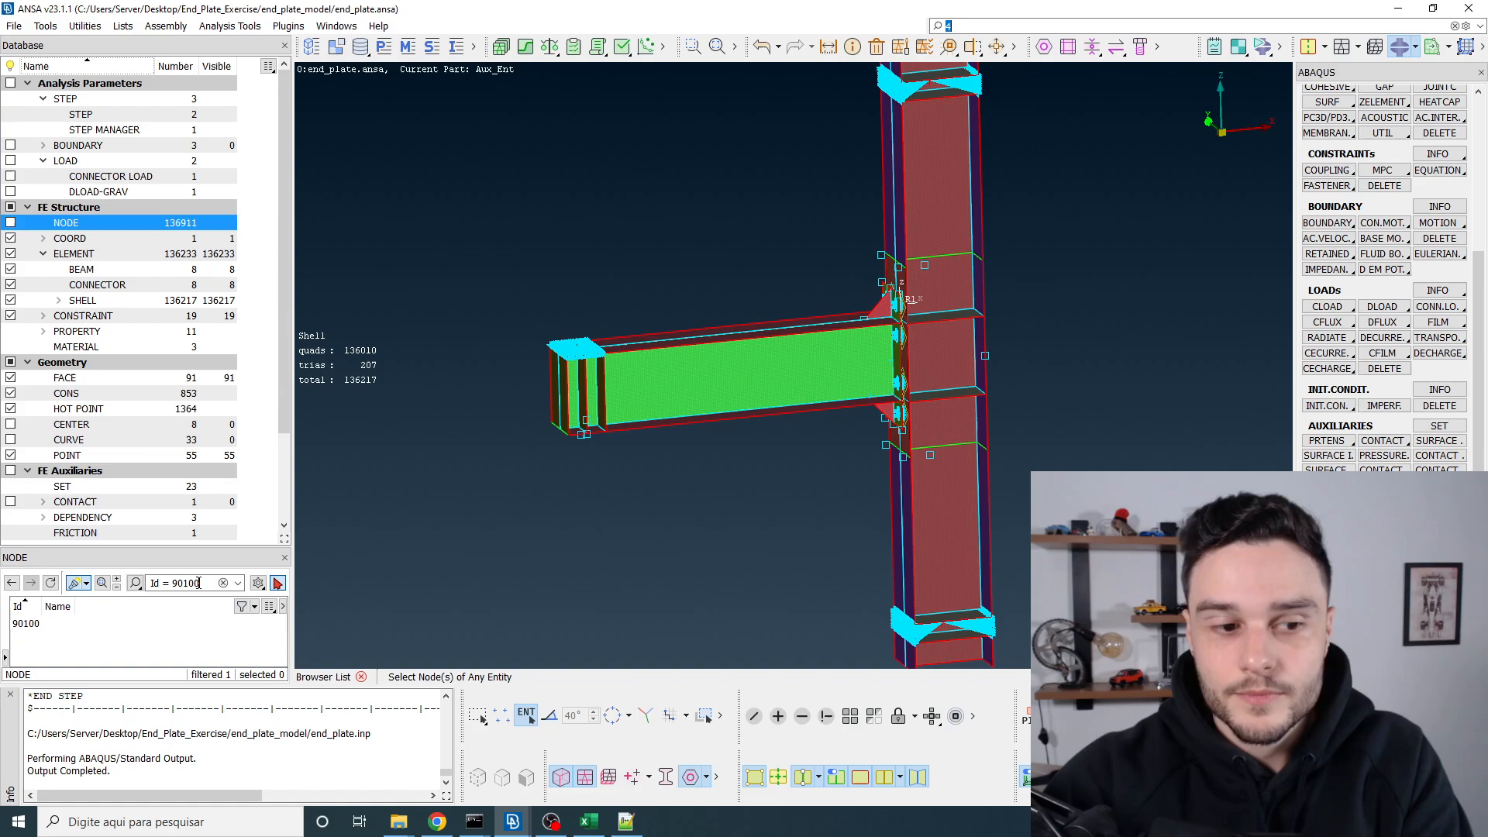
Step: Select node 90100 in the node list and examine its location on the bolt hole and its coupling
click(30, 624)
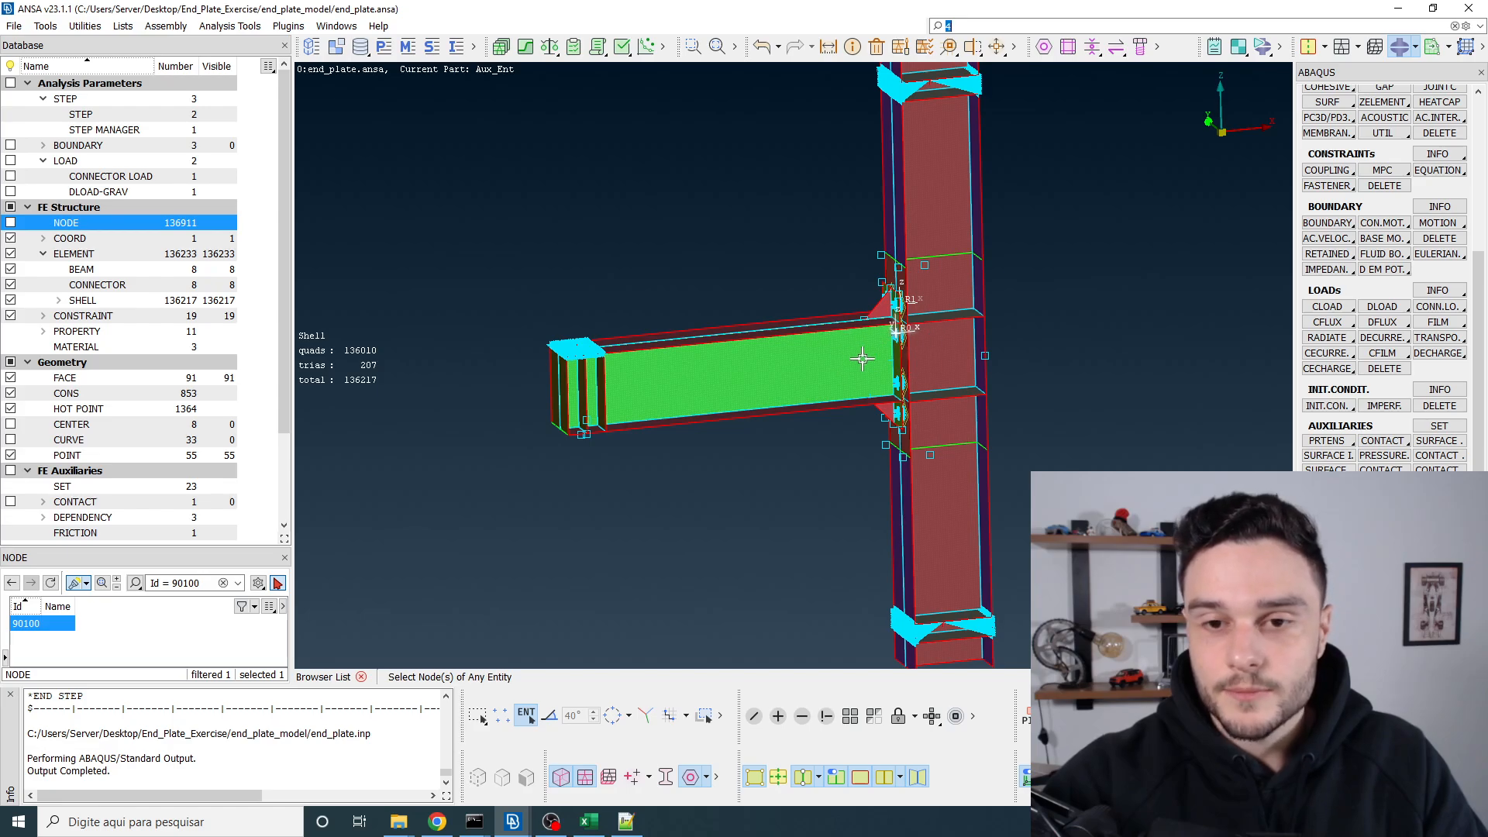
scroll(898, 330, up, 10)
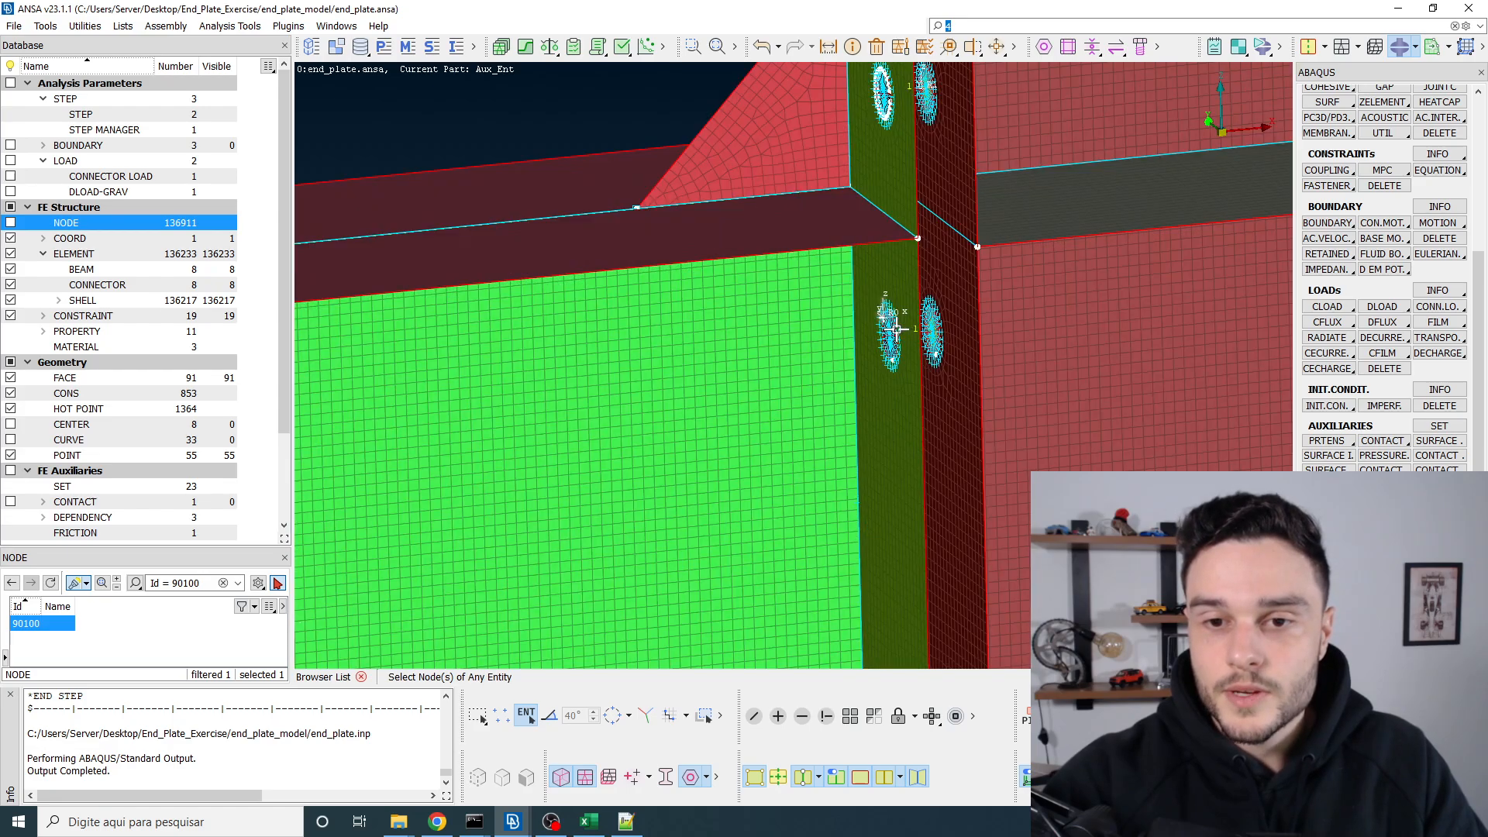
scroll(876, 309, up, 10)
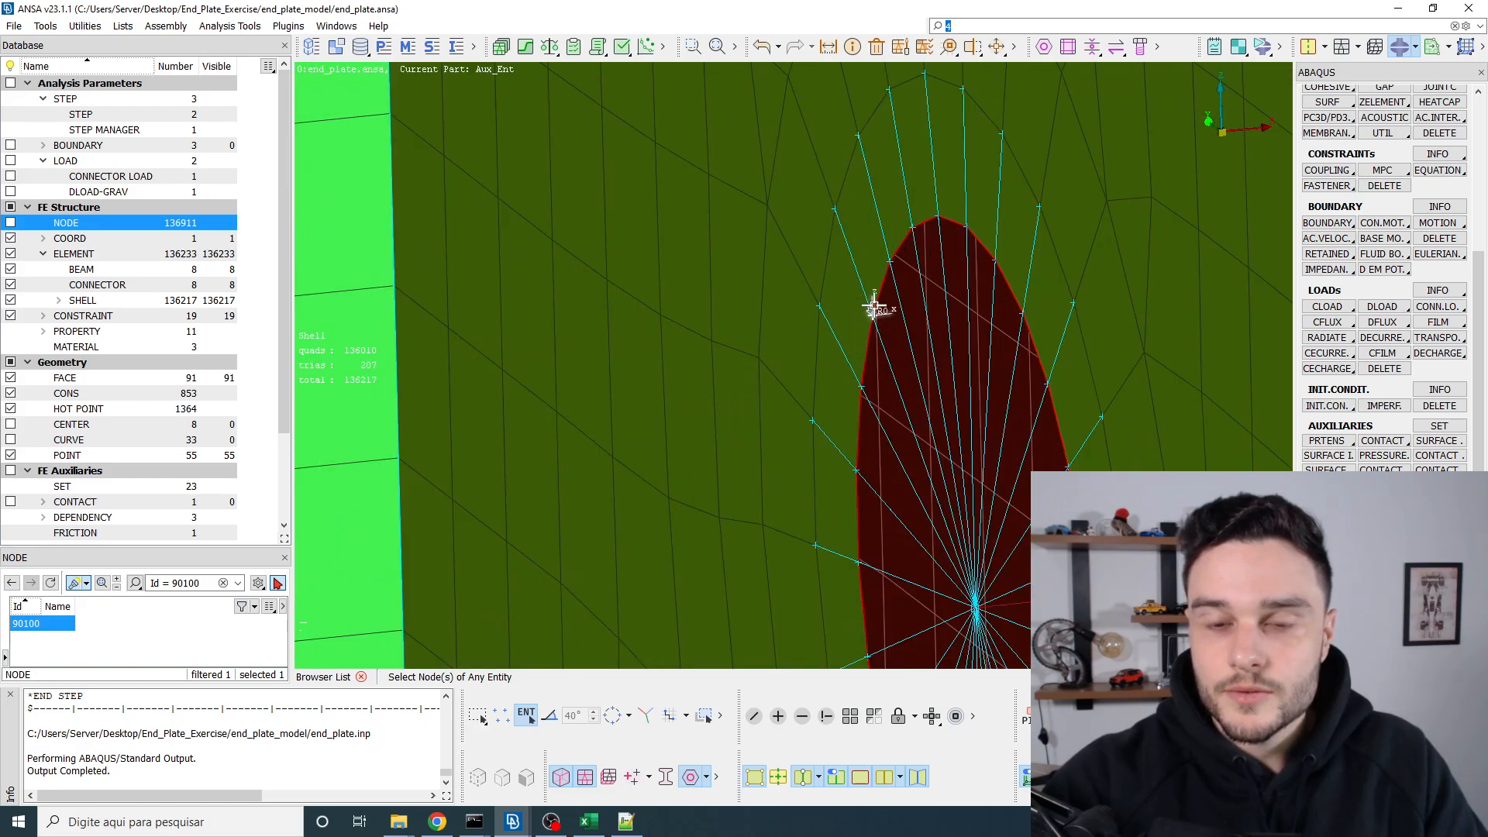
scroll(876, 325, down, 8)
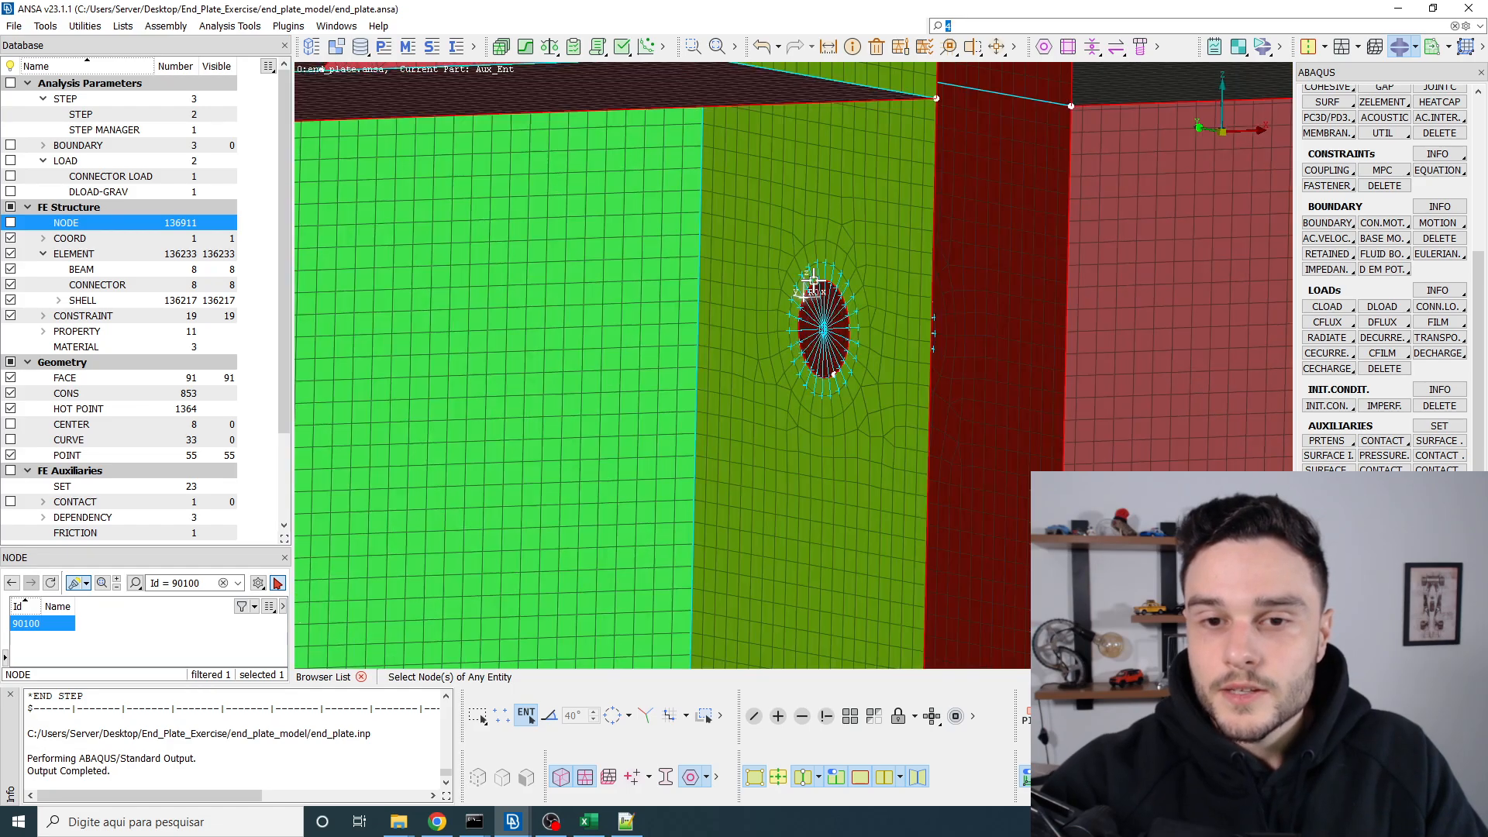
scroll(812, 288, up, 6)
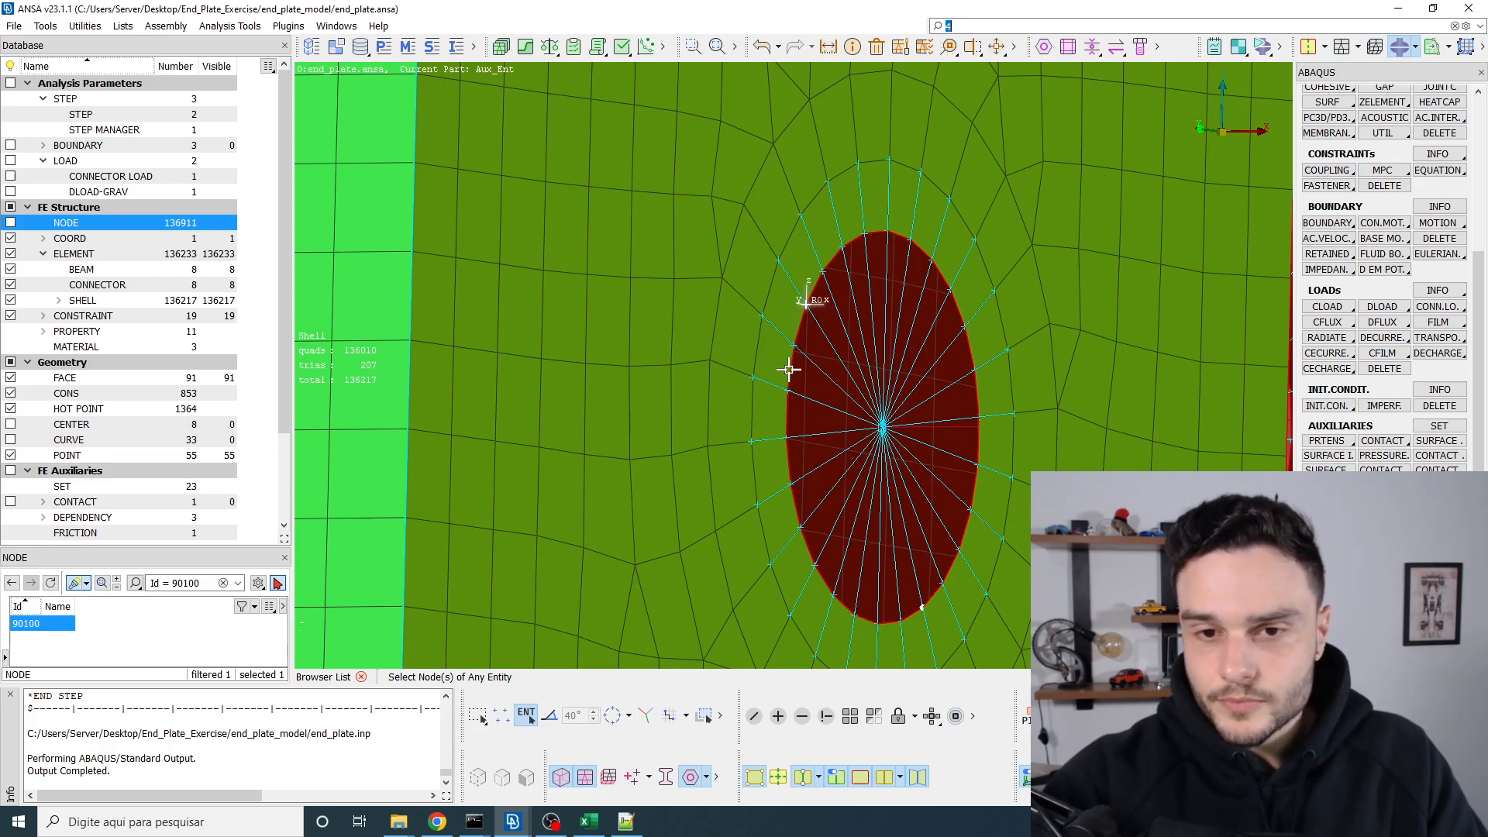
scroll(787, 312, down, 8)
scroll(771, 320, up, 3)
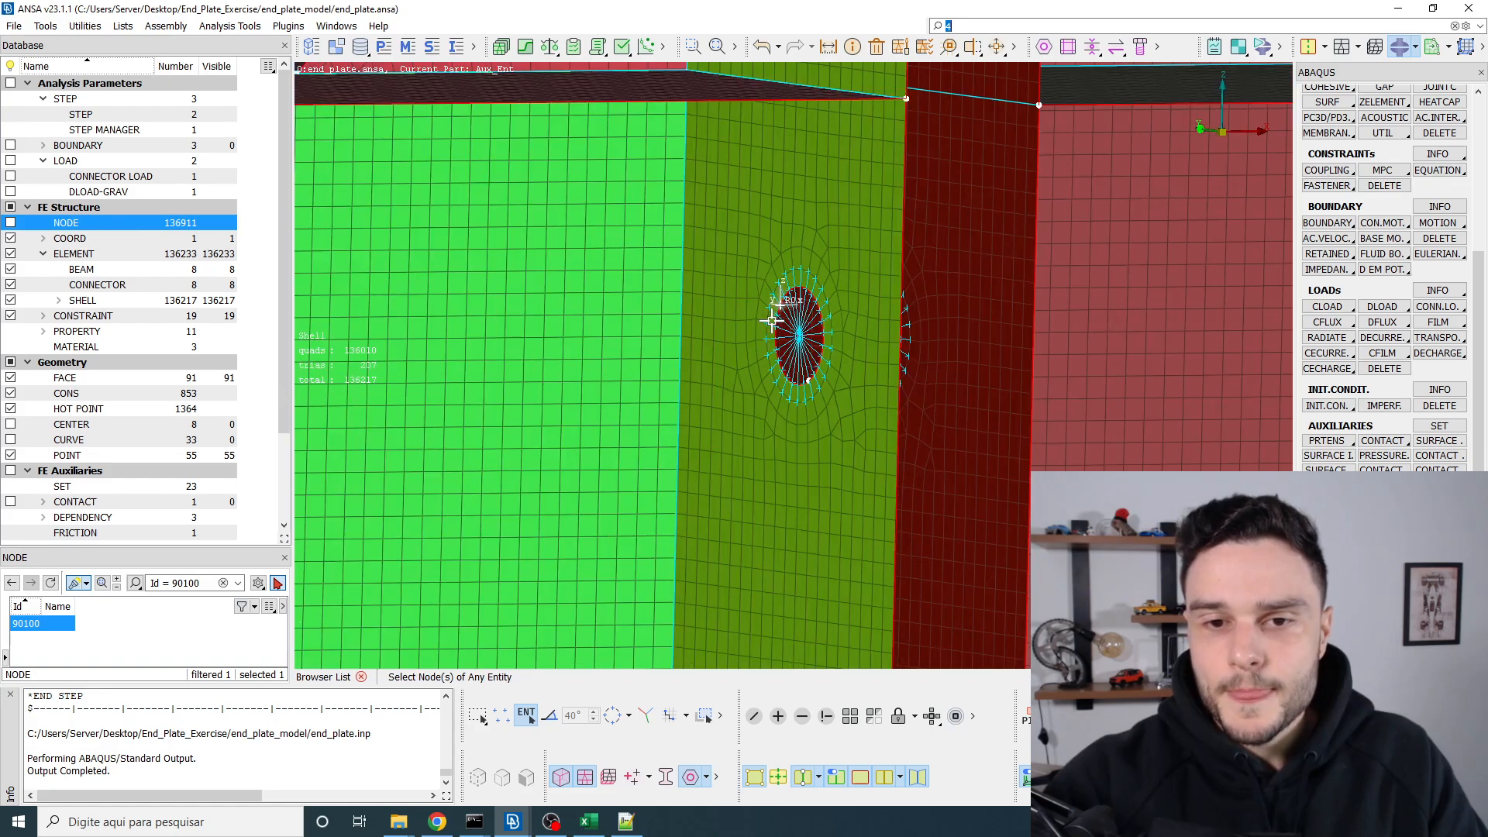
scroll(779, 306, up, 5)
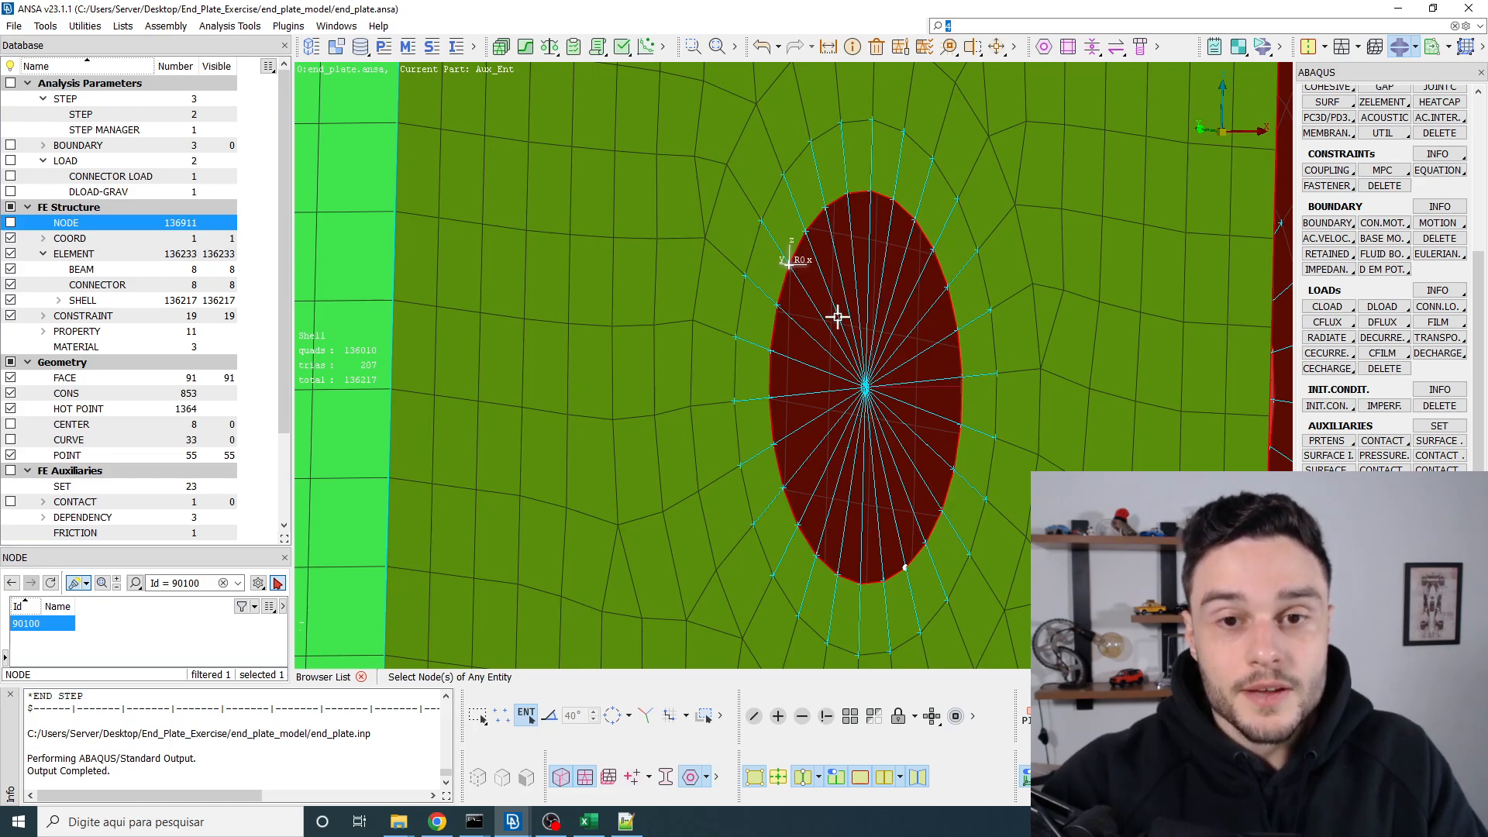
scroll(787, 263, down, 5)
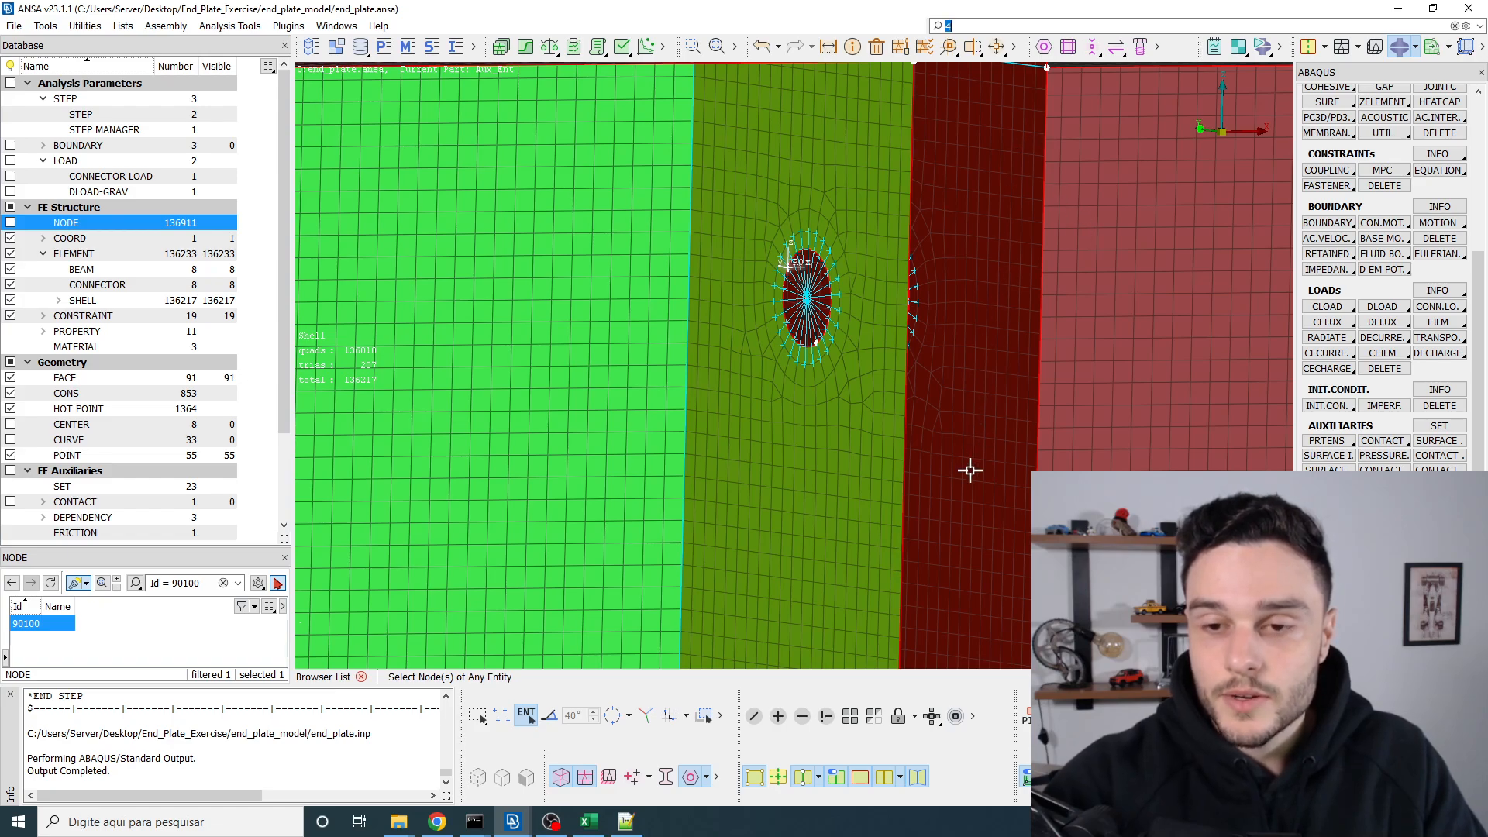
Step: Examine node 90100's position relative to the beam, end plate and neighbouring bolt holes, and end the node selection
scroll(929, 438, down, 5)
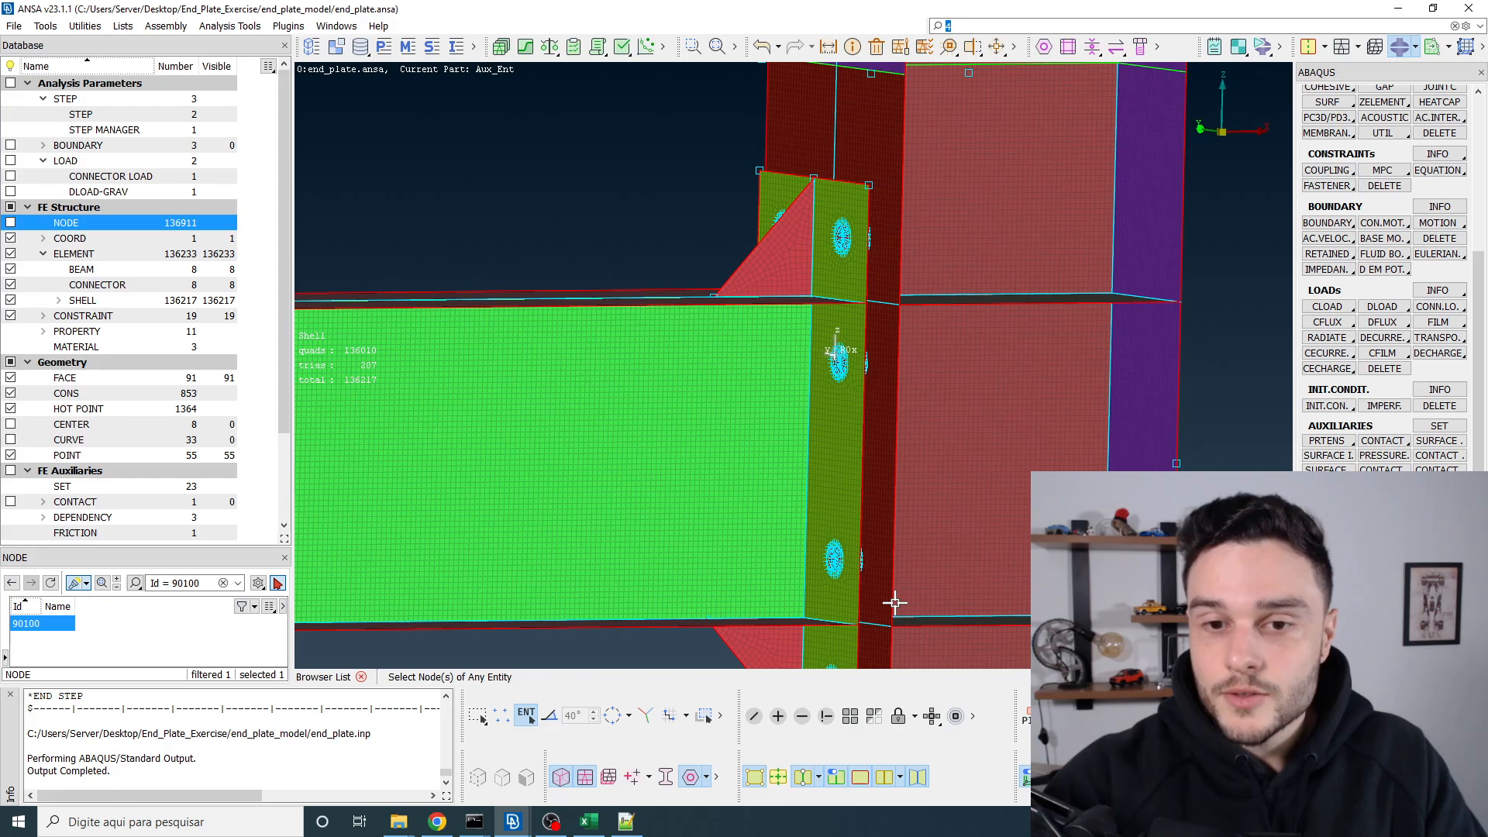
scroll(833, 355, up, 3)
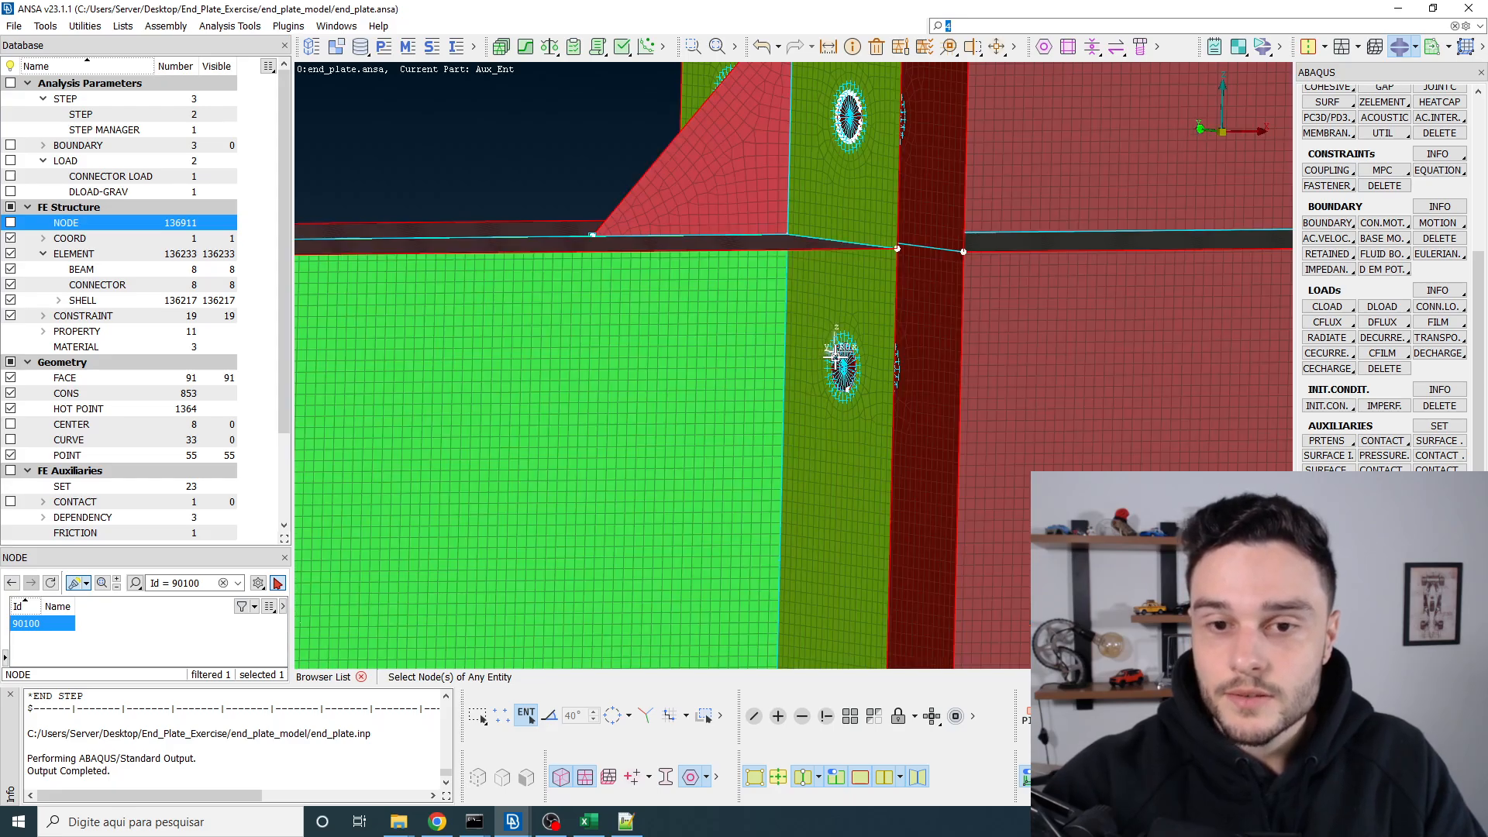
scroll(833, 355, up, 5)
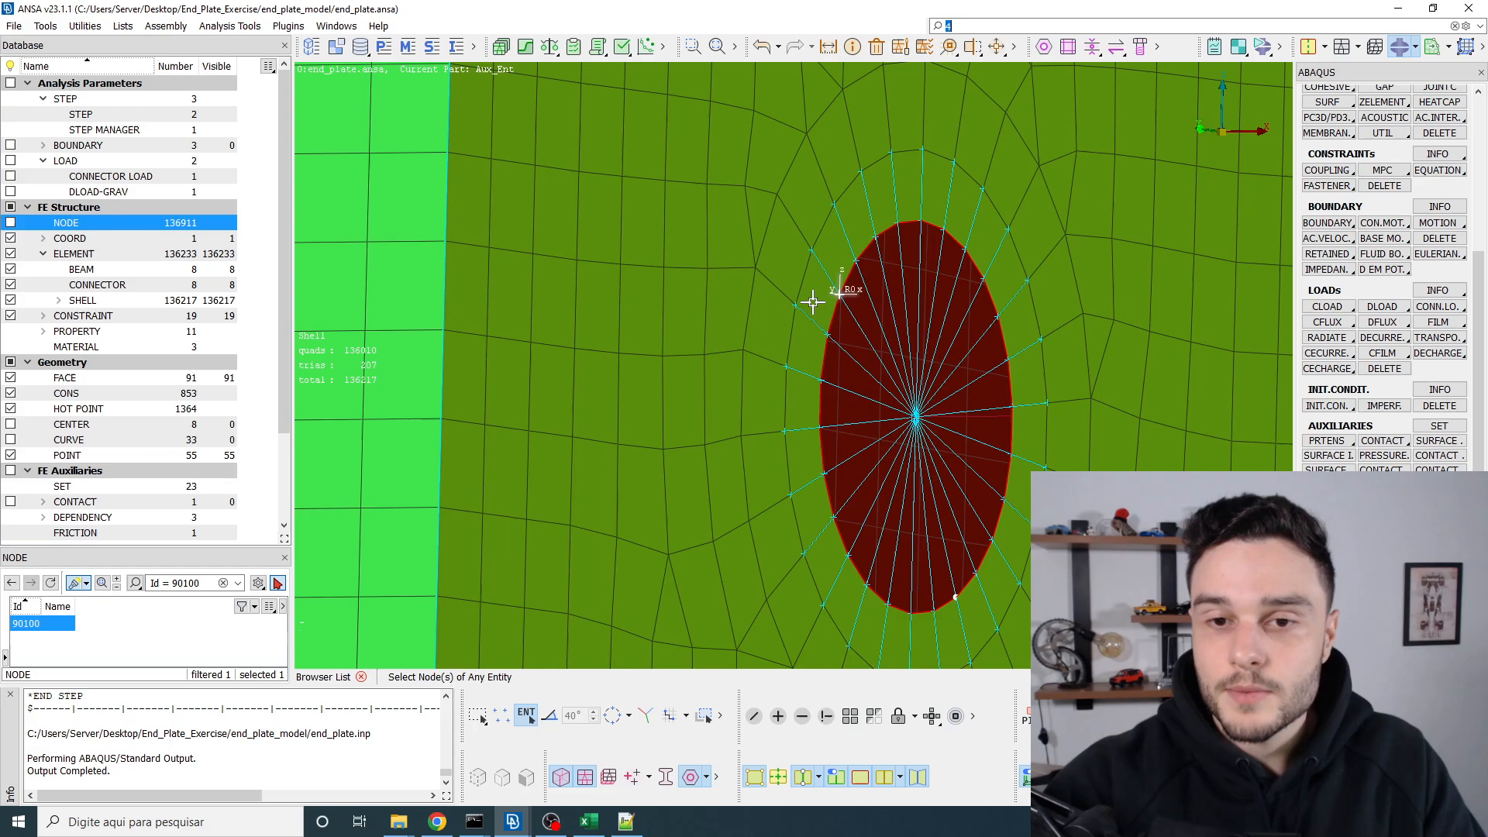
scroll(762, 317, down, 5)
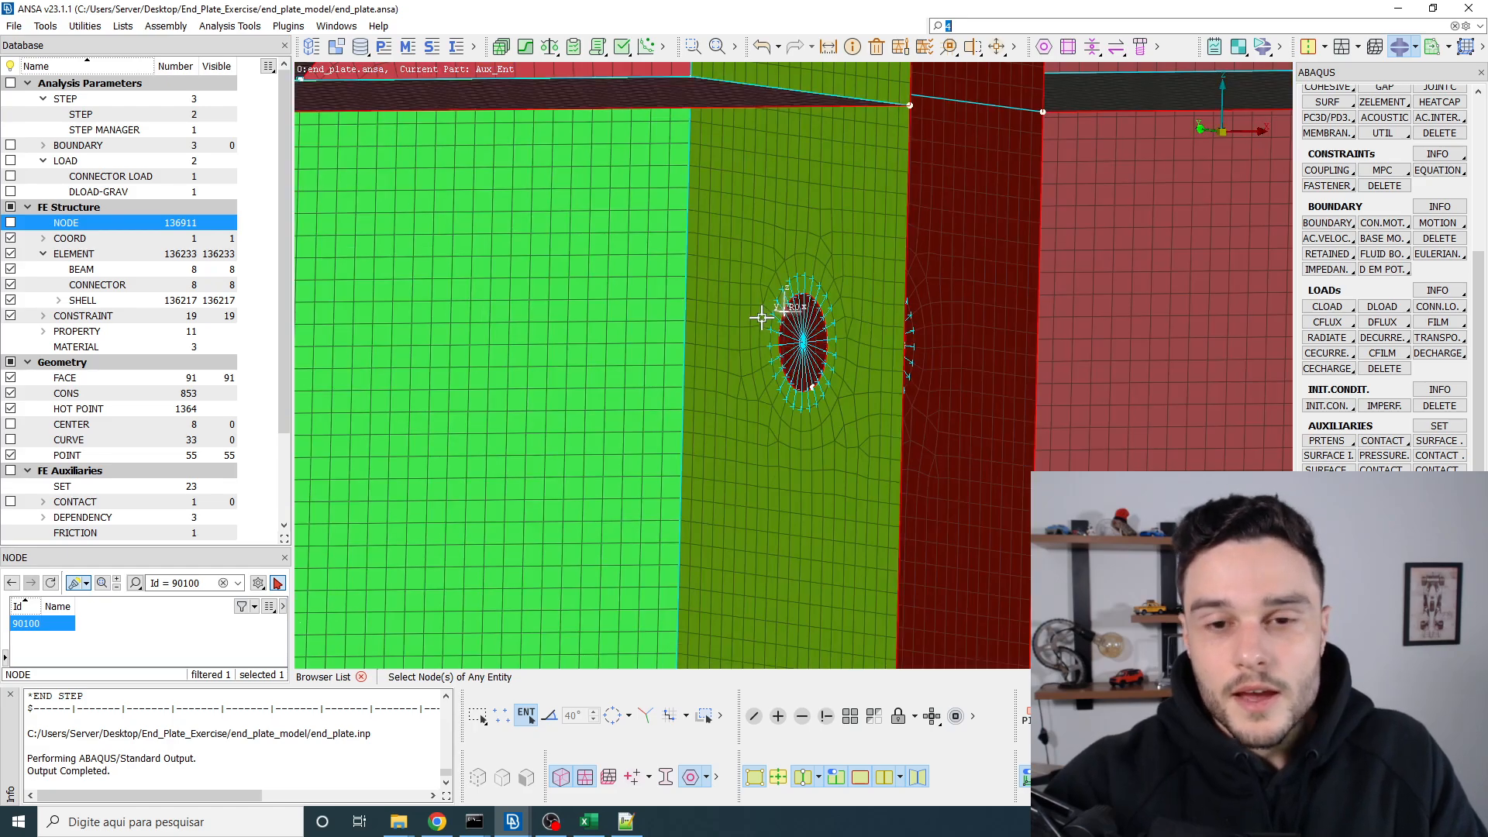
scroll(762, 317, down, 5)
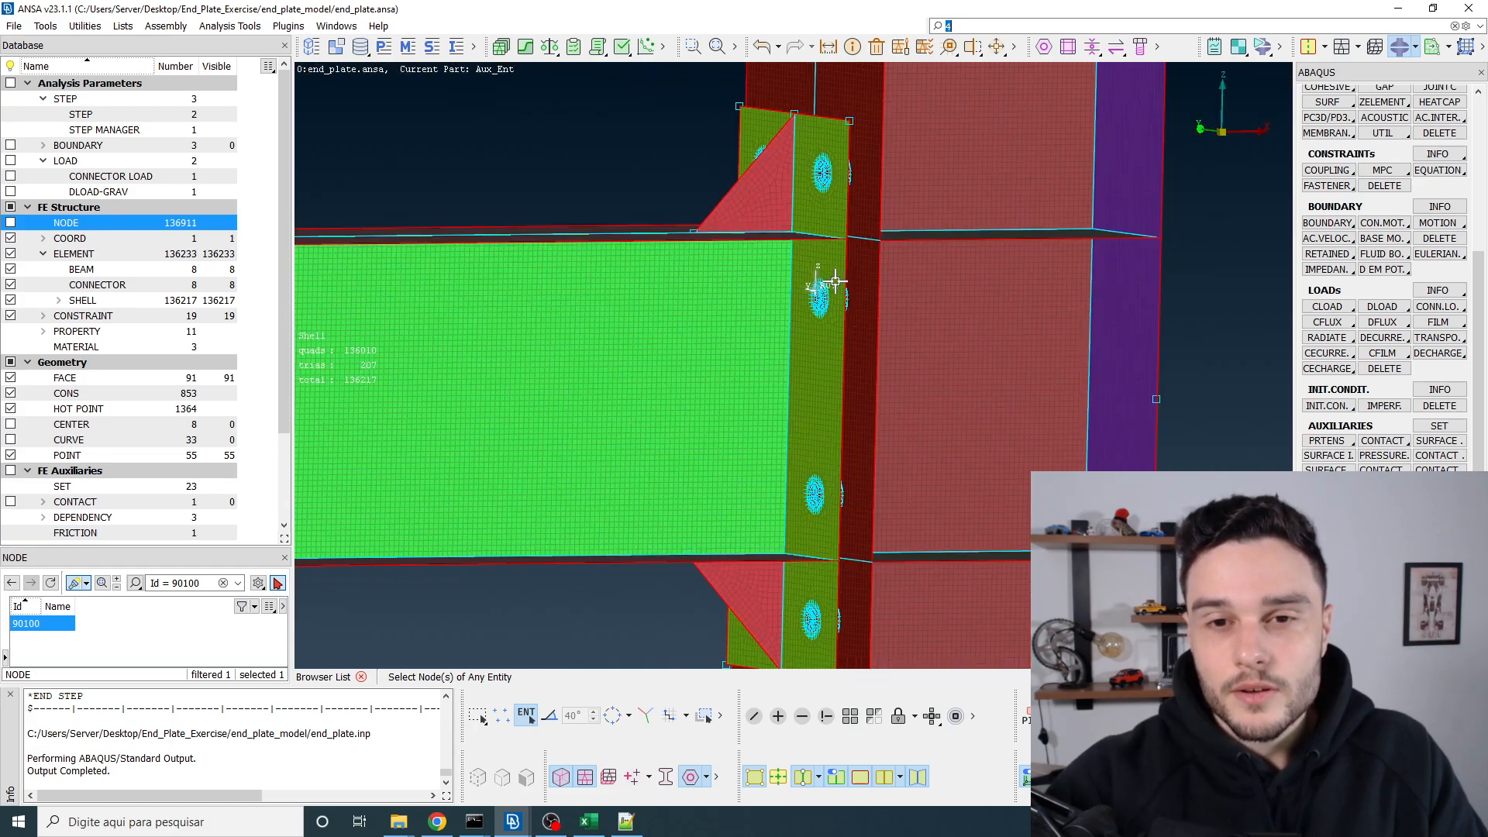
ctrl+drag(817, 334, 806, 337)
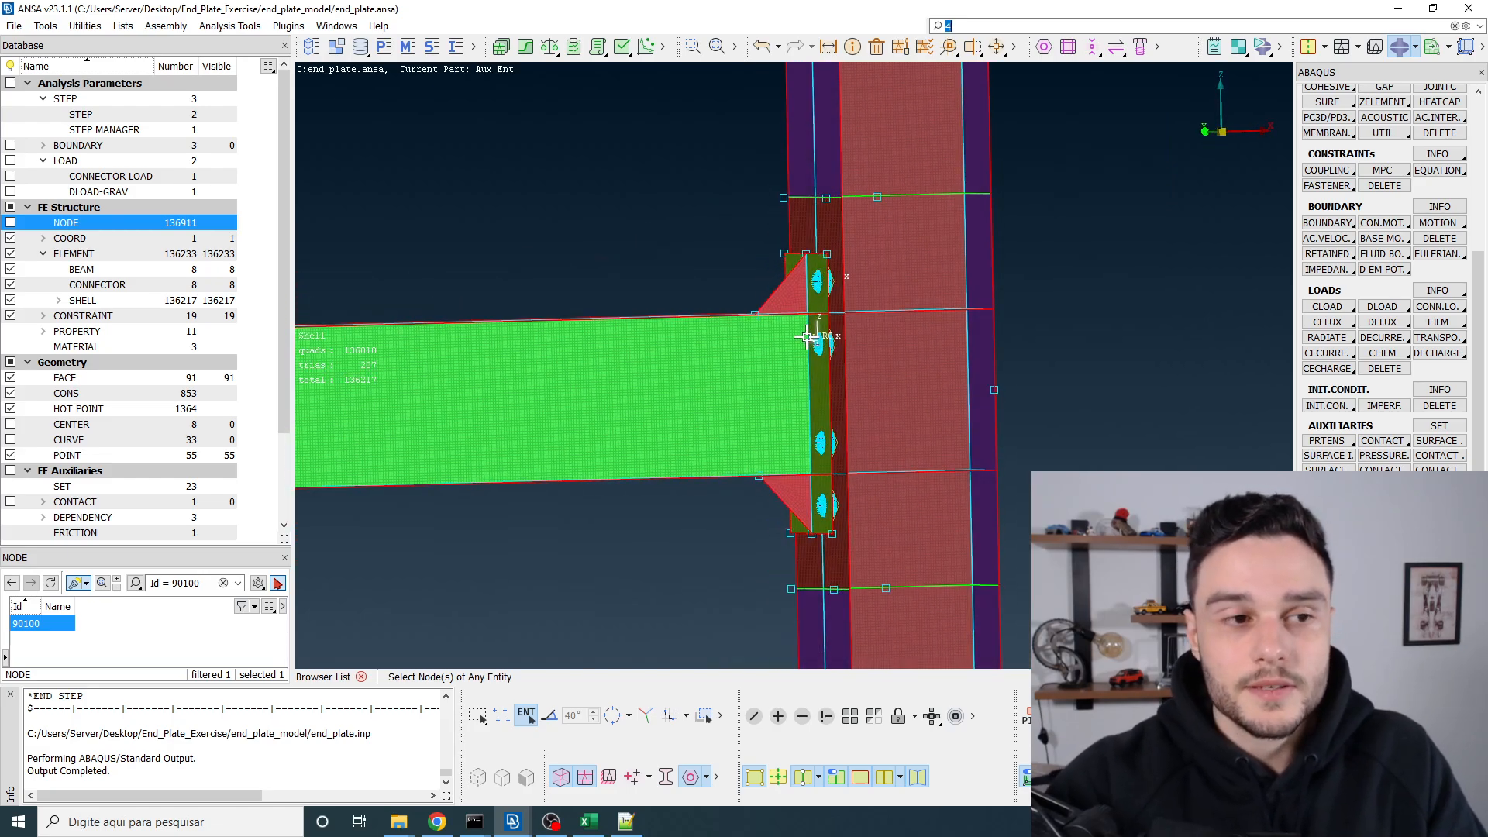
middle_click(807, 337)
Step: List the constraints and open the definition of the coupling at the uppermost end plate bolt hole
ctrl+middle_drag(817, 346, 788, 370)
mouse_move(788, 370)
ctrl+mouse_down()
mouse_move(783, 396)
mouse_move(786, 369)
mouse_move(787, 390)
mouse_move(767, 381)
ctrl+mouse_up()
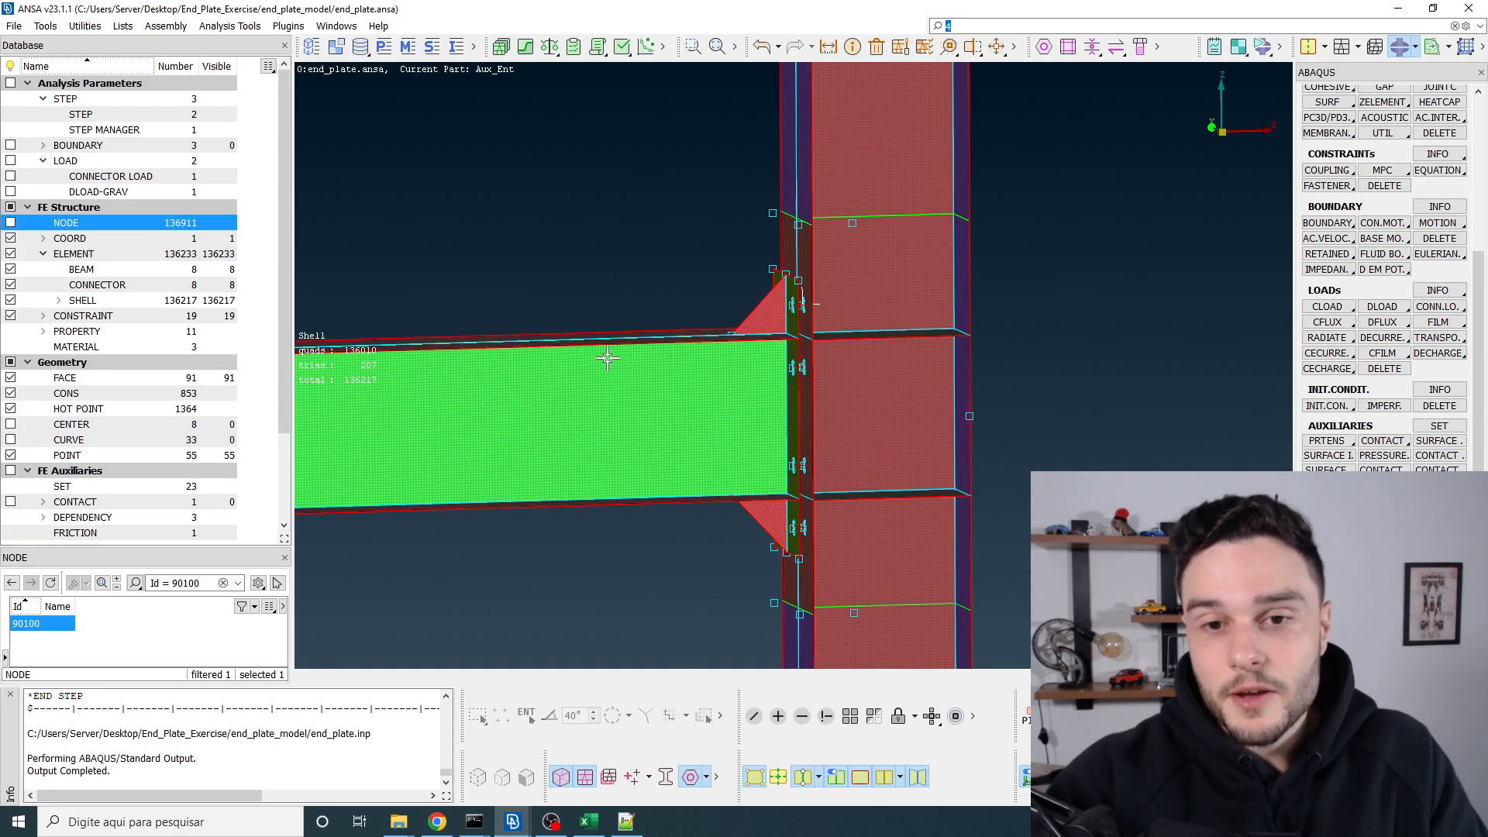
scroll(789, 351, up, 3)
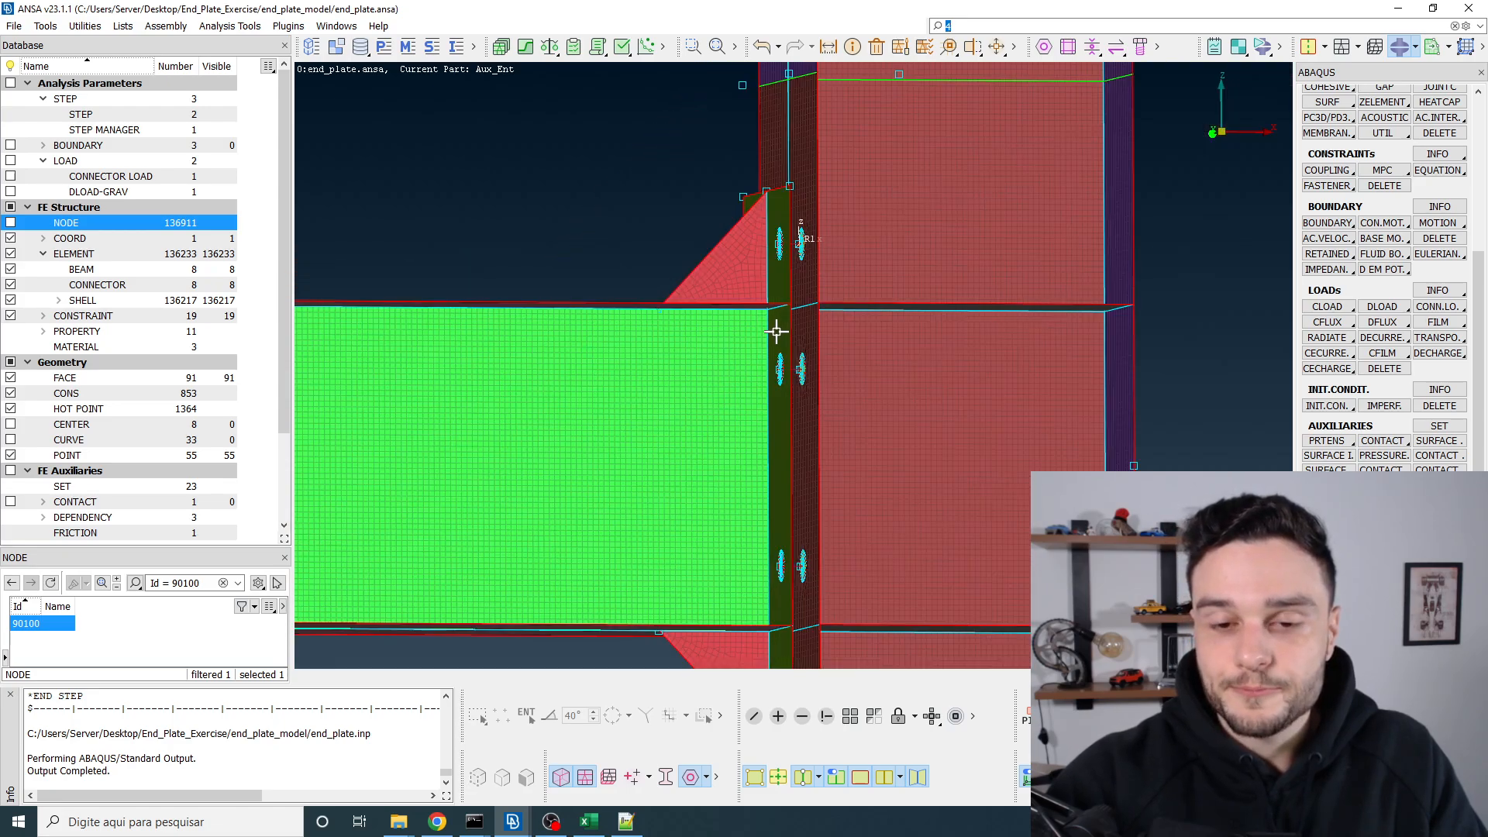
ctrl+drag(776, 332, 783, 362)
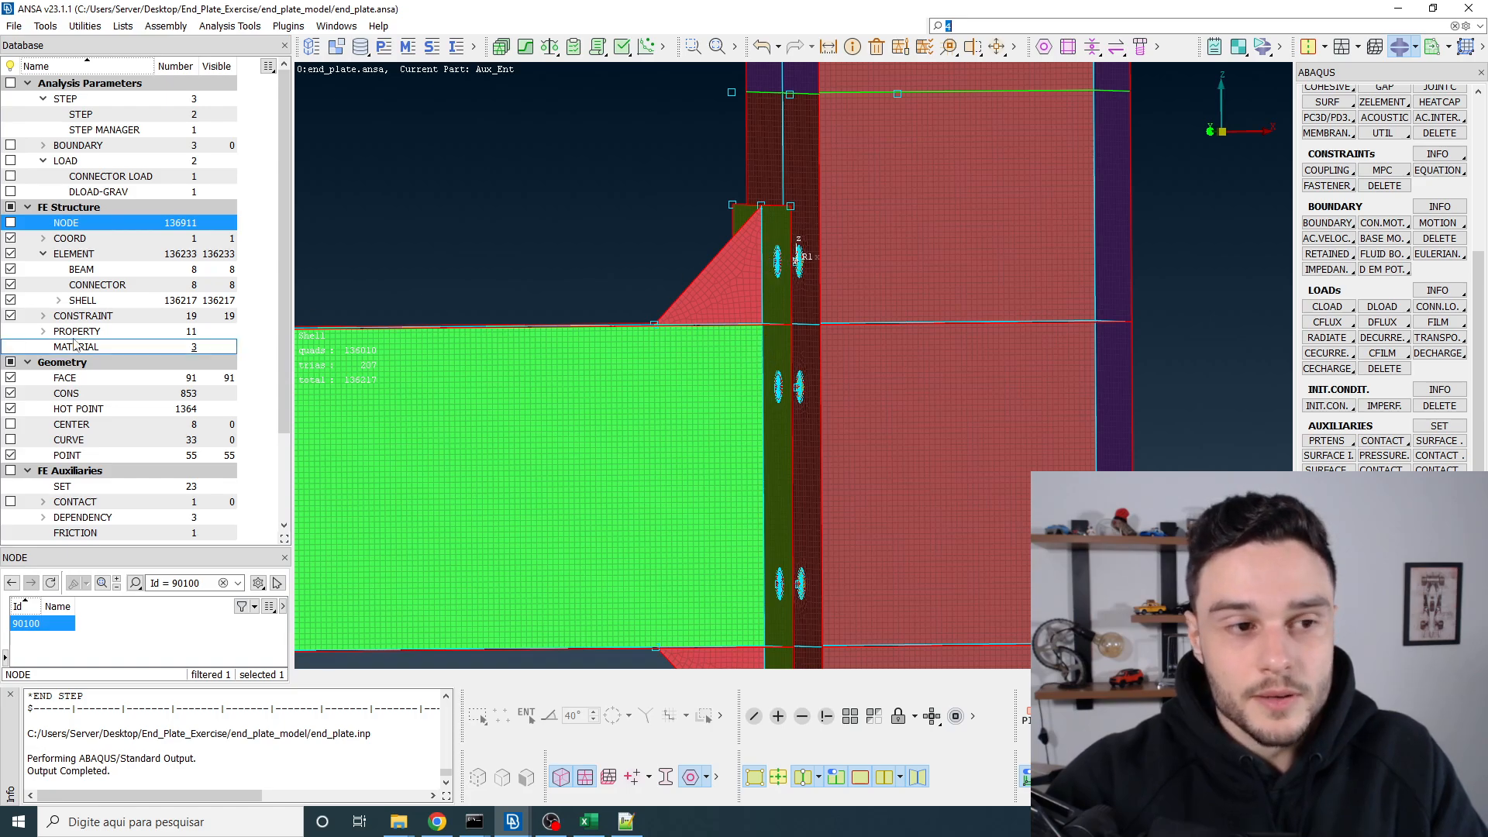
click(83, 315)
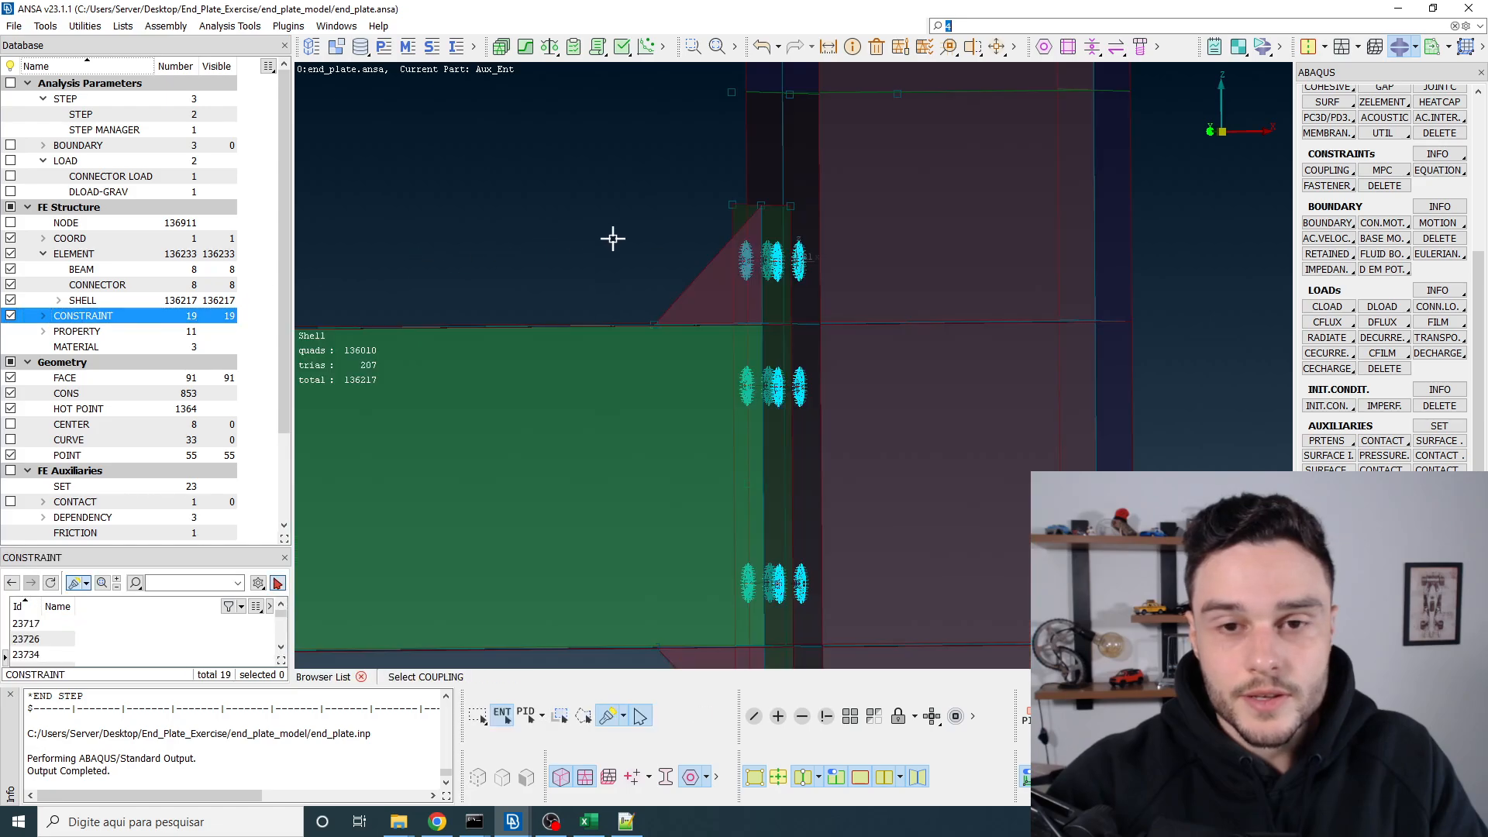
click(778, 257)
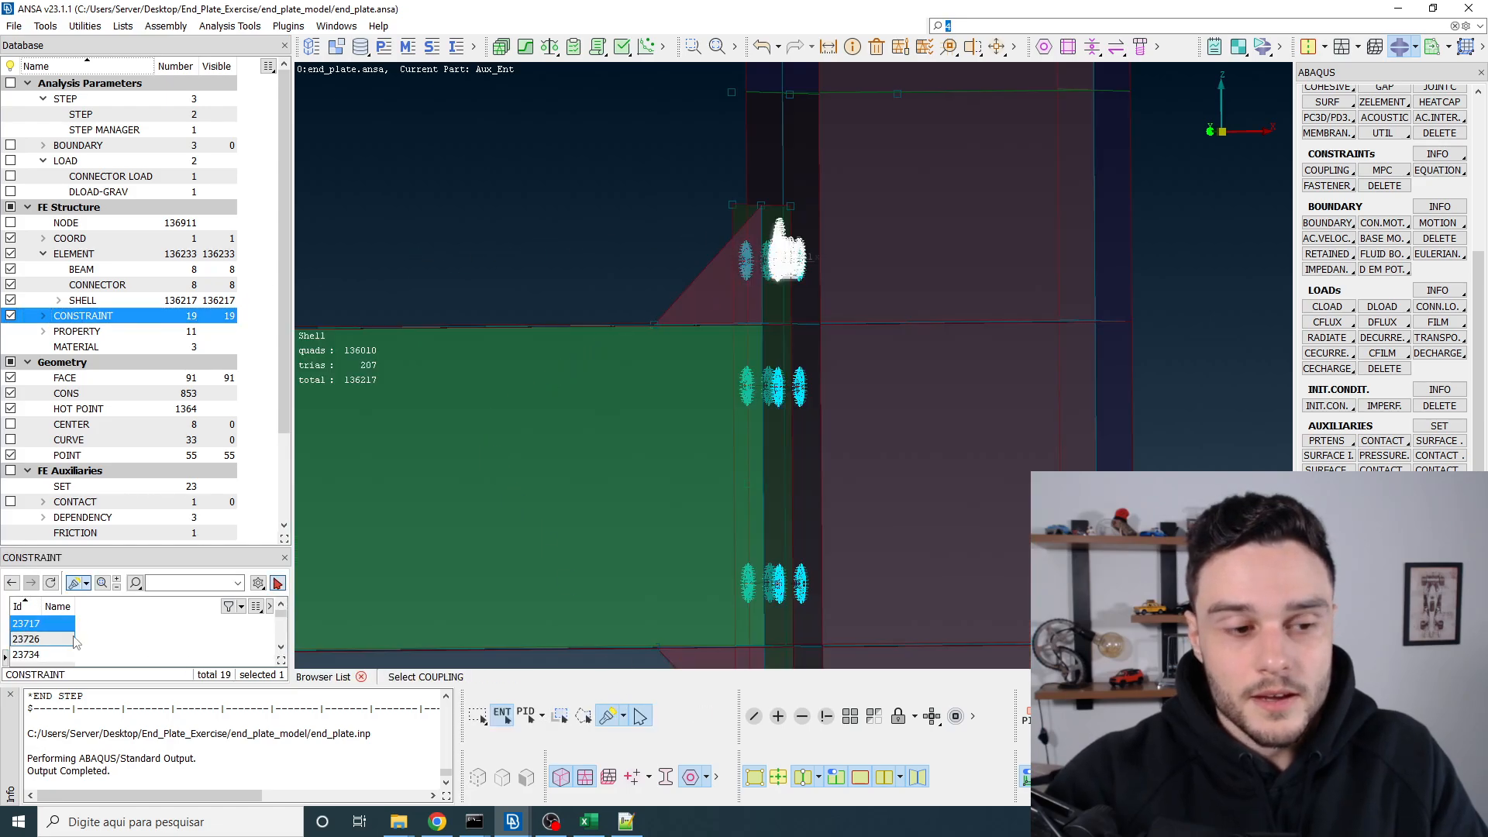
double_click(36, 628)
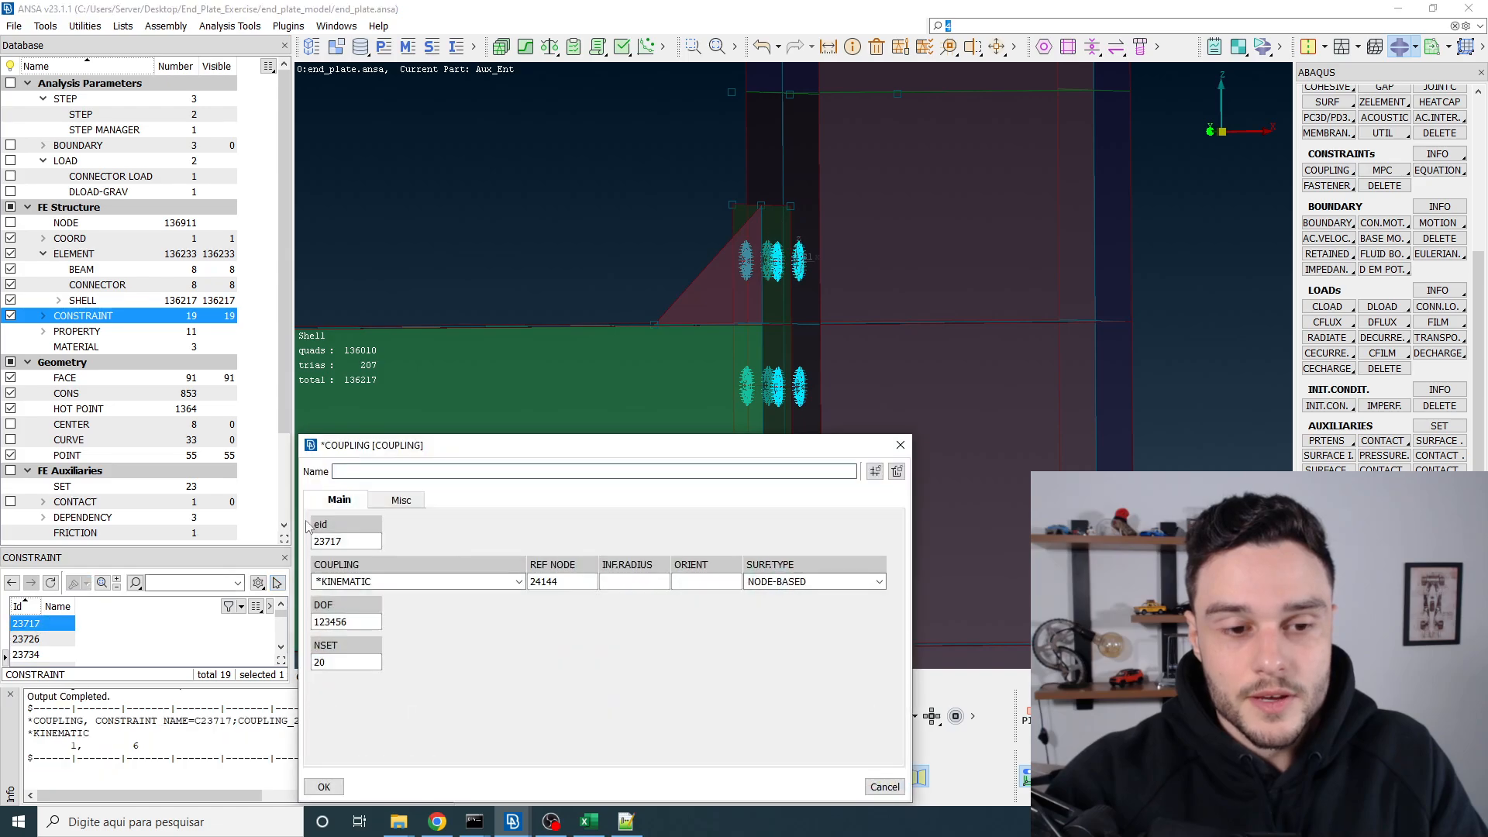
drag(383, 458, 293, 262)
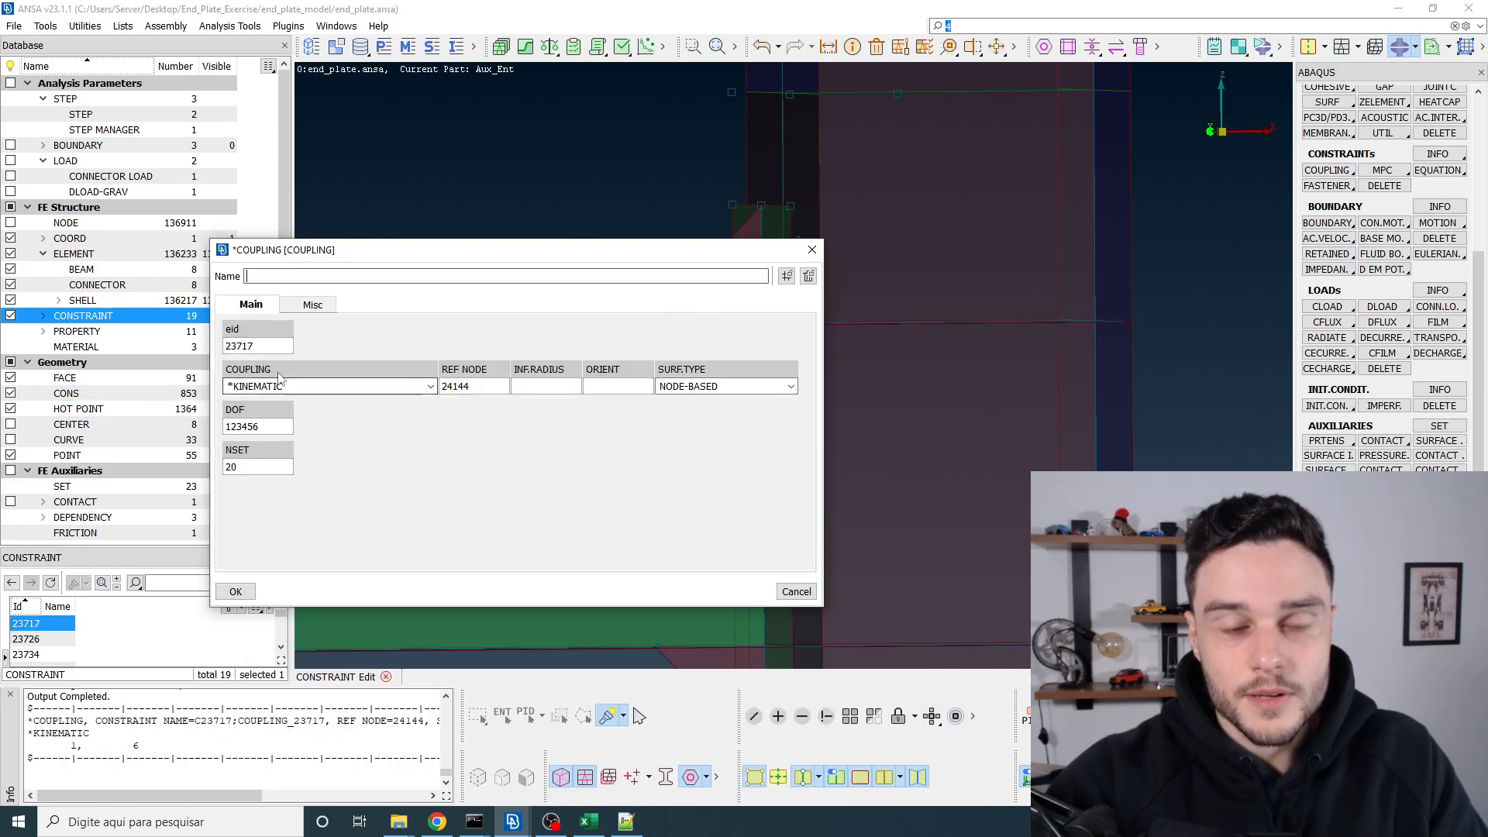
Step: Inspect the bolt hole couplings in the mesh, review the available coupling types, and close the coupling definition
scroll(965, 262, down, 3)
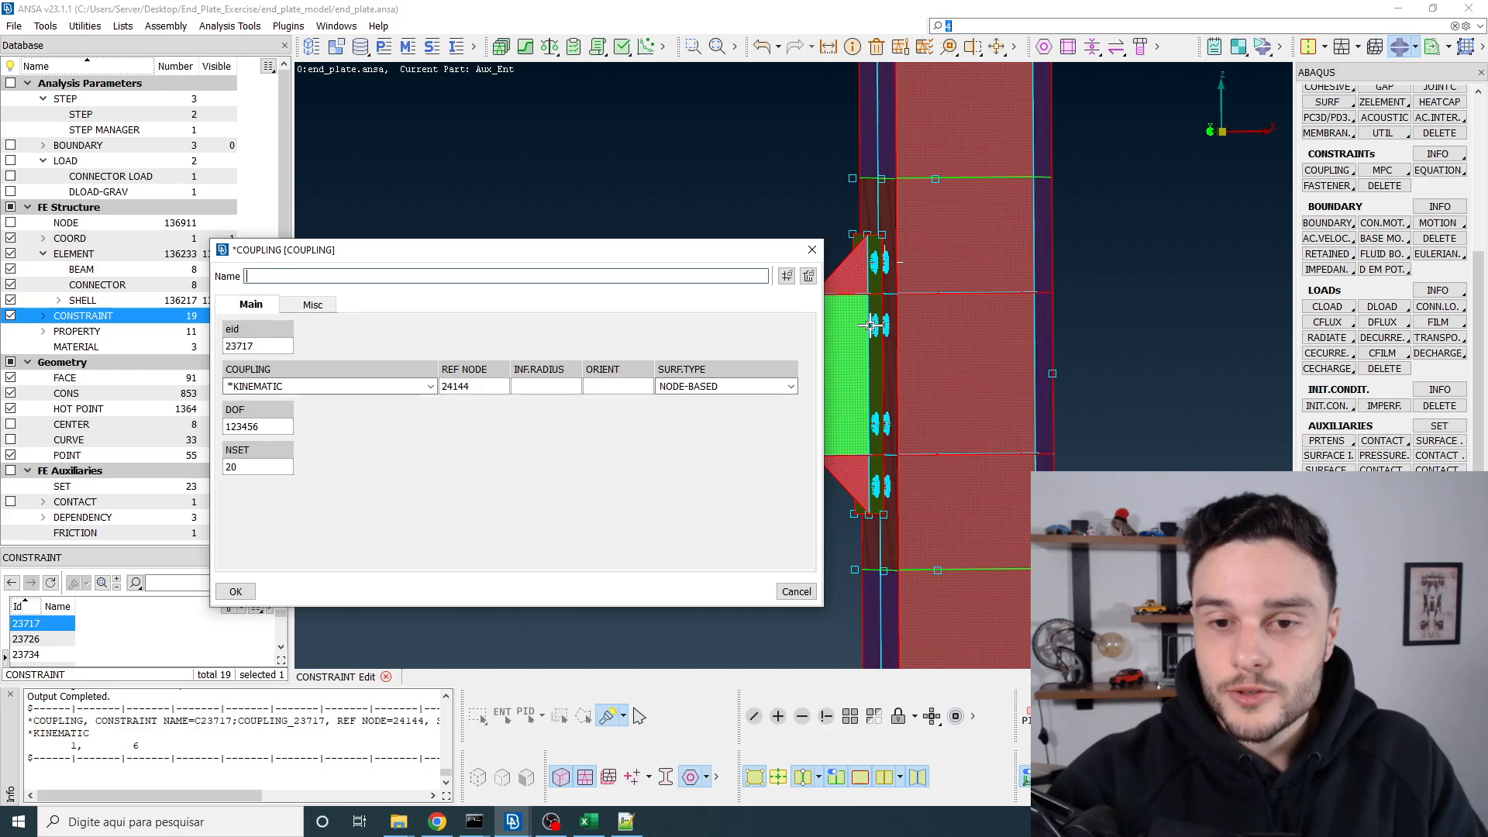
scroll(870, 326, up, 5)
scroll(942, 256, up, 2)
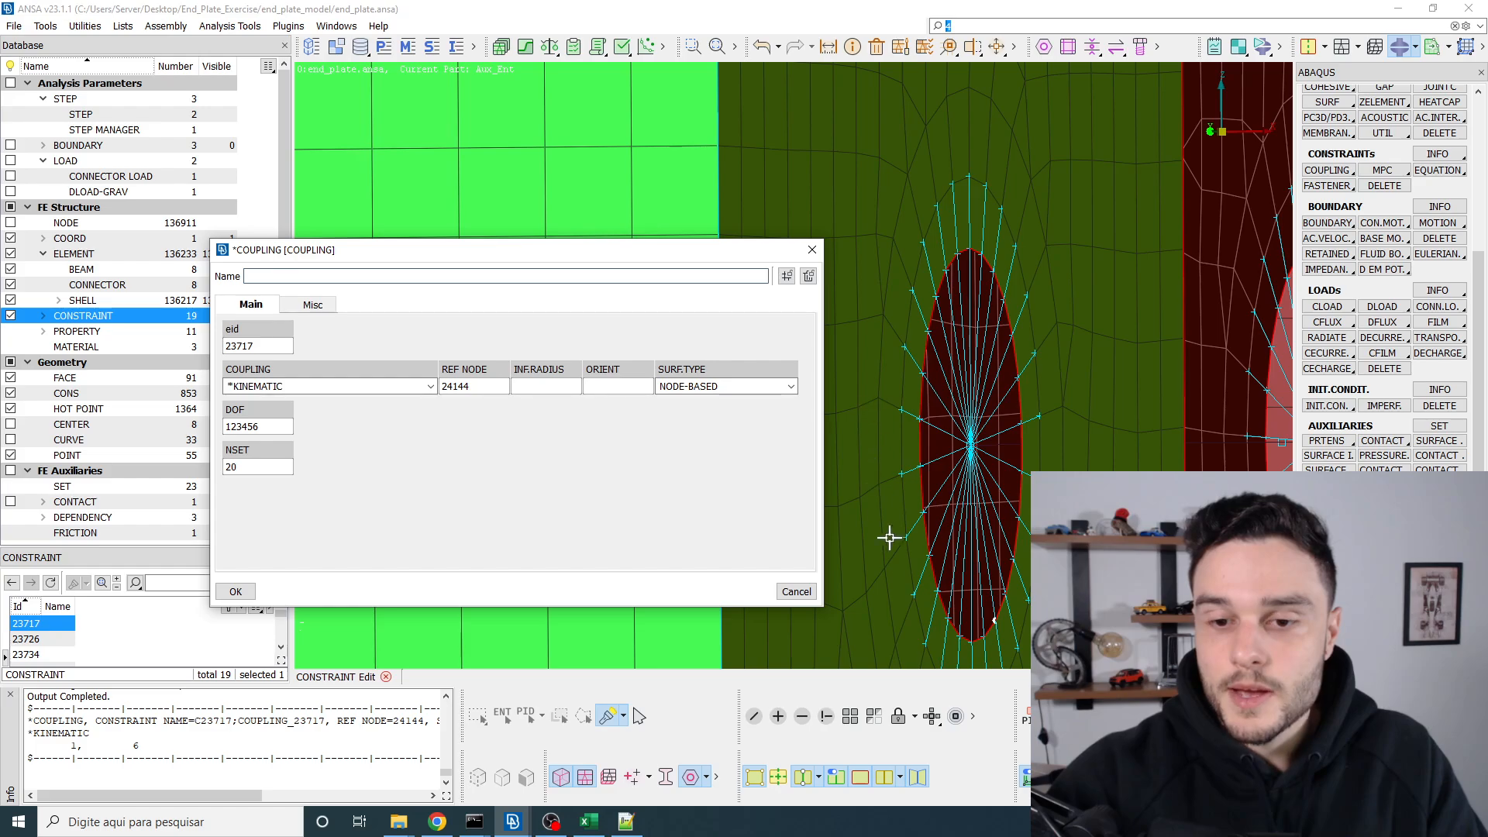
scroll(938, 213, down, 5)
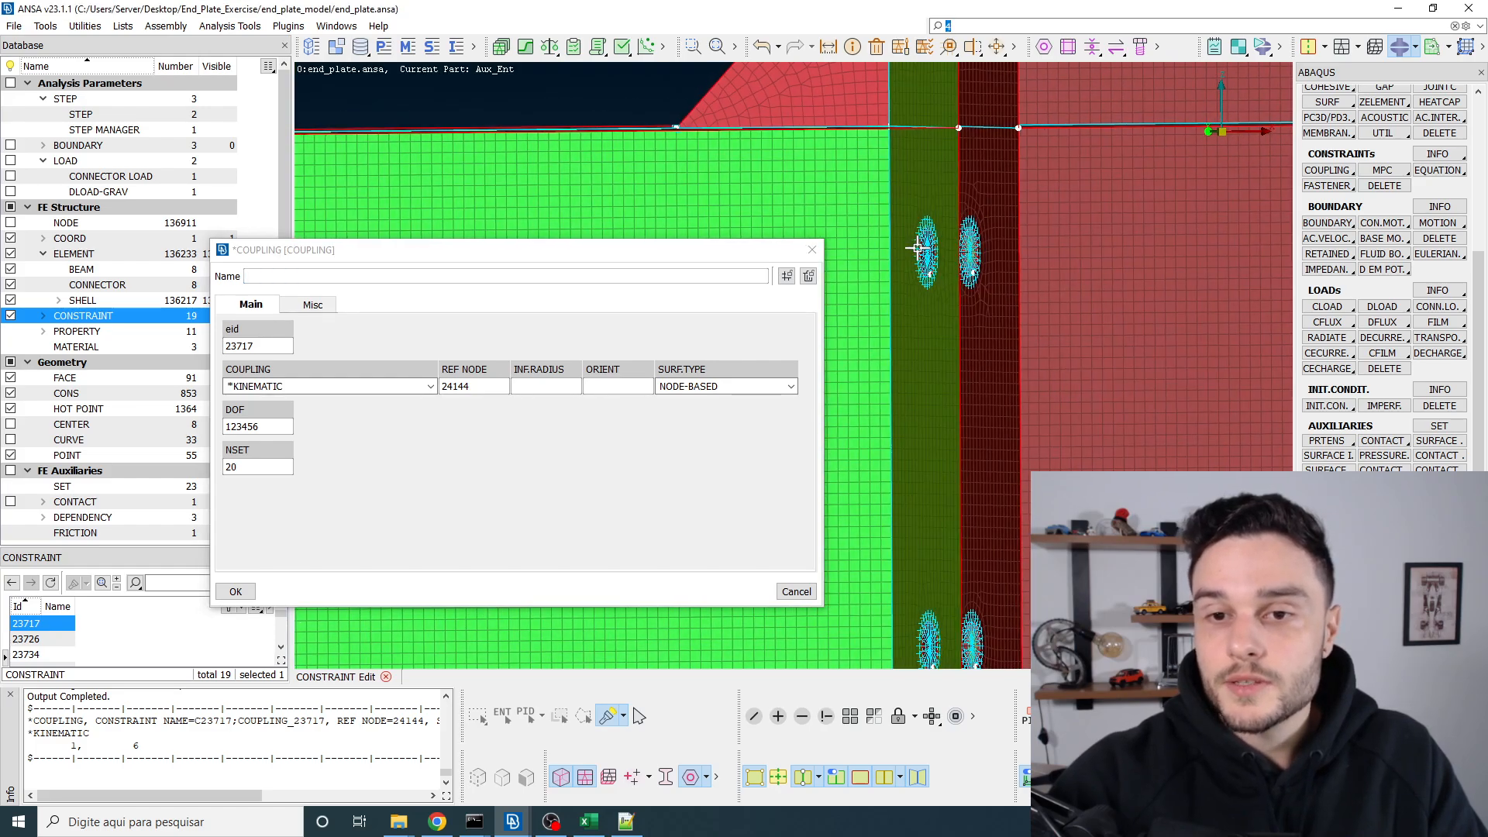
click(430, 386)
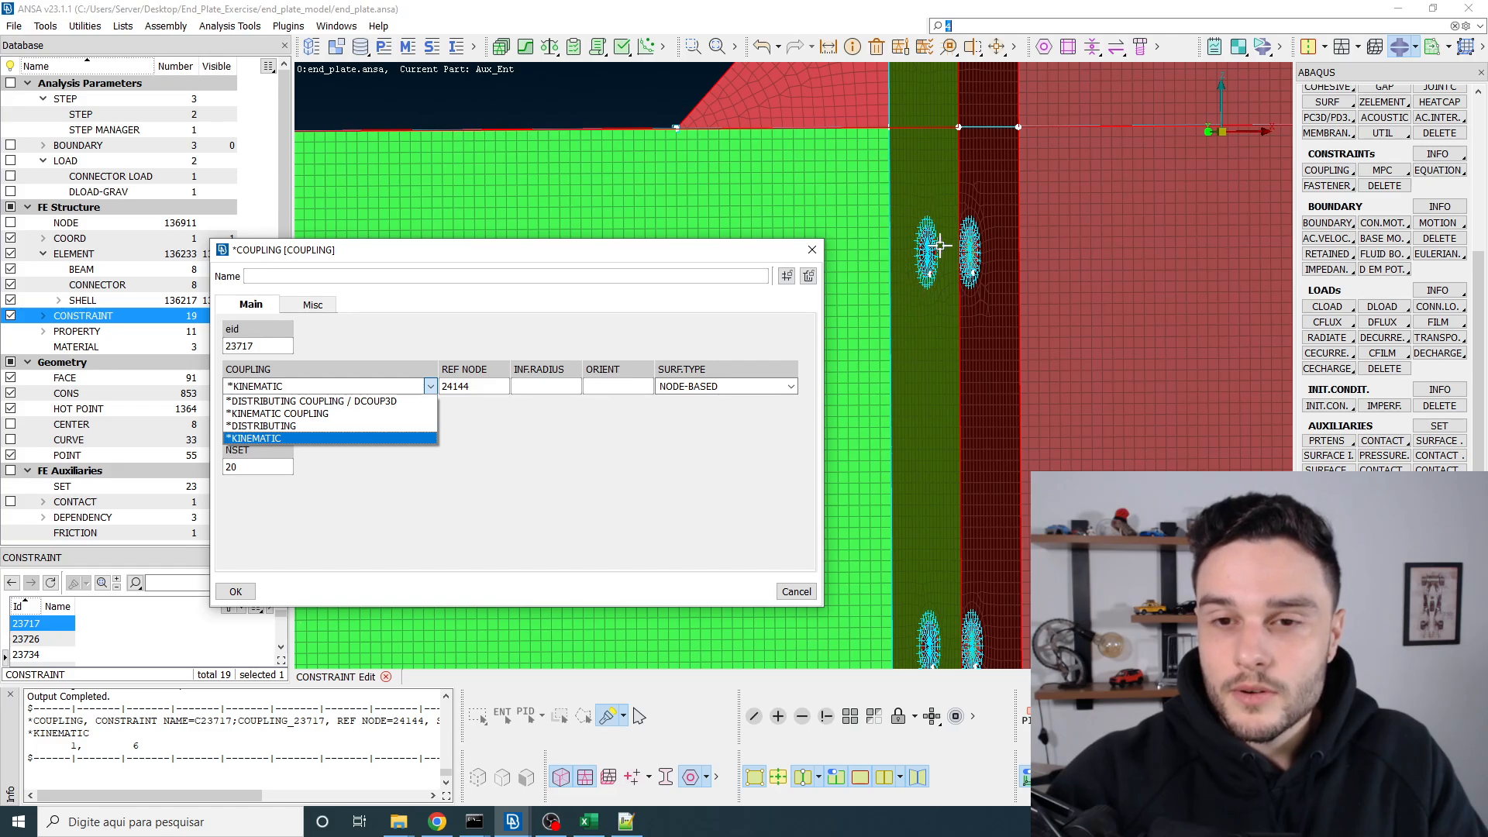
click(570, 456)
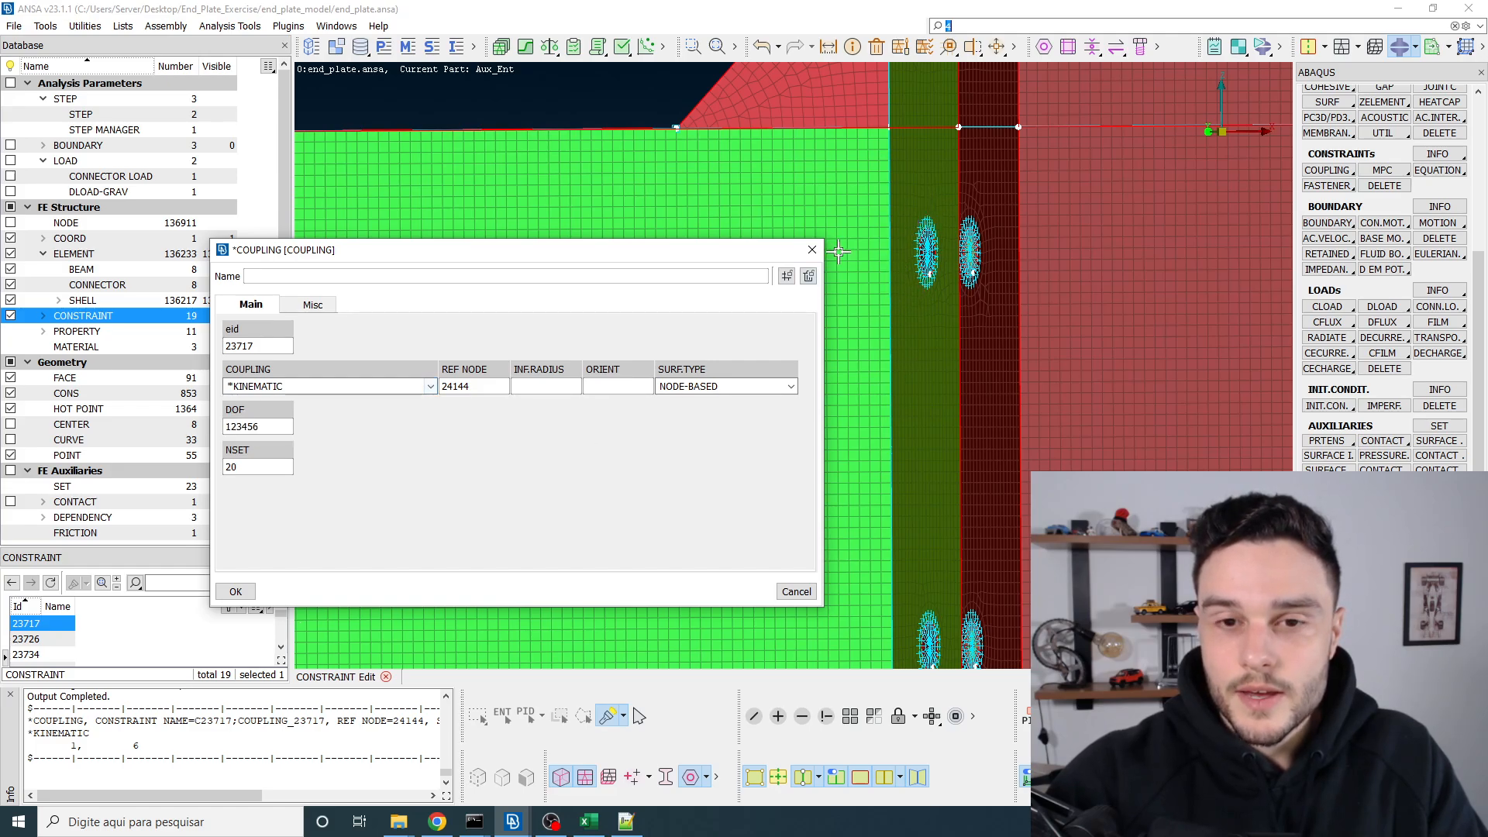
click(813, 250)
Step: Switch to end_plate.msg in Notepad++ and highlight "Lagrange multipliers" in the first overconstraint paragraph
key(alt+Tab)
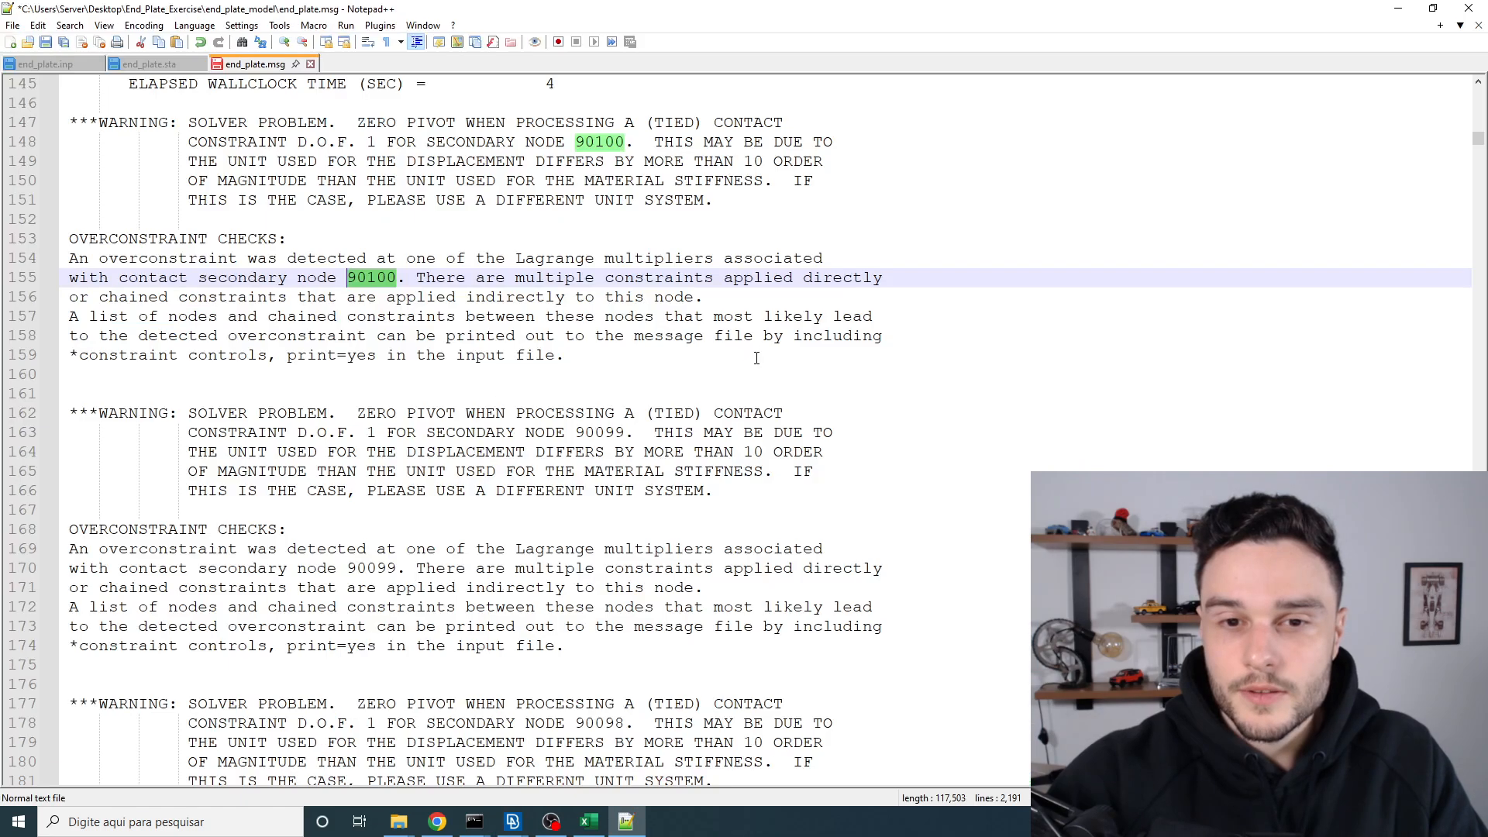
click(723, 278)
drag(516, 258, 712, 258)
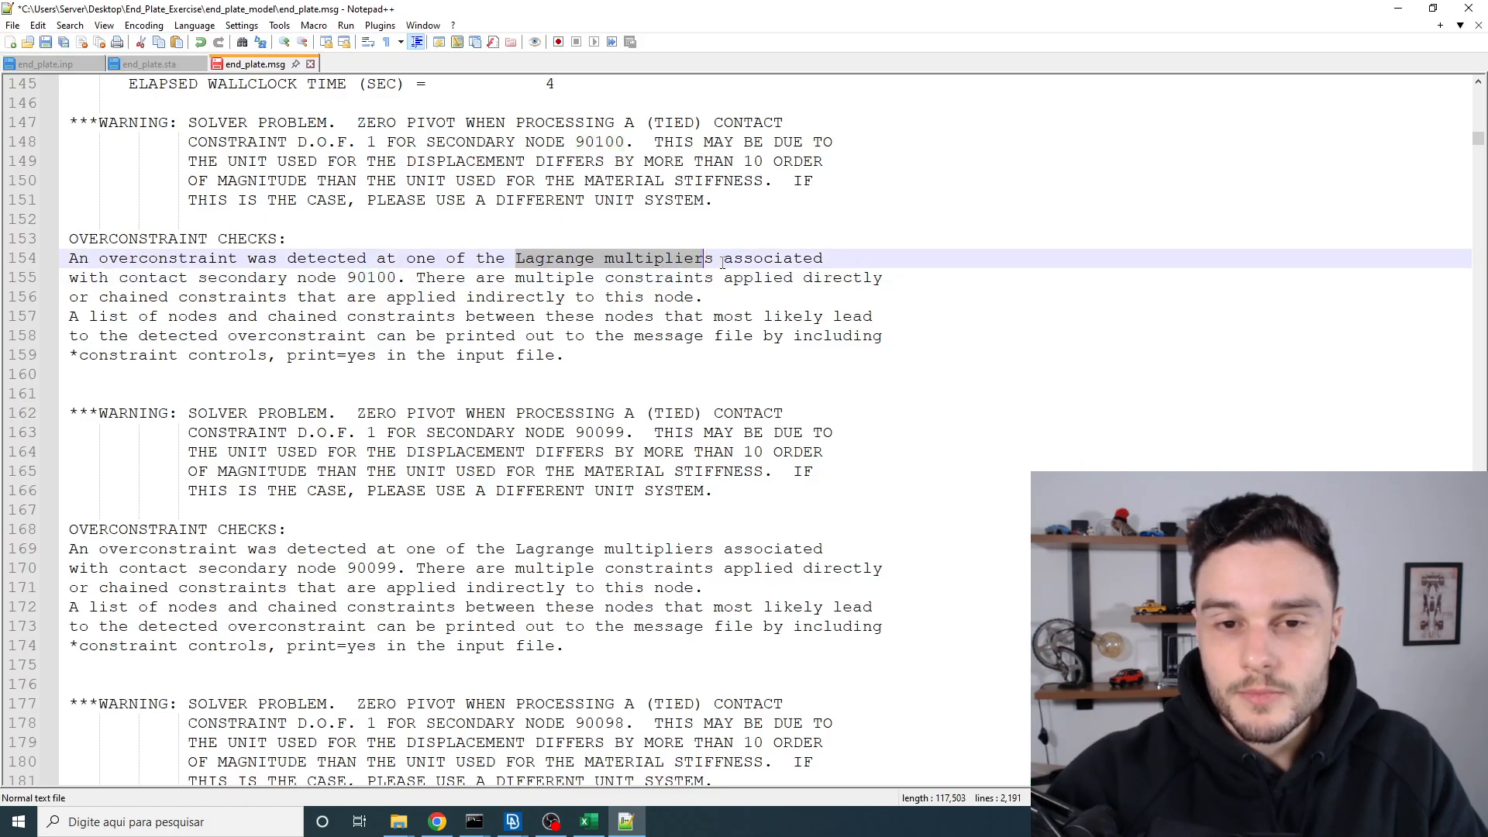
Step: Return to ANSA, end the coupling selection, and examine the coupled nodes around the end plate and column bolt holes
key(alt+Tab)
ctrl+drag(869, 248, 913, 241)
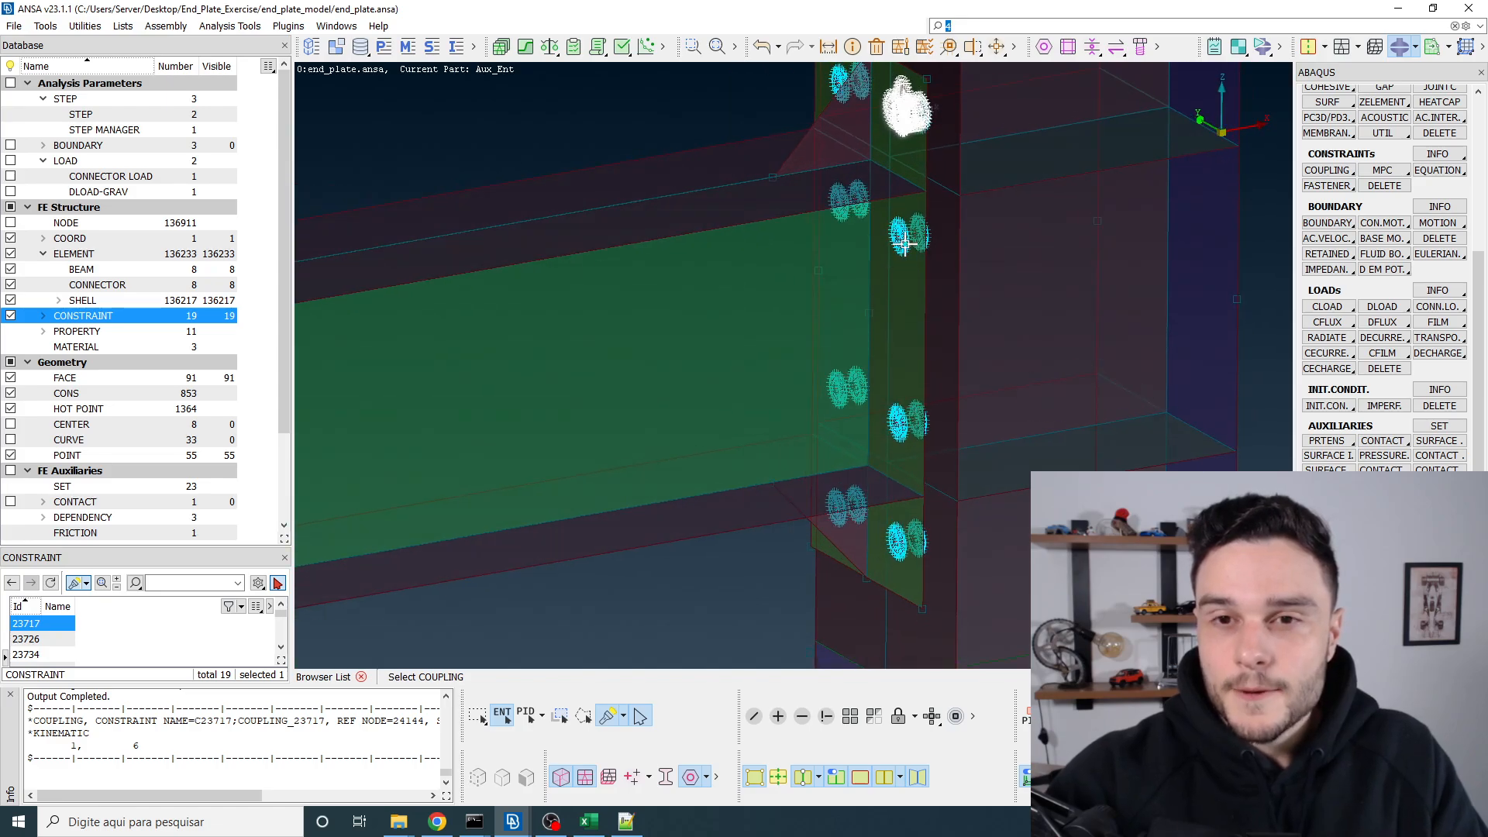
ctrl+middle_drag(907, 217, 844, 350)
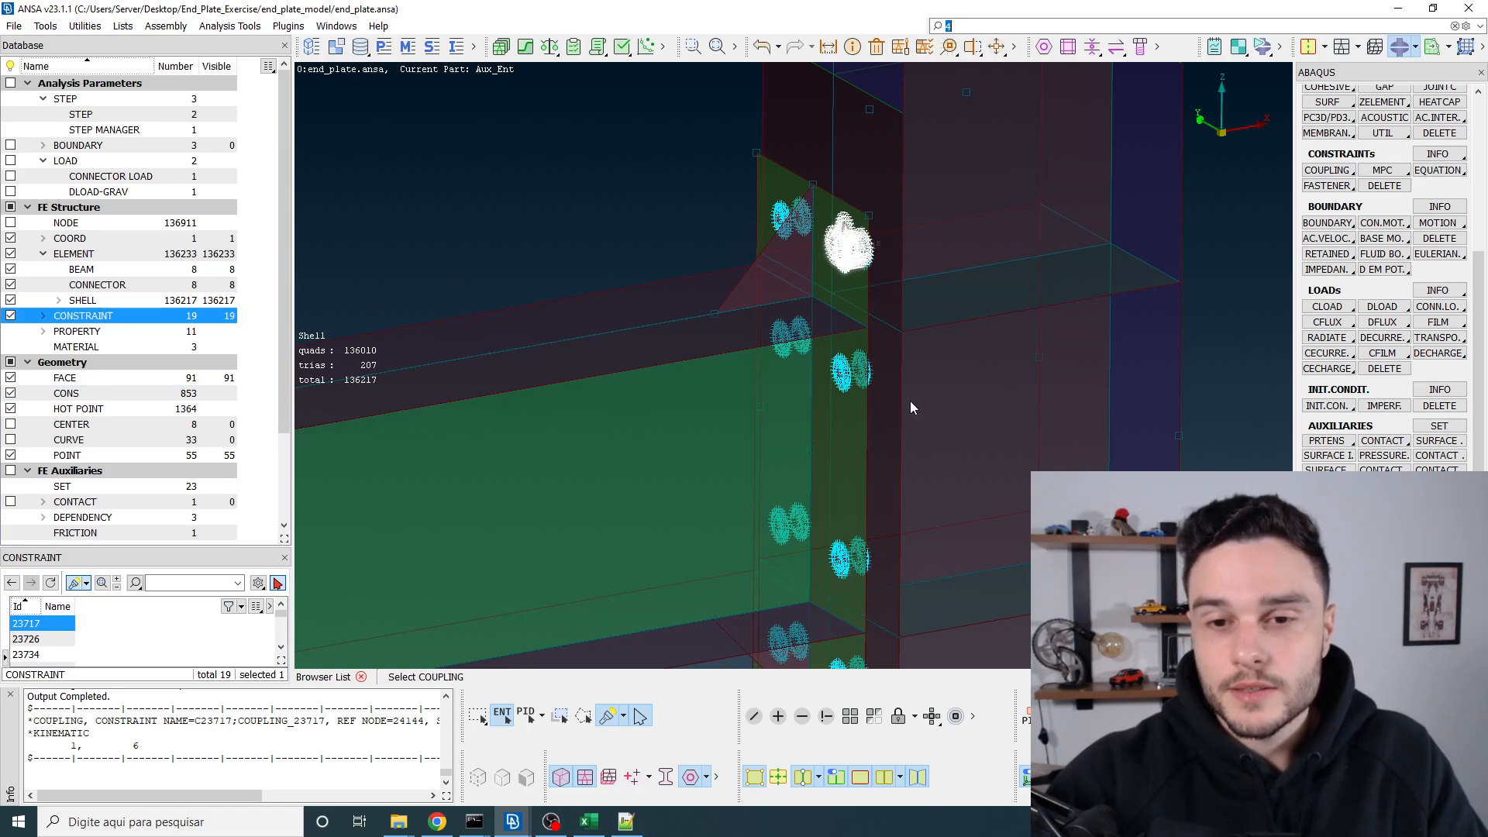
scroll(859, 371, down, 4)
middle_click(857, 379)
ctrl+drag(856, 380, 742, 399)
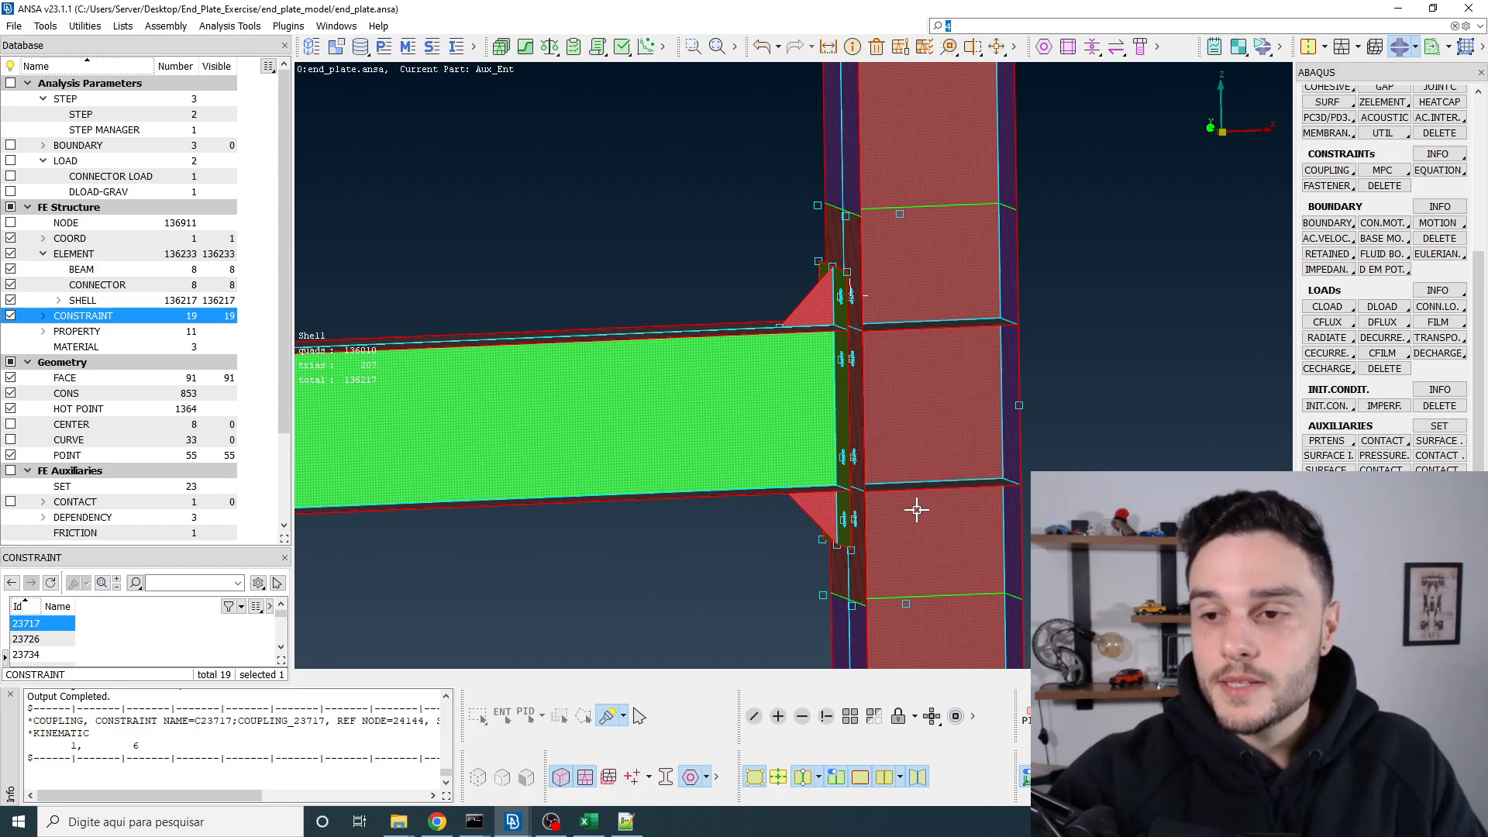
scroll(858, 385, up, 5)
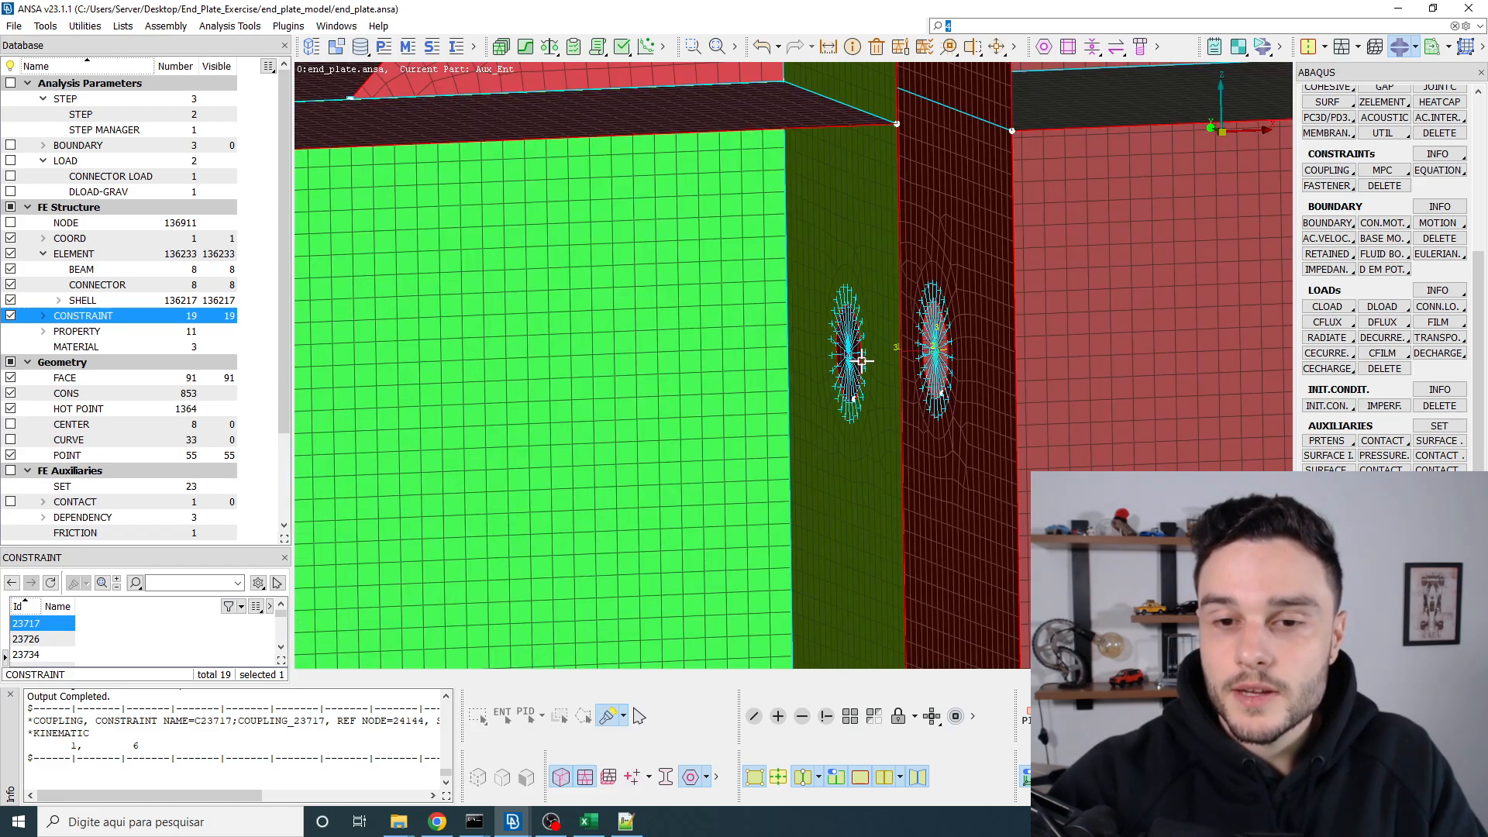
ctrl+drag(856, 329, 875, 358)
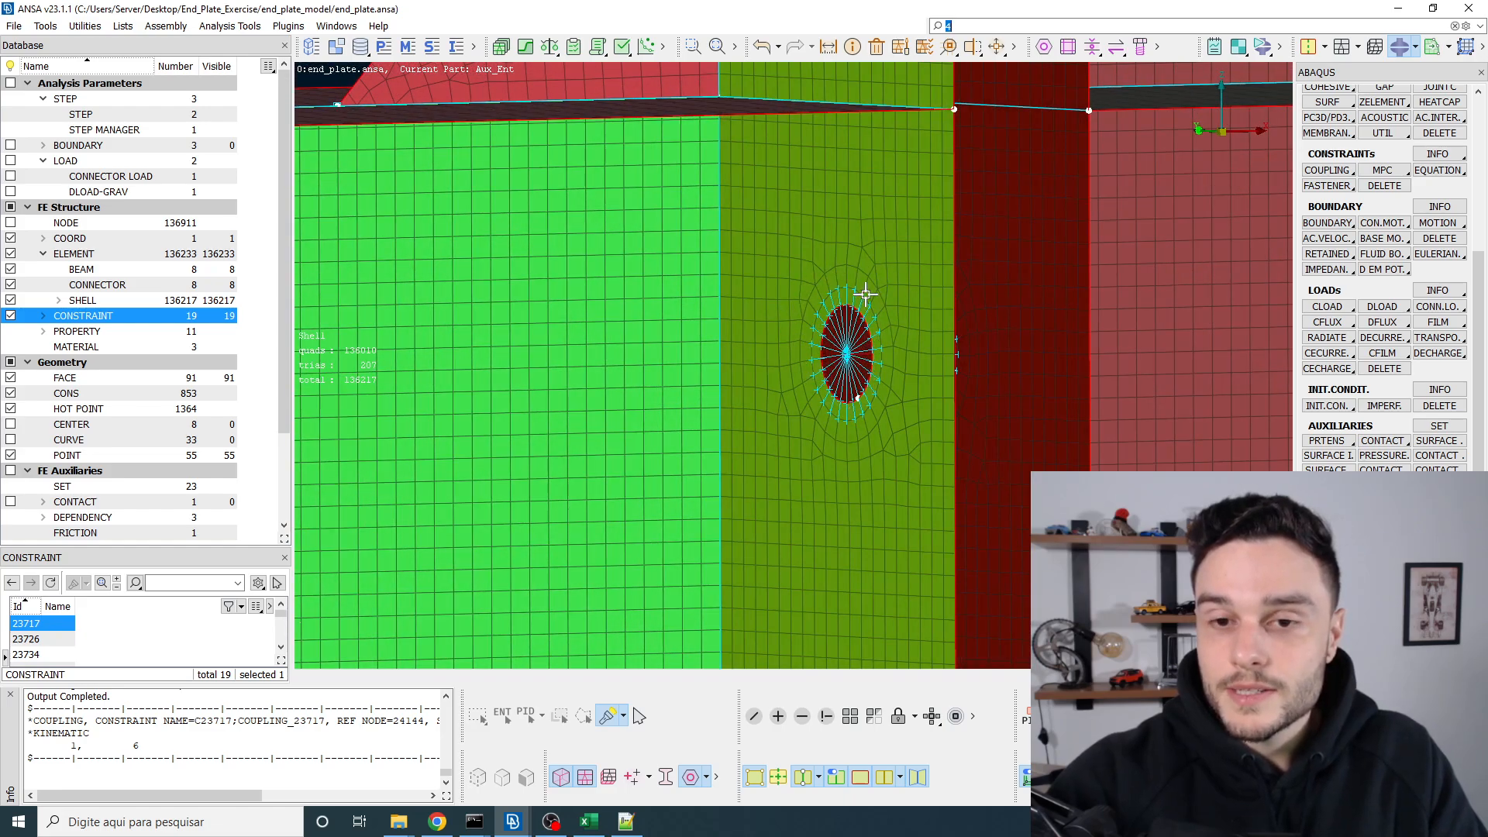
scroll(824, 382, down, 4)
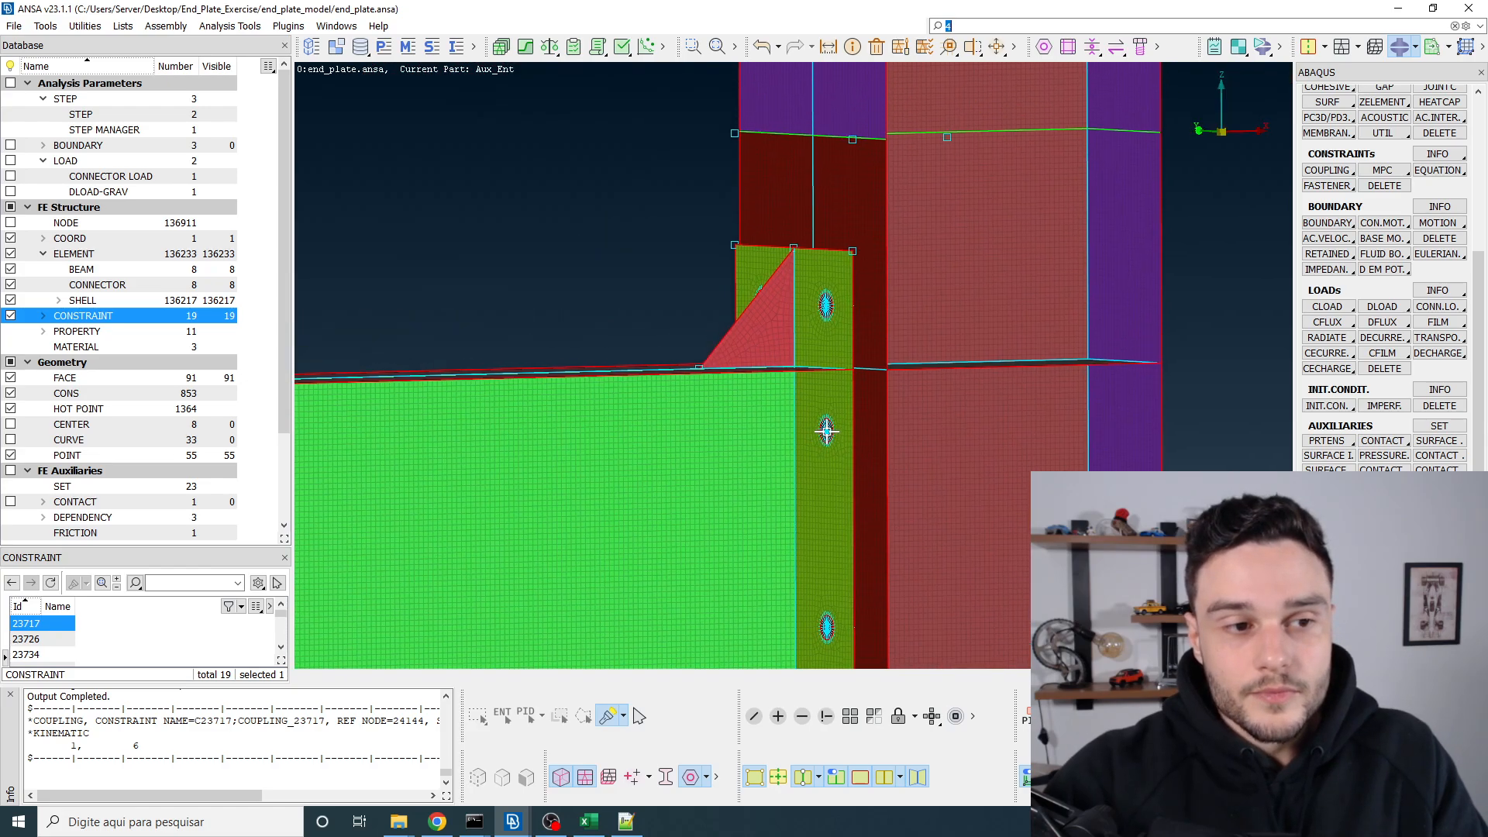
scroll(835, 310, up, 5)
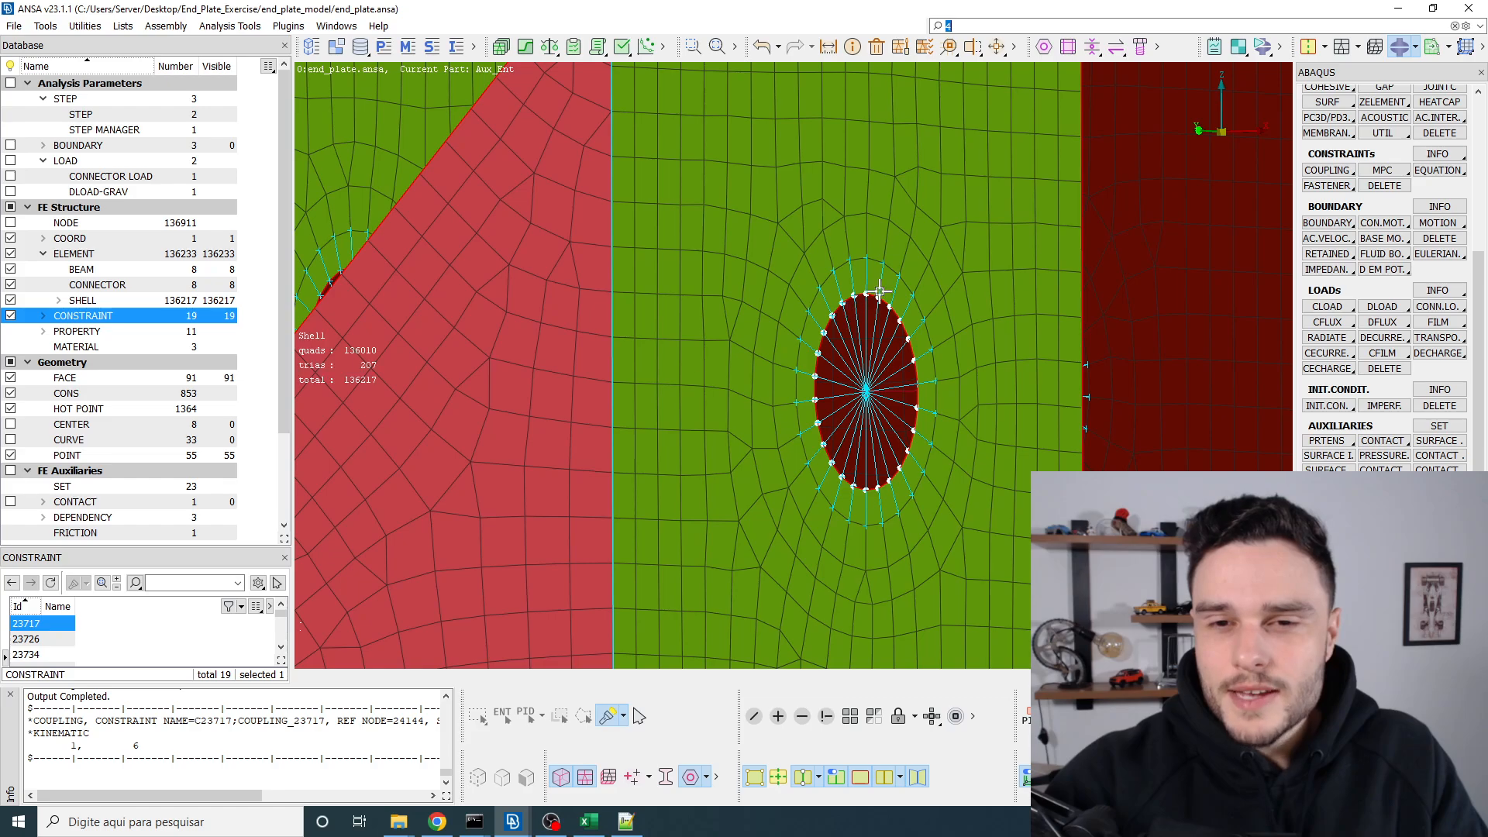
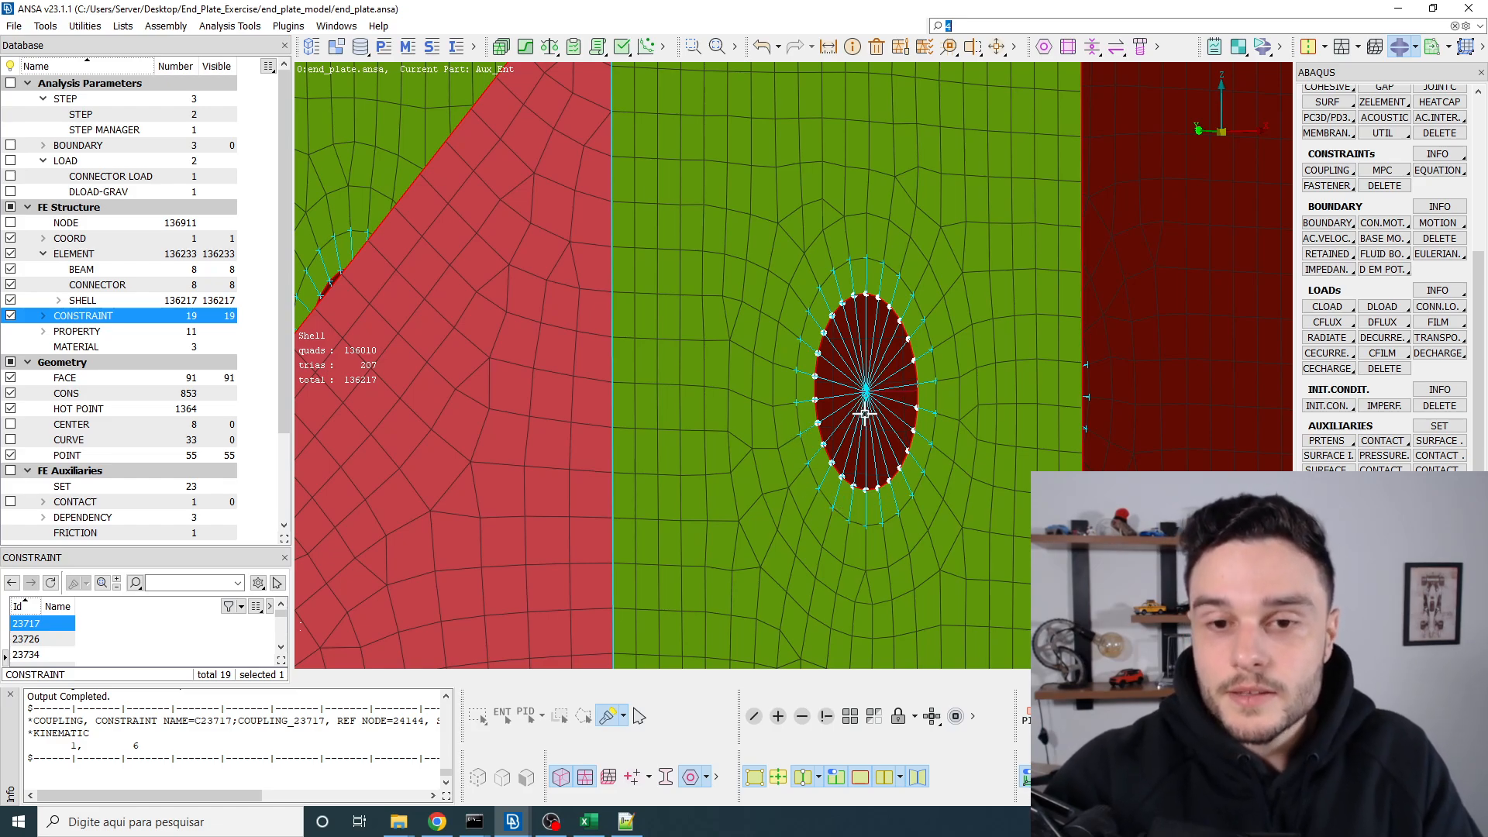
Step: Examine the bolted end plate connection, consult the overconstraint warnings in end_plate.msg in Notepad++, and return to the hole couplings in ANSA
scroll(807, 189, down, 10)
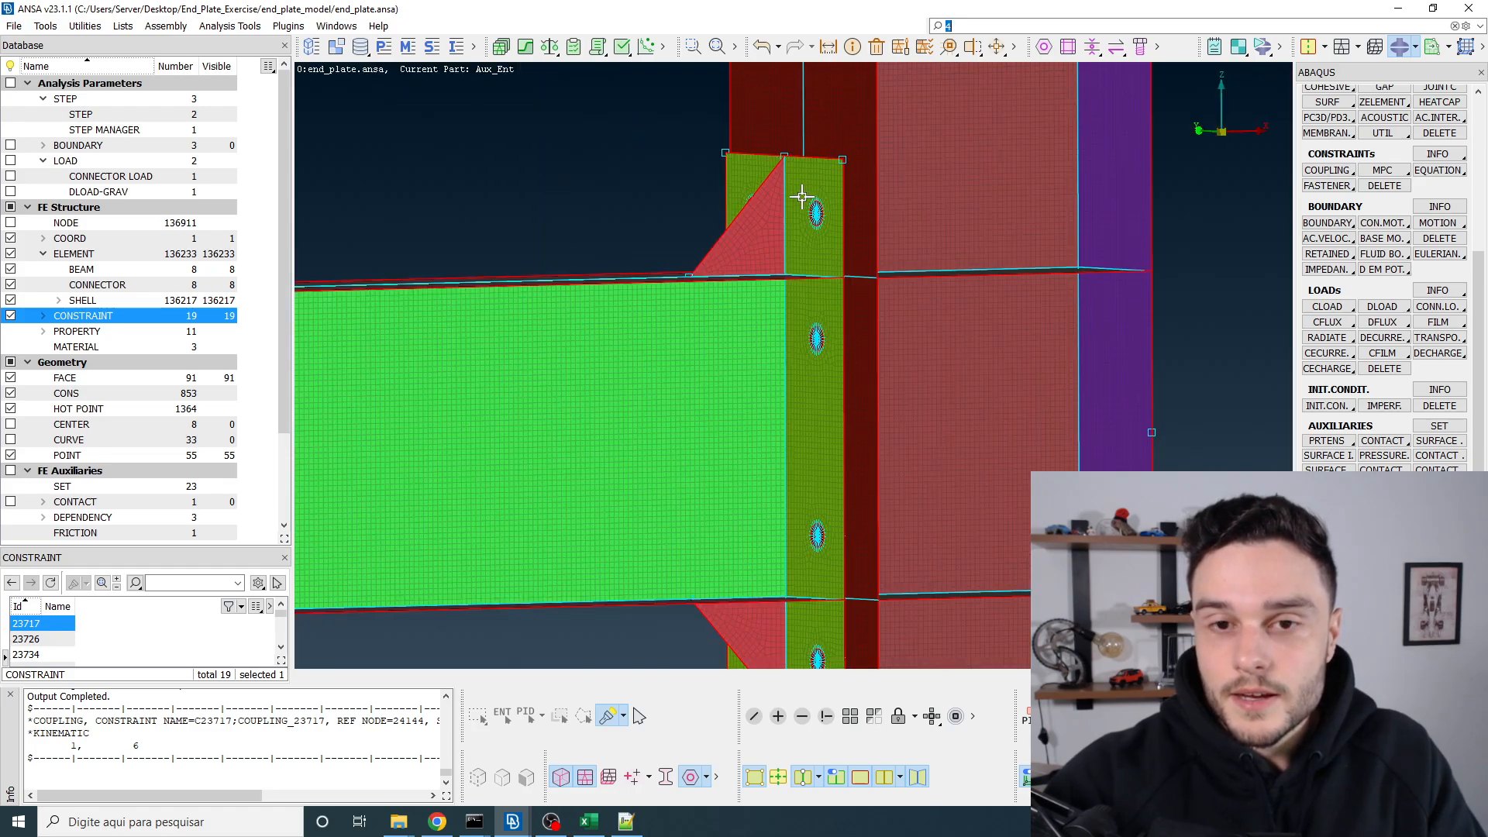
ctrl+middle_drag(807, 214, 811, 177)
ctrl+drag(811, 177, 800, 196)
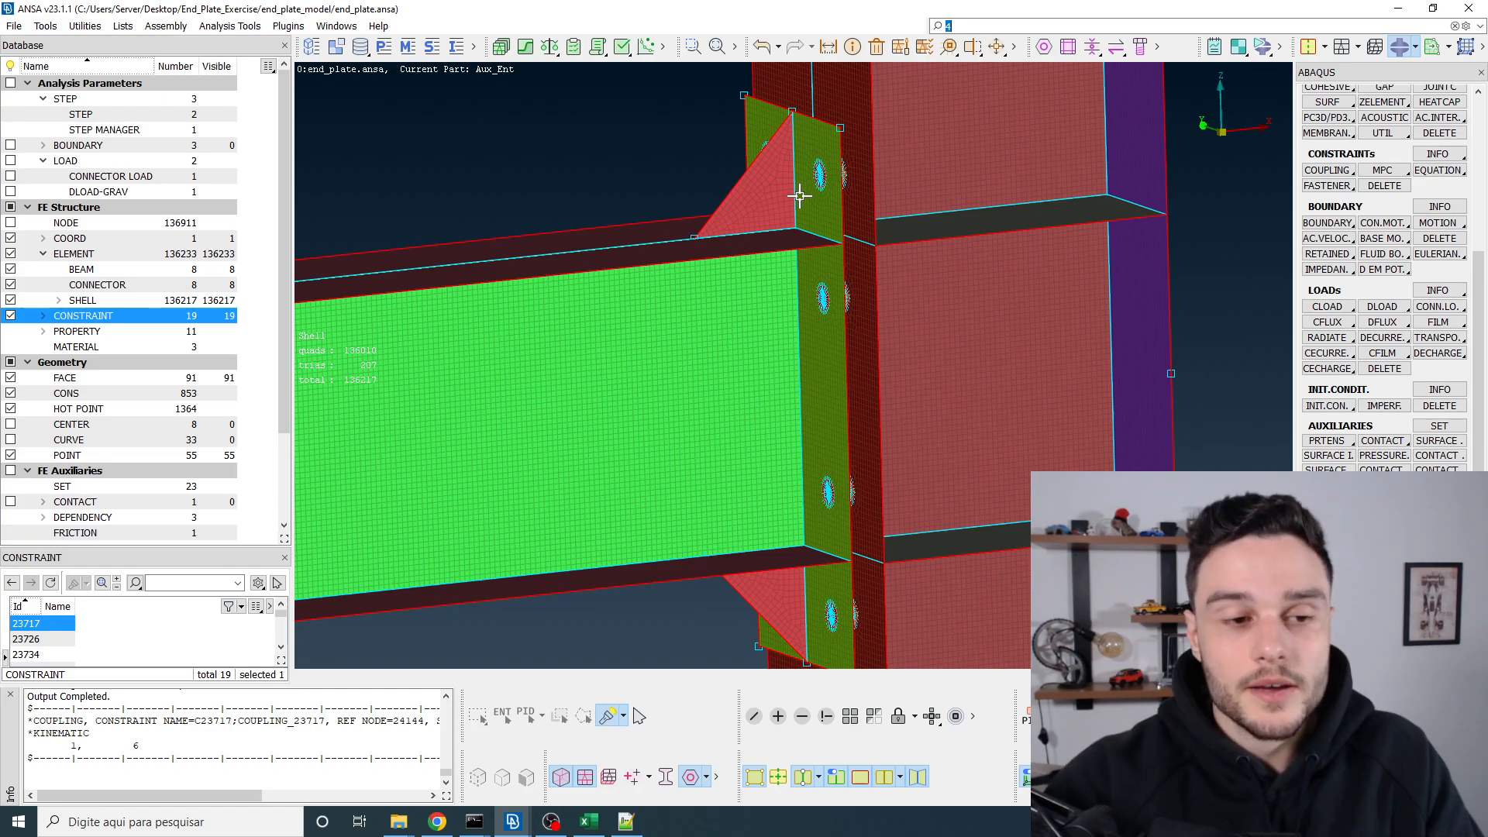
ctrl+middle_drag(812, 190, 814, 225)
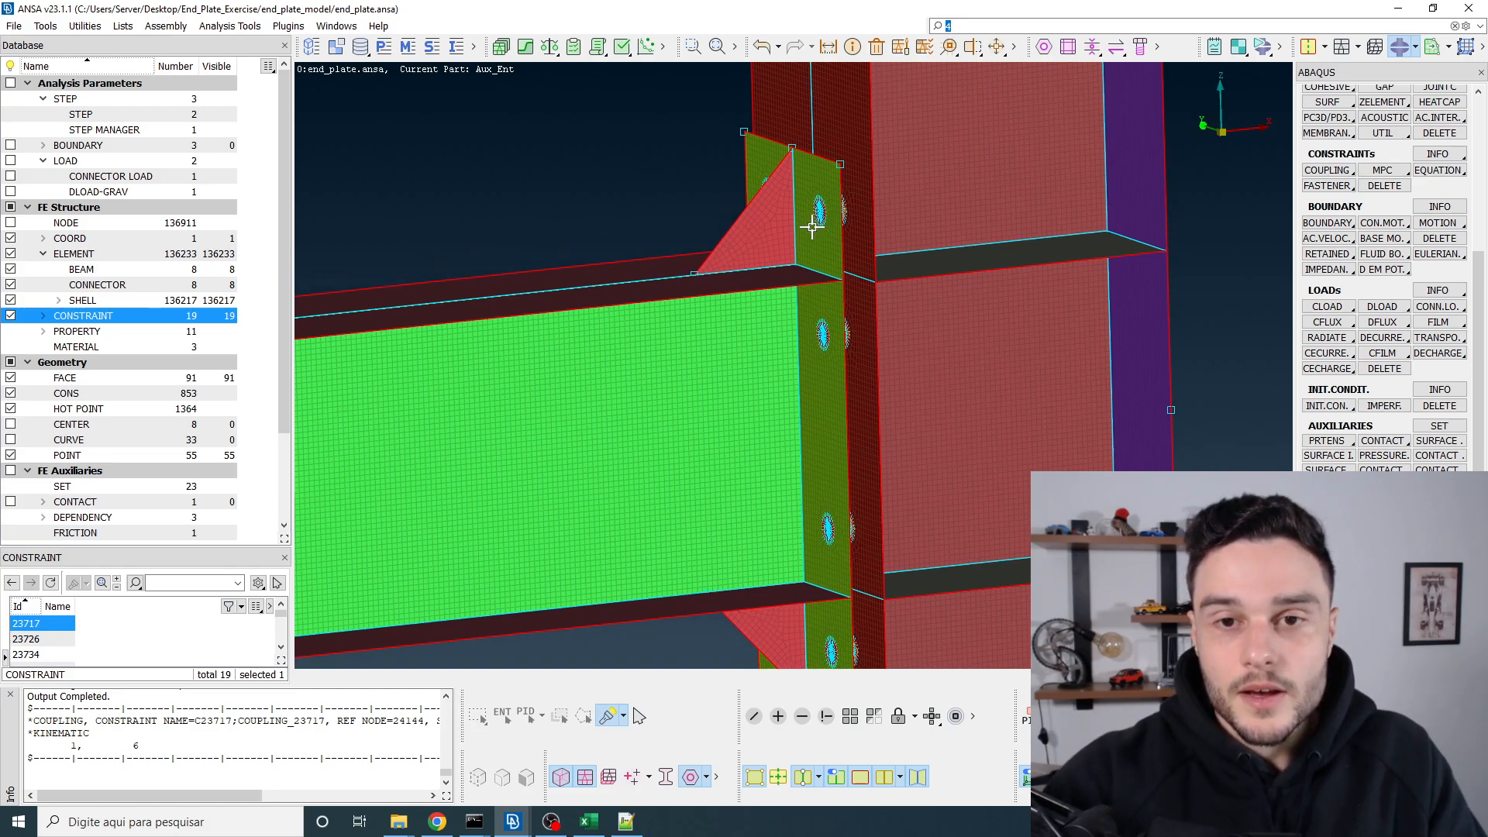
mouse_move(814, 225)
ctrl+mouse_down()
mouse_move(802, 212)
mouse_move(820, 232)
ctrl+mouse_up()
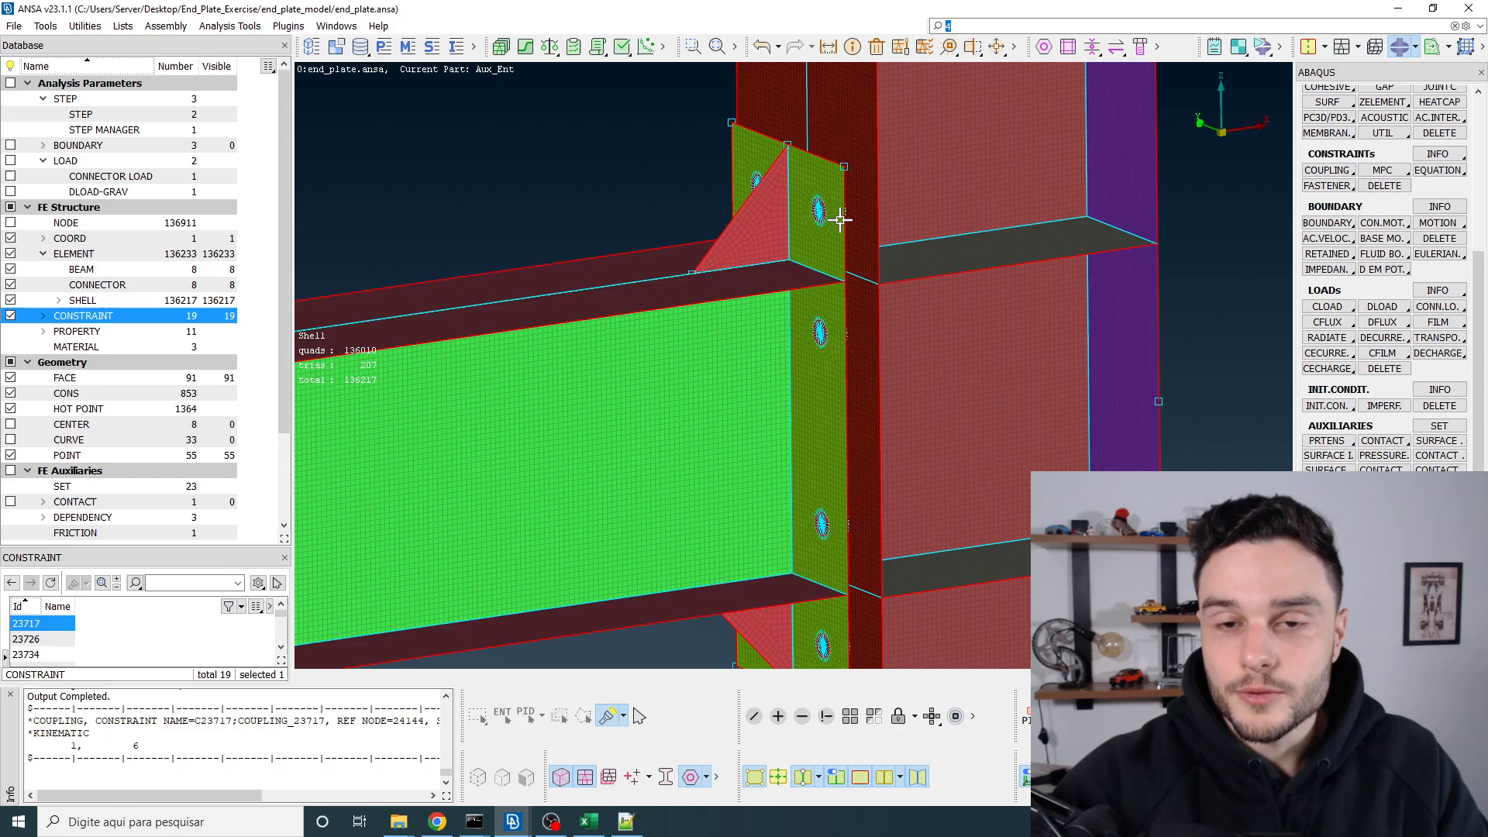
scroll(817, 263, down, 4)
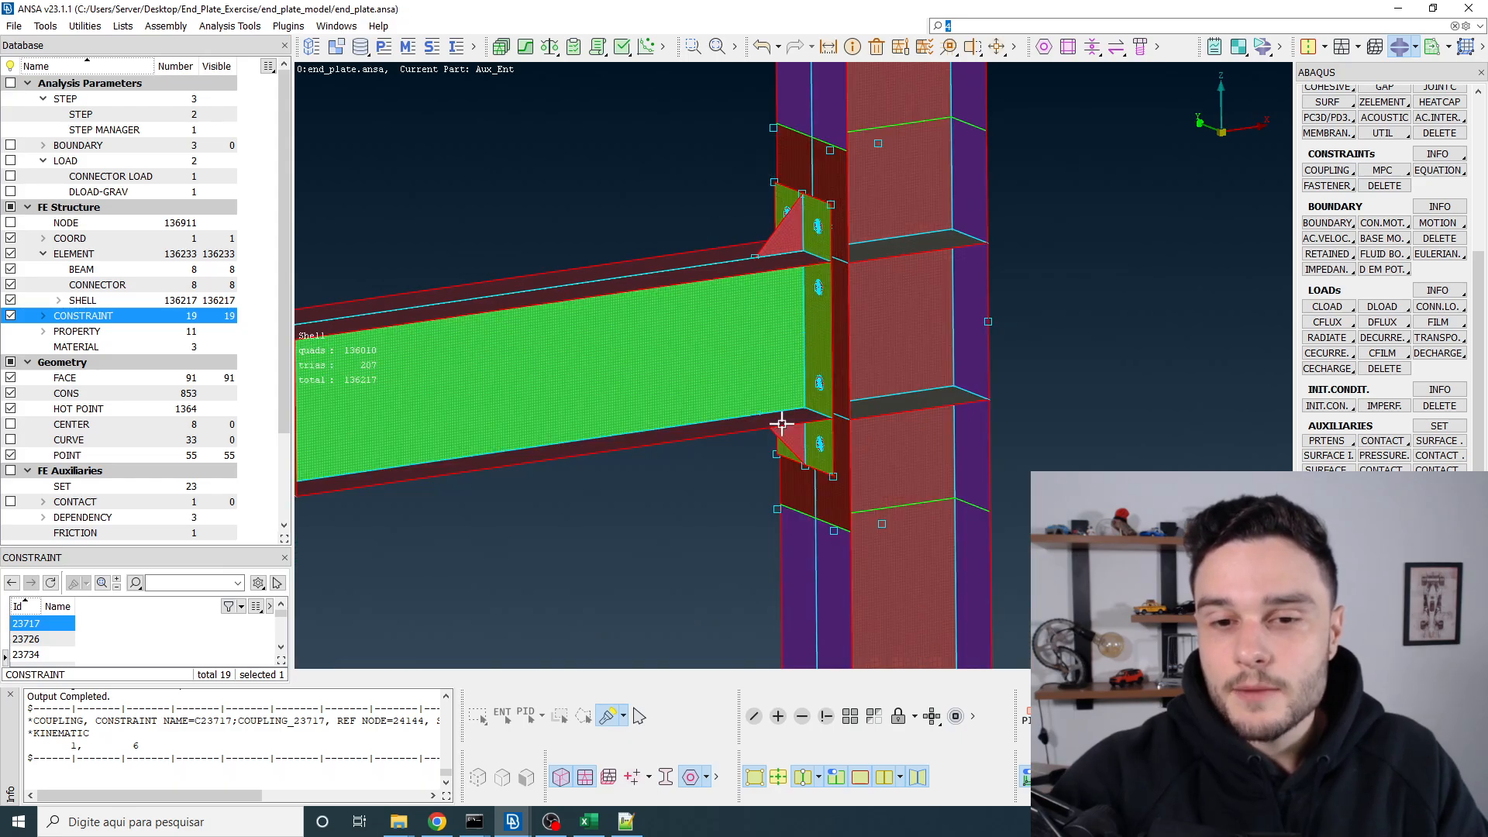
key(alt+Tab)
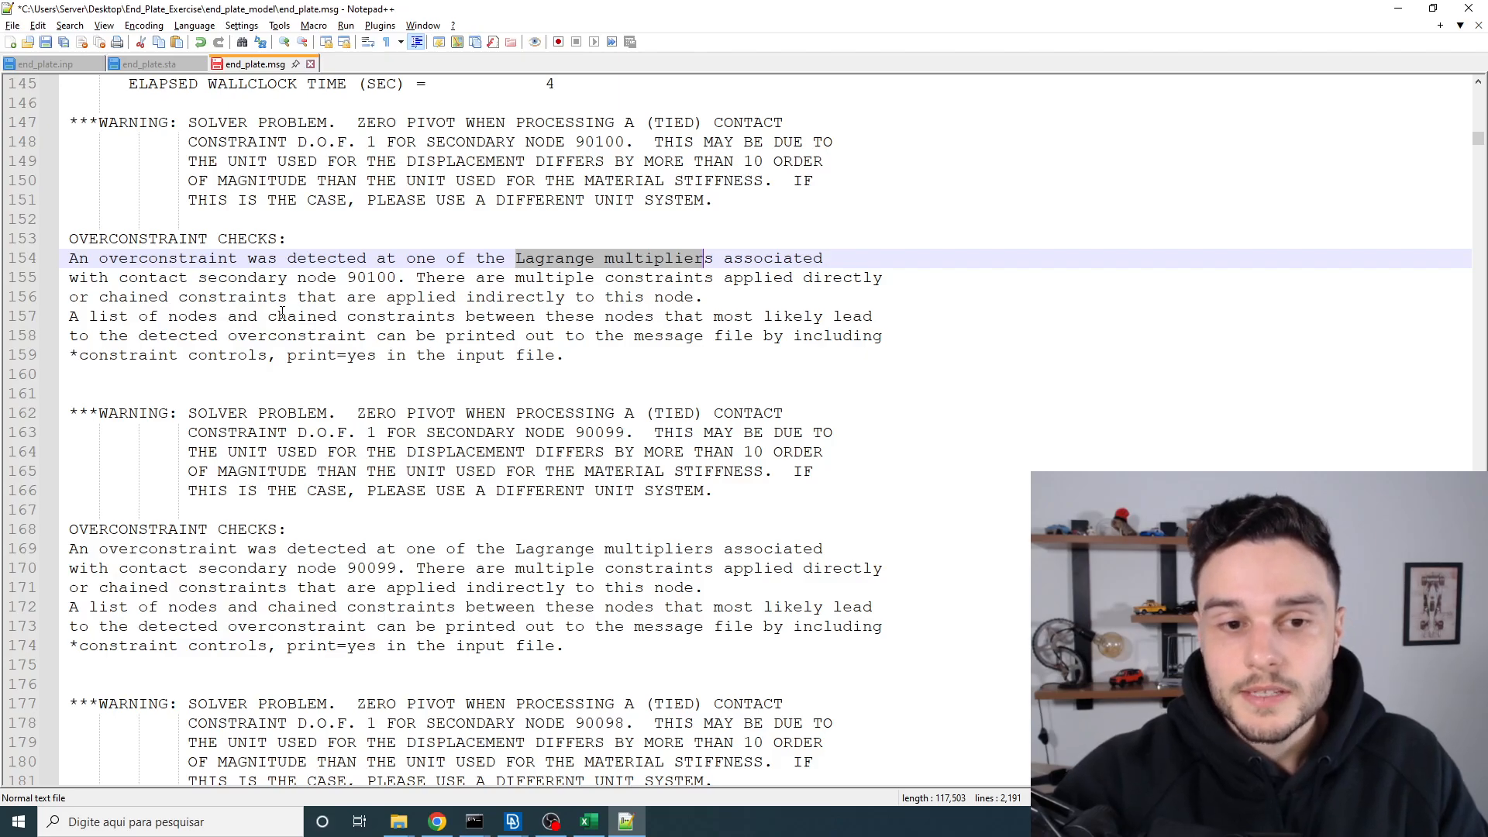
key(alt+Tab)
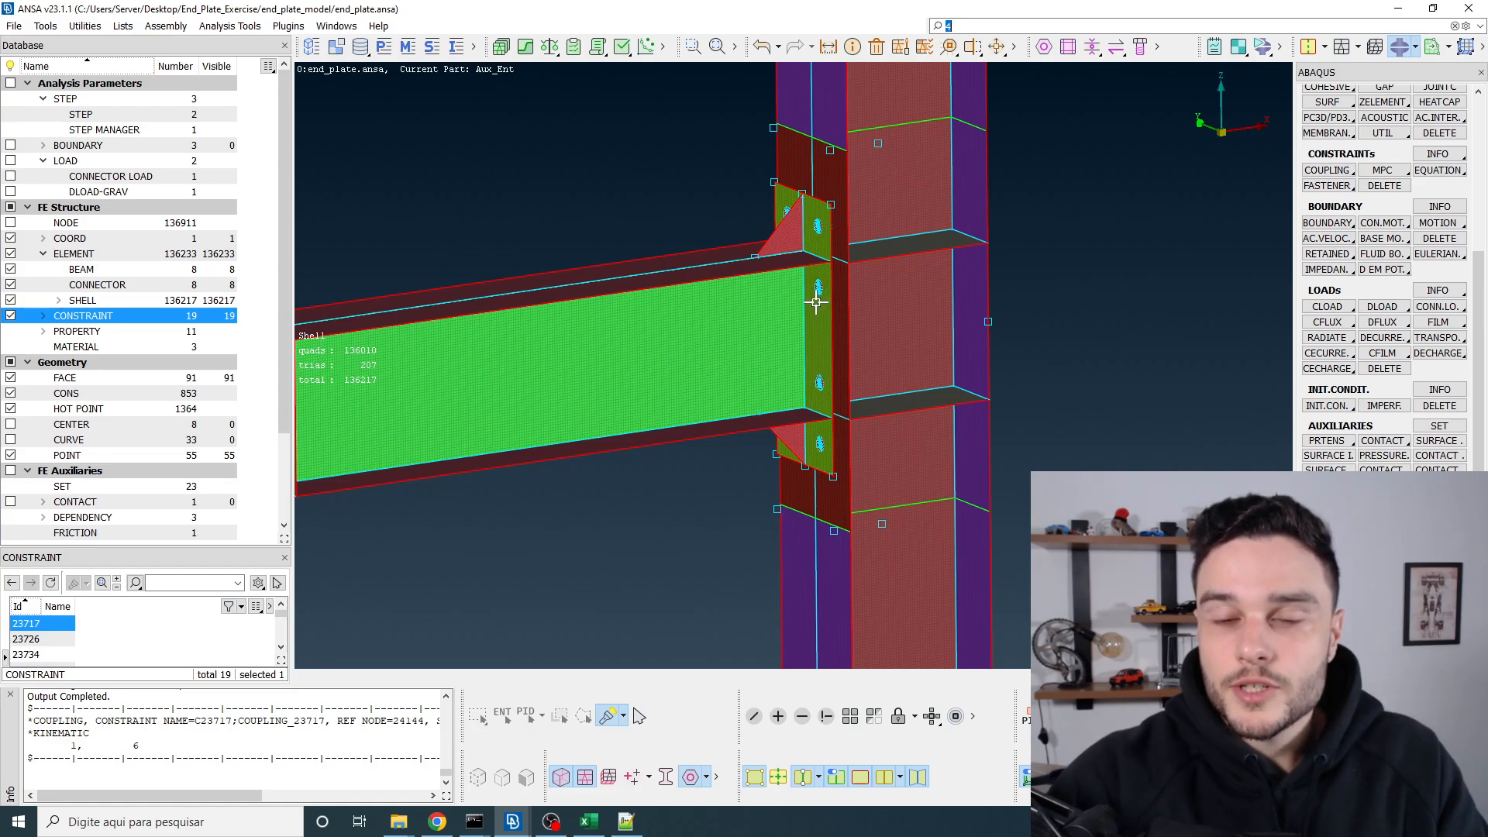
scroll(820, 226, up, 5)
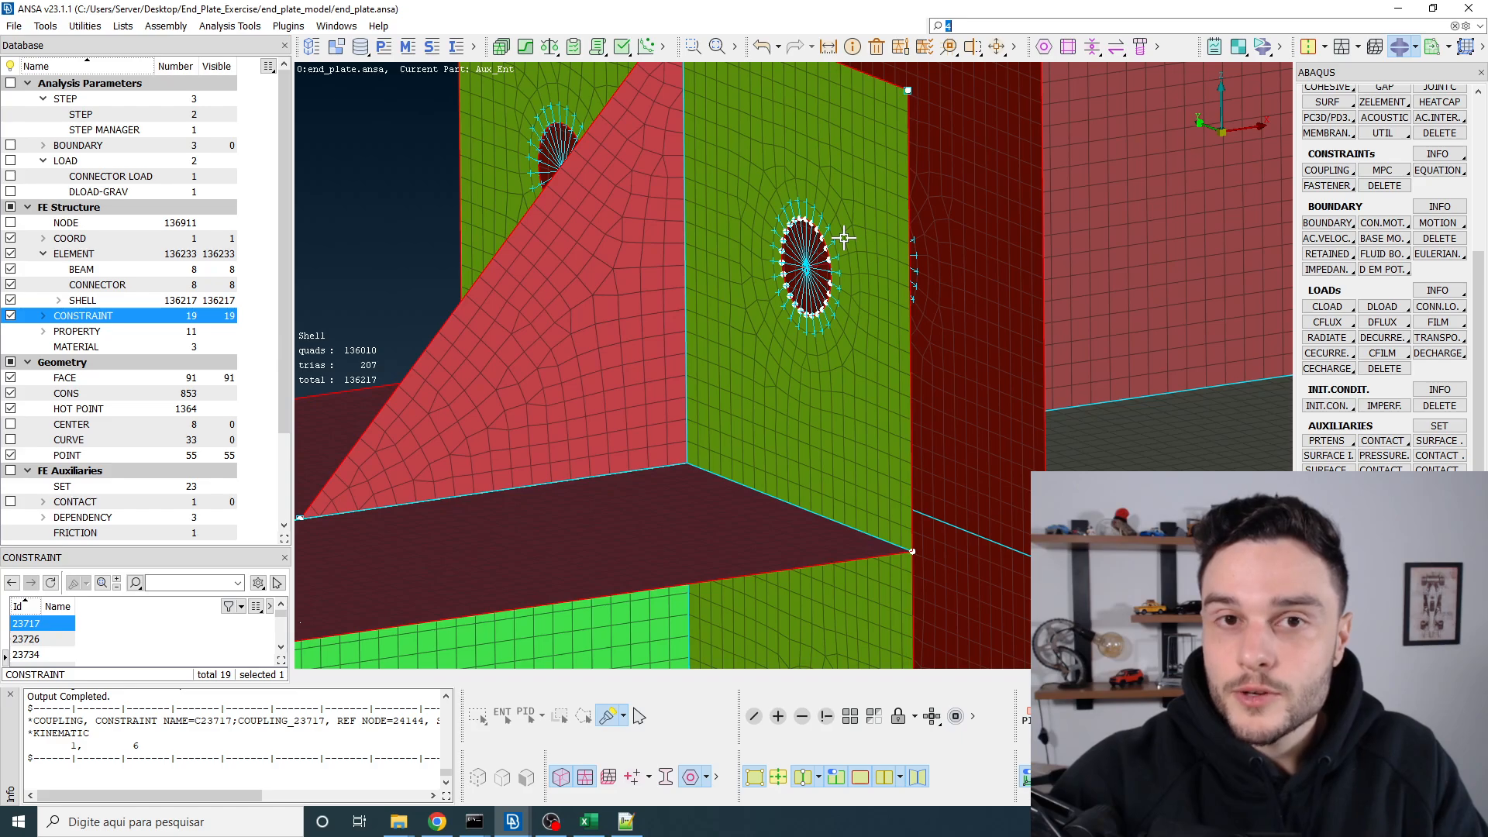
scroll(775, 228, down, 5)
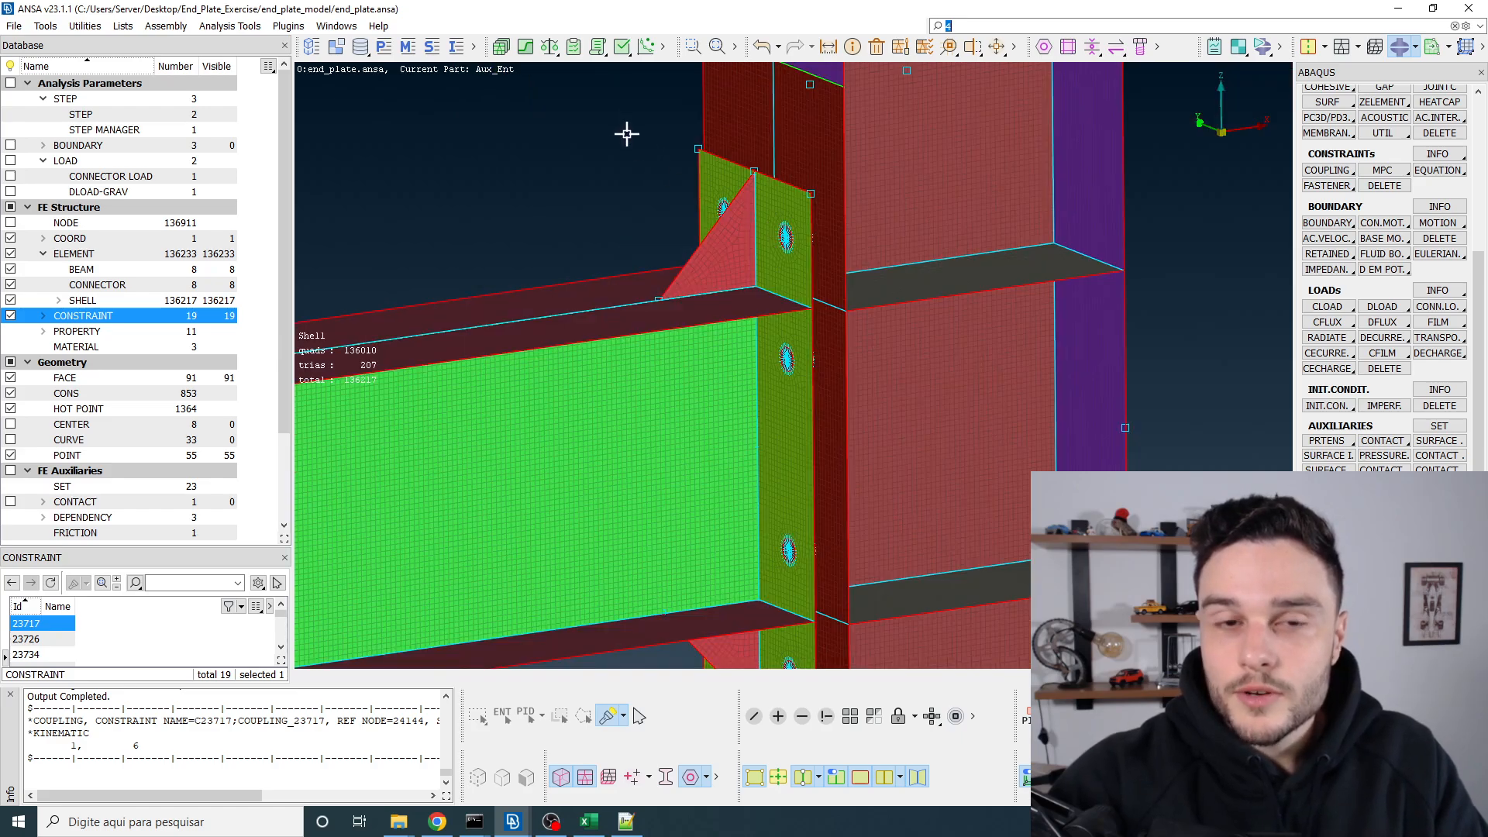
Step: List the model's properties, identify the end plate's property by picking it in the model, and close the list
click(383, 48)
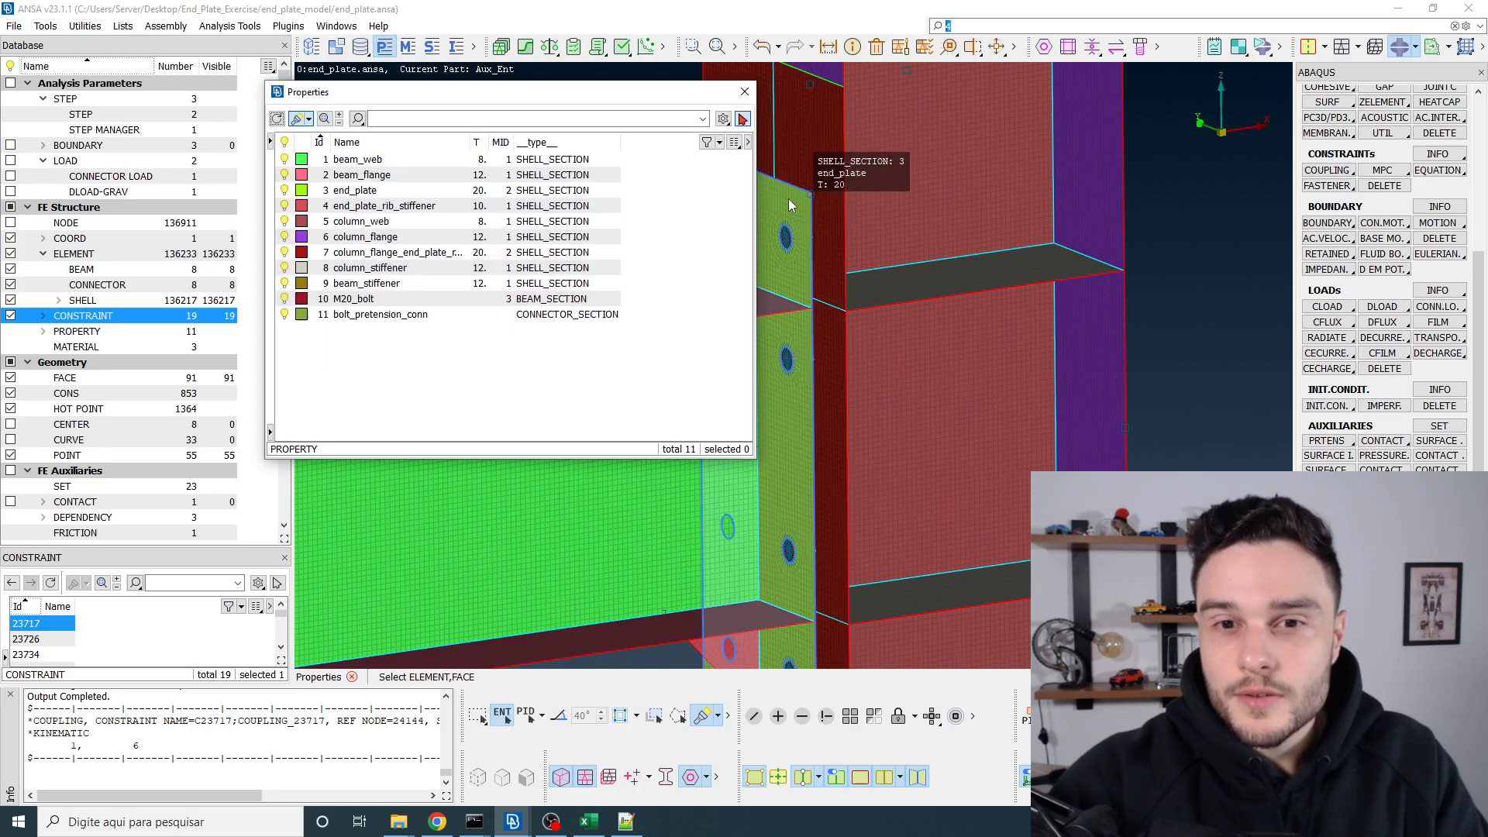
click(787, 198)
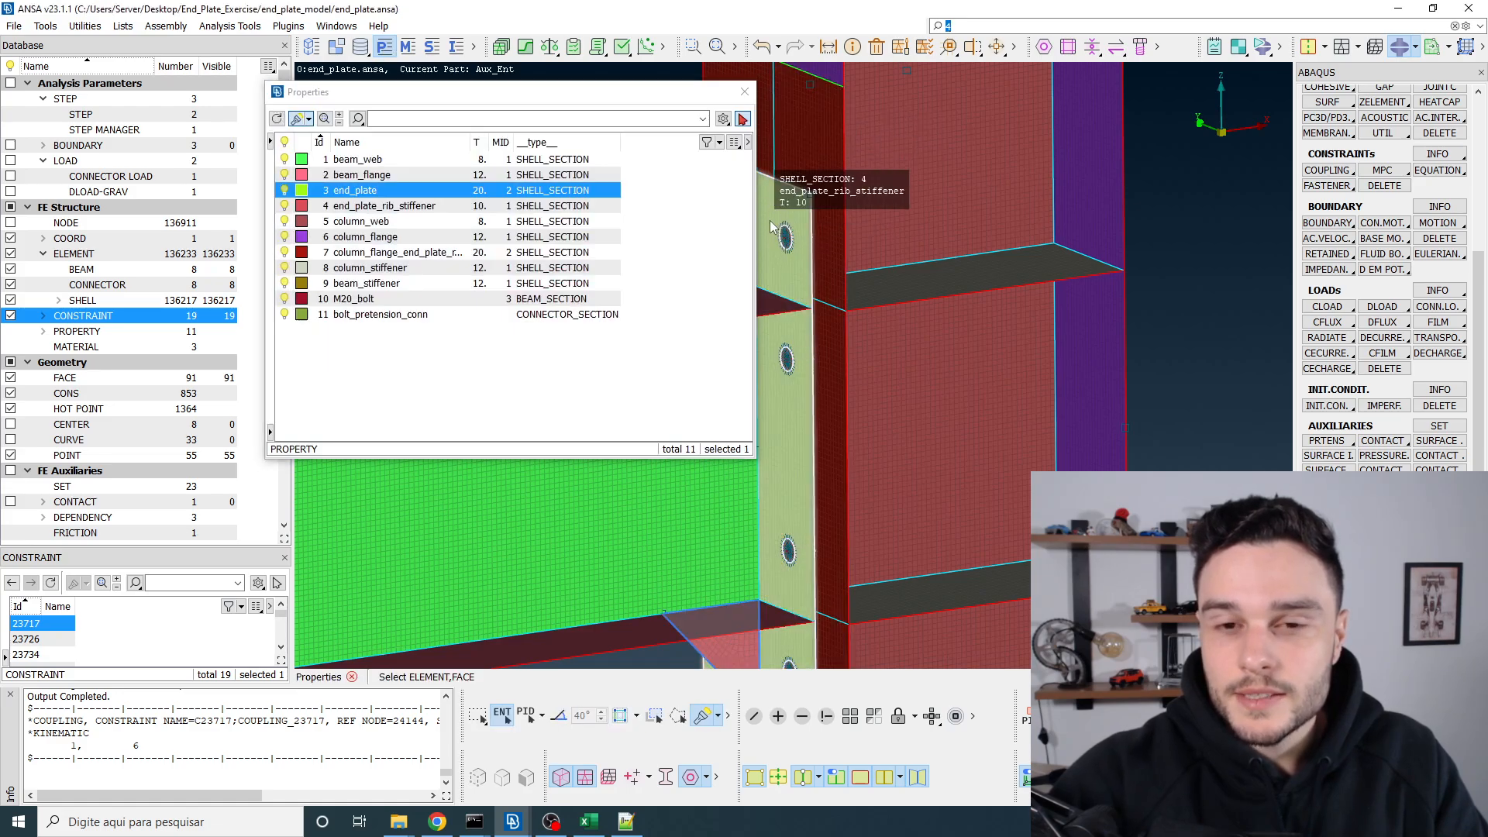
key(Escape)
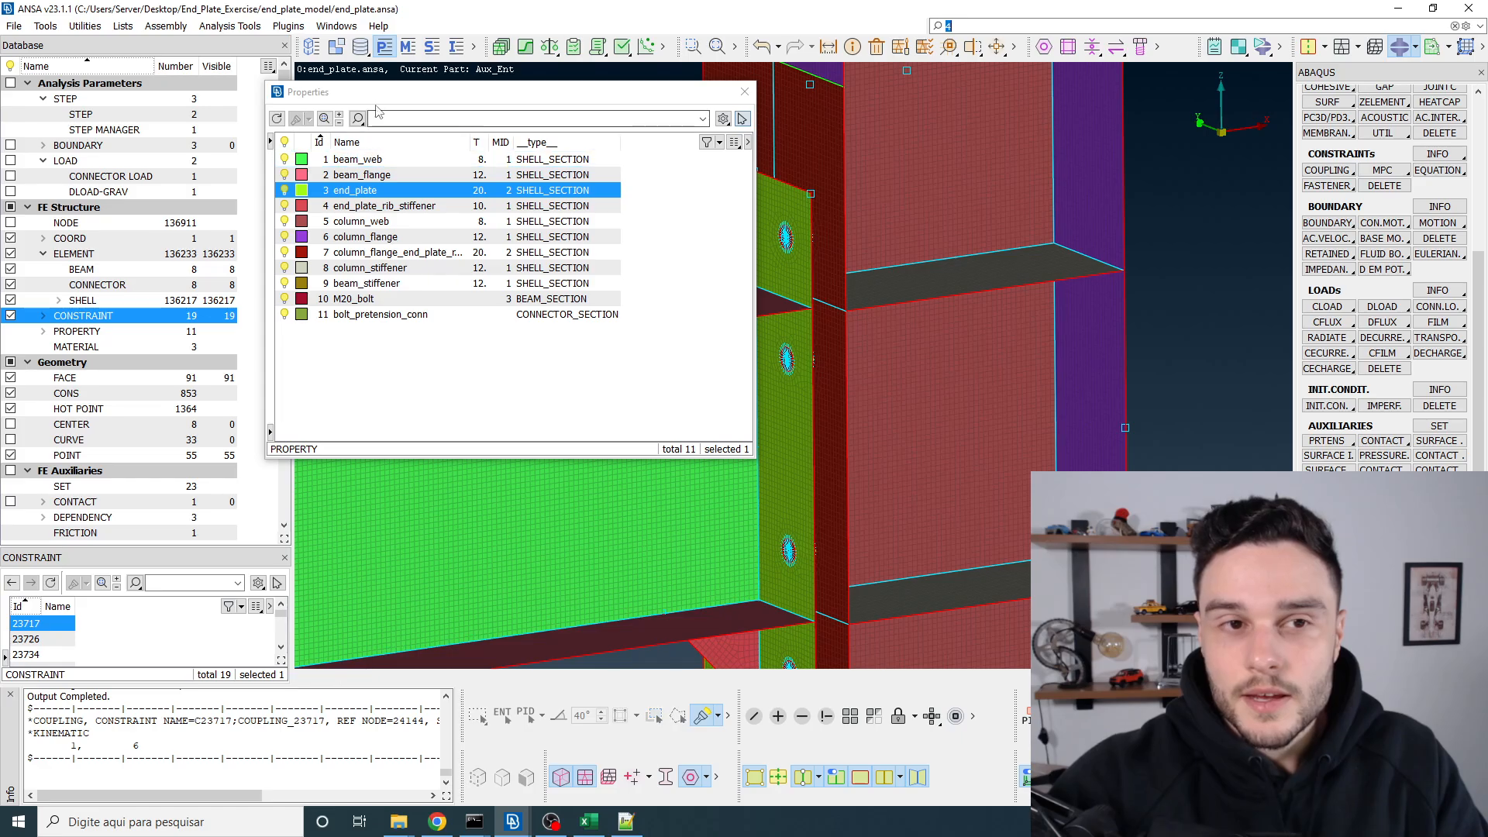
click(406, 48)
click(744, 92)
click(744, 93)
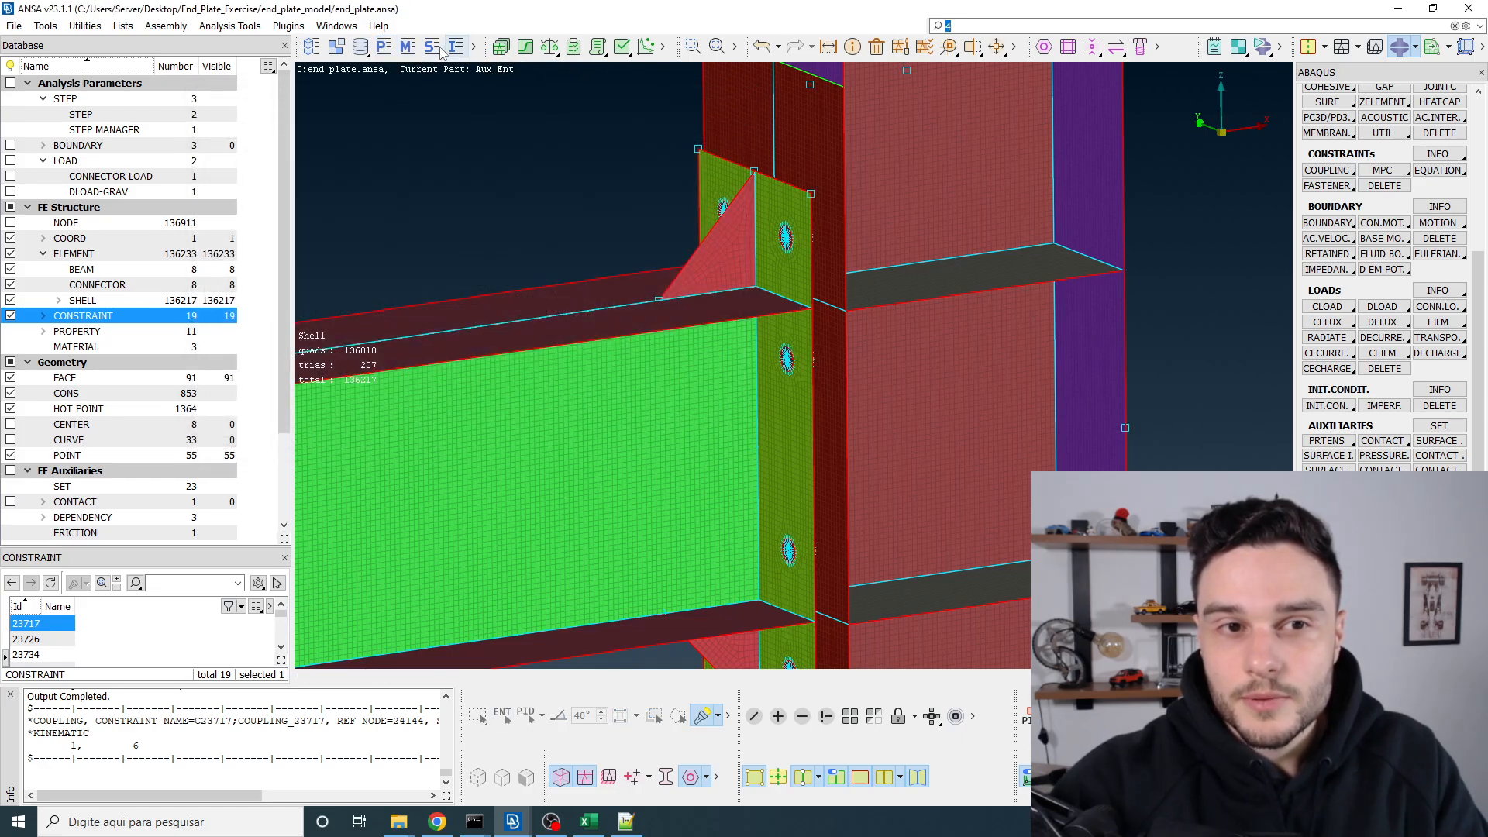
Step: Open the steel_thicker_than_16mm material, try setting *PLASTIC to NO, cancel the edit, and close the materials list
click(406, 48)
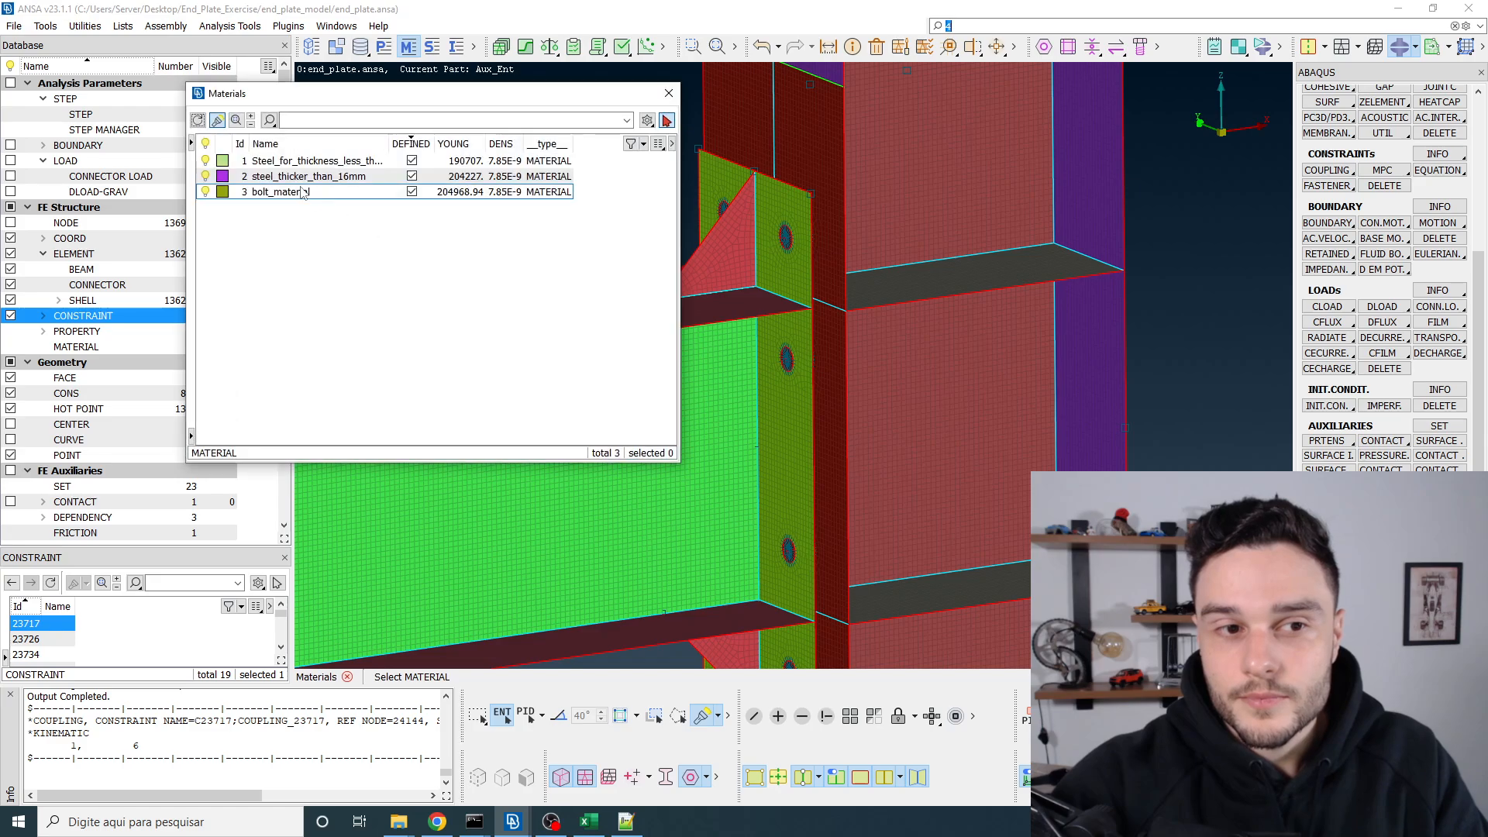
click(298, 182)
double_click(299, 178)
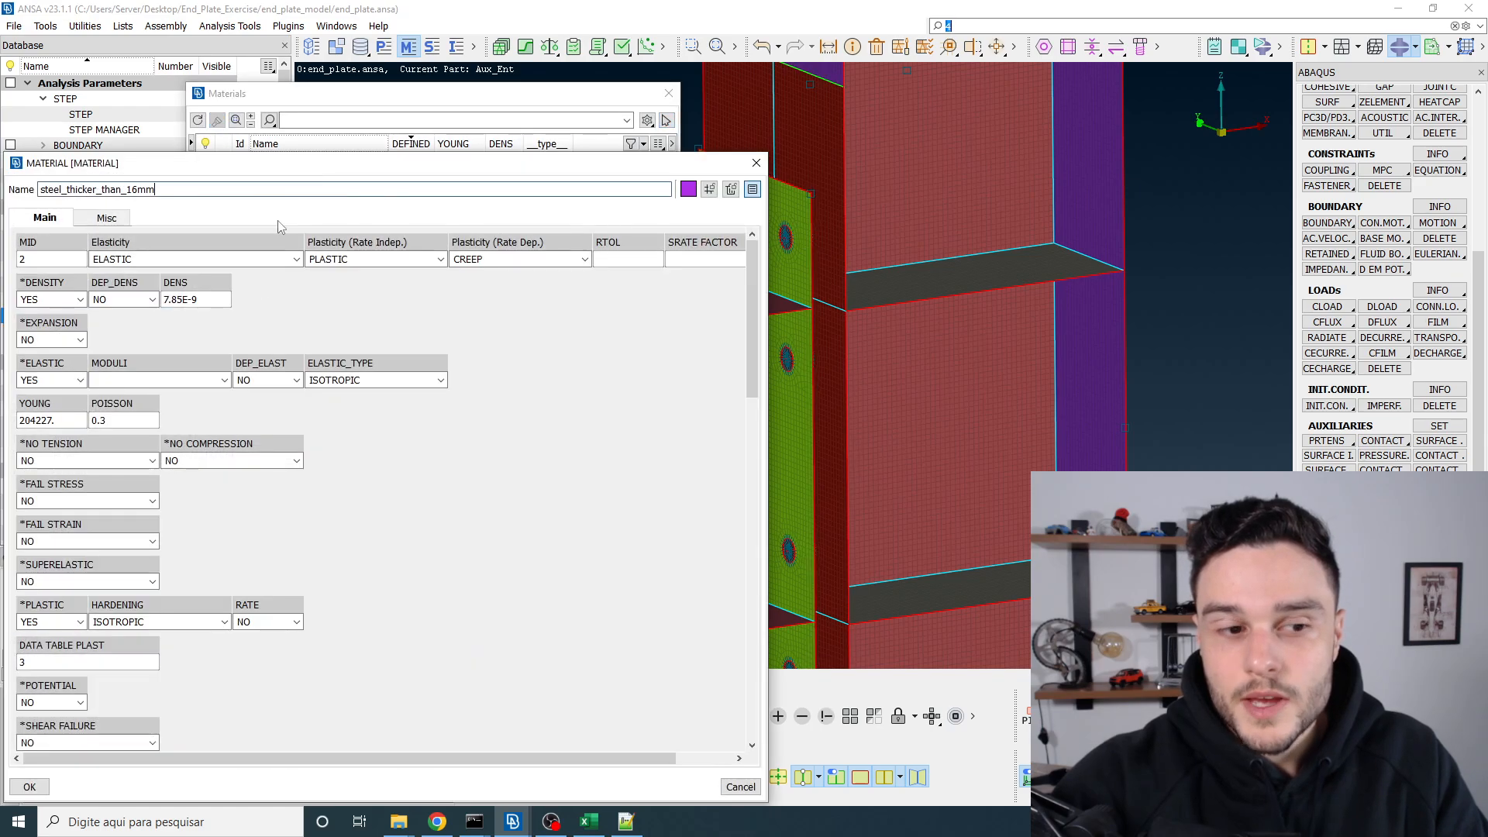
click(80, 621)
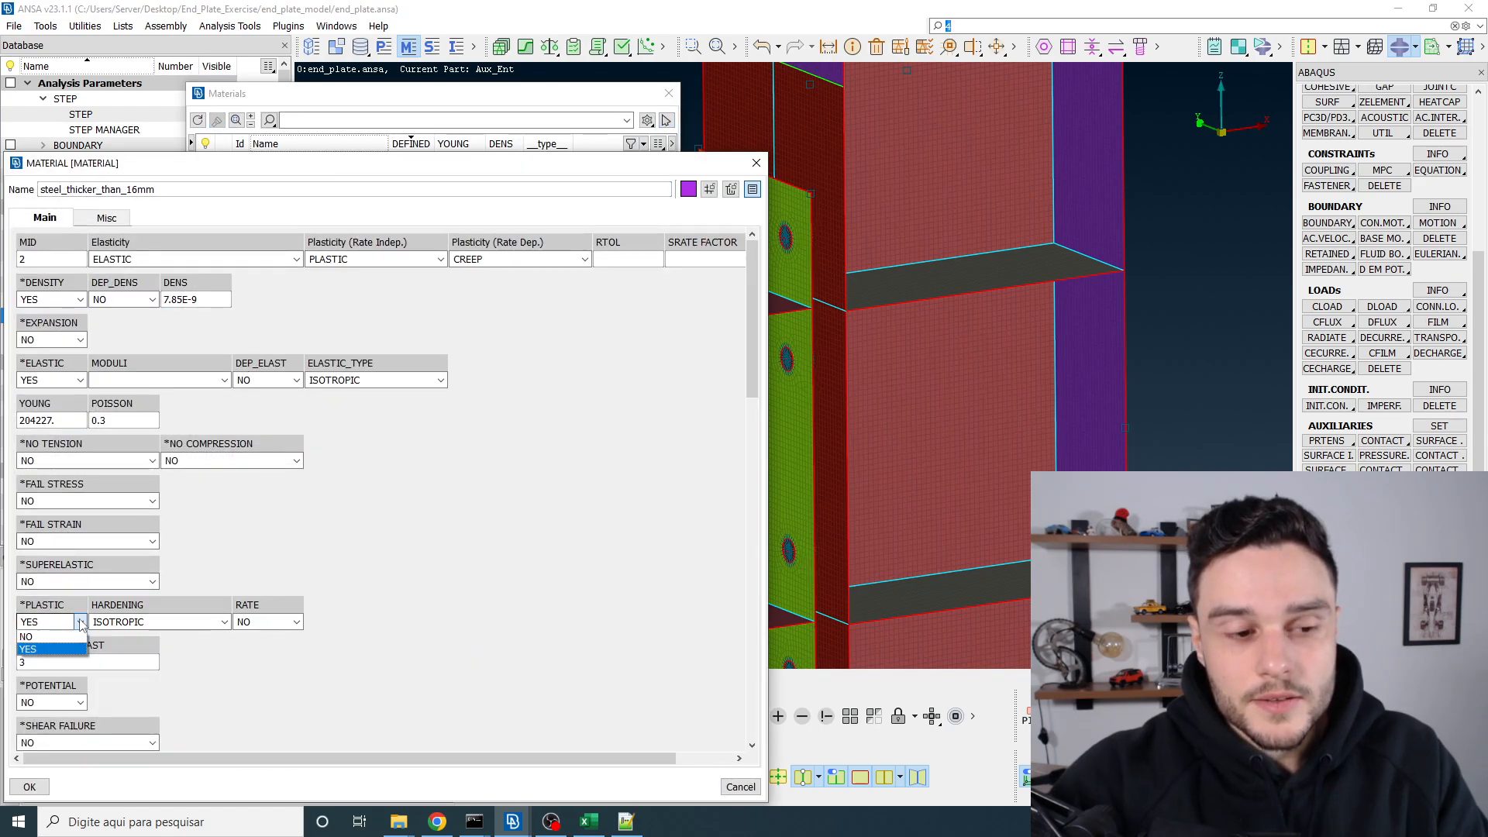
click(35, 638)
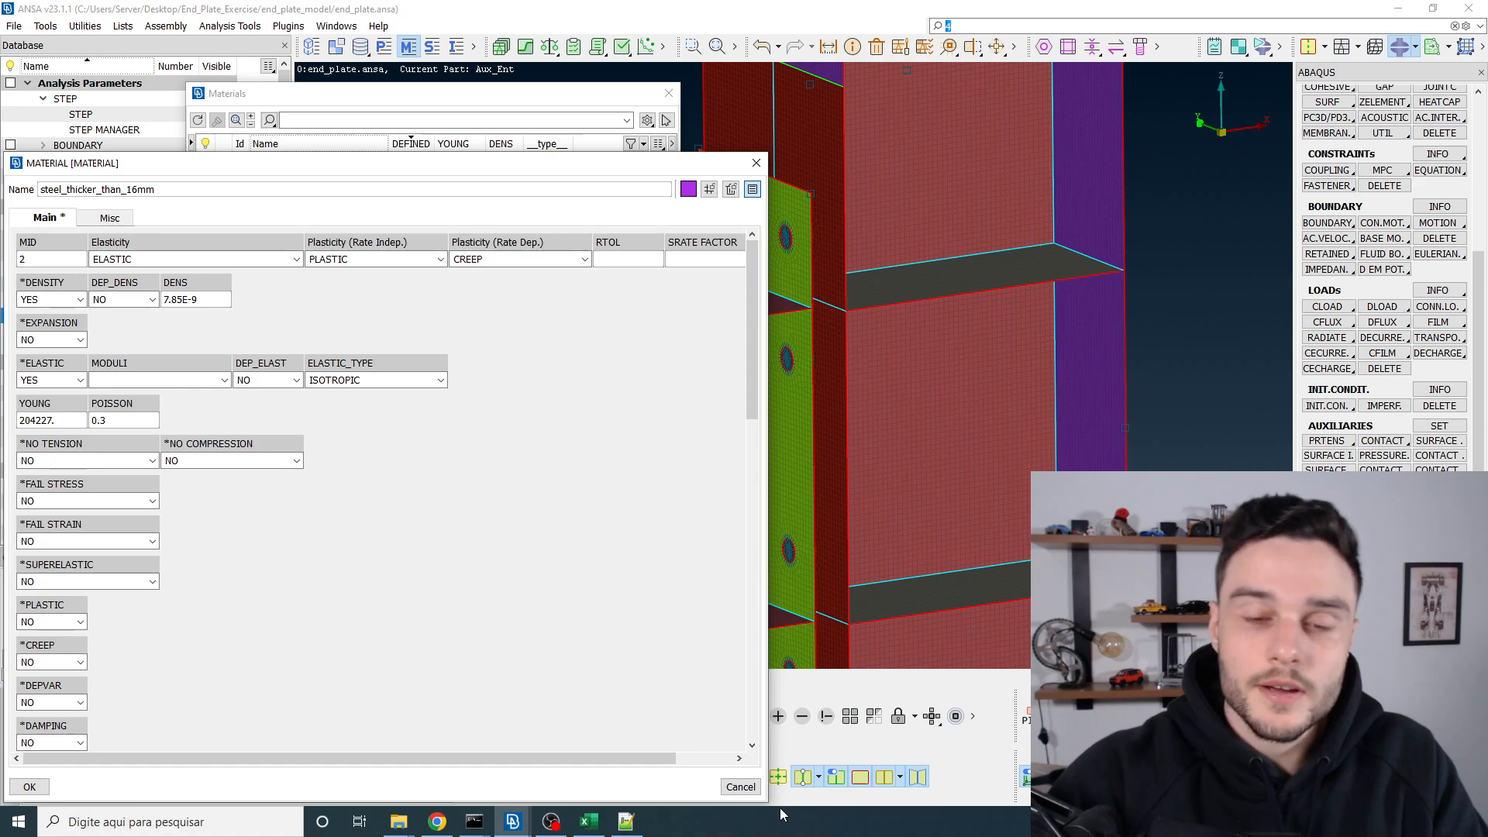
click(741, 788)
click(663, 97)
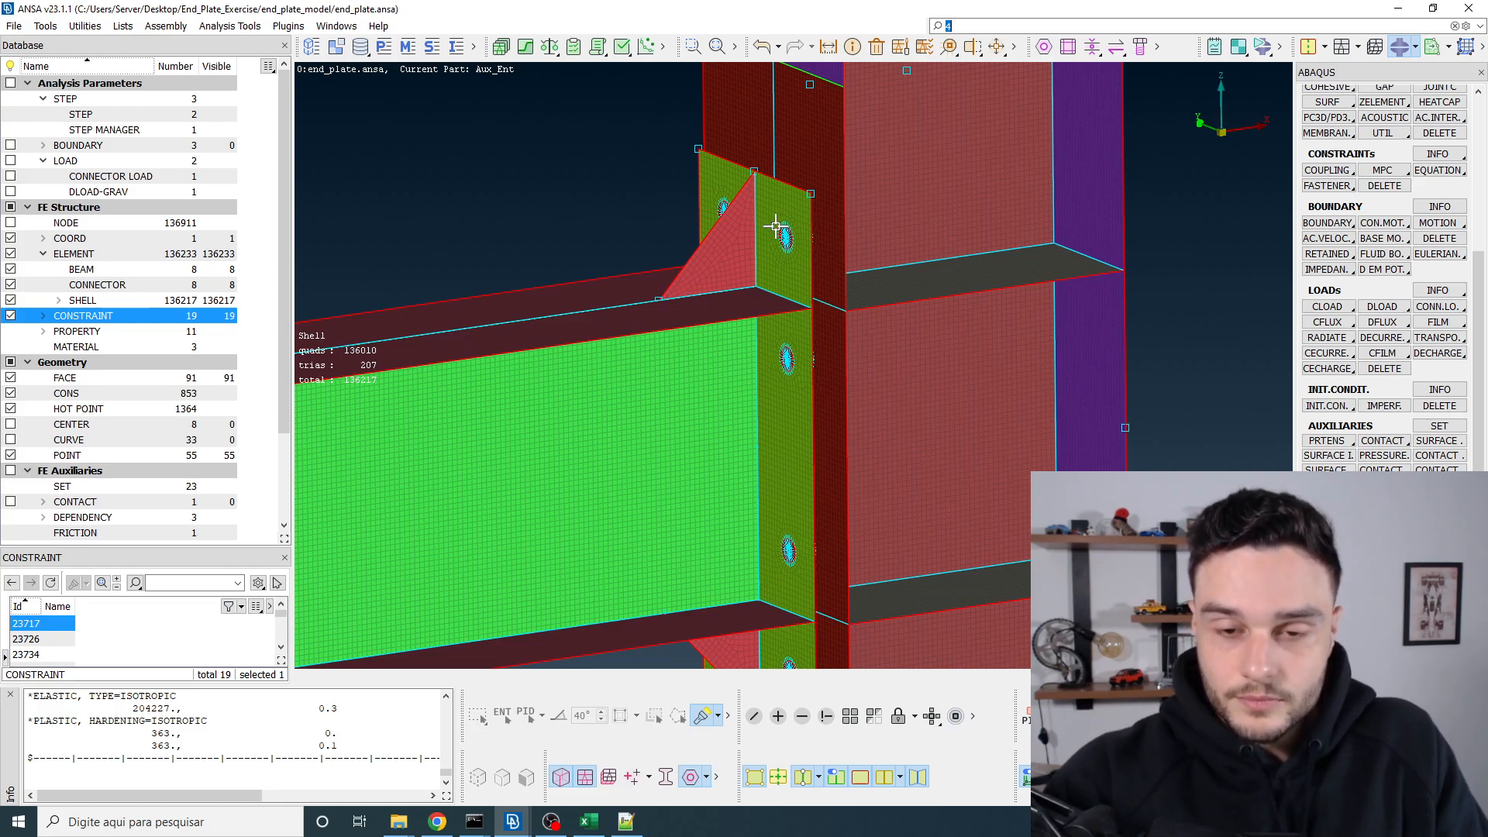
Step: Examine the coupling at the end plate bolt hole just below the beam's upper flange and its position in the whole connection
scroll(776, 226, down, 3)
scroll(776, 225, up, 3)
mouse_move(776, 225)
ctrl+mouse_down()
mouse_move(778, 253)
mouse_move(773, 204)
ctrl+mouse_up()
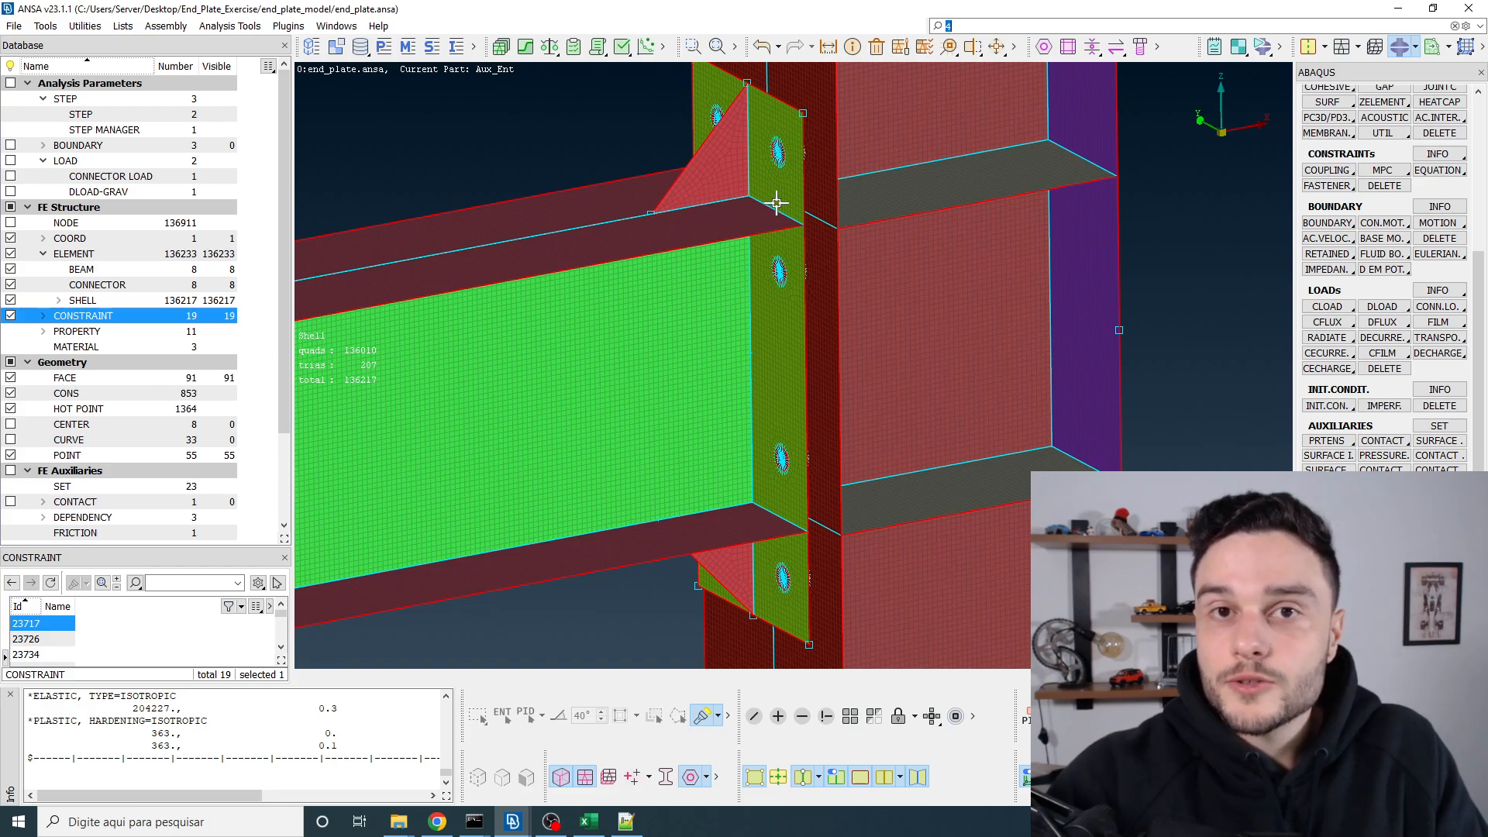
scroll(781, 233, up, 5)
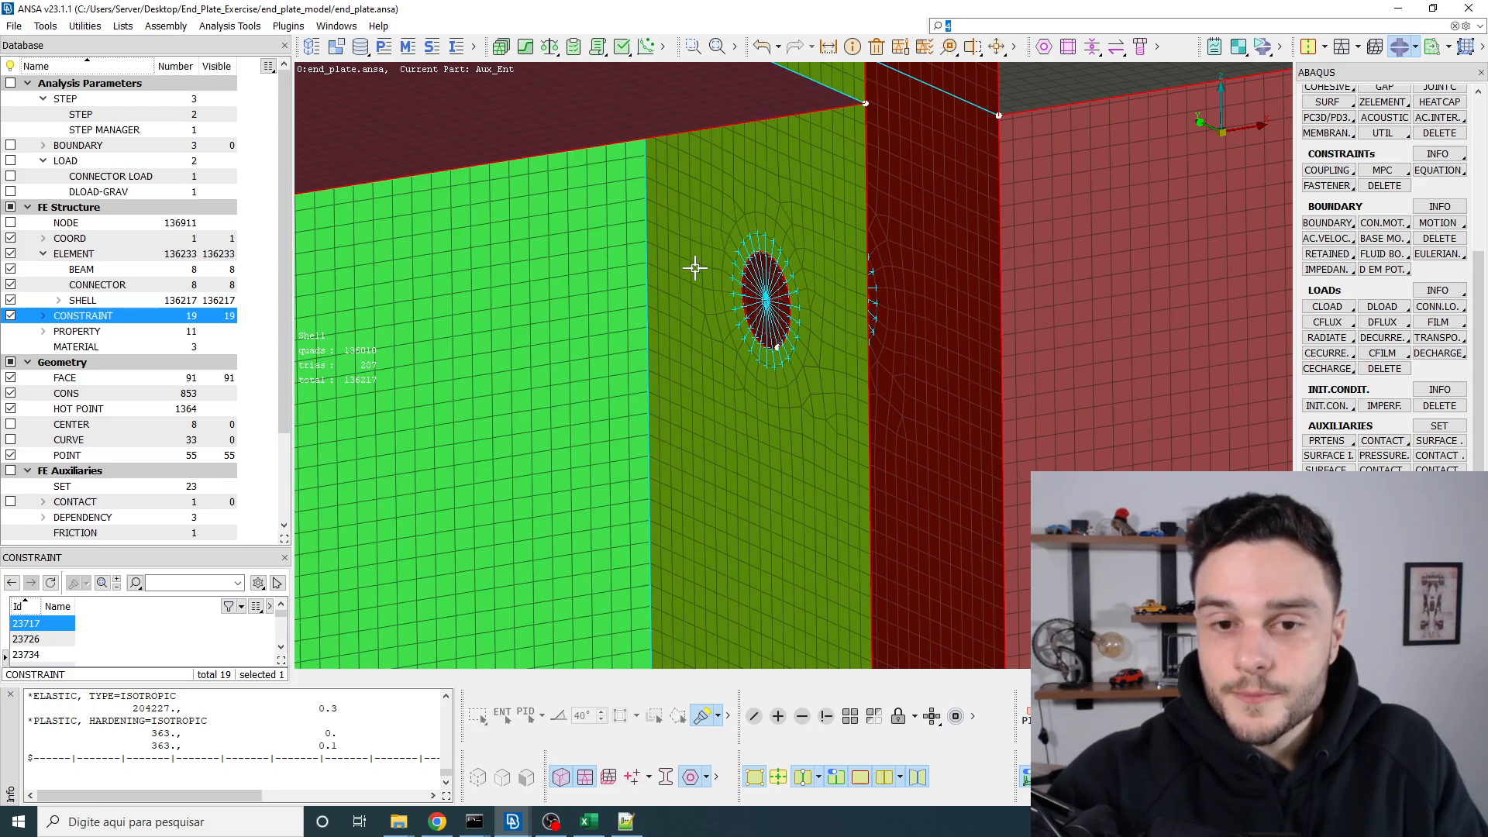
scroll(767, 272, up, 3)
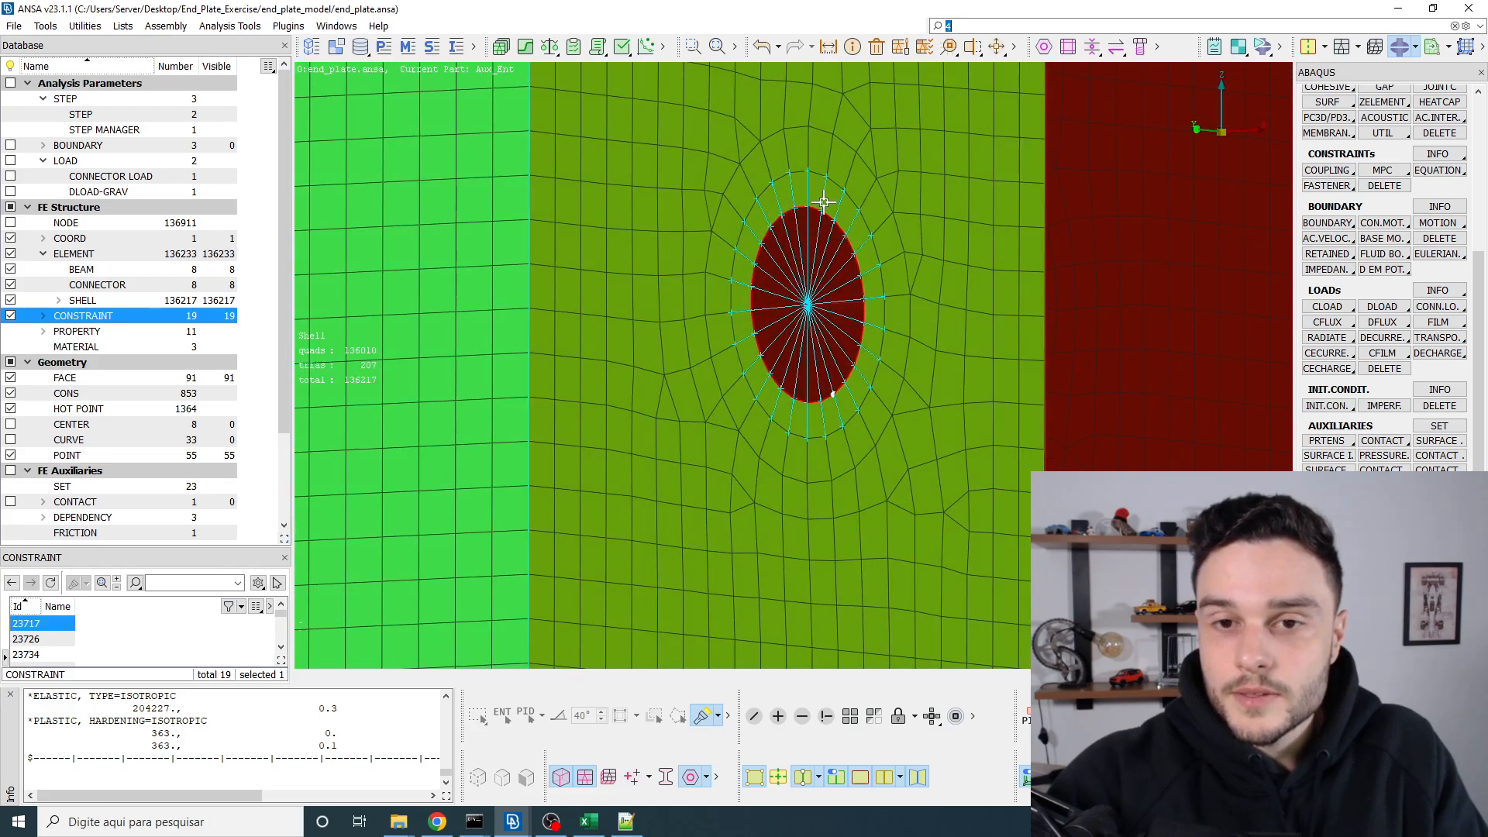
scroll(779, 289, down, 5)
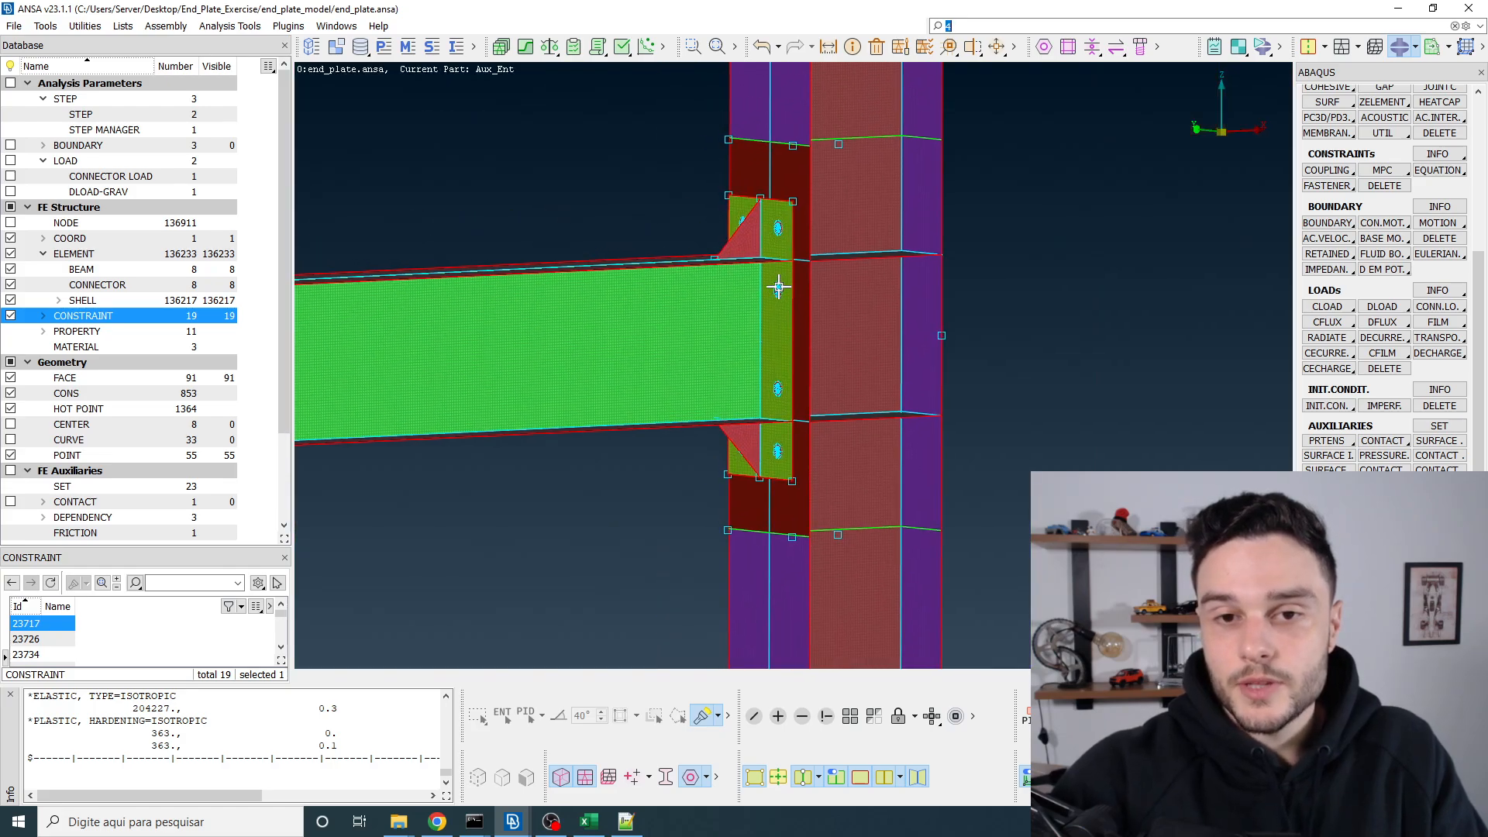
ctrl+drag(779, 287, 768, 302)
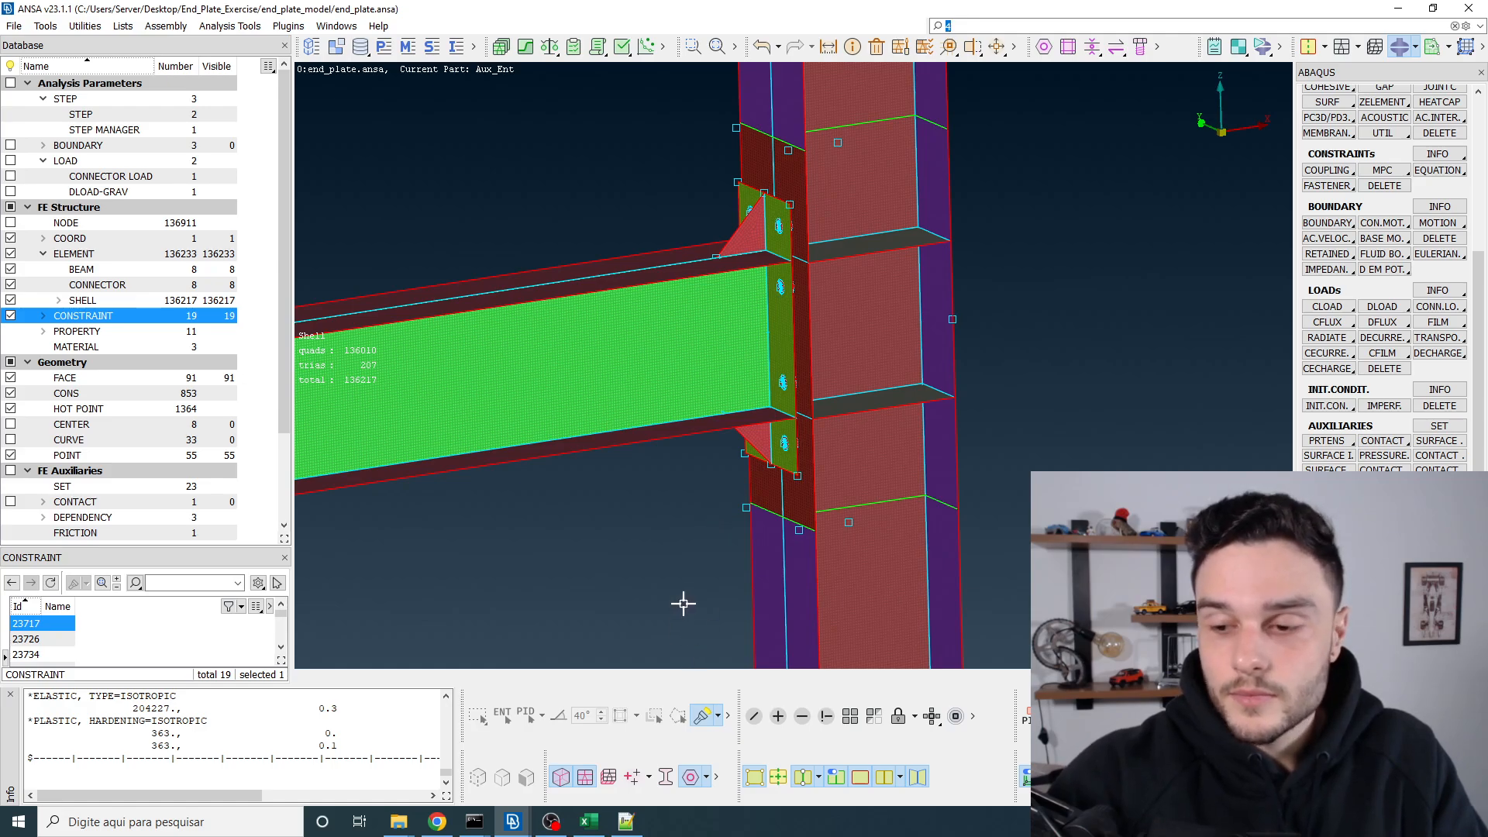
ctrl+drag(691, 442, 692, 451)
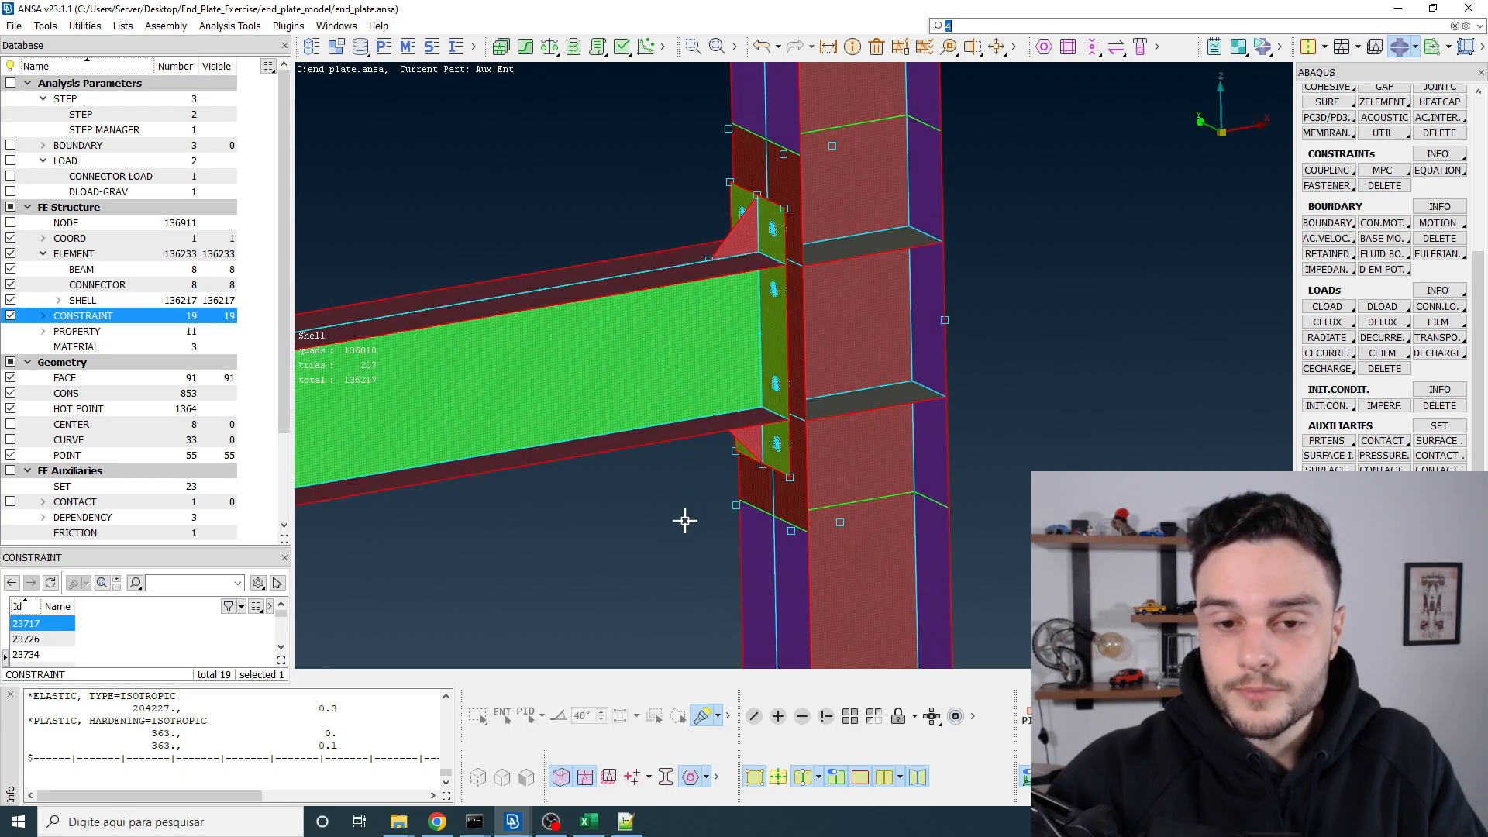
click(551, 822)
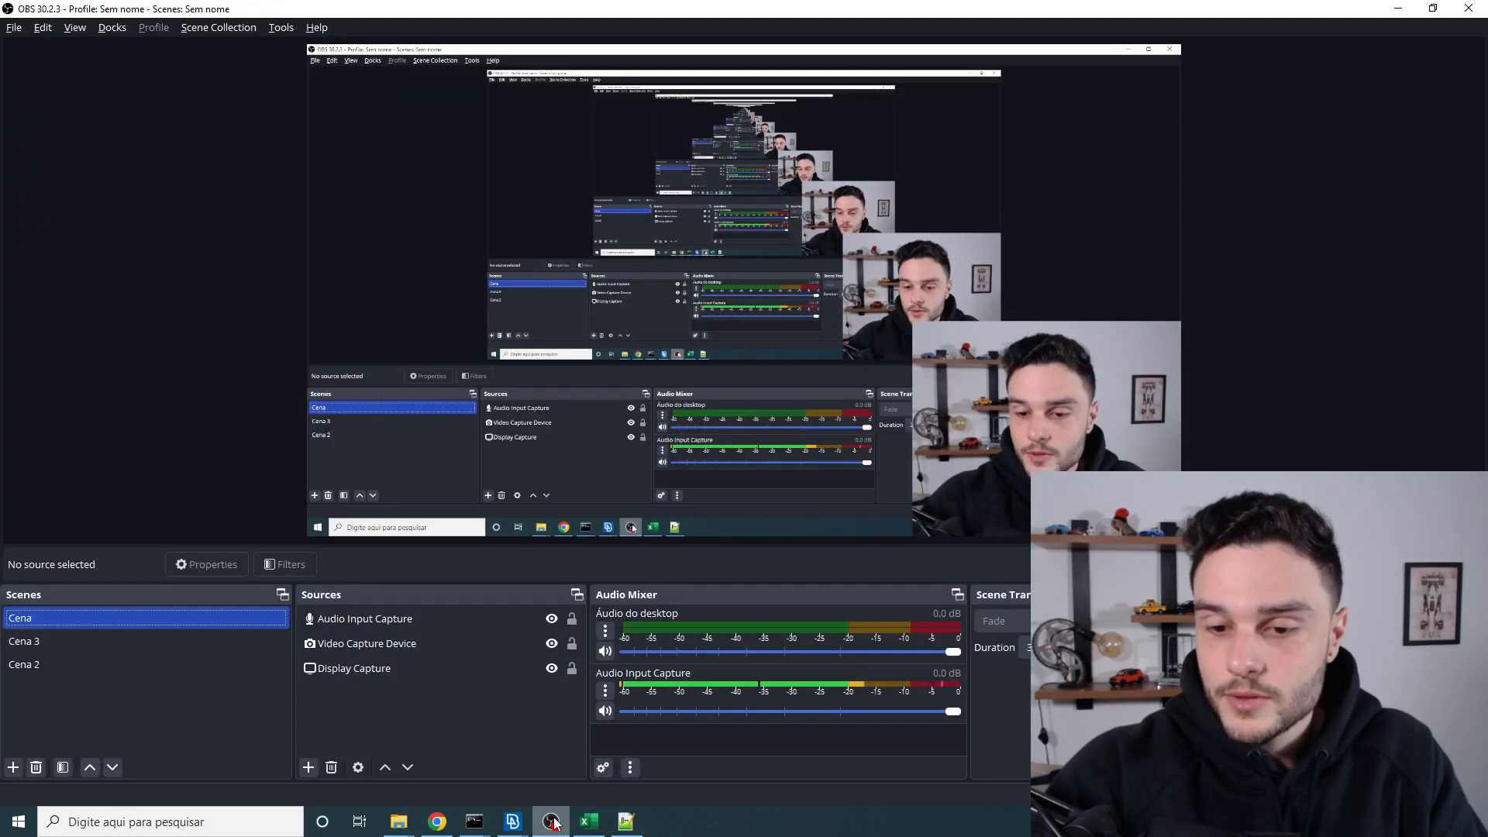
click(554, 821)
ctrl+drag(733, 390, 744, 421)
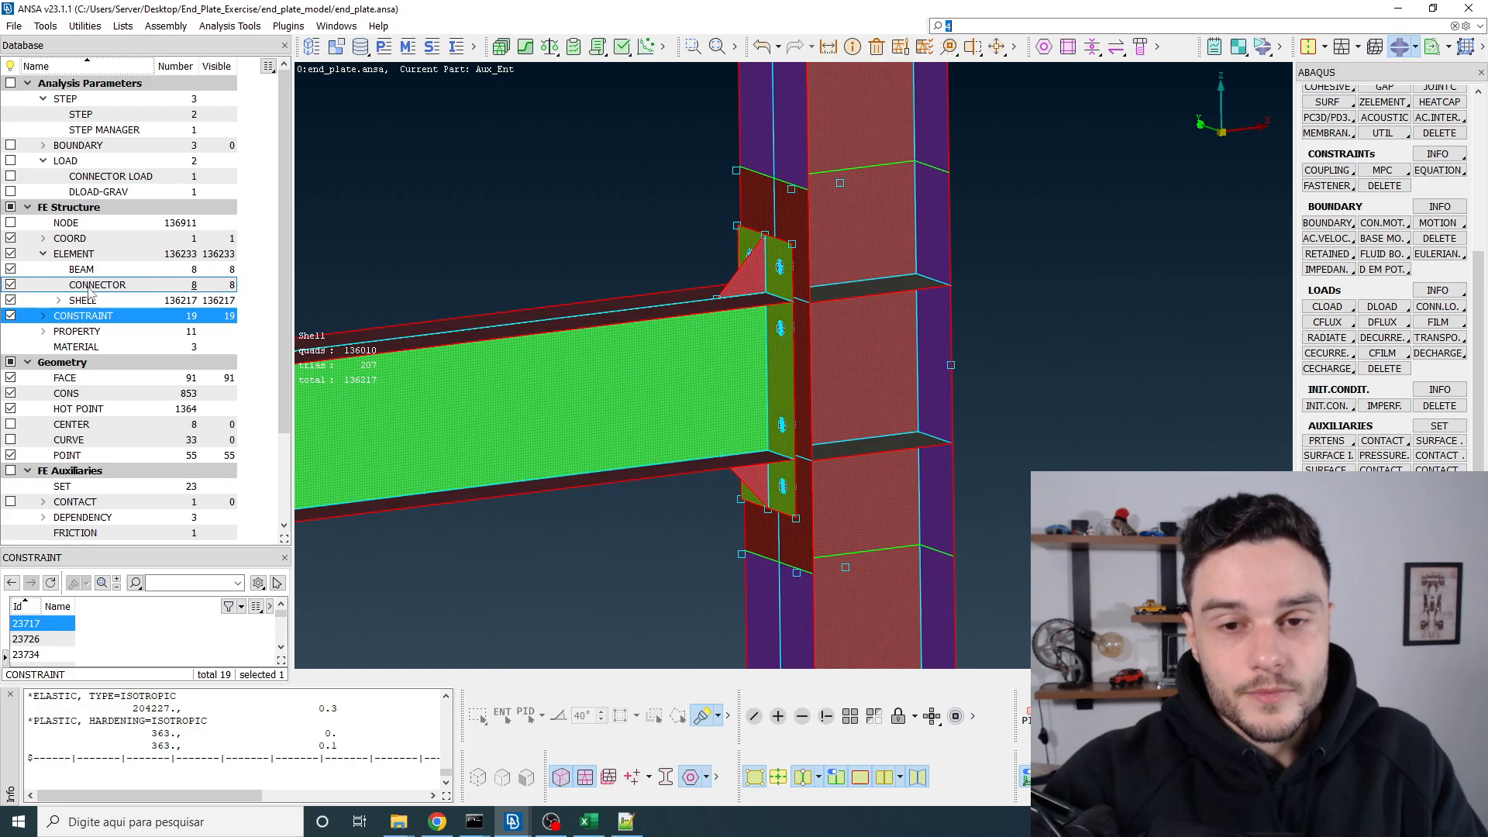
Step: List the contact pairs and highlight end_plate_to_column_flange in the model
scroll(97, 288, down, 1)
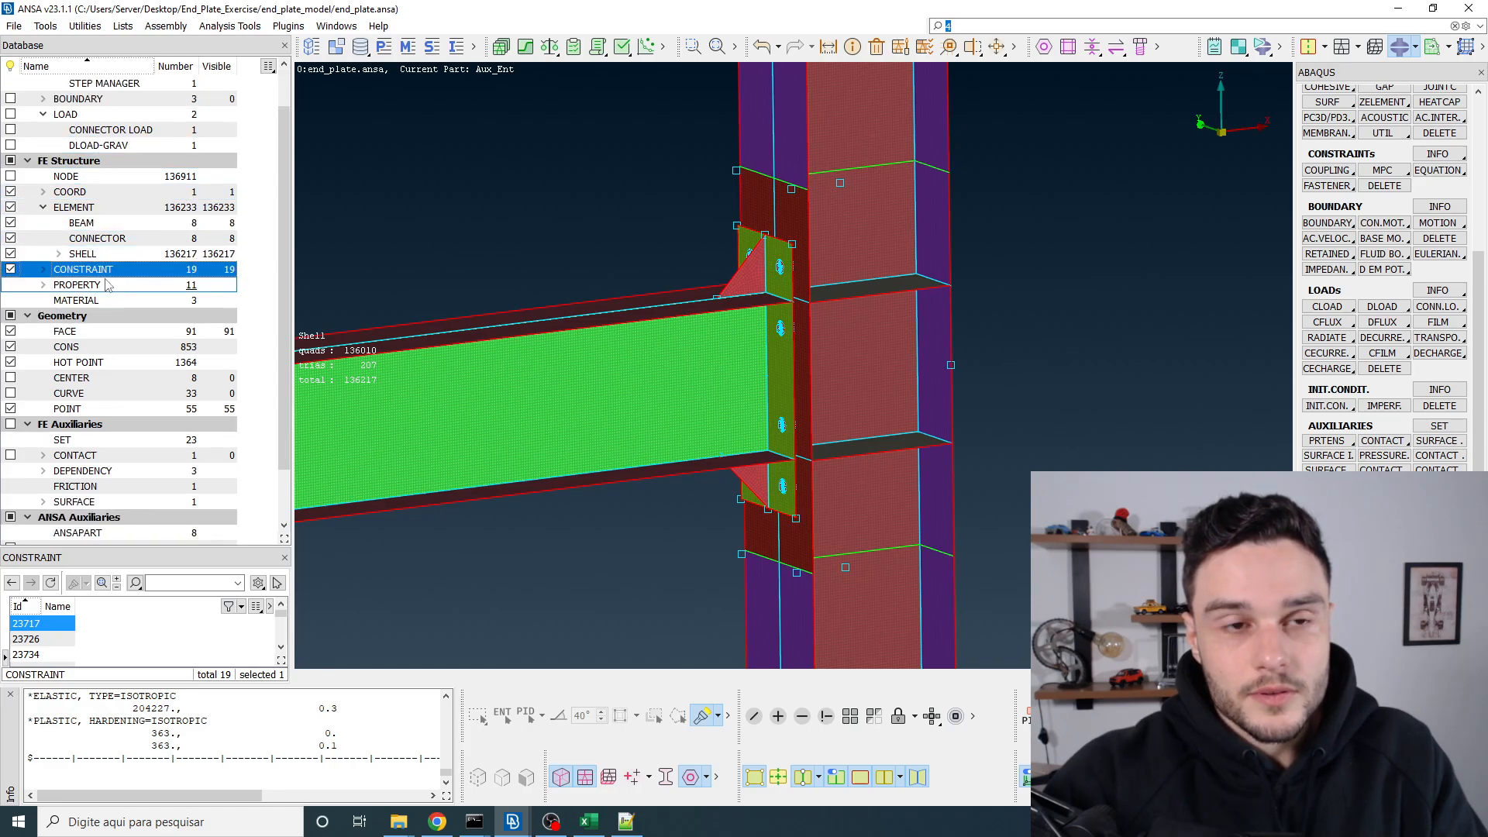
scroll(108, 285, down, 2)
click(78, 395)
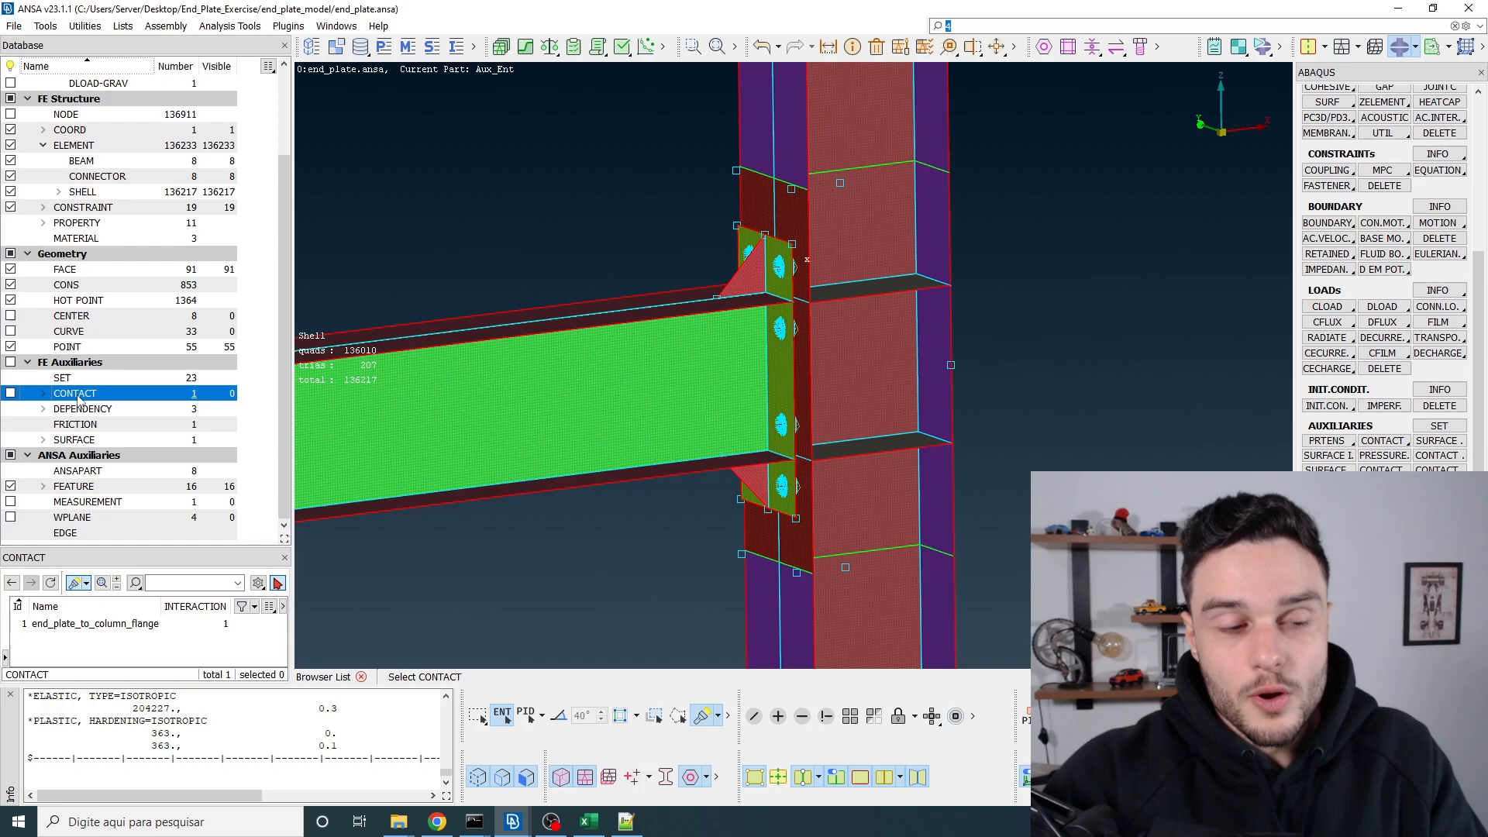
click(44, 394)
click(108, 410)
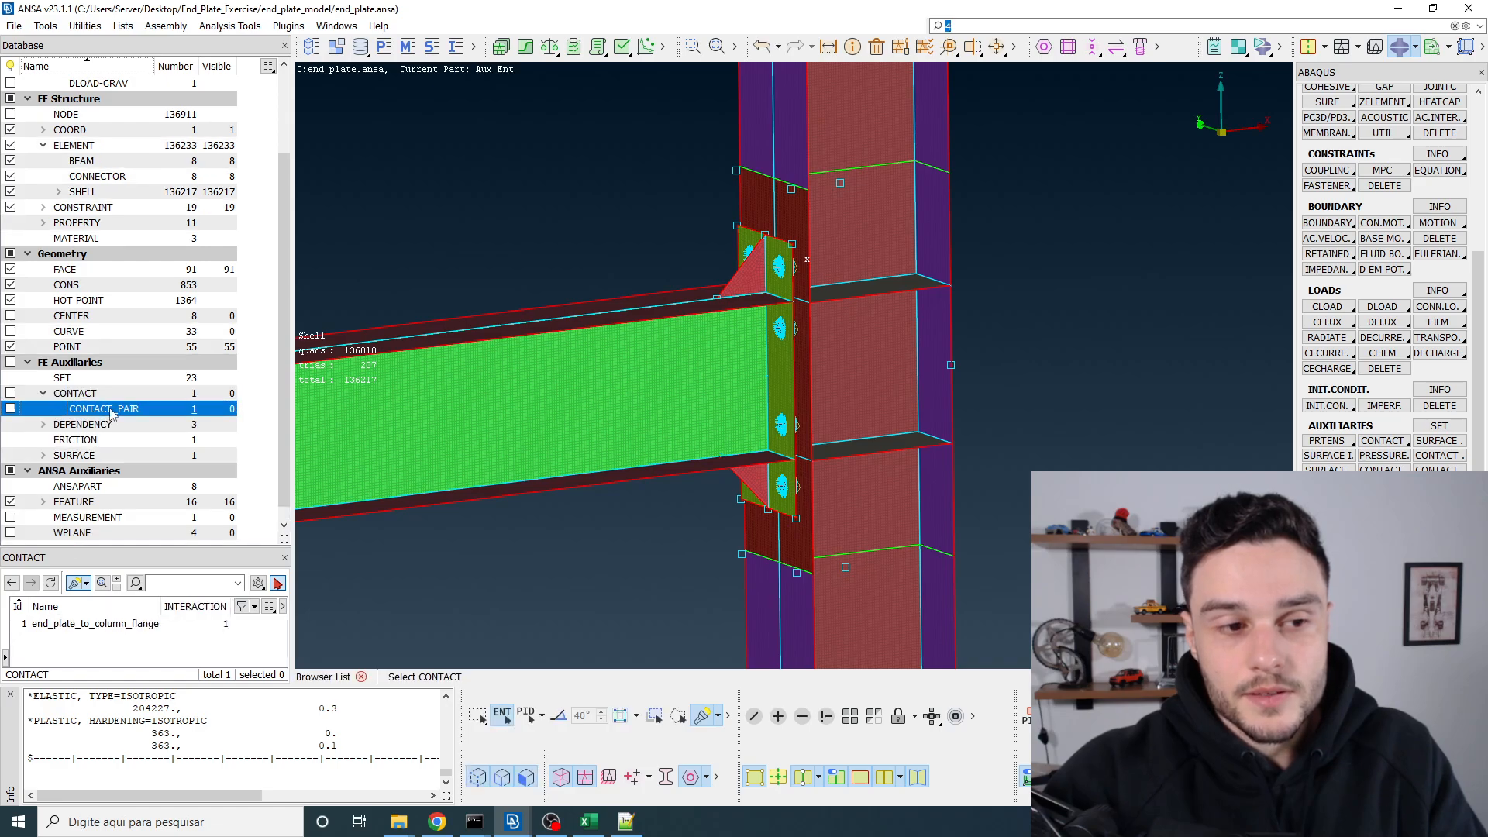
click(124, 625)
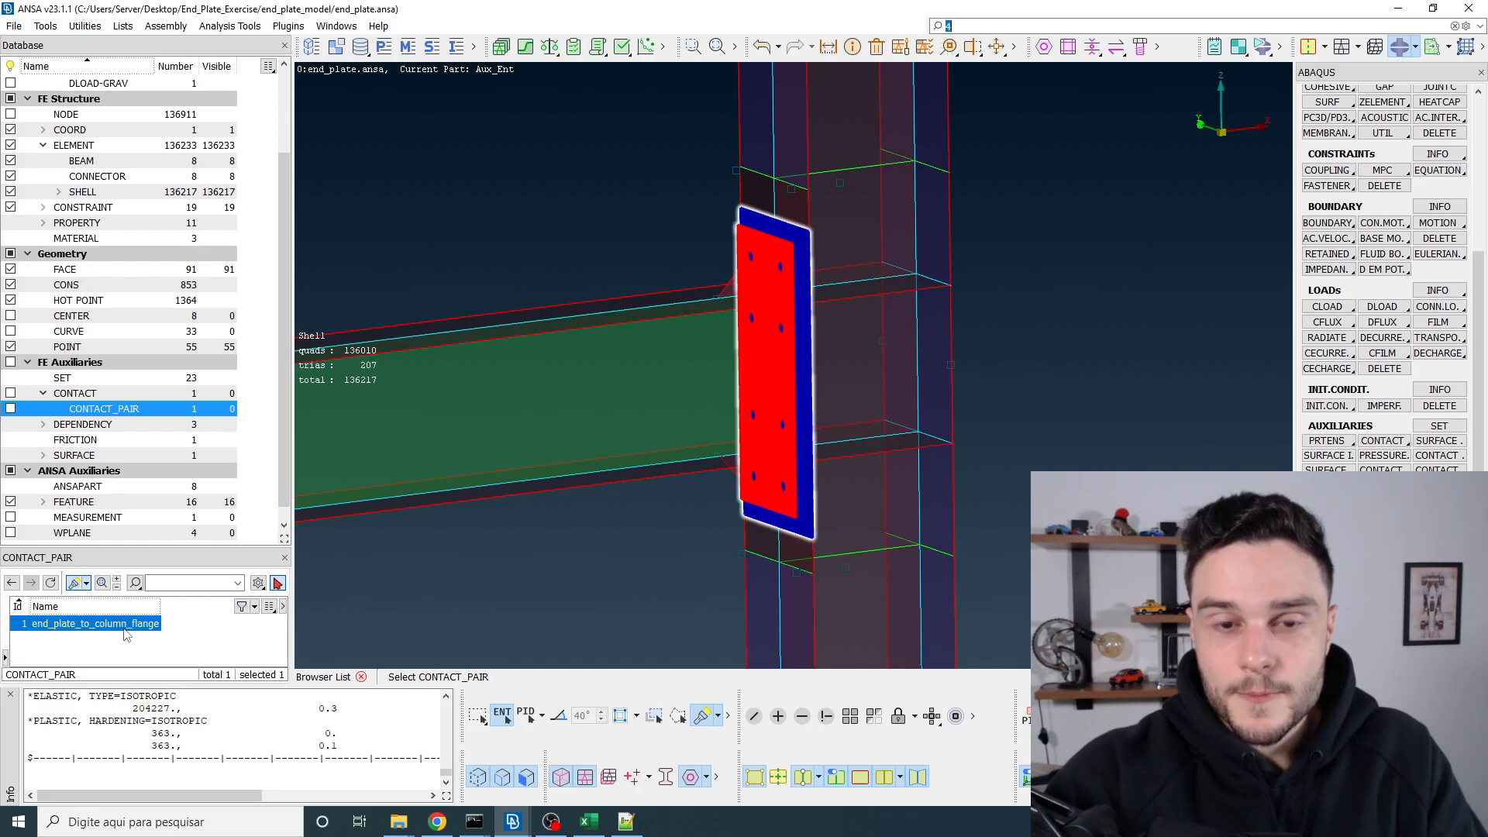
Step: Inspect the highlighted contact surfaces around the bolt holes, end the contact pair selection, and check the coupled nodes at the hole edge
scroll(779, 264, up, 5)
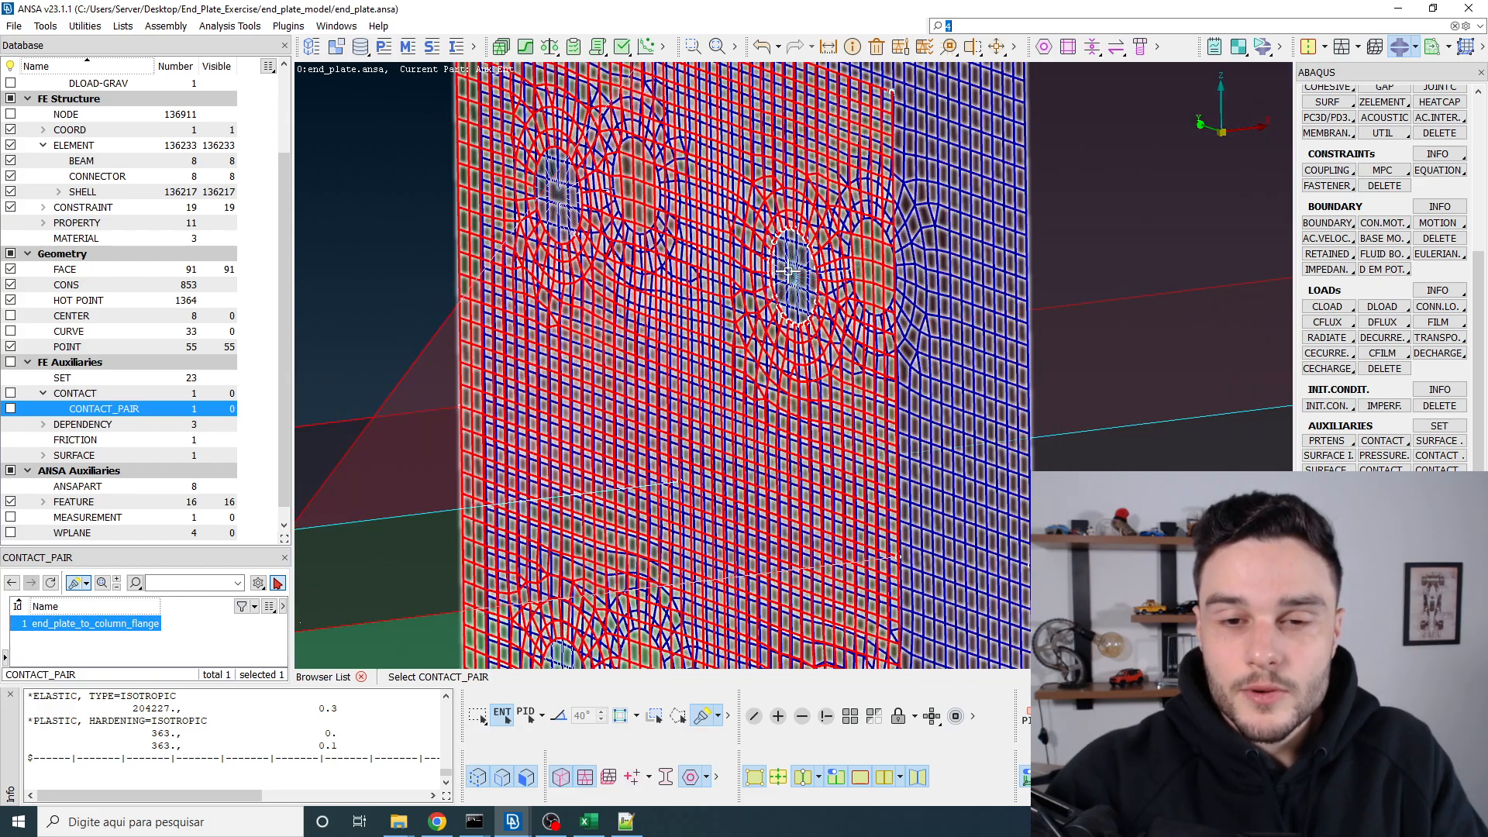
scroll(789, 270, down, 5)
scroll(717, 227, up, 6)
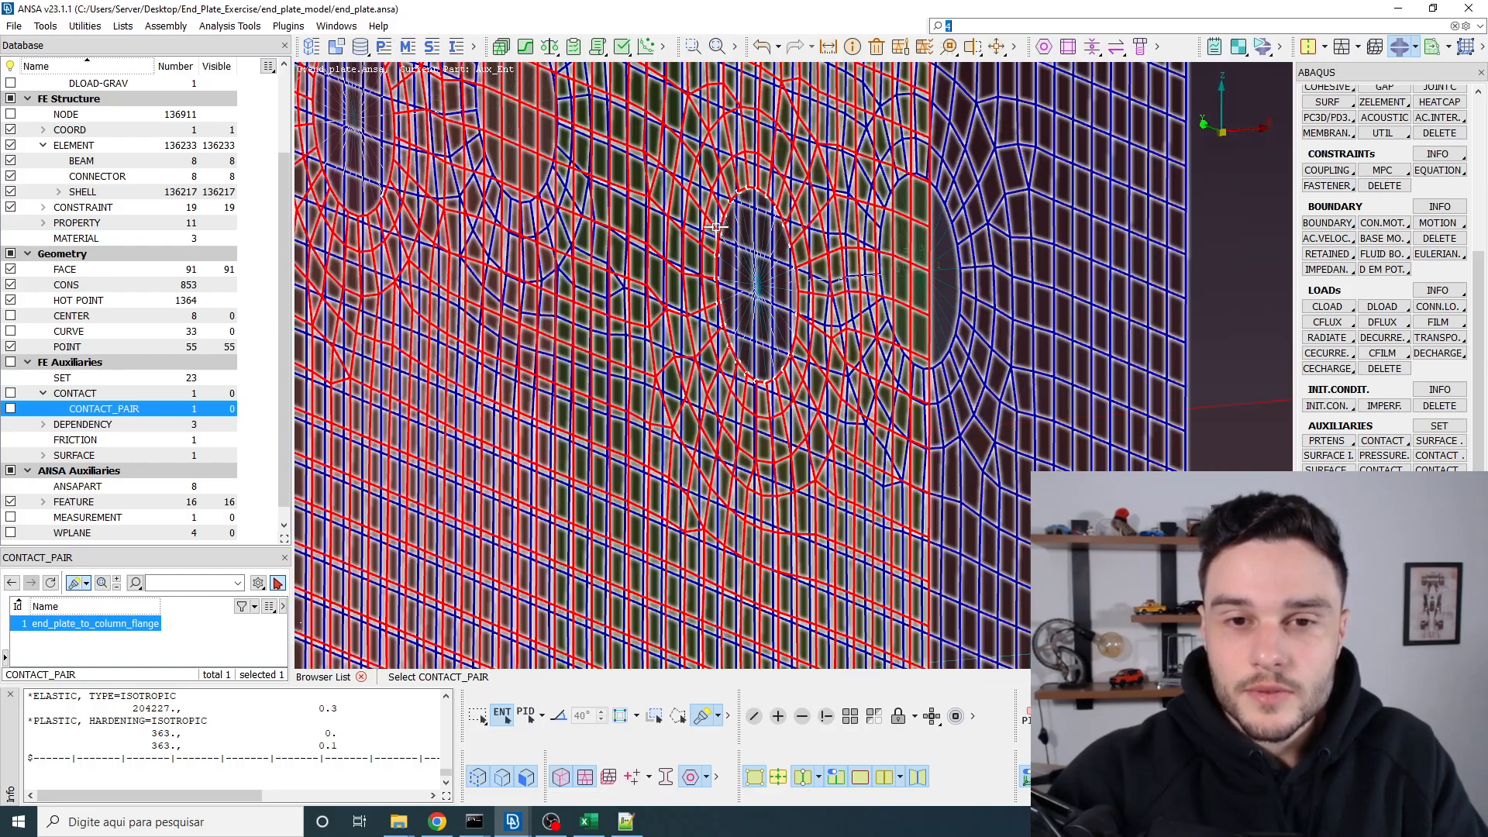
middle_click(762, 196)
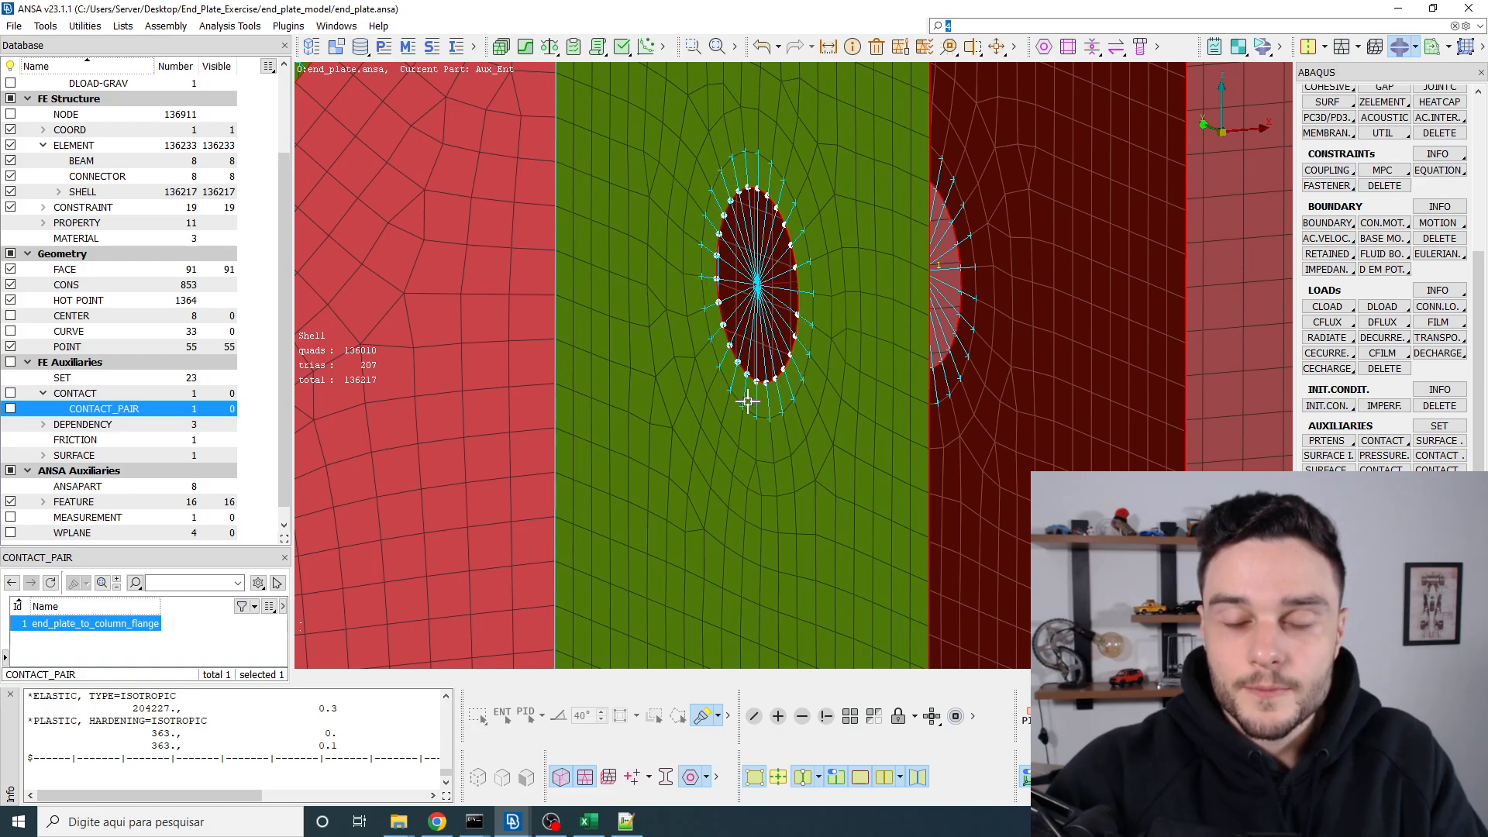
scroll(773, 242, down, 5)
scroll(773, 241, down, 5)
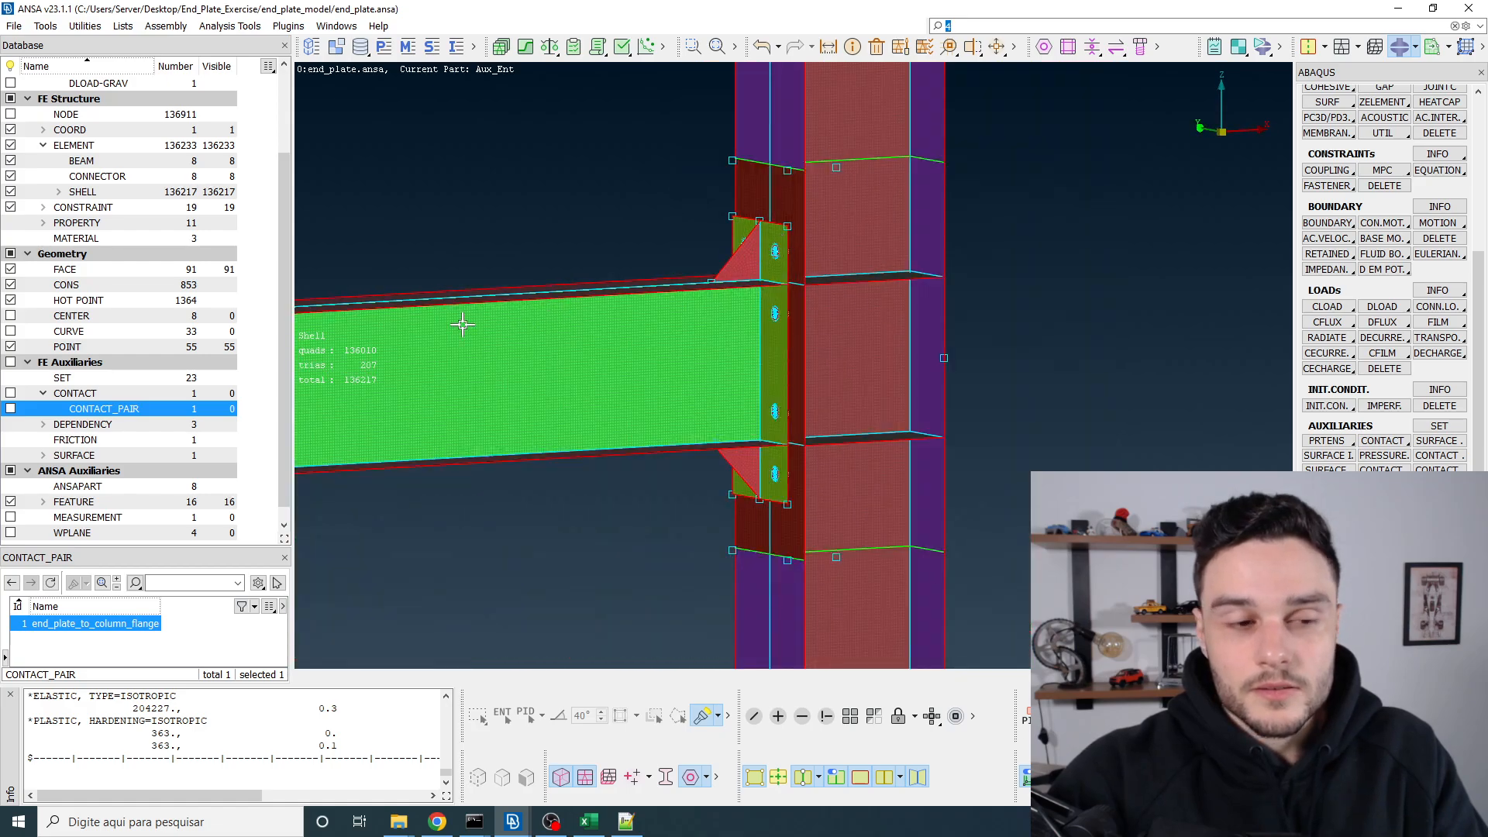
Step: Select all the bolt hole couplings in the connection and show only them
click(94, 209)
drag(608, 158, 891, 532)
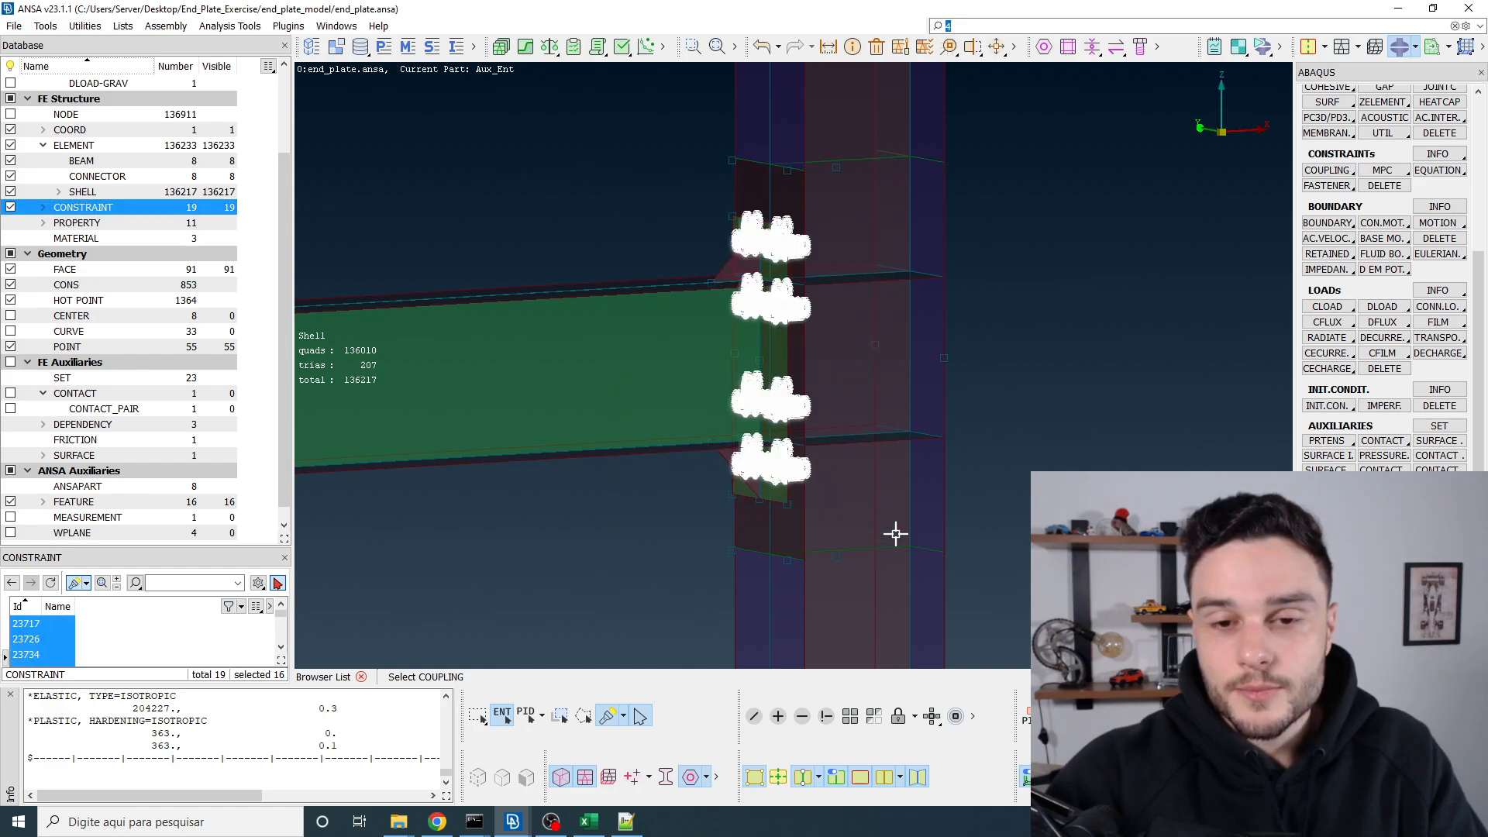
mouse_move(697, 243)
ctrl+mouse_down()
mouse_move(621, 234)
mouse_move(735, 246)
mouse_move(712, 266)
ctrl+mouse_up()
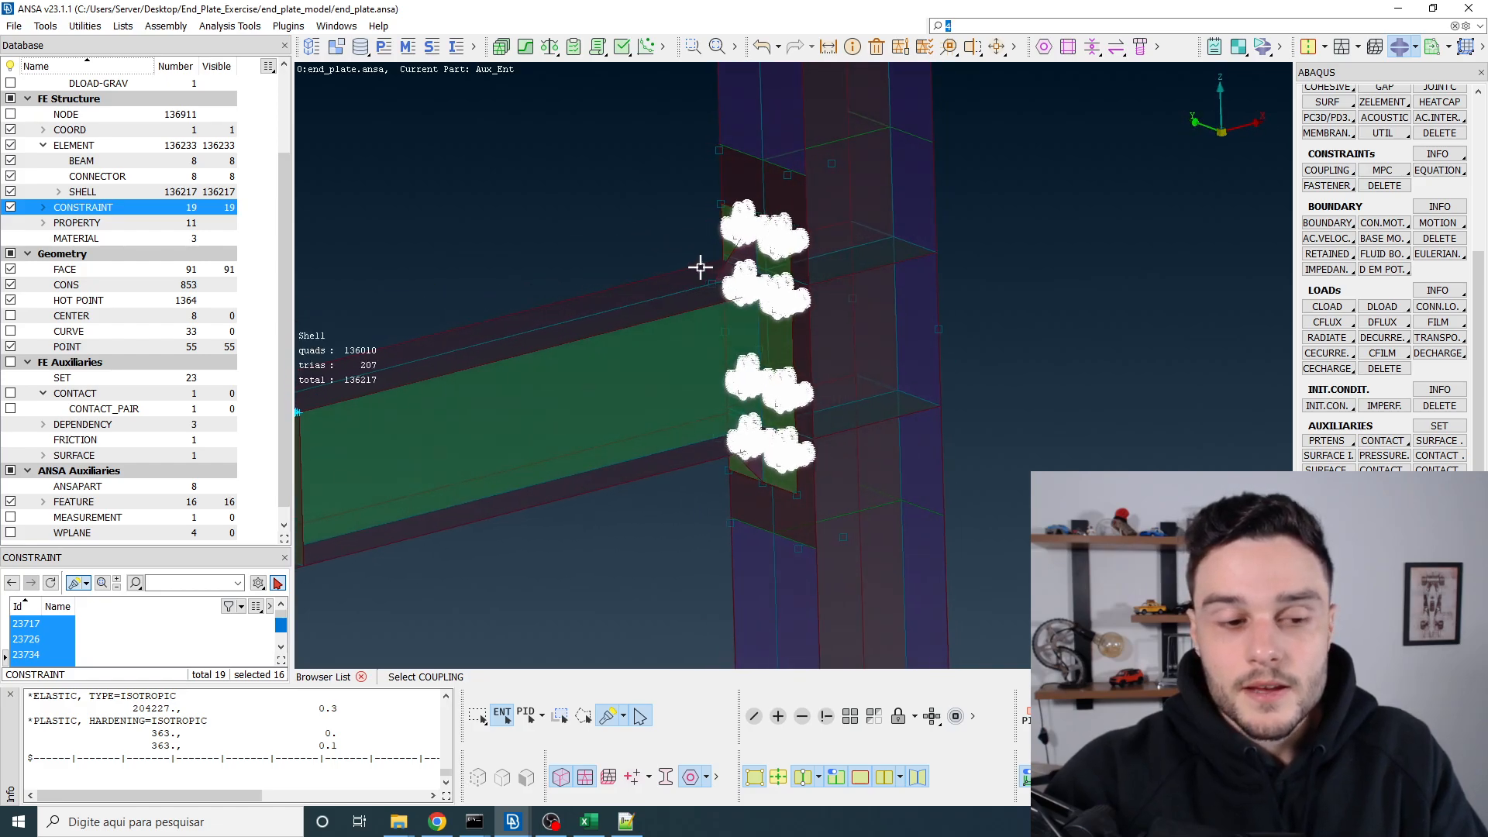
right_click(43, 634)
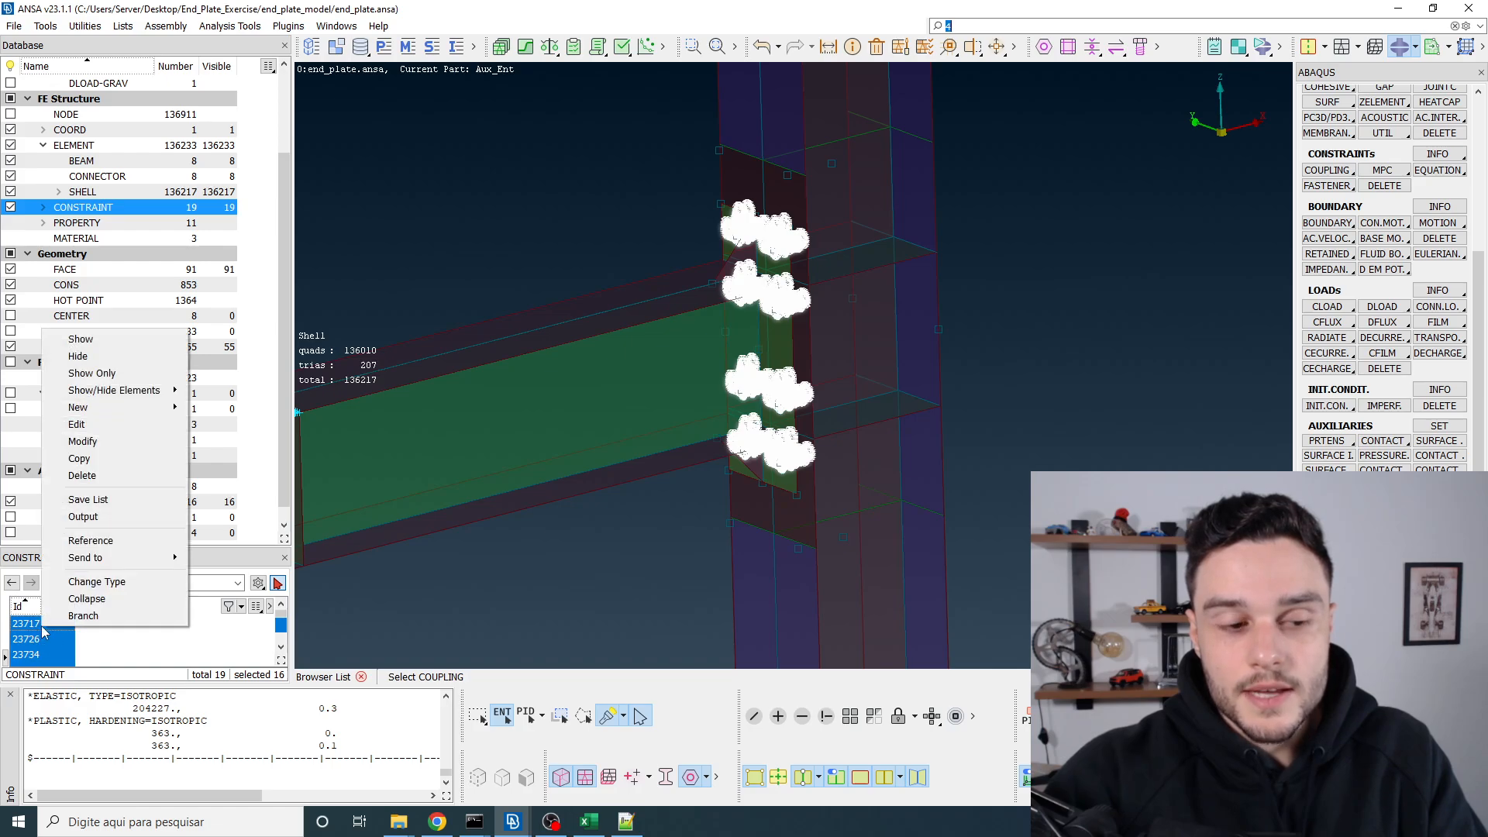
click(91, 373)
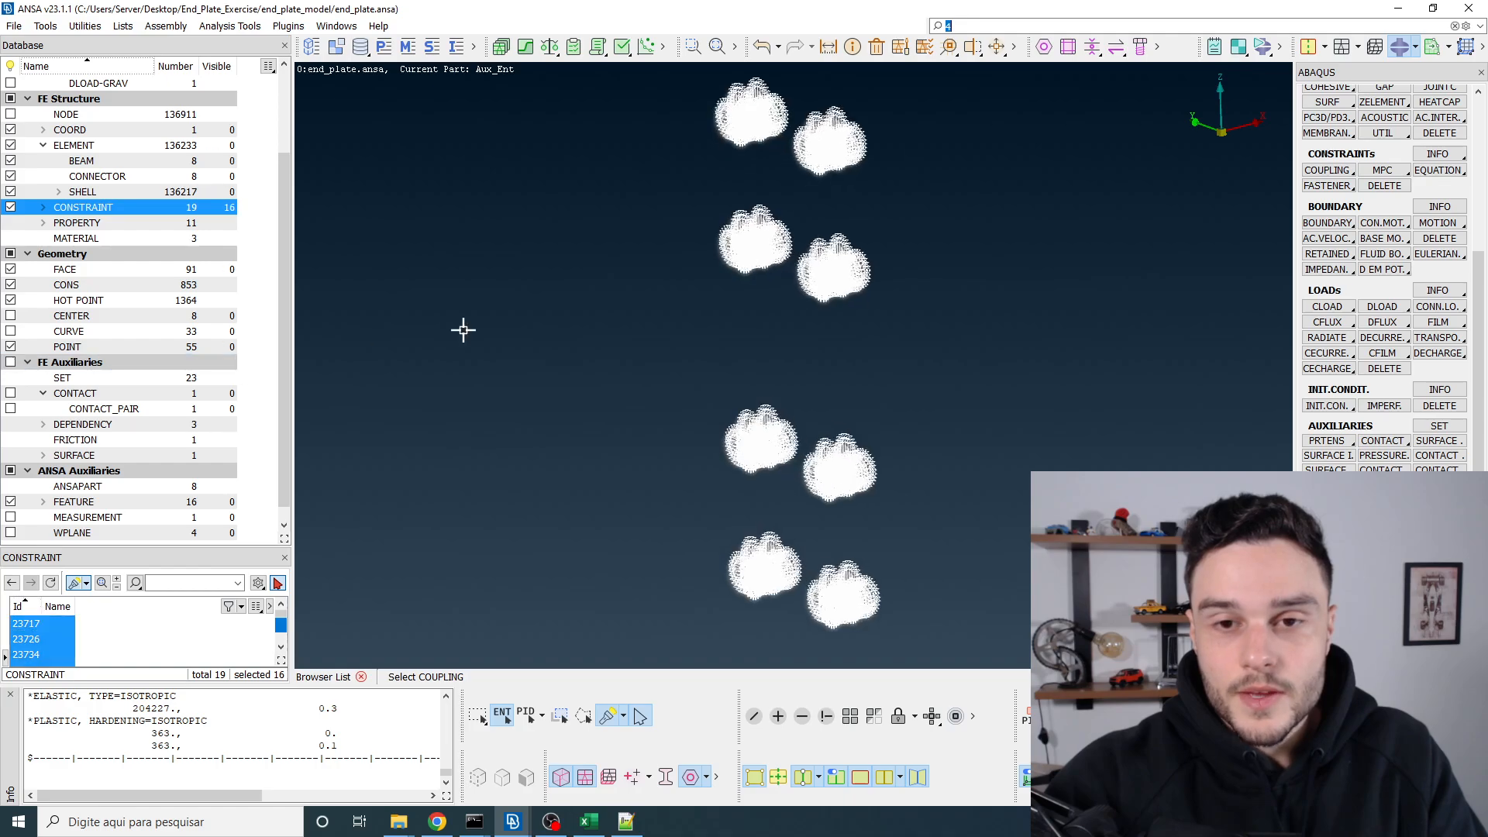
middle_click(824, 178)
Step: Inspect the isolated couplings and bring the connected end plate and column flange entities into view with Neighb
scroll(825, 141, up, 6)
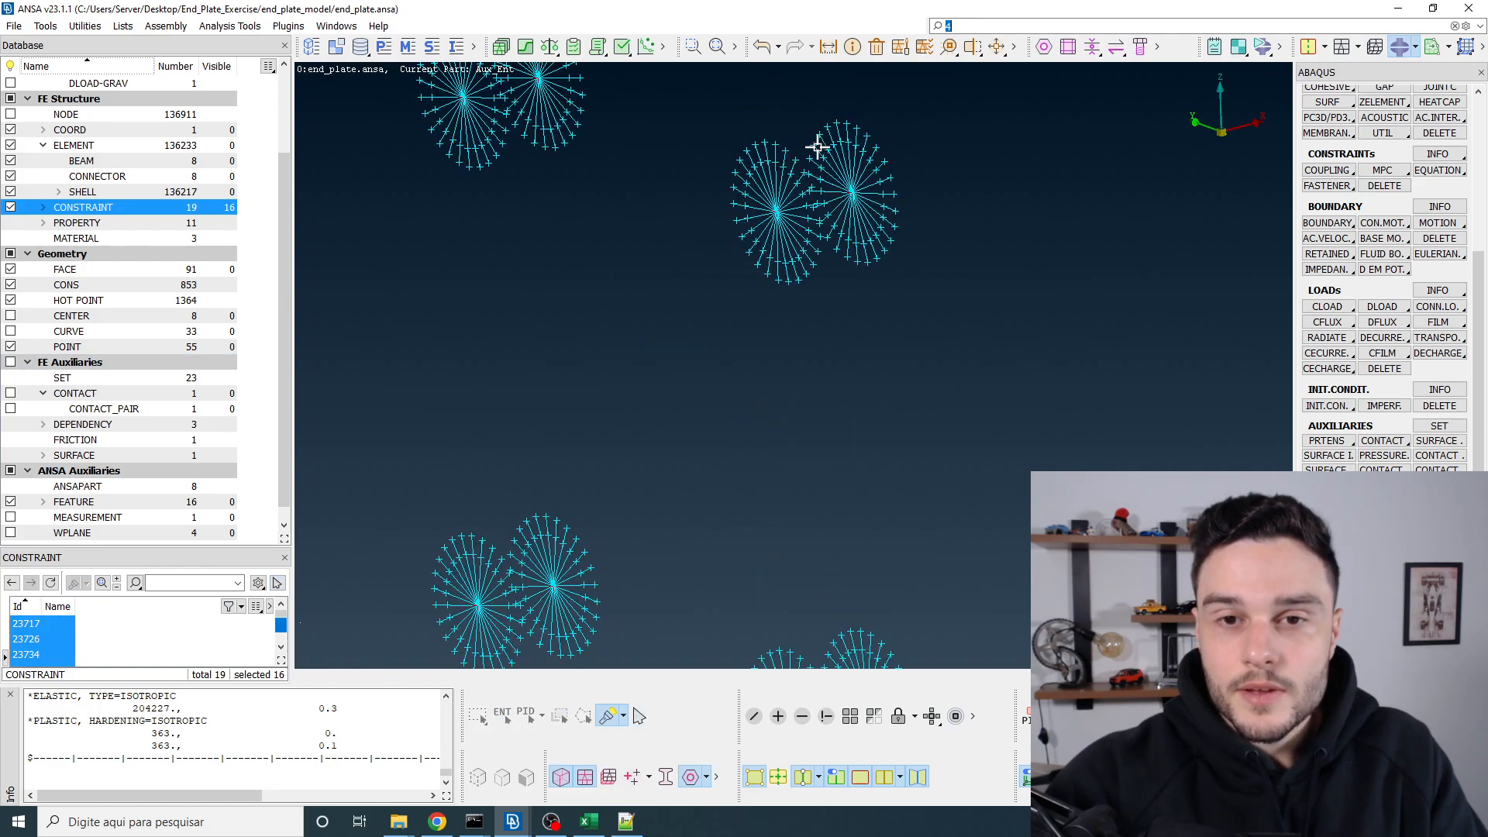
ctrl+drag(788, 159, 800, 200)
scroll(787, 153, down, 6)
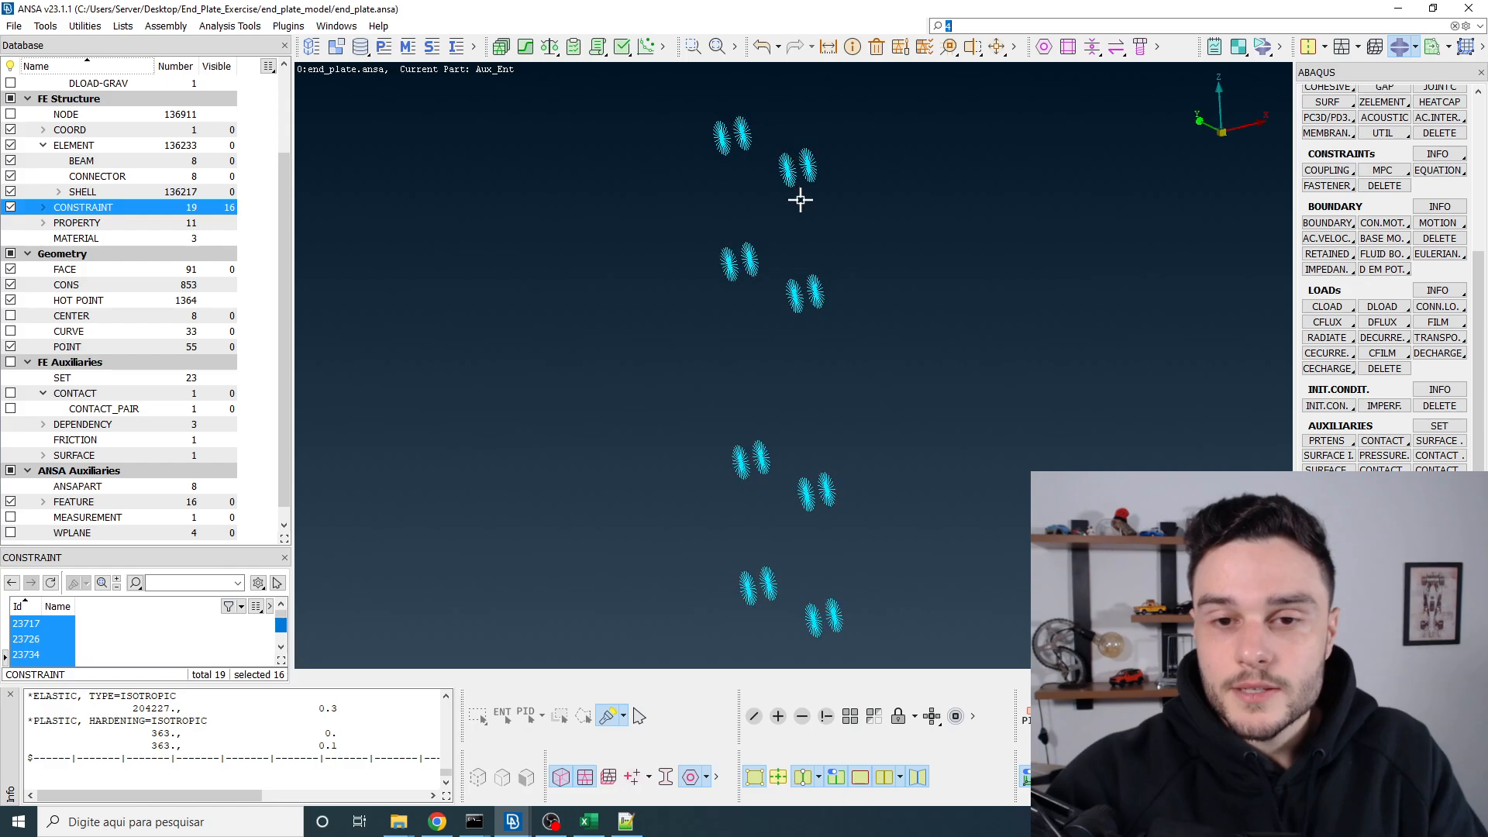
scroll(801, 200, down, 5)
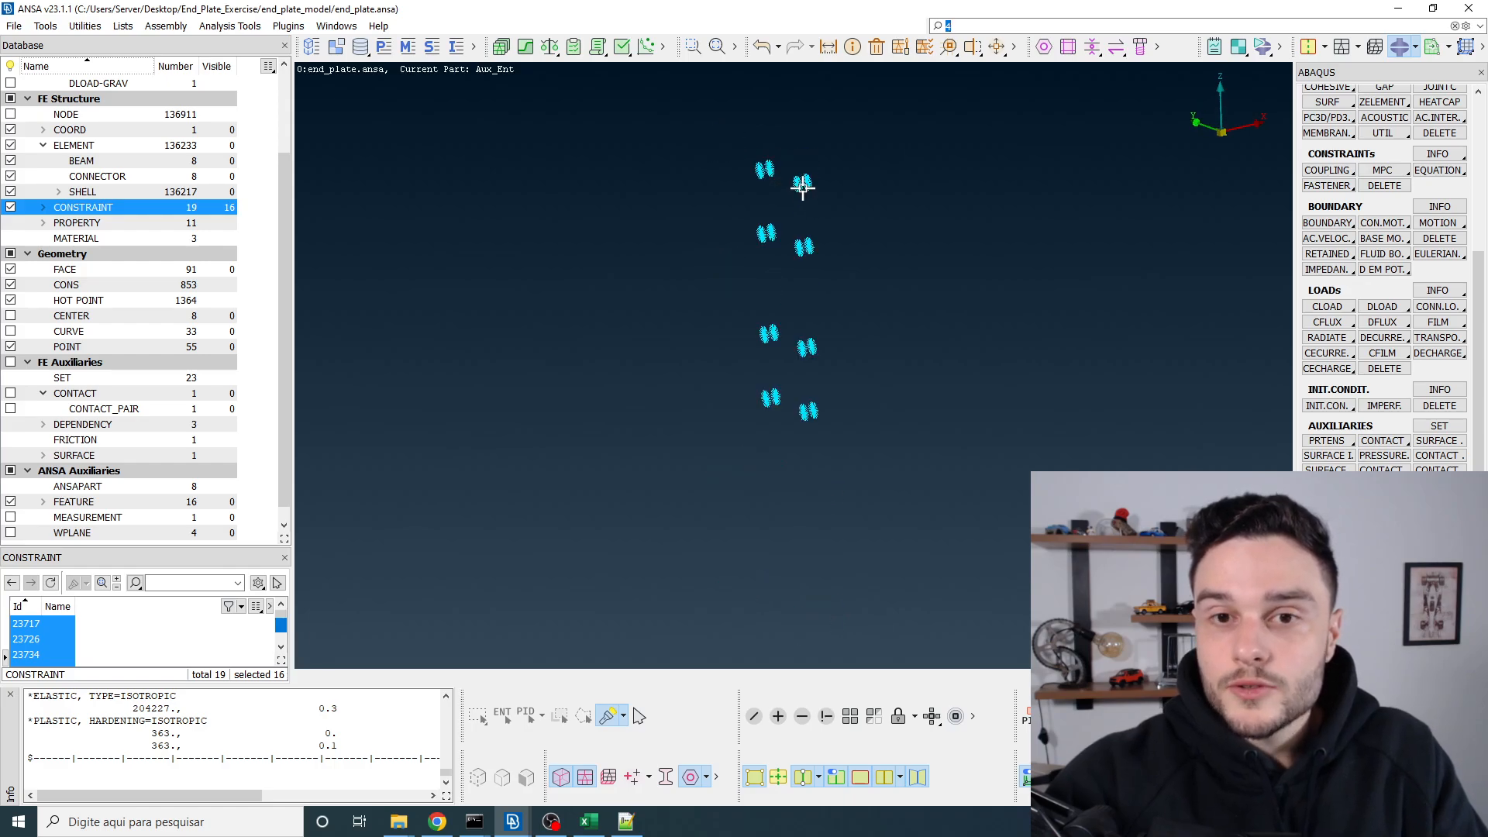
scroll(802, 186, up, 5)
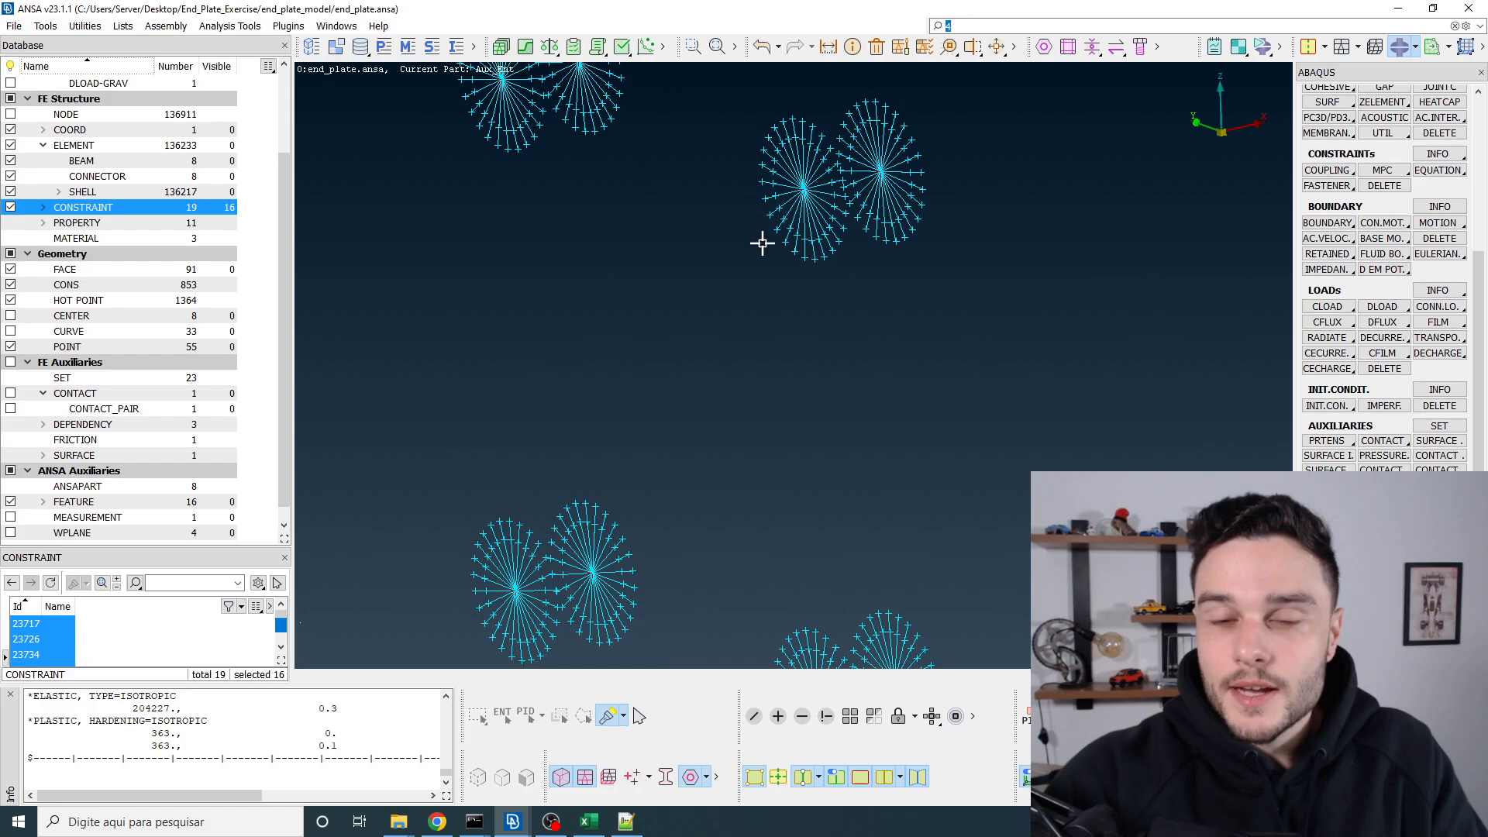
scroll(734, 162, down, 10)
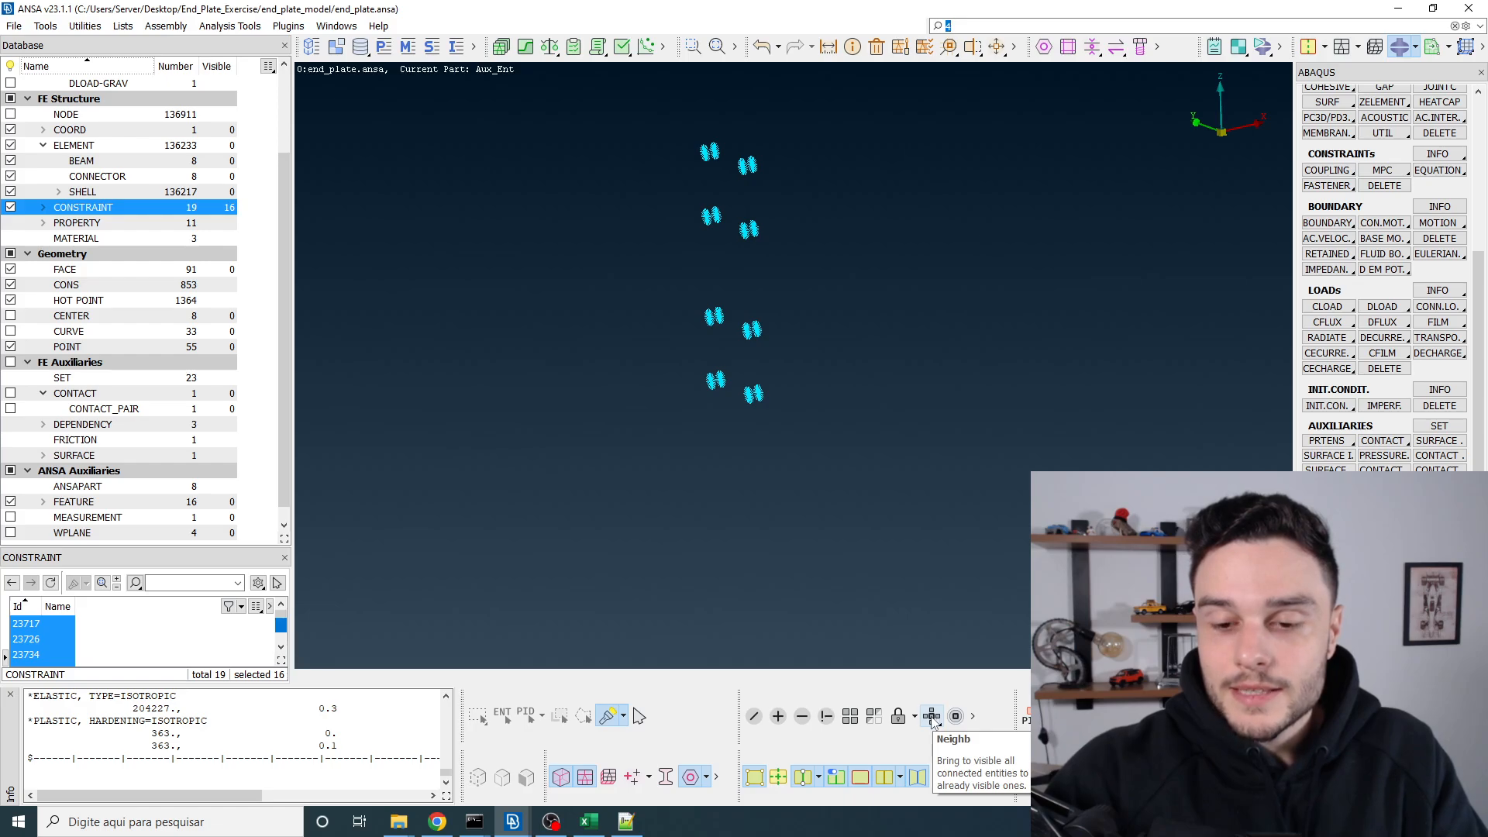
click(932, 717)
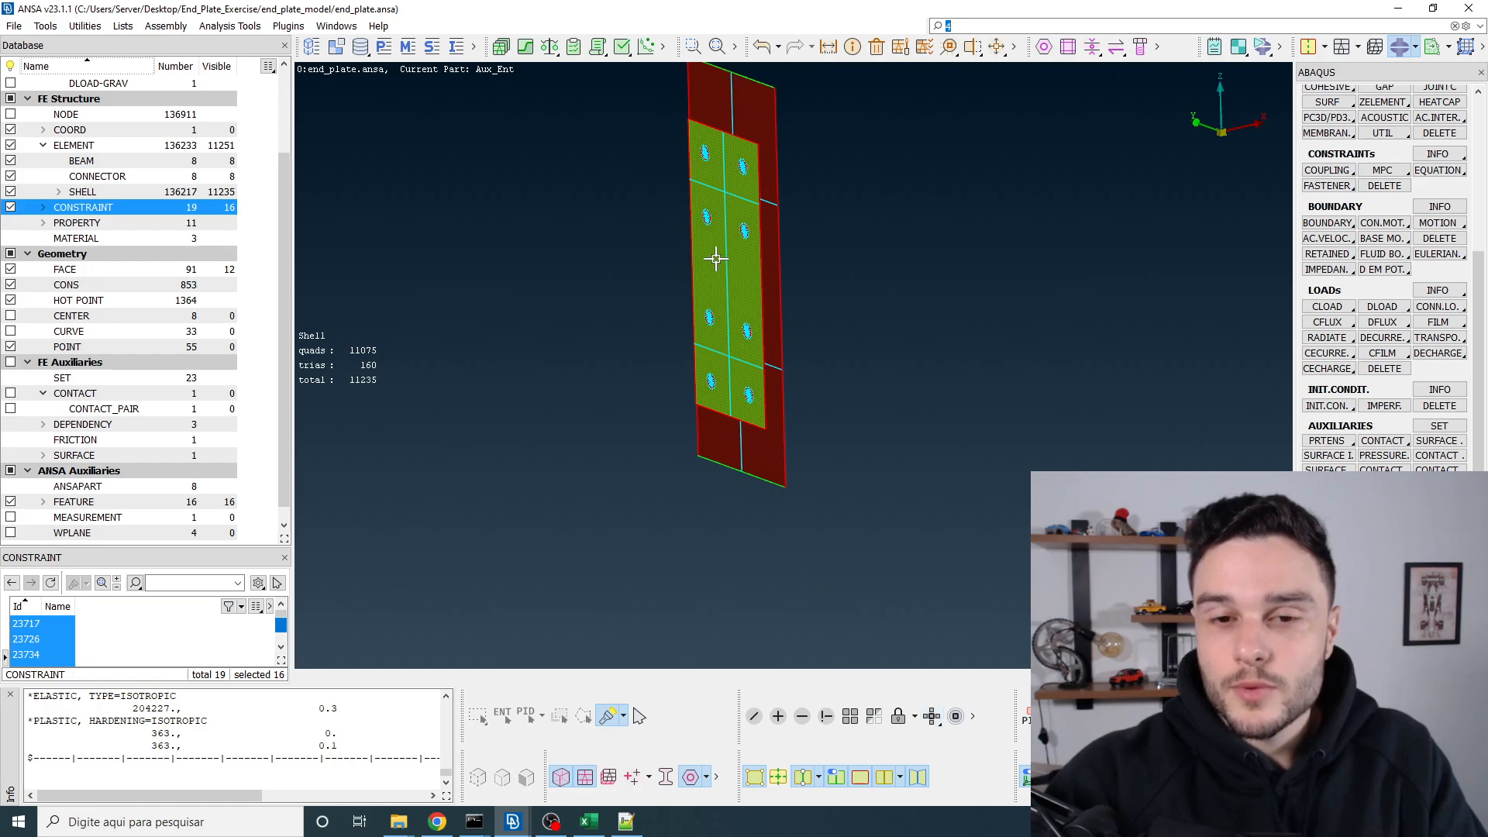
Step: Examine the mesh and coupled nodes around the bolt holes of the end plate and the column flange behind it
scroll(743, 159, up, 5)
scroll(738, 160, up, 3)
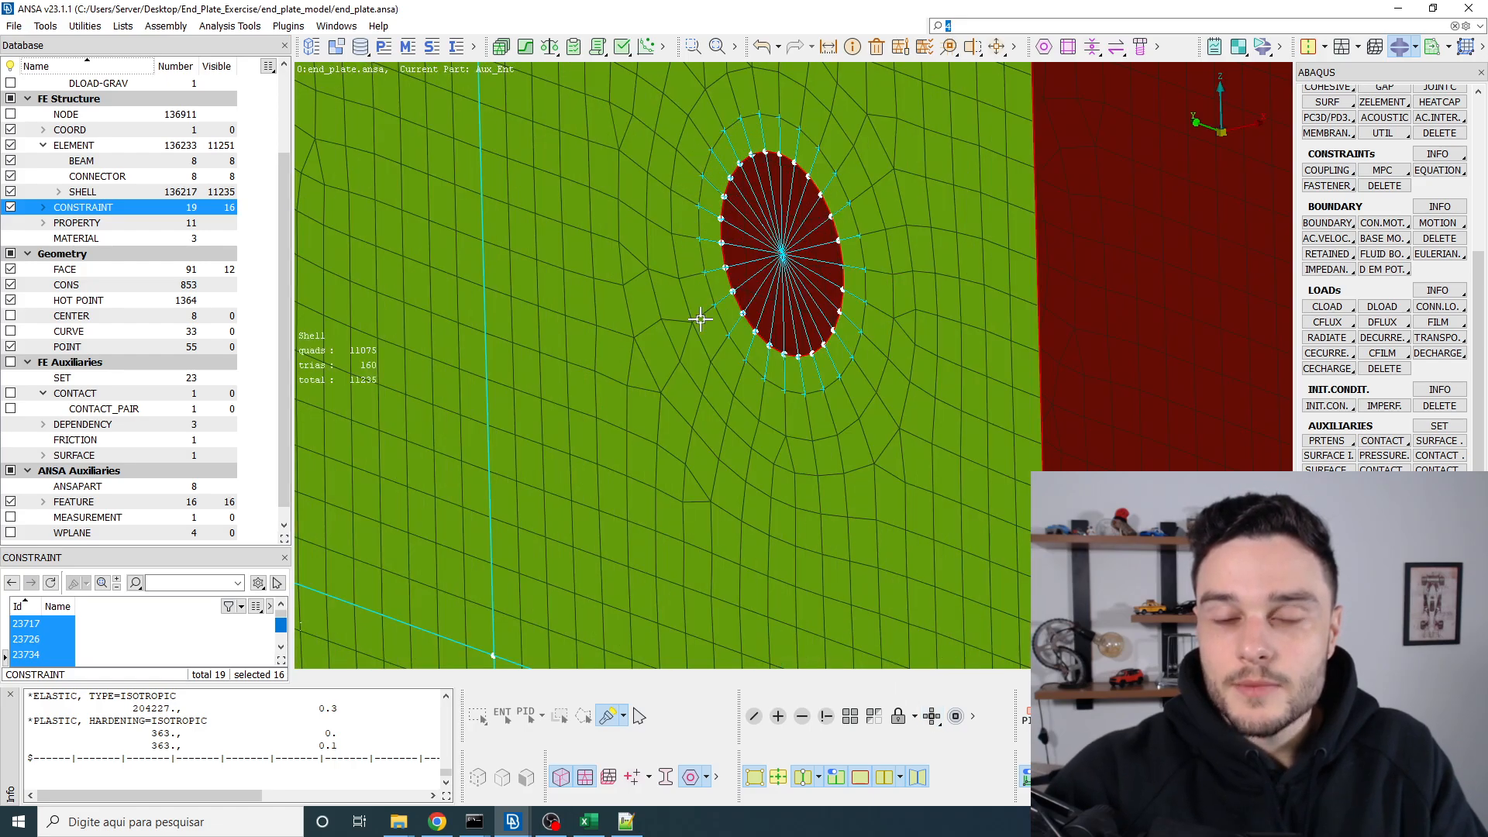
scroll(747, 130, down, 5)
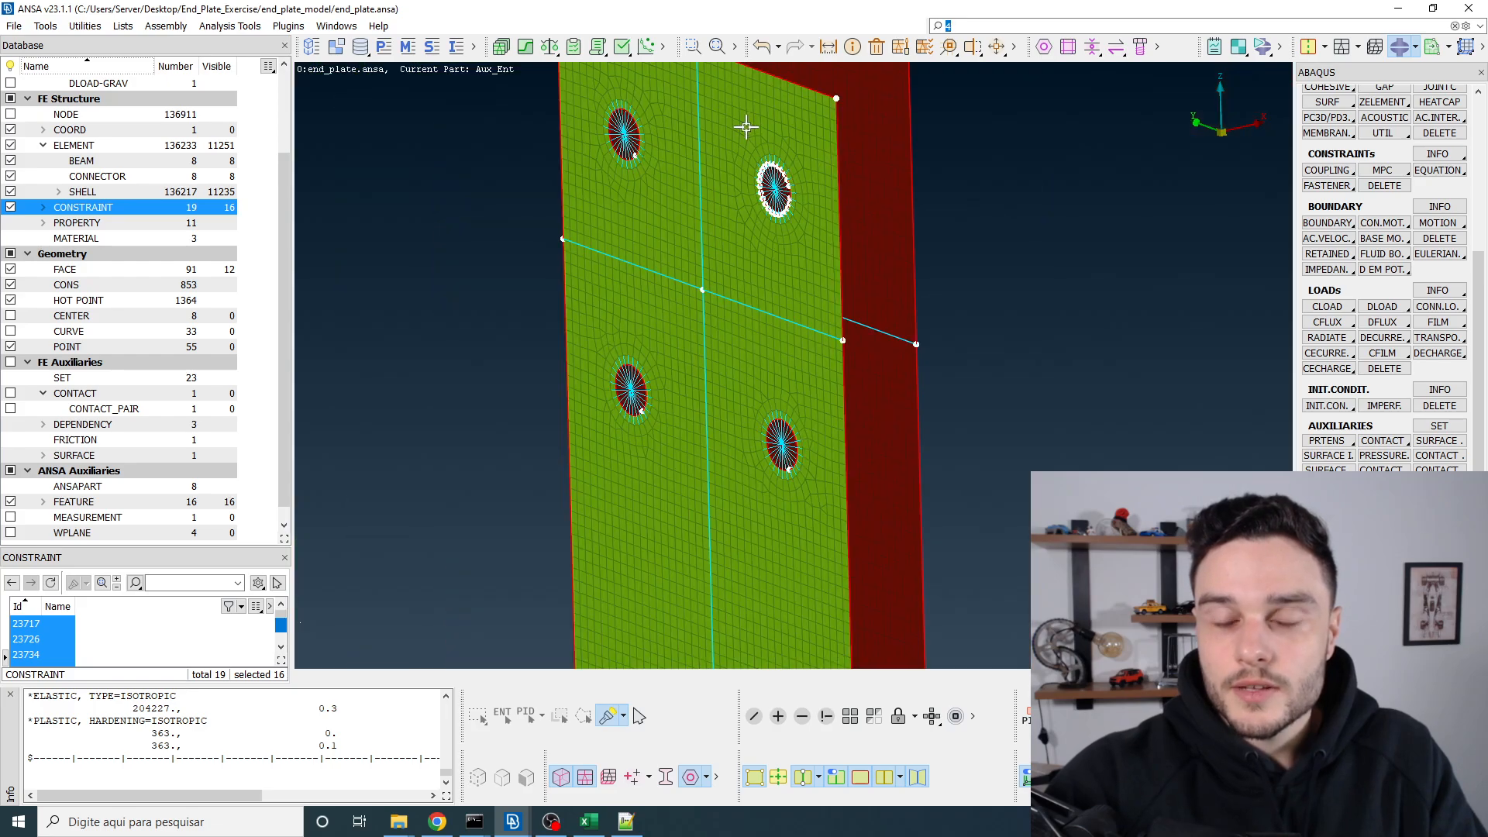
scroll(775, 156, up, 5)
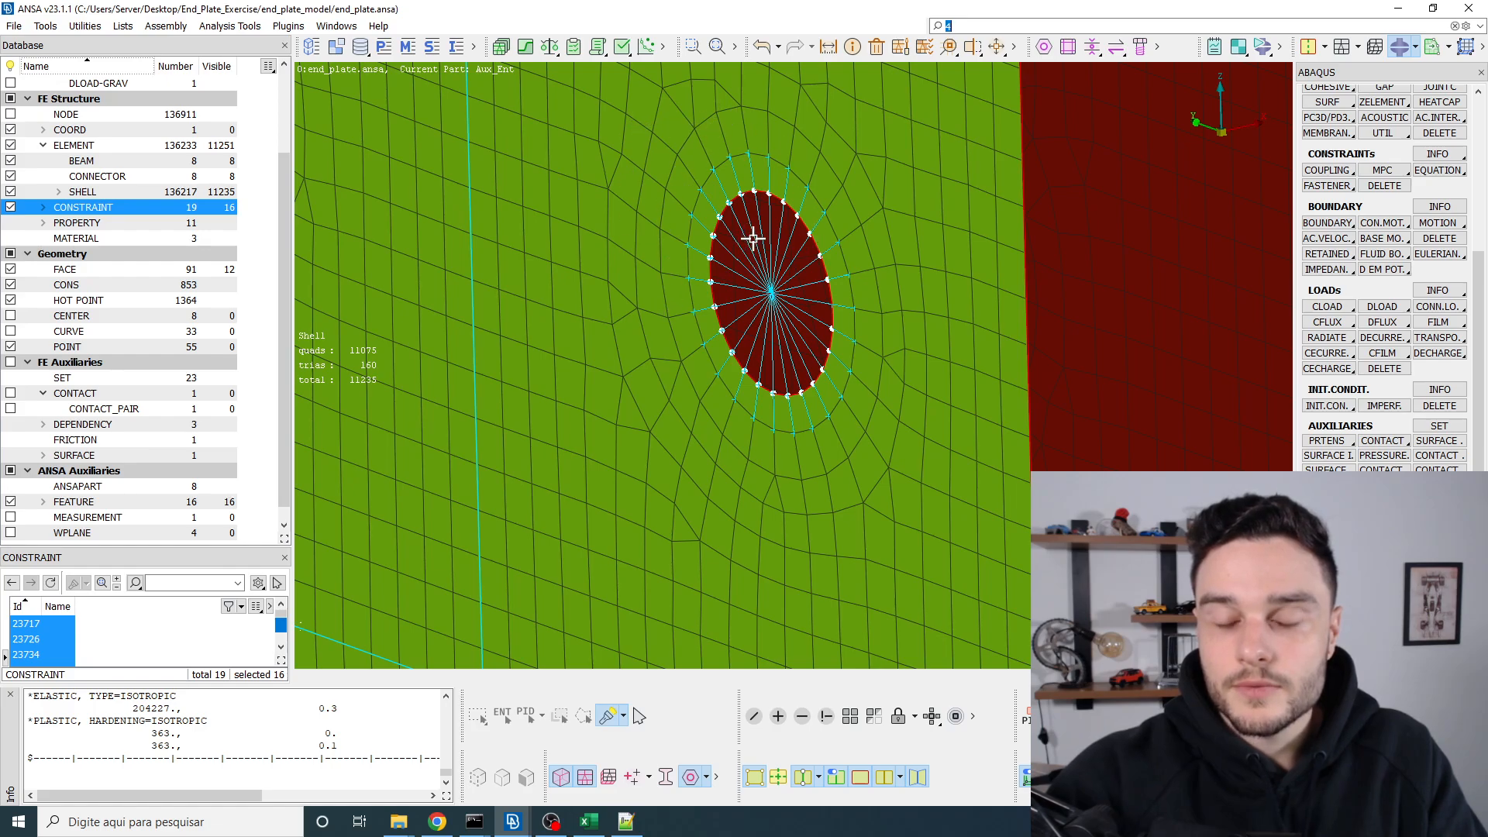
scroll(756, 224, down, 5)
scroll(754, 217, up, 5)
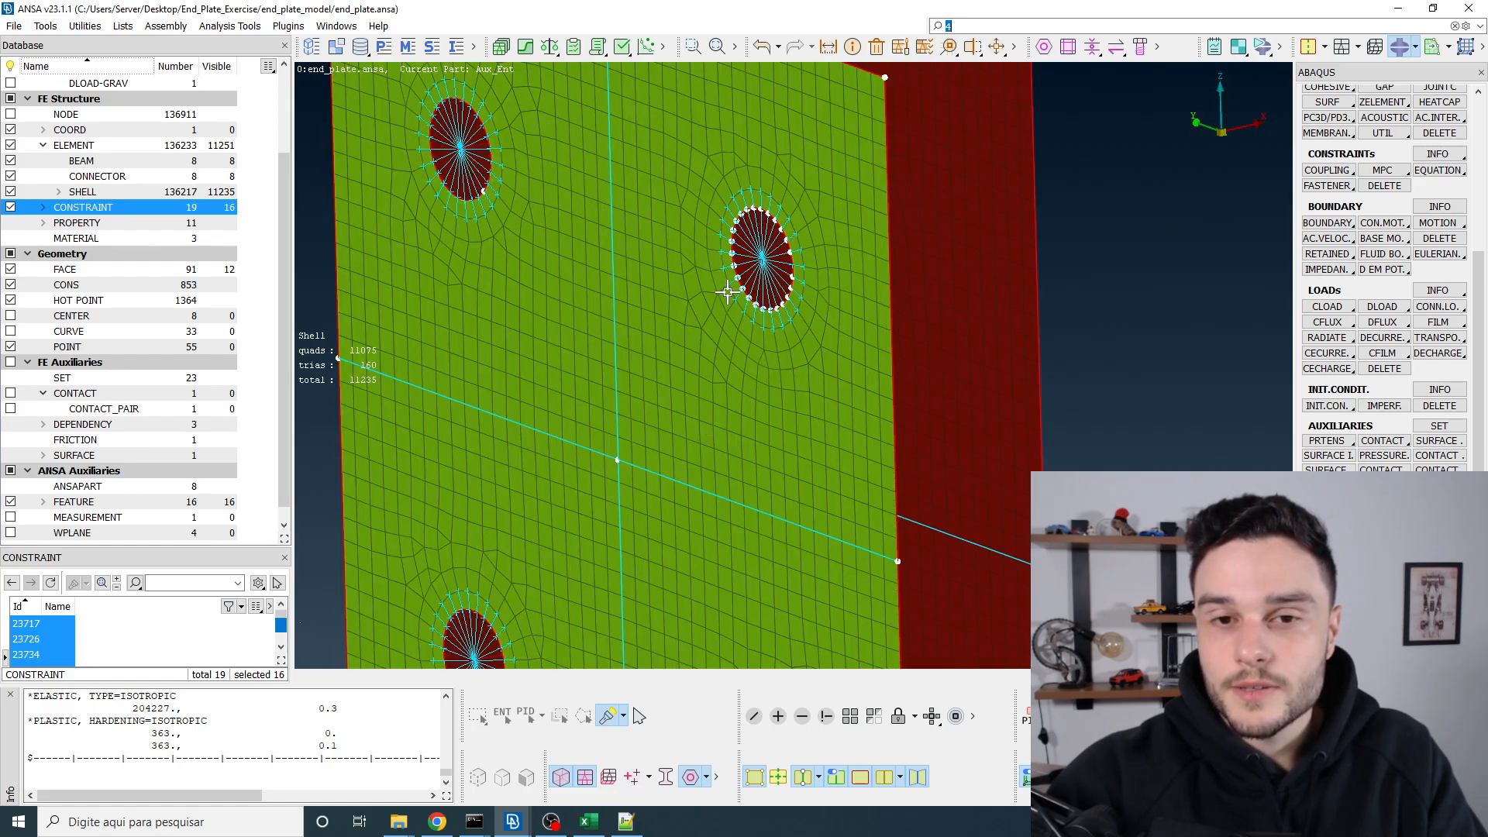
scroll(756, 237, down, 8)
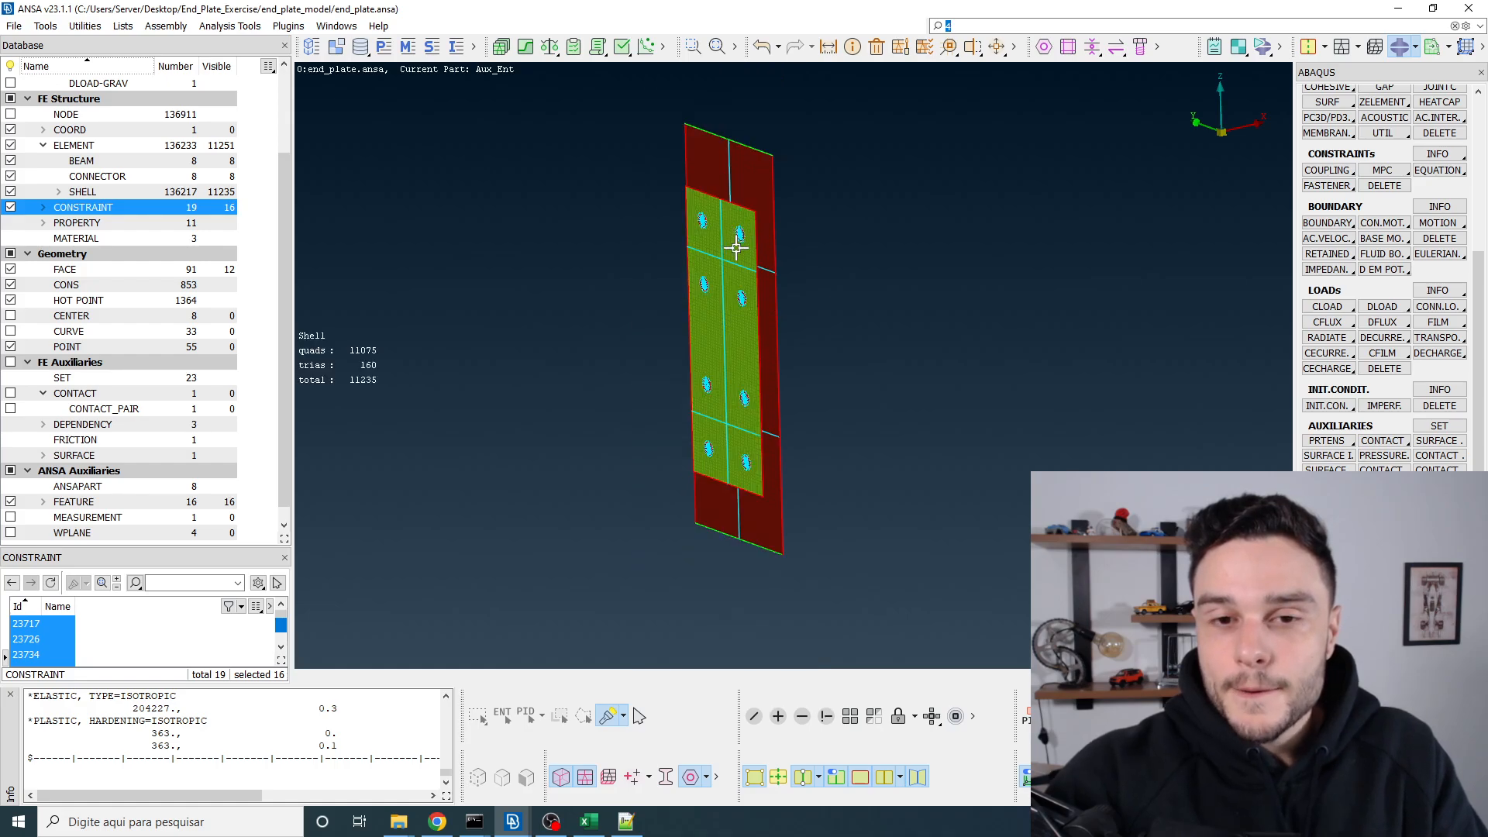
scroll(743, 203, up, 4)
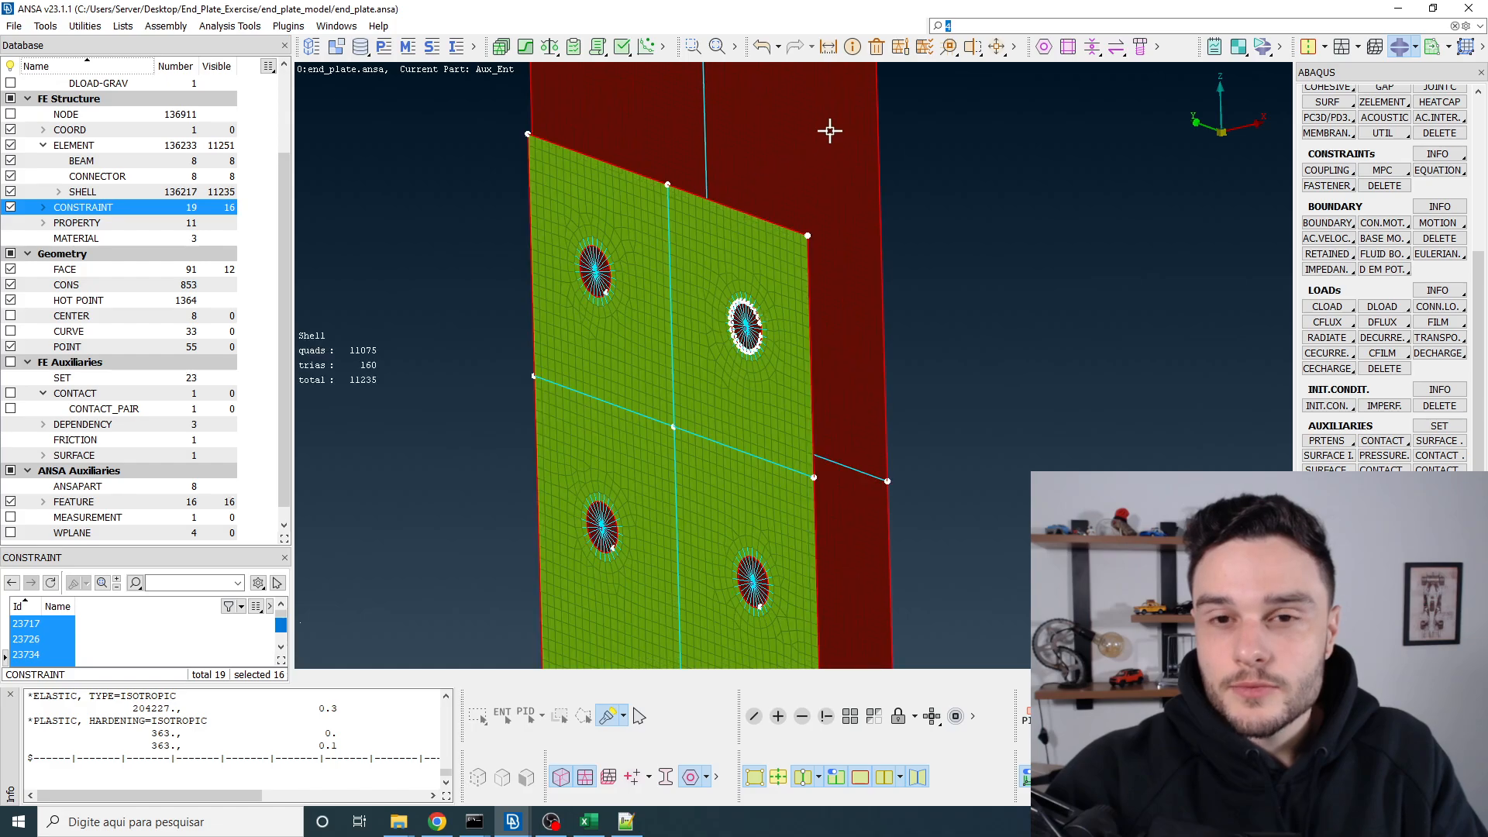
scroll(707, 211, down, 6)
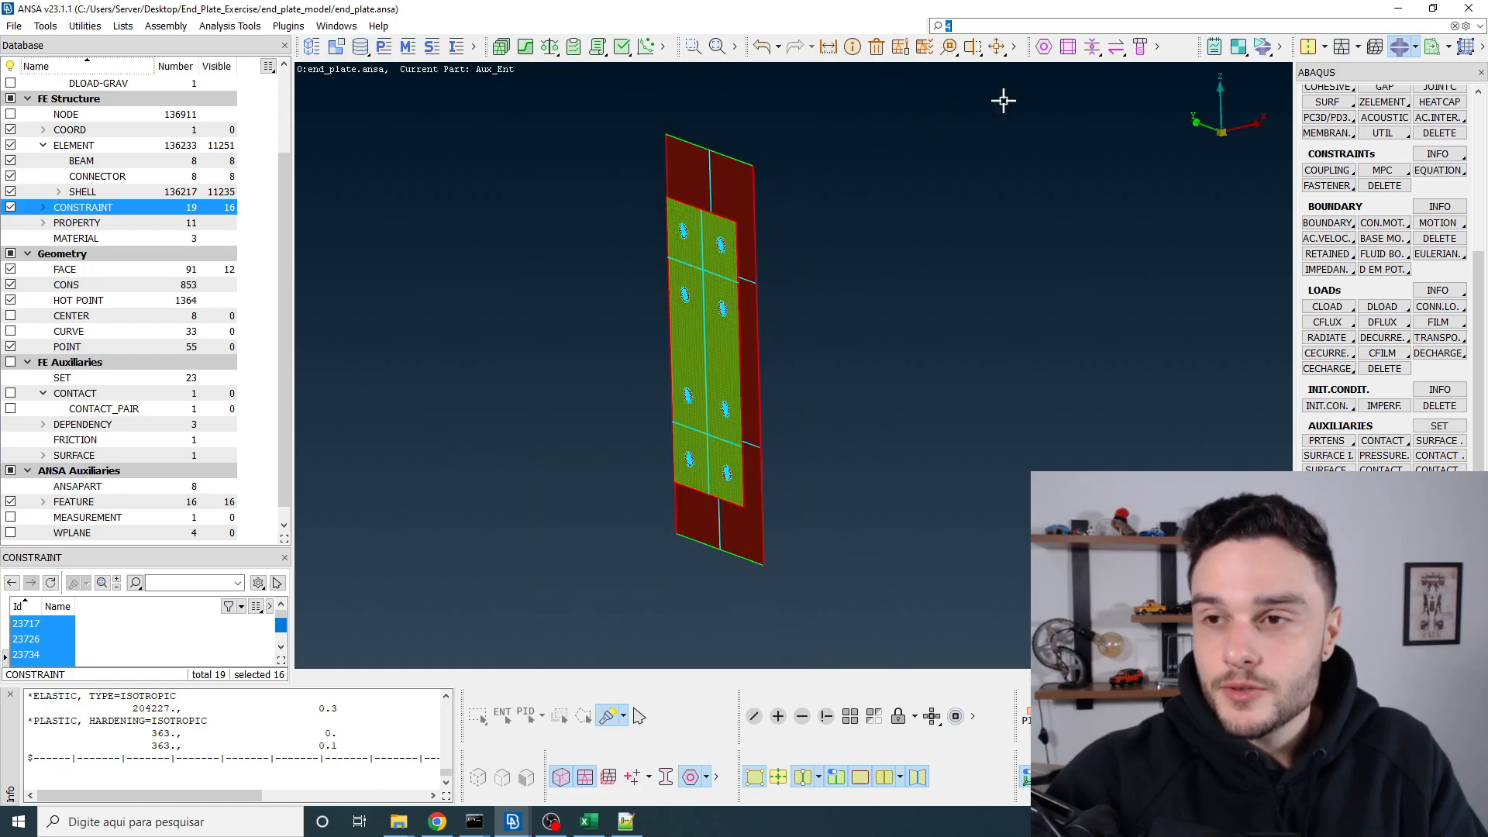
Step: Look through the classic mesh functions, search for "volume" and bring up the Volume Mesh functions
click(1376, 48)
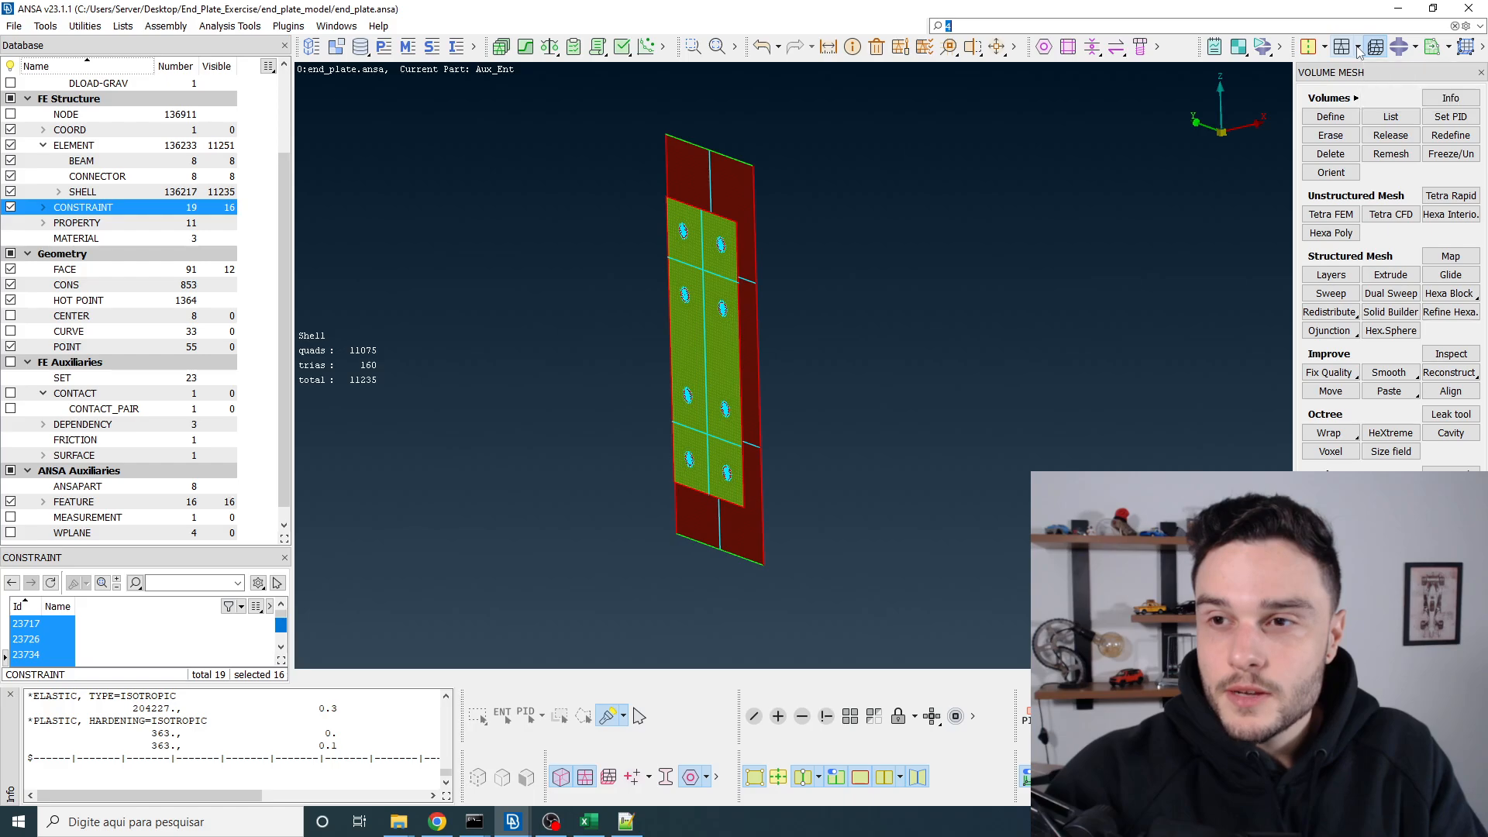
click(1358, 48)
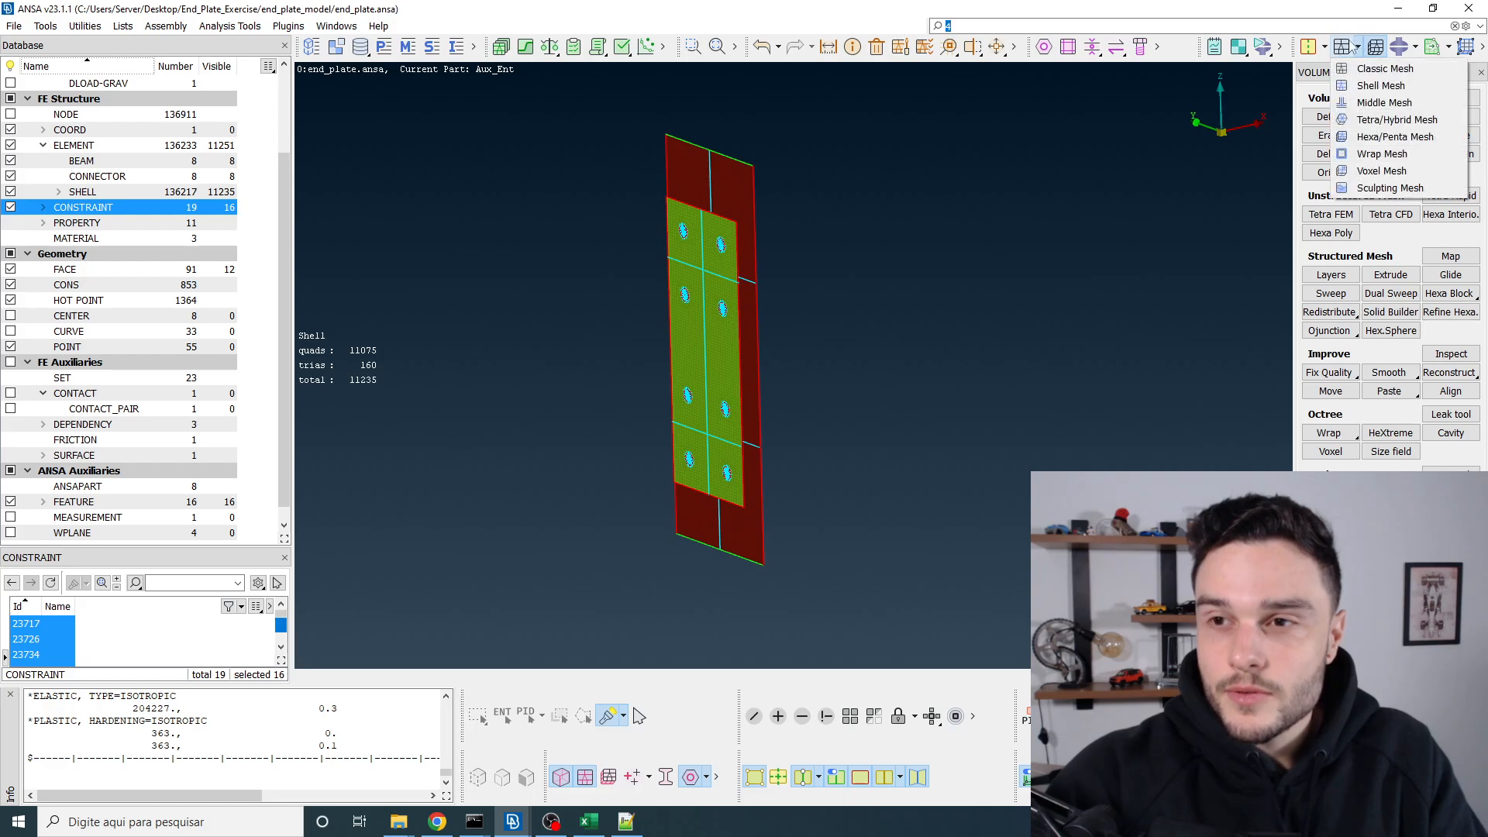
click(1368, 70)
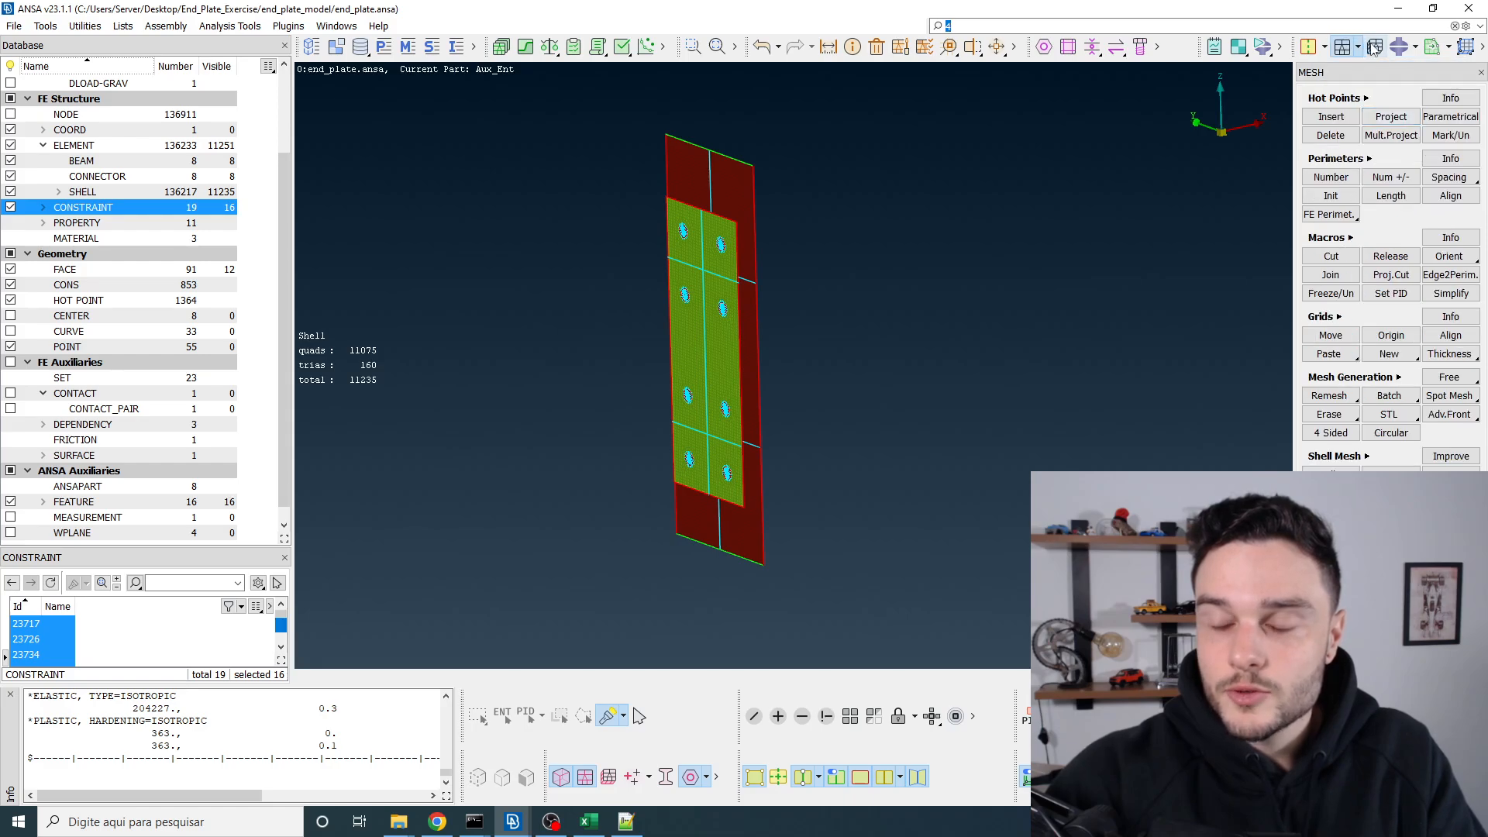
click(1378, 48)
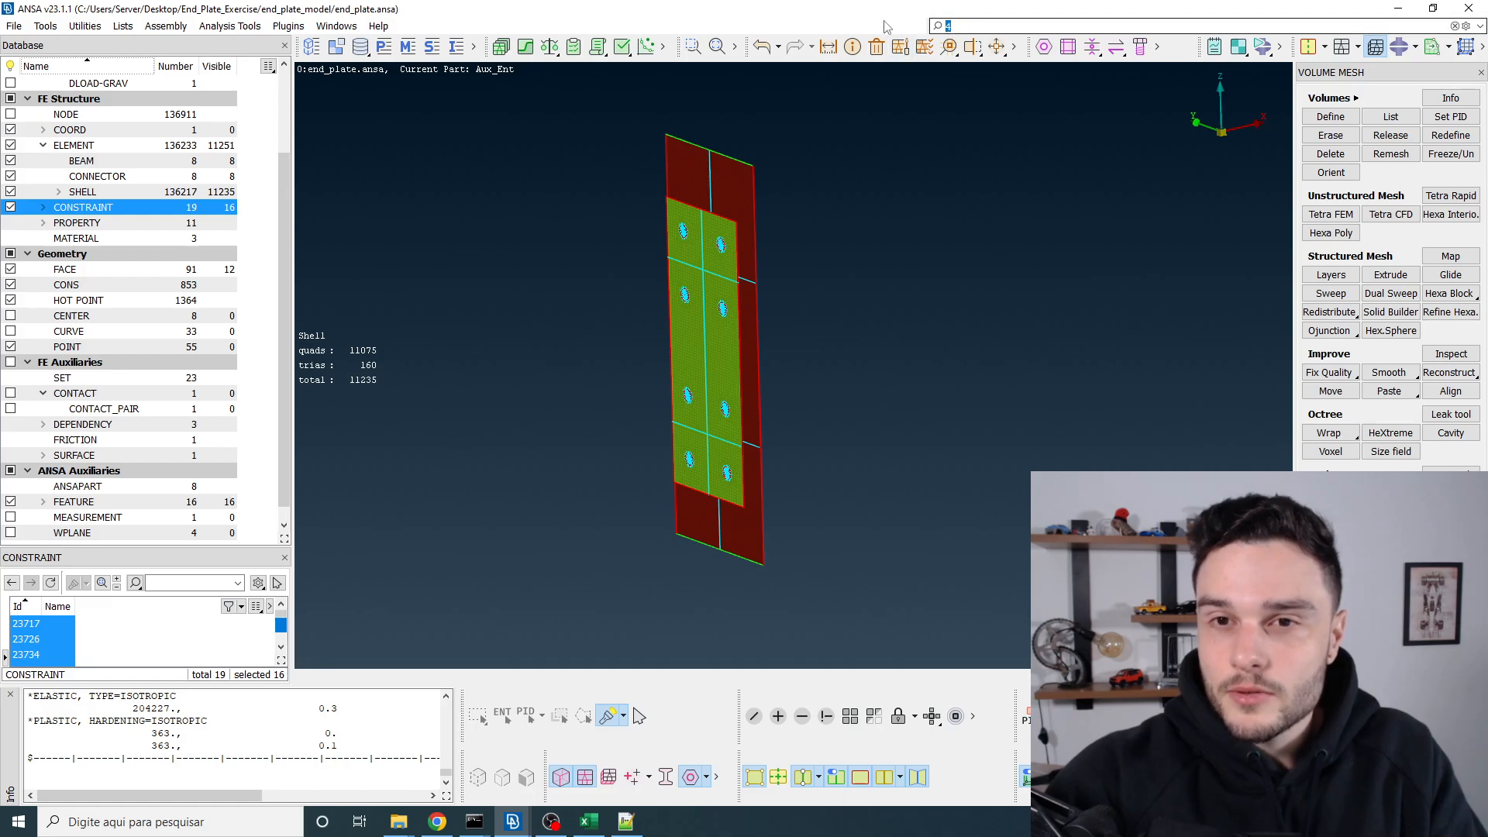
text(volume)
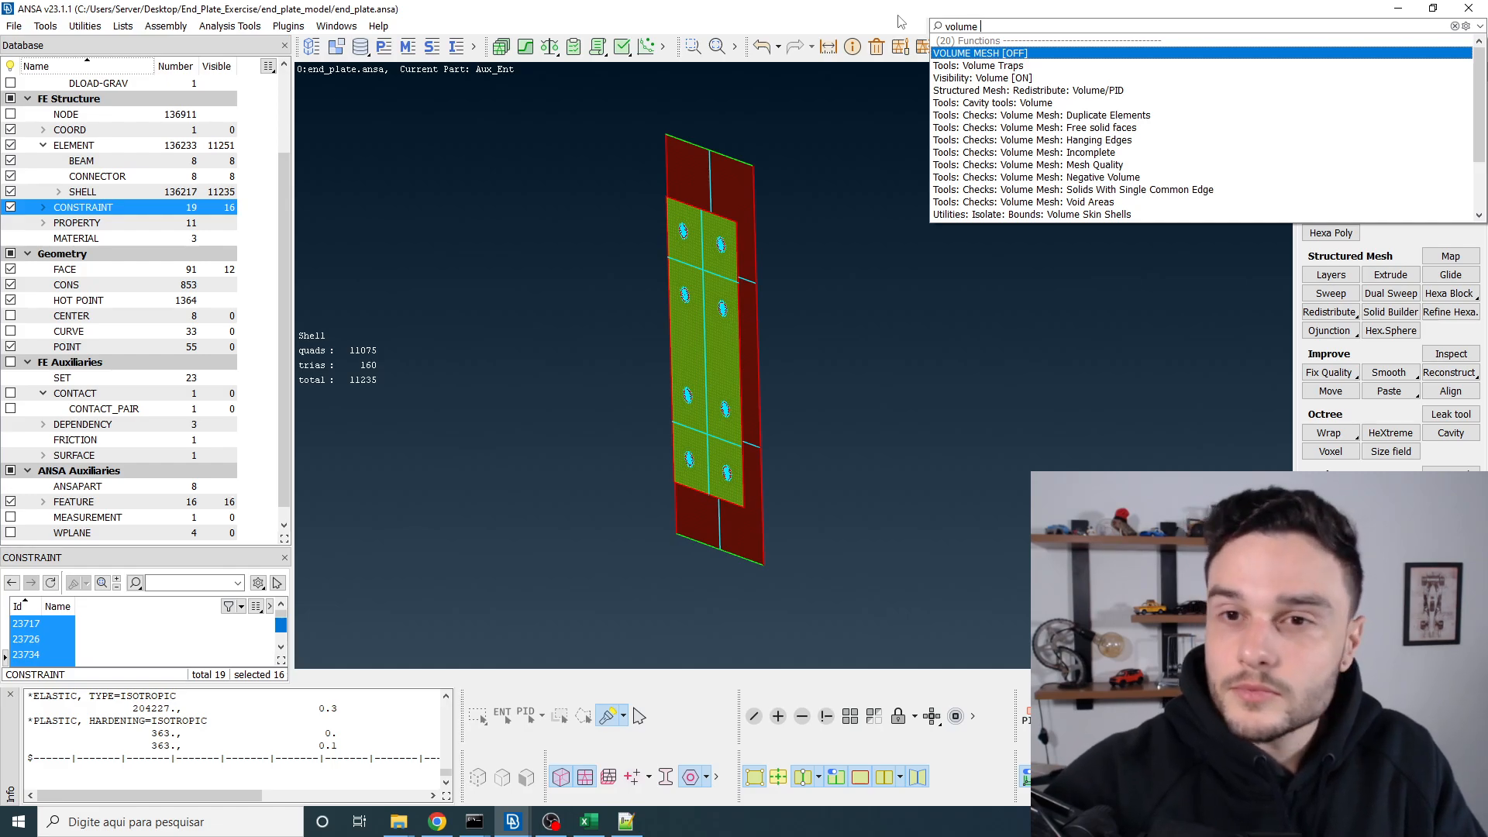
key(Return)
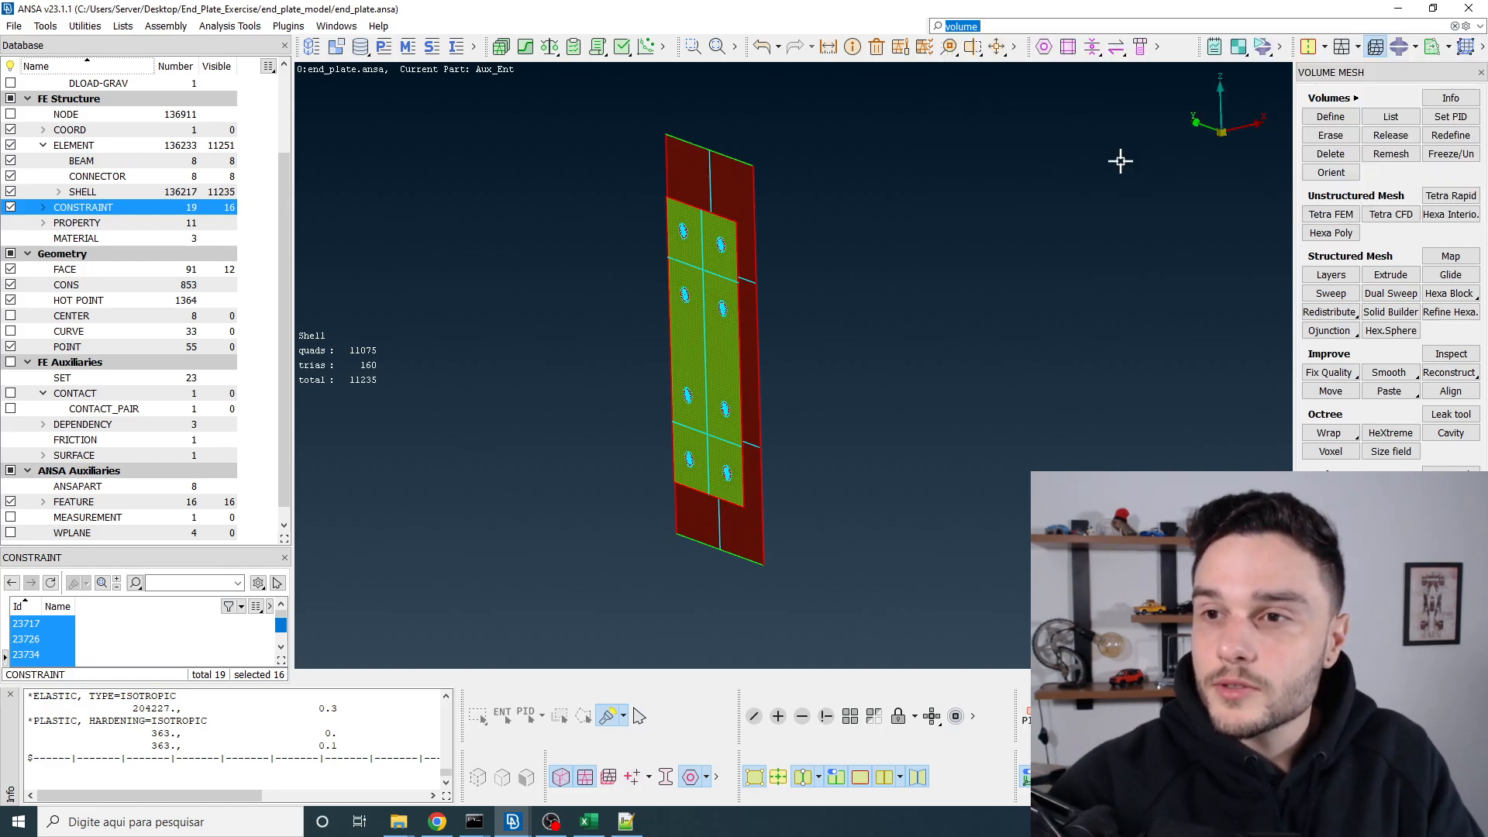
Step: Release the mesh of all visible end plate and column flange faces from the geometry and check the unmeshed faces
click(1391, 137)
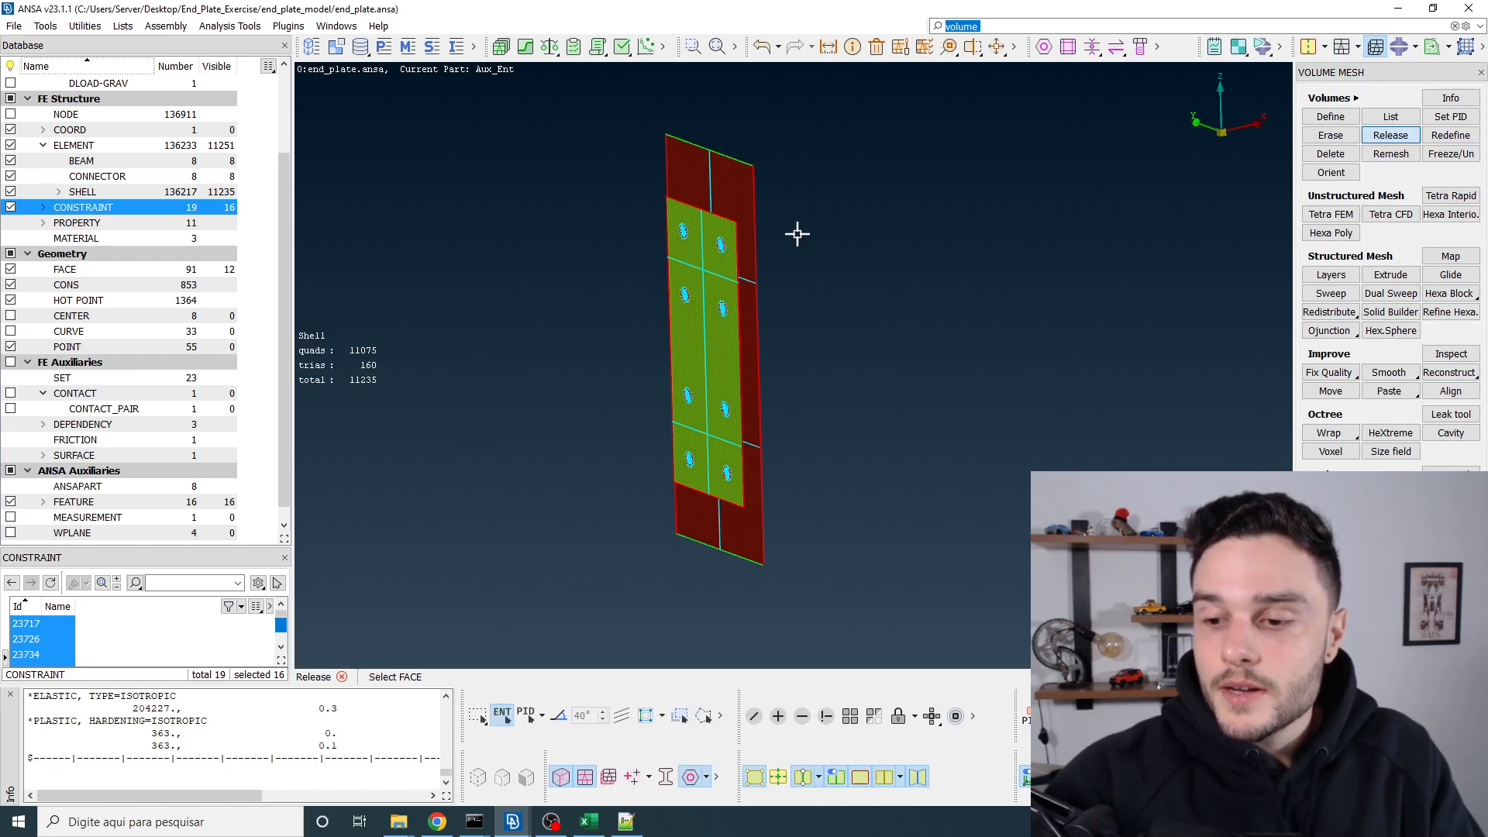
scroll(797, 233, down, 3)
drag(575, 119, 1056, 538)
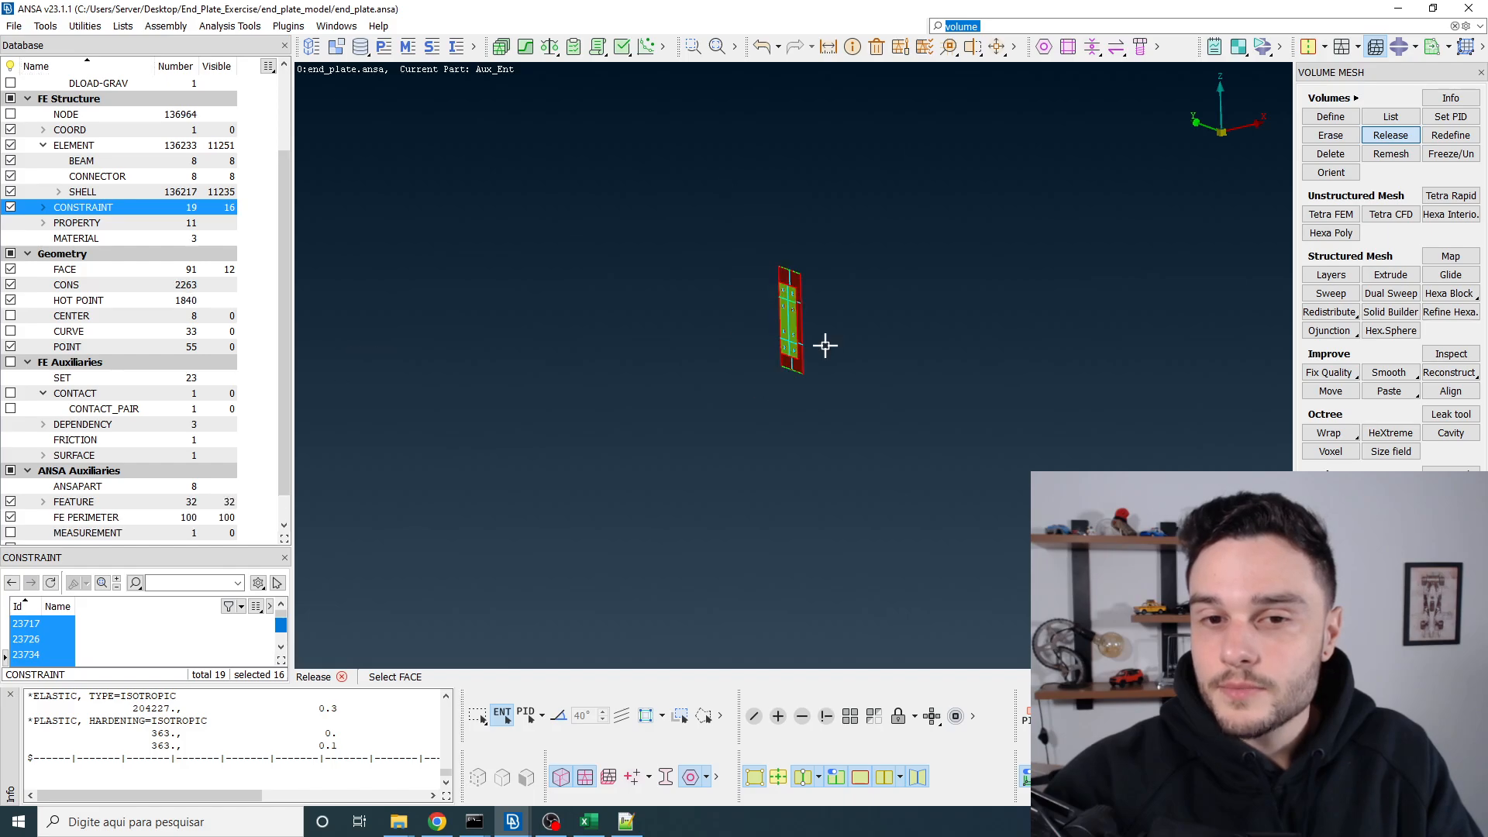
scroll(809, 319, up, 10)
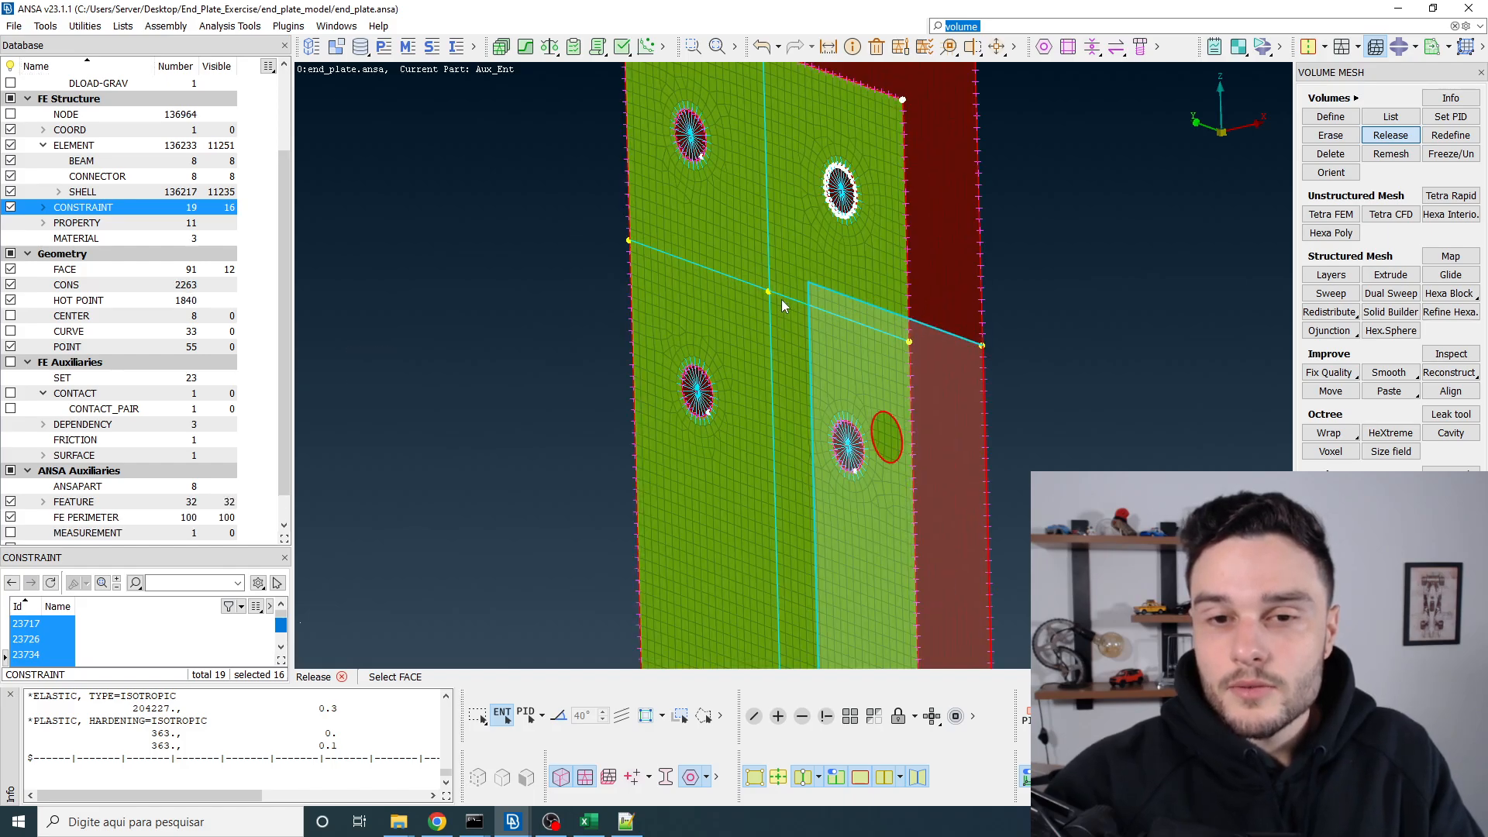
scroll(821, 250, down, 10)
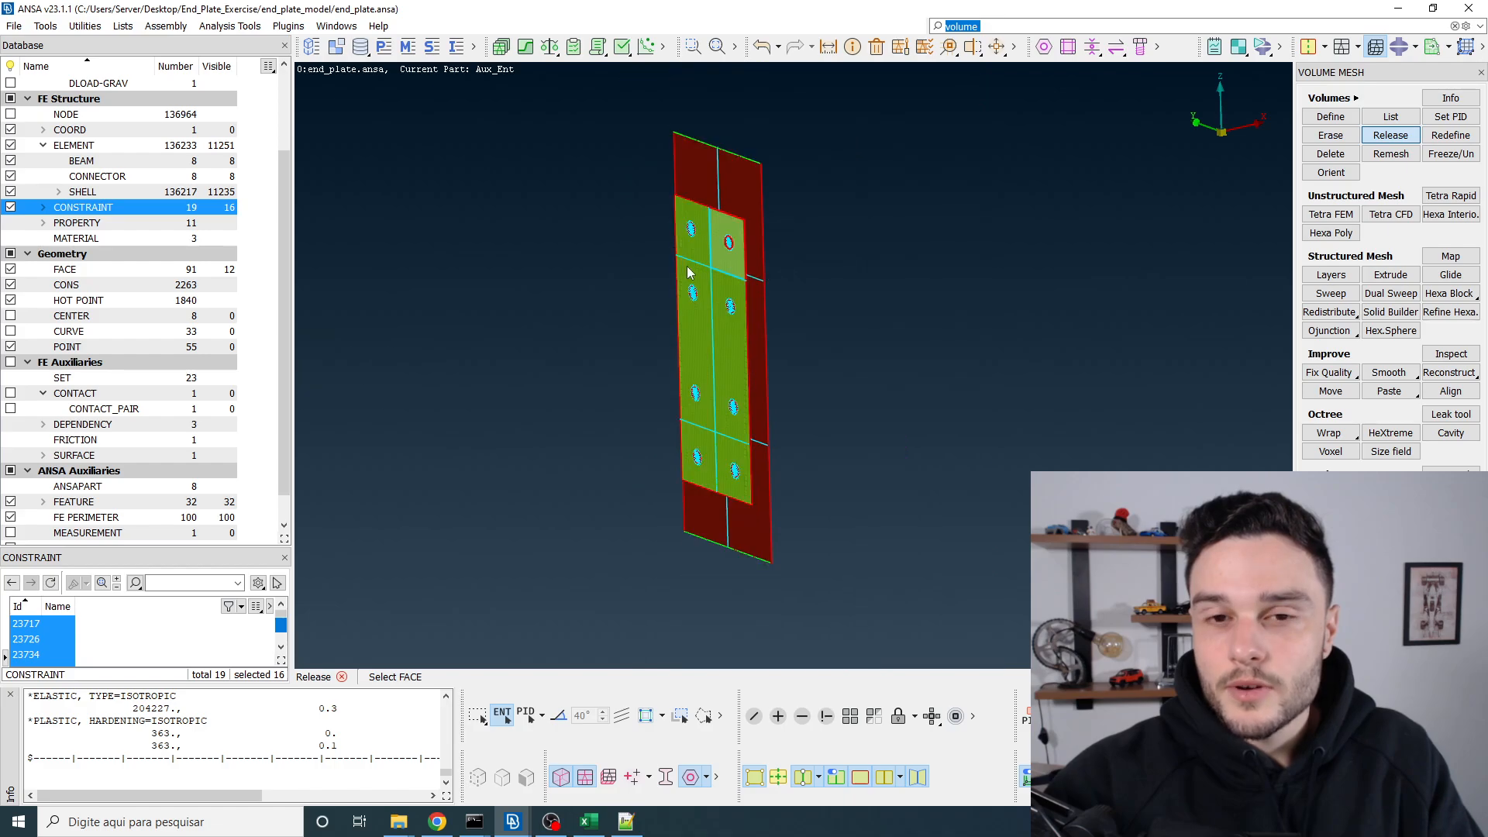
scroll(719, 432, up, 5)
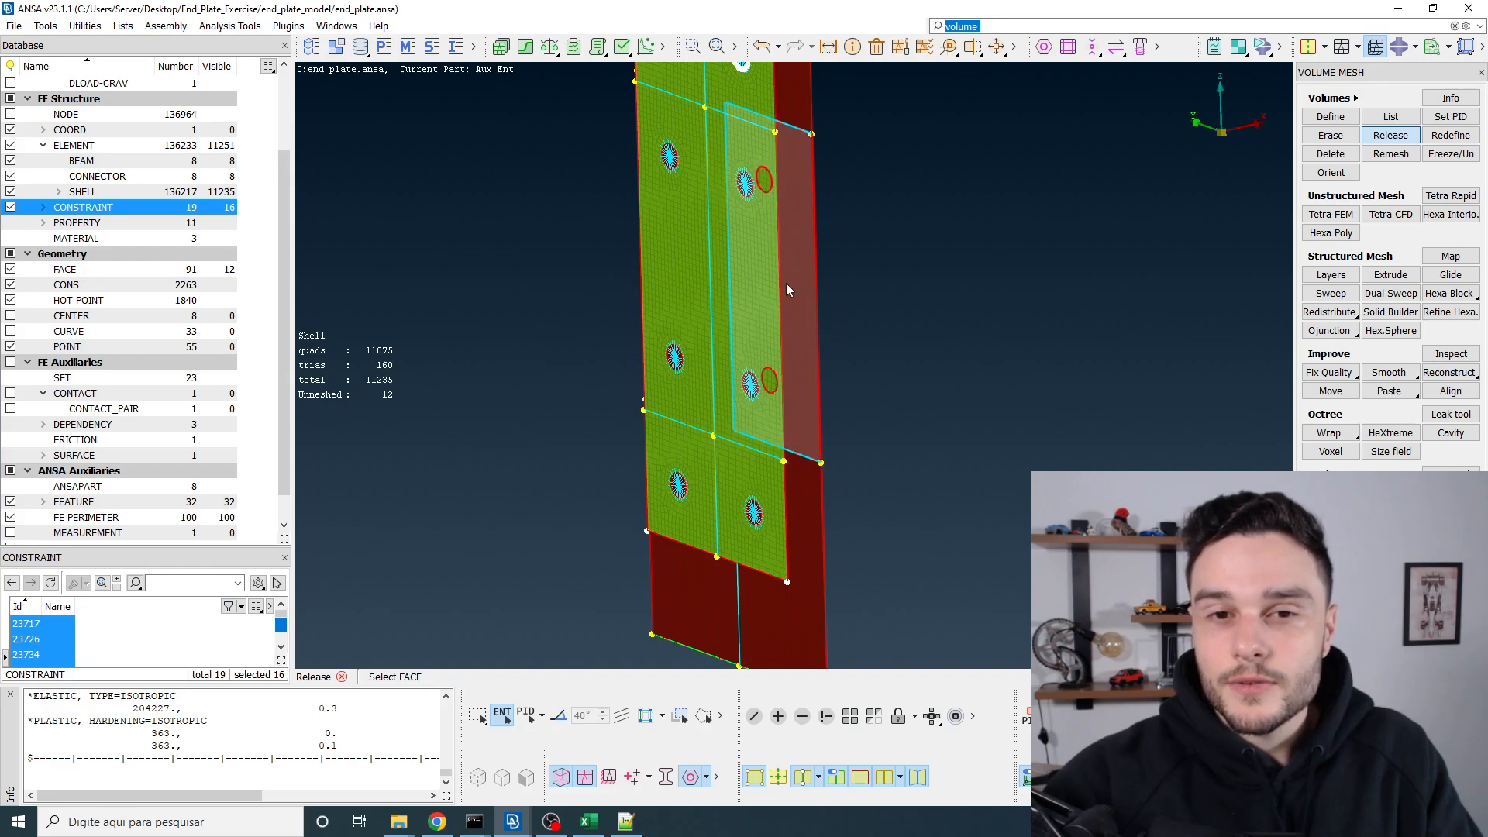
Step: Turn off the display of geometry faces and bring all remaining entities back into view
click(756, 779)
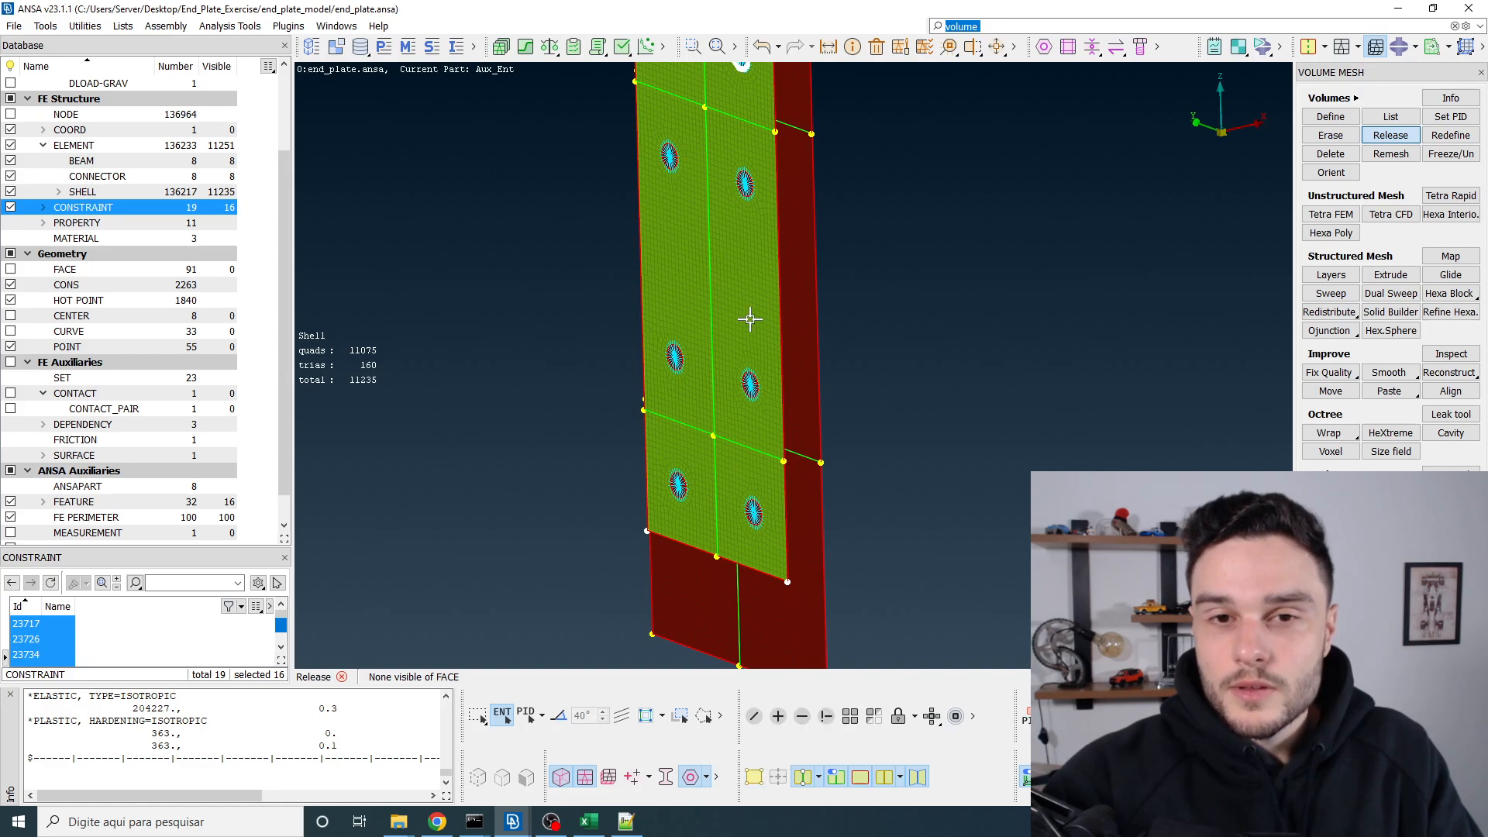
scroll(750, 319, down, 3)
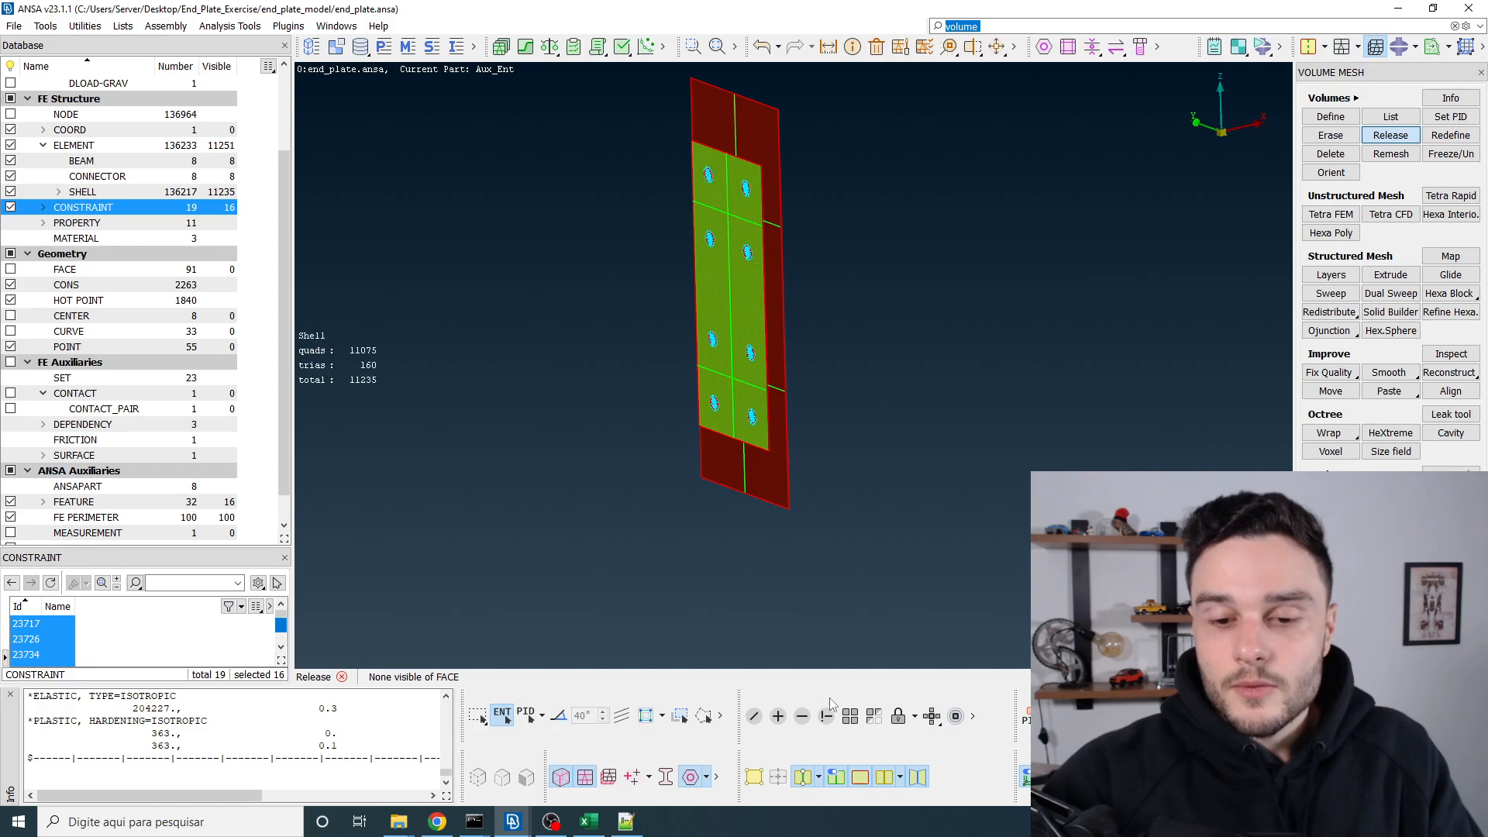
click(846, 718)
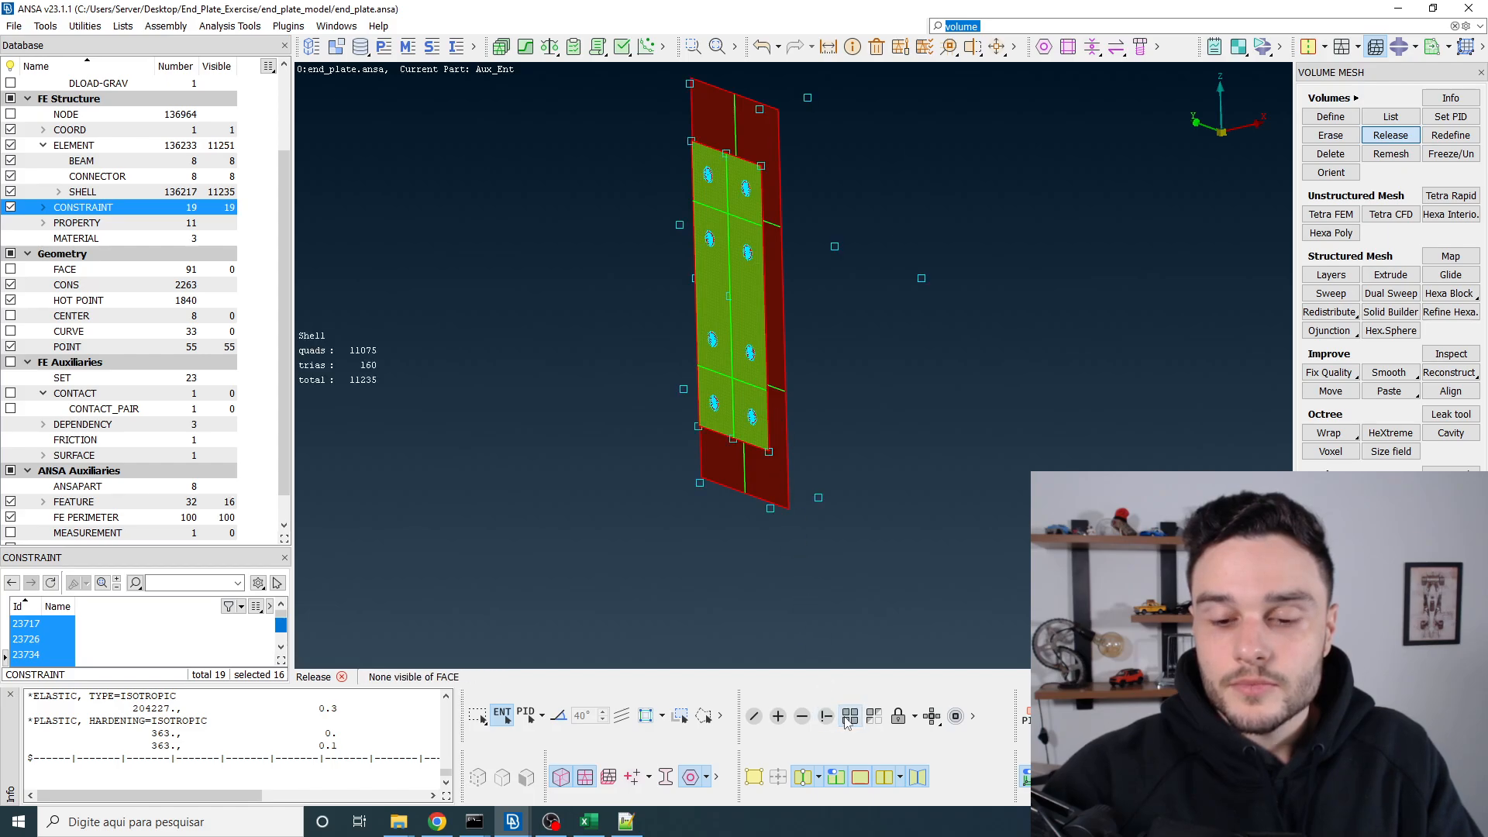
Step: List the constraints, select the couplings at the bolt holes again and isolate them in the view
double_click(94, 211)
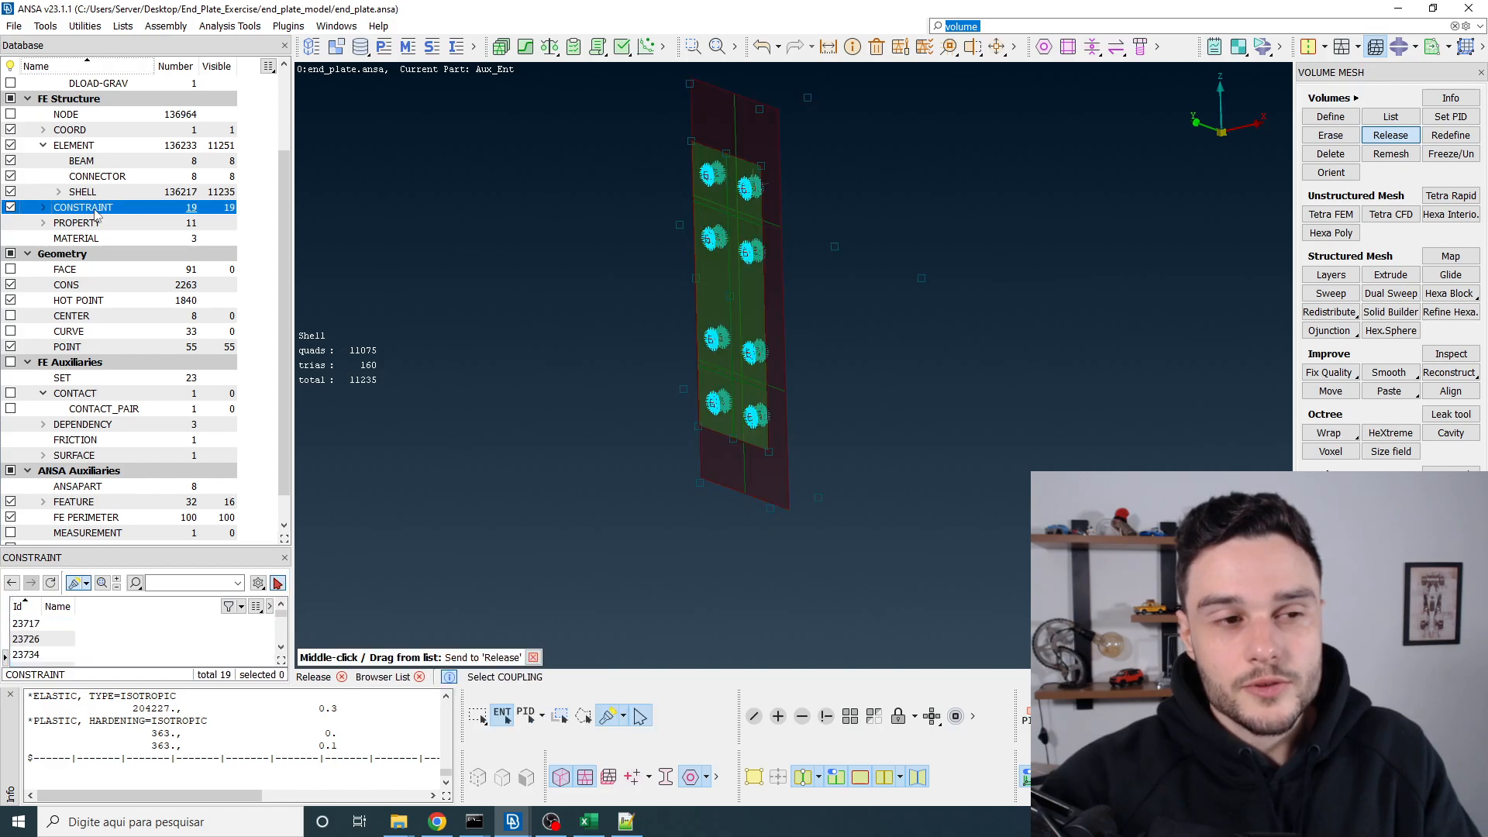
drag(580, 115, 1082, 527)
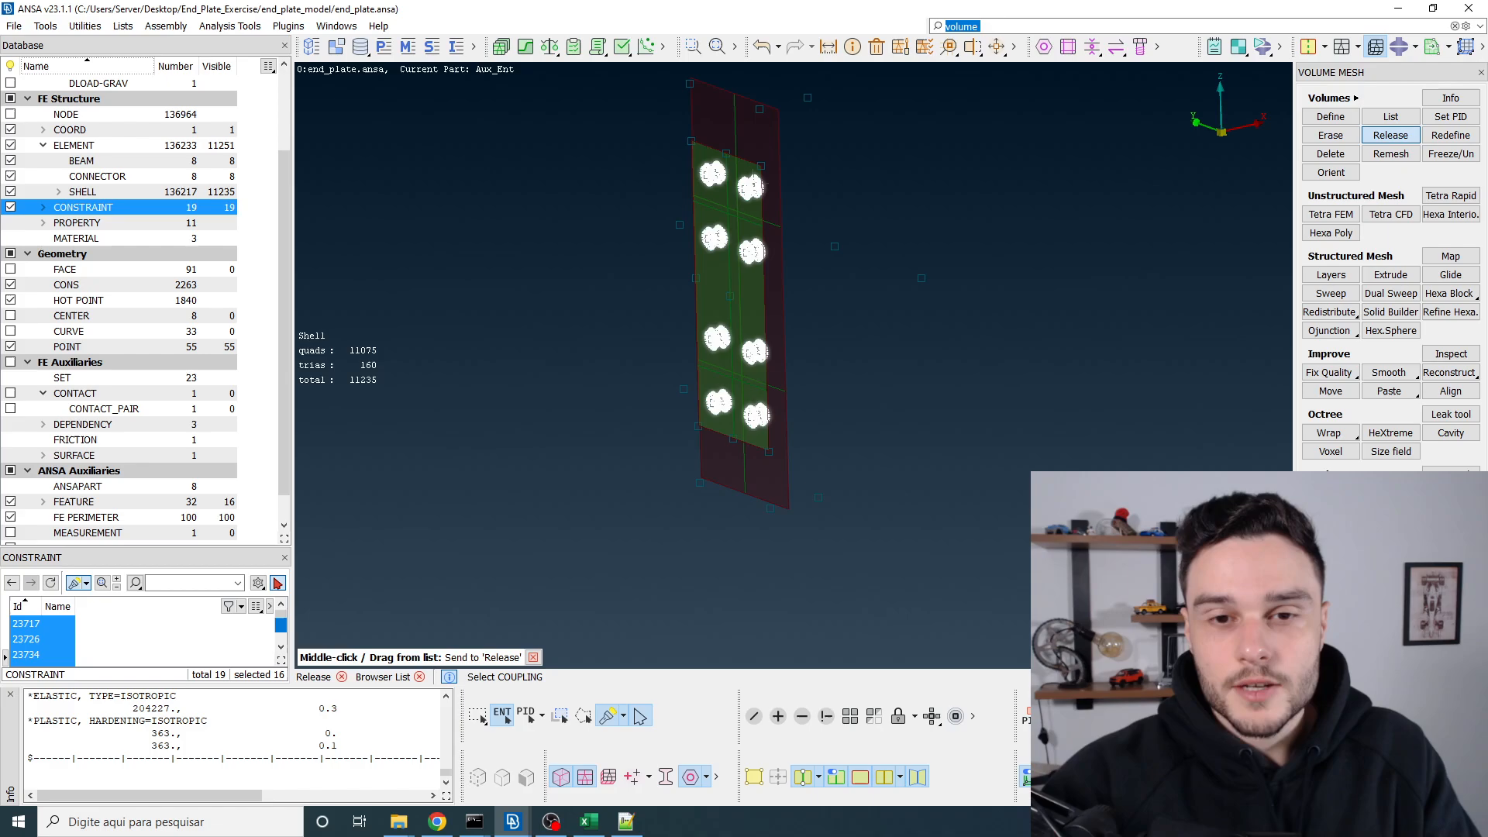
right_click(38, 628)
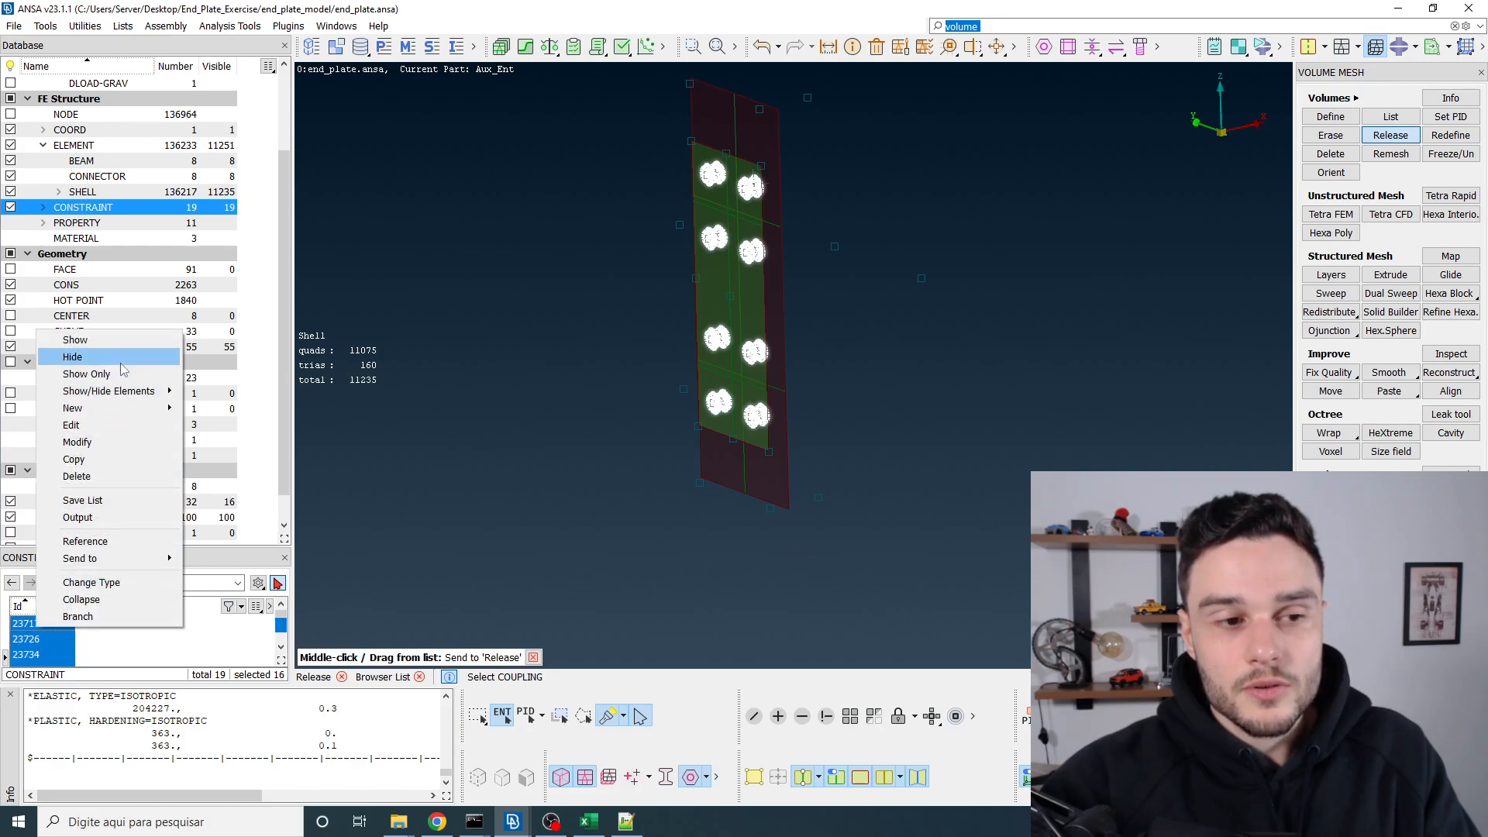
click(116, 376)
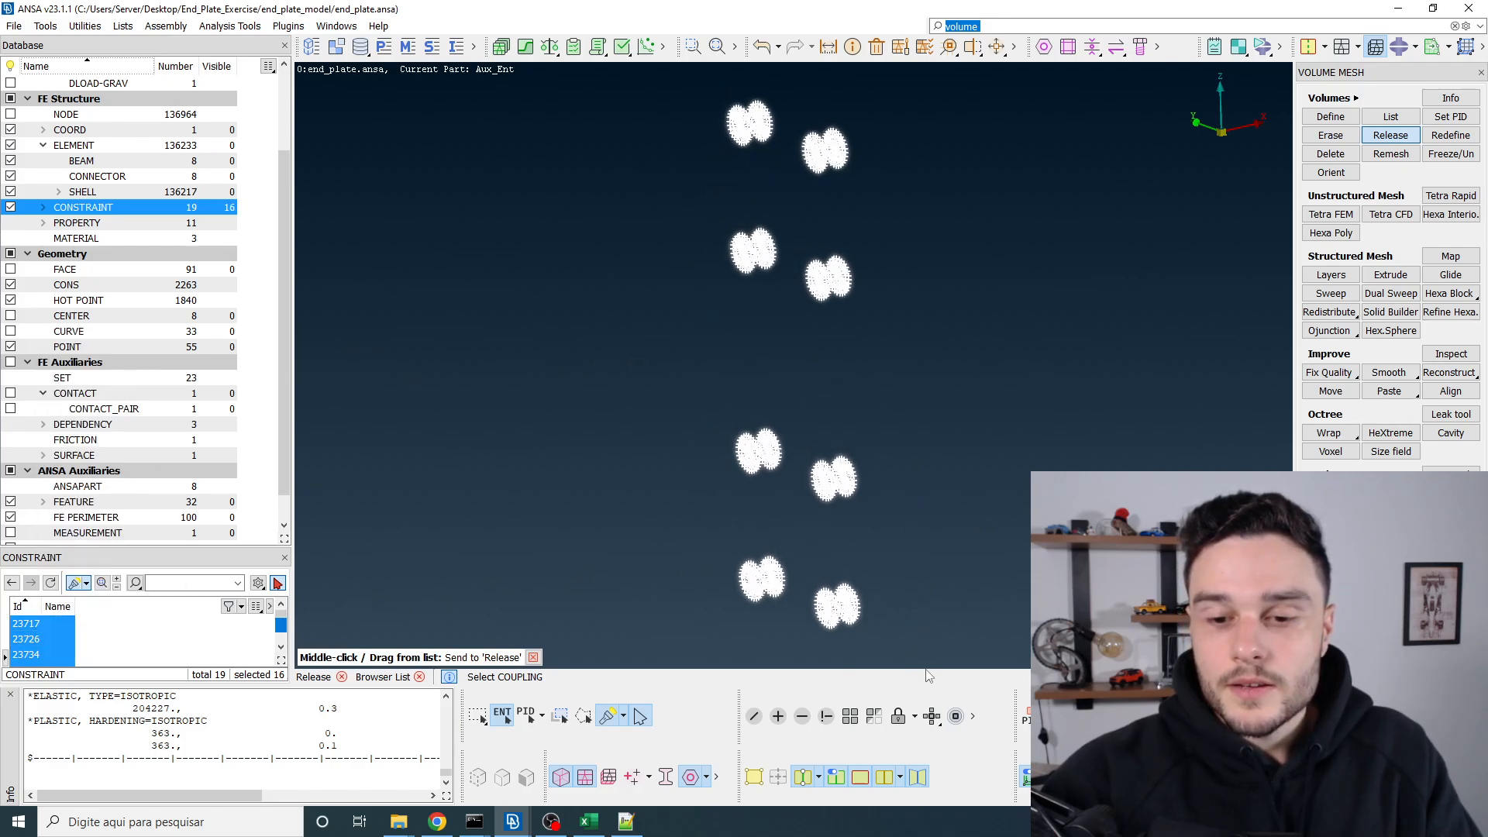
Step: Bring the shell elements adjacent to the isolated couplings into view and inspect the element rings around the bolt holes
click(931, 717)
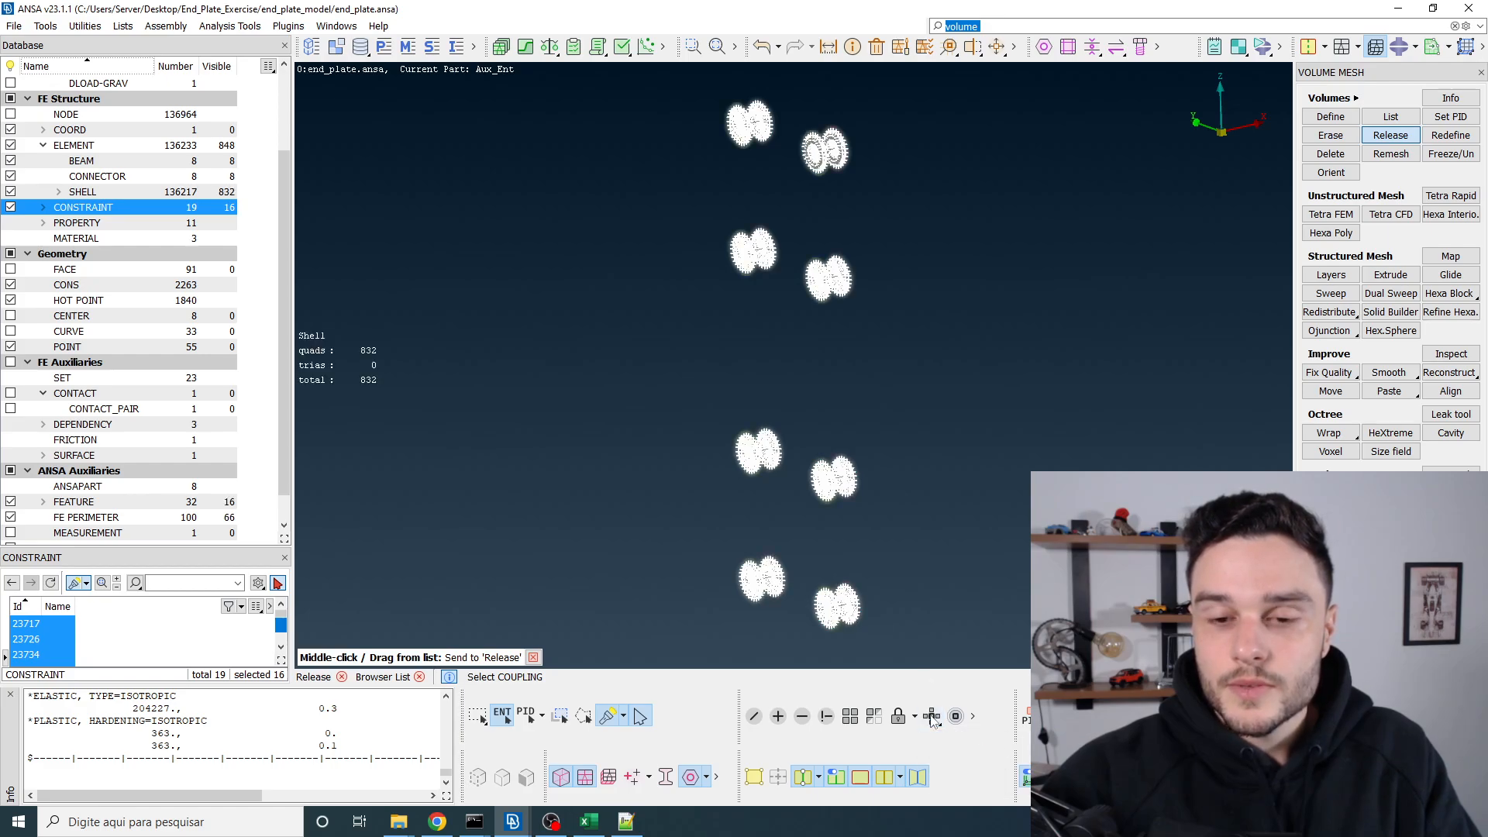
middle_click(956, 177)
scroll(804, 146, up, 8)
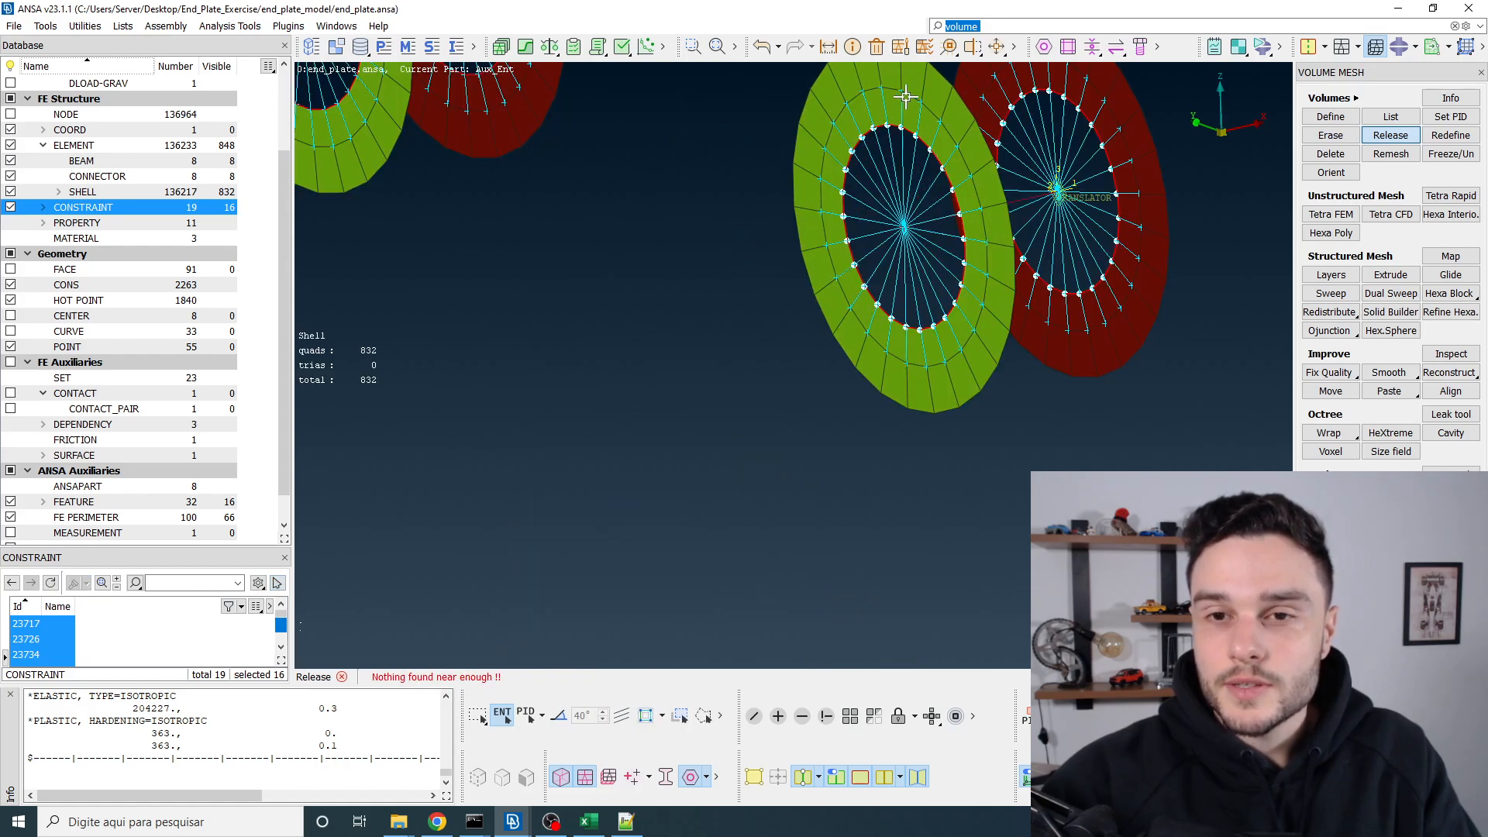
click(836, 183)
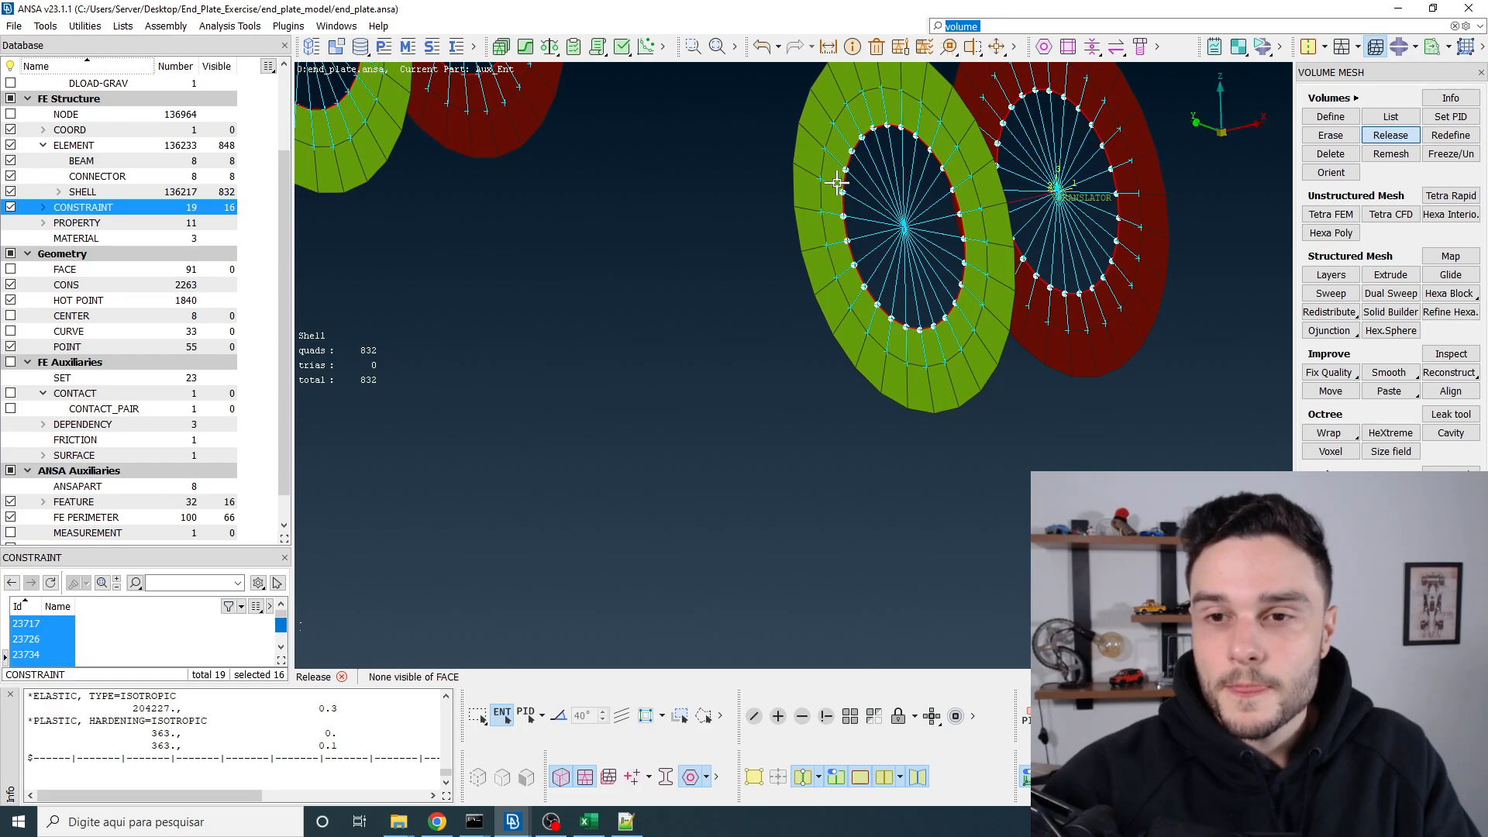
scroll(837, 183, down, 6)
scroll(867, 280, up, 4)
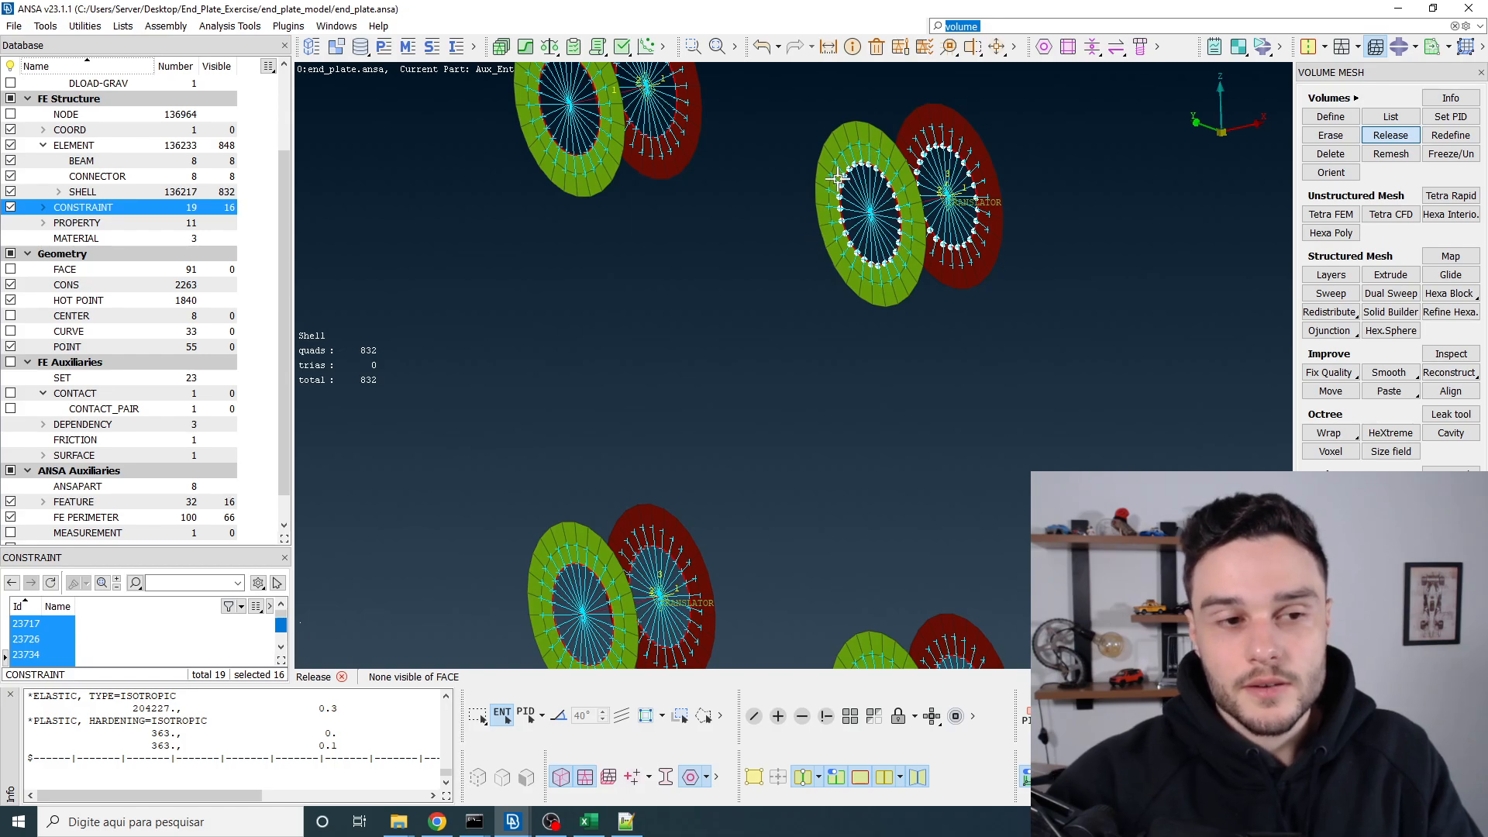
scroll(837, 179, down, 5)
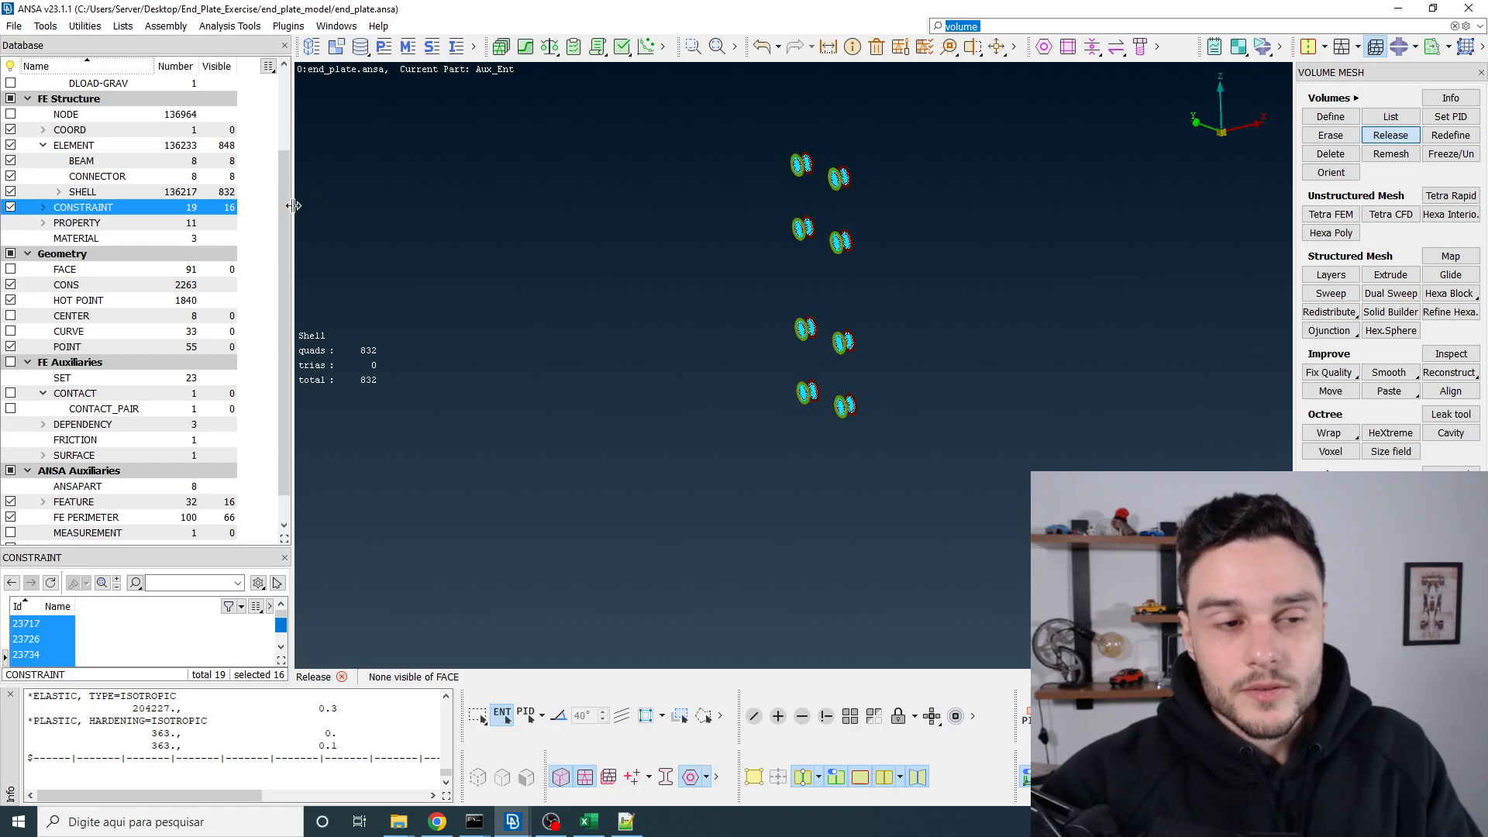
Step: List the model's sets and pick an end plate shell beside a bolt hole to identify the set containing it
click(431, 49)
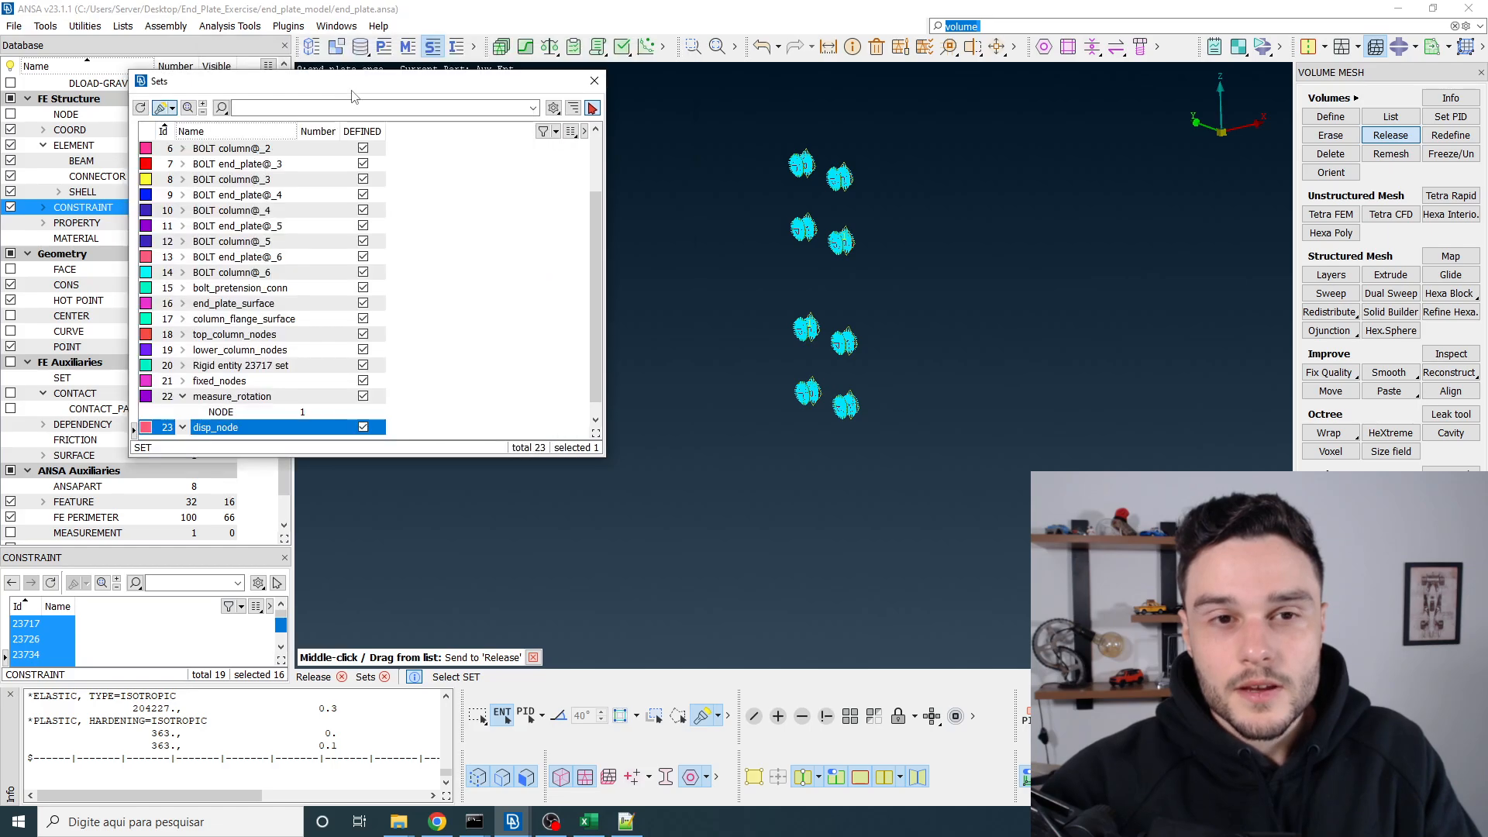
click(504, 236)
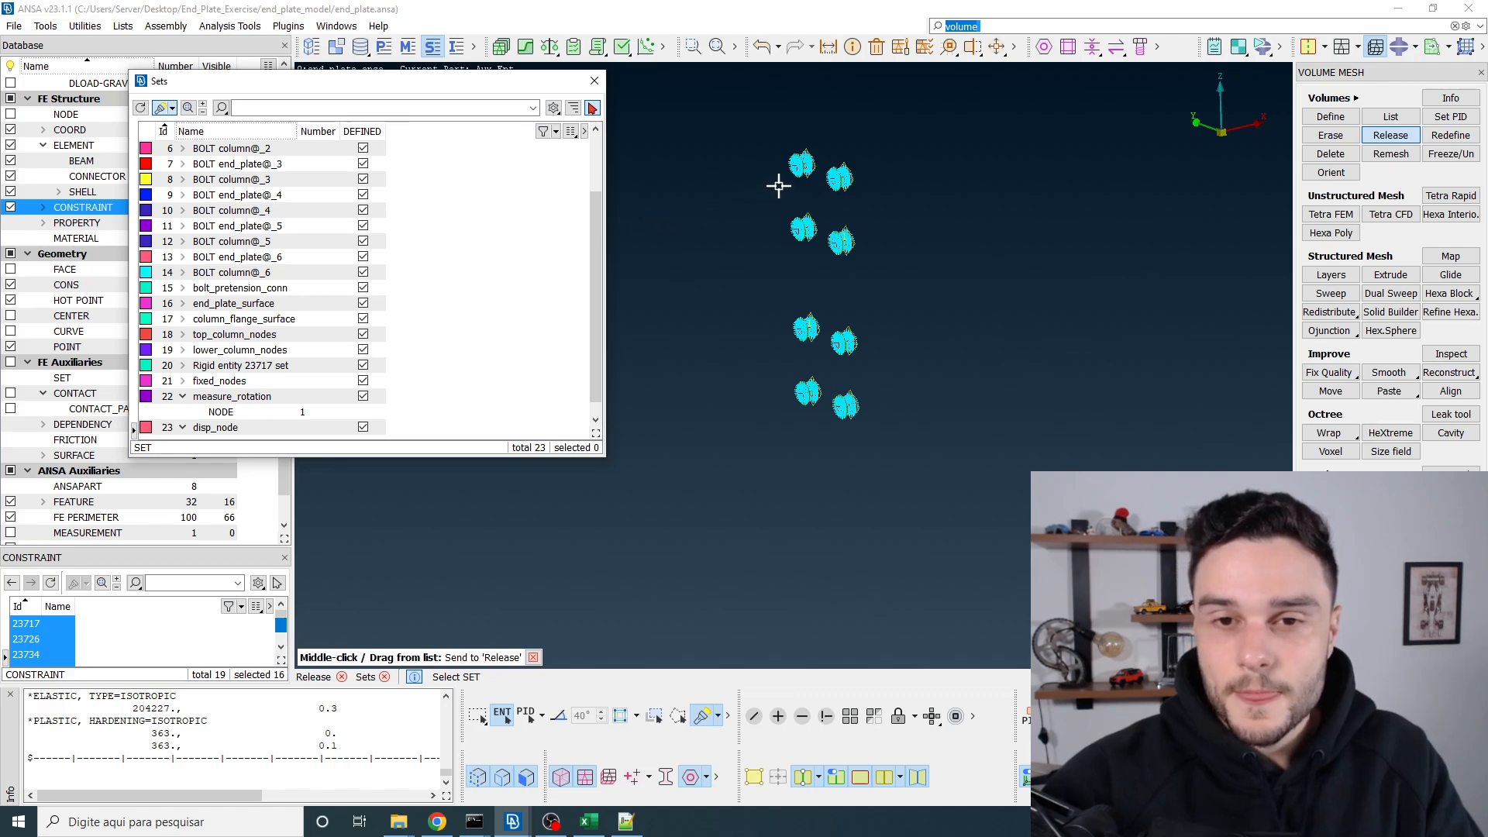
scroll(778, 183, up, 5)
scroll(848, 161, up, 4)
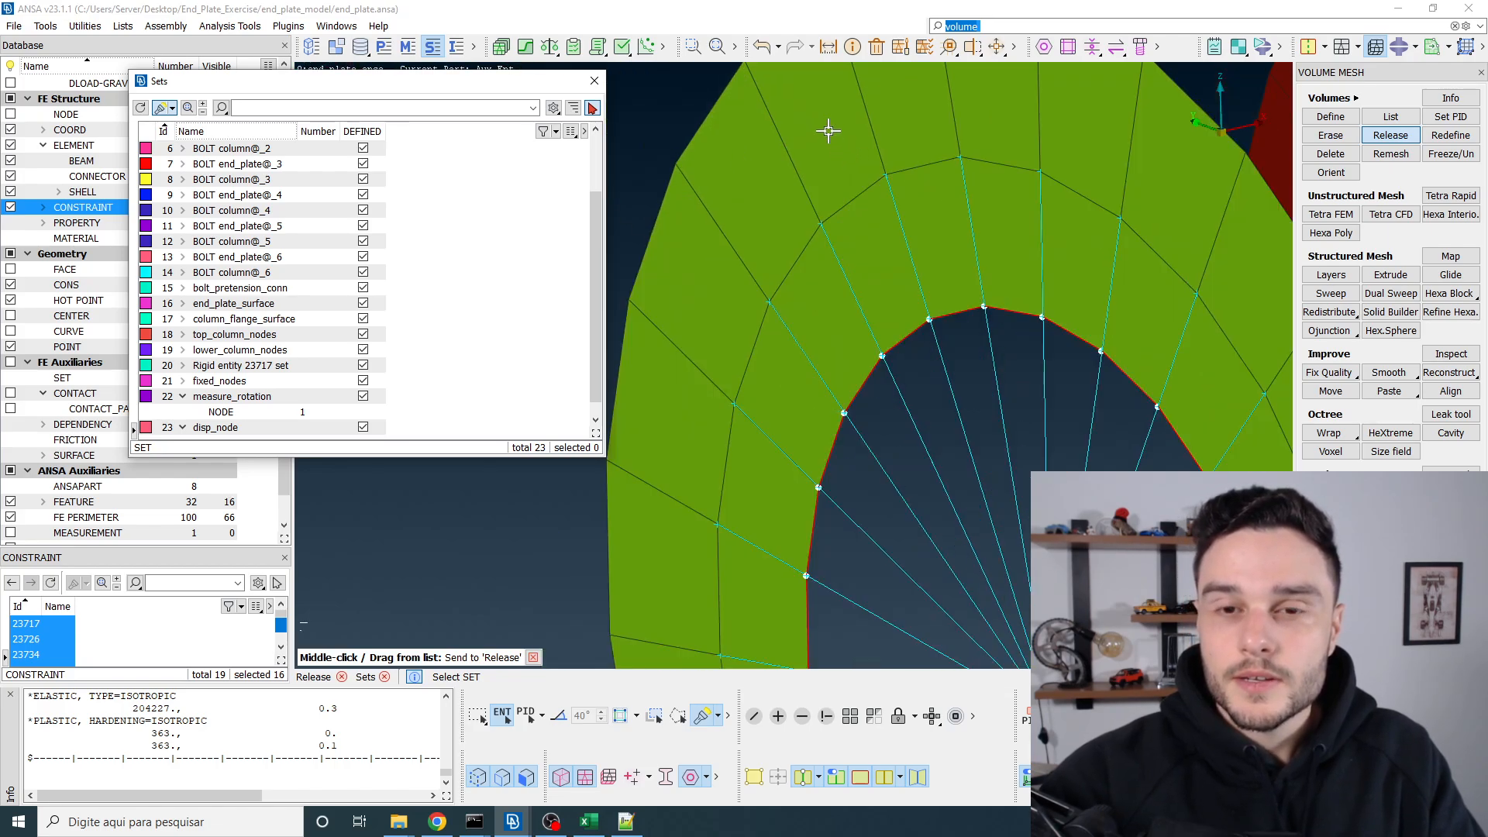
scroll(819, 129, down, 3)
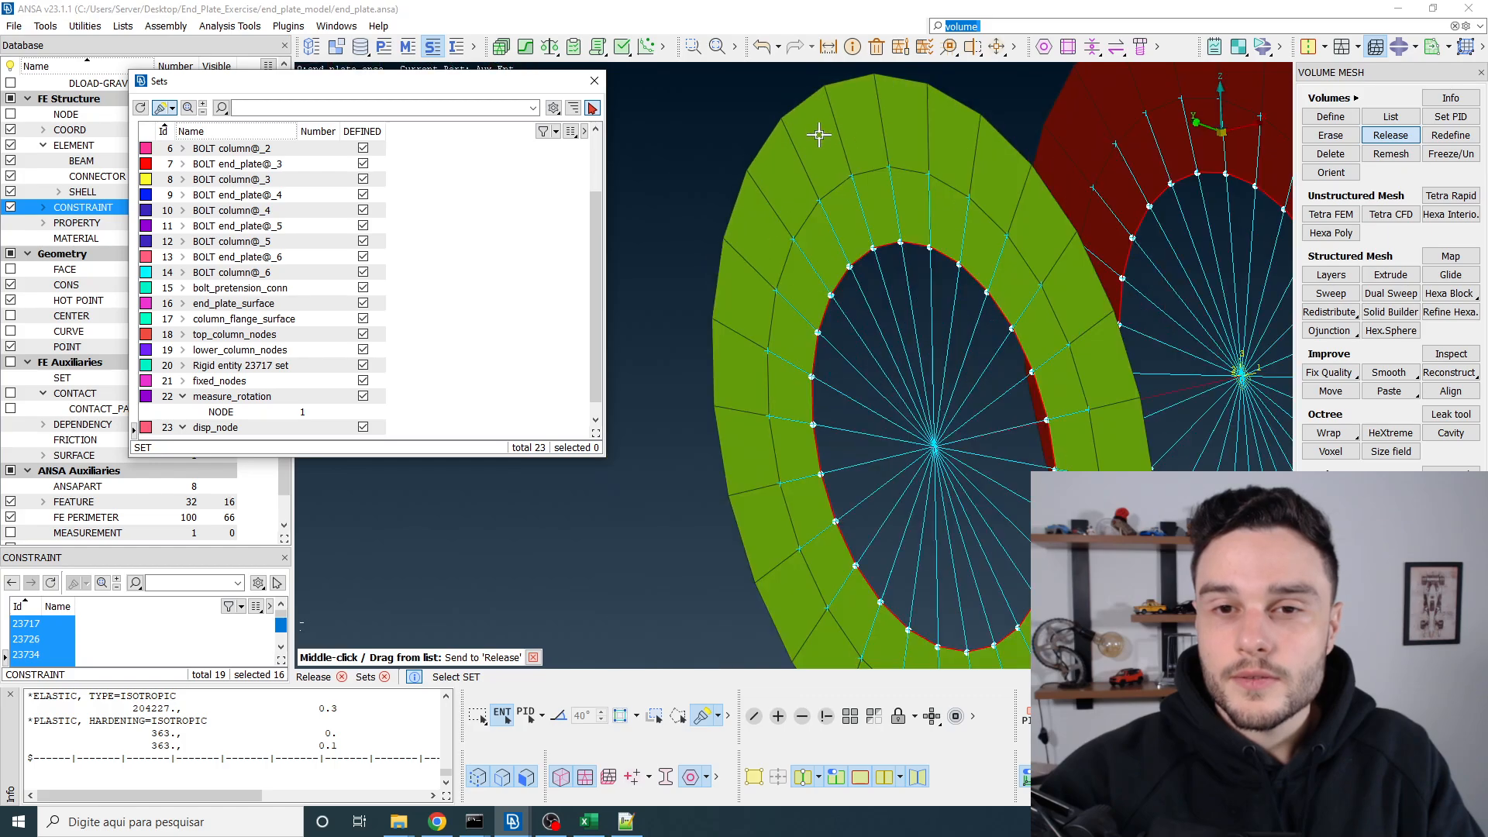
scroll(826, 143, up, 3)
scroll(814, 133, down, 3)
scroll(820, 124, up, 3)
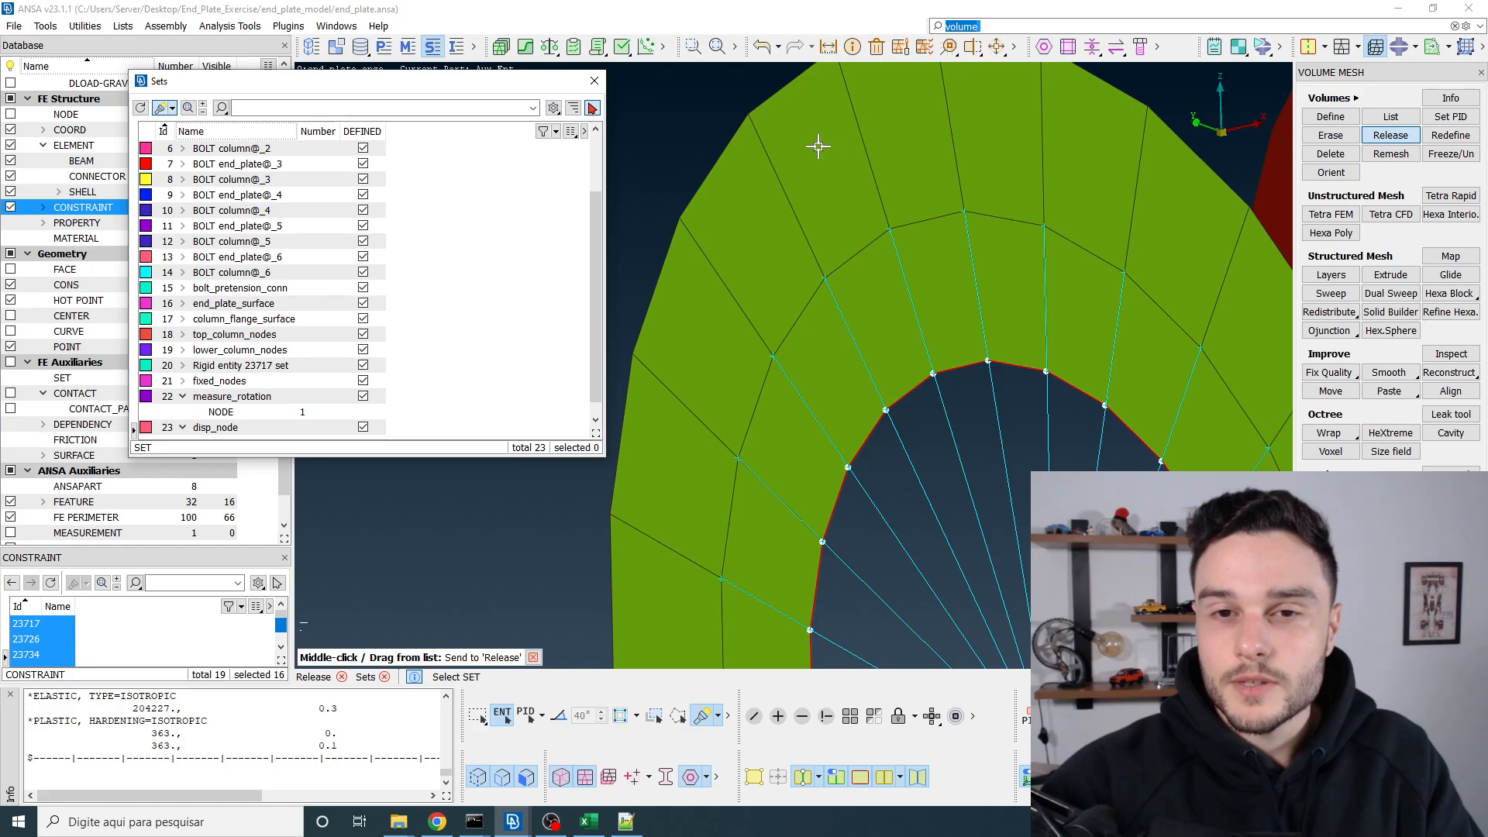
click(821, 145)
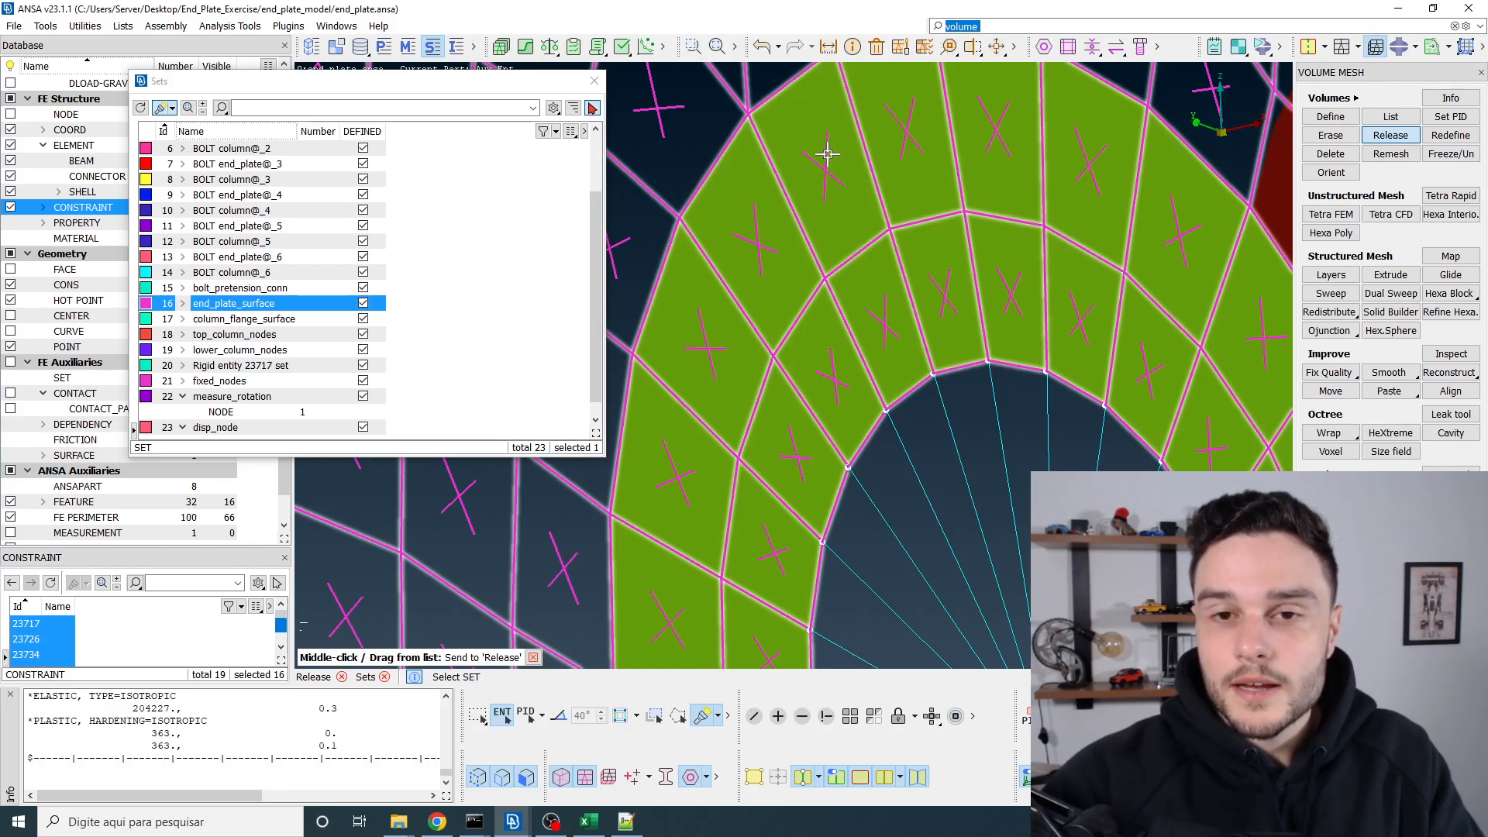
Step: Examine the extent of the end_plate_surface set across the whole plate and around its bolt holes
scroll(828, 154, down, 10)
scroll(815, 155, up, 8)
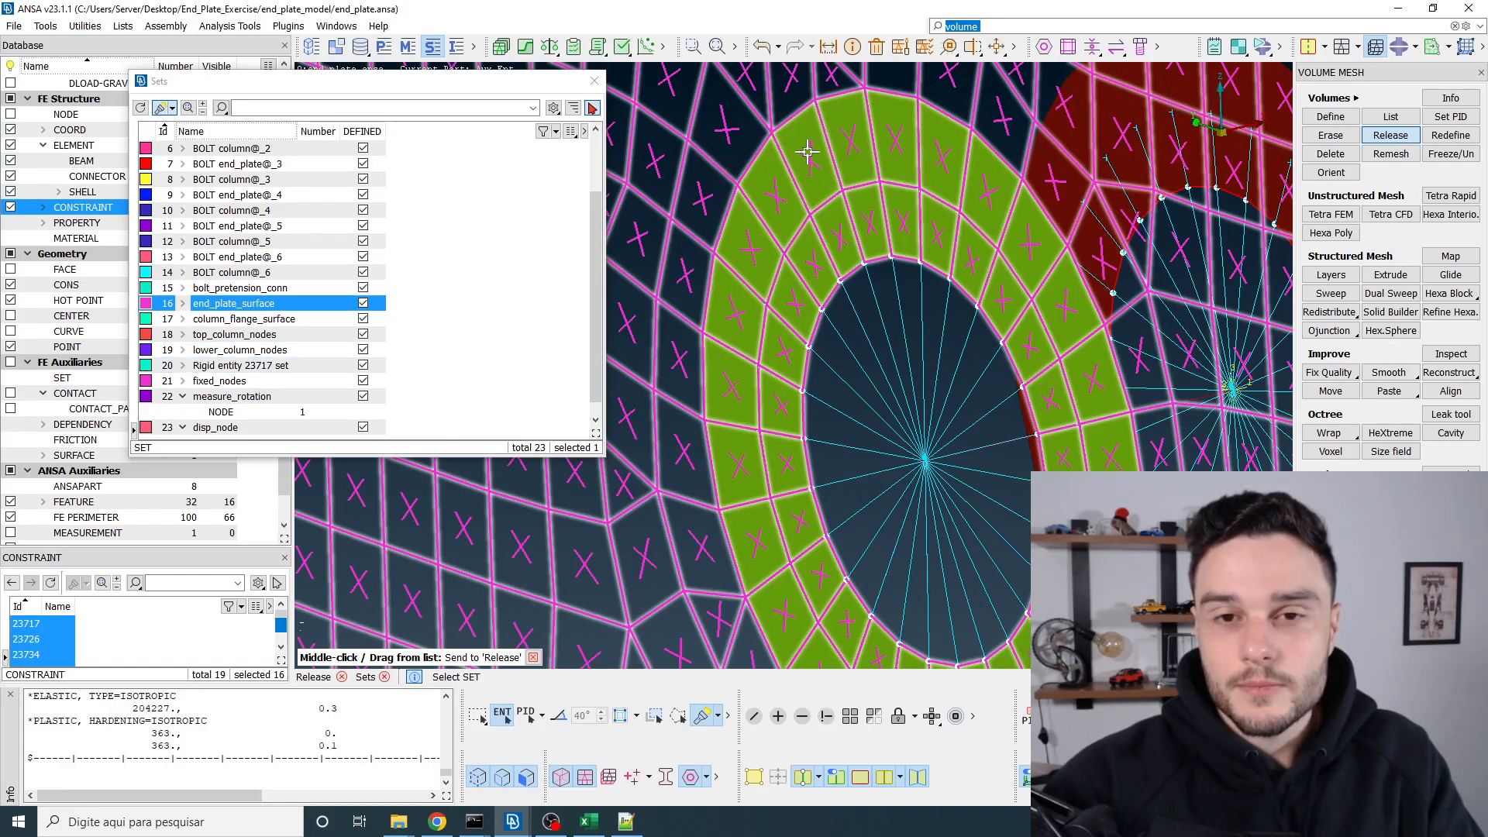
scroll(807, 152, down, 10)
scroll(814, 144, up, 3)
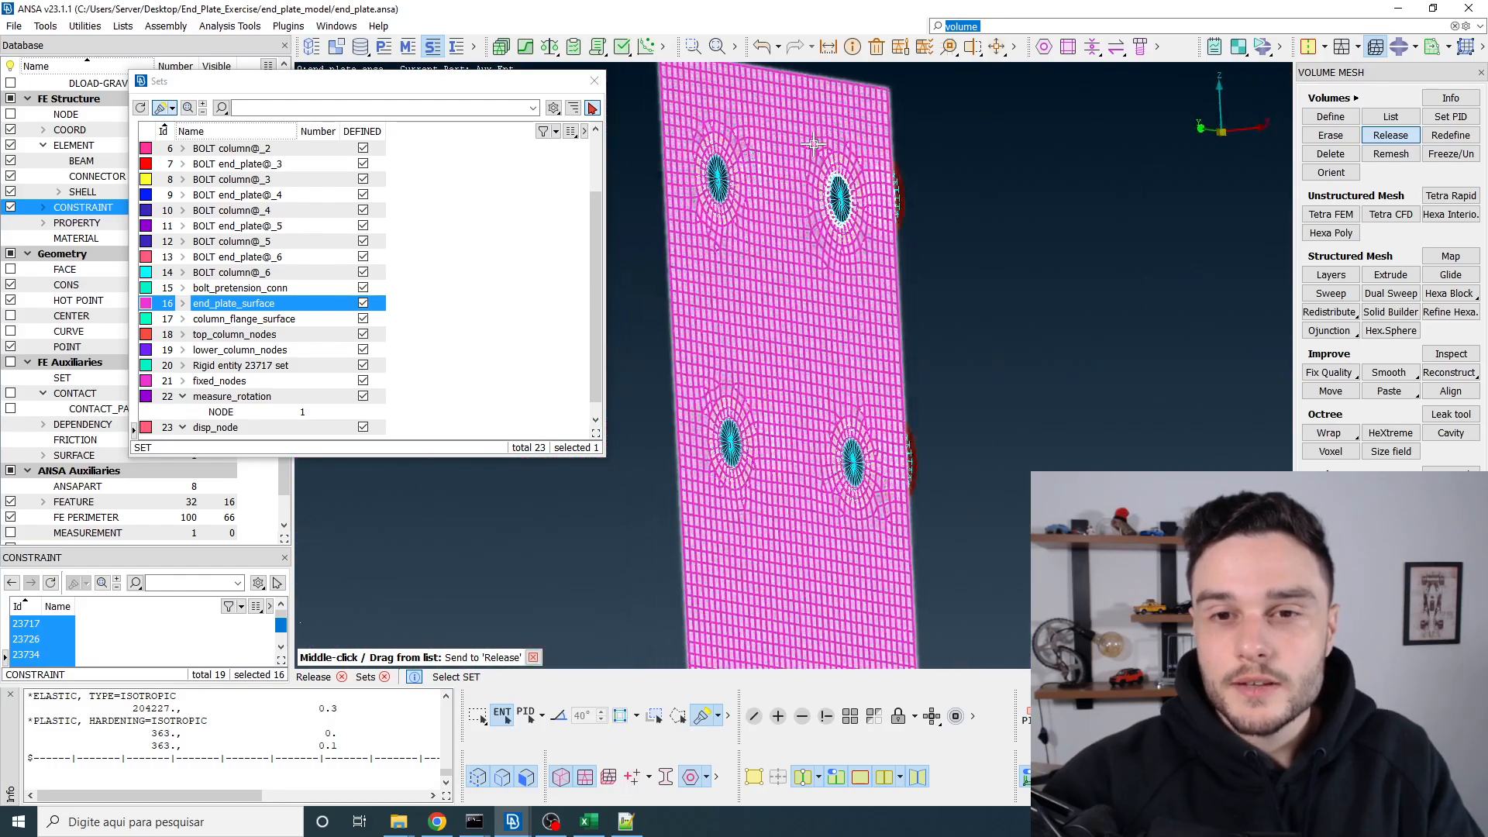
mouse_move(814, 143)
ctrl+mouse_down()
mouse_move(780, 140)
mouse_move(840, 155)
ctrl+mouse_up()
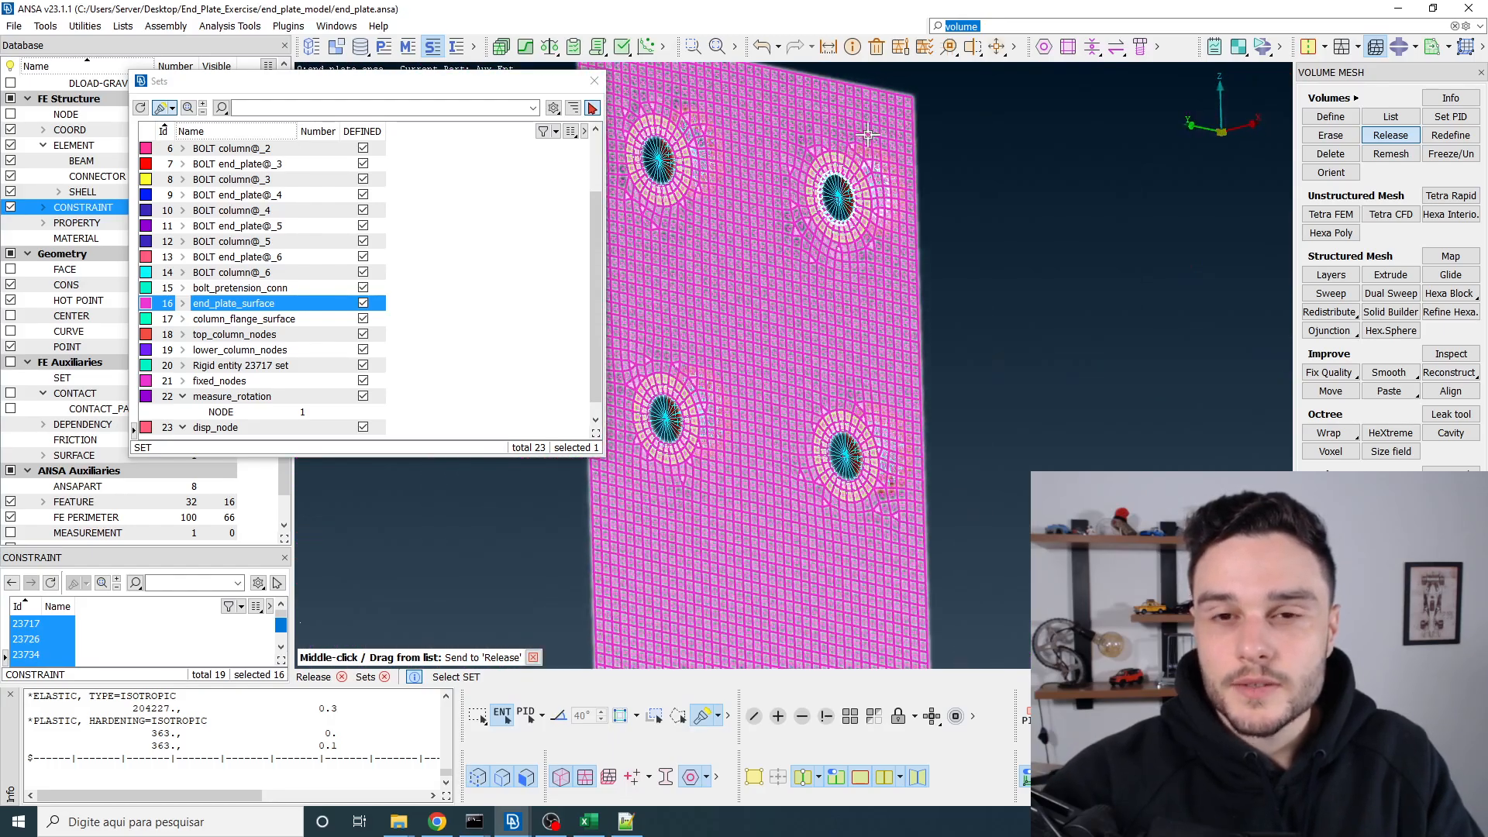
scroll(872, 124, down, 4)
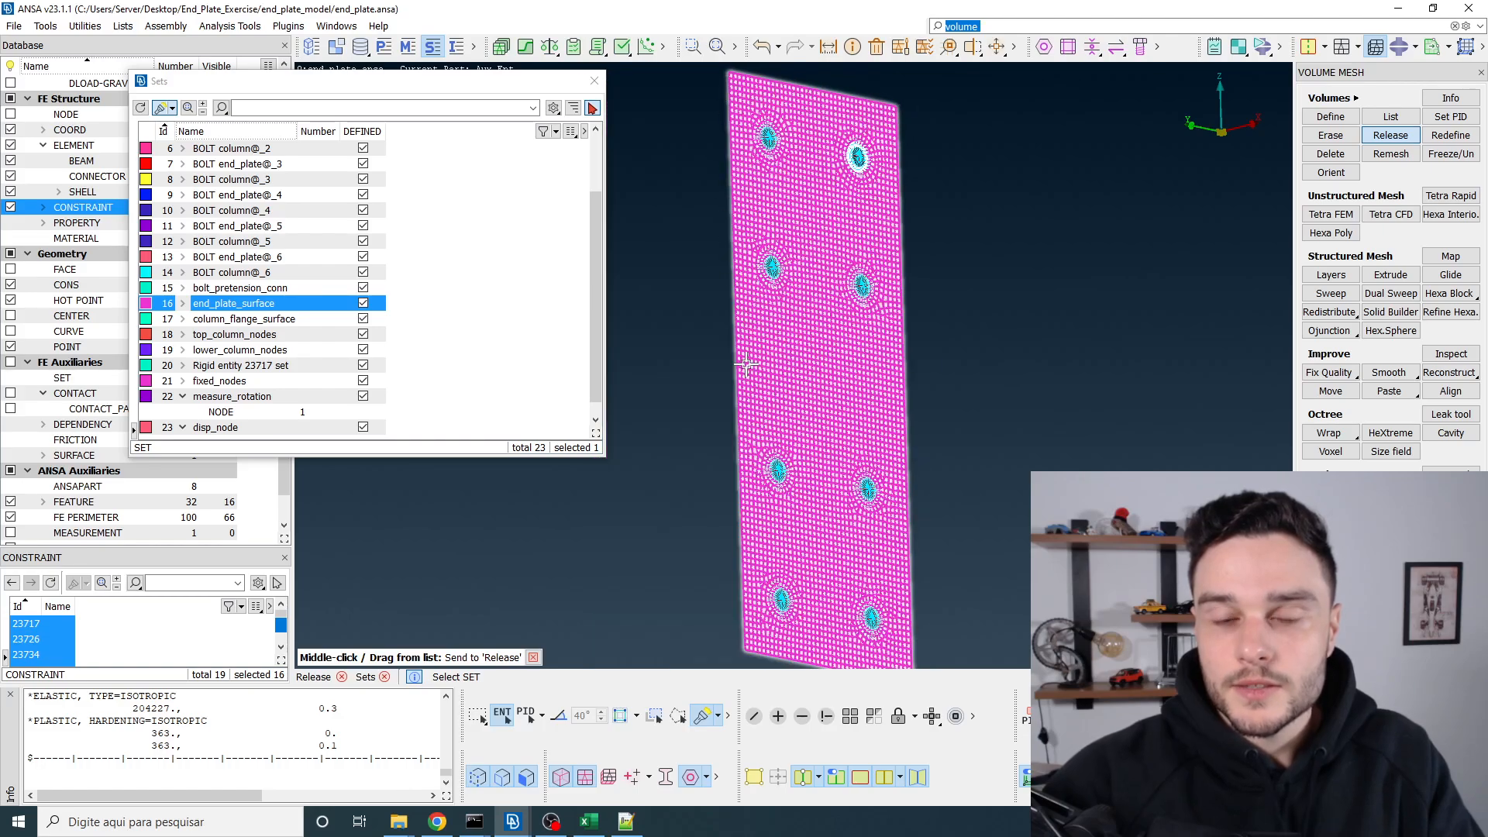
ctrl+middle_drag(882, 284, 870, 317)
mouse_move(814, 260)
ctrl+mouse_down()
mouse_move(771, 249)
mouse_move(813, 256)
ctrl+mouse_up()
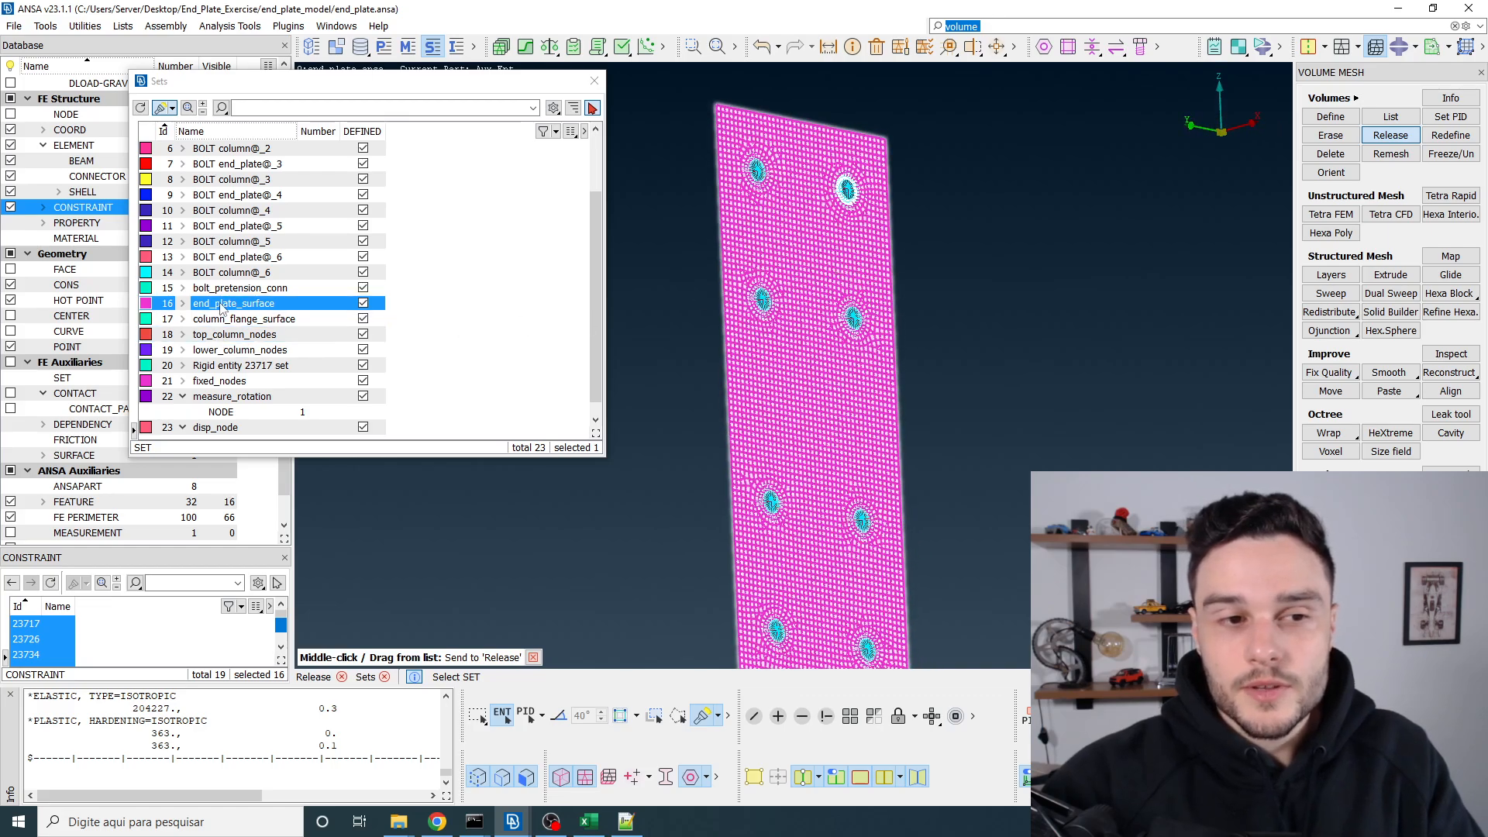
Step: Modify the contents of the end_plate_surface set, removing the visible shell rings around the eight bolt holes
right_click(262, 309)
click(311, 628)
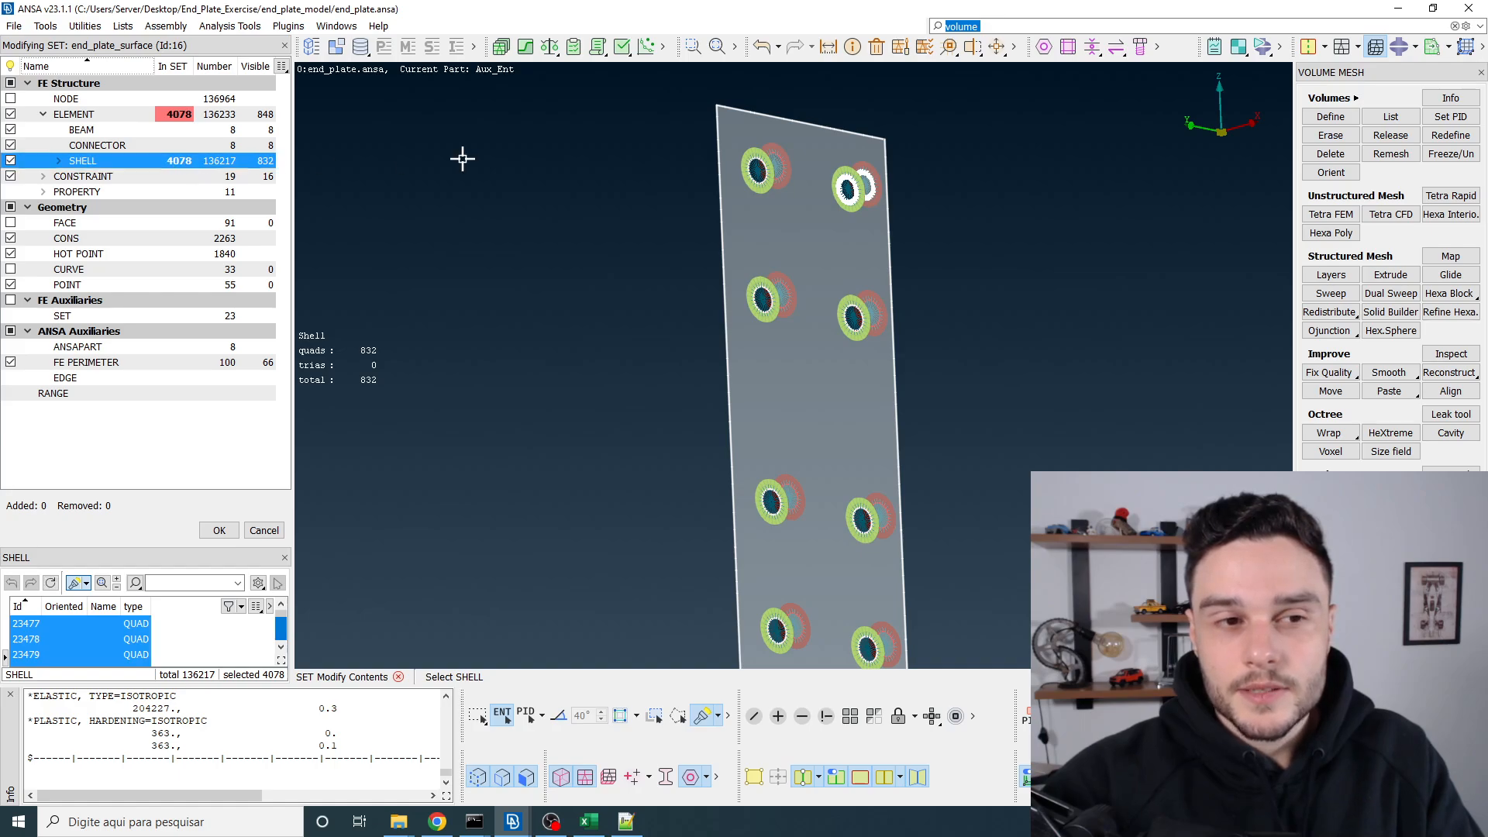
scroll(667, 139, down, 3)
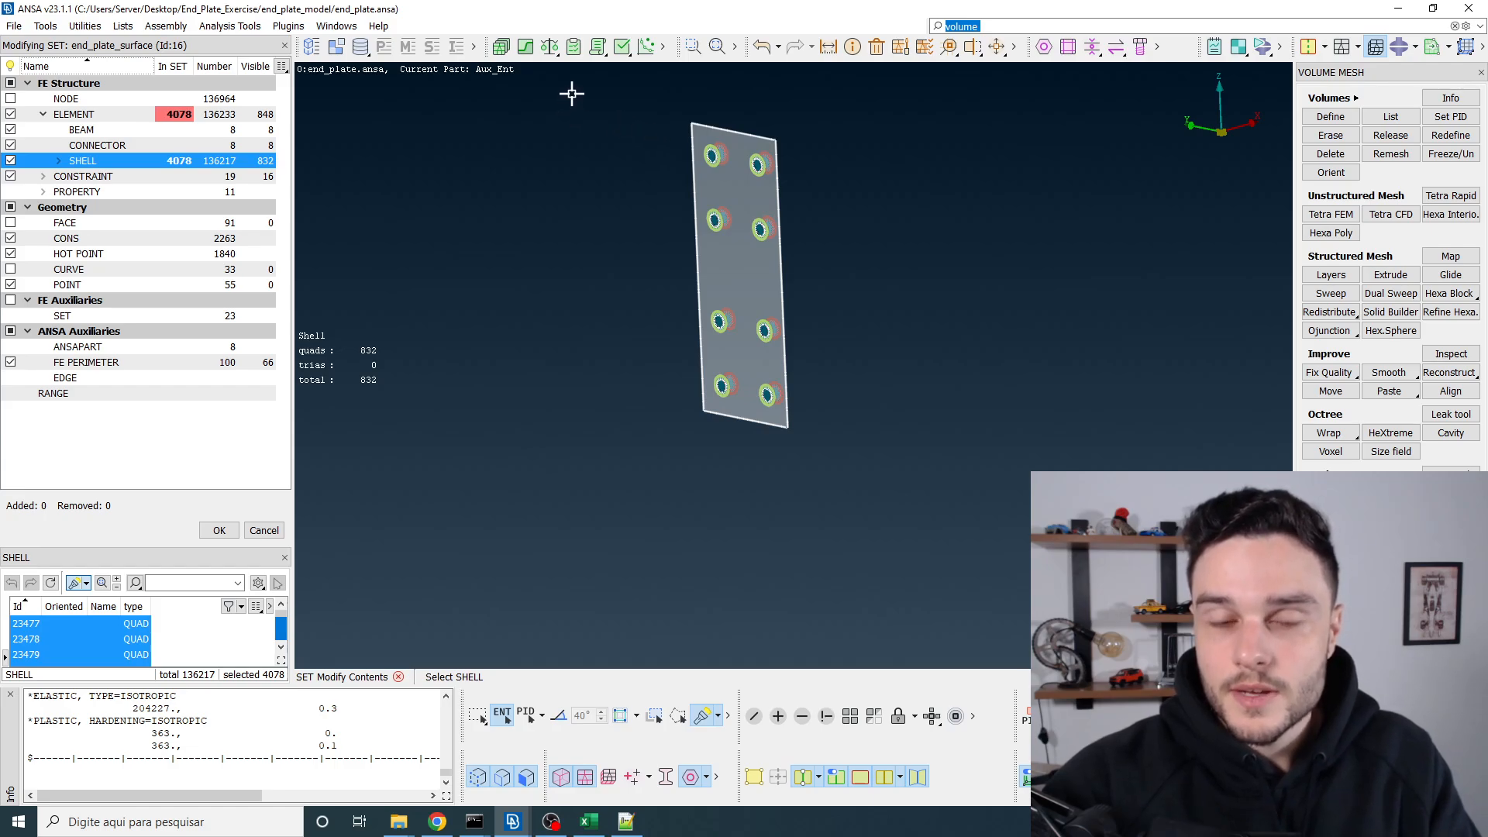
drag(572, 93, 986, 531)
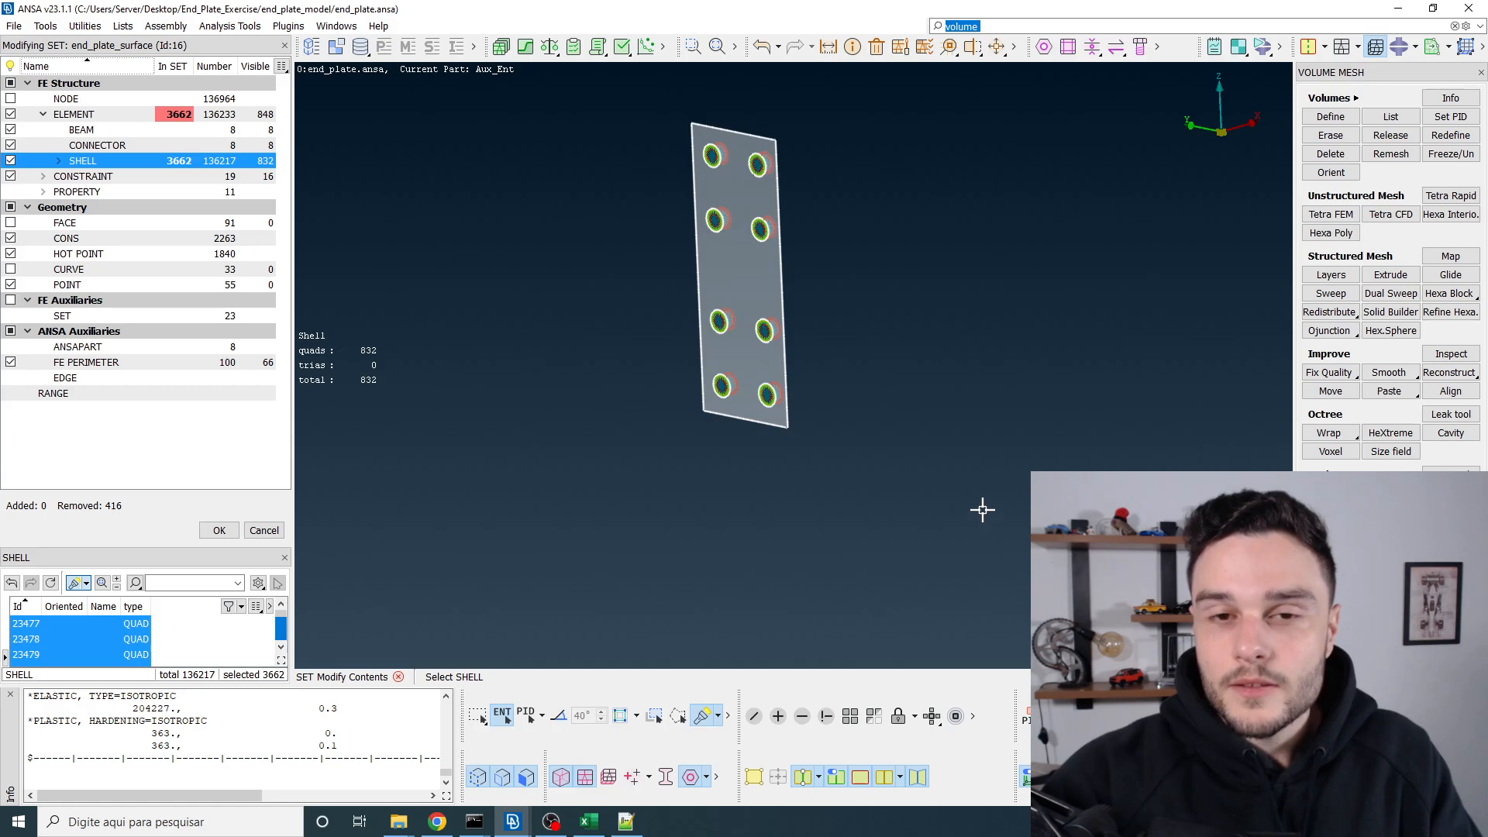
scroll(754, 141, up, 5)
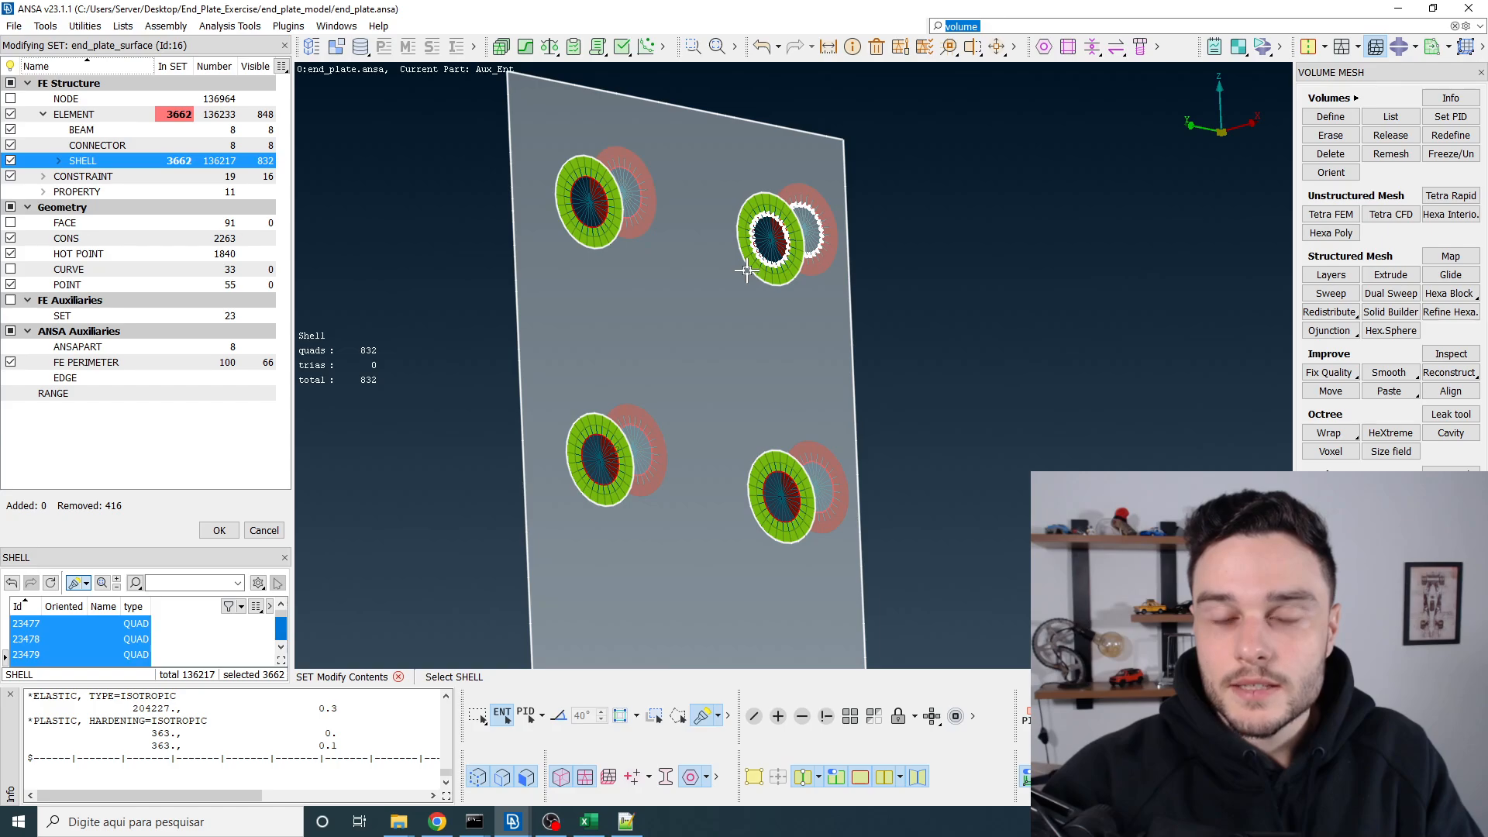
scroll(768, 233, down, 3)
scroll(738, 293, down, 3)
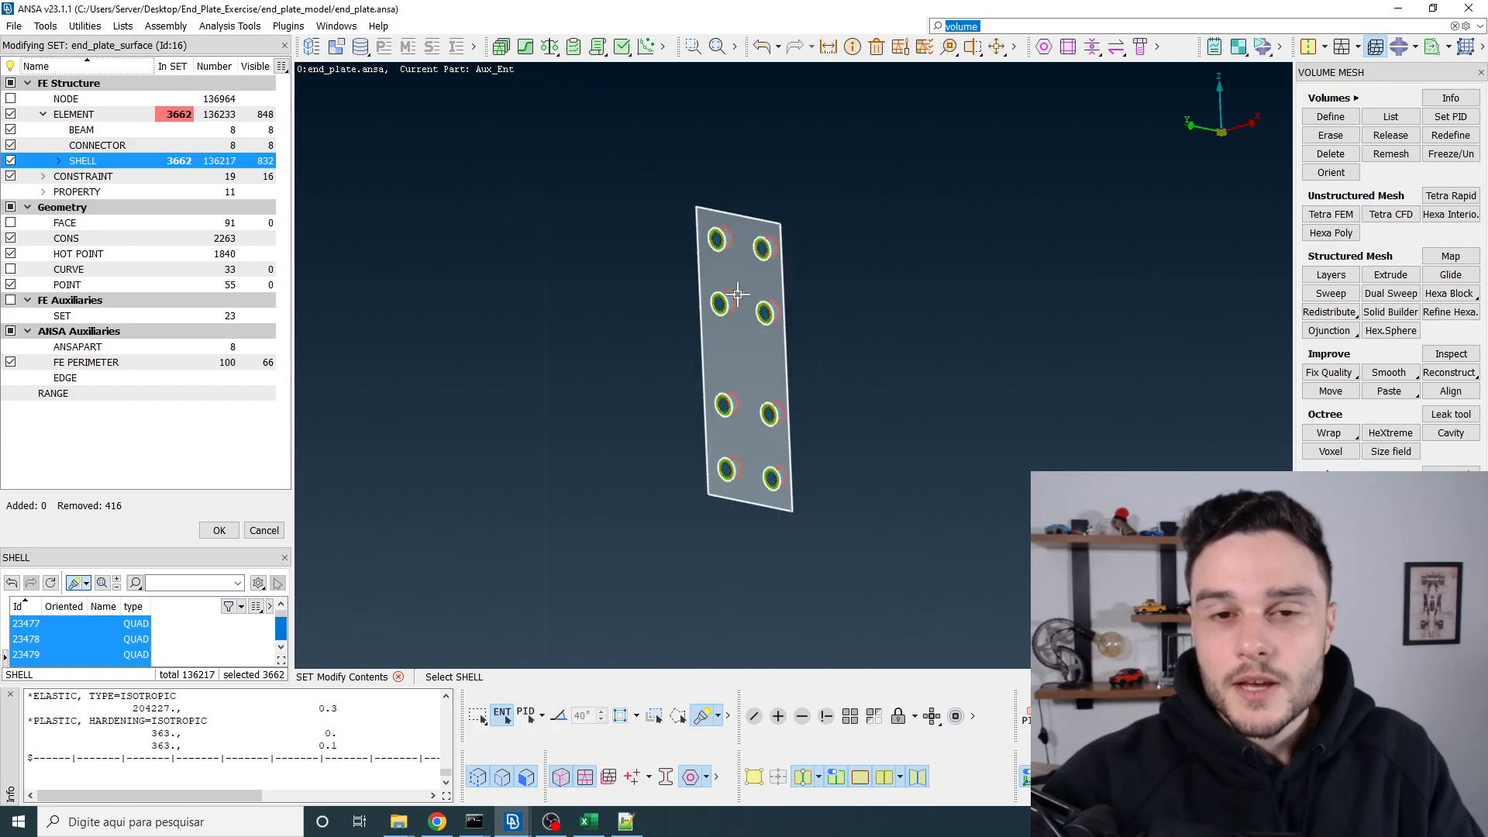
Step: Accept the end_plate_surface set changes and check that the bolt hole rings are excluded
drag(557, 106, 989, 607)
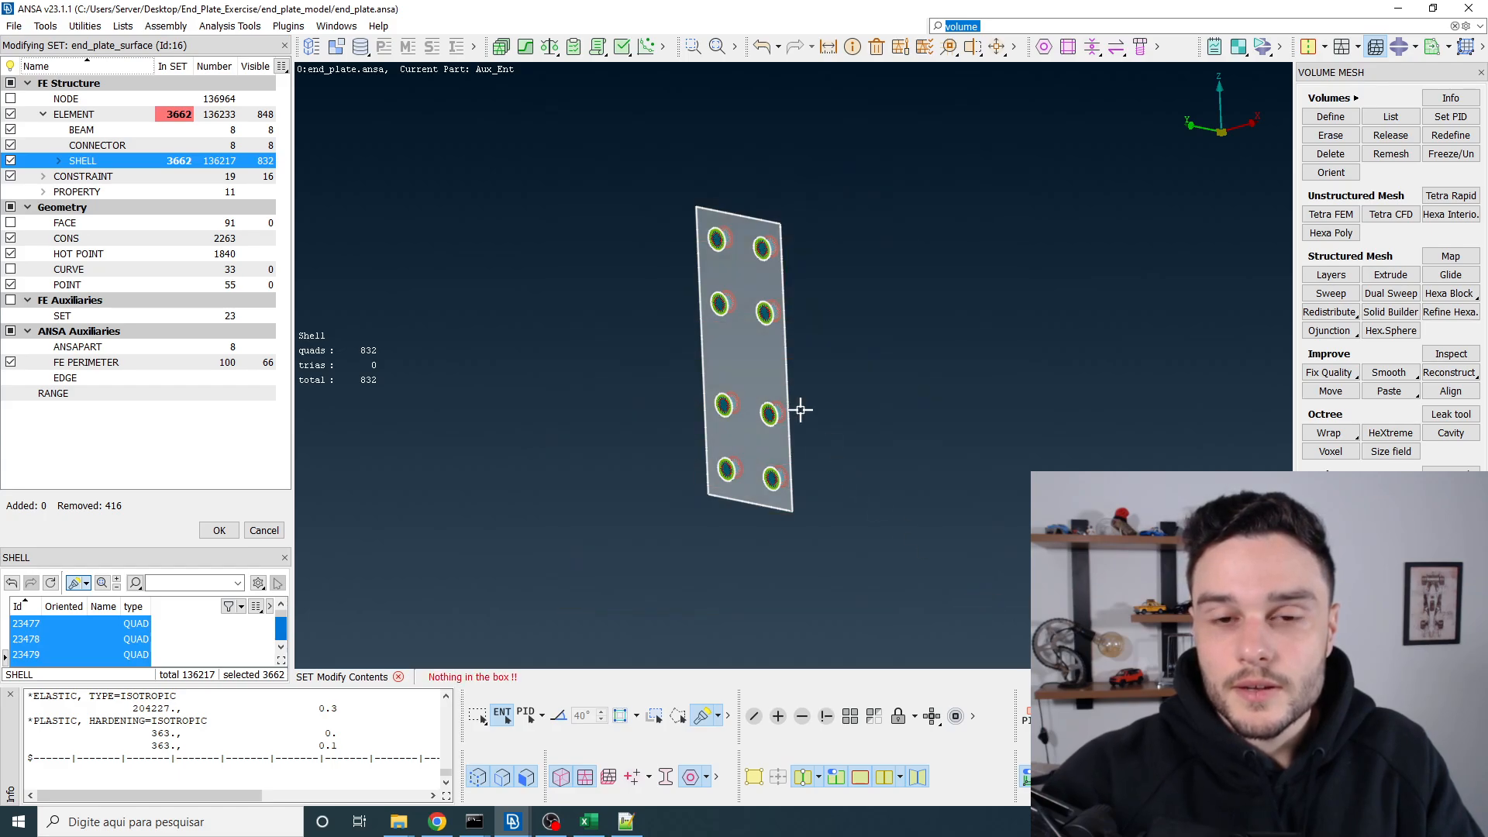
scroll(736, 244, up, 3)
scroll(817, 239, up, 3)
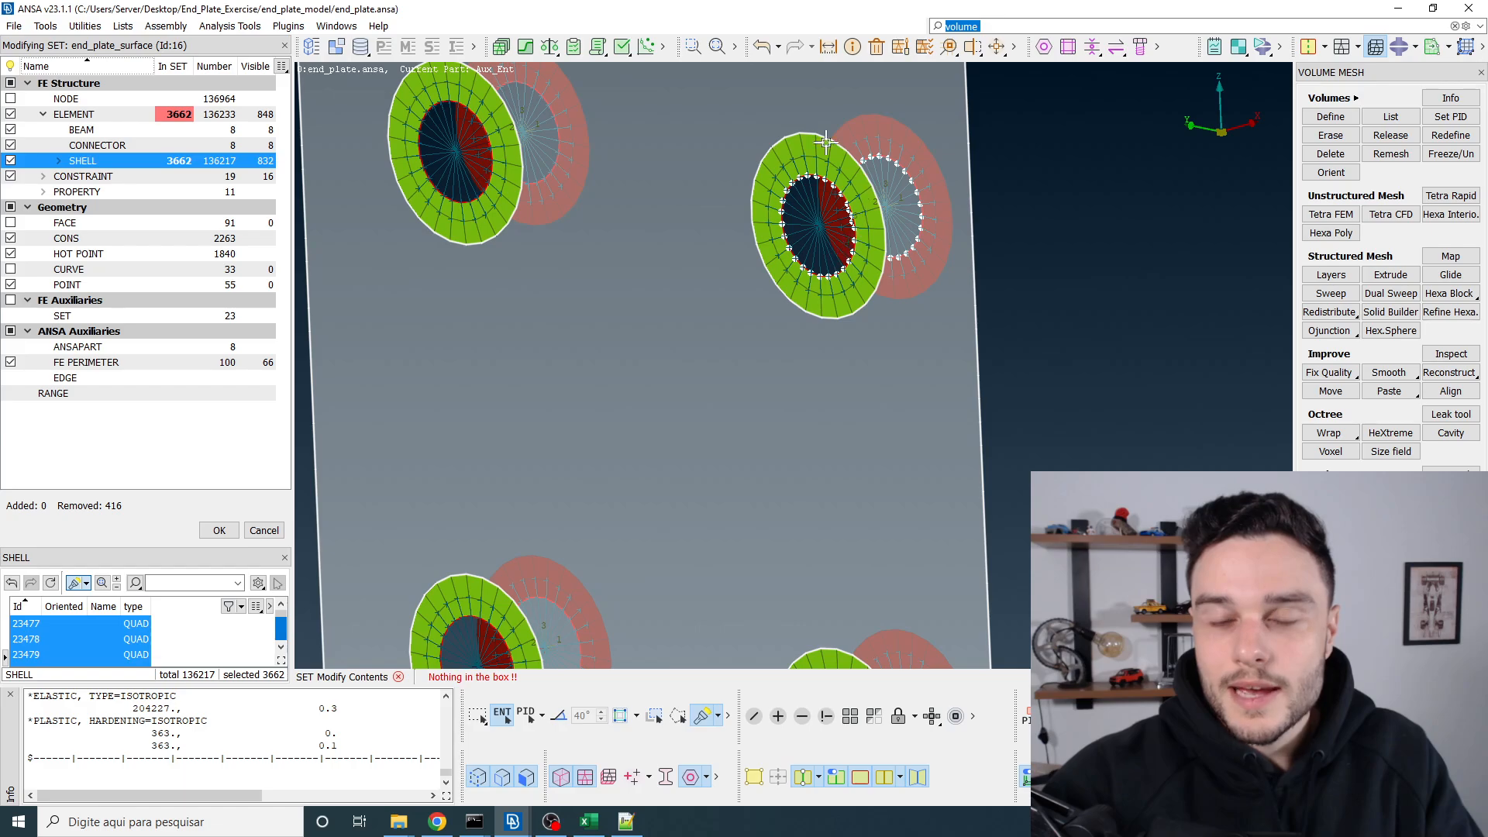
scroll(743, 256, down, 3)
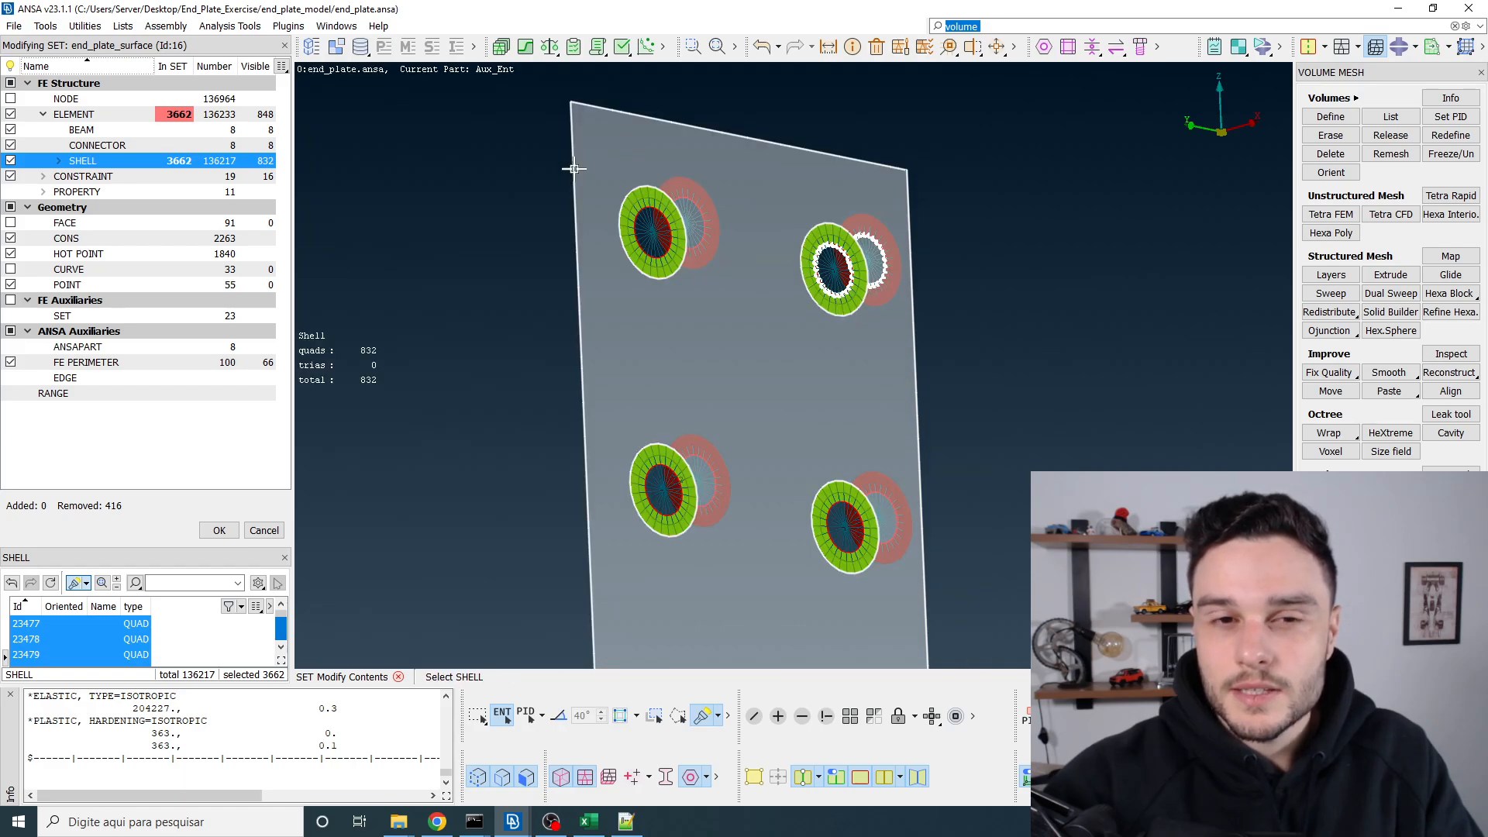
scroll(727, 163, down, 5)
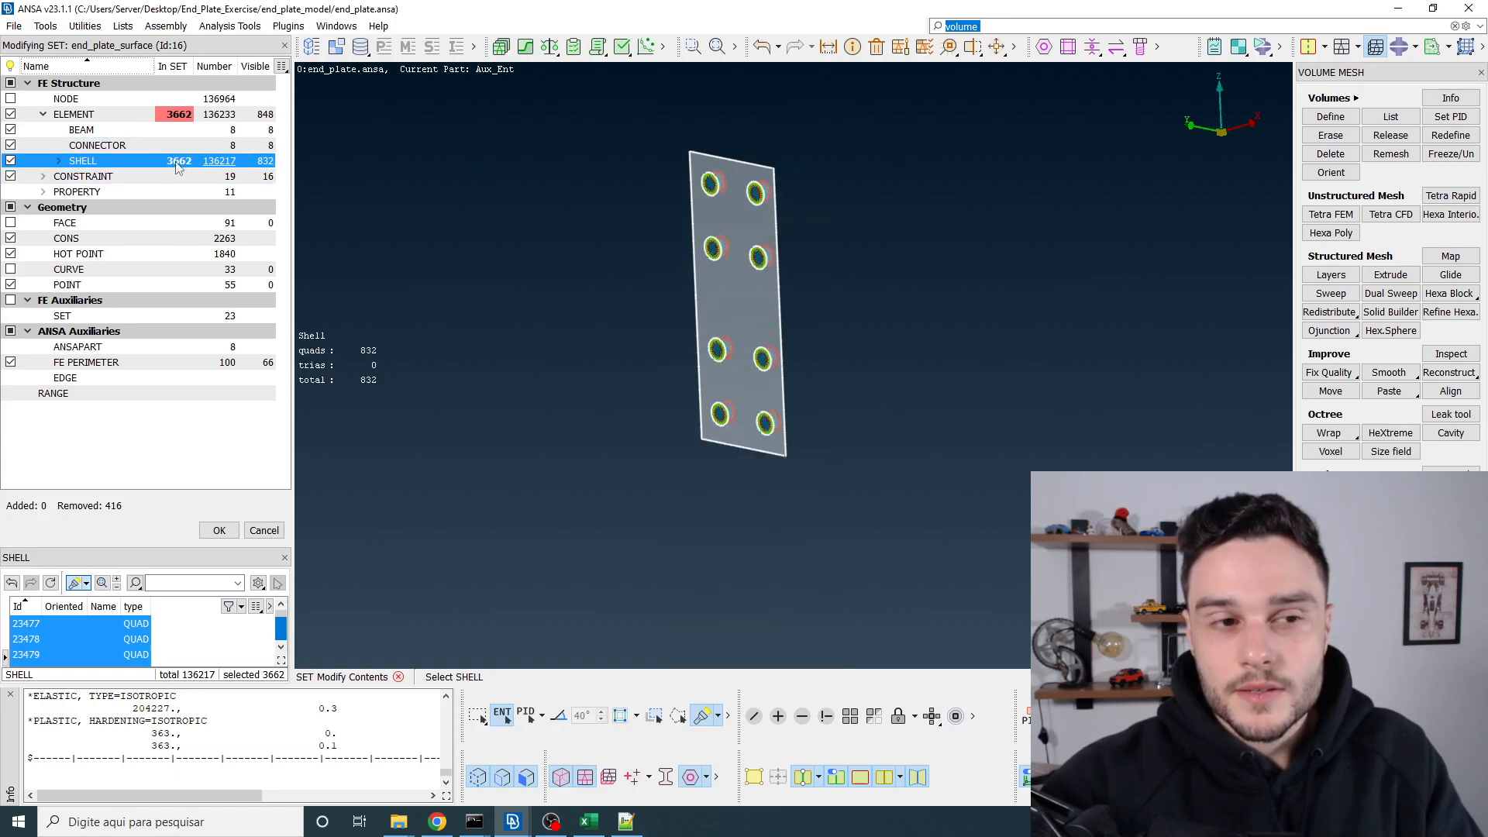
middle_click(737, 204)
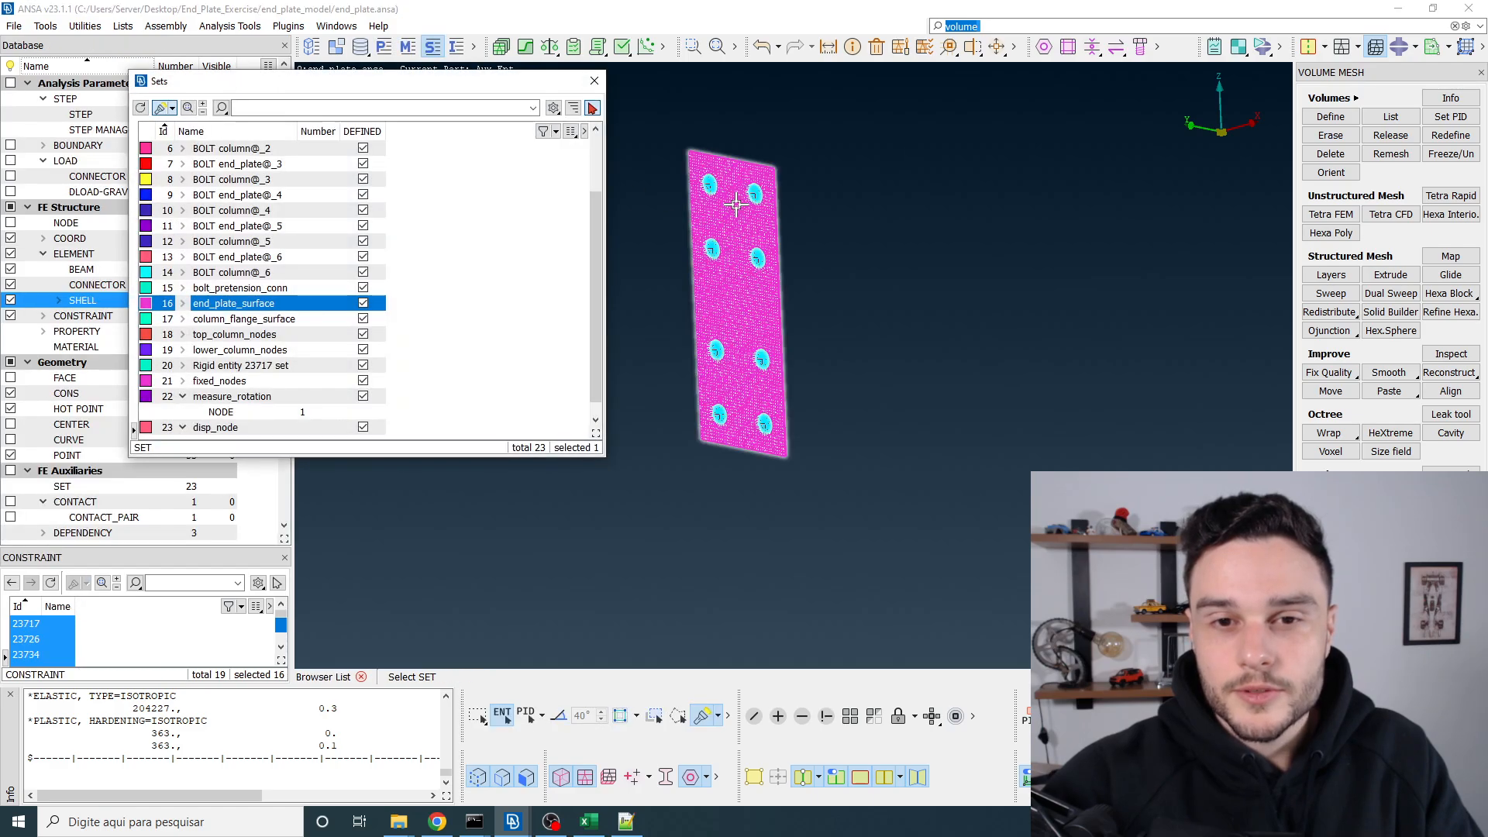
scroll(736, 204, up, 5)
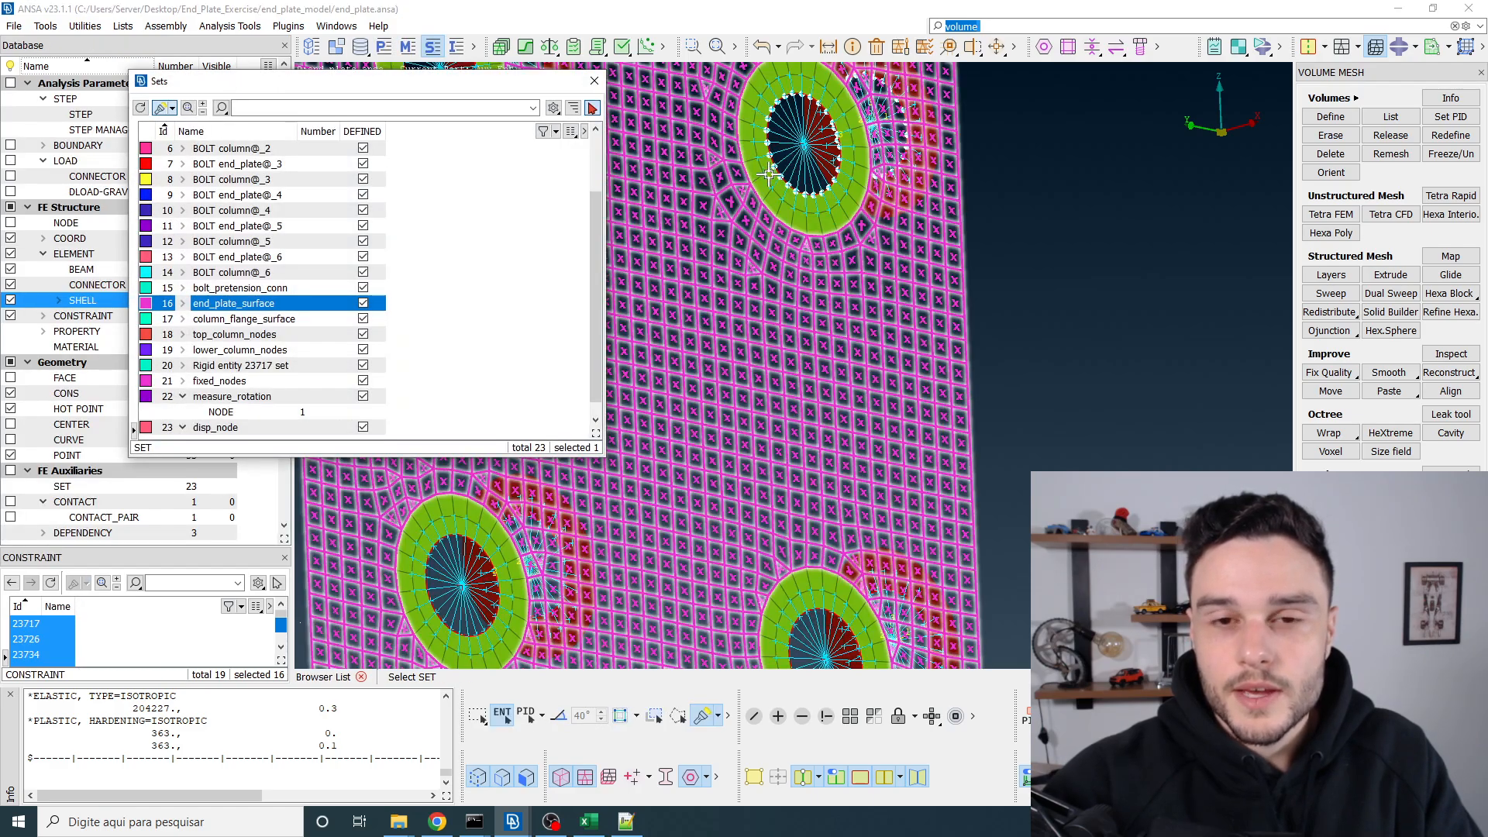
scroll(765, 186, down, 5)
ctrl+drag(765, 180, 615, 183)
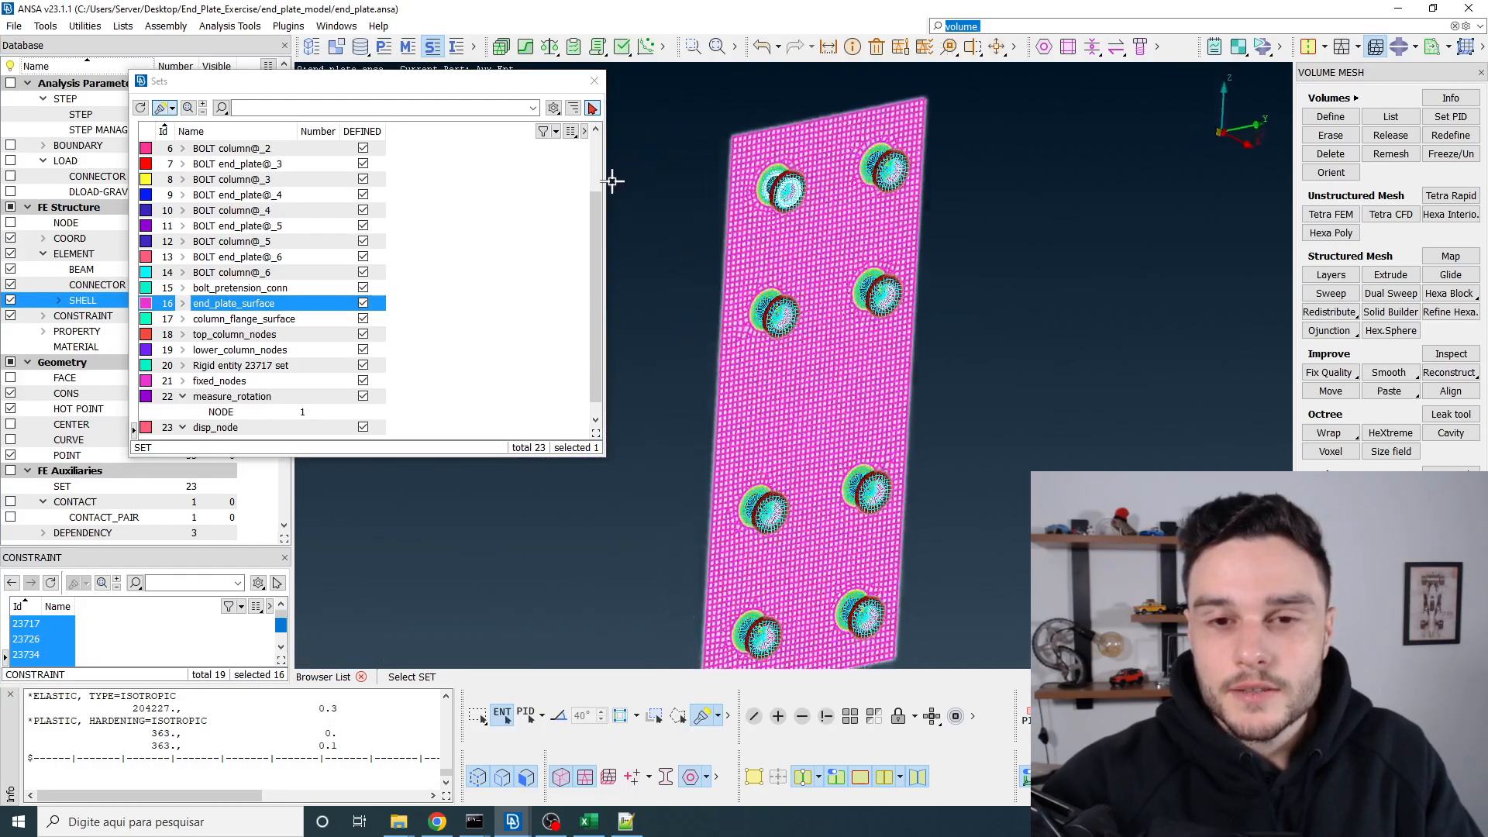
Step: Pick a column flange shell beside a bolt hole to select the column_flange_surface set and inspect its extent
click(479, 212)
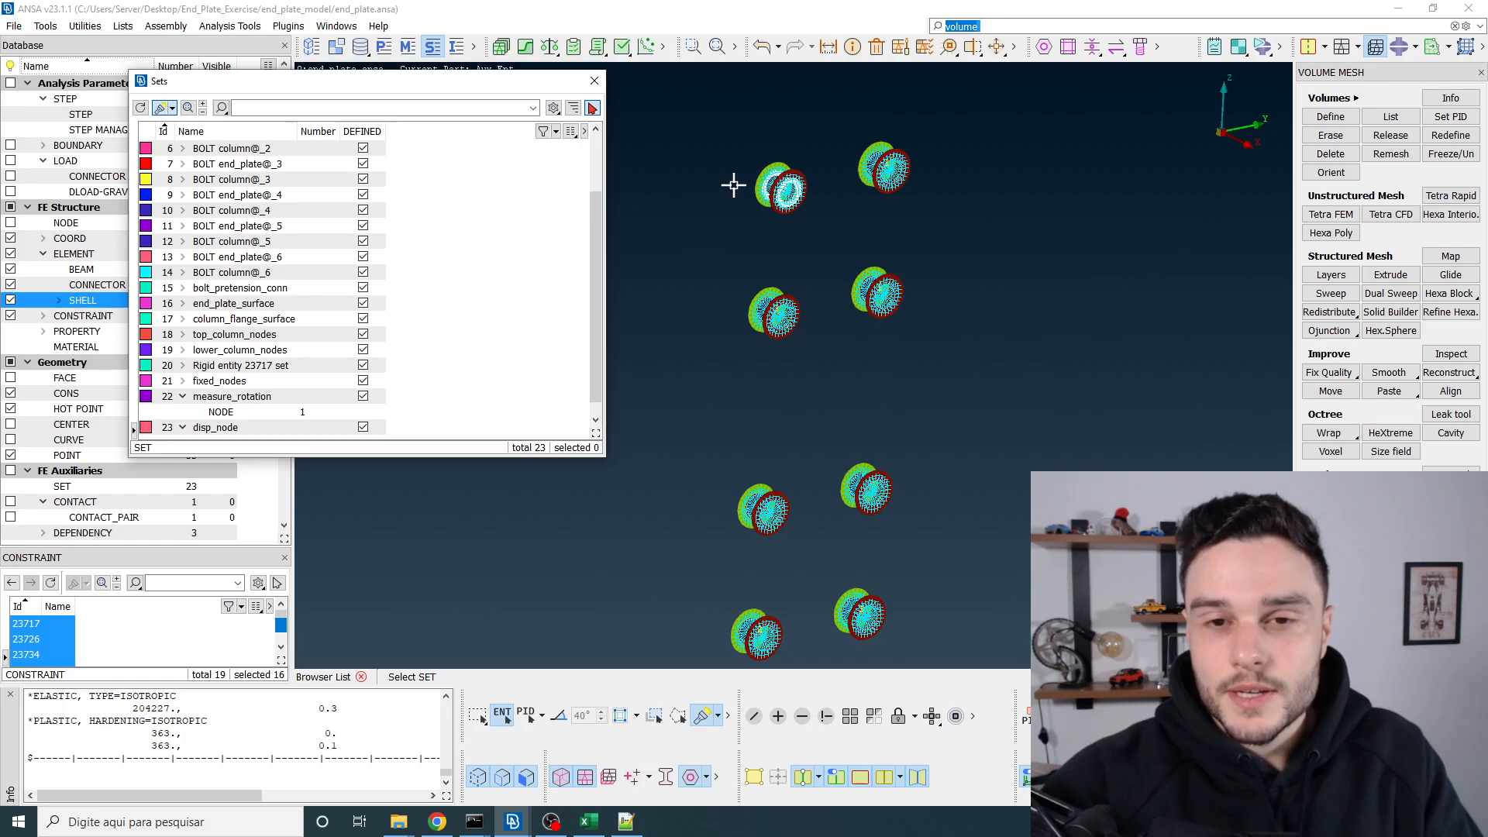
scroll(802, 170, up, 8)
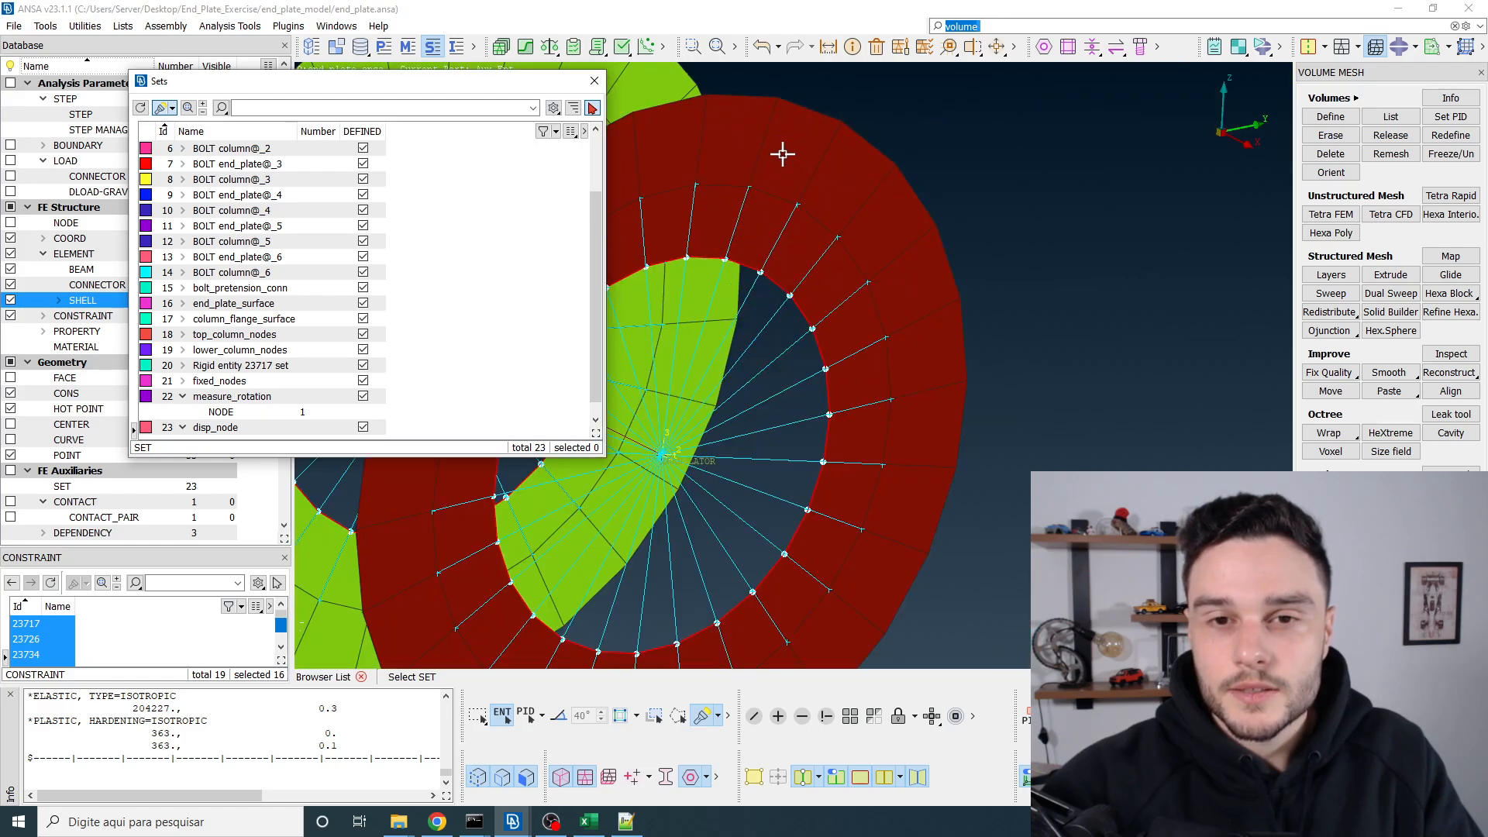
click(790, 149)
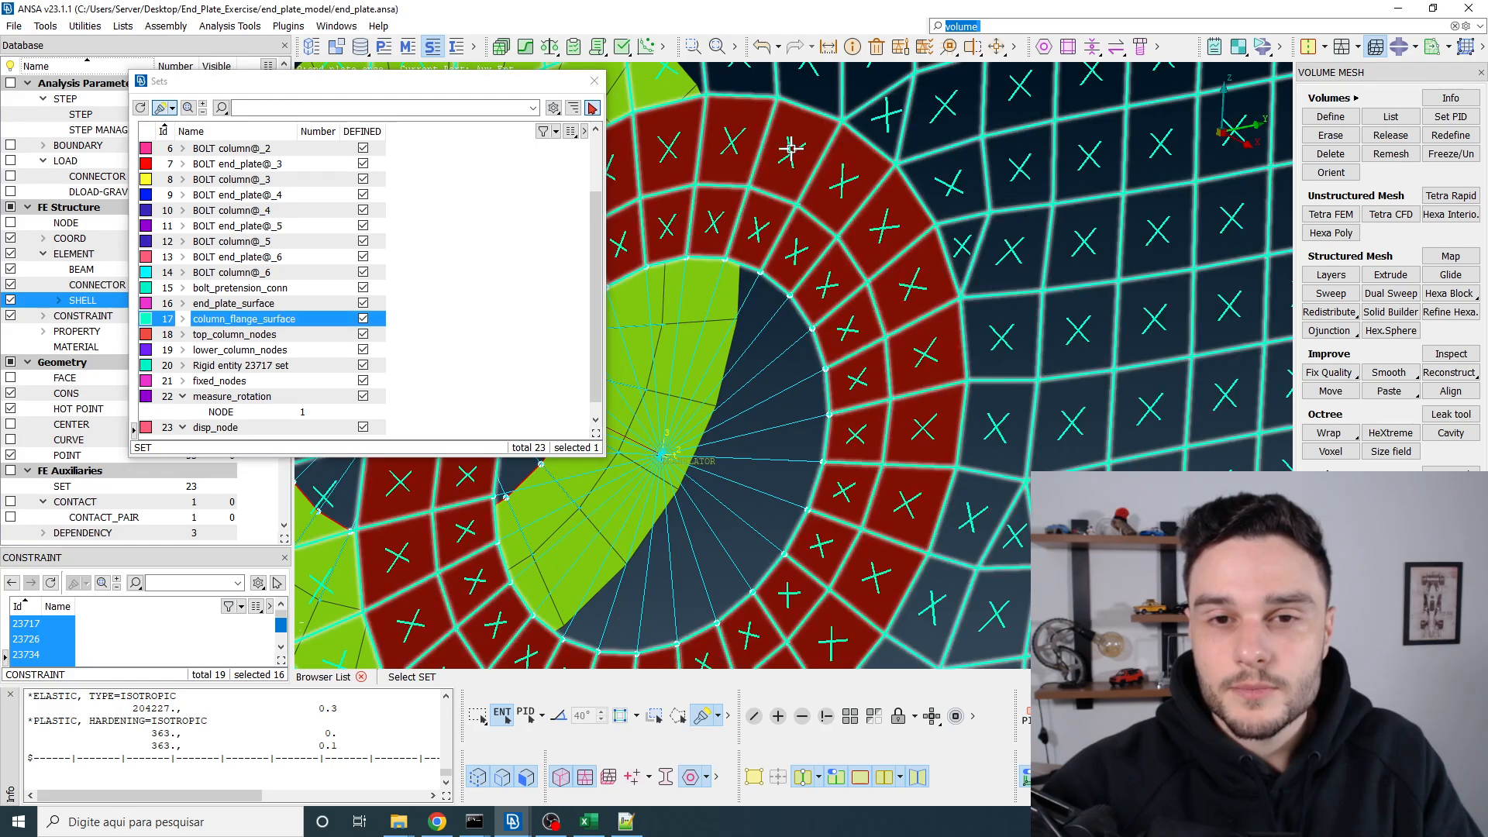
scroll(791, 149, down, 7)
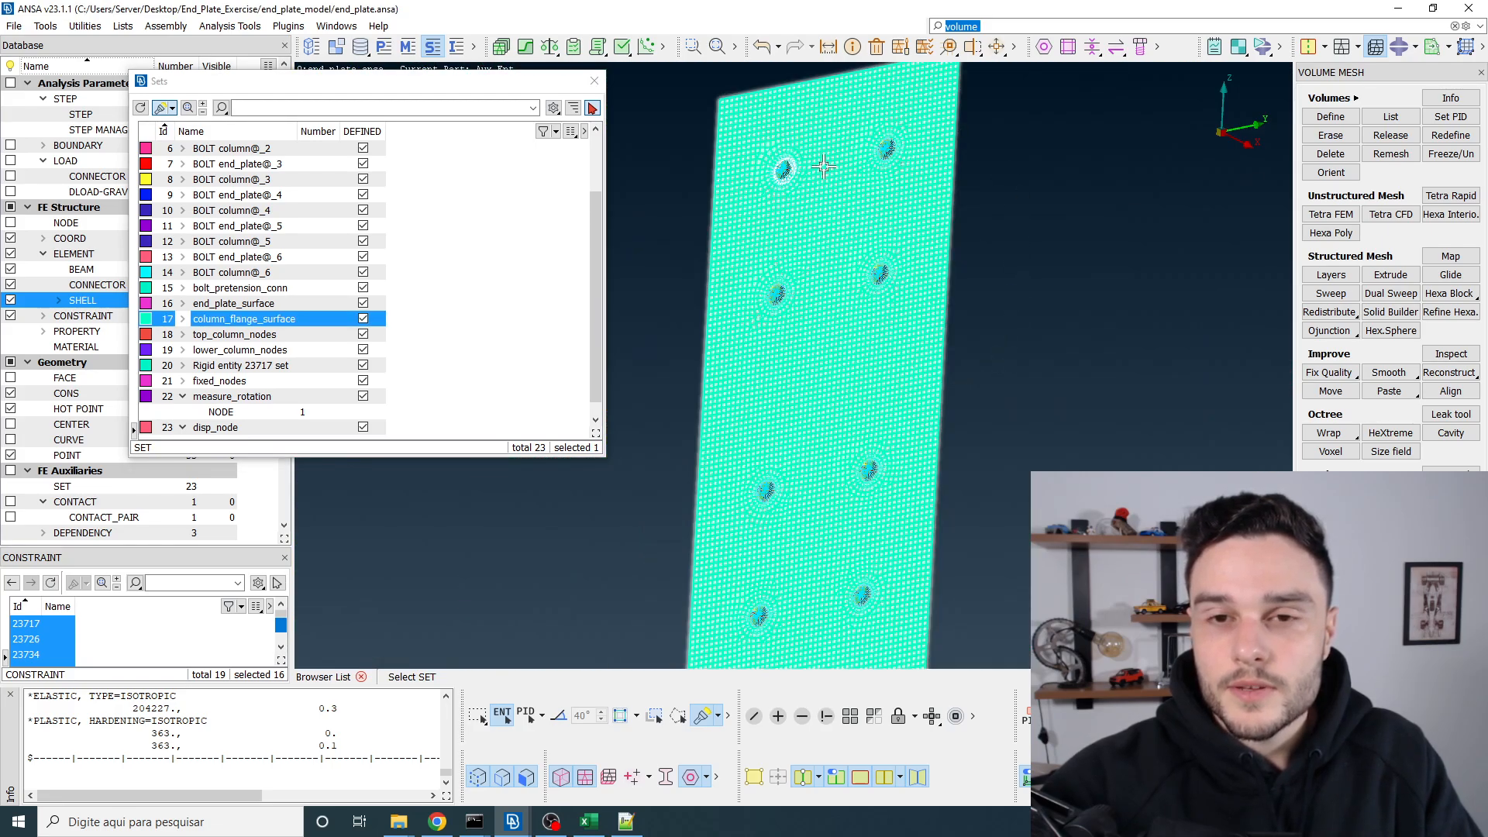
mouse_move(788, 175)
ctrl+mouse_down()
mouse_move(768, 154)
mouse_move(810, 160)
mouse_move(772, 165)
ctrl+mouse_up()
Step: Modify the contents of the column_flange_surface set, removing the visible shell rings around the eight bolt holes, and accept the change
right_click(278, 321)
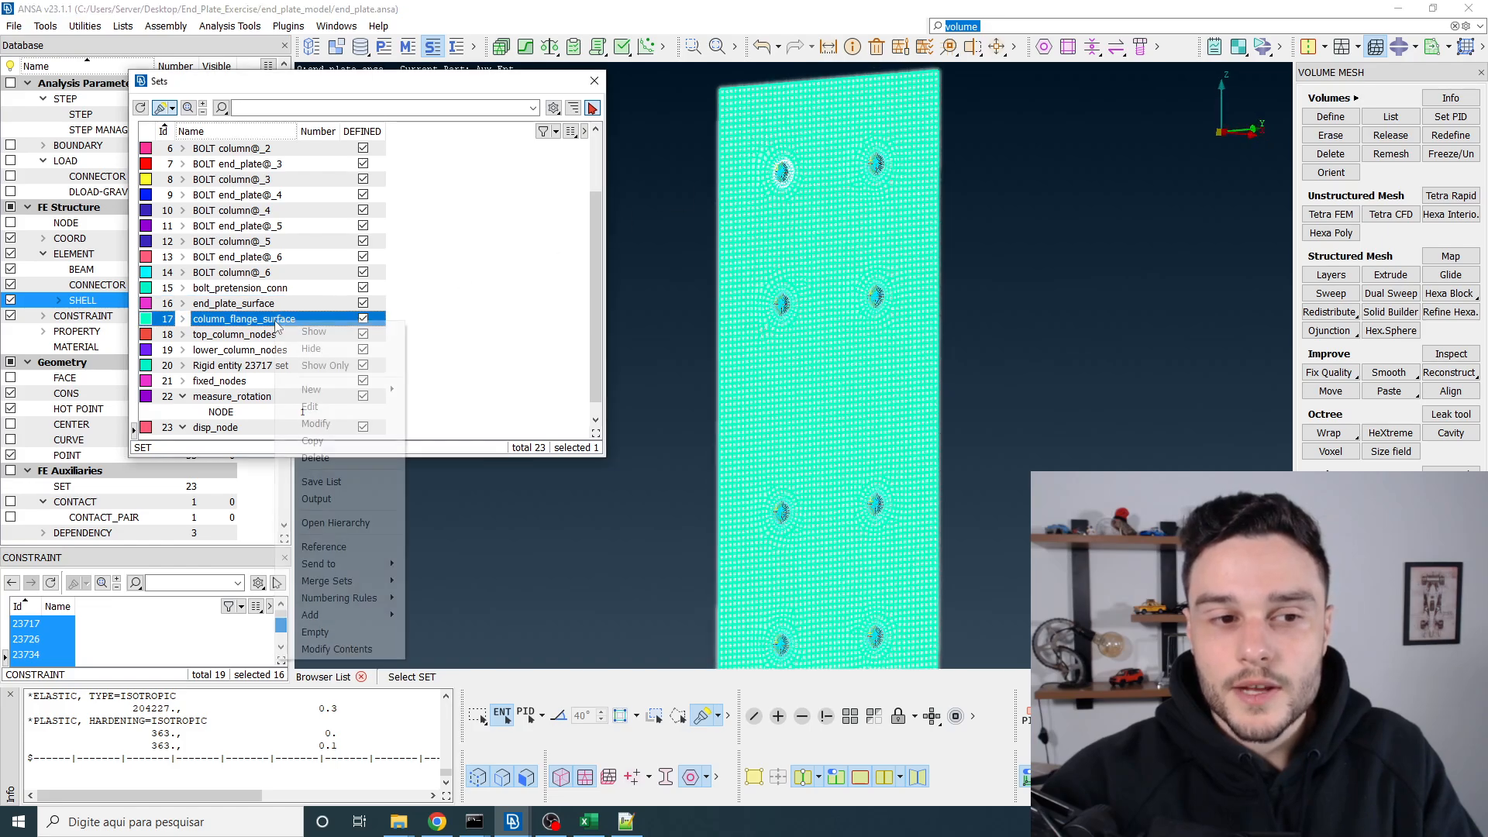
click(342, 649)
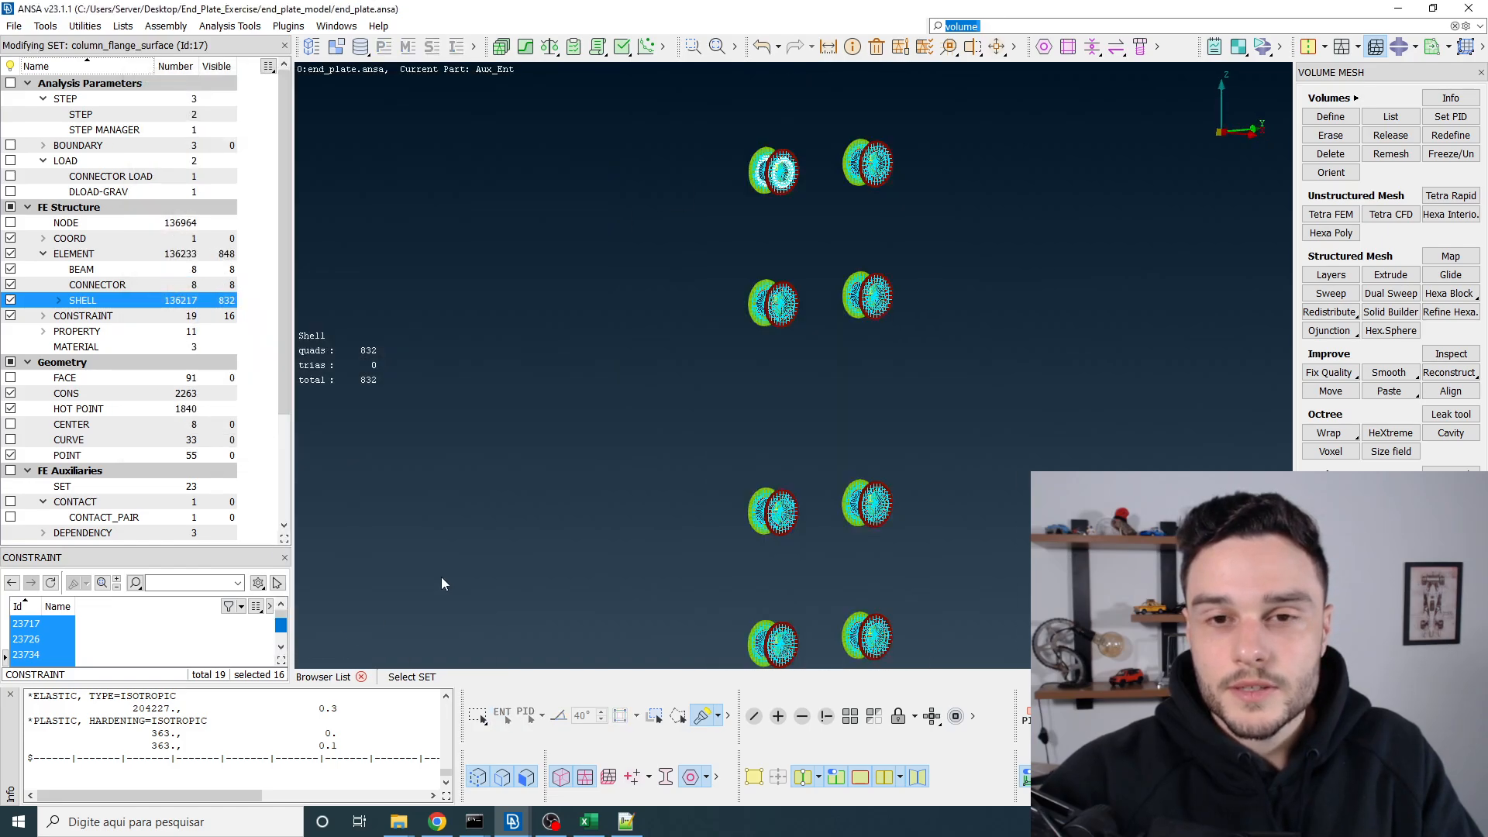
right_drag(498, 105, 975, 613)
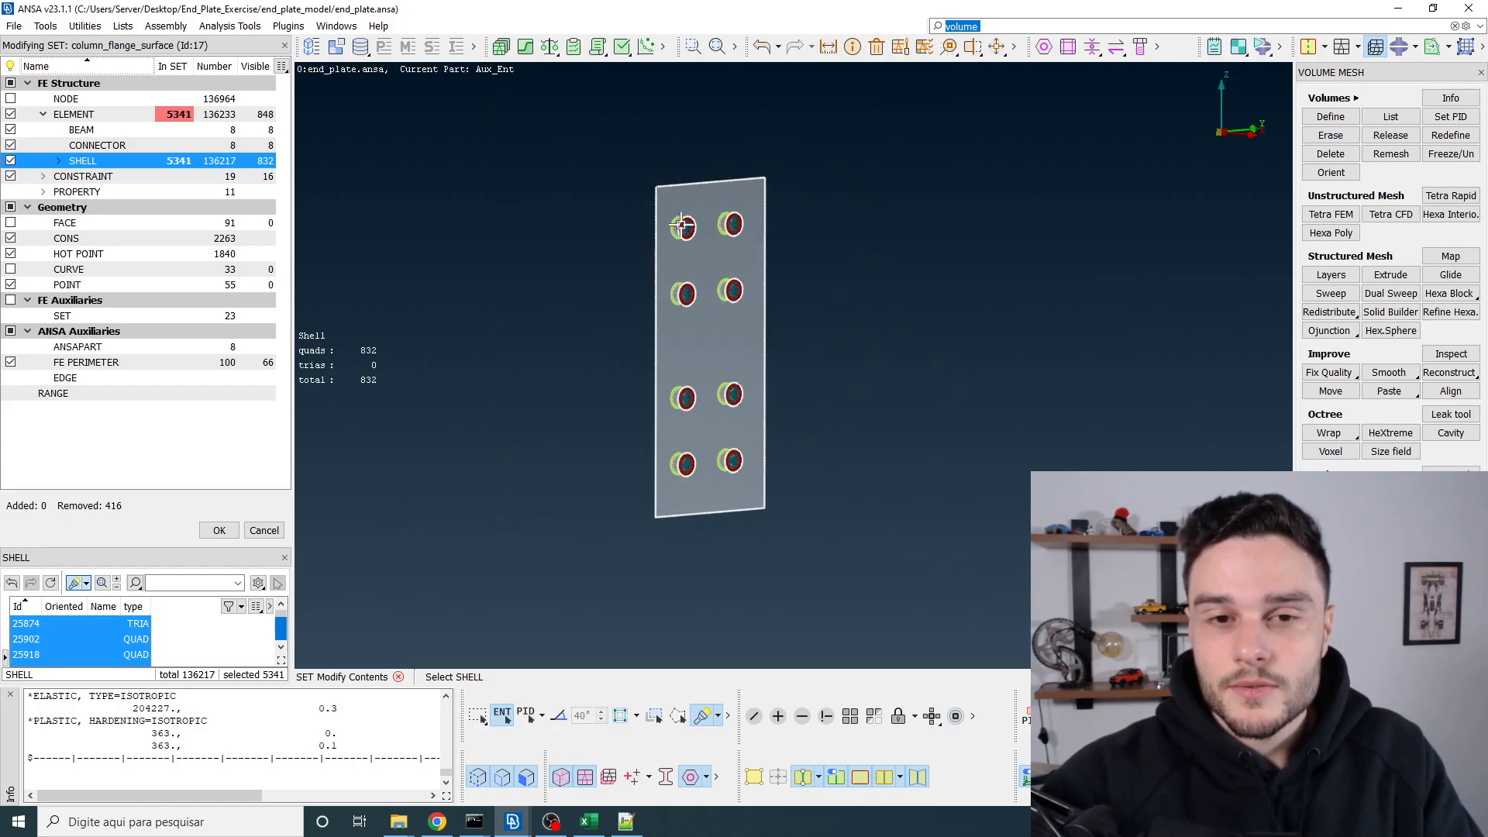
scroll(686, 224, up, 7)
scroll(756, 186, down, 9)
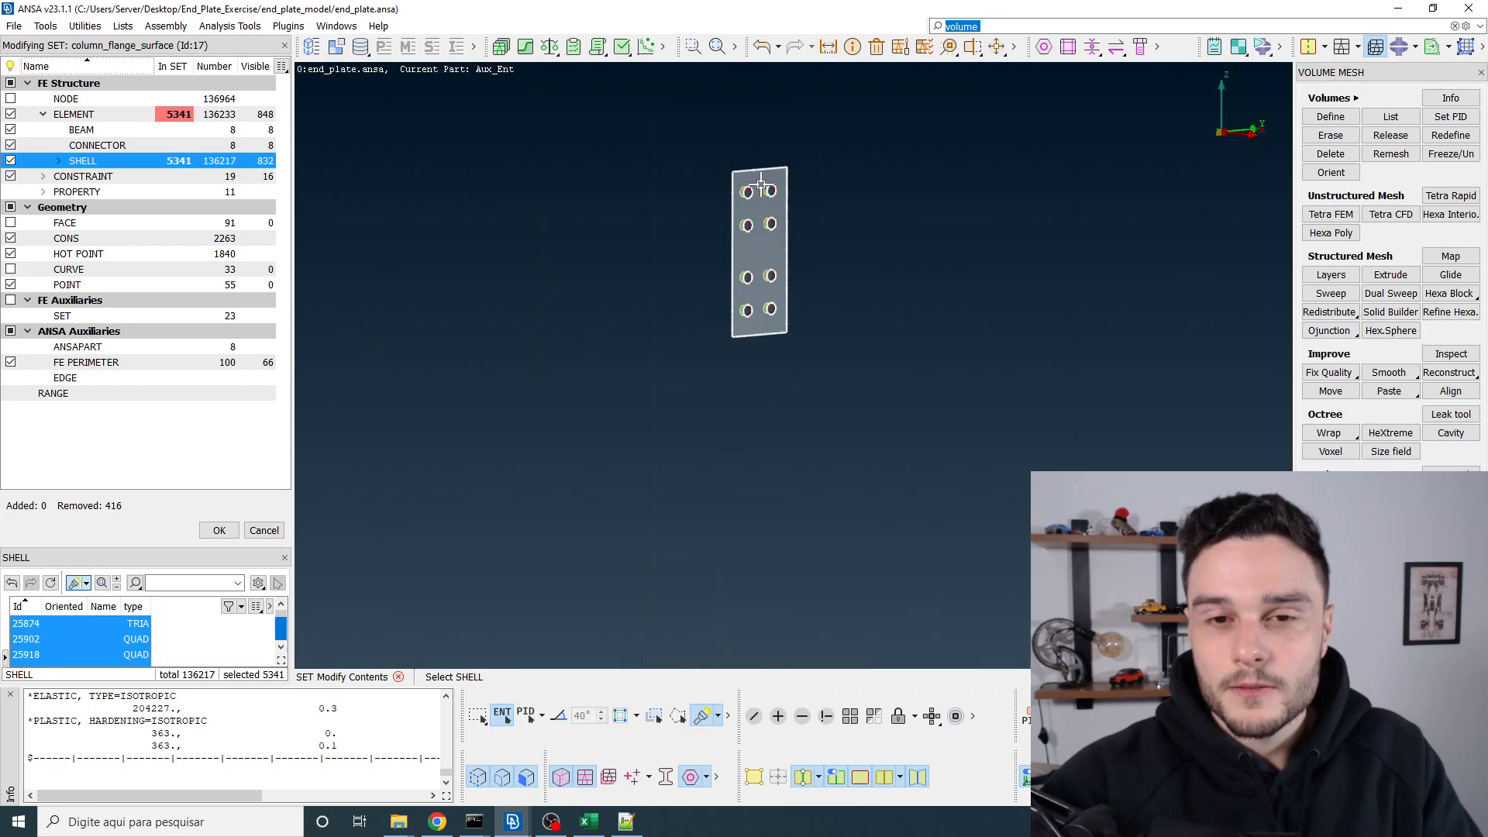
middle_click(760, 186)
scroll(765, 218, up, 9)
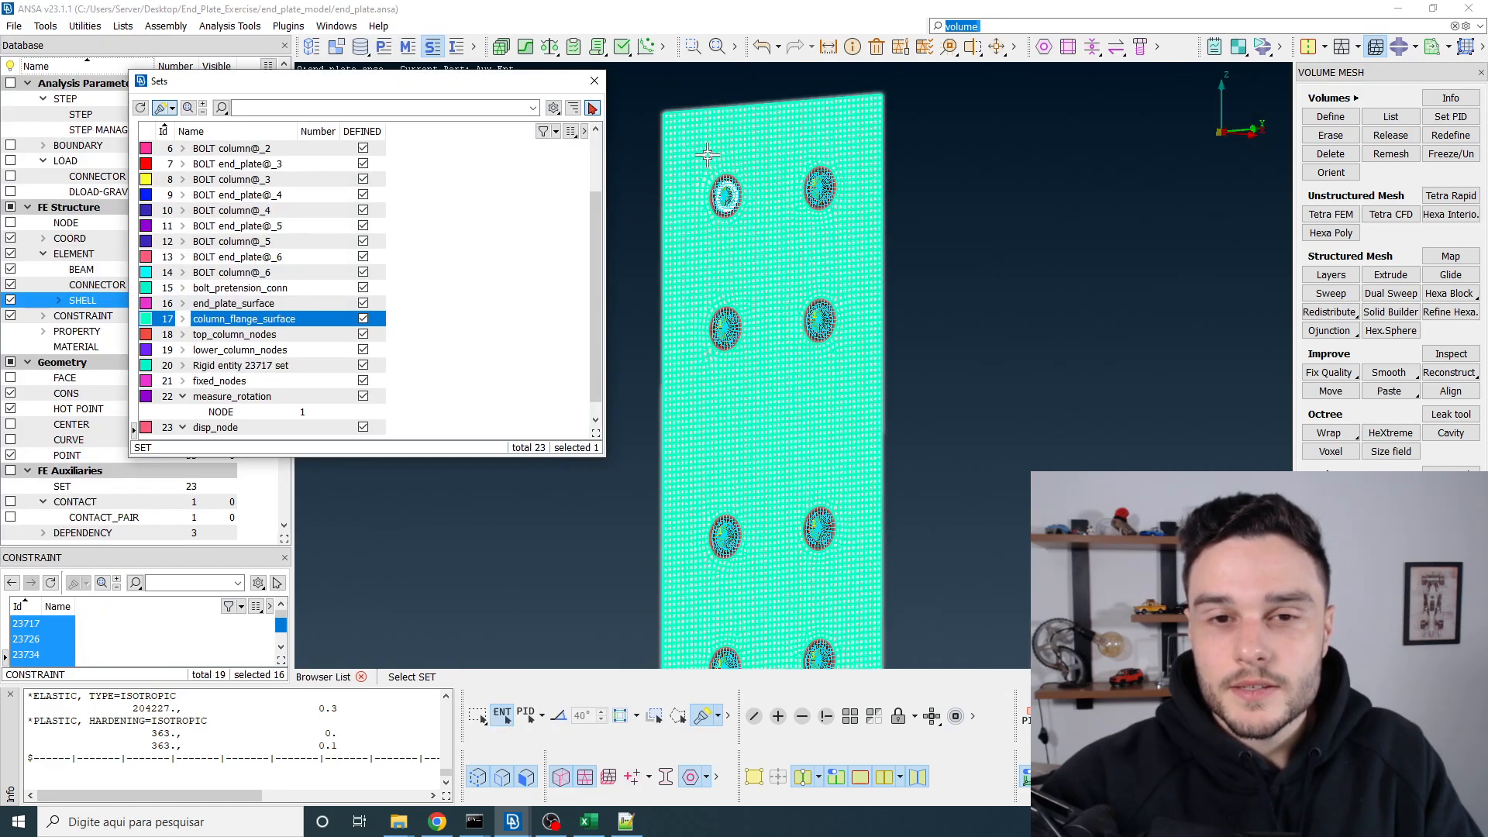
Step: Close the set list and restore the visibility of the entire beam-to-column model
click(595, 81)
scroll(788, 504, down, 8)
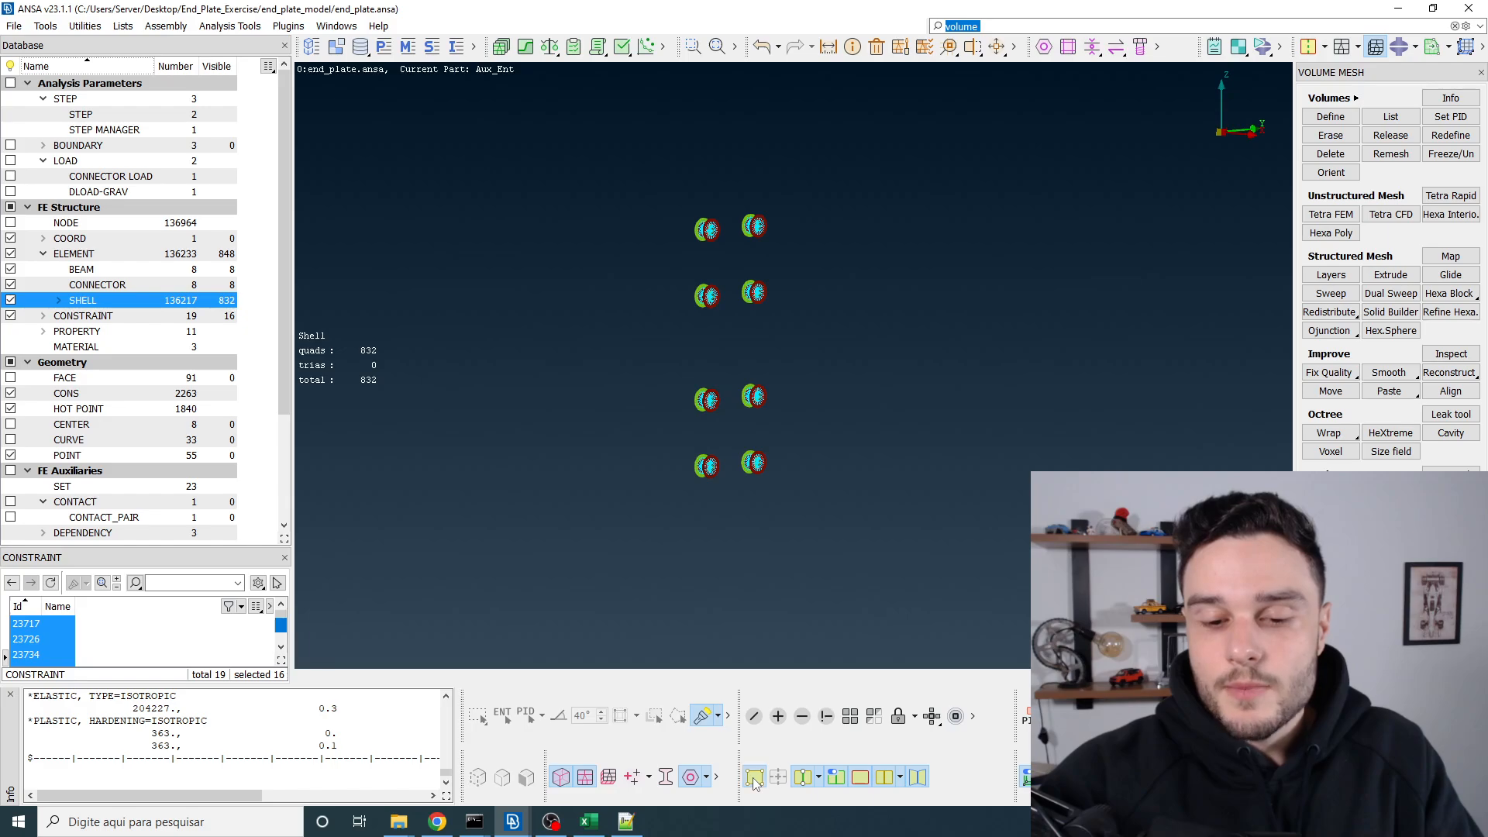
click(851, 716)
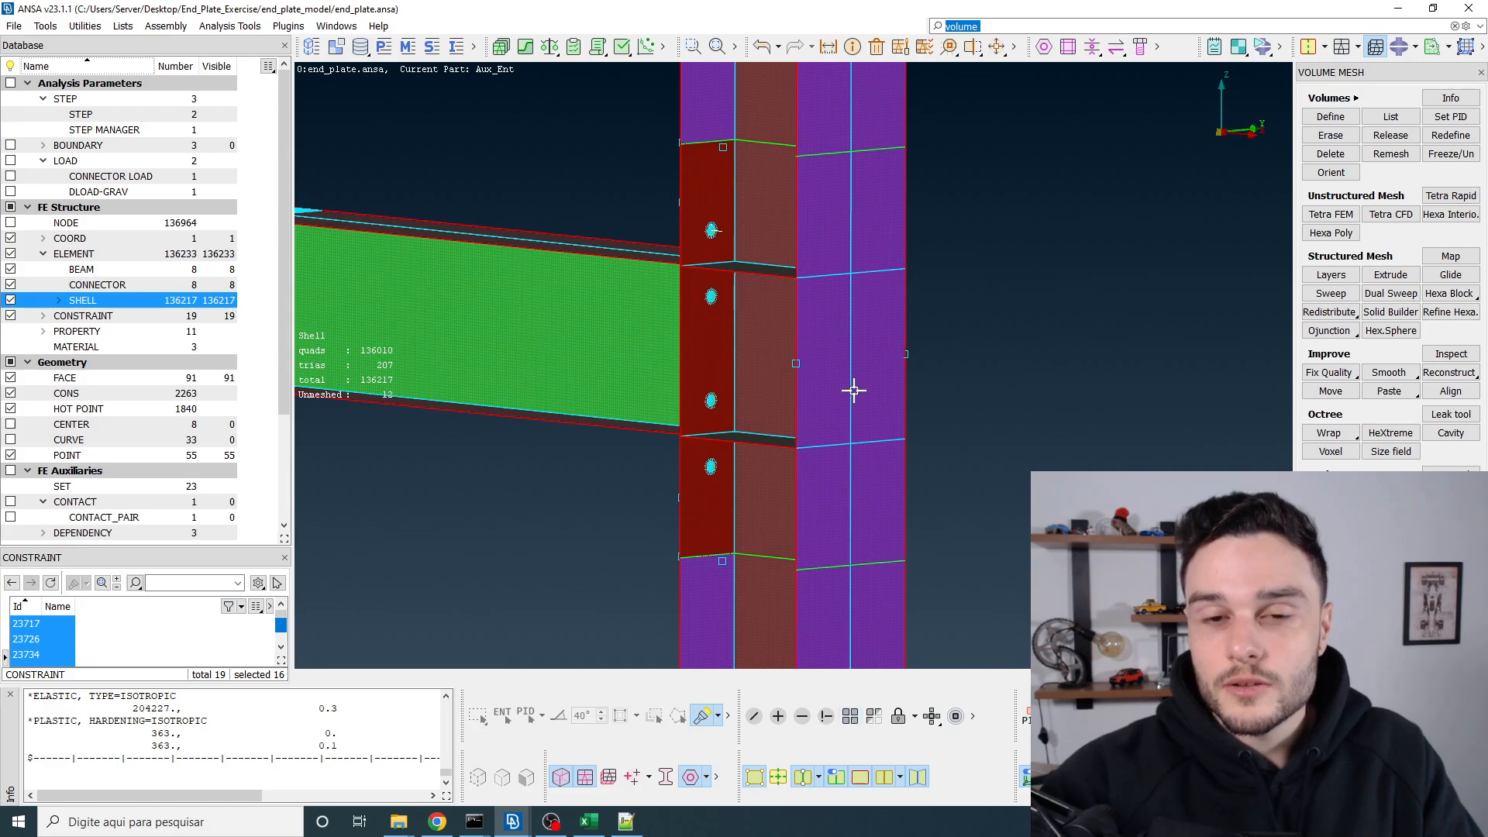
scroll(854, 390, down, 4)
ctrl+drag(746, 329, 999, 342)
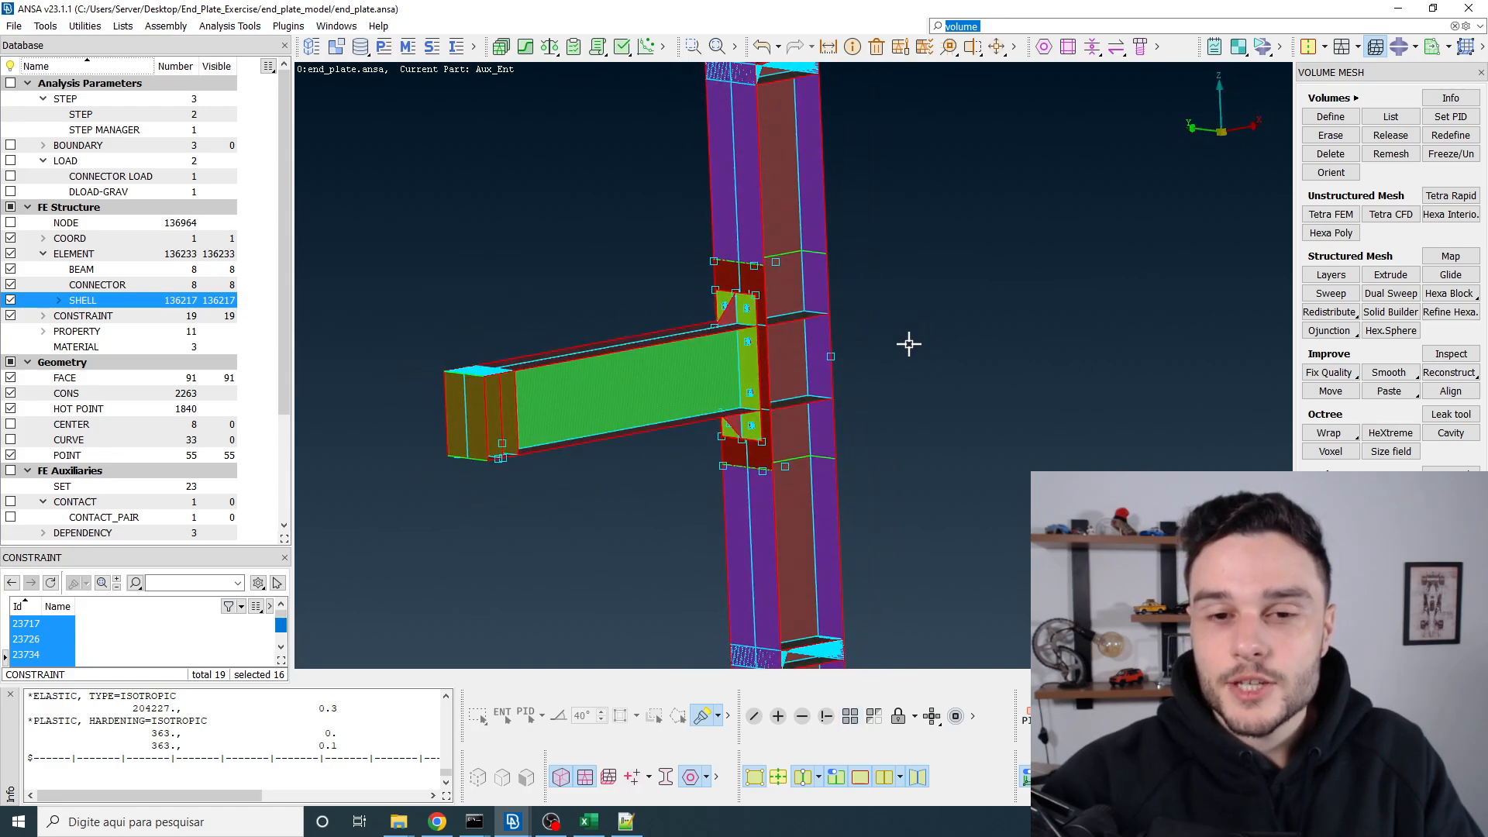
scroll(742, 318, up, 5)
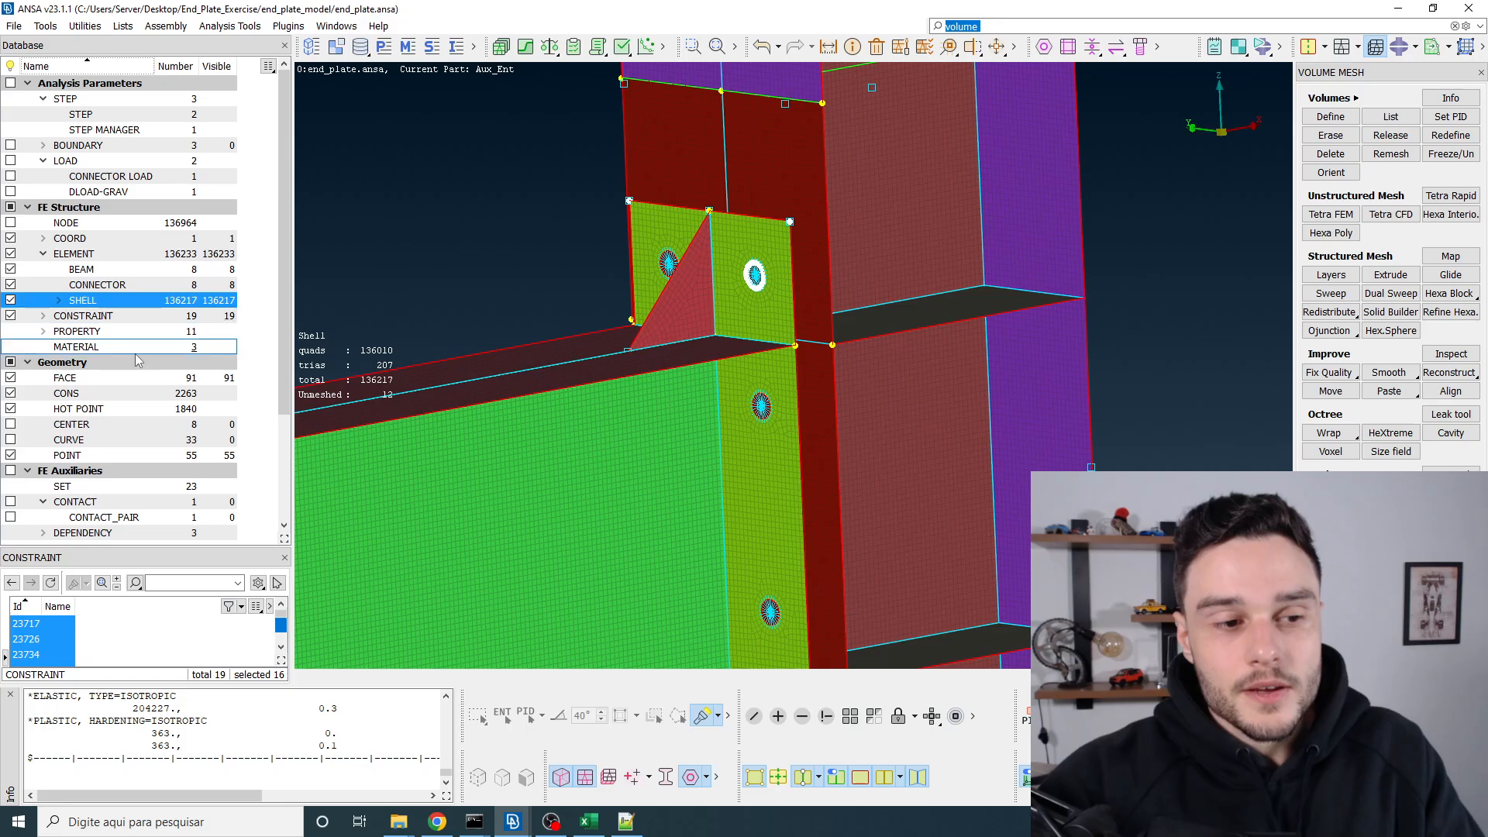
Step: Highlight the end_plate_to_column_flange contact pair and inspect its surfaces around the bolt holes
scroll(108, 434, down, 1)
click(103, 470)
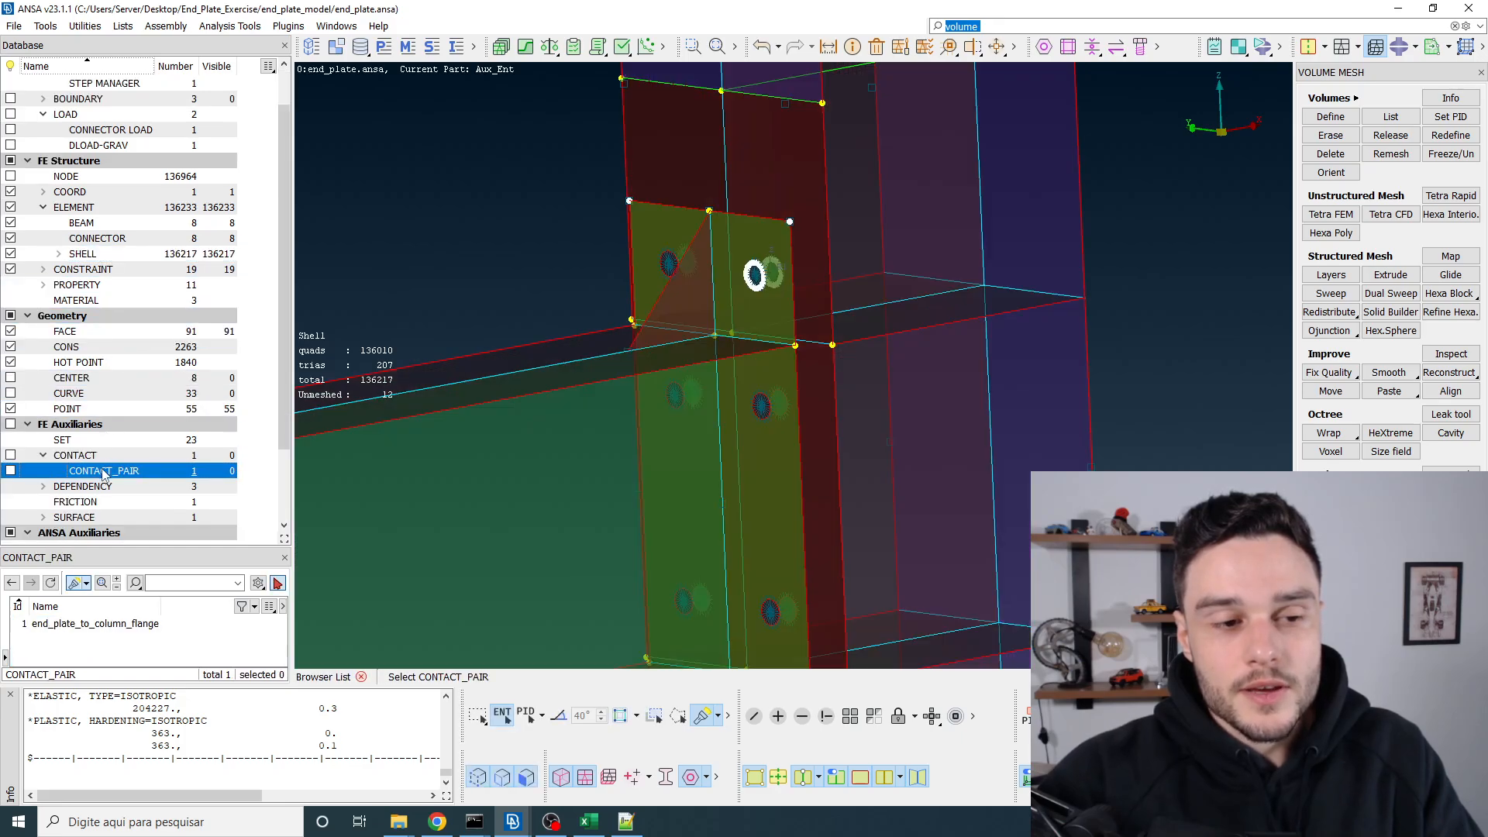
click(100, 624)
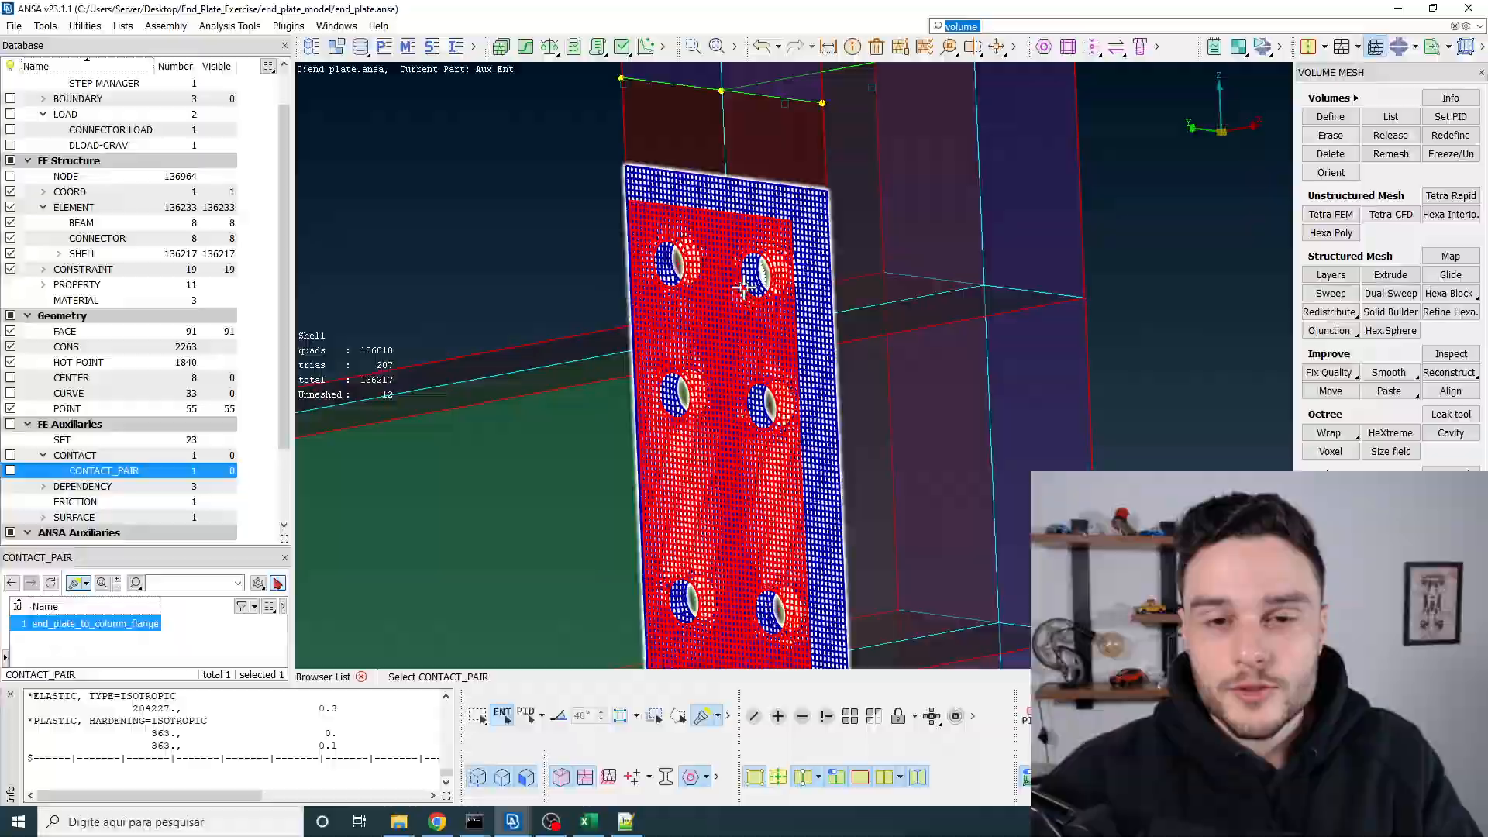
scroll(754, 232, up, 10)
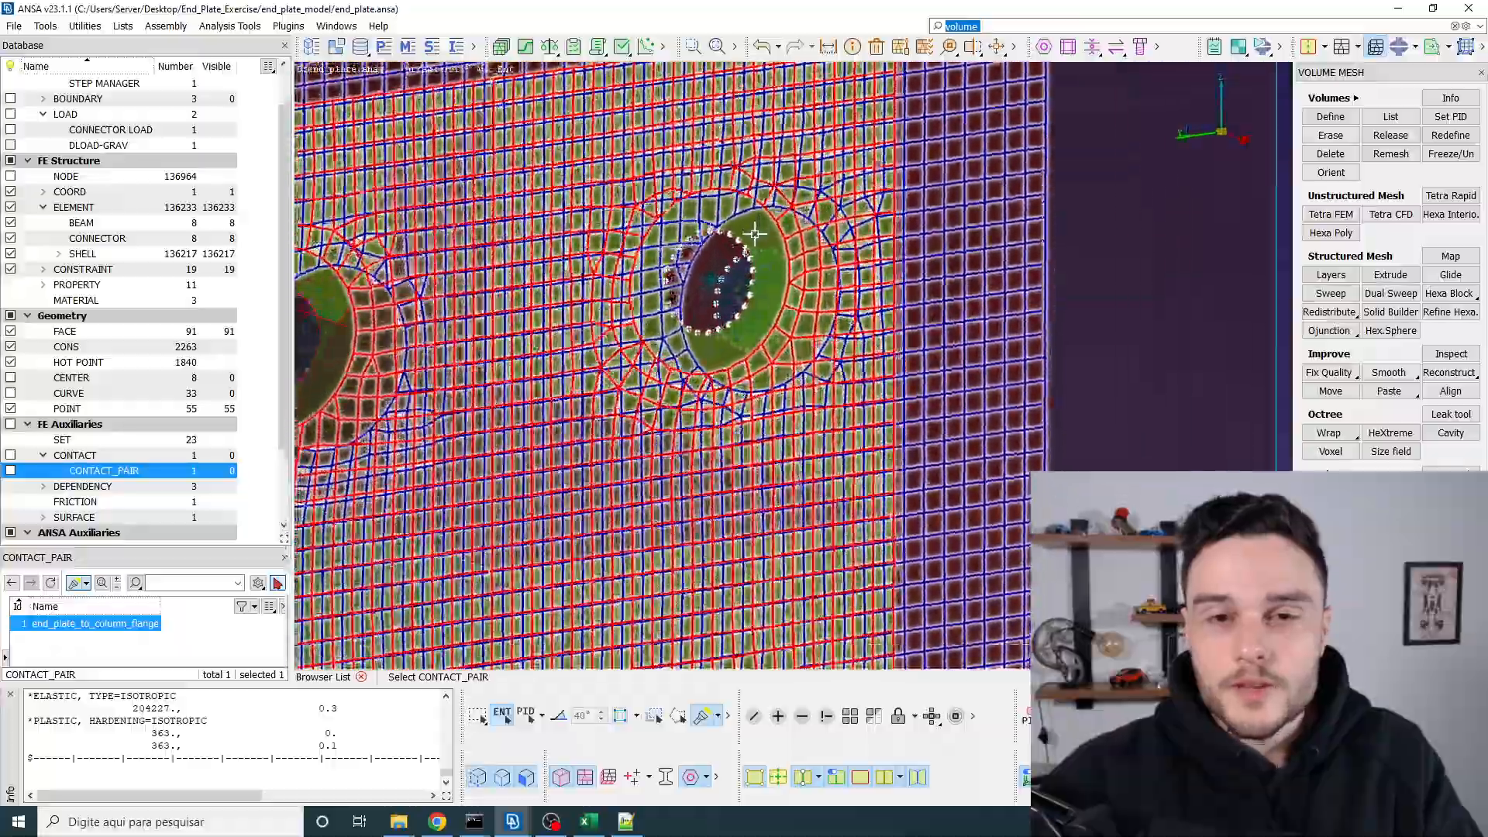
ctrl+drag(754, 233, 721, 213)
middle_click(721, 212)
scroll(720, 213, up, 5)
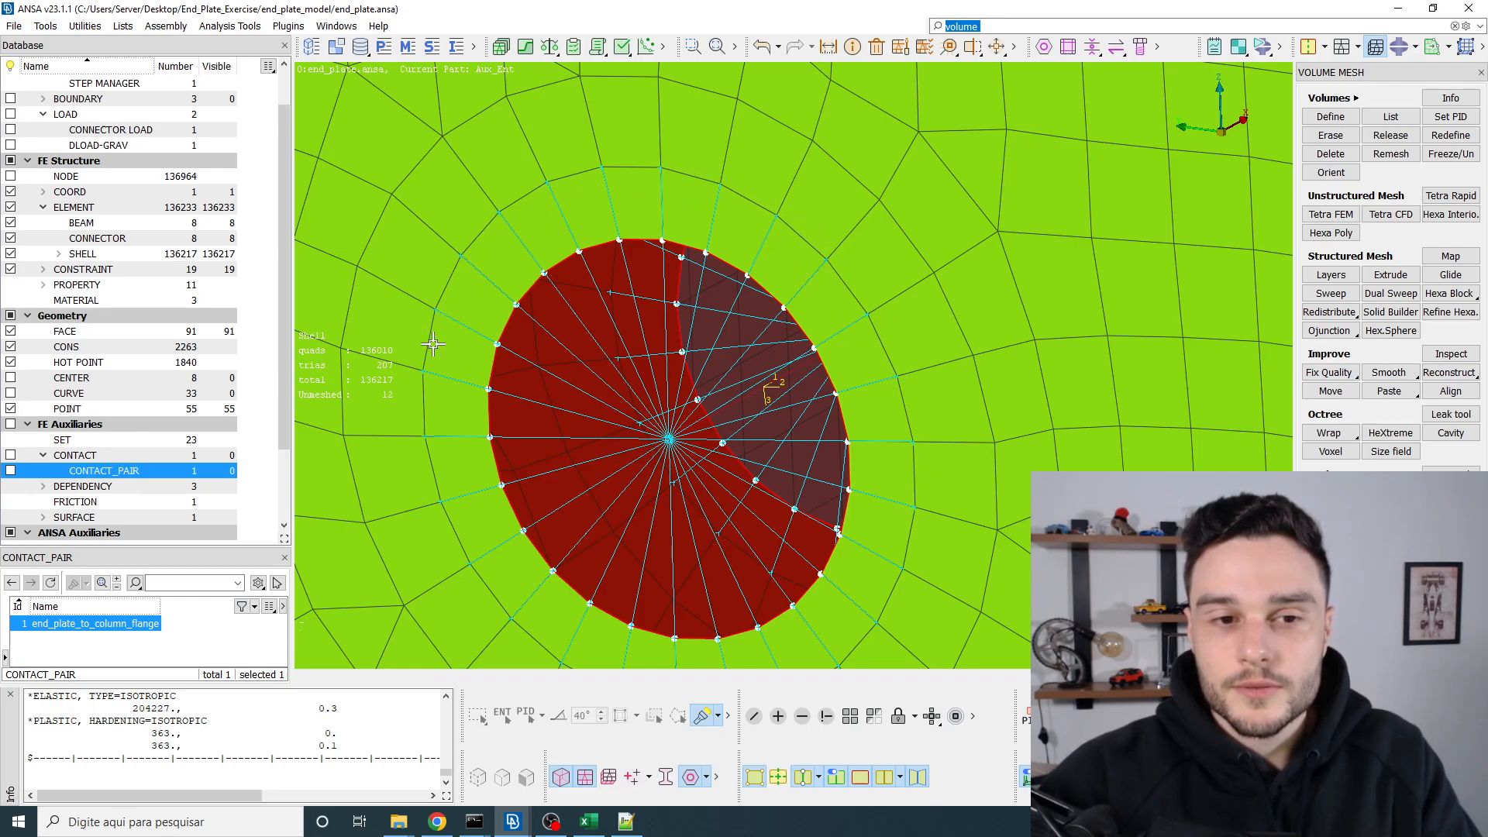
Step: Examine the bolt couplings and connectors at the end plate and column flange holes from several angles
scroll(760, 195, down, 10)
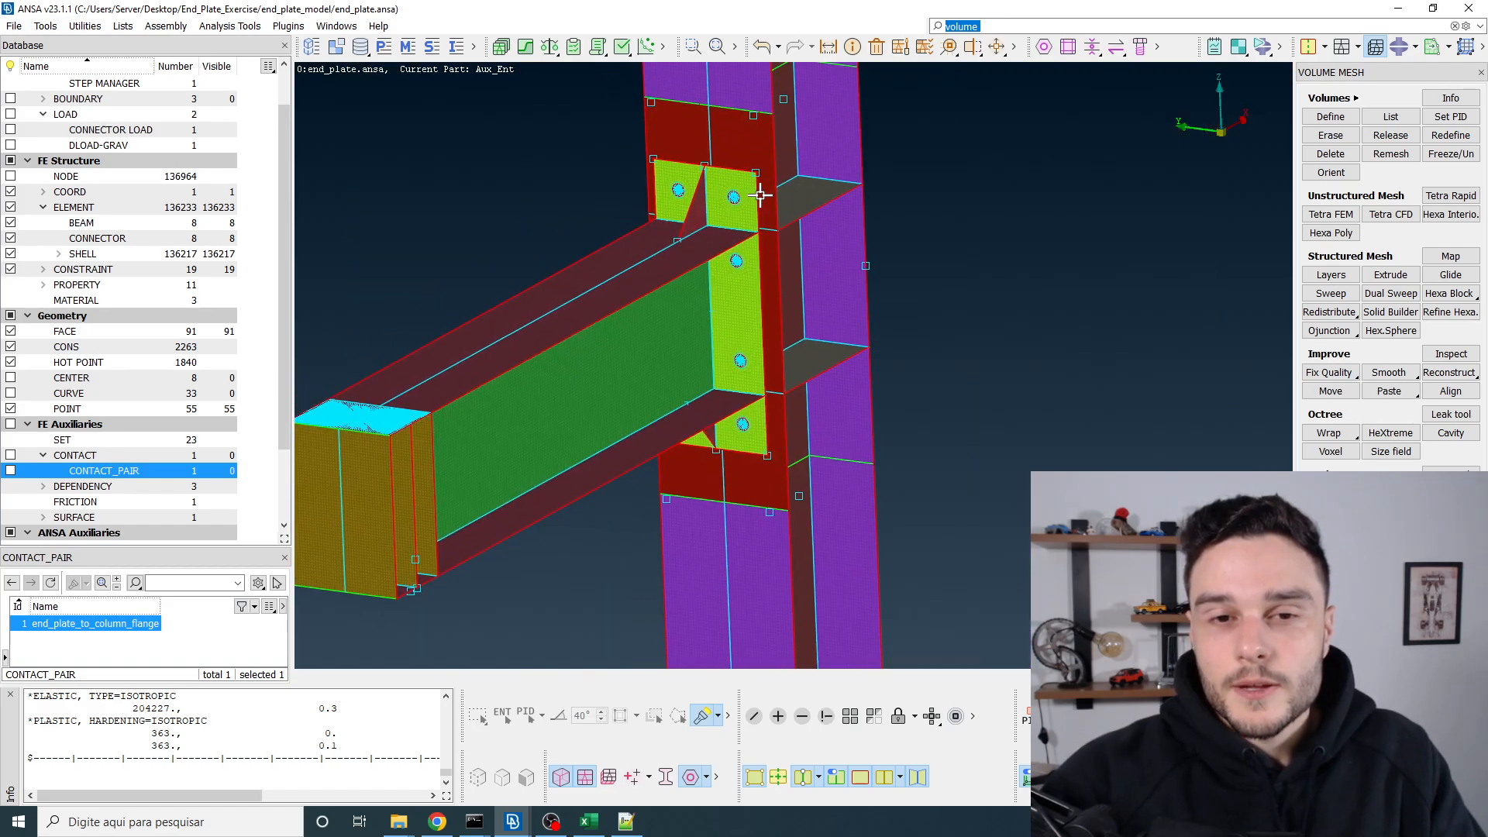
mouse_move(760, 195)
ctrl+mouse_down()
mouse_move(658, 161)
mouse_move(753, 209)
mouse_move(768, 135)
mouse_move(742, 214)
ctrl+mouse_up()
scroll(742, 214, up, 3)
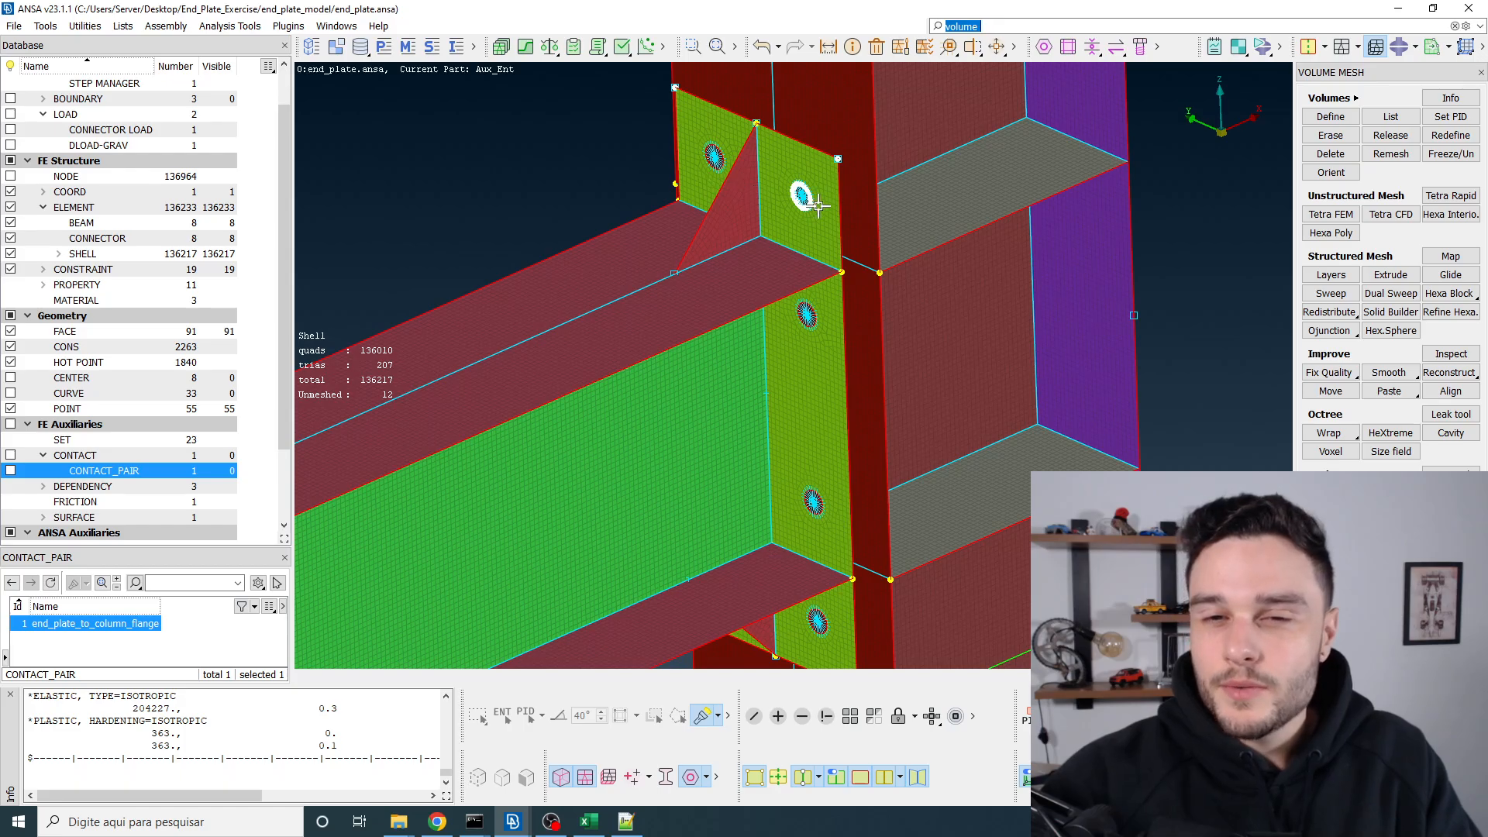
scroll(804, 299, up, 1)
scroll(798, 294, up, 4)
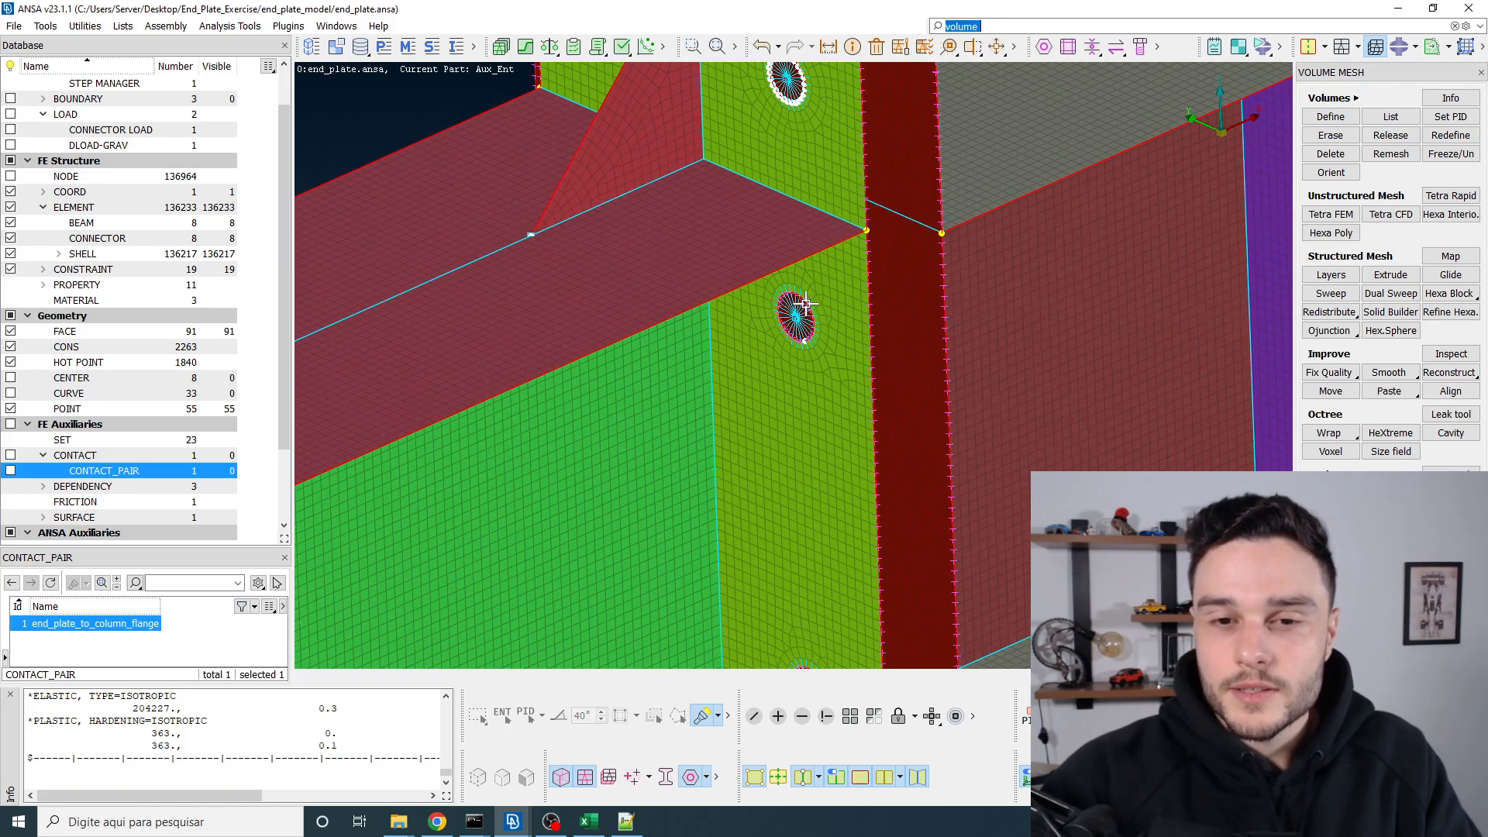
scroll(788, 276, up, 2)
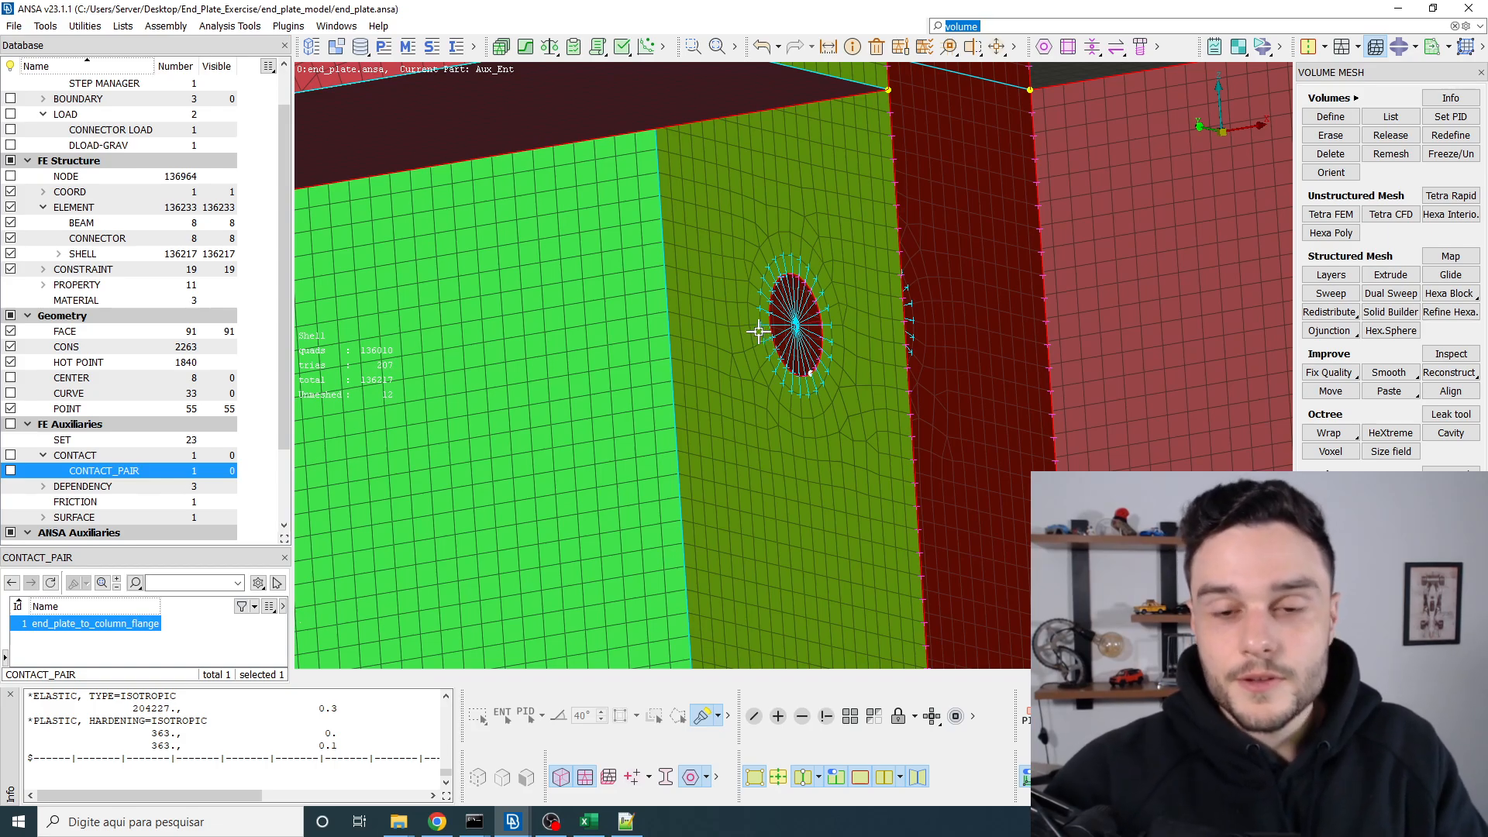
scroll(824, 293, up, 4)
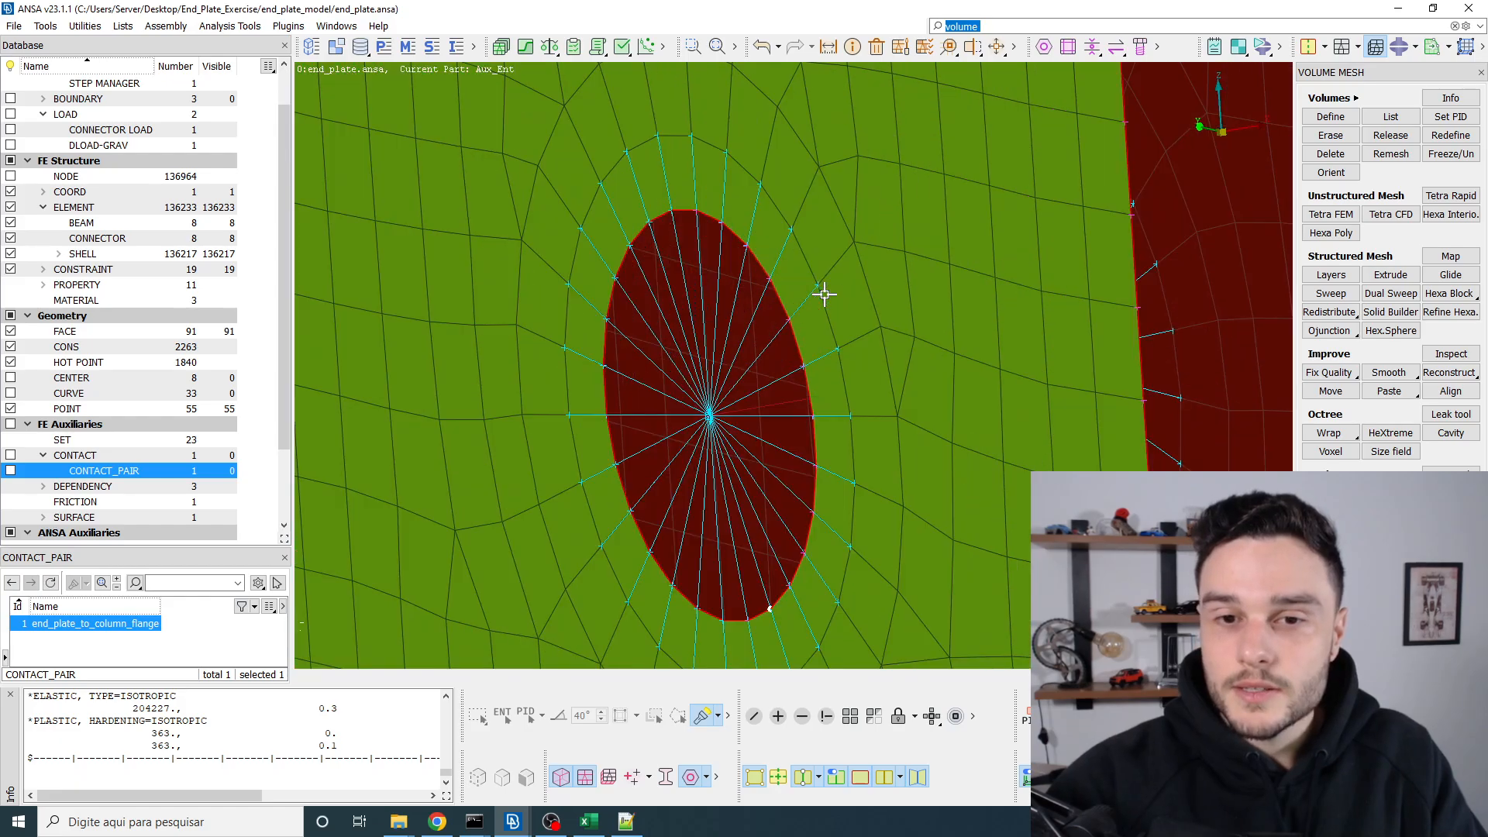
ctrl+drag(824, 293, 801, 240)
scroll(682, 271, down, 2)
ctrl+drag(681, 269, 870, 296)
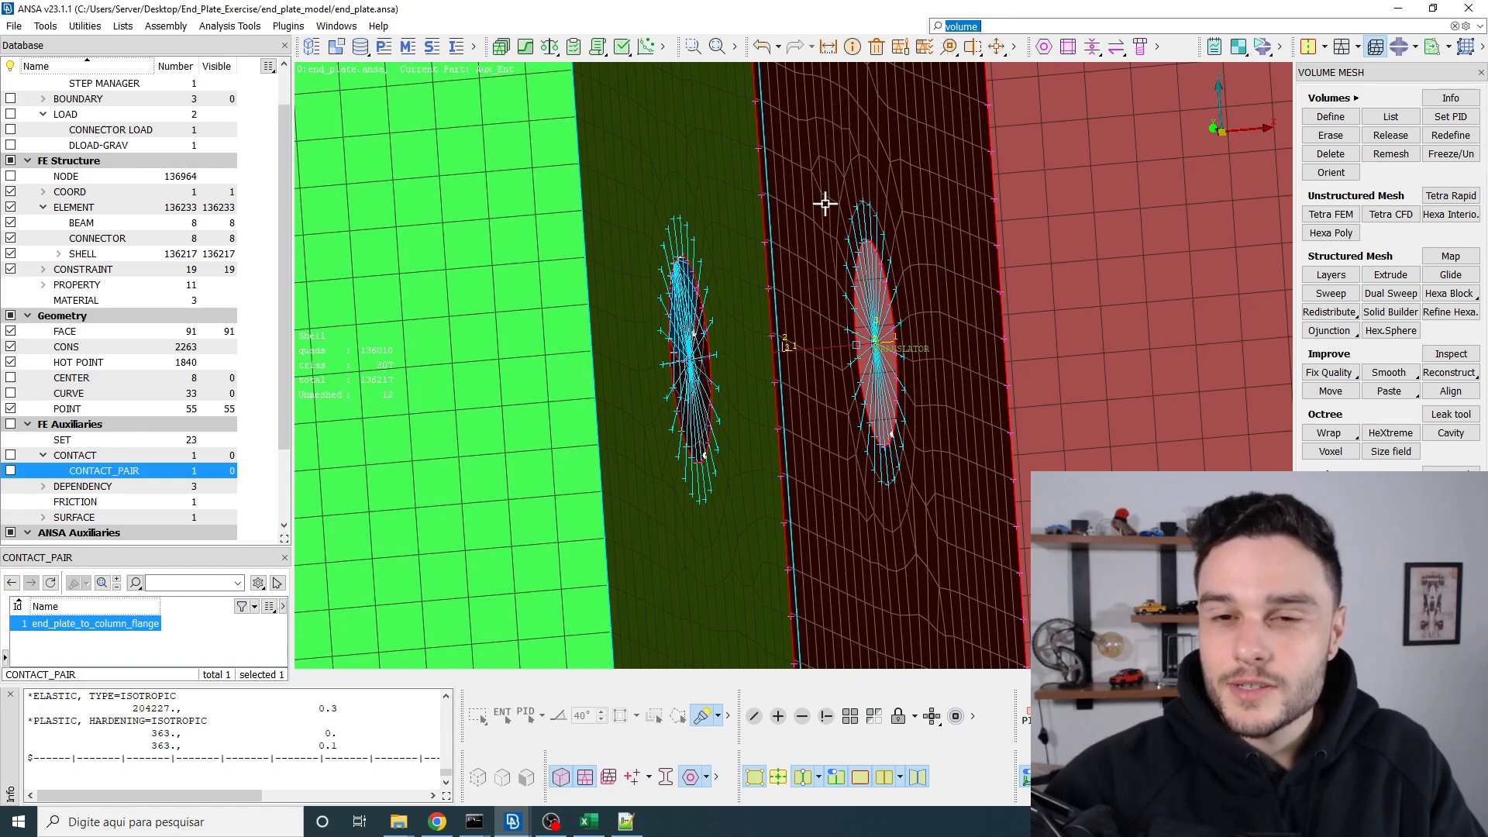
scroll(866, 444, down, 6)
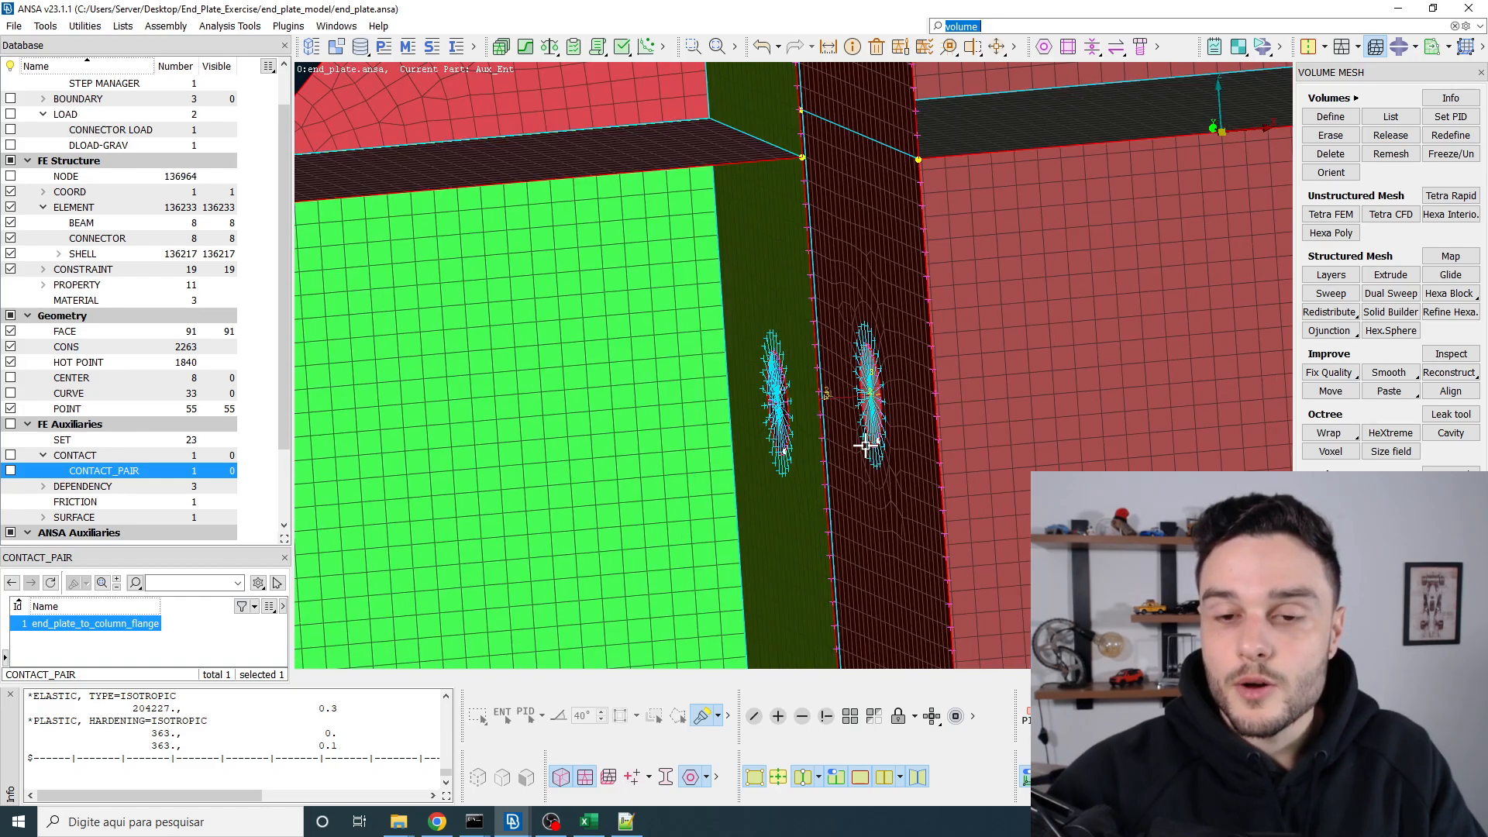
ctrl+drag(867, 442, 903, 463)
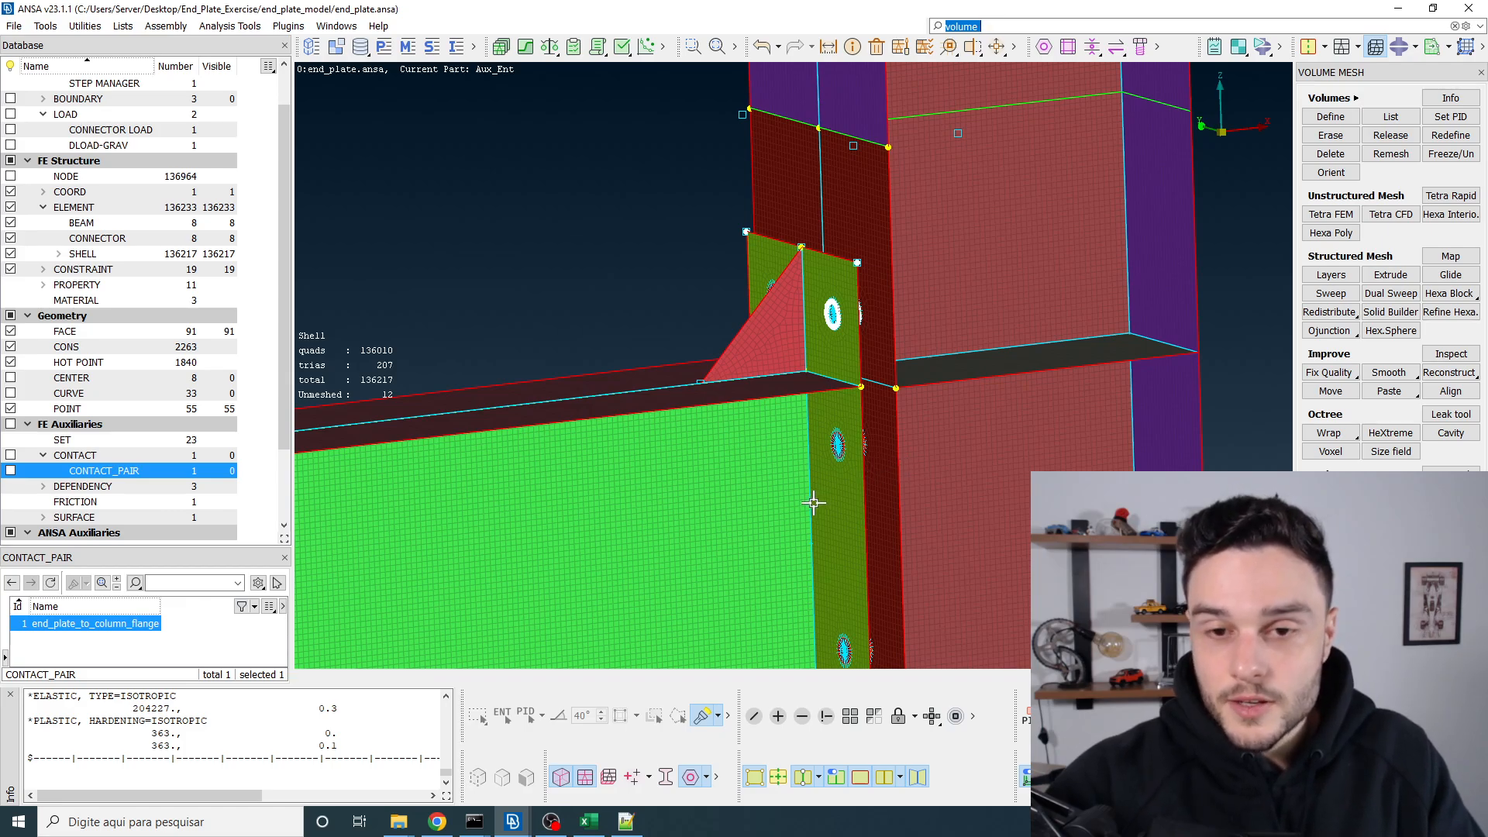
Step: Switch to the end_plate9.inp.ansa model and examine its bolt couplings around the end plate holes
mouse_move(535, 822)
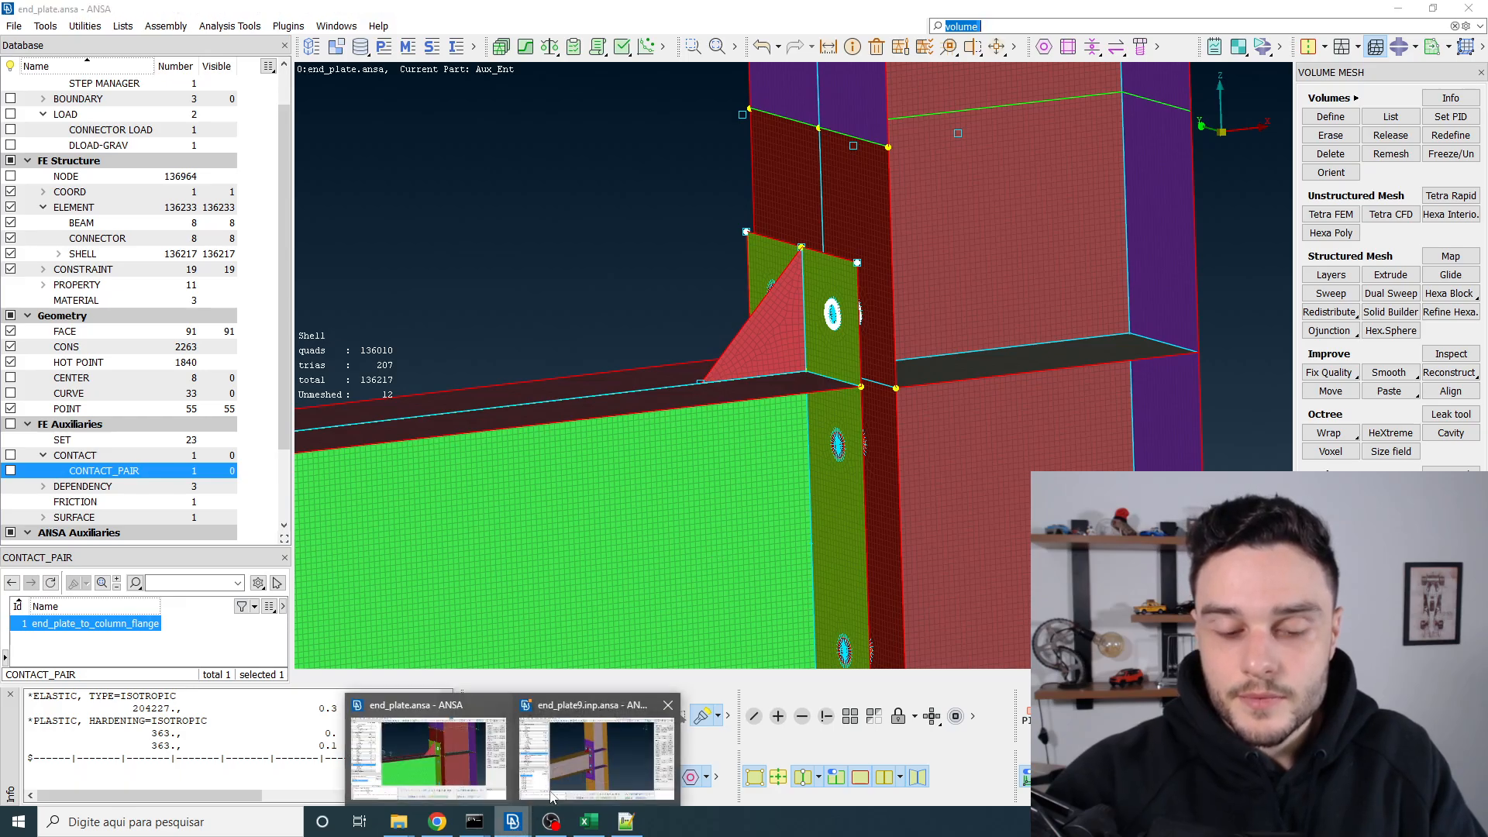
click(597, 759)
scroll(803, 393, down, 3)
scroll(738, 326, up, 10)
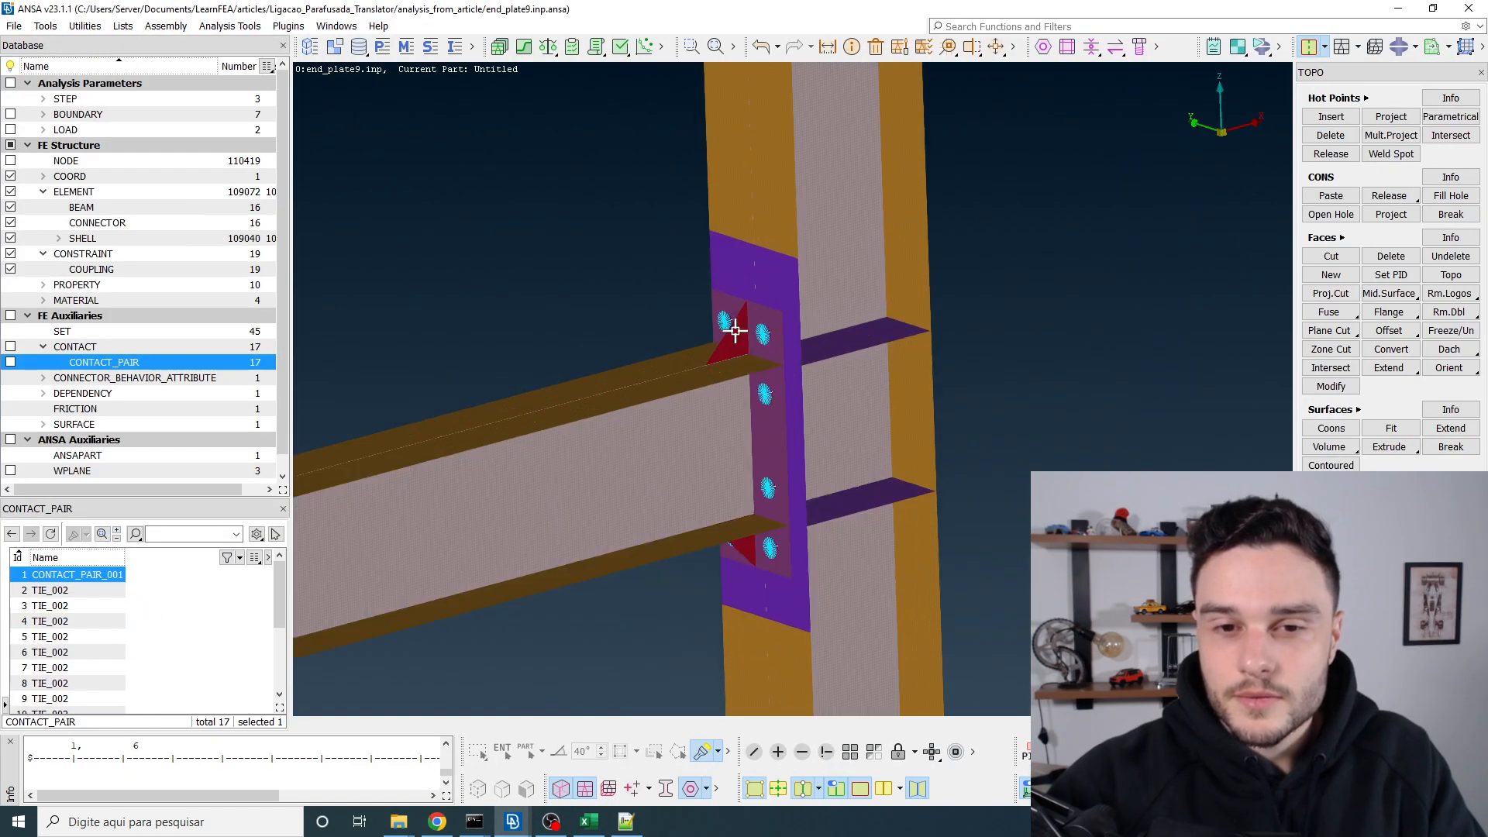
ctrl+drag(845, 370, 877, 495)
click(552, 823)
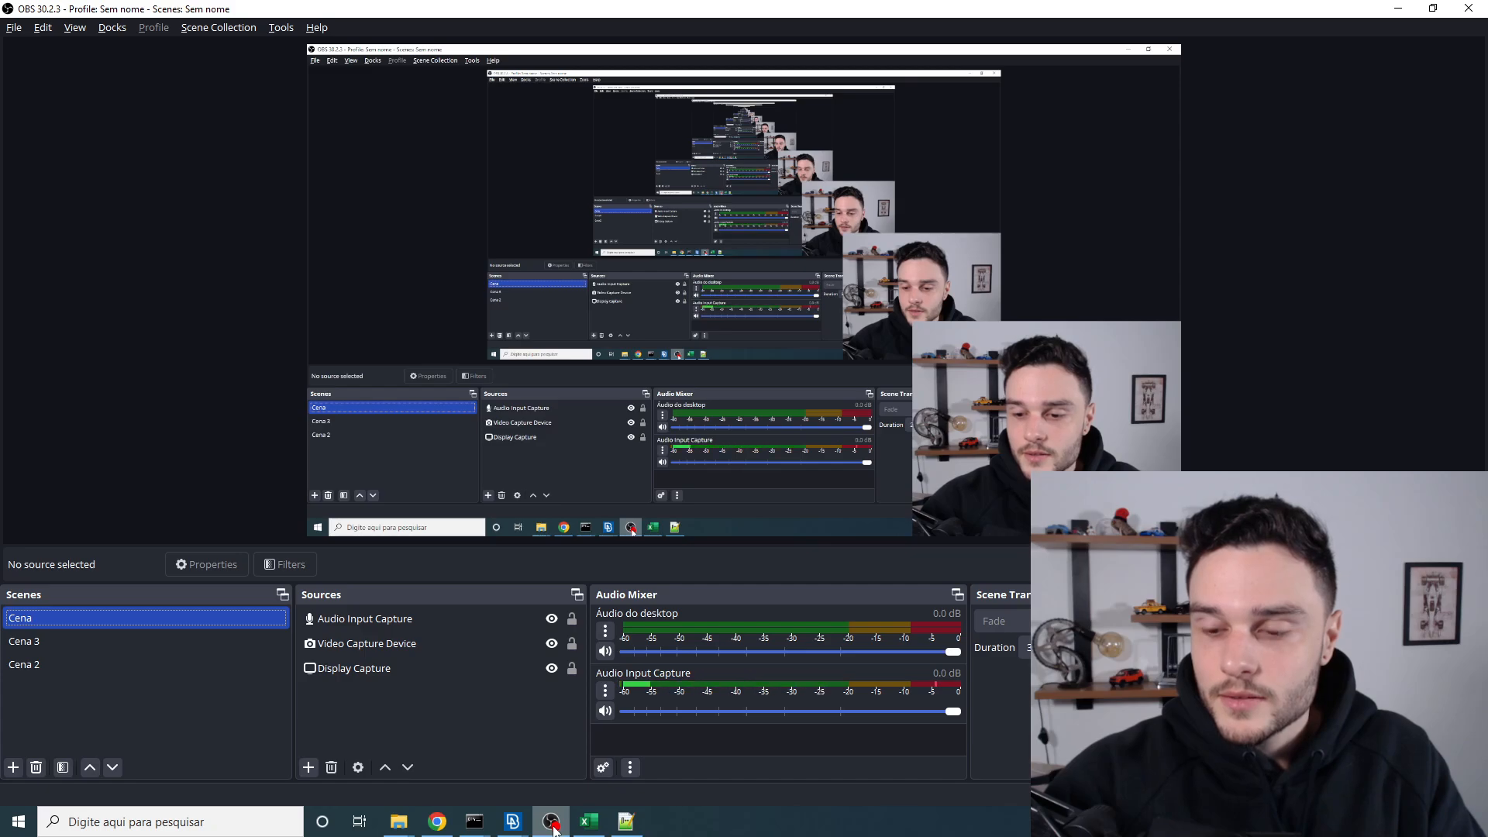
click(551, 823)
ctrl+drag(654, 655, 789, 392)
scroll(791, 381, down, 5)
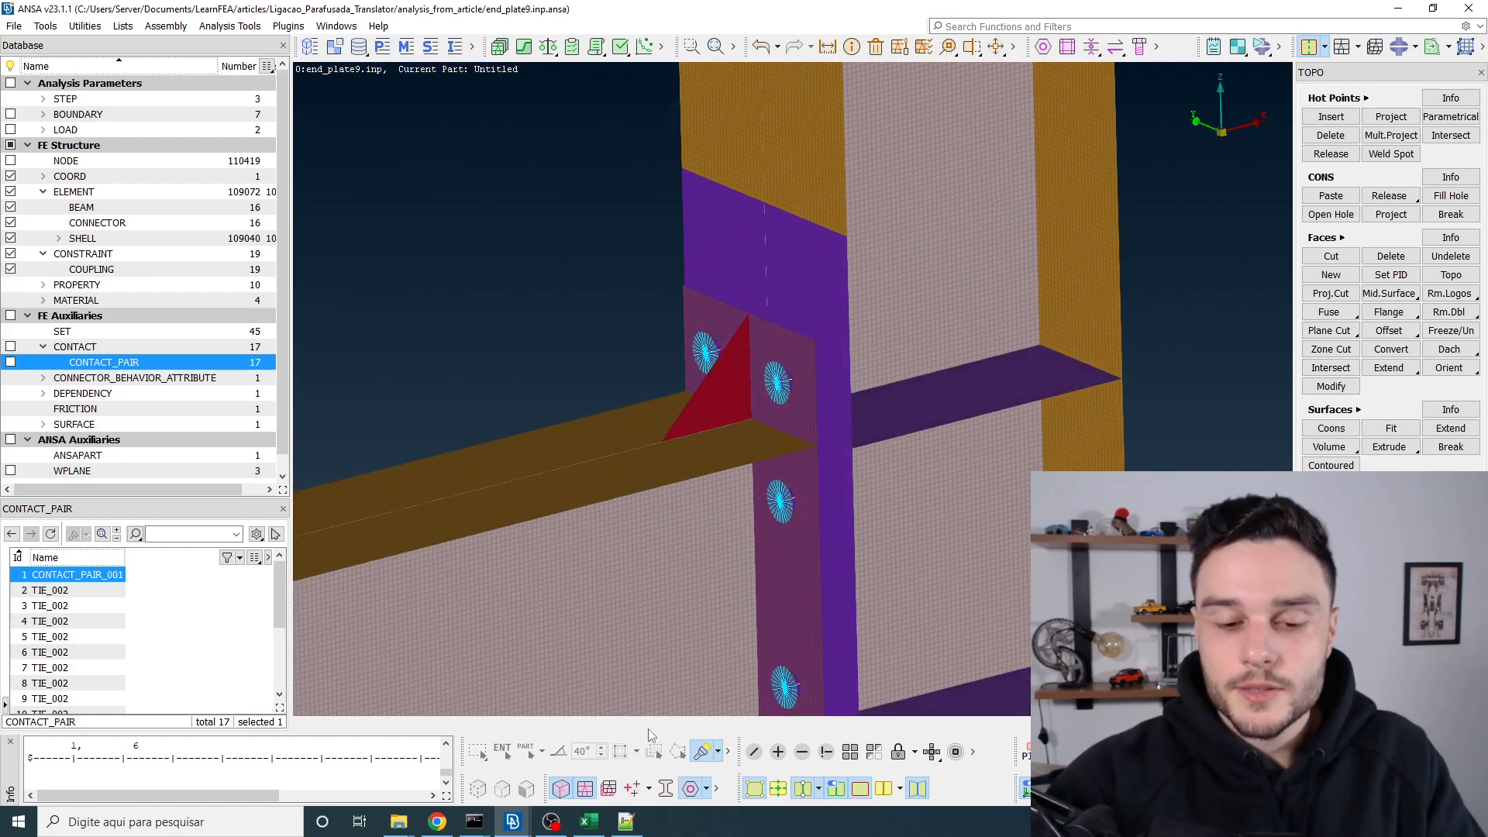
Step: Check the files in the end_plate_model folder and return to the end_plate.ansa model
click(398, 831)
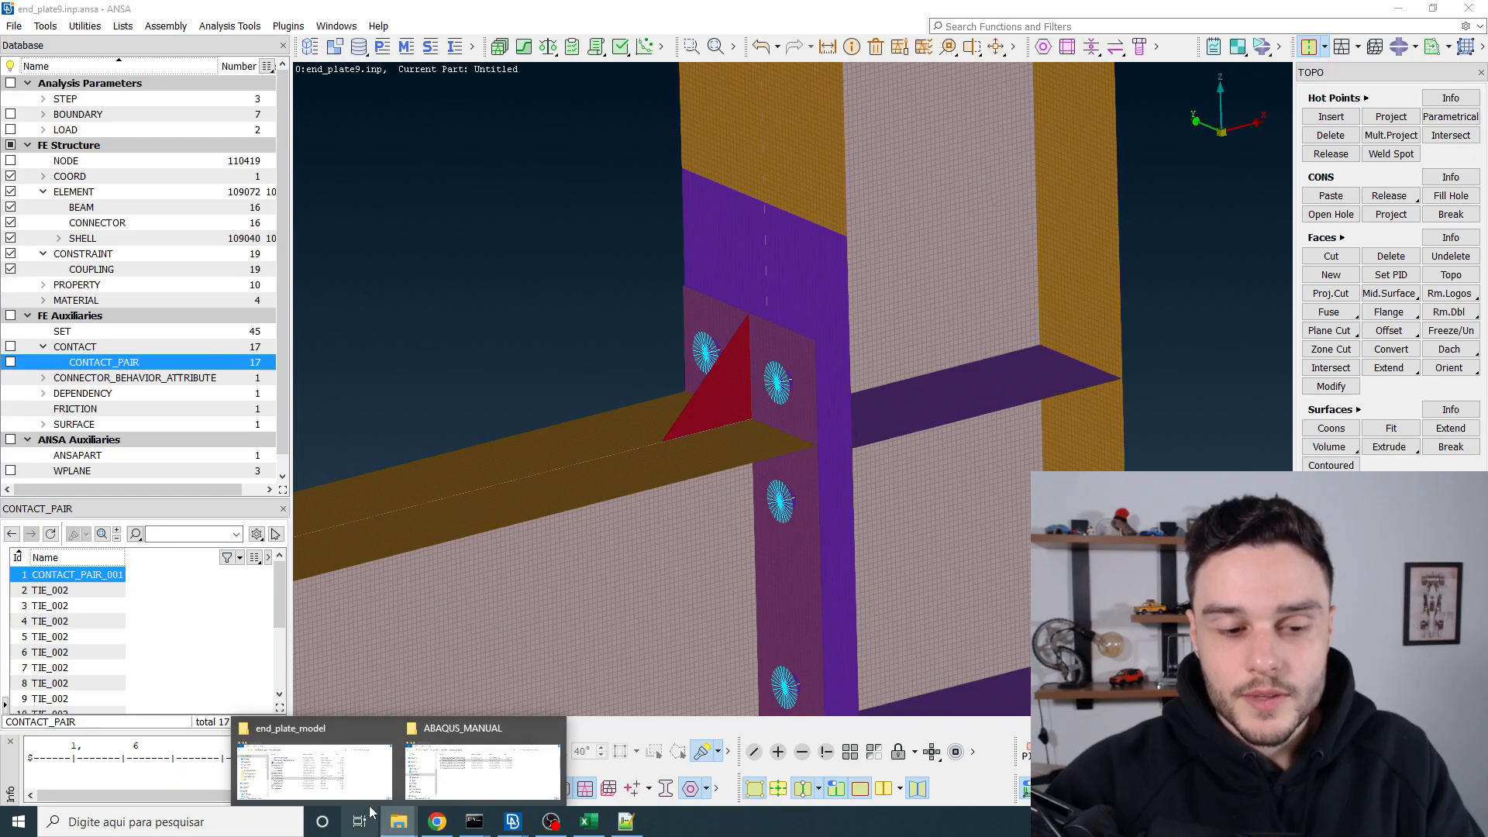
click(314, 767)
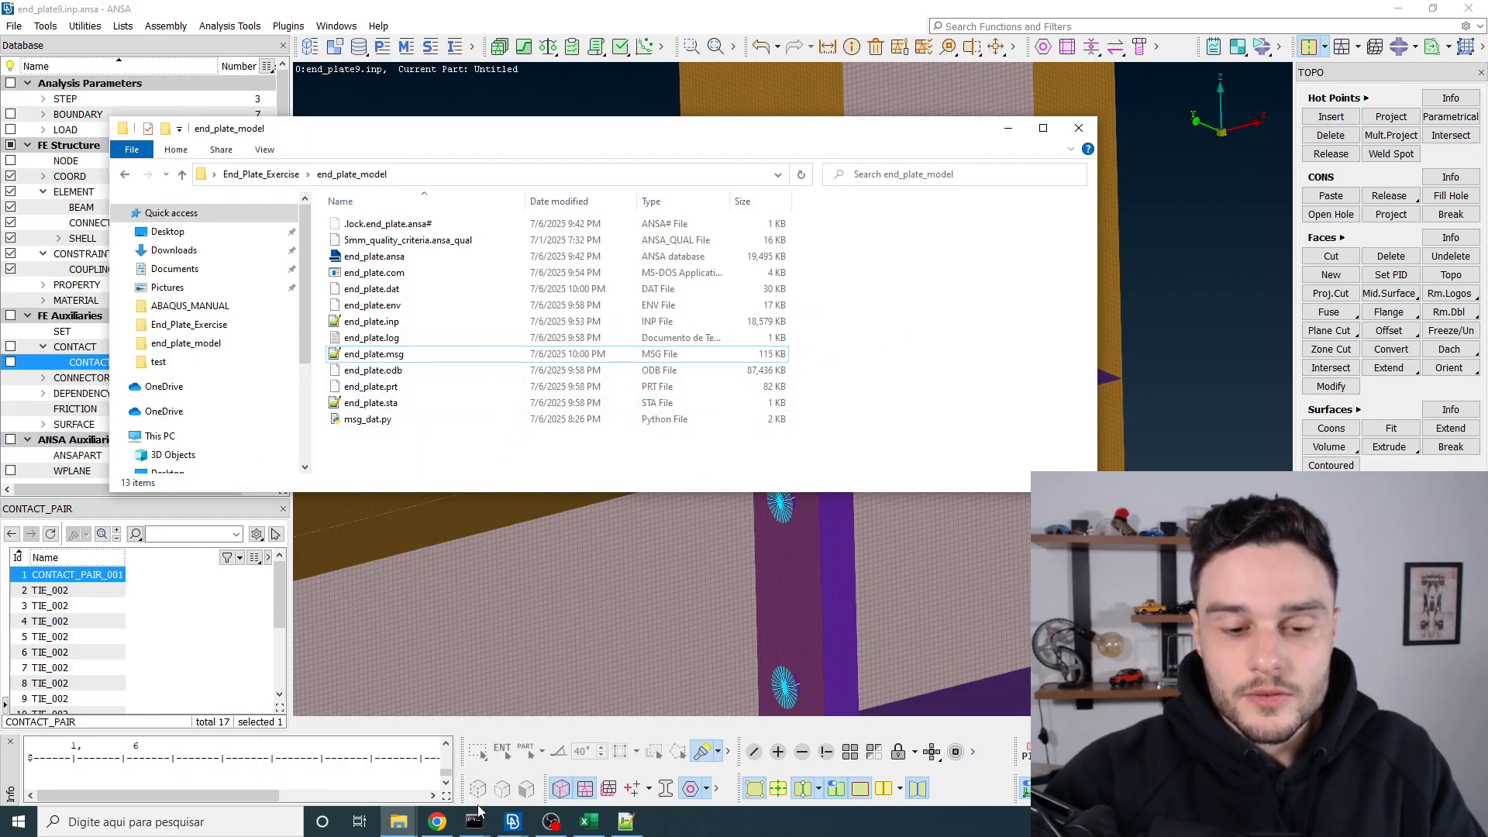
click(513, 822)
click(431, 748)
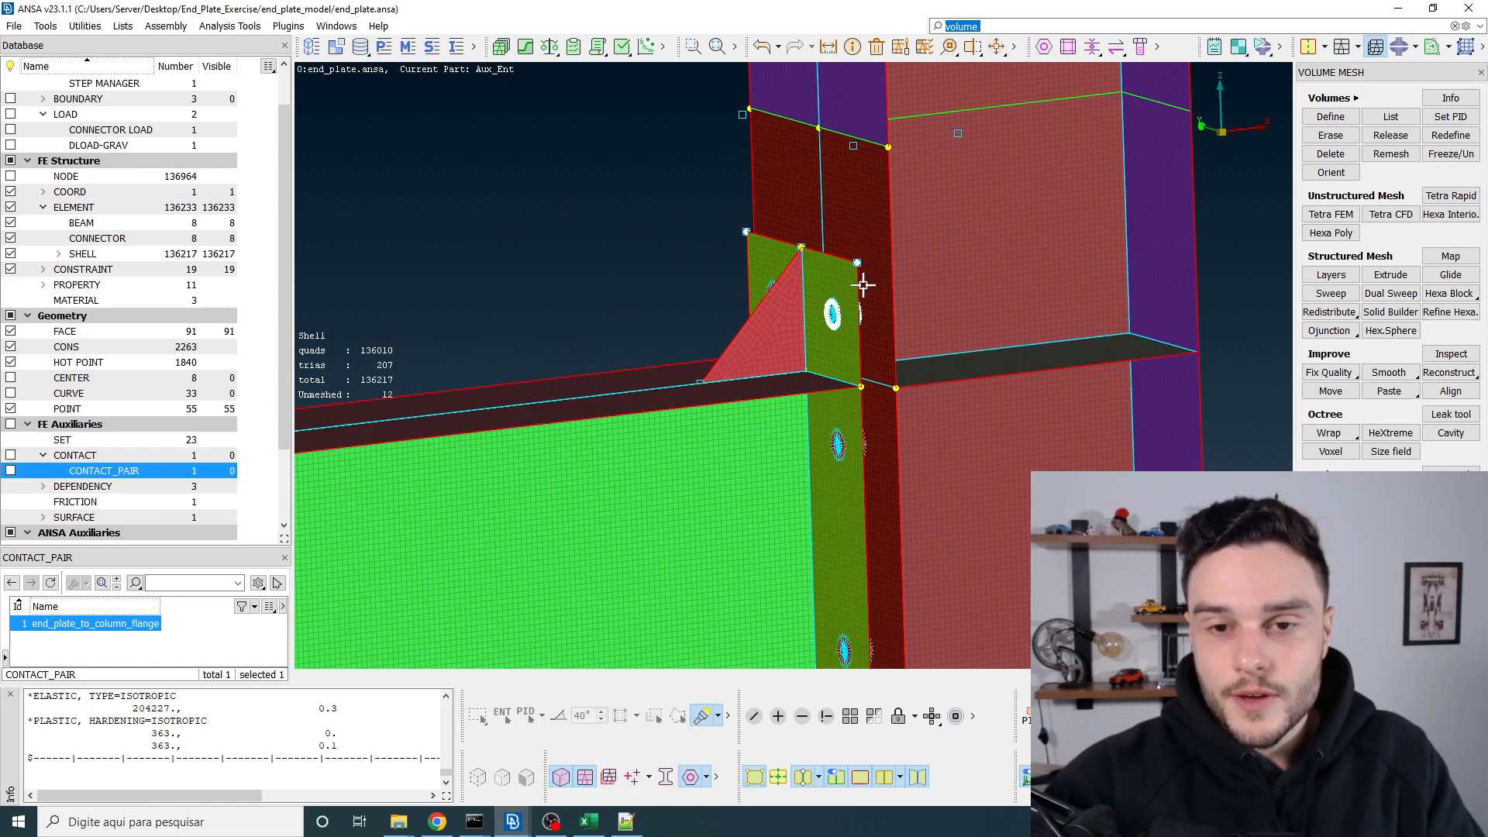
Step: Output the model as an Abaqus deck in 2022 format, overwriting end_plate.inp in the end_plate_model folder
click(14, 27)
mouse_move(93, 161)
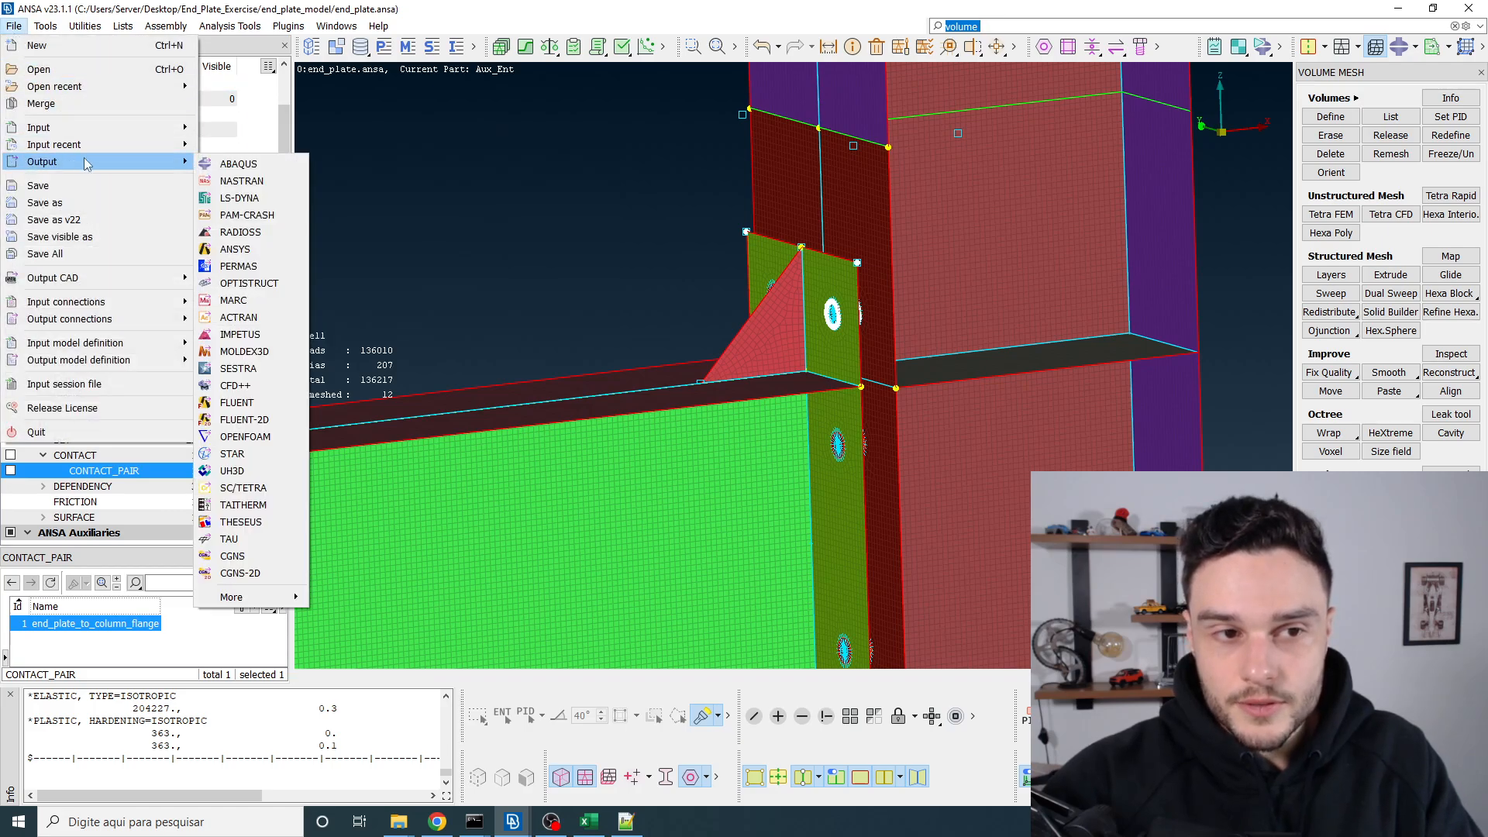
click(238, 165)
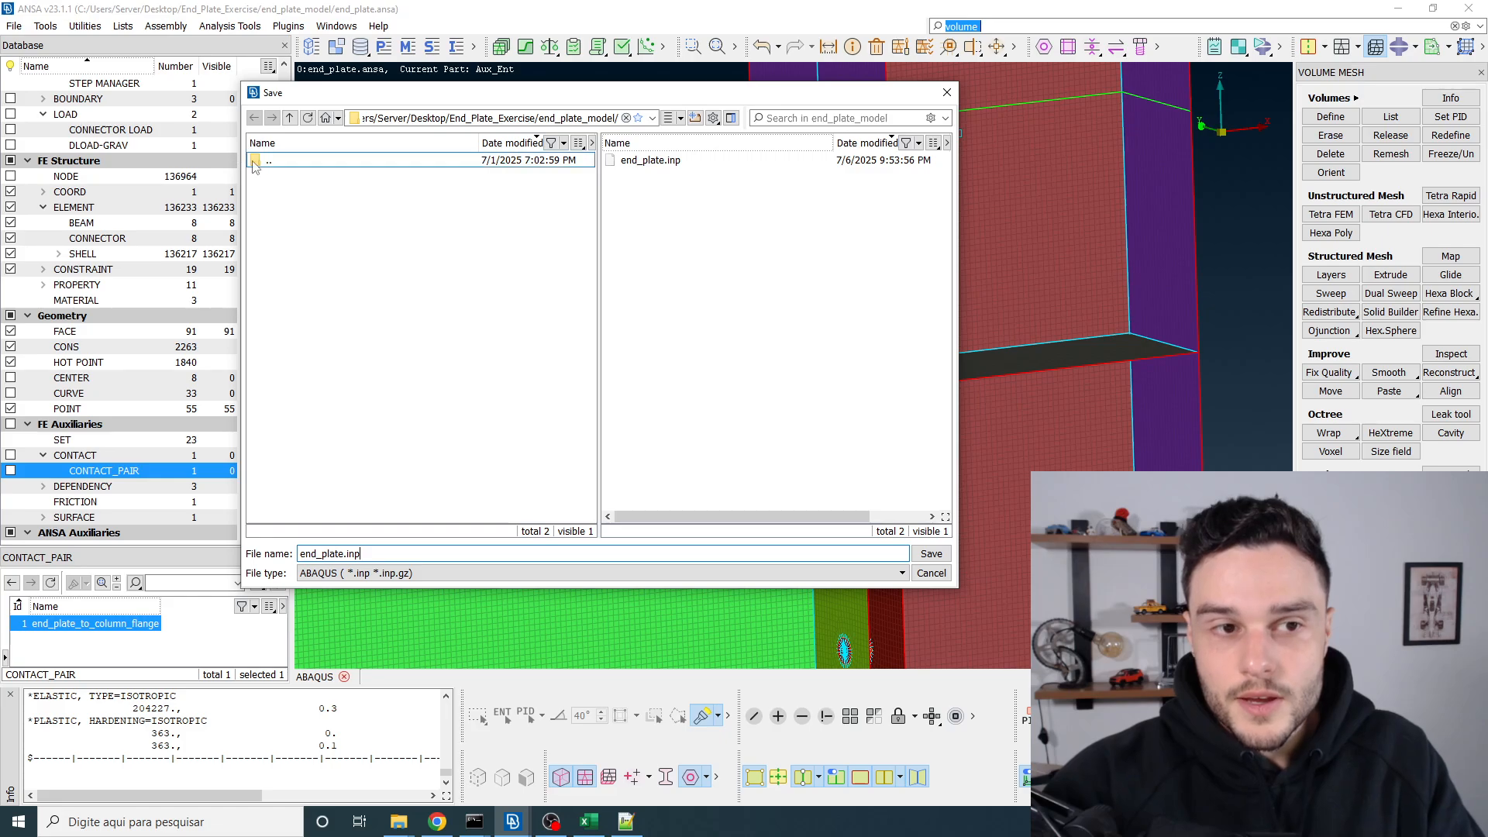
click(670, 166)
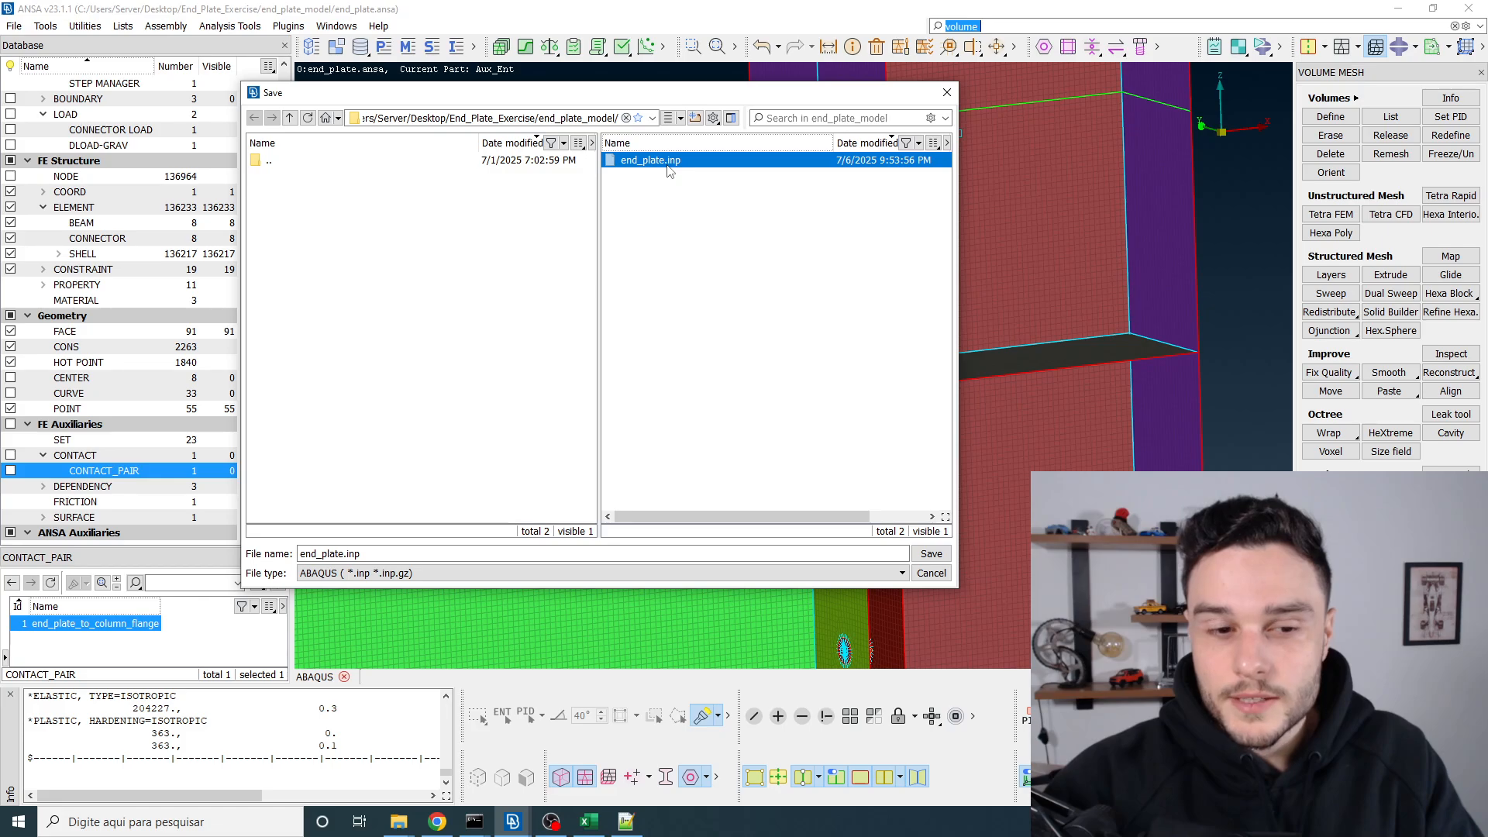
drag(345, 553, 186, 552)
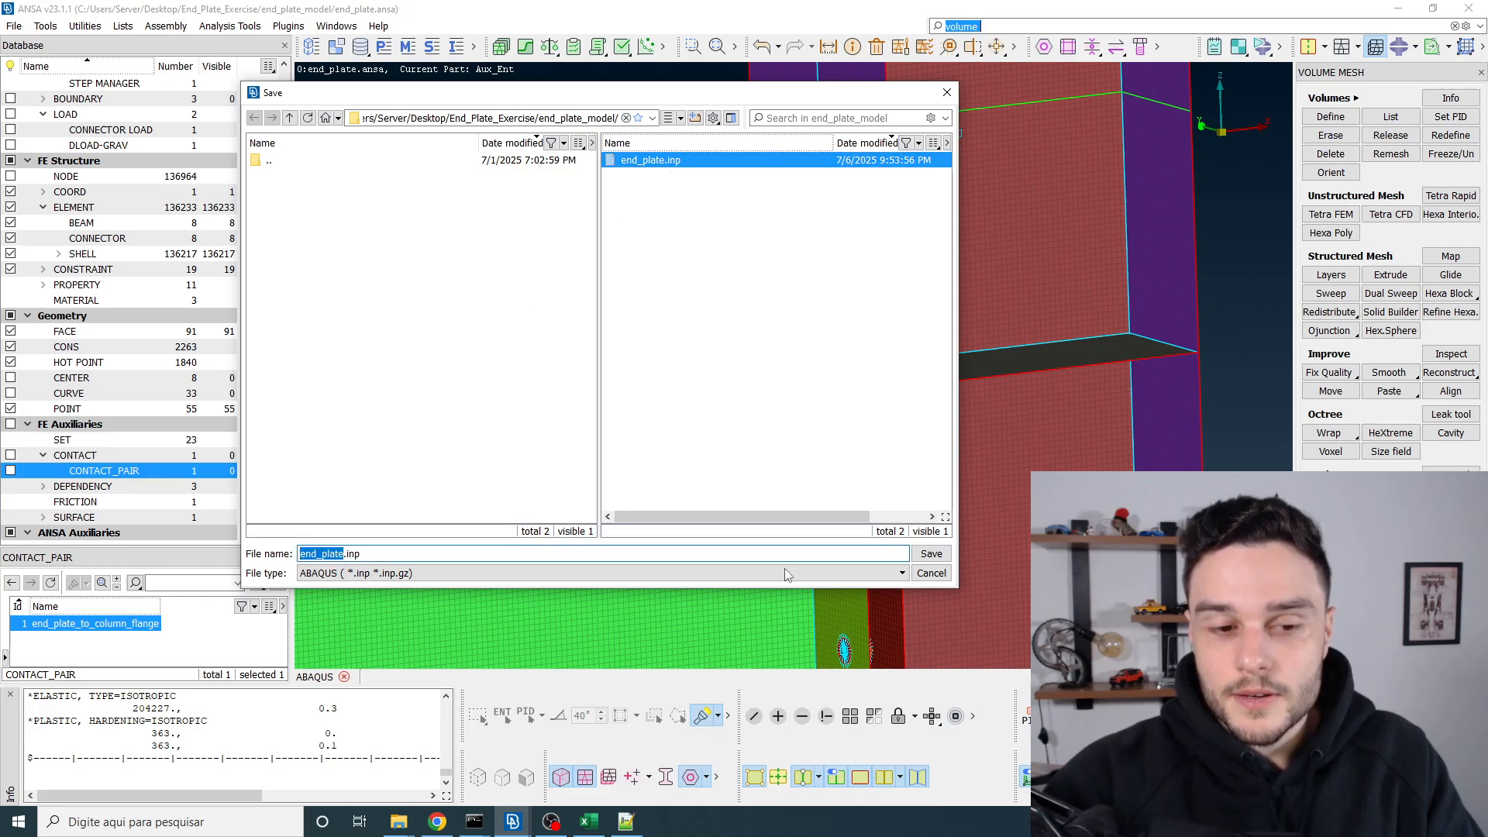
click(930, 554)
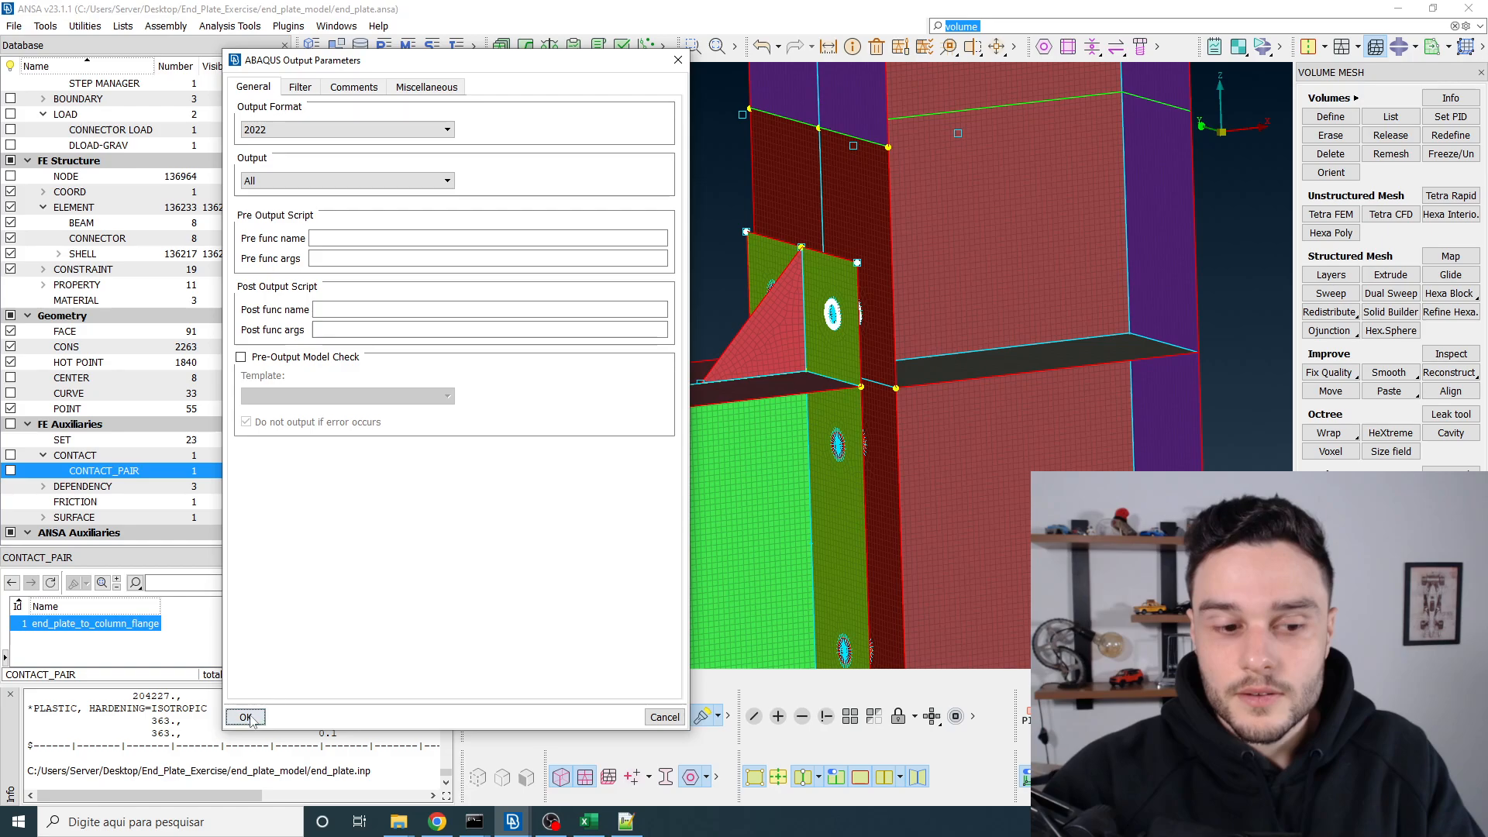
click(245, 717)
click(320, 703)
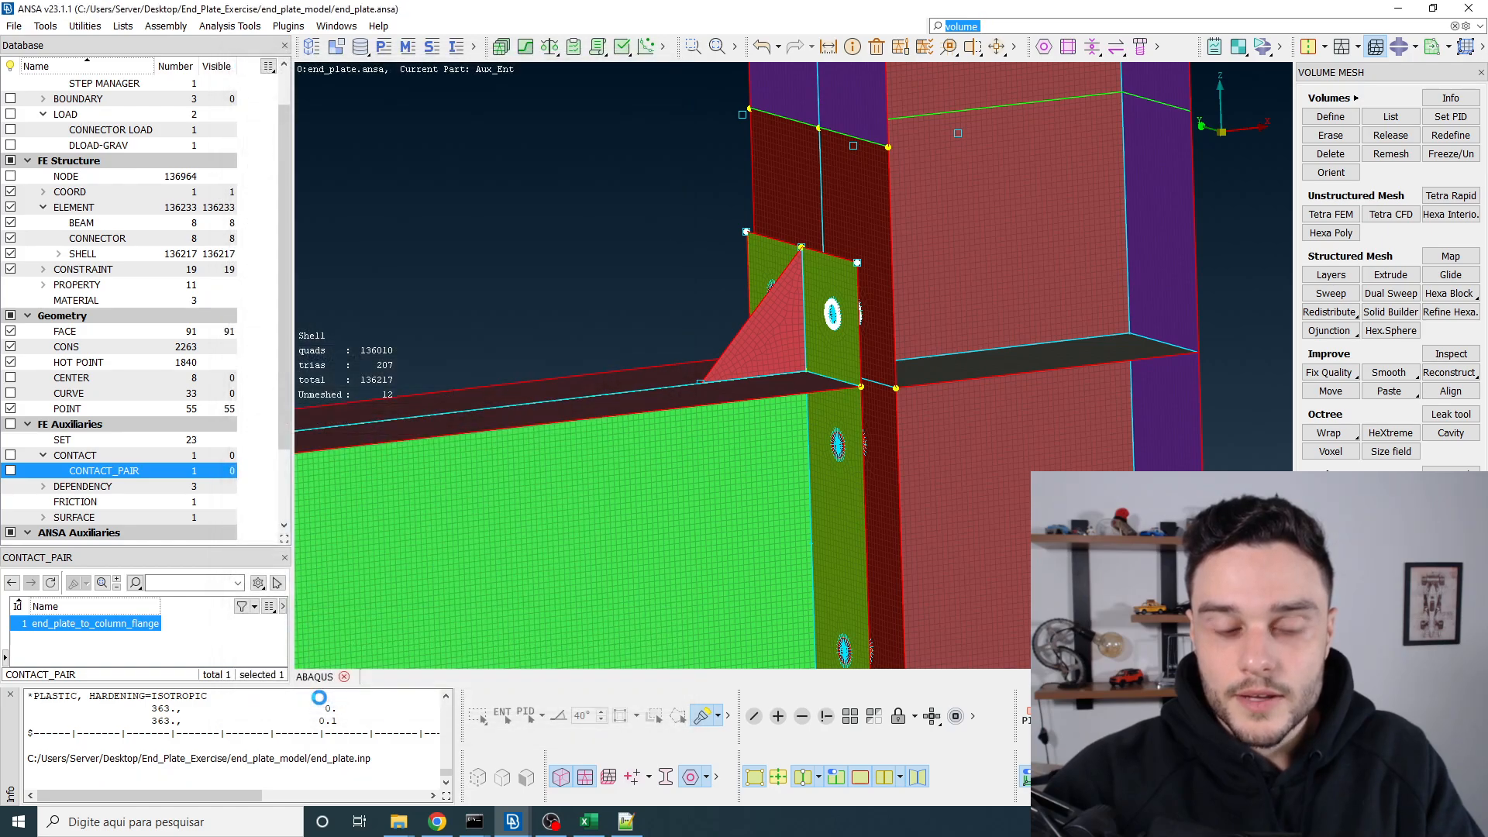
Step: Switch to Command Prompt and rerun the job with abaqus j=end_plate cpus=18, overwriting the old job files
mouse_move(468, 831)
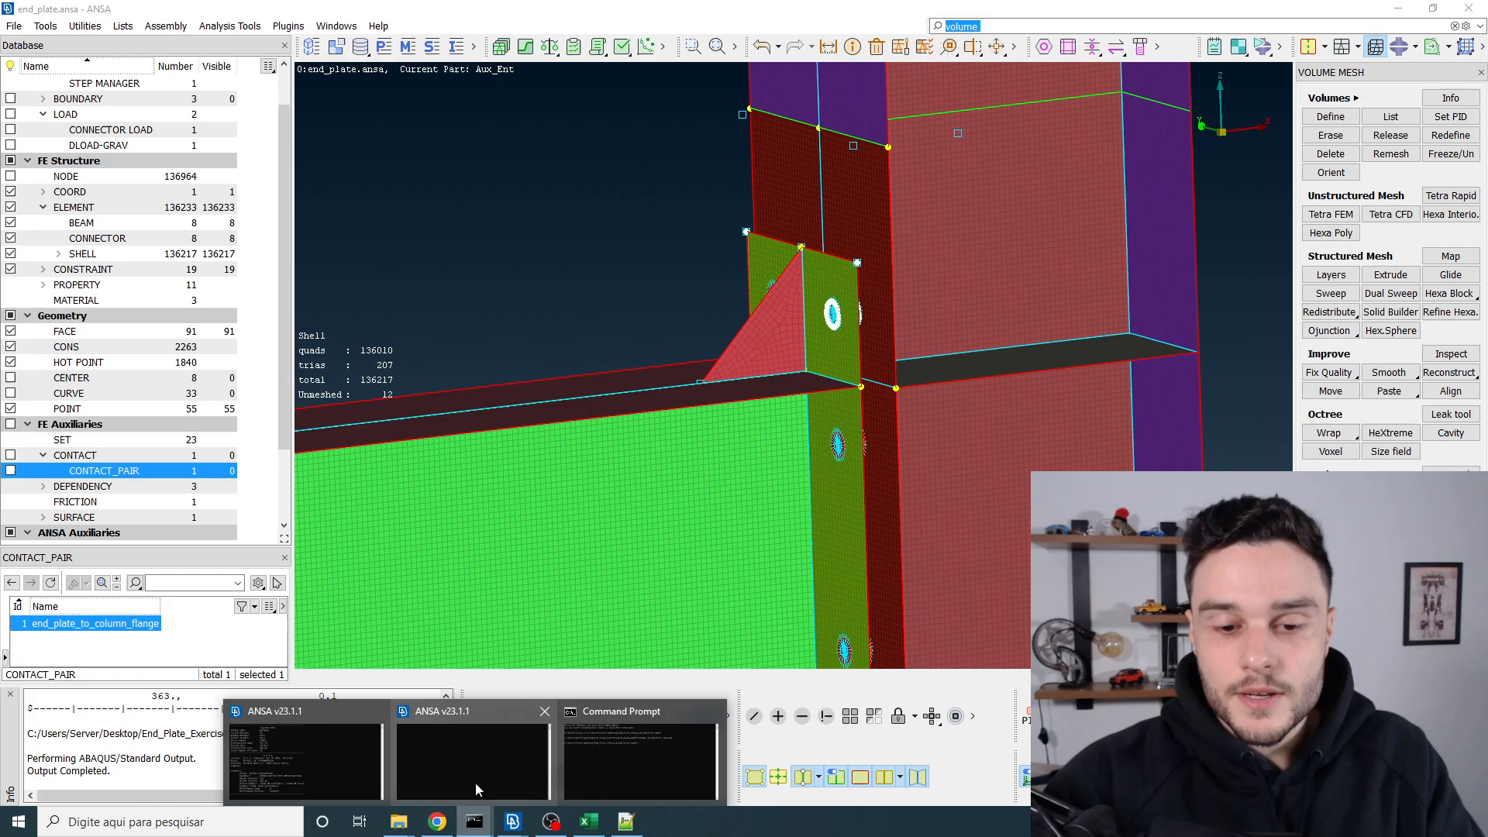
click(606, 751)
click(612, 312)
click(586, 300)
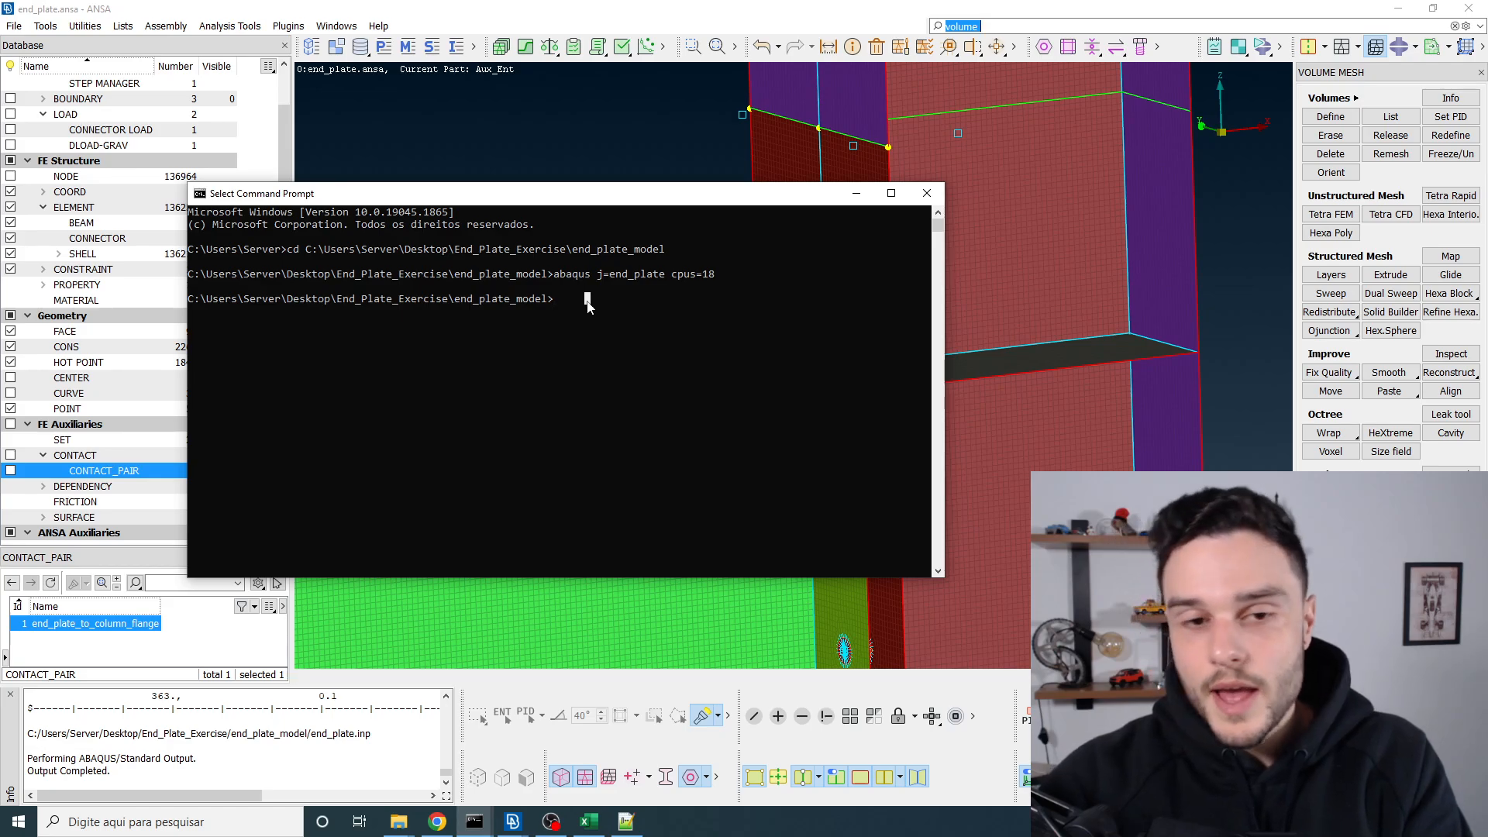
key(Up)
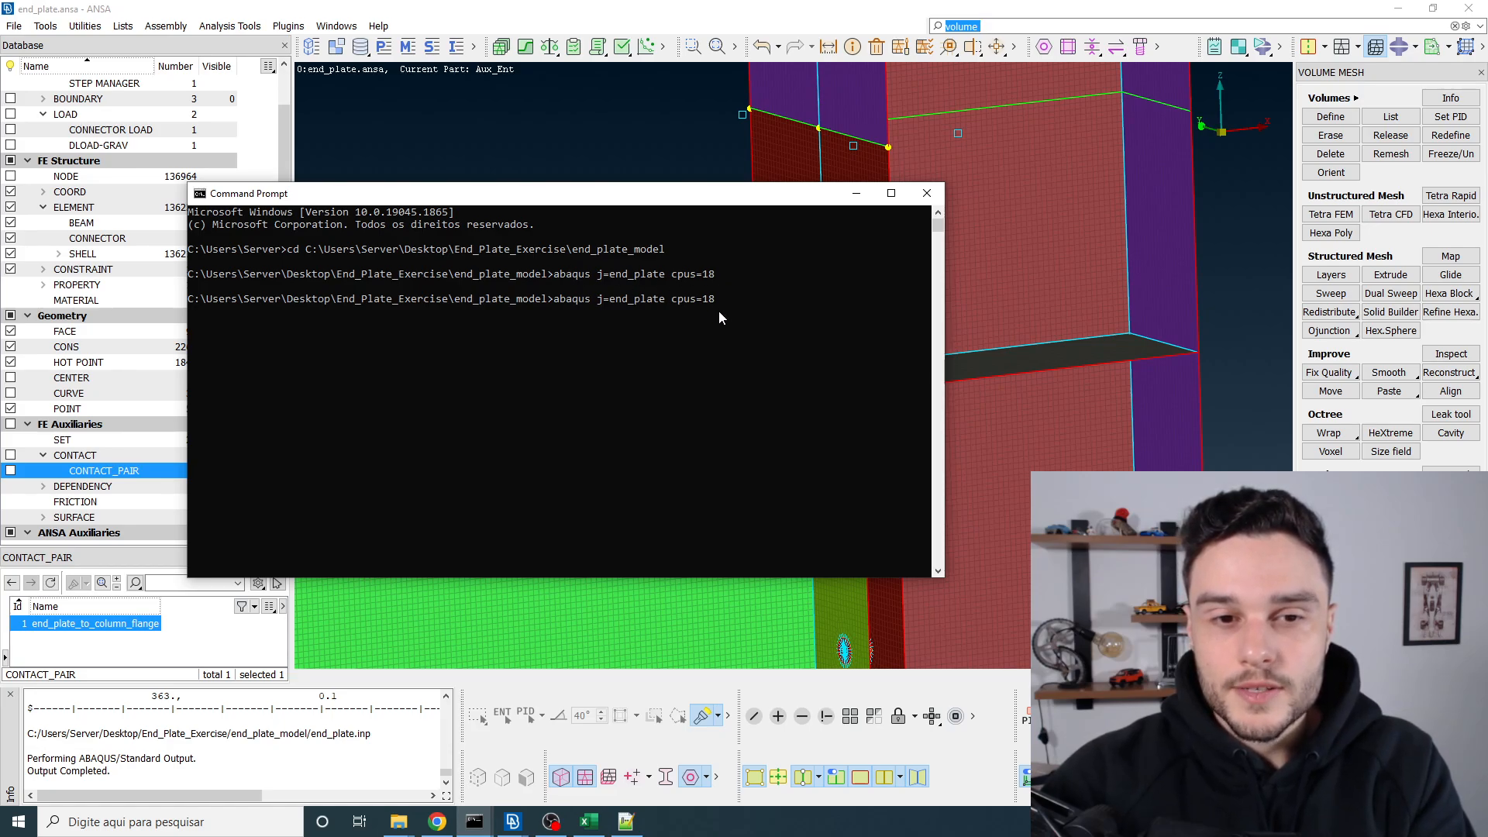
key(Return)
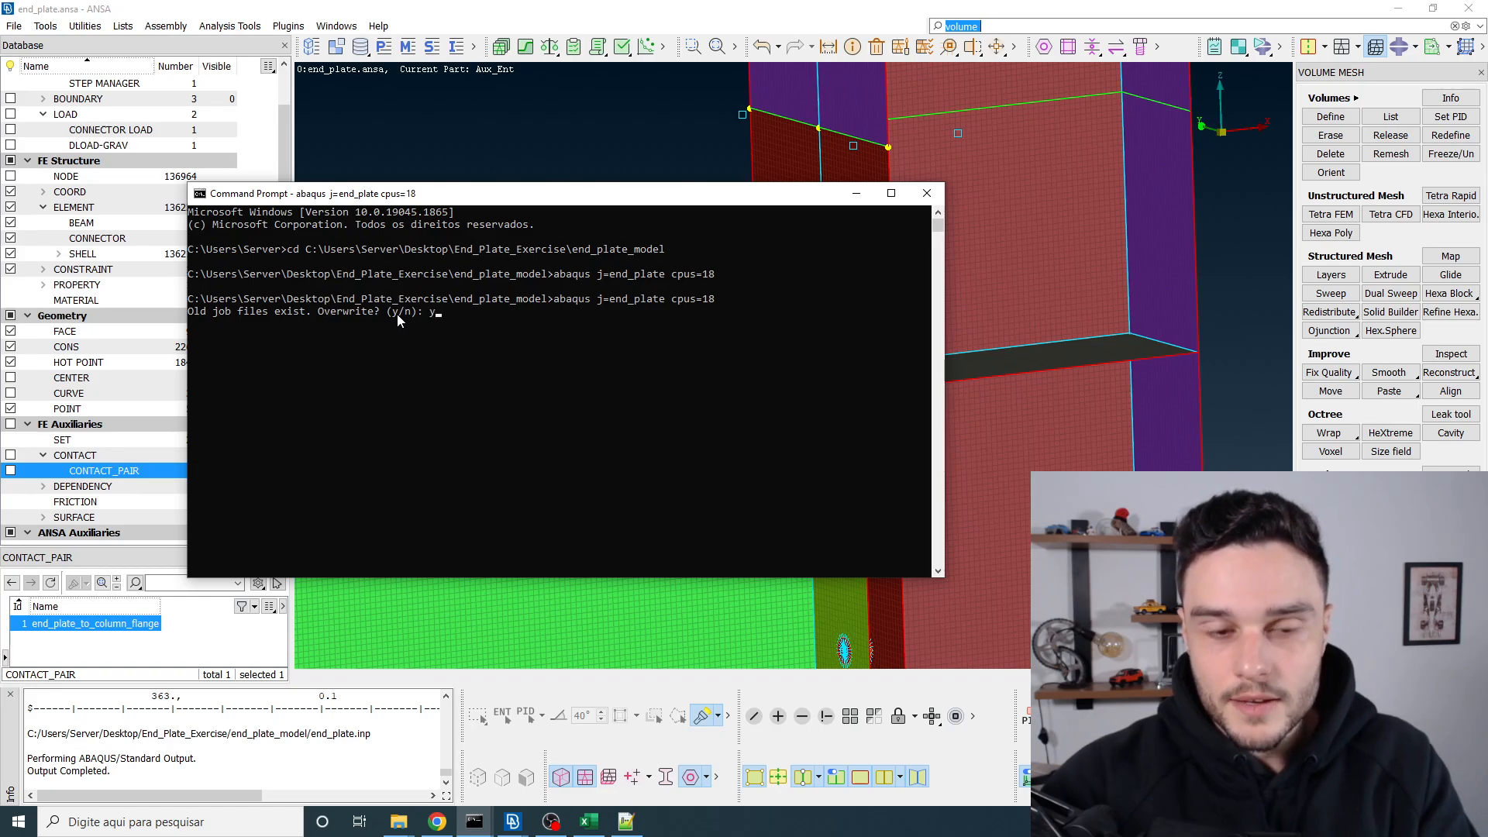
key(Return)
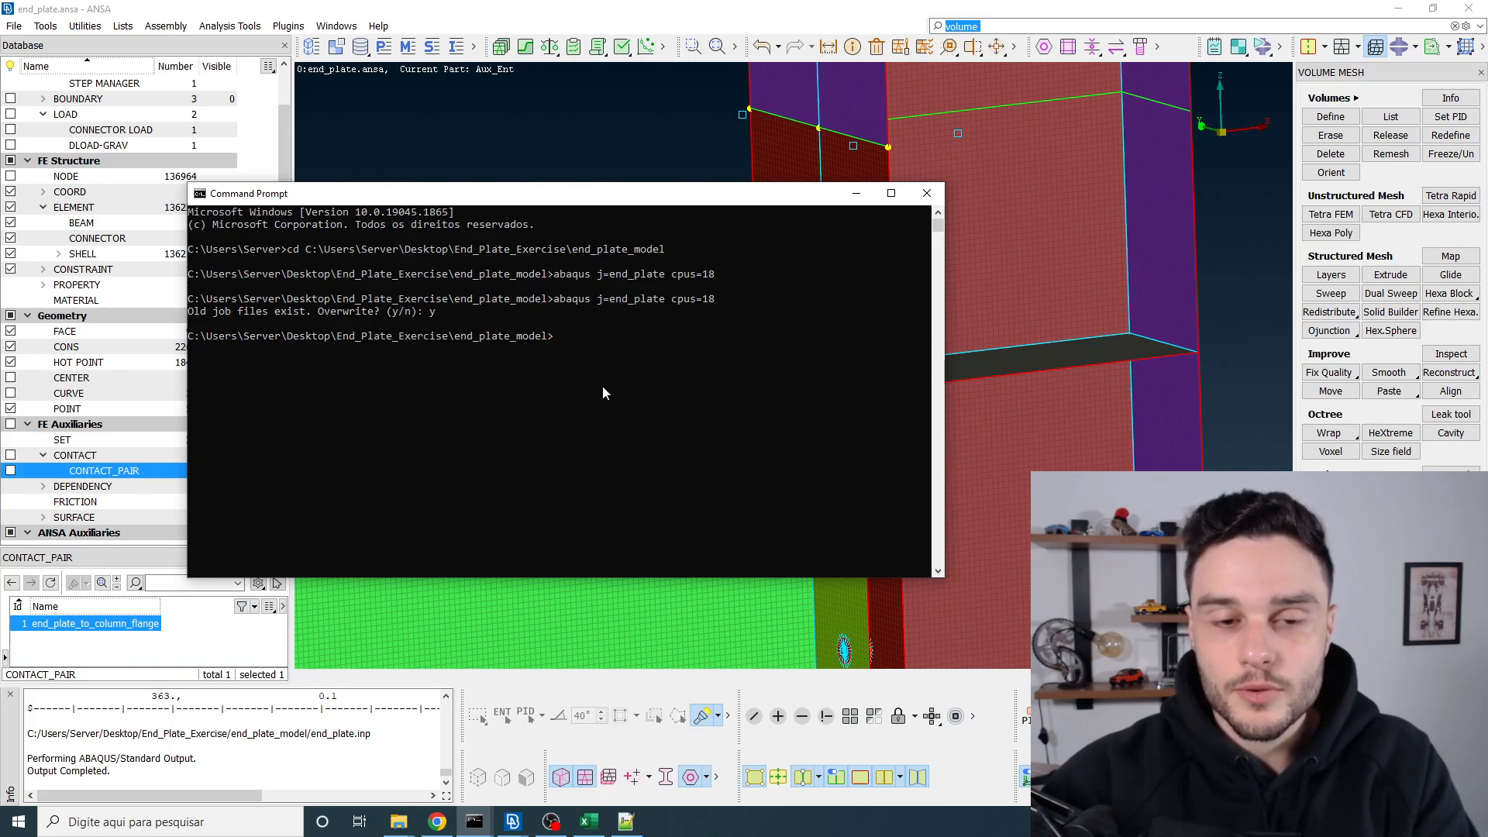
Step: Check the job files in the end_plate_model folder and return to the end_plate.ansa model
mouse_move(398, 822)
click(310, 763)
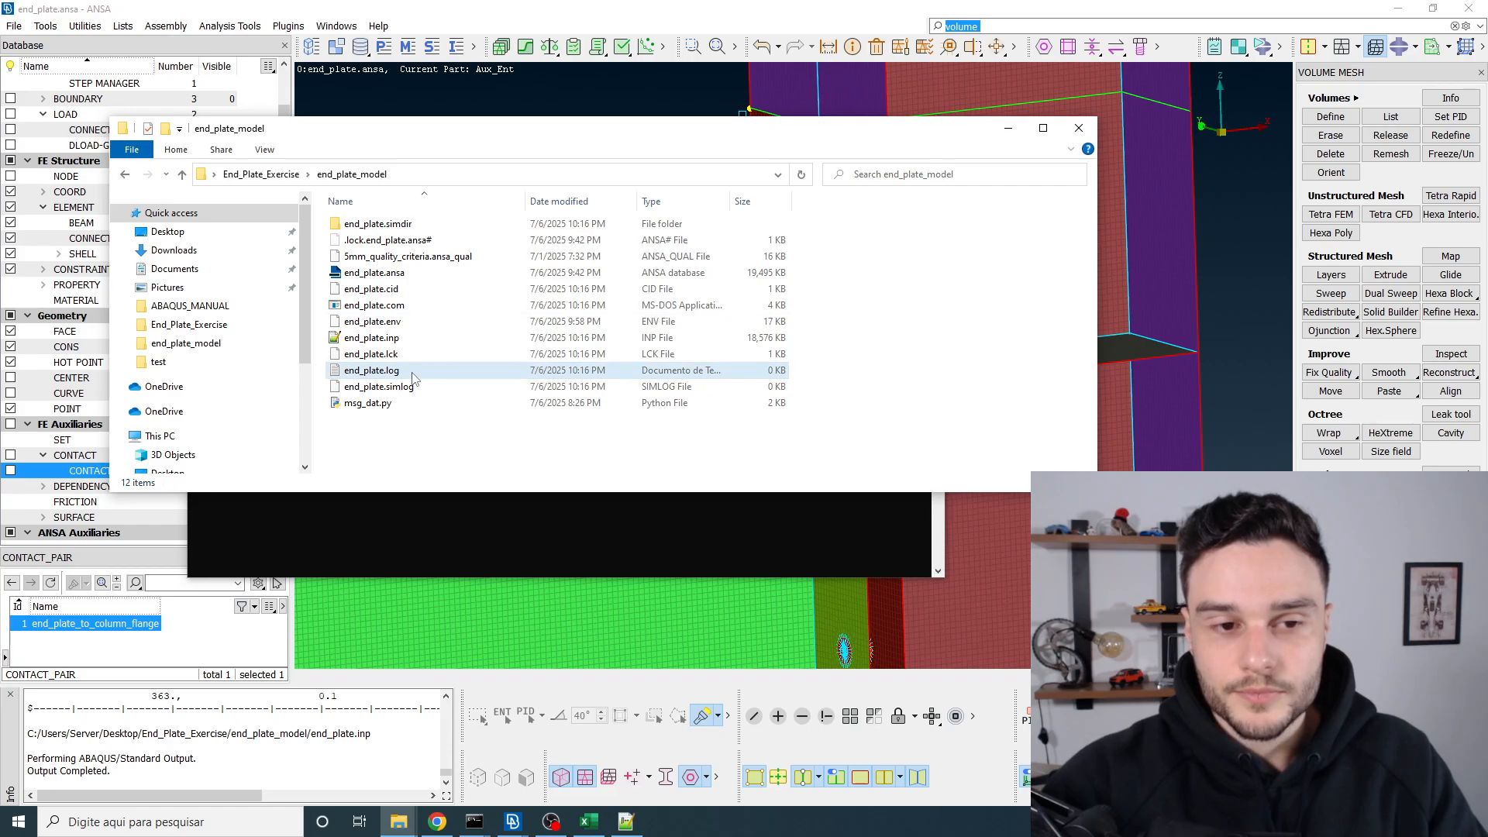
click(1007, 128)
click(862, 200)
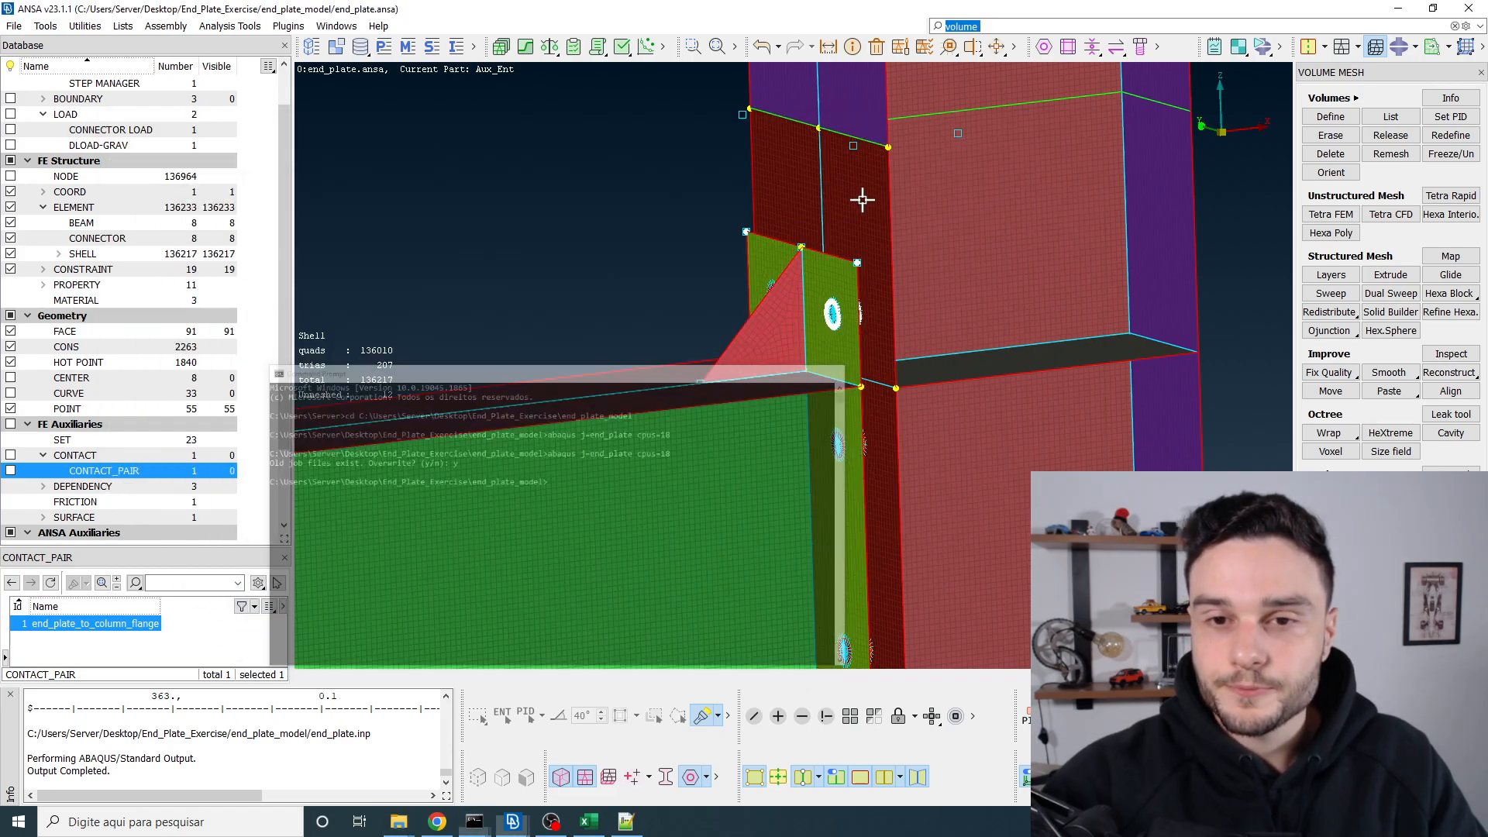
Step: Switch to the end_plate9.inp.ansa model and examine the washer shells and couplings around the upper end plate bolt holes
mouse_move(512, 820)
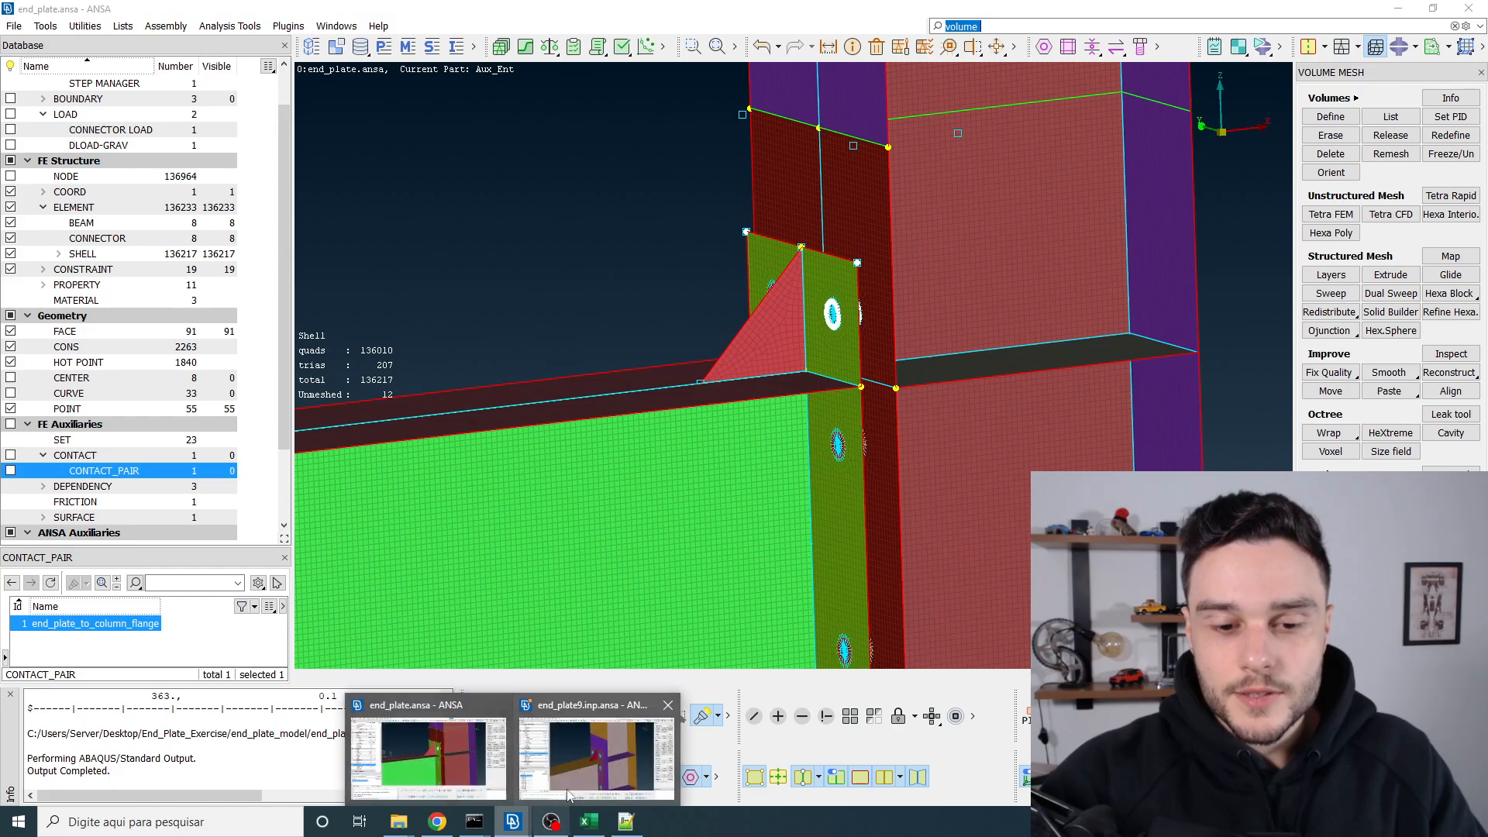
click(570, 792)
scroll(774, 346, up, 4)
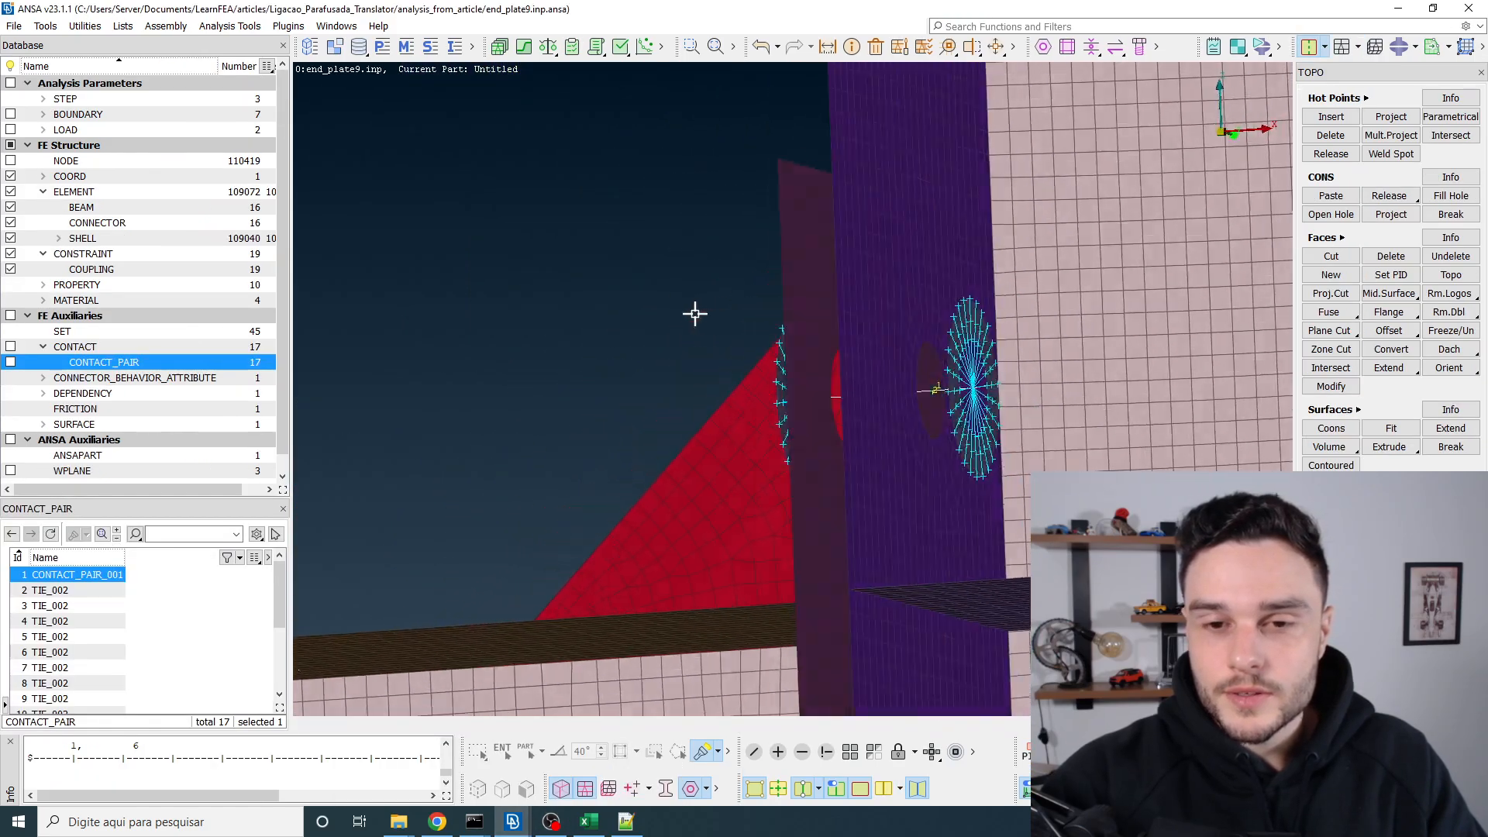
ctrl+drag(695, 313, 791, 338)
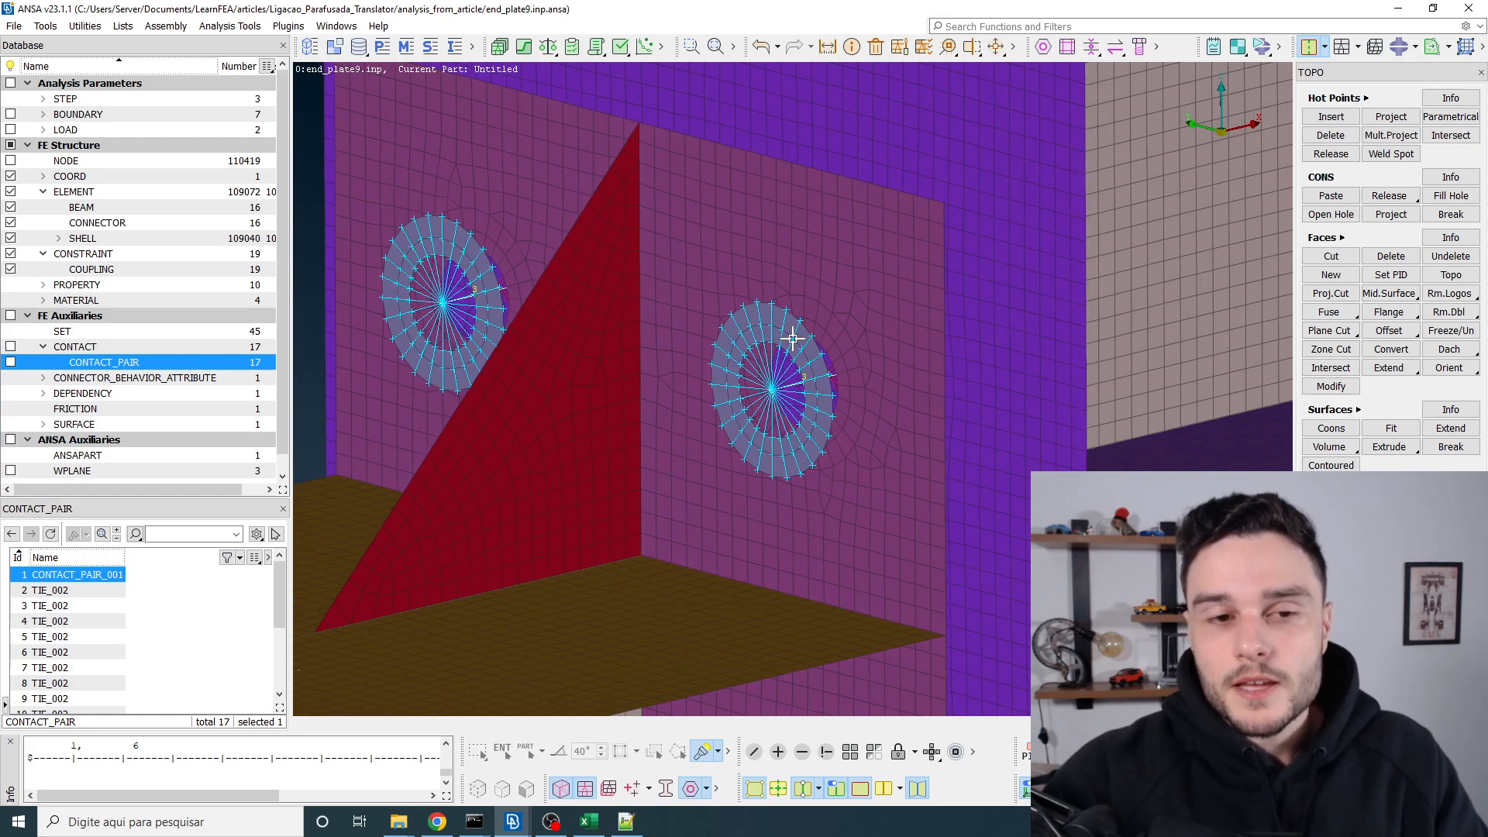
mouse_move(791, 338)
ctrl+mouse_down()
mouse_move(658, 335)
mouse_move(801, 348)
ctrl+mouse_up()
scroll(801, 348, up, 3)
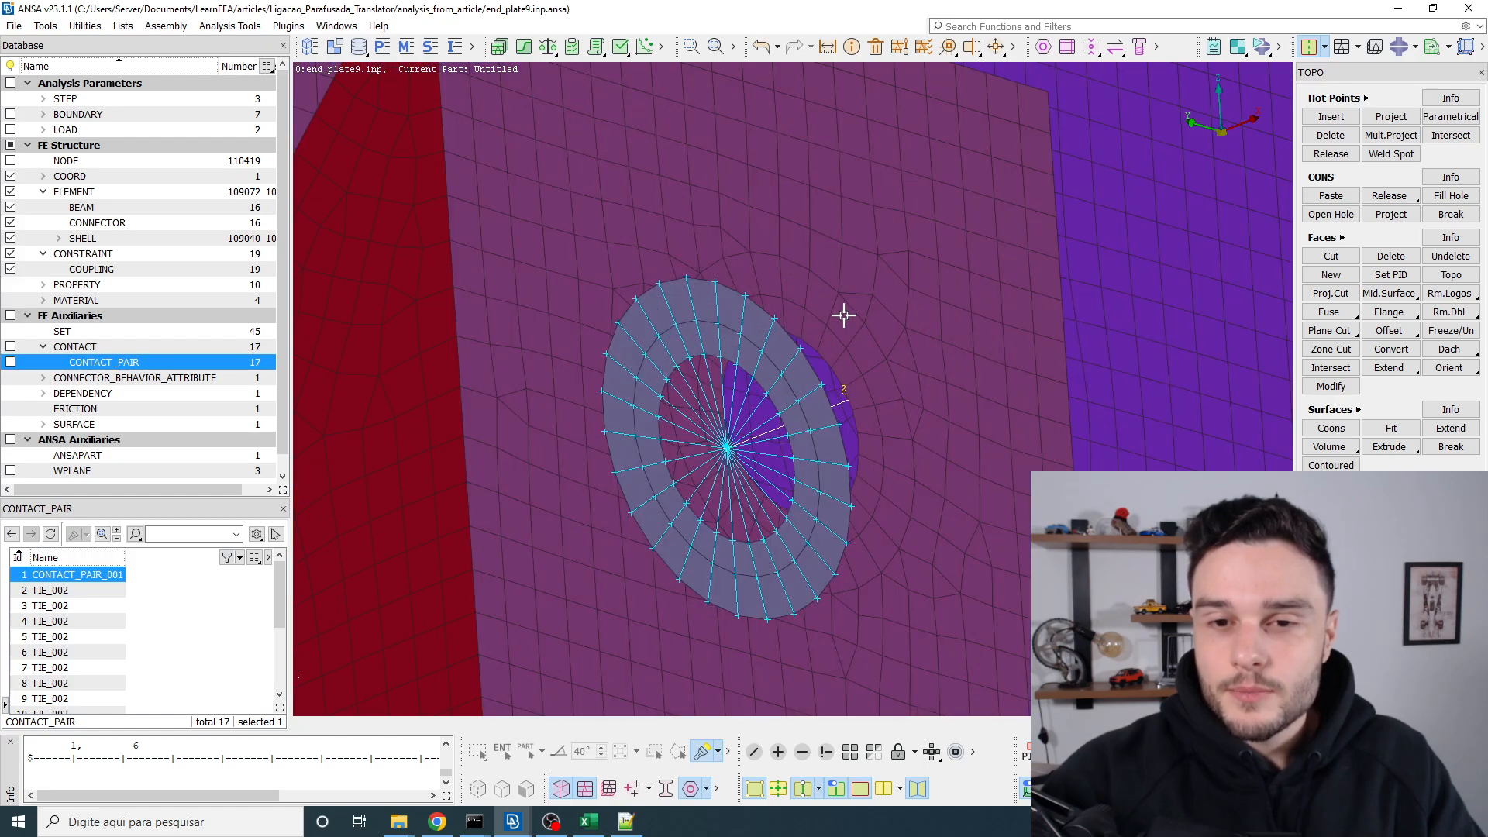
scroll(903, 504, down, 5)
scroll(961, 434, up, 6)
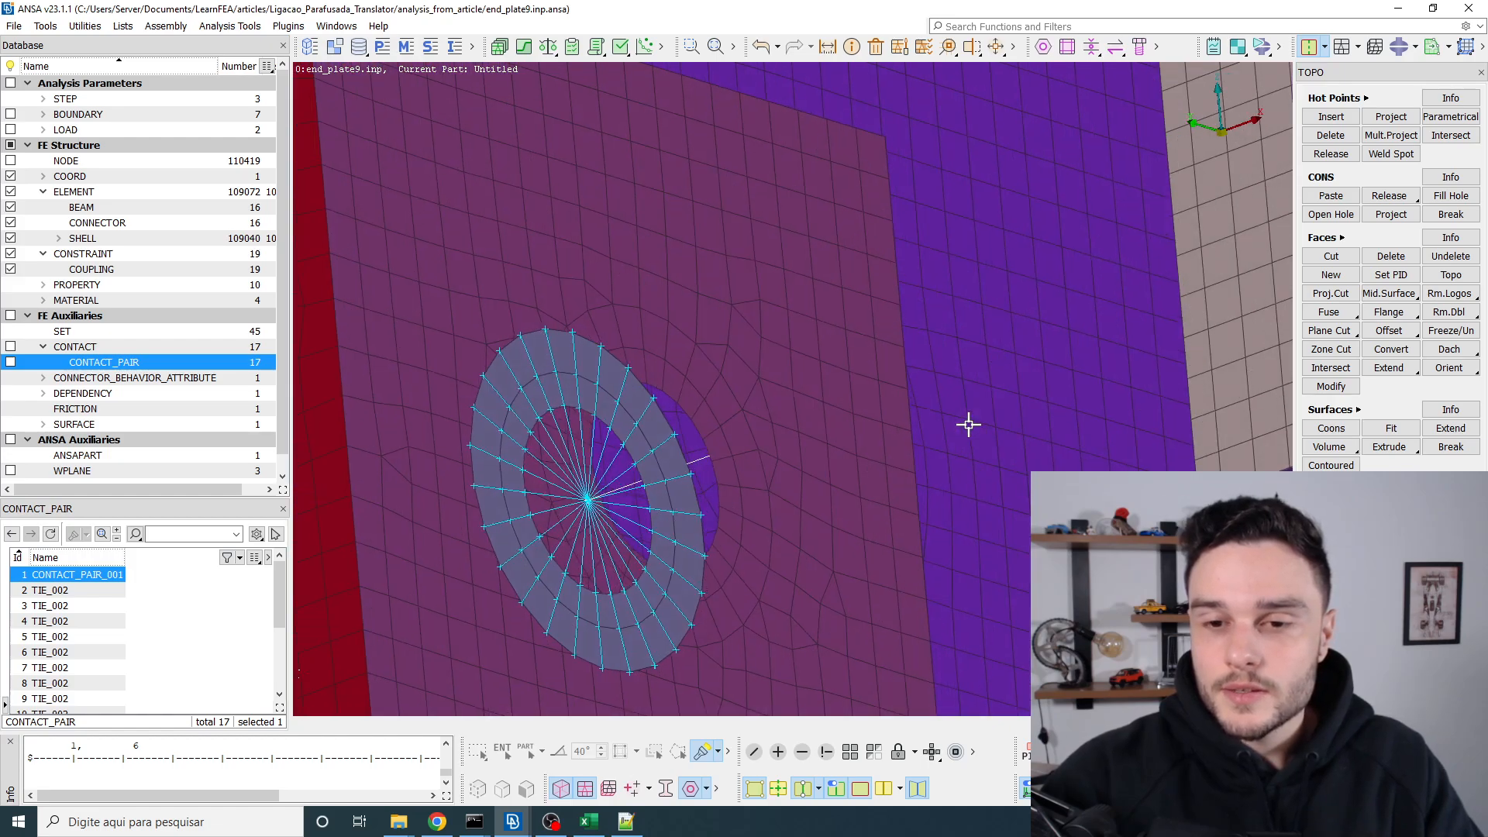
scroll(915, 372, down, 2)
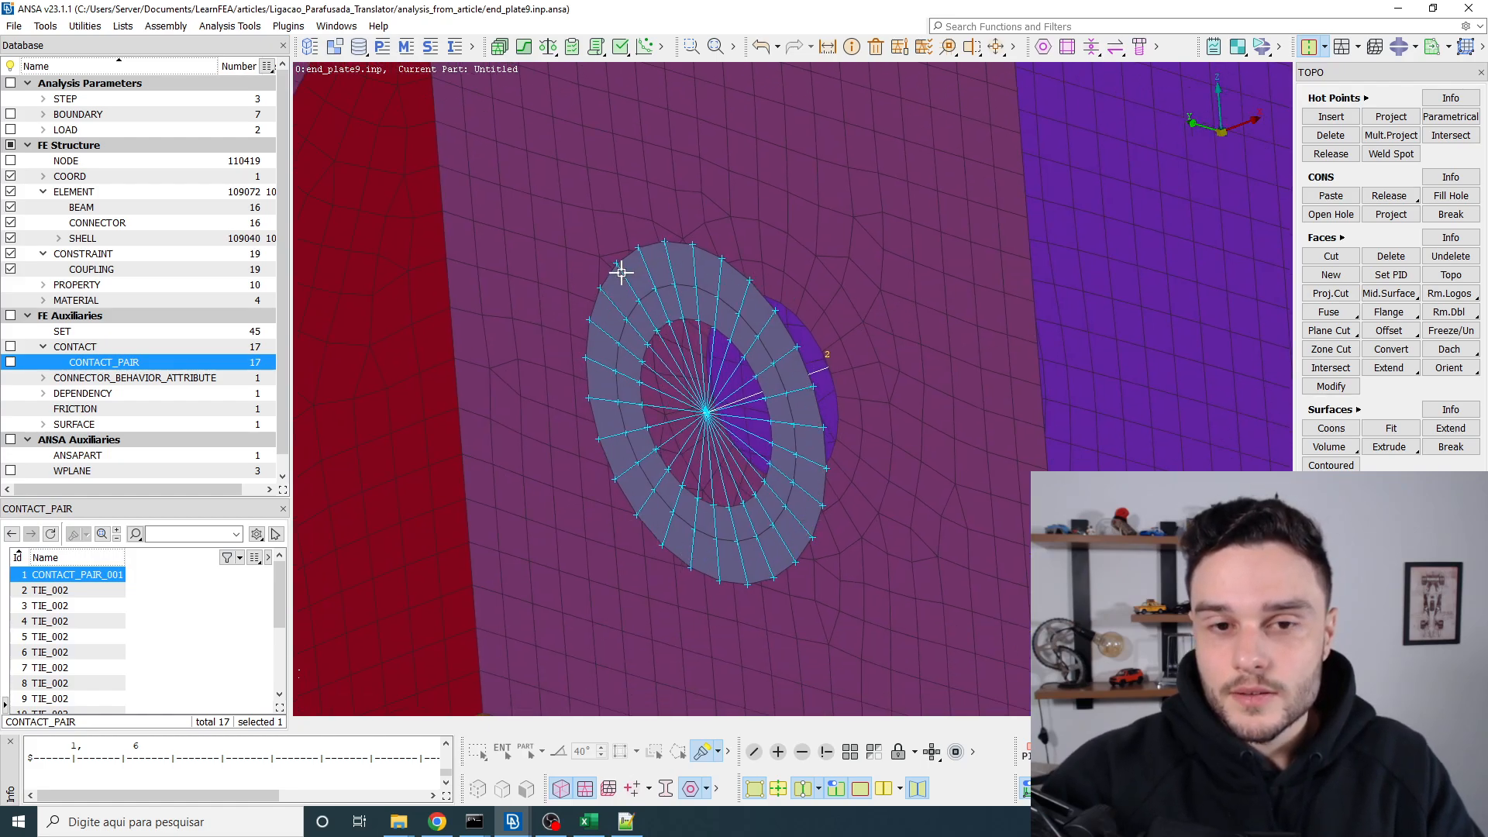
scroll(681, 267, down, 3)
scroll(681, 267, up, 2)
scroll(681, 267, down, 2)
scroll(680, 271, up, 1)
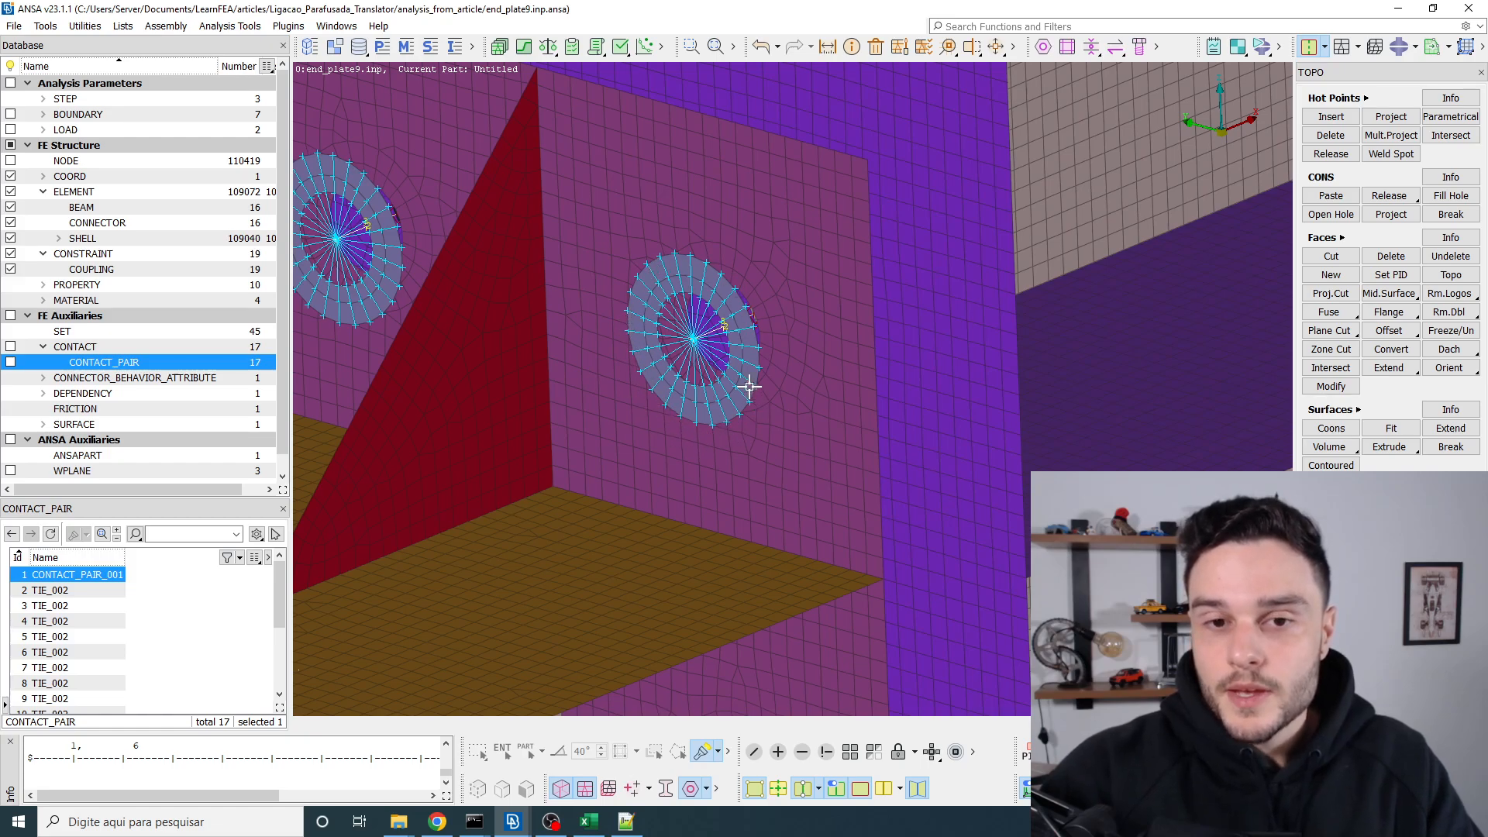
ctrl+middle_drag(729, 300, 730, 309)
mouse_move(731, 309)
ctrl+mouse_down()
mouse_move(705, 293)
mouse_move(725, 320)
ctrl+mouse_up()
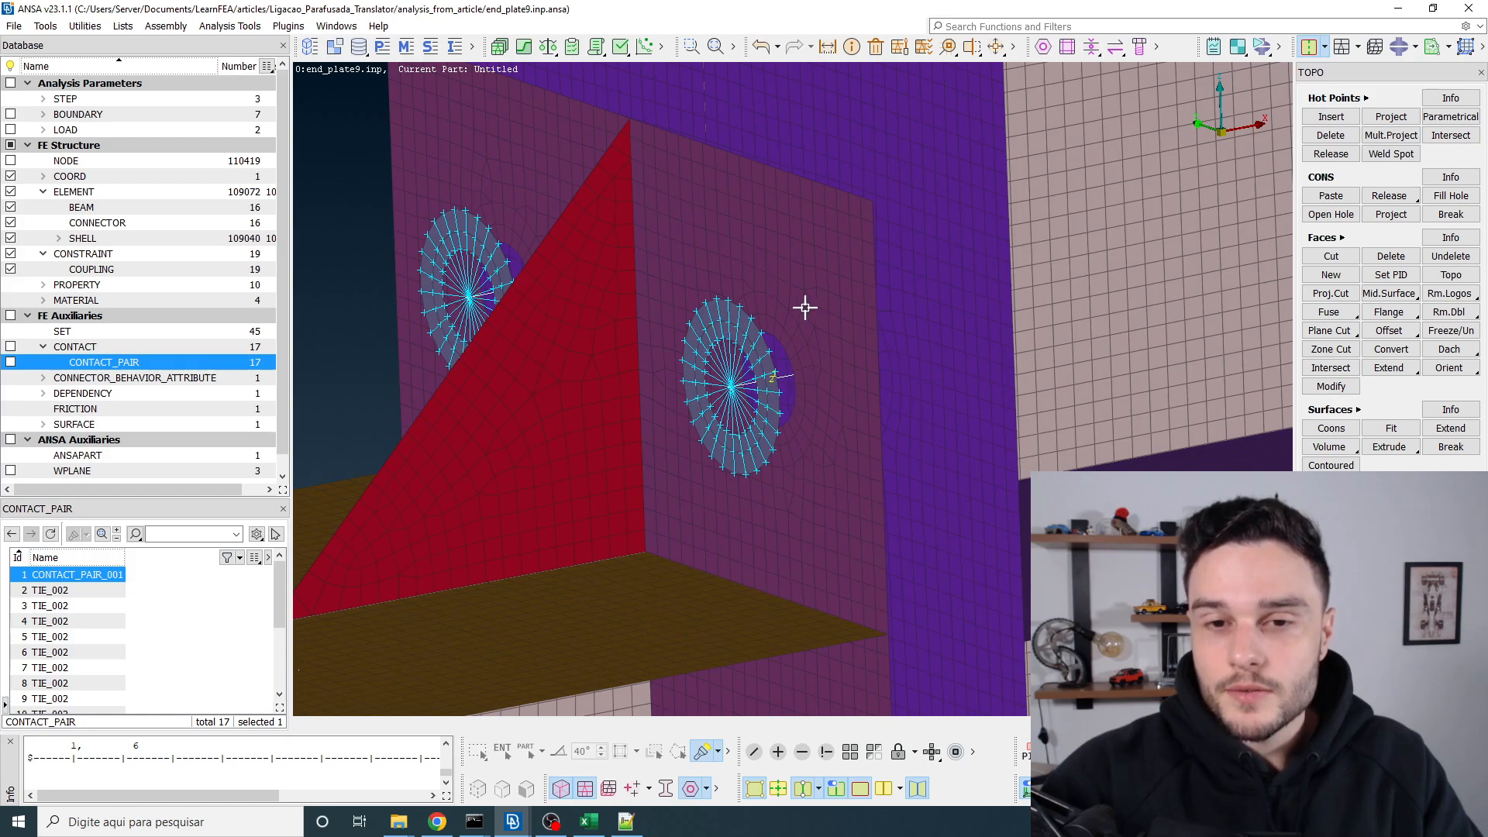
Step: Examine the upper bolt hole's coupling with the shell thickness displayed, then return to the plain shell view
ctrl+drag(800, 310, 730, 301)
key(ctrl+t)
scroll(734, 319, up, 4)
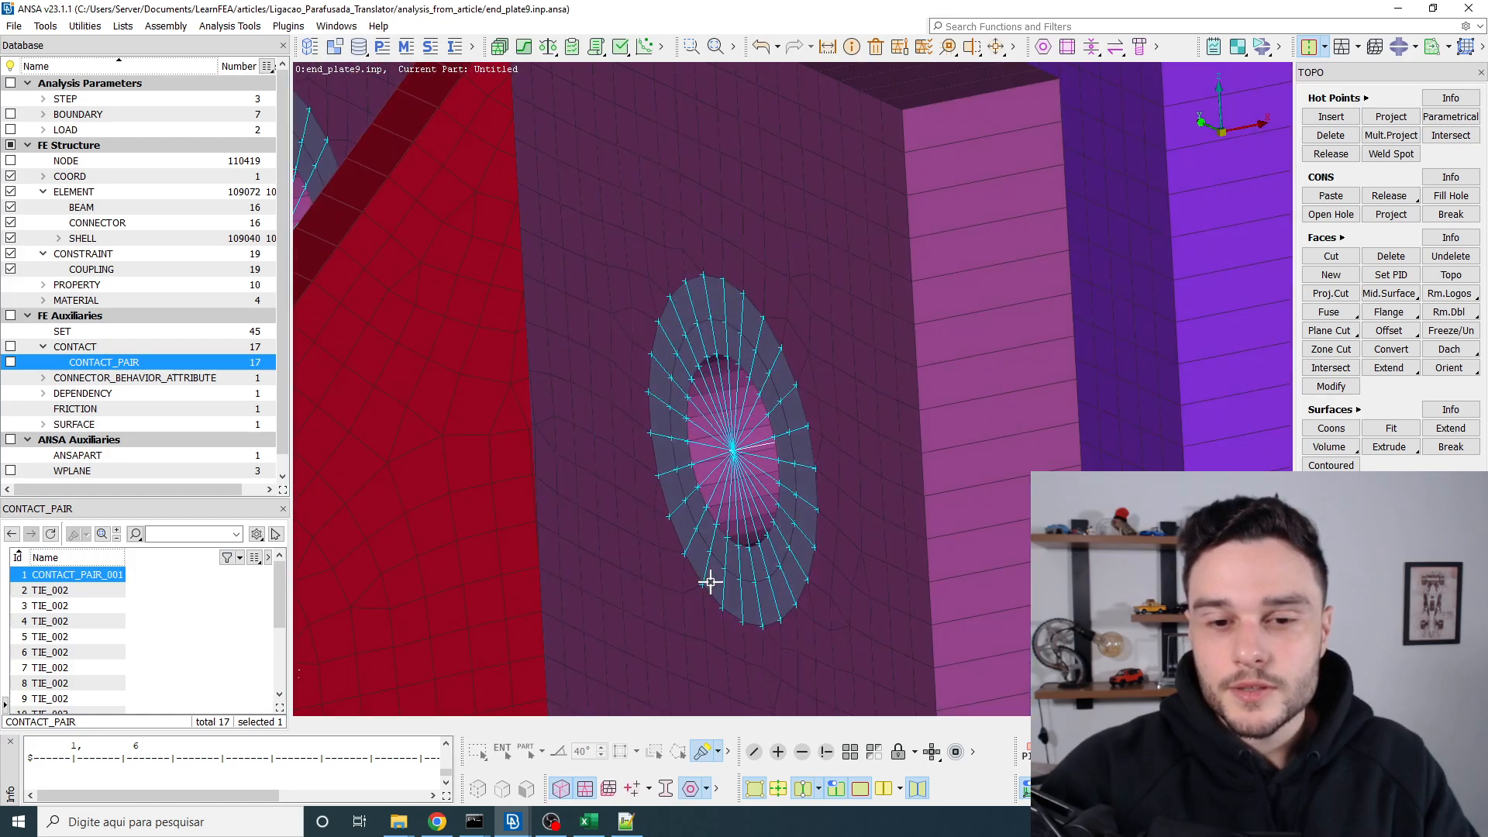
ctrl+drag(665, 372, 701, 299)
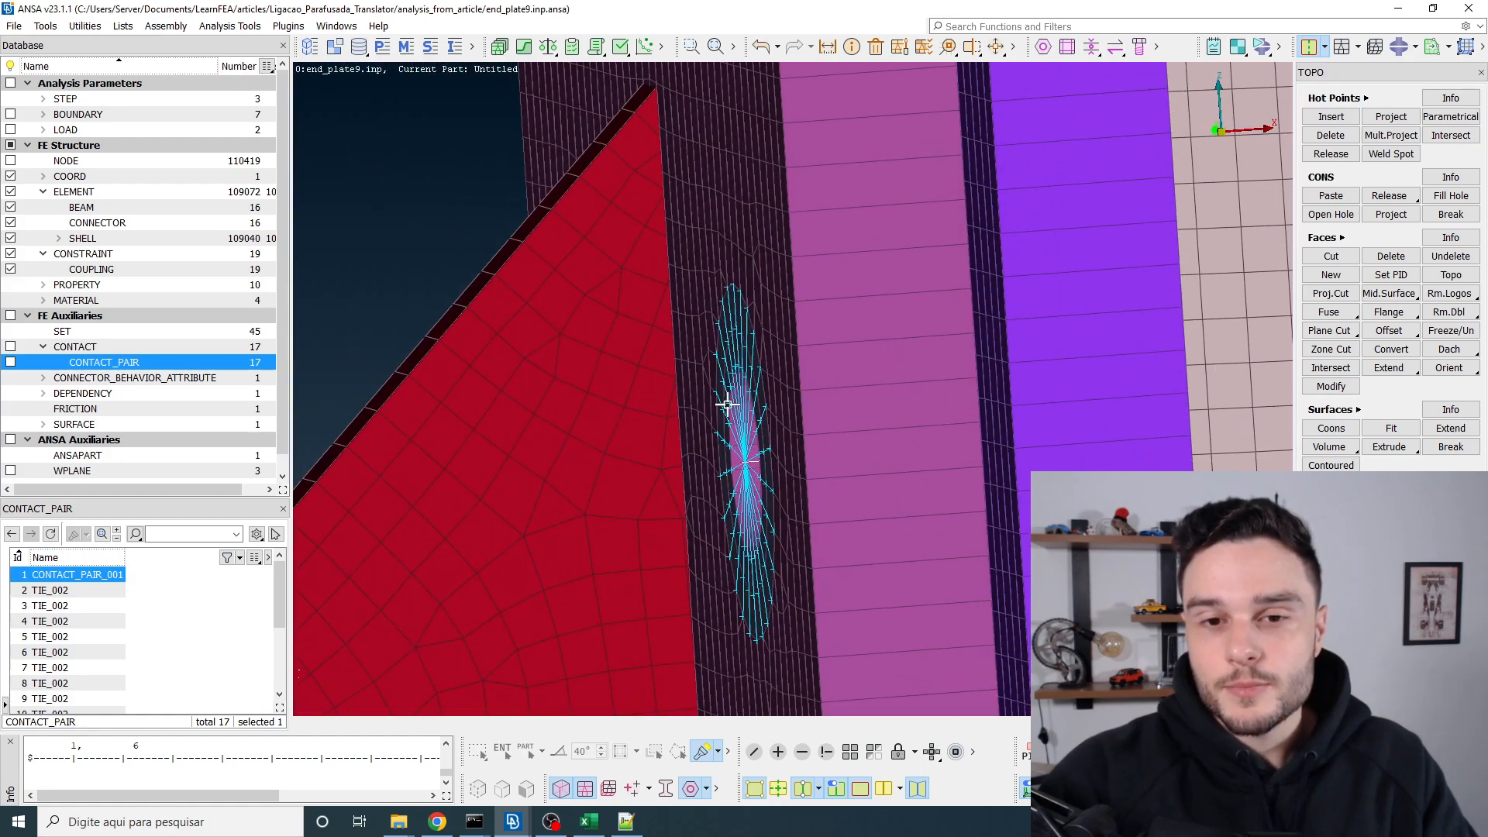
ctrl+drag(742, 307, 773, 361)
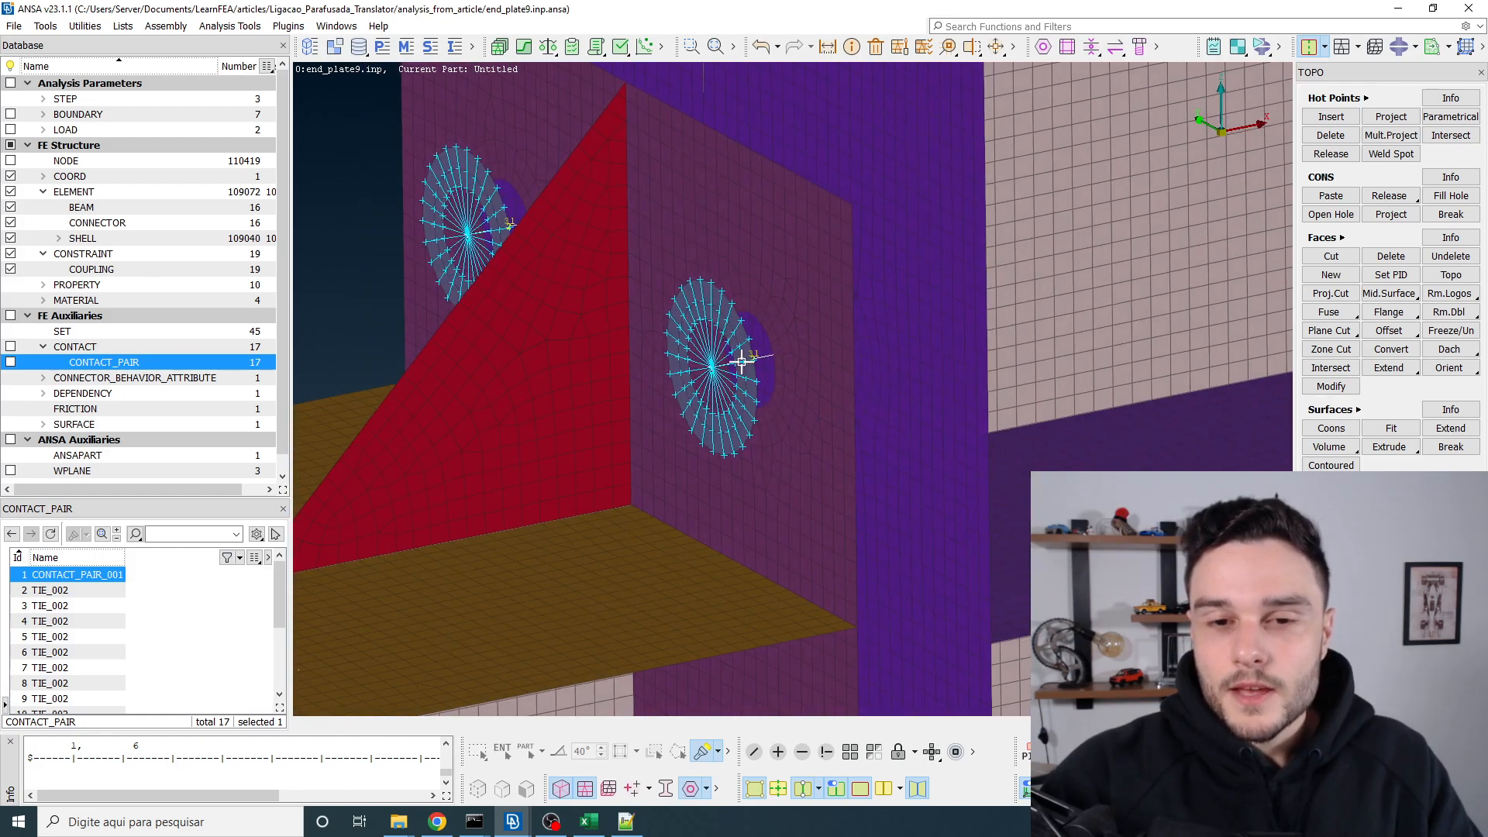
scroll(702, 339, up, 3)
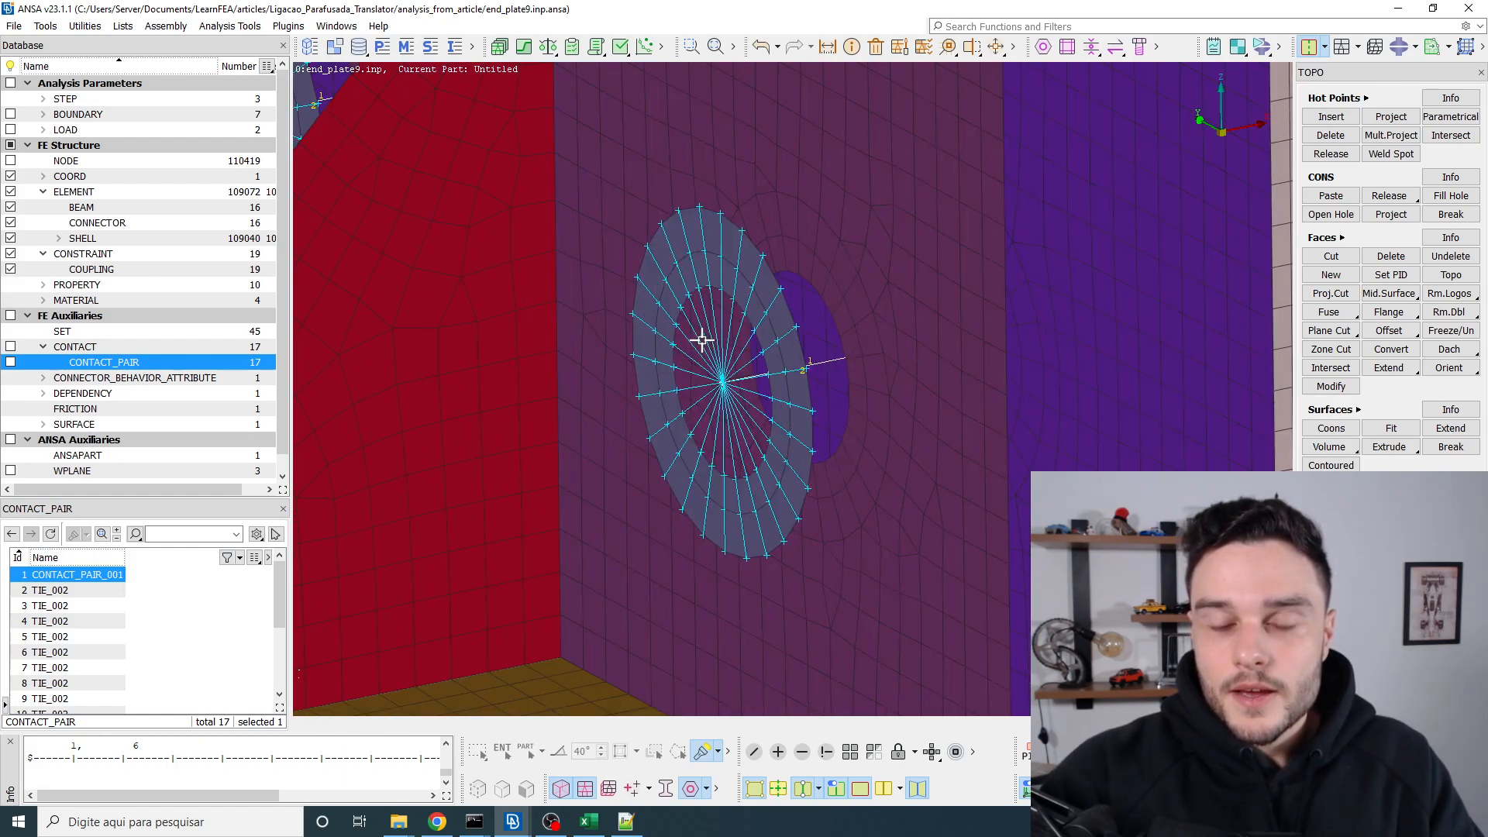
Step: Highlight the contact pair between the washer ring and the end plate by picking it in the model
double_click(128, 362)
click(702, 237)
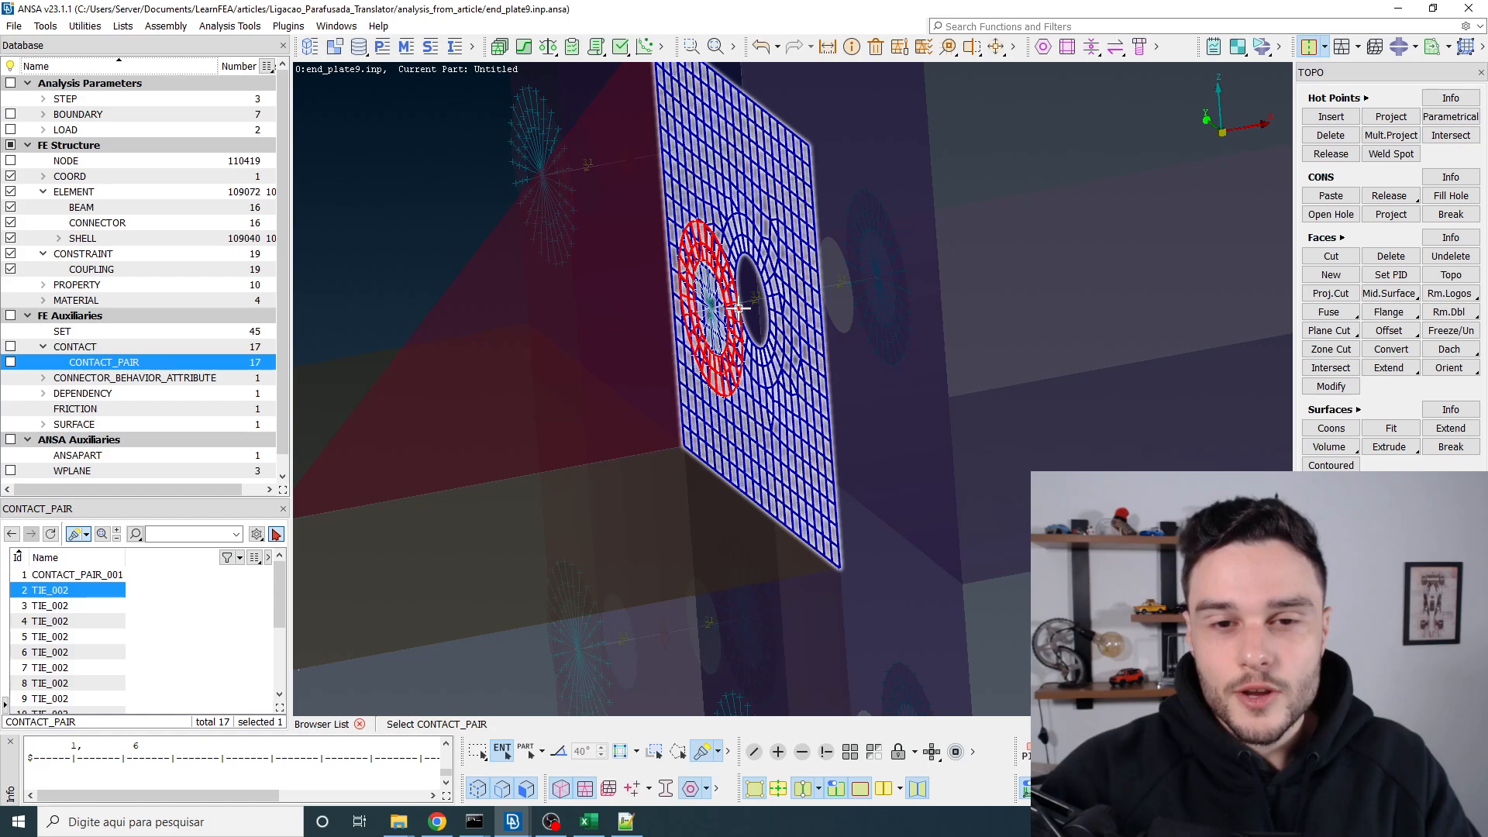
ctrl+drag(674, 258, 701, 257)
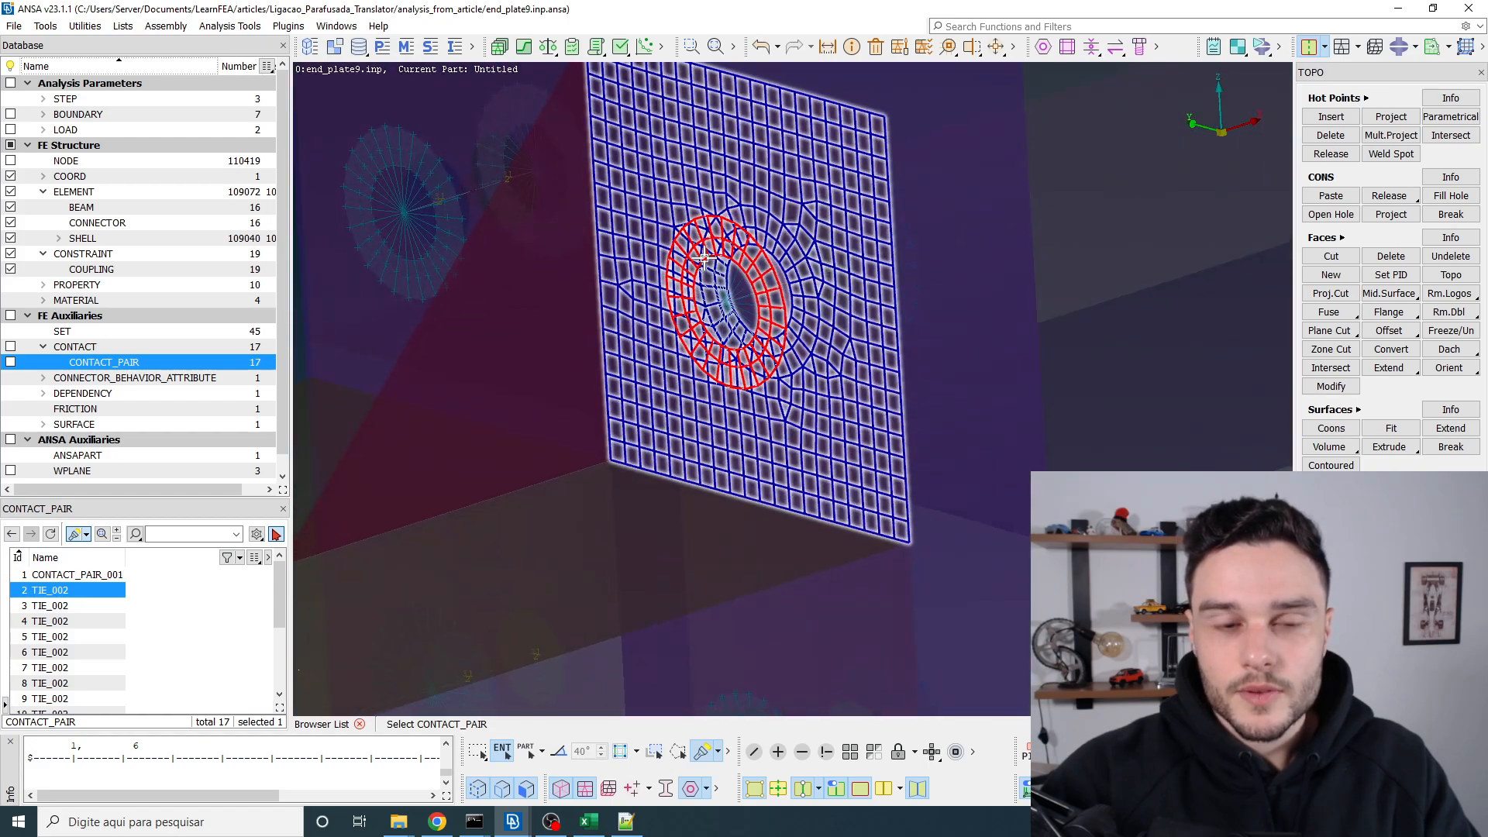
Step: Inspect the TIE_002 contact pair's definition, its surface interaction and friction coefficient, and close everything unchanged
click(50, 594)
double_click(49, 594)
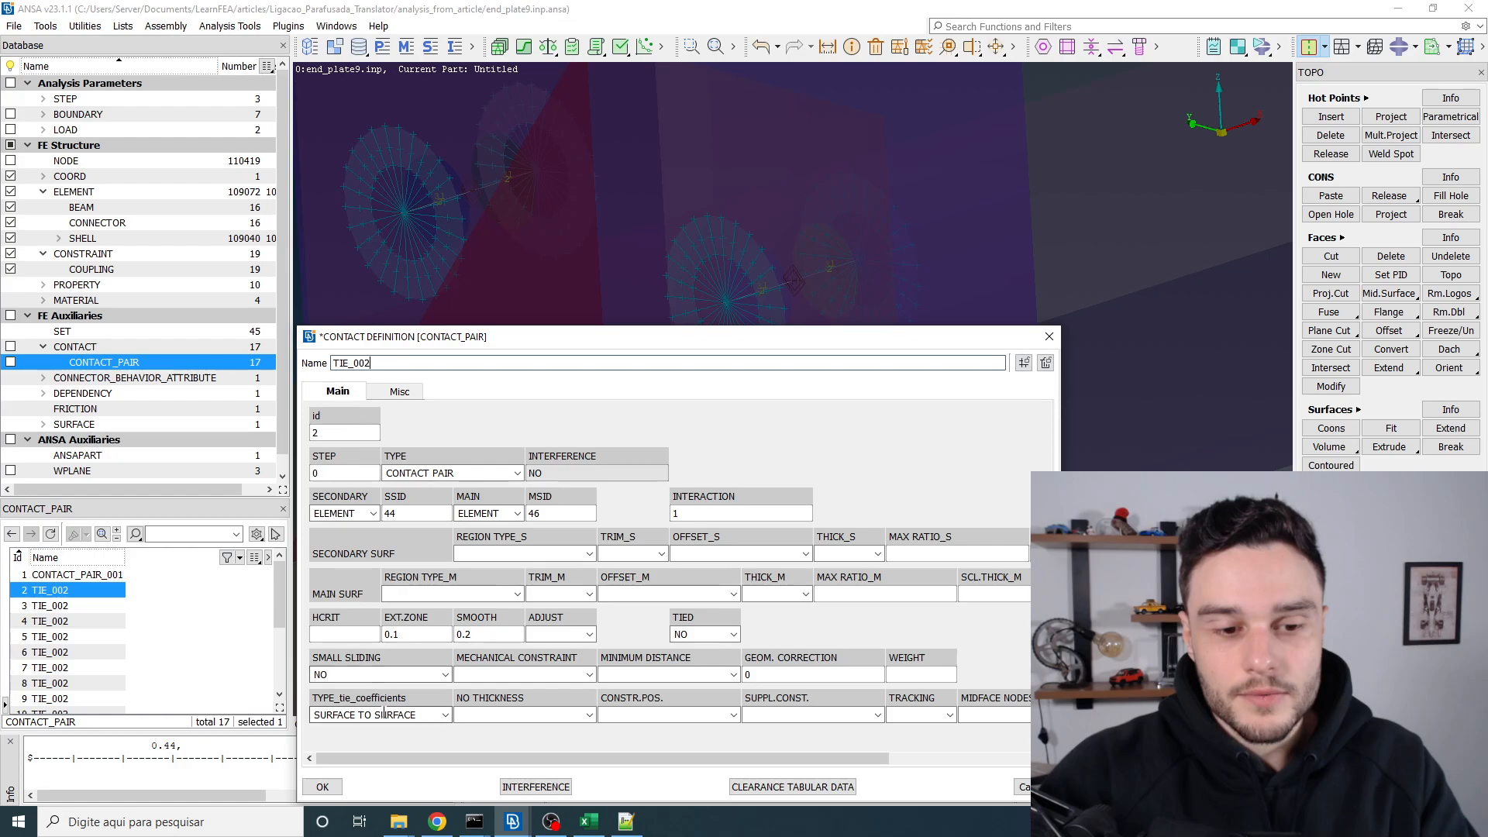
double_click(683, 512)
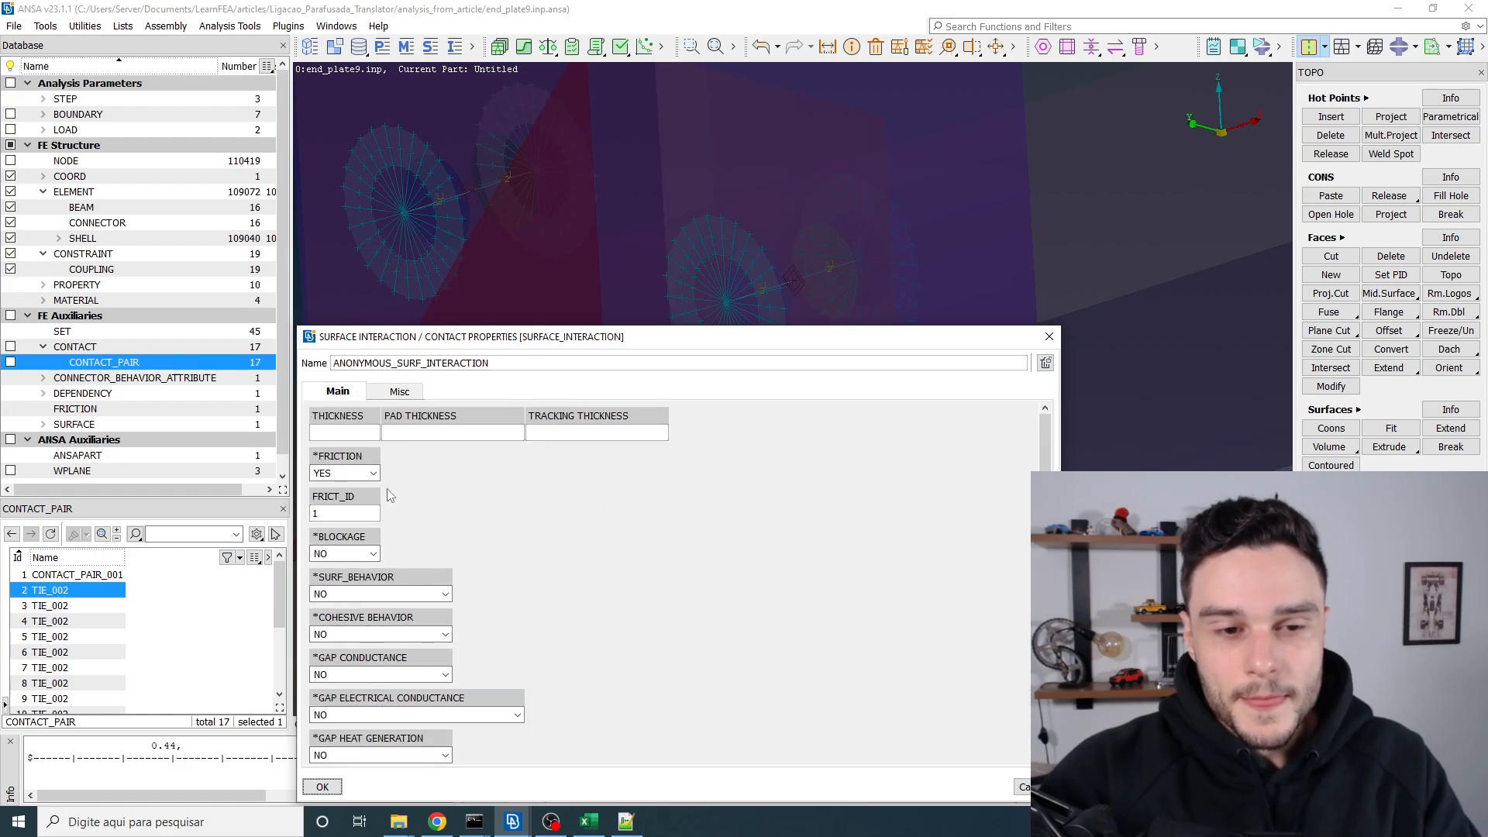
double_click(357, 508)
double_click(398, 553)
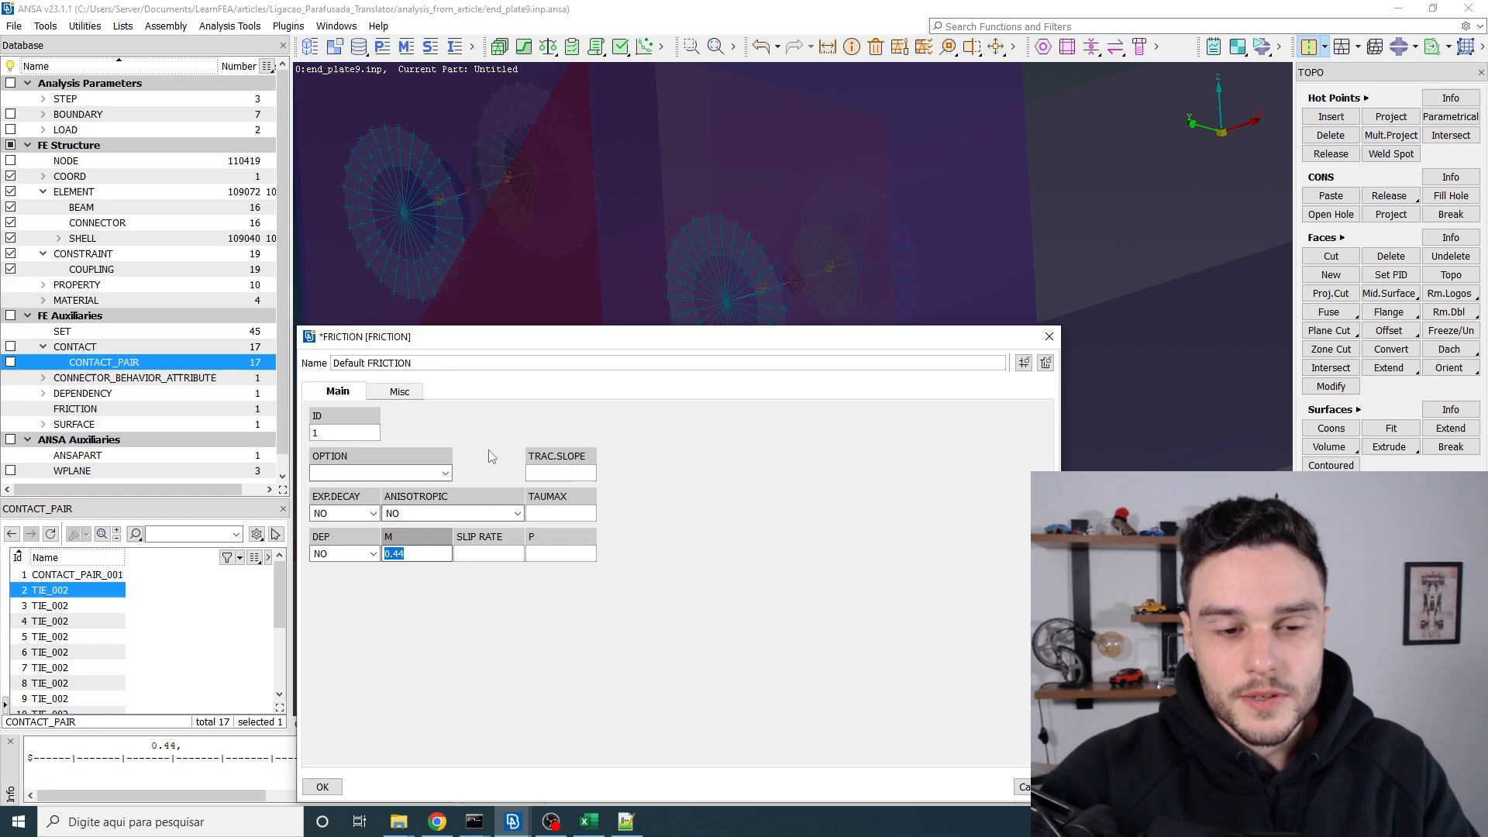
key(Escape)
key(Escape)
key(Escape)
key(Escape)
Step: Highlight the contact pair between the end plate and column flange and examine its surfaces around the bolt holes
ctrl+drag(747, 252, 728, 315)
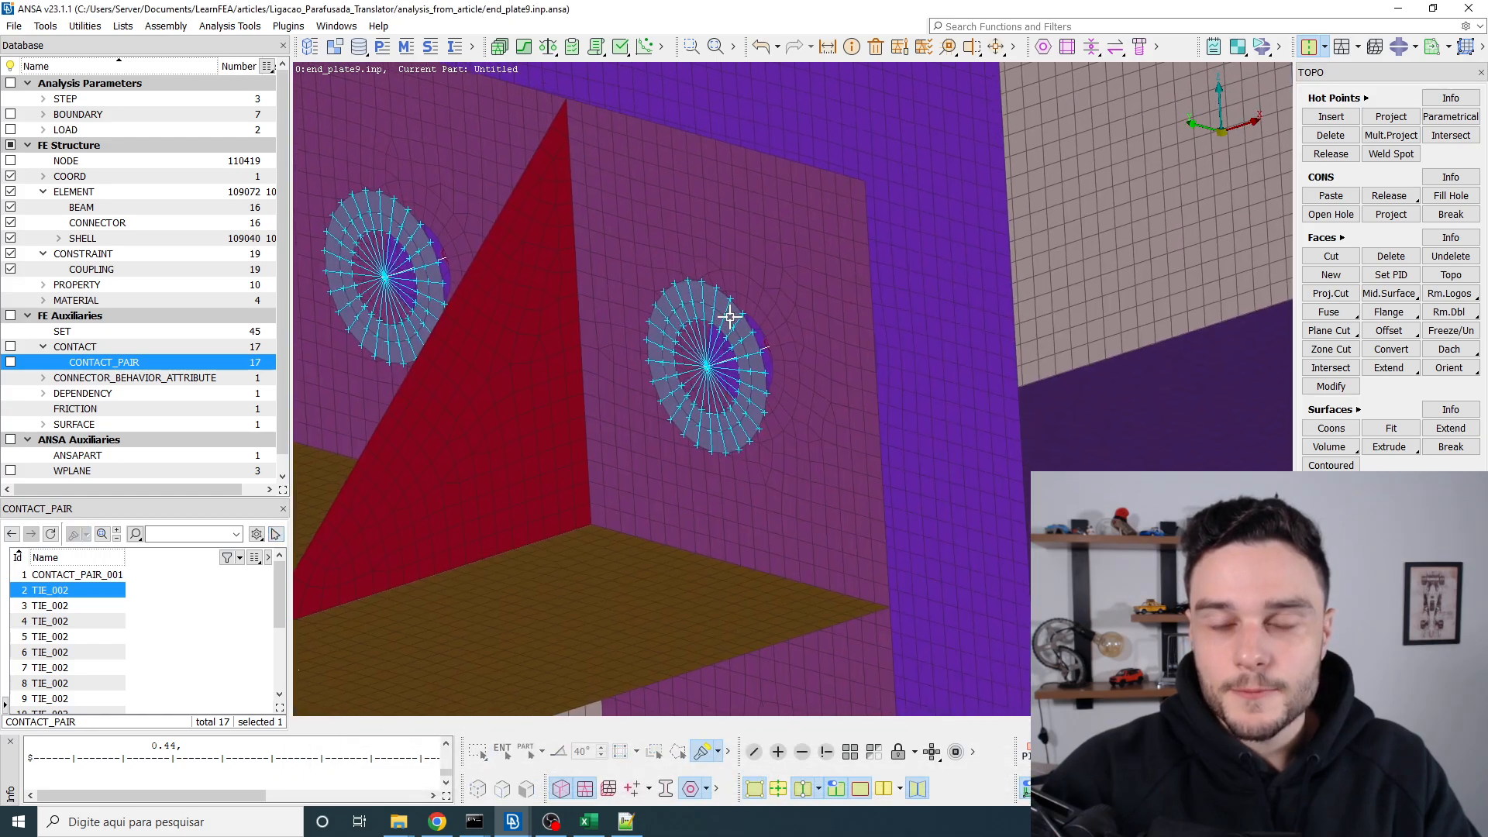
ctrl+drag(551, 240, 897, 316)
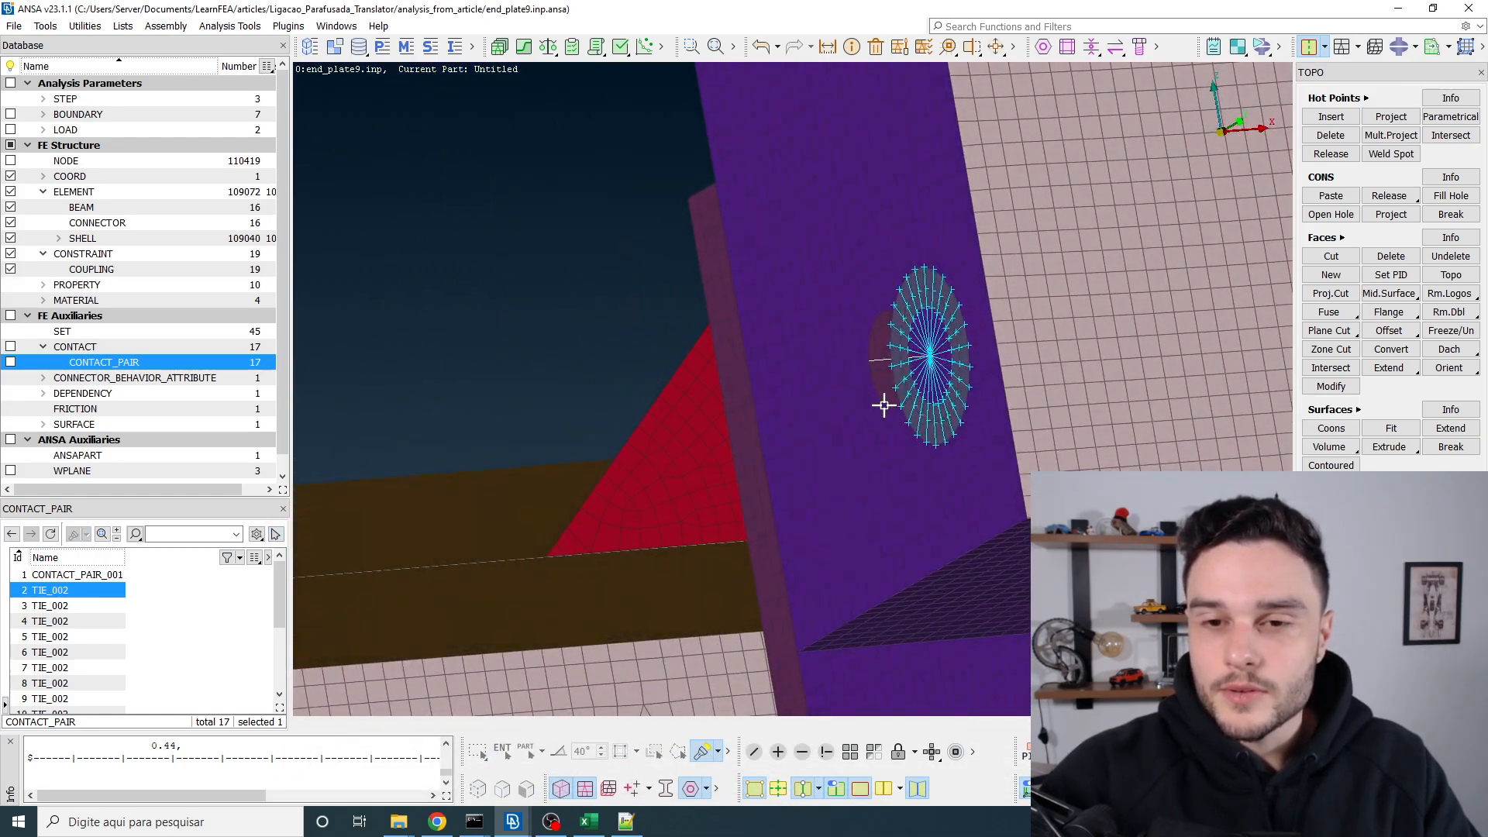
ctrl+drag(883, 378, 1007, 380)
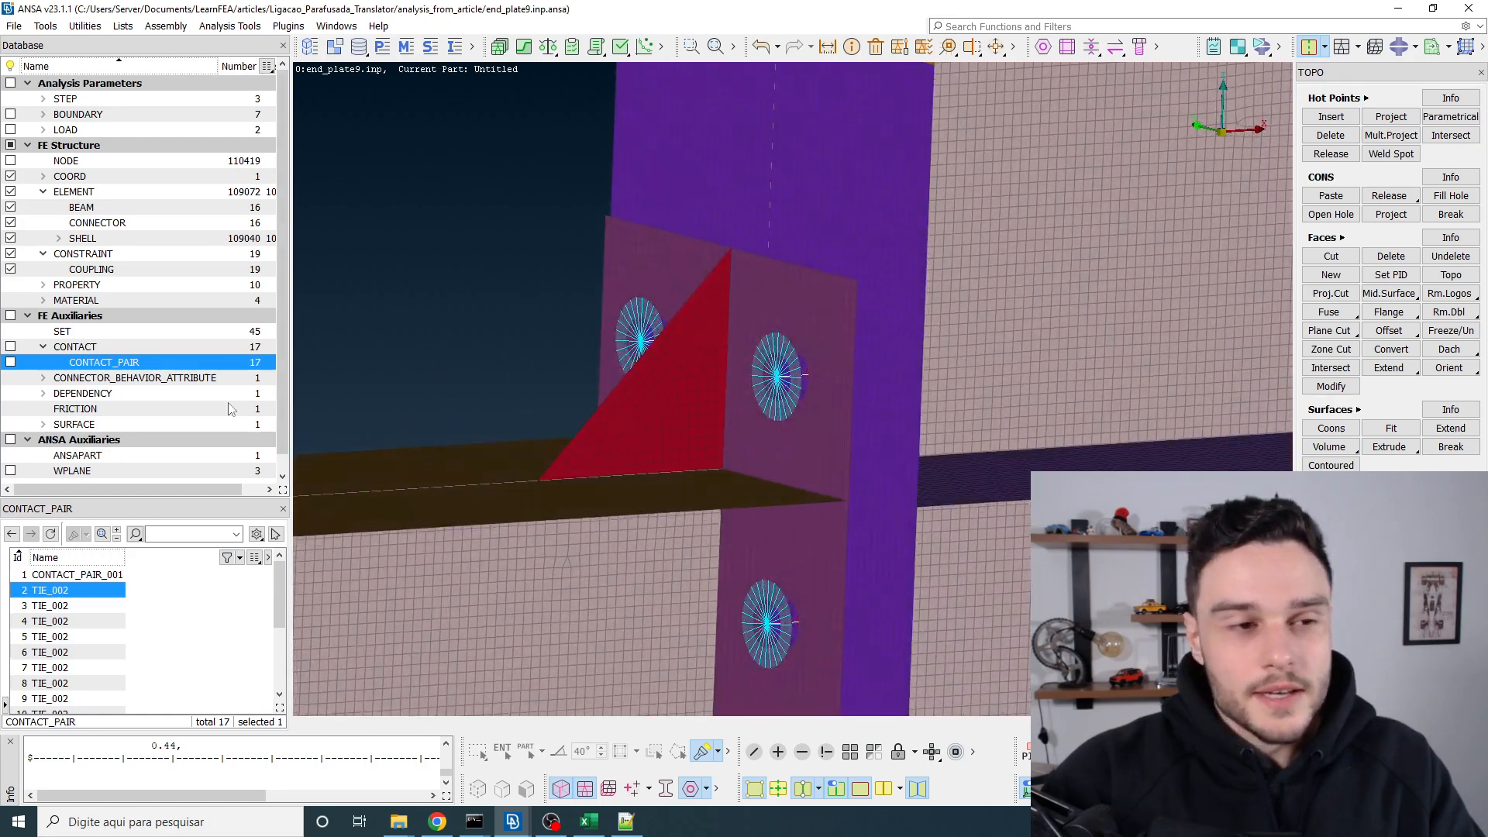
double_click(108, 363)
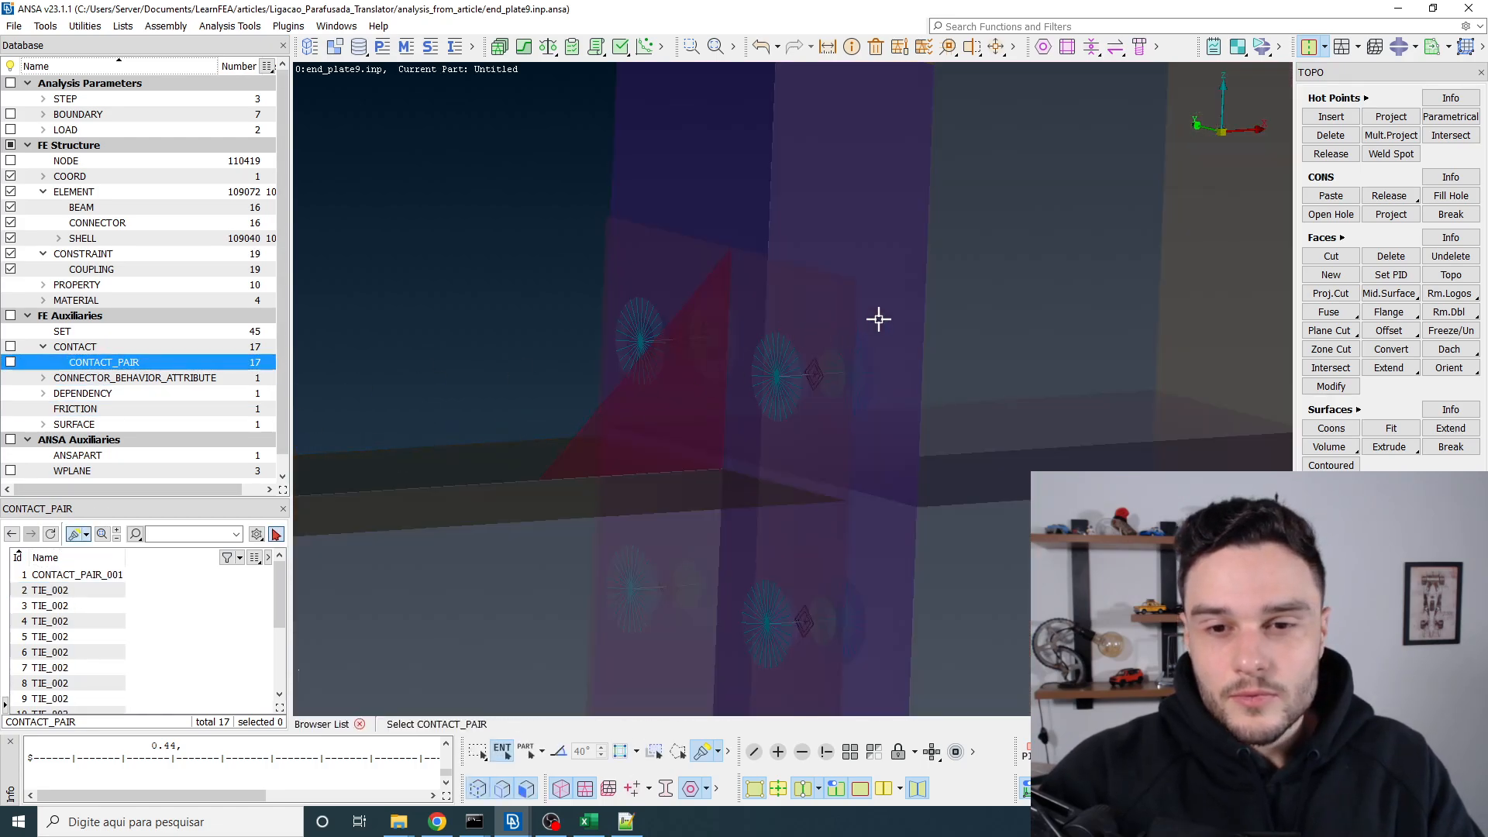
click(878, 318)
scroll(882, 293, up, 10)
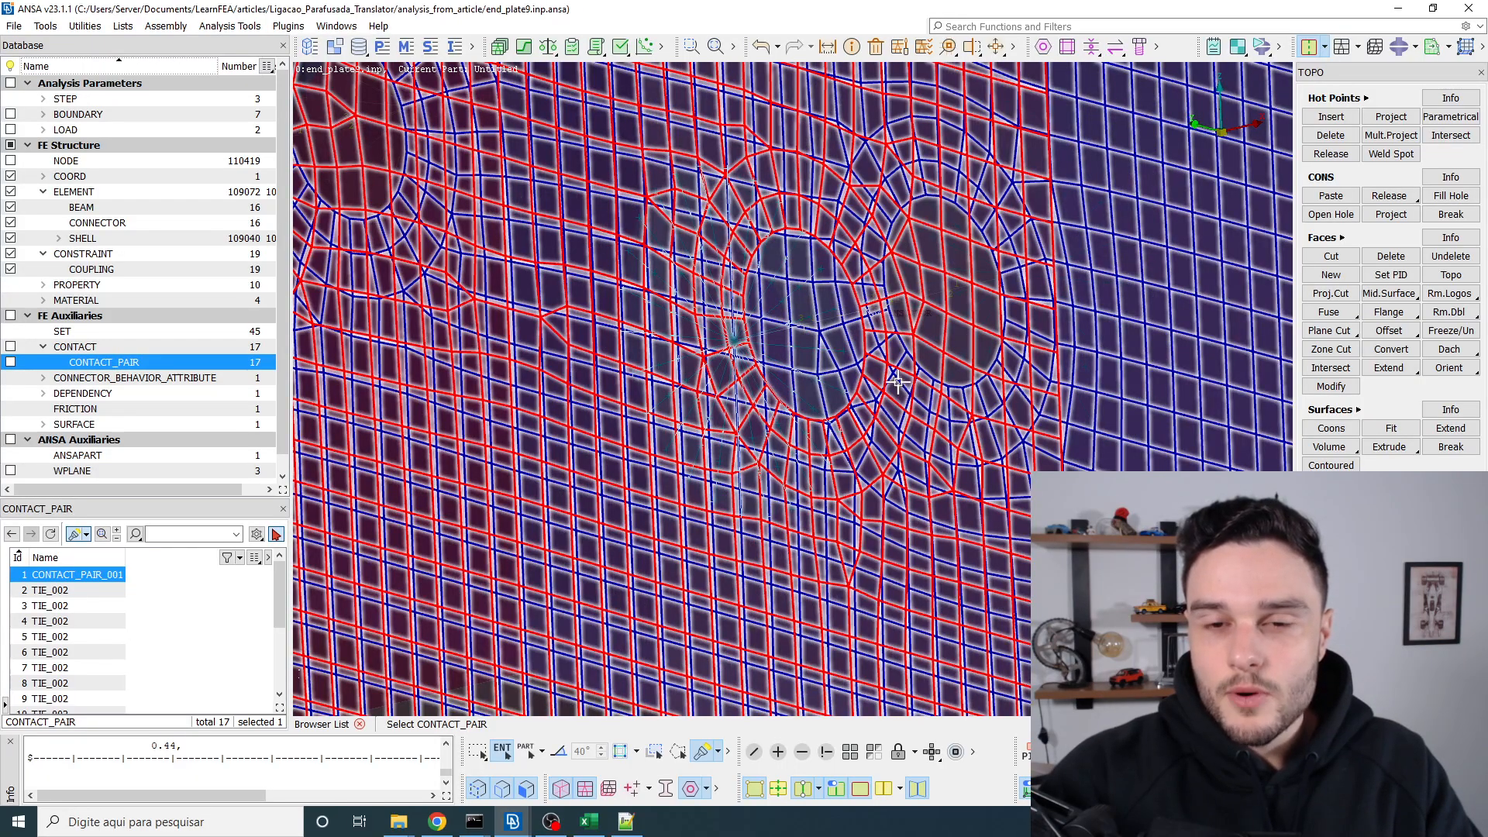
scroll(794, 207, down, 5)
ctrl+drag(801, 222, 802, 210)
scroll(843, 219, down, 6)
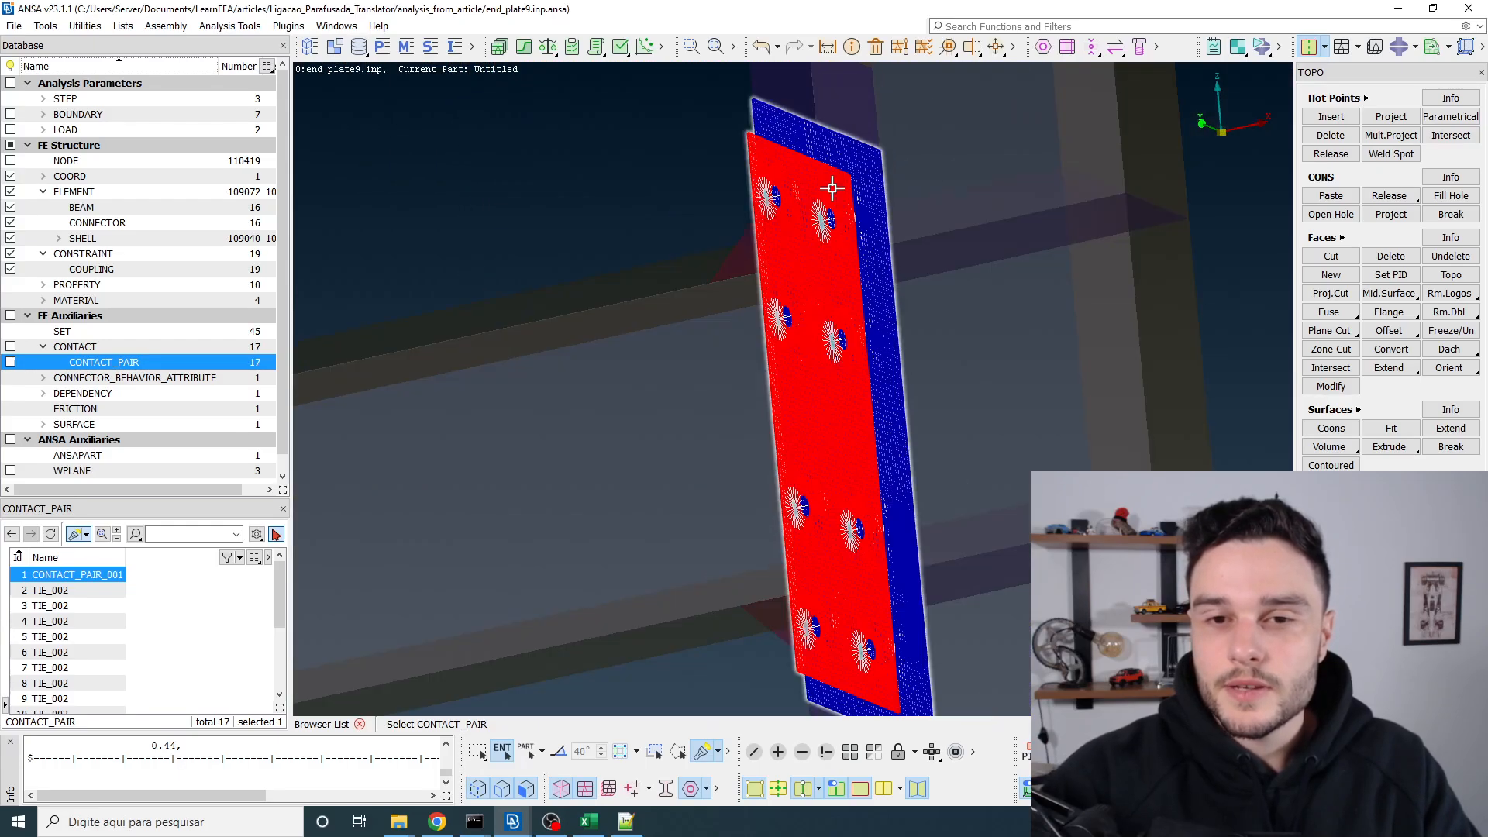
scroll(817, 252, up, 3)
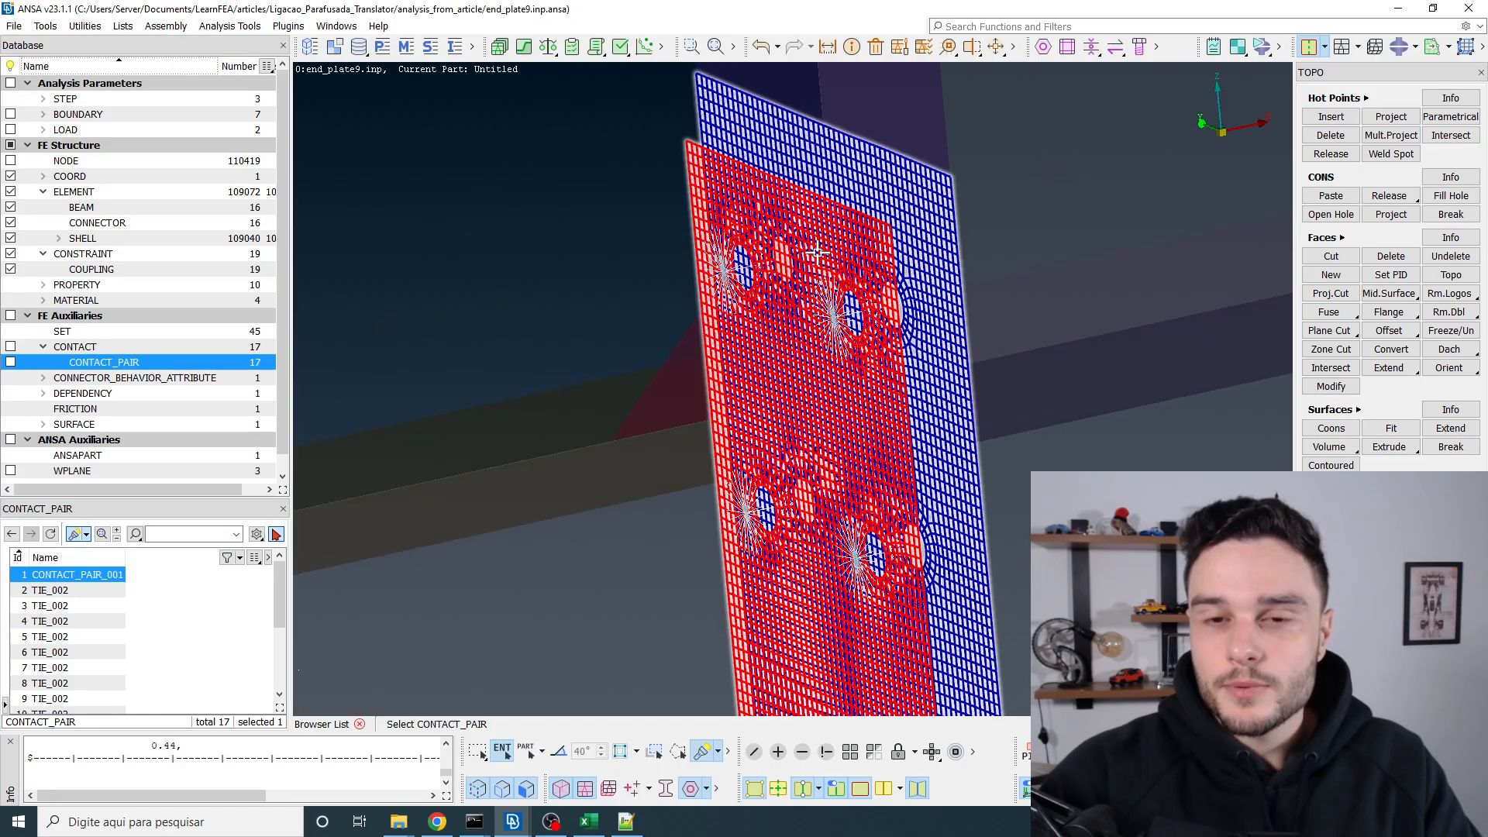
scroll(820, 189, down, 3)
scroll(820, 189, up, 5)
ctrl+drag(820, 189, 801, 231)
scroll(801, 231, up, 3)
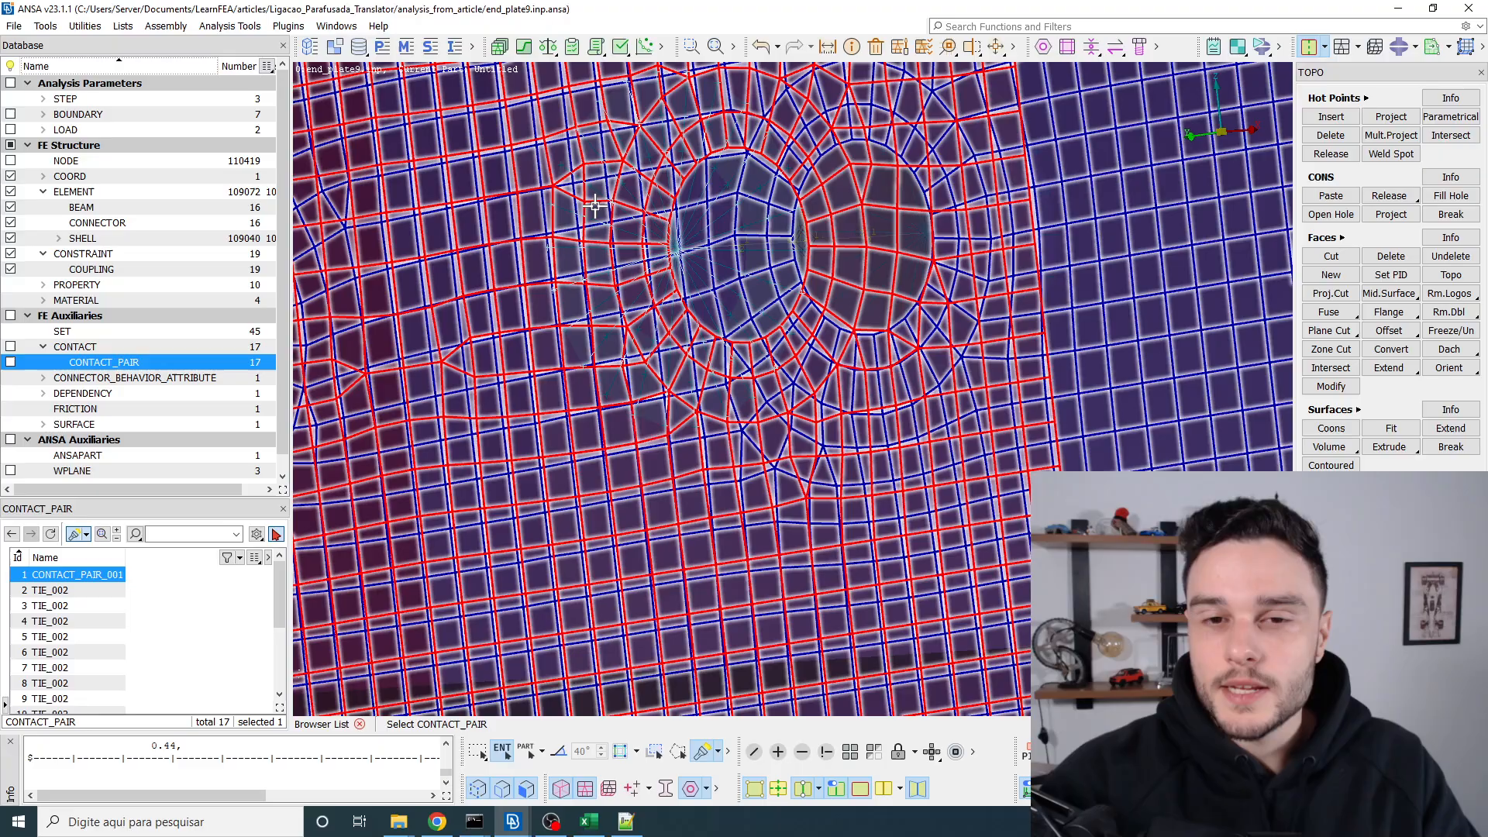
scroll(806, 267, down, 5)
middle_click(801, 284)
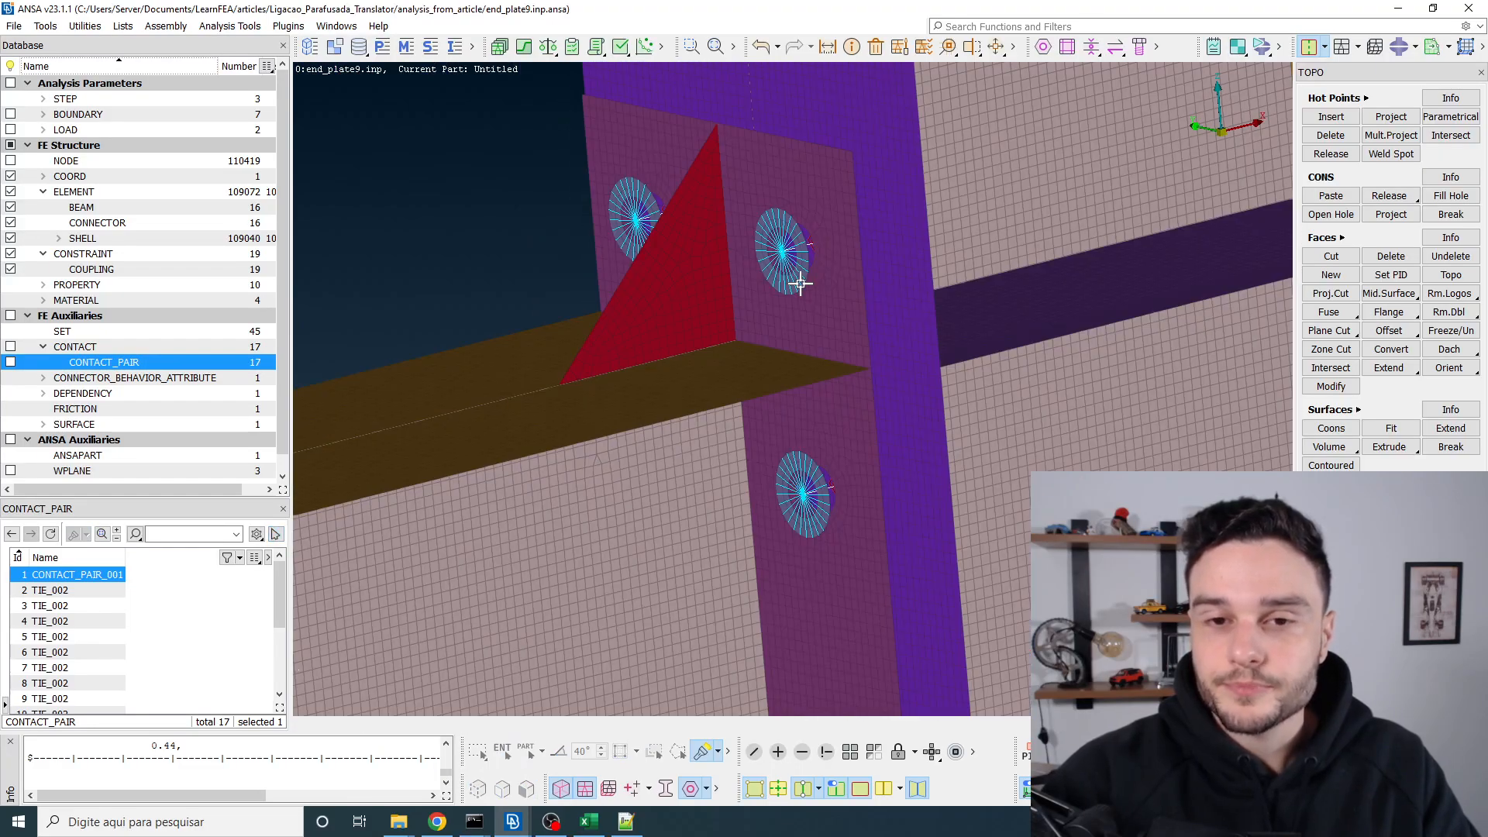
scroll(798, 280, up, 4)
ctrl+drag(799, 280, 791, 352)
scroll(840, 283, down, 5)
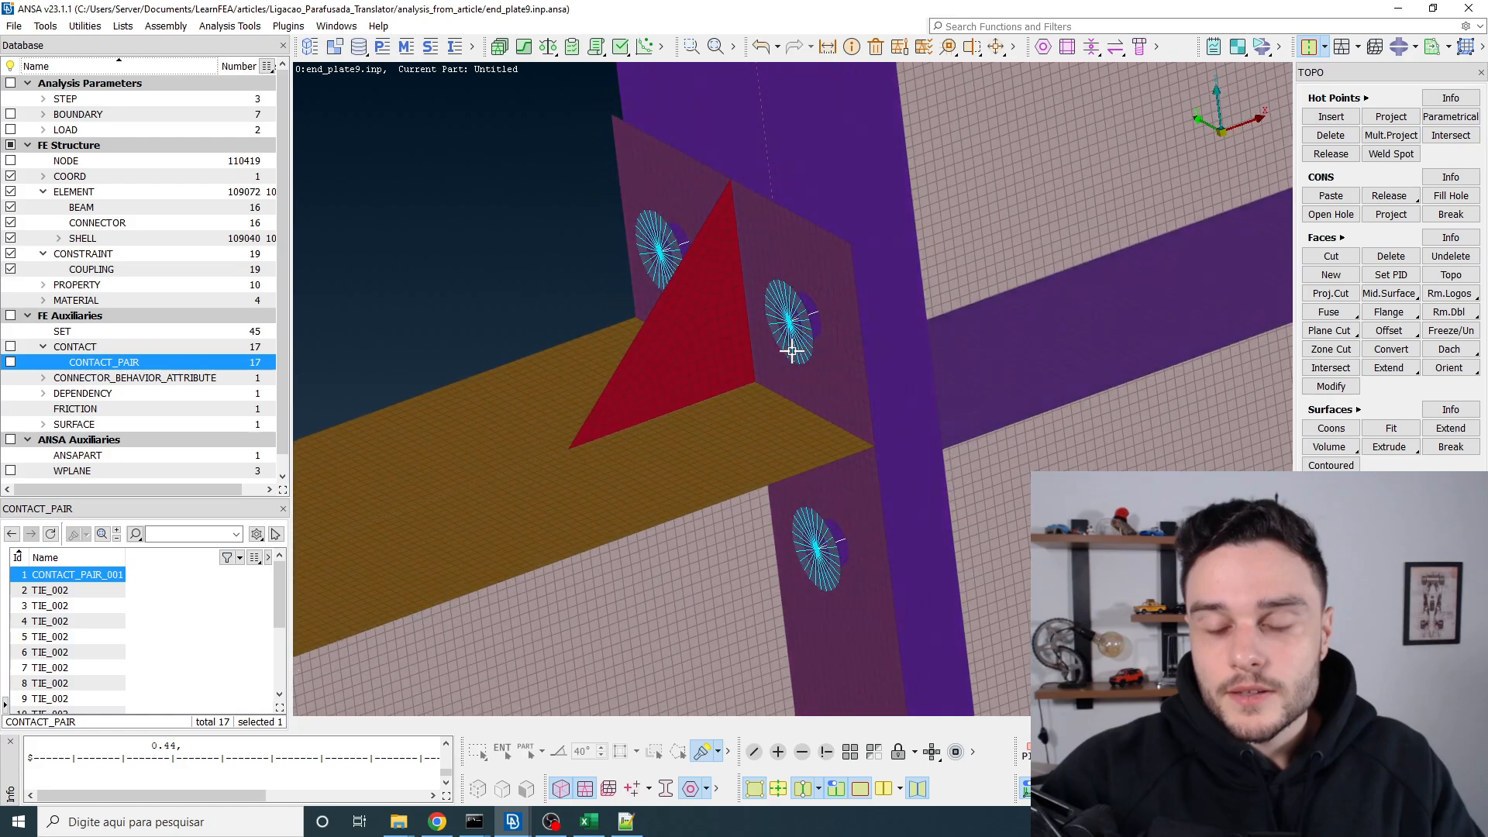
scroll(796, 225, down, 5)
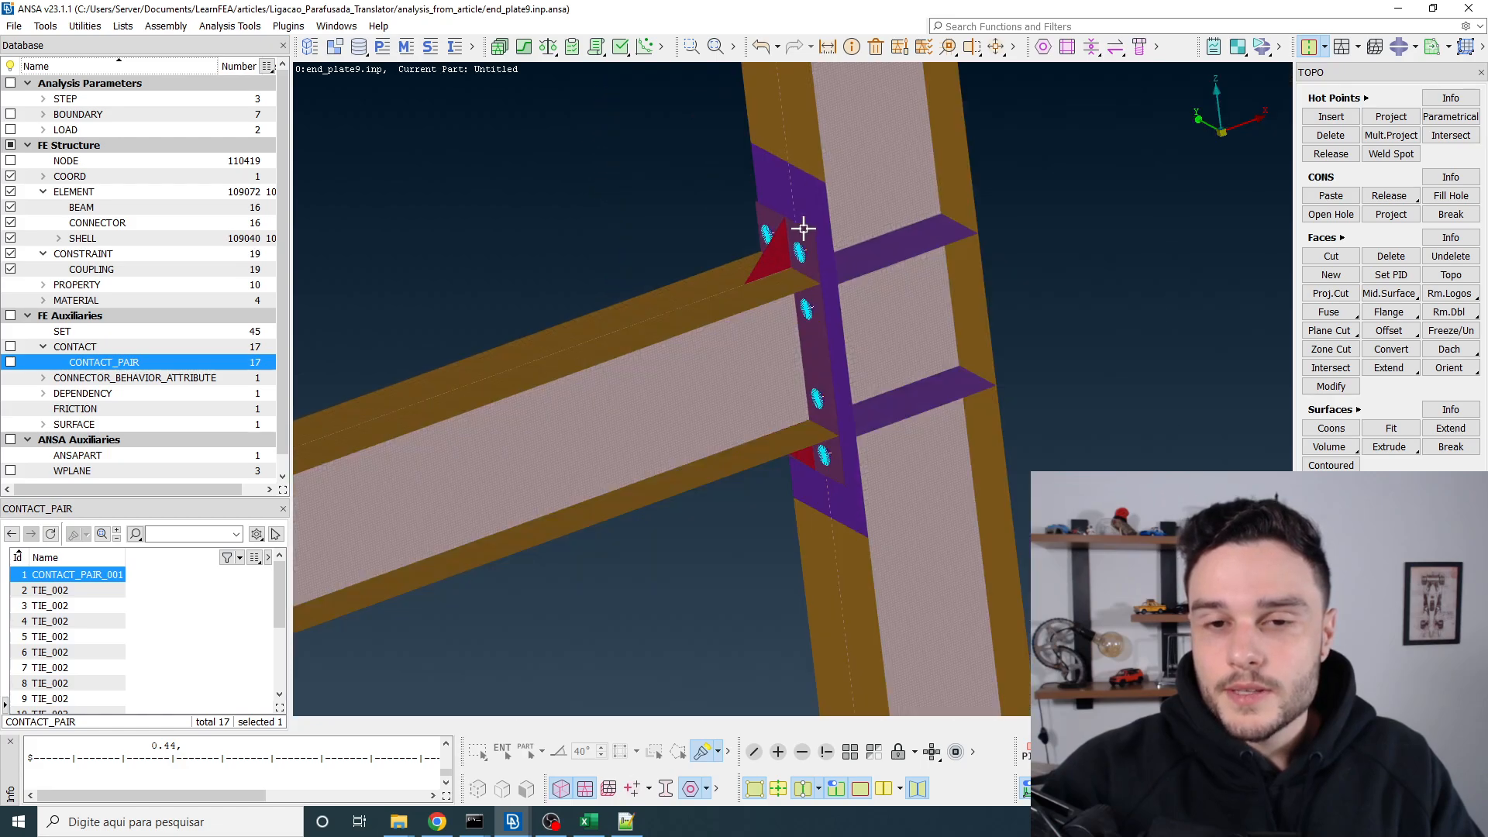
Step: Switch to the end_plate.ansa model and examine the couplings around the end plate's bolt holes
scroll(802, 304, up, 2)
key(alt+Tab)
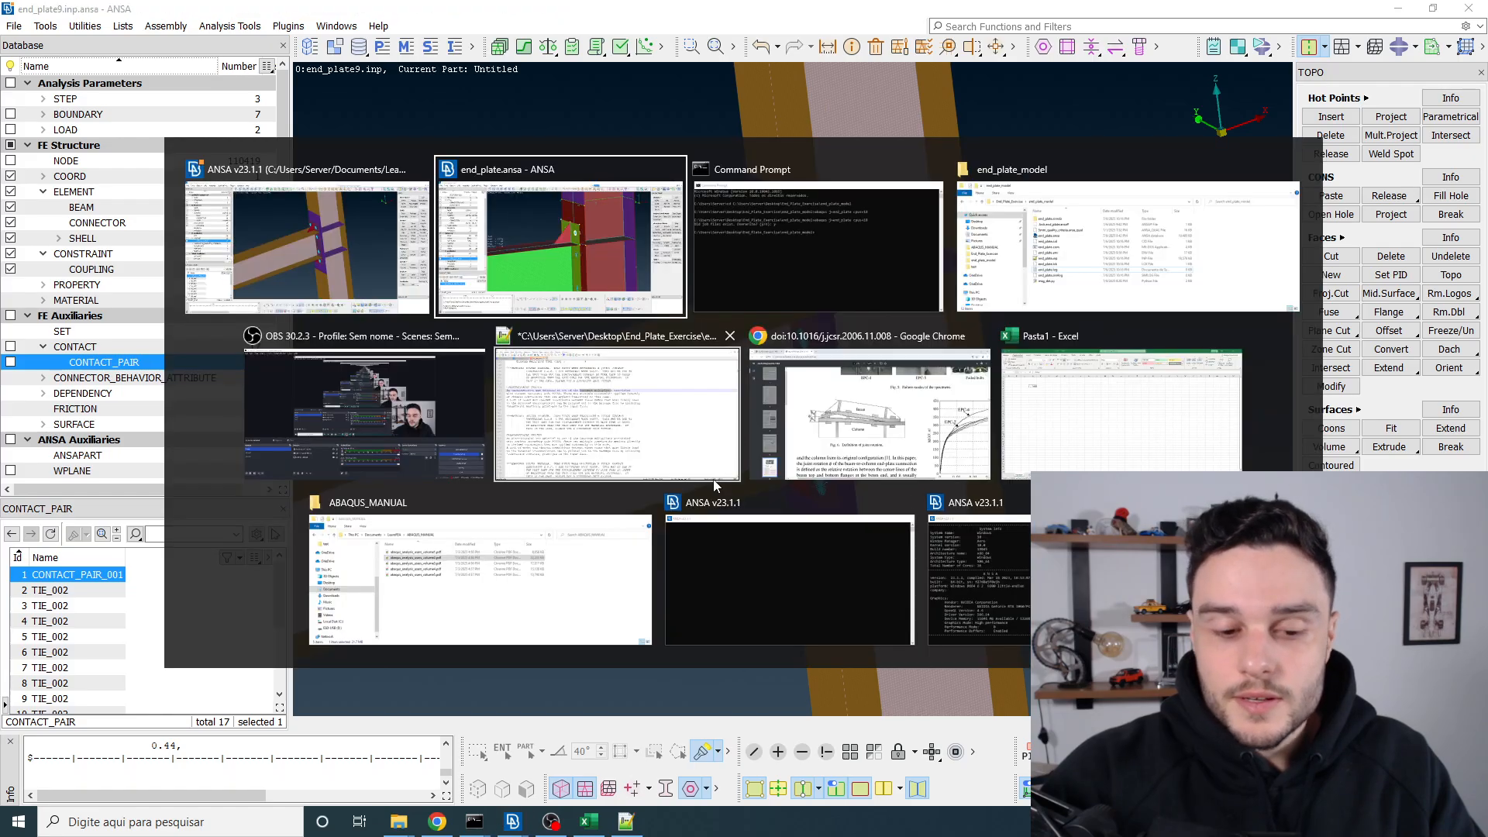
scroll(821, 349, up, 4)
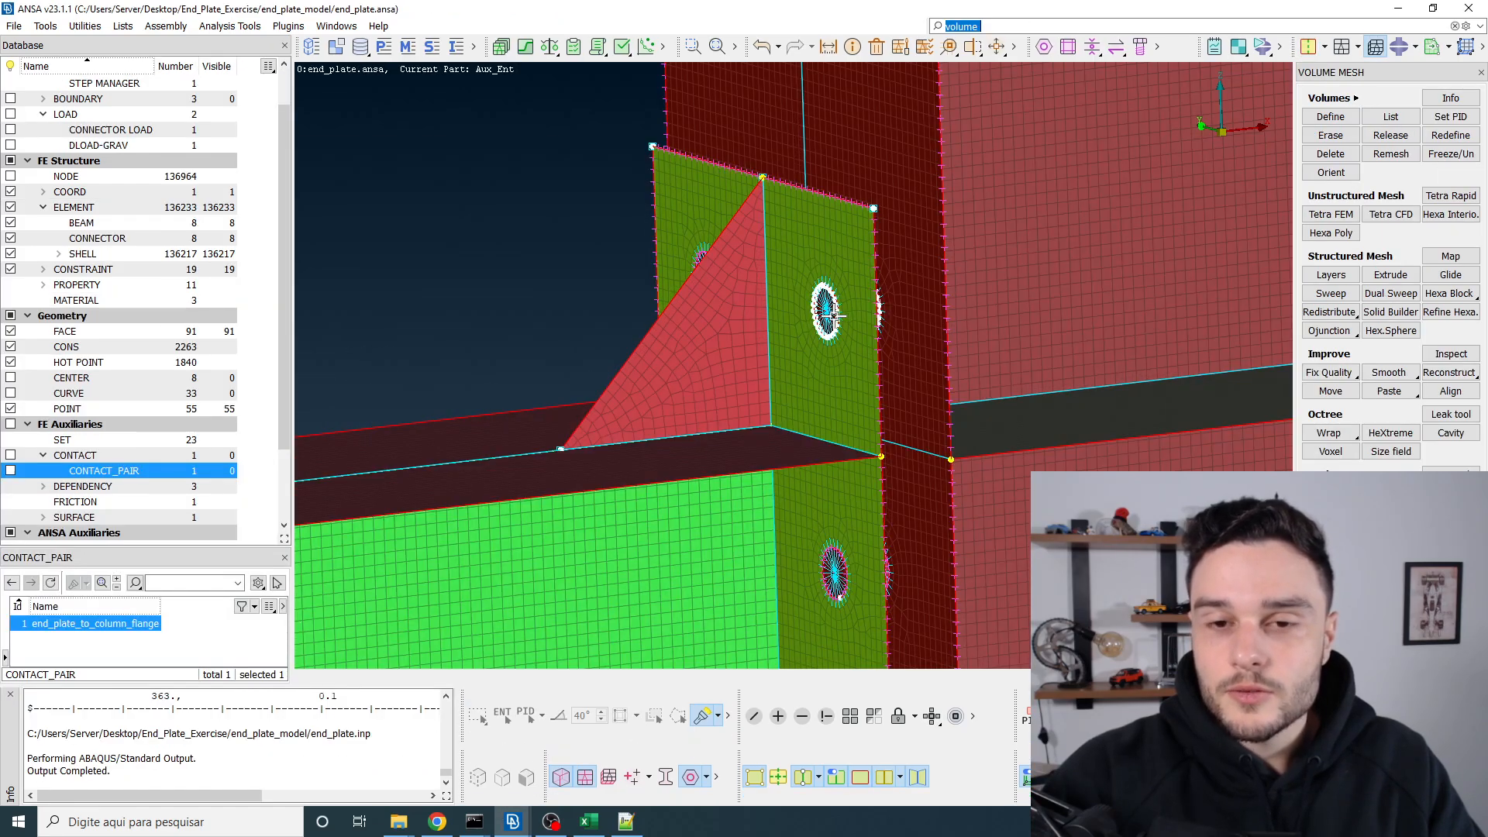
scroll(794, 379, down, 3)
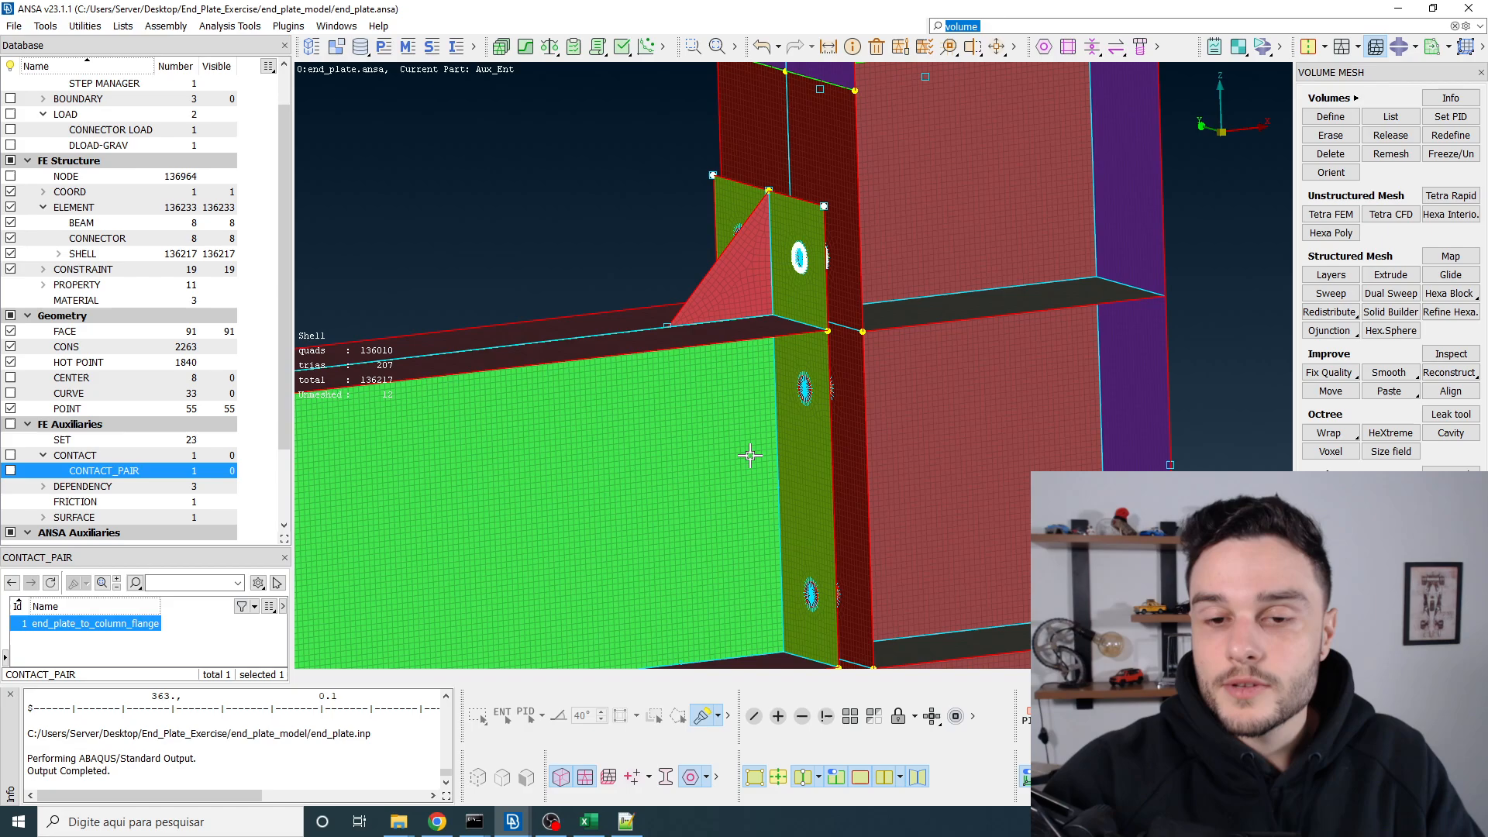
scroll(802, 411, up, 2)
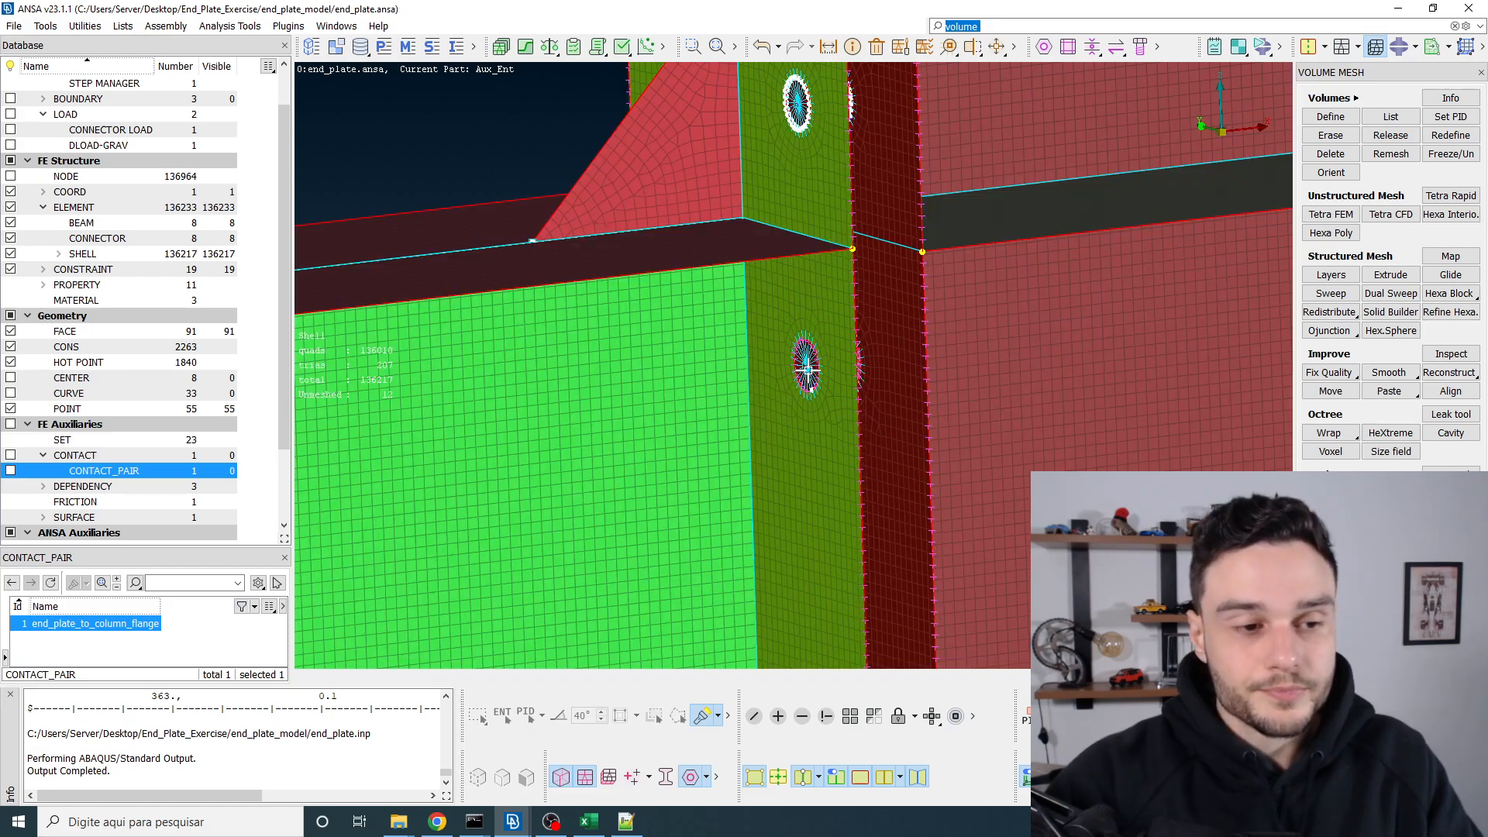
scroll(807, 369, down, 3)
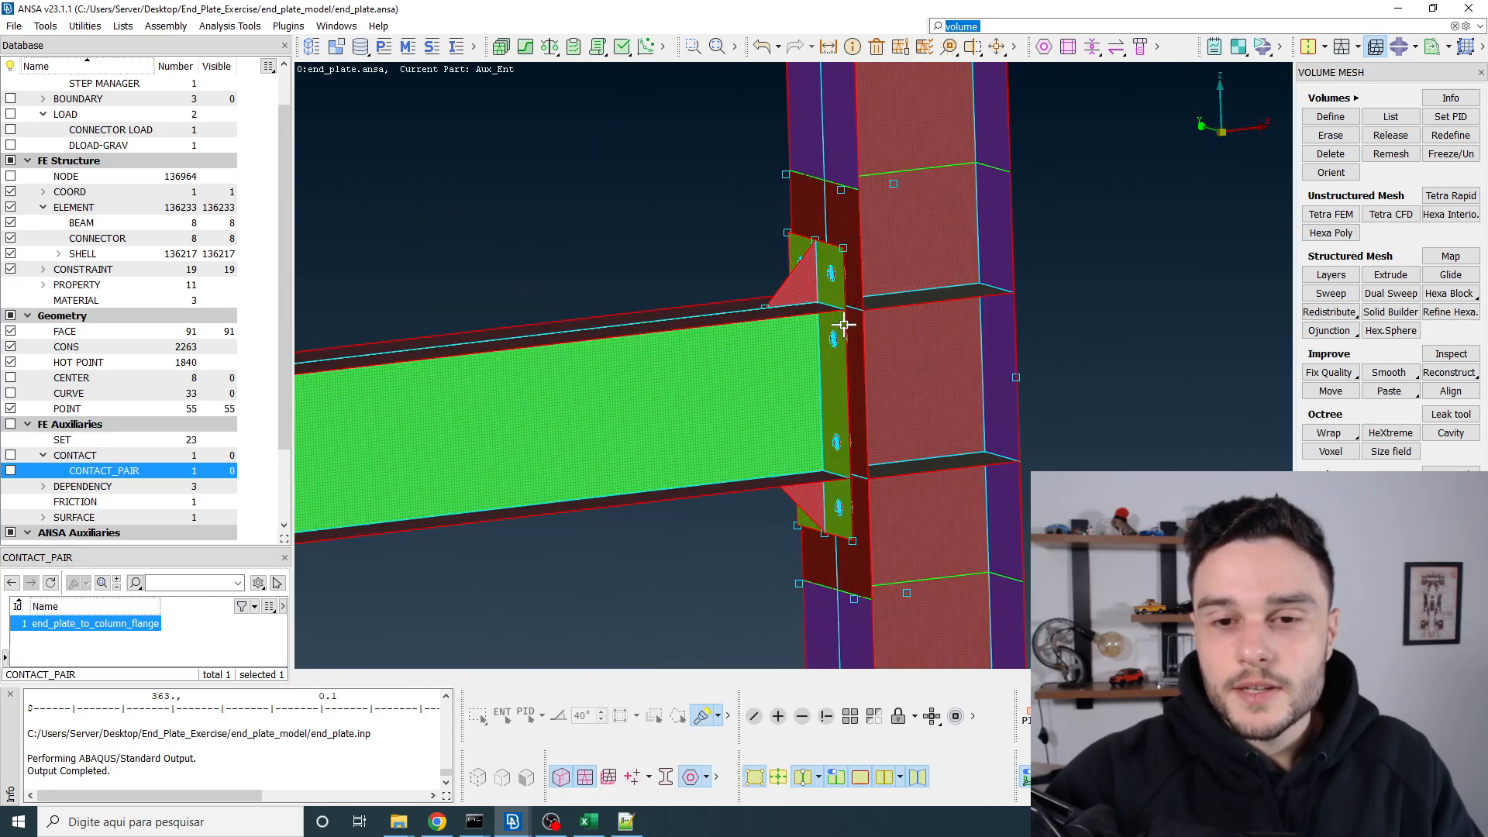
scroll(819, 358, up, 5)
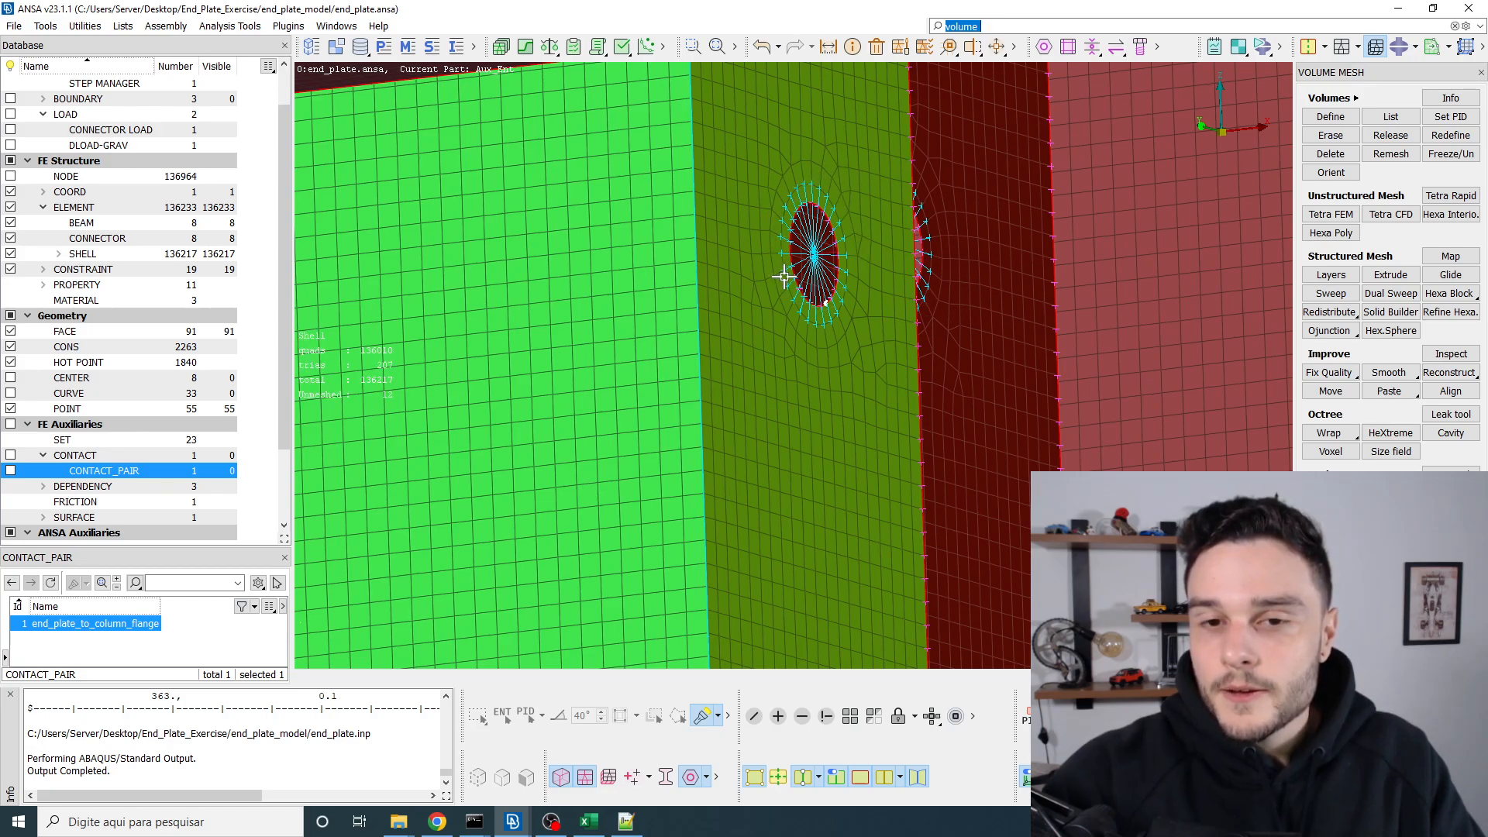
scroll(791, 275, down, 5)
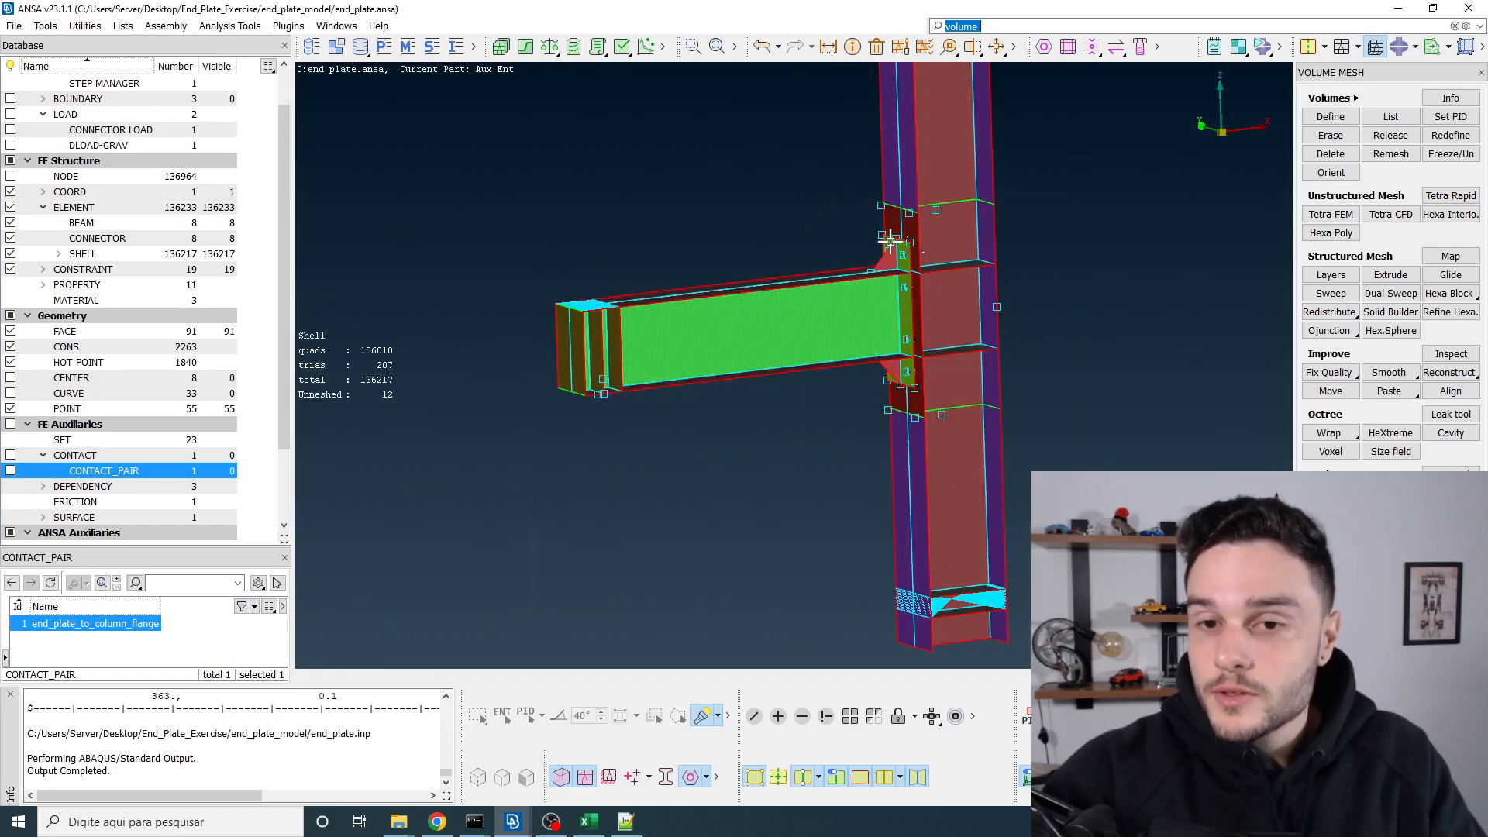
scroll(938, 331, up, 3)
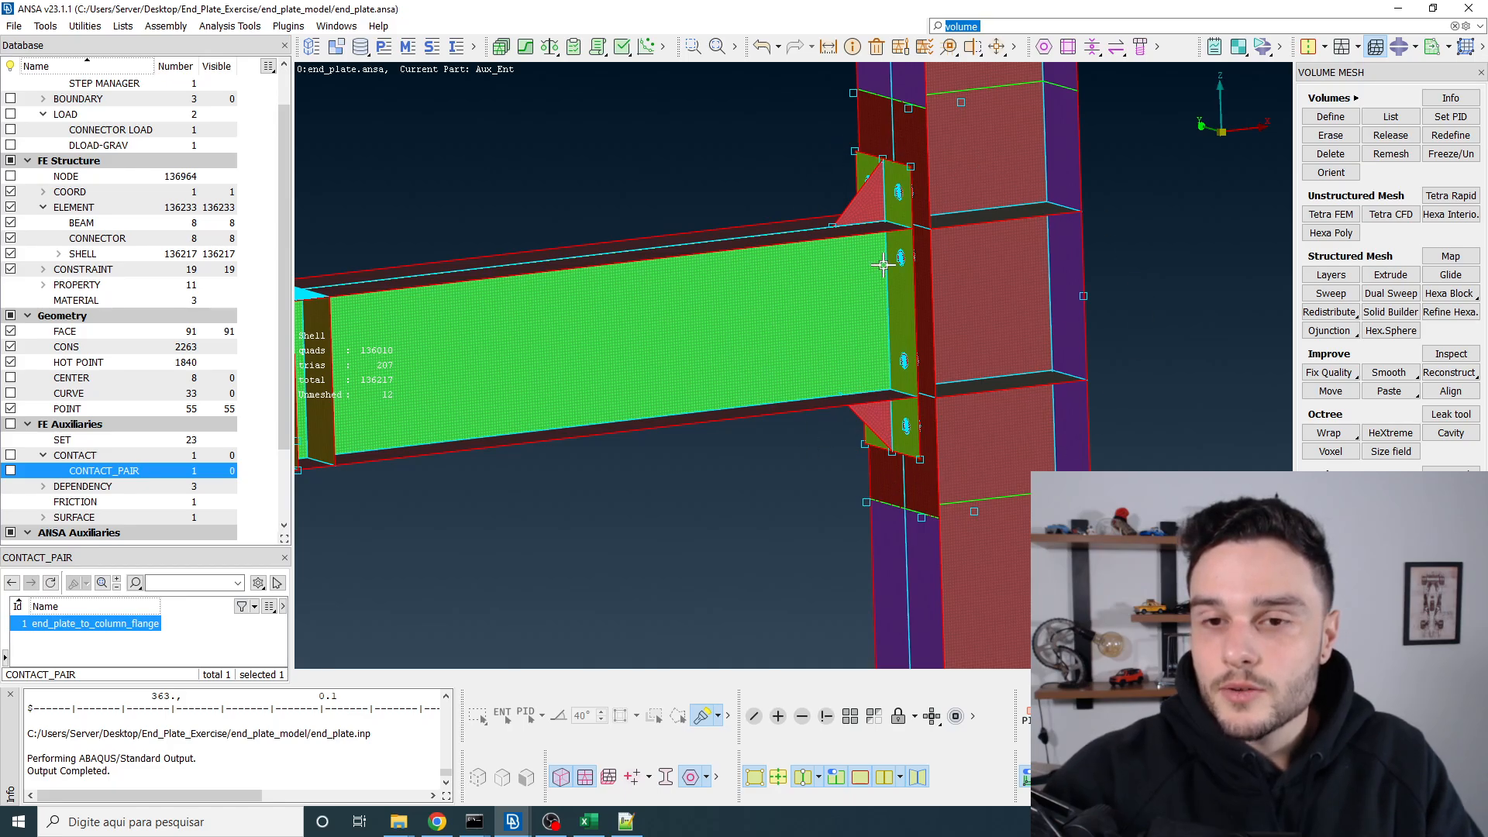
Step: Consult the joint rotation figure, Fig. 6, in the shi2007.pdf paper and return to the end_plate.ansa model
click(439, 820)
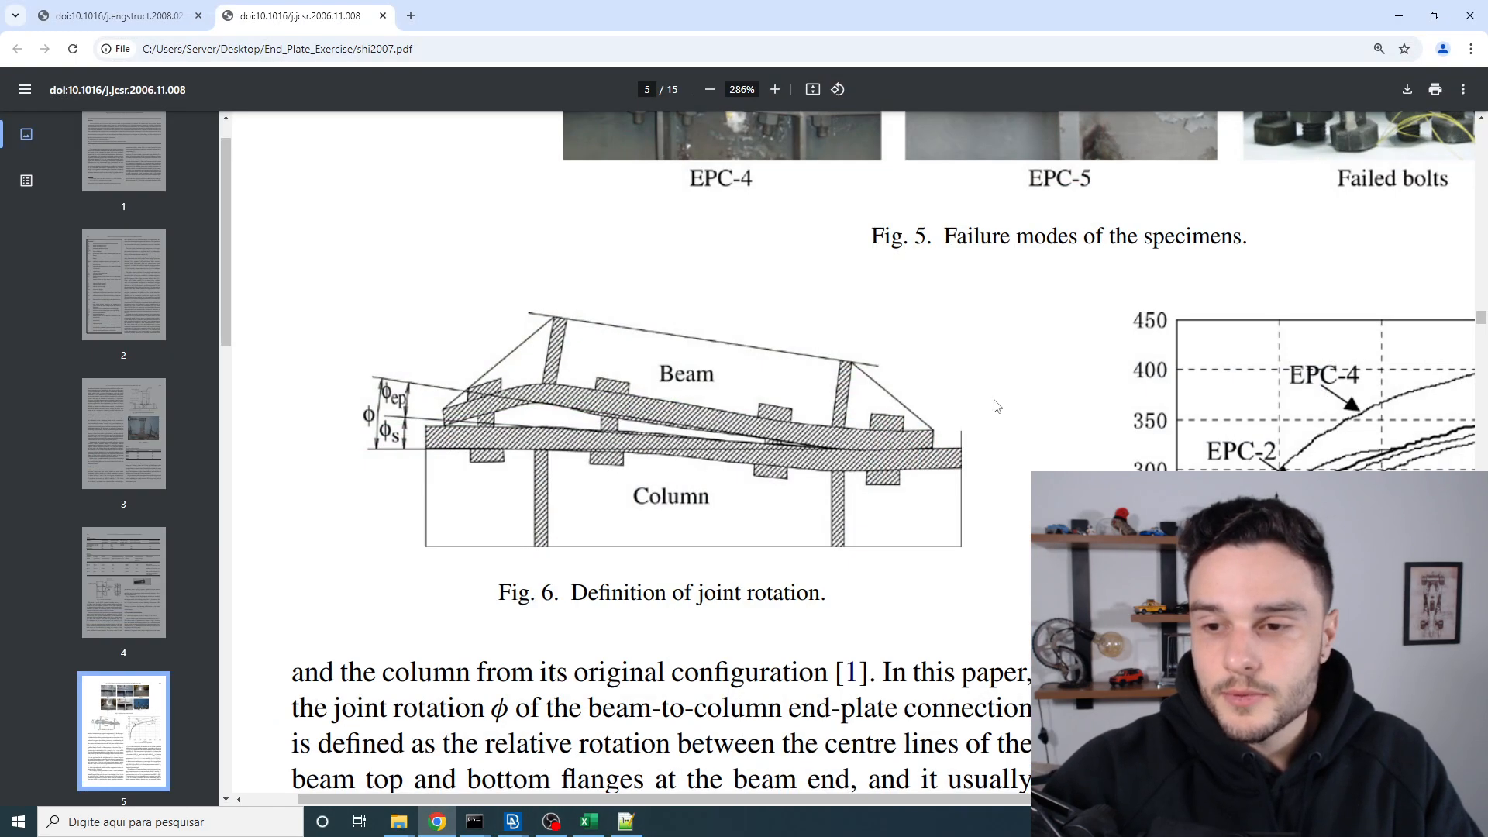
ctrl+scroll(854, 433, down, 5)
ctrl+scroll(857, 373, up, 5)
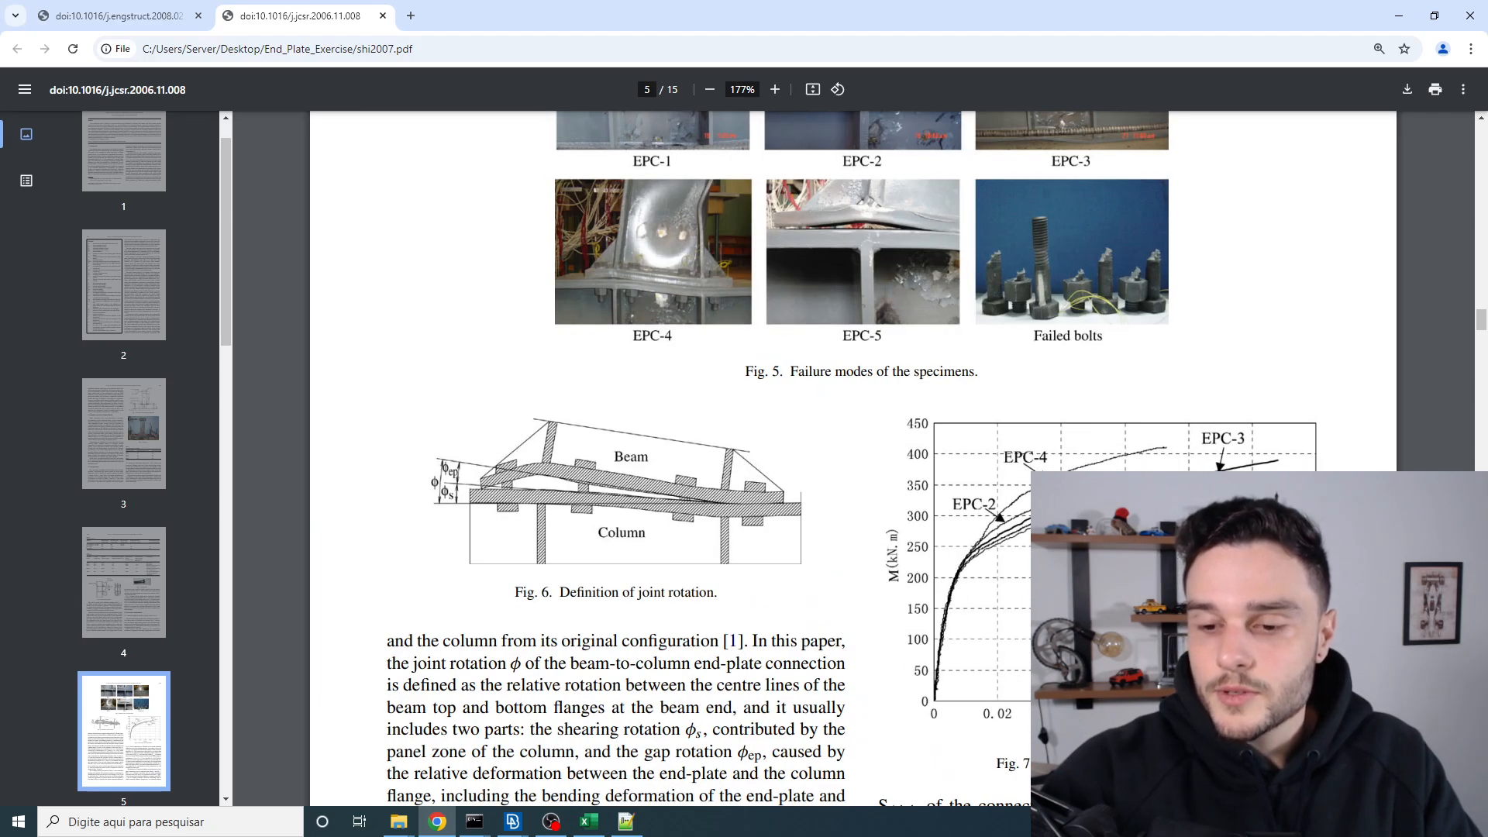
key(alt+Tab)
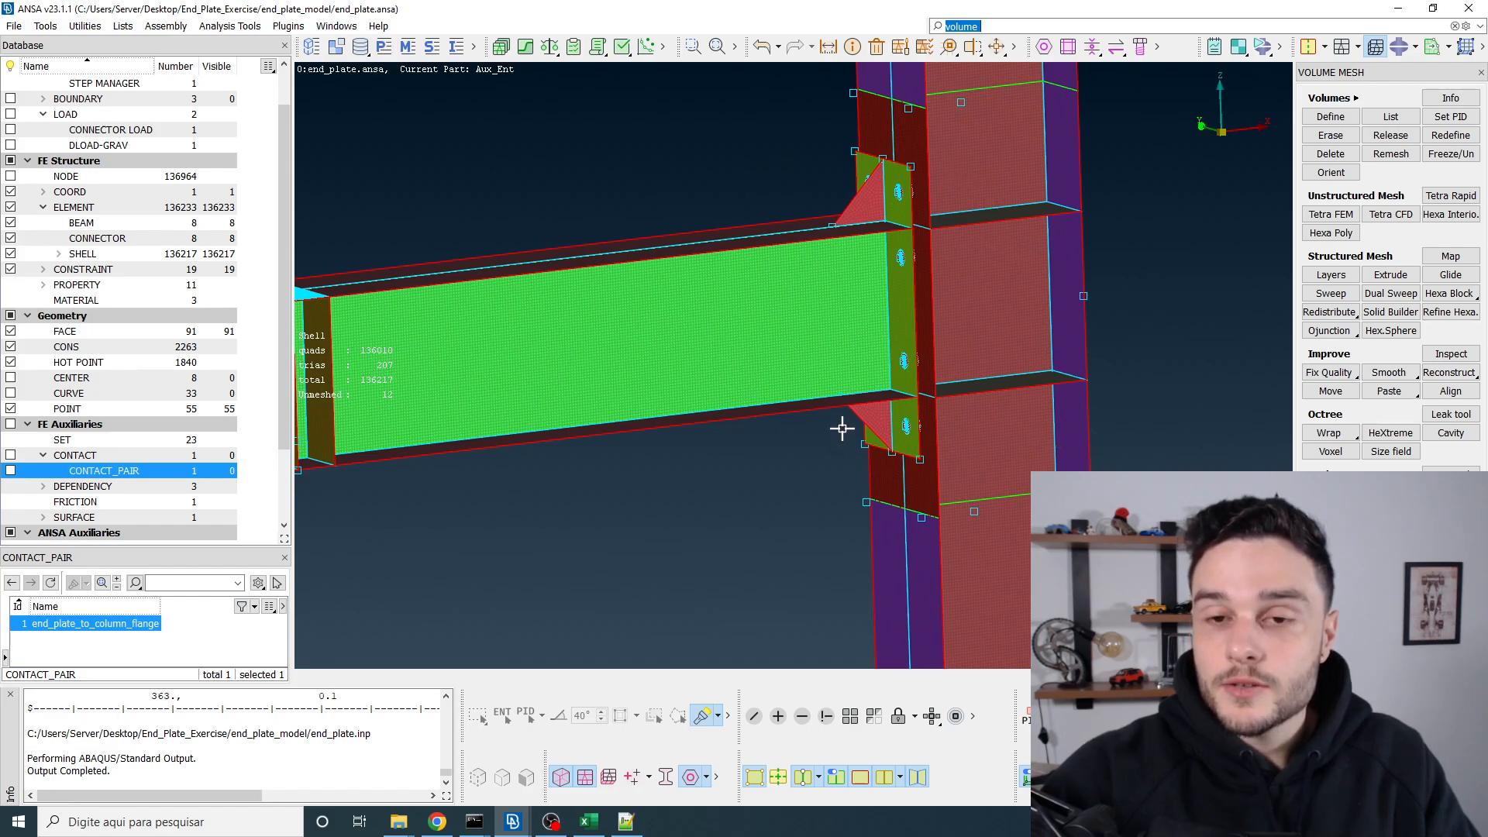
Step: Examine up close the coupling at the bolt hole just below the beam's upper flange
ctrl+drag(853, 356, 854, 418)
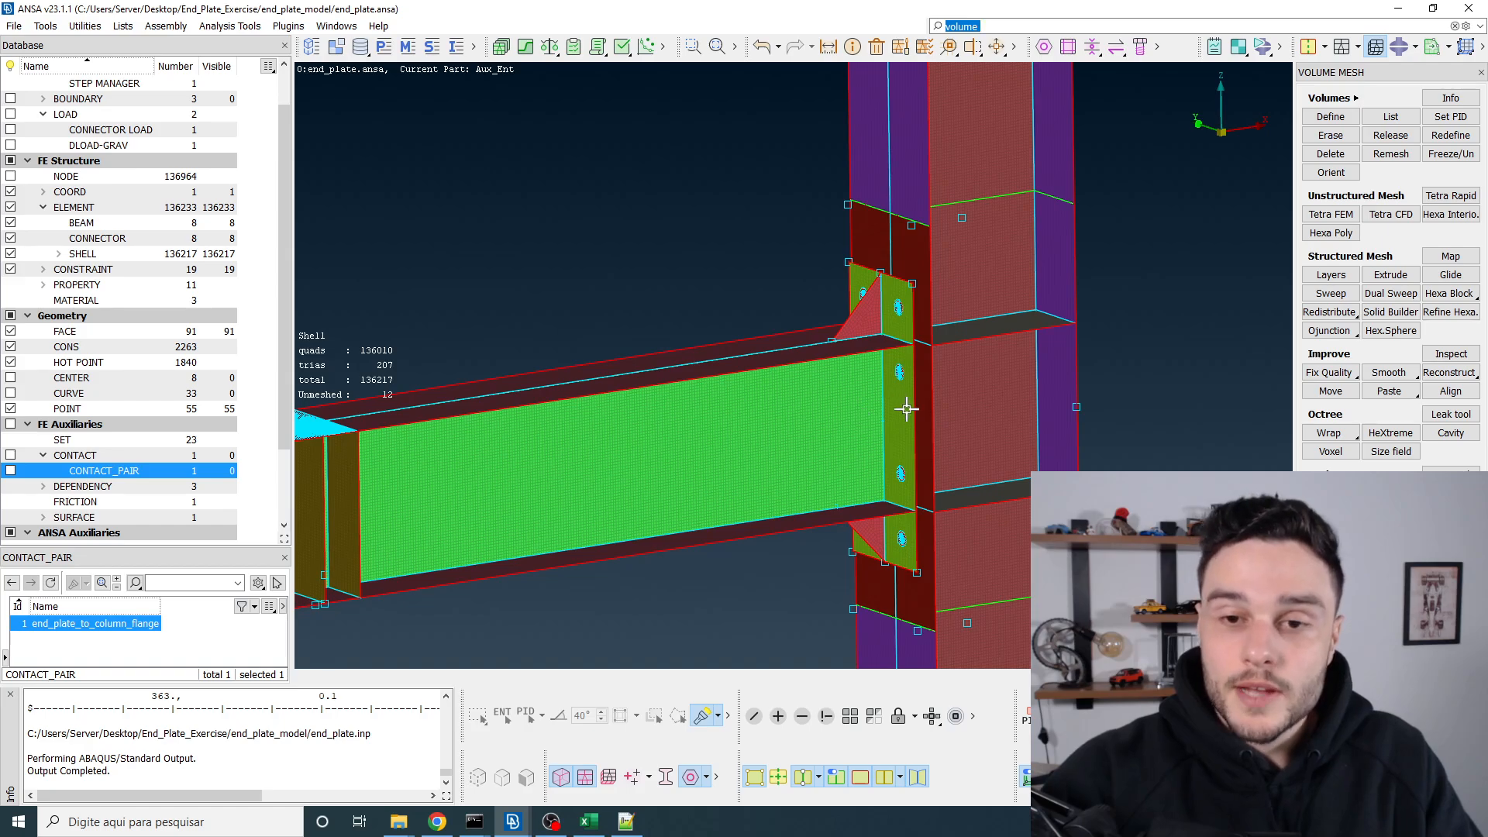
scroll(905, 389, up, 5)
scroll(881, 327, up, 4)
ctrl+drag(880, 327, 930, 383)
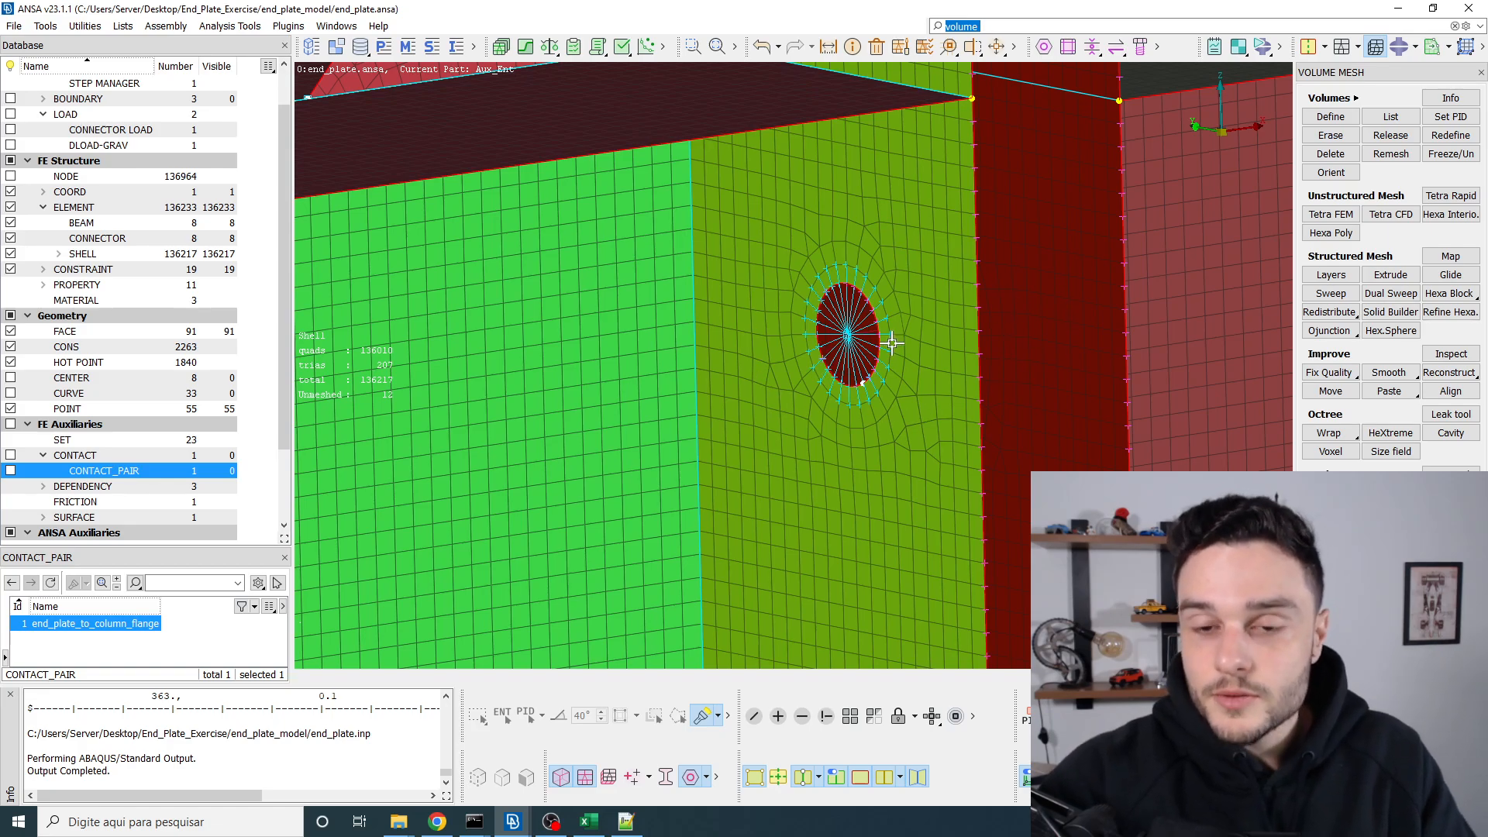
scroll(884, 339, down, 5)
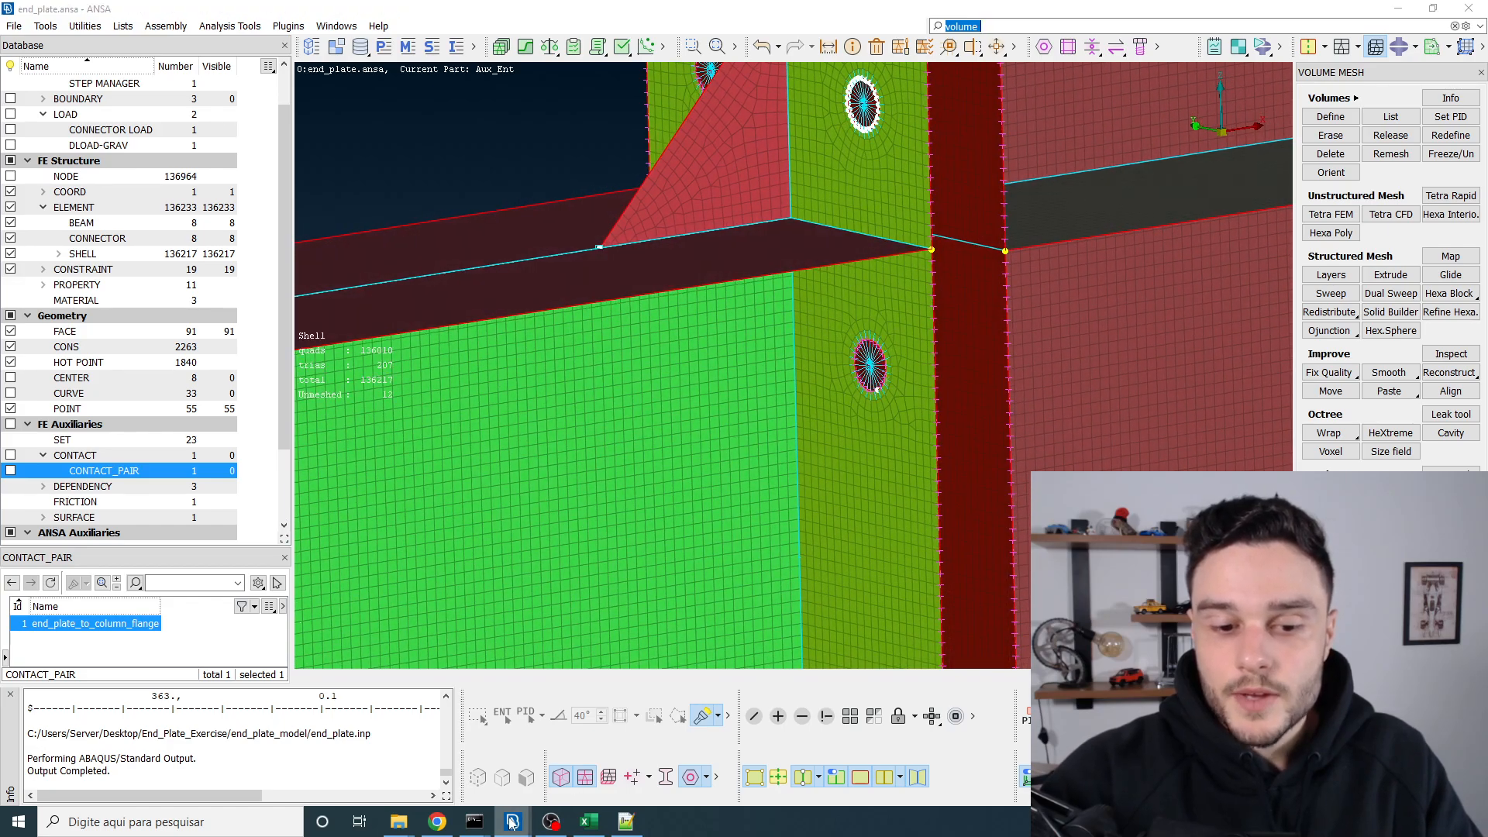
Step: Switch to the end_plate9 reference model and examine its washer couplings at the end plate bolts for comparison
mouse_move(513, 822)
click(583, 766)
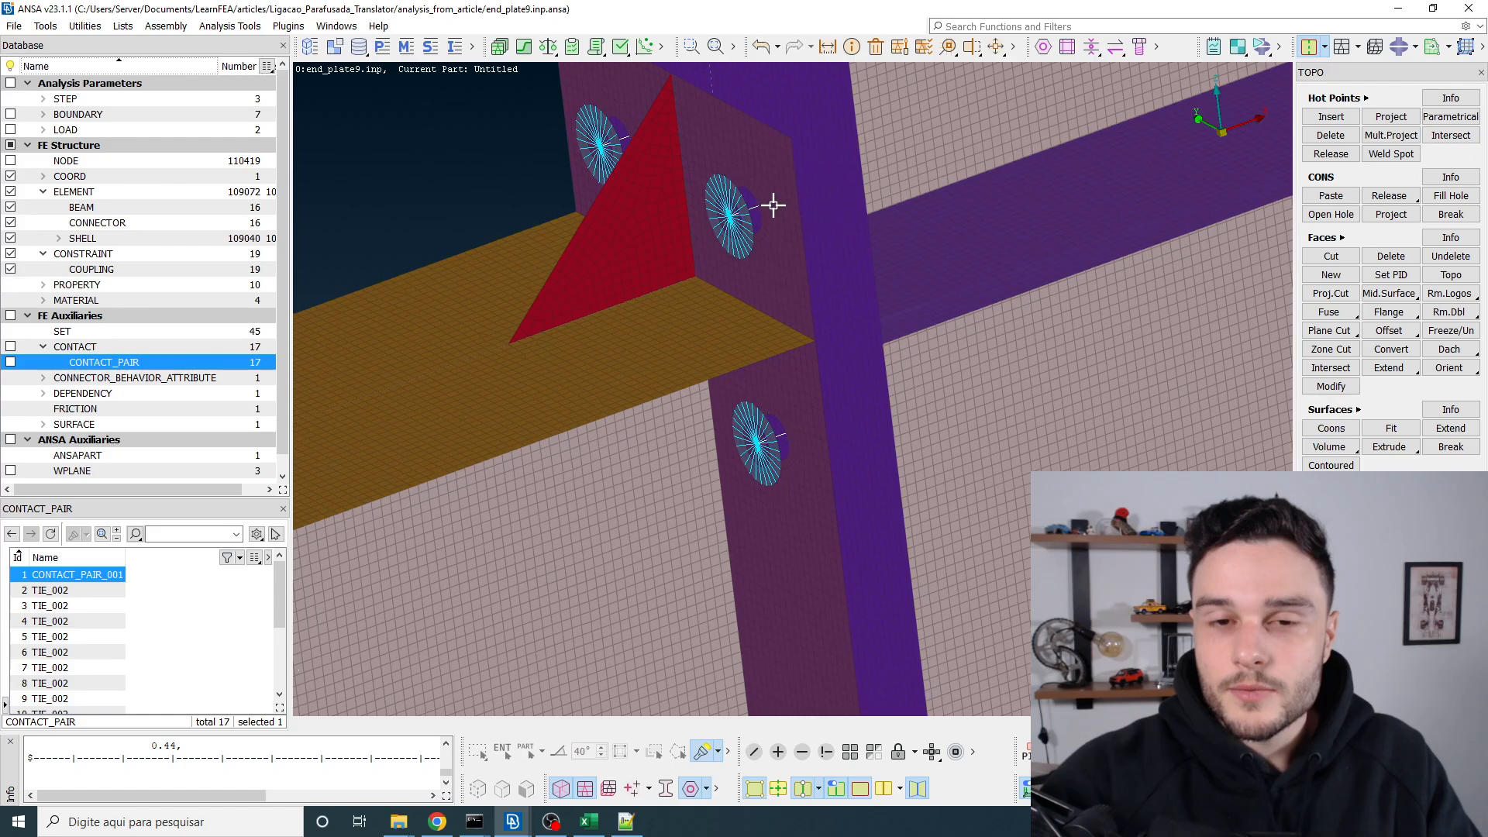
scroll(752, 198, up, 4)
mouse_move(781, 196)
ctrl+mouse_down()
mouse_move(698, 193)
mouse_move(808, 164)
mouse_move(799, 204)
ctrl+mouse_up()
scroll(814, 204, down, 5)
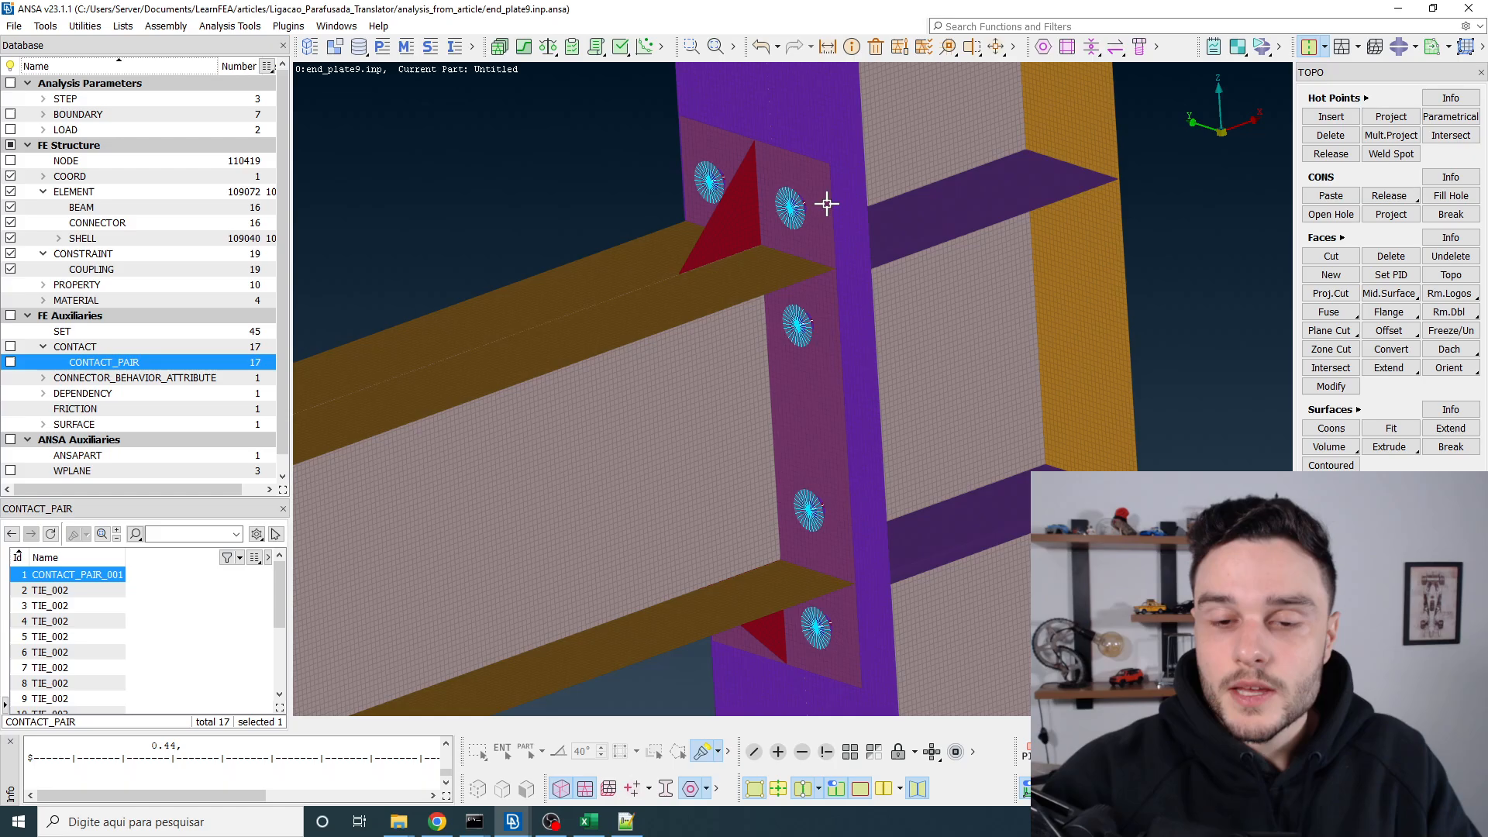
Step: Return to the end_plate.ansa model and look over the whole beam-to-column connection
key(alt+Tab)
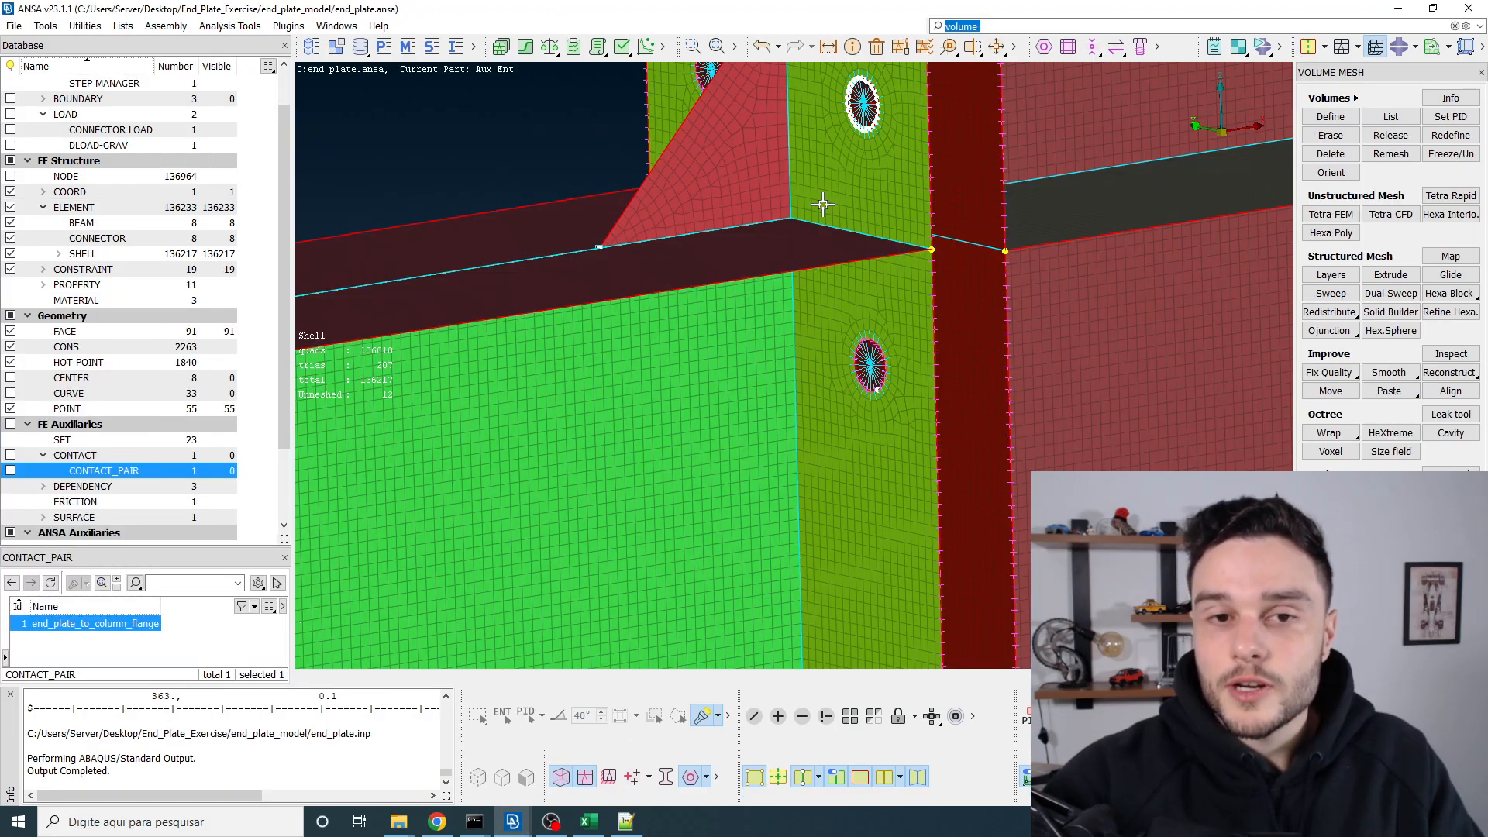
scroll(823, 204, down, 3)
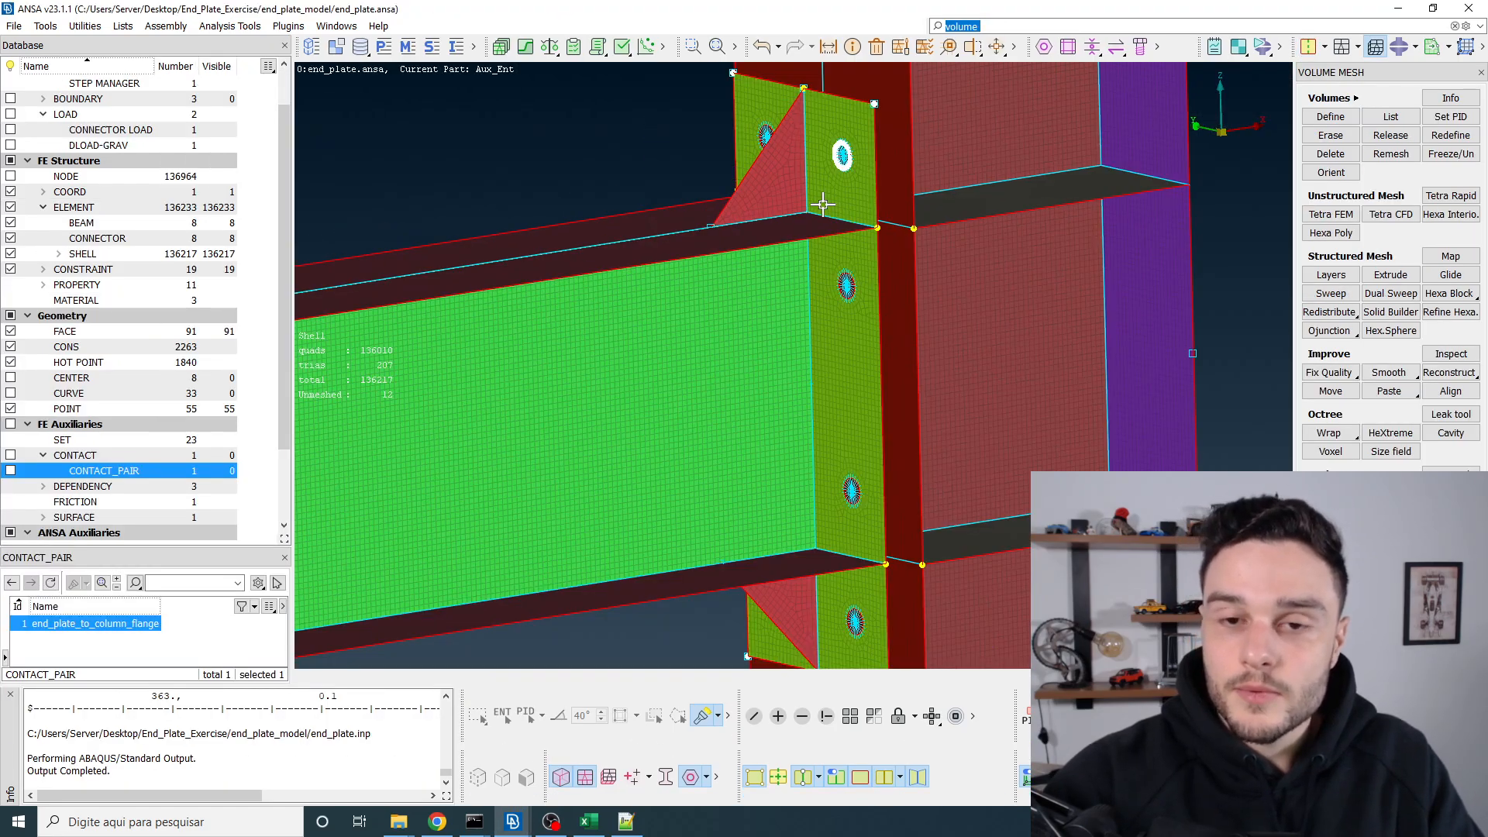
scroll(844, 255, down, 5)
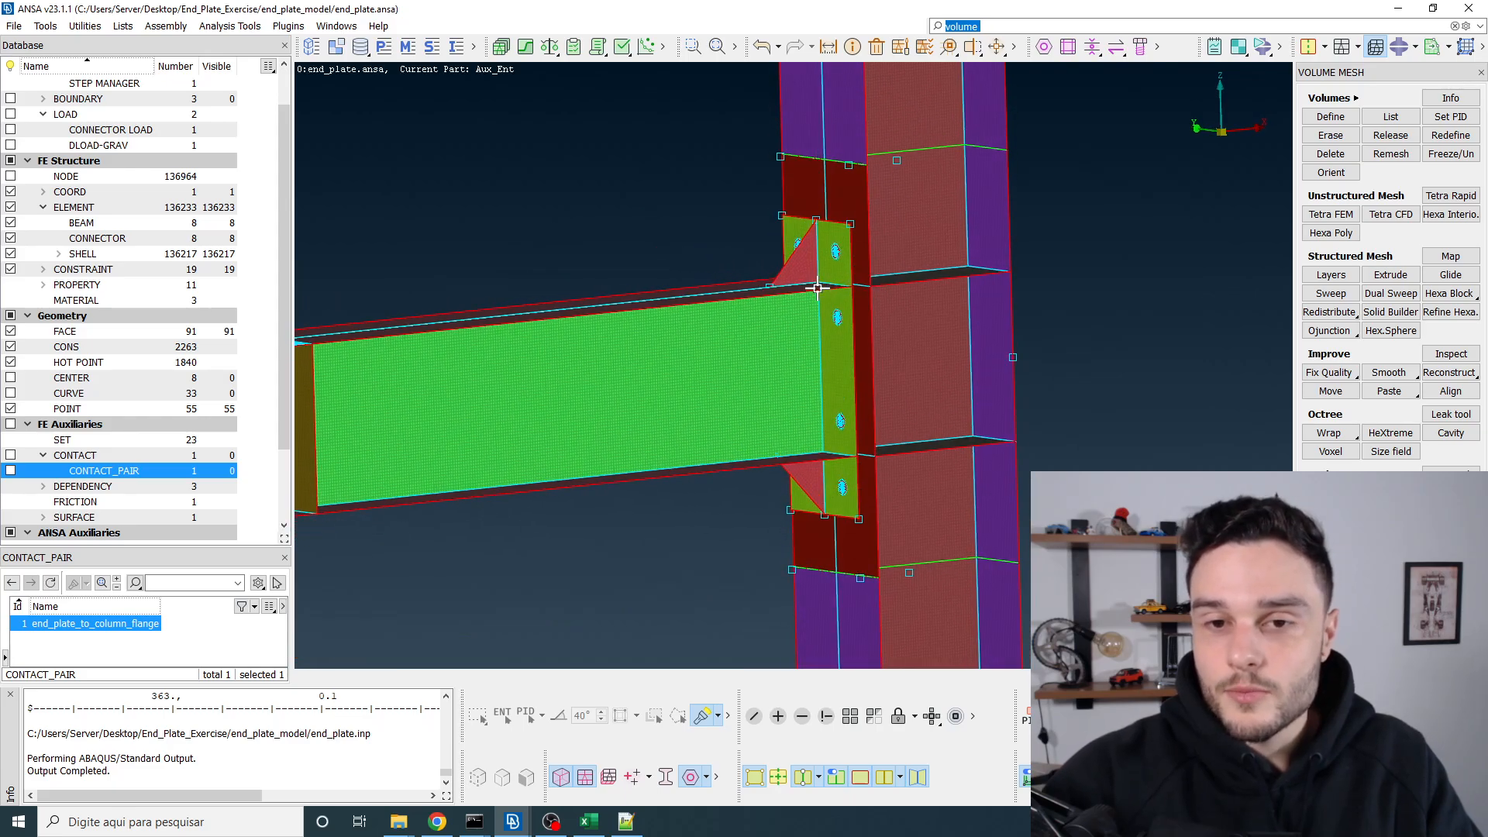
ctrl+drag(818, 288, 816, 298)
Step: Open end_plate.sta from the end_plate_model folder in Notepad++ and reload both end_plate.sta and end_plate.msg with the latest solver output
click(400, 829)
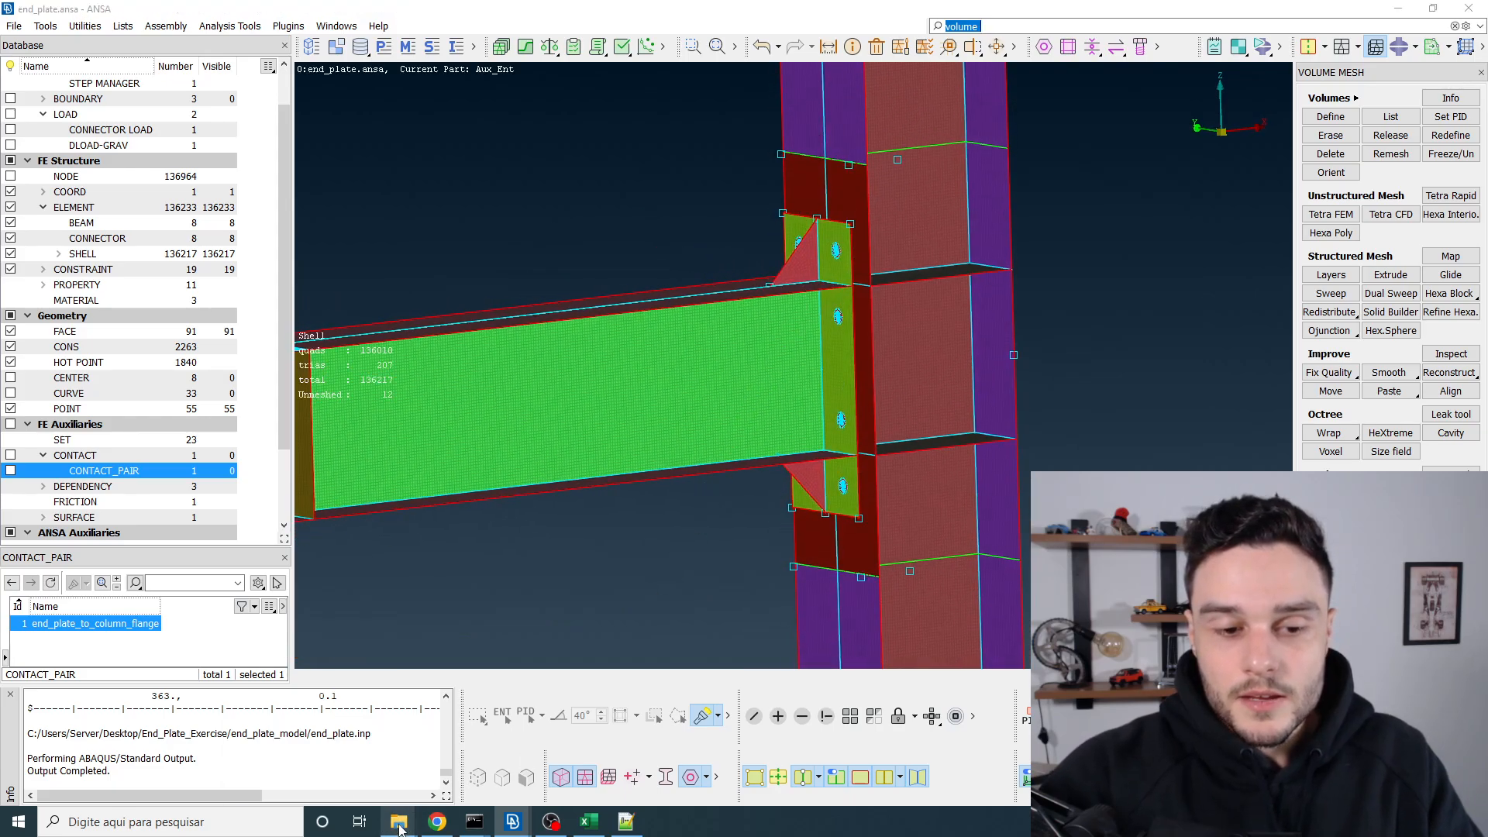
click(346, 764)
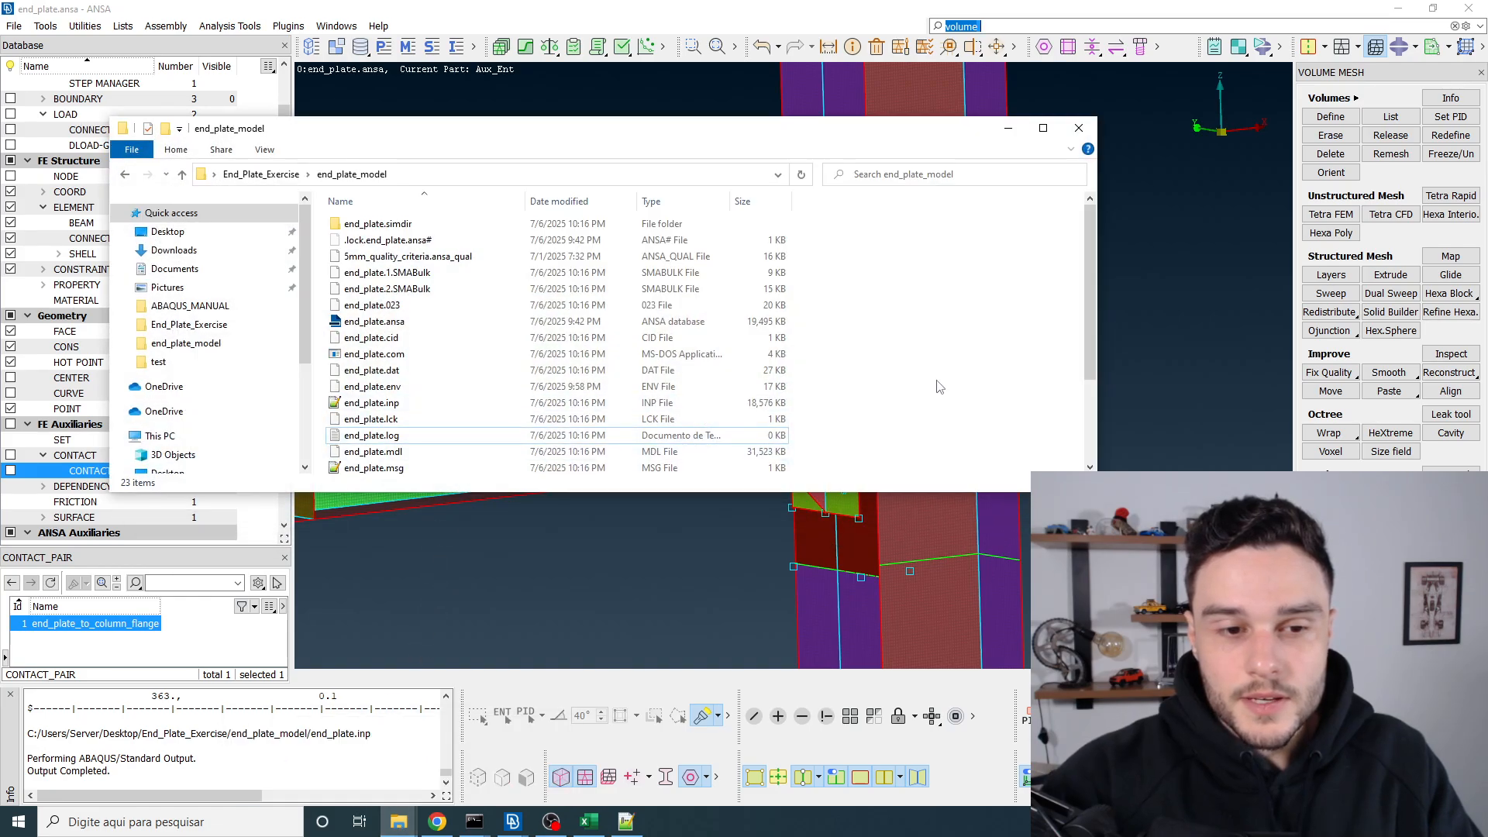
scroll(940, 386, down, 3)
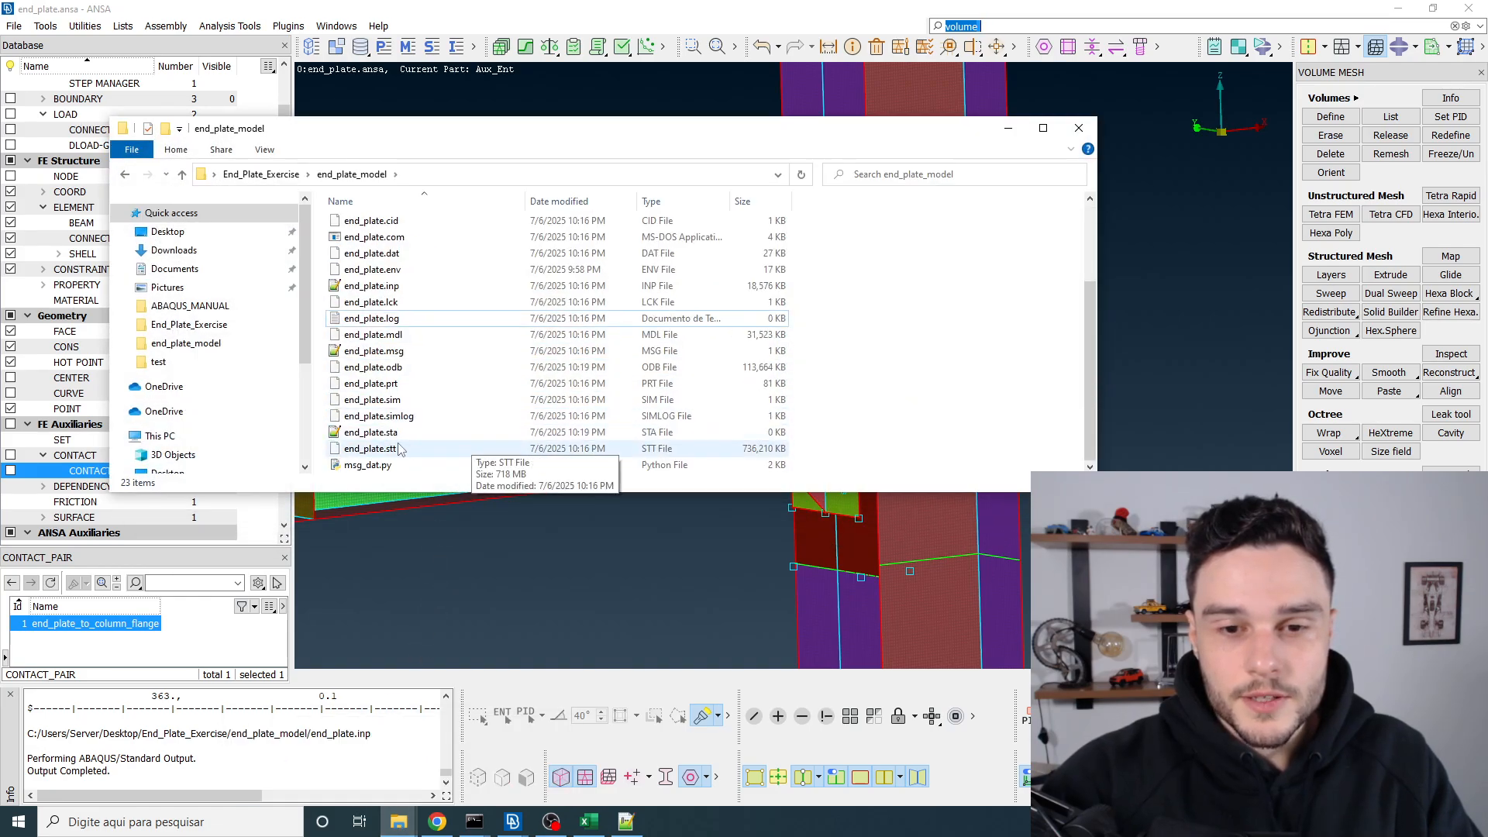
double_click(380, 433)
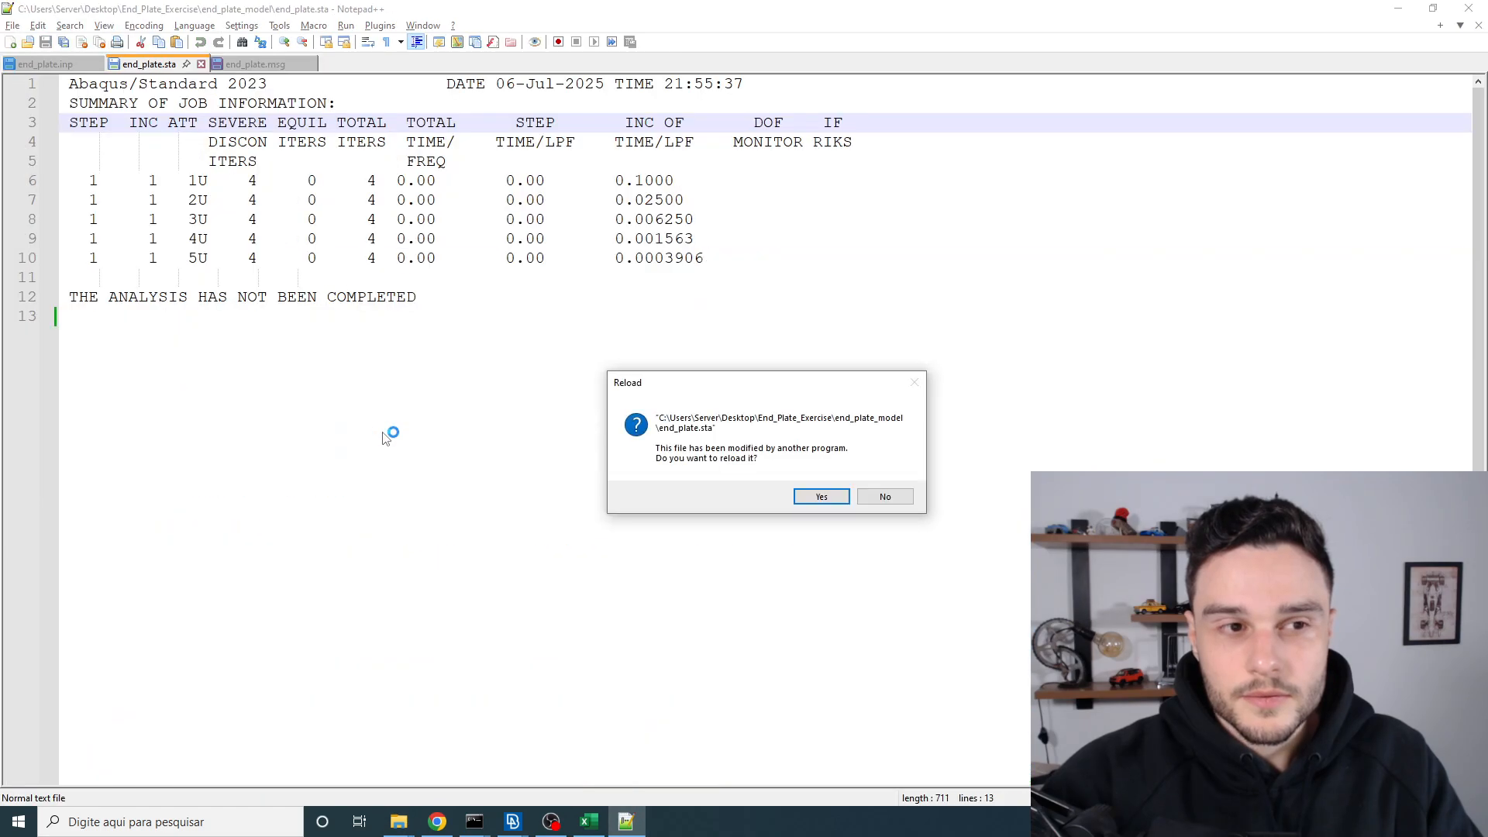
click(819, 494)
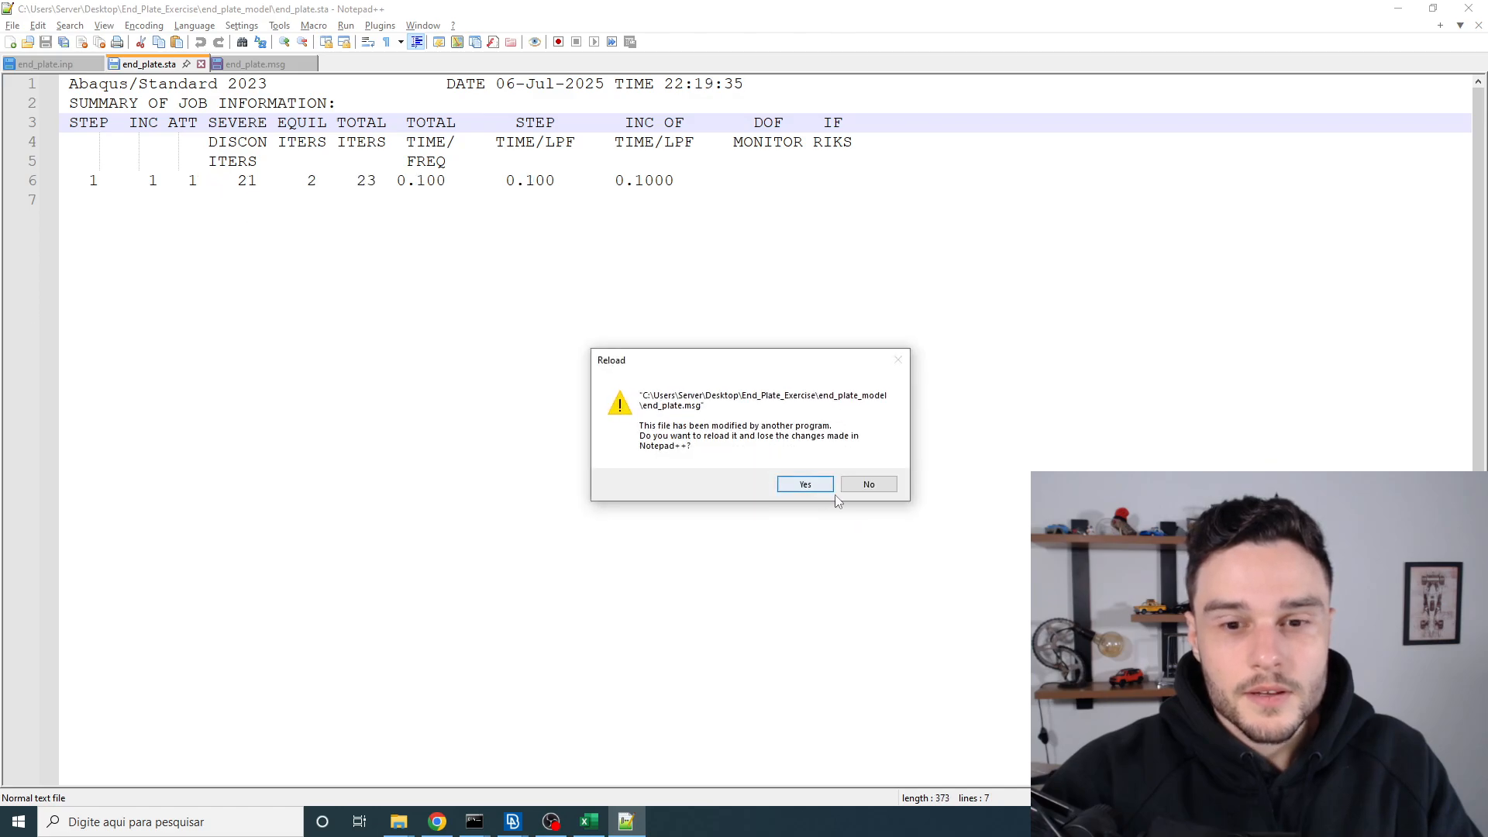
click(818, 492)
Step: Read the first increment's row in the status file, checking its total time, step time and increment size
click(205, 186)
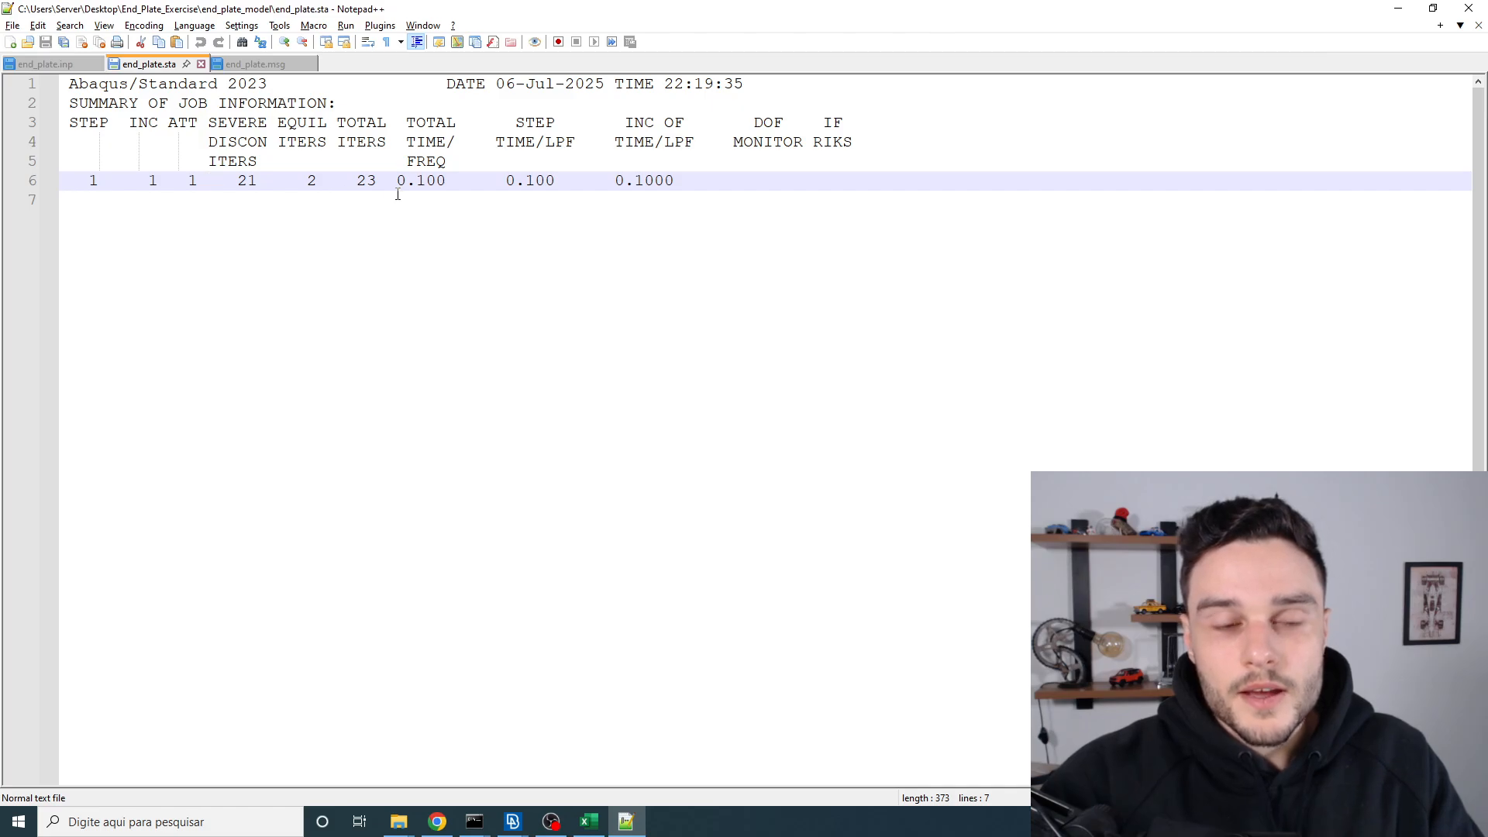
drag(705, 186, 443, 181)
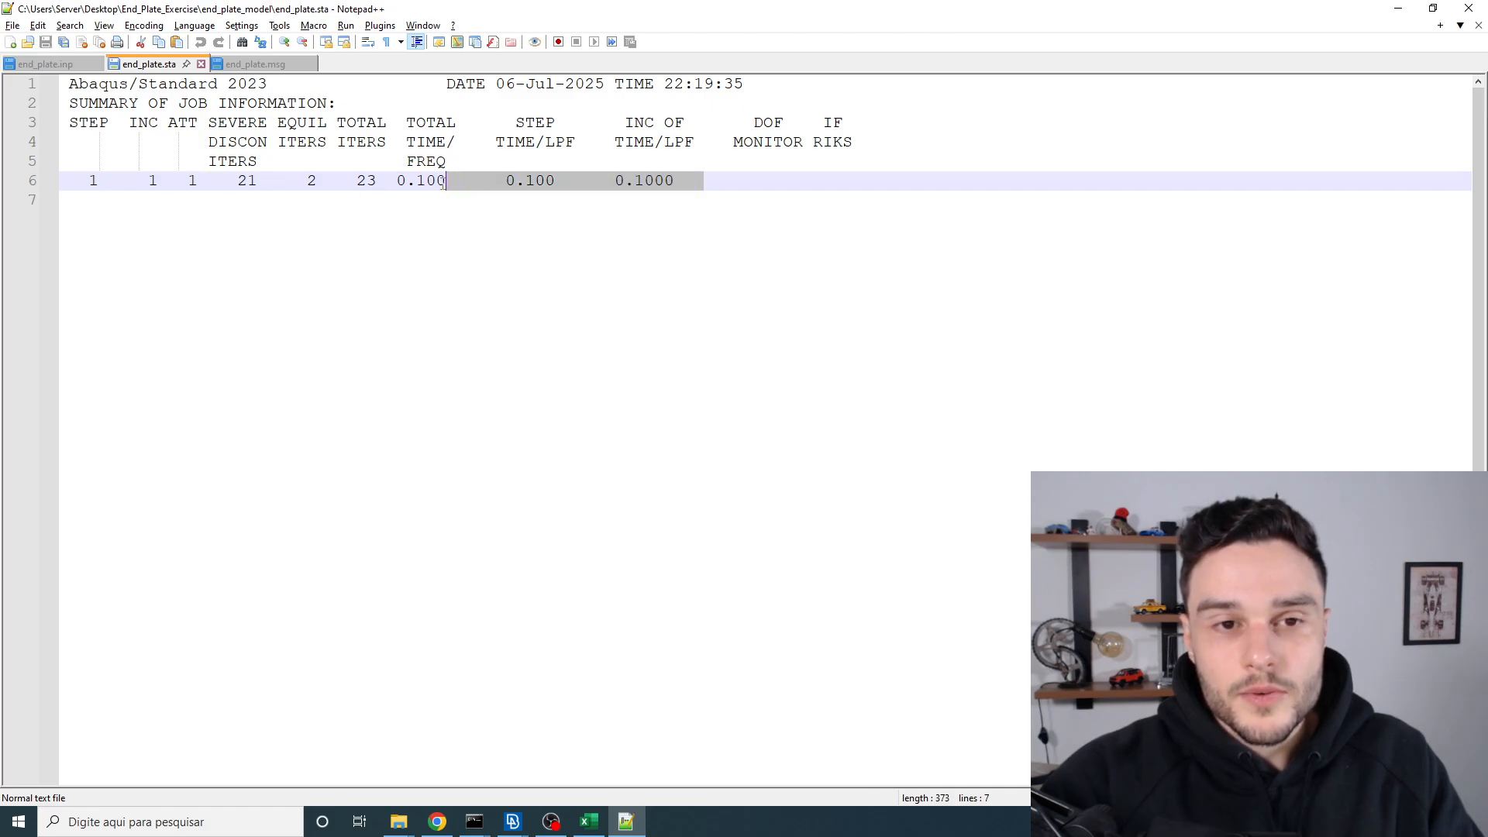
click(501, 186)
drag(712, 184, 62, 185)
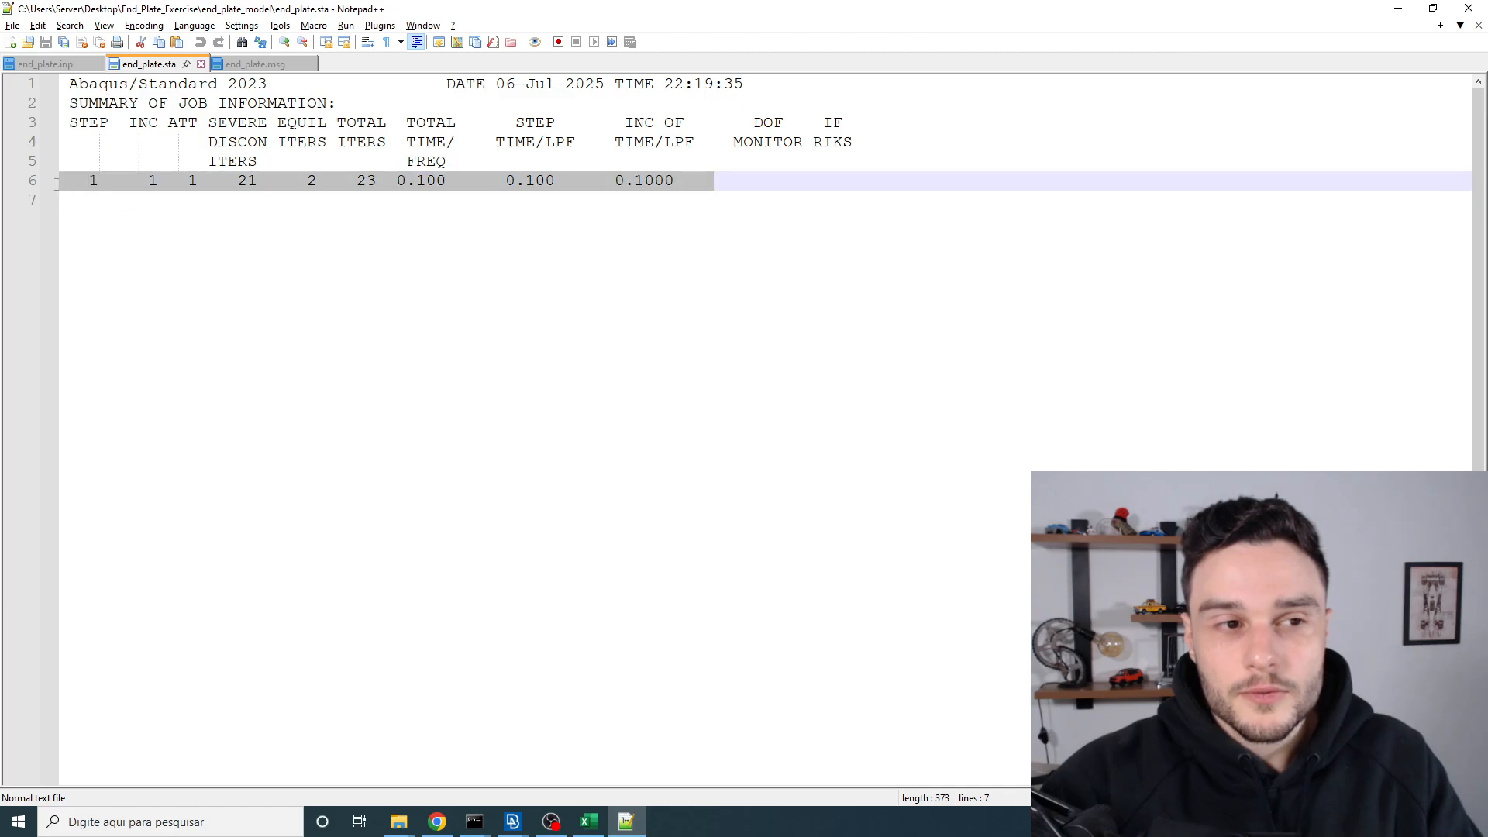
click(202, 205)
drag(668, 178, 584, 181)
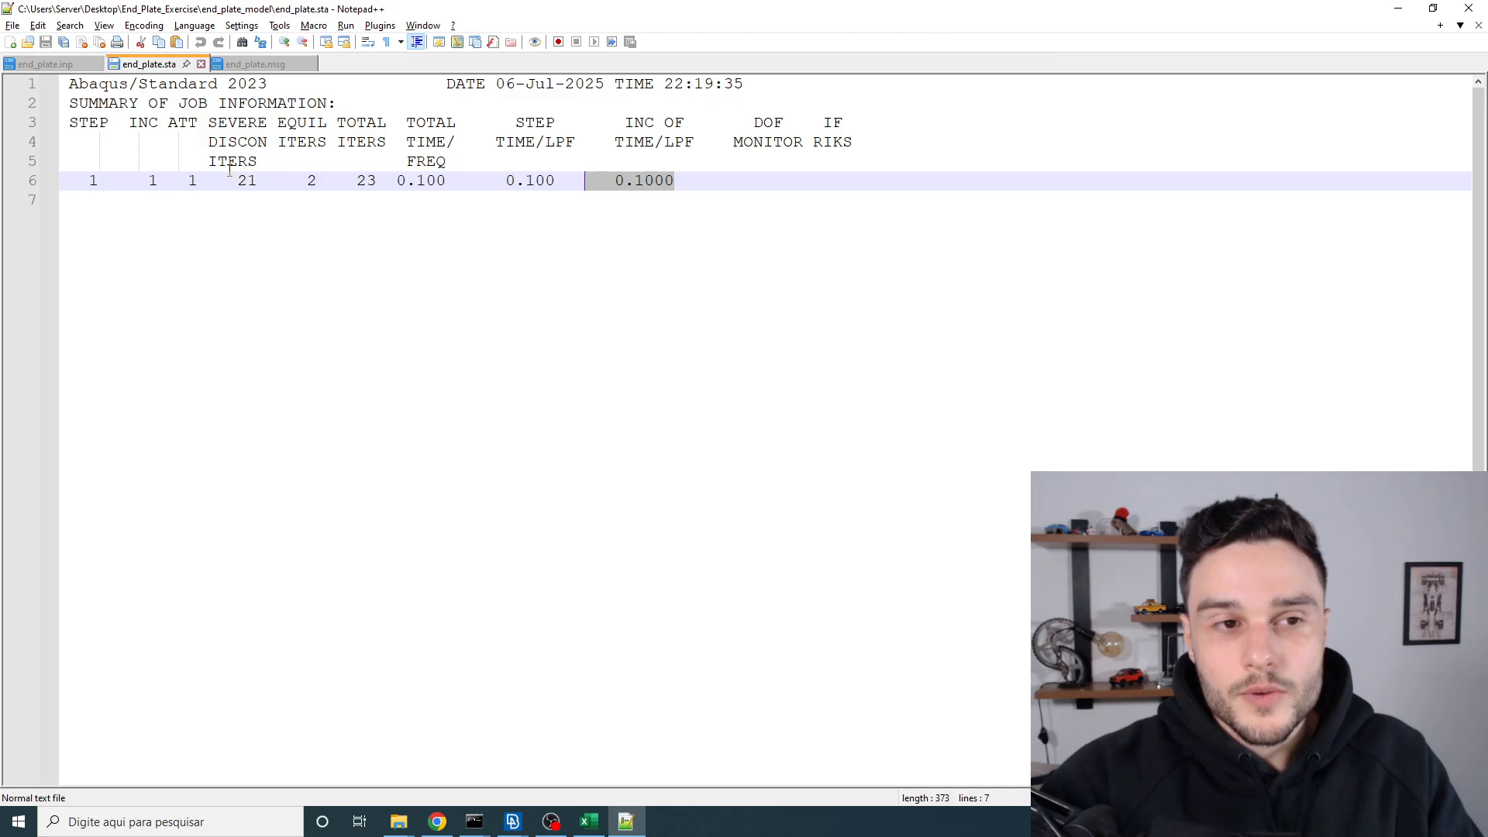
Step: Check the first increment's severe discontinuity, equilibrium and total iteration counts against the column headings
drag(237, 187, 258, 183)
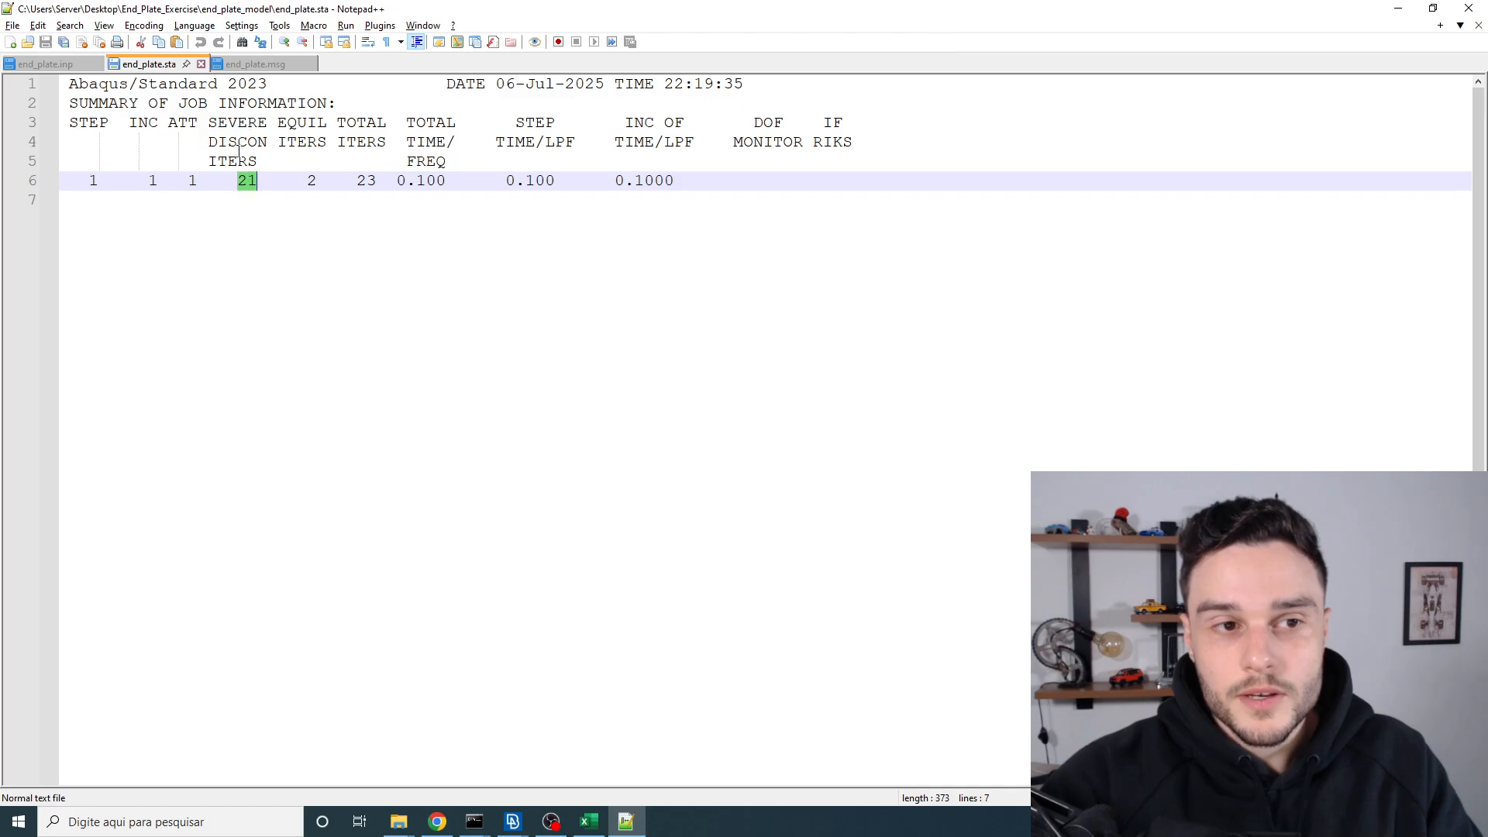
drag(305, 183, 377, 179)
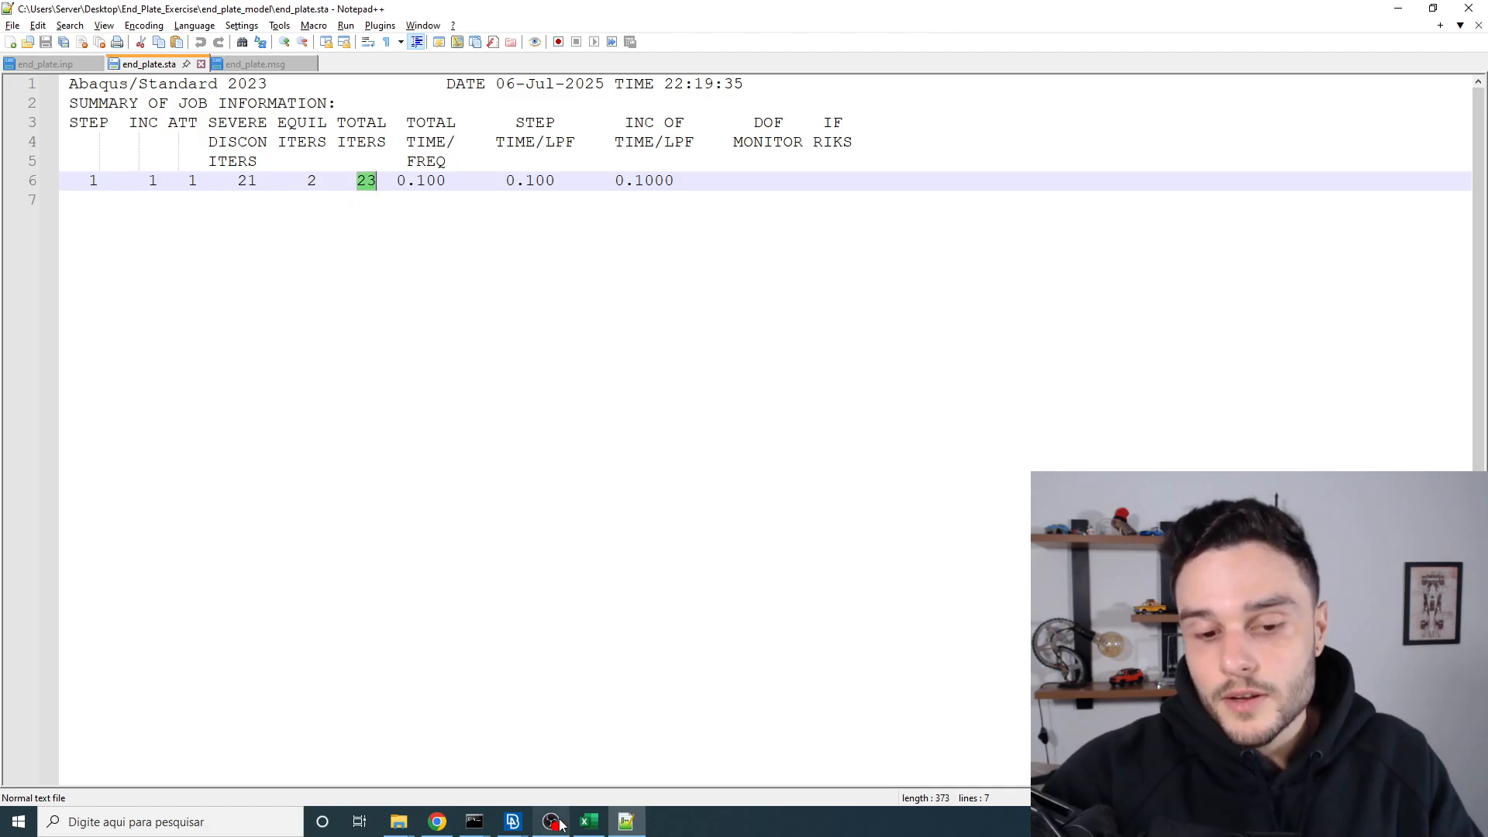
click(257, 181)
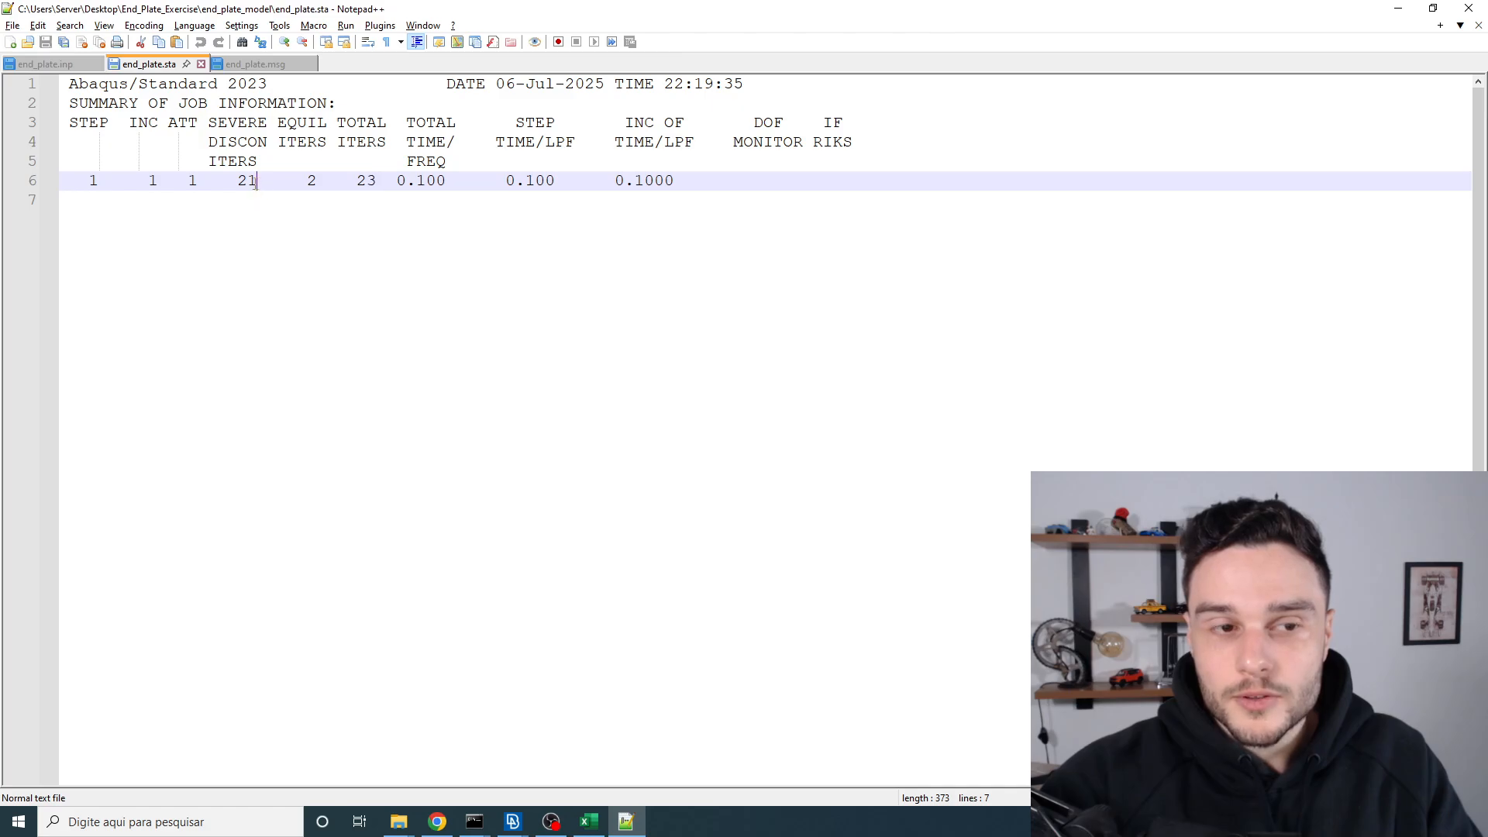
click(283, 205)
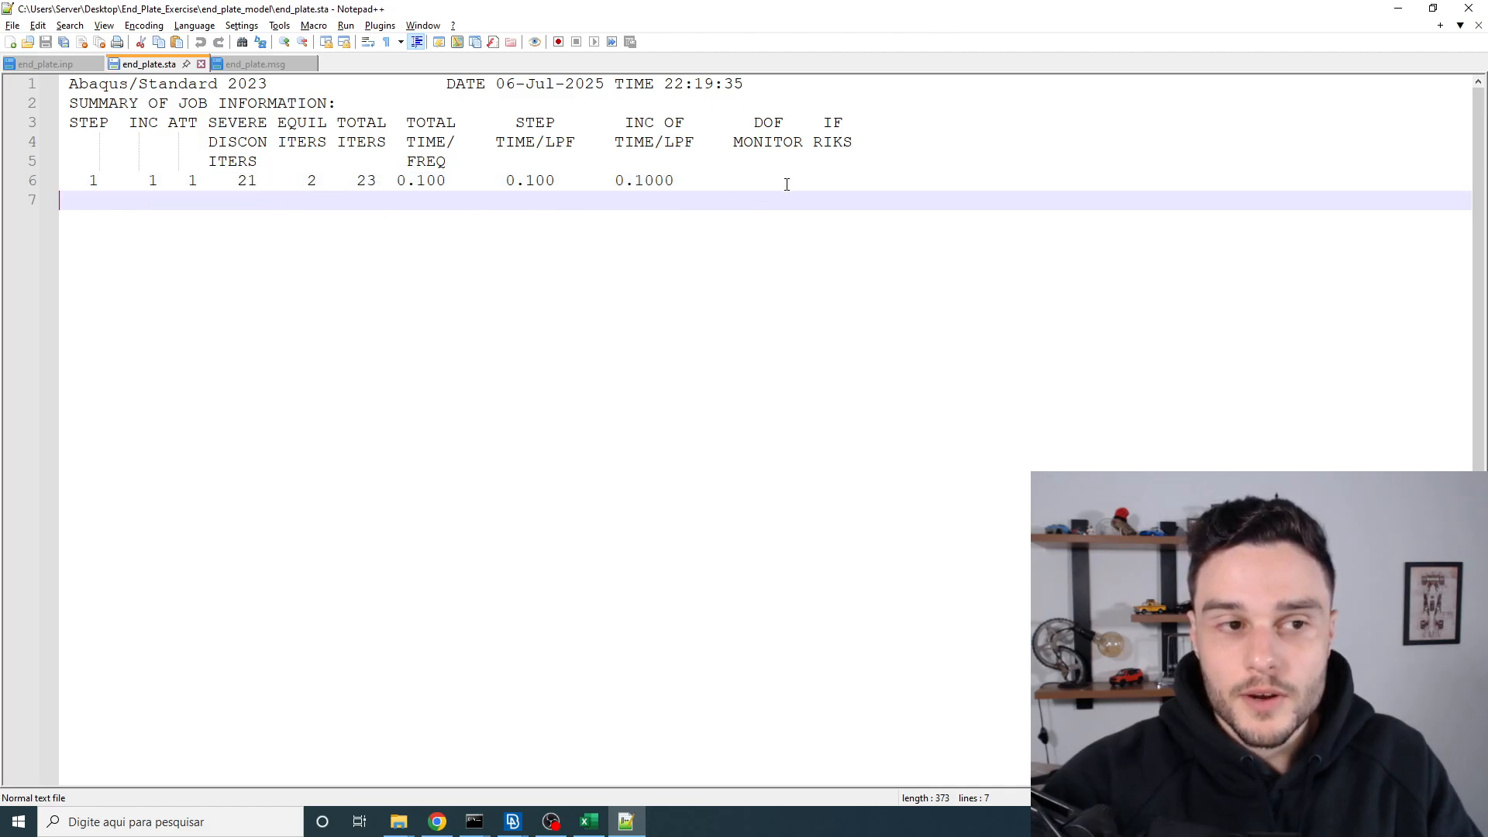
drag(448, 163, 62, 105)
click(448, 183)
click(862, 206)
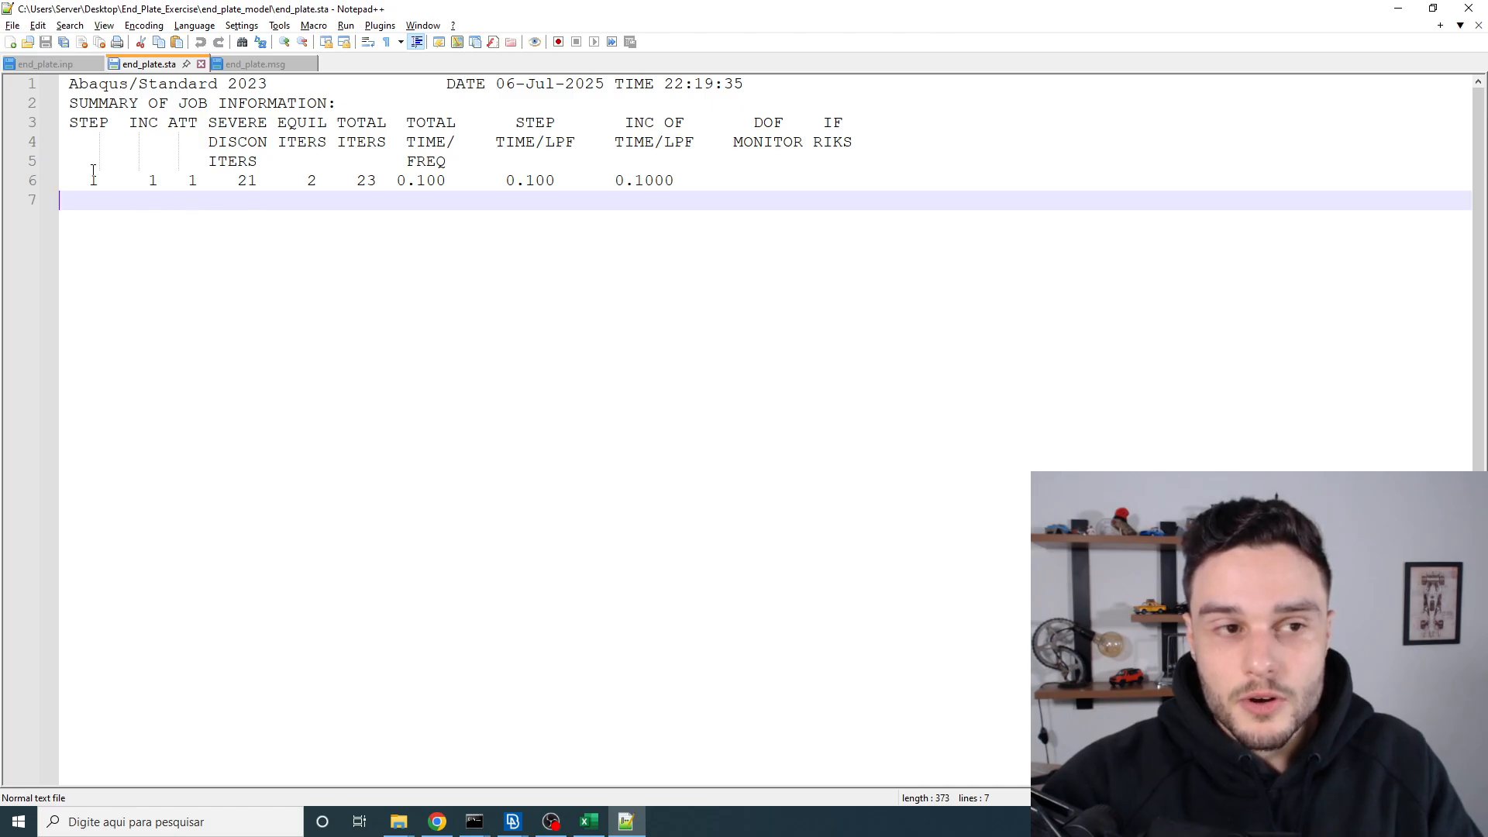
Step: Open end_plate.inp from the end_plate_model folder in Notepad++ and reload it with its latest contents
click(399, 822)
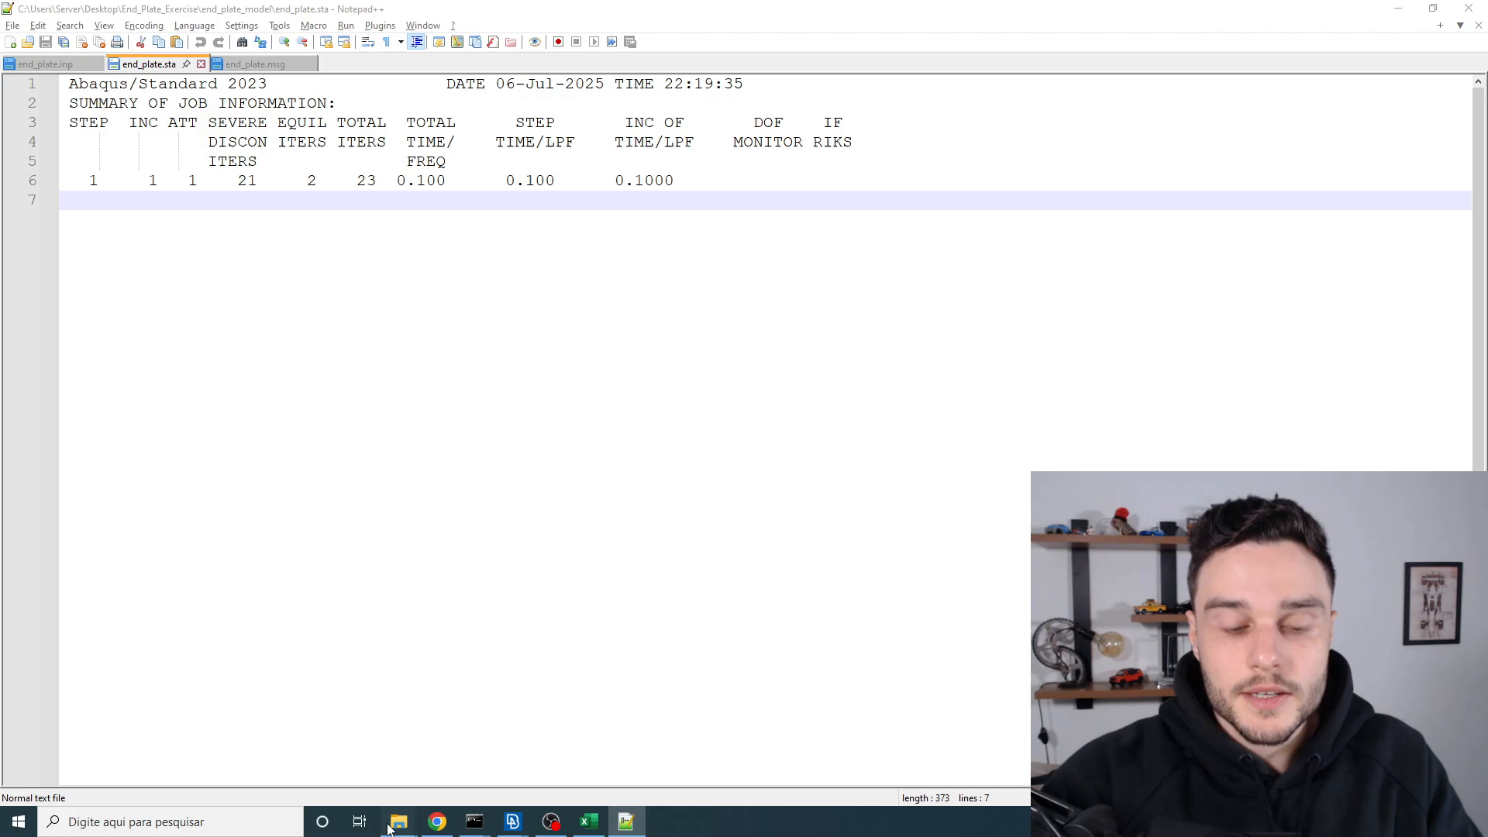
click(343, 777)
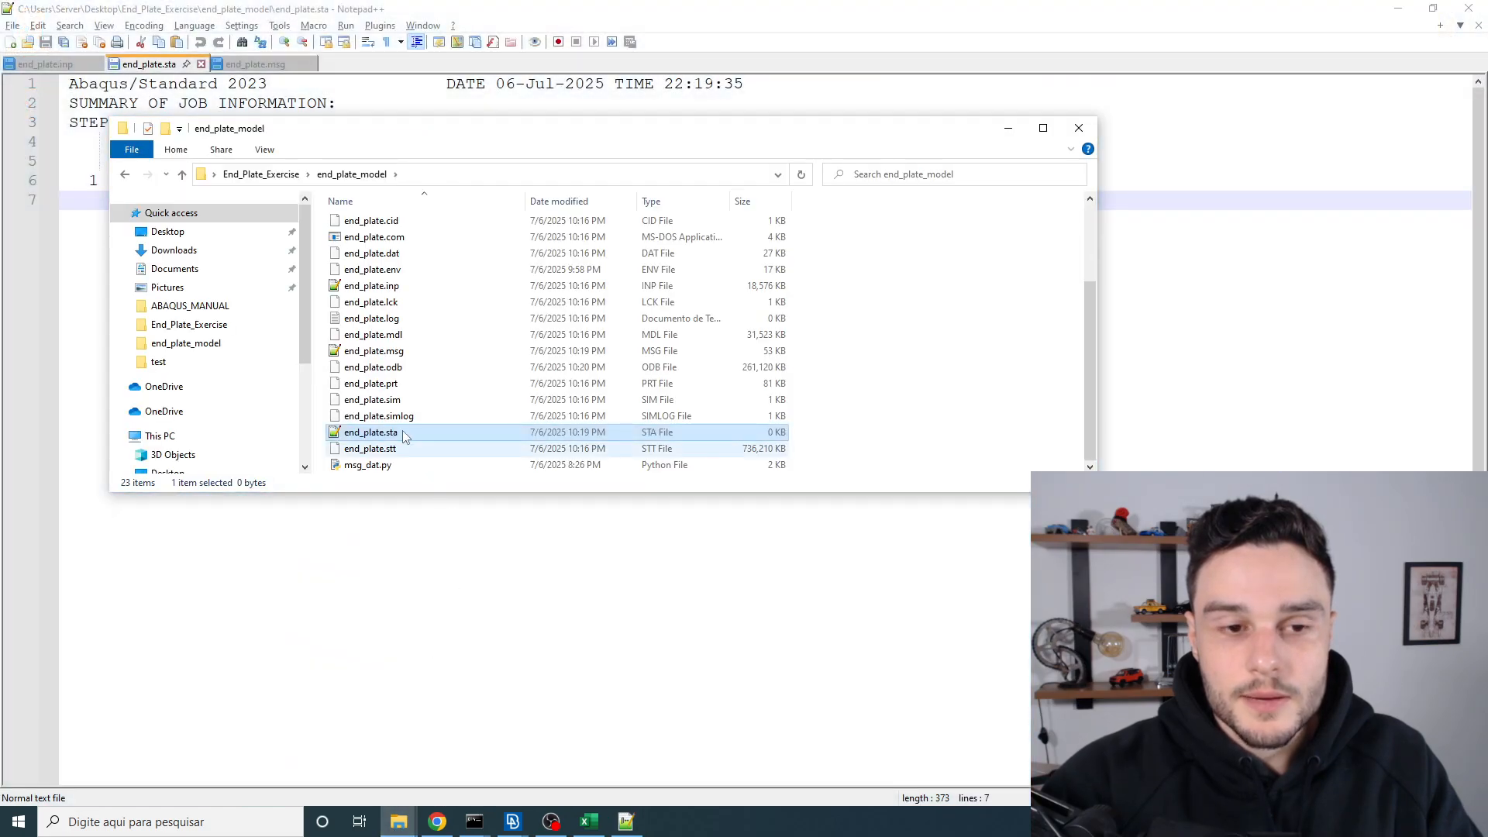
click(394, 351)
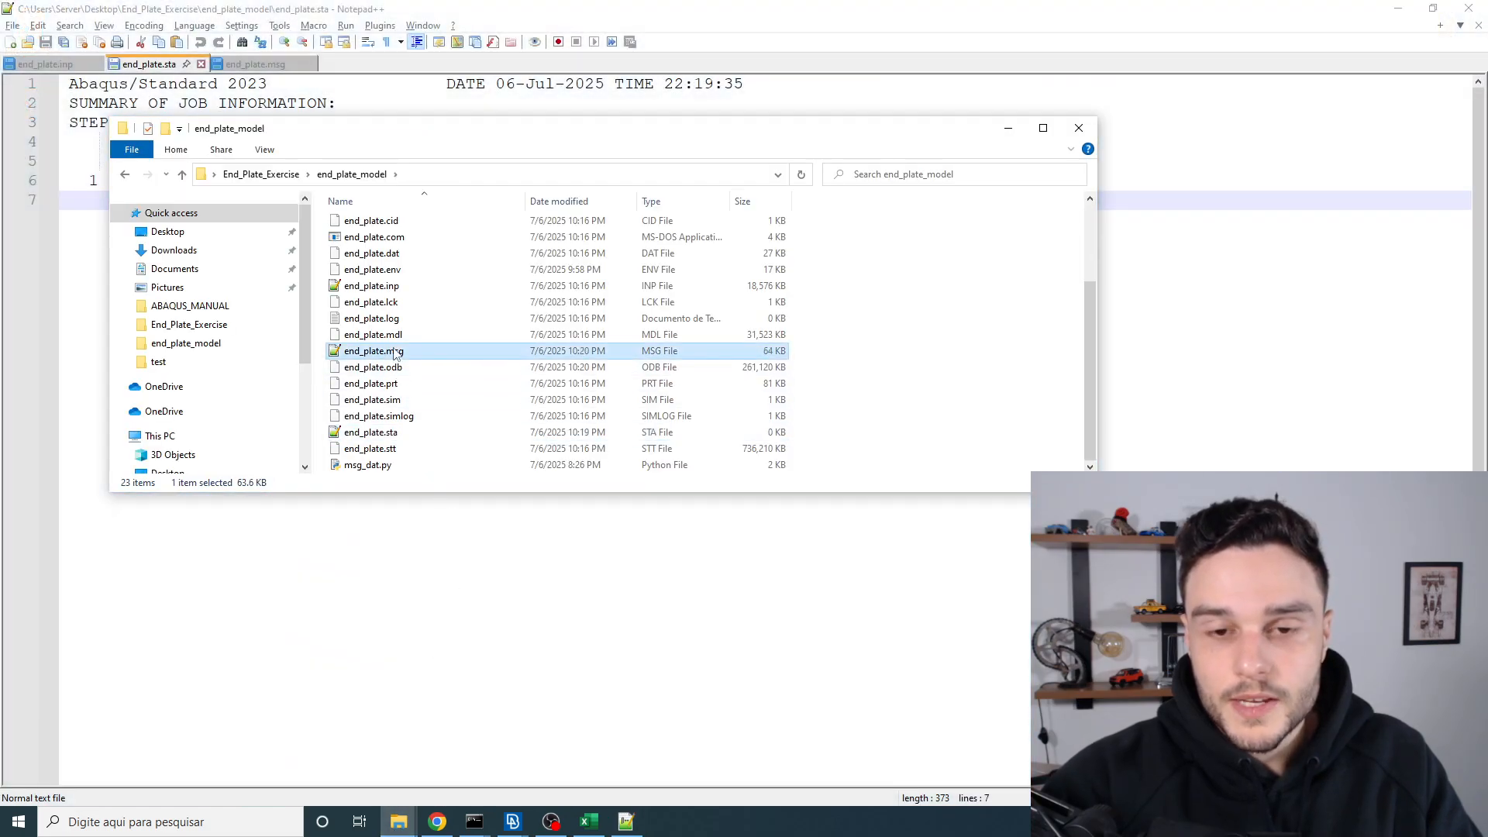
click(975, 340)
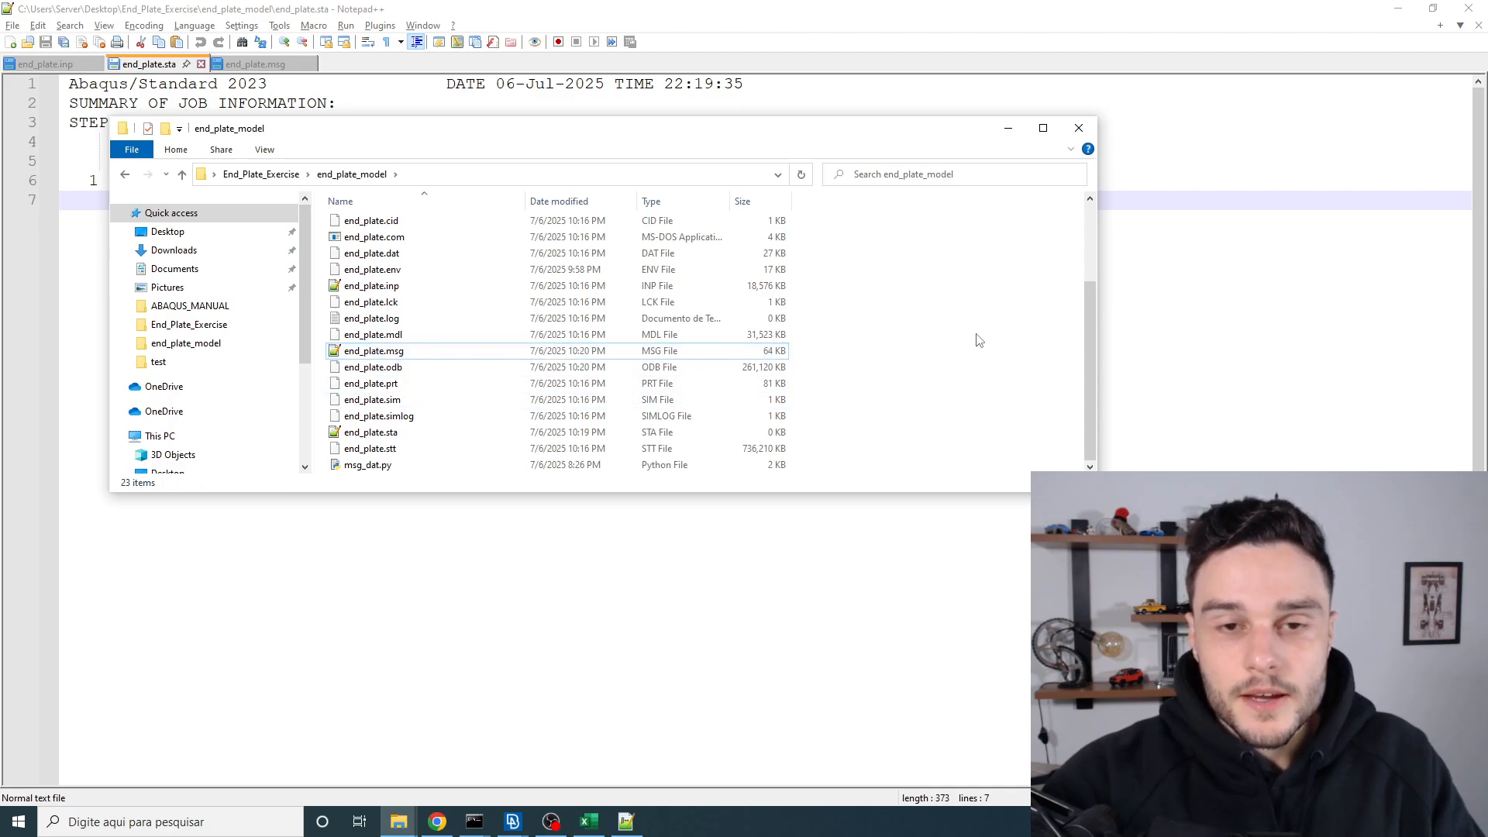
click(379, 289)
double_click(379, 289)
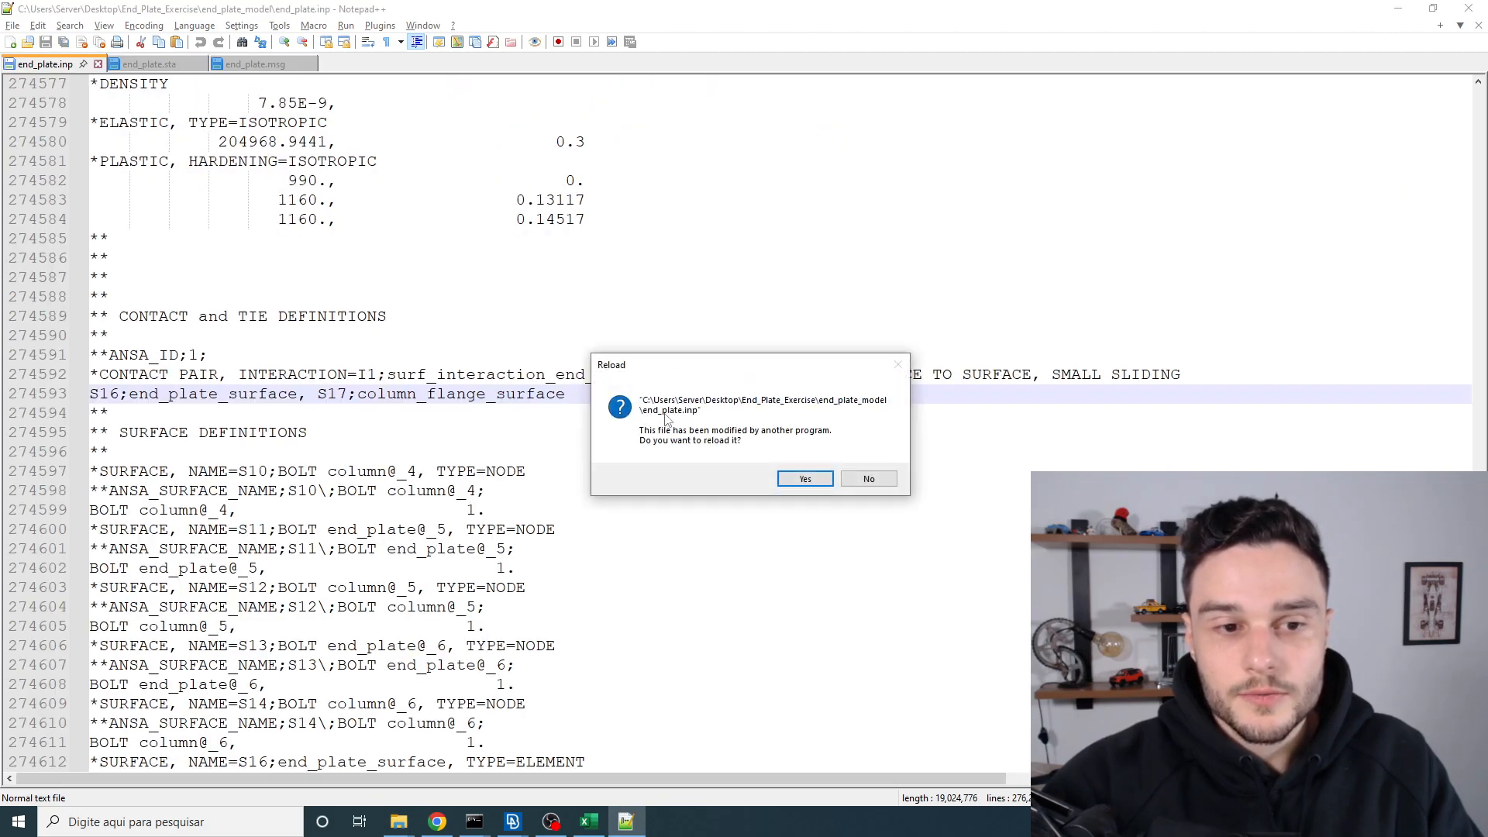
click(803, 478)
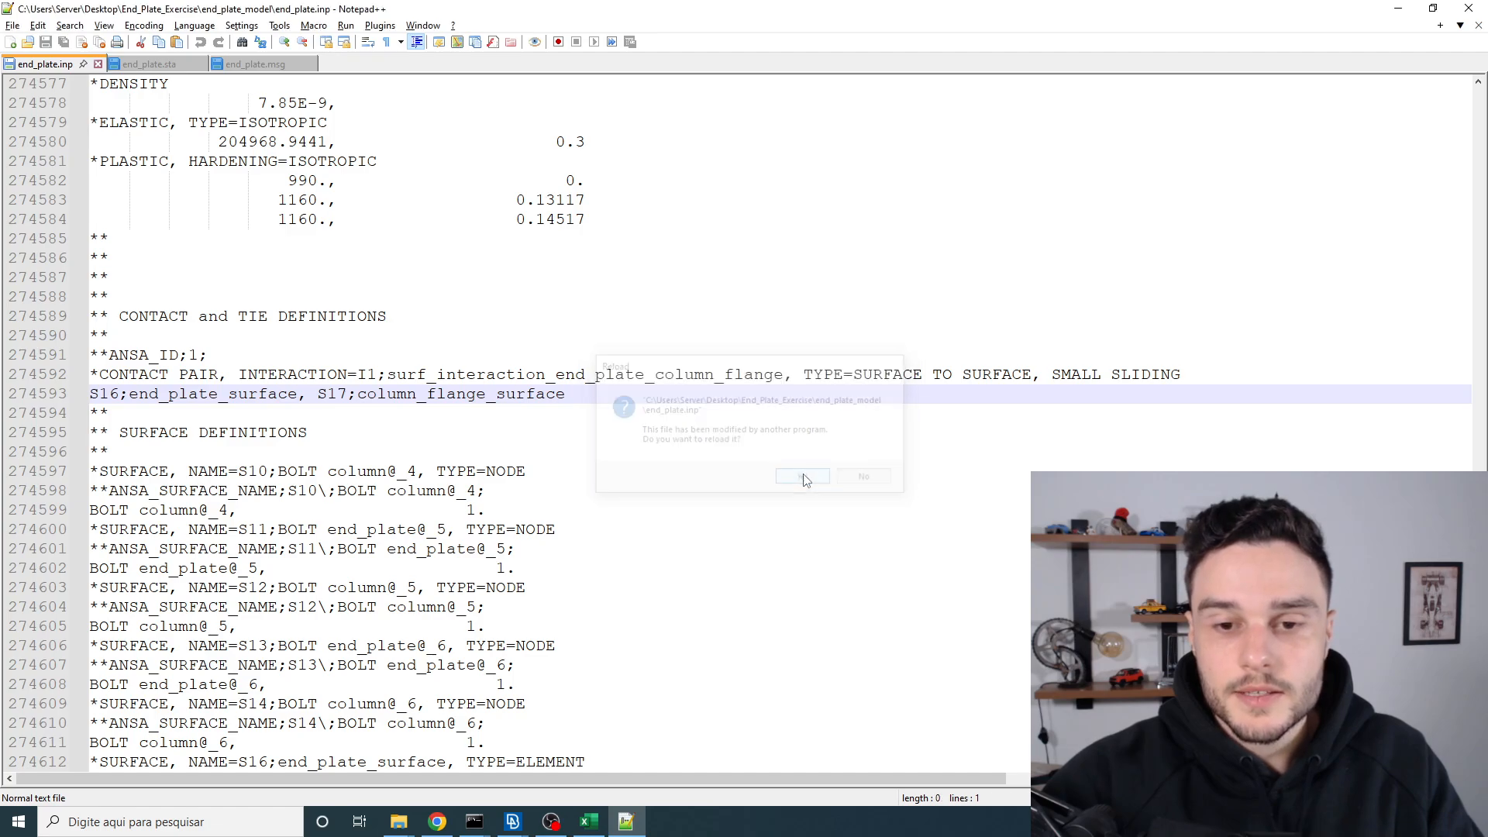
scroll(668, 563, down, 16)
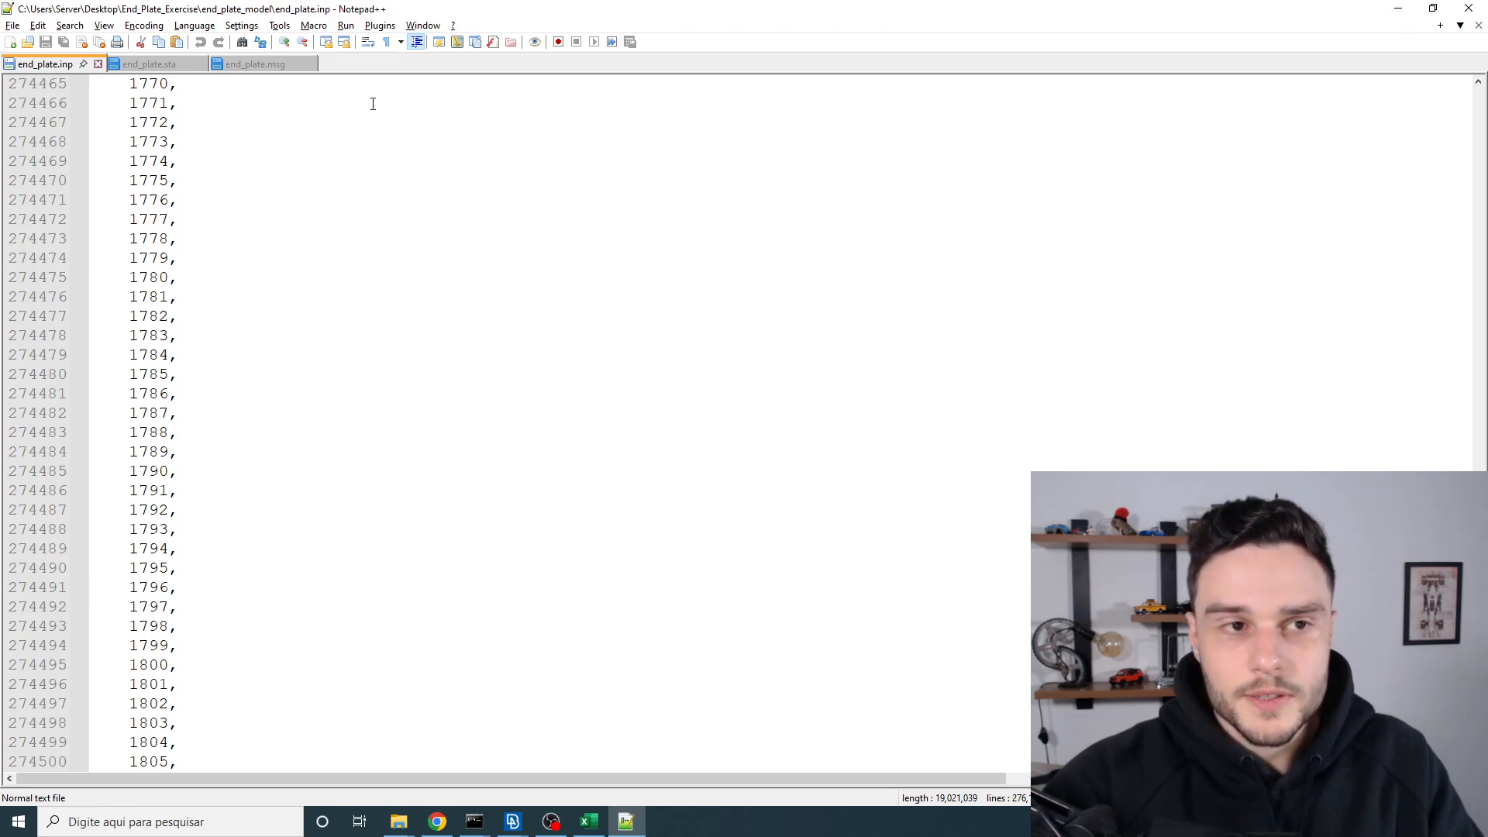
Step: Search for and launch Abaqus CAE
key(super)
text(aba)
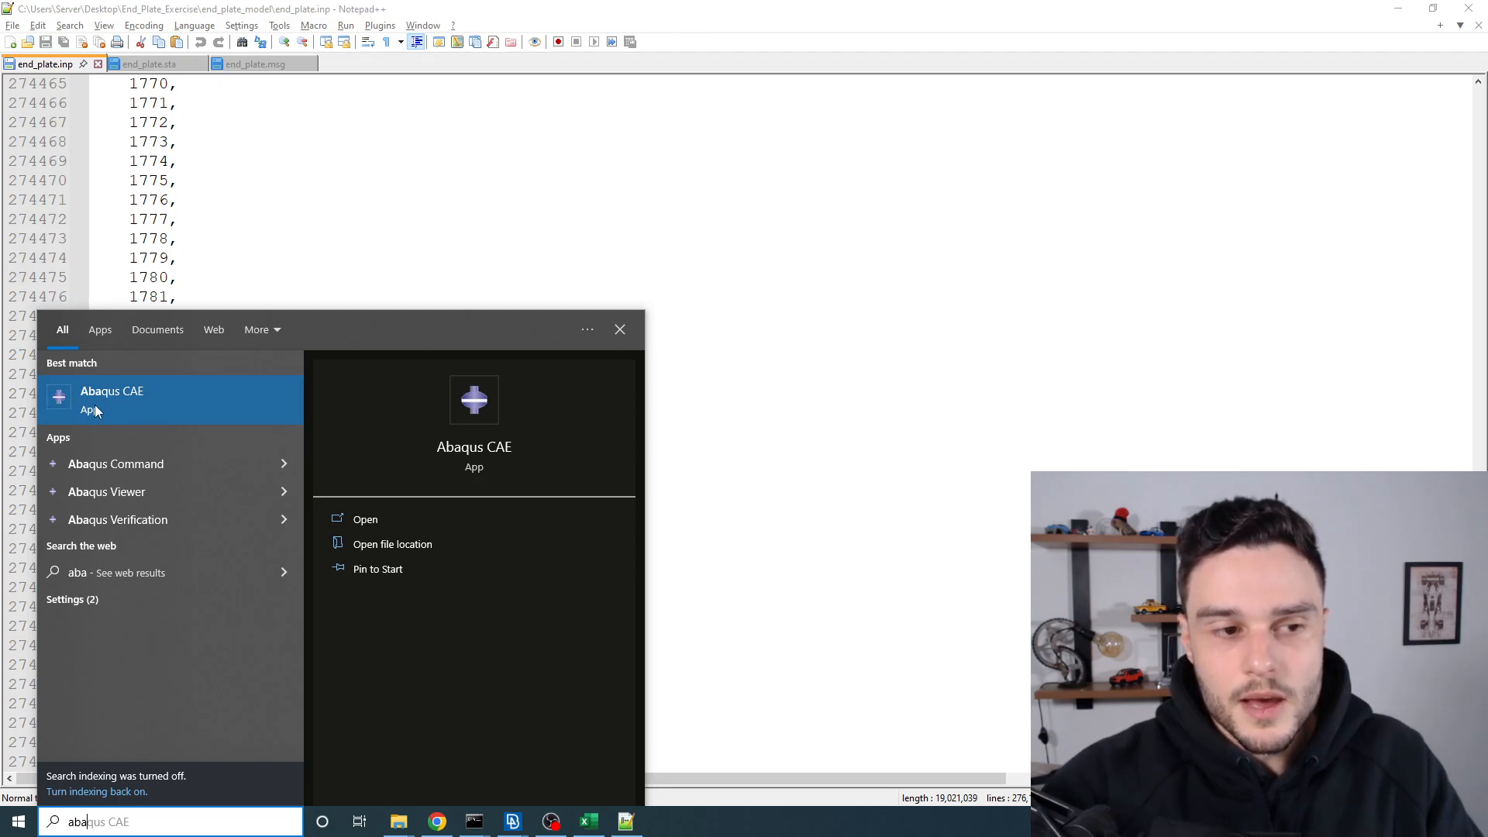
click(138, 394)
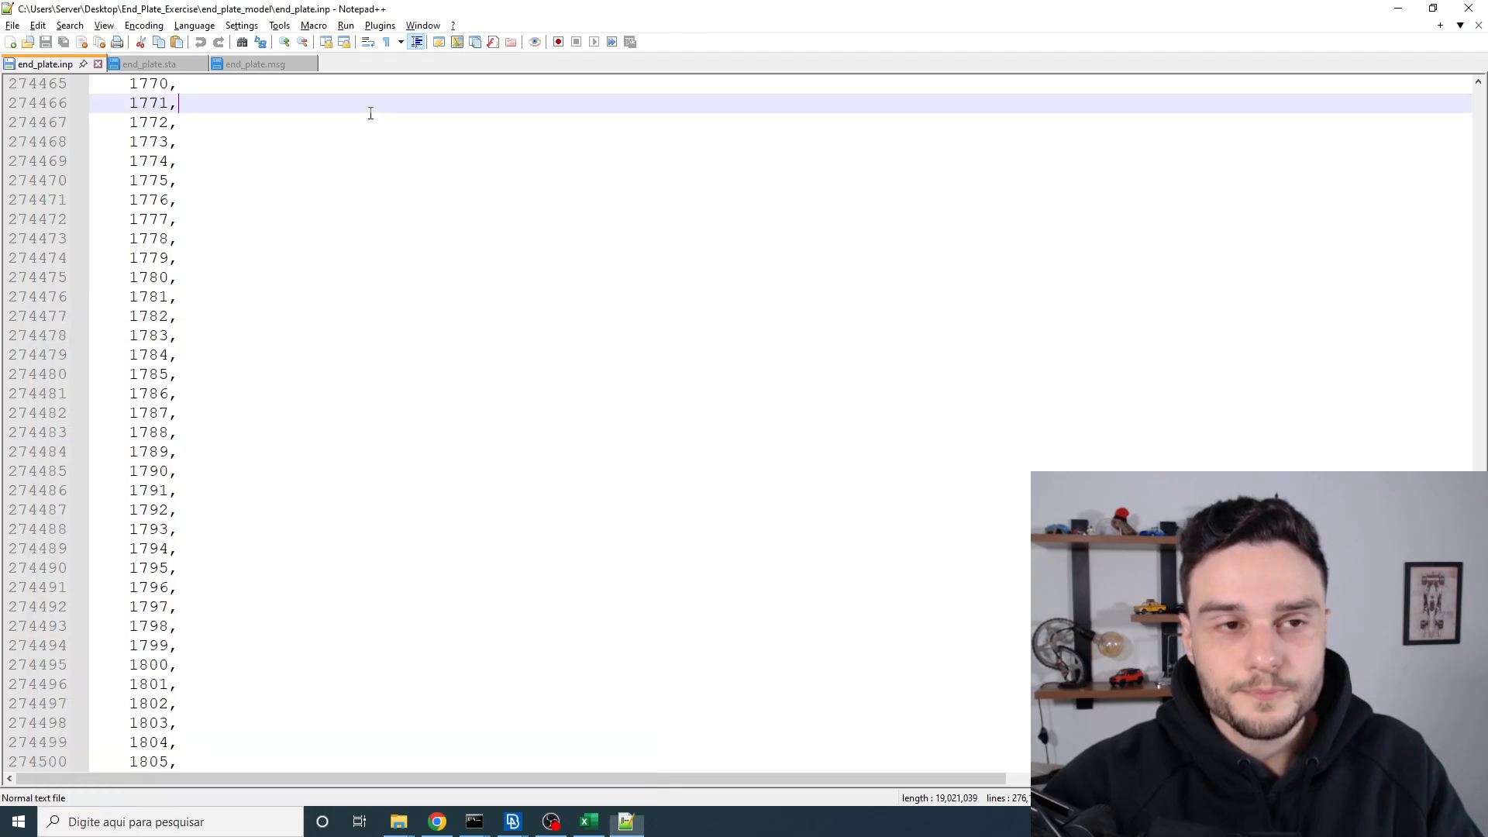
Step: Reload end_plate.sta with the latest solver output and check the total and step time of the newest increment
click(179, 66)
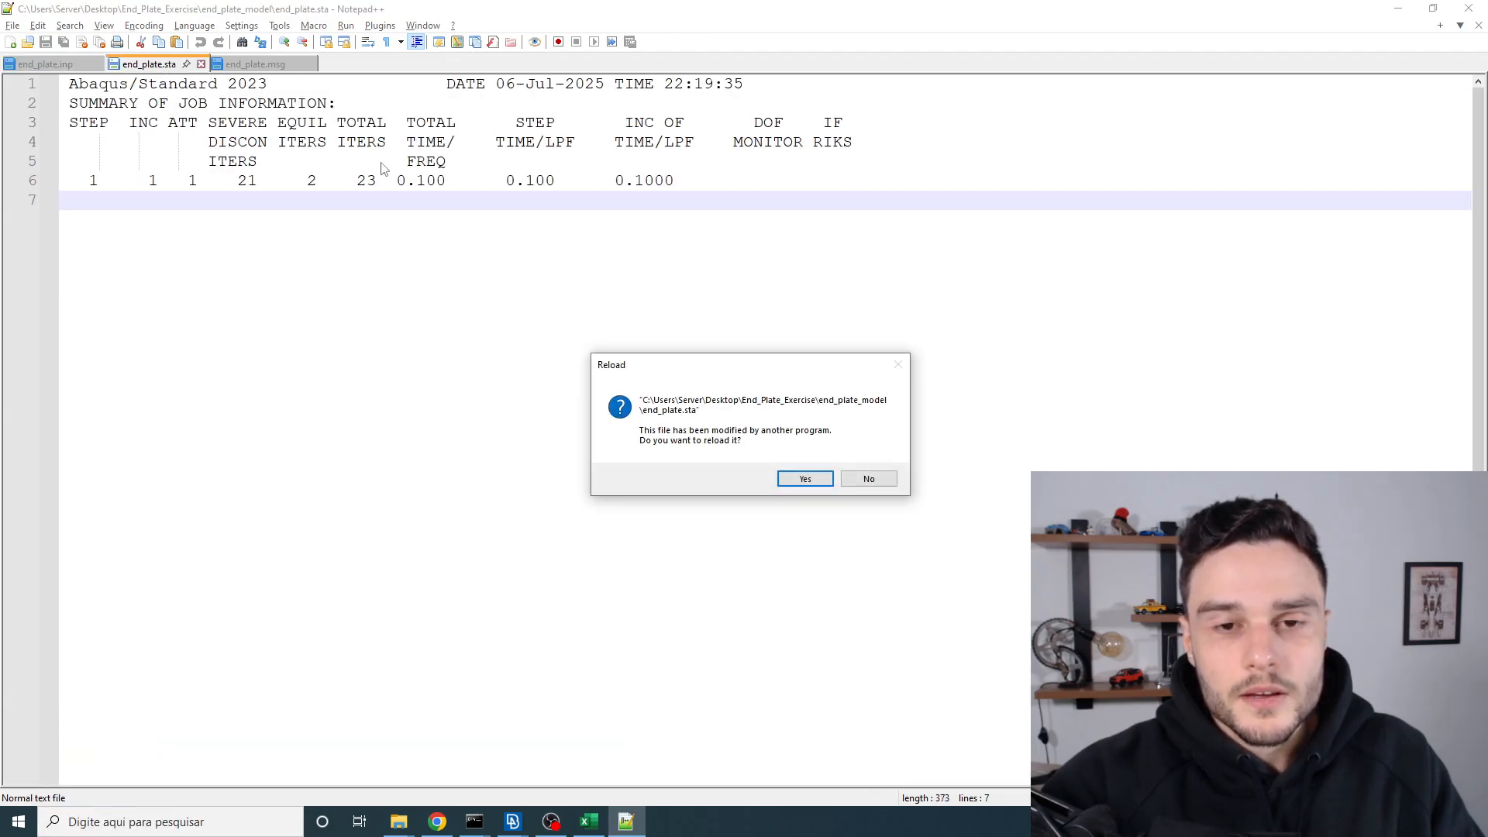
click(804, 477)
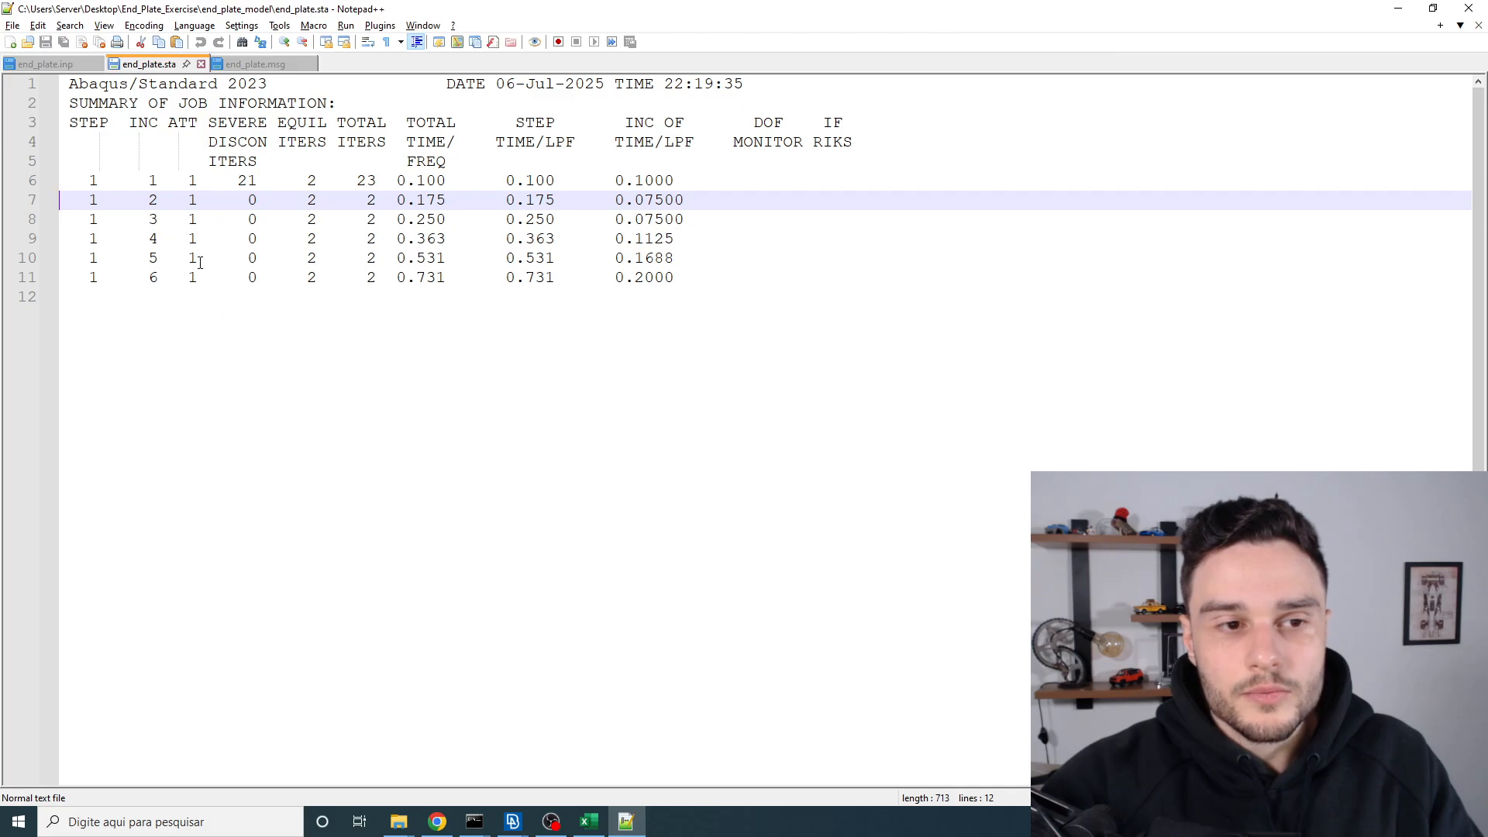
drag(390, 276, 530, 281)
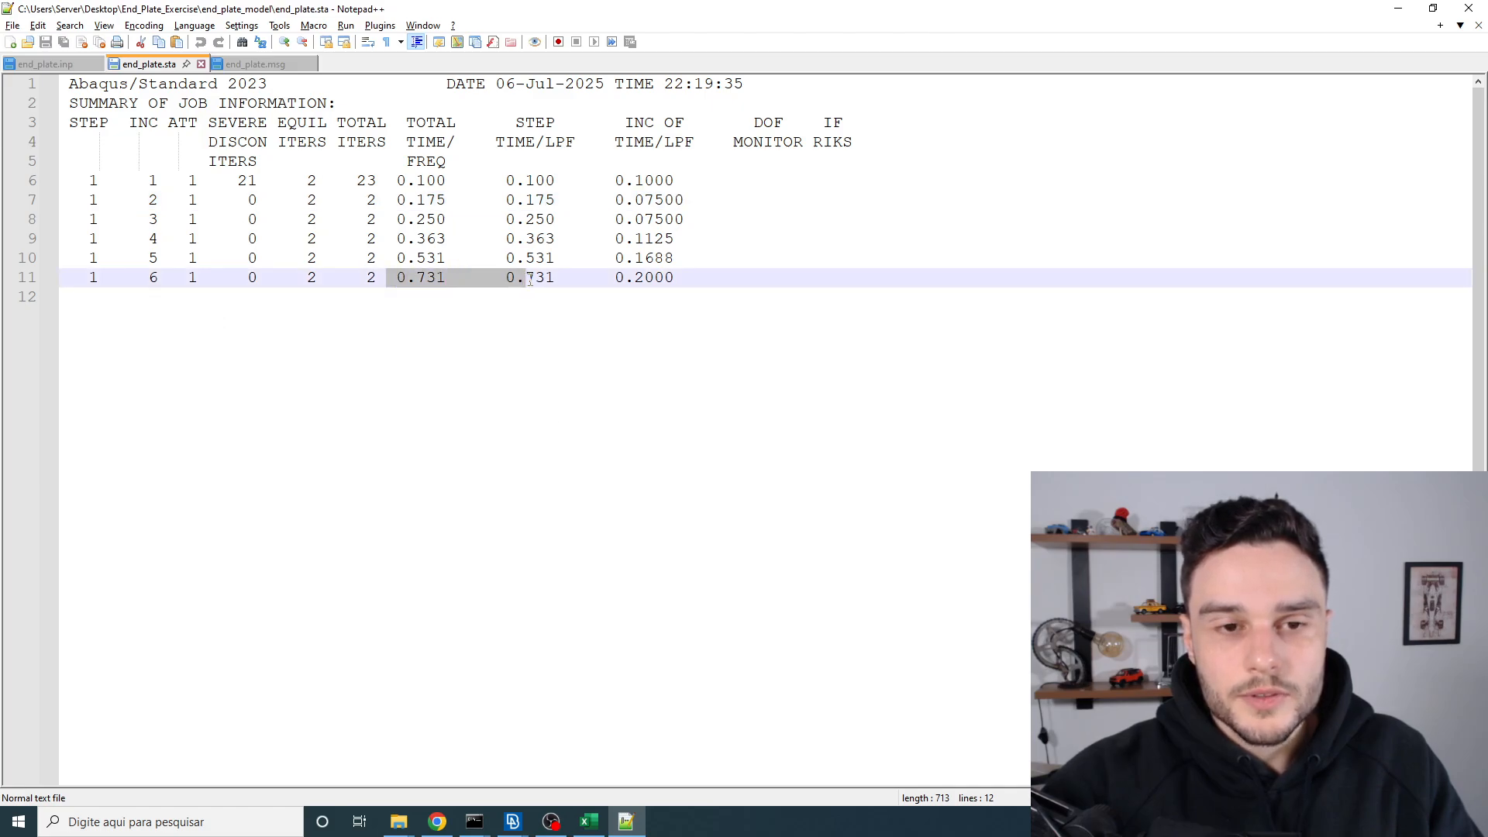
Step: Return to ANSA and save the end_plate.ansa model
click(1398, 9)
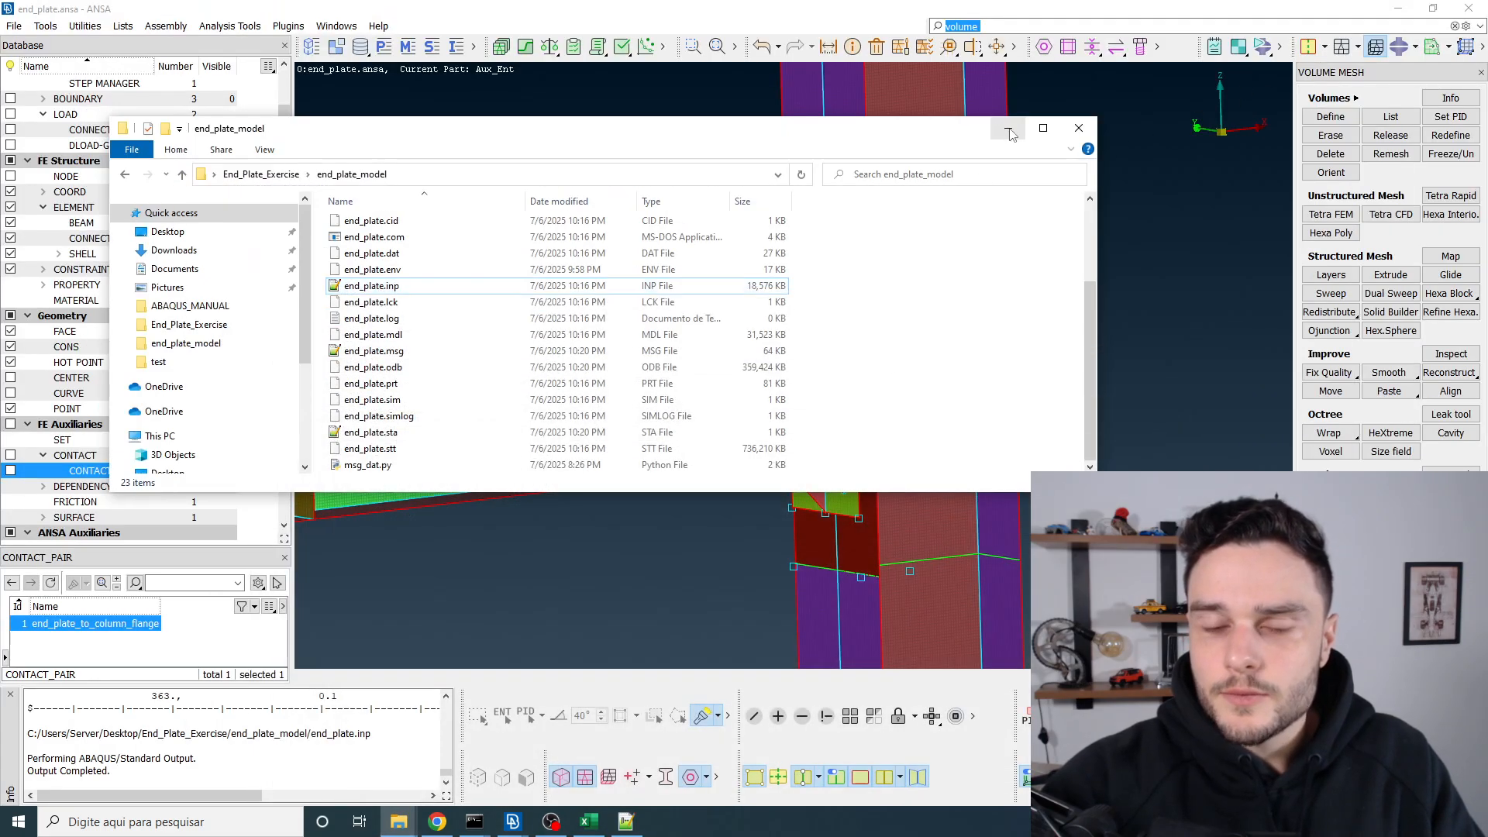
click(1008, 128)
click(14, 26)
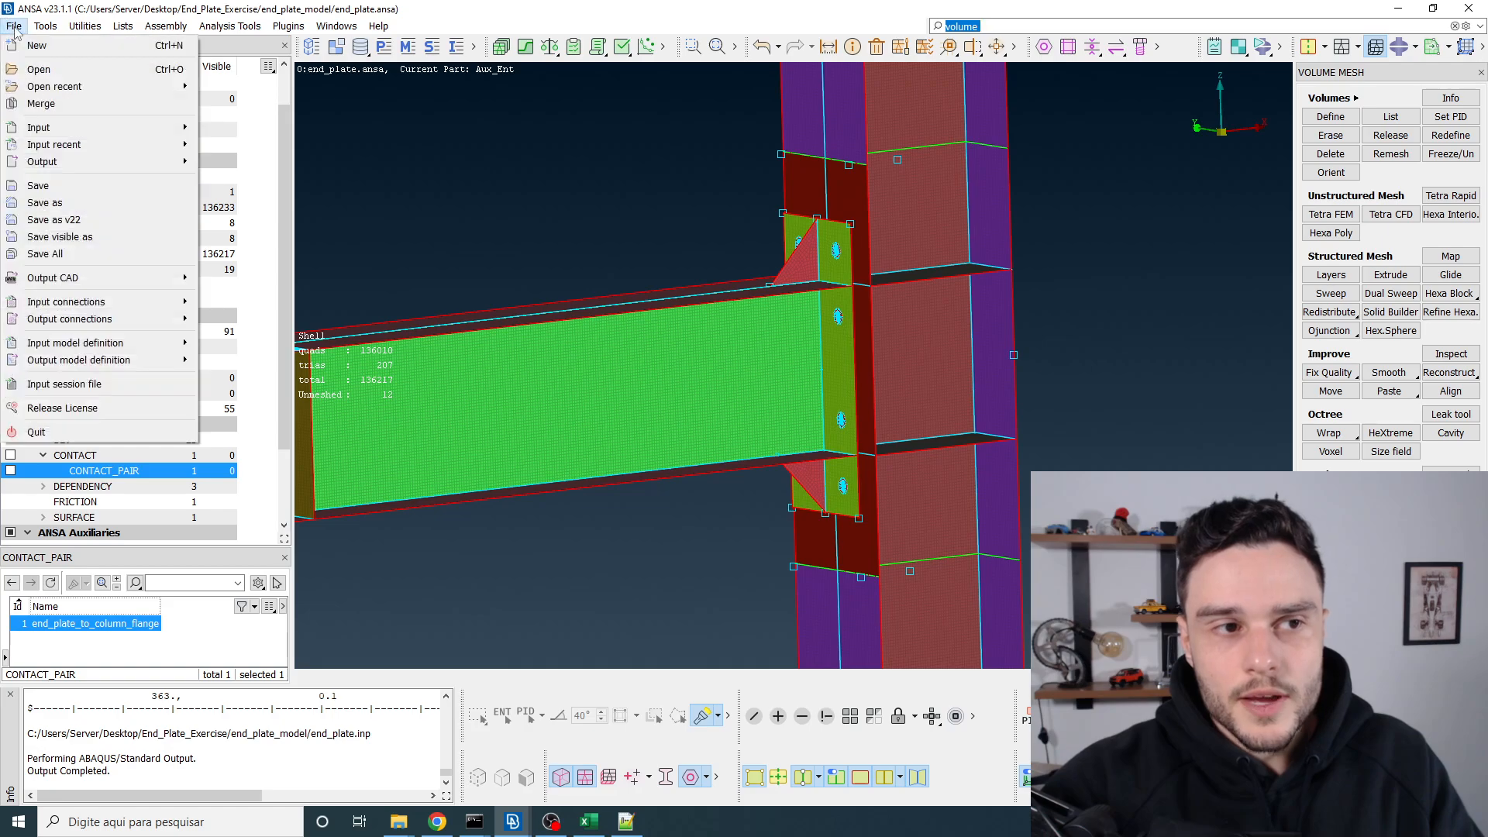
click(44, 191)
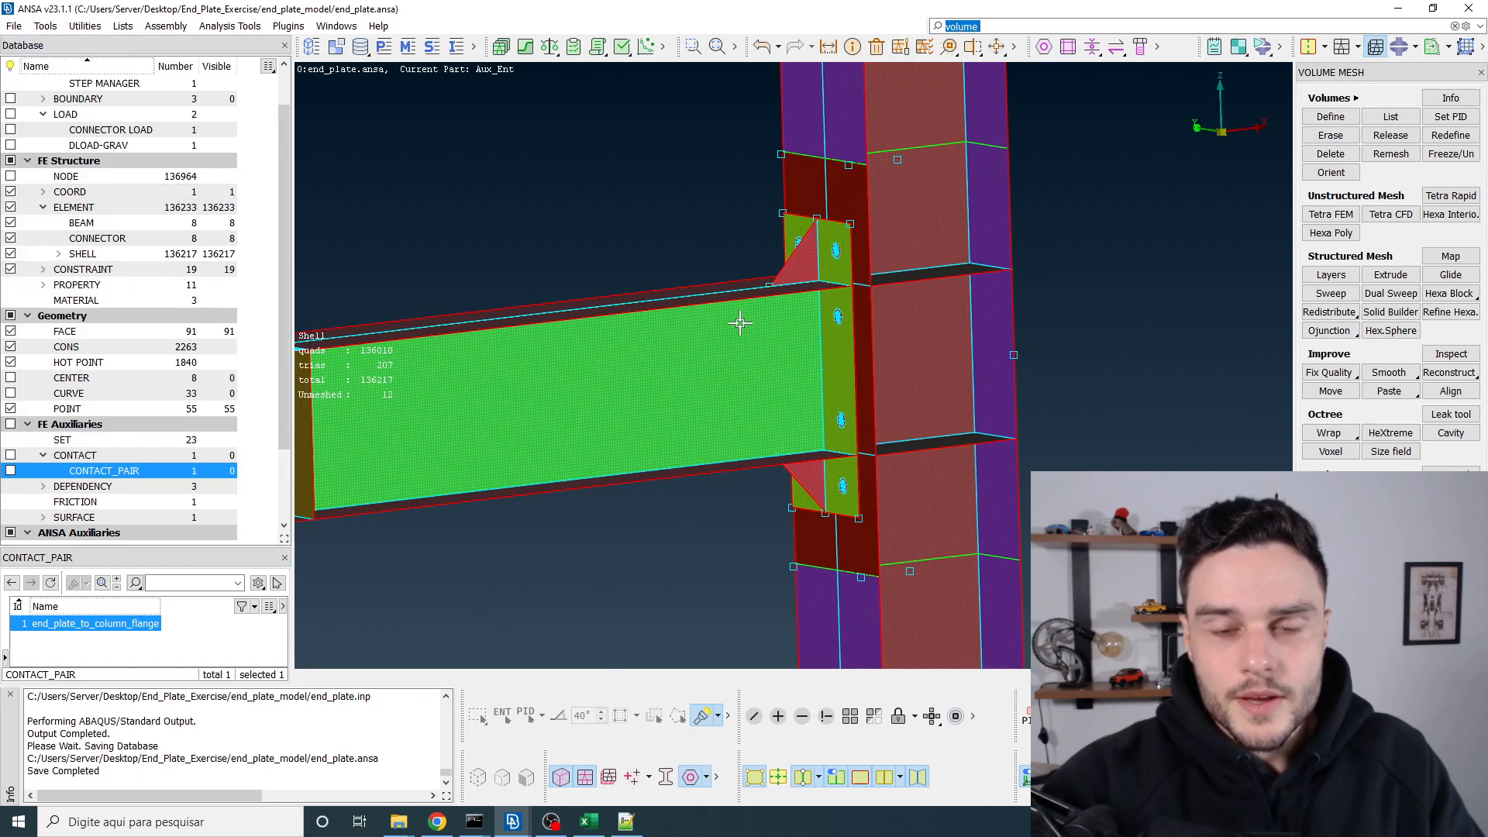
ctrl+middle_drag(744, 273, 826, 313)
mouse_move(851, 280)
ctrl+mouse_down()
mouse_move(870, 221)
mouse_move(857, 318)
mouse_move(861, 304)
ctrl+mouse_up()
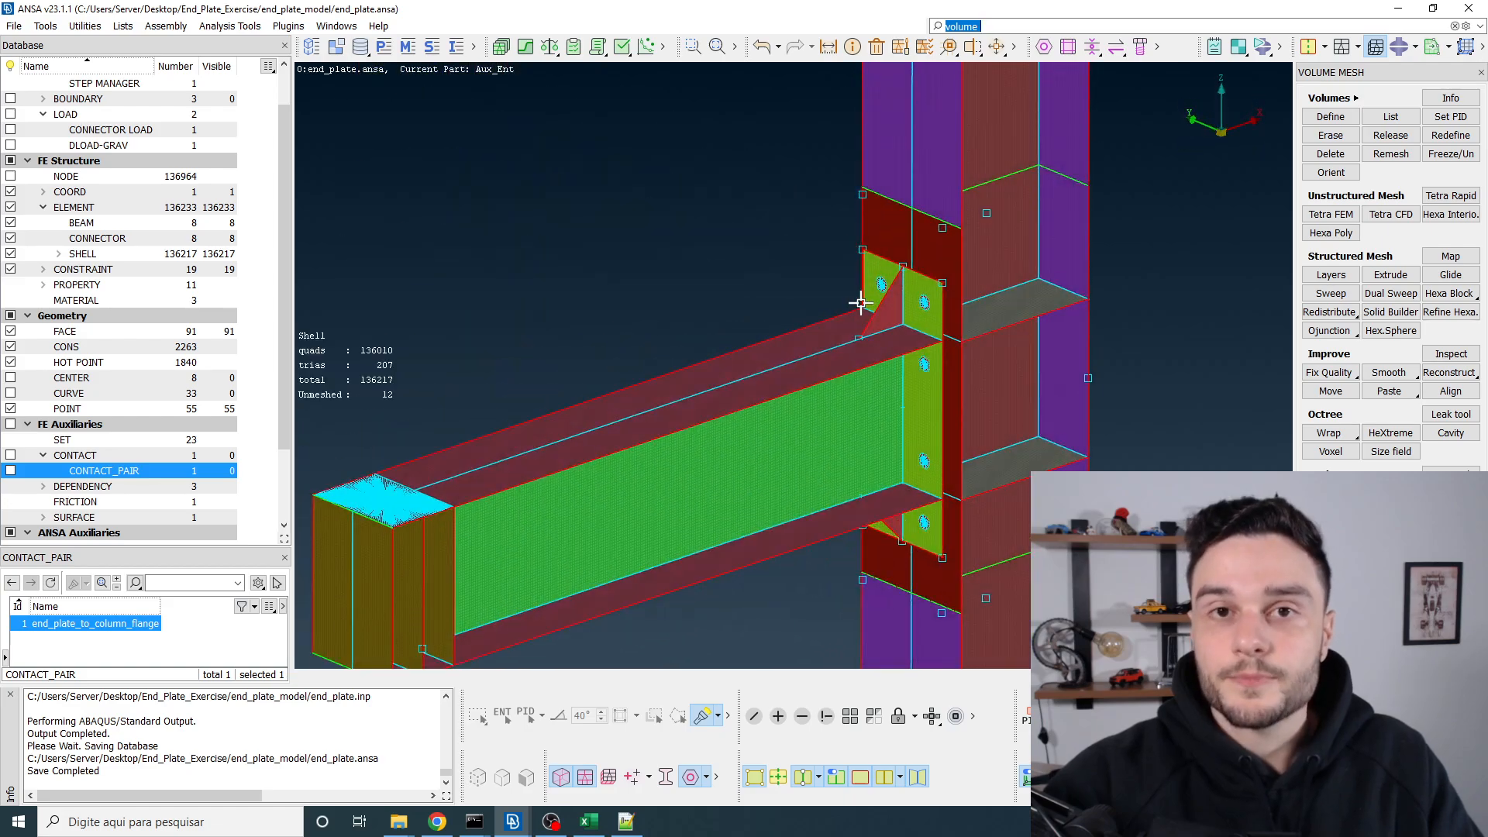